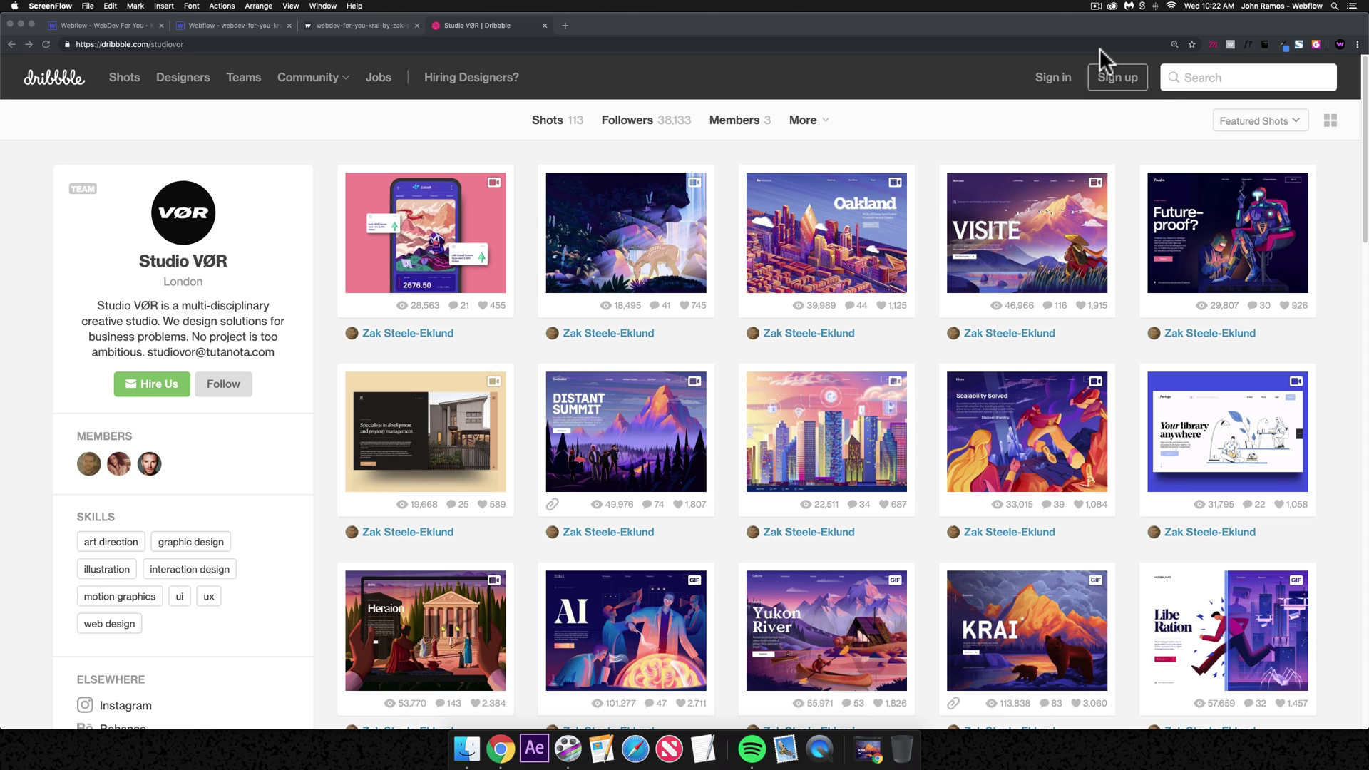
- Browse the Studio VØR shots on Dribbble and open the KRAI shot
scroll(930, 346, down, 2)
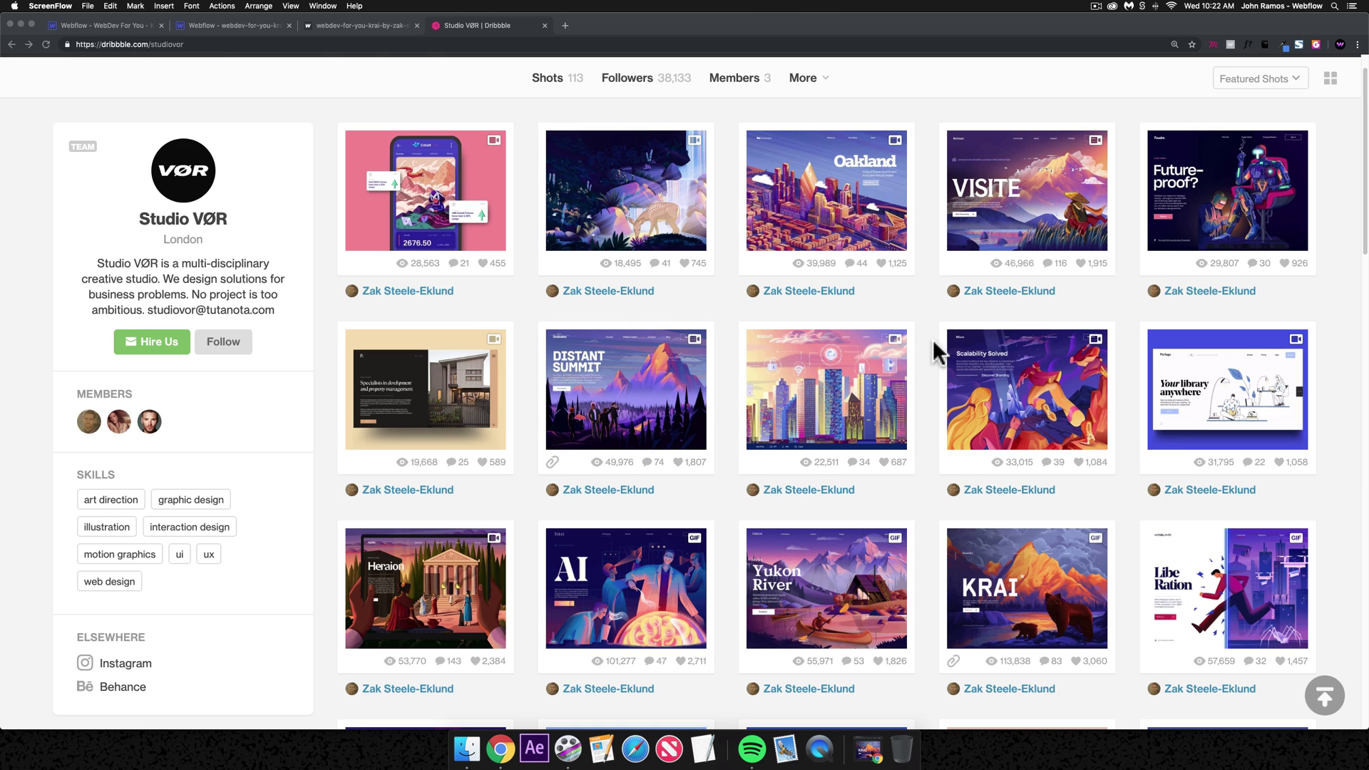
scroll(930, 349, down, 2)
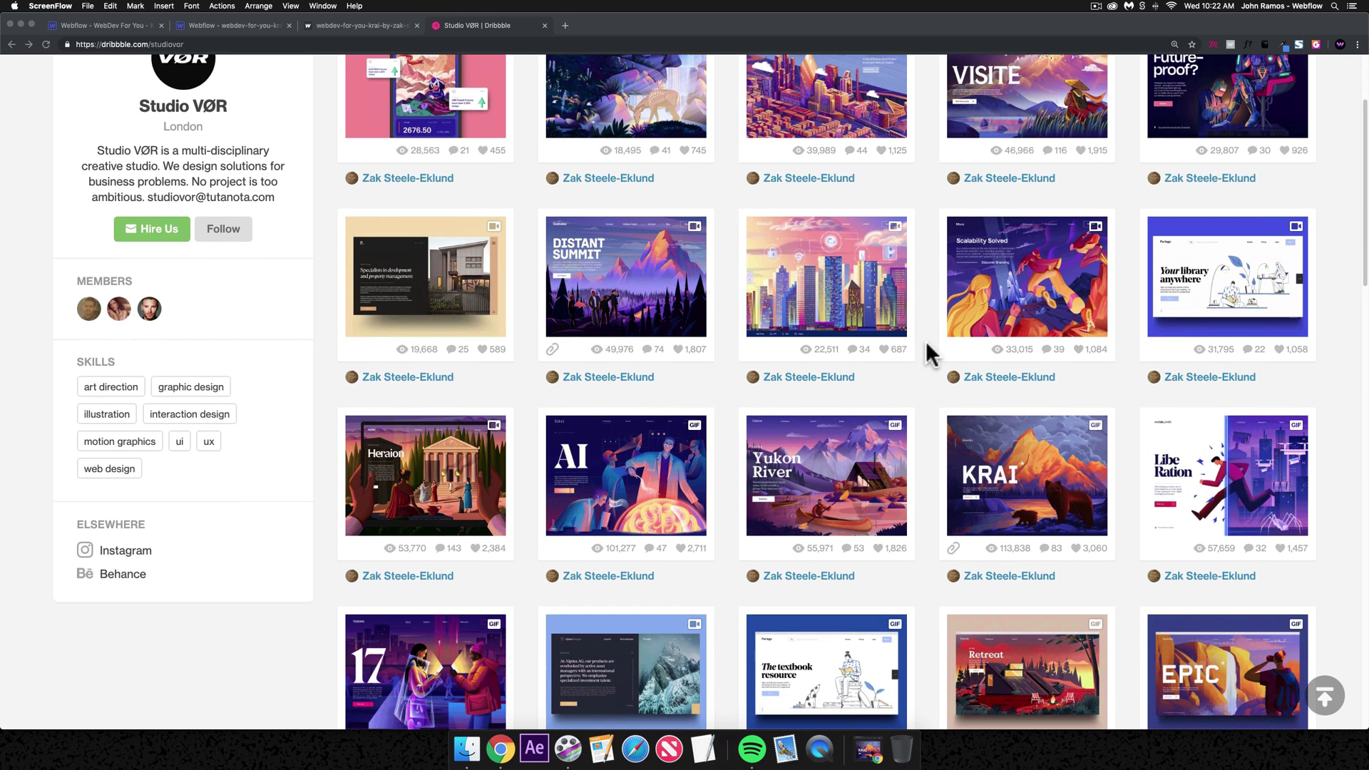
scroll(930, 353, down, 2)
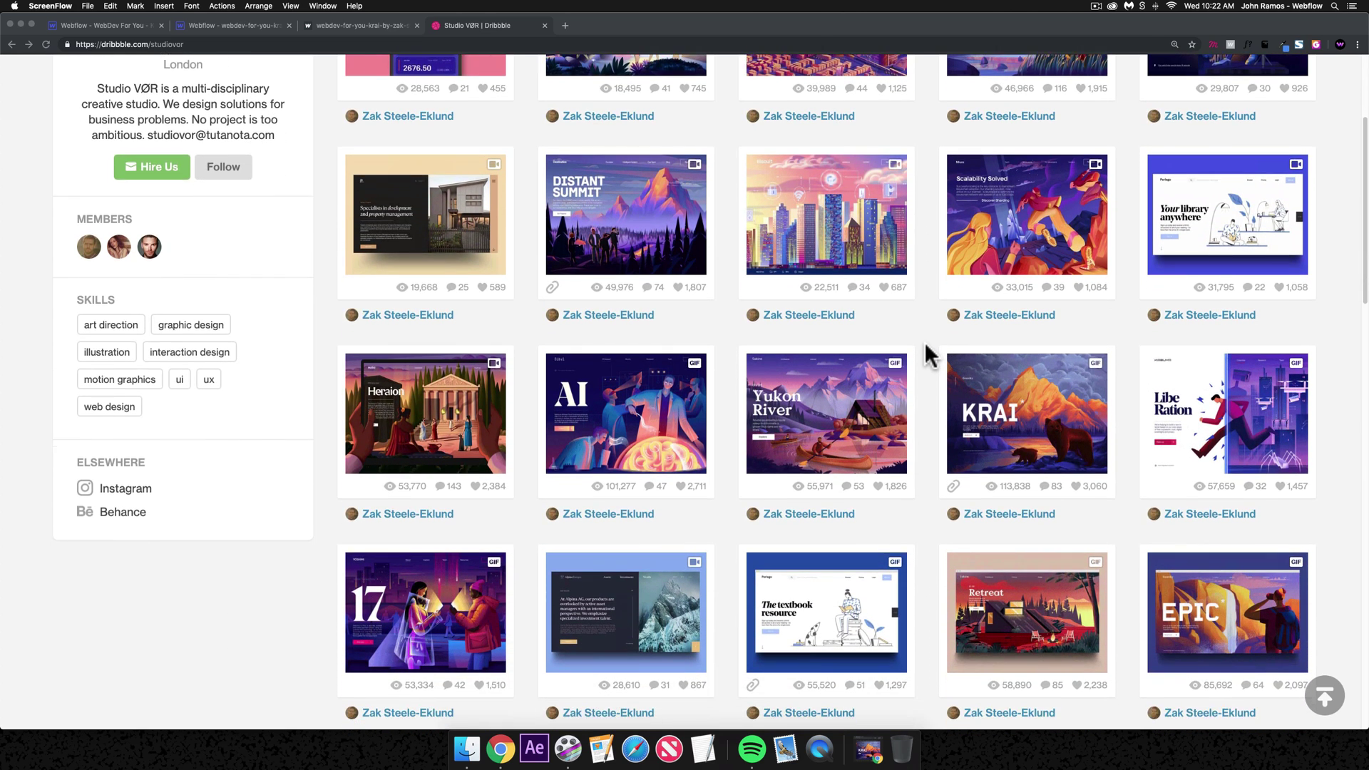
scroll(931, 353, down, 1)
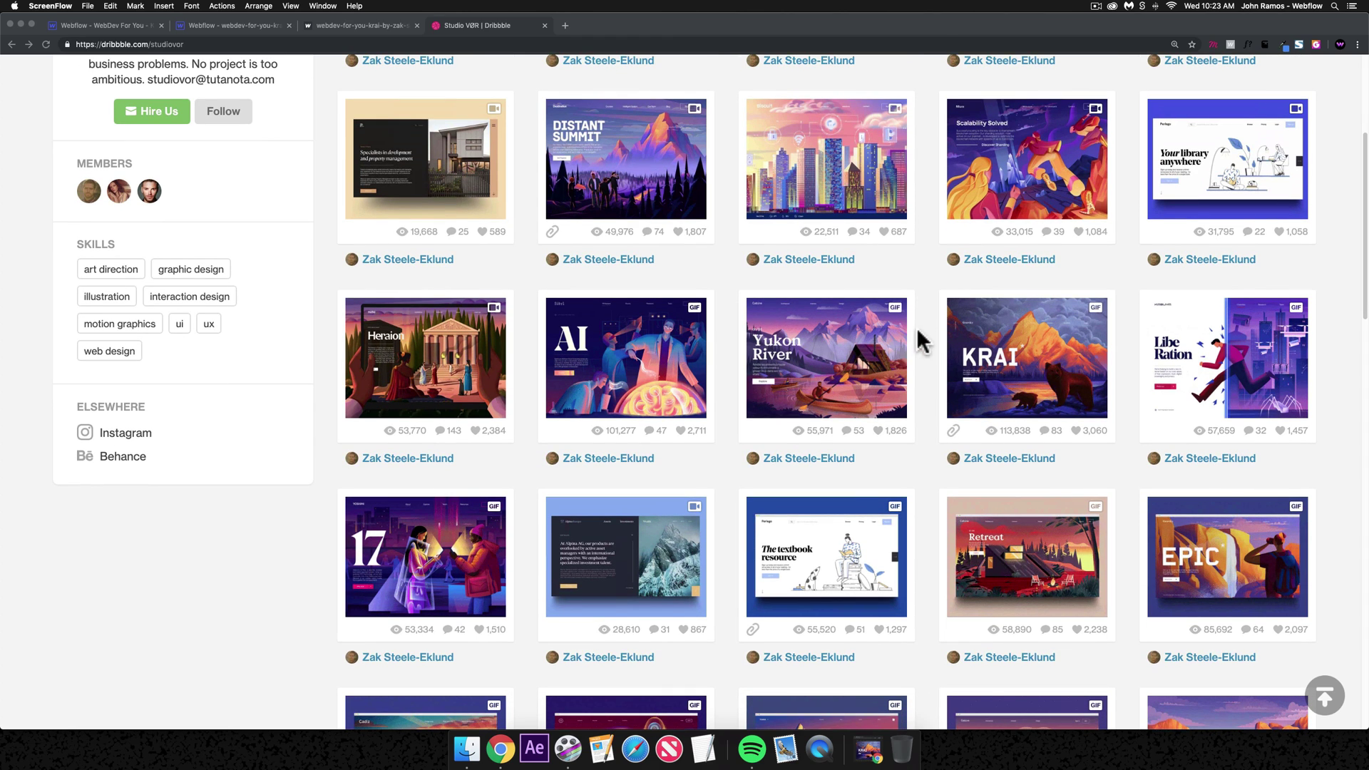
click(934, 285)
mouse_move(953, 351)
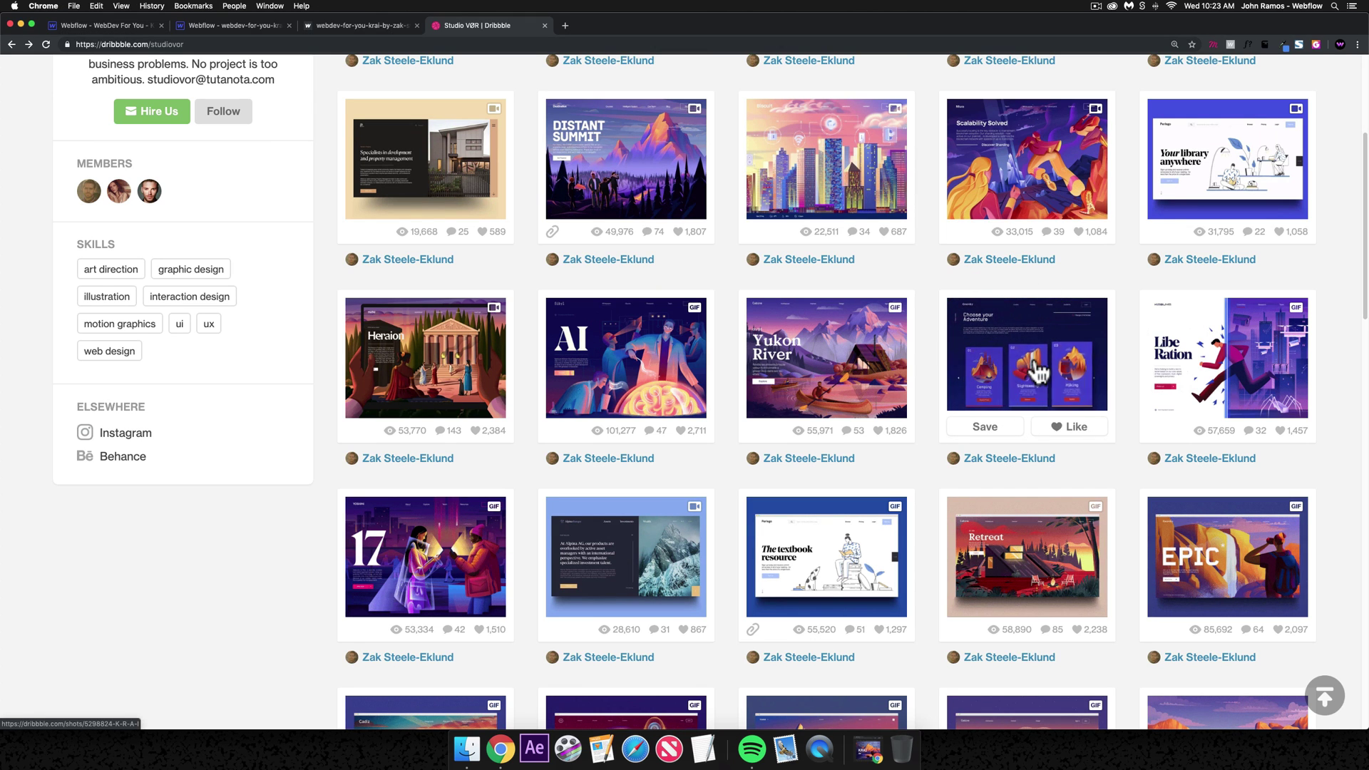
click(1035, 371)
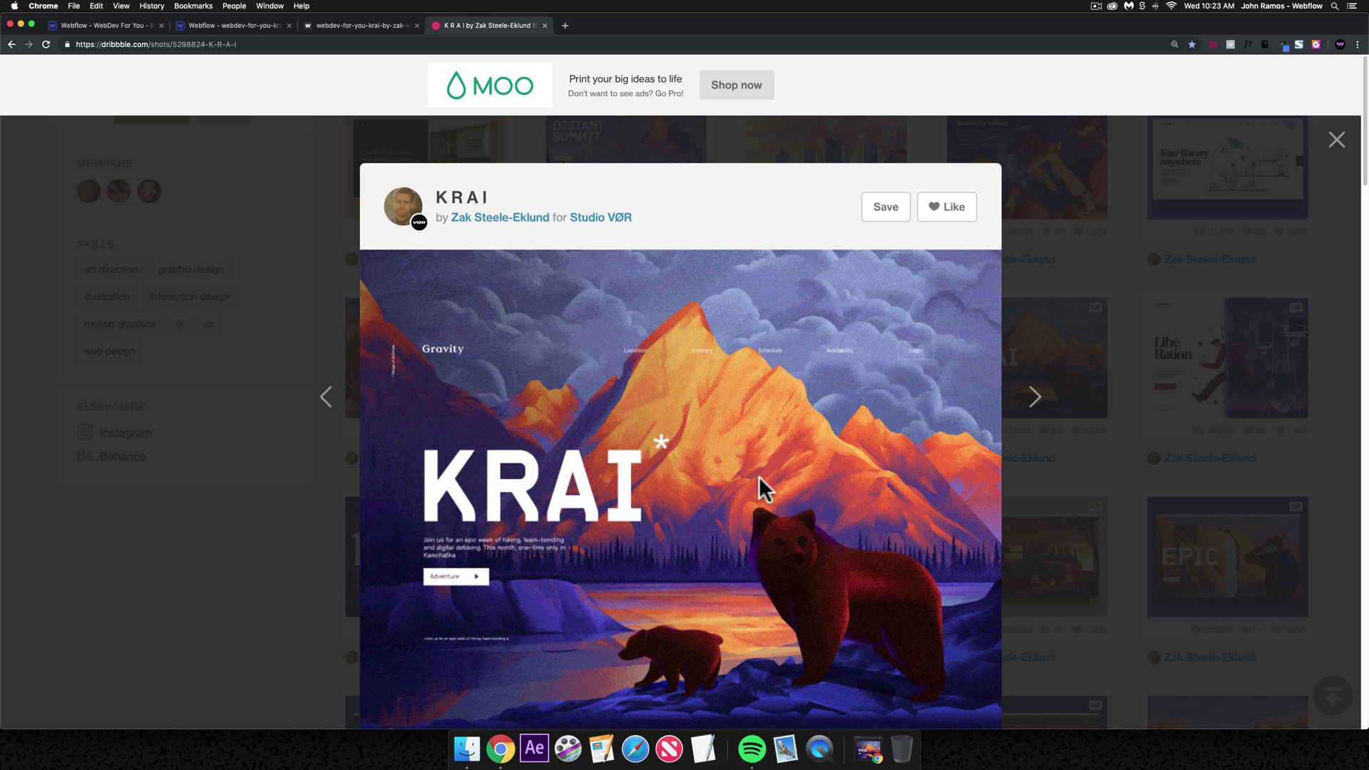
- Bring up the GIF Scrubber window, reposition it and scrub through the KRAI animation to its end
click(866, 747)
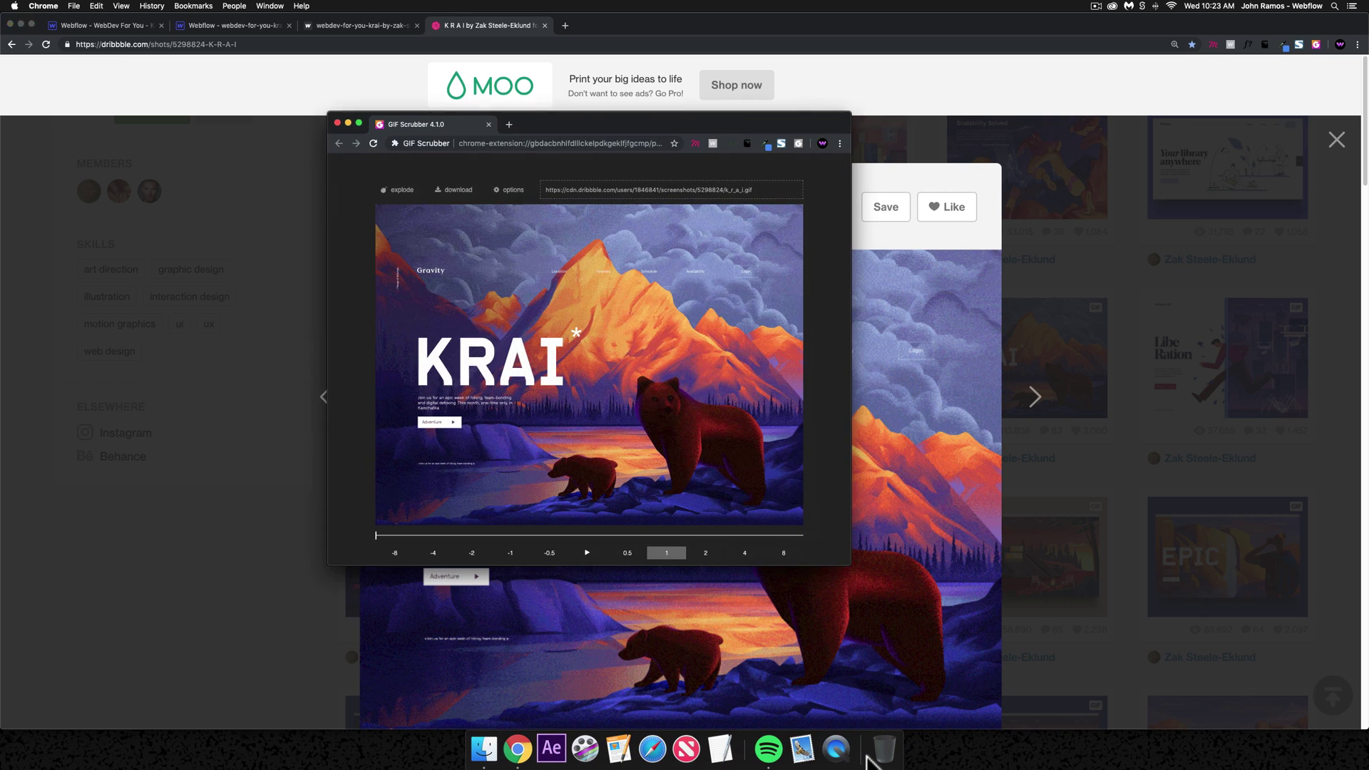
drag(647, 127, 734, 159)
drag(487, 577, 897, 577)
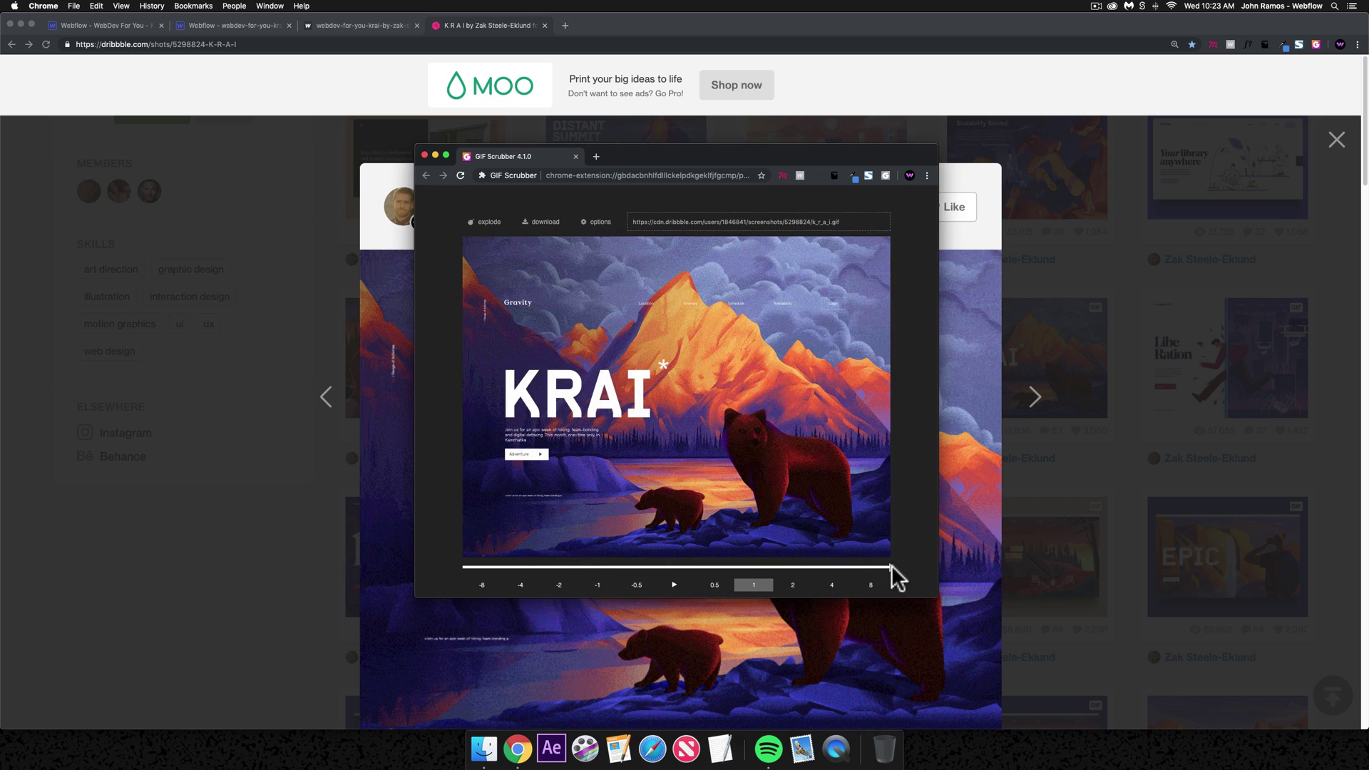
- Switch to the published KRAI site and cycle the Camping, Sightseeing and Hiking card slider forward and back
click(364, 26)
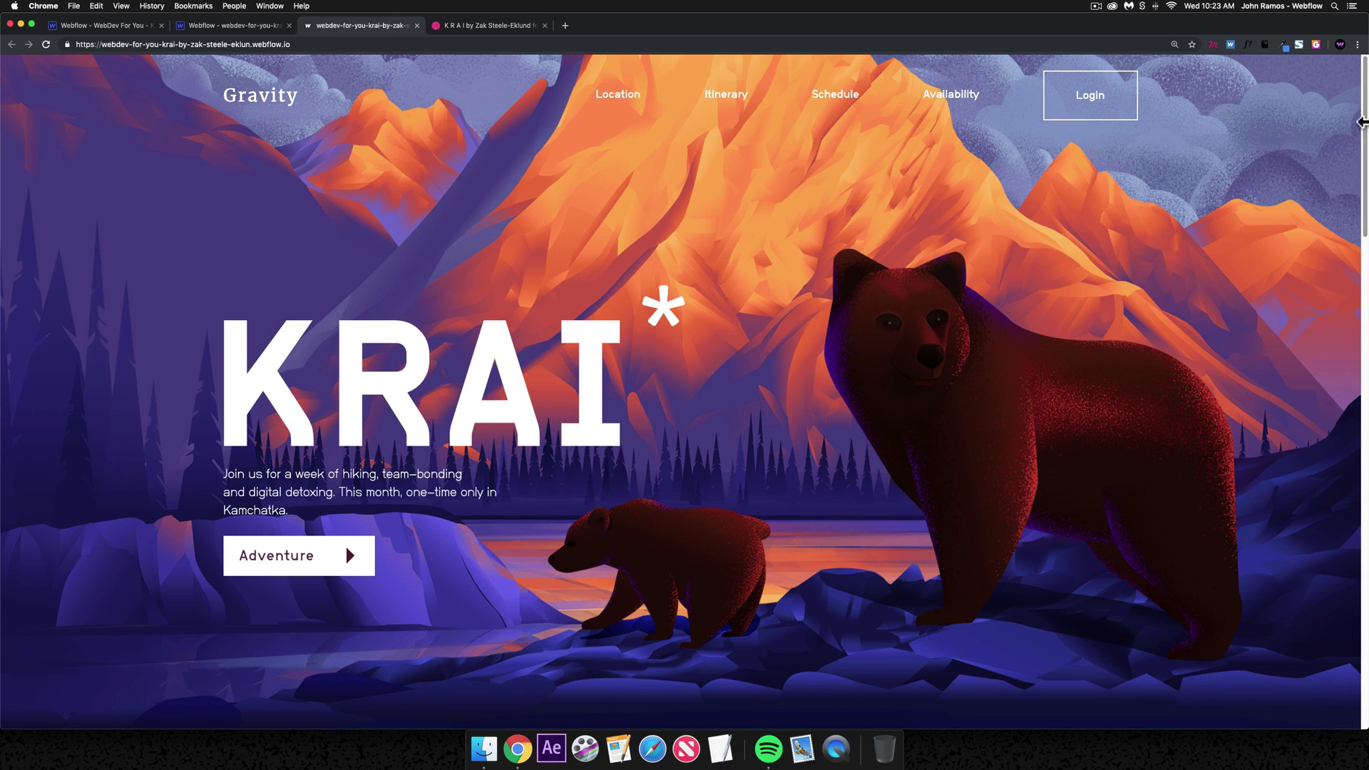
drag(1363, 114, 1355, 359)
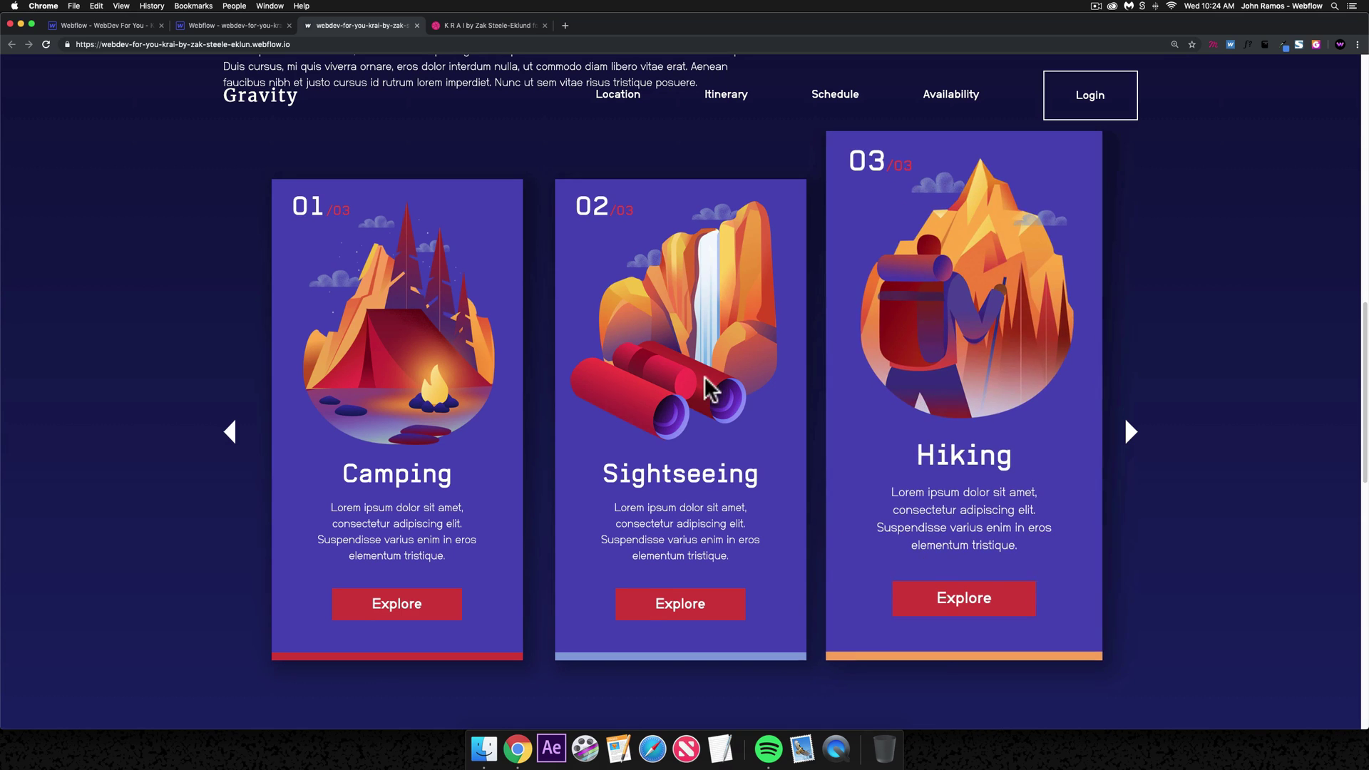
click(1131, 432)
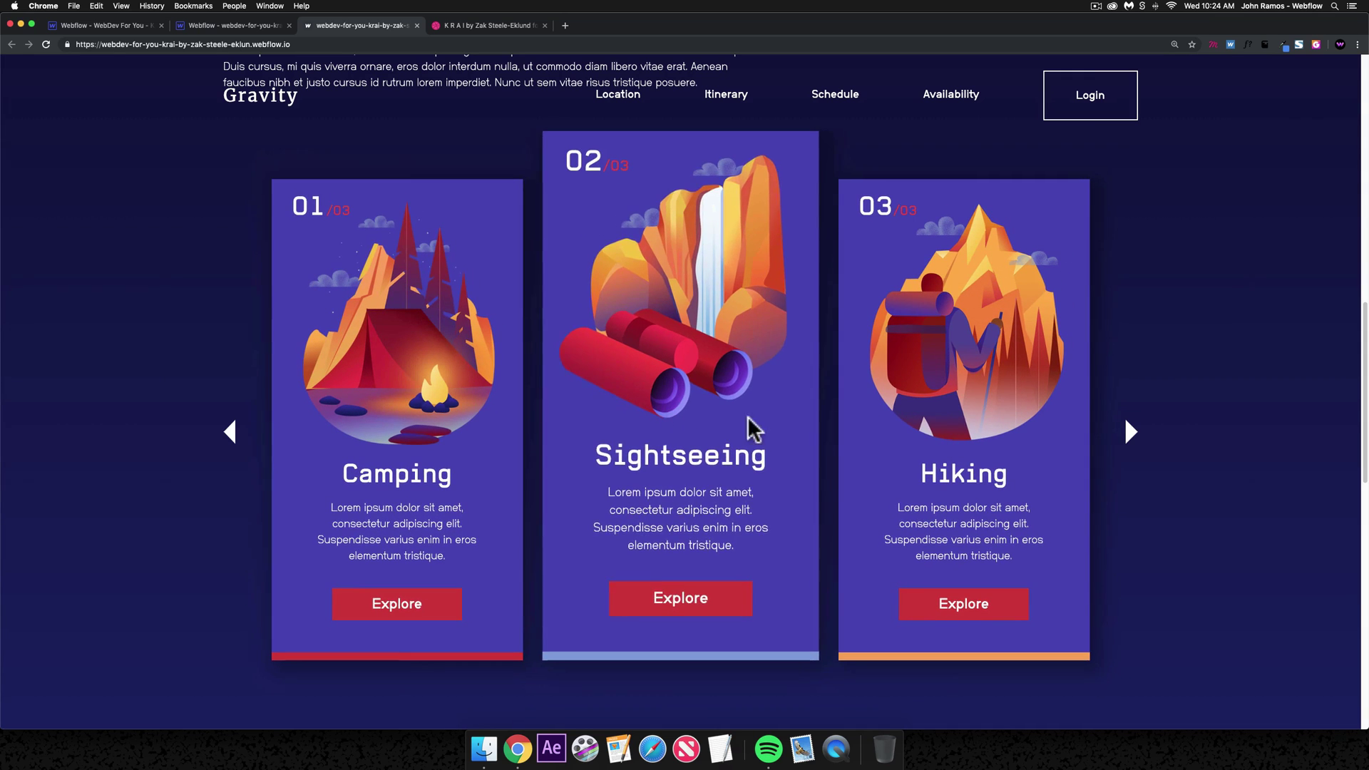
click(227, 433)
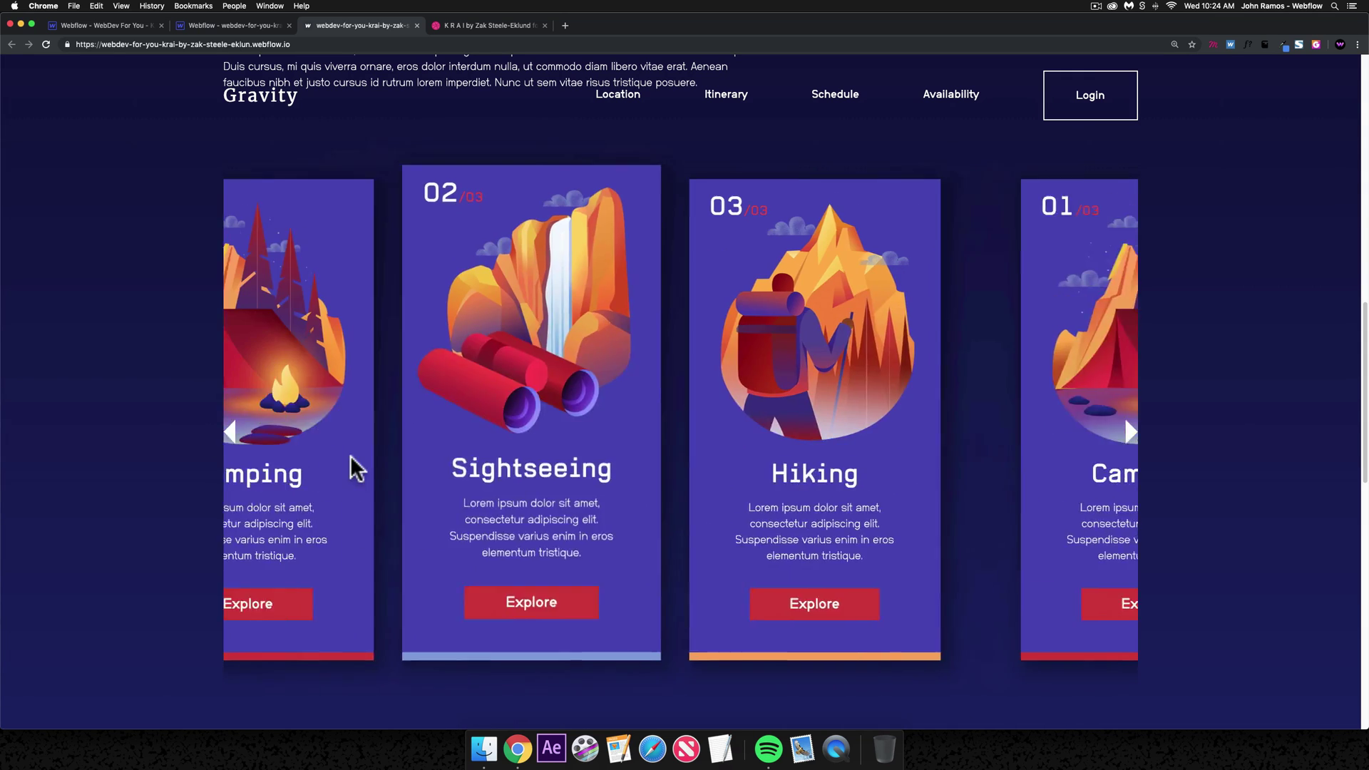
- Step through the Browse Our Gallery slides, view the Sightseeing photo enlarged, close it and return to the page's start
scroll(1358, 463, down, 10)
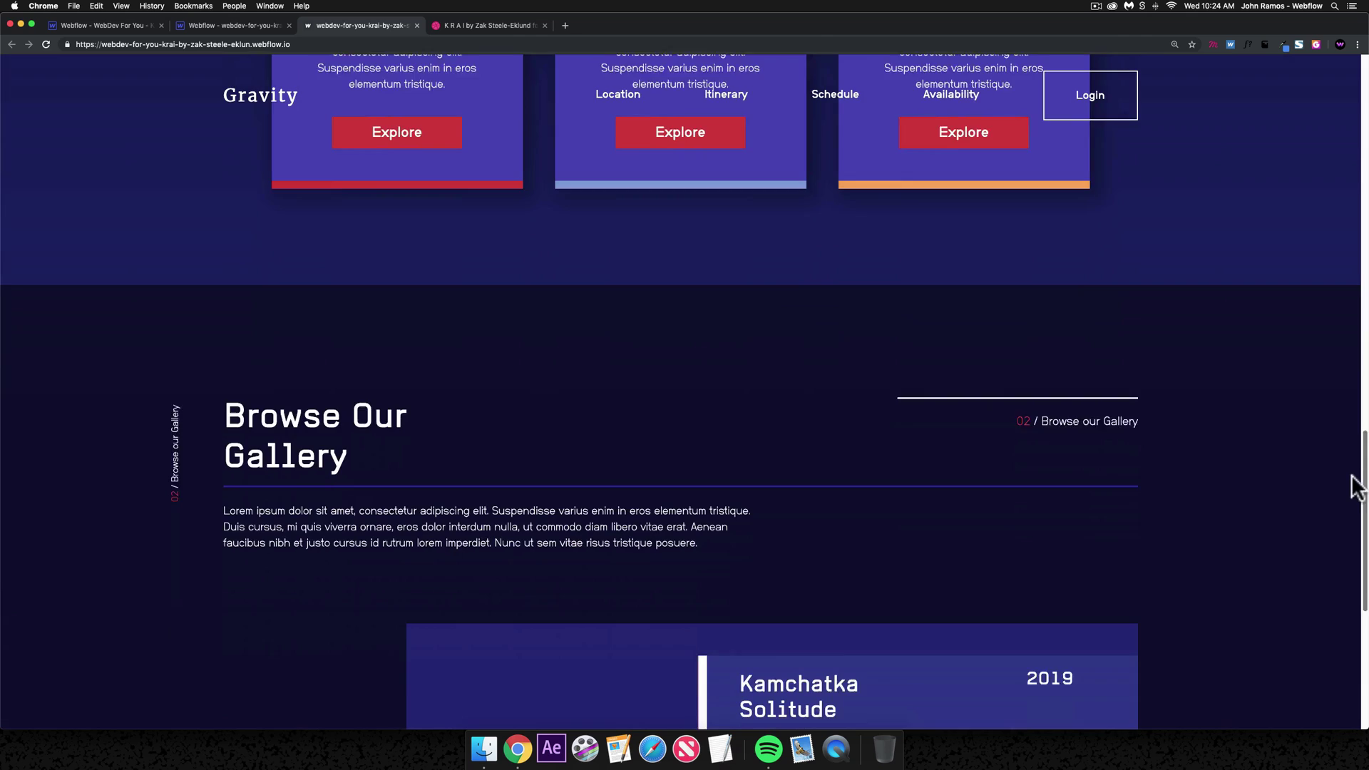
scroll(1352, 549, down, 3)
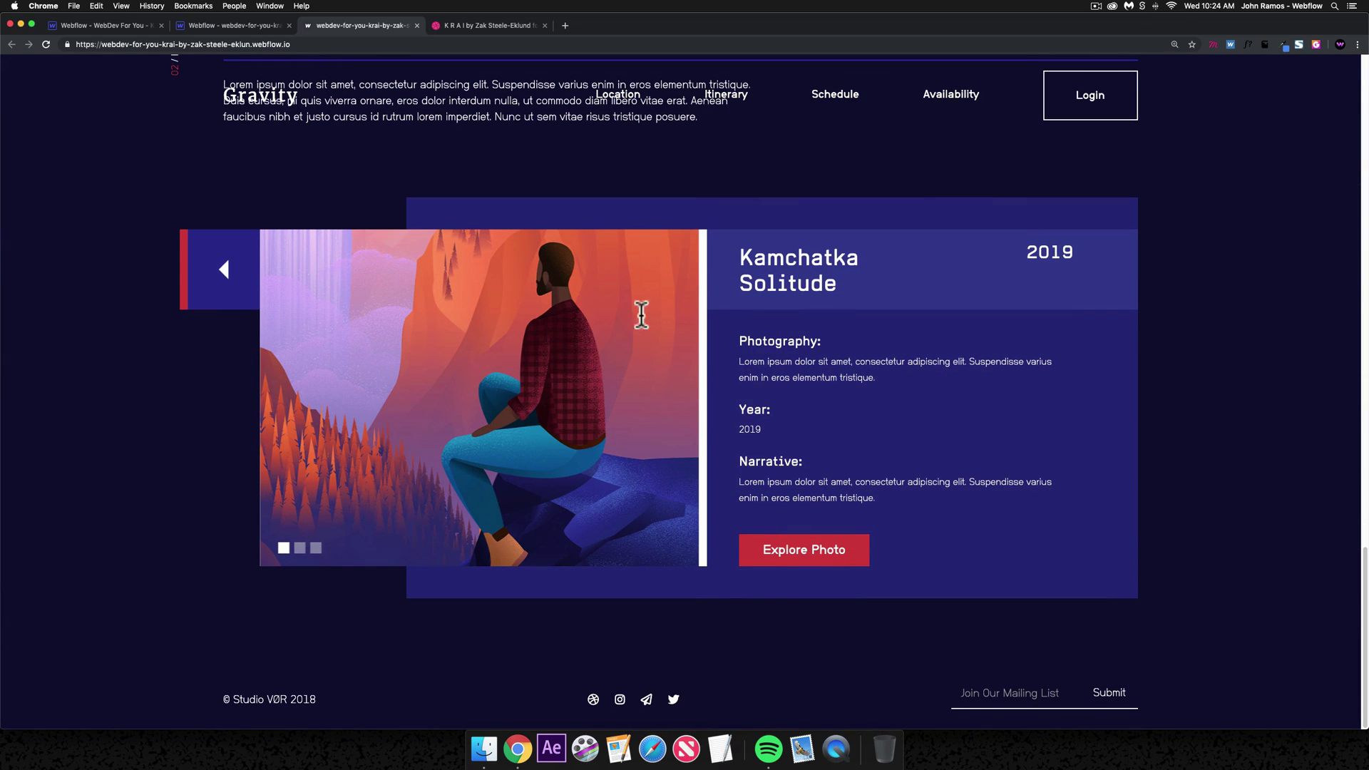
click(223, 275)
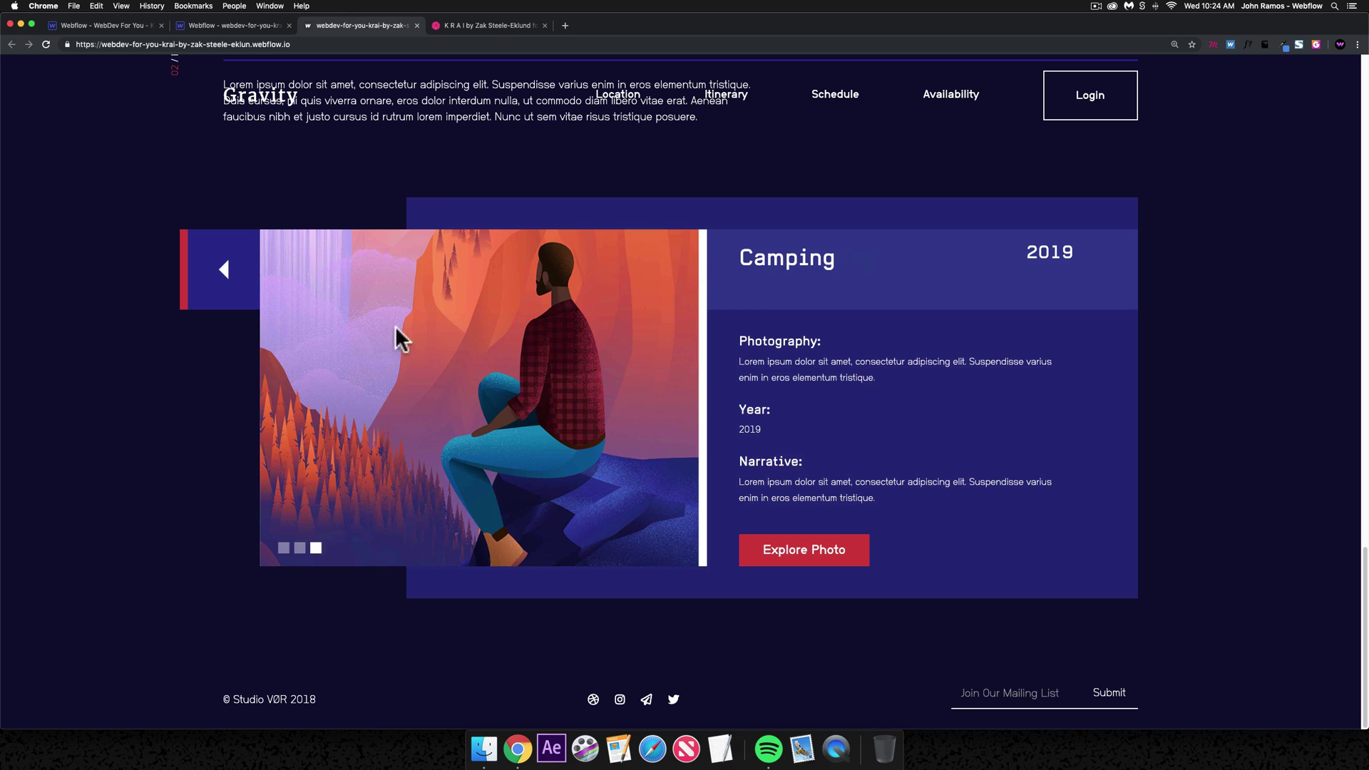
click(218, 275)
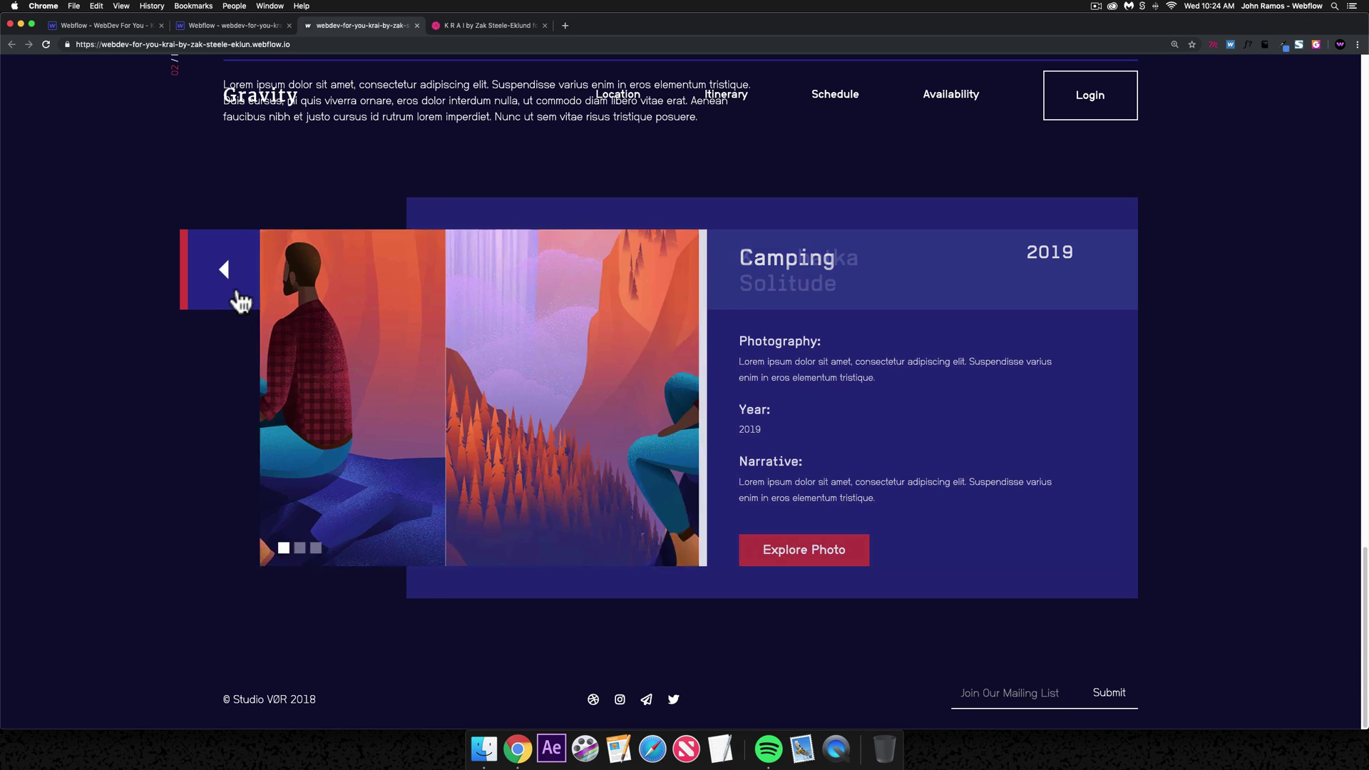
click(222, 277)
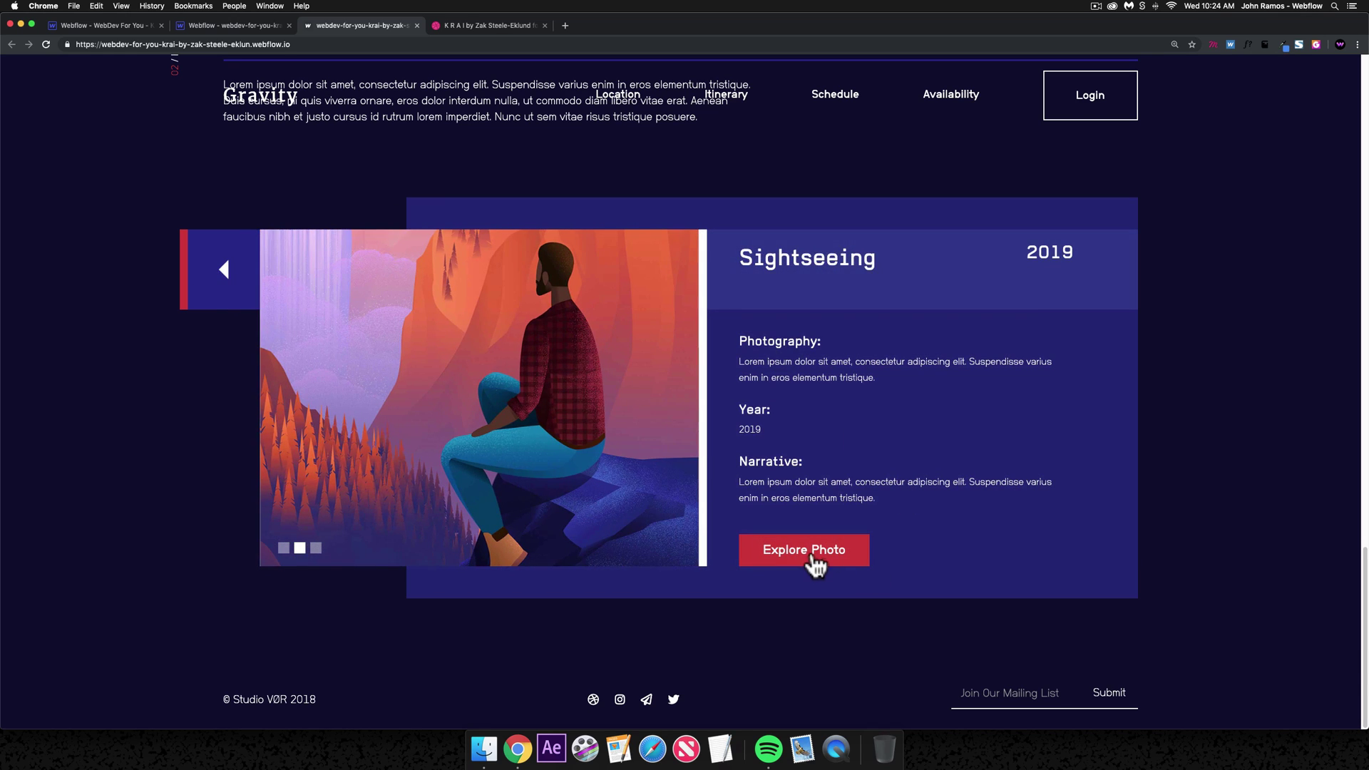
click(817, 558)
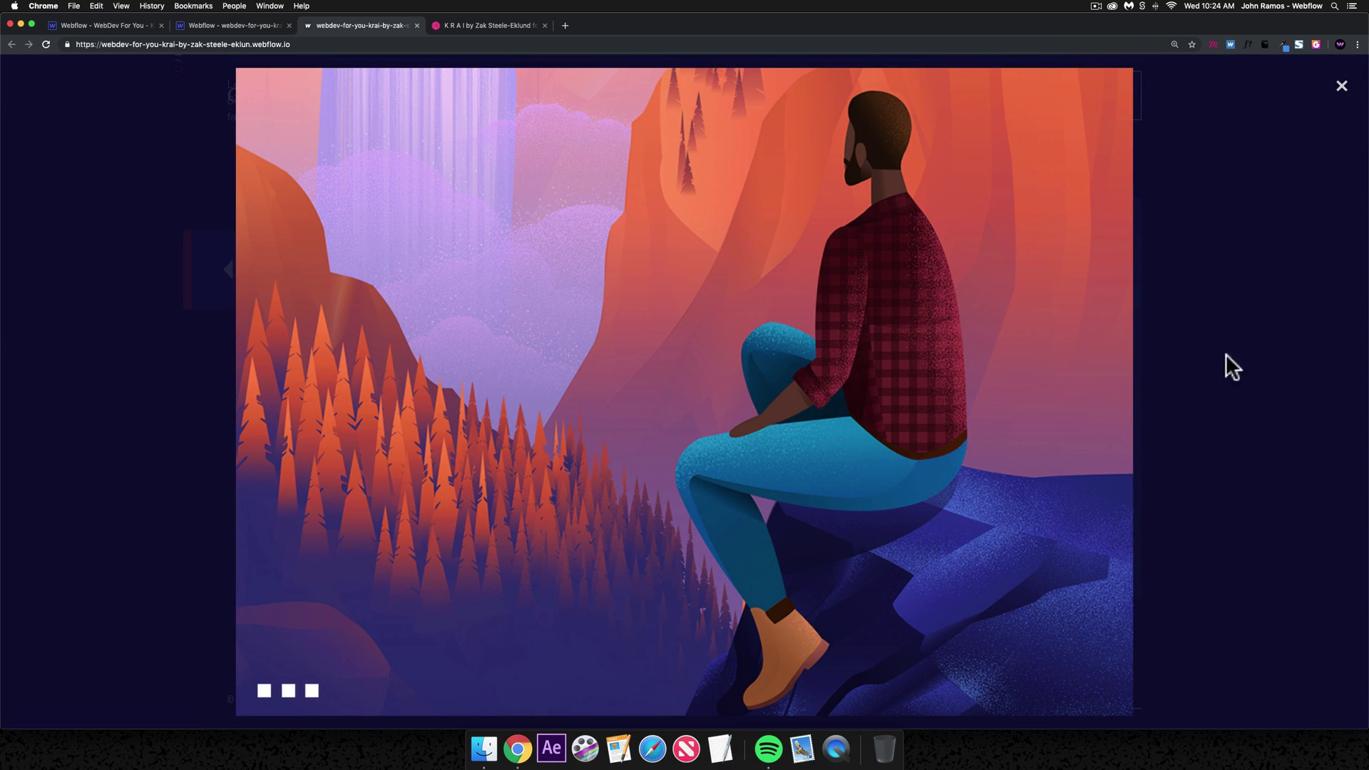
click(1343, 89)
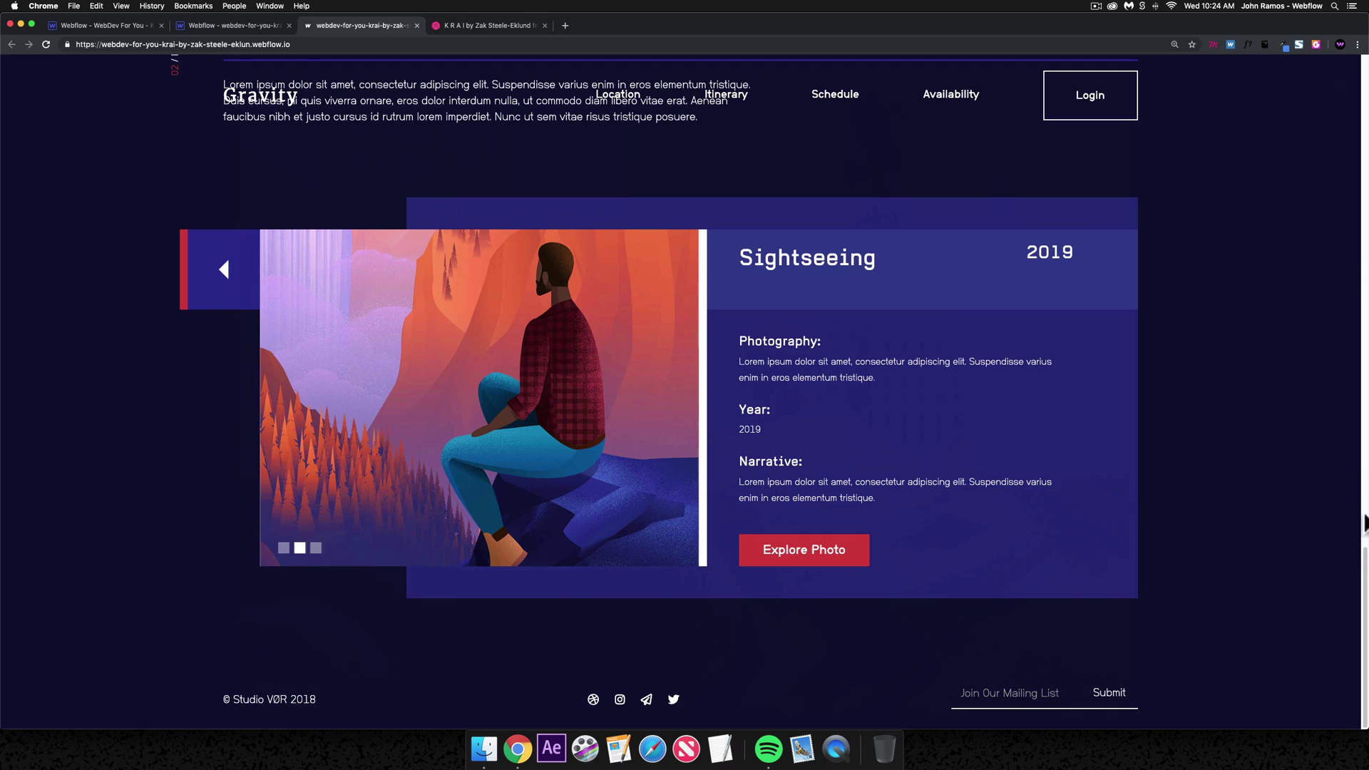
drag(1362, 586, 1316, 77)
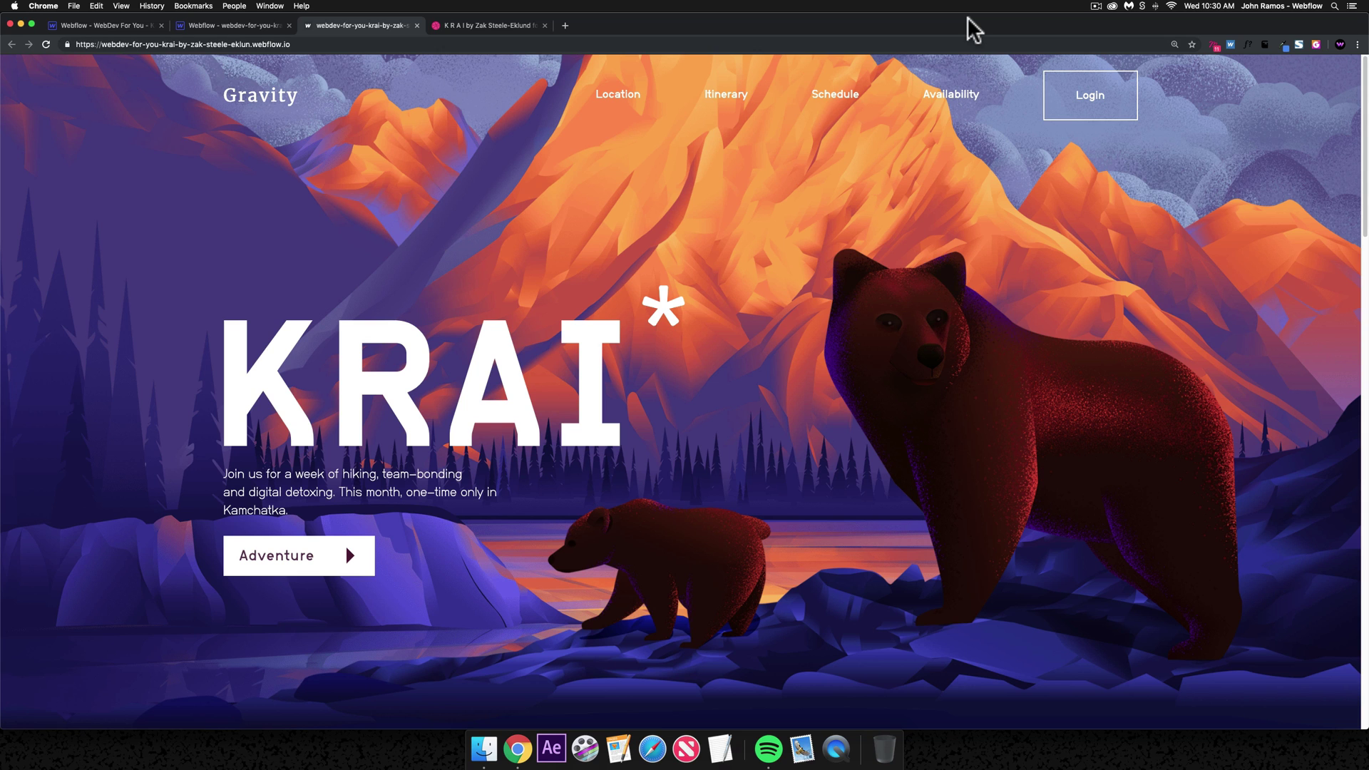
- Switch to the finished KRAI project in Webflow, select the foreground layer and preview the hero's scrolling motion
click(225, 27)
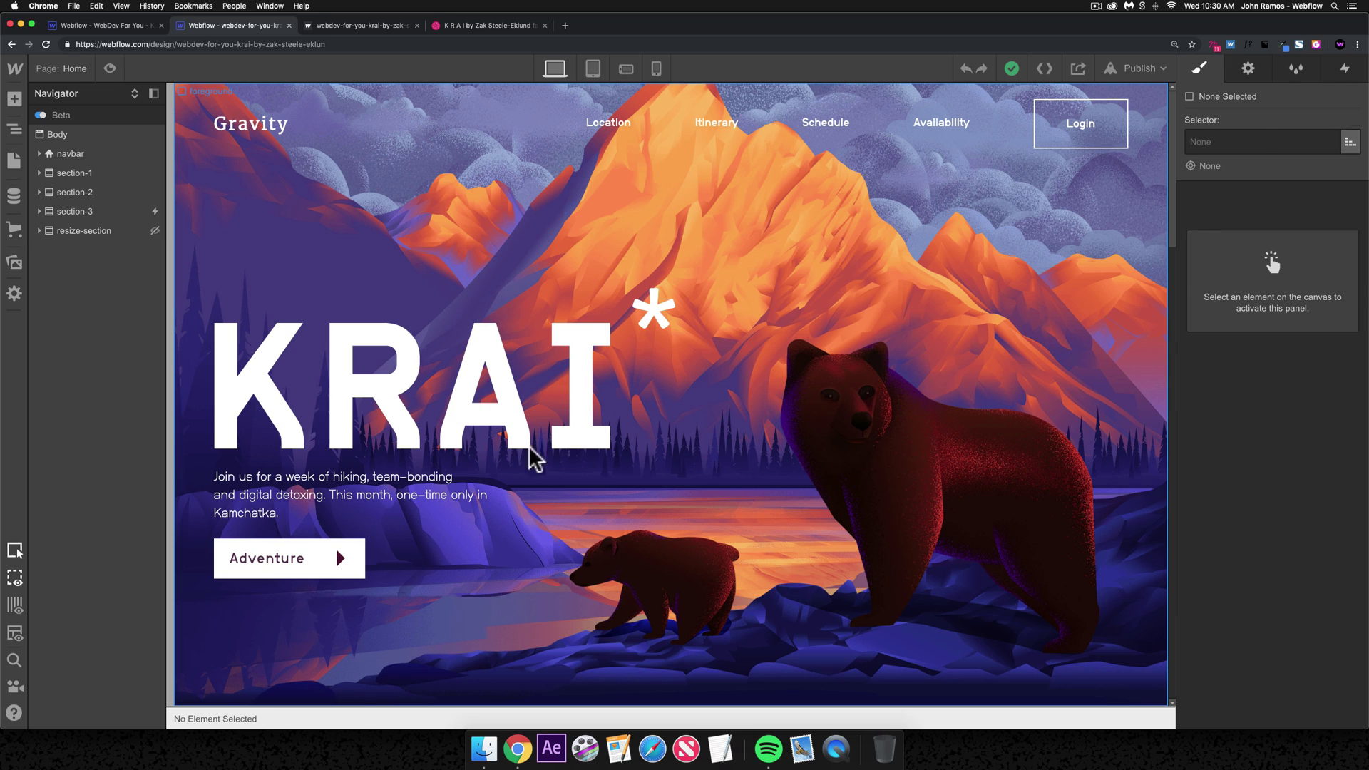
click(432, 460)
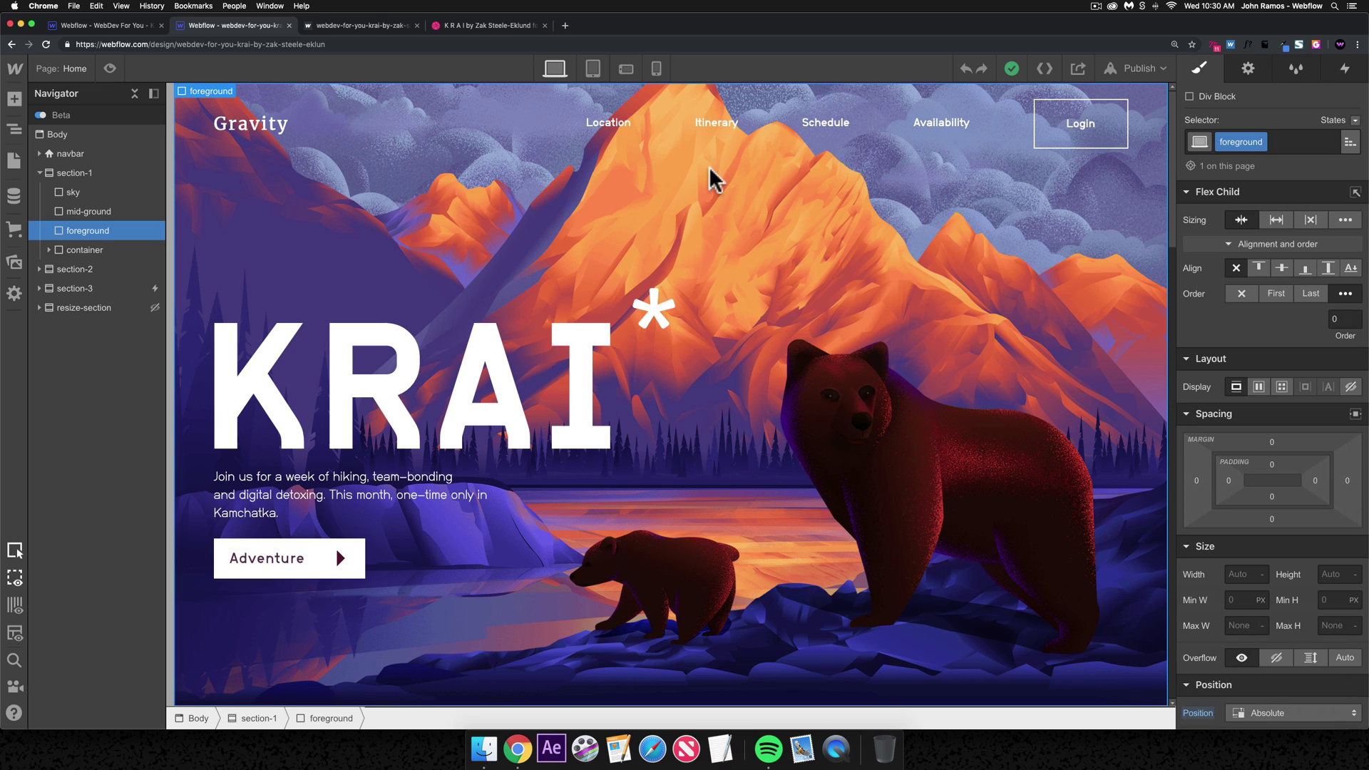
scroll(761, 436, down, 5)
scroll(761, 436, up, 5)
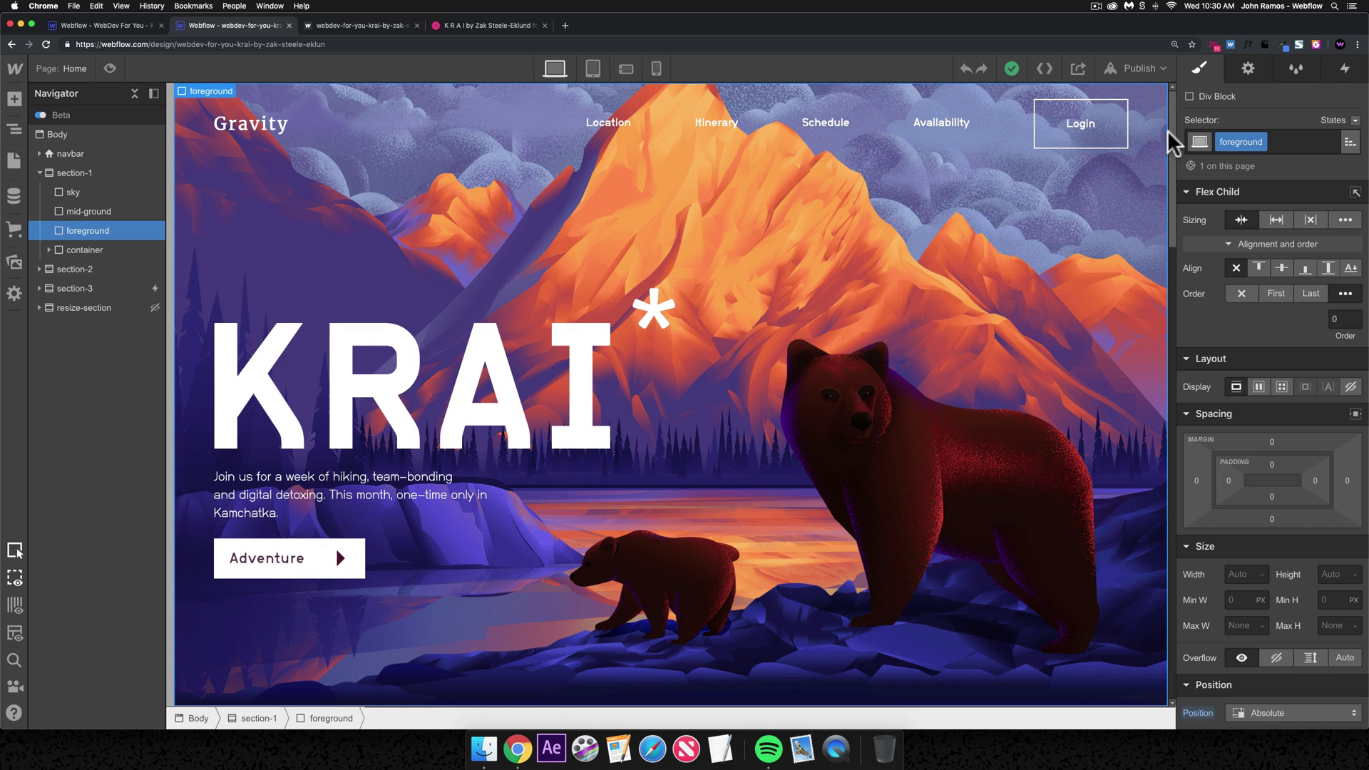
mouse_move(1168, 135)
mouse_down()
mouse_move(1142, 632)
mouse_move(1155, 128)
mouse_up()
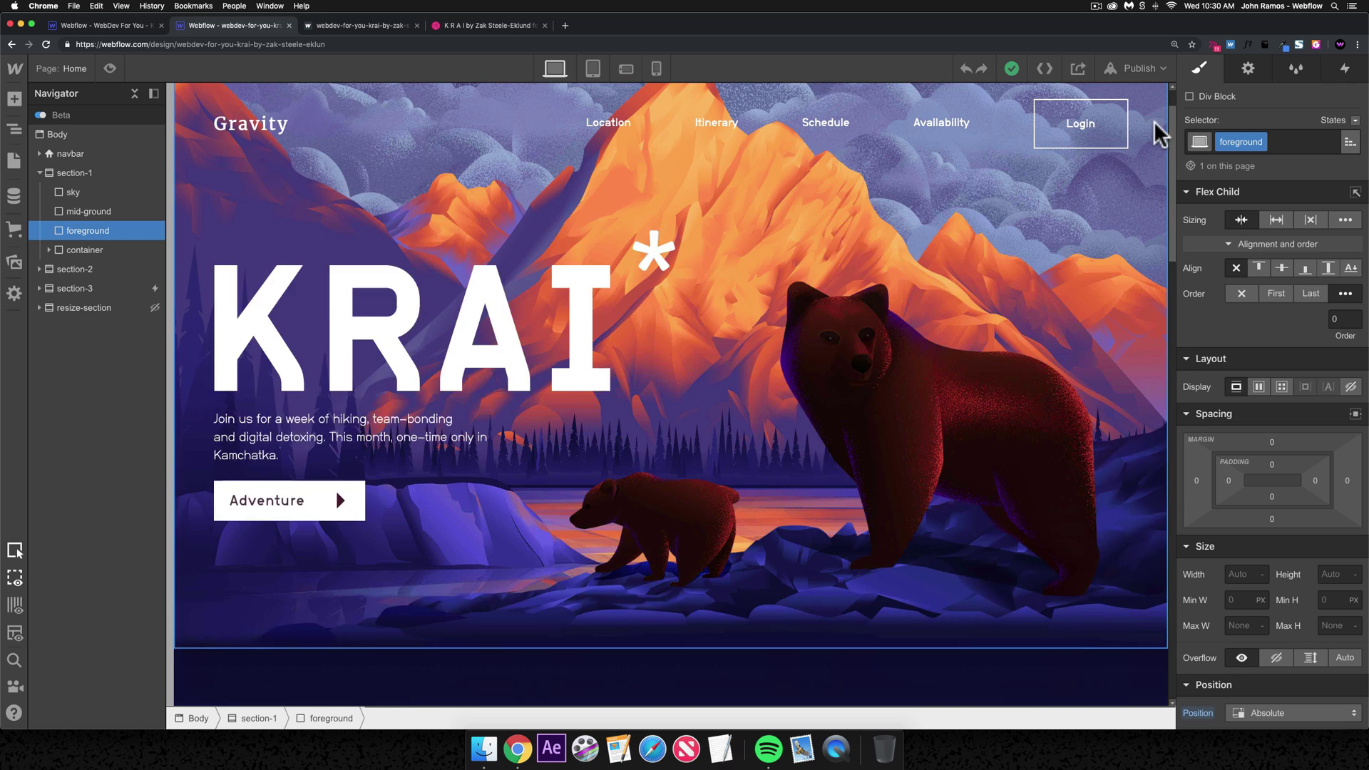
- Switch to the blank krai-demo project and add a Section element to the Body
click(117, 27)
click(510, 321)
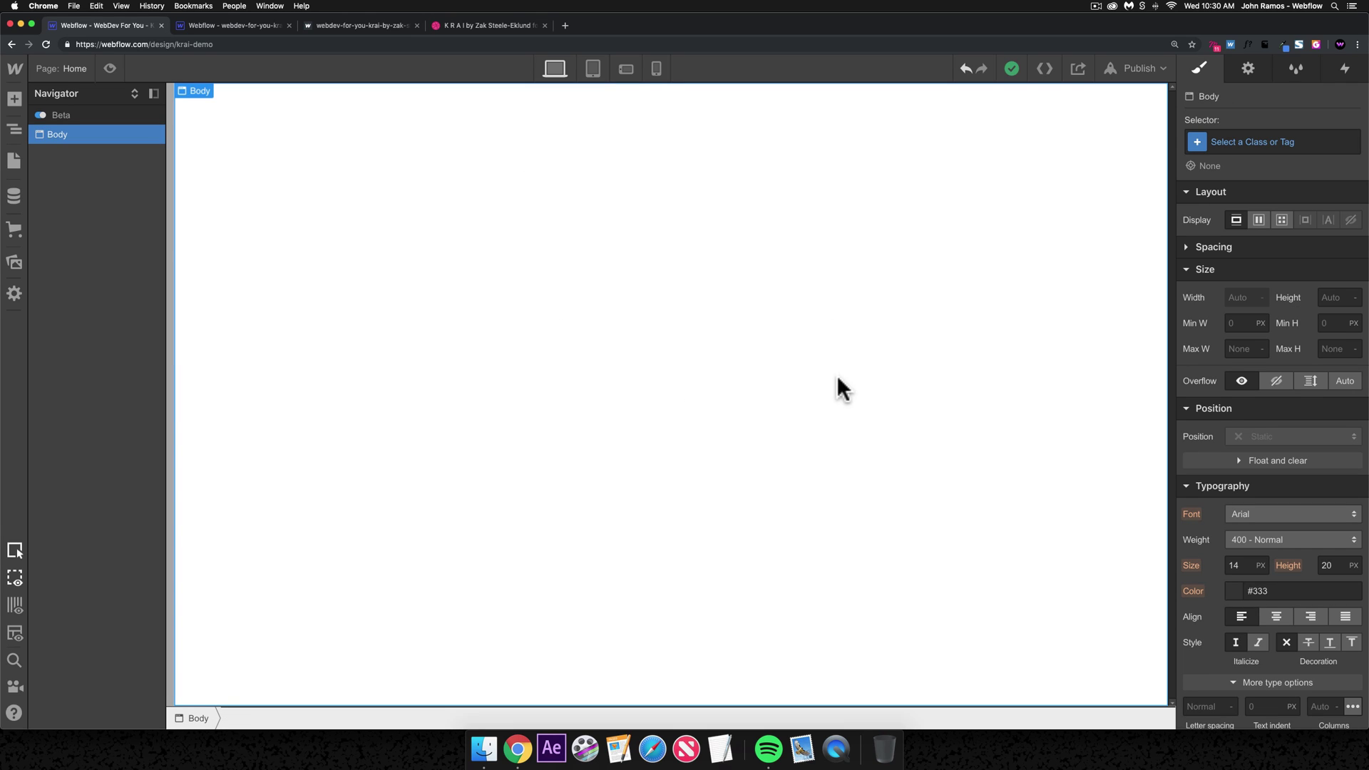
key(super+k)
text(sec)
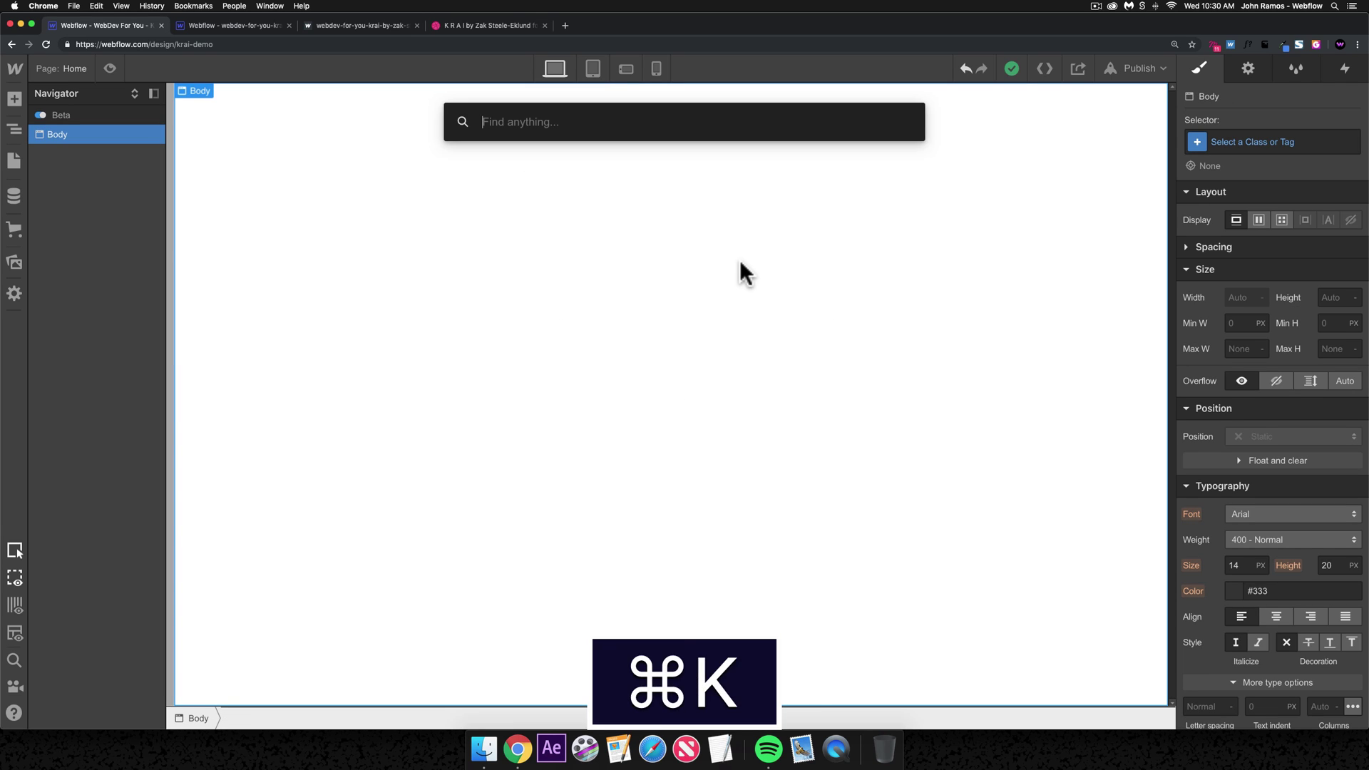
text(tion)
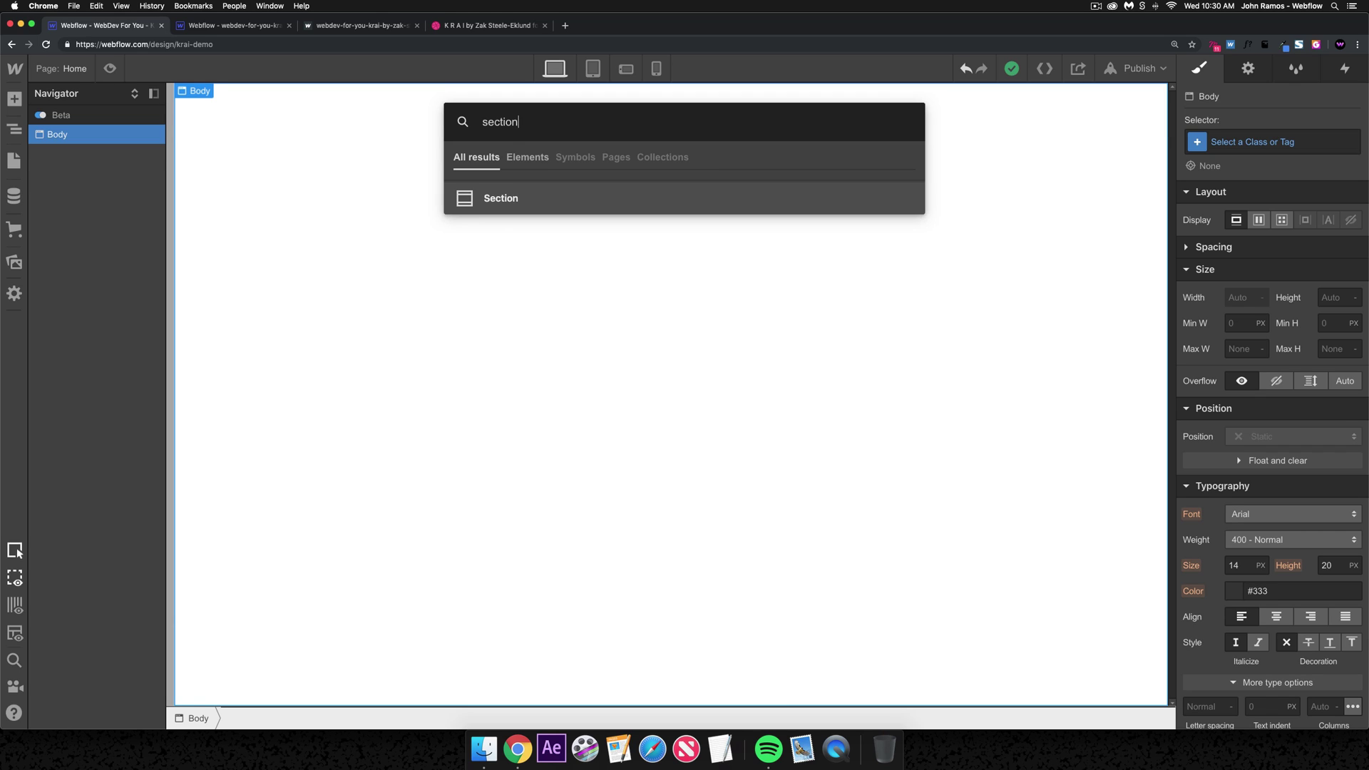
key(Return)
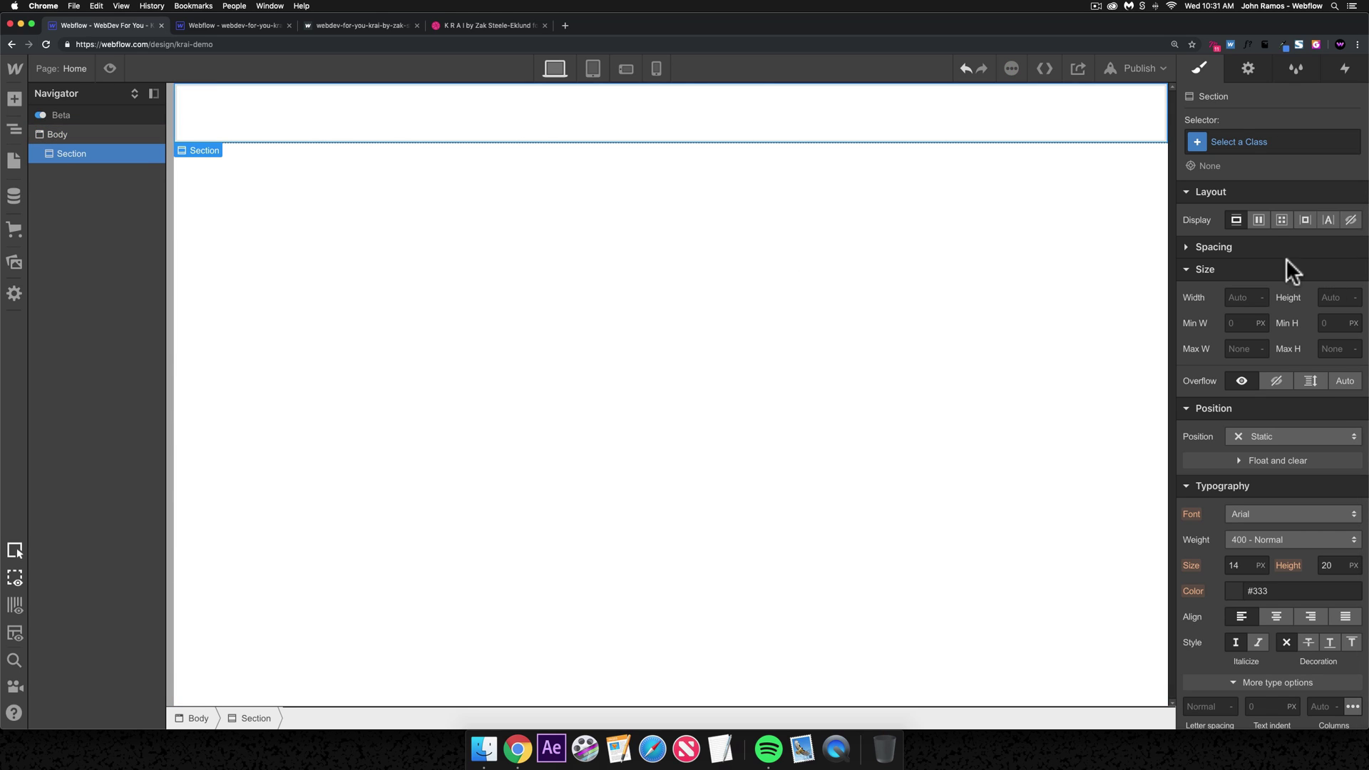
- Create the class section-1 on the new section
click(1247, 141)
text(section-1)
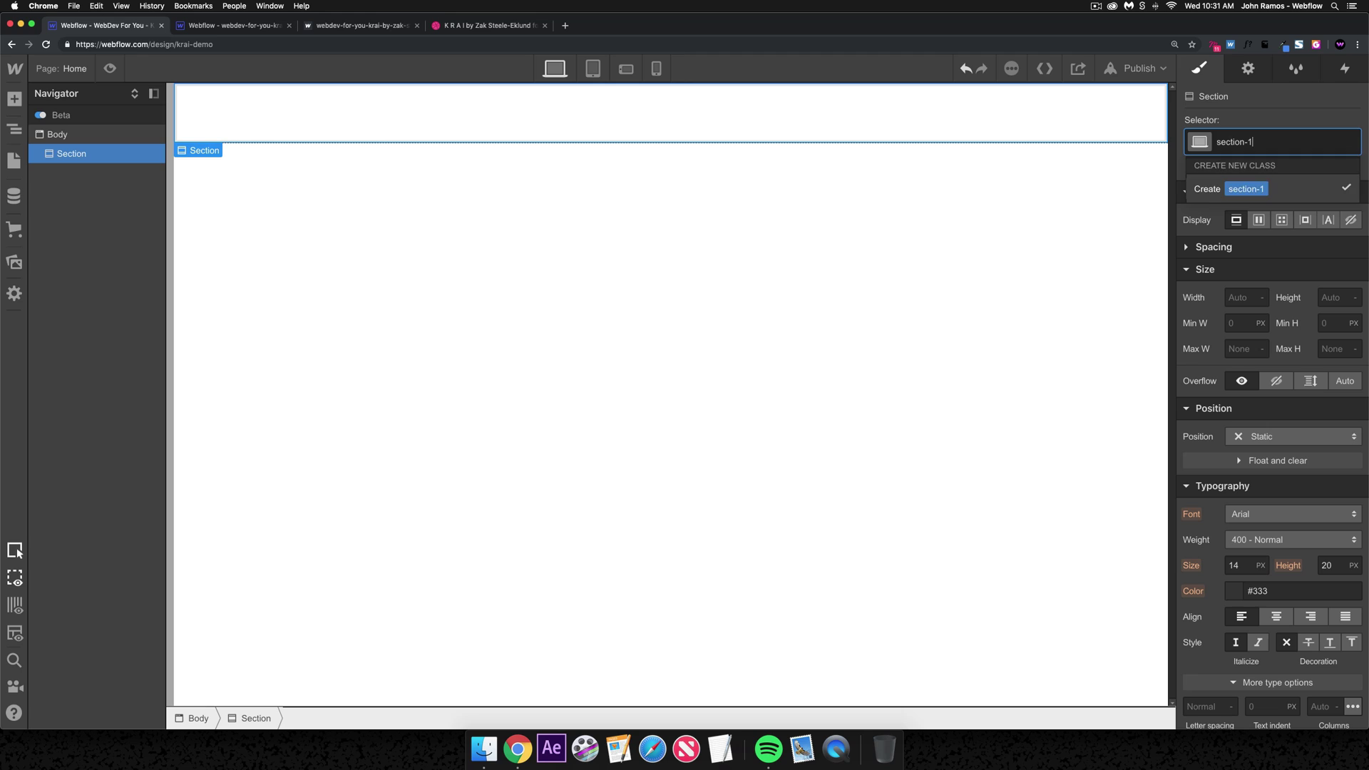
key(Return)
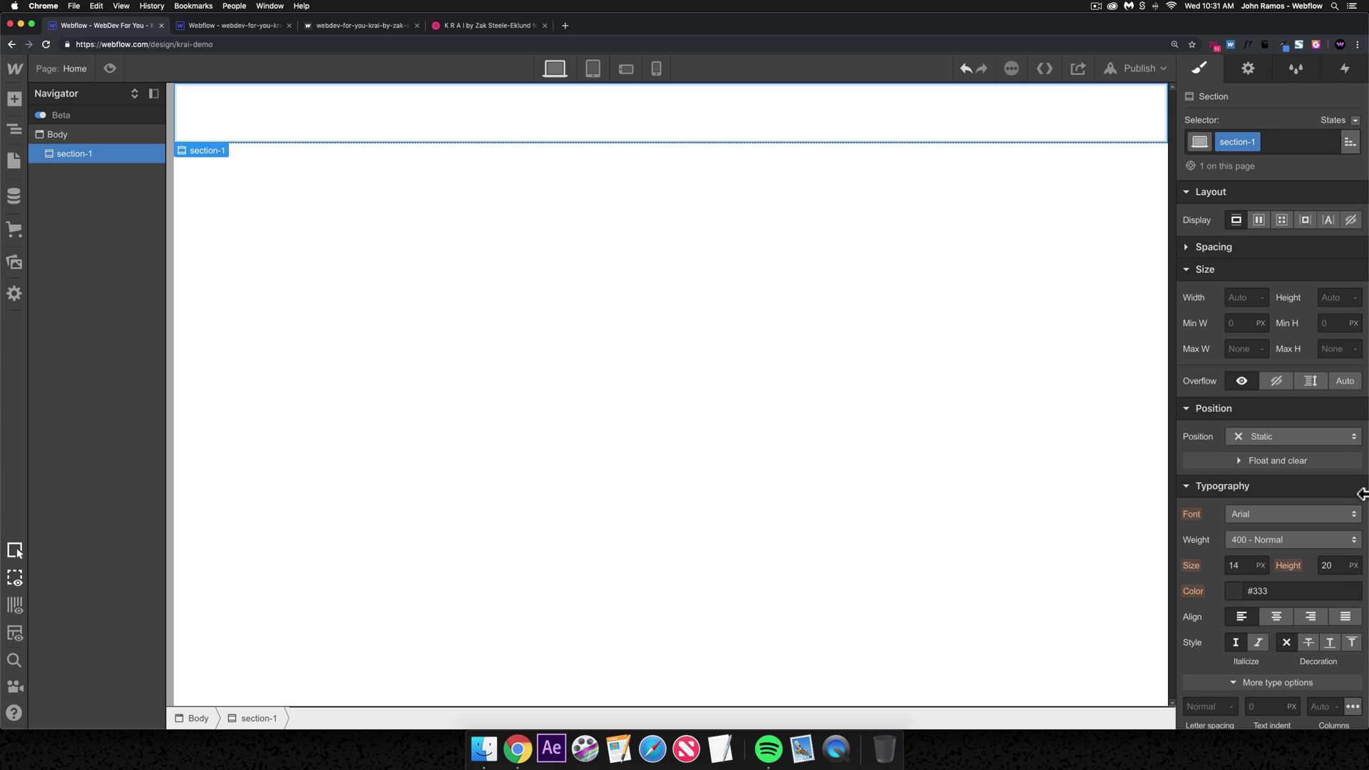
- Set section-1's minimum height to 100 VH and its position to Relative
click(1334, 323)
text(100vh)
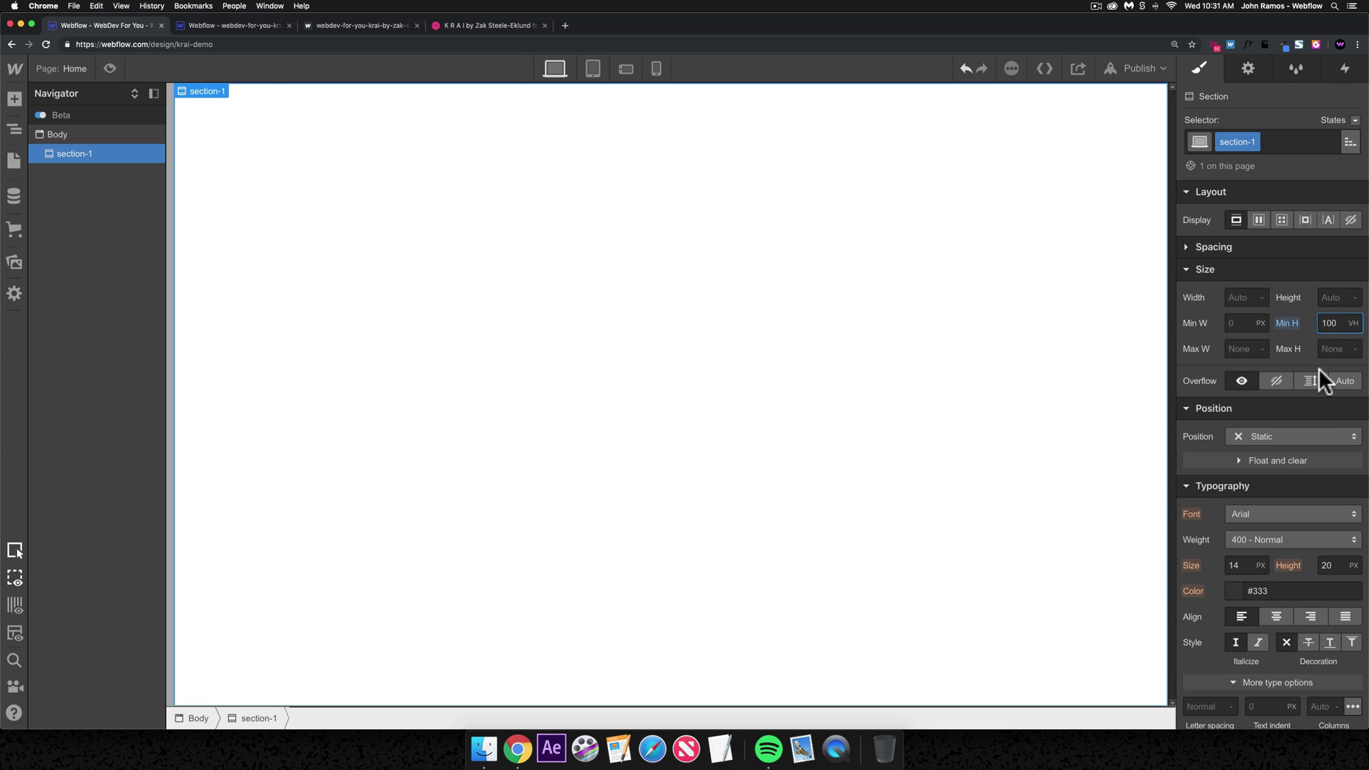
click(1283, 434)
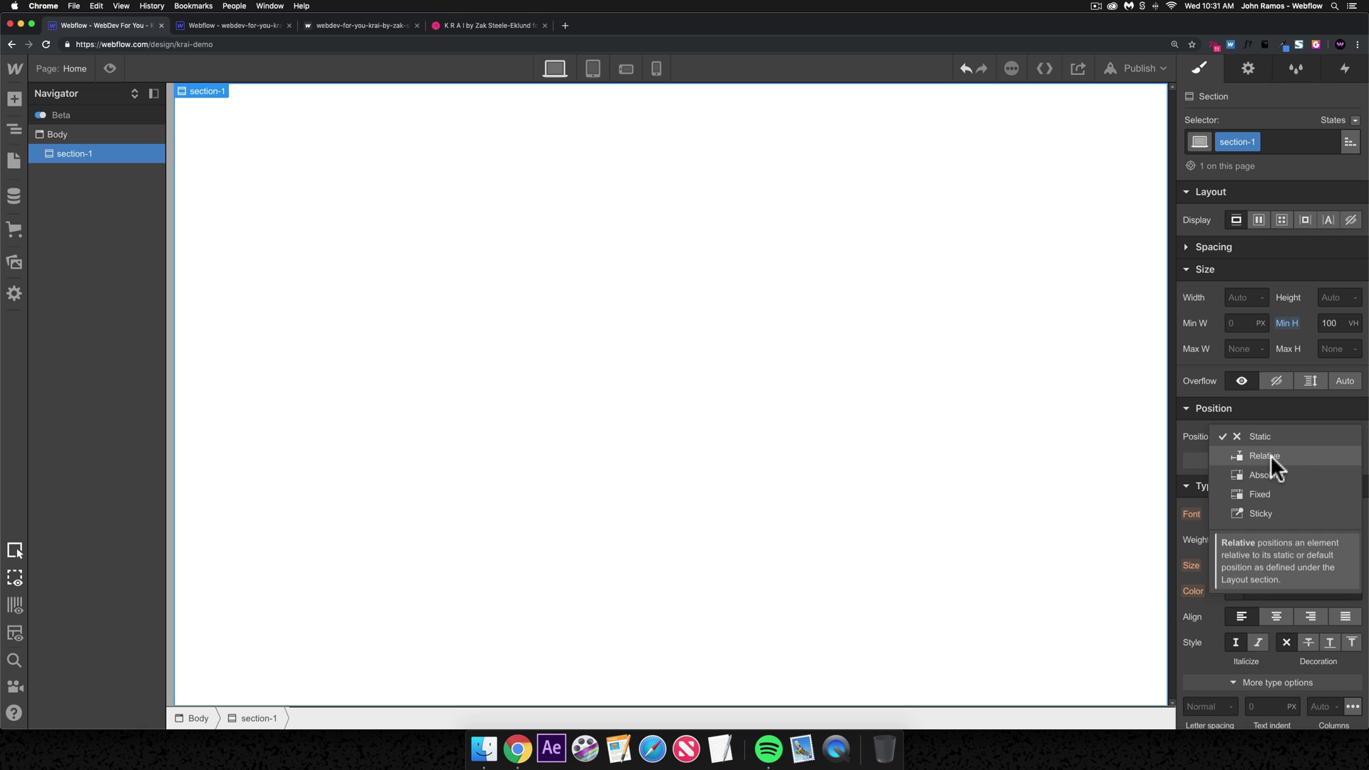
click(1270, 456)
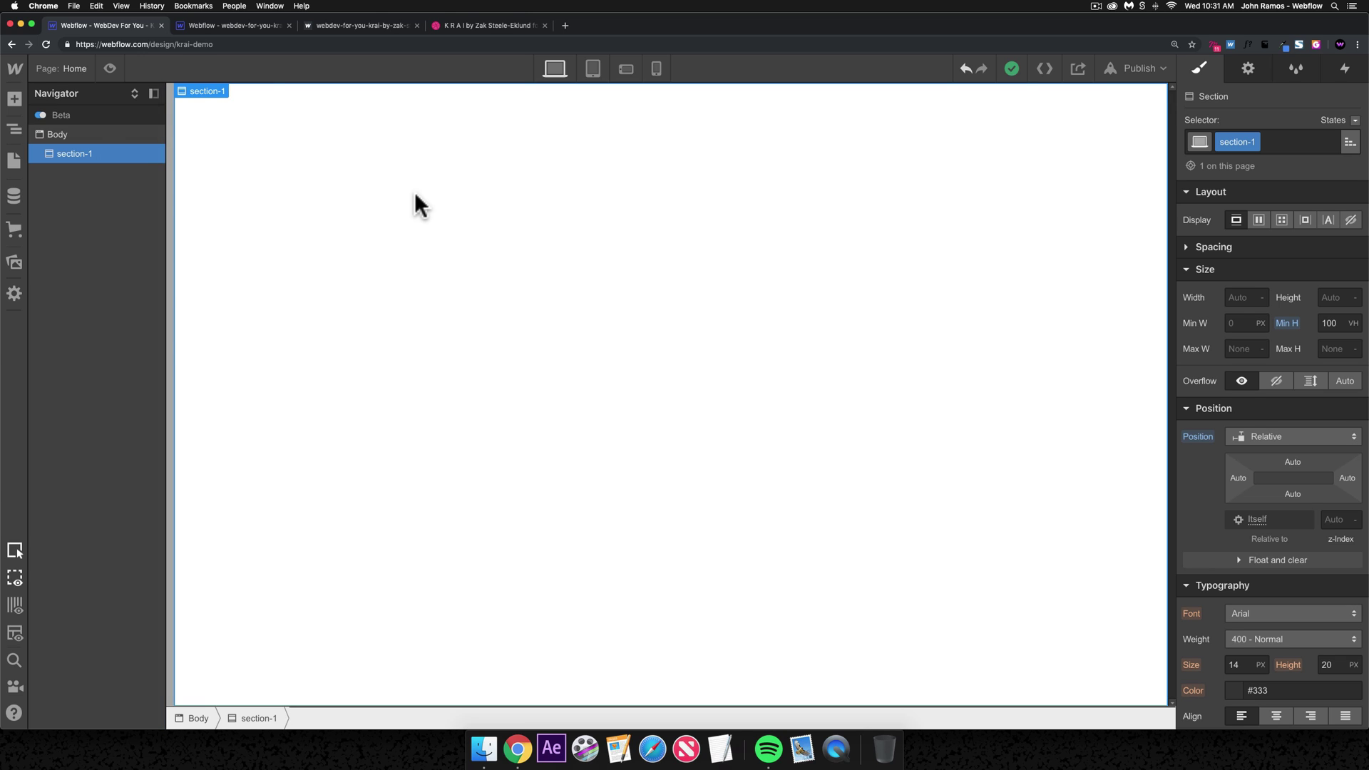
- Review the project's uploaded image assets and return to the element structure
click(14, 262)
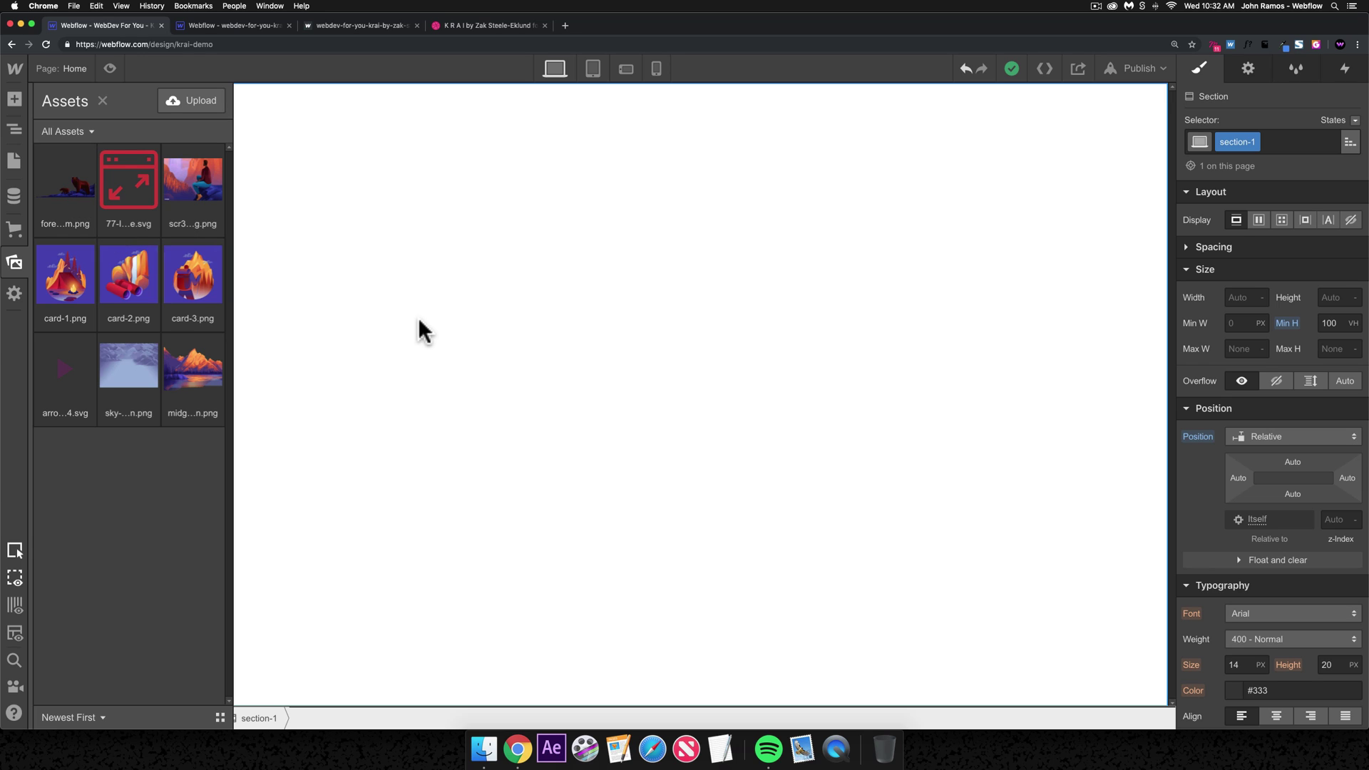
key(z)
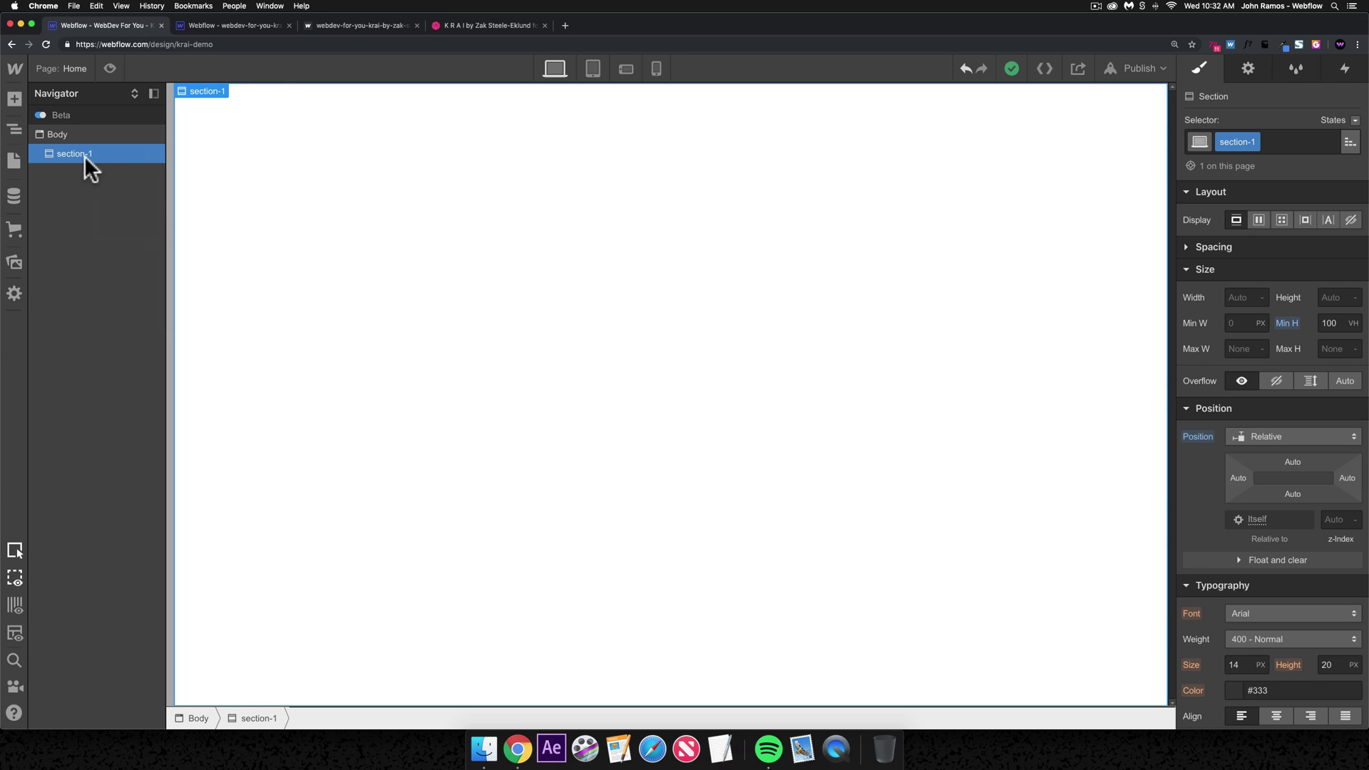
- Add a Div Block inside section-1 and create the class sky on it
key(super+k)
text(div)
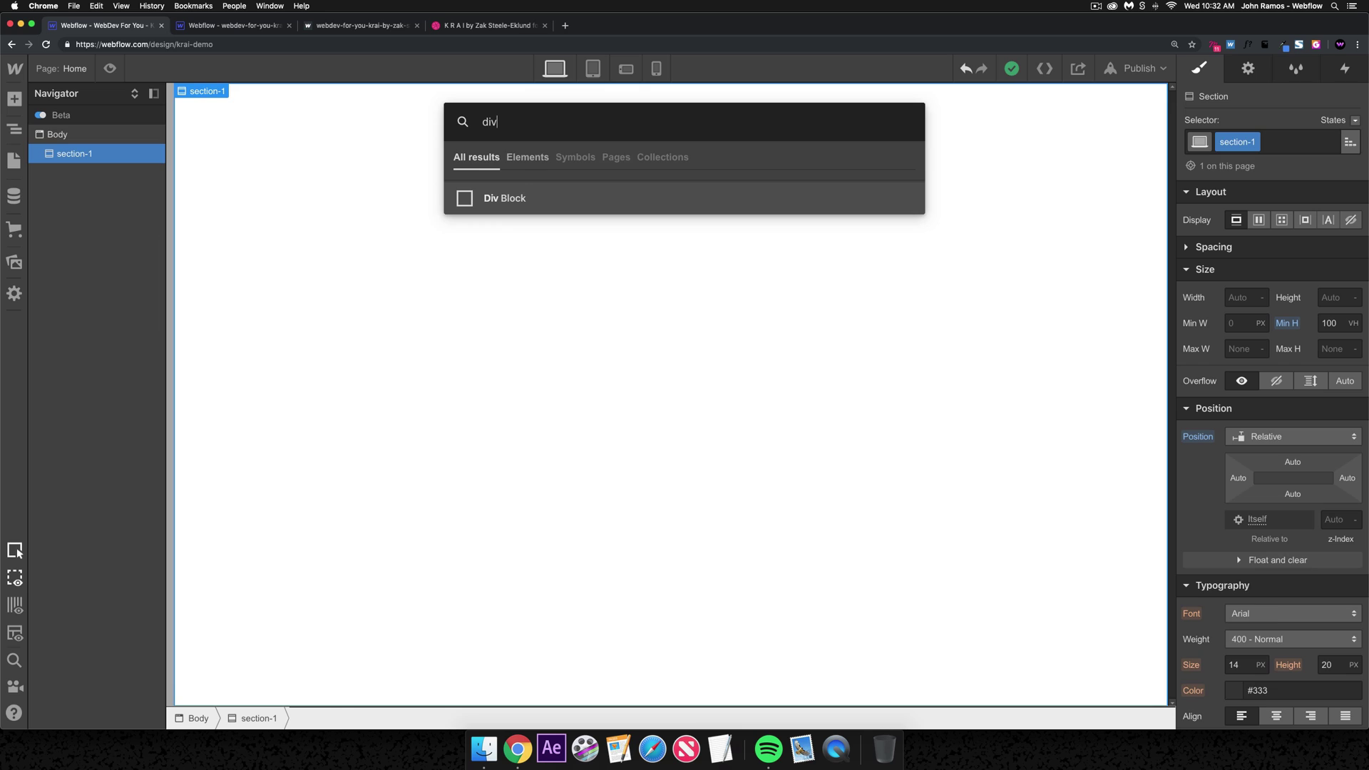
key(Return)
click(1296, 137)
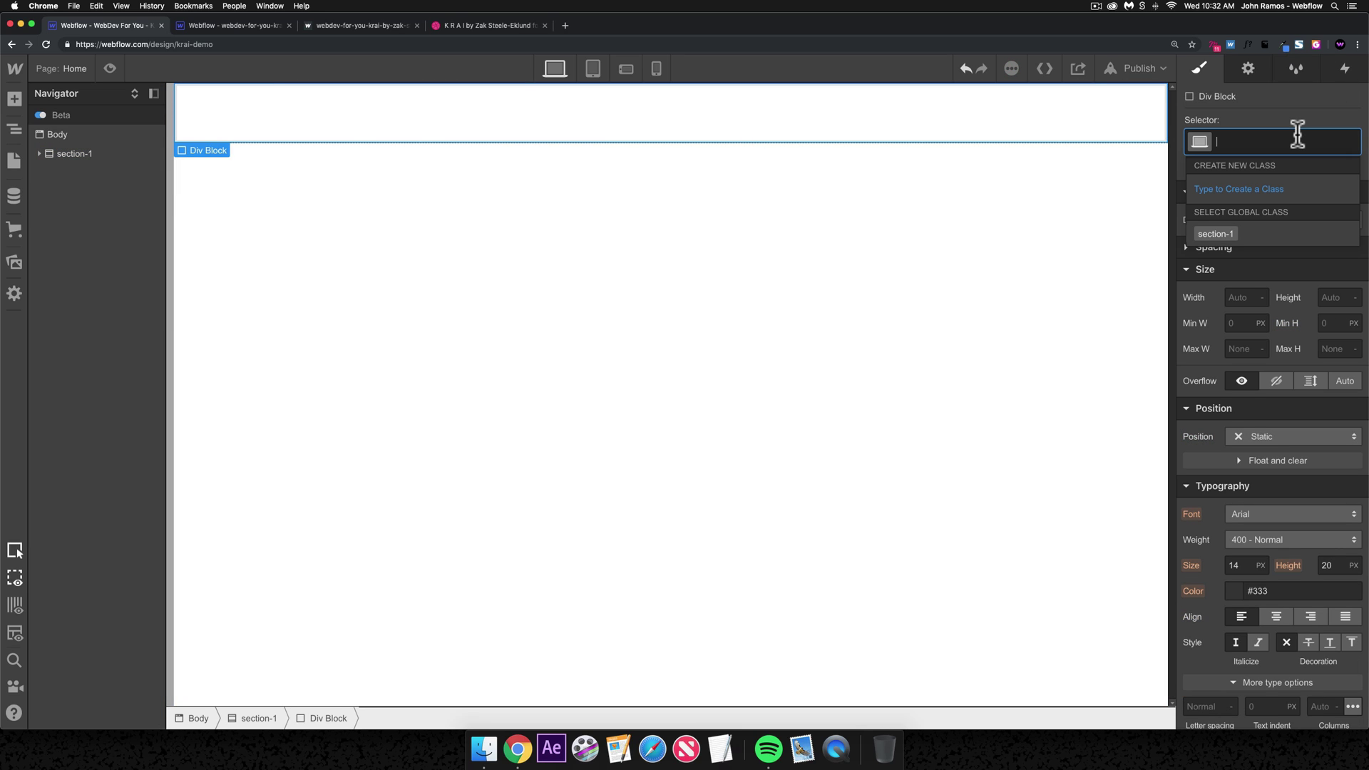
text(sky)
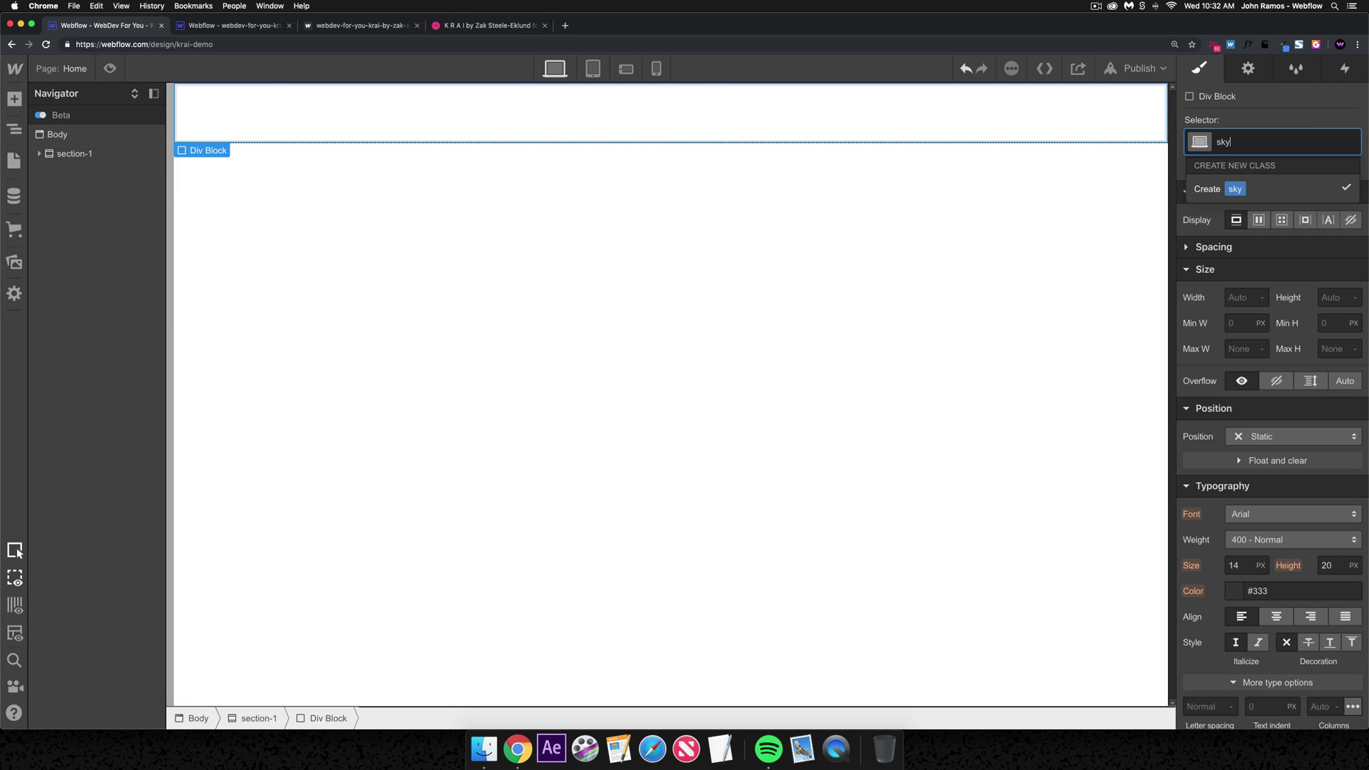
key(Return)
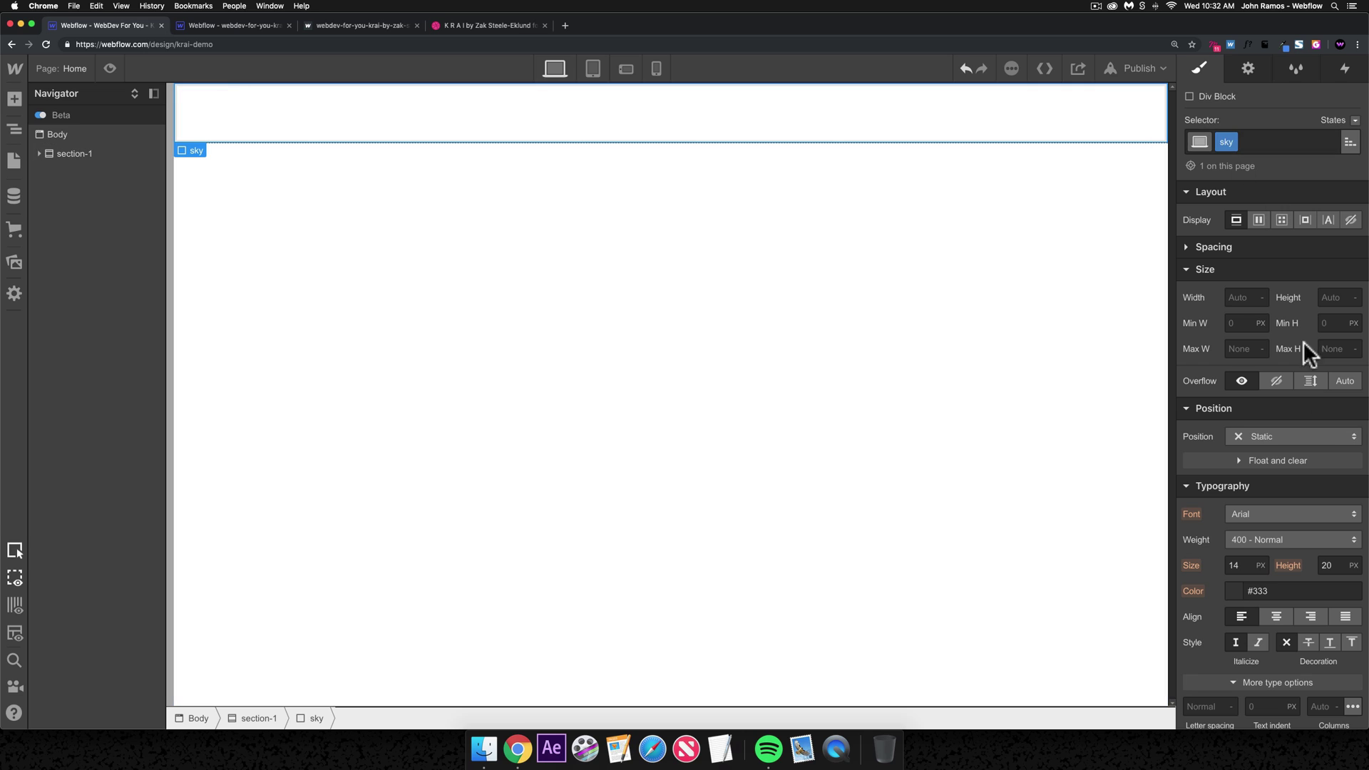
- Set the sky block's position to Fixed with 0% offsets on all four sides
click(1260, 432)
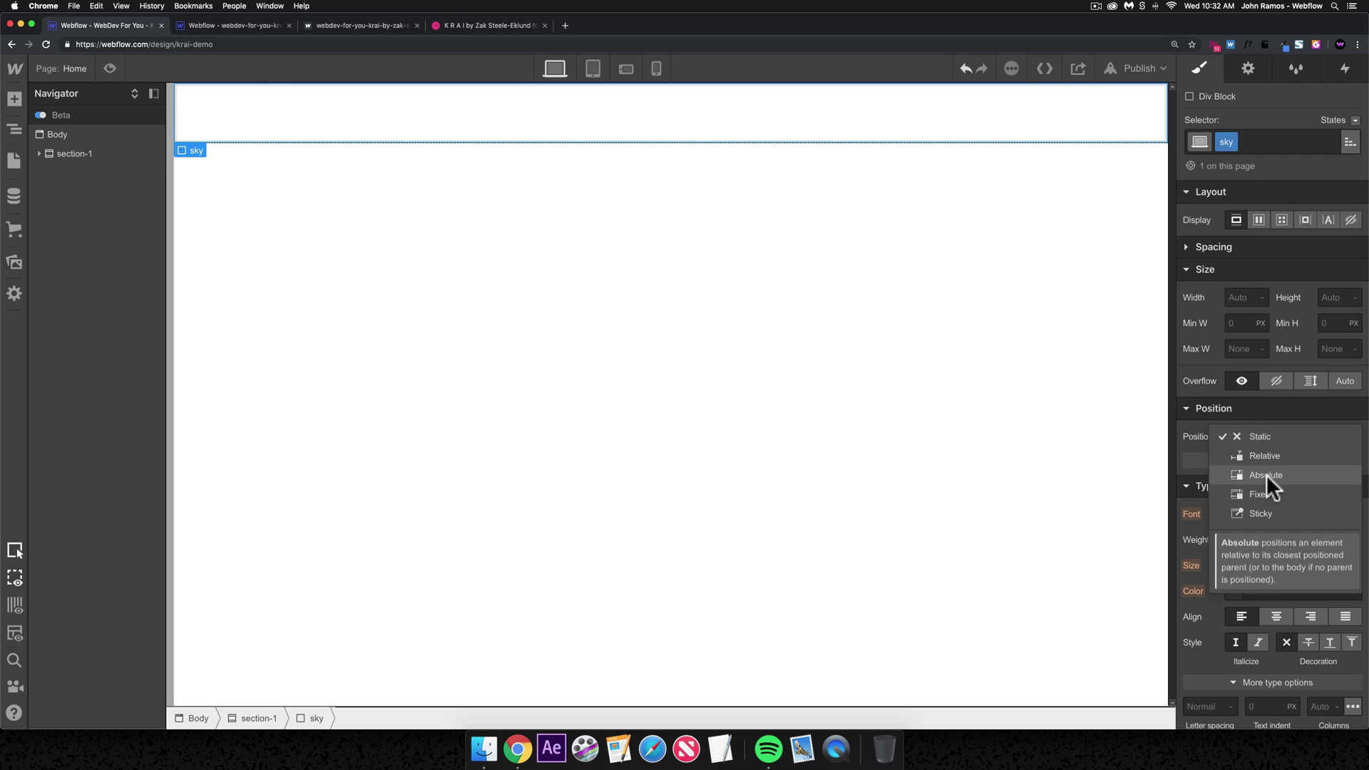
click(1262, 493)
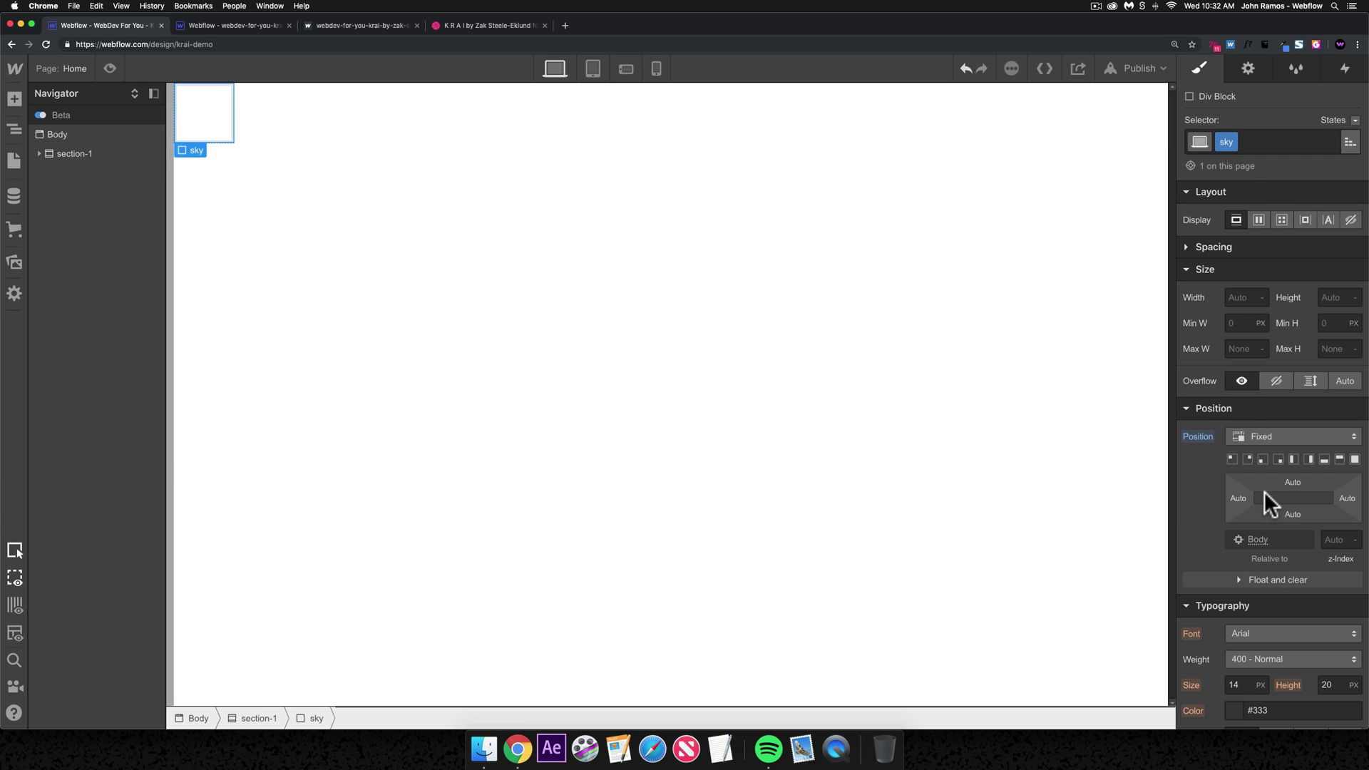
click(1354, 459)
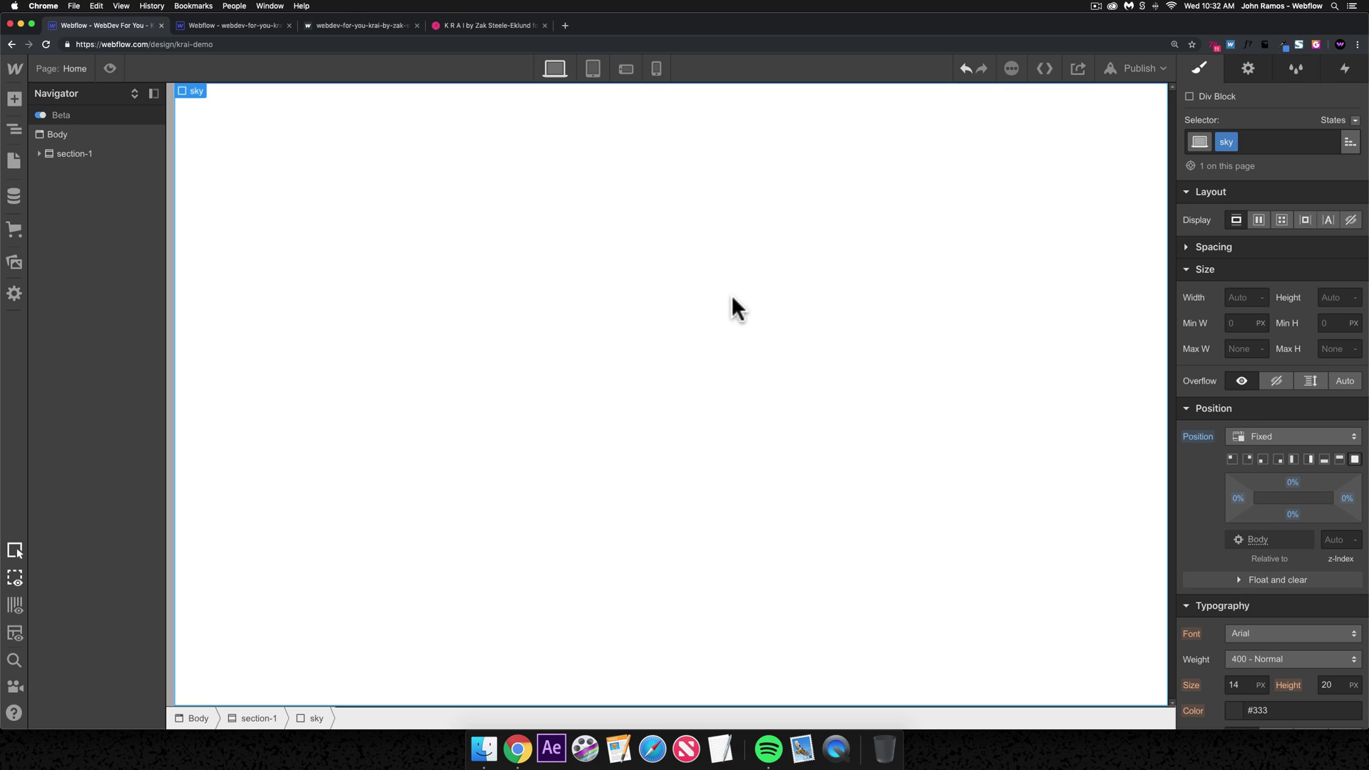
- Give the sky block the background image sky-min.png with its size set to Cover
scroll(1320, 460, down, 3)
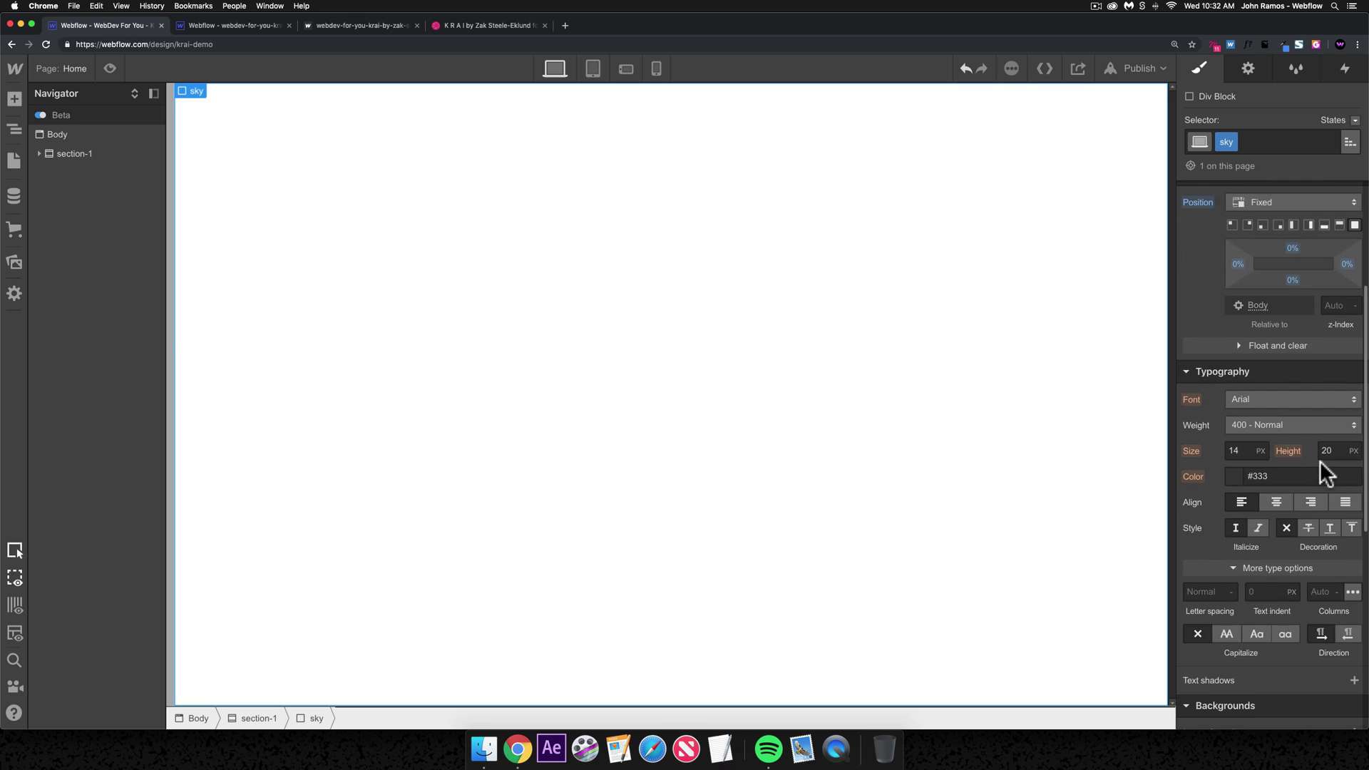
scroll(1319, 464, down, 2)
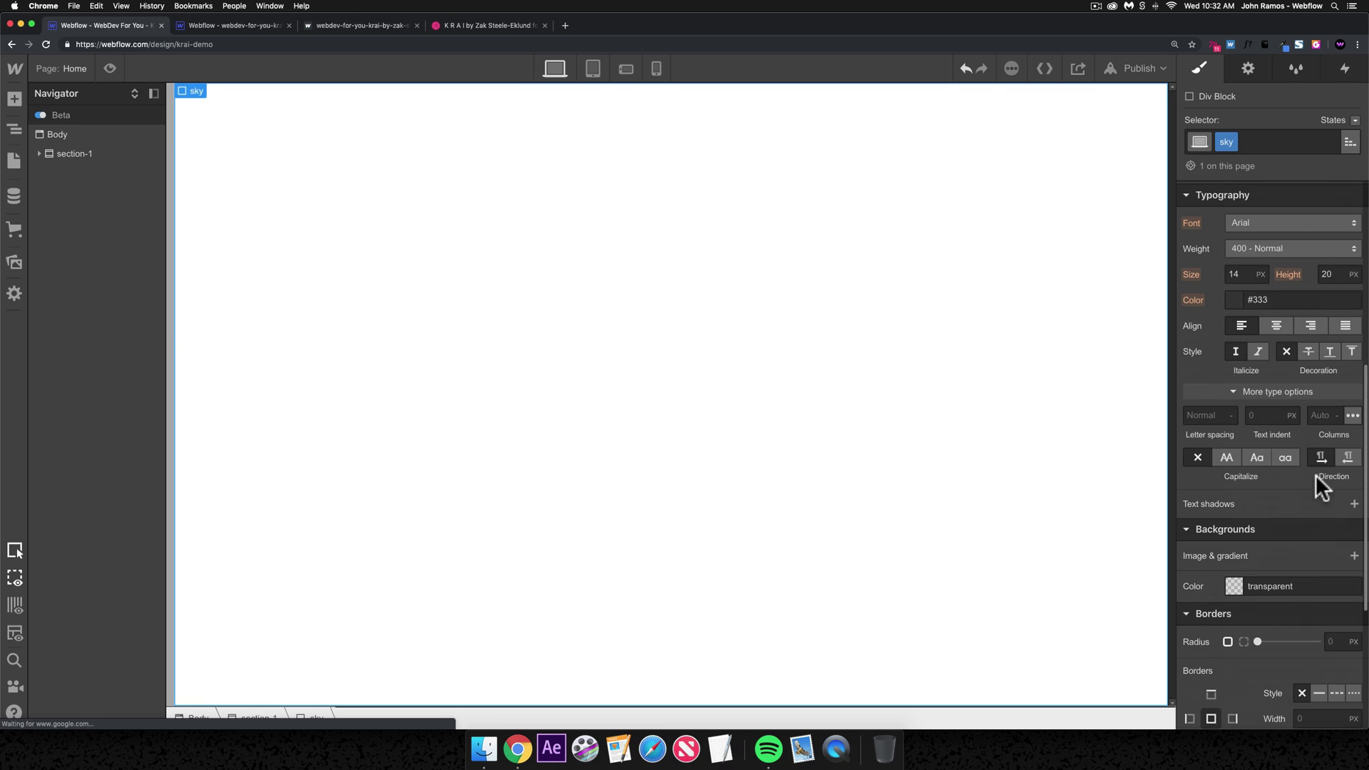
click(1354, 557)
click(1283, 534)
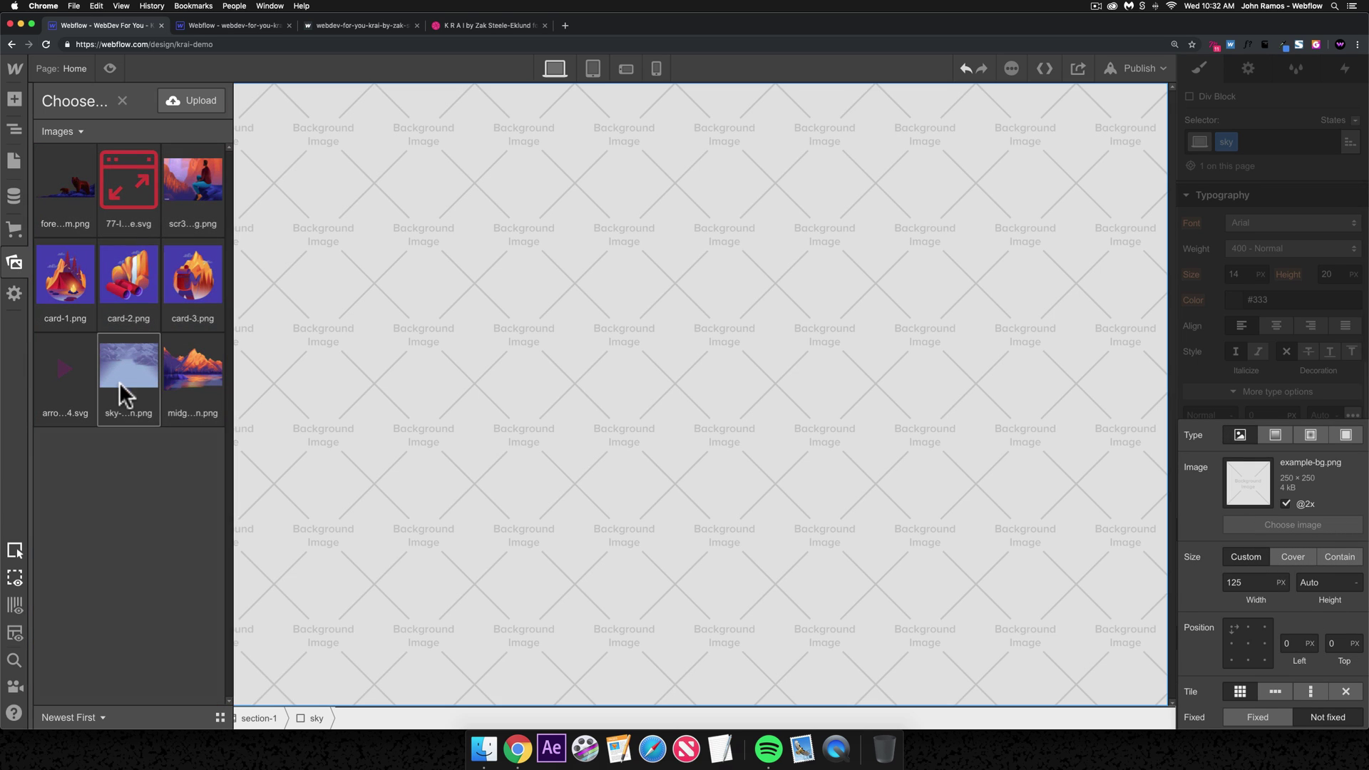
click(120, 391)
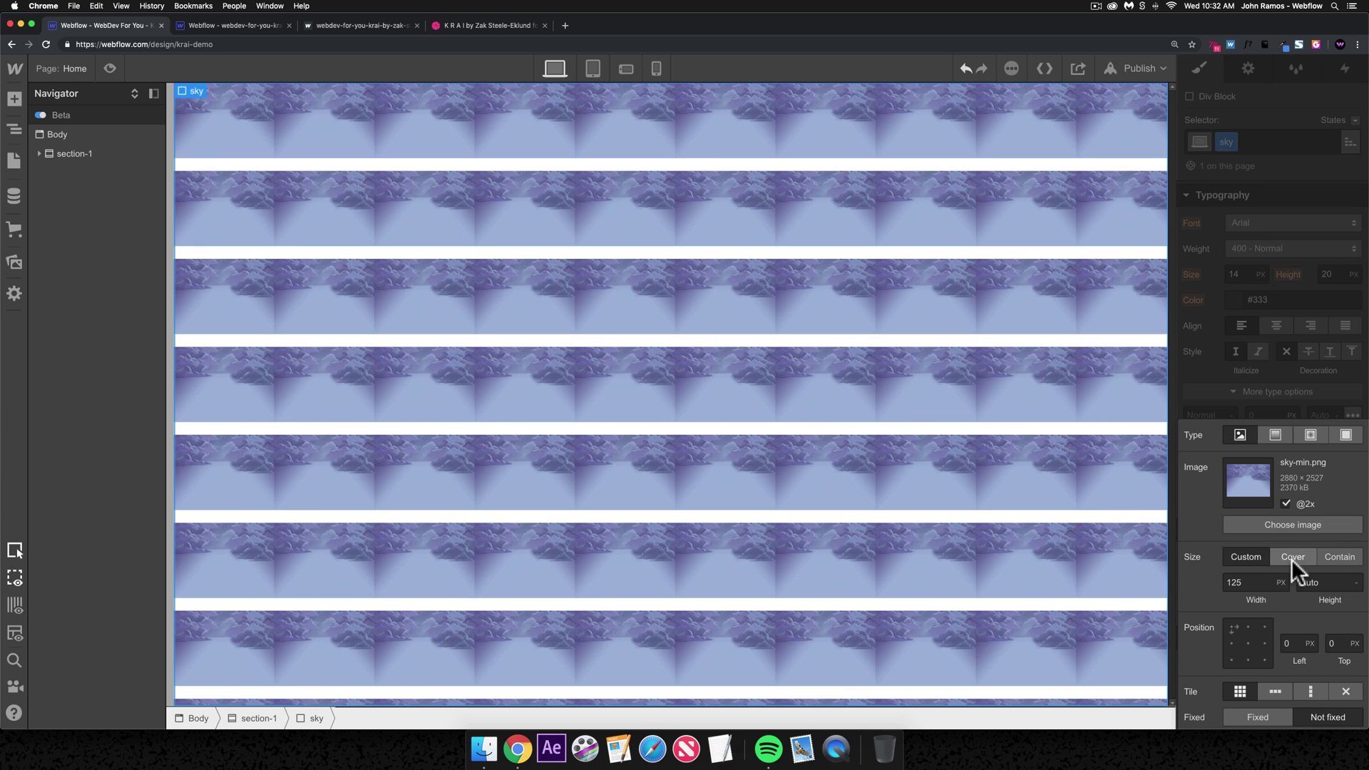
click(1290, 554)
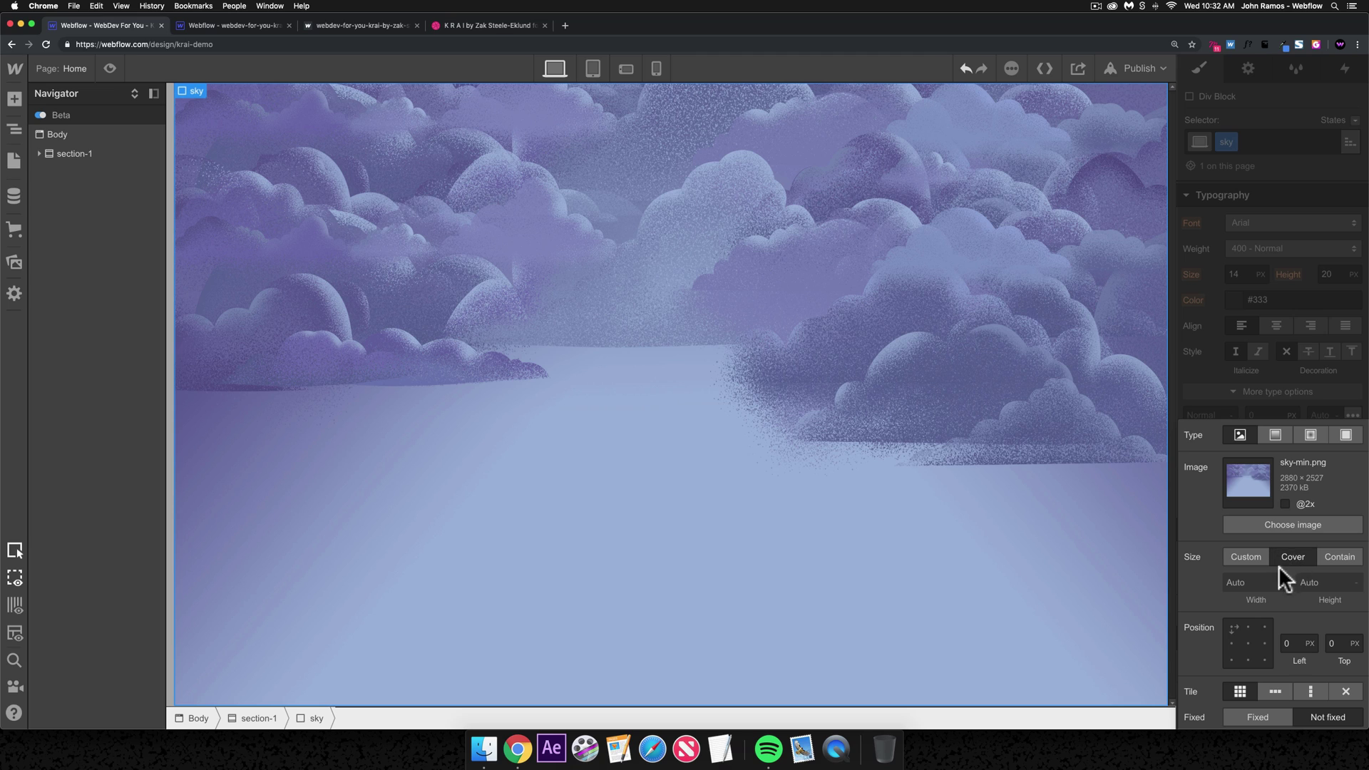
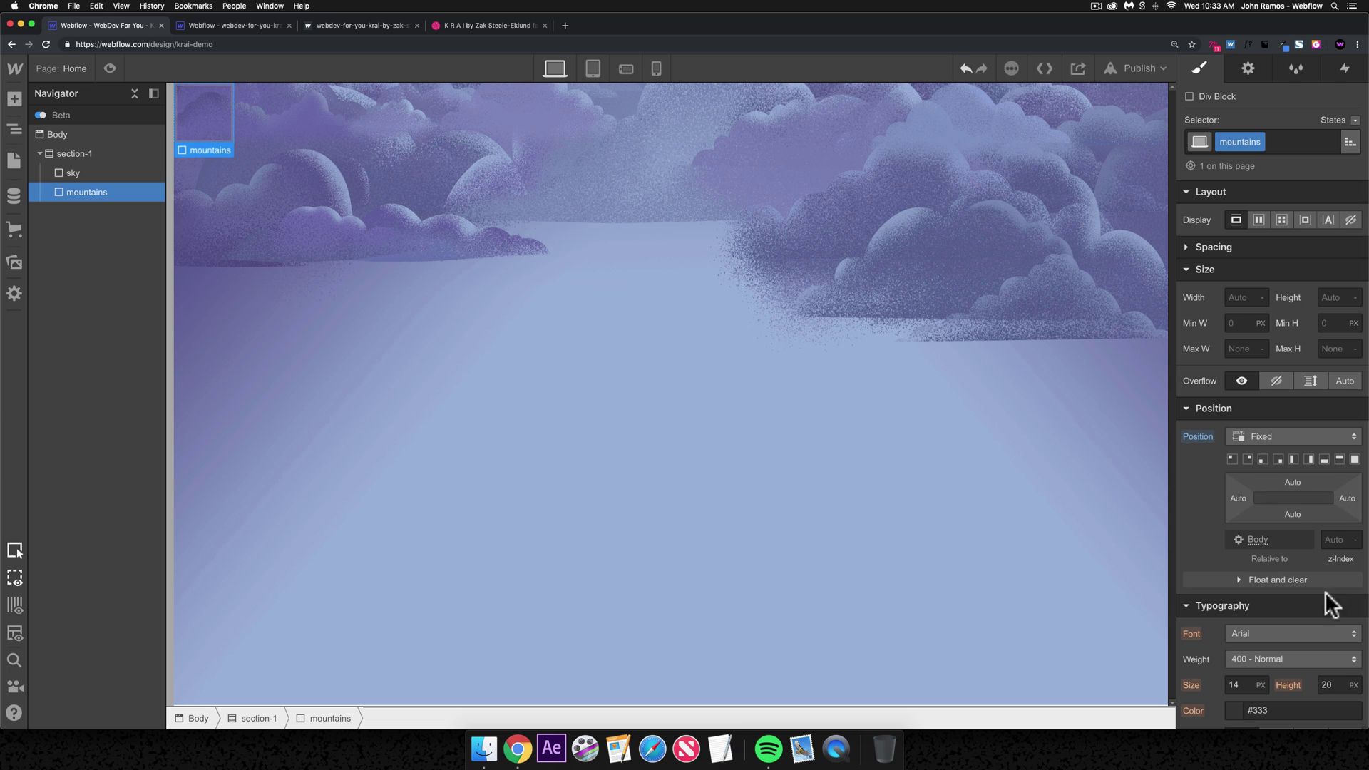
- Pin the fixed mountains block at 0% on all four sides and give it the midground-min.png background image
scroll(1304, 538, up, 5)
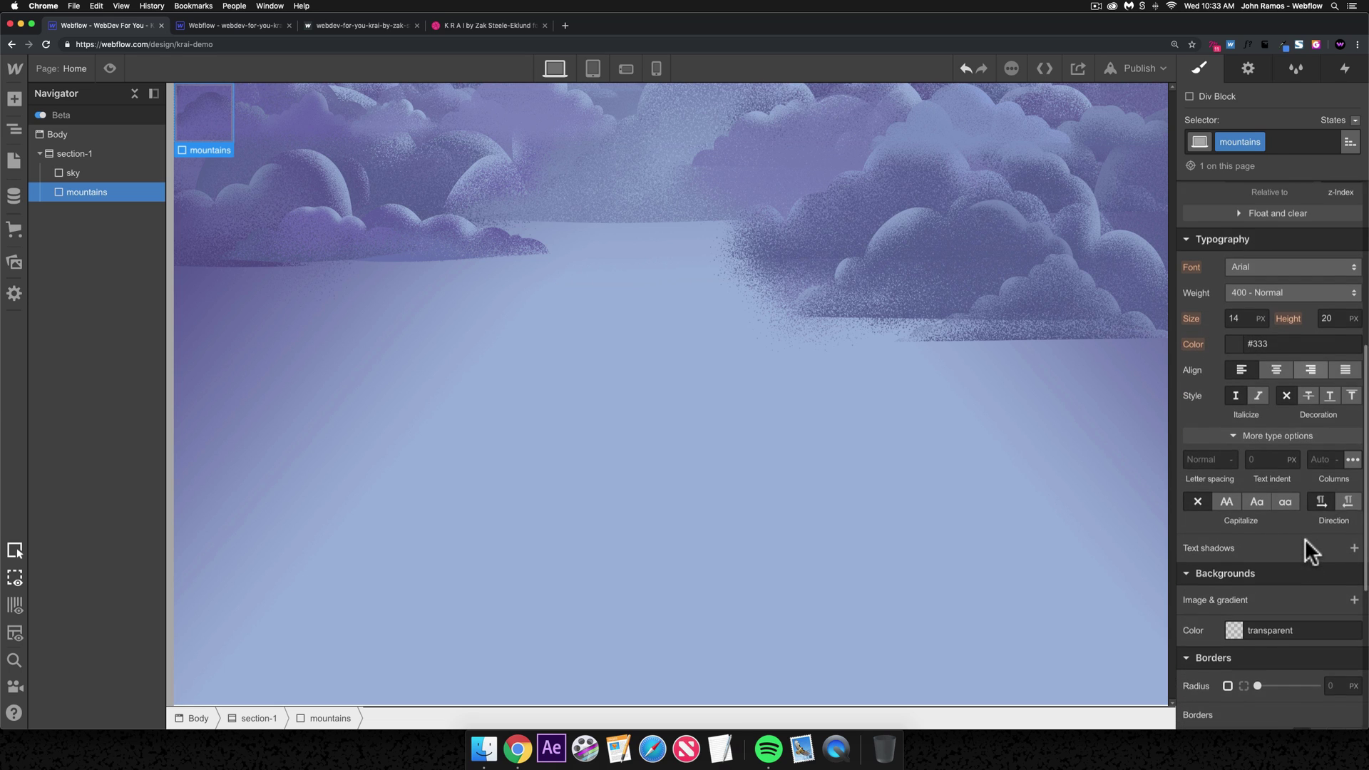
click(1355, 460)
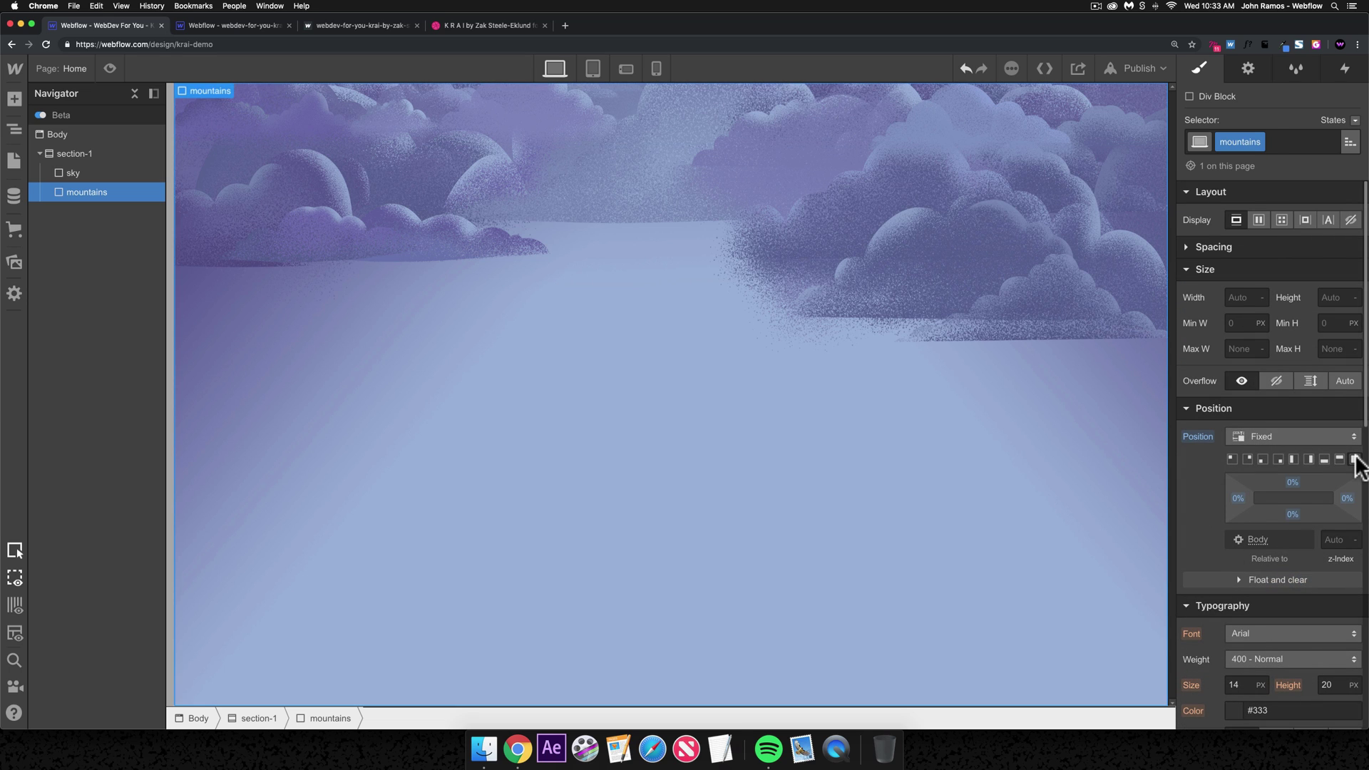
scroll(1302, 499, down, 1)
scroll(1302, 499, down, 5)
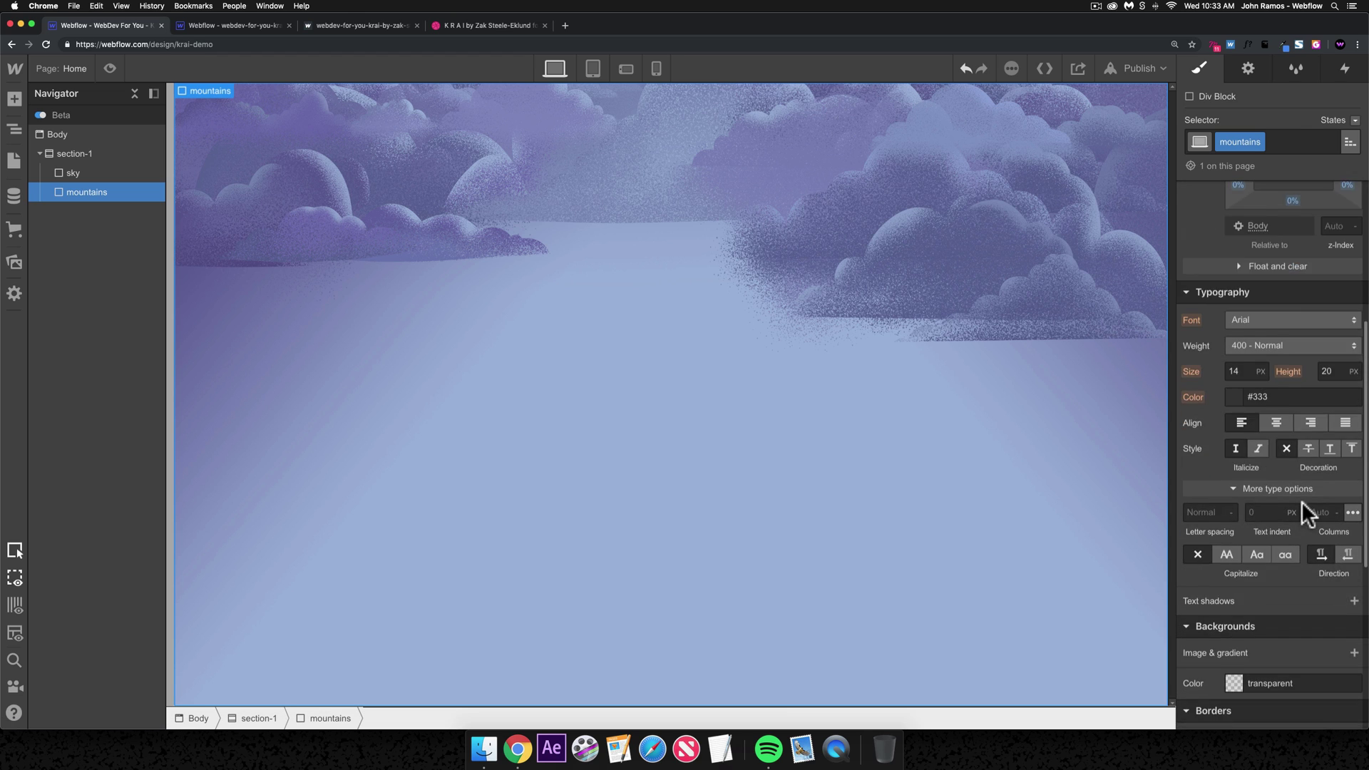
click(1355, 545)
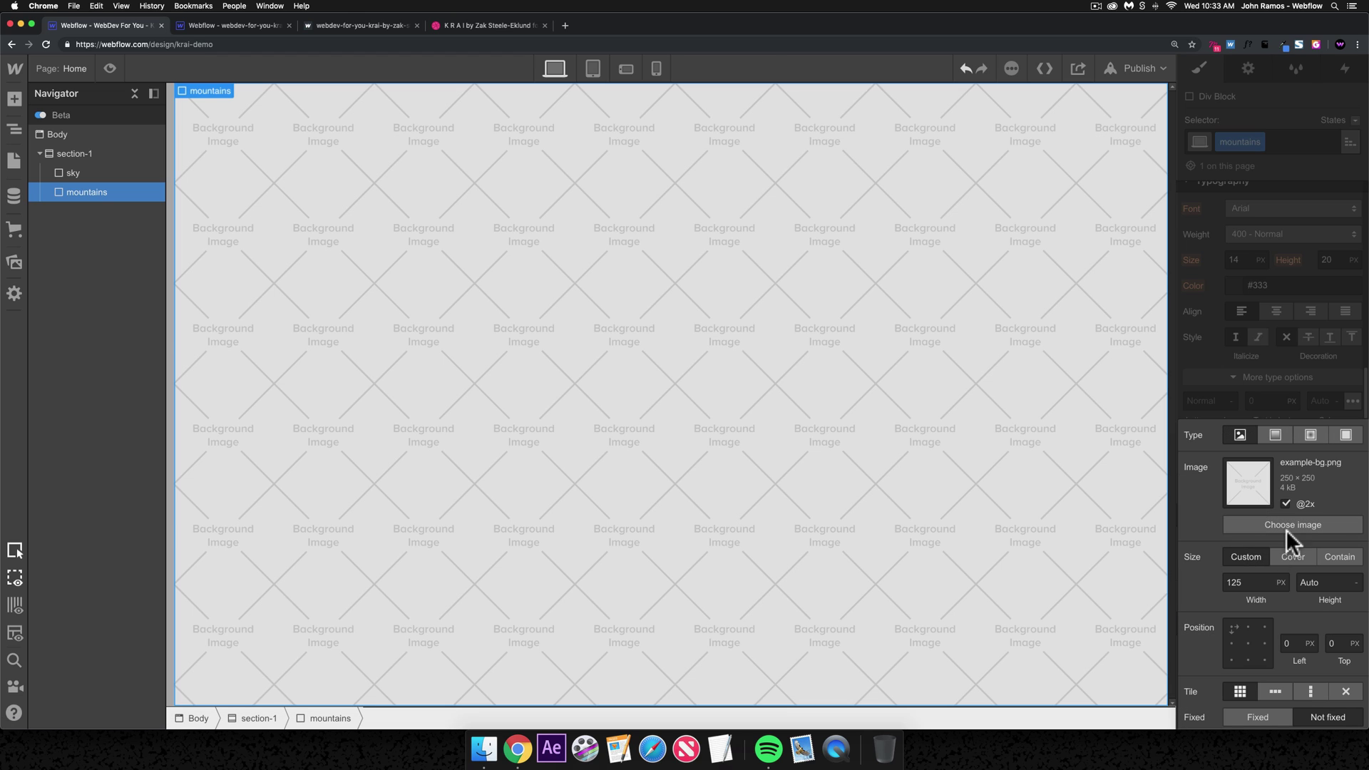
click(1286, 527)
click(179, 395)
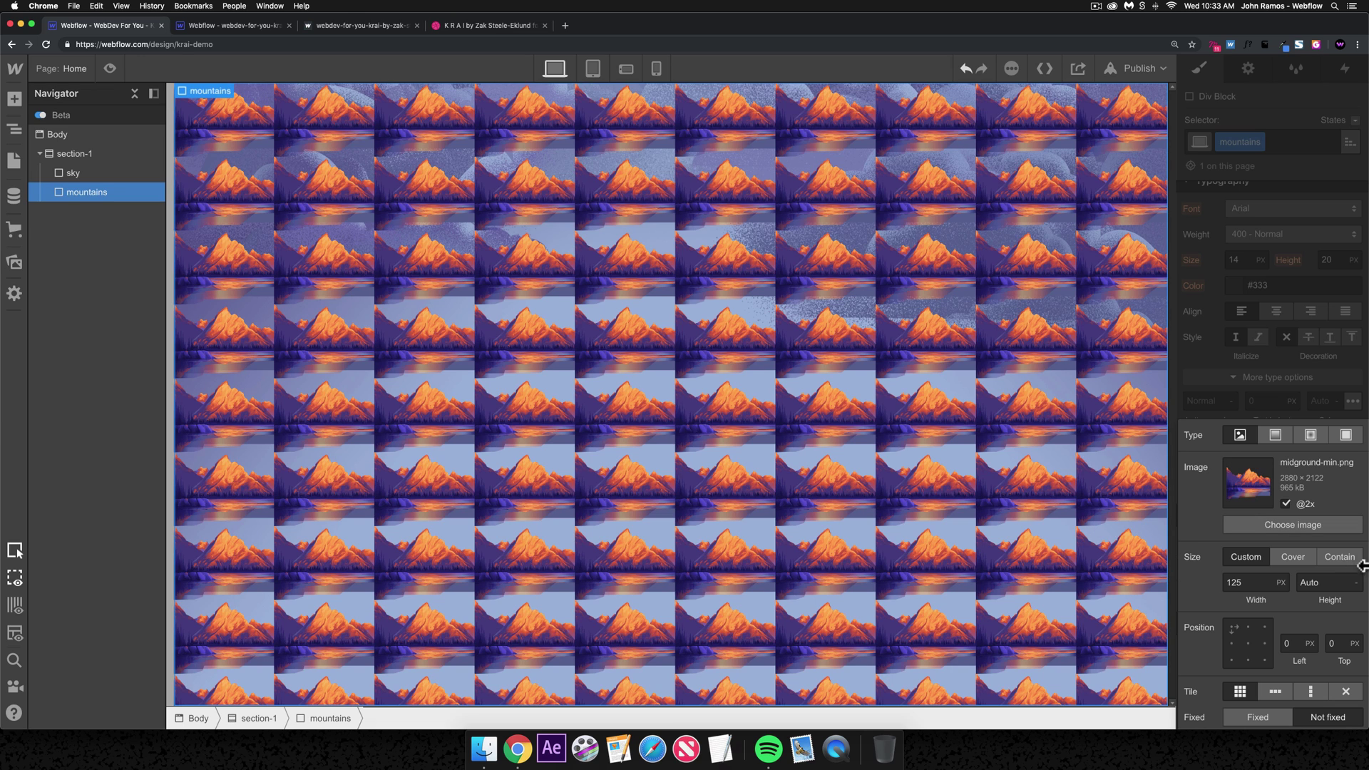
- Set the mountains background to Cover, centred at 50% left and 50% top, without tiling
click(1286, 552)
click(1247, 643)
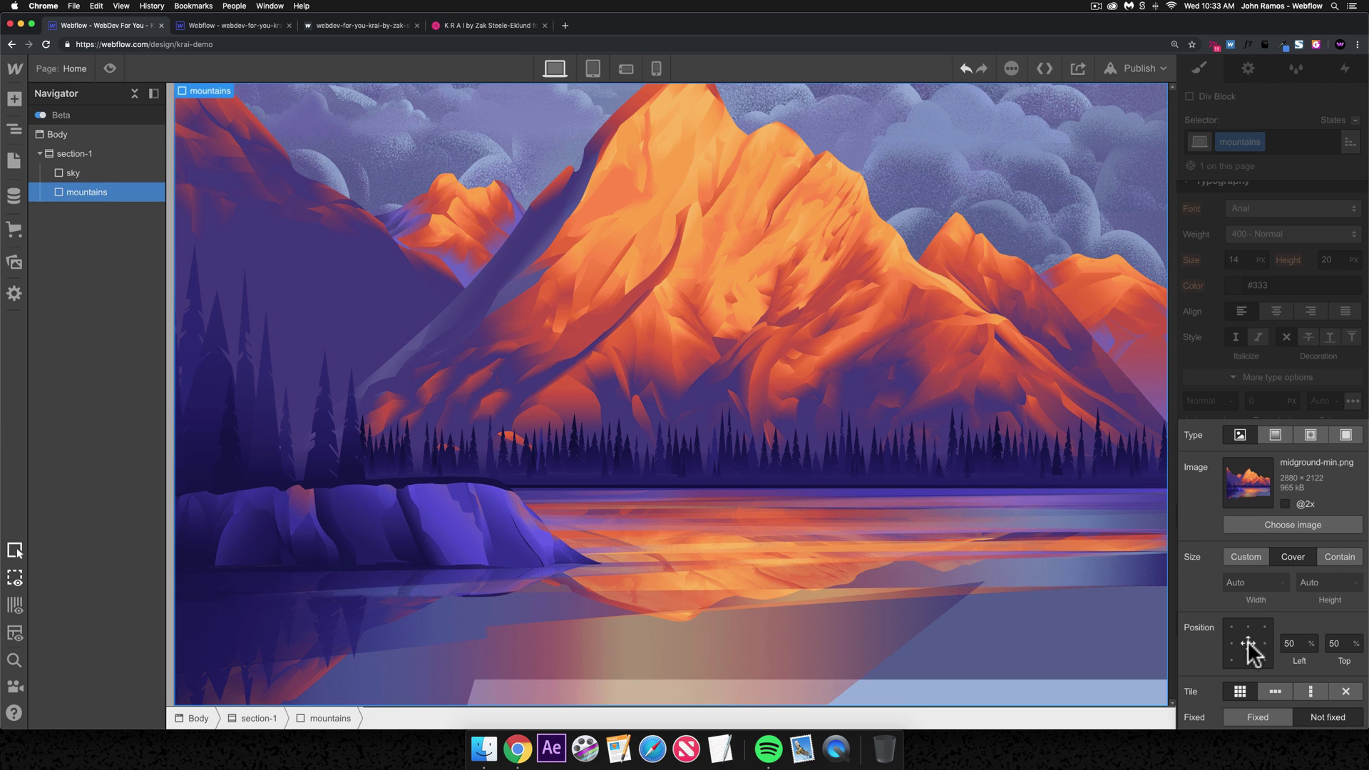
click(1345, 692)
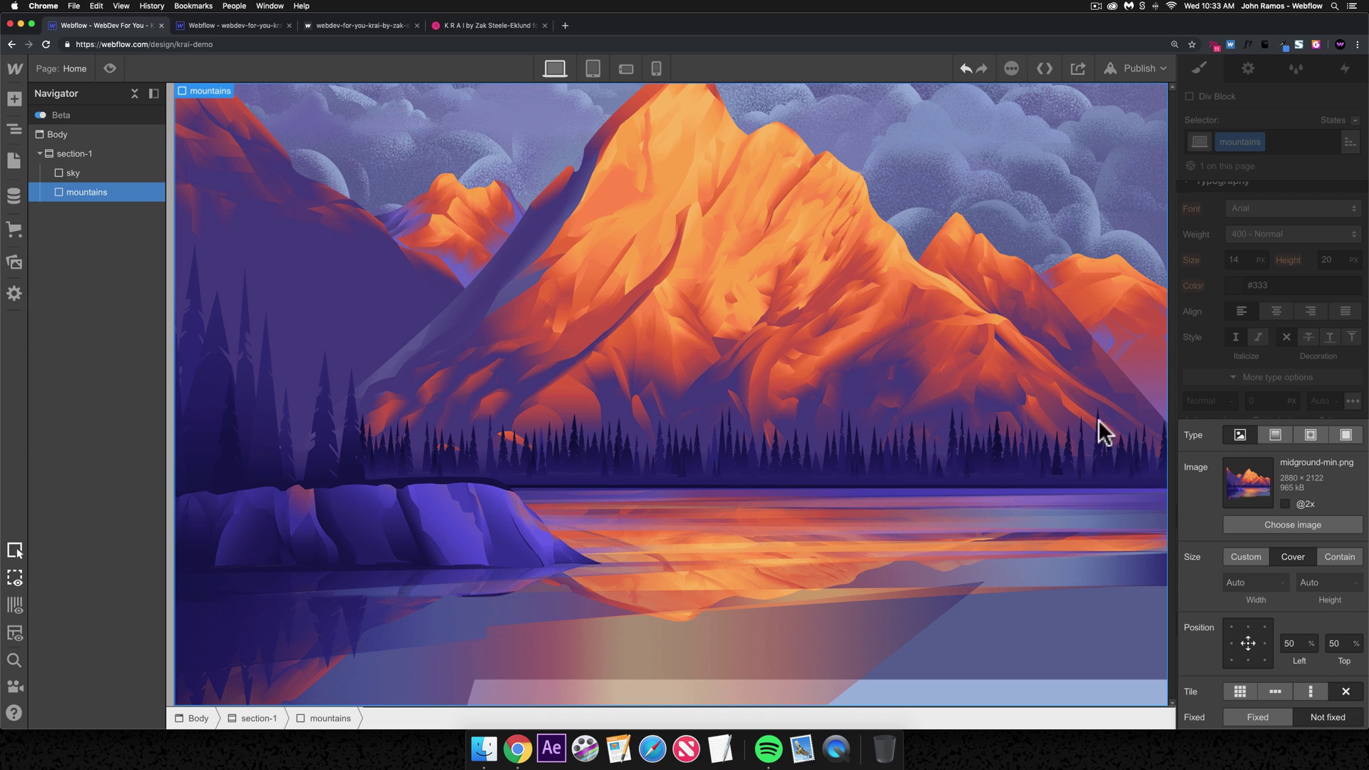
- Add another Div Block inside section-1 and create the class bears on it
click(102, 155)
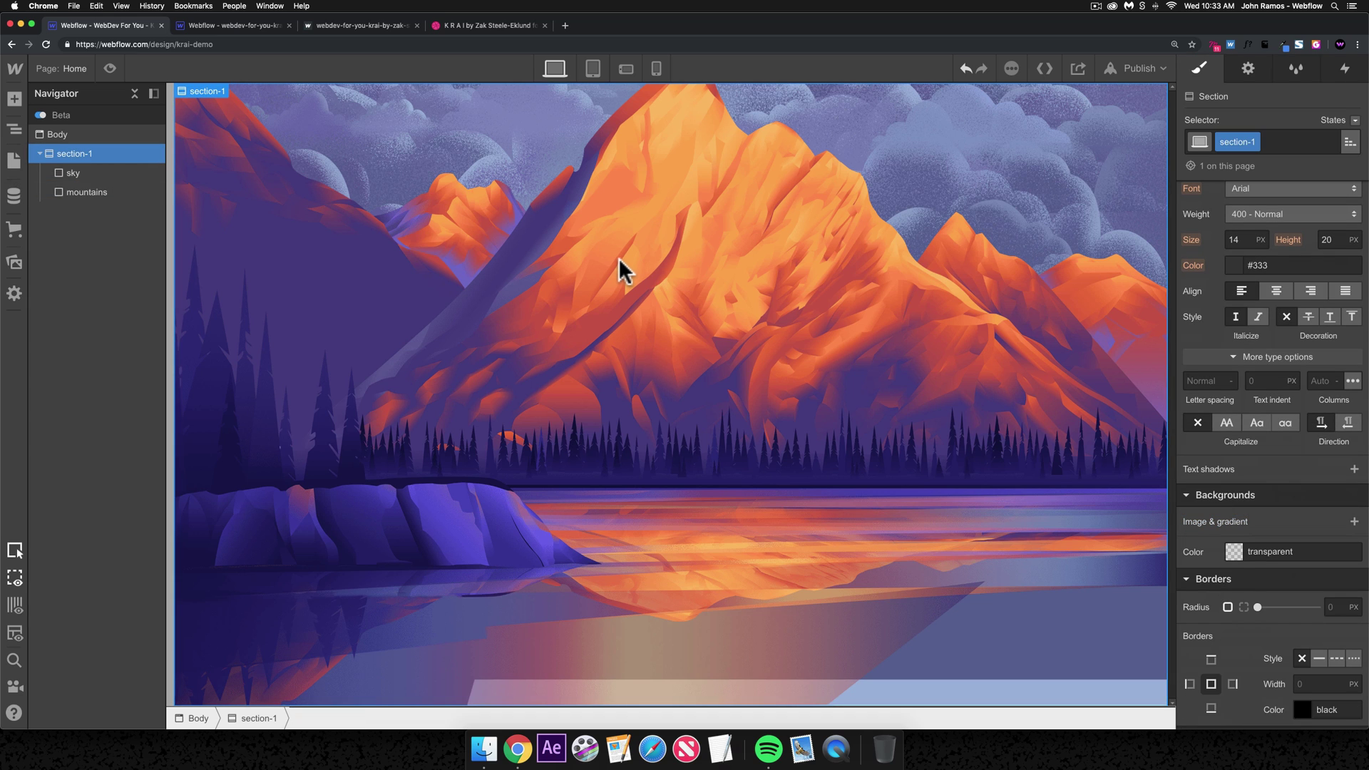
key(super+k)
text(di)
key(Return)
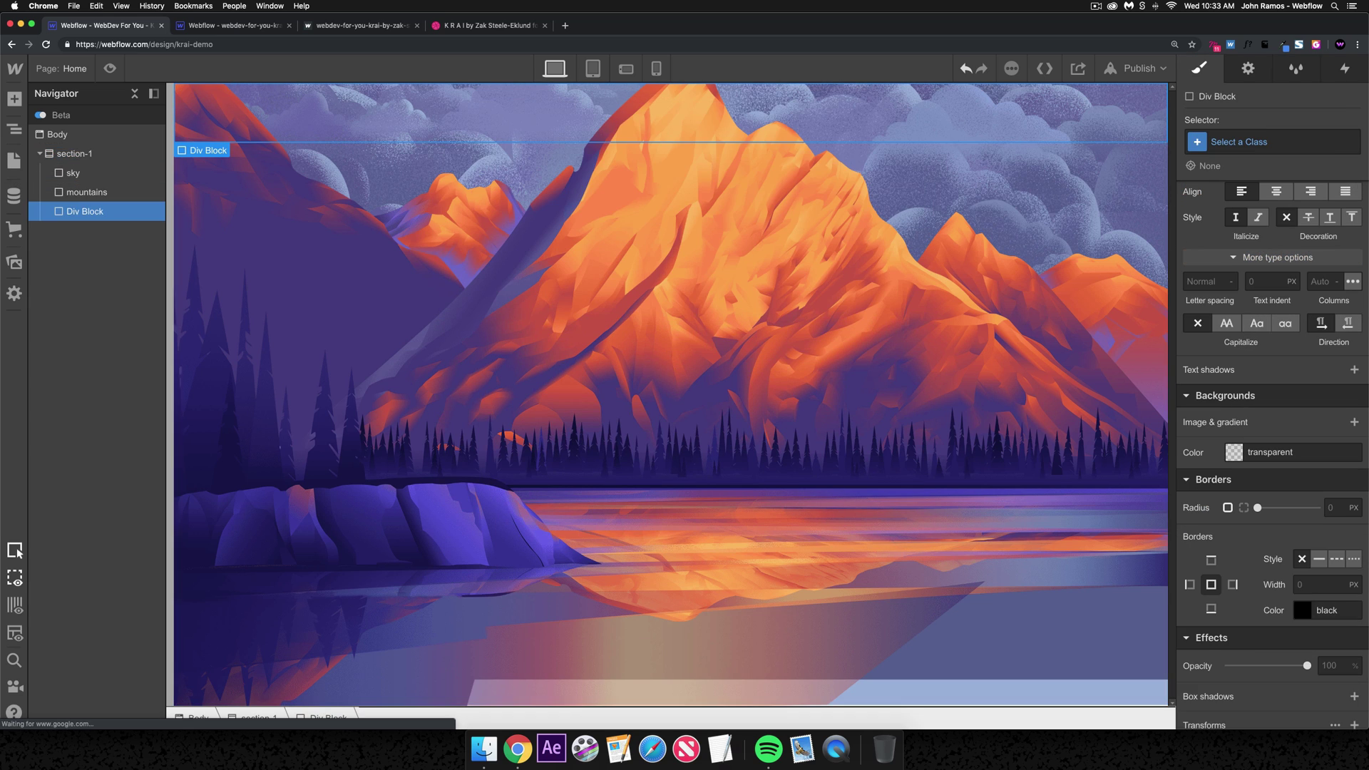
click(1185, 149)
text(bears)
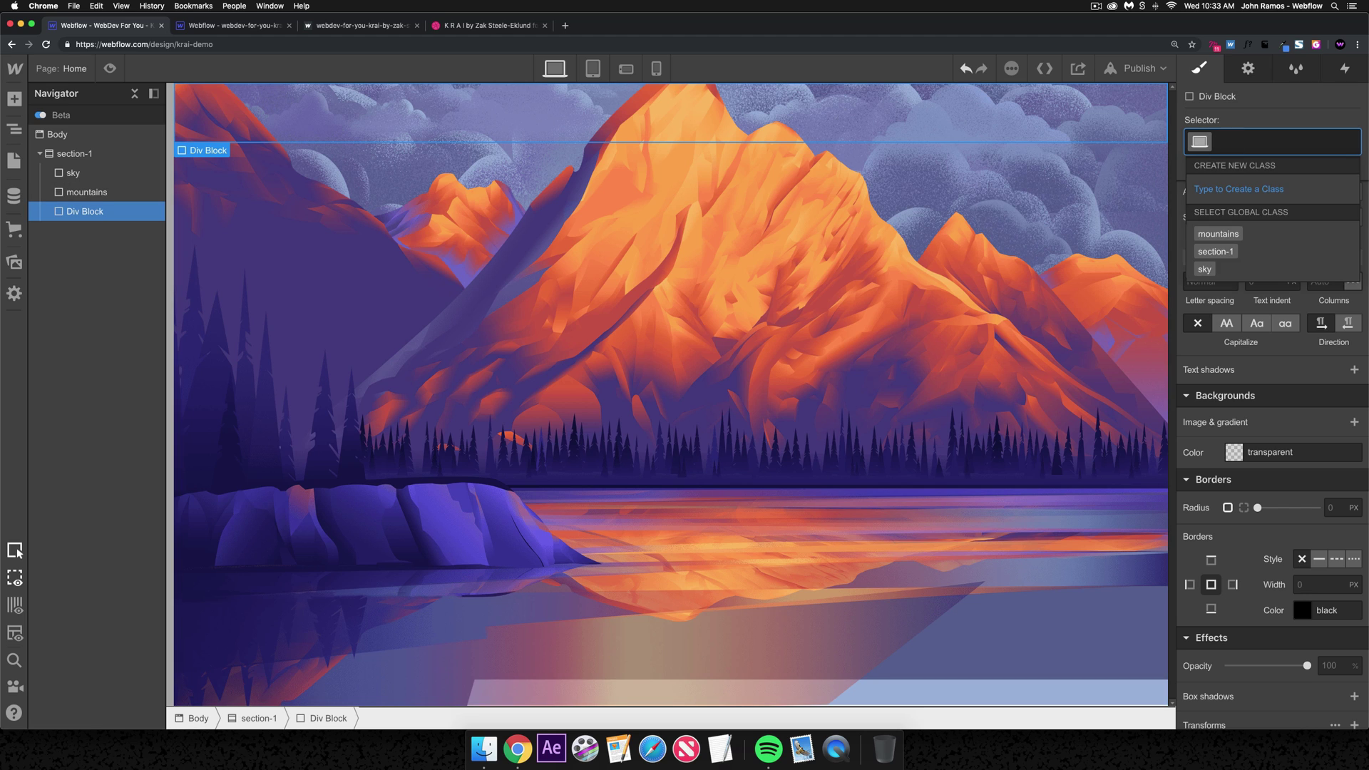
key(Return)
- Set the bears block's position to Absolute and stretch it to all four sides of section-1
scroll(1259, 374, up, 4)
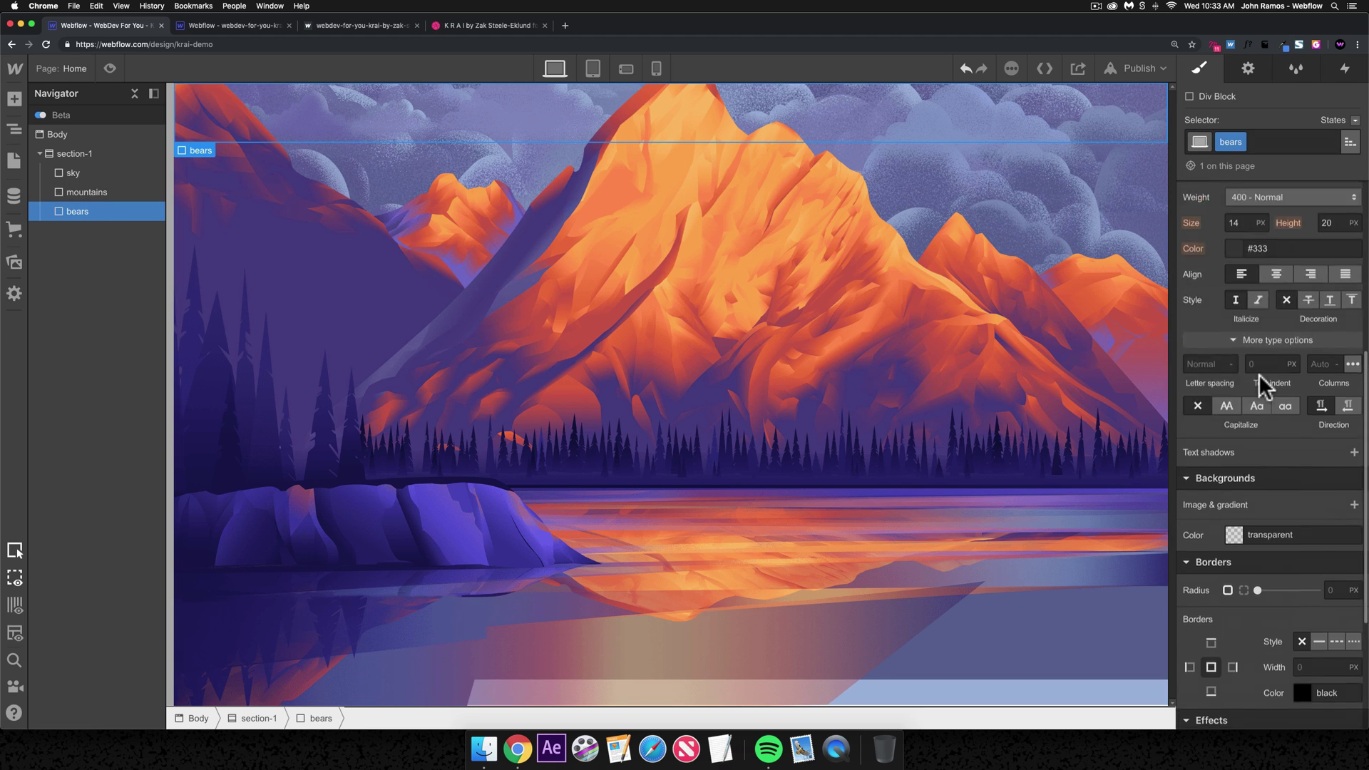
click(1262, 244)
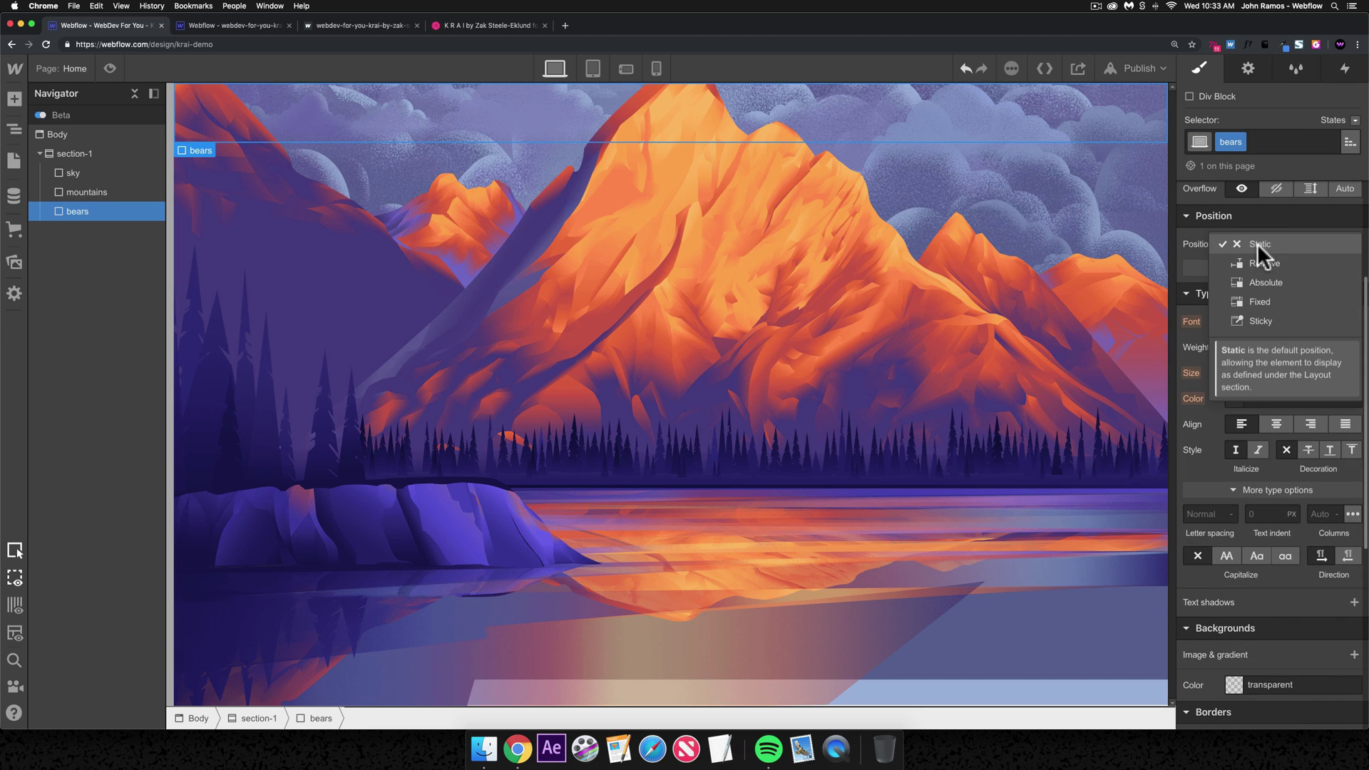
click(1261, 281)
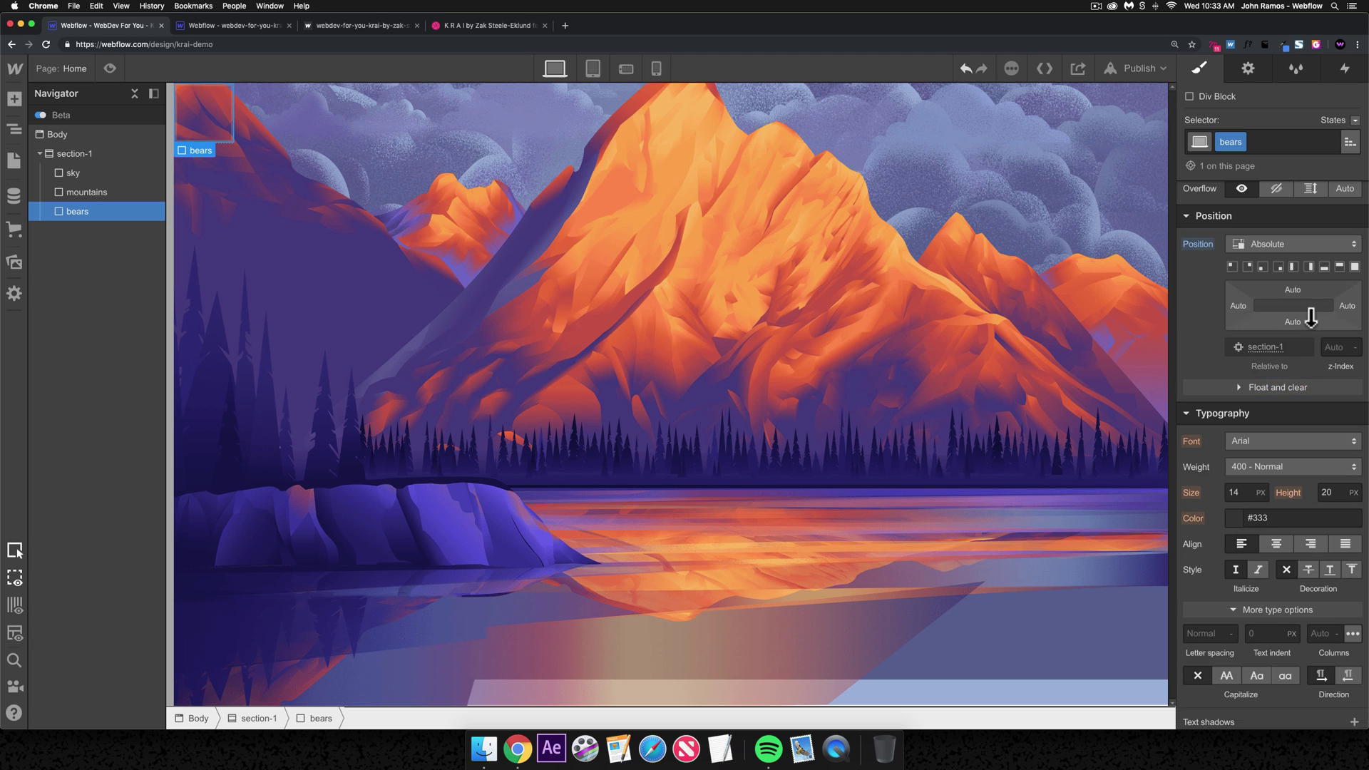
click(1352, 265)
- Add foreground-bottom.png as the background image of the bears block
scroll(1315, 417, down, 6)
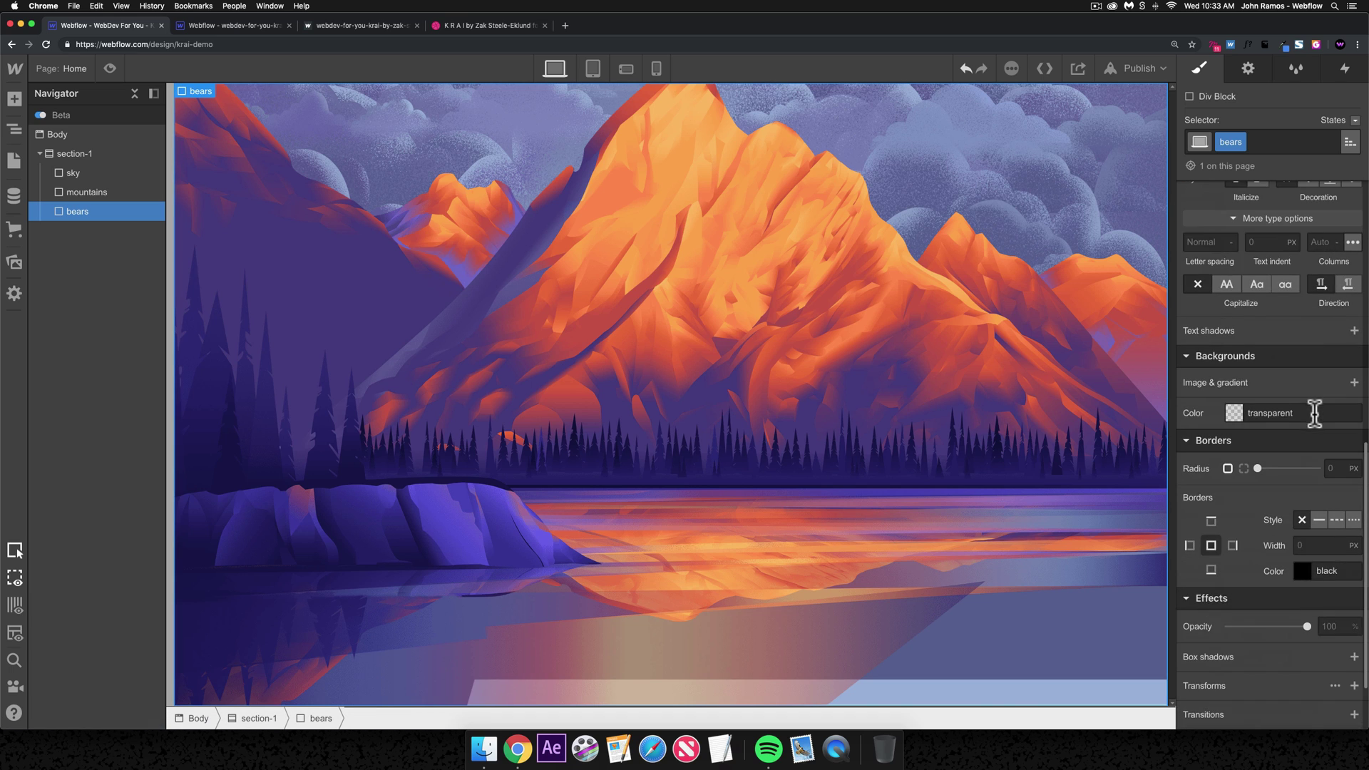
scroll(1298, 456, up, 3)
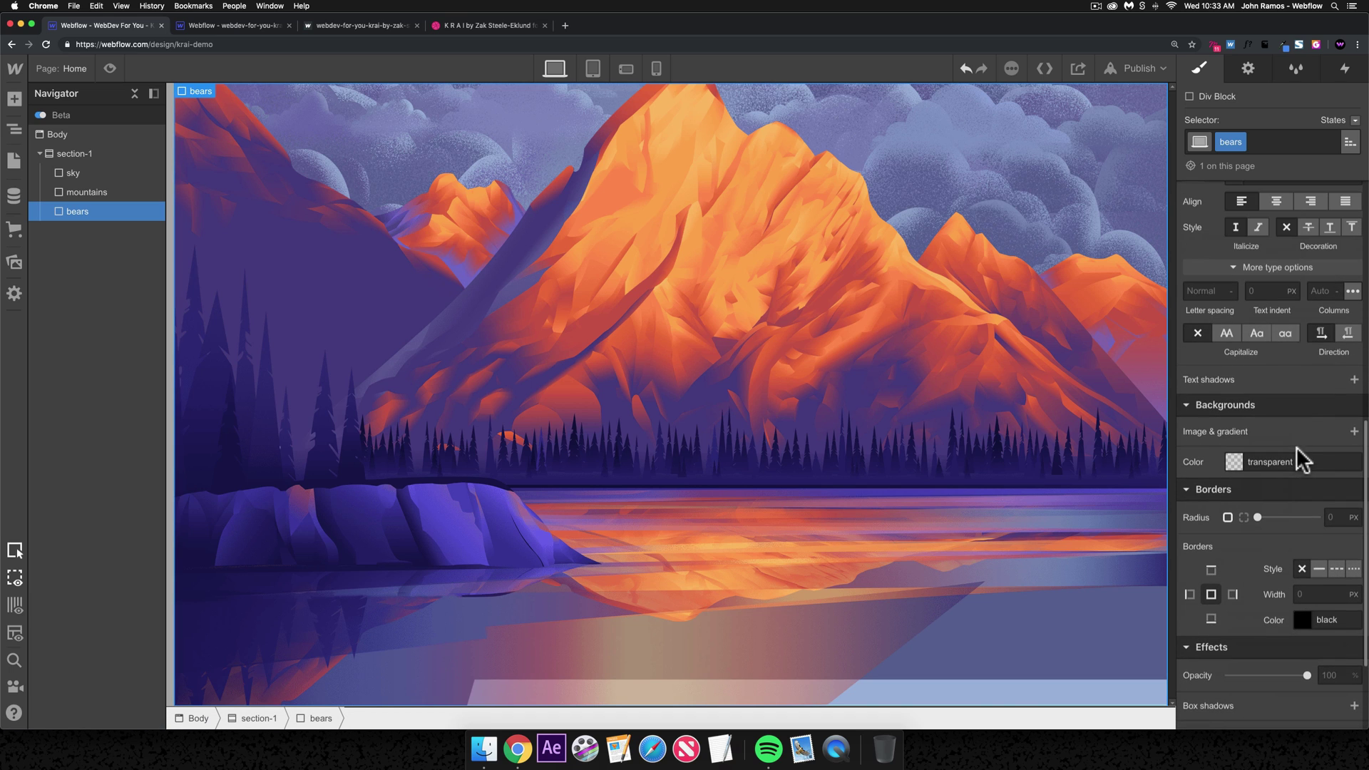
click(1353, 432)
click(1293, 524)
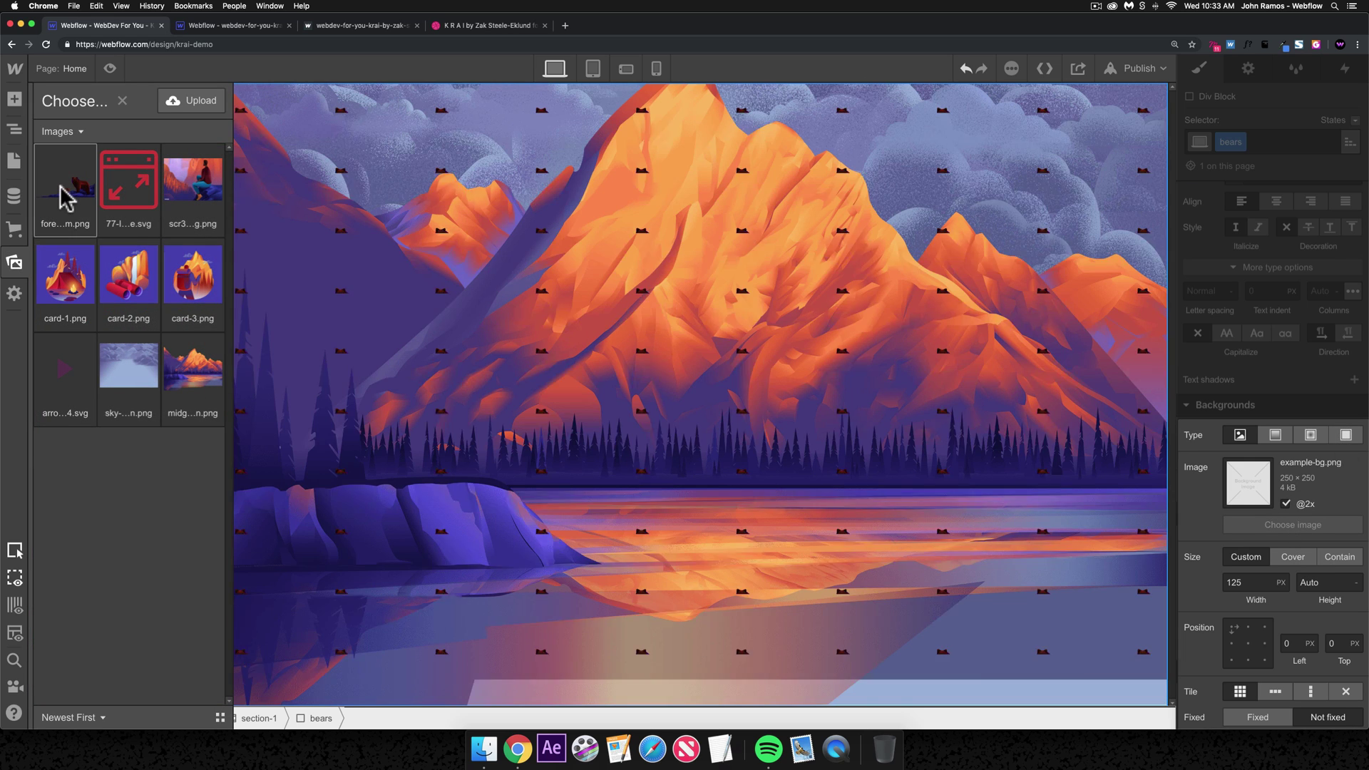
click(63, 189)
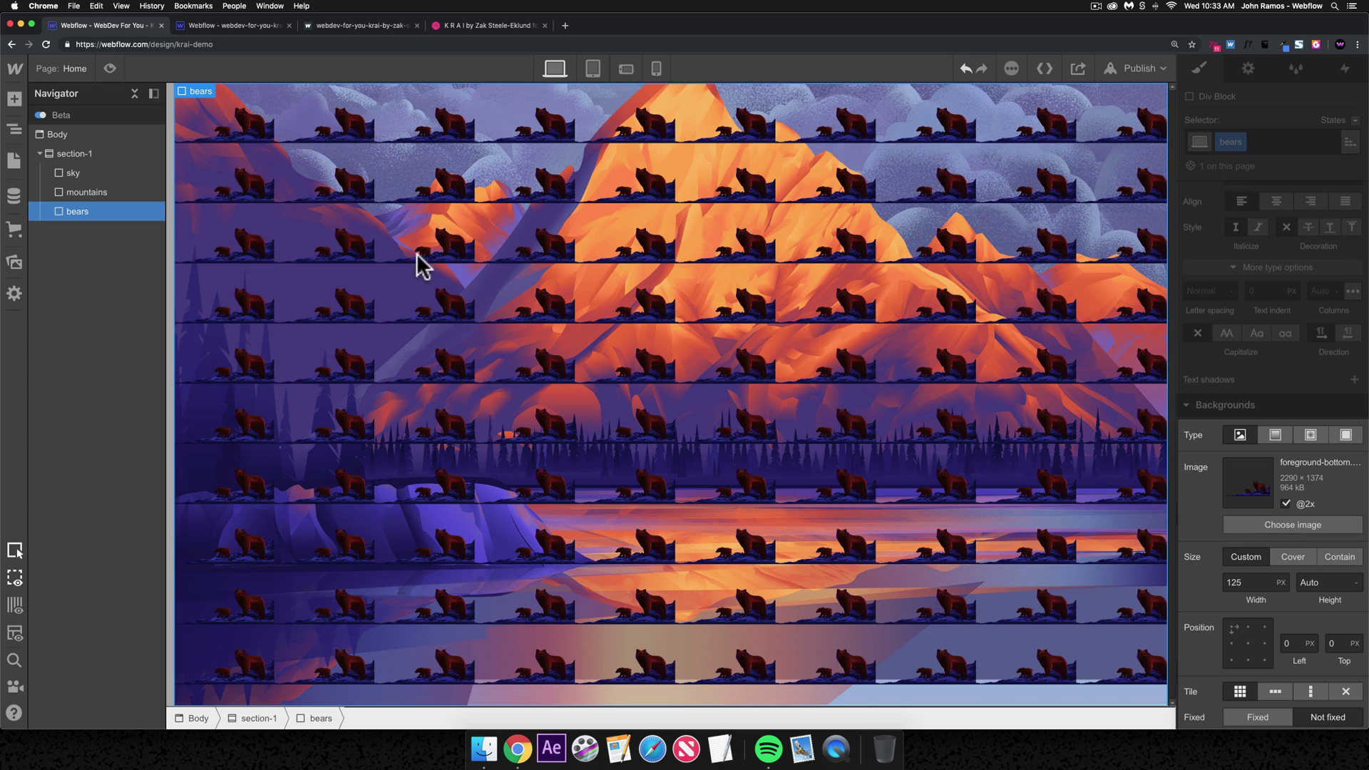
- Set the bears background to Cover, anchored at 50% left and 100% top, without tiling
click(1291, 558)
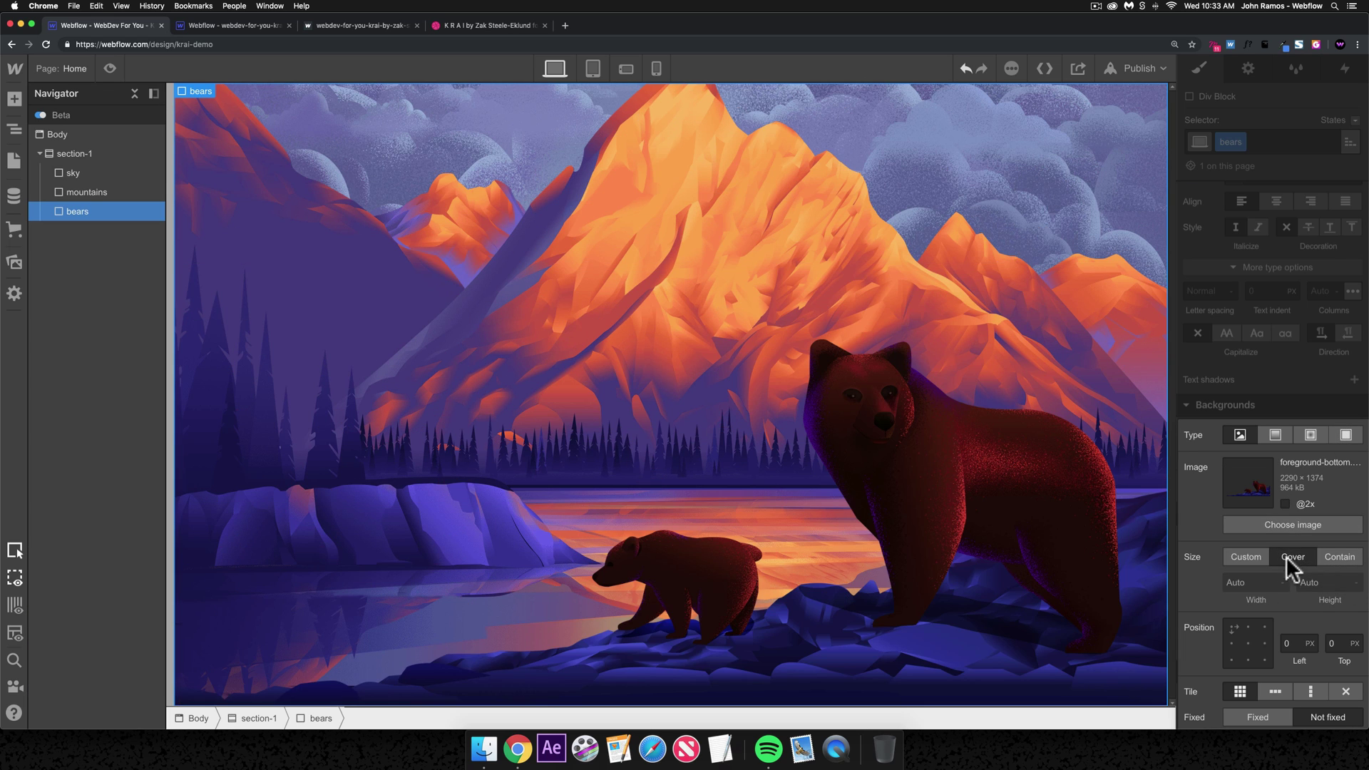
click(1248, 660)
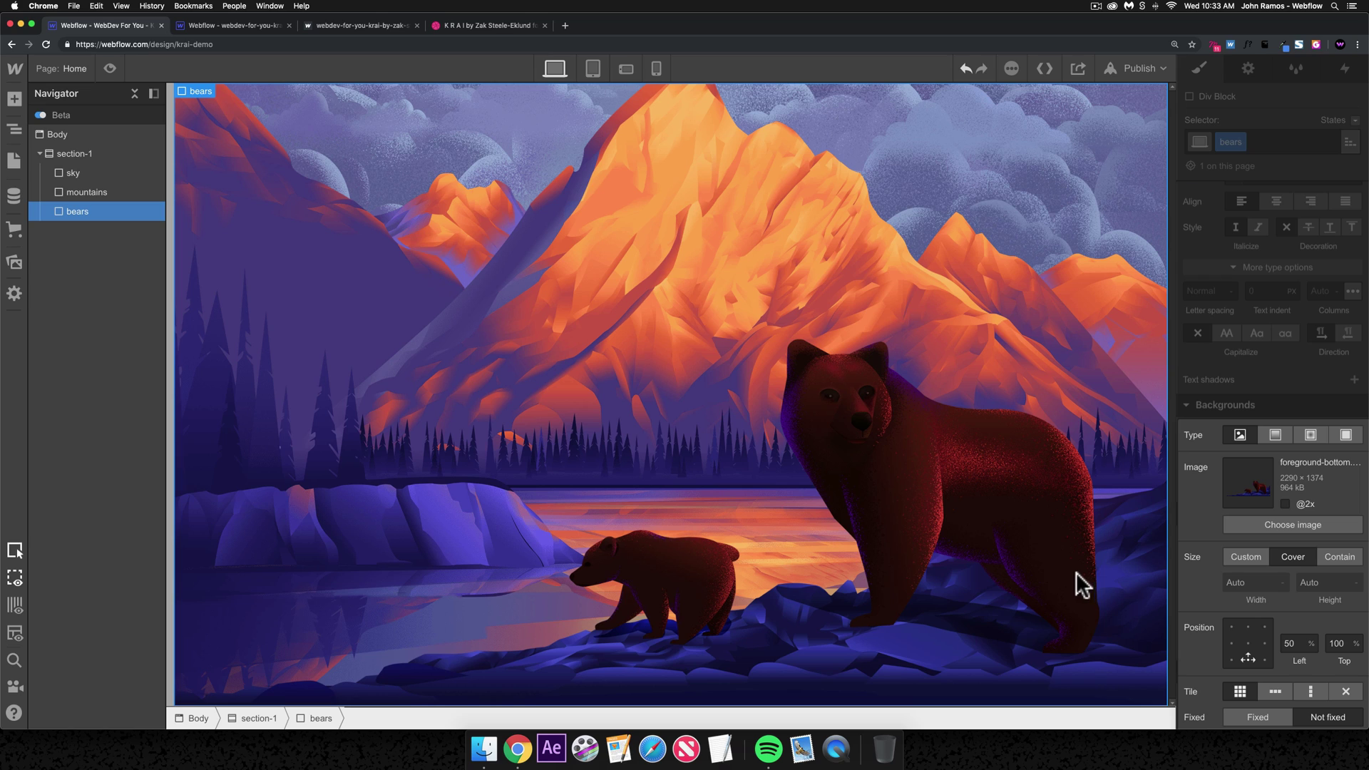
click(1346, 691)
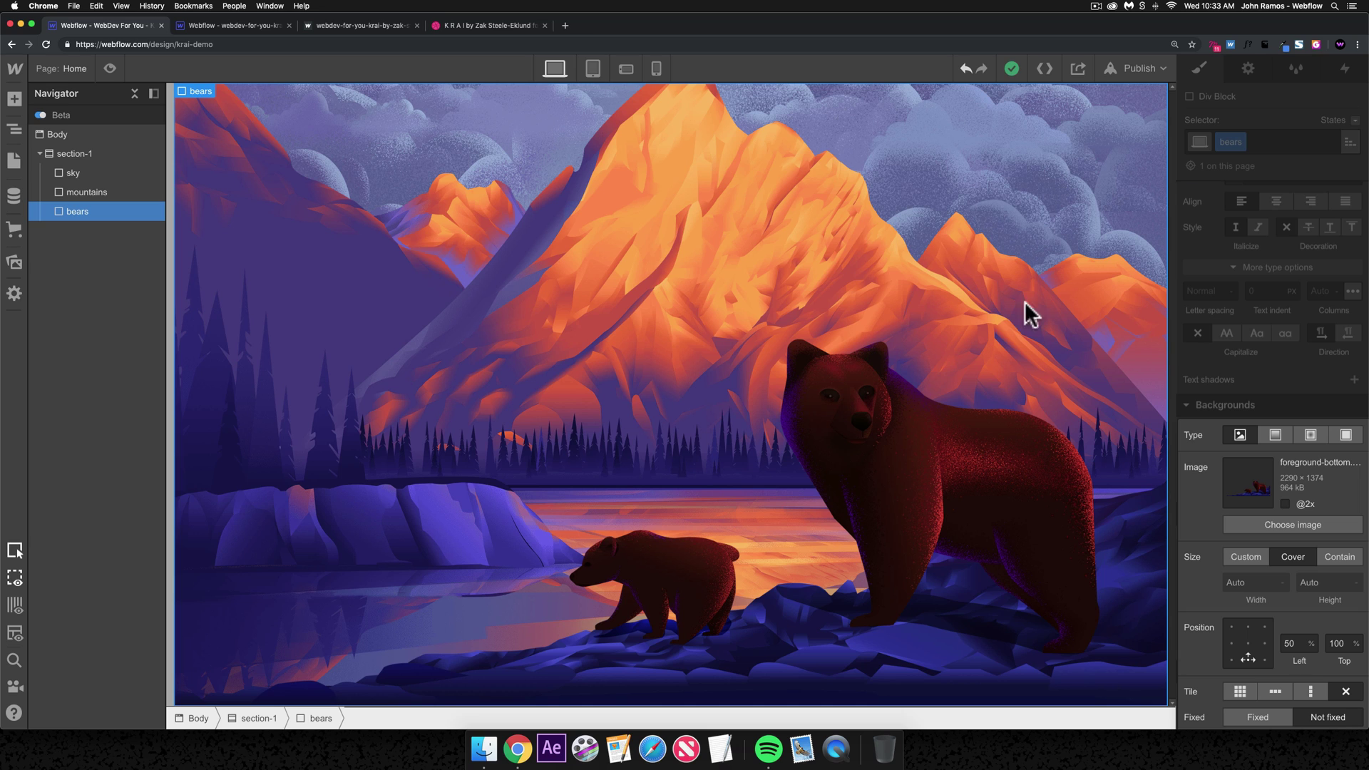
click(1262, 379)
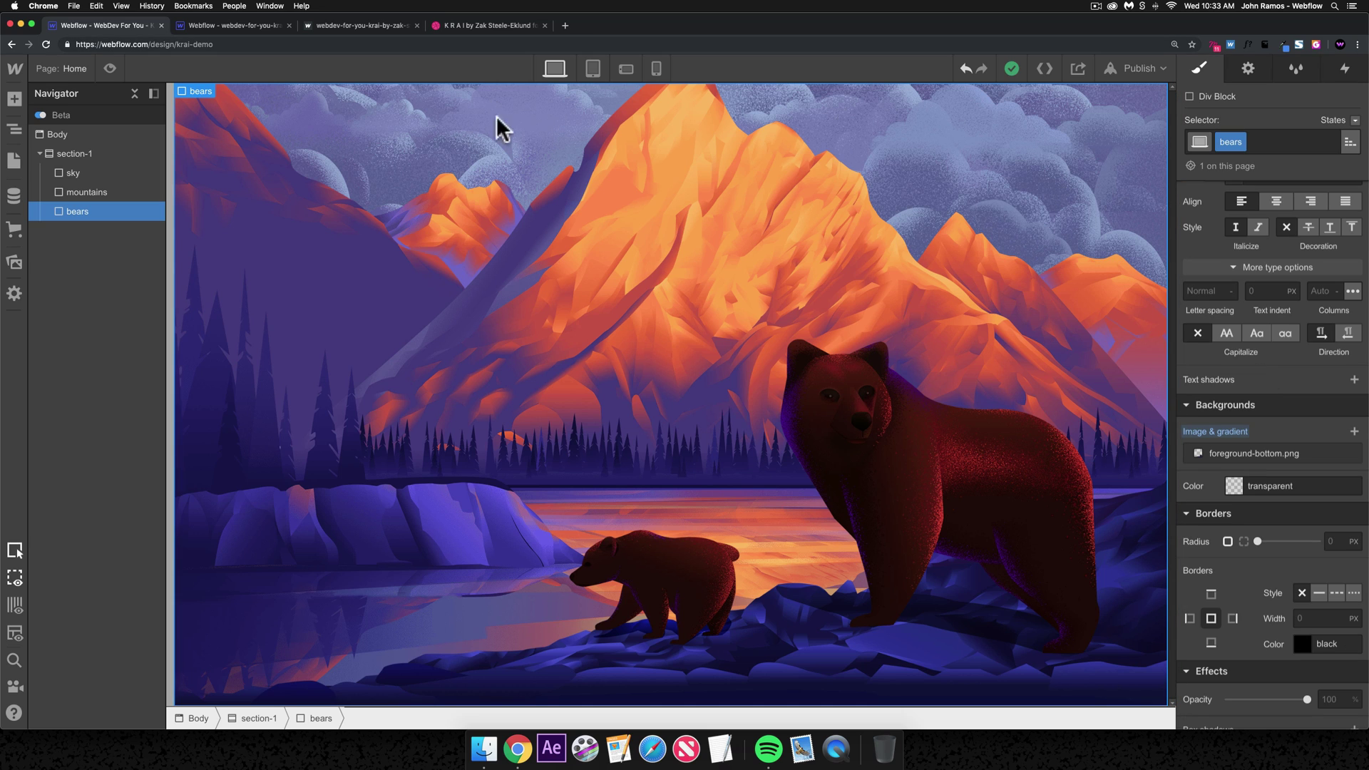
- Add a Navbar element to the Body and move it above section-1 in the page structure
click(60, 137)
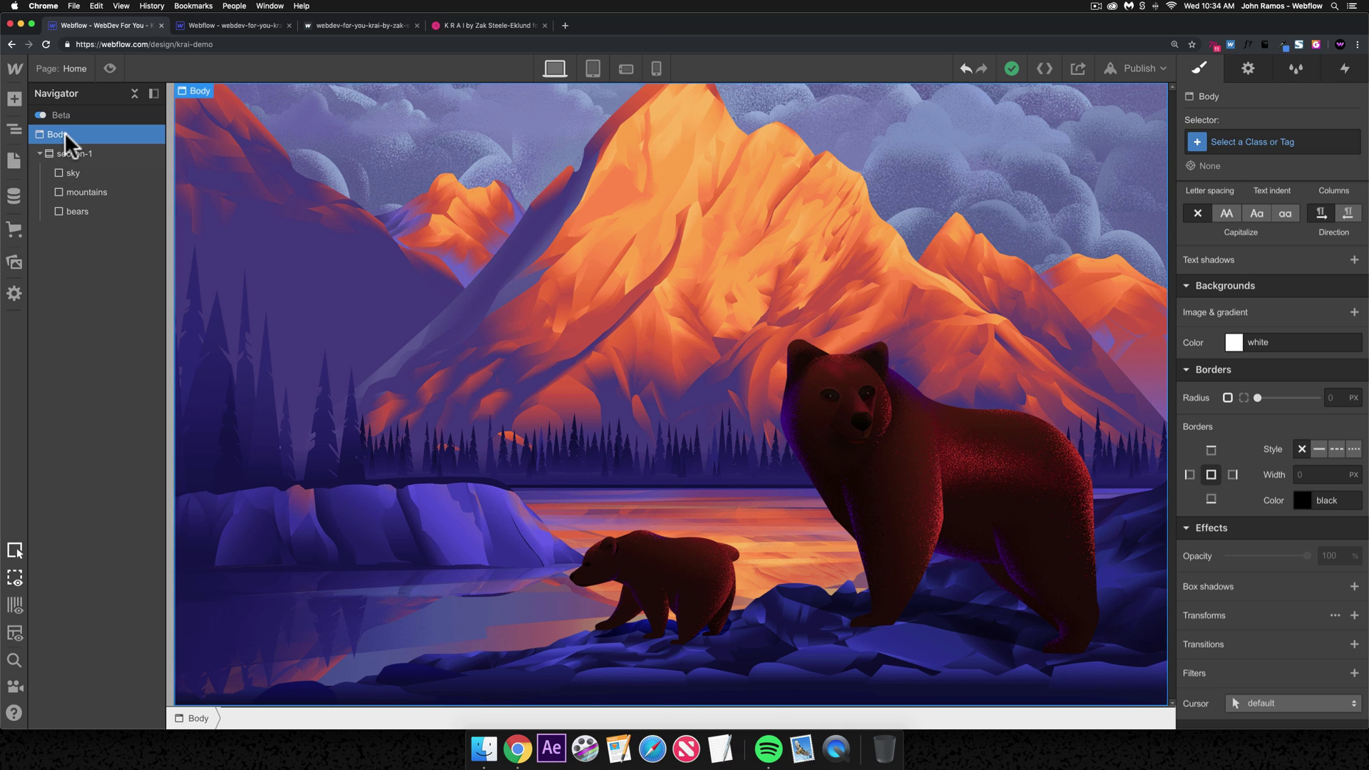
key(super+k)
text(navbar)
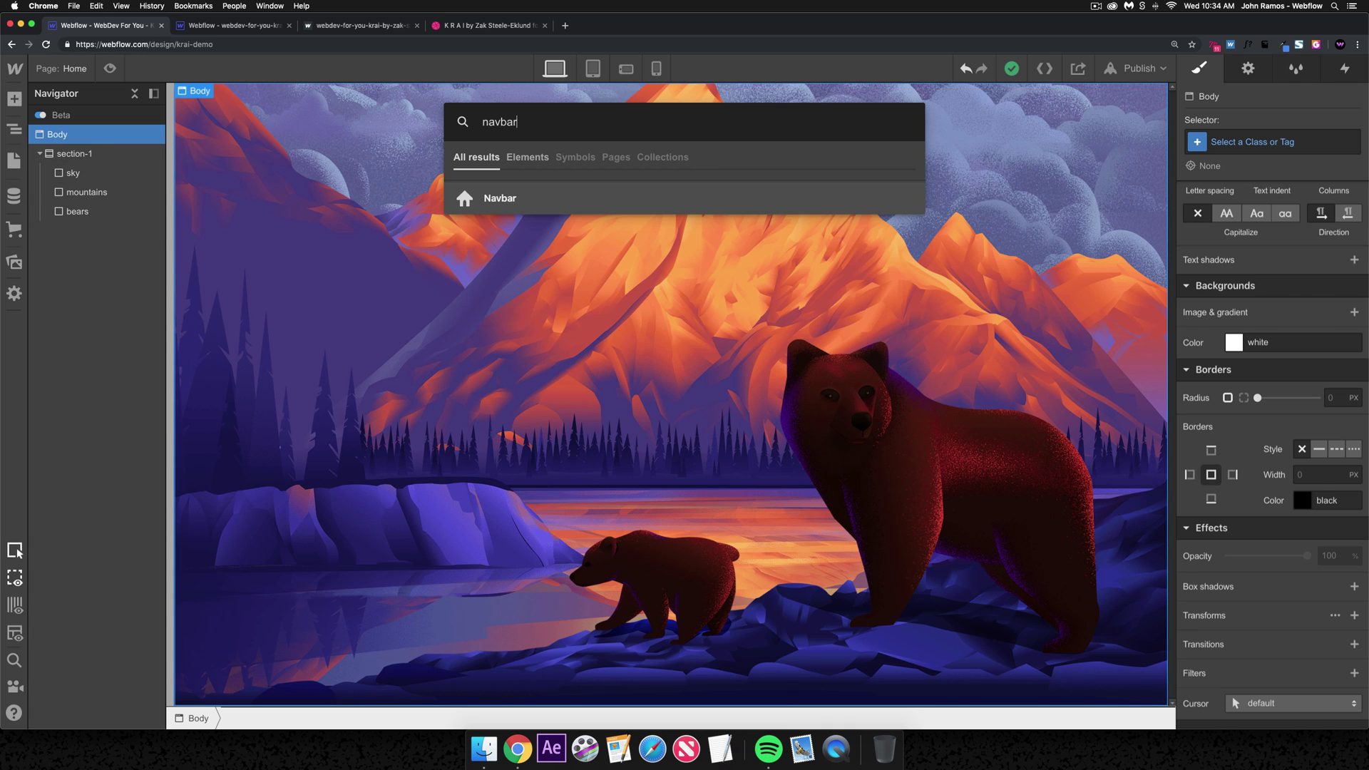
key(Return)
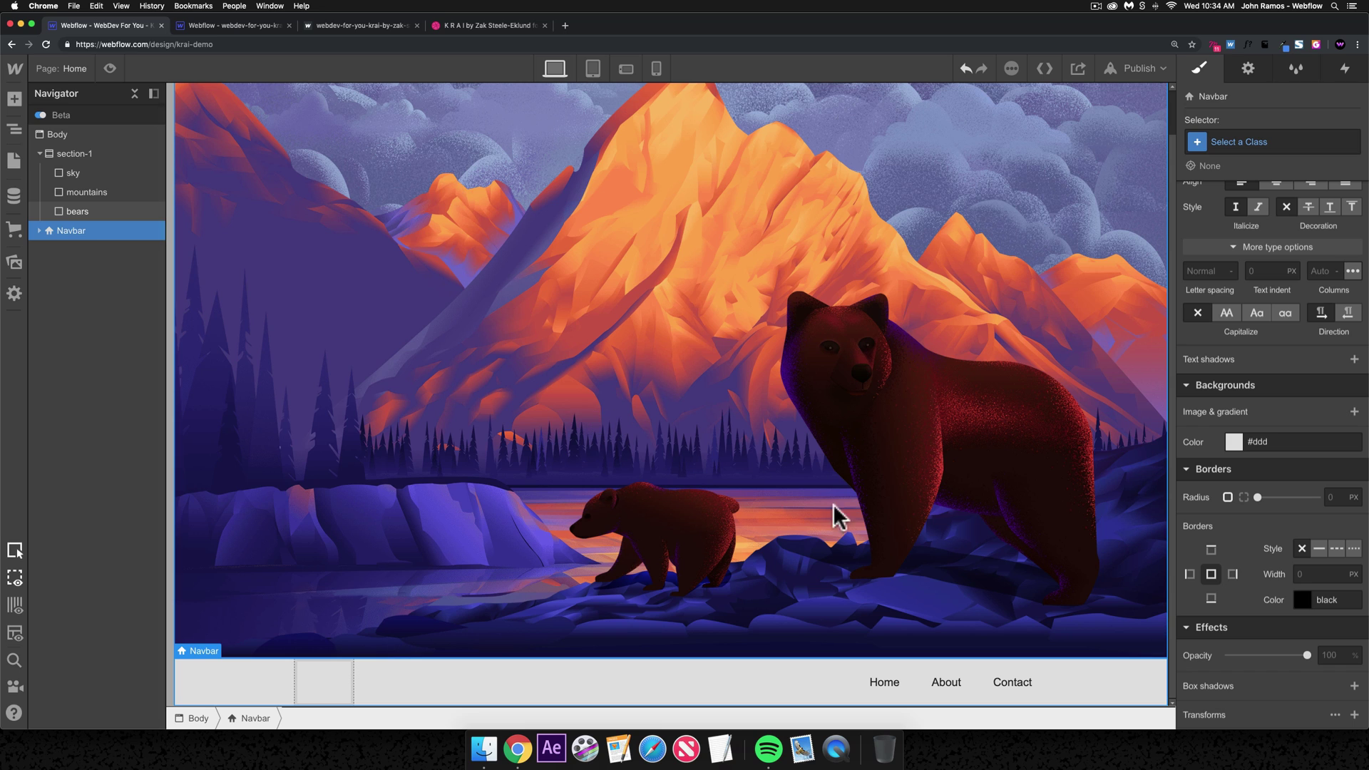
drag(71, 235, 68, 144)
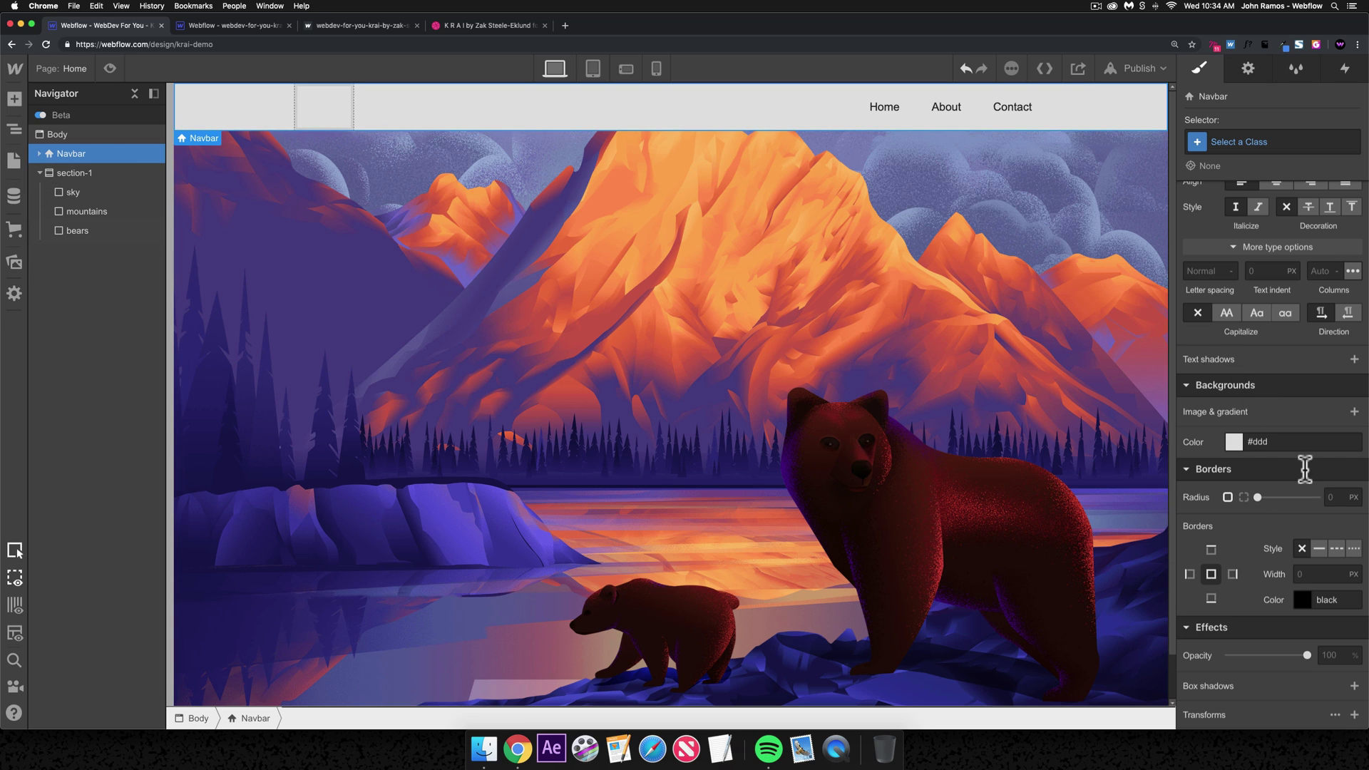
- Set the navbar's position to Fixed and pin it across the full width of the page top
scroll(1284, 432, up, 4)
scroll(1283, 431, up, 6)
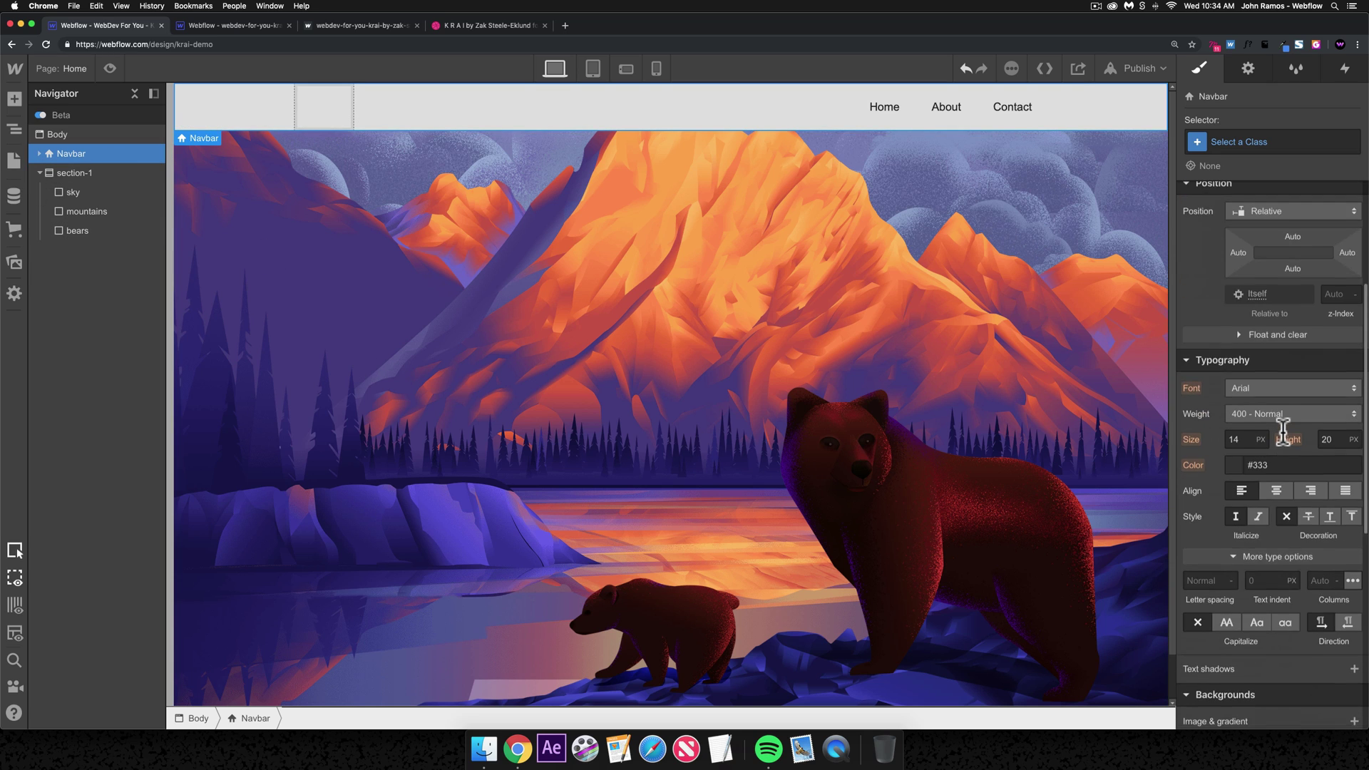
click(1272, 343)
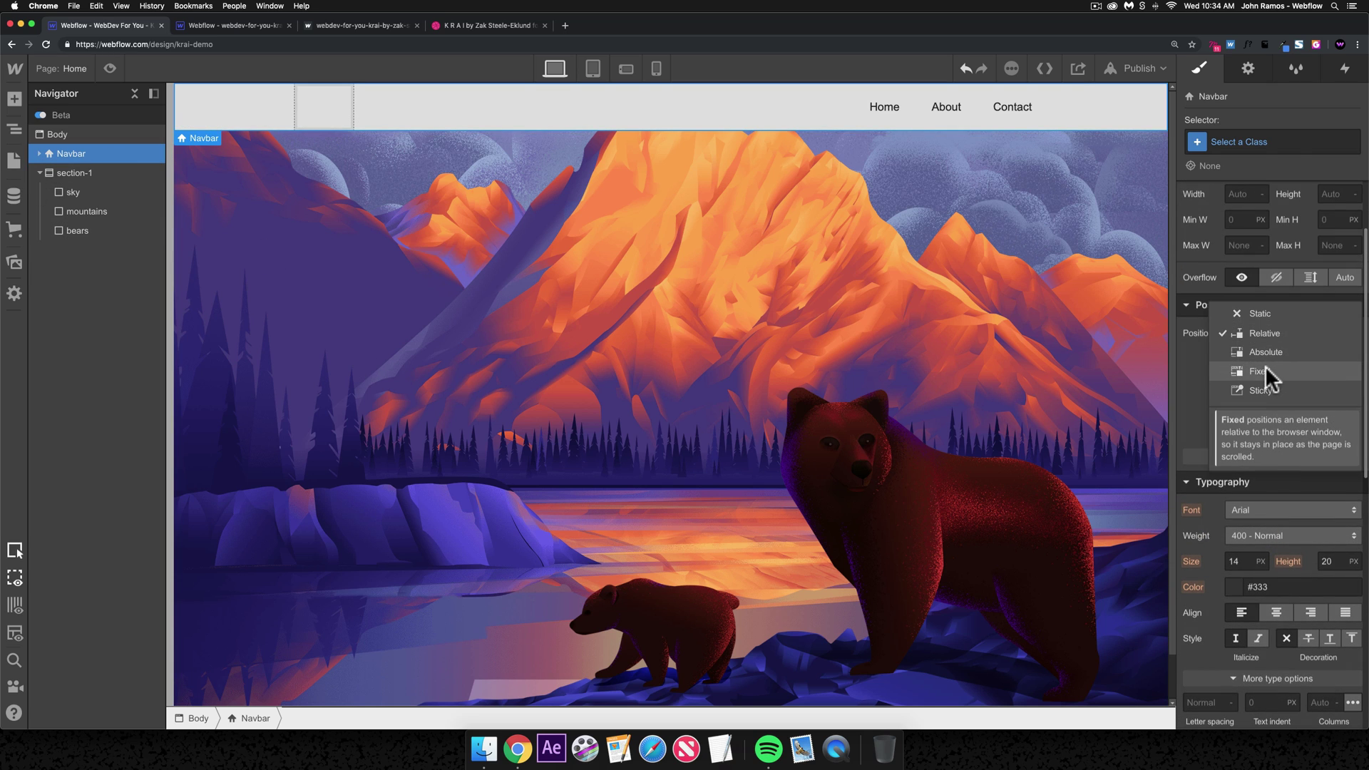
click(1262, 371)
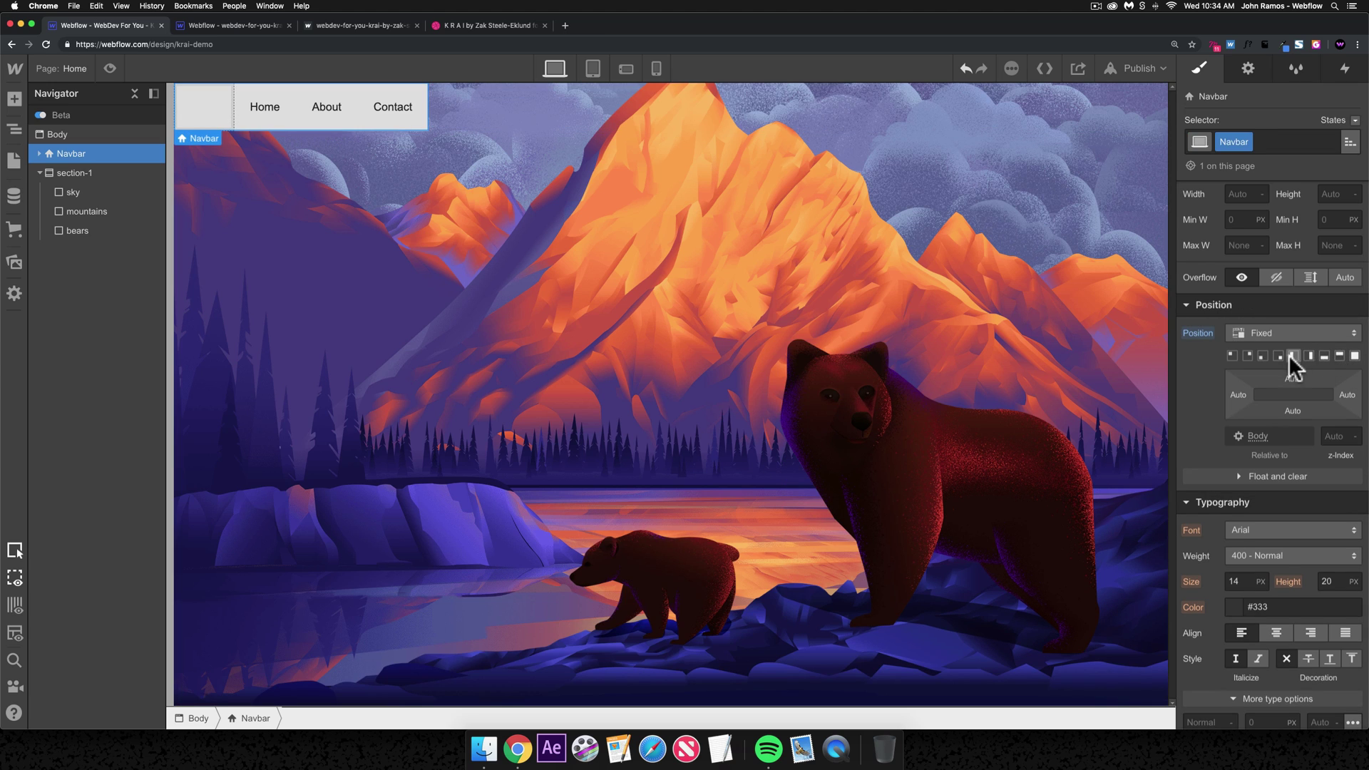
click(1339, 355)
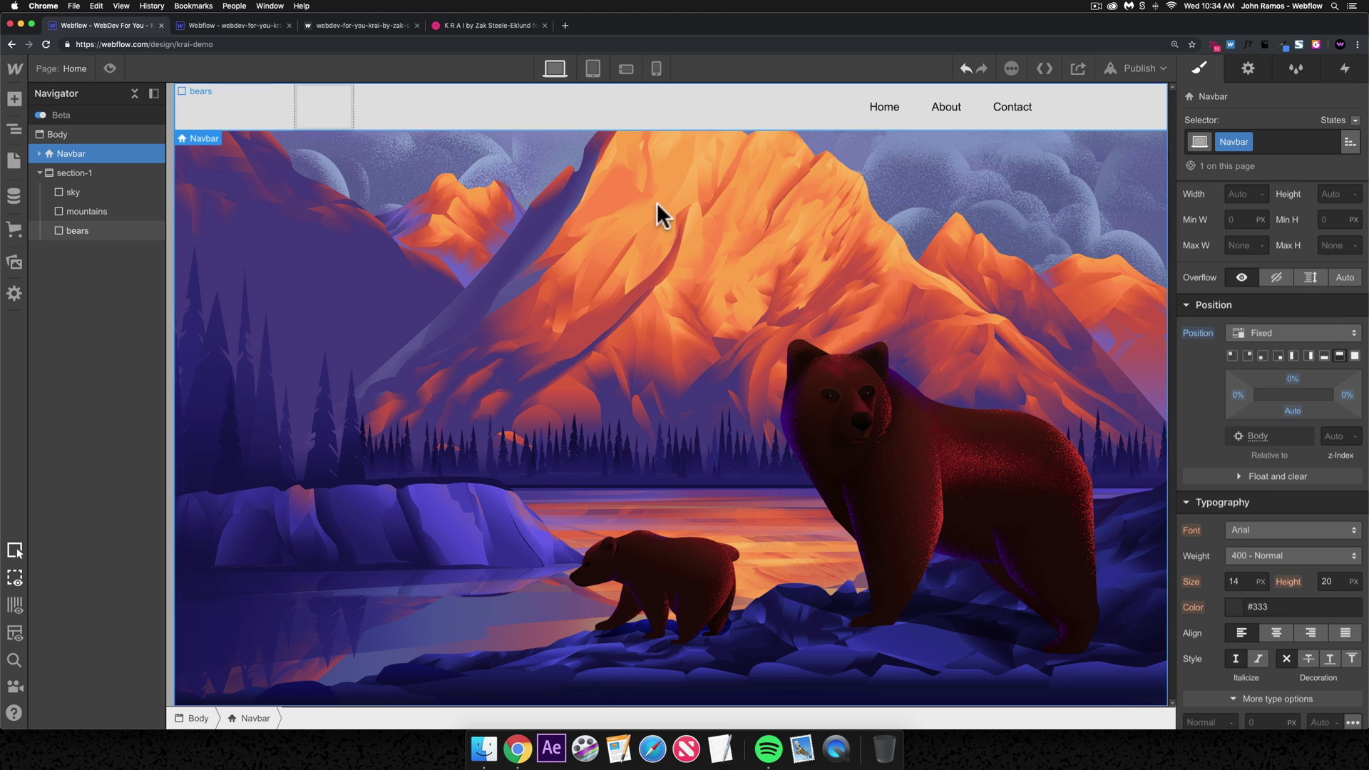
- Rename the Navbar class to navbar
double_click(1225, 142)
text(nav)
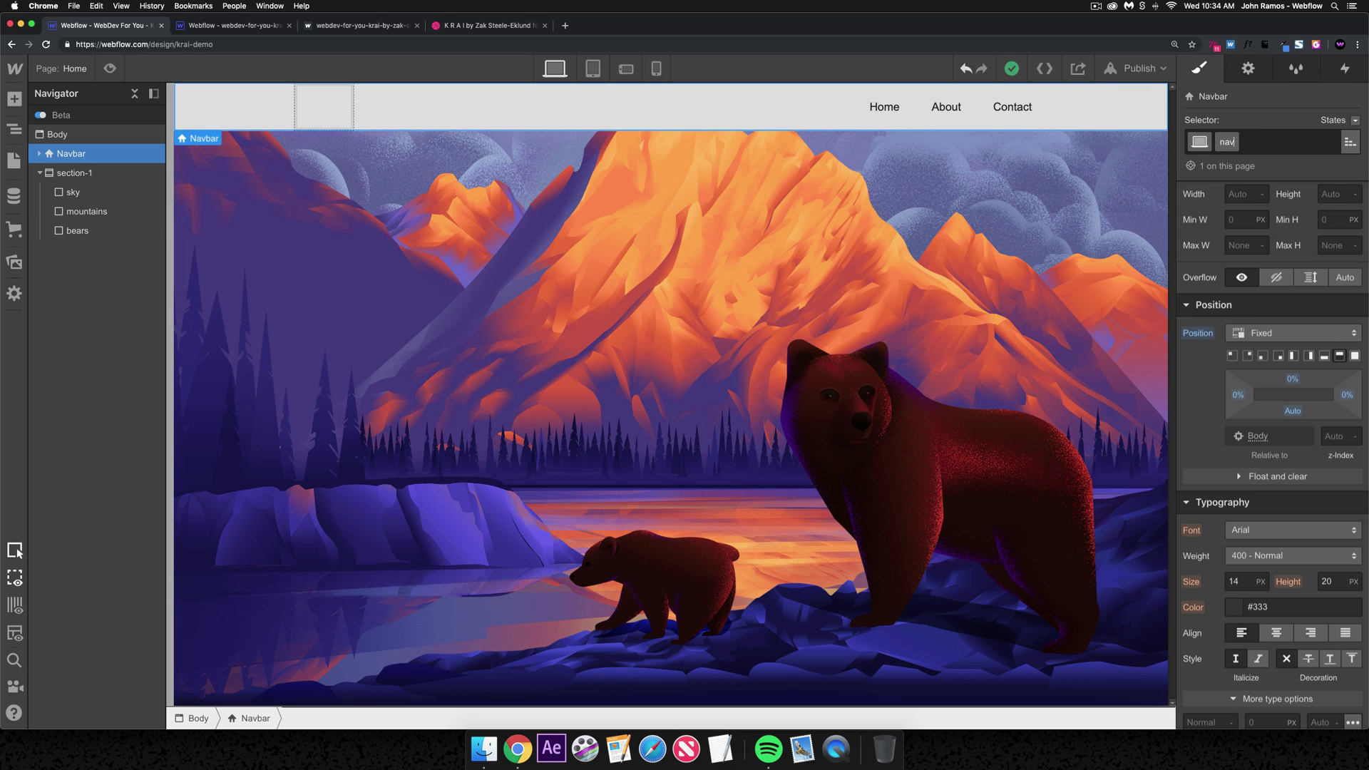
key(Return)
- Examine the navbar's nested structure: its Container, Brand, Nav Menu and Menu Button elements
click(525, 126)
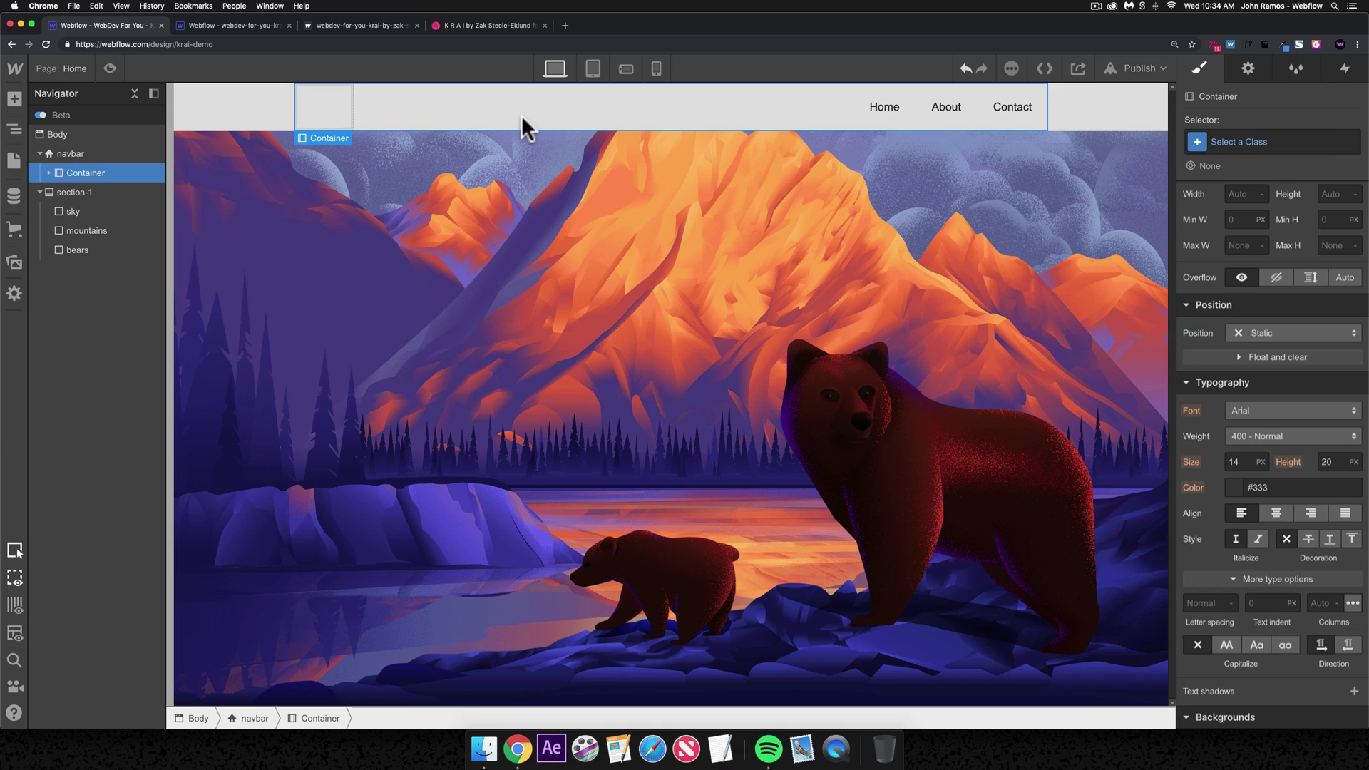
click(48, 173)
click(62, 161)
click(83, 178)
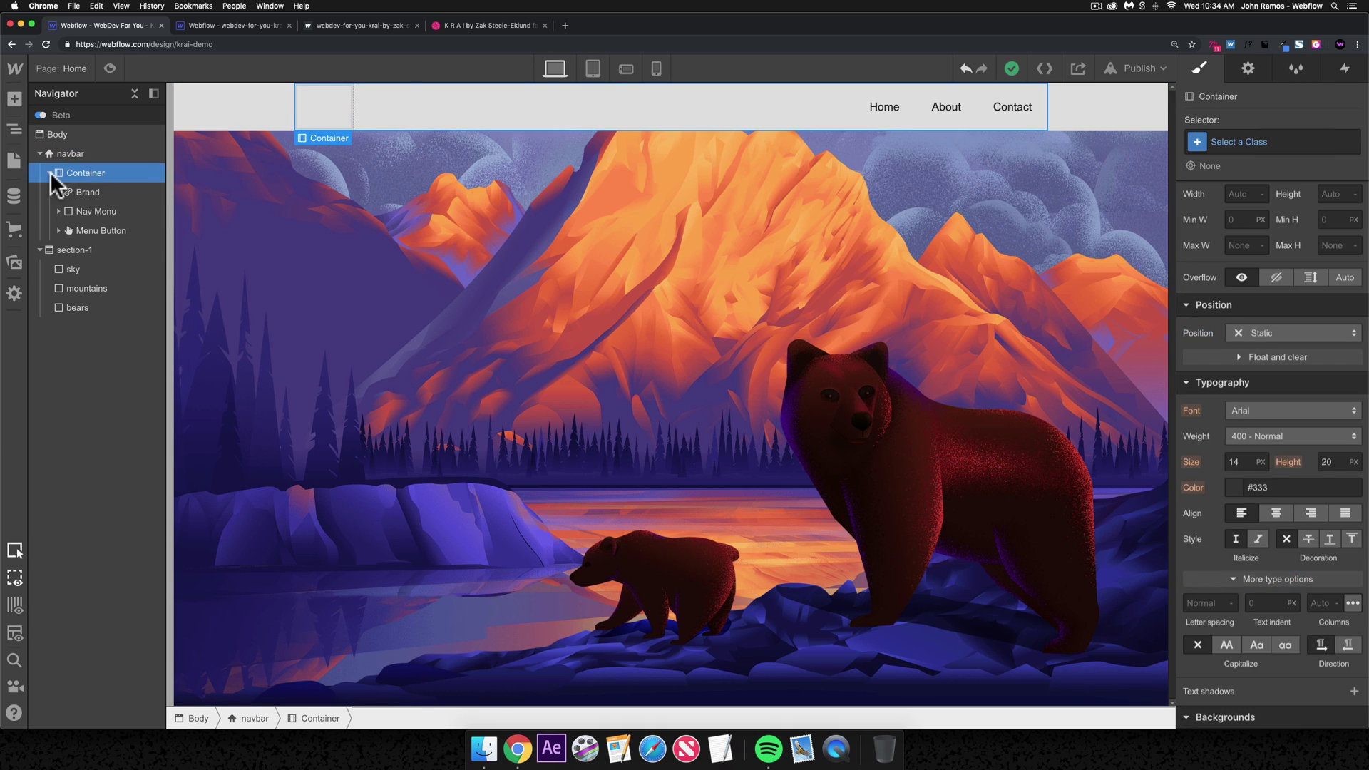
click(91, 193)
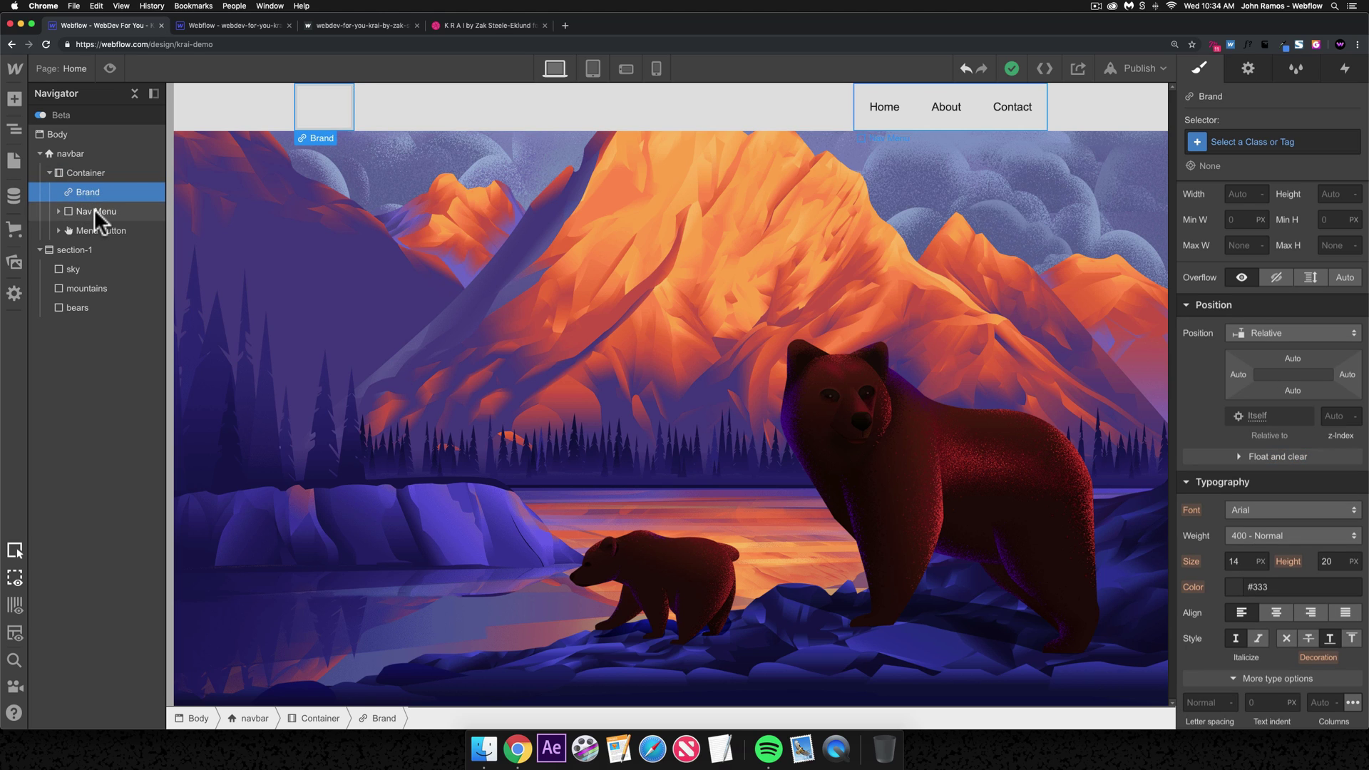
click(68, 212)
click(101, 228)
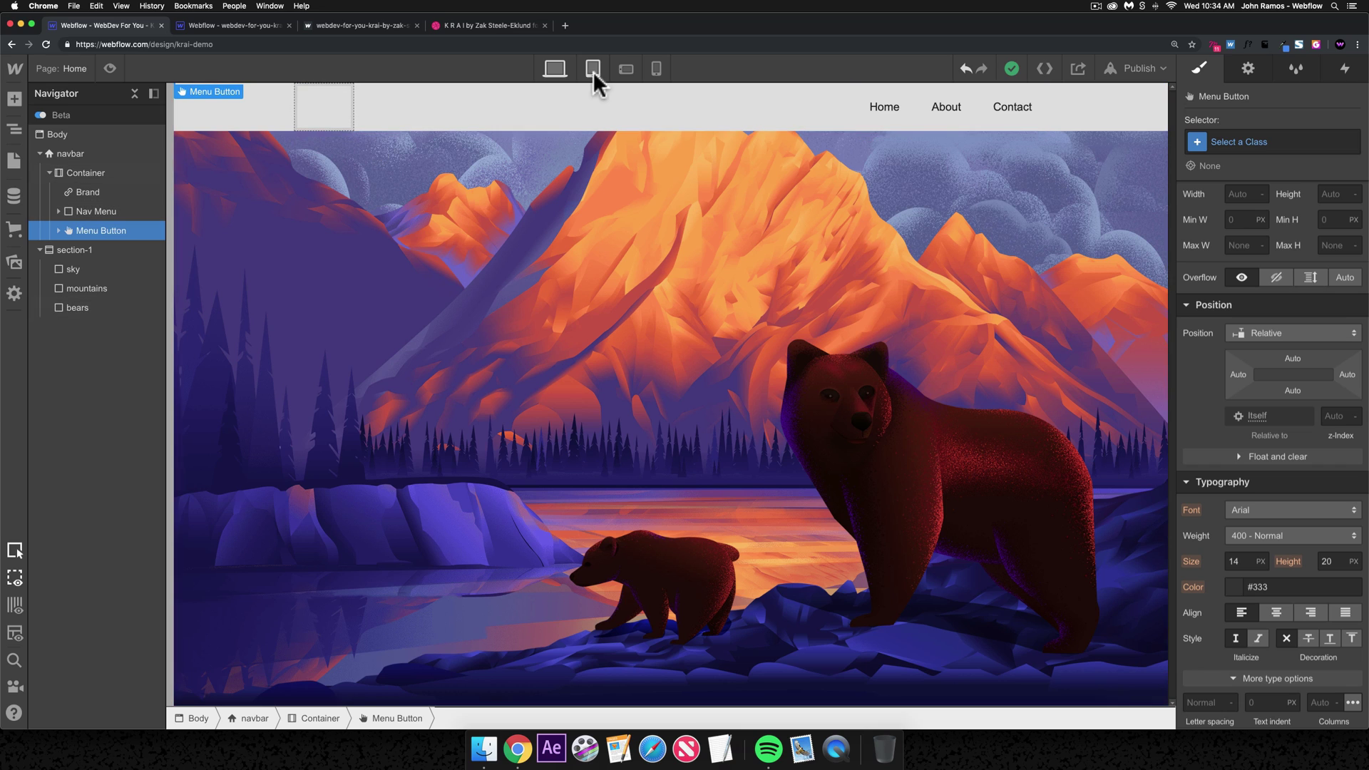
- Create the class nav-container on the navbar's Container and set its maximum width to 1140 px
click(82, 173)
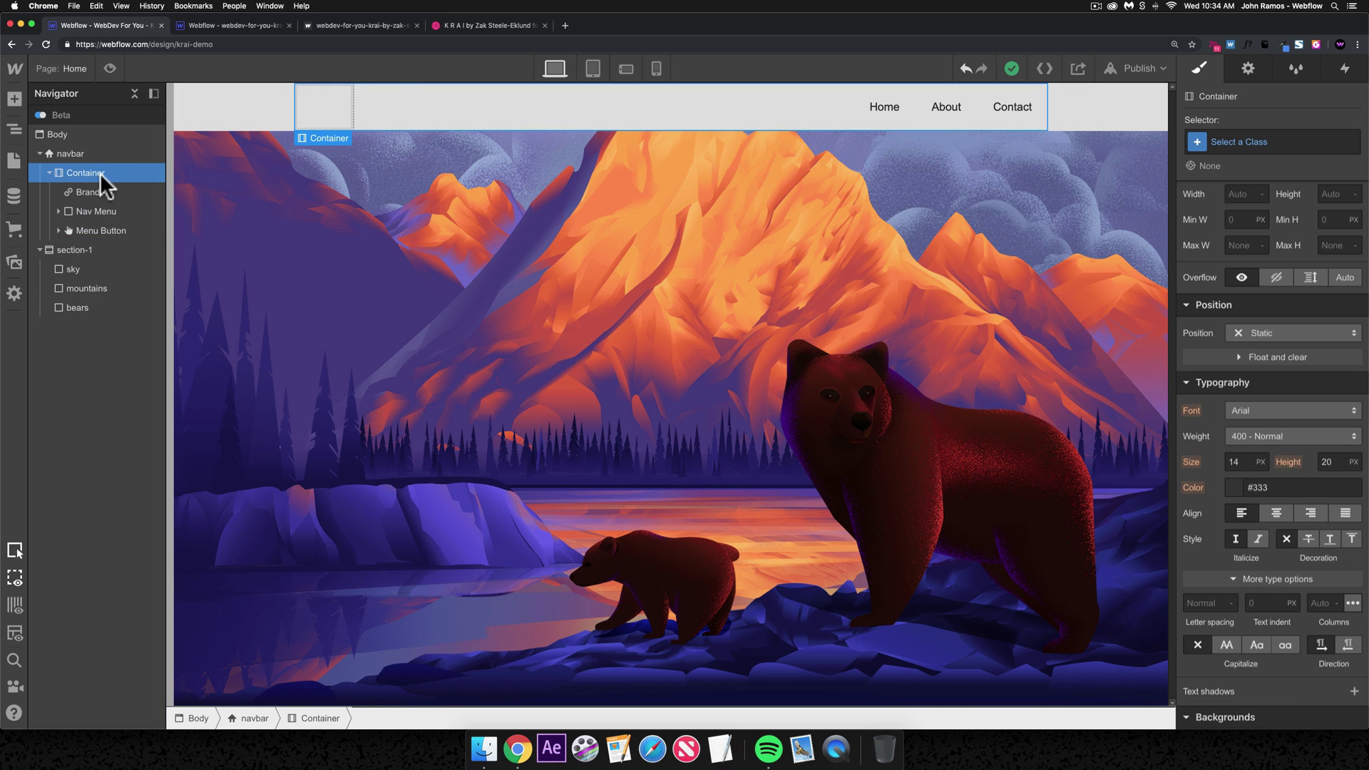
click(1268, 142)
text(nav-c)
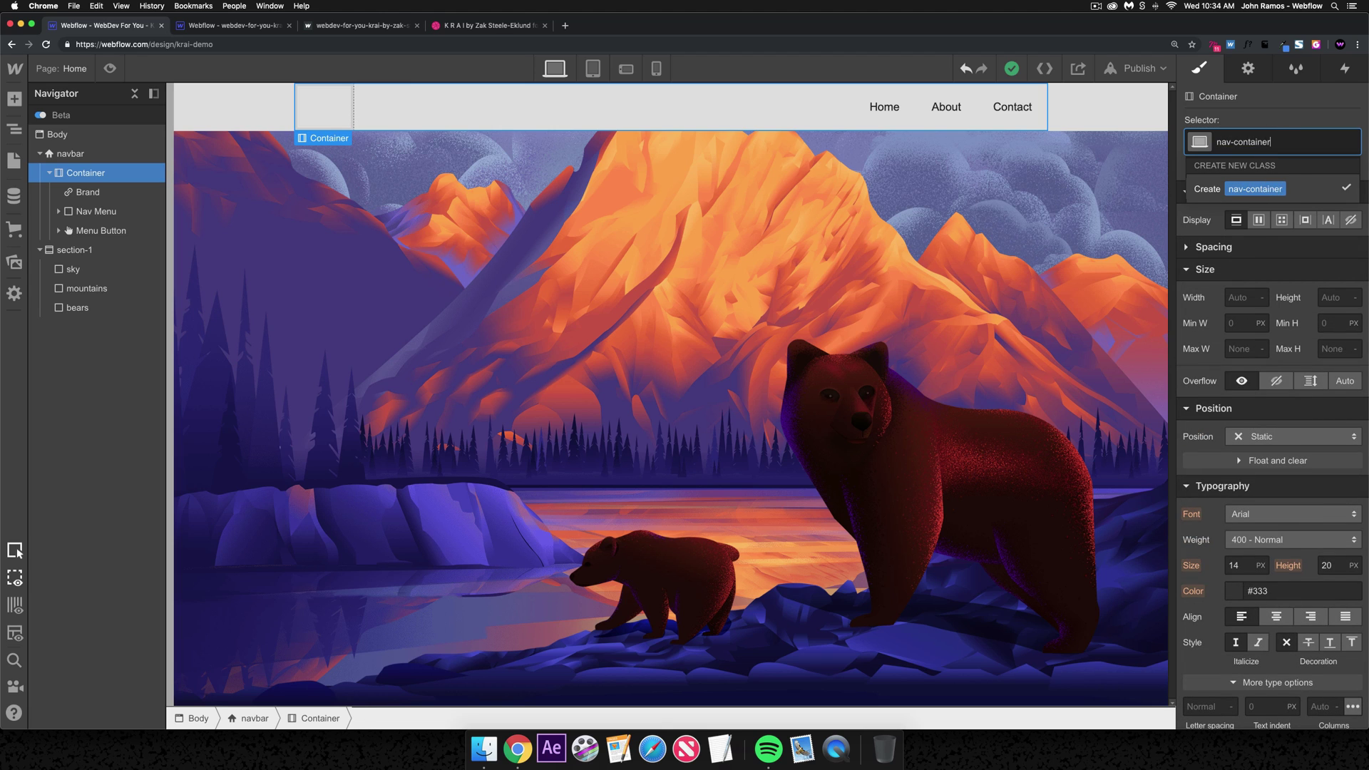
text(ontainer)
key(Return)
click(1237, 349)
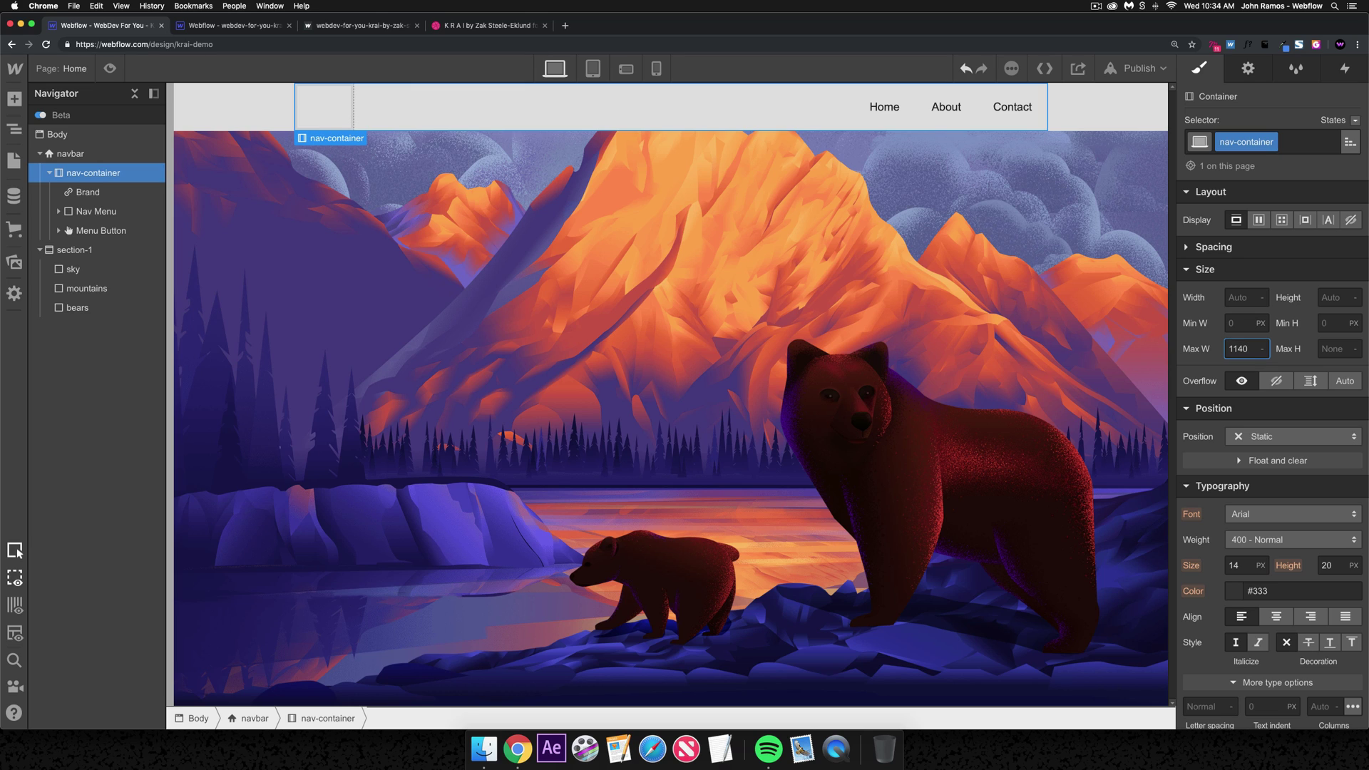
key(Return)
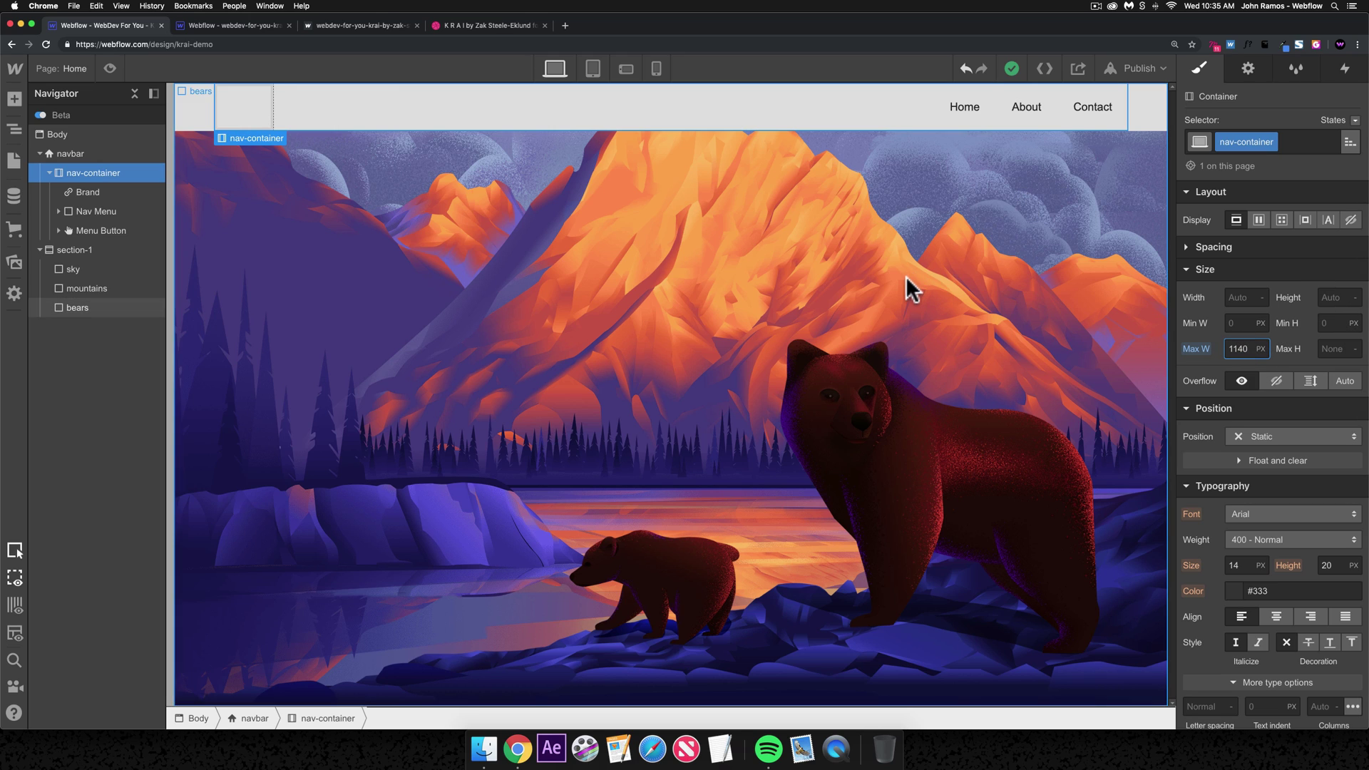
- Select the navbar's Brand element and check the full-size KRAI attachment on Dribbble as a reference for the logo and links
click(263, 116)
click(385, 112)
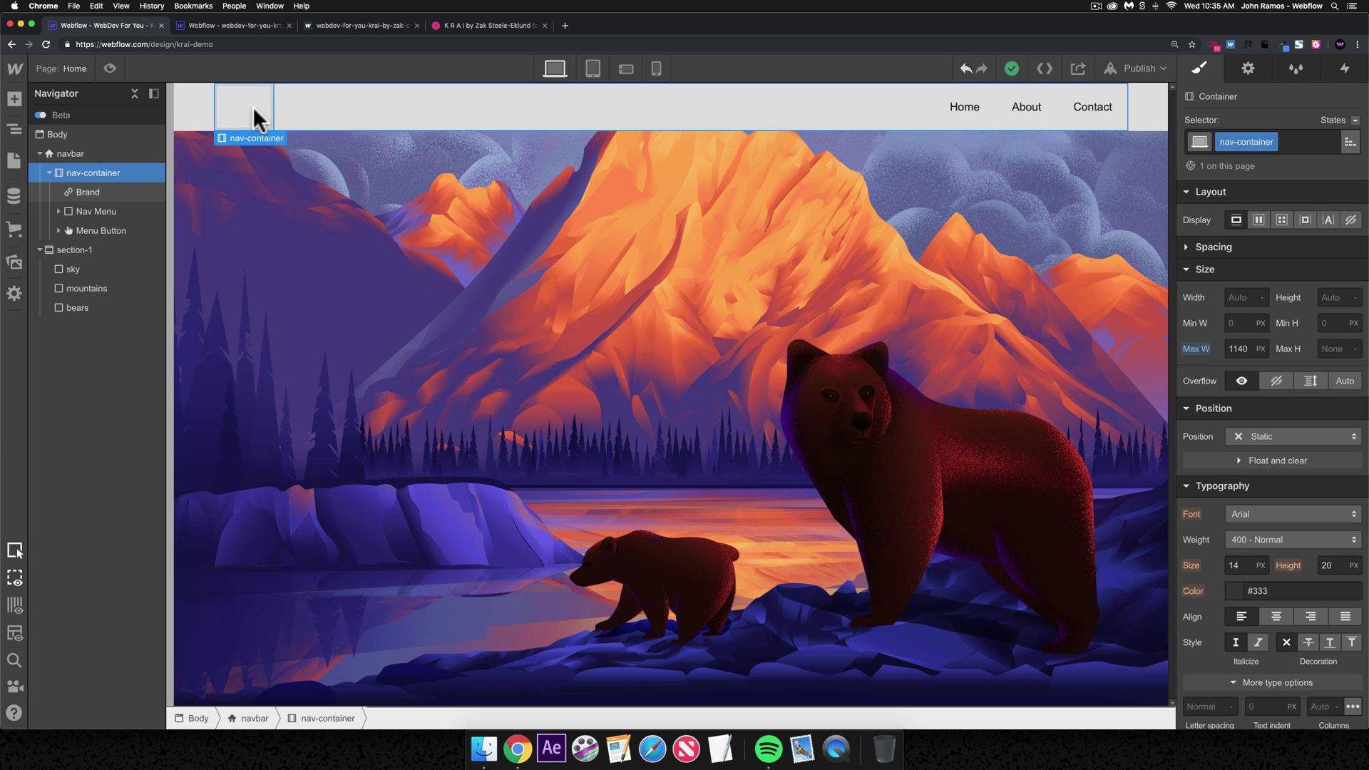
click(231, 115)
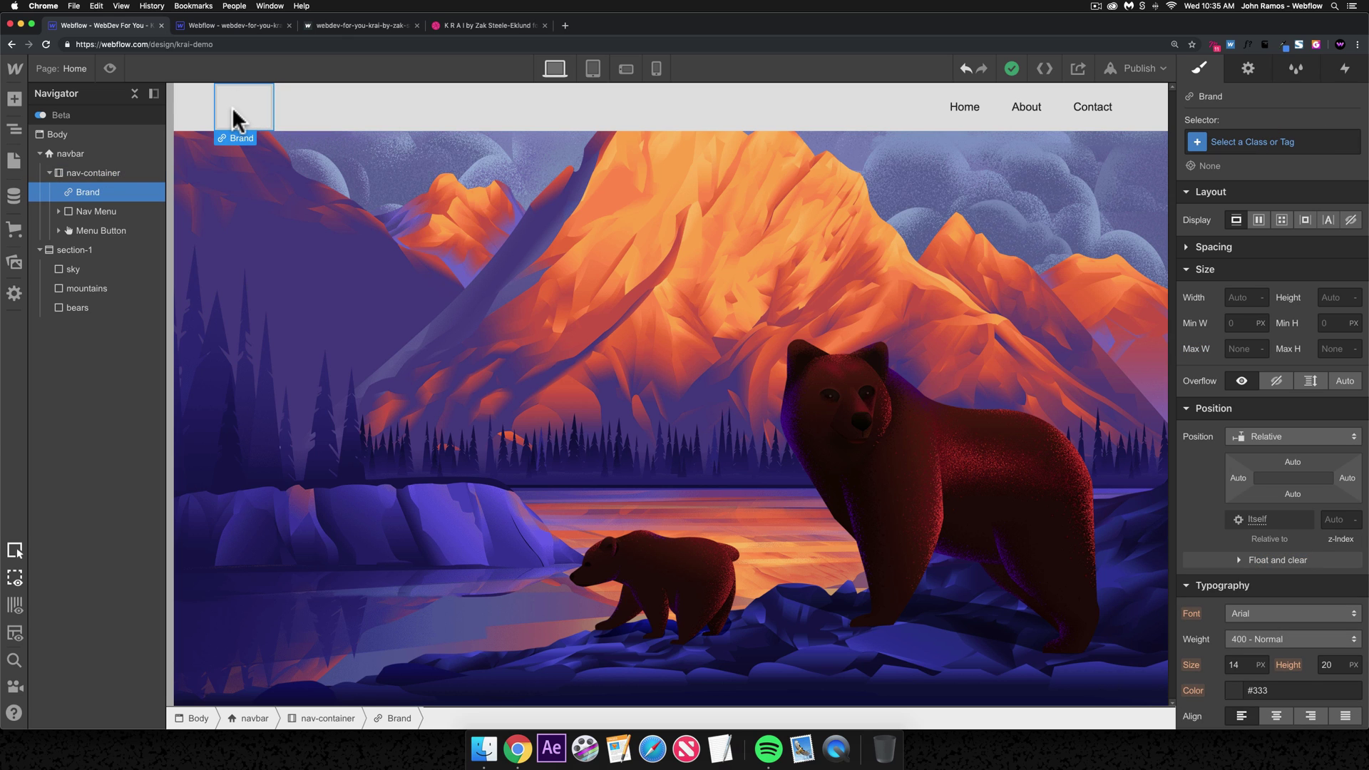
click(463, 32)
scroll(705, 407, down, 8)
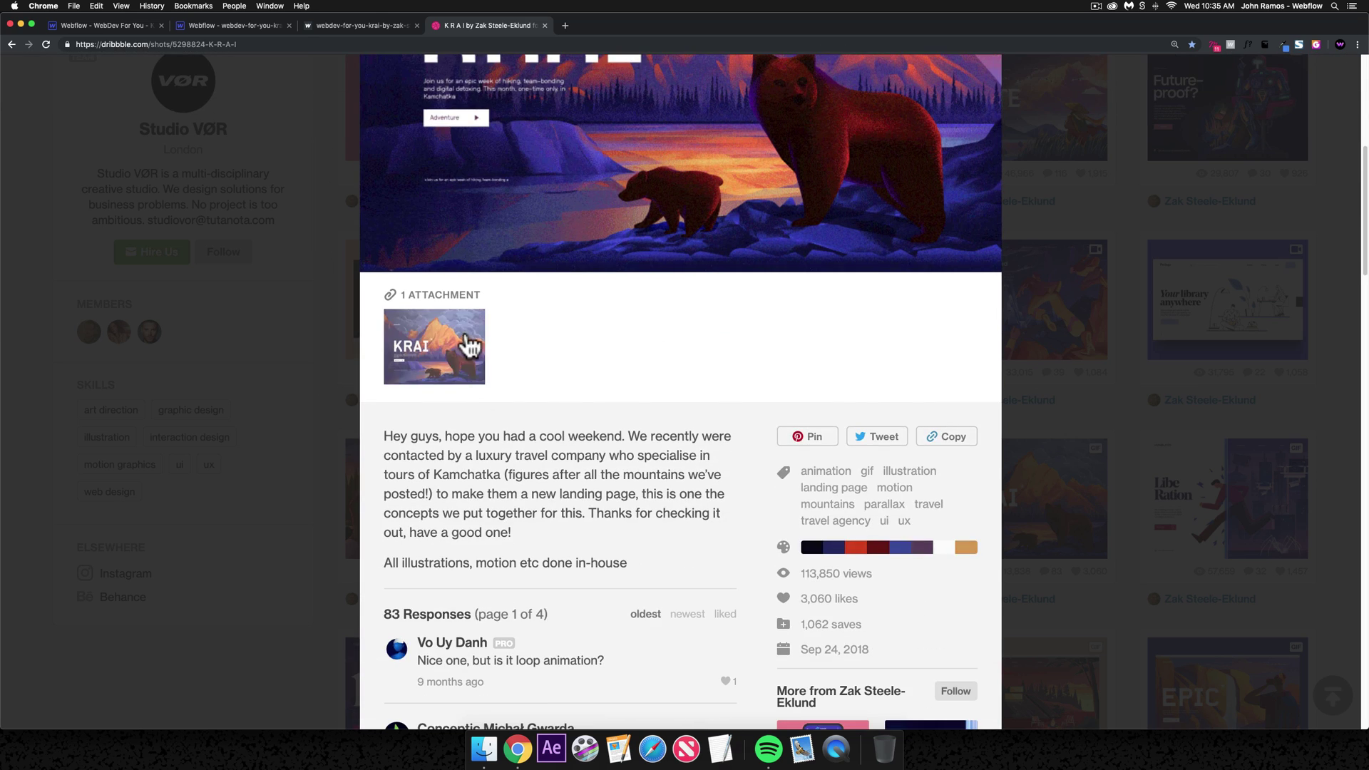
click(472, 349)
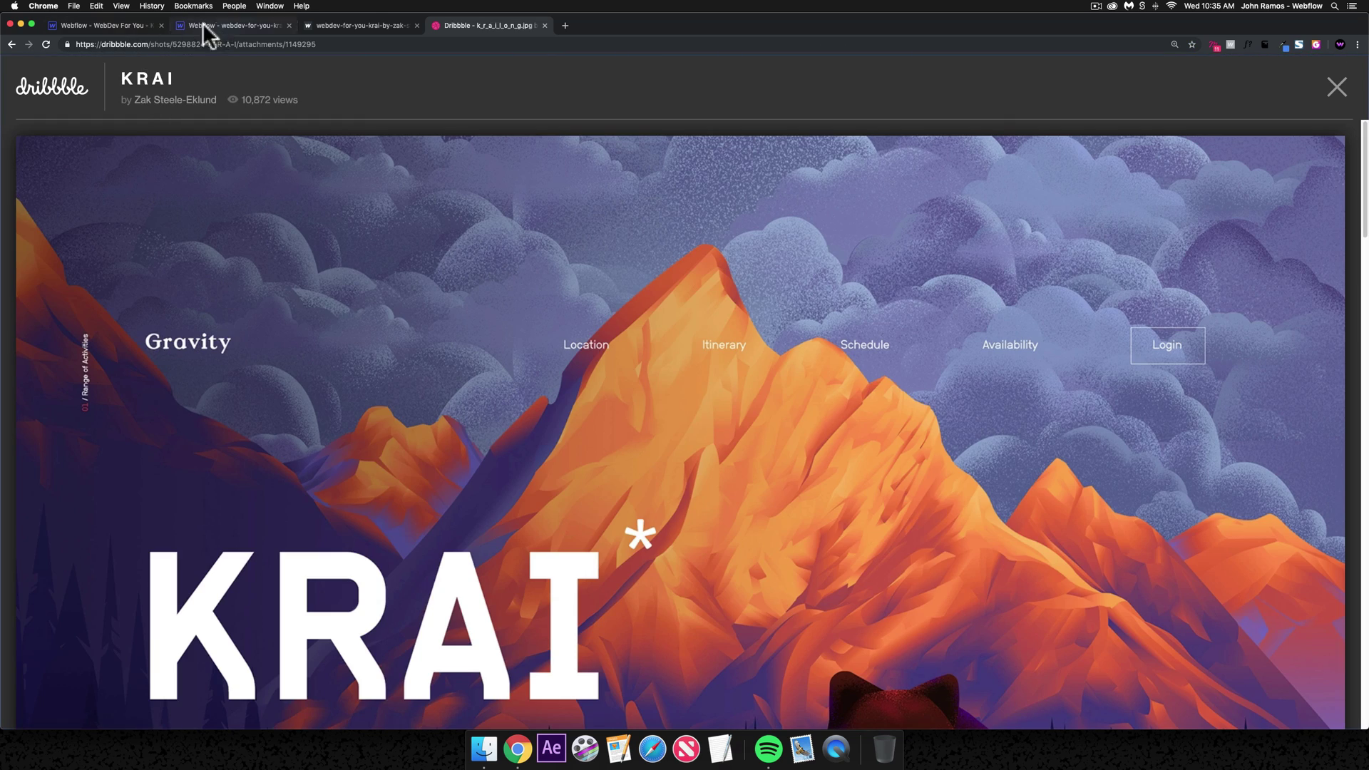
click(105, 23)
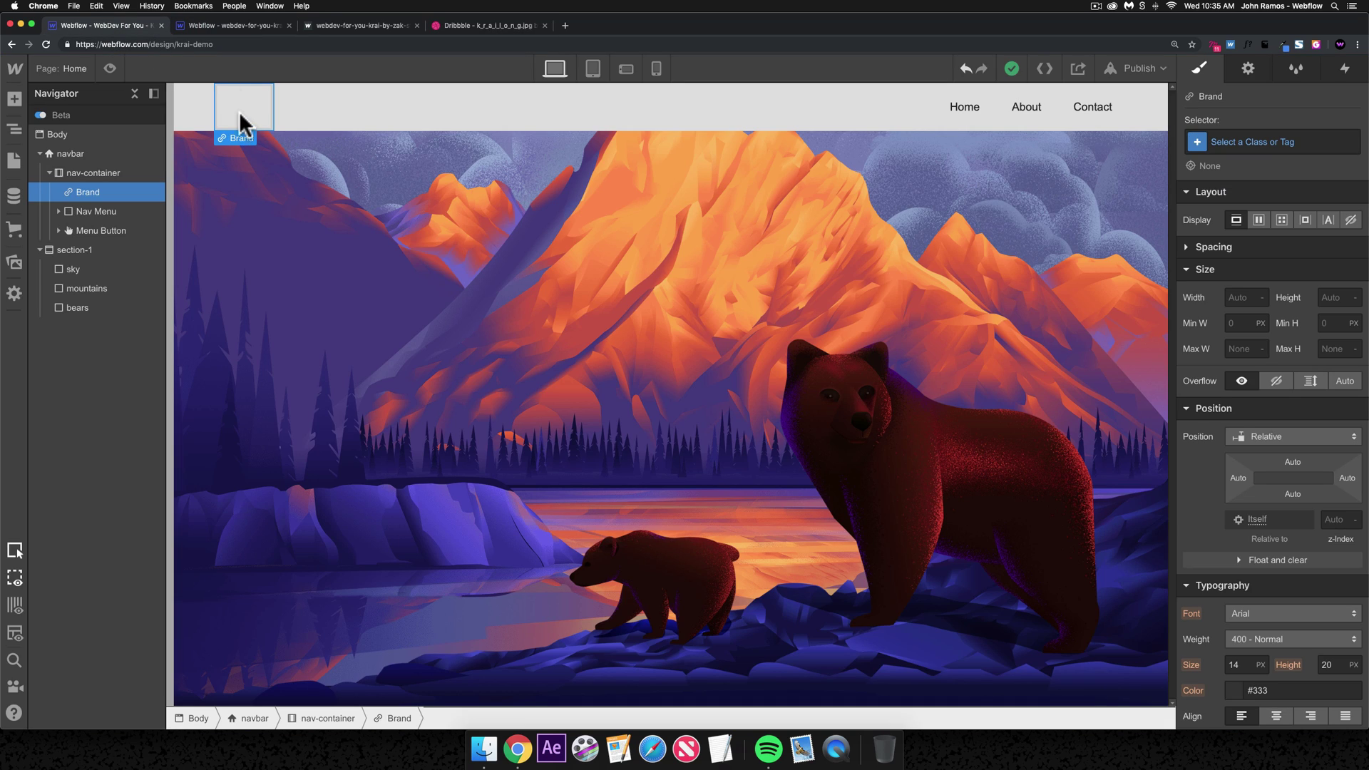
- Add a Text Block inside the navbar's Brand element
key(super+k)
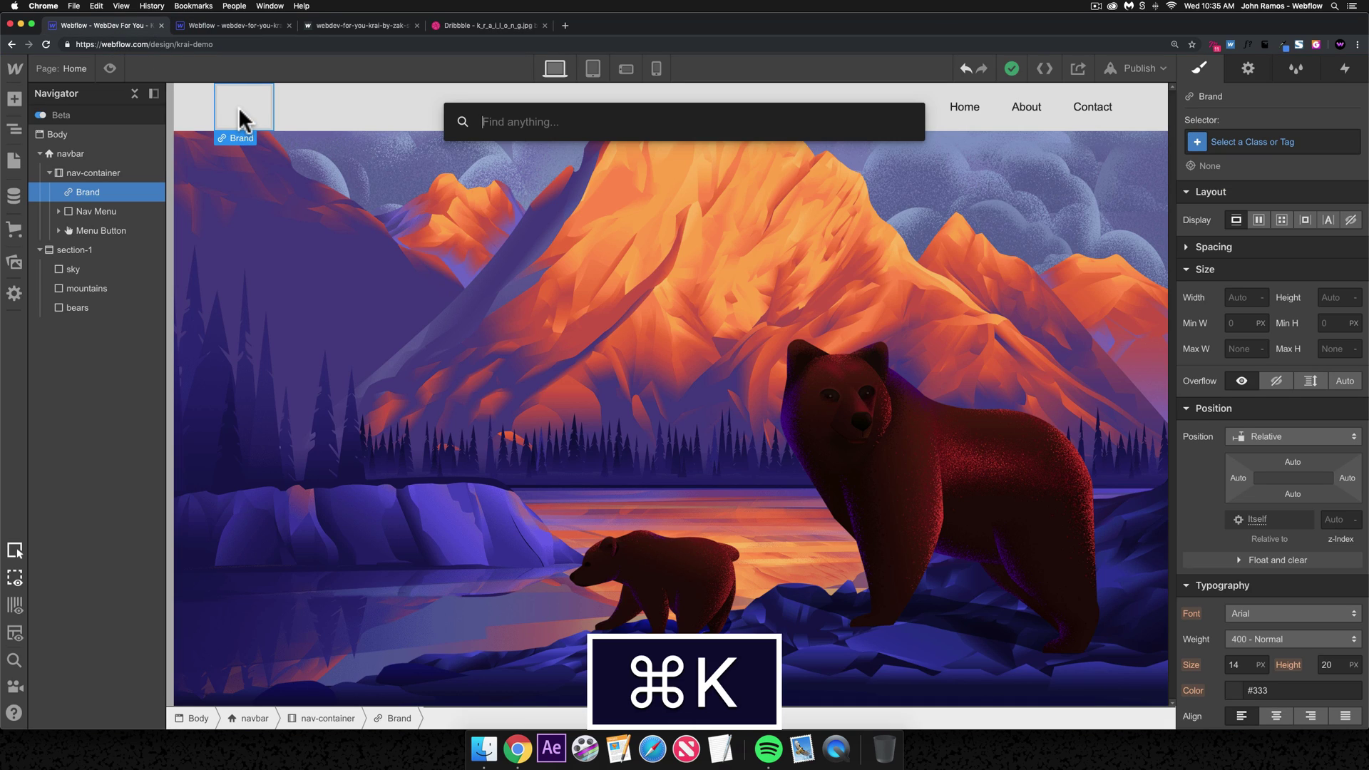
text(text)
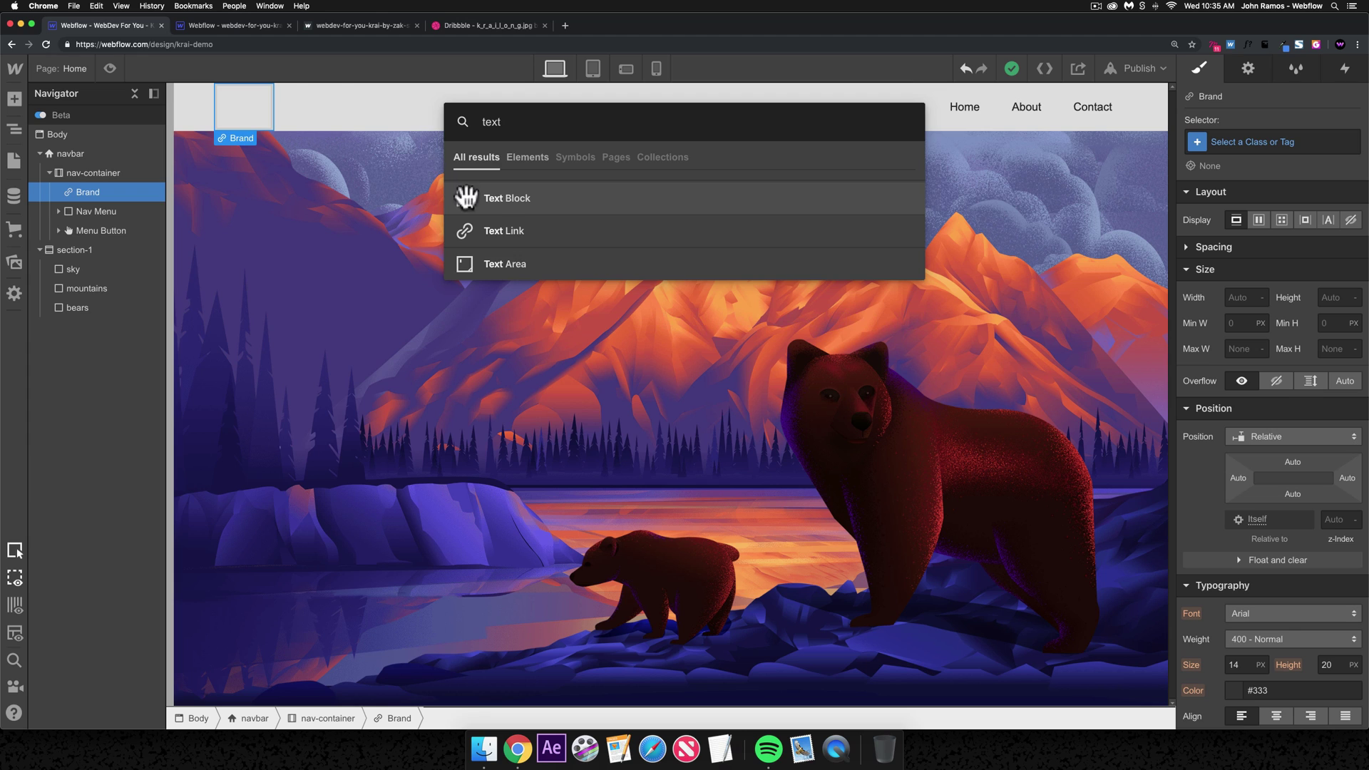
click(450, 198)
click(223, 121)
key(d)
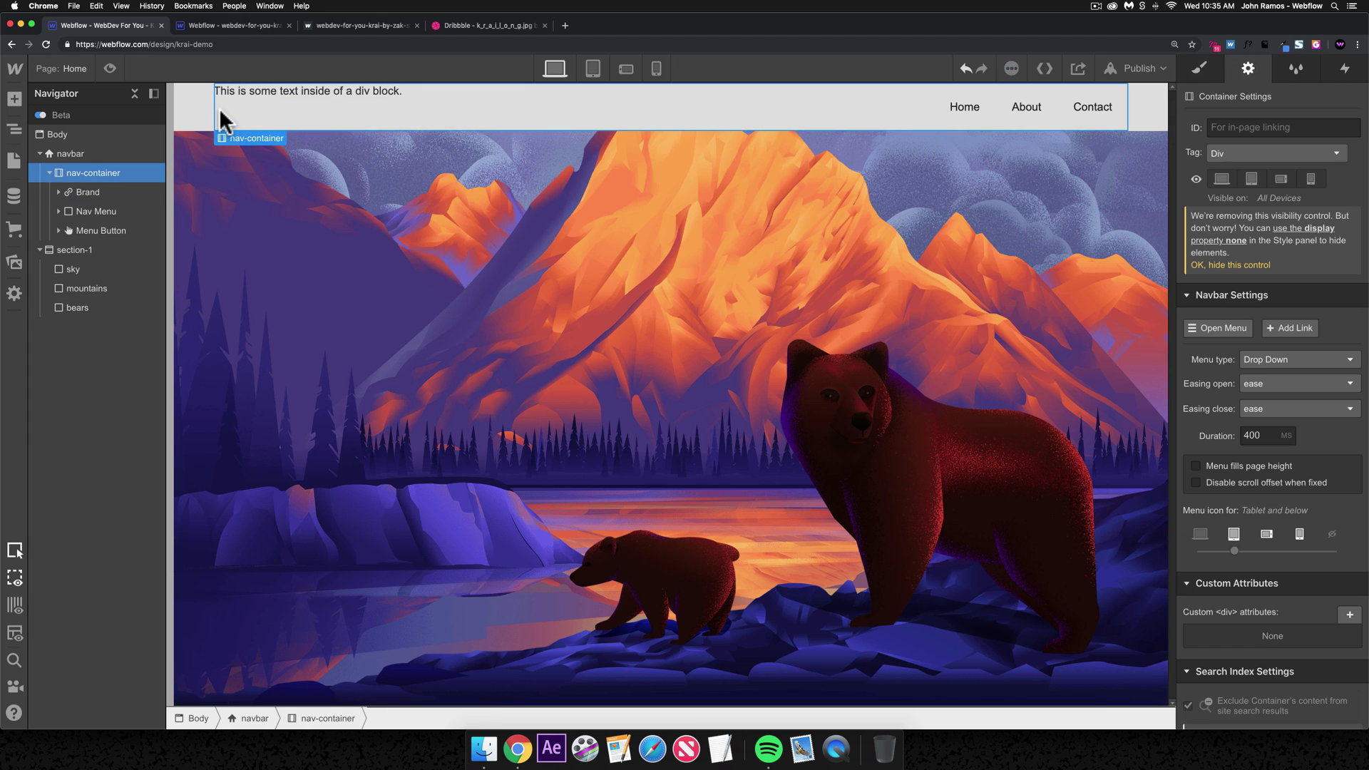
click(88, 194)
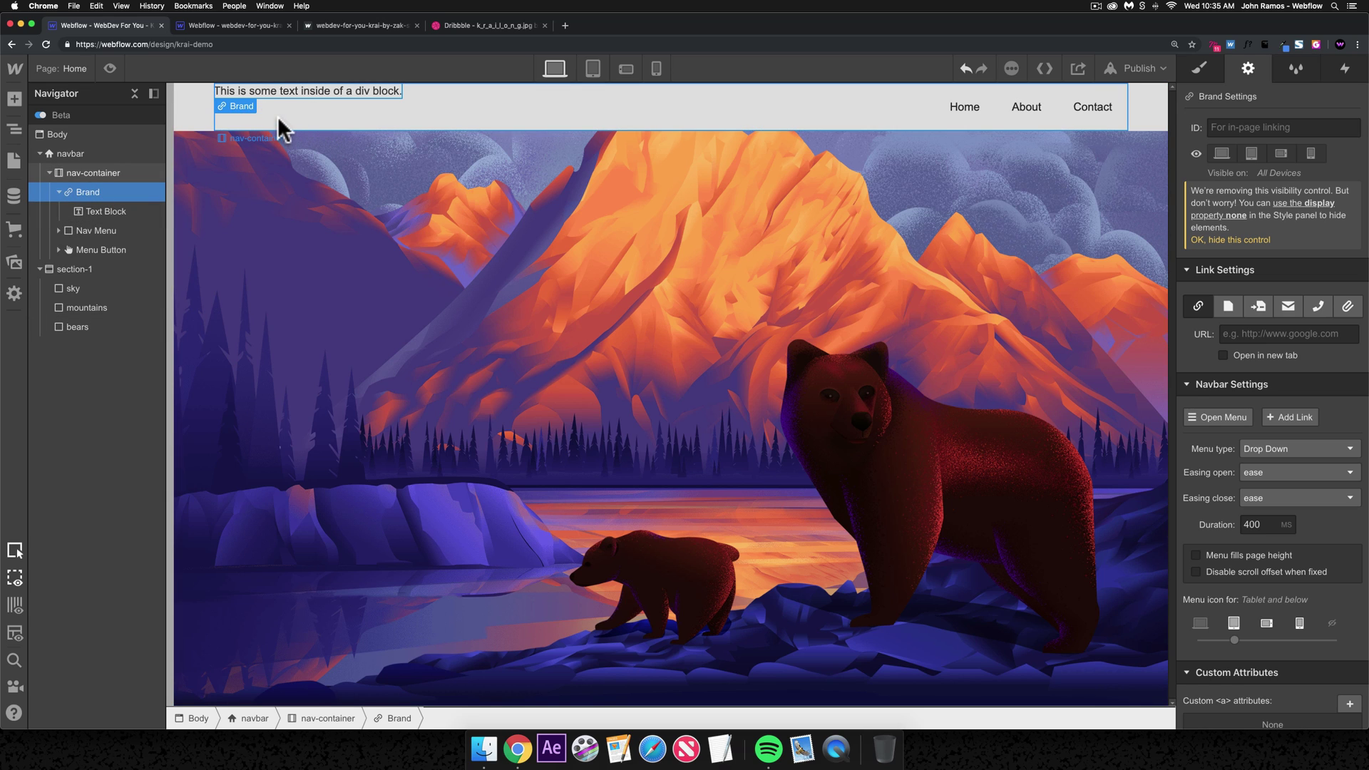
- Set nav-container's display to horizontal Flex with its children stretched and justified to the start
click(529, 124)
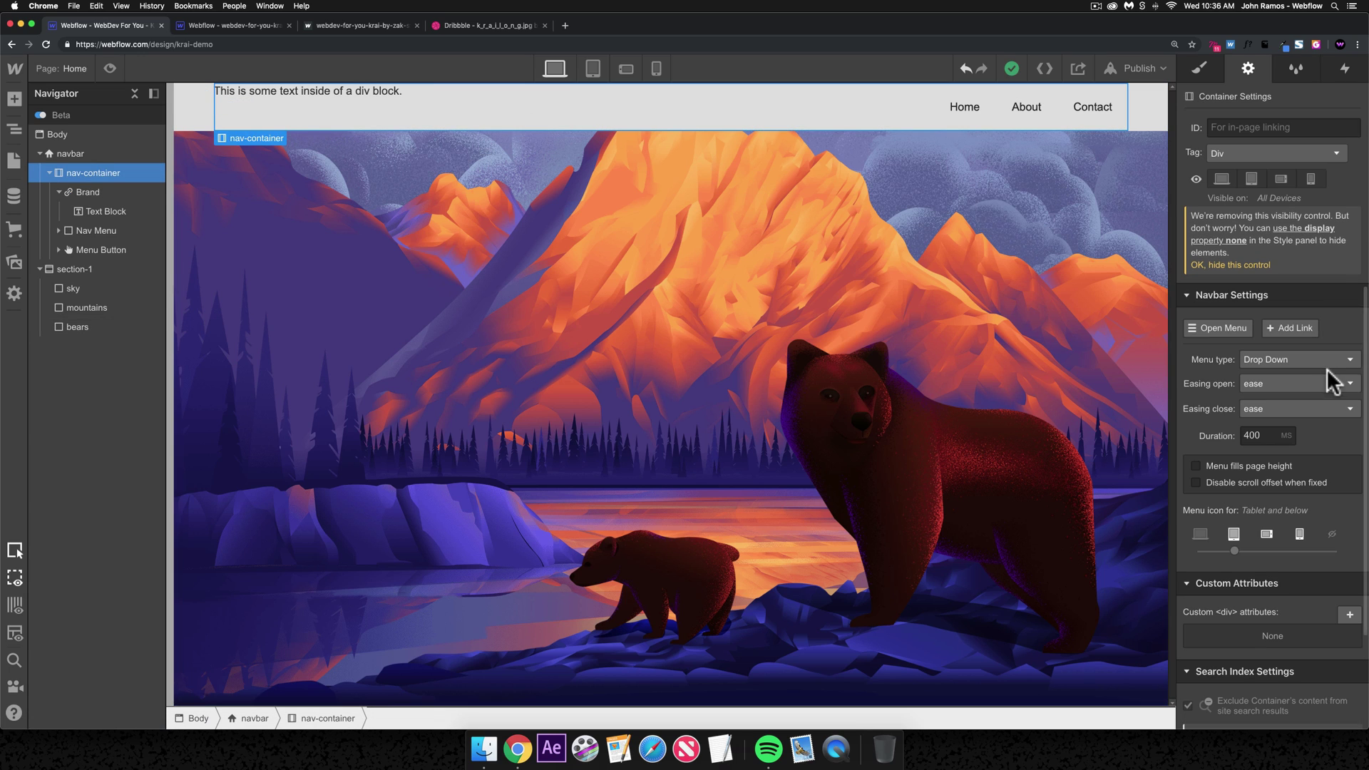
click(1201, 68)
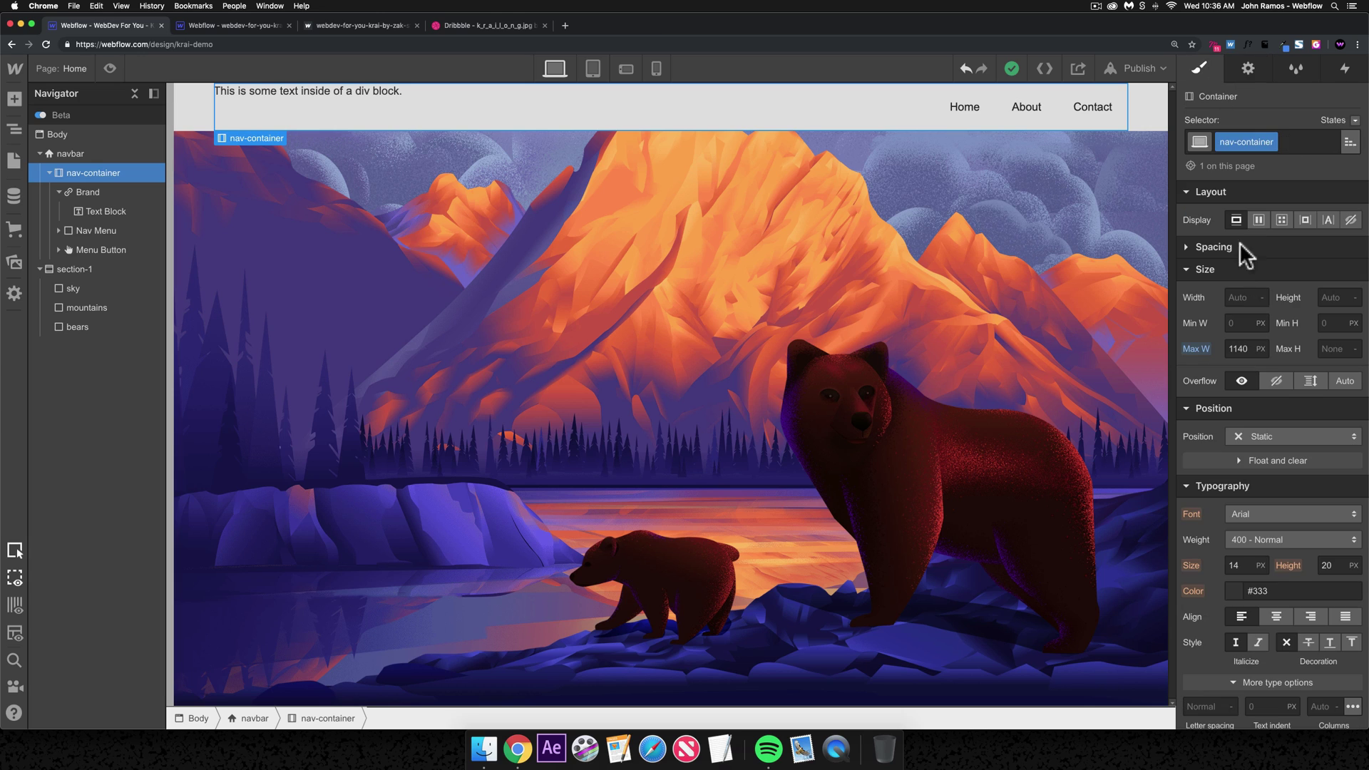
click(1258, 220)
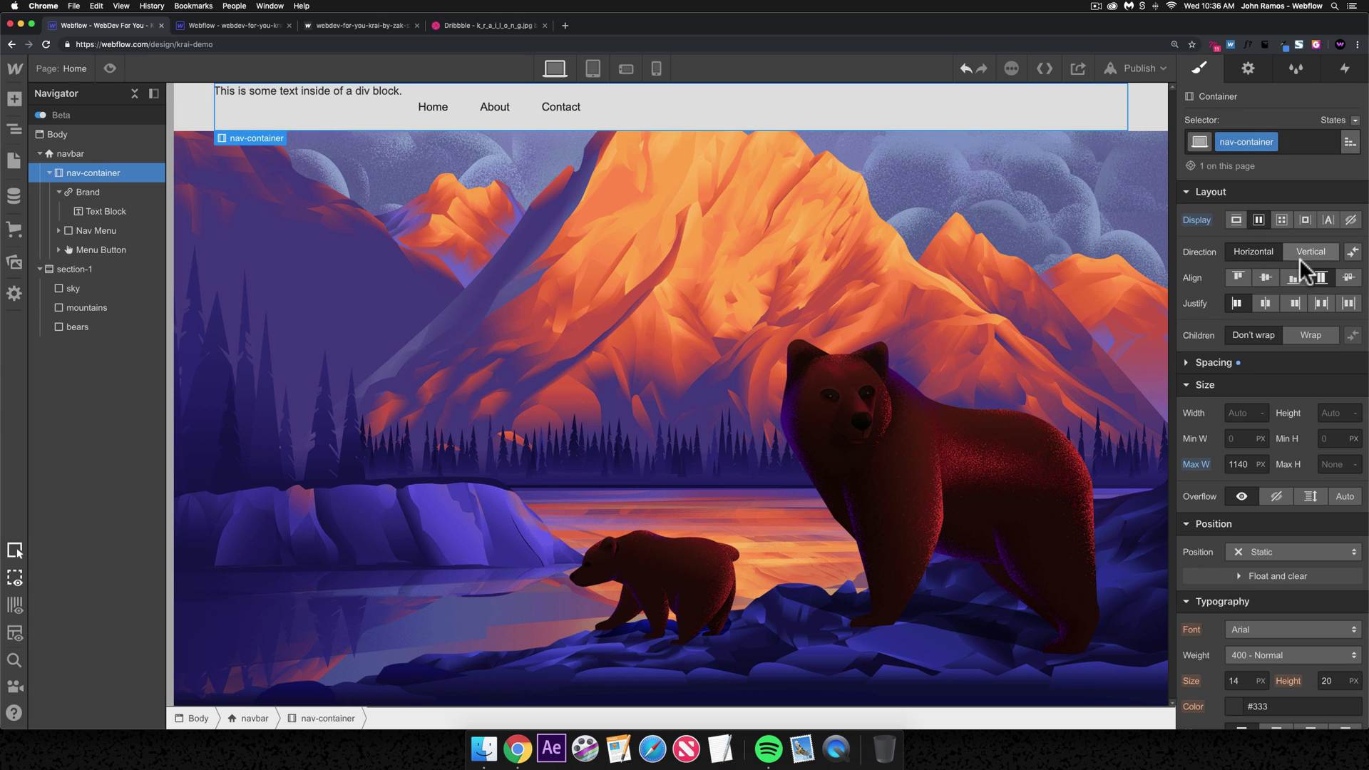
click(1321, 280)
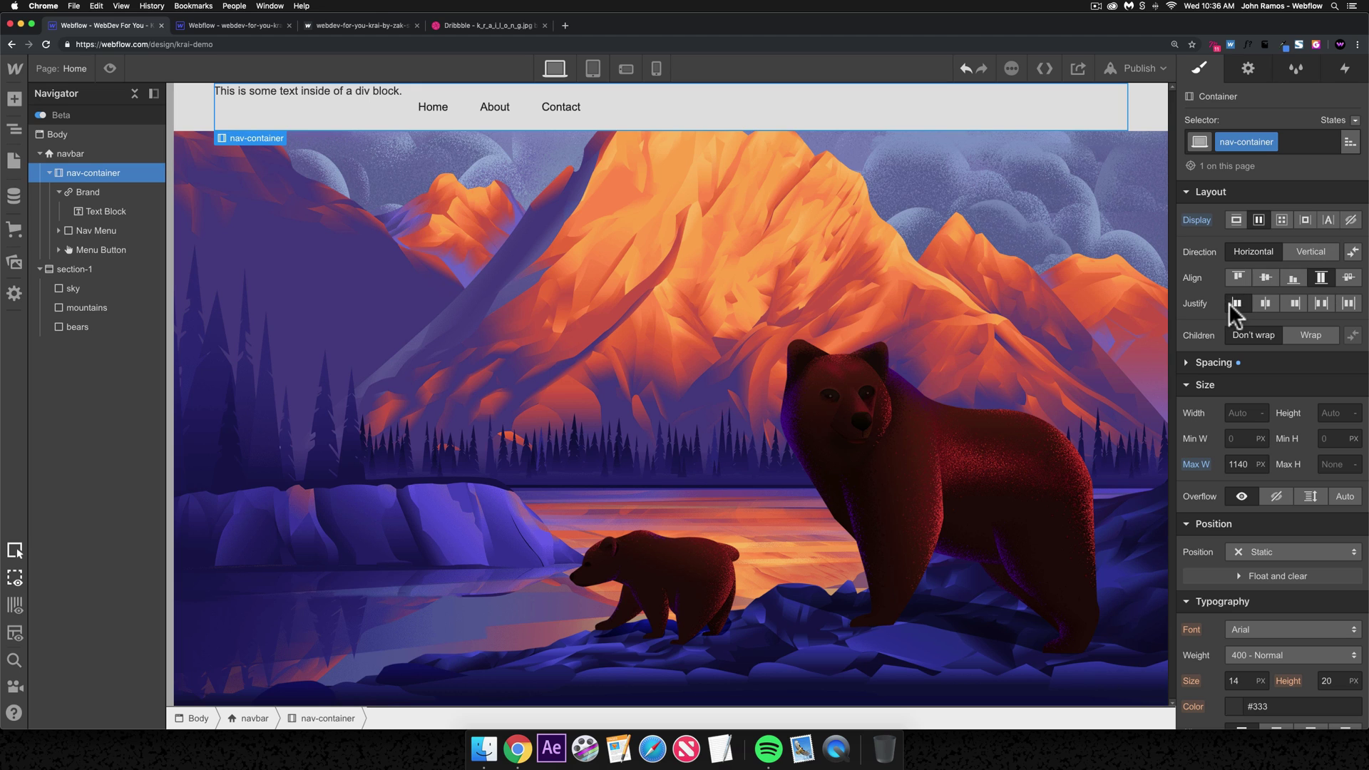
- Set the Brand element's display to horizontal Flex with both alignment and justification centered
click(347, 127)
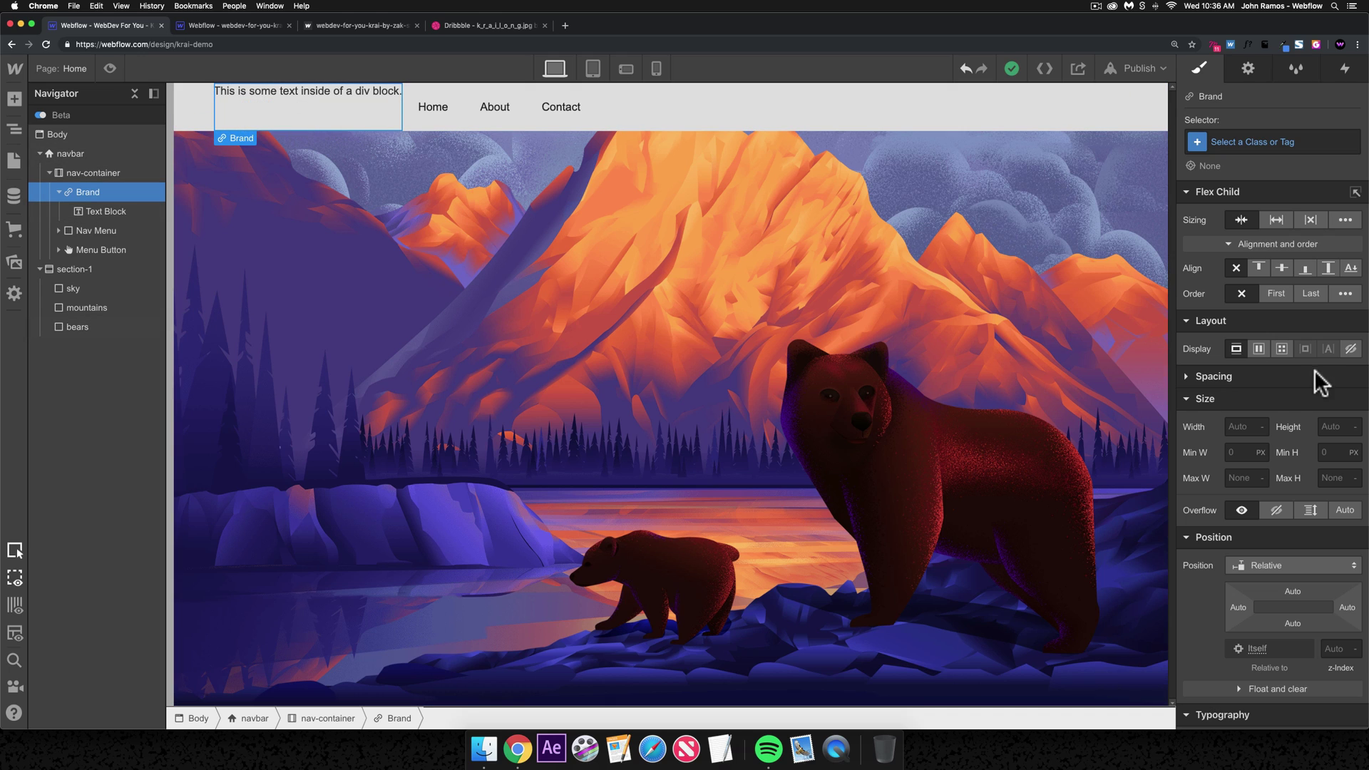
click(1258, 348)
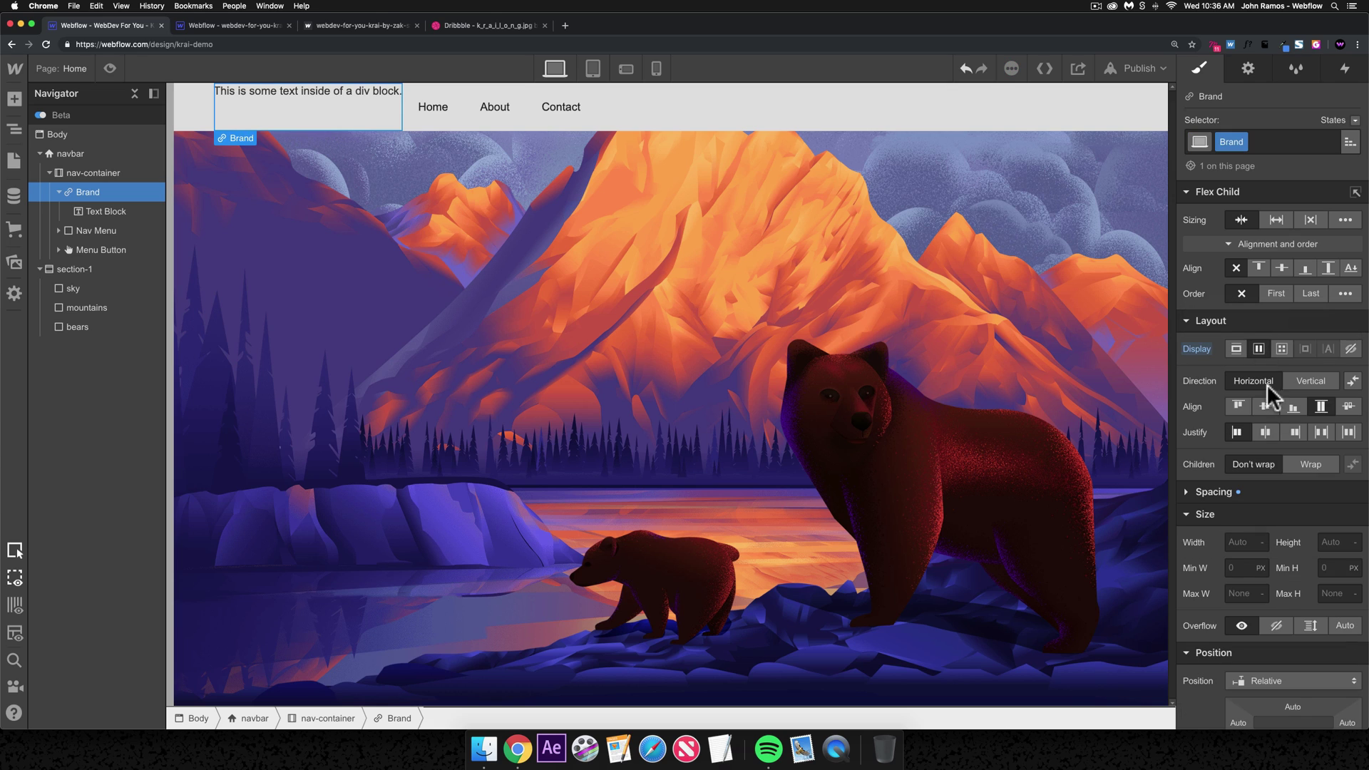
click(1265, 405)
click(1265, 432)
click(281, 107)
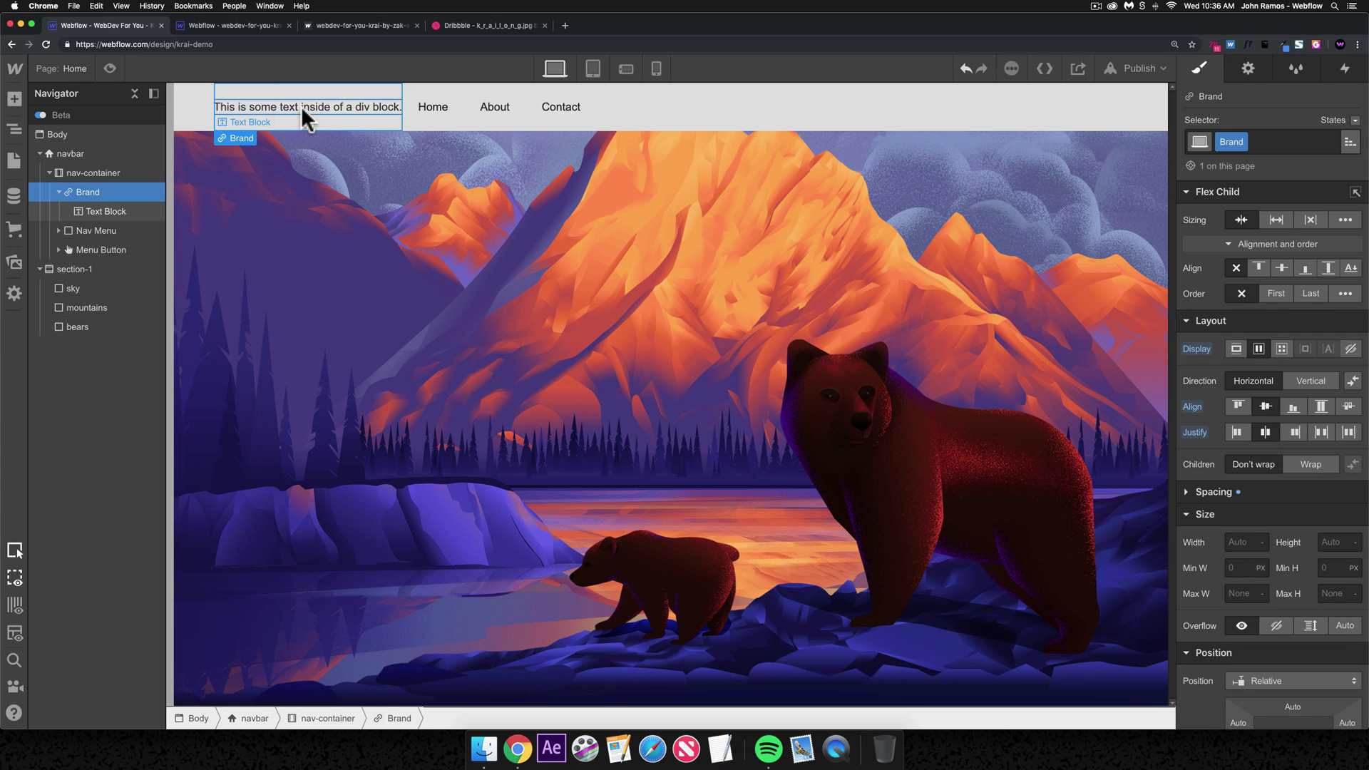
double_click(318, 107)
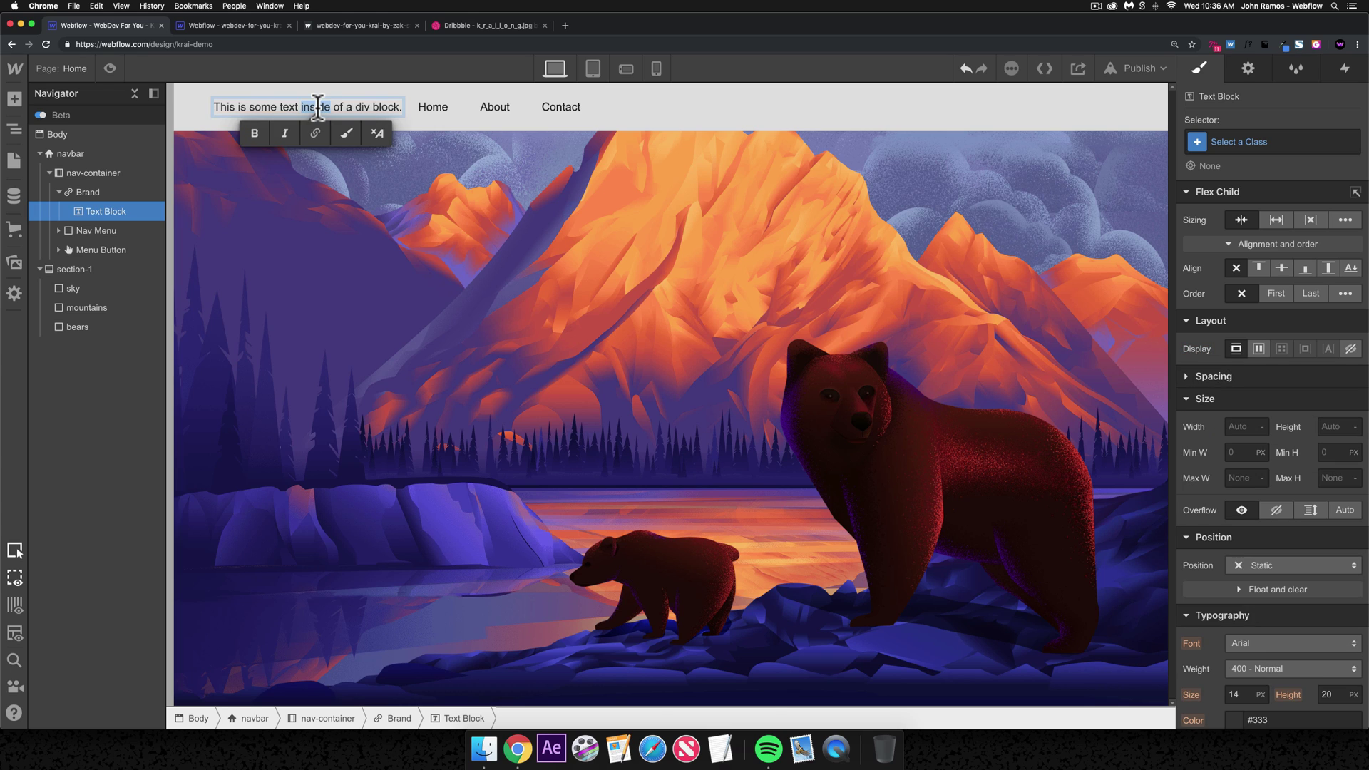
key(super+a)
text(Me)
text(weateh)
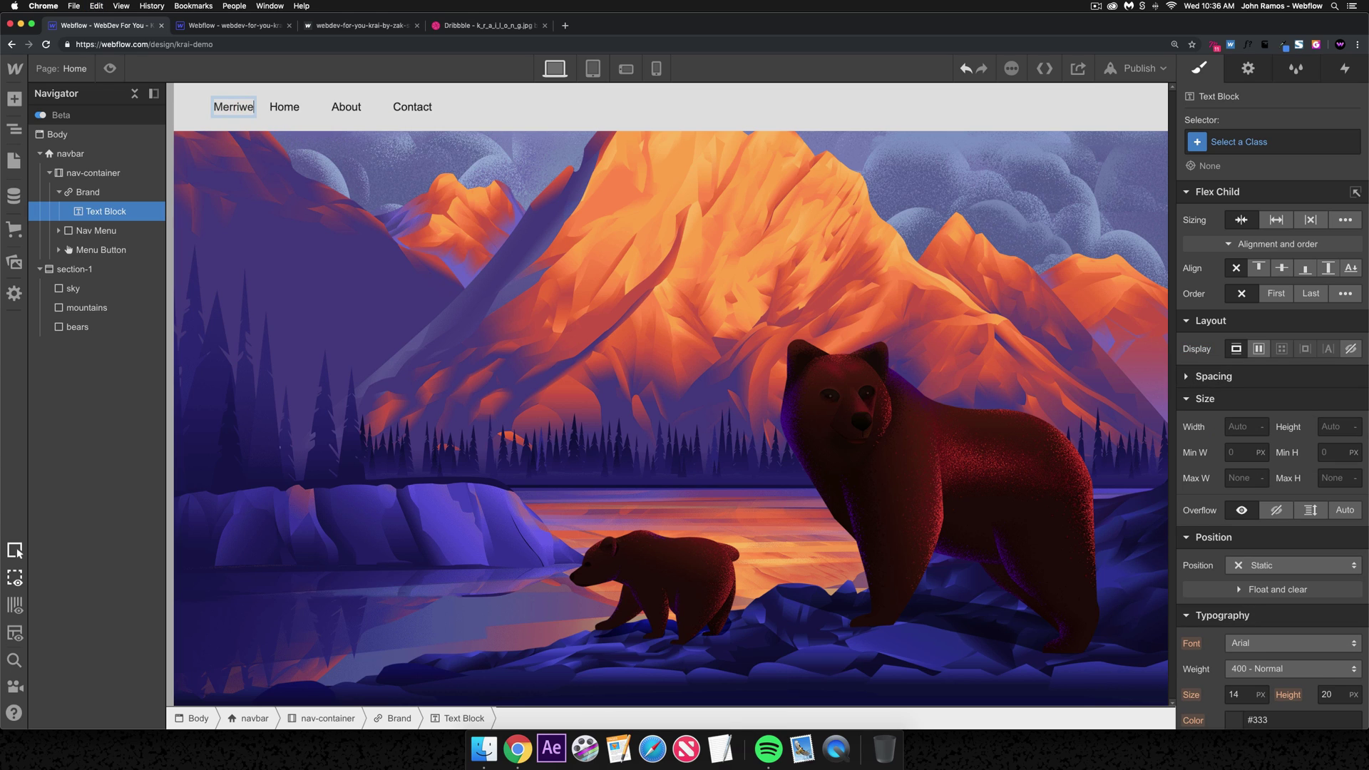
key(BackSpace)
key(BackSpace)
key(BackSpace)
text(ther)
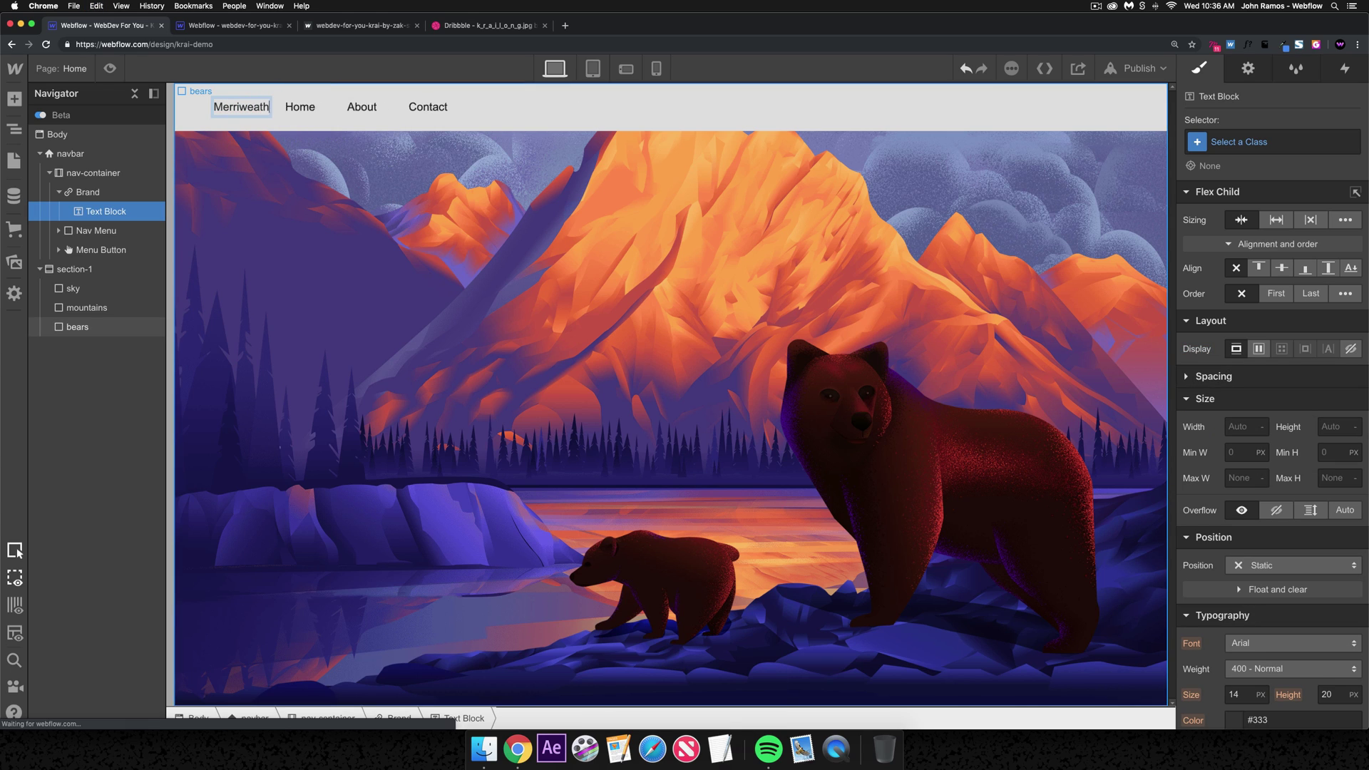
- Replace the text of the text block inside the Brand element with "Gravity" and keep the block selected
click(248, 125)
click(246, 115)
double_click(248, 110)
text(Gravity)
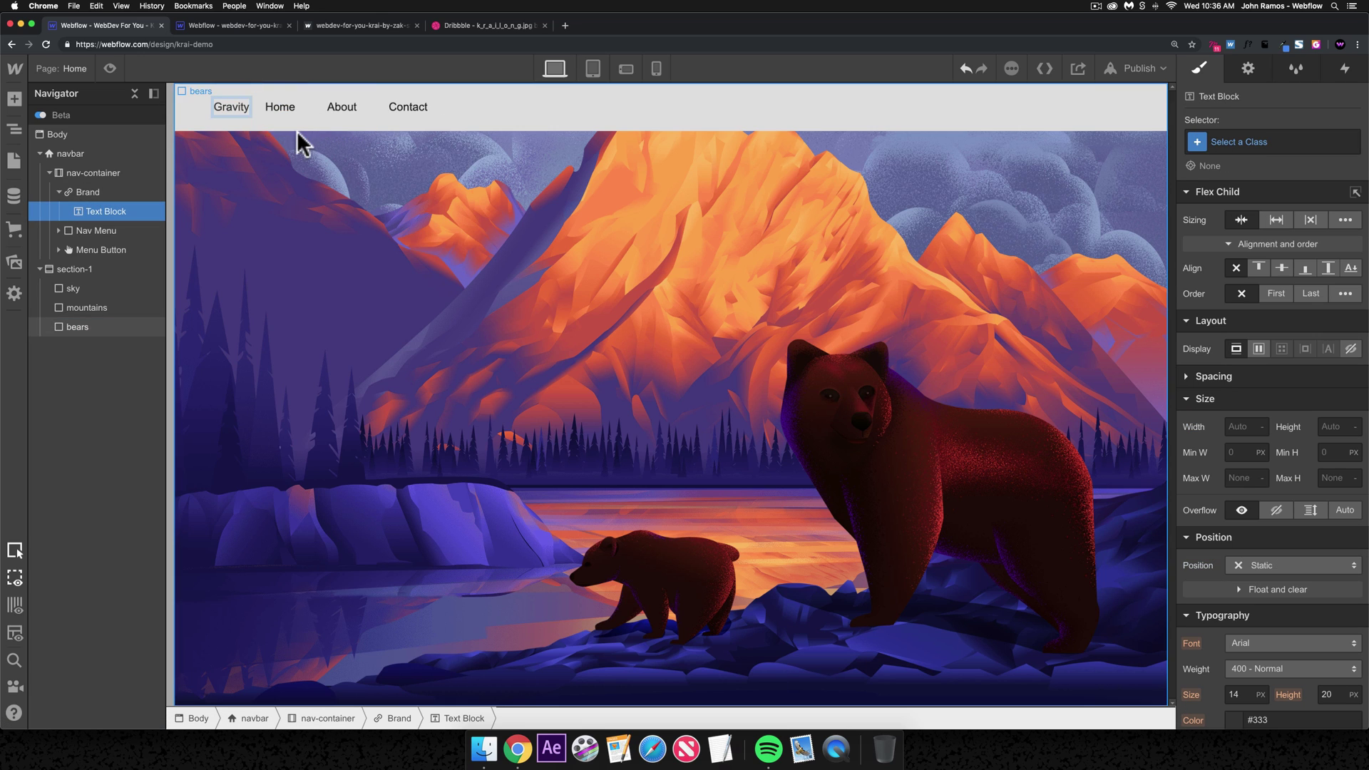
click(253, 125)
click(229, 110)
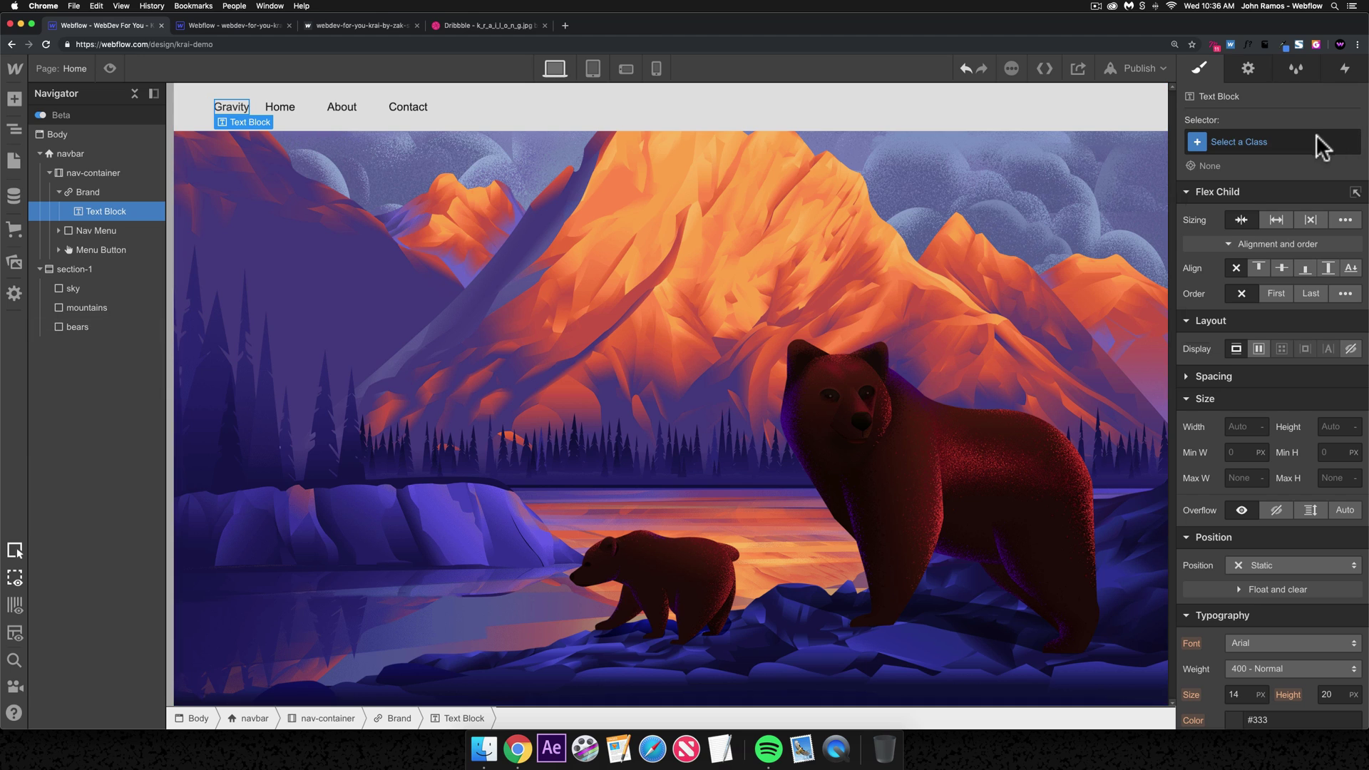
- Create the class logo-text on the Gravity text block
click(1320, 142)
text(log)
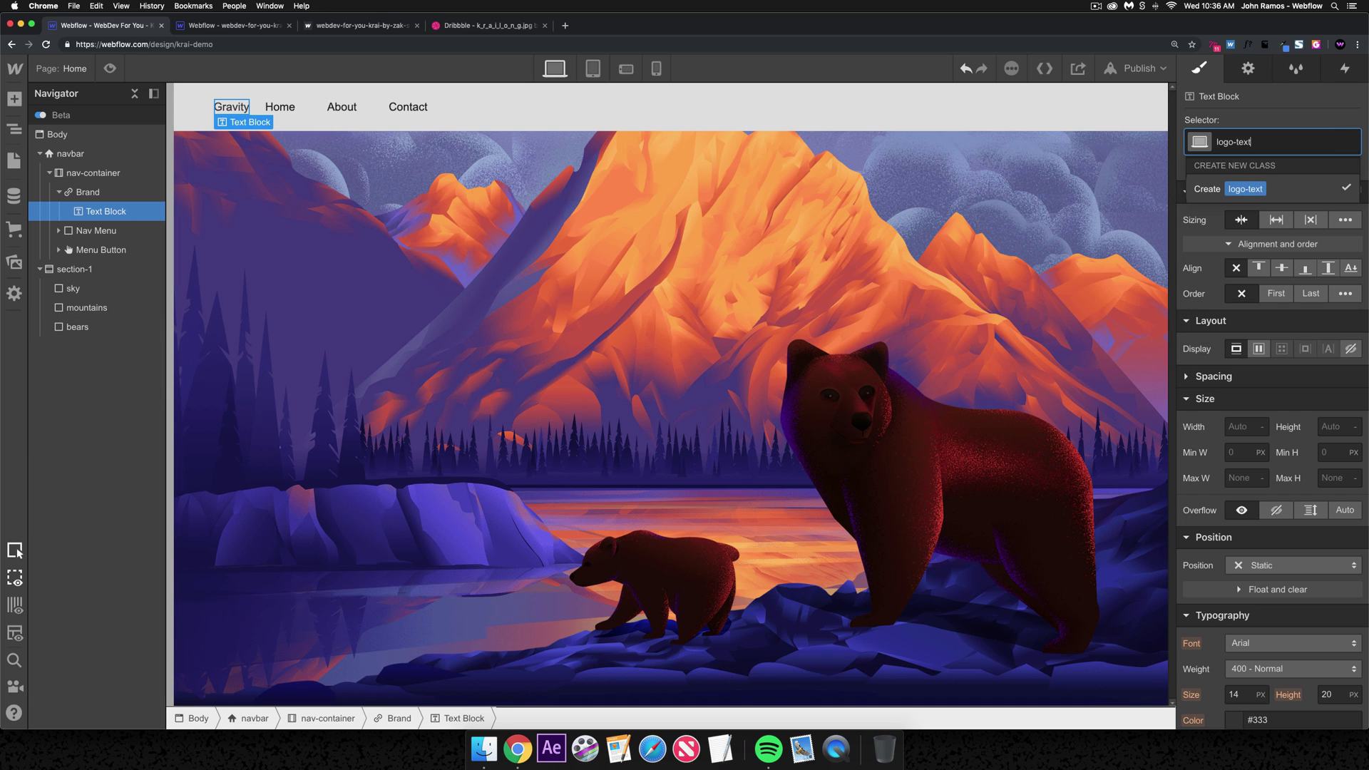
text(o-text)
key(Return)
- Set logo-text's font to Merriweather and its color to white
scroll(1307, 465, down, 5)
scroll(1296, 462, up, 3)
scroll(1296, 462, down, 2)
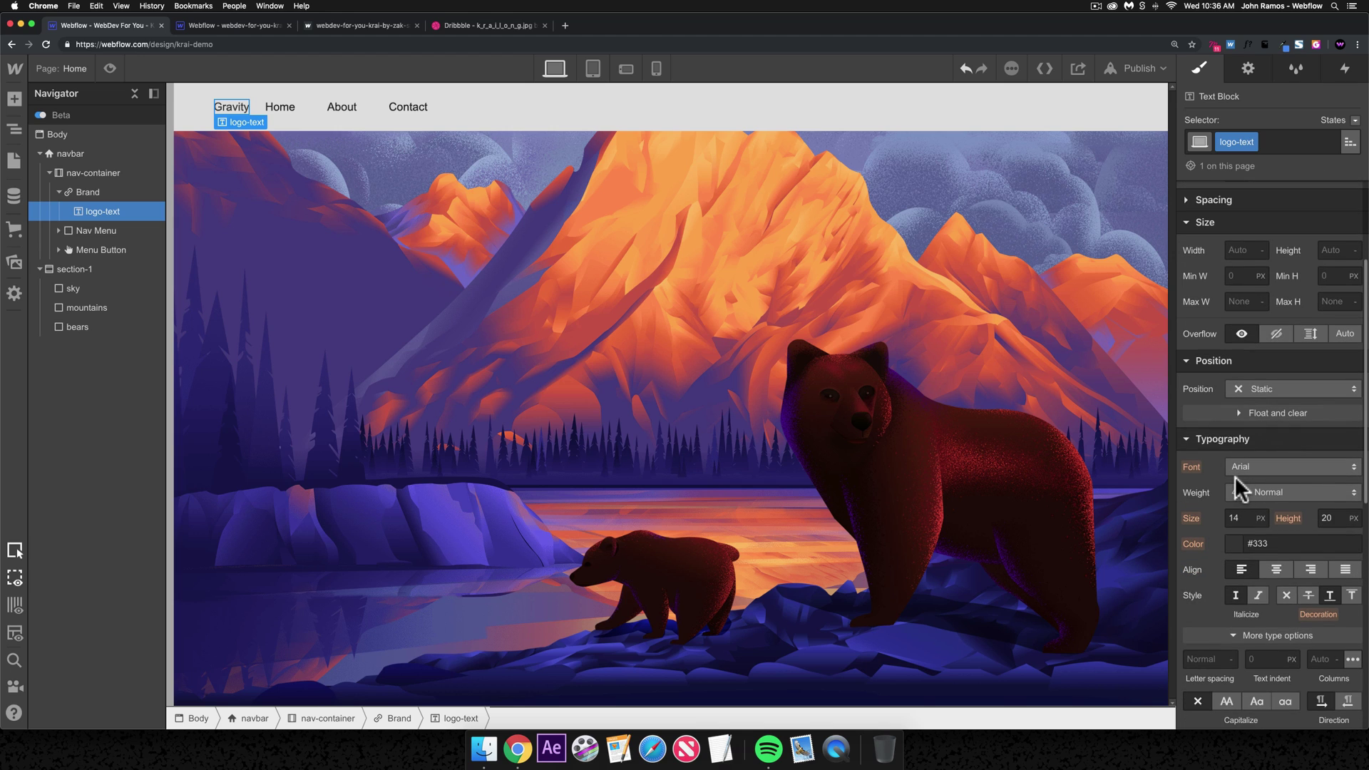
click(1256, 470)
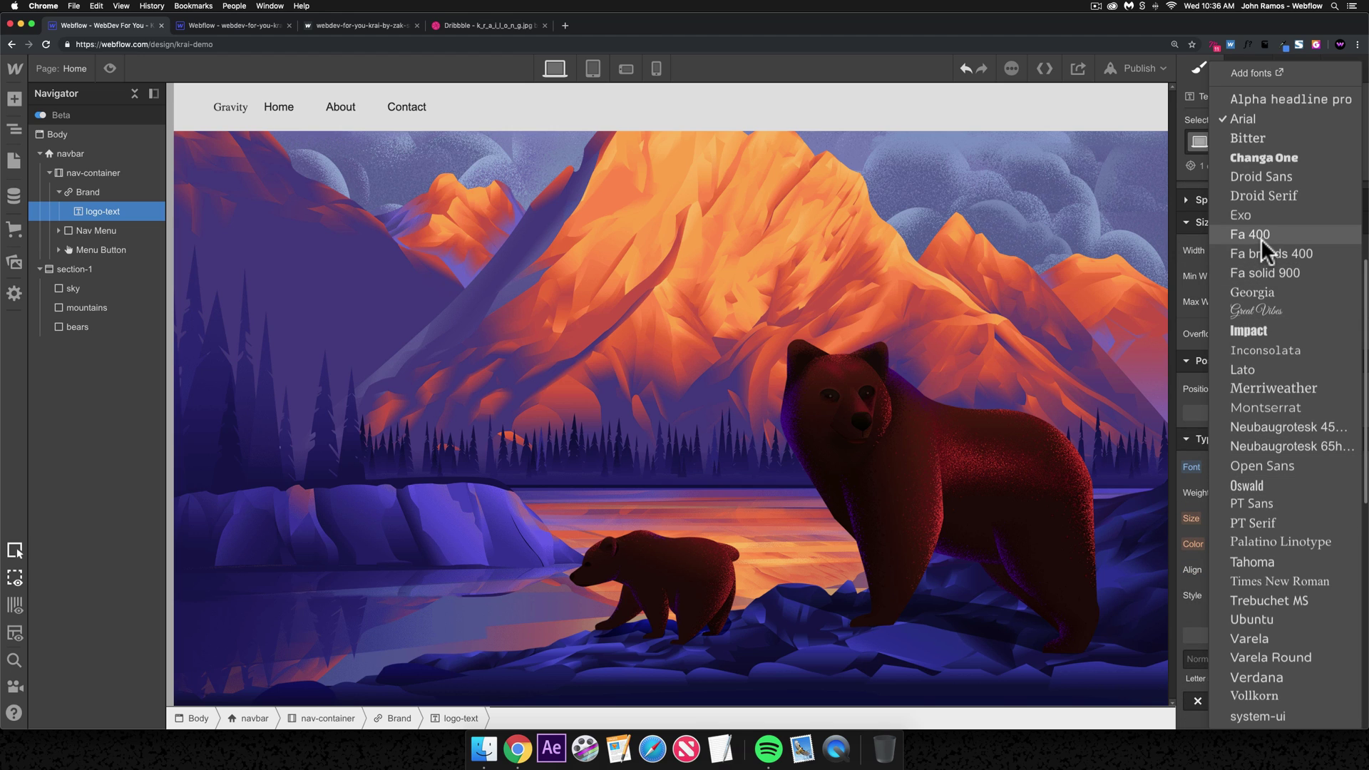
click(1266, 388)
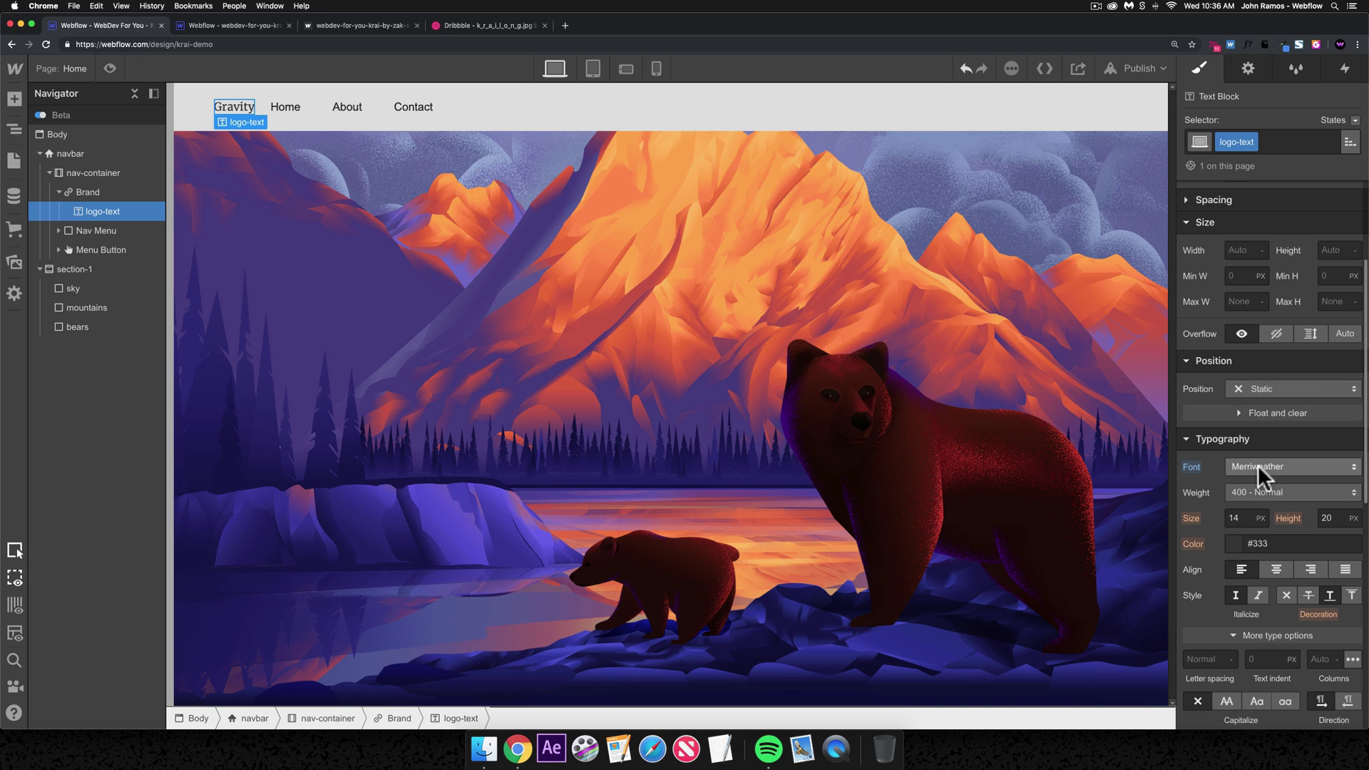
click(1238, 543)
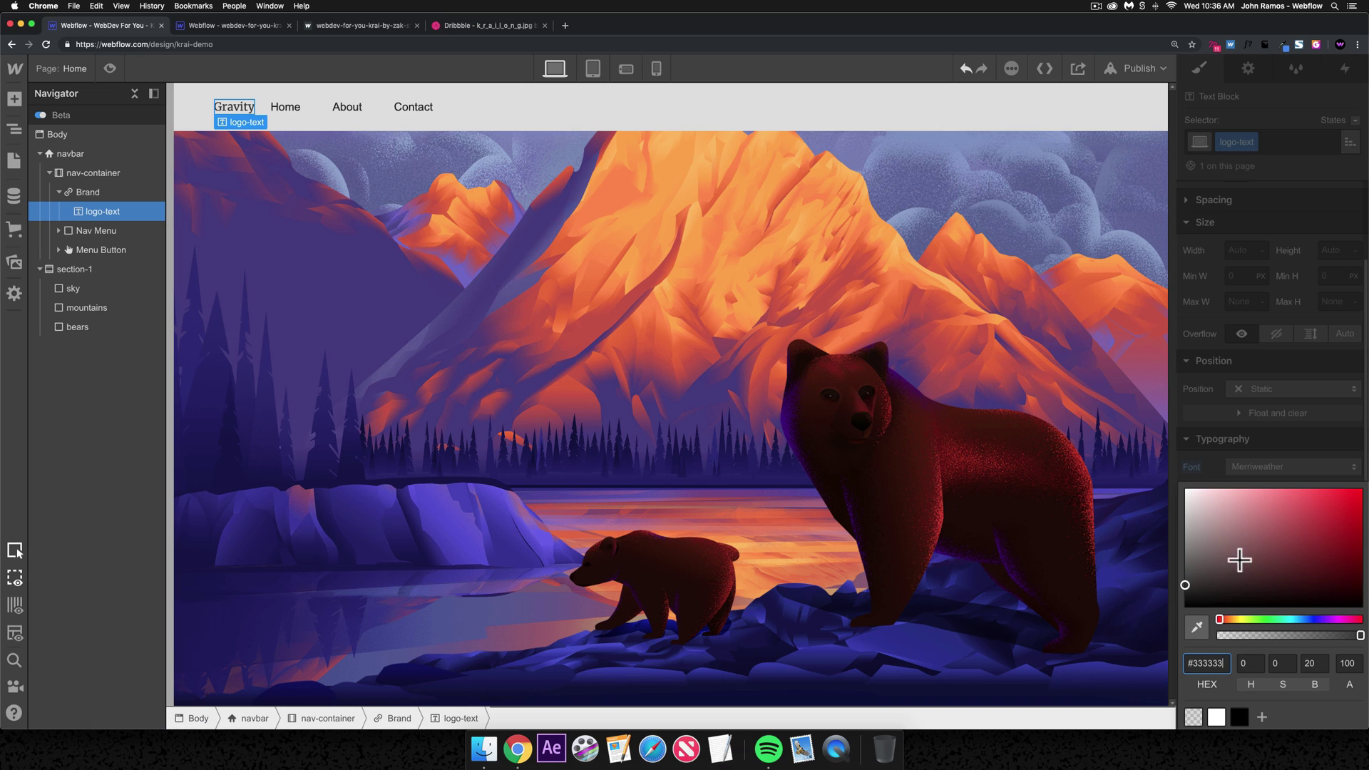
click(1214, 717)
click(1263, 404)
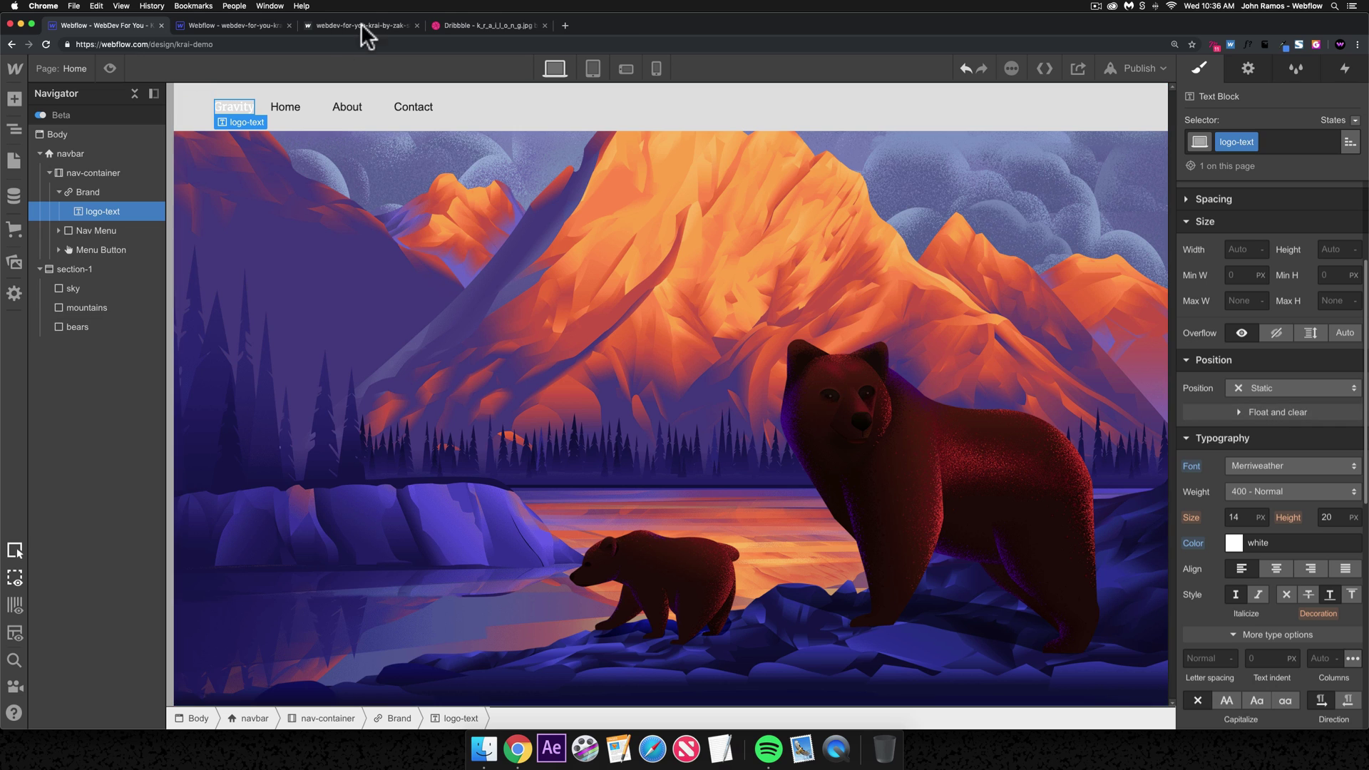
- Check the Gravity logo's typography in the finished Webflow project and set logo-text's font size to 22 px in the demo project
key(ctrl+Tab)
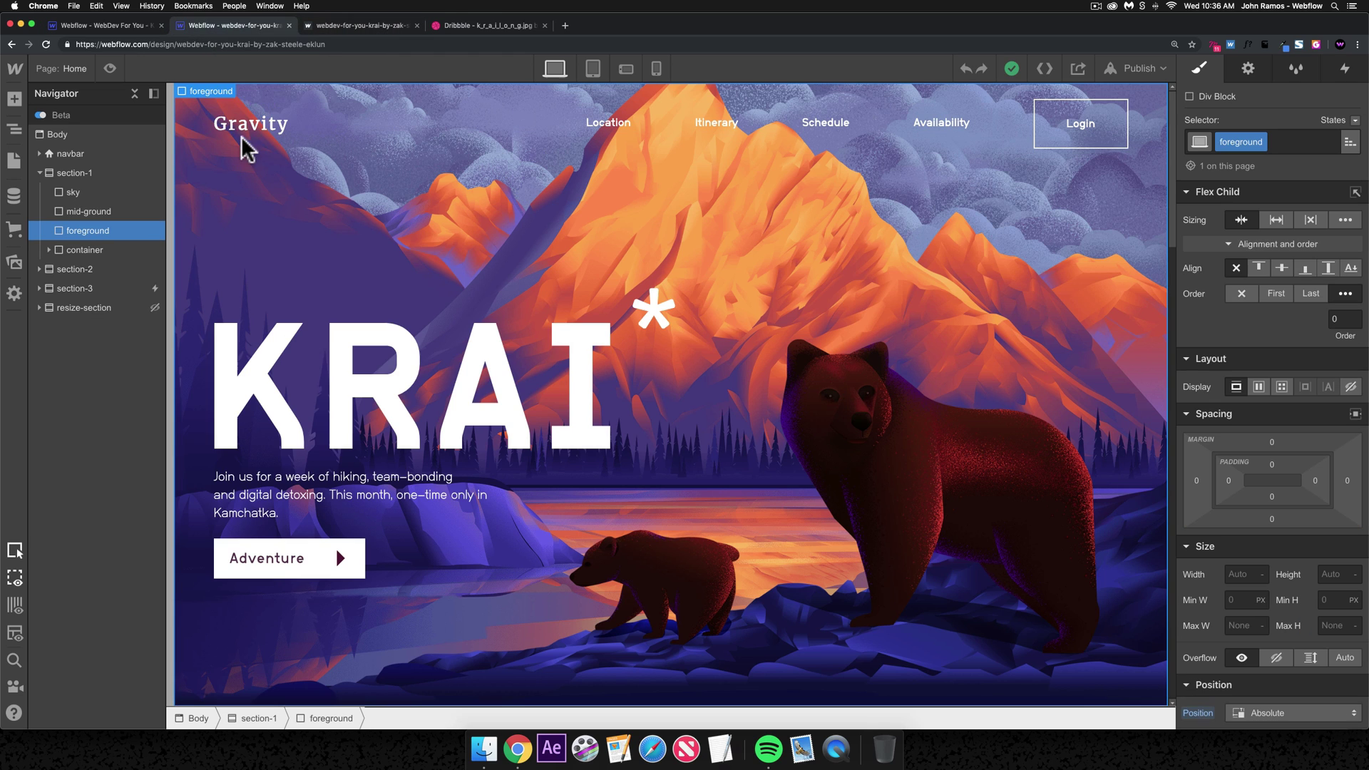
scroll(1310, 594, down, 3)
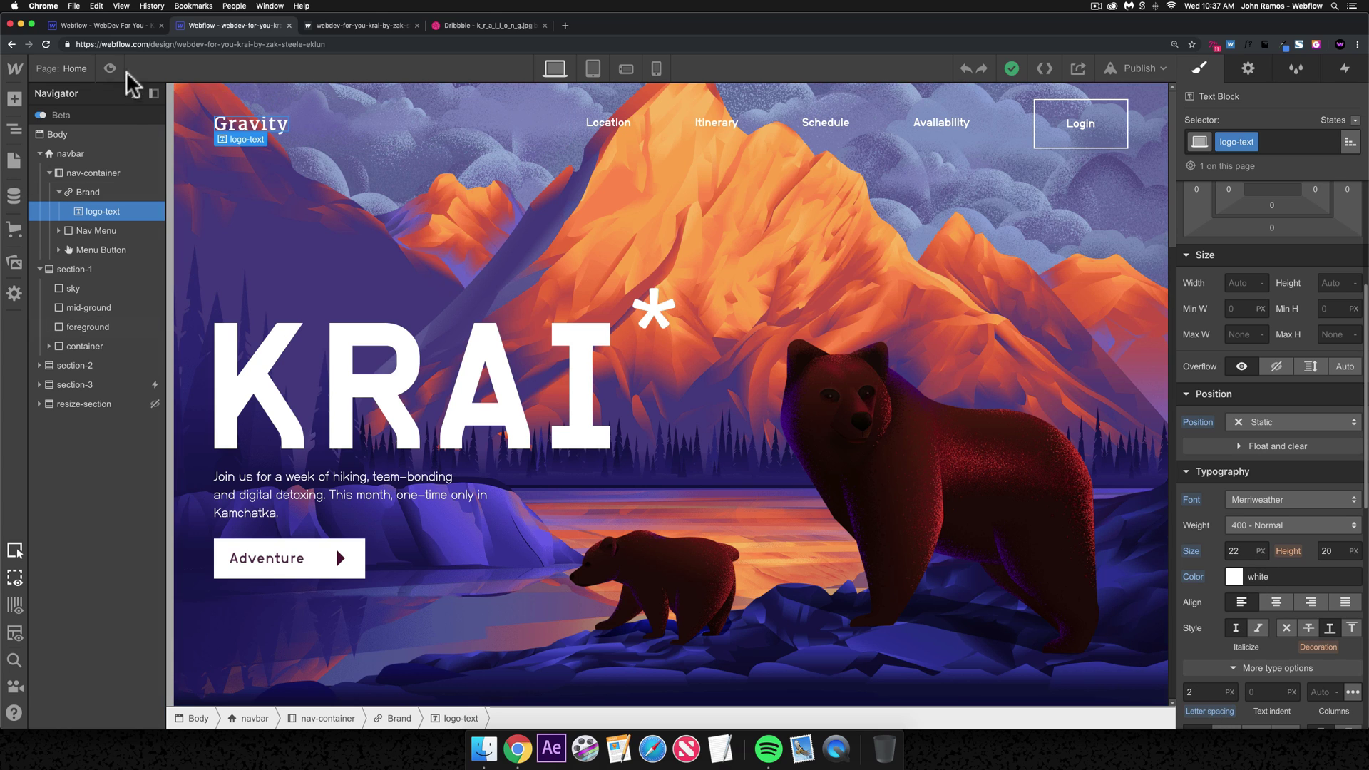
key(ctrl+shift+Tab)
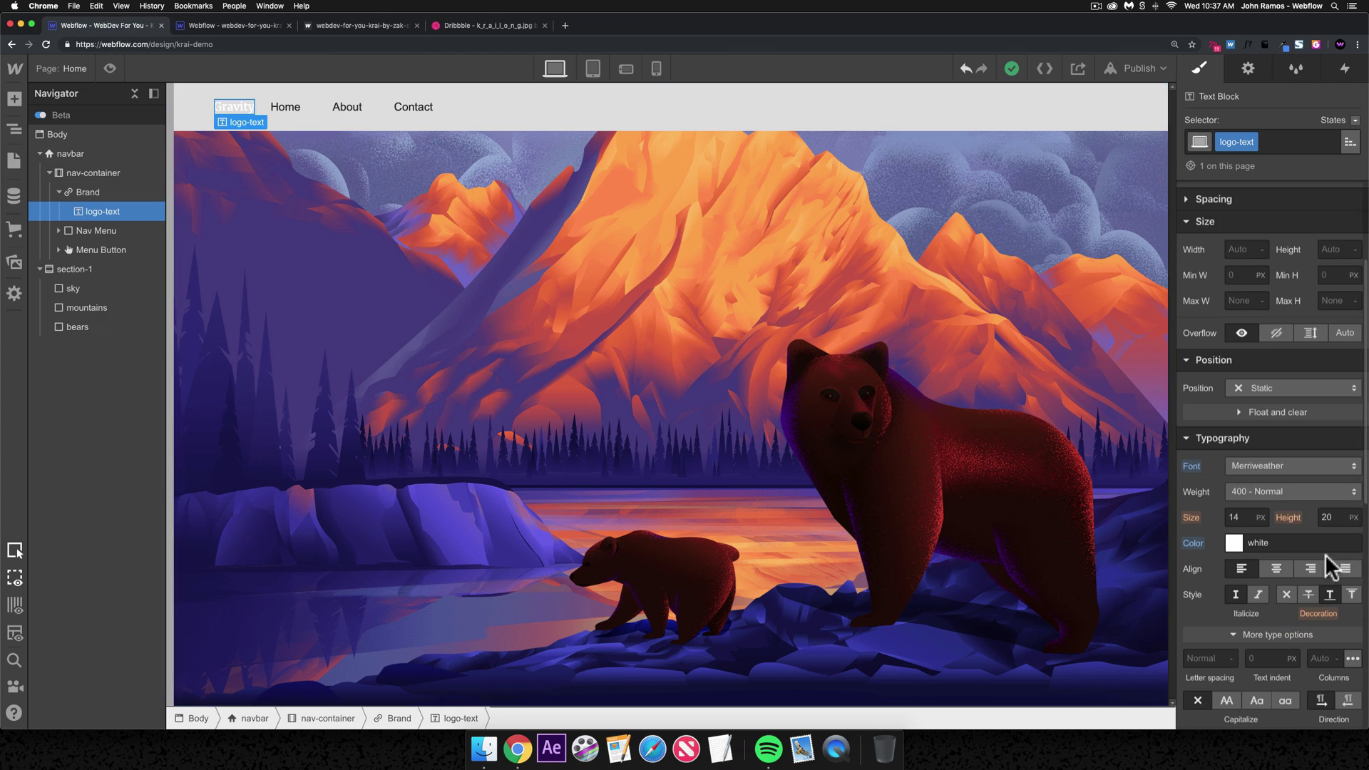
text(22)
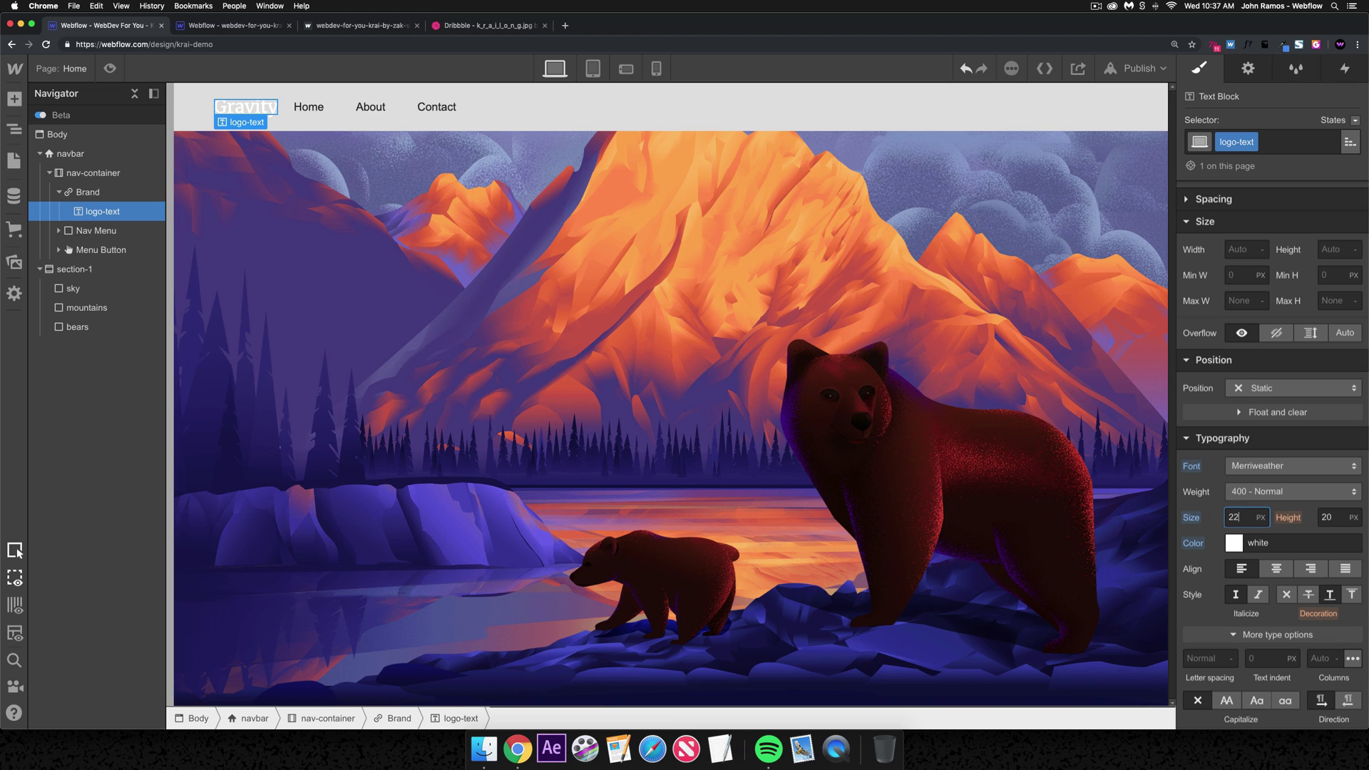
- Set logo-text's line height to 1 without a unit and its letter spacing to 2 px
click(1352, 517)
click(1329, 612)
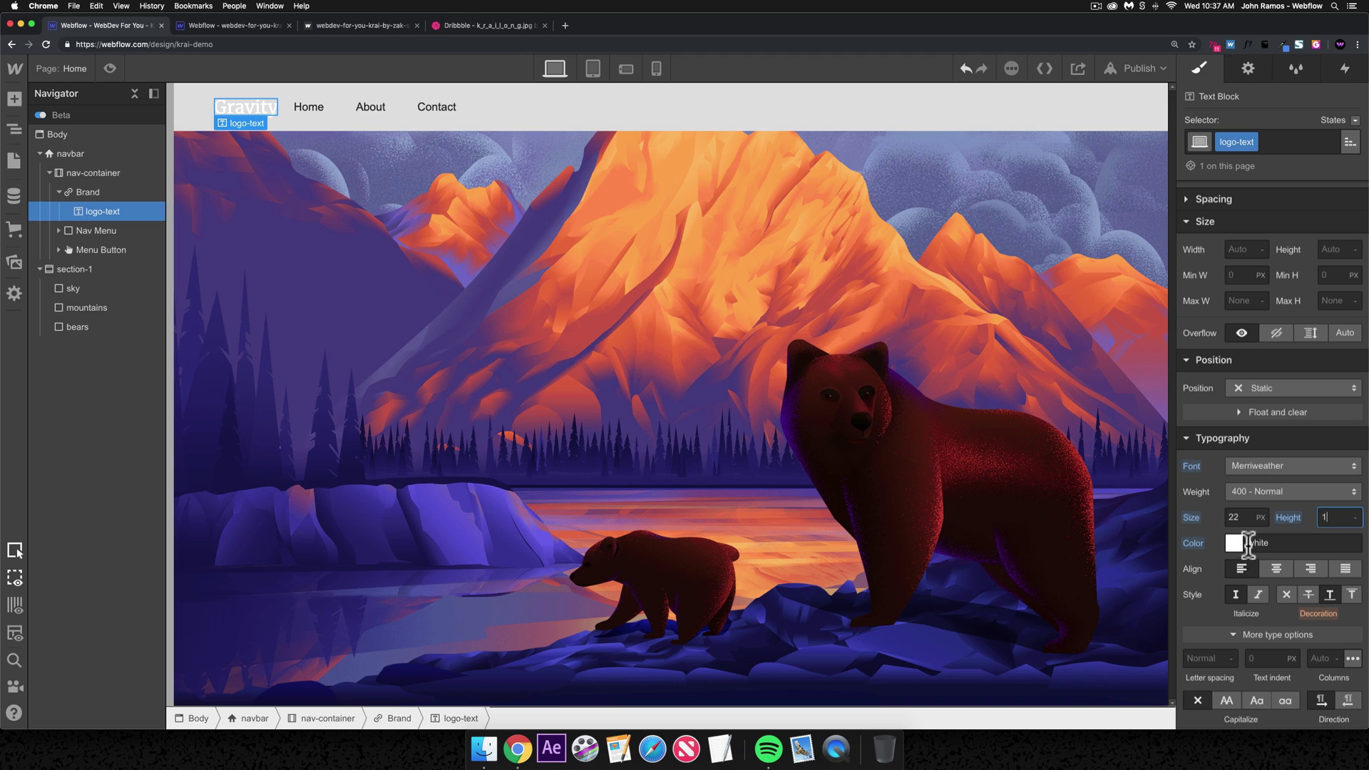
click(1208, 657)
text(2)
key(Return)
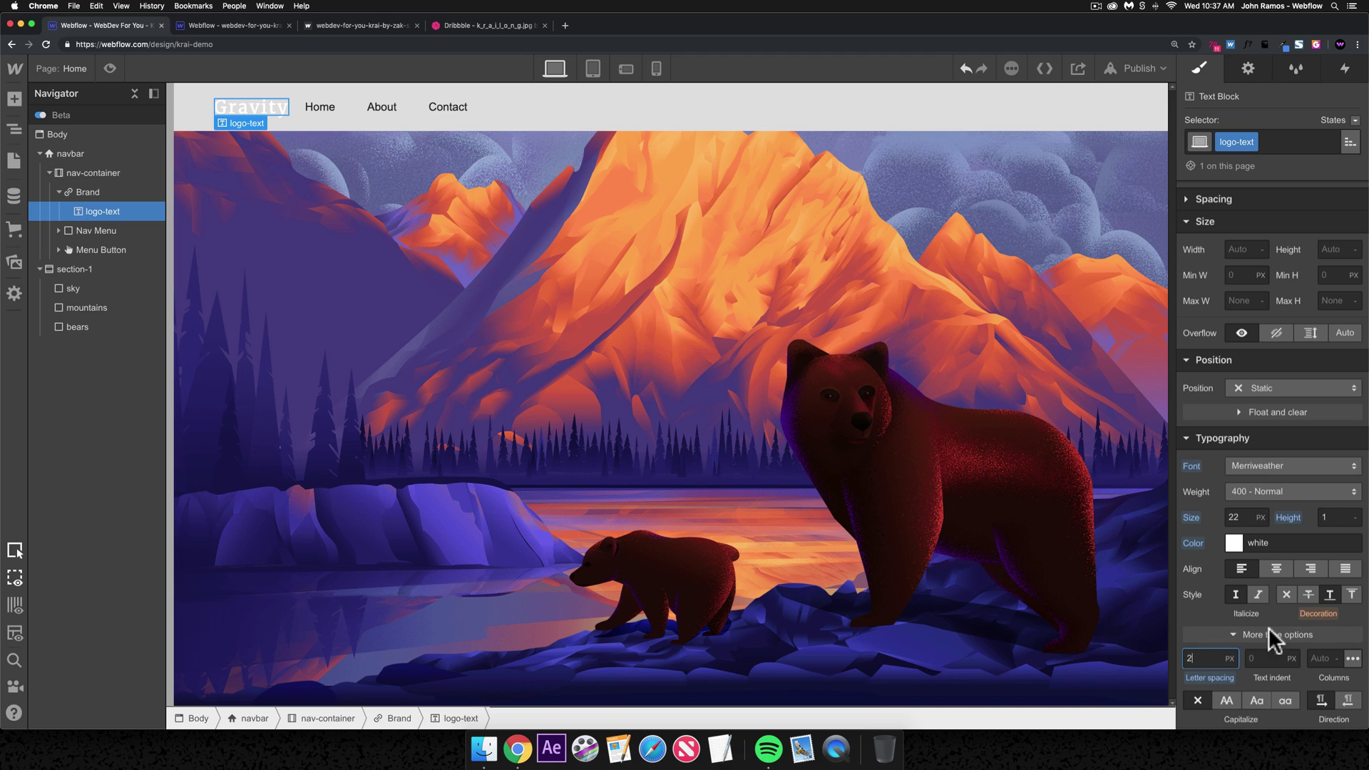
- Go through logo-text's line height units and re-enter the line height as a unitless 1
click(1355, 517)
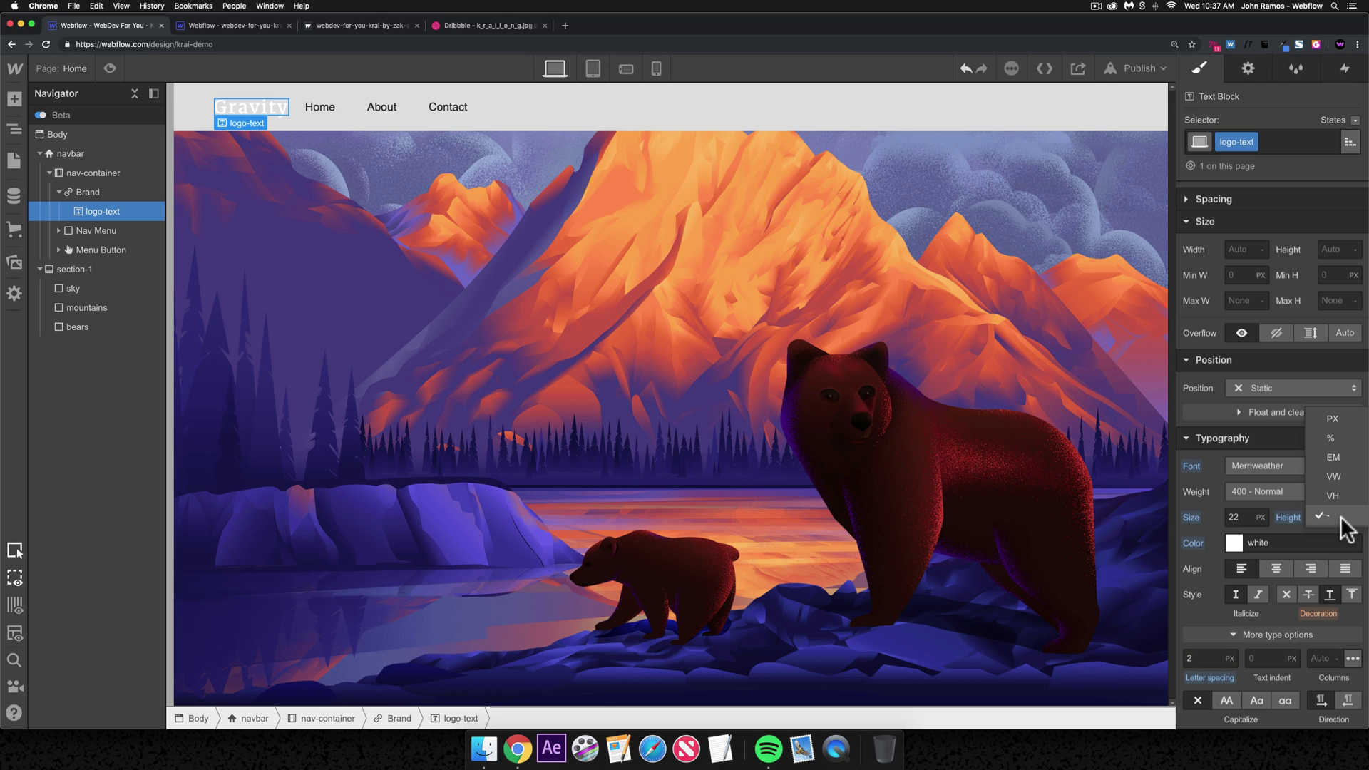
click(1327, 526)
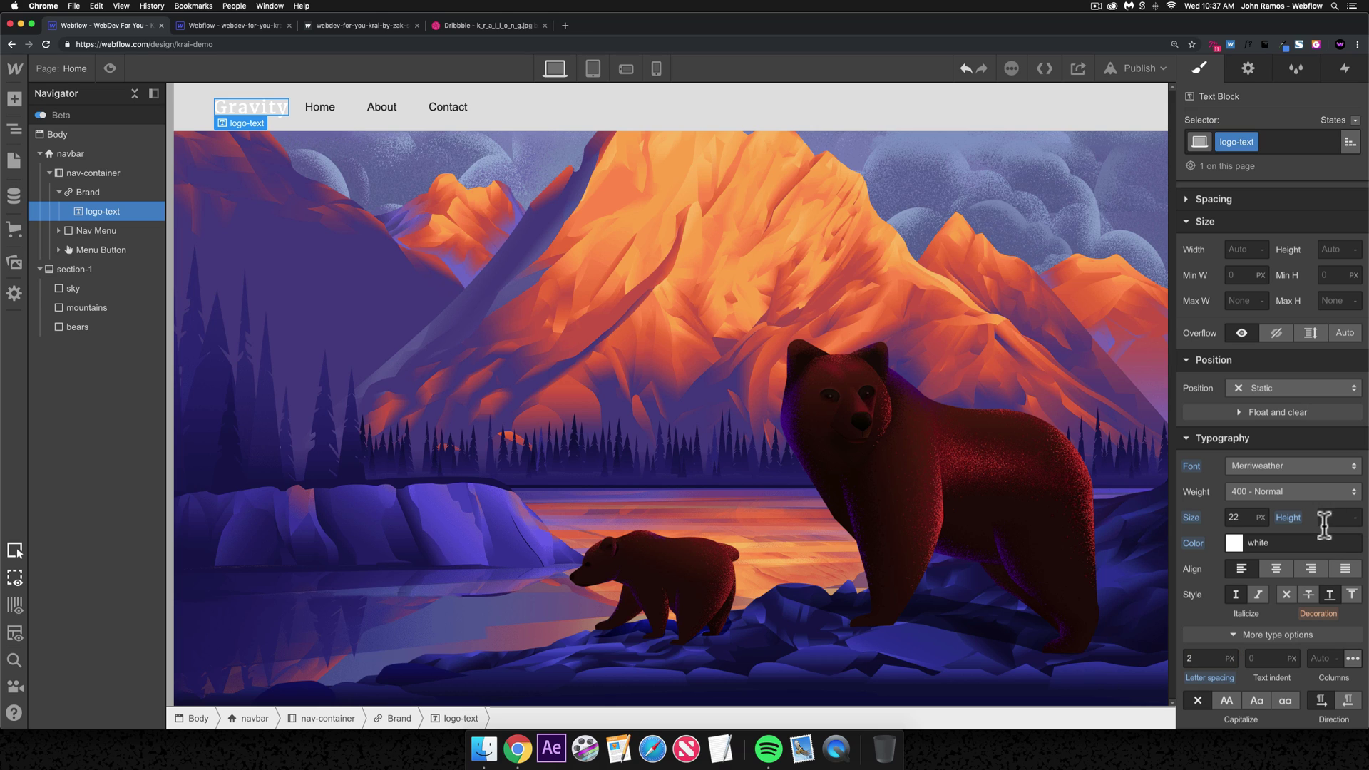
text(1)
key(Return)
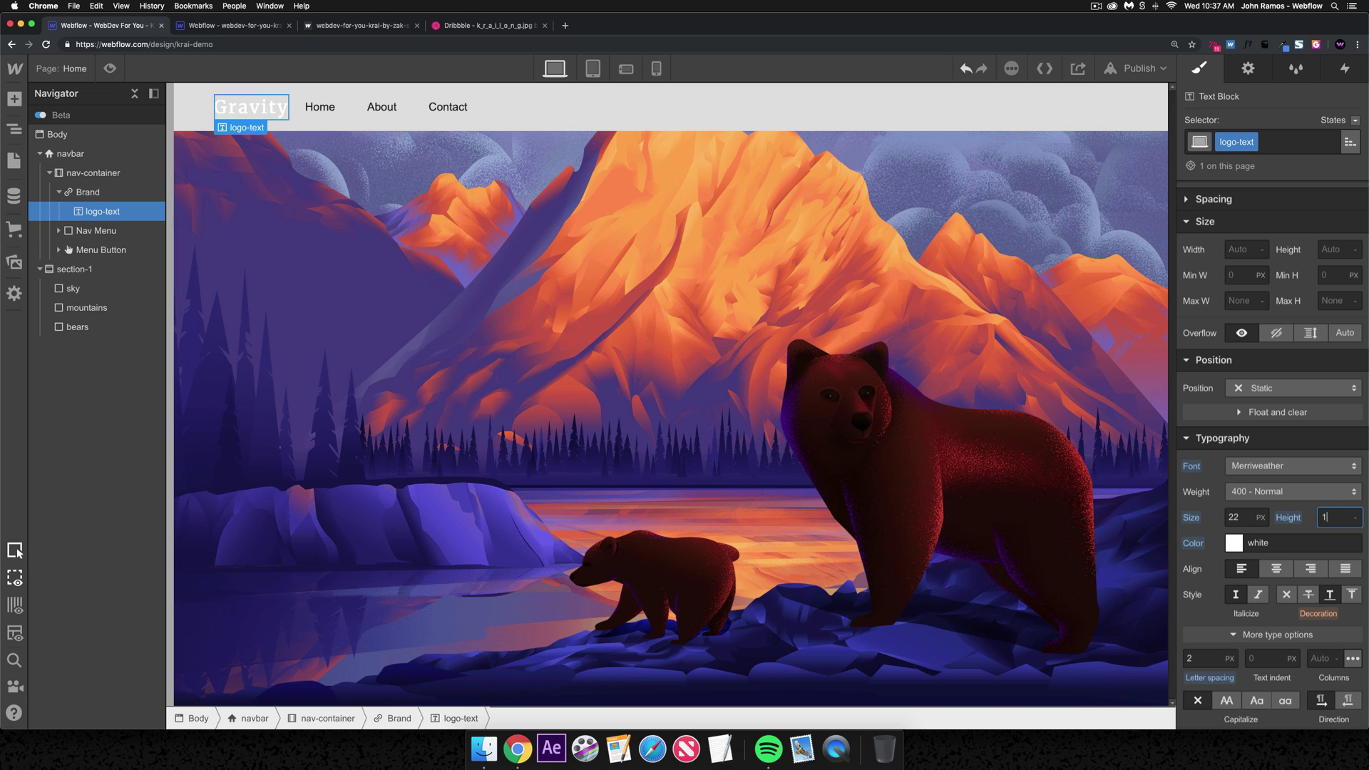
key(Return)
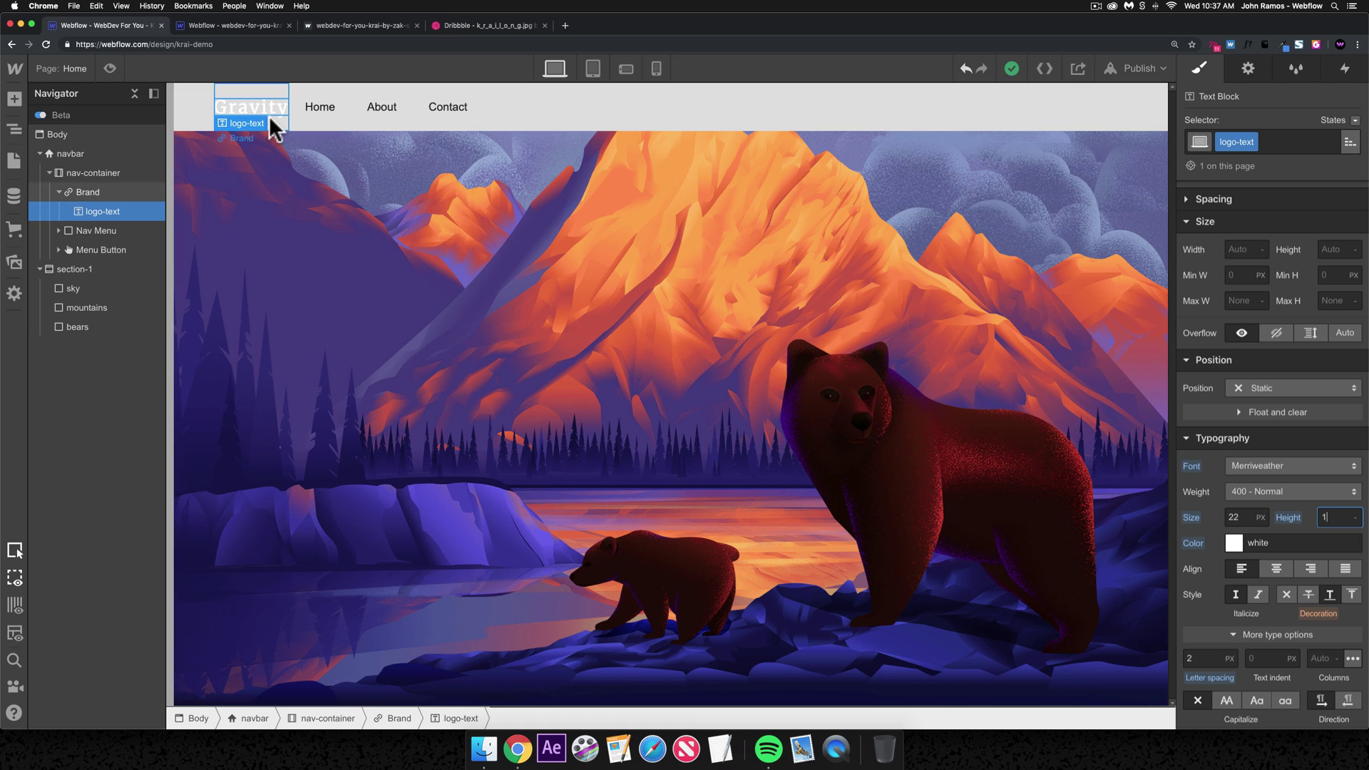
- Make the Brand element grow to fill the free navbar width and justify its content to the start
click(275, 134)
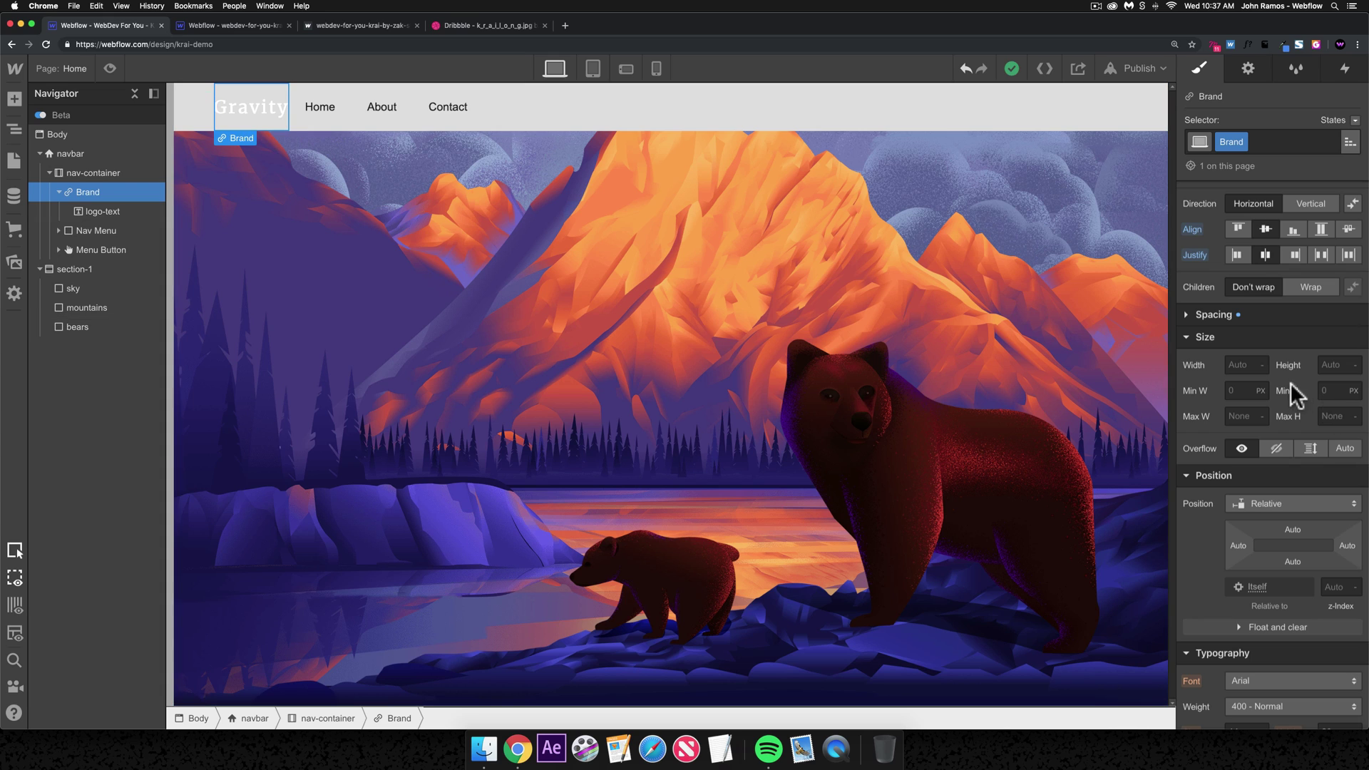
scroll(1303, 388, up, 3)
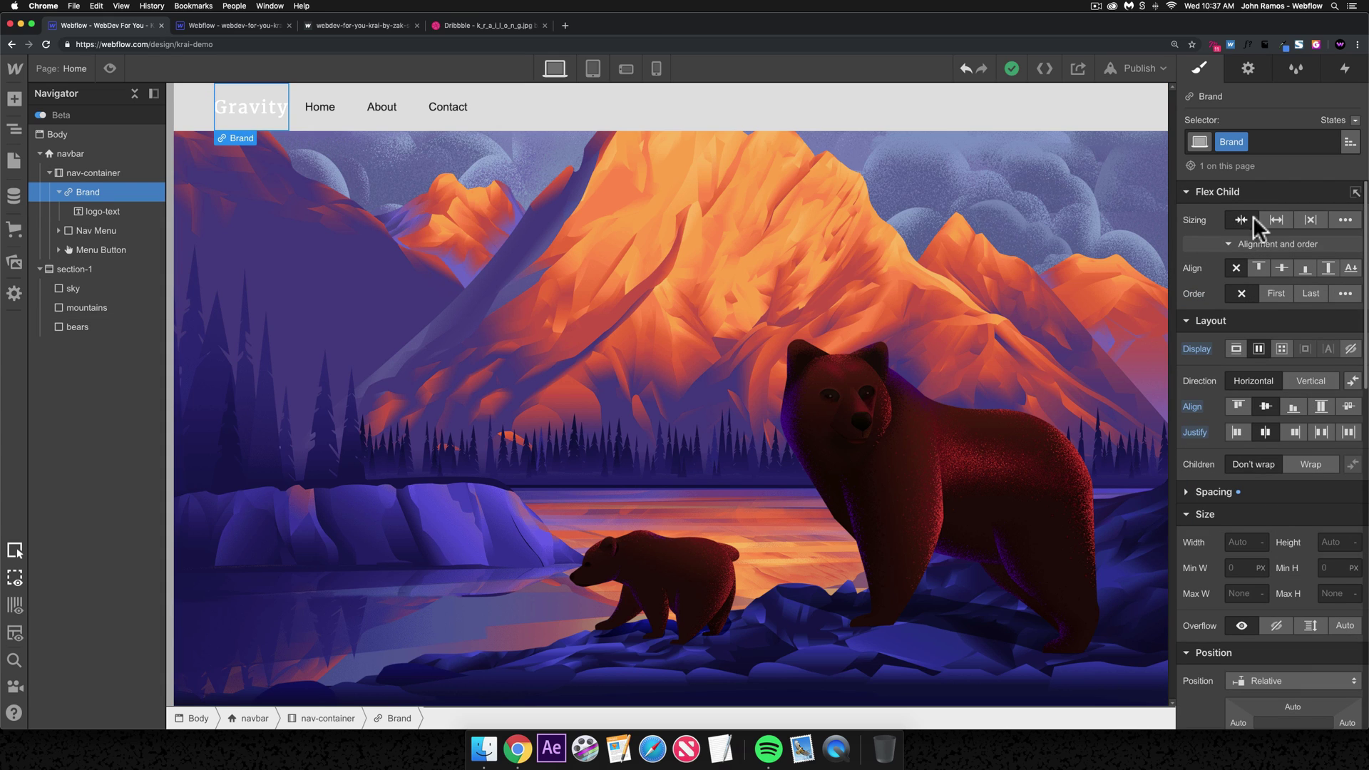
click(1277, 223)
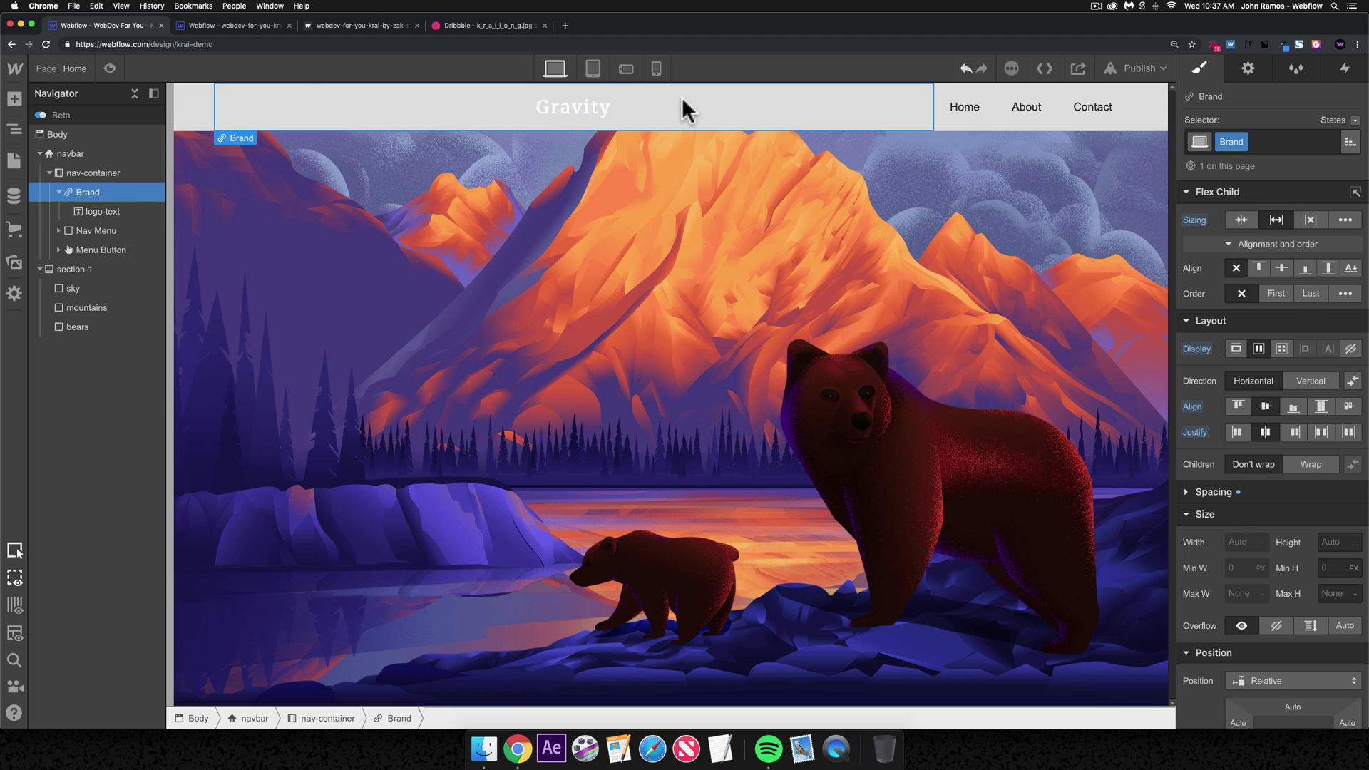
click(1236, 433)
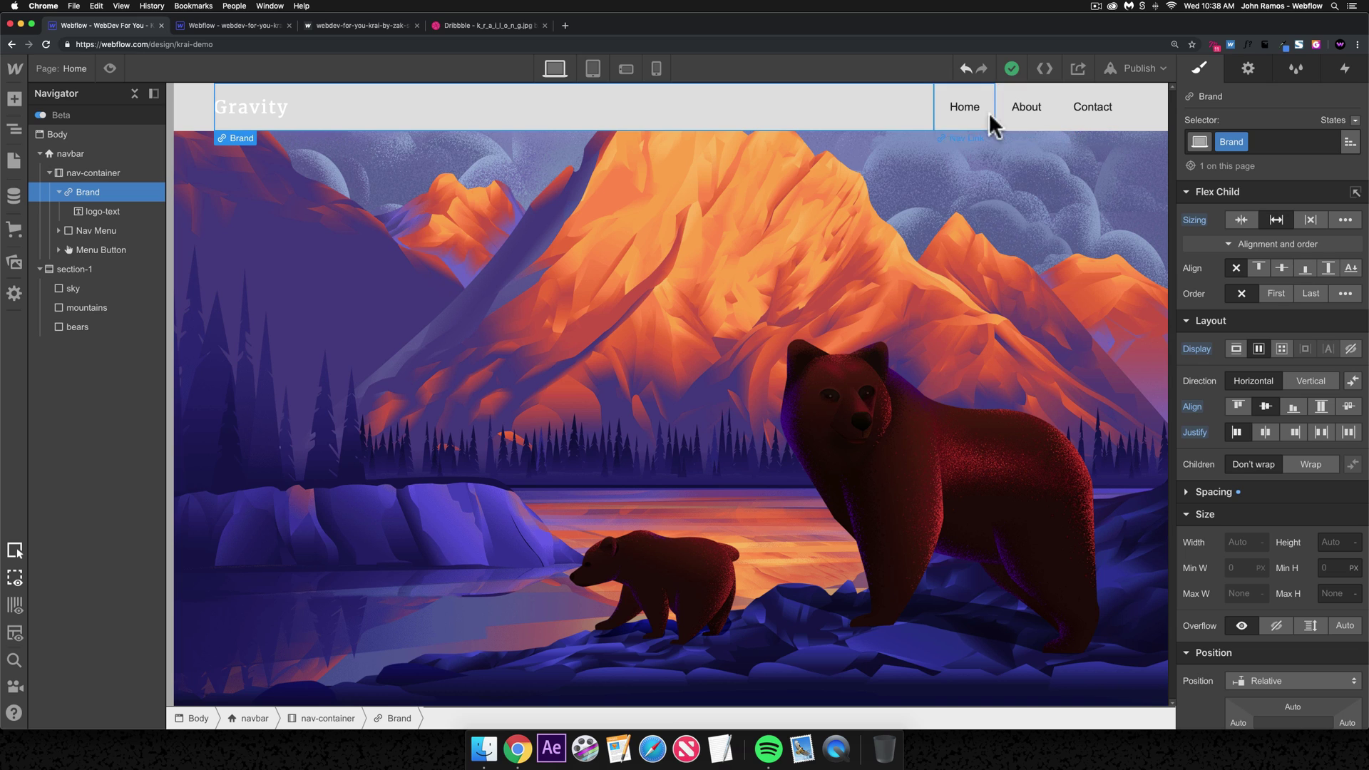
- Copy the Contact nav link and paste two duplicates into the Nav Menu
click(1103, 115)
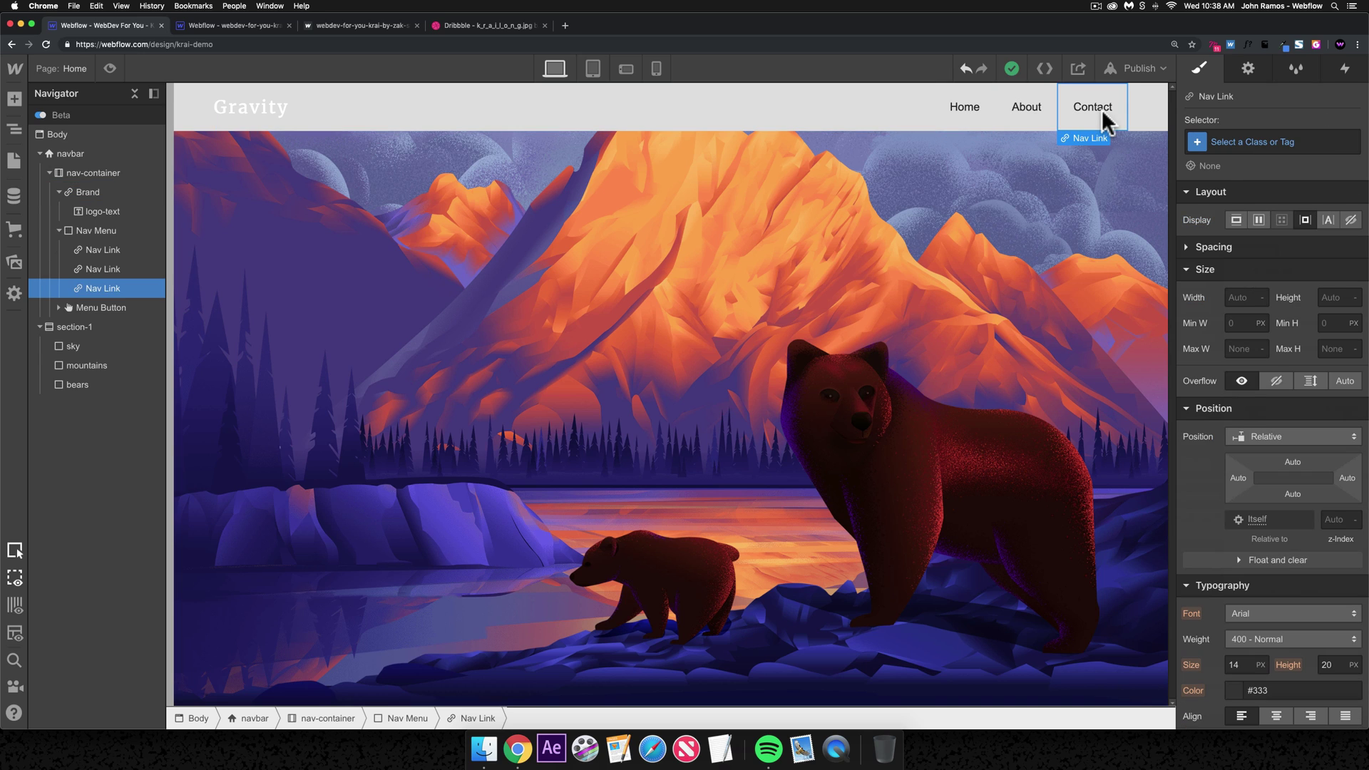
key(super+c)
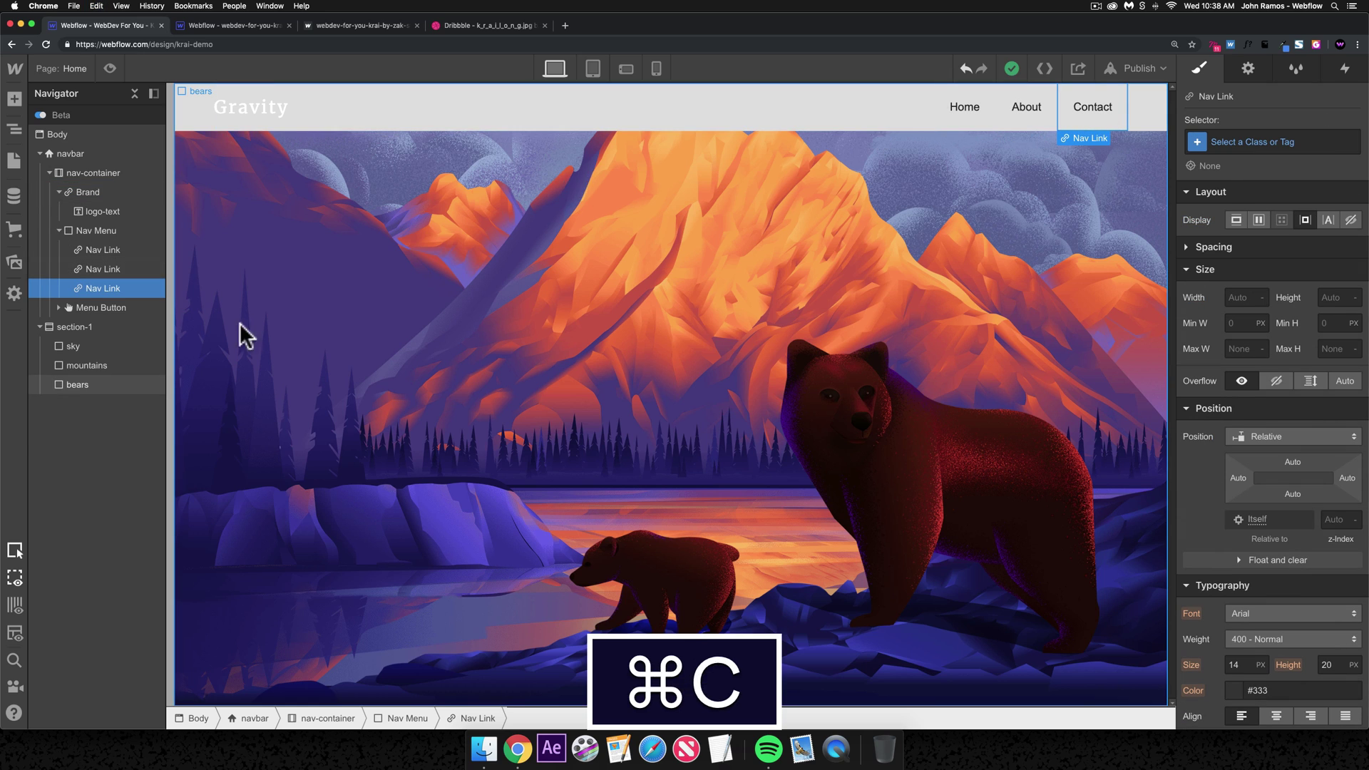
click(92, 232)
key(super+v)
key(super+v)
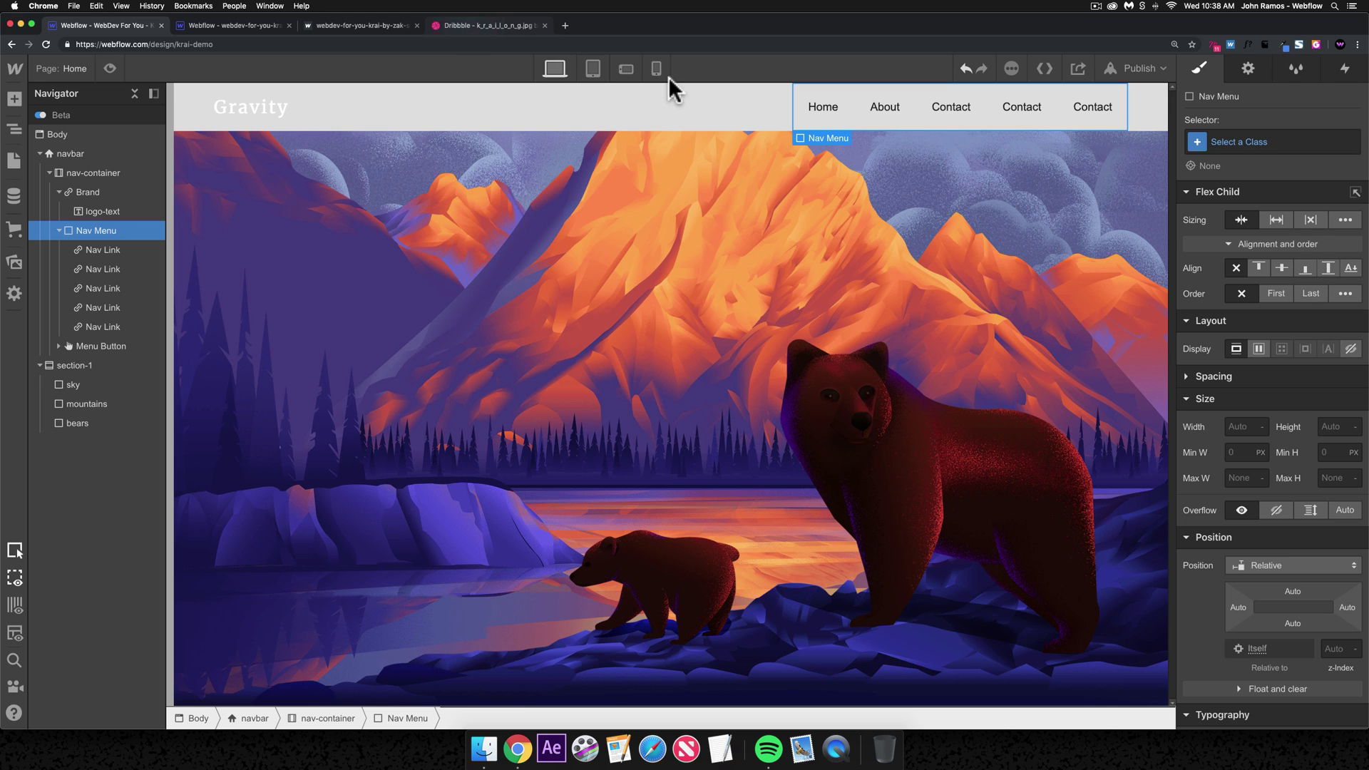
- Check the link names in the Dribbble reference and change the Home nav link's text to "Itinerary"
click(492, 26)
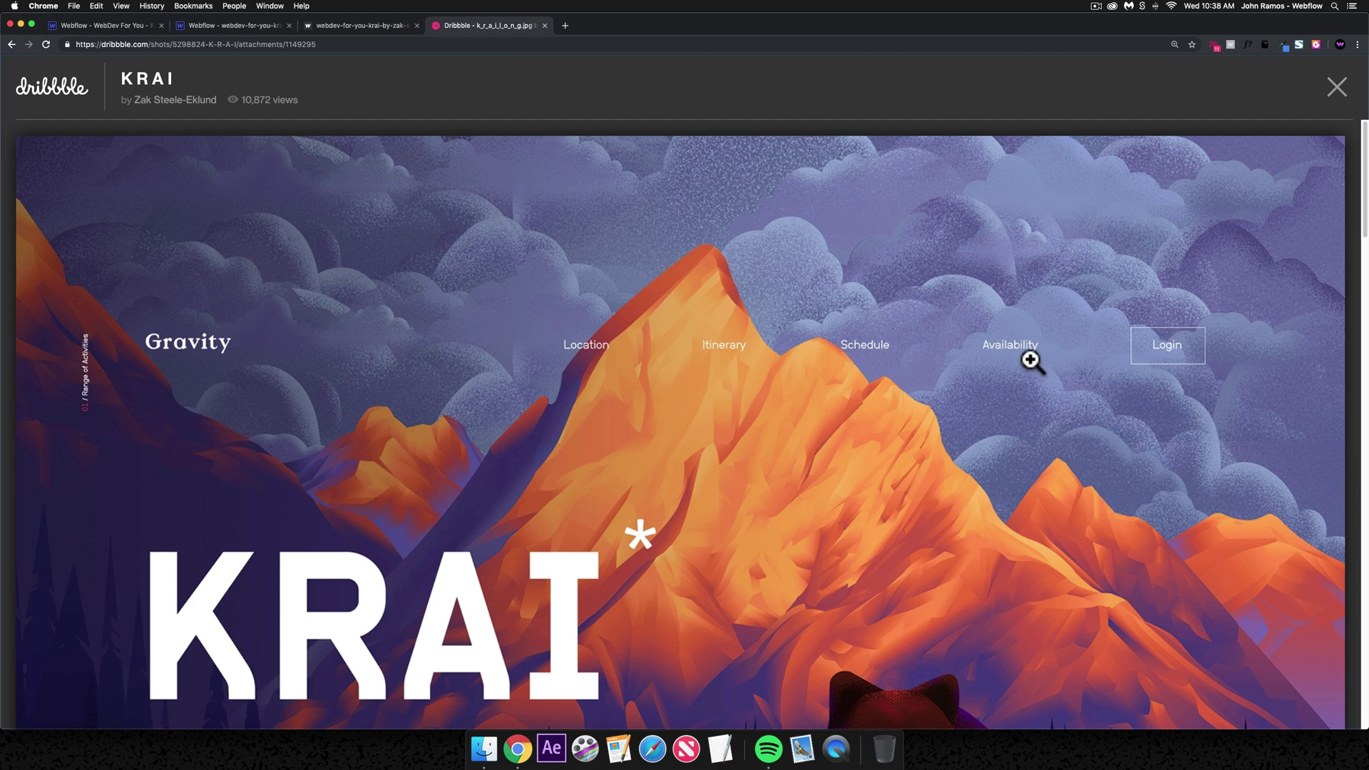
click(120, 24)
click(825, 109)
double_click(830, 106)
text(Ite)
text(nerary)
key(Escape)
click(897, 120)
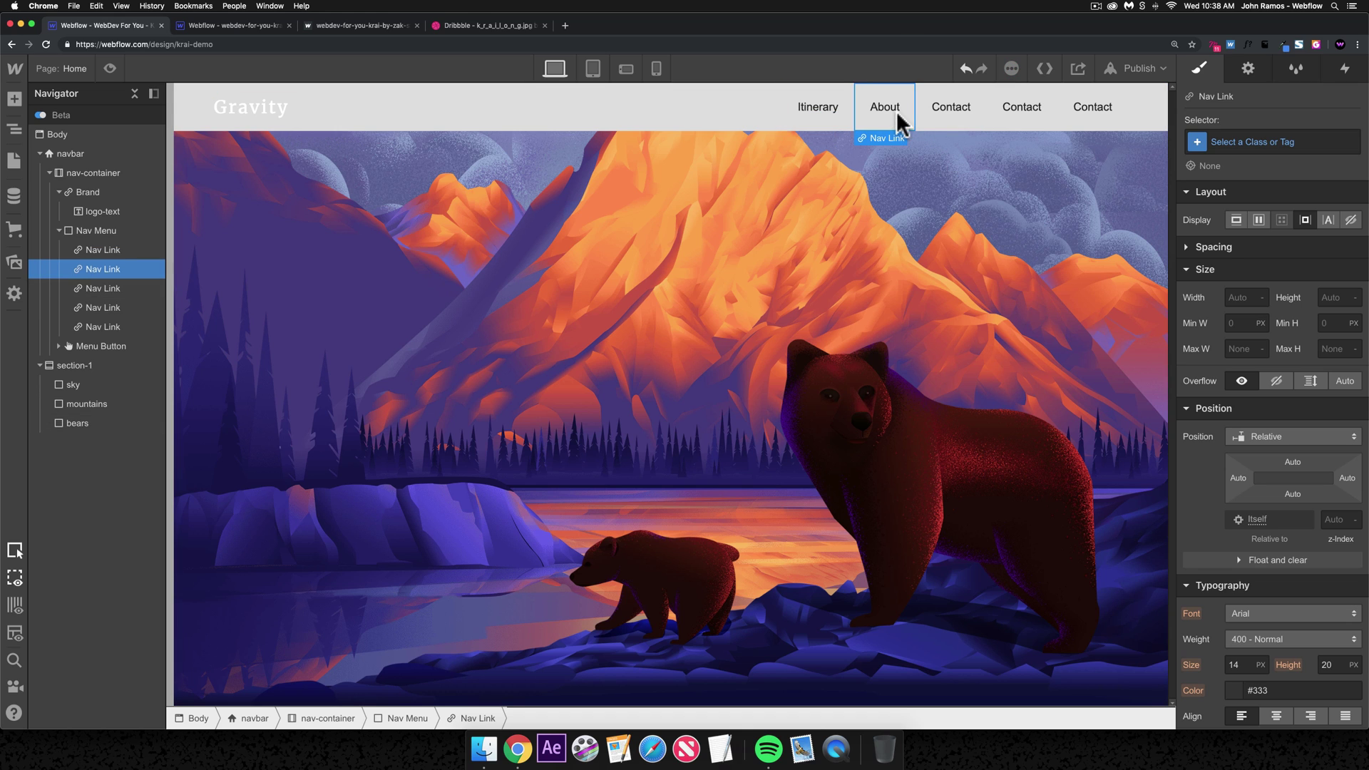
- Check the link order in the finished Webflow project and set the demo's first nav link text to "Location"
click(221, 27)
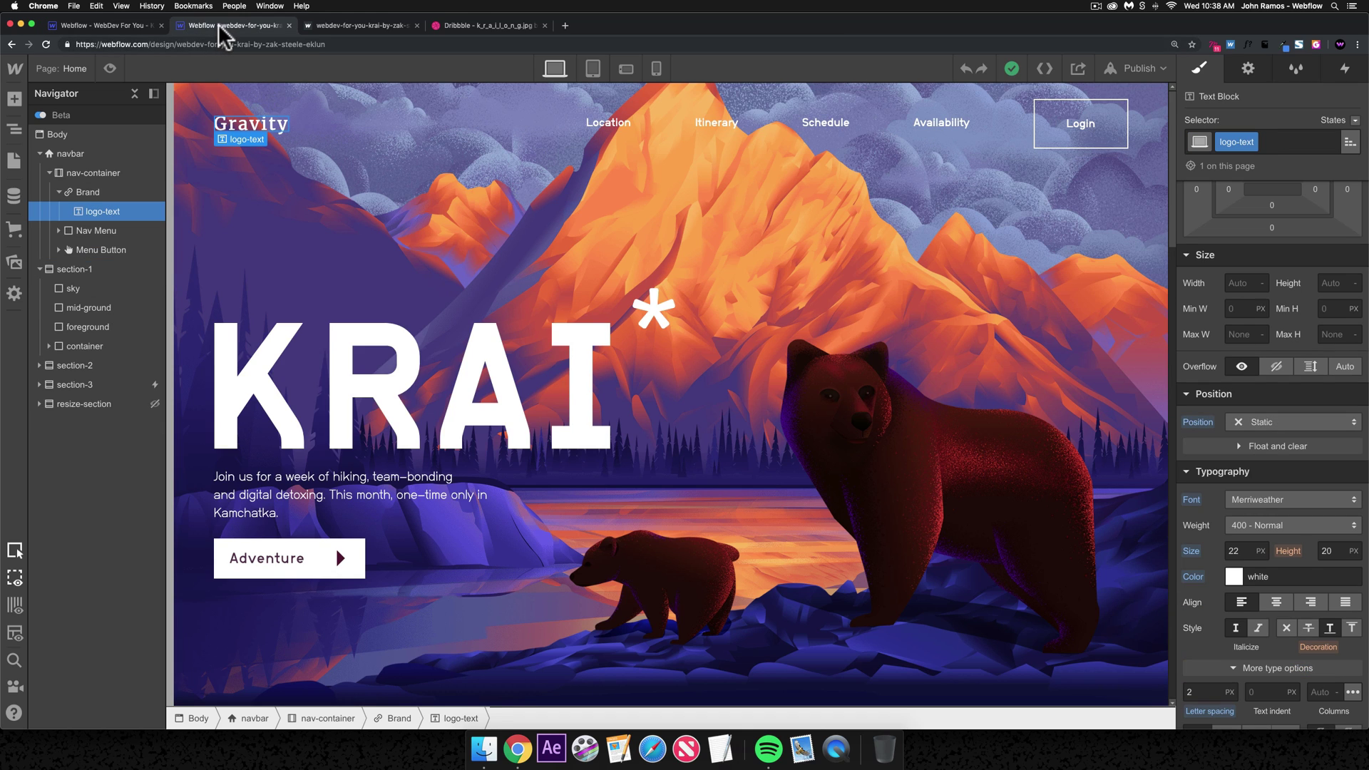
click(100, 25)
double_click(827, 105)
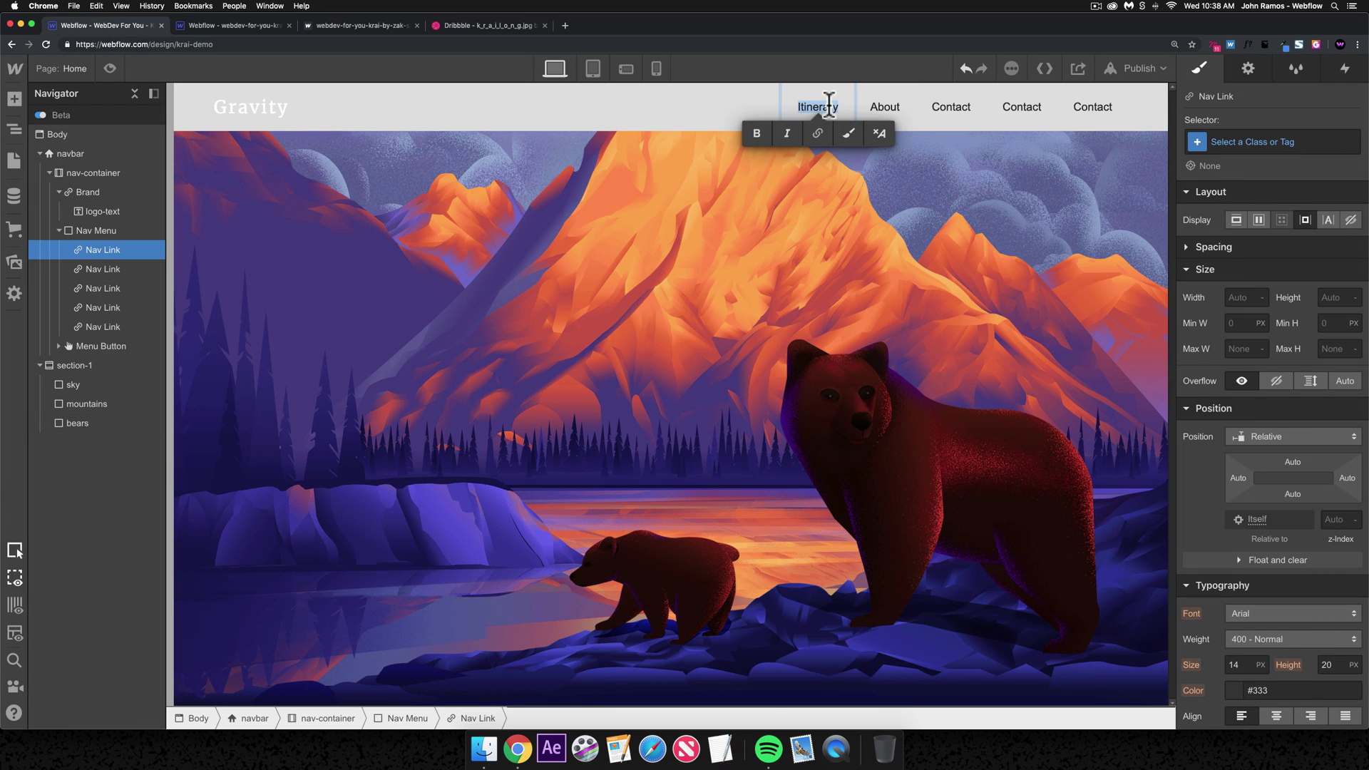
text(Locat)
- Replace the About nav link's text with "Itinerary"
click(887, 108)
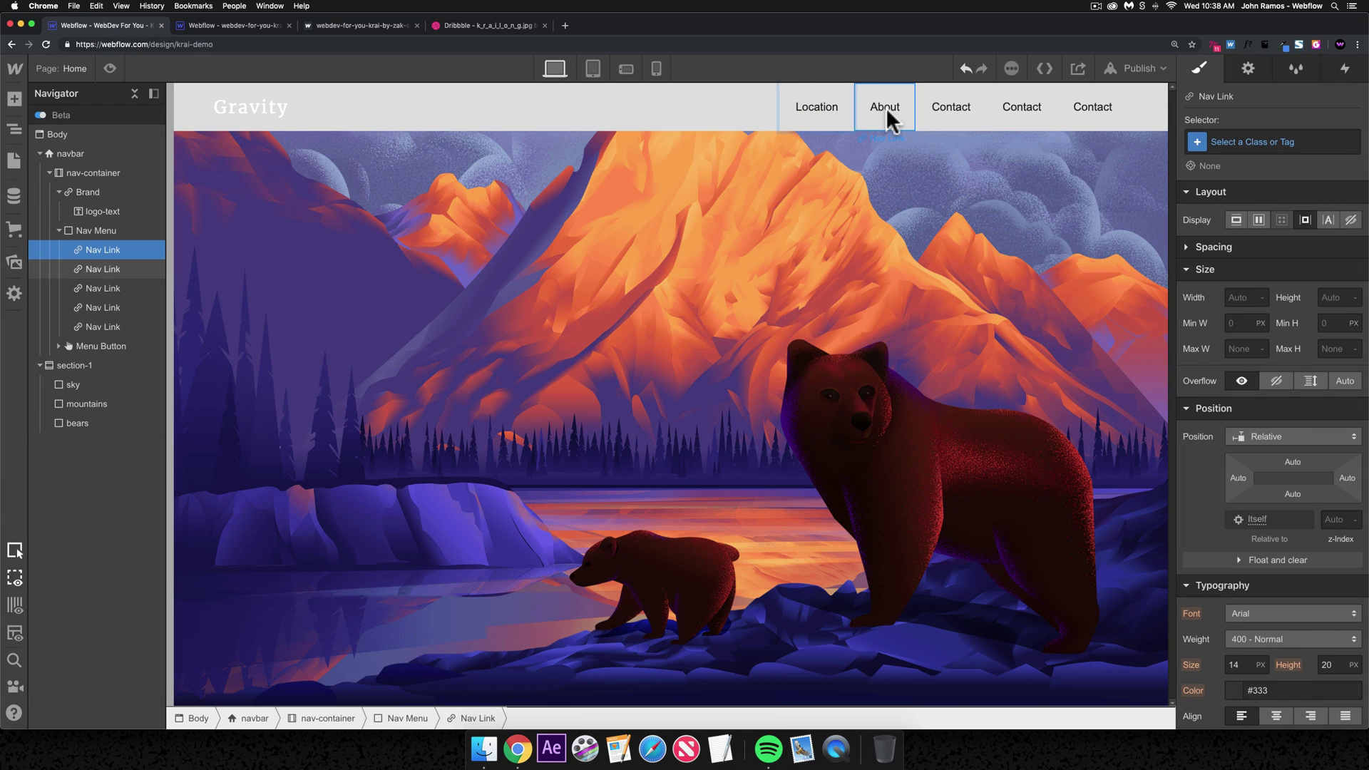
double_click(887, 108)
text(Itinerary)
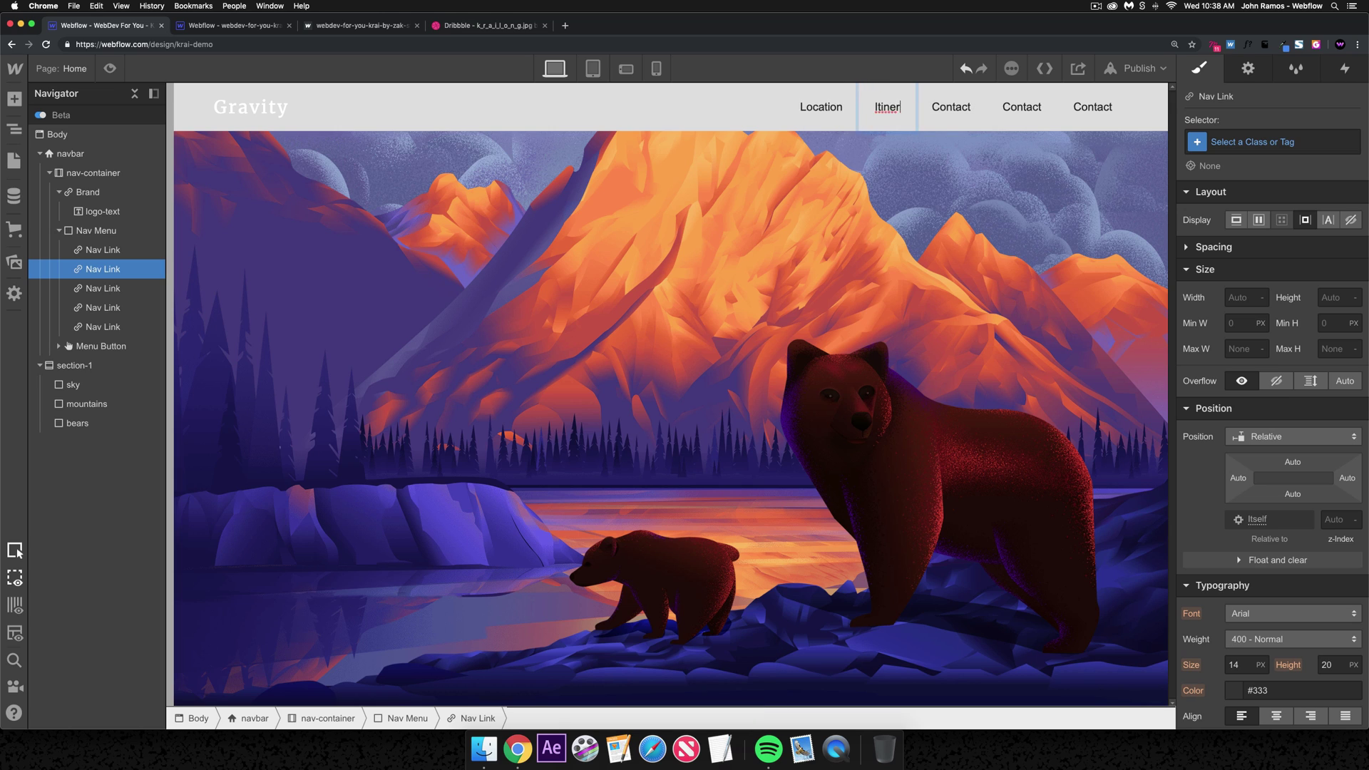
click(969, 109)
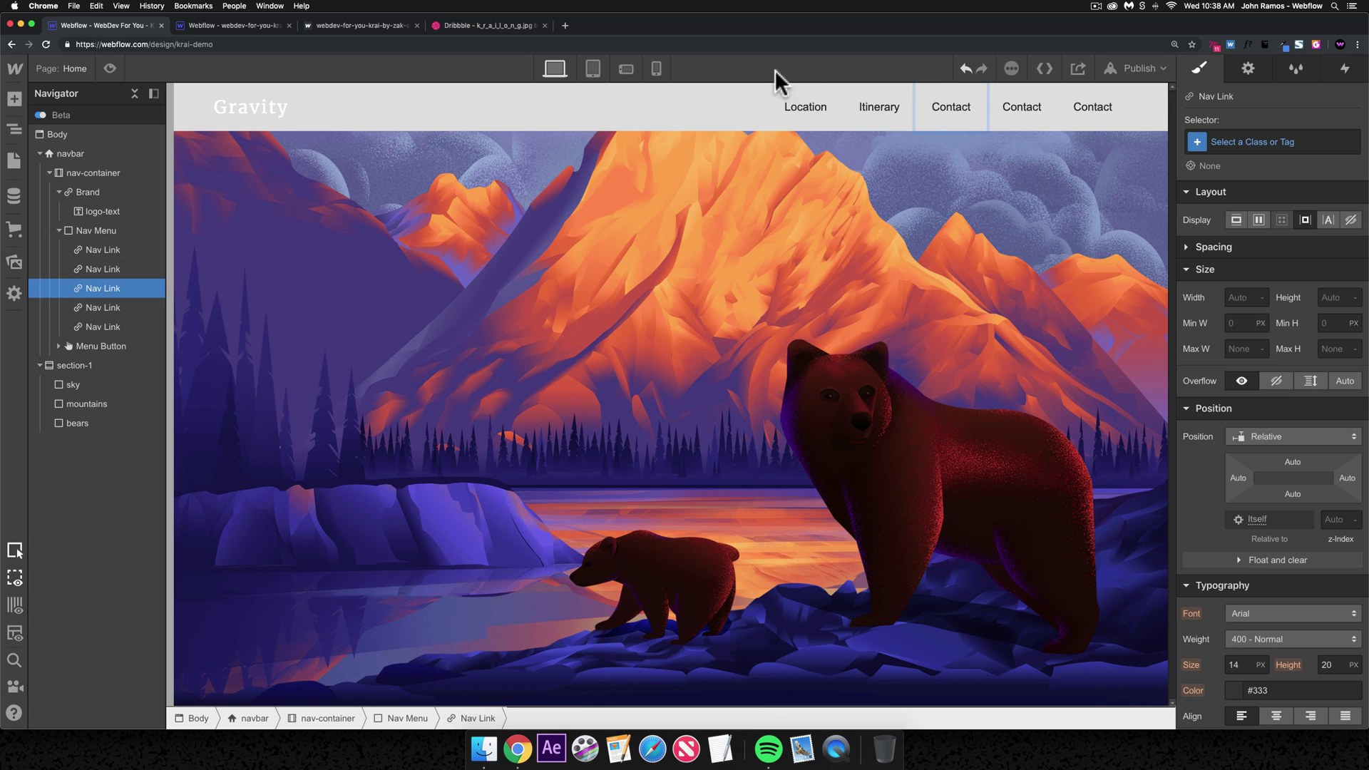
- Replace the third nav link's text with "Schedule"
key(Return)
key(super+a)
text(Schedule)
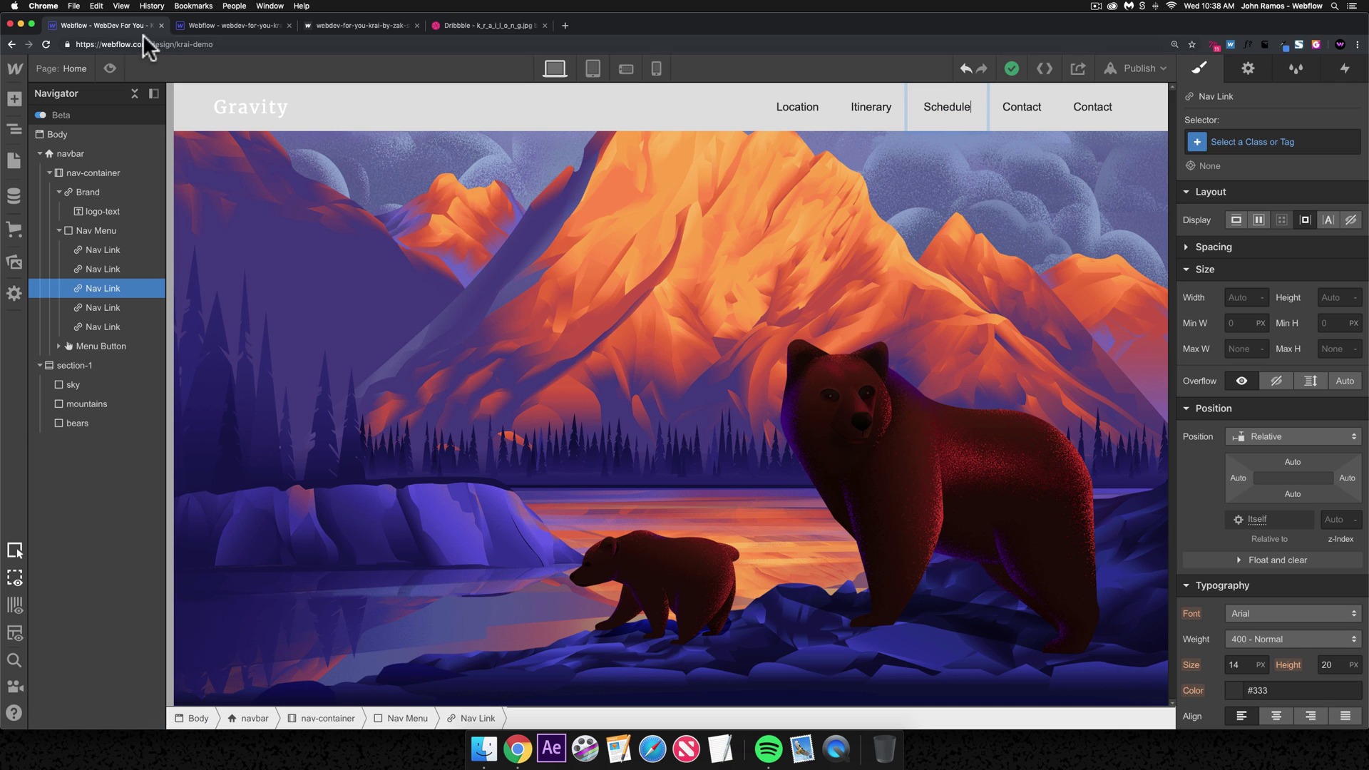
- Check the link names in the finished Webflow project and set the demo's fourth nav link text to "Availibility"
click(200, 25)
key(super+alt+Left)
click(1026, 107)
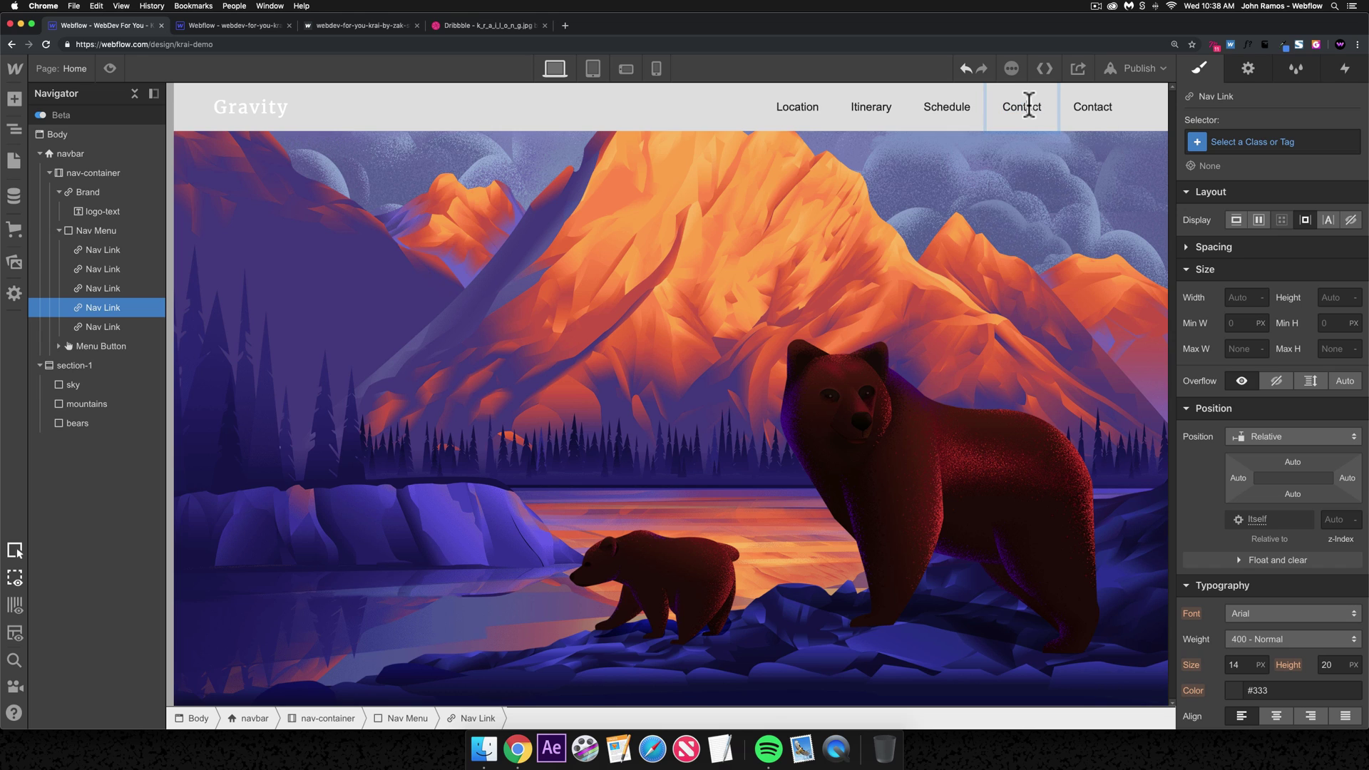
double_click(1028, 105)
key(super+a)
text(Avai)
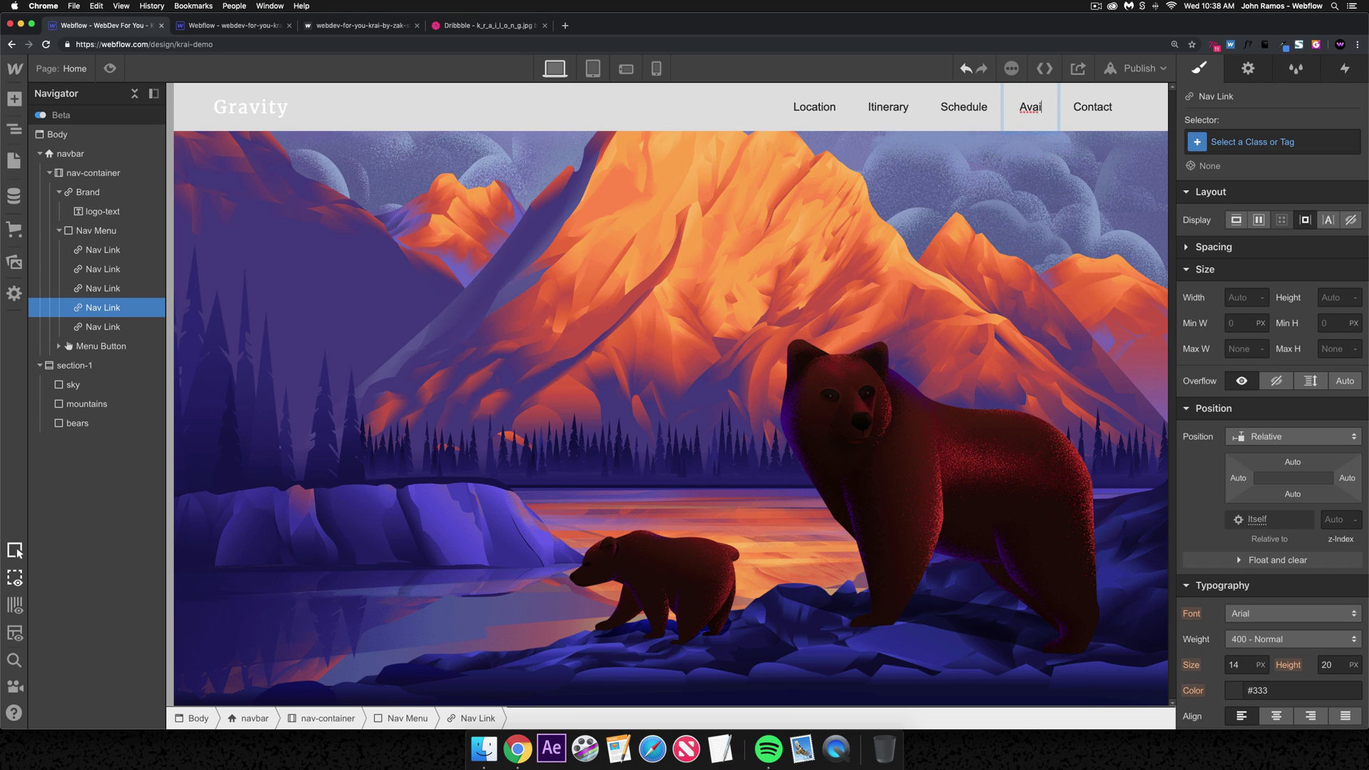
text(libility)
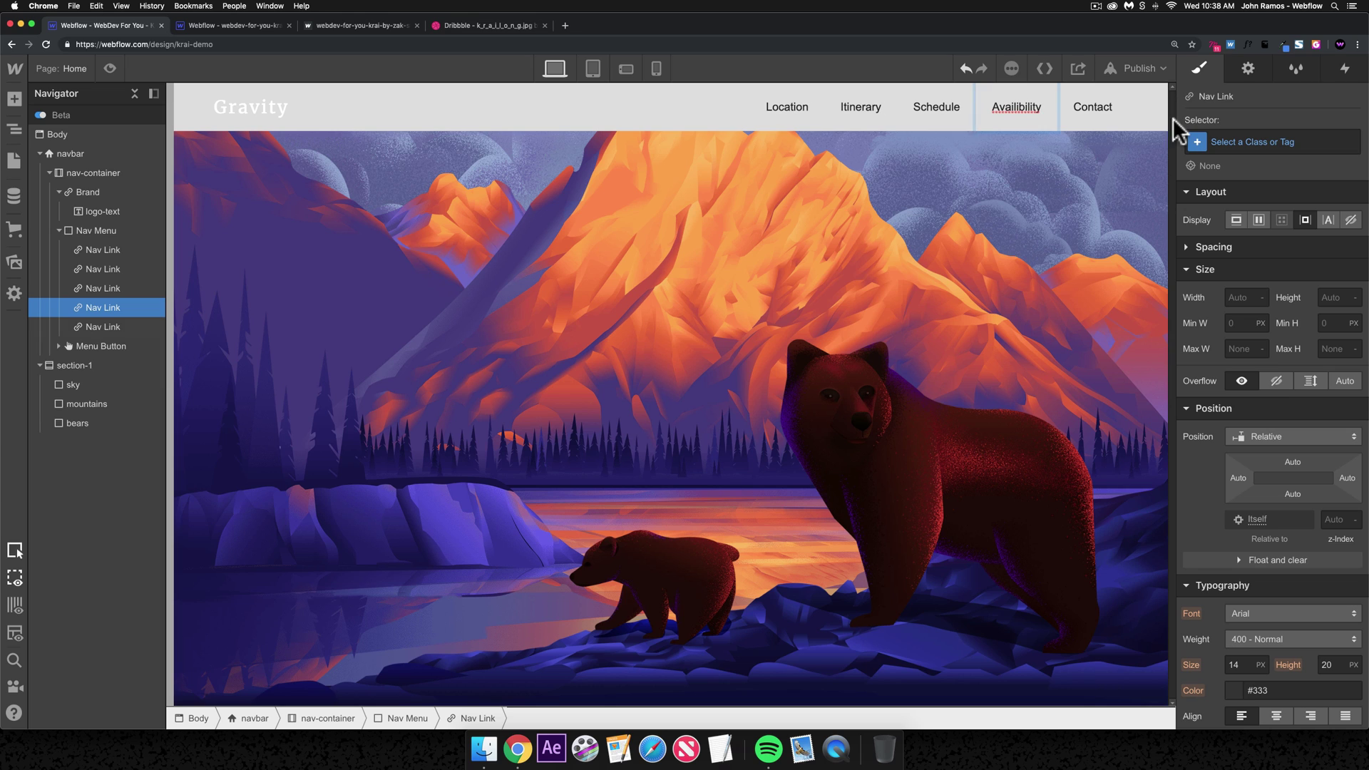
- Replace the last nav link's text with "Login" and finish the text editing
click(1103, 109)
double_click(1104, 111)
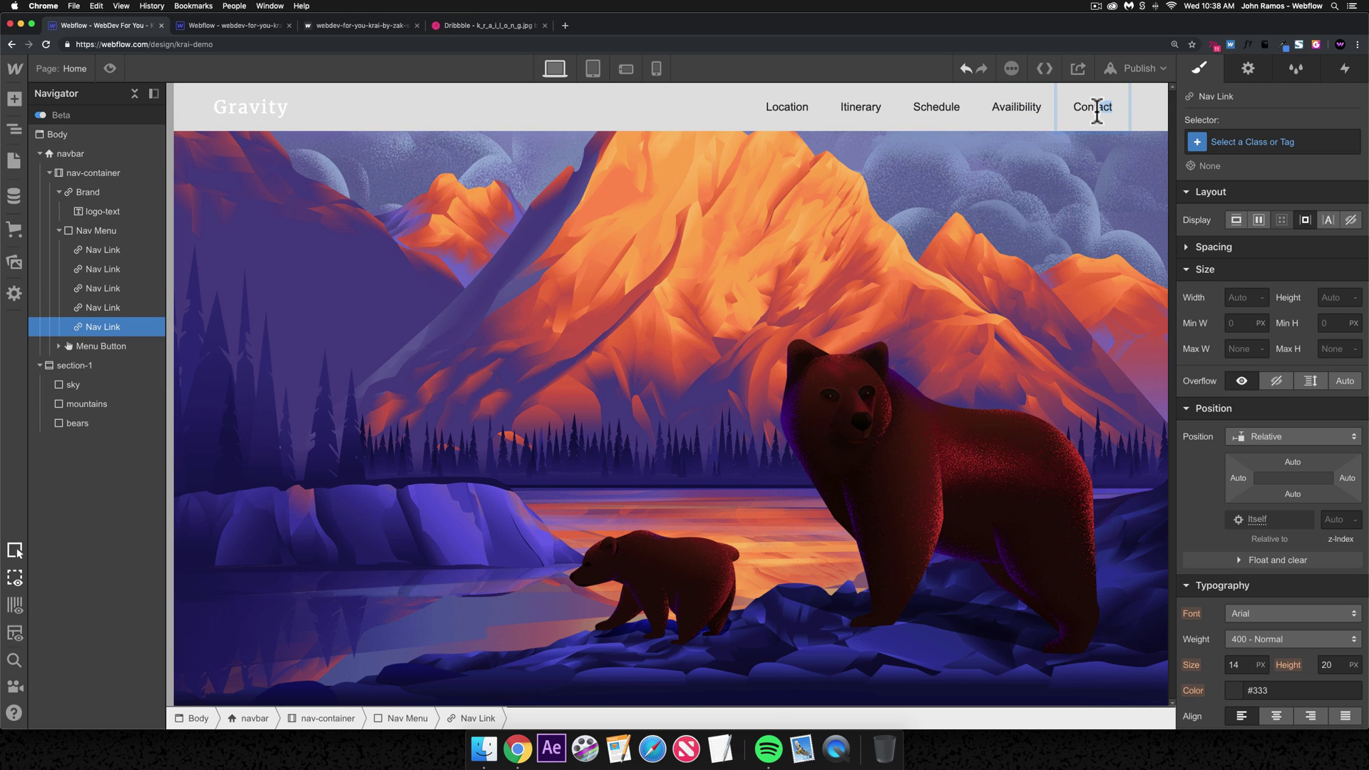
key(shift+super+a)
text(Login)
key(Escape)
click(877, 220)
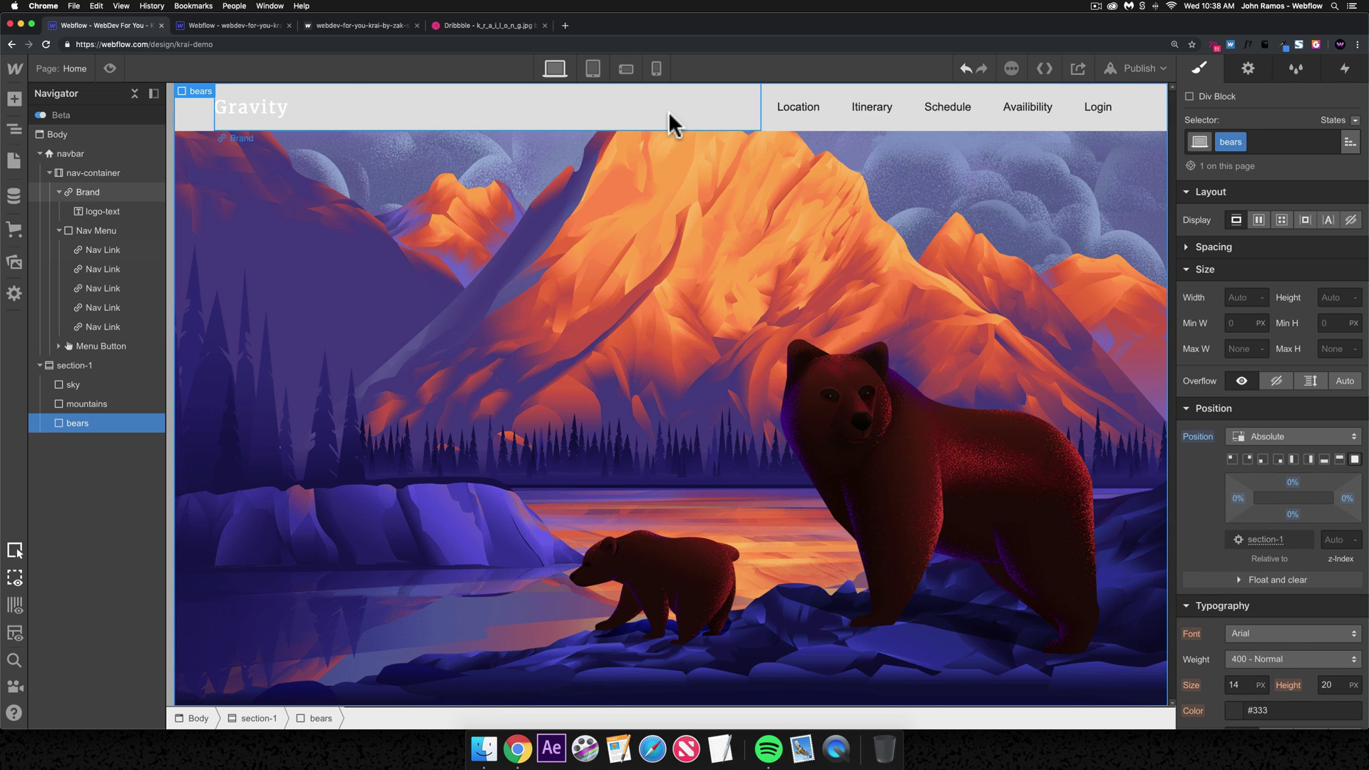
- Check the nav link typography in the finished project and set the demo's Location link font to Neubaugrotesk 65halbfett
click(235, 26)
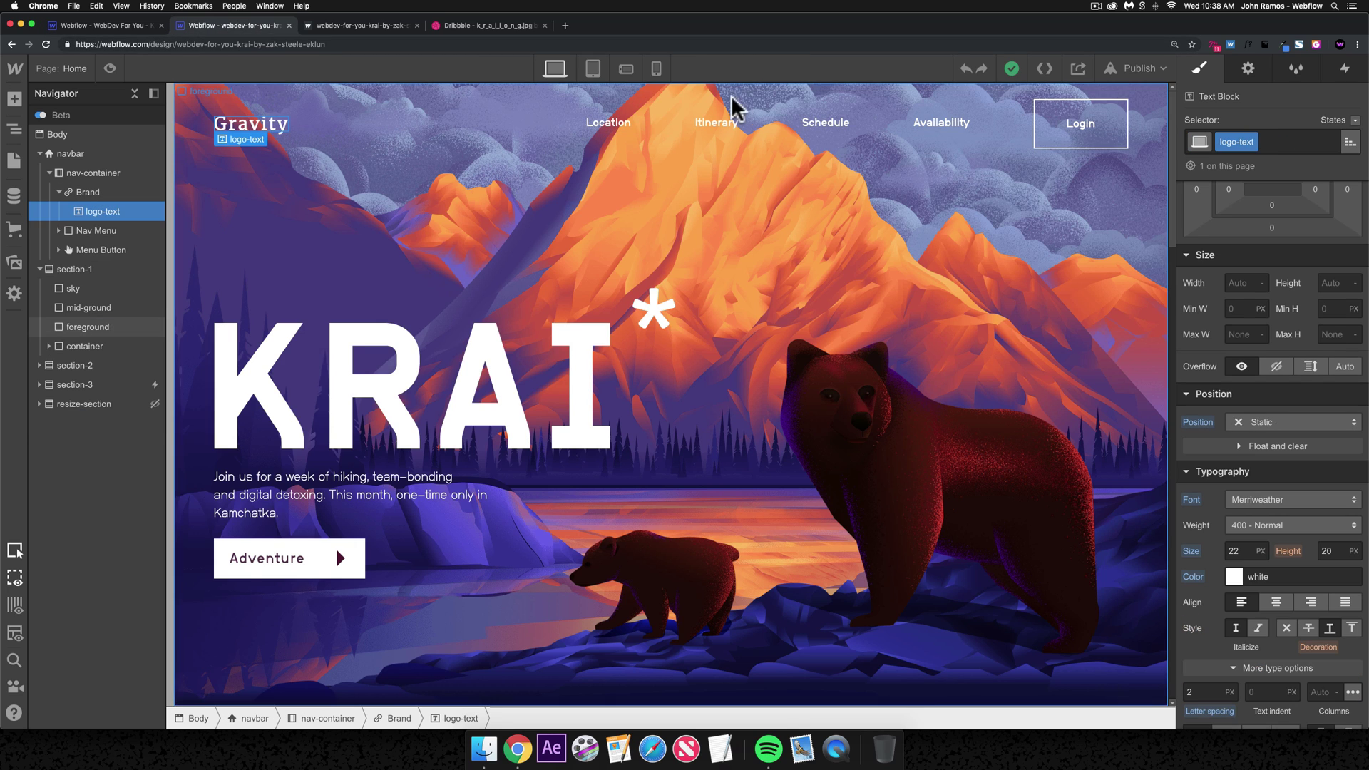
click(617, 128)
scroll(1352, 349, down, 5)
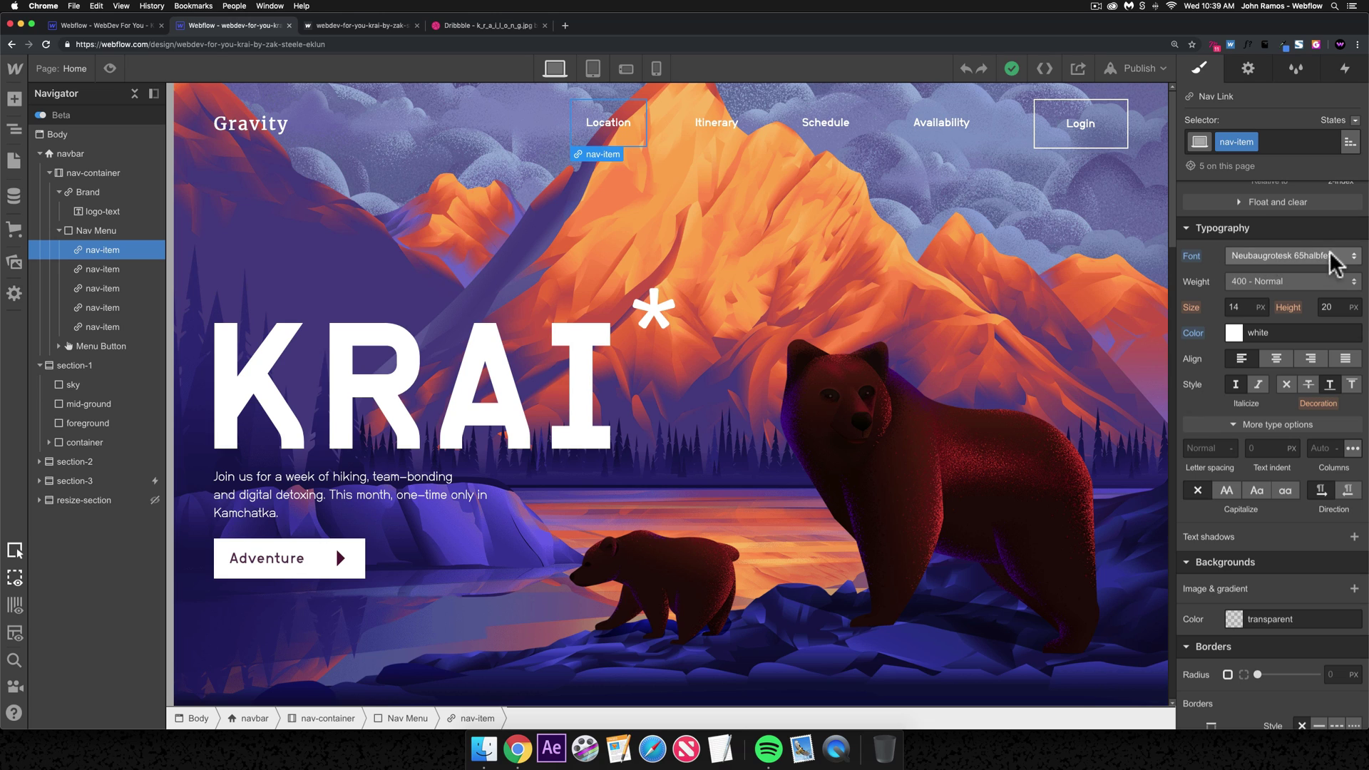
click(107, 25)
click(789, 129)
scroll(1277, 443, down, 5)
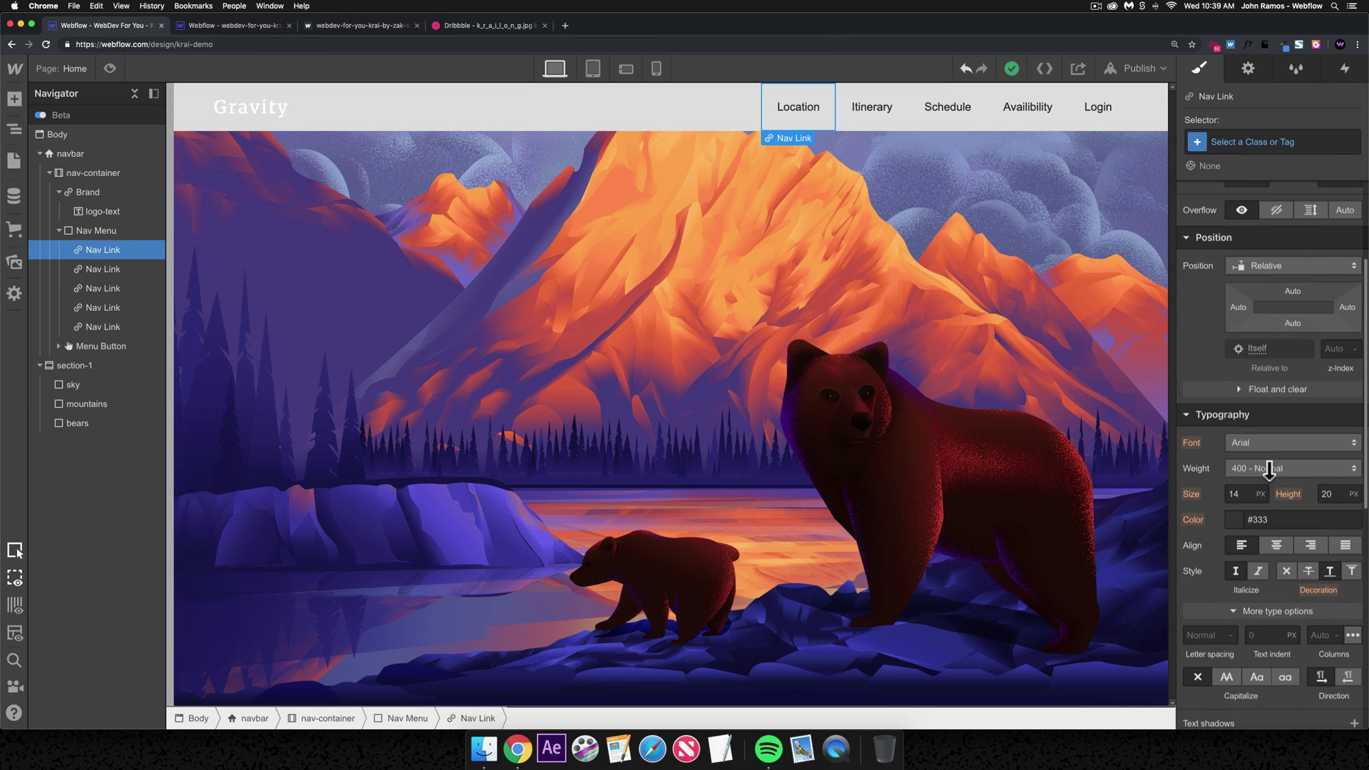
click(1265, 443)
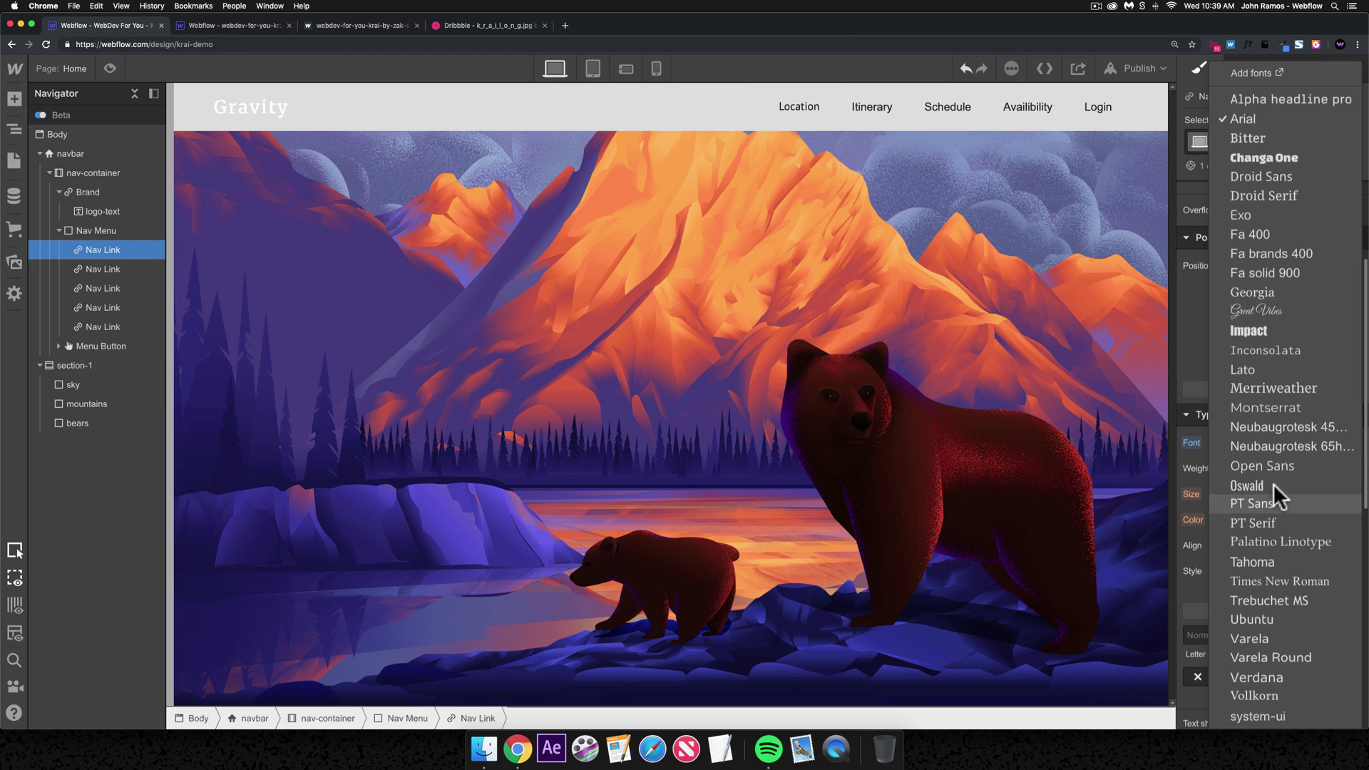
click(1266, 447)
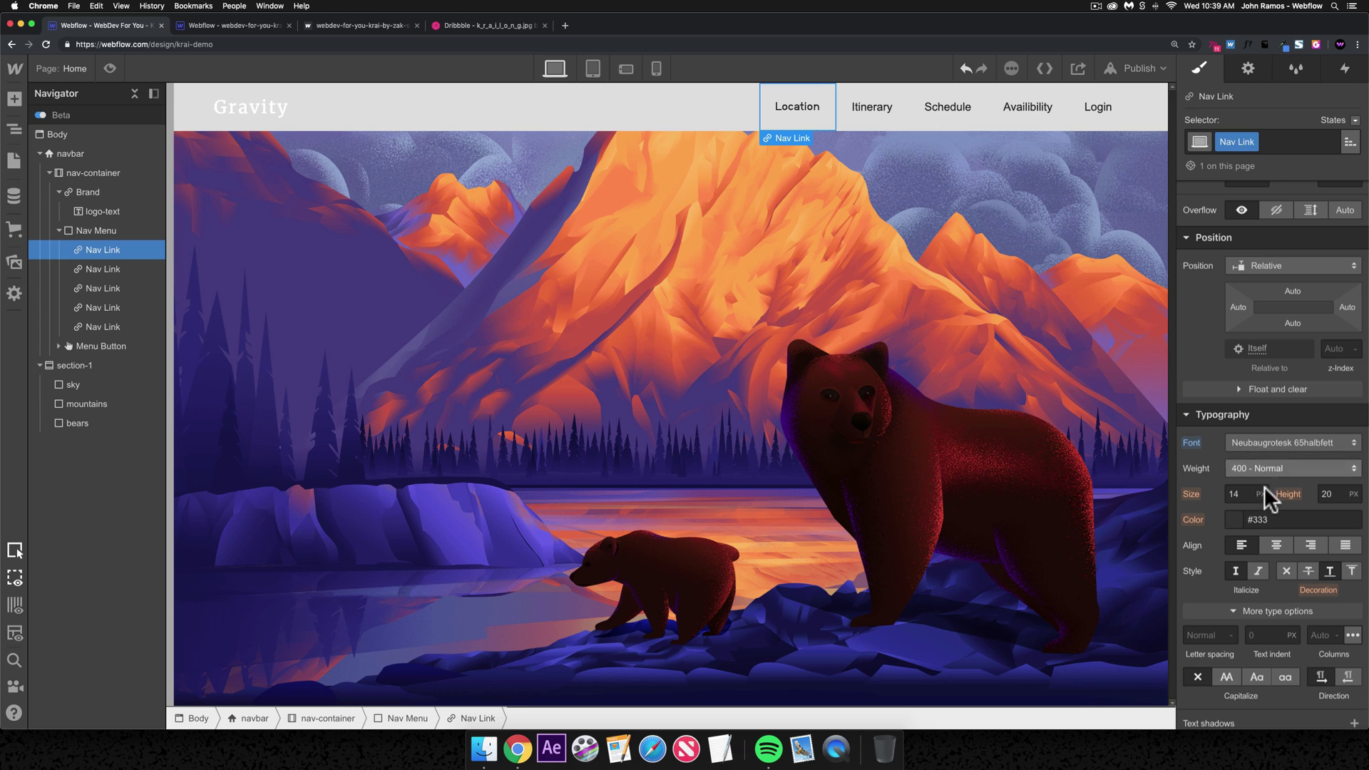
- Set the Location link's text color to white, keeping its original line height
click(1333, 494)
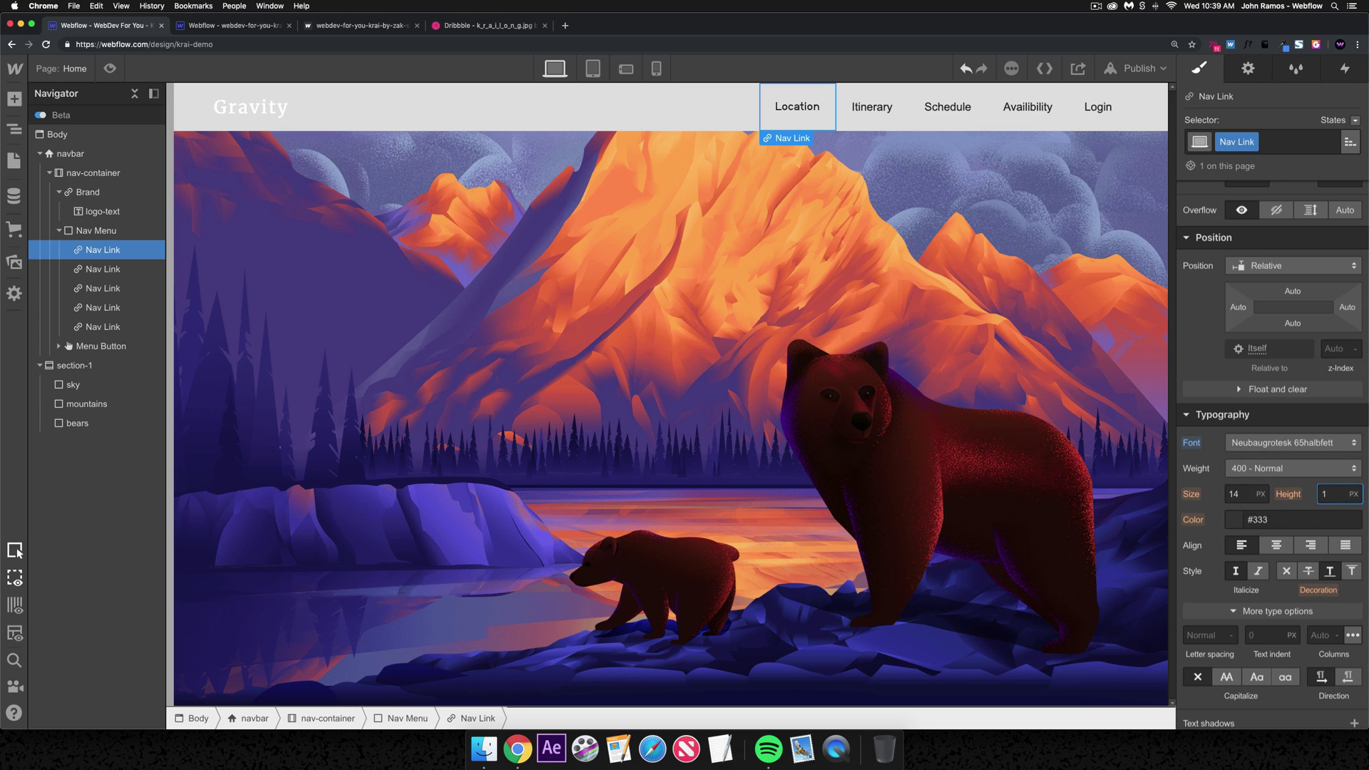
key(super+z)
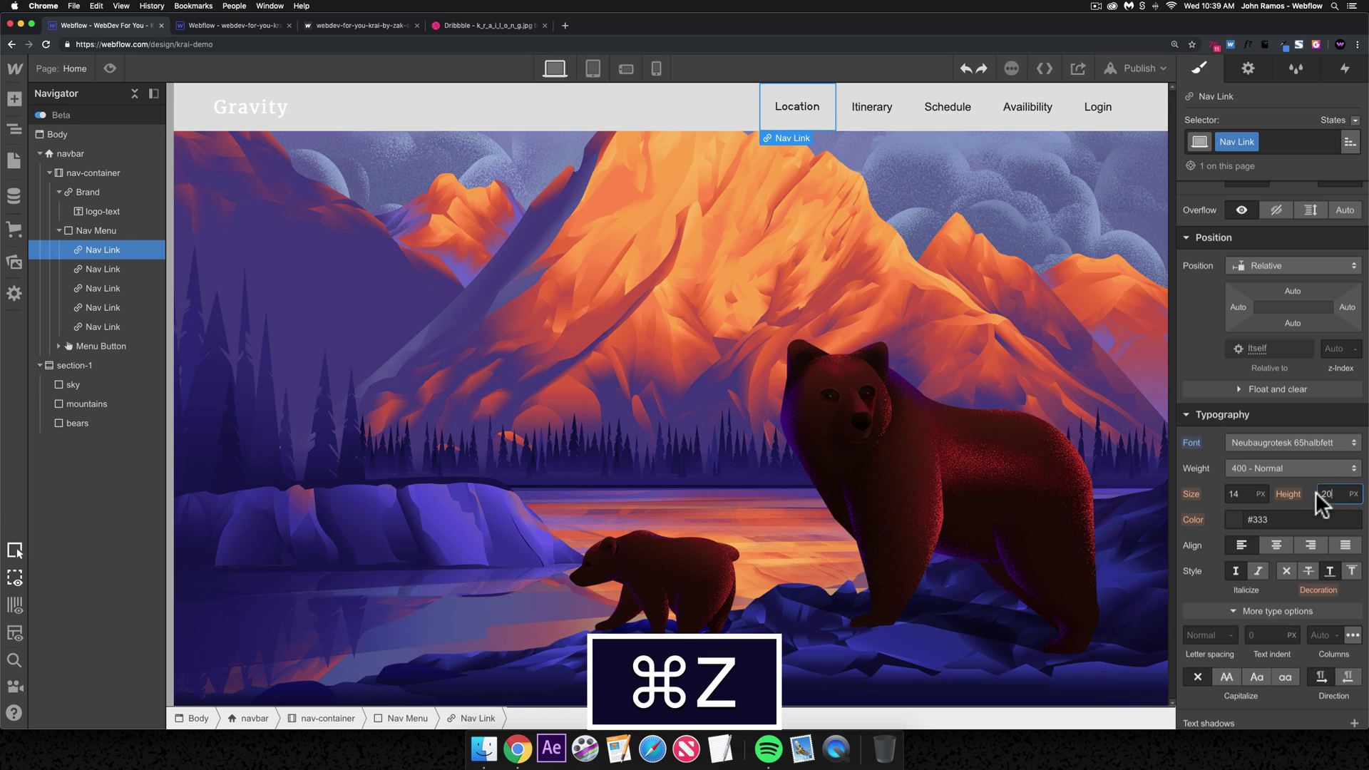
click(1240, 519)
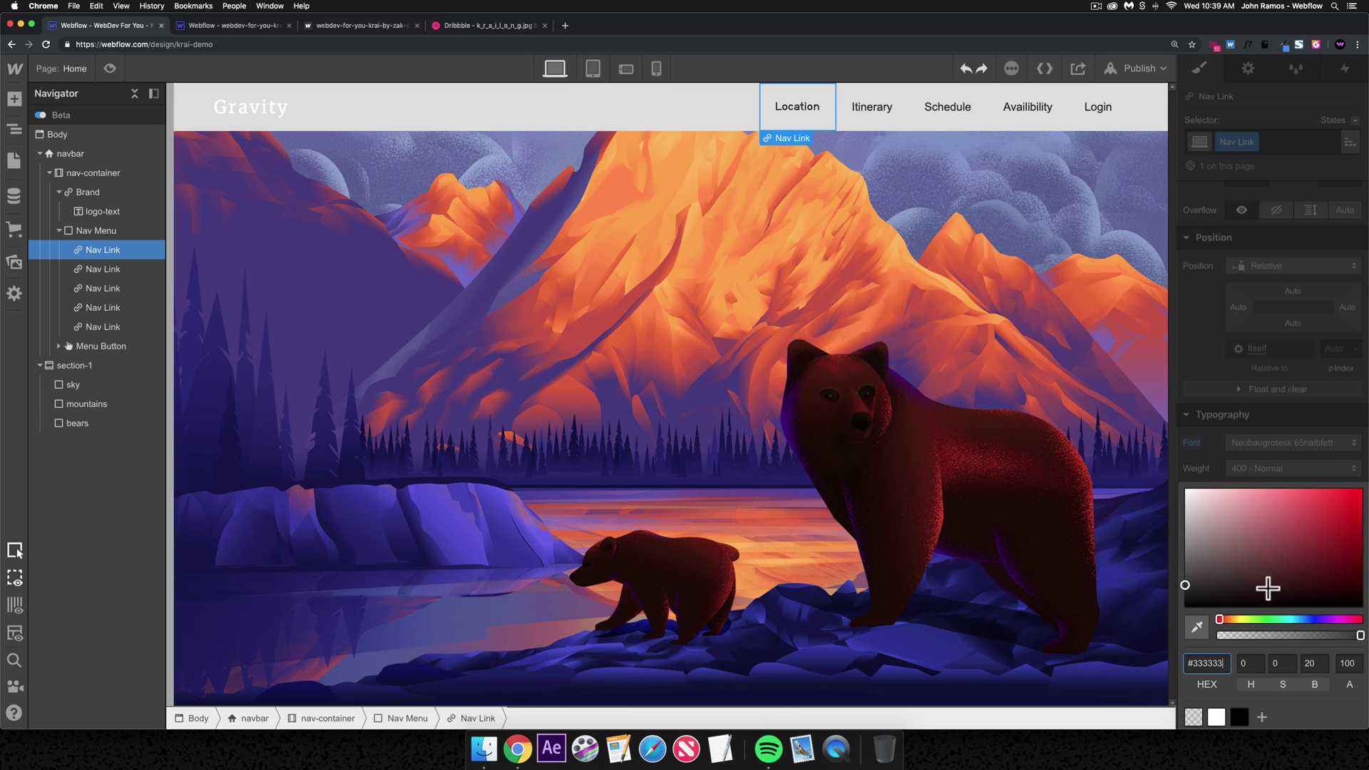
click(1212, 720)
click(1208, 437)
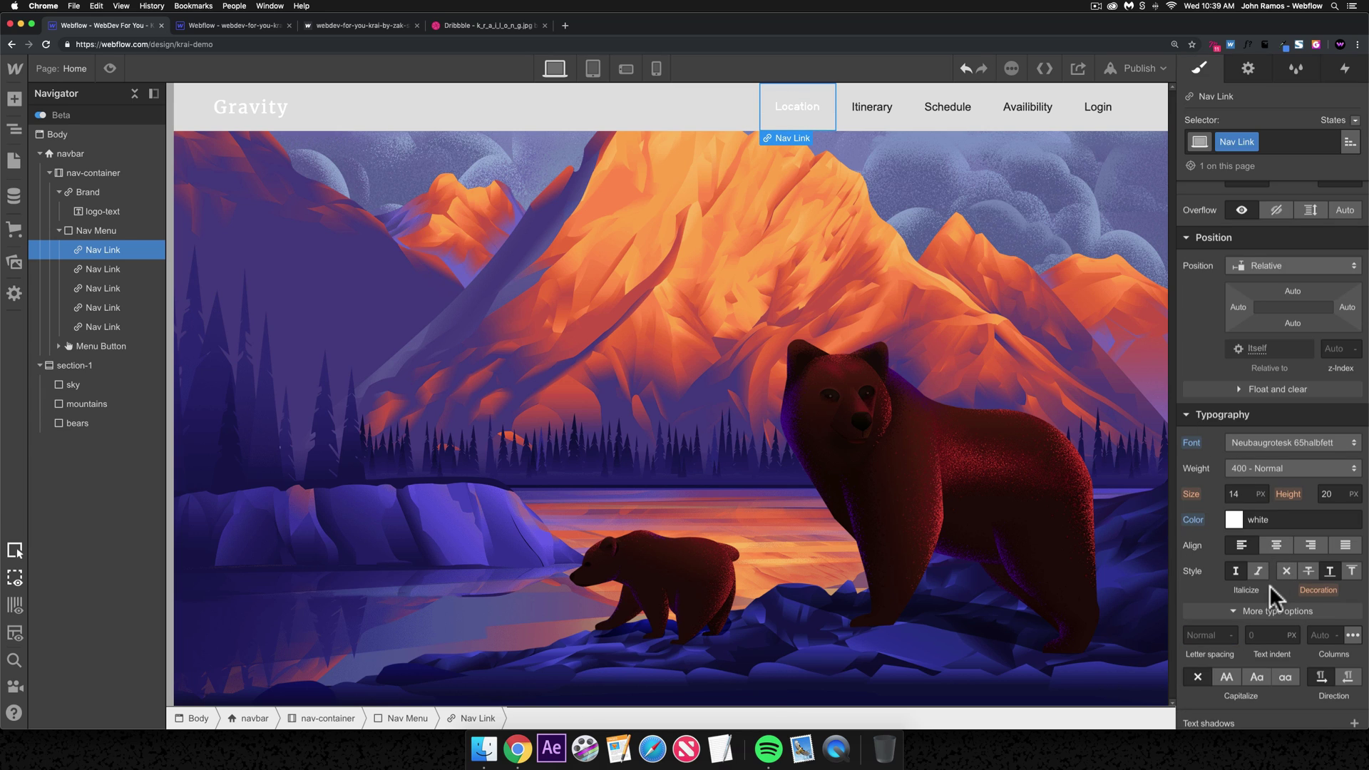
- Rename the Location link's class to "nav-item"
scroll(1262, 604, up, 5)
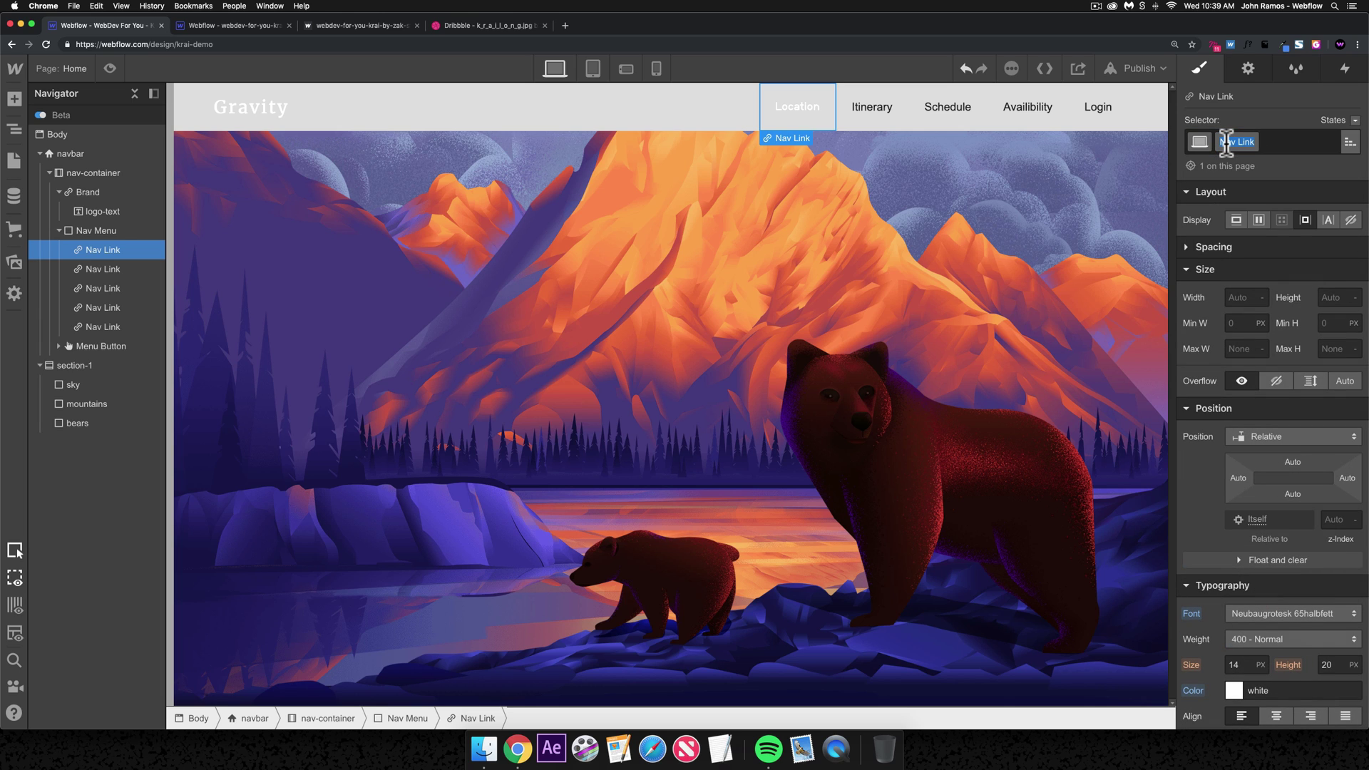
text(nav-item)
key(BackSpace)
text(em)
key(Return)
- Apply the existing nav-item class to the Itinerary and Schedule links
click(129, 271)
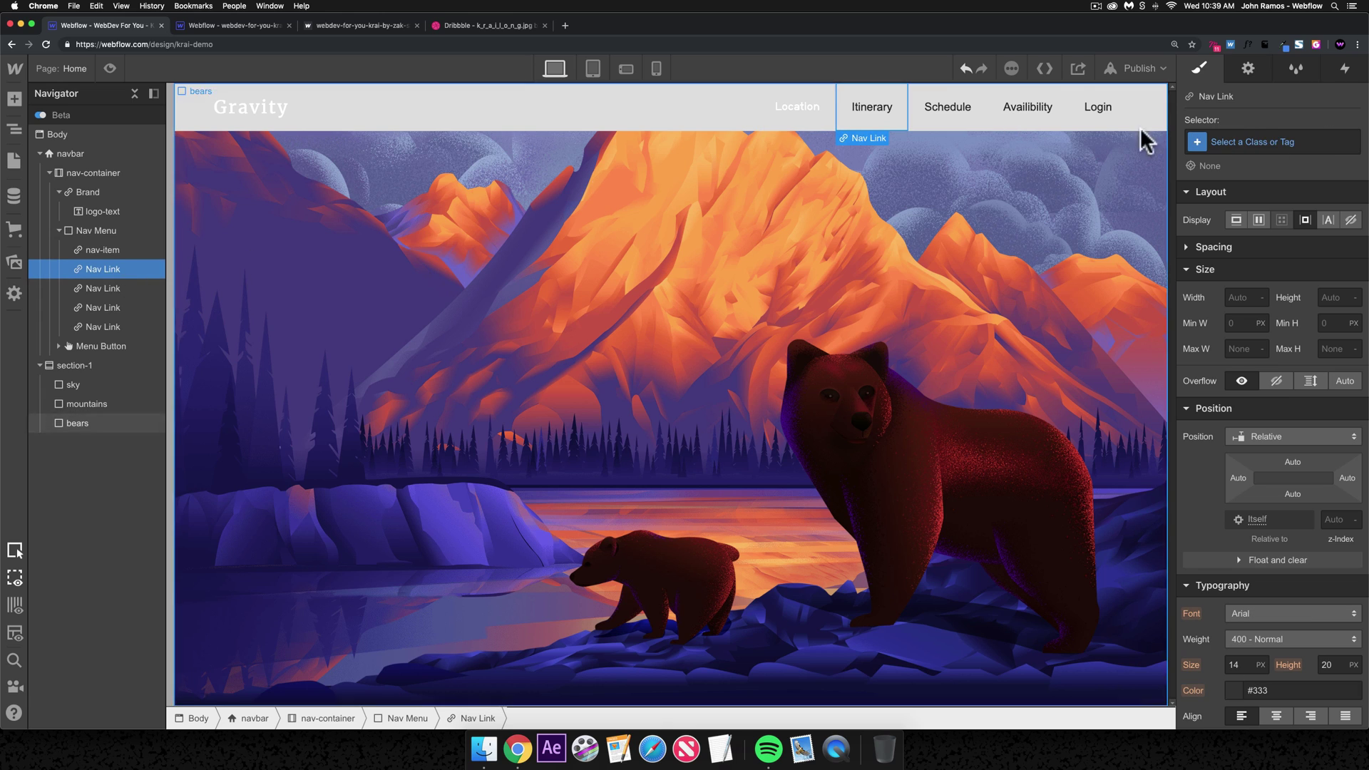
click(1261, 141)
text(nav-ite)
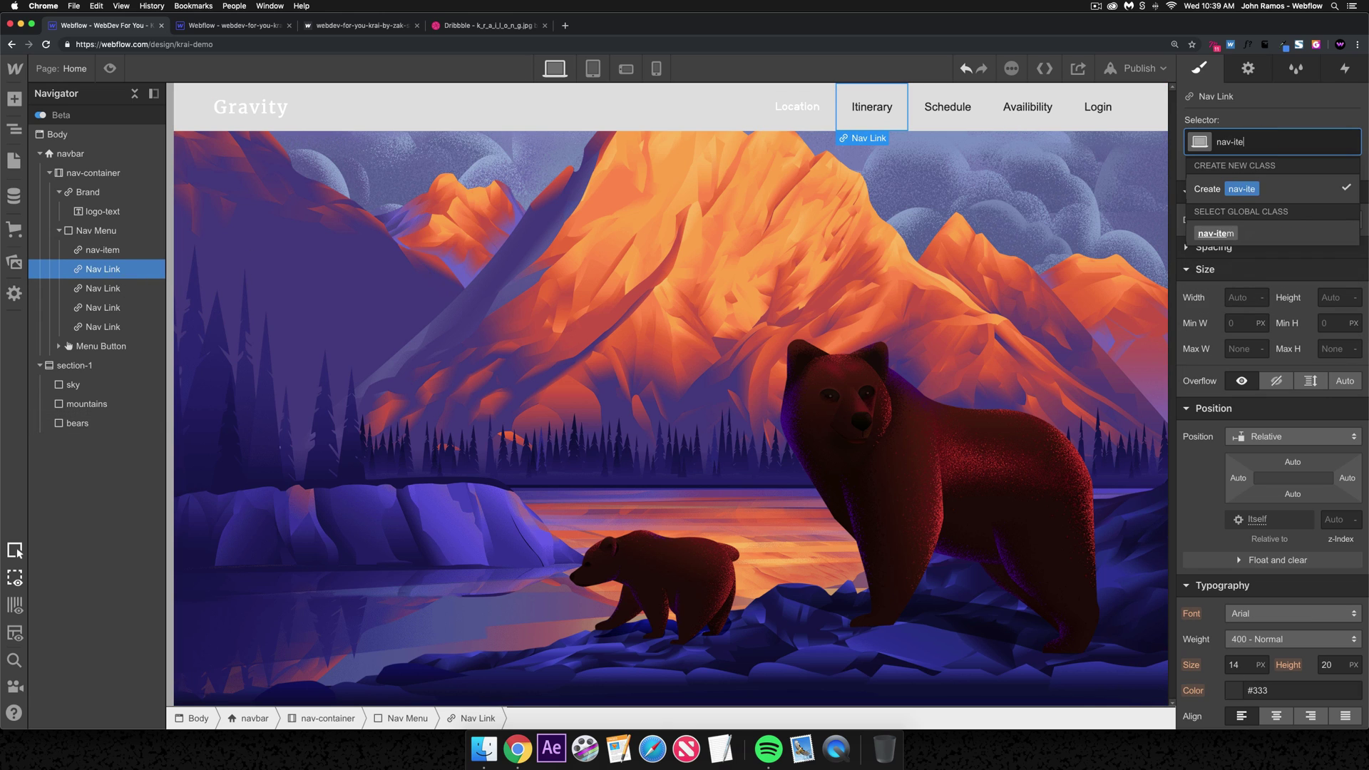
key(Return)
click(129, 289)
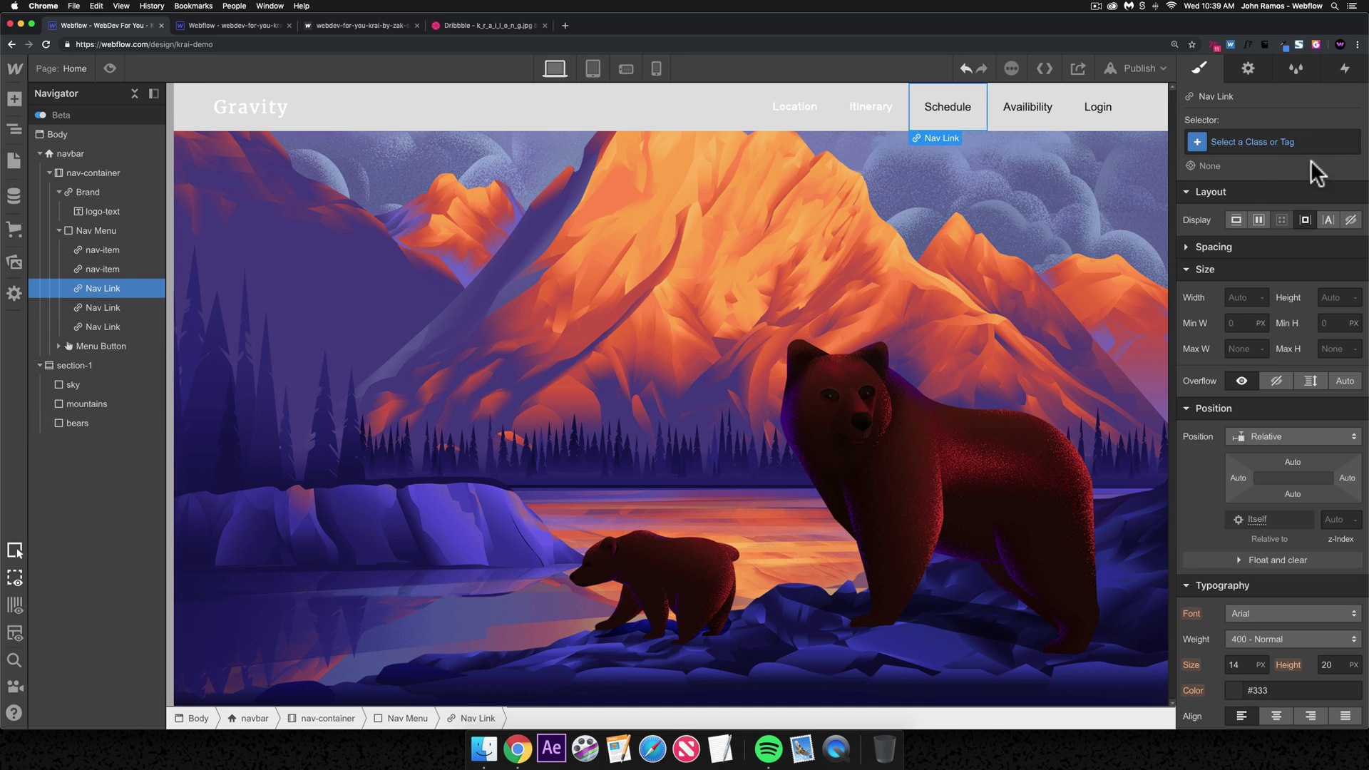
click(1256, 141)
text(nav-i)
key(Return)
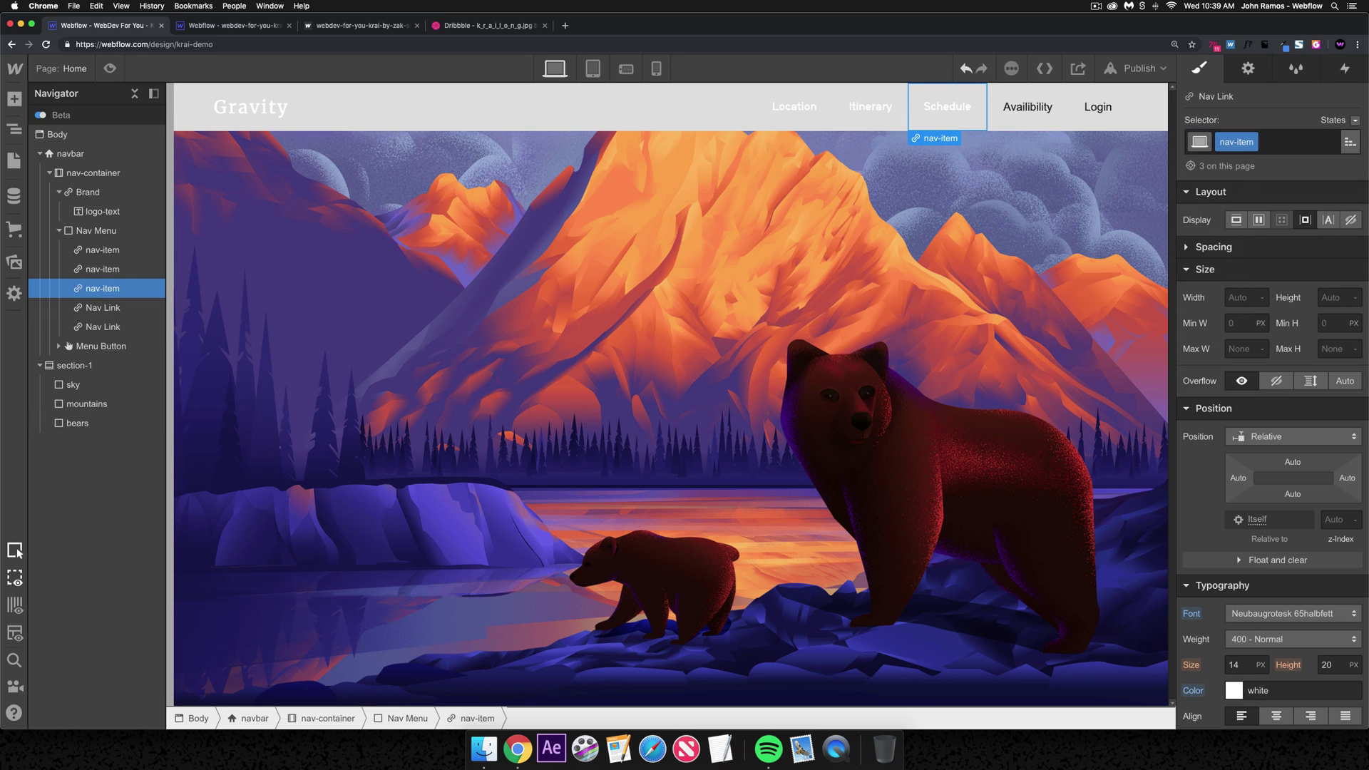
- Apply the existing nav-item class to the Availibility and Login links
click(107, 307)
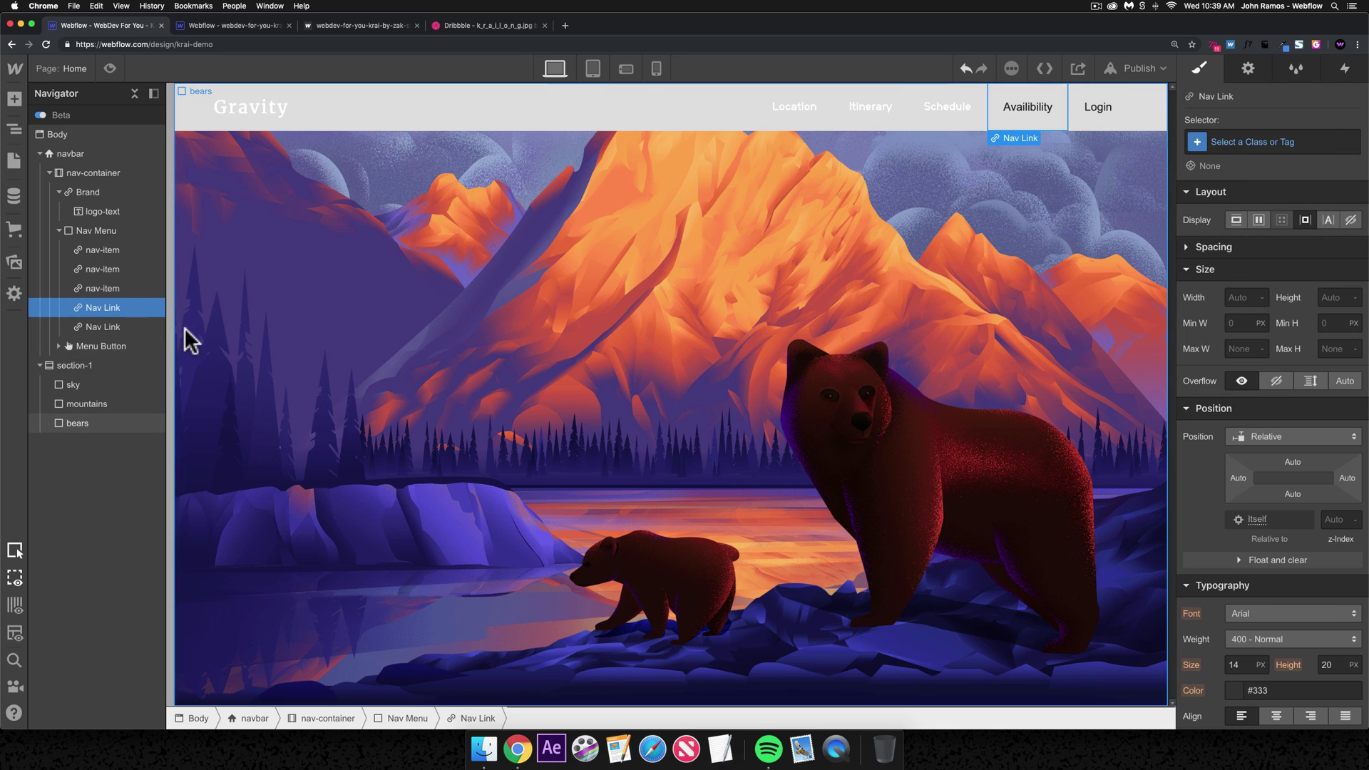
click(1265, 143)
text(nav-i)
key(Return)
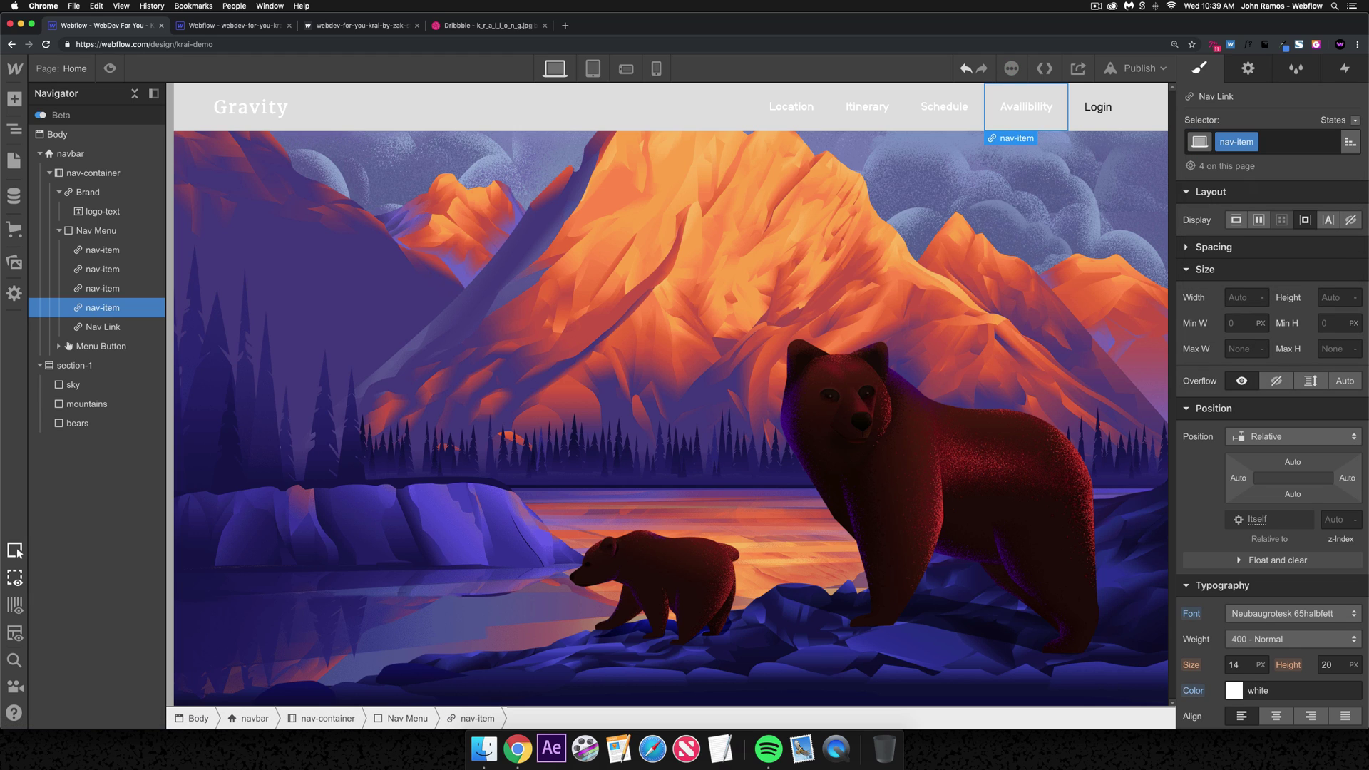
click(106, 327)
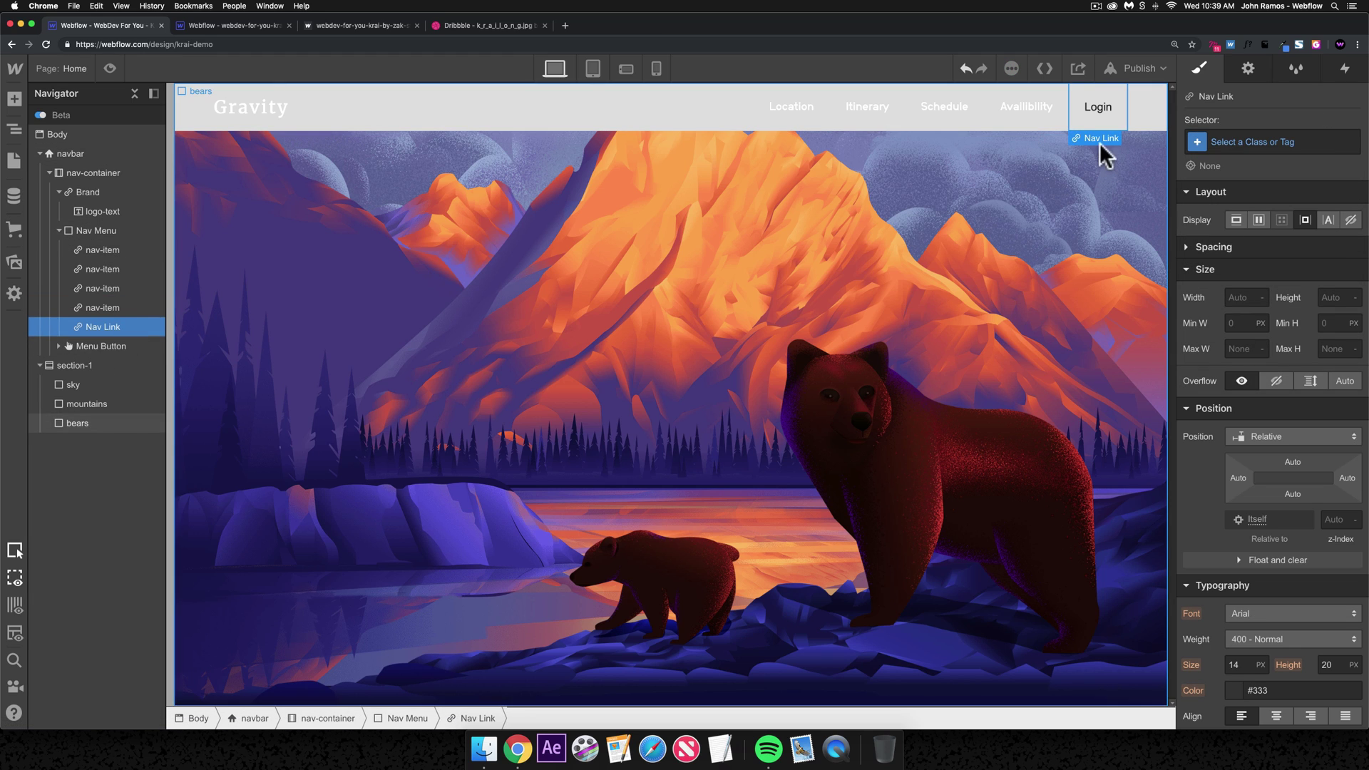
click(1304, 141)
click(1215, 251)
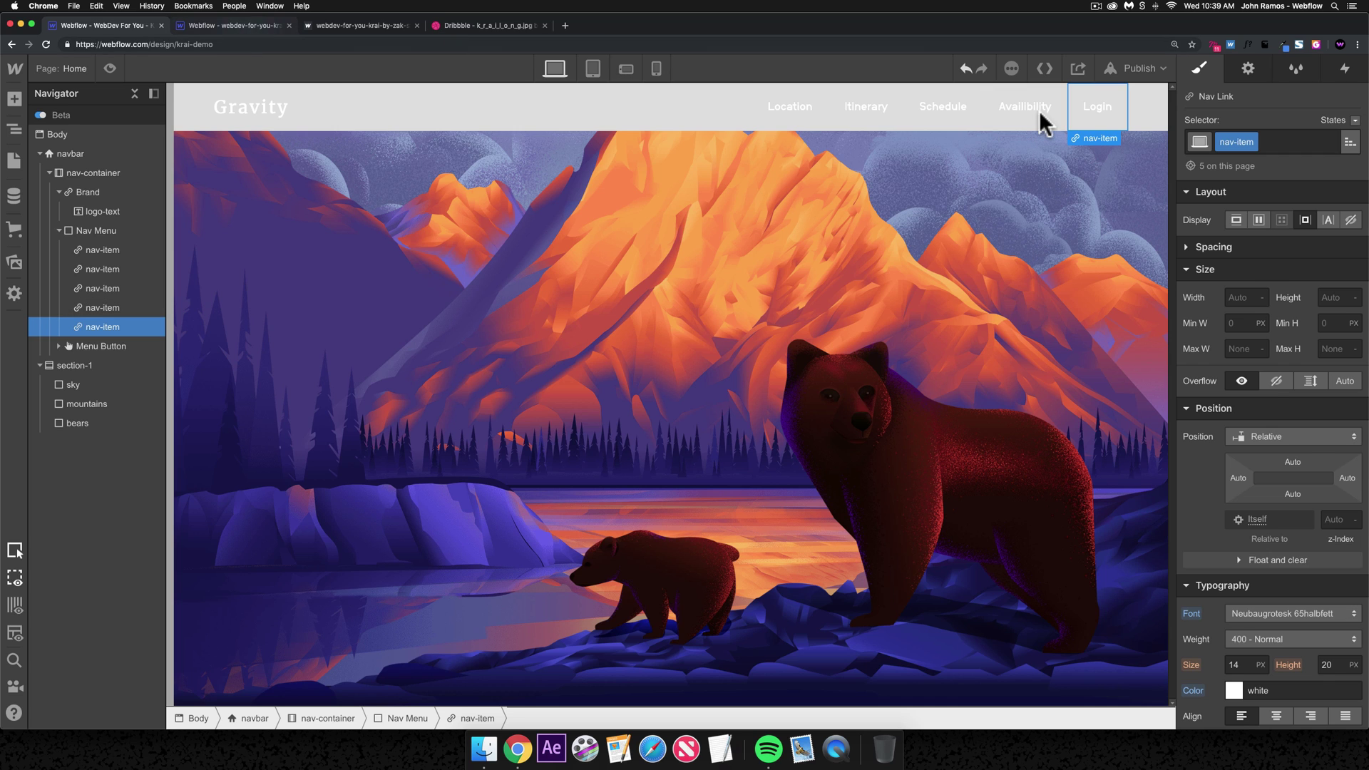
- Compare the margin and padding of the Login and Location links in the finished project with the demo's nav links
key(ctrl+Tab)
click(1076, 126)
click(1213, 246)
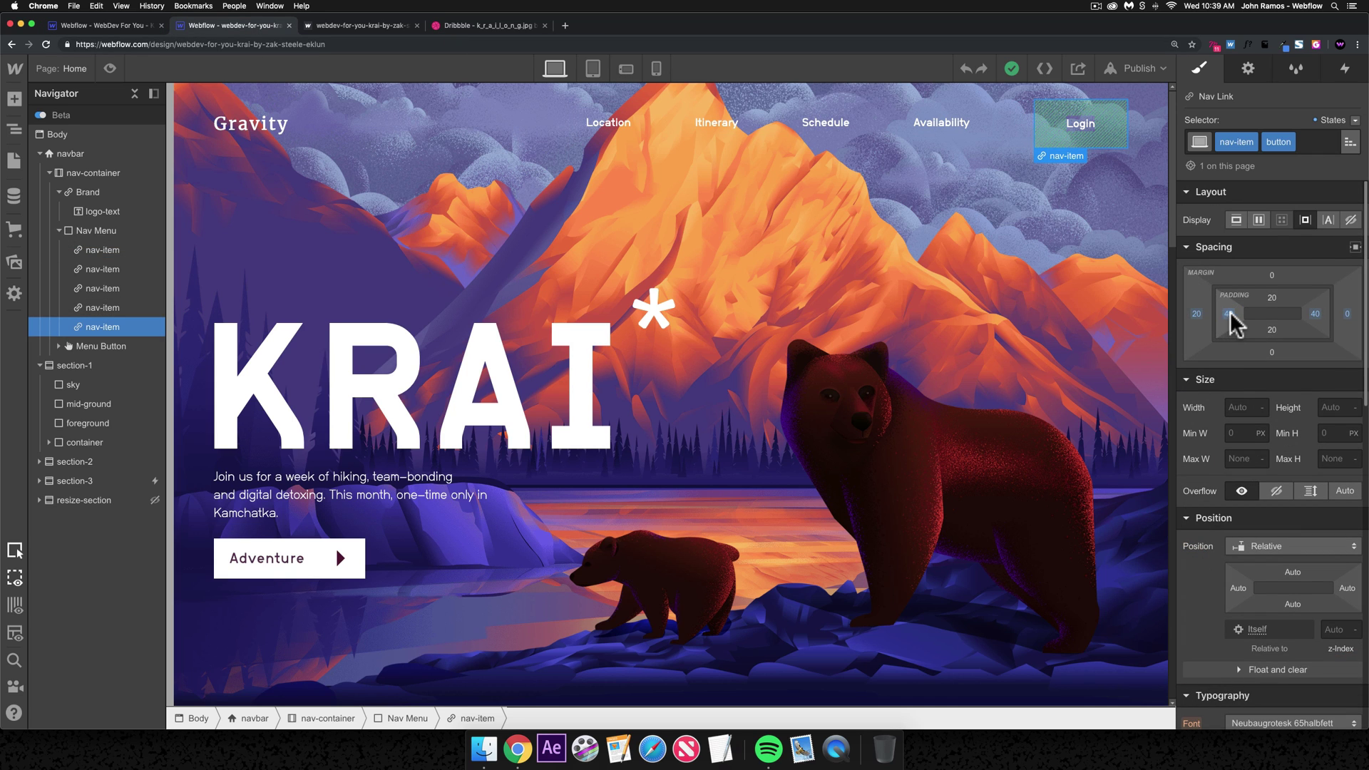
click(114, 25)
click(848, 111)
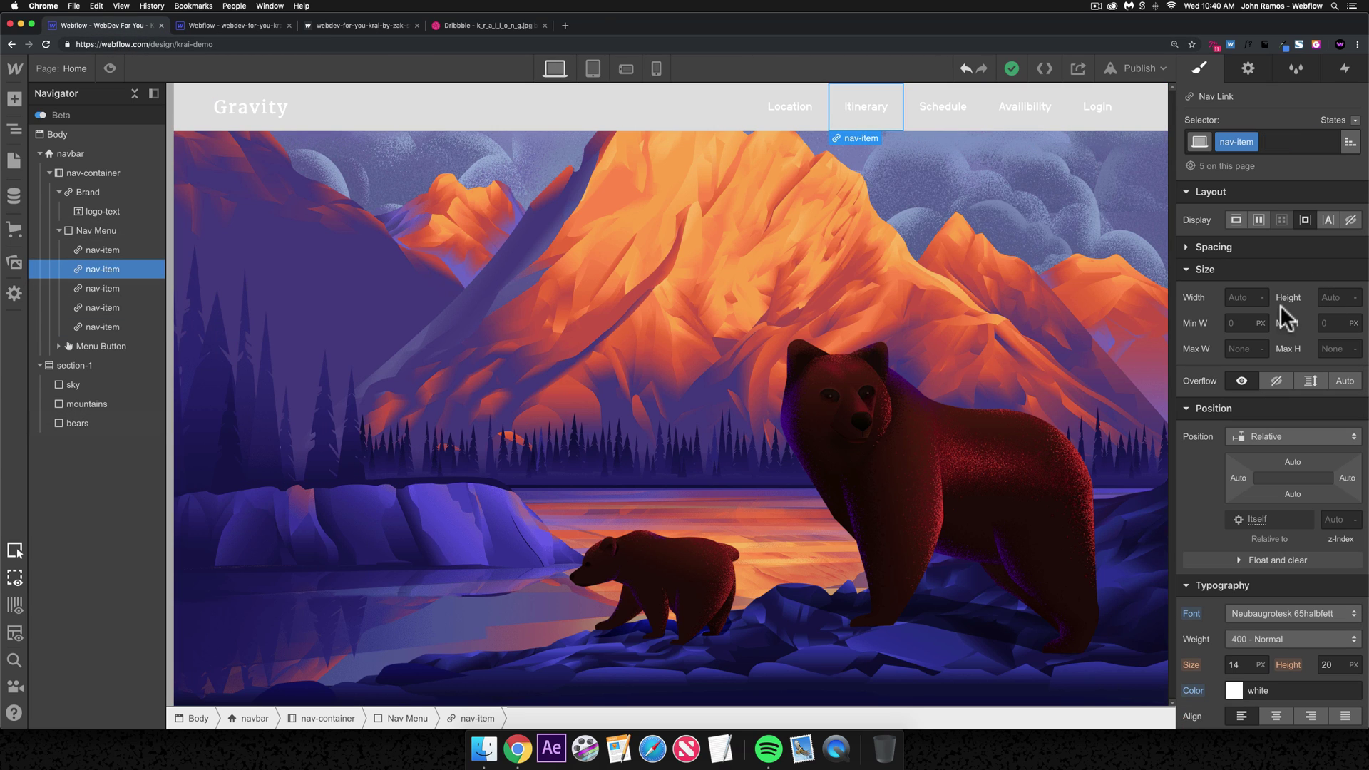
click(1219, 248)
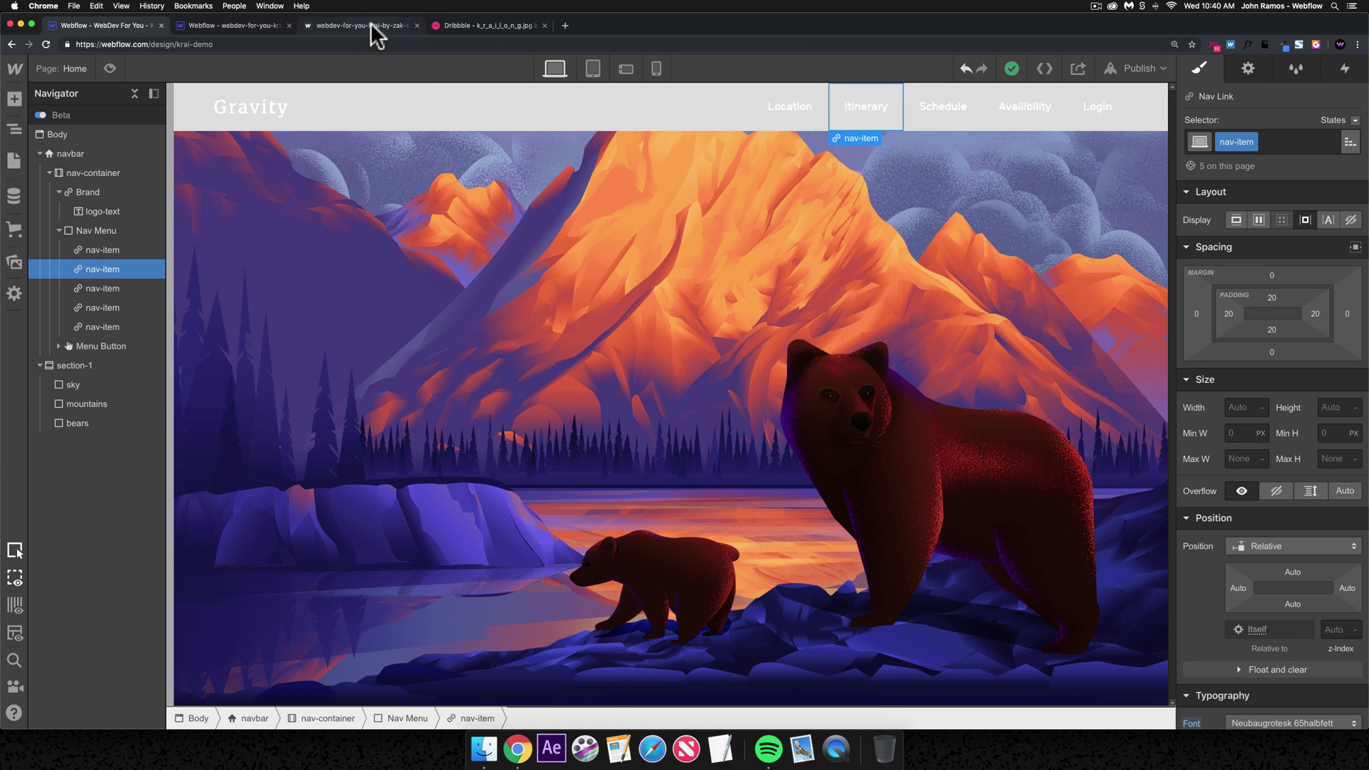
click(266, 26)
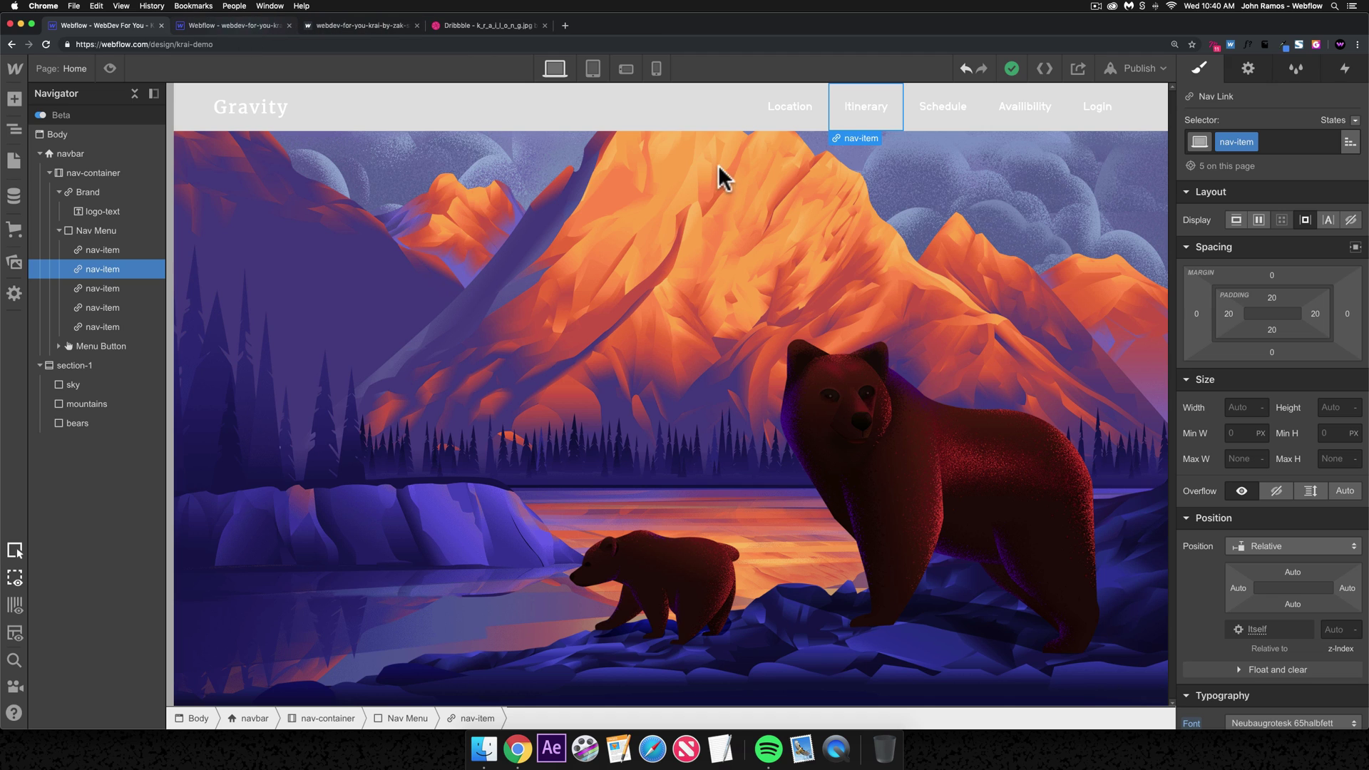
click(795, 135)
click(640, 136)
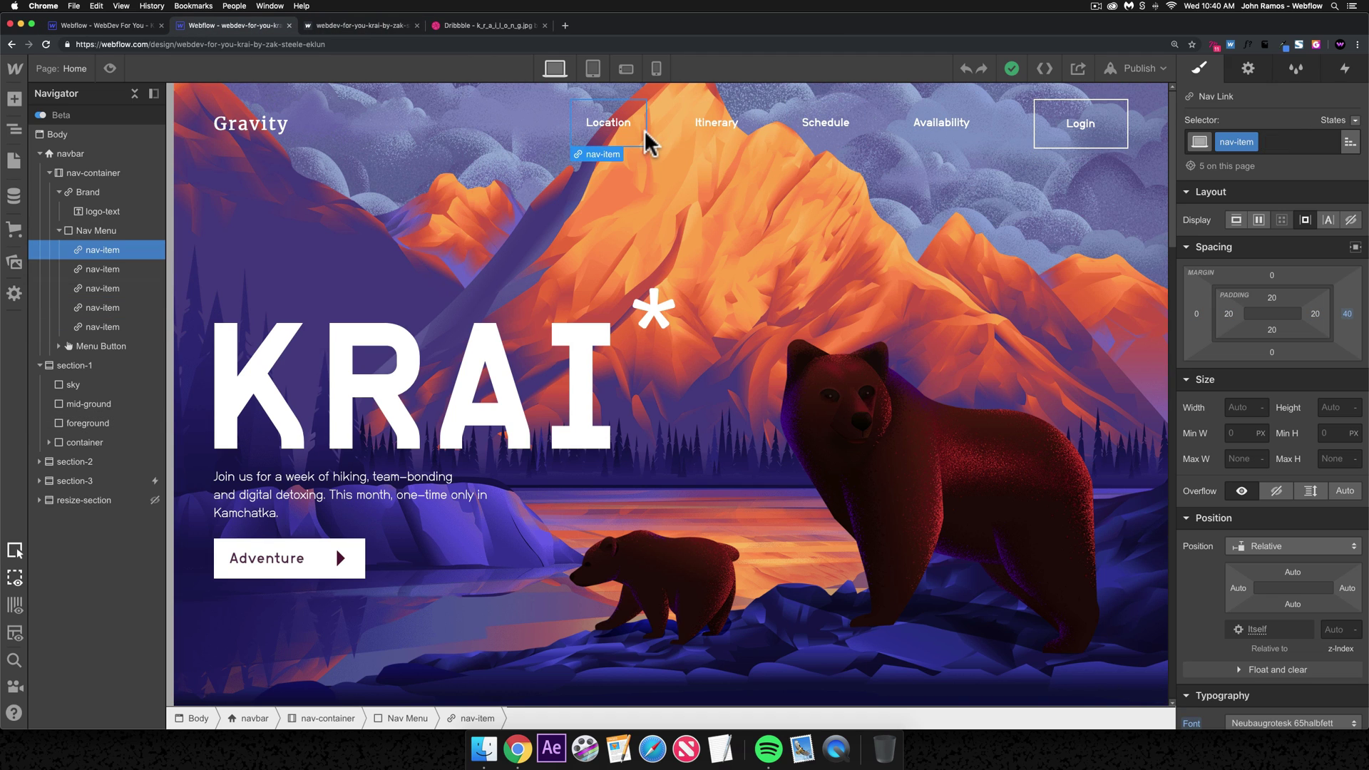
- Set the right margin of the demo's nav-item class to 40 px, starting from the Location link
click(107, 25)
click(759, 119)
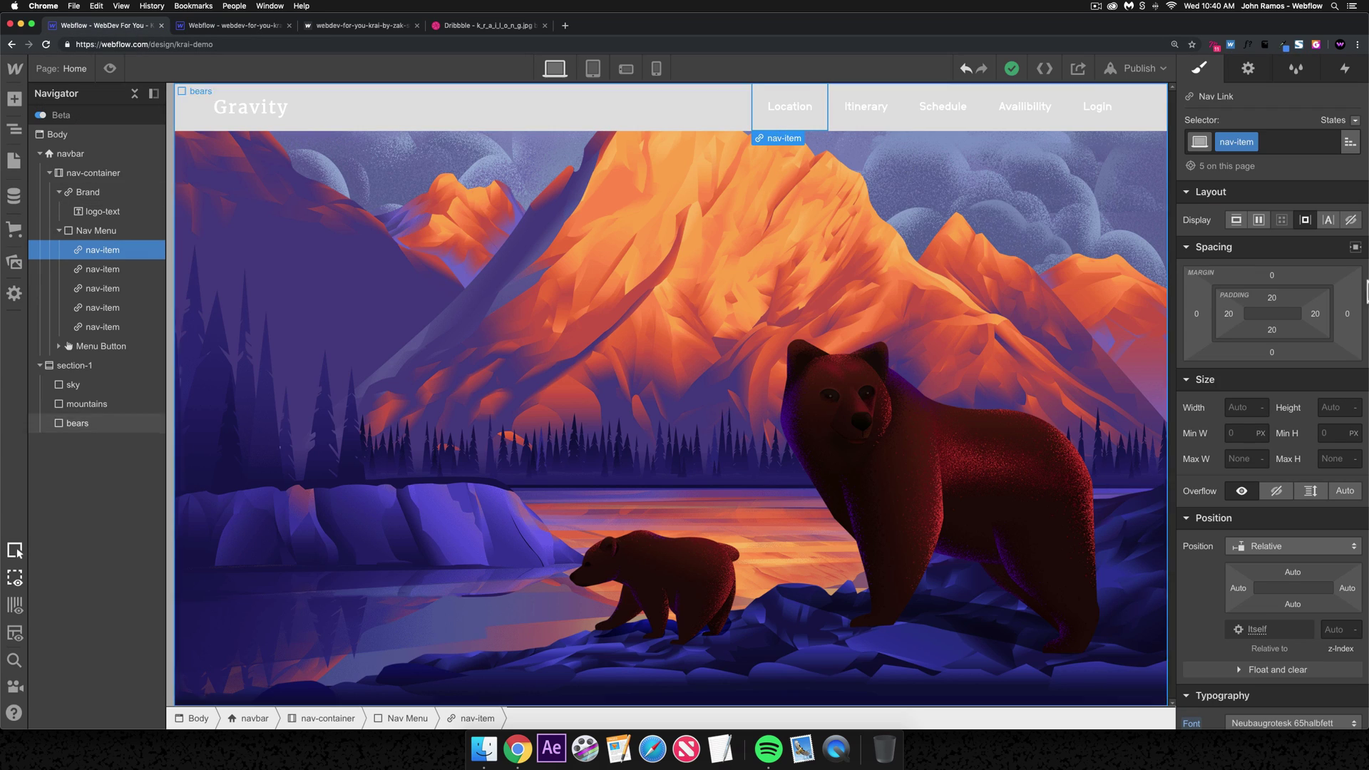
click(1346, 314)
click(1348, 365)
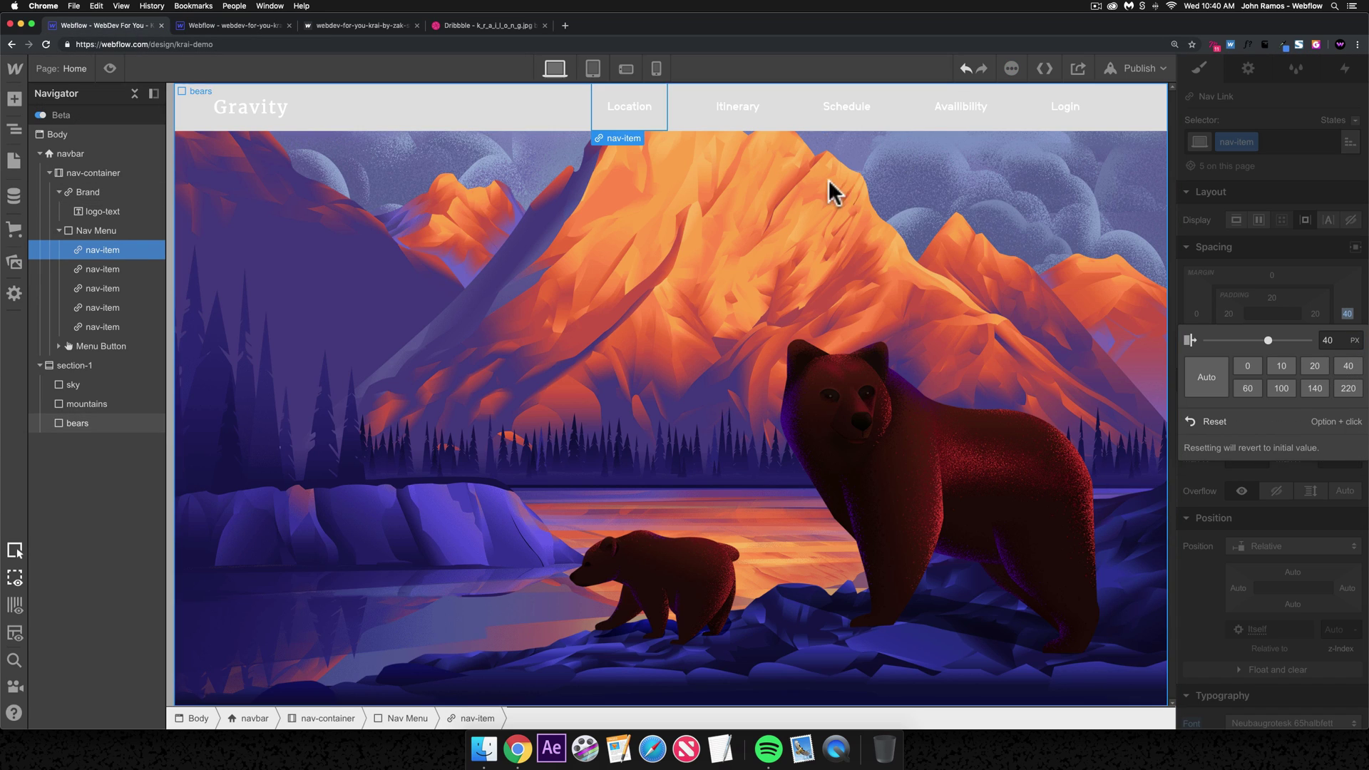
- Add a combo class named "button" to the Login link and set its right margin to 0 px
click(1044, 107)
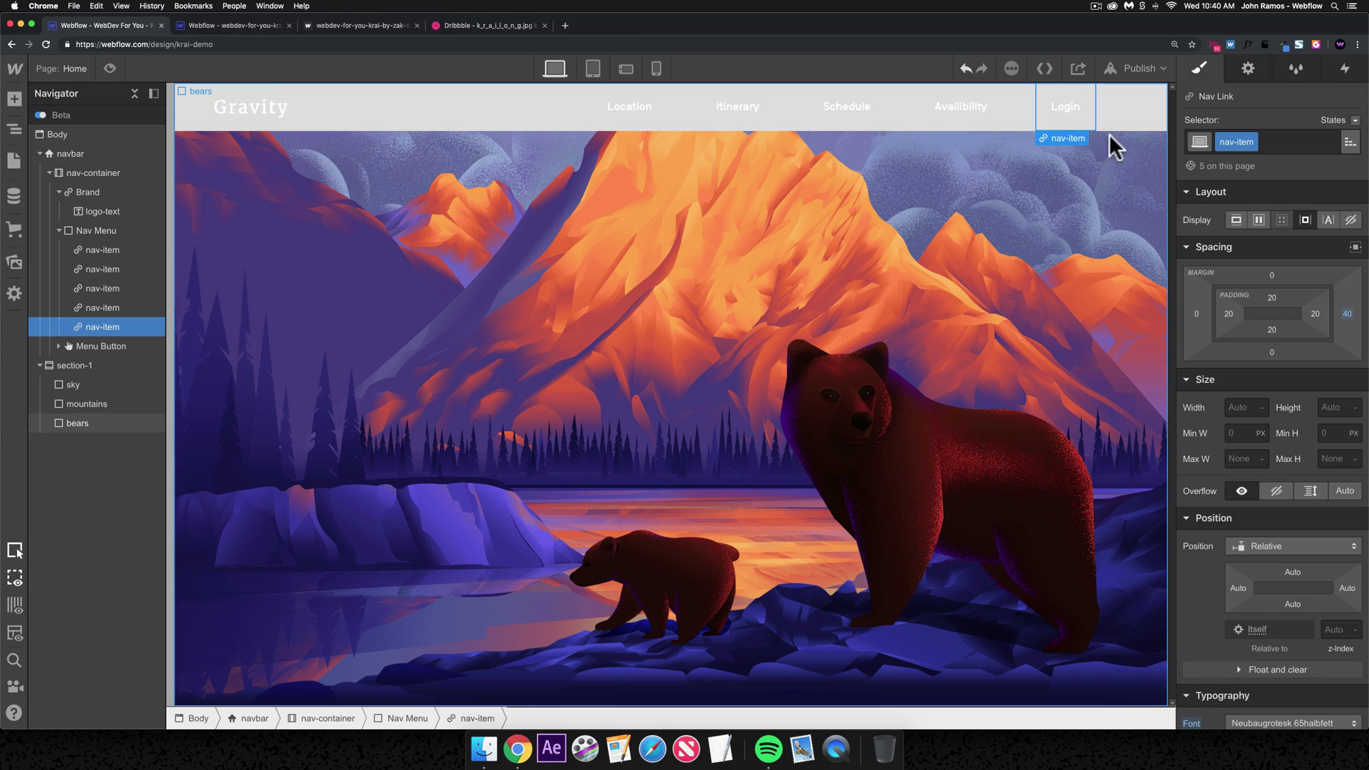
click(1284, 143)
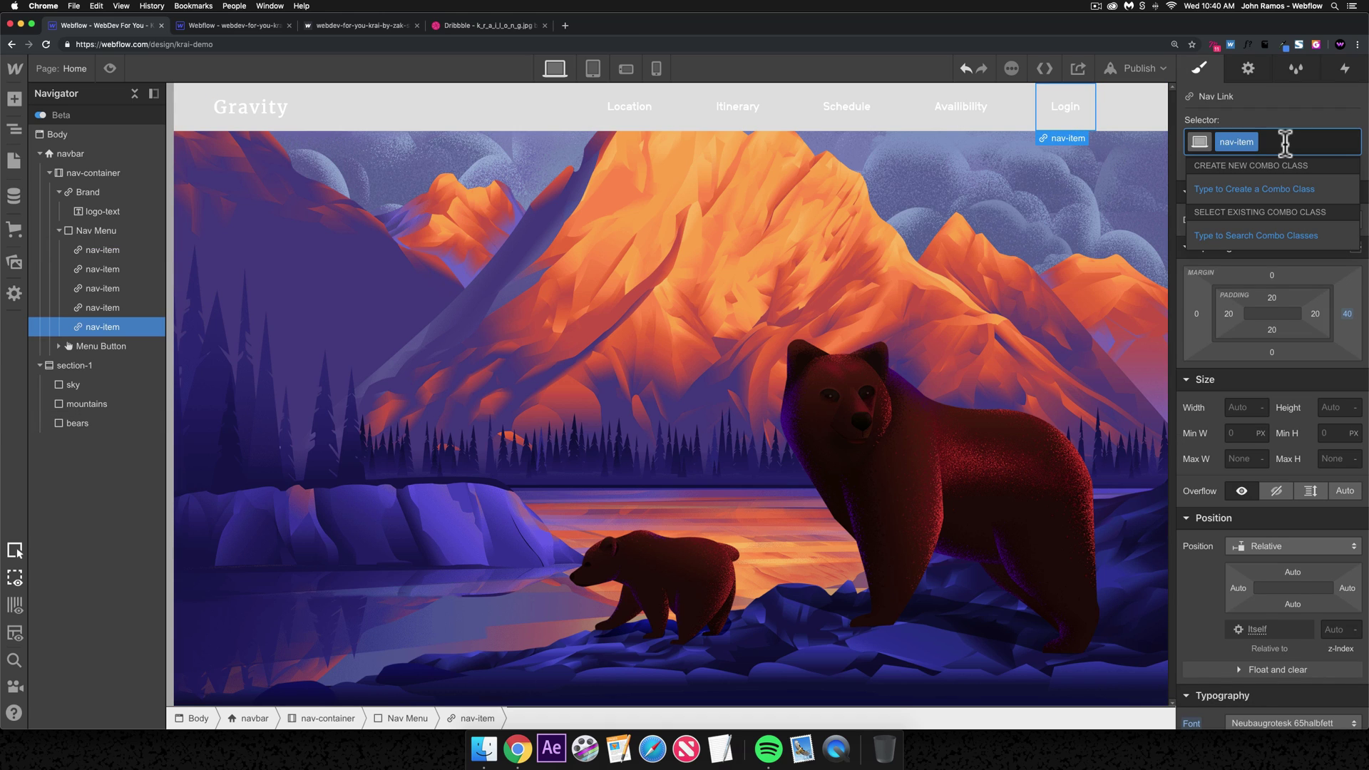
text(button)
key(Return)
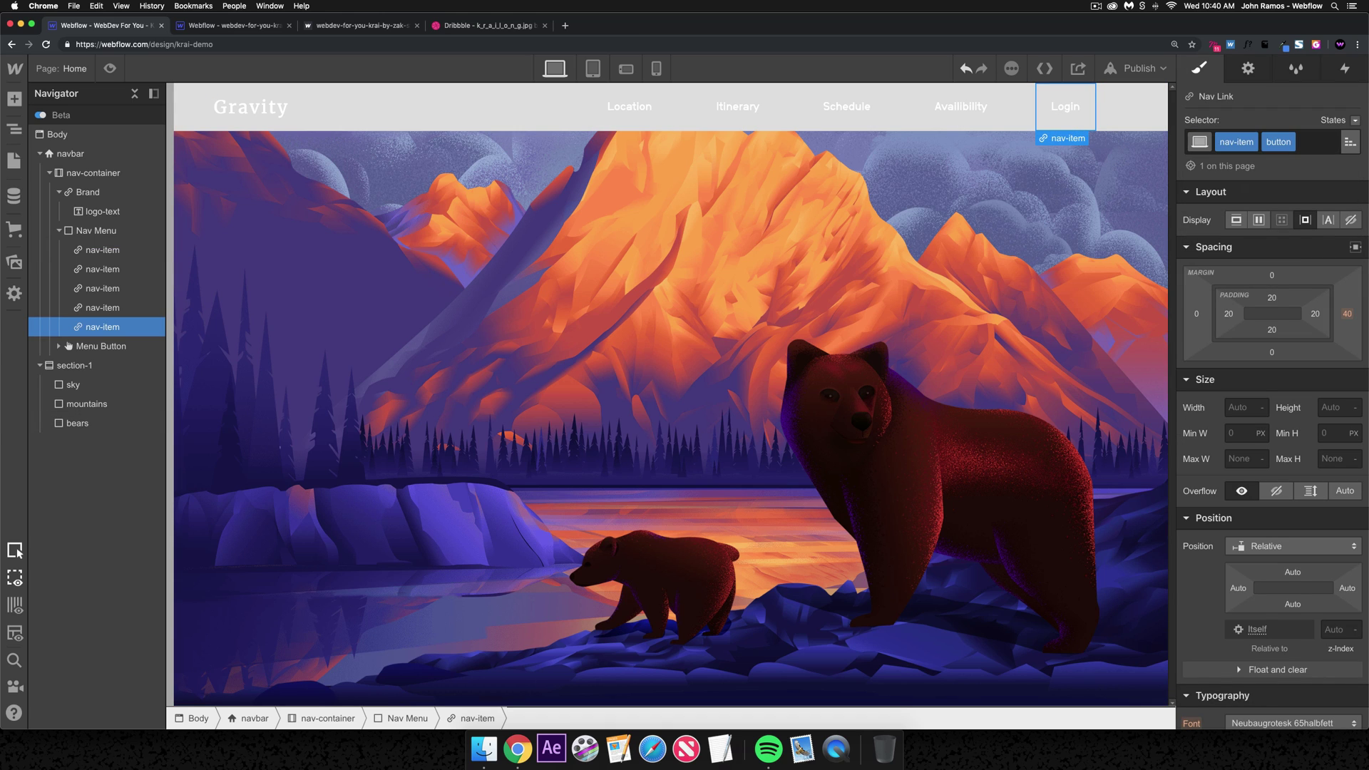
click(1347, 314)
click(1245, 366)
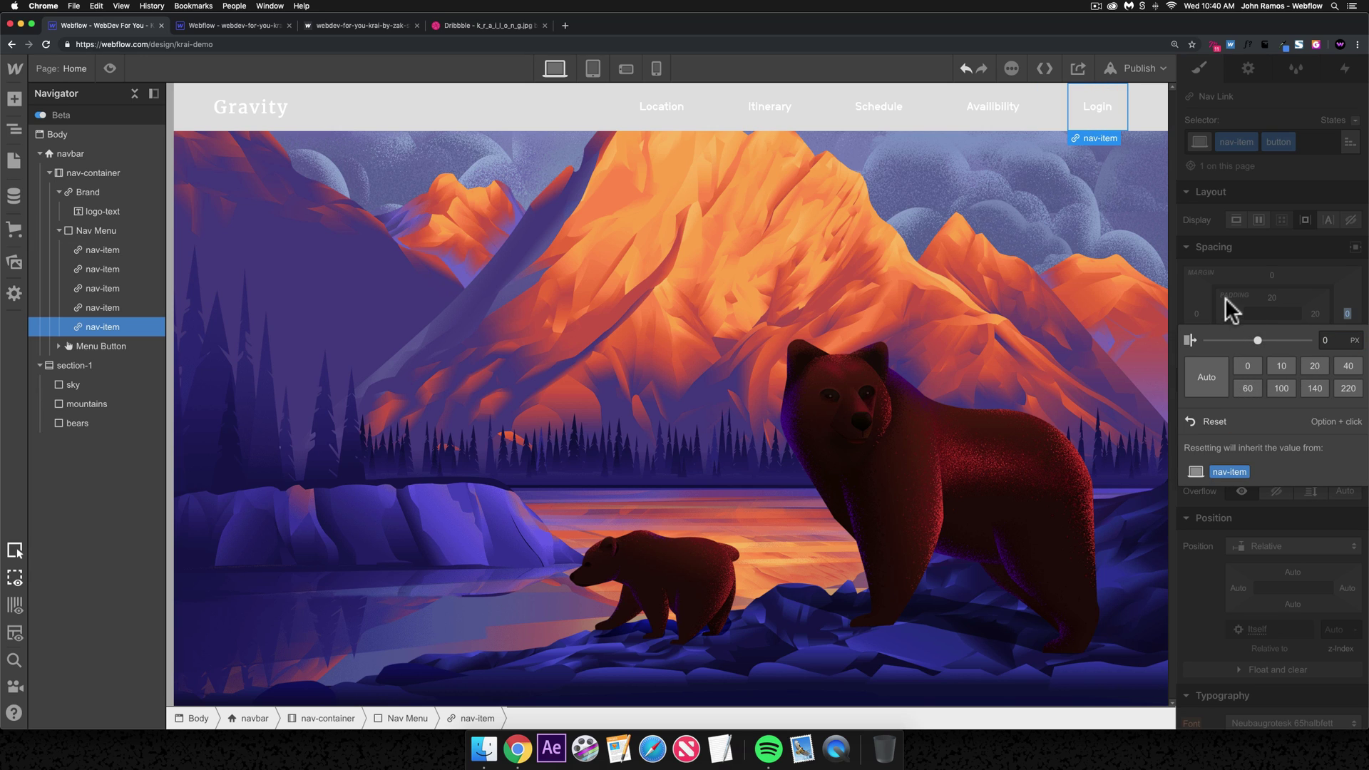
- Set the Login link's left margin to 20 px and its left and right padding to 40 px
click(1196, 314)
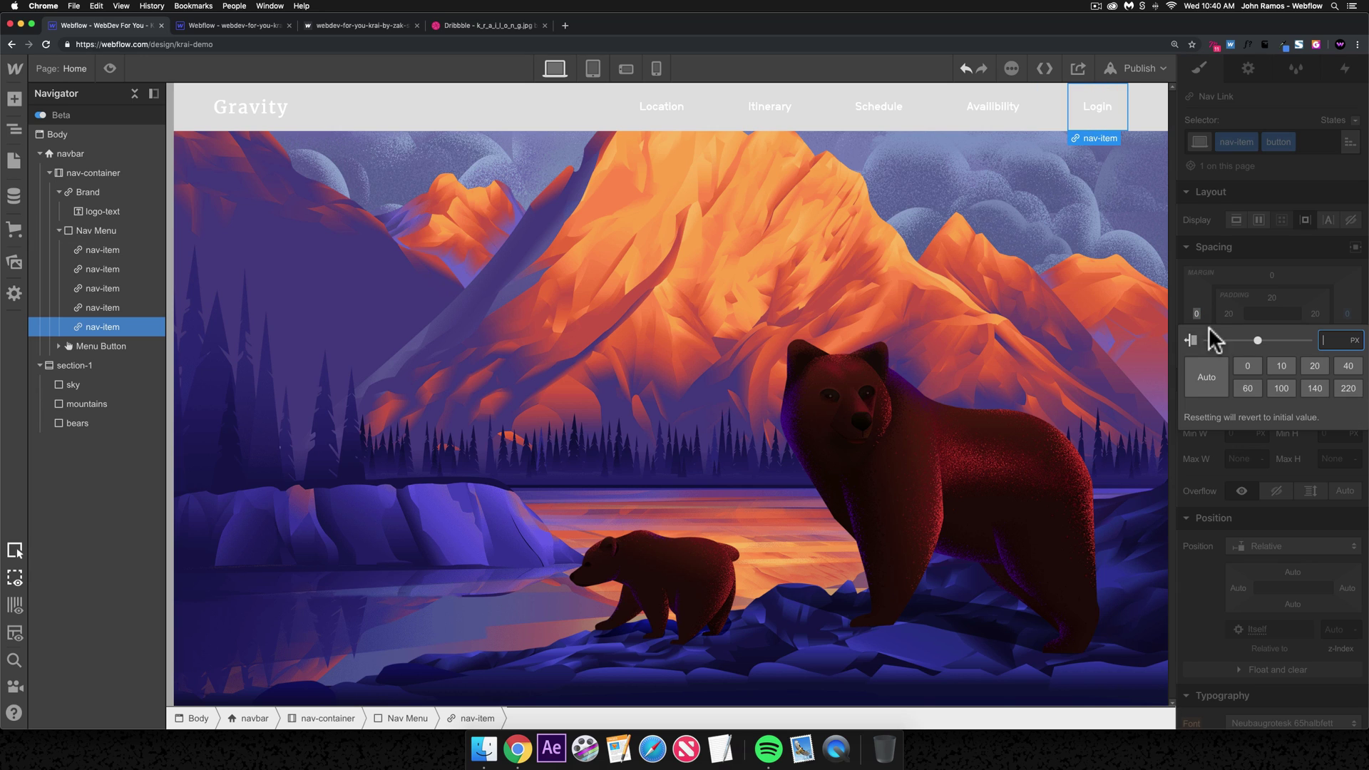
click(1314, 366)
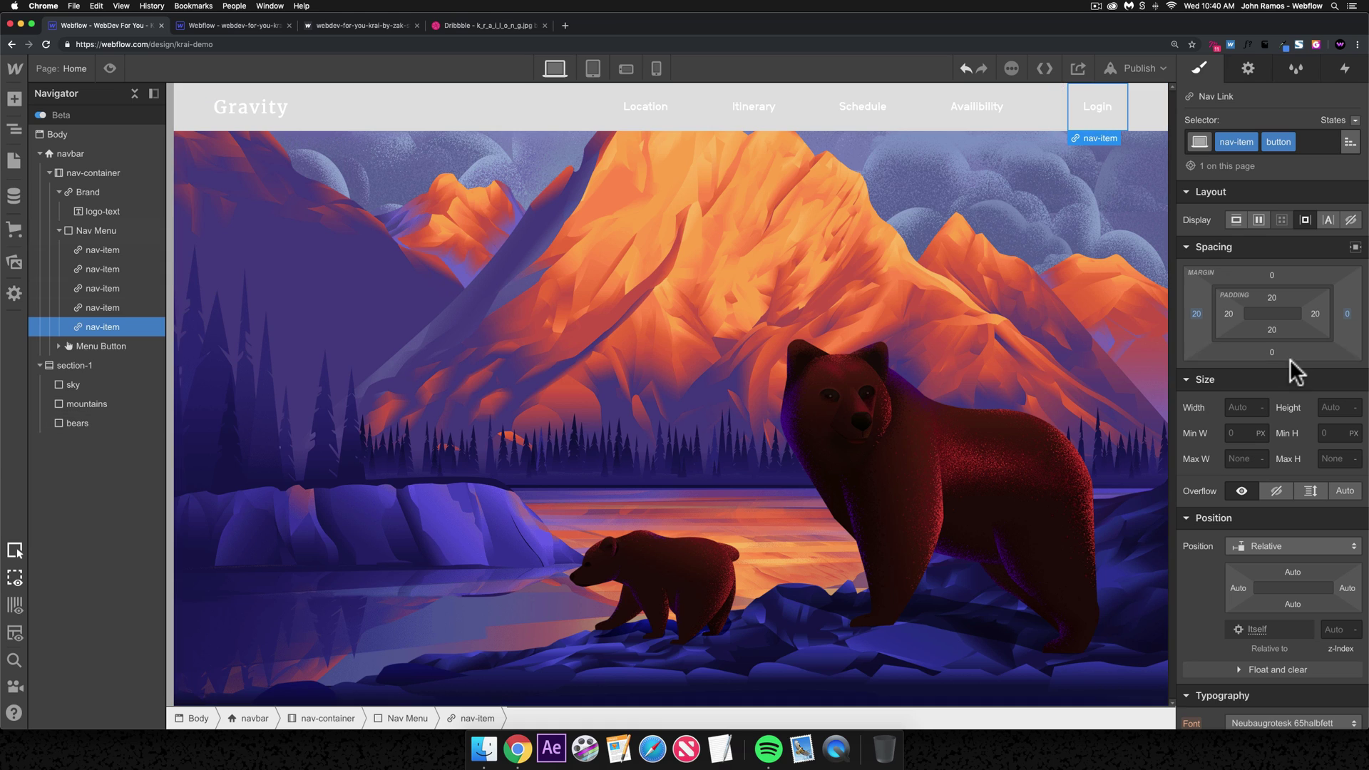
key(alt)
drag(1228, 318, 1278, 316)
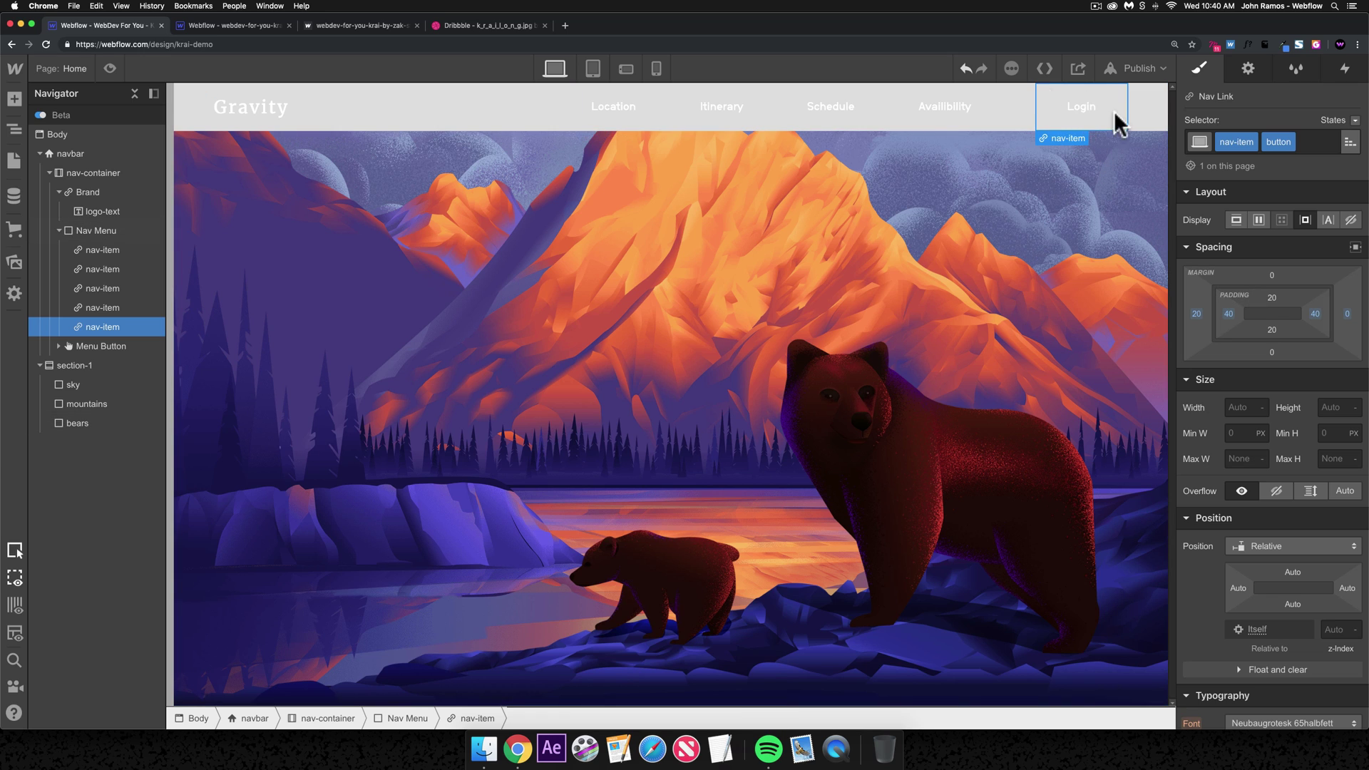
- Give the Login link a solid 1 px white border on all sides
scroll(1269, 503, down, 10)
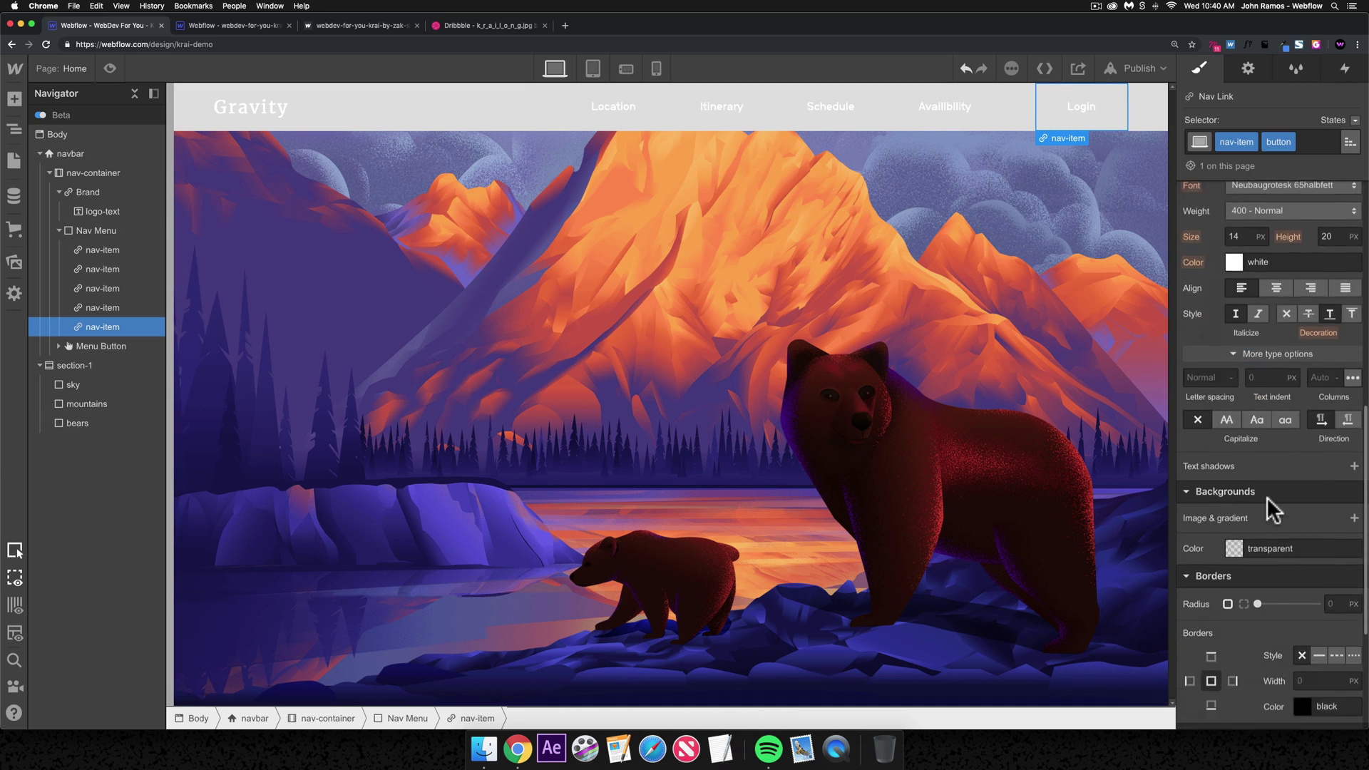
click(1320, 427)
click(1299, 476)
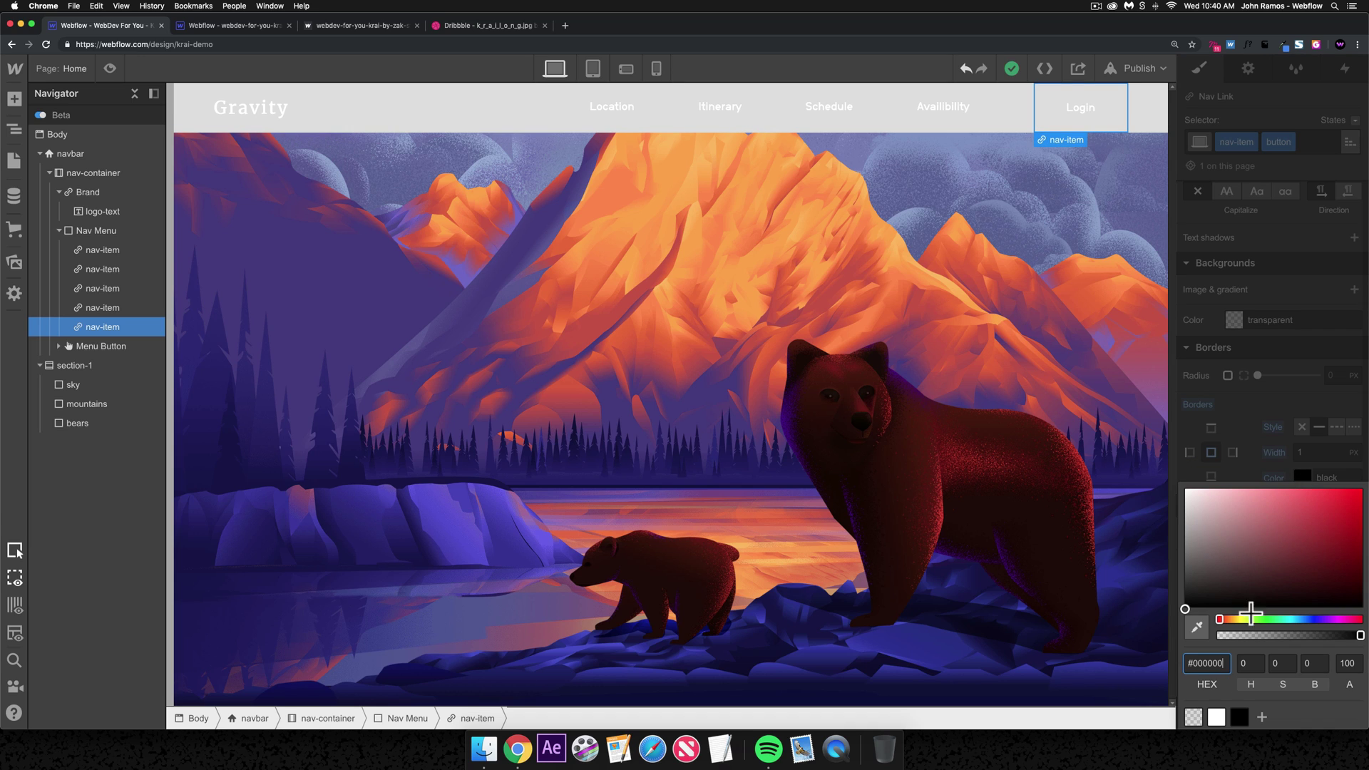
click(1216, 717)
click(1253, 433)
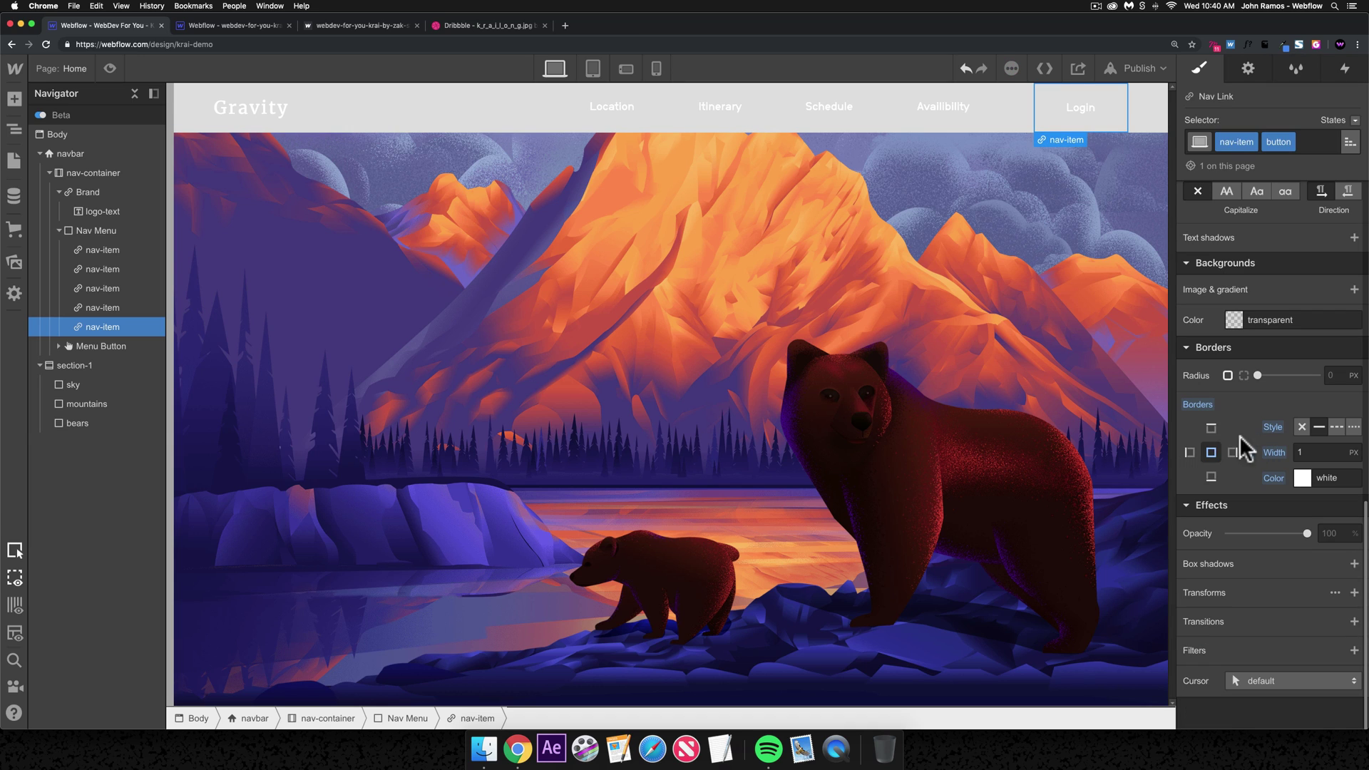
click(1083, 270)
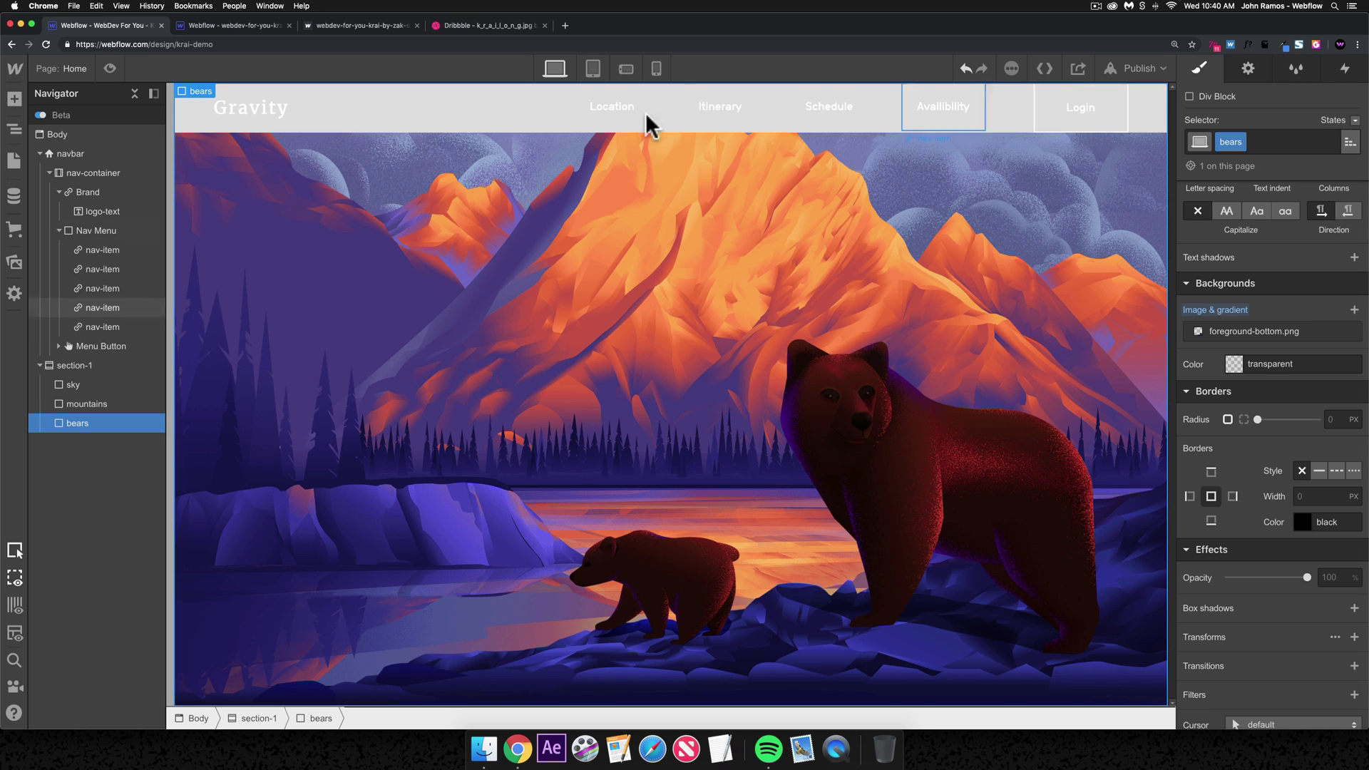
- Make the navbar's background color transparent
click(195, 116)
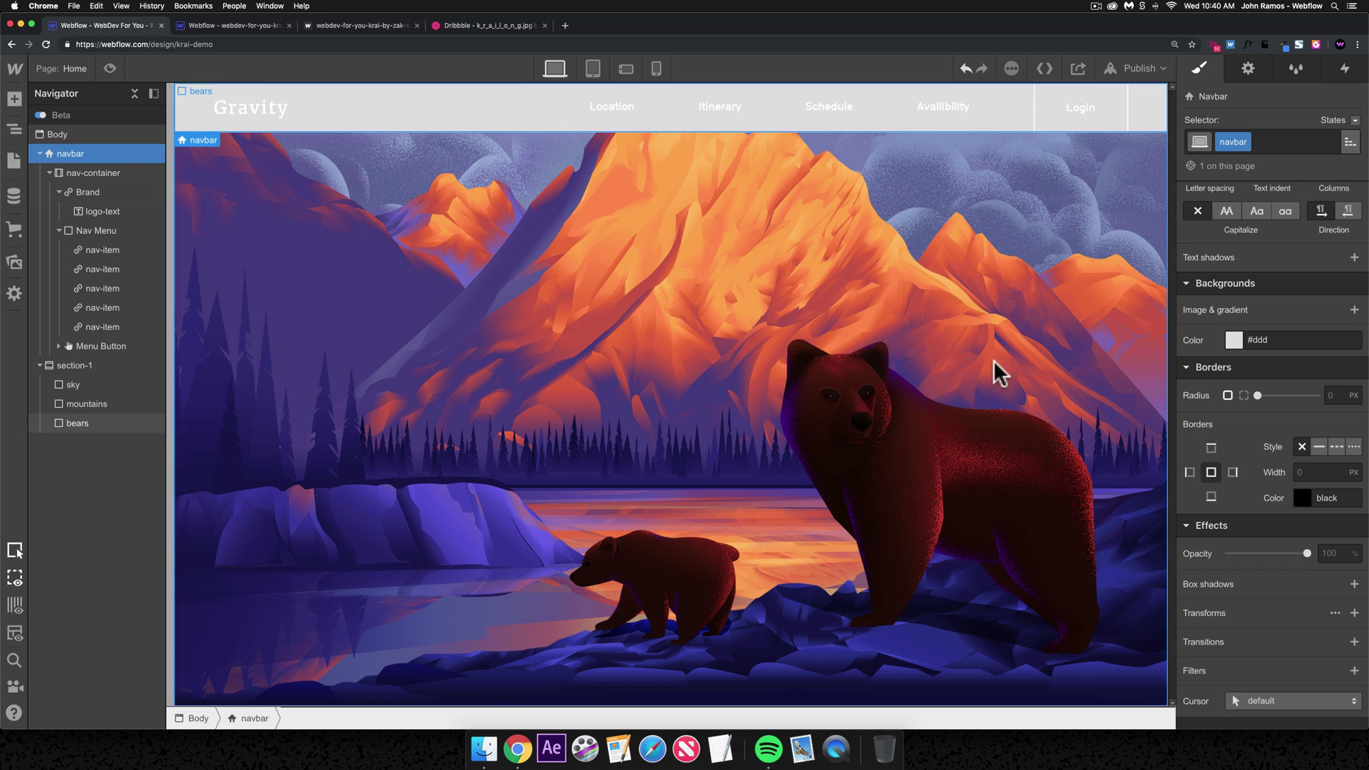
scroll(1293, 401, up, 2)
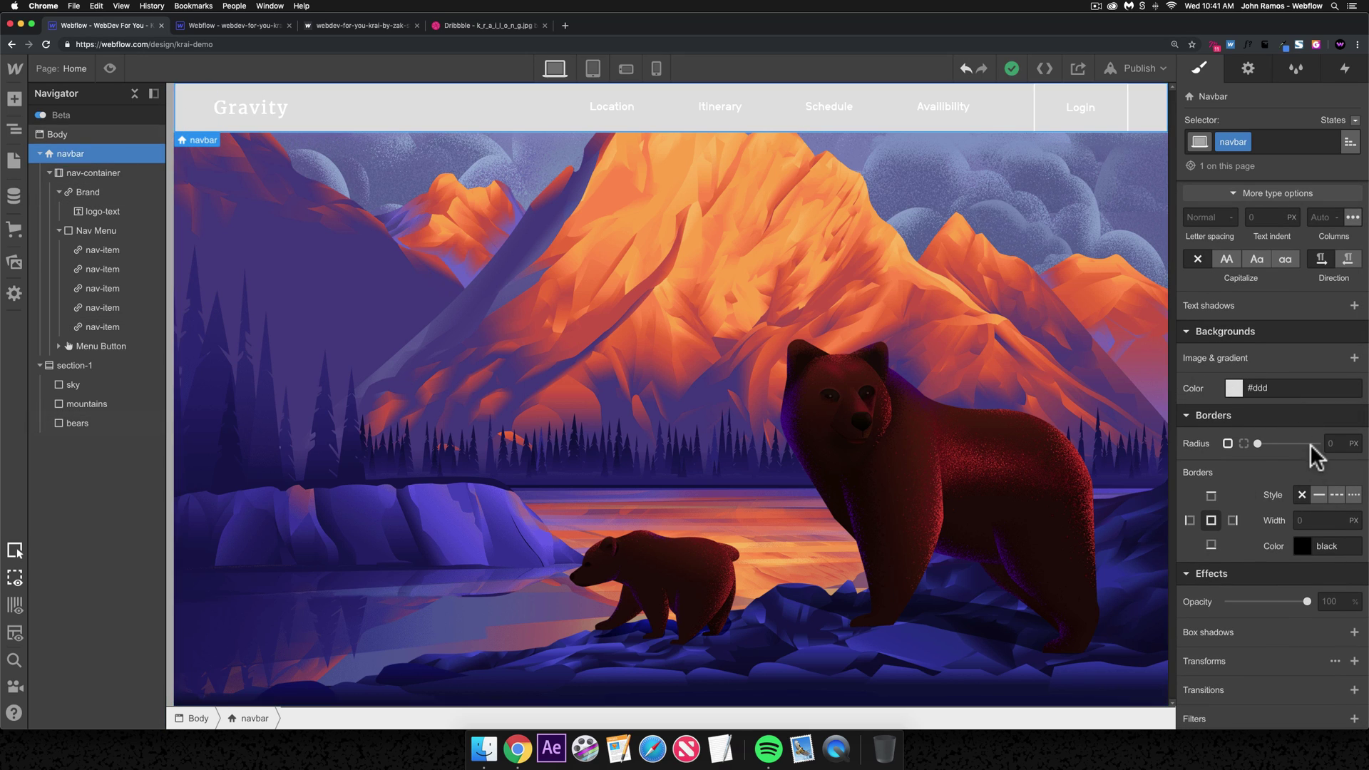
click(1232, 387)
click(1196, 638)
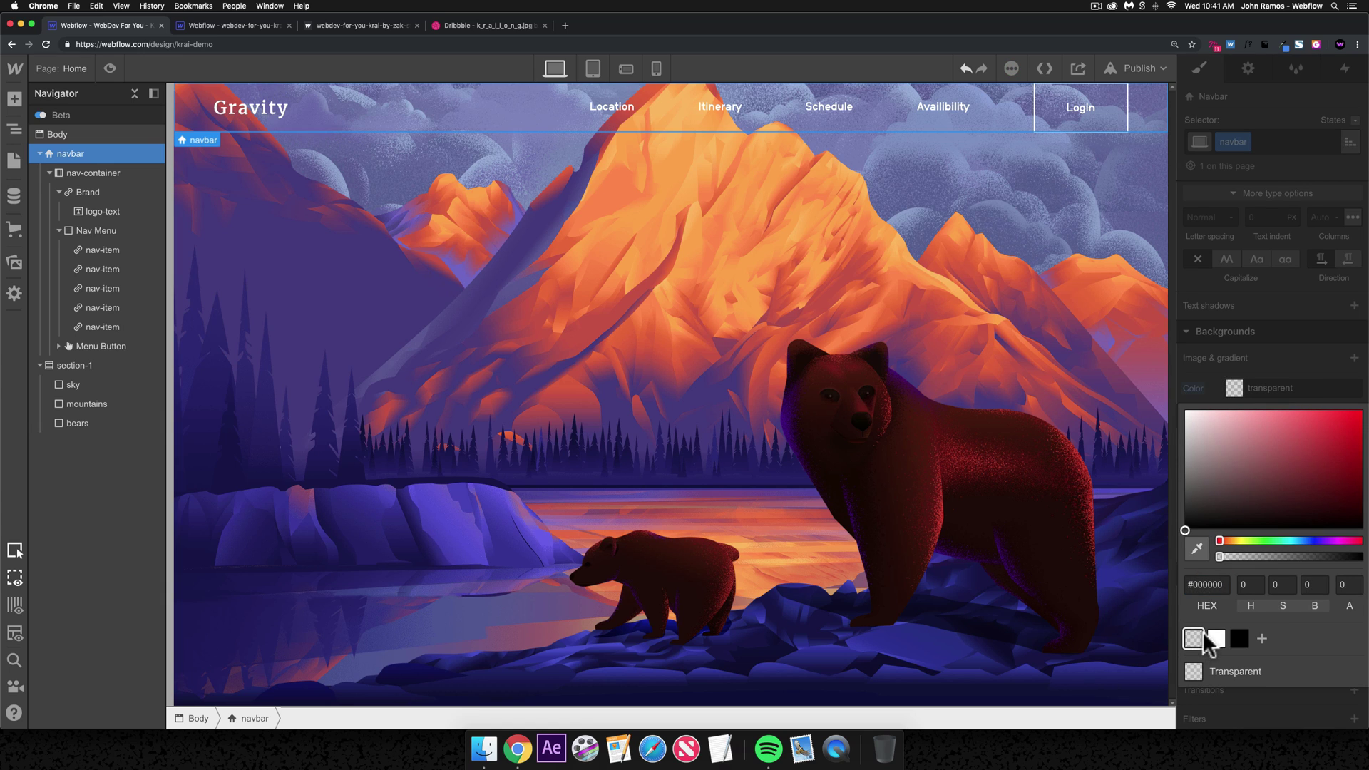
click(831, 311)
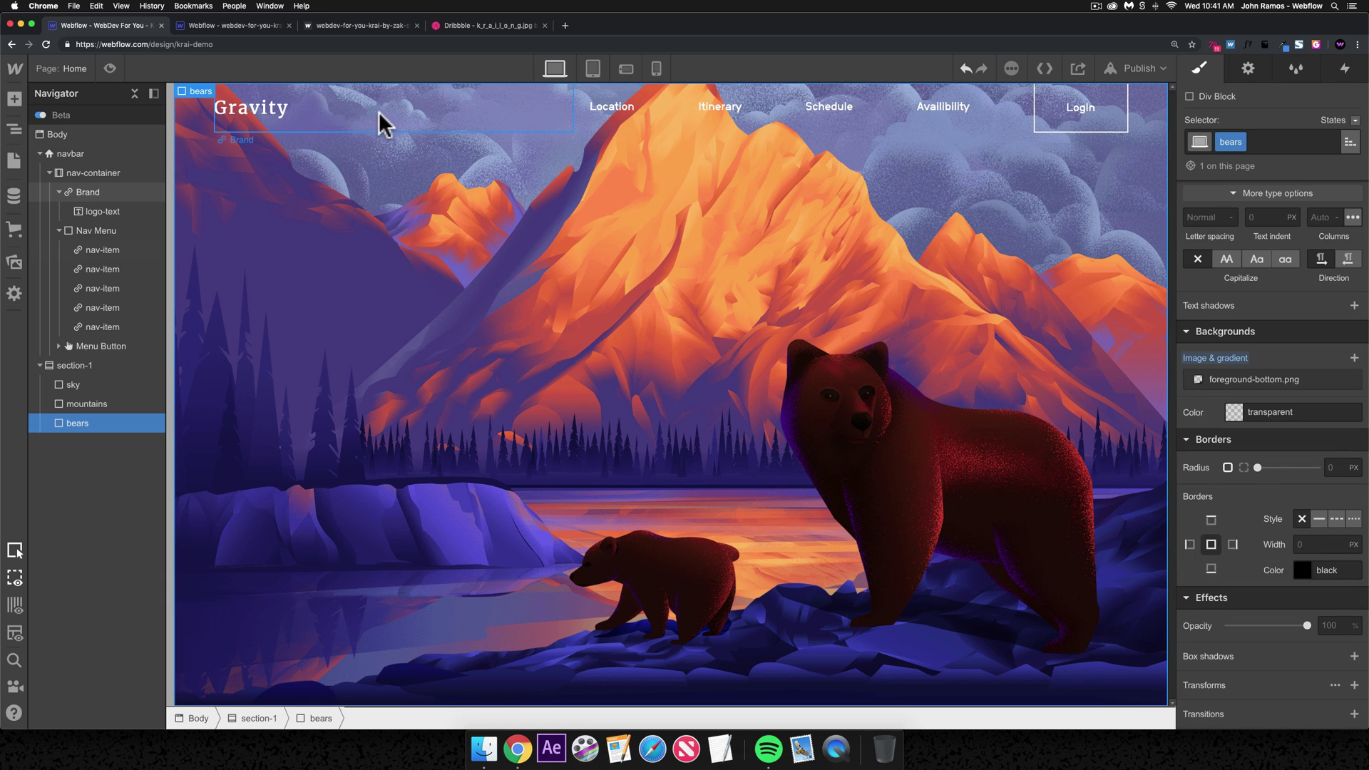
- Set the navbar's top margin to 20 px
click(72, 153)
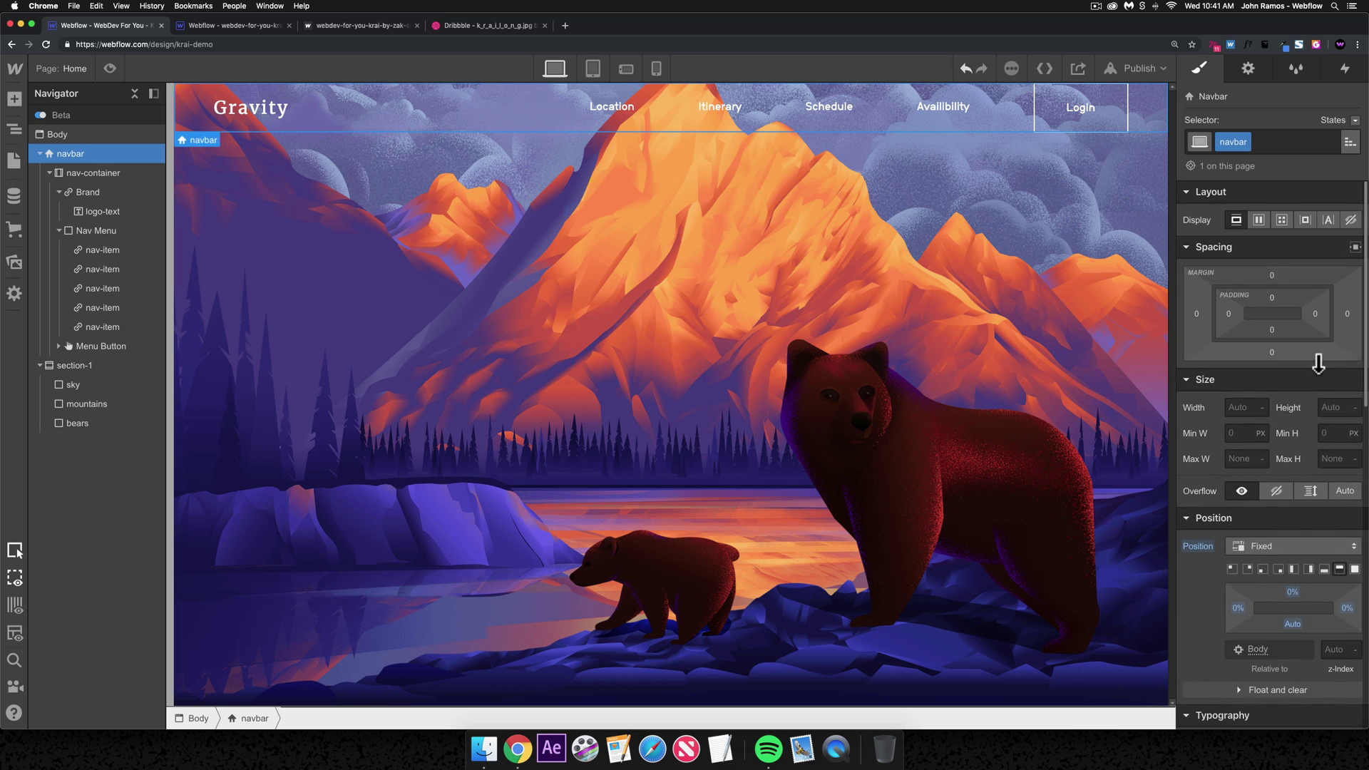
click(1270, 275)
click(1315, 327)
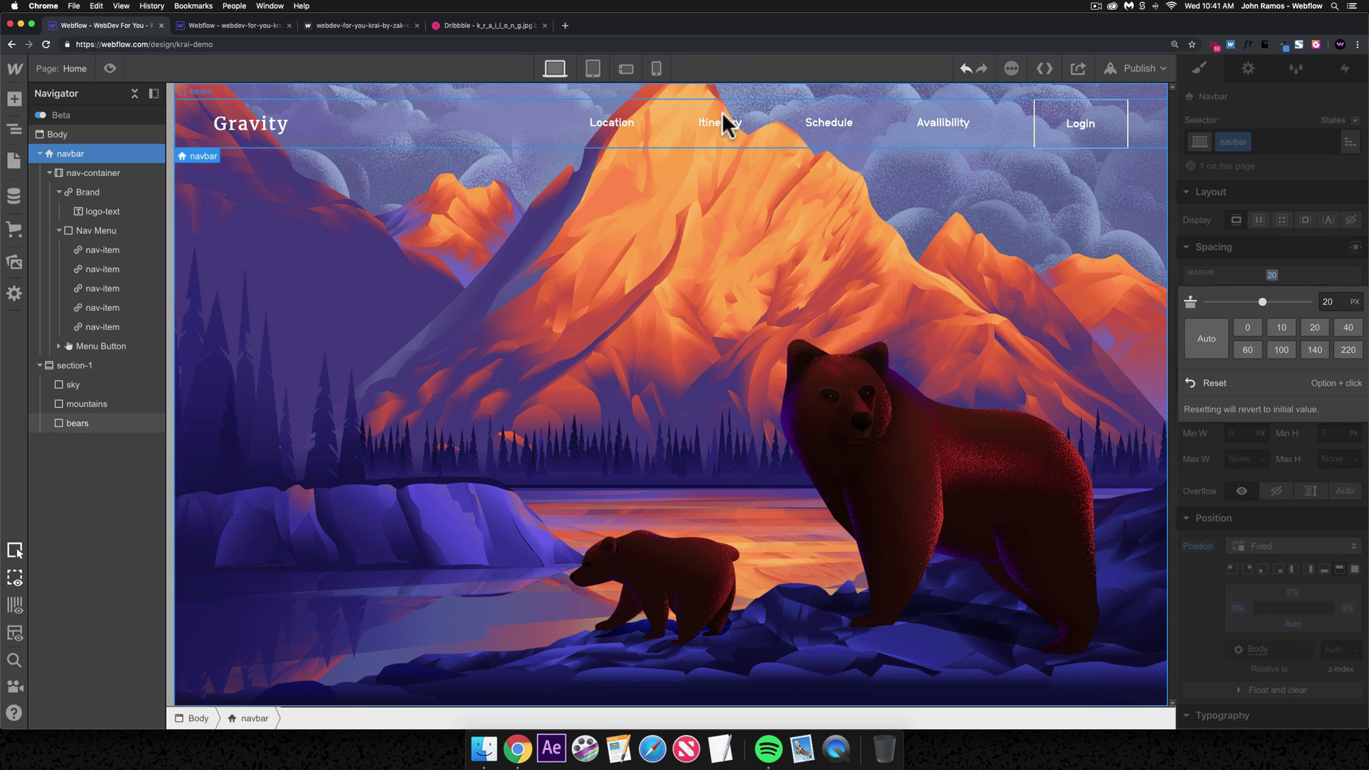
click(785, 221)
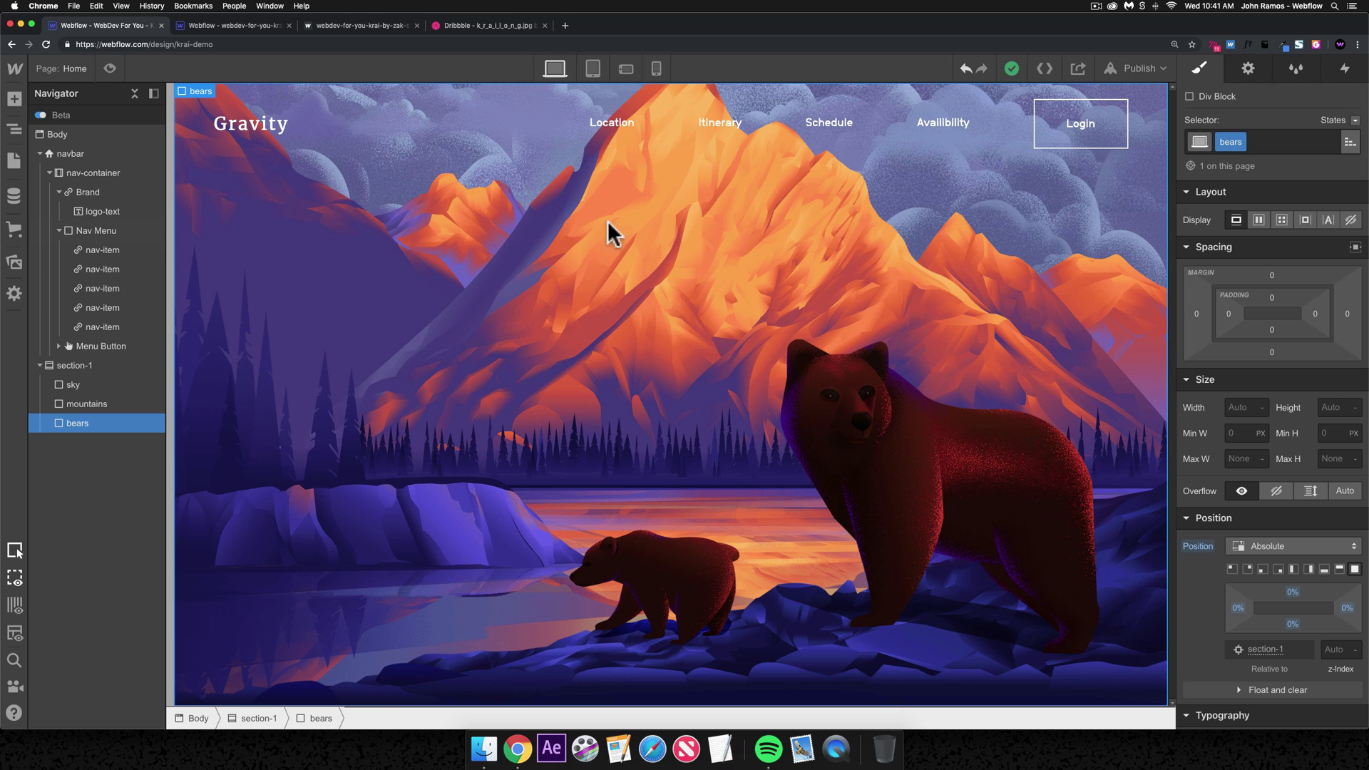
- Check the hero content in the finished project, and add a Div Block inside the demo's section-1
click(254, 36)
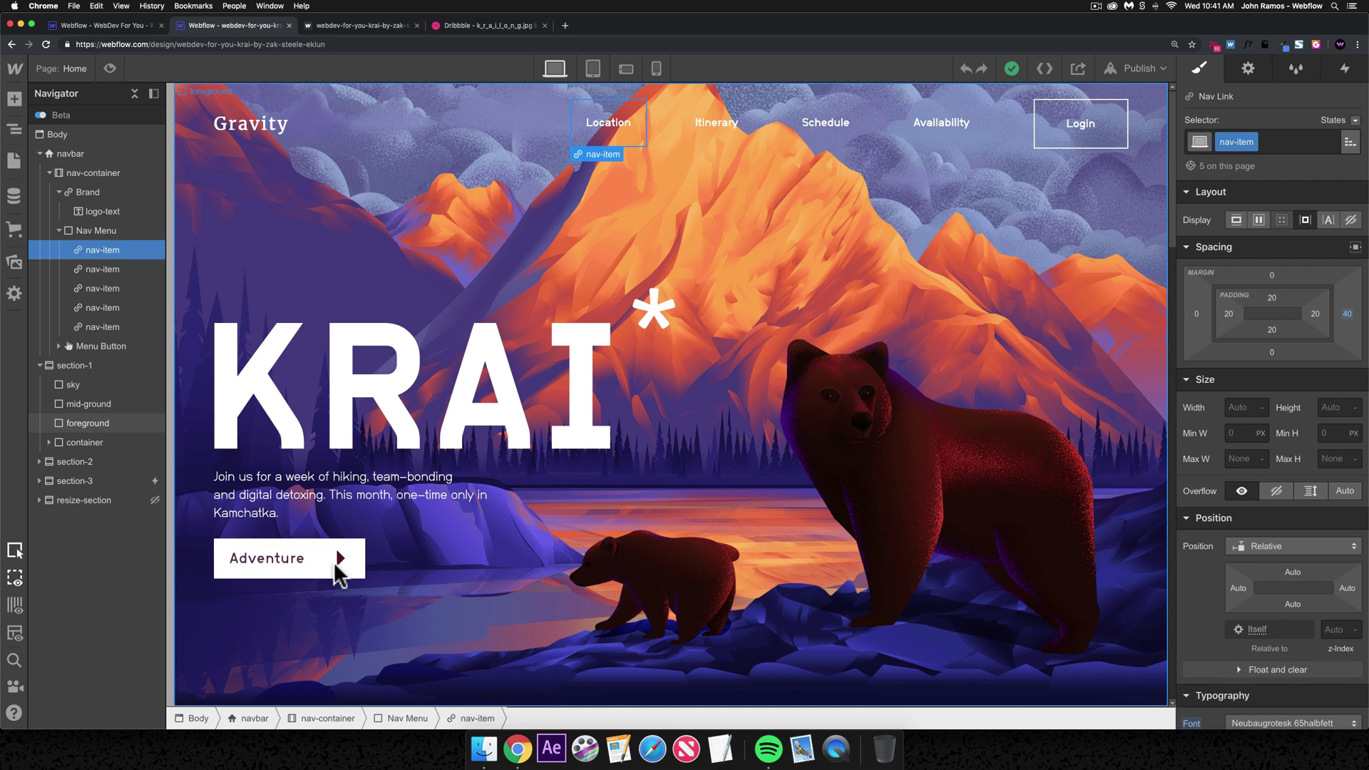
click(120, 27)
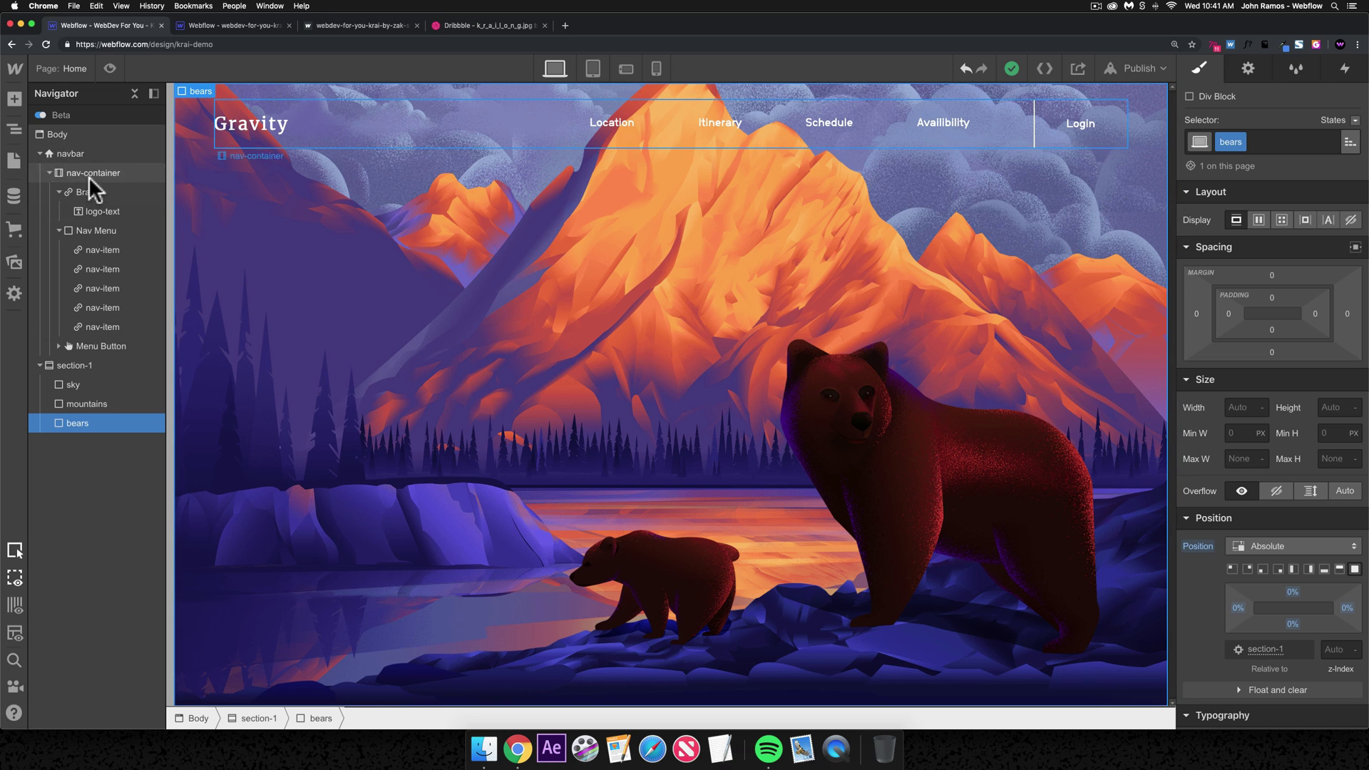
click(105, 364)
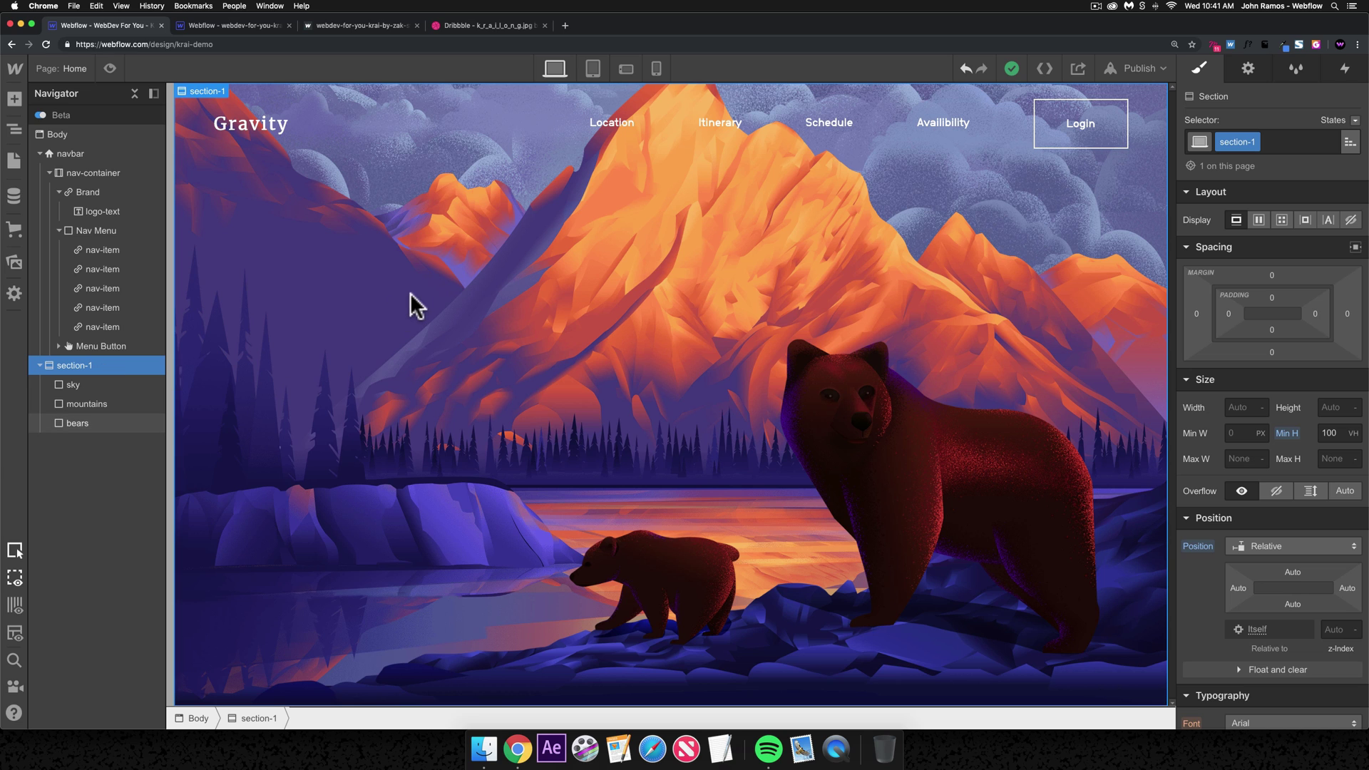
key(super+k)
text(di)
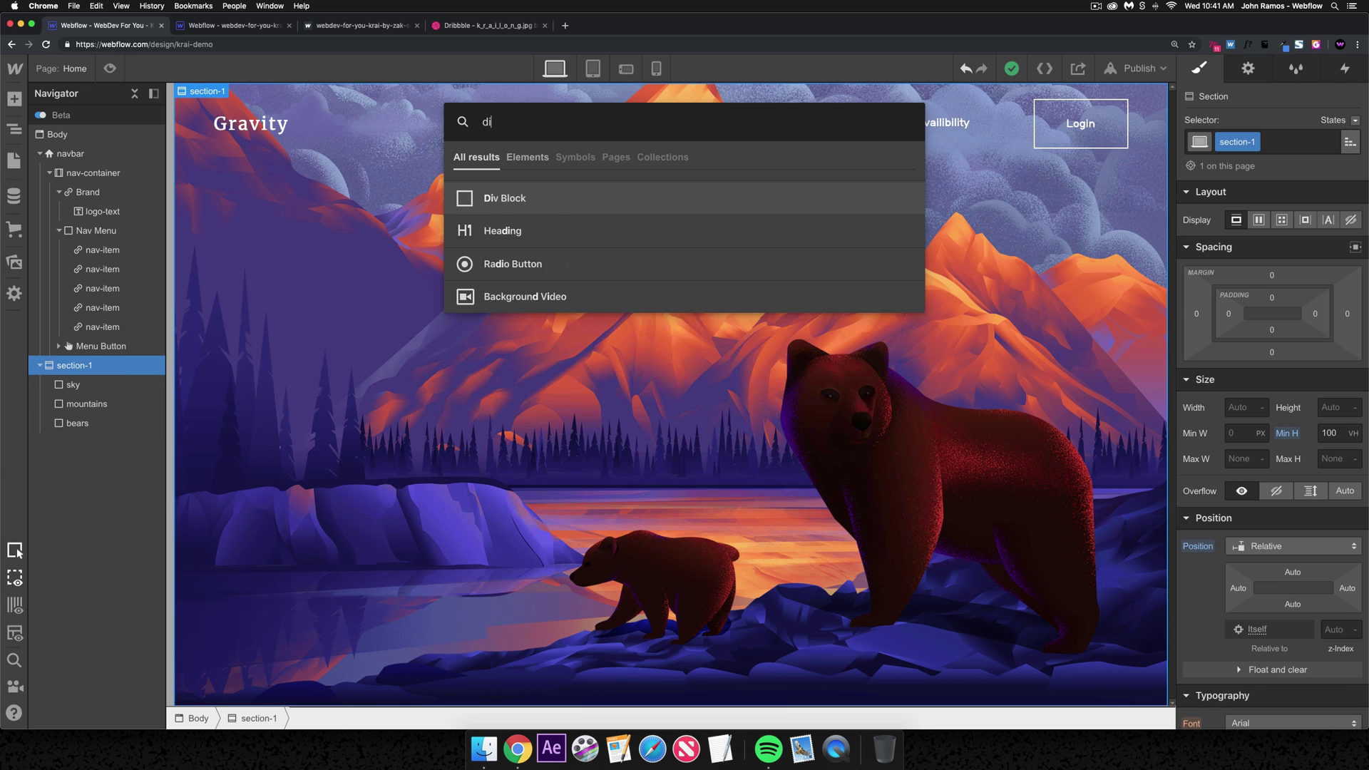
key(Return)
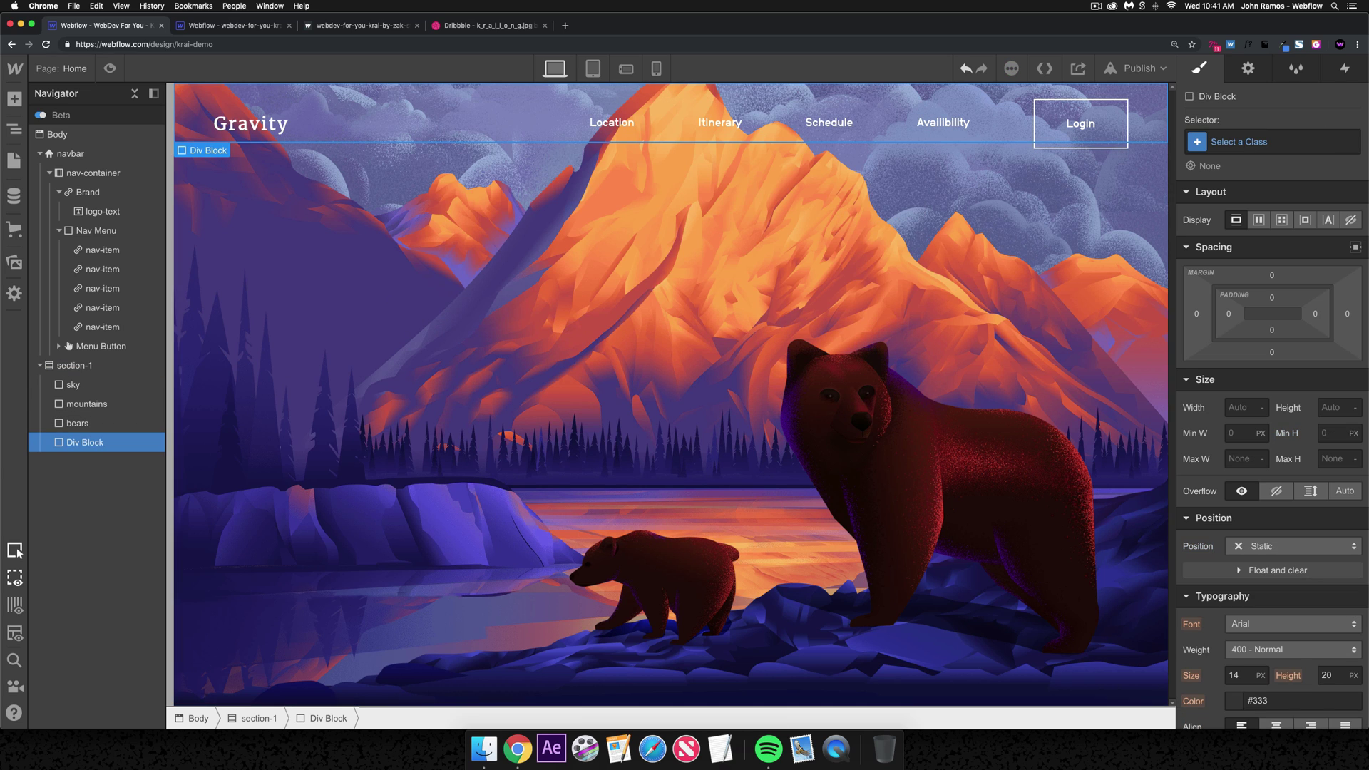
- Set section-1 to a horizontal flex layout with its children aligned to the center
click(65, 367)
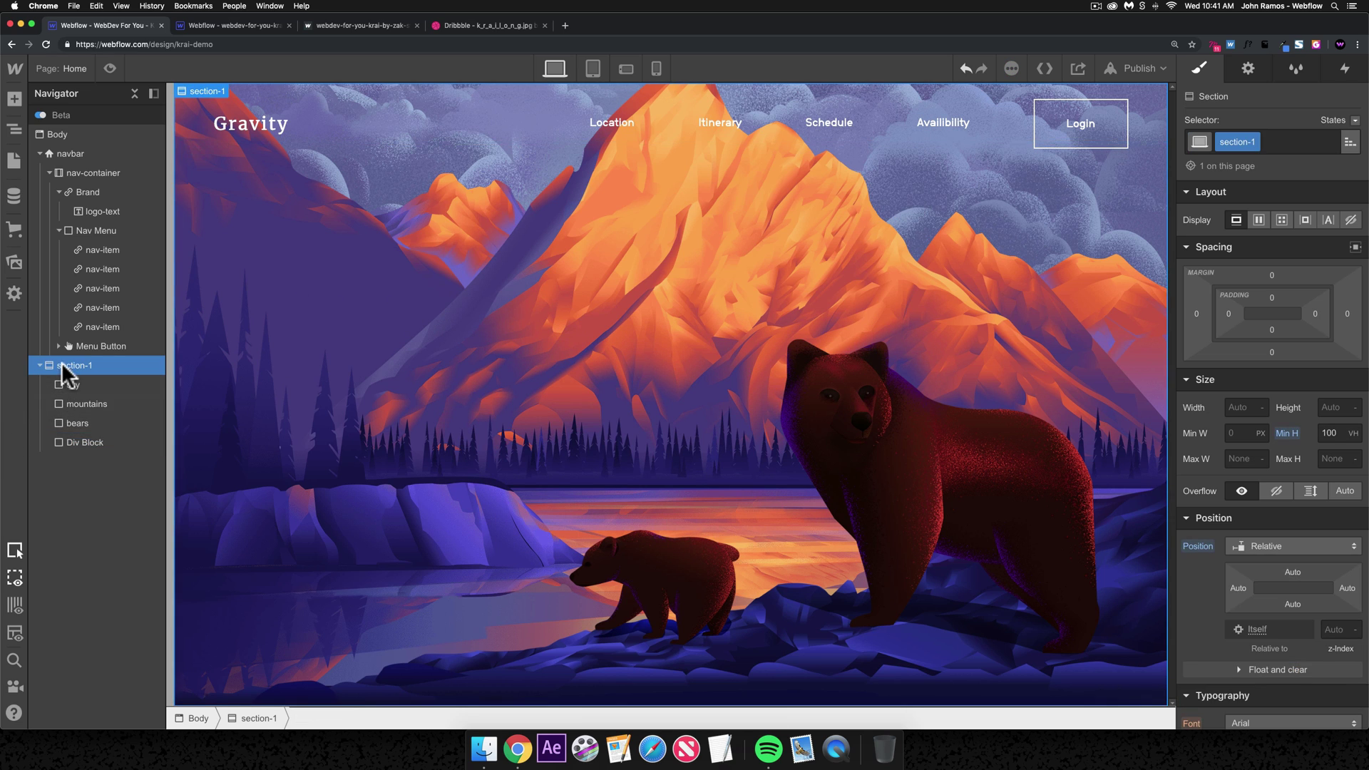
click(1257, 219)
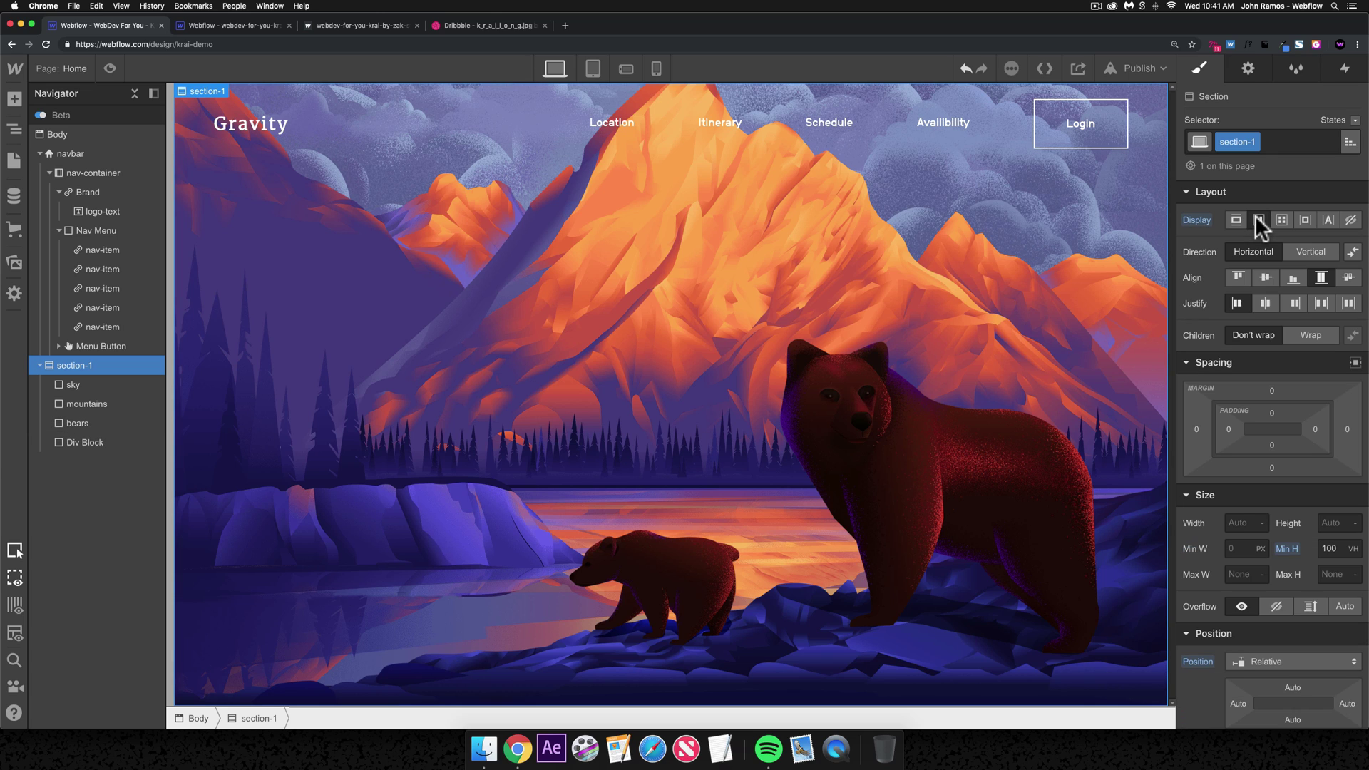
click(1263, 280)
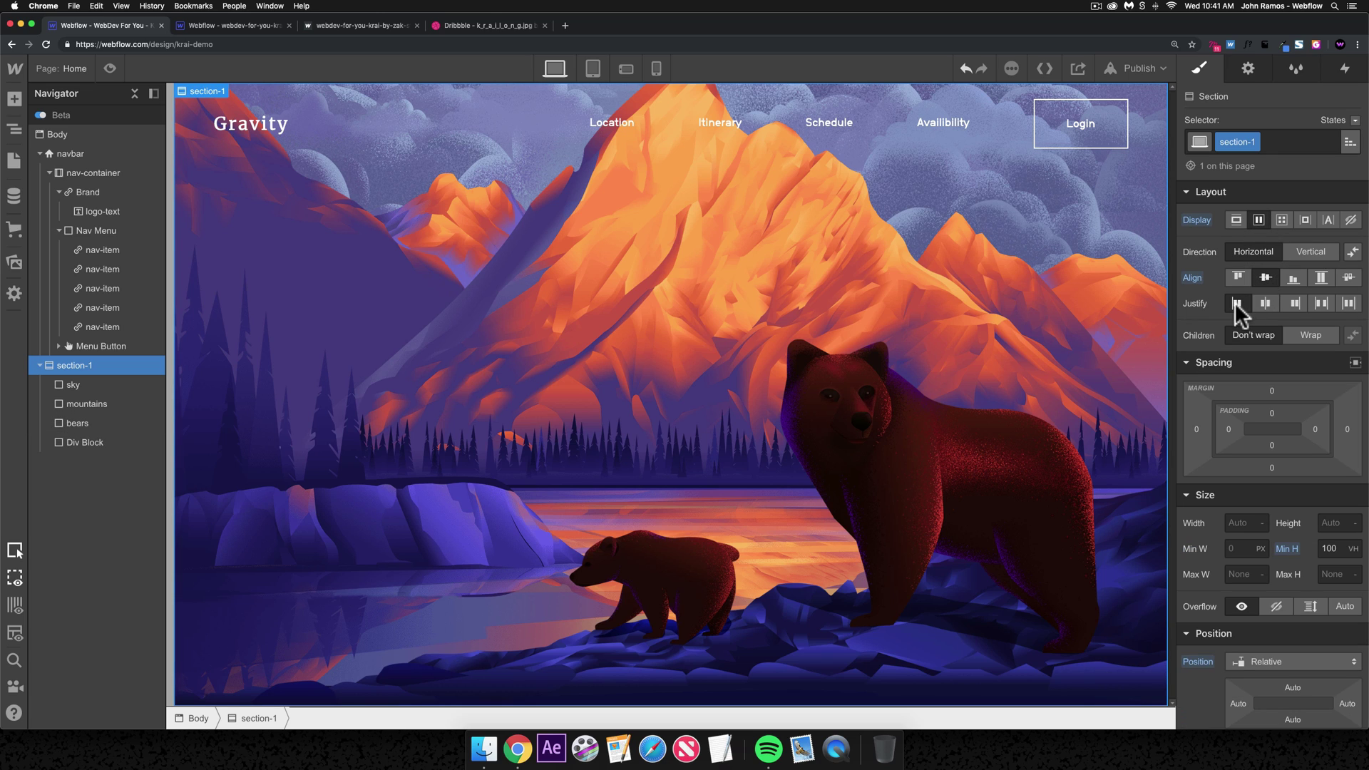
- Assign a class named "container" to the new Div Block in section-1
click(85, 446)
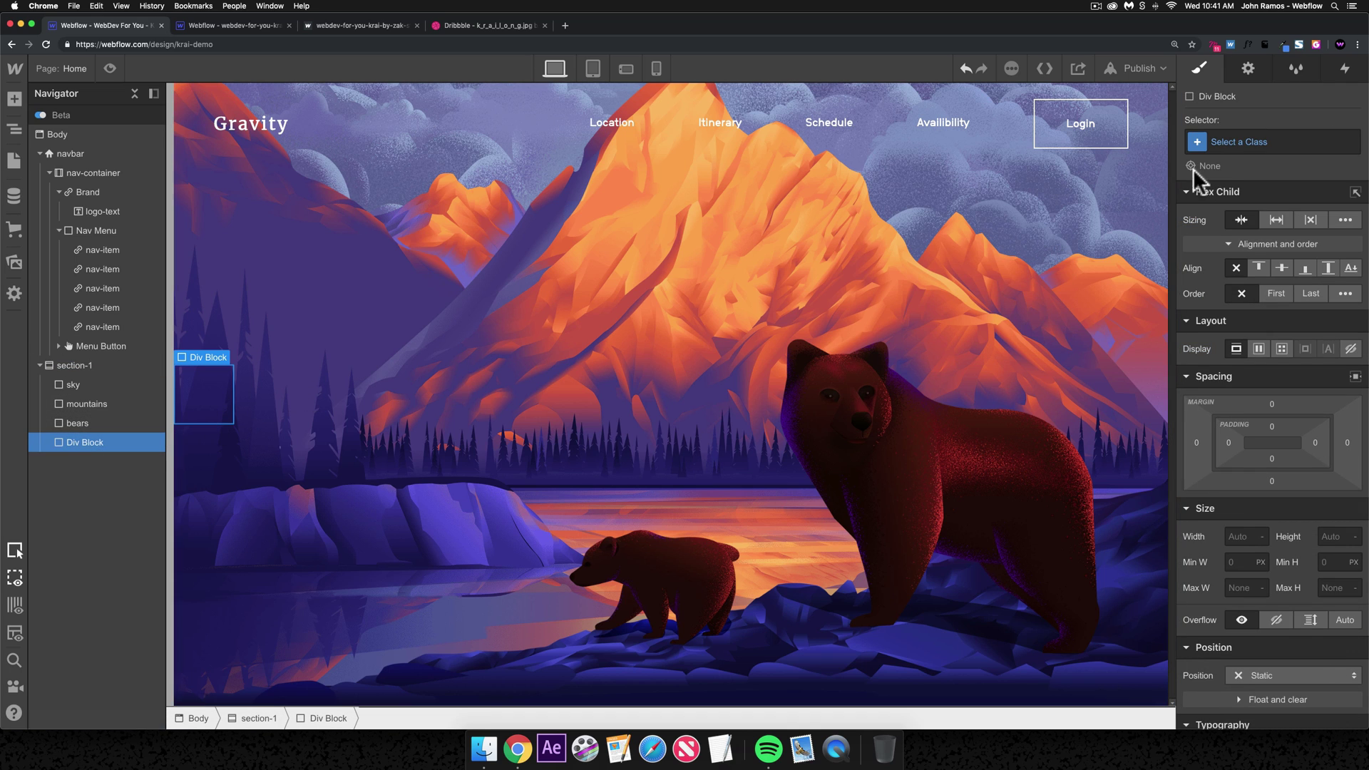
click(1223, 142)
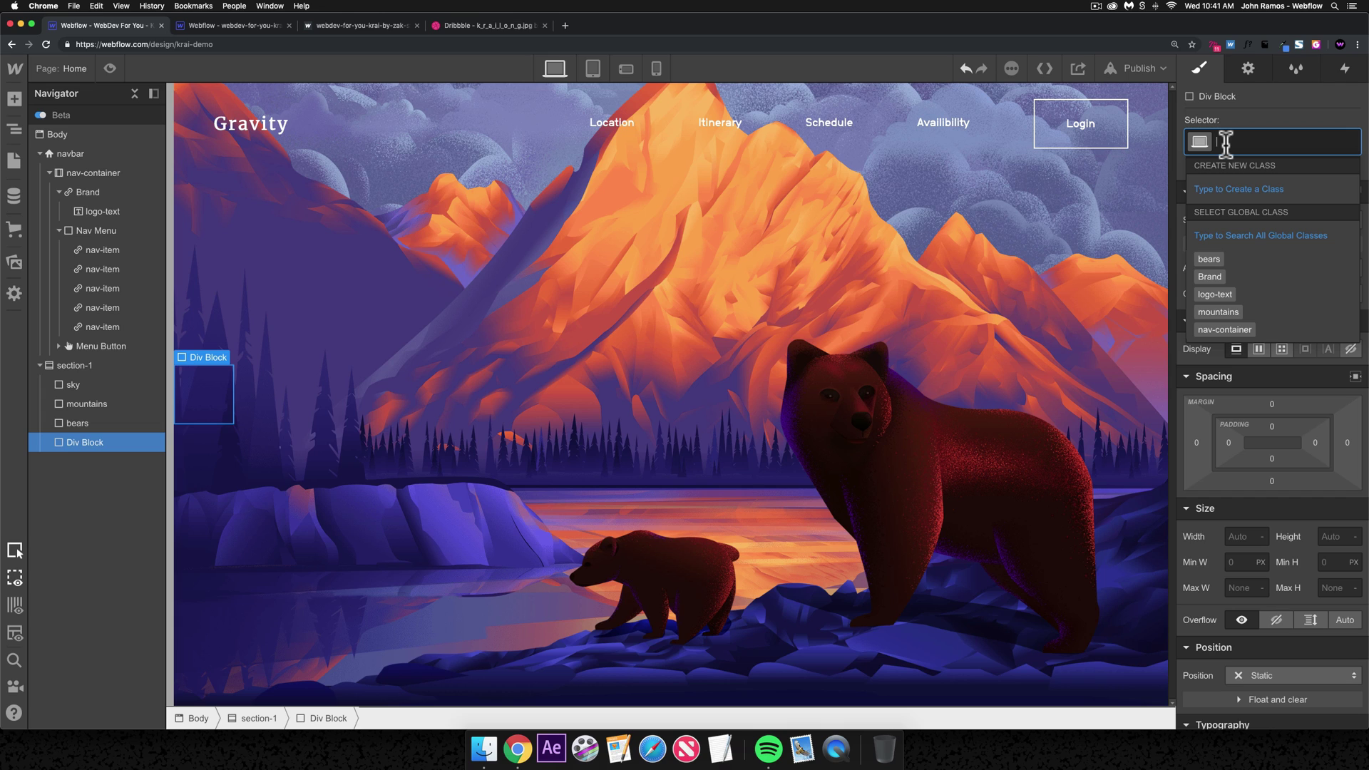
text(cona)
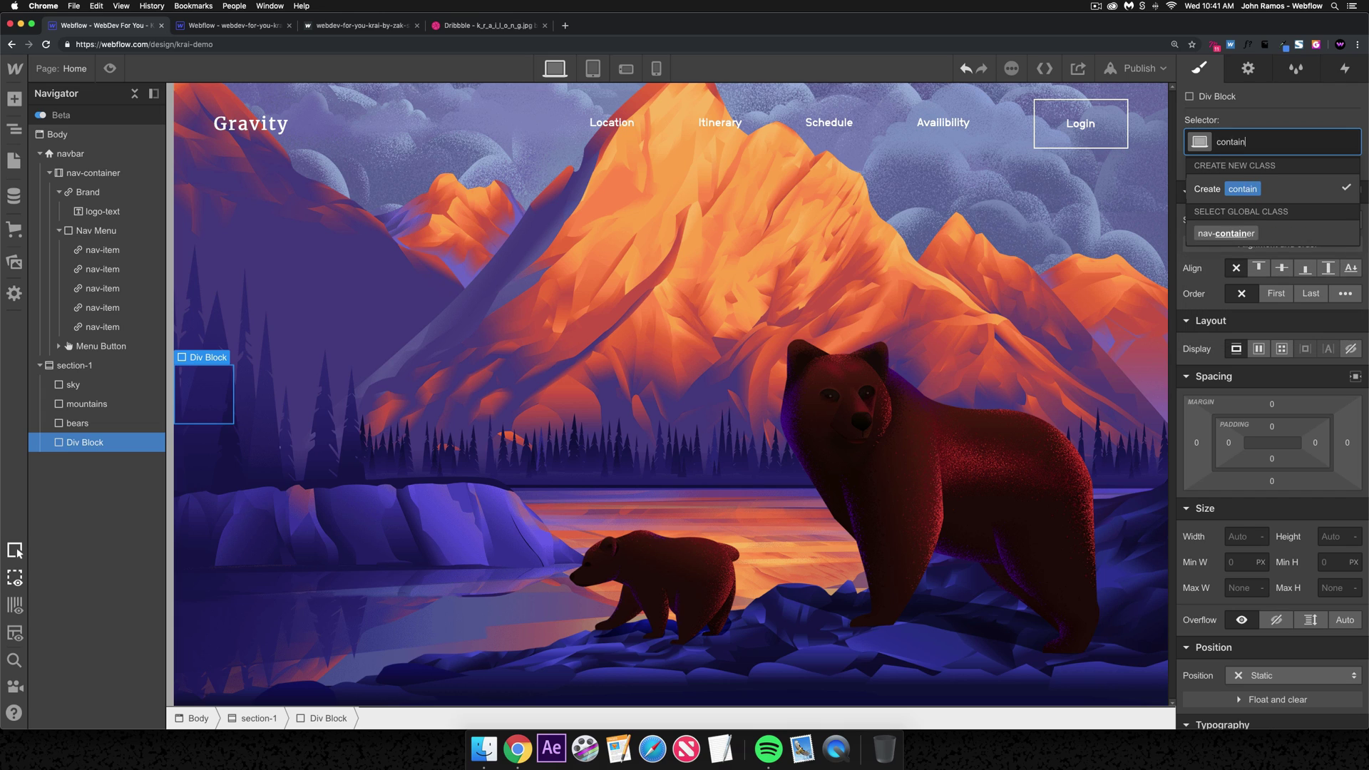
text(ainer)
key(Return)
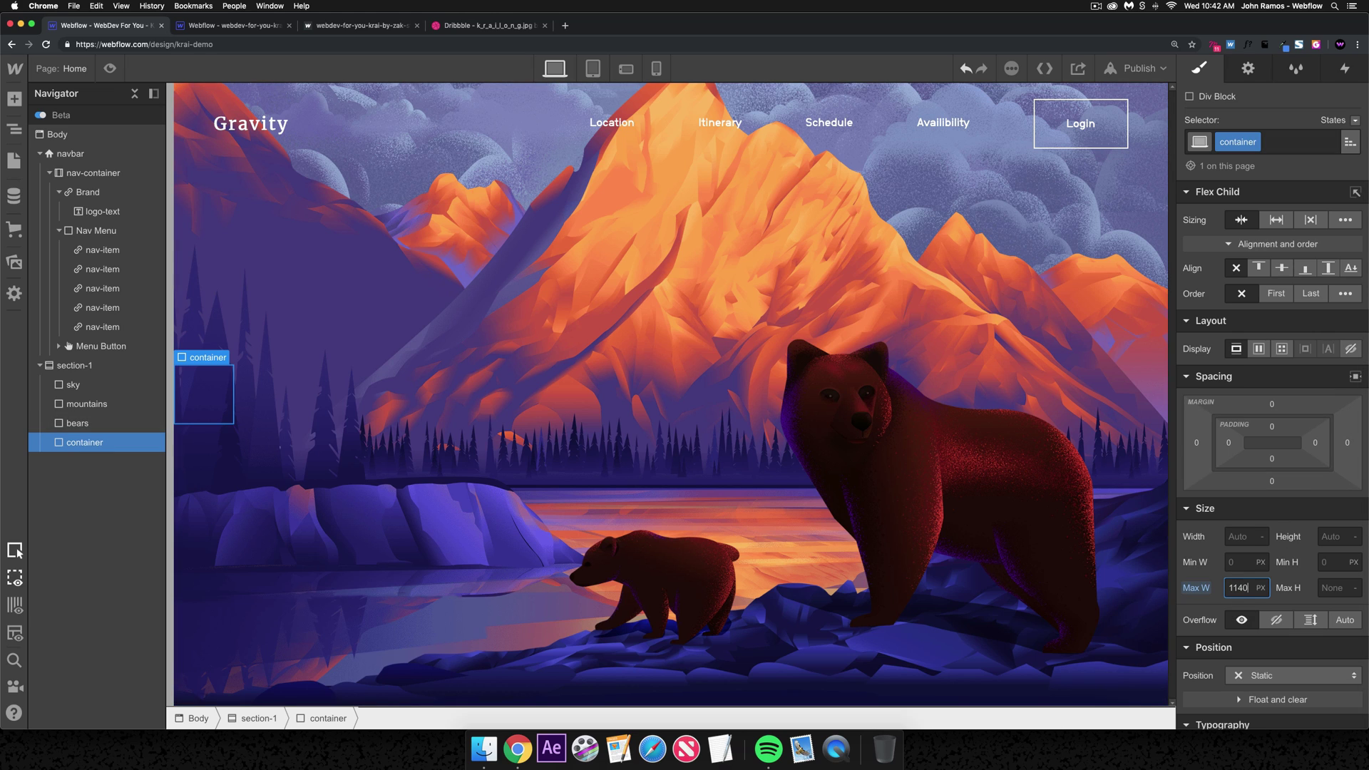
- Set the container's max width to 1140 px and width to 100%, and center it with auto side margins
click(1241, 586)
text(1140)
click(1240, 536)
text(100%)
key(shift+Return)
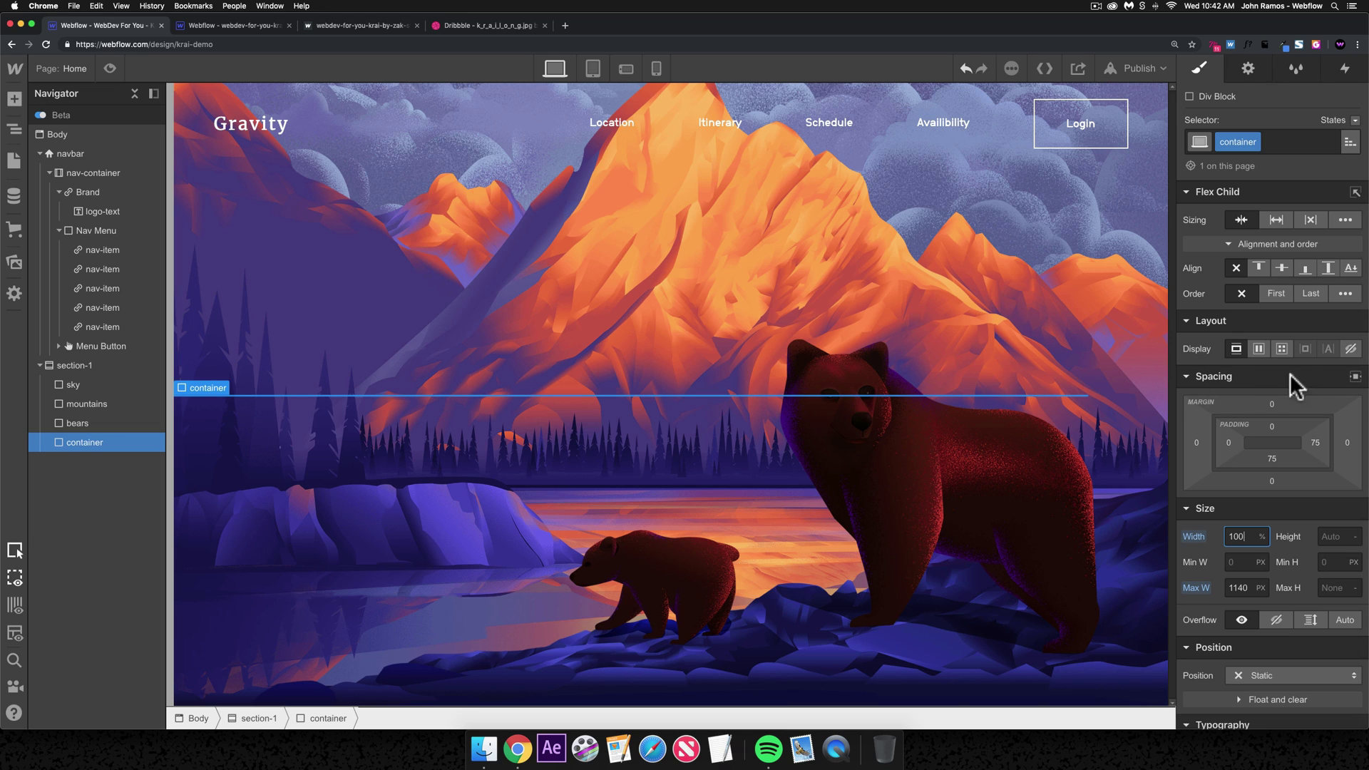
click(1355, 376)
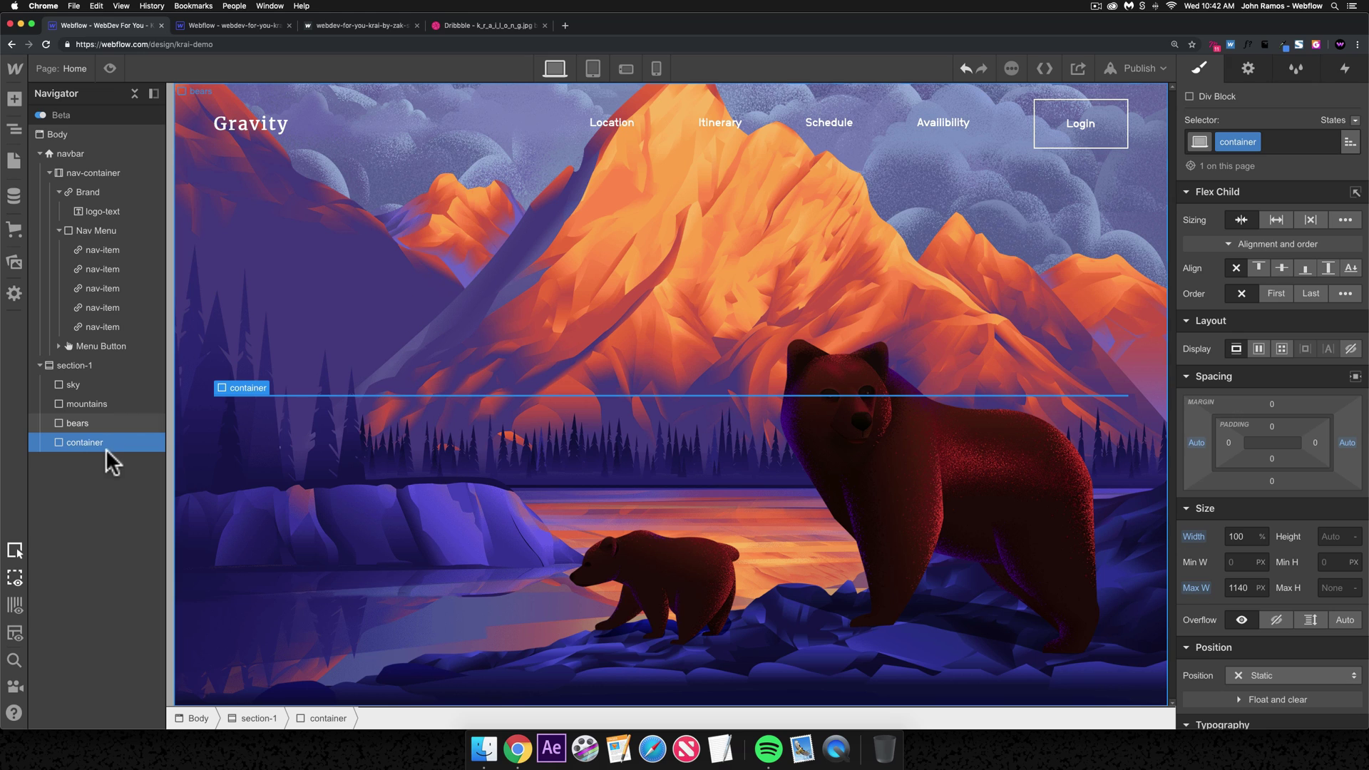
- Add an H1 heading inside the container and give it a class named "h1-heading"
key(super+k)
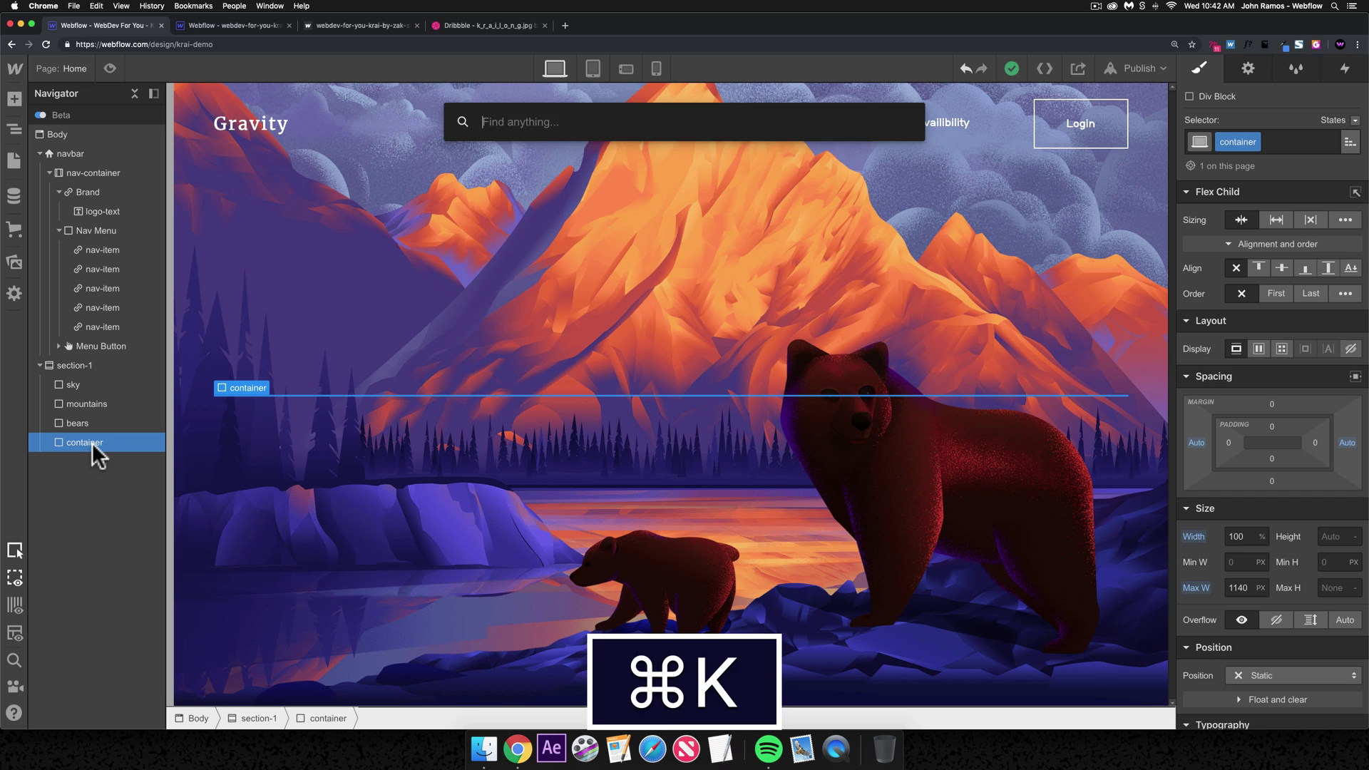
text(heading)
key(Return)
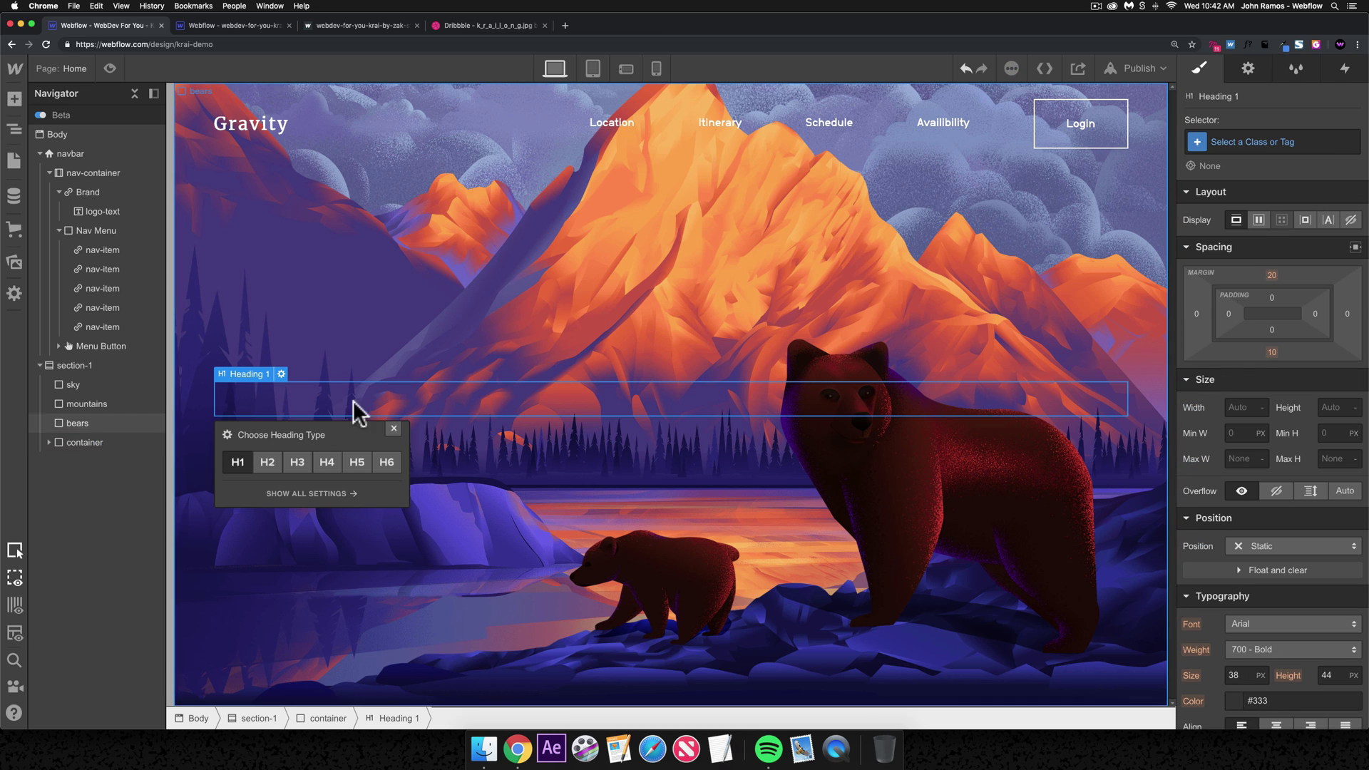
click(1240, 141)
text(h1-heading)
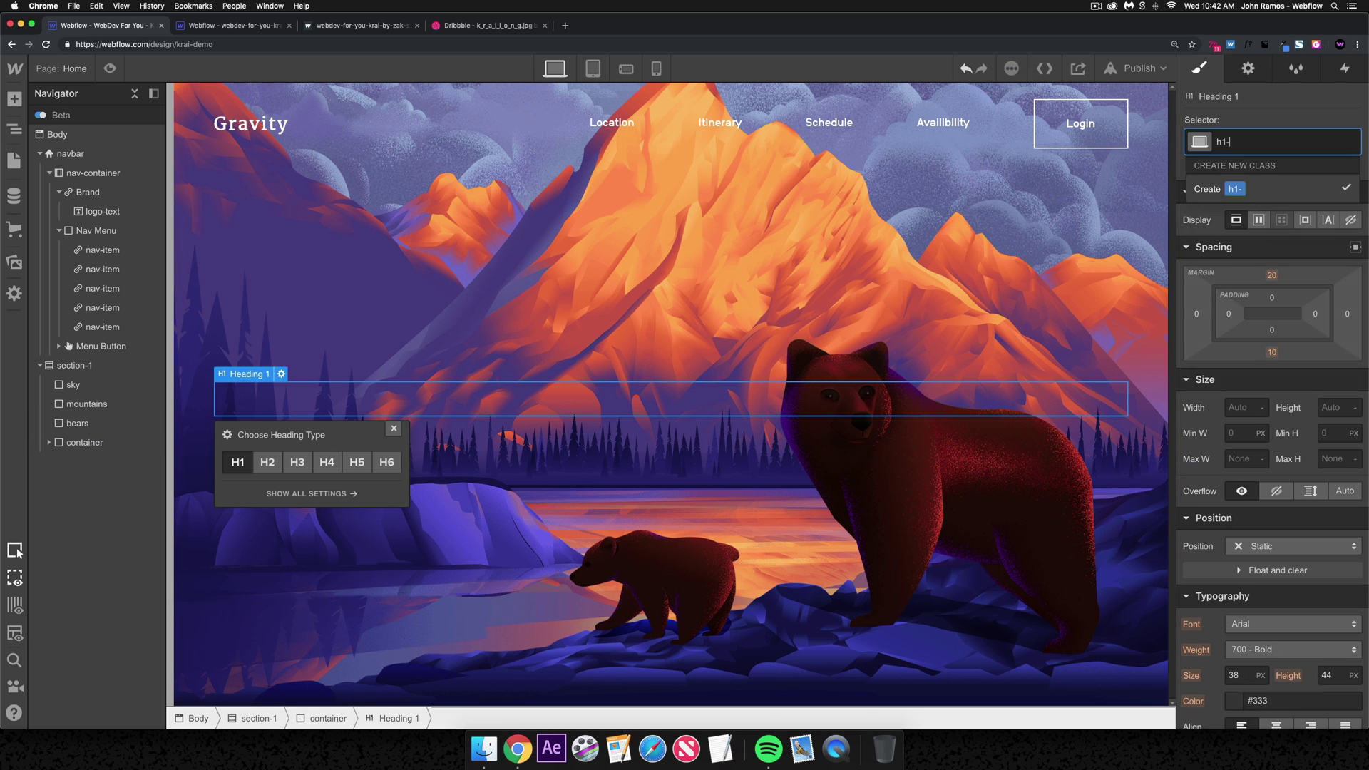
key(Return)
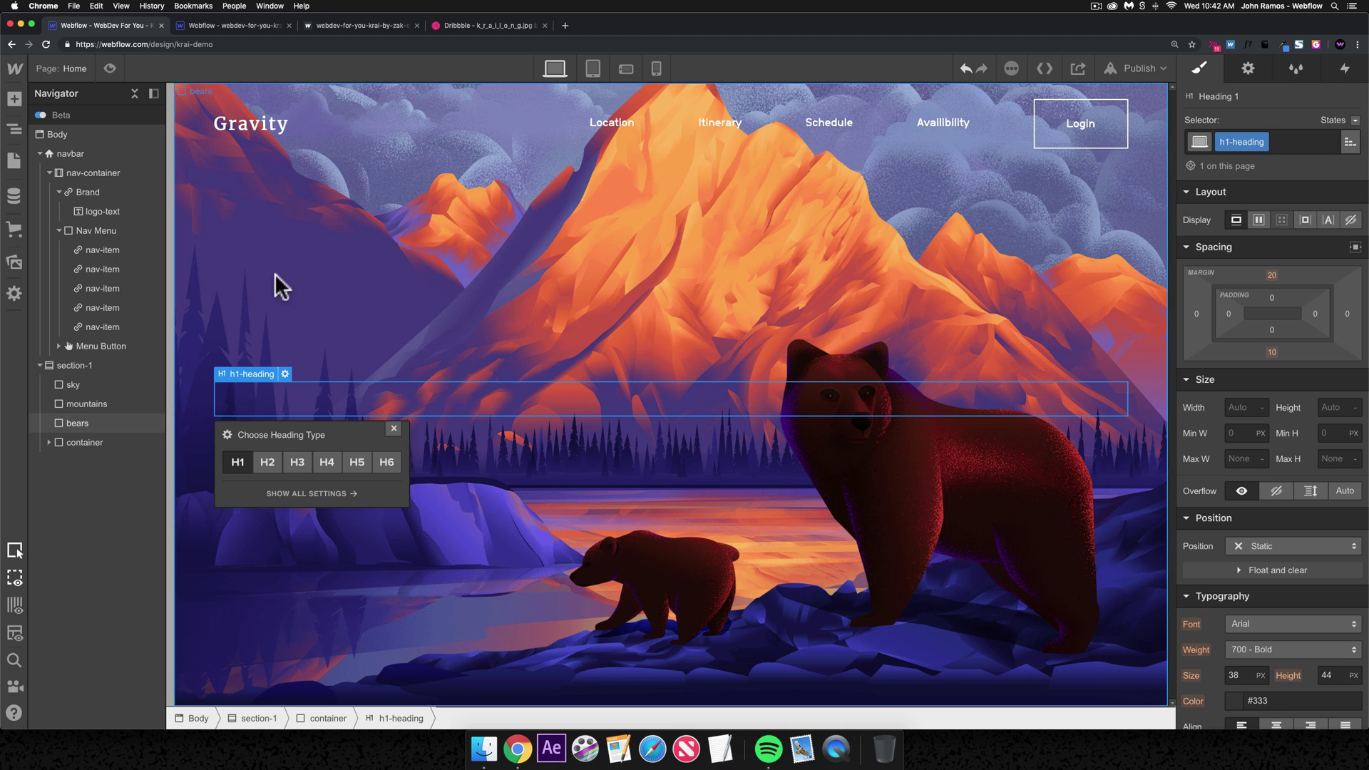
- Set the container's position to Relative
click(99, 442)
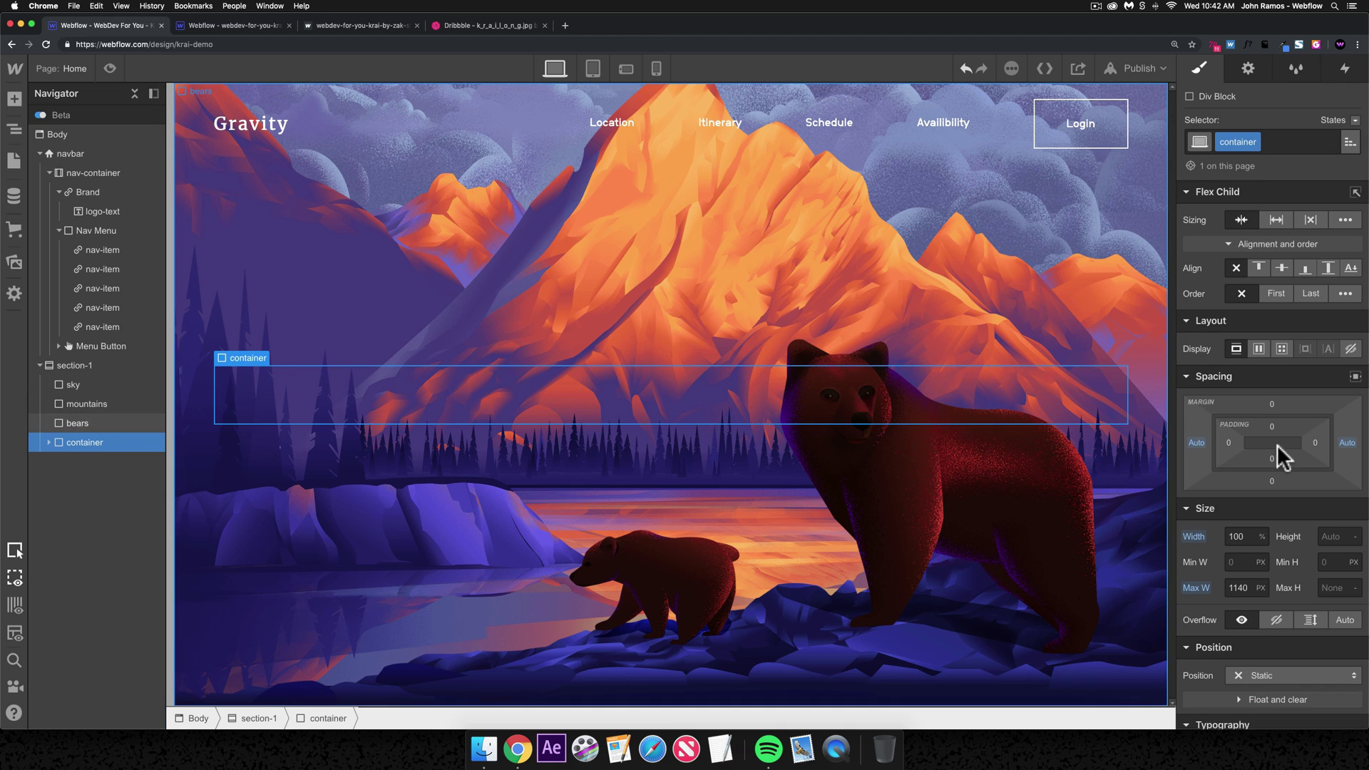
scroll(1276, 535, down, 2)
click(1259, 645)
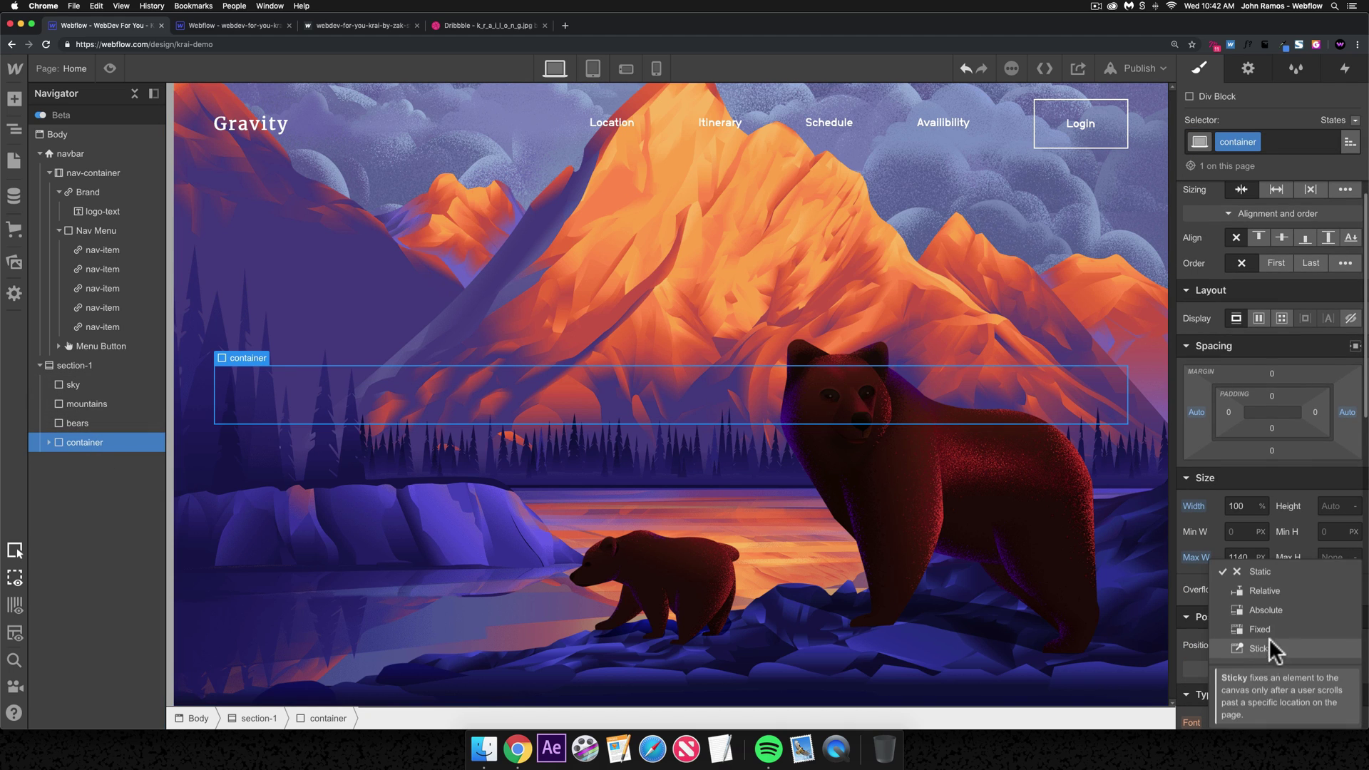
click(1264, 590)
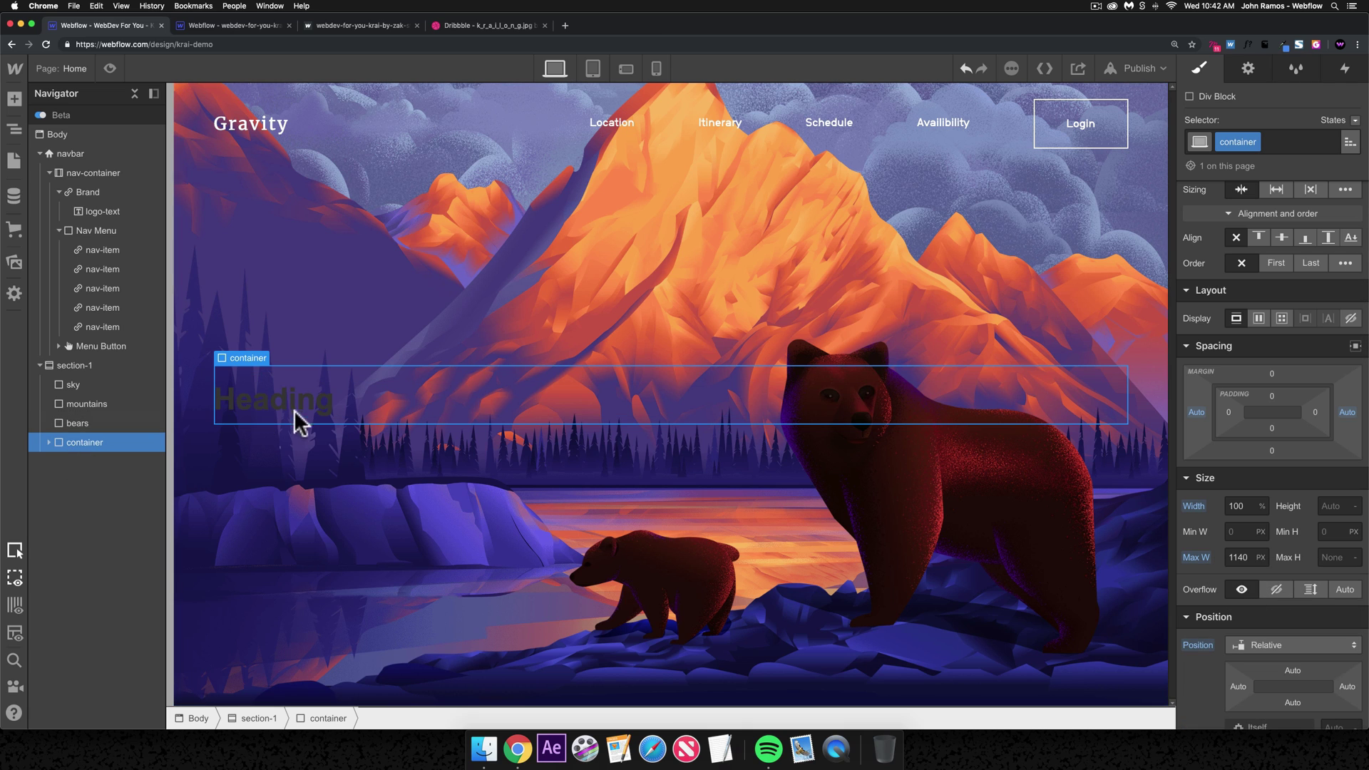
- Replace the placeholder text of the H1 heading with "KRAI"
click(268, 402)
double_click(269, 398)
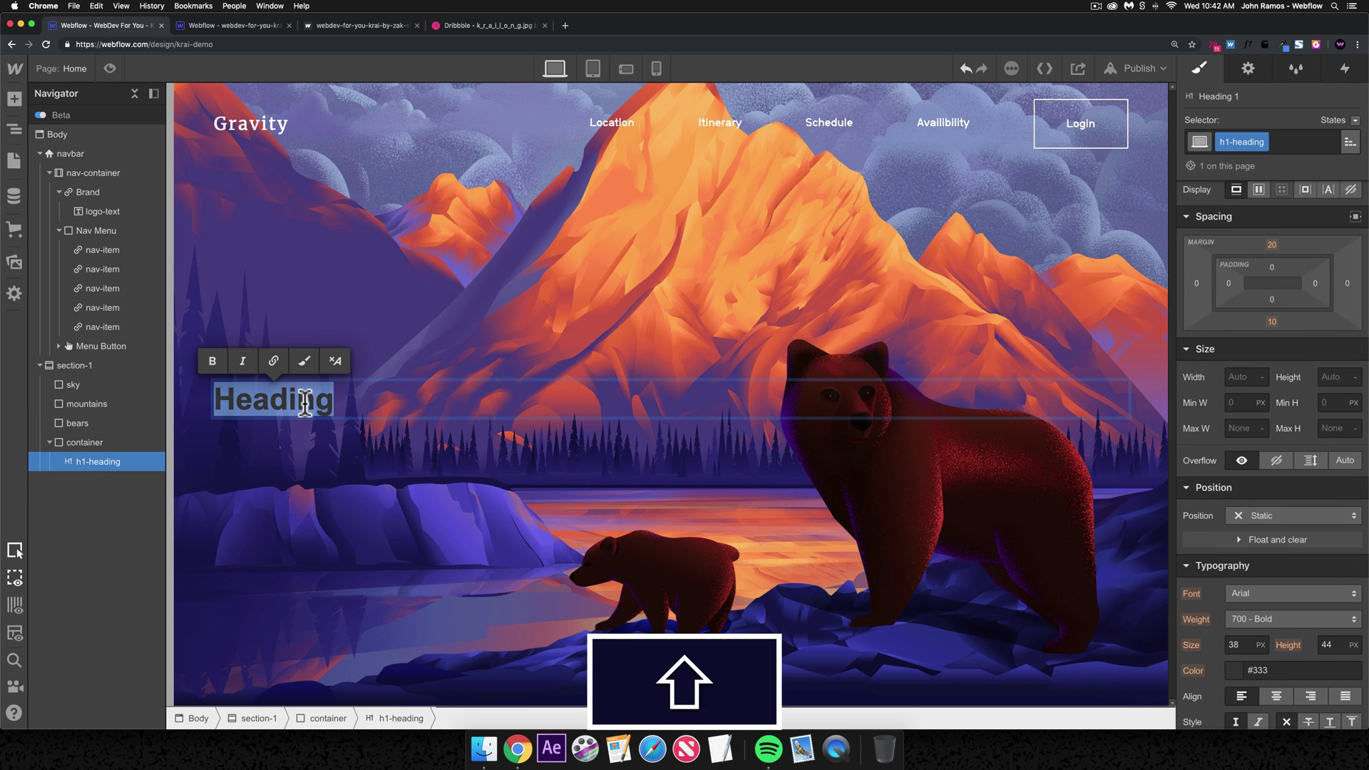
text(KRAI)
key(Escape)
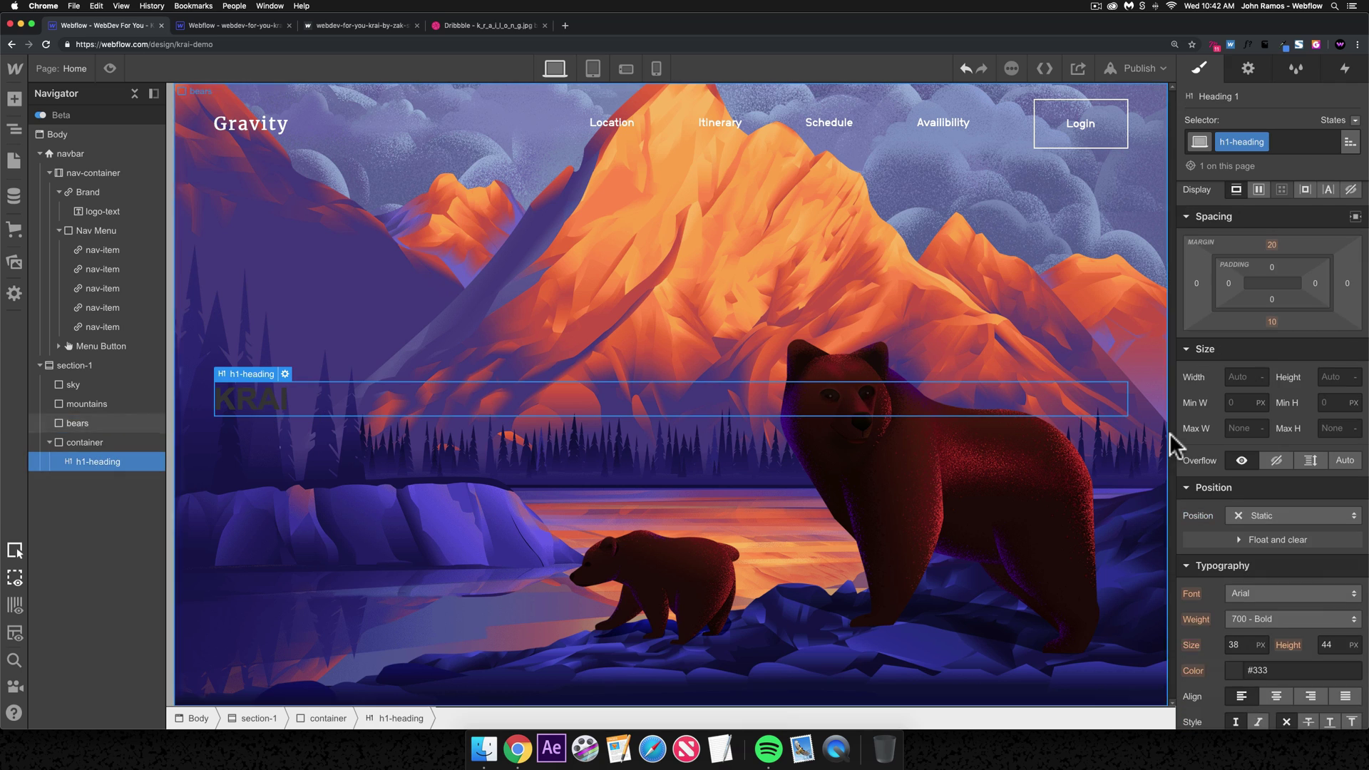
- Set the KRAI heading's font to Alpha headline pro and its size to 220 px
scroll(1320, 494, down, 5)
click(1255, 251)
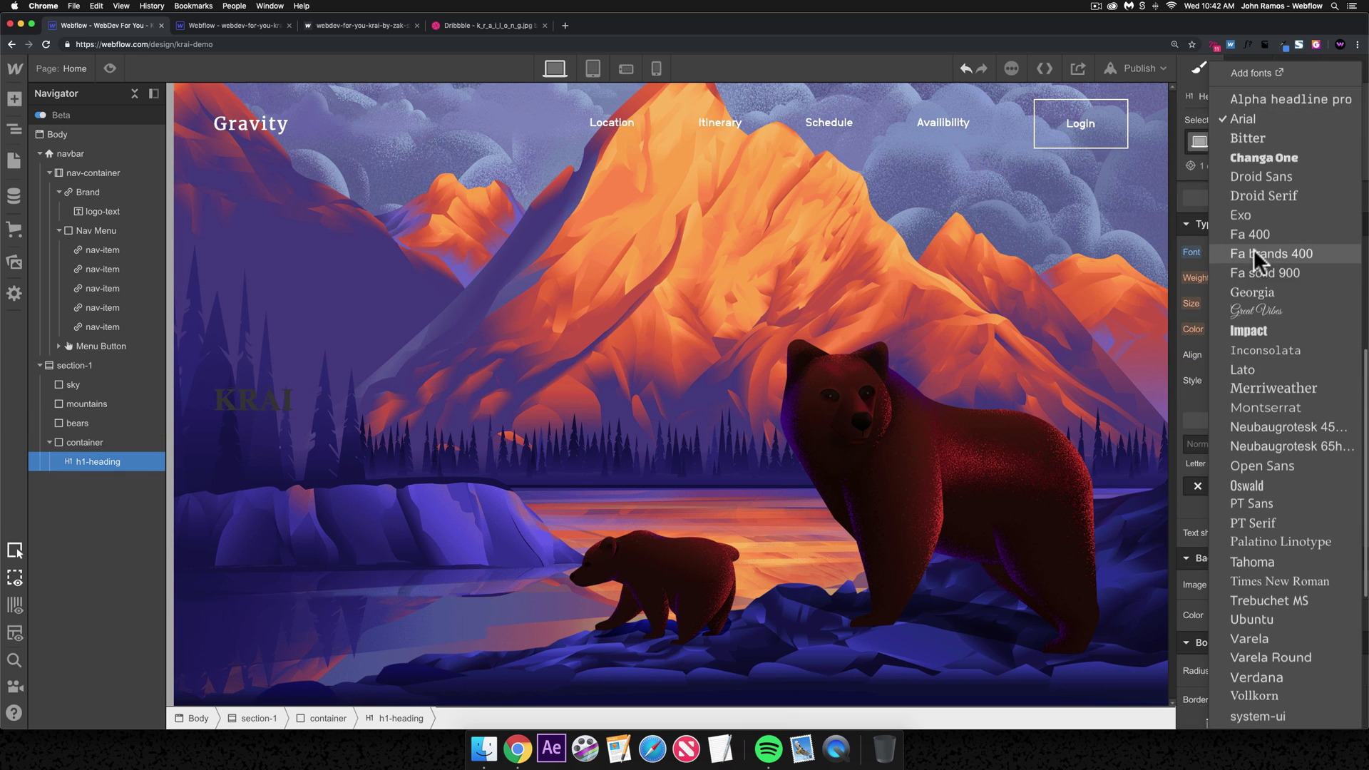
click(1269, 100)
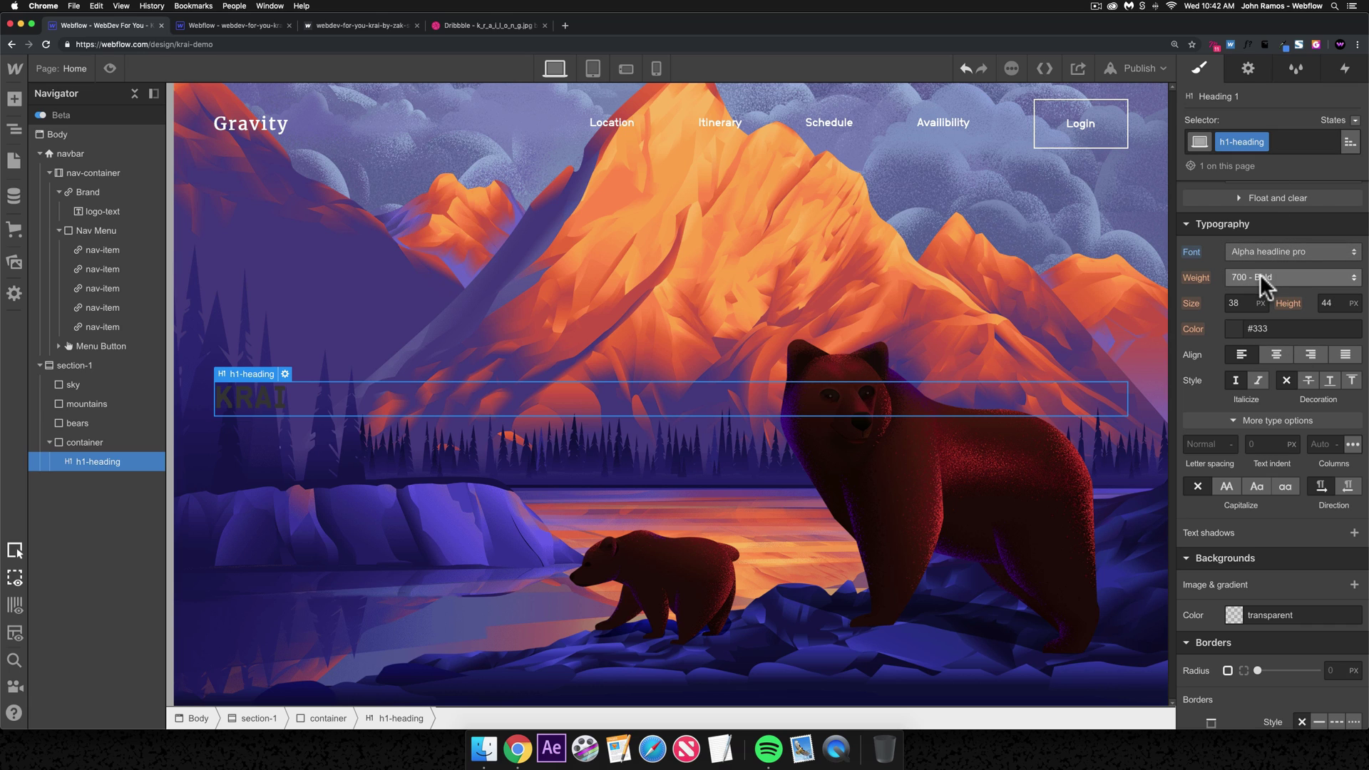
click(1240, 304)
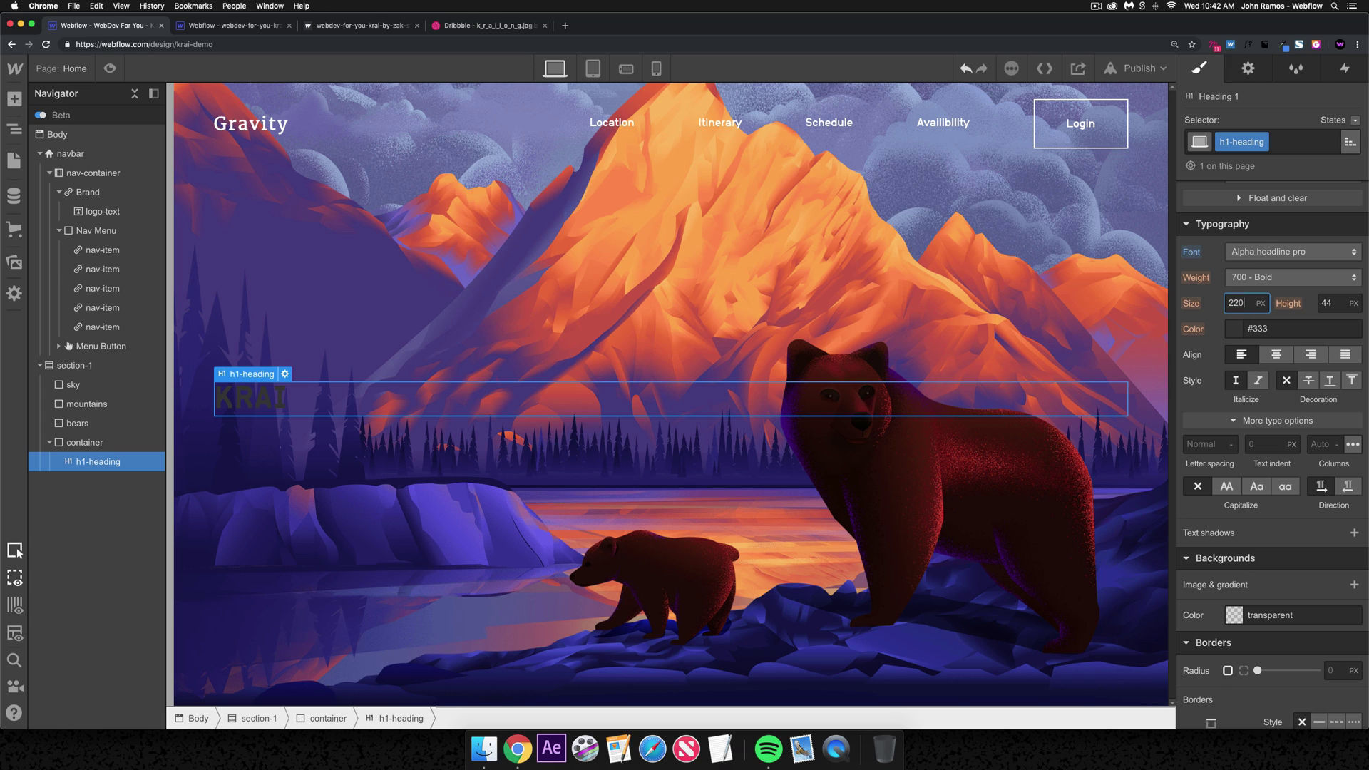
text(220)
key(Return)
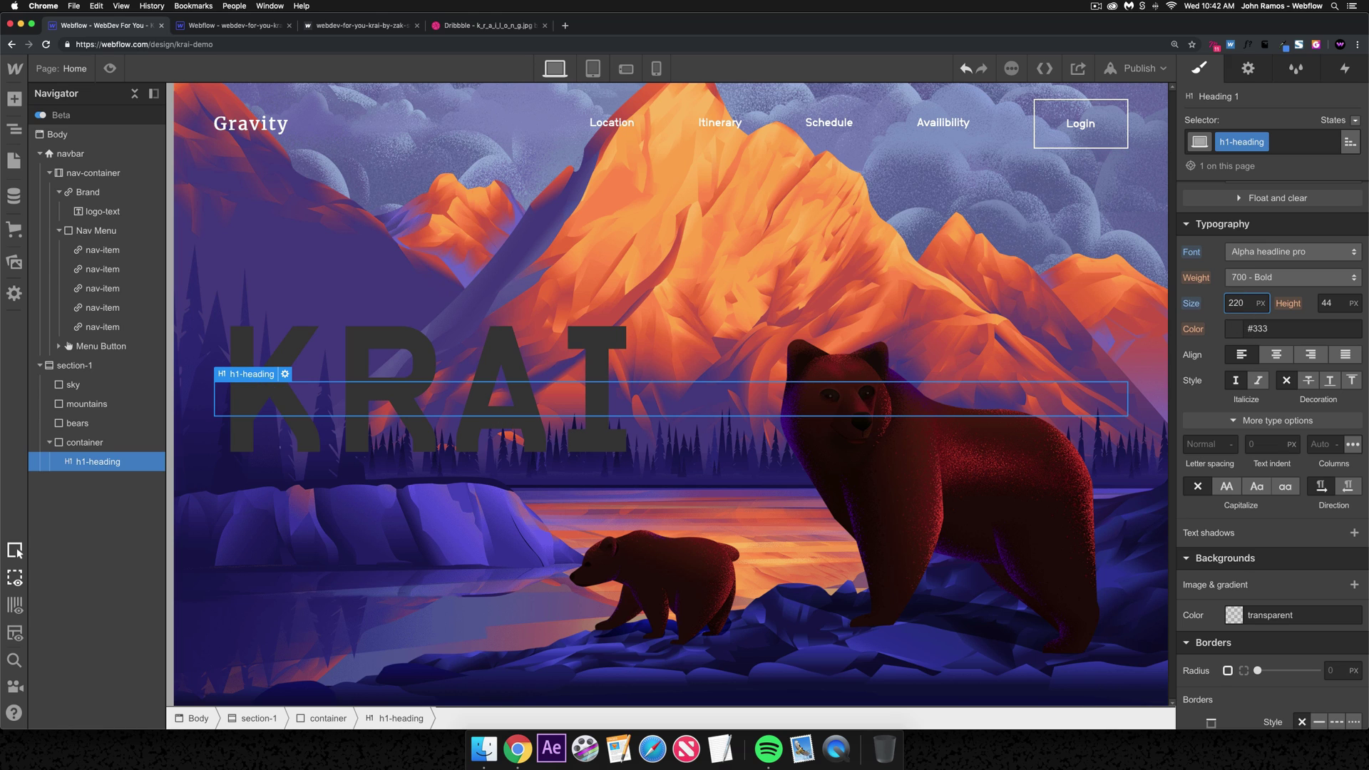
- Color the KRAI heading white and set its line height to a unitless 1
click(1235, 328)
click(1215, 578)
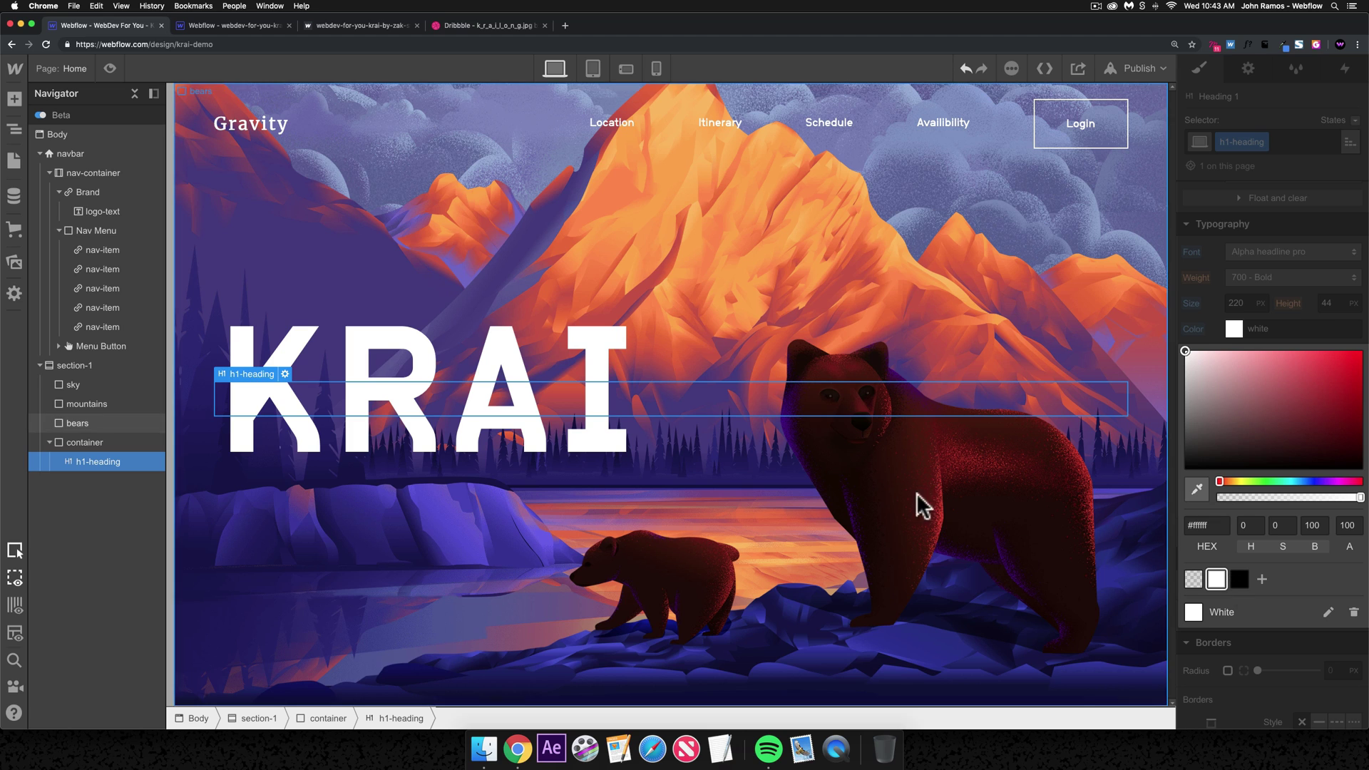
click(1336, 313)
click(1331, 303)
text(1)
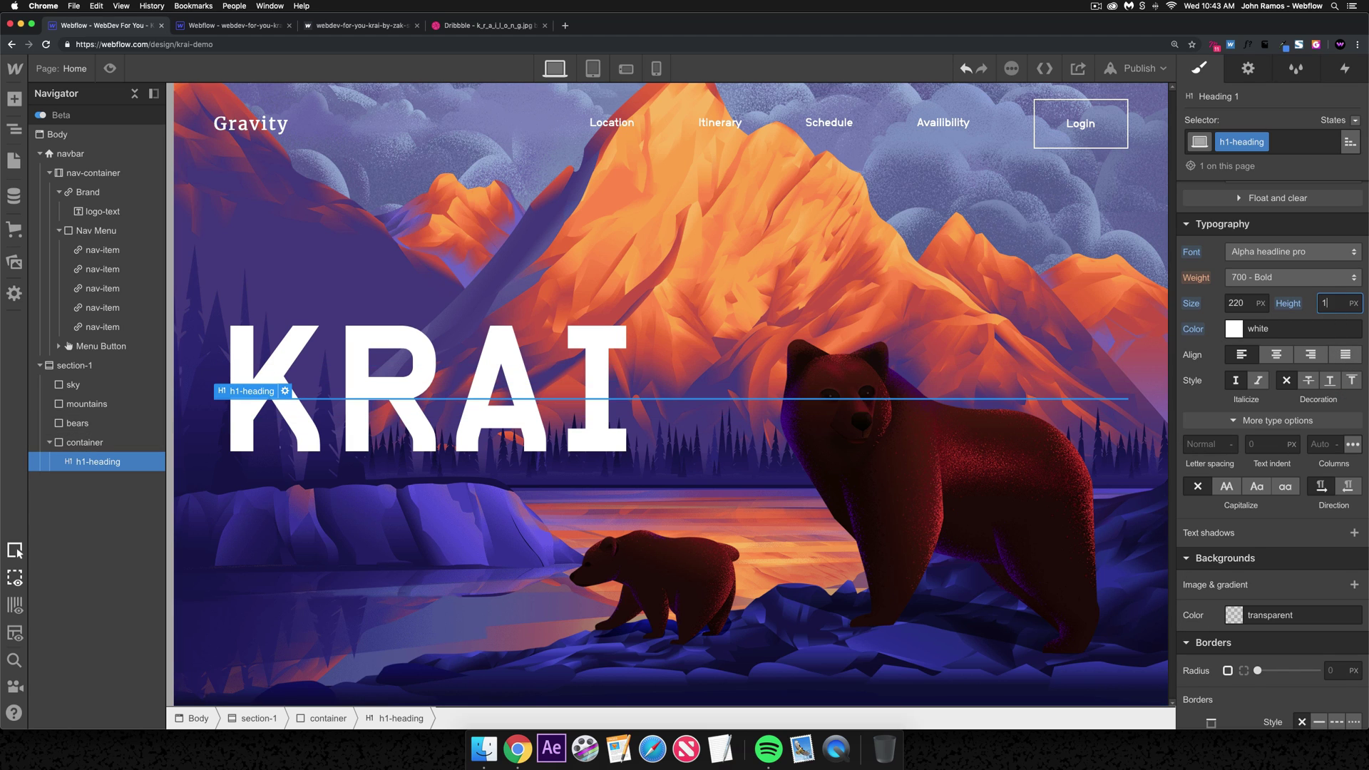
click(1352, 303)
click(1321, 398)
- Append an asterisk to the heading text so it reads "KRAI*"
double_click(621, 384)
text(*)
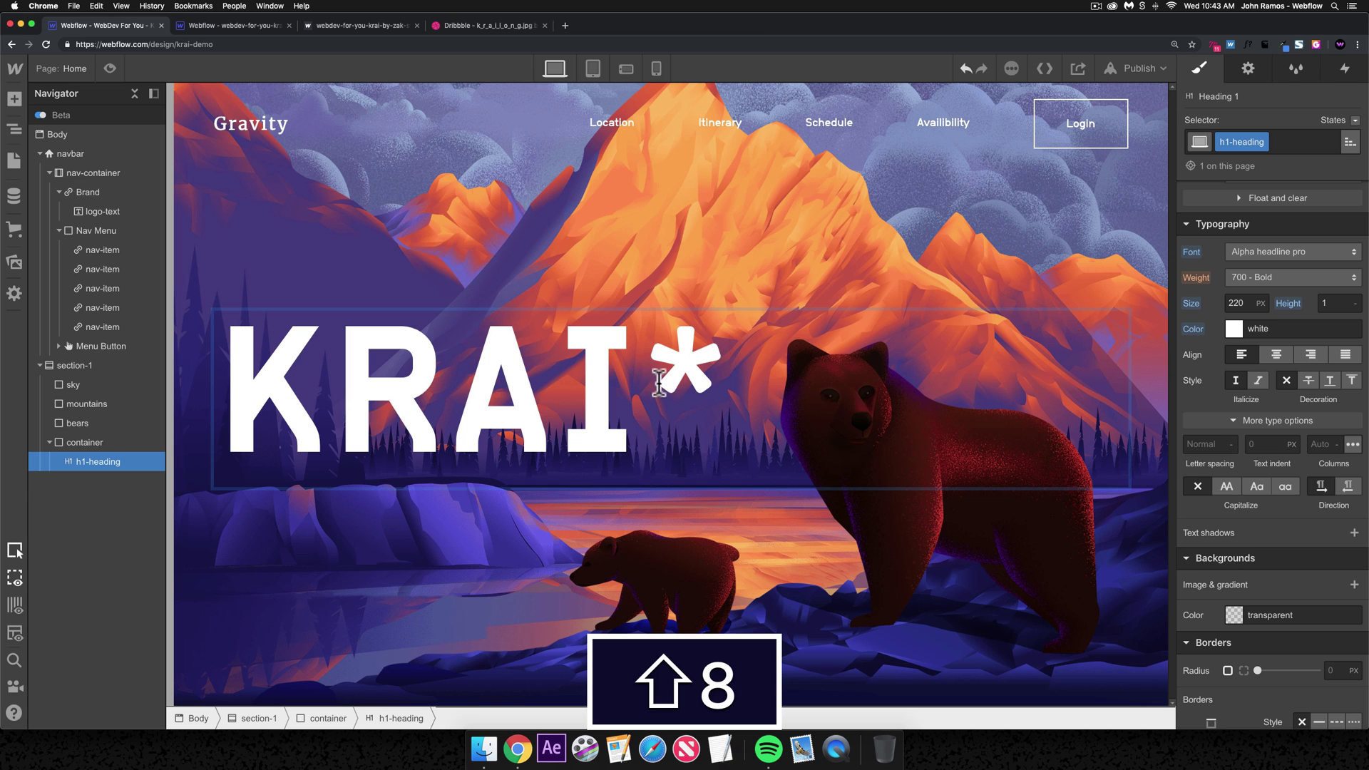
click(656, 402)
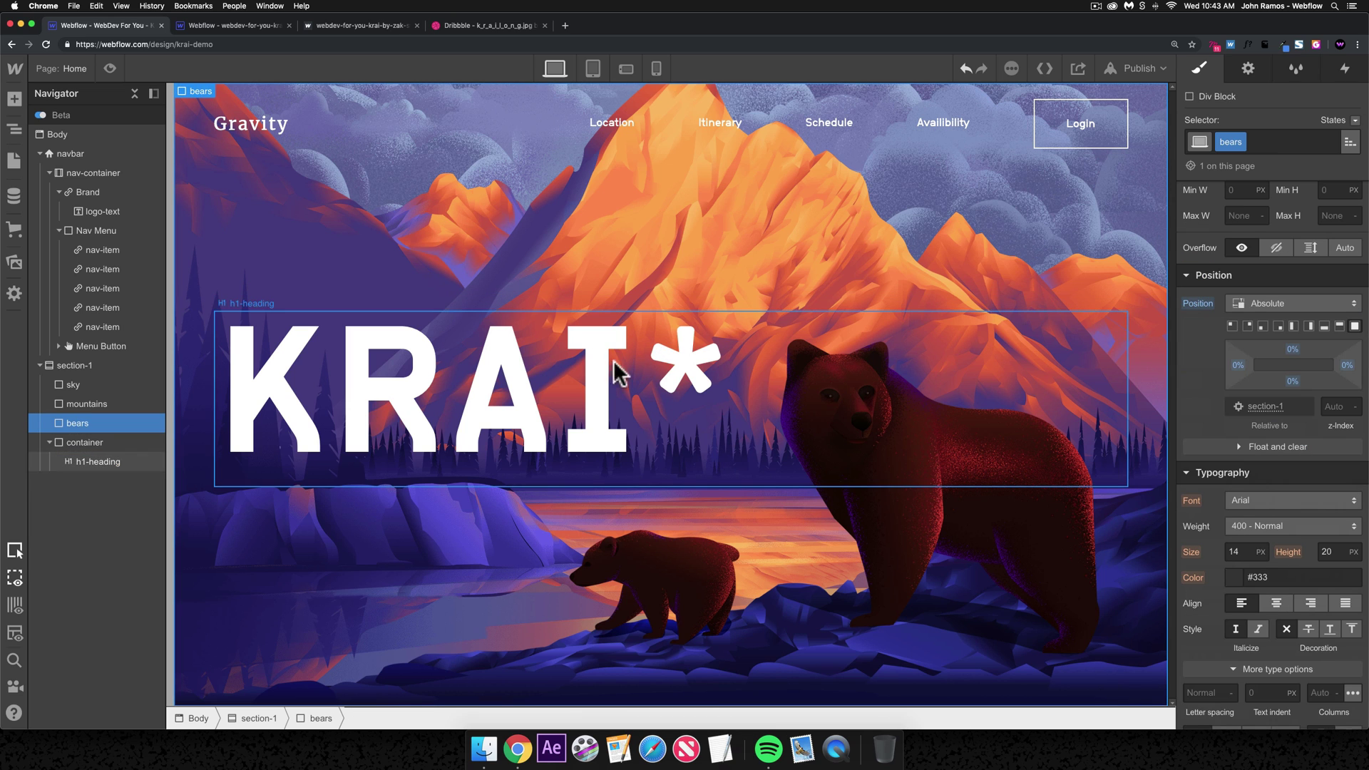
- Check the asterisk in the Dribbble reference design, and wrap the asterisk of the Webflow heading in a text span
click(482, 28)
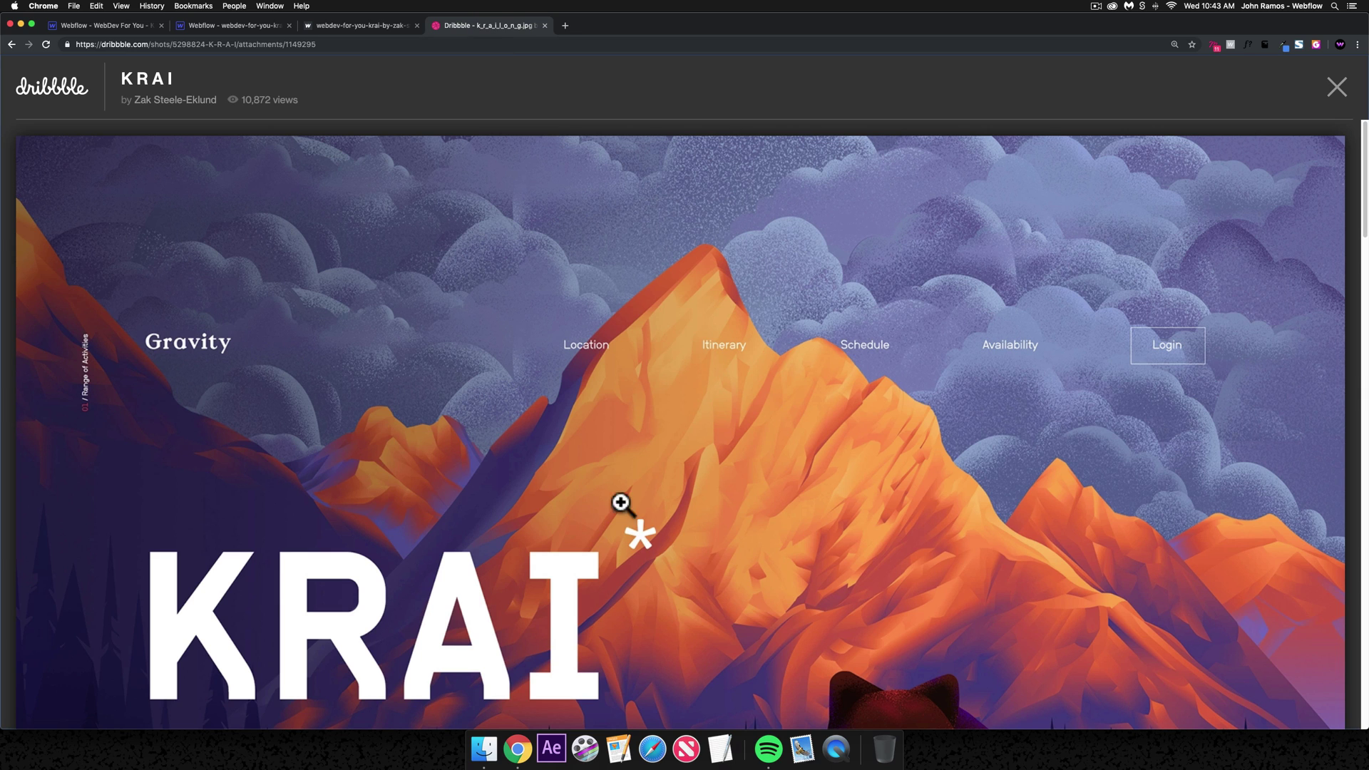
click(114, 23)
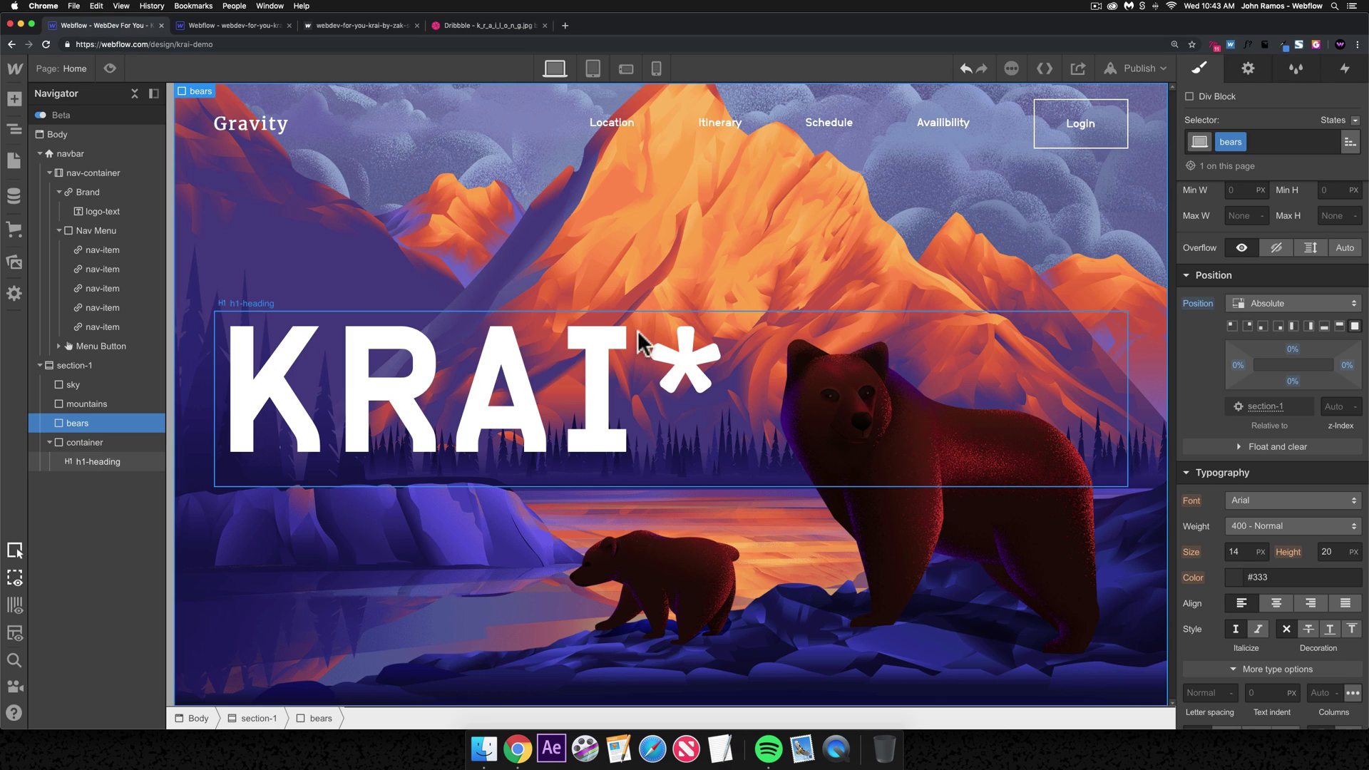
double_click(672, 370)
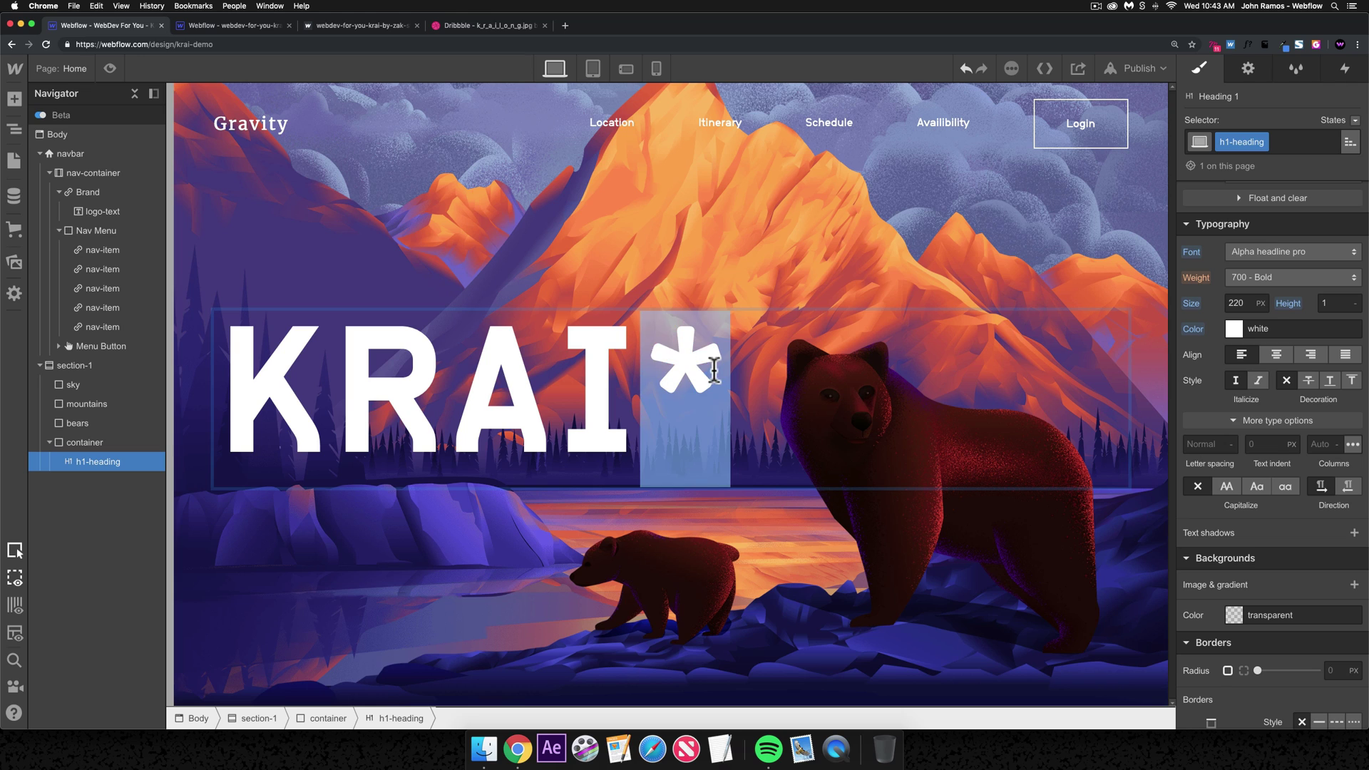
click(658, 372)
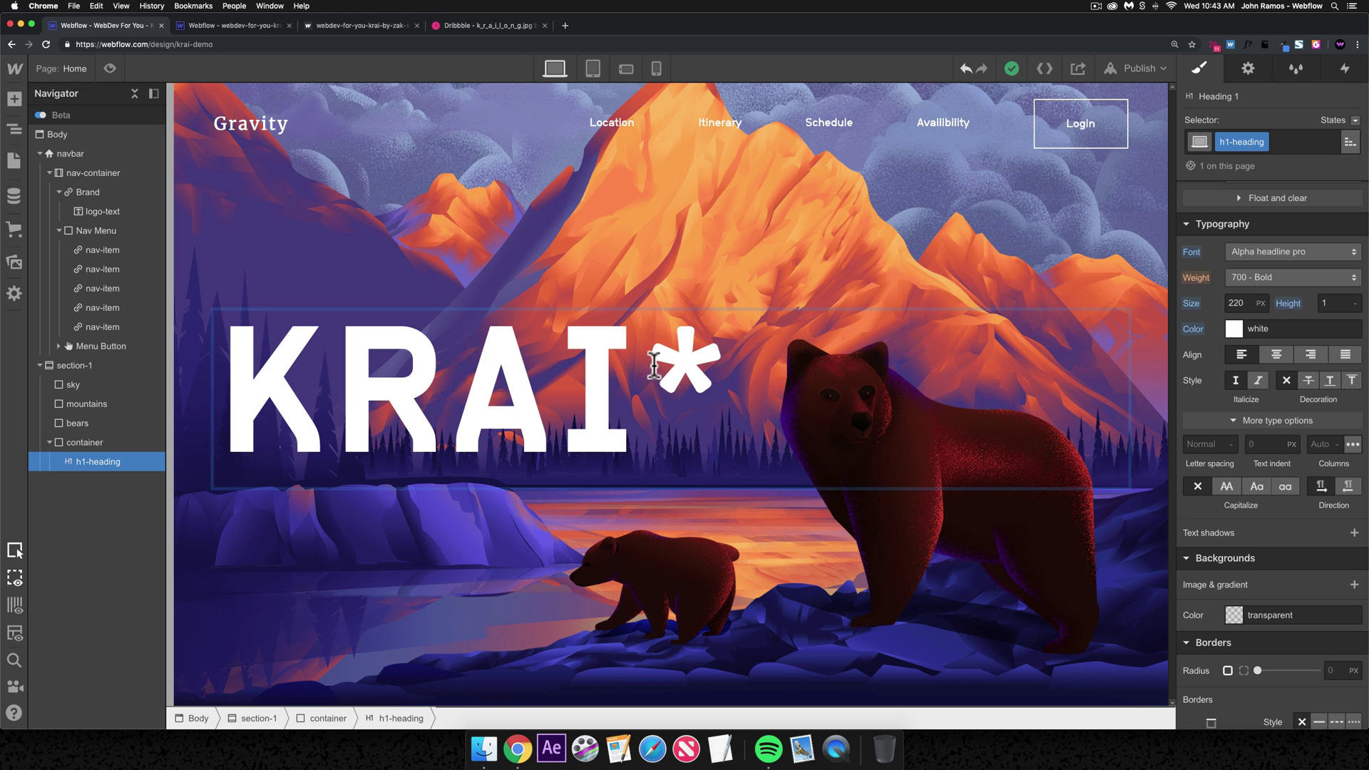
drag(653, 366, 722, 367)
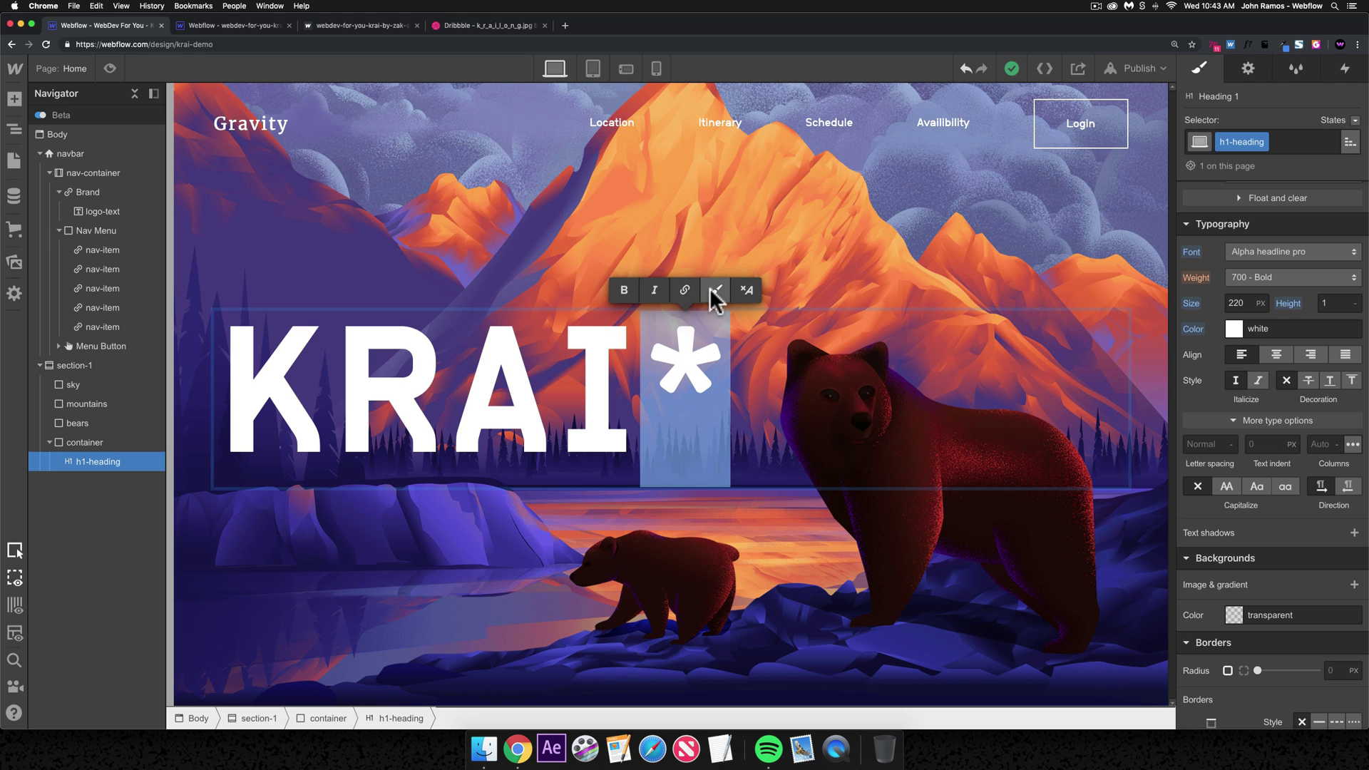
click(715, 290)
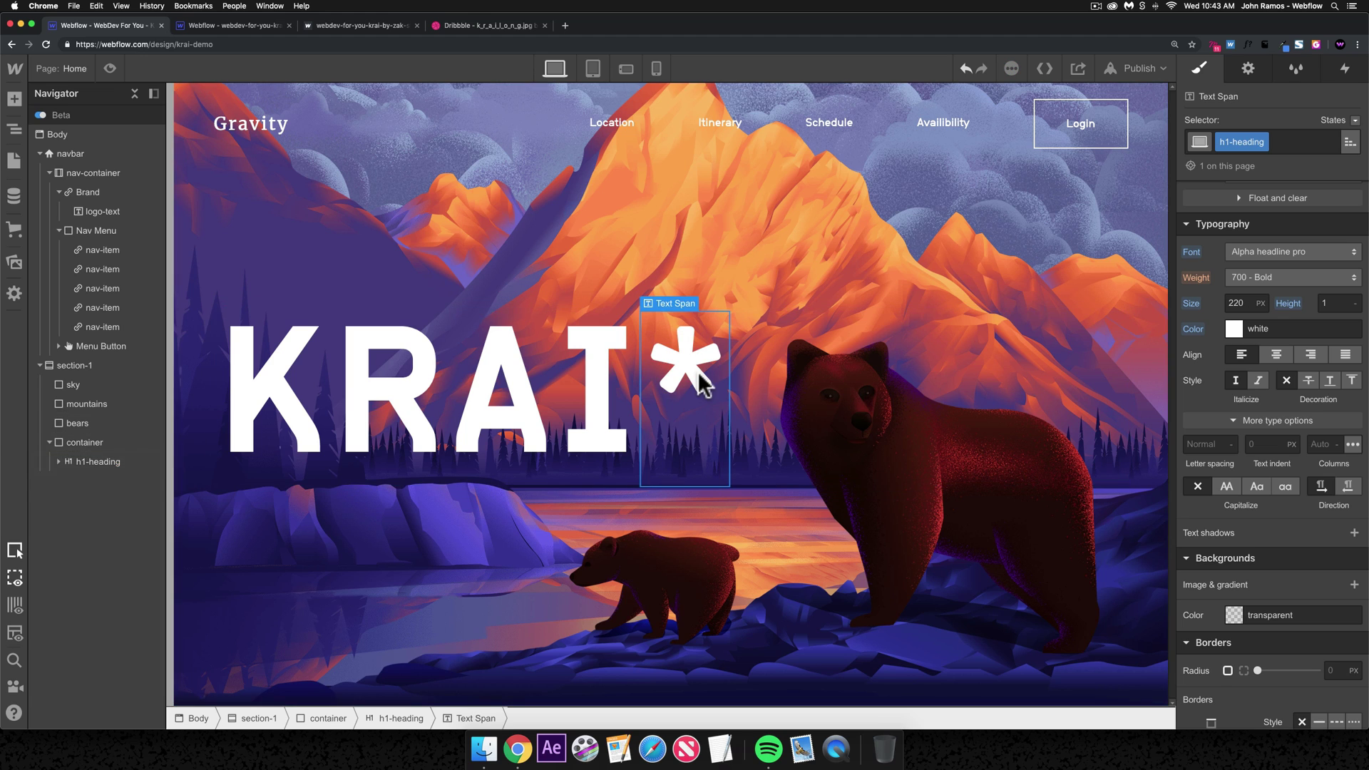
- Give the text span a class named "asterisk" and set its font size to 140 px
click(1327, 150)
text(asterisk)
key(Return)
click(1212, 444)
click(1242, 302)
text(140)
key(Return)
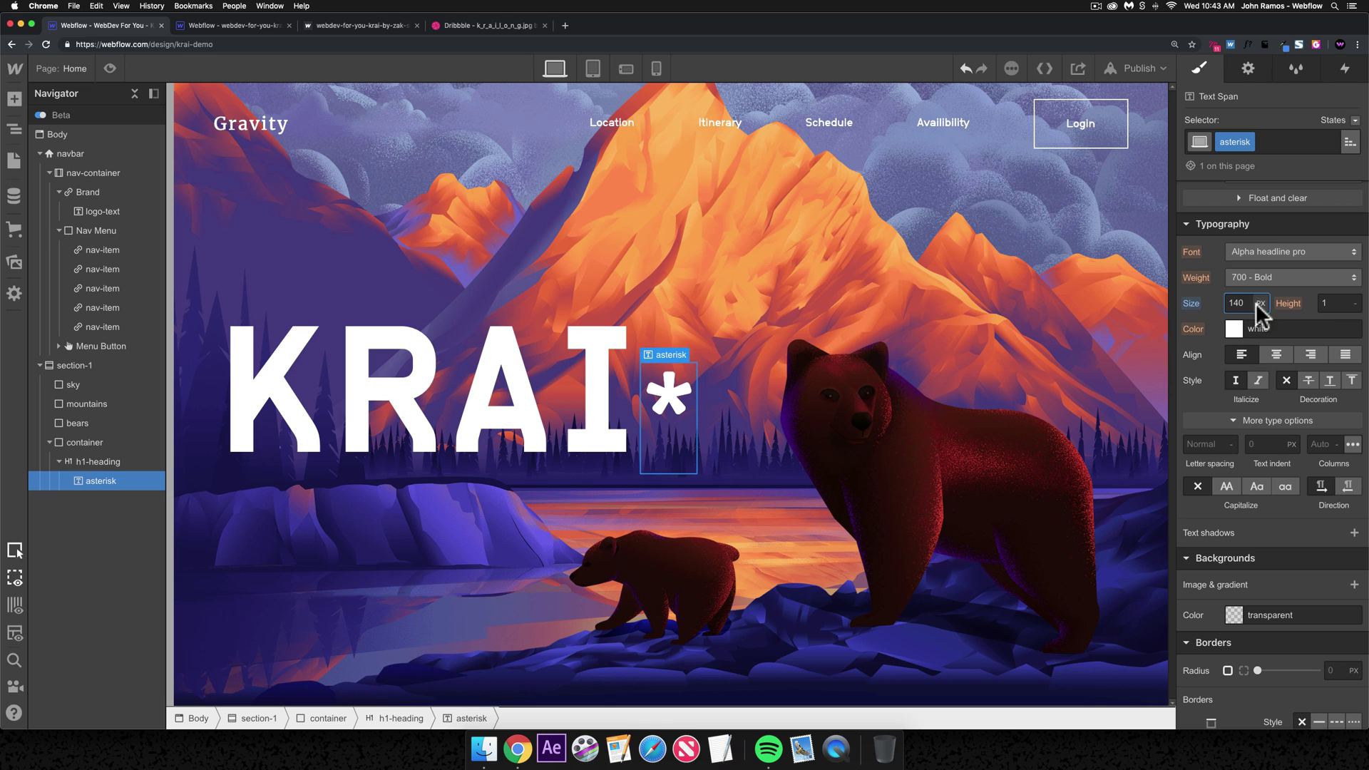
- Set the asterisk's font weight to 400 - Normal and its position to Relative
click(1265, 281)
click(1256, 248)
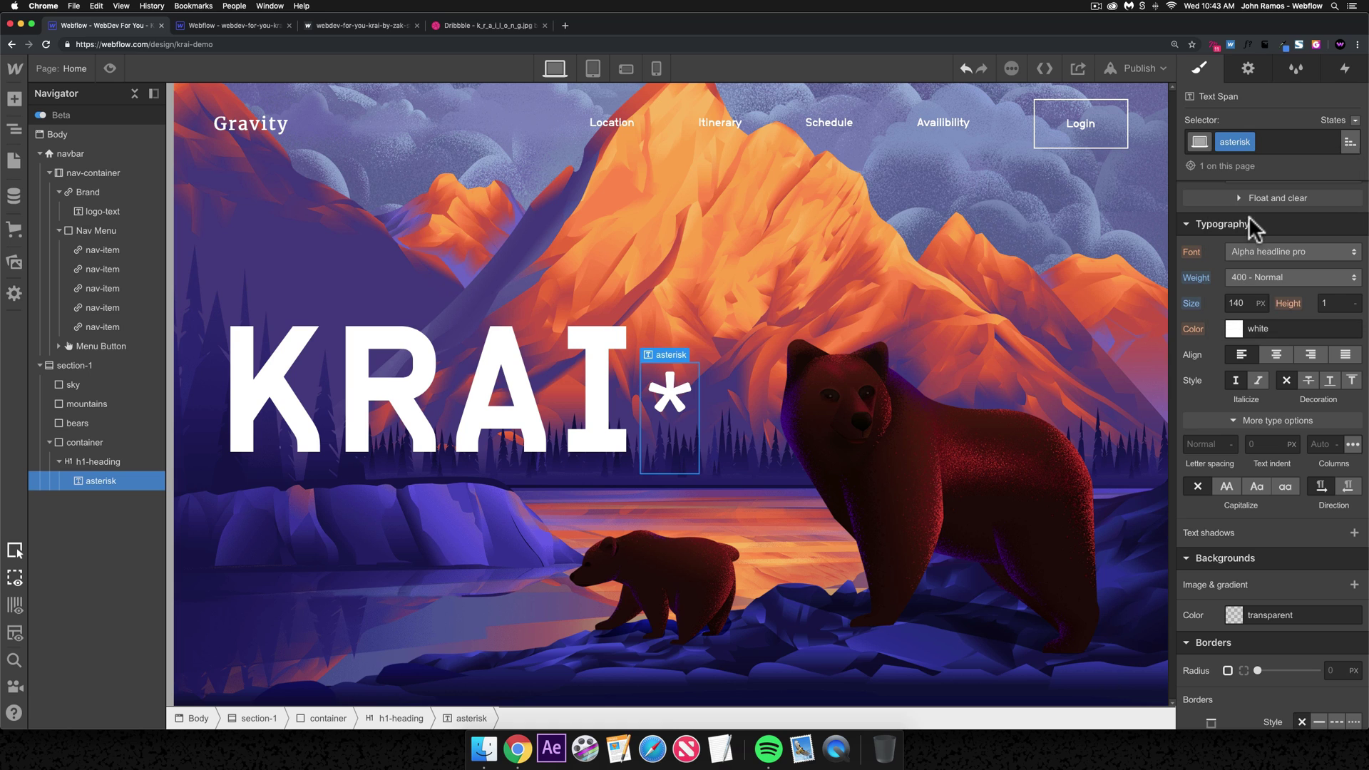
scroll(1263, 361, up, 5)
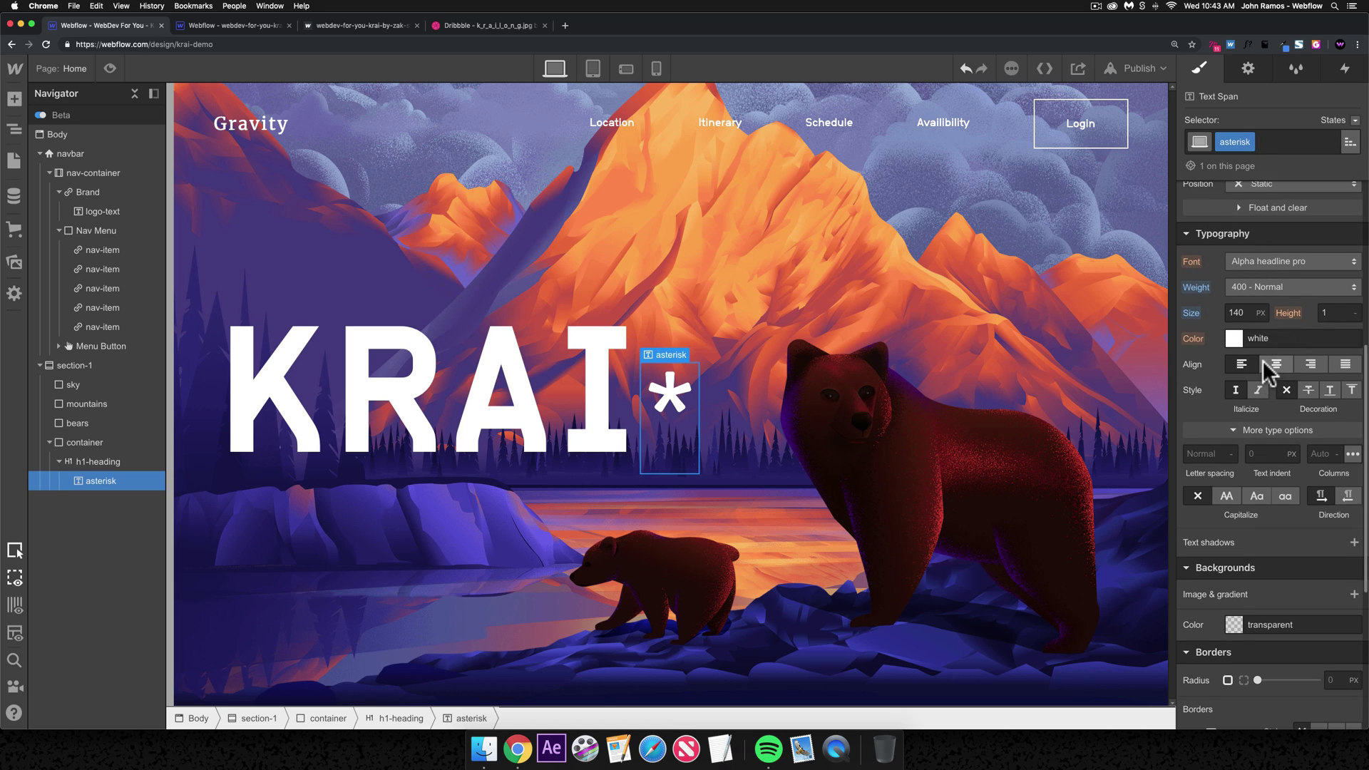
scroll(1263, 361, up, 2)
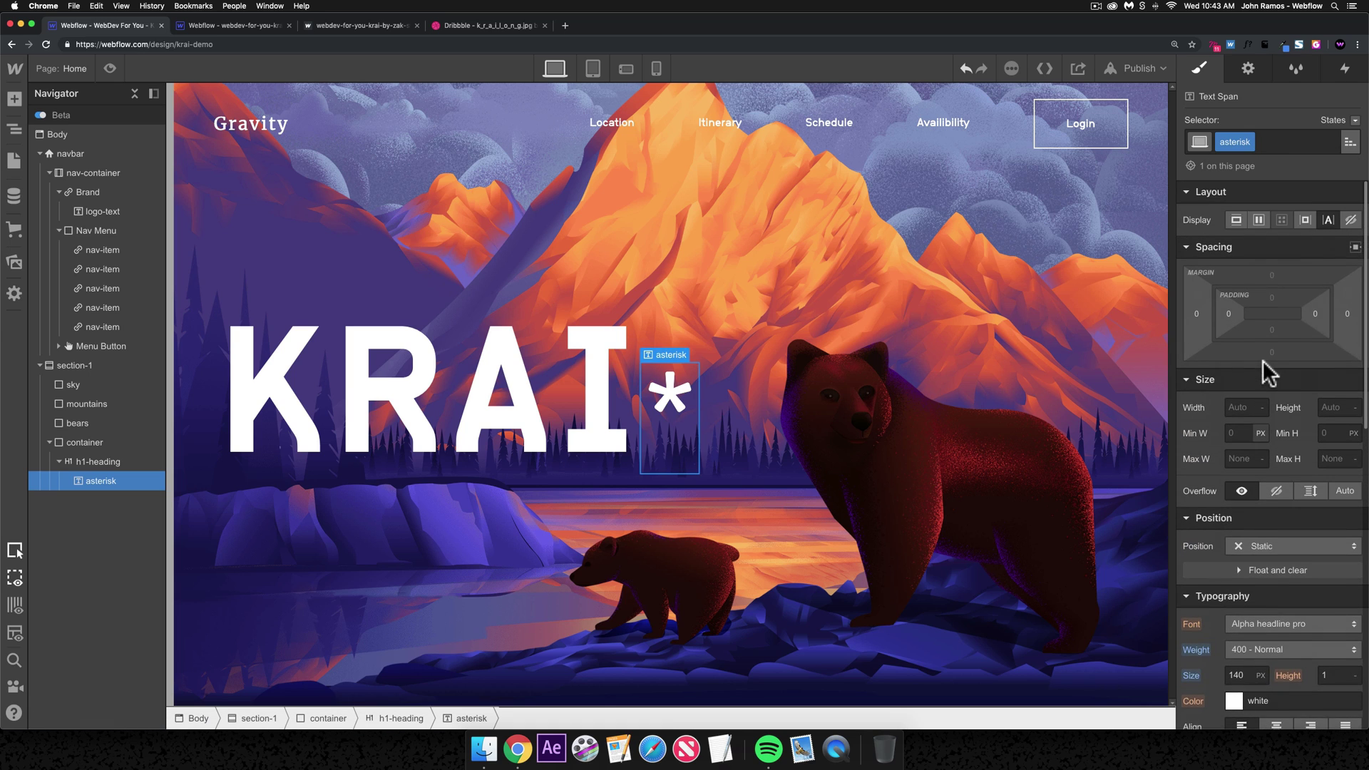
scroll(1283, 499, down, 5)
scroll(1273, 474, up, 1)
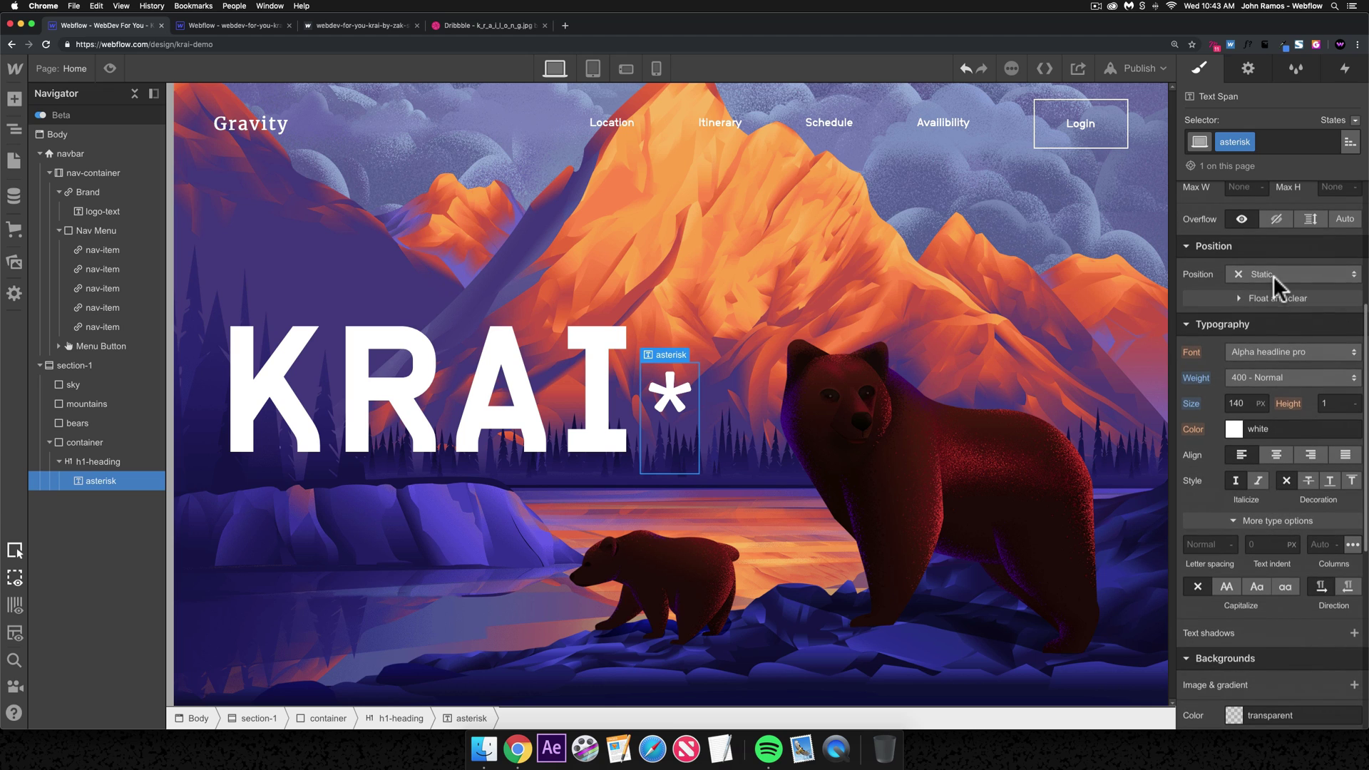
click(1273, 279)
click(1267, 292)
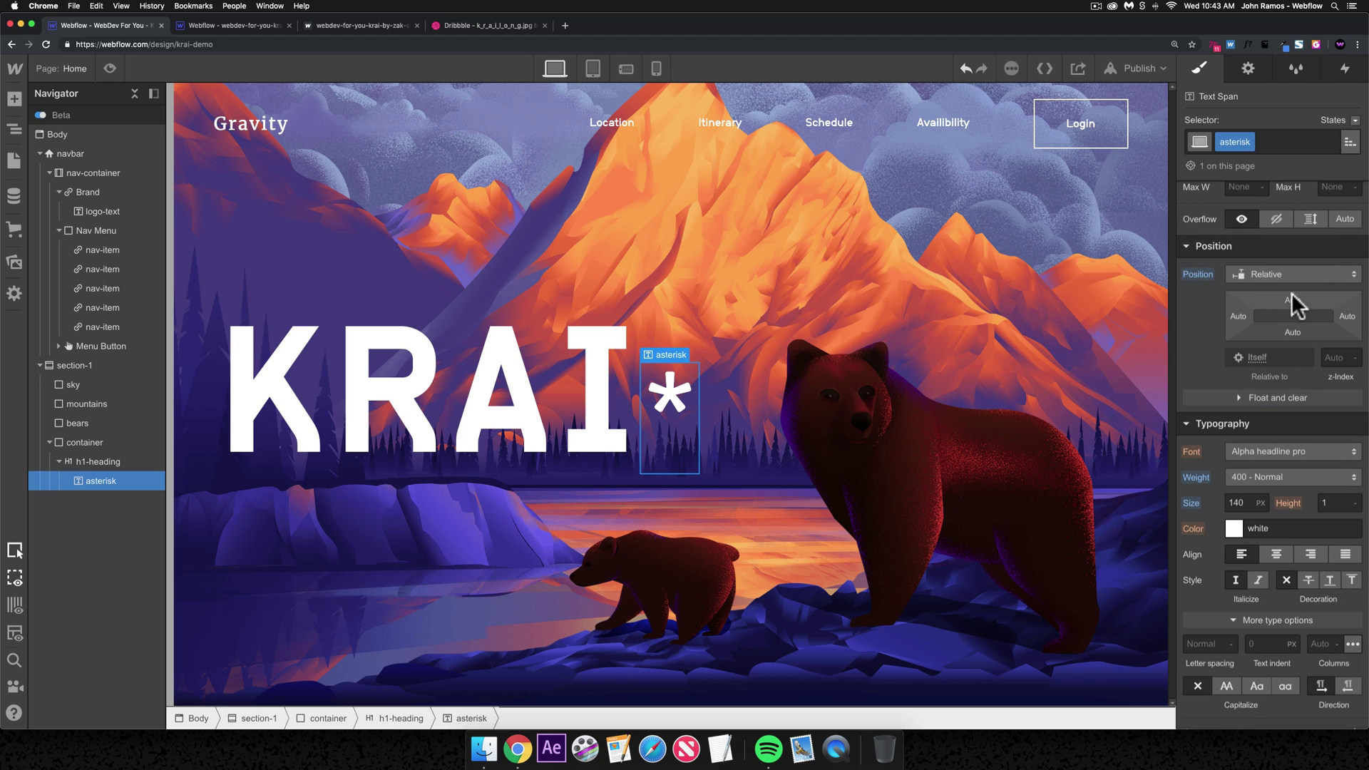
- Set the asterisk's display to inline-block and raise it with a top offset of -80
scroll(1291, 292, up, 4)
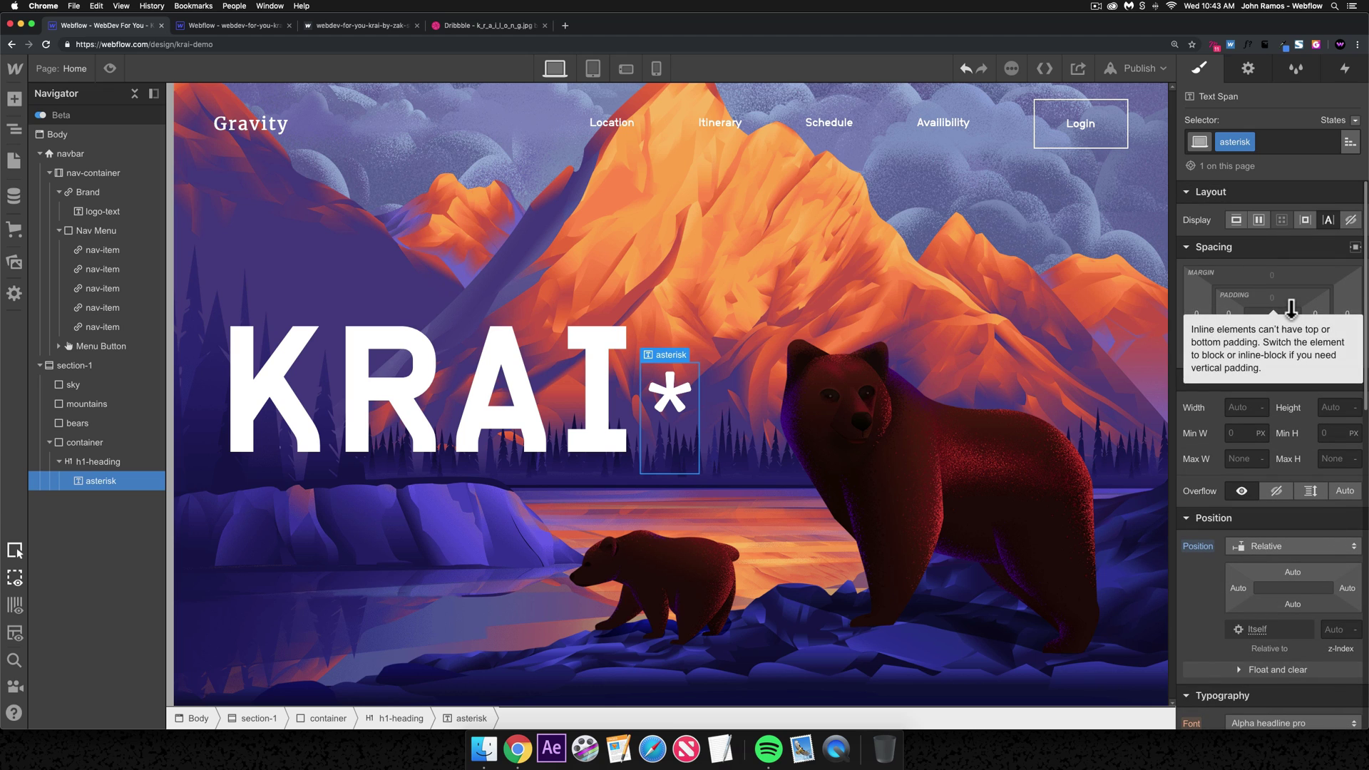
click(1305, 220)
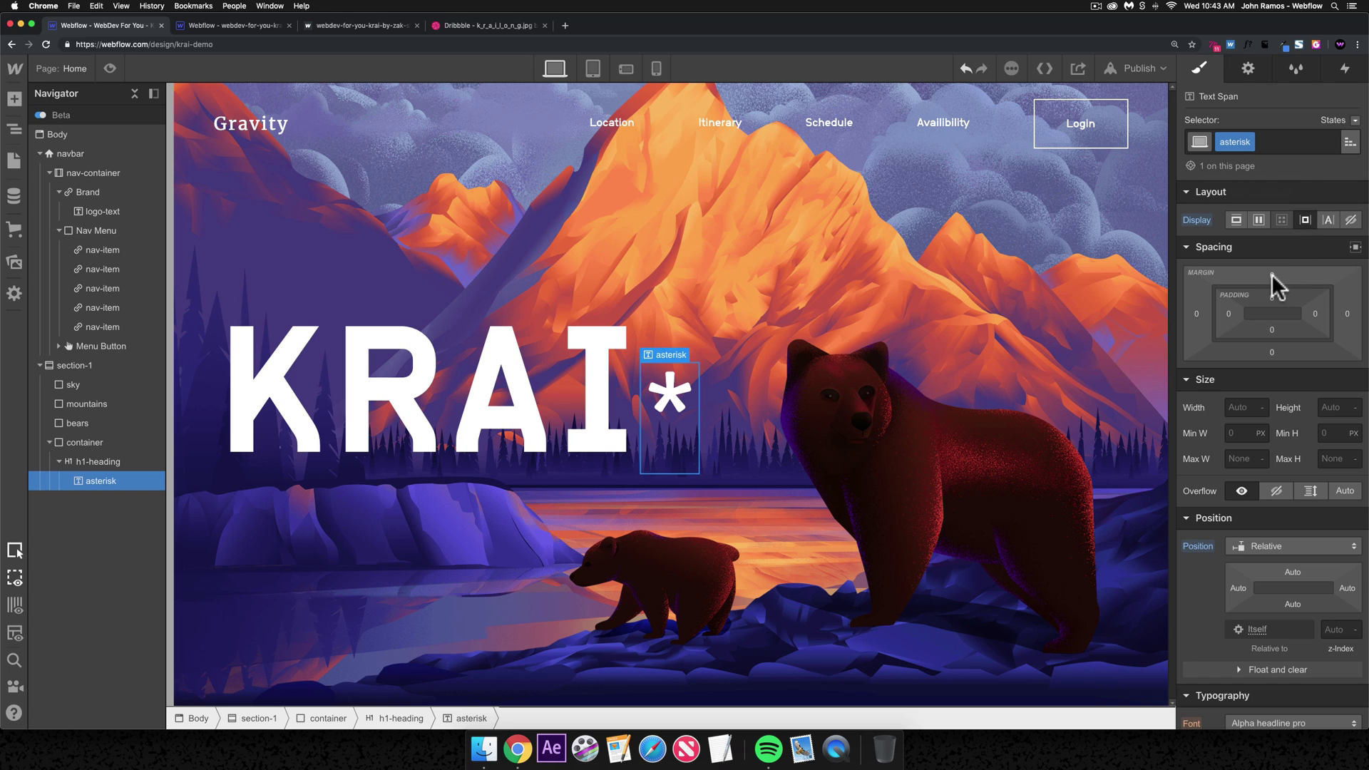
key(super+z)
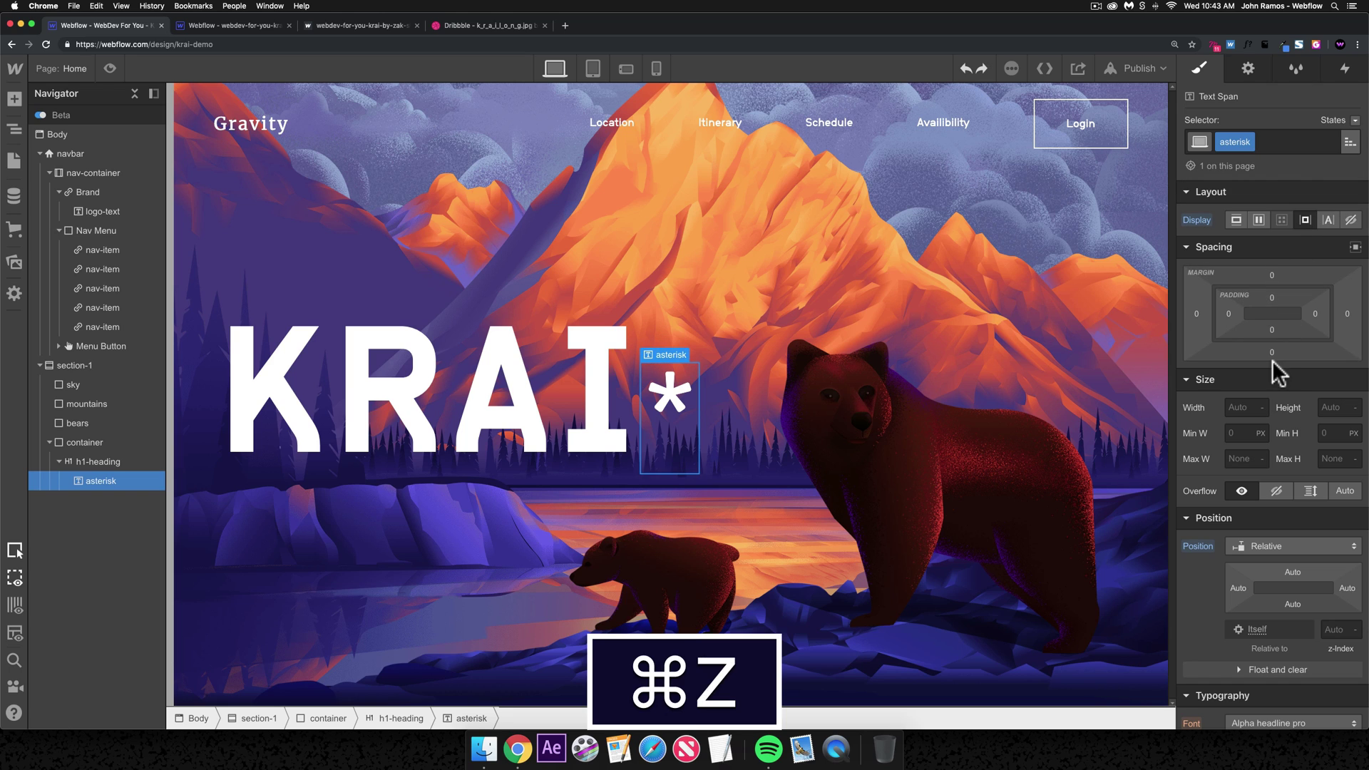
scroll(1276, 371, down, 2)
drag(1290, 494, 1264, 296)
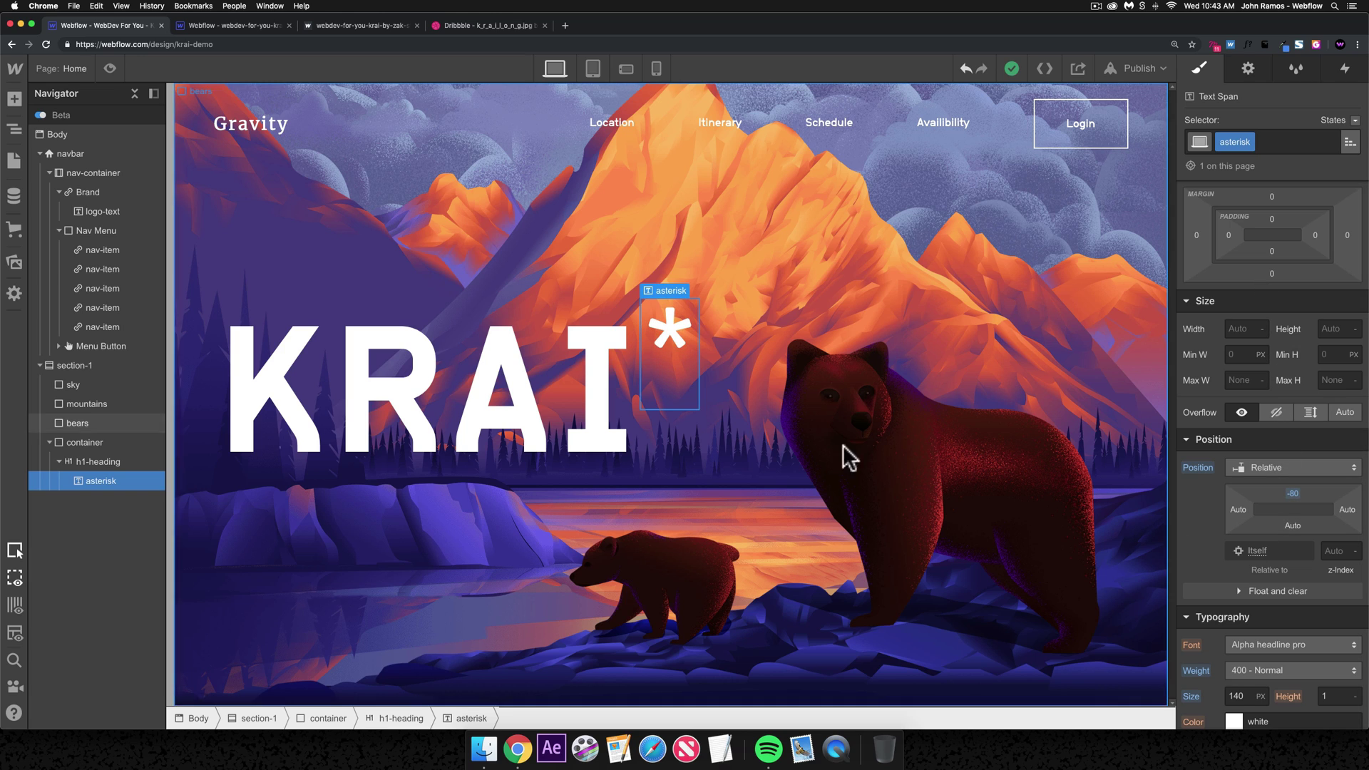
- Add a Paragraph element to the container below the KRAI heading
click(724, 421)
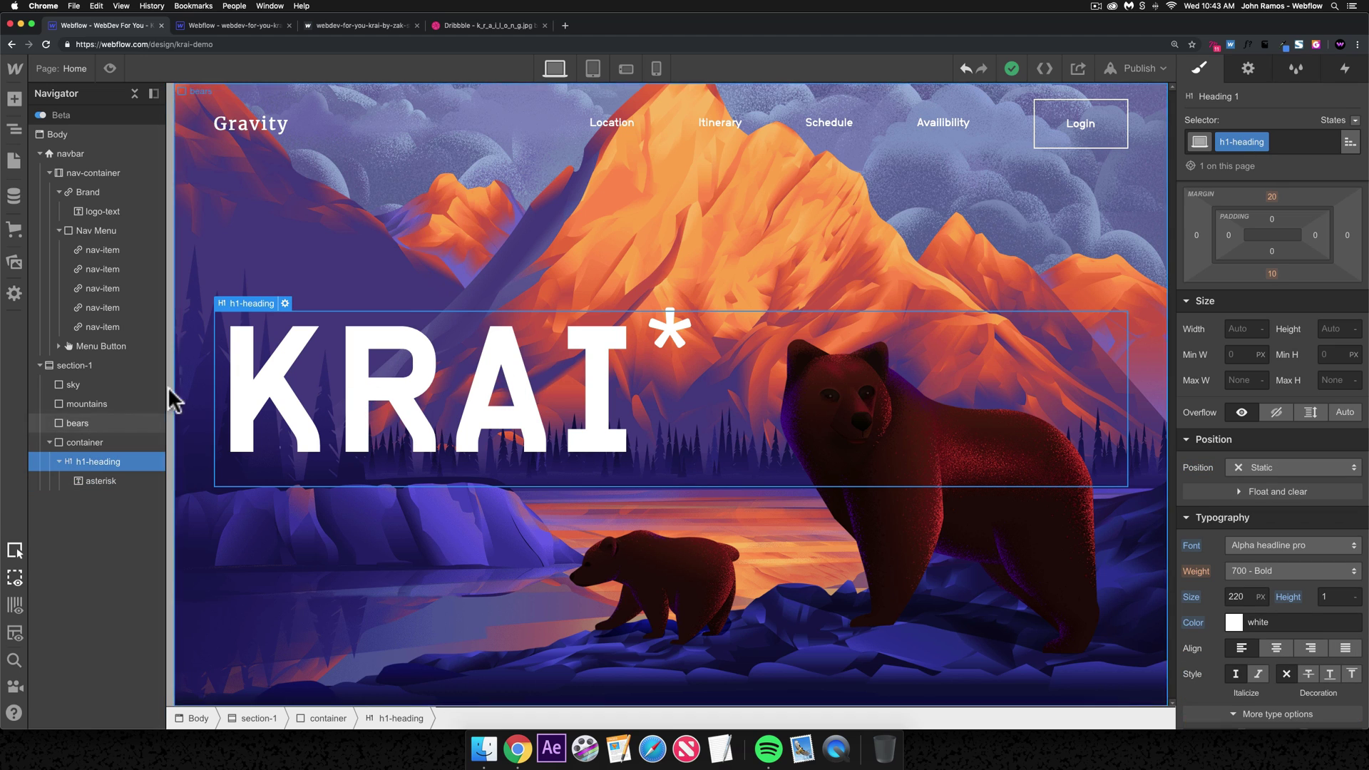
click(93, 443)
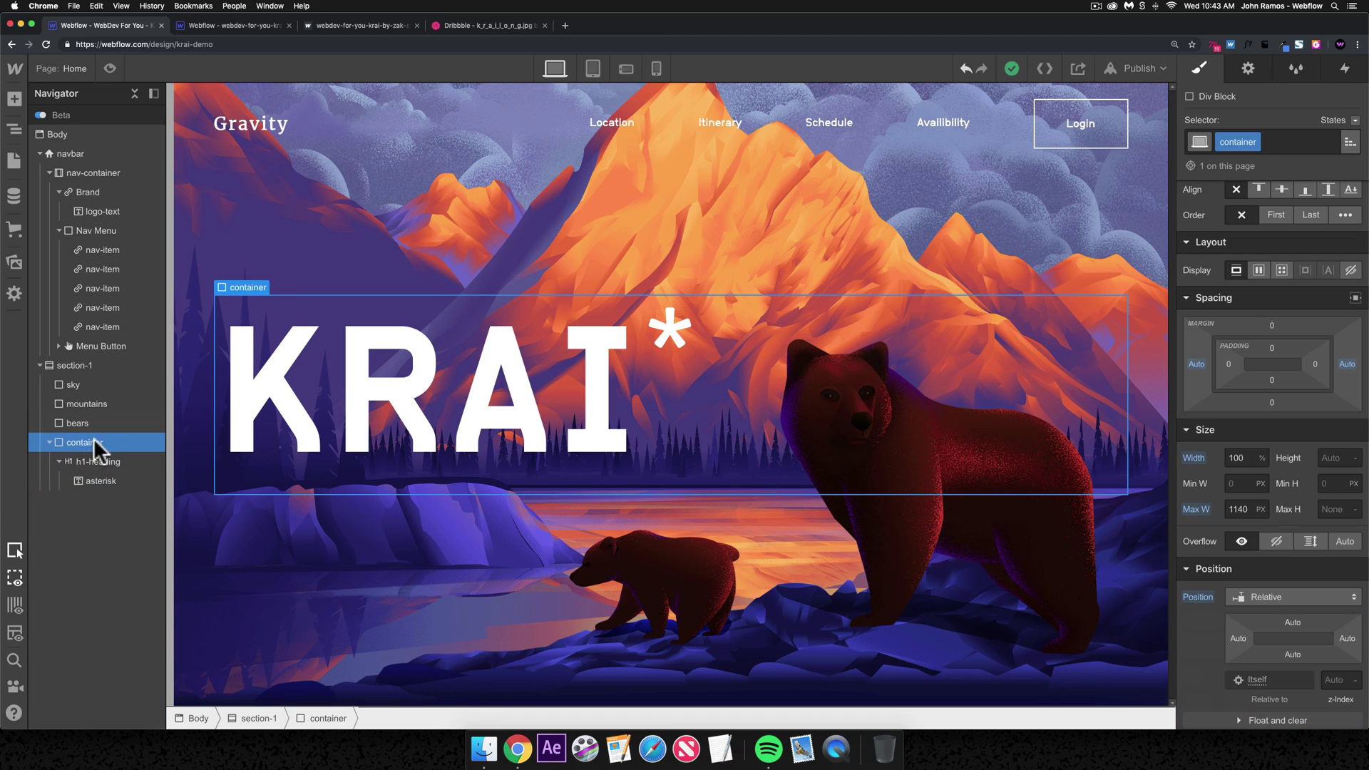
key(super+k)
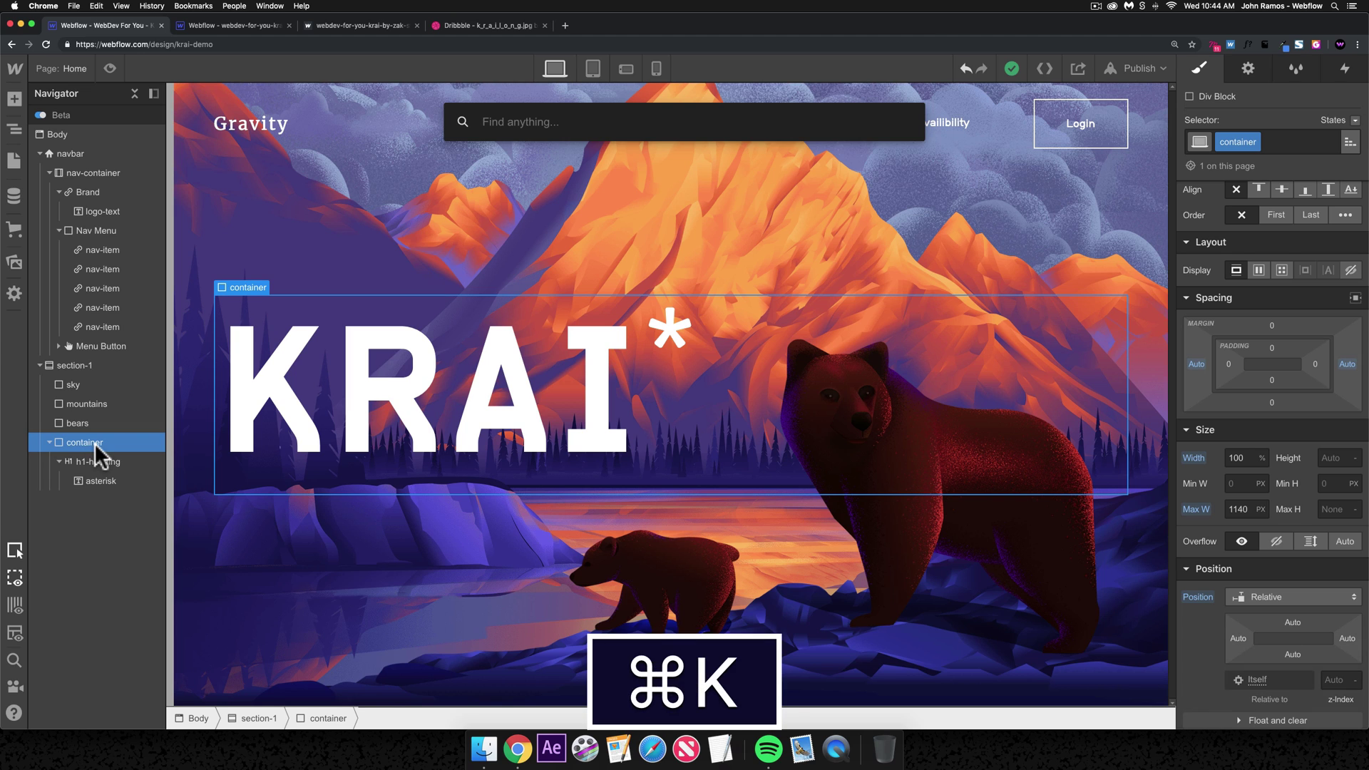
text(para)
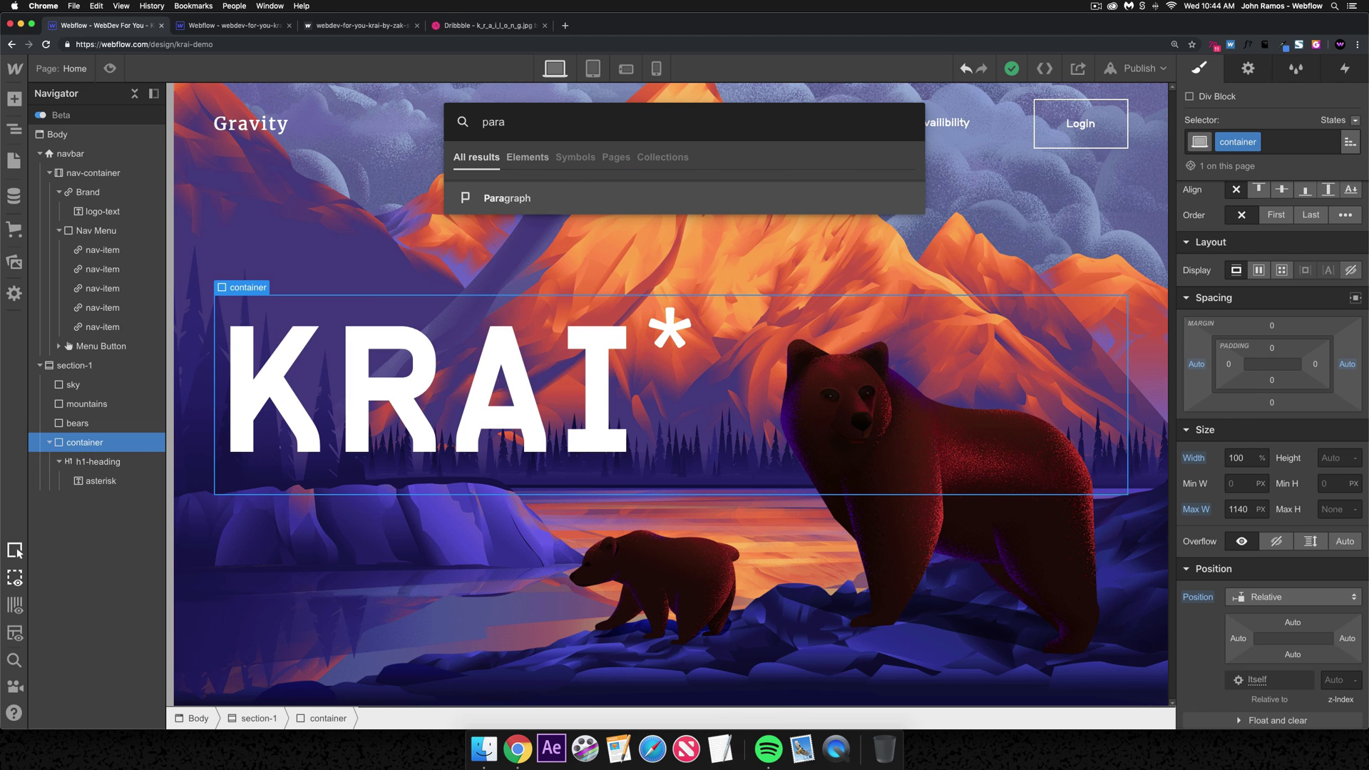
key(Return)
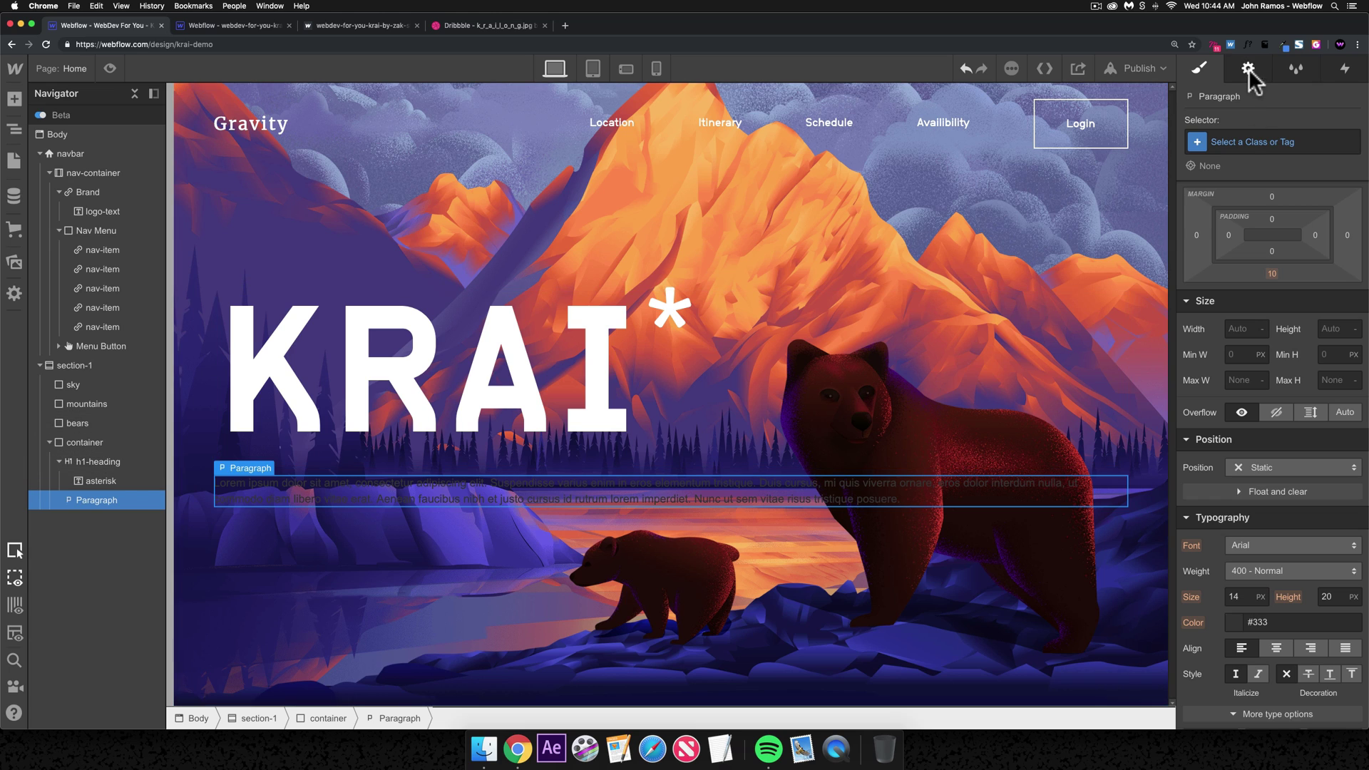
- Give the new paragraph a class named "s-1-paragraph"
click(1247, 142)
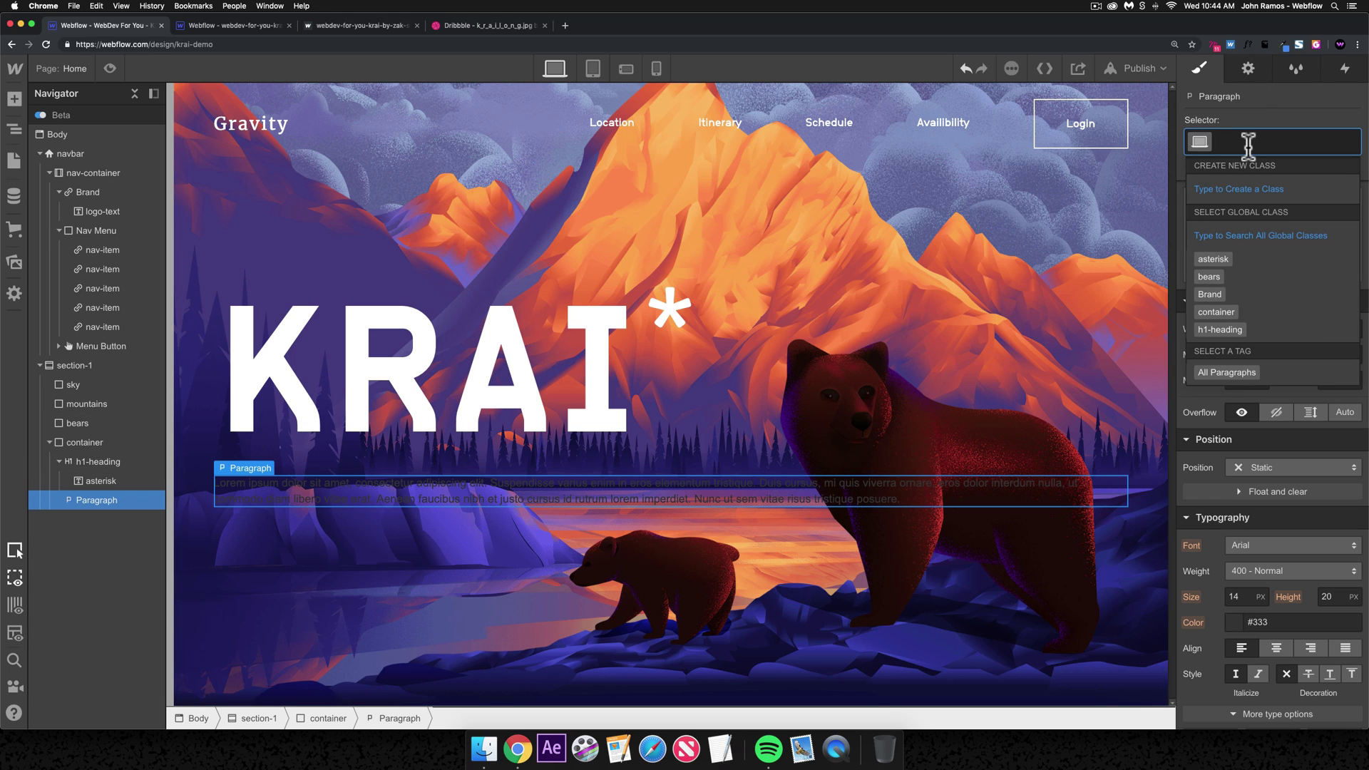
text(s-1-)
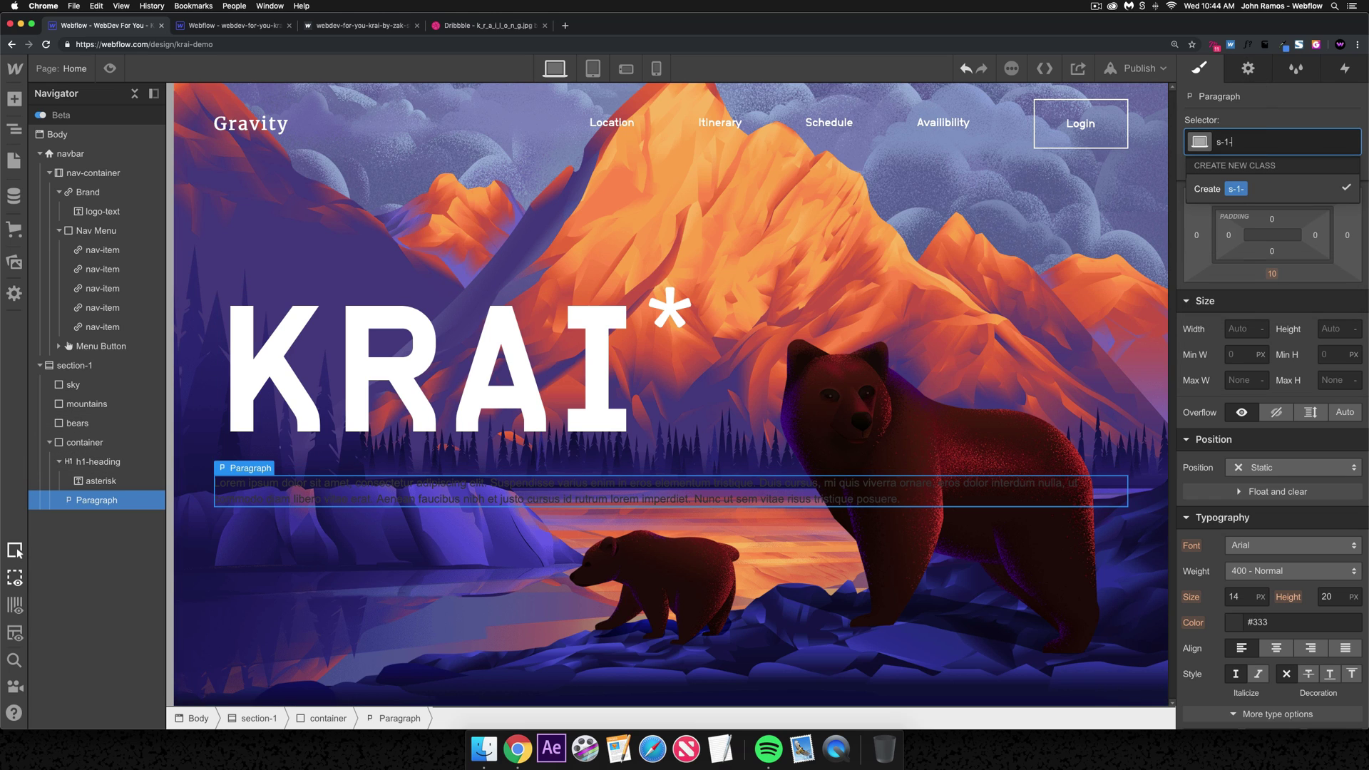
text(paragraph)
key(Return)
- Examine the style settings of section-1's container in the finished KRAI project
click(230, 23)
click(342, 499)
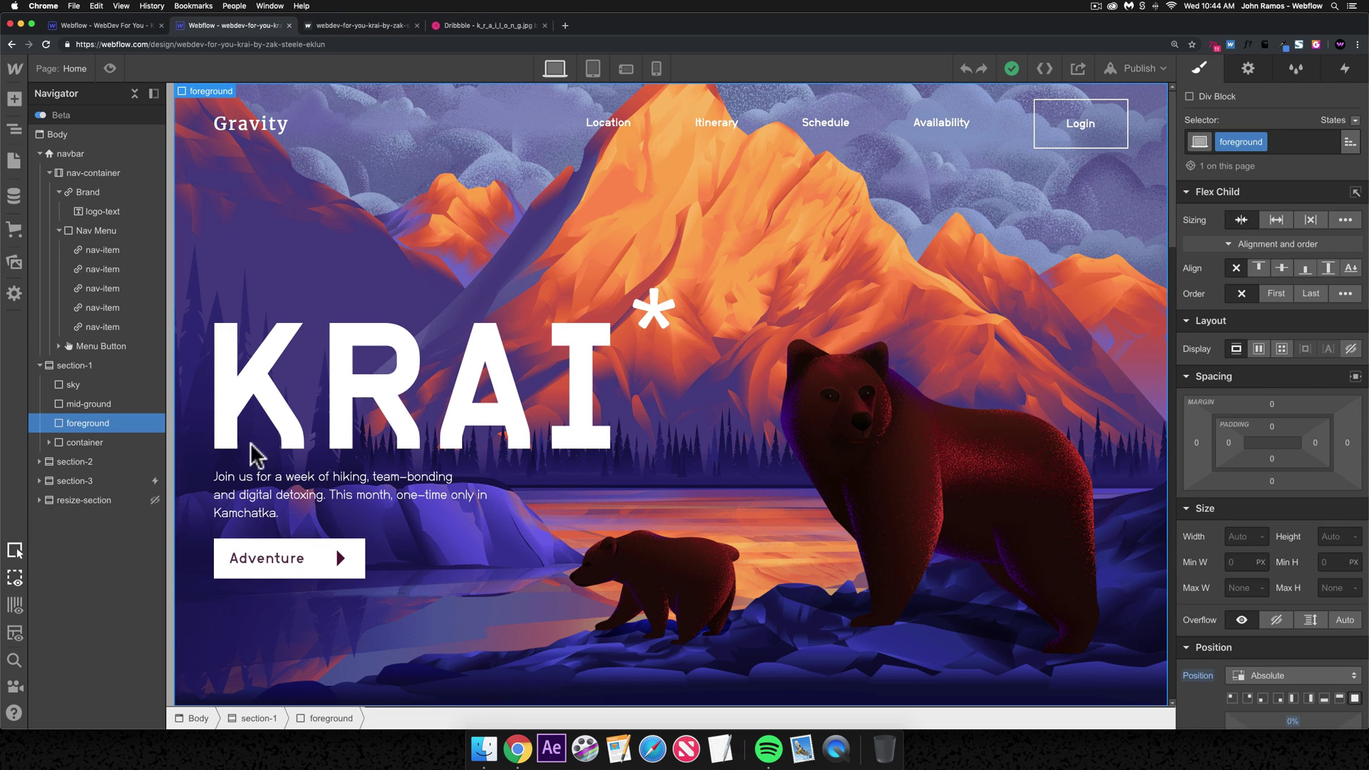
click(93, 442)
scroll(1347, 606, down, 1)
scroll(1329, 602, down, 5)
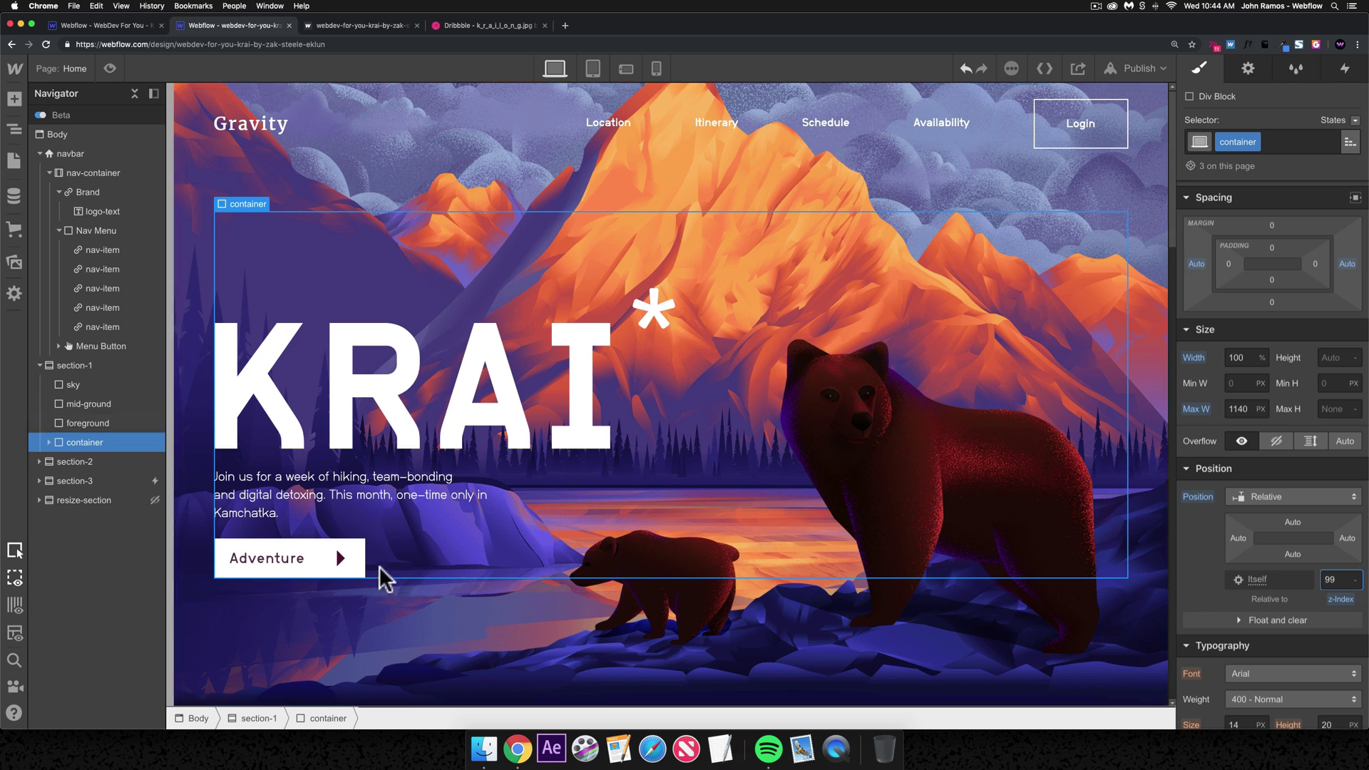
- Copy the intro paragraph text from the finished KRAI project and replace the s-1-paragraph placeholder text with it
click(431, 515)
scroll(1287, 416, up, 3)
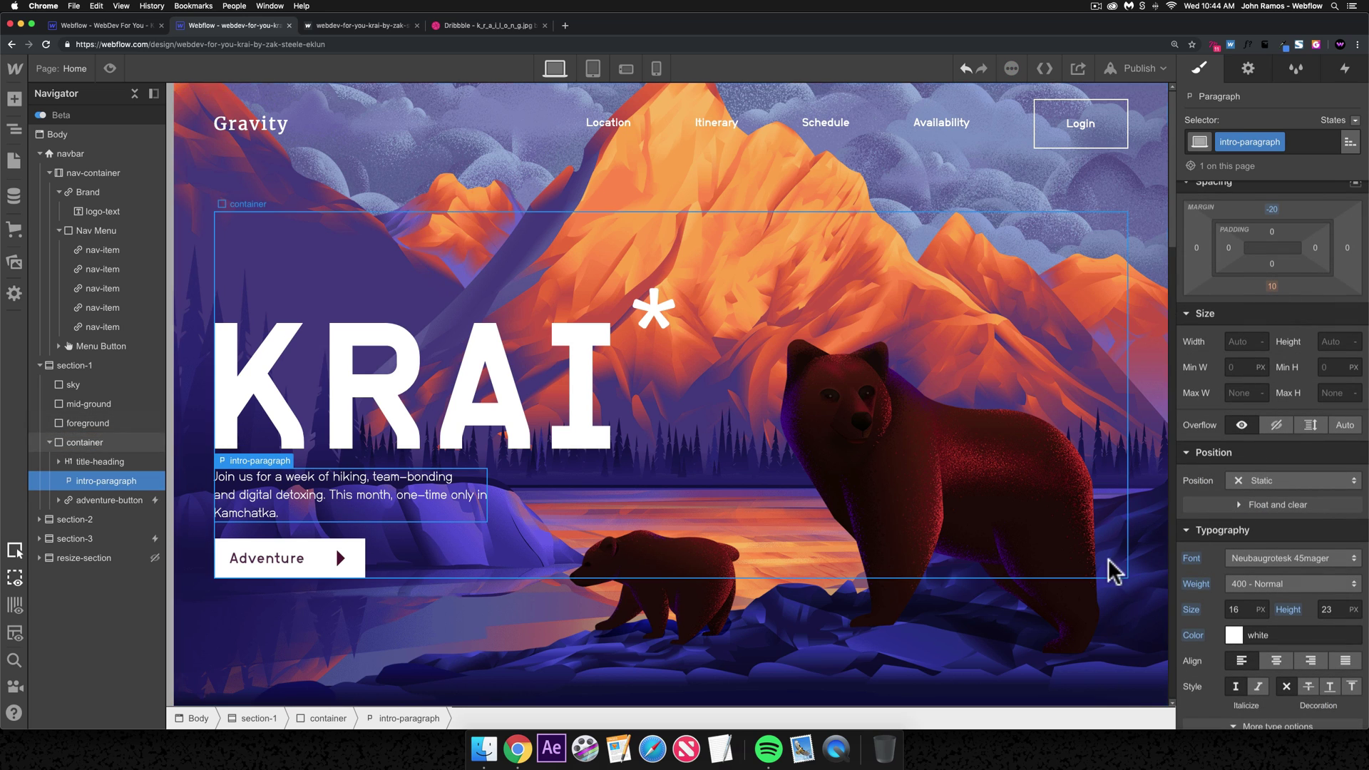
double_click(365, 497)
key(super+a)
key(super+c)
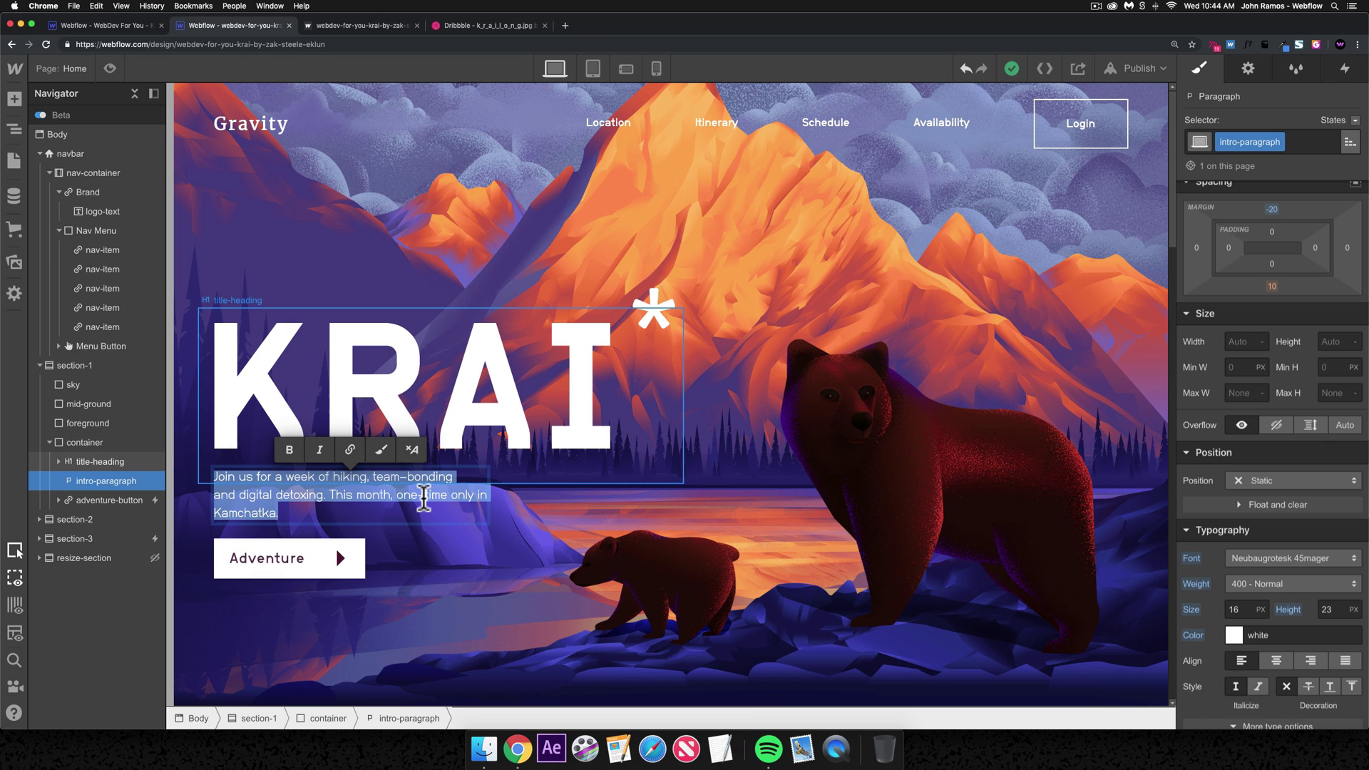
click(115, 29)
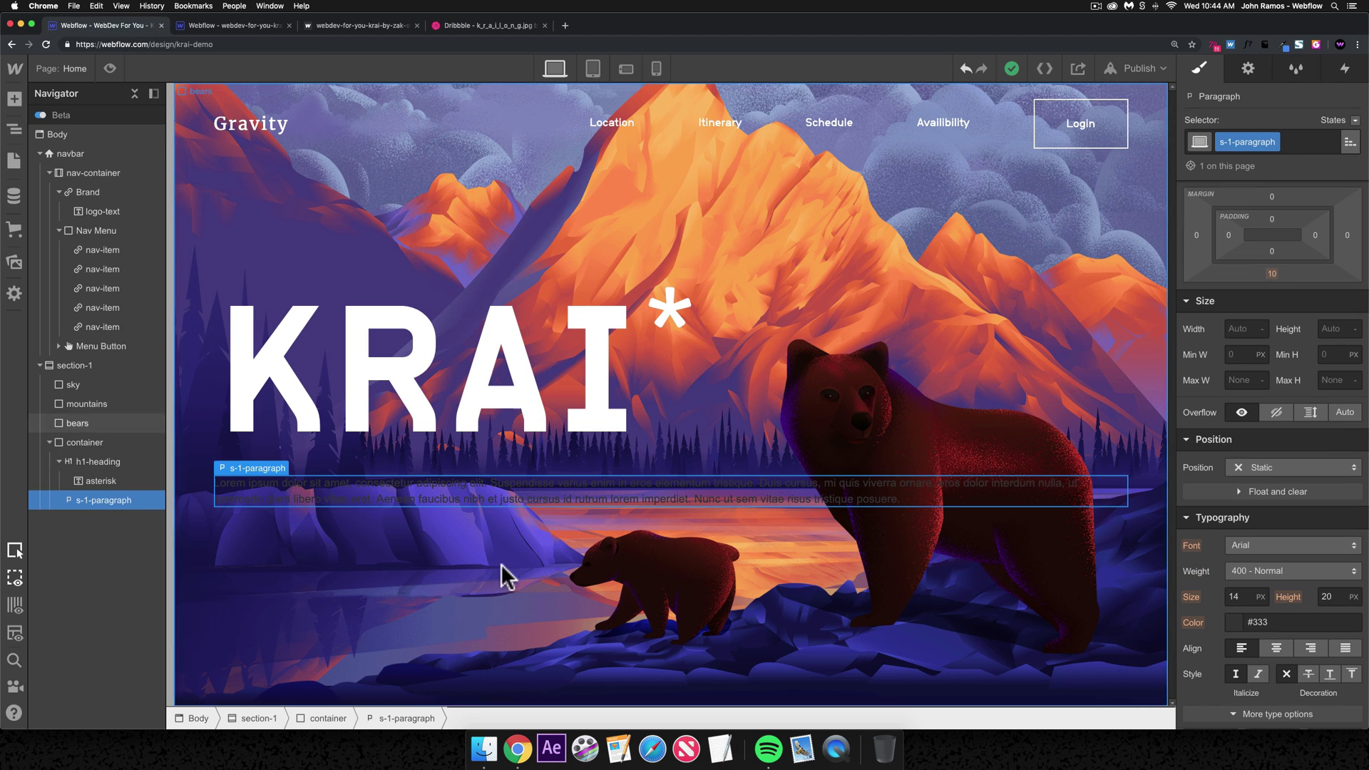
double_click(376, 495)
key(super+a)
key(super+v)
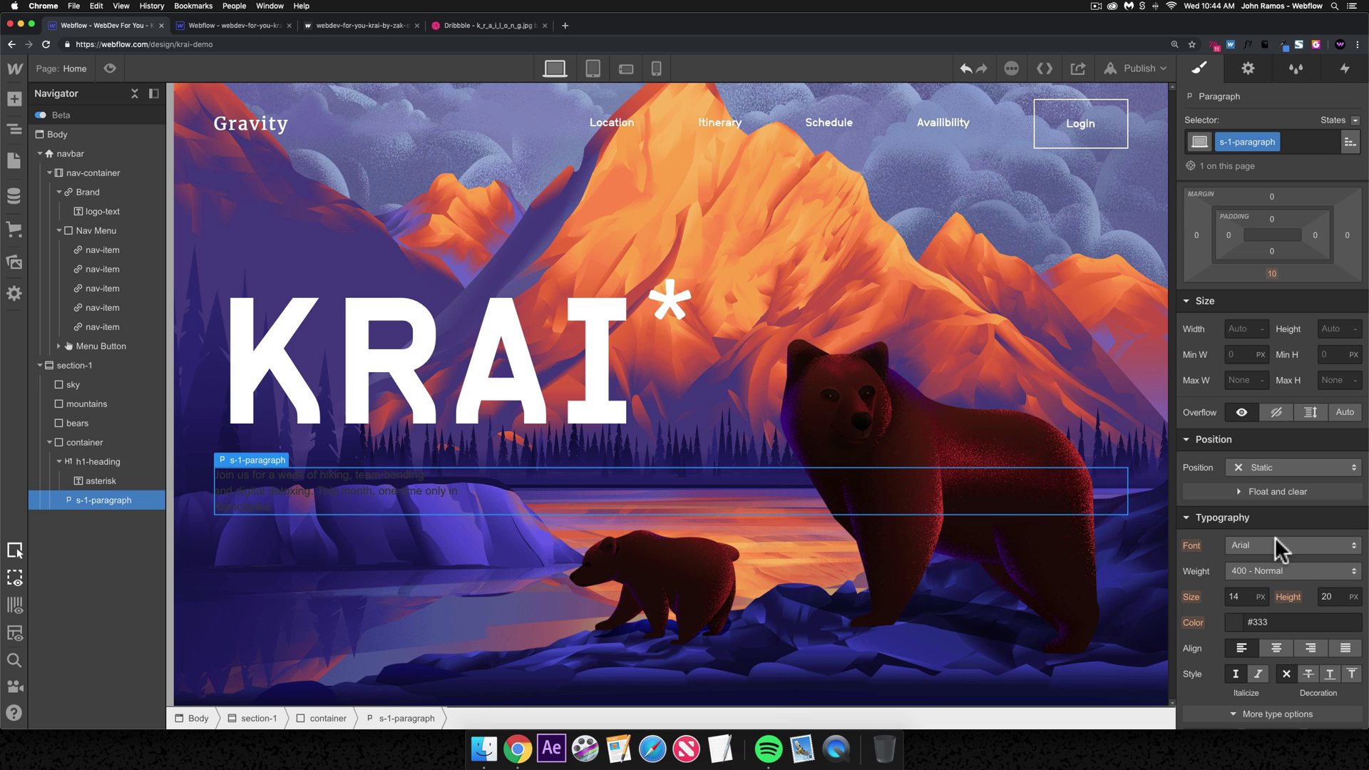
- Check the finished project's paragraph typography and set s-1-paragraph's font to Neubaugrotesk 65halbfett at size 16 px
click(251, 26)
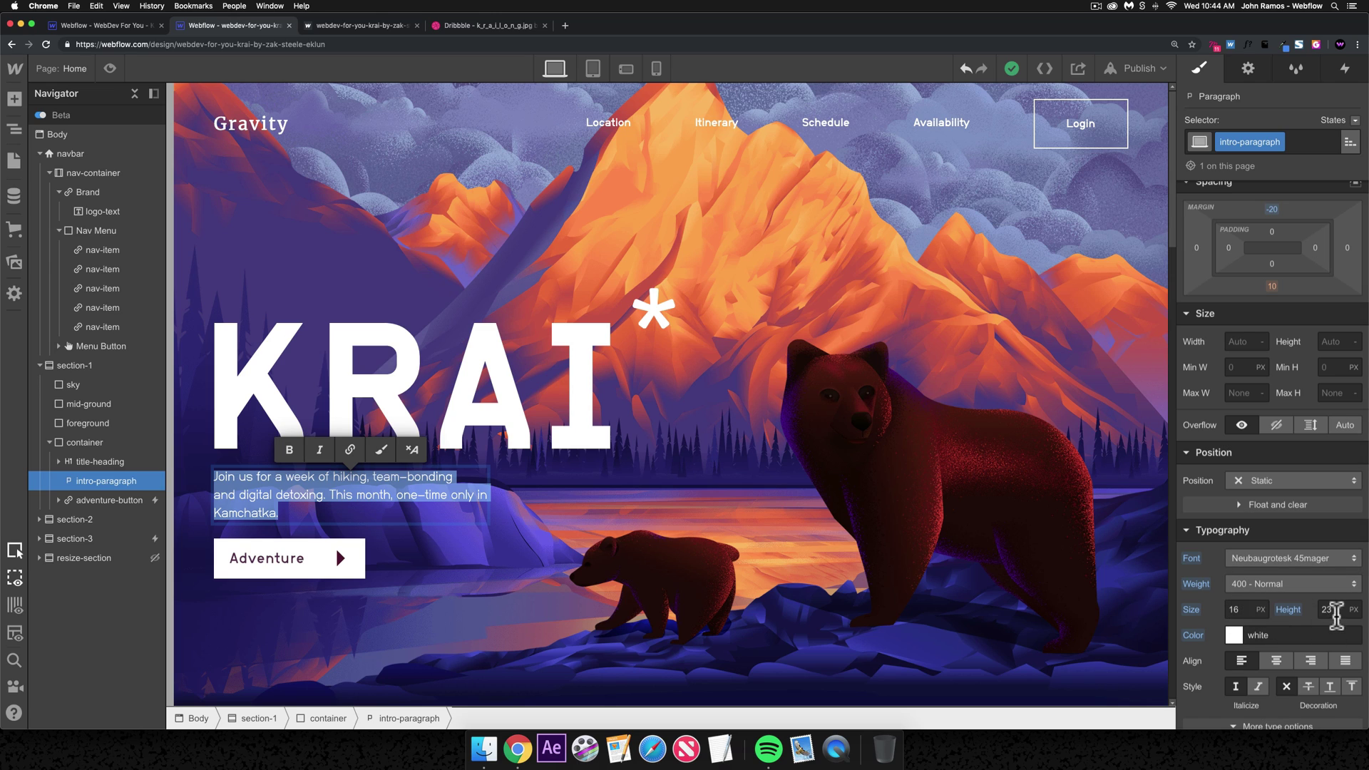
click(107, 26)
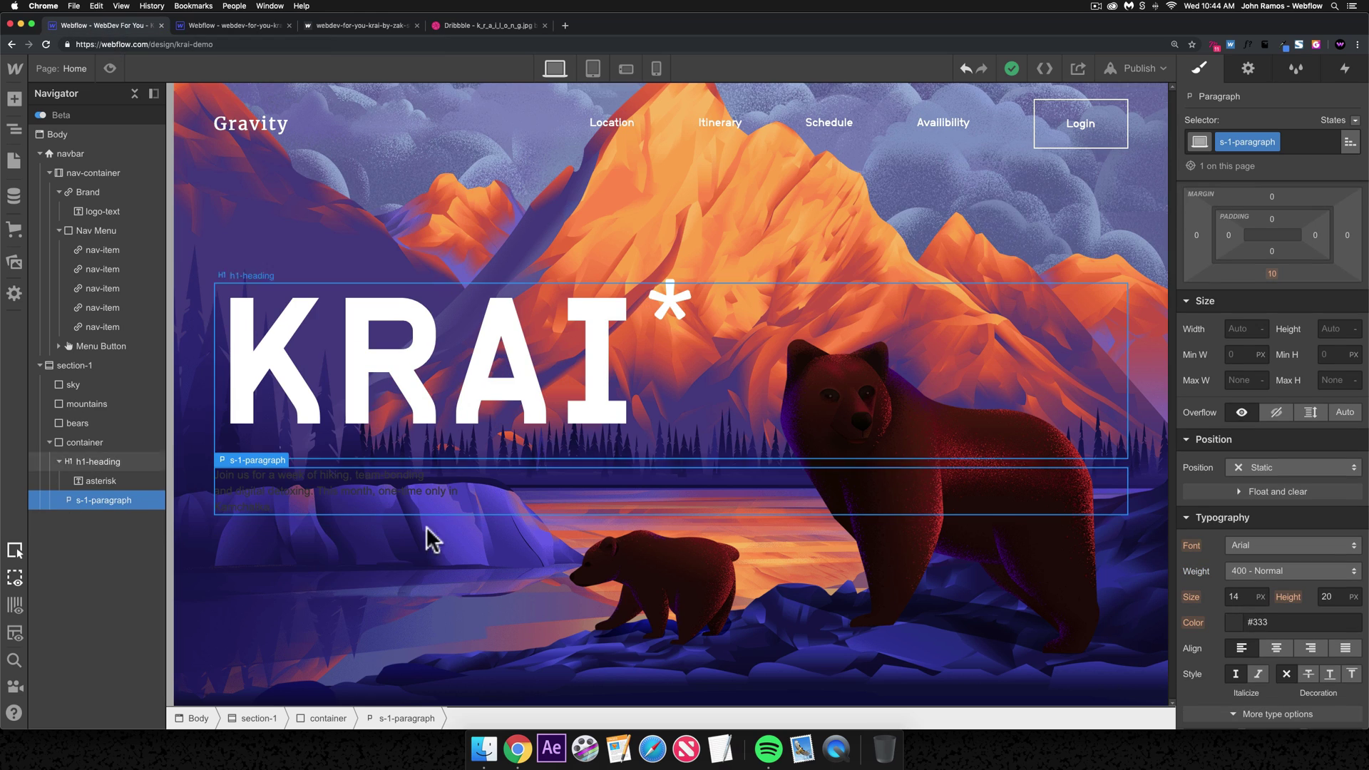
click(1256, 544)
click(1273, 445)
click(1242, 597)
text(1)
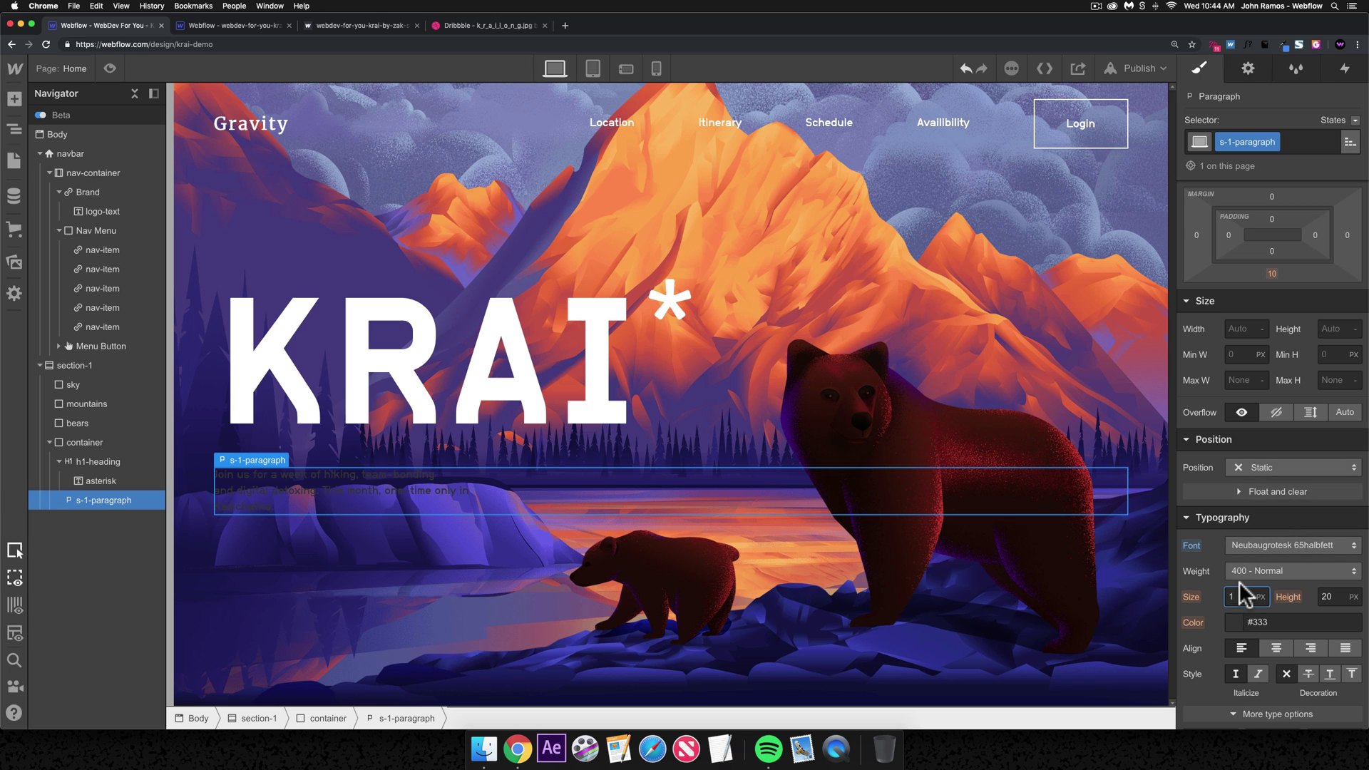
- Set the paragraph's line height to a unitless 1.5 and its text color to the White swatch
click(1353, 597)
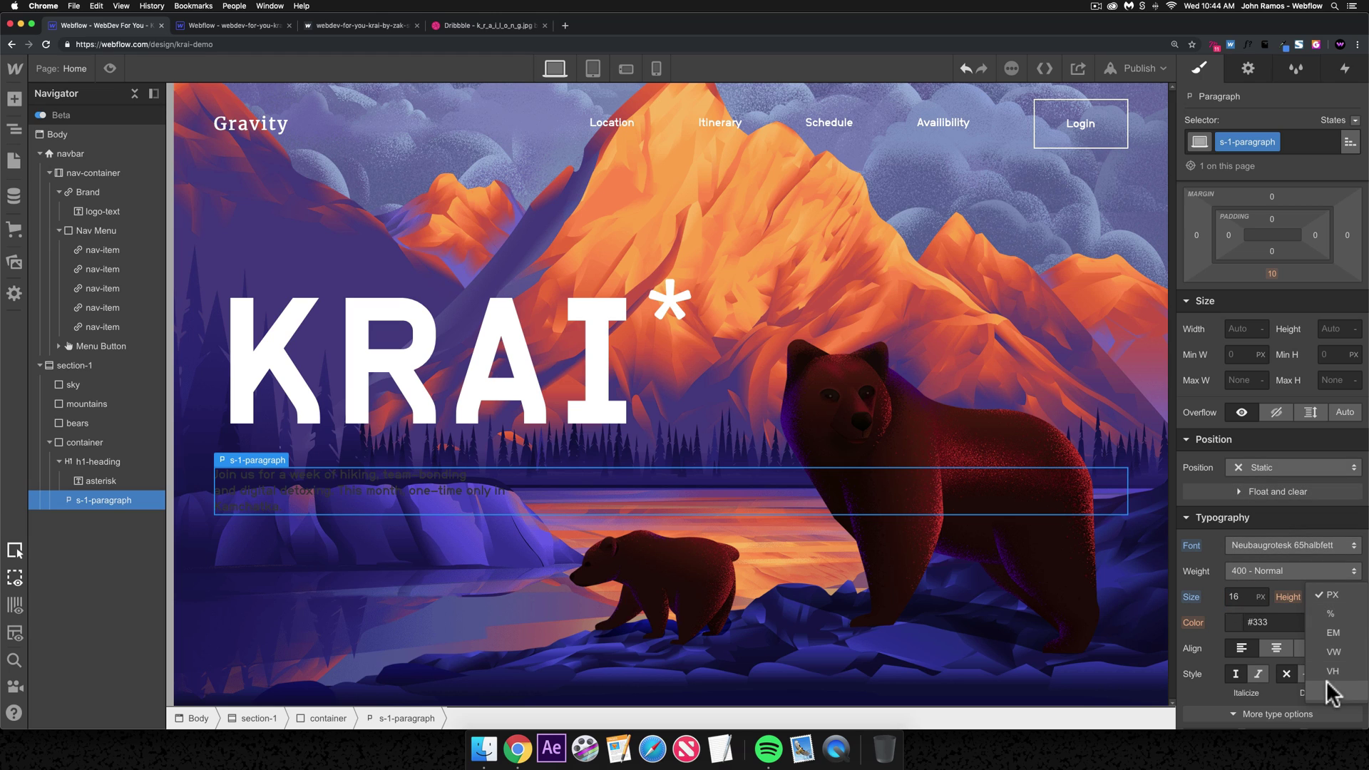
click(1330, 632)
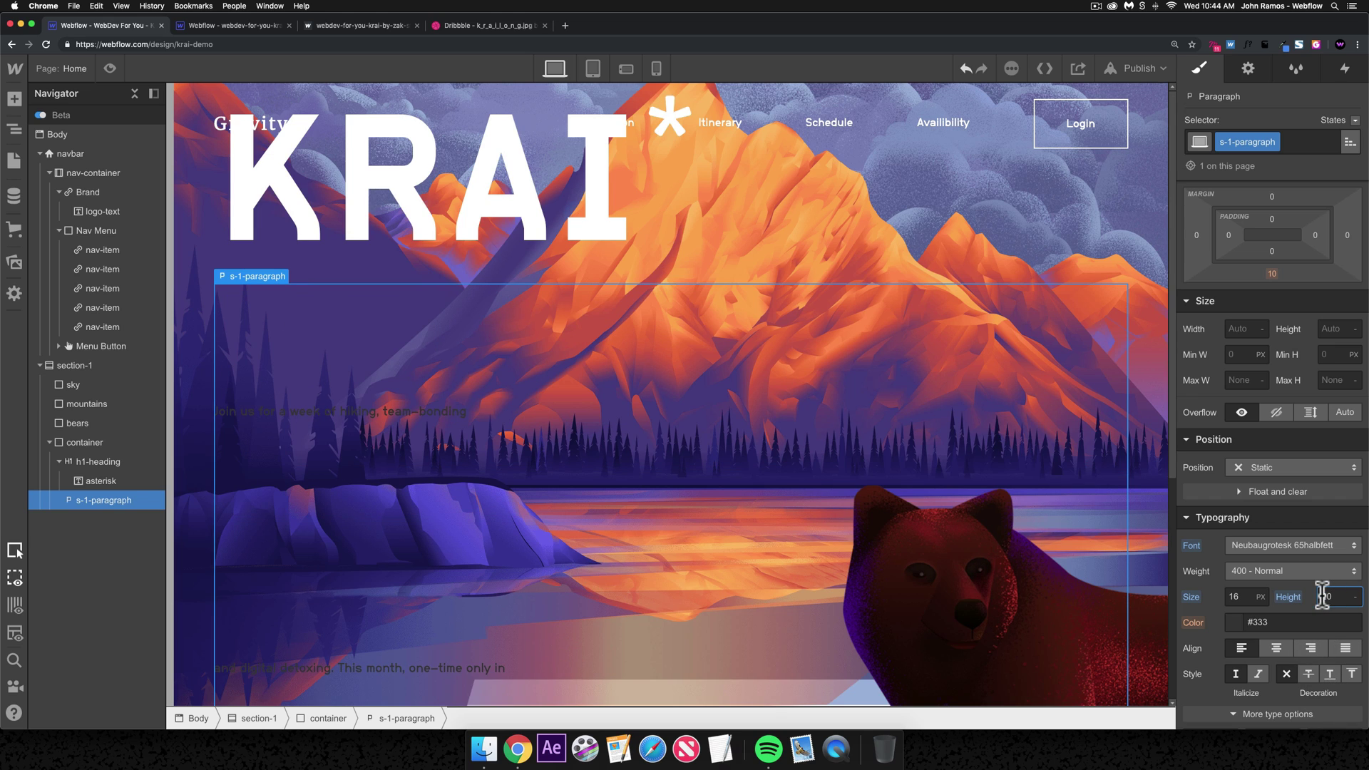
key(super+a)
text(1.4)
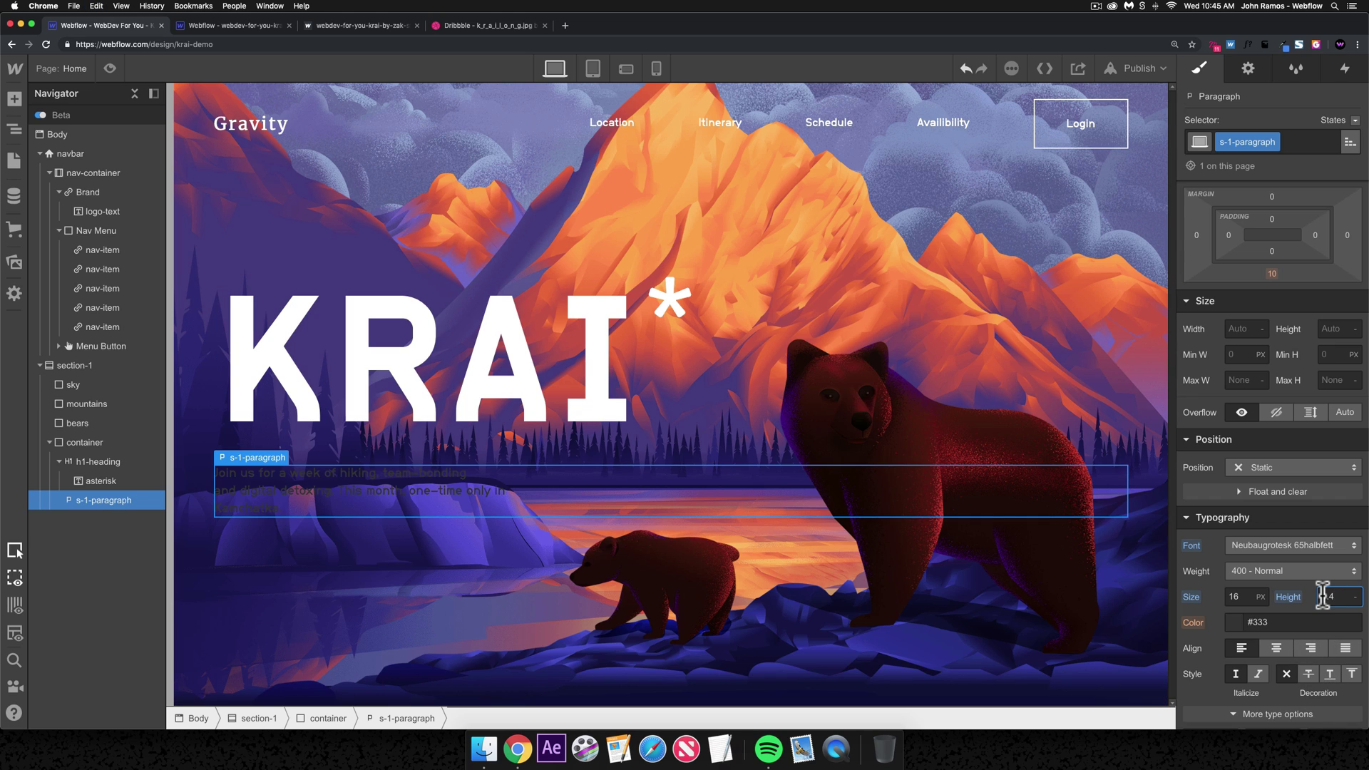
text(5)
click(1237, 623)
click(1212, 708)
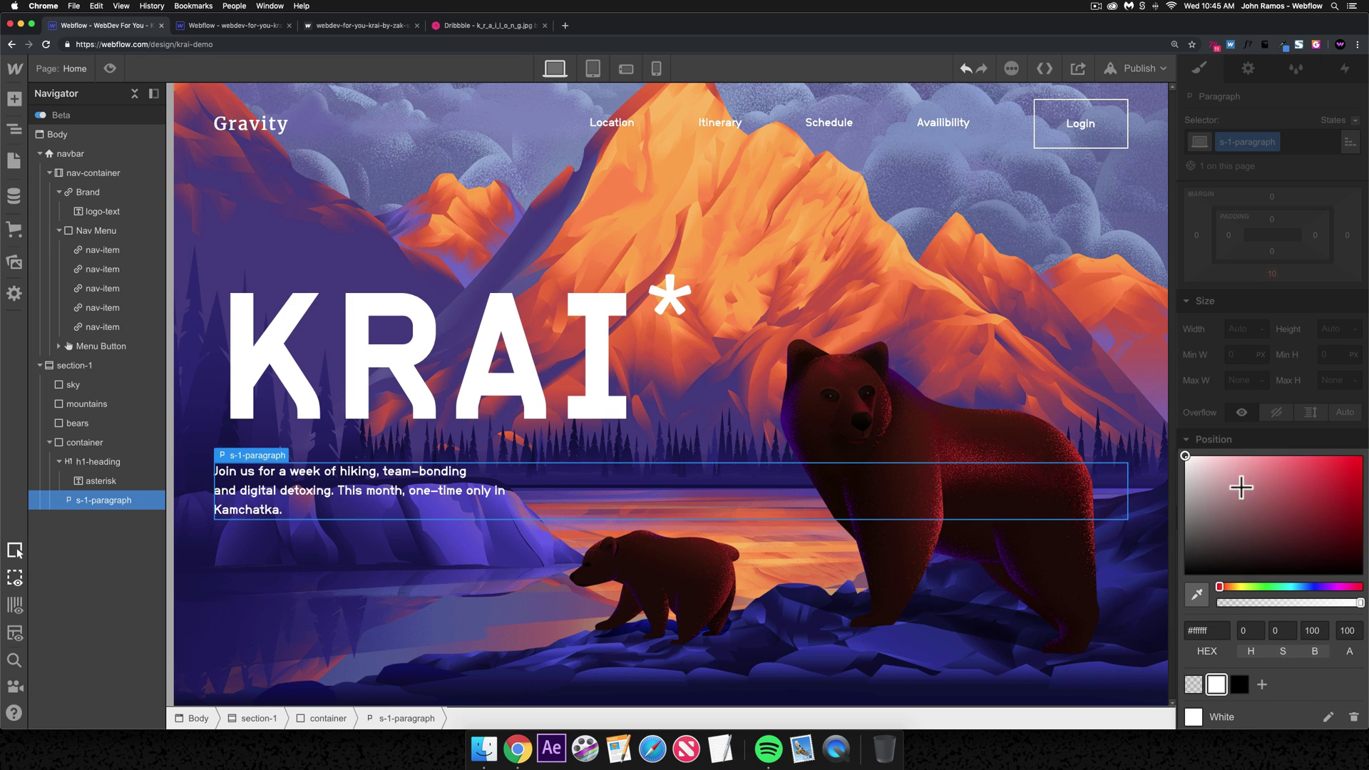
click(1249, 431)
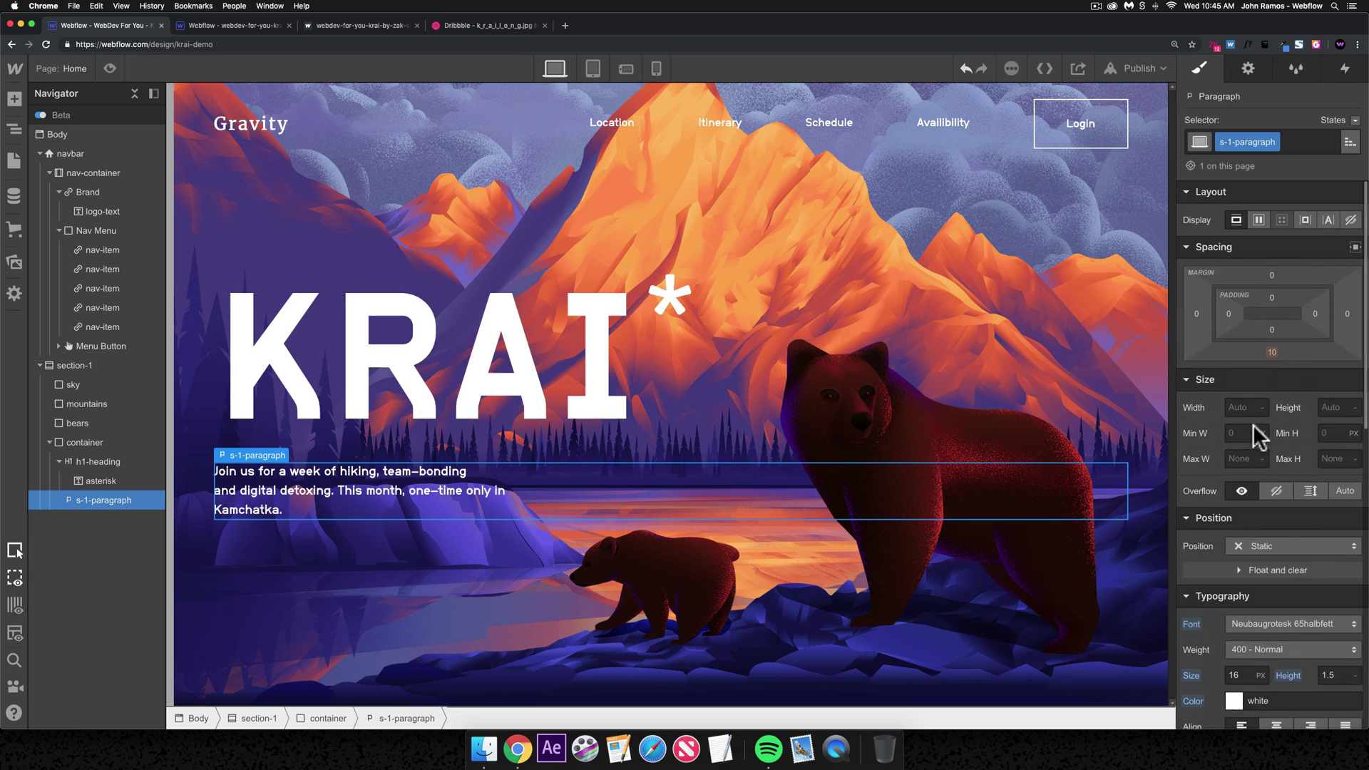
- Try inline-block display on the paragraph and undo it
click(1303, 220)
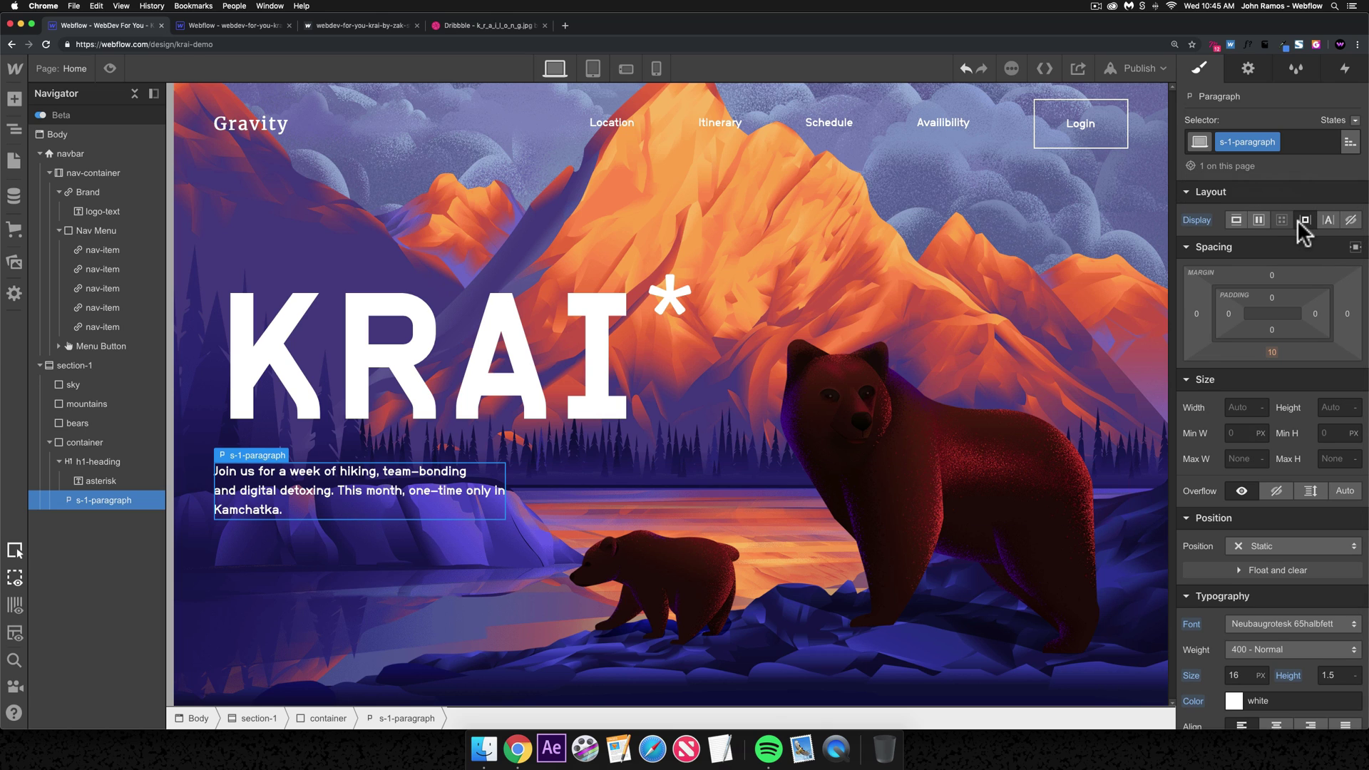
key(super+z)
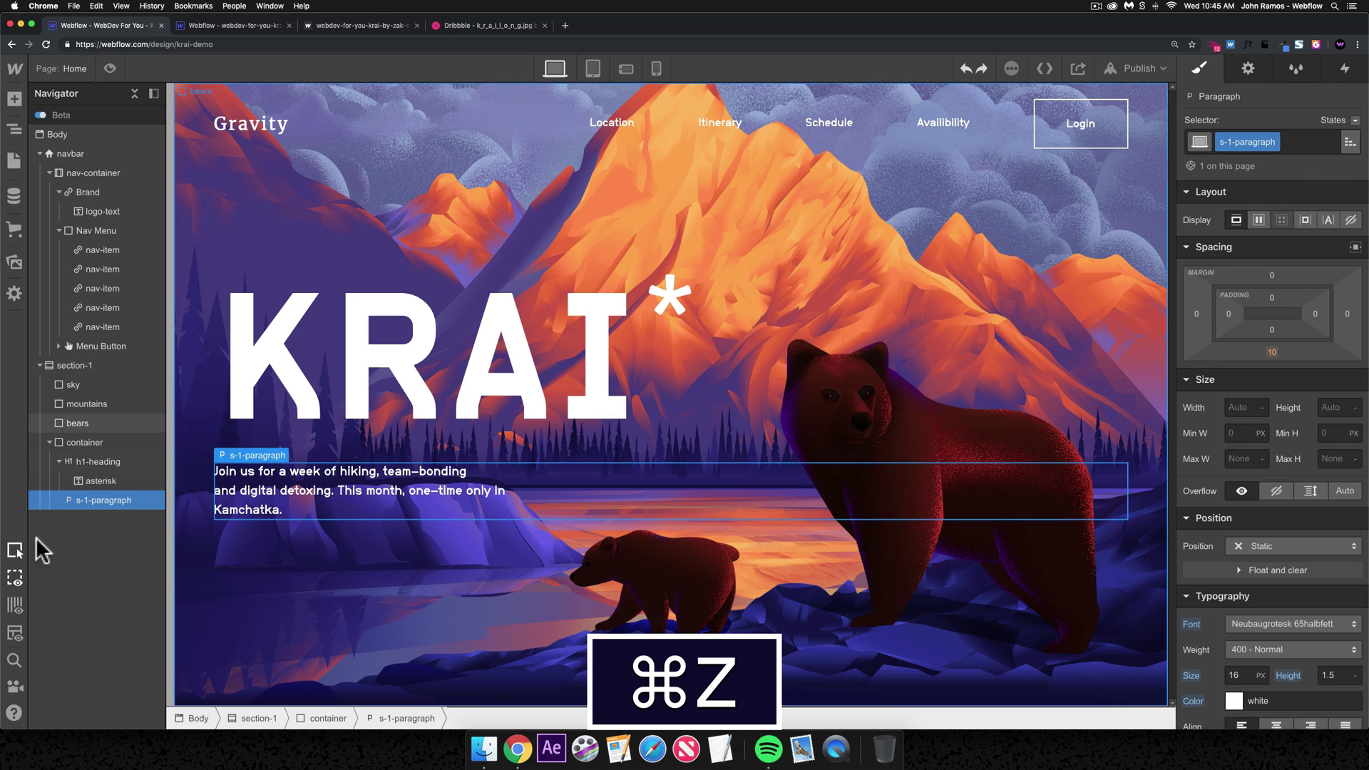
- Make section-1's container a vertical flex layout with its children aligned to the start
click(100, 443)
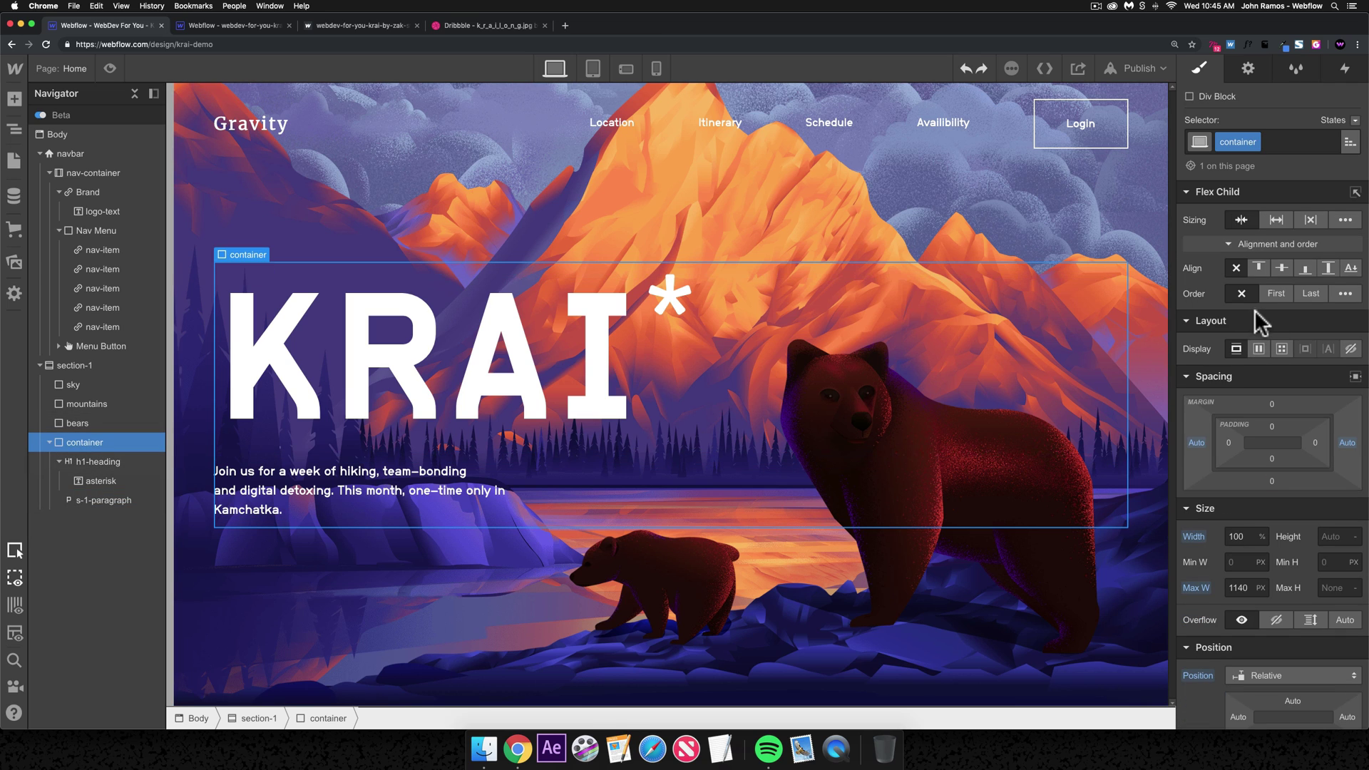
click(1257, 349)
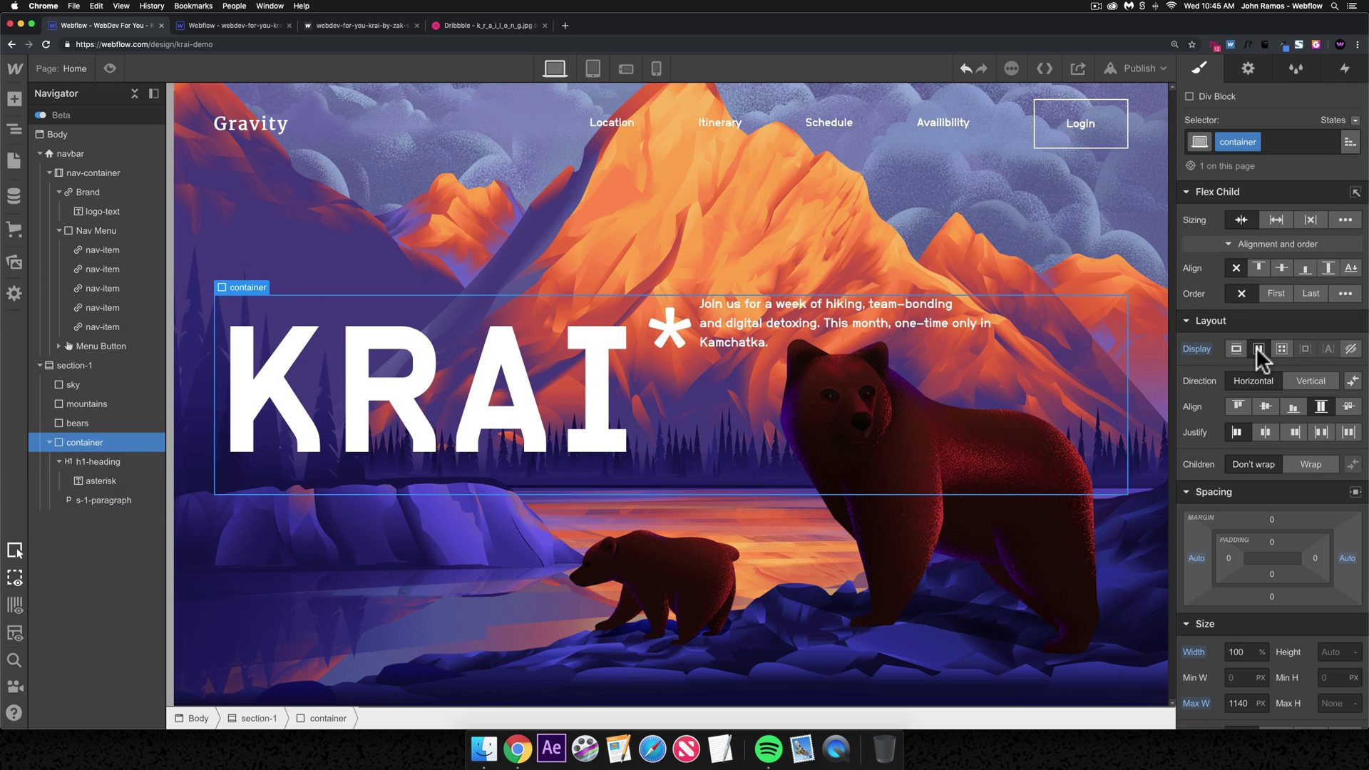
click(1298, 380)
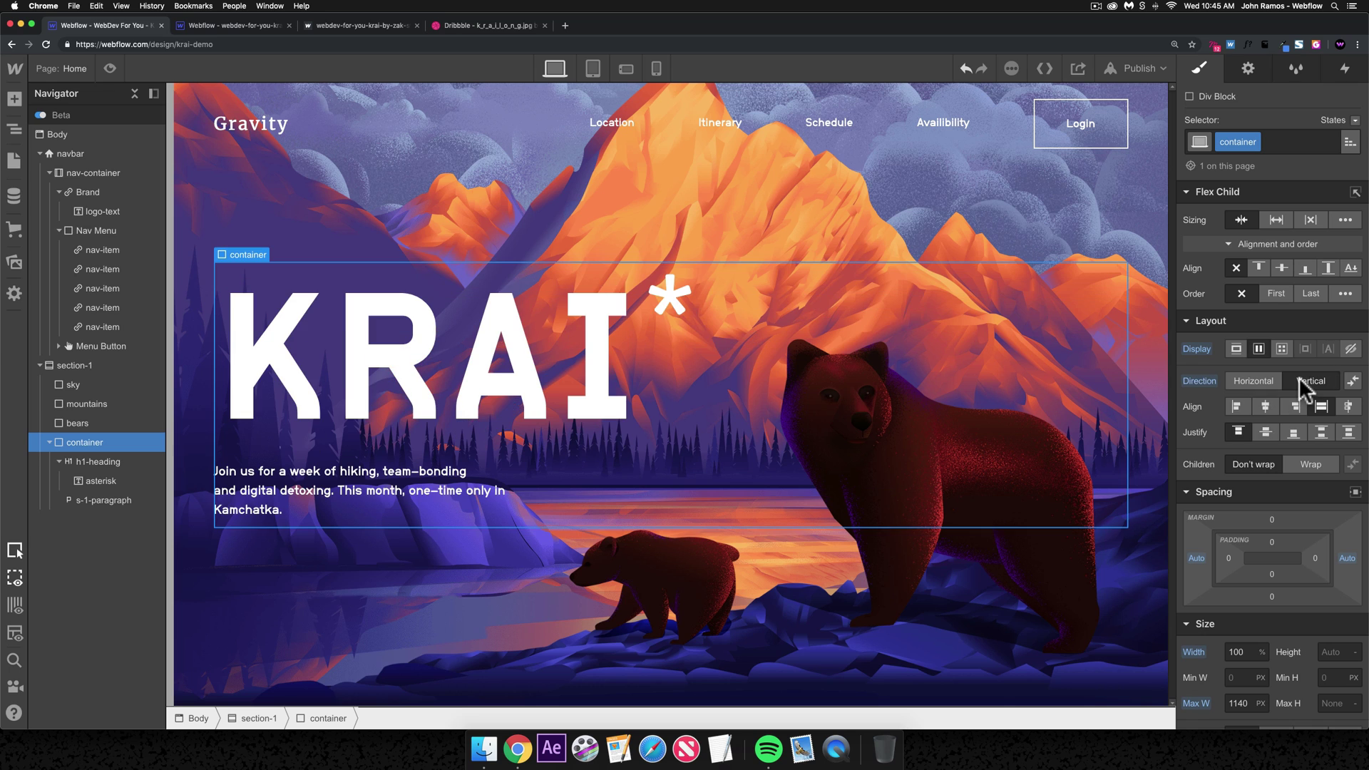
click(1237, 407)
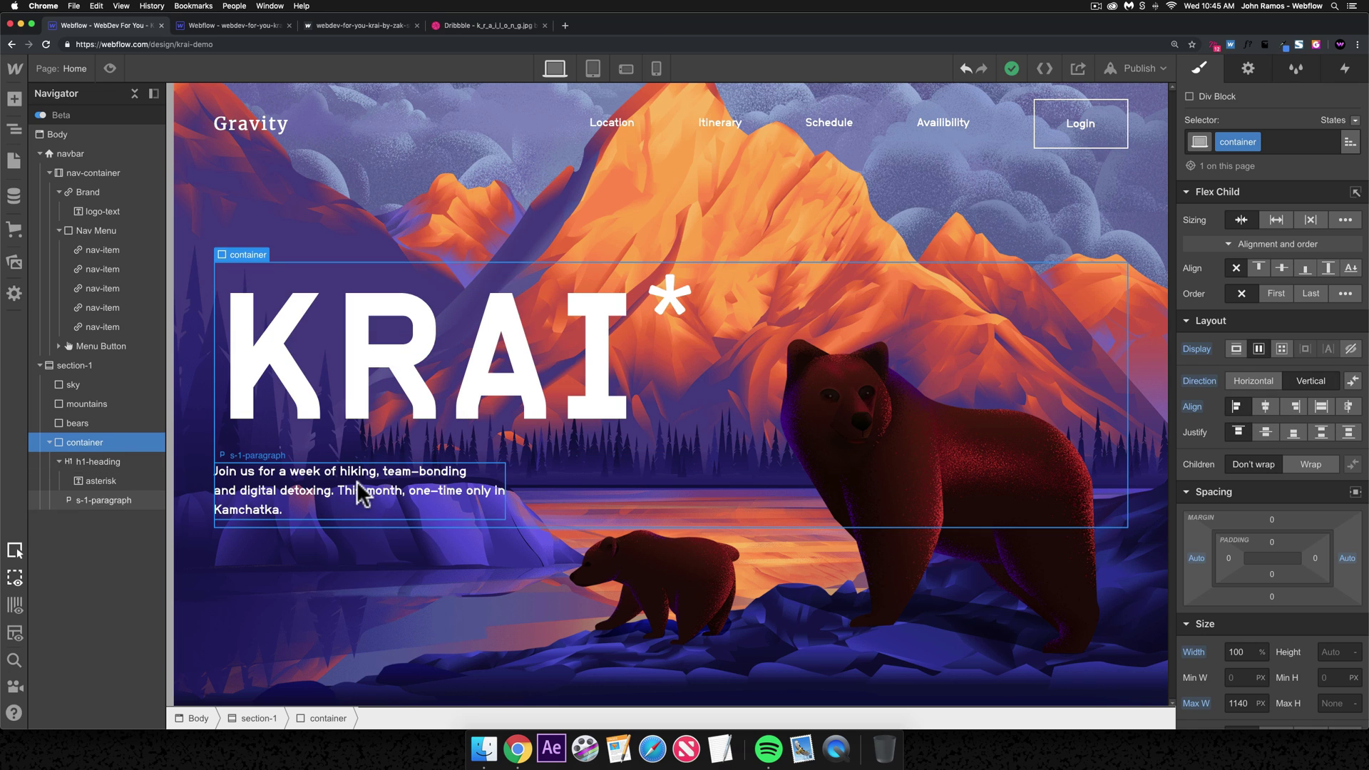
click(407, 495)
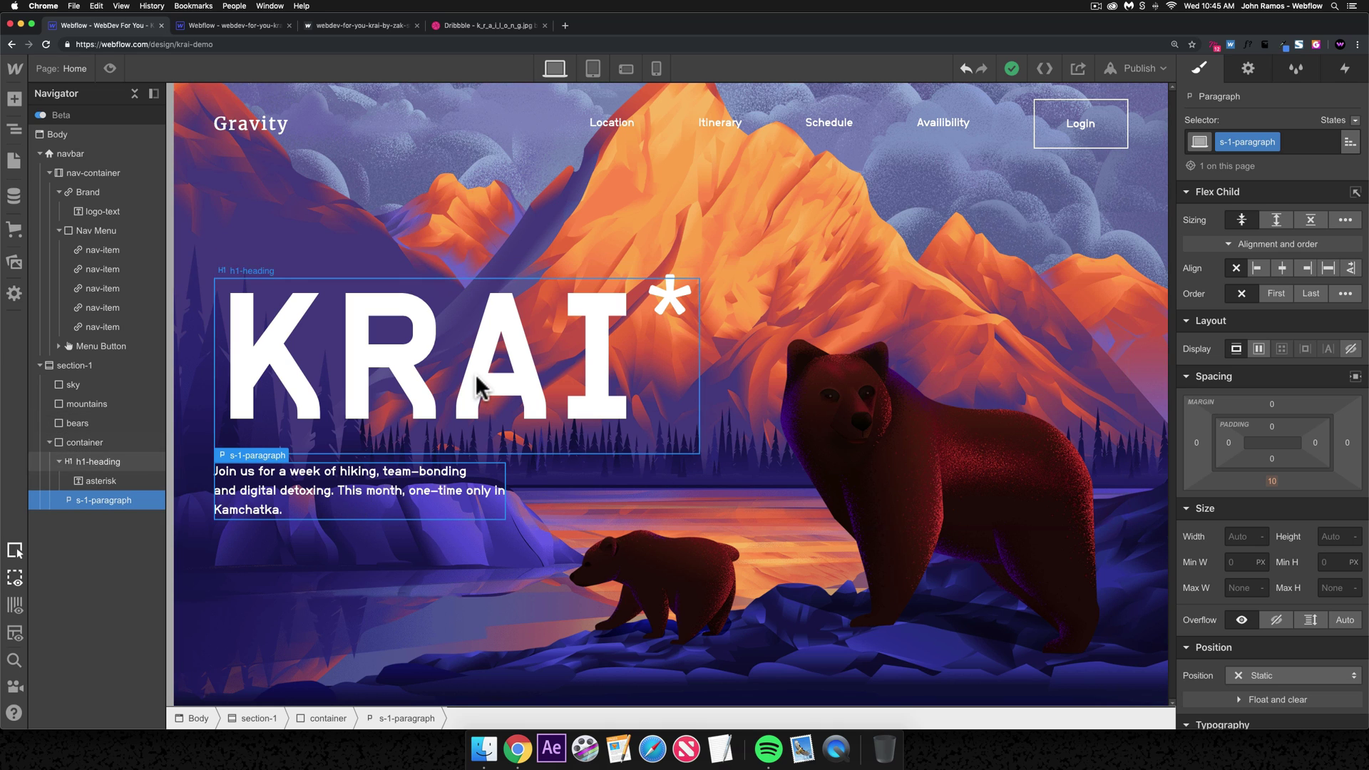
- Add a Link Block to section-1's container below the intro paragraph
click(86, 442)
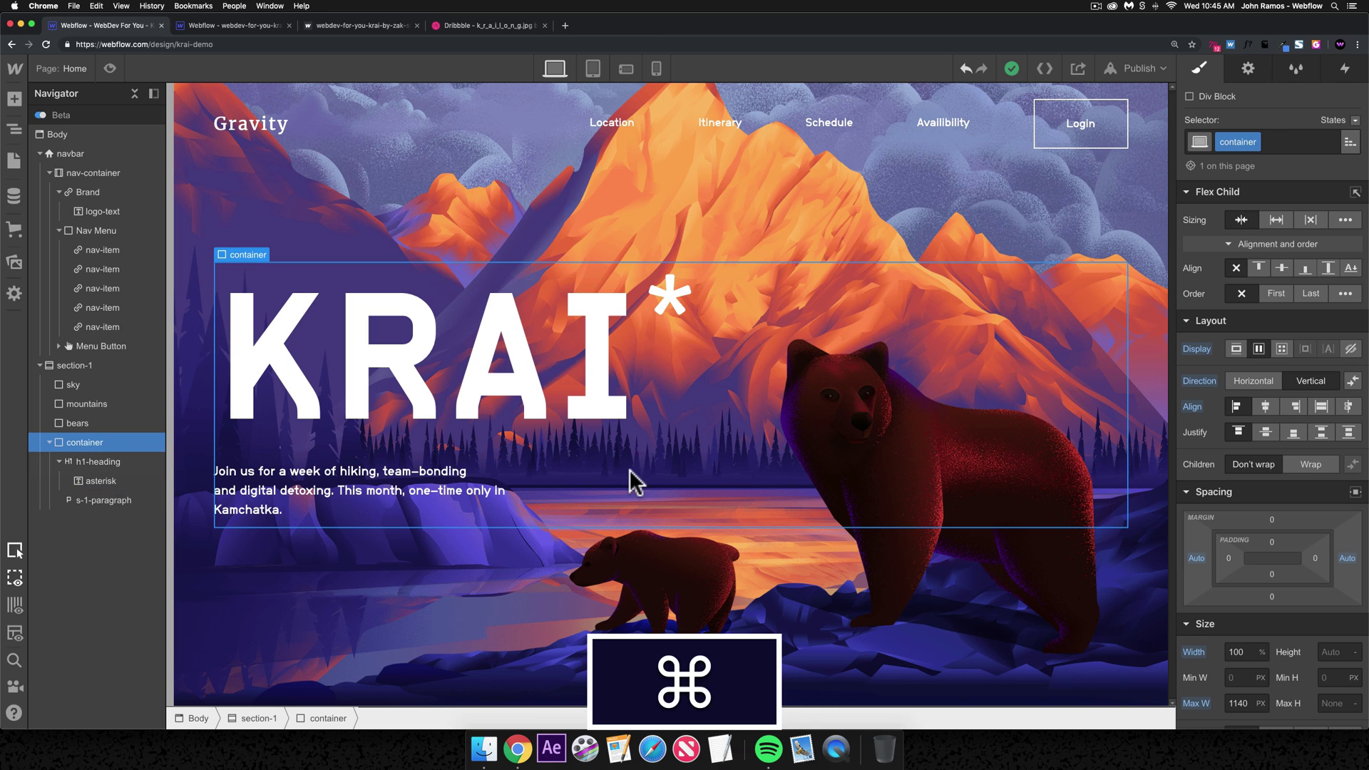
key(super+k)
text(link)
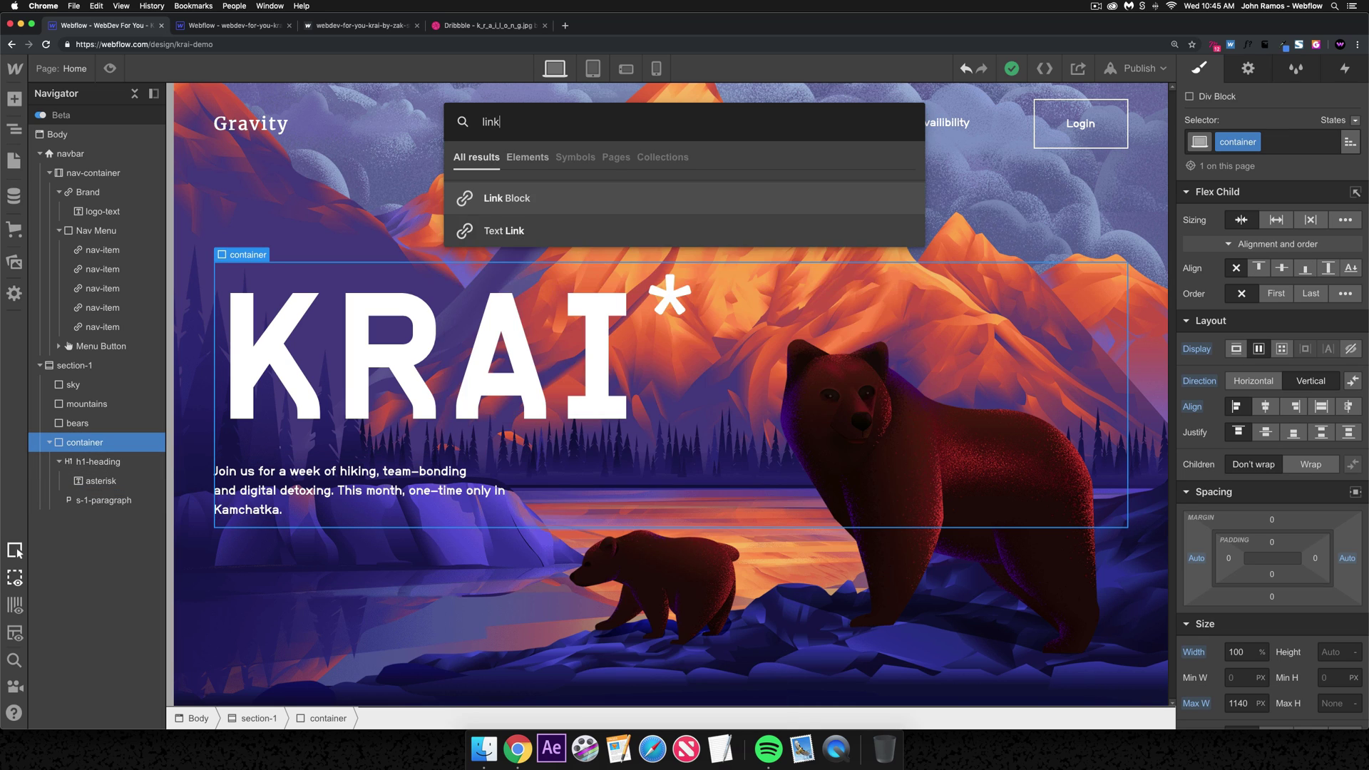
click(499, 194)
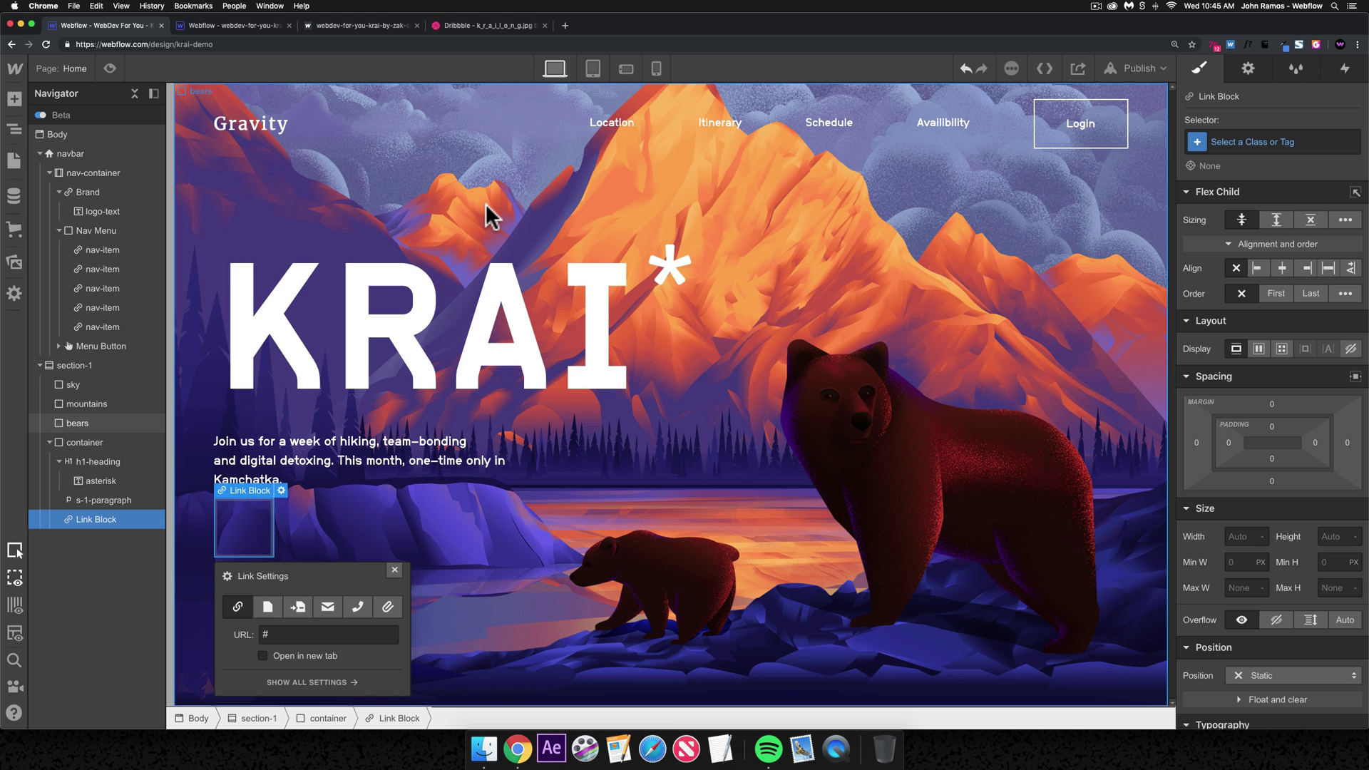
- Check the Adventure button's structure in the finished project and add a Text Block inside the new link block
click(233, 25)
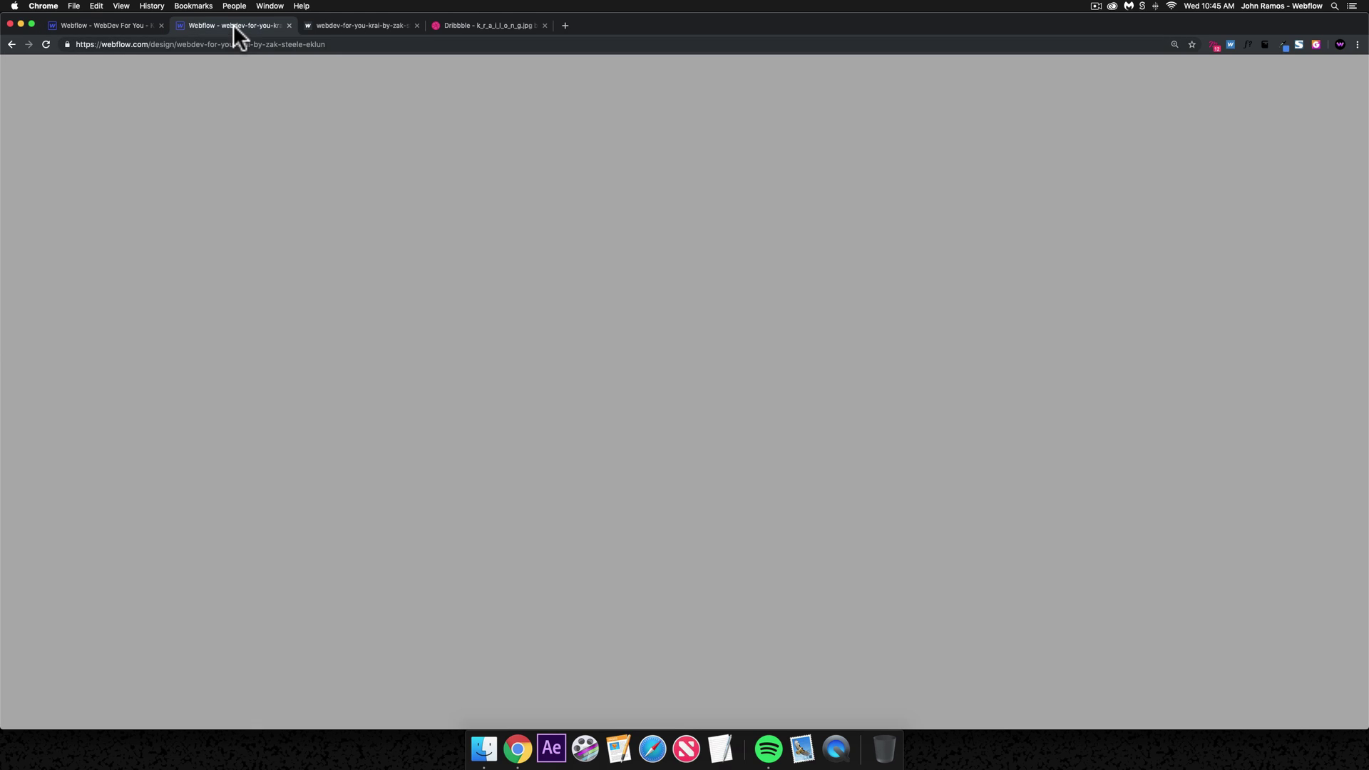
key(Escape)
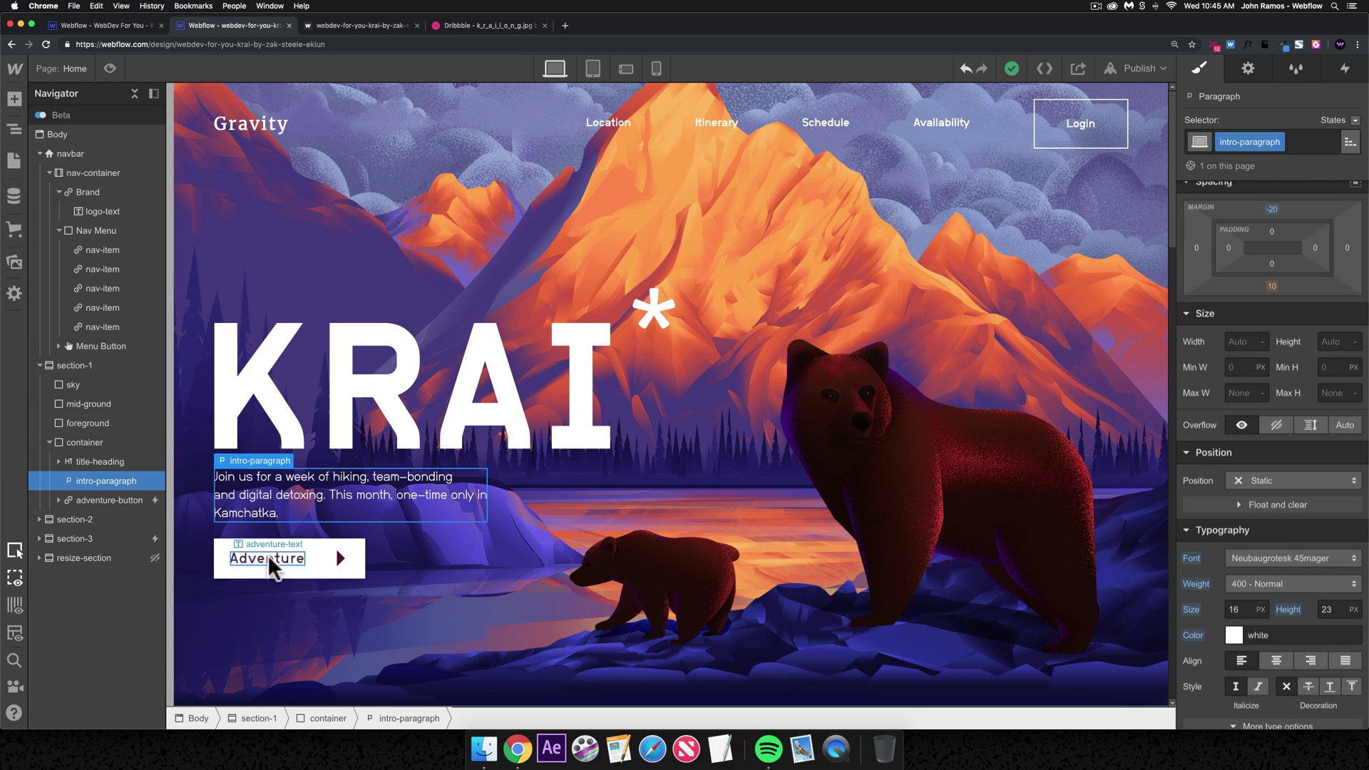
click(345, 562)
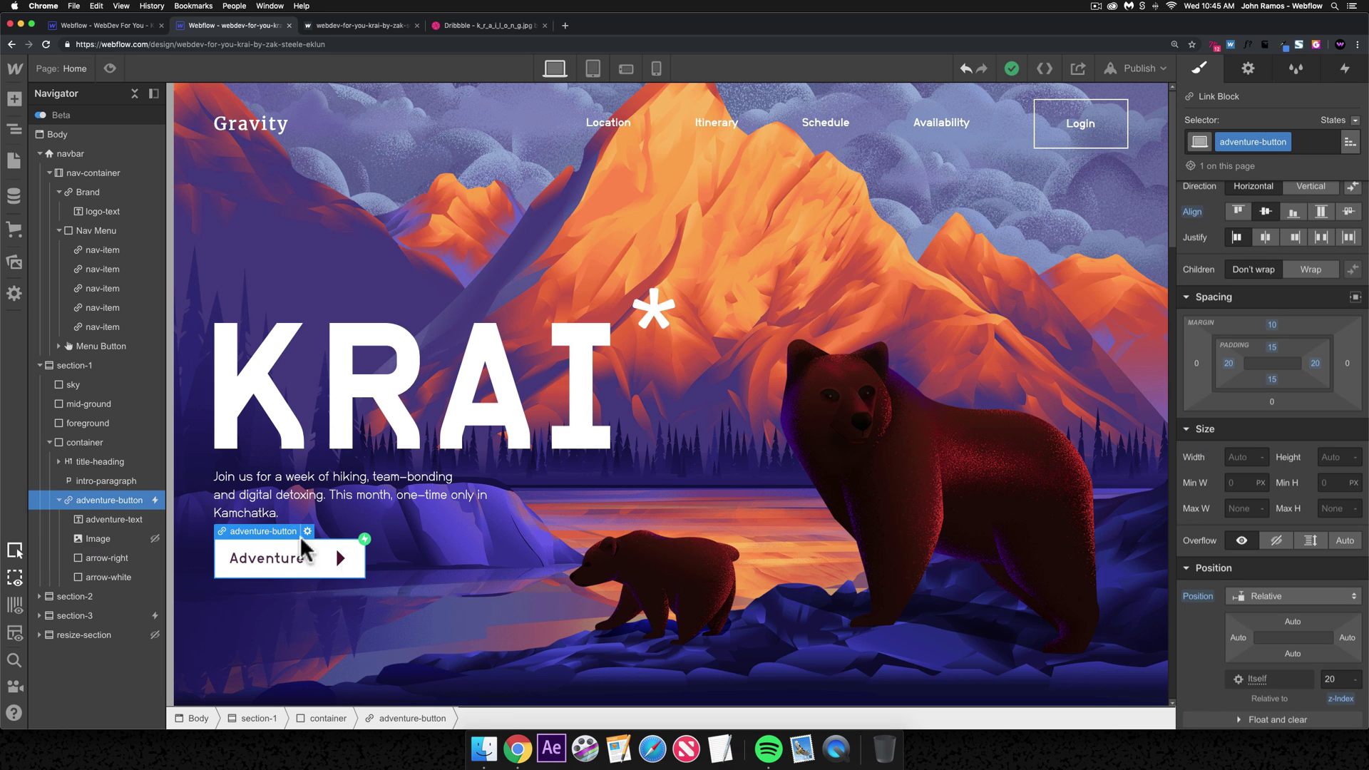
click(114, 26)
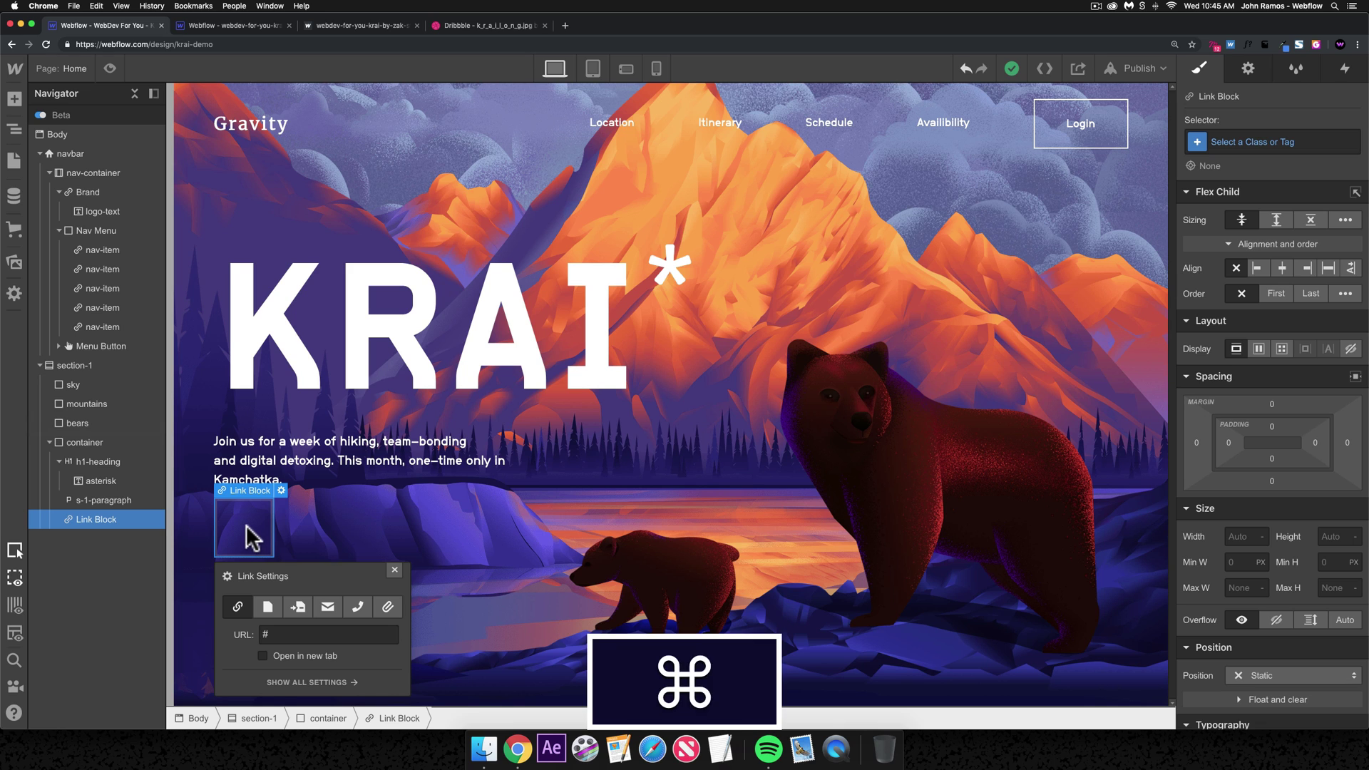
key(super+k)
text(text)
key(Return)
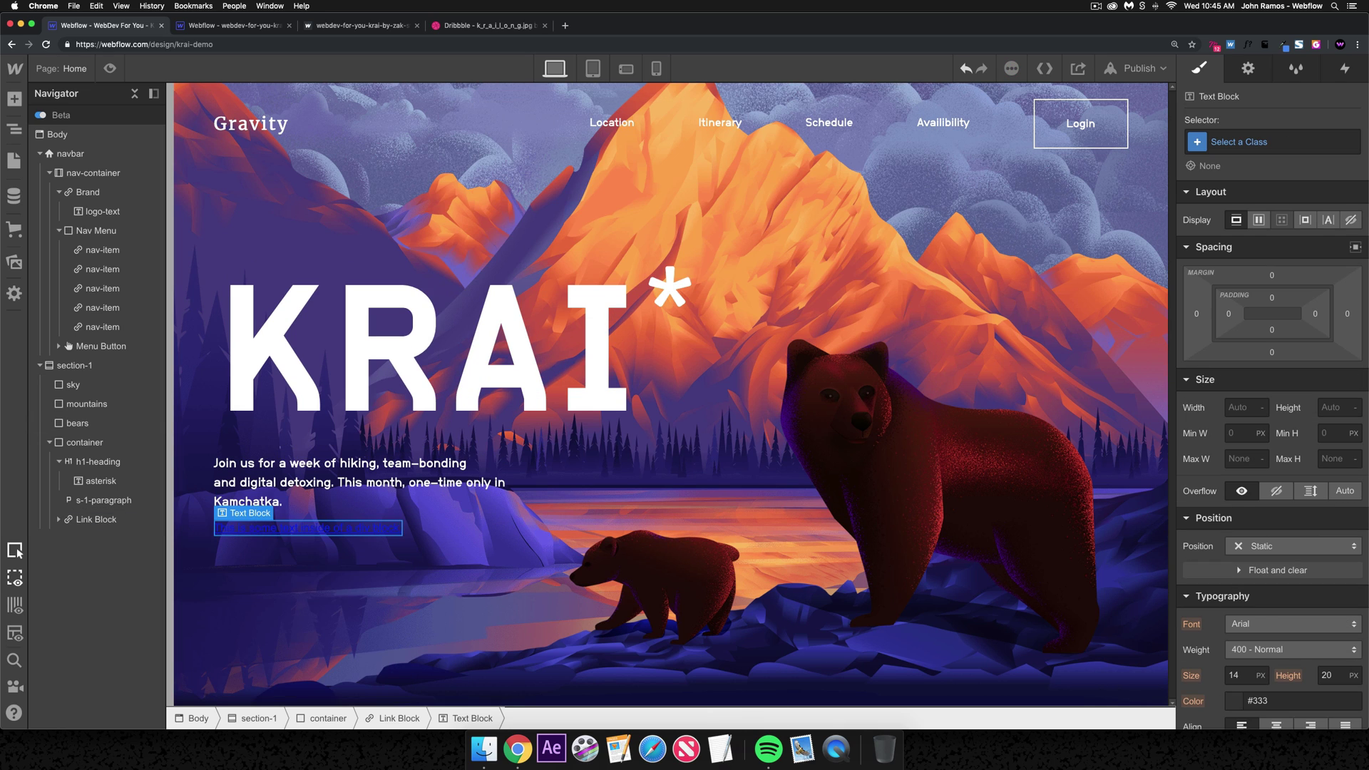
- Replace the placeholder text in the link block's Text Block with a short button label
double_click(314, 529)
key(super+a)
text(D)
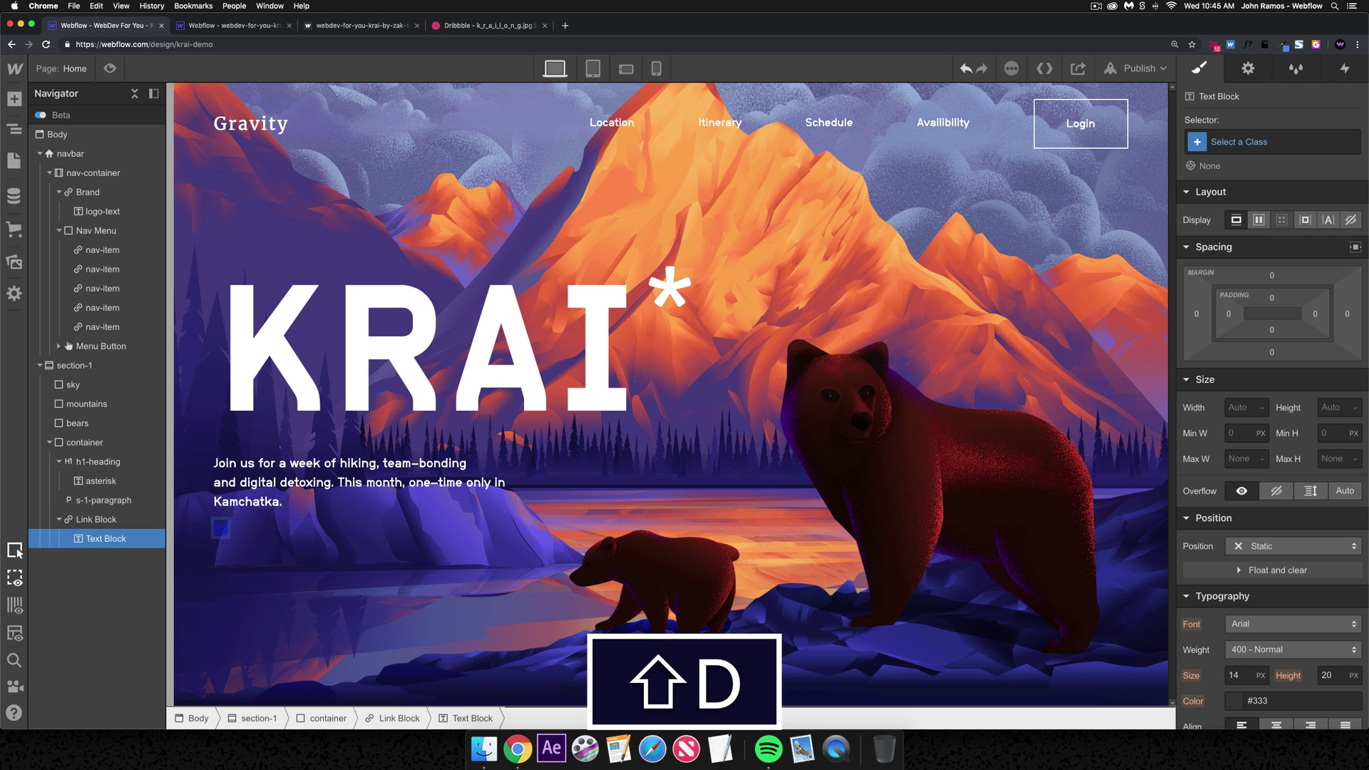
click(352, 532)
click(256, 533)
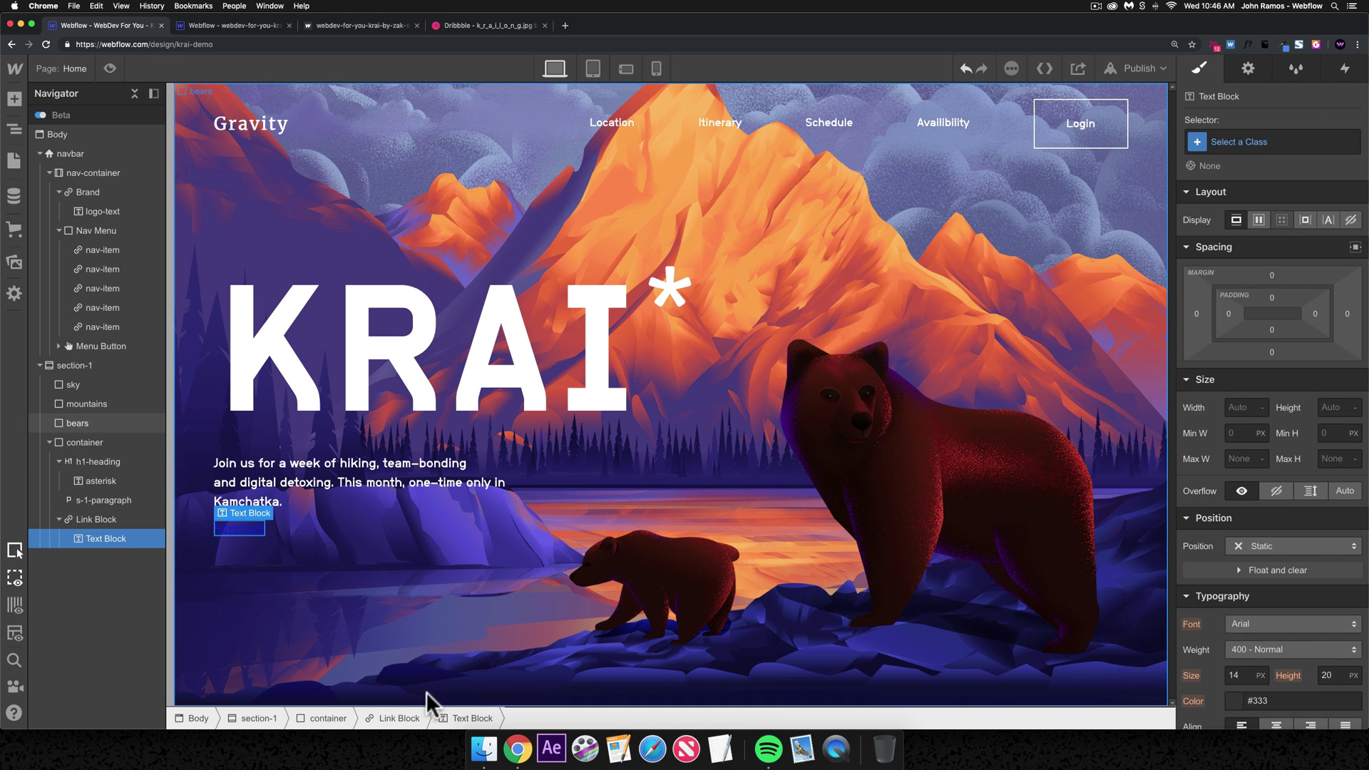
- Check the Adventure button's settings in the finished project and give the new link block a class named "adventure-button"
click(256, 26)
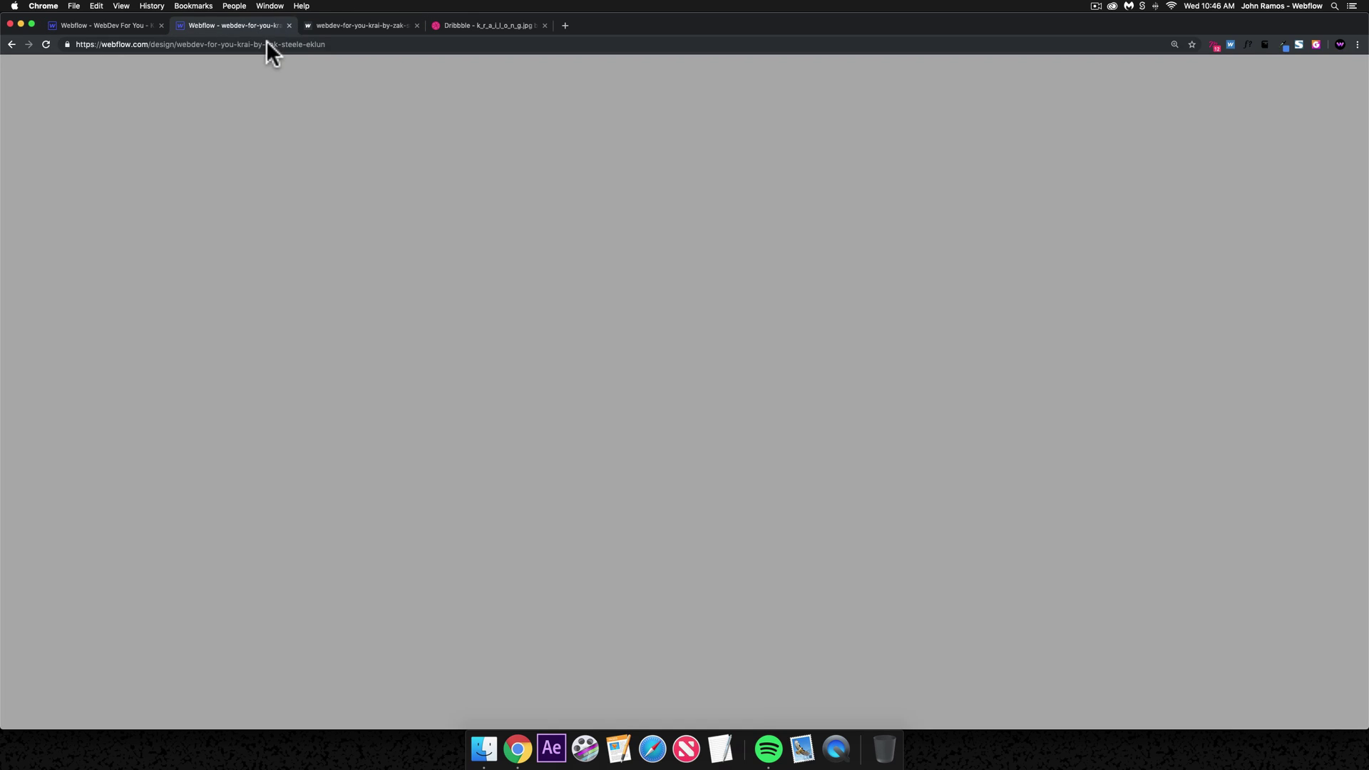
click(291, 560)
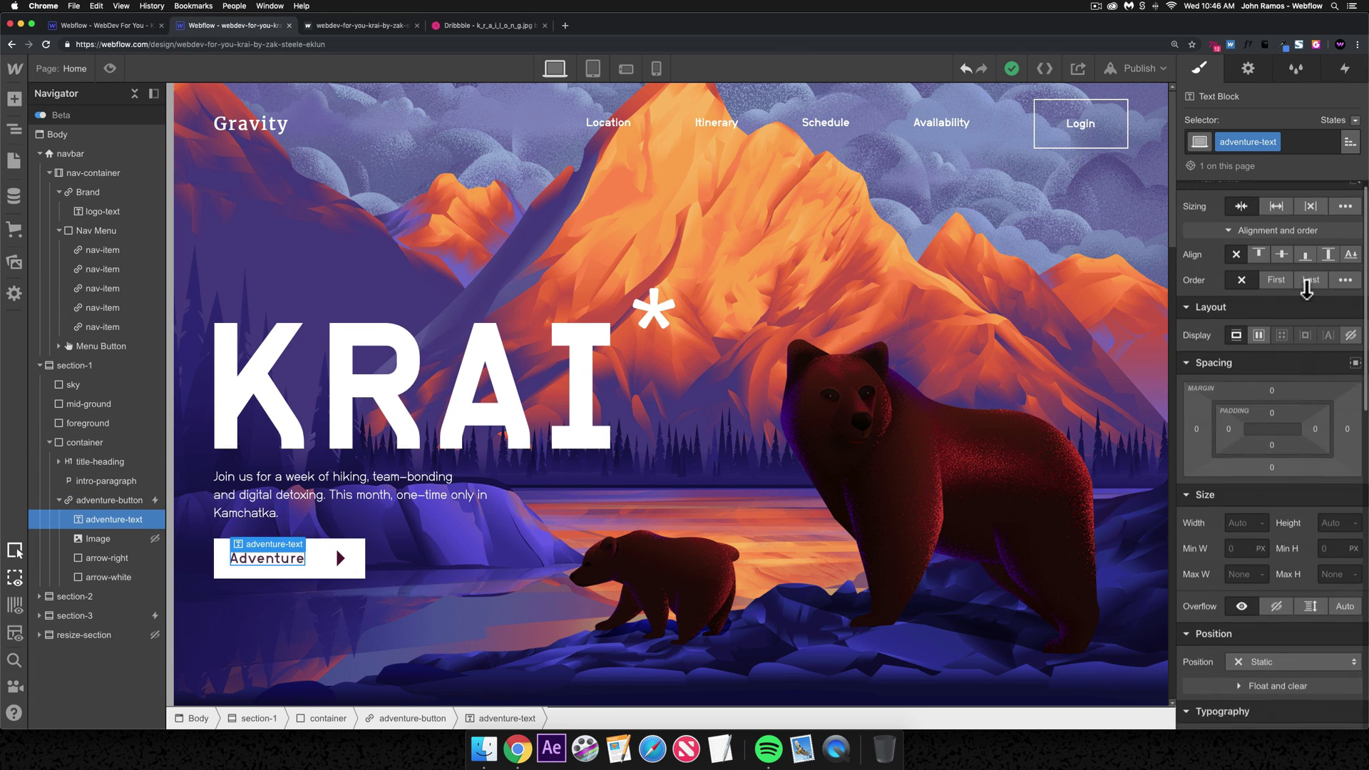
click(321, 568)
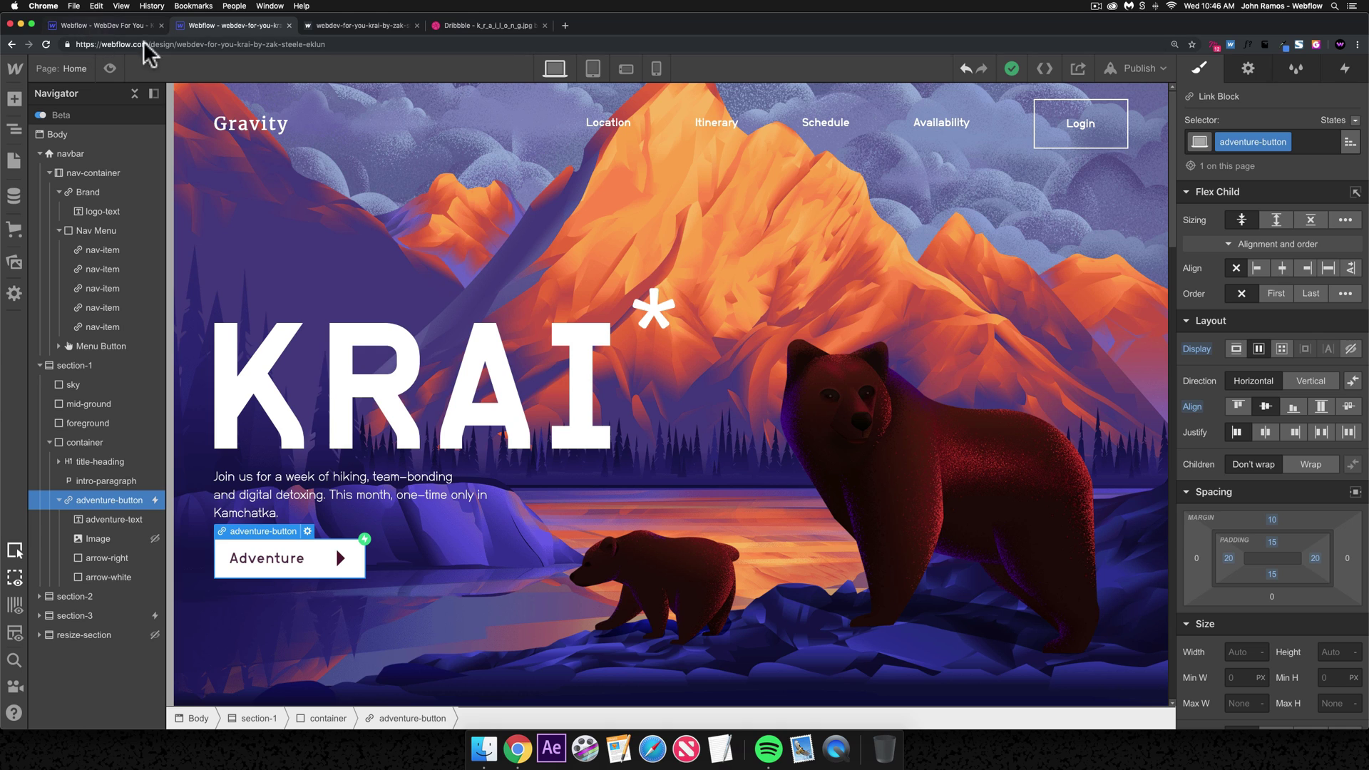
click(99, 26)
click(95, 519)
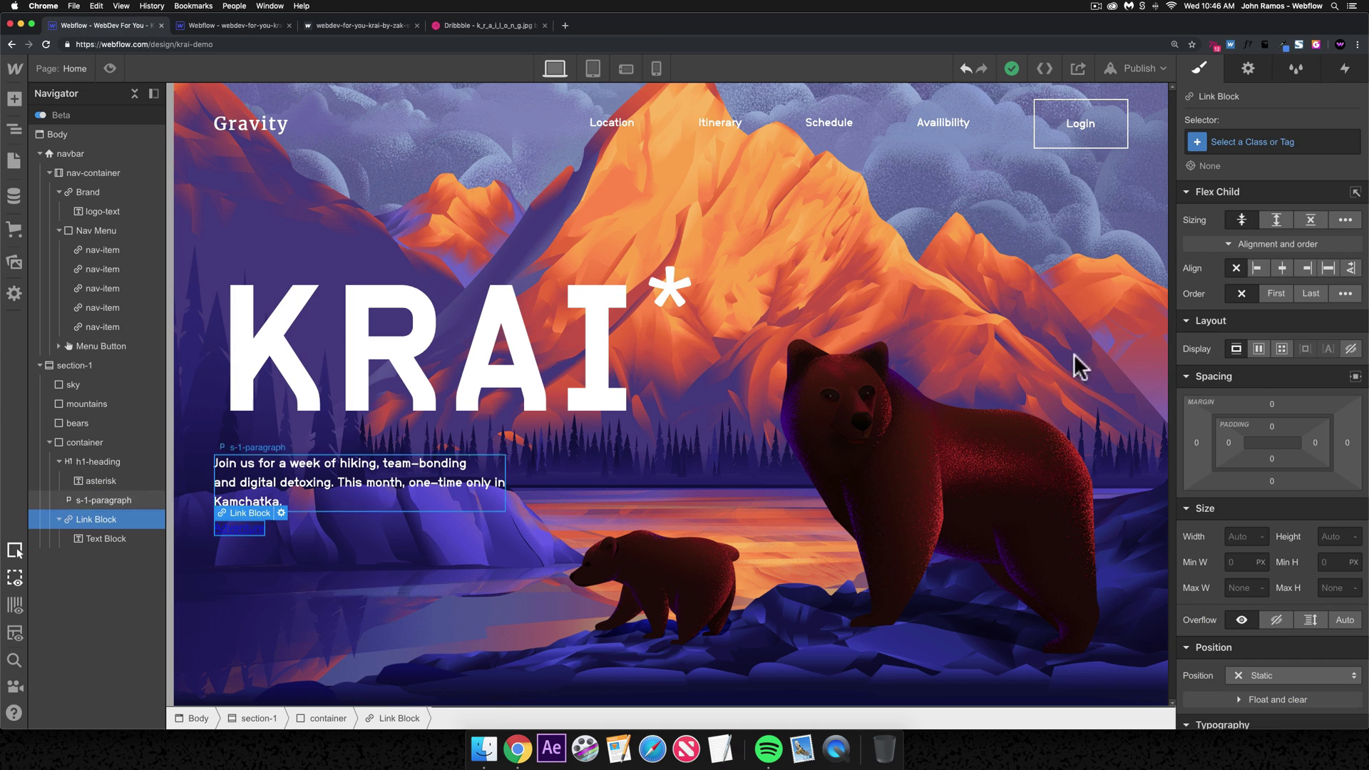
click(1276, 141)
text(adventure-butt)
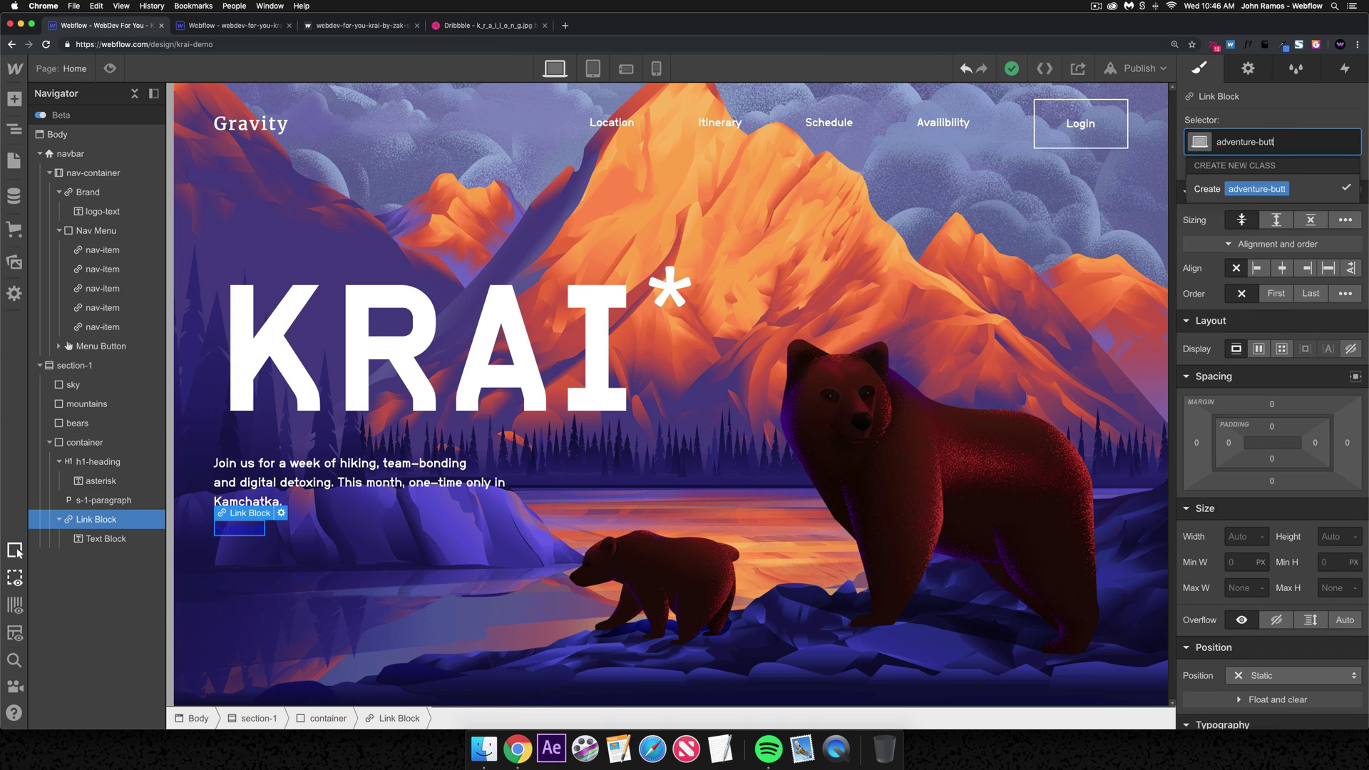
text(on)
key(Return)
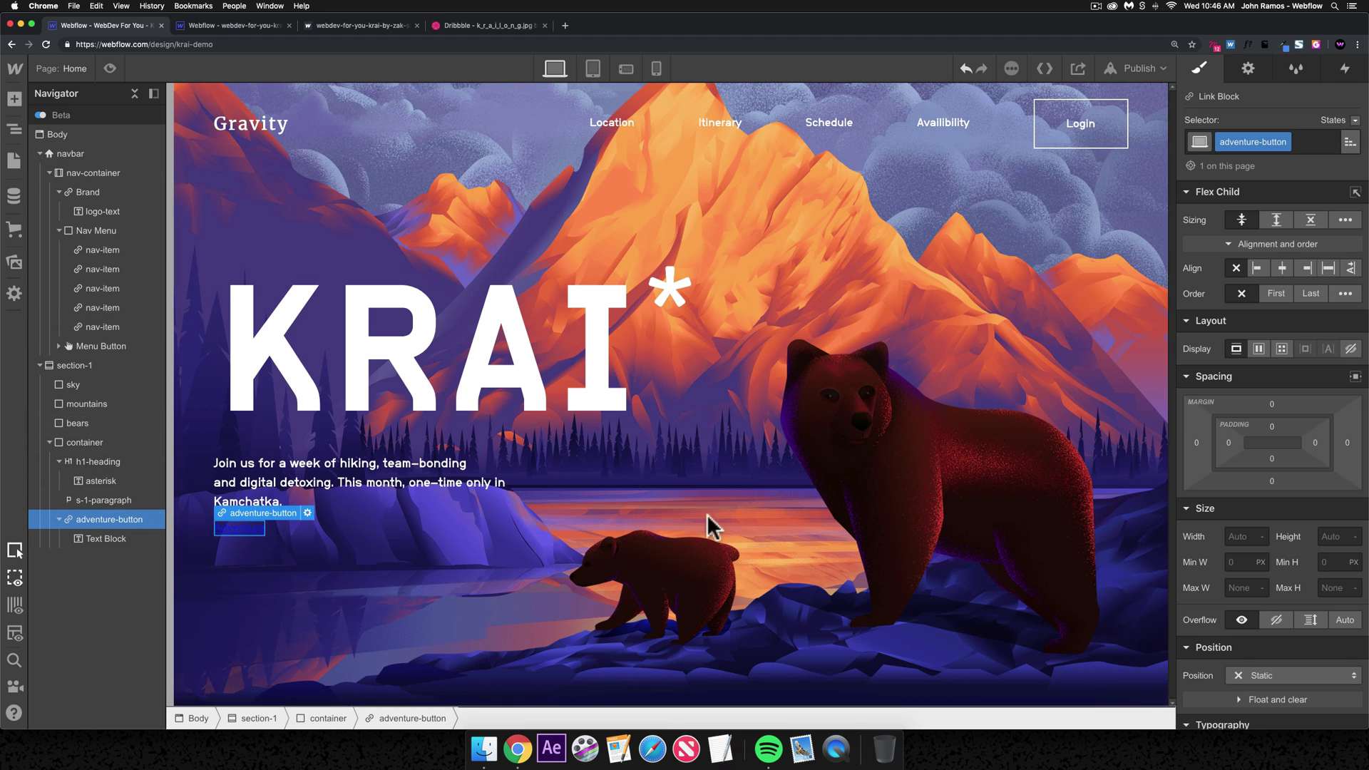
- Set the adventure-button's padding to 15 px above and below and 20 px on both sides, comparing it with the finished project
mouse_move(1272, 431)
mouse_down()
mouse_move(1273, 467)
mouse_move(1292, 446)
mouse_move(1278, 448)
mouse_up()
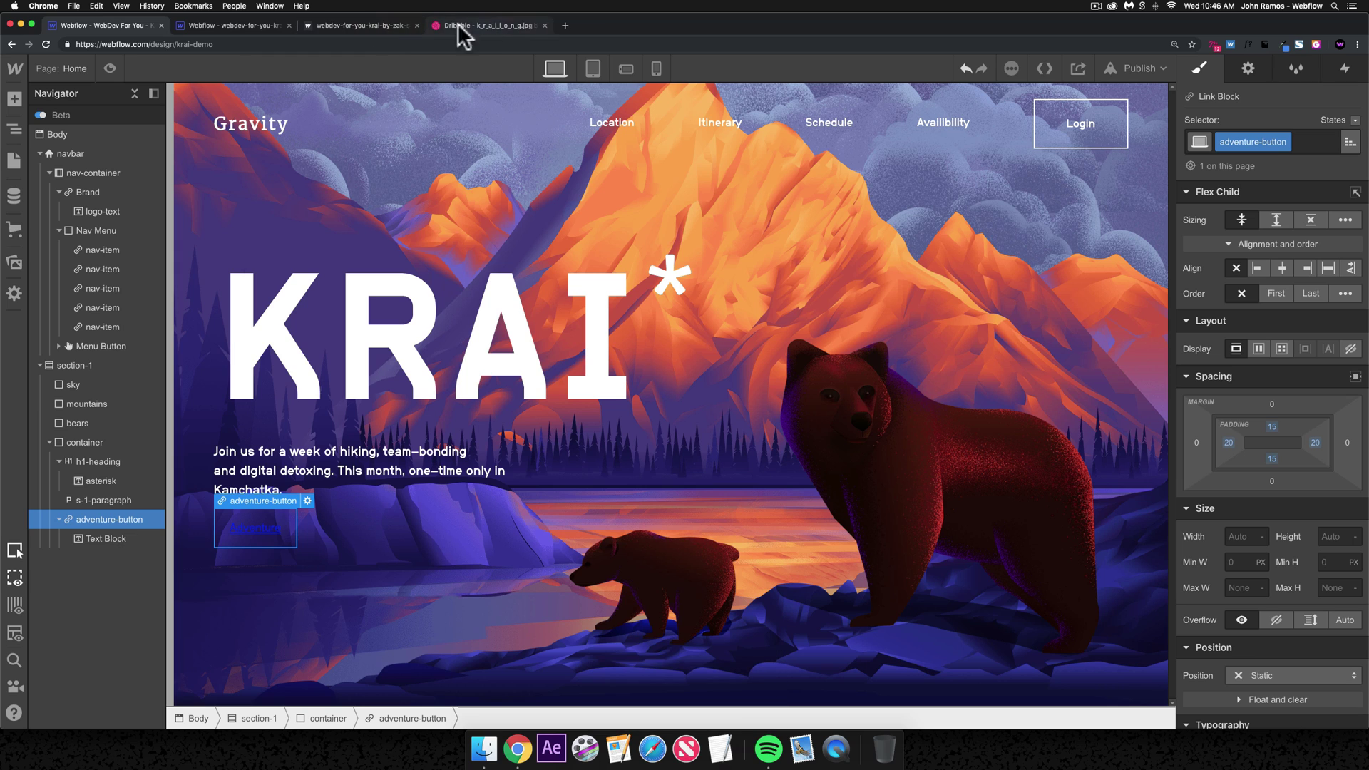
key(super+alt+Right)
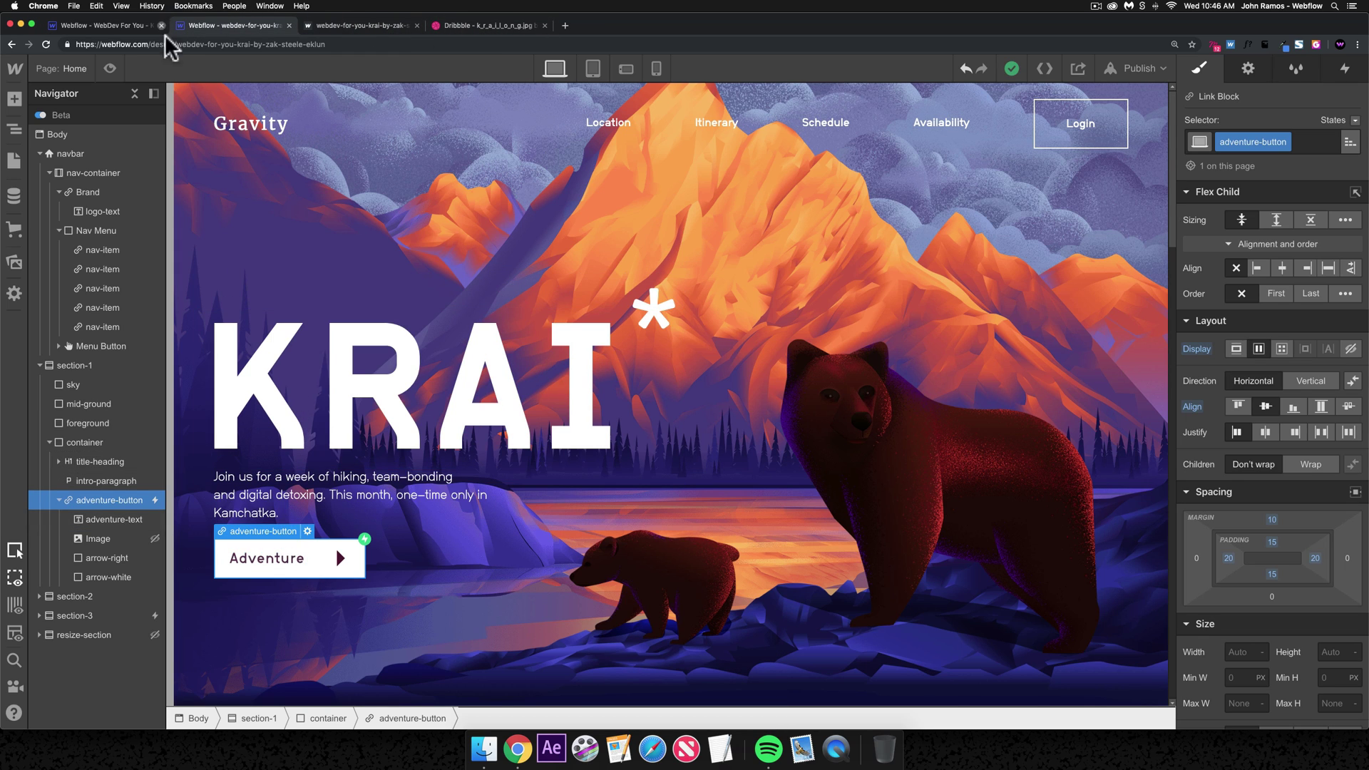
click(117, 25)
- Give the Text Block inside the adventure button a class named "adventure-text"
click(268, 536)
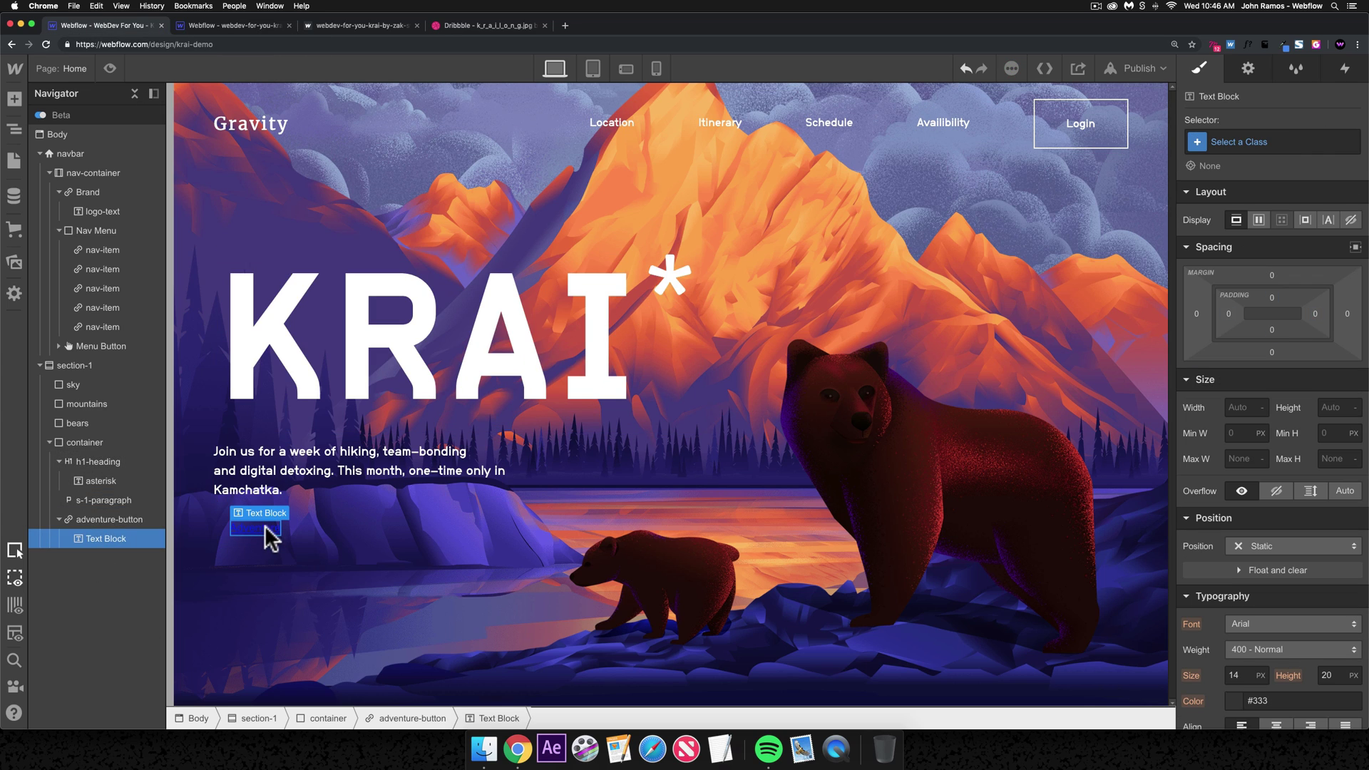
key(super+Return)
text(adventure-text)
key(Return)
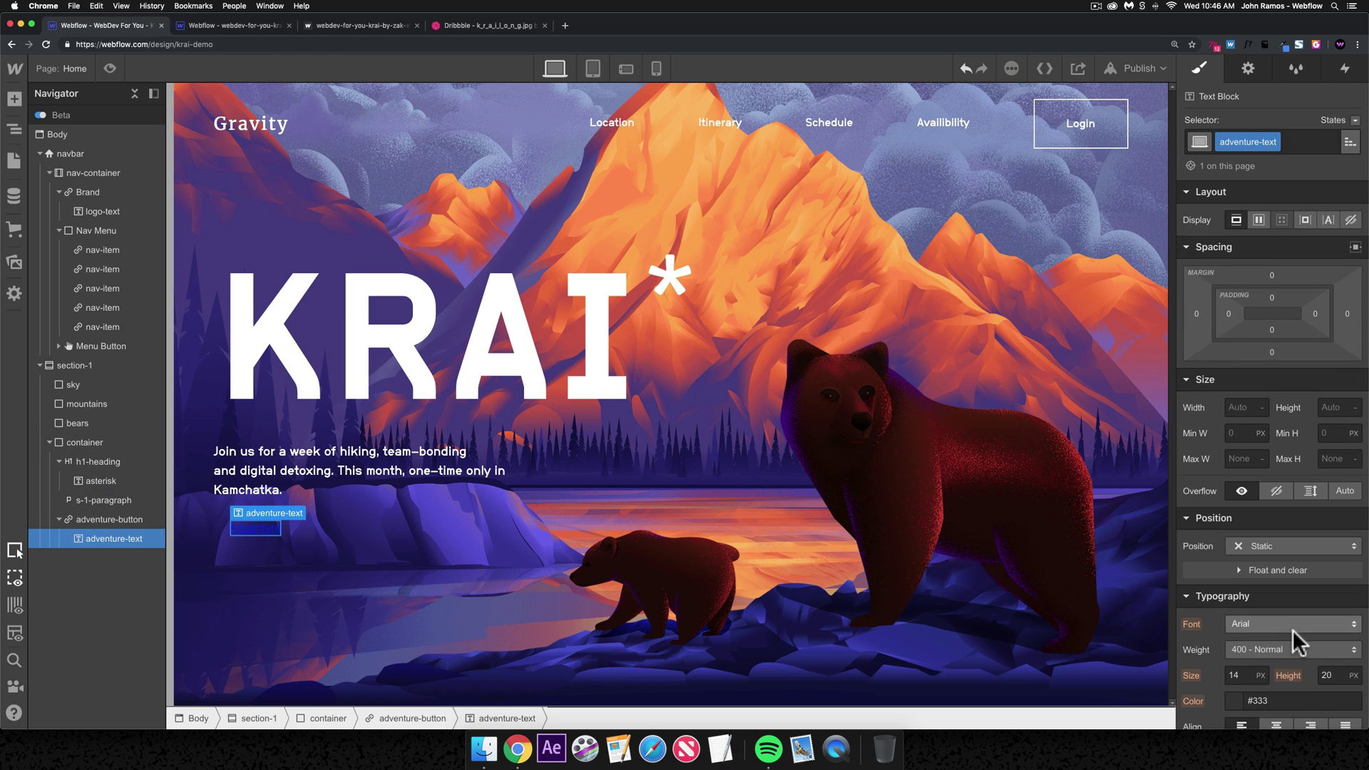
- Check the adventure-text typography in the finished project and copy its text color #552f4d
scroll(1294, 598, down, 1)
click(221, 26)
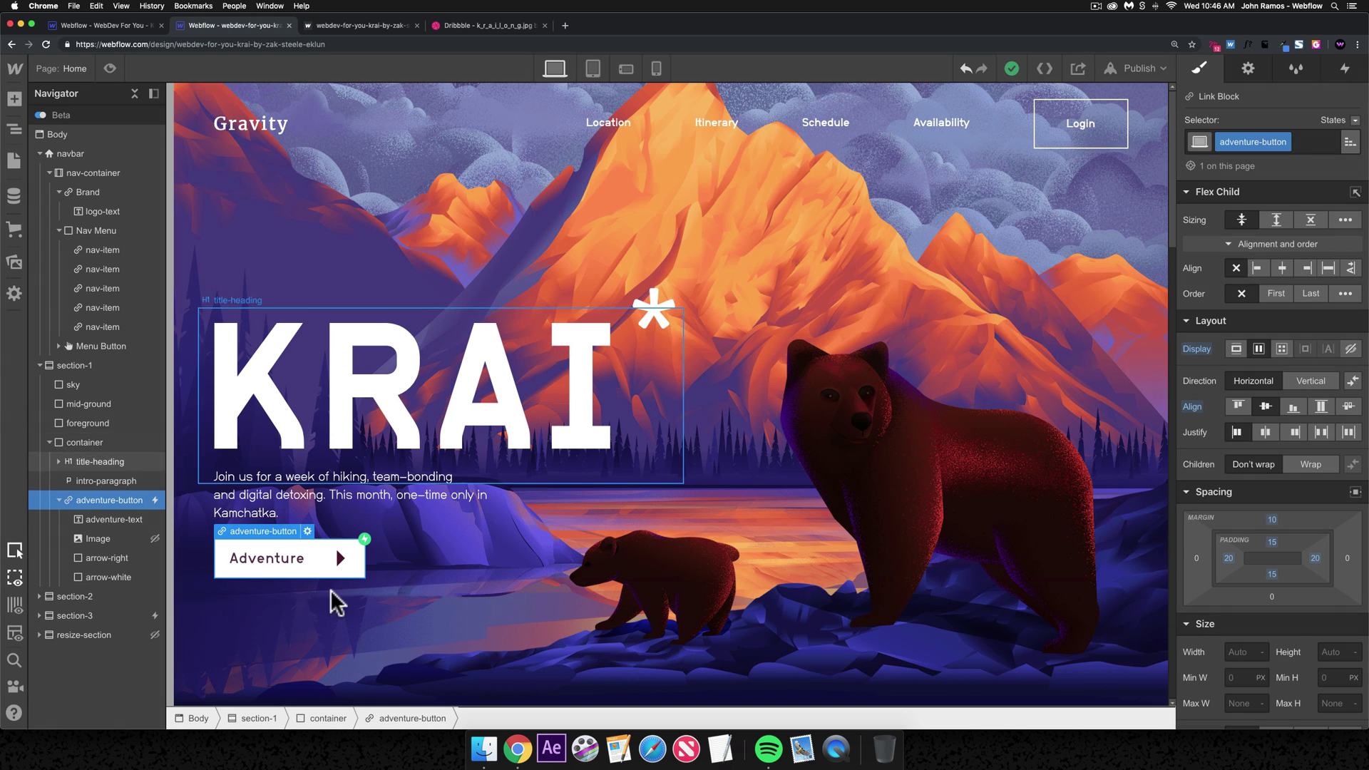
click(281, 558)
scroll(1312, 570, down, 6)
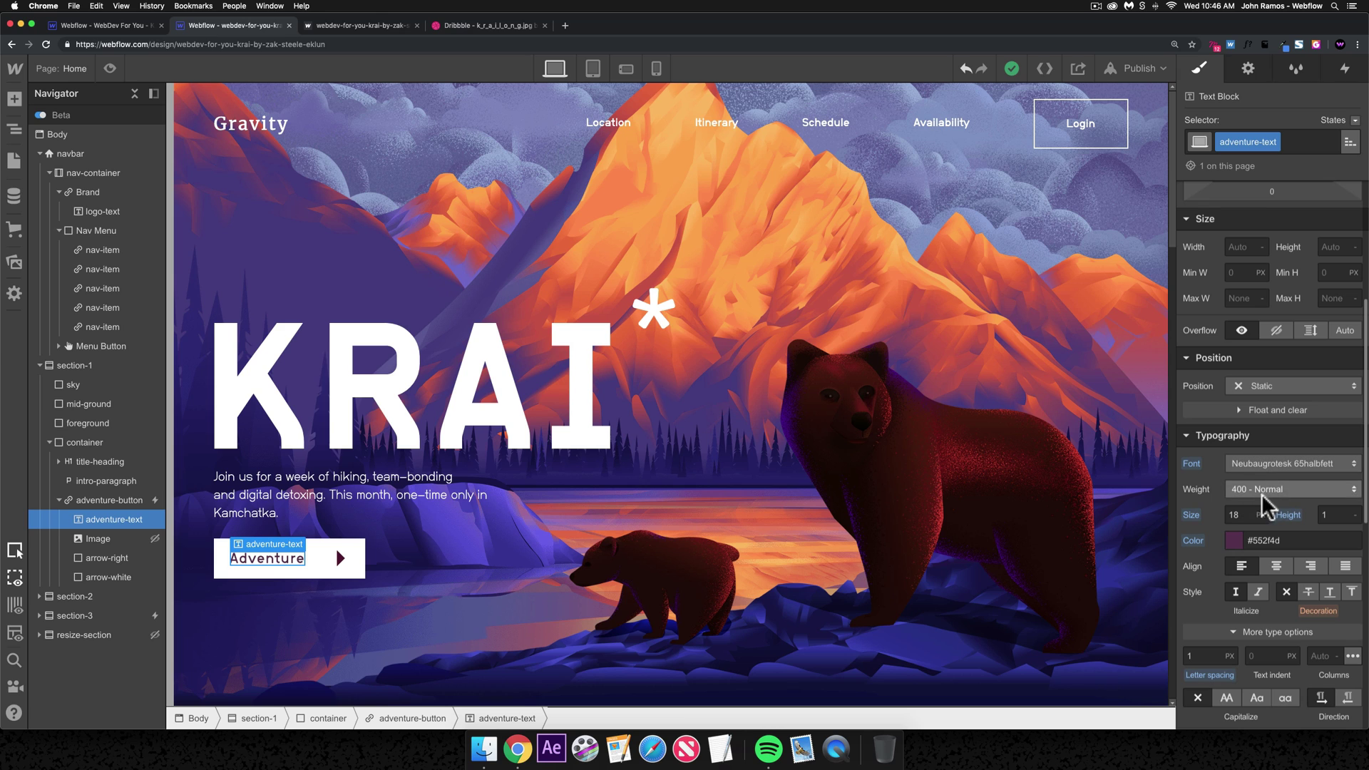
click(1263, 541)
key(super+c)
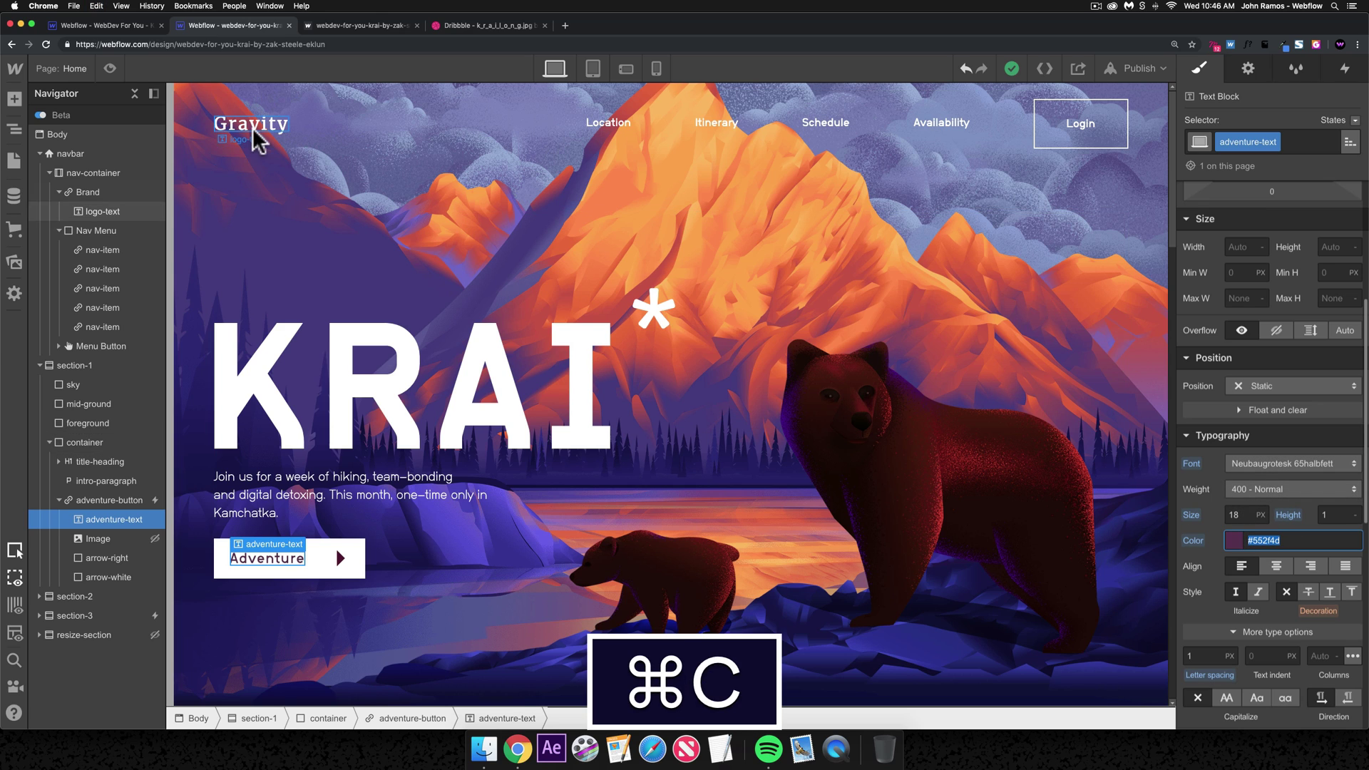
- Return to the demo project and set the adventure-button's background color to white
click(107, 25)
click(216, 532)
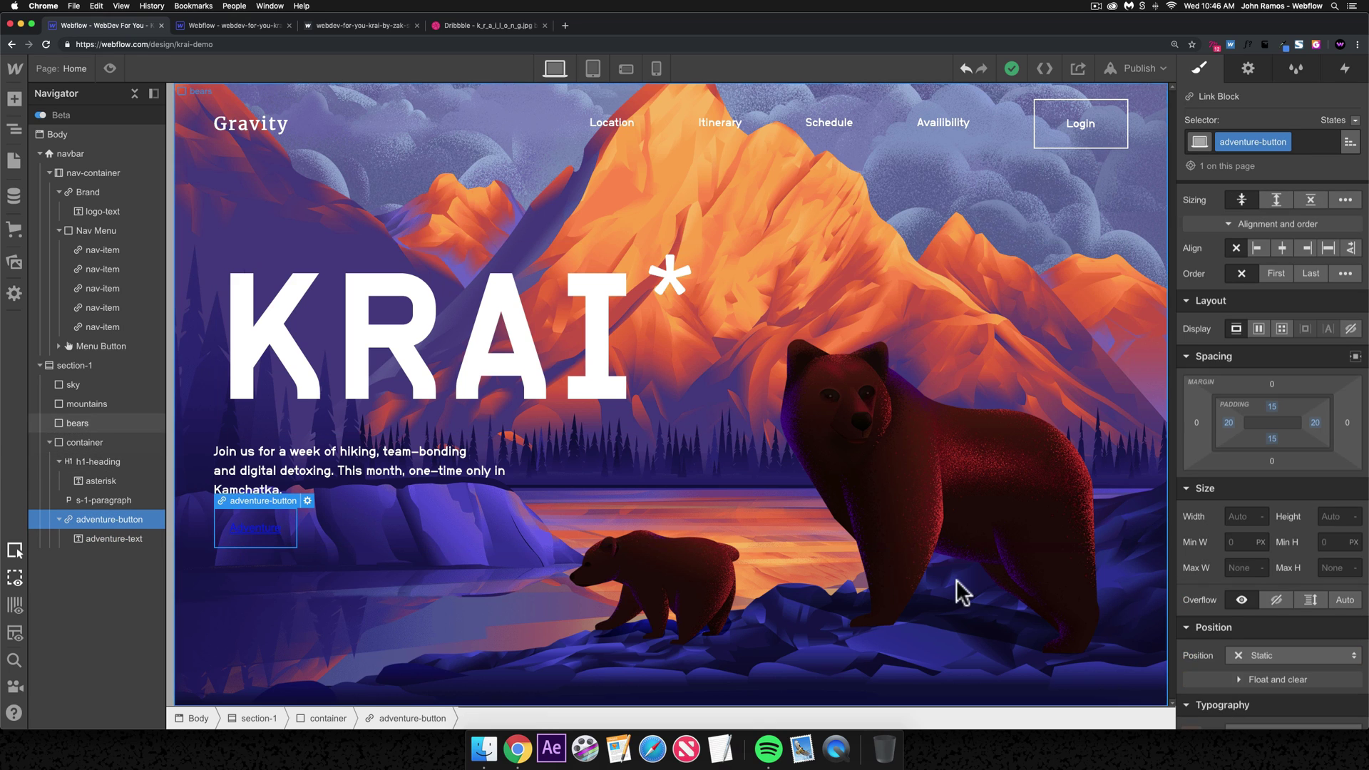
scroll(1290, 571, down, 5)
scroll(1279, 571, down, 3)
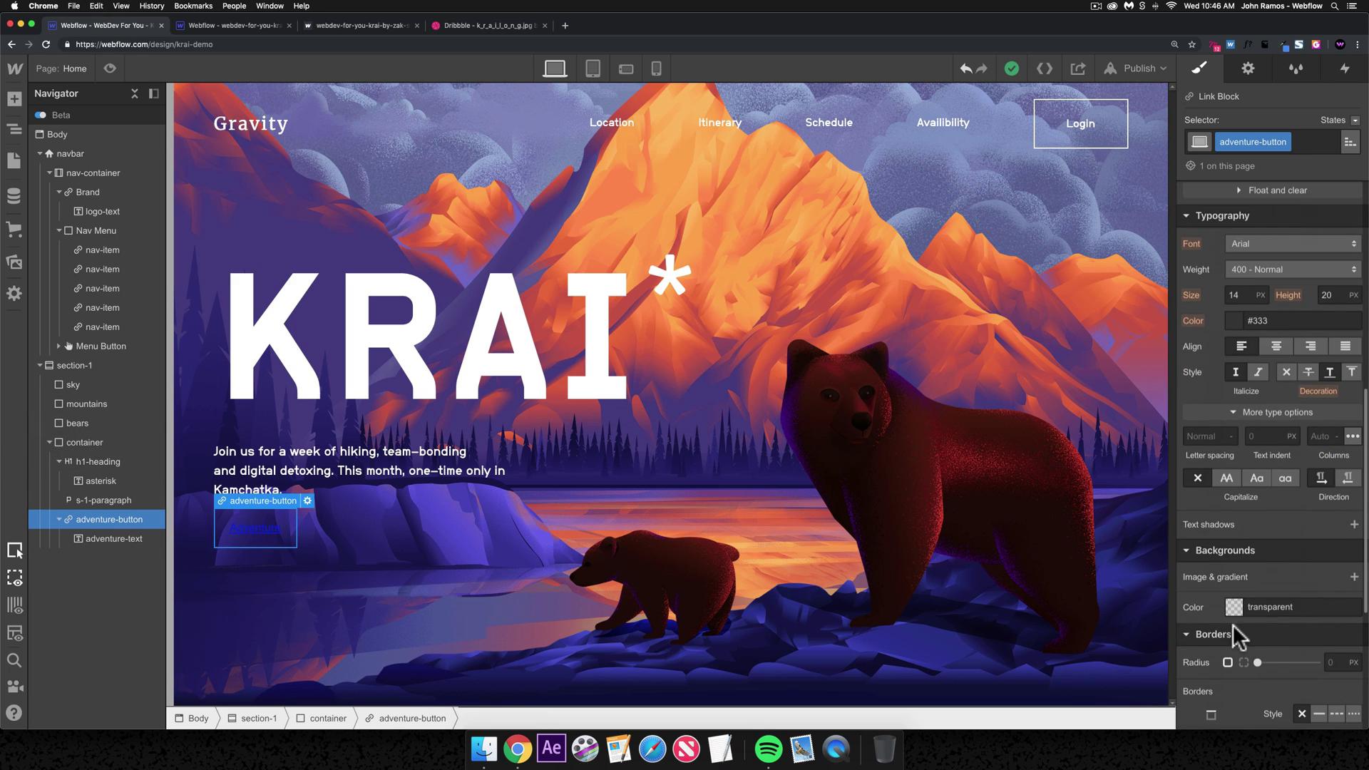
click(1234, 608)
click(1214, 717)
click(262, 531)
click(258, 549)
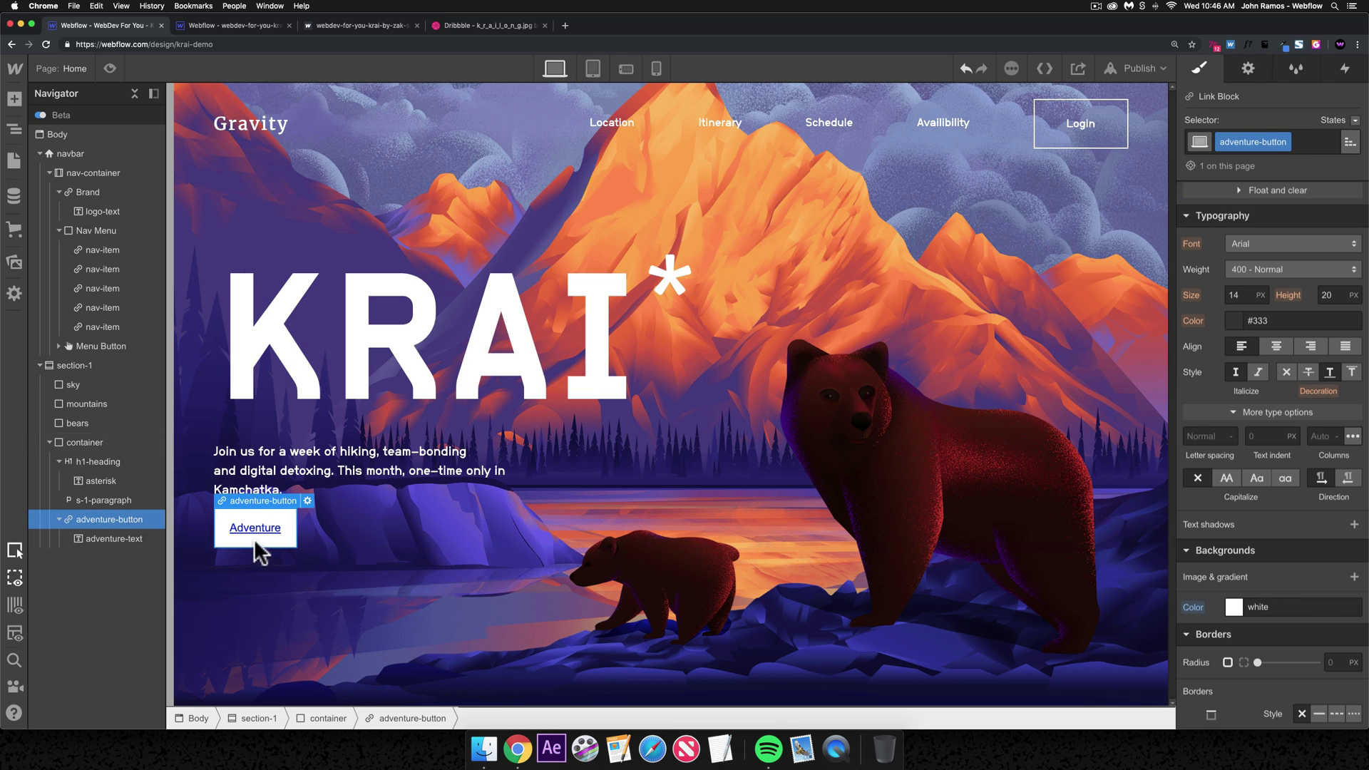
- Remove the underline decoration from the adventure-button's text
scroll(1330, 638, down, 5)
scroll(1330, 638, up, 8)
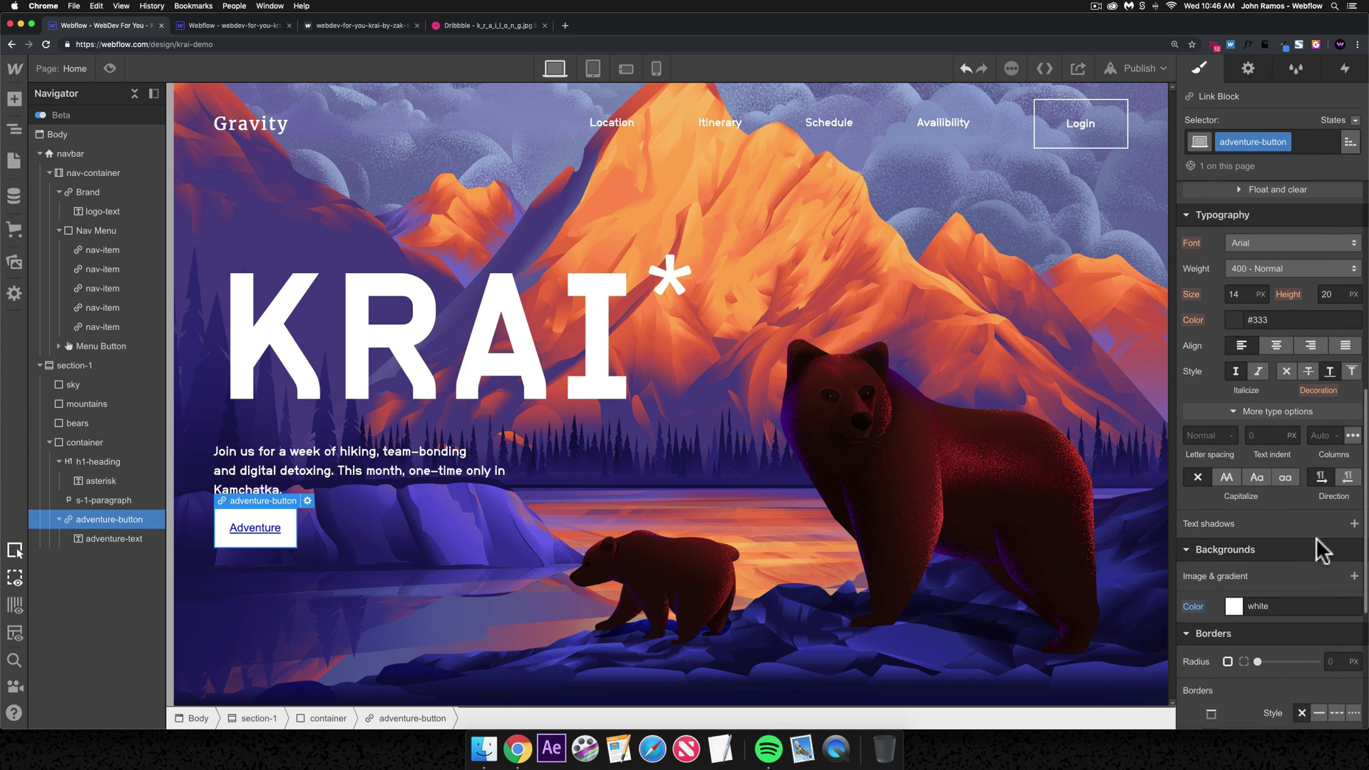
click(1285, 391)
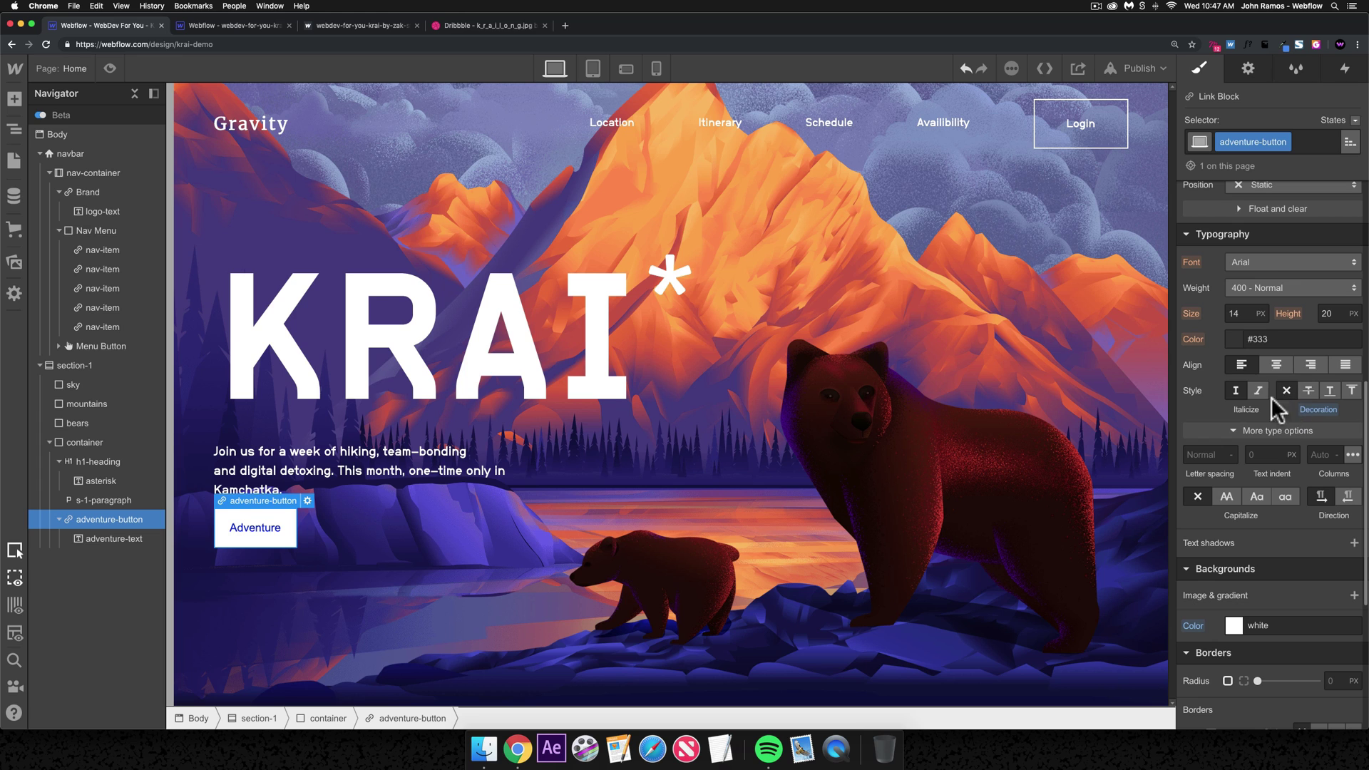
- Set the adventure-text font to Neubaugrotesk 65halbfett at 18 px with a unitless line height of 1
click(258, 526)
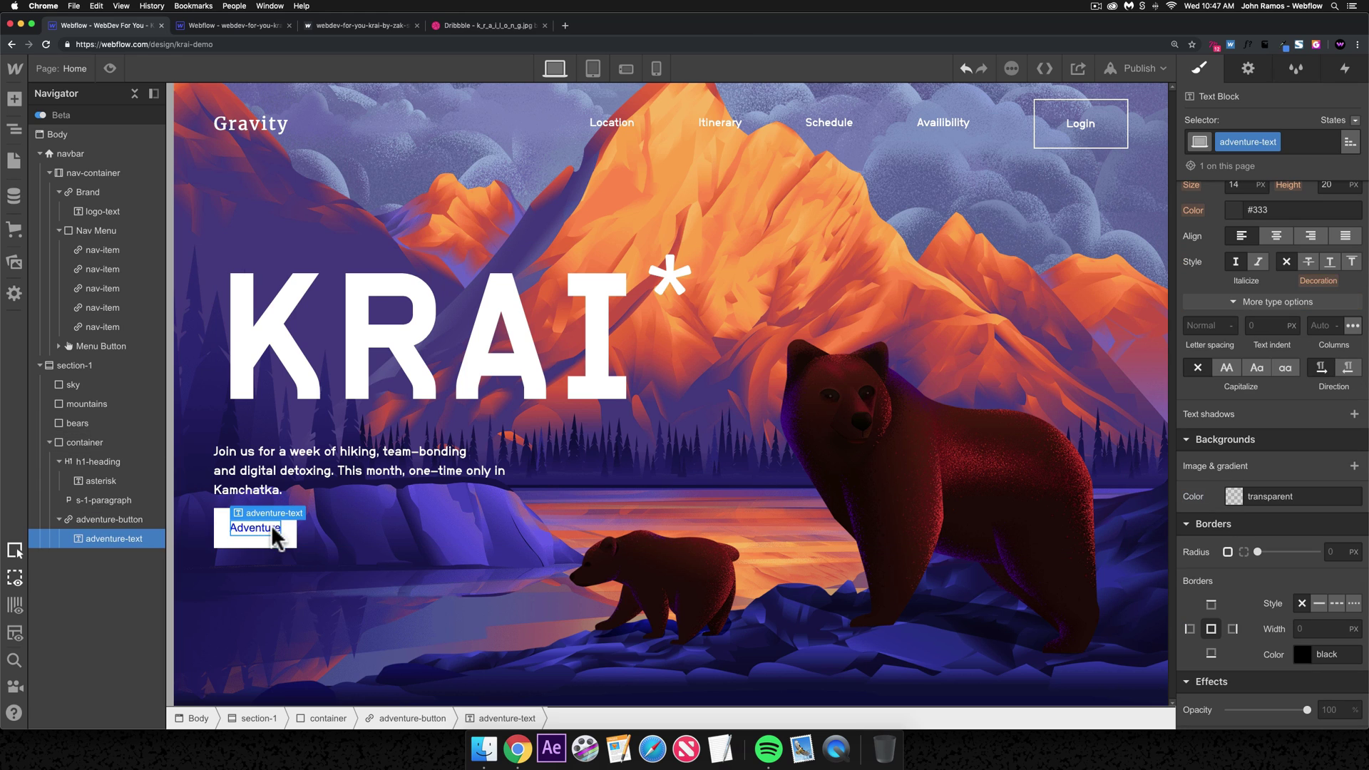
scroll(1277, 377, up, 5)
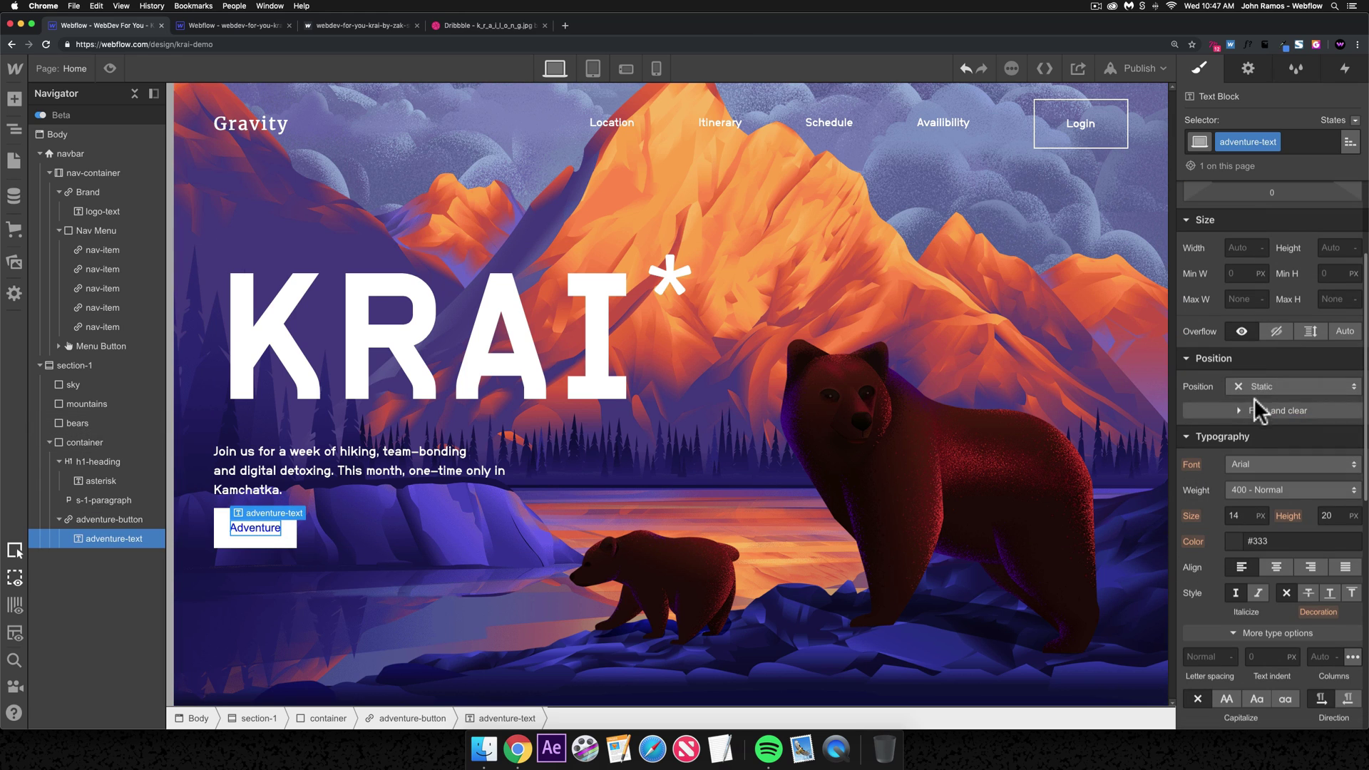
click(1249, 464)
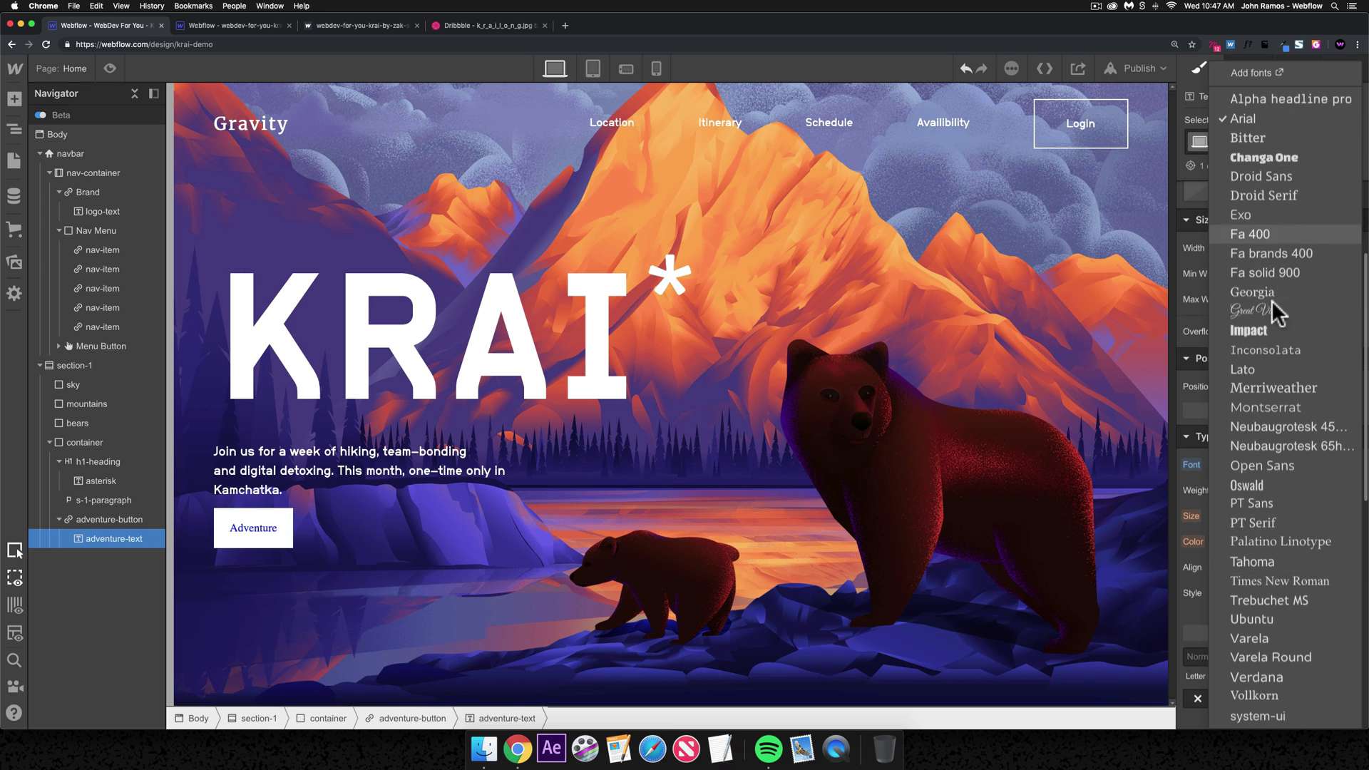
click(1275, 446)
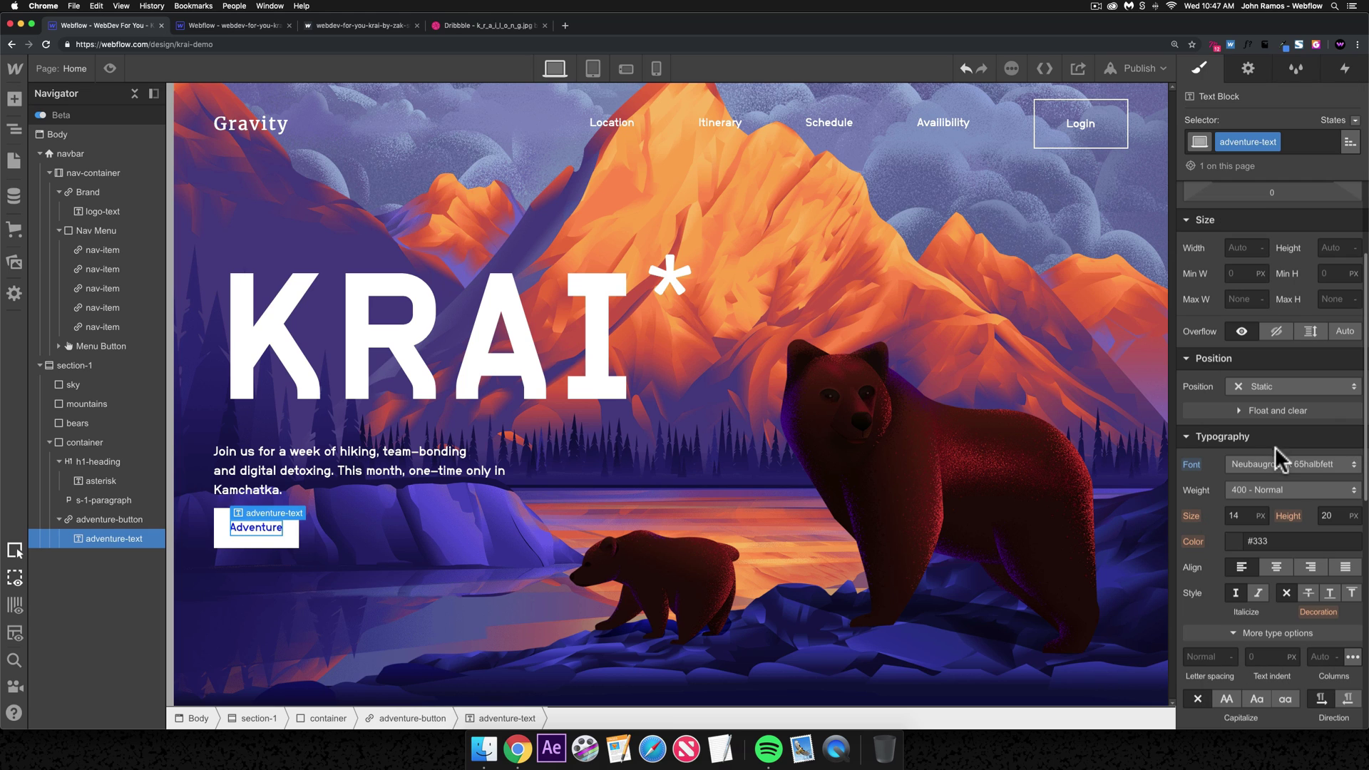
click(1241, 514)
text(18)
key(Tab)
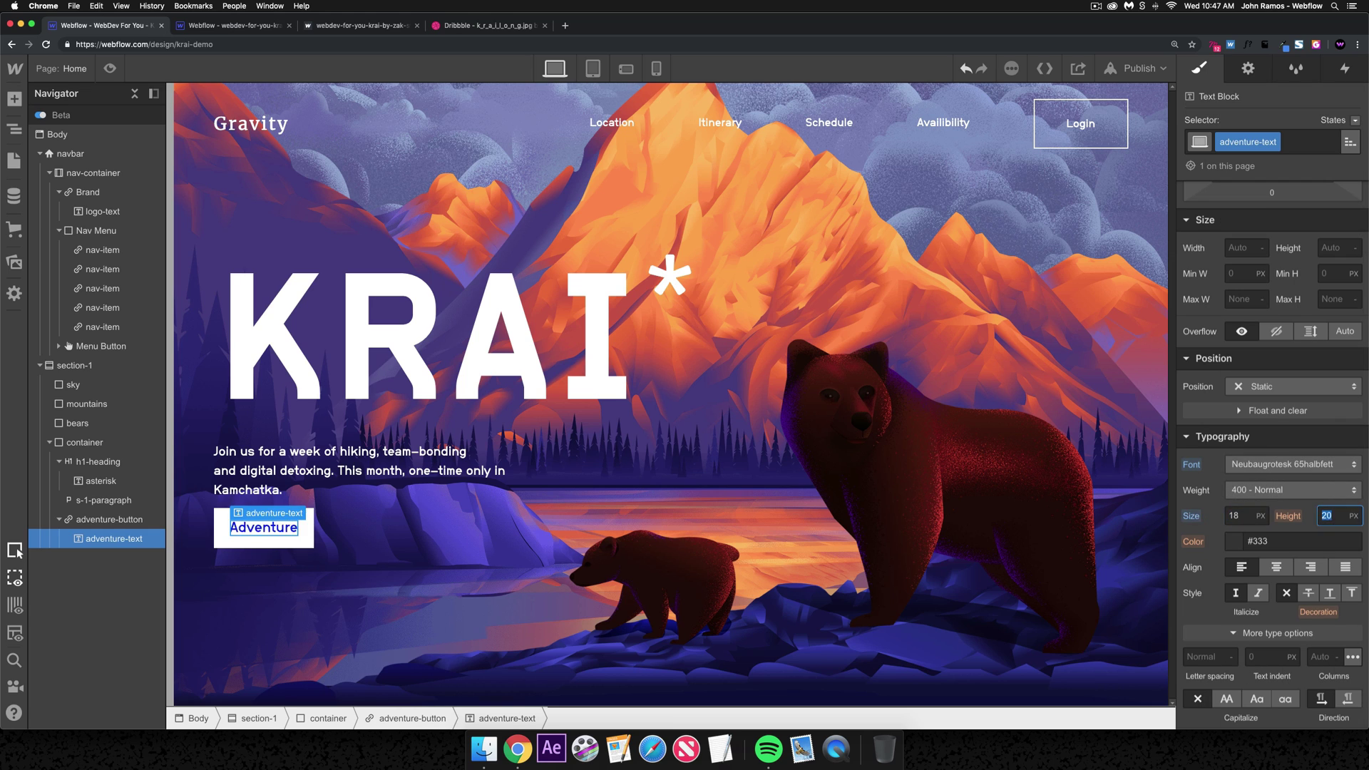
click(1357, 519)
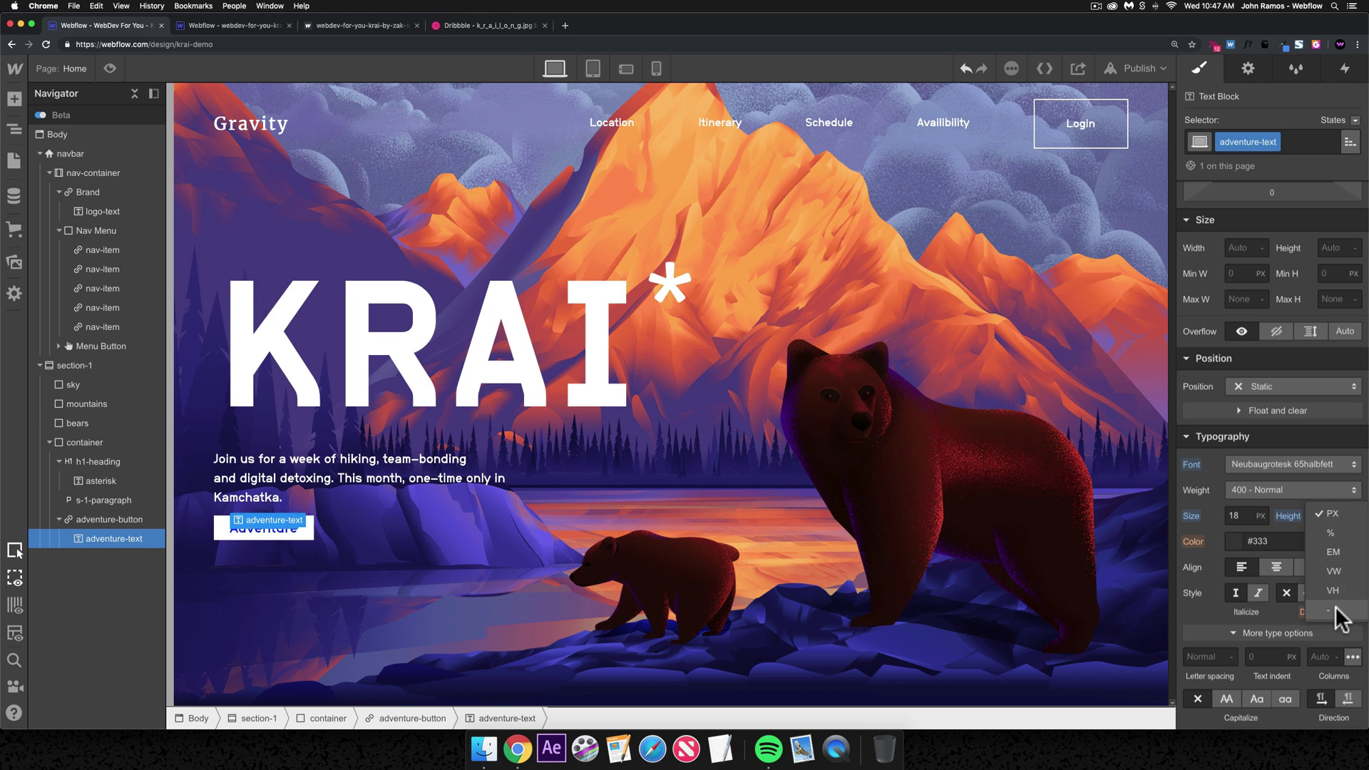
click(1341, 611)
- Set the adventure-text color to #552f4d
click(1281, 542)
text(#552f4d)
key(ctrl+Return)
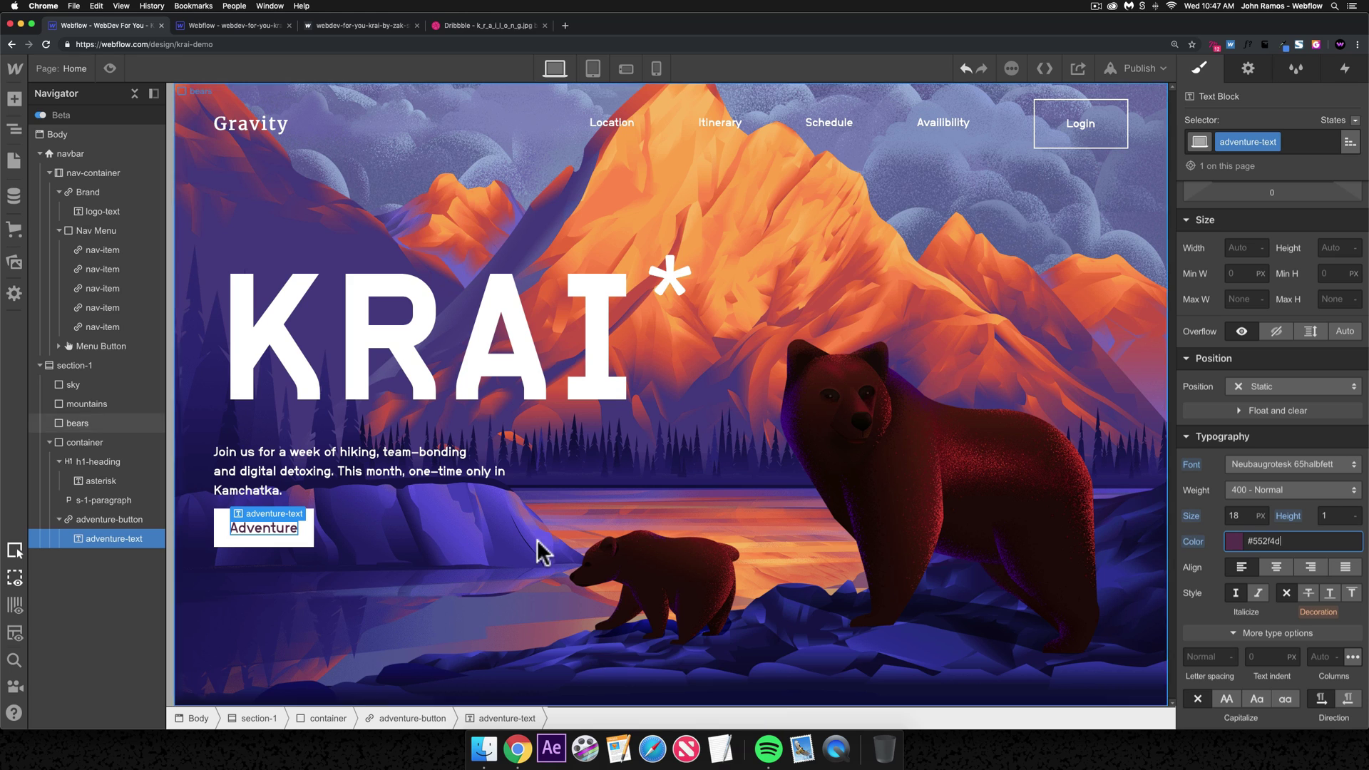
- Set the adventure-button link block's display to a horizontal flex layout
click(278, 538)
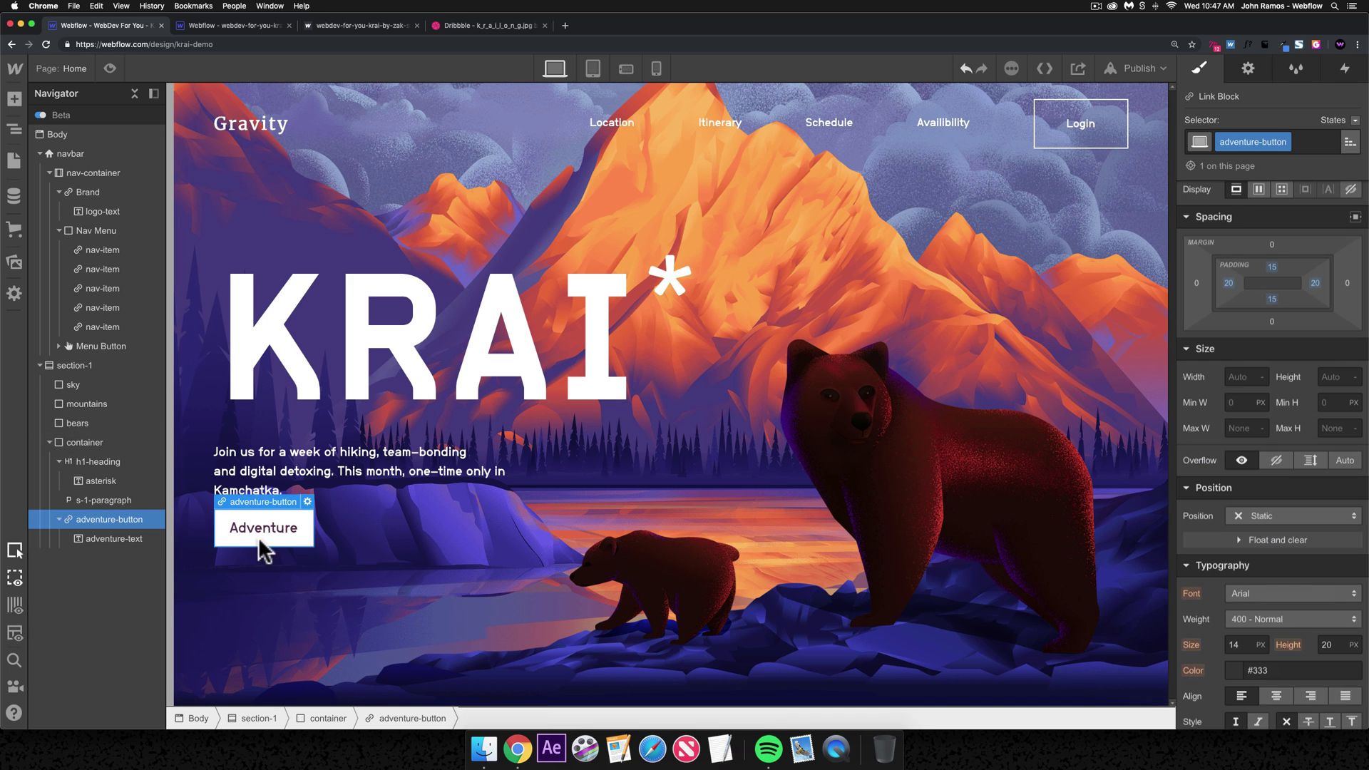
click(1259, 348)
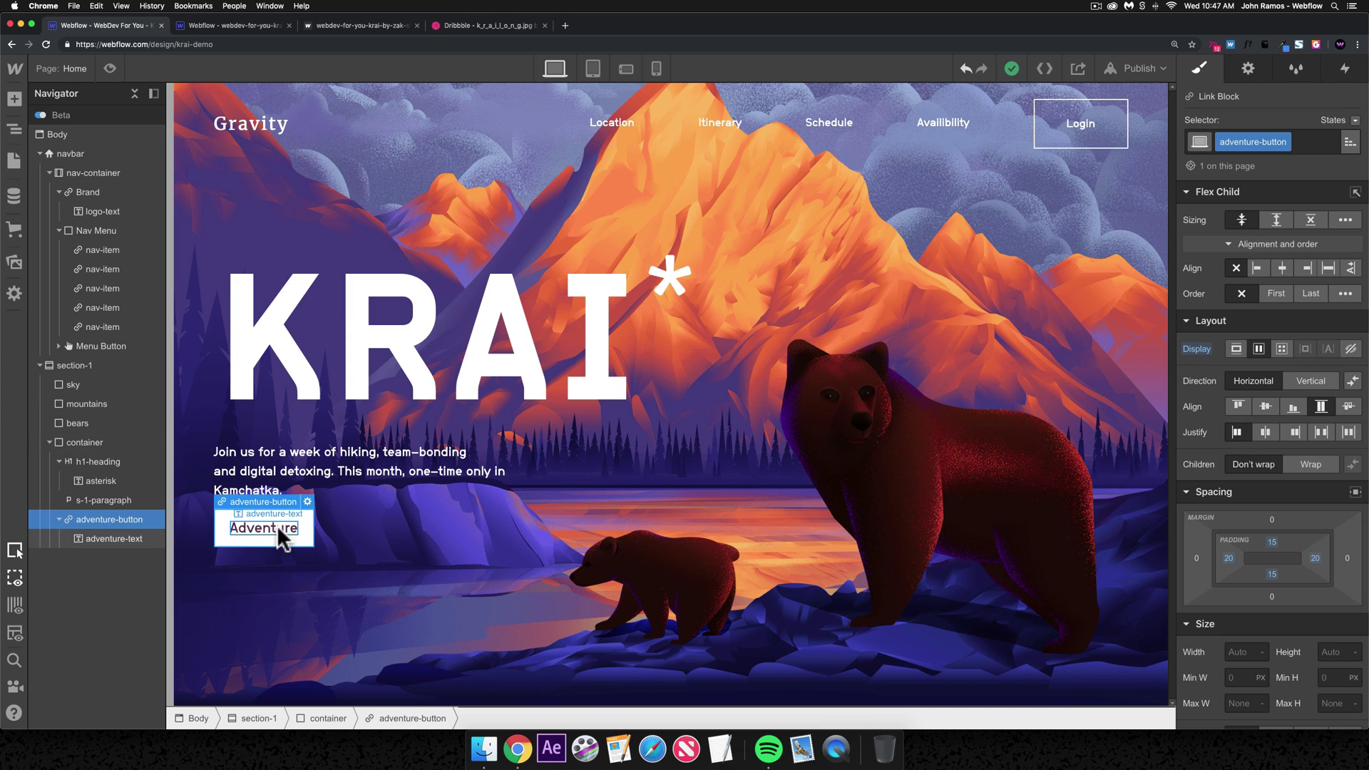
key(super+k)
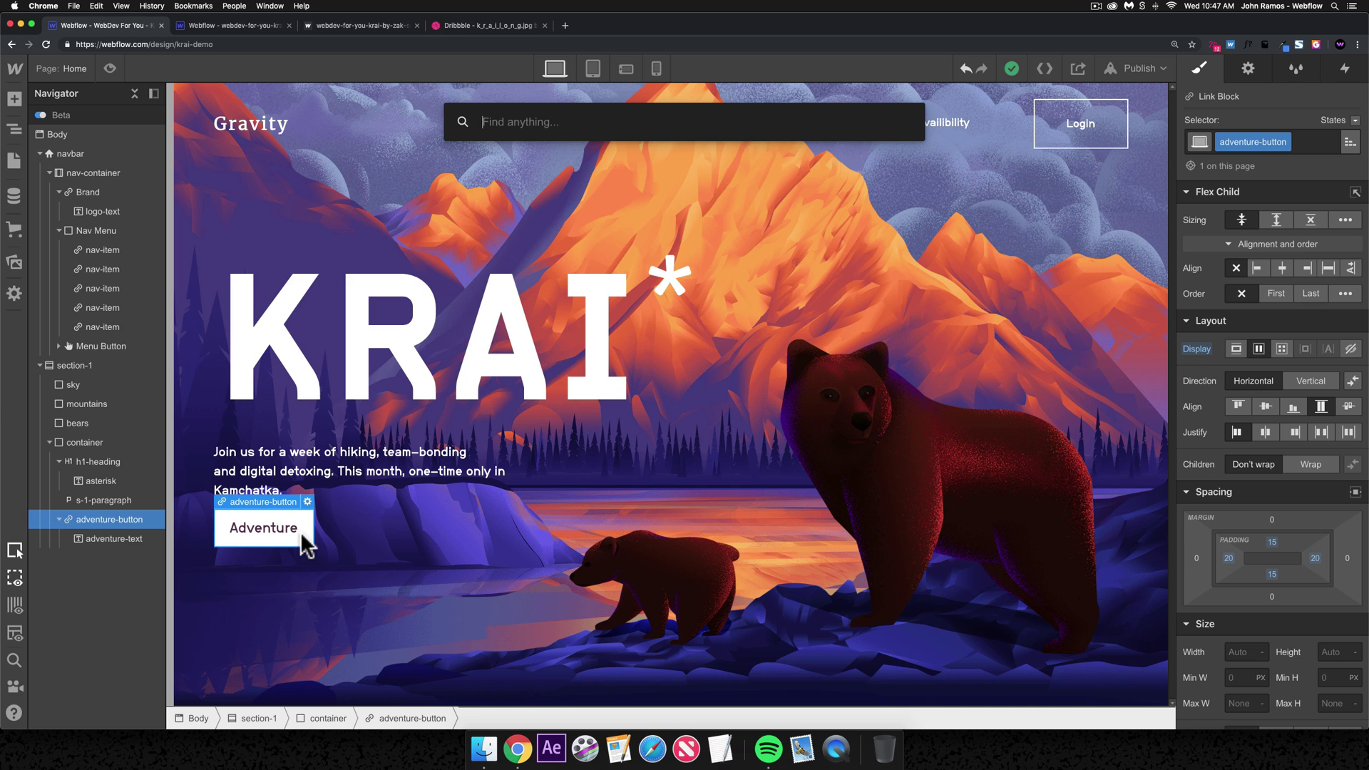
- Examine how the arrow-right element is built in the finished project's Adventure button
click(236, 26)
click(342, 558)
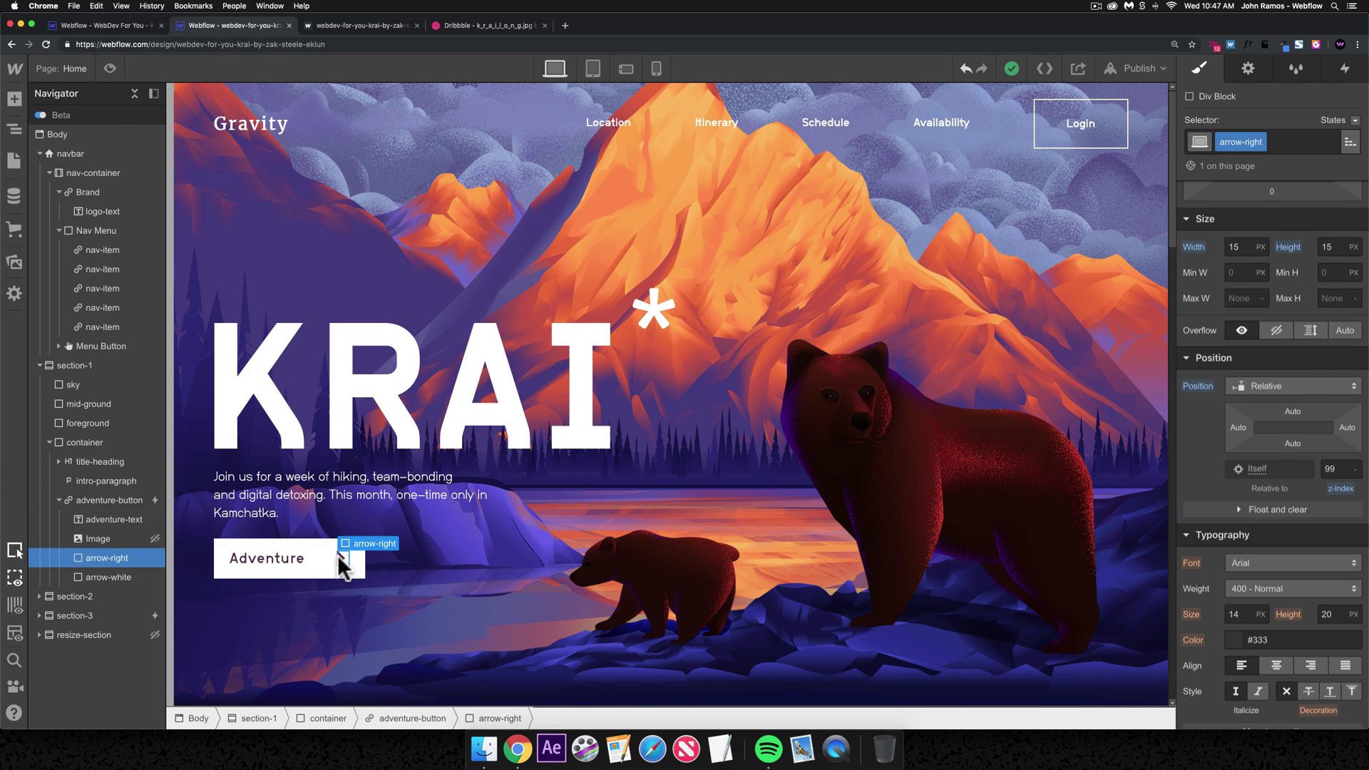
click(100, 26)
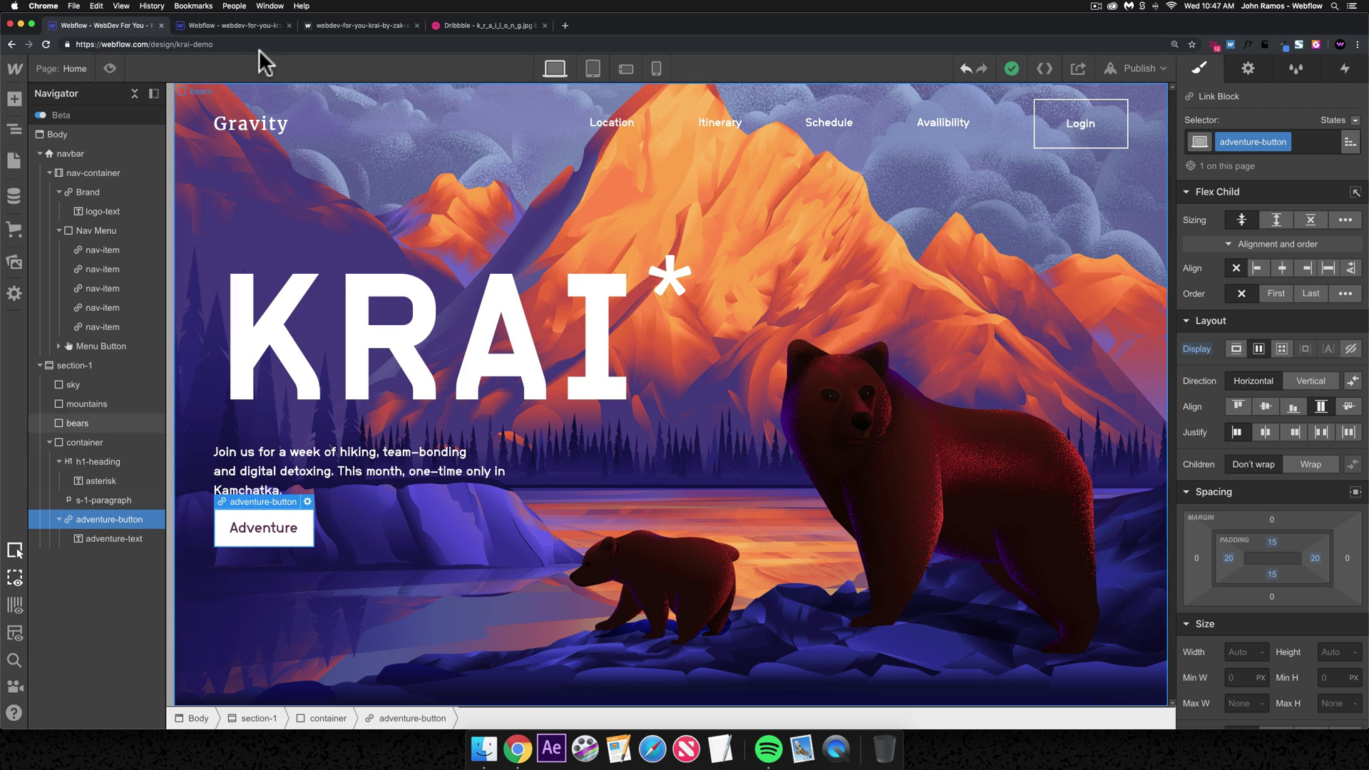
click(248, 28)
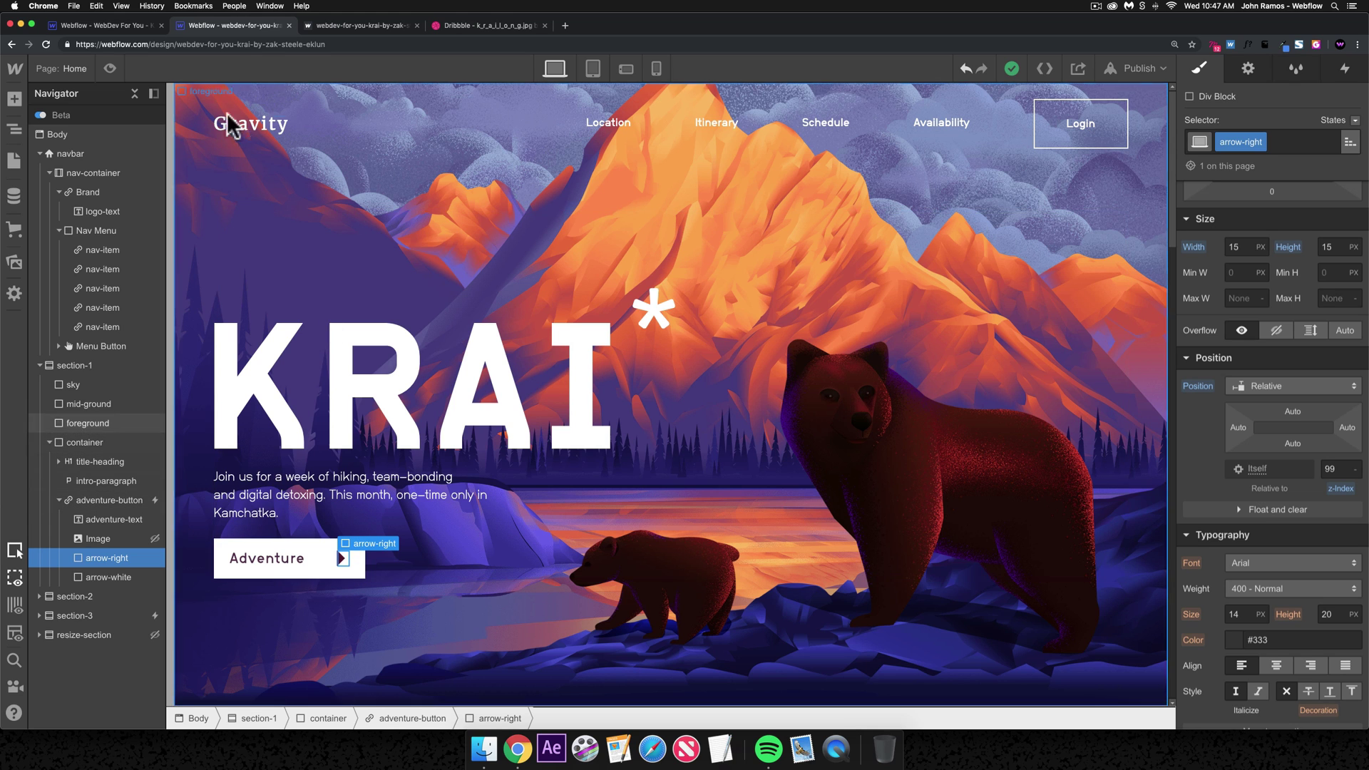
click(131, 26)
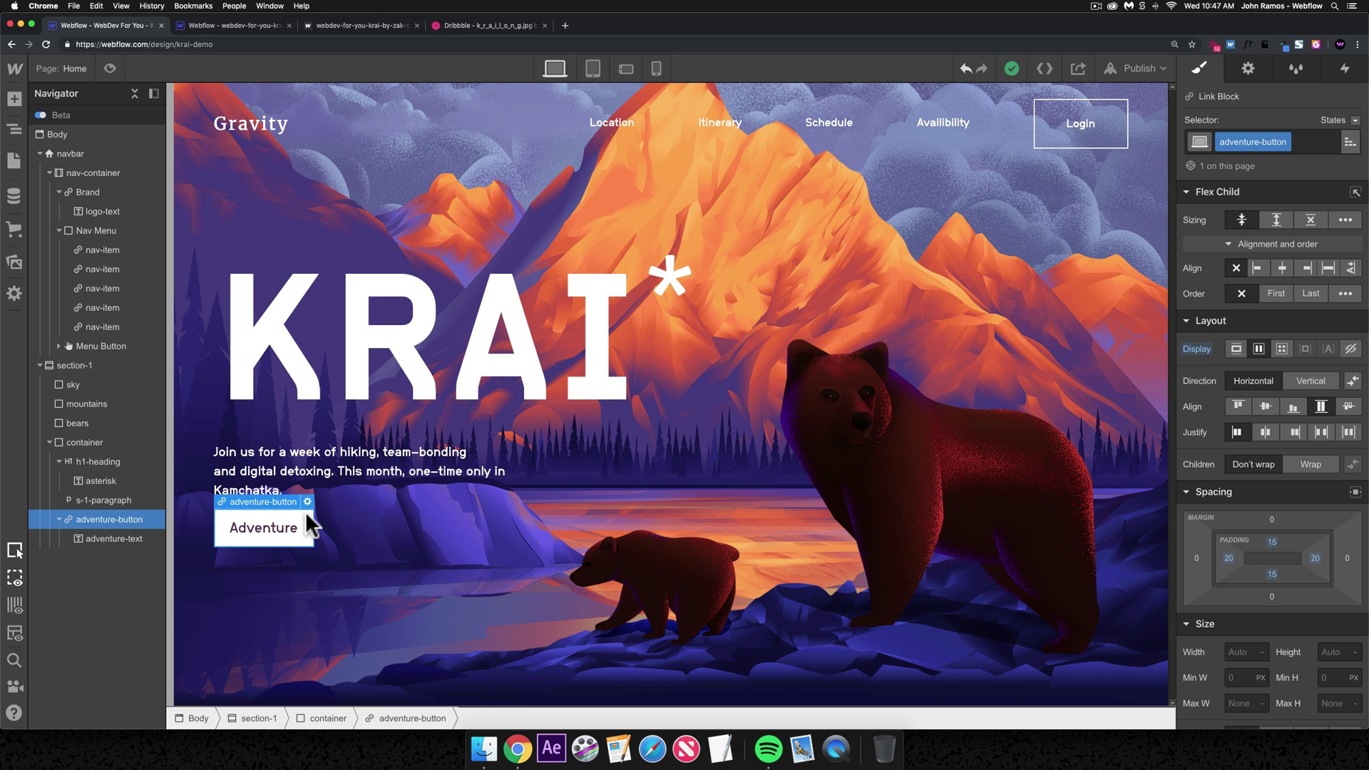
- Add a Div Block inside the adventure button and give it a class named "arrow-right"
key(super+k)
text(div)
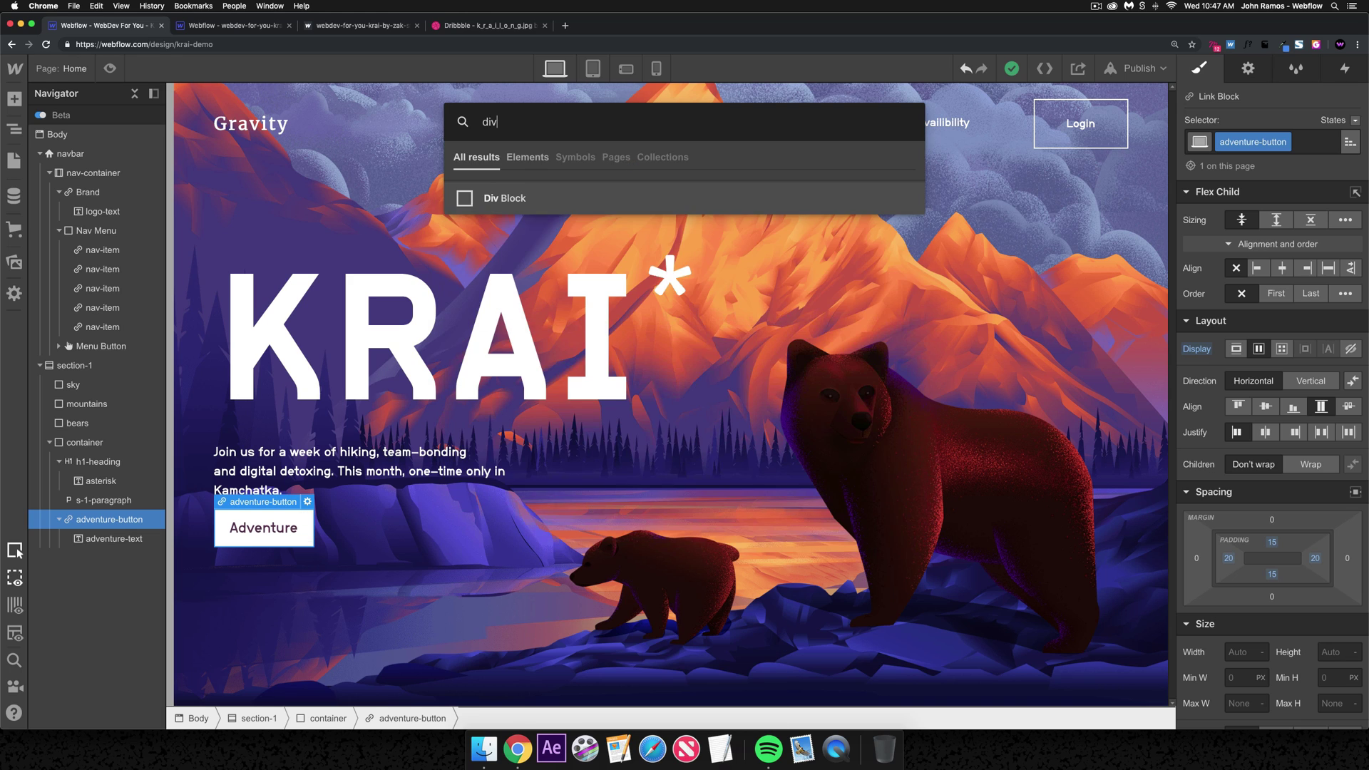
key(Return)
click(1314, 145)
text(arro)
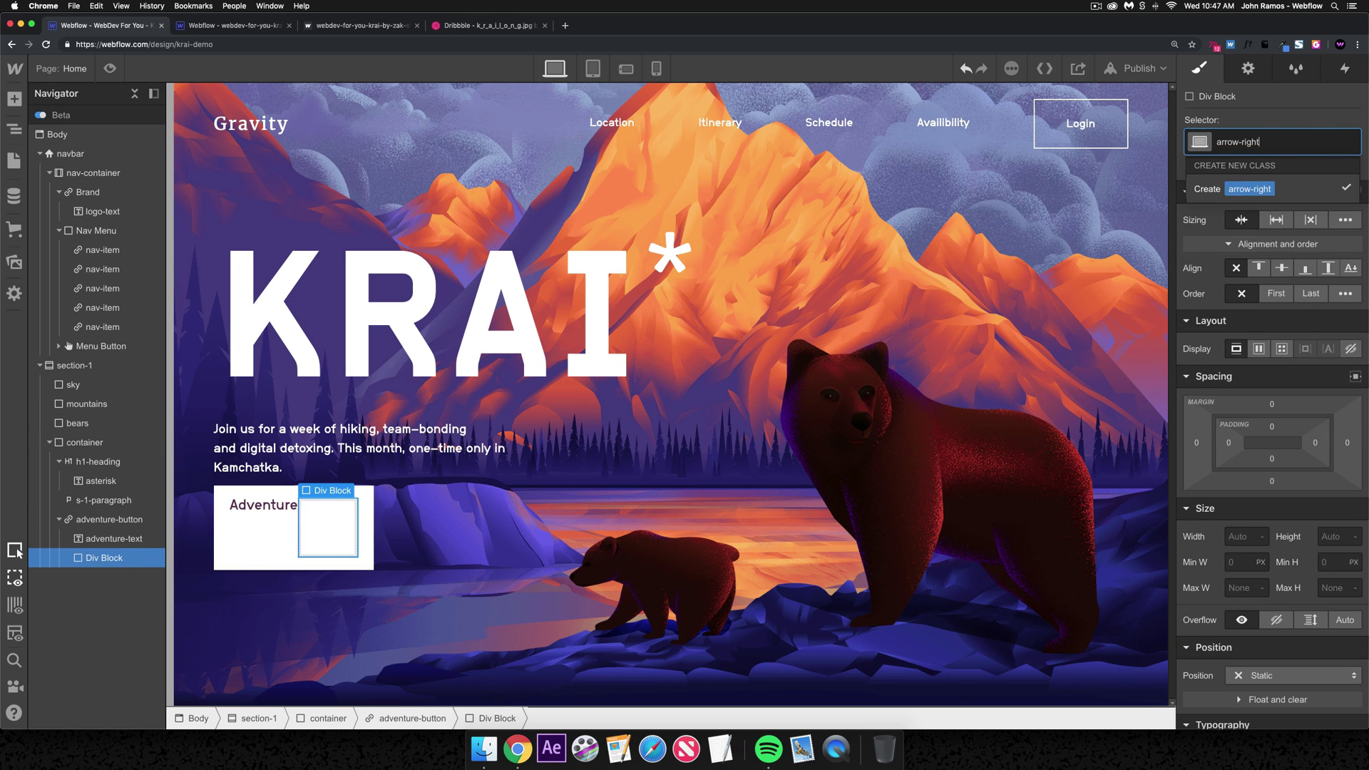
text(w-right)
key(Return)
- Examine the arrow-right element's size and border settings in the finished project, including its bottom border
click(239, 25)
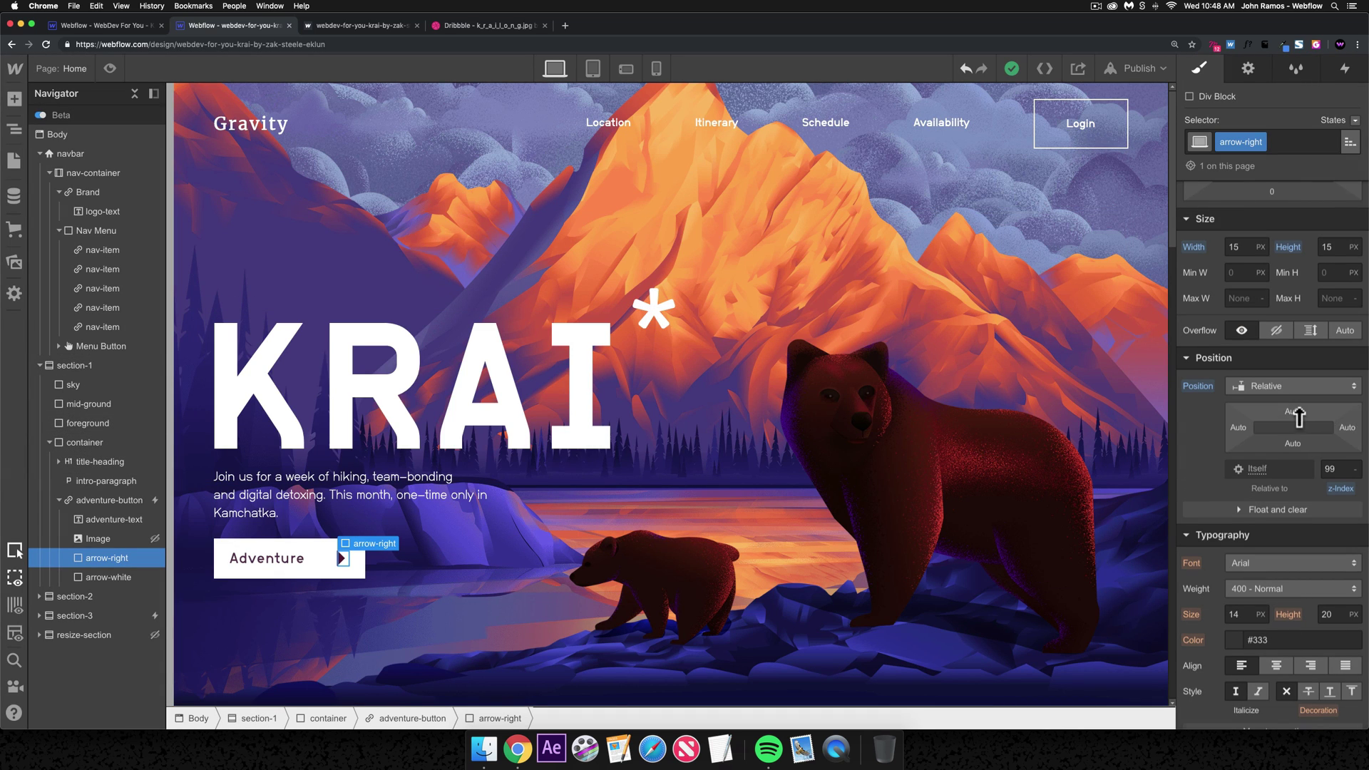
scroll(1297, 416, down, 10)
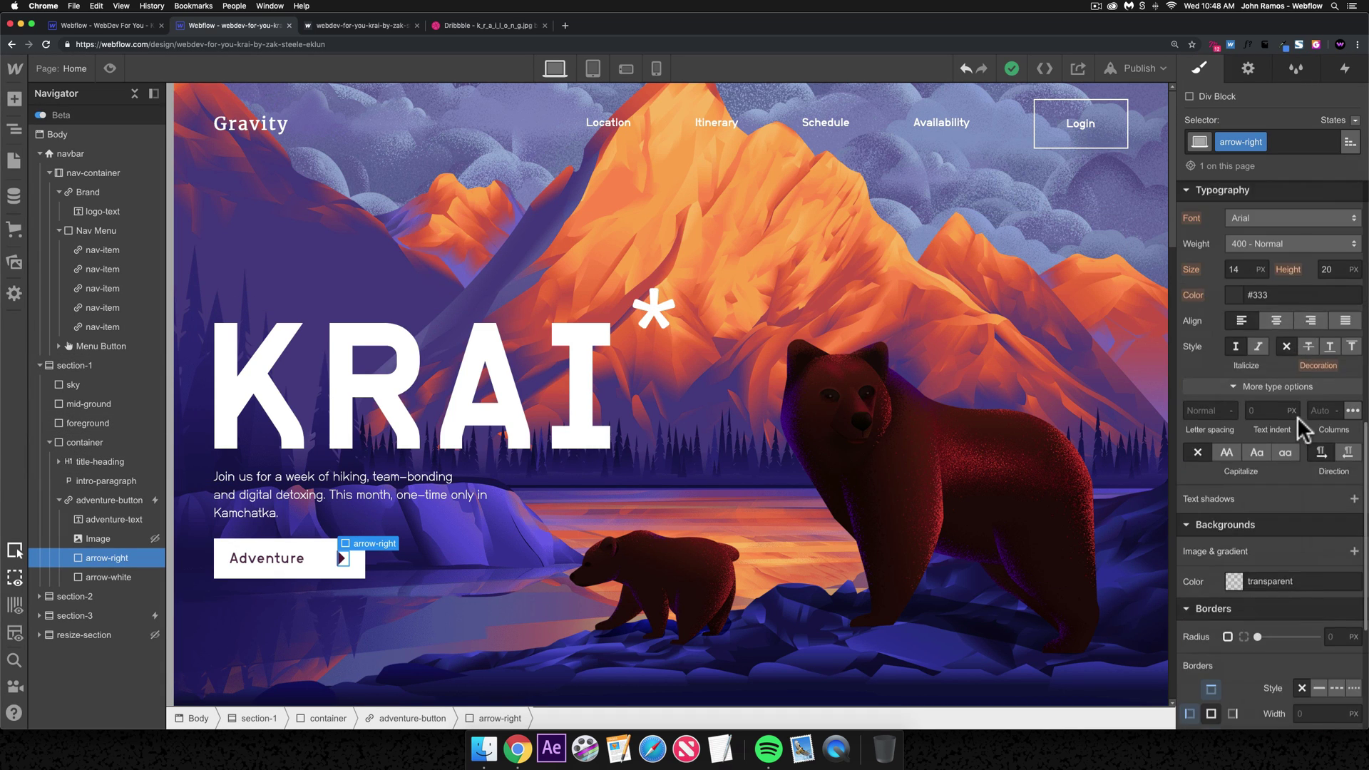
scroll(1298, 416, down, 4)
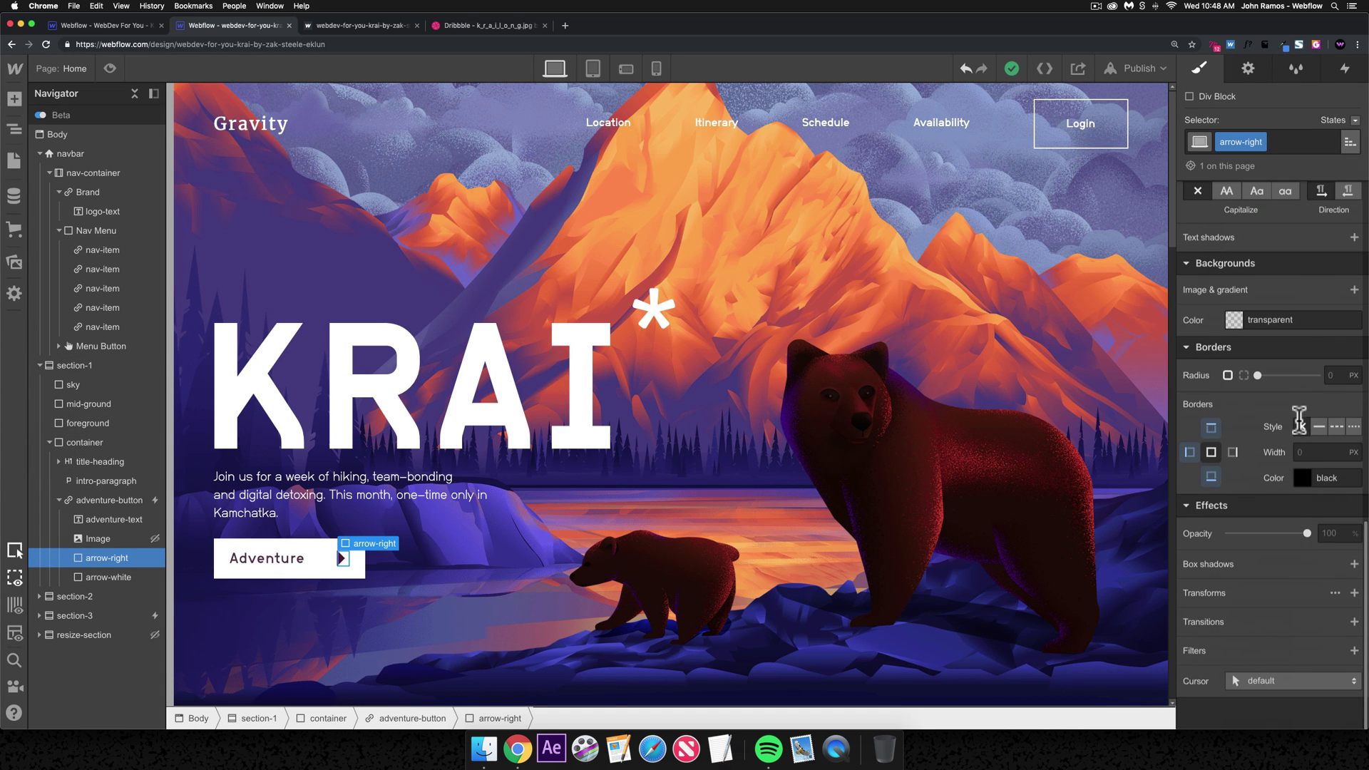
click(1210, 476)
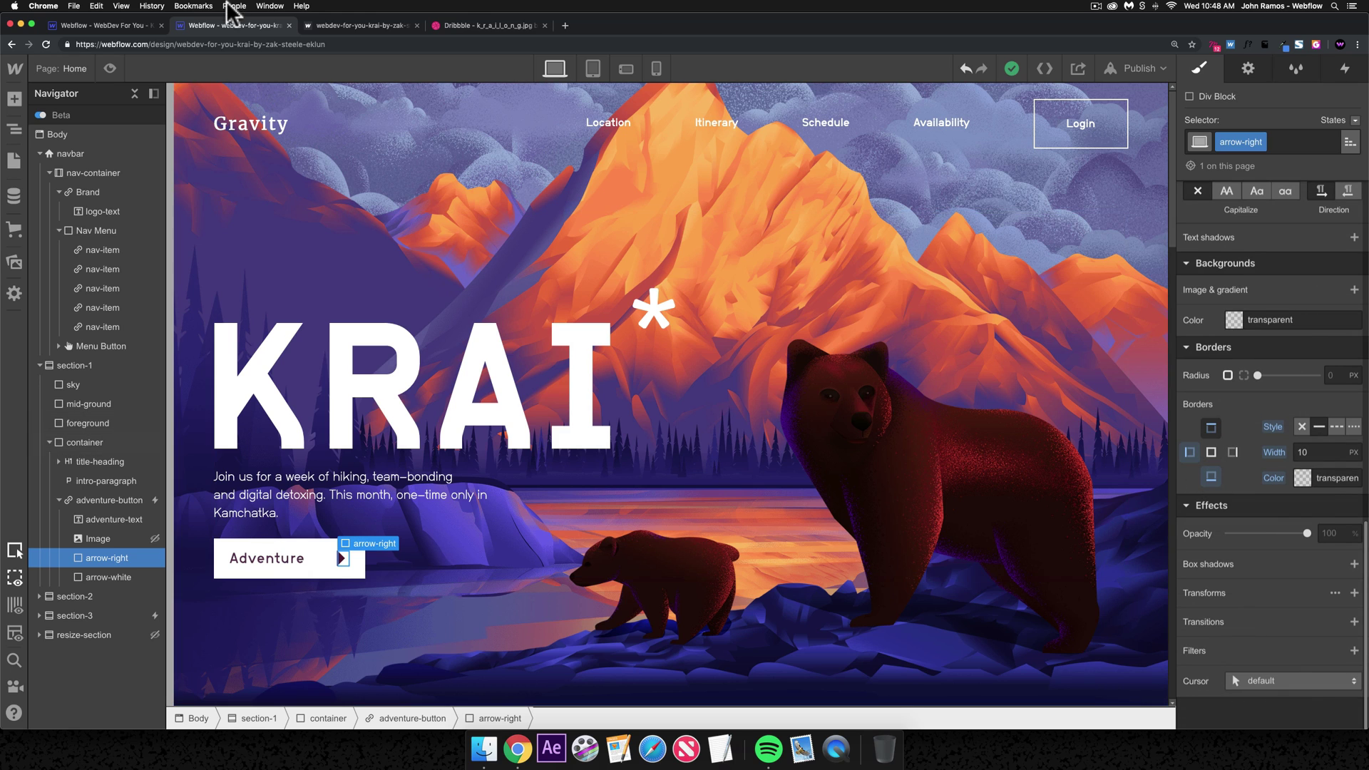
click(124, 25)
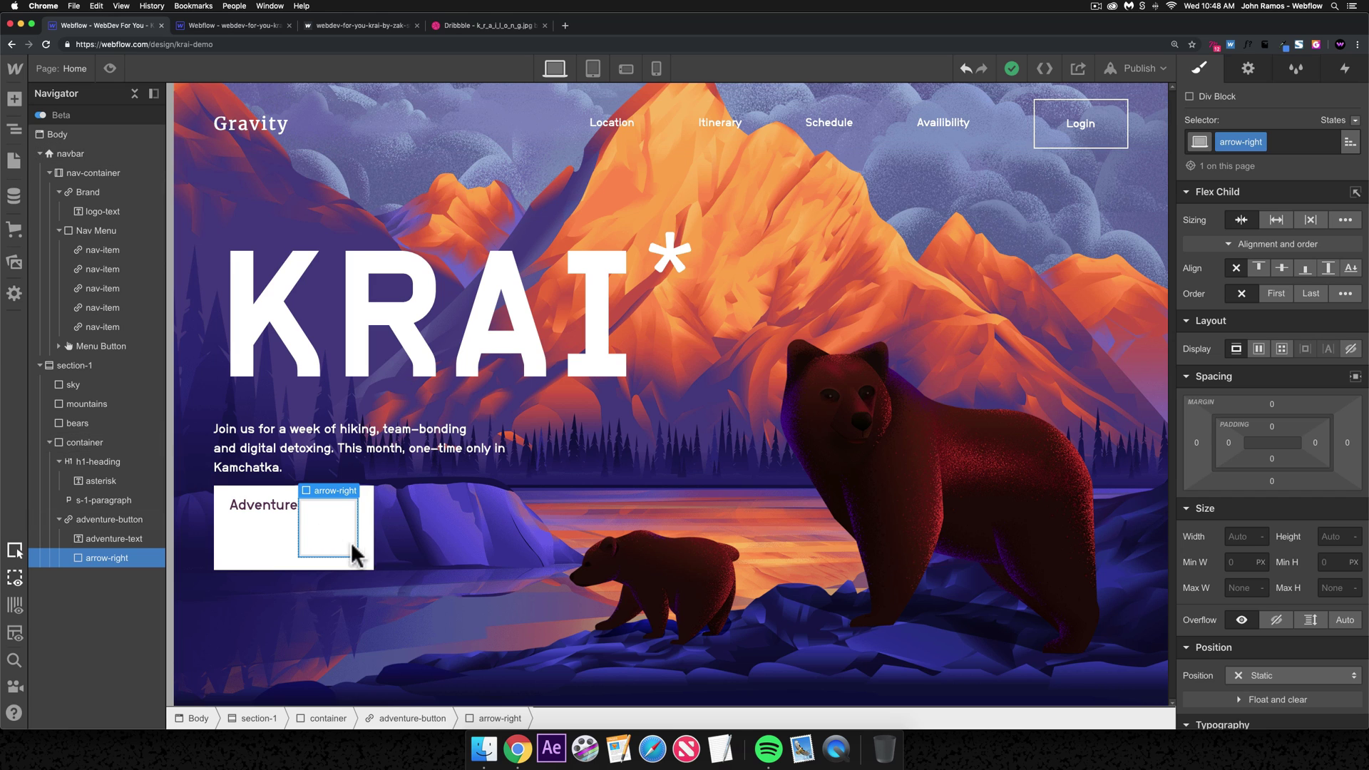
- Set the arrow-right div's width and height to 15 px each
click(1242, 536)
text(15)
key(Tab)
text(1)
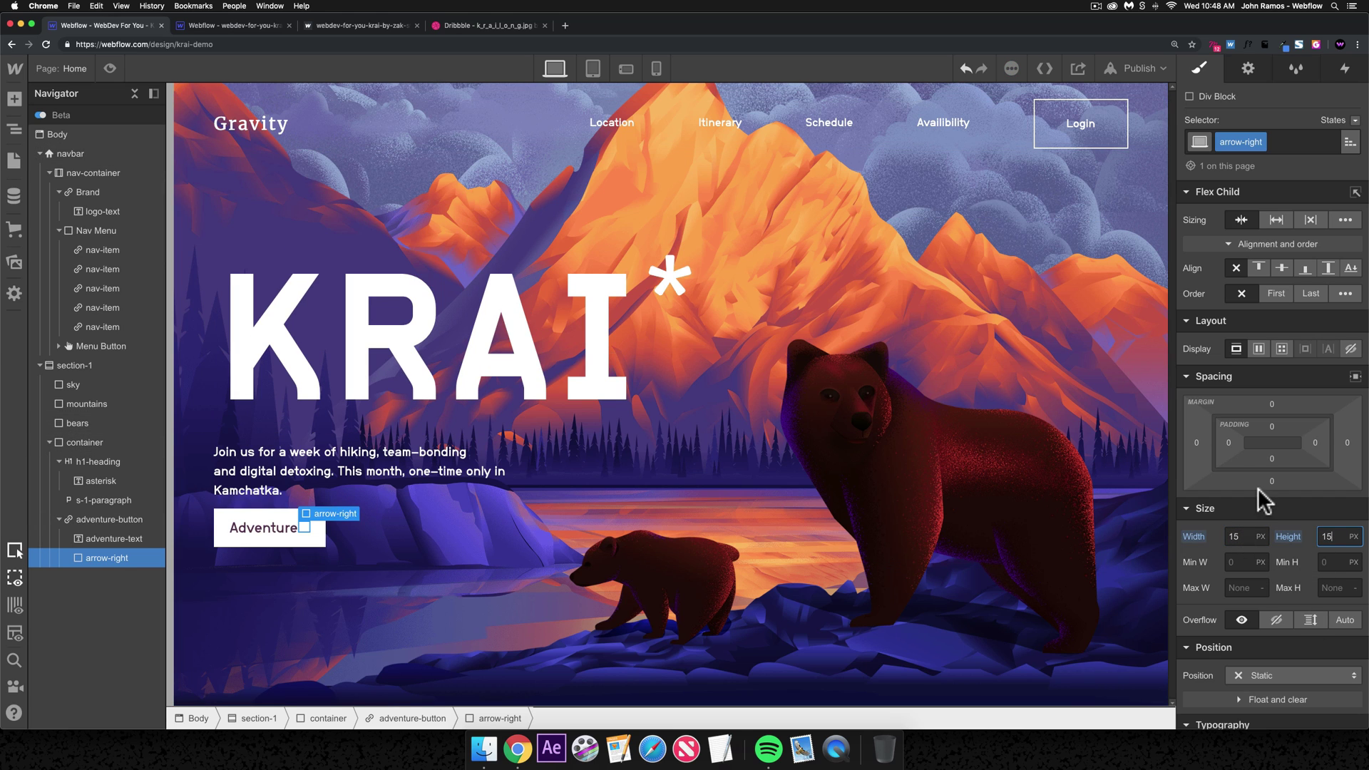
scroll(1256, 488, down, 5)
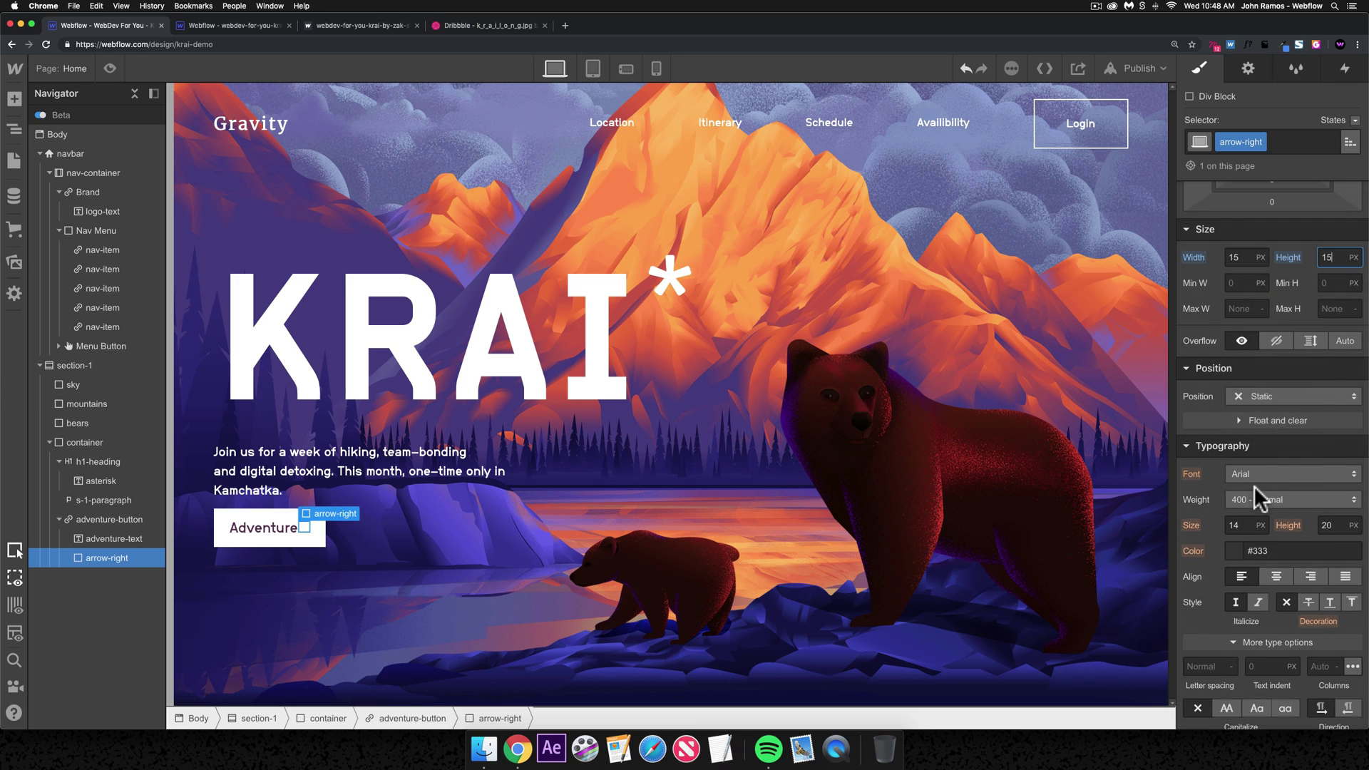
- Give the arrow-right div a solid top border 10 px wide in colour #552f4d
scroll(1252, 483, down, 3)
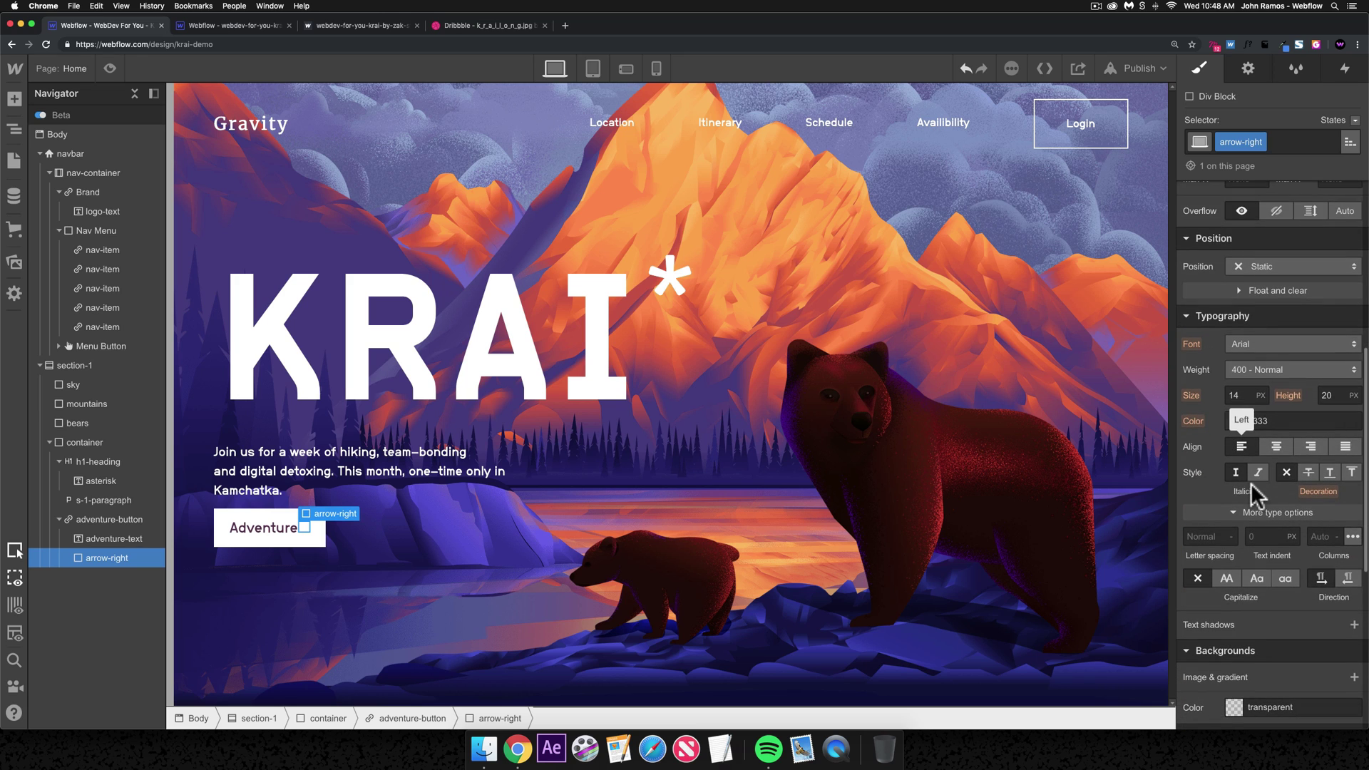
scroll(1250, 482, down, 5)
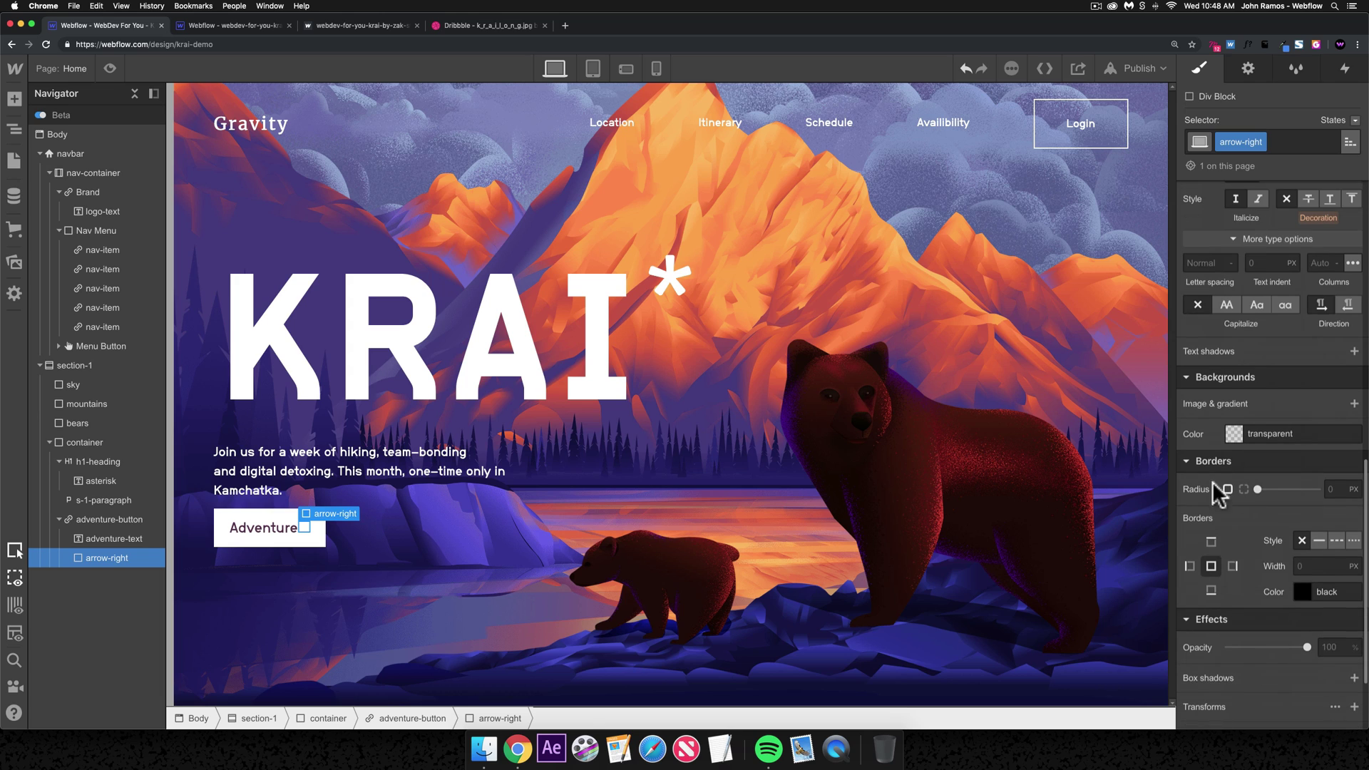
click(1212, 548)
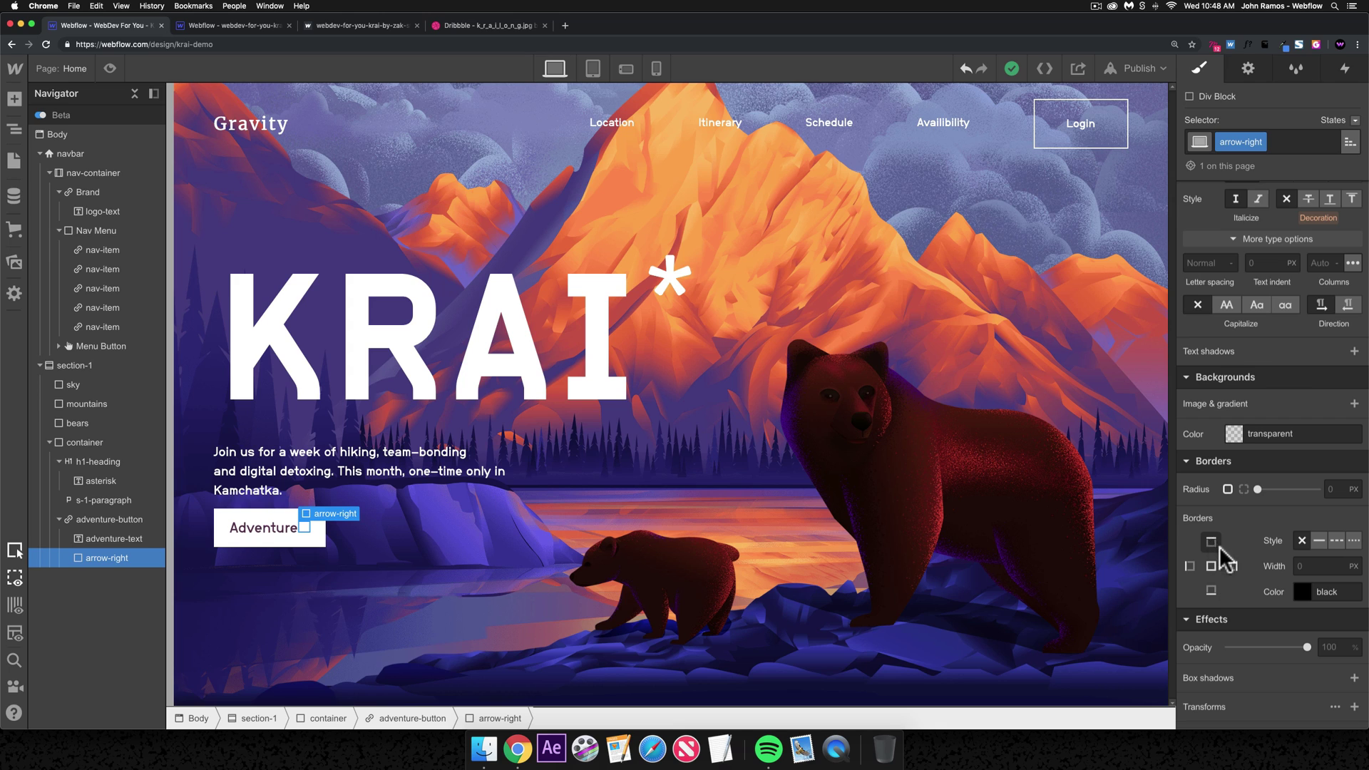
click(1316, 542)
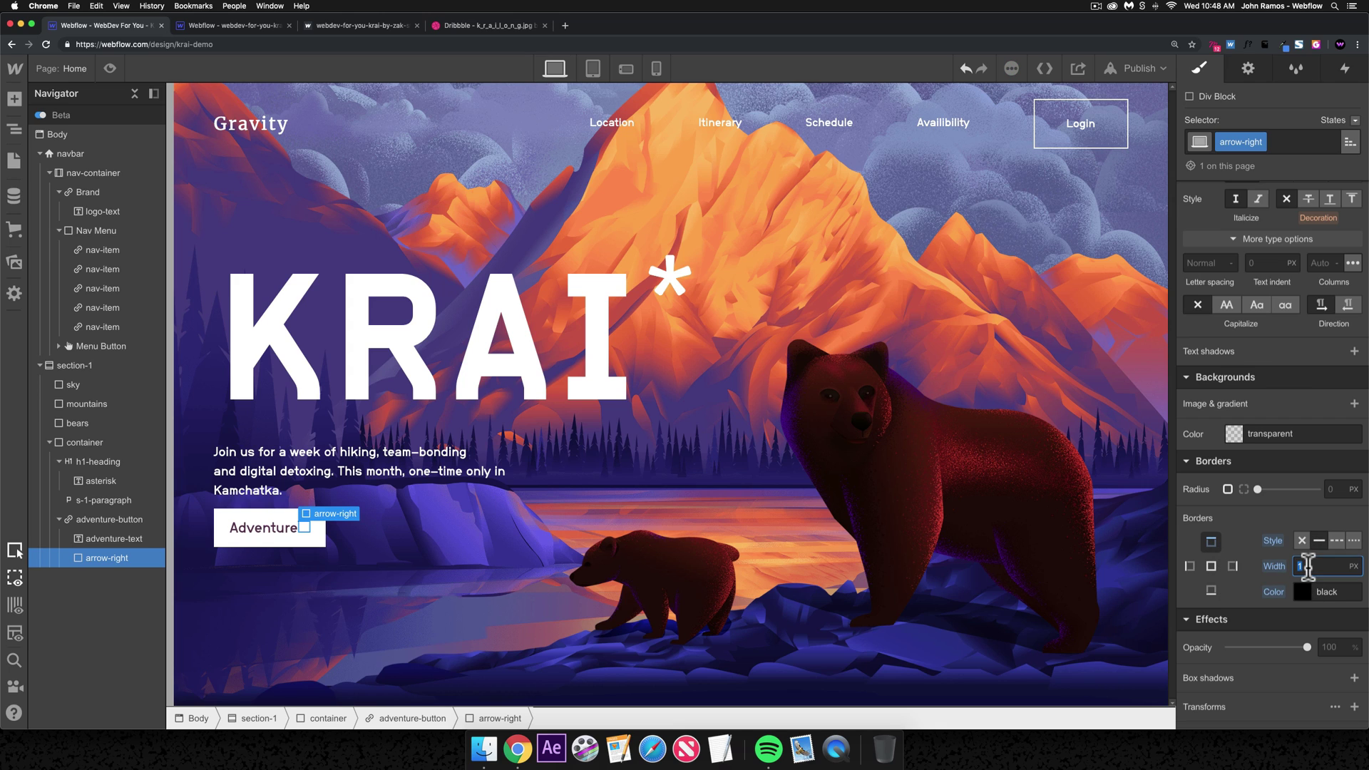
click(1346, 593)
text(#552f4d)
key(super+Return)
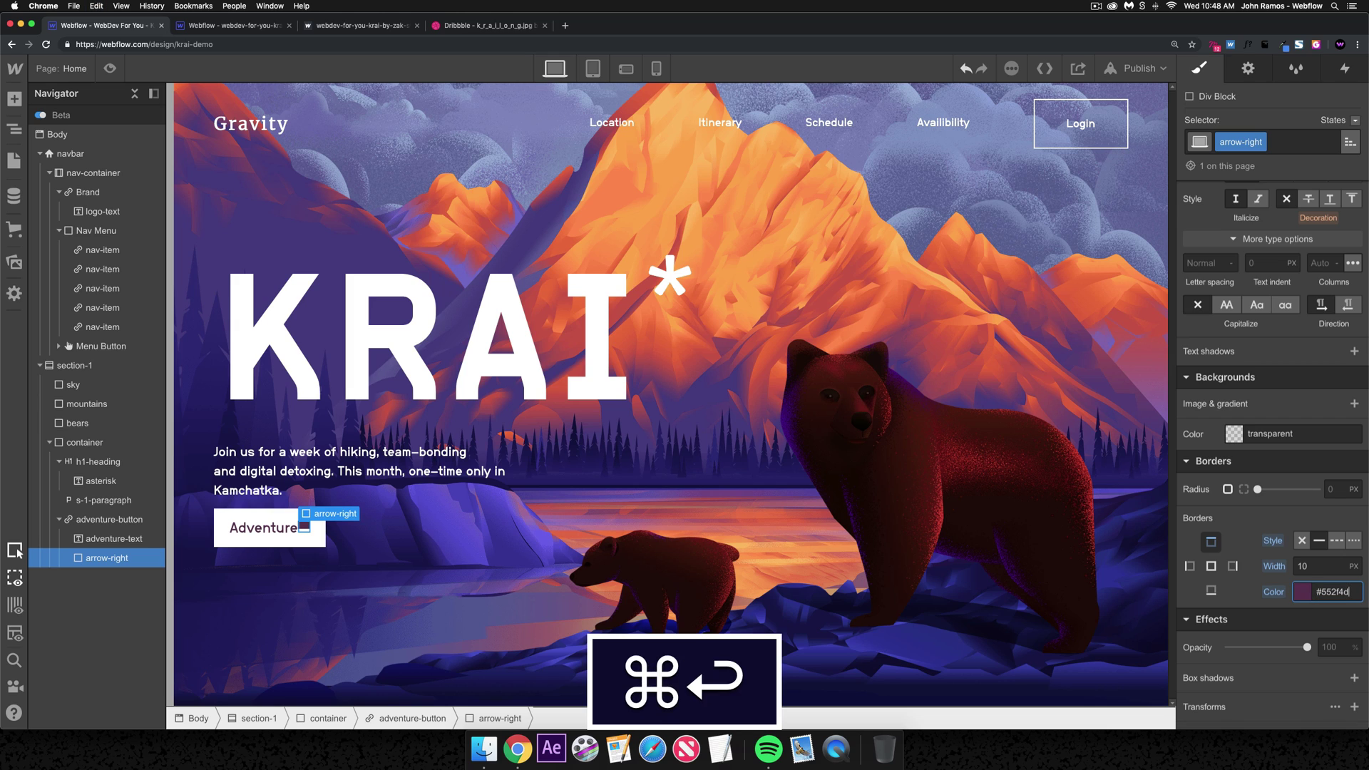
- Add 10 px solid borders to the left and bottom sides of the arrow-right div
click(1189, 565)
text(10)
key(Return)
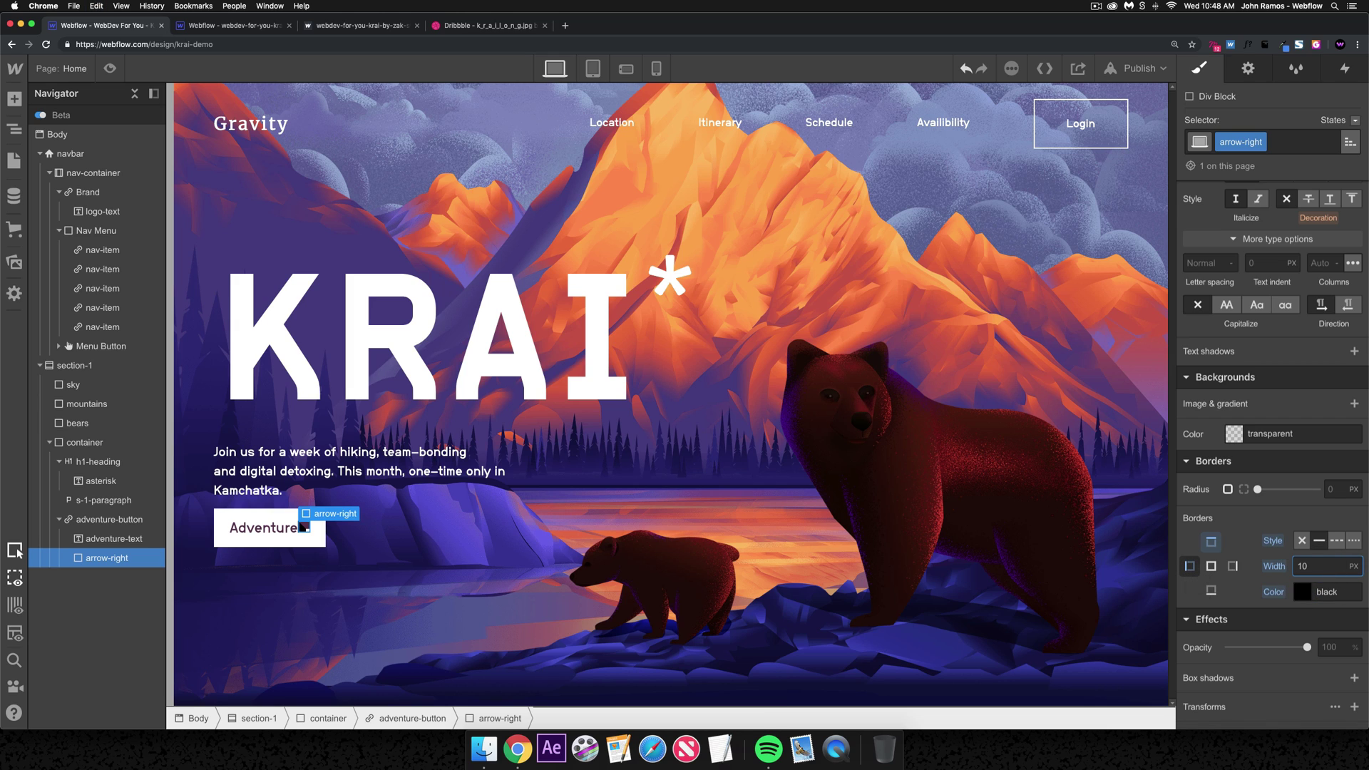
click(1211, 590)
click(1315, 566)
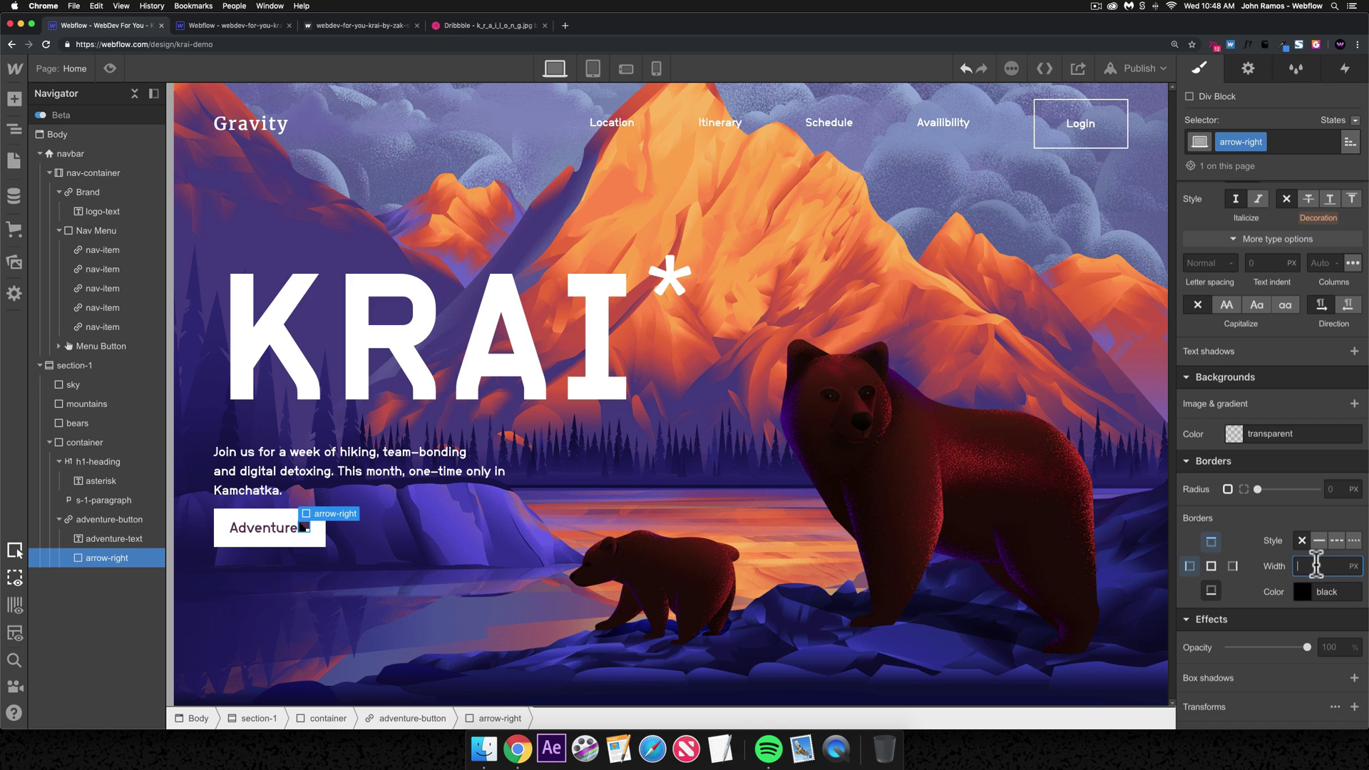
text(10)
key(Return)
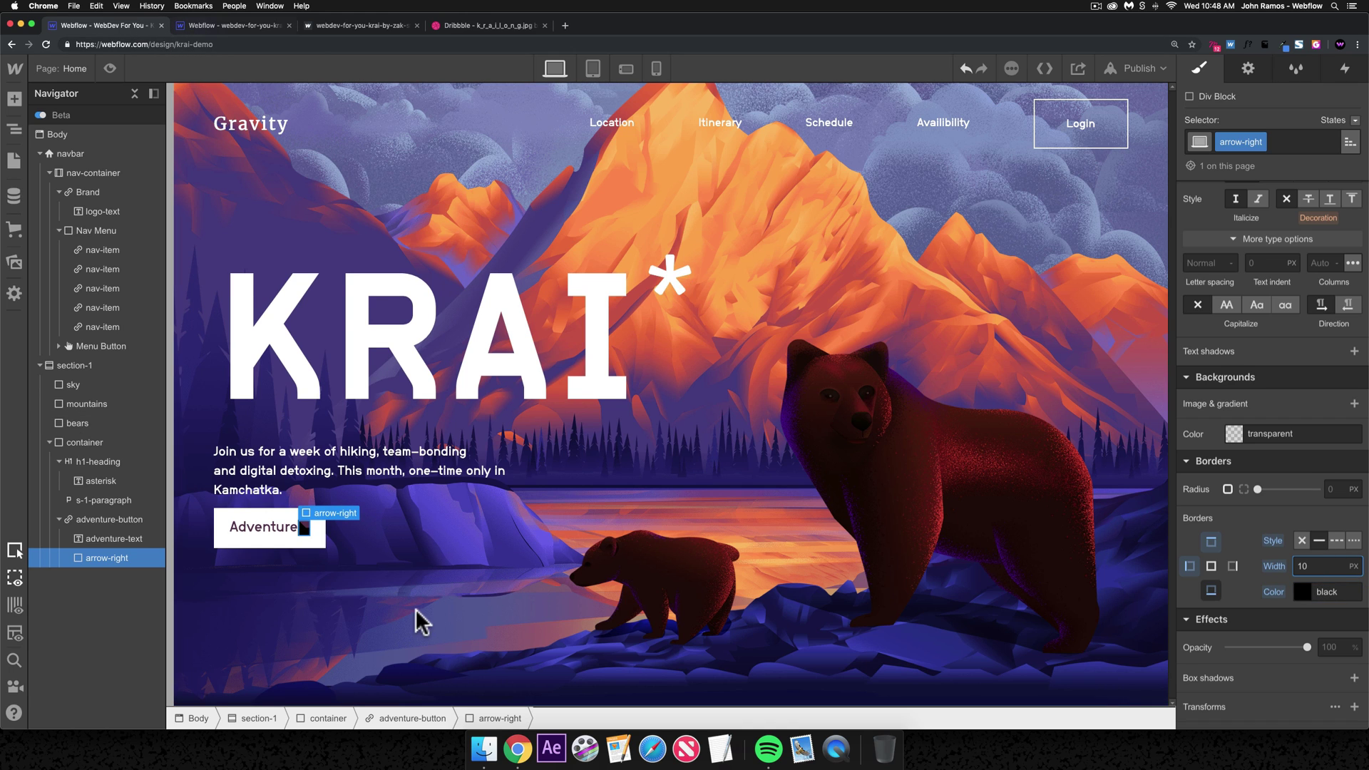
- Examine the top, left and bottom border settings of the arrow-right element in the finished project
key(ctrl+Tab)
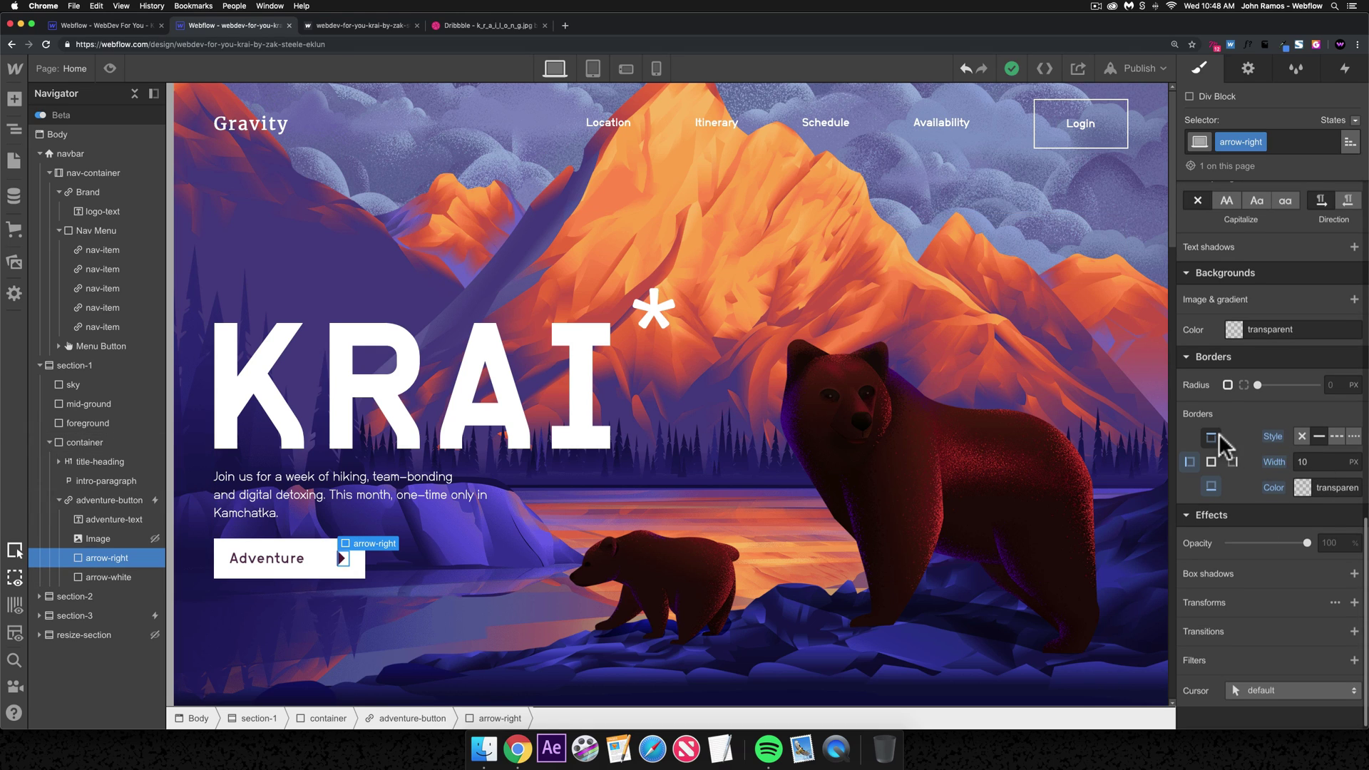
click(1189, 462)
click(1211, 488)
click(1211, 438)
click(1210, 460)
click(1211, 438)
shift+click(1211, 487)
click(100, 25)
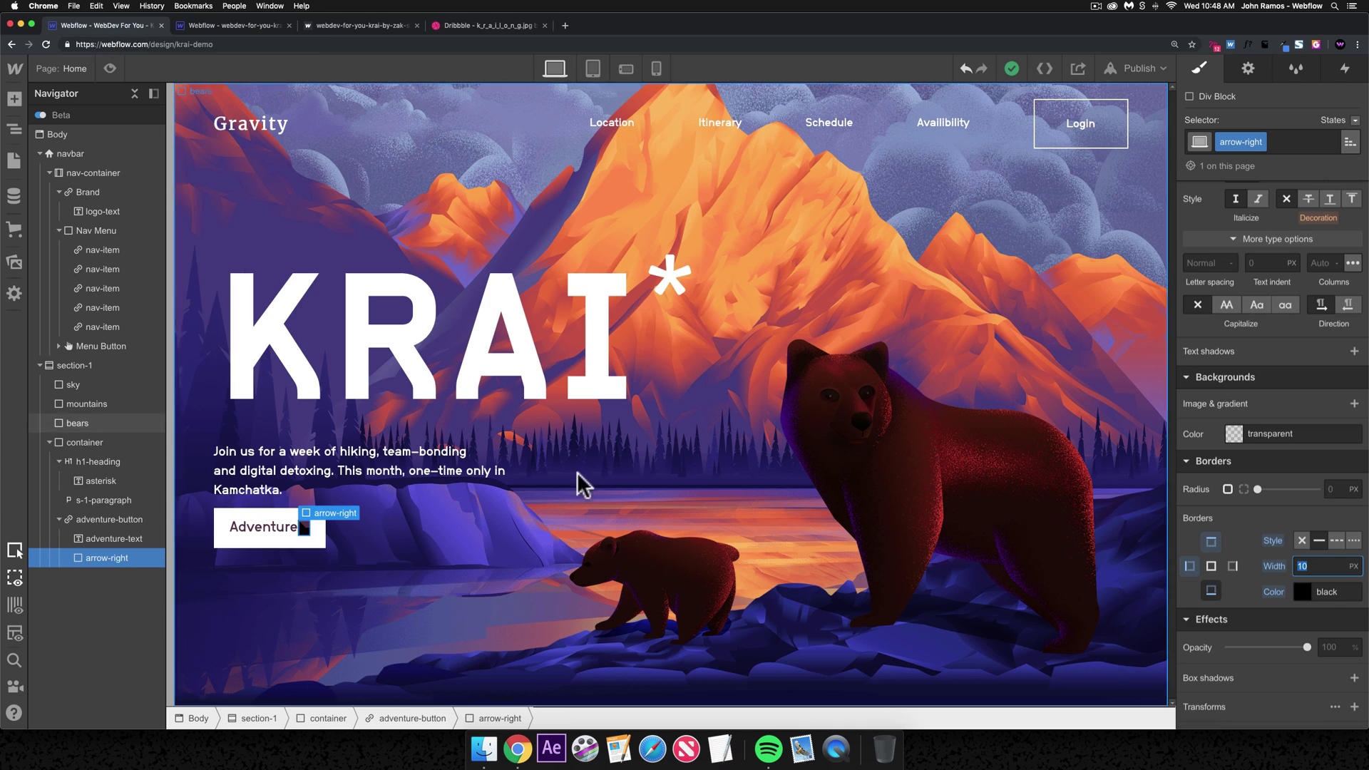
- Make the arrow-right div's top and bottom border colours transparent
click(1211, 590)
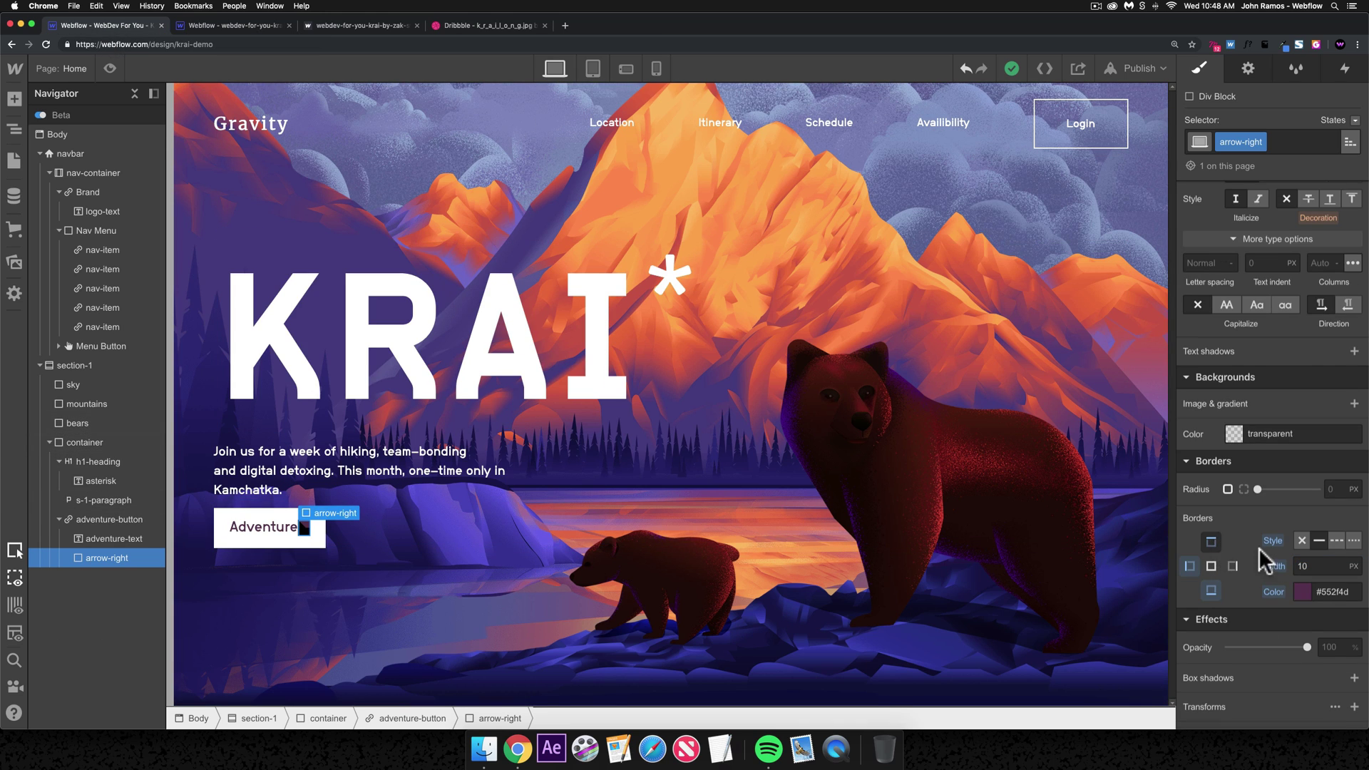
click(1298, 596)
click(1195, 713)
click(1249, 438)
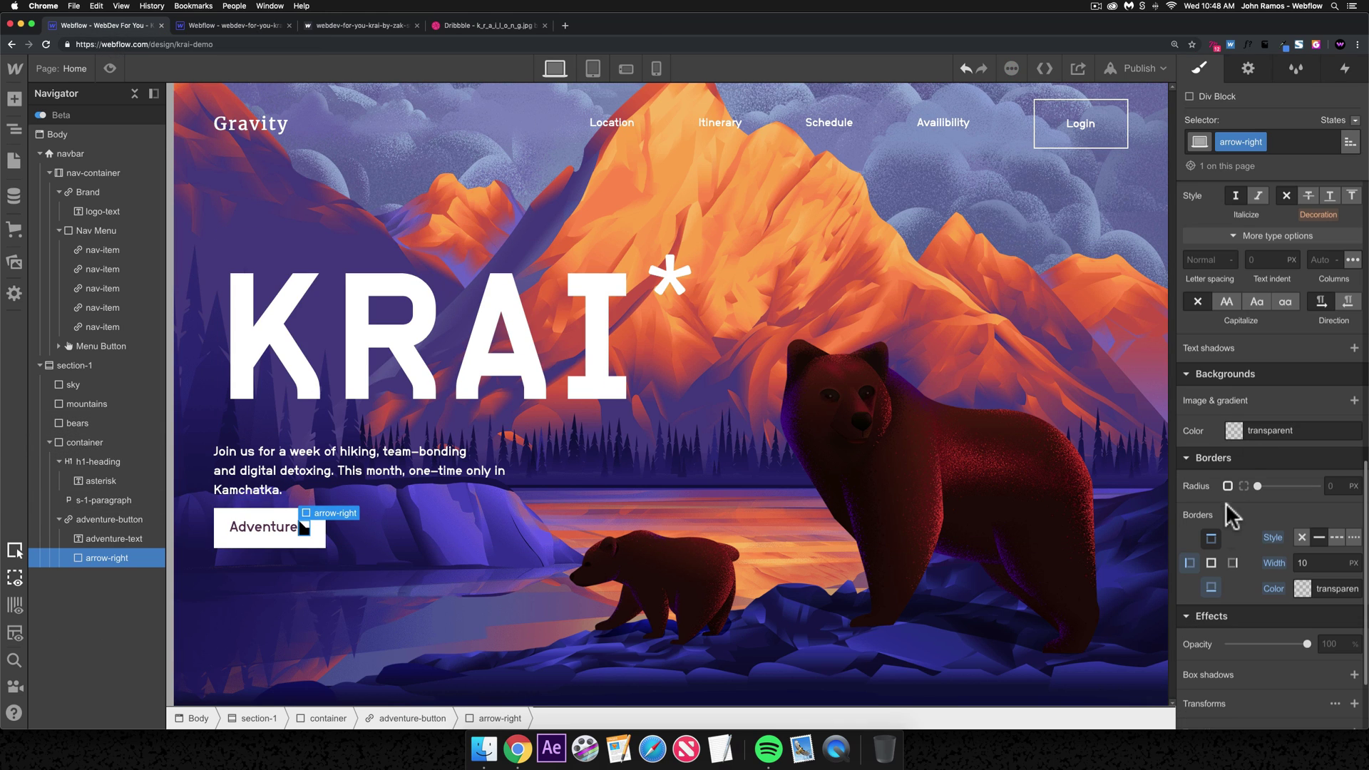
click(1302, 588)
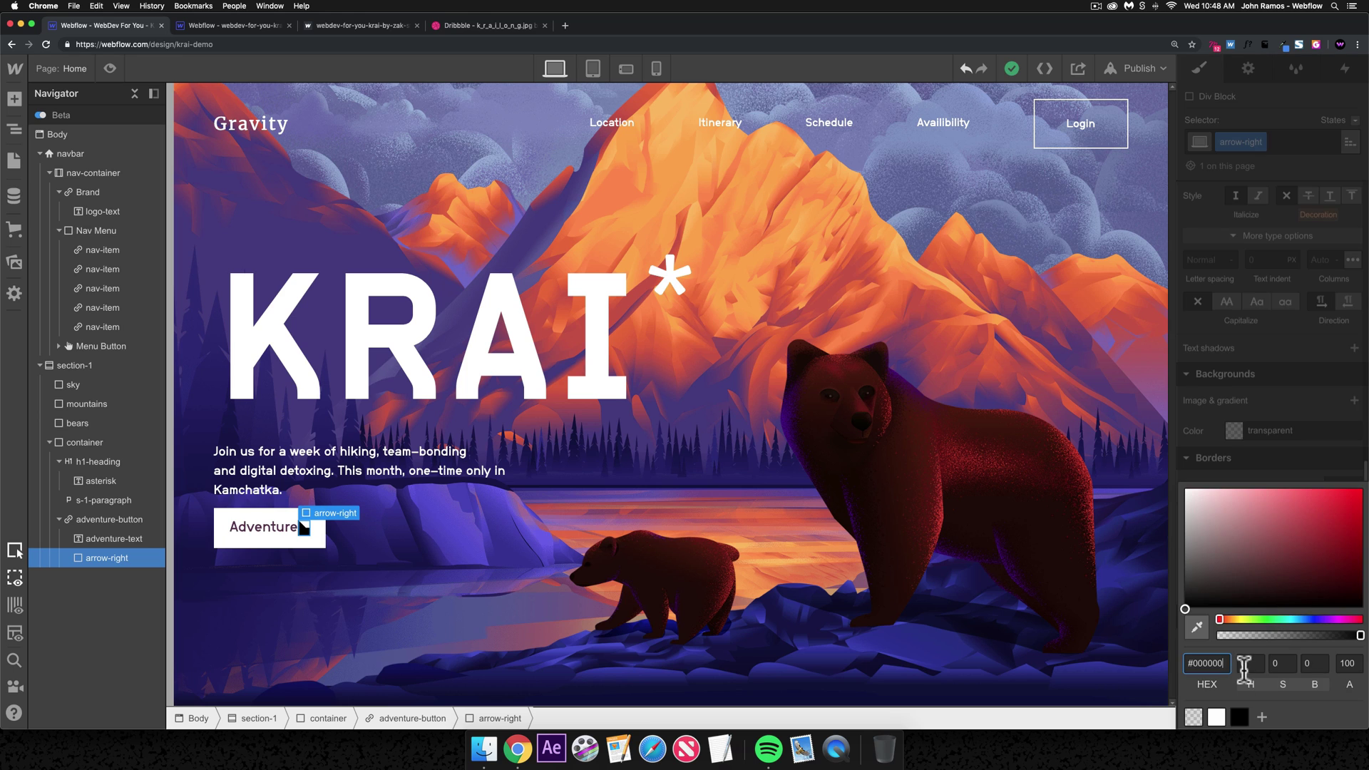
click(1195, 713)
click(1283, 459)
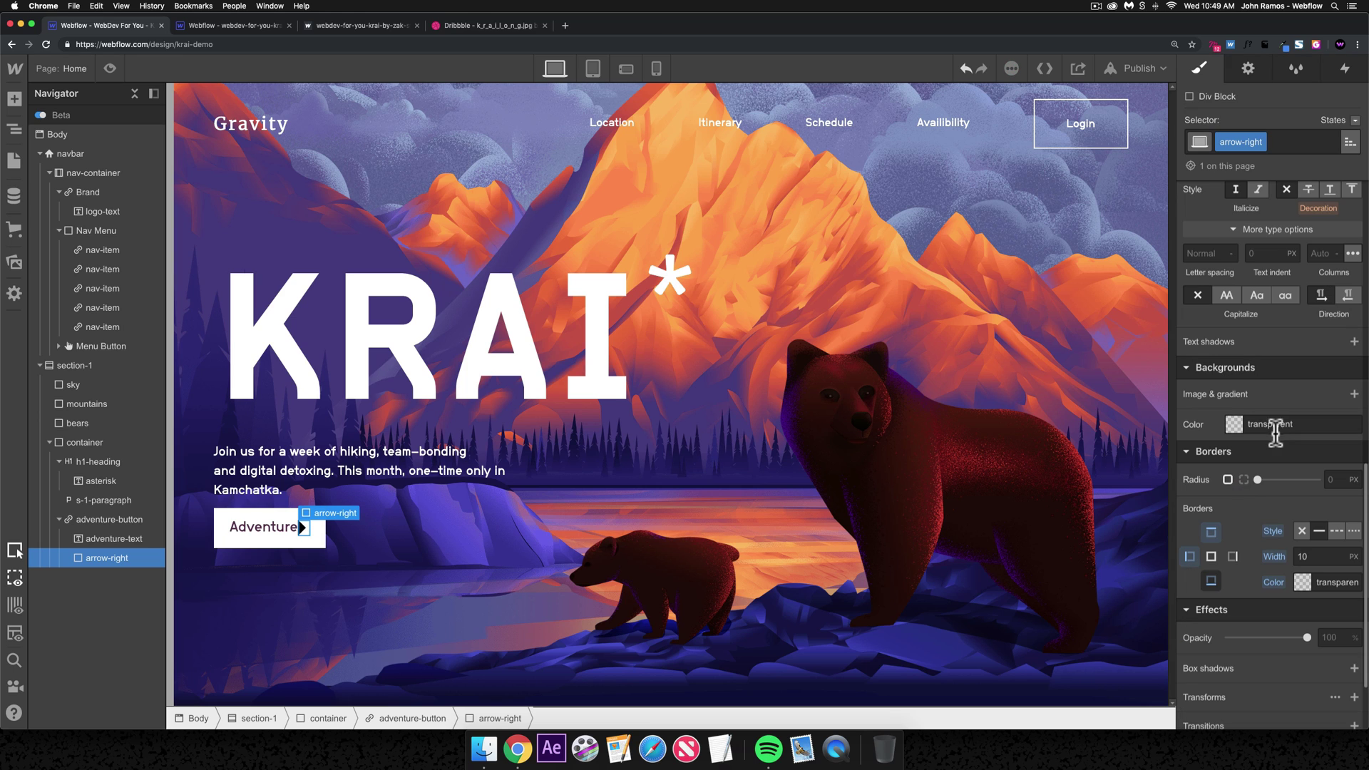
- Set the arrow-right div's left border colour to #552f4d
click(289, 536)
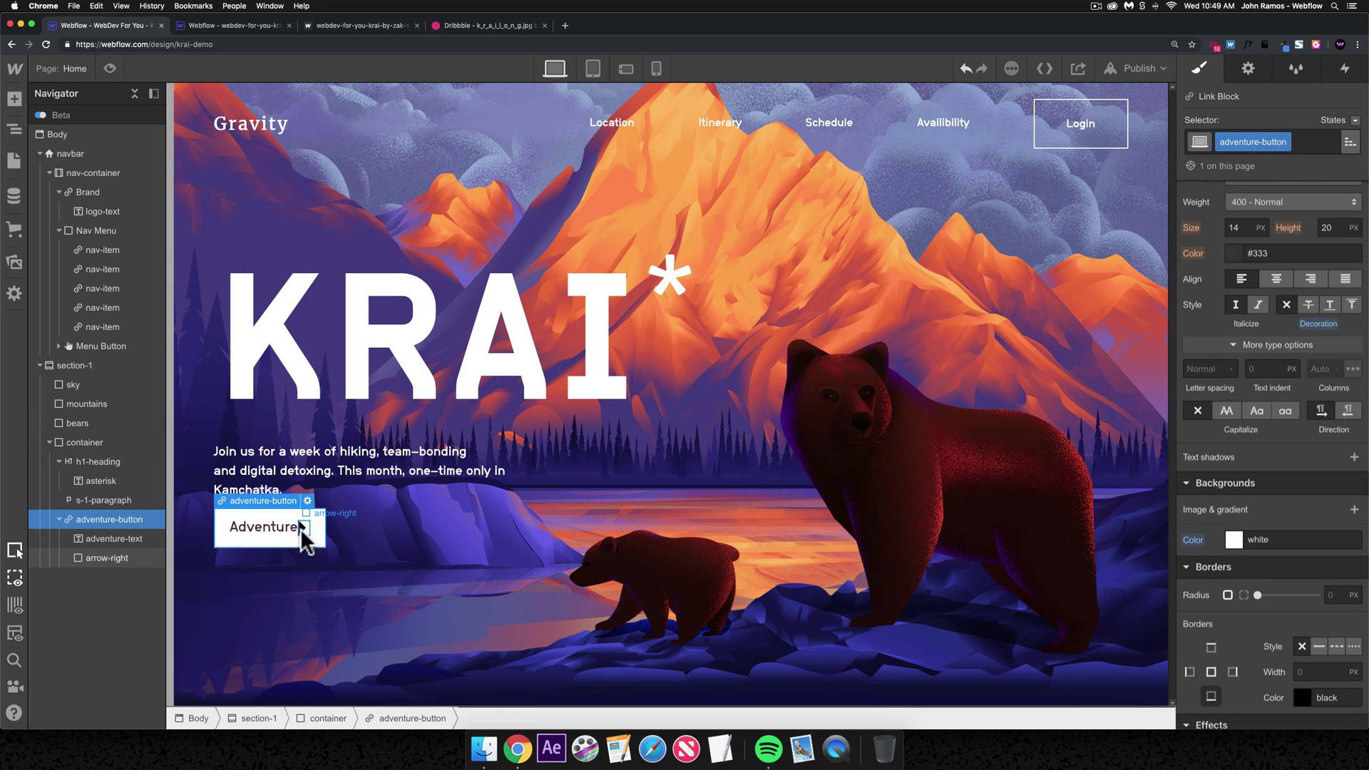
click(301, 528)
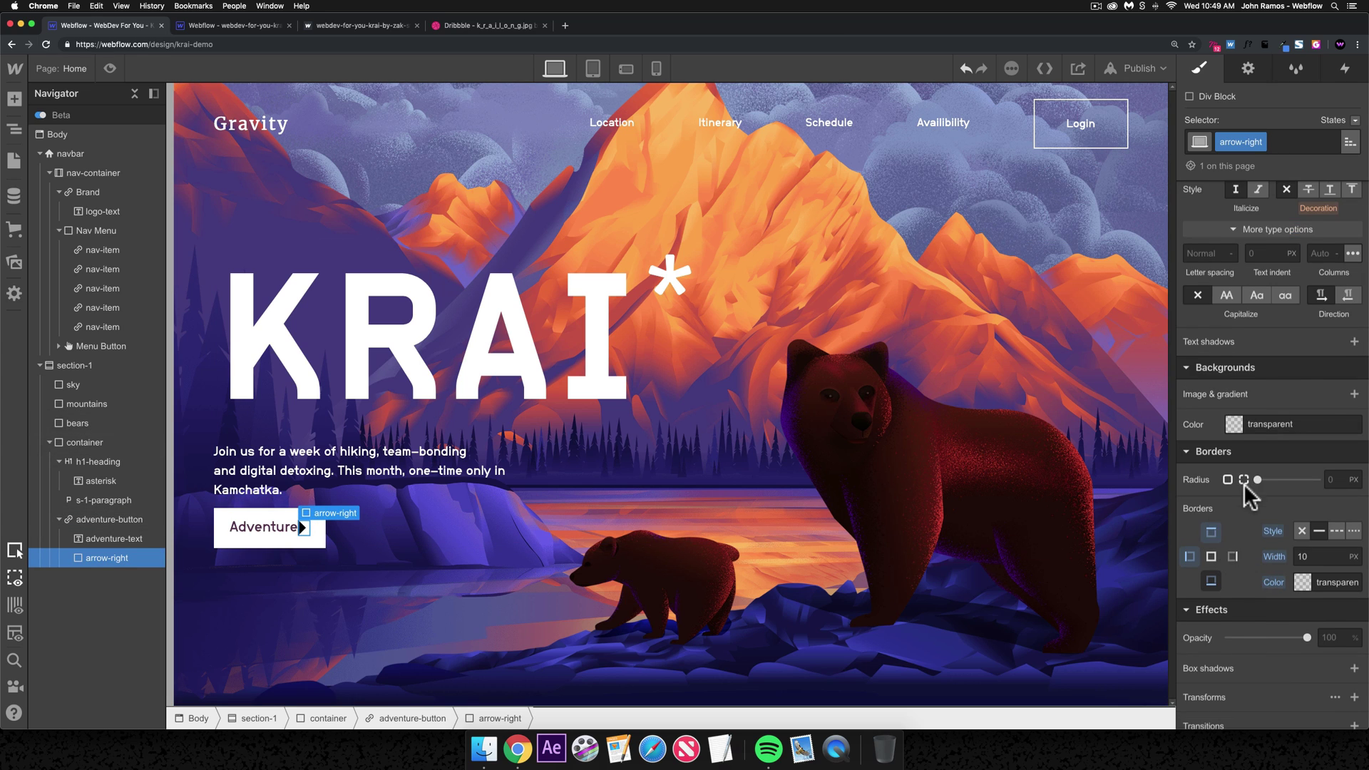
scroll(1244, 487, up, 5)
scroll(1280, 611, down, 5)
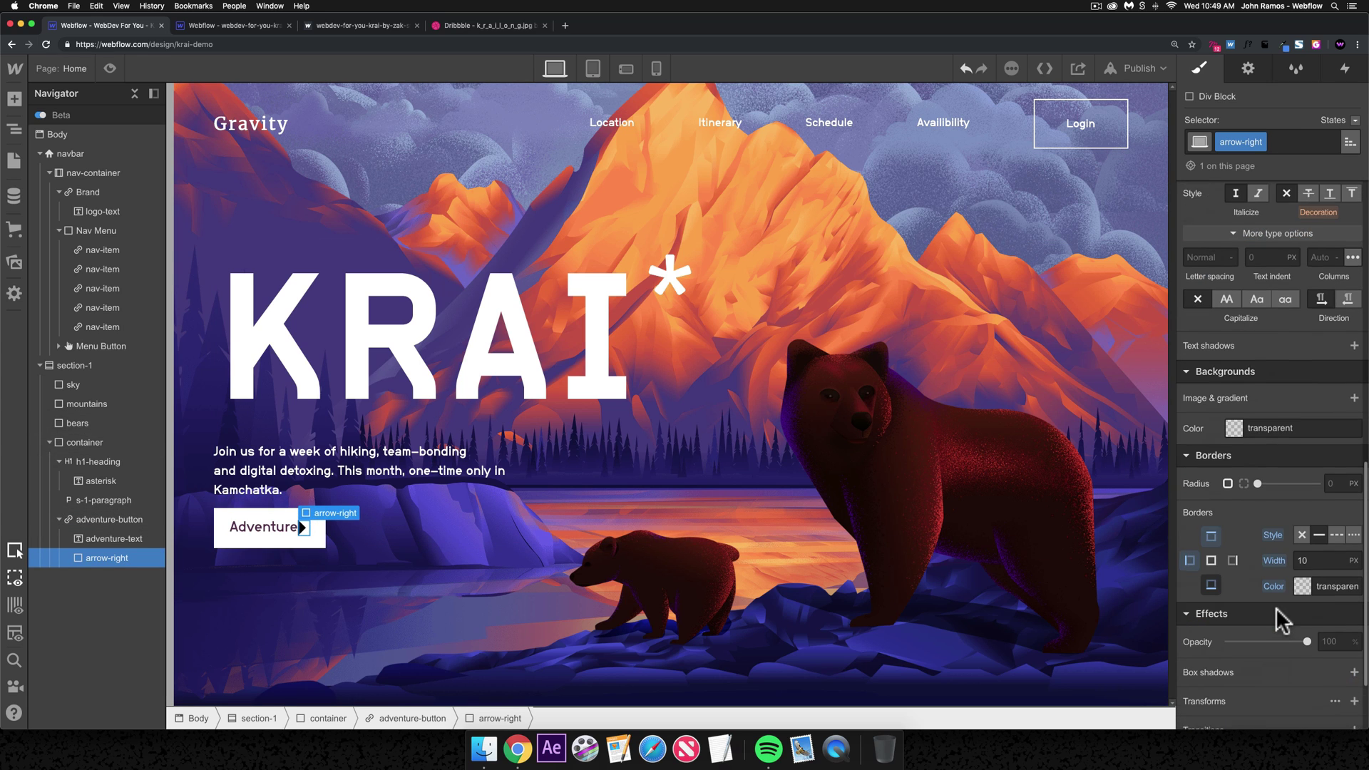
scroll(1262, 602, down, 1)
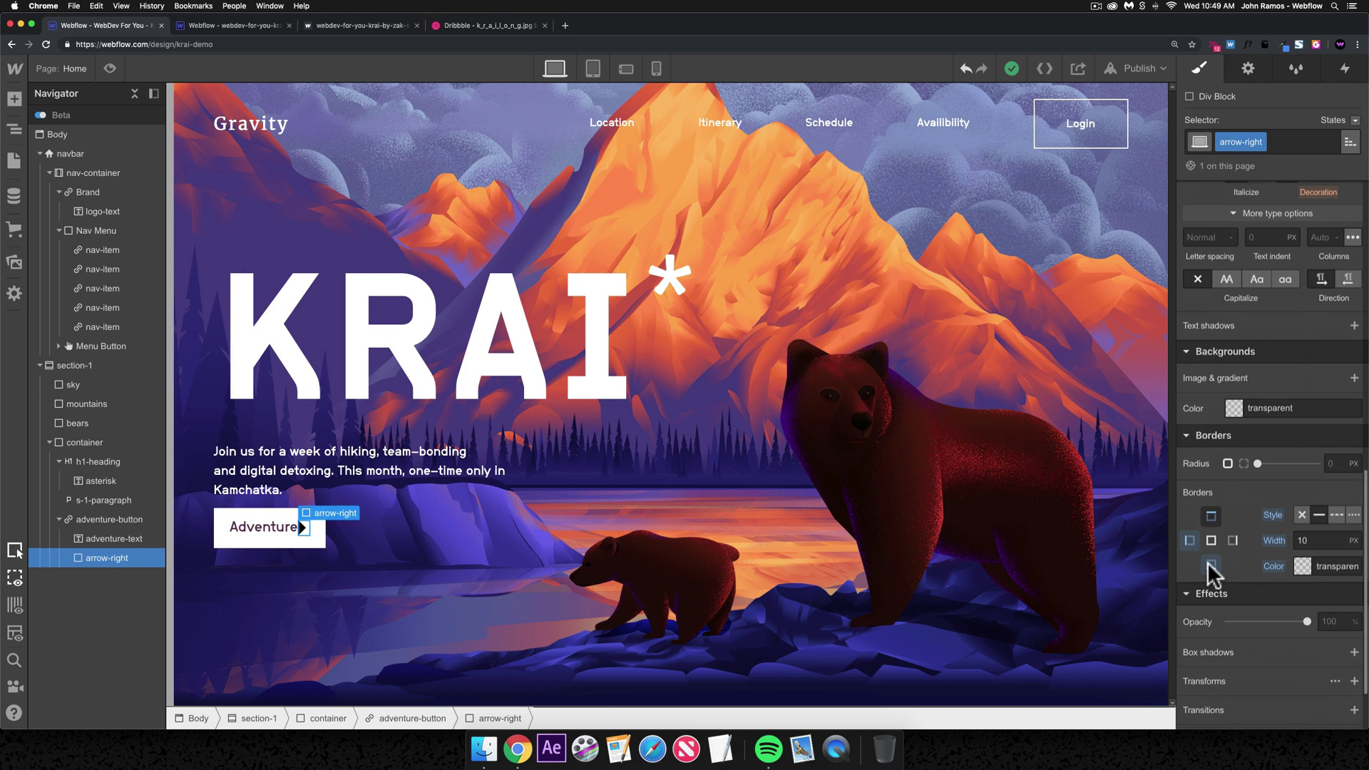
click(1210, 566)
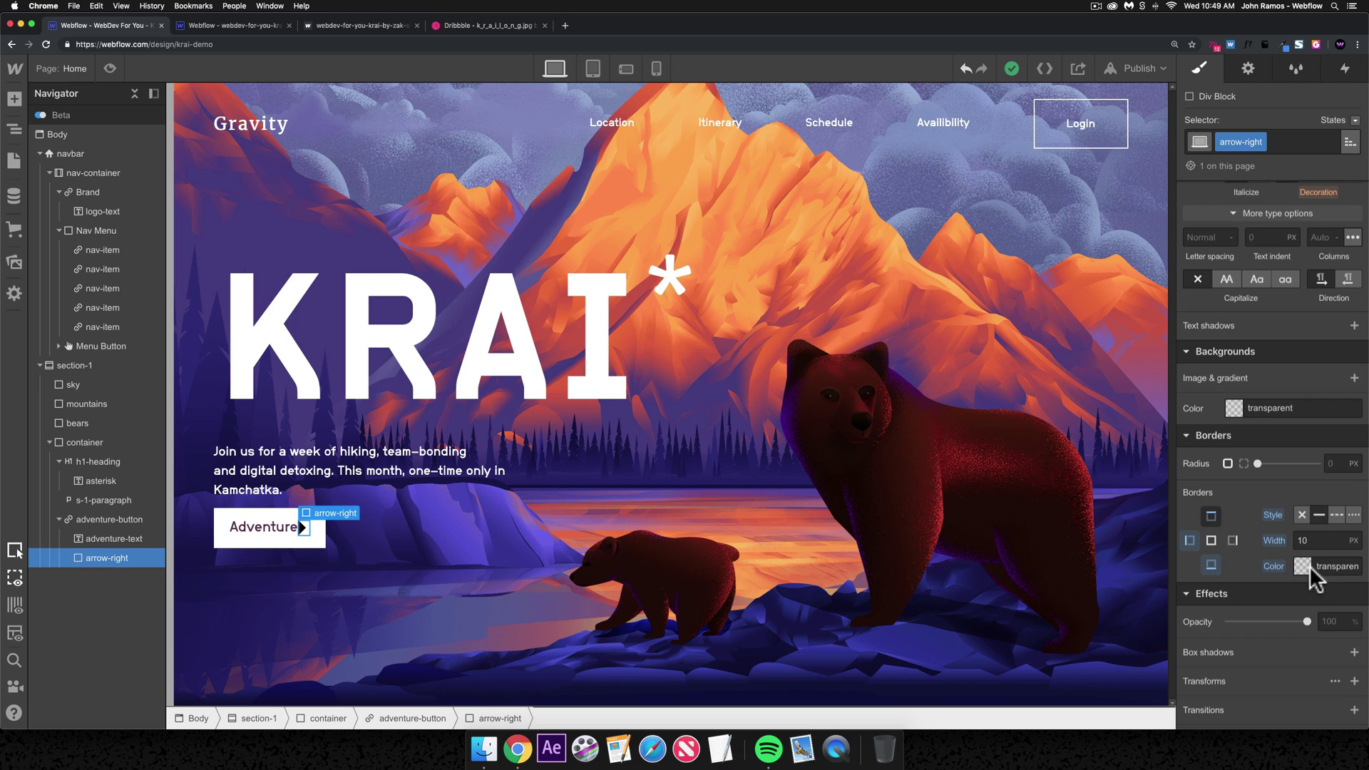
click(1192, 541)
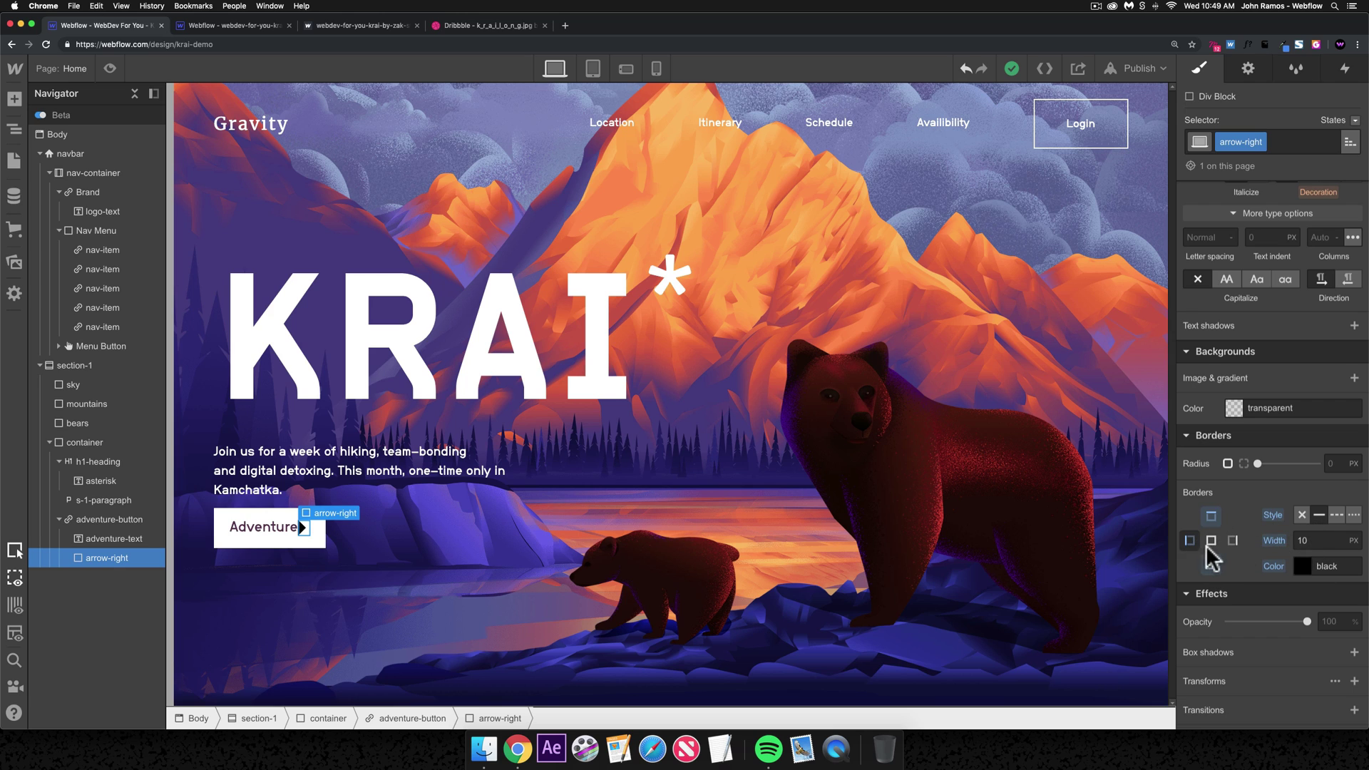
click(1332, 565)
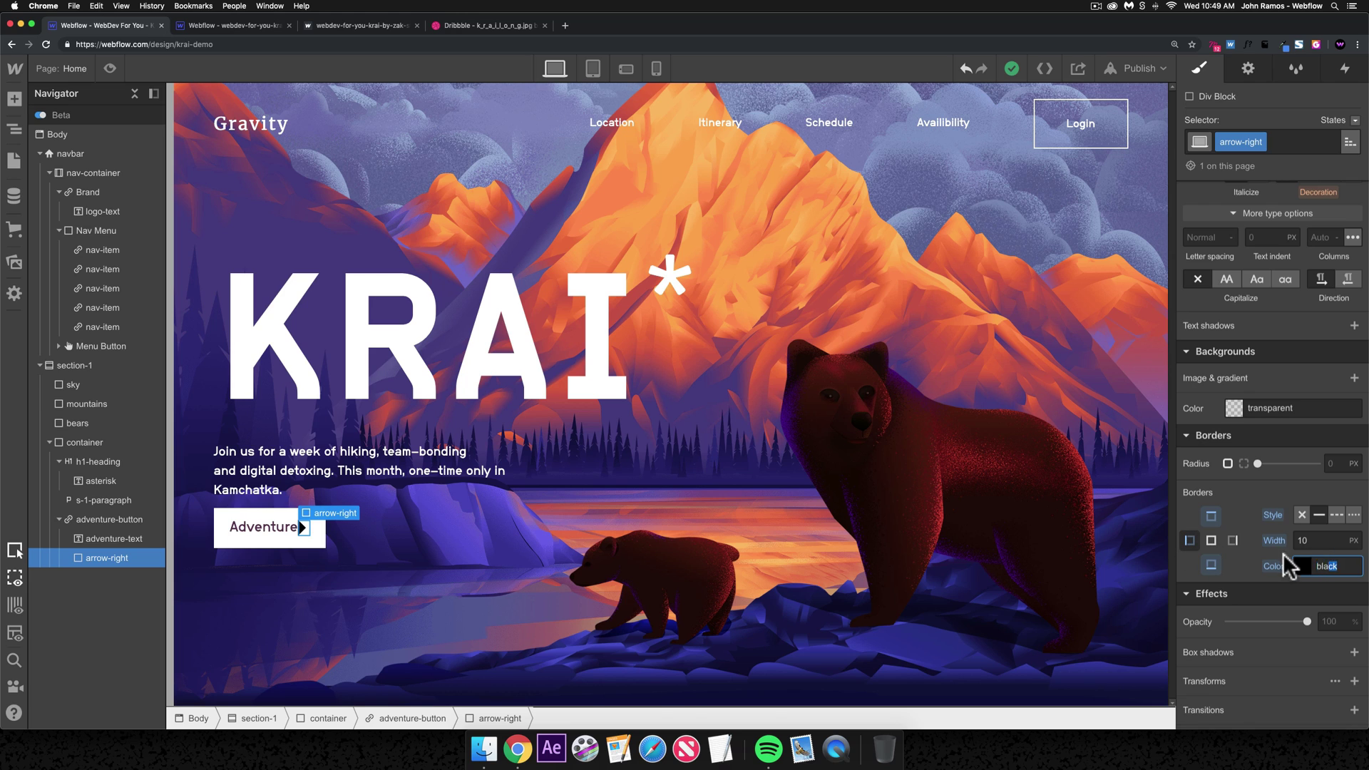
text(#552f4d)
key(super+Return)
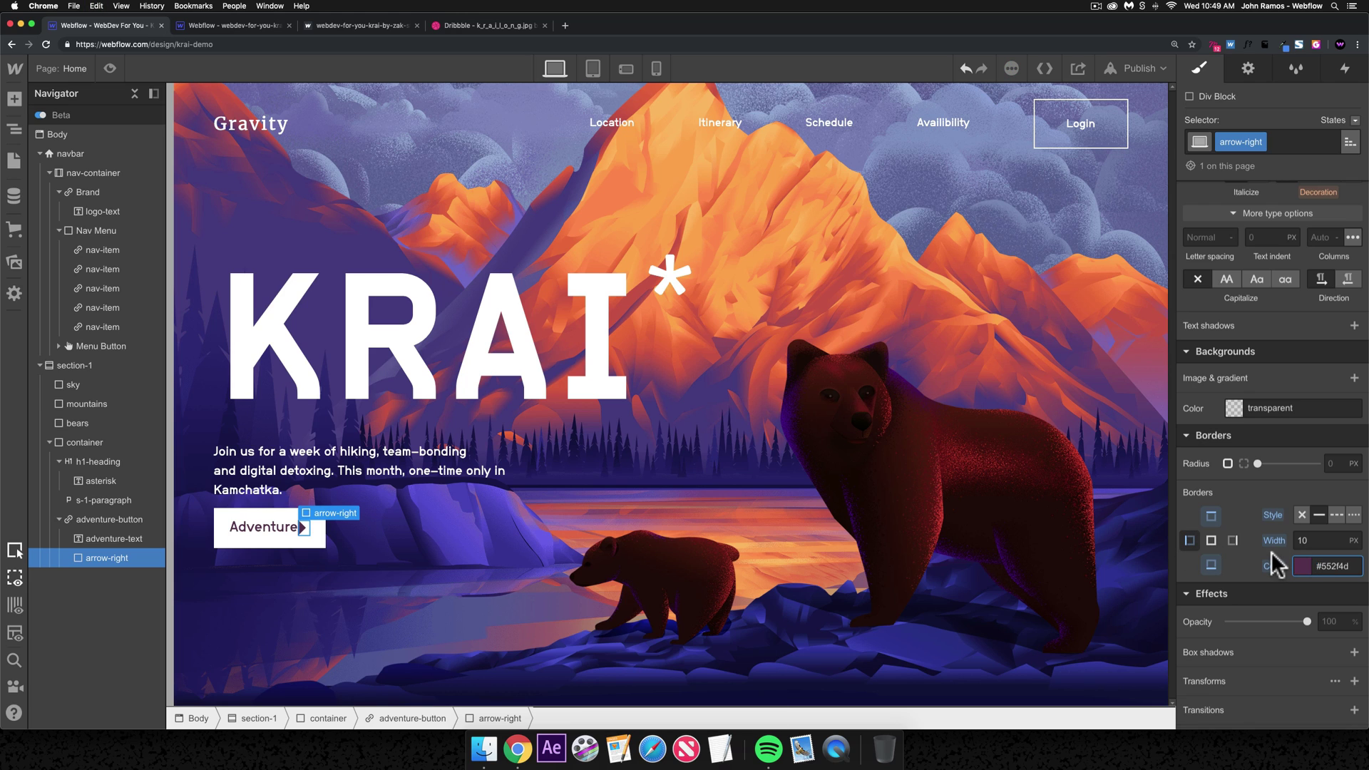
- Check the arrow-right spacing in the finished project and give the rebuilt arrow-right div a 40 px left margin
click(306, 541)
click(299, 528)
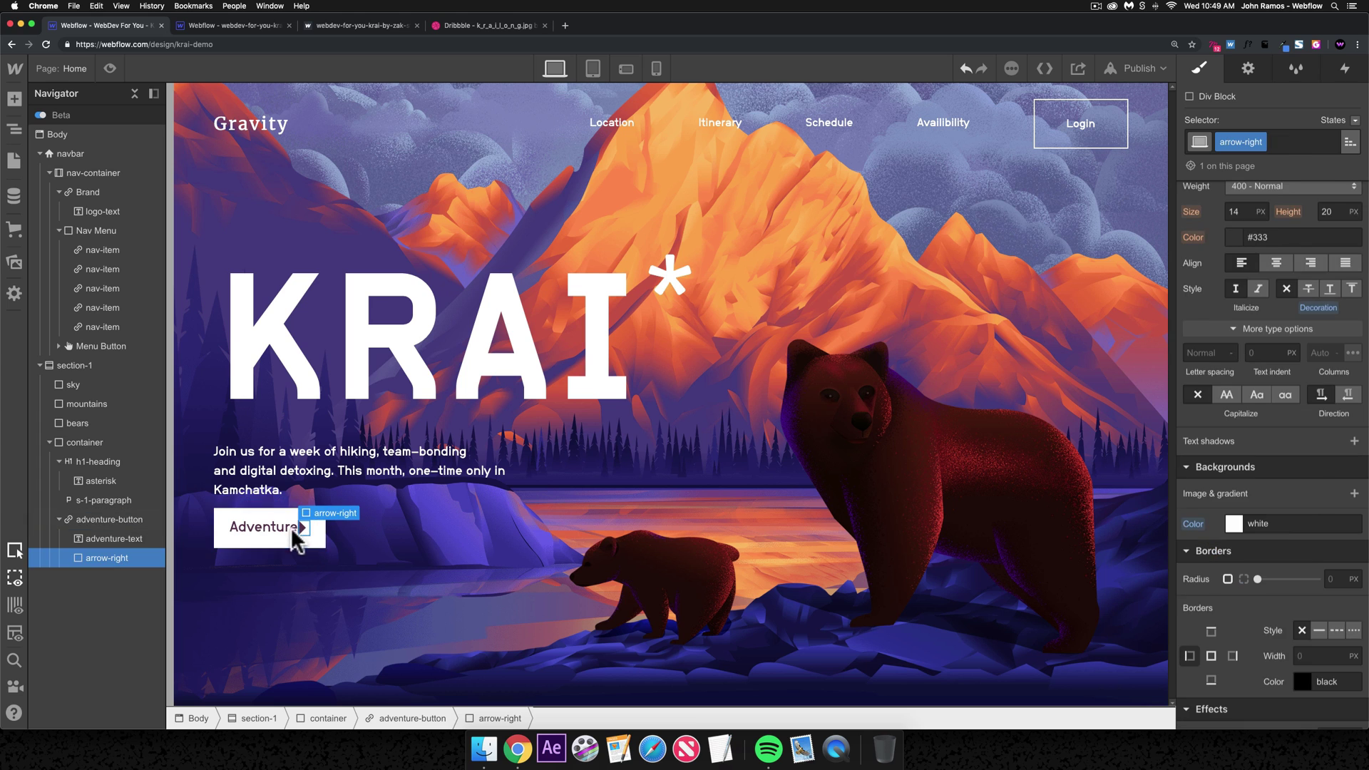
click(231, 25)
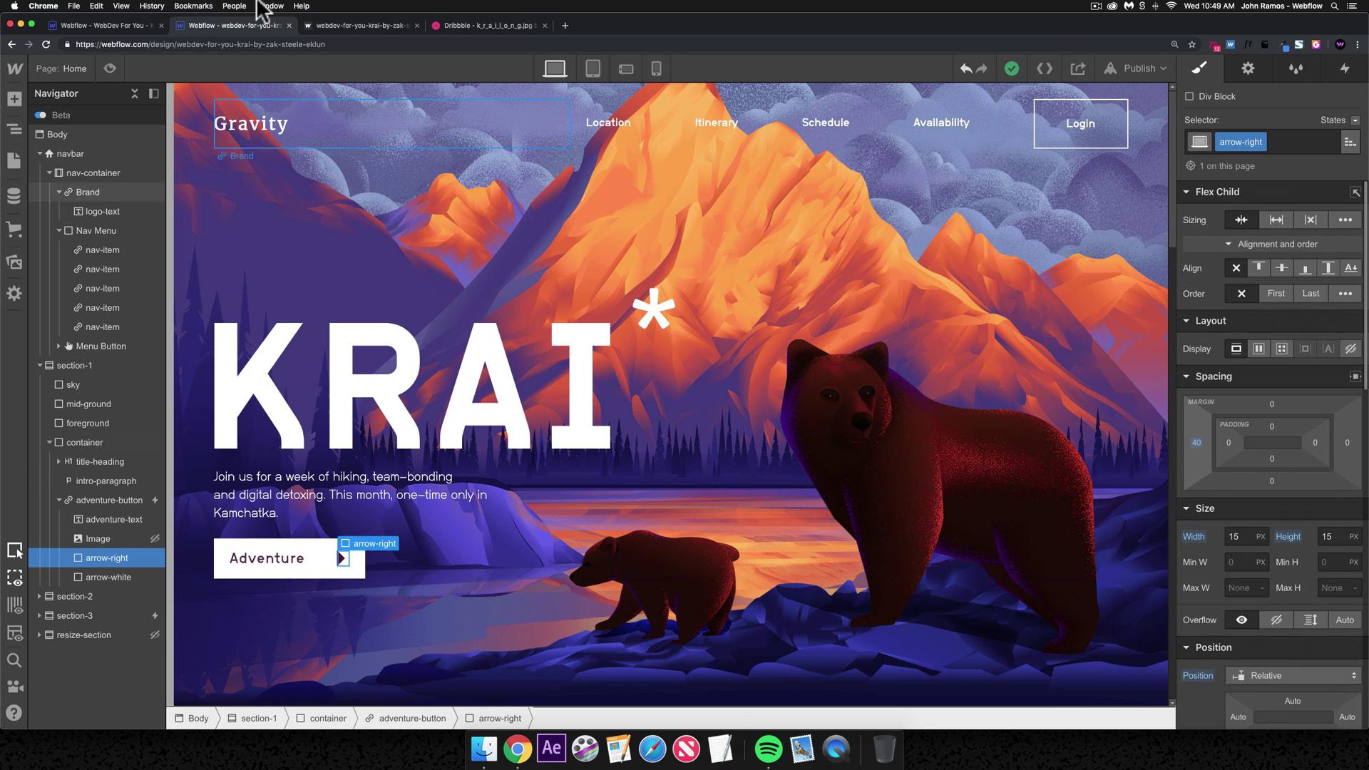
click(127, 28)
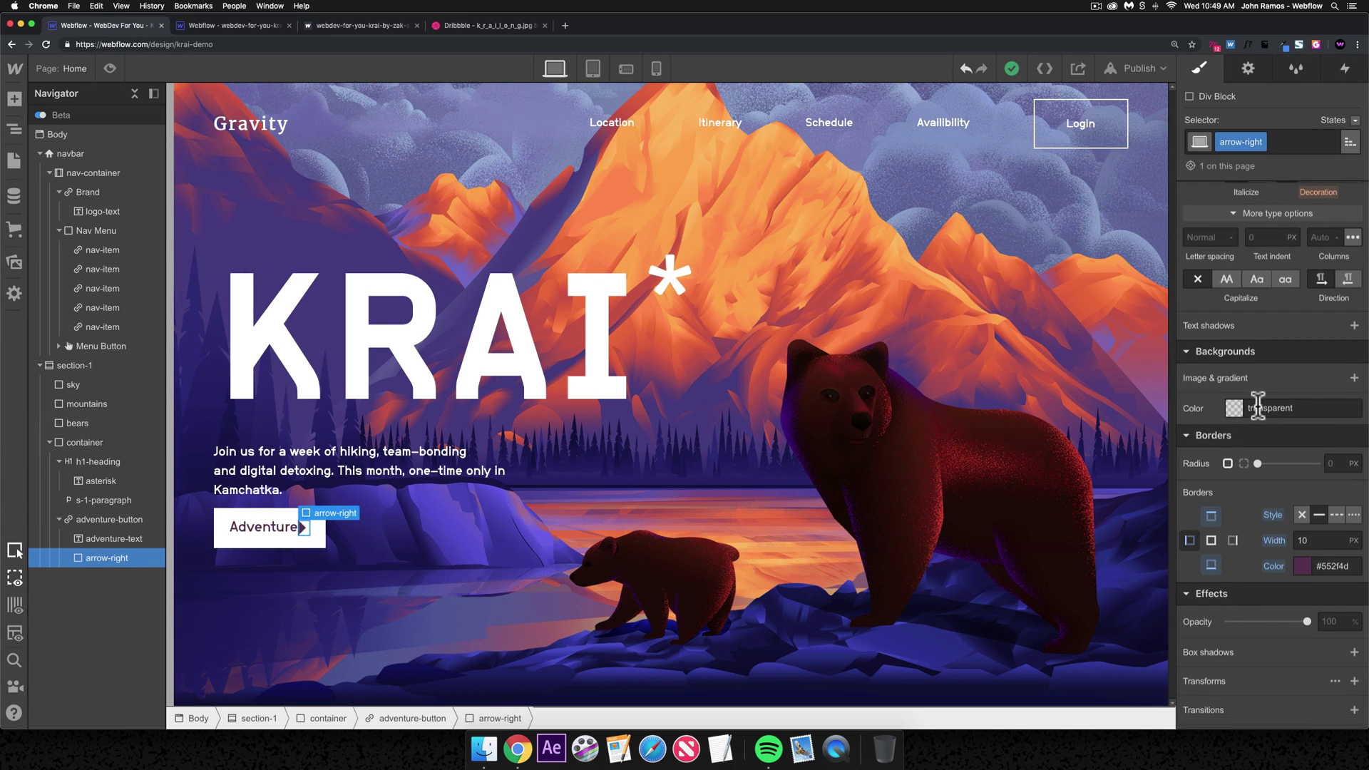
click(1198, 434)
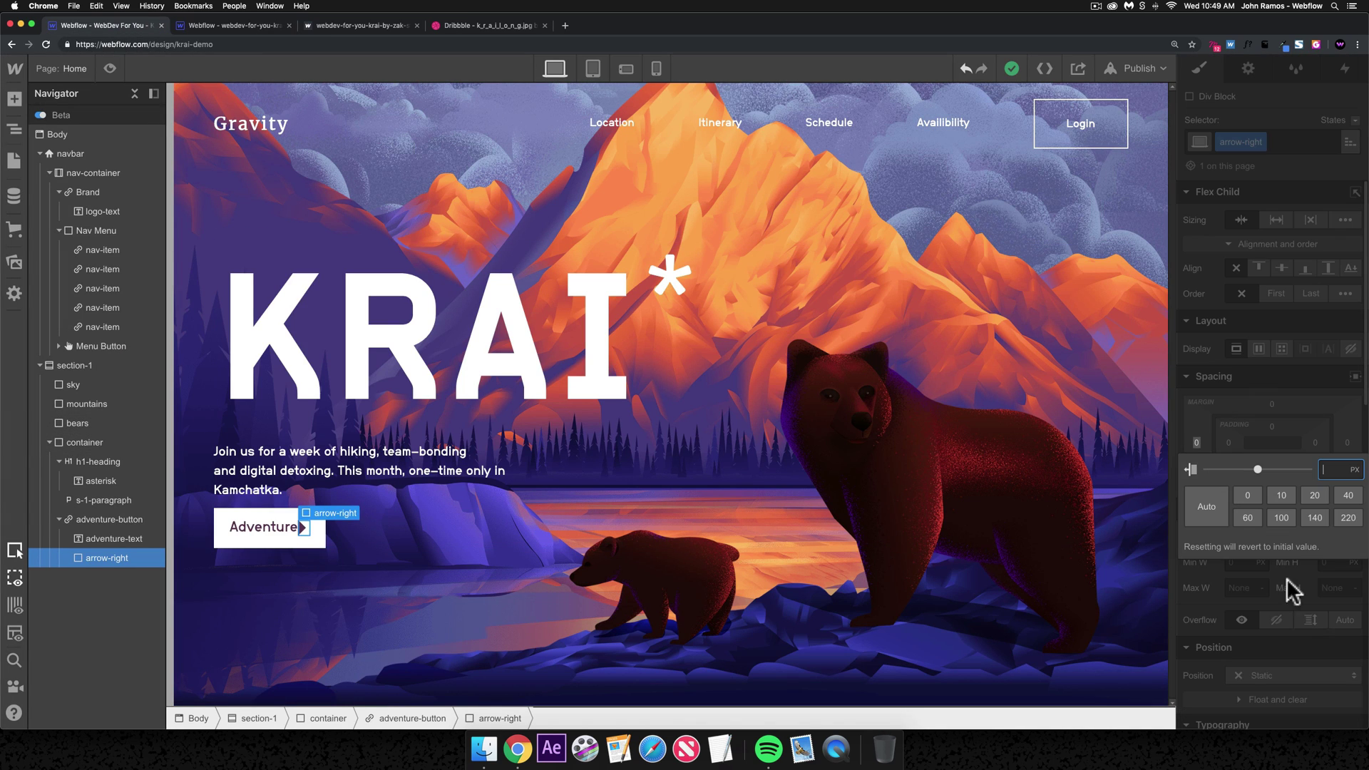
click(1314, 497)
click(289, 528)
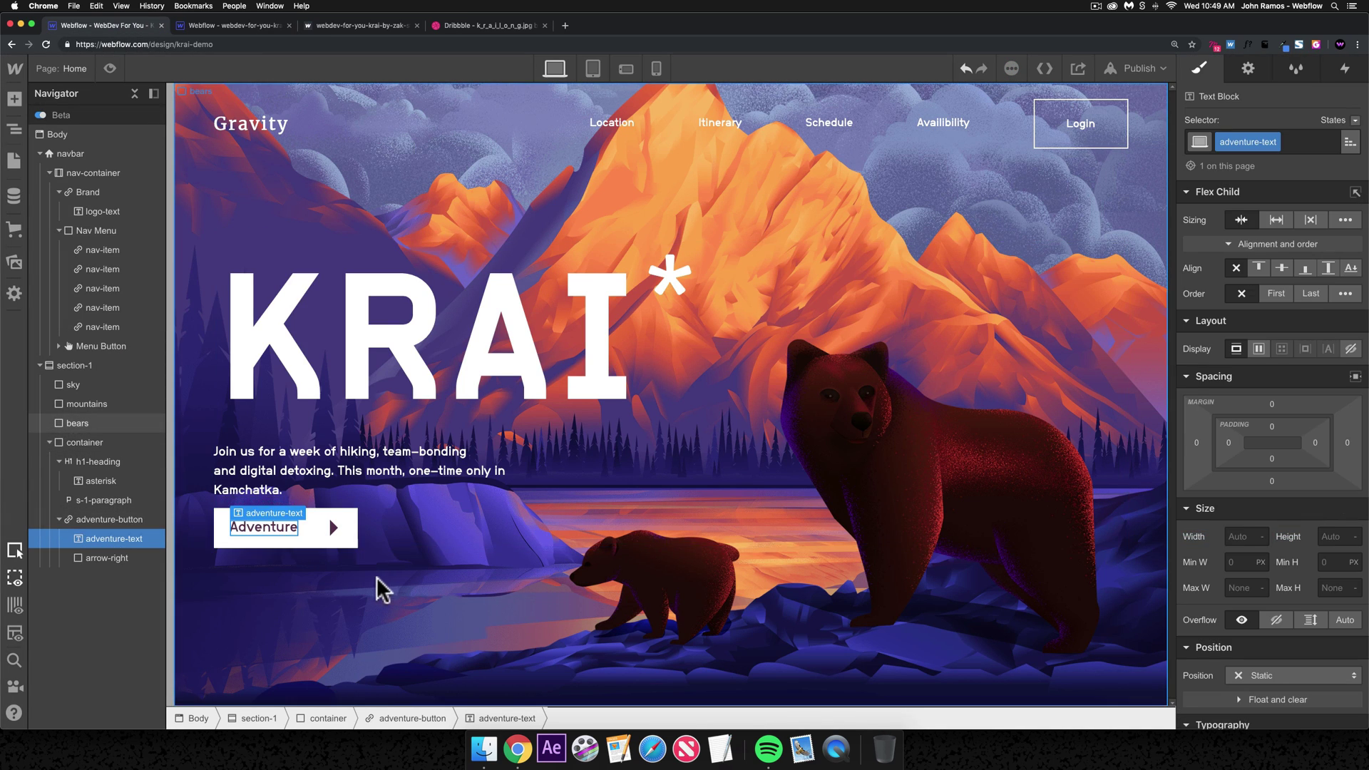
- Set the adventure button's top margin to 10 px
click(218, 310)
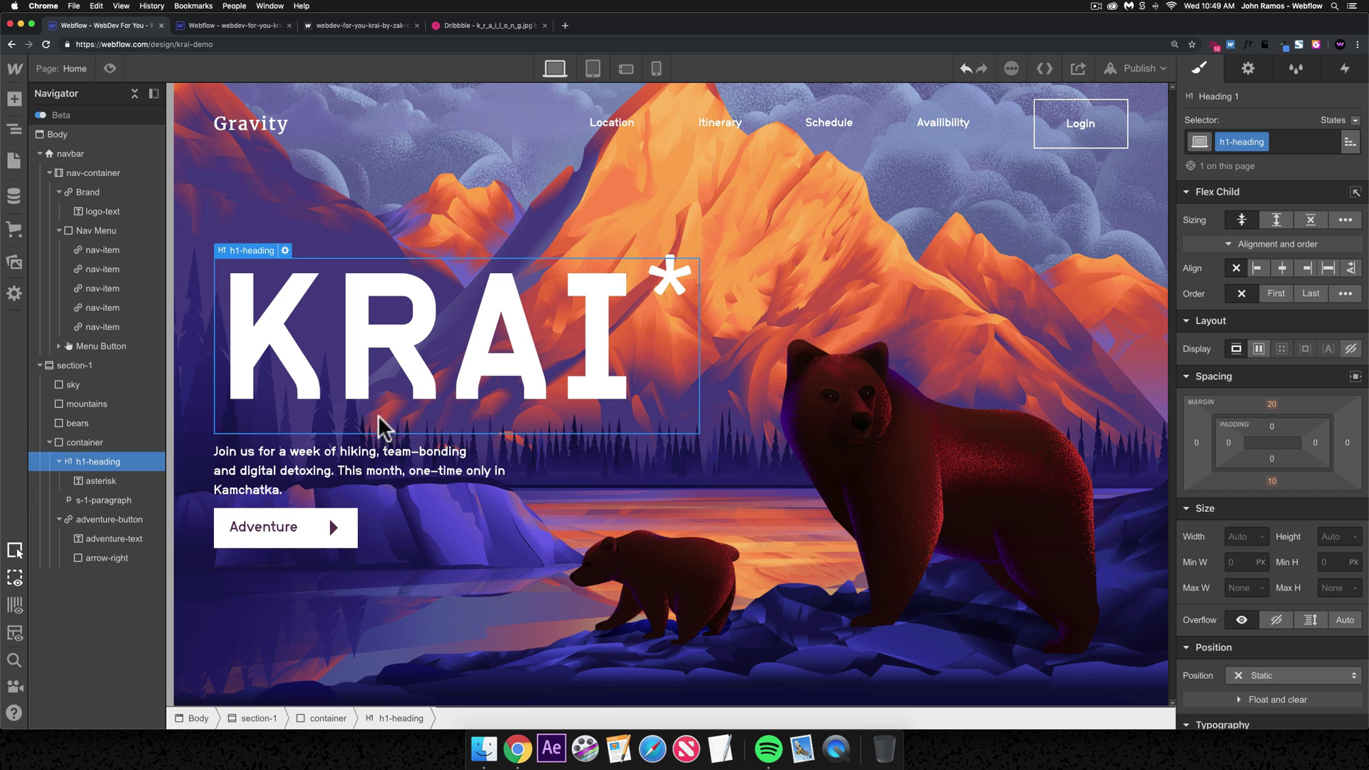
click(325, 526)
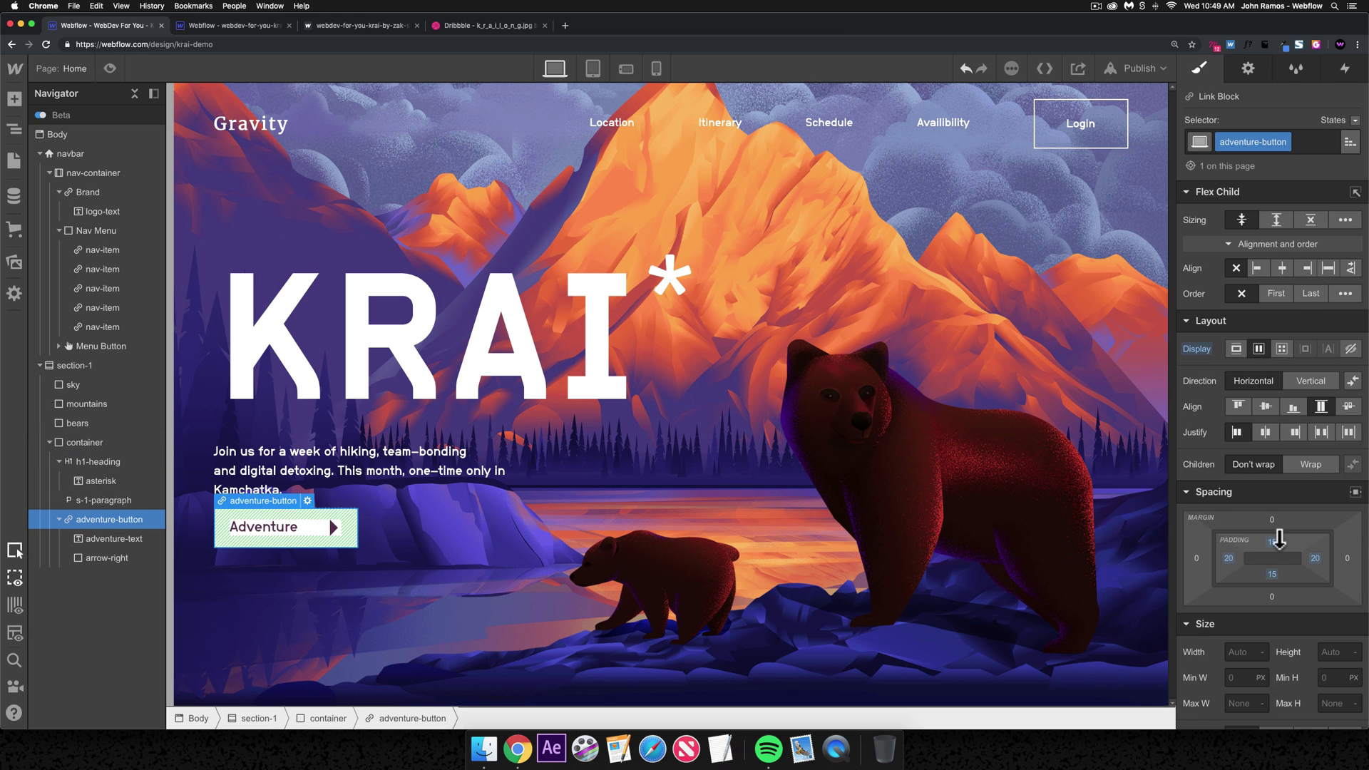
click(1271, 519)
click(1281, 571)
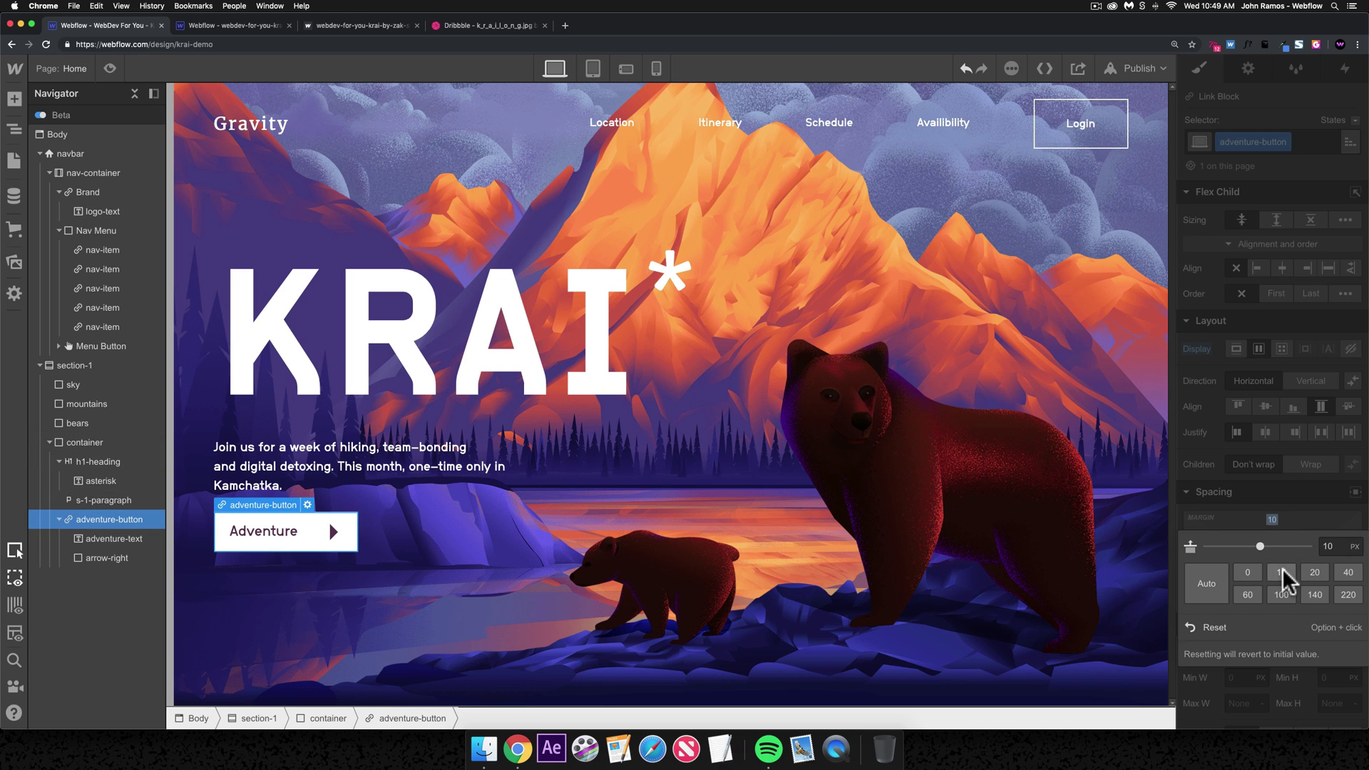
click(394, 537)
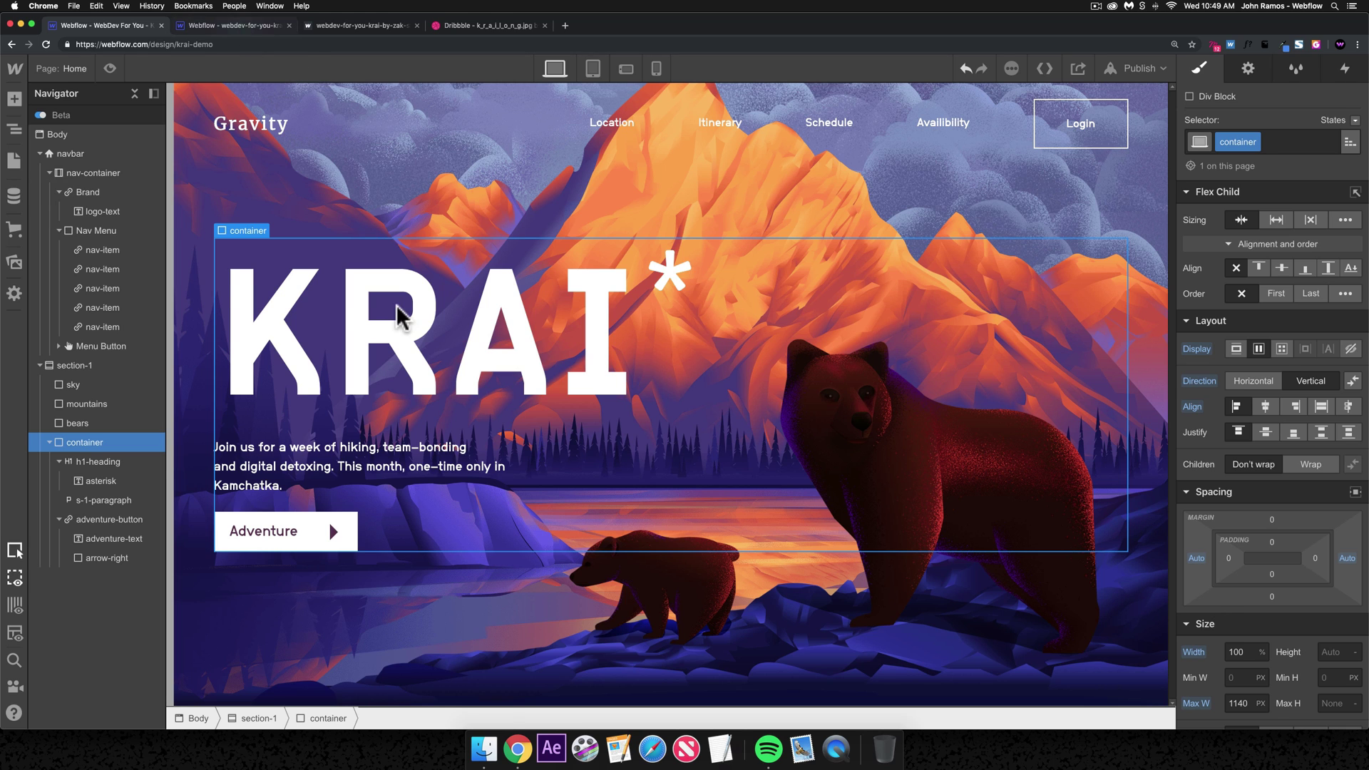
- Check the spacing of the intro paragraph and adventure button in the finished project
key(ctrl+Tab)
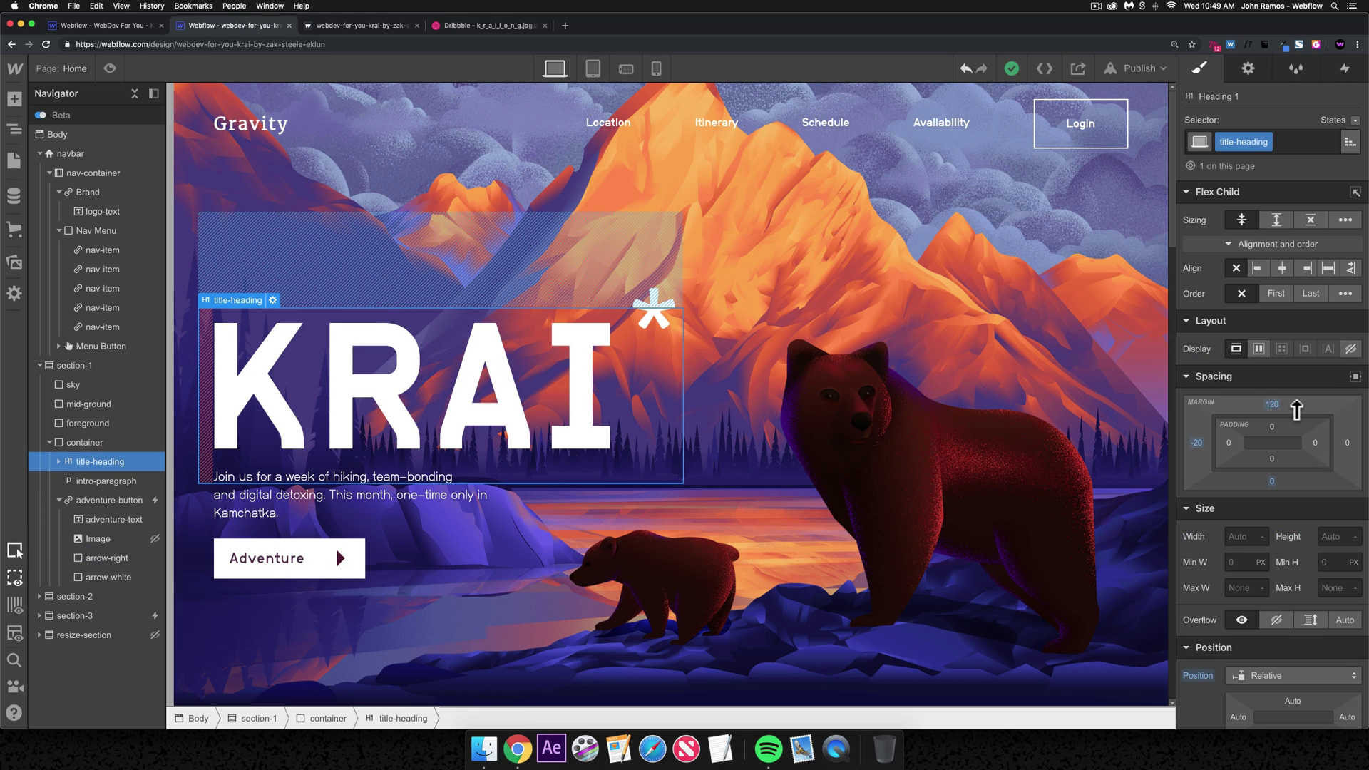
click(368, 501)
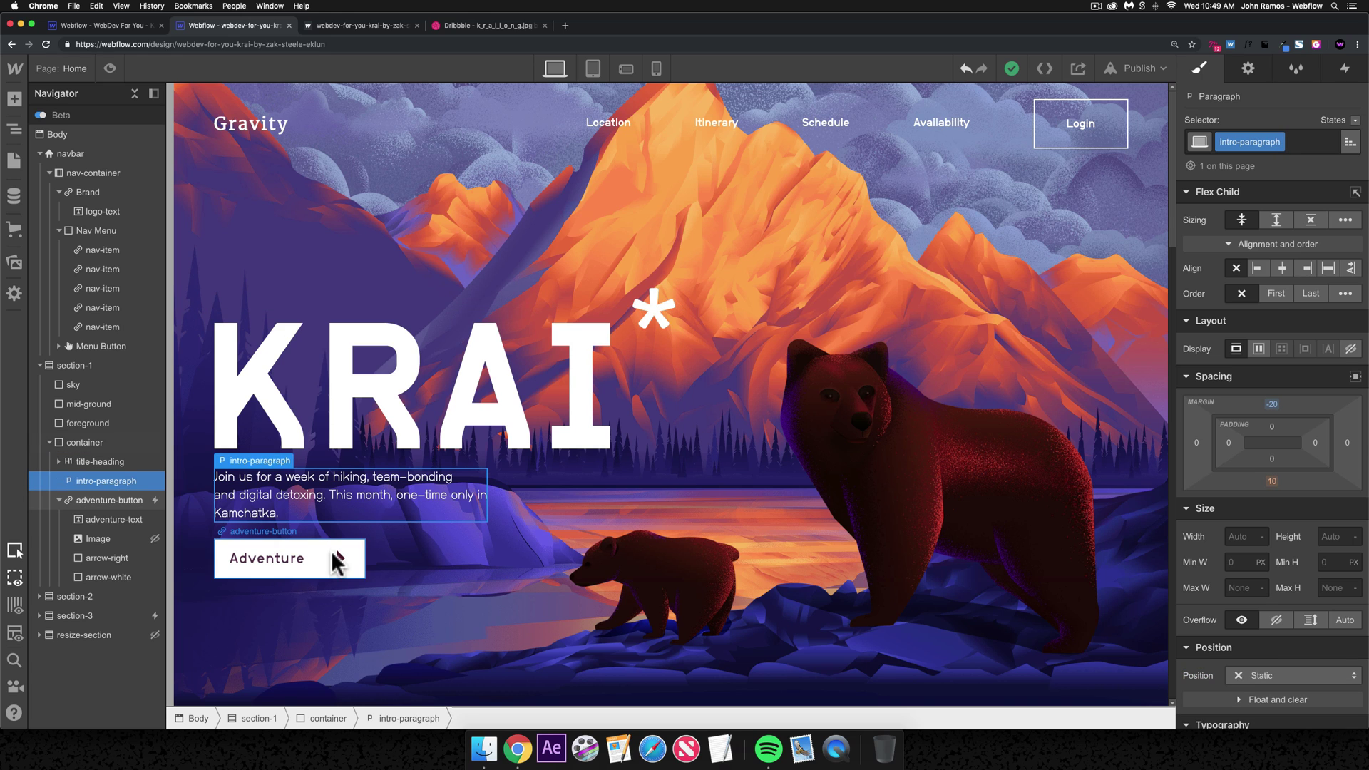
click(334, 555)
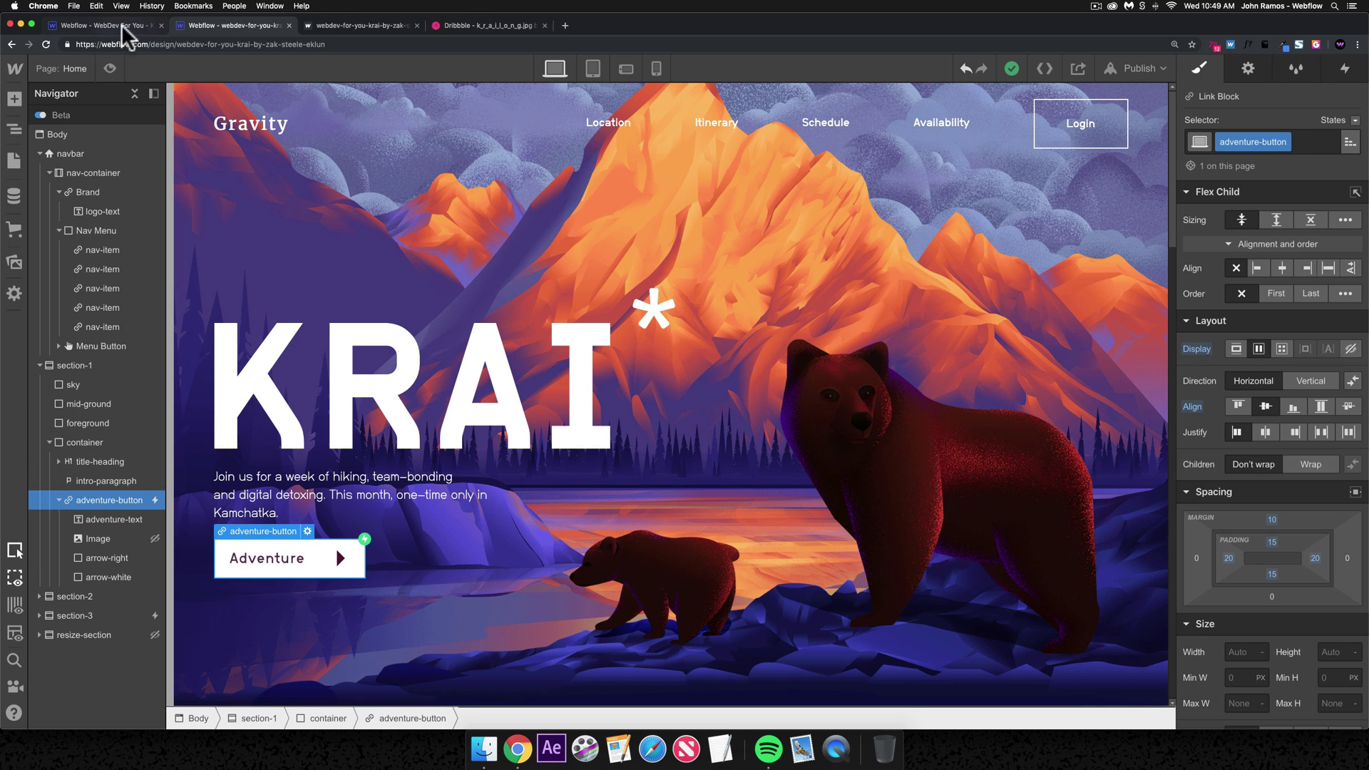
- Return to the rebuilt project and set the hero container's top margin to 120 px
click(100, 25)
click(439, 360)
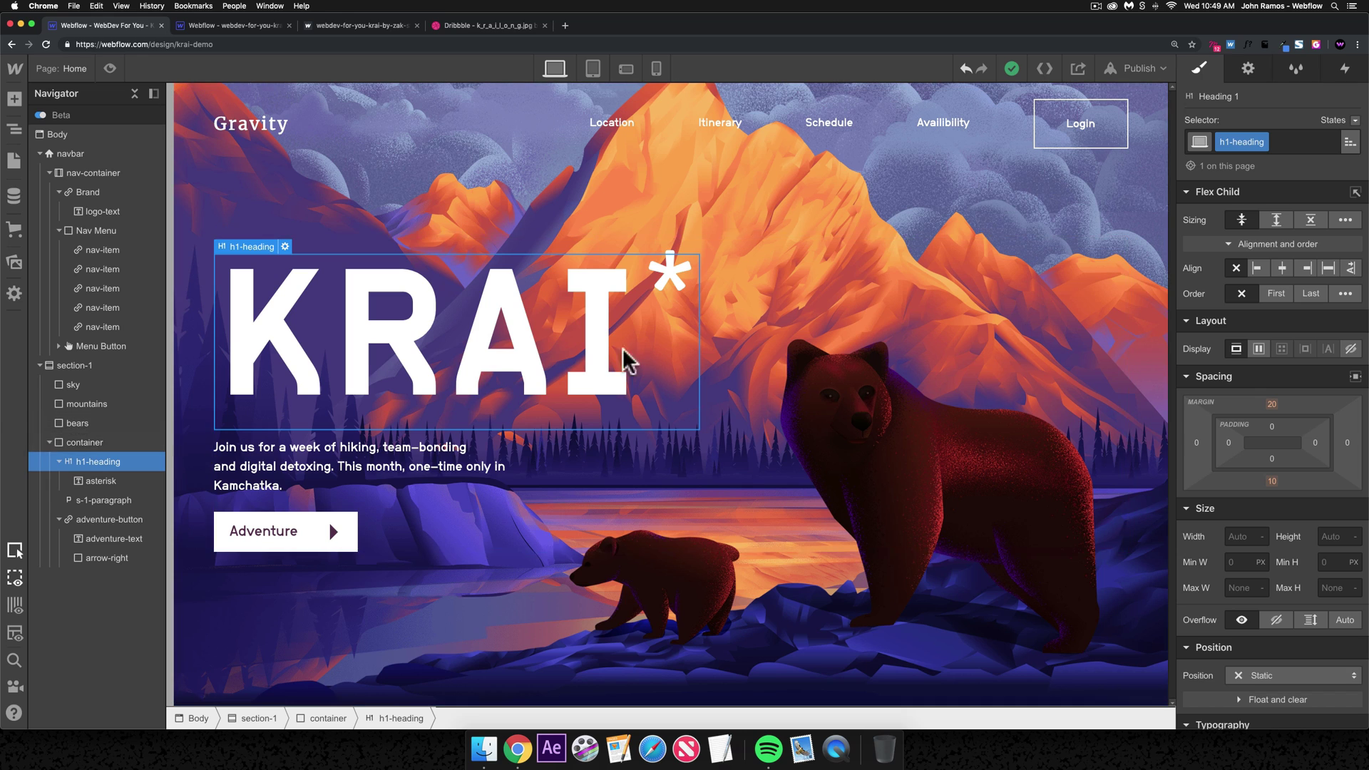
click(758, 355)
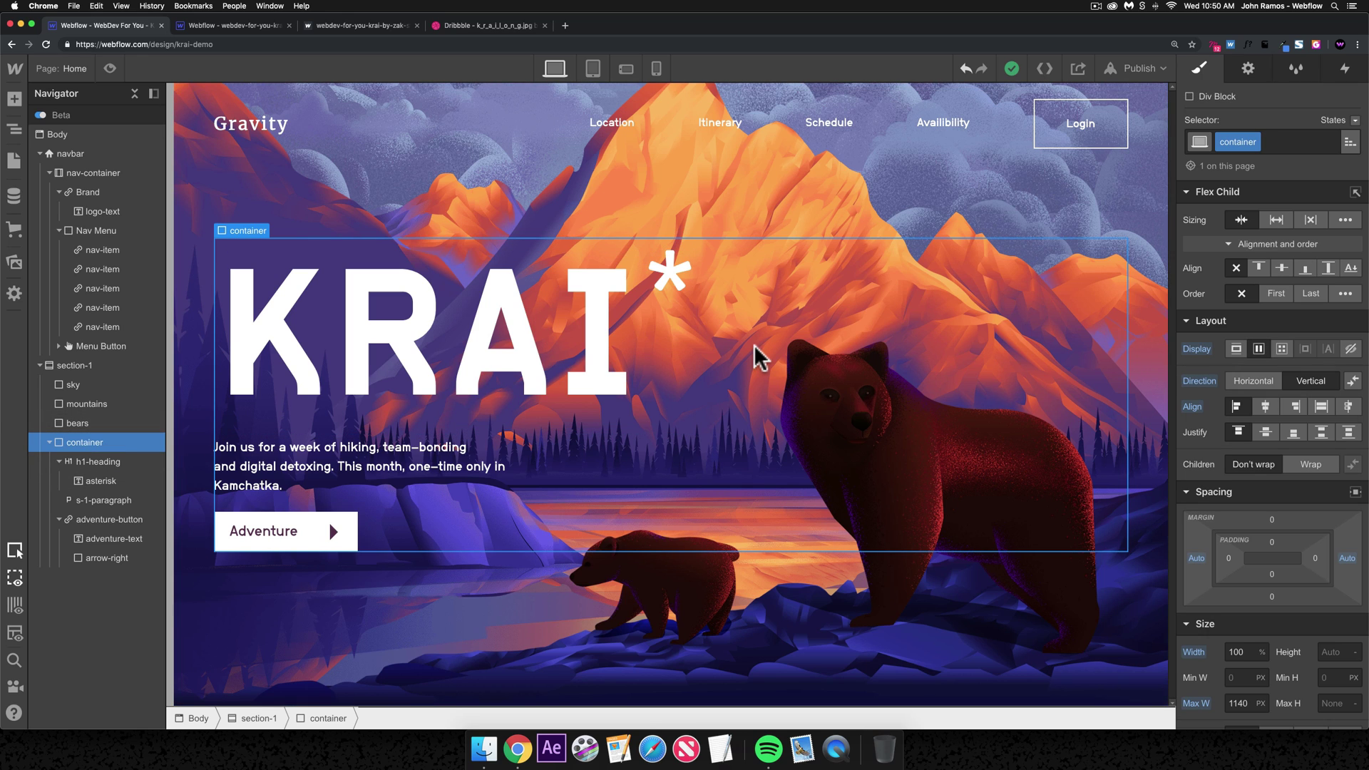
click(1272, 520)
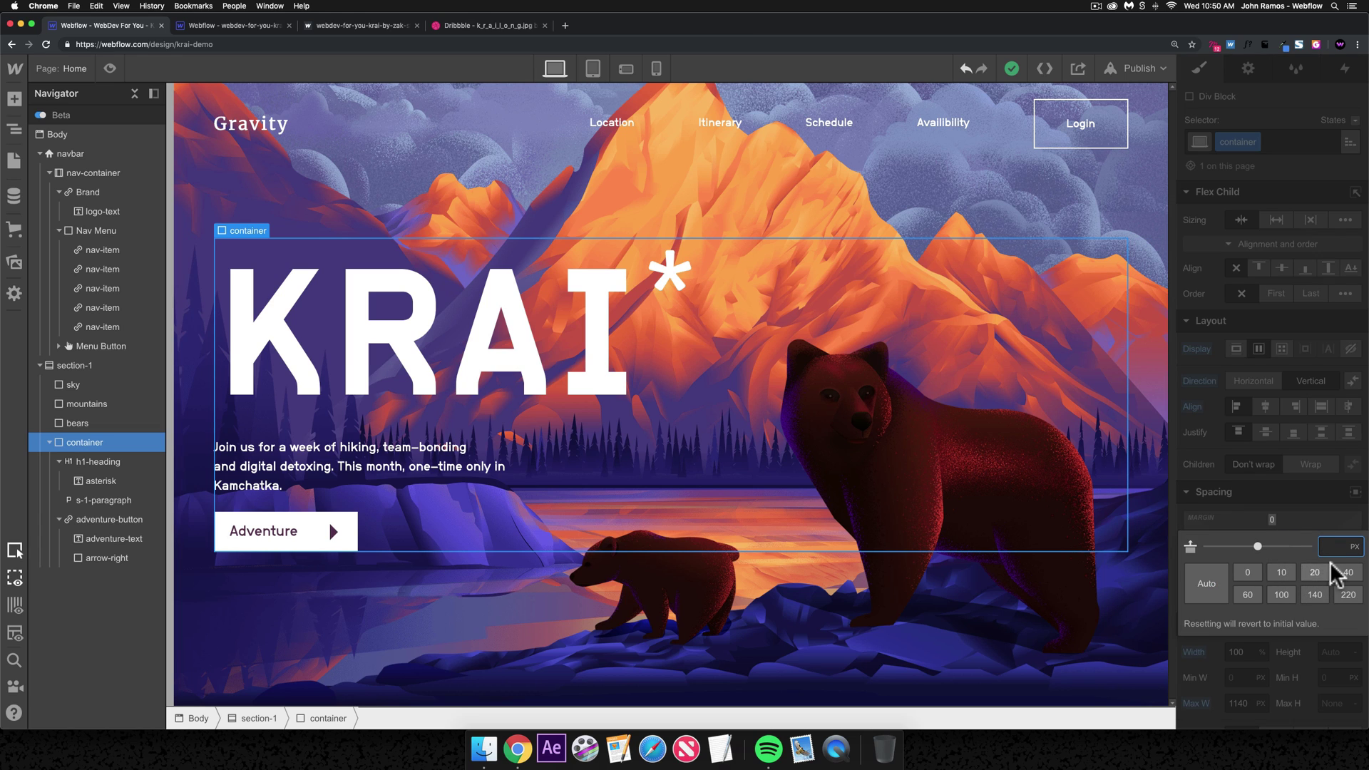
text(120)
key(Return)
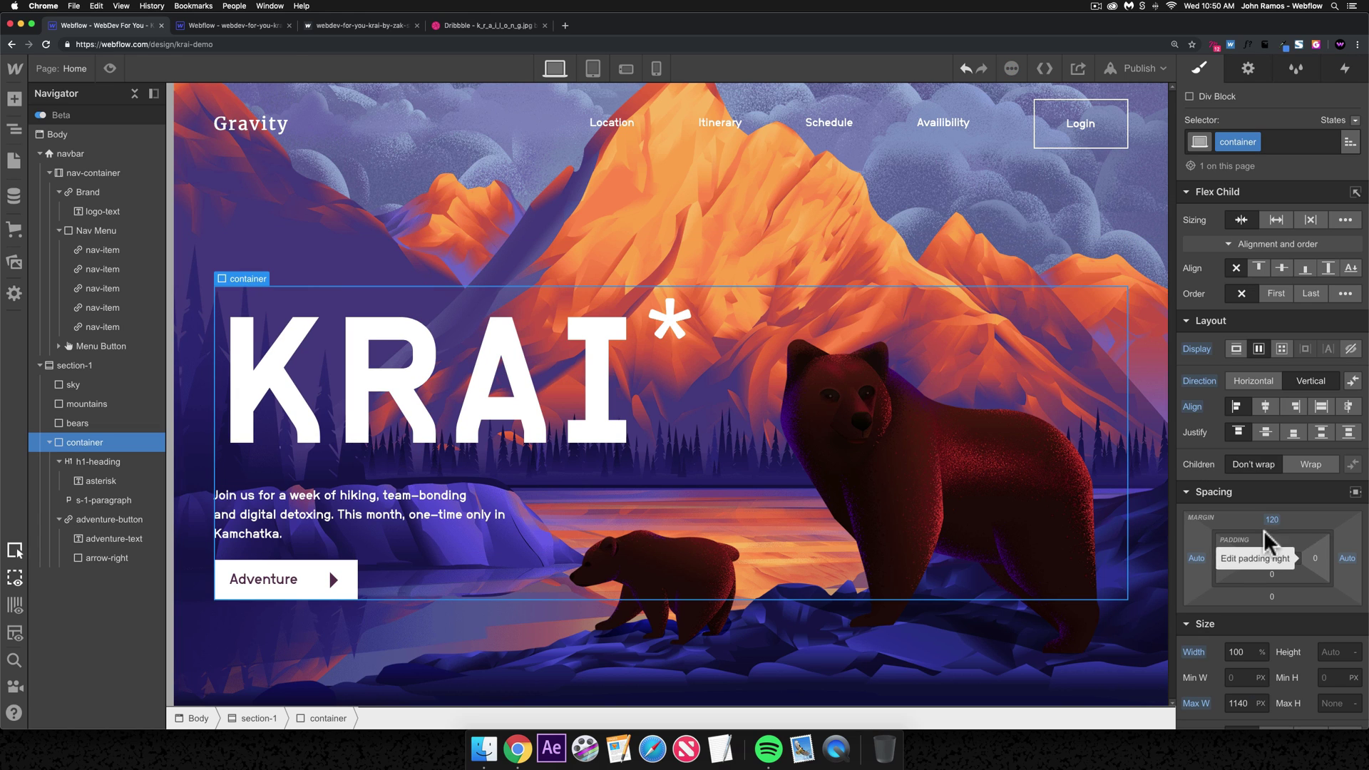
- Compare the hero layout with the finished project and set the s-1-paragraph's top margin to -20 px in the rebuild
click(258, 29)
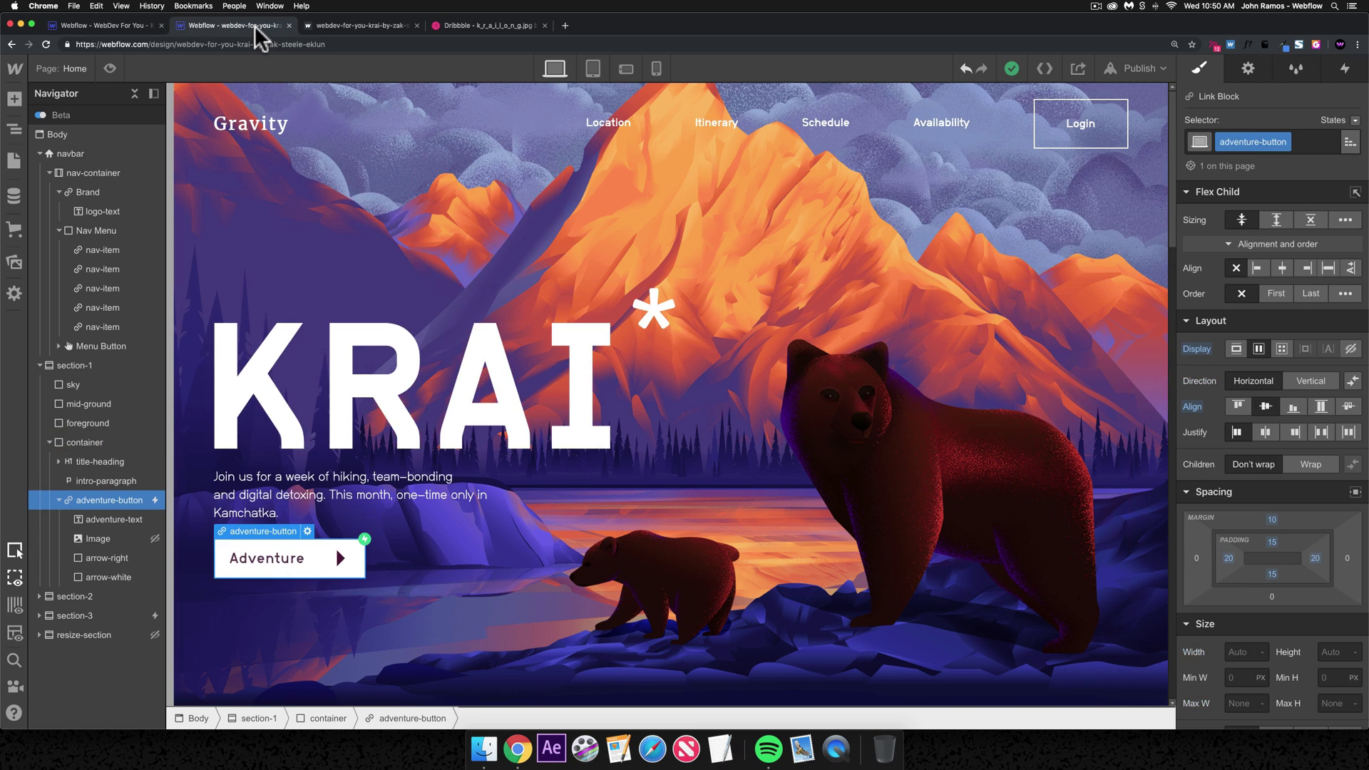
click(120, 28)
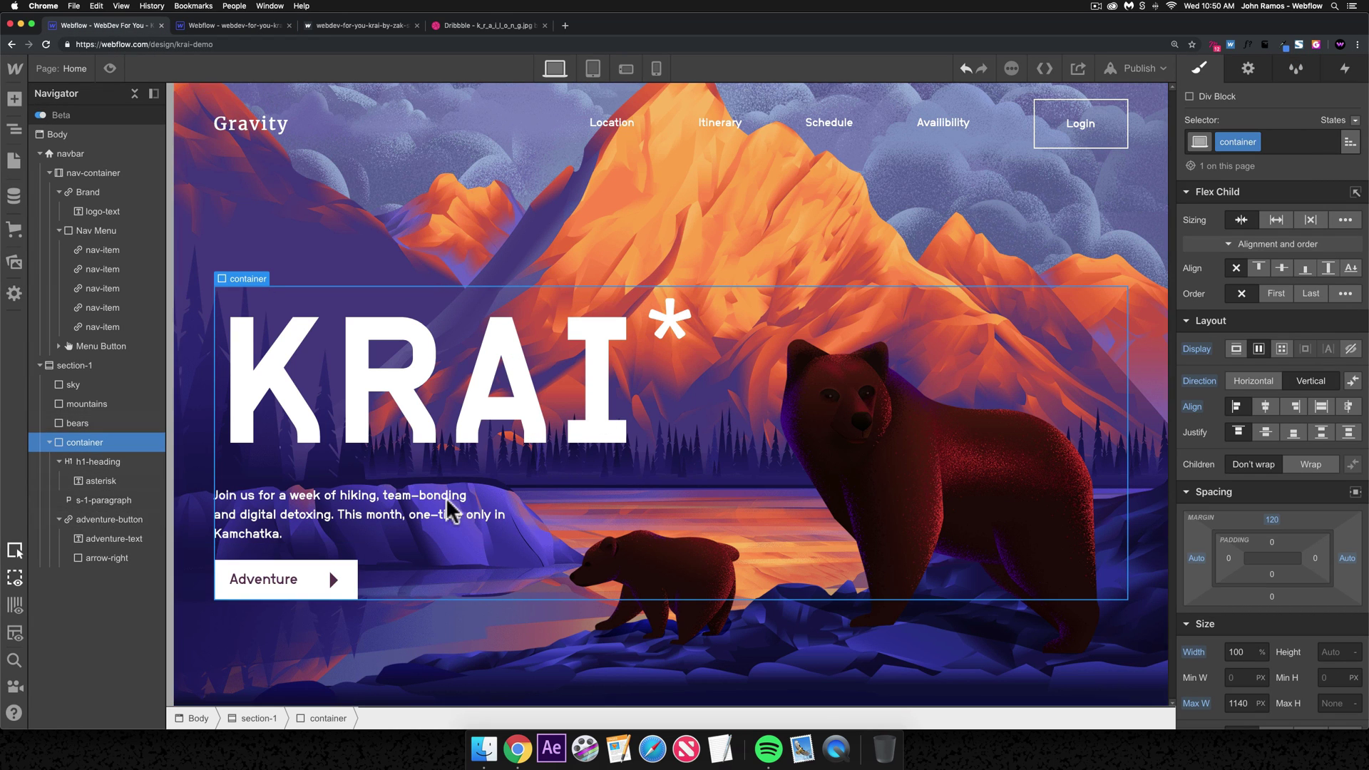
click(336, 605)
click(366, 504)
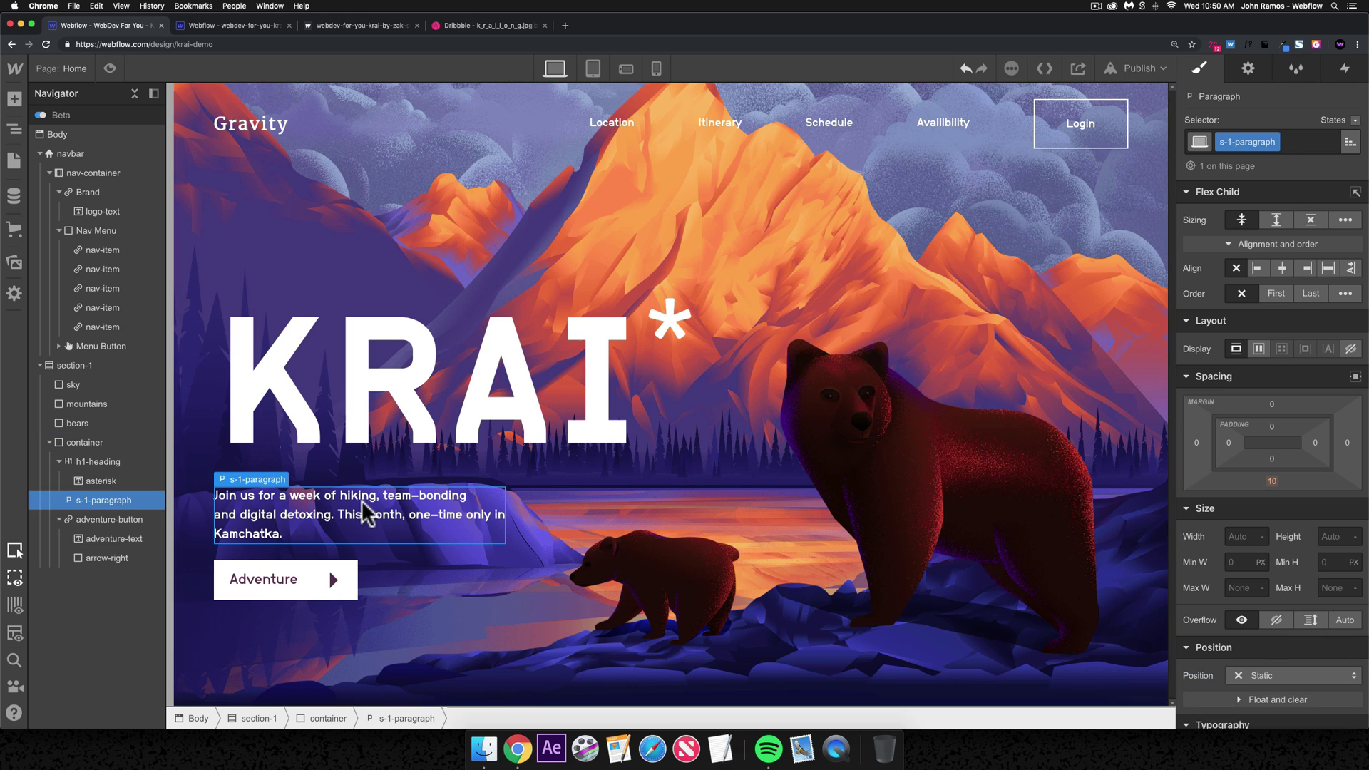
click(408, 456)
click(398, 524)
click(1273, 409)
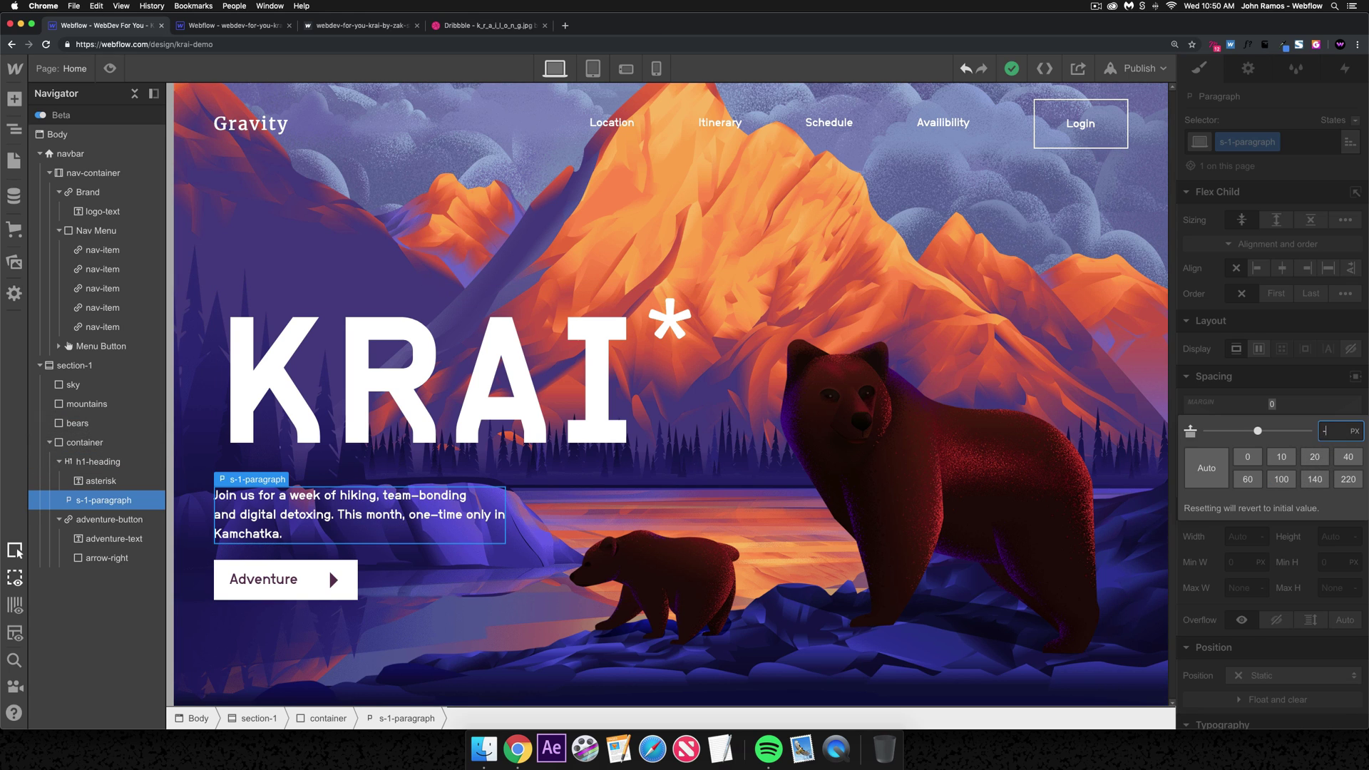
text(-20)
key(Return)
- Set the h1-heading's bottom margin to 0 and the s-1-paragraph's top margin to -10 px
click(534, 467)
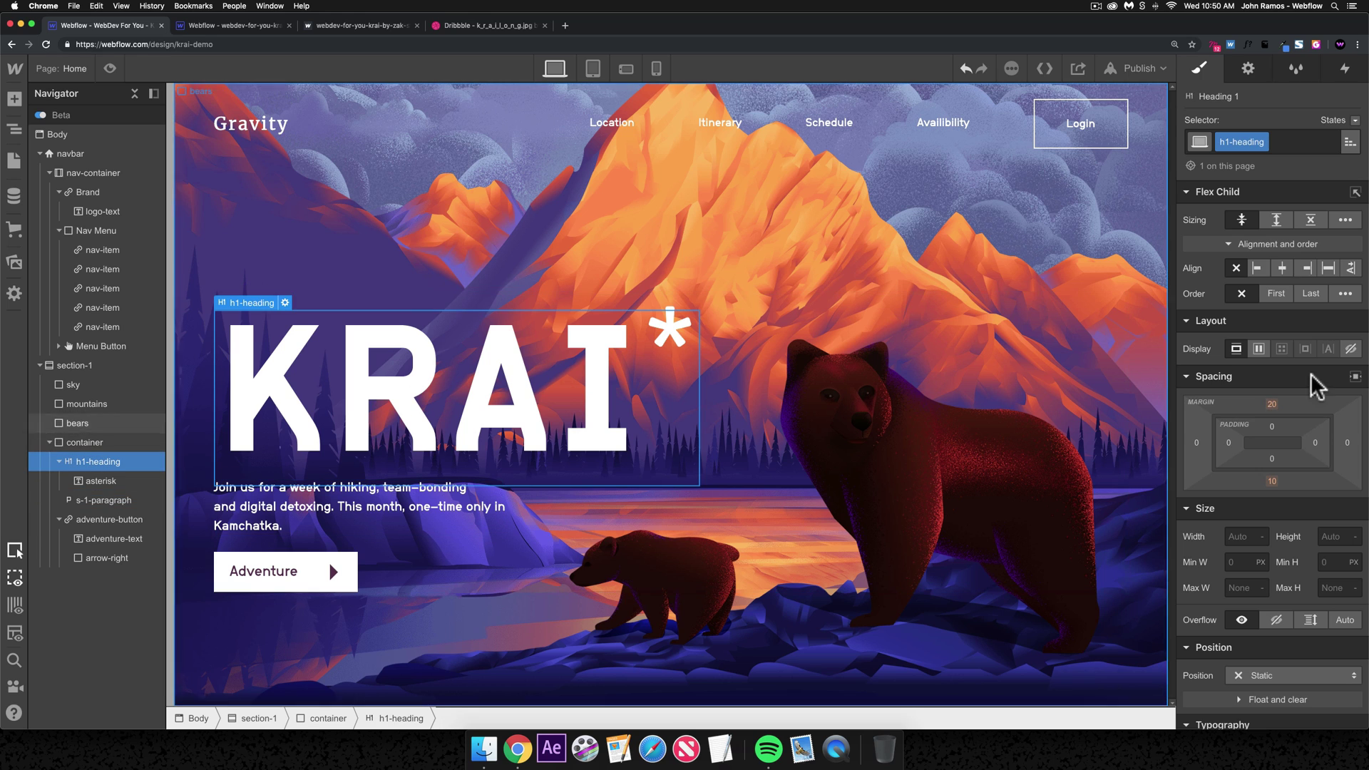
click(1271, 481)
click(403, 520)
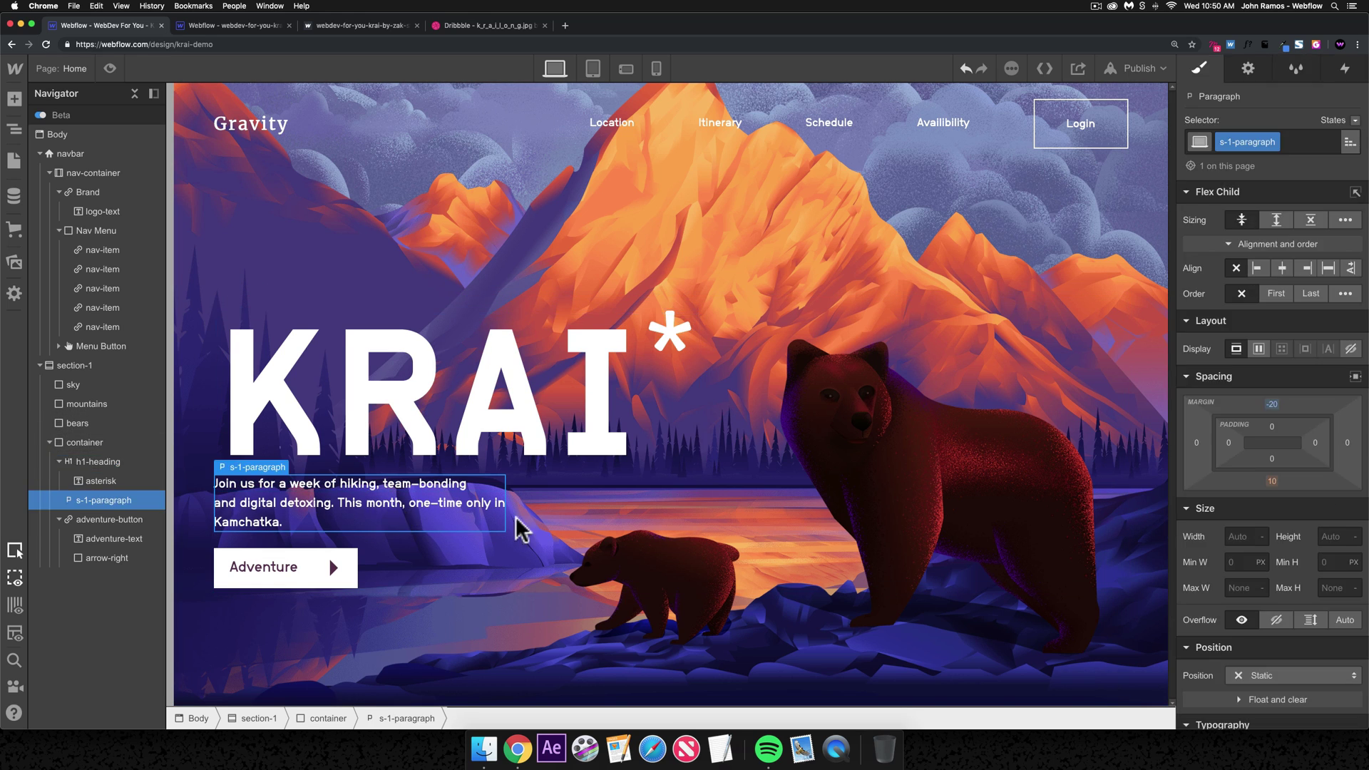
click(1275, 399)
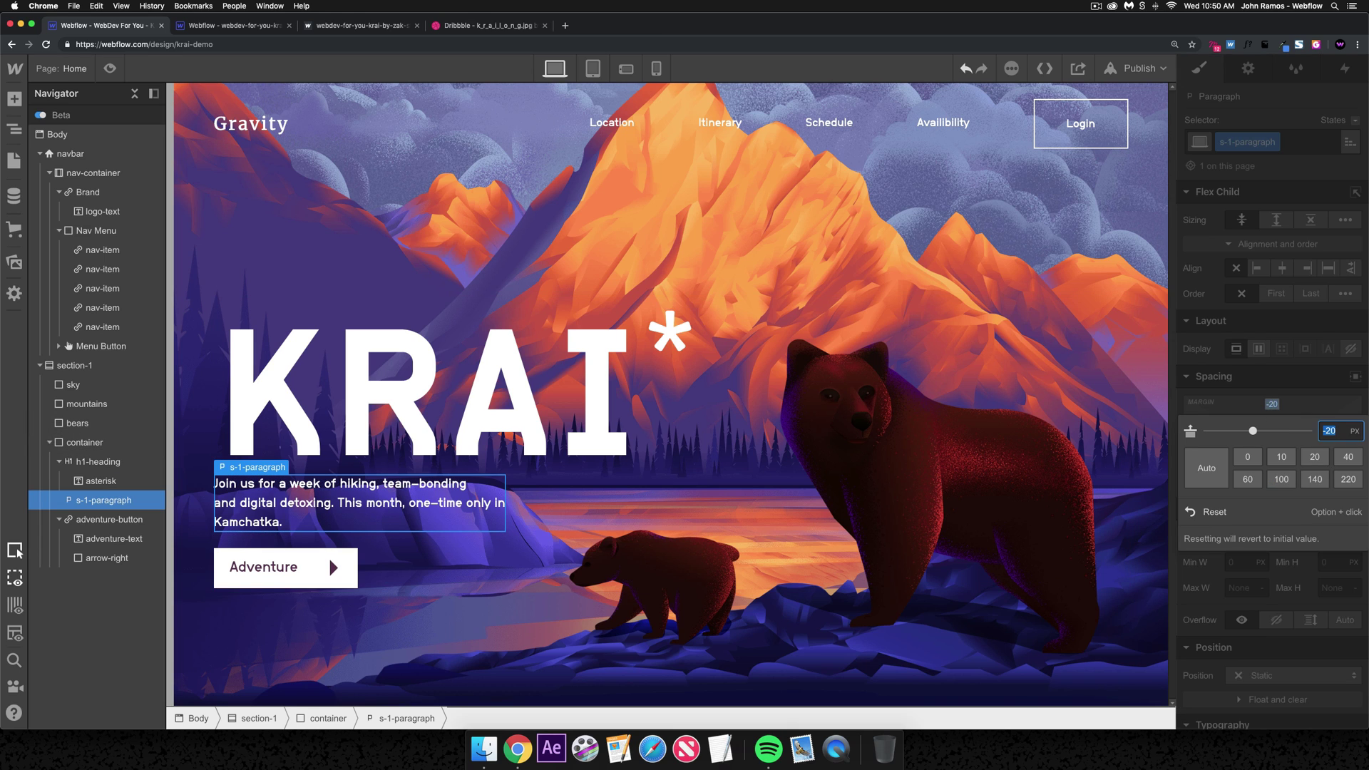
text(-10)
key(Return)
click(789, 550)
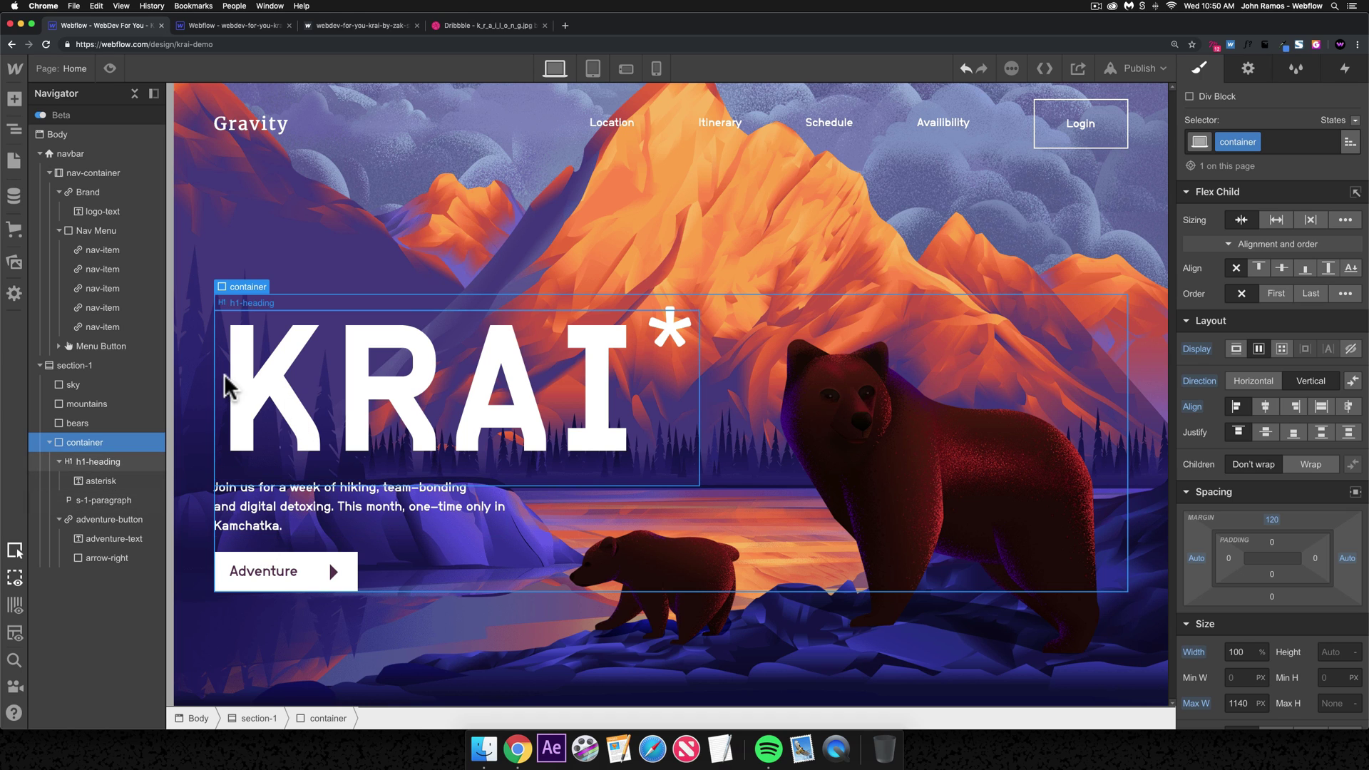
- Check the title-heading's margins in the finished project and set the rebuilt h1-heading's left margin to -20 px
click(251, 327)
click(242, 32)
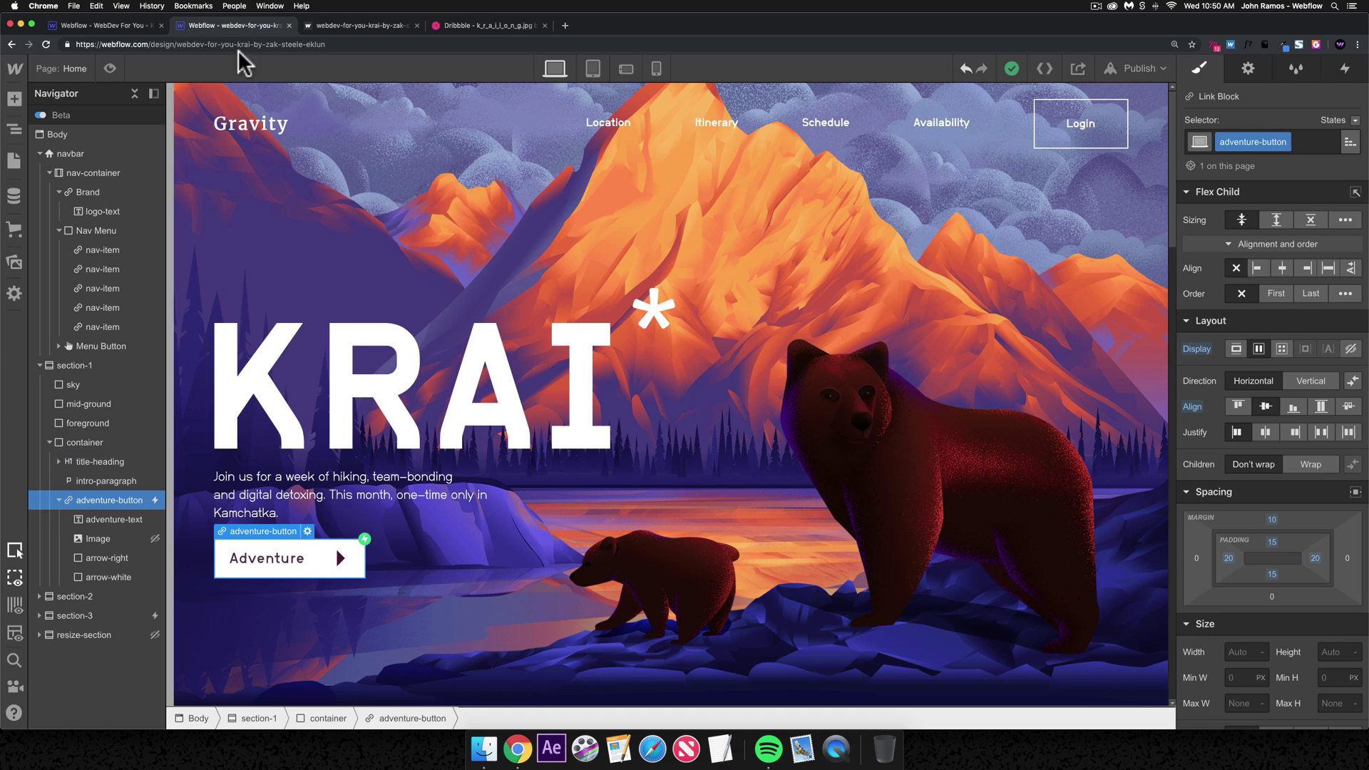
click(221, 389)
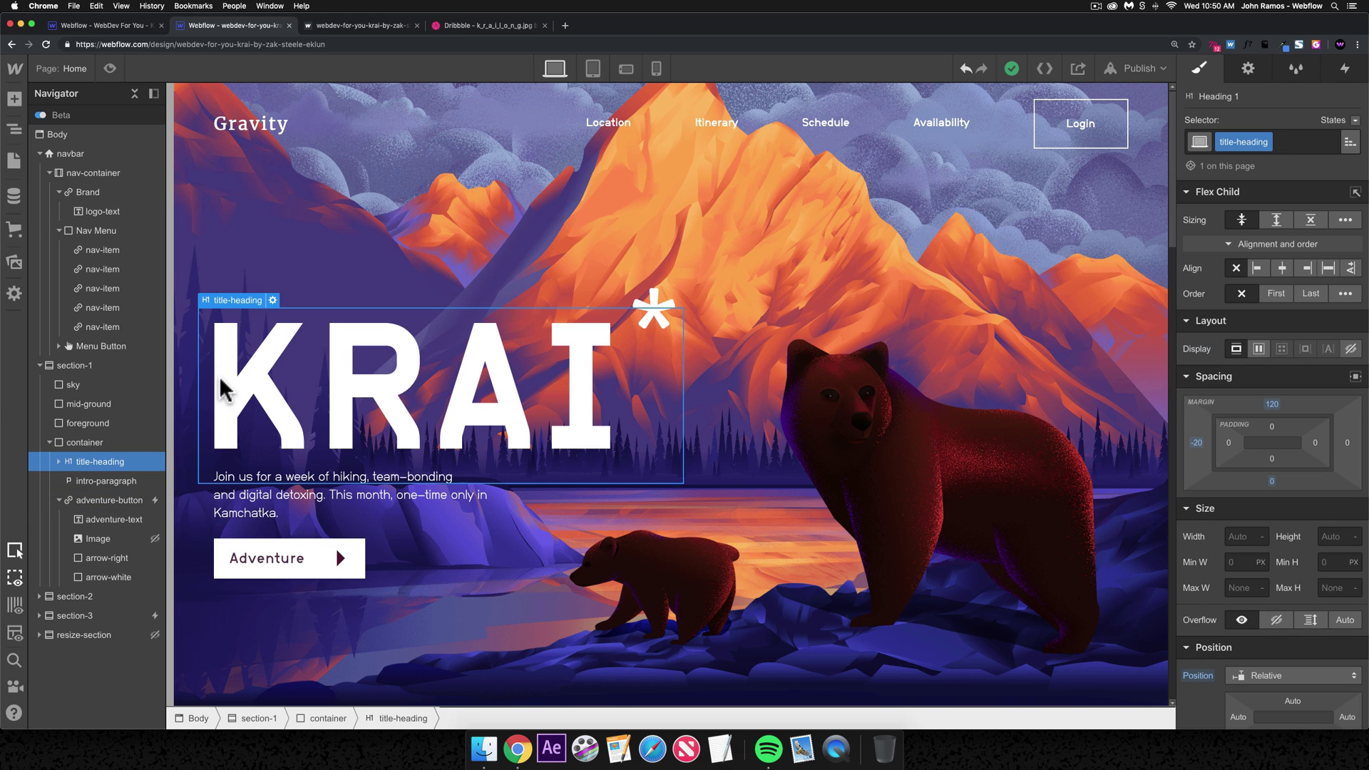
click(119, 26)
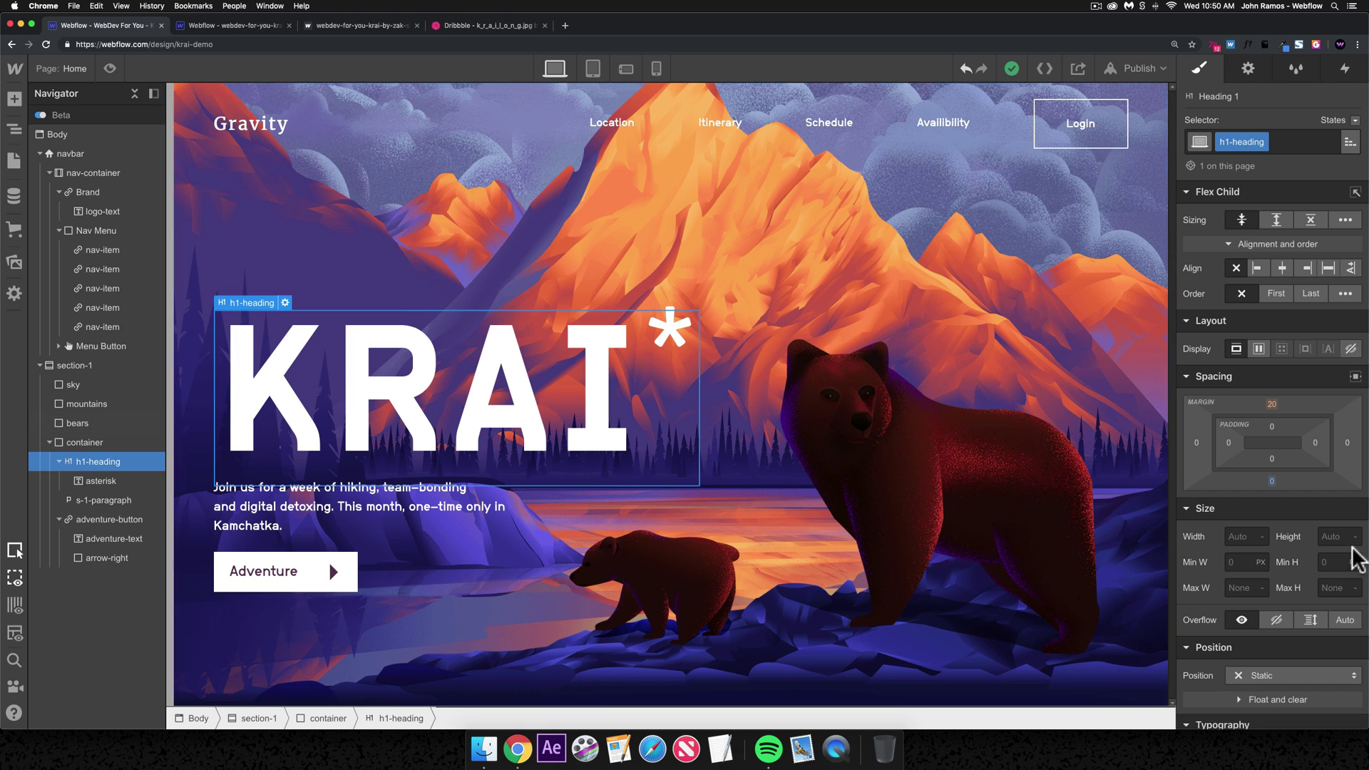
mouse_move(1200, 444)
mouse_down()
mouse_move(1186, 446)
mouse_move(1252, 442)
mouse_move(1226, 438)
mouse_up()
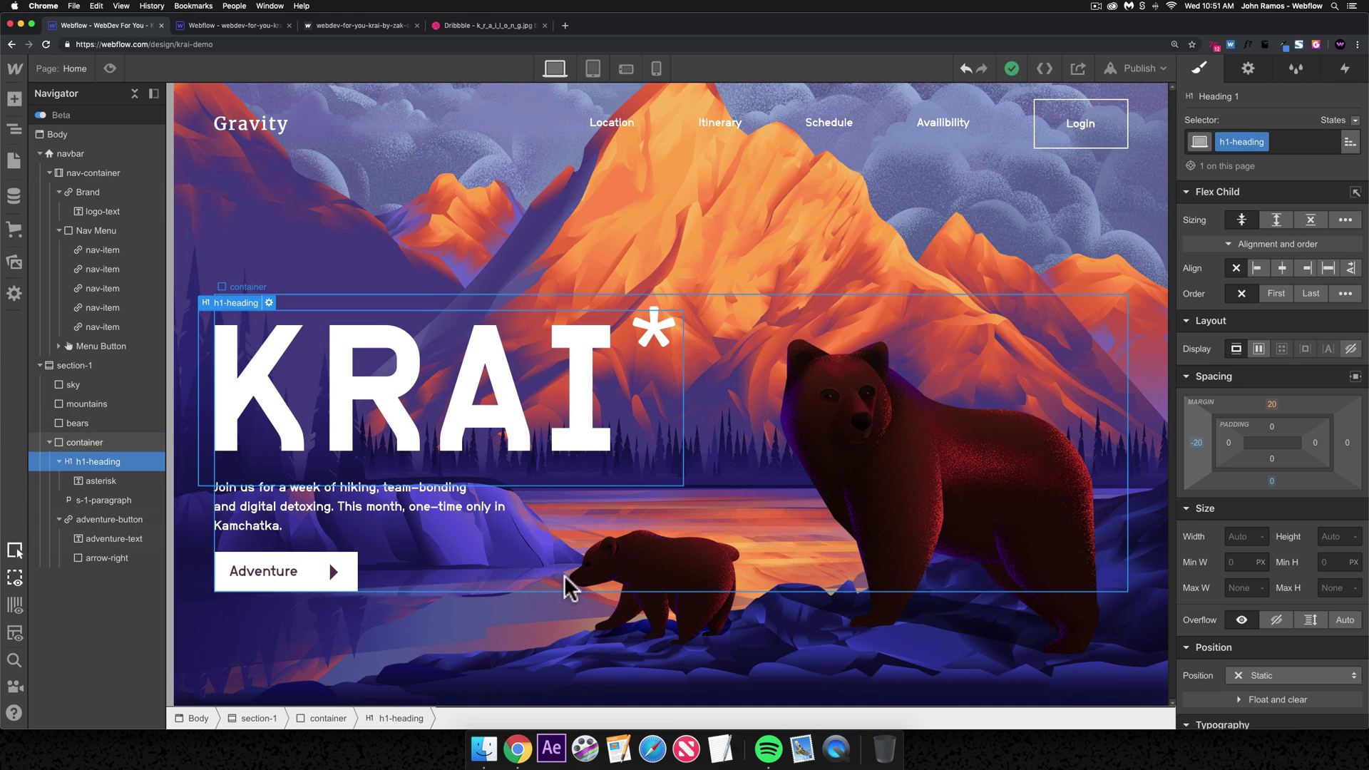
- Compare the rebuilt hero with the finished project and preview the rebuilt page
click(566, 609)
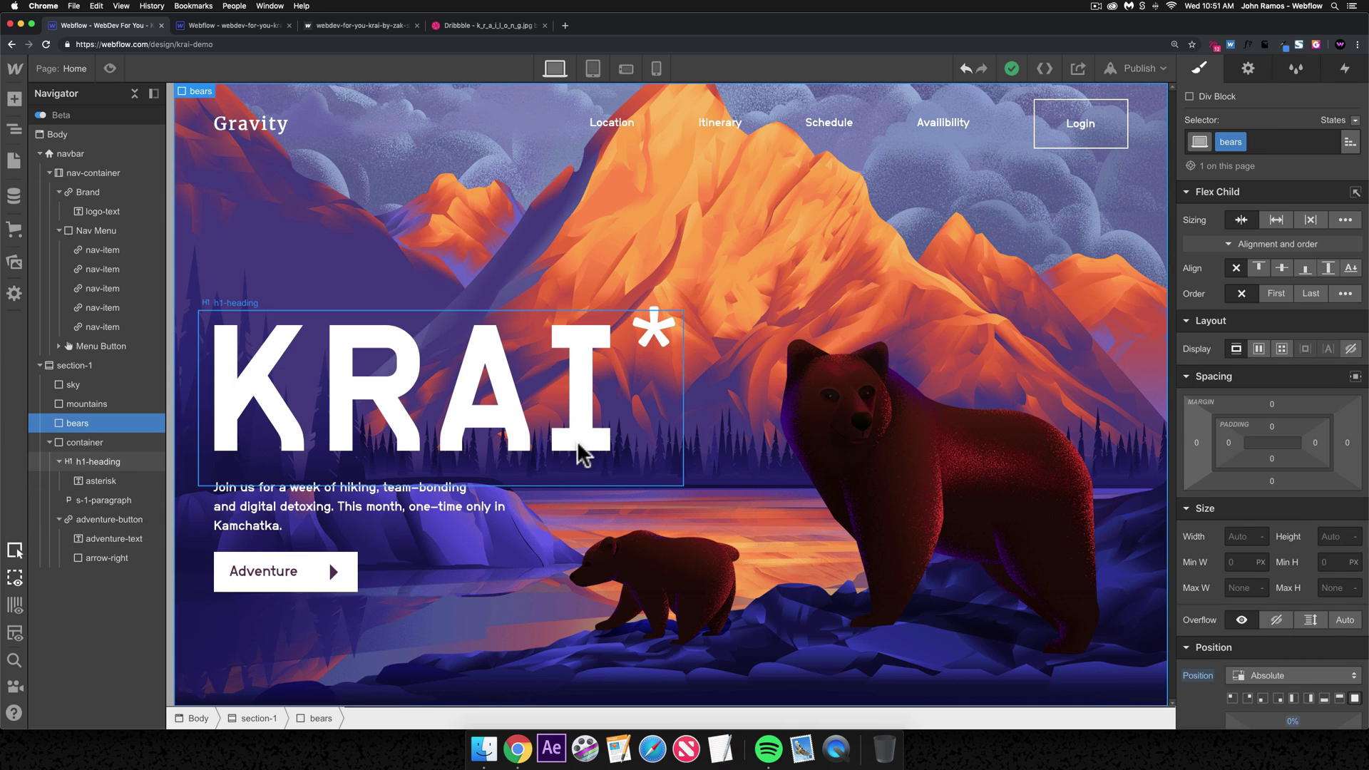
click(245, 23)
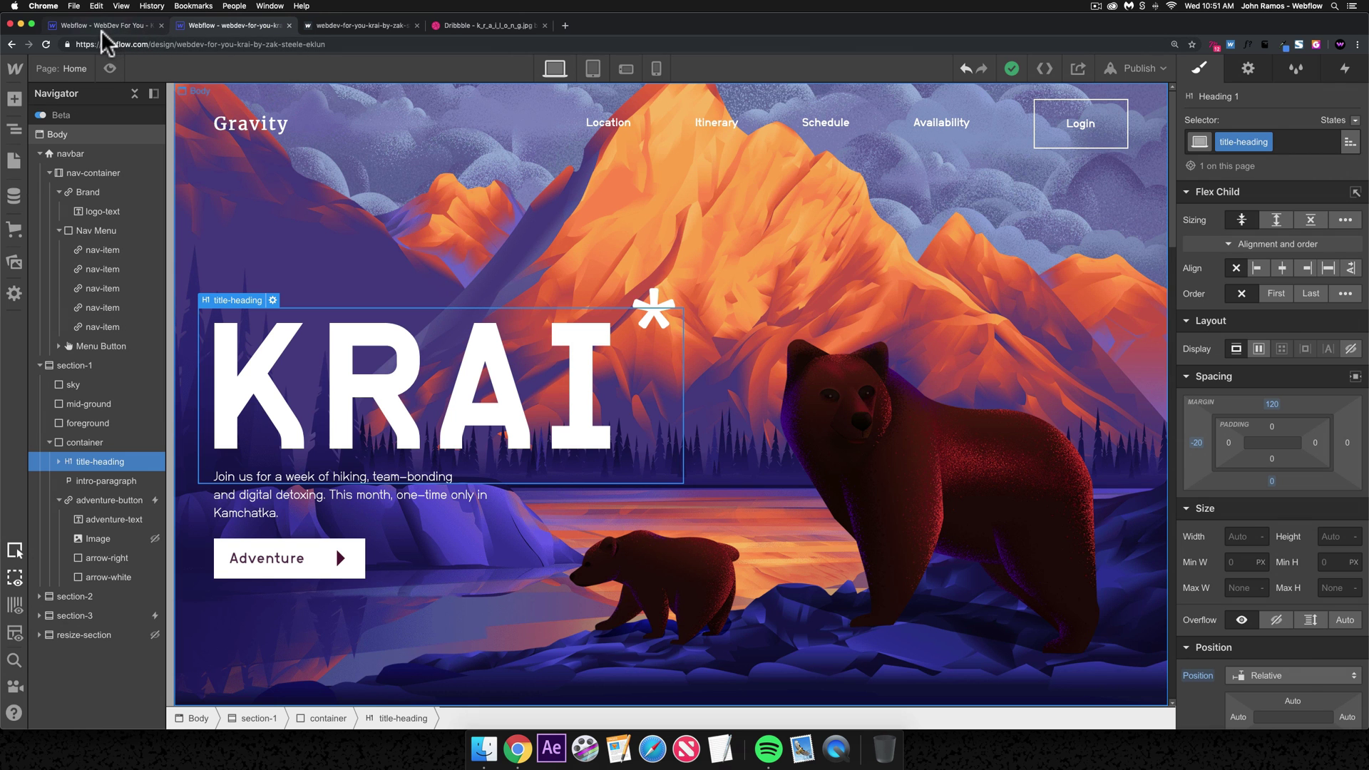
click(101, 25)
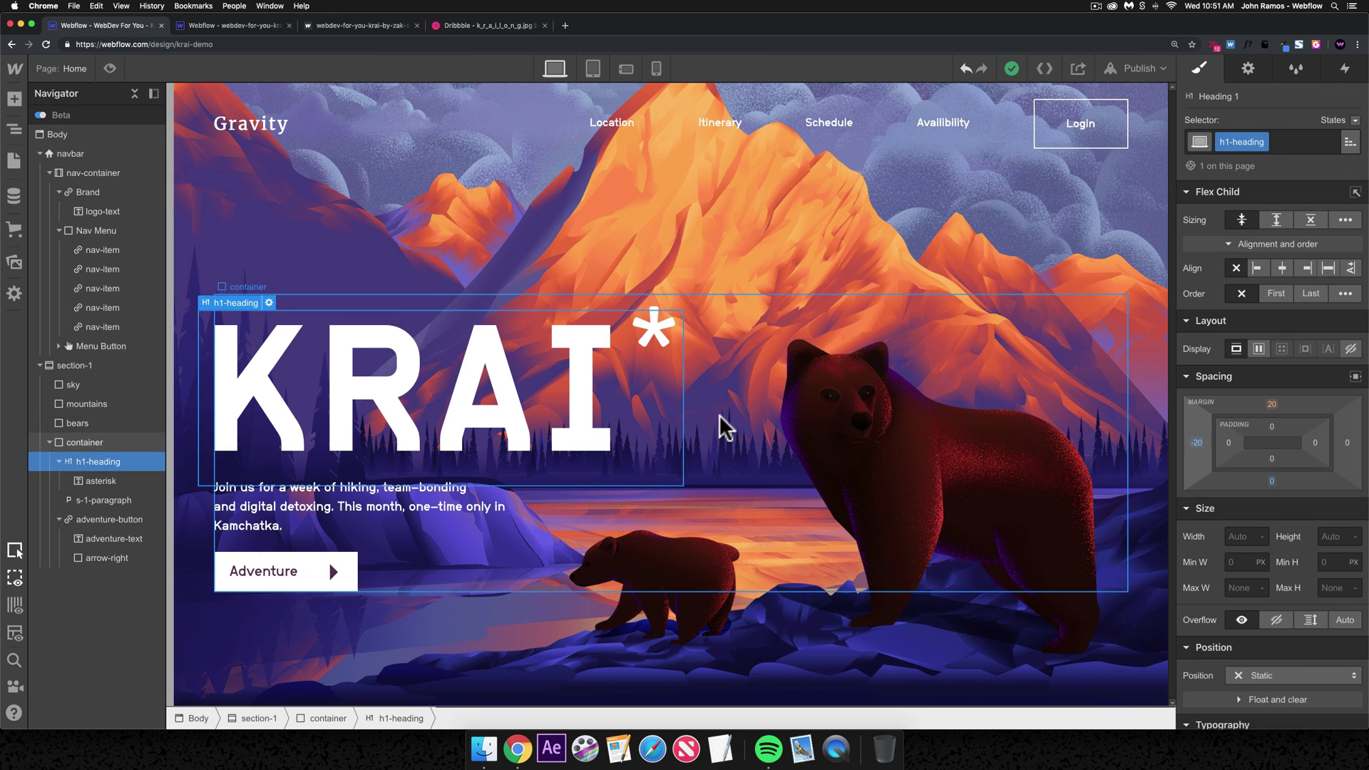
click(601, 631)
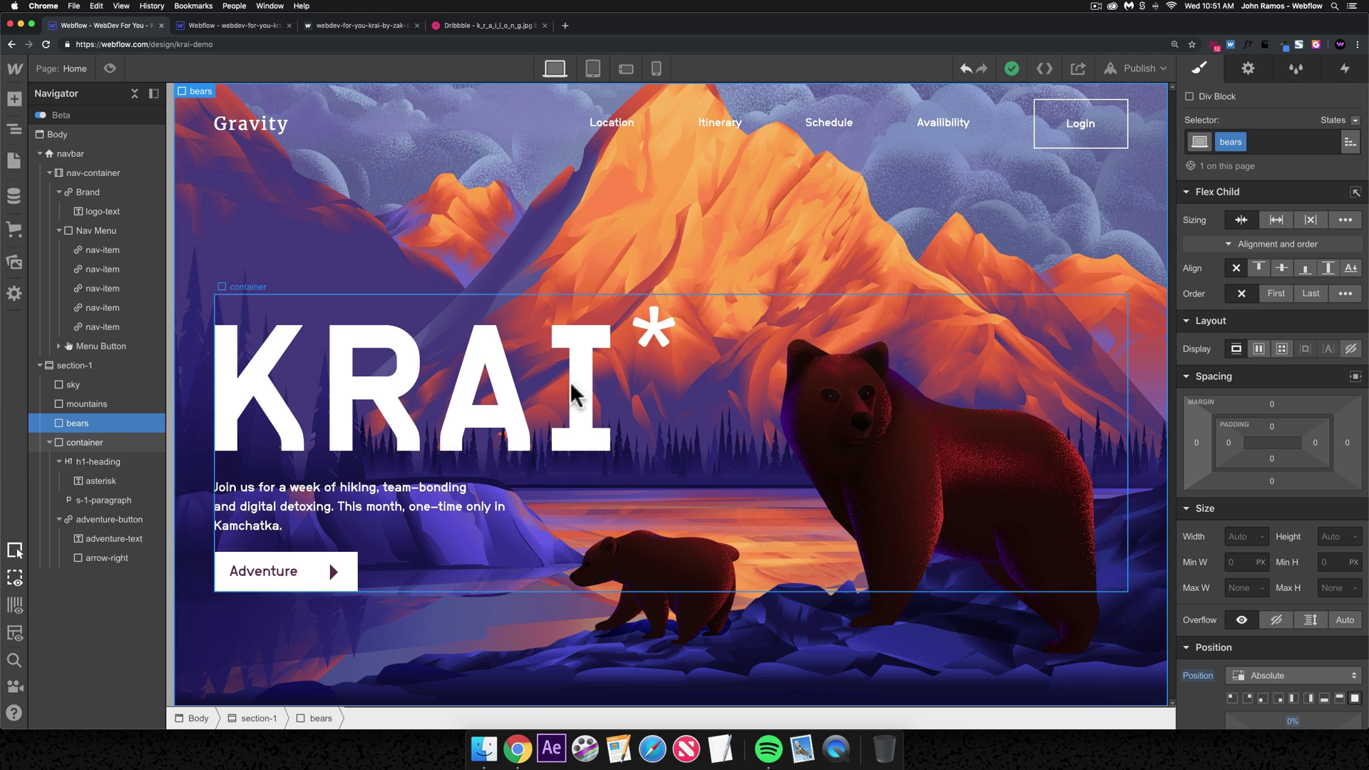
click(111, 68)
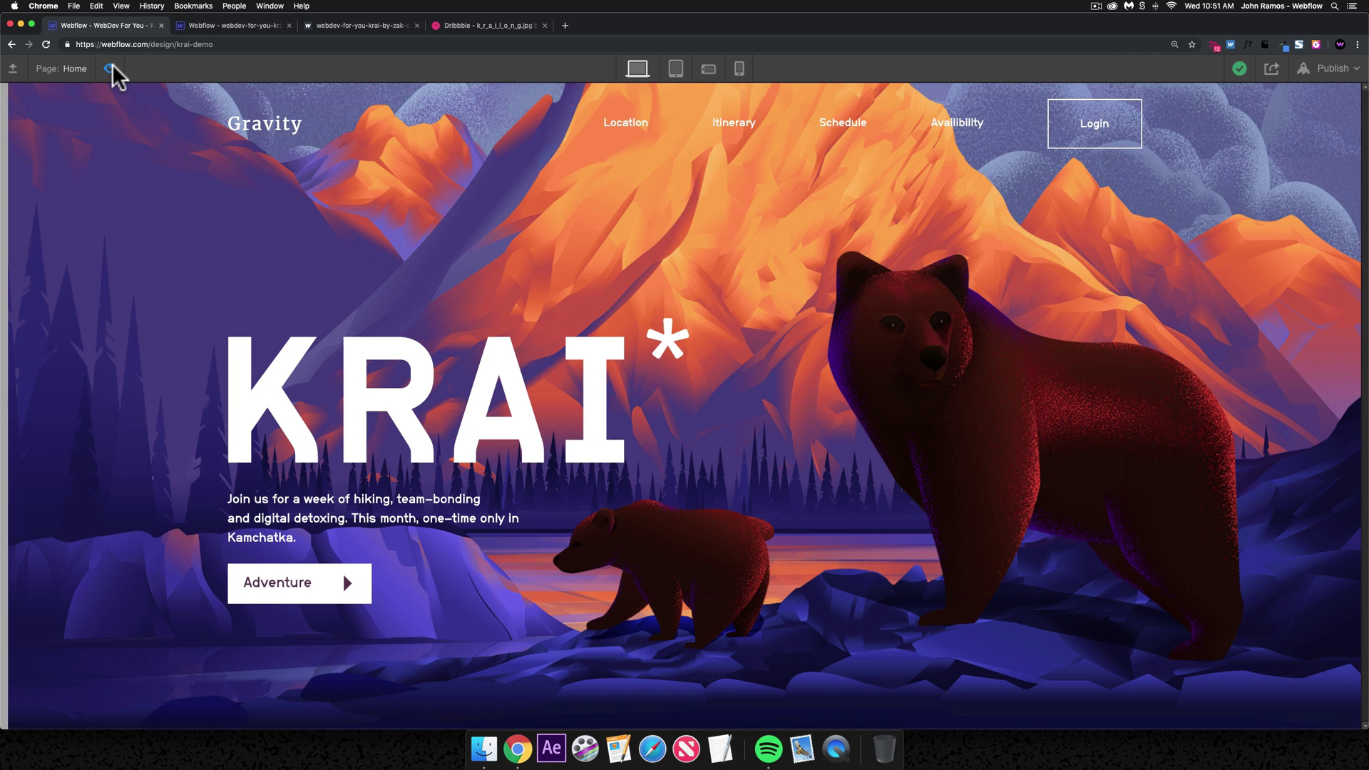
key(shift+p)
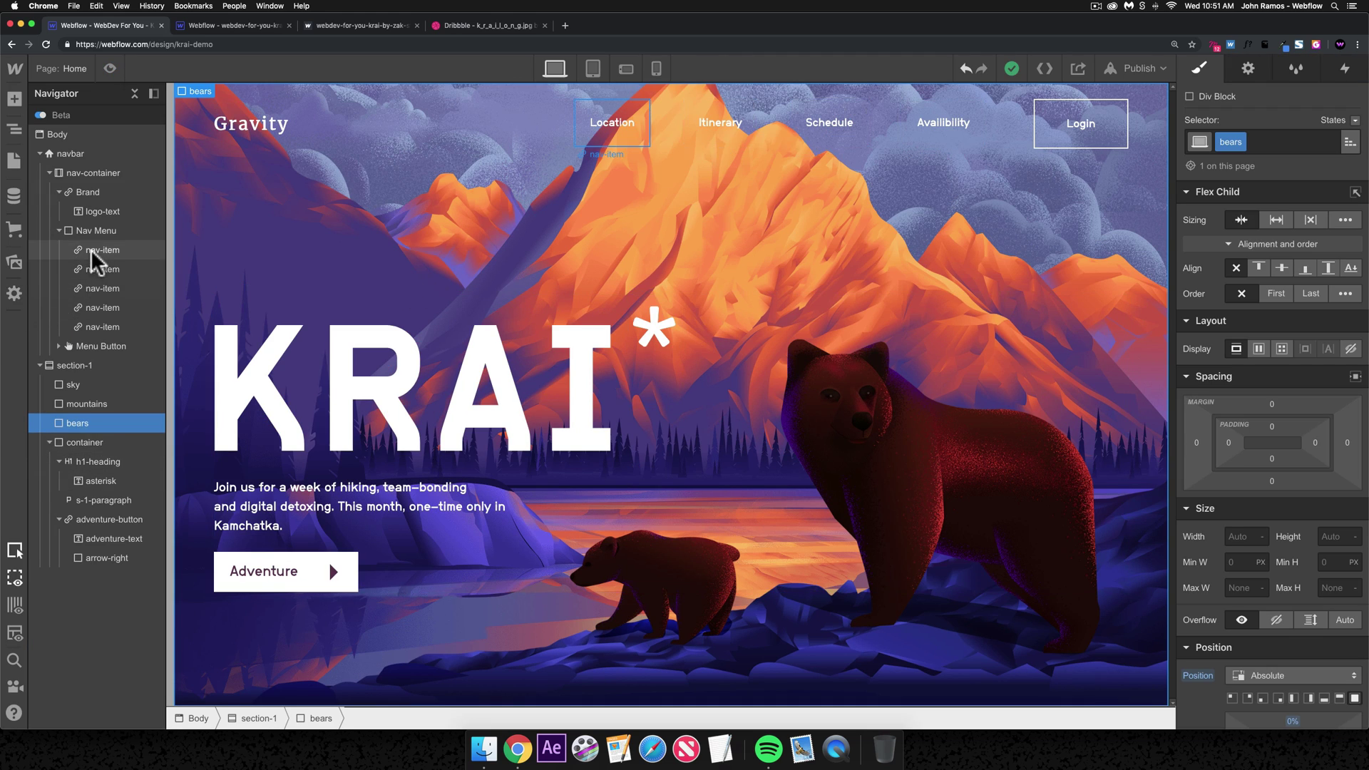
- Add a Section to the page Body after section-1 and give it the class section-2
click(81, 132)
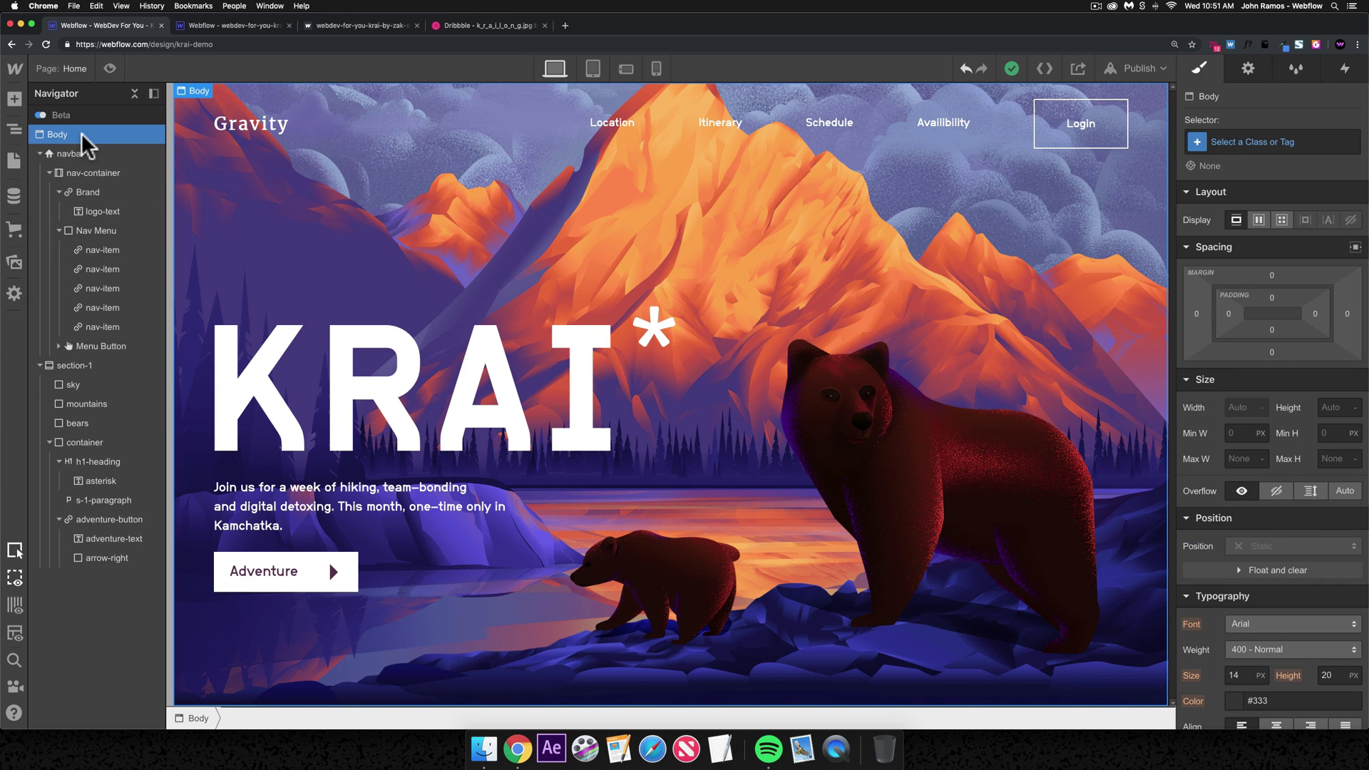
key(super+k)
text(section)
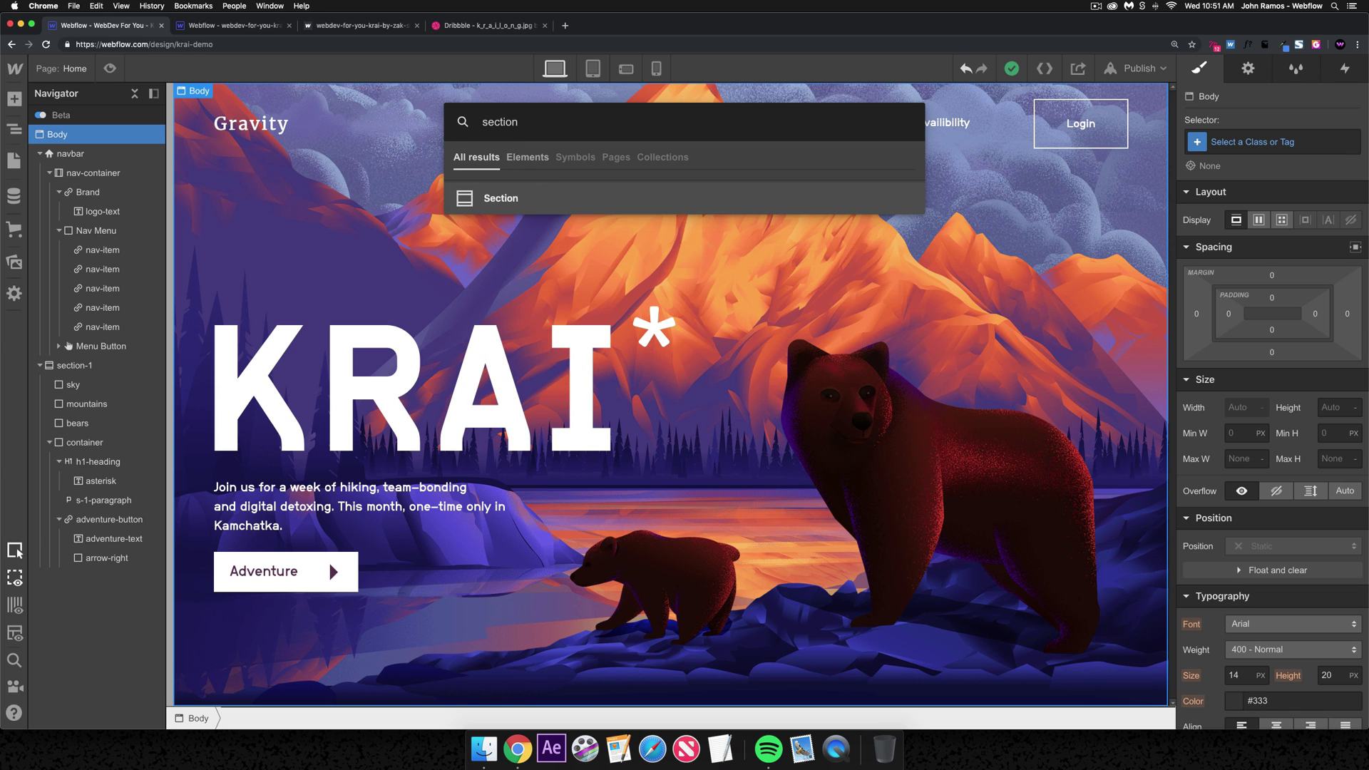
key(Return)
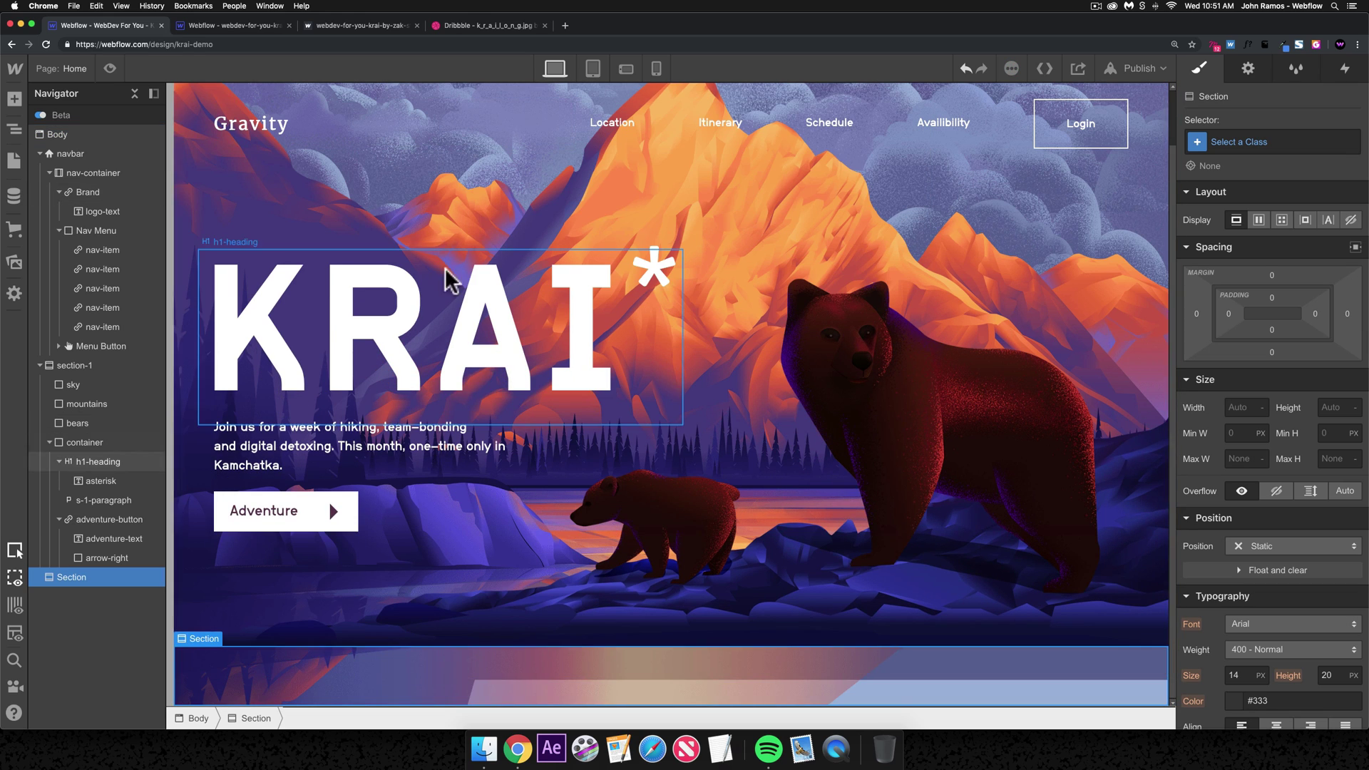
click(1261, 140)
text(section-2)
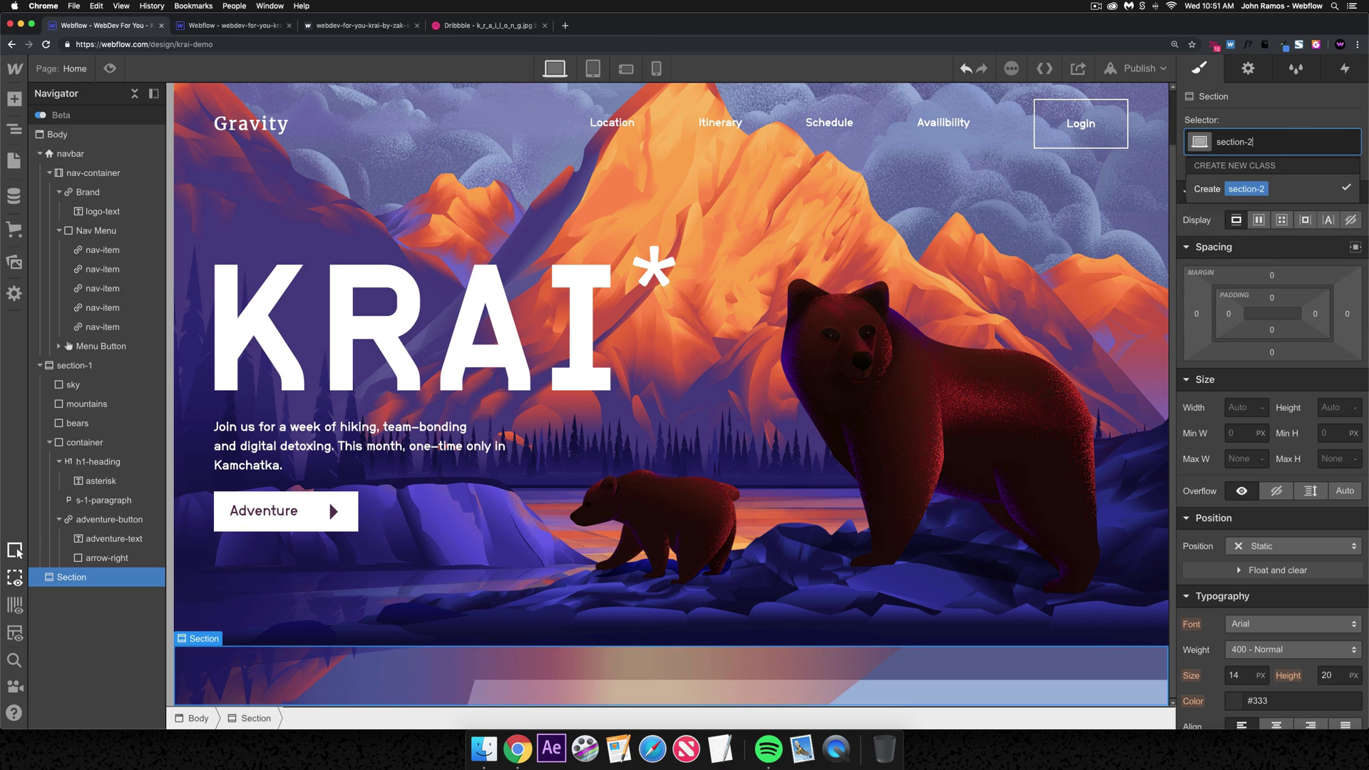
key(Return)
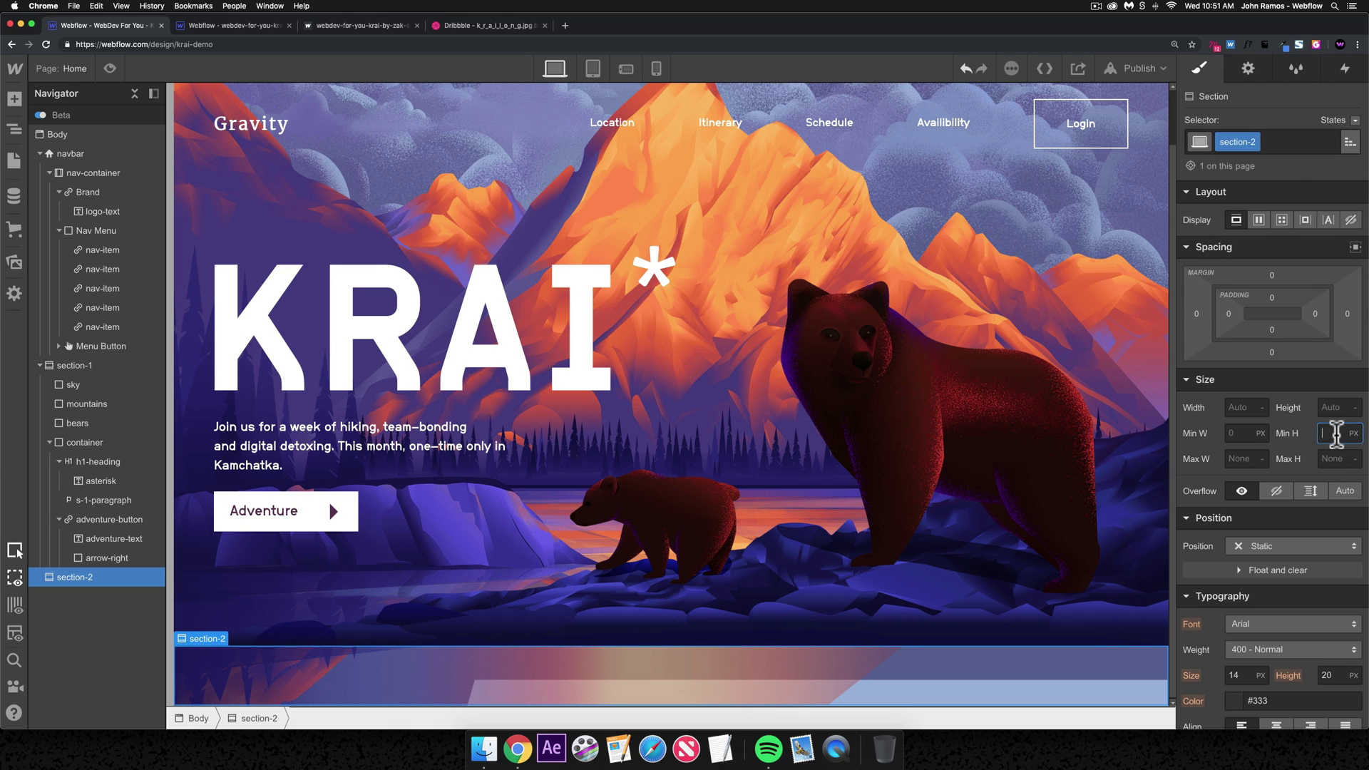
- Set section-2's minimum height to 100 VH and check the new section on the canvas
text(100vh)
key(Return)
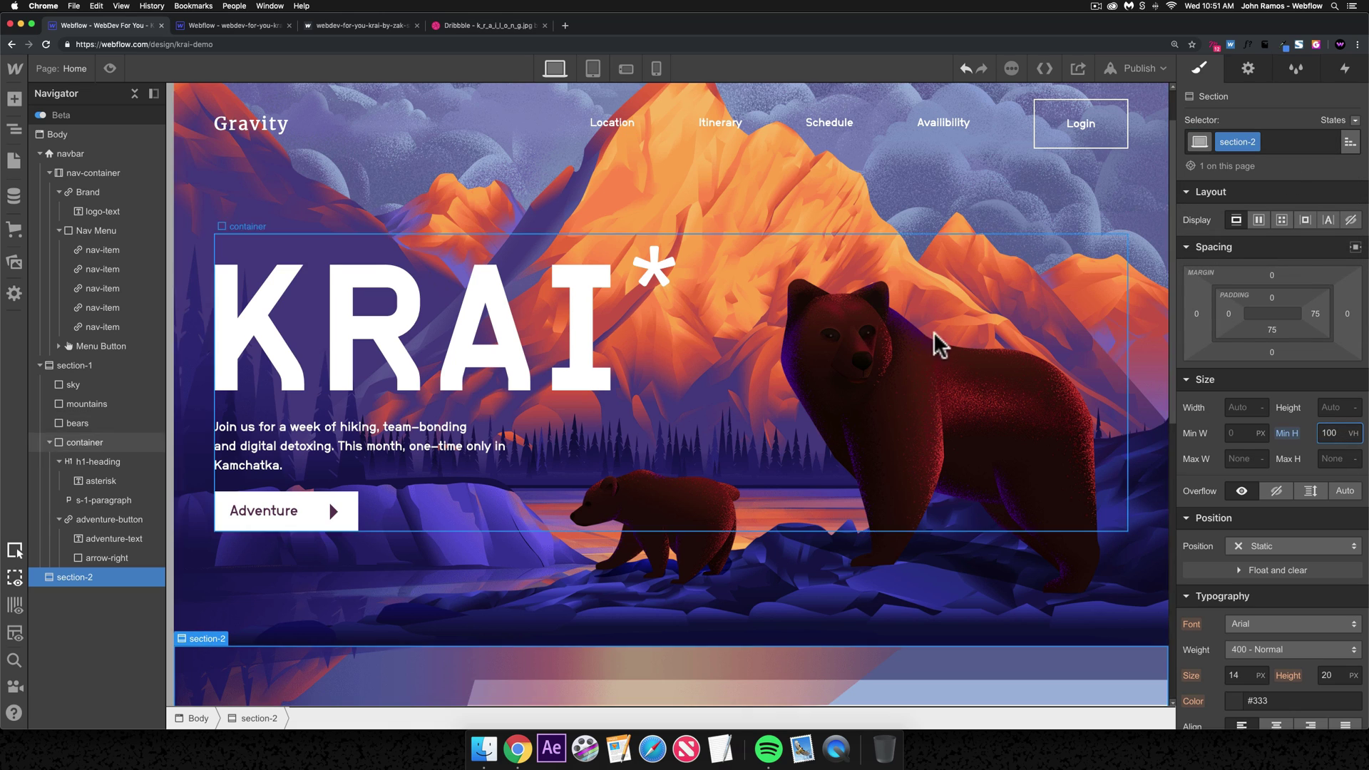
scroll(932, 342, down, 8)
scroll(939, 343, up, 3)
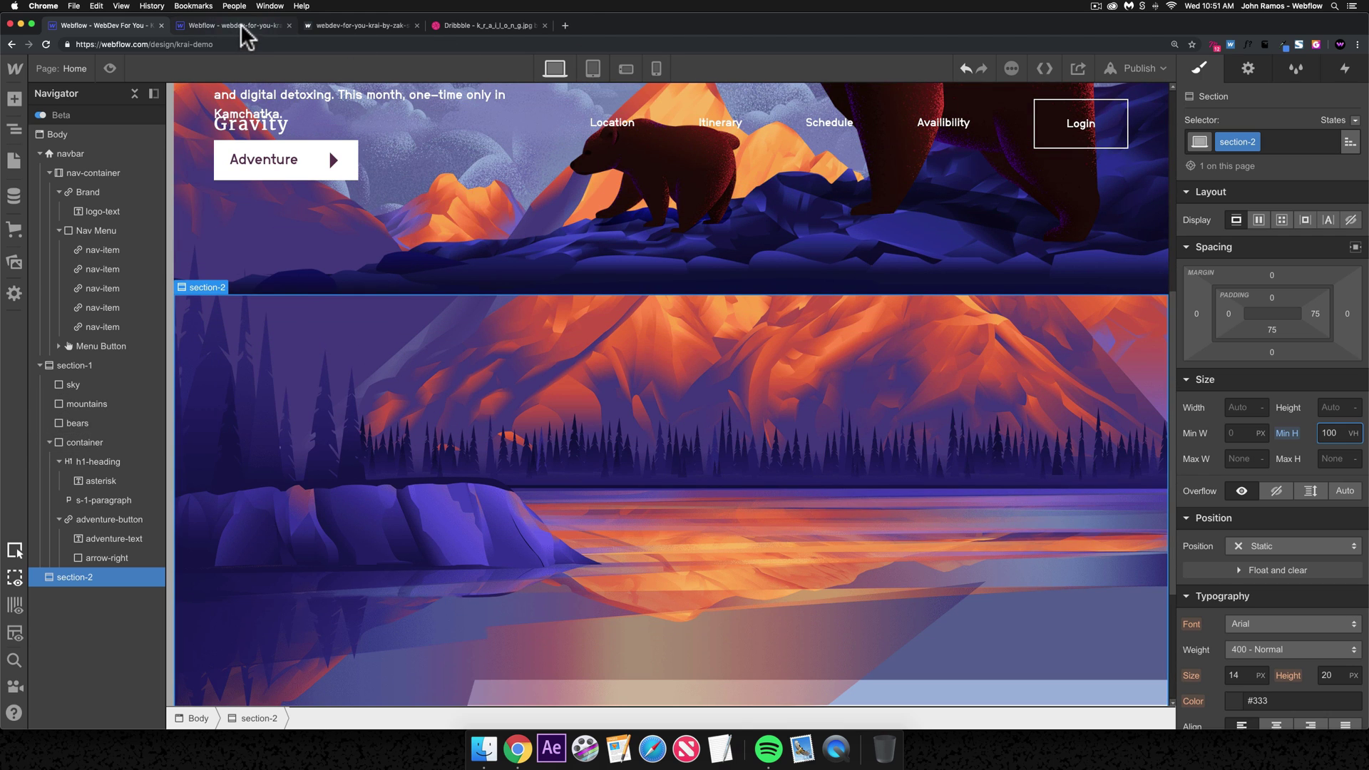
- Examine section-2's background colour and linear gradient settings in the finished project
key(ctrl+Tab)
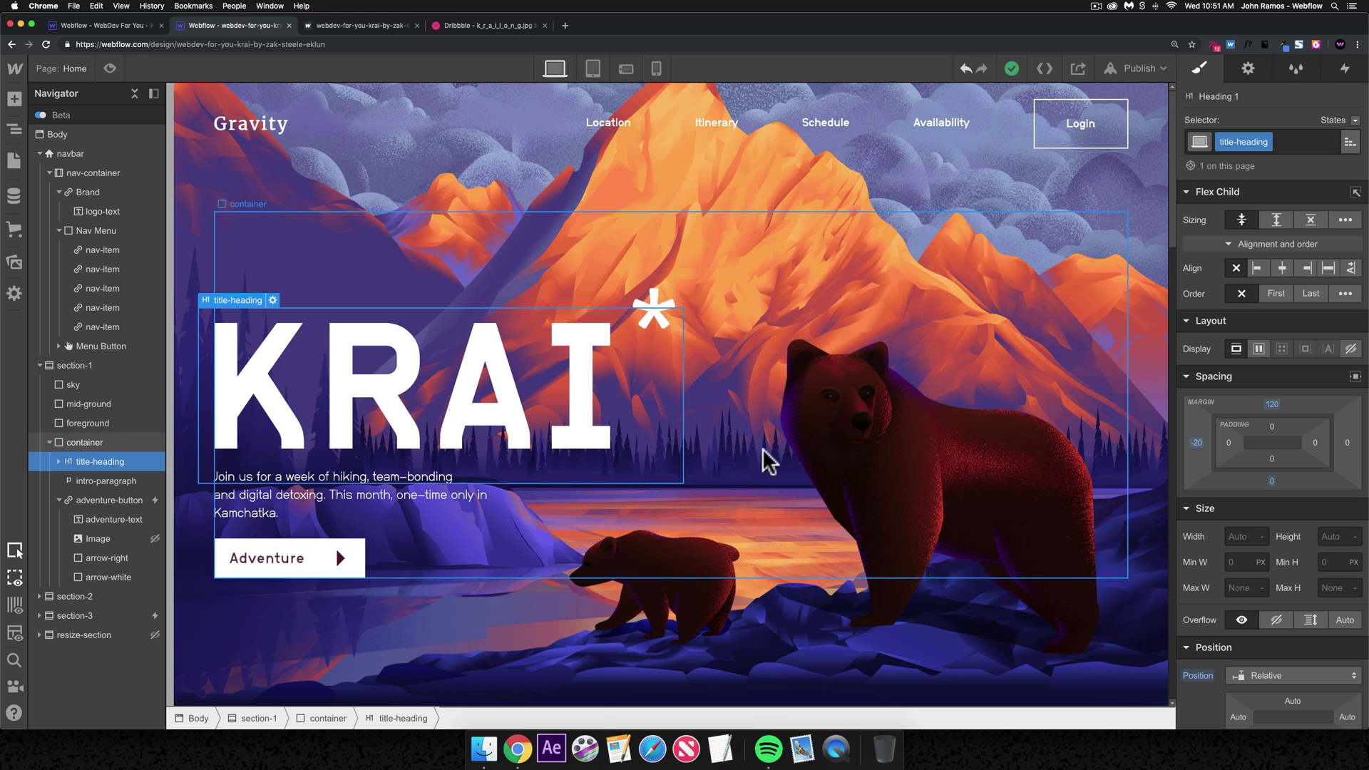
scroll(760, 461, down, 5)
click(474, 498)
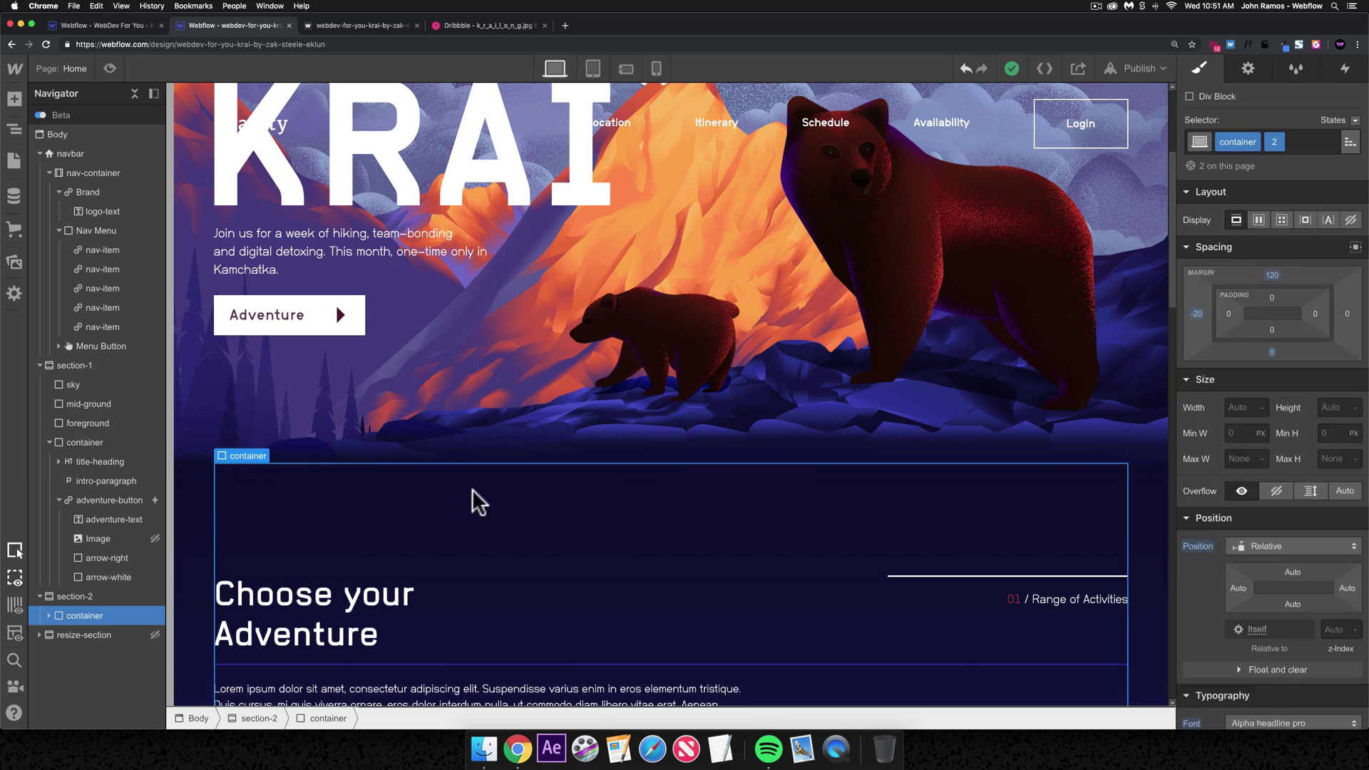
click(207, 501)
scroll(1340, 577, down, 5)
scroll(1340, 577, up, 5)
scroll(1341, 571, down, 10)
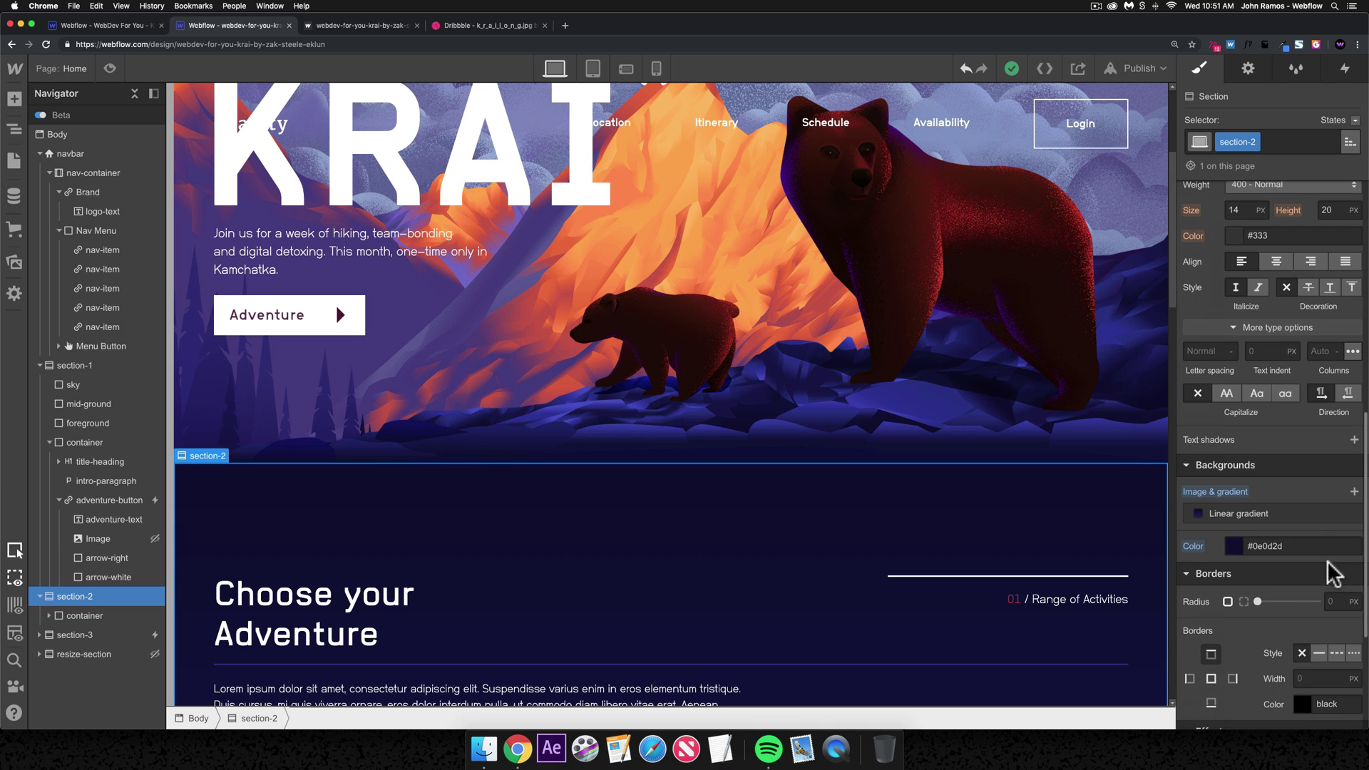
click(1240, 514)
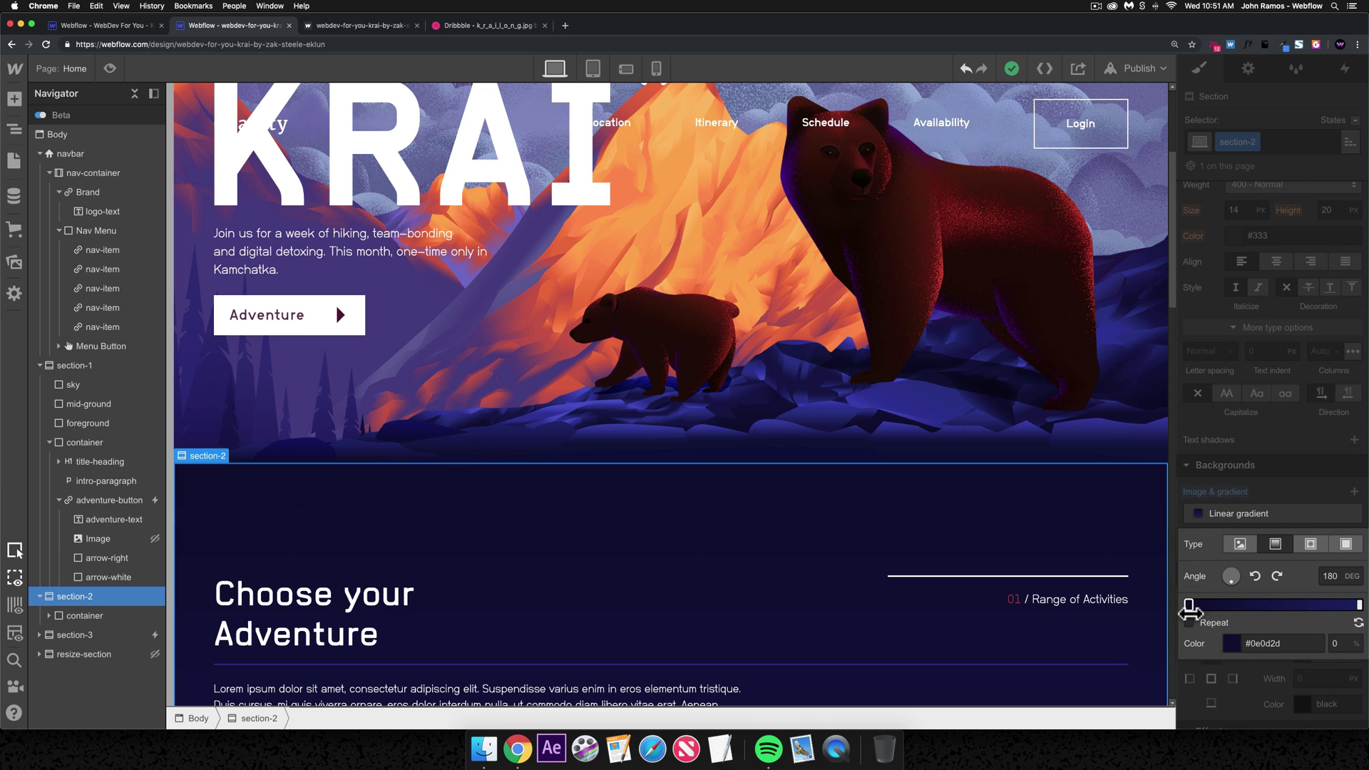
- Add a linear gradient background to section-2 with its first stop set to #0e0d2d, copied from the finished reference project
drag(1291, 642, 1222, 644)
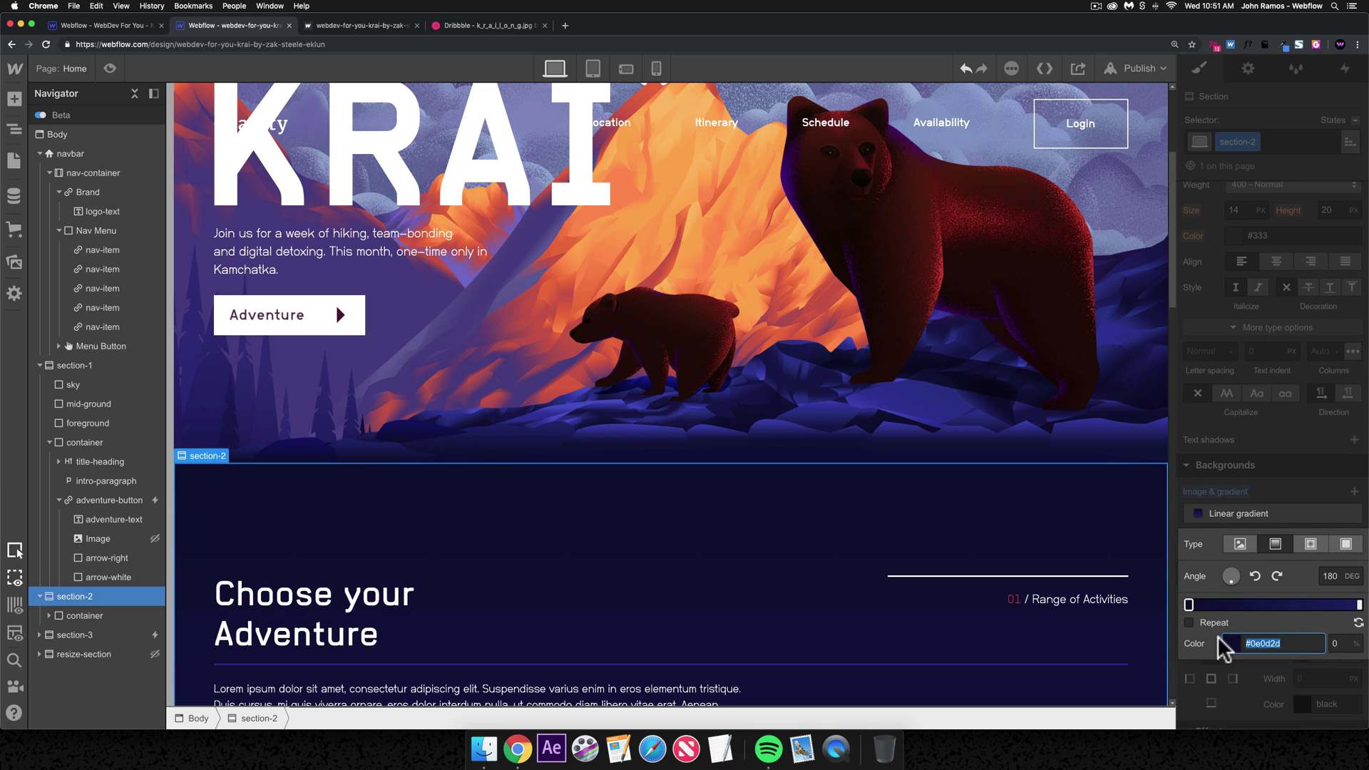
key(super+c)
click(100, 27)
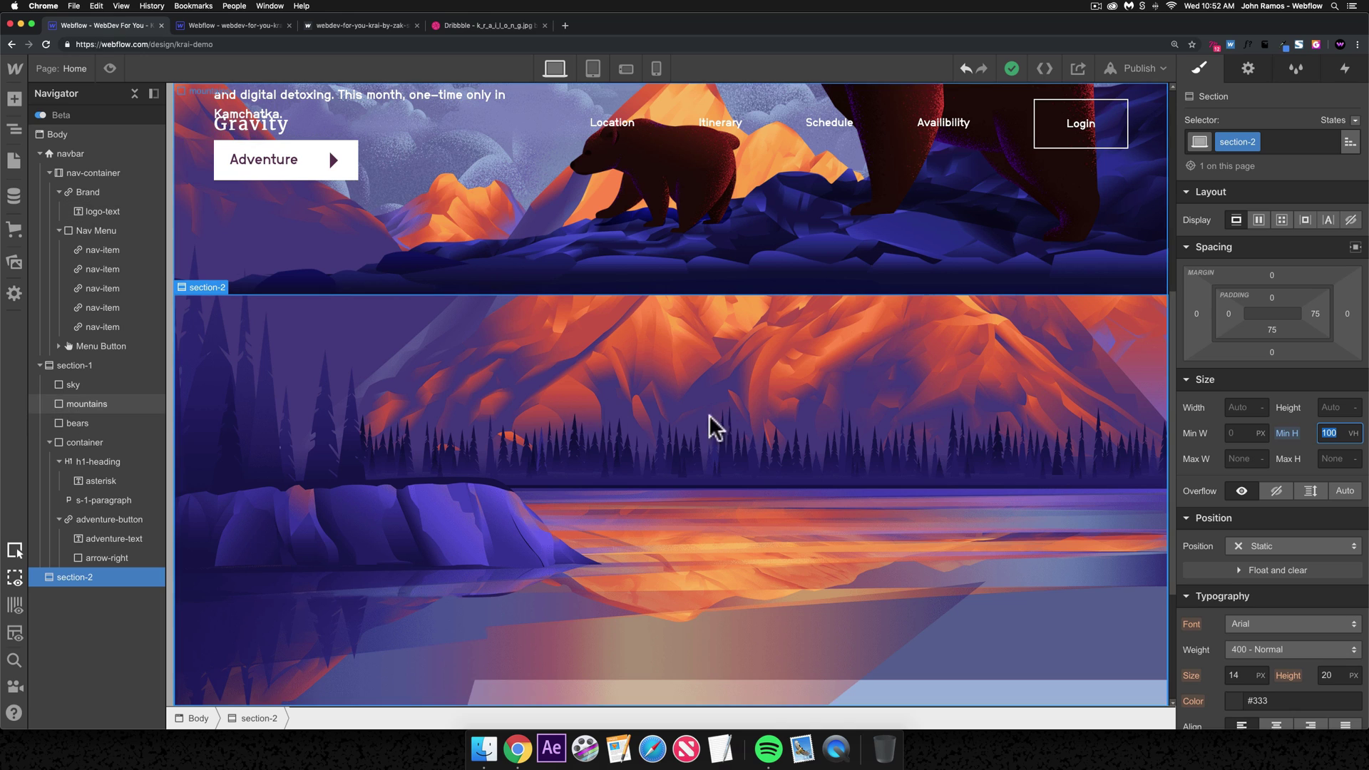
scroll(1315, 535, down, 8)
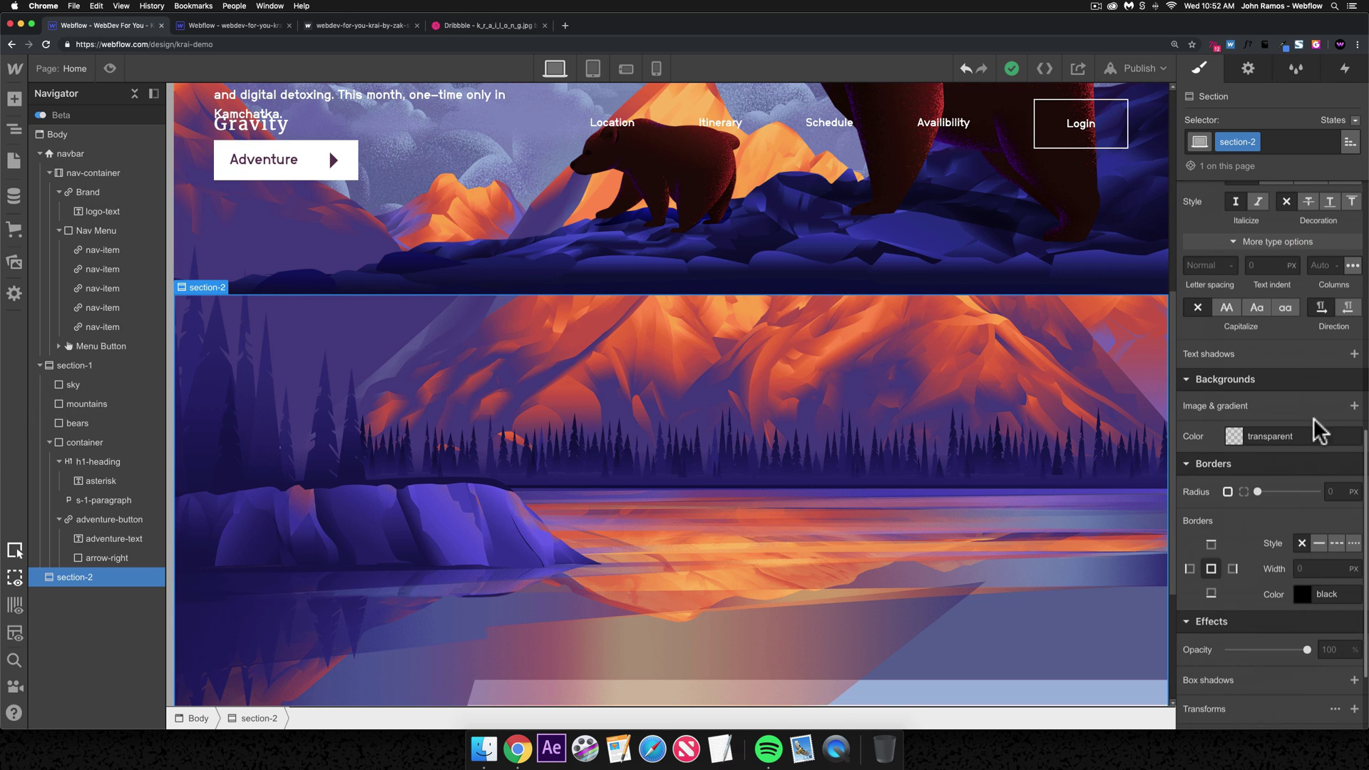
click(1354, 406)
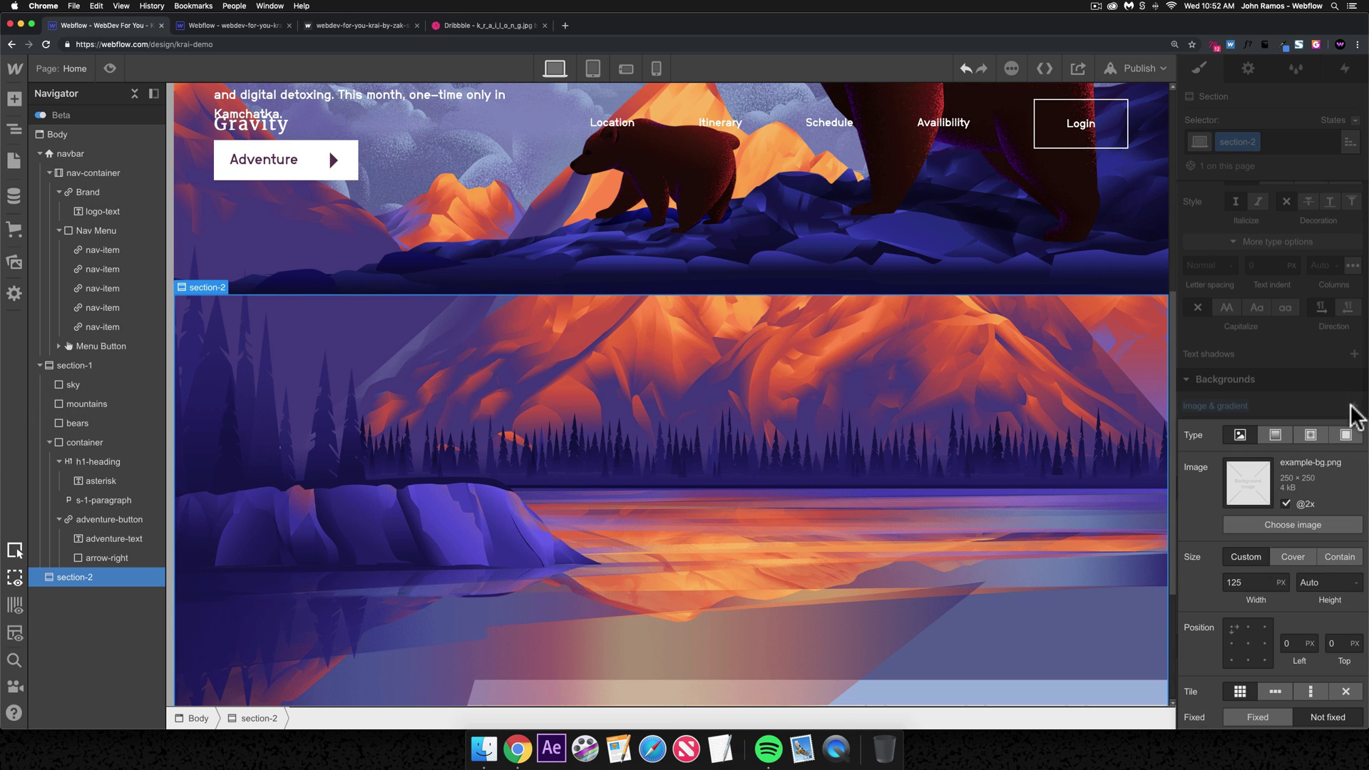
click(1256, 446)
click(1253, 557)
key(super+v)
key(super+Return)
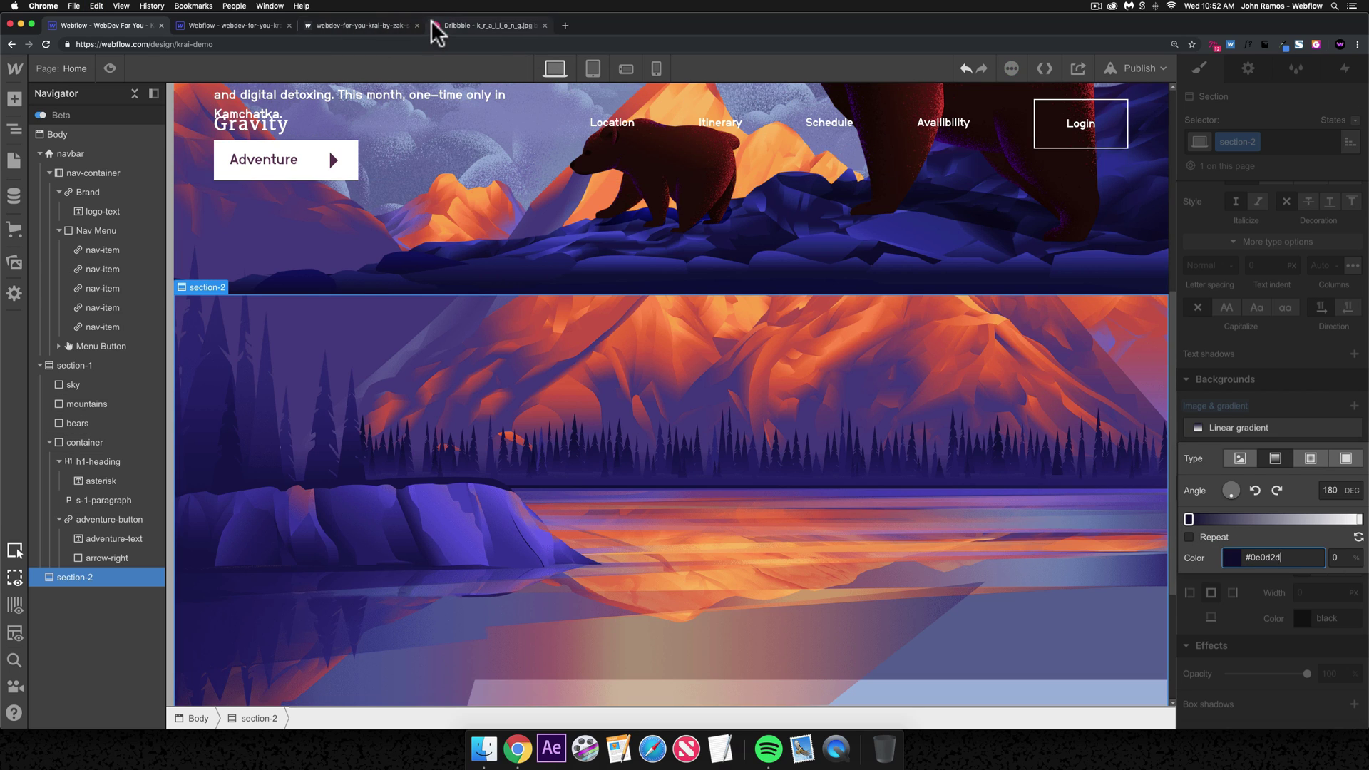
- Set the end stop of section-2's gradient to #1b1e61, copied from the reference project's gradient
click(254, 27)
click(1357, 605)
click(1292, 643)
key(super+c)
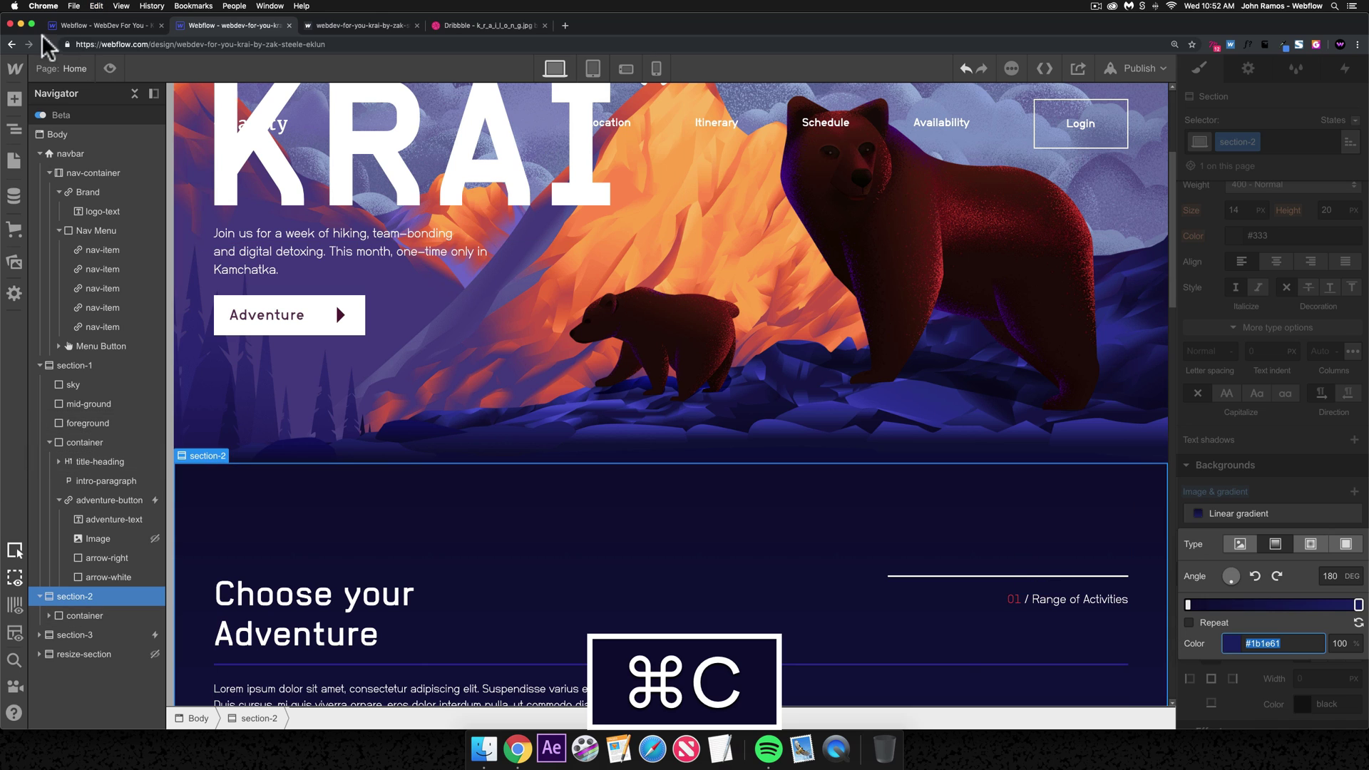
key(ctrl+shift+Tab)
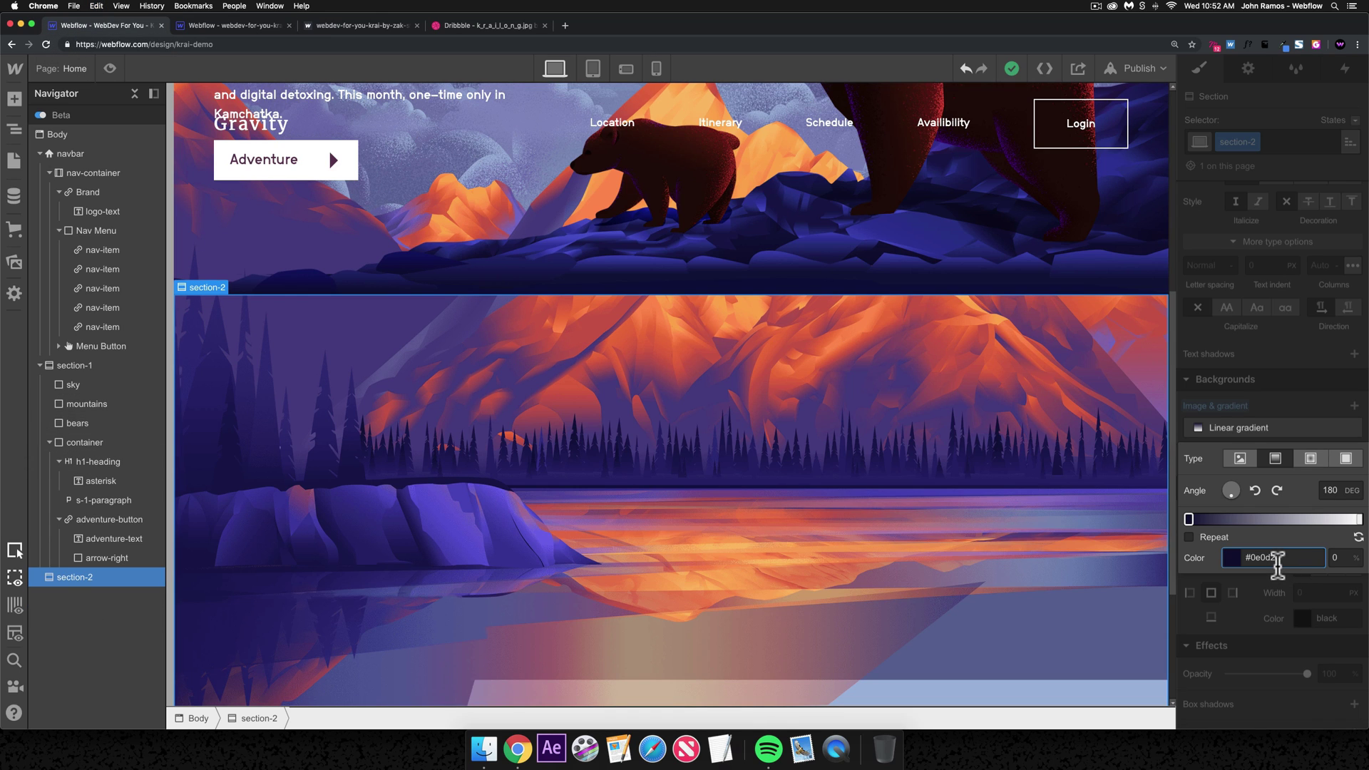
click(1358, 519)
click(1238, 557)
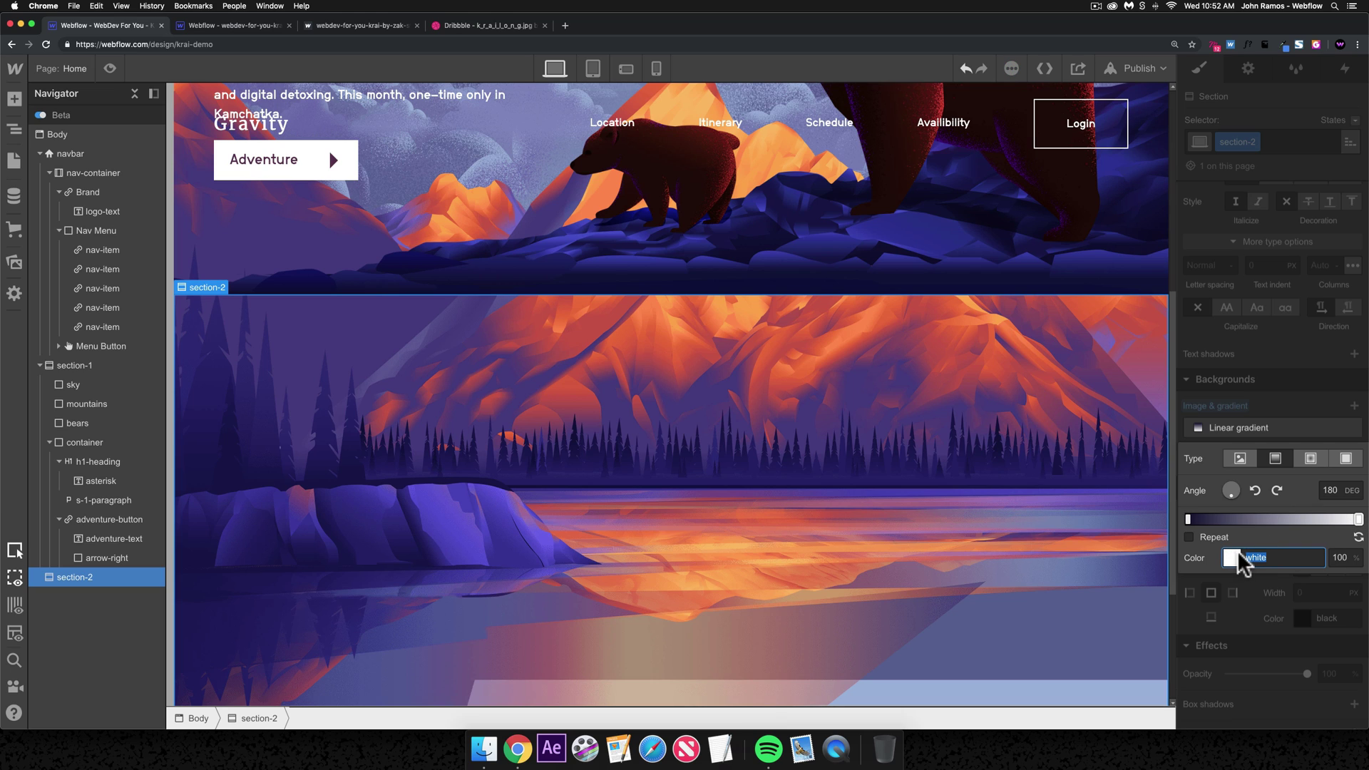
key(super+v)
key(super+Return)
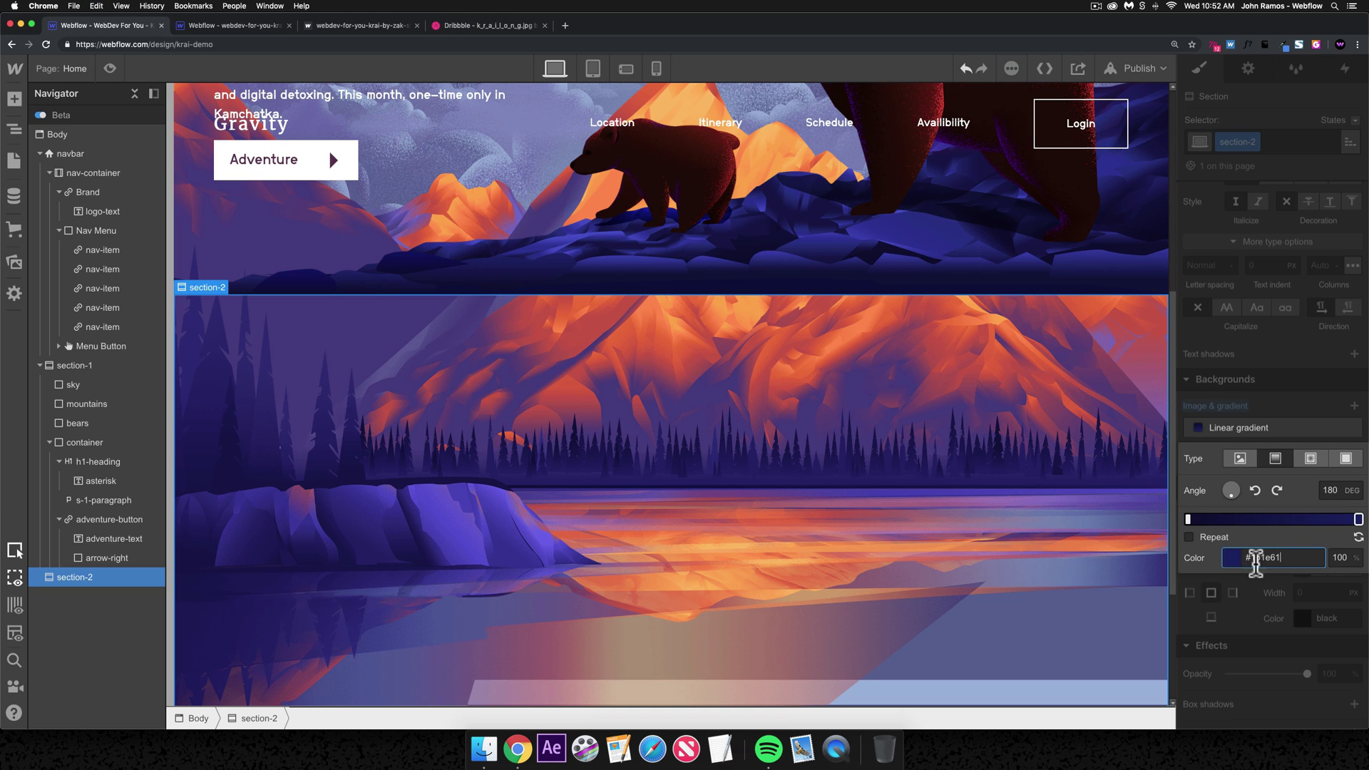
click(1268, 428)
- Set section-2's position to Relative
scroll(1270, 431, up, 5)
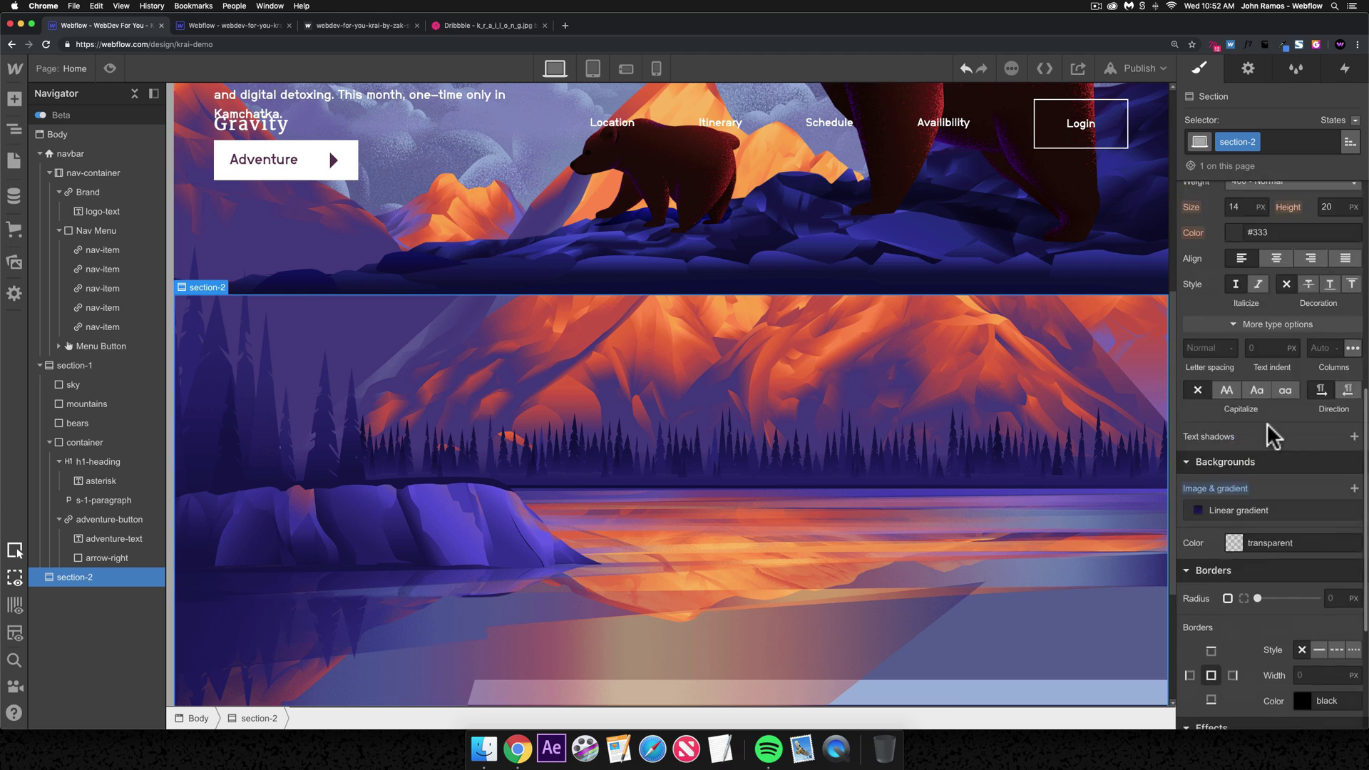
scroll(1271, 435, up, 2)
click(1265, 283)
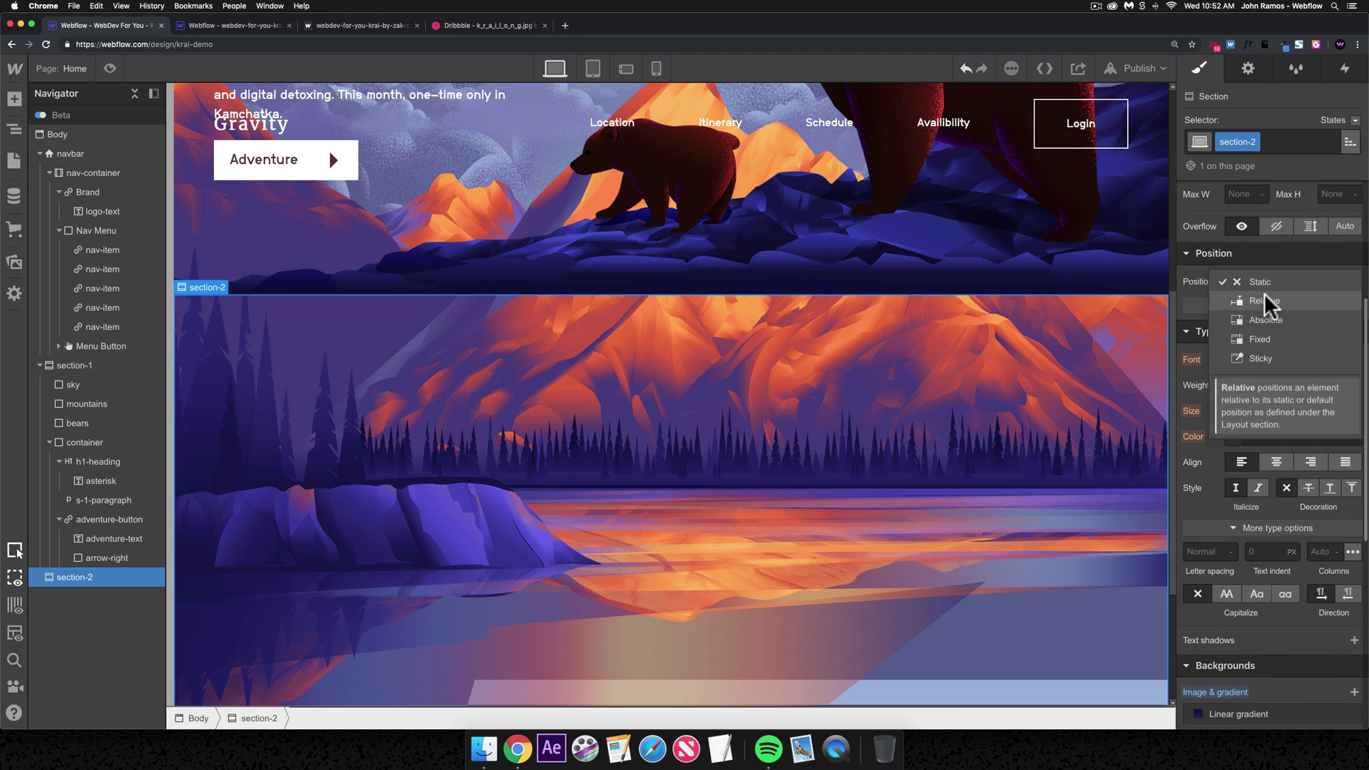
click(1268, 303)
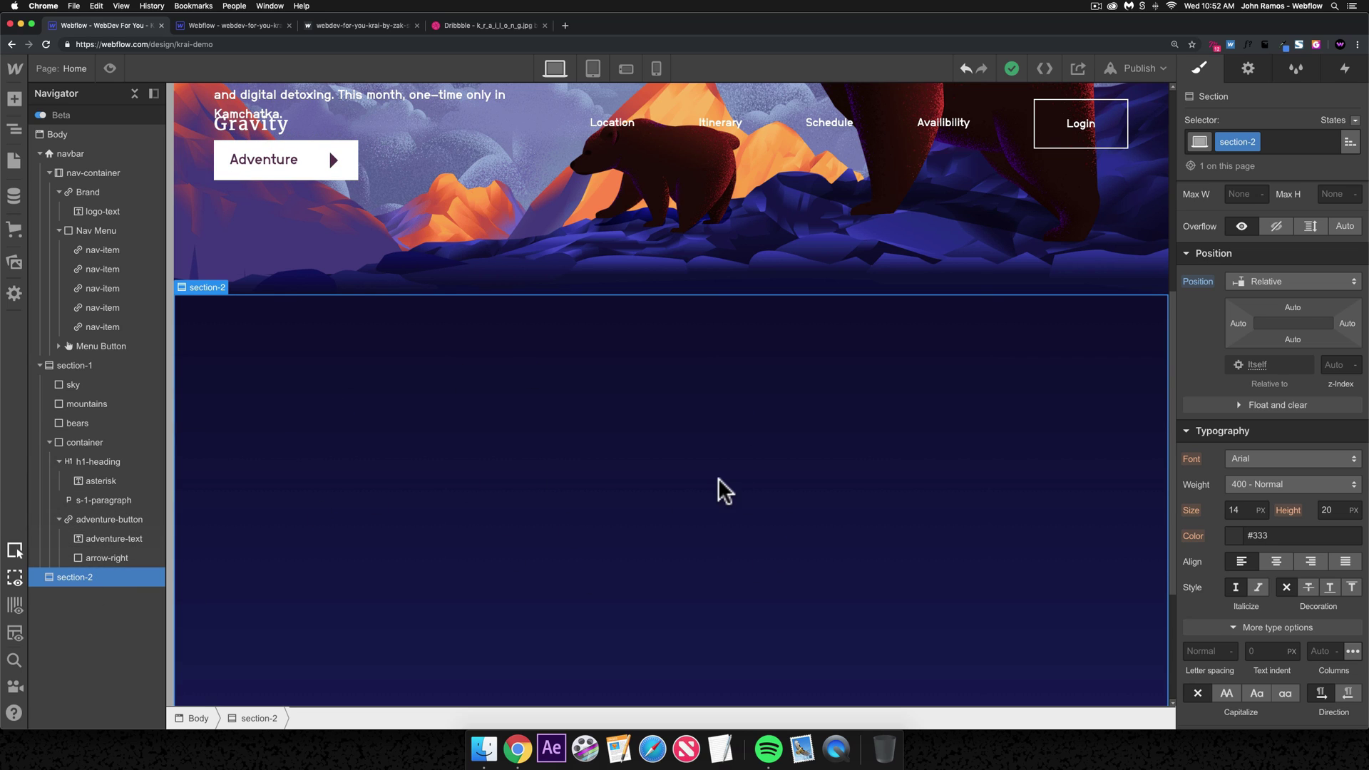
- Review on the canvas how section-2 covers the layered hero artwork while the page scrolls
scroll(709, 484, down, 3)
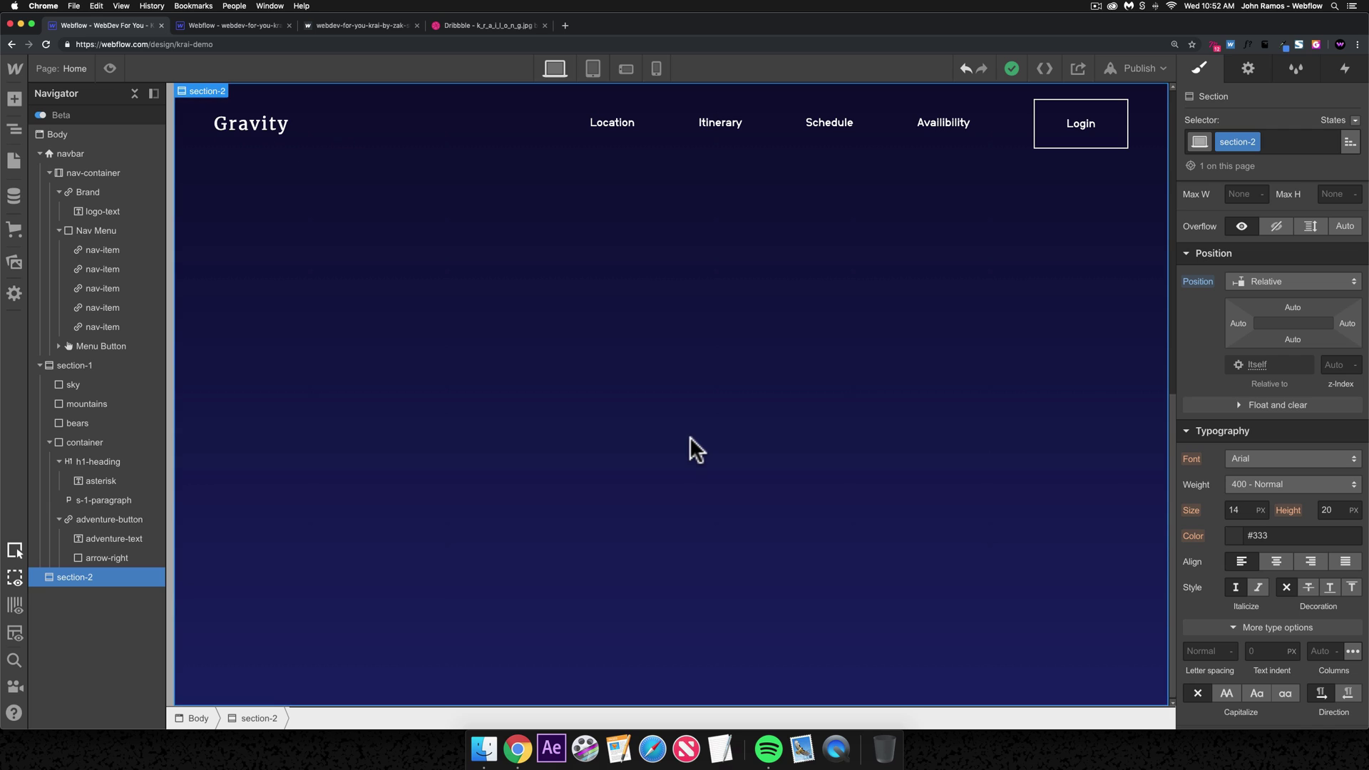
scroll(690, 436, up, 5)
scroll(689, 435, down, 5)
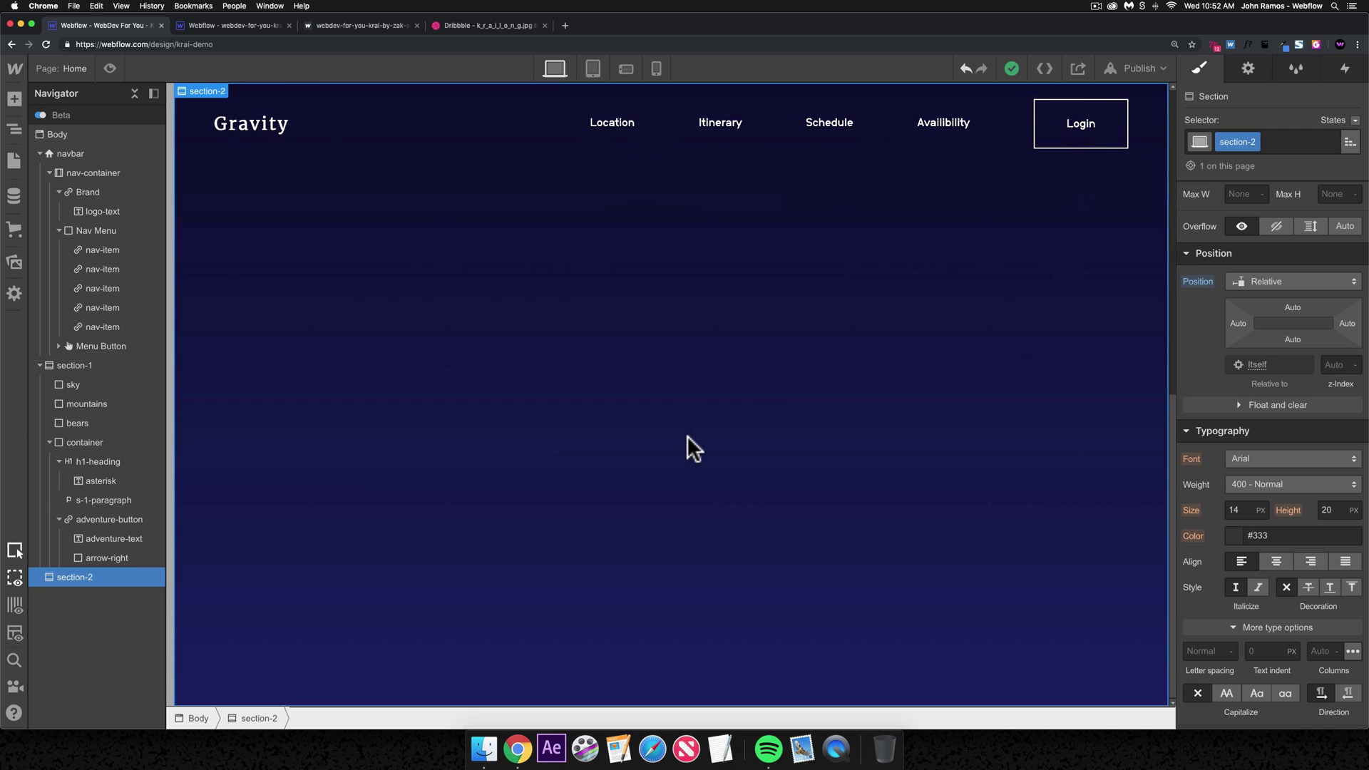
scroll(687, 435, down, 1)
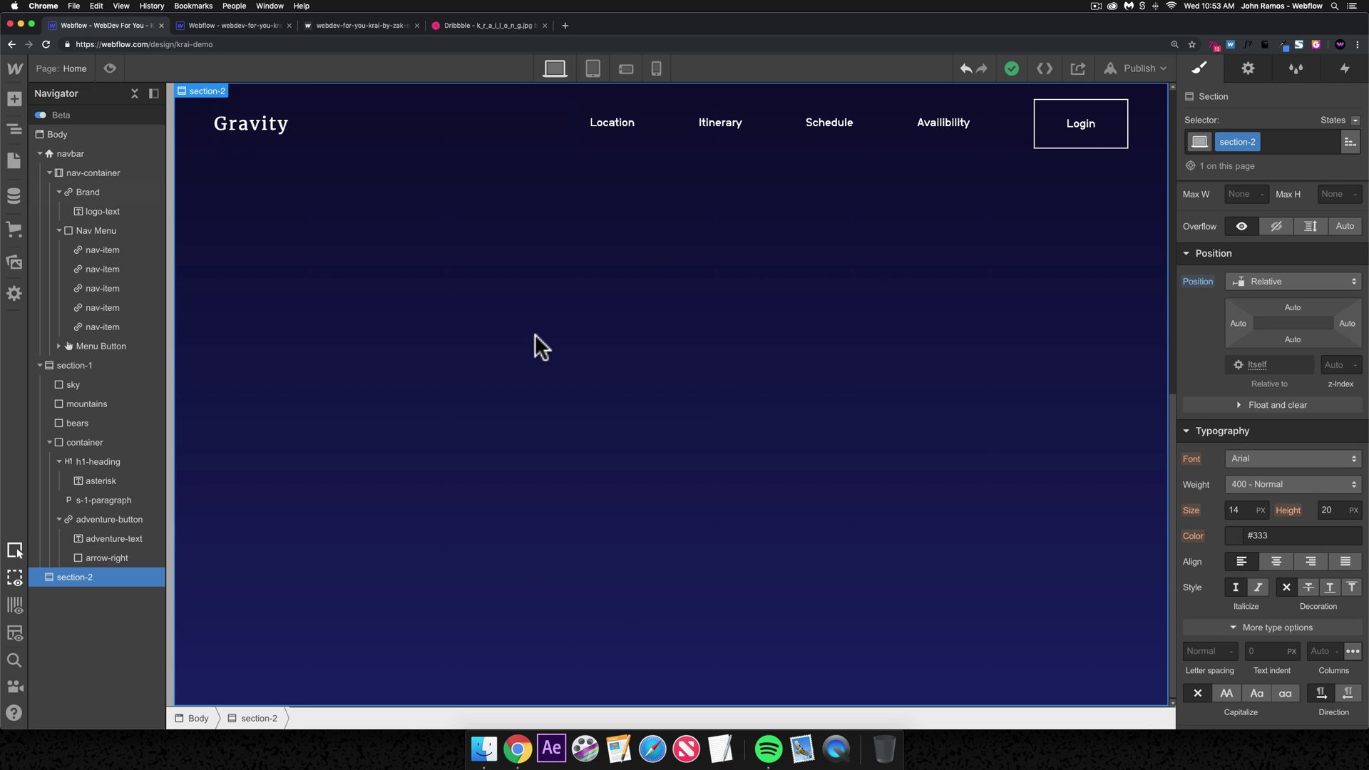
scroll(583, 266, up, 3)
scroll(562, 458, down, 3)
scroll(552, 510, up, 1)
scroll(549, 502, up, 4)
scroll(547, 497, down, 4)
scroll(537, 490, down, 1)
scroll(536, 490, up, 4)
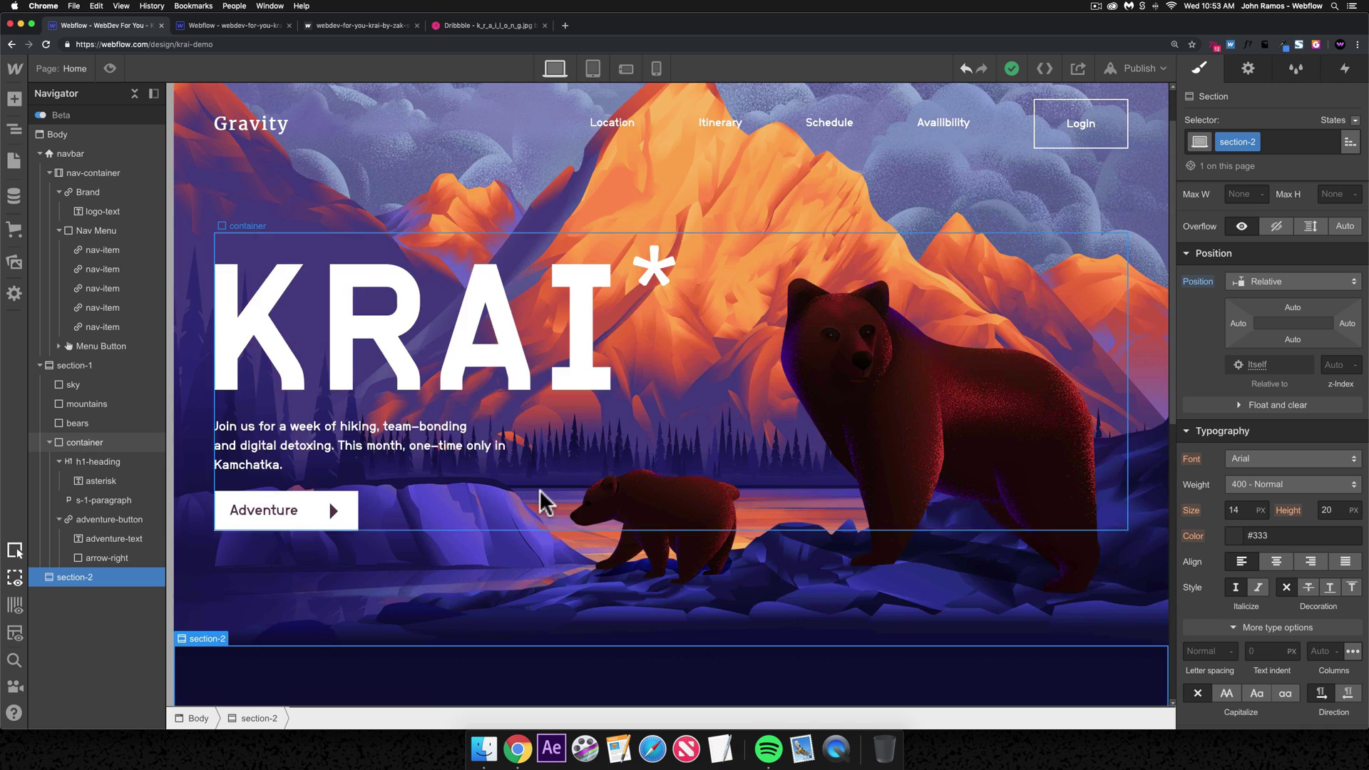
scroll(541, 498, down, 4)
scroll(540, 499, up, 5)
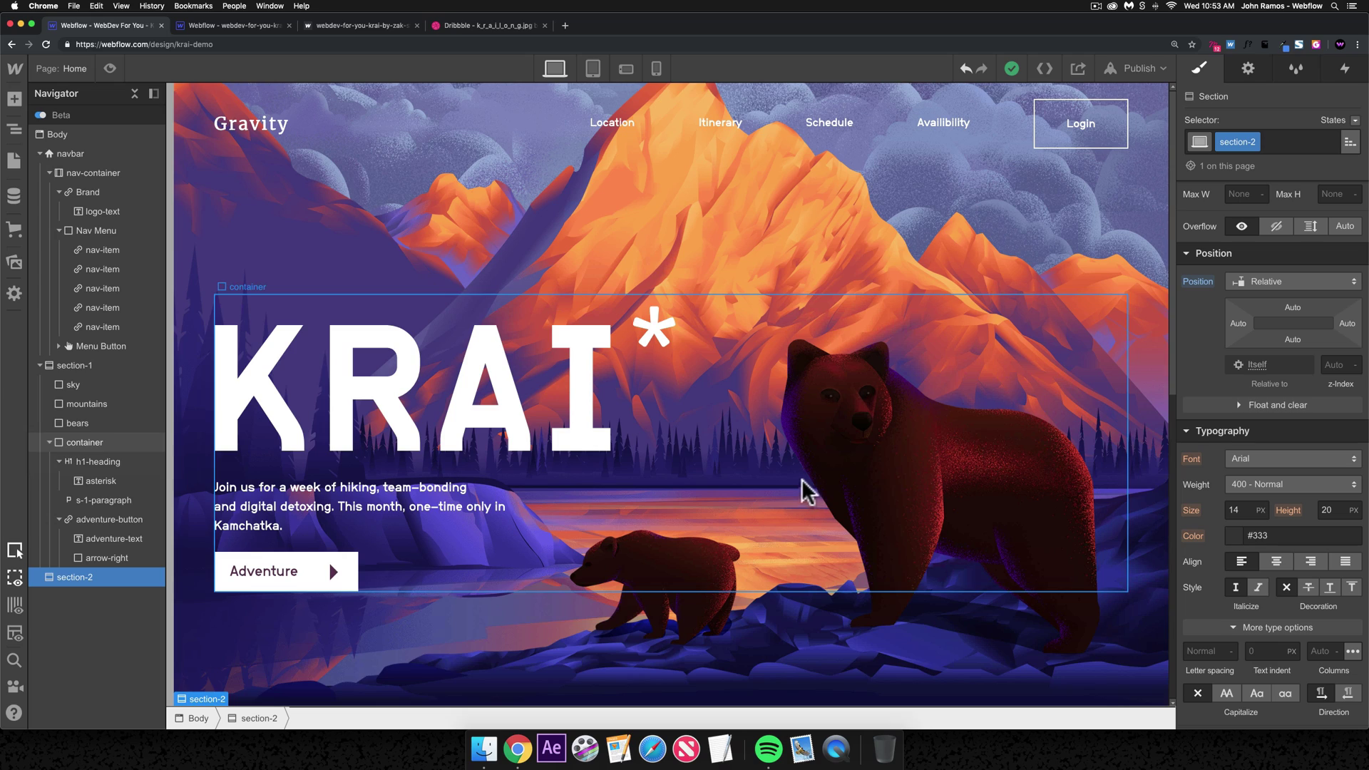
- Preview the page full width, examine the transition from the hero to section-2 while scrolling, and return to the design view
key(super+shift+p)
scroll(342, 358, down, 10)
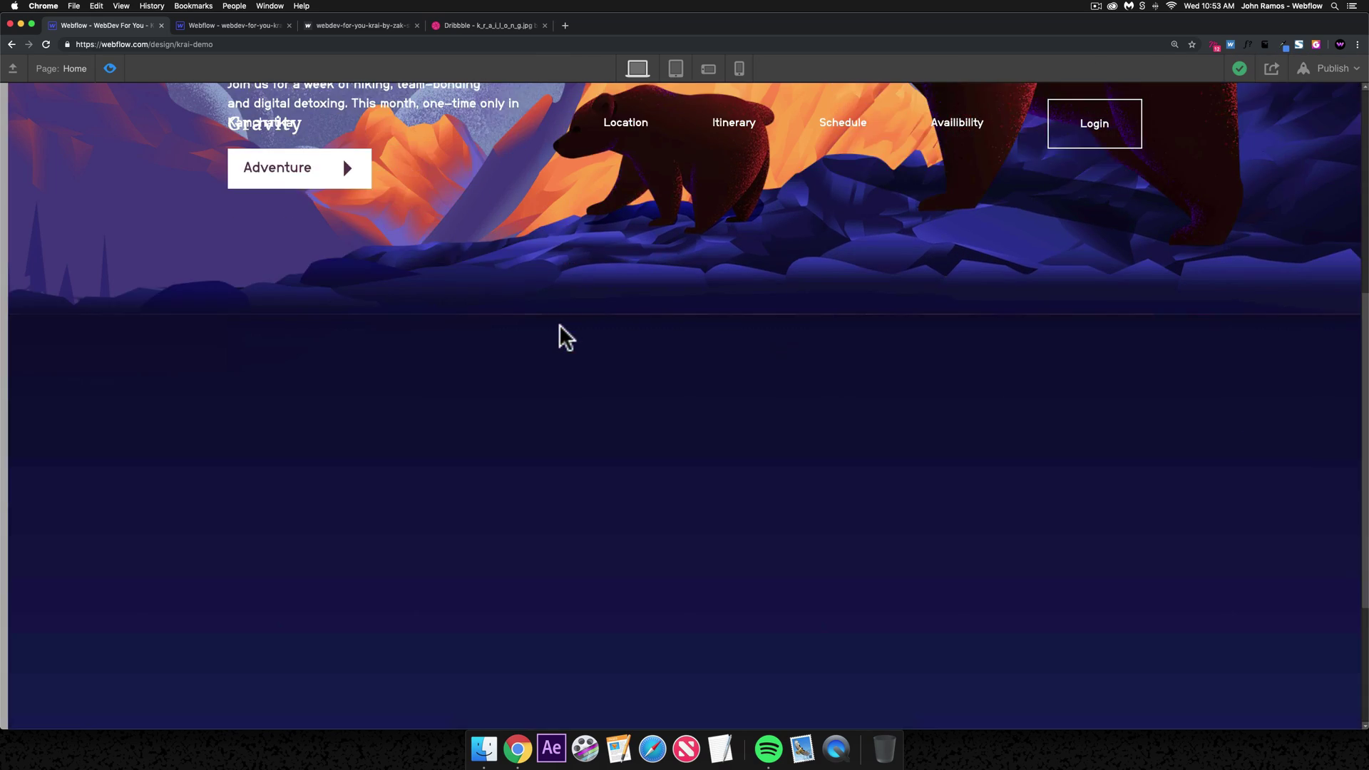
scroll(559, 324, up, 5)
scroll(559, 327, down, 3)
scroll(559, 326, up, 3)
scroll(558, 328, down, 3)
scroll(559, 333, up, 5)
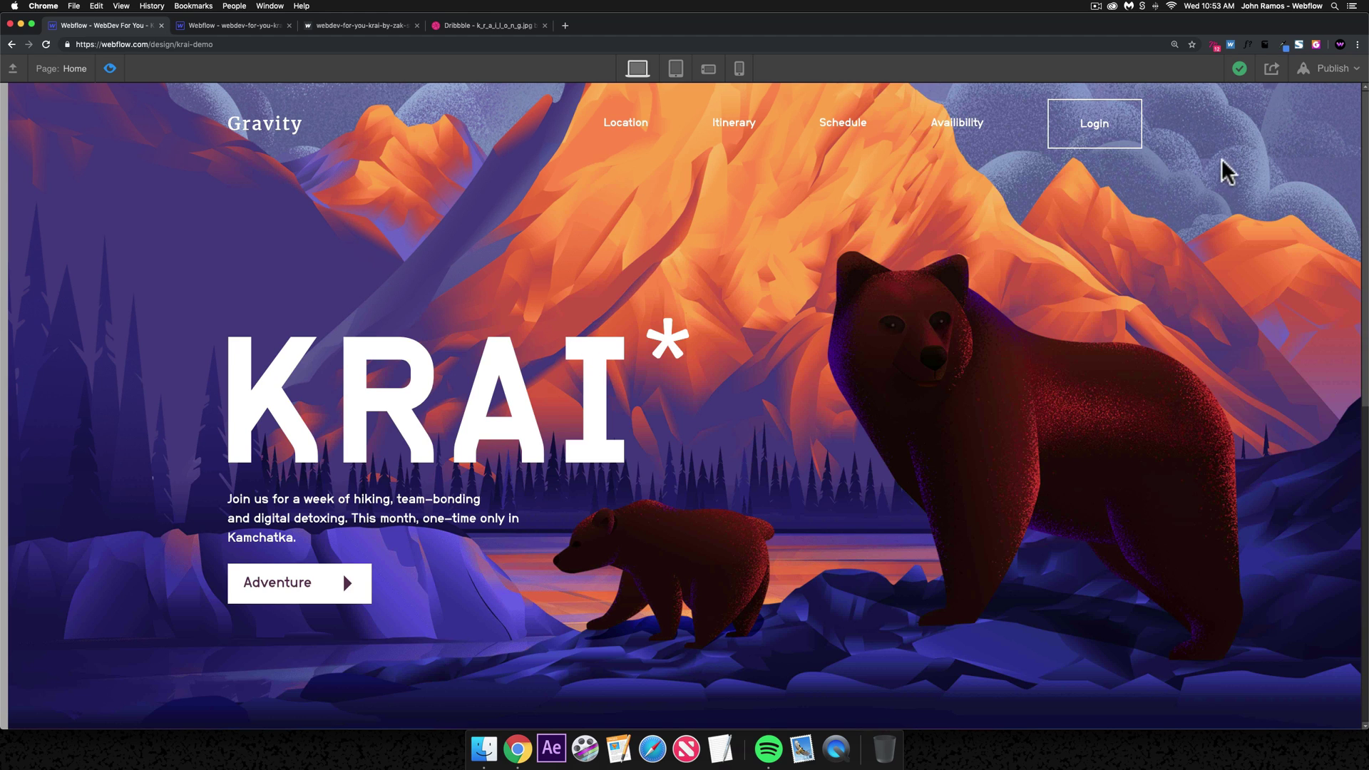
scroll(847, 447, down, 5)
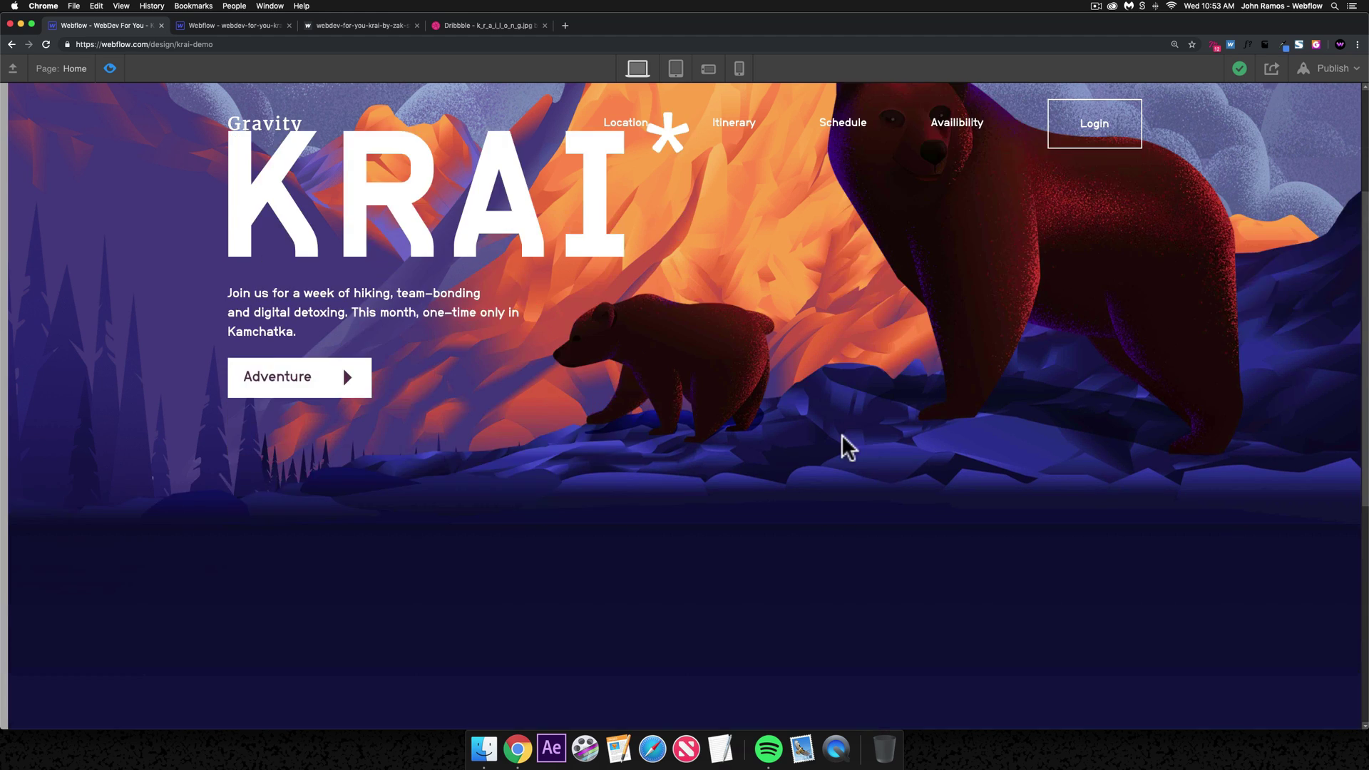
scroll(844, 437, up, 5)
scroll(849, 437, down, 3)
scroll(846, 437, up, 4)
scroll(843, 434, down, 3)
scroll(844, 435, up, 3)
scroll(913, 412, down, 3)
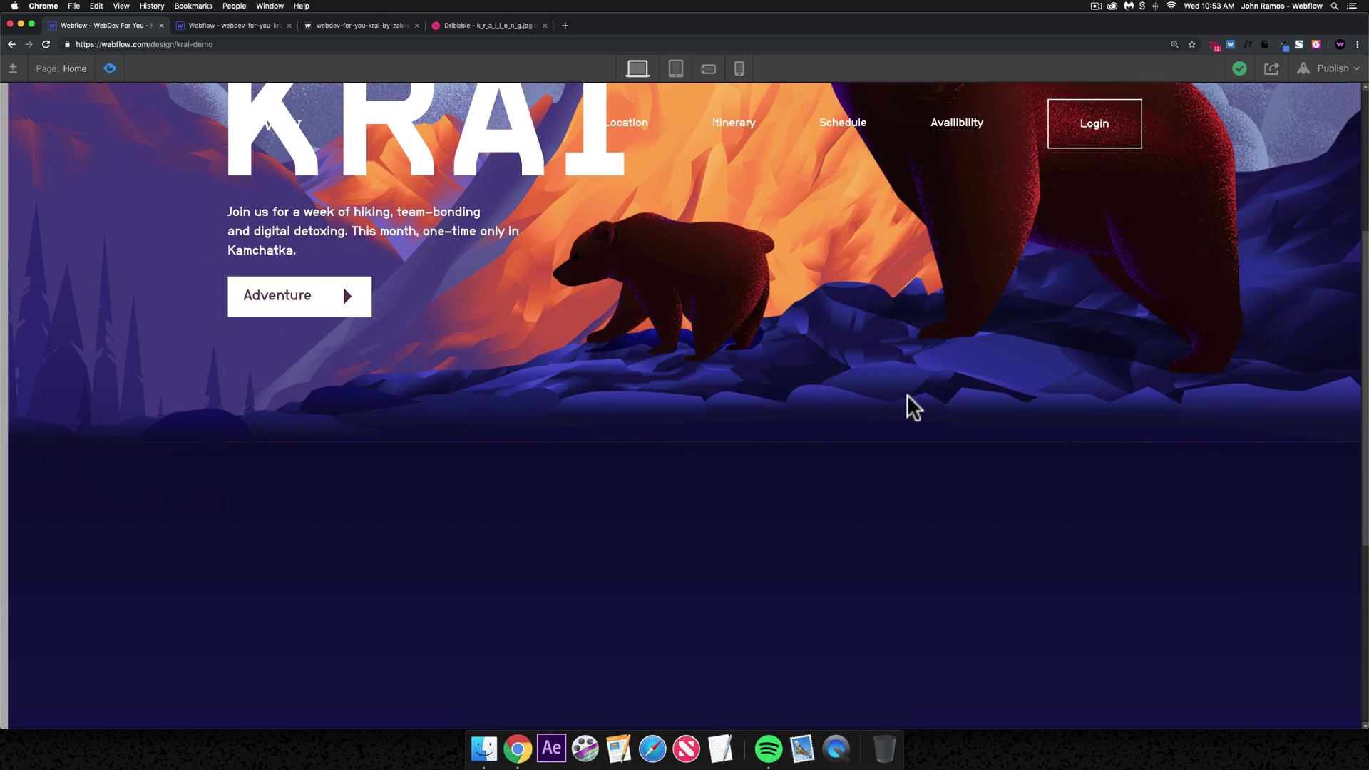
scroll(905, 406, up, 3)
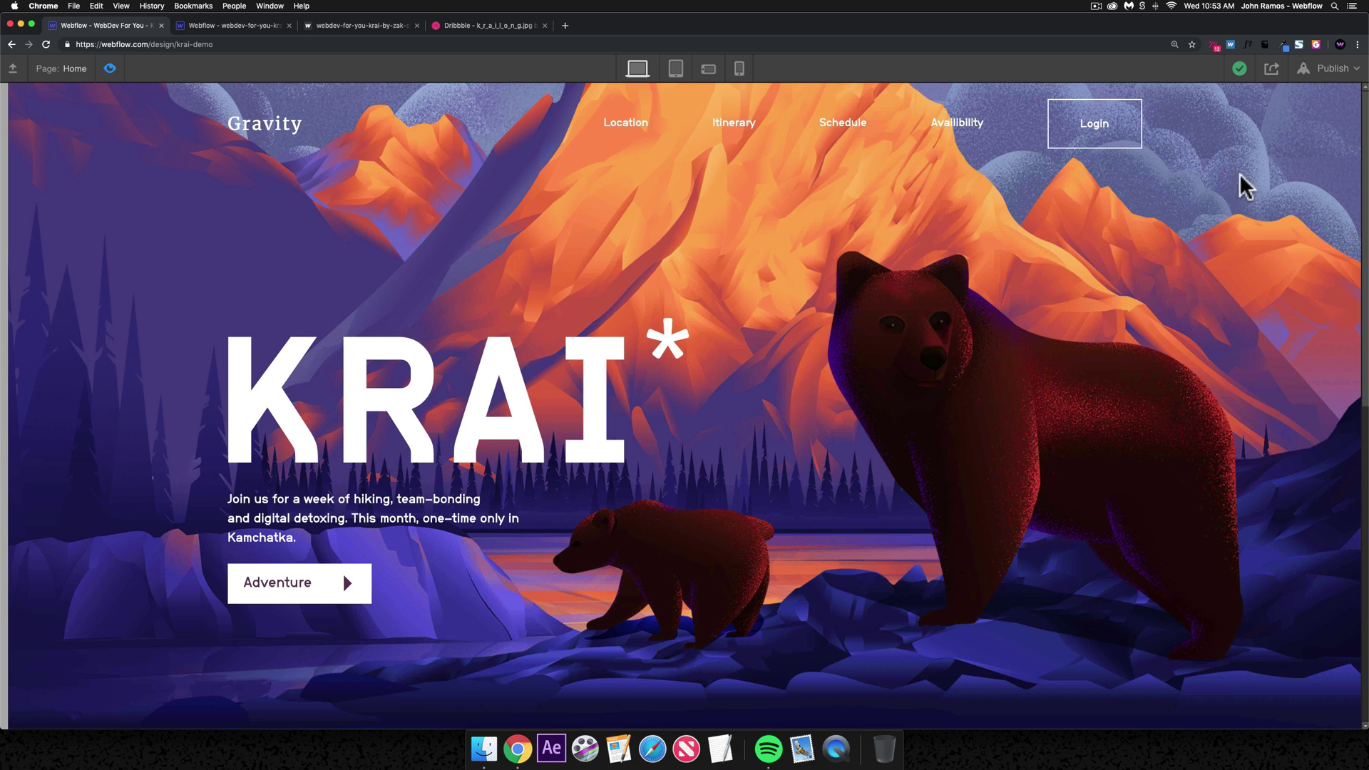
click(110, 68)
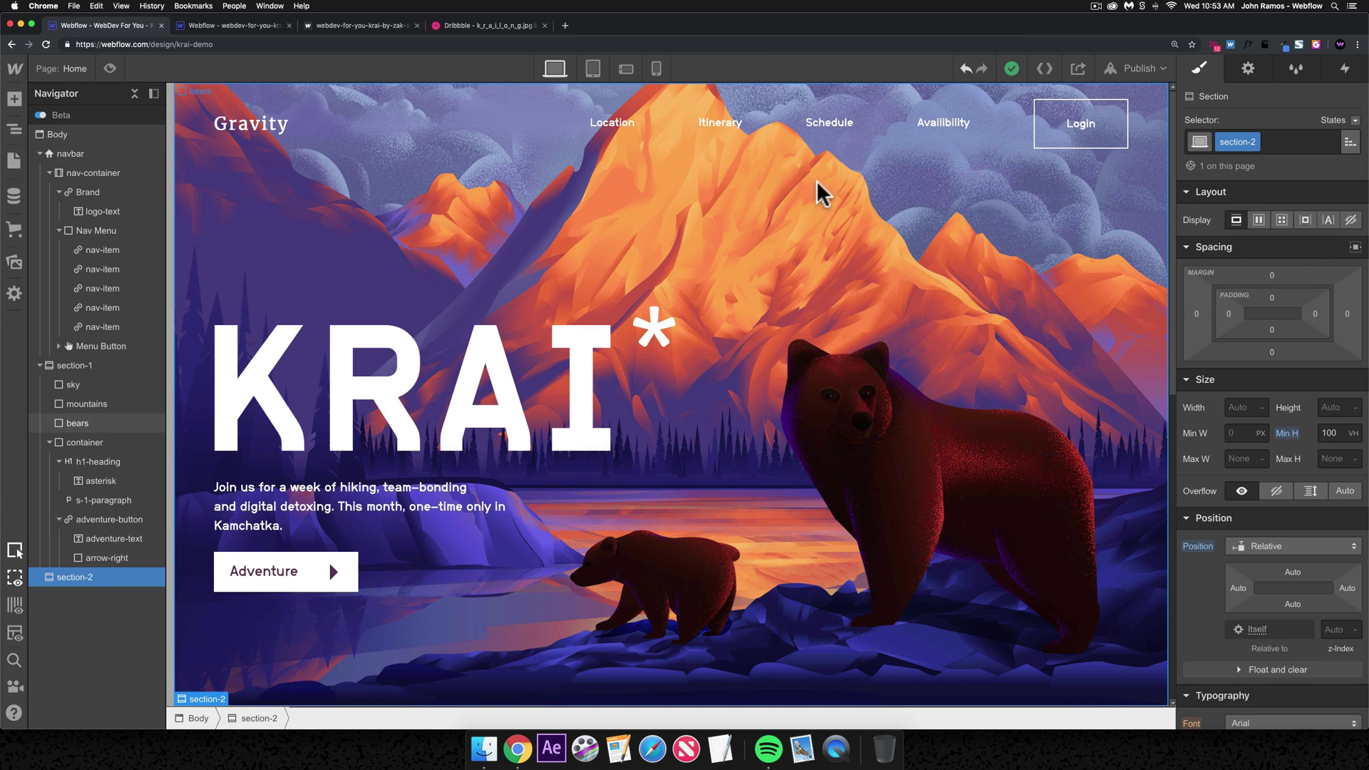
- Add a "While page is scrolling" page trigger with the action Play Scroll Animation
click(1345, 71)
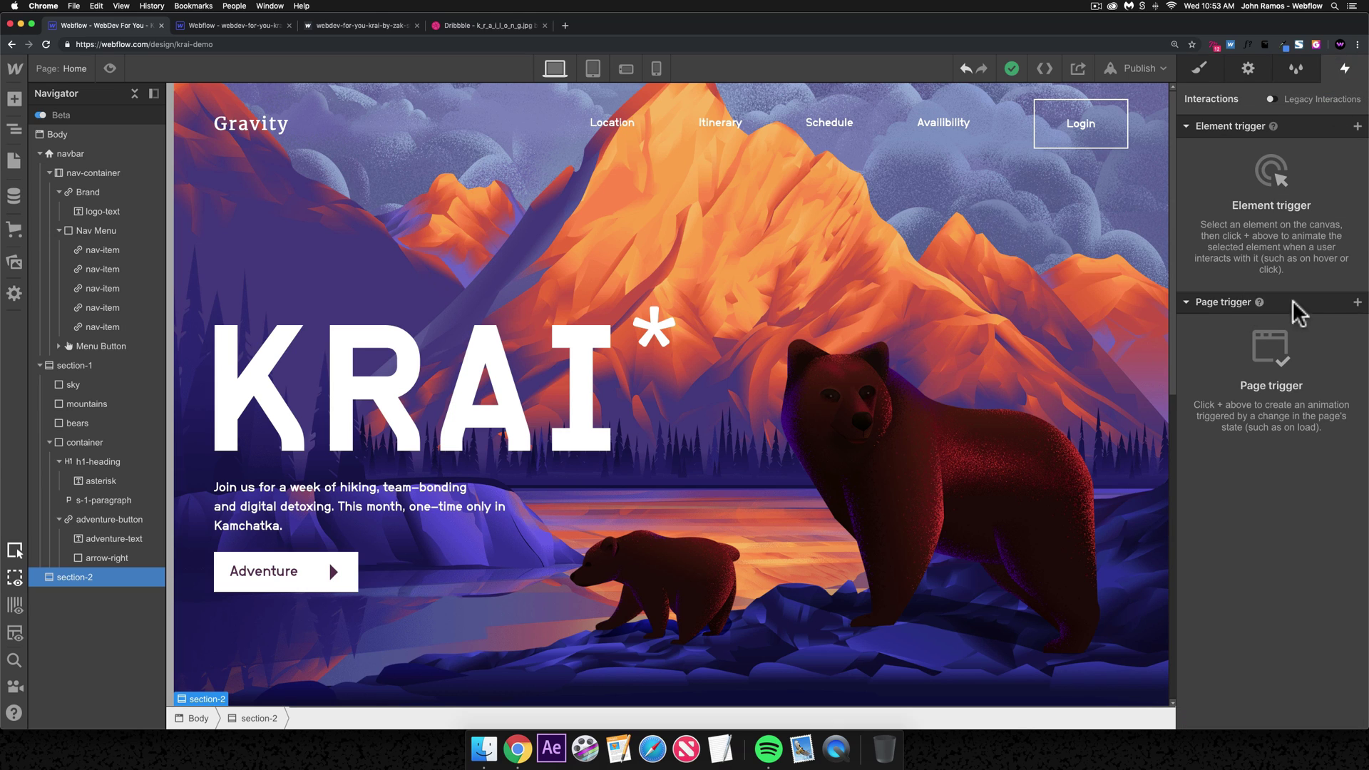
click(1357, 302)
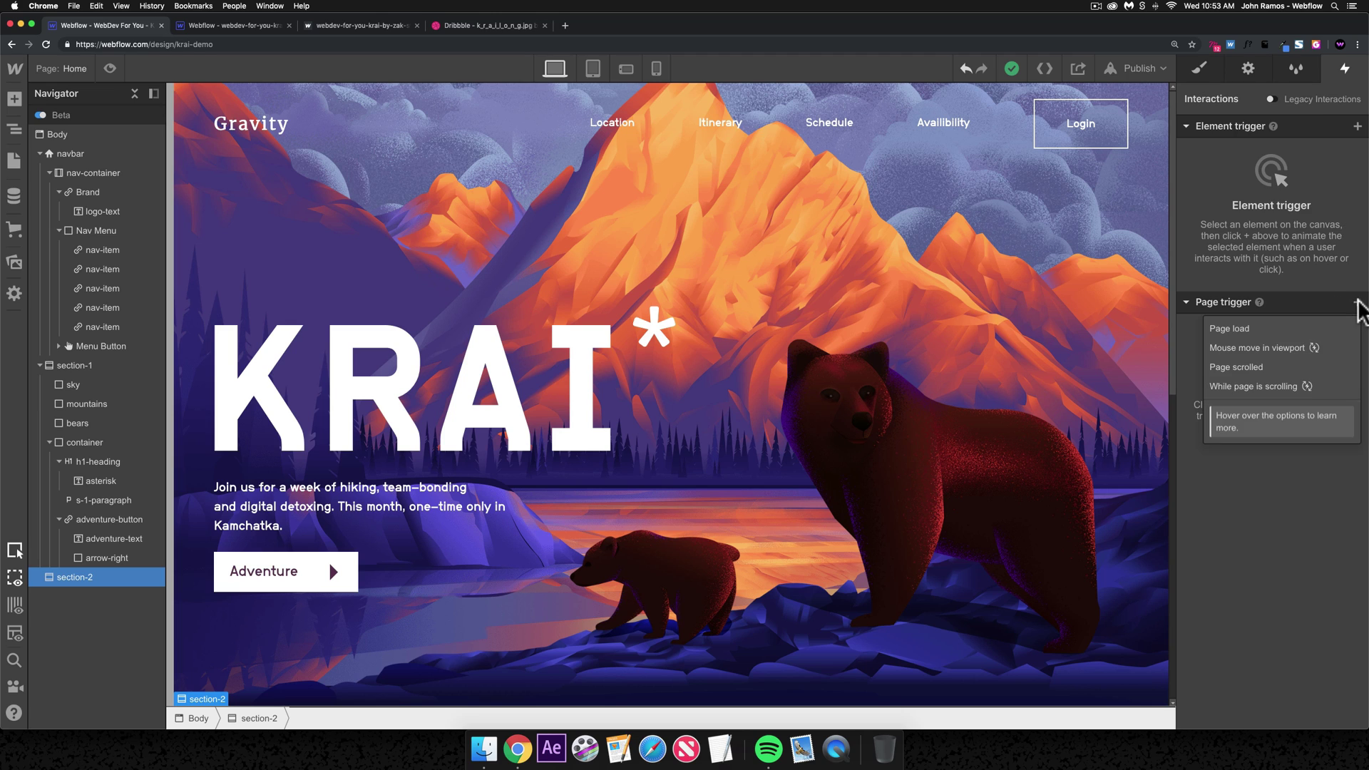
click(1267, 385)
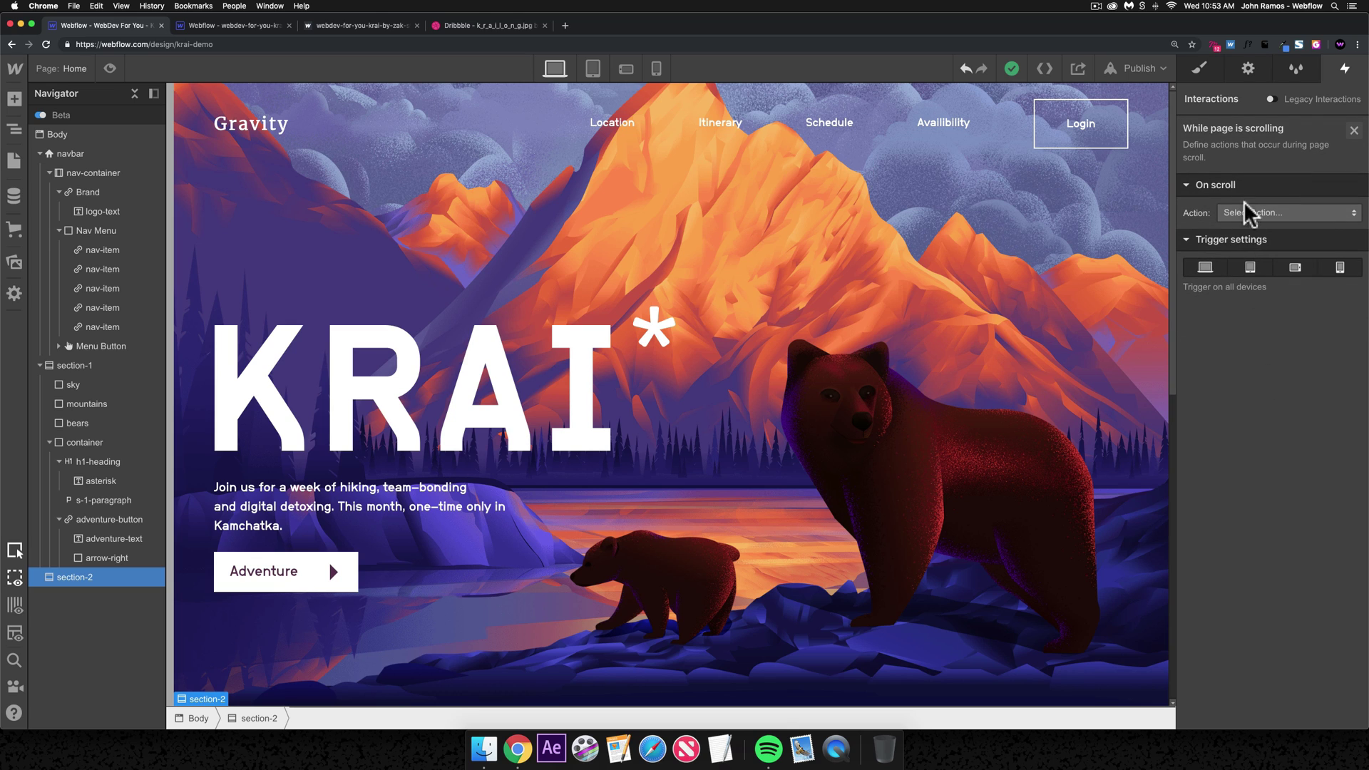
click(1267, 214)
click(1259, 251)
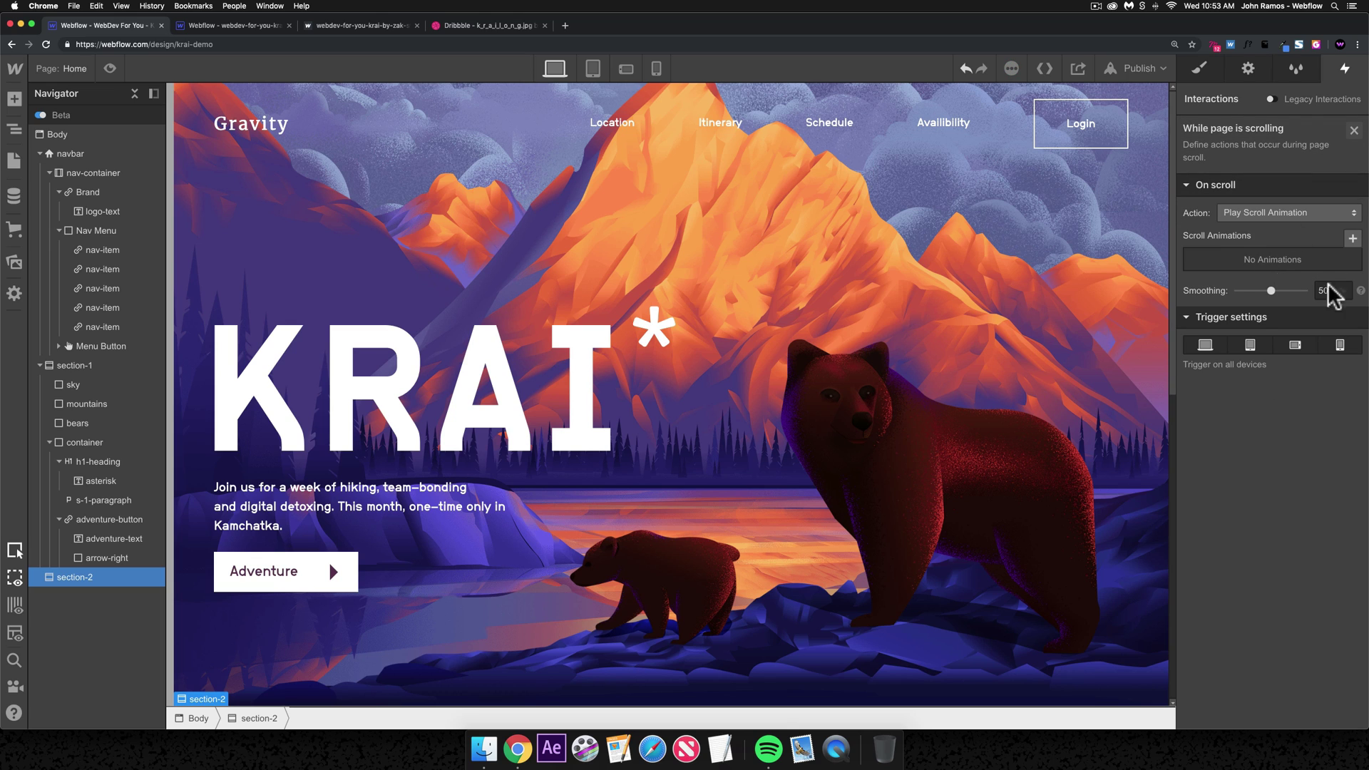
- Create a new scroll animation named header-up for the page trigger
click(1352, 235)
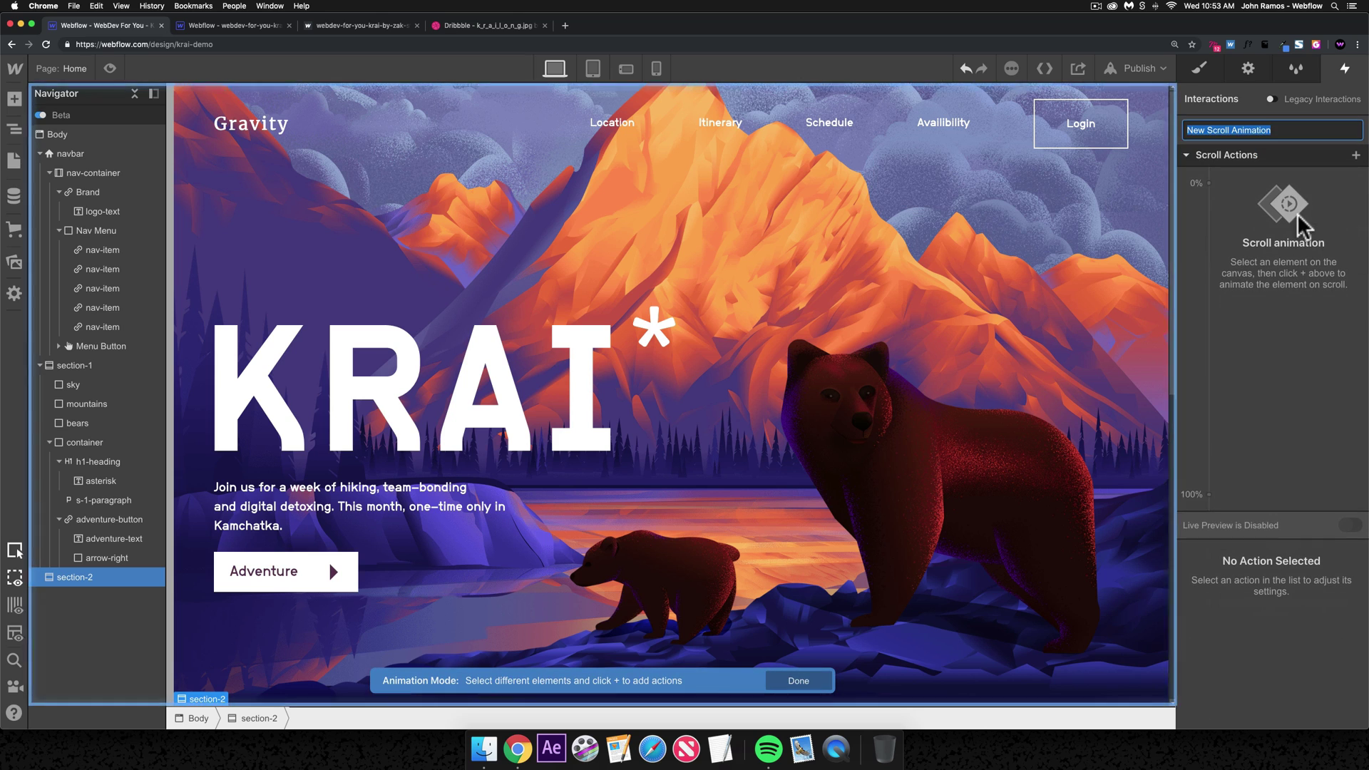
text(header-up)
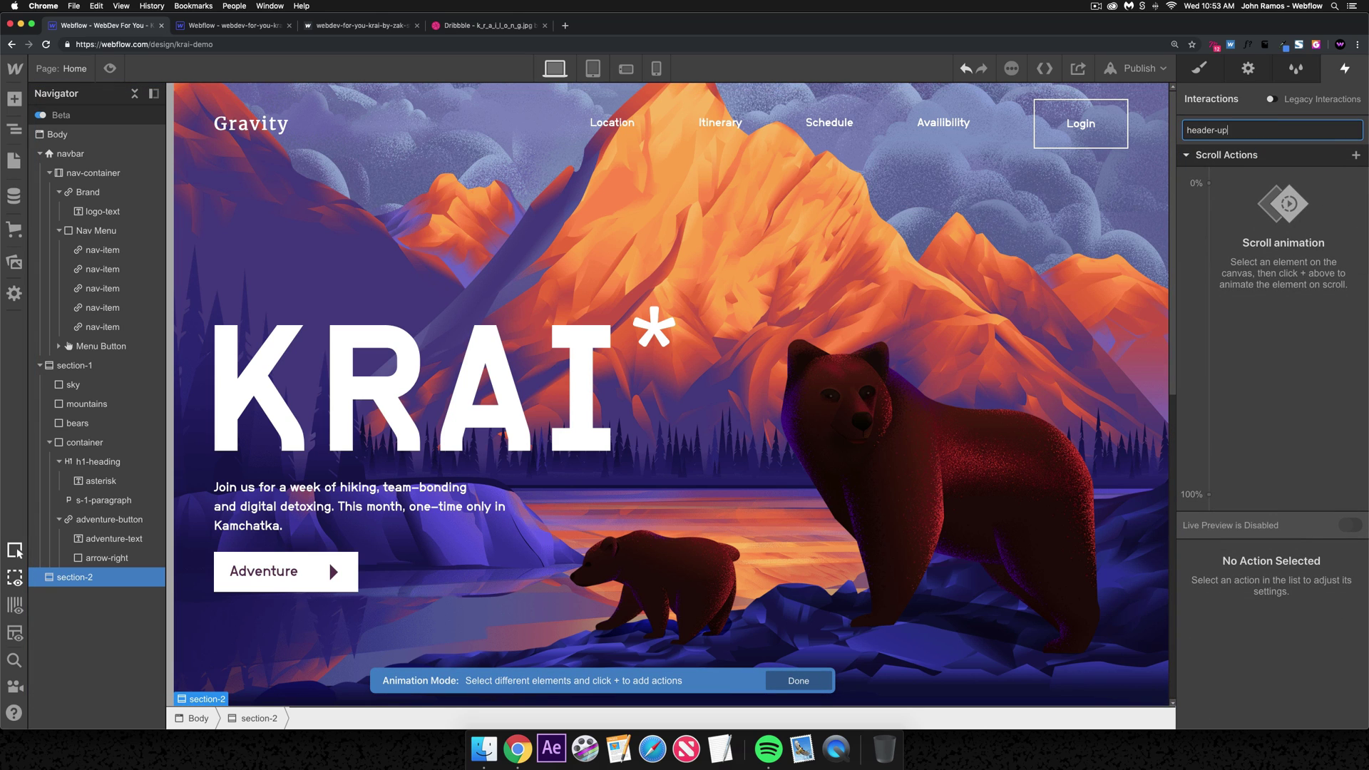
key(Return)
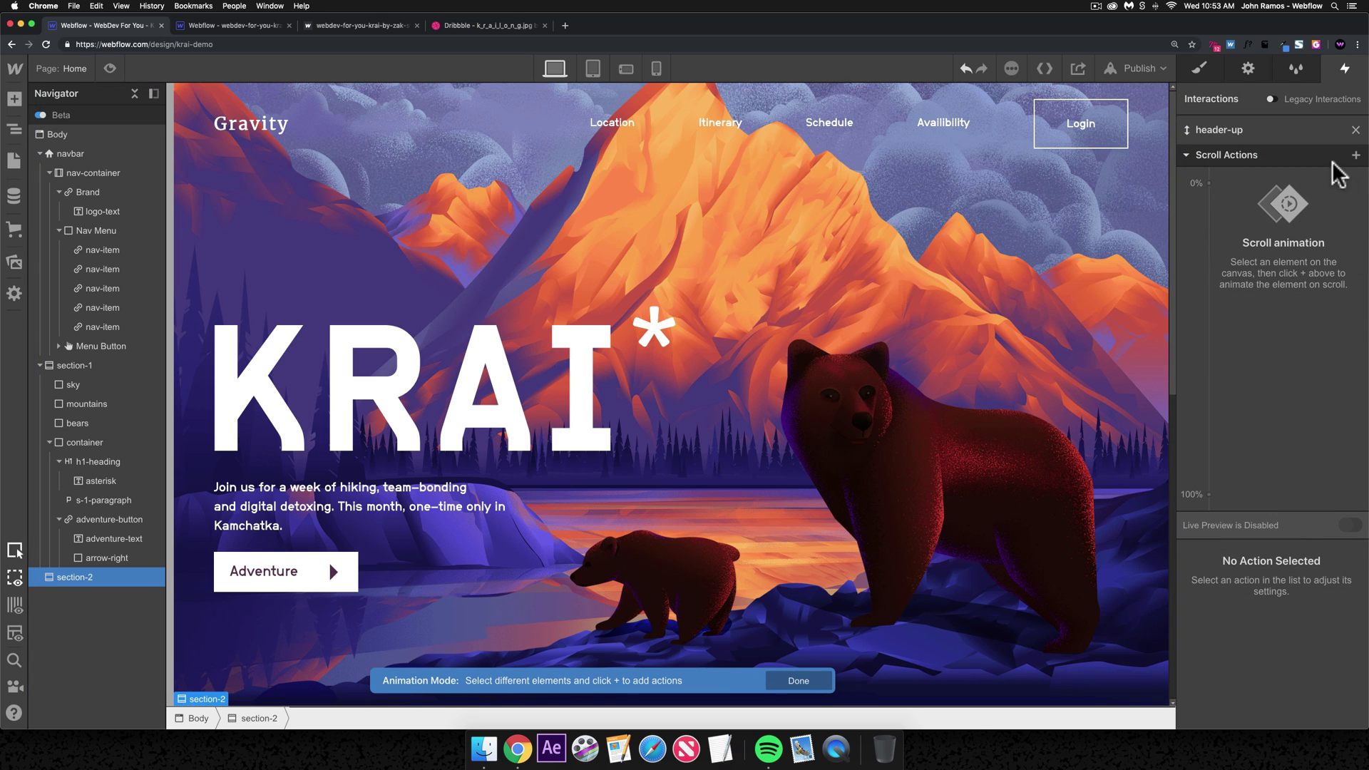
double_click(1225, 128)
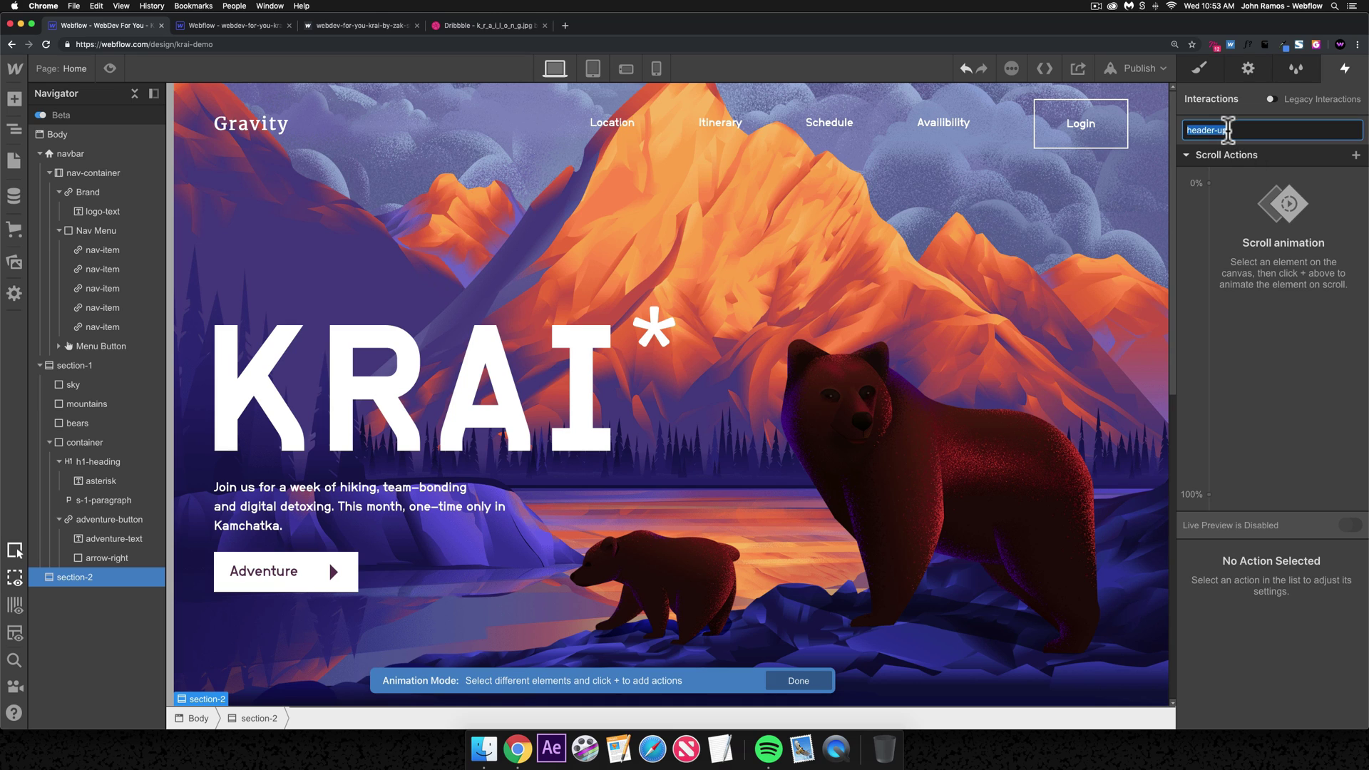
text(header-up)
key(Return)
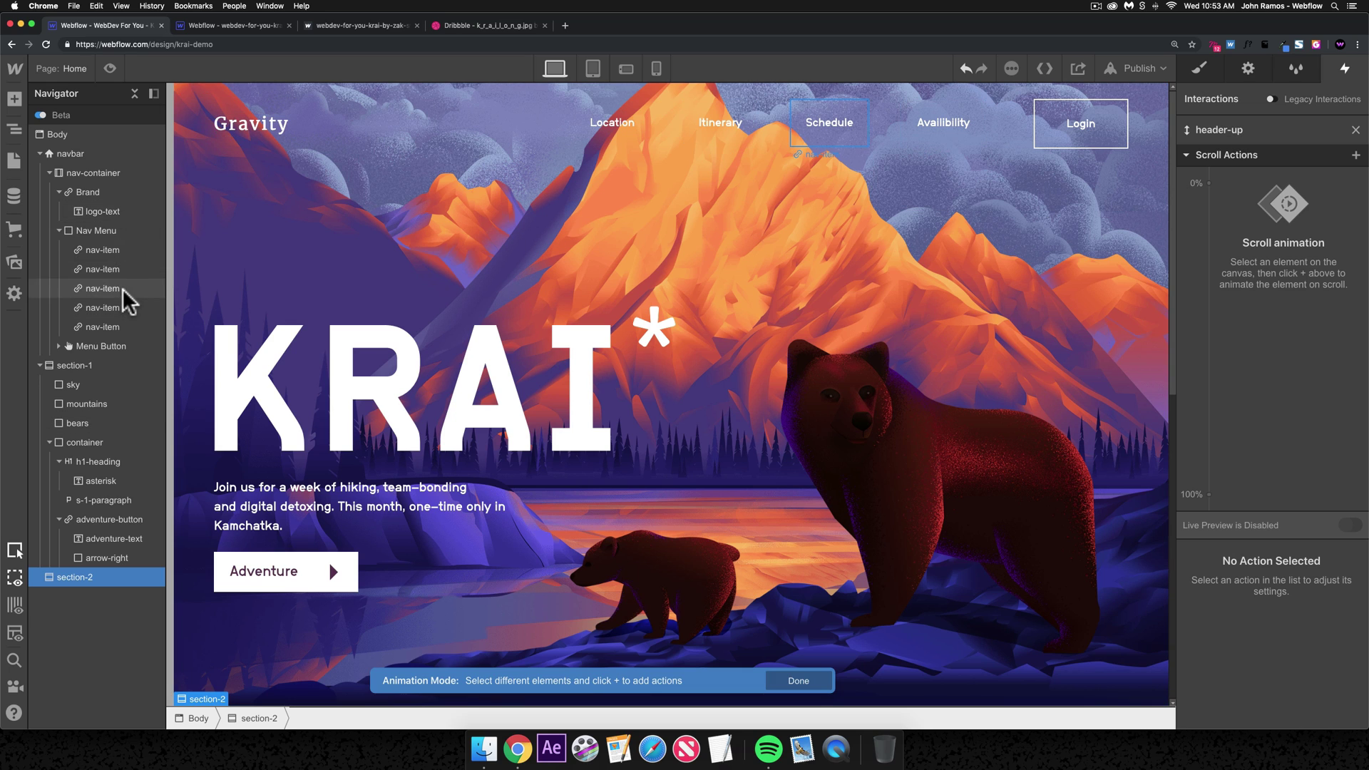
- Add a Move scroll action for the sky layer and set its vertical offset to 0 at the 0% keyframe
click(86, 403)
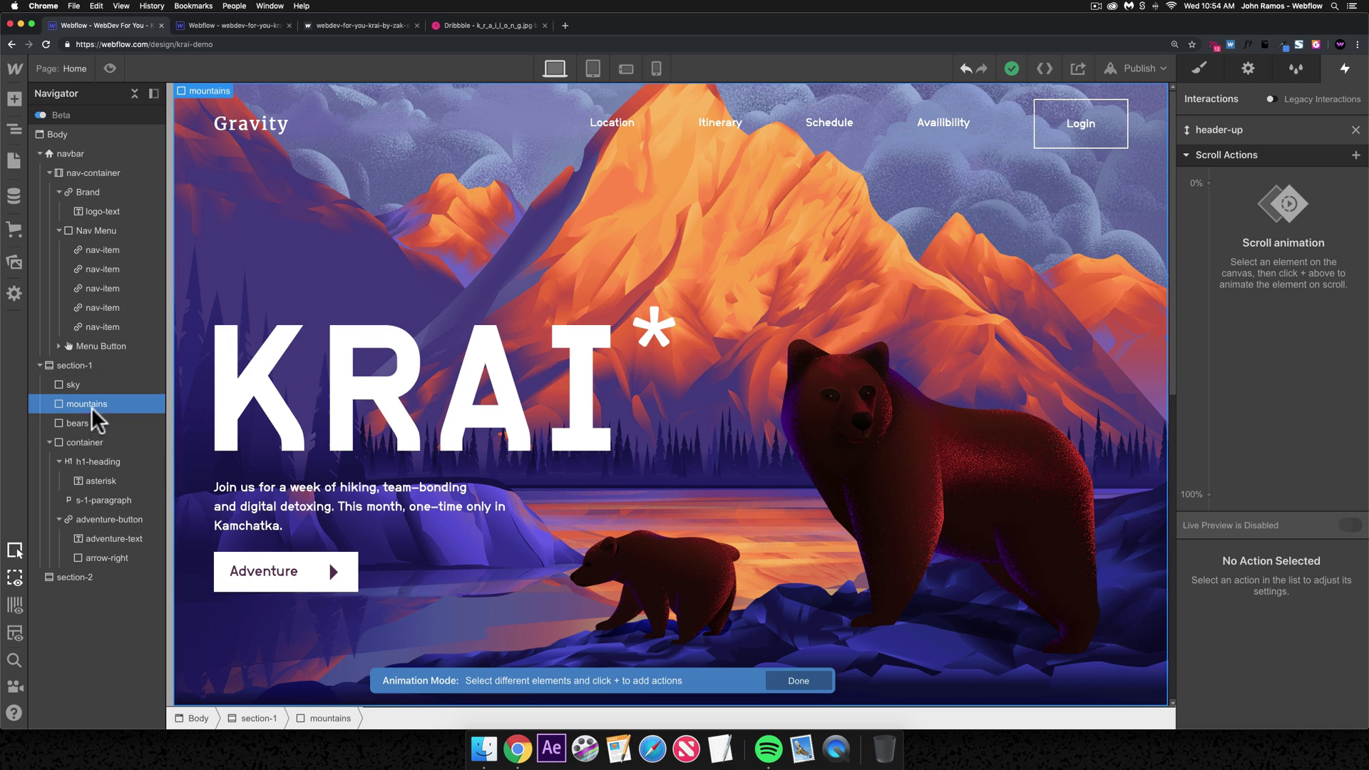
click(90, 442)
click(86, 385)
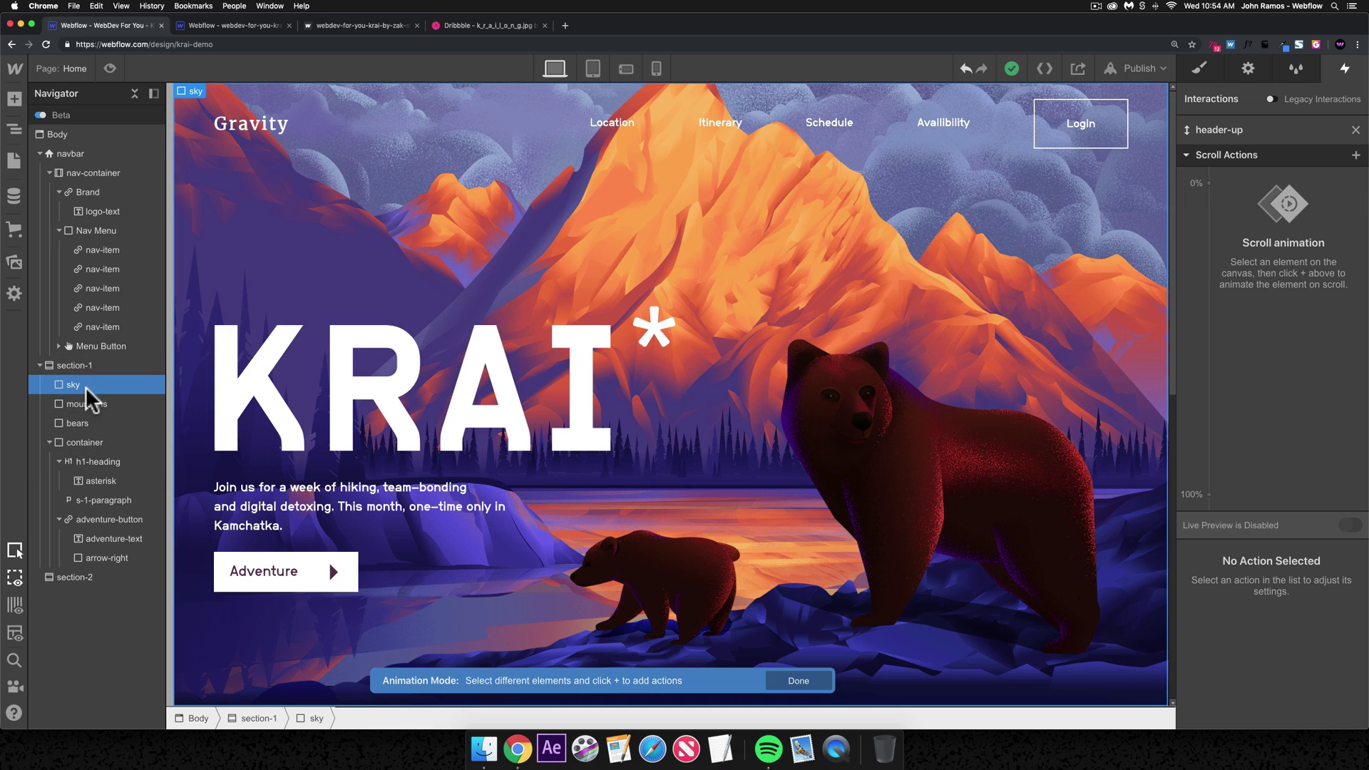
click(1354, 156)
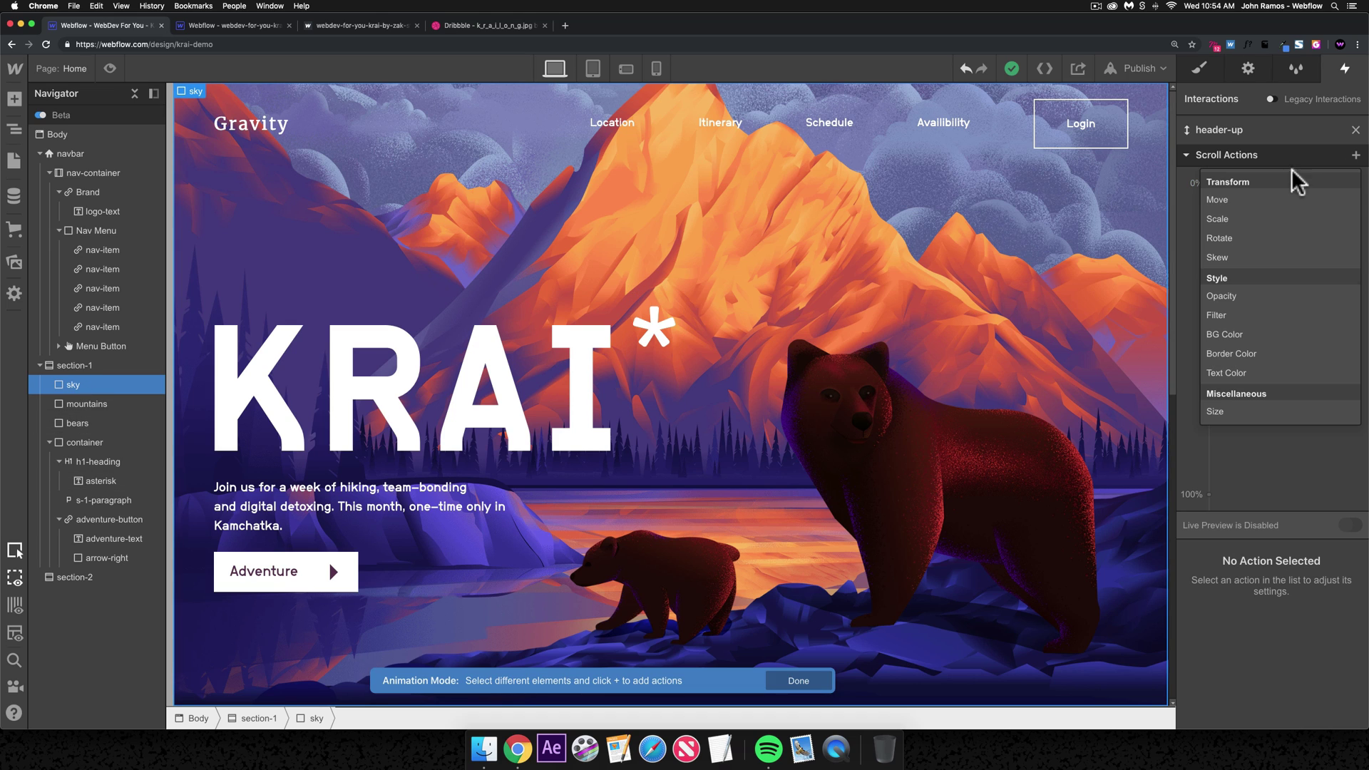
click(1246, 195)
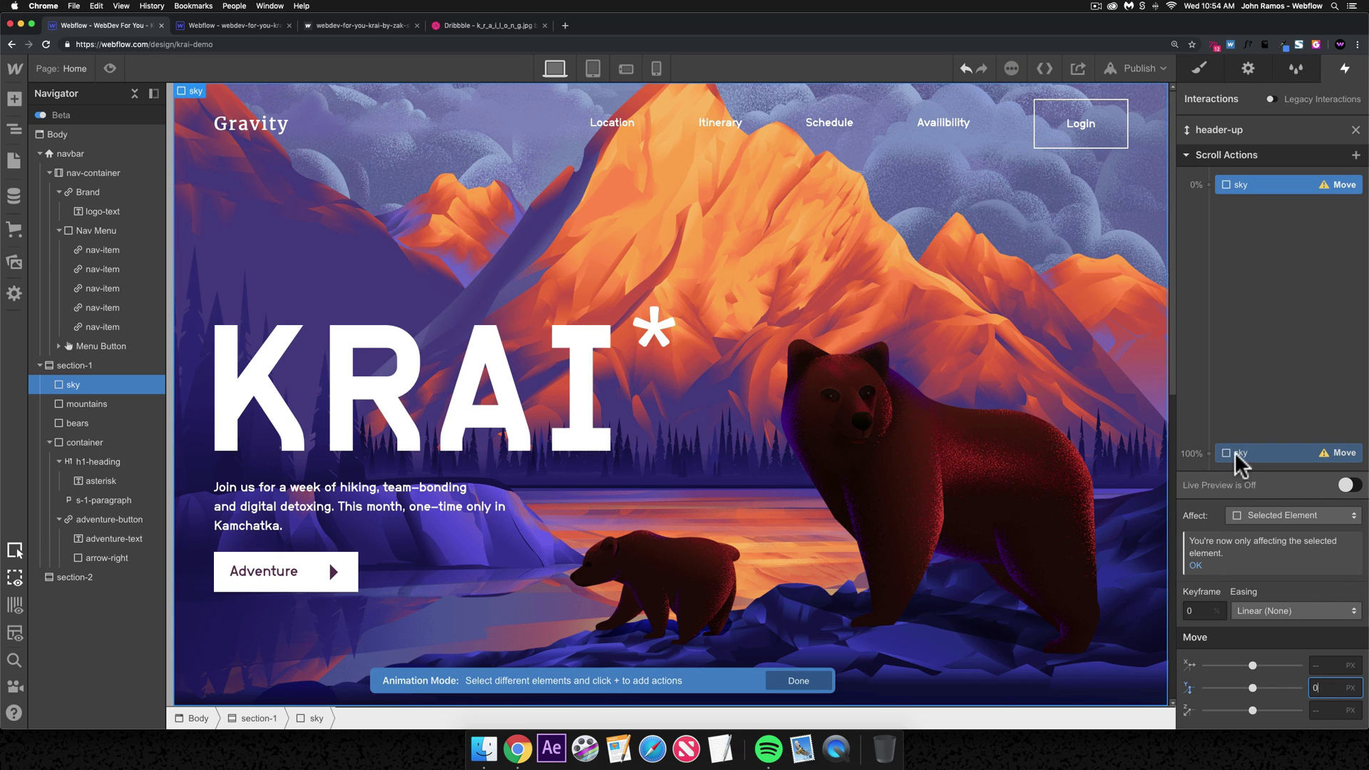
- Set the vertical offset of the sky layer's 100% keyframe to -200 px
click(1267, 464)
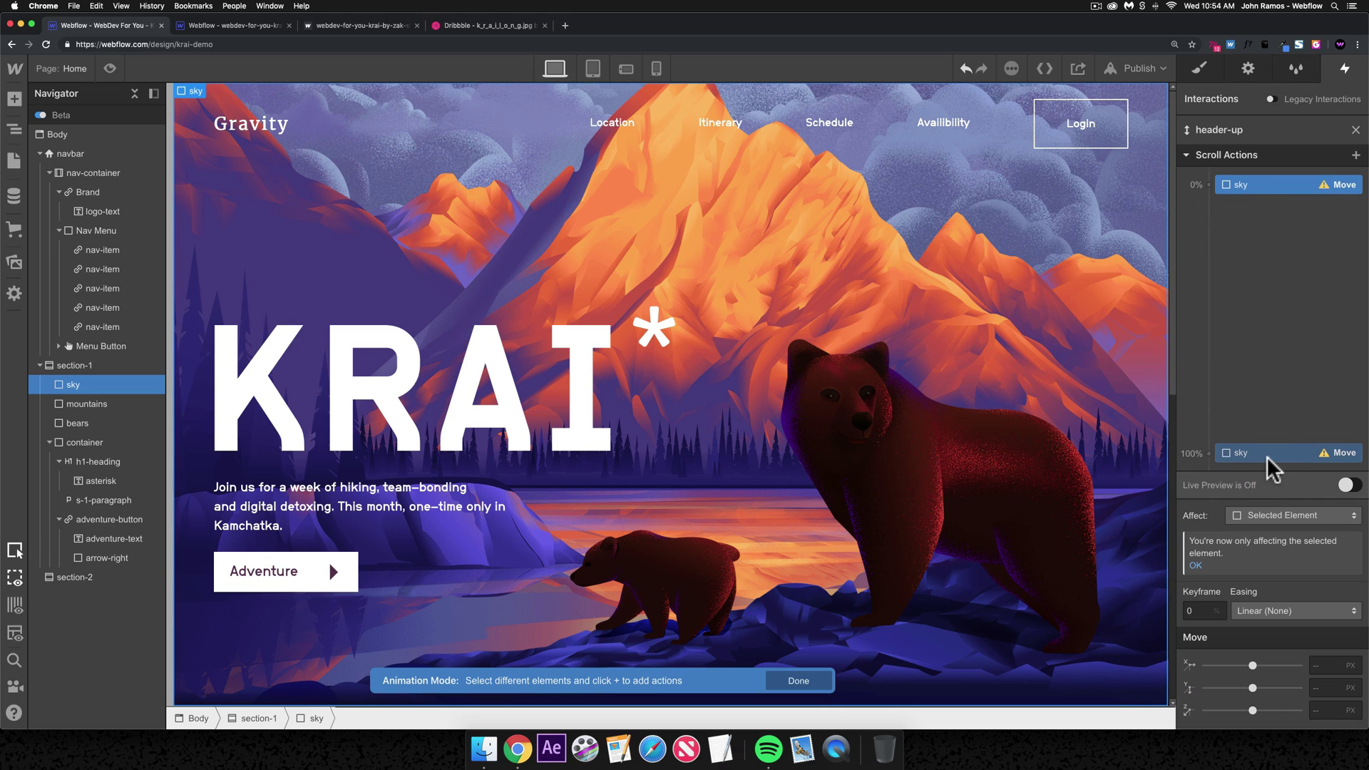
click(1276, 456)
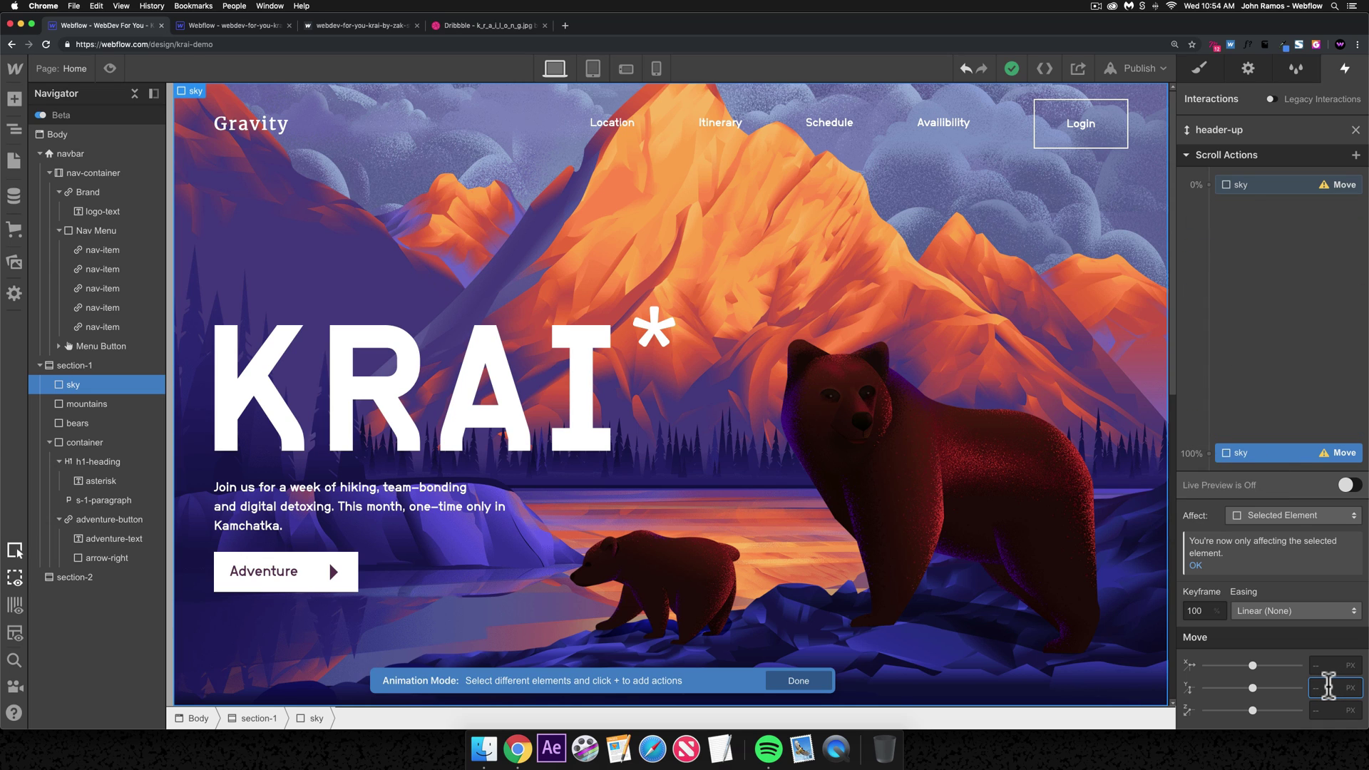
text(-200)
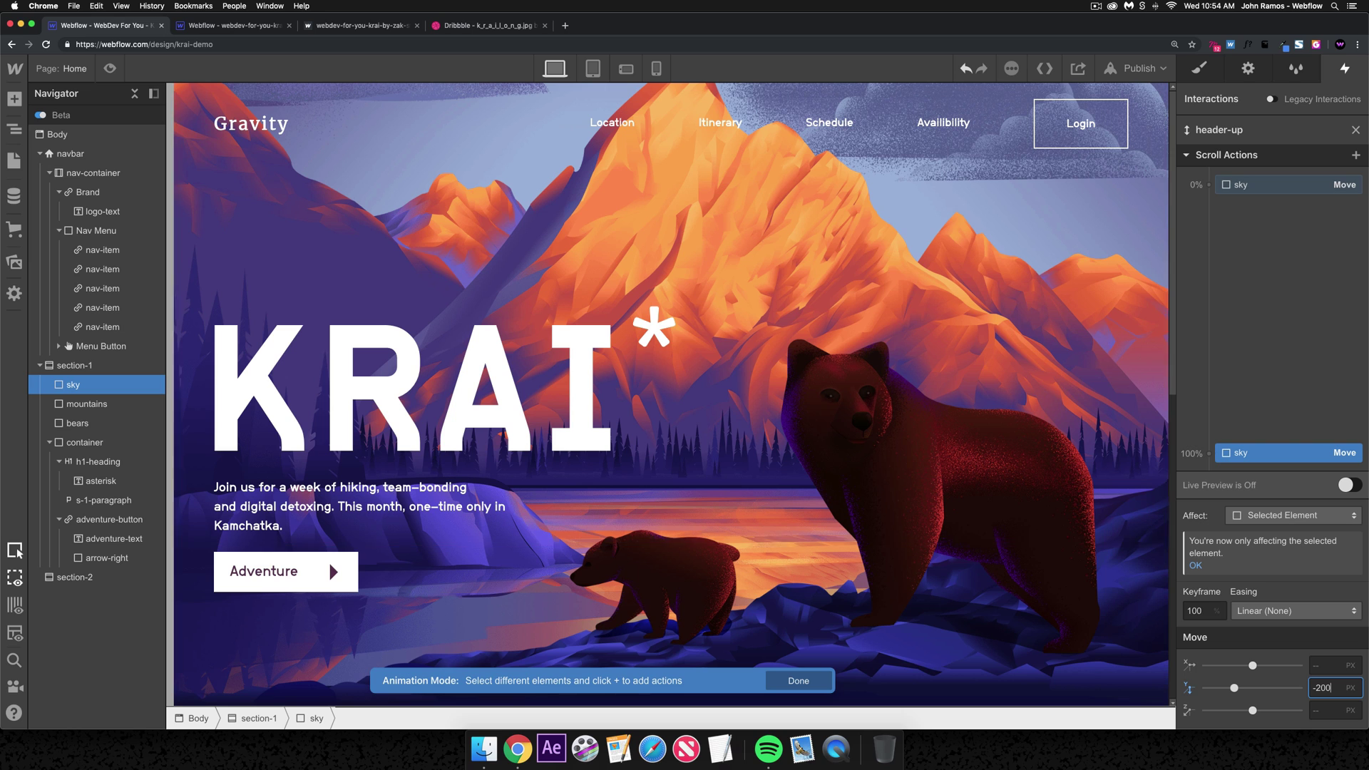
- Preview the page, examine the sky layer's movement while scrolling, and return to the design view
click(111, 70)
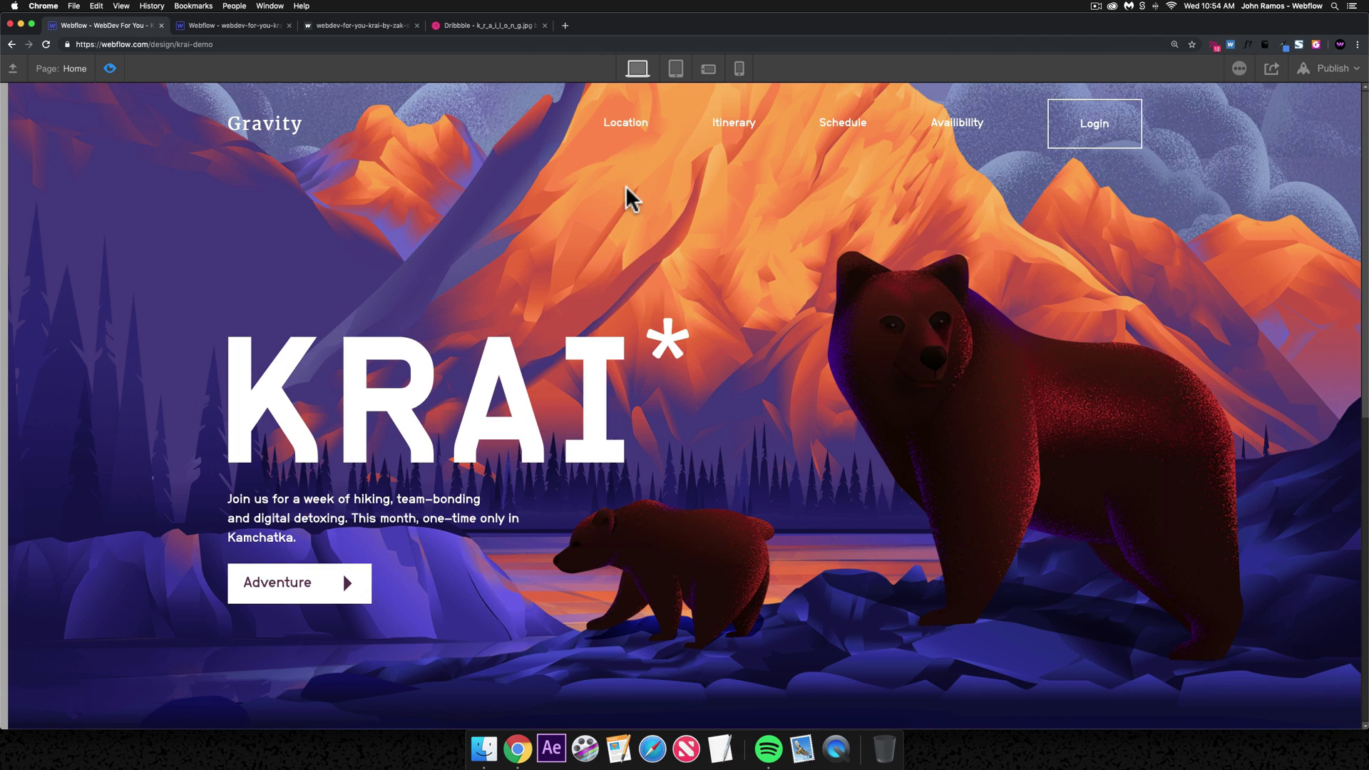
scroll(610, 177, down, 5)
scroll(608, 178, up, 5)
scroll(606, 177, down, 5)
scroll(604, 177, up, 5)
key(super+shift+p)
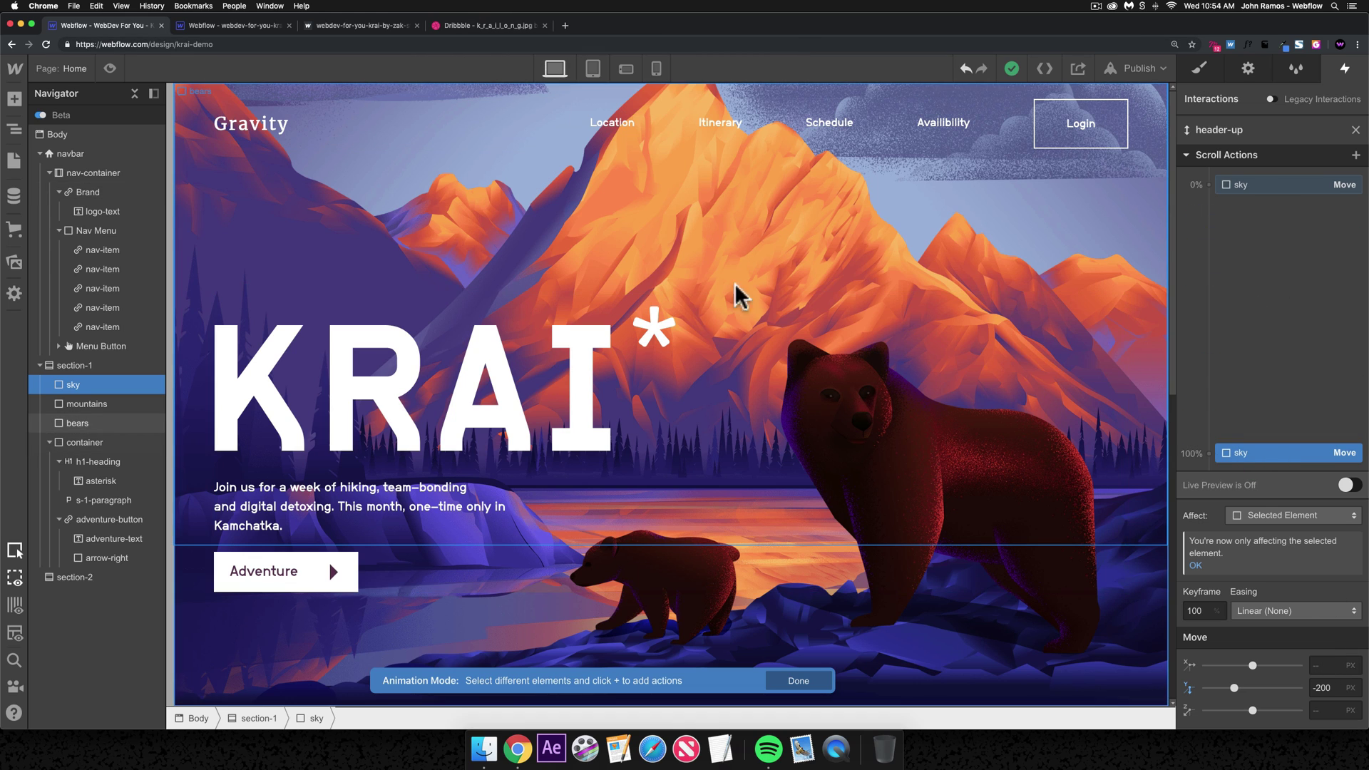
- Add a Move scroll action for the mountains layer at the start of the timeline with a vertical offset of 0%
click(90, 404)
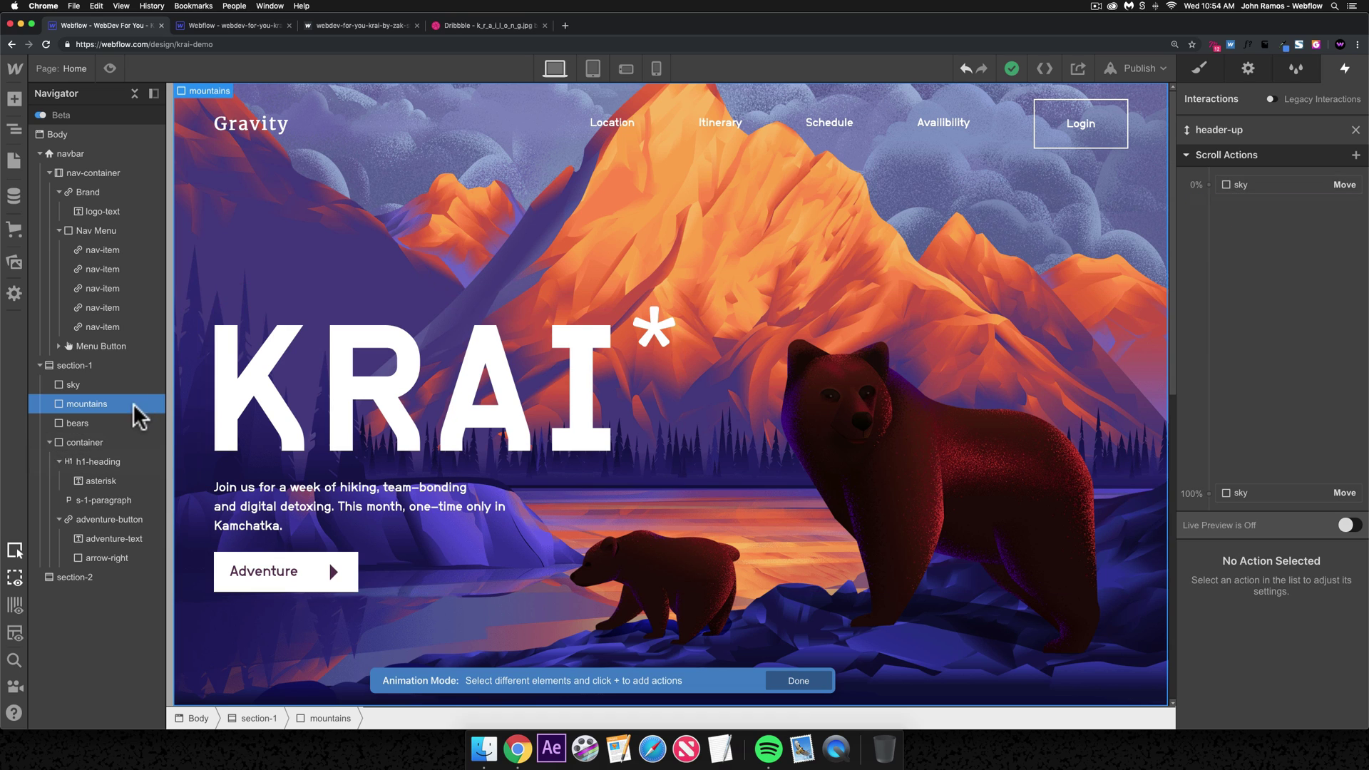
click(1244, 204)
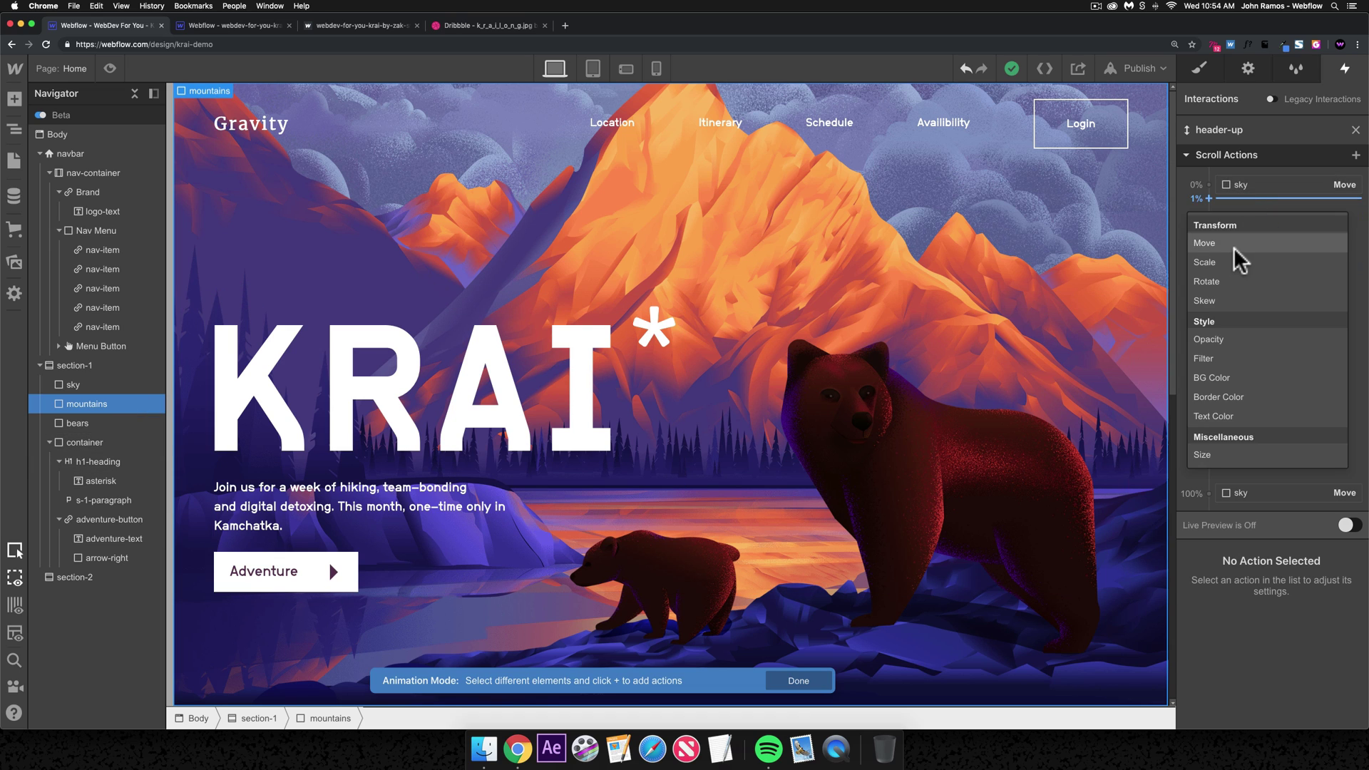
click(1240, 261)
click(1316, 686)
text(0%)
key(shift+Return)
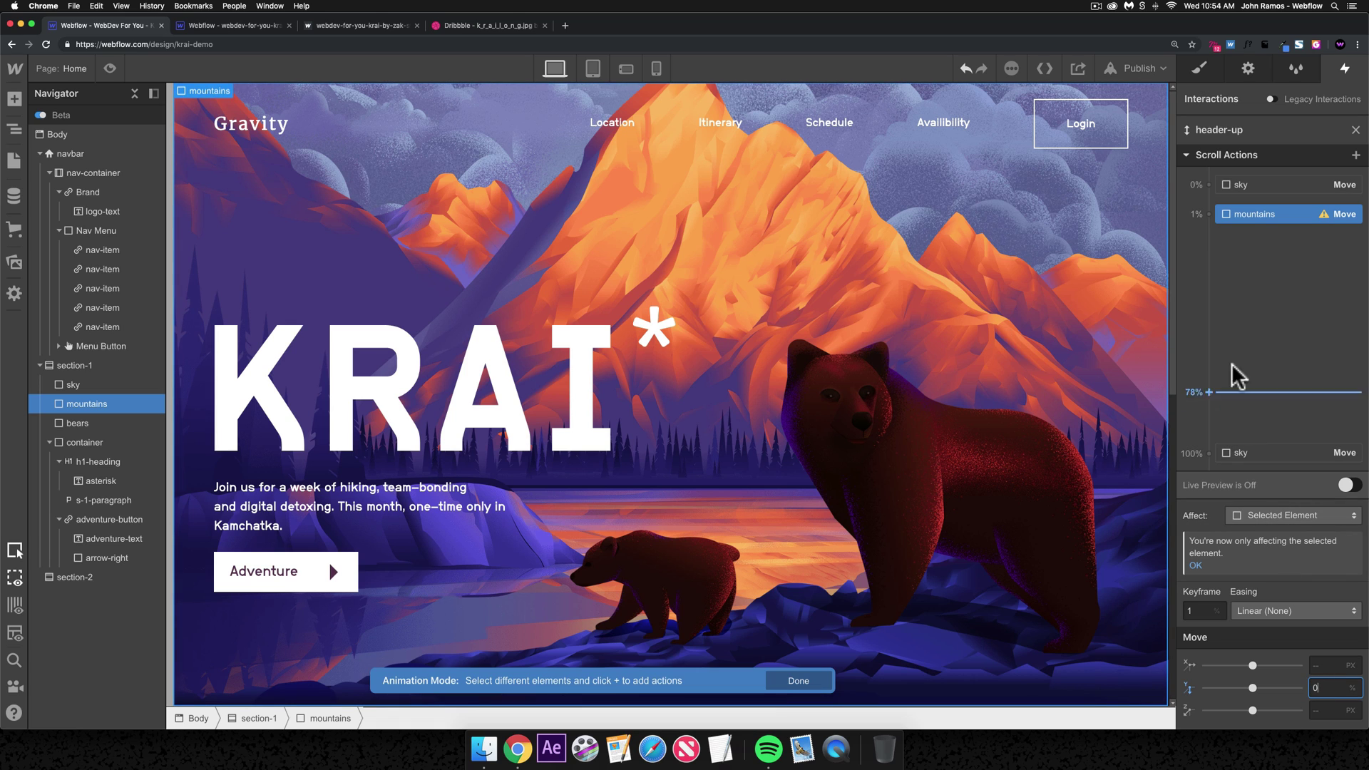
- Place the mountains keyframe at 0% and a duplicate at 100%, and give the duplicate a vertical offset of -130%
drag(1243, 214, 1247, 452)
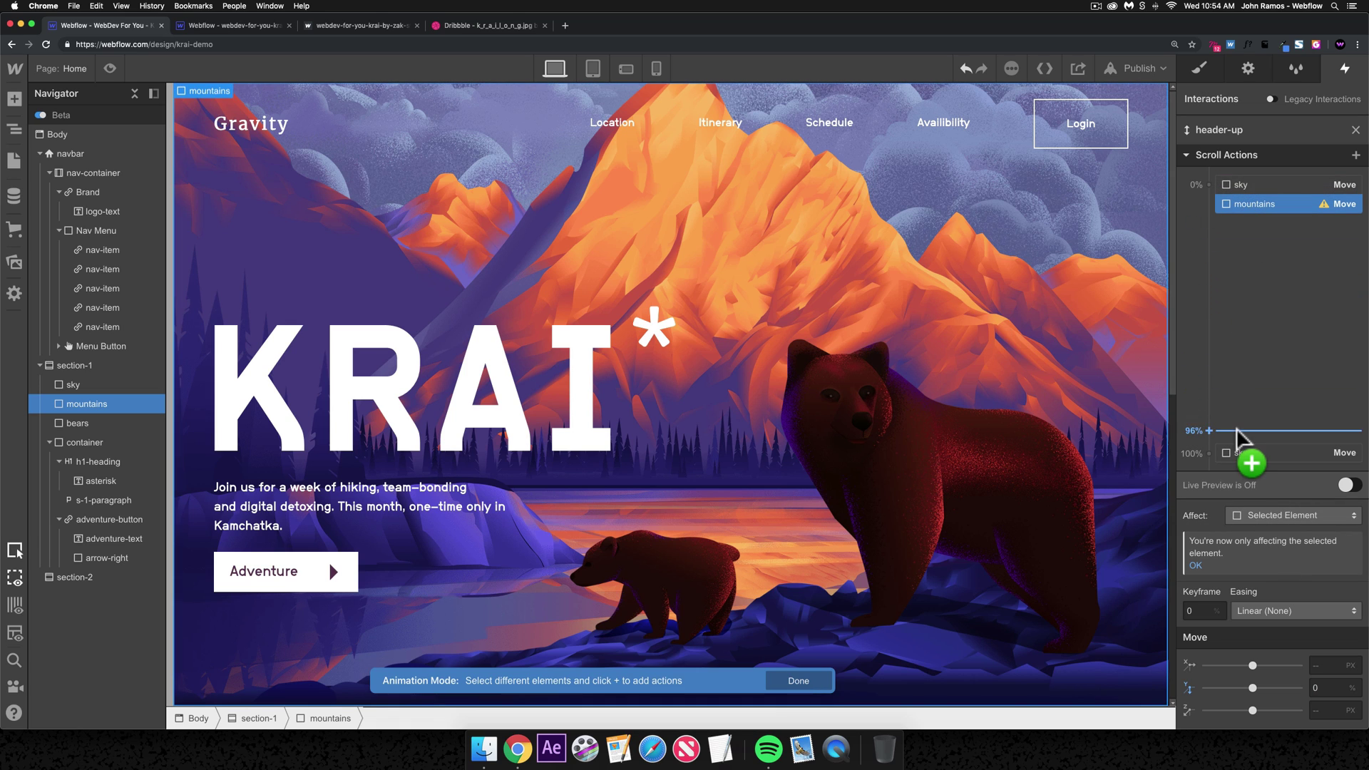
click(1247, 458)
click(1223, 487)
click(1328, 687)
text(-130%)
key(shift+Return)
drag(1280, 432, 1293, 467)
- Preview the page, examine how the mountains move against the bears while scrolling, and return to the design view
key(super+shift+p)
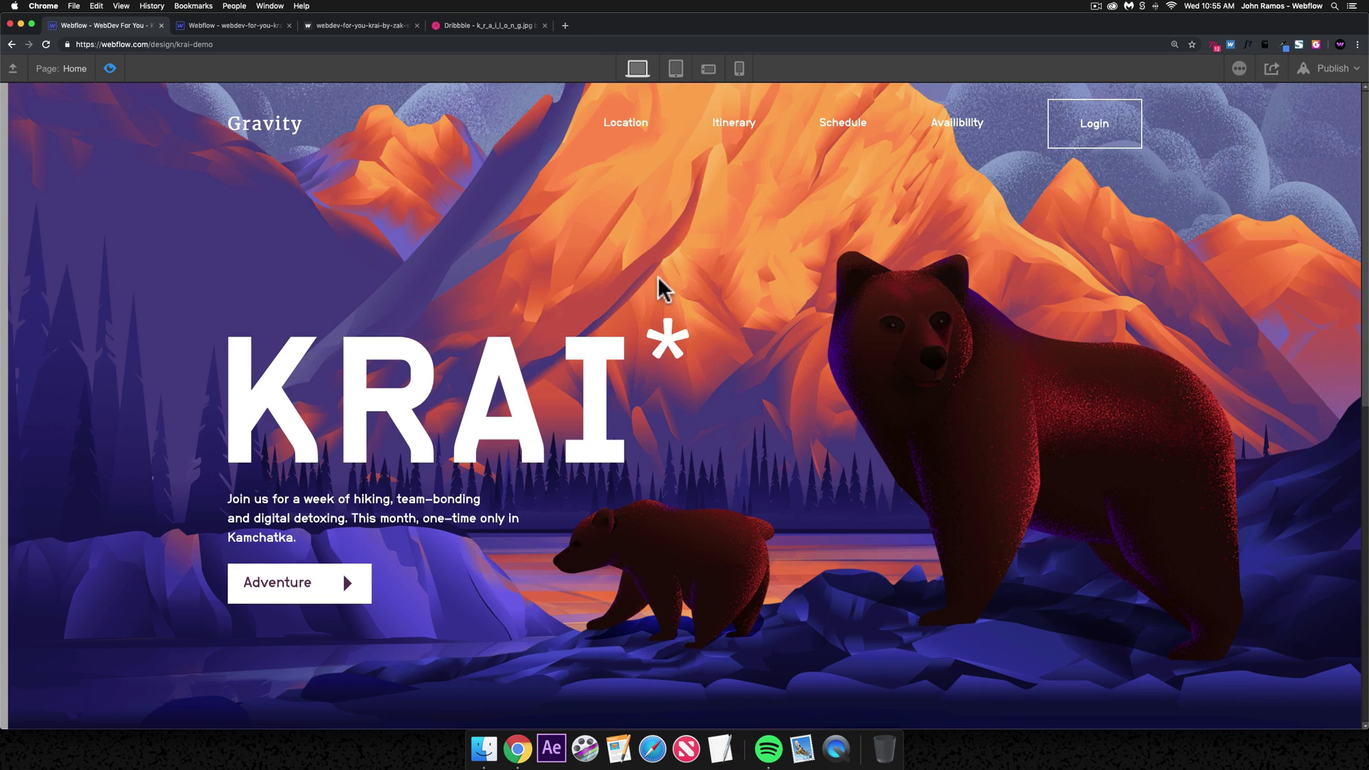
scroll(660, 285, down, 3)
scroll(663, 289, down, 3)
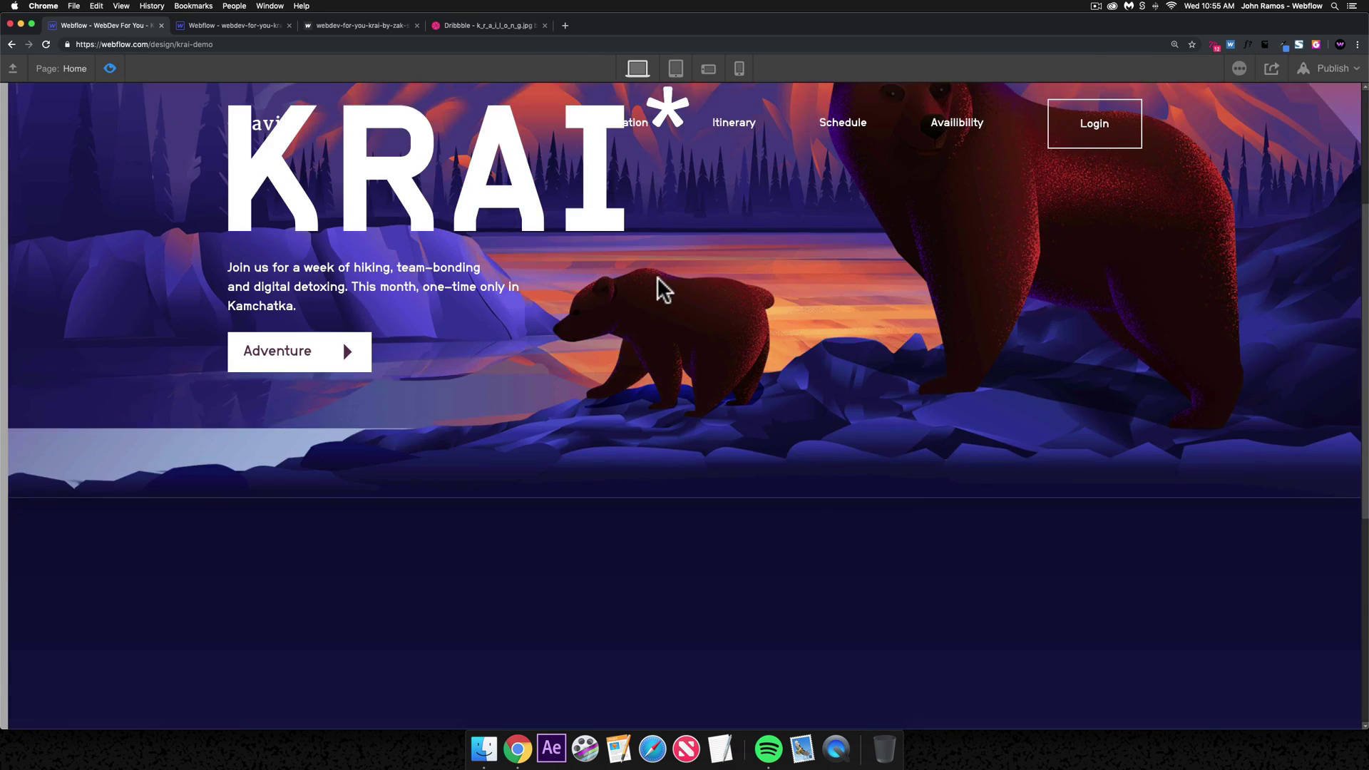
scroll(663, 289, up, 3)
scroll(663, 289, down, 1)
scroll(663, 289, down, 1)
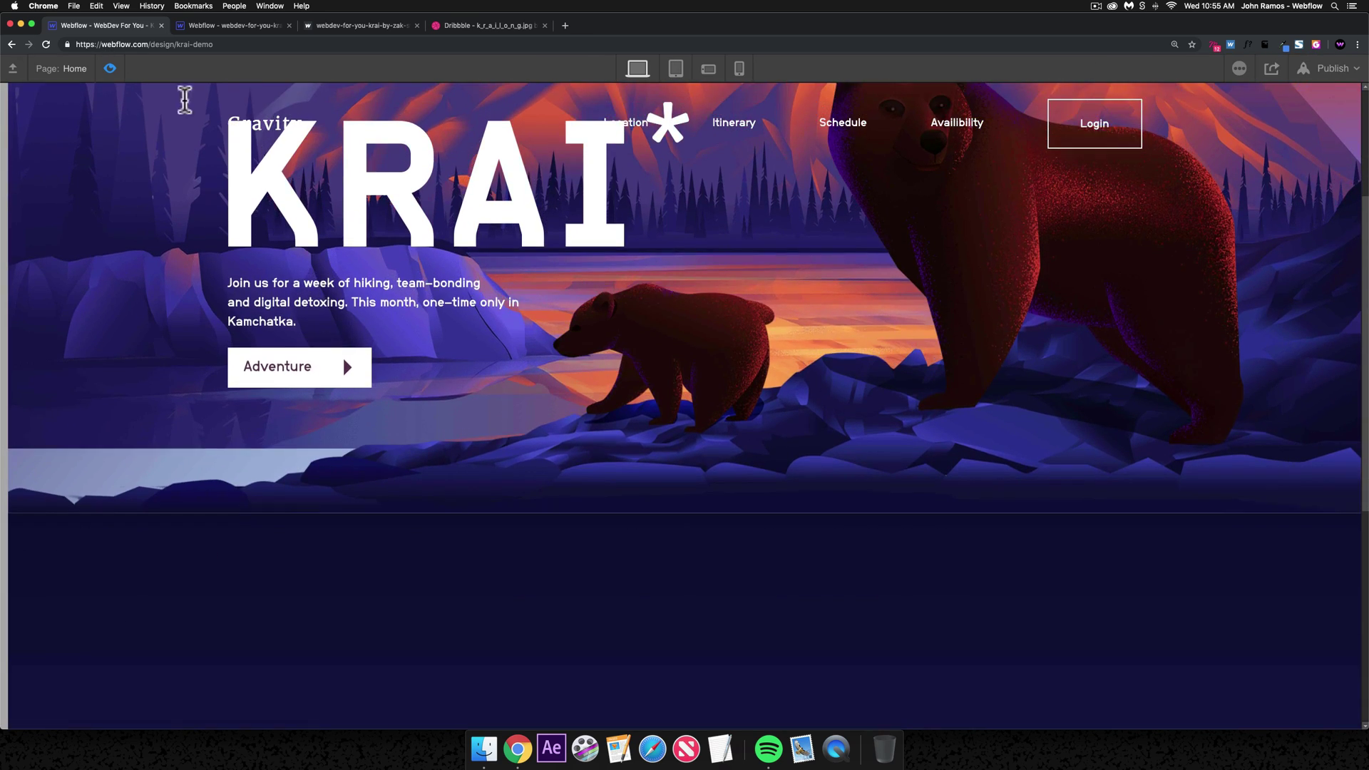
click(109, 68)
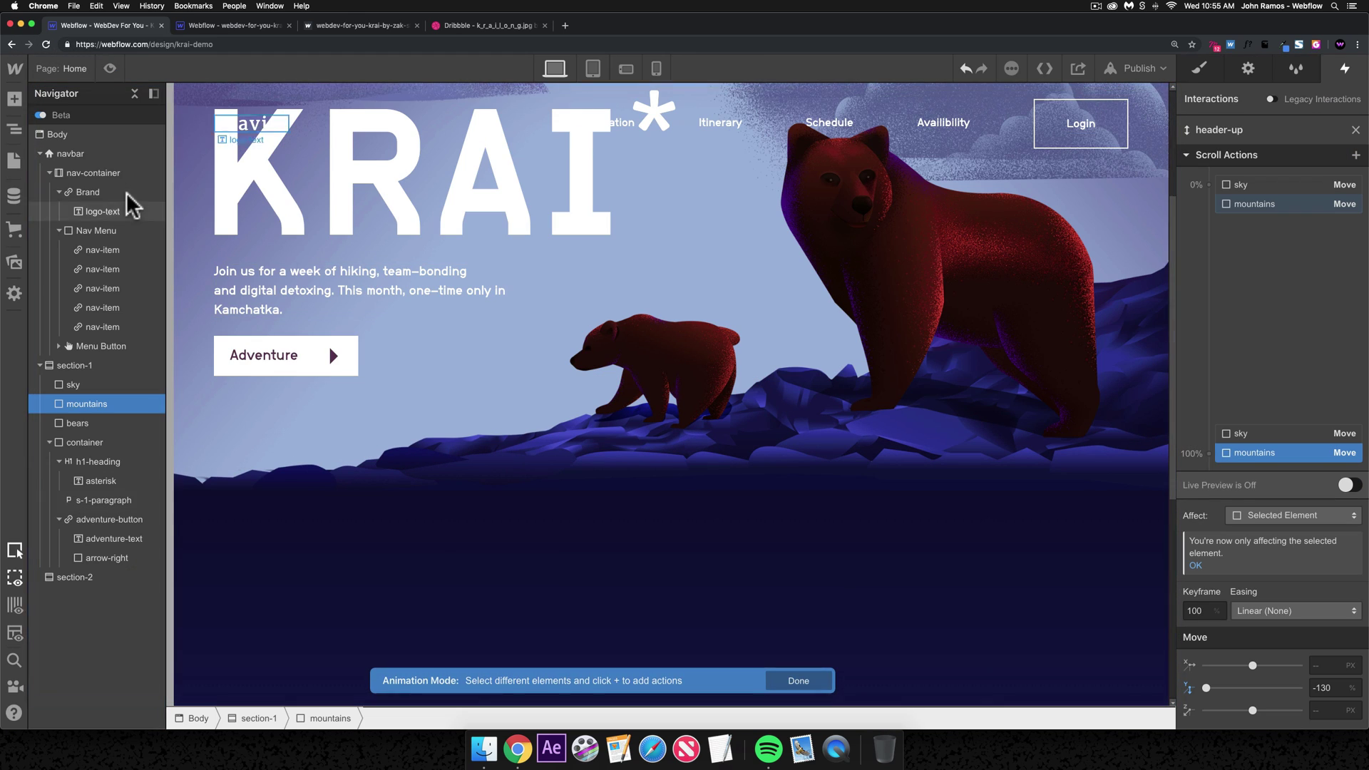
- Insert a new Section element into the Body through the quick search
click(104, 139)
key(super+k)
key(super+s)
text(section)
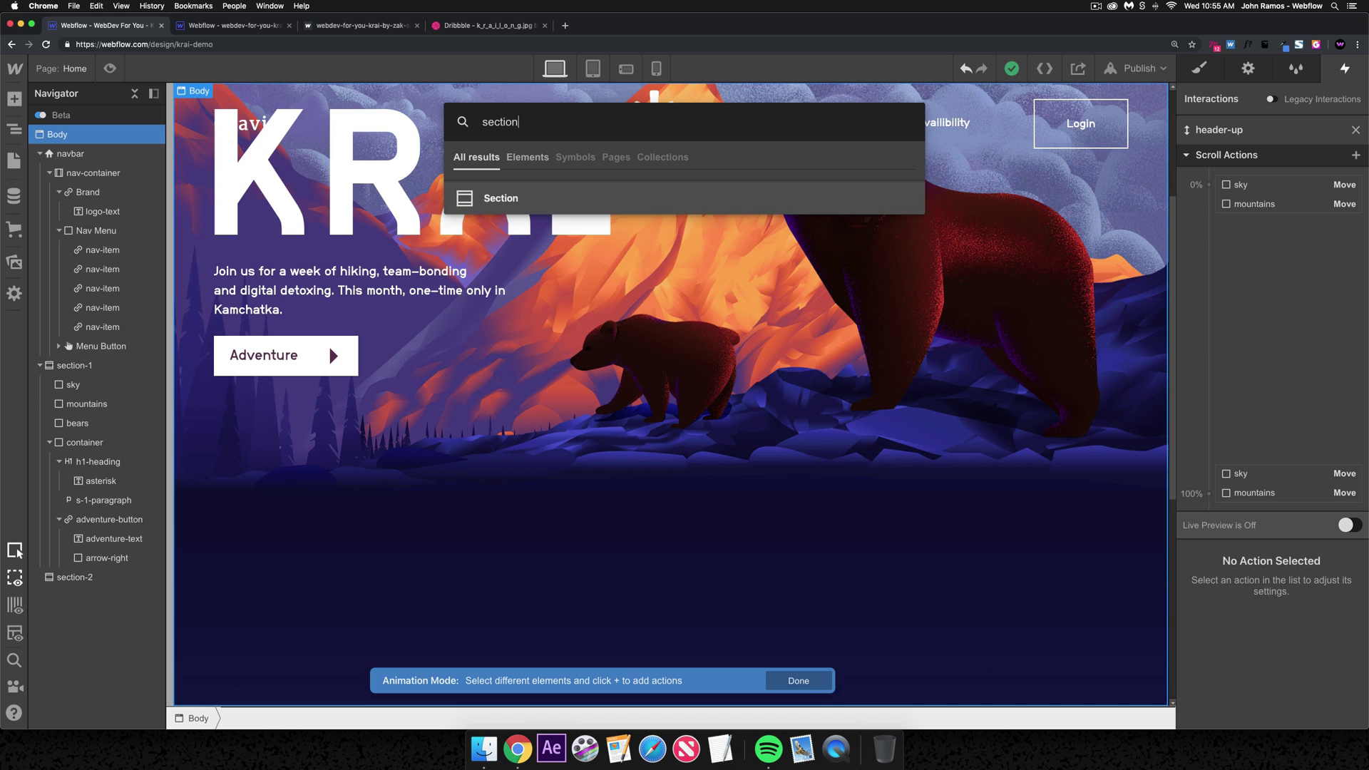
key(Return)
- Give the new section the class section-3 and set its minimum height to 100 vh
key(s)
click(1238, 139)
text(sectinon-3)
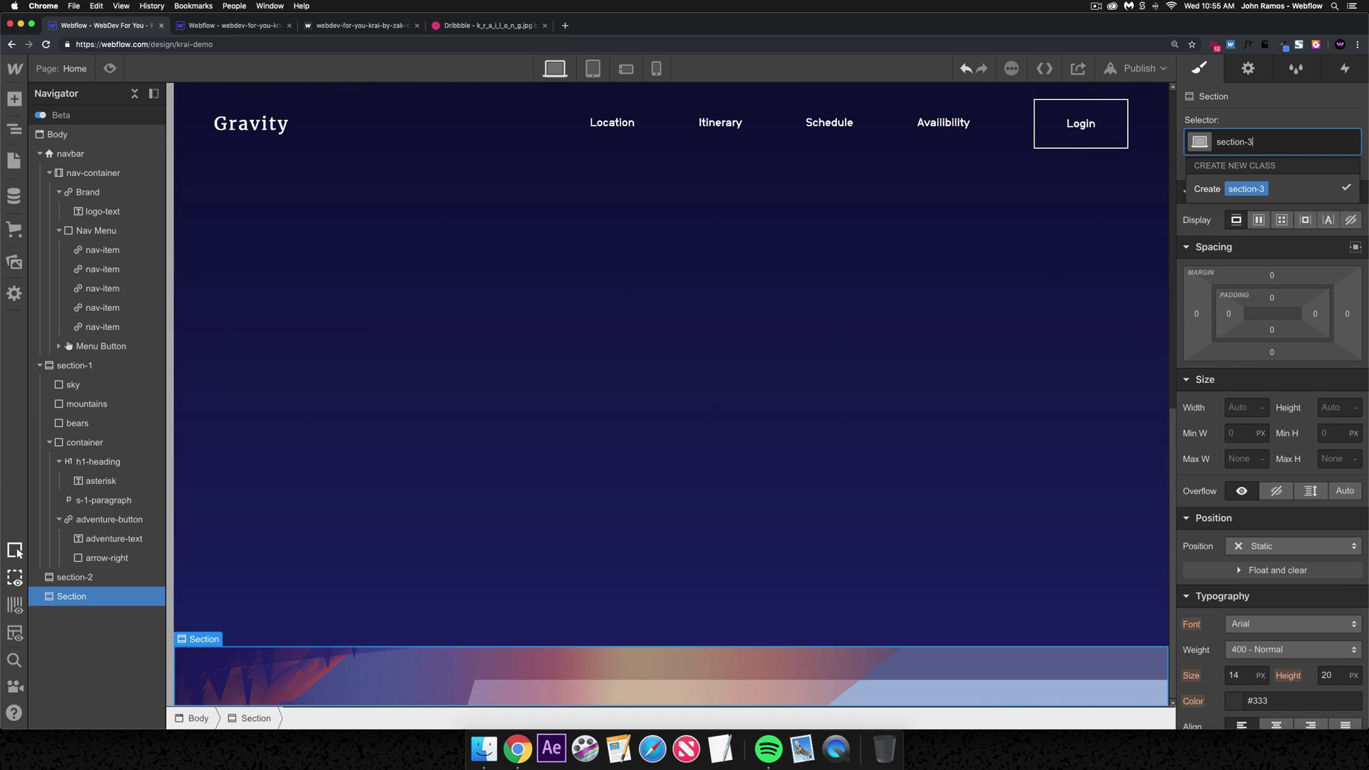
key(Return)
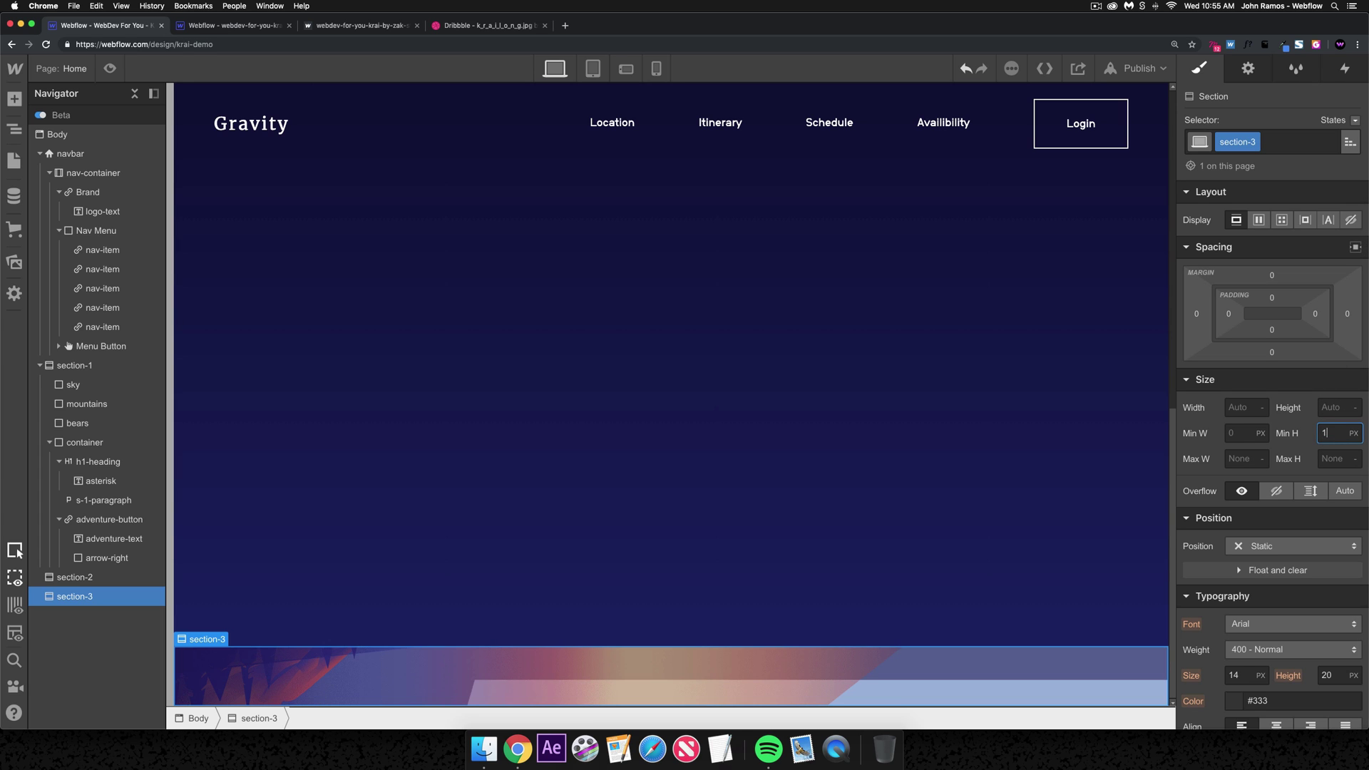
text(100vh)
key(Return)
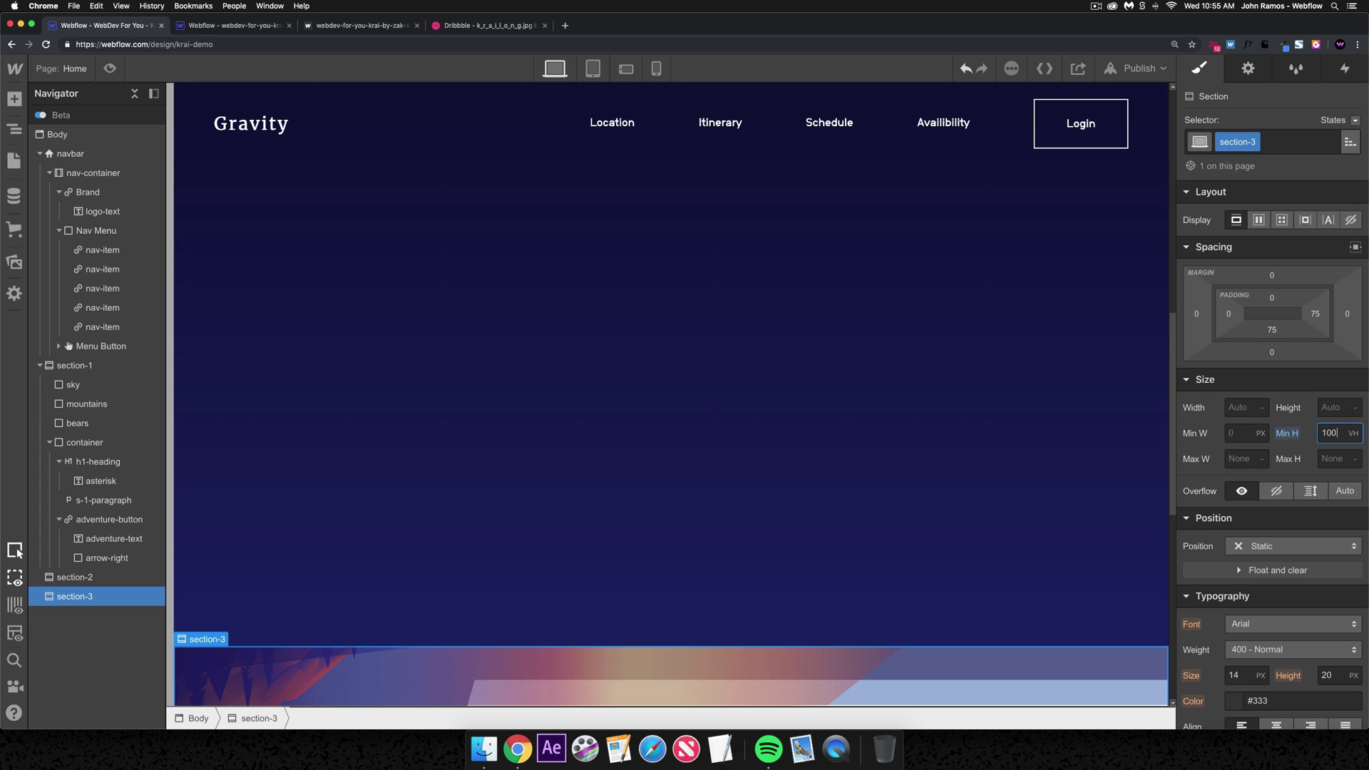
- Preview the longer page, scroll repeatedly through the hero to examine the sky and mountains parallax, and return to the design view
scroll(860, 452, up, 15)
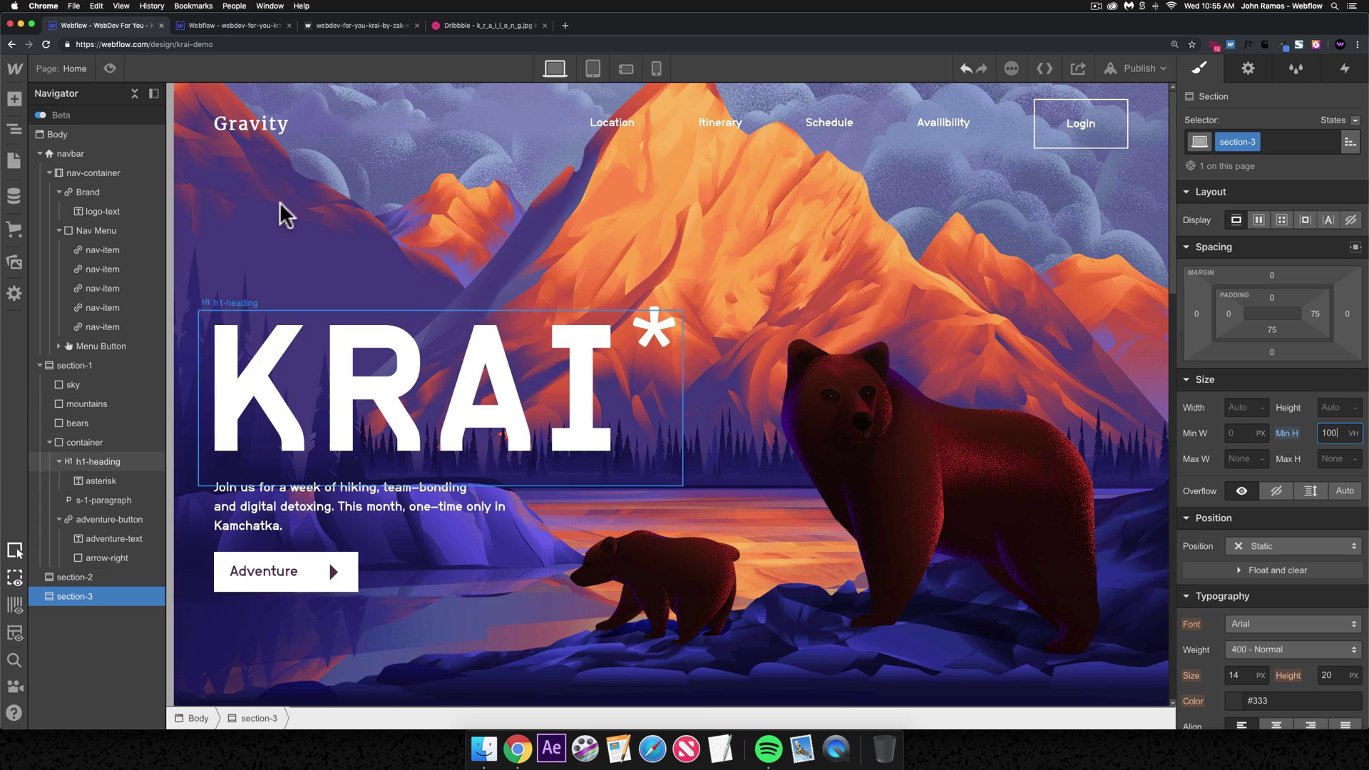
click(111, 68)
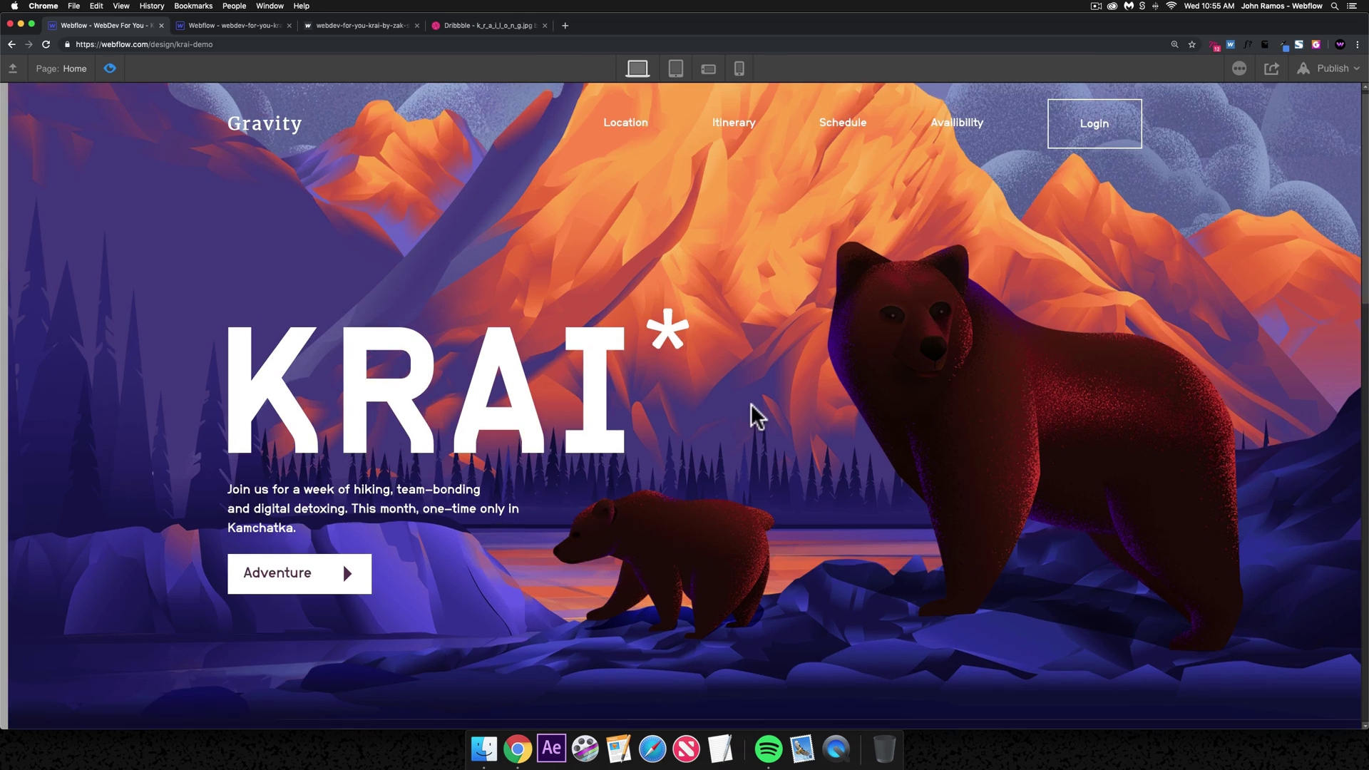
scroll(754, 412, down, 3)
scroll(752, 414, down, 2)
scroll(748, 412, up, 6)
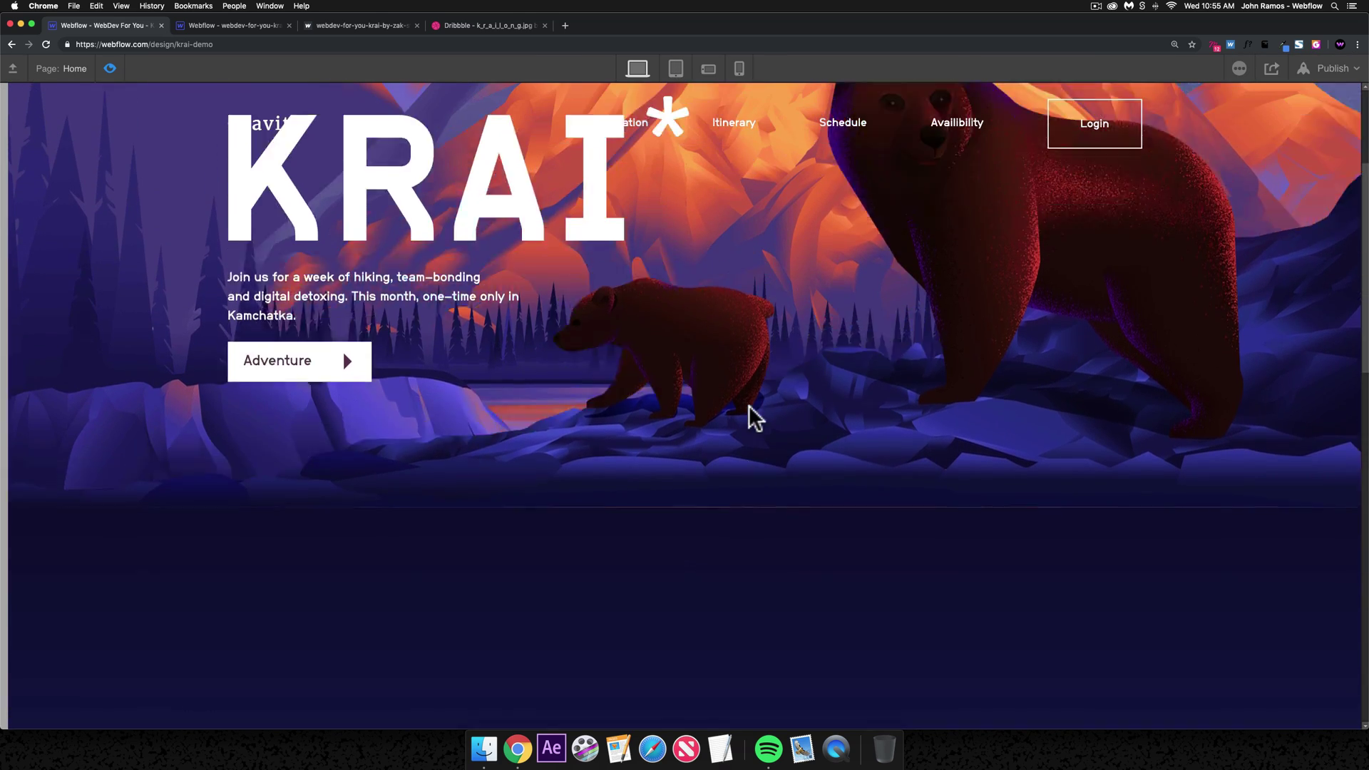
scroll(1363, 158, down, 3)
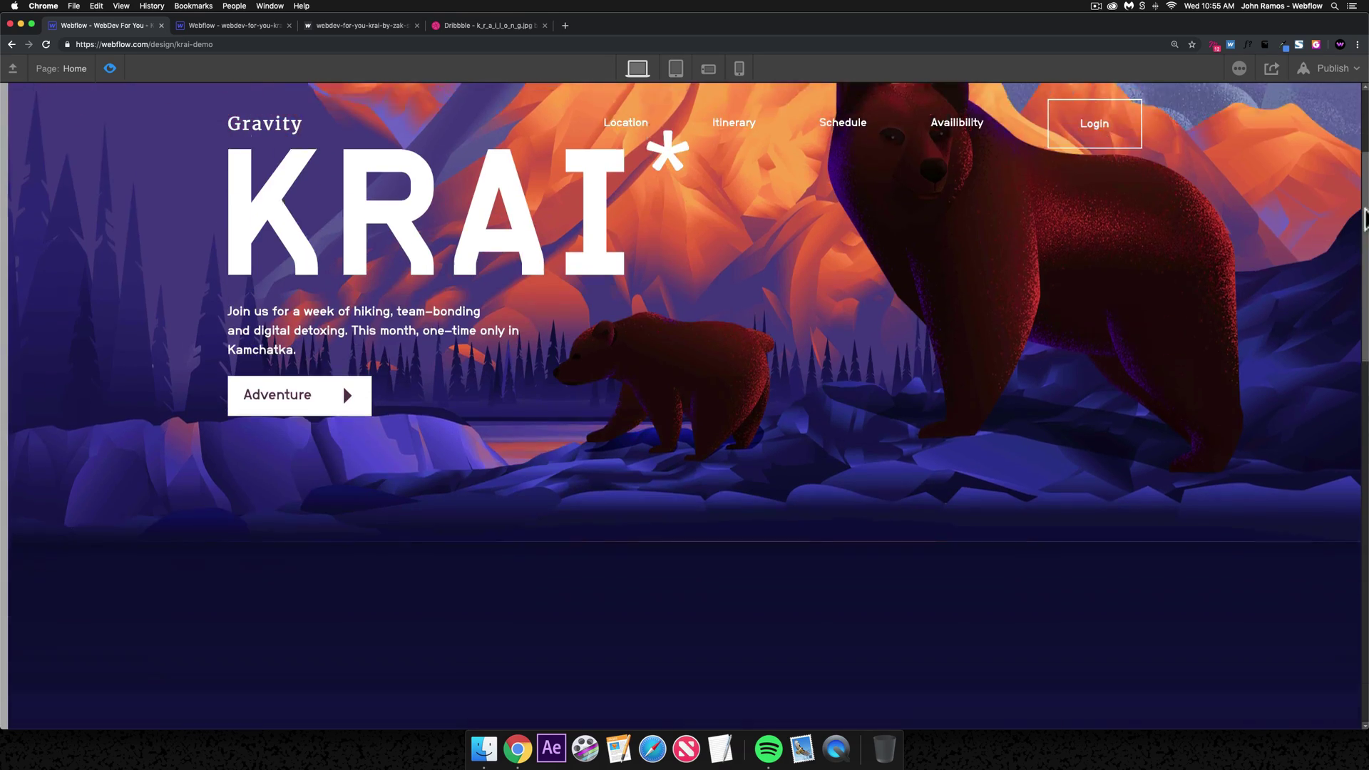
scroll(1361, 150, up, 3)
scroll(1363, 159, down, 3)
scroll(1362, 135, up, 3)
scroll(1362, 130, down, 2)
scroll(1362, 134, up, 2)
scroll(1362, 143, down, 2)
scroll(1362, 164, up, 2)
scroll(1363, 192, down, 3)
scroll(1363, 212, down, 1)
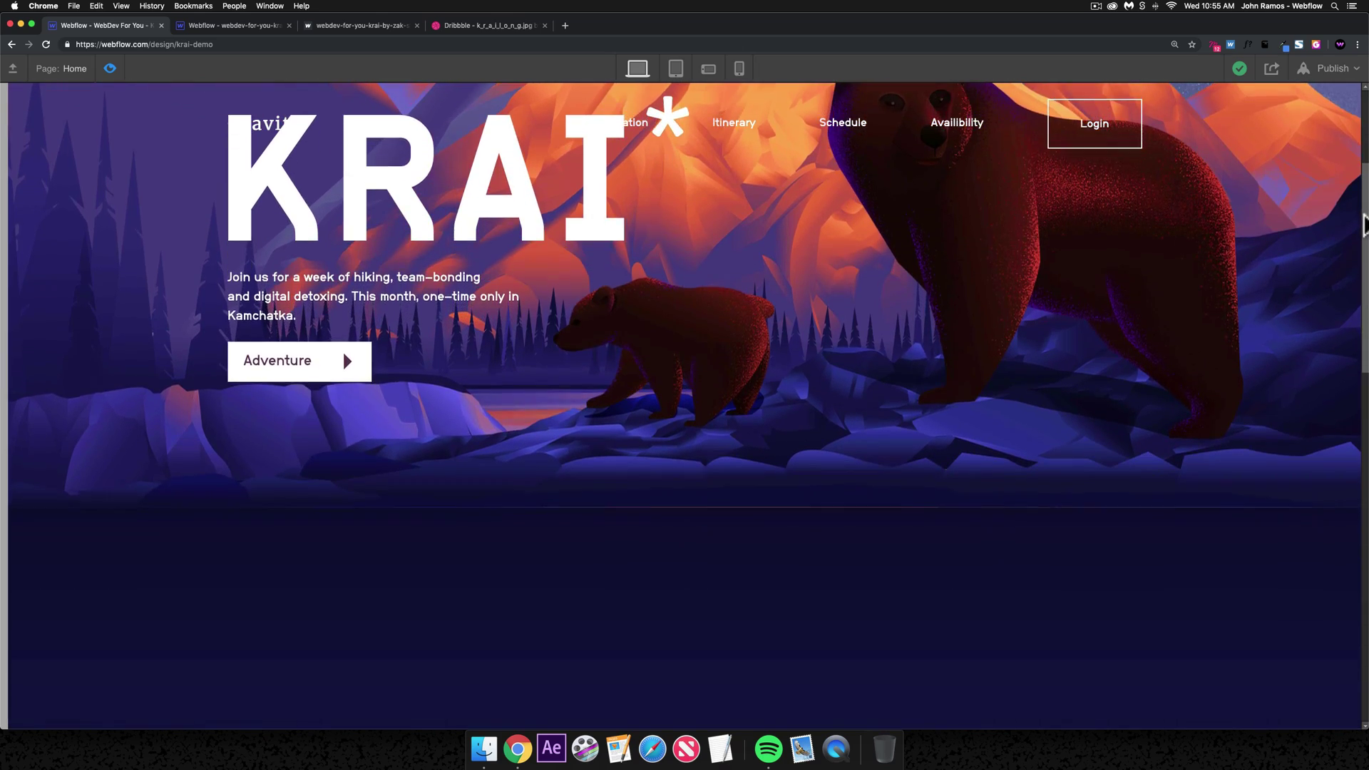
scroll(1363, 199, up, 3)
scroll(1365, 193, down, 2)
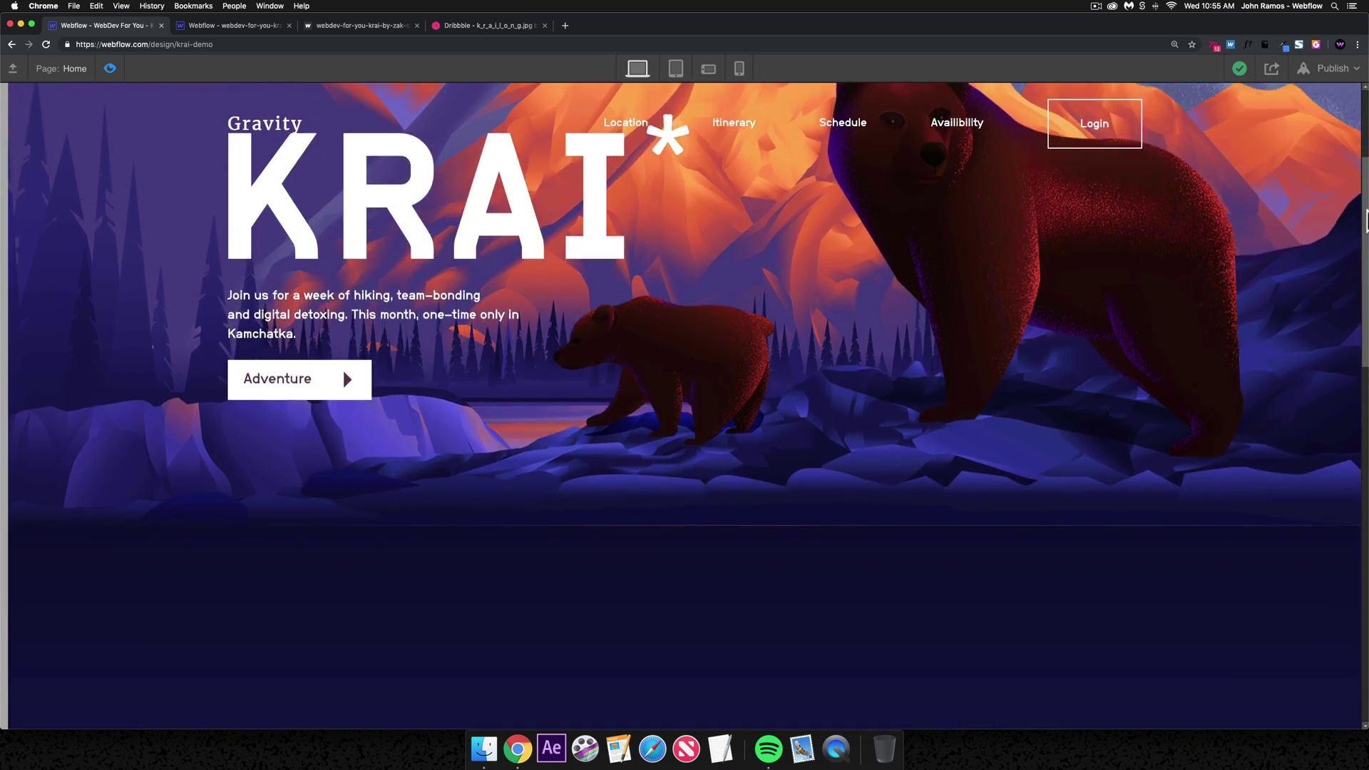
scroll(1365, 206, up, 2)
scroll(1365, 221, down, 2)
scroll(1365, 227, down, 2)
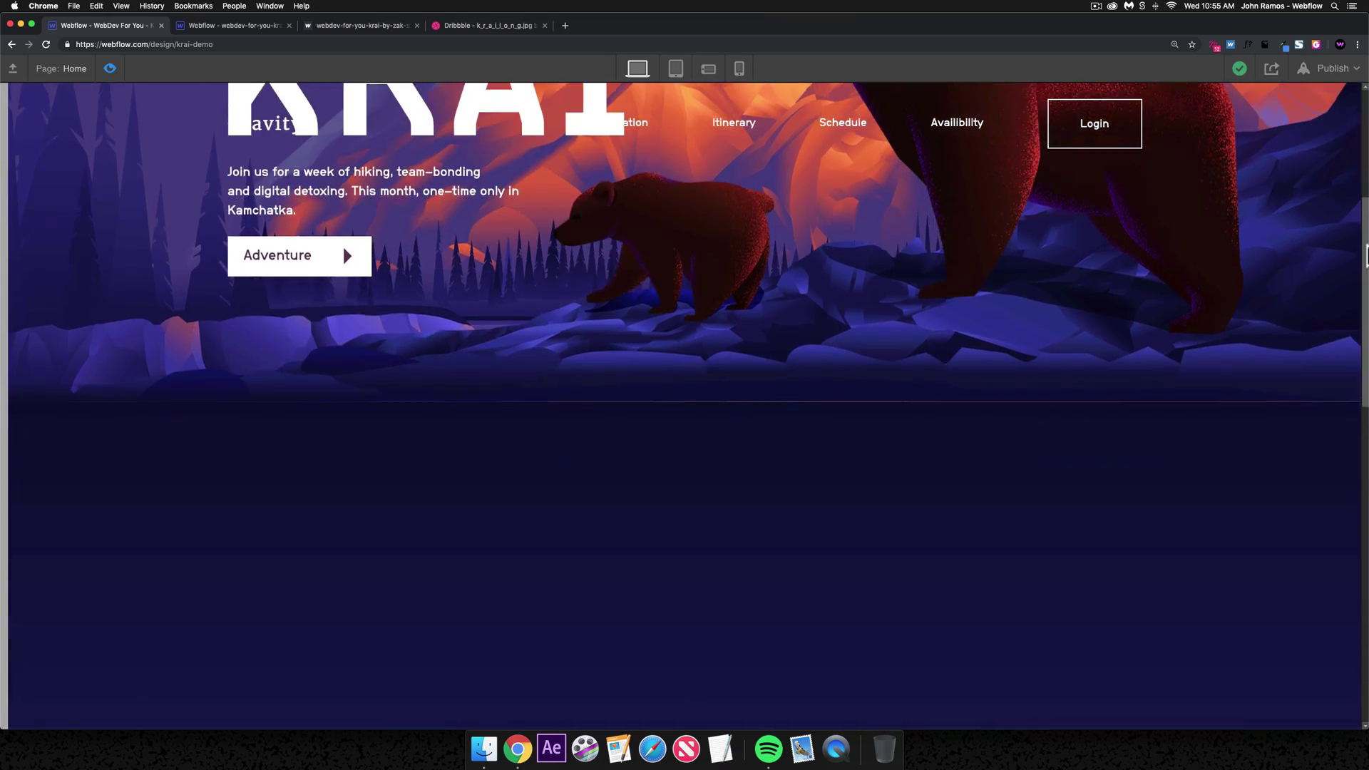
scroll(1365, 214, up, 3)
scroll(1365, 206, down, 2)
scroll(1364, 213, down, 2)
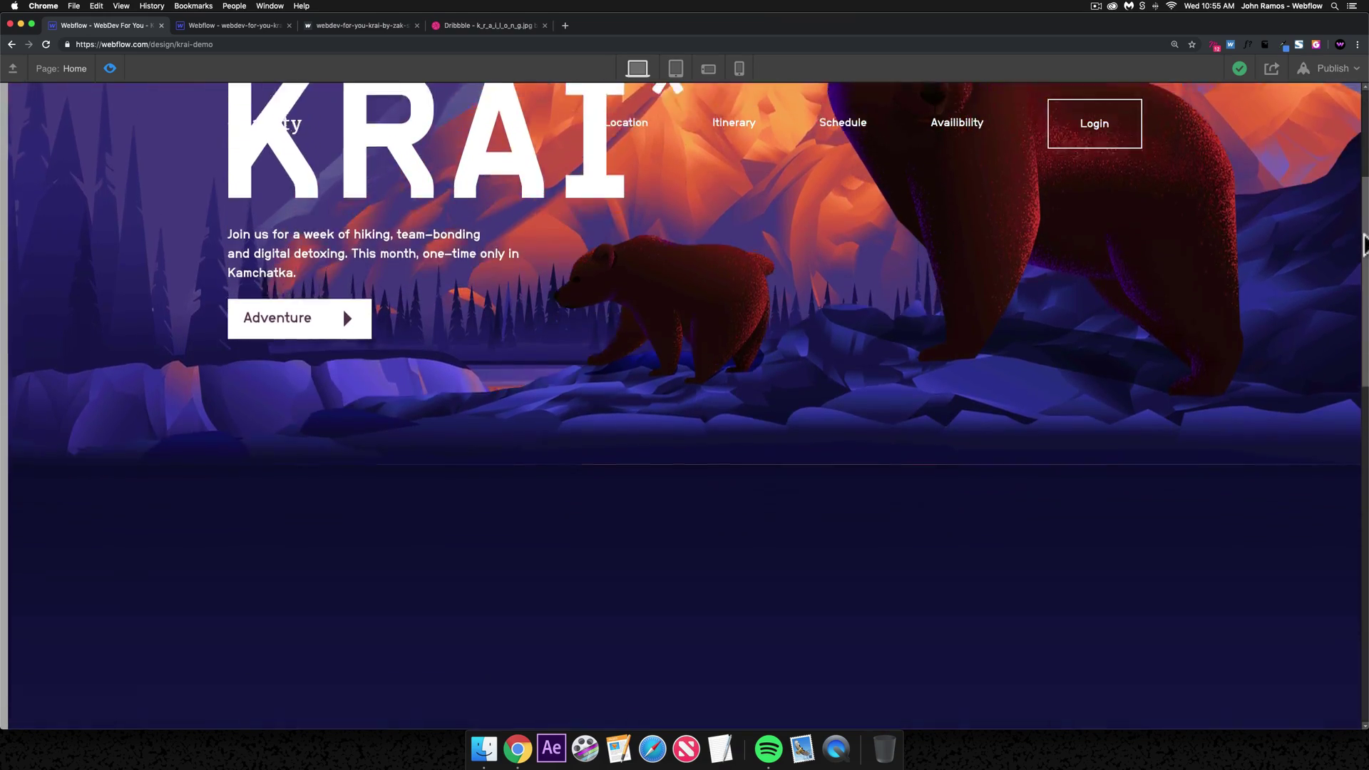
scroll(1364, 228, up, 3)
scroll(1366, 235, down, 2)
scroll(1364, 264, down, 2)
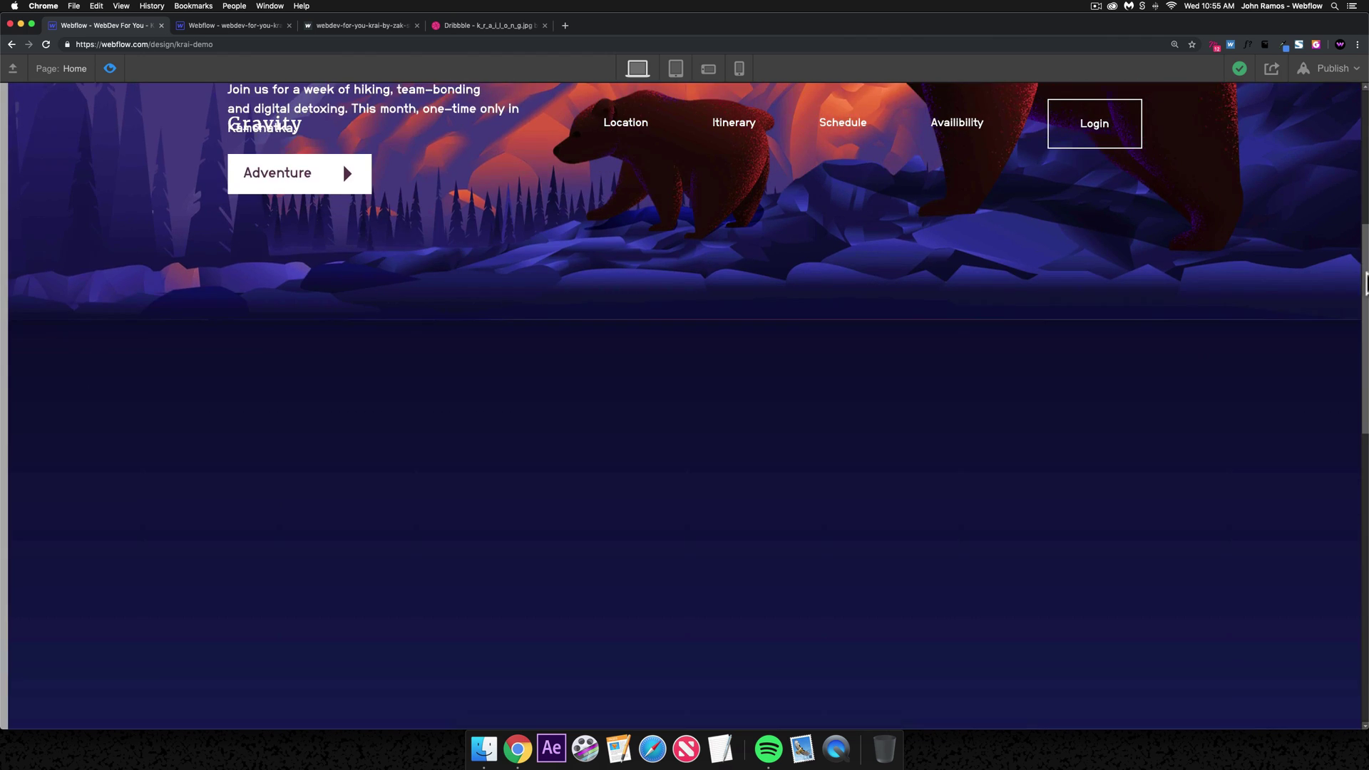
scroll(1363, 284, up, 4)
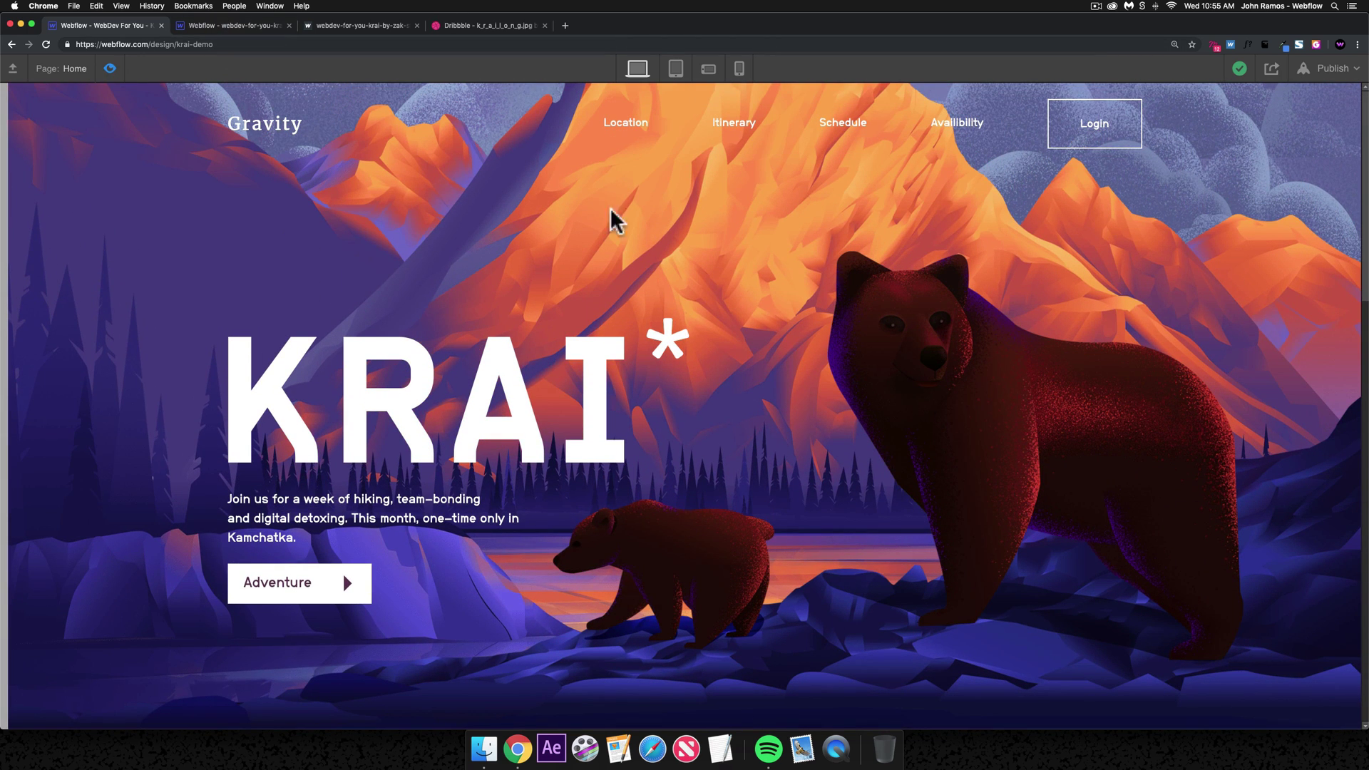
key(super+shift+p)
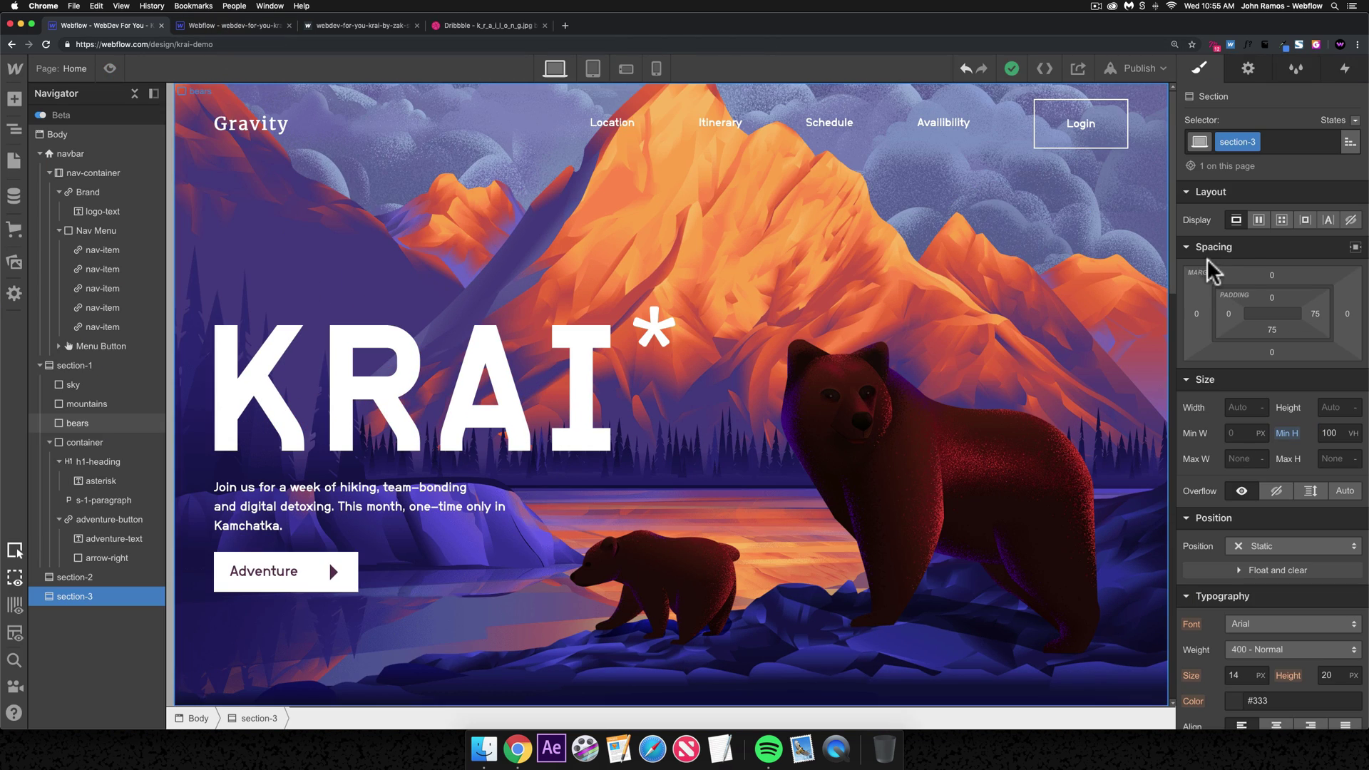
- Open the header-up scroll animation and add a Move action for the container at 0% with a vertical offset of 0
click(1358, 72)
click(1219, 356)
click(1234, 260)
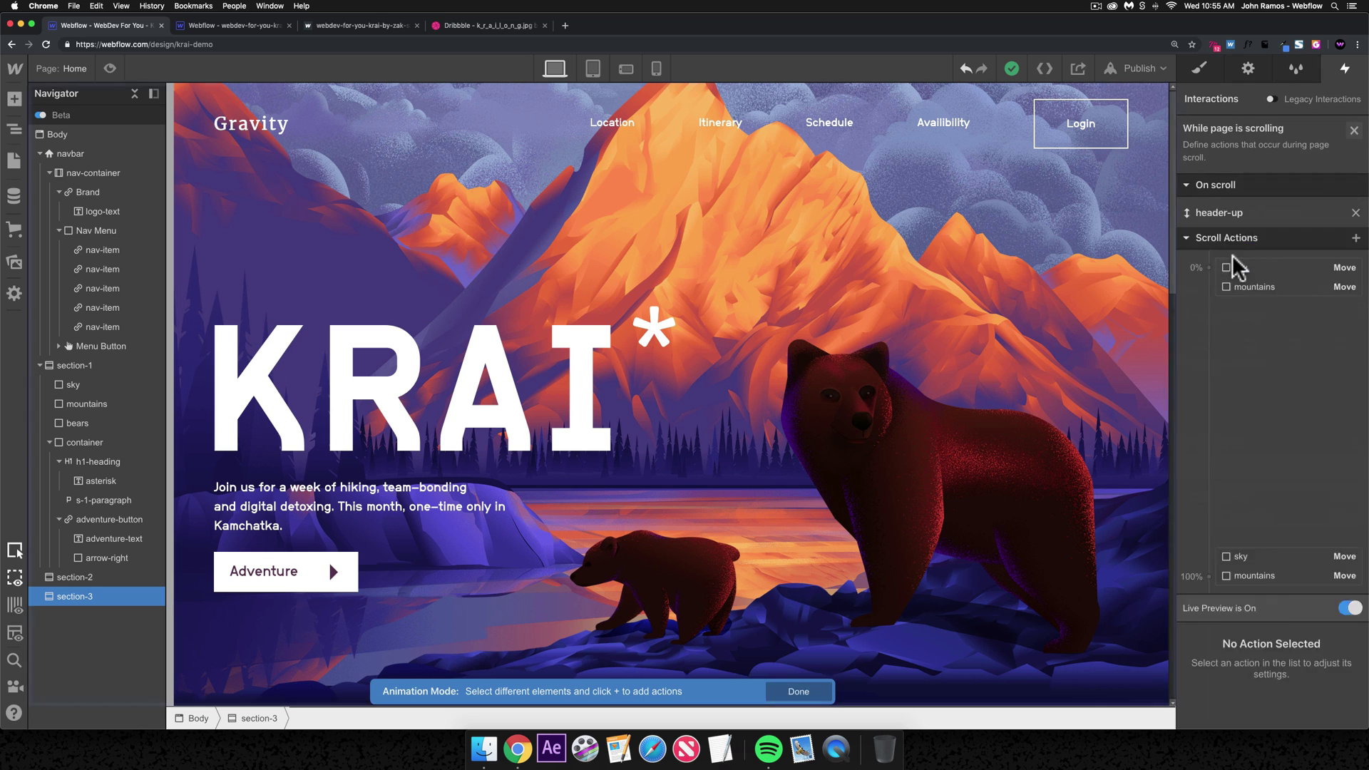
click(1250, 205)
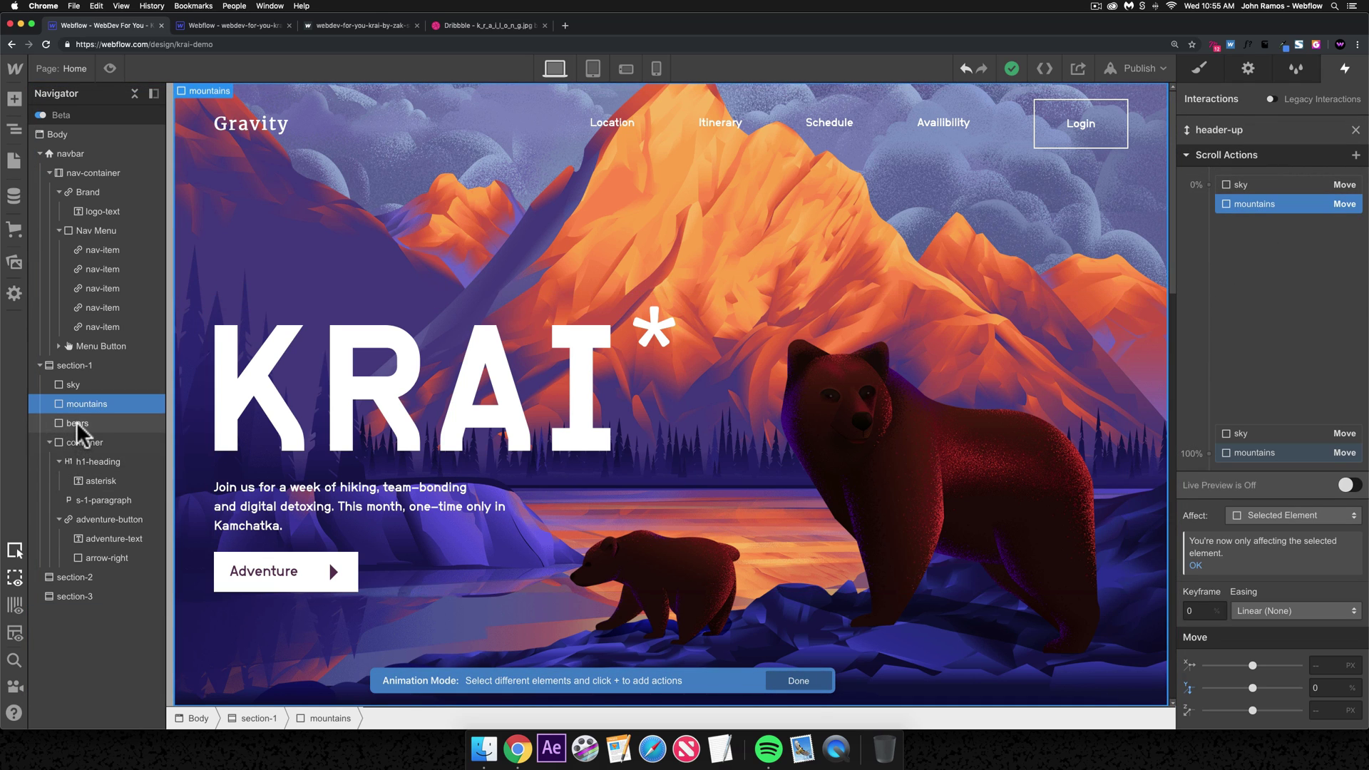
click(559, 360)
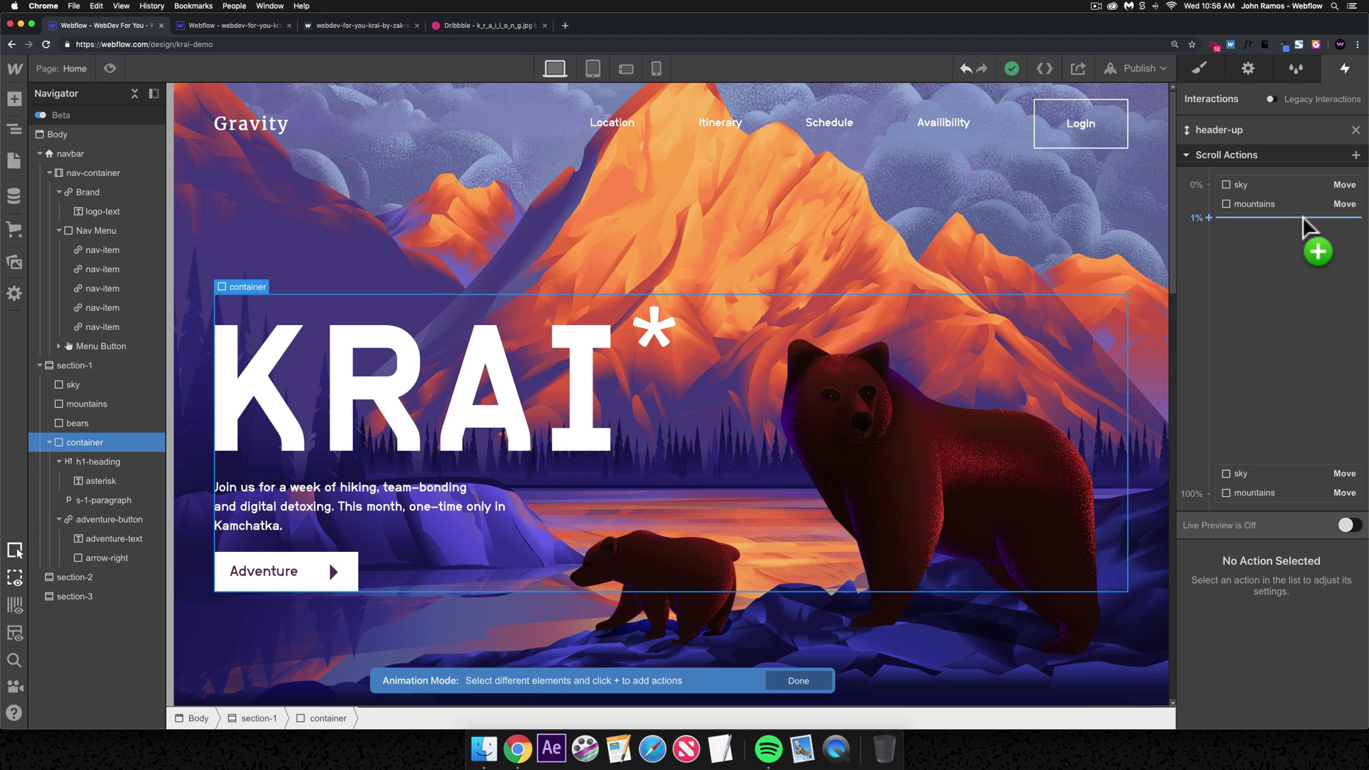
click(1239, 244)
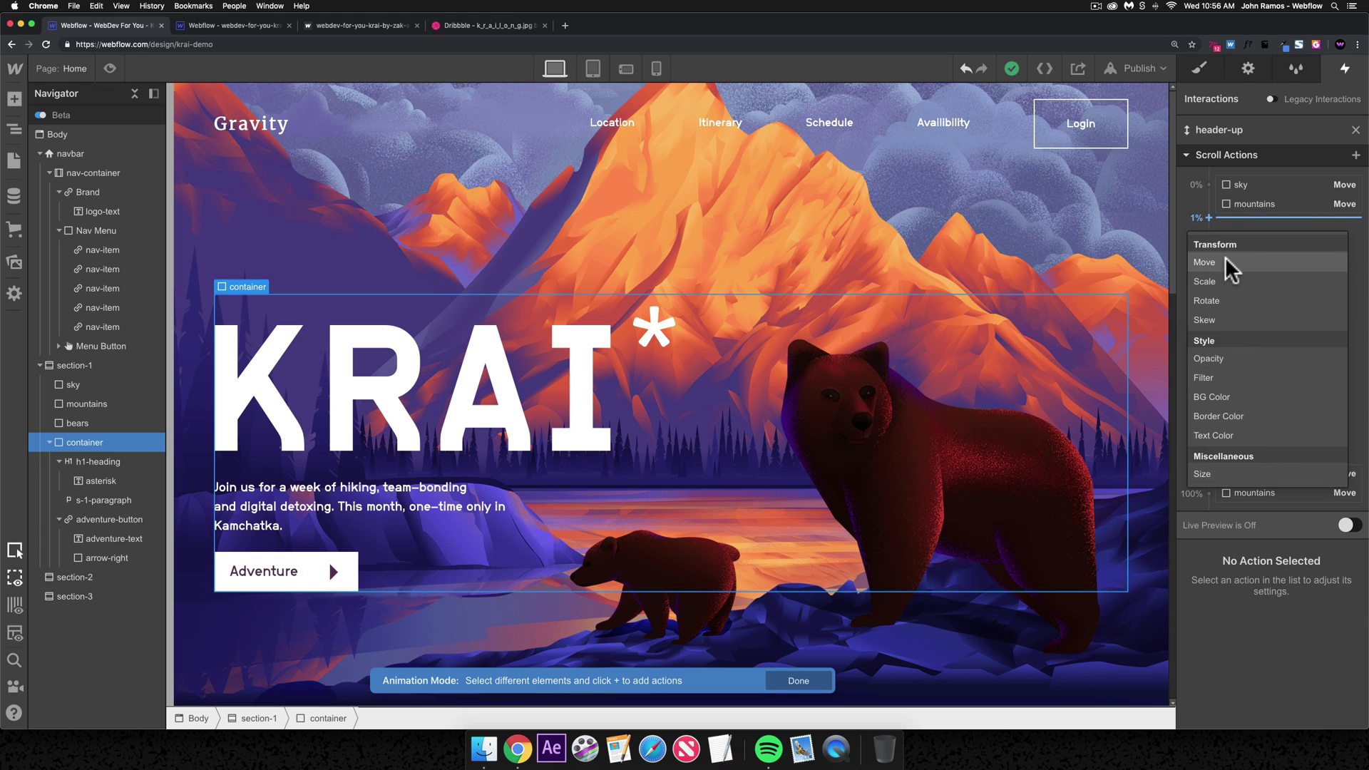
click(1233, 266)
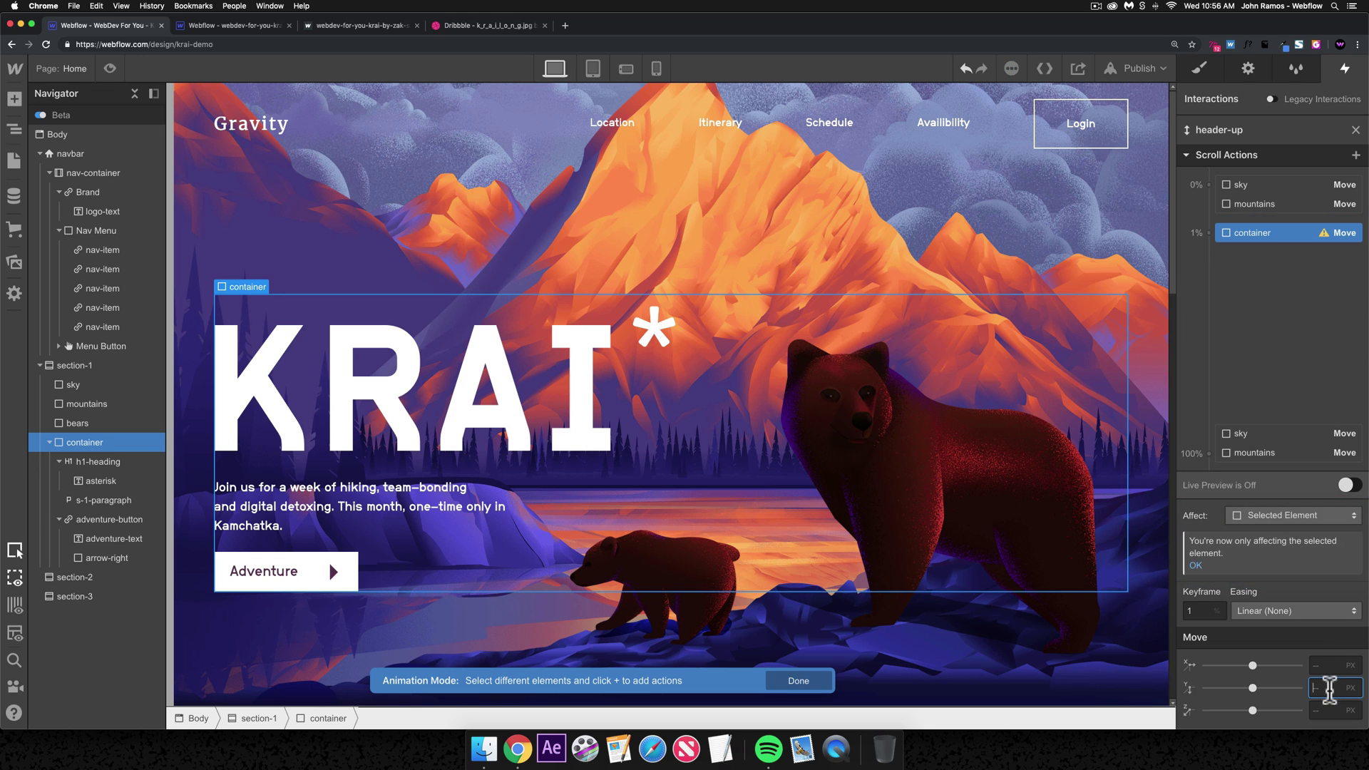
text(0)
drag(1262, 235, 1261, 220)
- Add a second Move action for the container with a vertical offset of 500 px and place it at the 100% keyframe
click(1240, 418)
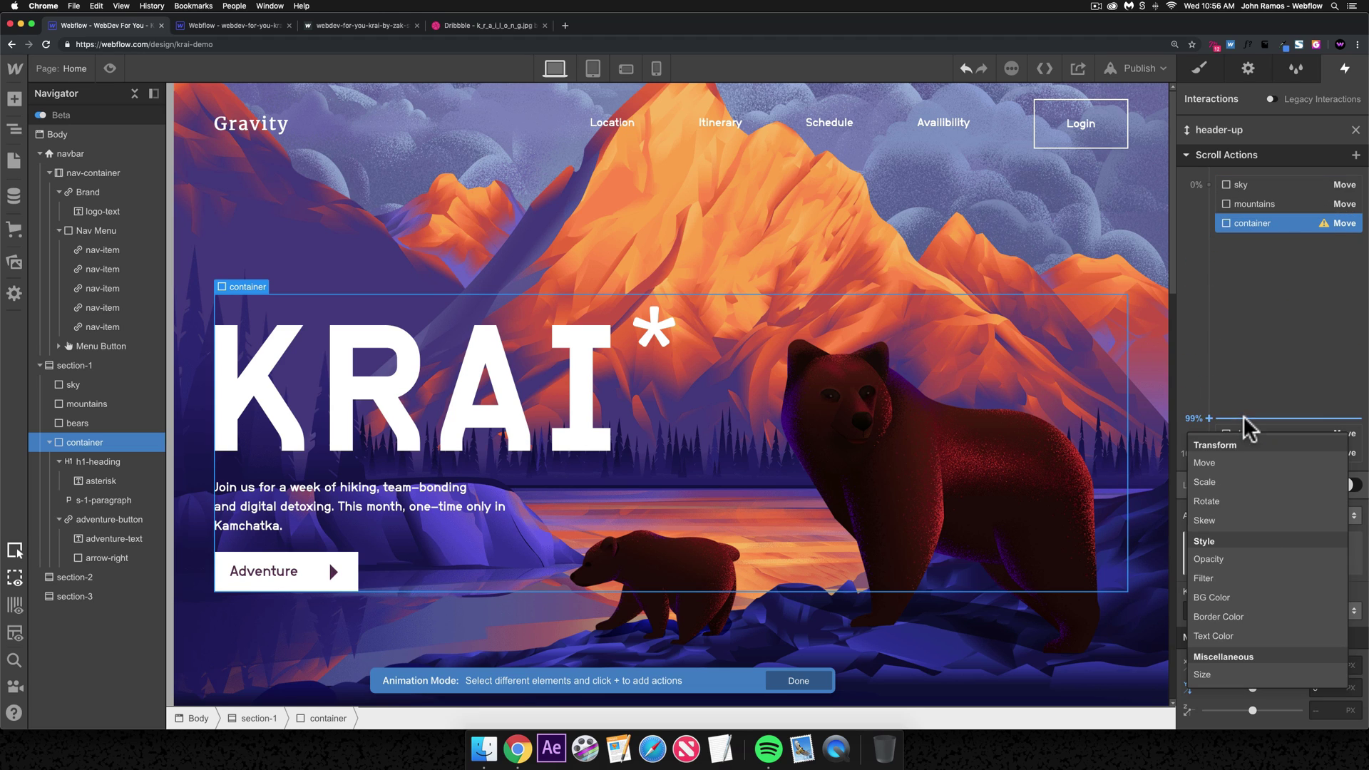
click(1231, 463)
click(1333, 688)
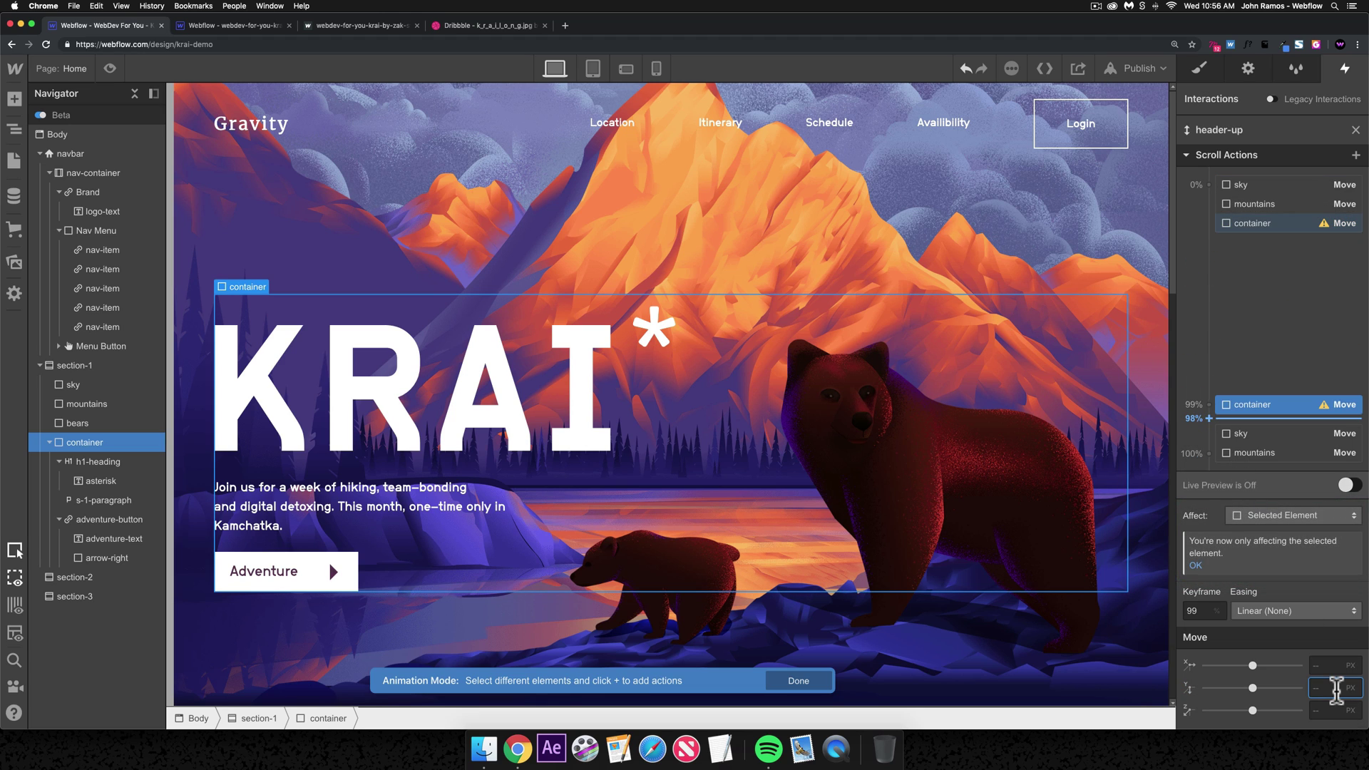
text(500)
drag(1269, 401, 1284, 457)
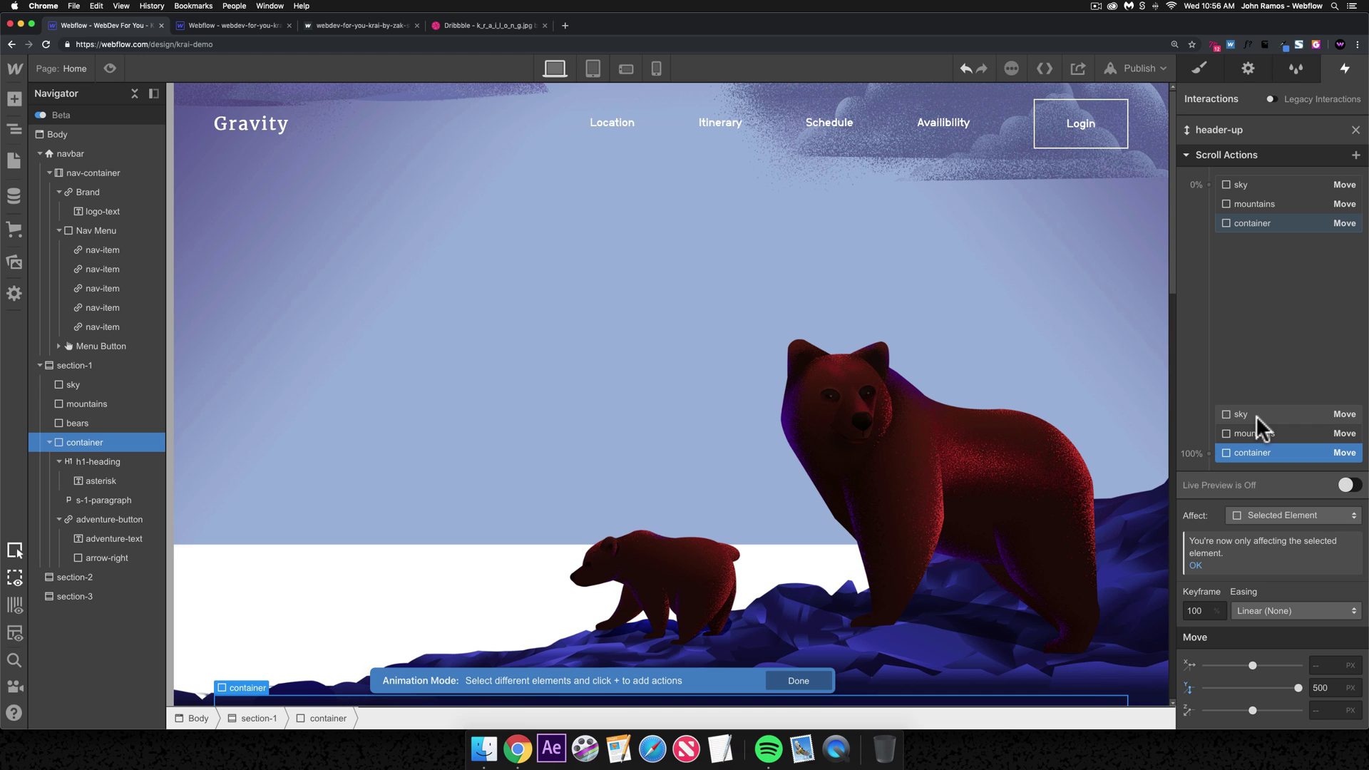
- Preview the page, scroll to examine how the container moves against the bears, return to the design view and select the bears layer
click(110, 69)
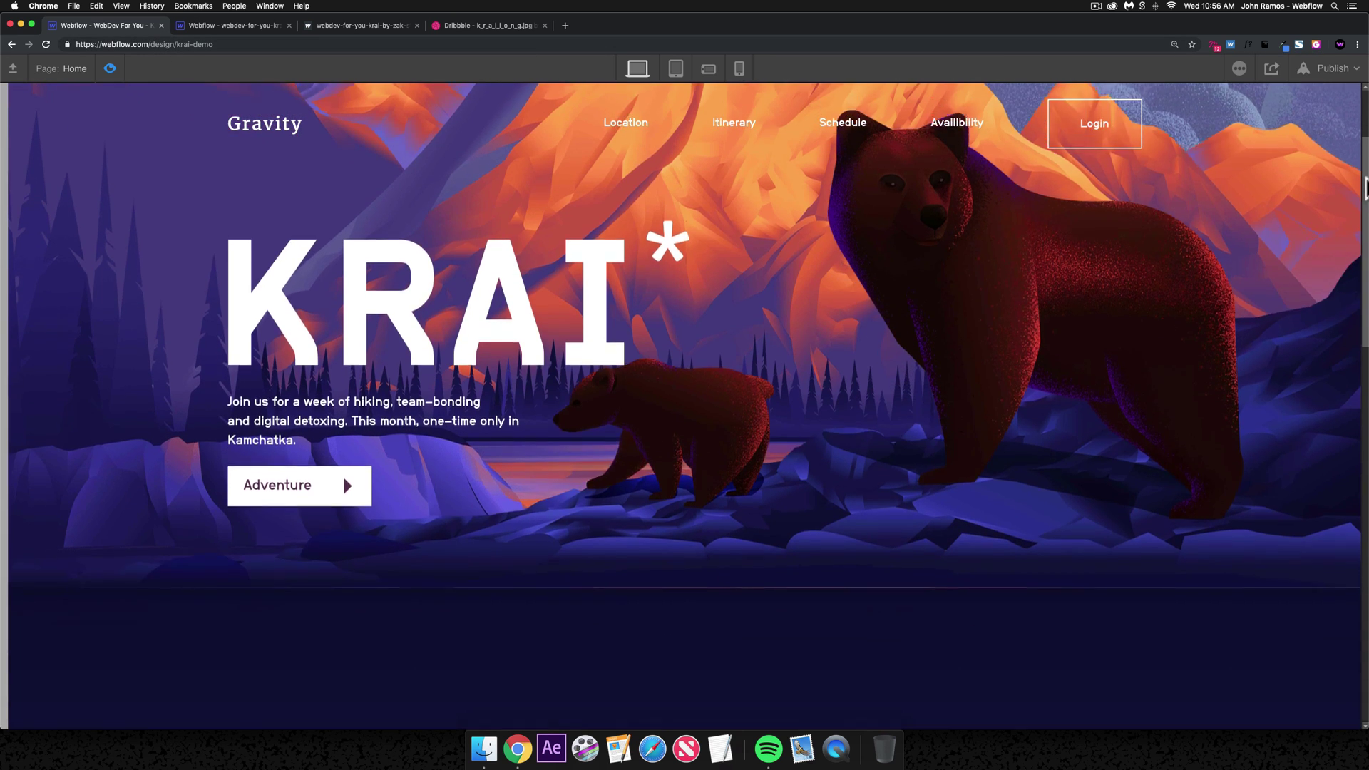
mouse_move(1364, 188)
mouse_down()
mouse_move(1364, 249)
mouse_move(1362, 128)
mouse_move(1364, 192)
mouse_up()
drag(1364, 221, 1350, 100)
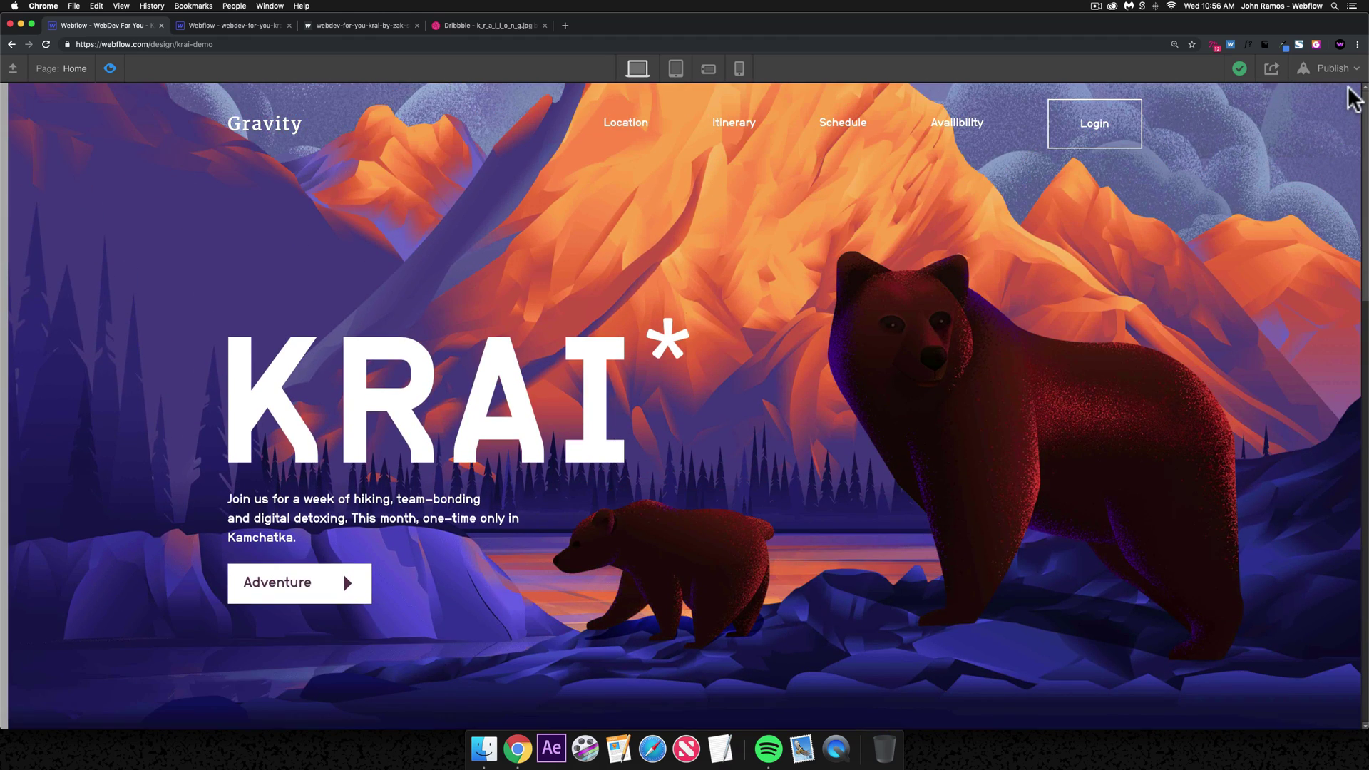
click(117, 70)
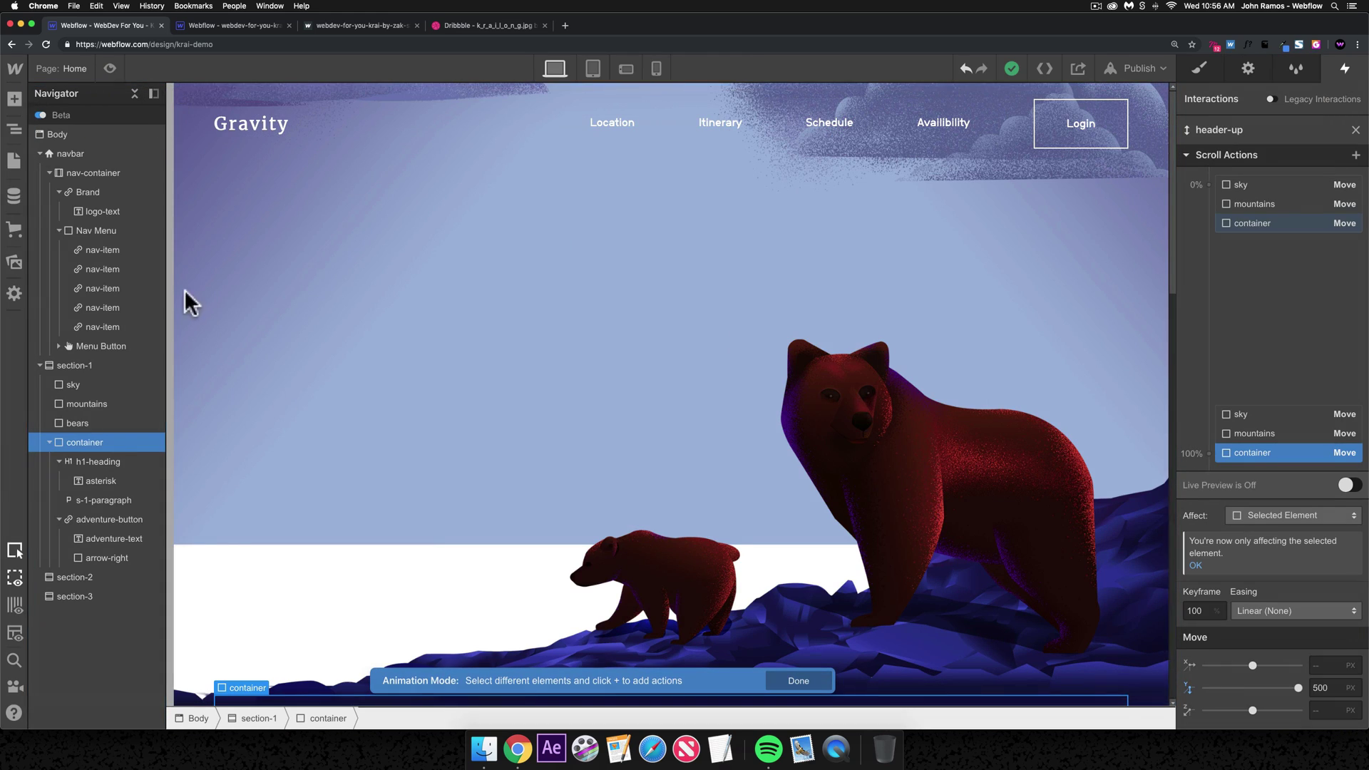
click(55, 134)
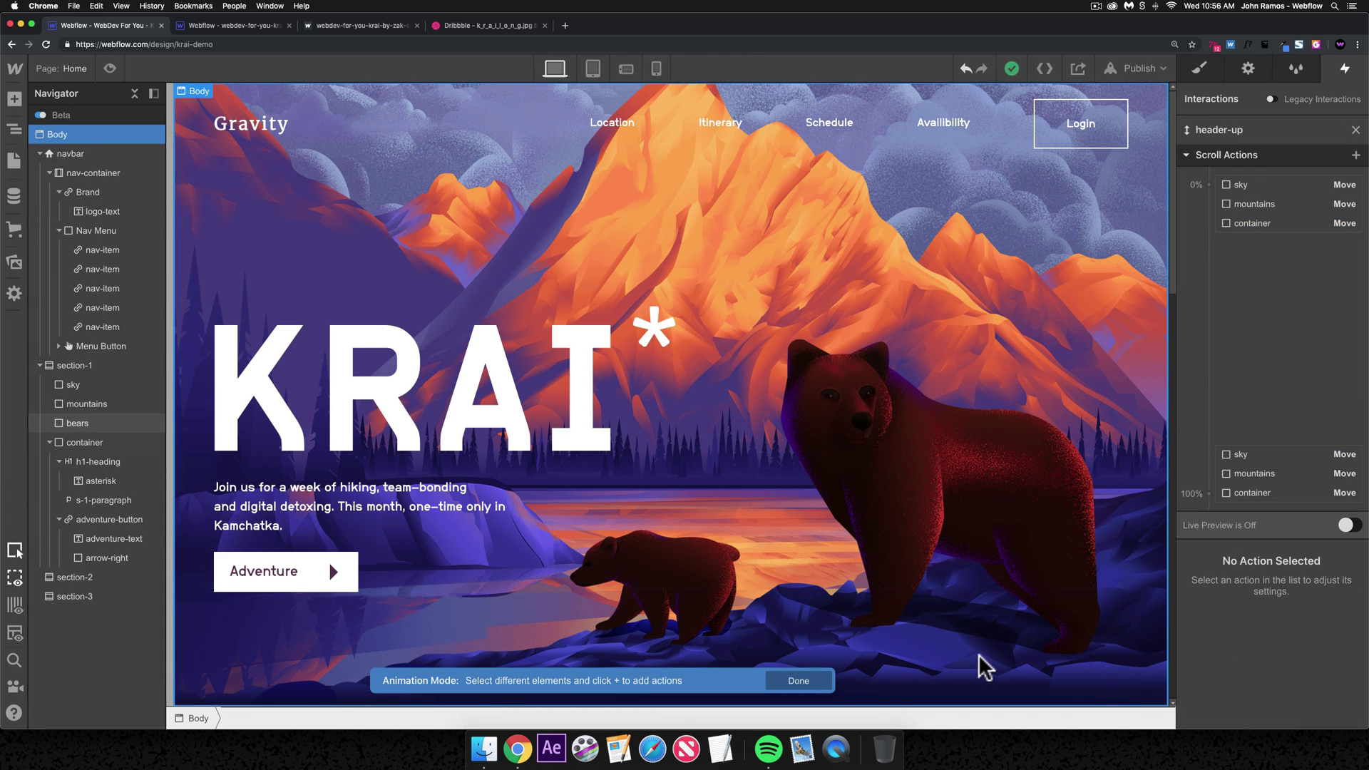
click(896, 604)
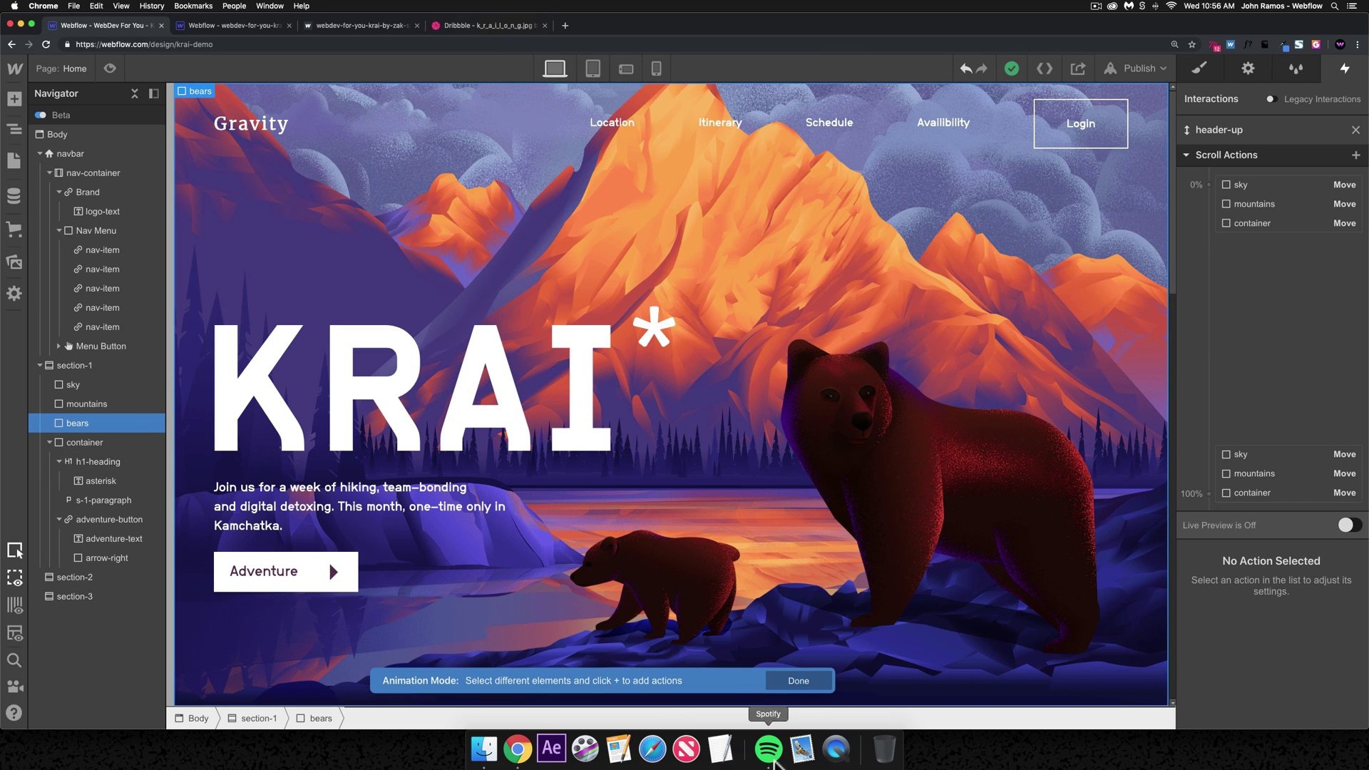
- Switch to the Dribbble reference, close the attachment view and reopen the KRAI shot from the Studio VØR page
mouse_move(592, 20)
mouse_down()
mouse_move(592, 78)
mouse_move(581, 20)
mouse_move(568, 22)
mouse_up()
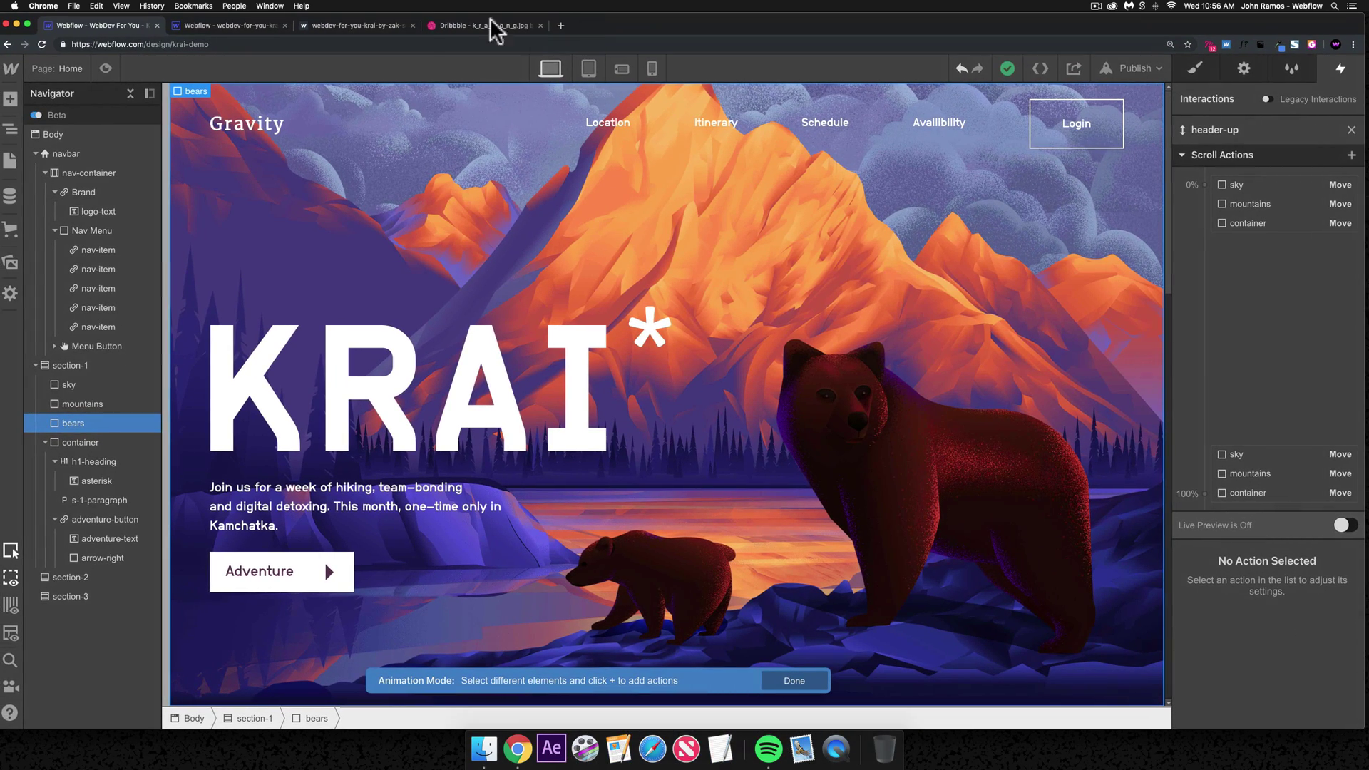
click(430, 27)
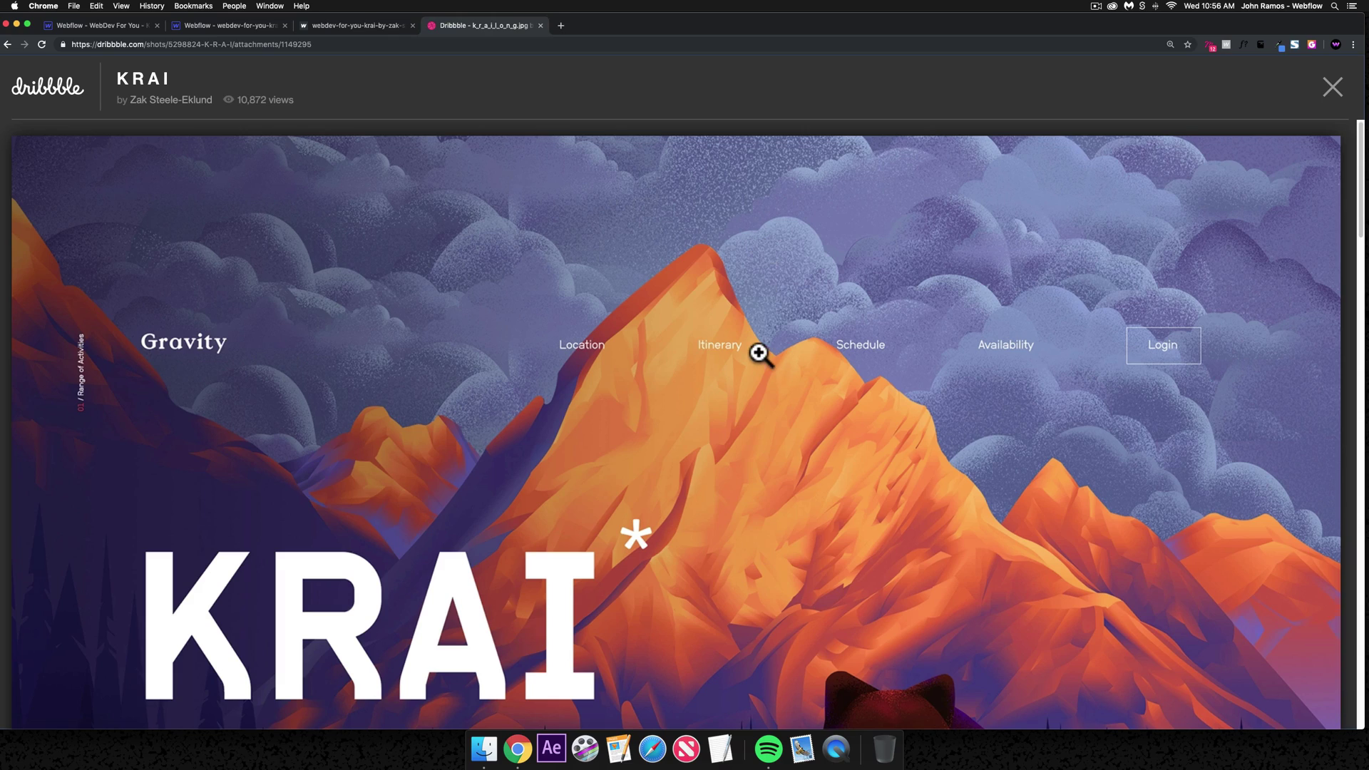
scroll(761, 352, down, 3)
click(1328, 91)
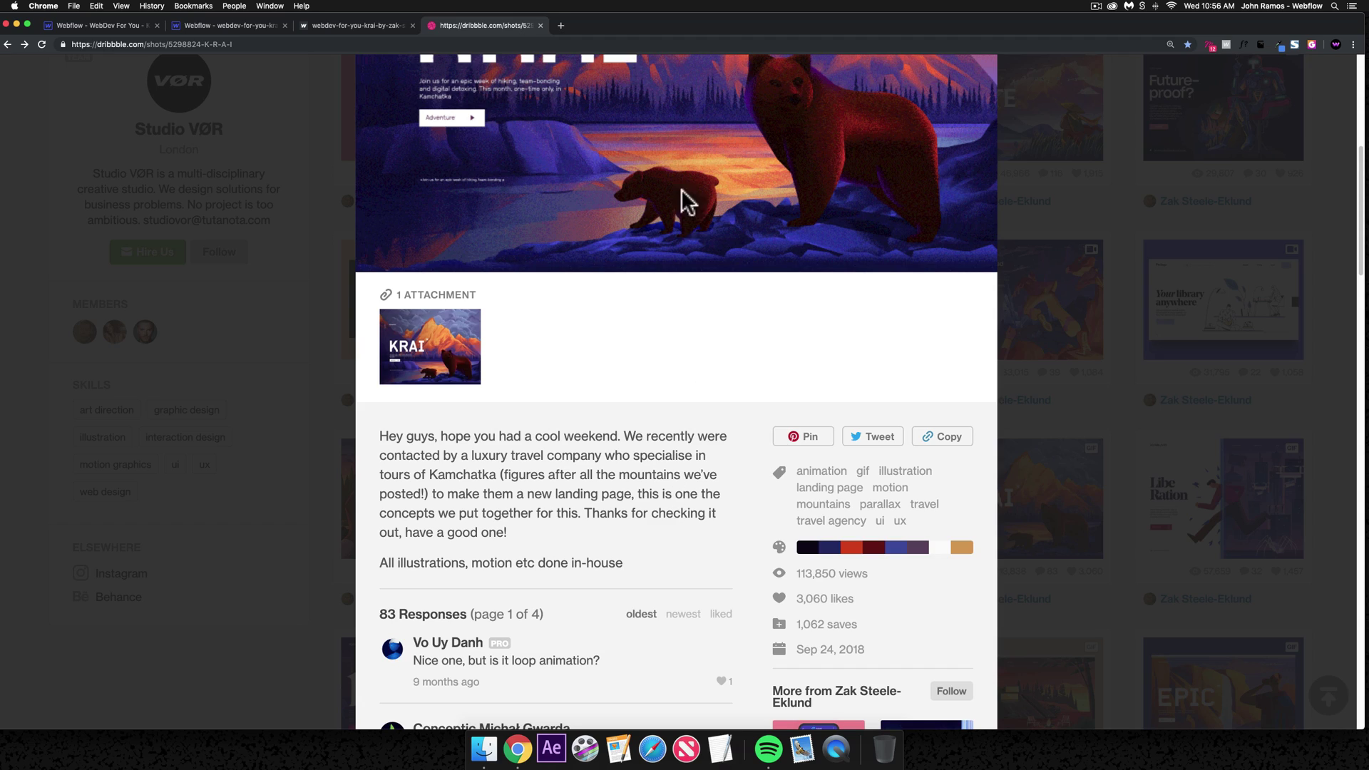
scroll(784, 235, up, 4)
key(Escape)
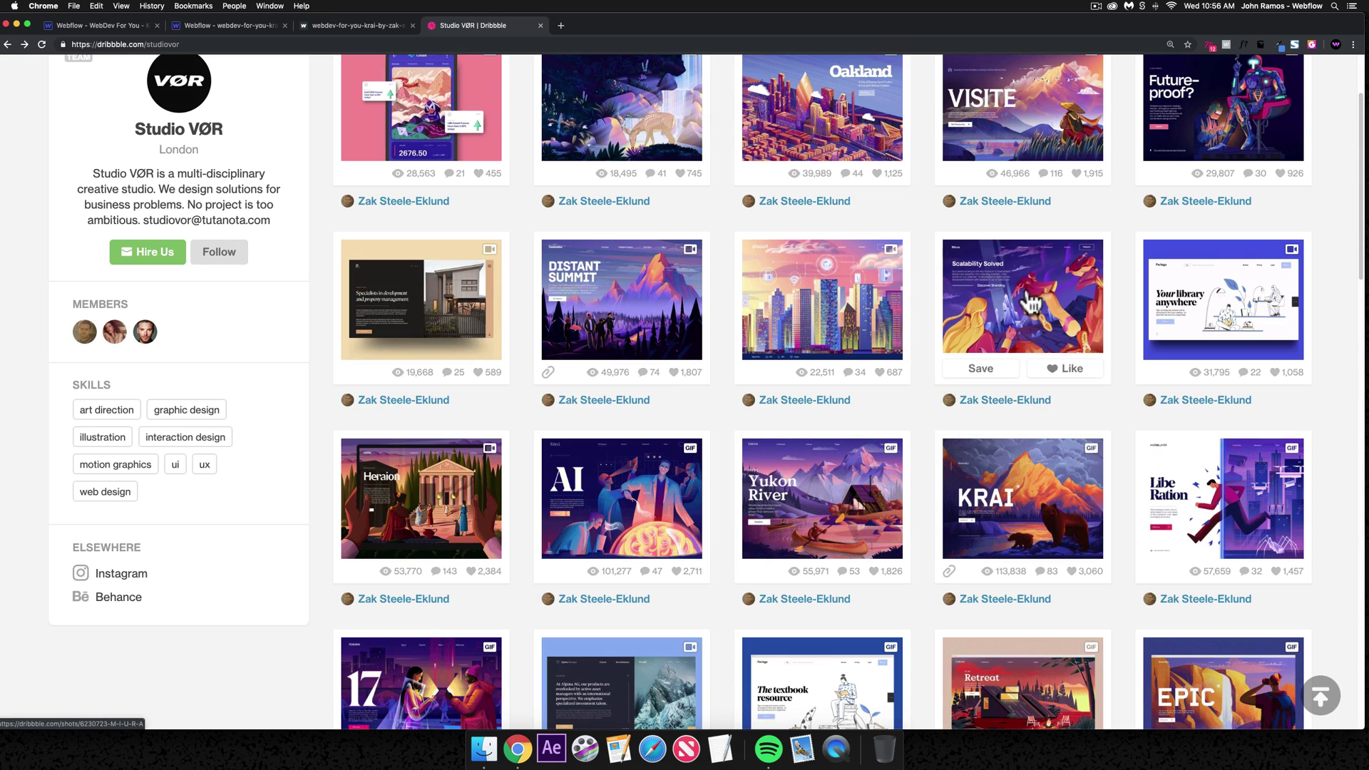
click(992, 533)
scroll(641, 371, down, 5)
- Open the shot's animation in GIF Scrubber, scrub back through the hero to examine the heading's movement, and return to the Webflow demo project
right_click(639, 372)
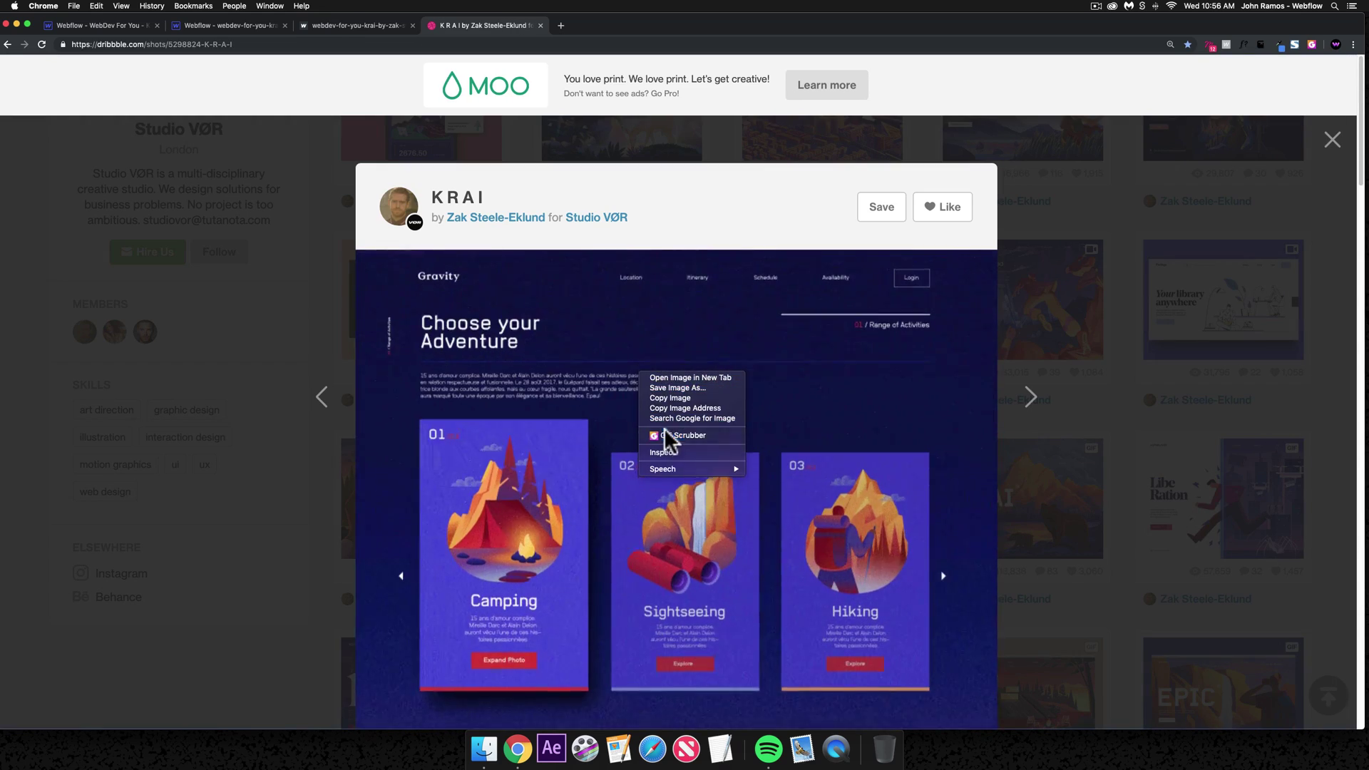
click(674, 435)
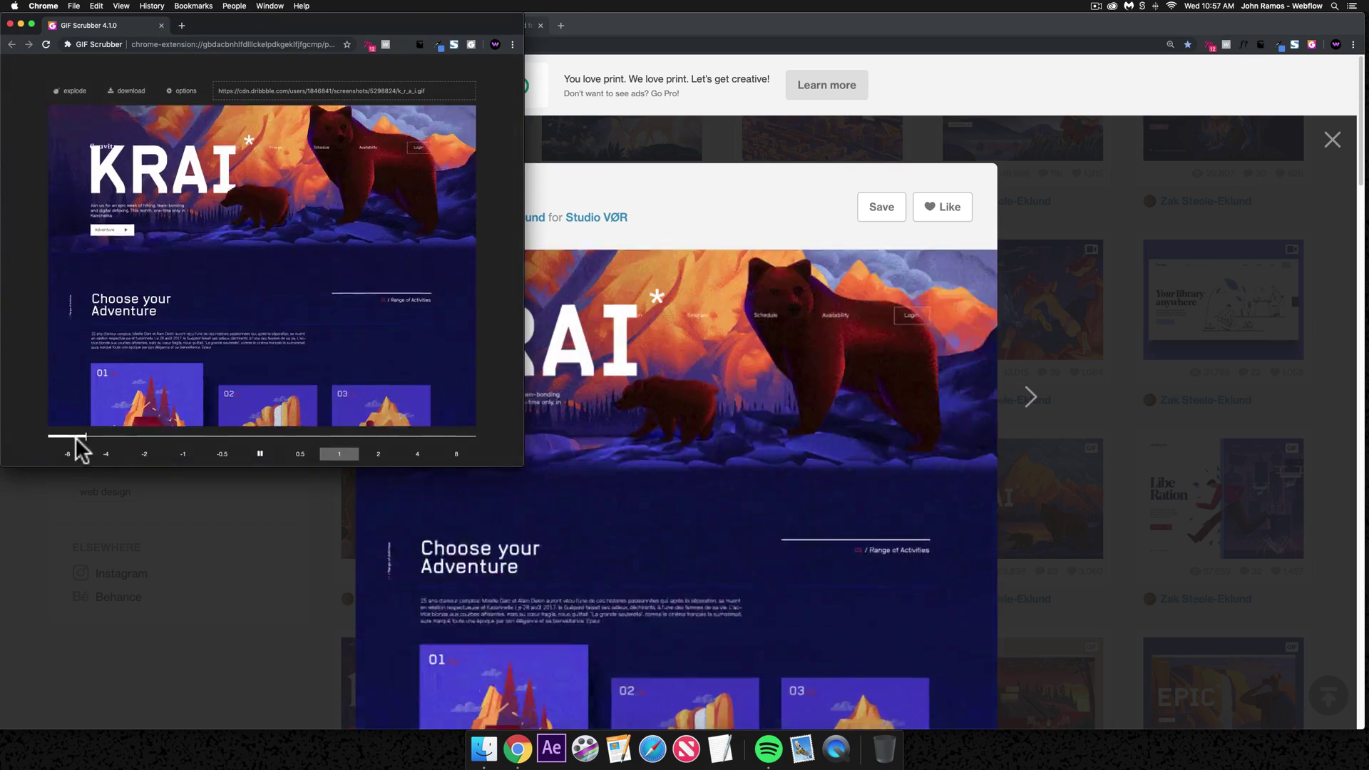
mouse_move(71, 437)
mouse_down()
mouse_move(45, 443)
mouse_move(96, 439)
mouse_move(50, 439)
mouse_up()
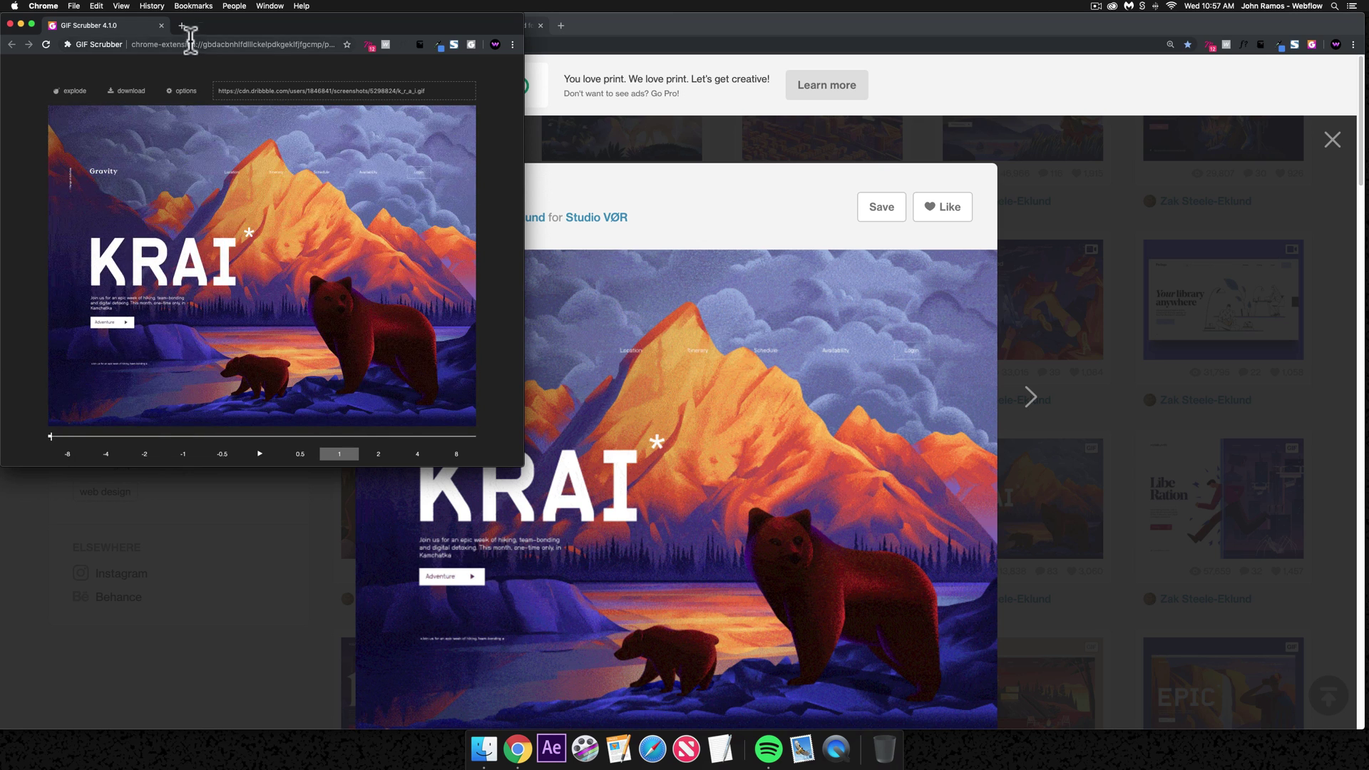
click(628, 34)
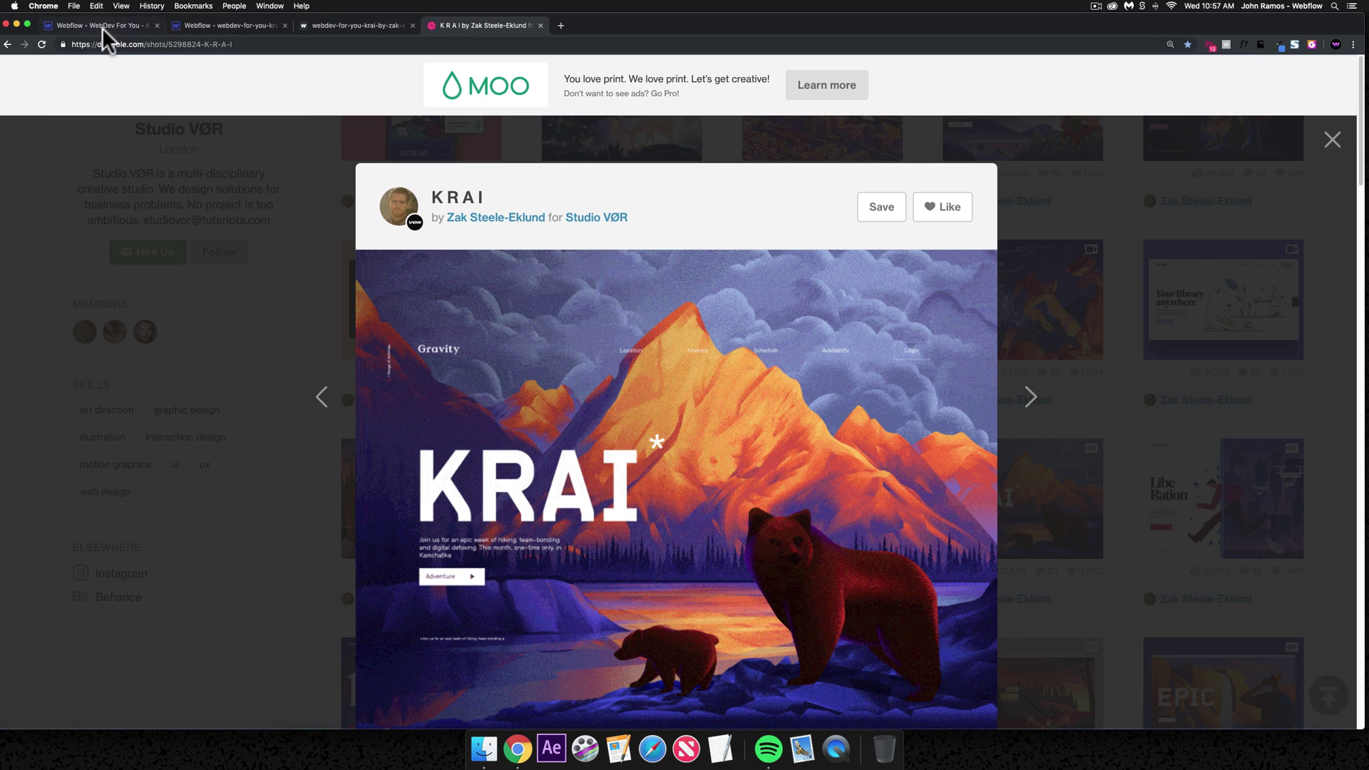
click(101, 27)
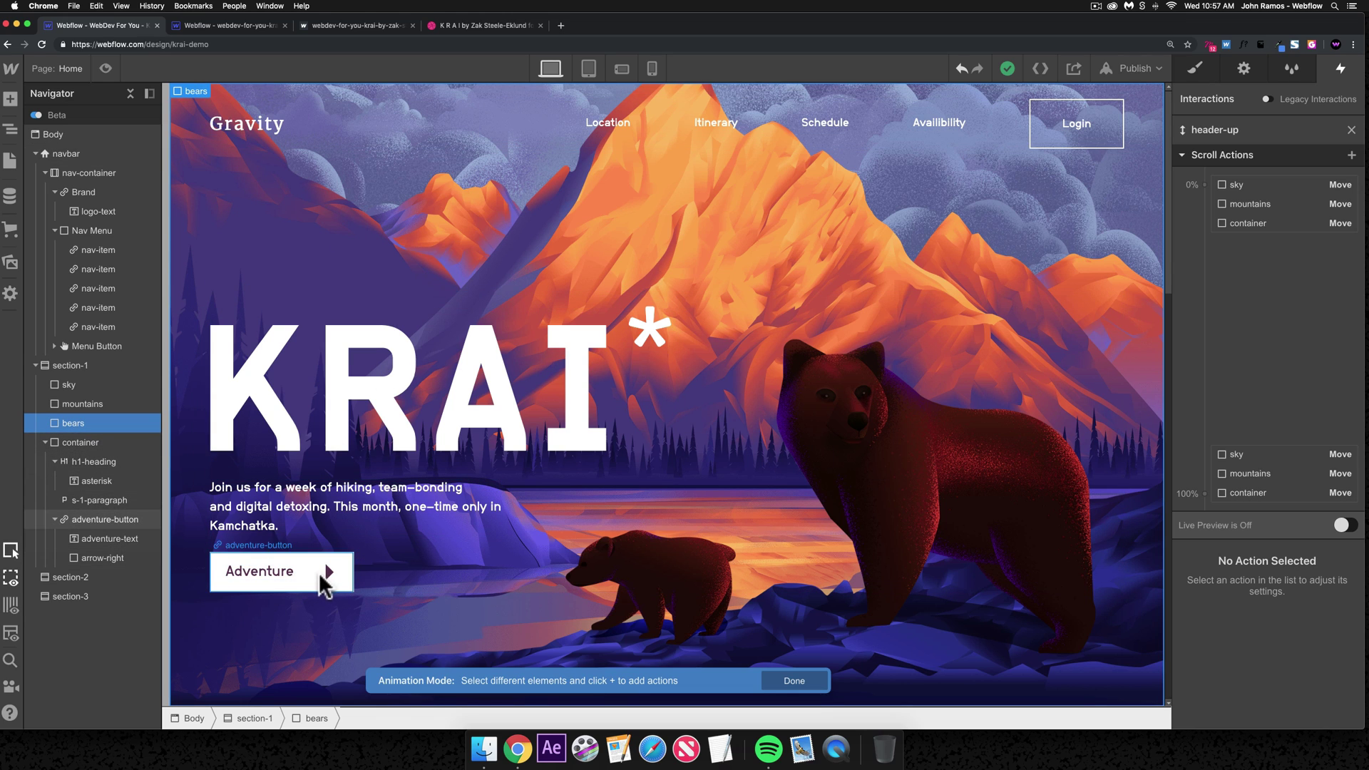
- Set the z-index of the absolutely positioned bears layer to 99
click(841, 412)
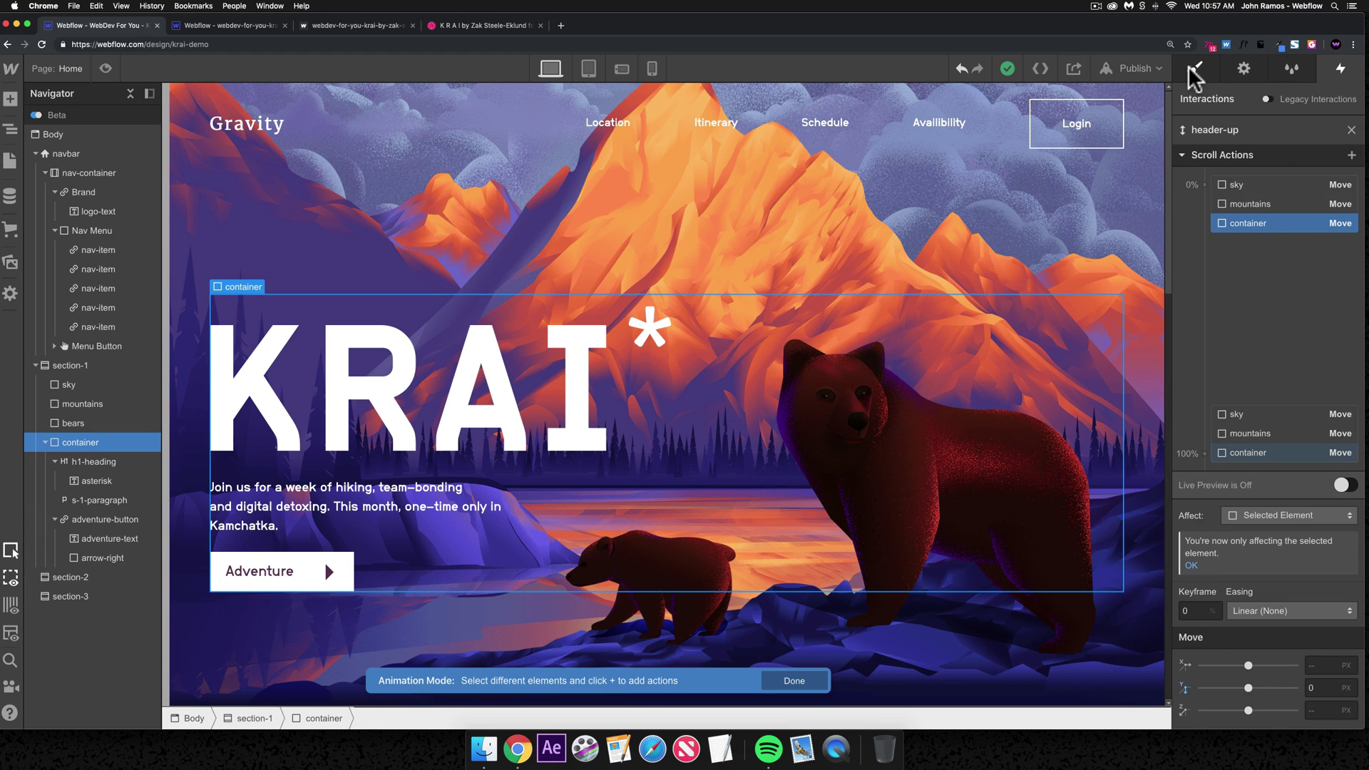
click(1192, 68)
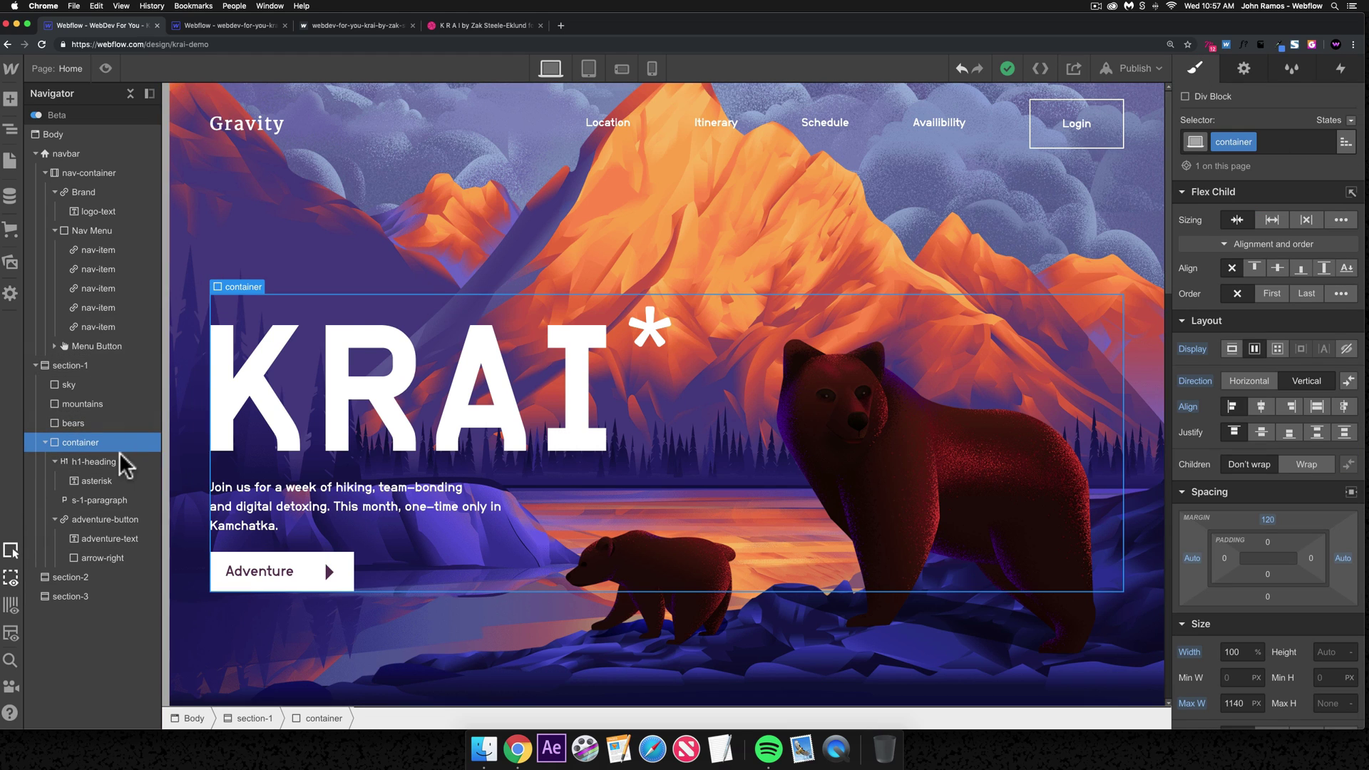
click(74, 424)
scroll(1312, 528, down, 3)
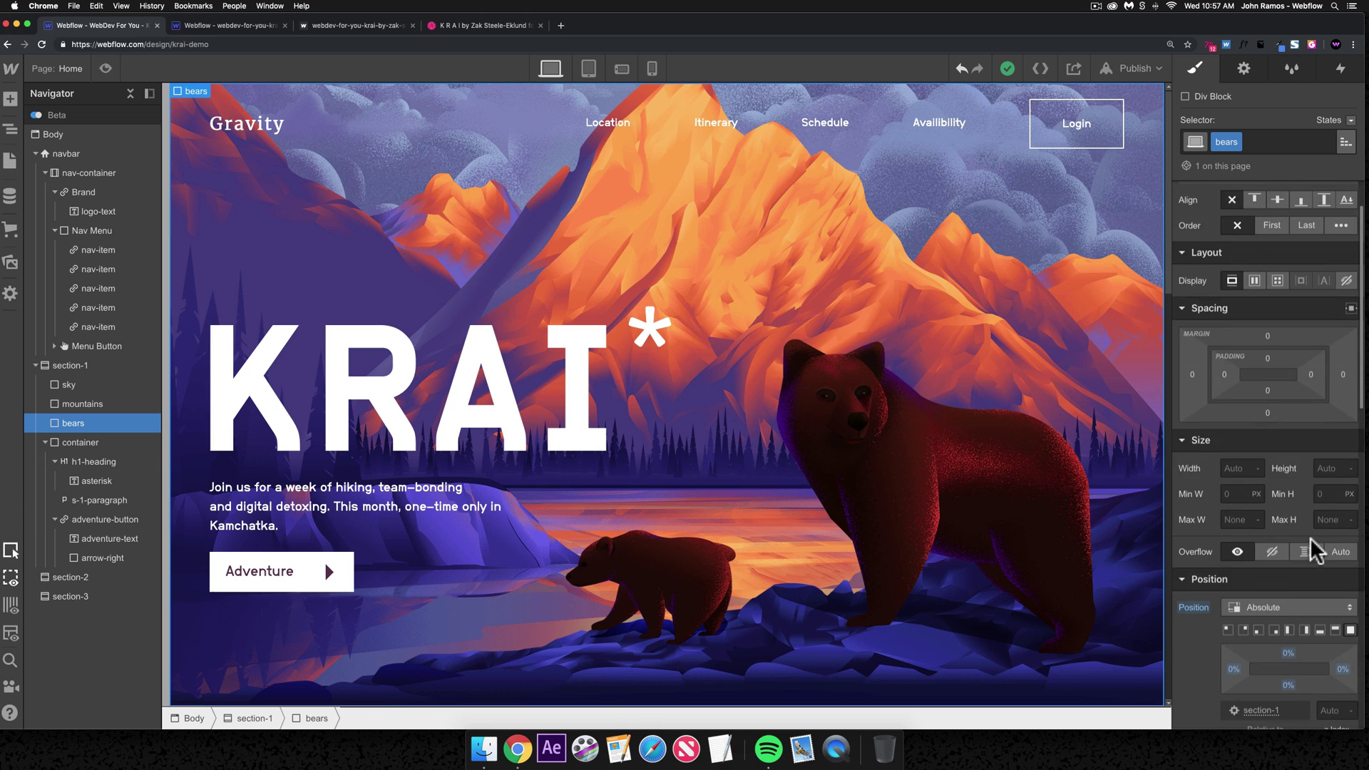
scroll(1315, 564, down, 2)
text(99)
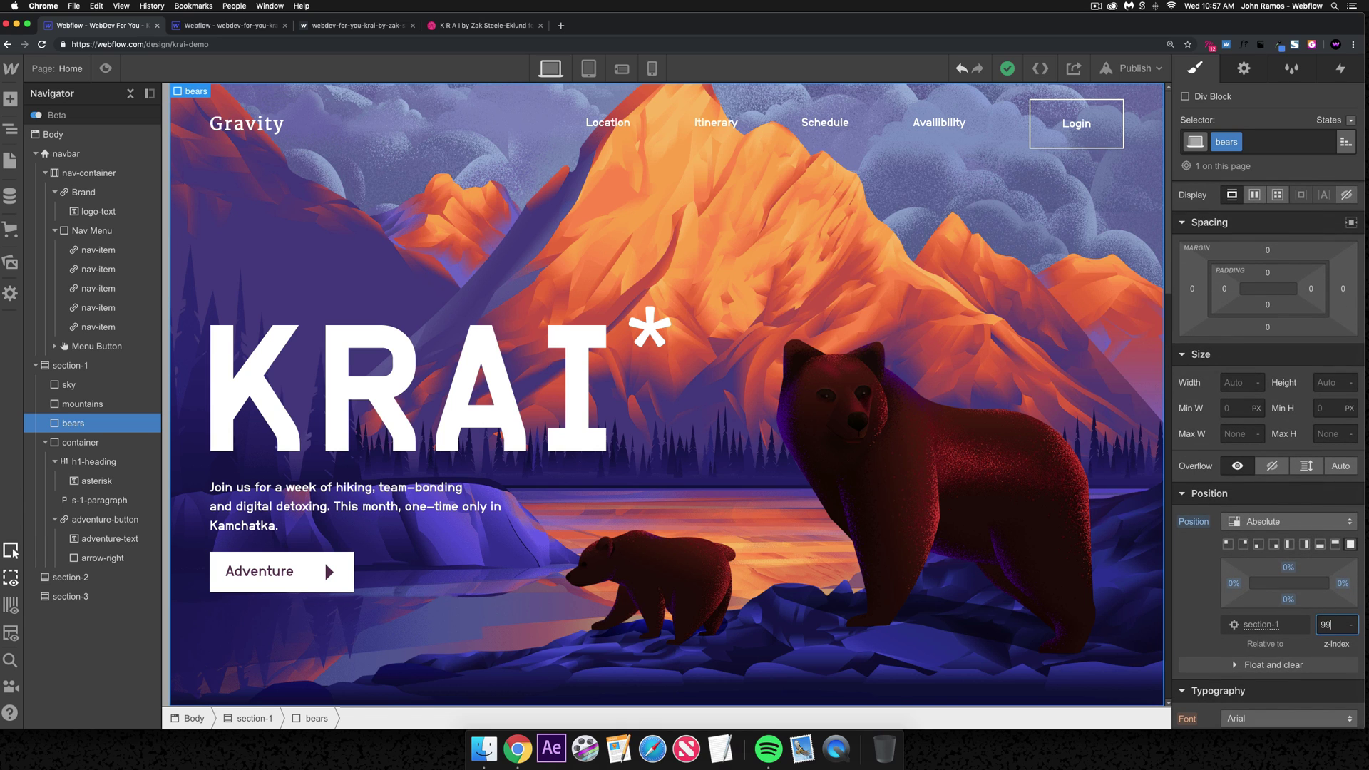
- Preview the page, scroll down and back up to examine how the heading and bears overlap, and return to the design view
click(106, 69)
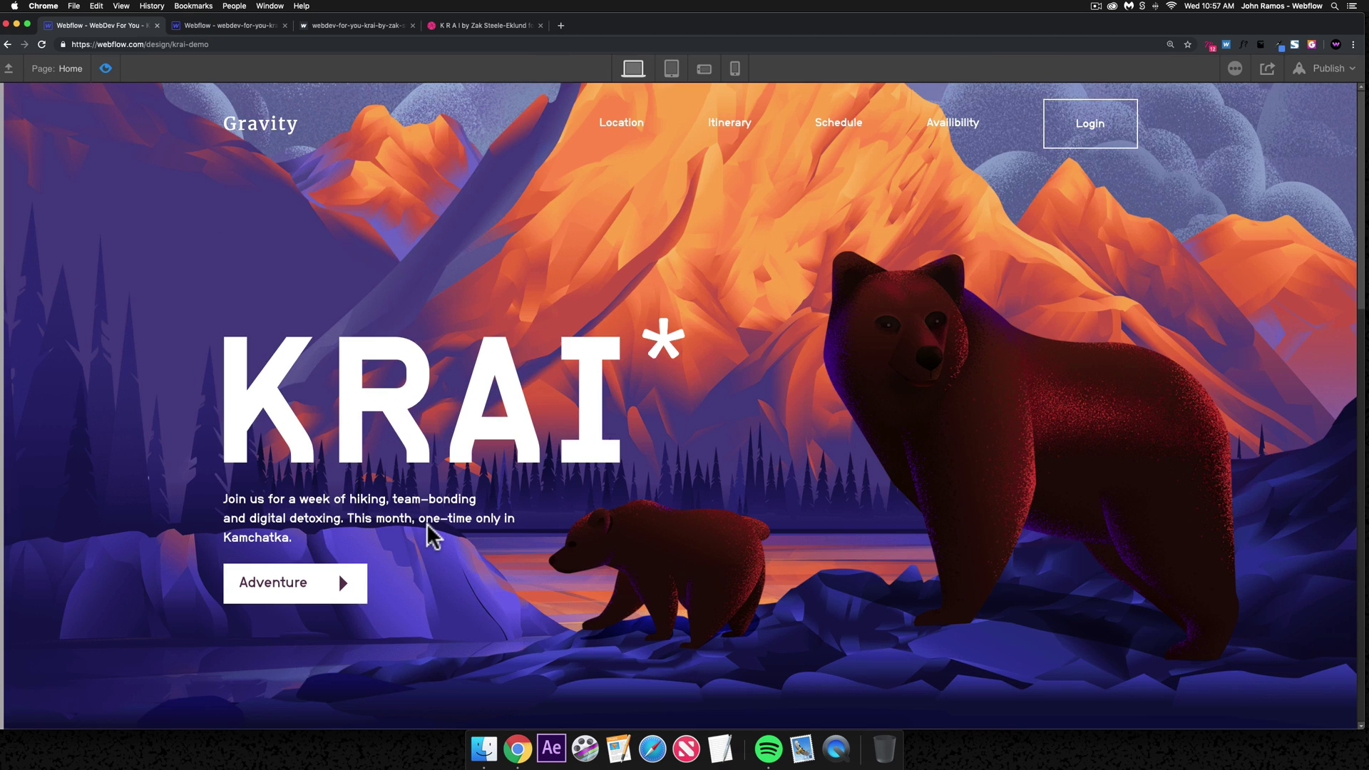
drag(1350, 192, 1361, 231)
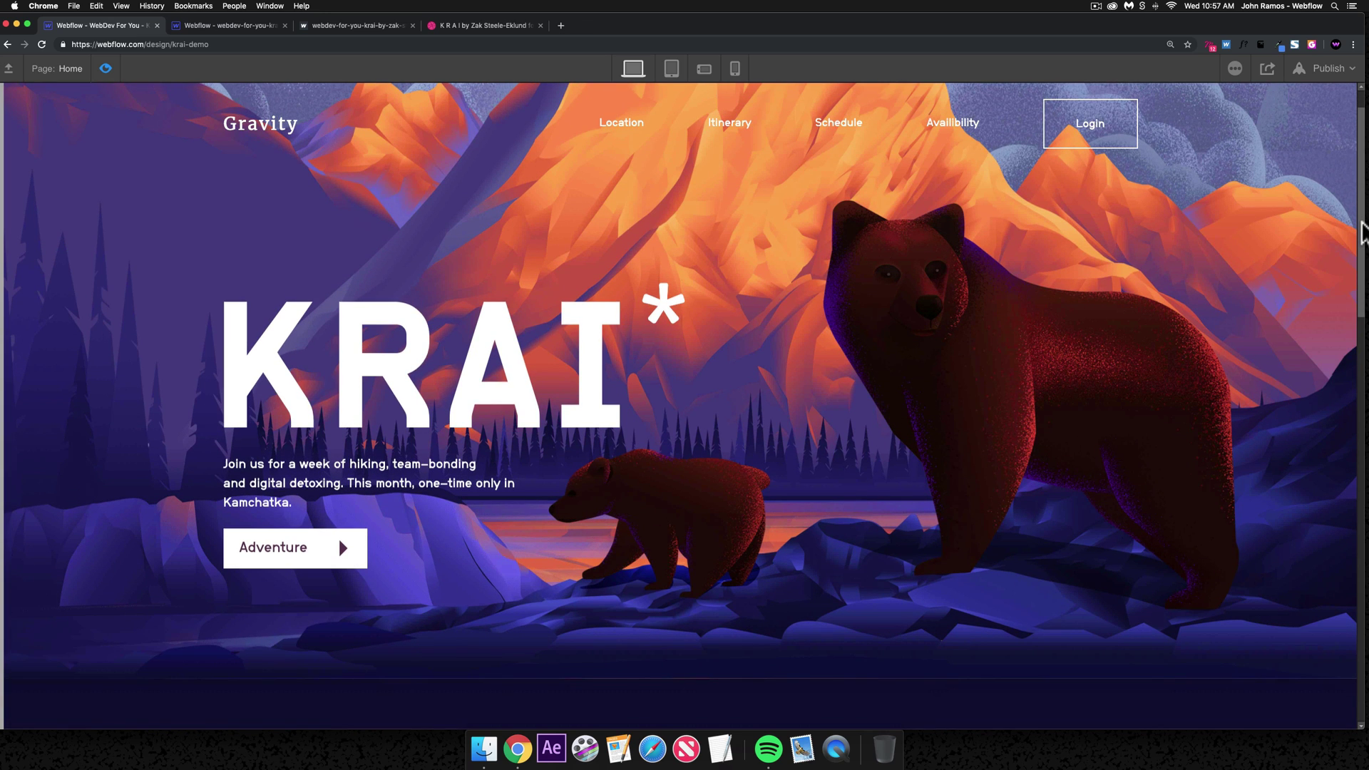
drag(1362, 231, 1327, 181)
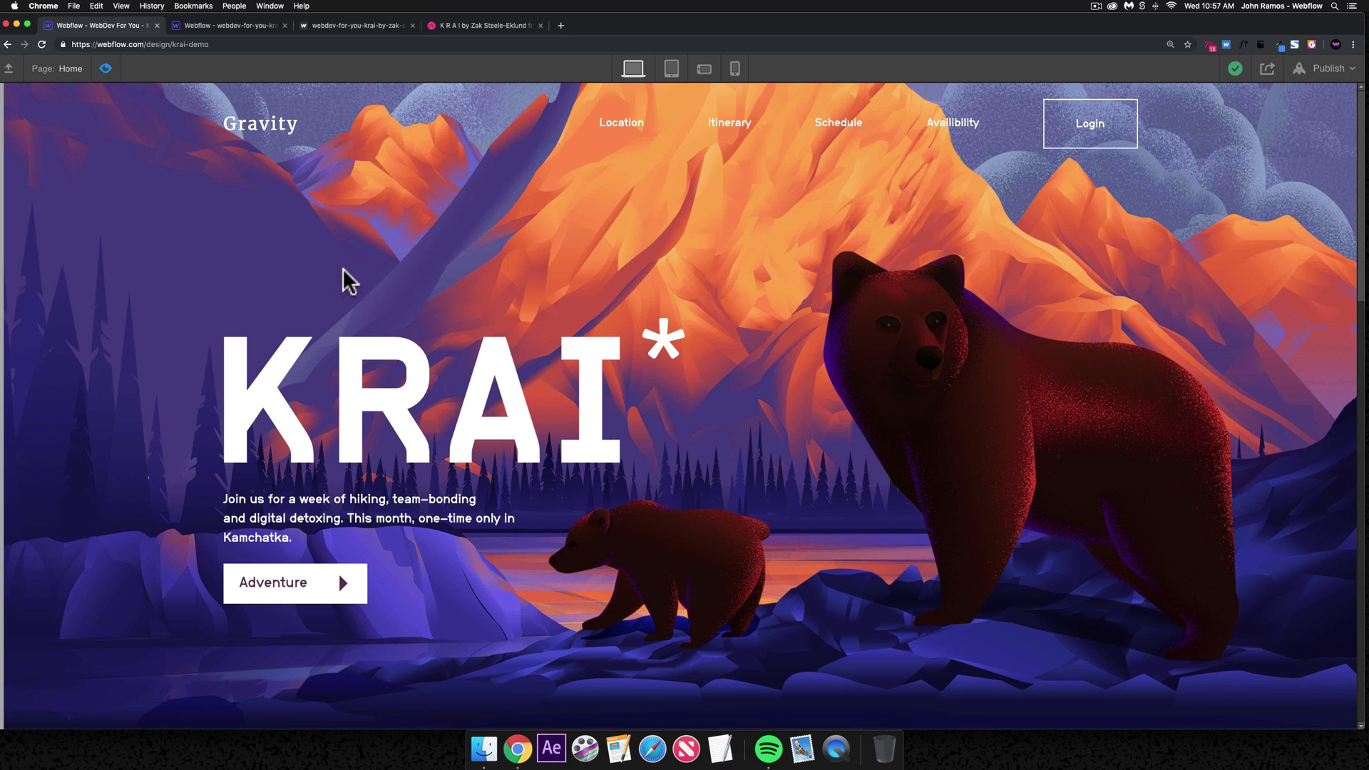
key(super+shift+p)
- Select section-2 beneath the hero on the canvas
scroll(565, 428, down, 10)
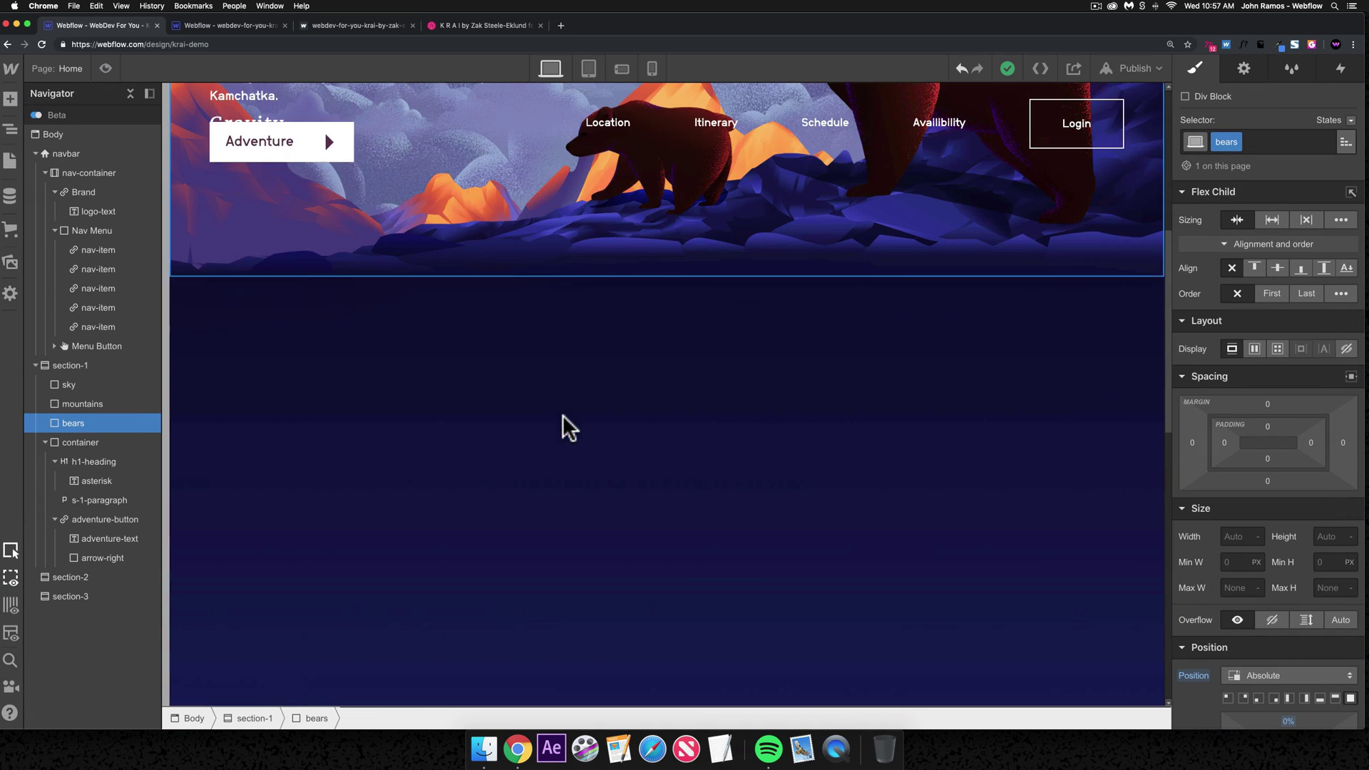
scroll(568, 428, down, 3)
click(601, 506)
scroll(595, 486, down, 2)
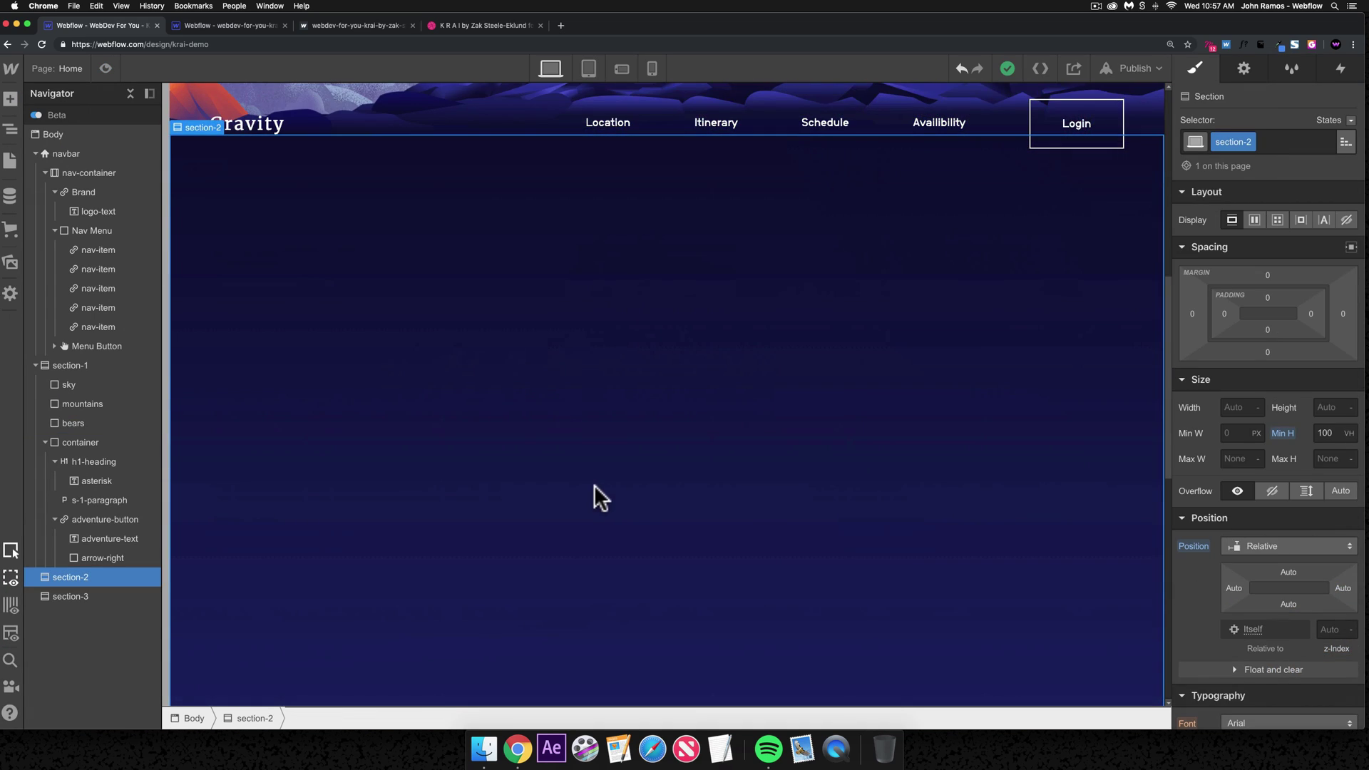
scroll(591, 482, down, 1)
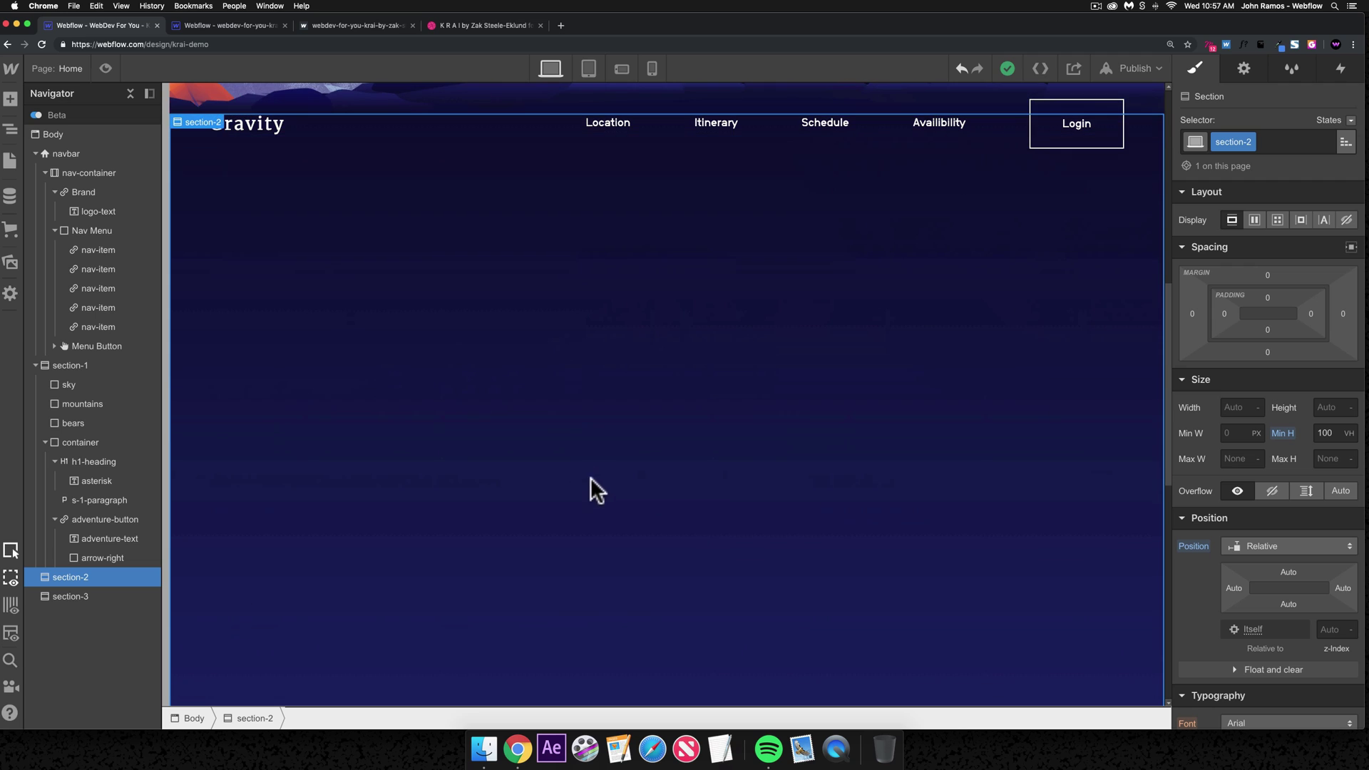
- Switch to the finished KRAI project and inspect the h2-heading and top-wrapper of its "Choose your Adventure" section
click(224, 23)
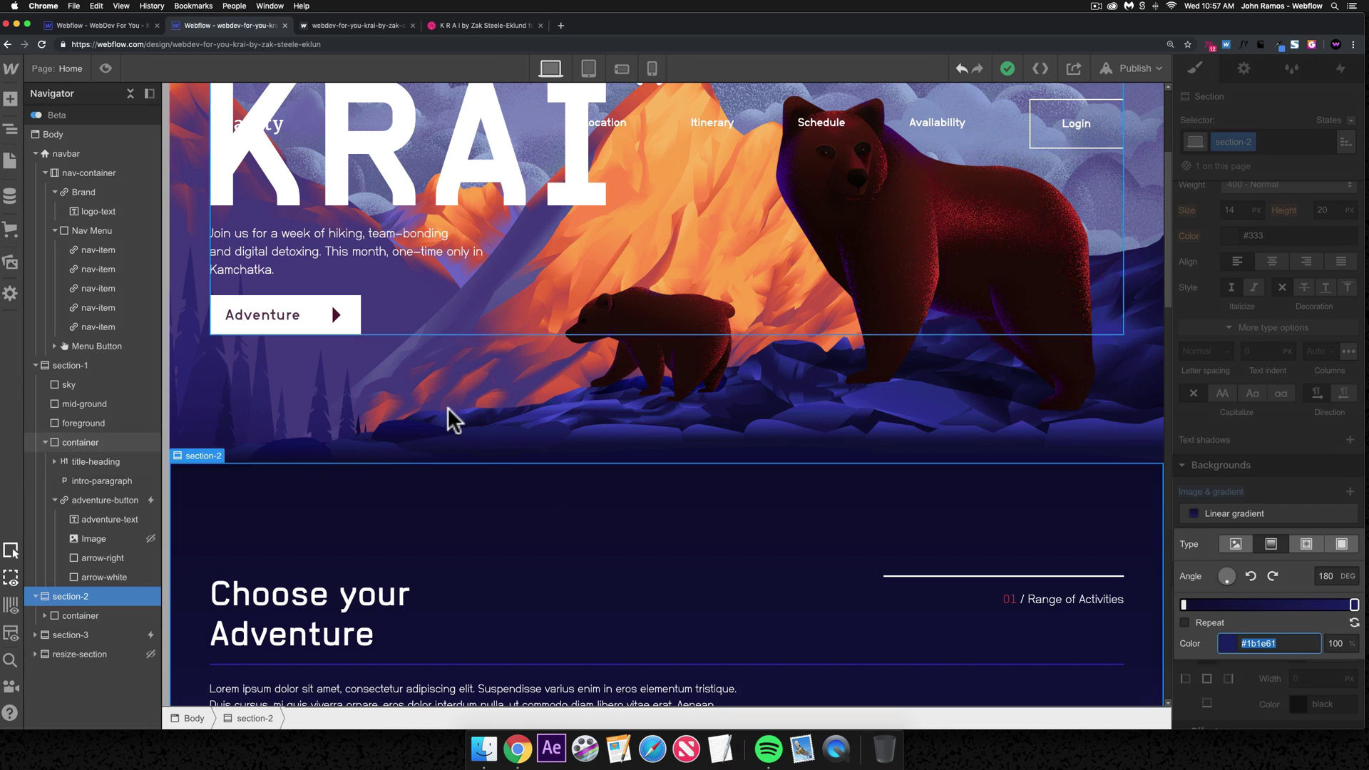
scroll(431, 541, down, 3)
click(318, 557)
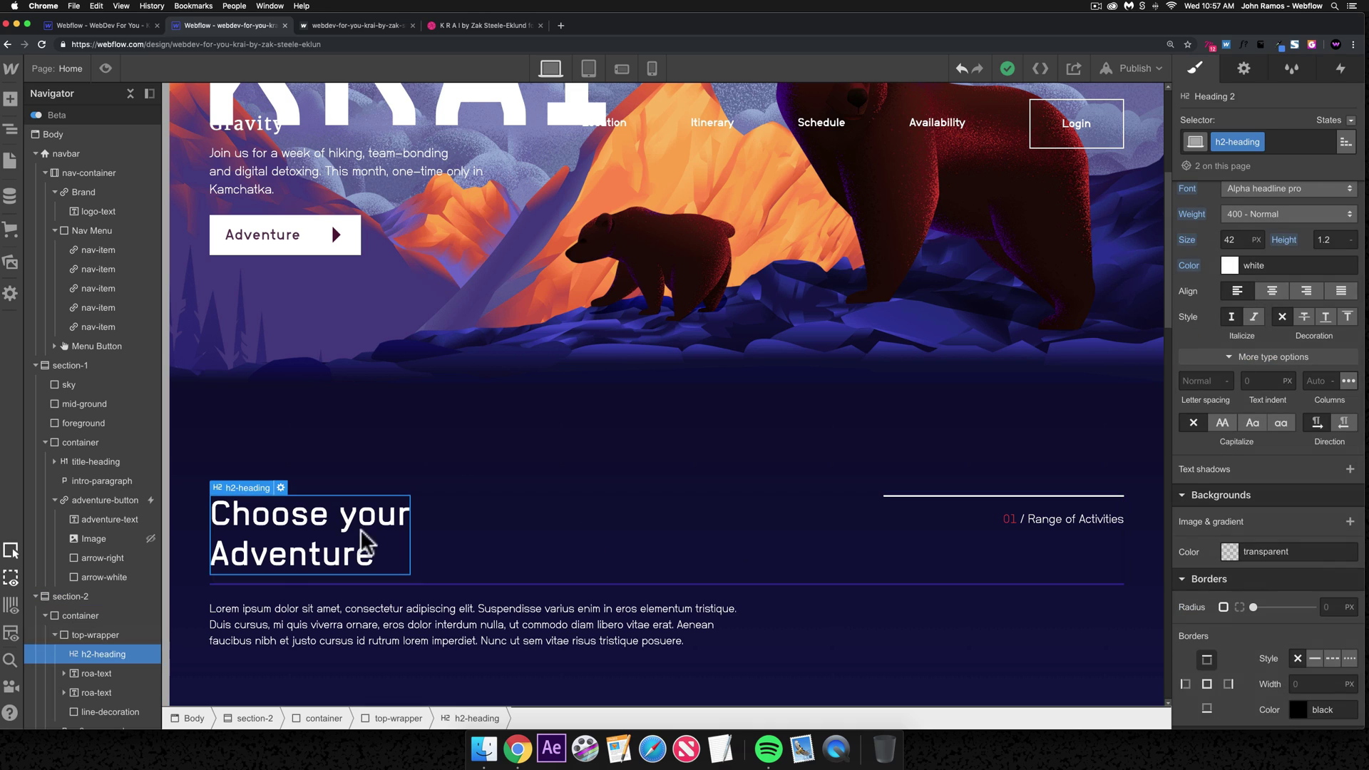
click(730, 555)
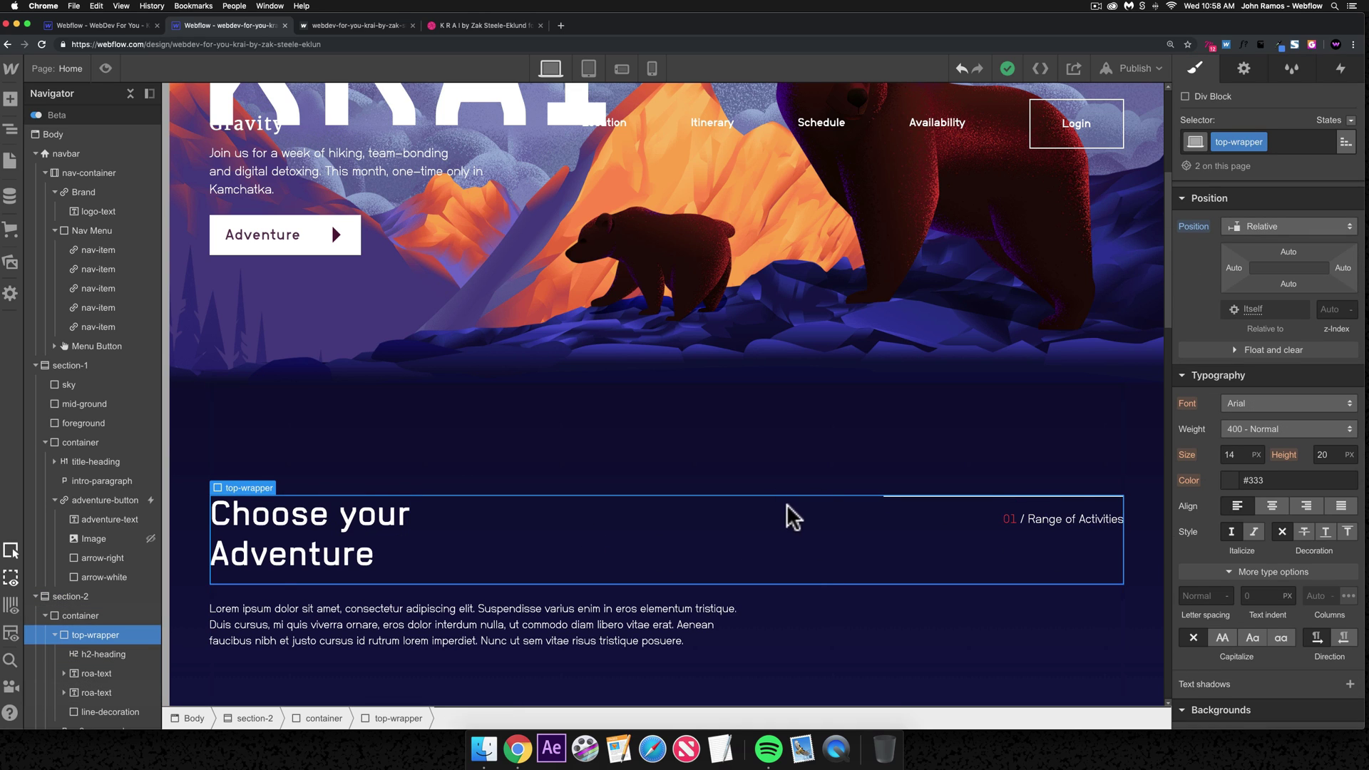
- Switch back to the demo project and add a div block with the class container inside section-2
scroll(1205, 350, up, 5)
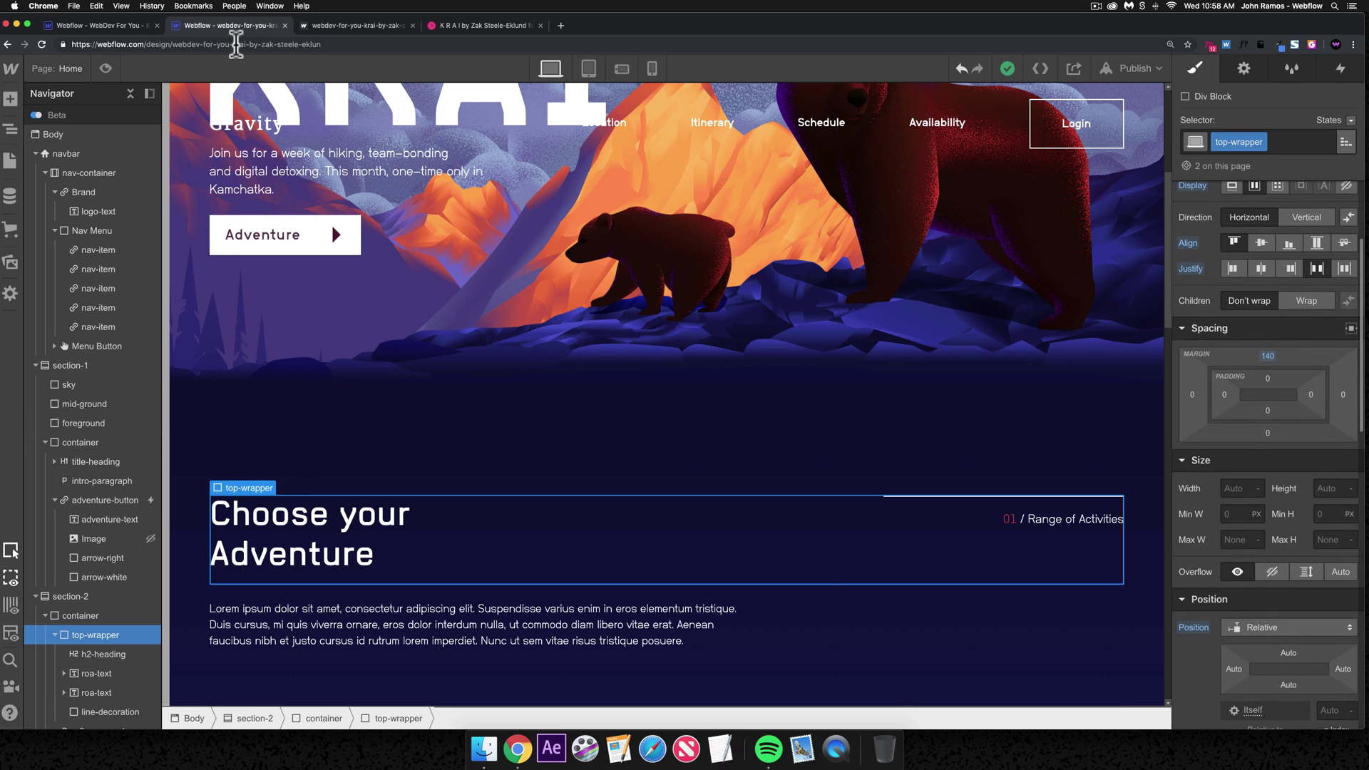
click(108, 26)
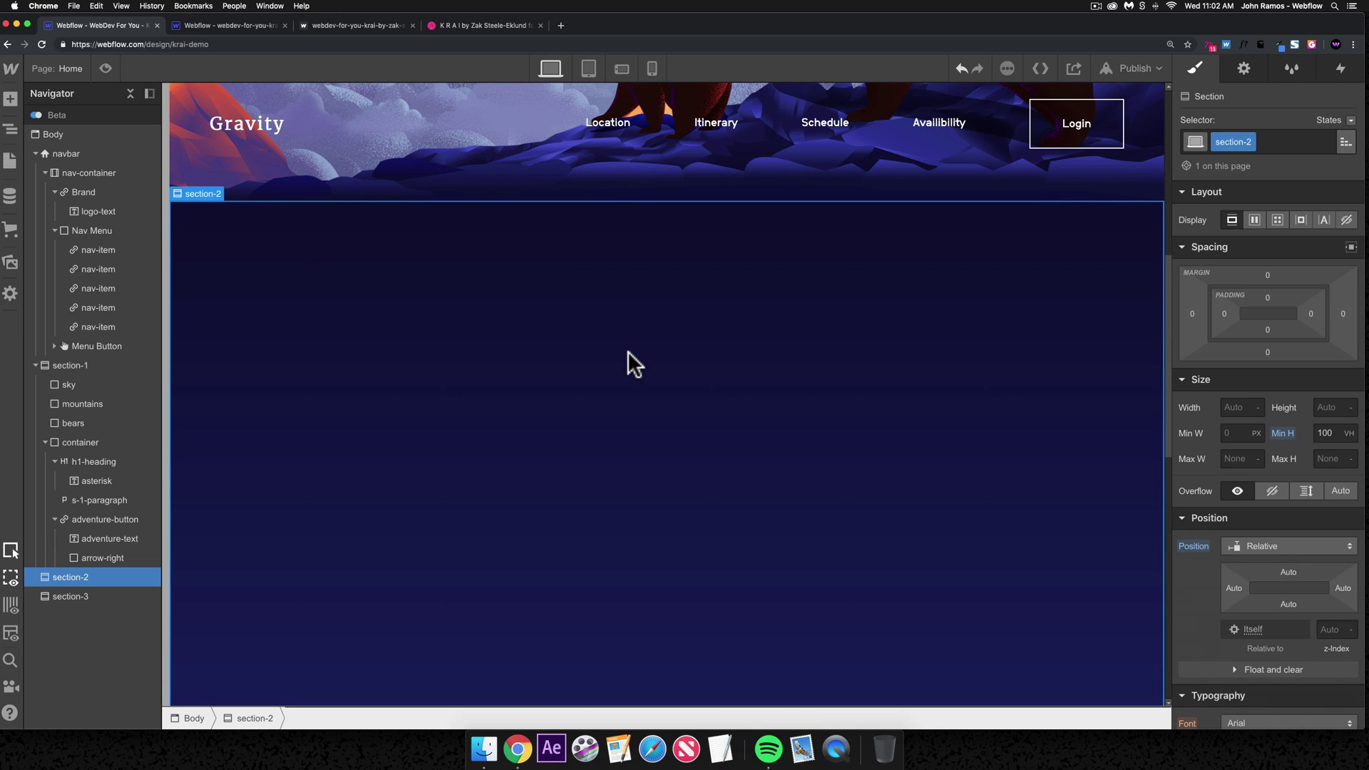
key(super)
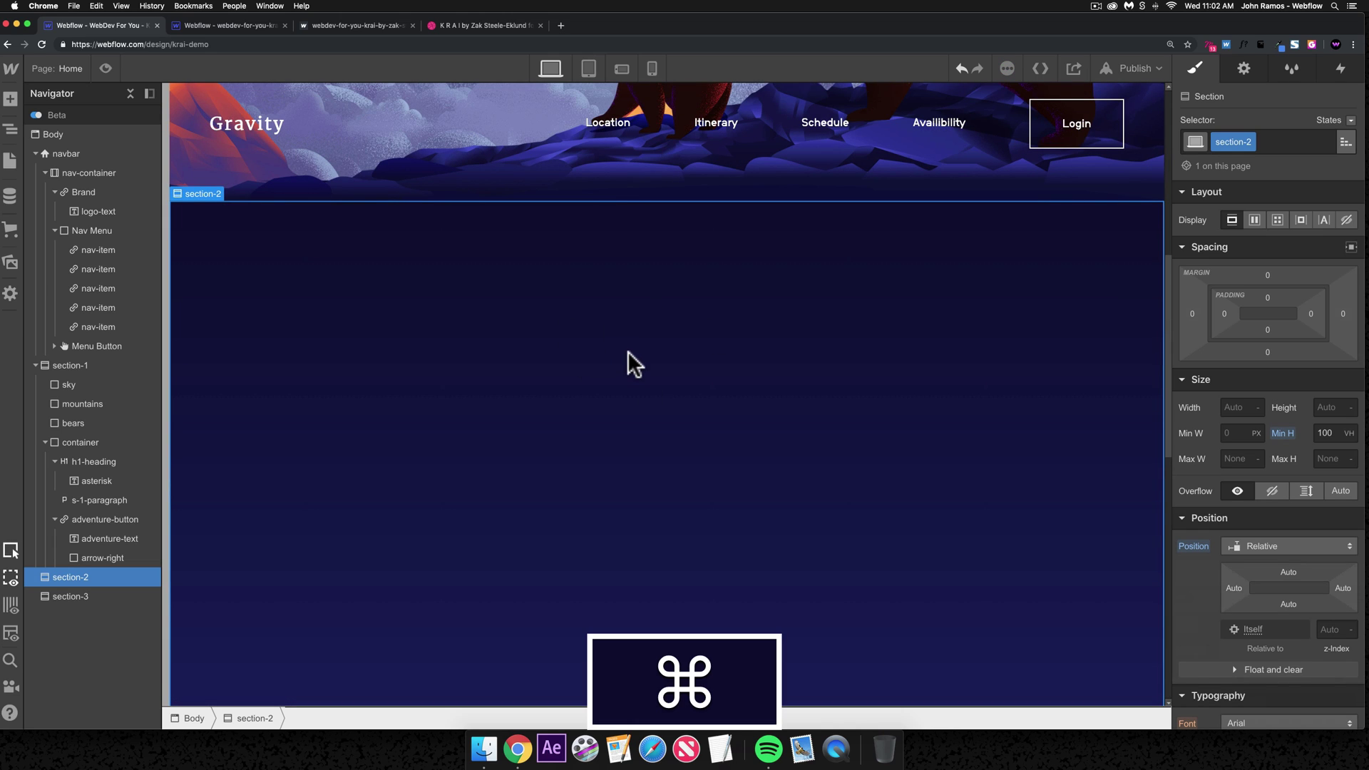
key(super+k)
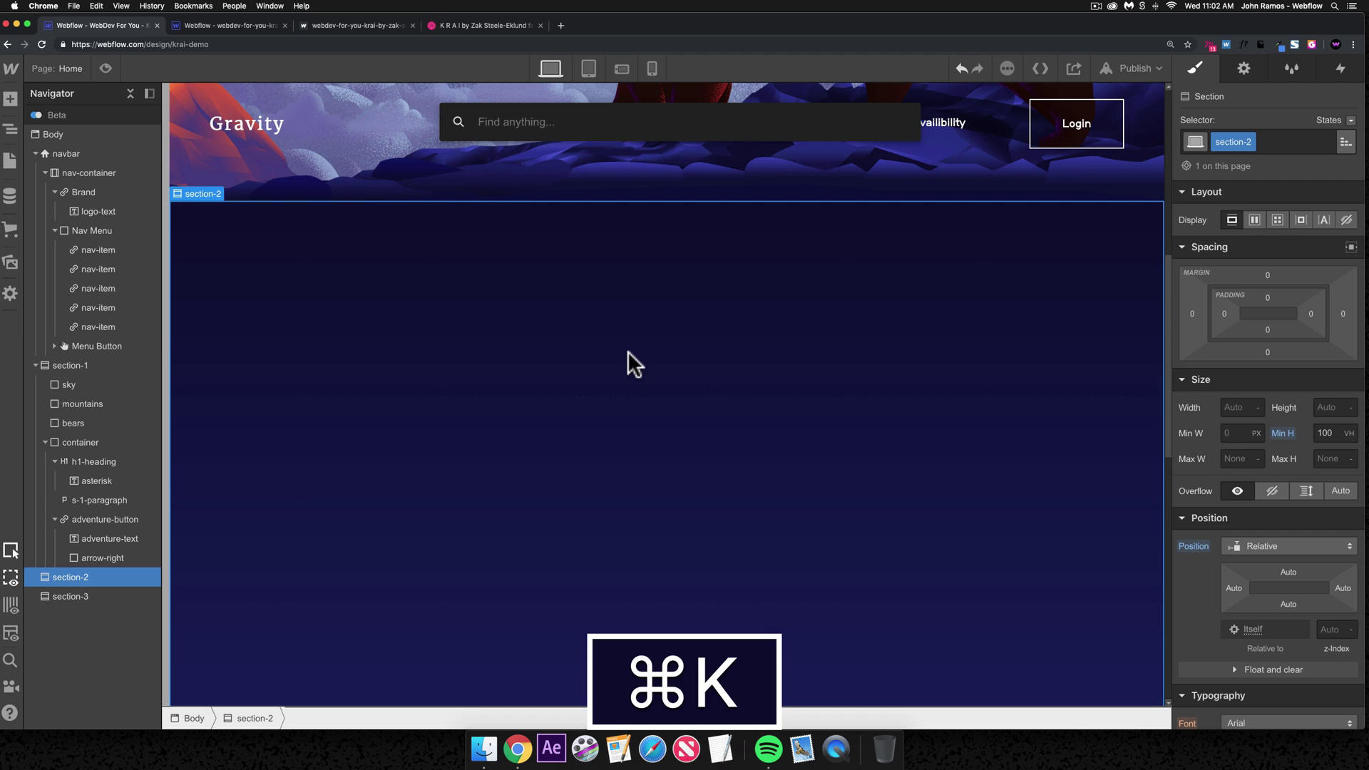
text(div)
key(Return)
click(1304, 150)
text(container)
key(Return)
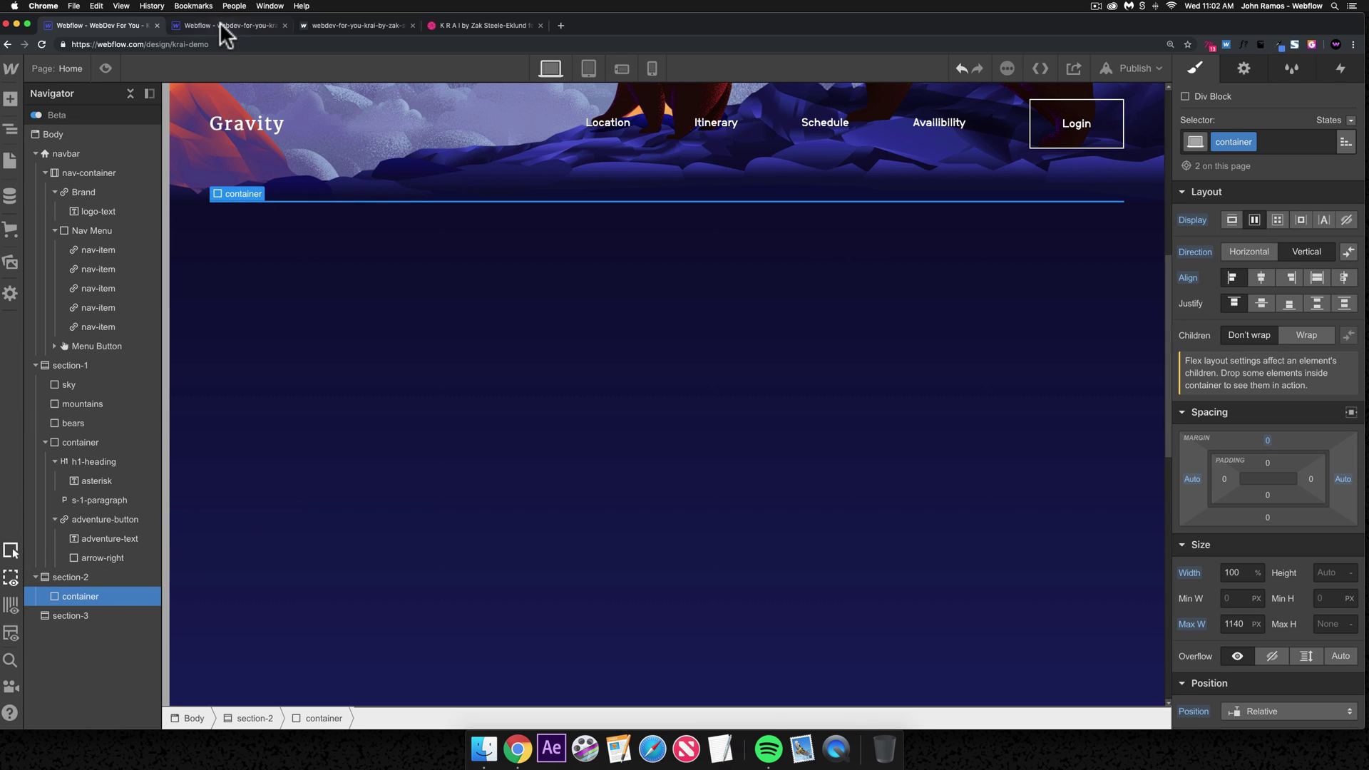
- Examine the h2-heading and top-wrapper in the finished KRAI project, then return to the demo project with section-2's container selected
key(ctrl+Tab)
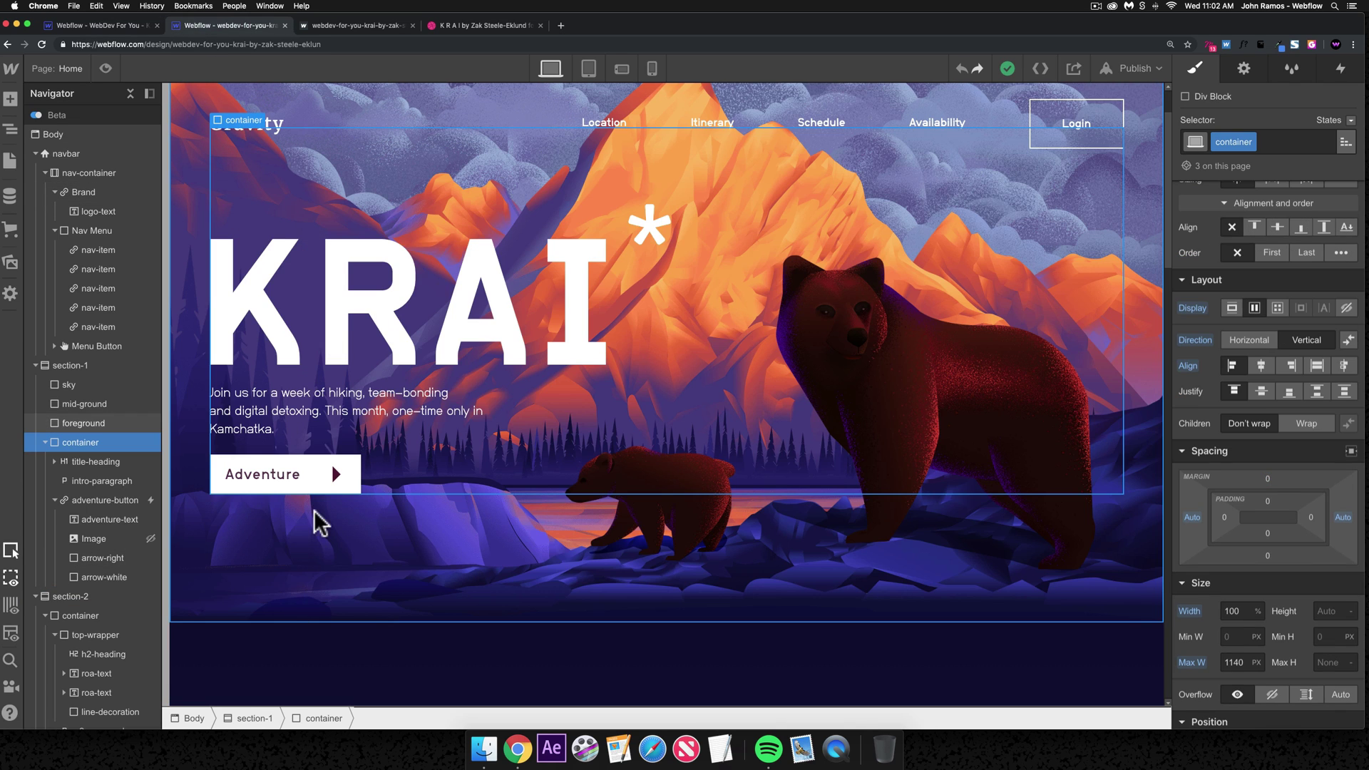
scroll(314, 517, down, 10)
click(313, 318)
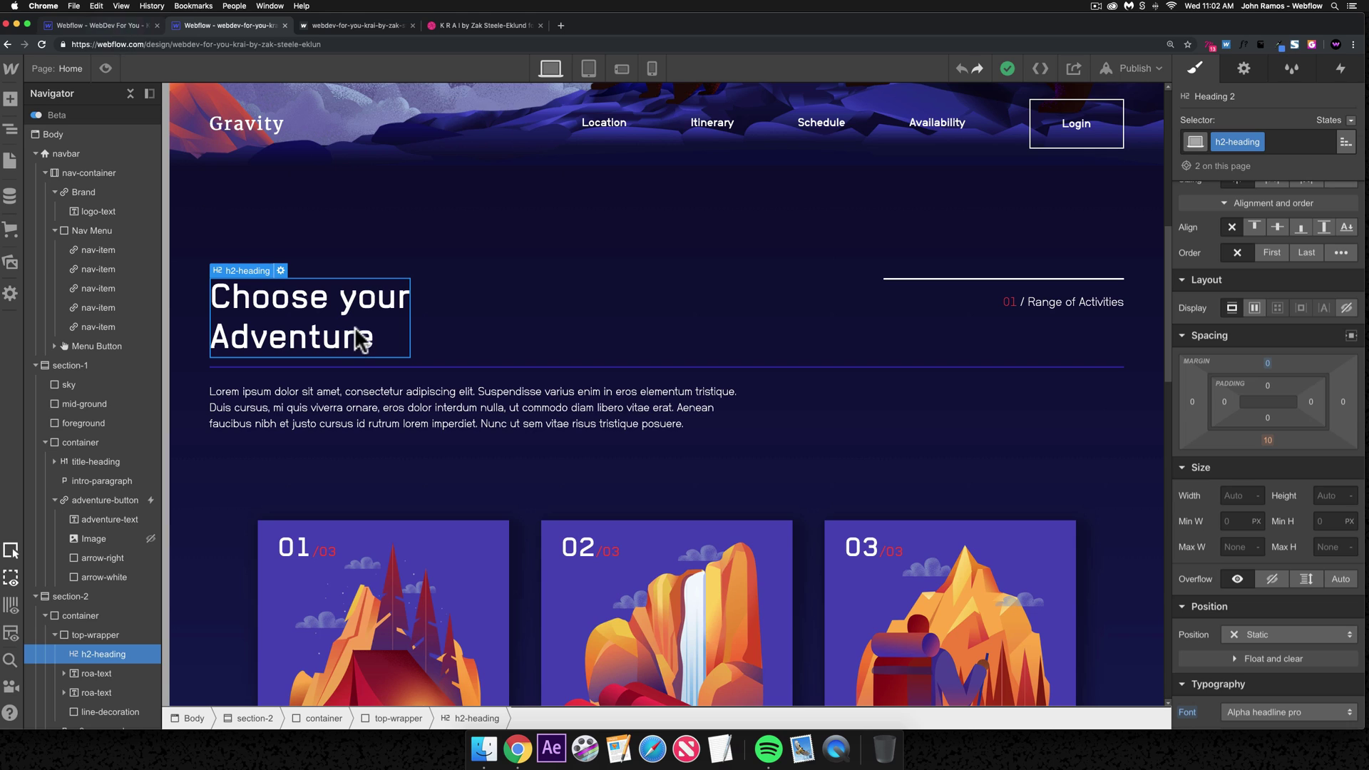
key(ctrl+shift+Tab)
click(245, 249)
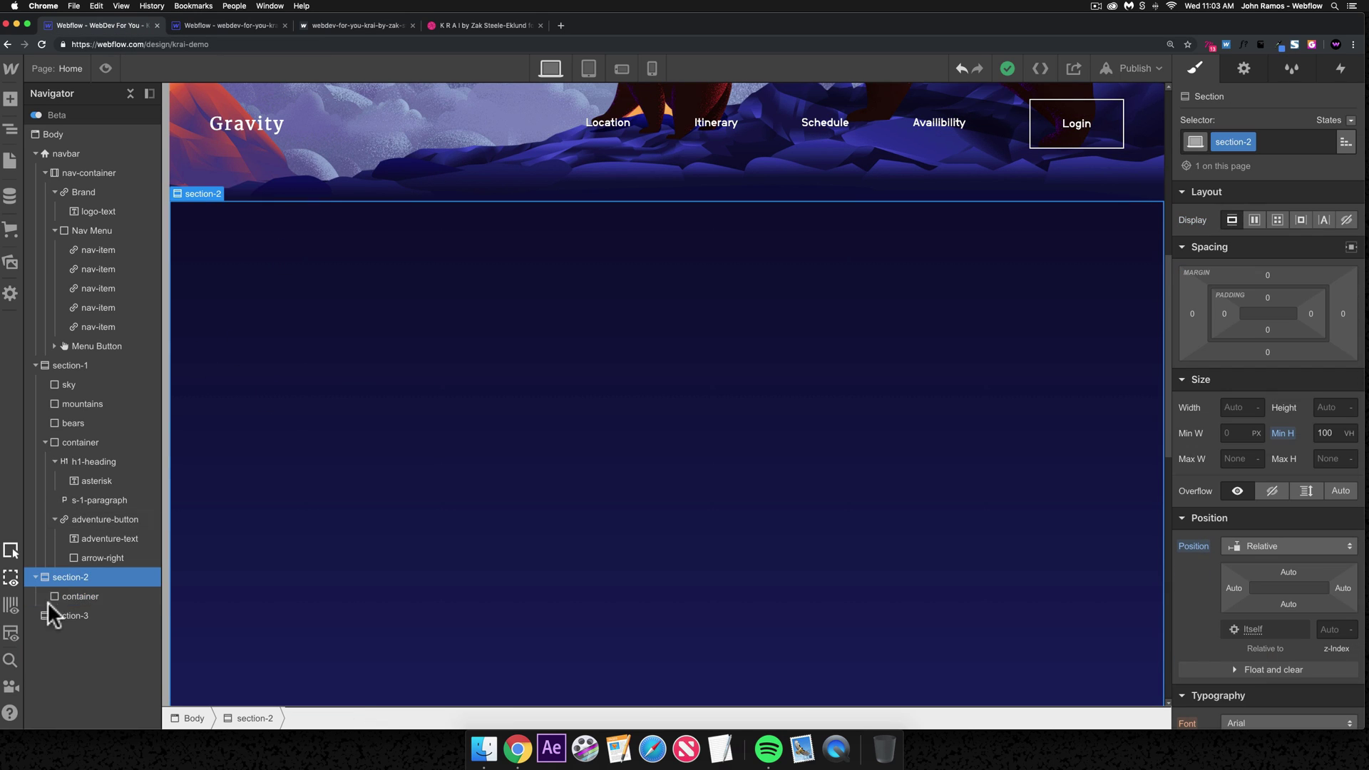
click(66, 593)
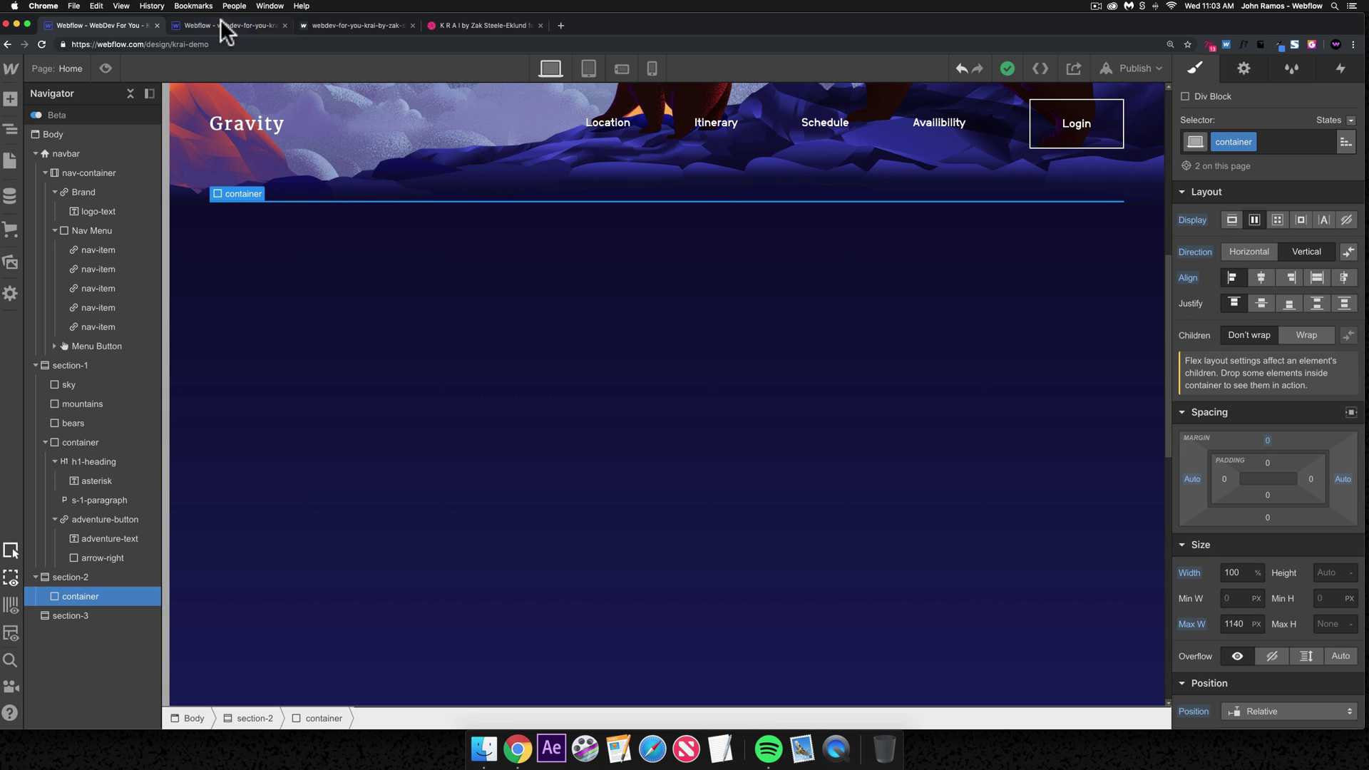
key(ctrl+Tab)
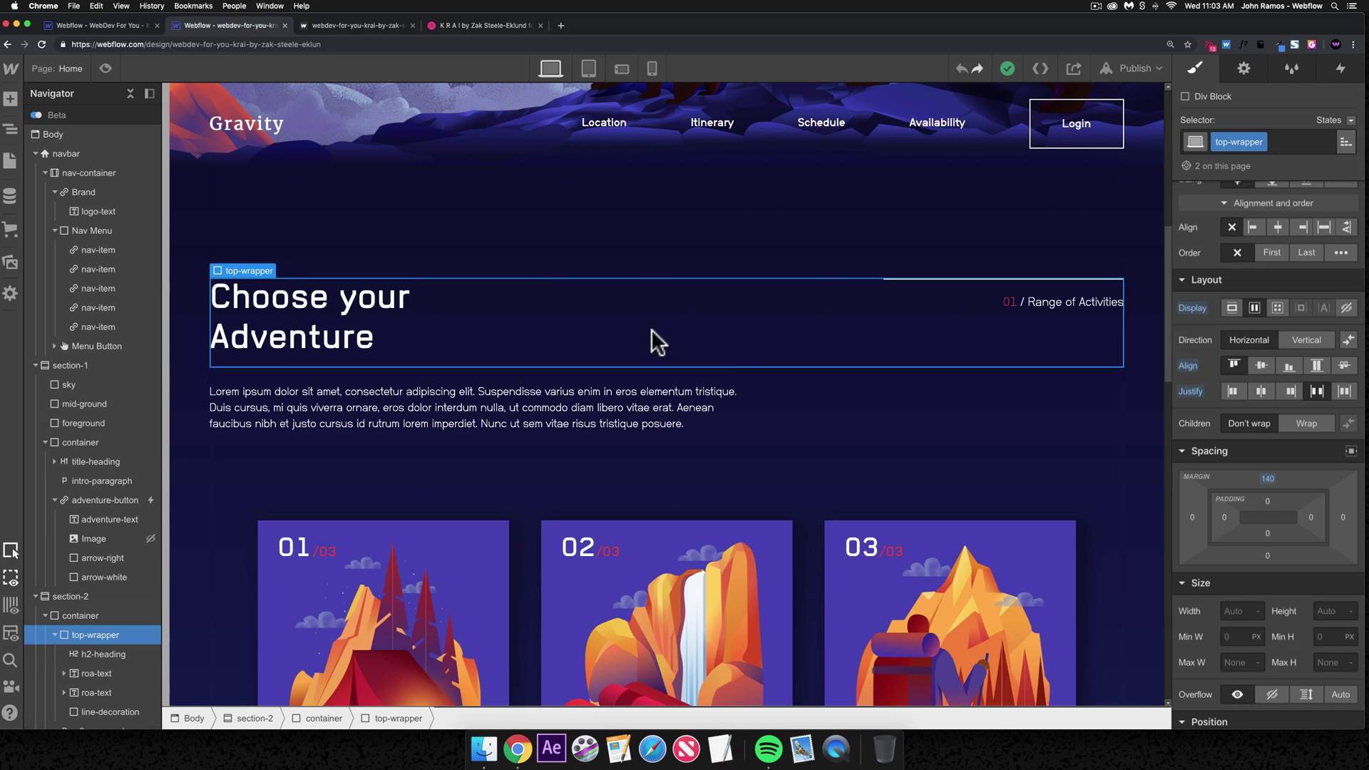
key(ctrl+shift+Tab)
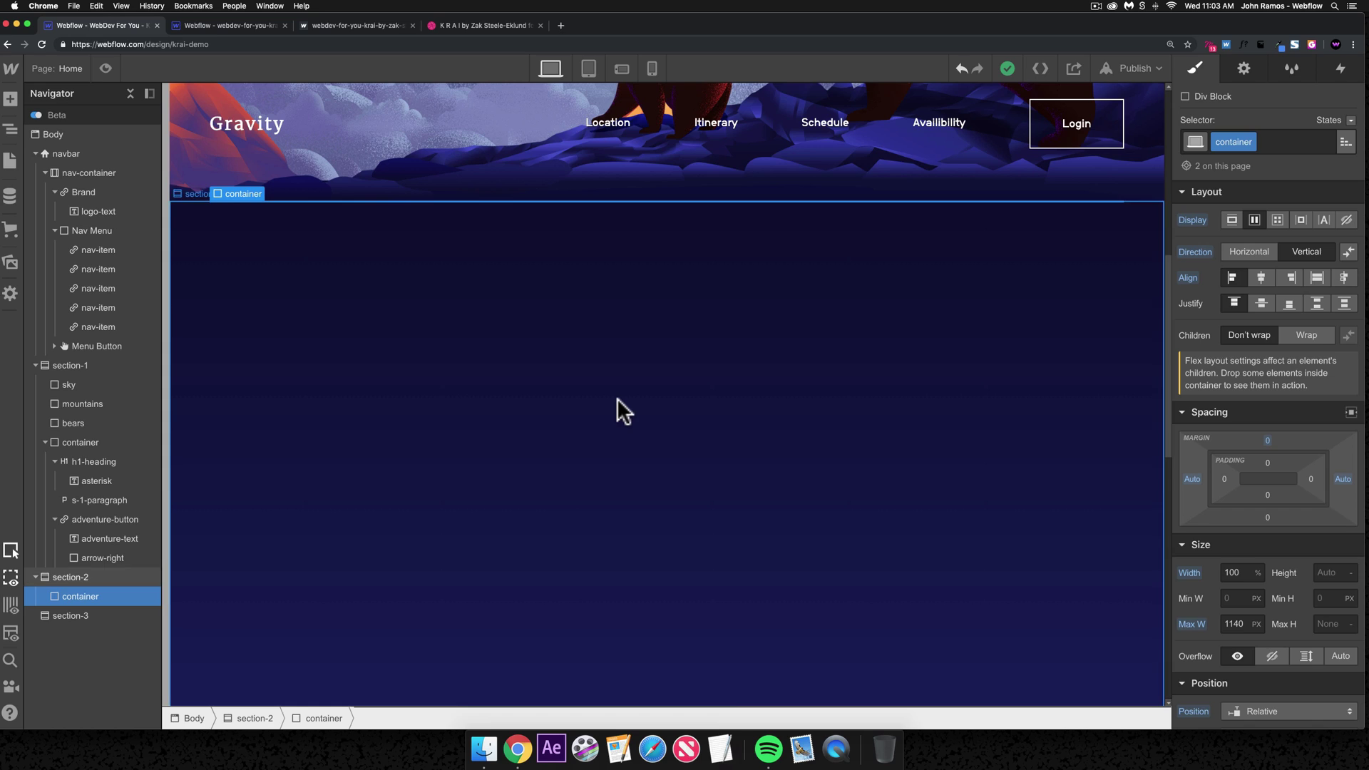
- Add a div block with the class top-wrapper inside section-2's container
key(super+k)
text(di)
key(Return)
click(1256, 139)
text(to)
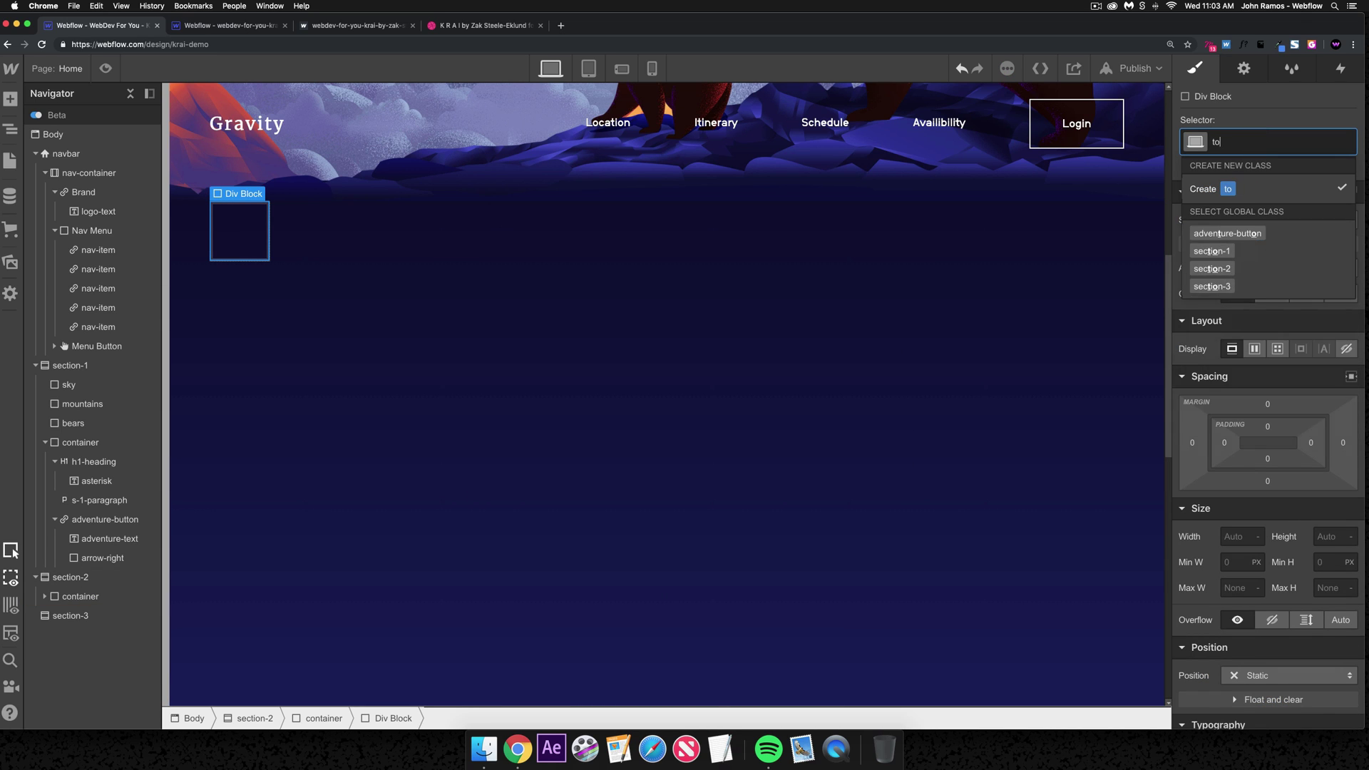
text(p-wrapper)
key(Return)
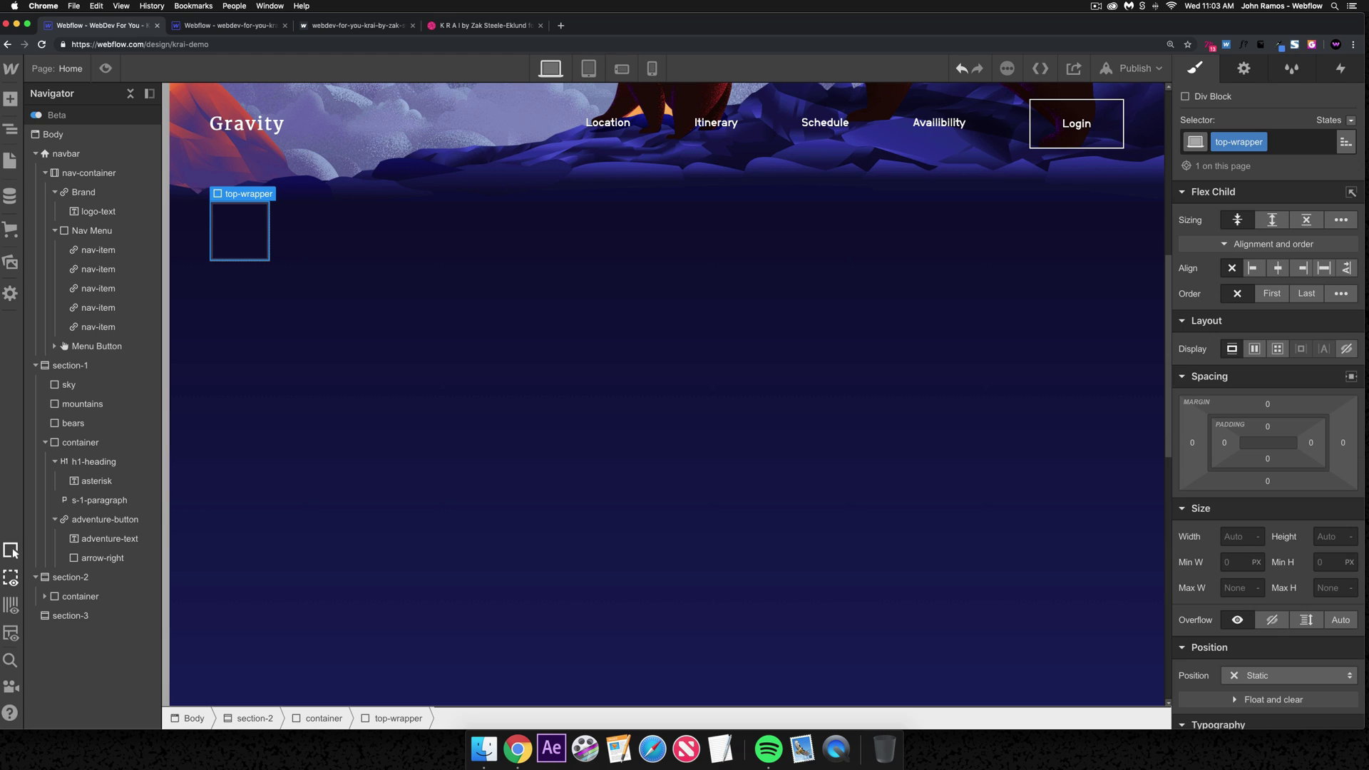
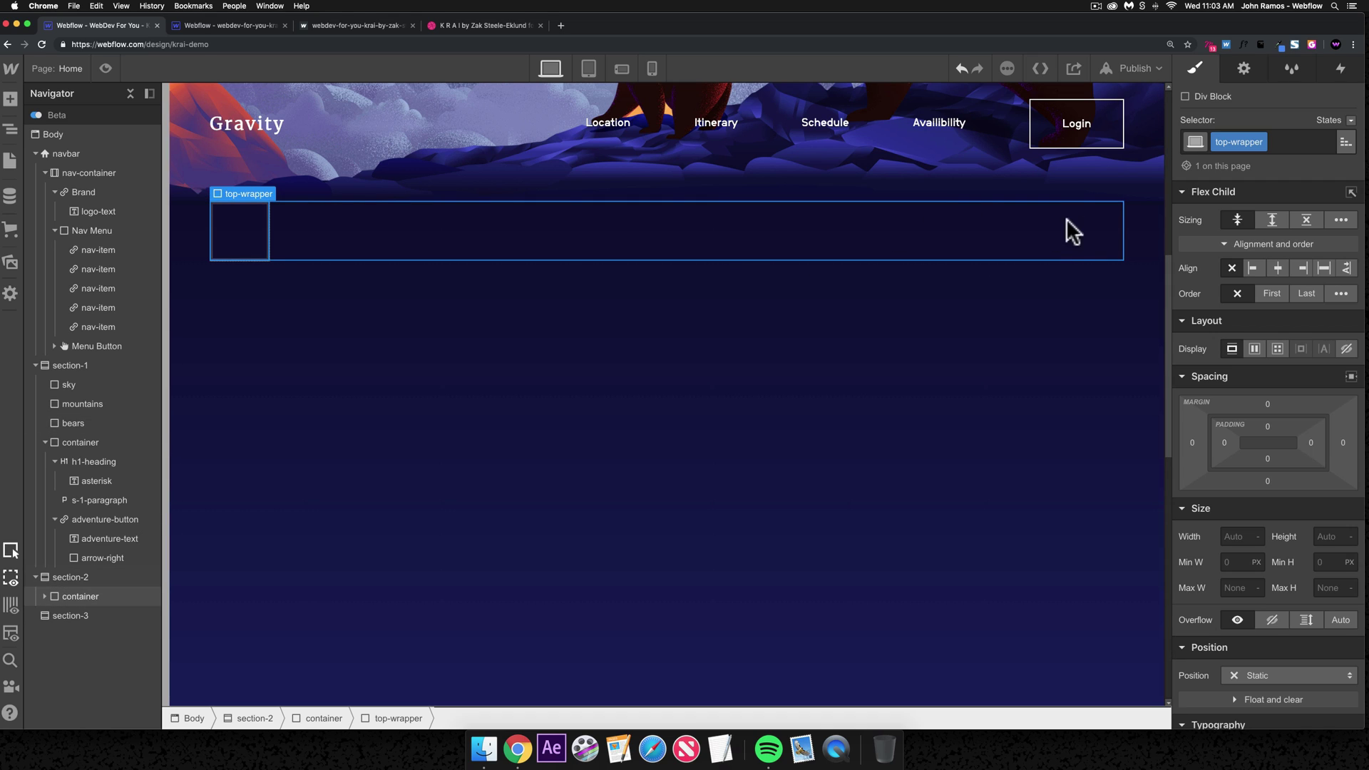
- Give section-2's container the combo class 2 and set its flex alignment to stretch
click(587, 230)
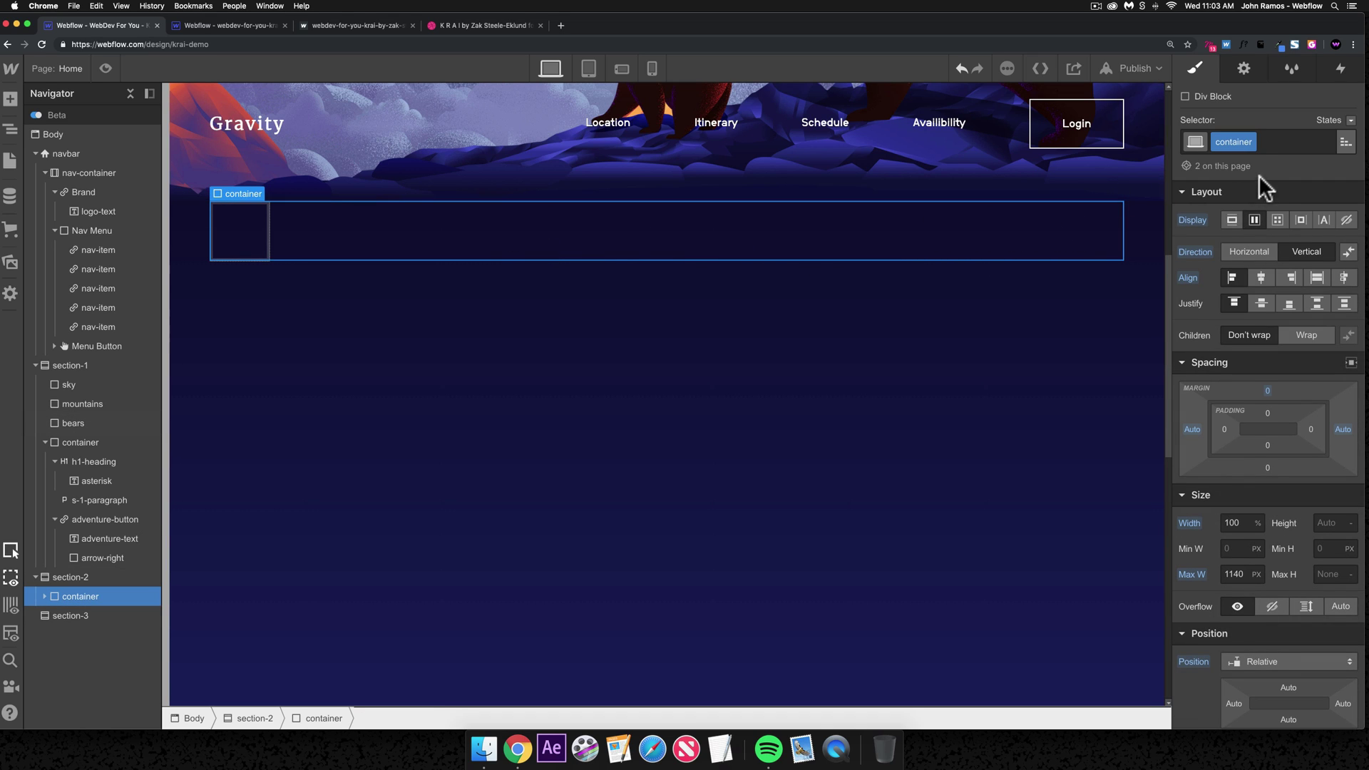
click(1276, 142)
text(2)
key(Return)
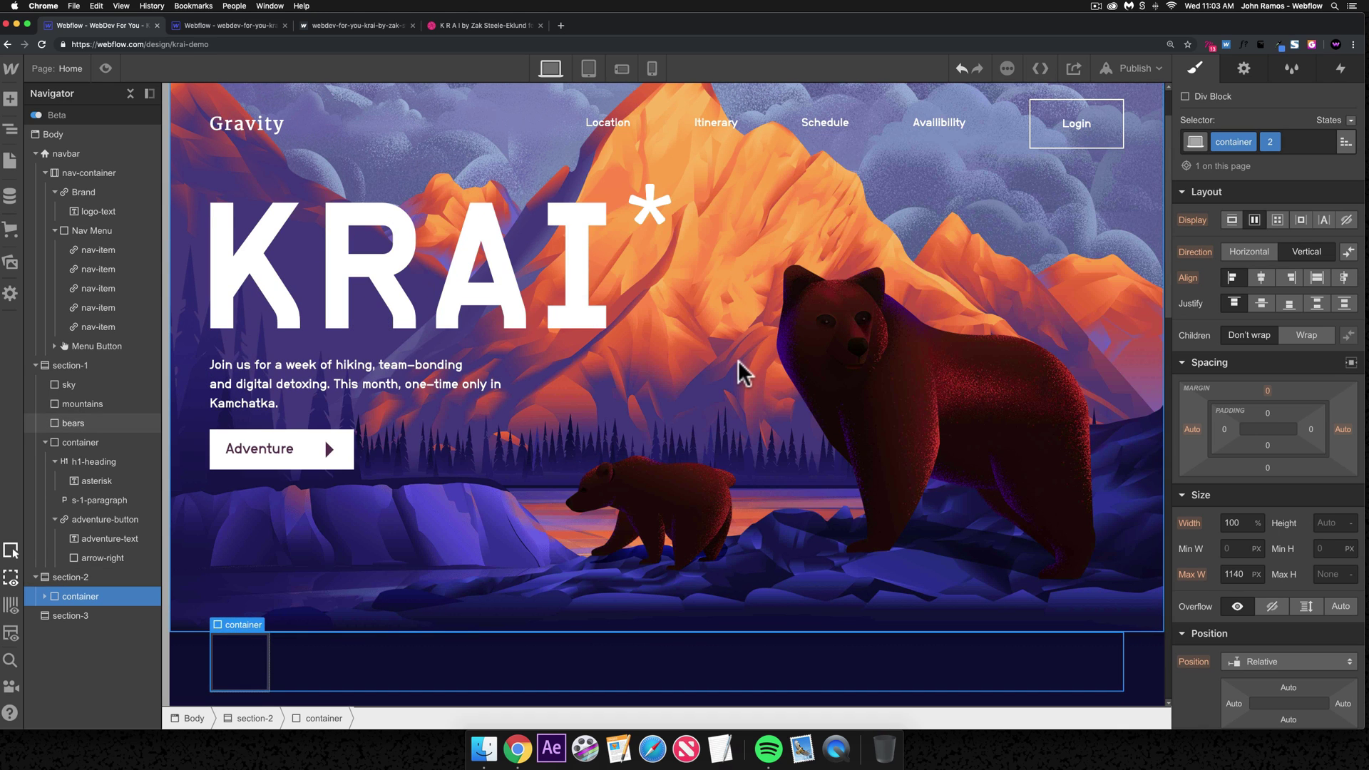
scroll(742, 371, down, 5)
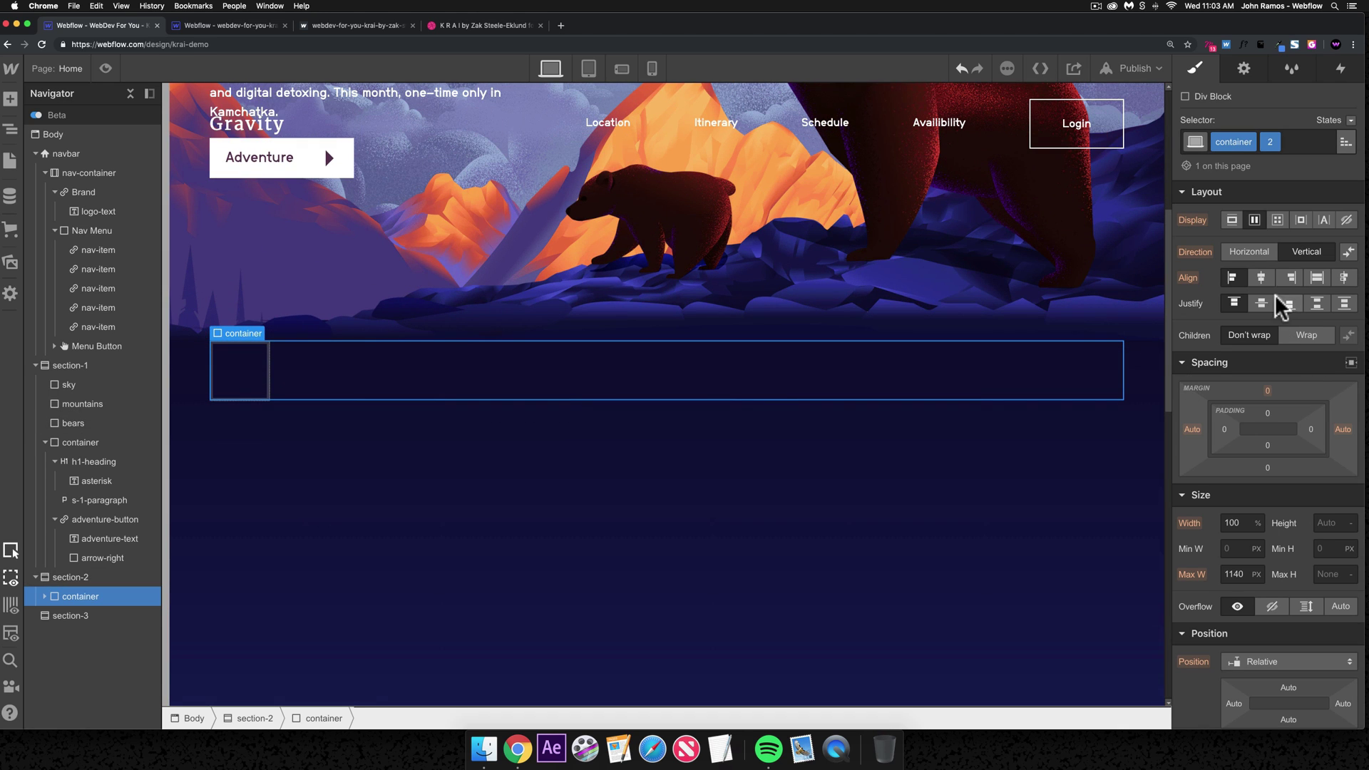
click(1317, 278)
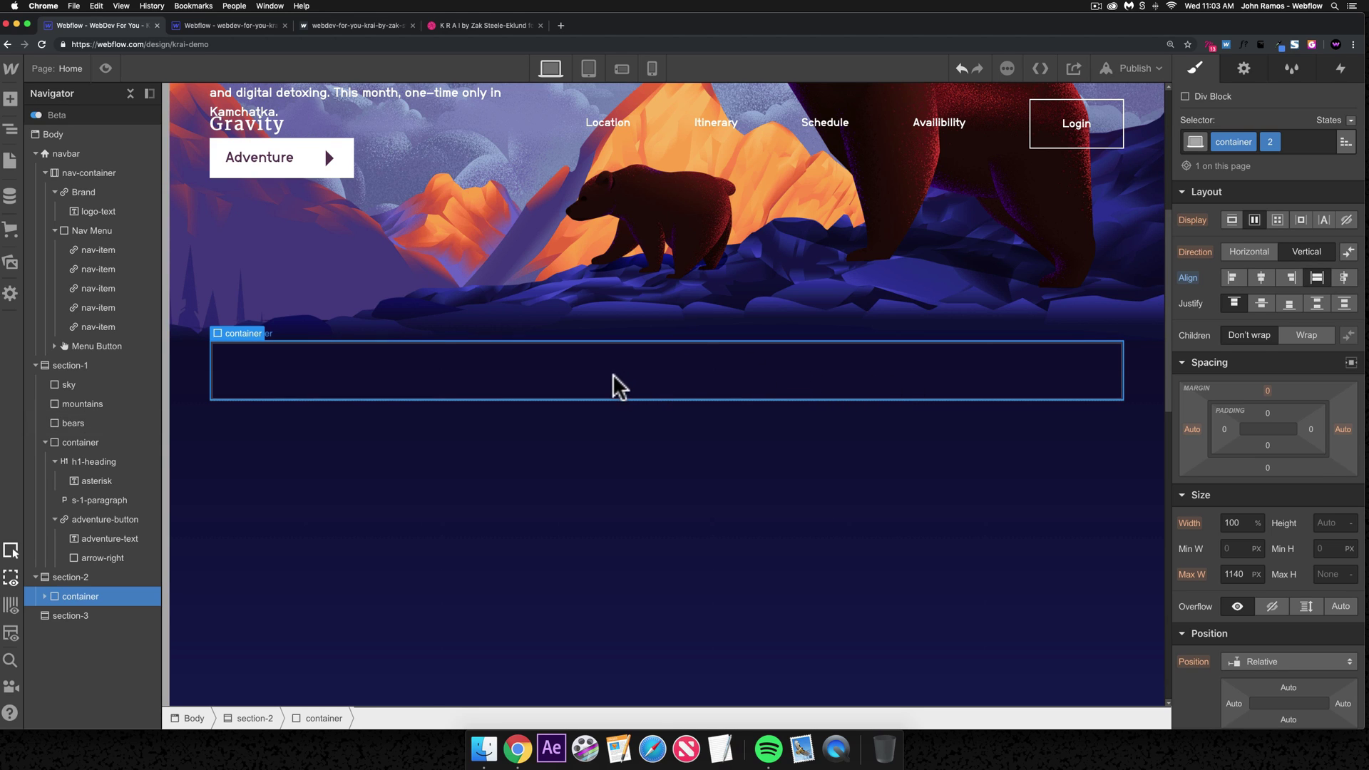
- Make the top-wrapper a horizontal flexbox with its children justified with space between
click(626, 394)
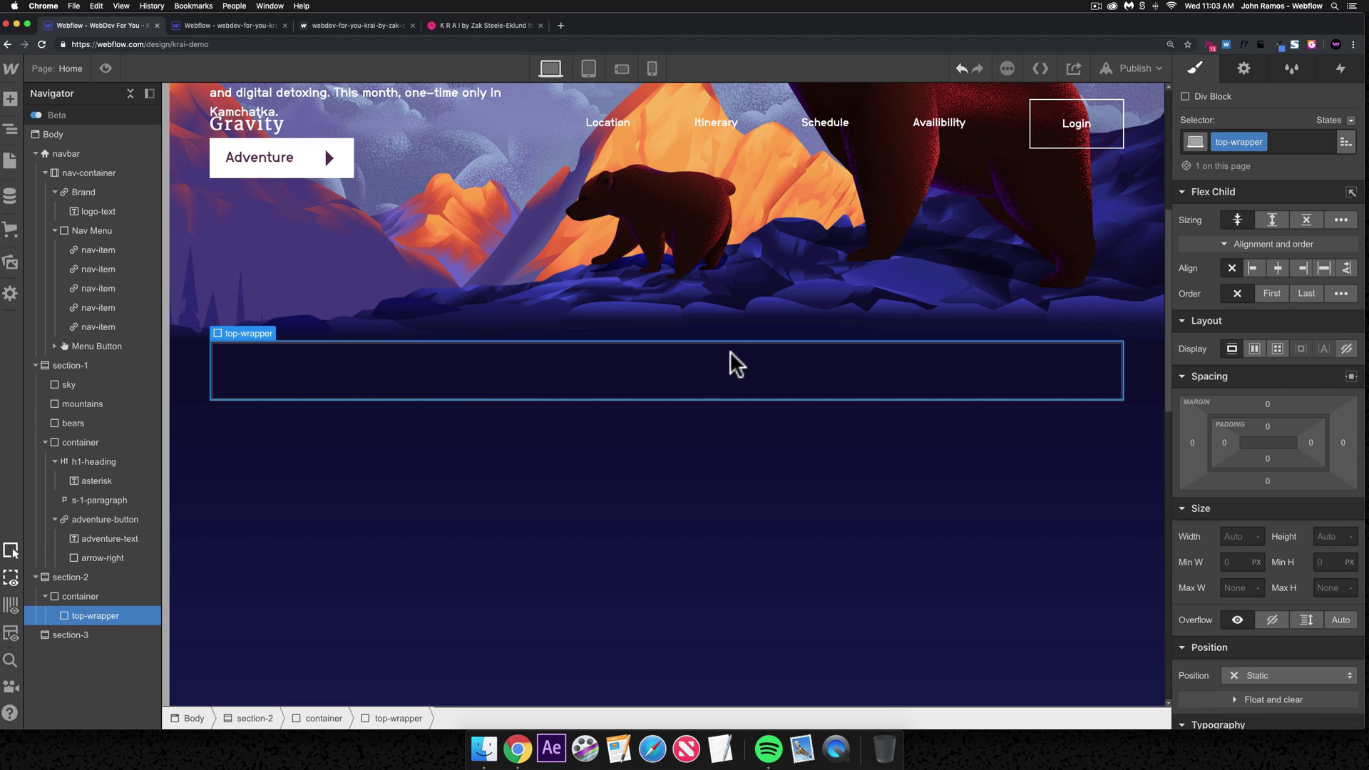
click(1254, 349)
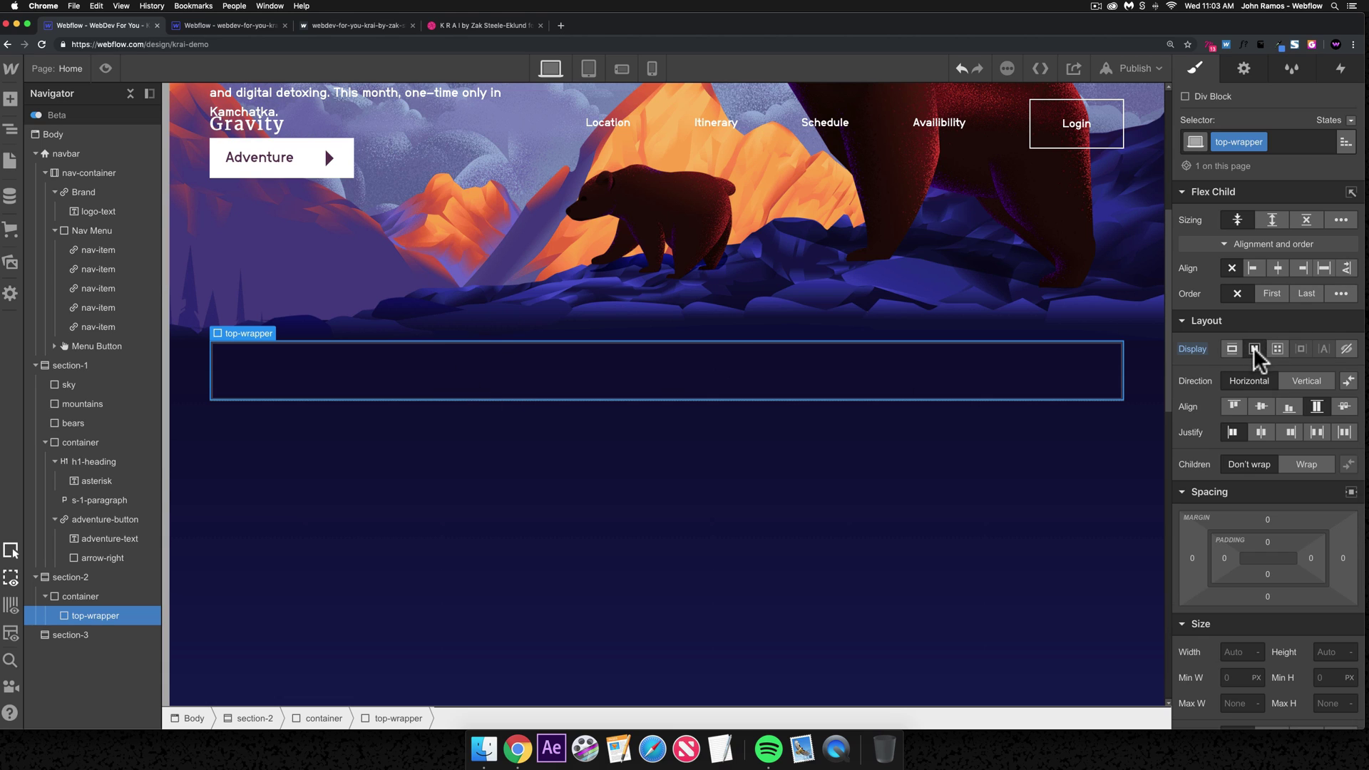
click(1317, 433)
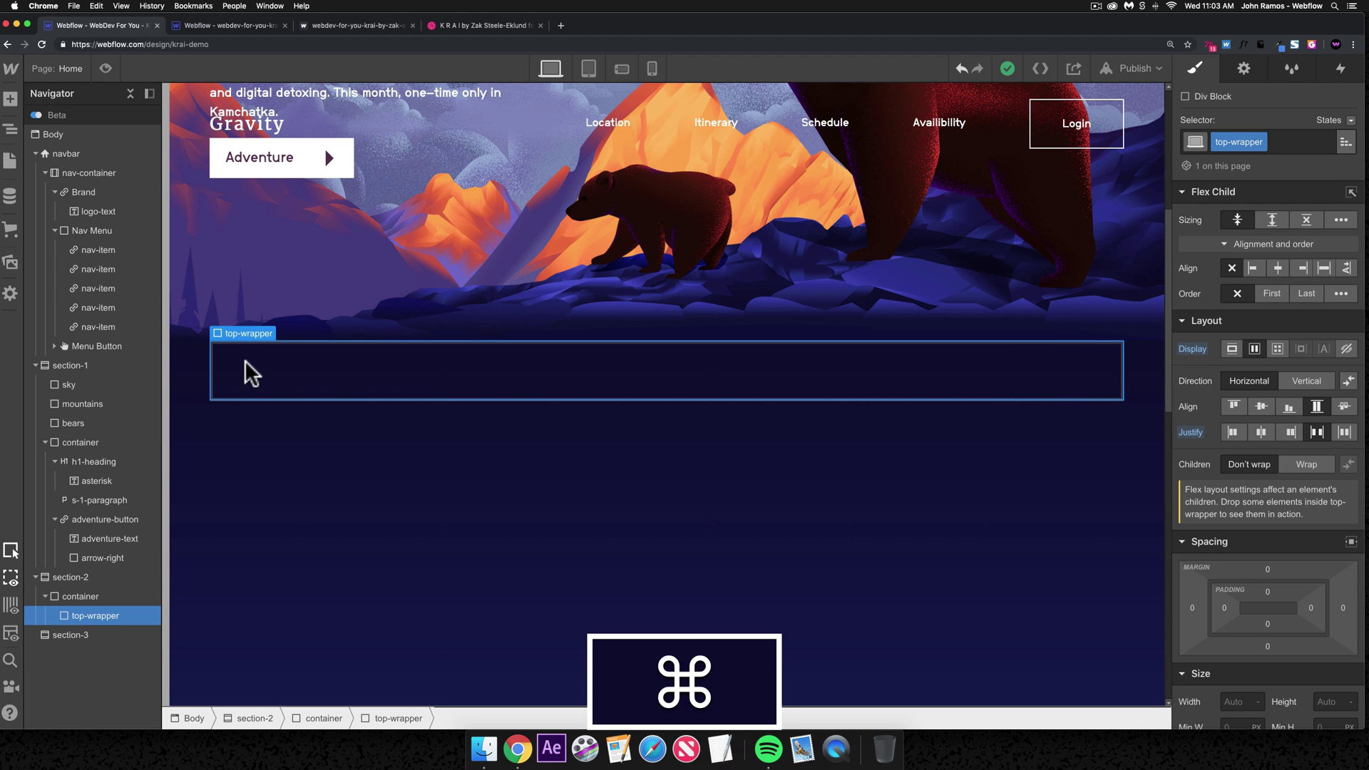
- Add a heading inside the top-wrapper and set its type to H2
key(super+k)
text(heading)
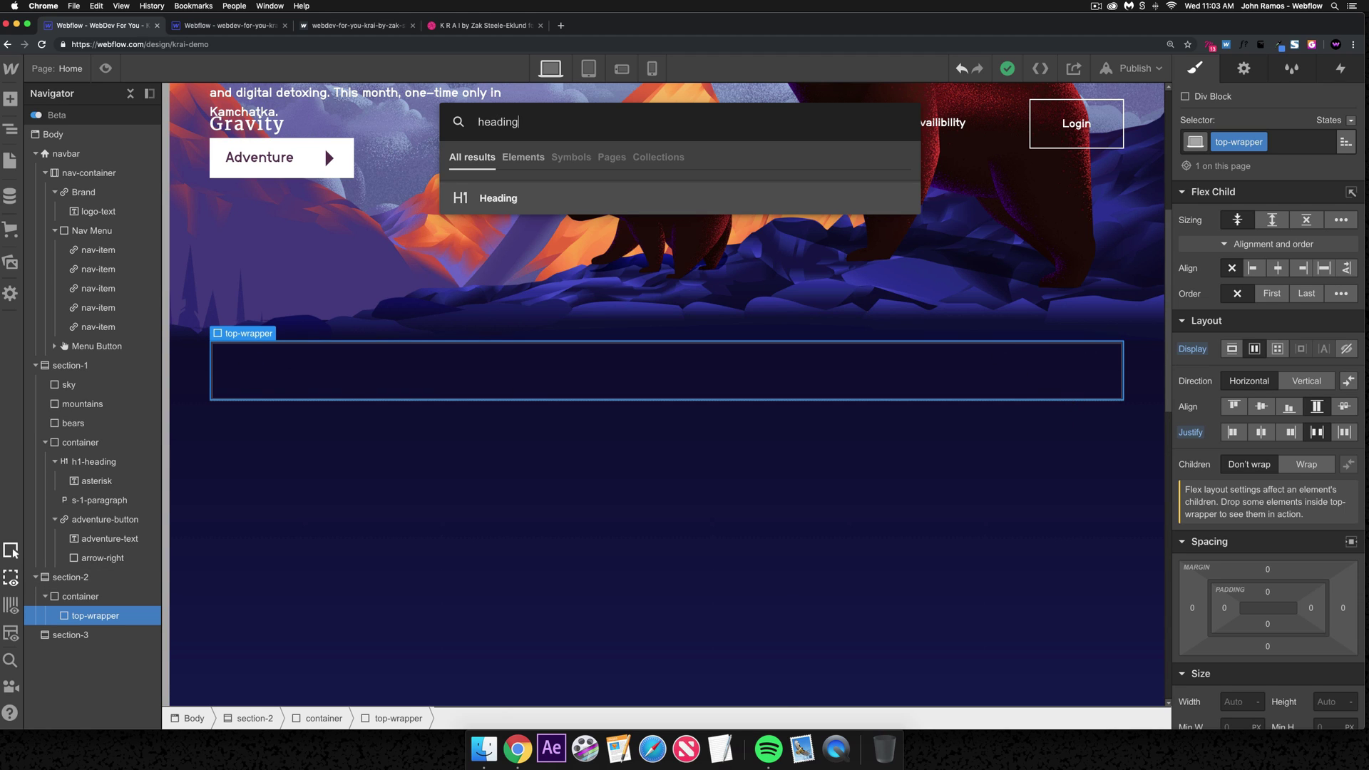
key(Return)
click(264, 437)
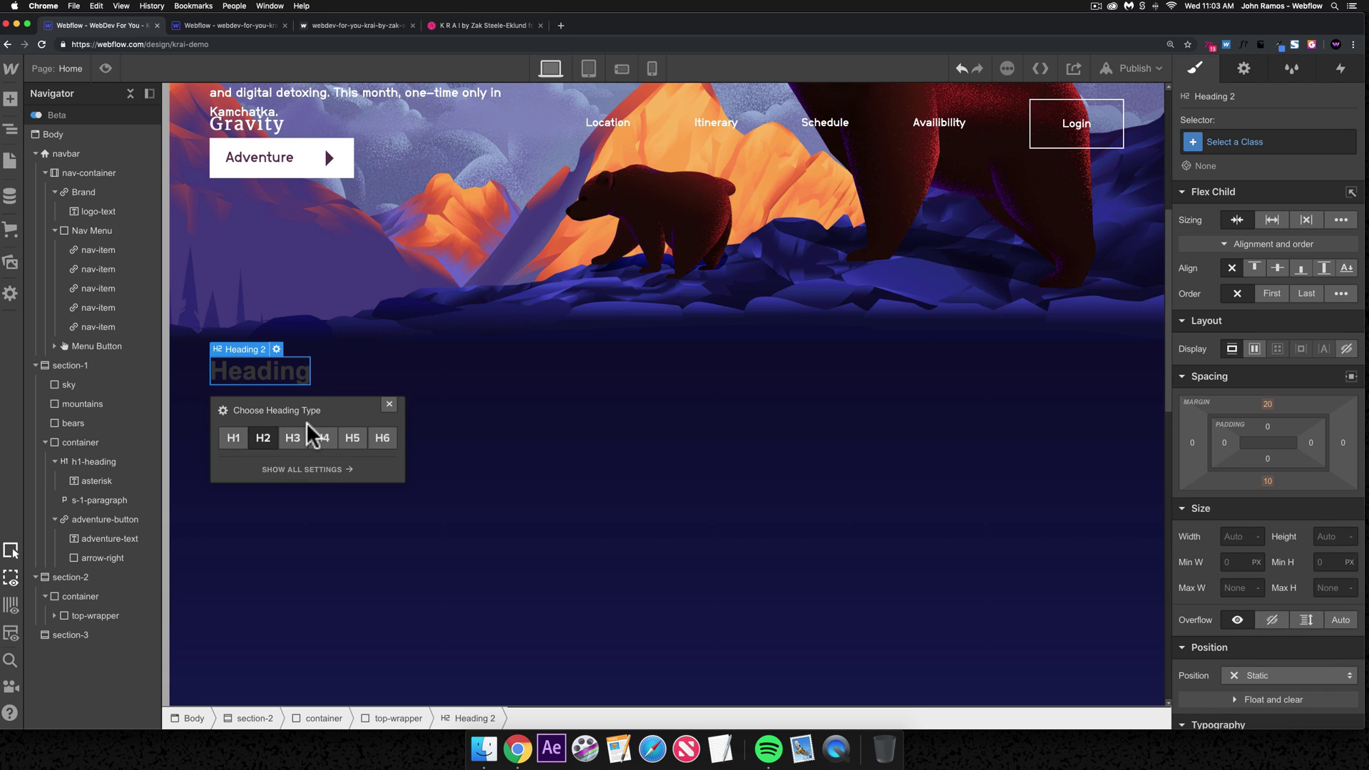
- Target the All H2 Headings tag and set its font to Alpha headline pro
click(1253, 142)
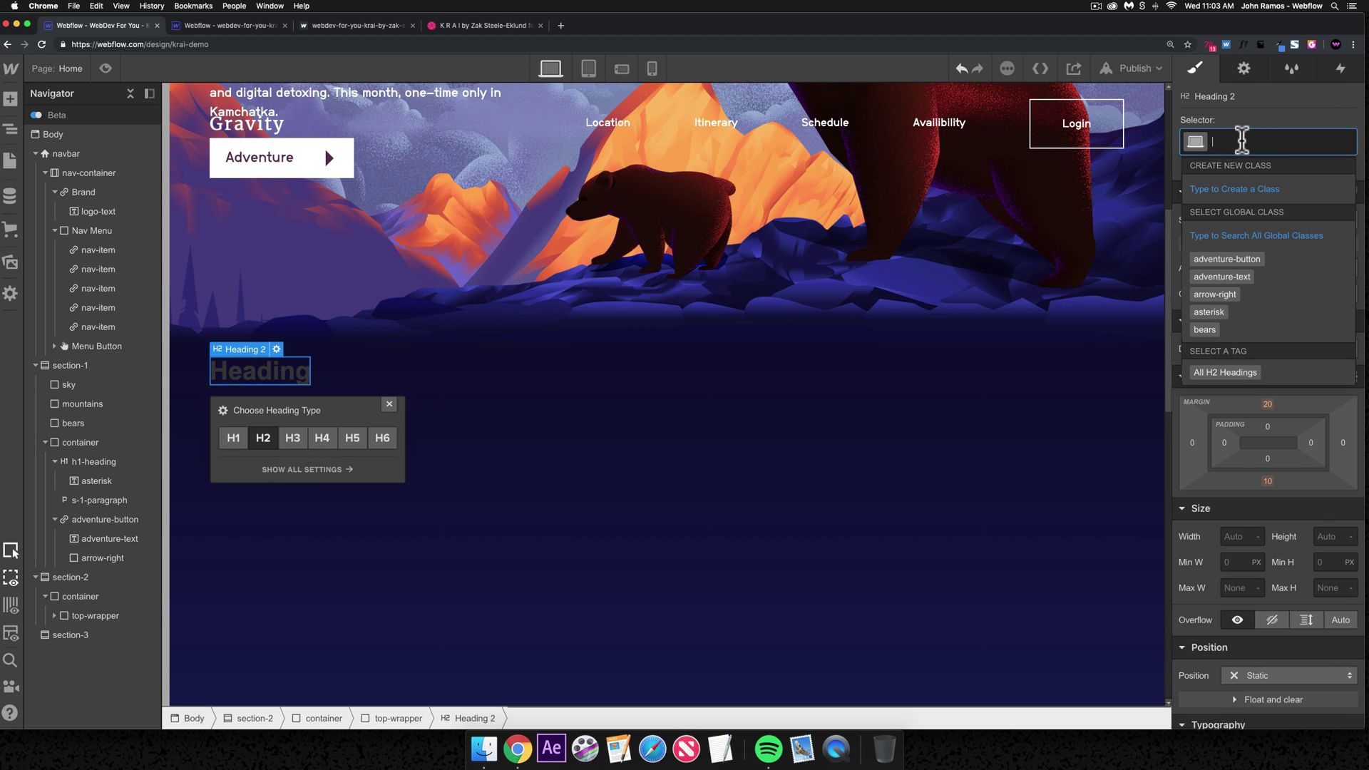
click(1216, 374)
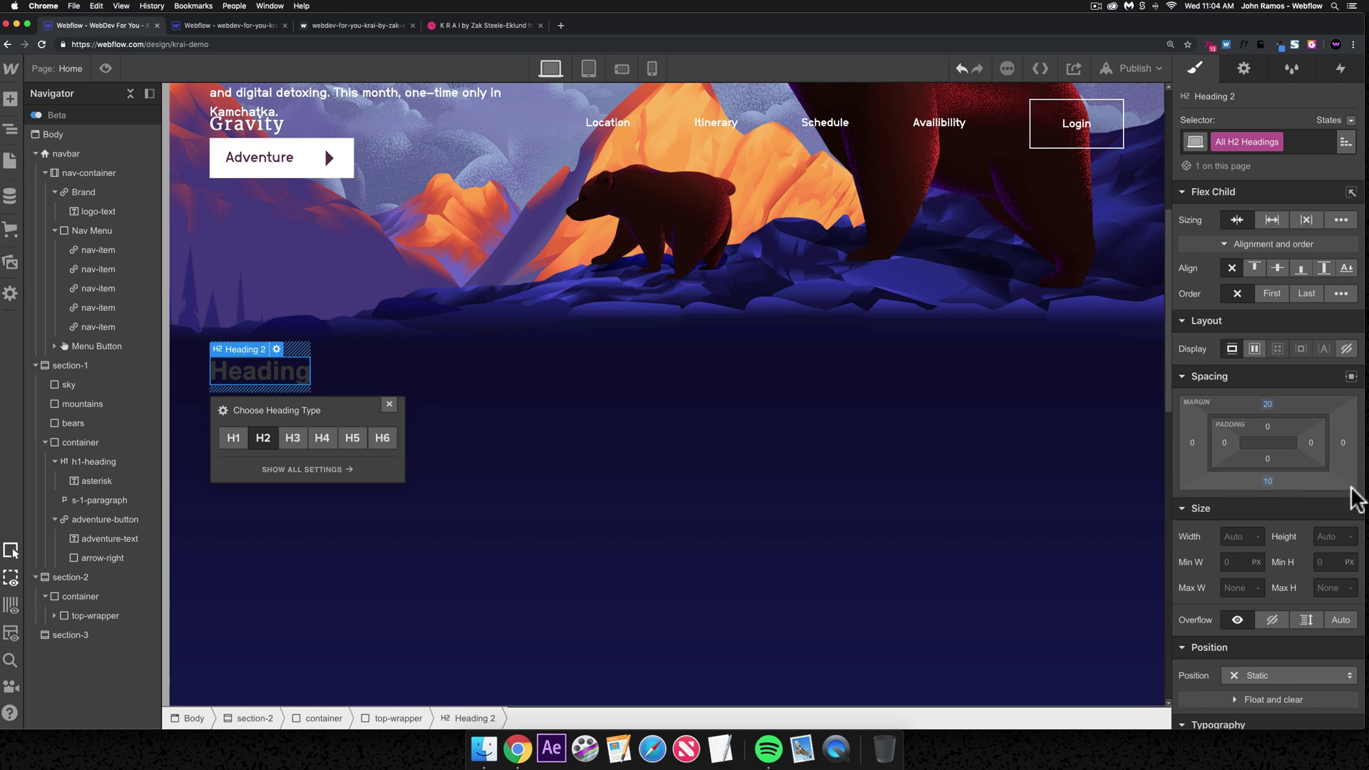
scroll(1234, 499, down, 3)
scroll(1236, 499, down, 4)
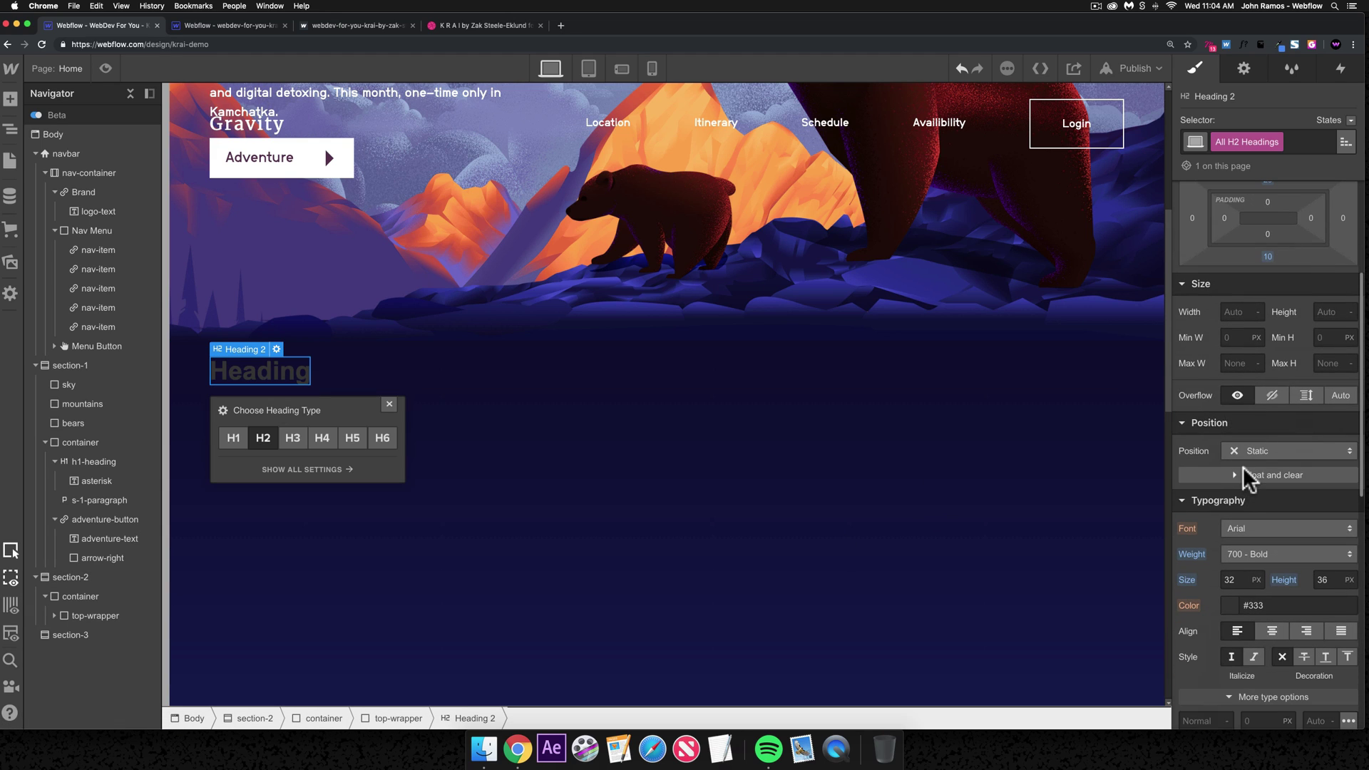
click(1248, 500)
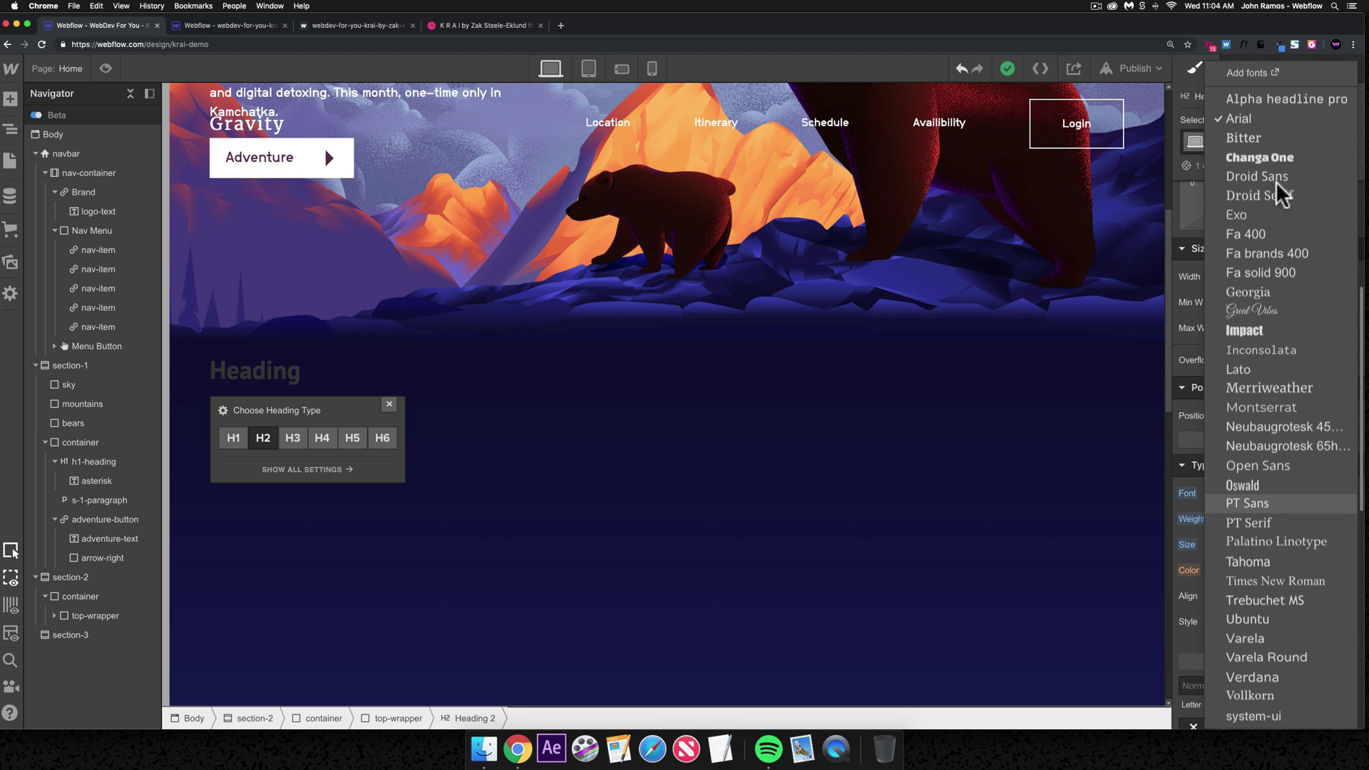
click(1260, 102)
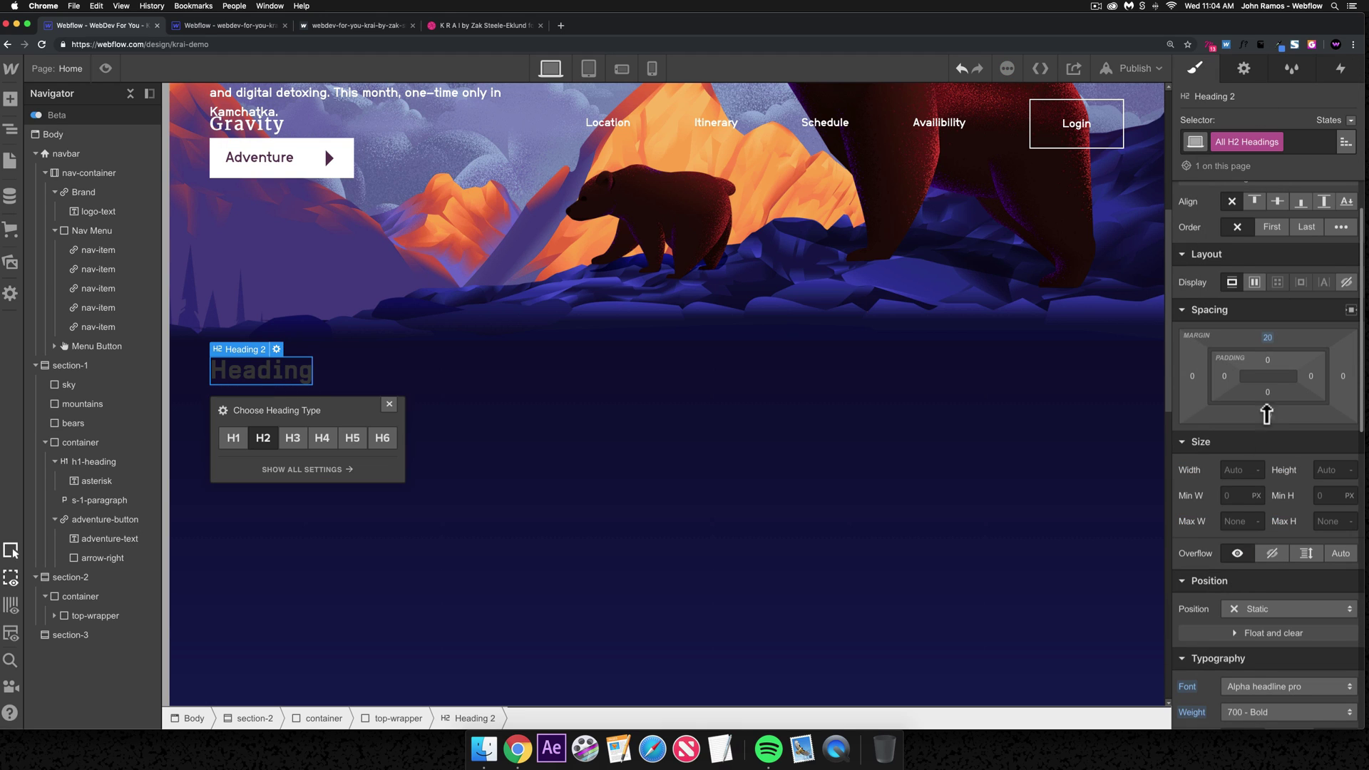
- Set the All H2 Headings tag's font size to 42 px, unitless line height to 1.2 and text color to the White swatch
scroll(1238, 470, down, 8)
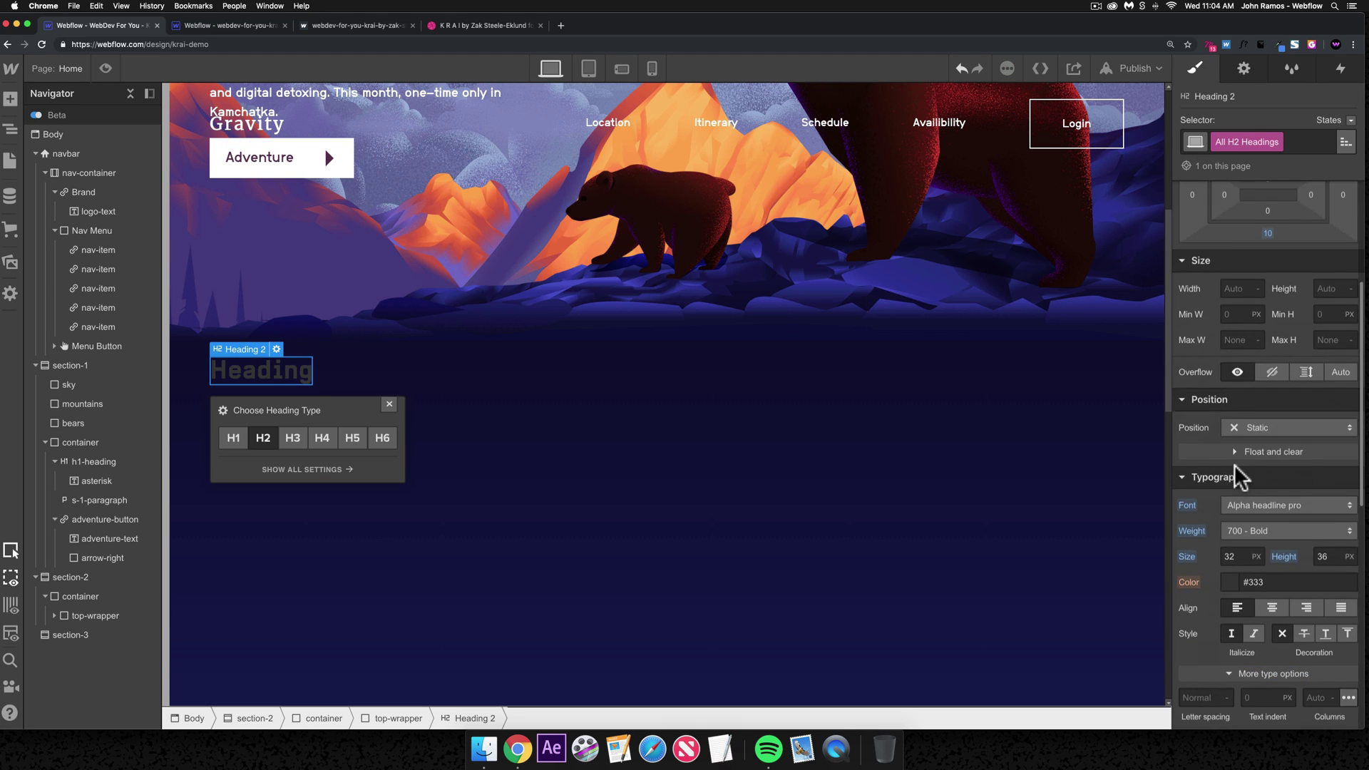
text(42)
key(Tab)
text(1)
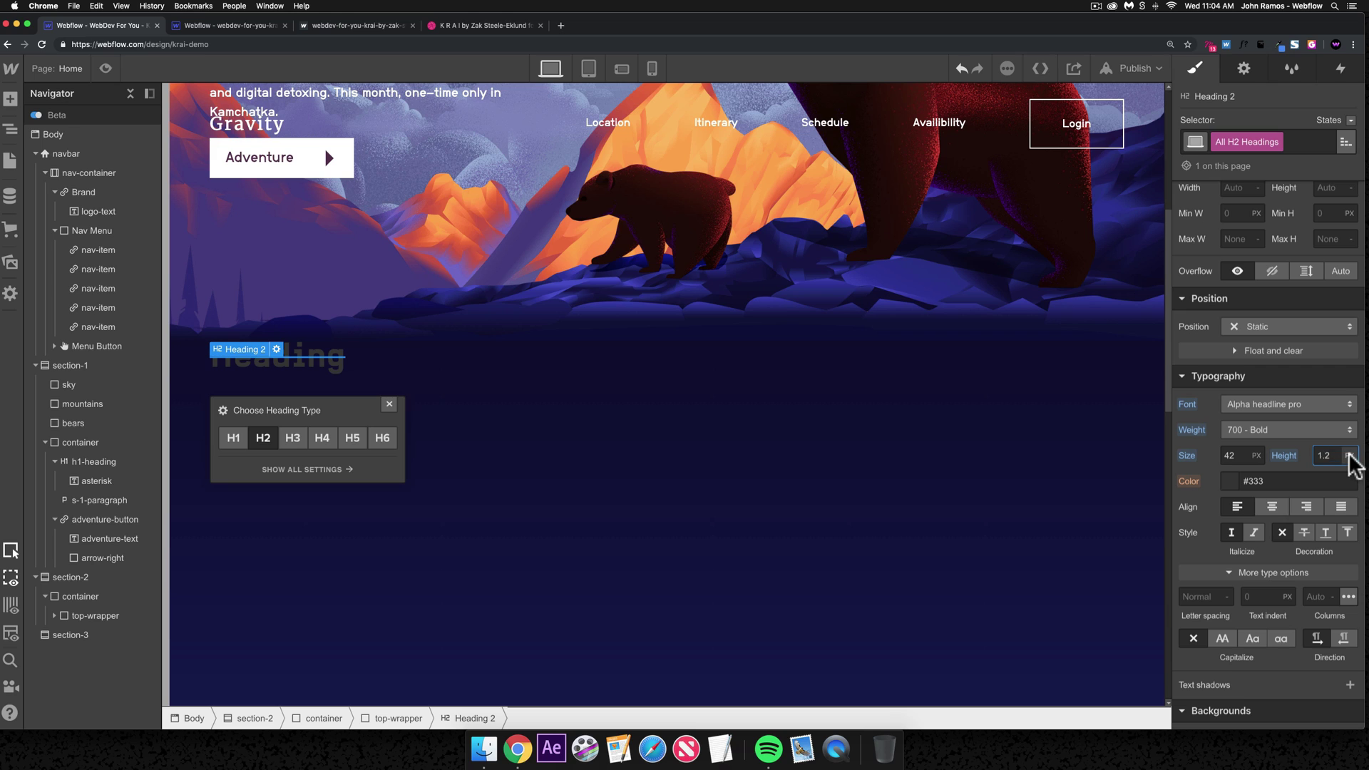
key(Return)
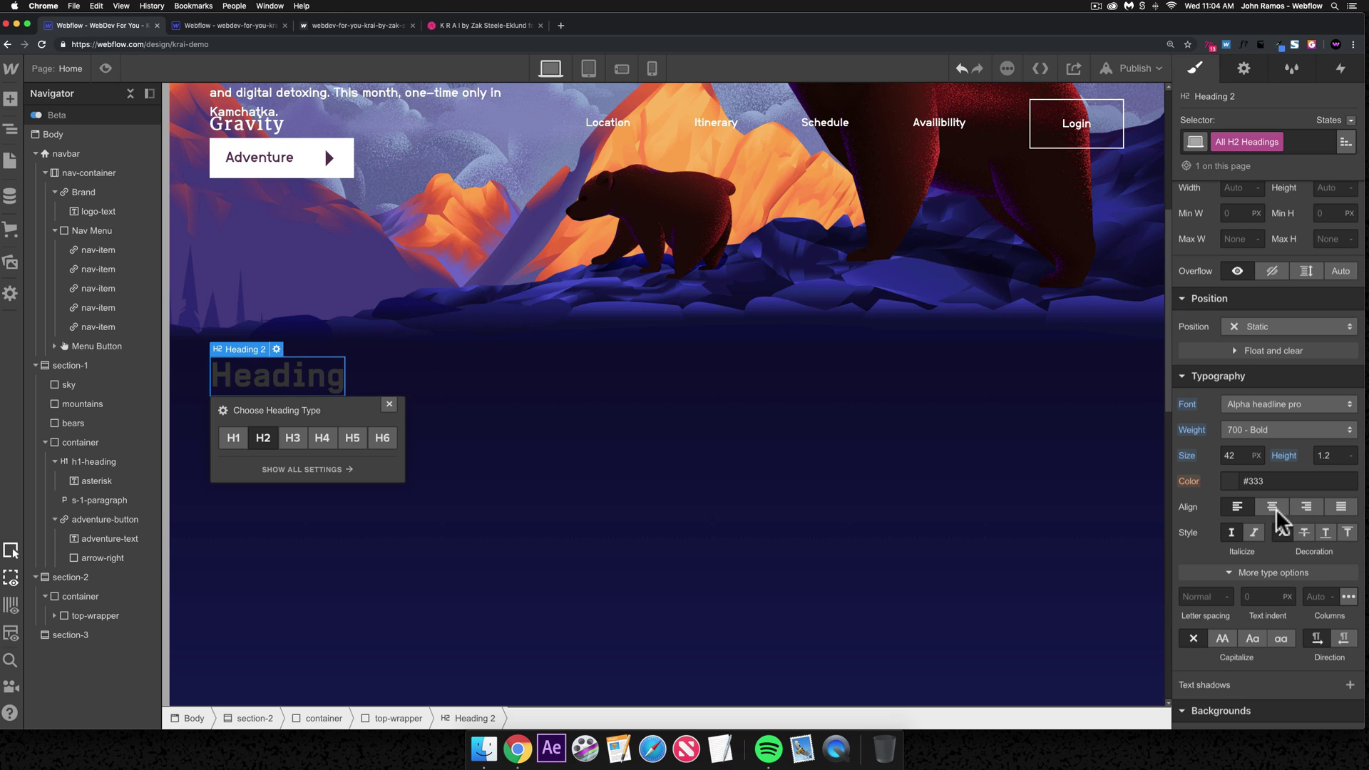
click(1241, 485)
click(1212, 716)
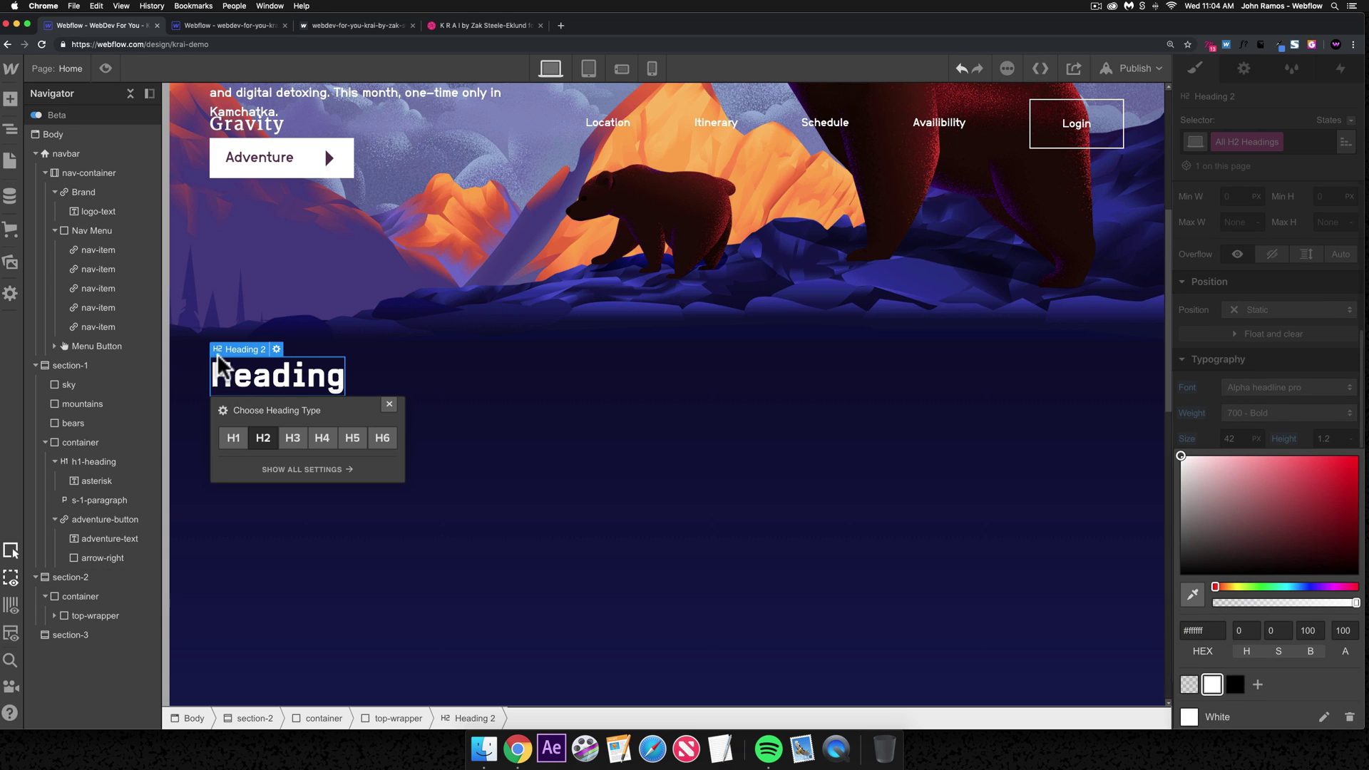
- Change the heading's text to "Choose your Adventure" on two lines and set this heading's weight to 400 - Normal
double_click(263, 367)
key(super+a)
text(Choose your Adventure)
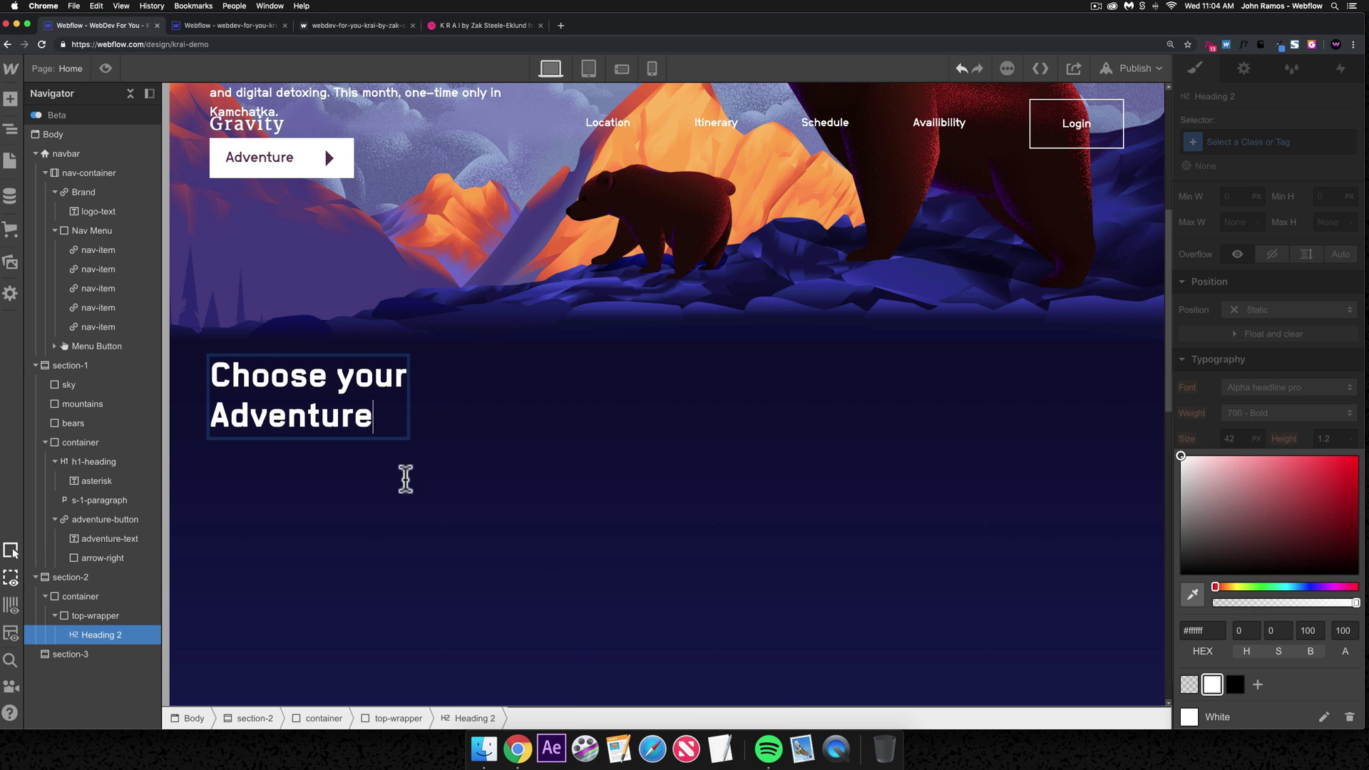
key(Escape)
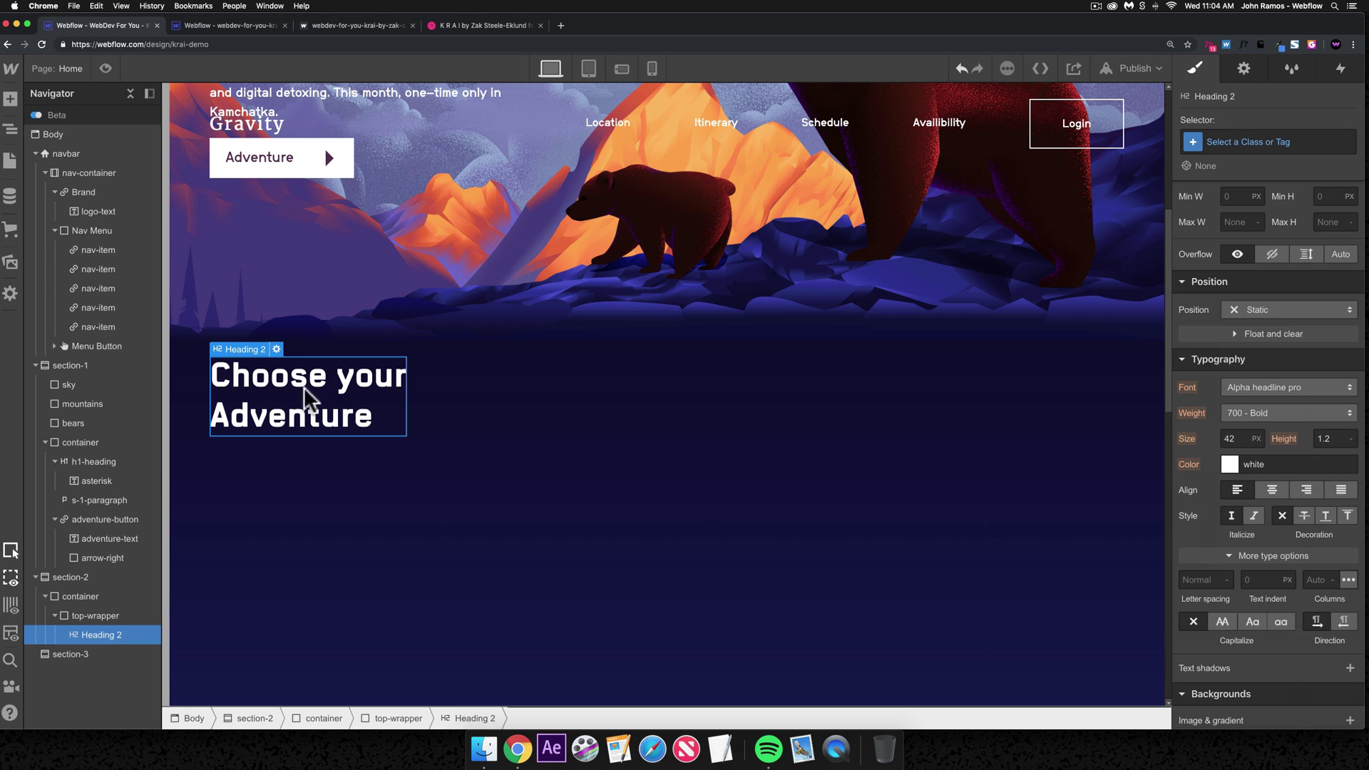
click(1269, 414)
click(1249, 354)
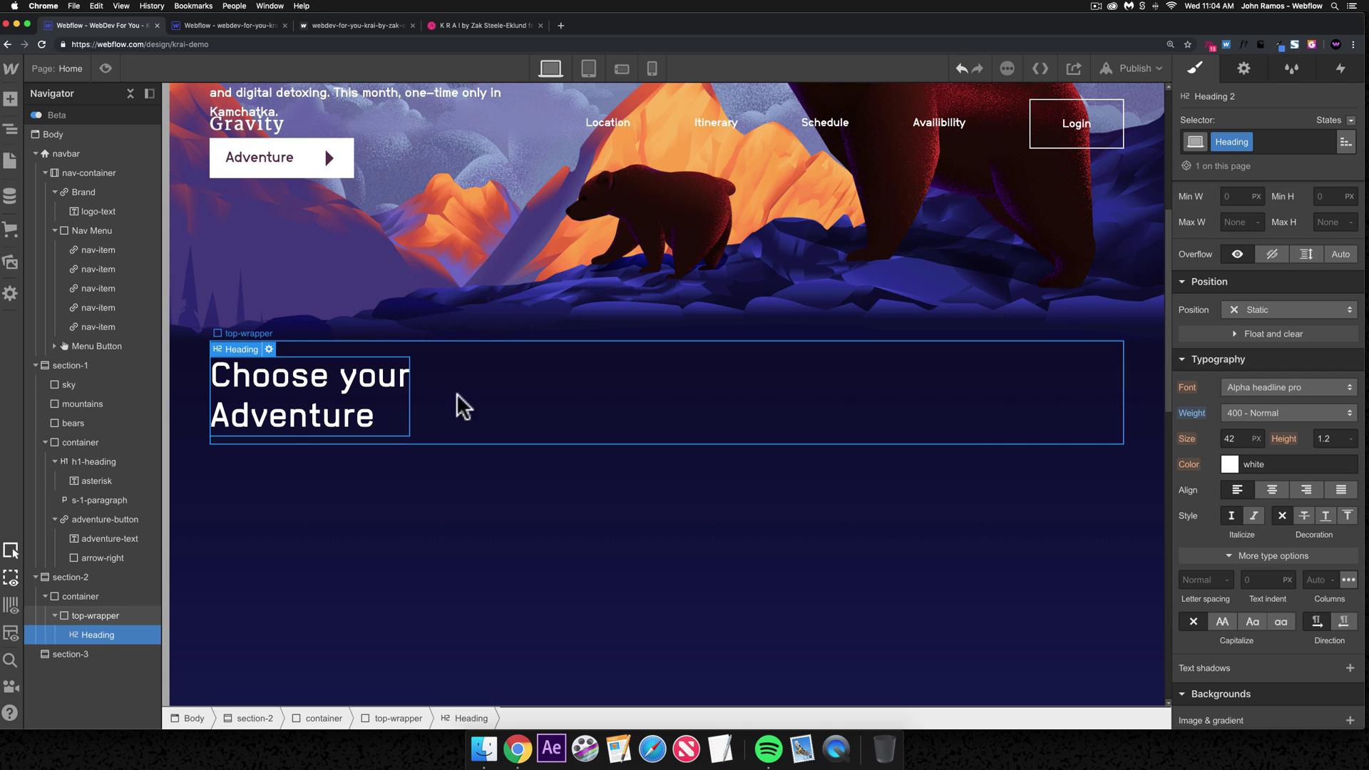
- Check the line and text elements in the reference project's top-wrapper, and add a div block inside the demo project's top-wrapper
click(233, 27)
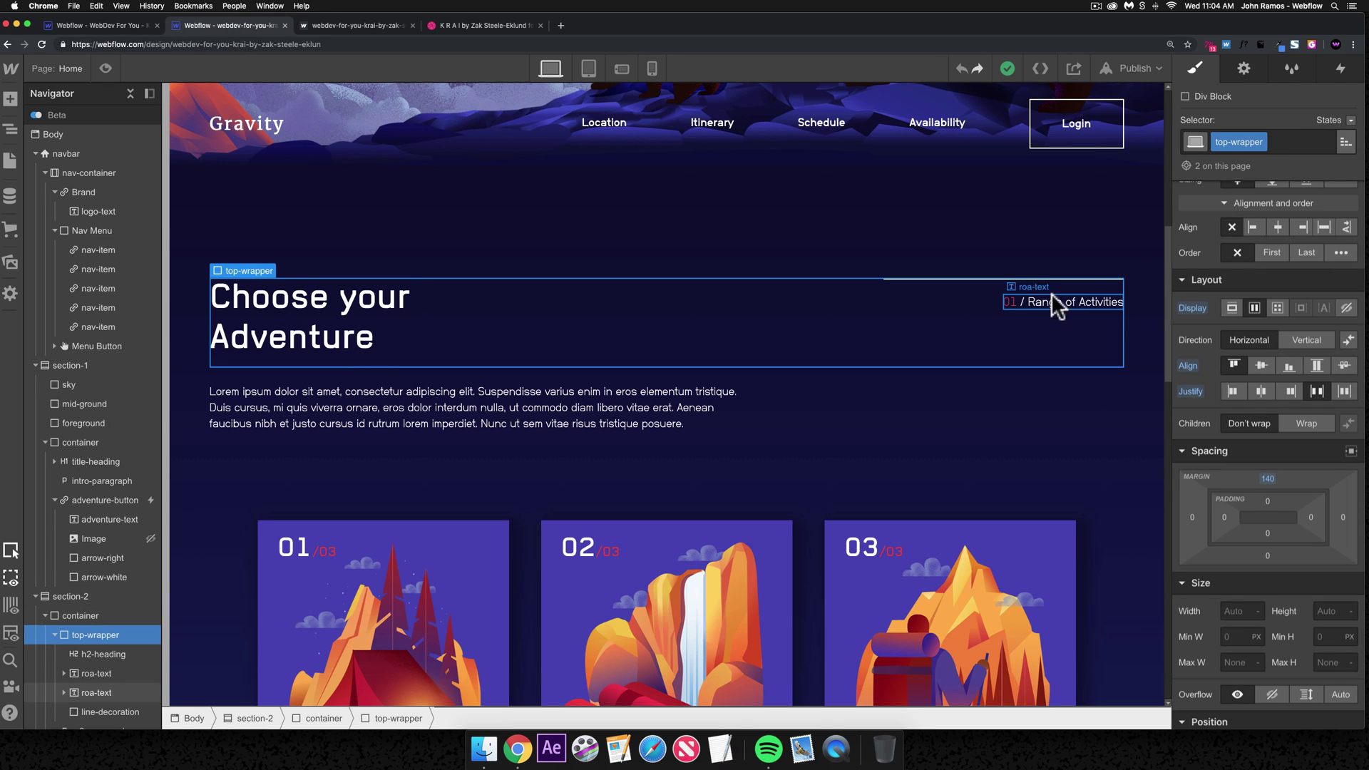
click(941, 278)
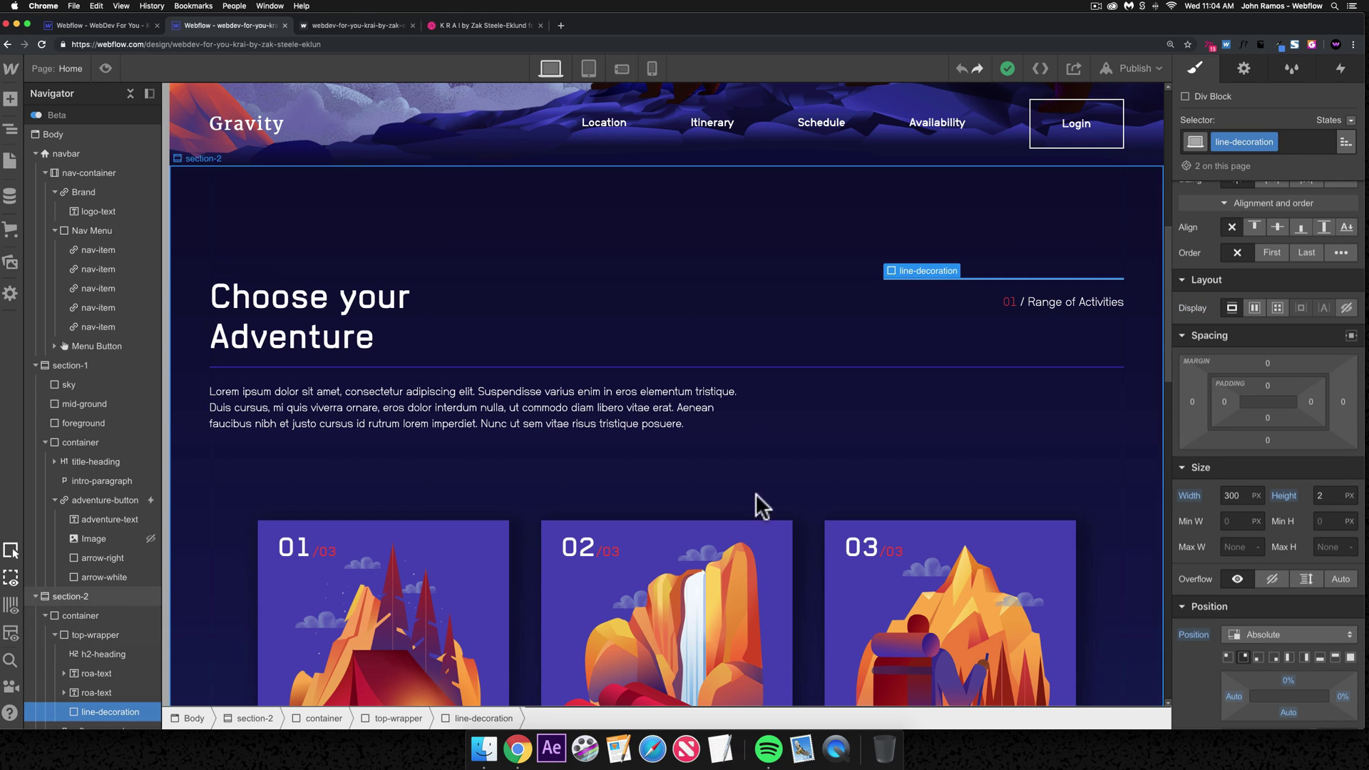
scroll(91, 691, down, 2)
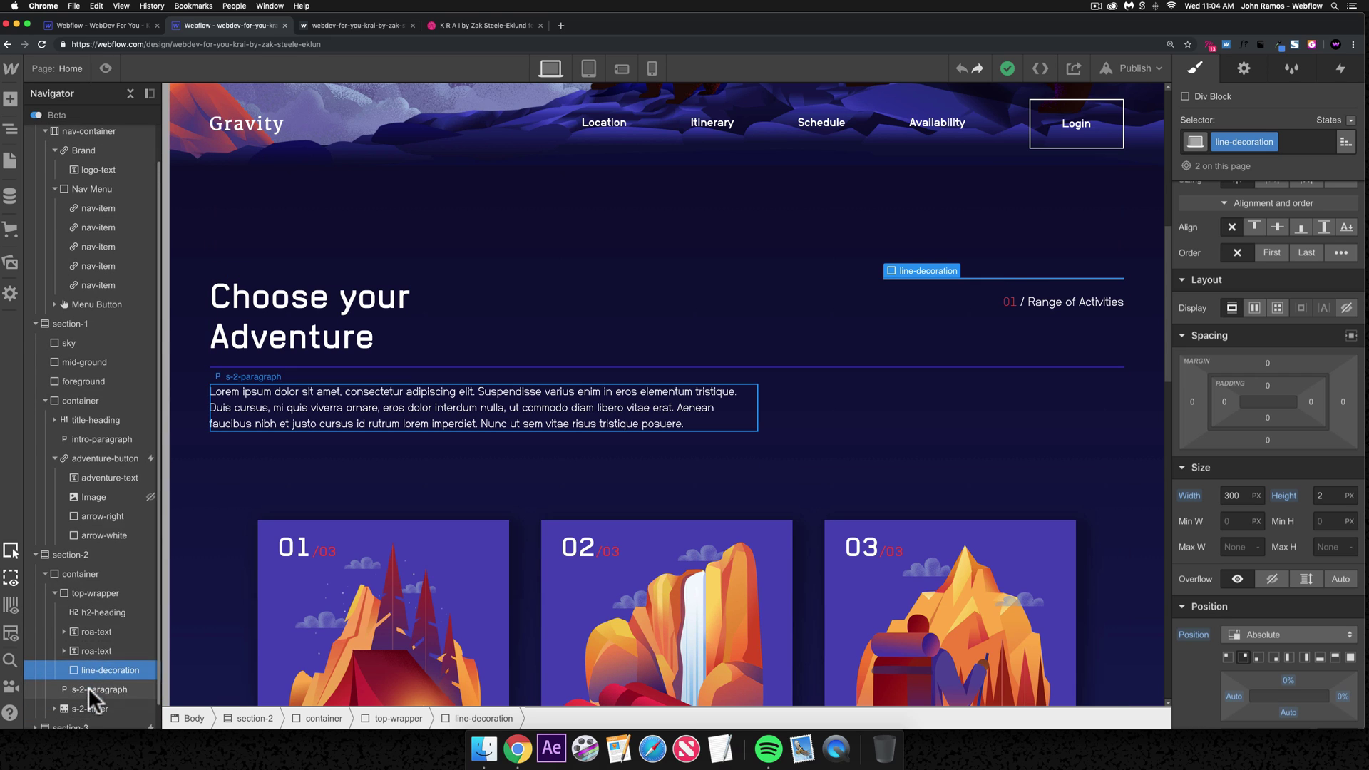
click(99, 631)
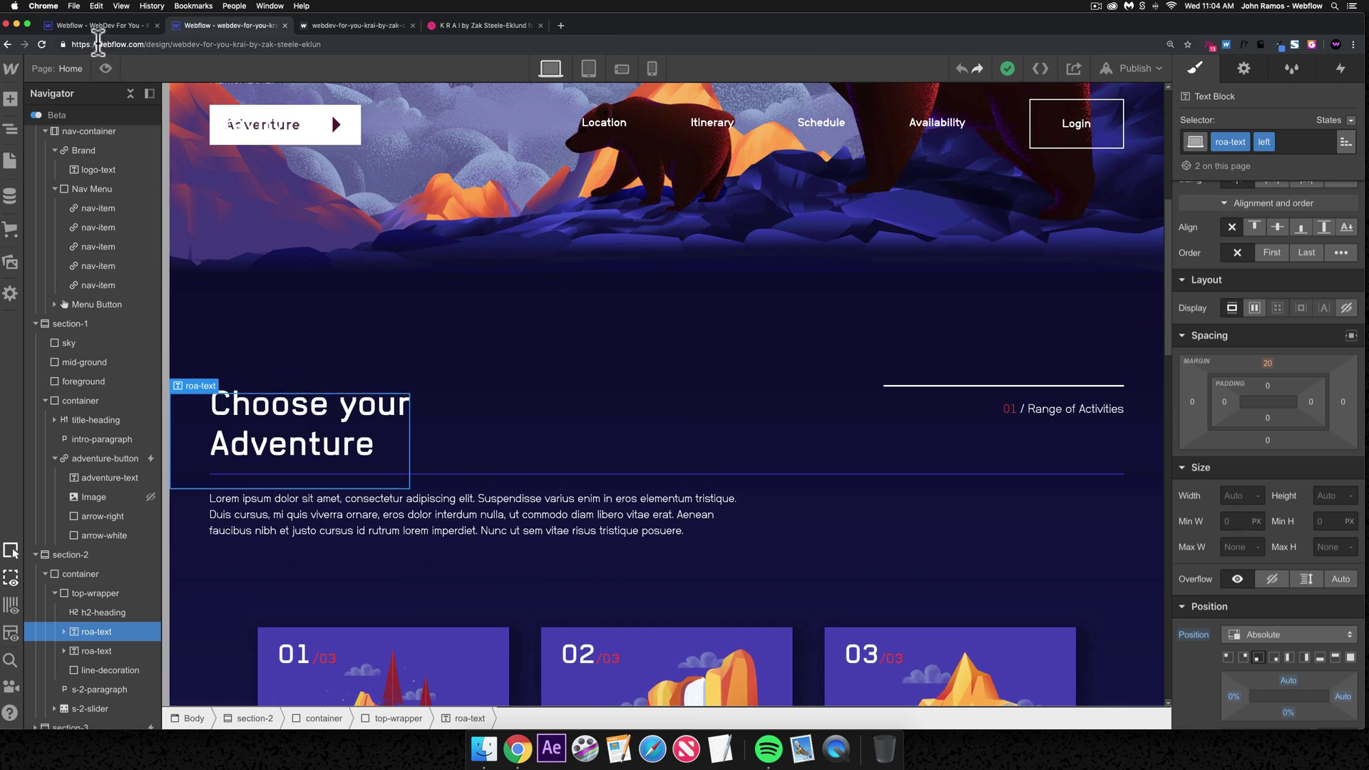
key(ctrl+shift+Tab)
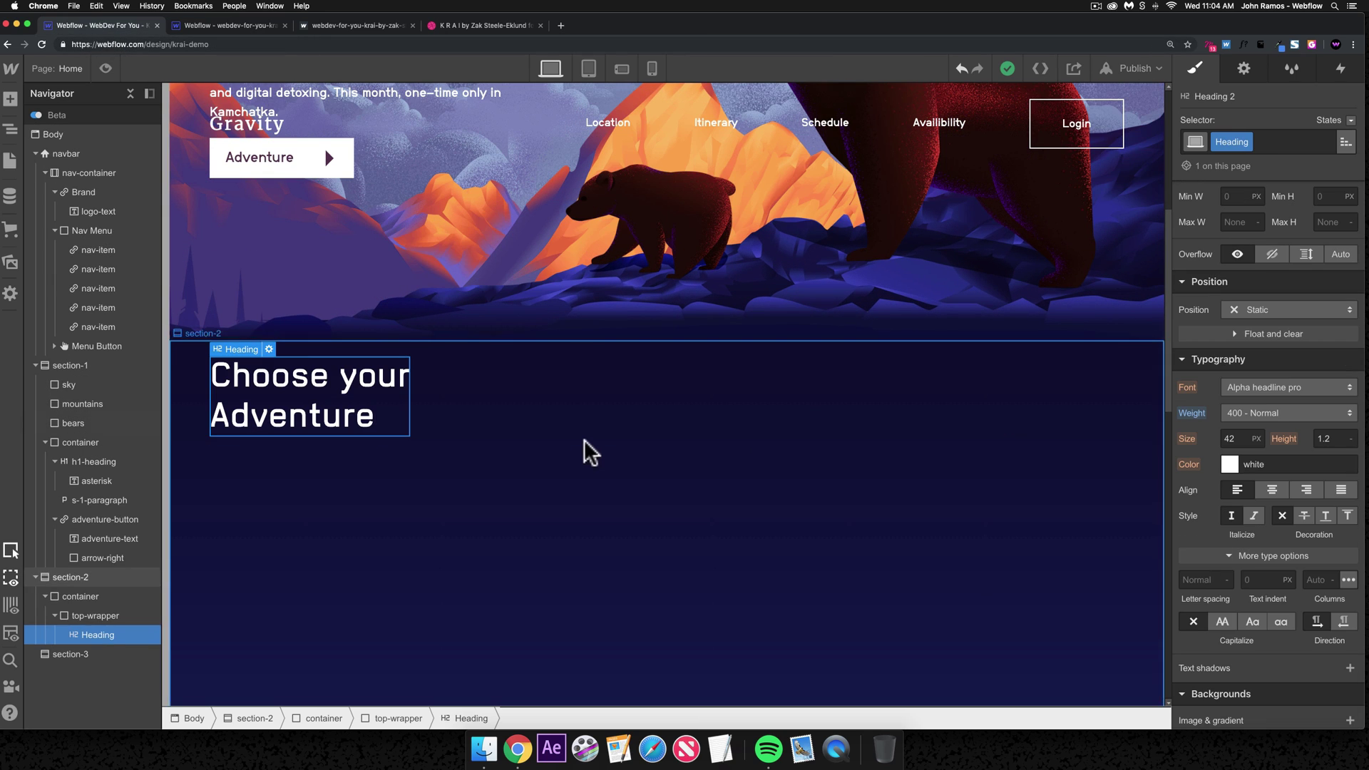
click(737, 427)
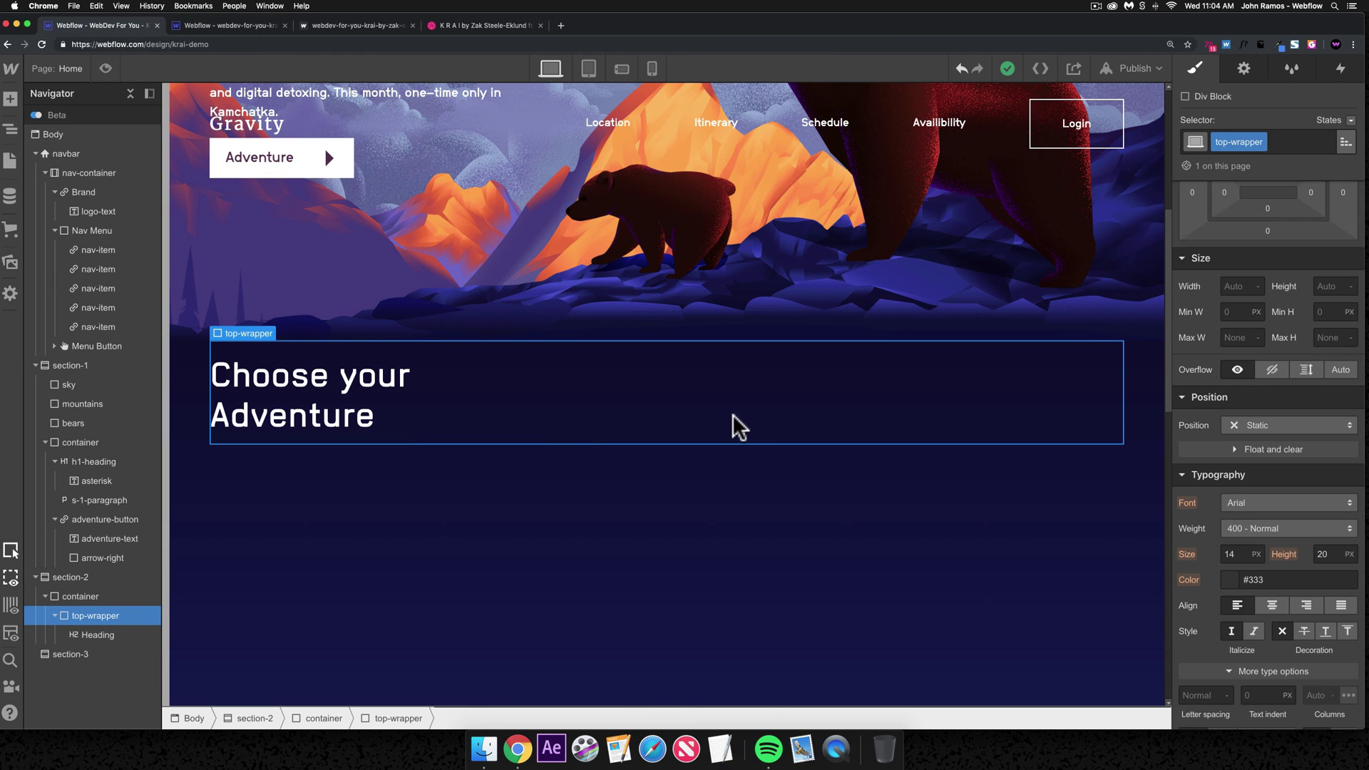
key(super+k)
text(div)
key(Return)
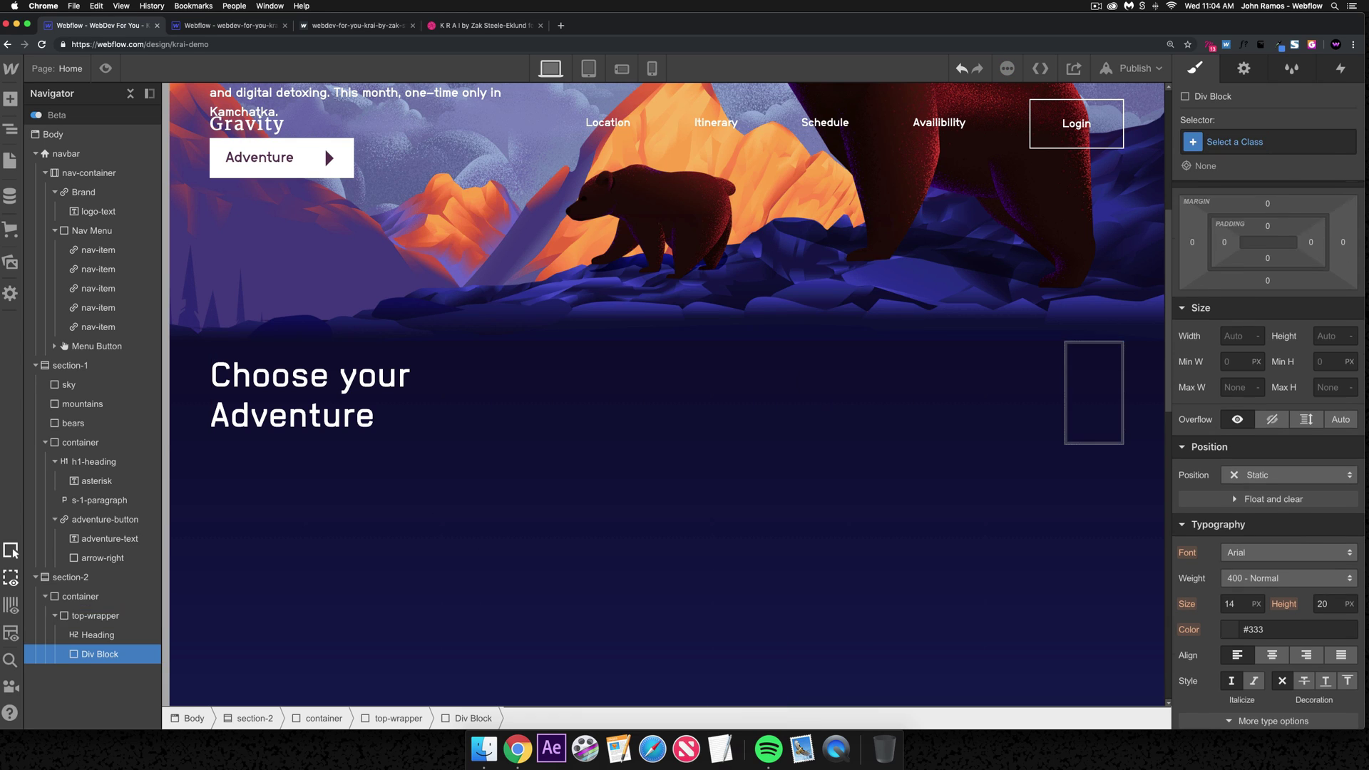
- Give the new div block the class line-decoration
click(1223, 141)
text(line-de)
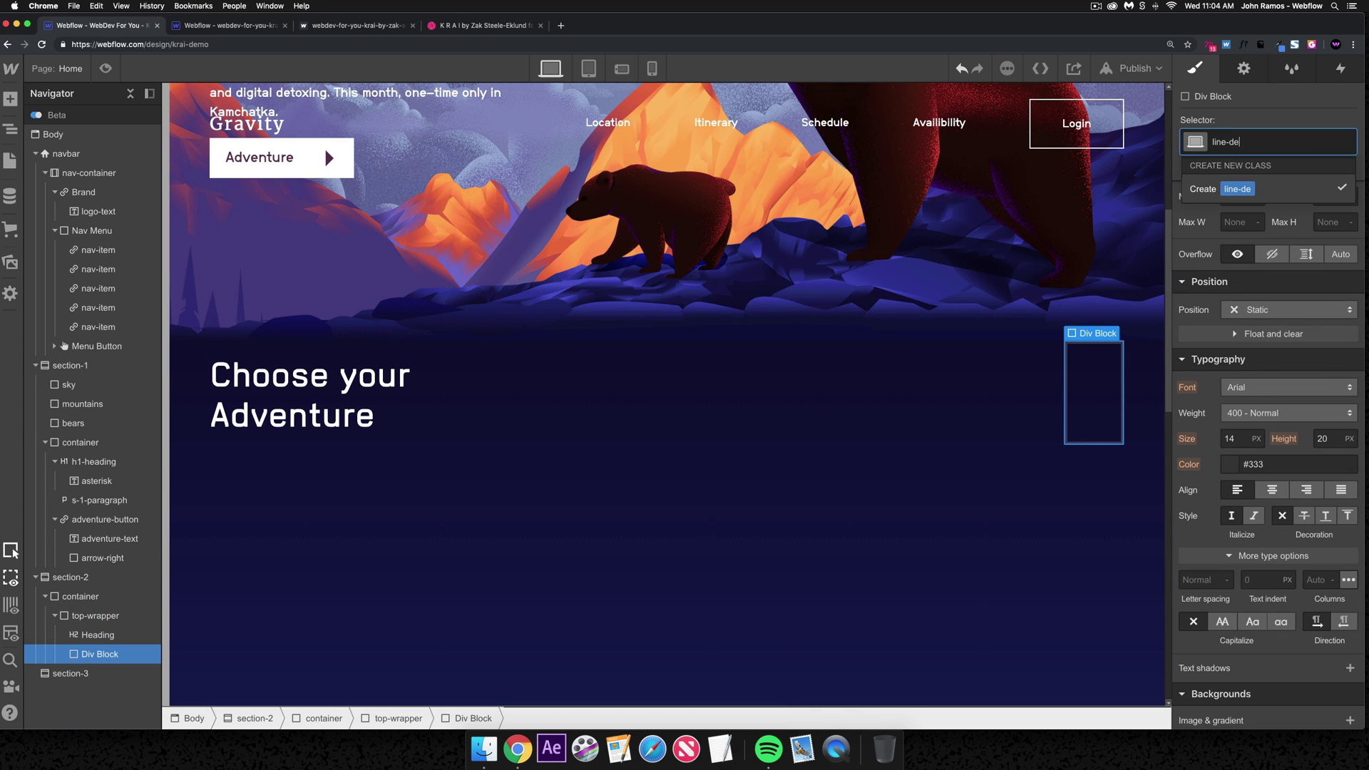
text(coration)
key(Return)
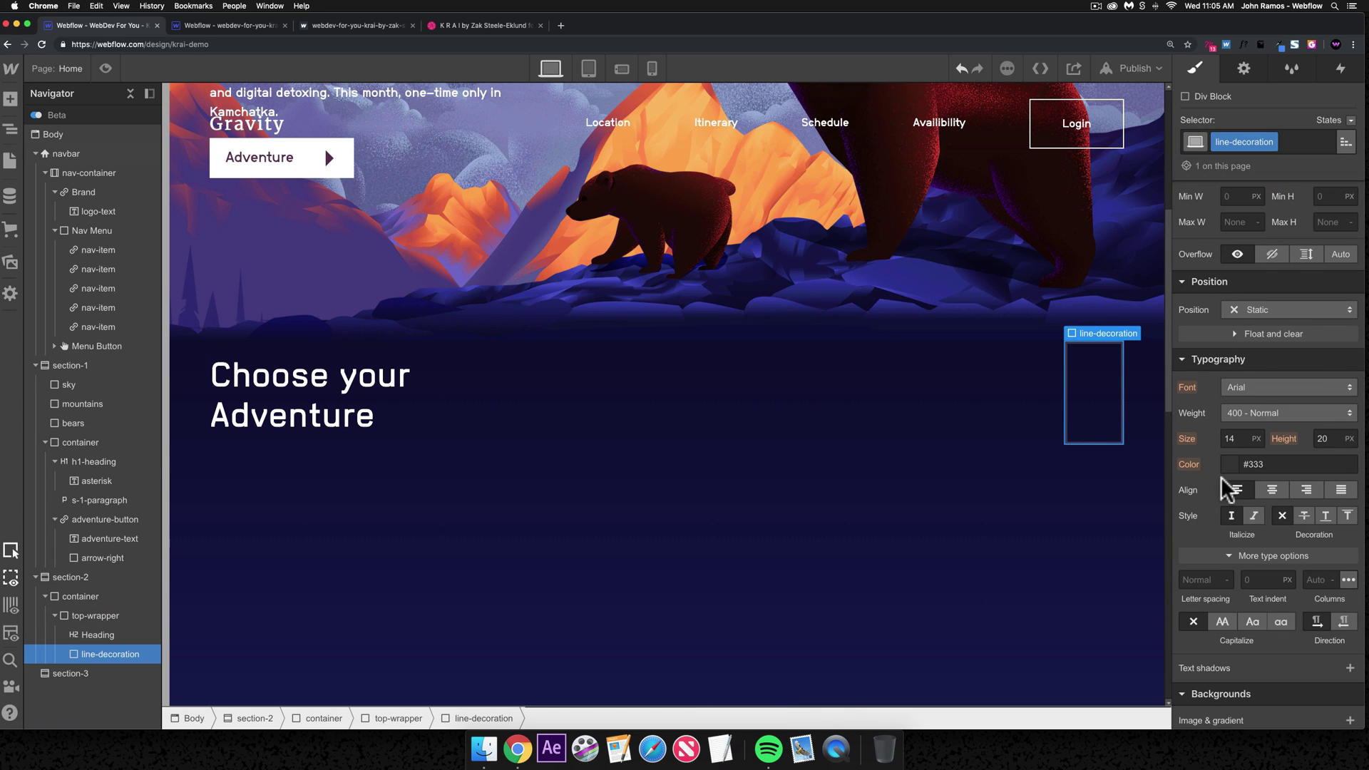
- Set the line-decoration's width to 200 px and height to 2 px, with the white swatch as its background color
scroll(1221, 474, up, 4)
text(200)
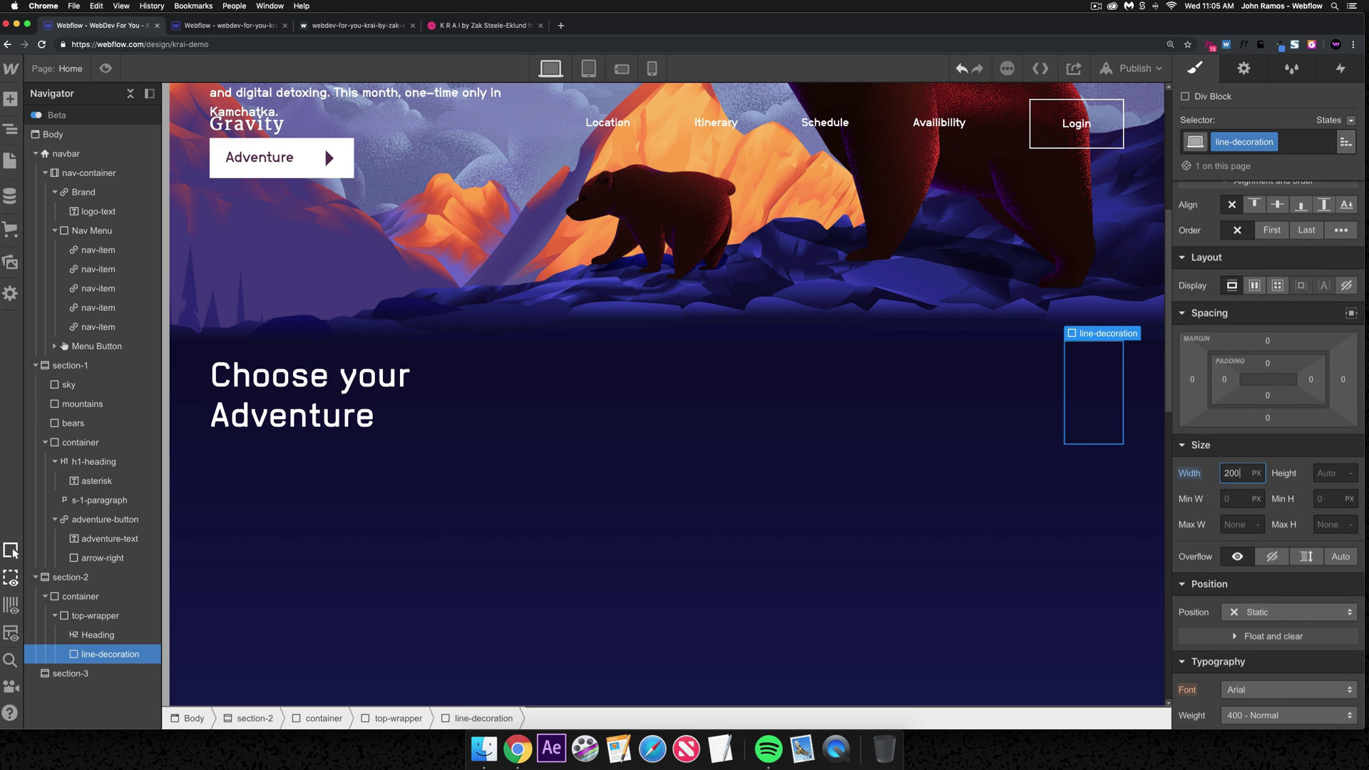
key(Return)
click(1333, 473)
text(2)
key(Return)
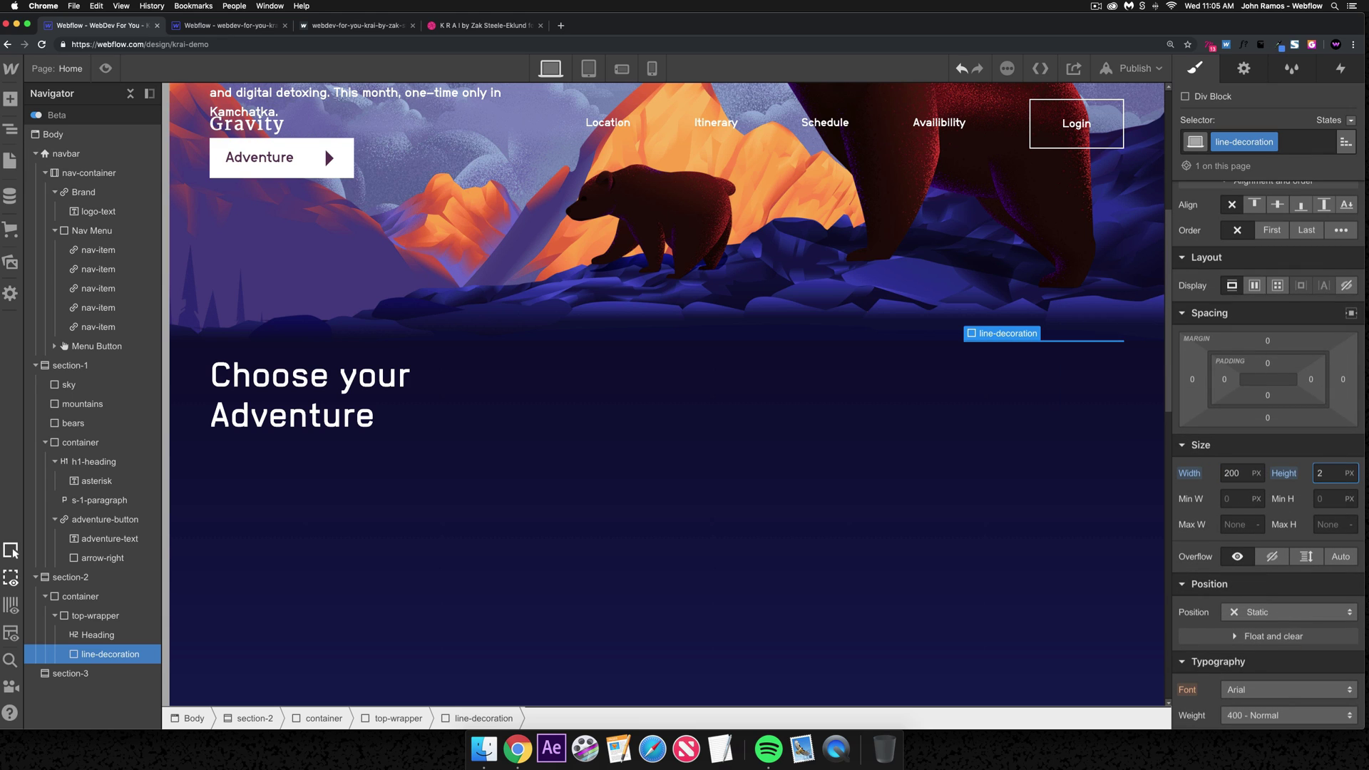
scroll(1277, 541, down, 5)
click(1229, 667)
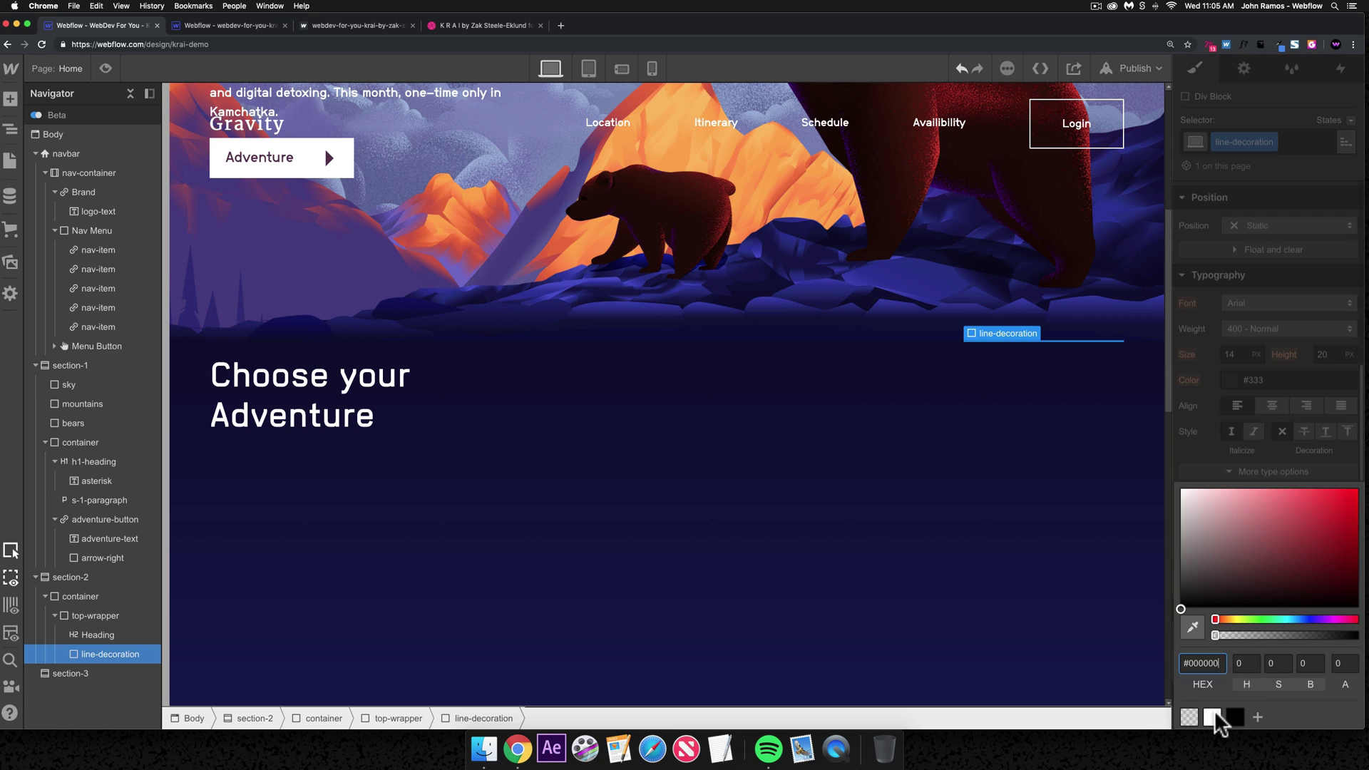
click(1018, 377)
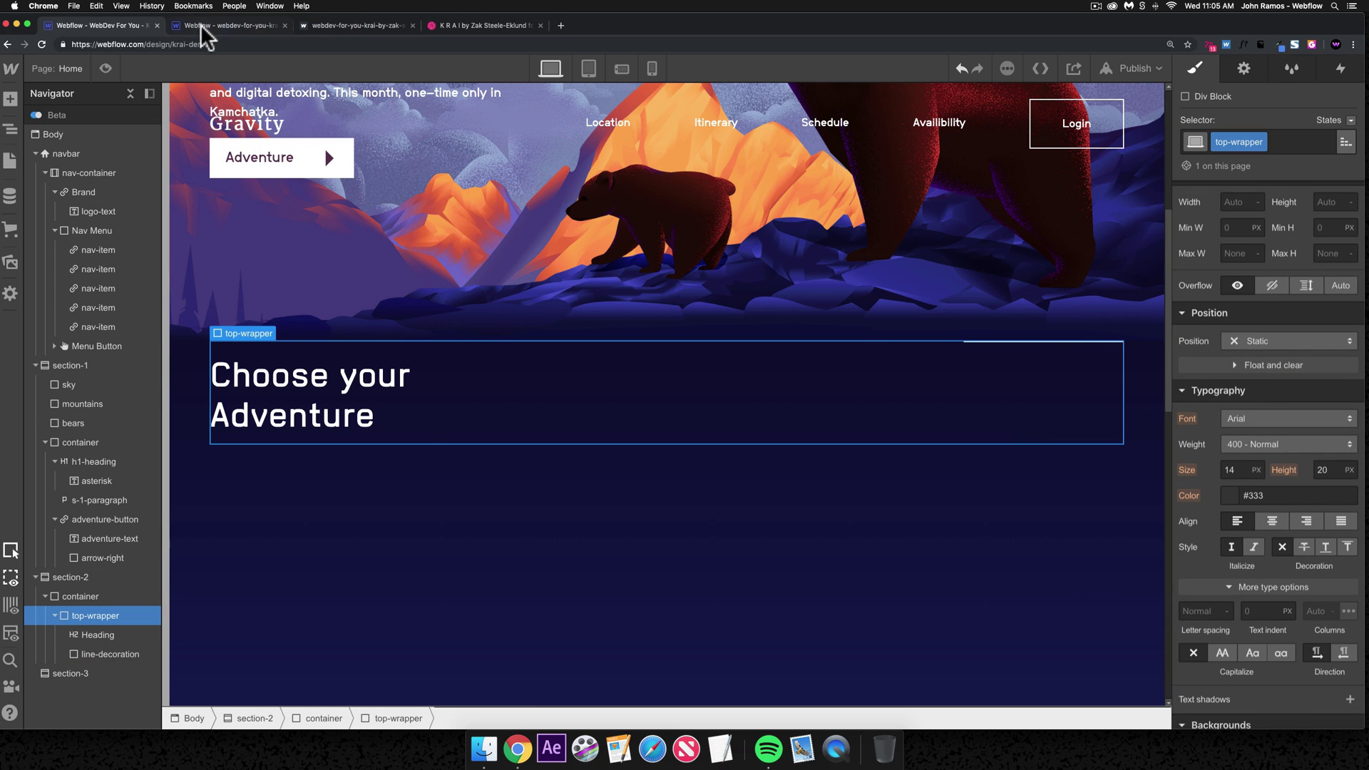
- Check the decorative line's size in the reference project and set the demo's line-decoration width to 300 px
key(ctrl+Tab)
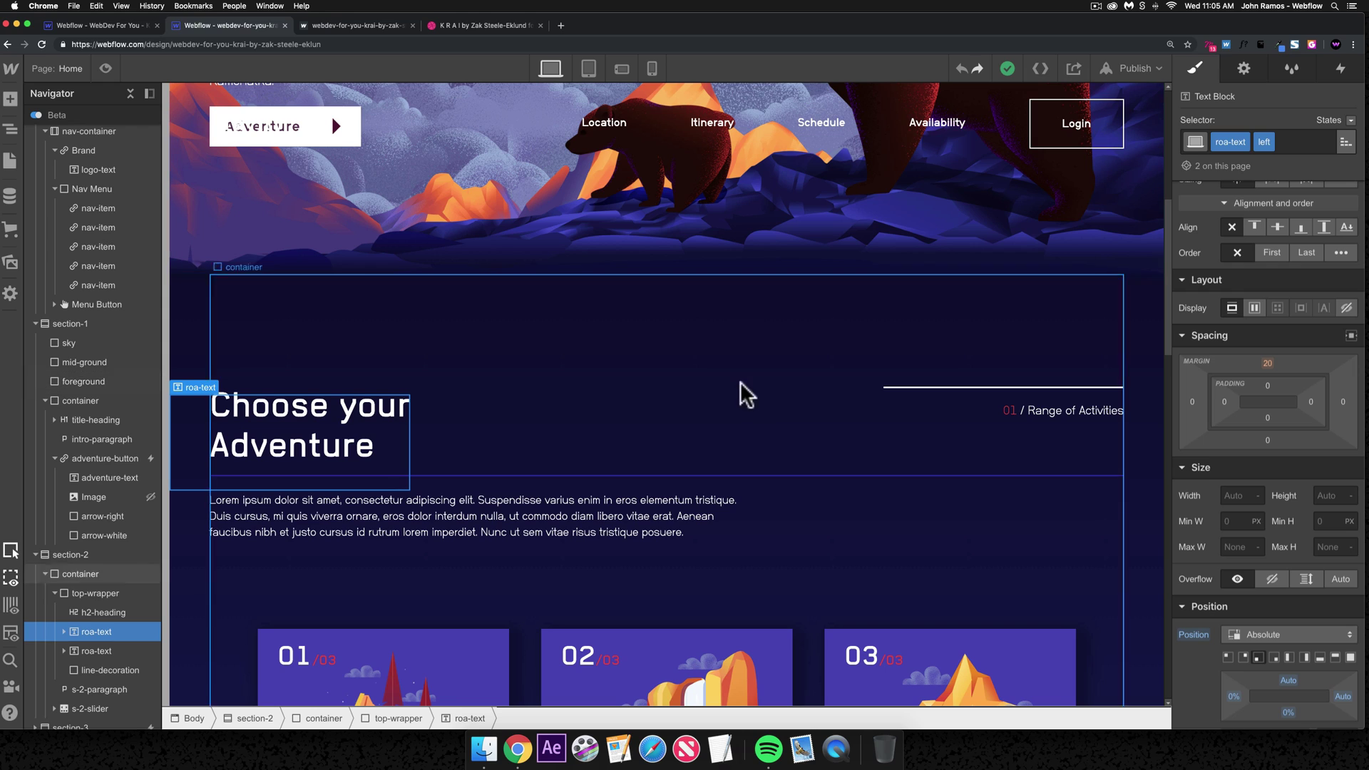
click(973, 397)
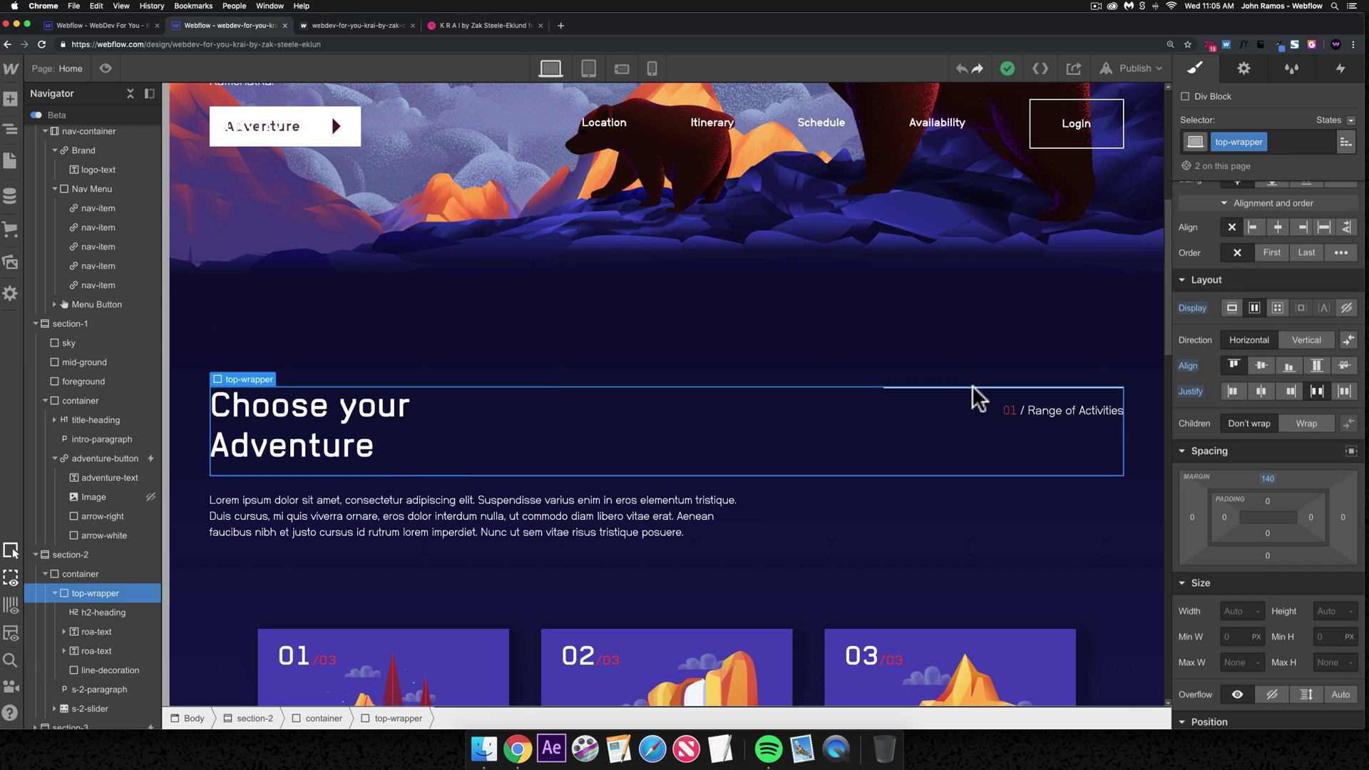
click(977, 389)
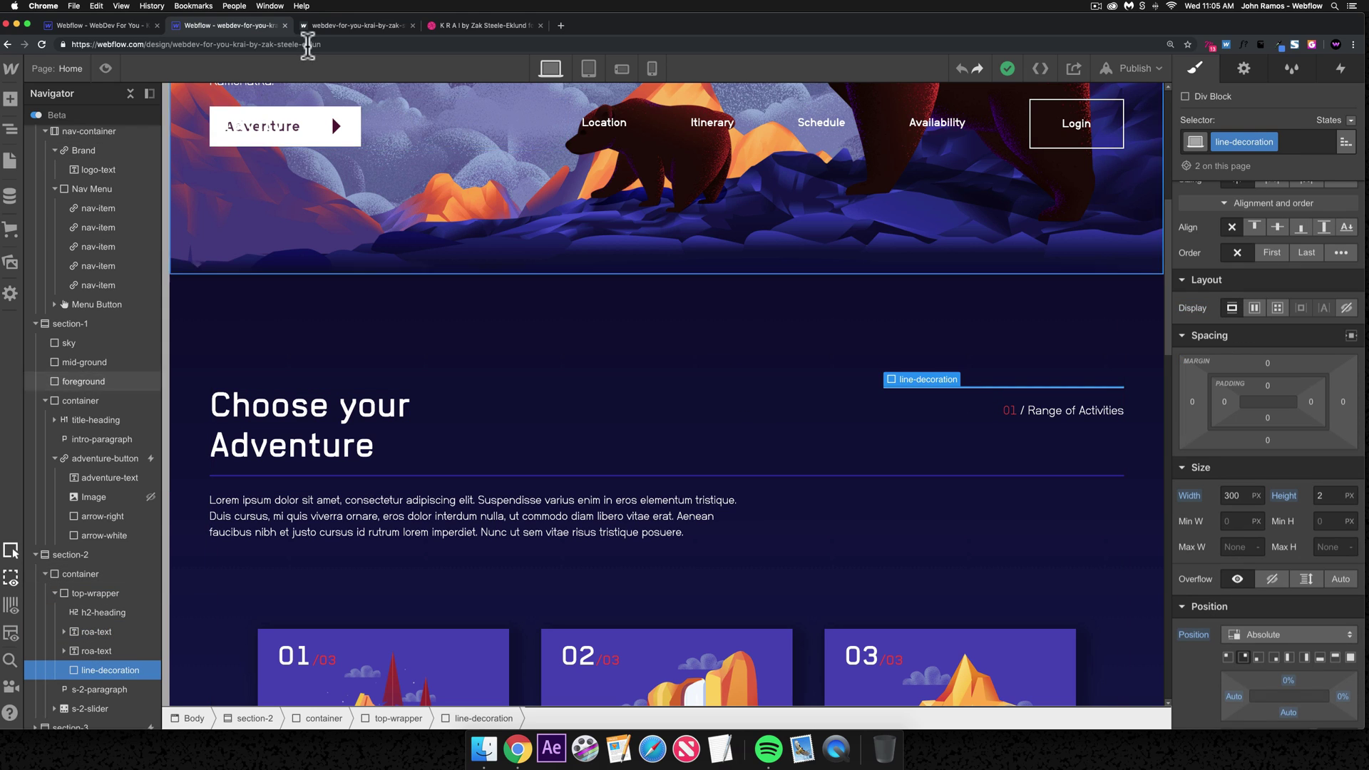
click(43, 25)
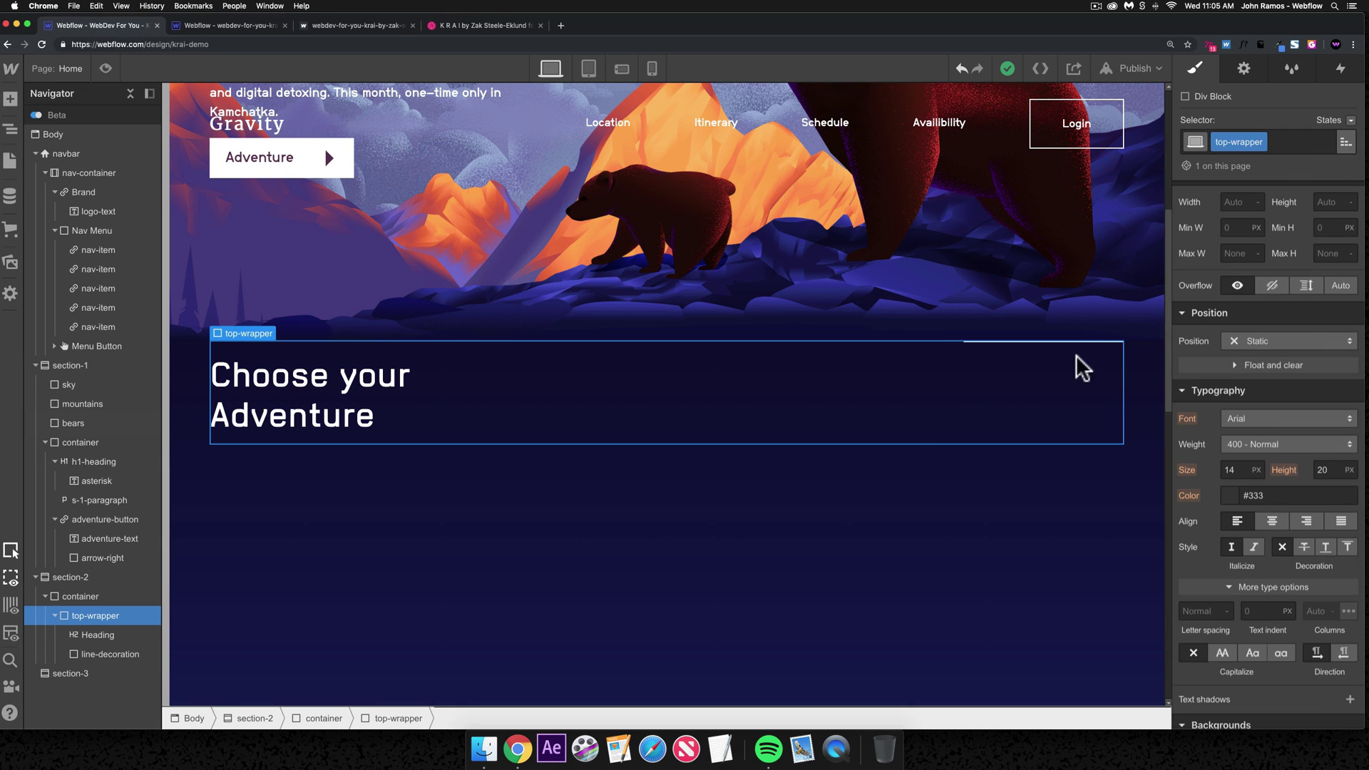
click(1080, 340)
scroll(1307, 348, down, 3)
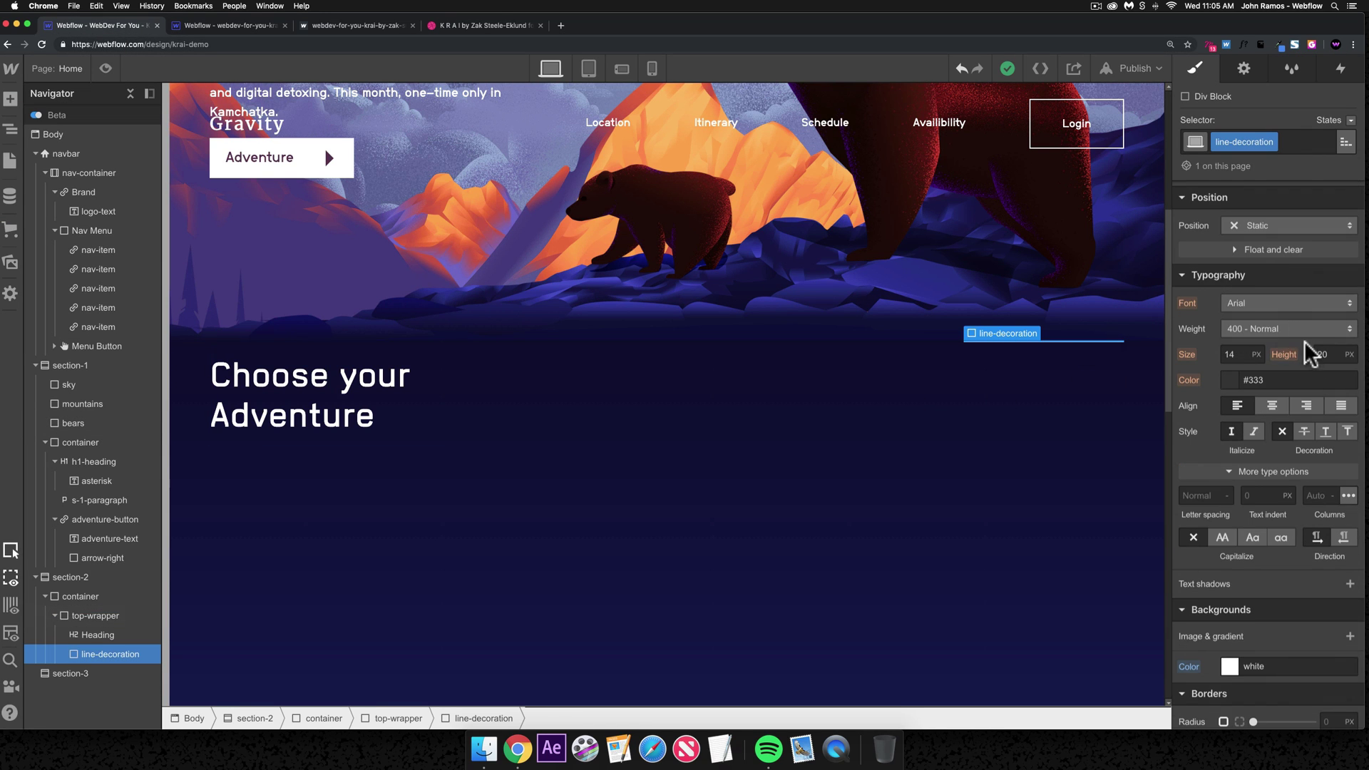
scroll(1255, 389, up, 3)
click(1244, 319)
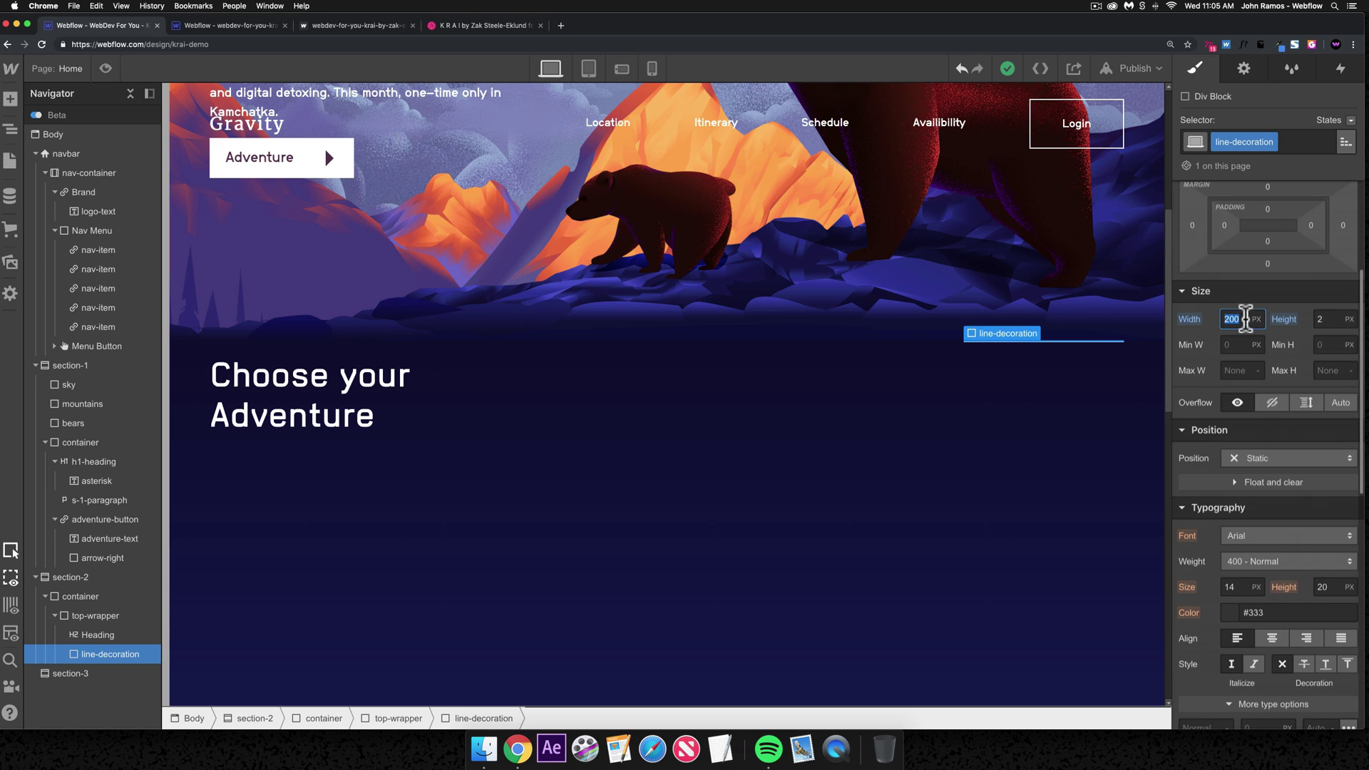
text(300)
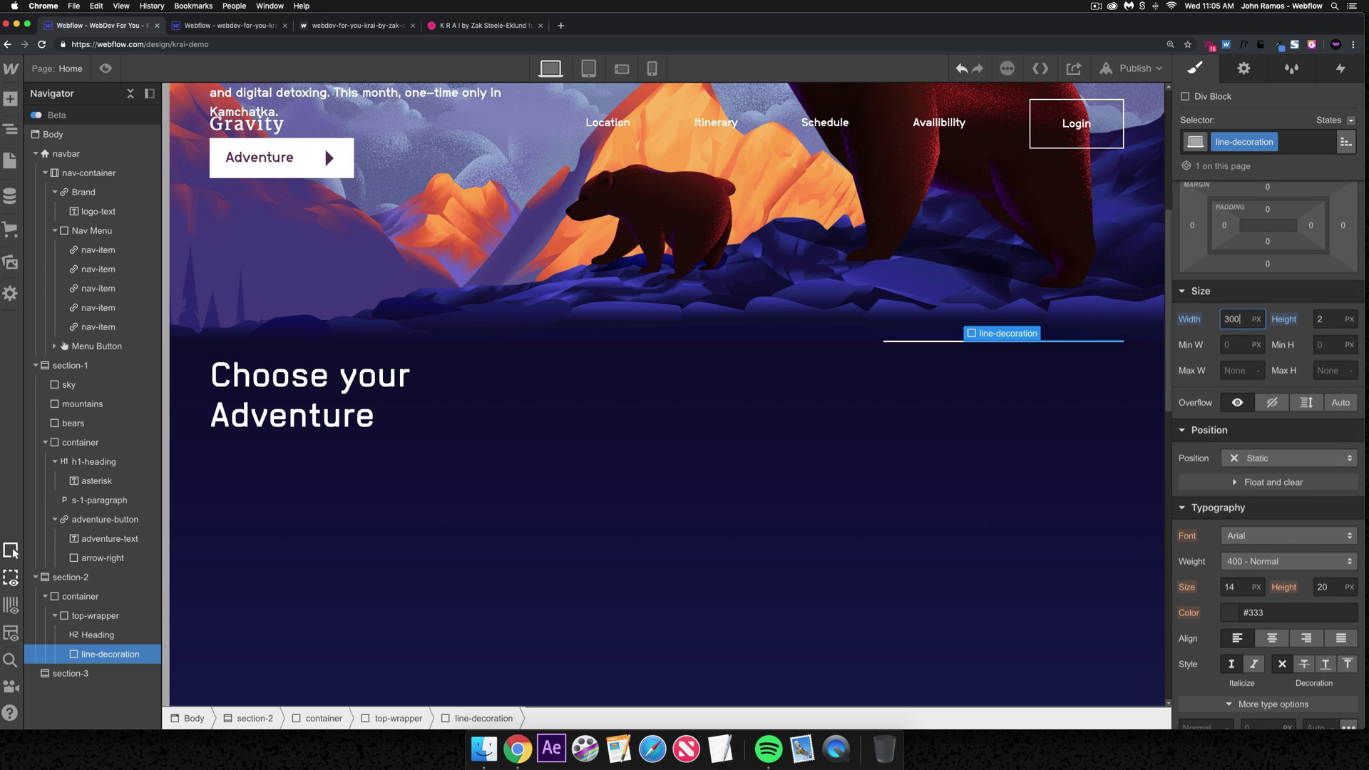
click(956, 403)
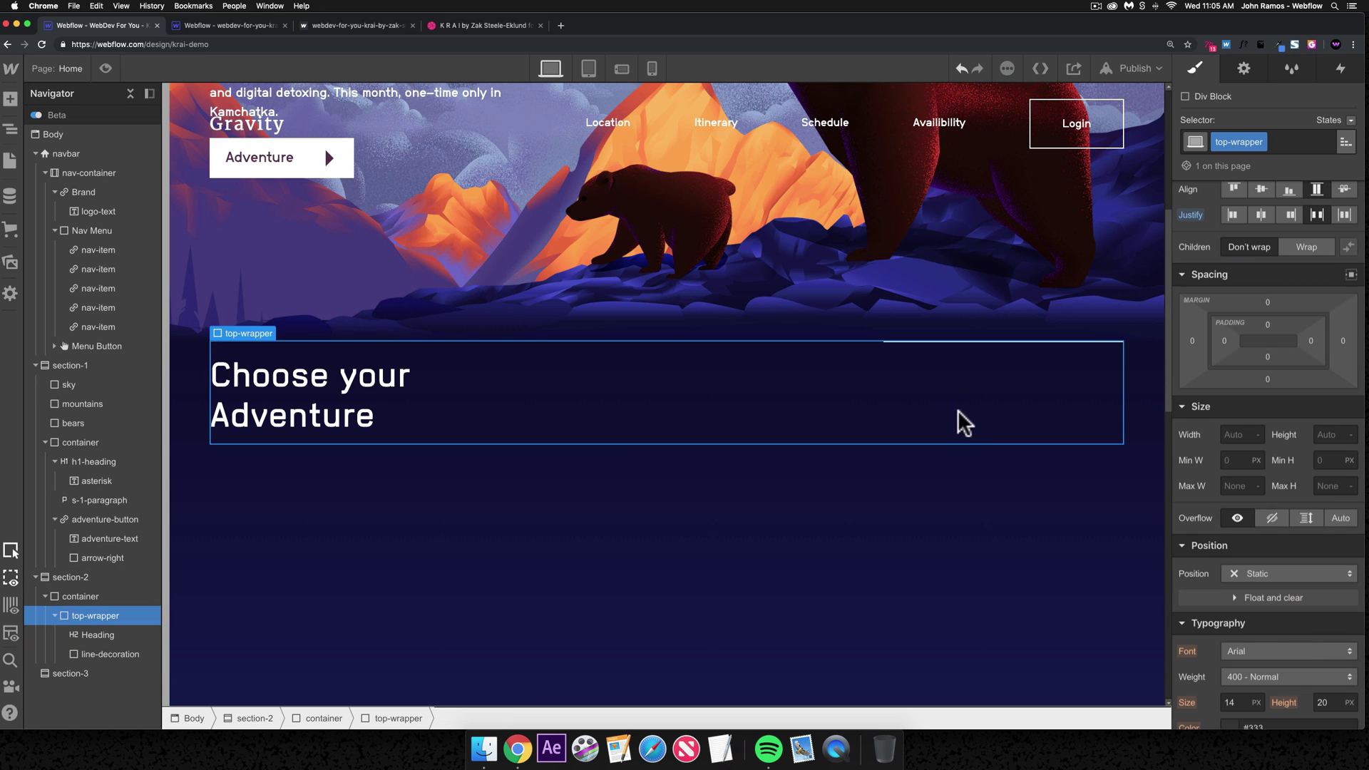
- Set the line-decoration's position to Absolute and anchor it with the top-right preset
click(970, 341)
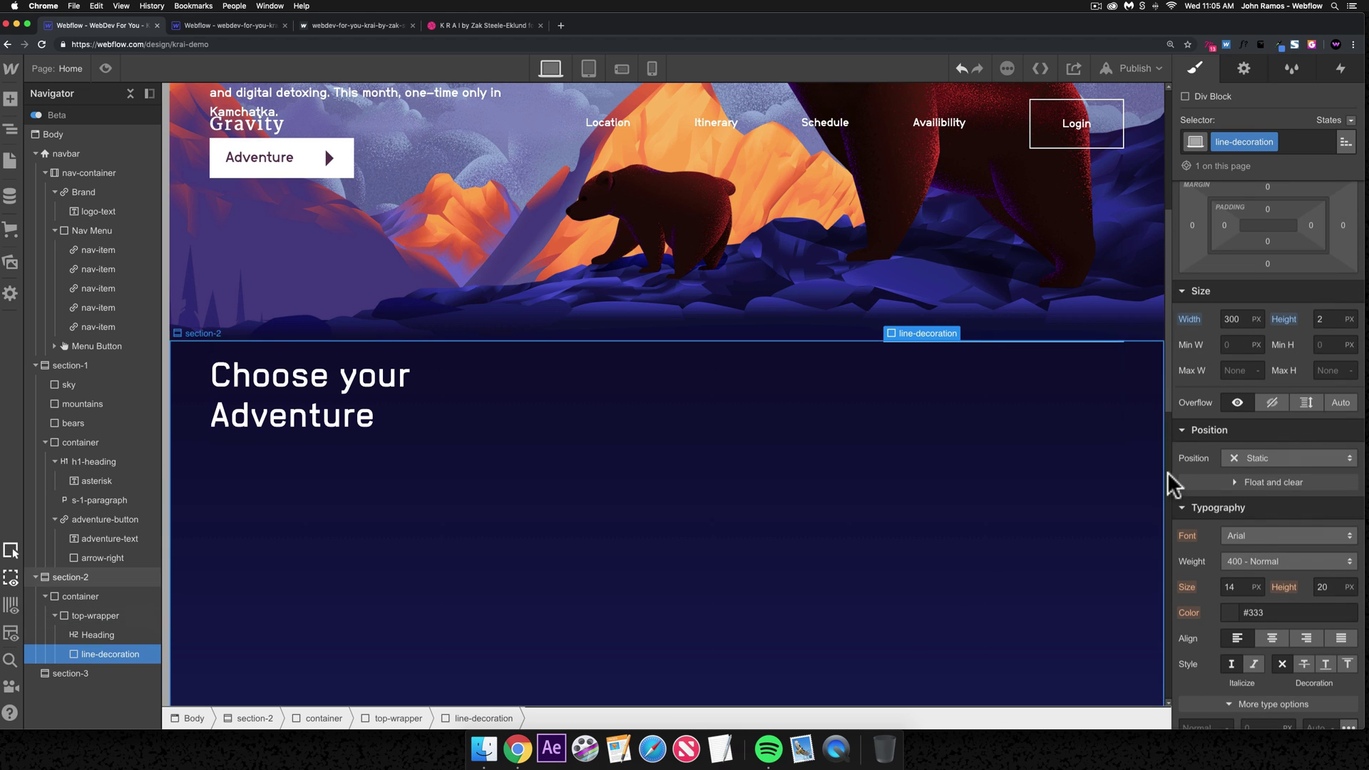
click(1268, 458)
click(1259, 496)
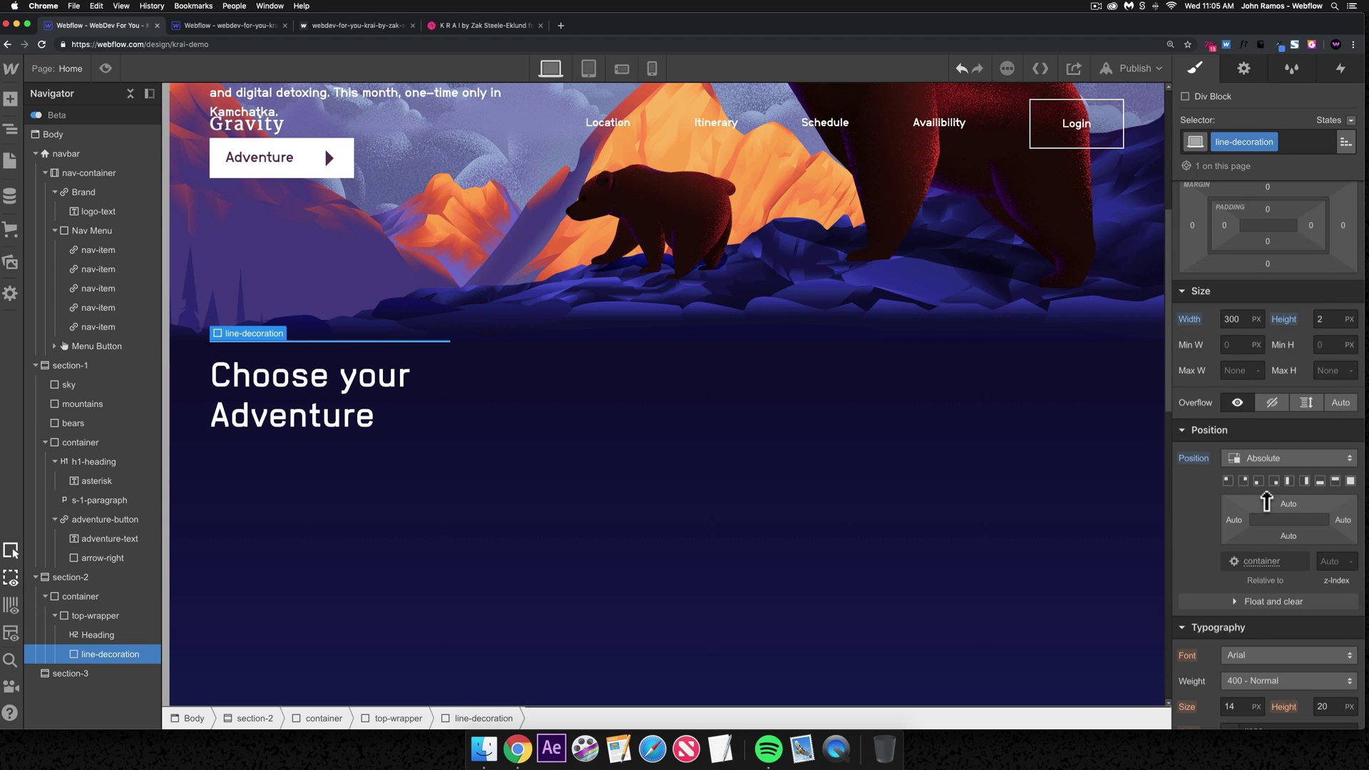
click(1244, 480)
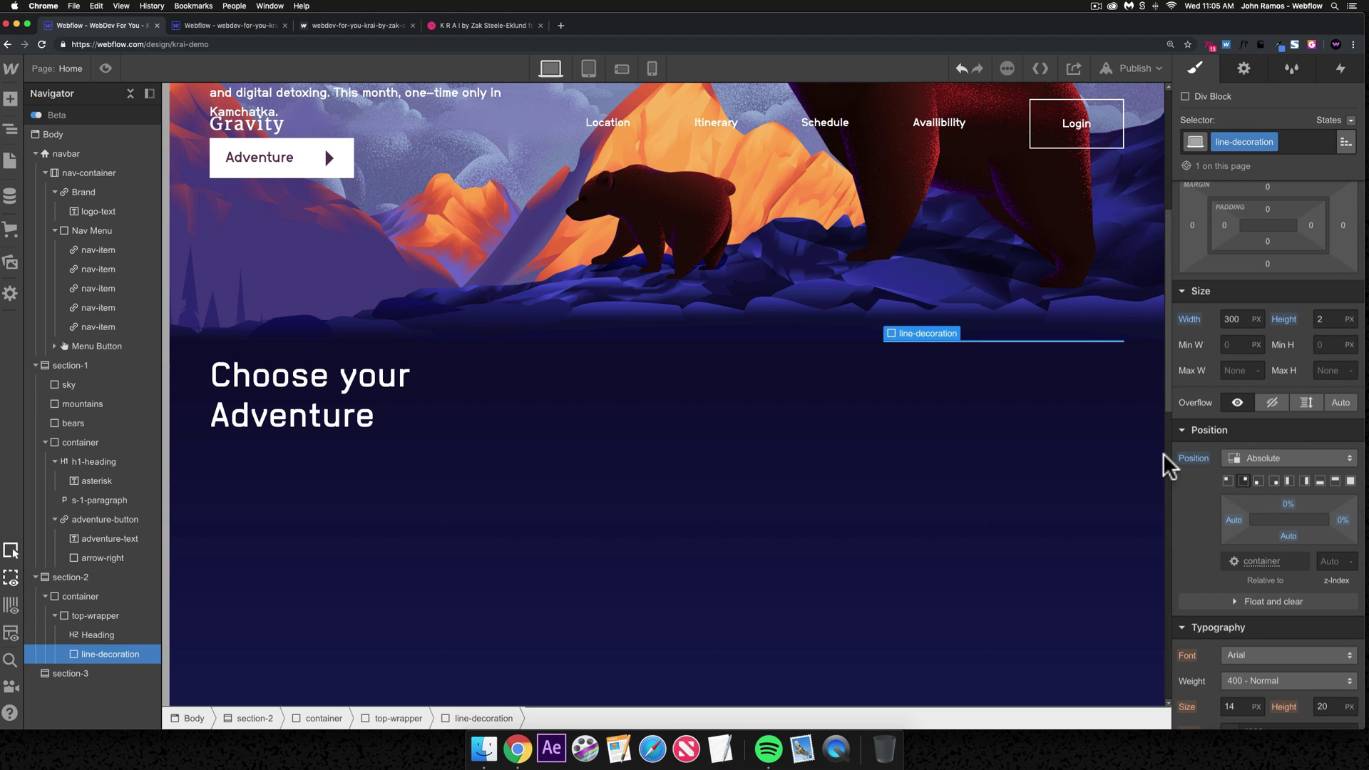
- Set the top-wrapper's position to Relative so it contains the absolutely positioned line
click(80, 613)
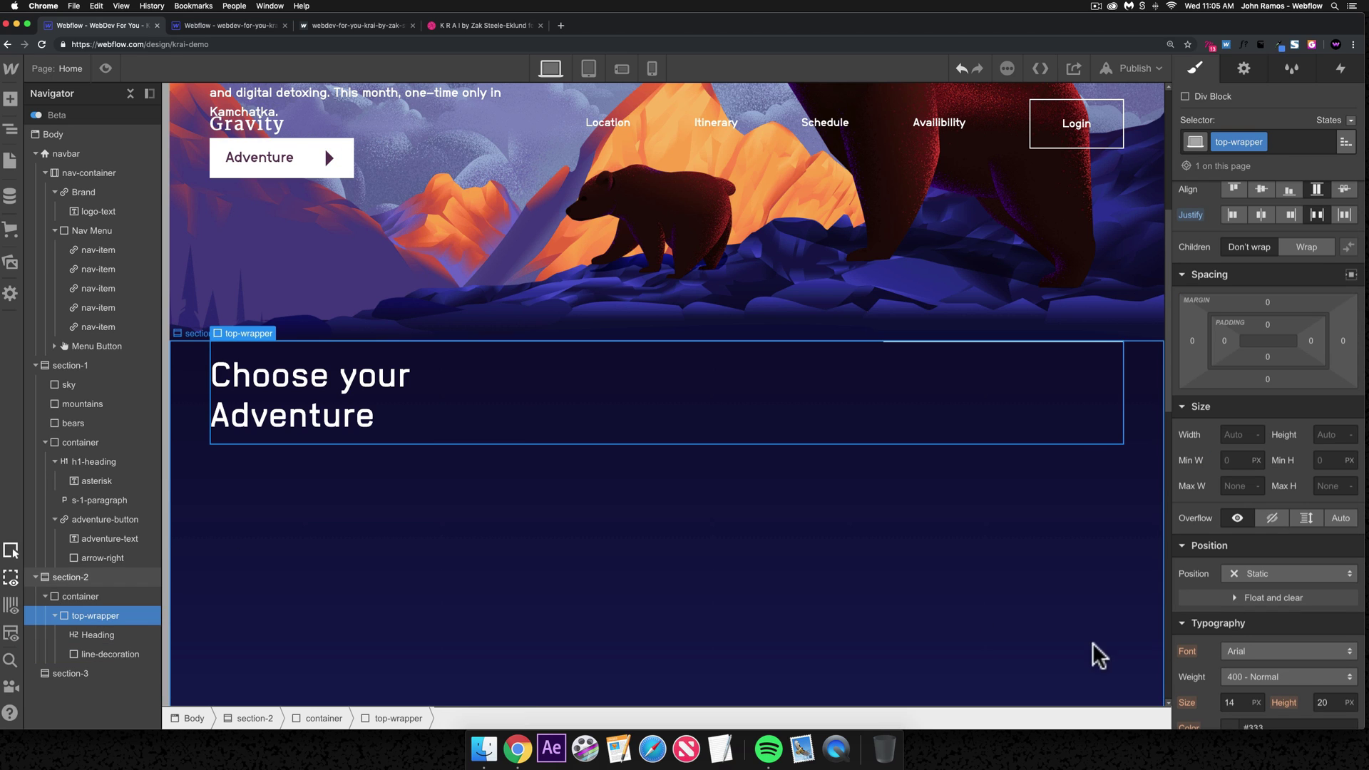
click(1300, 573)
click(1302, 586)
click(1048, 340)
click(999, 384)
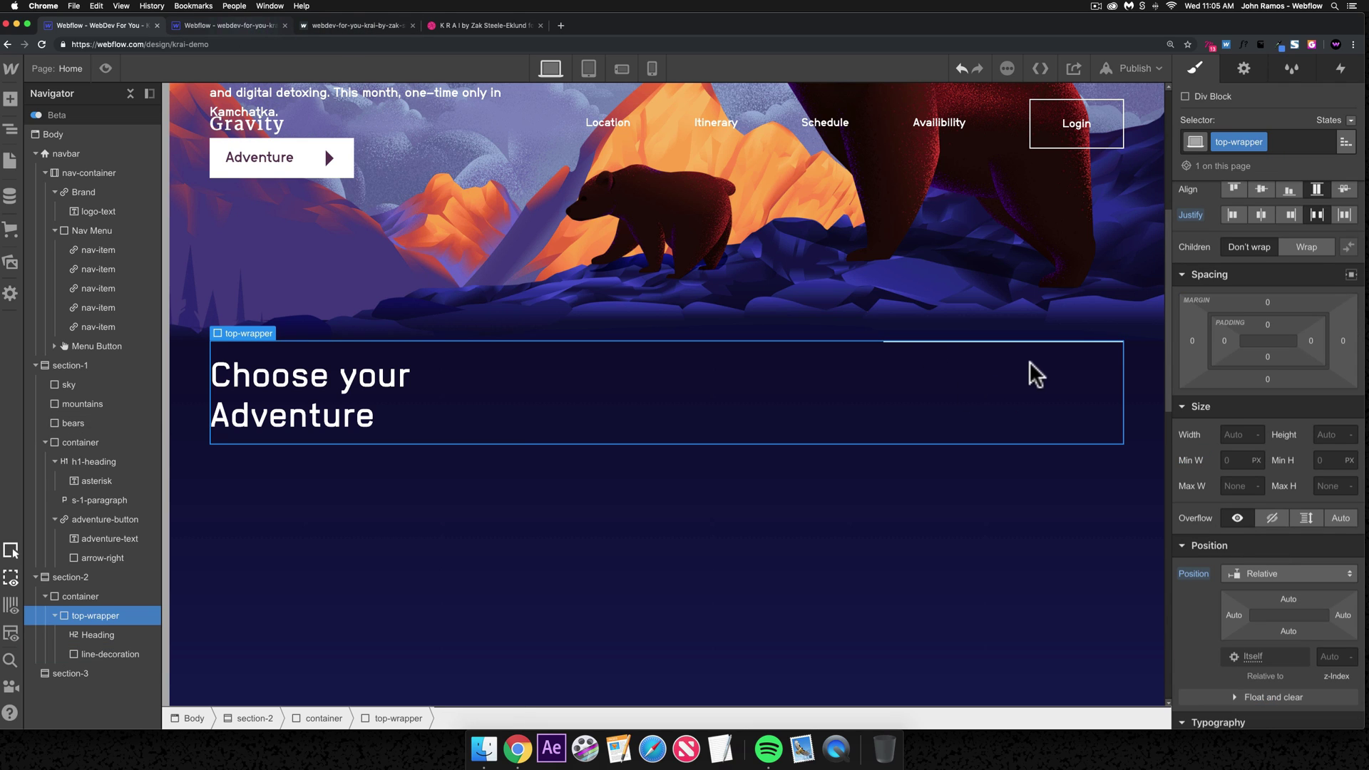
- Check the text under the line in the reference project and add a text block inside the demo's top-wrapper
key(ctrl+Tab)
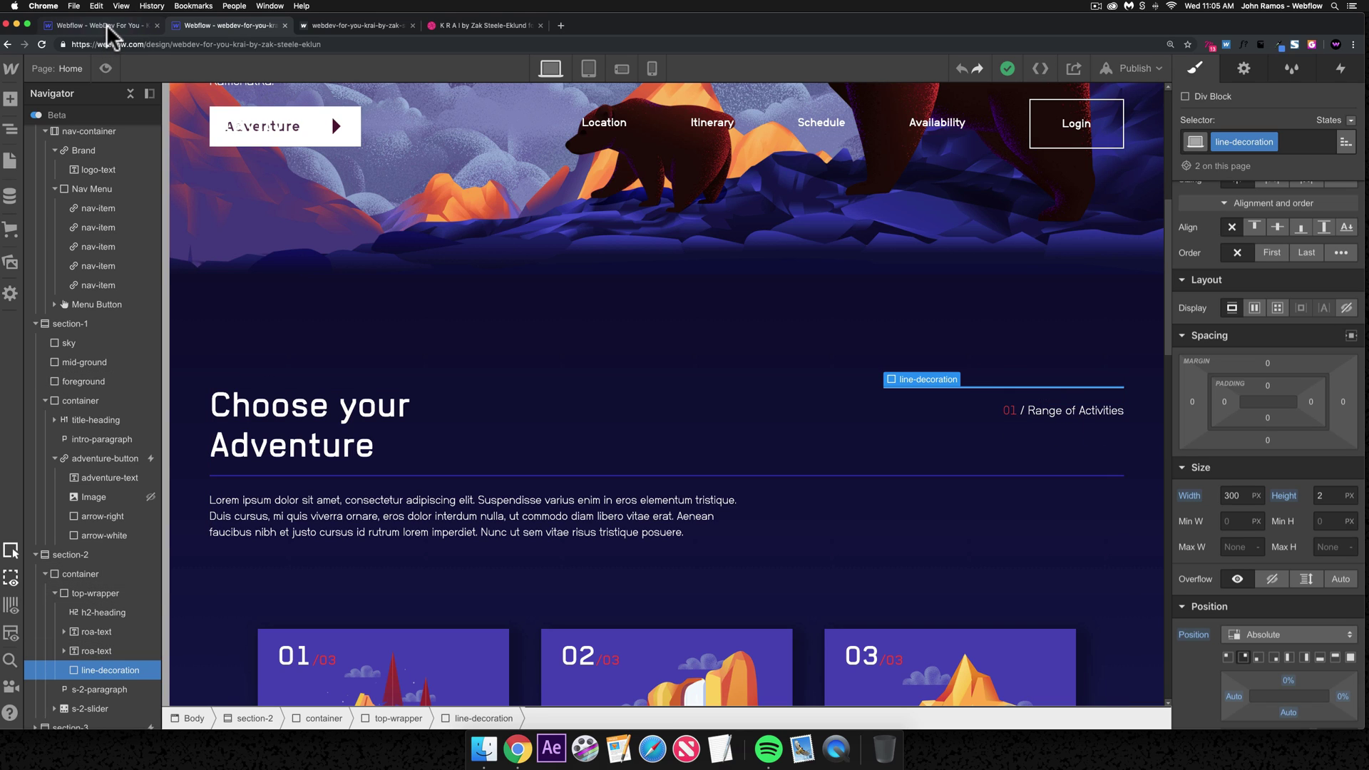
click(246, 131)
scroll(294, 158, down, 2)
click(72, 33)
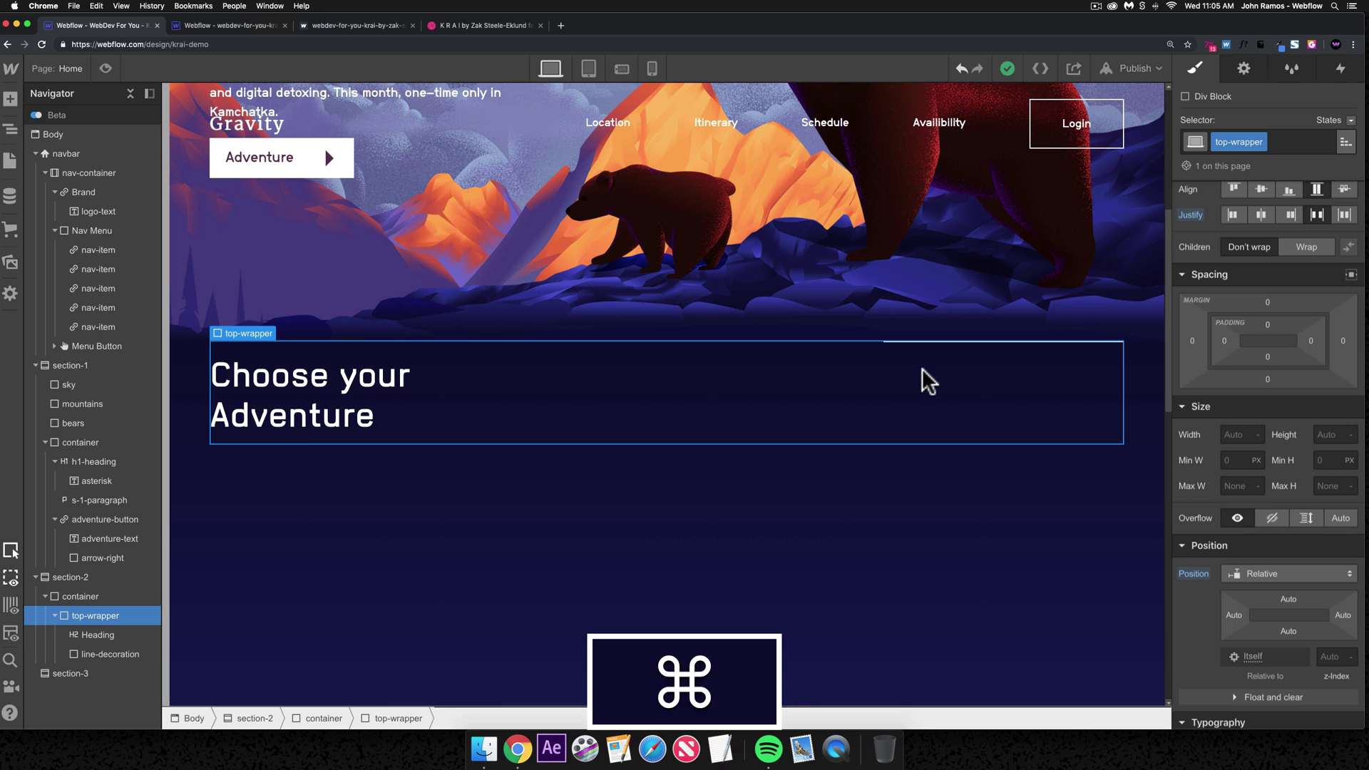
key(super+k)
text(text block)
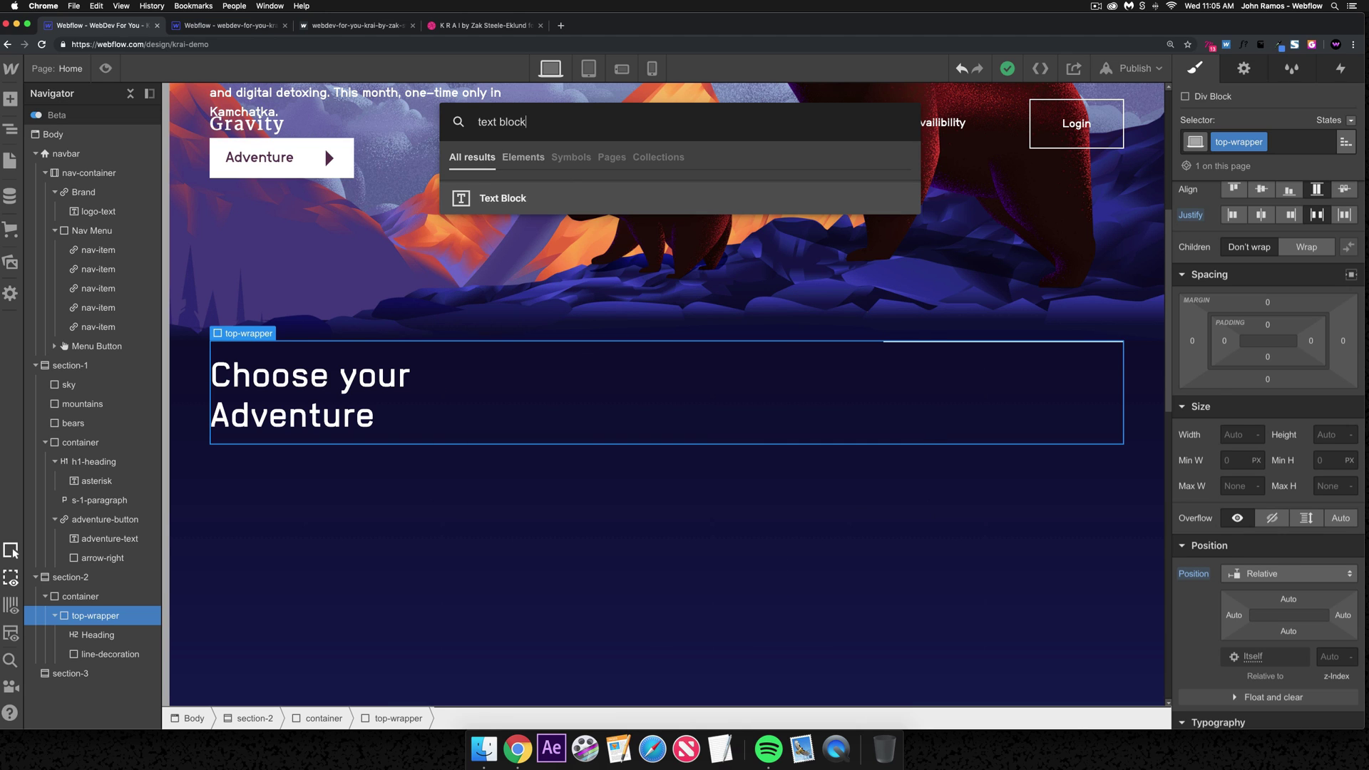
key(Return)
- Replace the text block's placeholder text with "01 / Range of Activities"
double_click(1058, 375)
key(super+a)
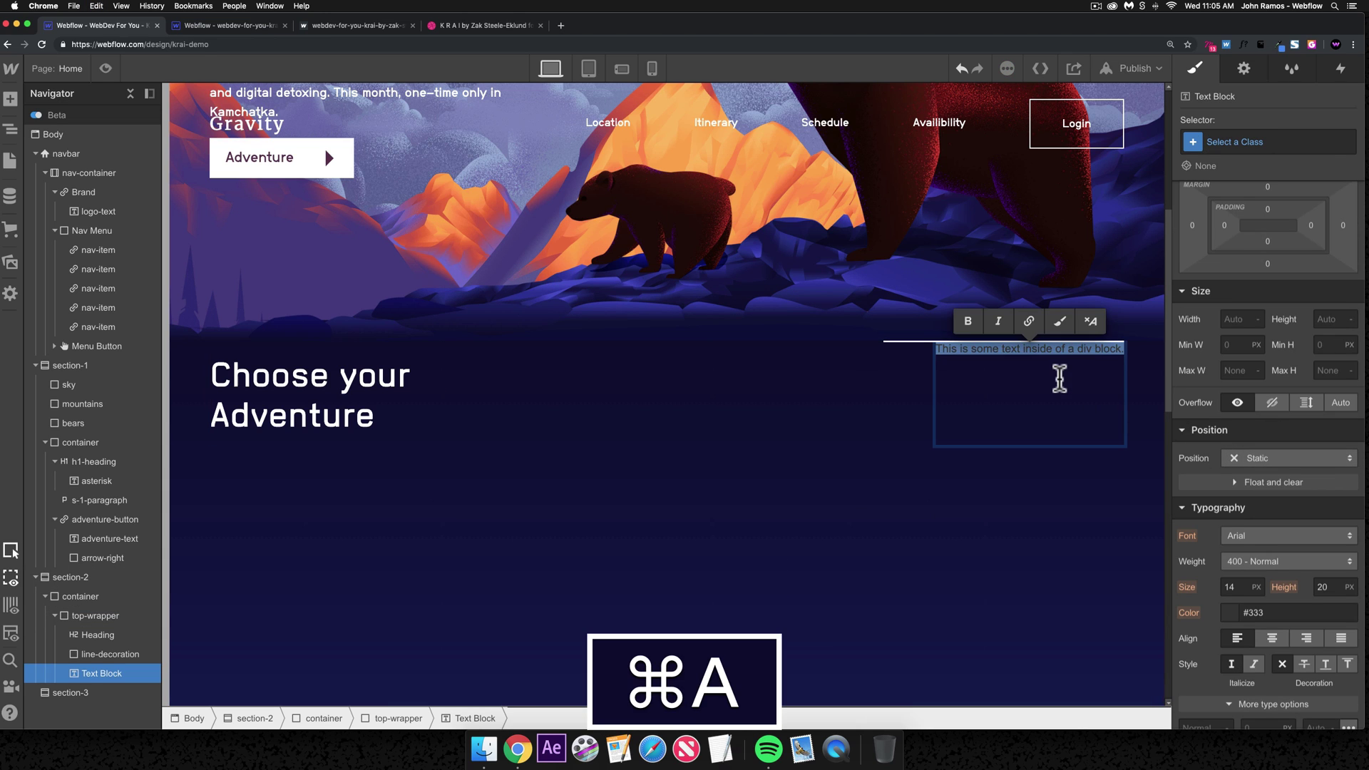
text(01)
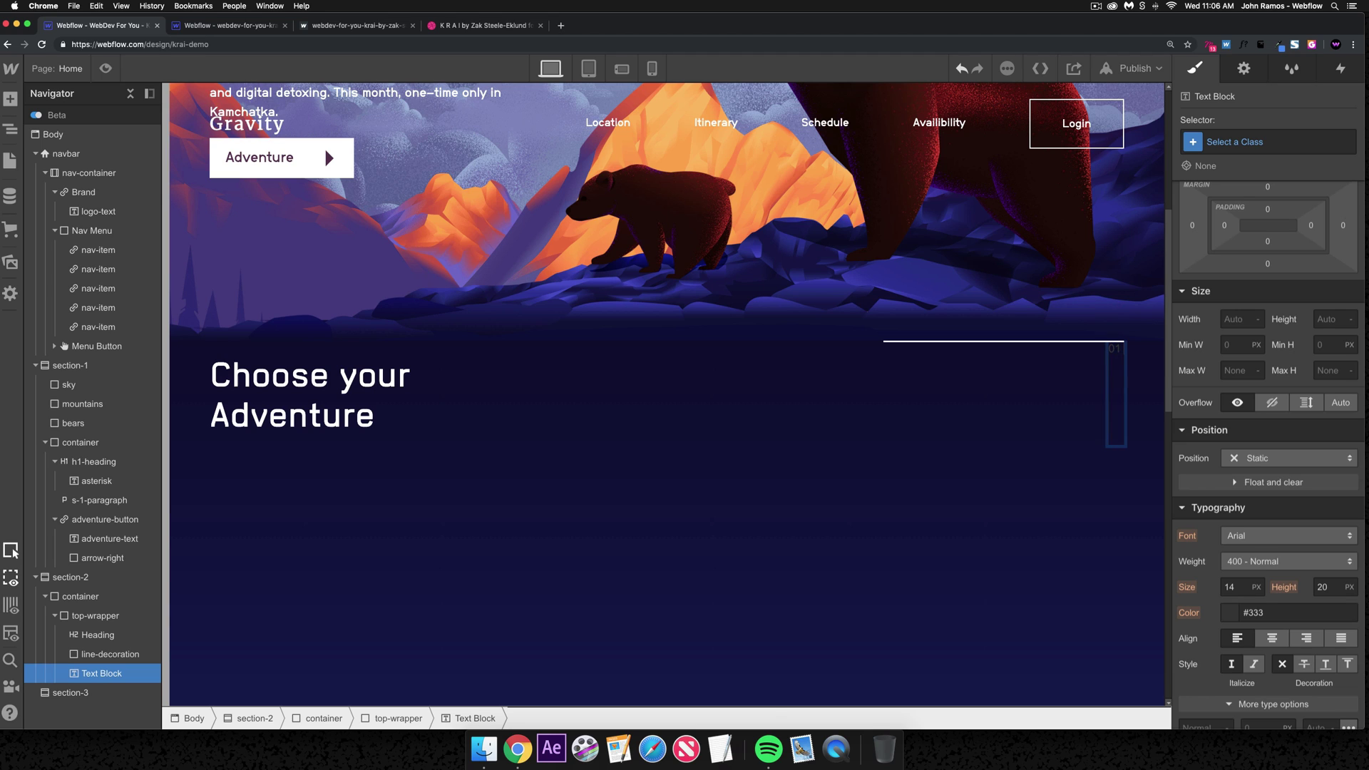
text( / Range of Ac)
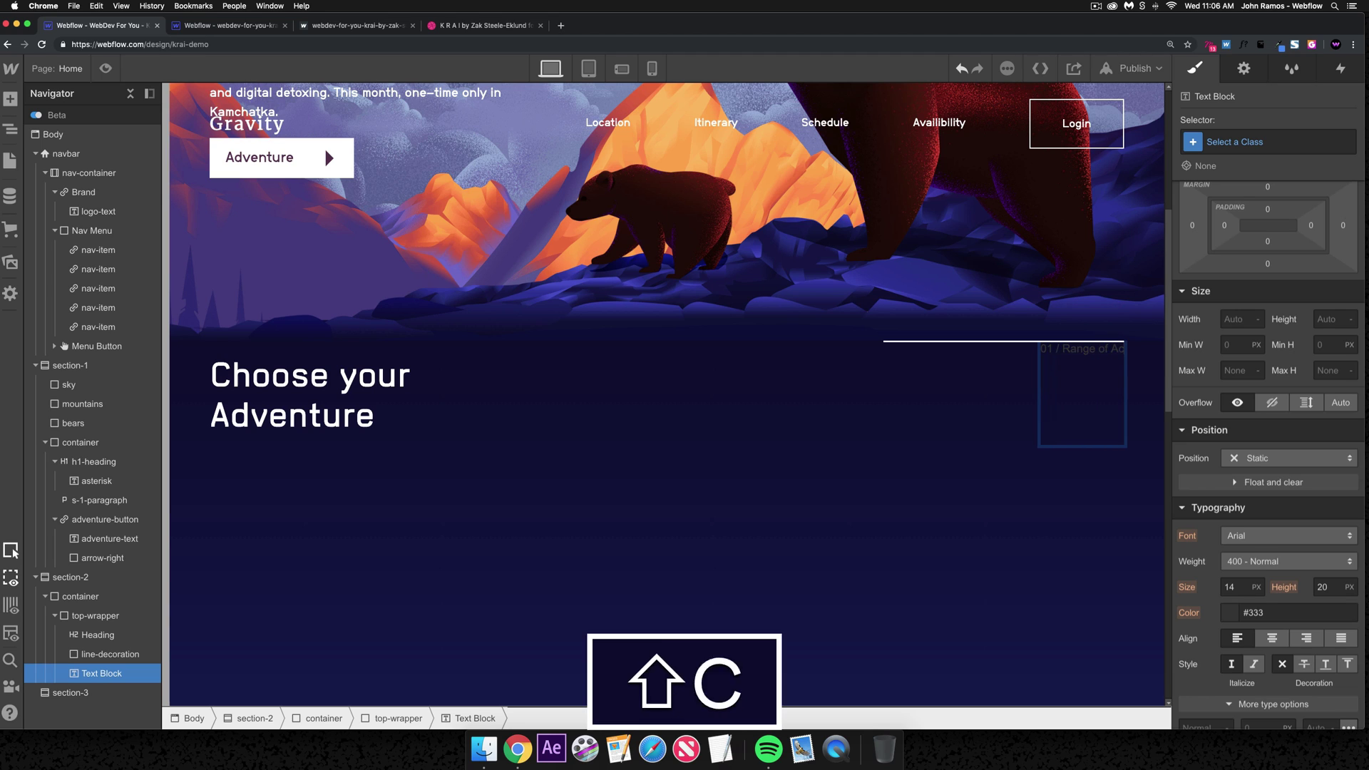
text(tivities)
click(1106, 473)
- Examine the margin and typography settings of the reference project's "Range of Activities" text, and return to the demo project
key(ctrl+Tab)
click(1057, 365)
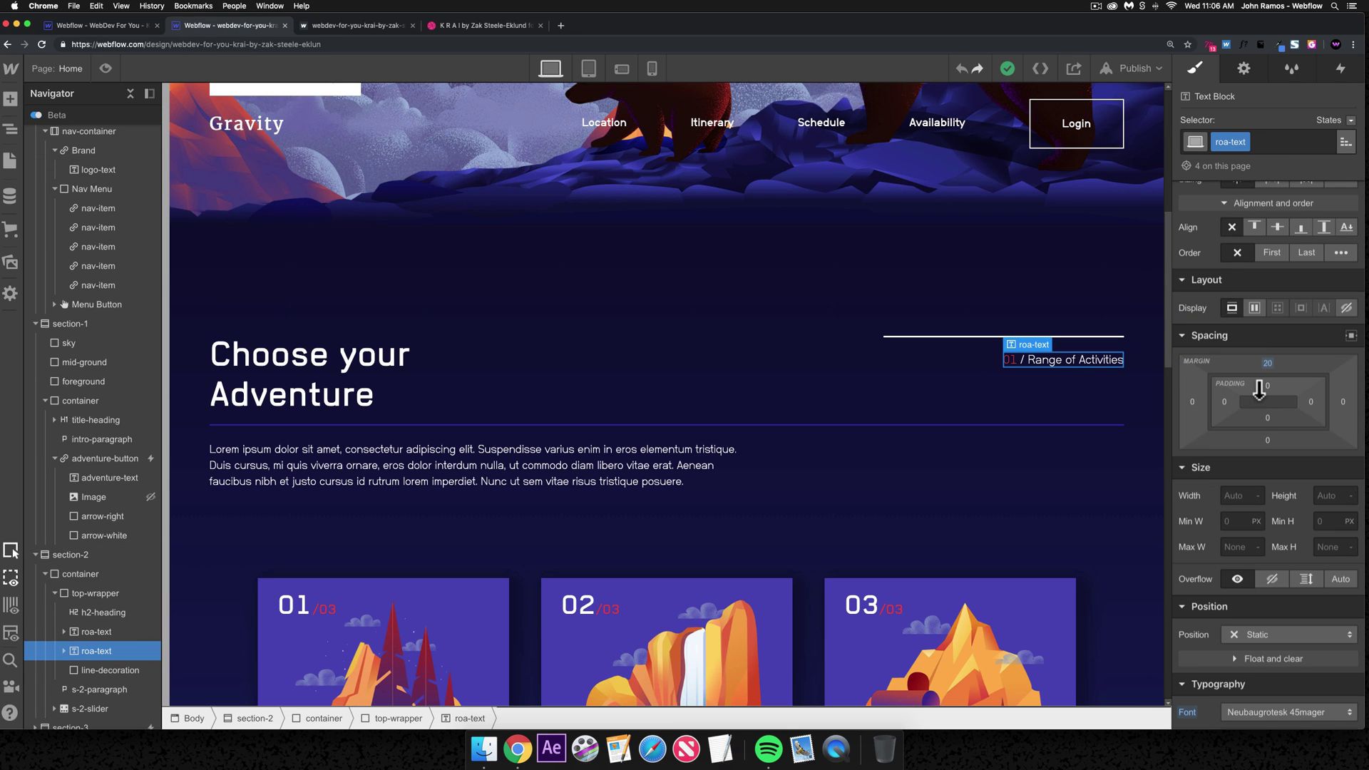
scroll(1274, 518, down, 3)
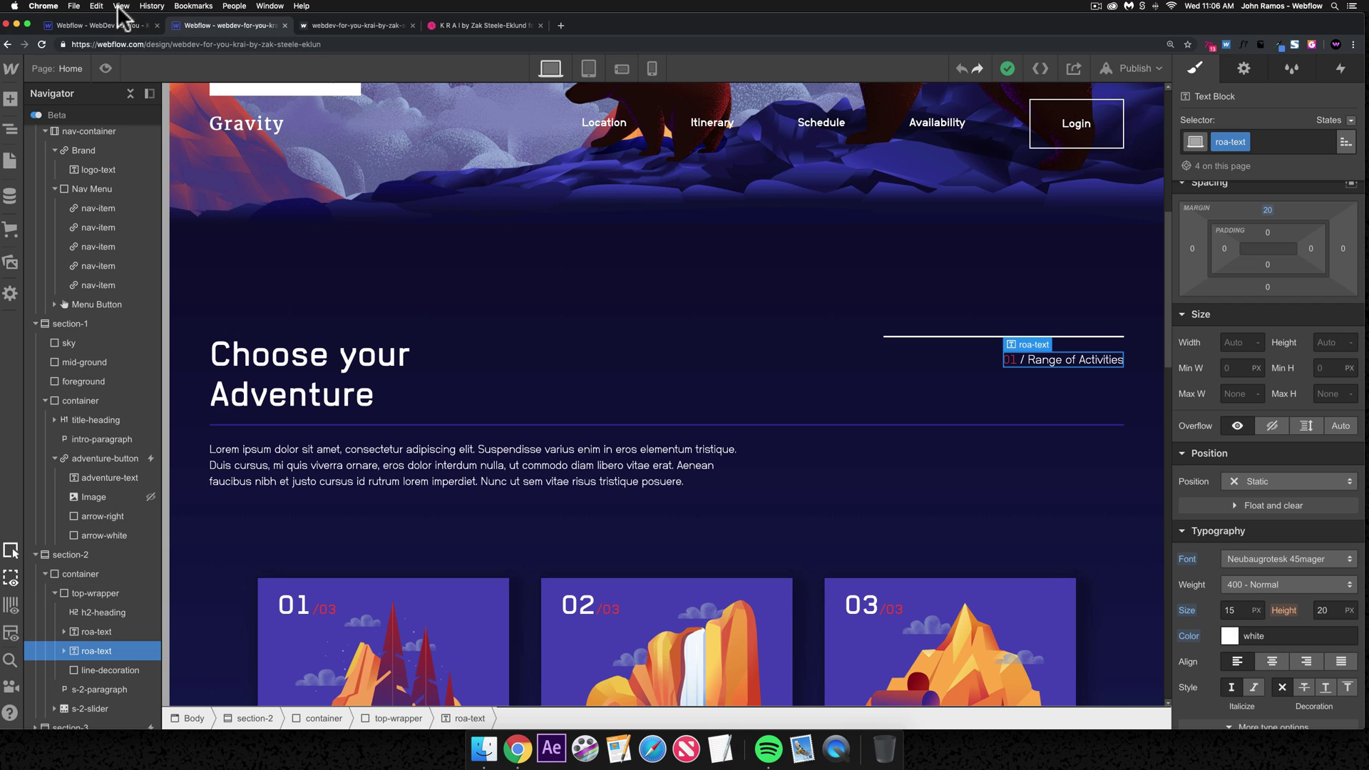
click(106, 26)
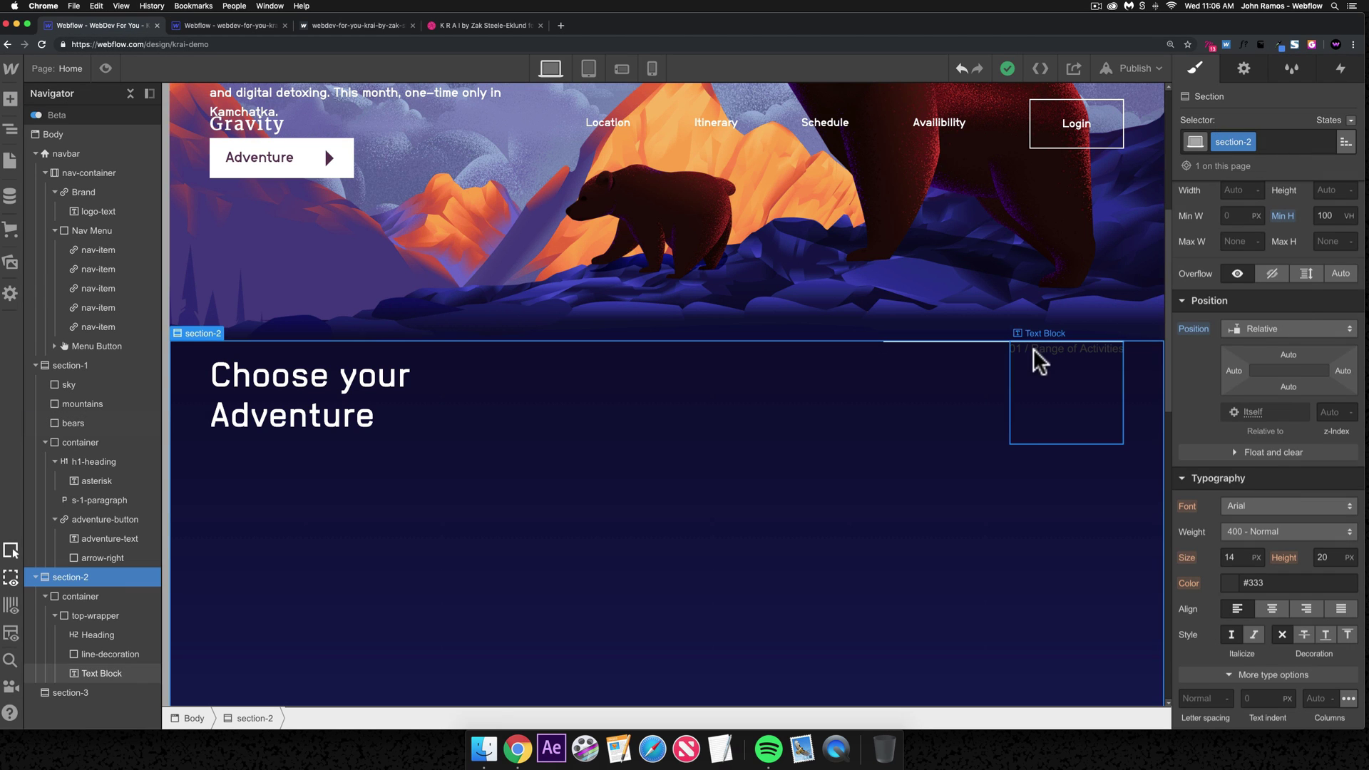
- Give the "01 / Range of Activities" text block the class roa-text
click(1033, 357)
click(1226, 141)
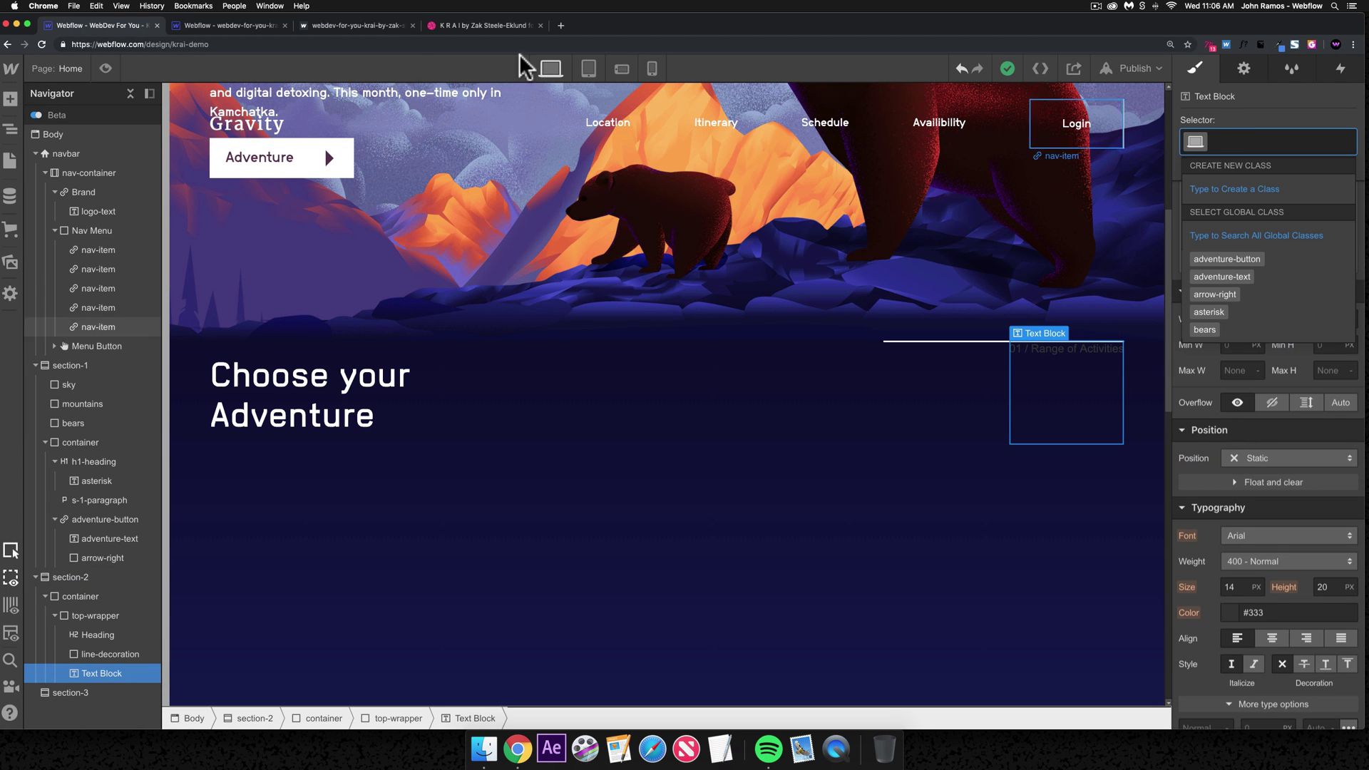
text(roa-tex)
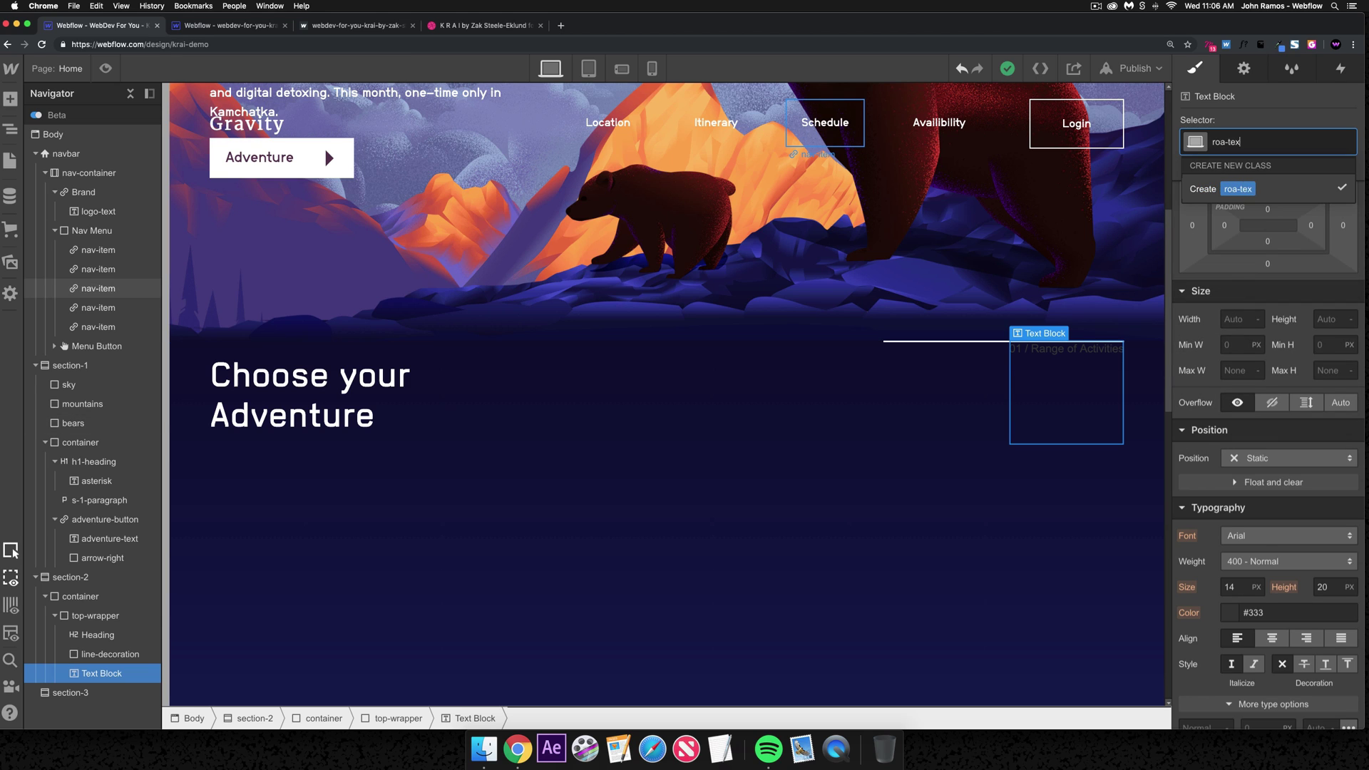
text(t)
key(Return)
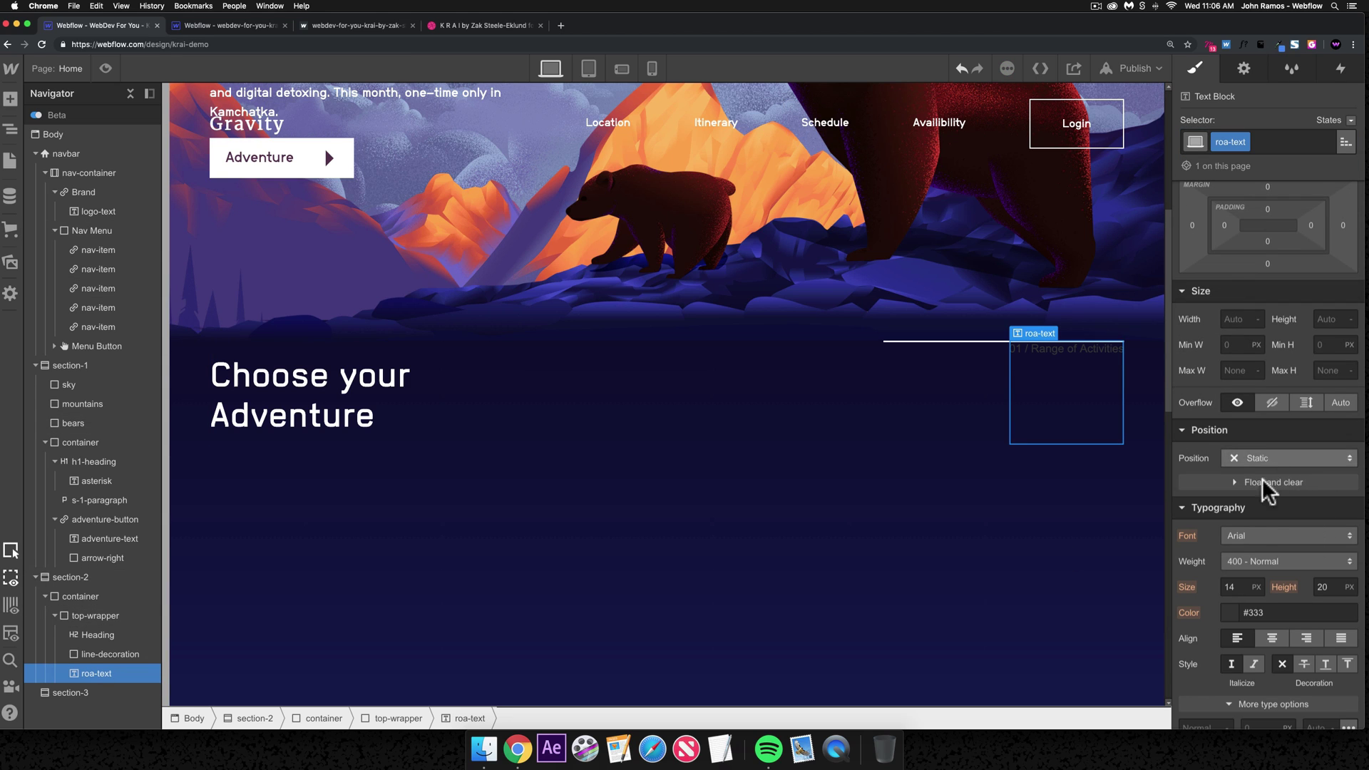
- Set the roa-text font to Neubaugrotesk 65halbfett and its color to white
click(1244, 539)
click(1272, 446)
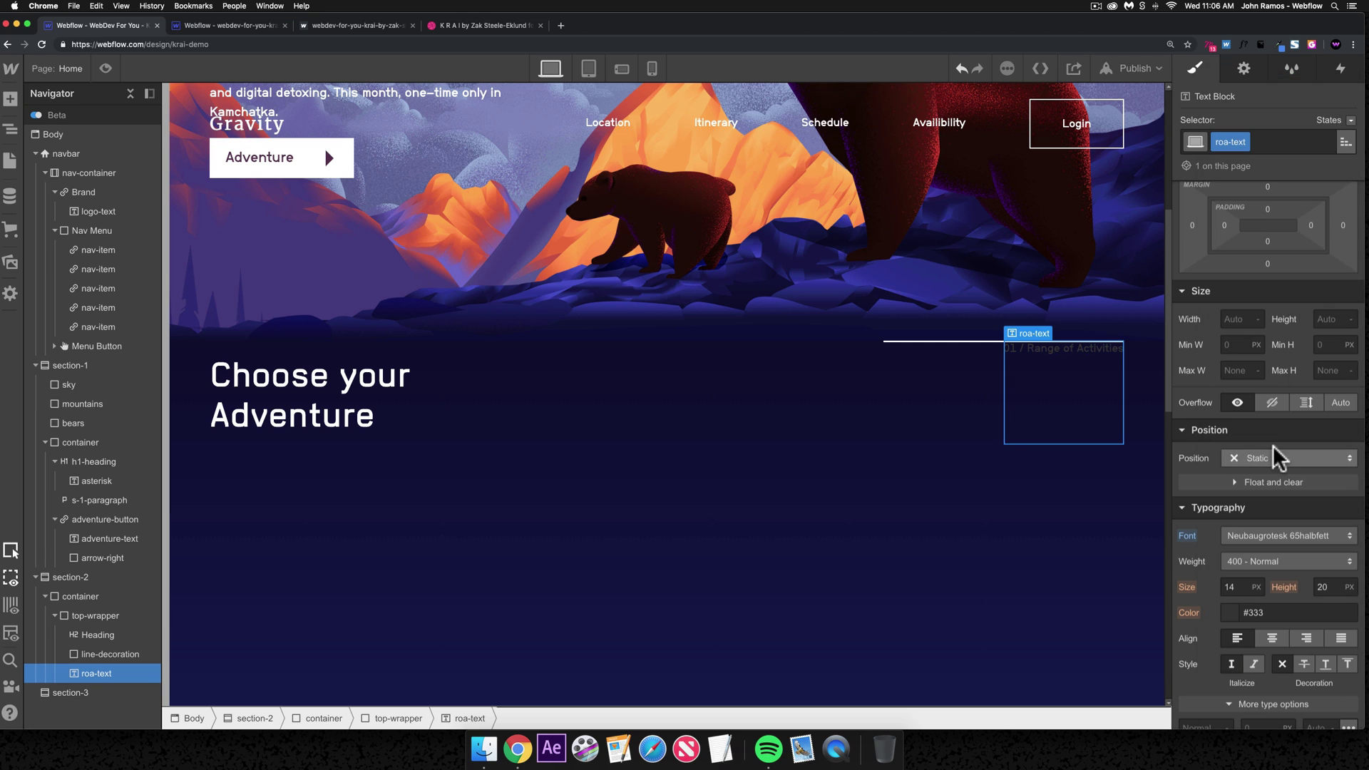
click(1229, 612)
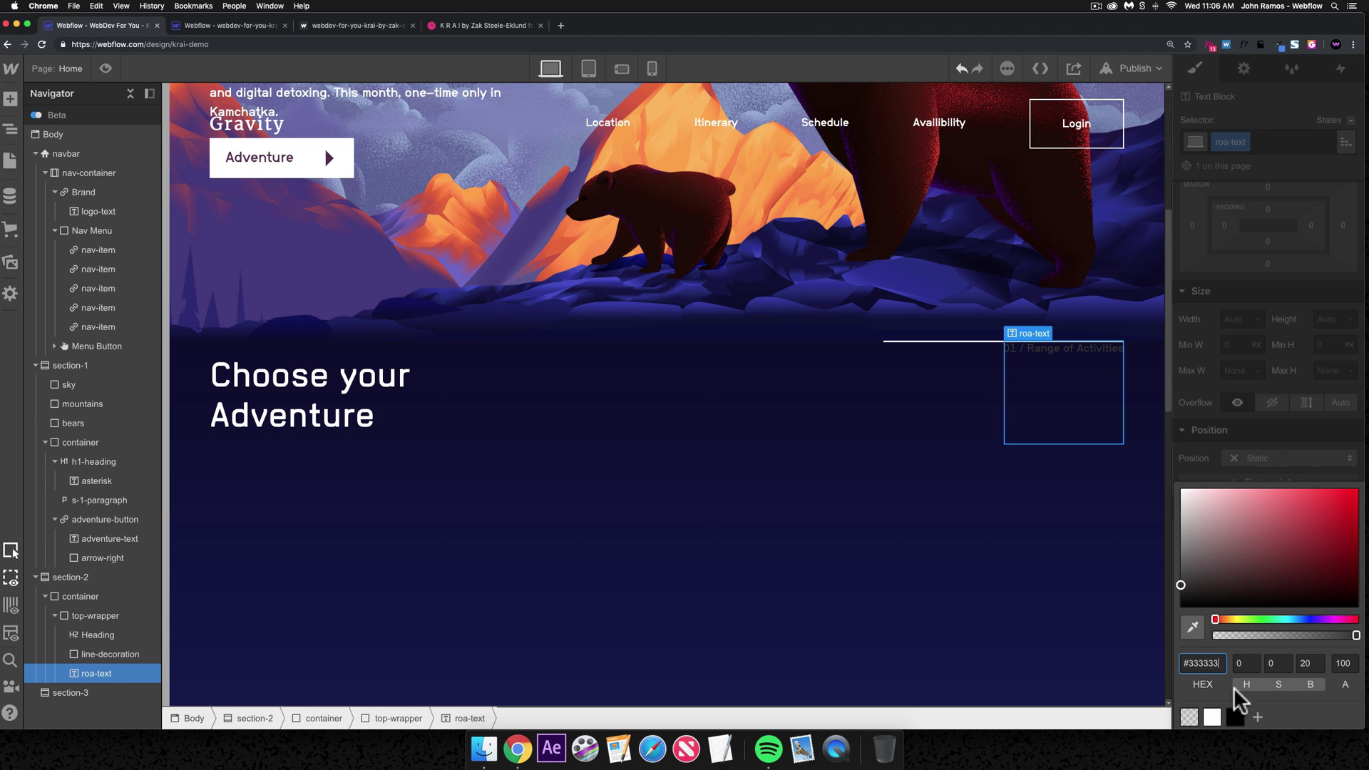
click(1212, 710)
click(1260, 372)
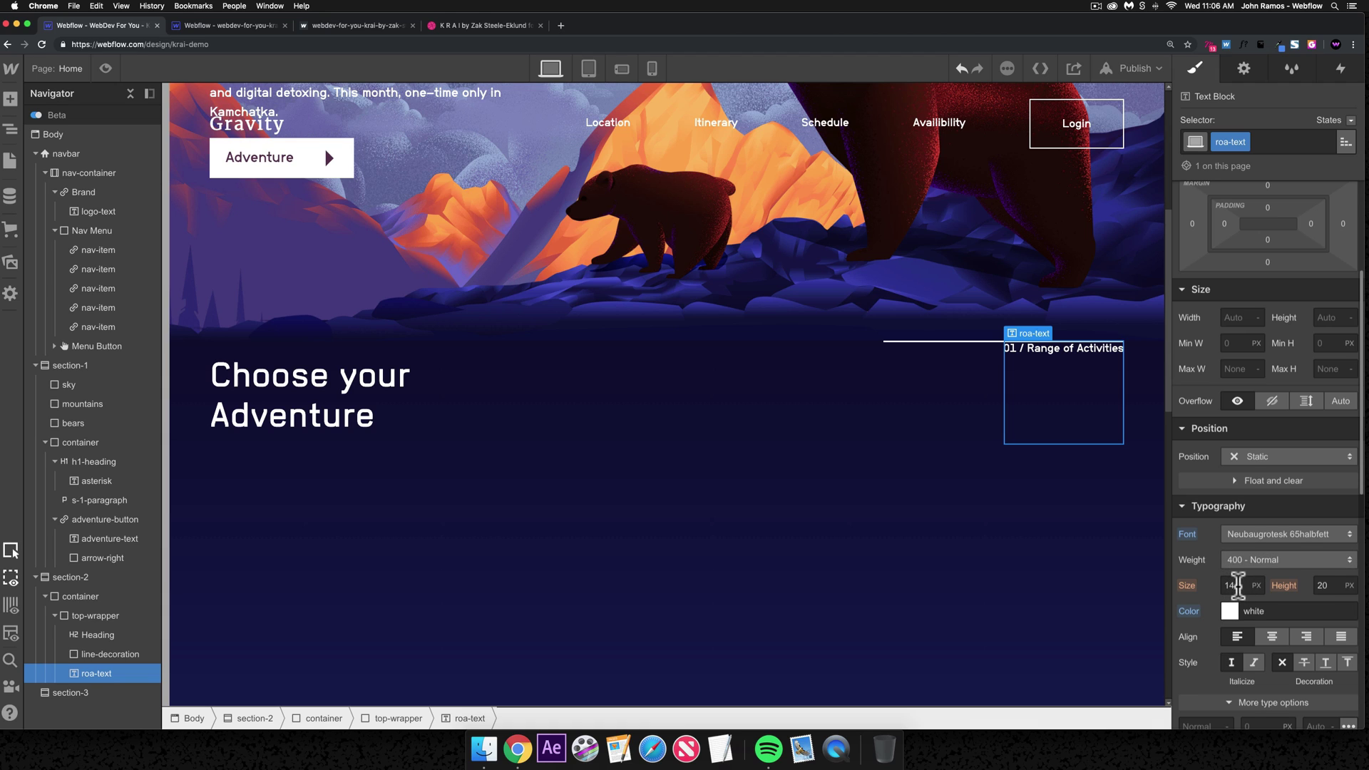
- Set the roa-text line height to 1 without a unit
click(1349, 592)
click(1329, 678)
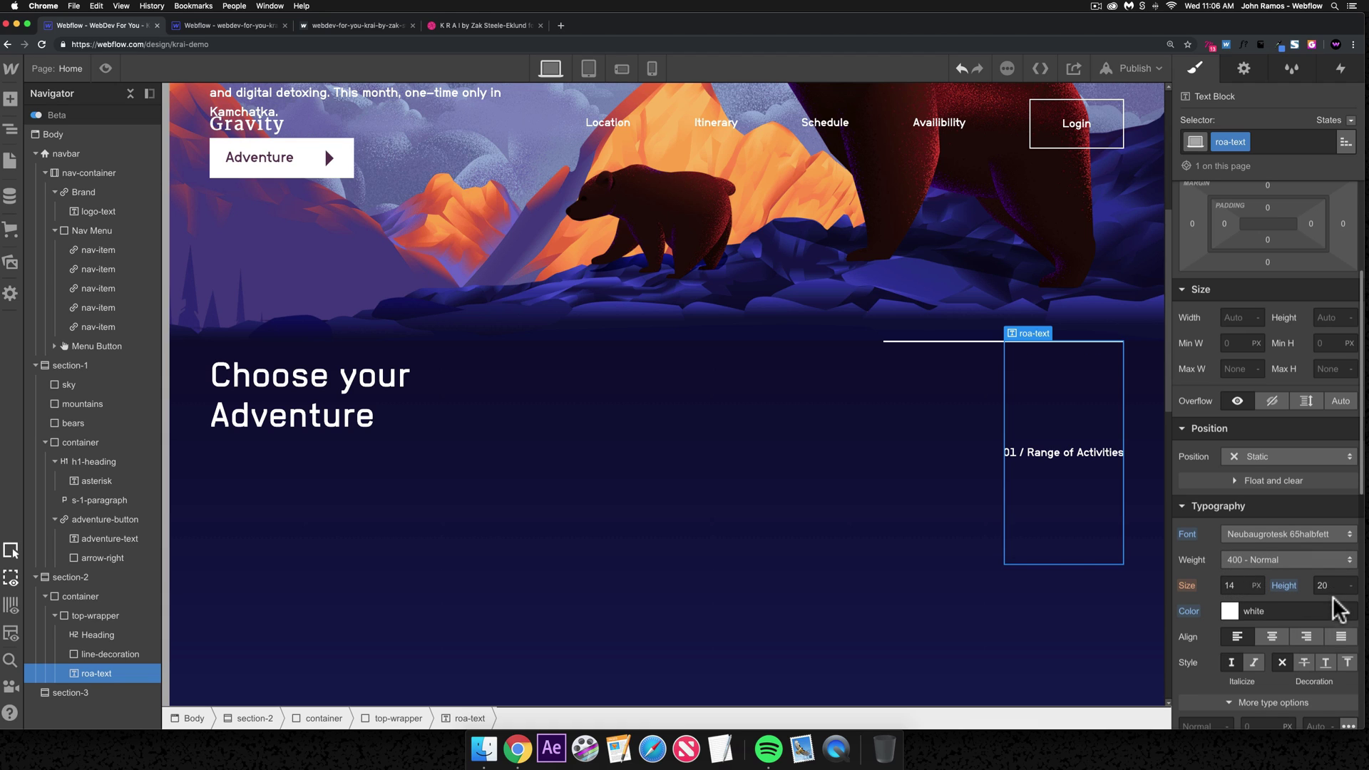
text(1)
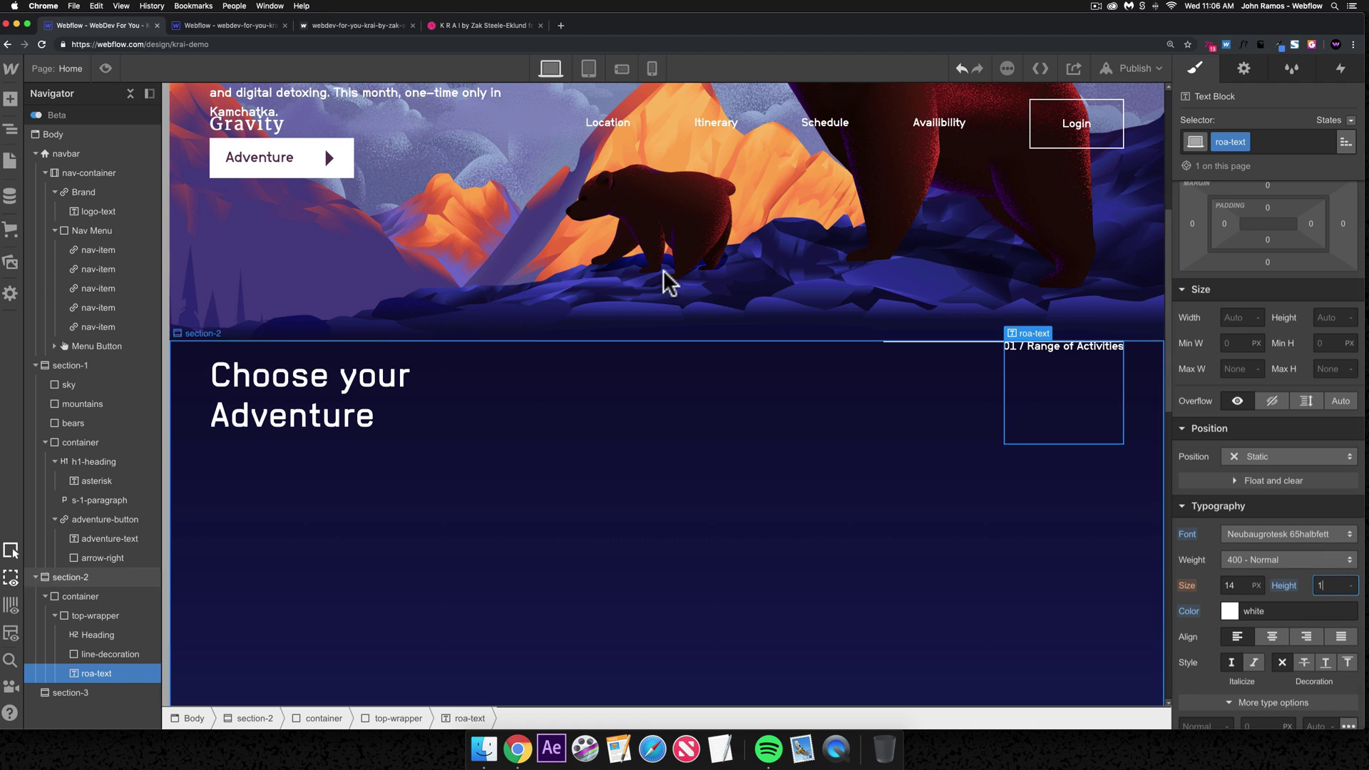
- Check the typography settings of the "Range of Activities" text in the reference project, and return to the demo project
key(ctrl+Tab)
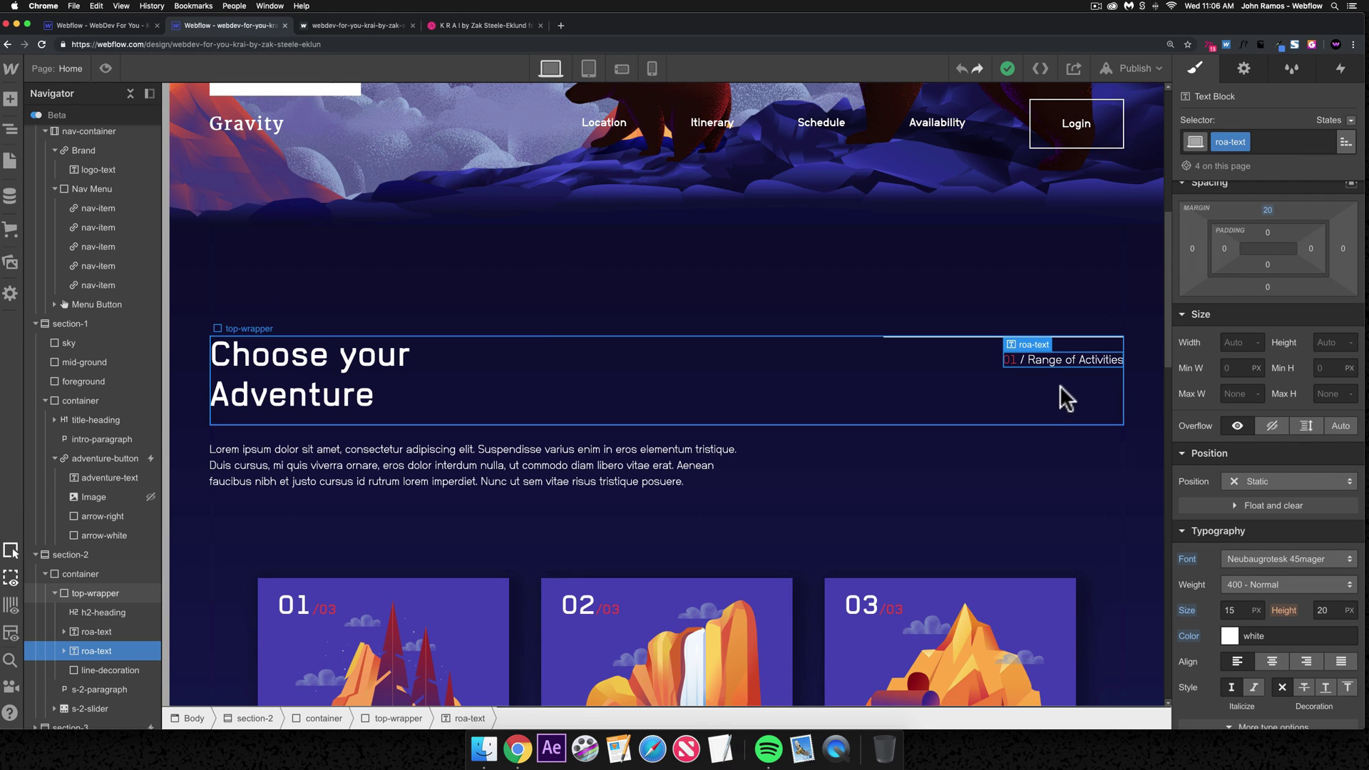
click(834, 397)
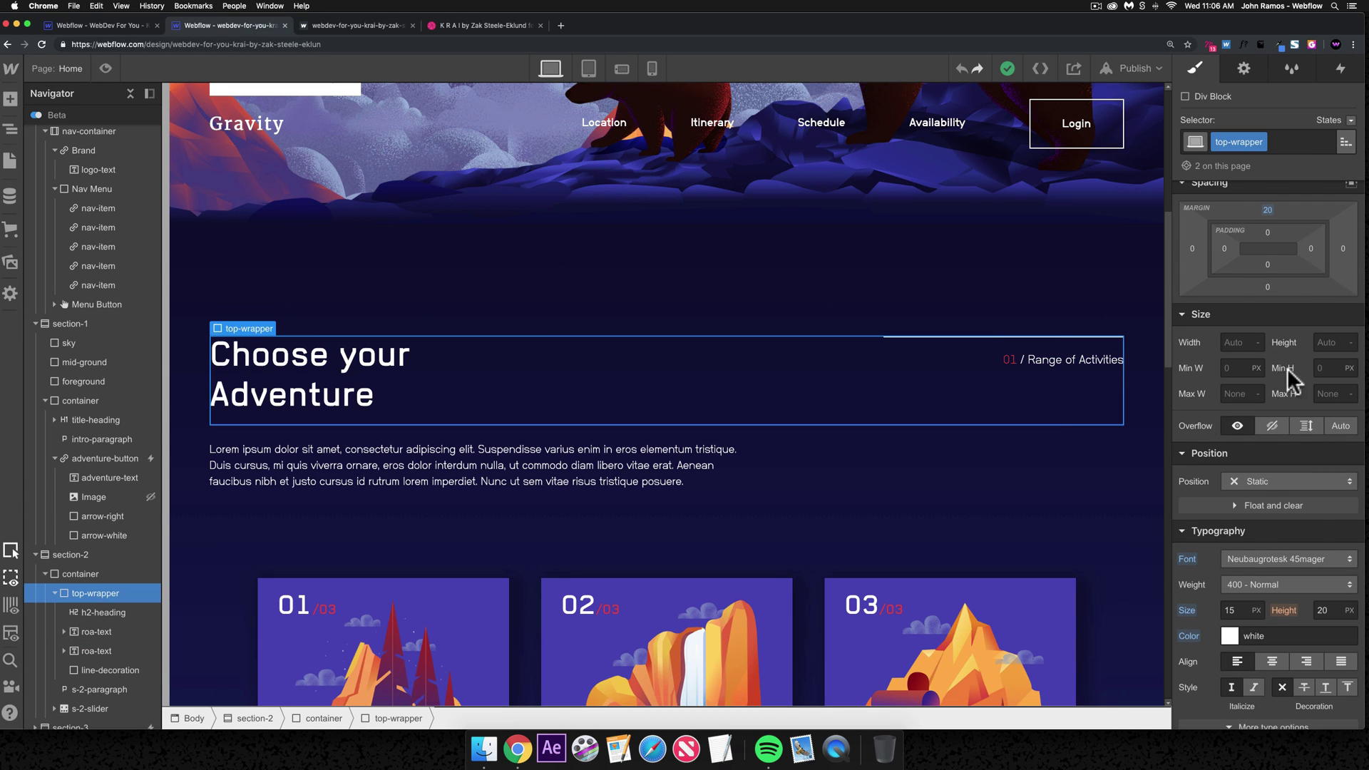
click(1021, 360)
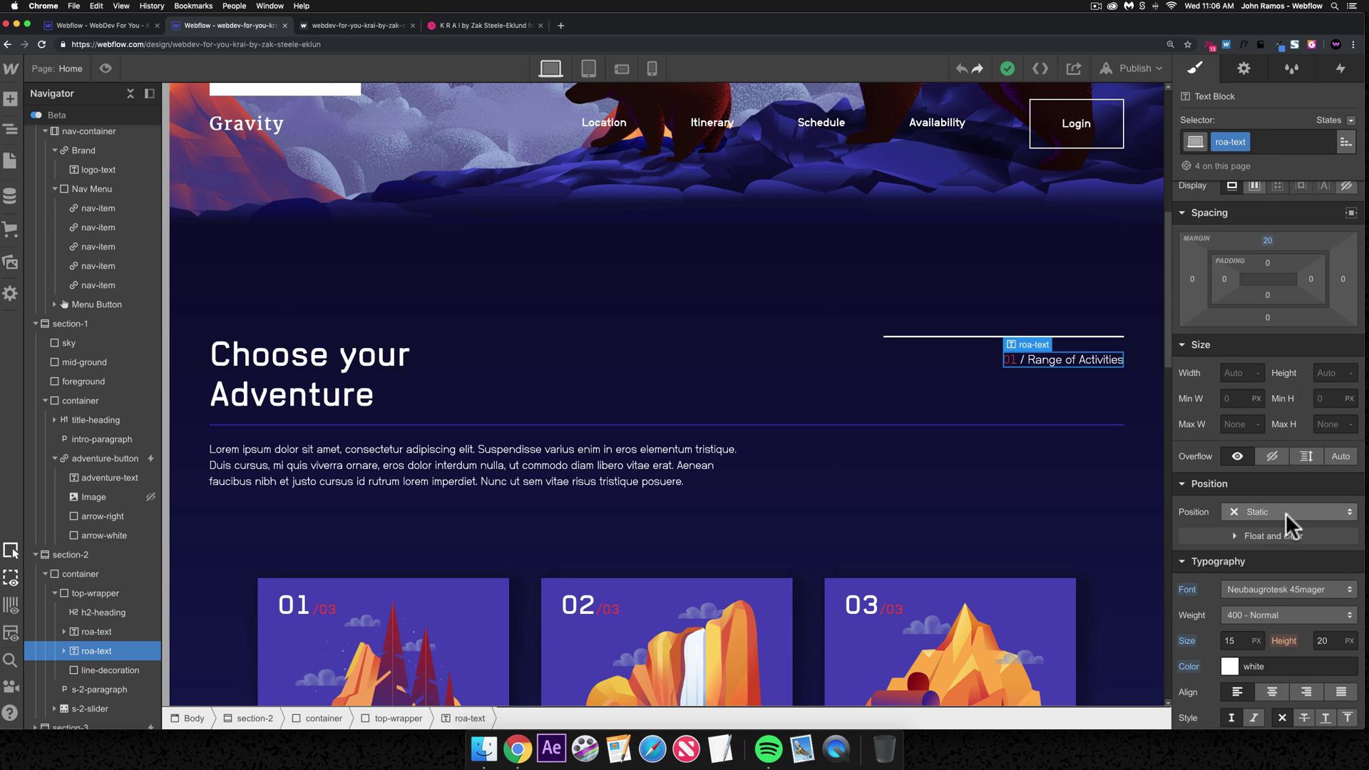
scroll(1286, 567, down, 2)
scroll(1281, 556, down, 4)
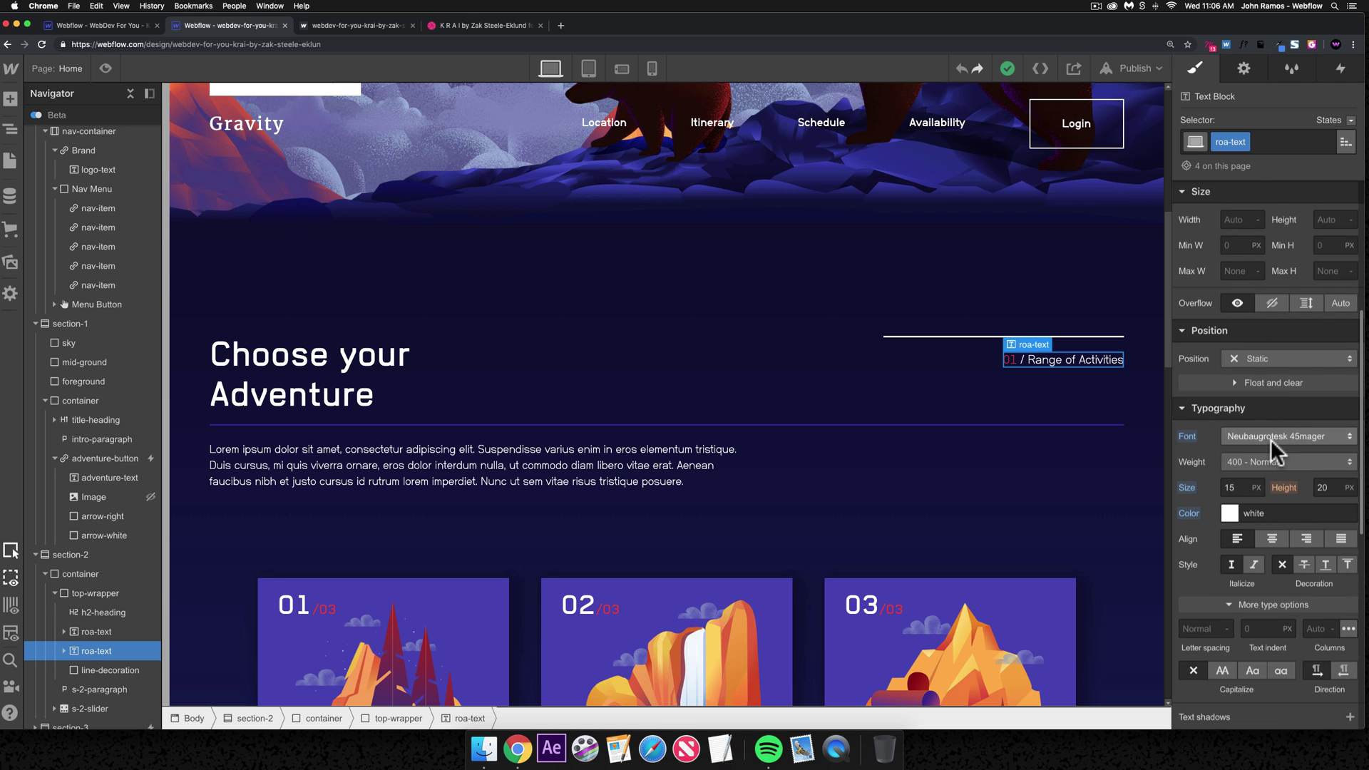
click(153, 25)
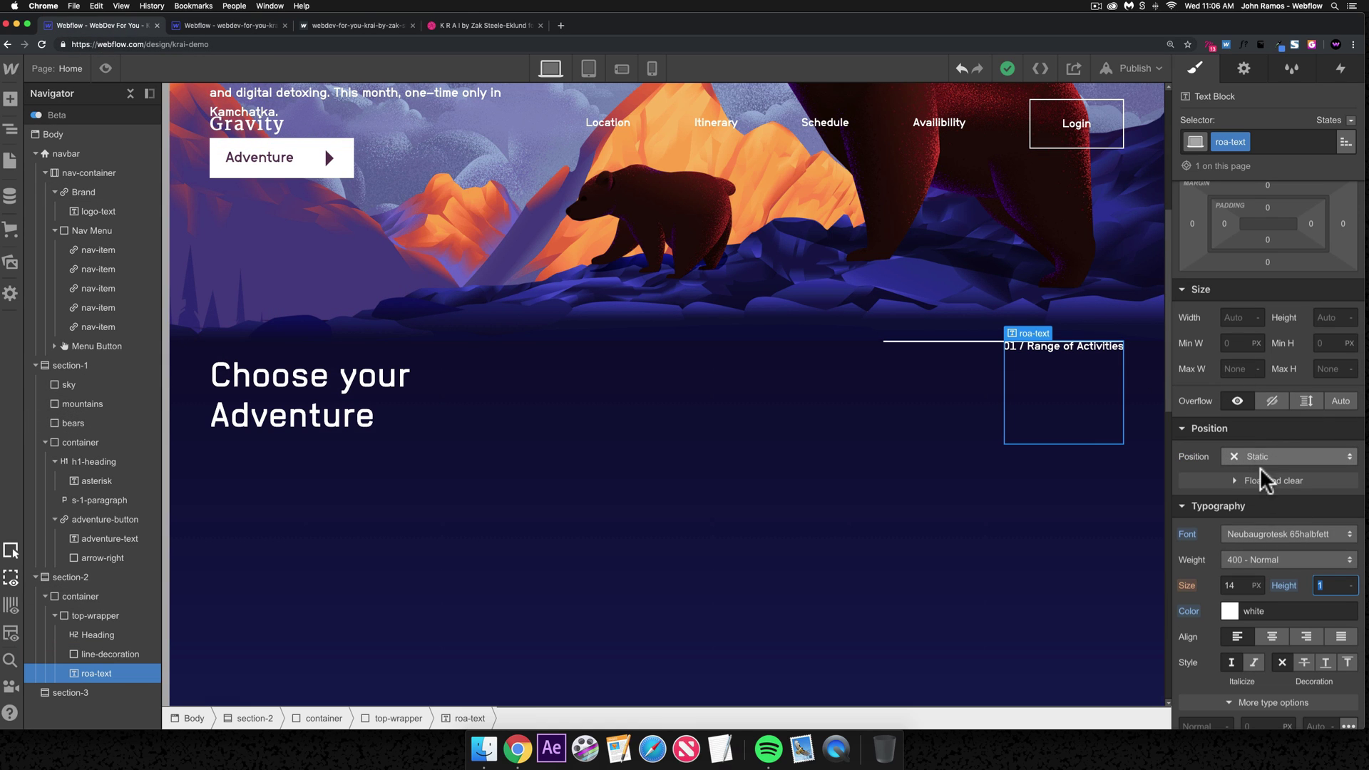
- Change the roa-text font to Neubaugrotesk 45mager and set its size to 15 px
click(1257, 556)
click(1273, 500)
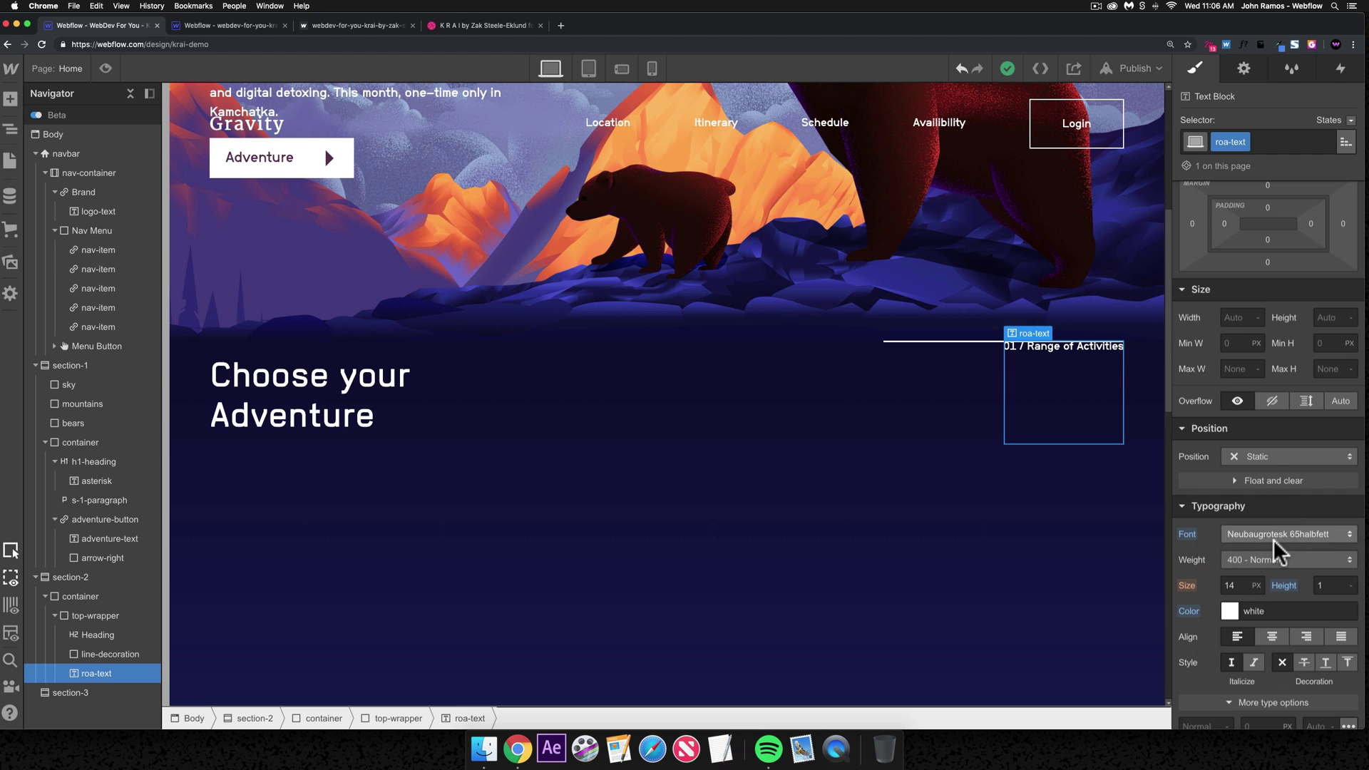
click(1274, 533)
click(1268, 428)
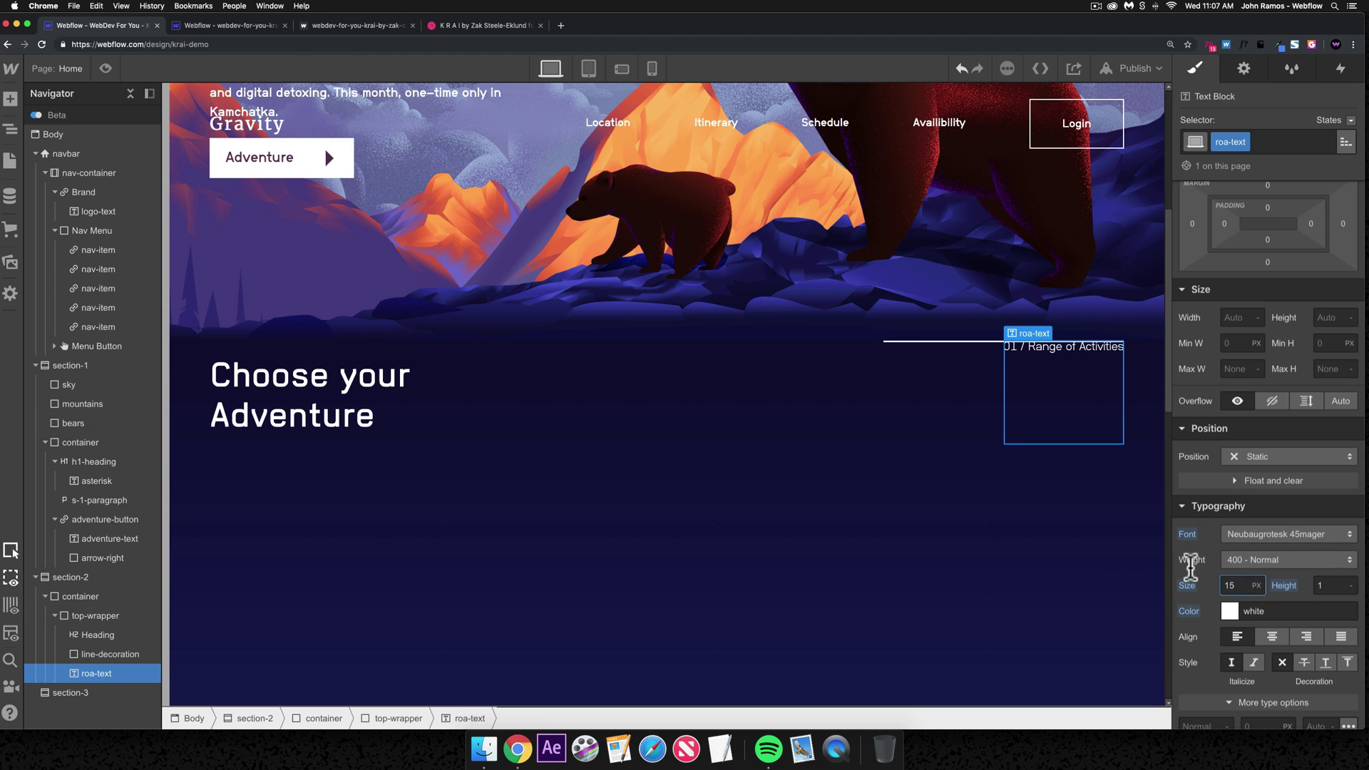
- Align the top-wrapper's flex children to the start so they no longer stretch vertically
click(963, 390)
scroll(1231, 365, up, 3)
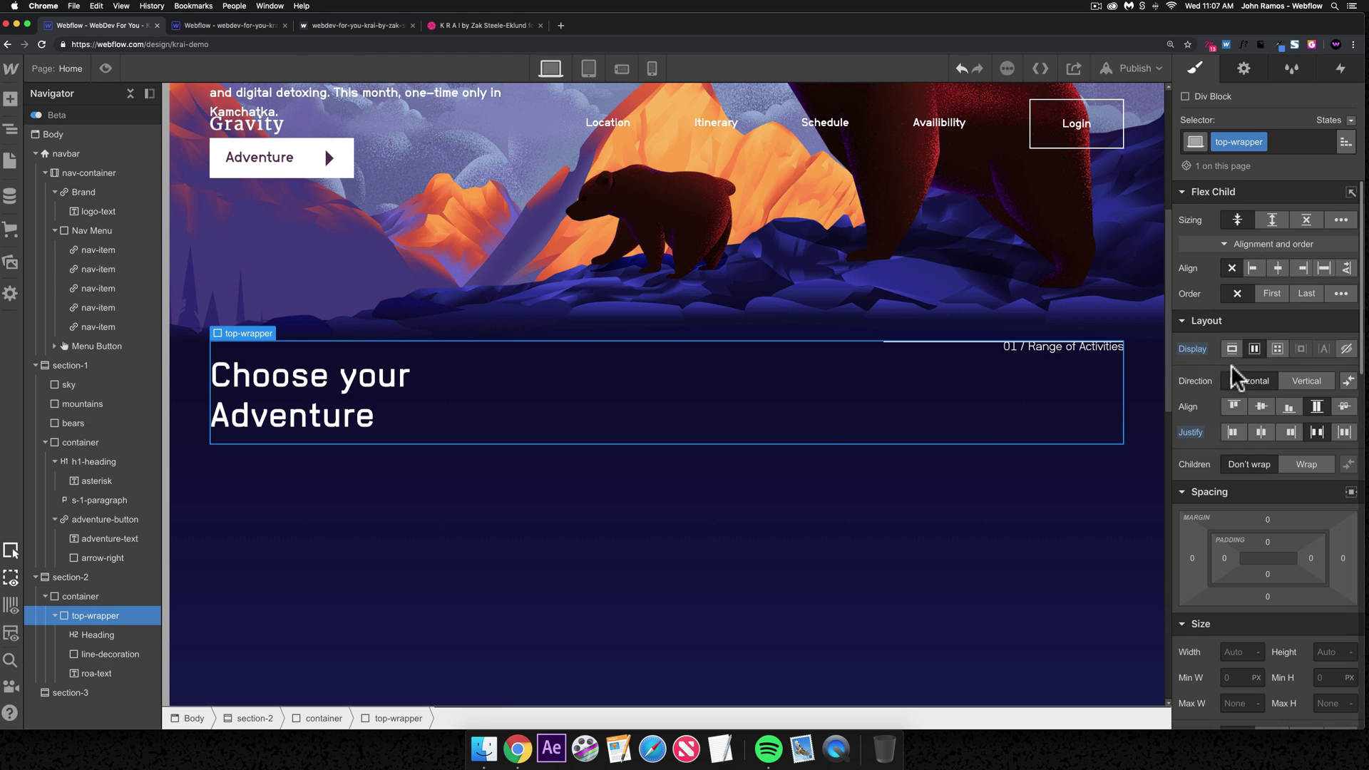
click(1233, 406)
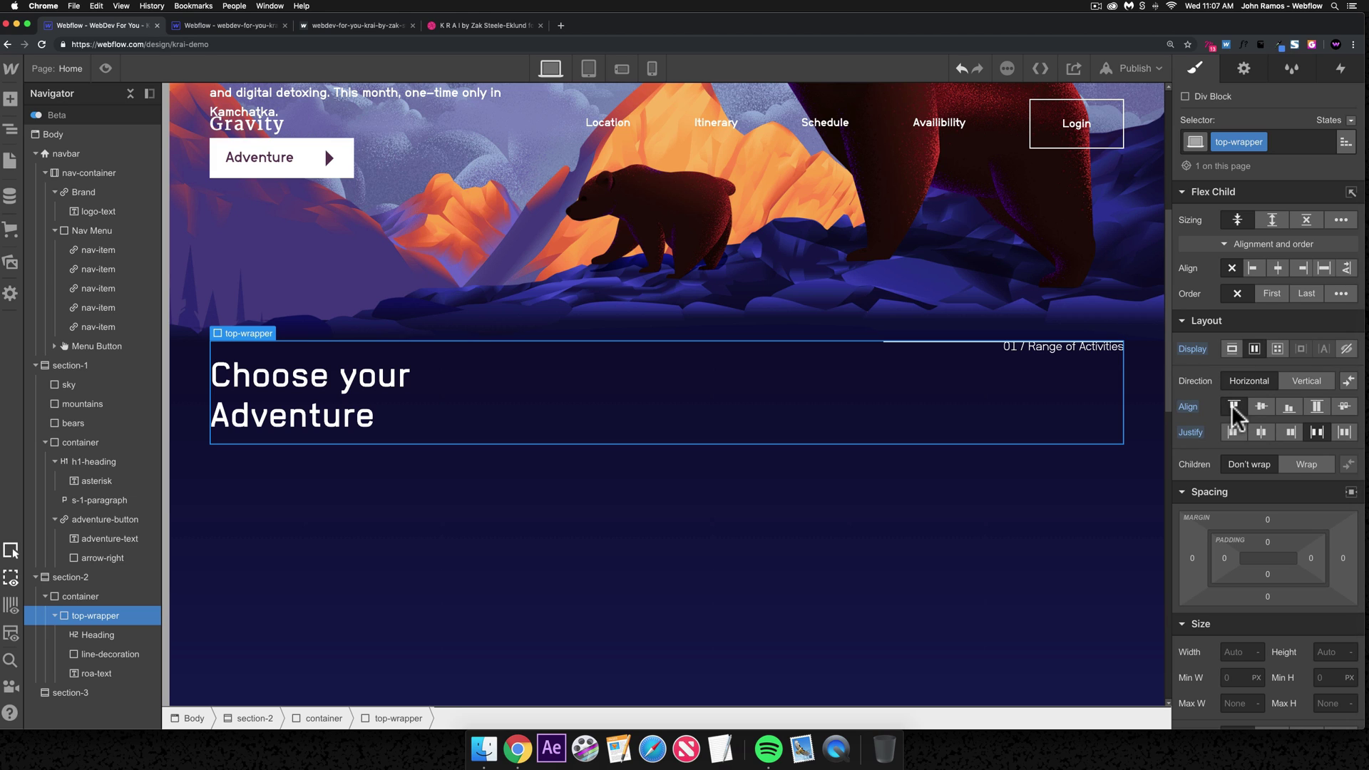
- Set the roa-text's top margin to 20 px to move it below the line
click(1070, 349)
click(1267, 407)
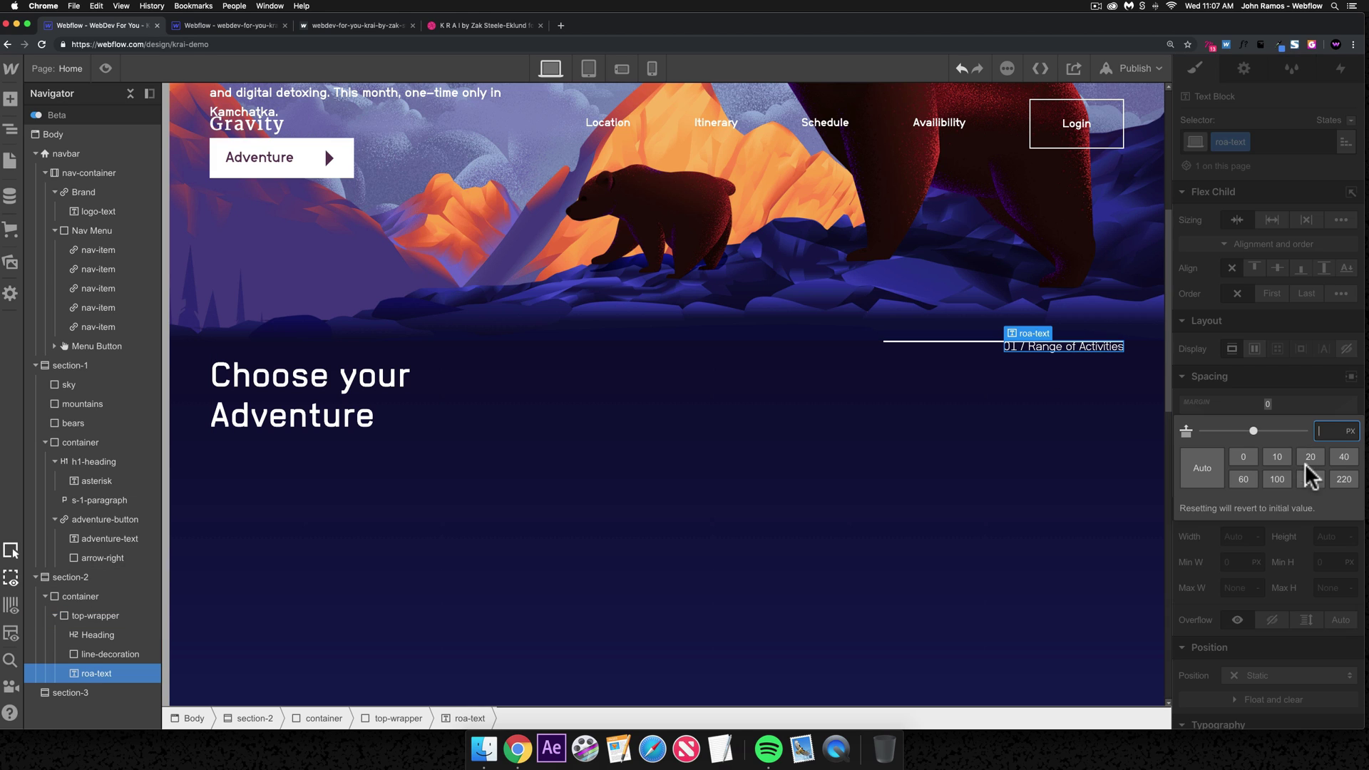
click(1309, 455)
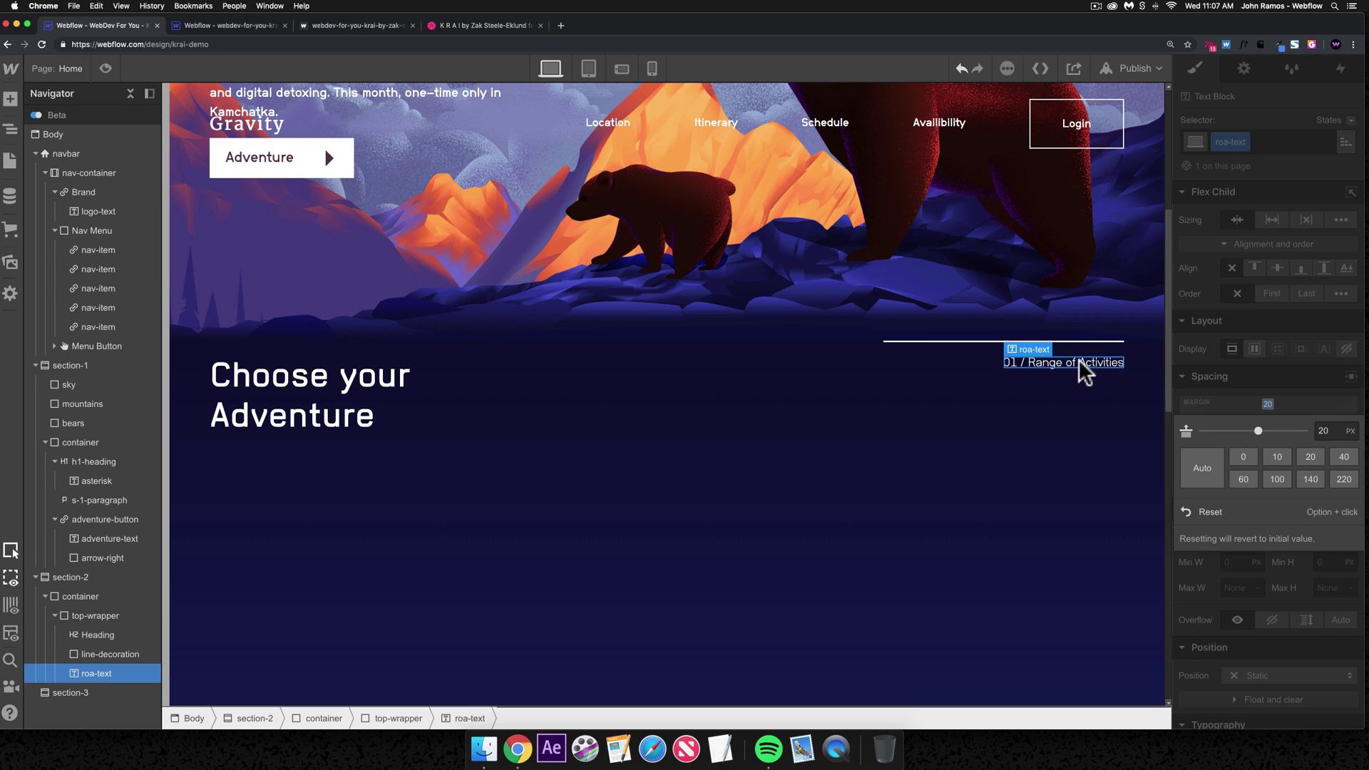
click(977, 425)
- Copy the red color #f03933 from the "01" text span in the reference project, and return to the demo project
click(232, 25)
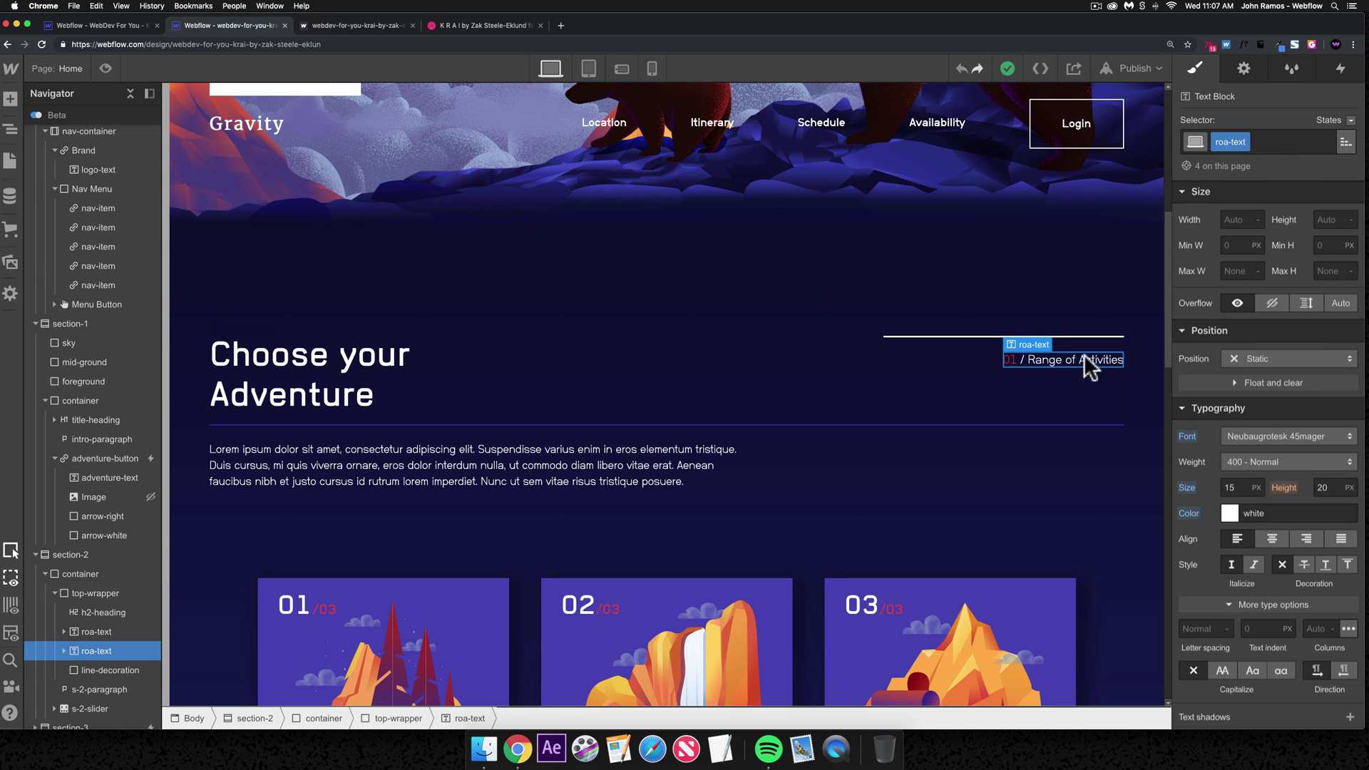
click(1010, 361)
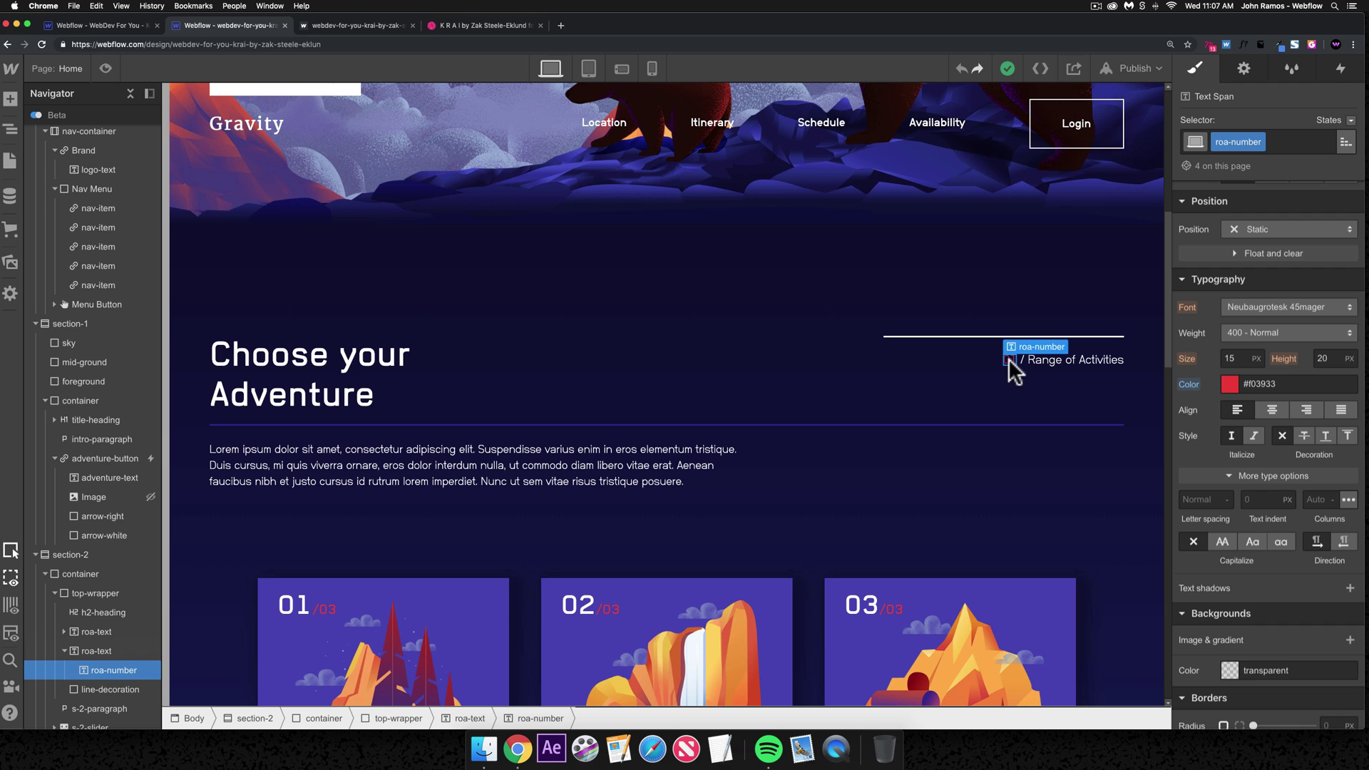
click(1255, 383)
key(super+c)
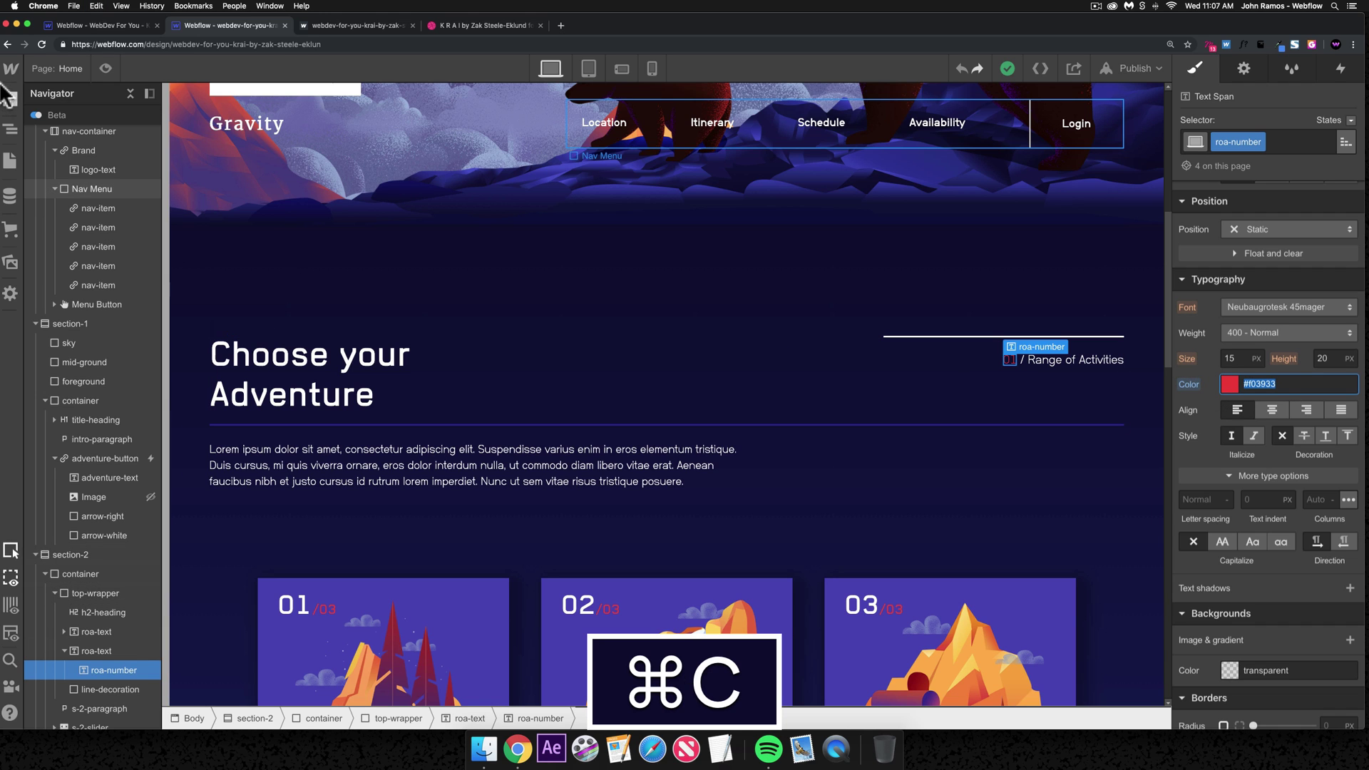
click(100, 26)
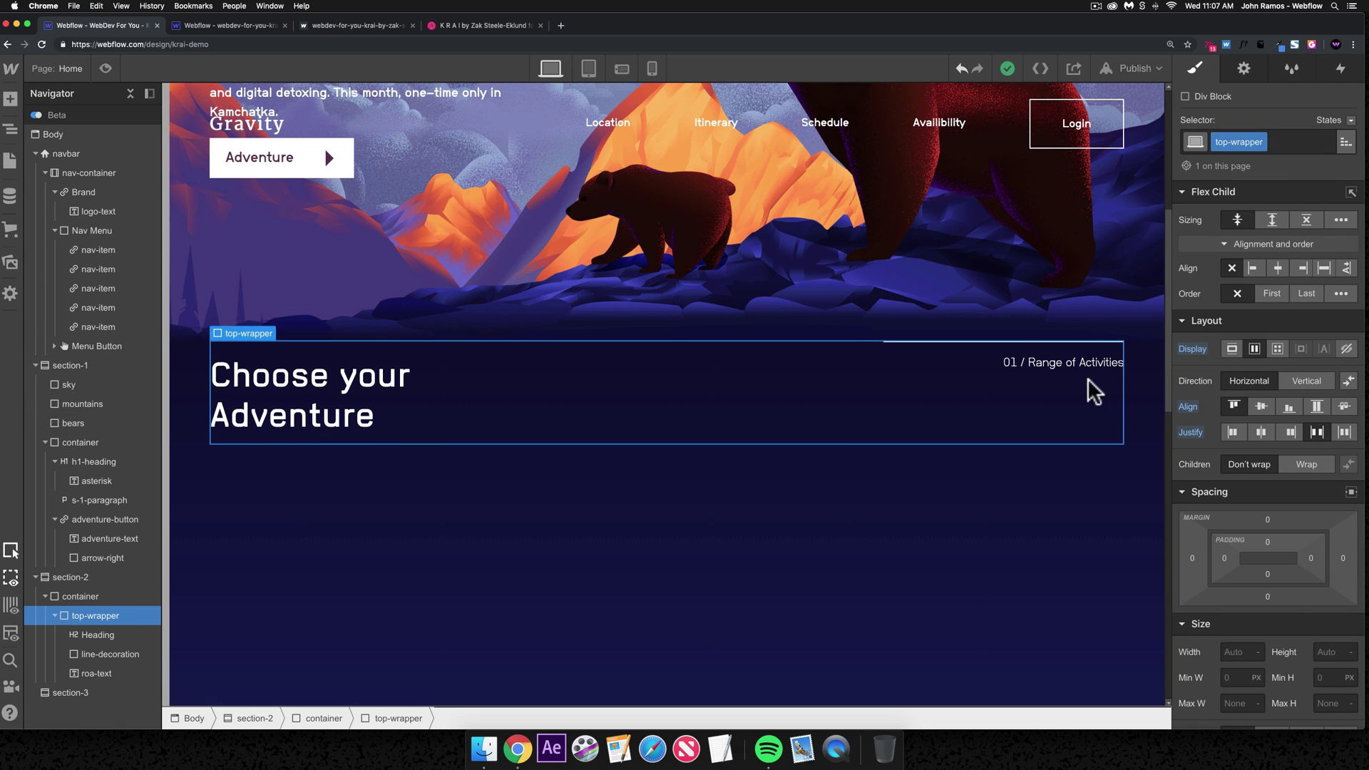
- Wrap the "01" of the Range of Activities text in a text span with the class roa-number
click(1015, 363)
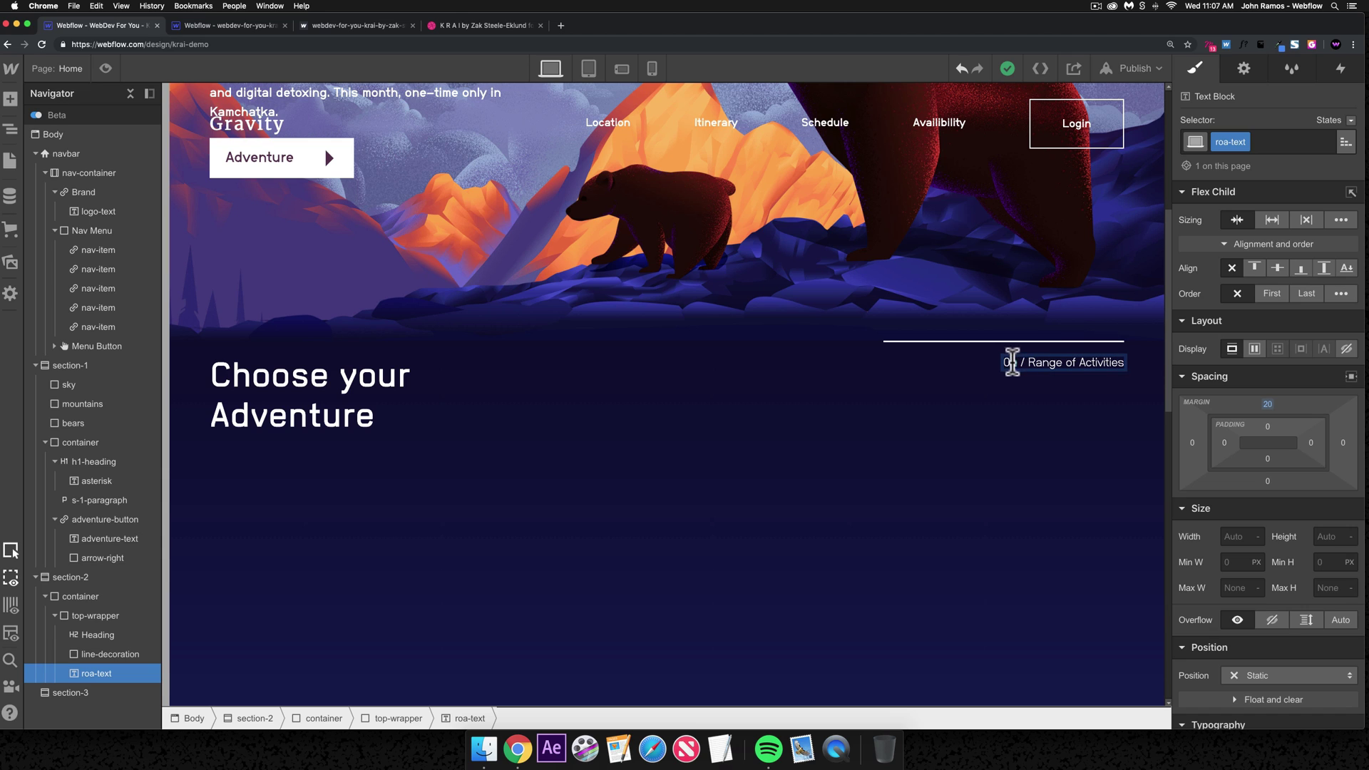
double_click(1013, 363)
click(1038, 335)
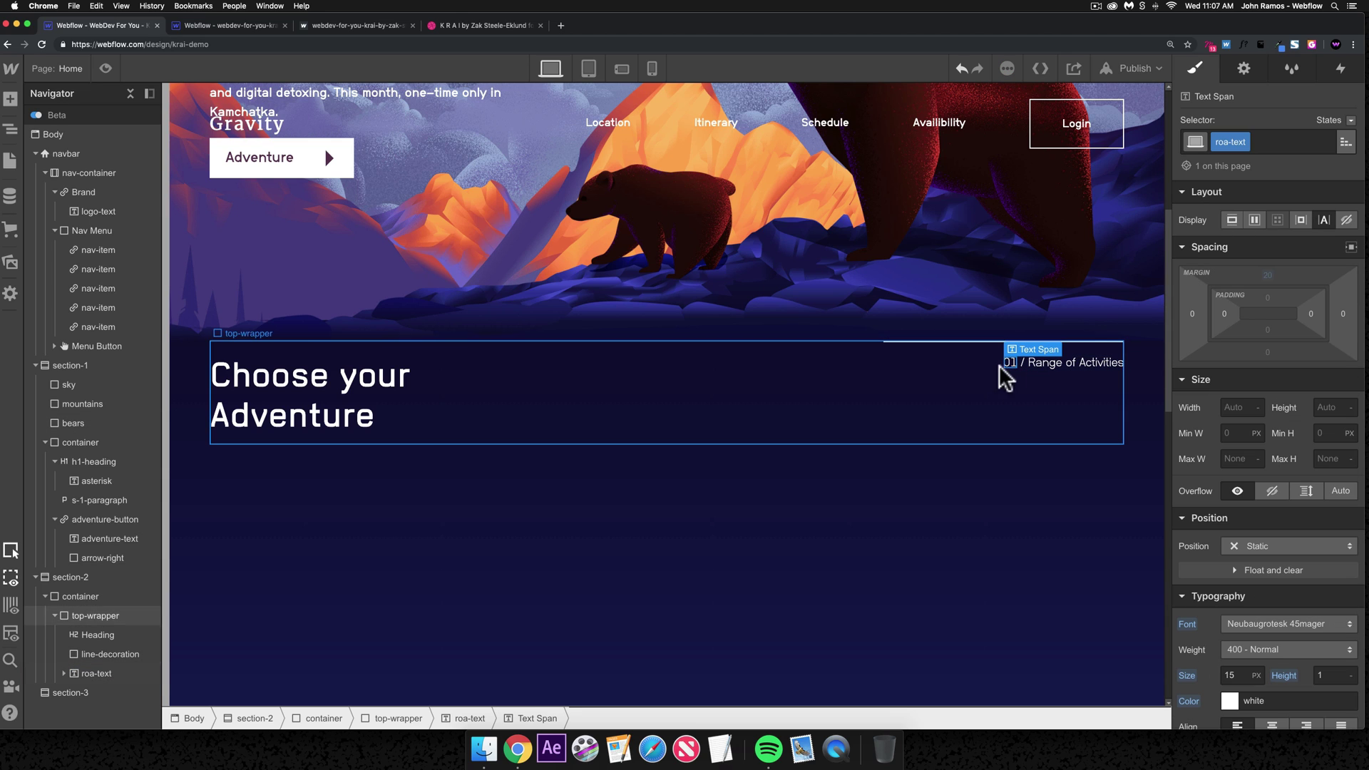
click(1234, 140)
text(roa-number)
key(Return)
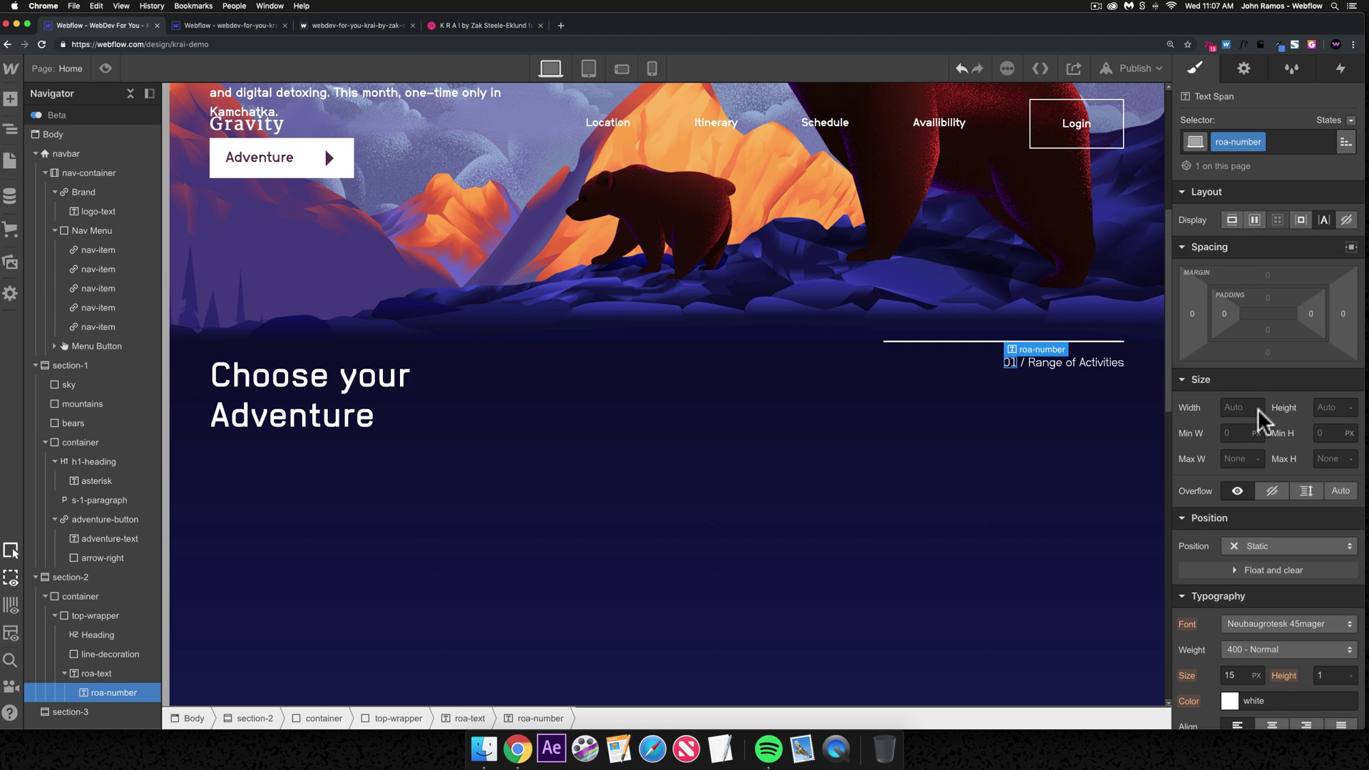
- Set the roa-number text color to #f03933
scroll(1255, 499, down, 3)
key(super+Return)
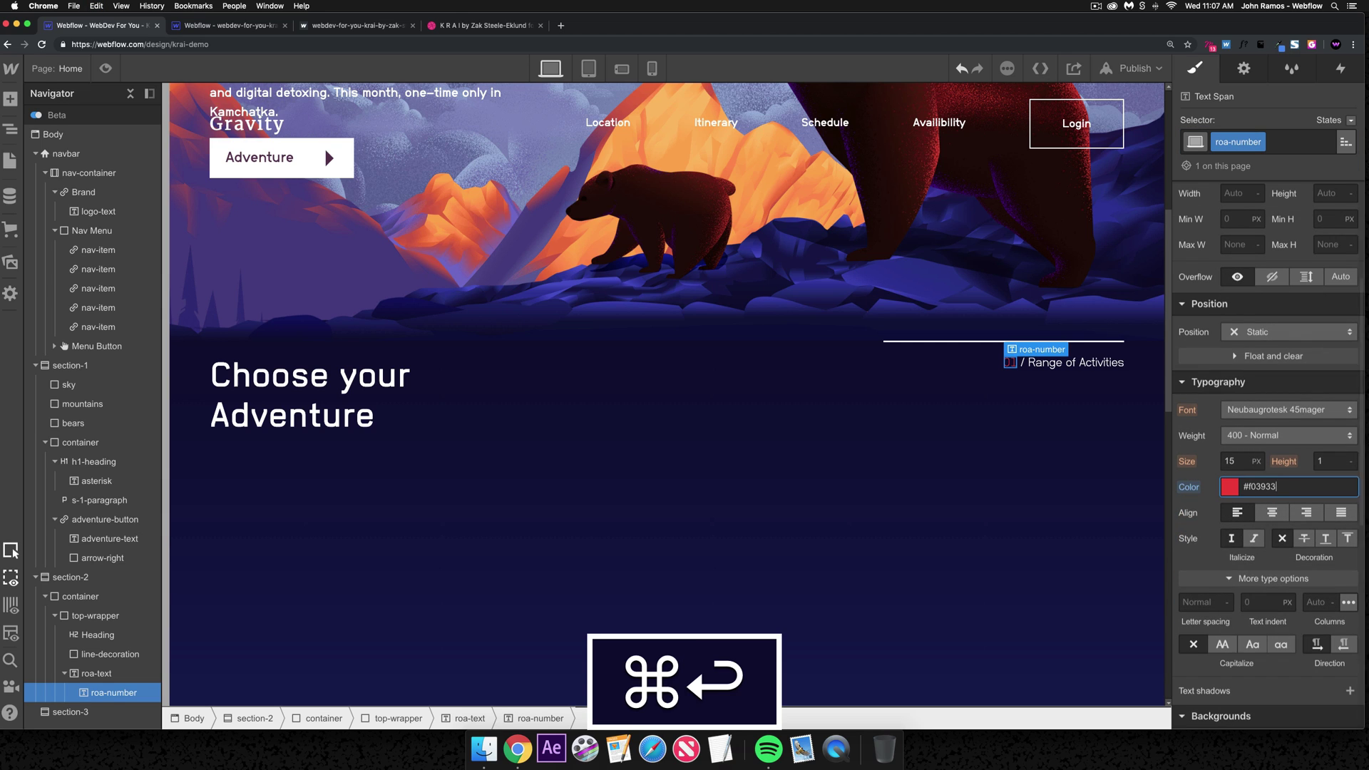
click(919, 451)
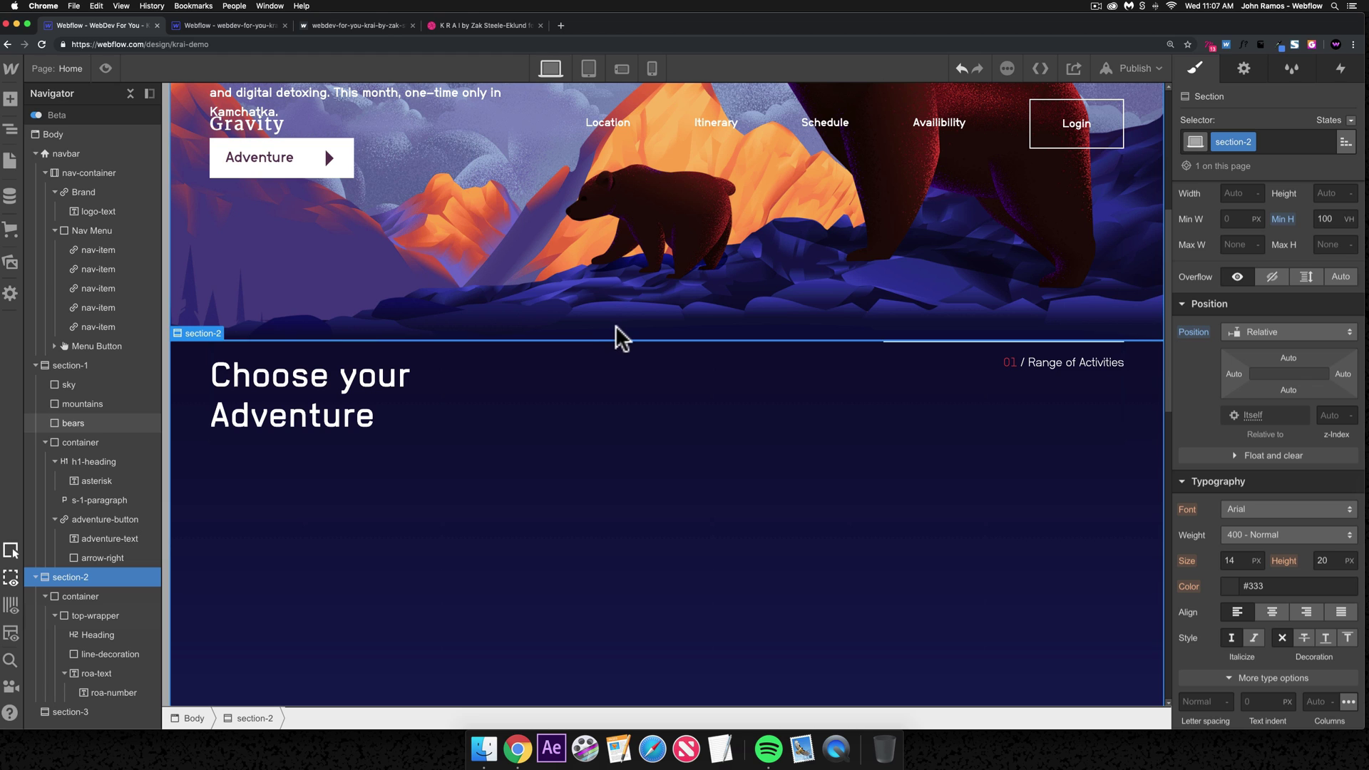
- Compare the finished "Range of Activities" text with the reference project's version, and return to the demo project
click(233, 22)
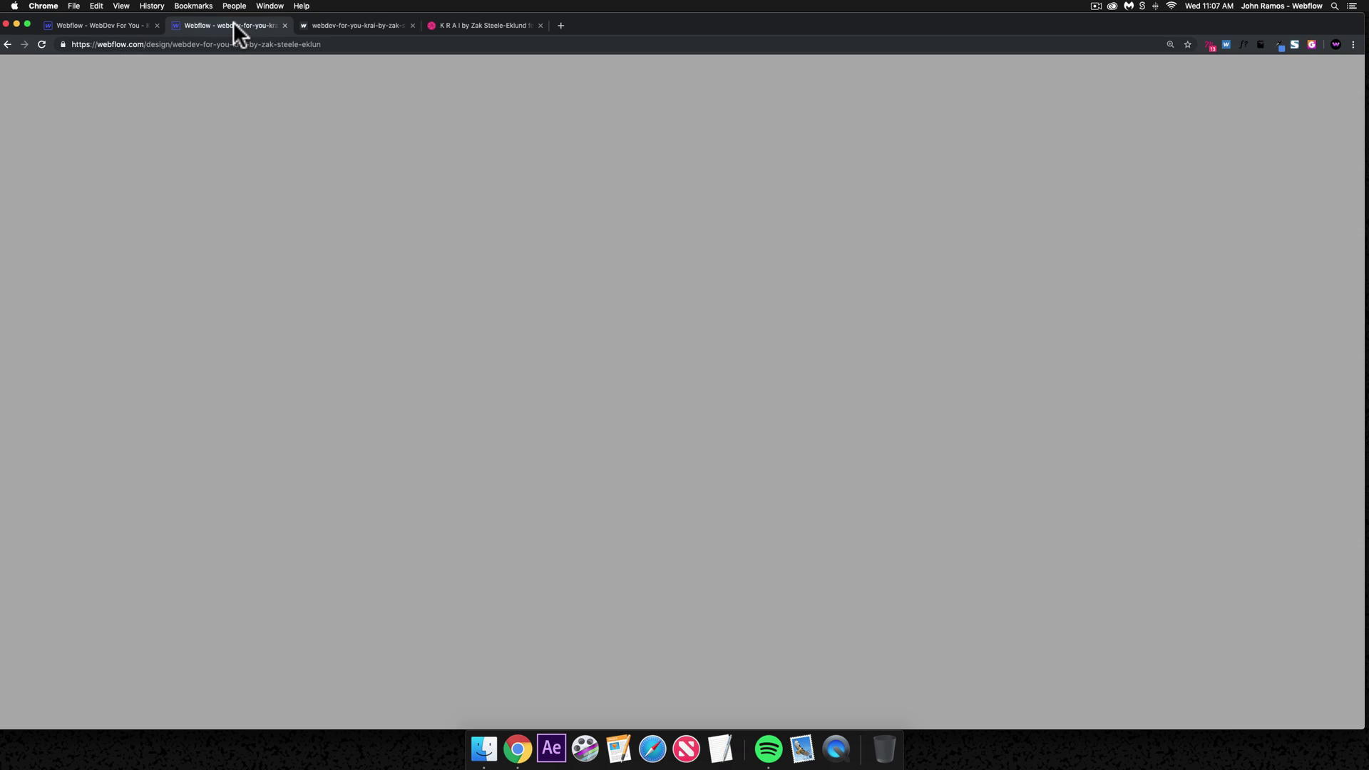
click(1061, 361)
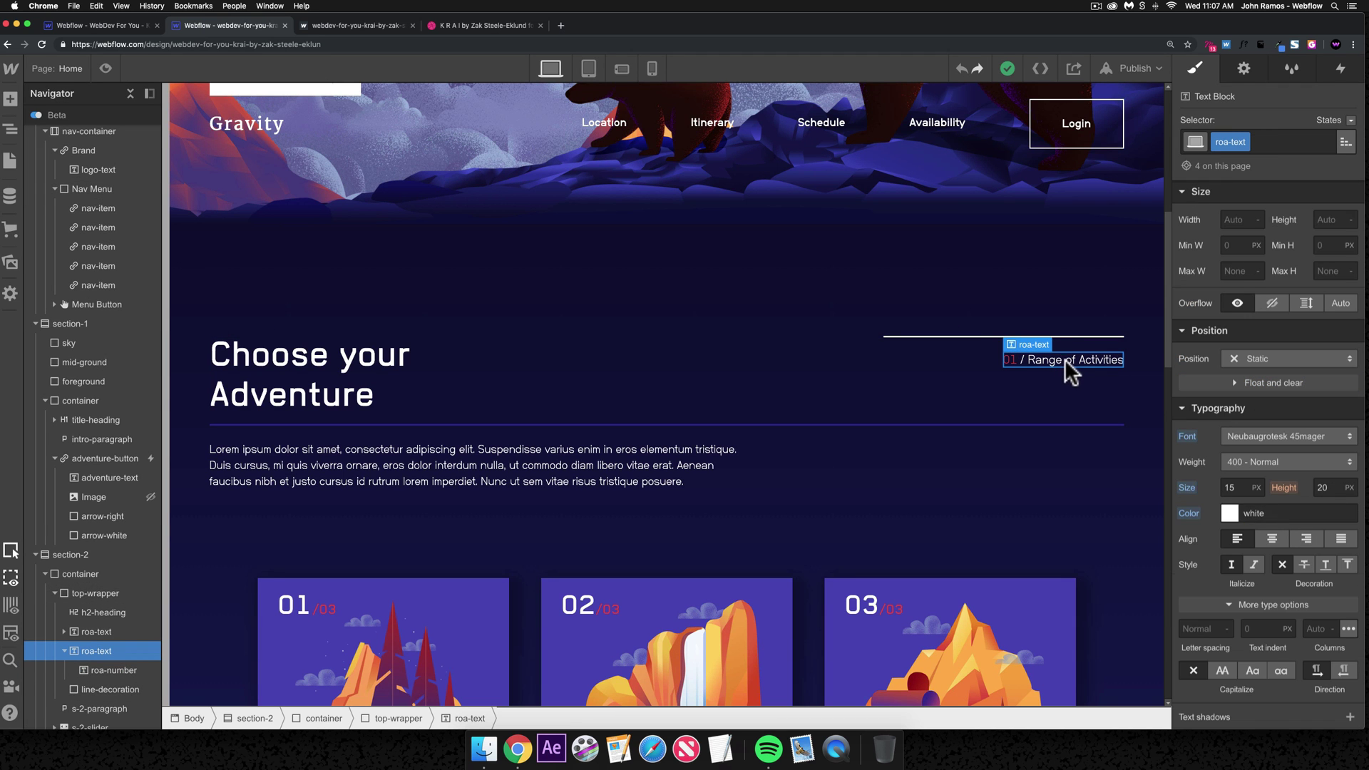
click(102, 26)
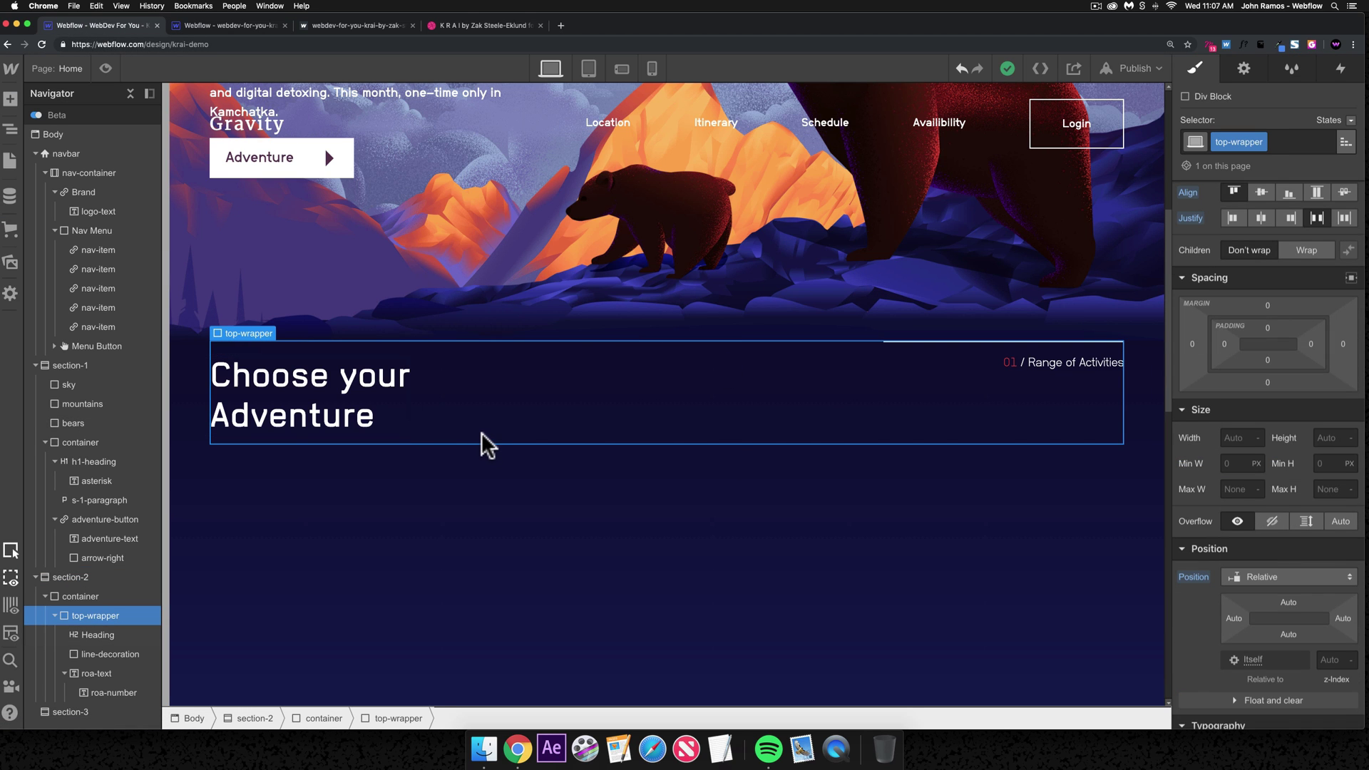
- Compare the margins of the "Choose your Adventure" heading with the reference project's h2-heading, and return to the demo project
click(352, 397)
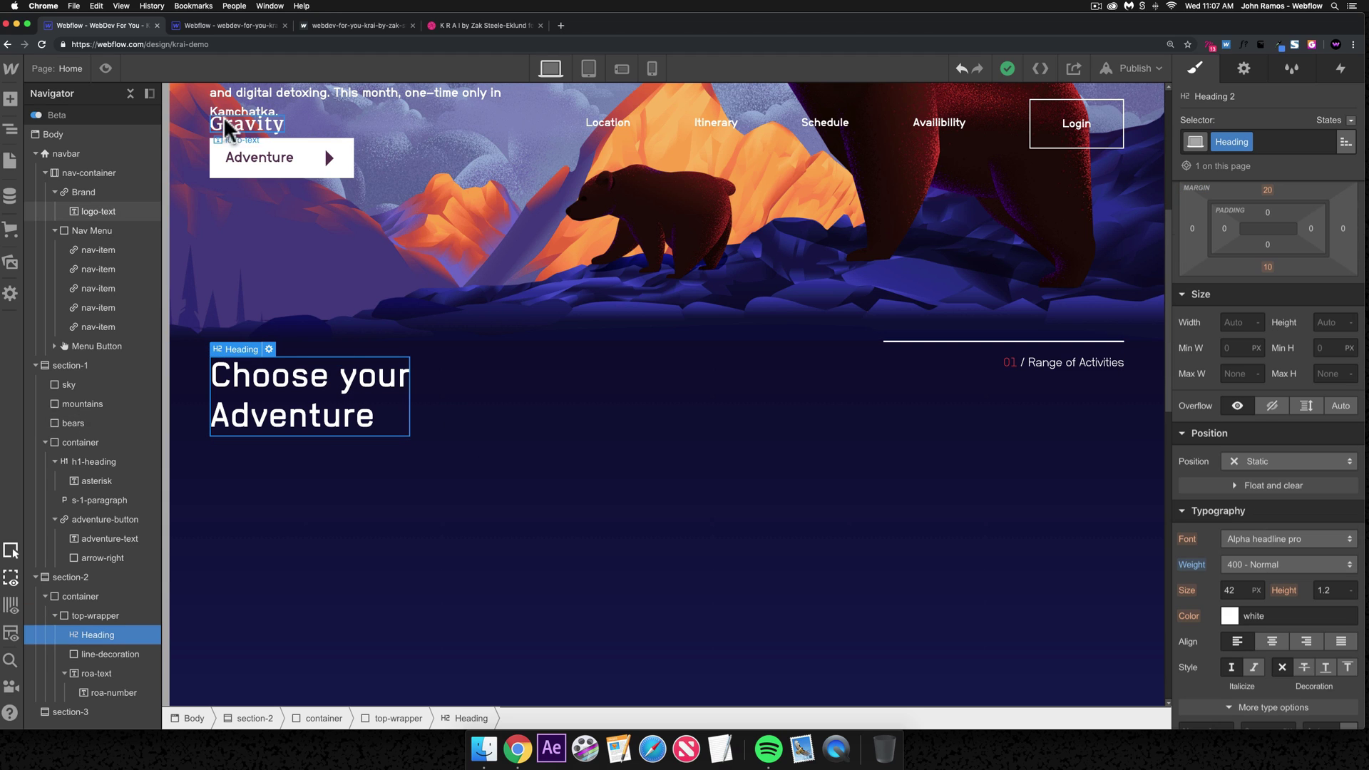
click(209, 38)
click(389, 365)
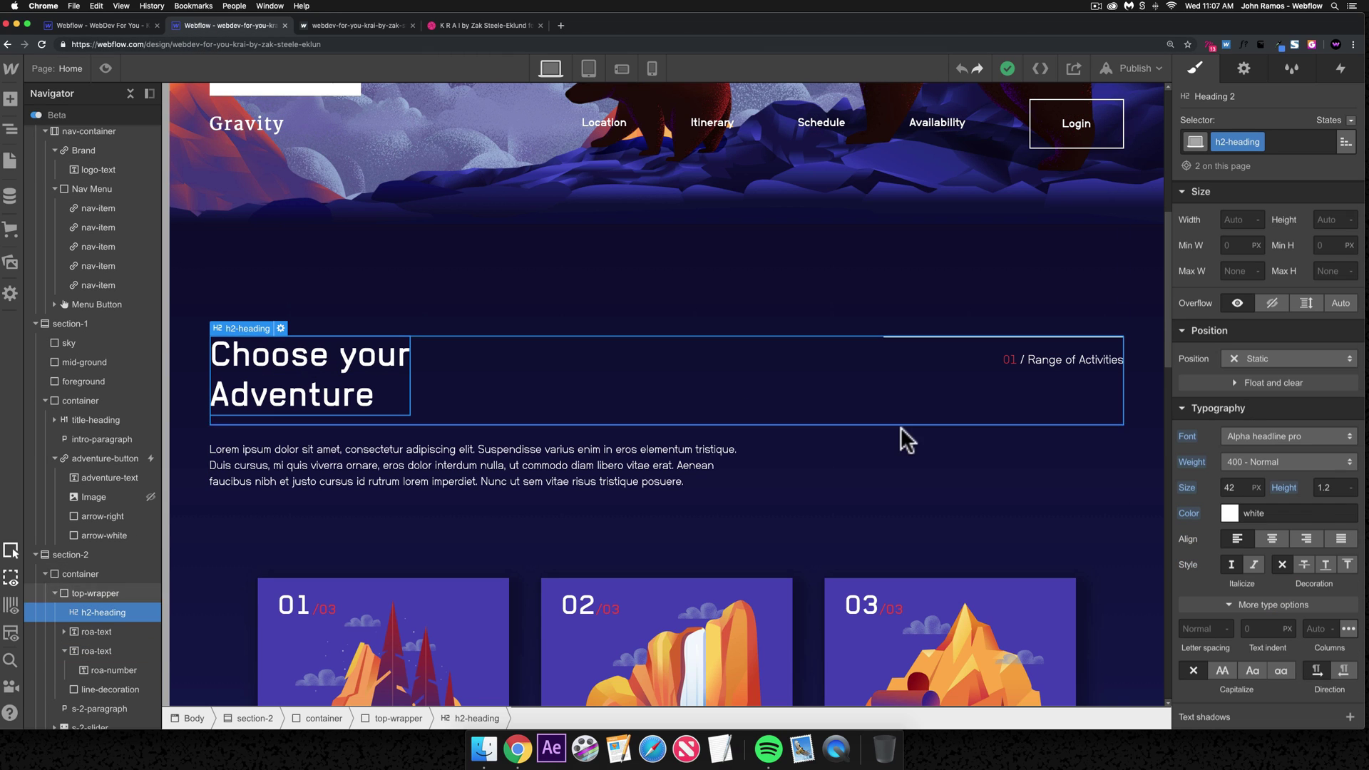
scroll(1226, 456, up, 5)
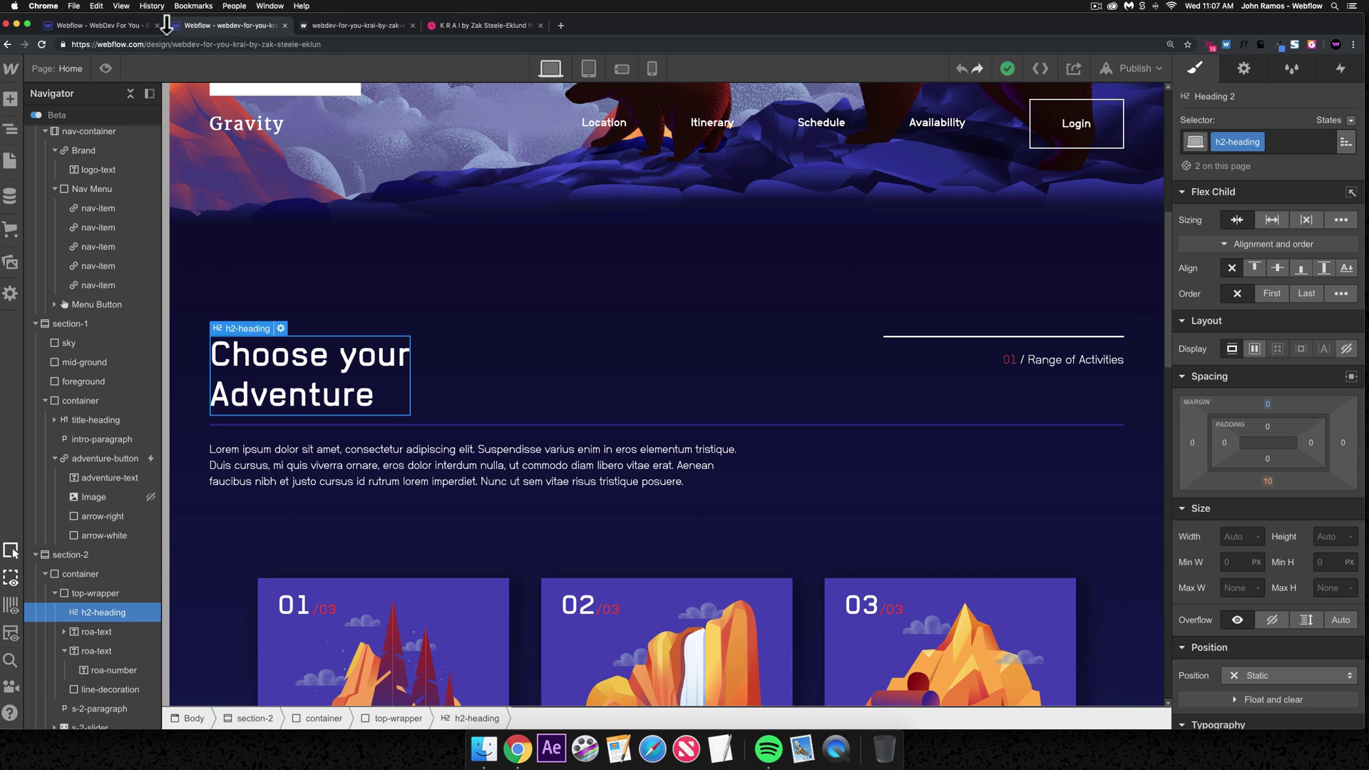
click(129, 26)
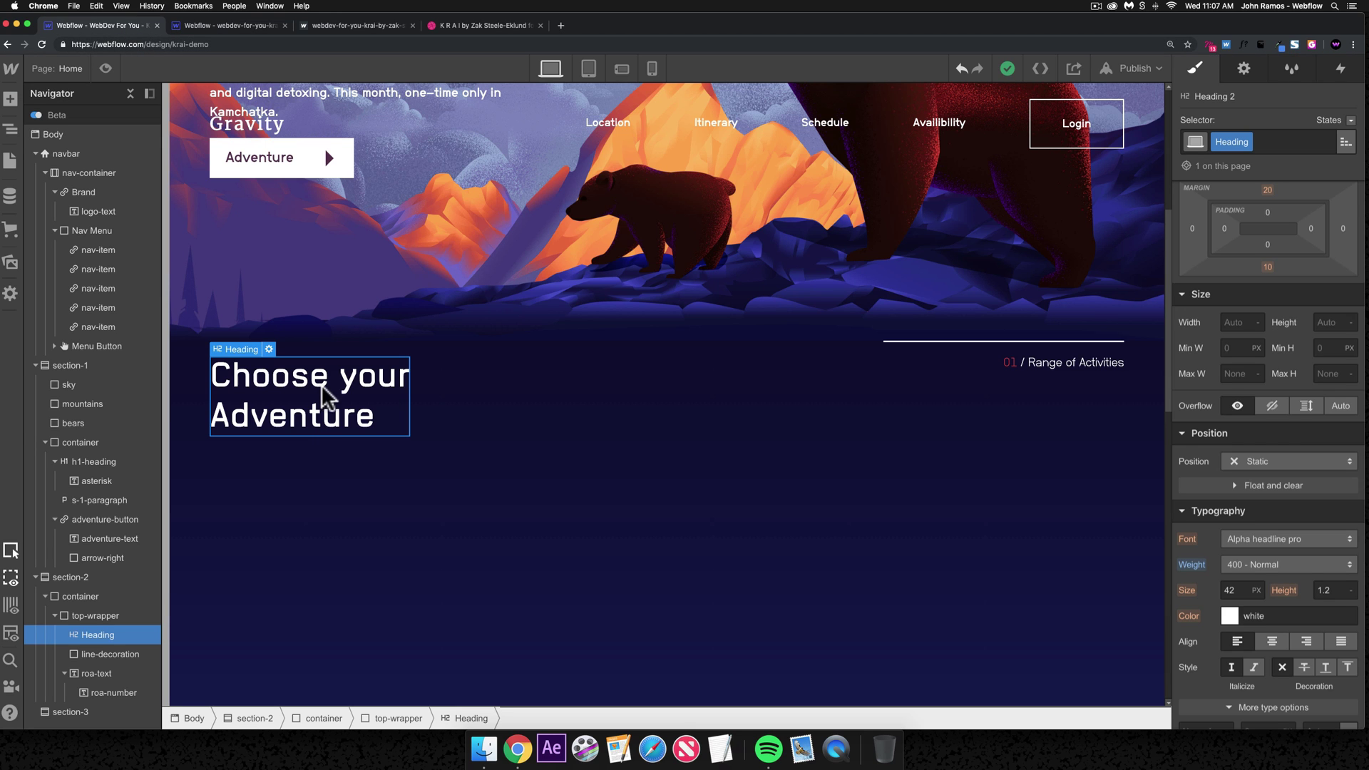
- Set the top margin of the "Choose your Adventure" heading to 0
scroll(1283, 367, up, 3)
click(1267, 403)
click(1277, 456)
click(1246, 455)
- Set the top-wrapper's top margin to 140 px
click(875, 391)
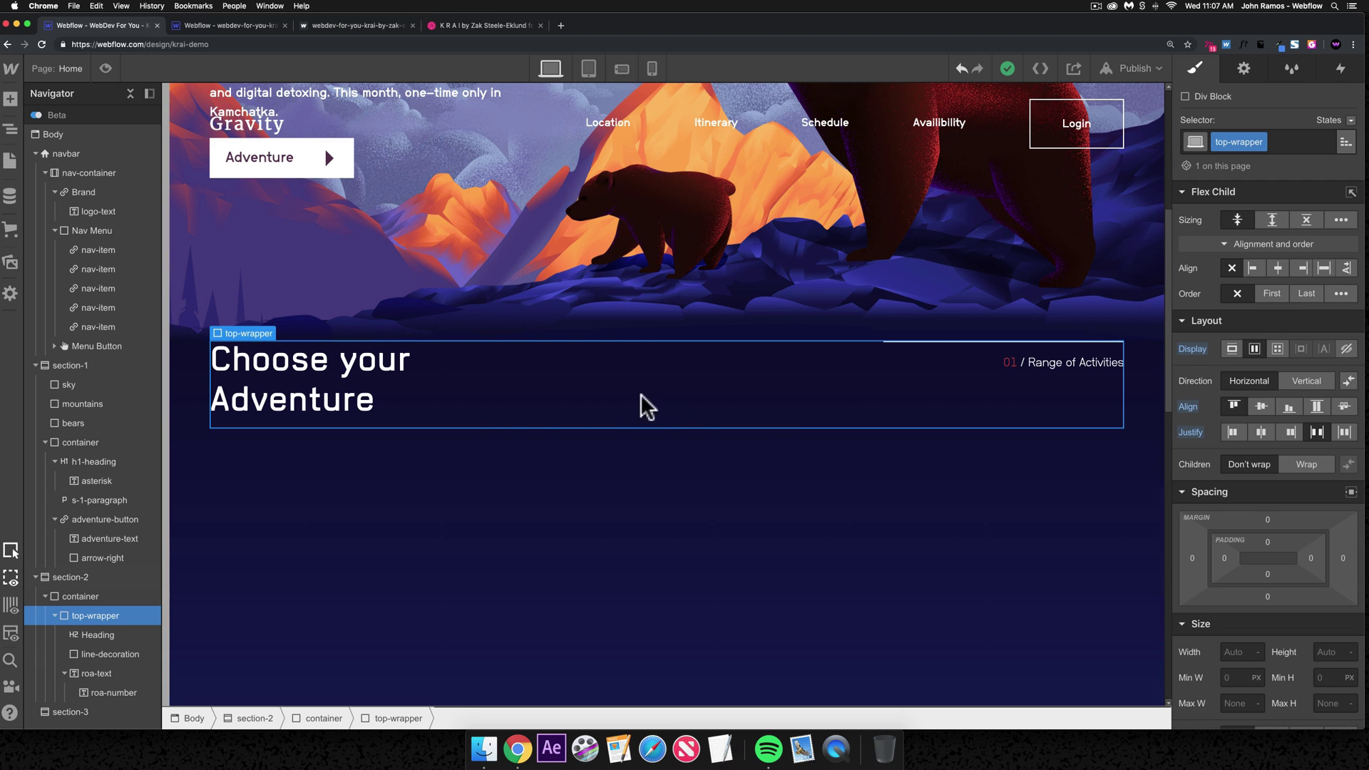
click(1268, 520)
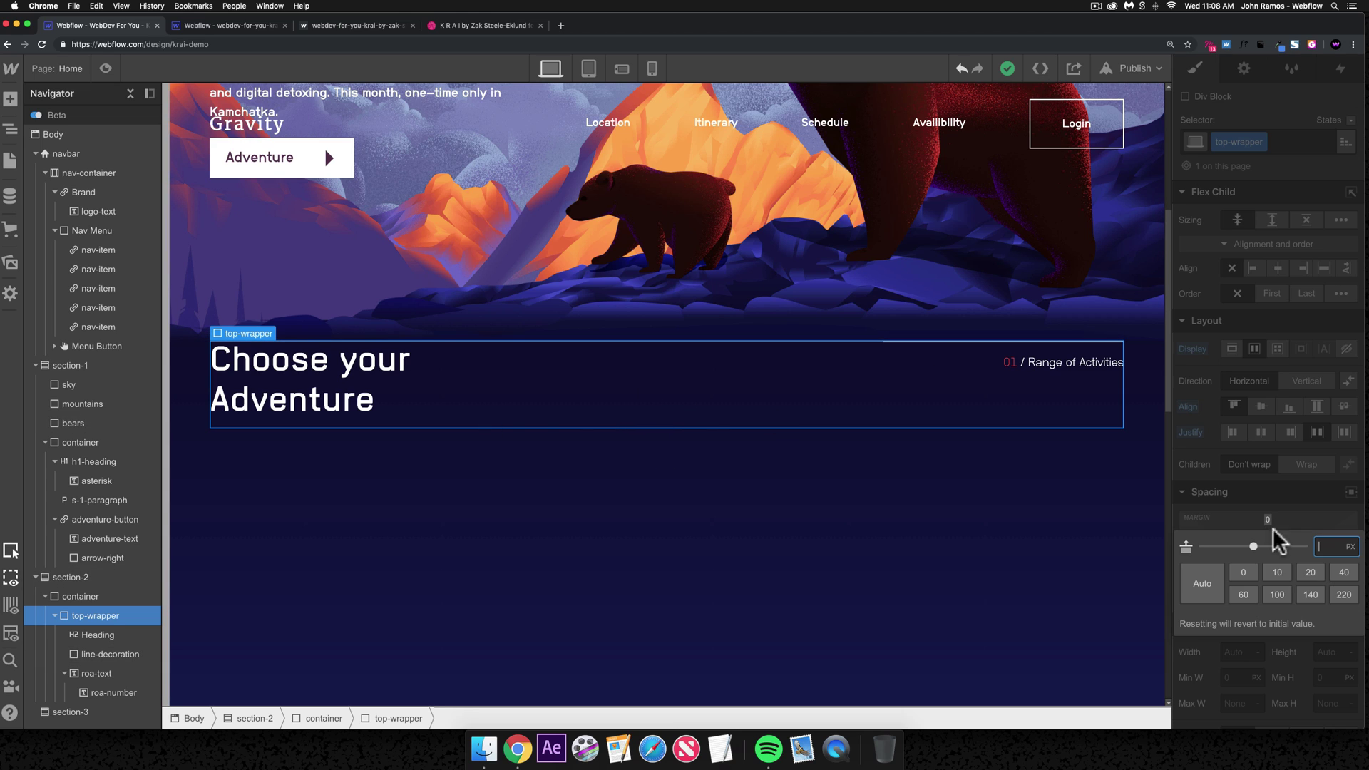
click(1310, 594)
click(649, 368)
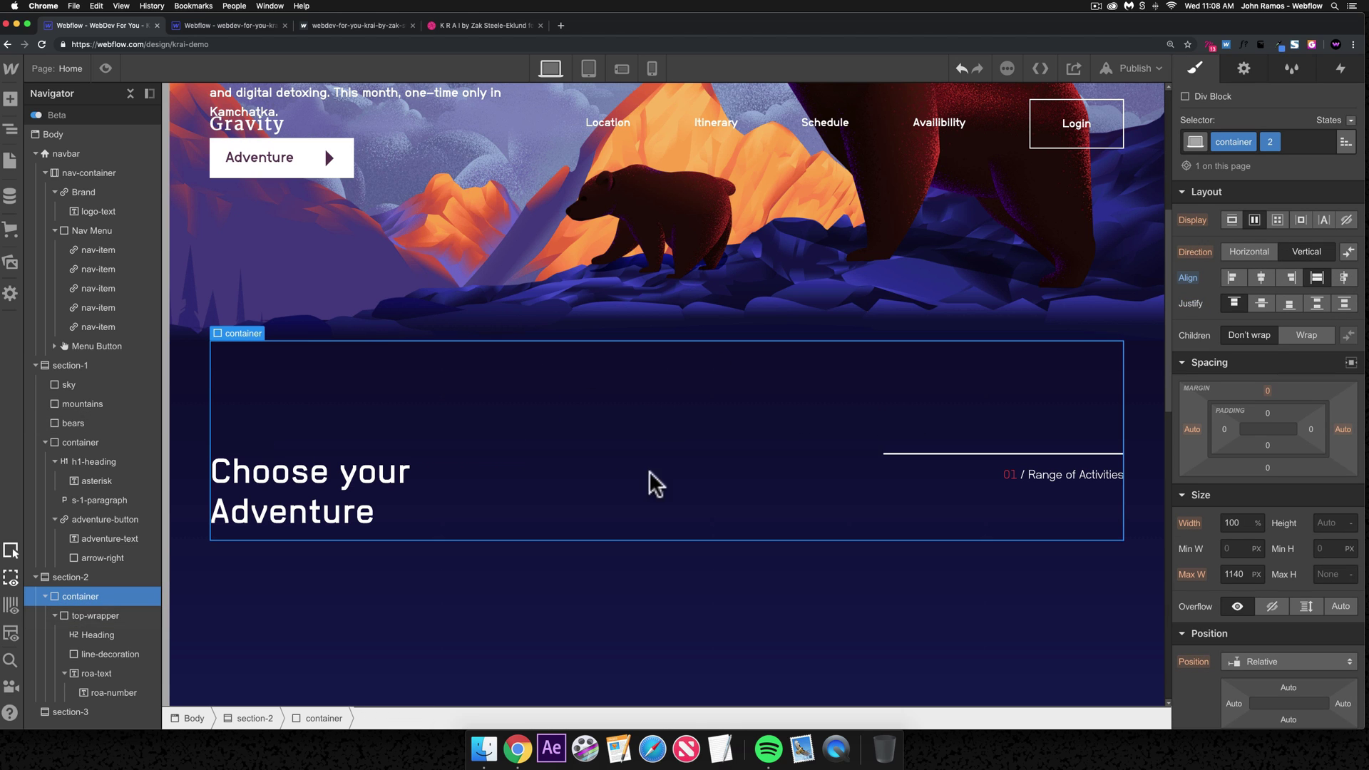
- Examine the spacing between the fixed navbar and the section-2 heading at different positions on the page
scroll(663, 365, up, 5)
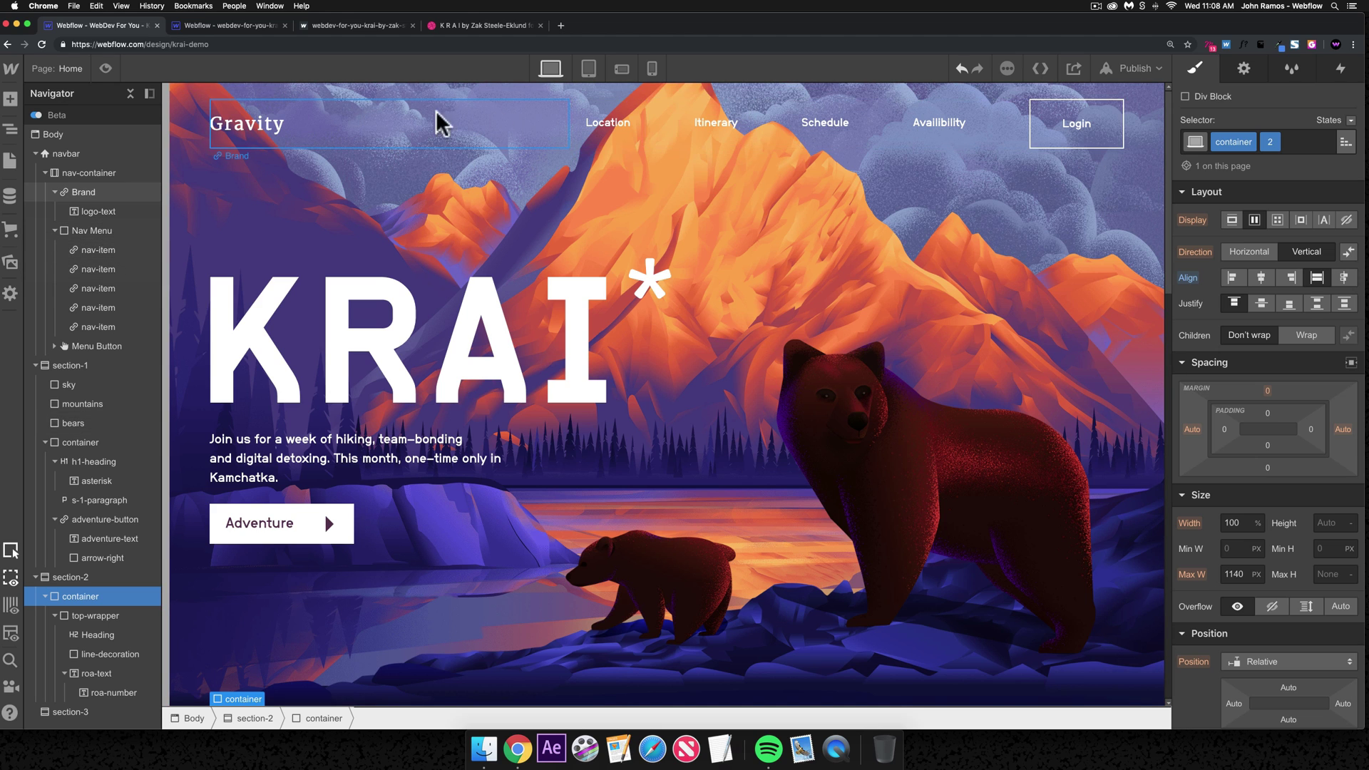
scroll(483, 193, down, 3)
scroll(484, 192, down, 6)
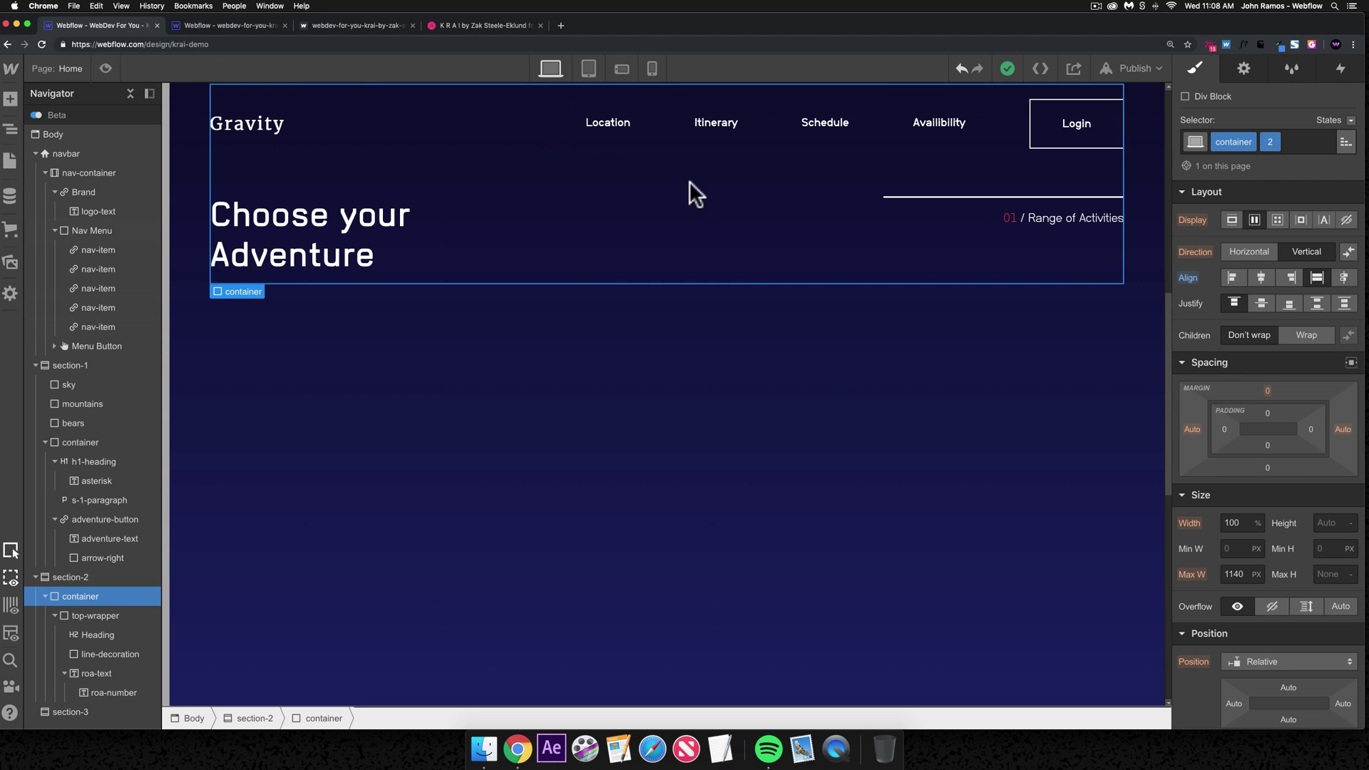
scroll(420, 149, up, 2)
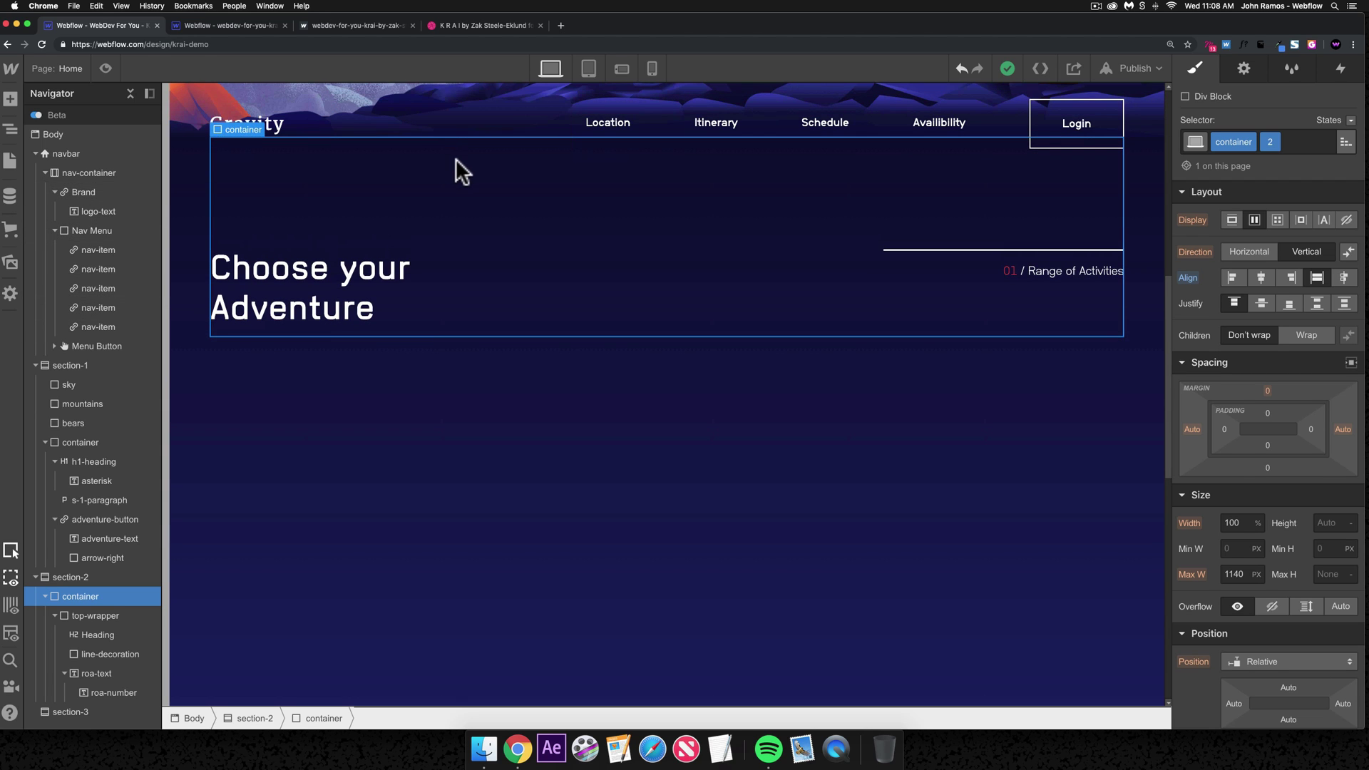
scroll(462, 171, down, 2)
scroll(456, 172, up, 1)
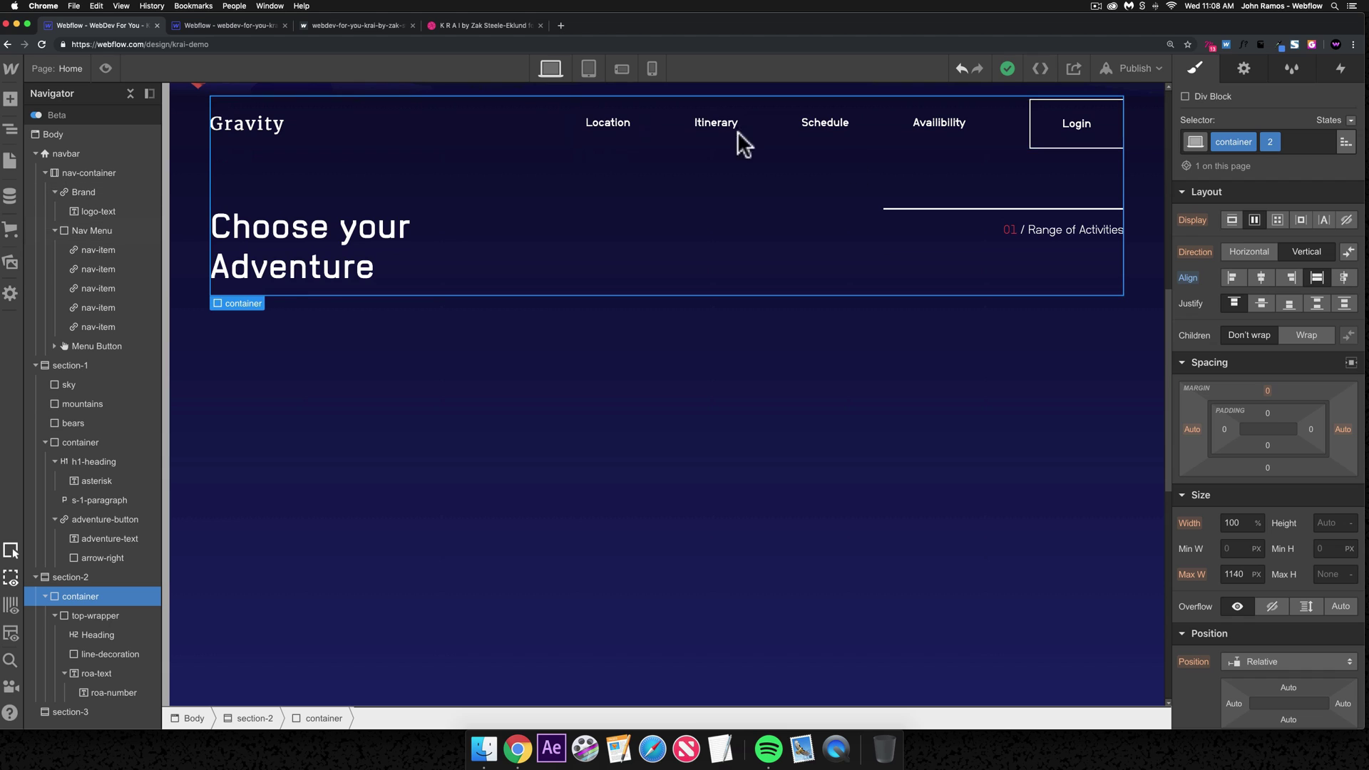
scroll(777, 142, down, 1)
scroll(775, 143, up, 1)
scroll(570, 172, down, 1)
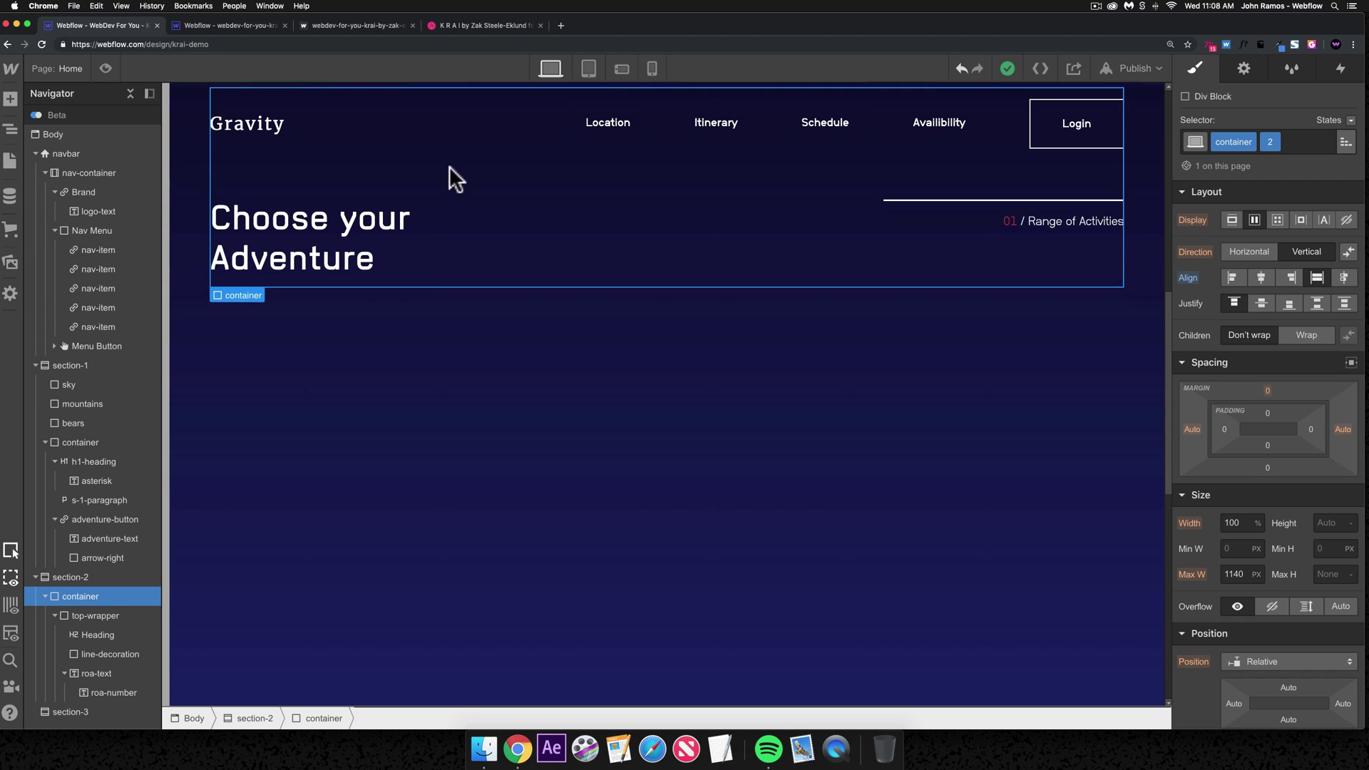
scroll(373, 230, down, 2)
scroll(527, 193, up, 5)
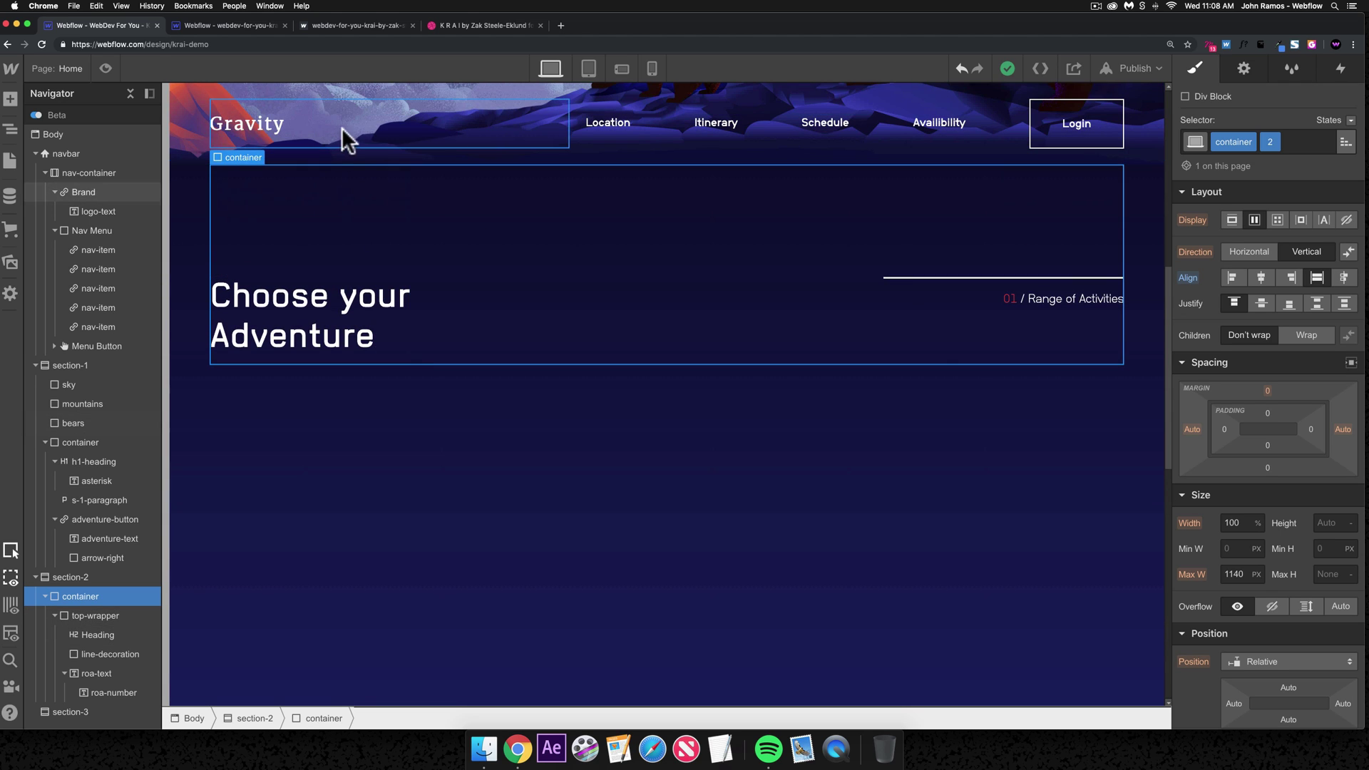
scroll(633, 223, up, 1)
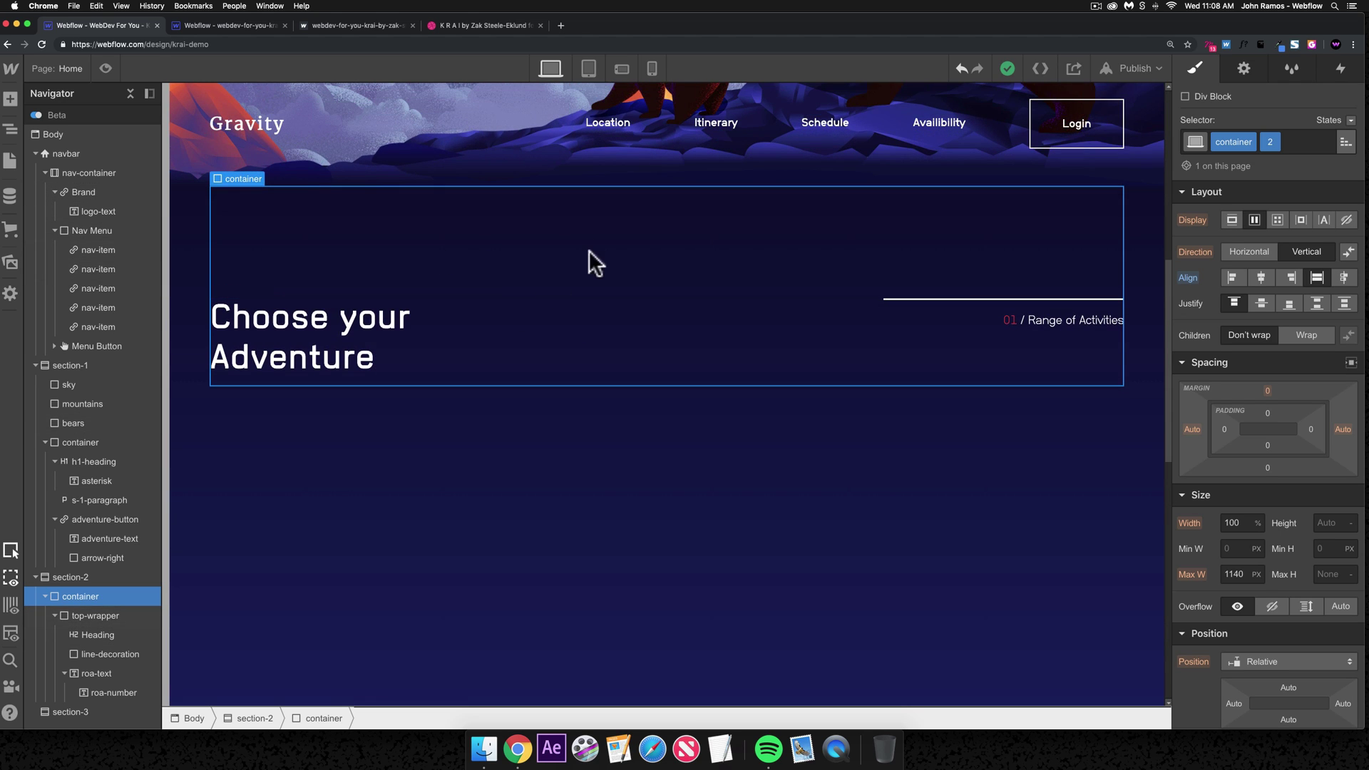
scroll(461, 272, down, 5)
scroll(458, 267, up, 2)
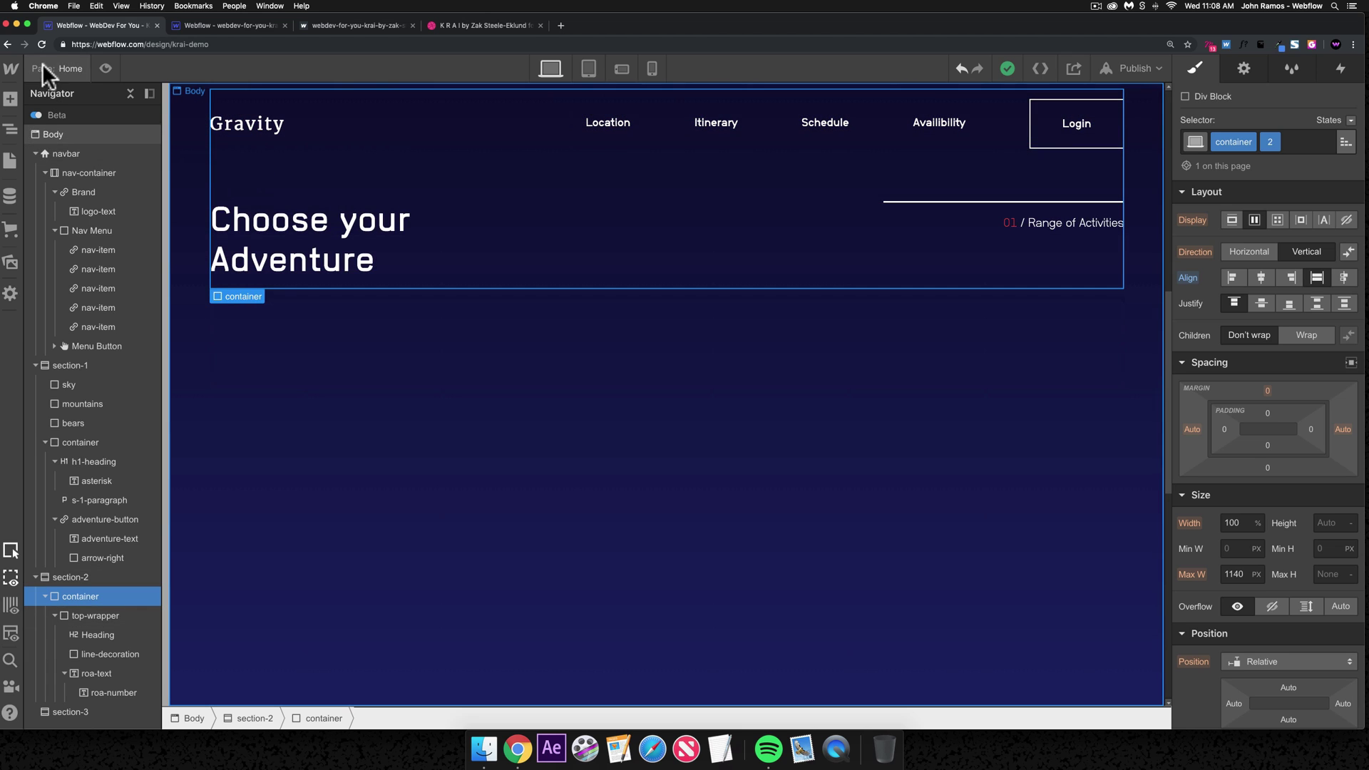
- Preview the page to check how section-2 sits below the navbar, and return to editing
click(106, 68)
scroll(580, 331, up, 5)
scroll(577, 322, down, 5)
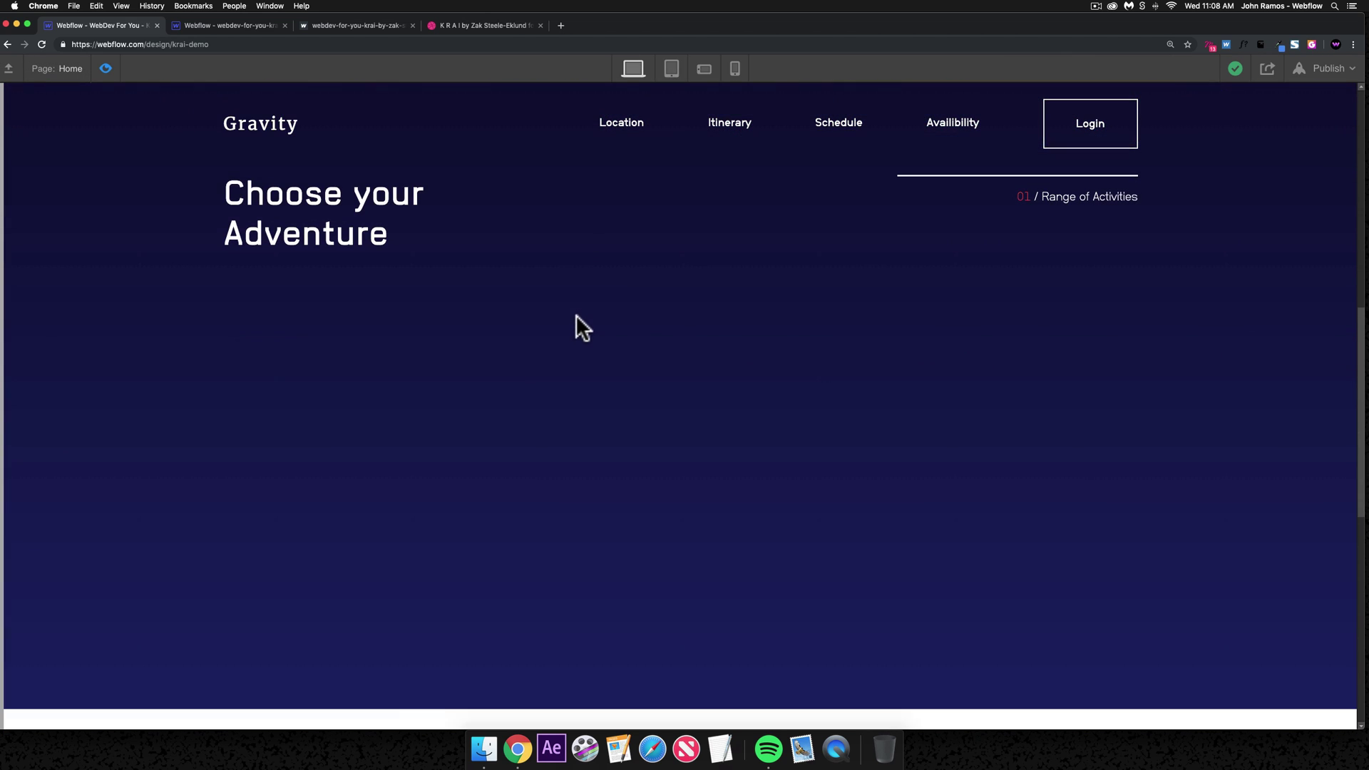
scroll(583, 329, up, 1)
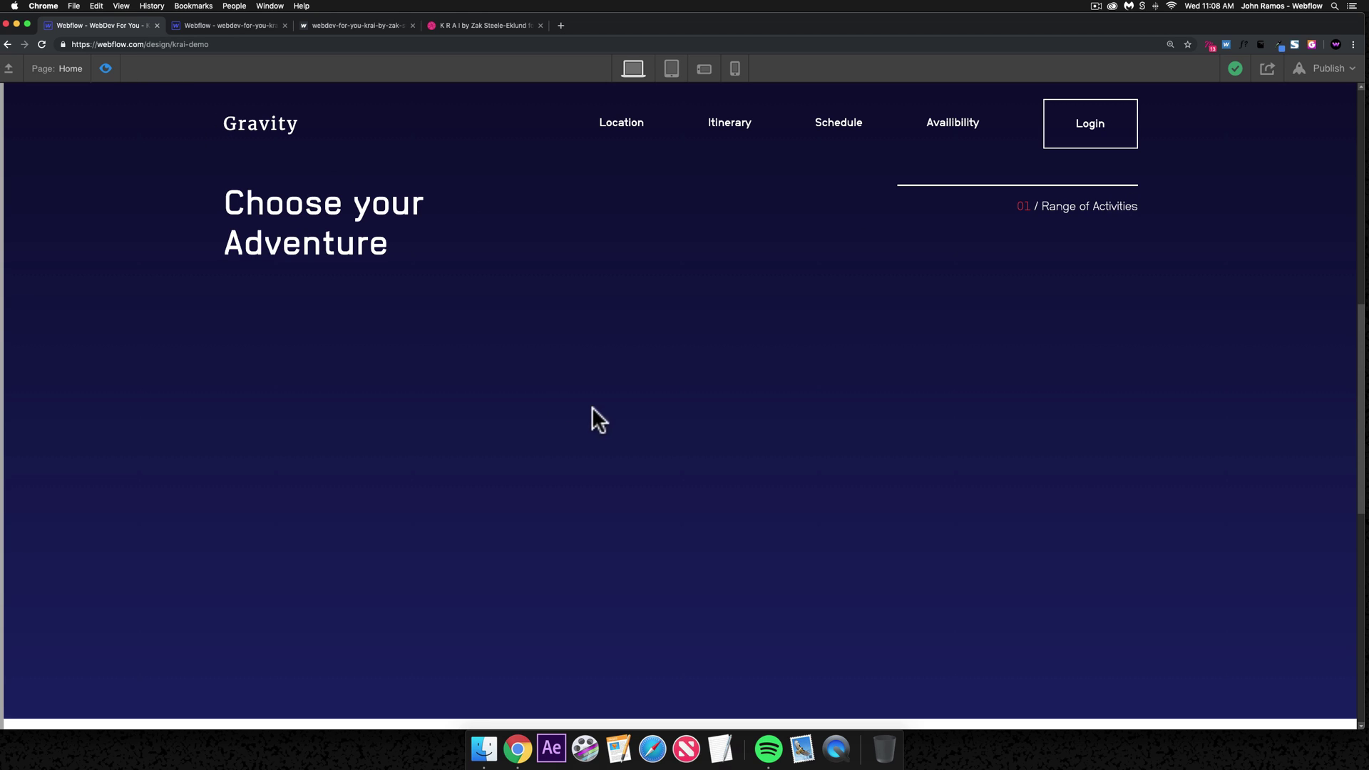
key(Escape)
scroll(499, 343, up, 2)
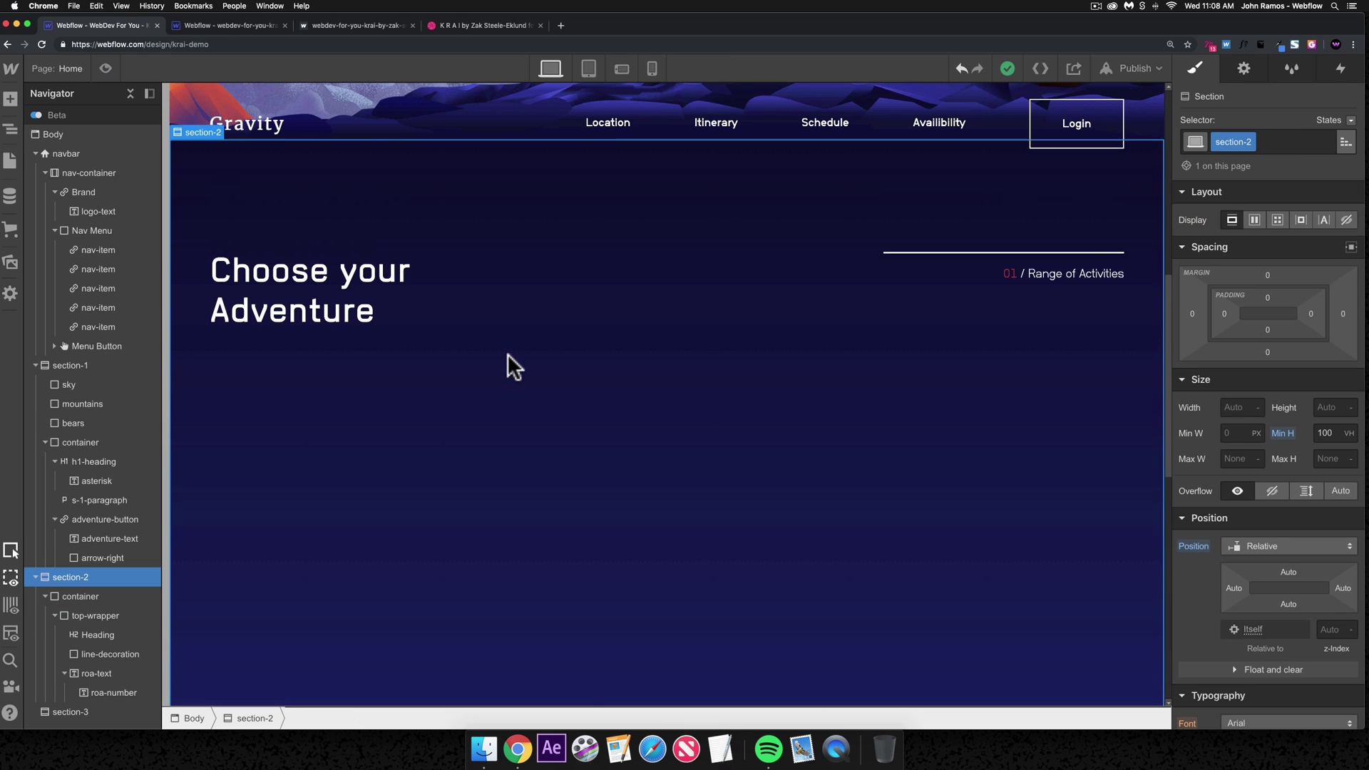
- Inspect the s-2-paragraph below the top-wrapper in the reference project, and return to the demo project
click(233, 29)
scroll(589, 446, down, 5)
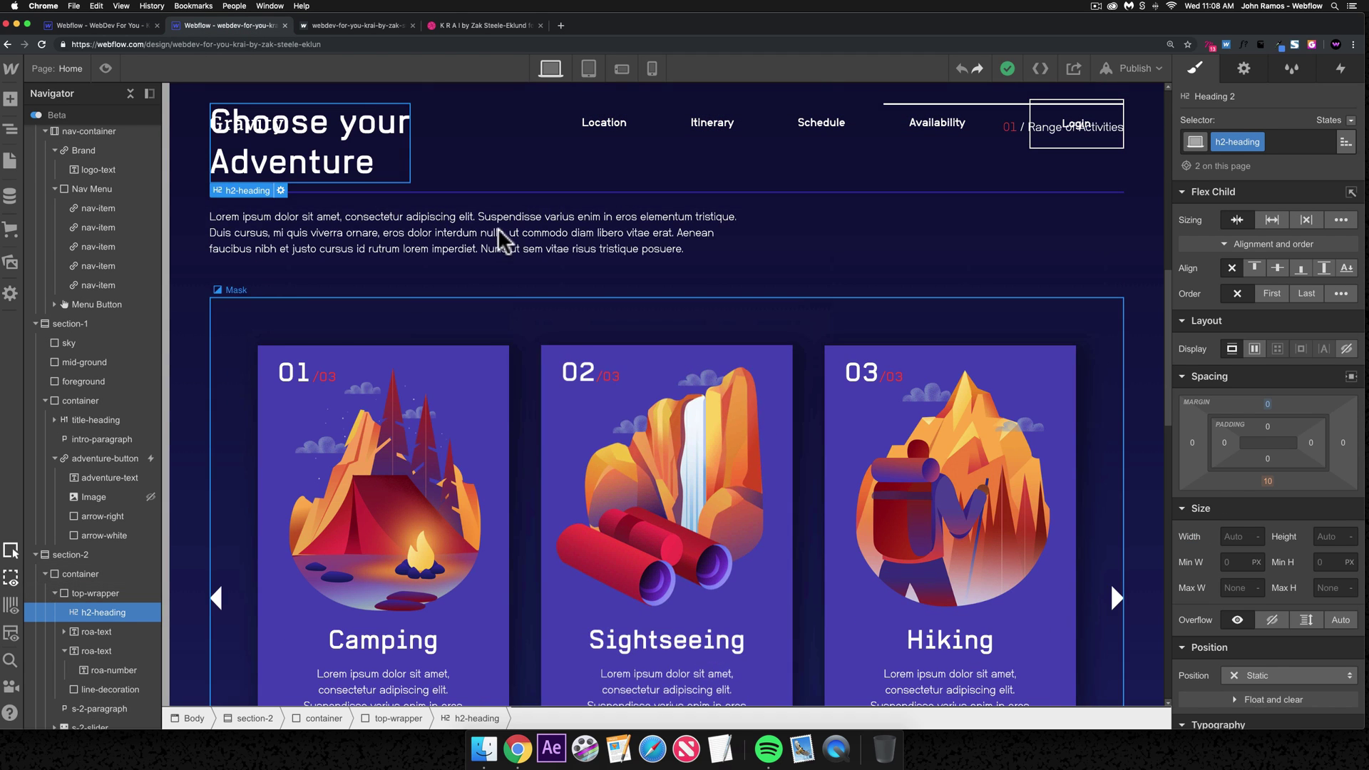
click(505, 241)
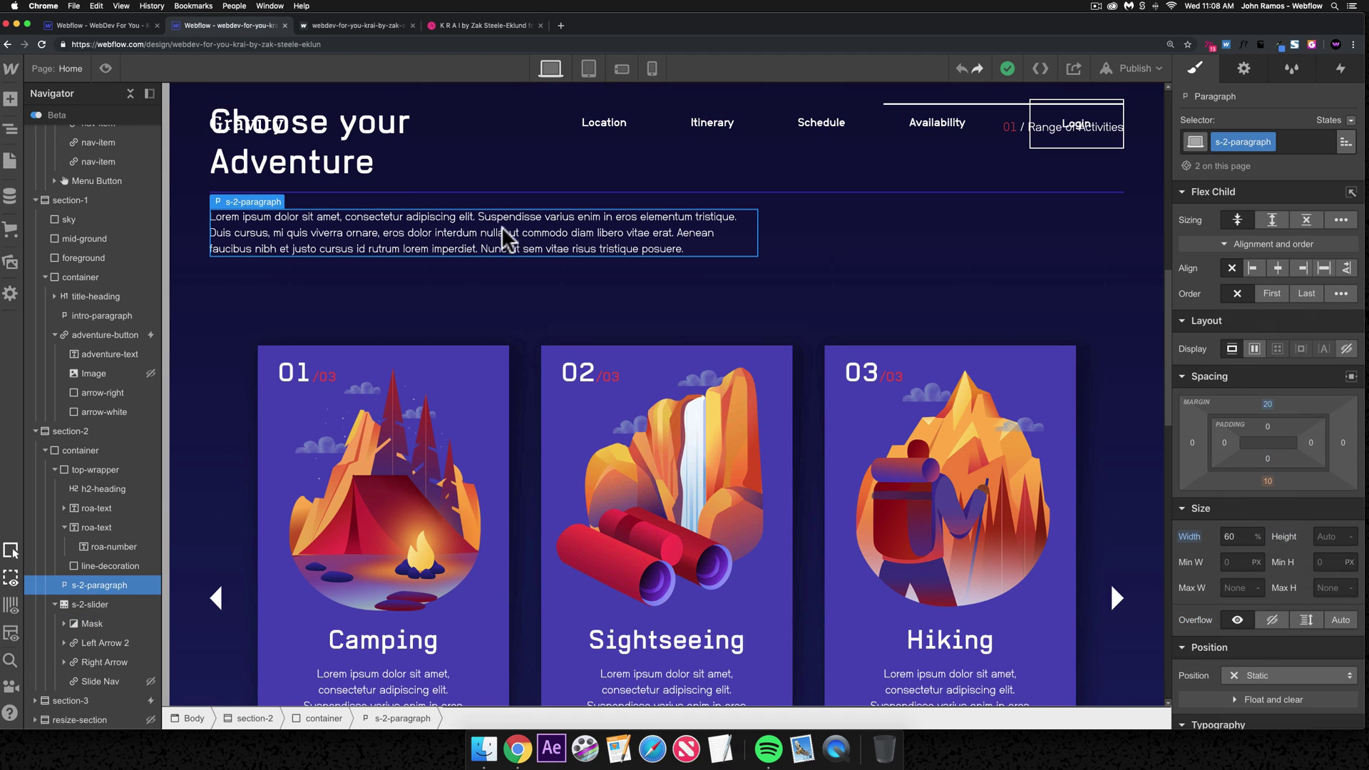
click(102, 25)
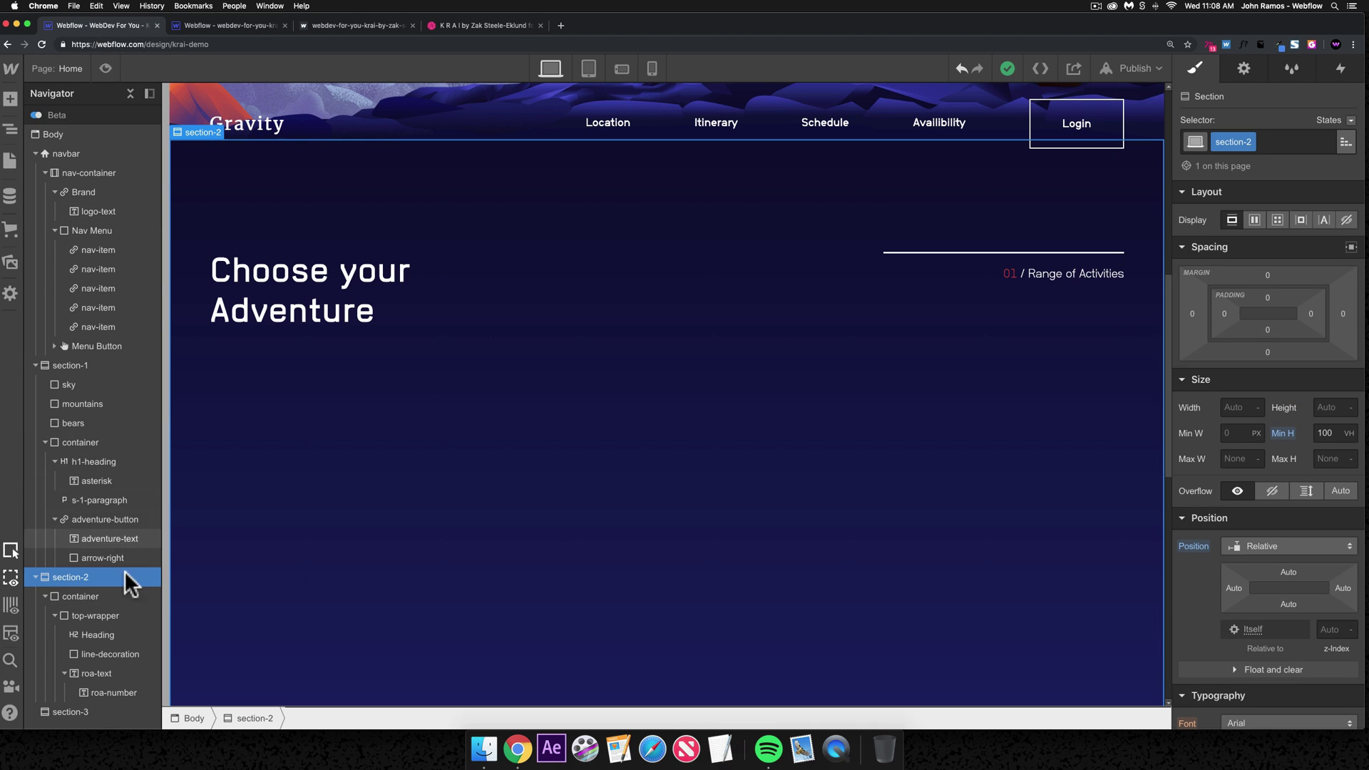
- Add a paragraph to section-2's container and give it the class s-2-paragraph
click(118, 596)
key(super+k)
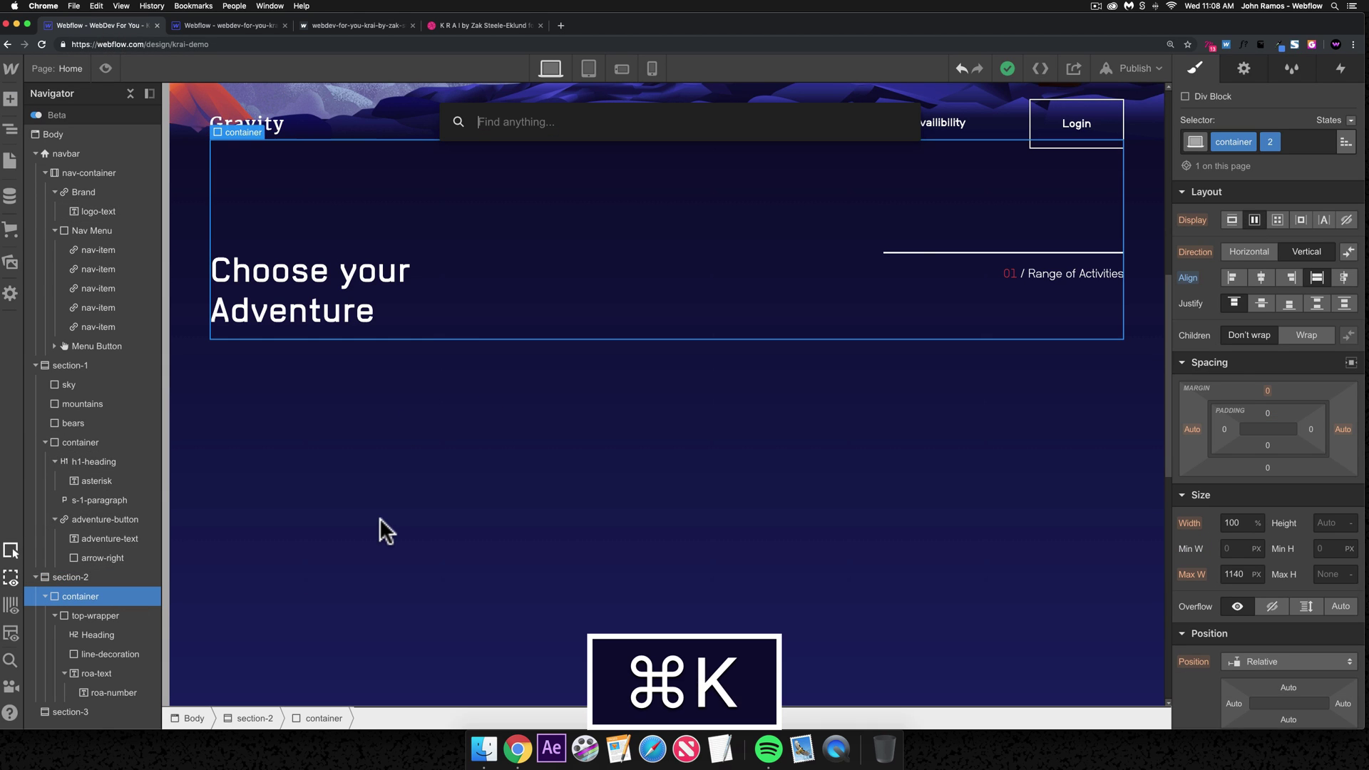
text(paragraph)
key(Return)
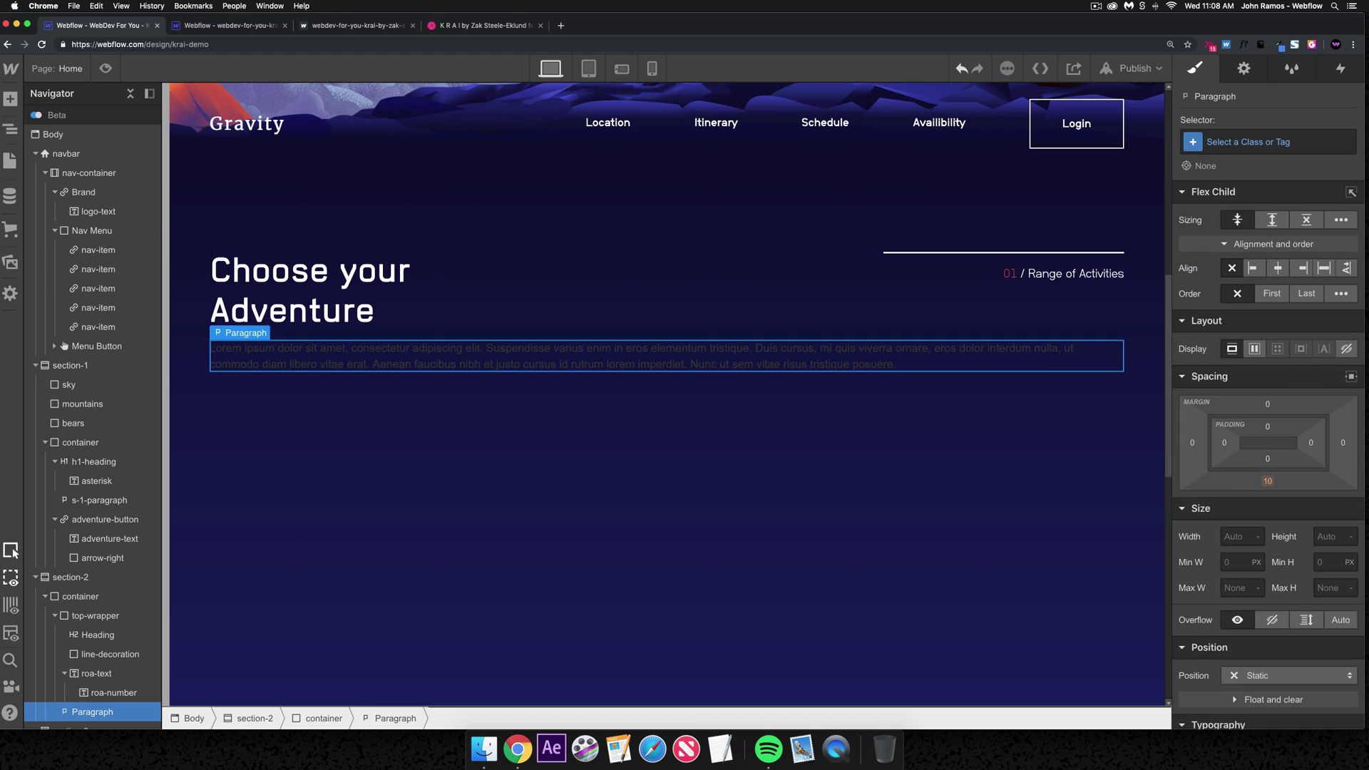
click(1204, 141)
text(s-2-paragraph)
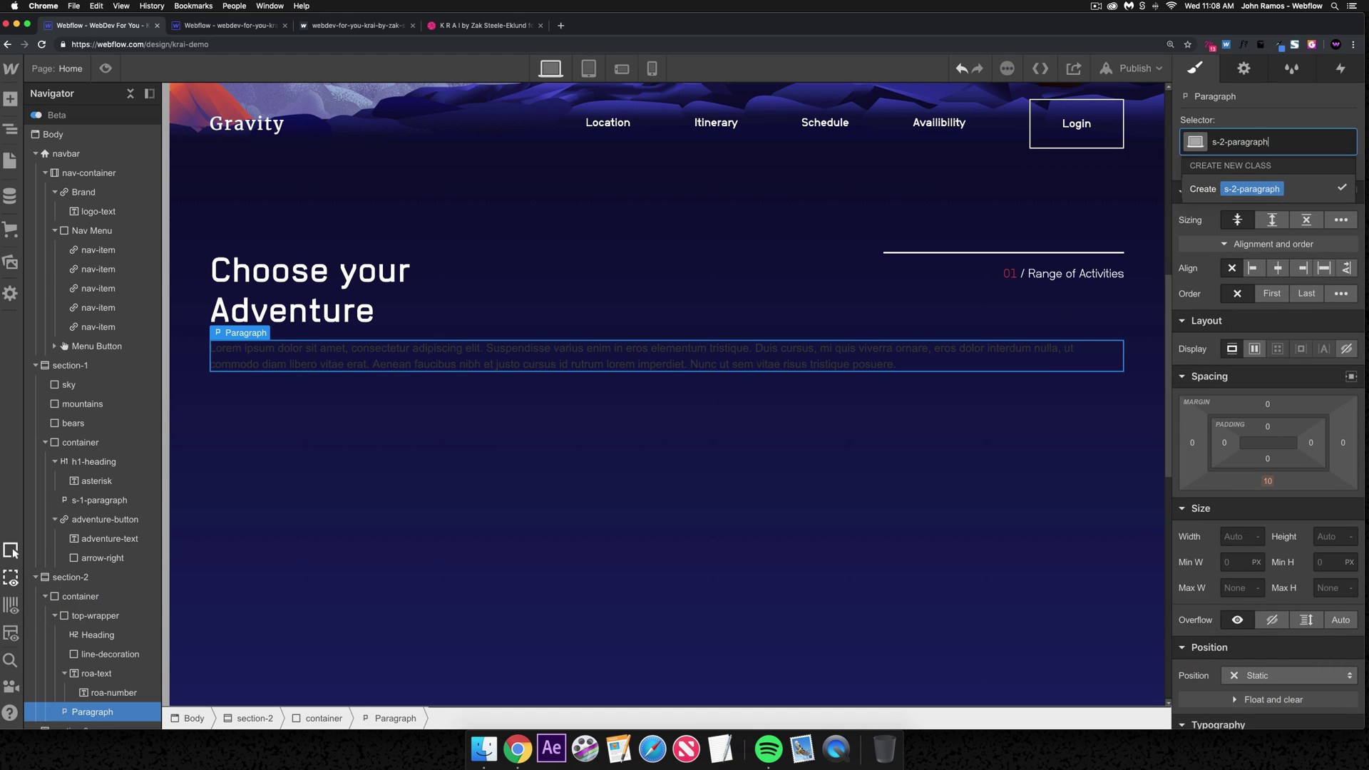
key(Return)
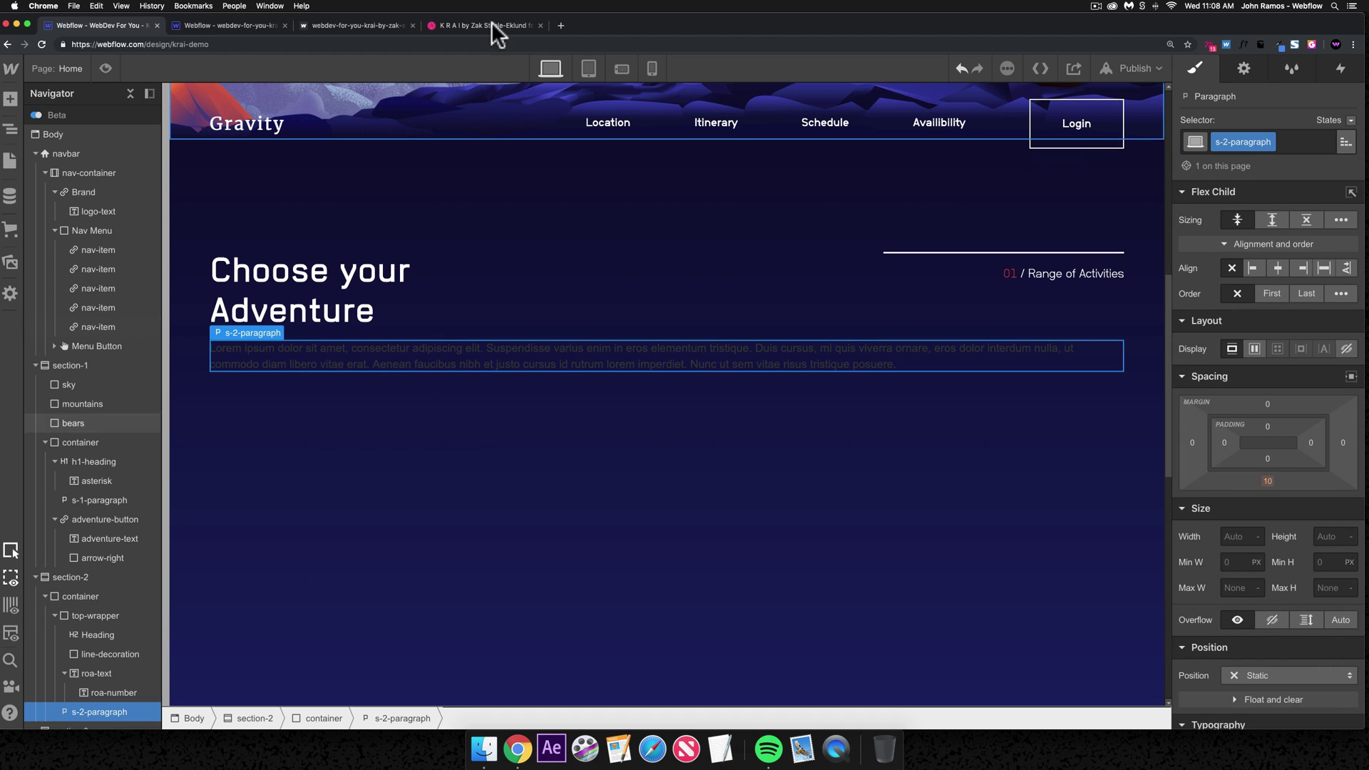
- Check the size and typography settings of the reference project's s-2-paragraph, and return to the demo project
click(228, 25)
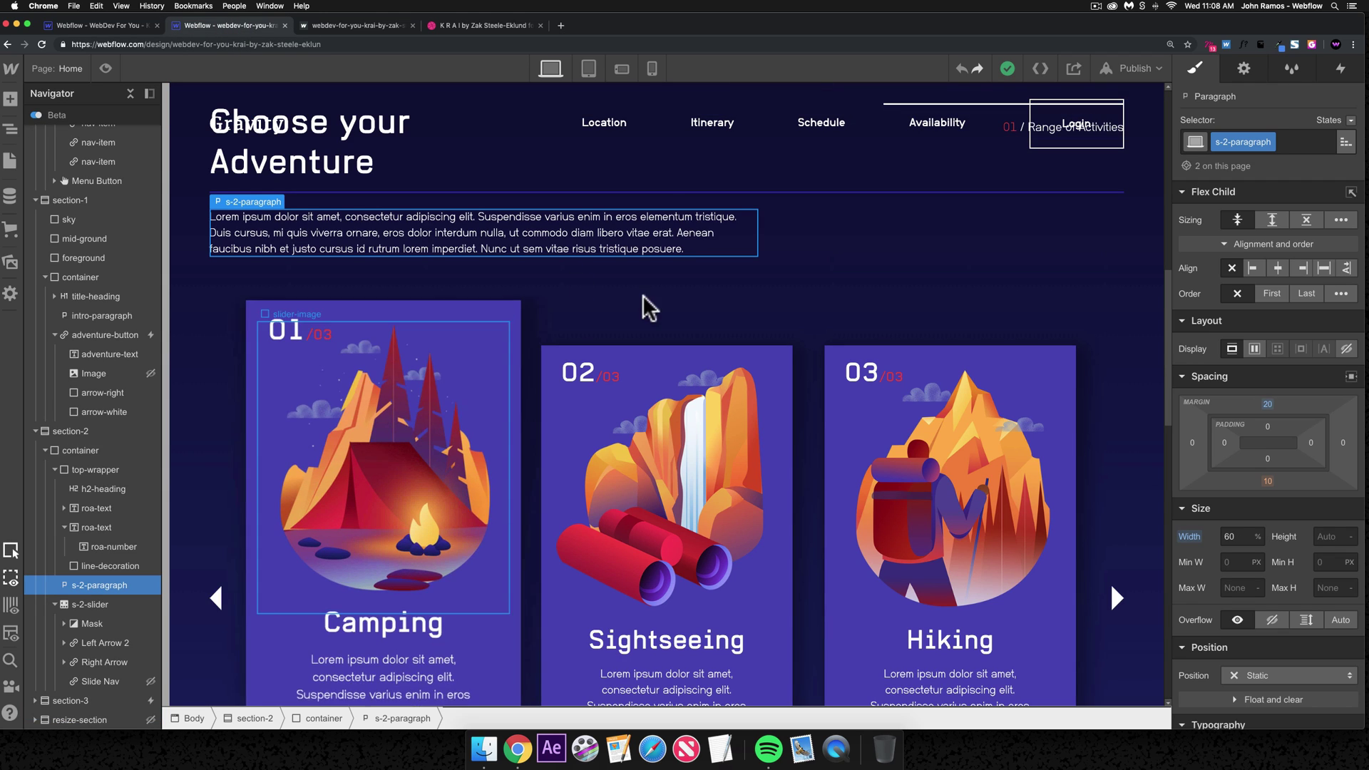
scroll(1294, 570, down, 4)
scroll(1283, 634, down, 1)
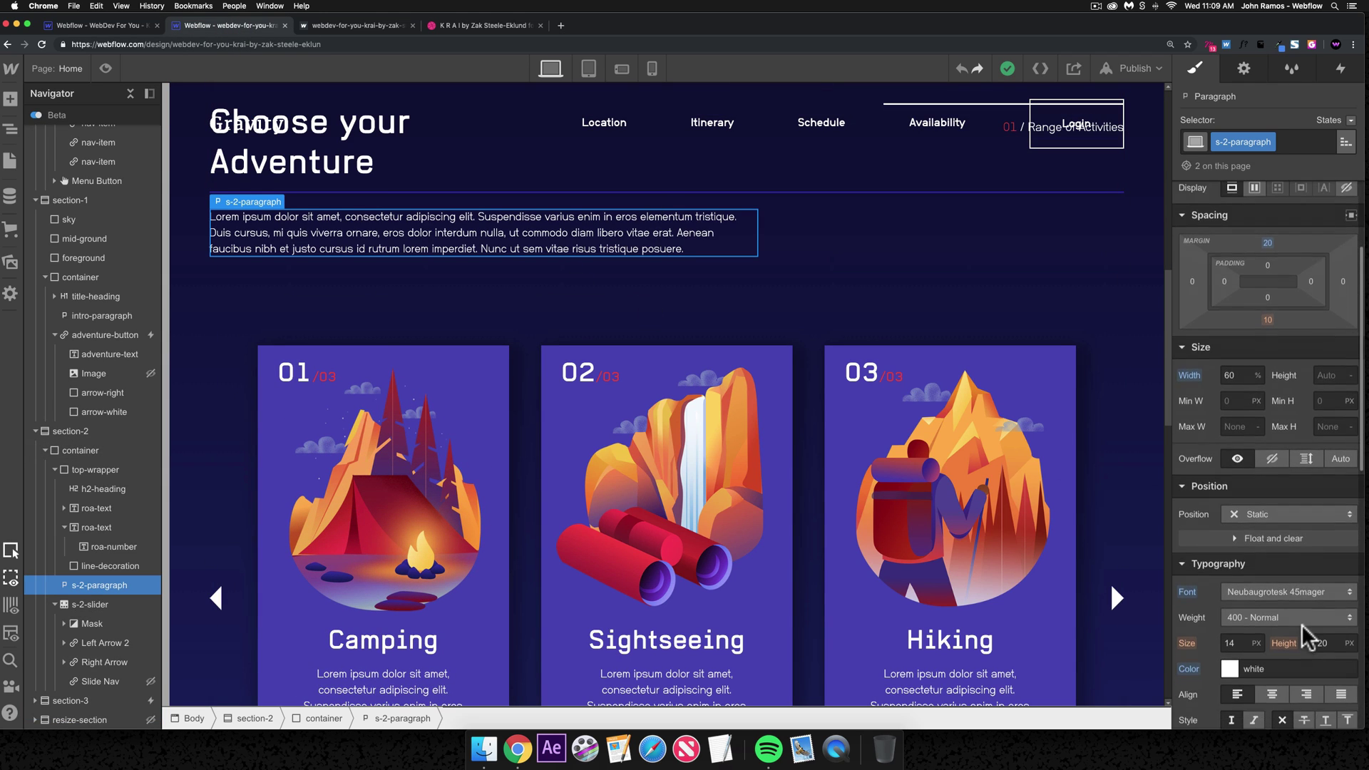
scroll(1326, 652, down, 2)
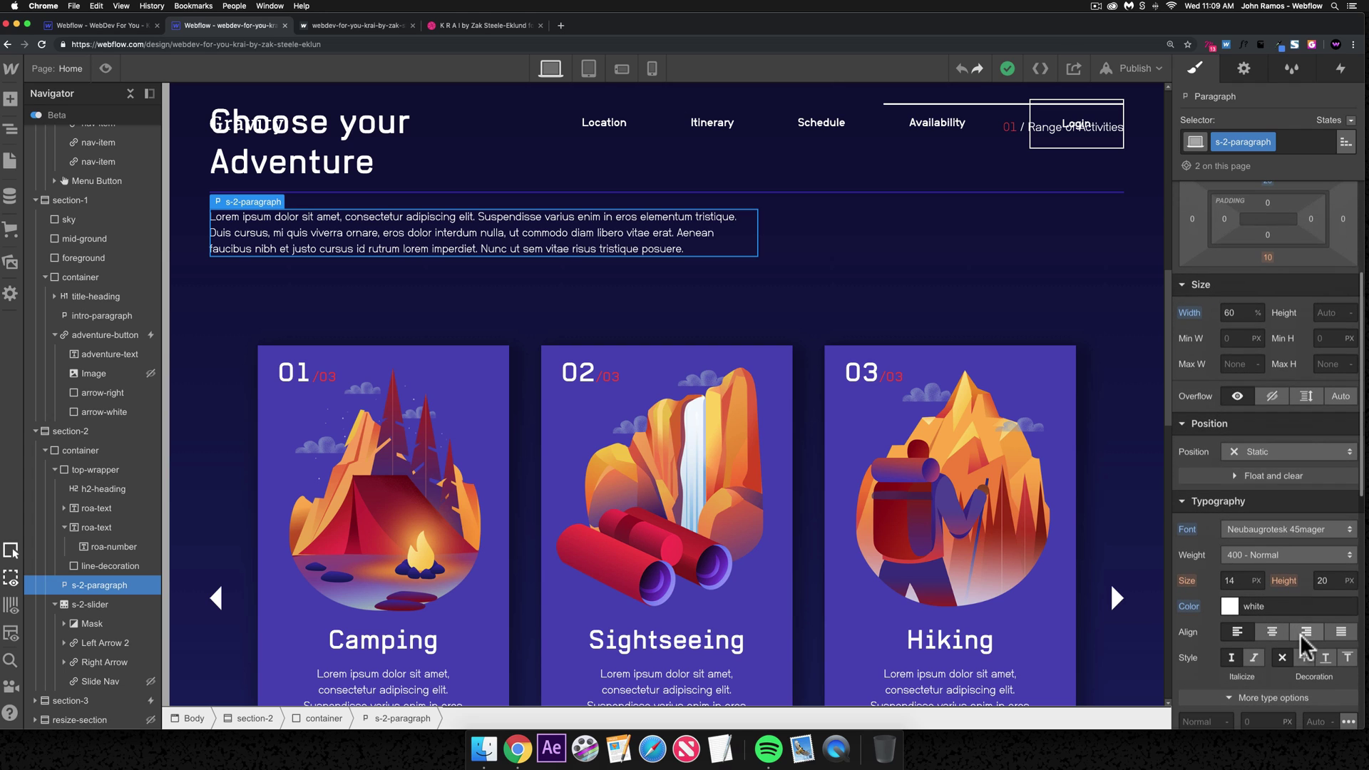
click(123, 26)
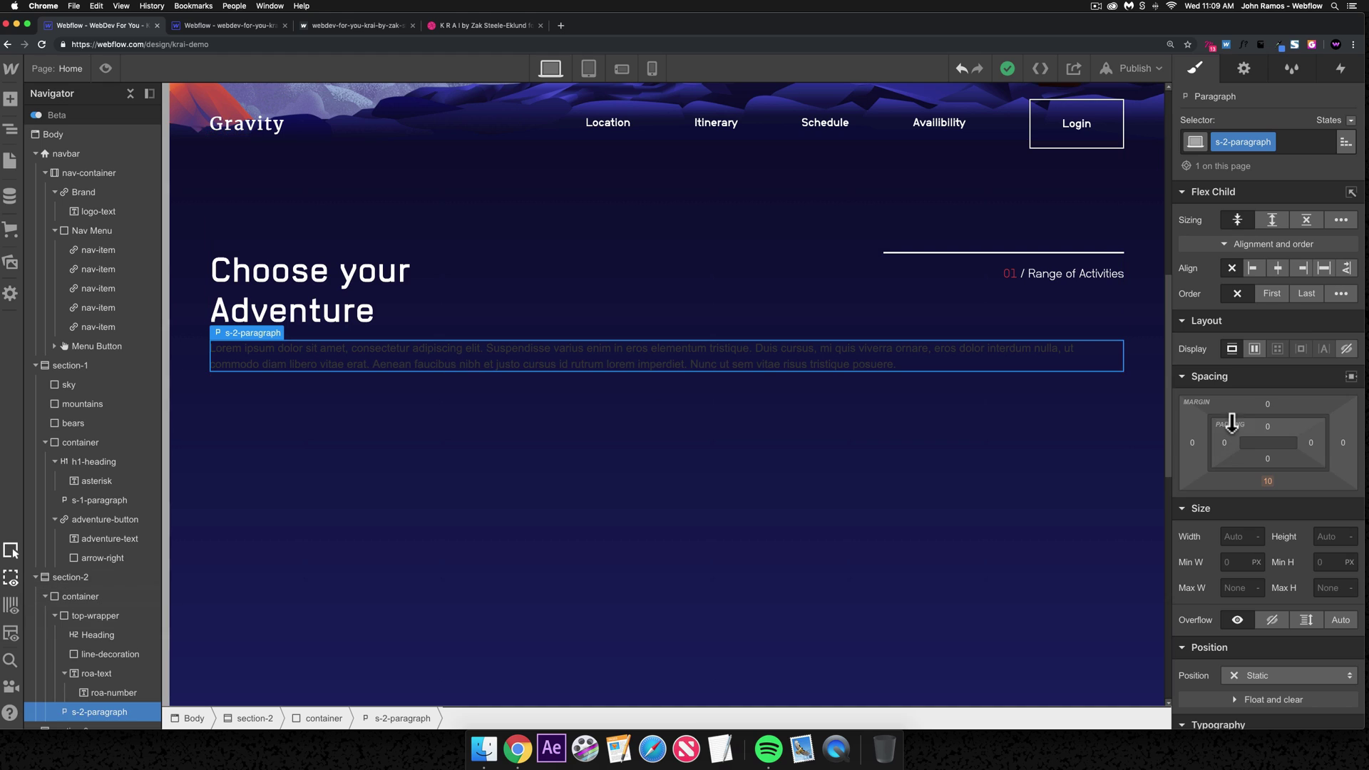
- Set the s-2-paragraph's width to 60%
click(1231, 536)
text(60%)
key(shift+Return)
- Set the s-2-paragraph's text color to white and its font to Neubaugrotesk 45mager
scroll(1302, 431, down, 5)
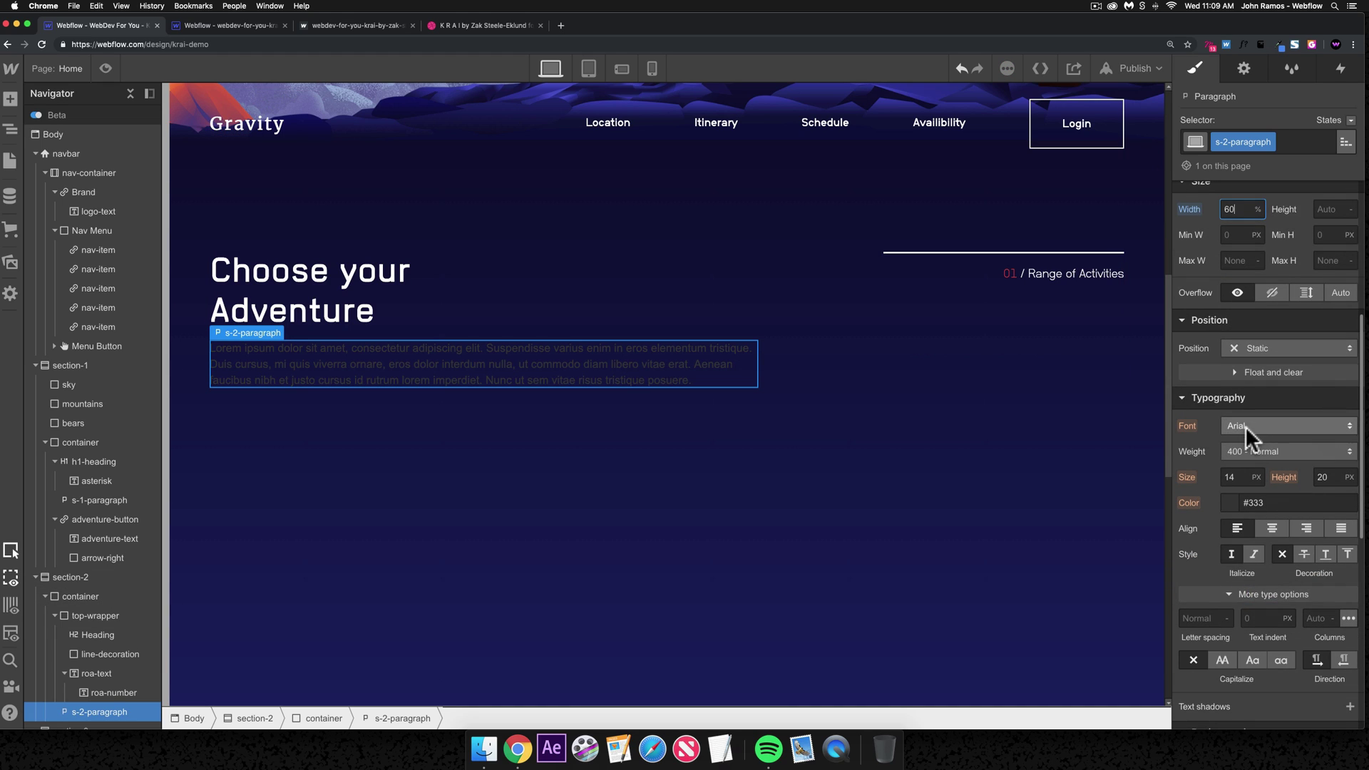
click(1231, 505)
click(1212, 716)
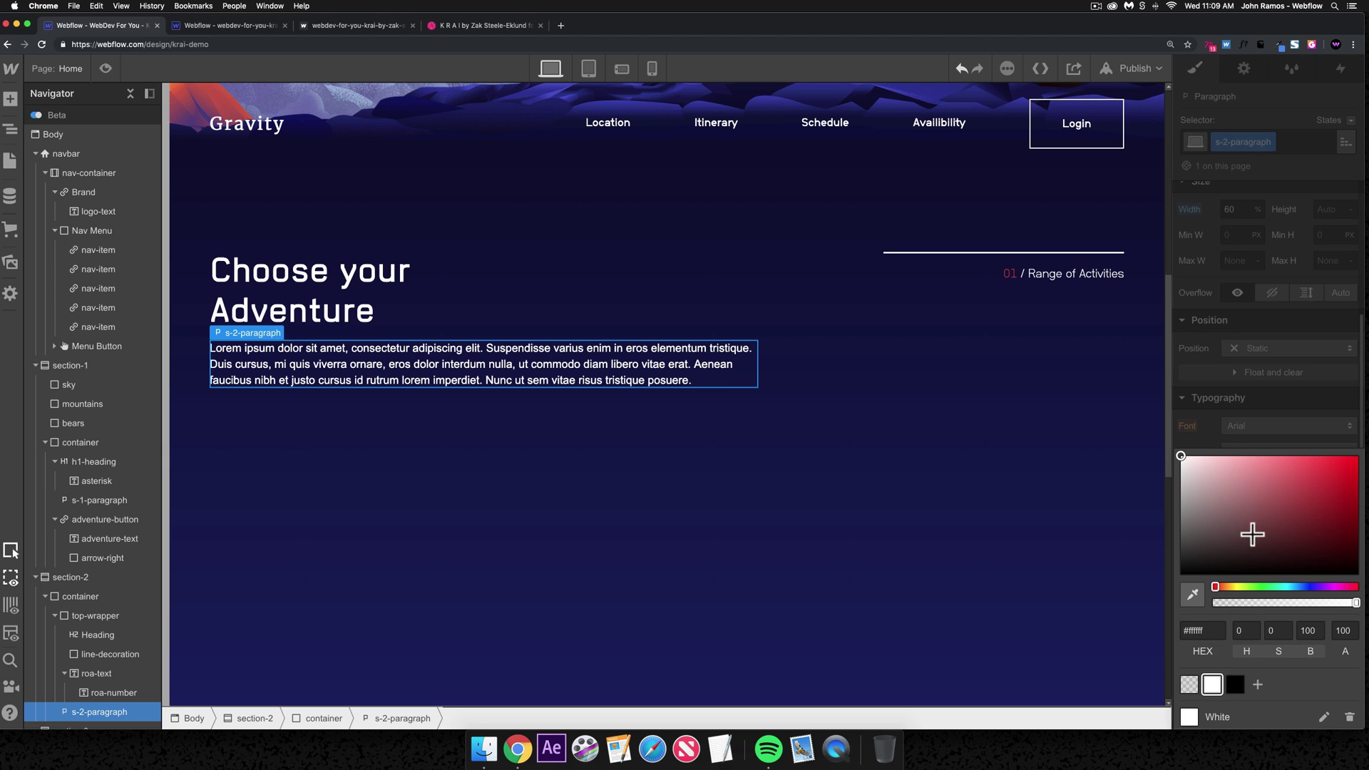
click(1255, 436)
click(1247, 427)
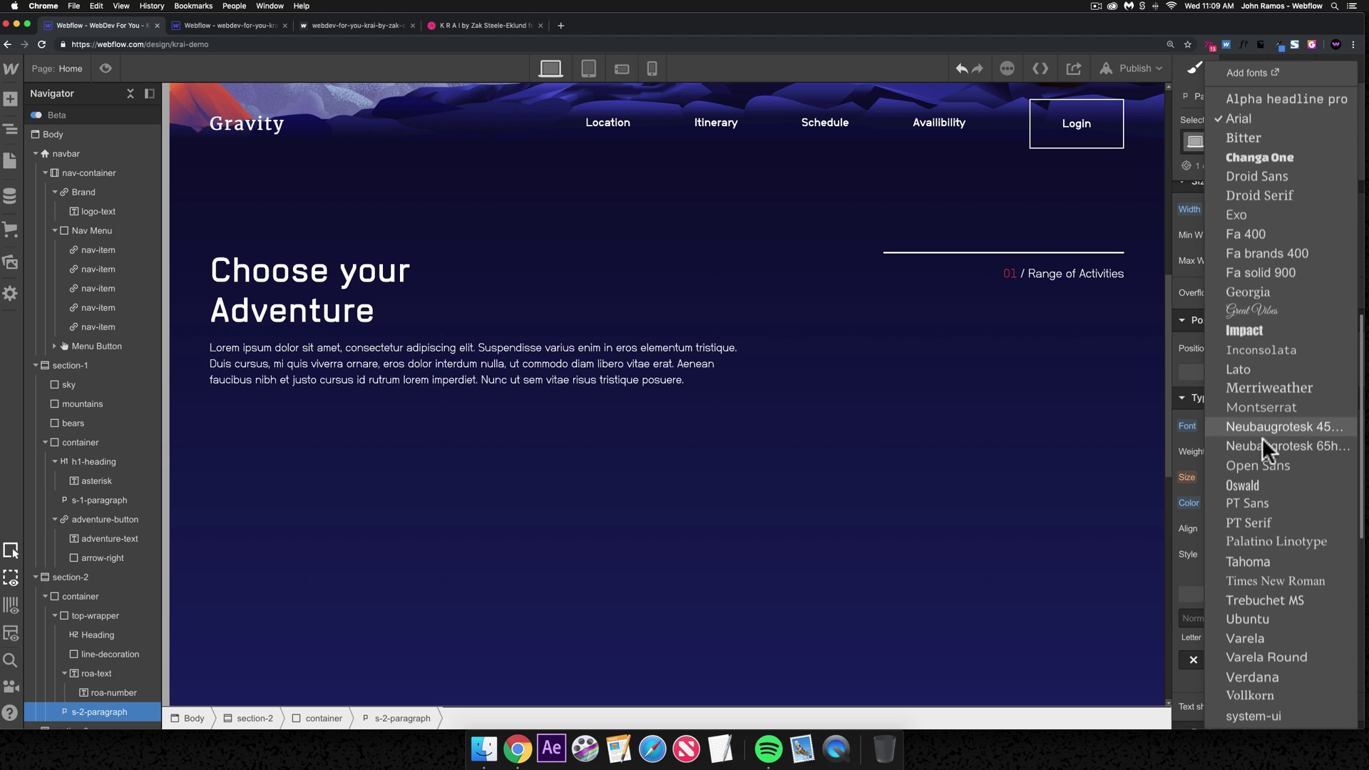
click(1265, 430)
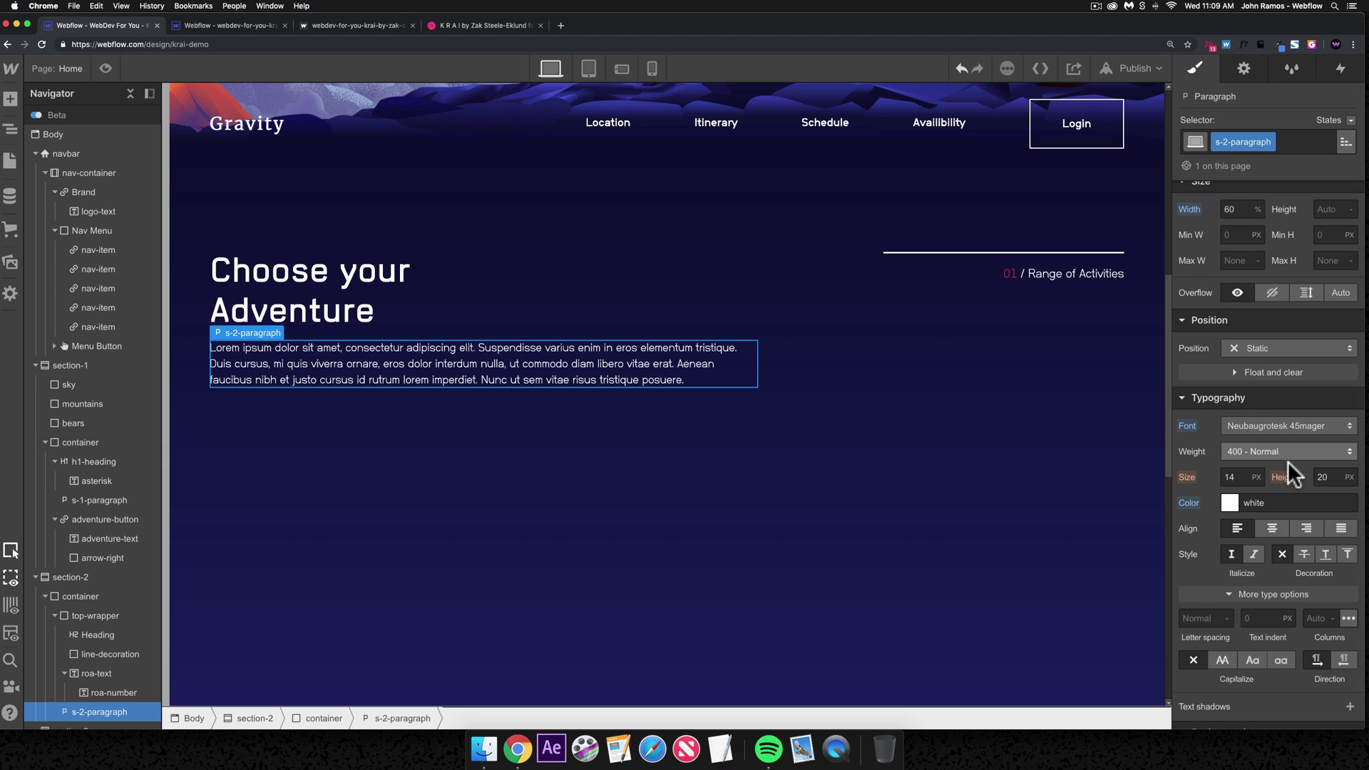
click(431, 611)
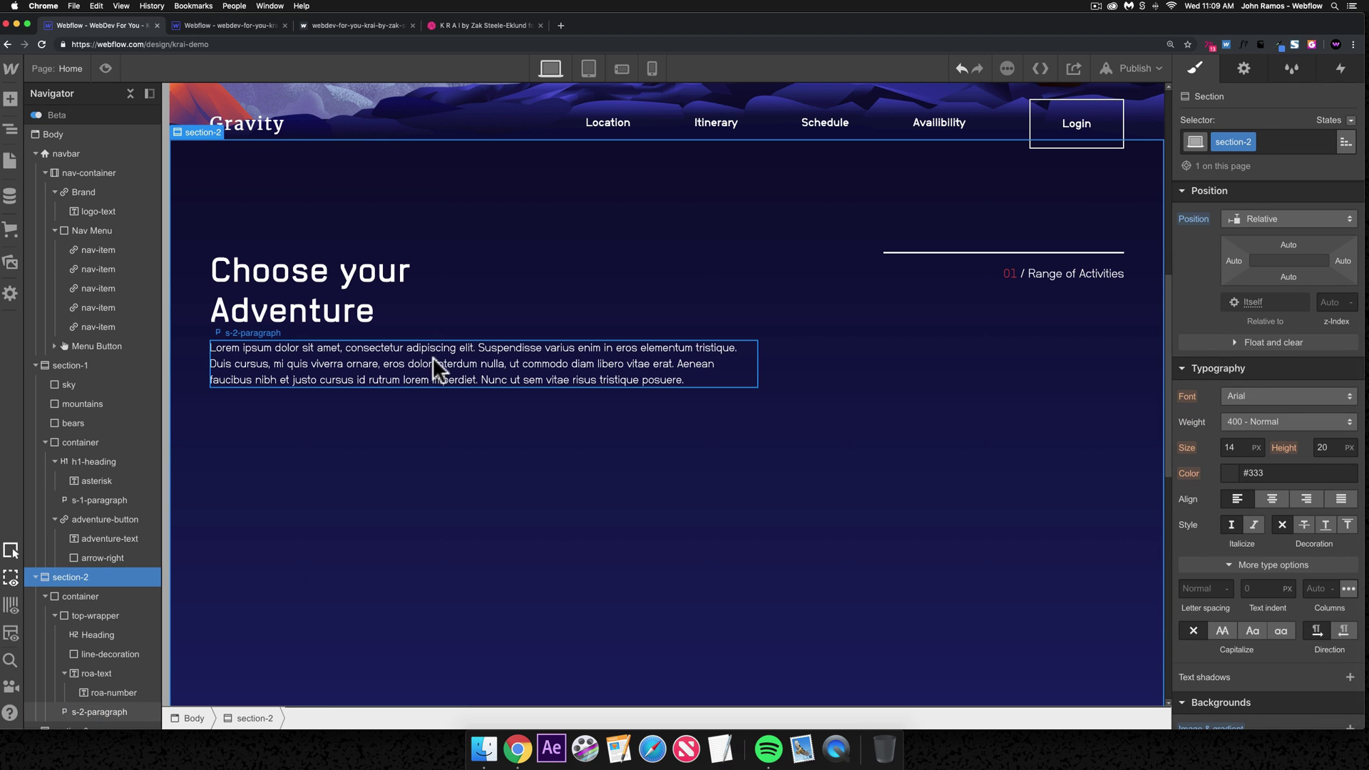
- Switch to the reference project and copy the top-wrapper's bottom border color, #282097
key(ctrl+Tab)
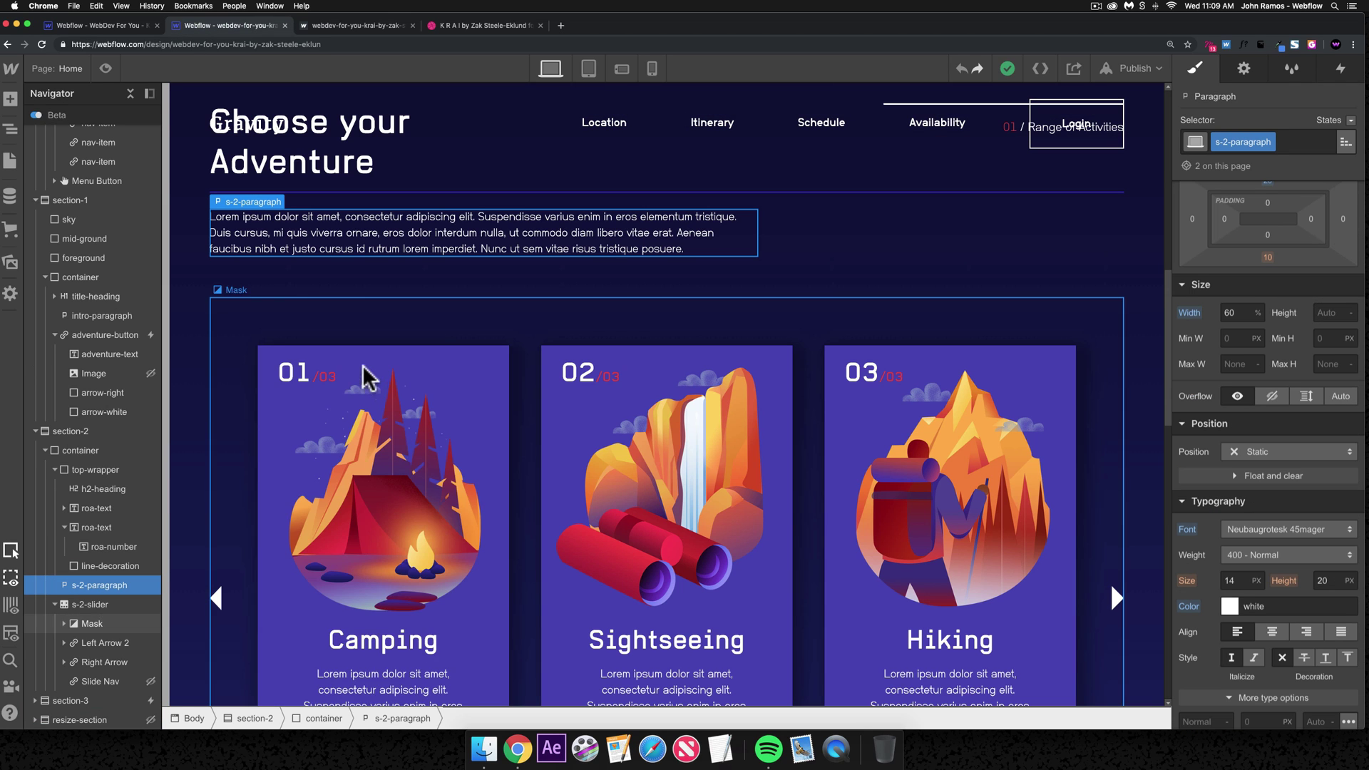
scroll(1260, 372, up, 3)
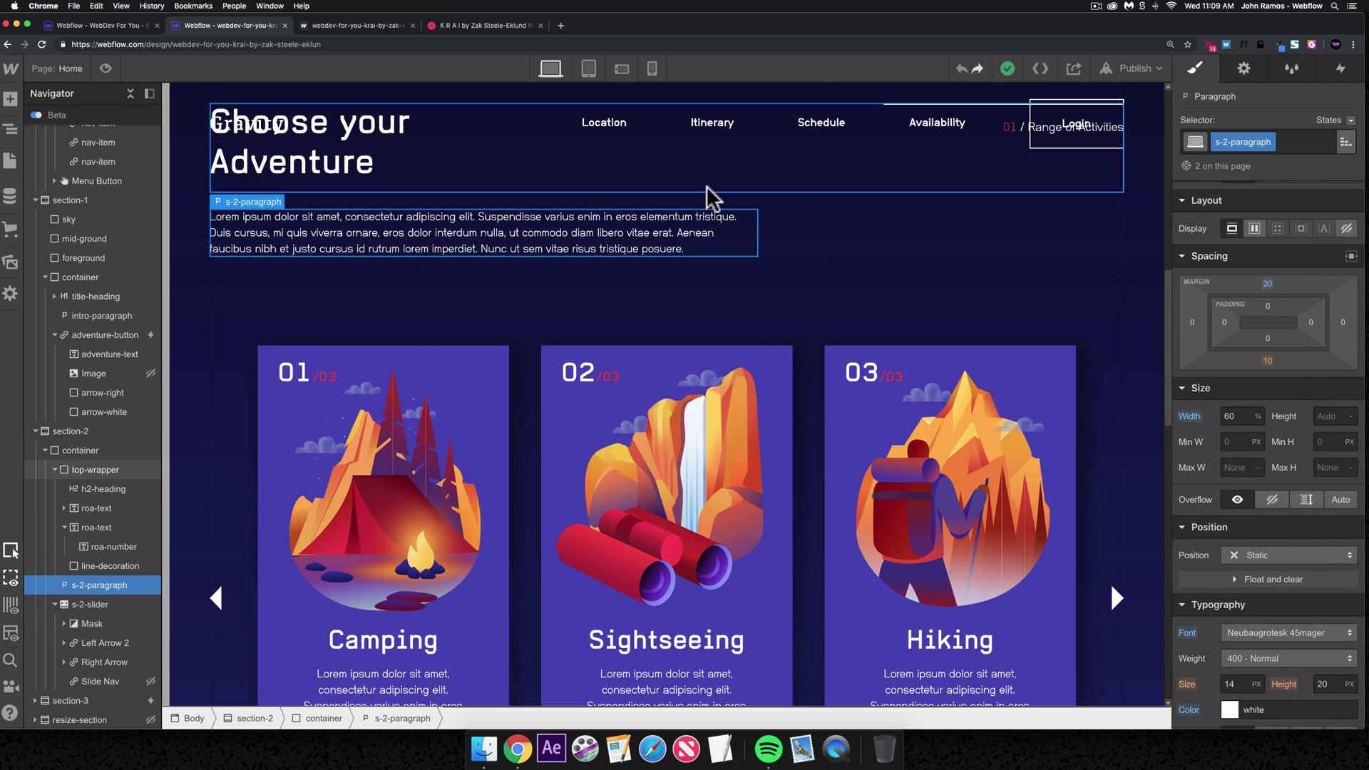
click(456, 171)
scroll(443, 173, up, 1)
scroll(1319, 388, down, 10)
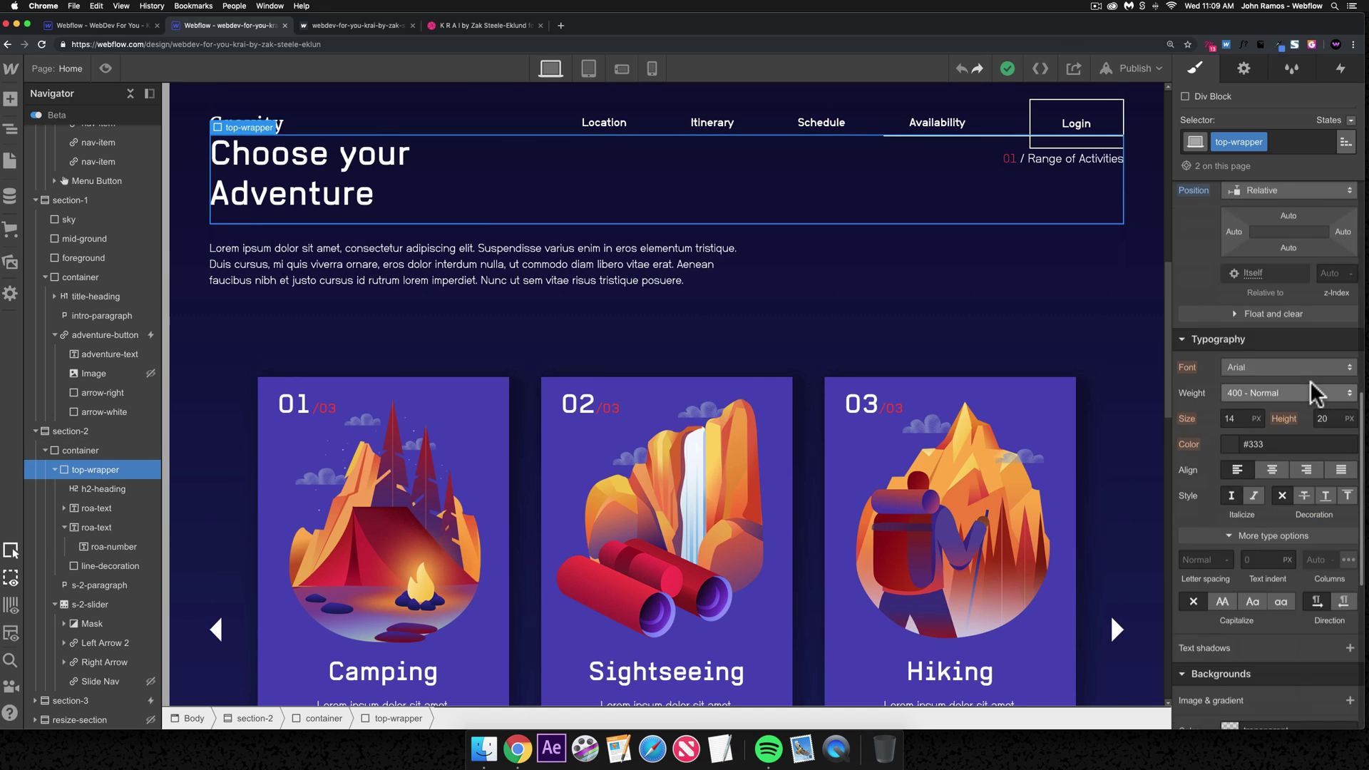
click(1206, 476)
click(1330, 477)
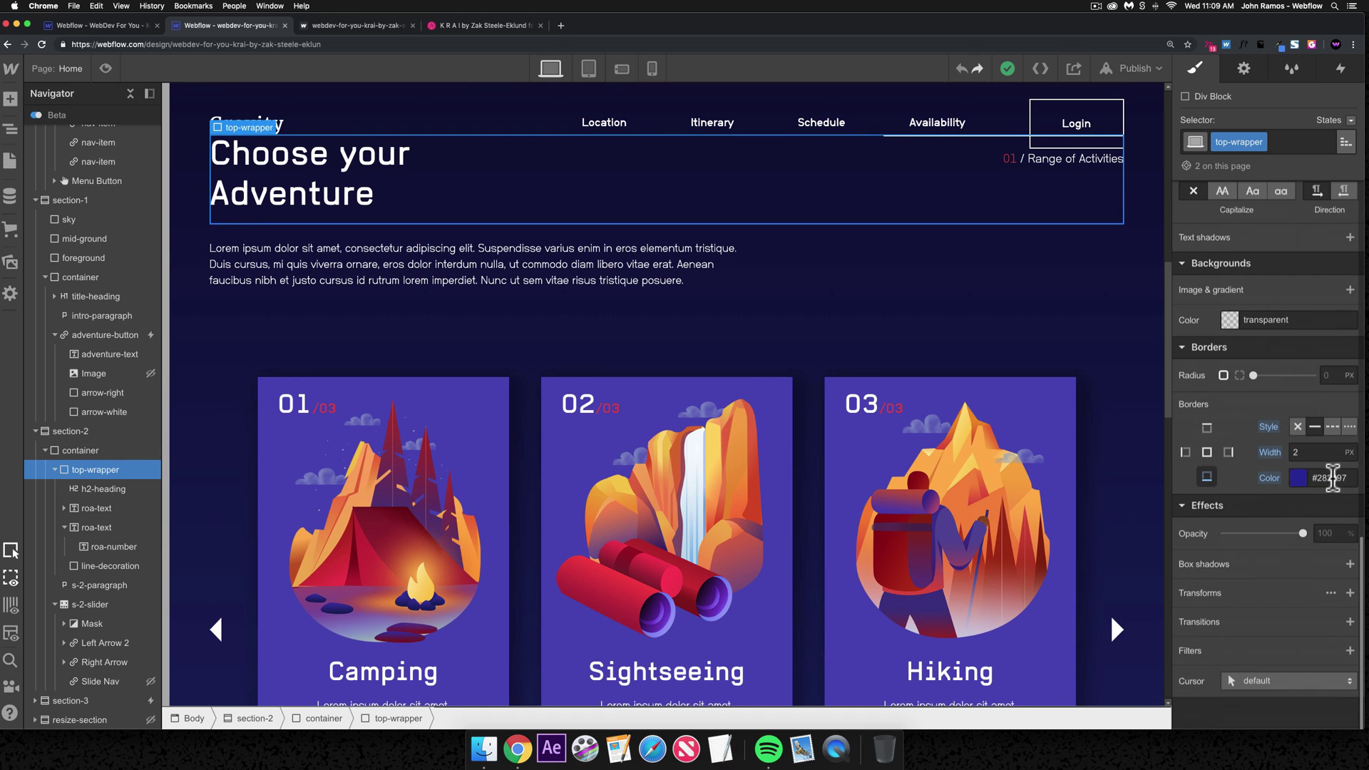
key(super+a)
key(super+c)
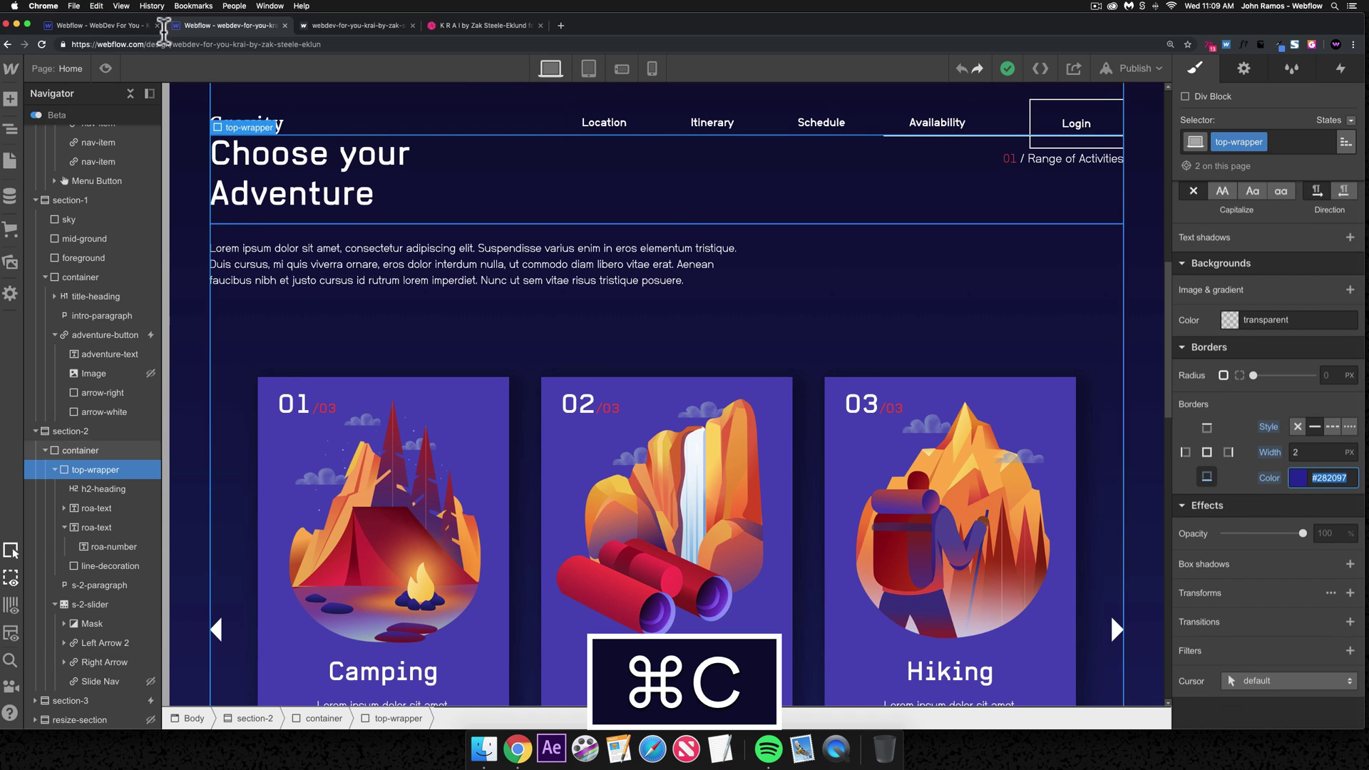
- In the demo project, give the top-wrapper a solid 2 px bottom border in the copied color #282097
click(107, 25)
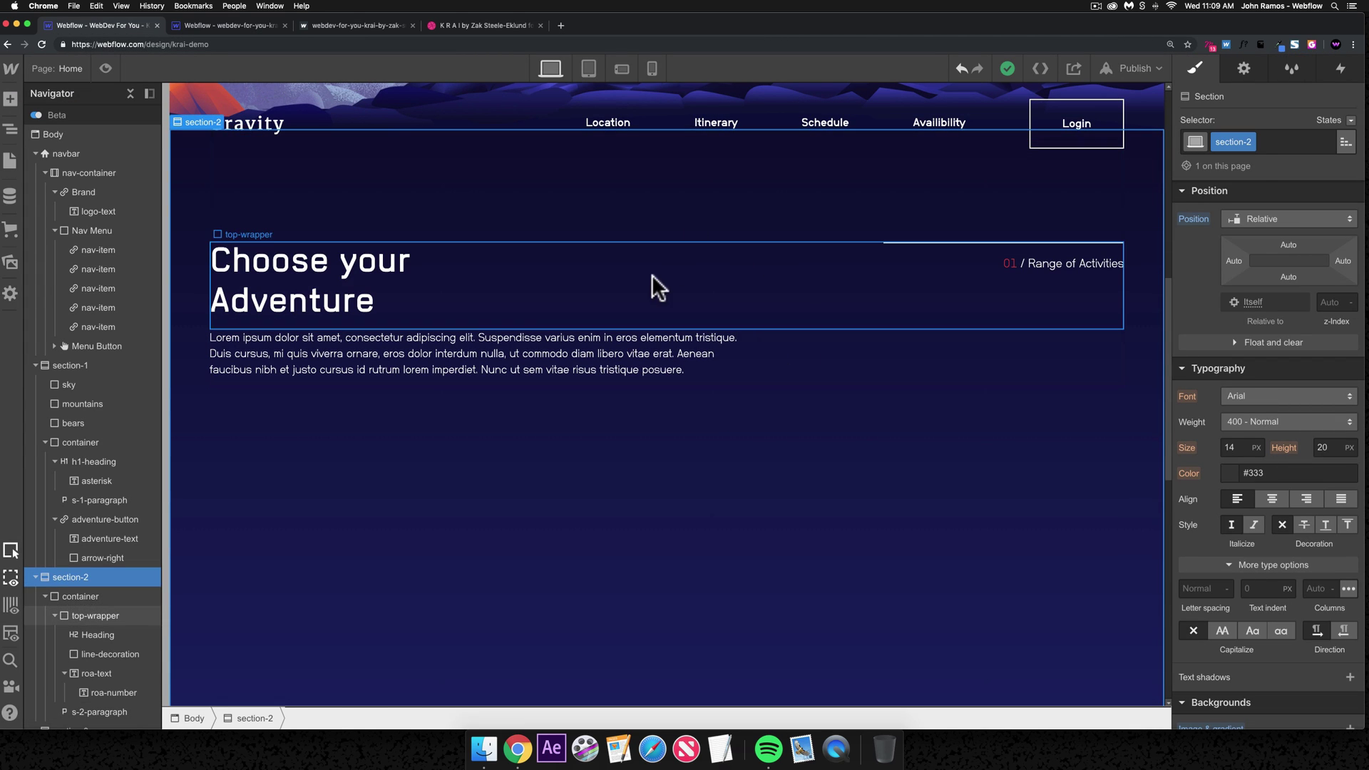
click(653, 279)
scroll(1287, 531, down, 10)
click(1207, 476)
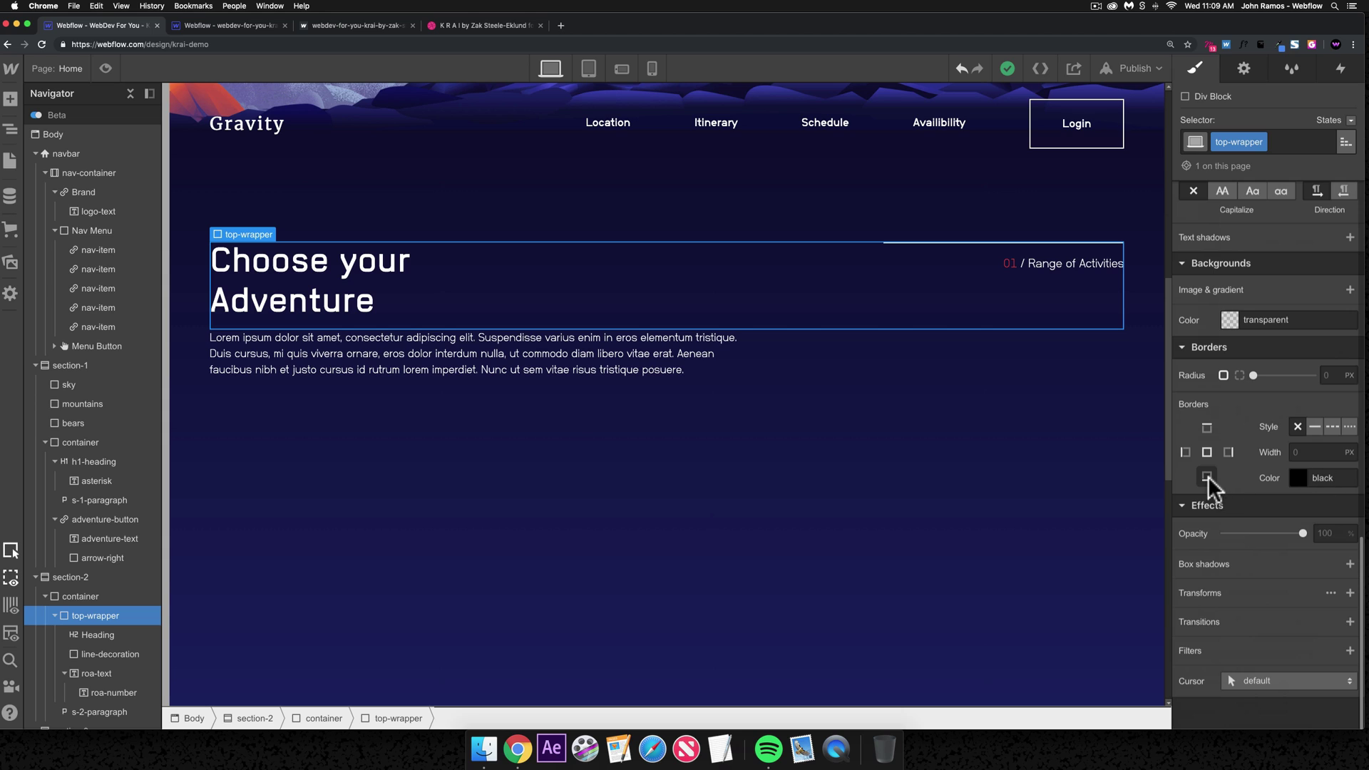
click(1315, 427)
click(1319, 452)
key(Up)
click(1336, 478)
key(super+a)
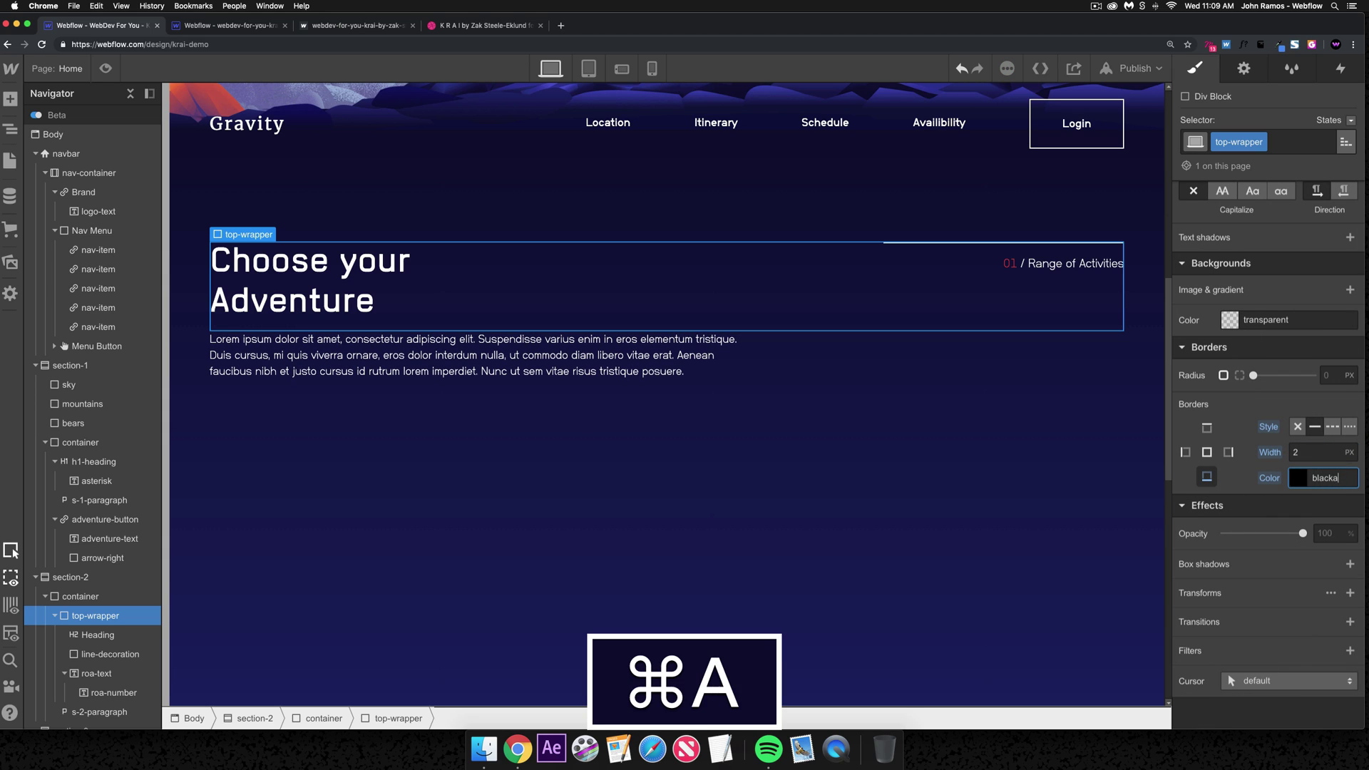
key(super+v)
key(super+Return)
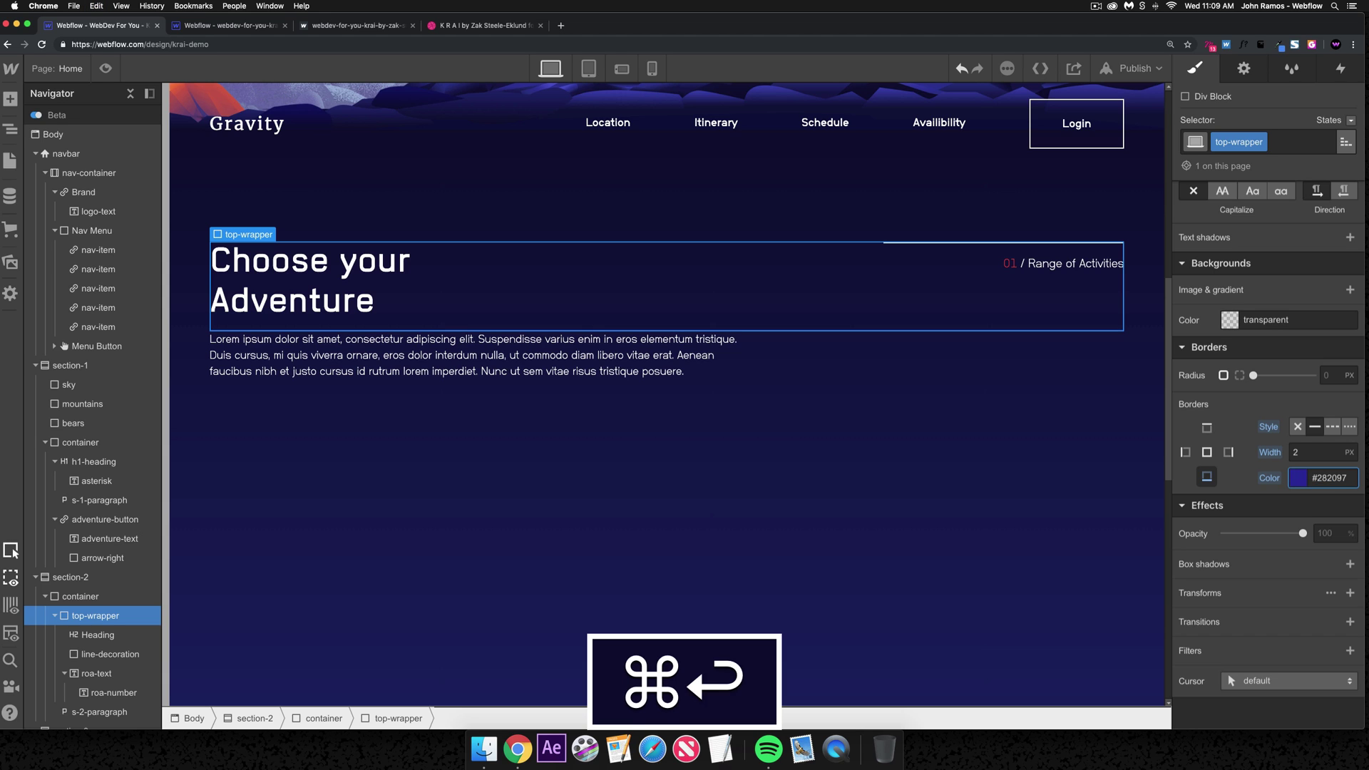
- Add a top margin to the s-2-paragraph to separate it from the border line above
click(556, 345)
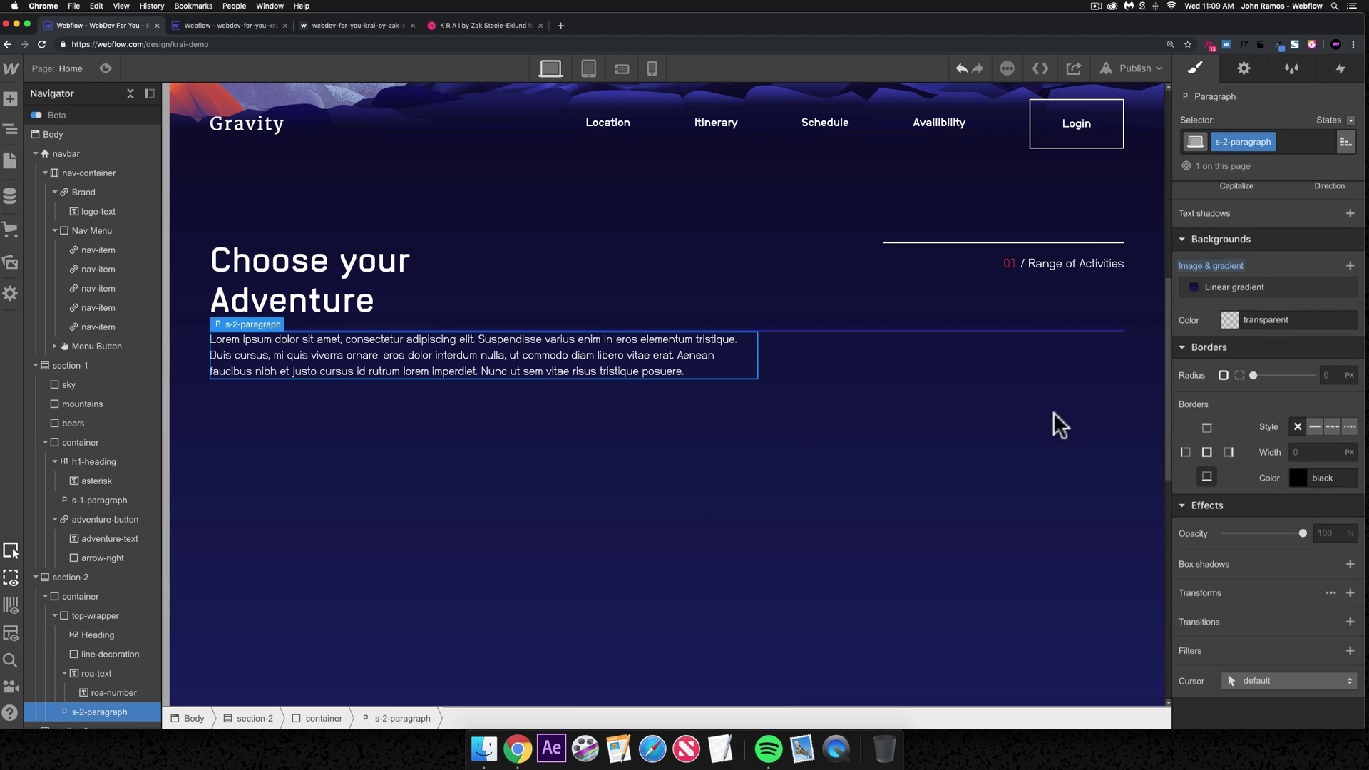
scroll(1255, 320, up, 1)
scroll(1273, 299, up, 3)
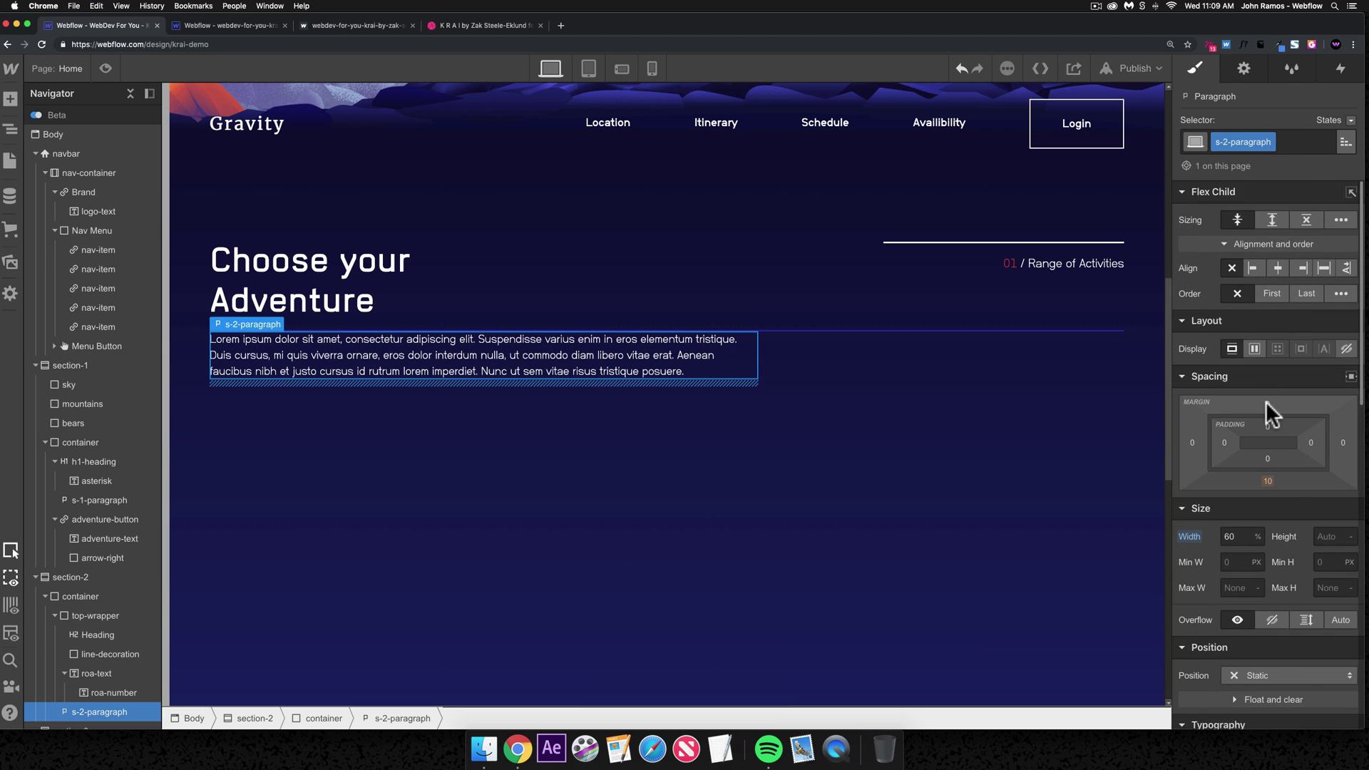
click(1266, 404)
click(1311, 456)
click(684, 492)
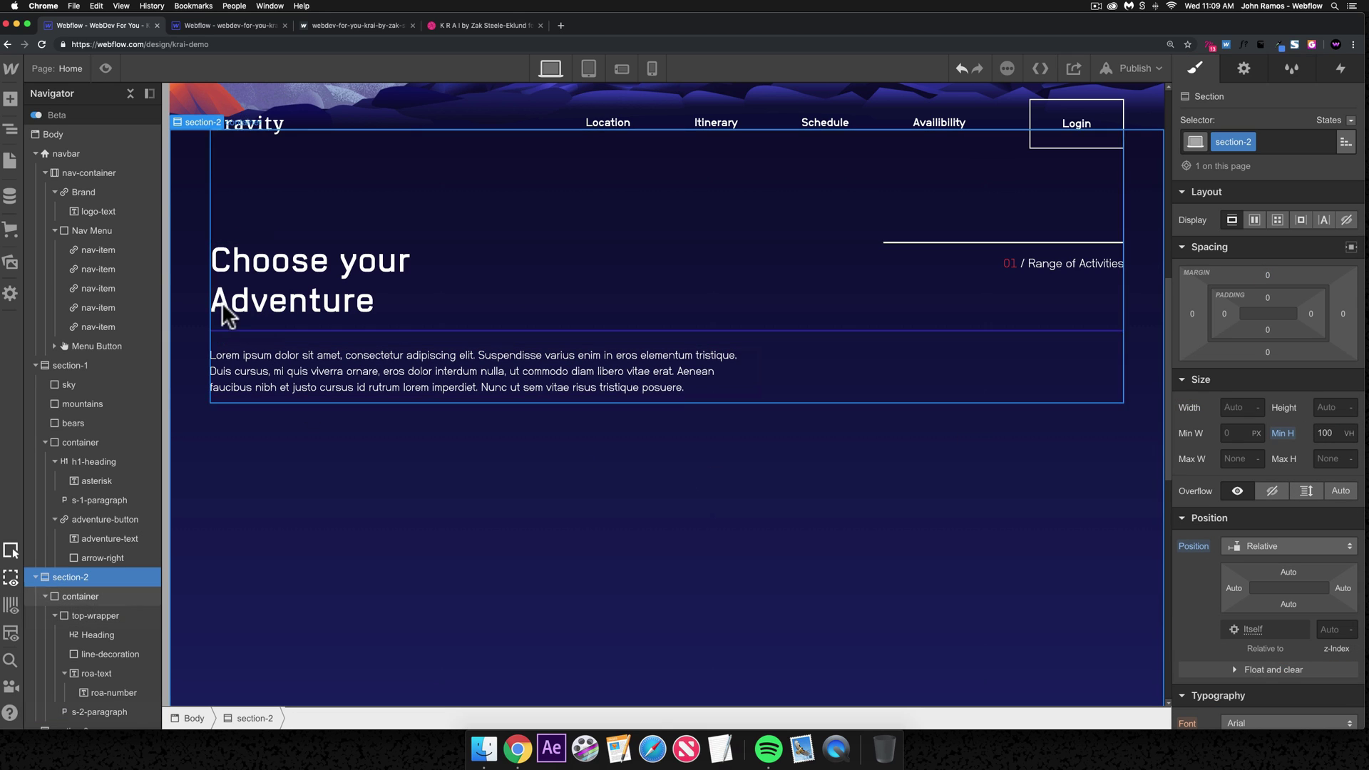
- Preview the page to review the transition from the hero into section-2, and return to editing
click(105, 67)
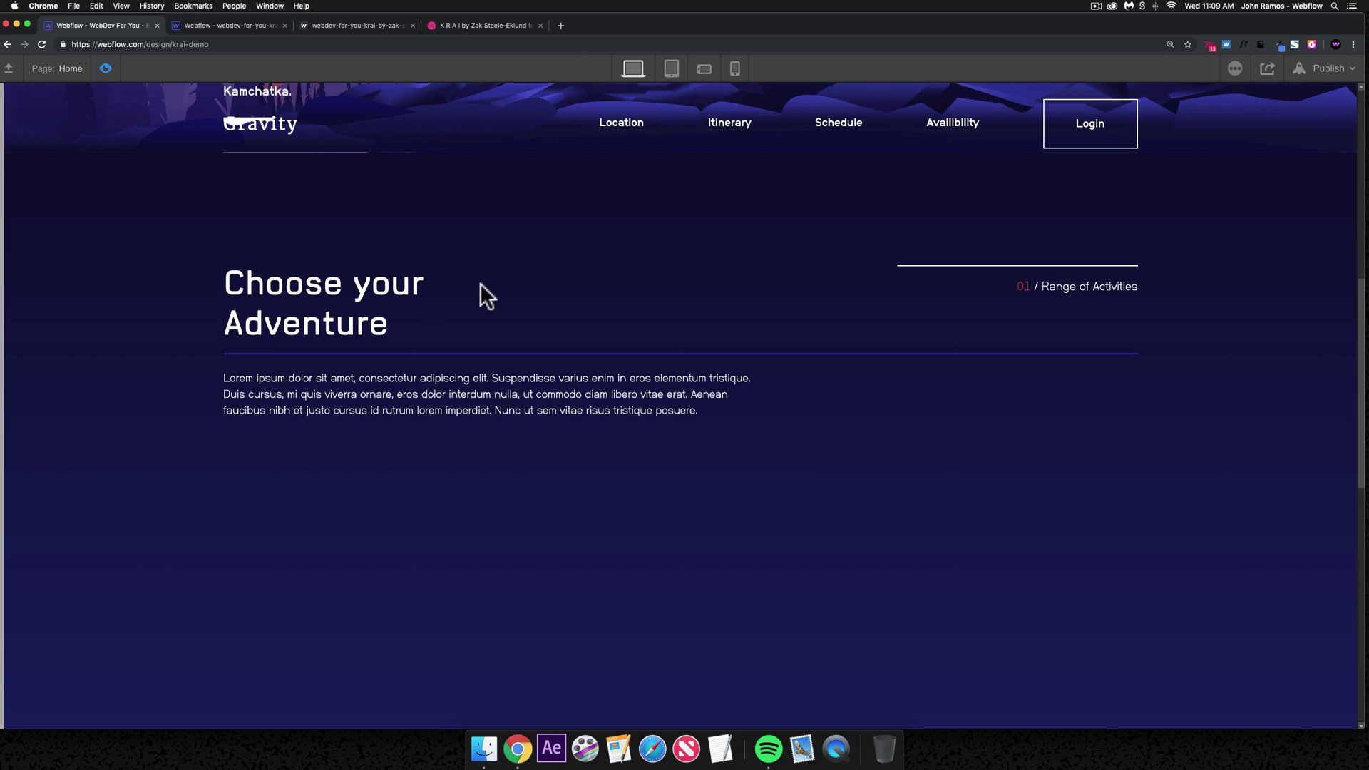
scroll(648, 388, up, 8)
scroll(638, 382, down, 5)
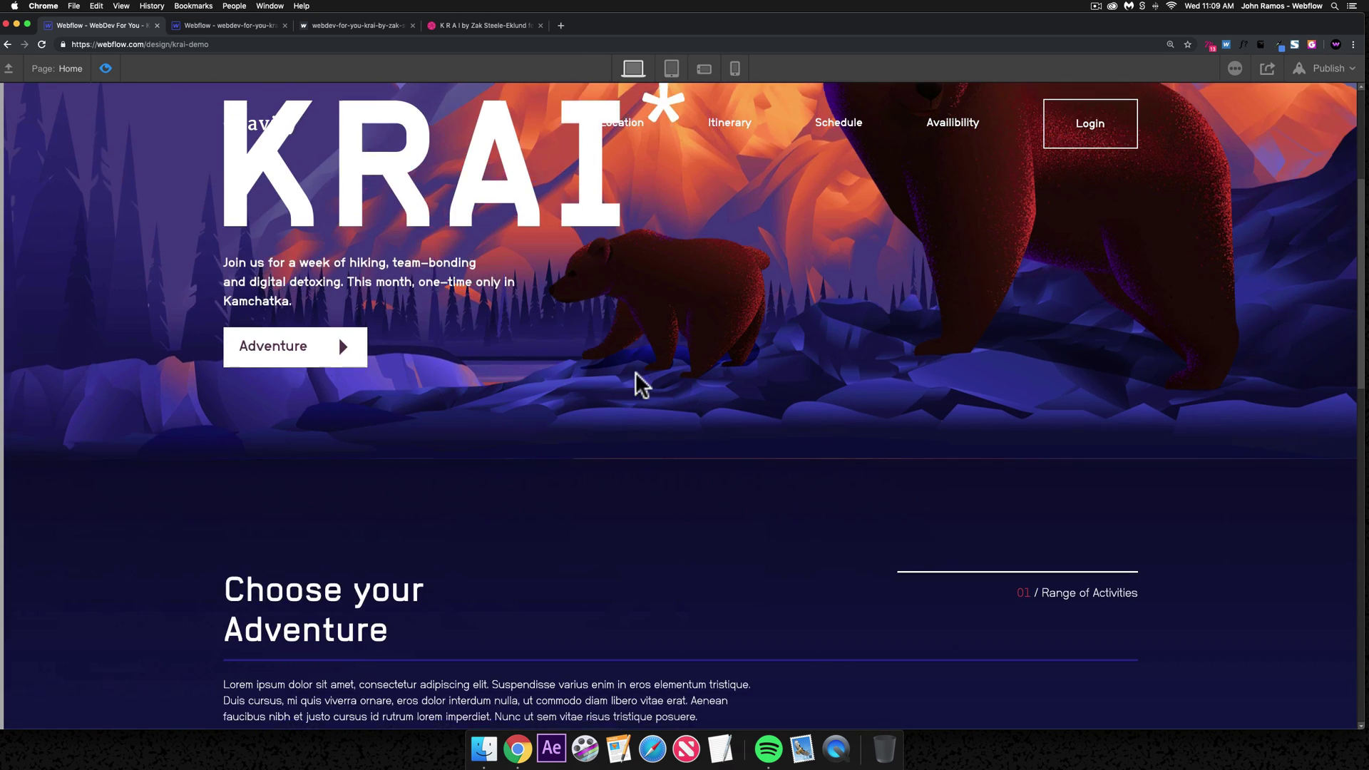
scroll(168, 132, down, 3)
click(106, 68)
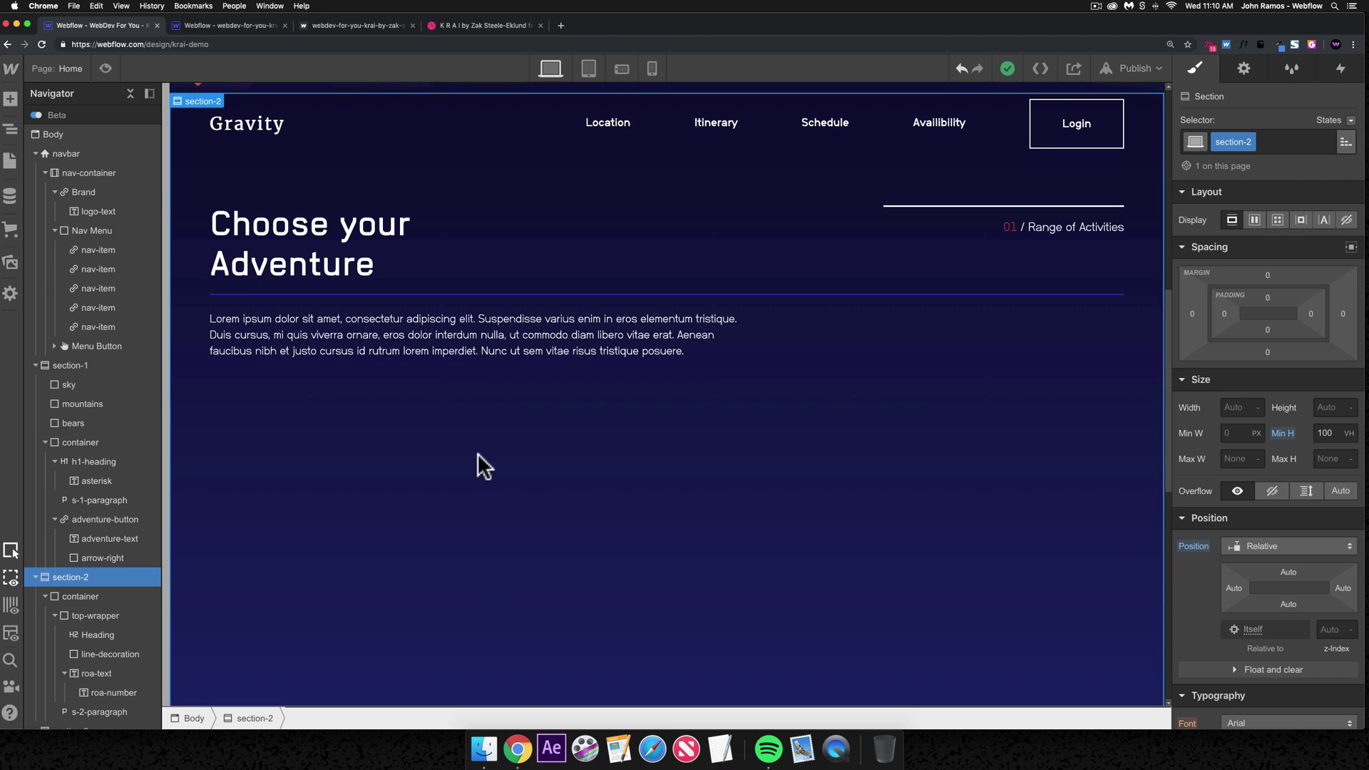
- Add a Slider element inside section-2's container, below the s-2-paragraph
click(96, 597)
key(cmd+k)
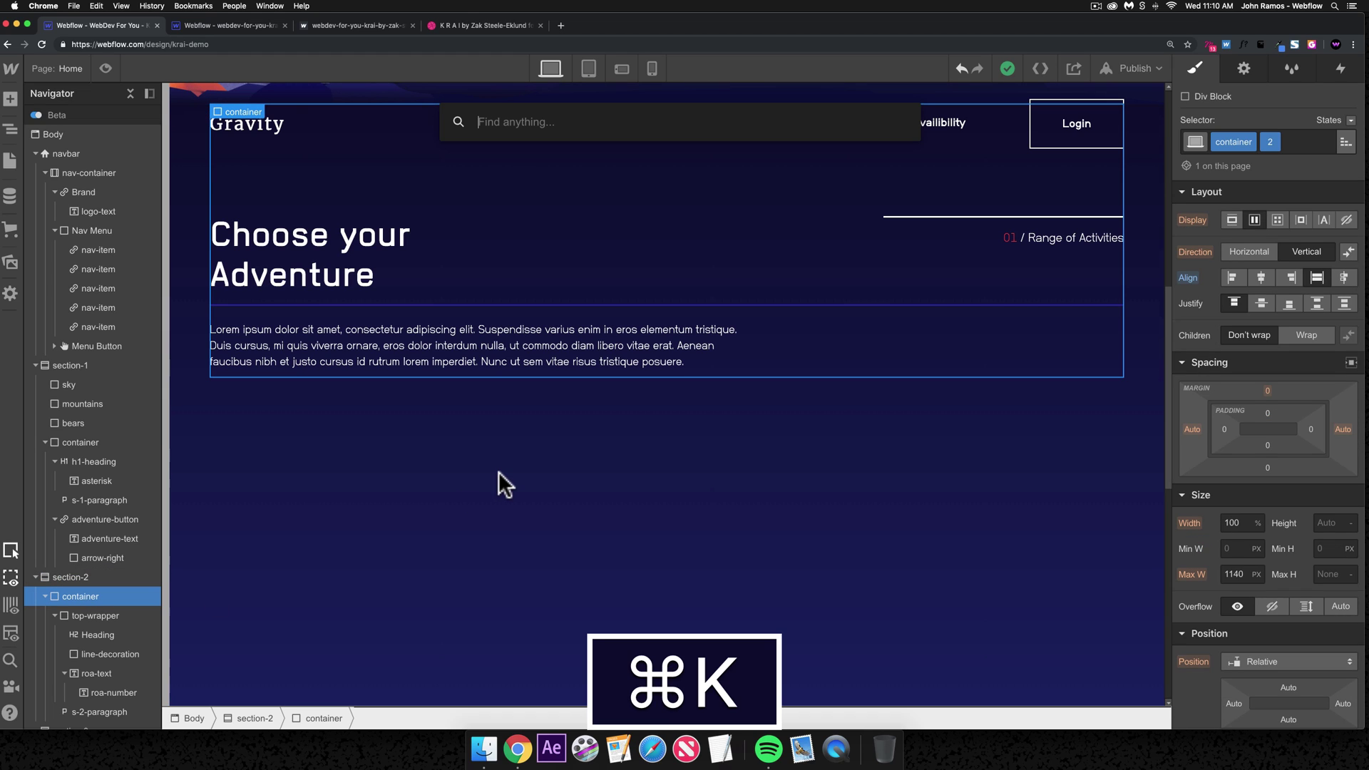
text(slider)
key(Return)
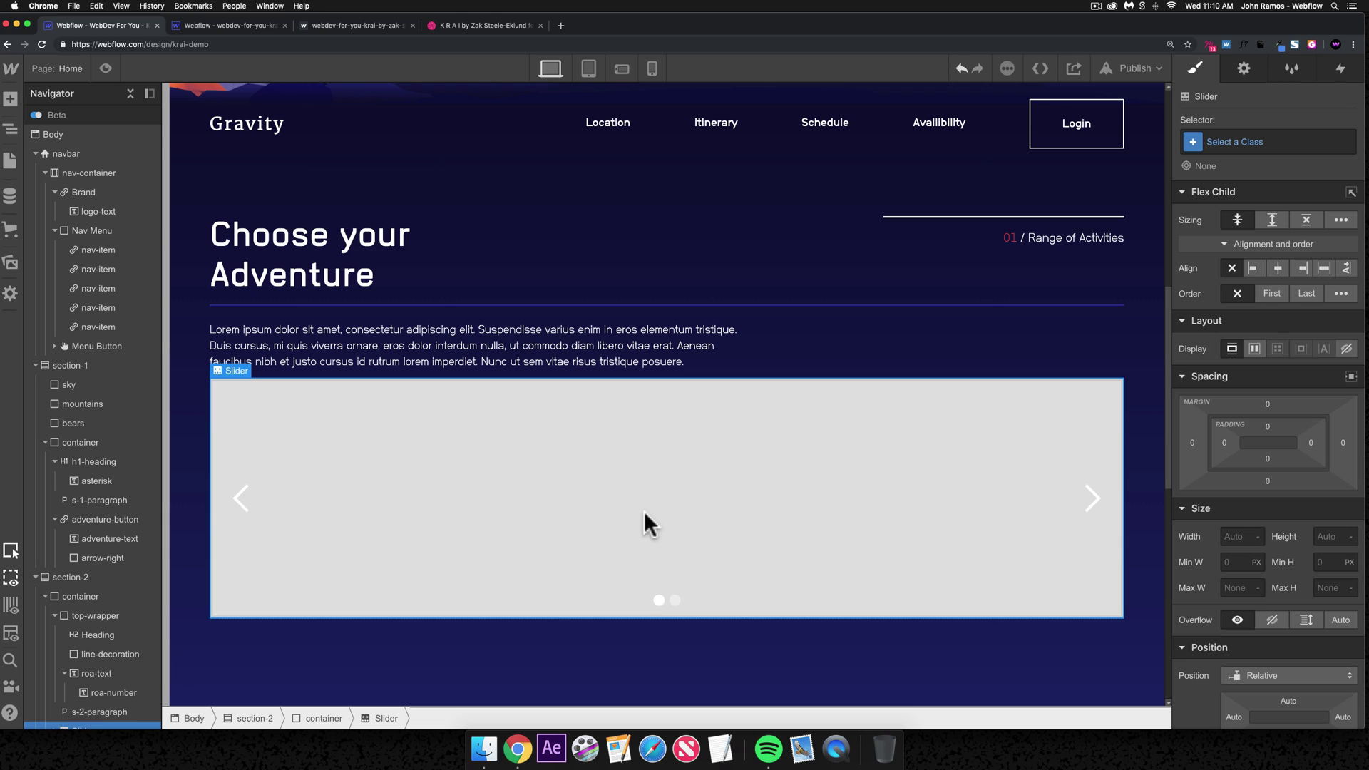
- Assign the new class slide-1 to the slider's first slide
click(446, 496)
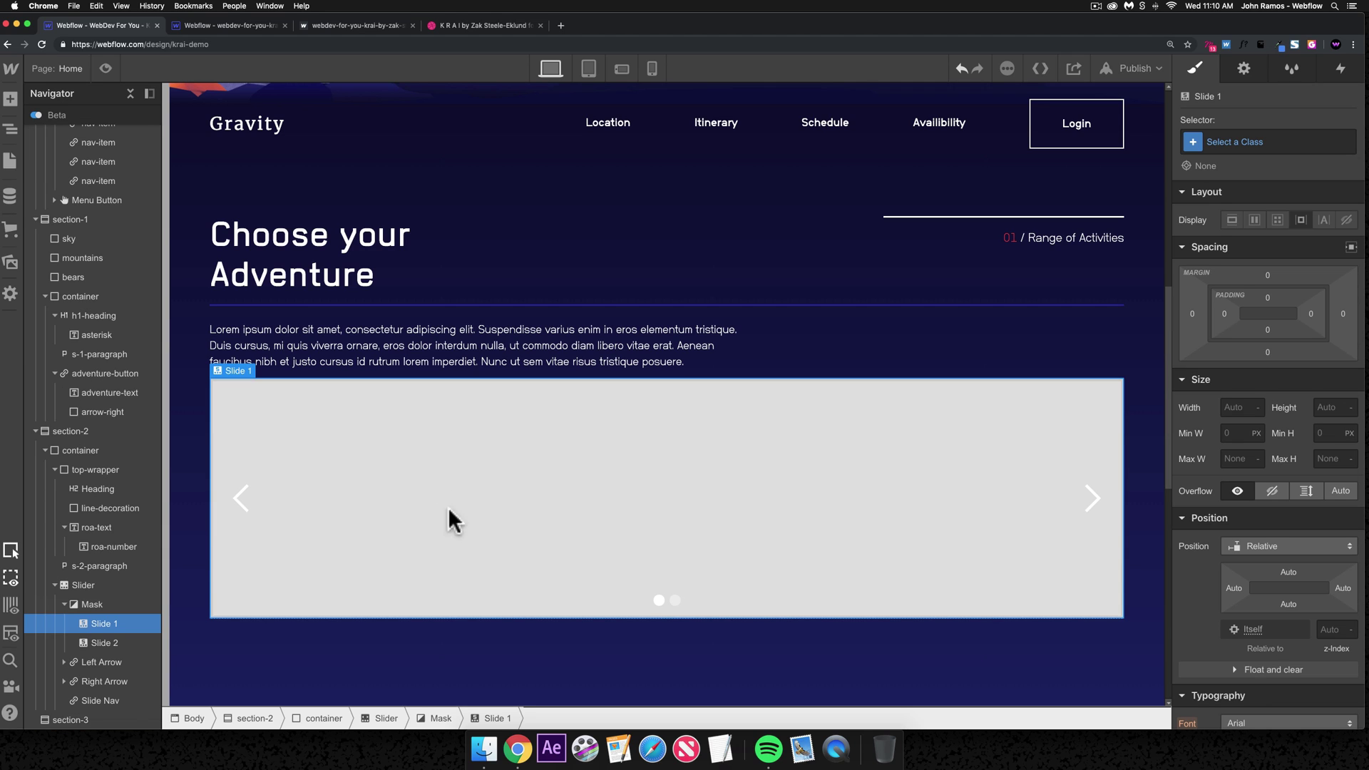
click(1288, 142)
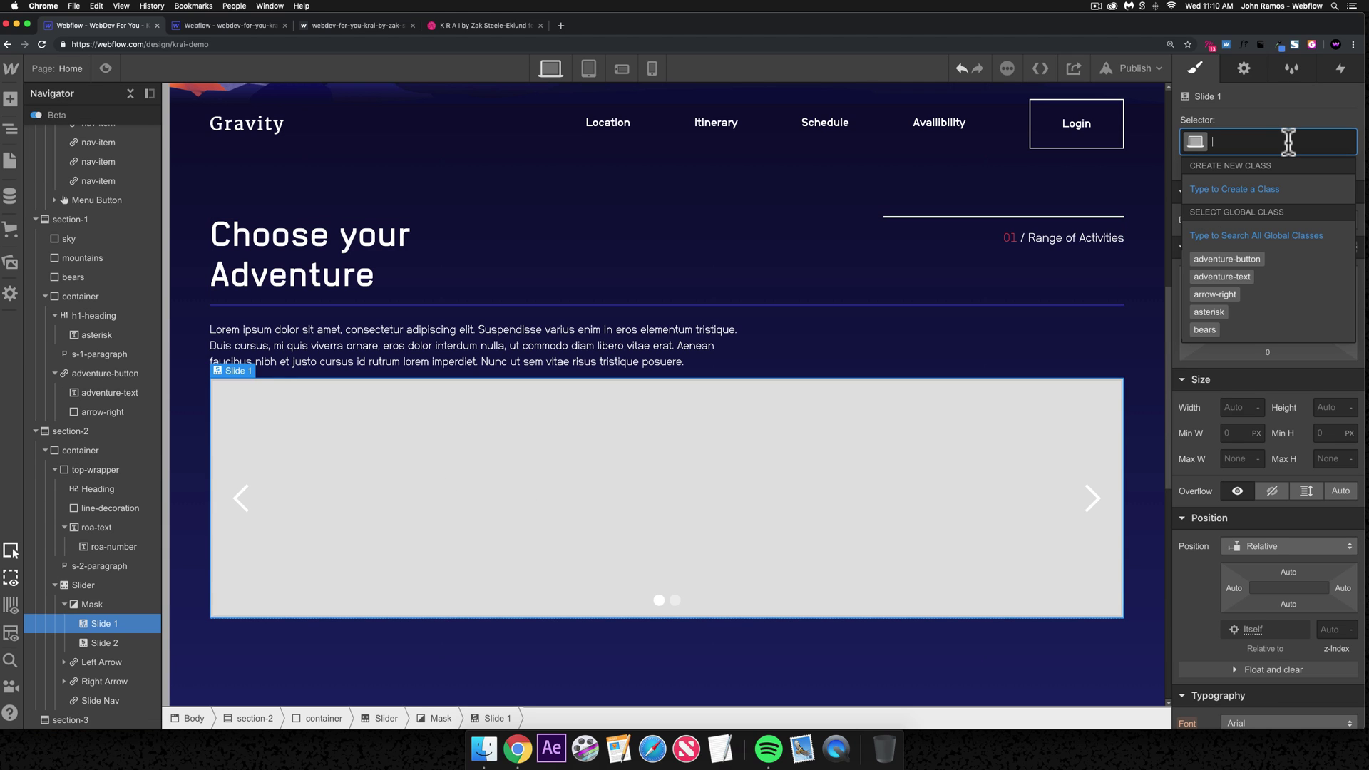
text(slide)
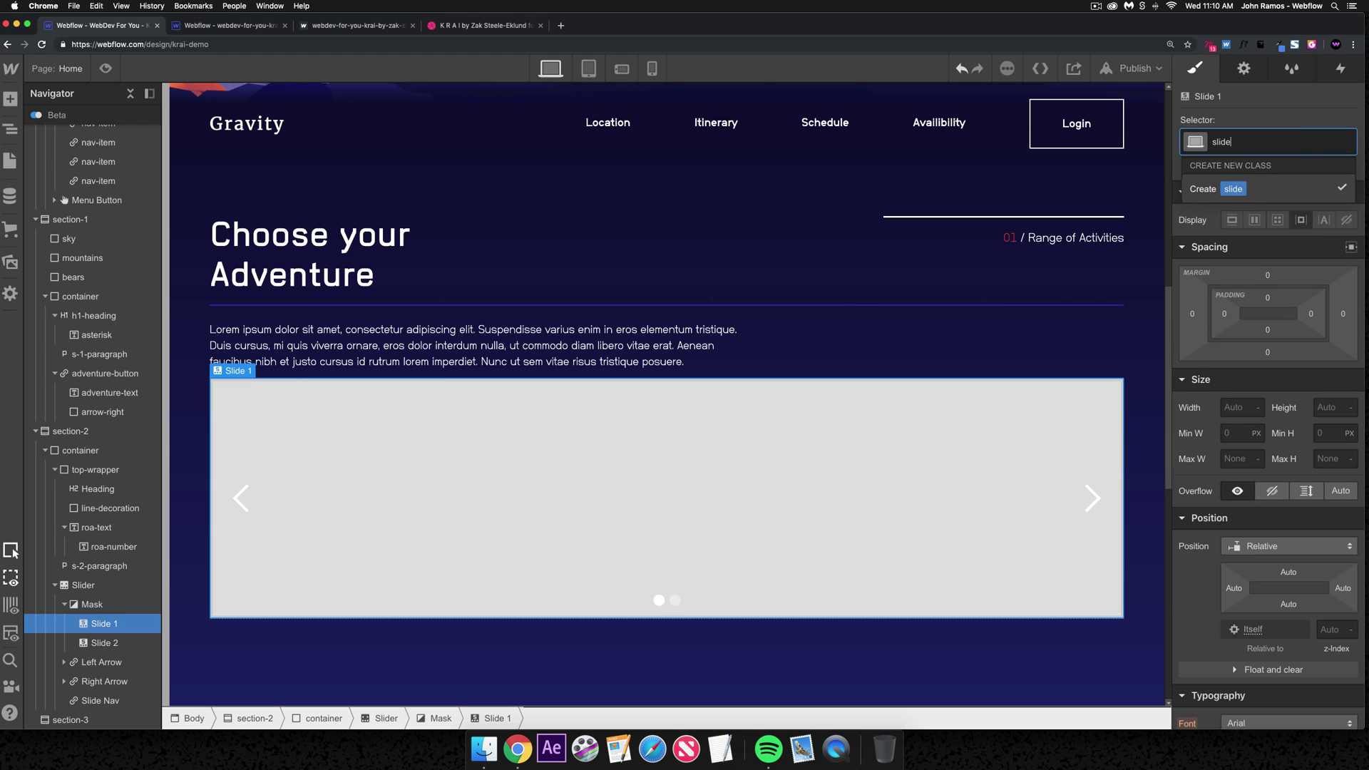
text(-1)
key(Return)
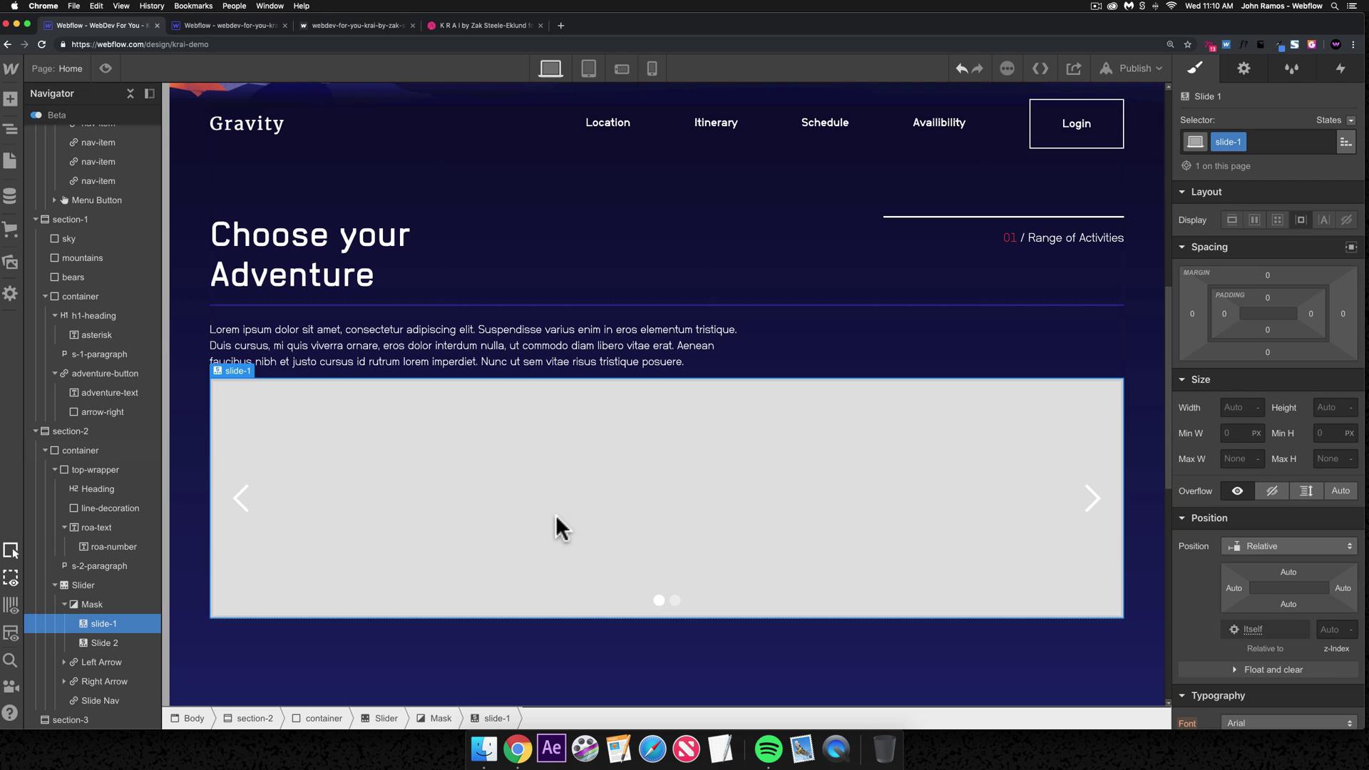
- Add a Div Block inside slide-1 and give it the class slide-wrapper
key(super+k)
text(div)
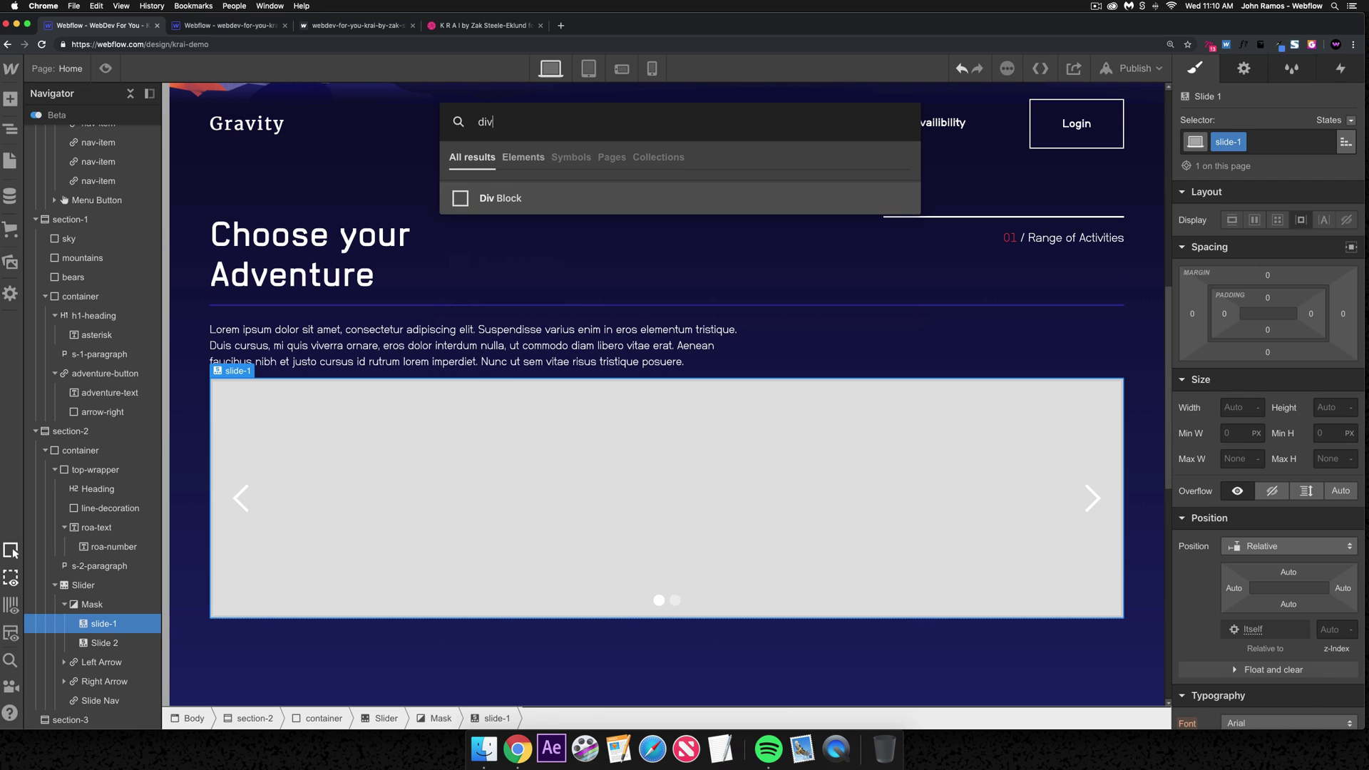
key(Return)
click(1245, 139)
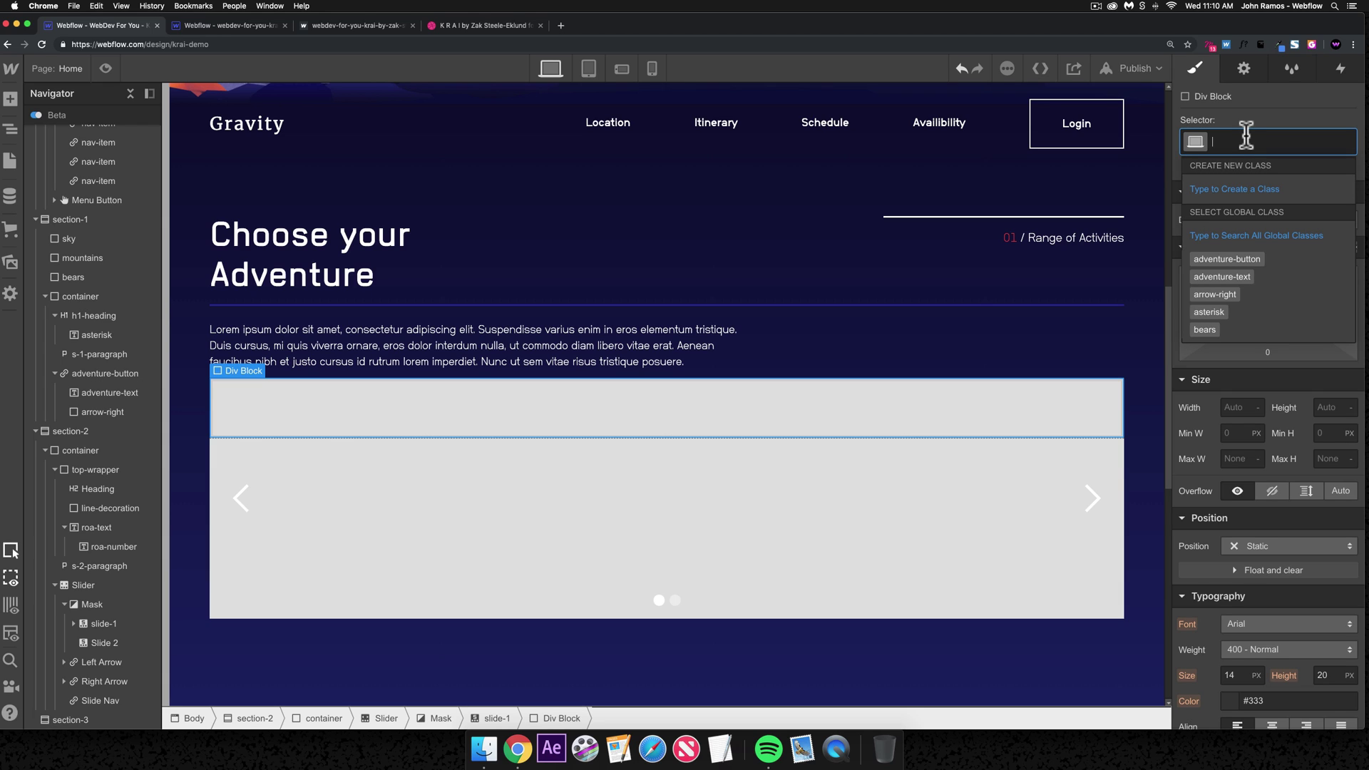
text(slide-cont)
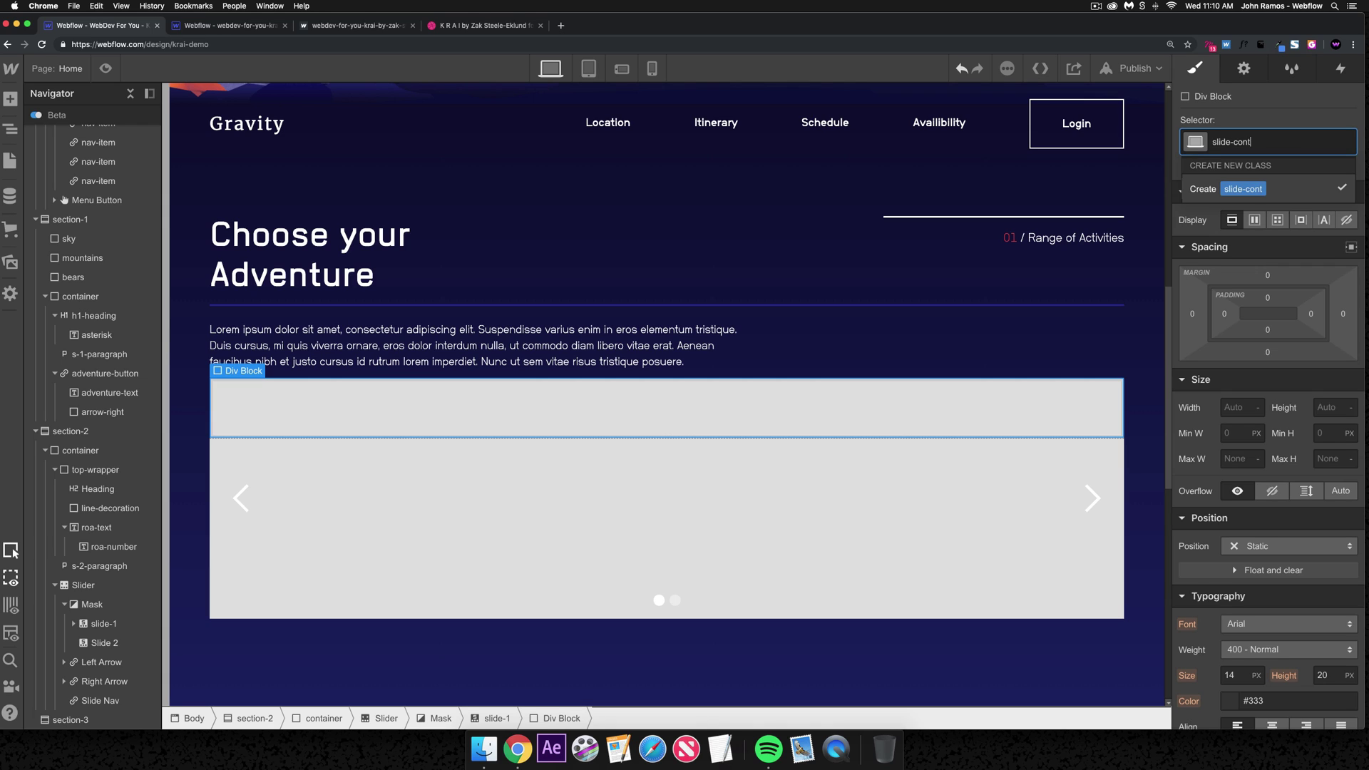
key(BackSpace)
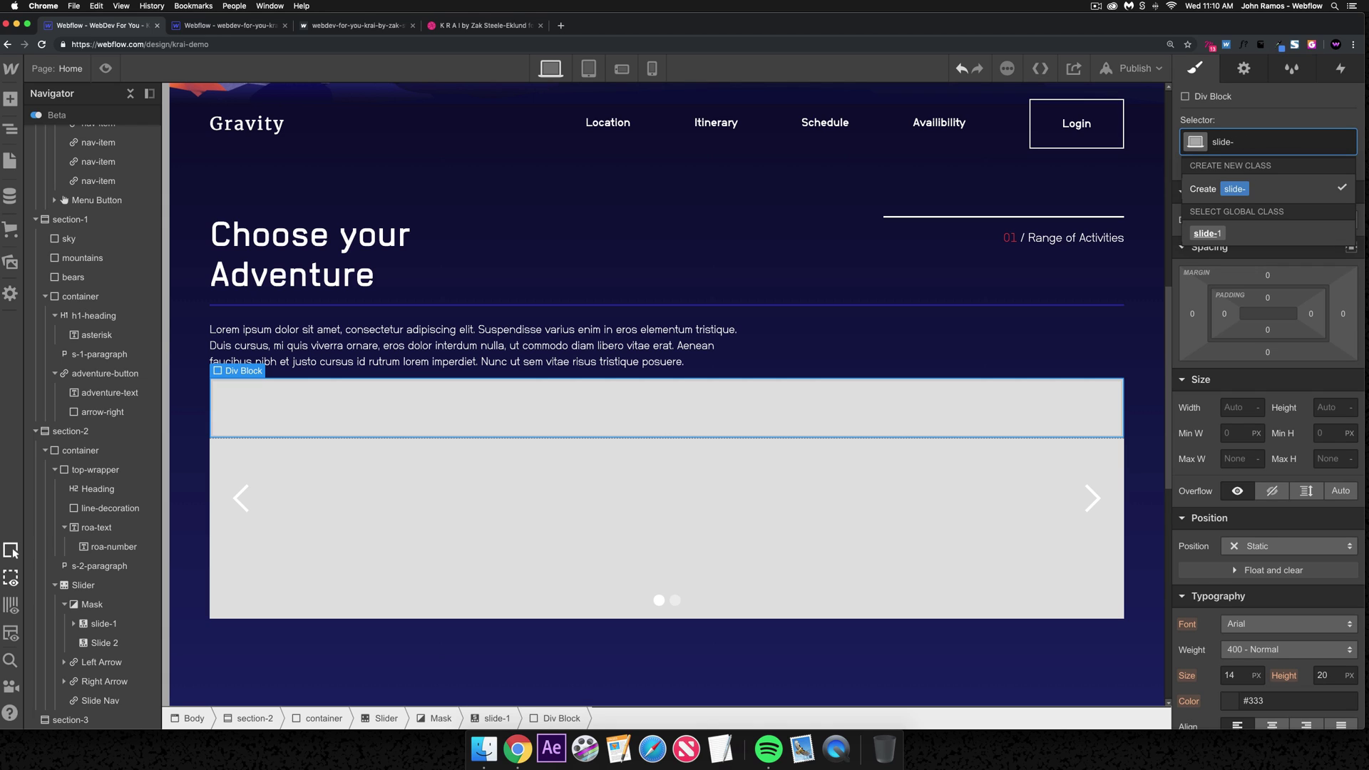
text(wrapper)
key(Return)
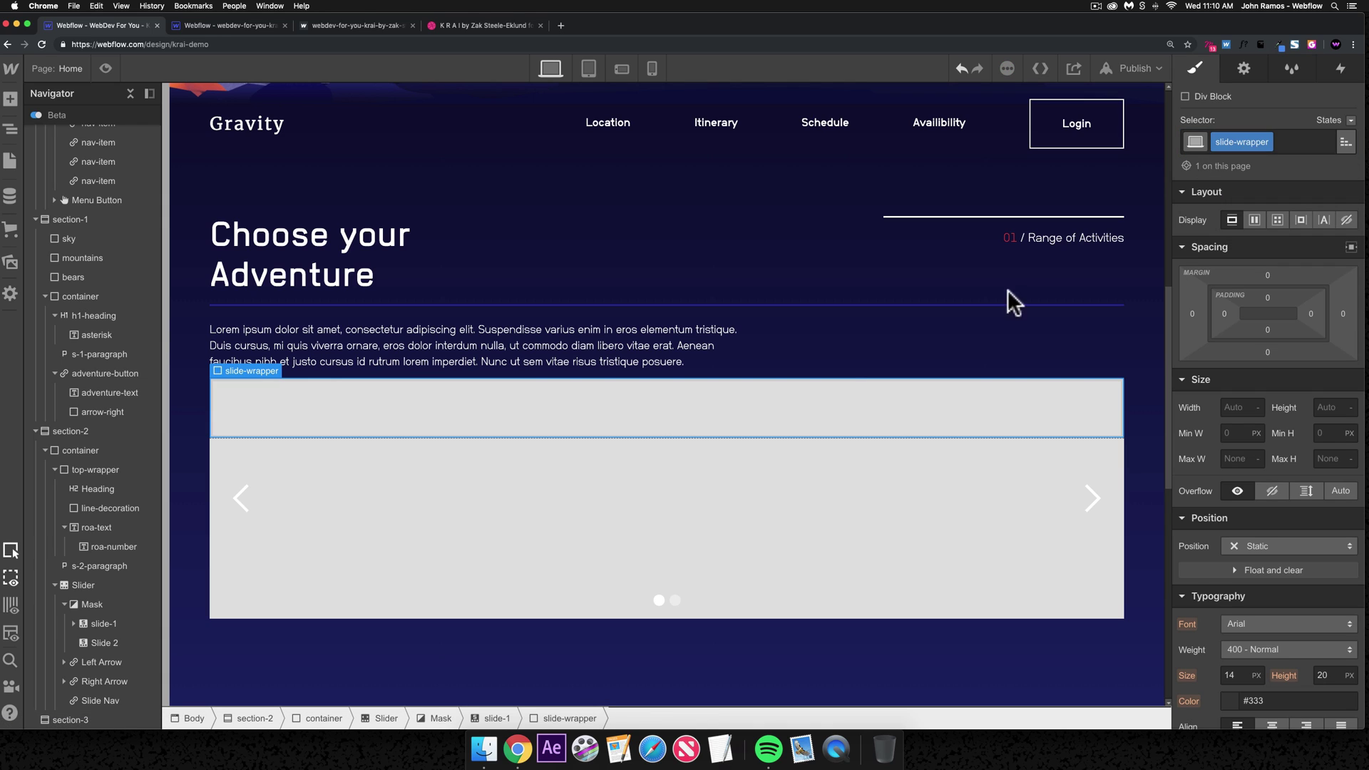
- Position the slide-wrapper absolutely with 0% on all four sides and set its display to horizontal flex
scroll(1314, 480, down, 1)
click(1280, 516)
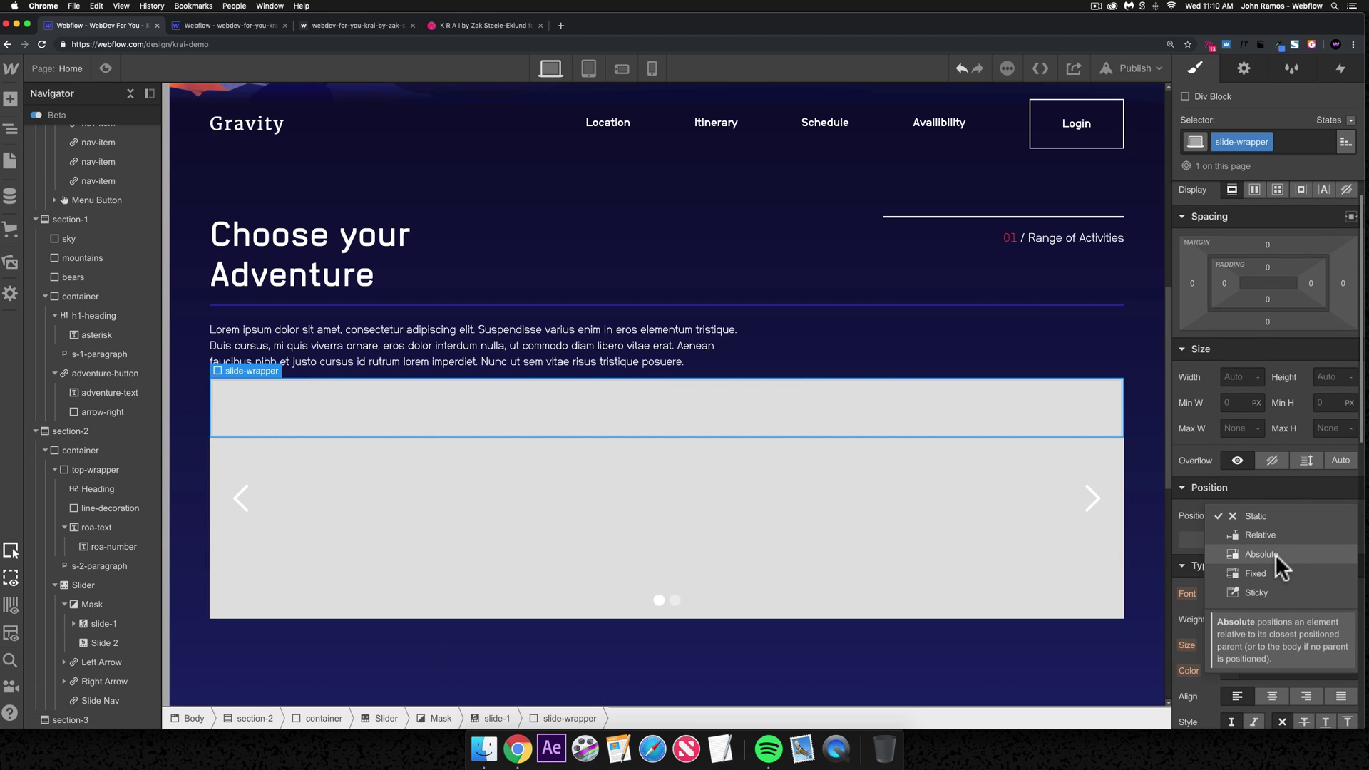
click(1260, 554)
click(1350, 539)
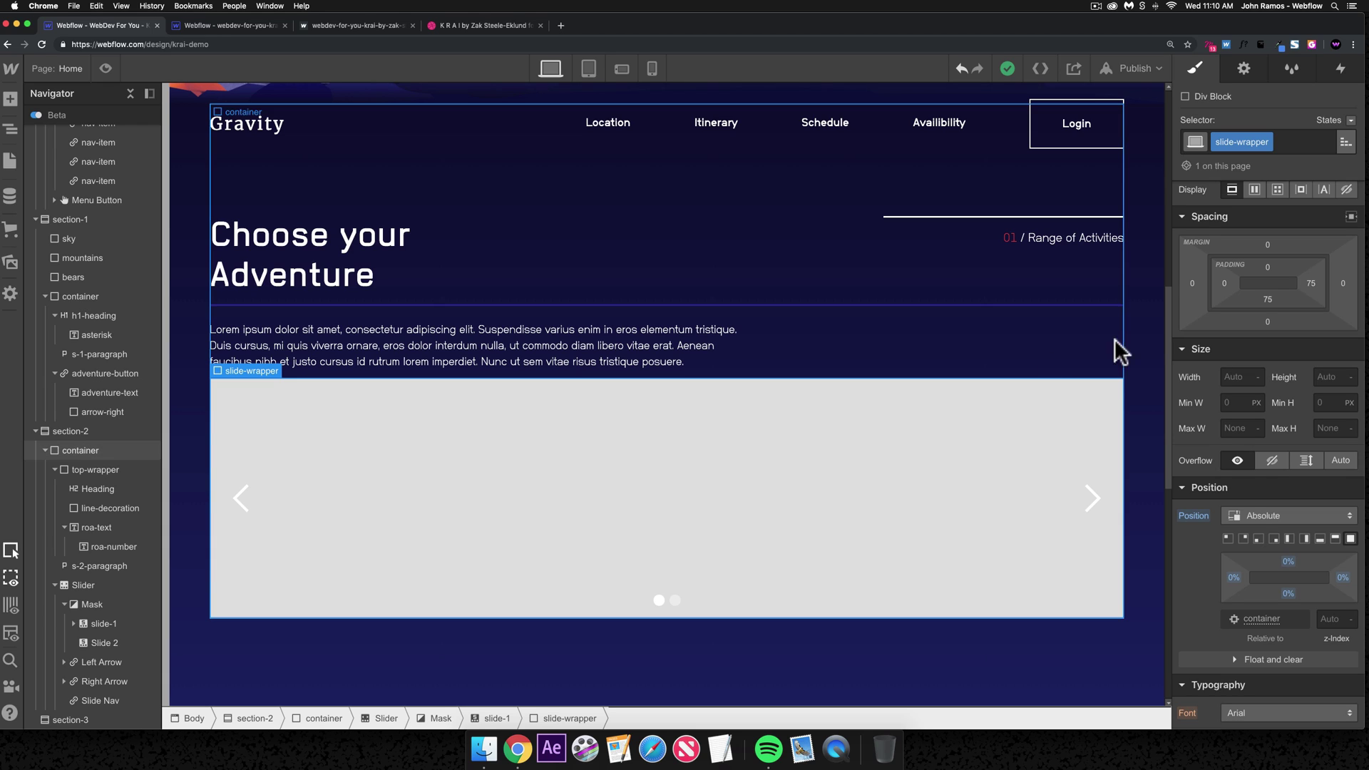
scroll(1216, 388, up, 1)
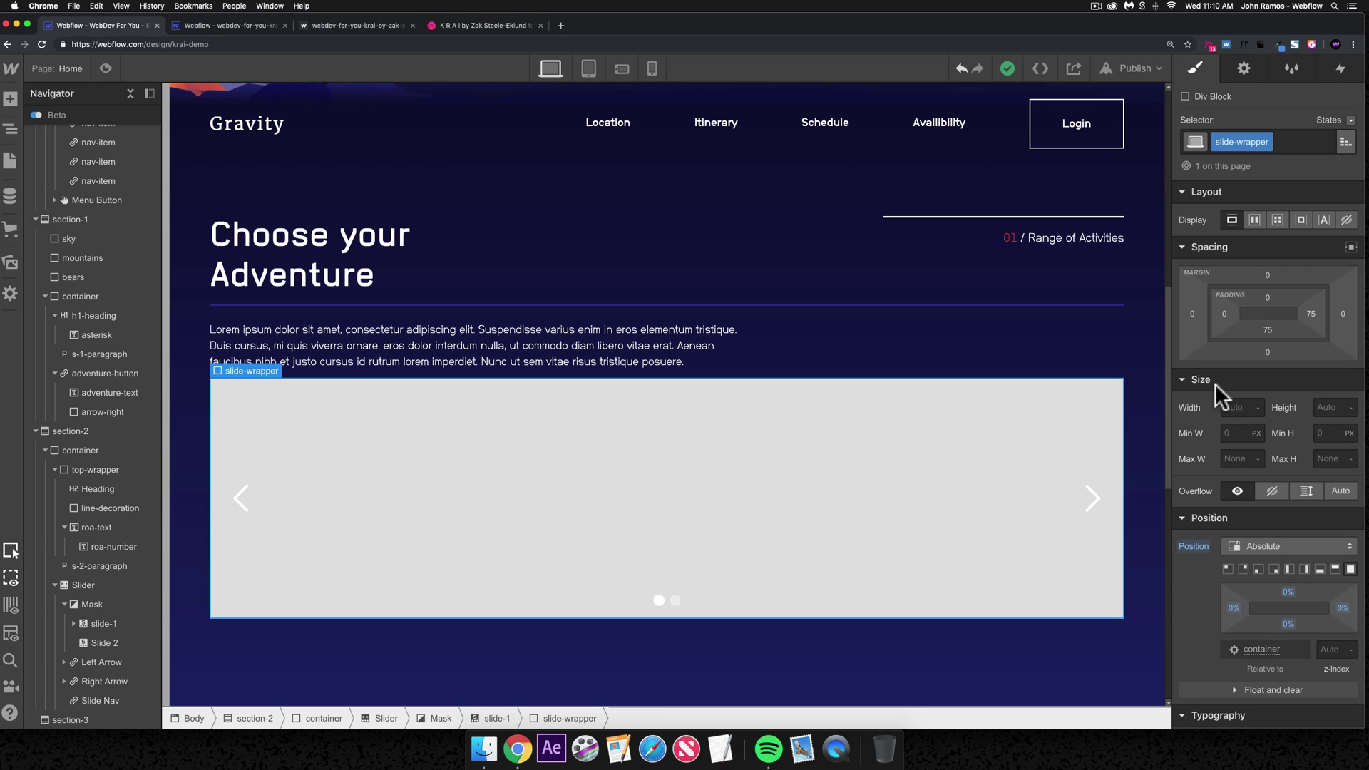
click(1255, 221)
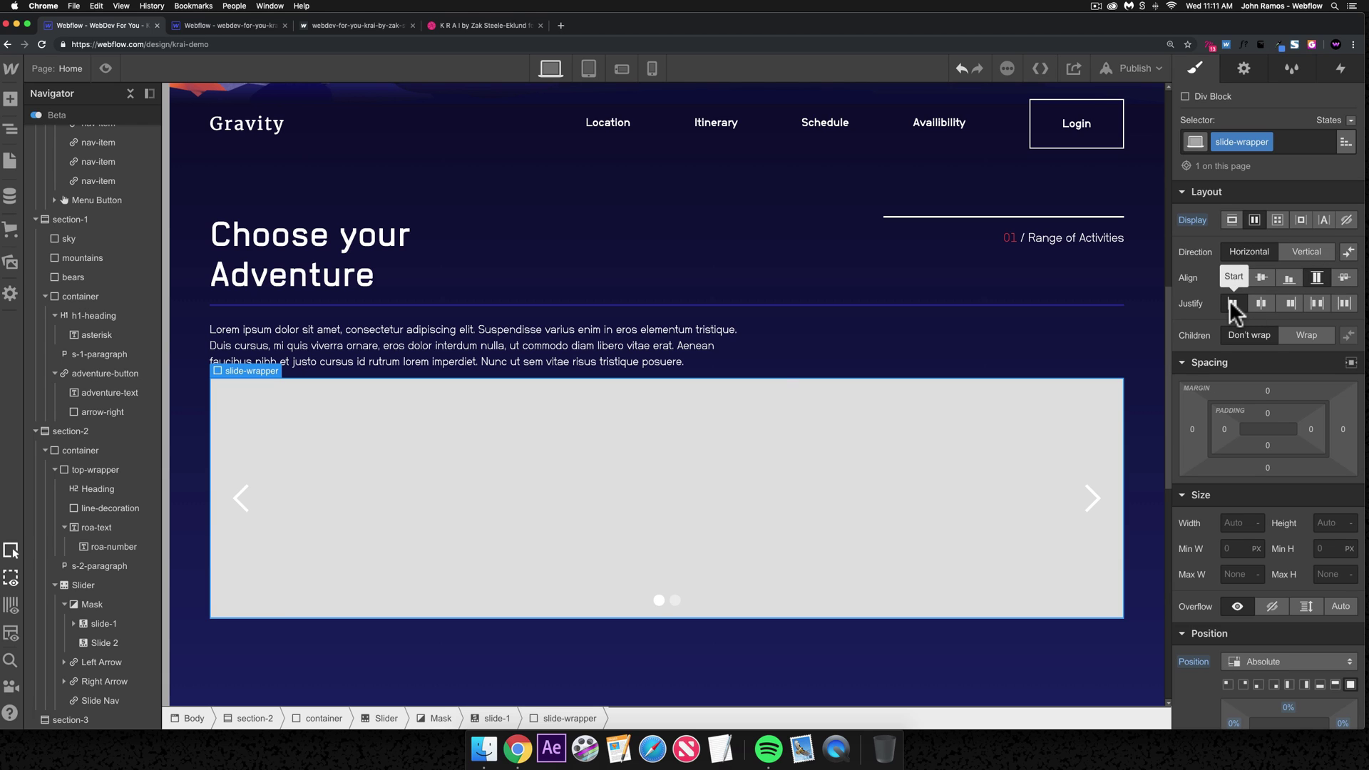
click(576, 473)
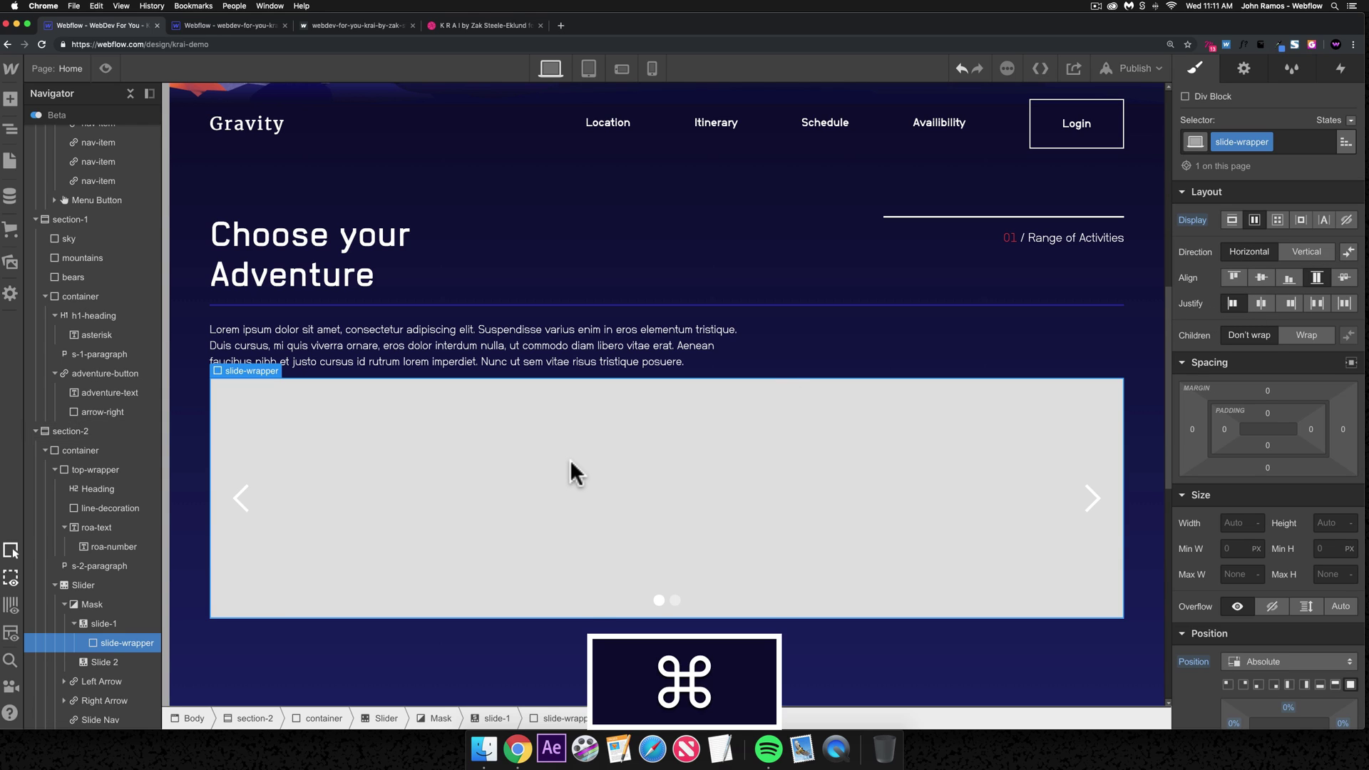
- Check how the cards in the first slide of the reference project's s-2-slider are nested and named, and return to the demo project
key(super+k)
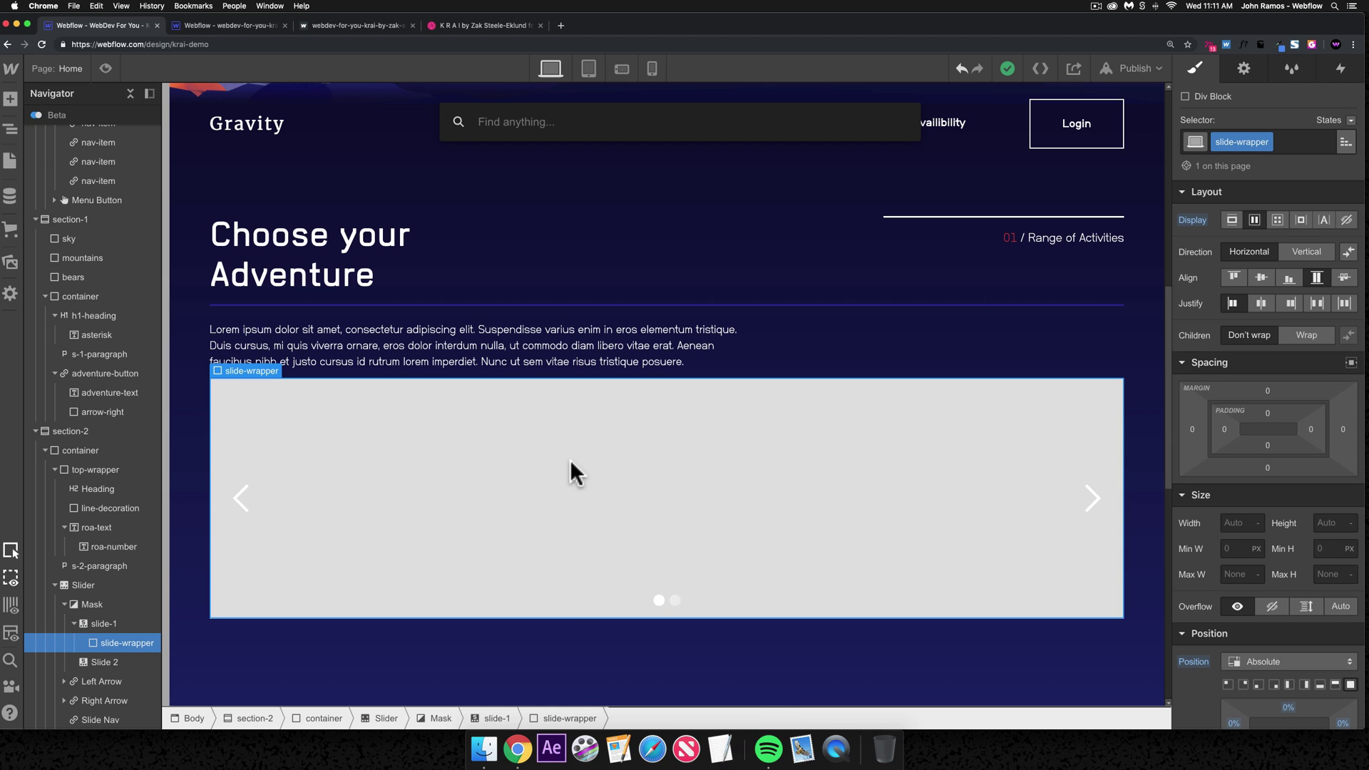
click(259, 29)
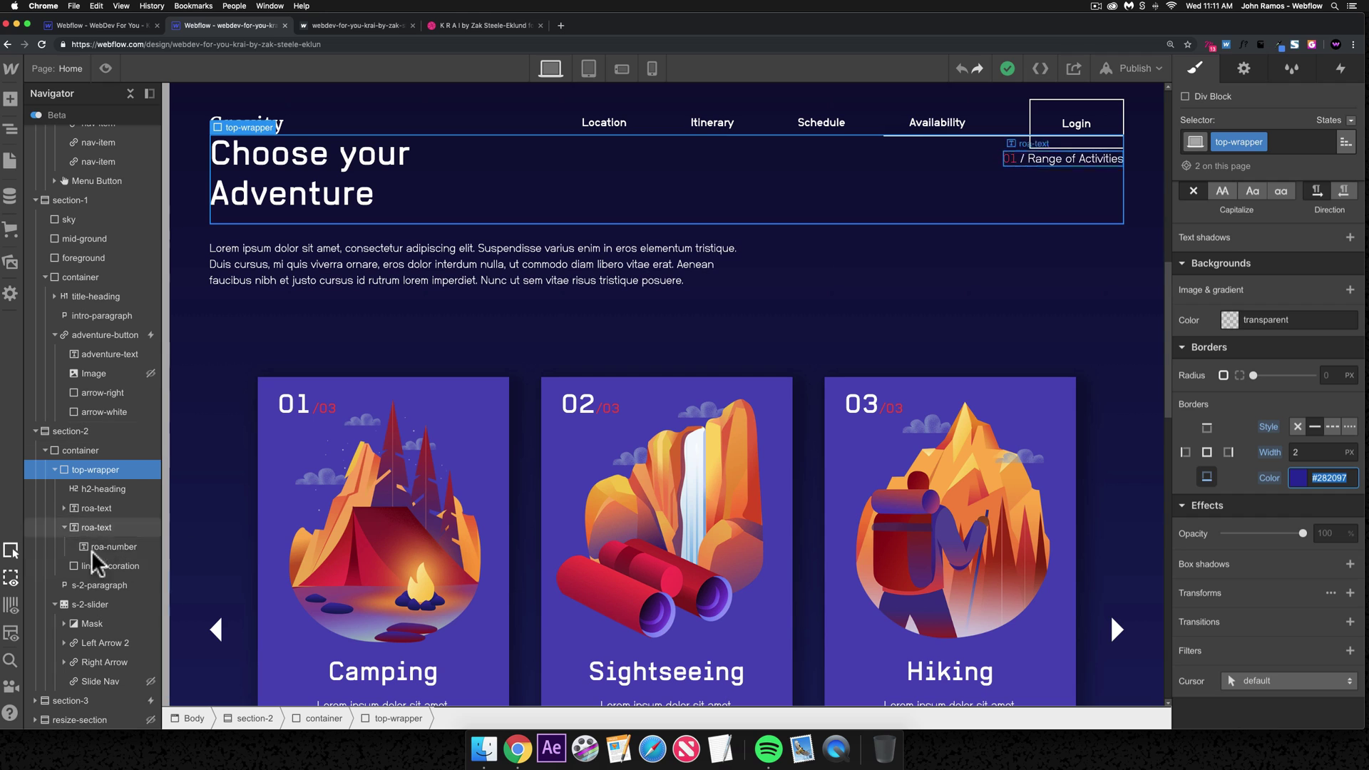
click(65, 623)
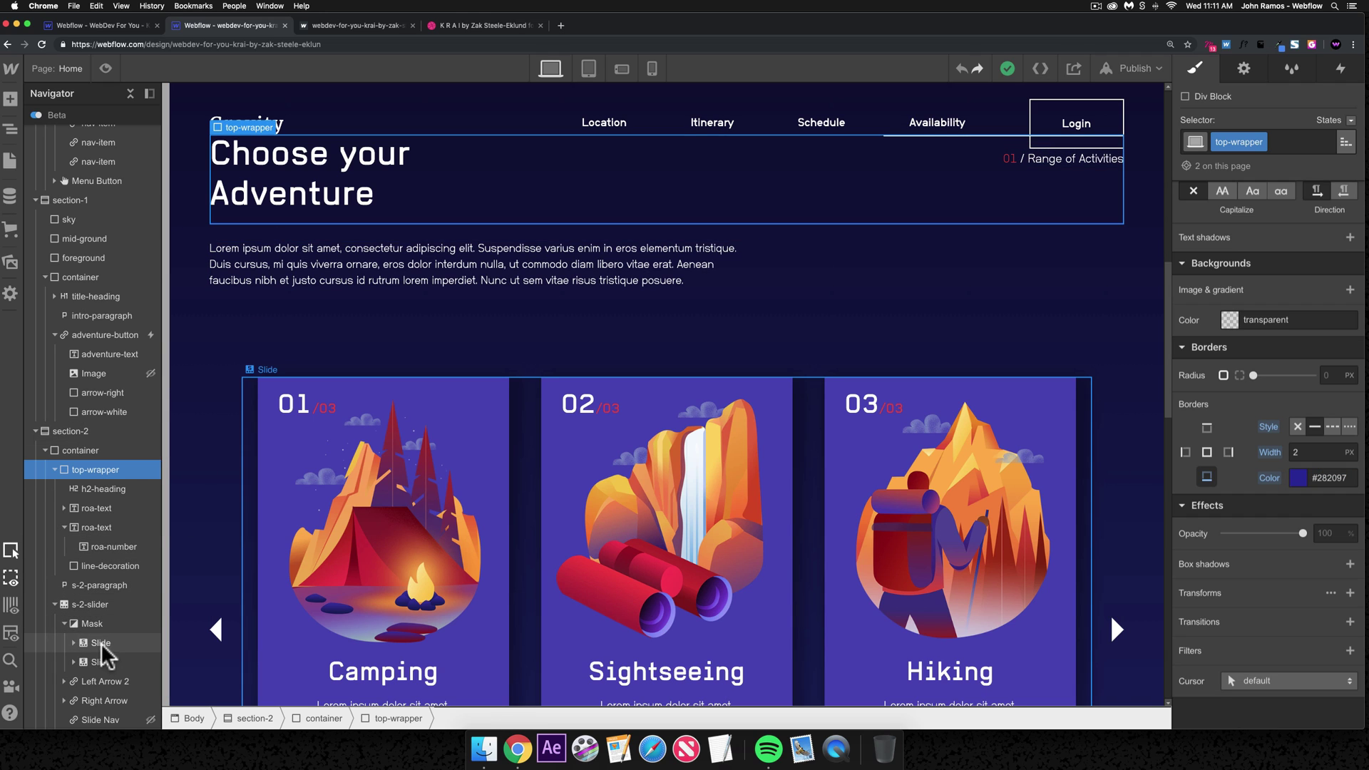
click(101, 642)
click(73, 642)
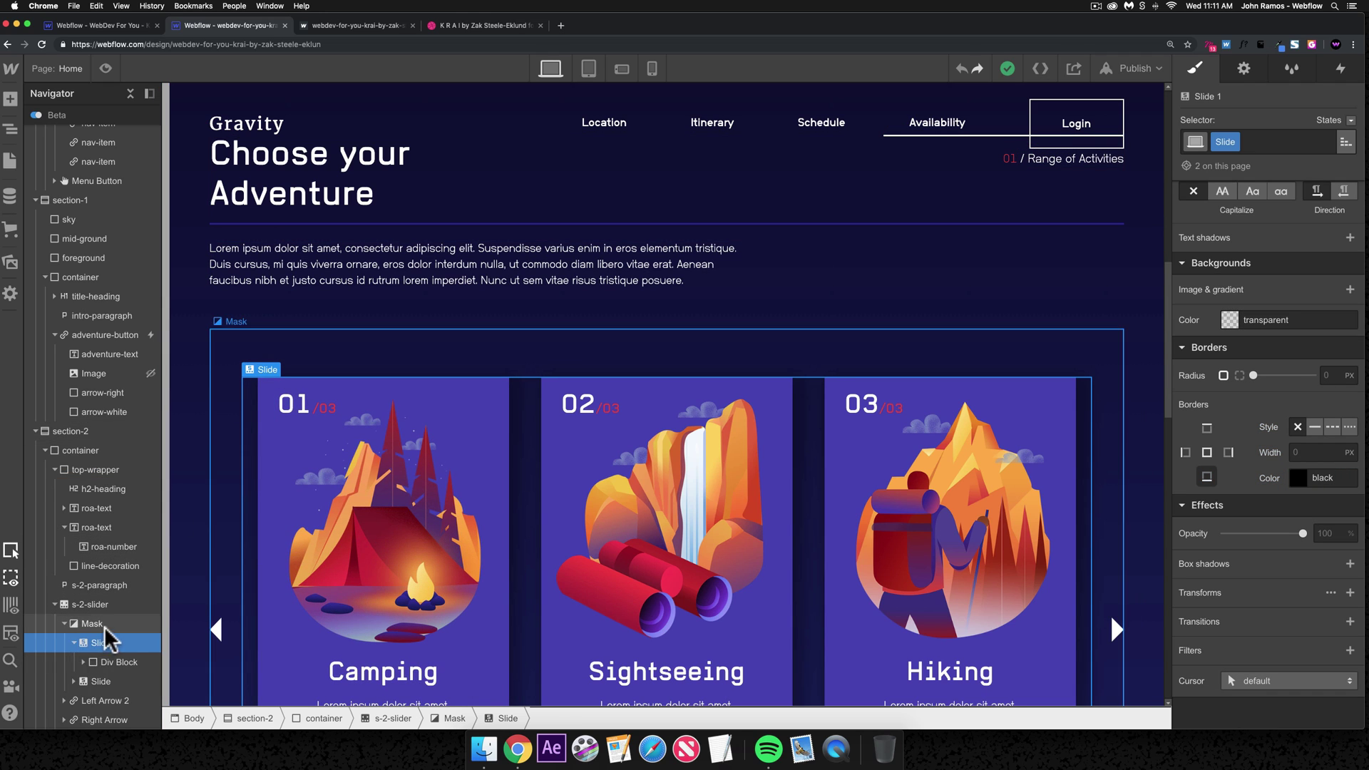
click(85, 624)
click(109, 642)
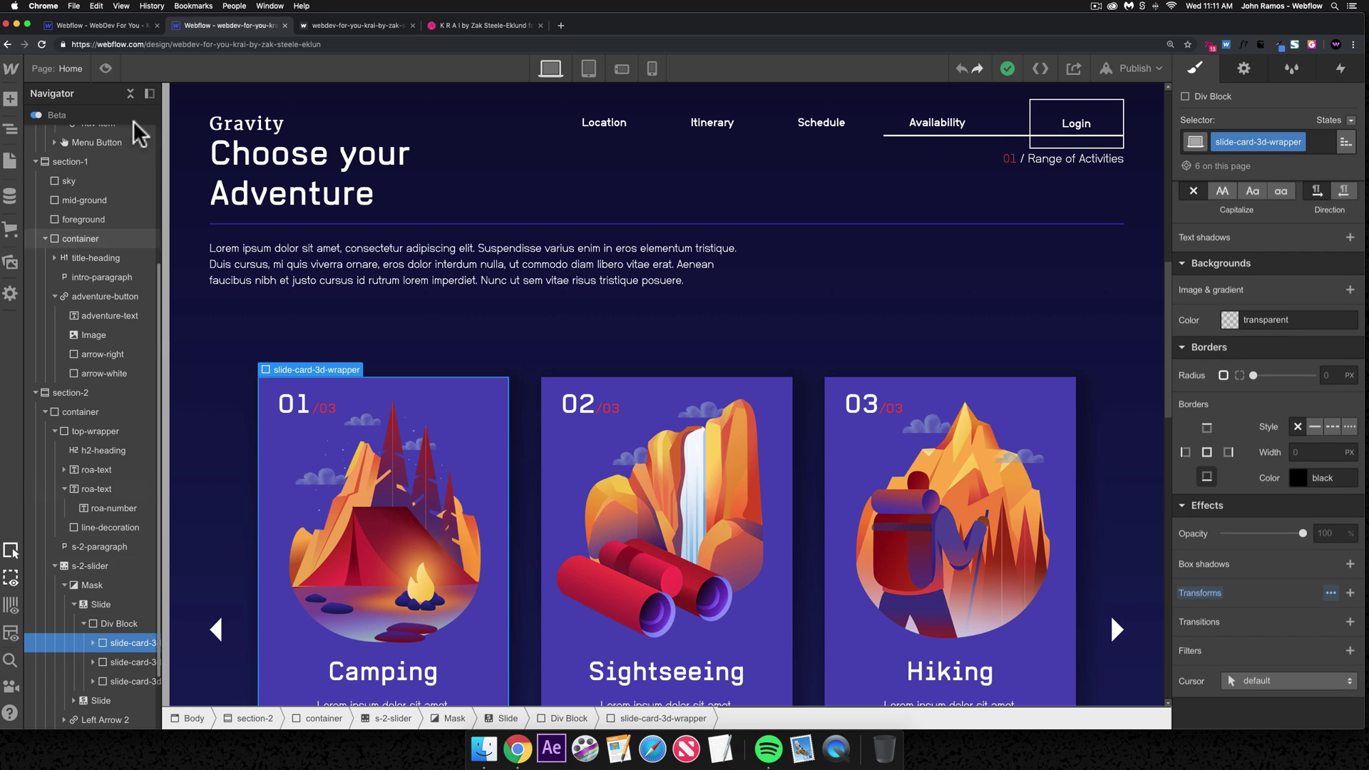
click(112, 28)
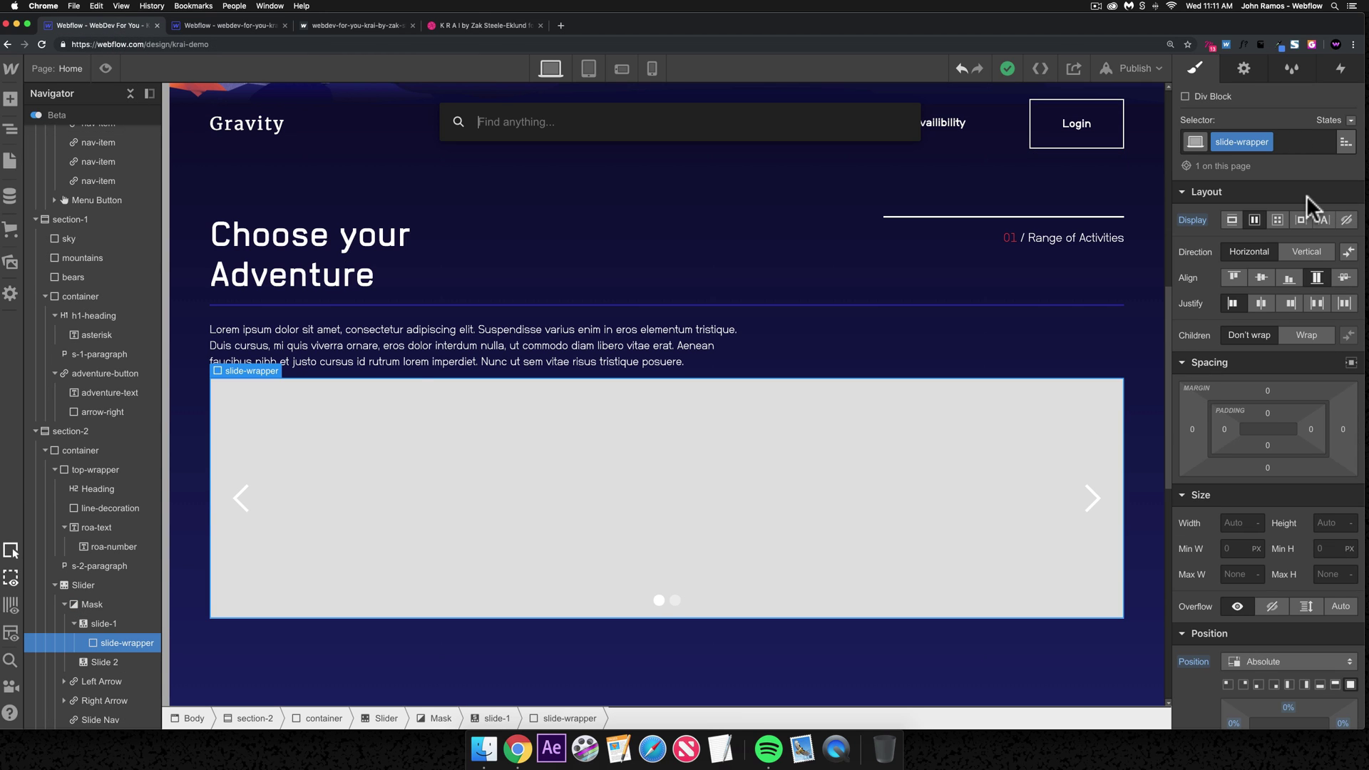
- Add a Div Block inside the slide-wrapper and give it the new class slide-card
key(super+k)
key(super+s)
text(div)
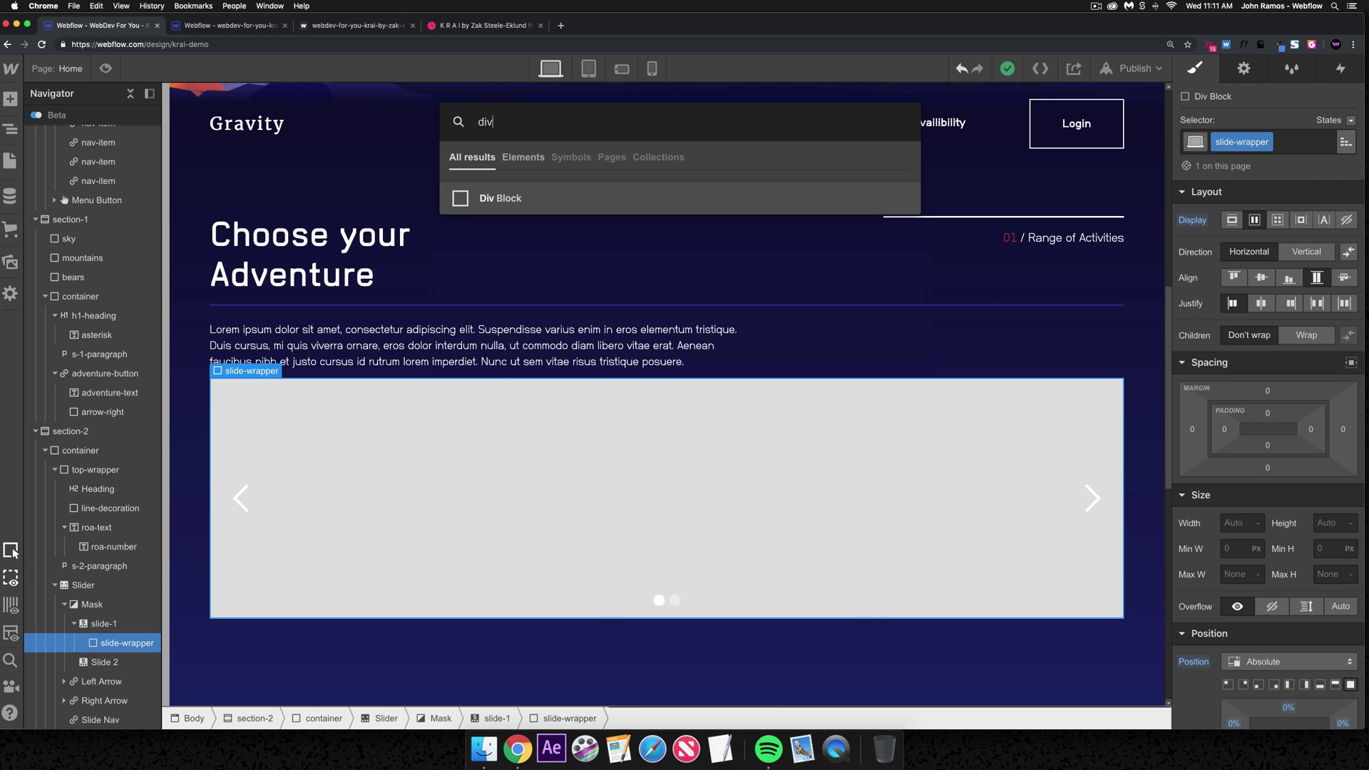
key(Return)
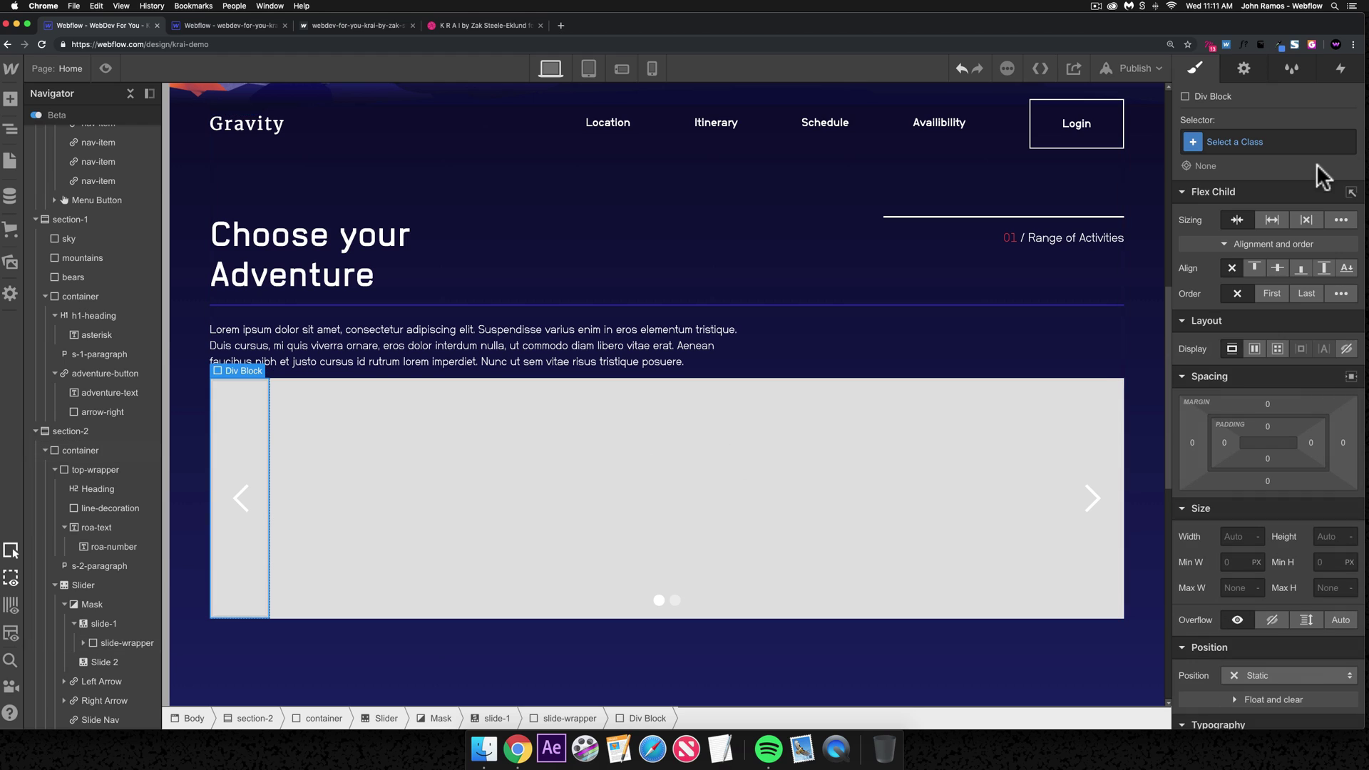
click(1268, 140)
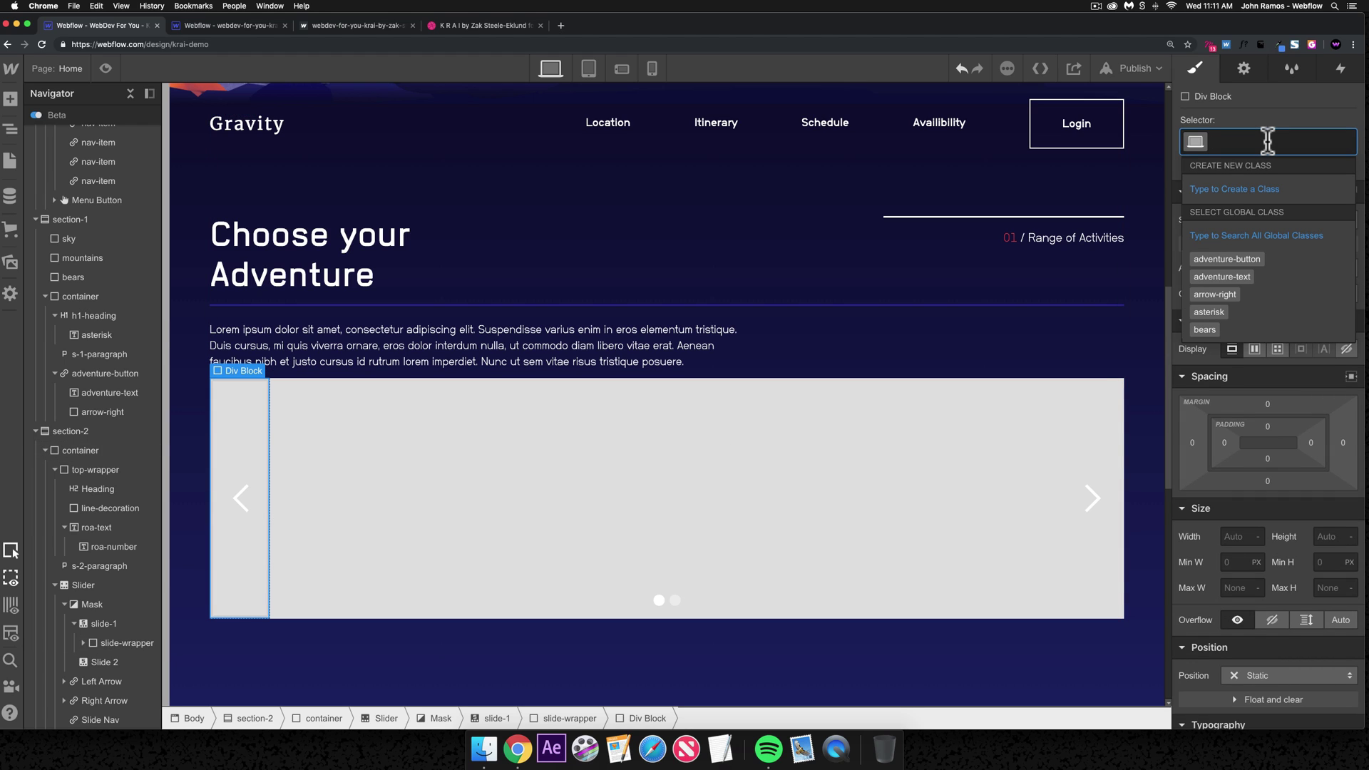
text(slide-card)
key(Return)
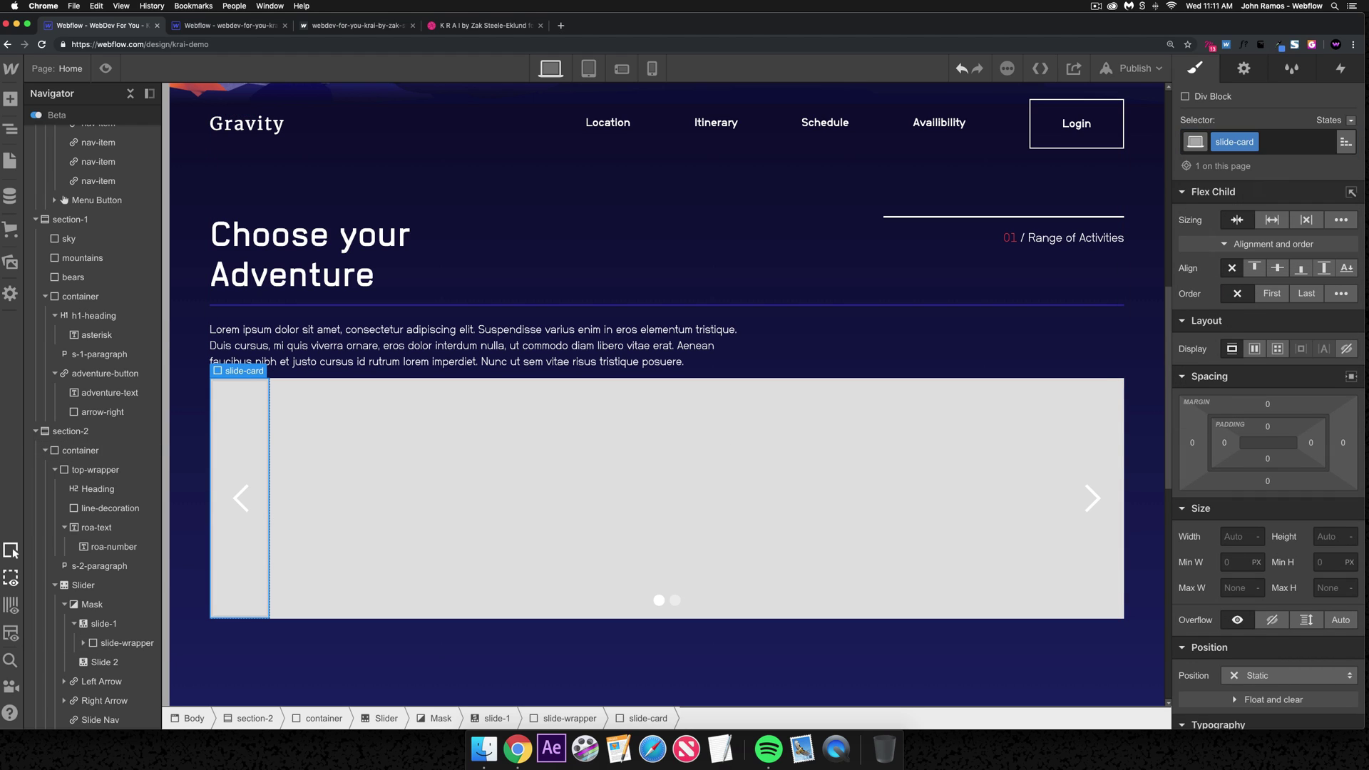
- Set slide-card's flex sizing to grow if possible and duplicate the card twice within the slide-wrapper to make three cards
click(1272, 221)
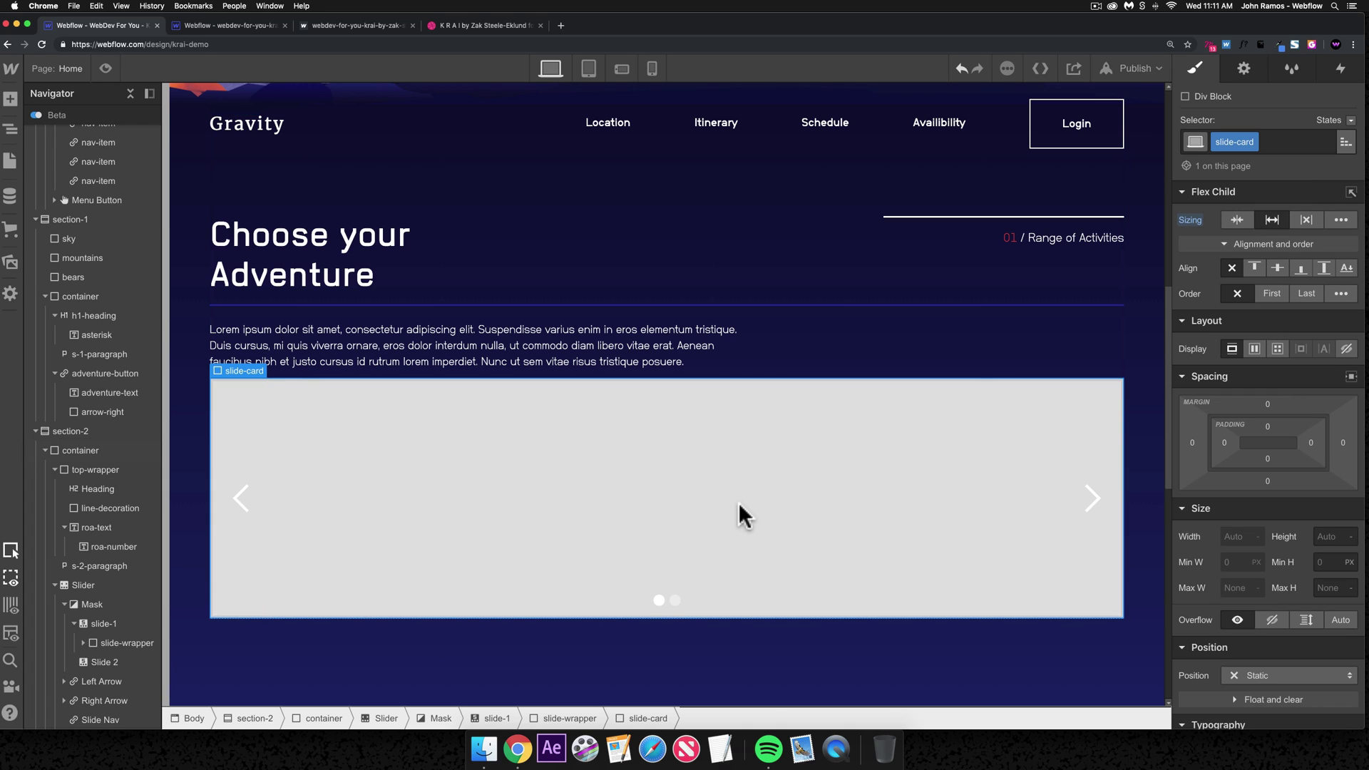
key(super+c)
key(super+v)
key(super+v)
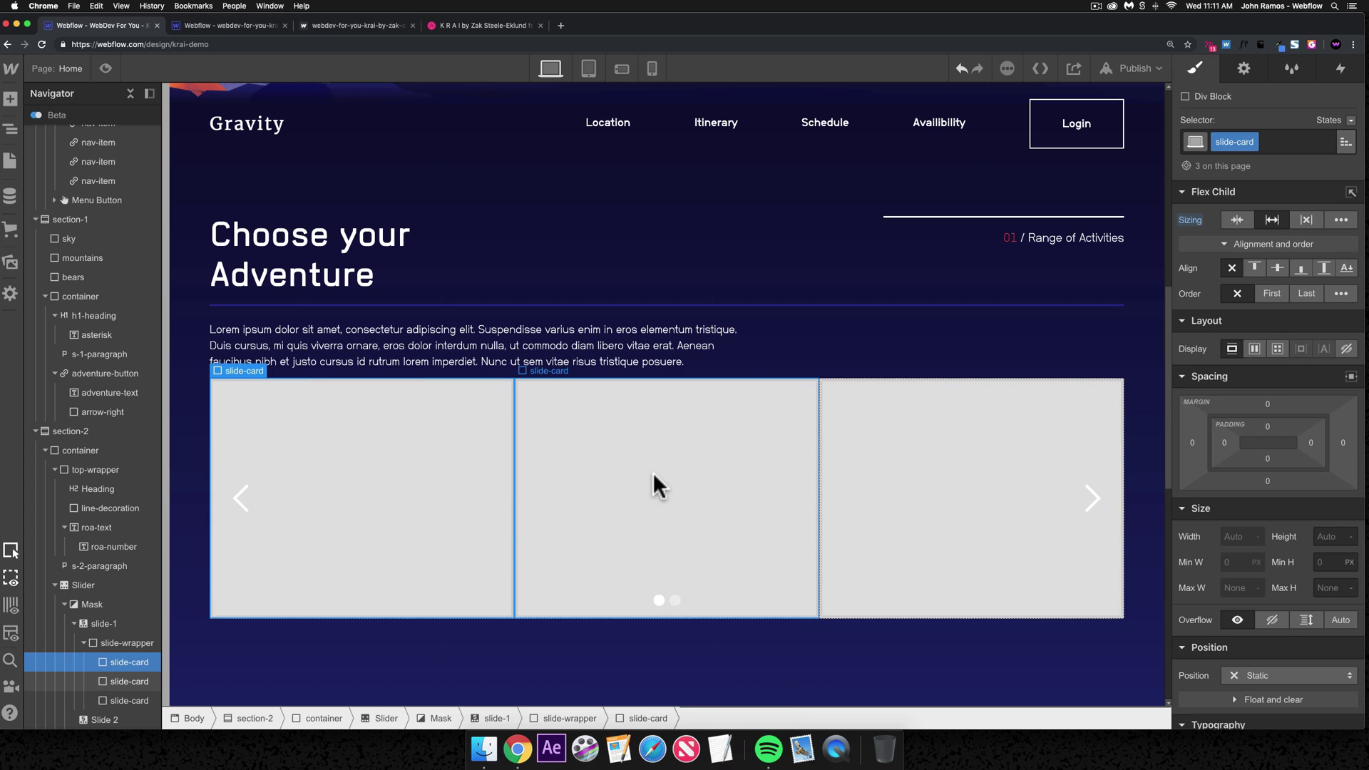
click(653, 483)
click(895, 495)
click(351, 480)
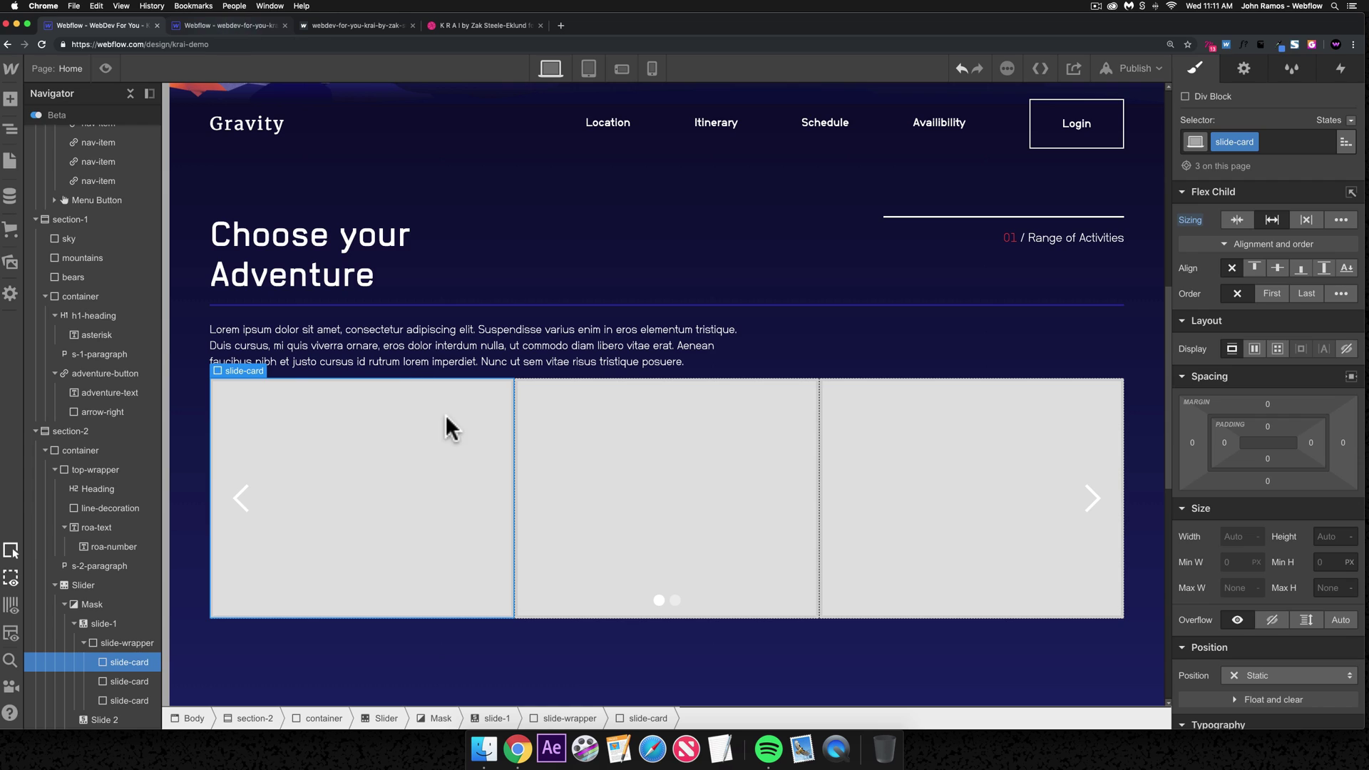
- Copy the background color value of the Camping card's slide-content-wrapper in the reference project
key(ctrl+Tab)
scroll(447, 417, down, 2)
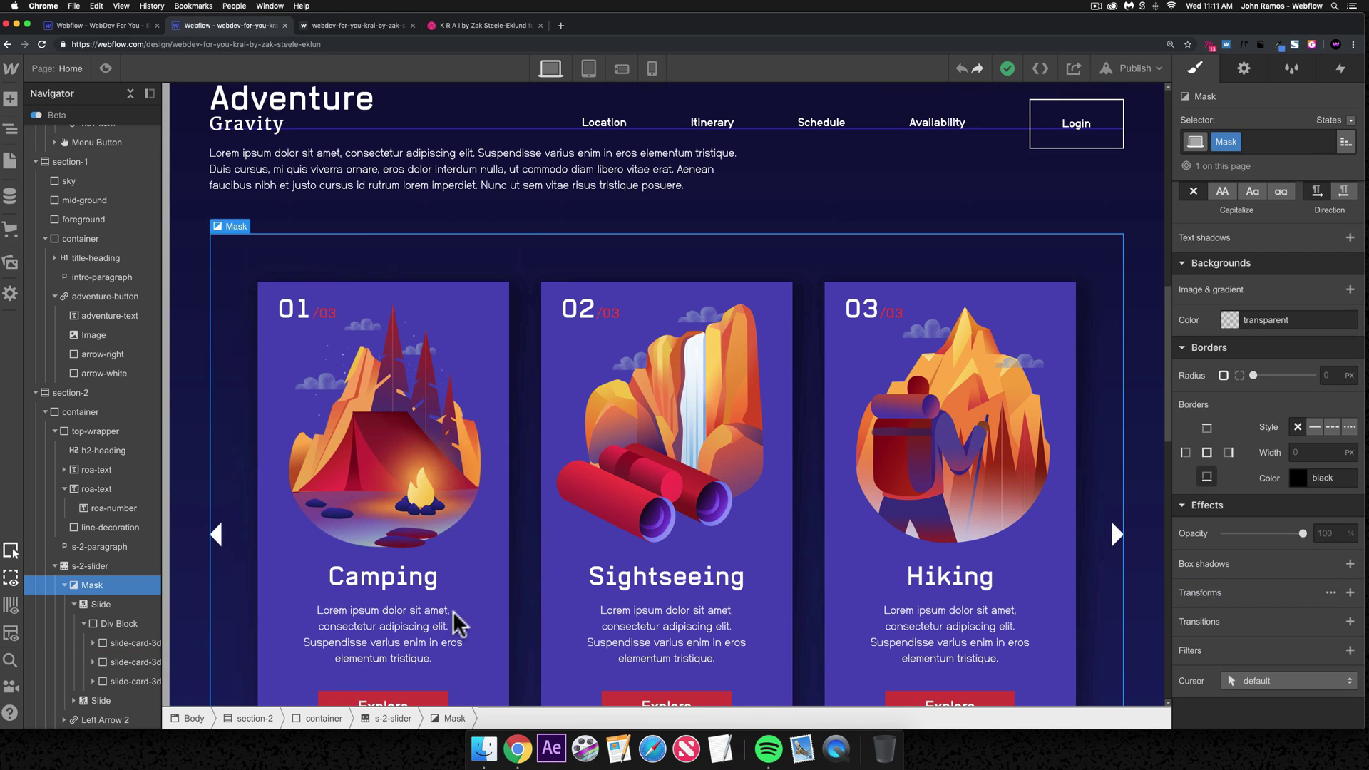
click(495, 623)
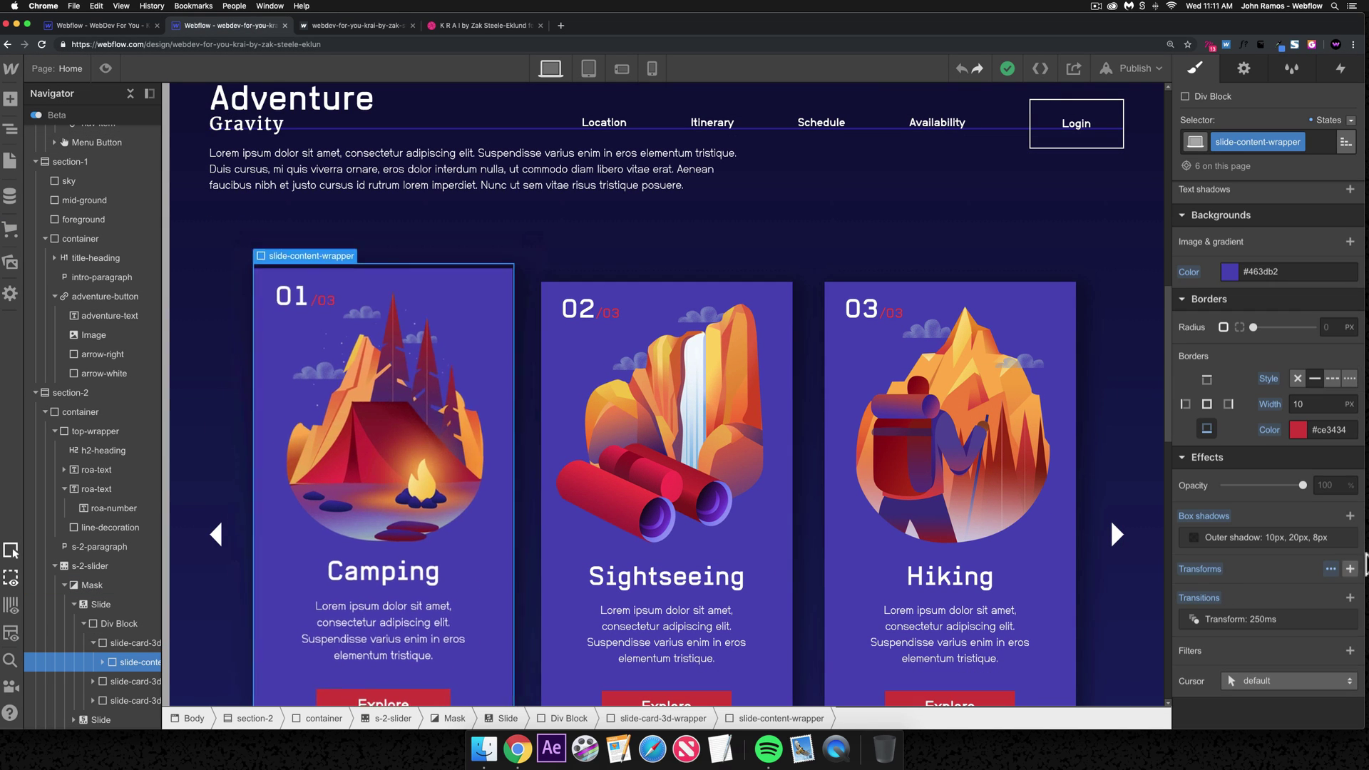
scroll(1277, 453, up, 3)
click(1289, 453)
key(super+c)
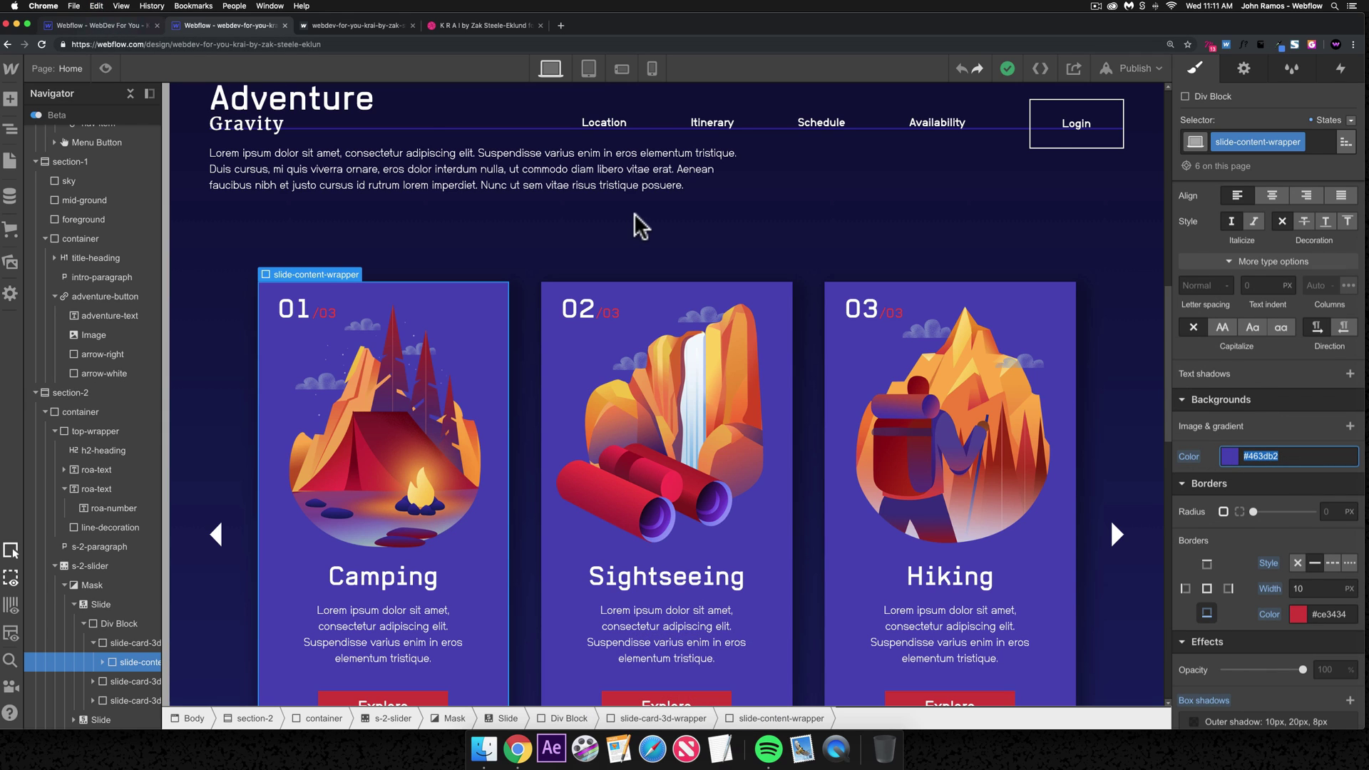
- Back in the demo project, set the slide-card background color to the copied value #463db2
key(super+alt+Left)
scroll(1251, 479, down, 8)
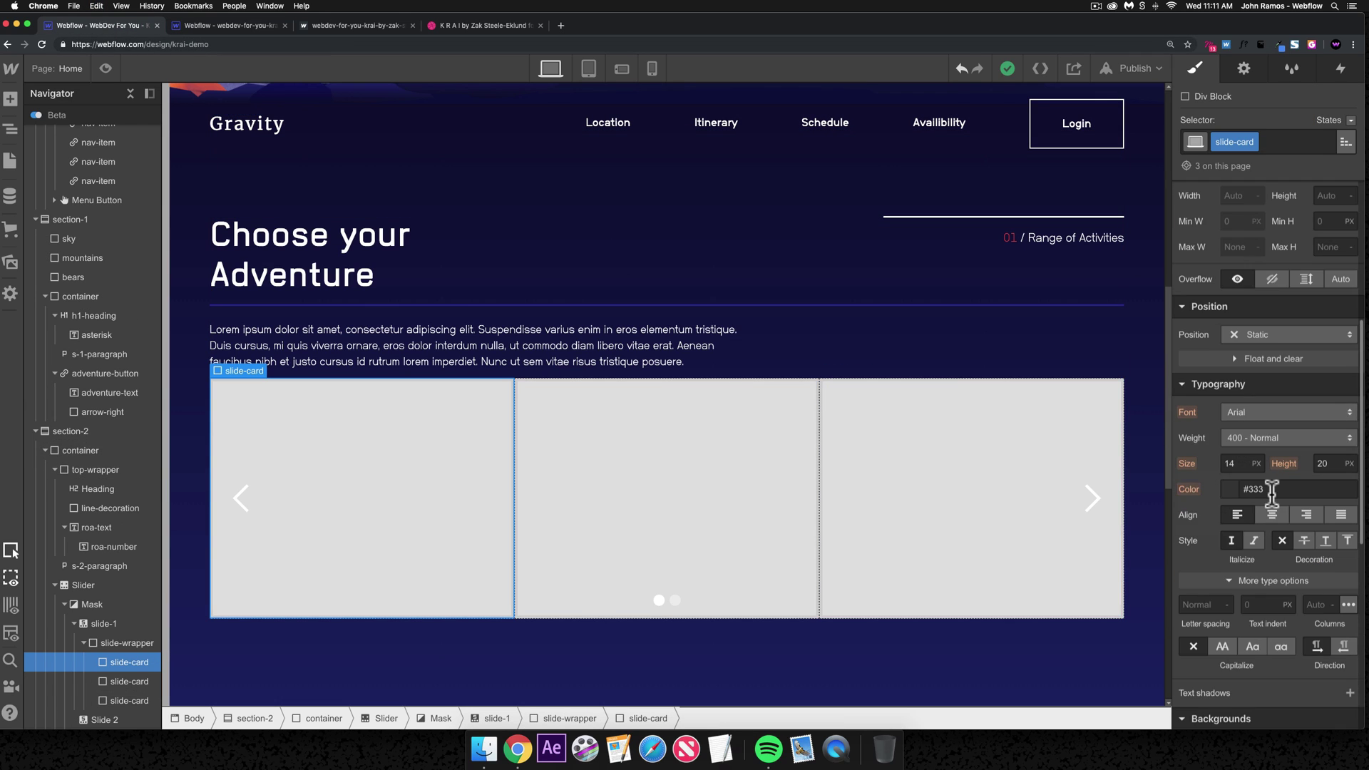
click(1301, 564)
key(super+v)
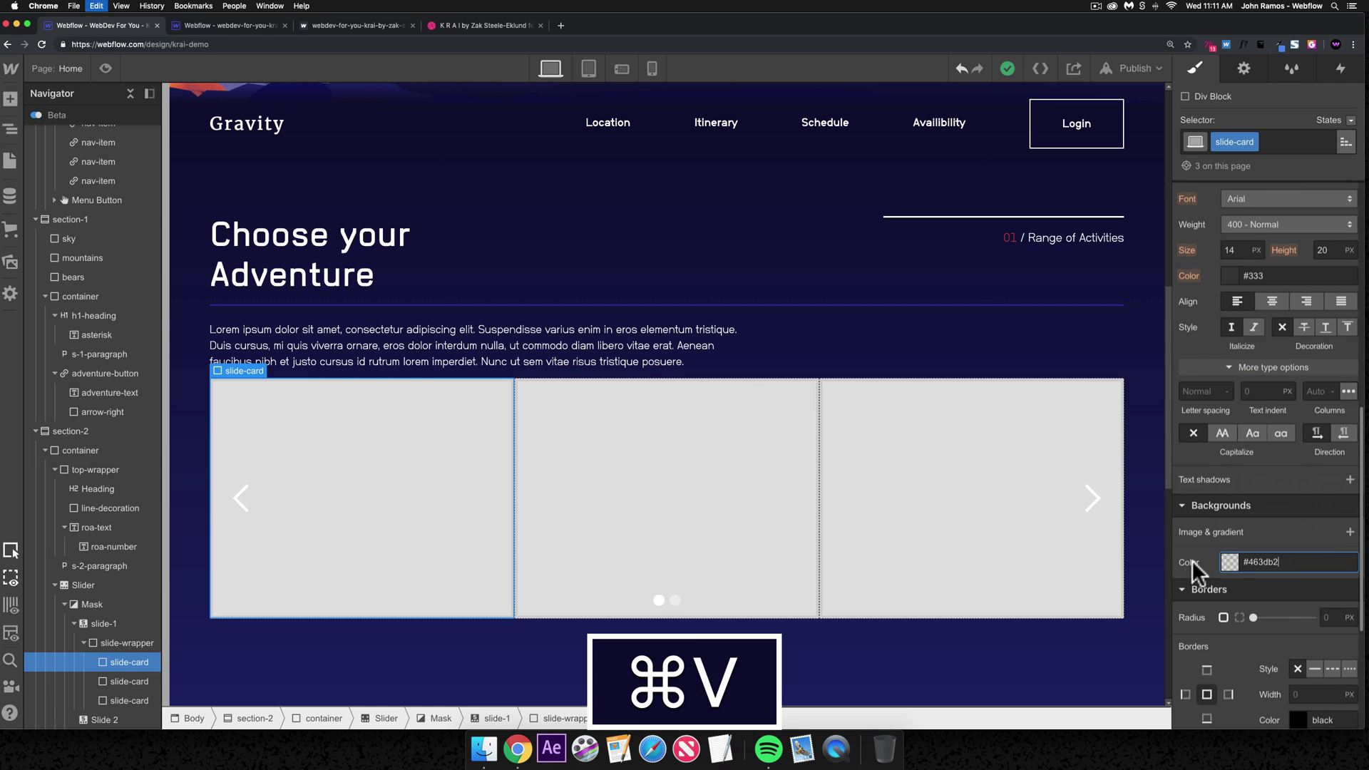
key(super+Return)
click(638, 486)
click(495, 459)
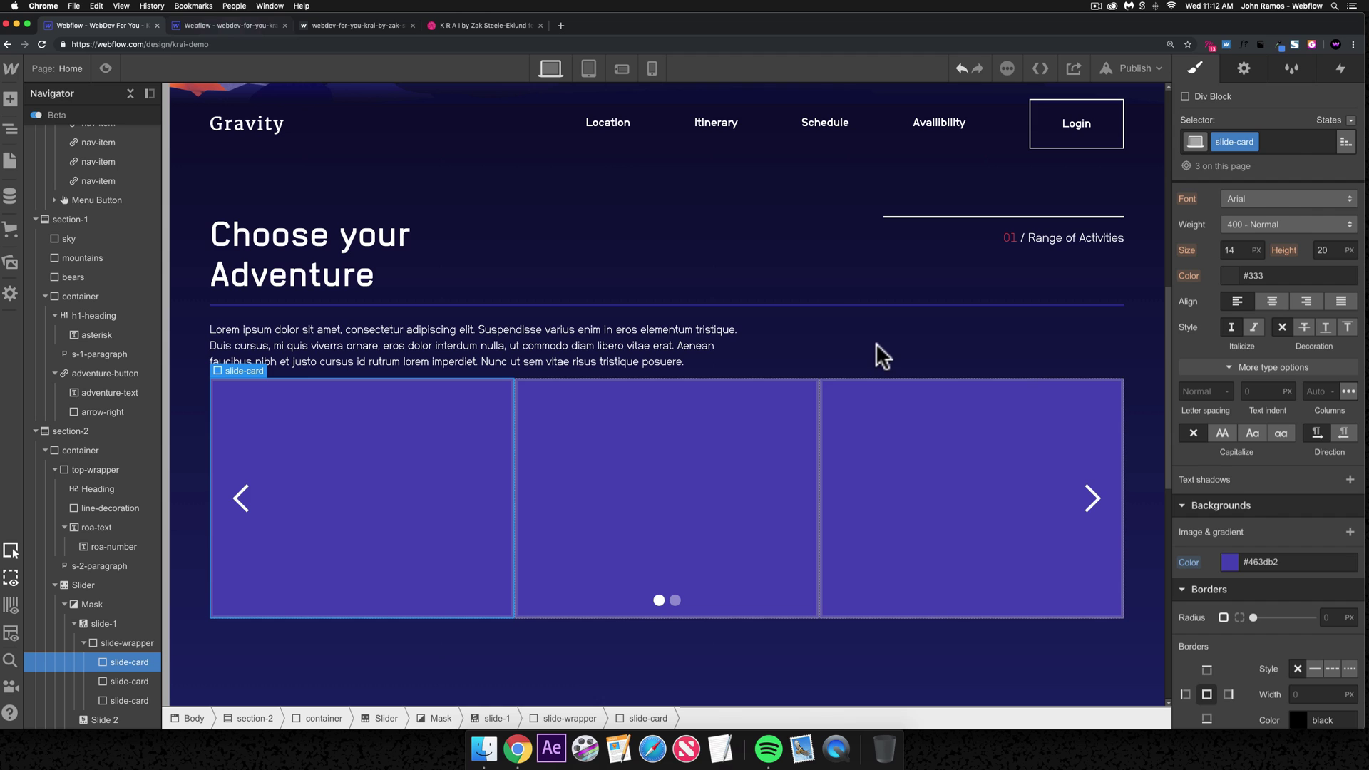
- Check the reference project's slide-card-3d-wrapper spacing and give the demo's slide-card left and right margins of 20 px
key(ctrl+Tab)
scroll(1255, 367, up, 5)
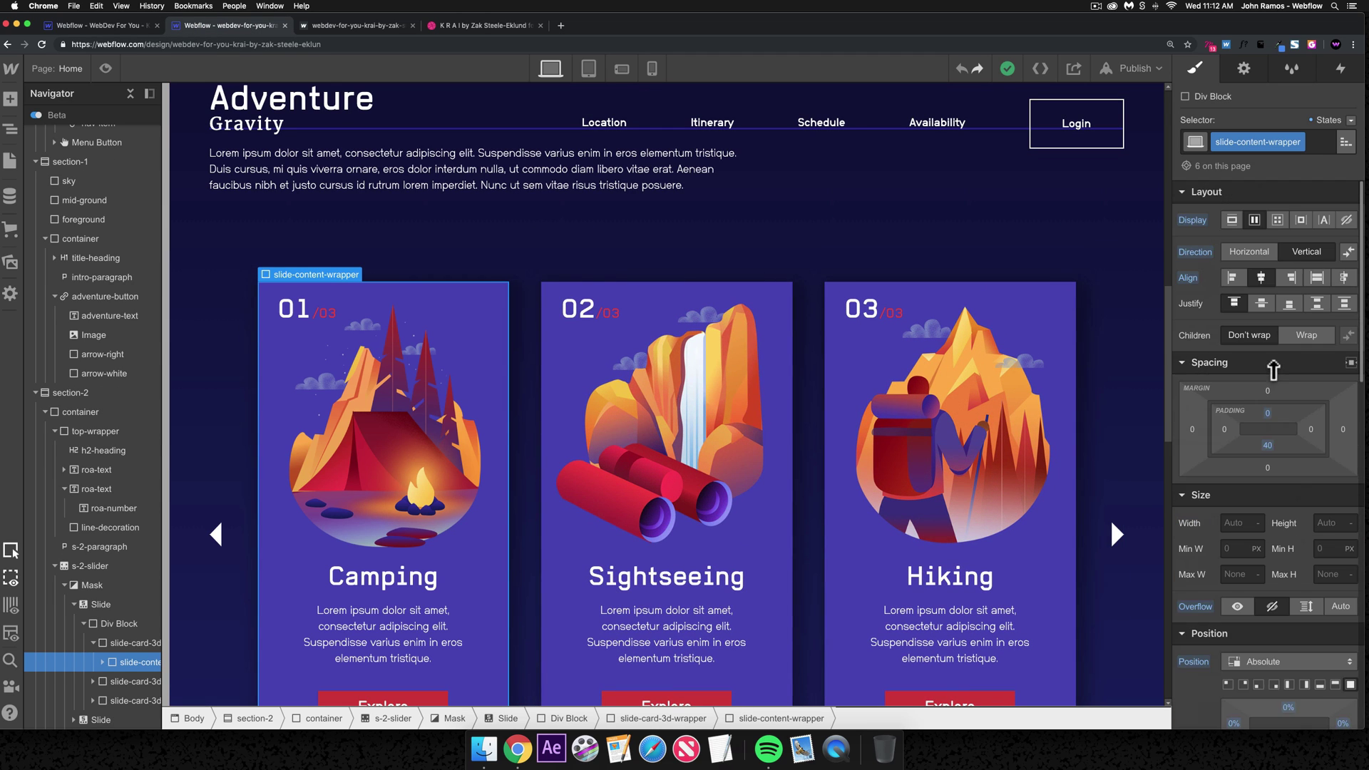
click(692, 720)
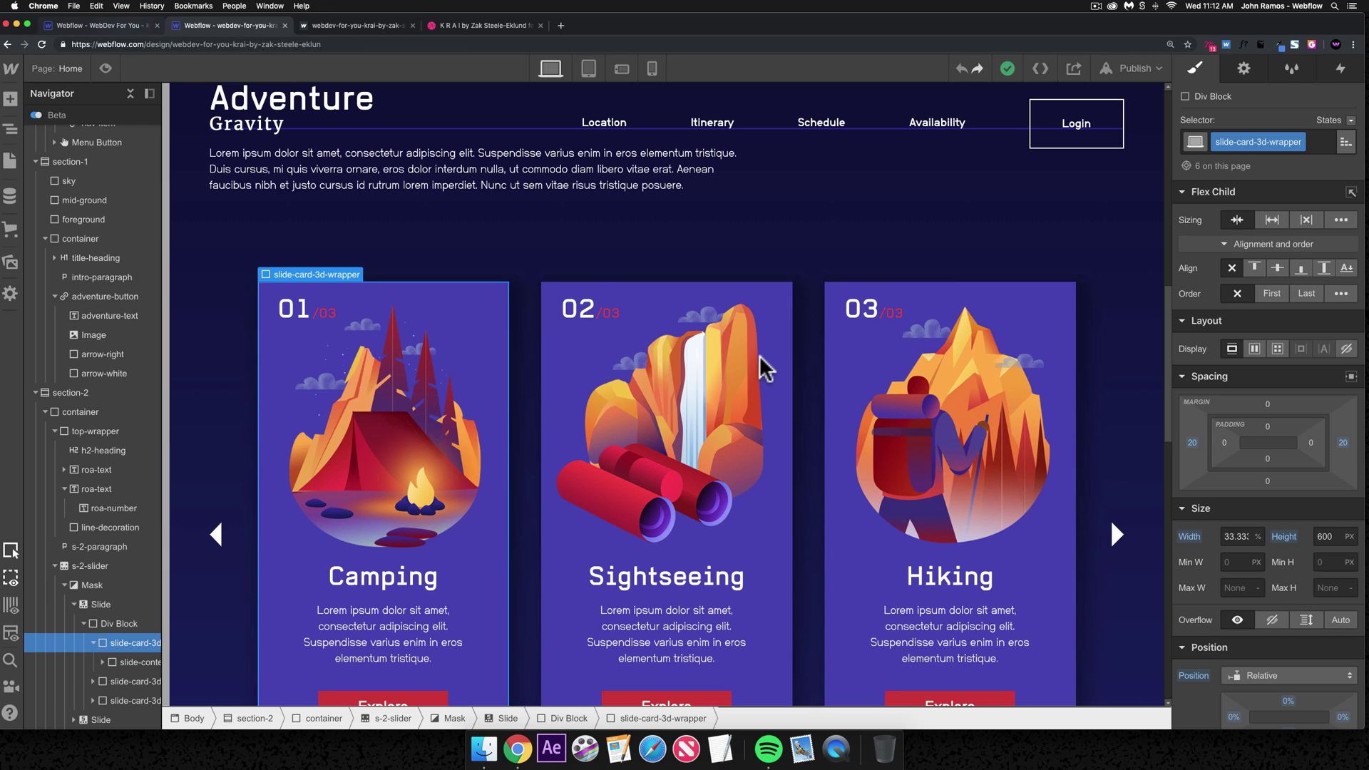
key(ctrl+shift+Tab)
scroll(1313, 412, up, 10)
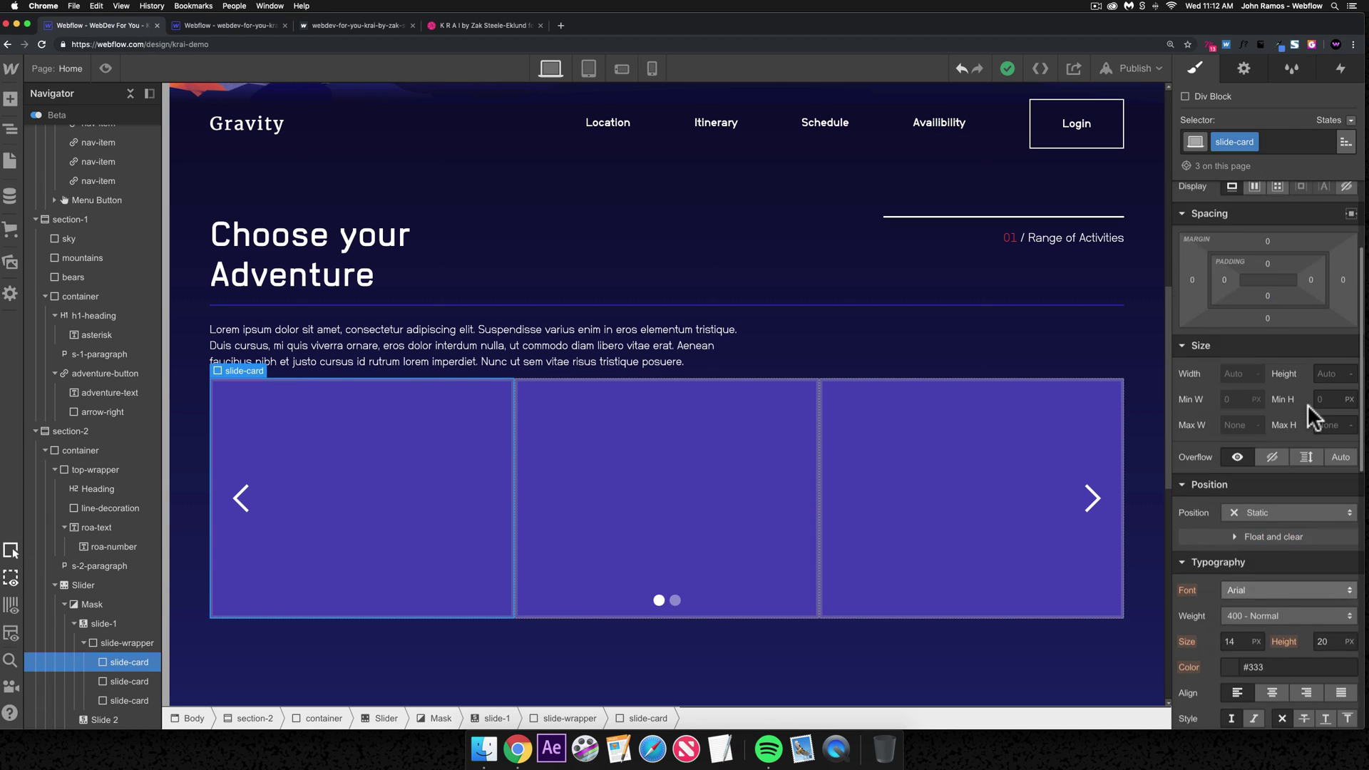
key(alt)
drag(1192, 452, 1158, 460)
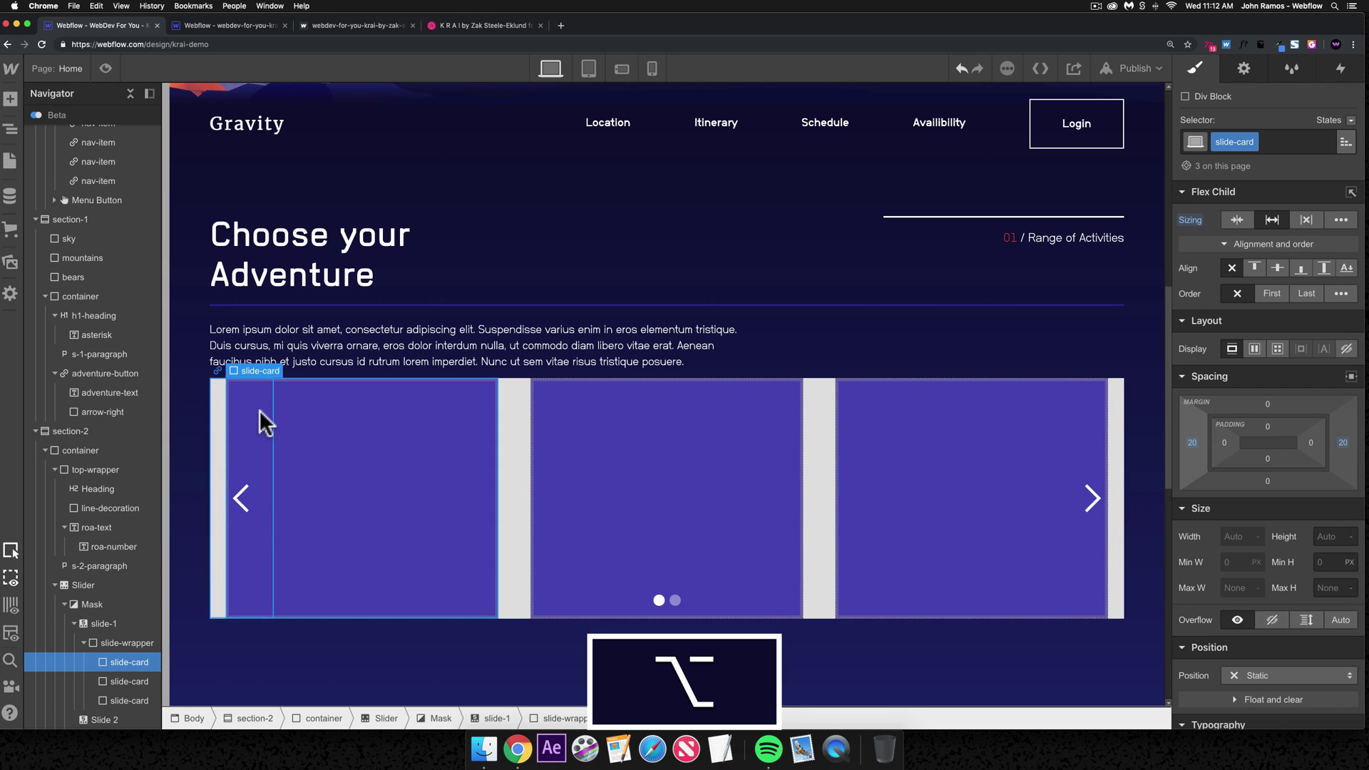
- Make the Slider's background color transparent
click(100, 622)
click(89, 585)
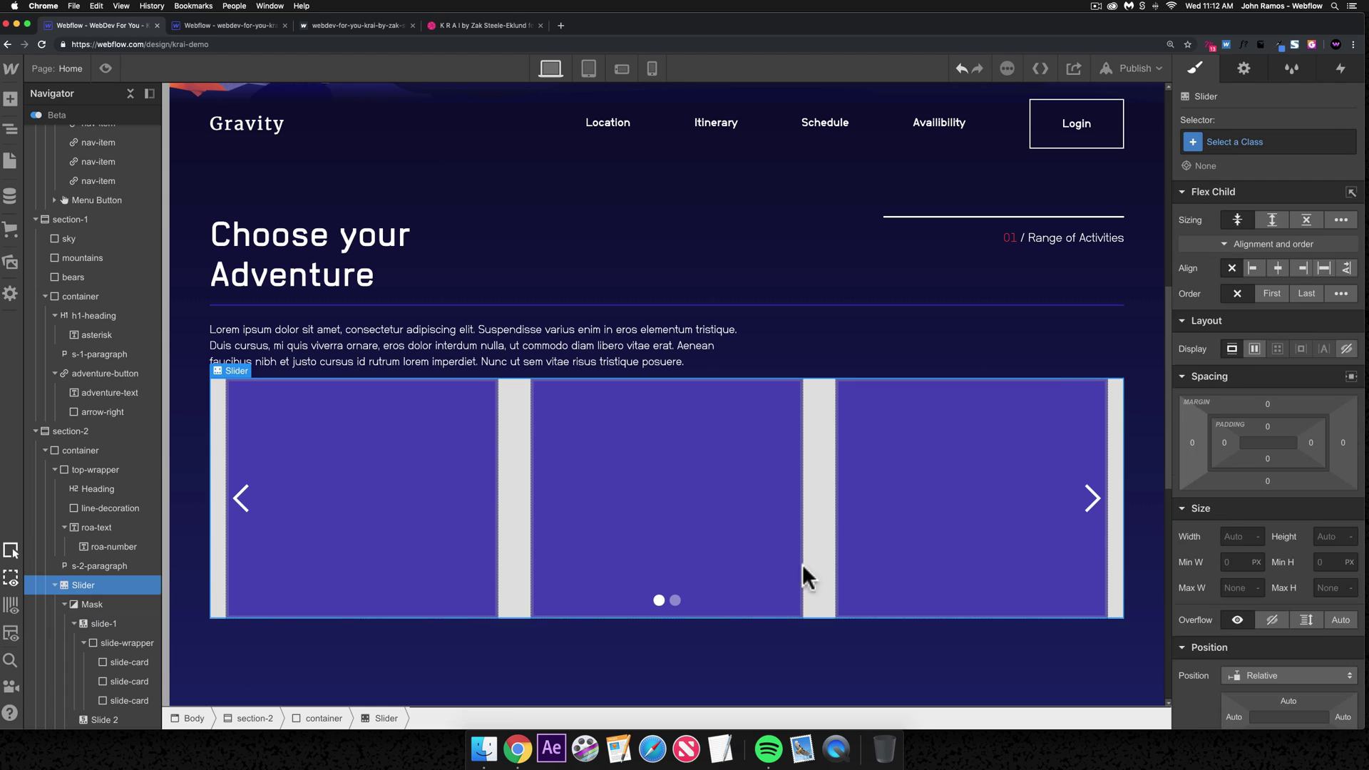
scroll(1284, 517, down, 10)
click(1228, 405)
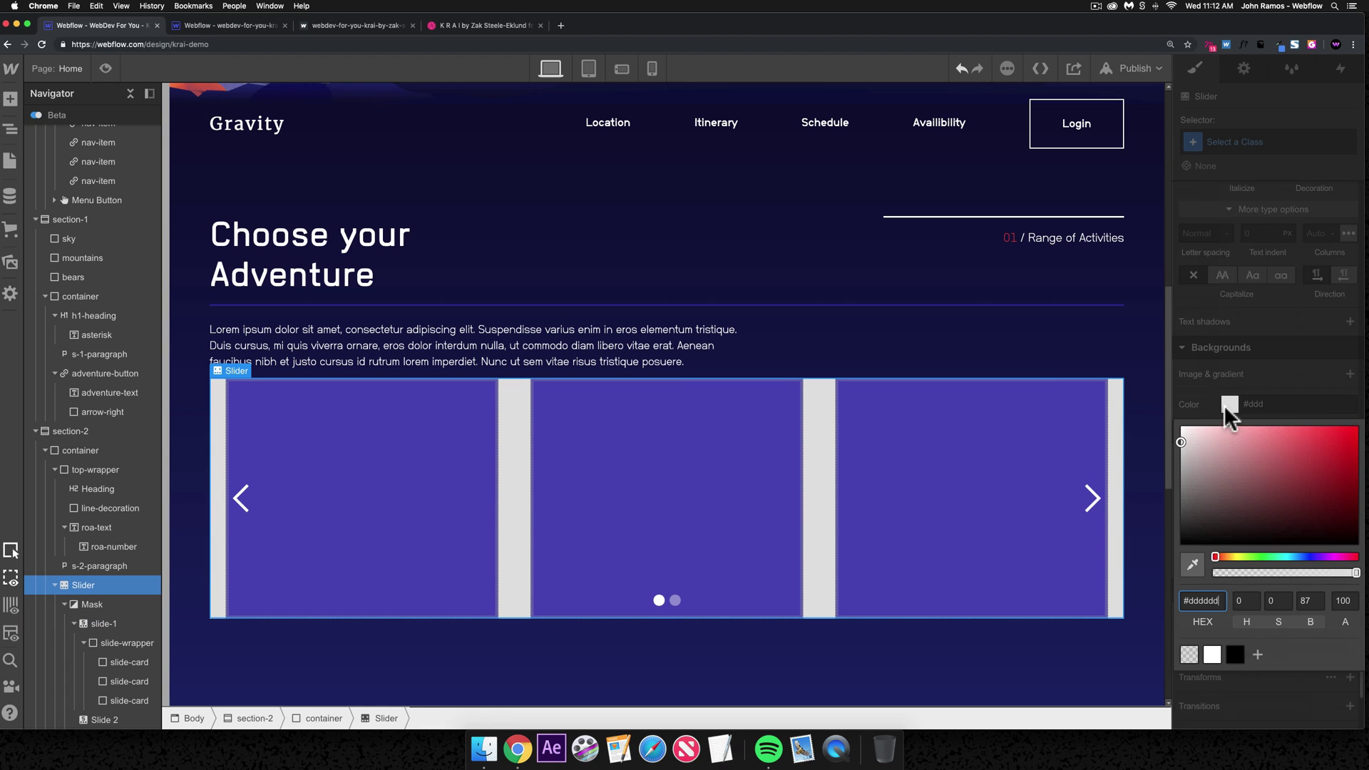
click(1191, 664)
click(704, 668)
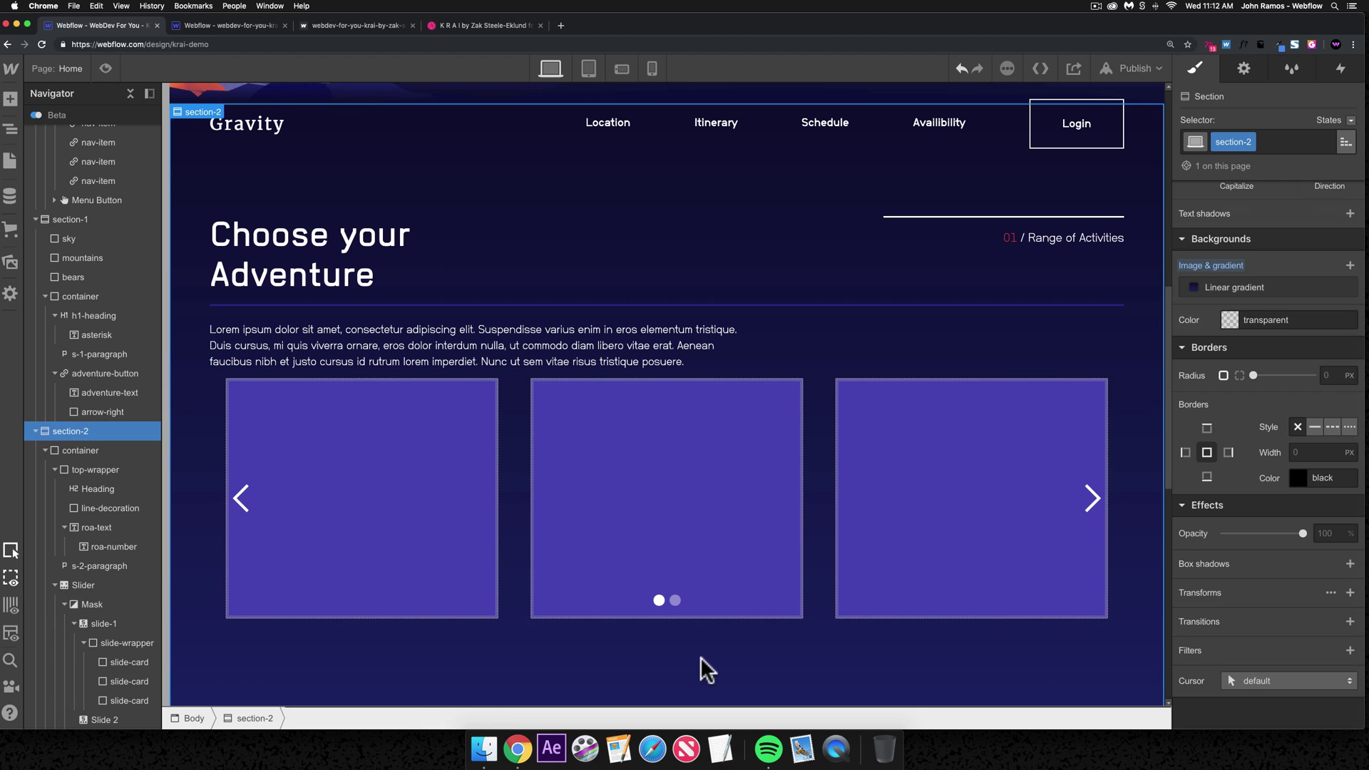
- Try a slide-card height of 600 px, as on the reference project's card wrapper, and undo the height change
click(399, 513)
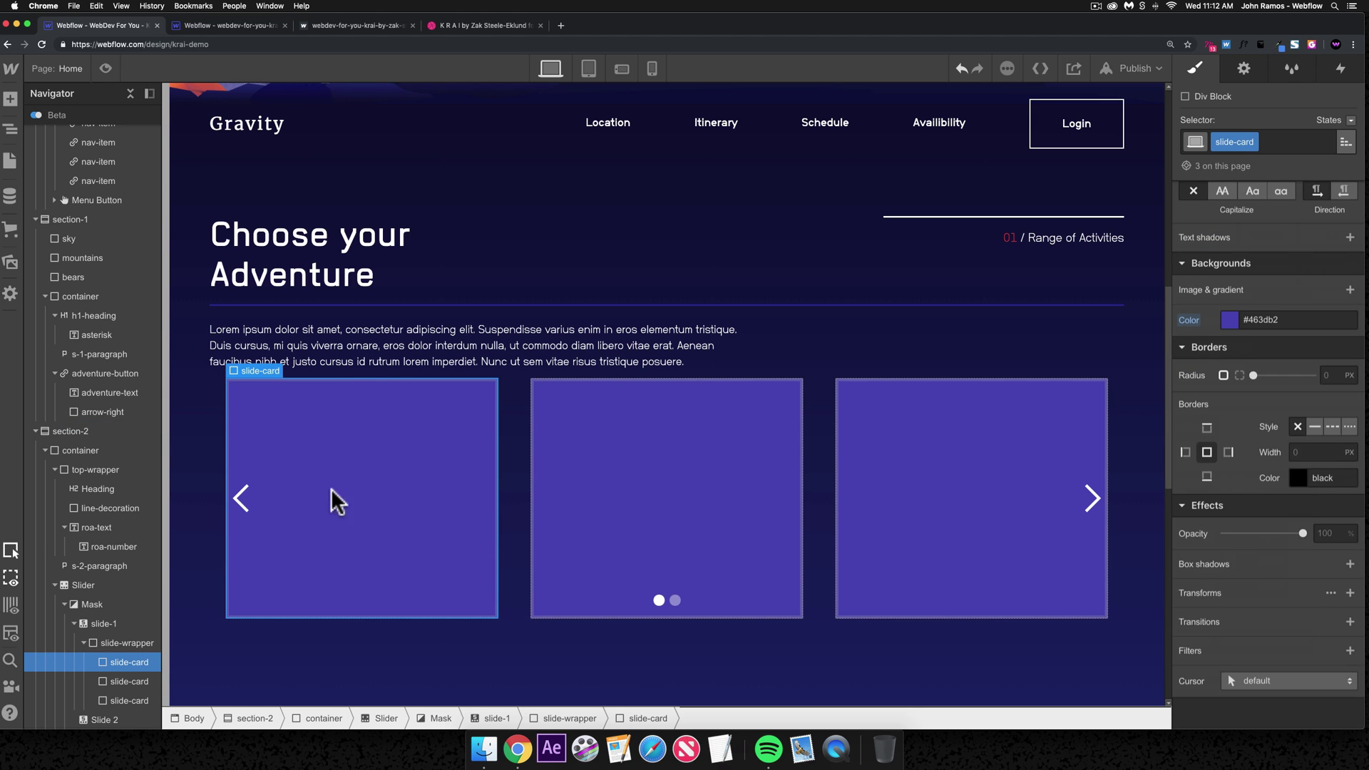
key(ctrl+Tab)
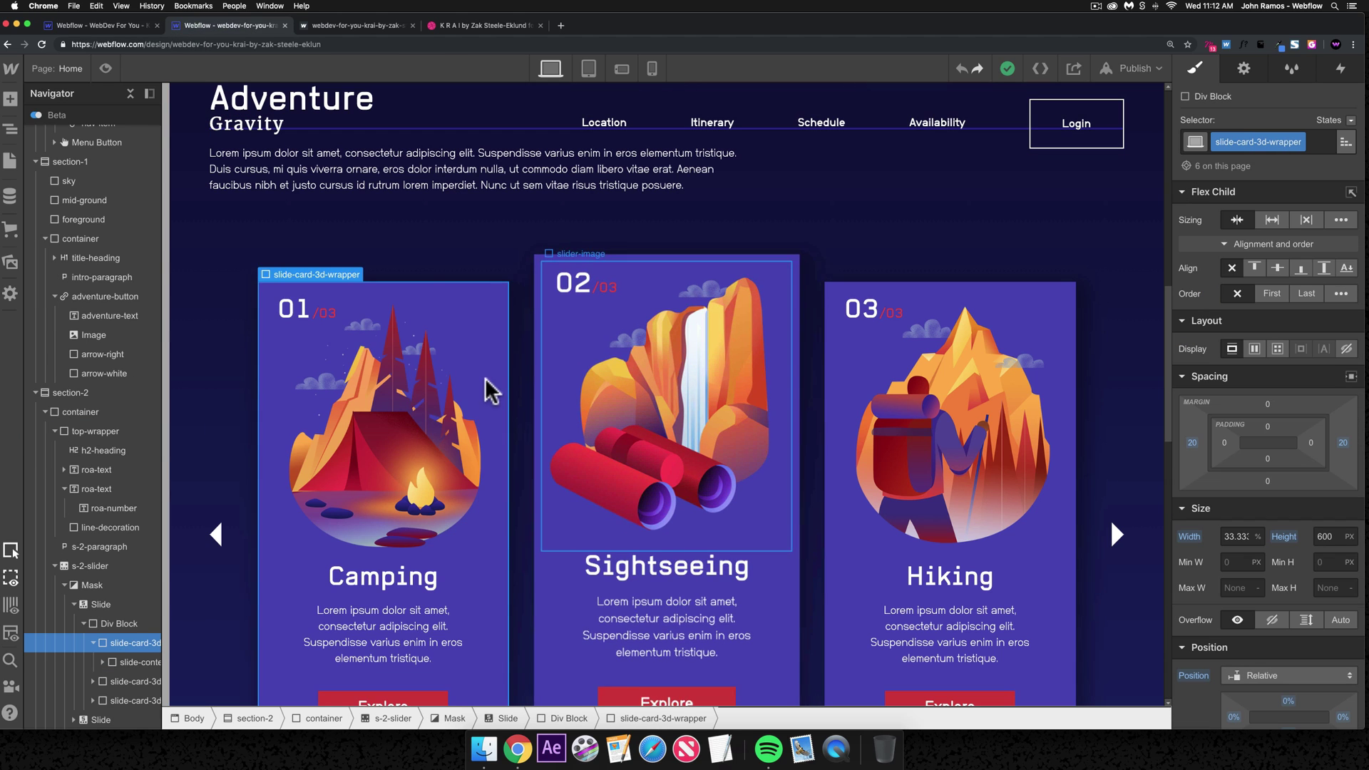
click(107, 26)
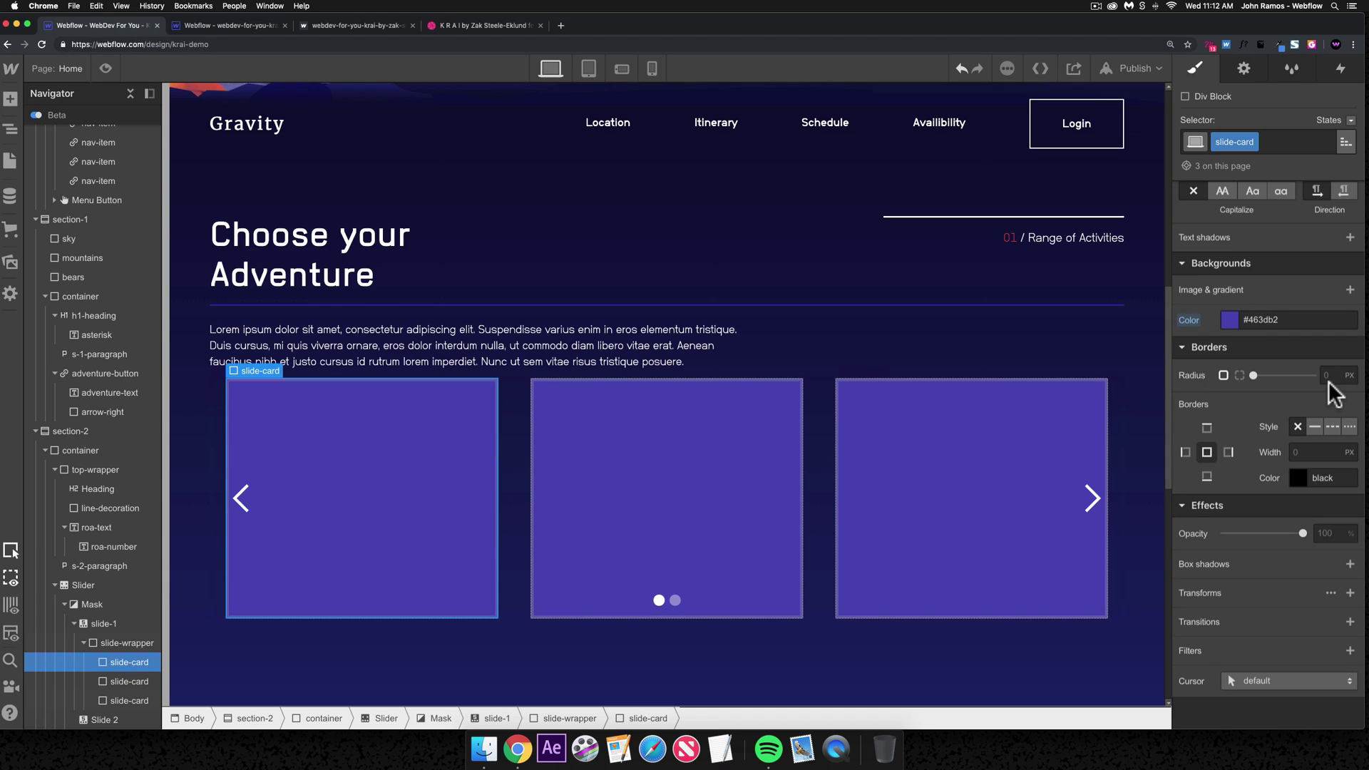
scroll(1330, 392, up, 10)
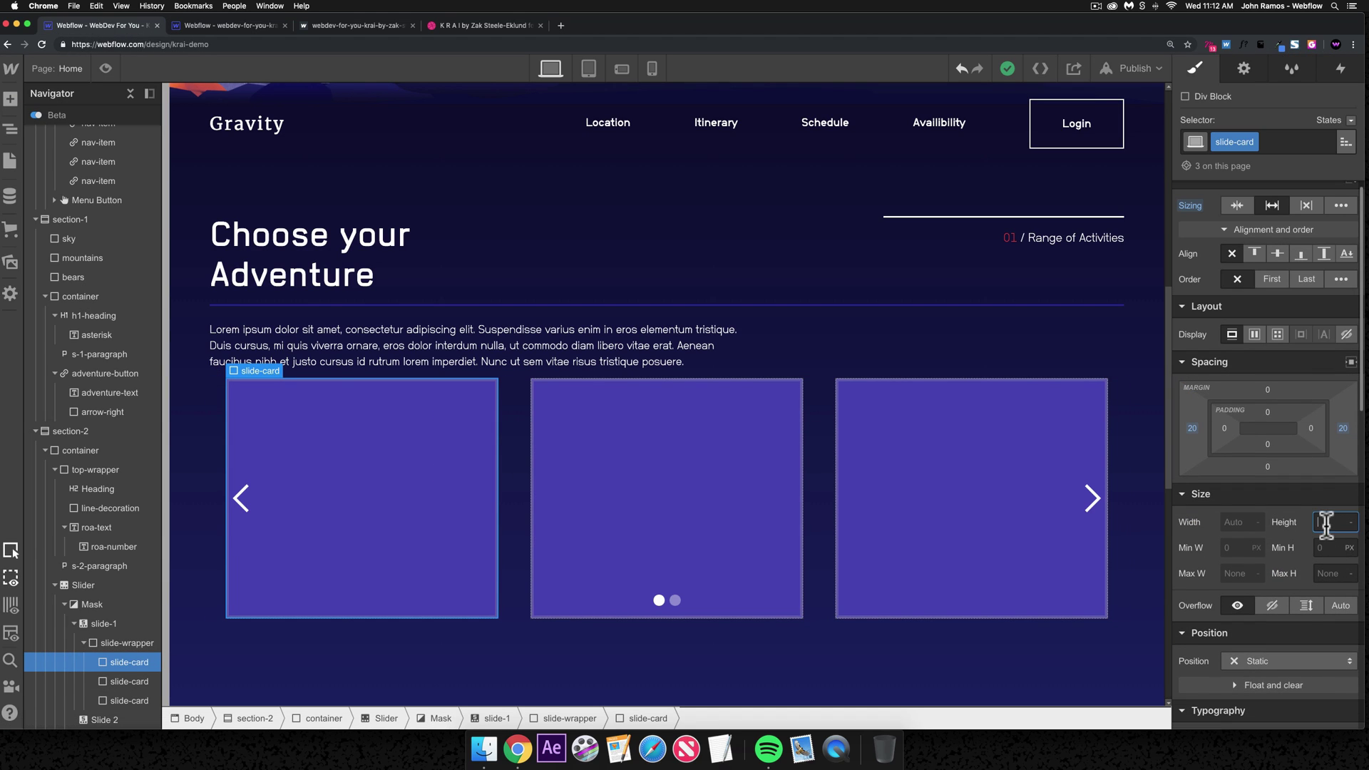
key(Return)
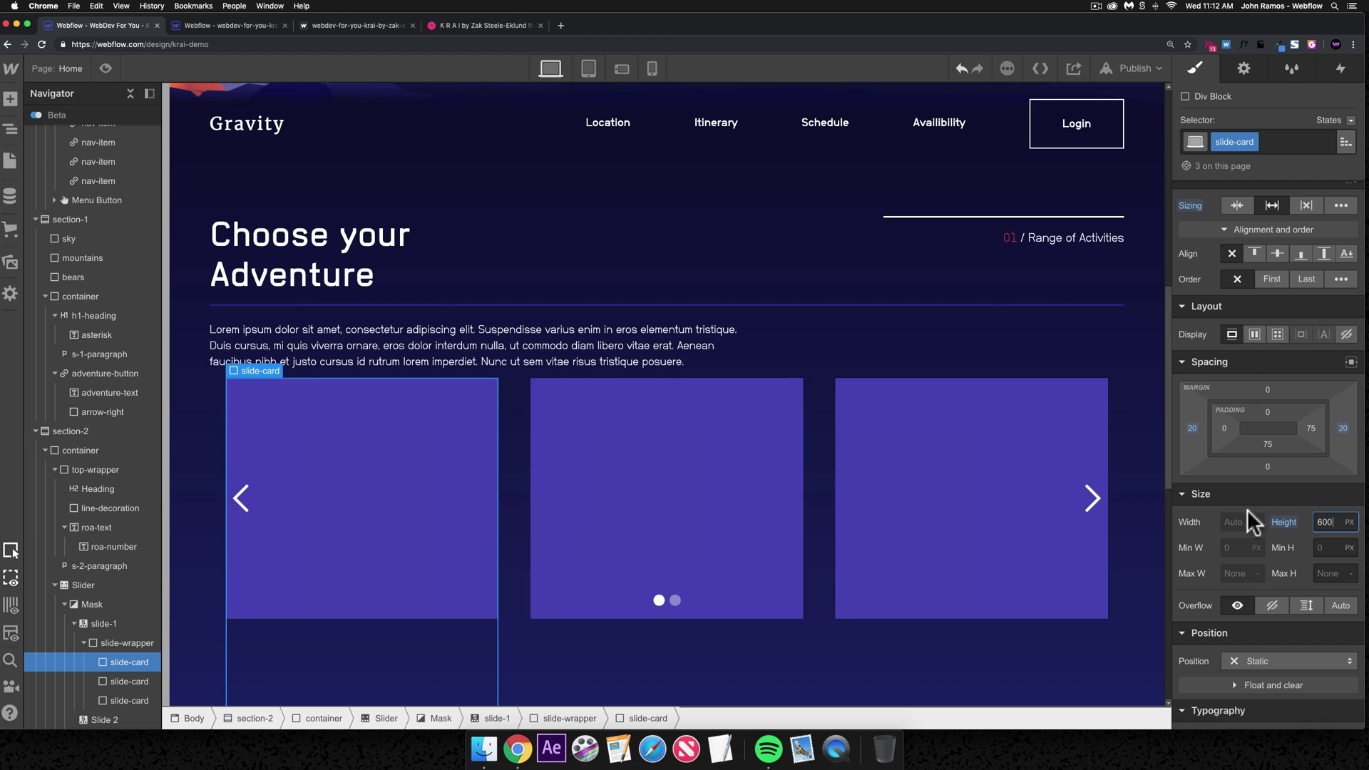
scroll(692, 342, down, 5)
click(101, 605)
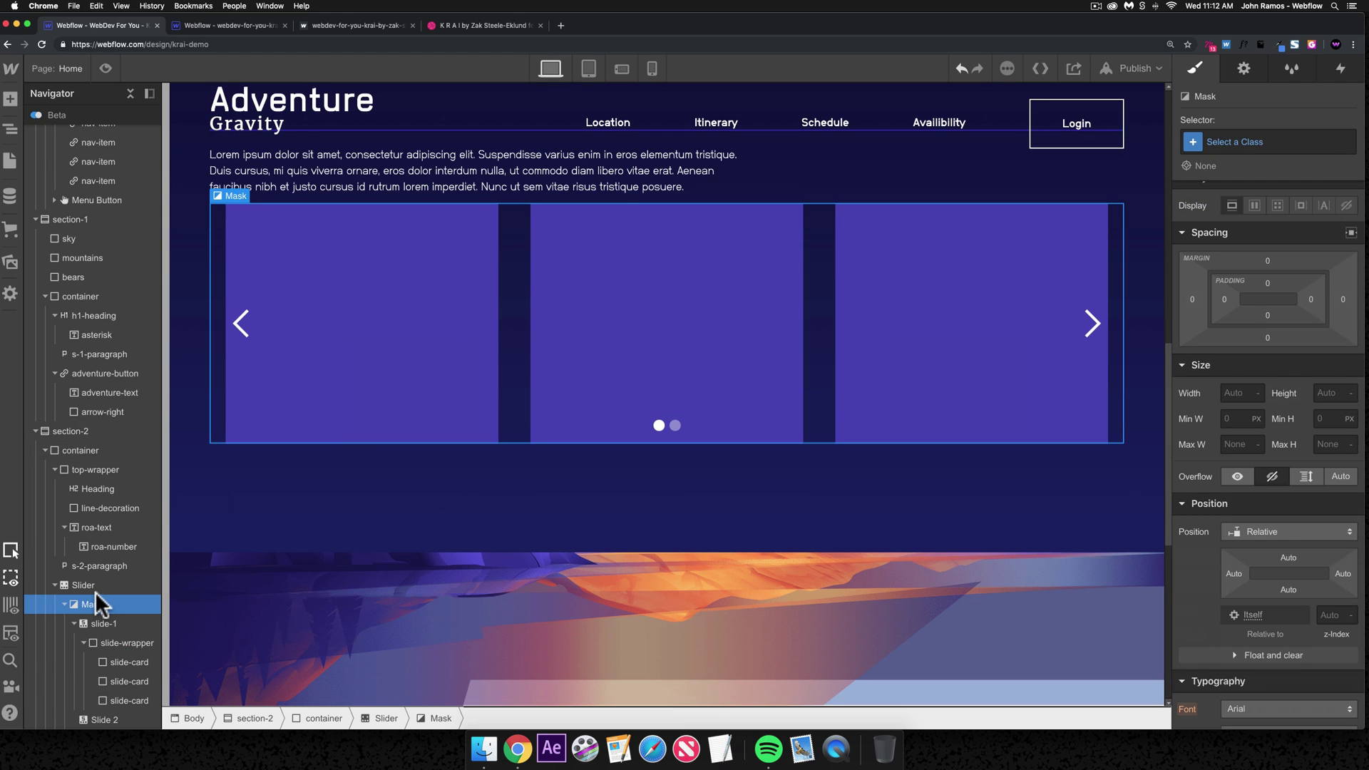
key(super+z)
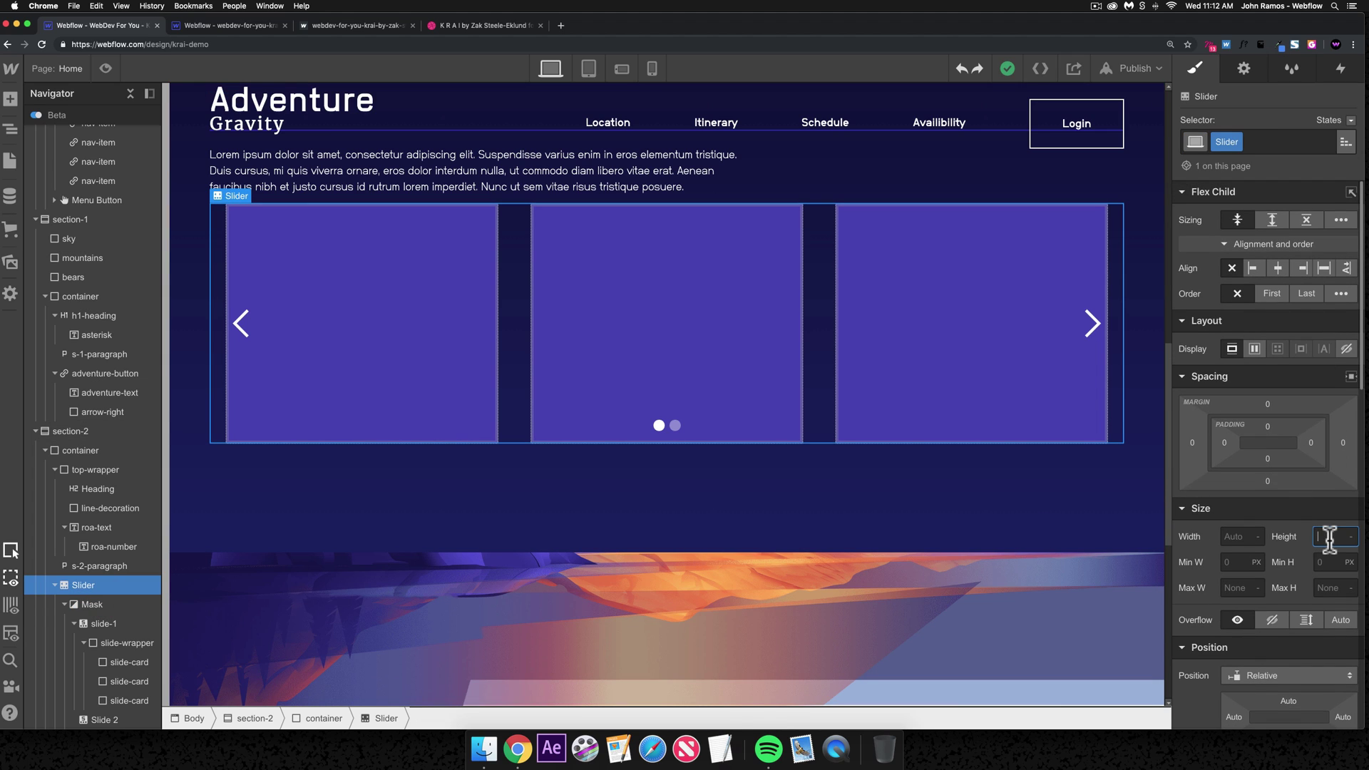
- Set the Slider's height to 600 px
text(600px)
key(Return)
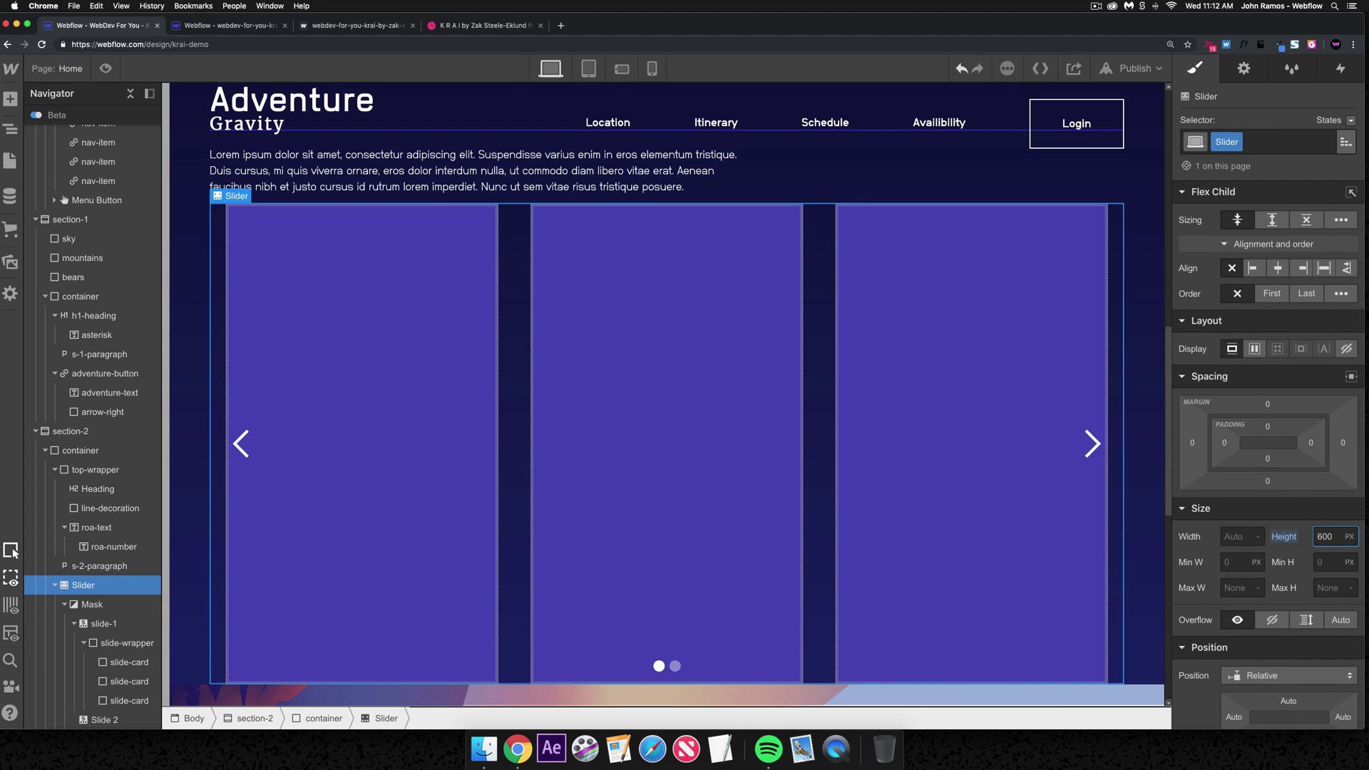
scroll(818, 409, down, 3)
scroll(812, 403, up, 5)
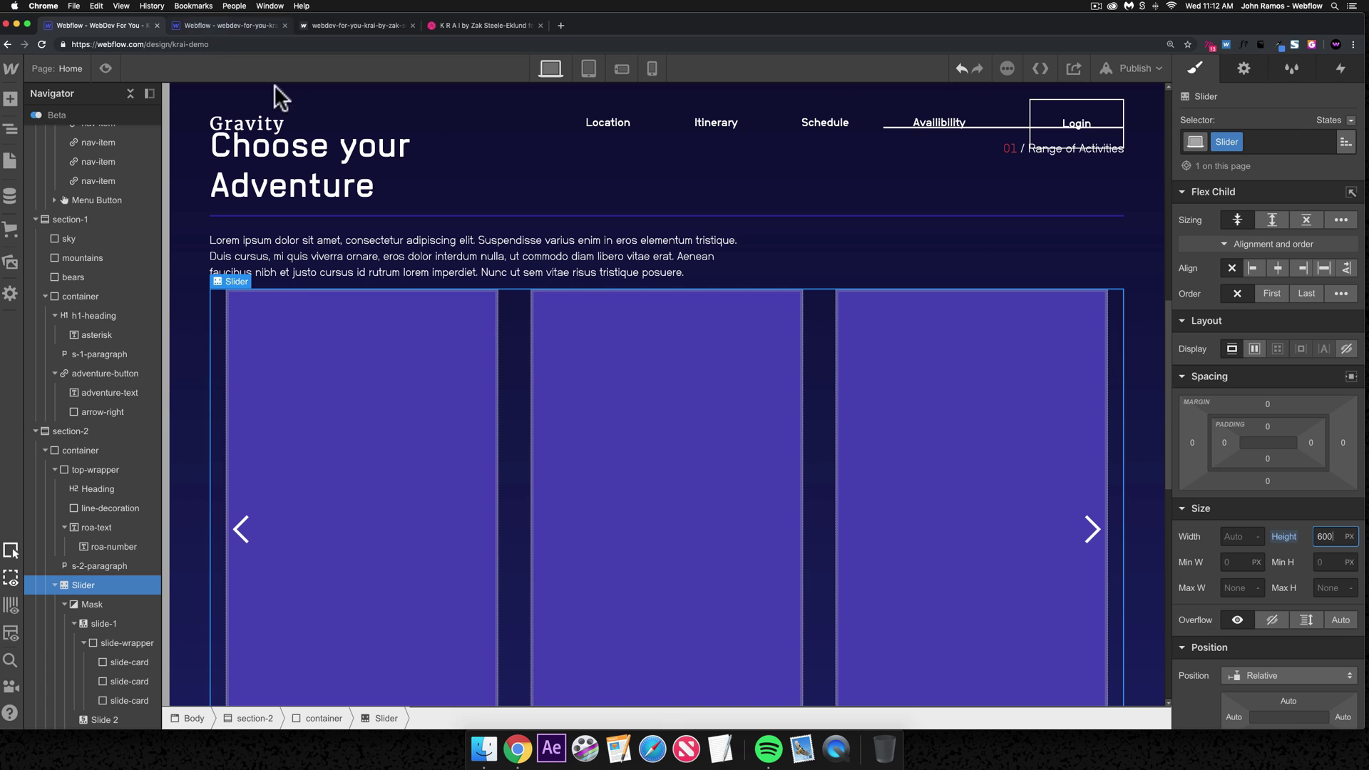
- Give the Slider 60 px top and bottom padding and 40 px left and right padding, following the reference project's slider Mask
key(ctrl+Tab)
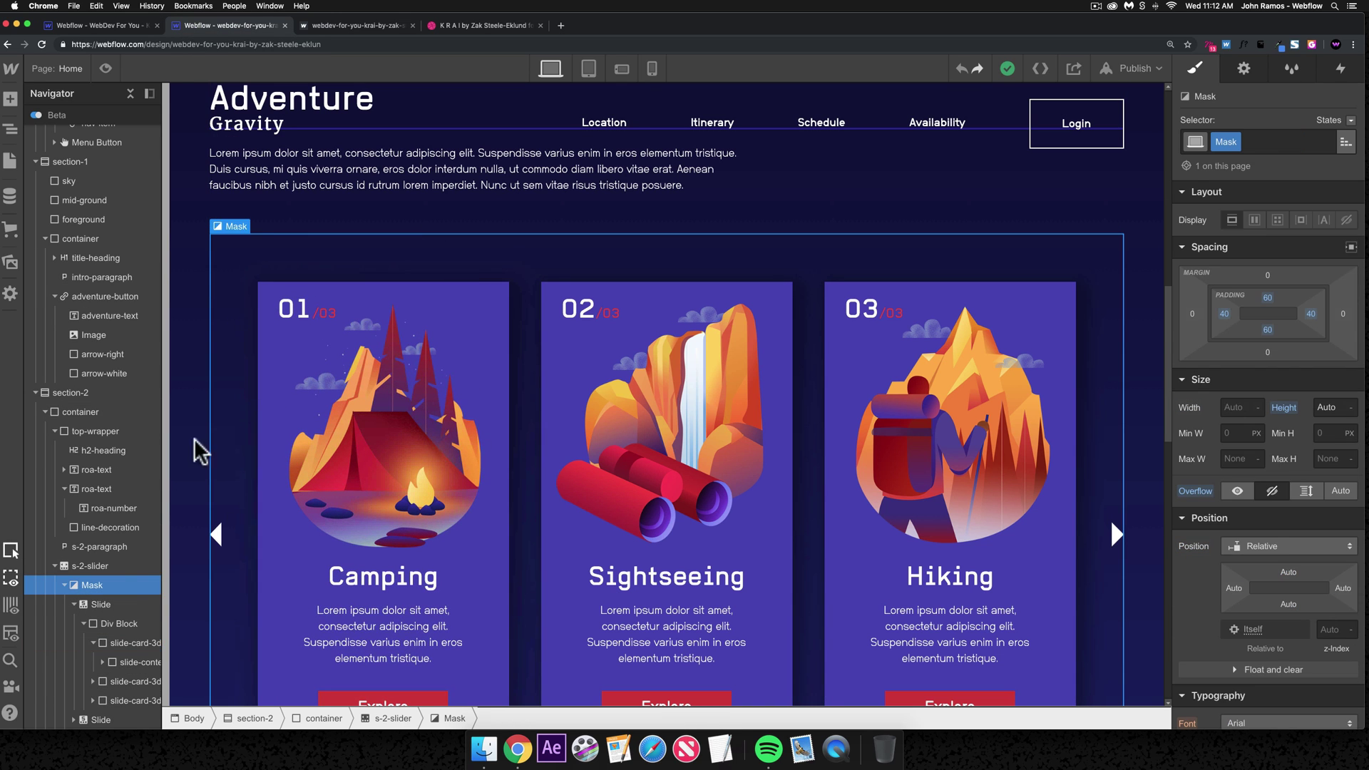
click(107, 568)
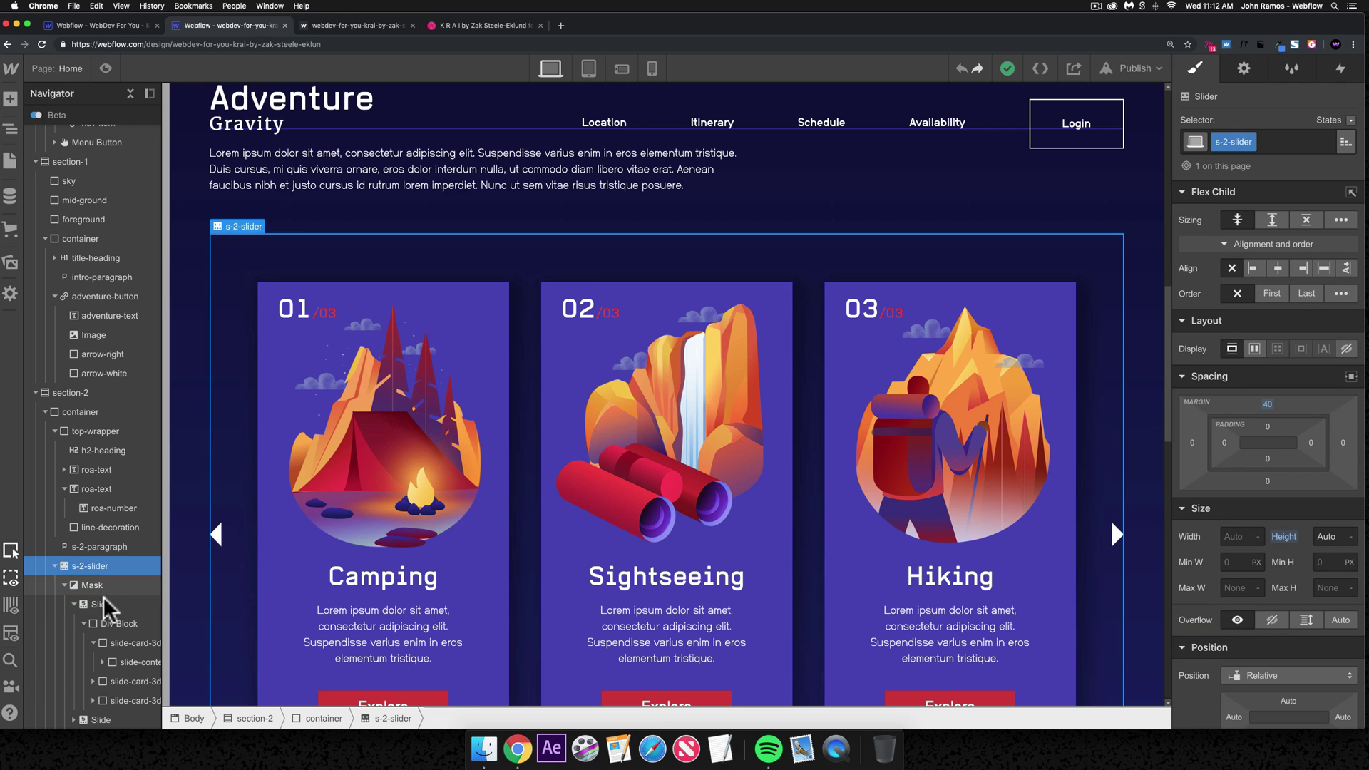
click(102, 586)
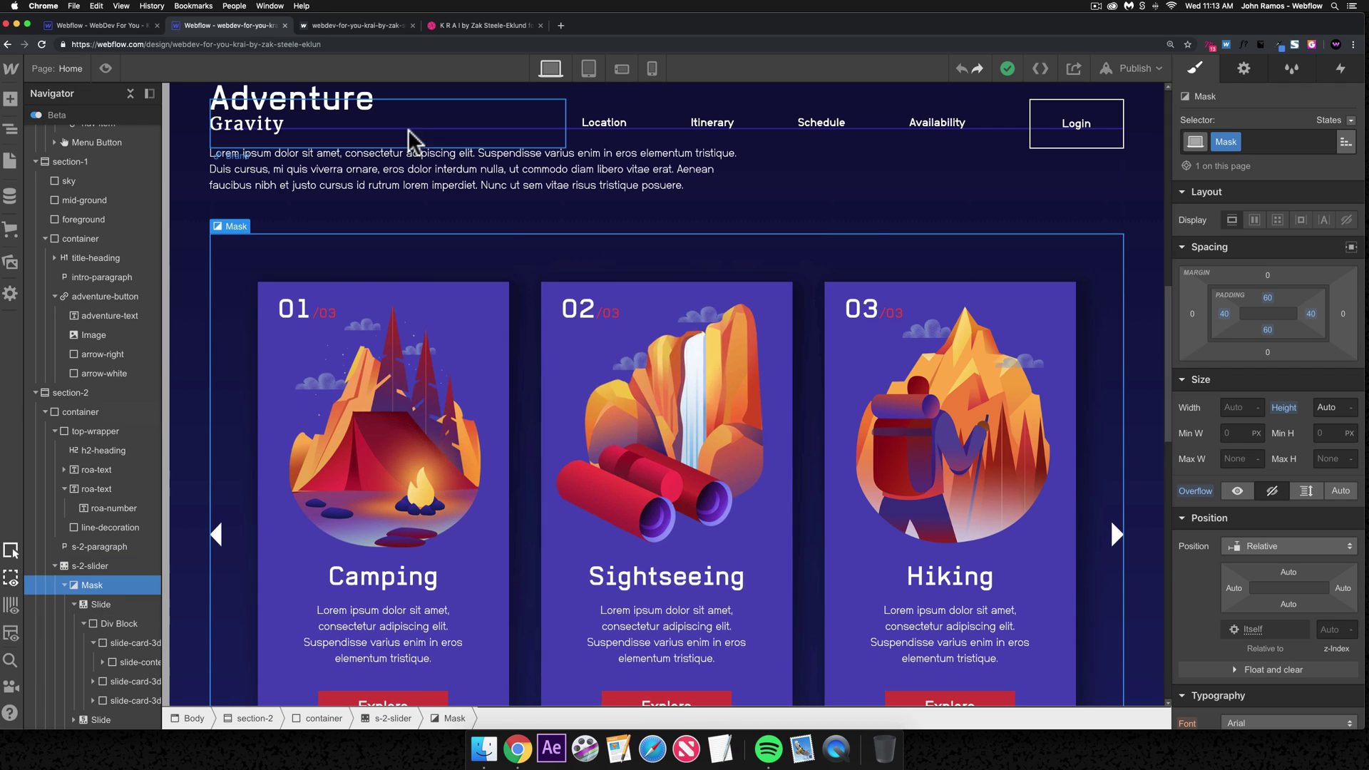
click(117, 28)
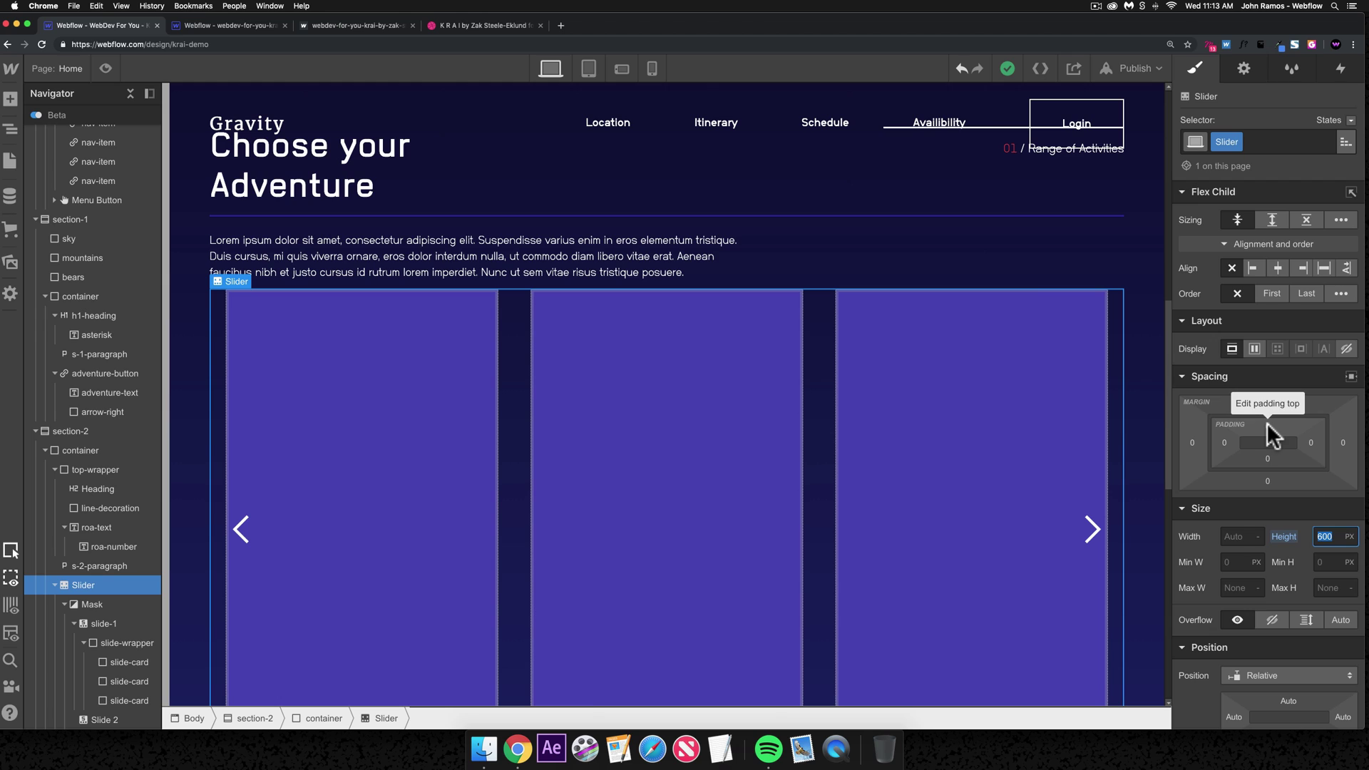
key(alt)
drag(1269, 430, 1269, 573)
scroll(977, 499, down, 5)
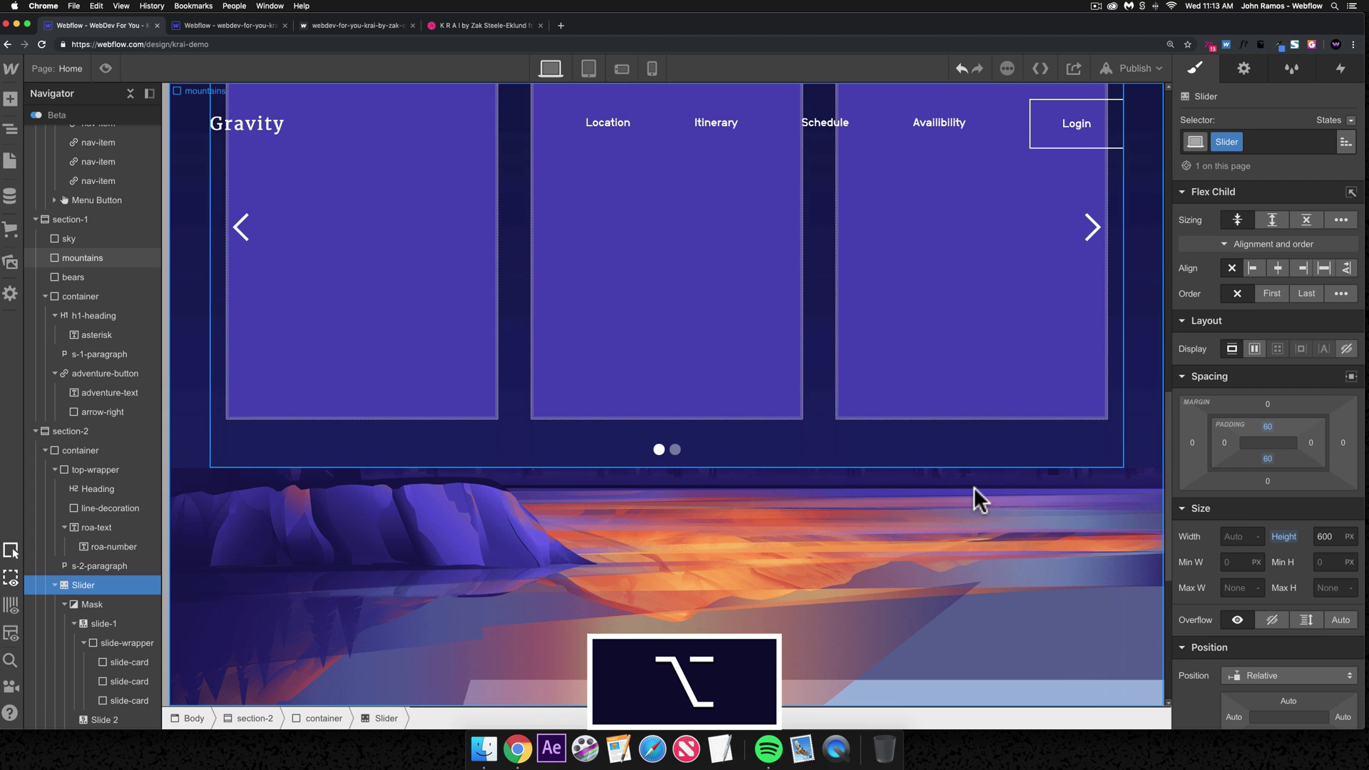
drag(1224, 446, 1324, 442)
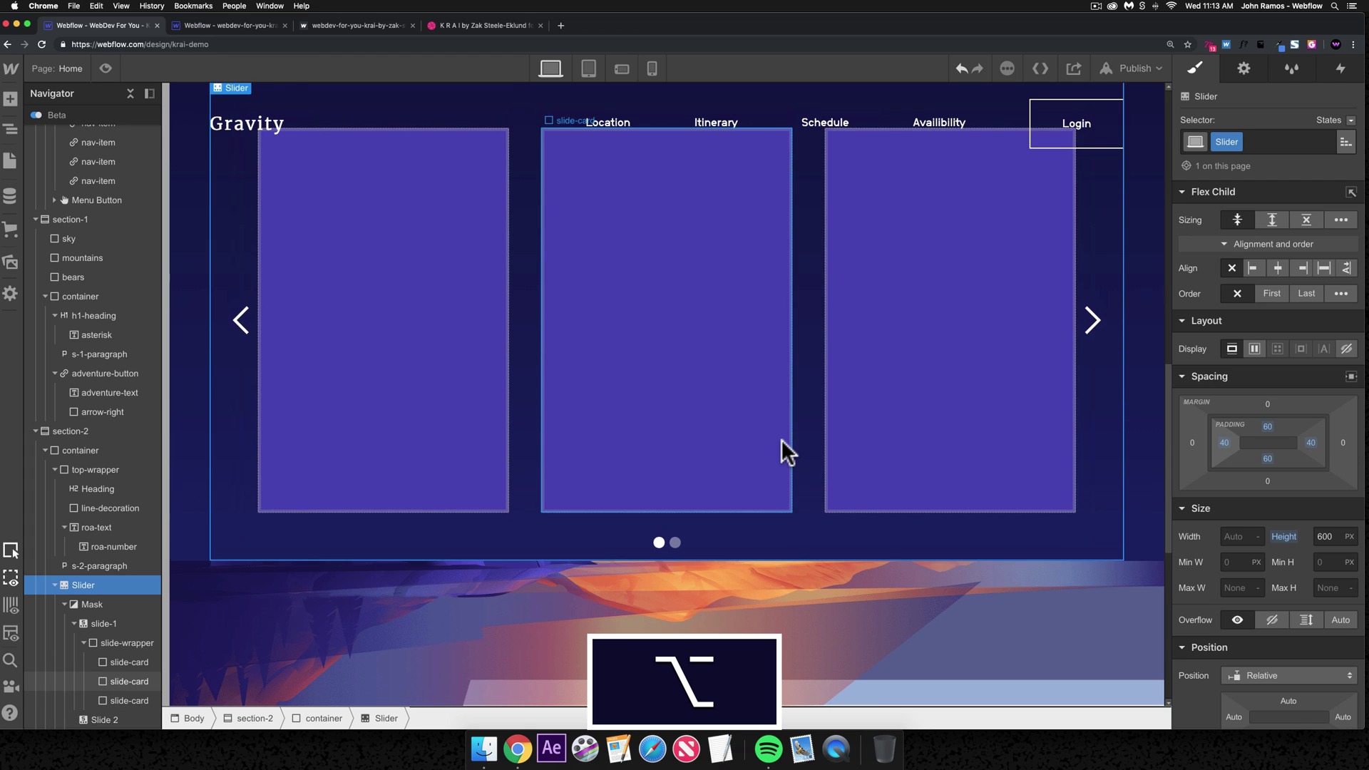
- Inspect the slide-card styles and compare the slider's spacing and cards with the reference project's section-2 cards
scroll(784, 451, up, 5)
scroll(926, 385, down, 5)
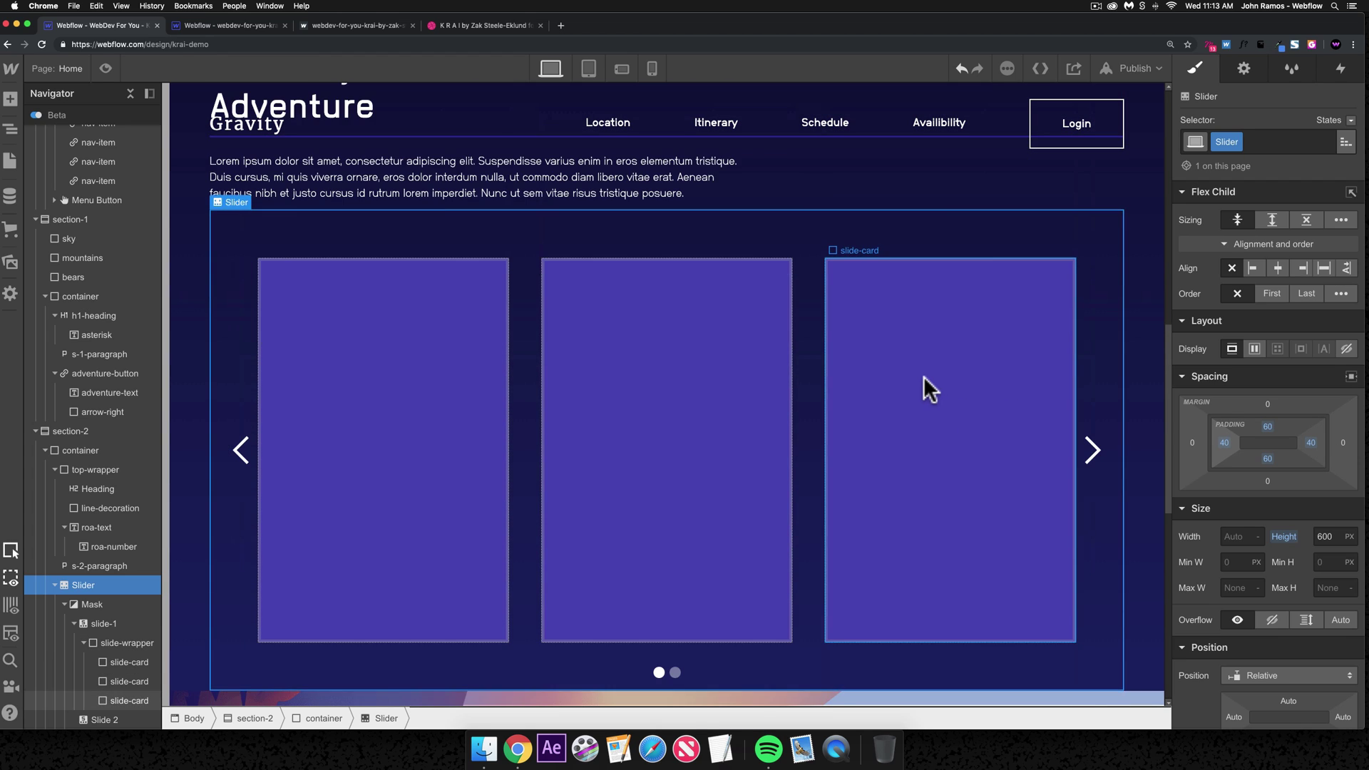
click(732, 313)
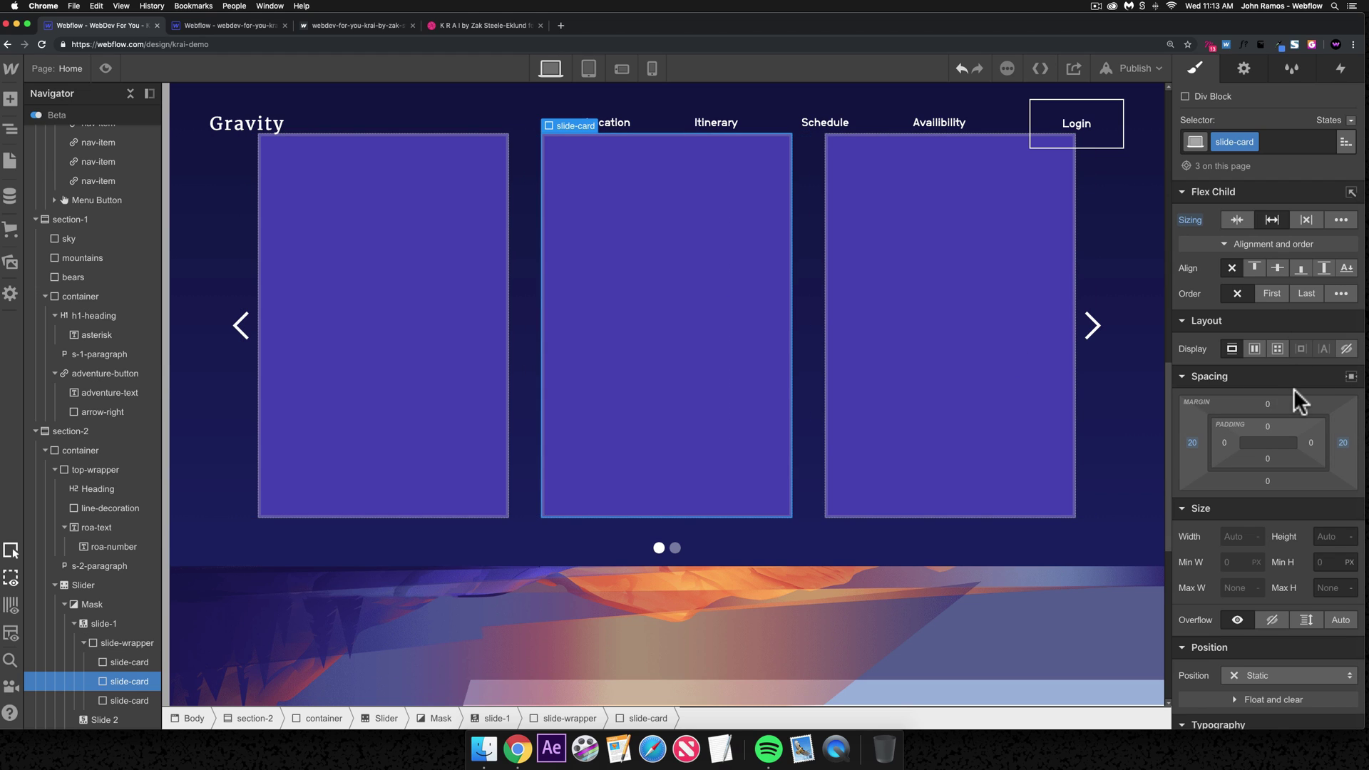
scroll(1313, 412, down, 2)
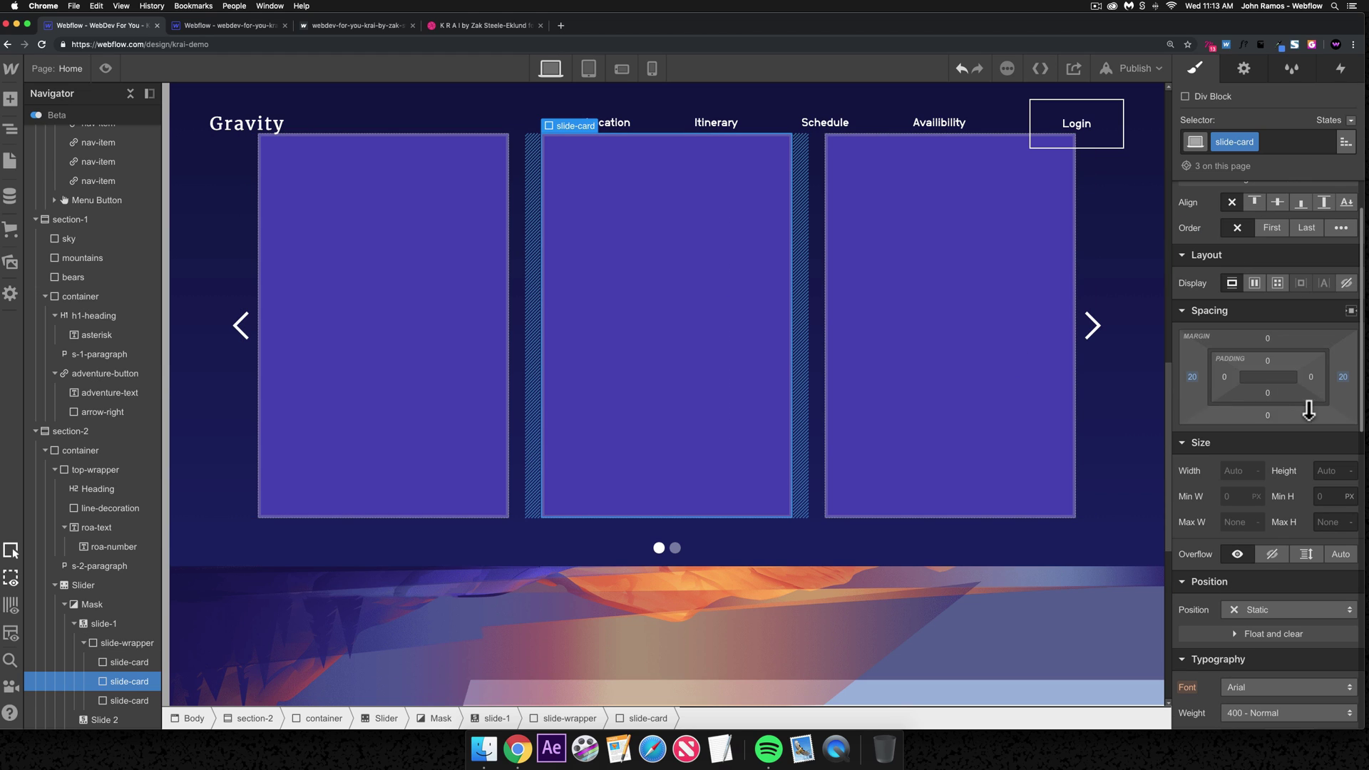
click(357, 353)
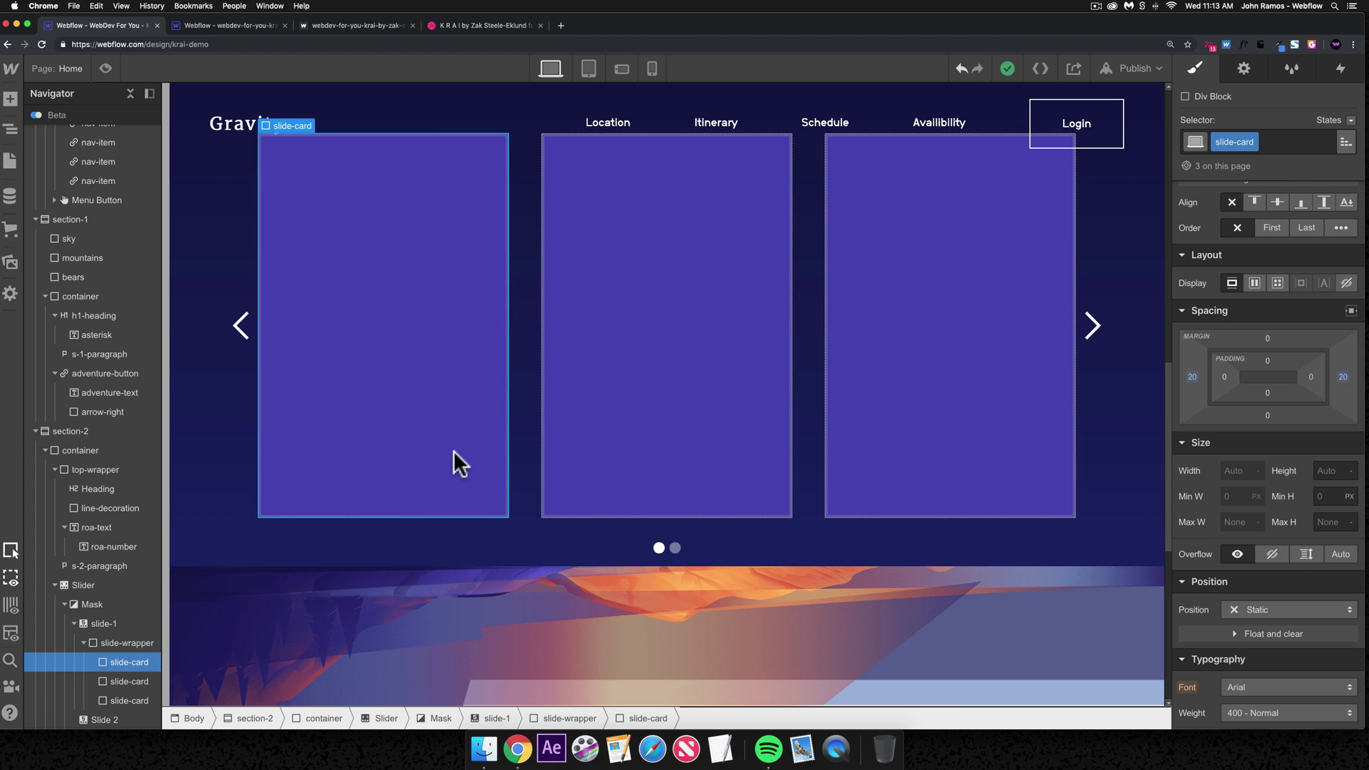
scroll(1355, 378, up, 2)
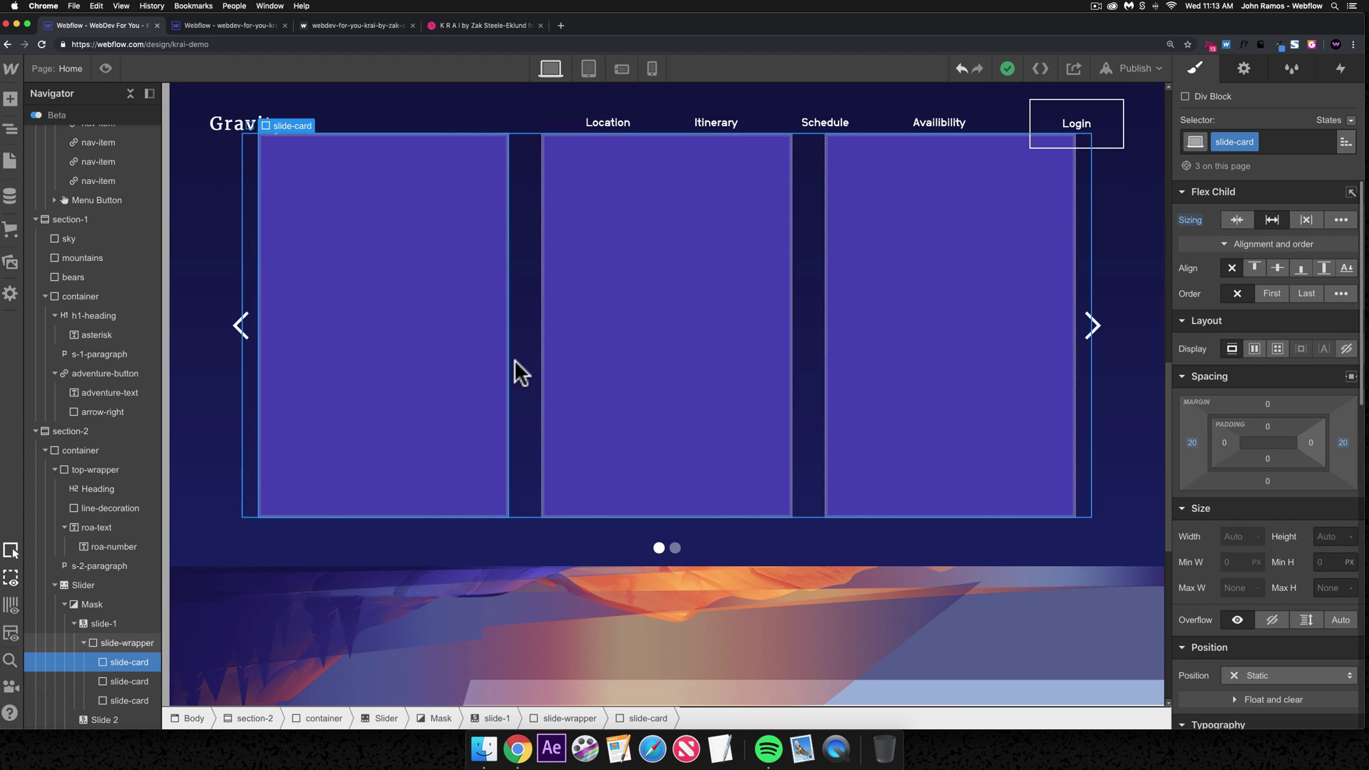
click(507, 553)
click(477, 417)
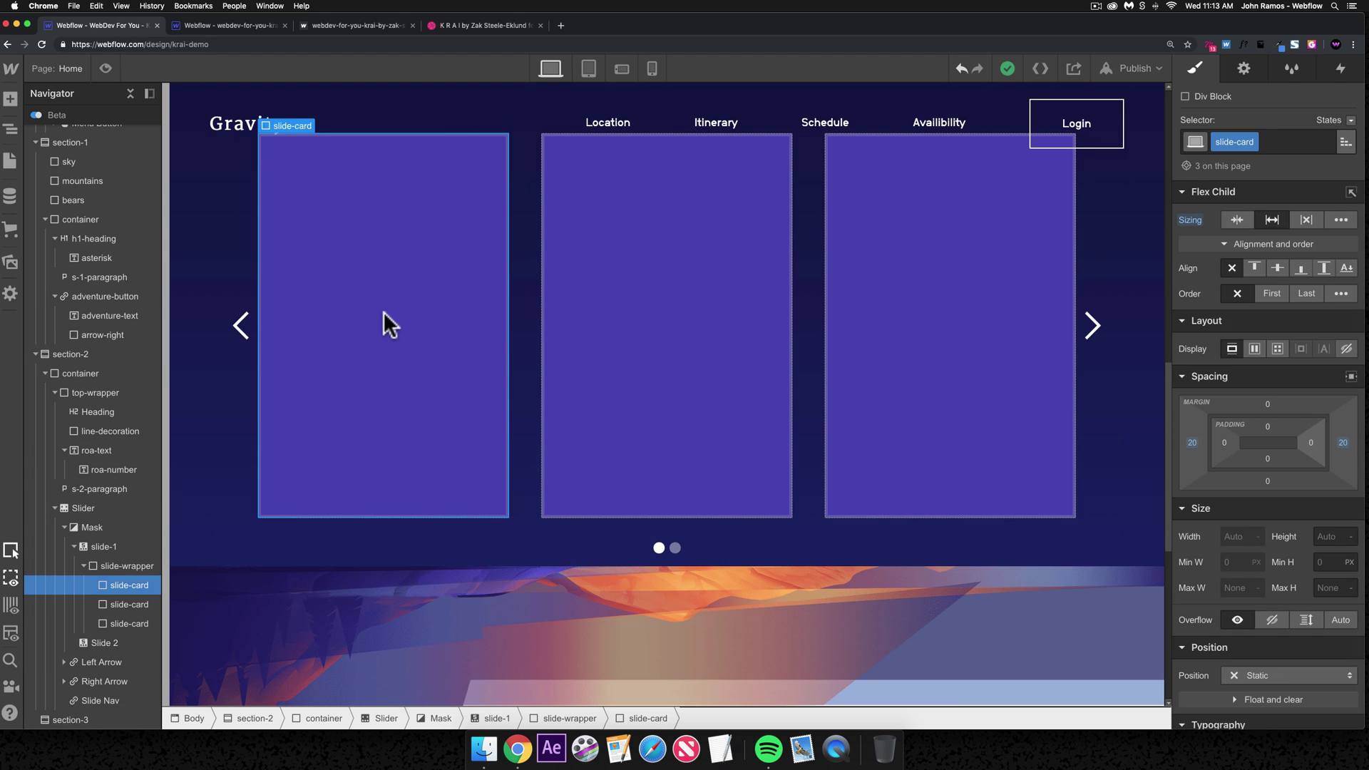
scroll(371, 336, up, 3)
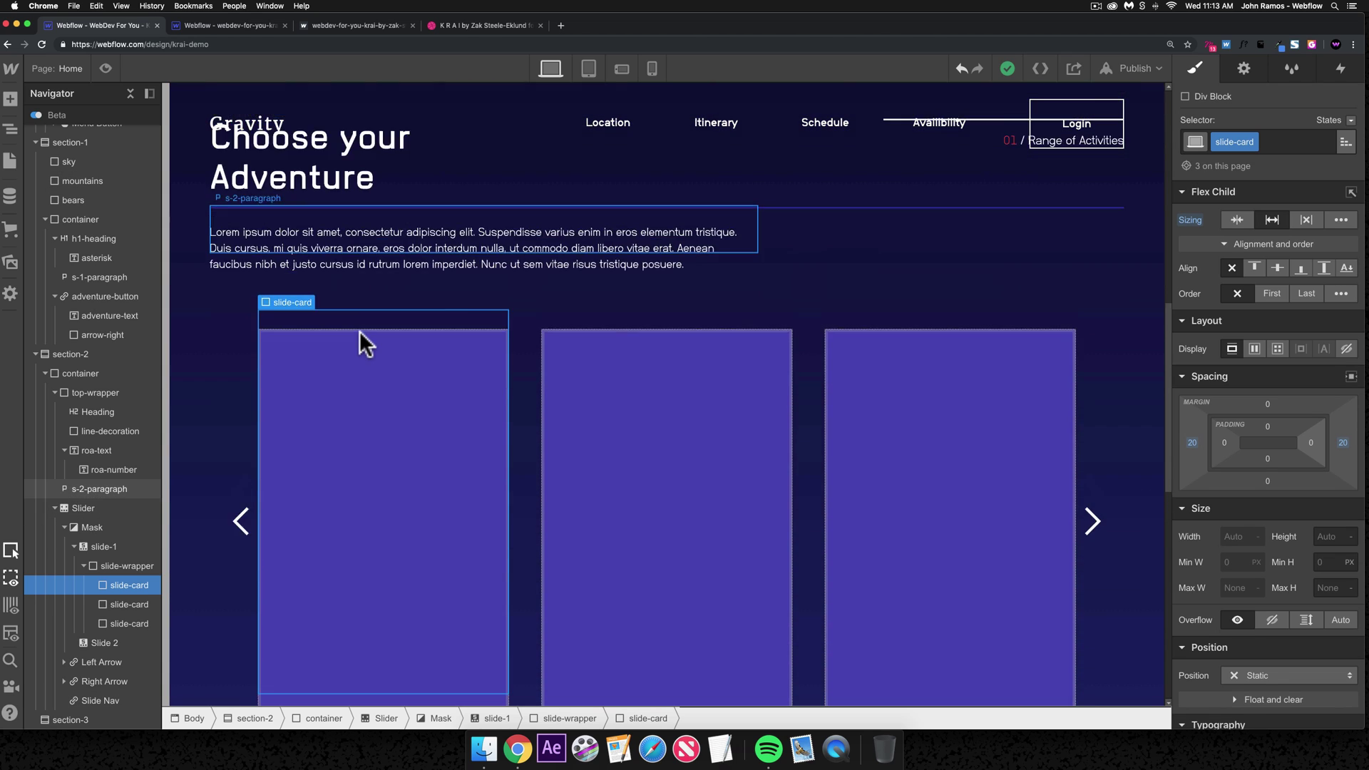
scroll(365, 342, up, 5)
scroll(366, 342, down, 5)
scroll(365, 342, down, 2)
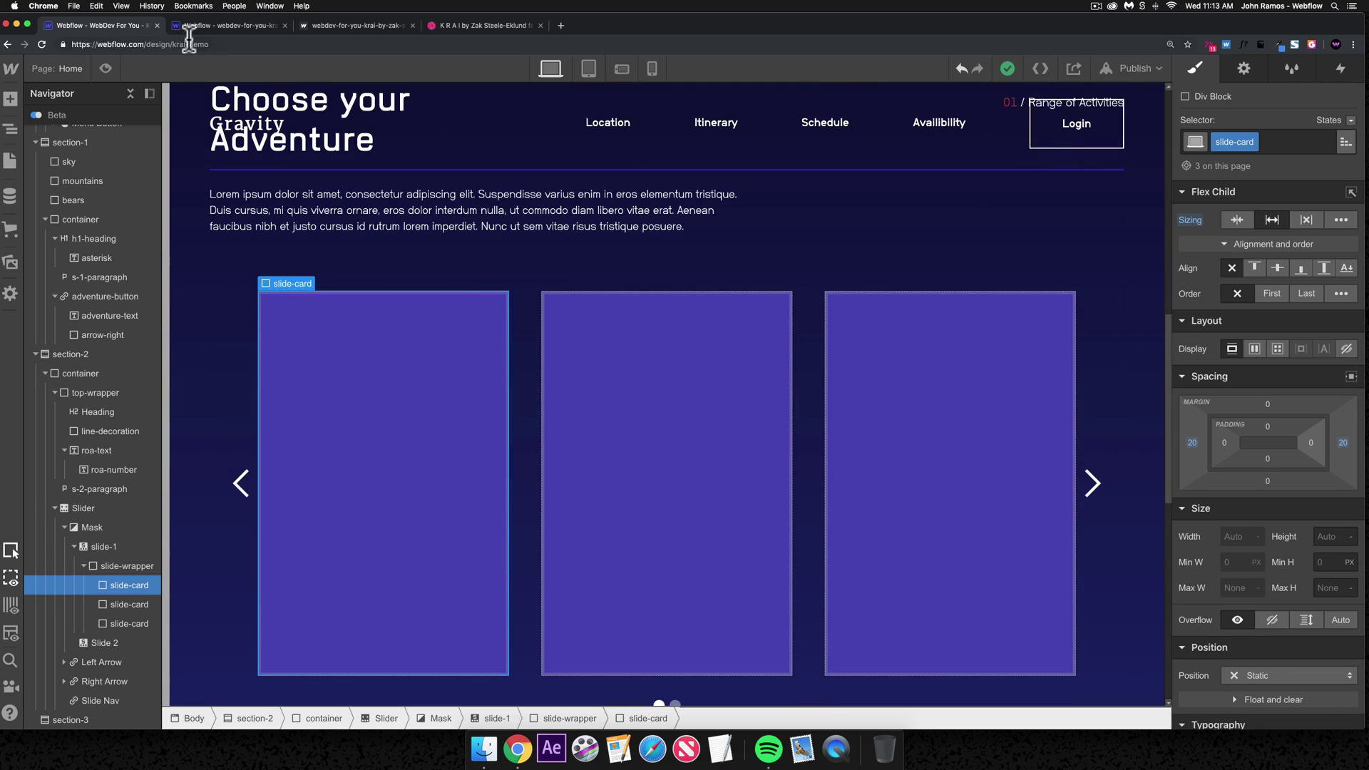
click(226, 32)
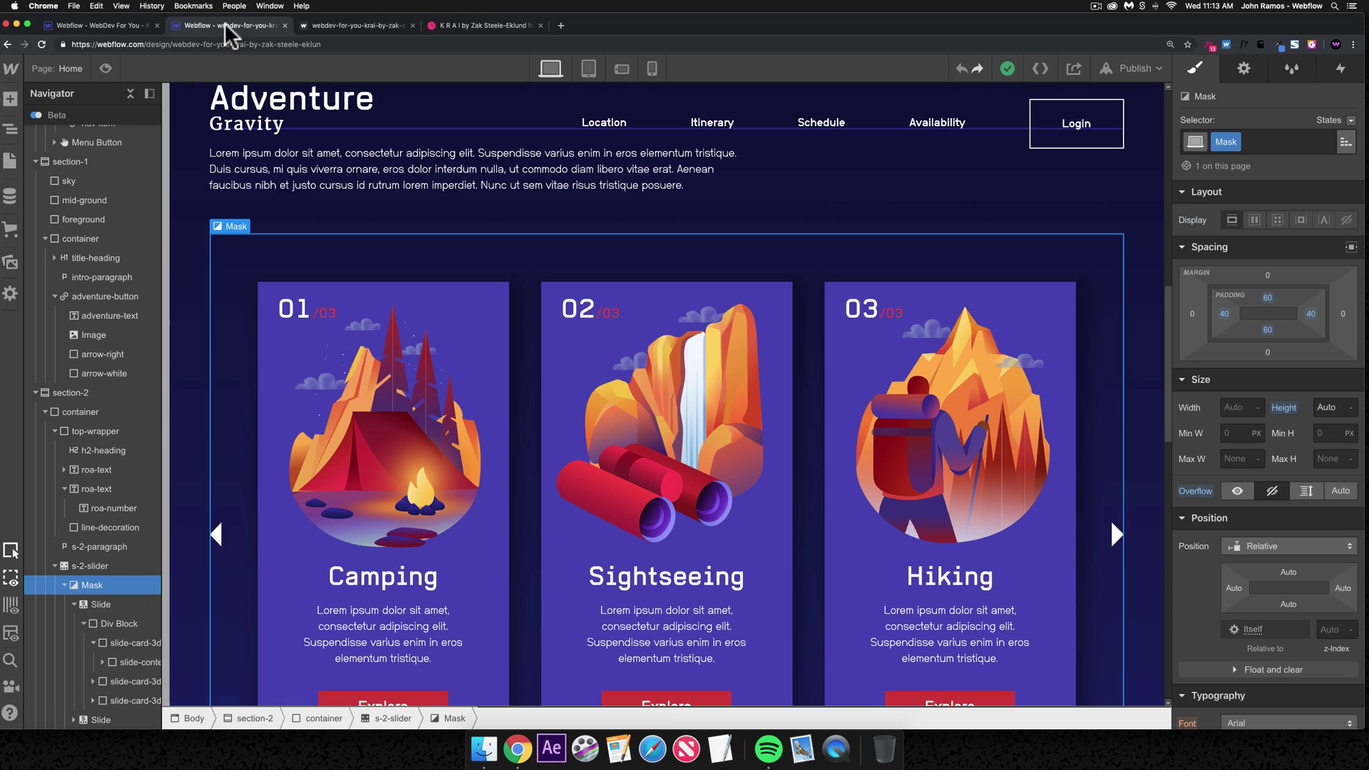
scroll(397, 499, down, 1)
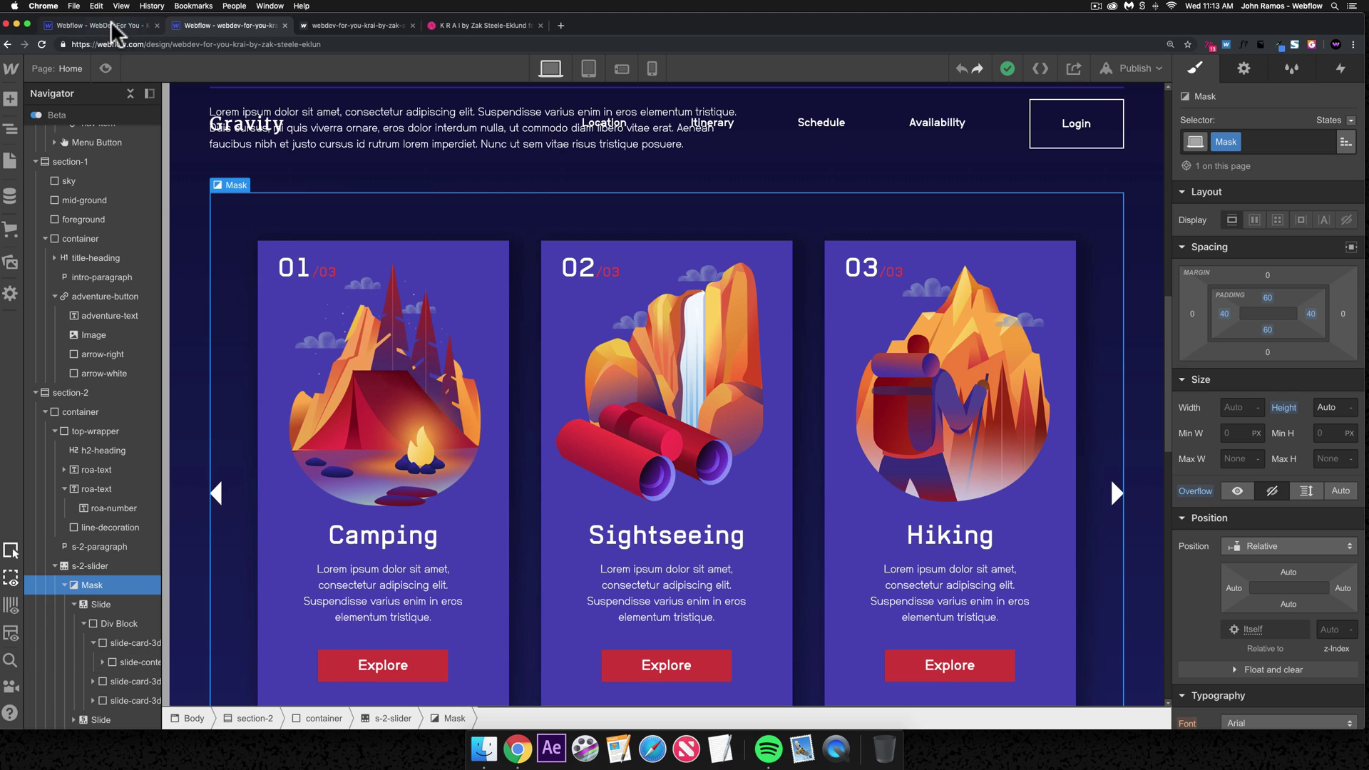
key(ctrl+shift+Tab)
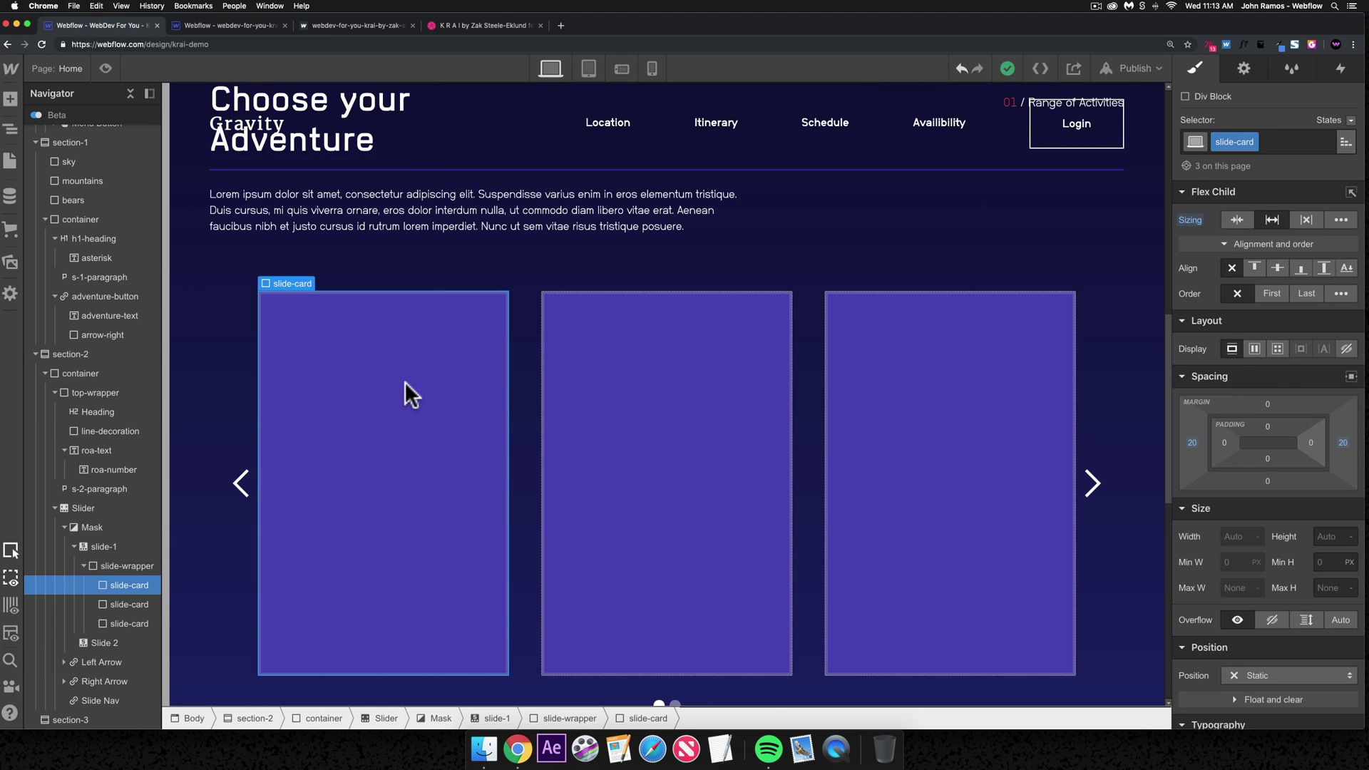
- Set the slide-card's display to flex with a vertical direction
key(super+k)
key(Escape)
click(1254, 350)
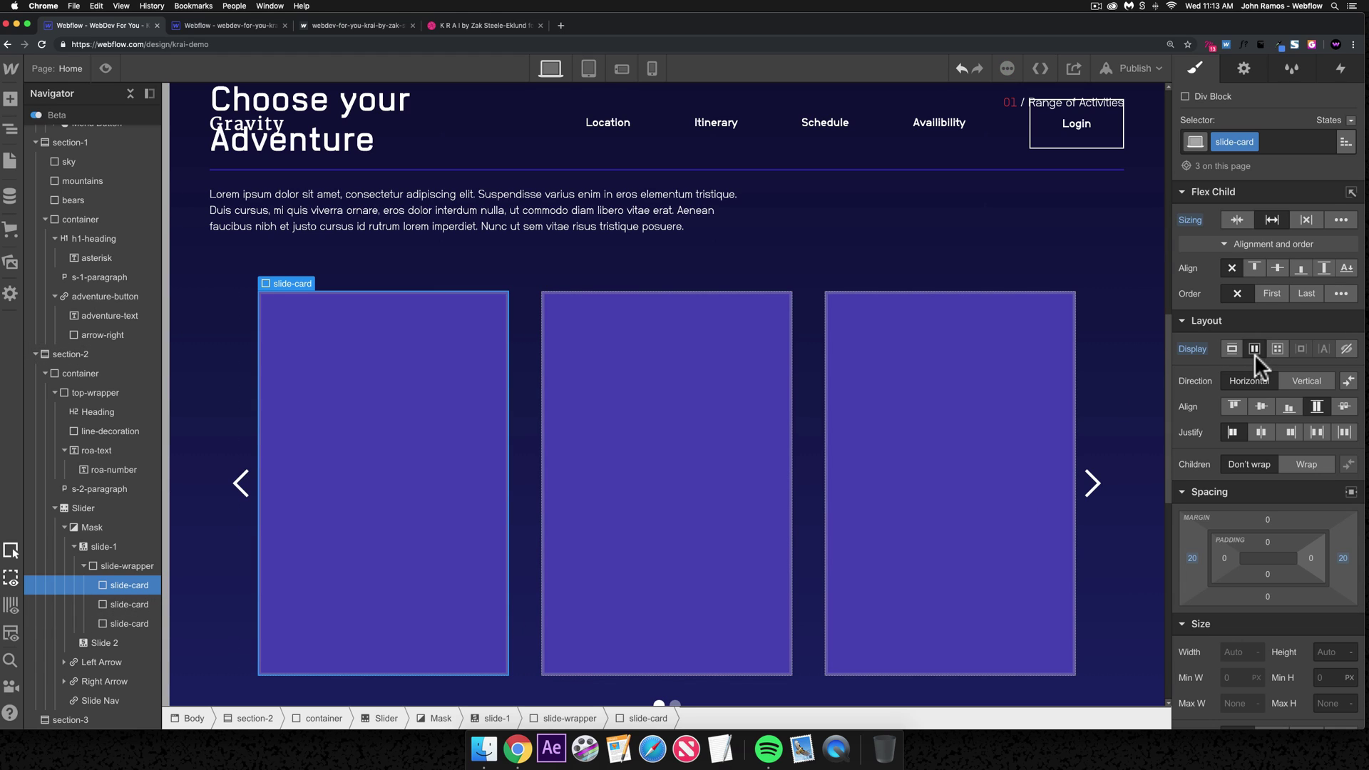
click(1296, 379)
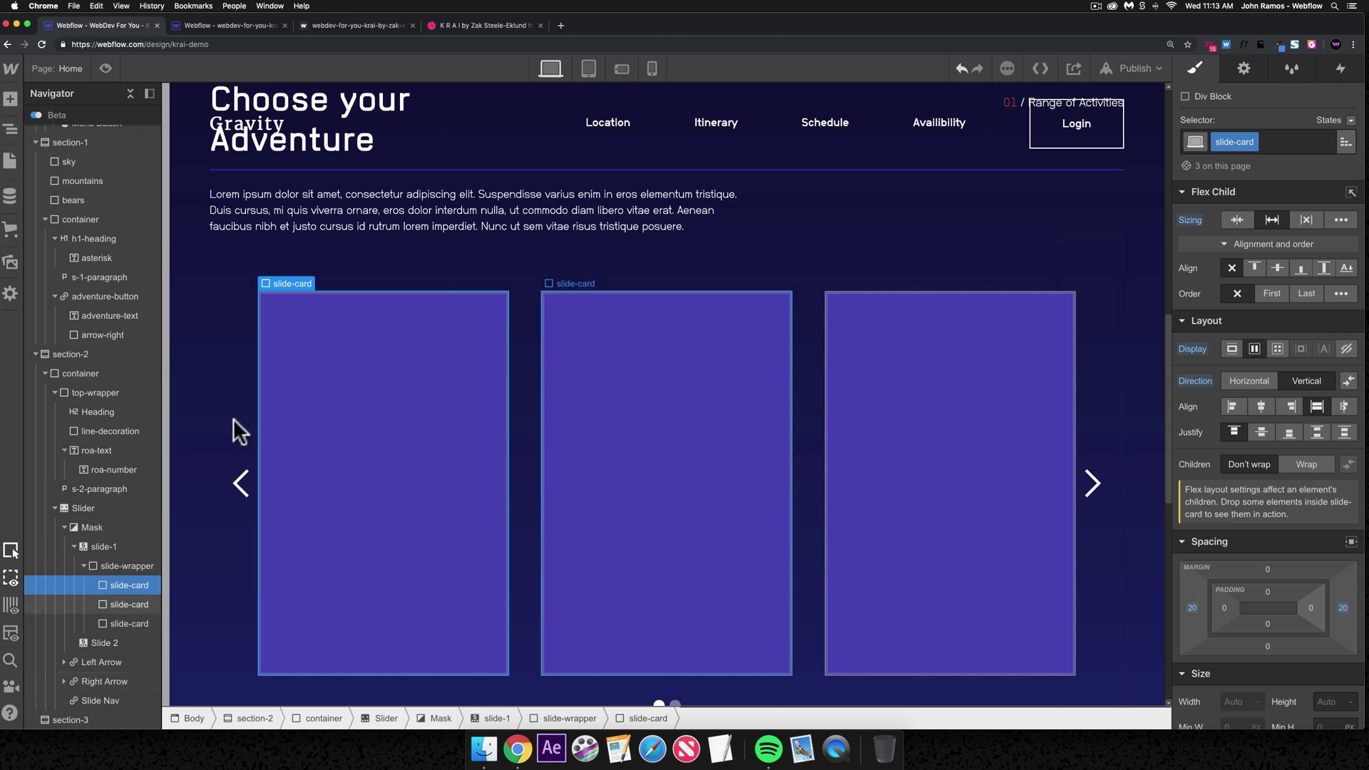
- Add a Div Block inside the first slide-card
key(super+k)
key(super+d)
text(div)
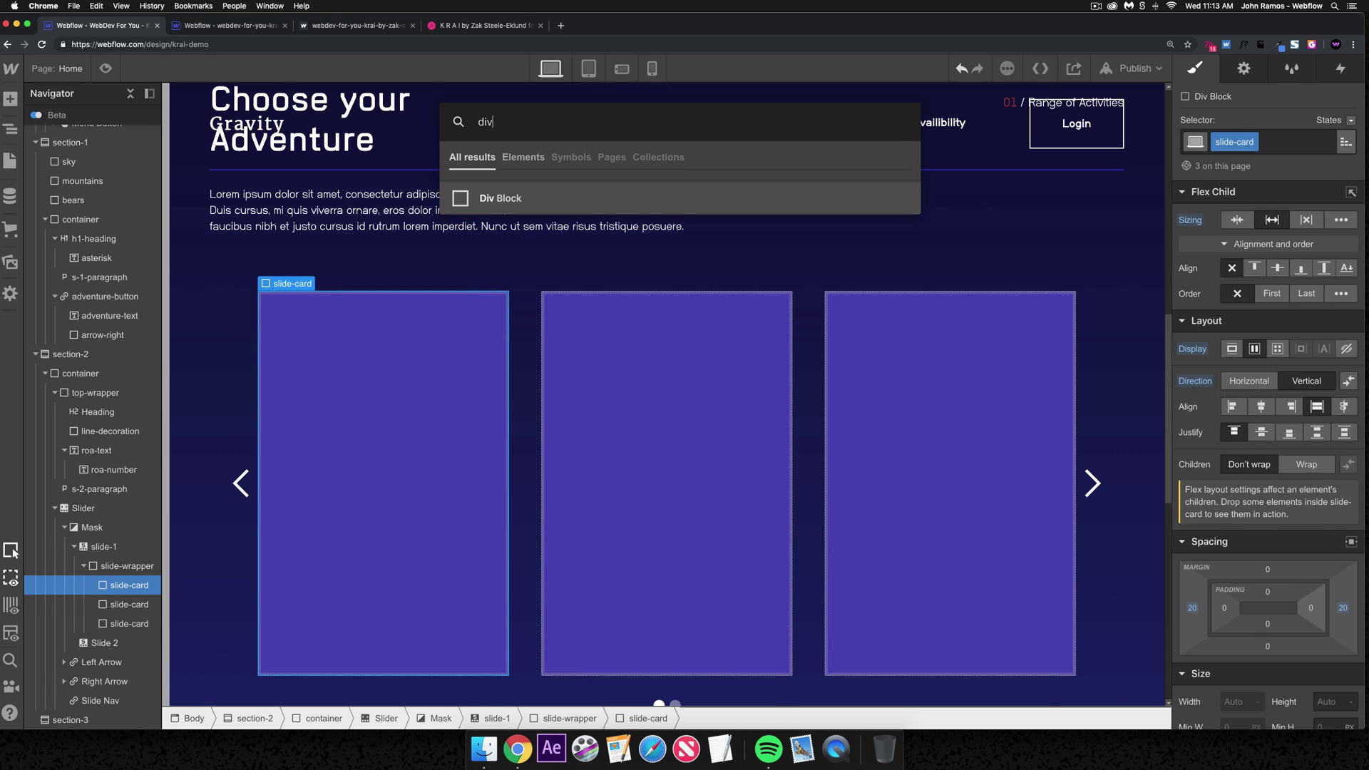
key(Return)
- Set the new Div Block's width to 300 px and height to 400 px, using the reference project's slider-image as the model
click(193, 27)
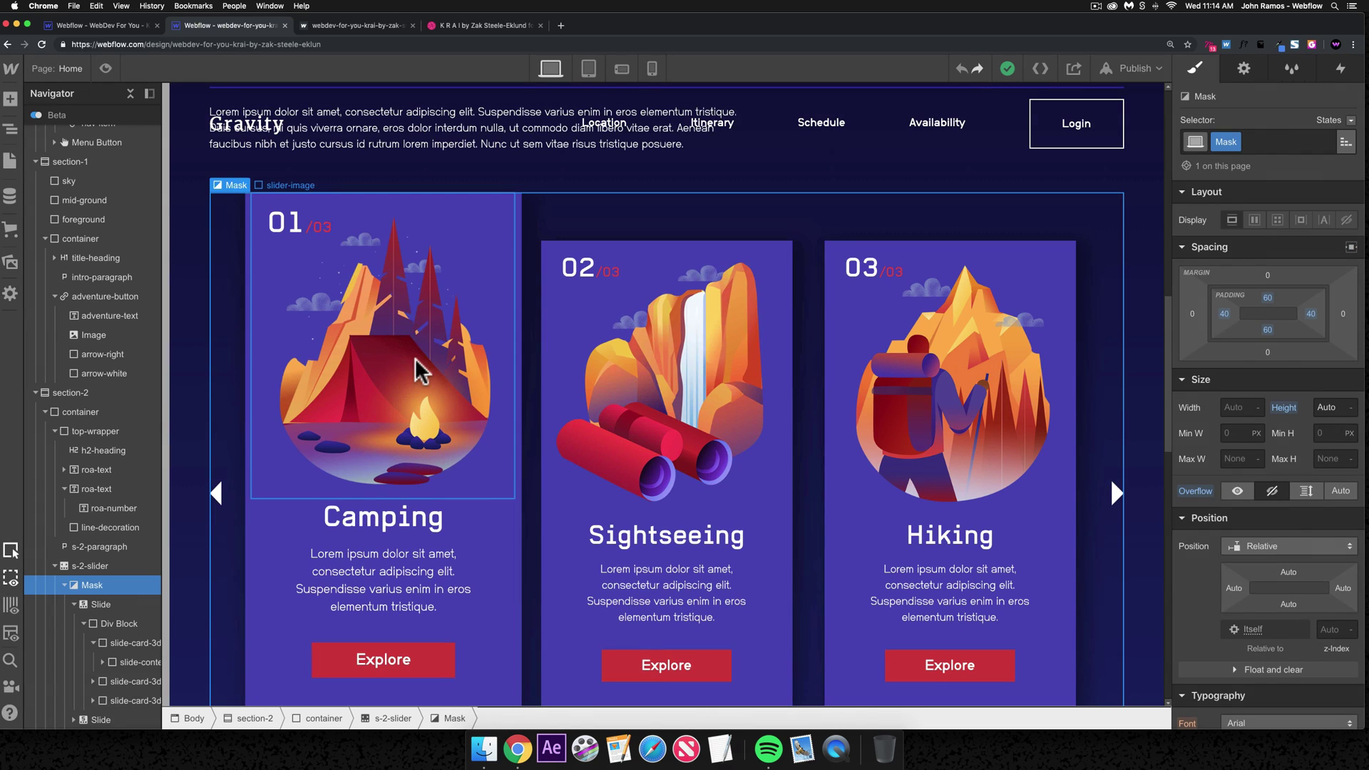
click(421, 370)
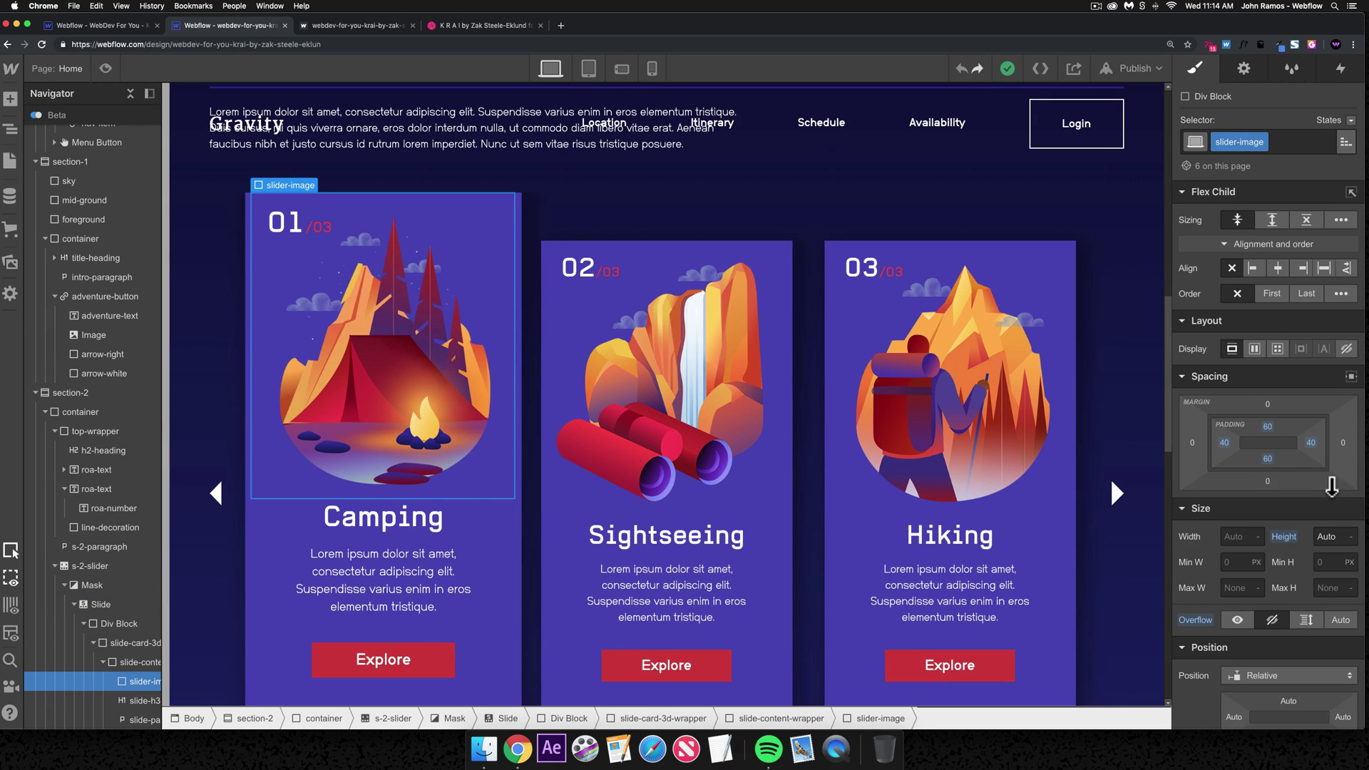
click(123, 25)
click(394, 330)
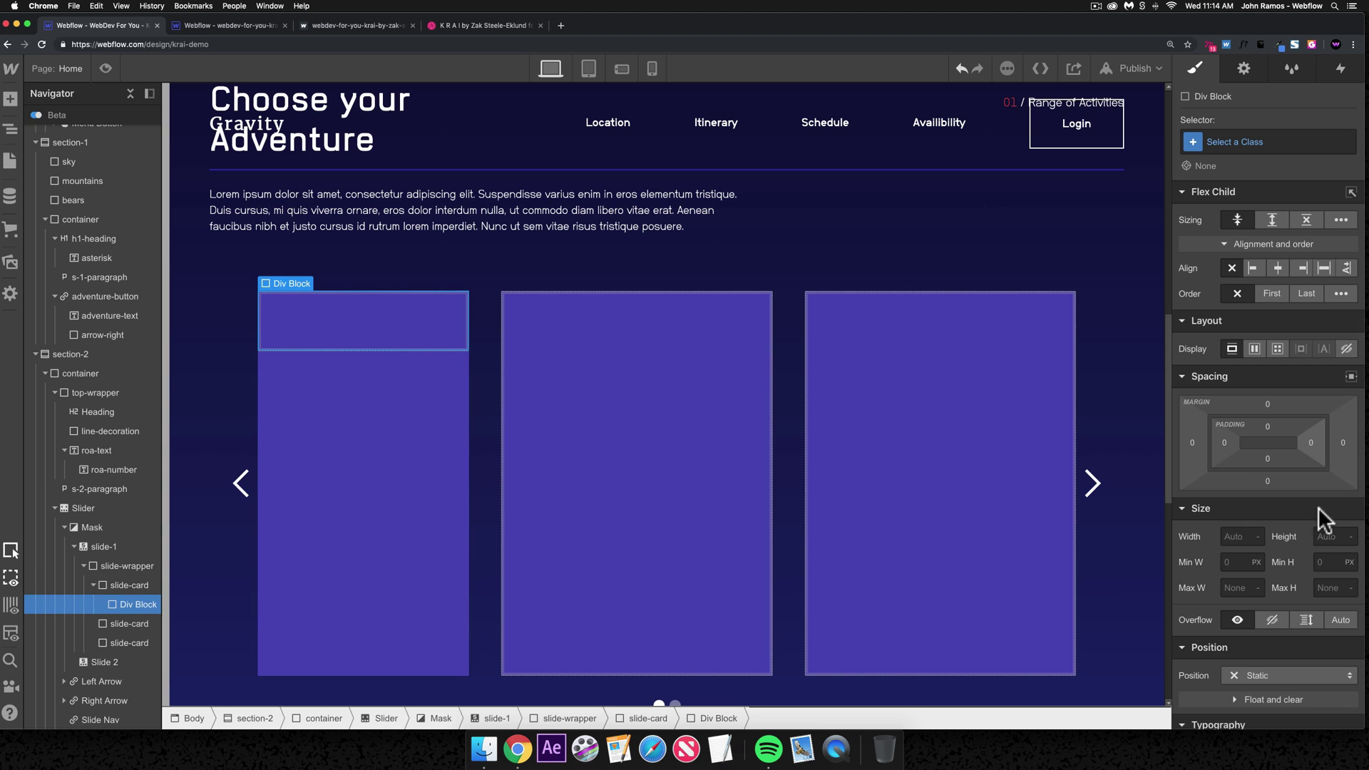
key(Tab)
text(400)
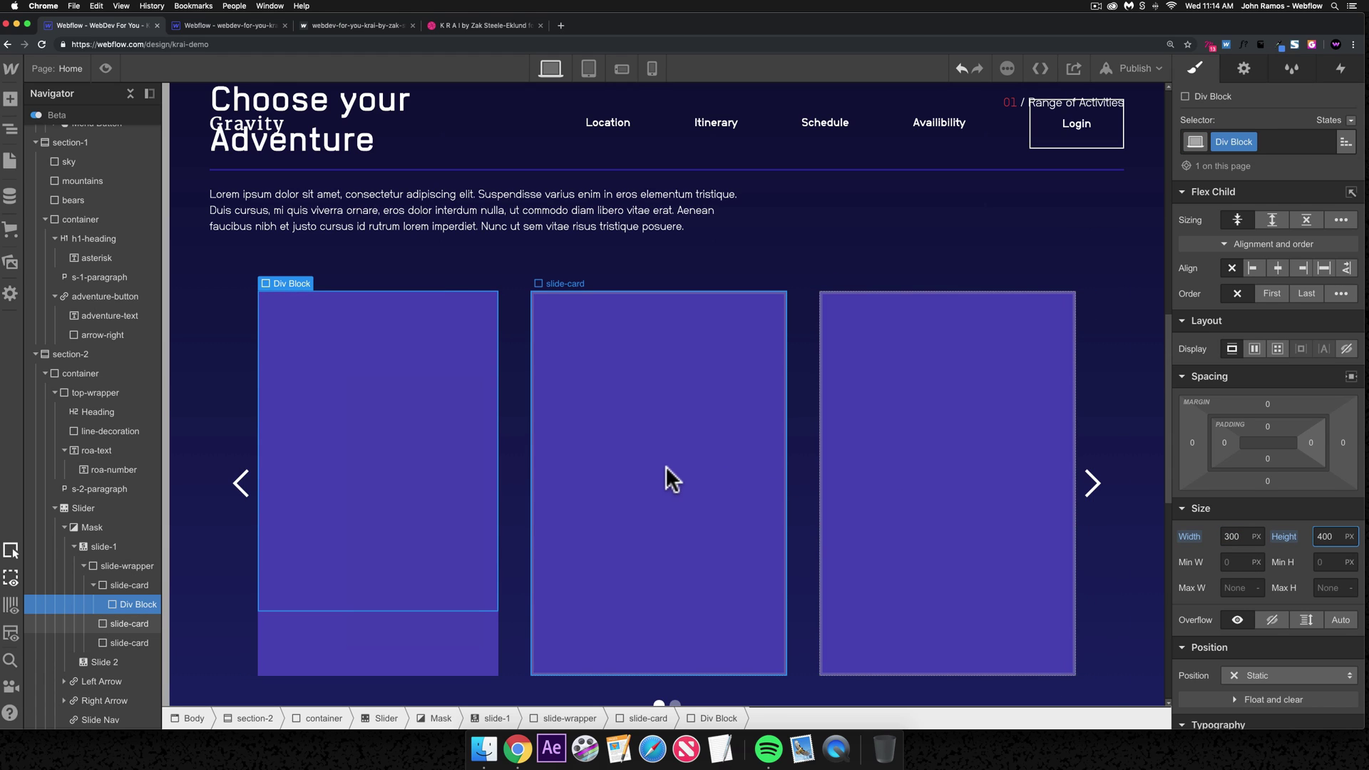
- Set the slide-card's height to 600 px, following the reference project's slide-card-3d-wrapper
click(245, 29)
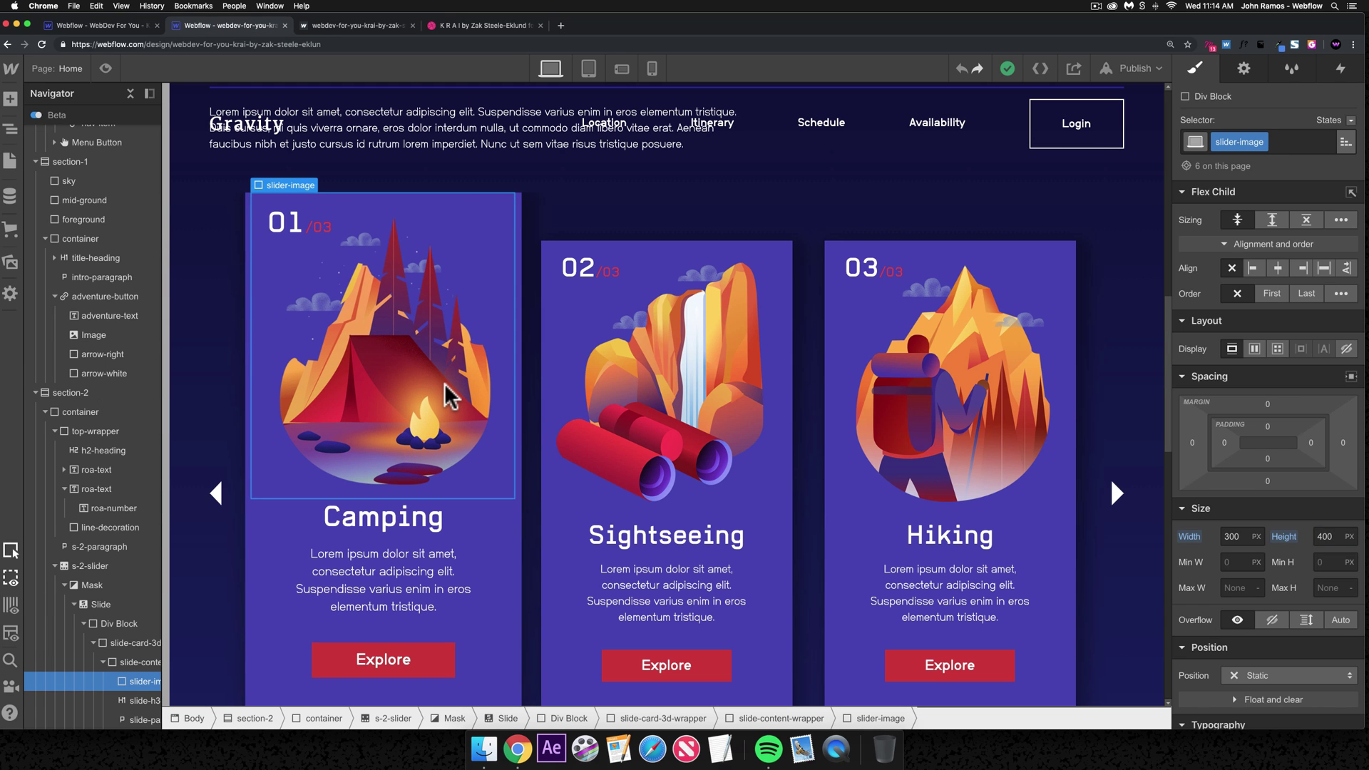
click(509, 581)
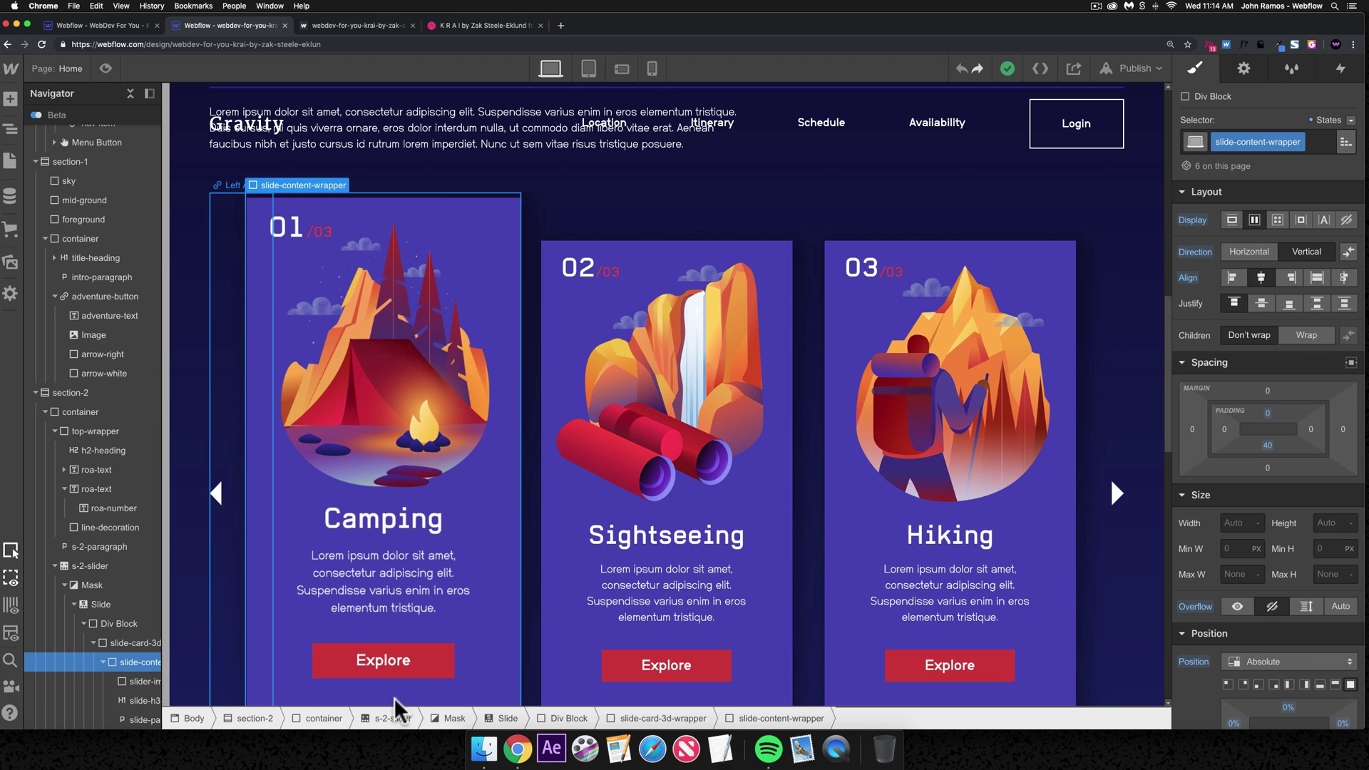
click(713, 718)
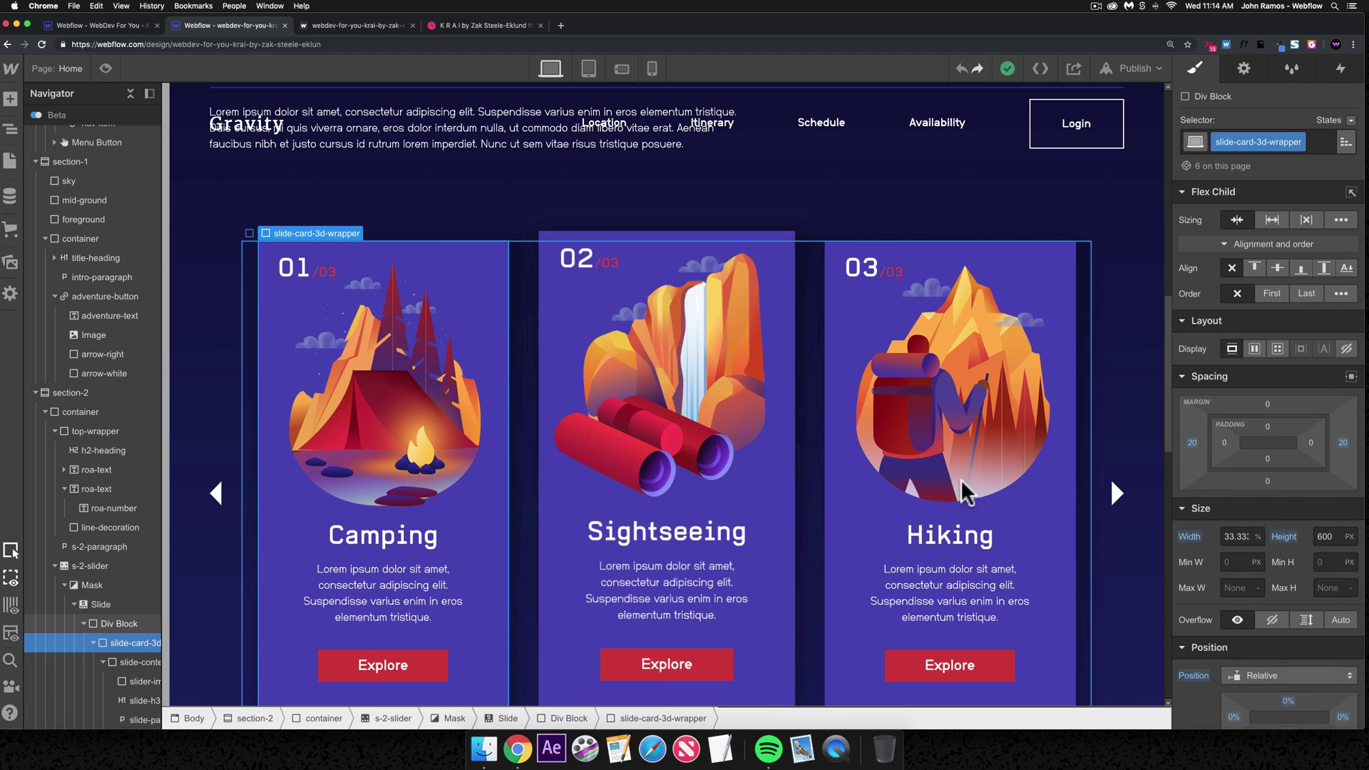
scroll(1023, 528, down, 4)
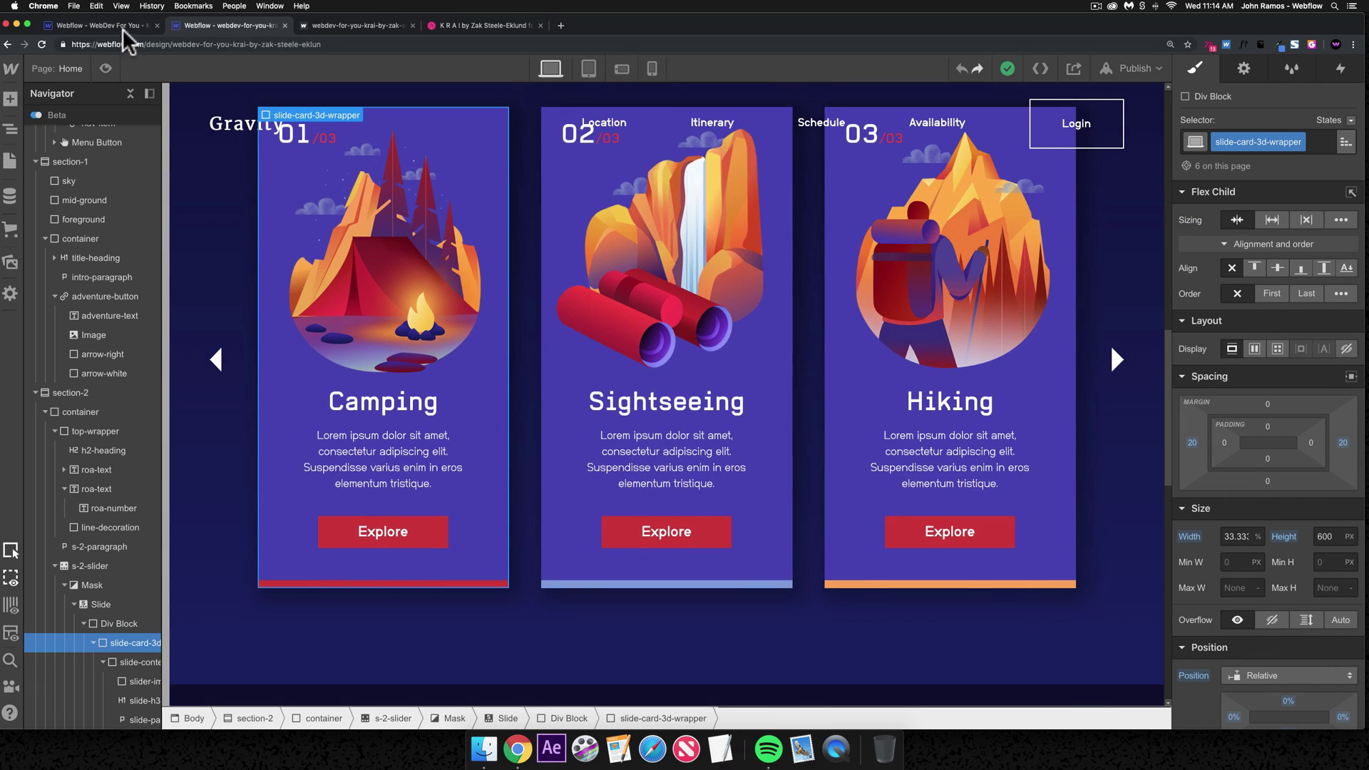
key(ctrl+shift+Tab)
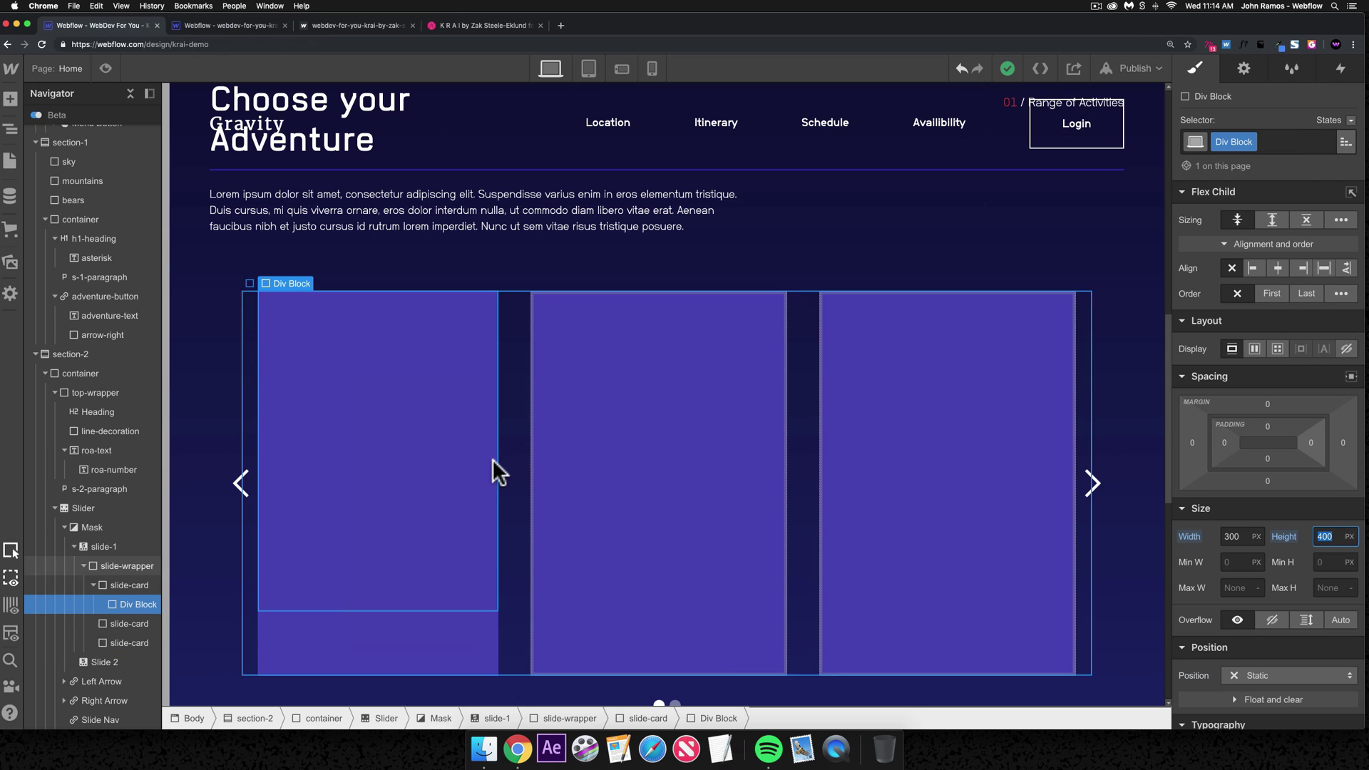
click(474, 649)
click(1329, 646)
text(600)
key(Return)
scroll(928, 346, down, 5)
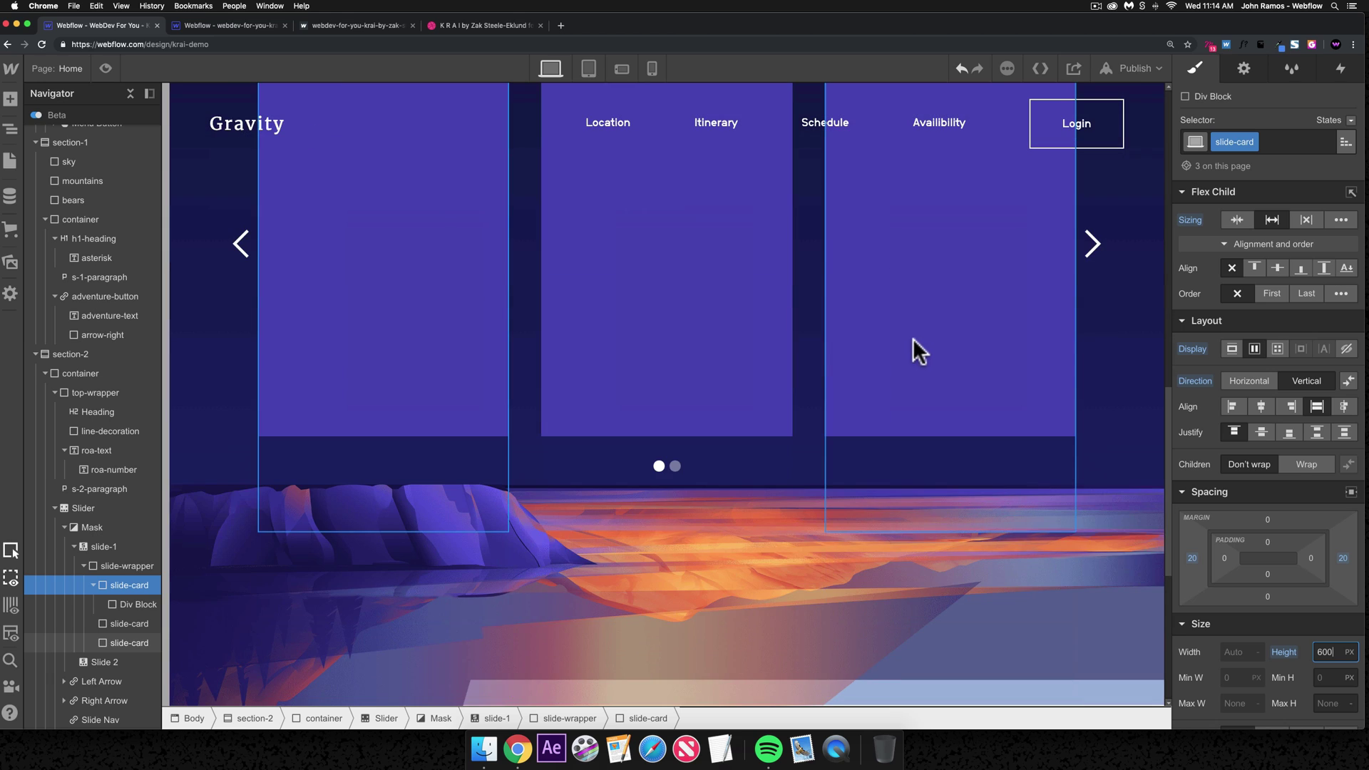
- Set the Slider's height to Auto
click(525, 416)
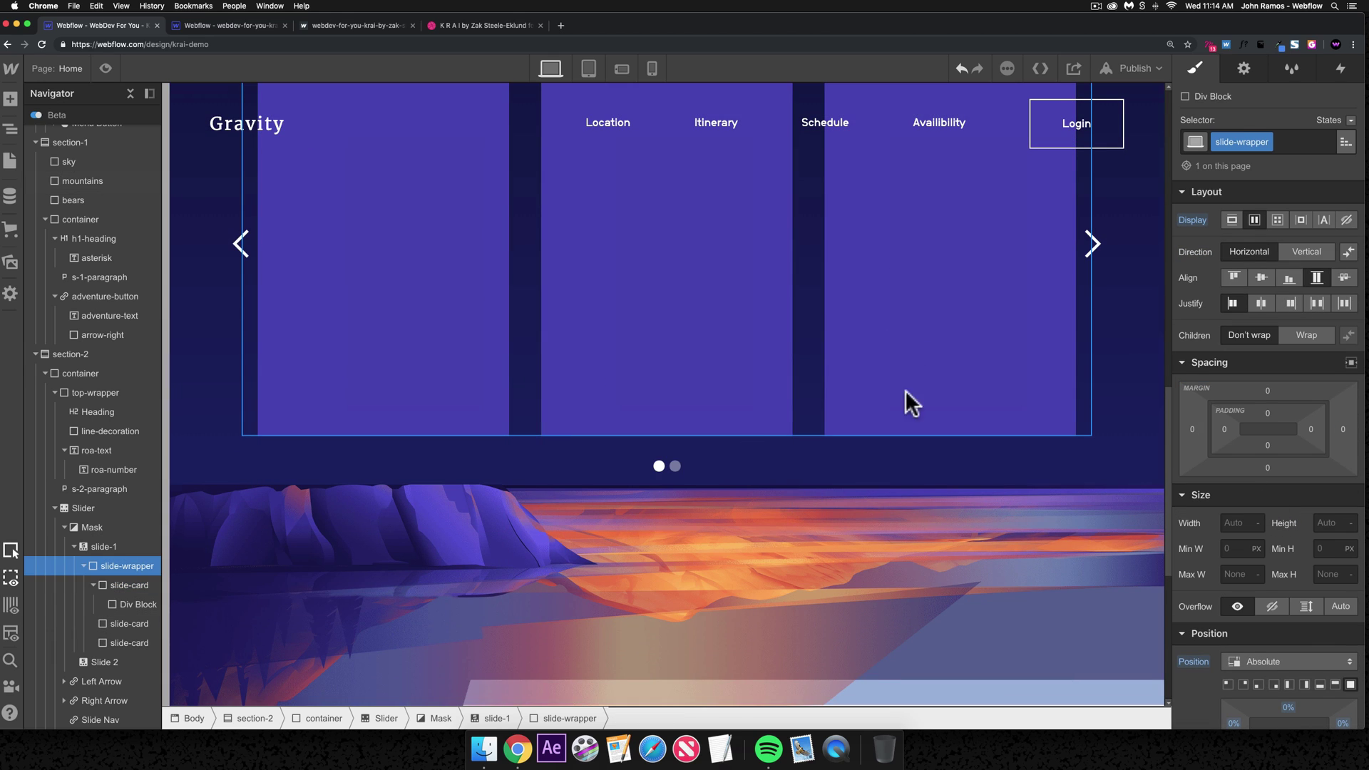
click(87, 508)
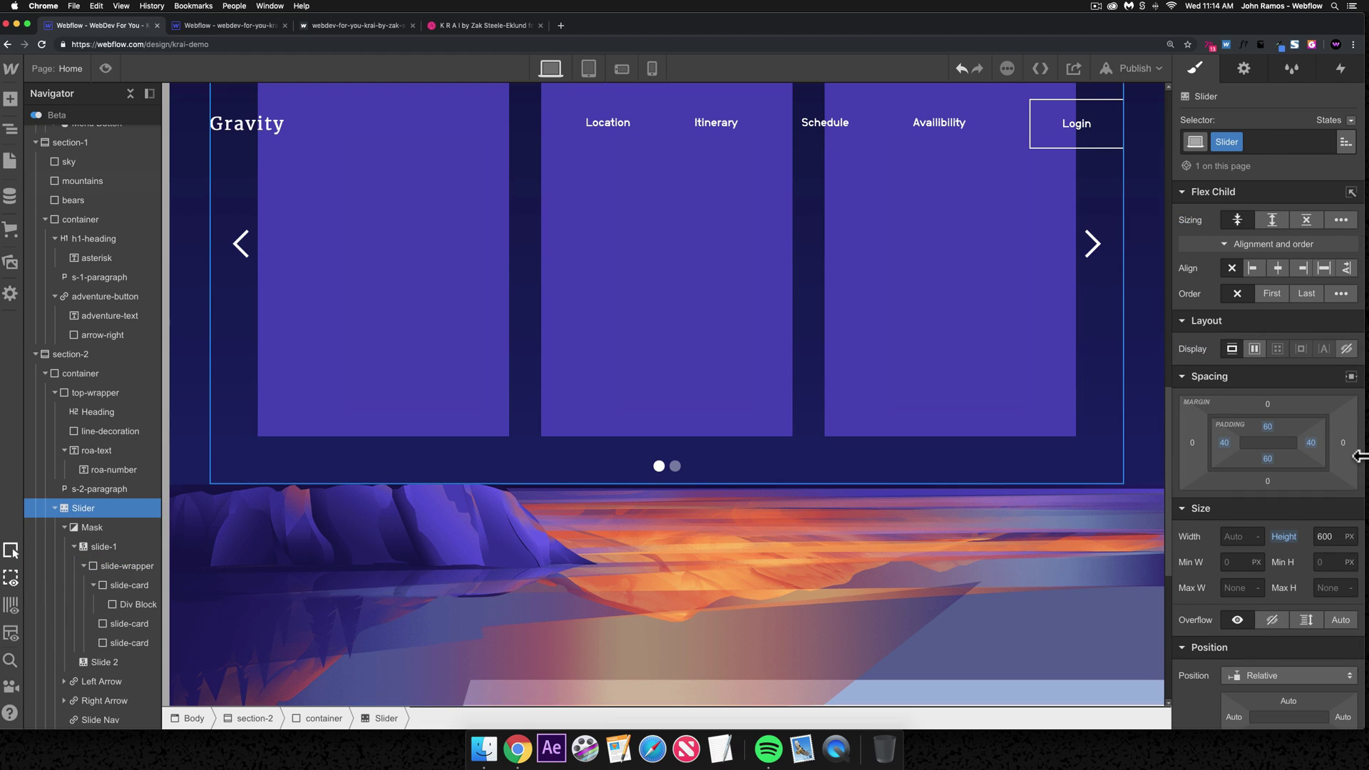
click(1349, 536)
click(1346, 631)
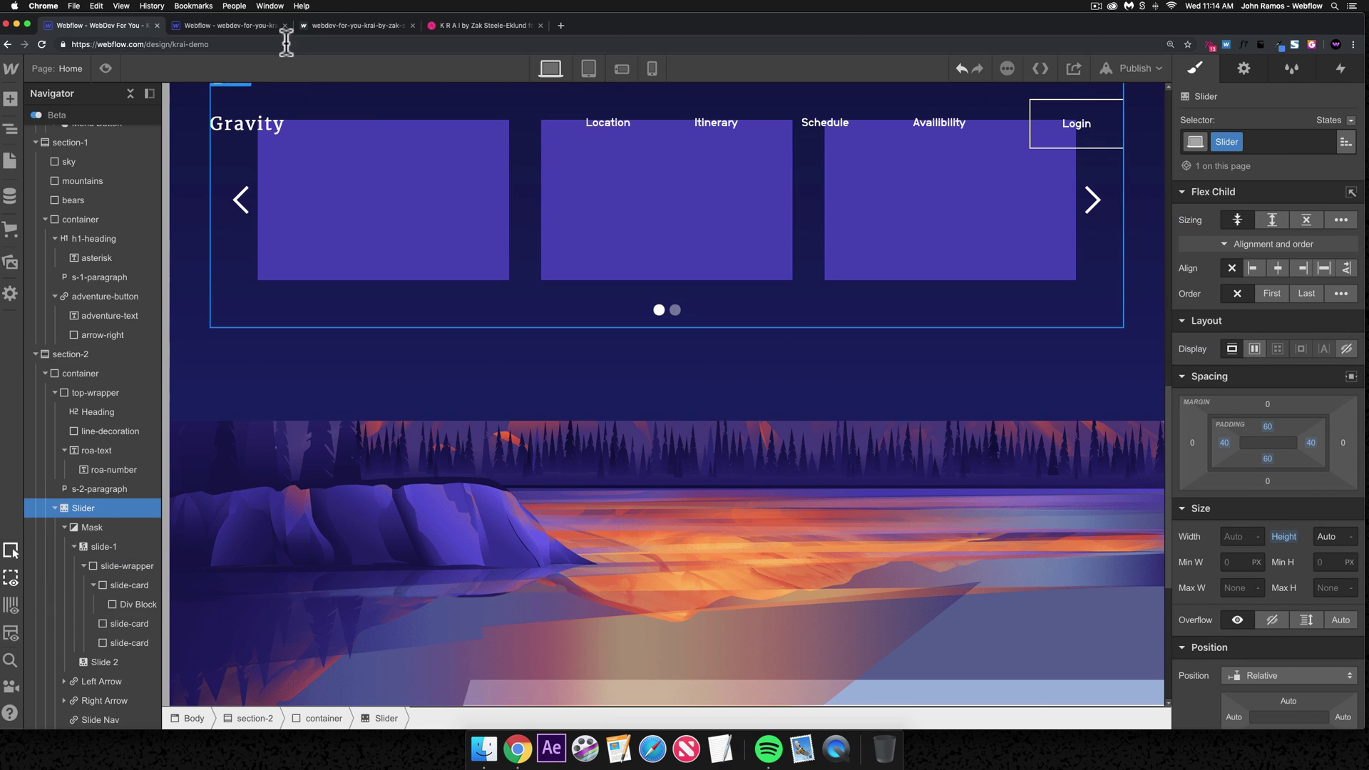
- Check the reference project's slider, Mask and Slide sizing, and set slide-1's height to 600 px to match
click(228, 25)
click(92, 567)
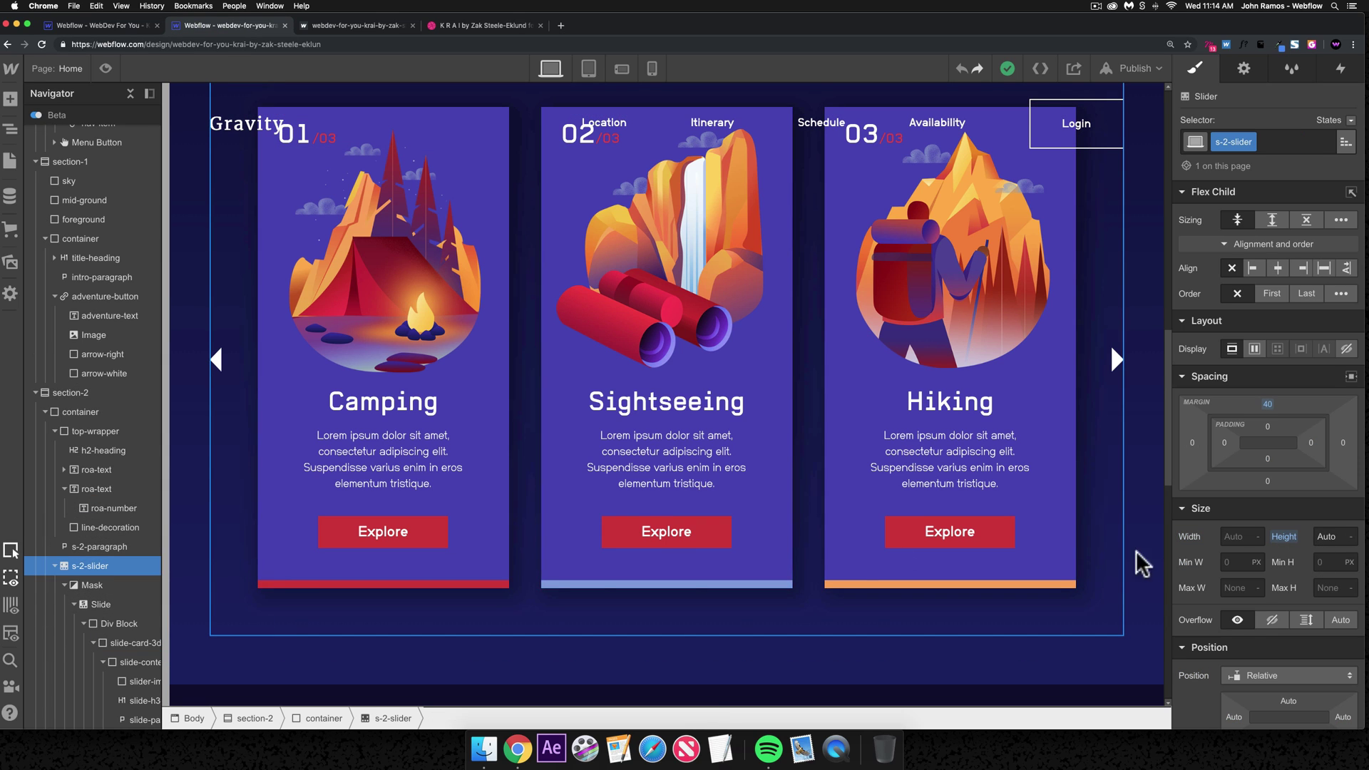
click(92, 586)
click(96, 604)
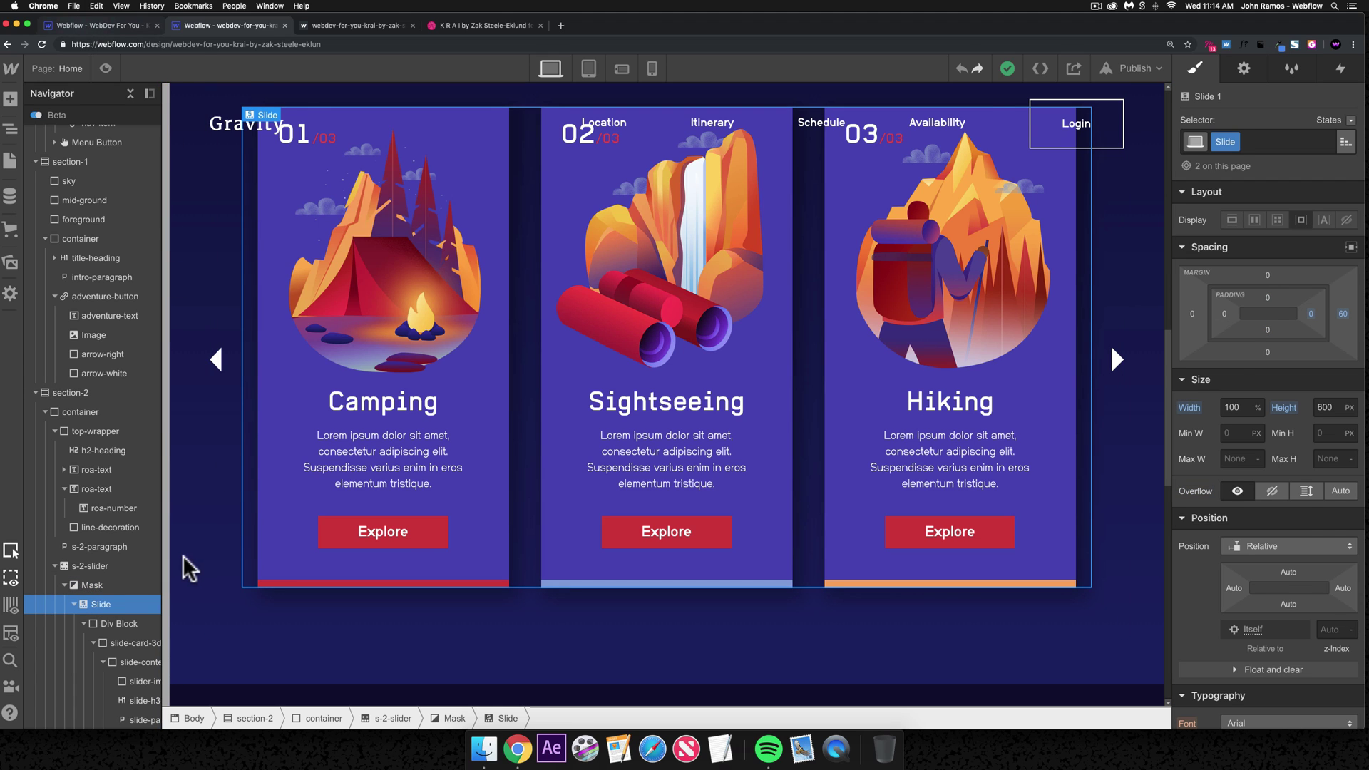
key(ctrl+shift+Tab)
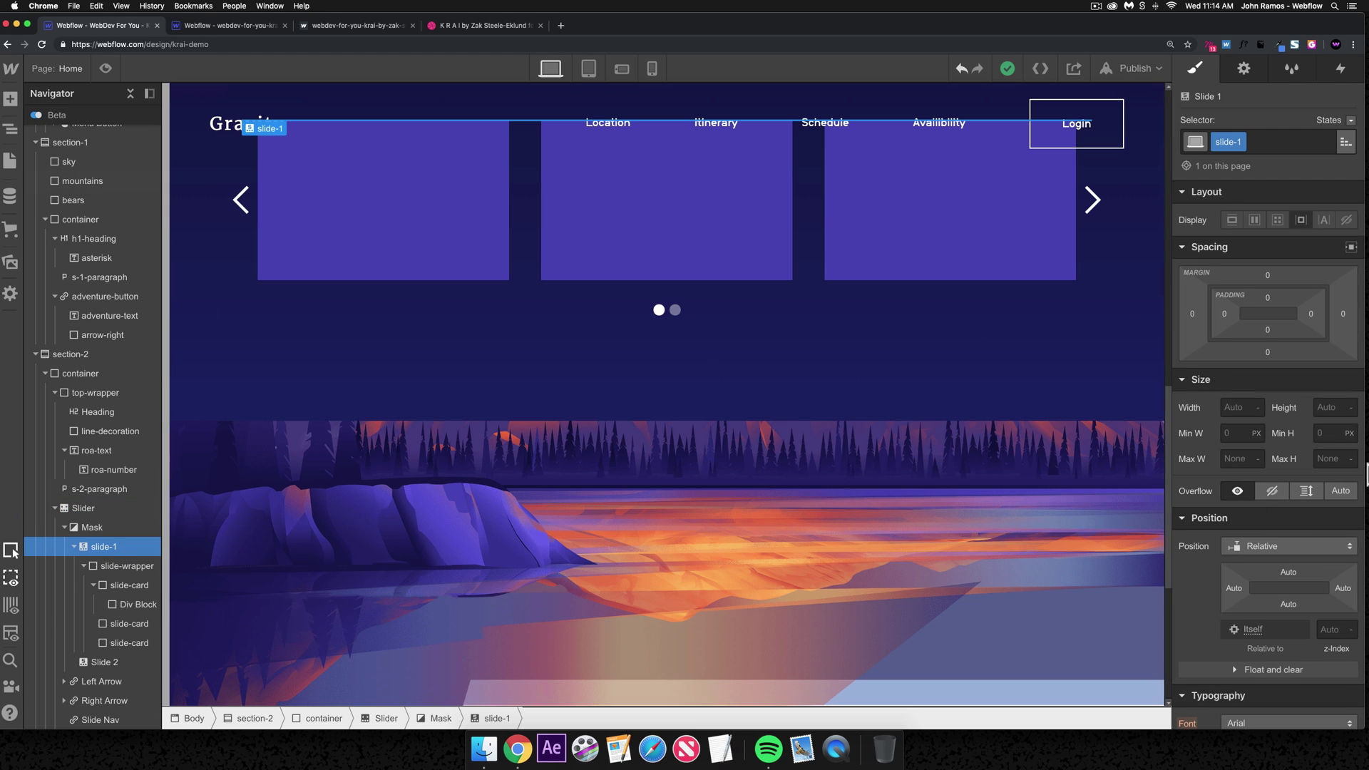
text(600)
key(Return)
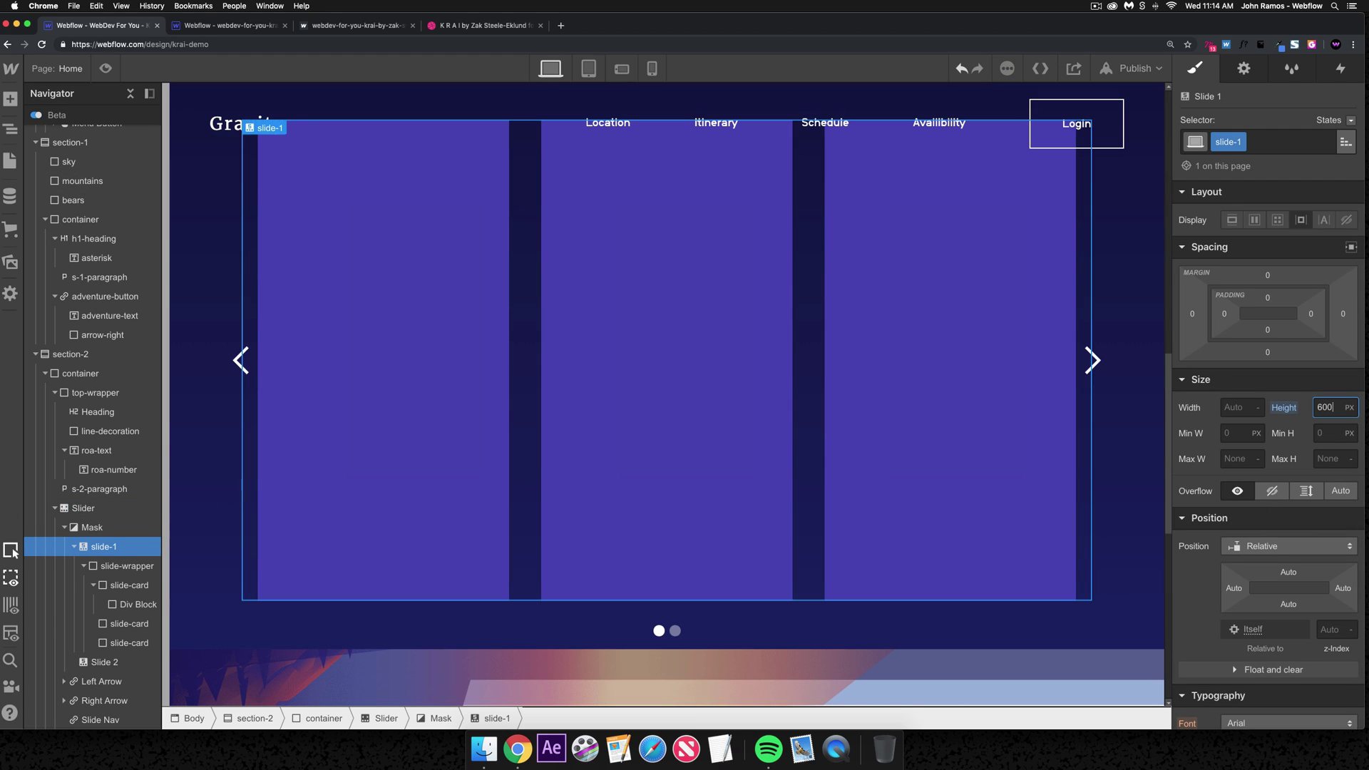
scroll(792, 455, up, 3)
scroll(793, 455, down, 3)
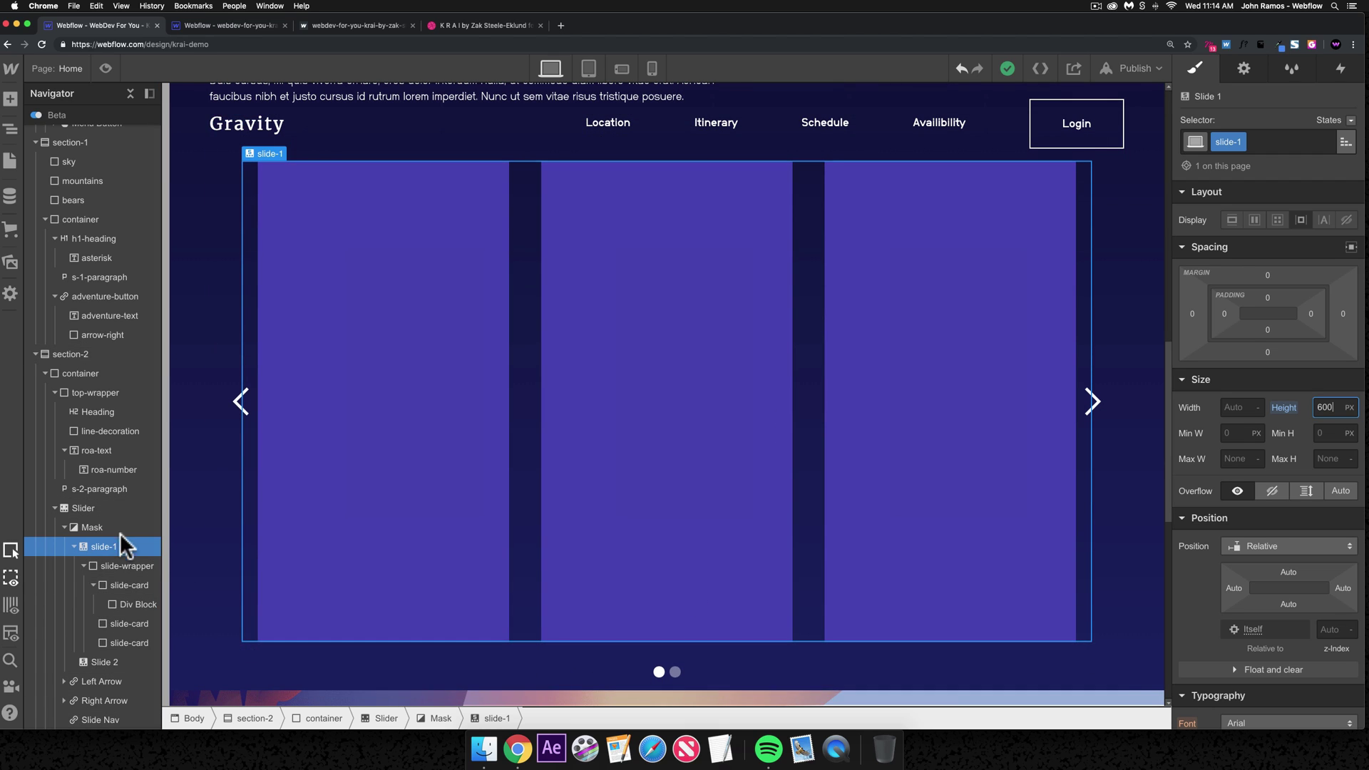
- Check the style settings of the Slider, the first slide-card and the Div Block inside that card
click(110, 508)
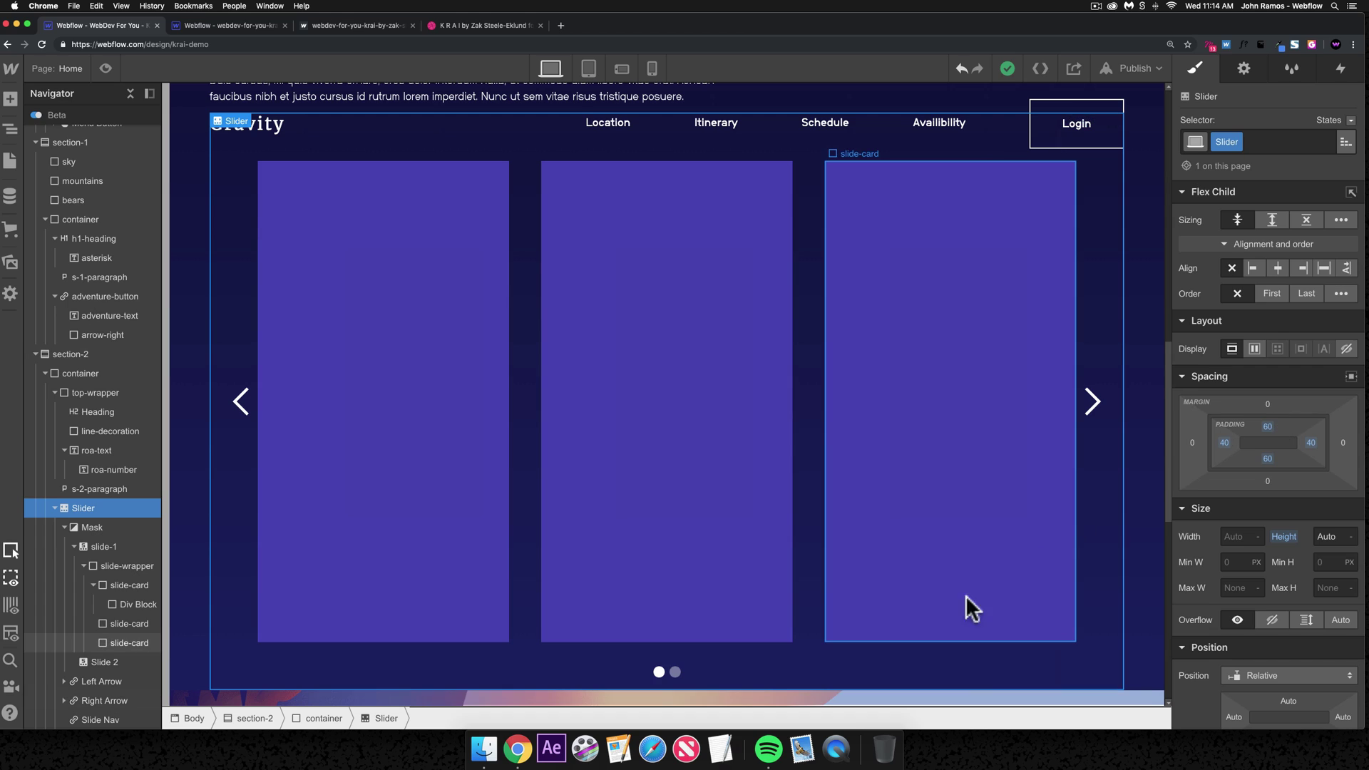
click(349, 595)
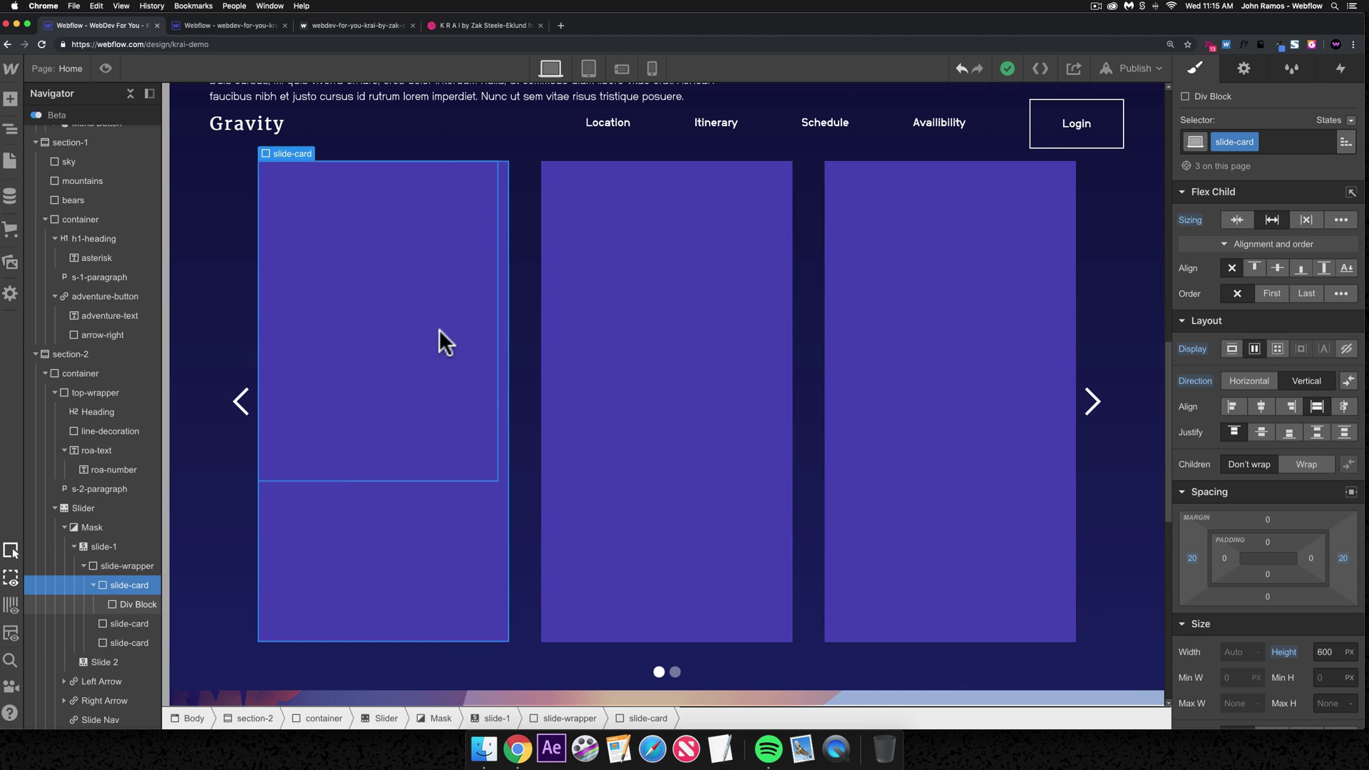
click(464, 386)
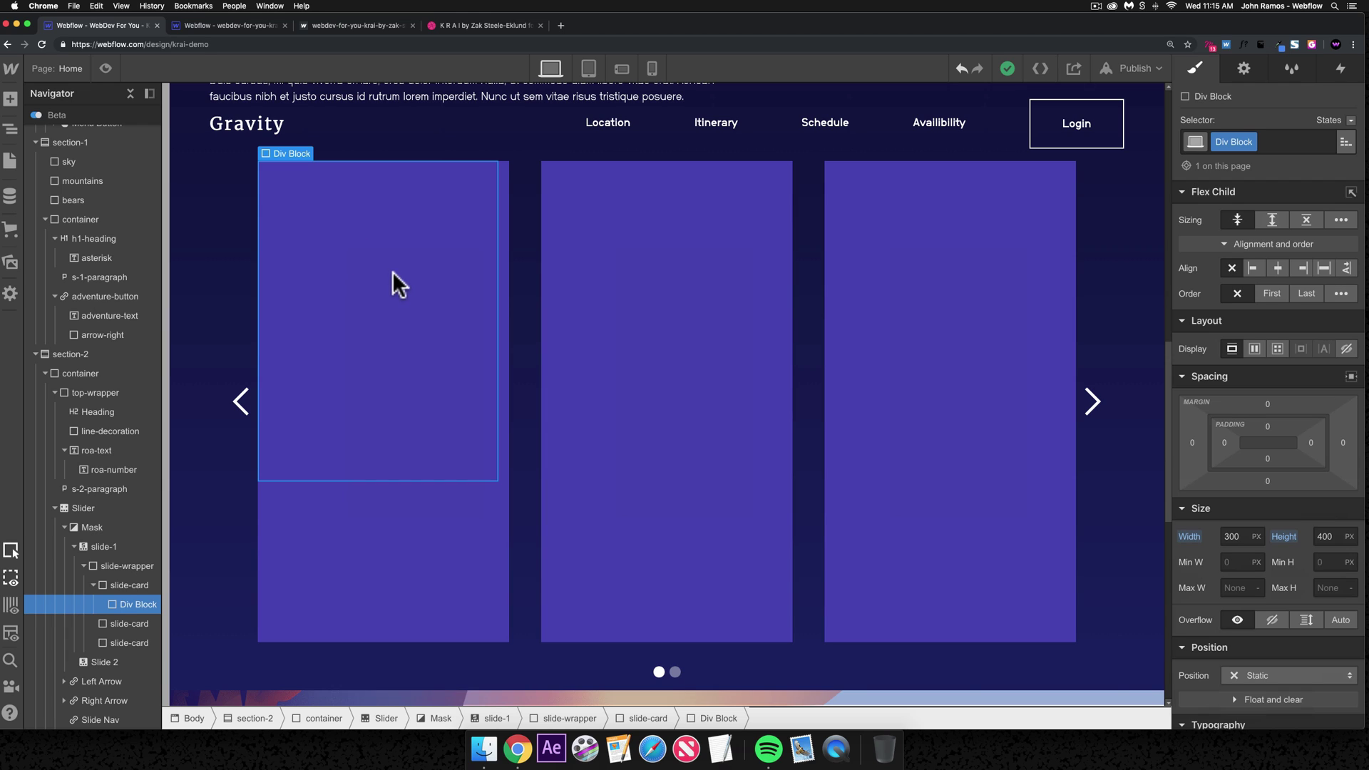
- Centre the content of slide-card horizontally within its vertical flex layout
click(409, 520)
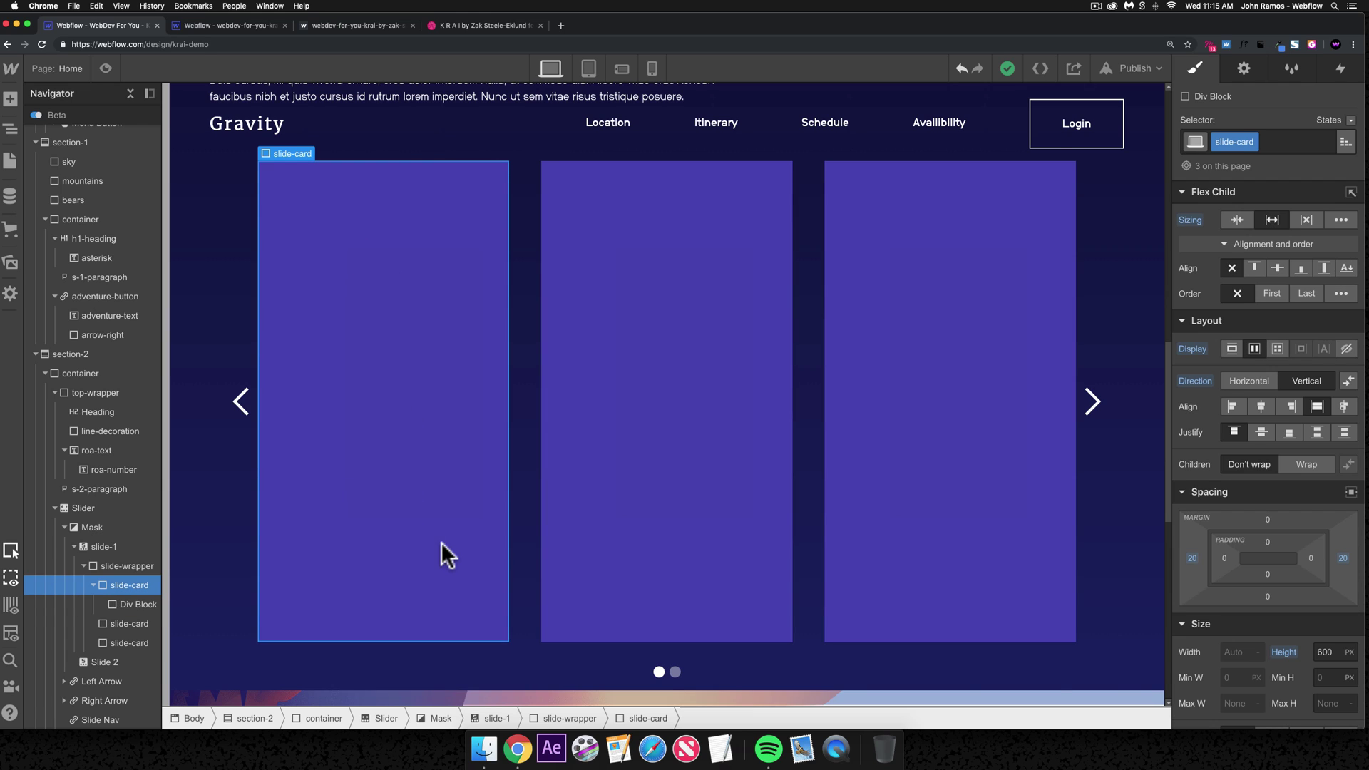
click(1260, 402)
- Give the Div Block inside the first slide-card the class slider-image, matching the reference project's naming
click(404, 266)
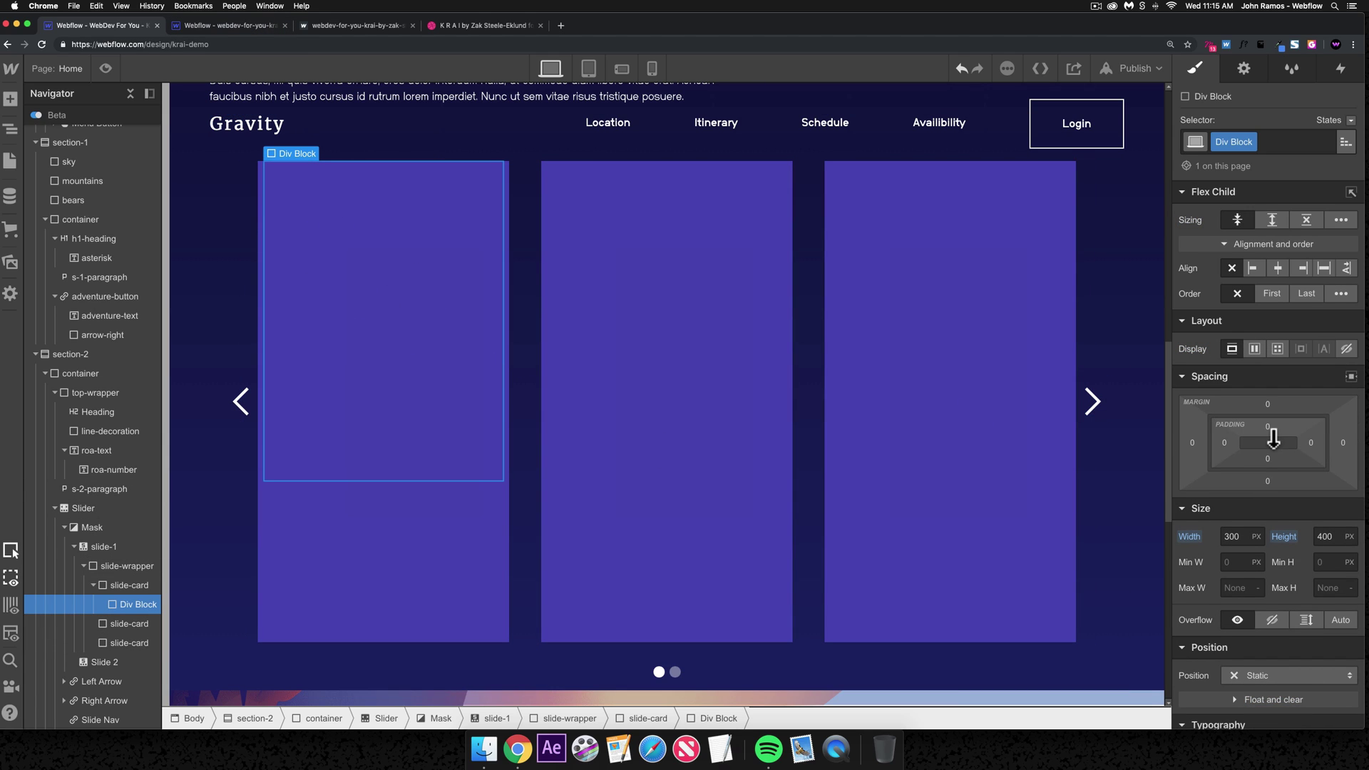
scroll(1293, 461, down, 1)
scroll(1298, 456, down, 2)
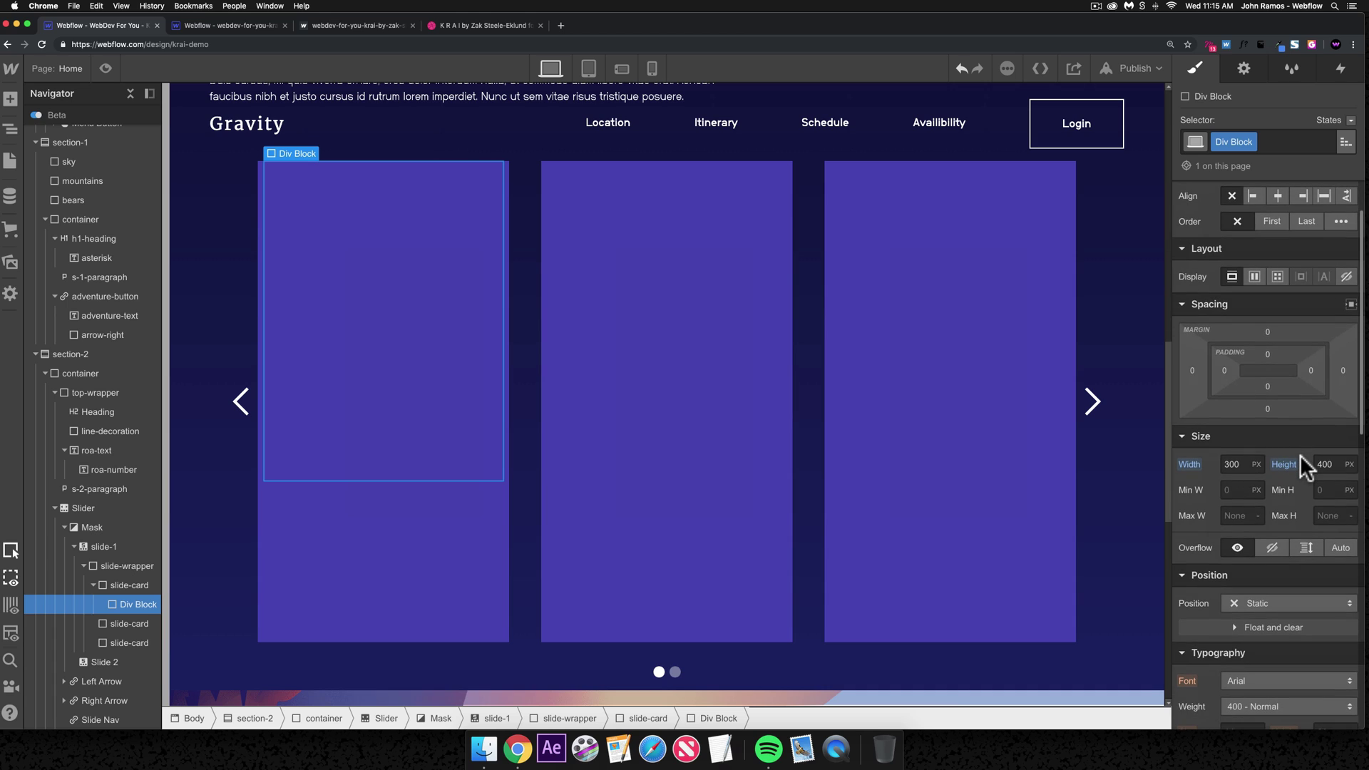
scroll(1299, 457, down, 5)
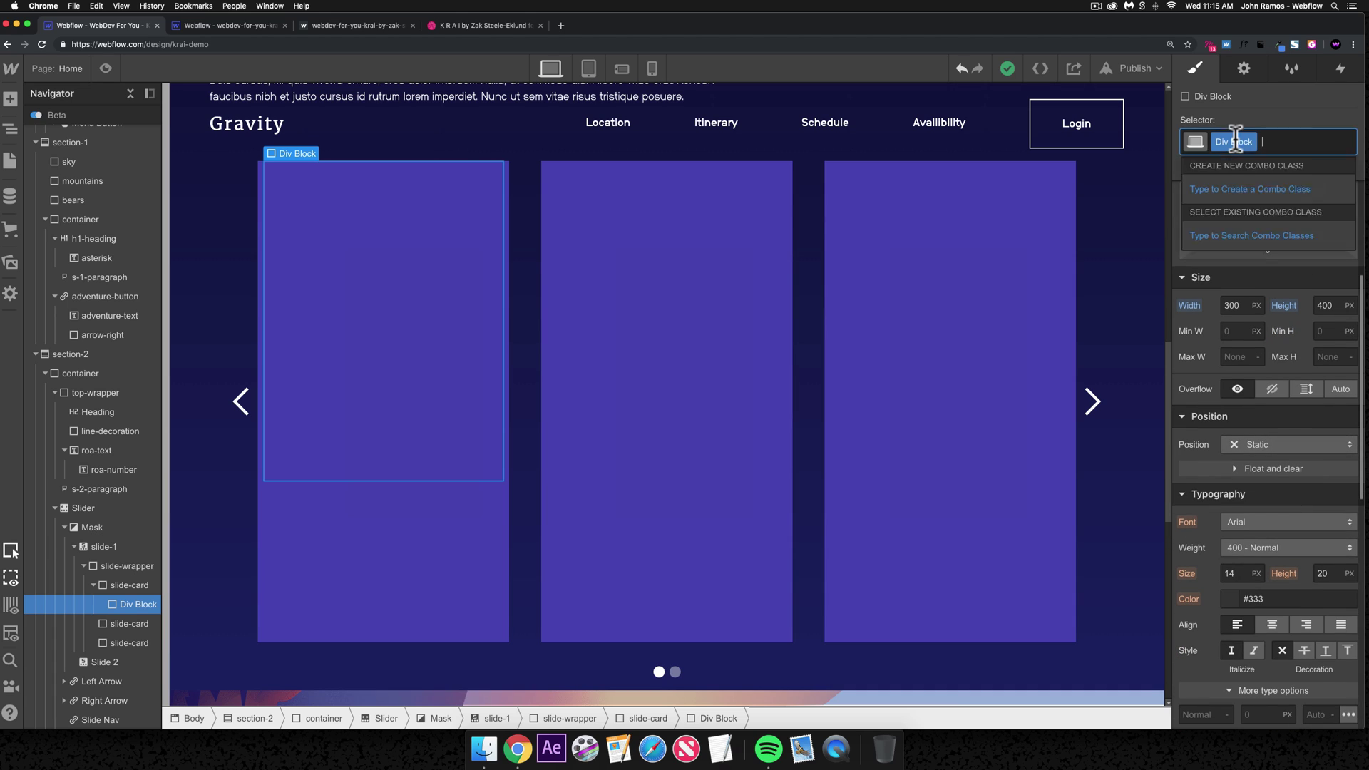
click(195, 24)
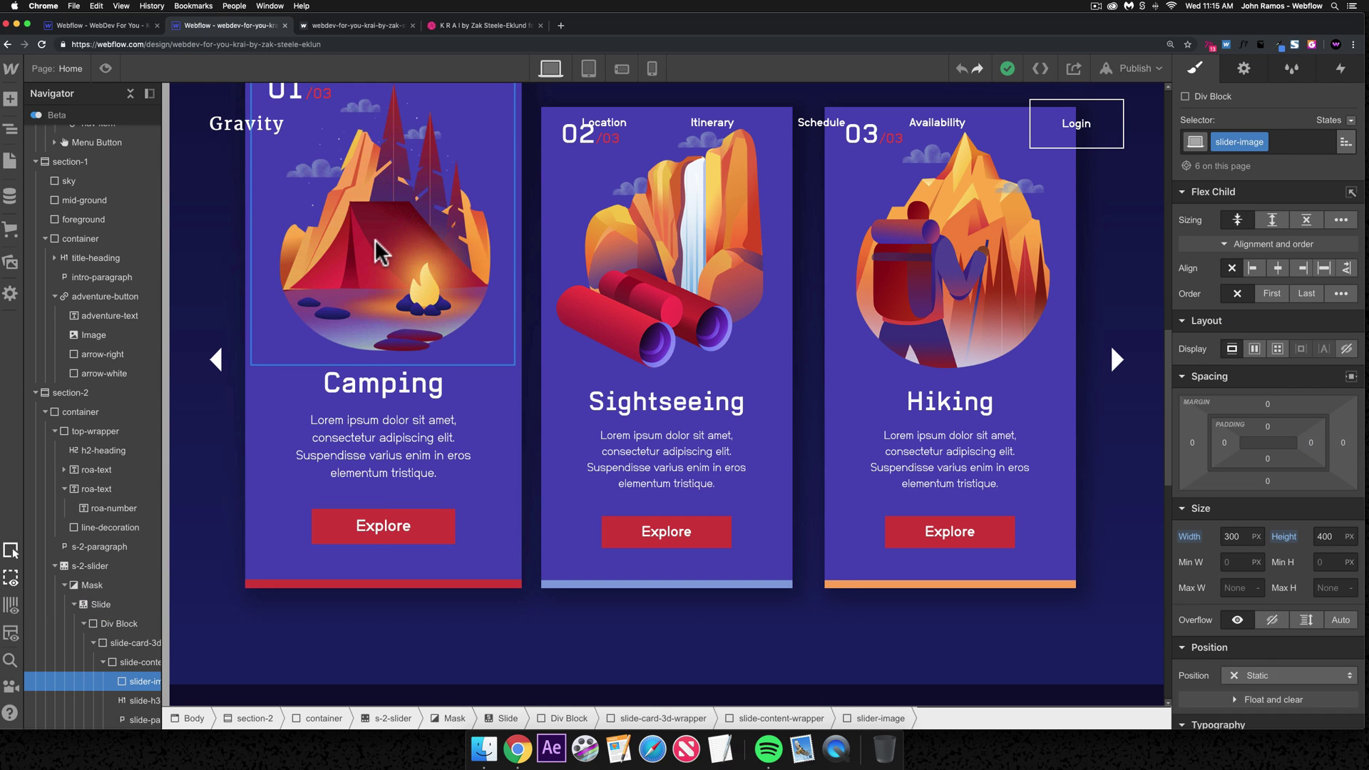
scroll(382, 253, up, 3)
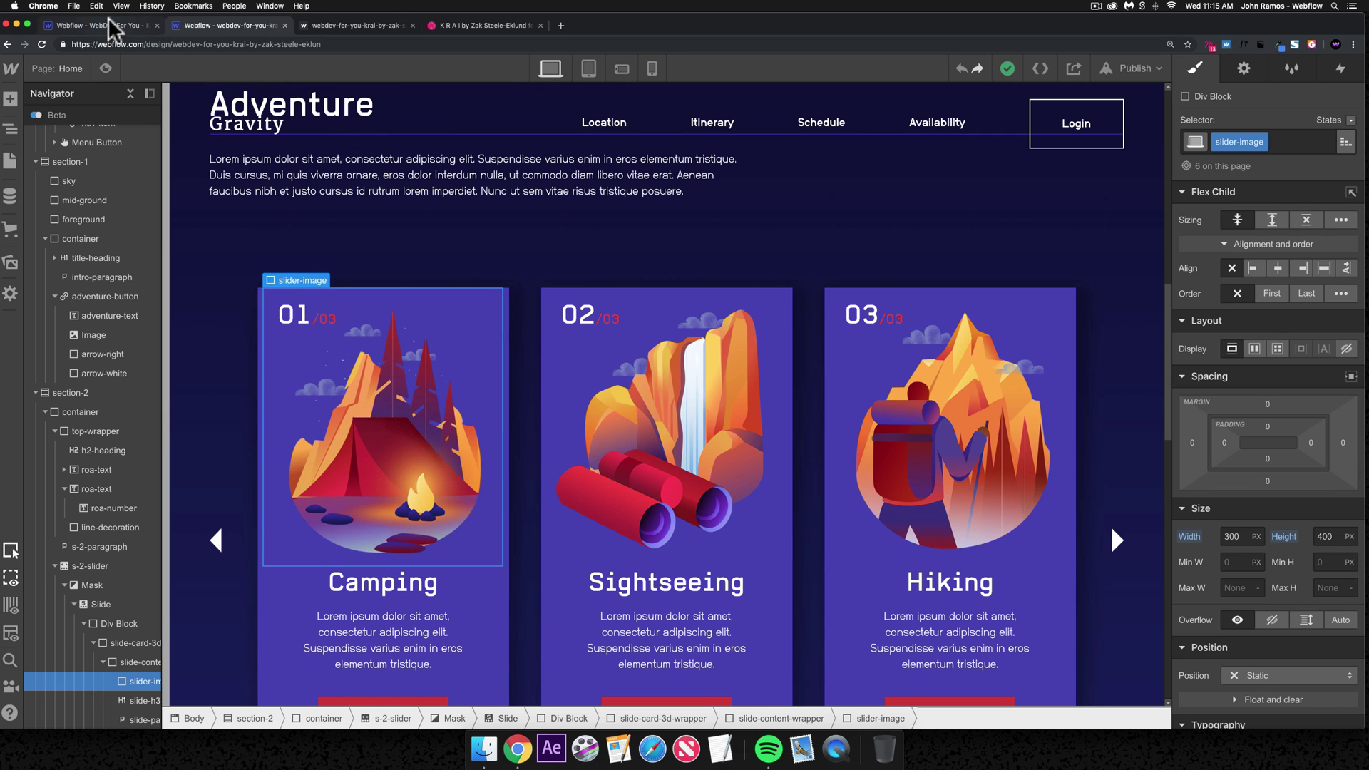
key(ctrl+shift+Tab)
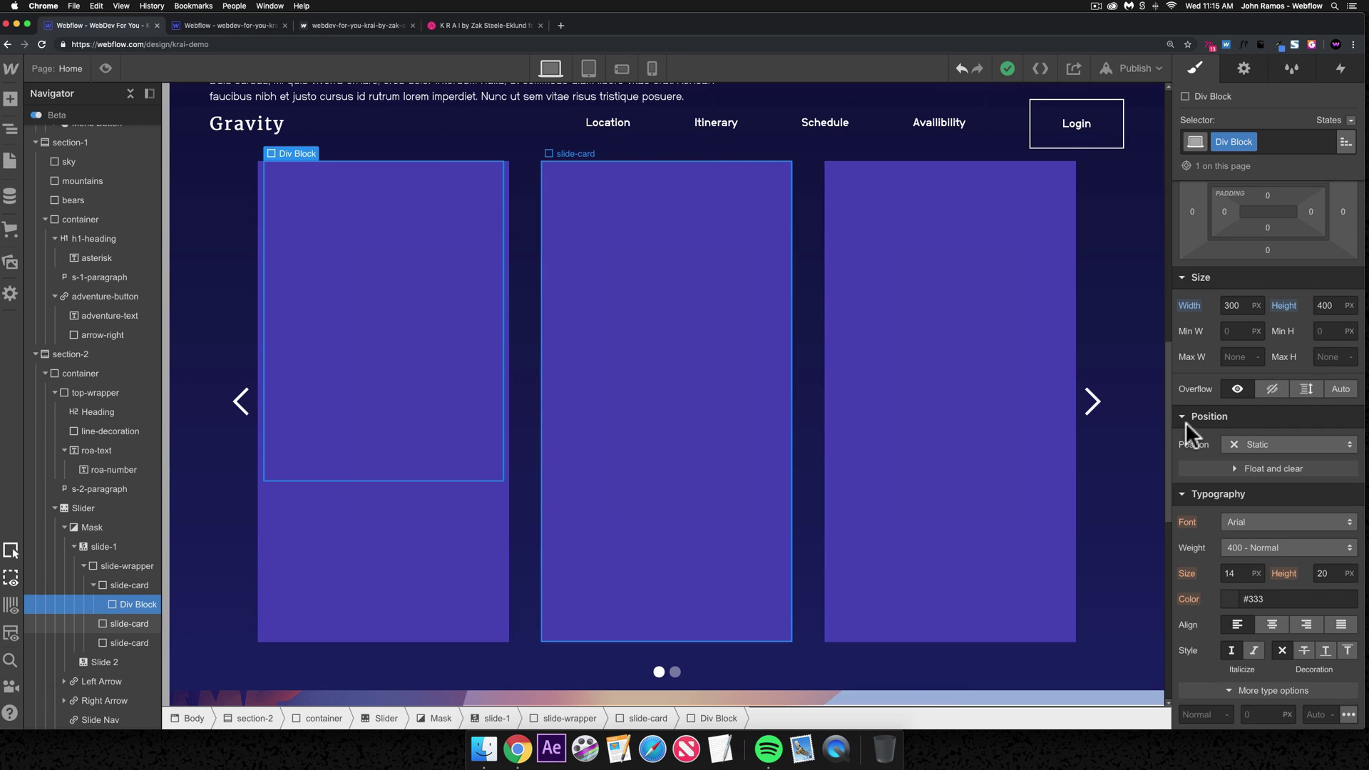
scroll(1307, 341, up, 1)
double_click(1230, 141)
text(slider-image)
key(Return)
- Add card-1.png as slider-image's background, sized to Cover and positioned at the centre
scroll(1316, 553, down, 5)
scroll(1311, 544, down, 4)
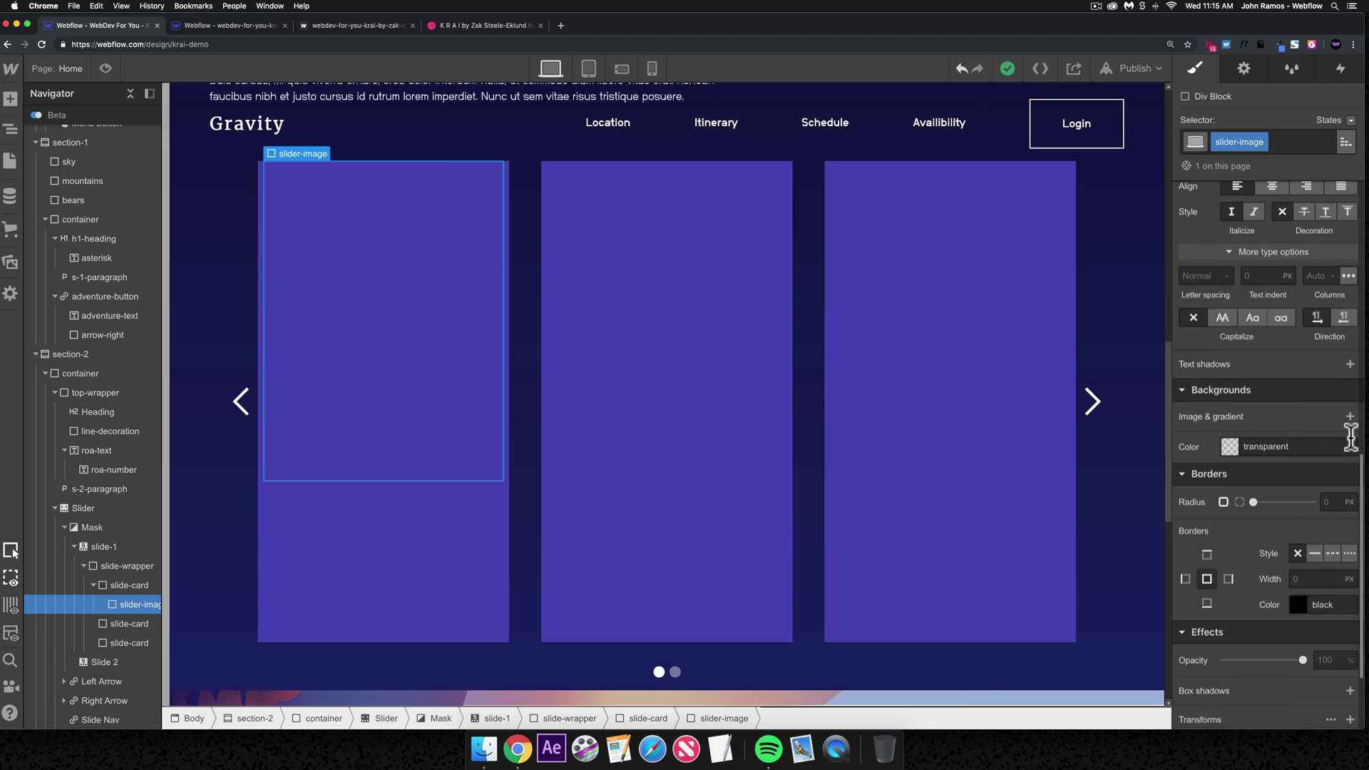
click(1349, 416)
click(1288, 524)
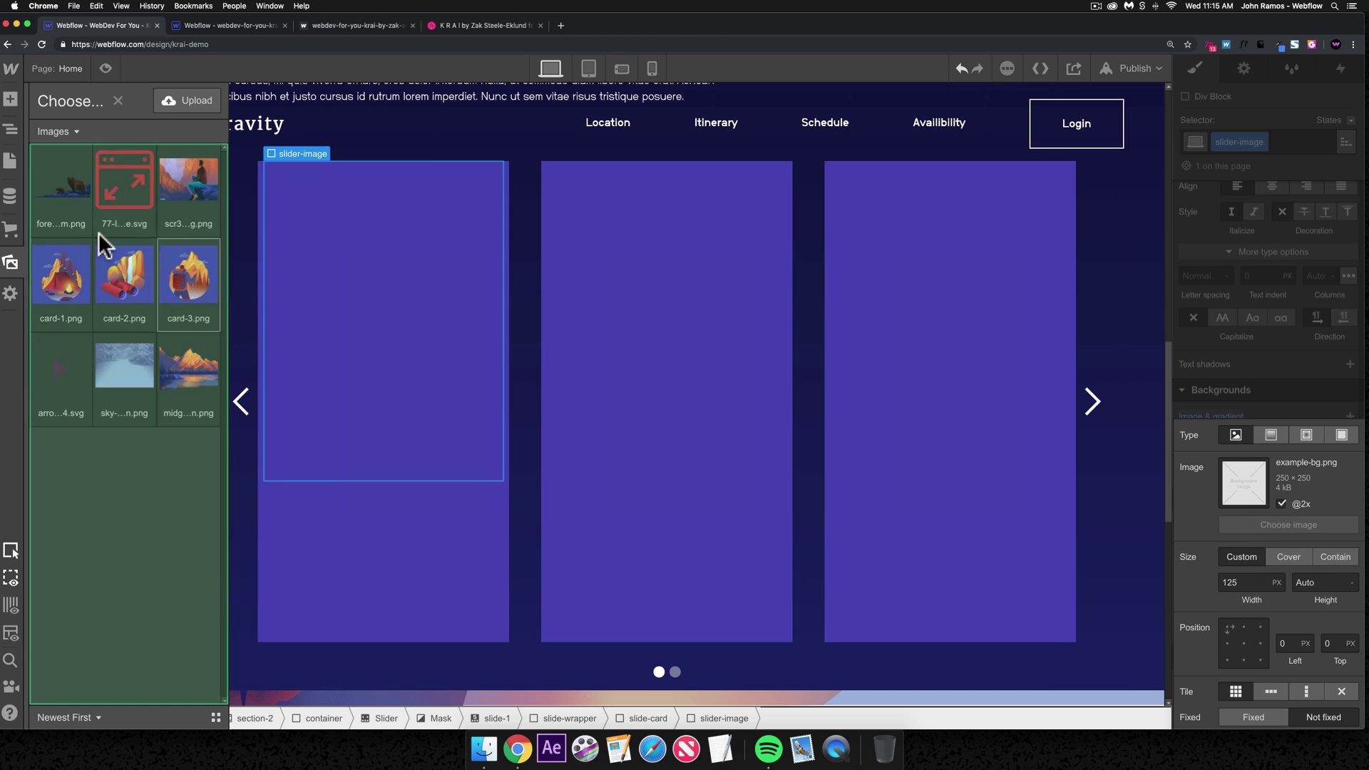
click(143, 286)
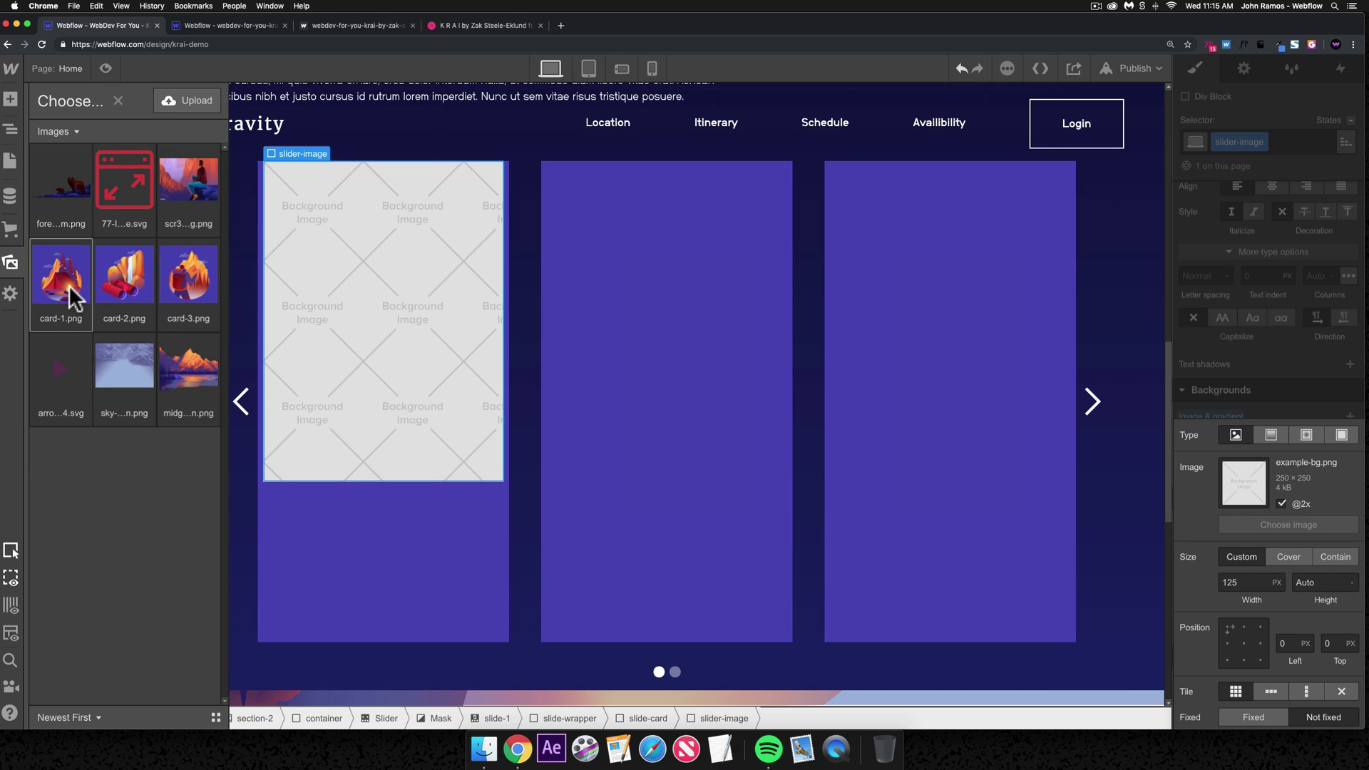
click(69, 289)
click(1288, 557)
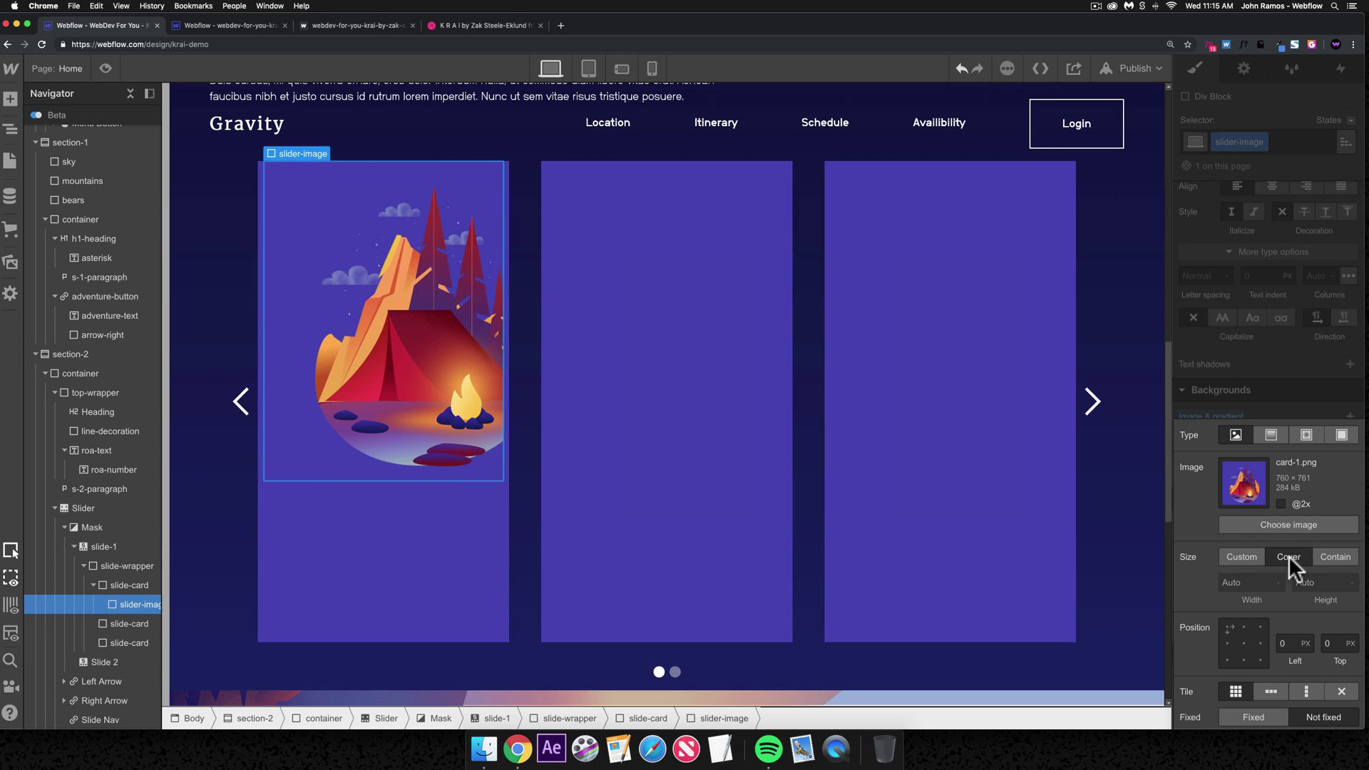
click(1244, 643)
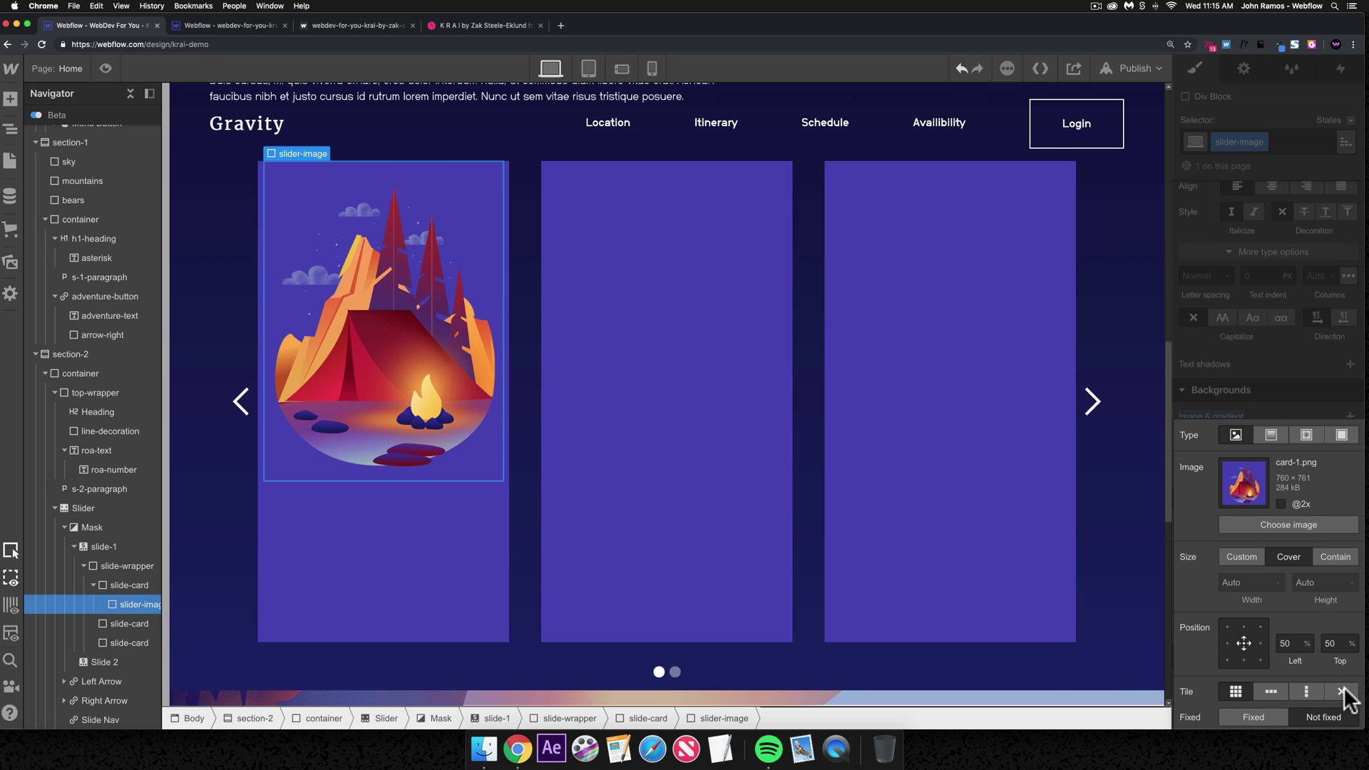
click(446, 567)
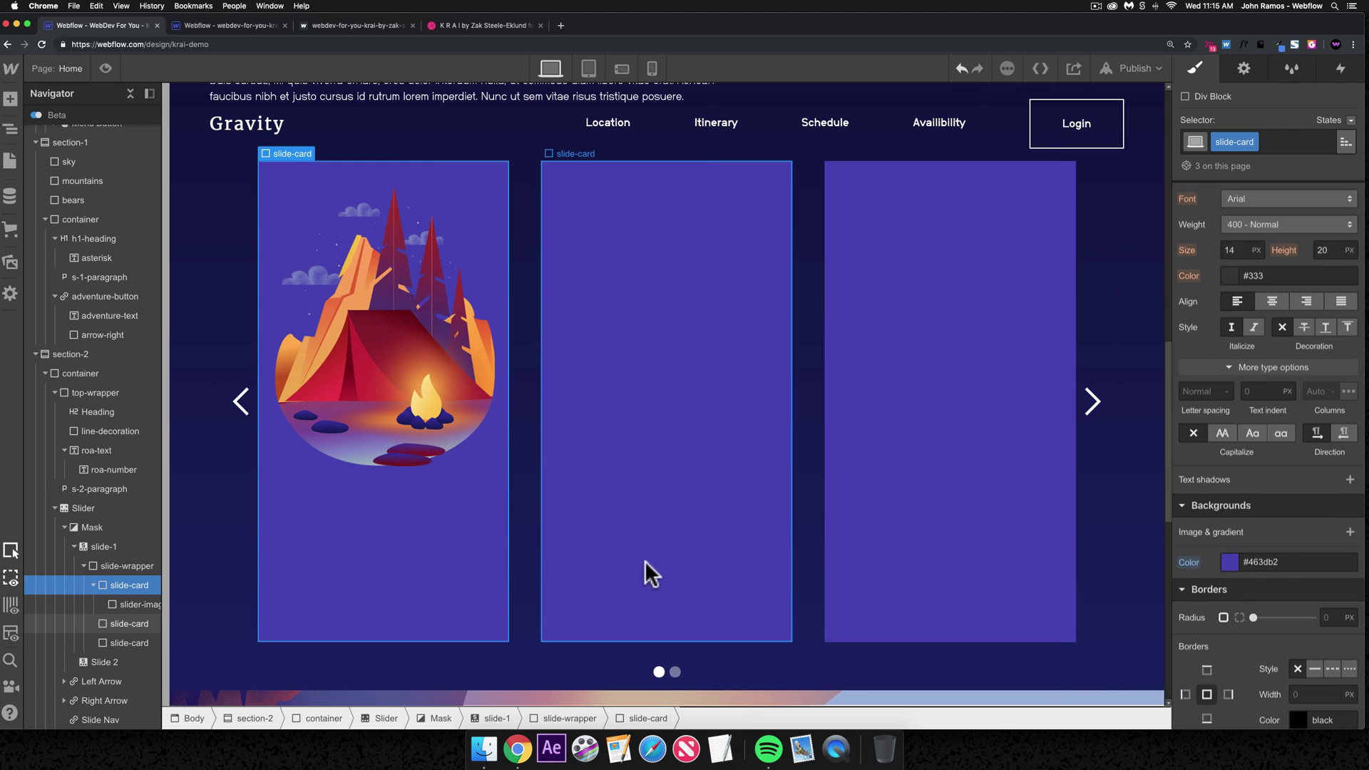
- Compare the background and size settings of slider-image with those of the reference project's slider-image
click(240, 26)
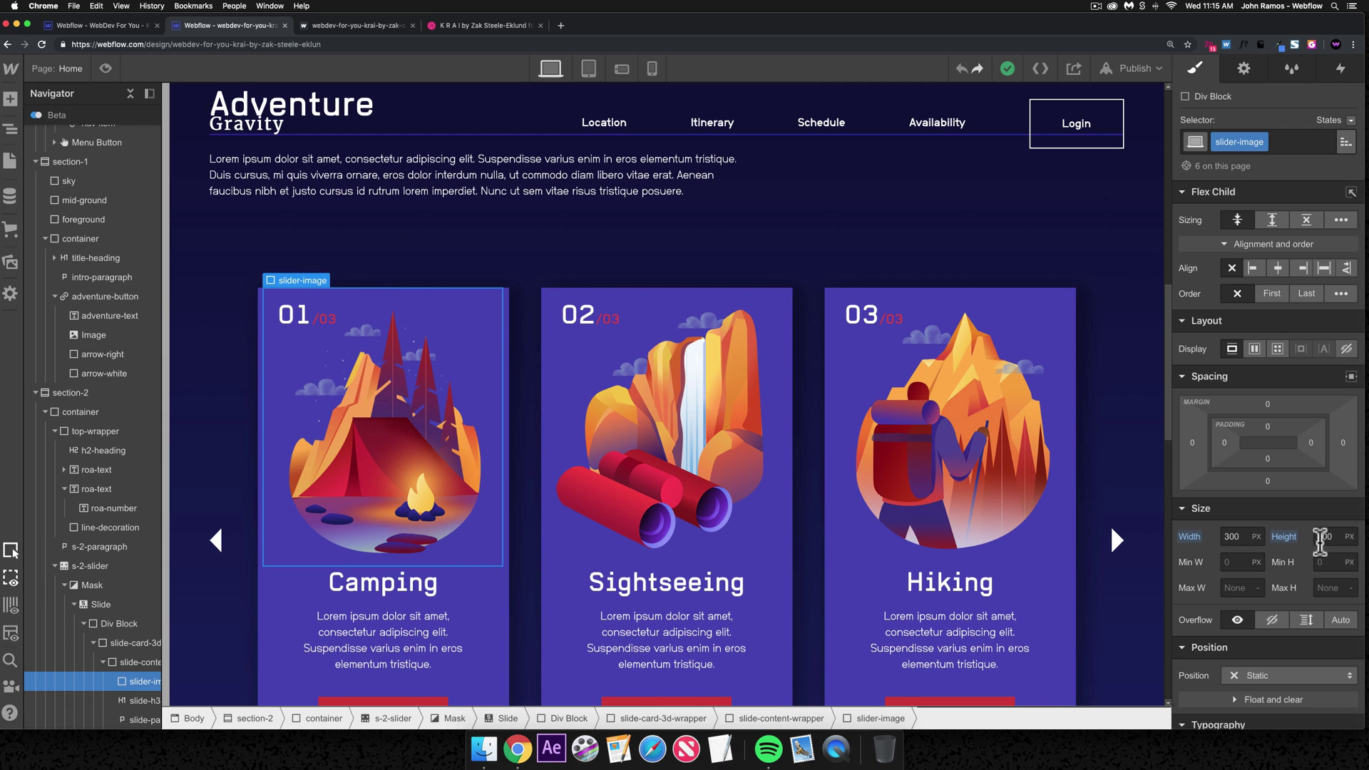
scroll(1323, 544, down, 6)
scroll(1318, 539, down, 1)
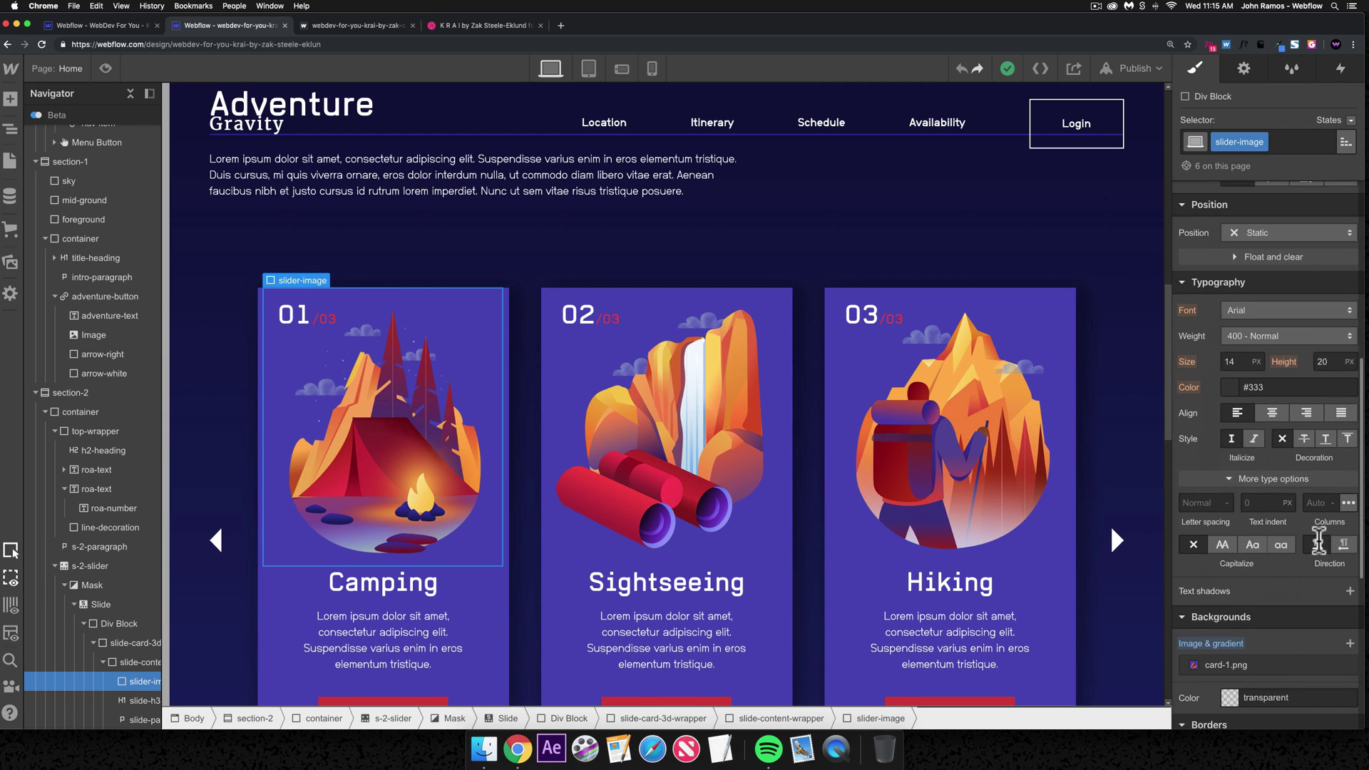
click(1252, 665)
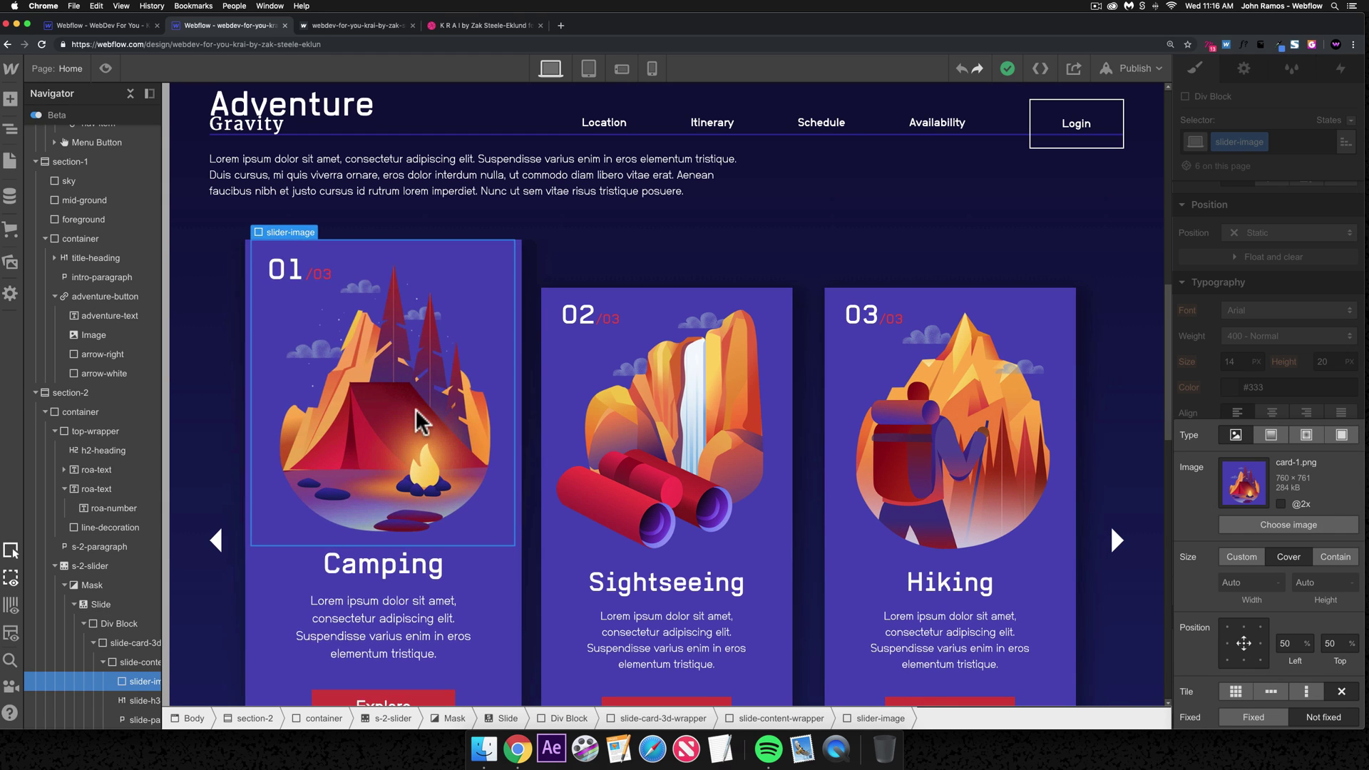
click(641, 433)
click(426, 462)
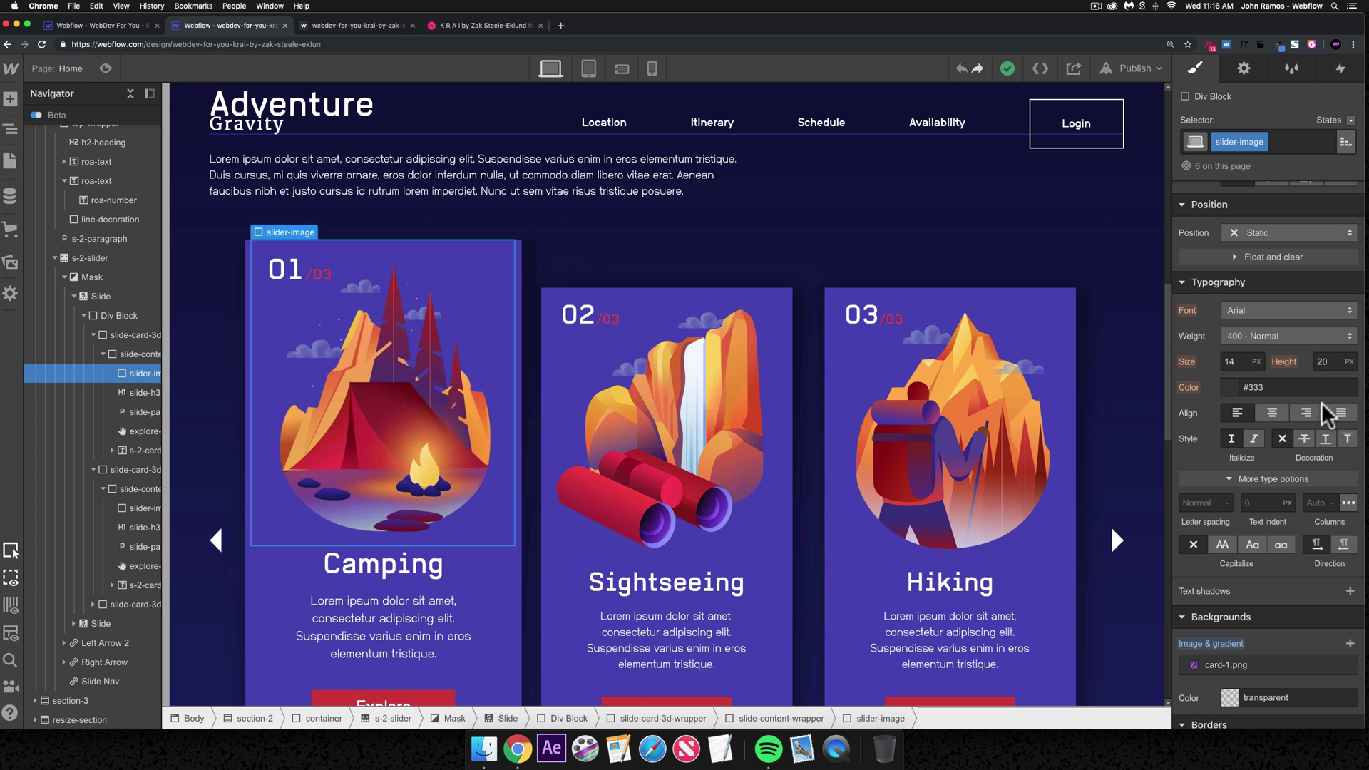
scroll(1271, 414, up, 6)
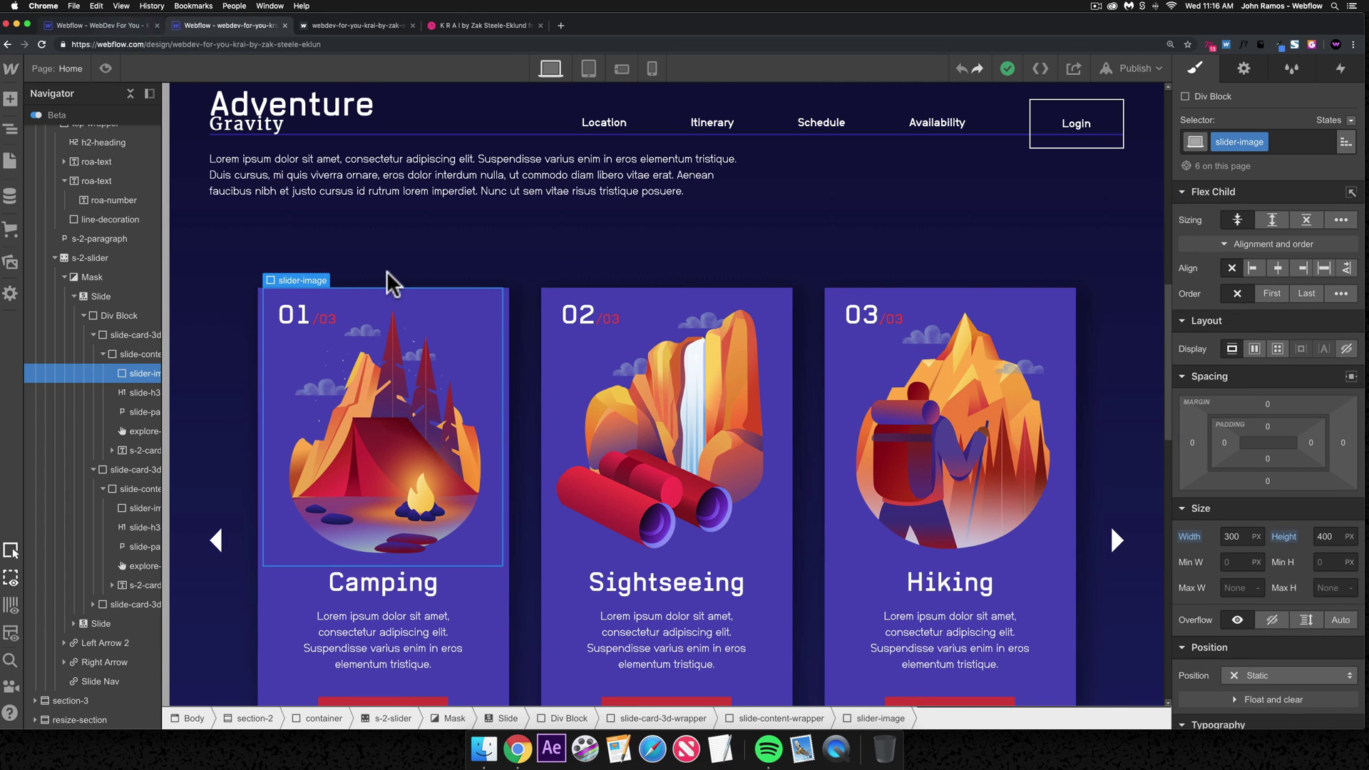
key(super+alt+Left)
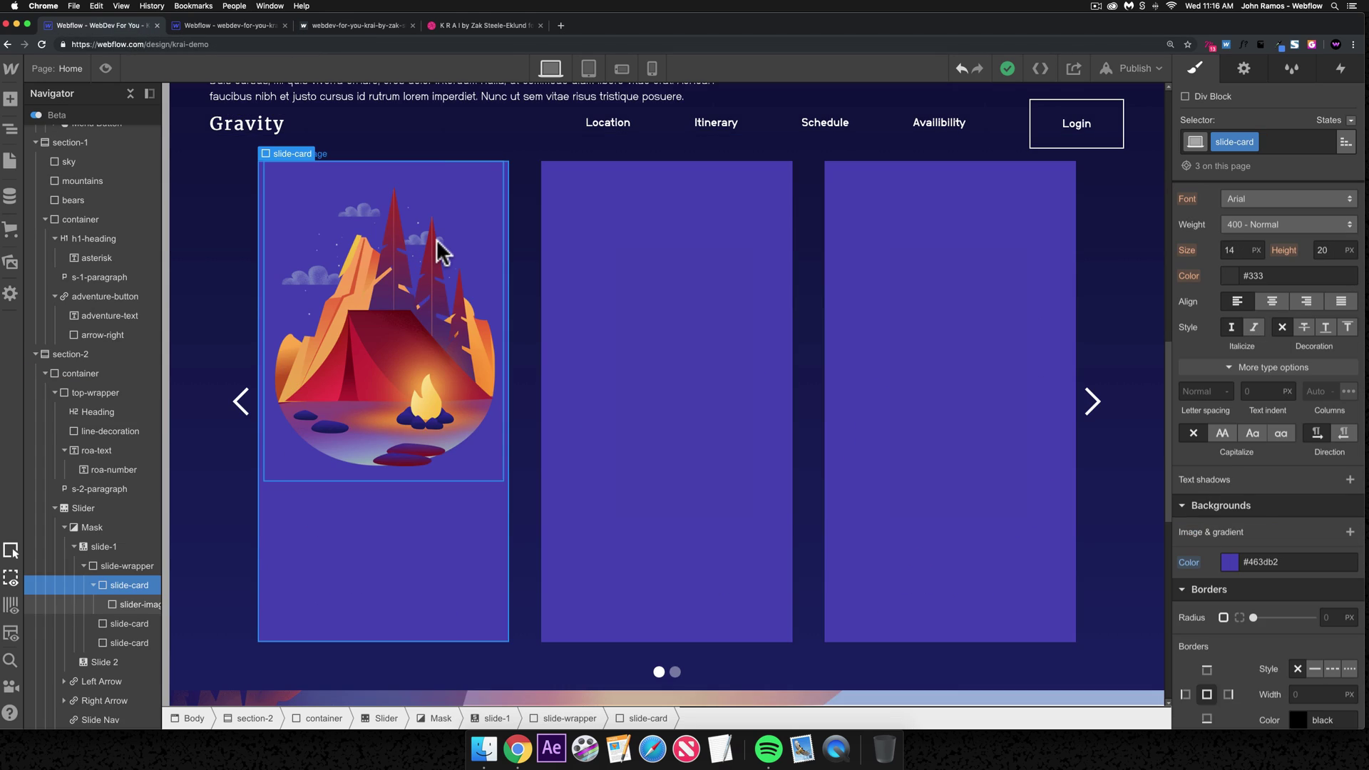
click(230, 25)
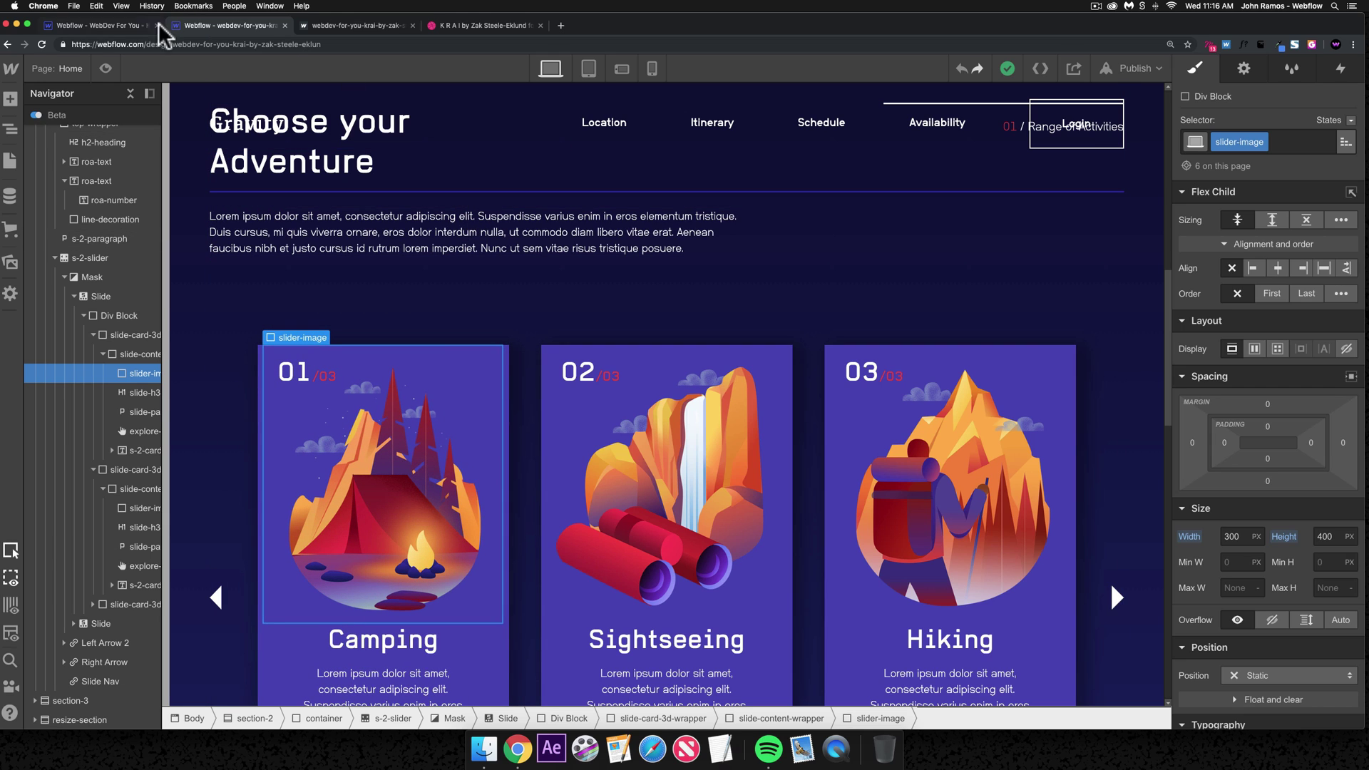
click(121, 29)
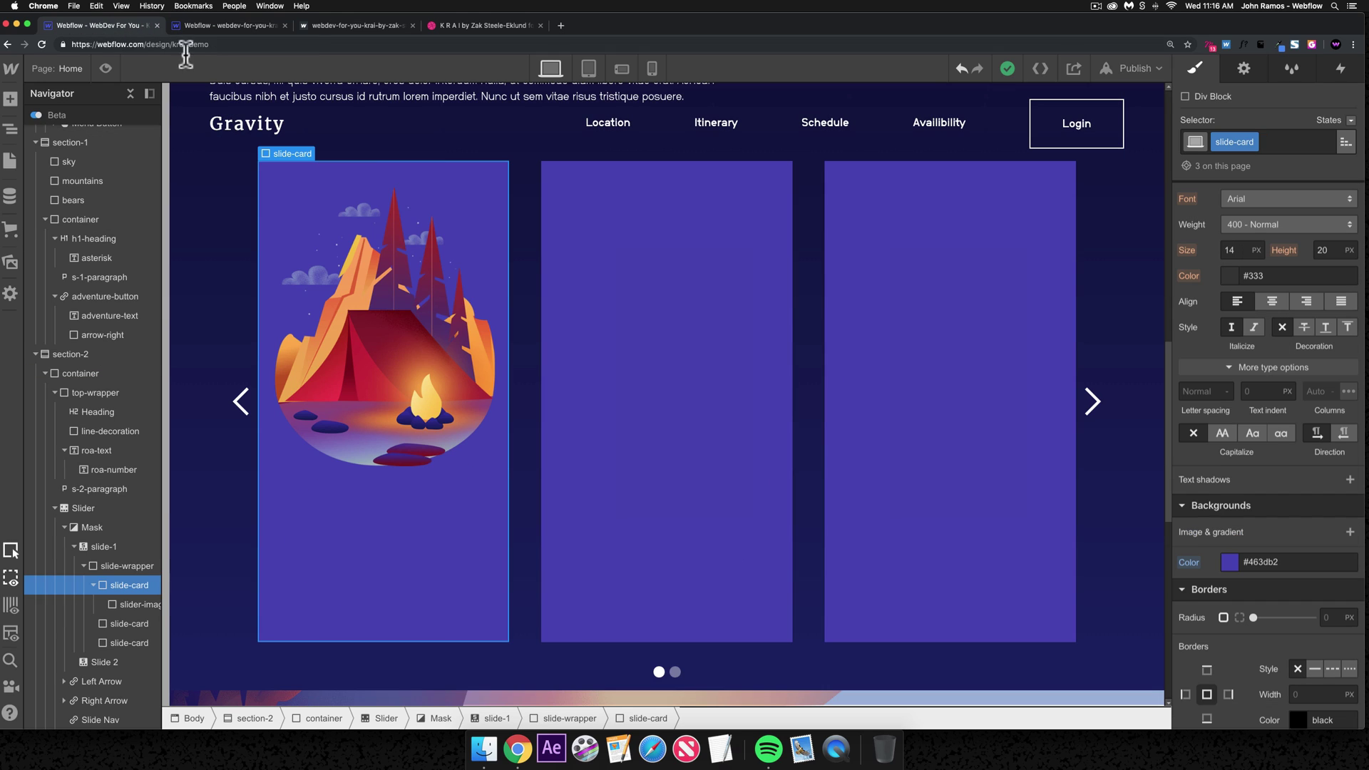
click(416, 328)
scroll(1347, 457, up, 10)
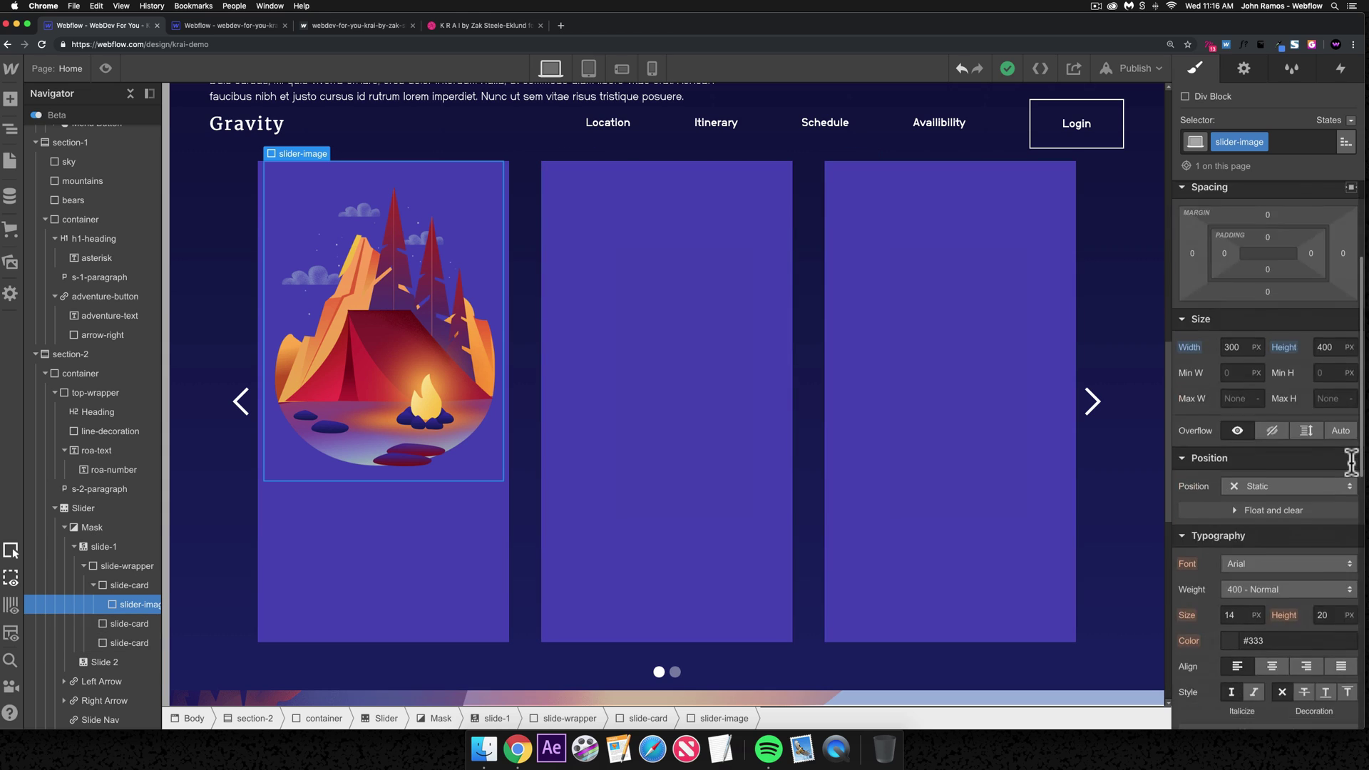
- Add an H3 heading below the image in the first slide-card, following the reference card's Camping heading
click(410, 532)
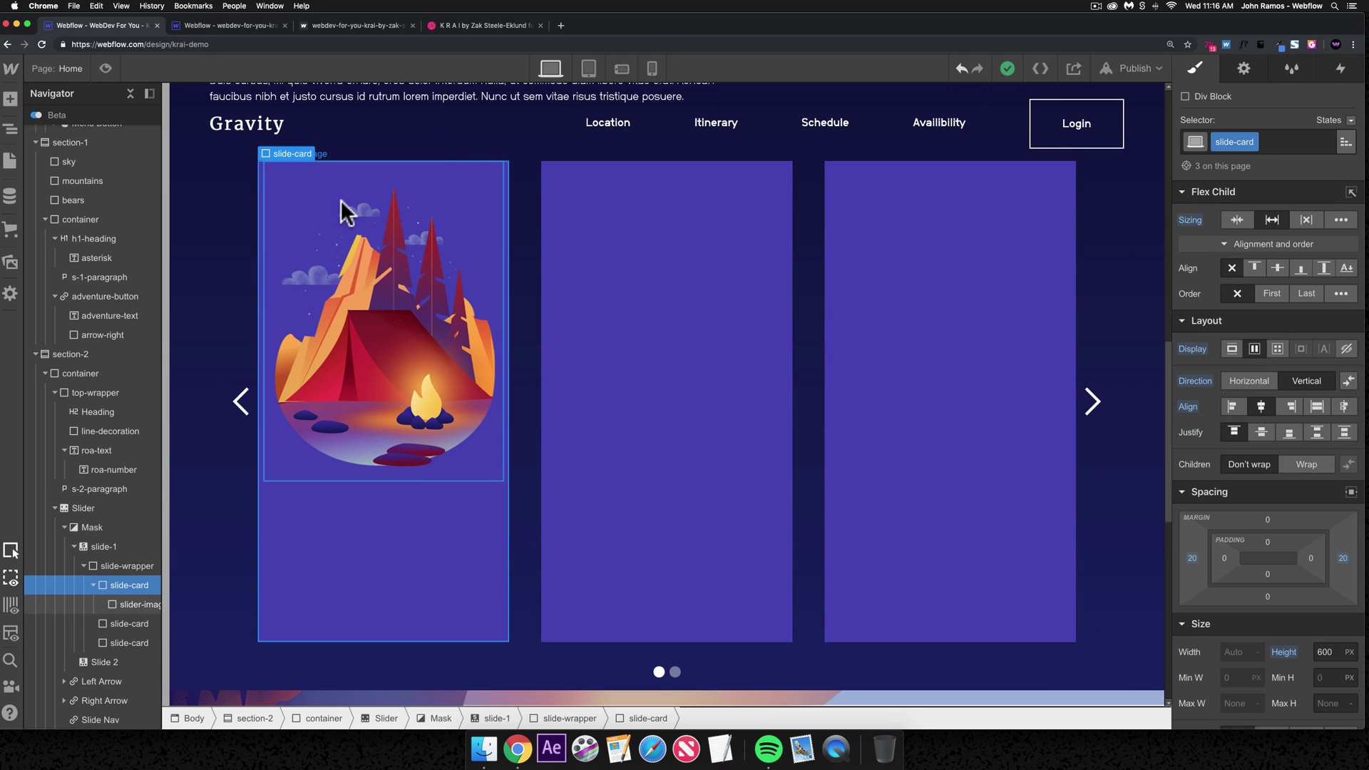
click(231, 20)
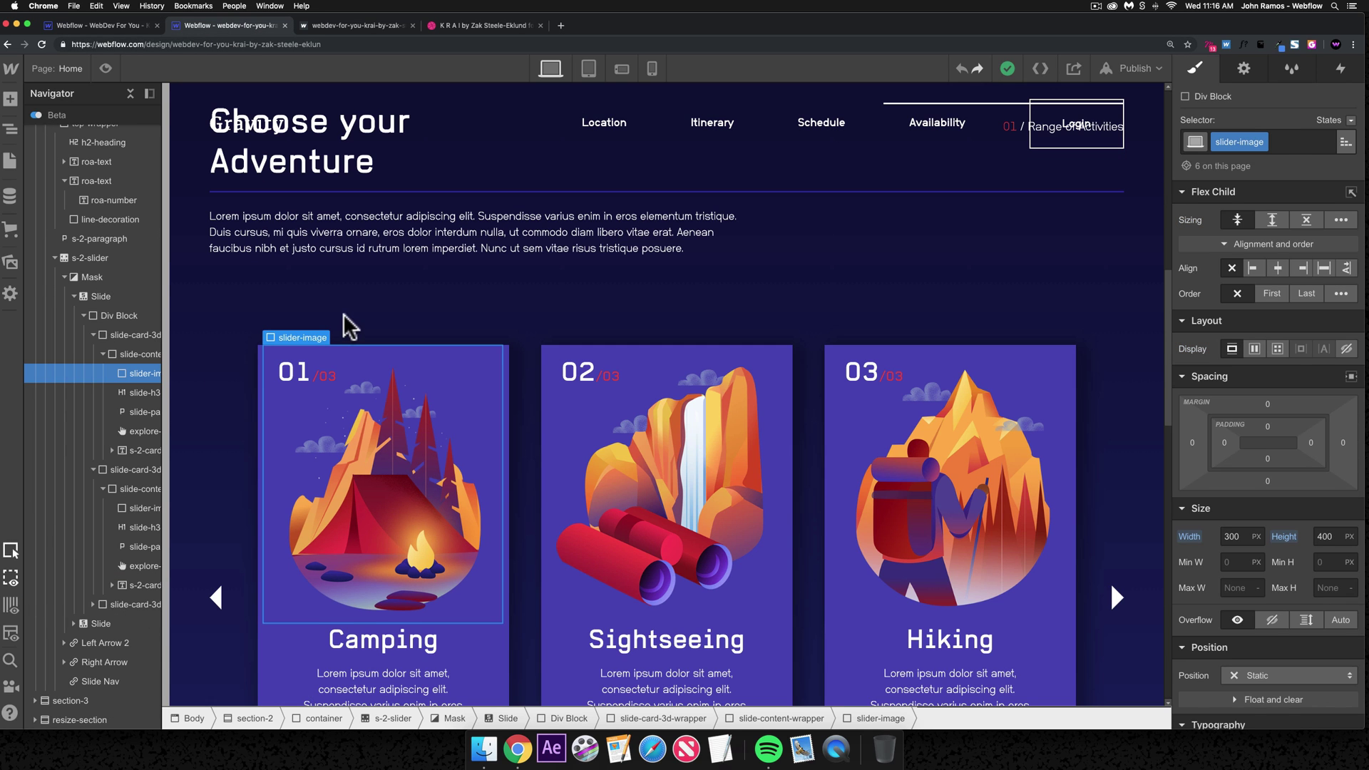
click(388, 627)
scroll(395, 606, down, 3)
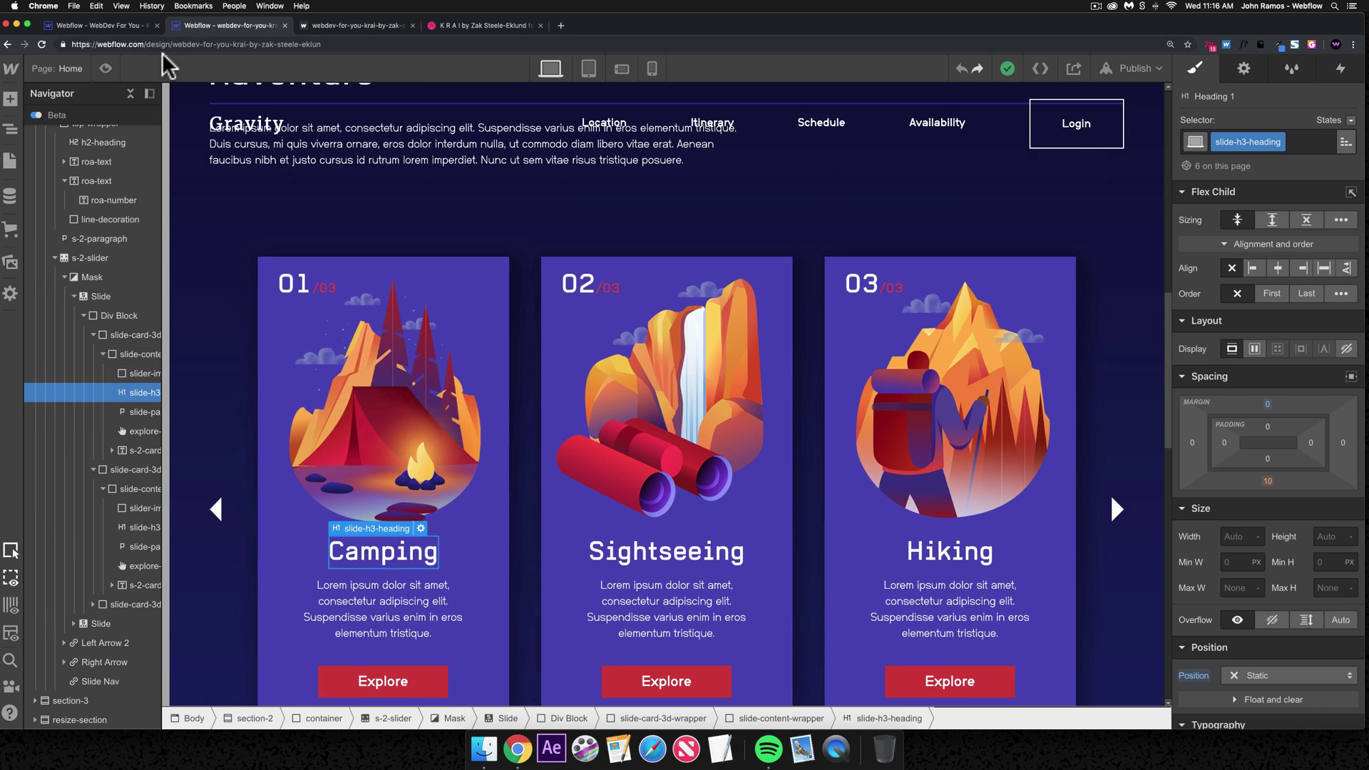
click(127, 26)
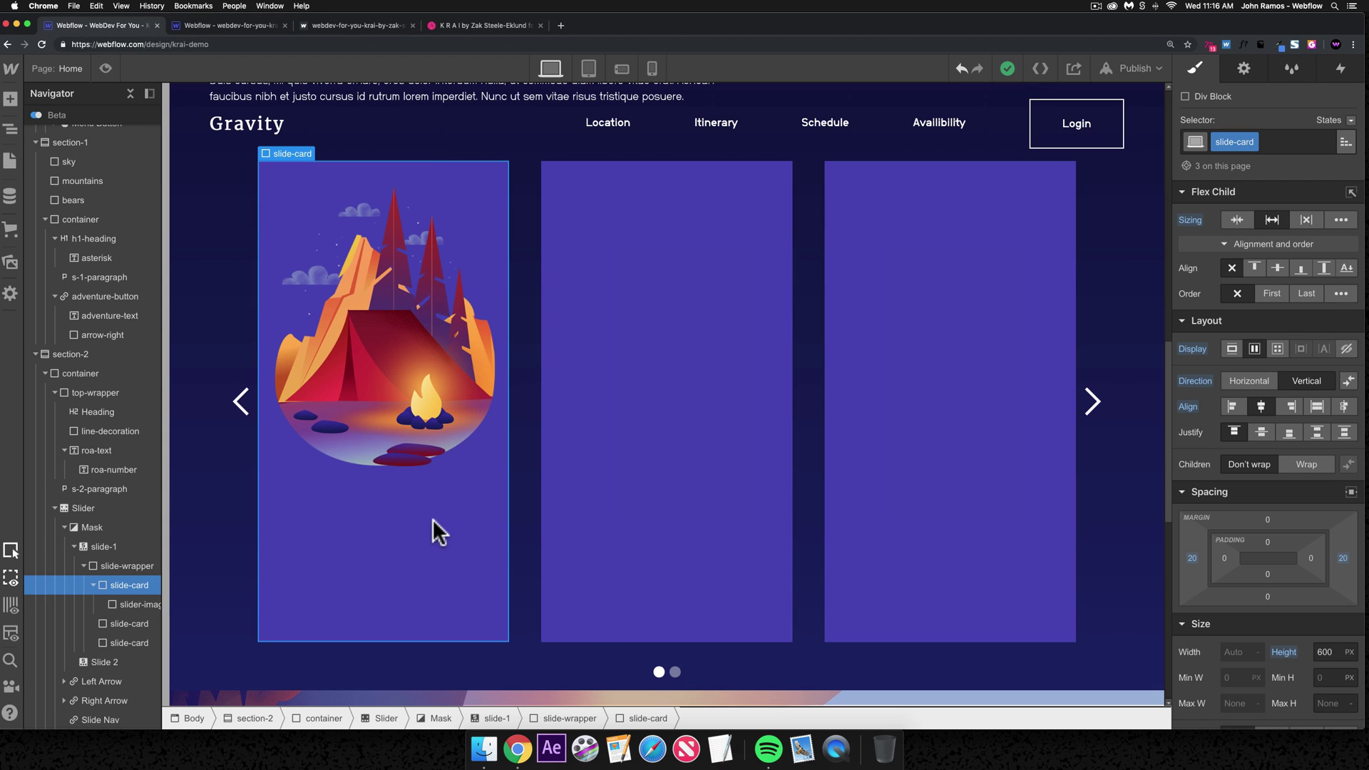
key(super+k)
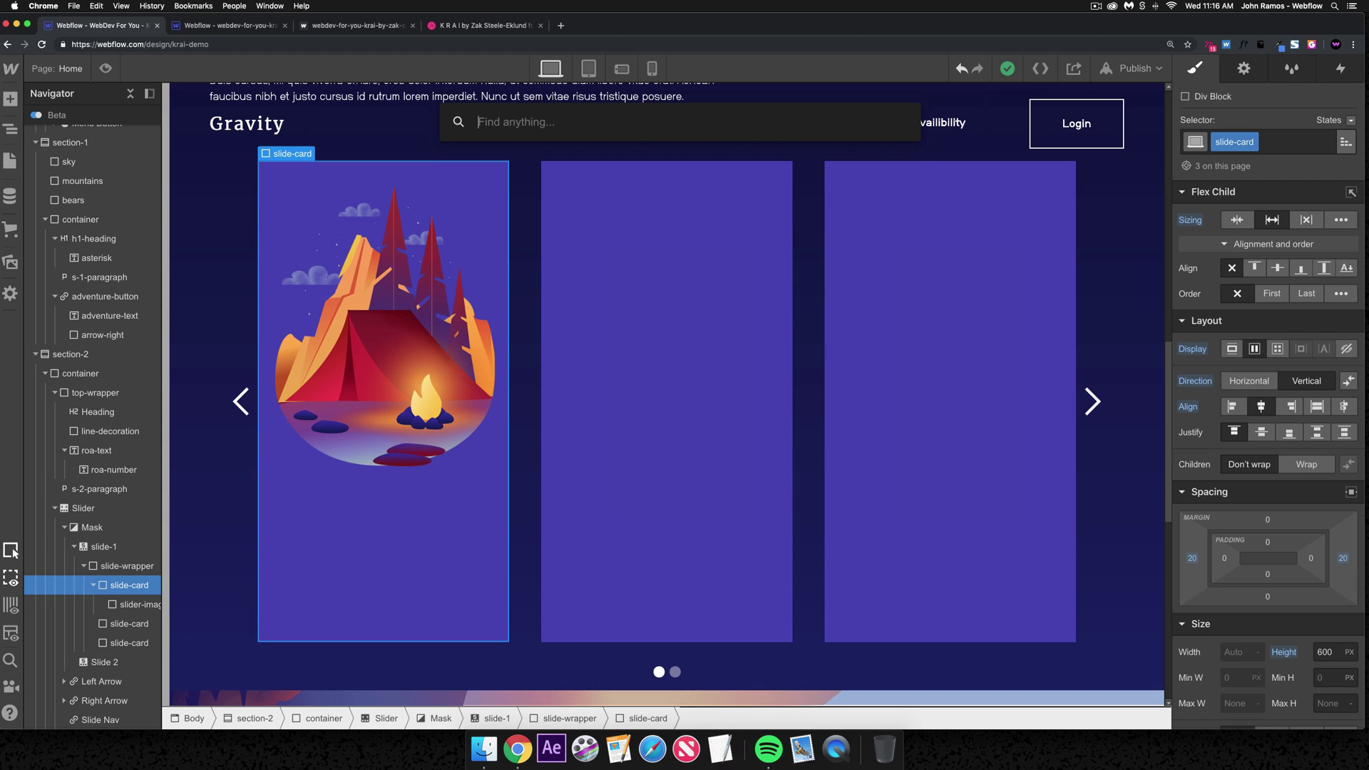
text(heading)
key(Return)
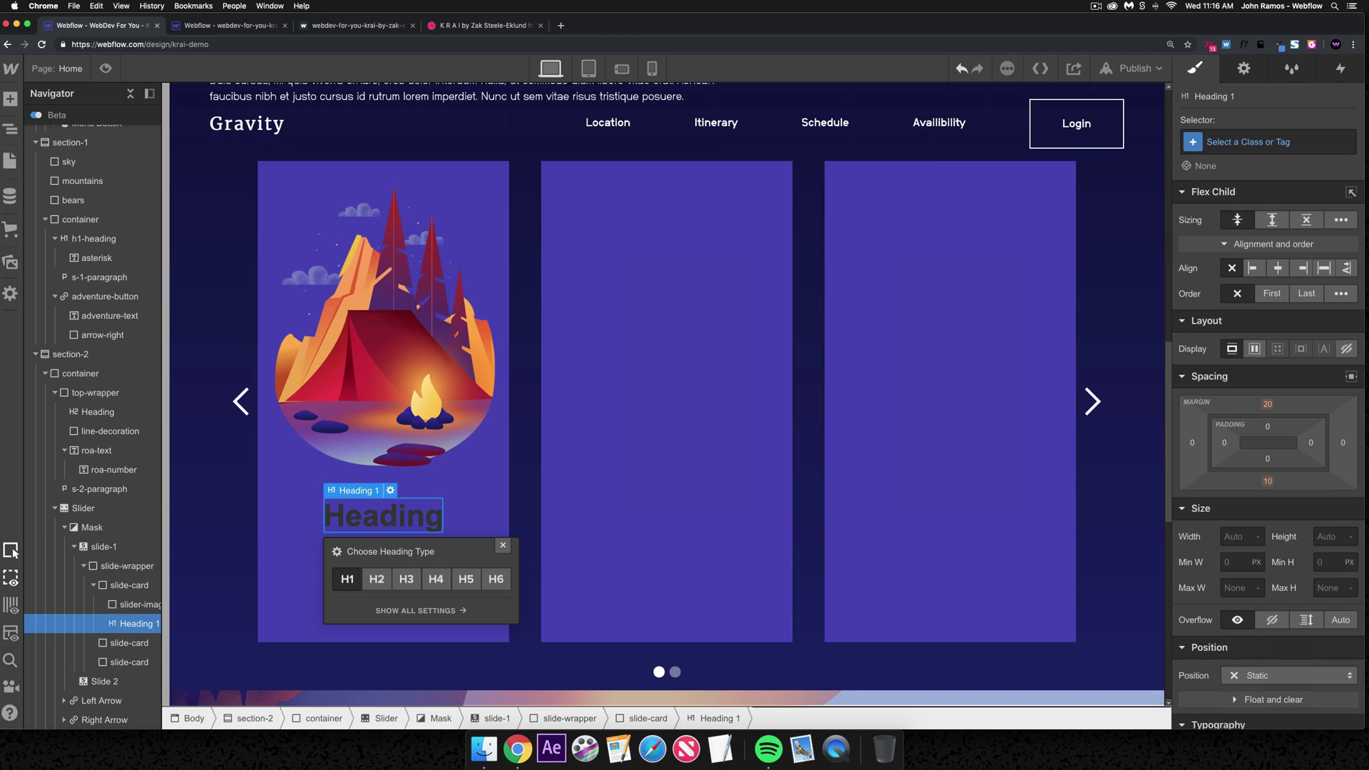
click(404, 580)
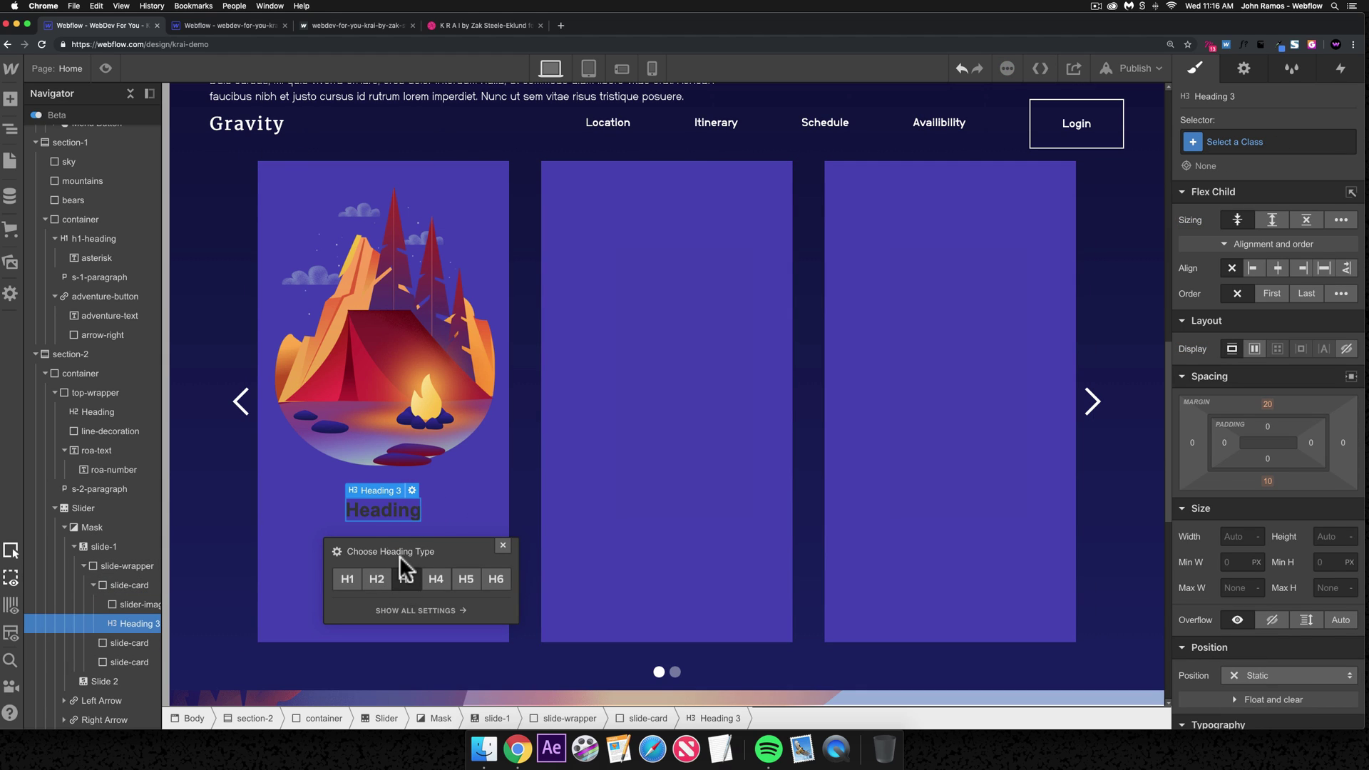
double_click(385, 509)
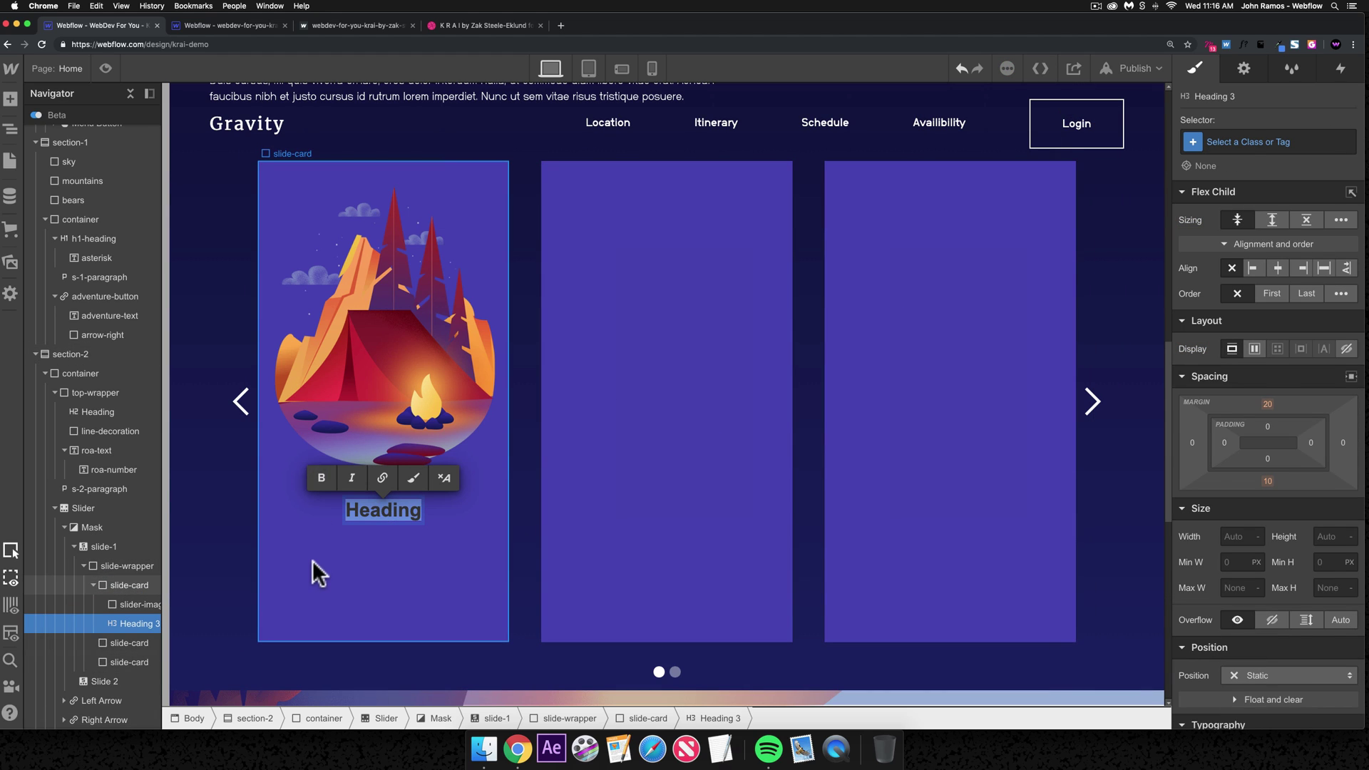
key(Escape)
- Set the font of the All H3 Headings tag to Alpha headline pro
click(1248, 141)
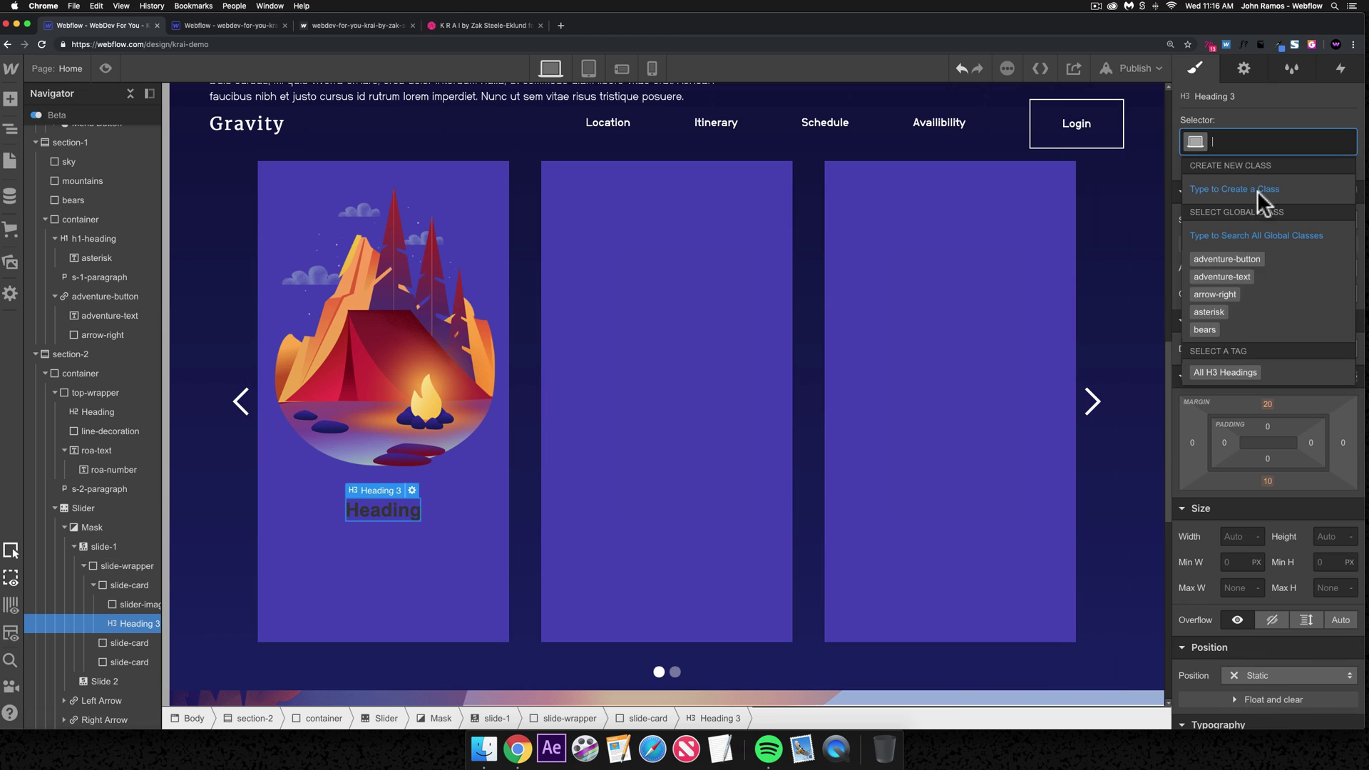
click(1224, 372)
scroll(1277, 602, down, 2)
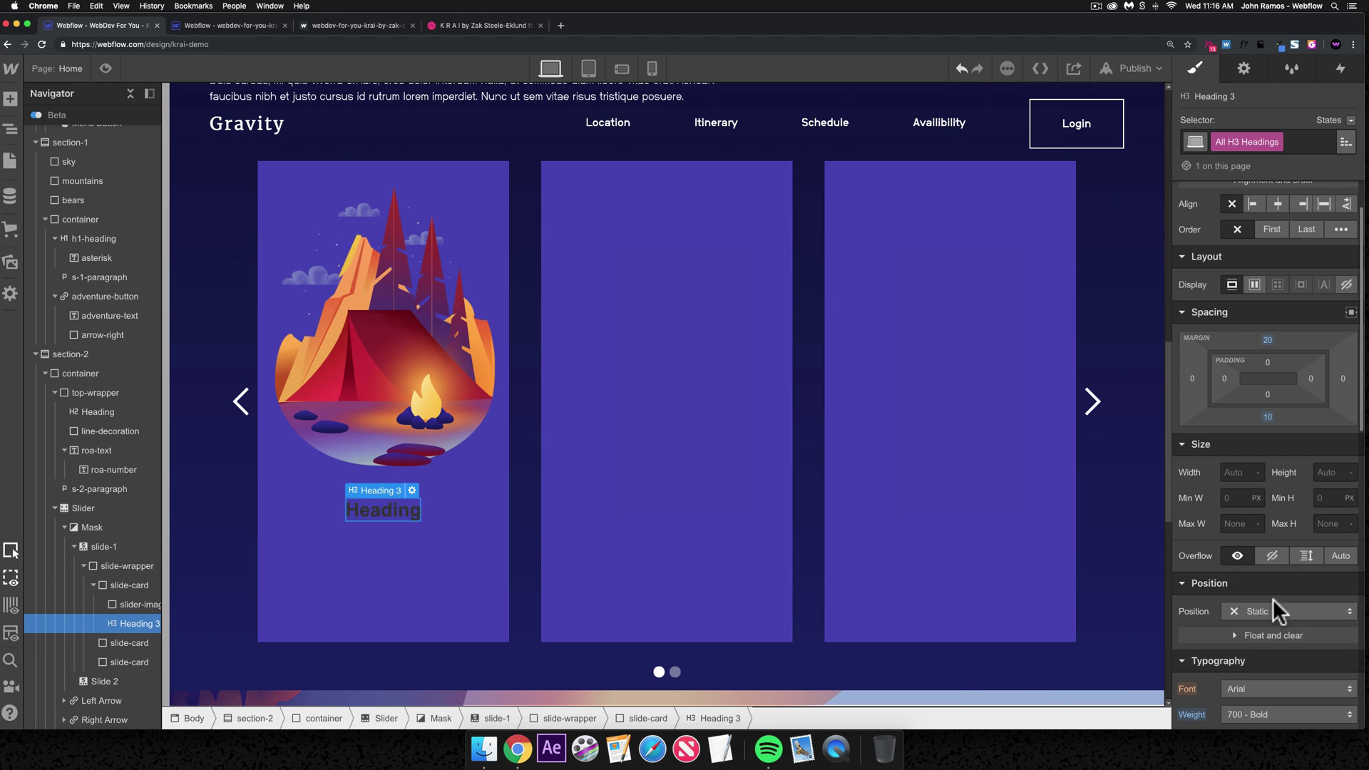
scroll(1279, 549, down, 5)
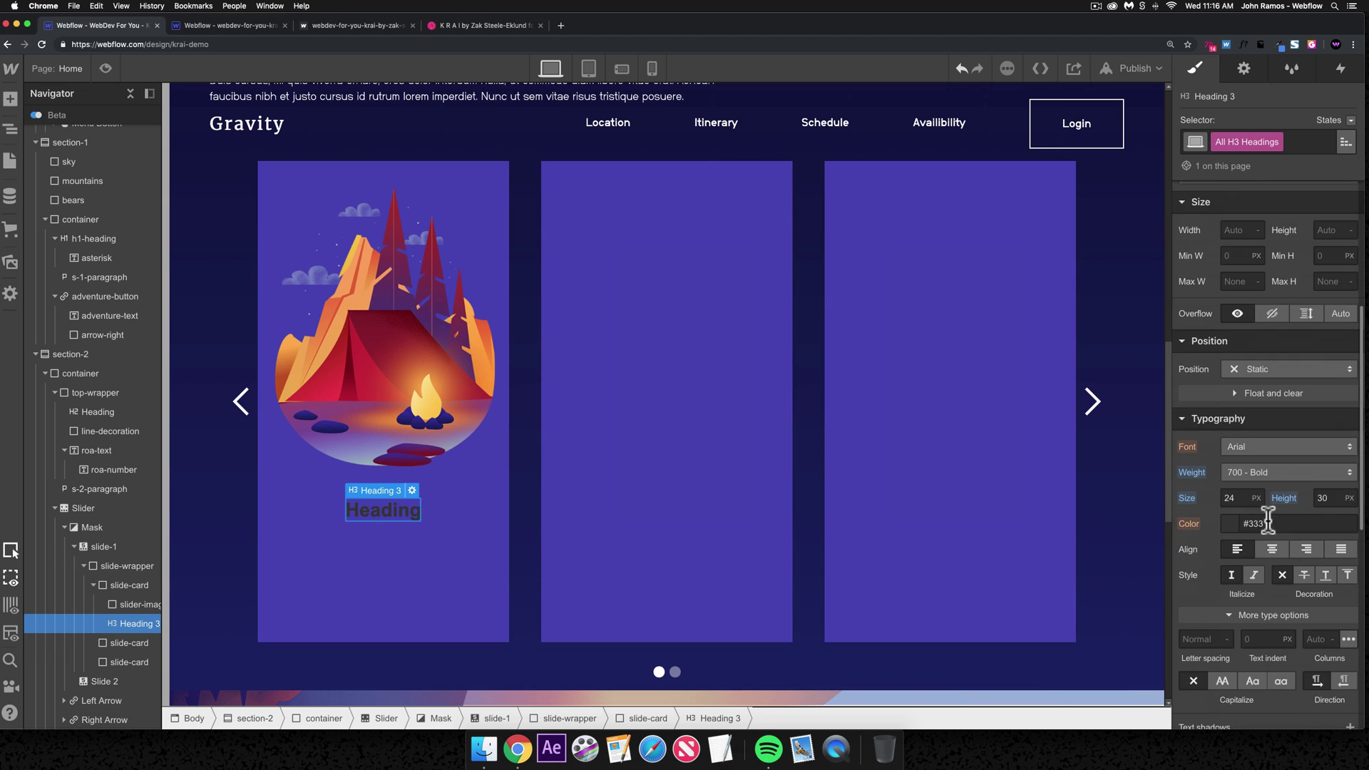
click(1257, 450)
click(1249, 106)
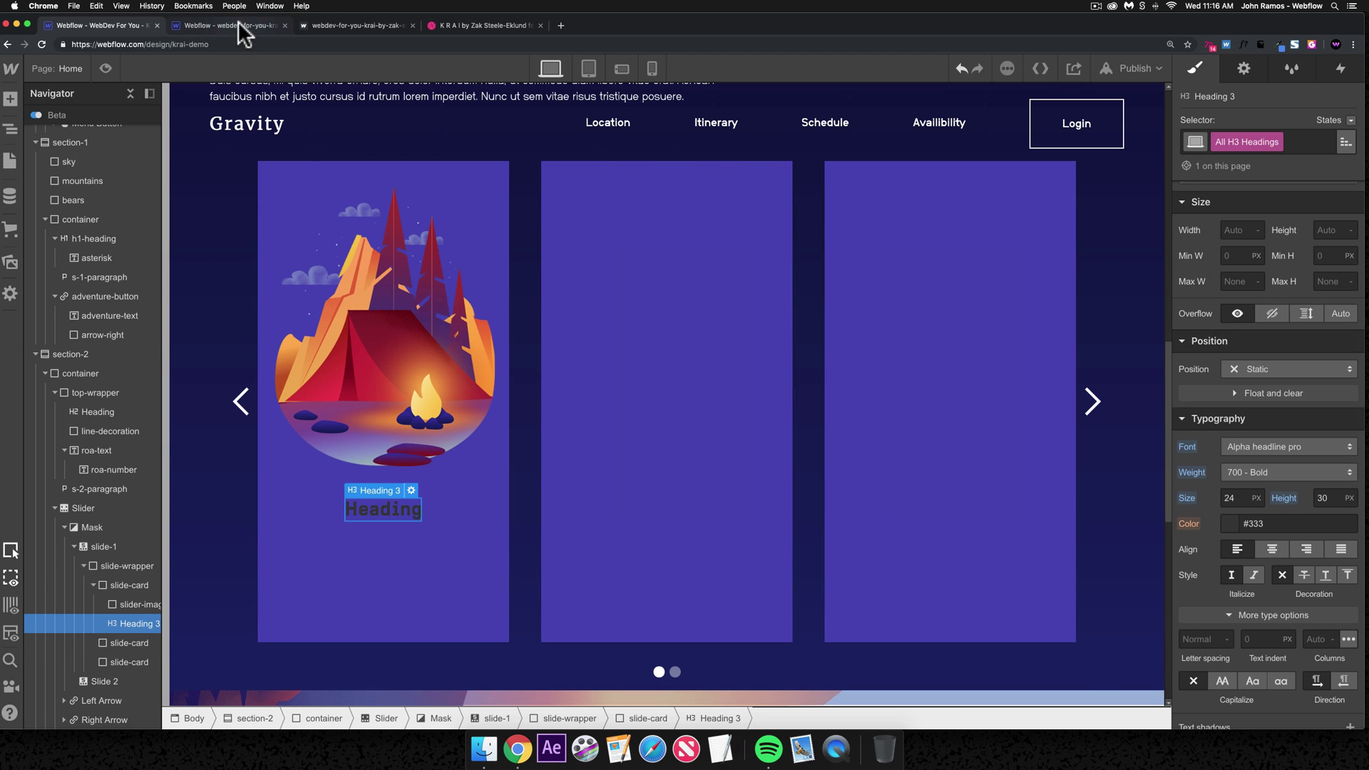
- Check the typography settings of the reference project's Camping heading
key(ctrl+Tab)
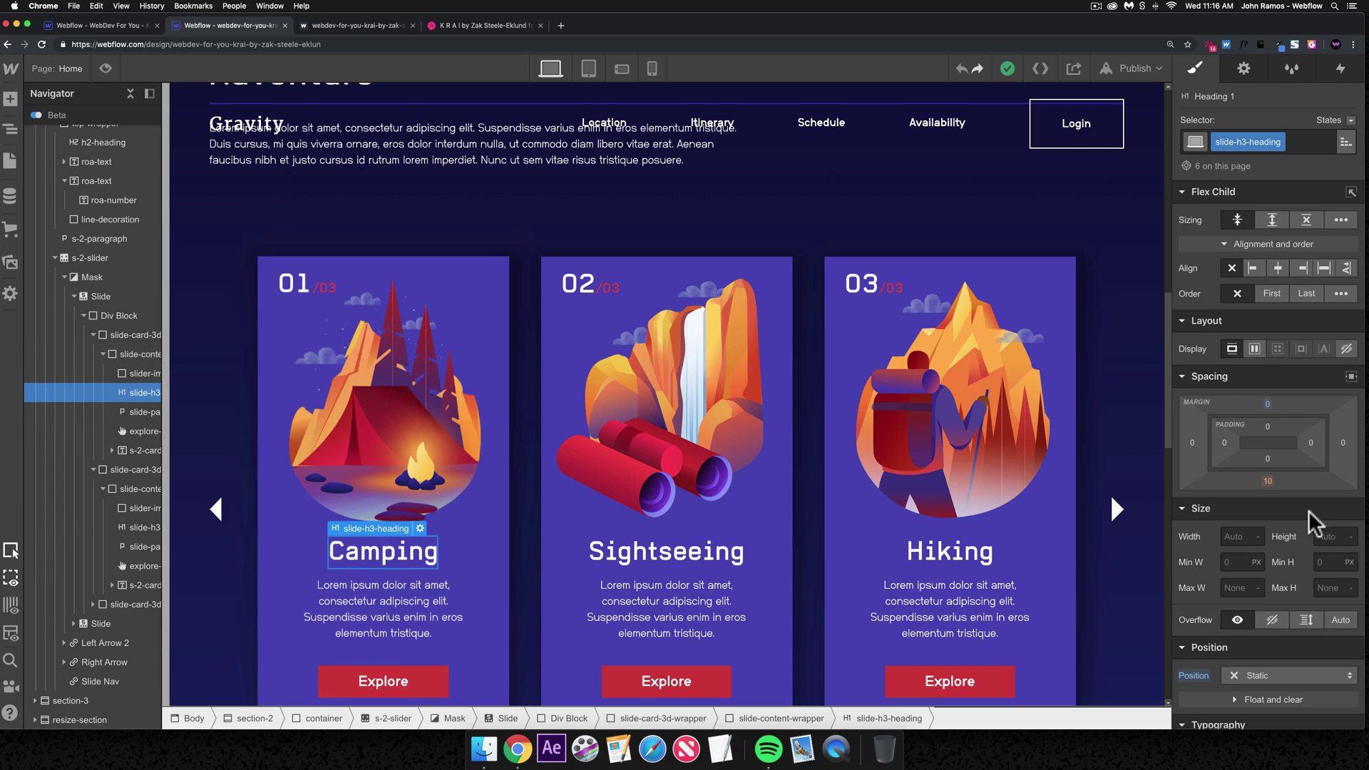
scroll(1303, 526, down, 3)
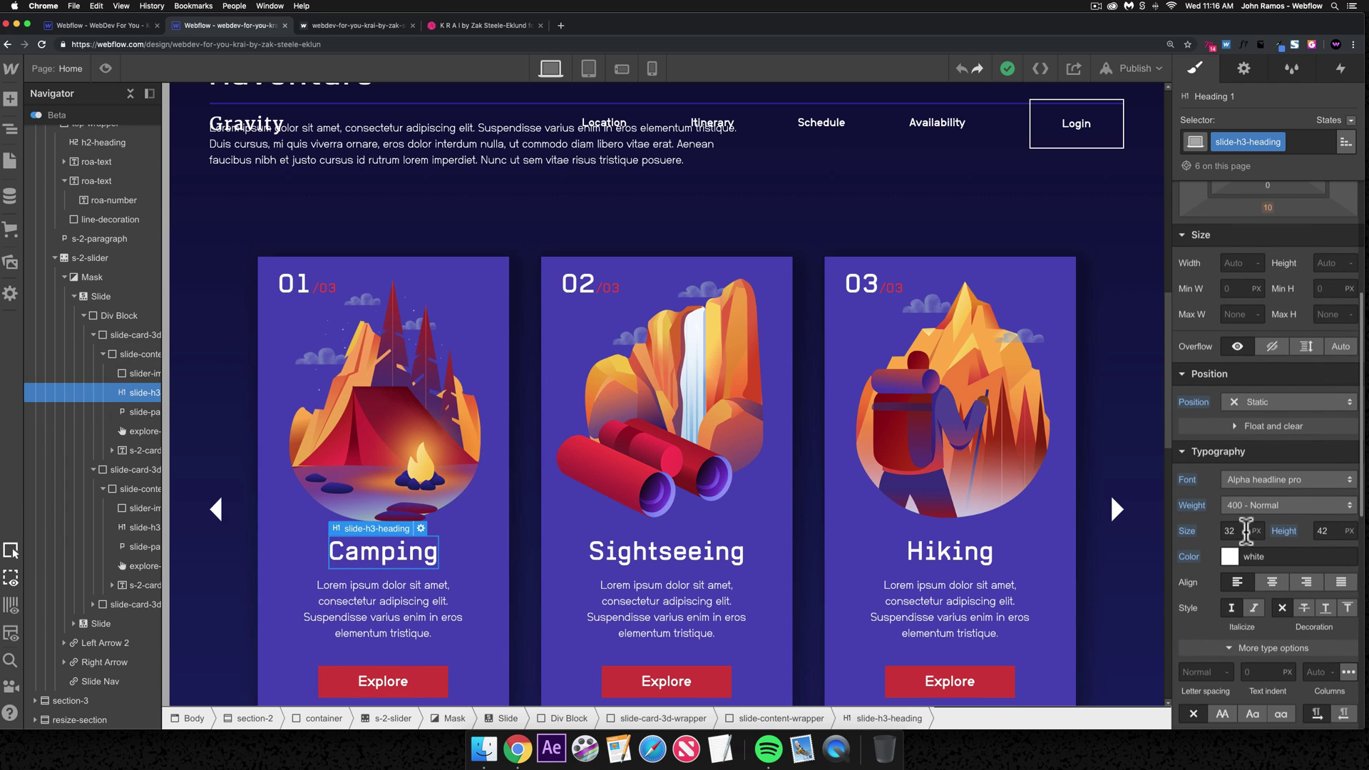
scroll(1268, 542, down, 1)
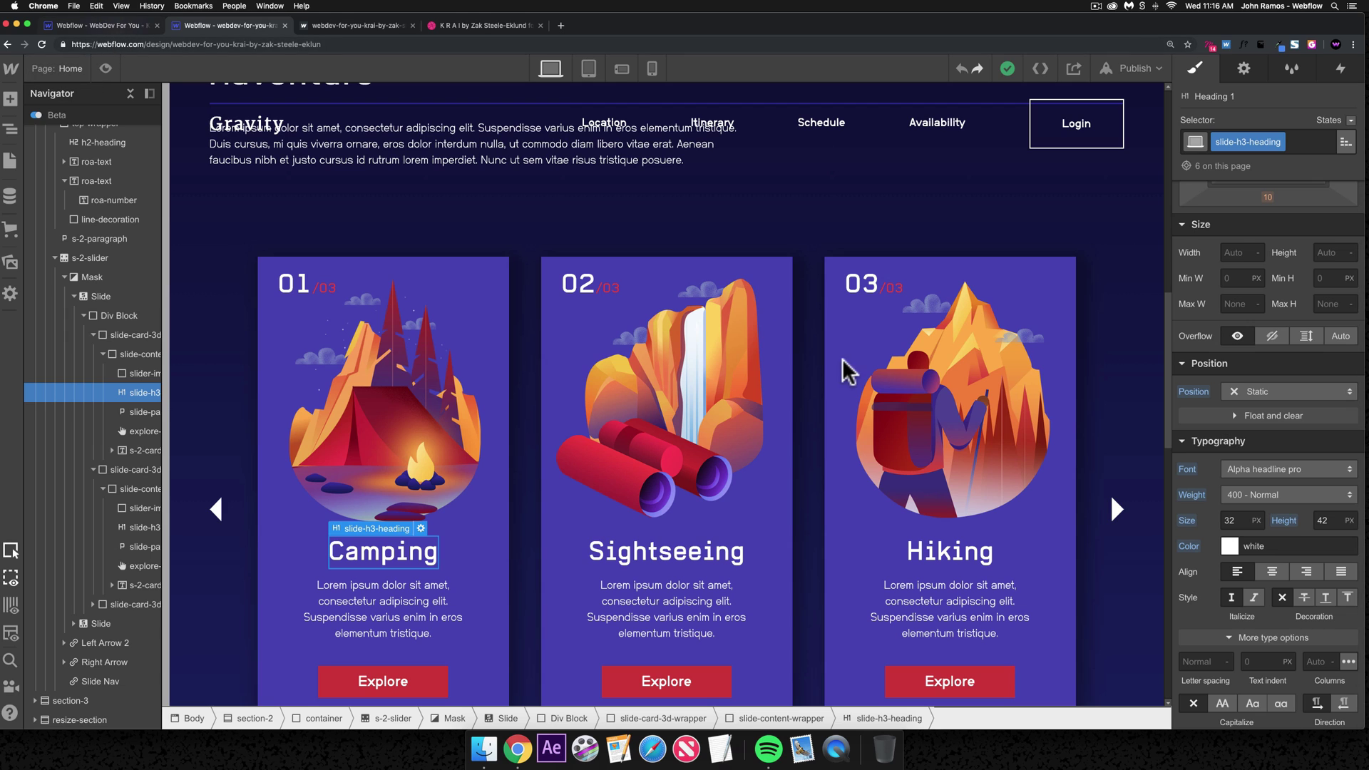
- In the krai-demo project, colour All H3 Headings white and set their font size to 32 px
key(super+1)
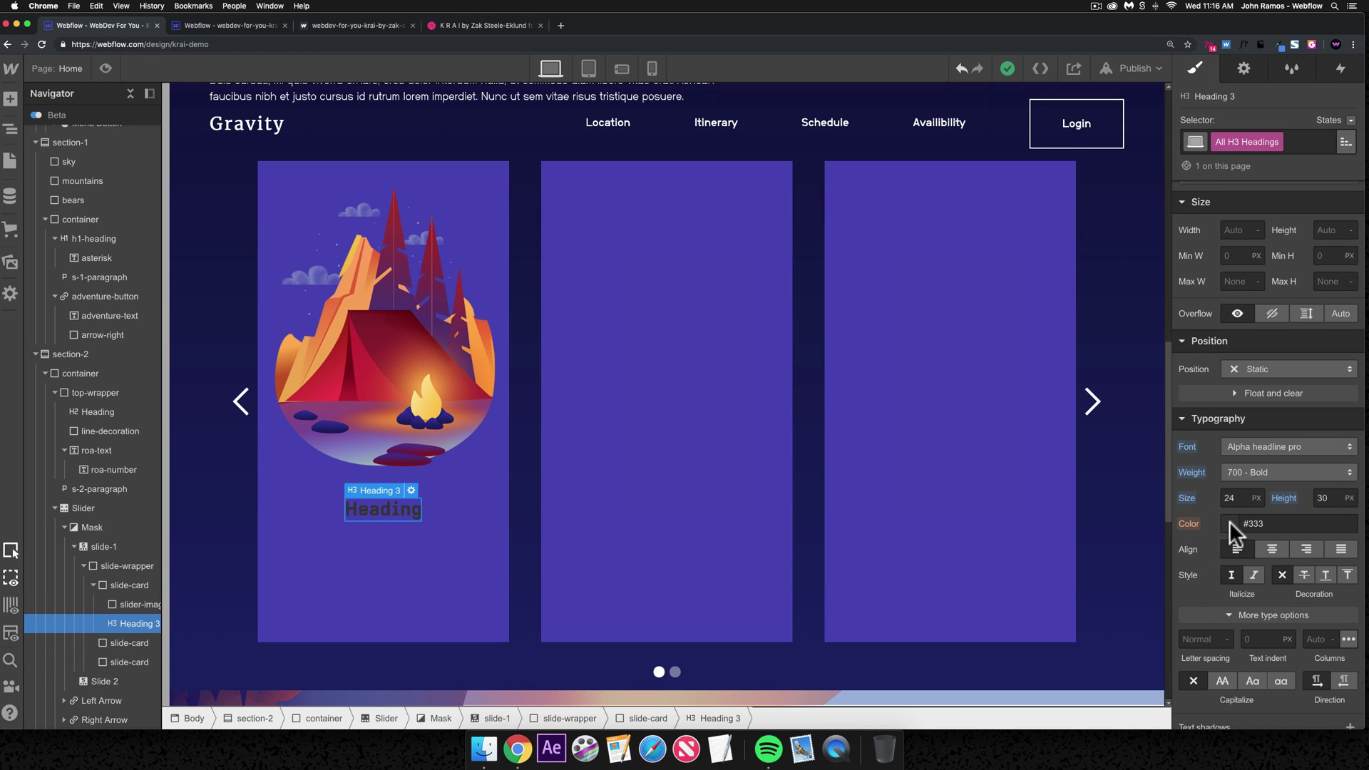
click(1228, 528)
click(1210, 720)
click(1243, 513)
click(1238, 499)
text(32)
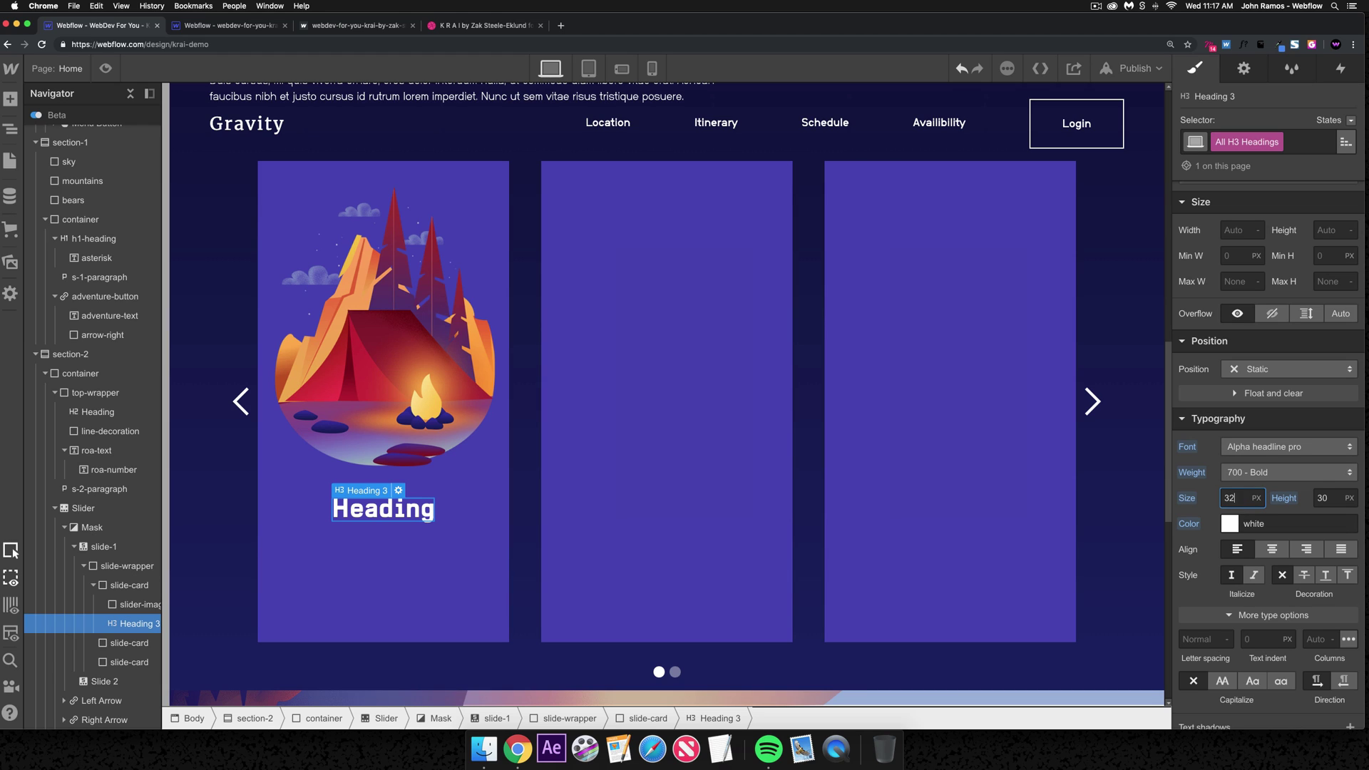
- Set the H3 headings' line height to 1 with no unit and their weight to 400 - Normal
click(1349, 498)
click(1327, 593)
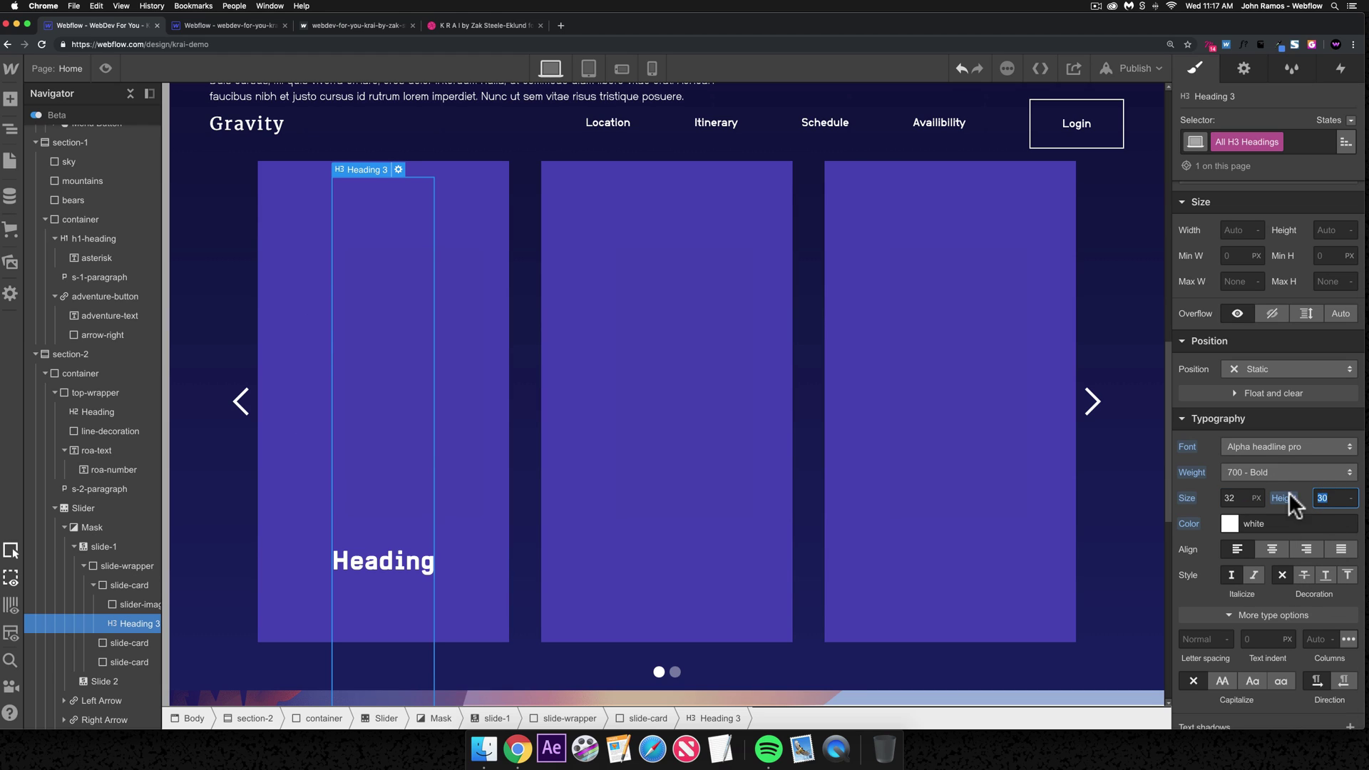
text(1)
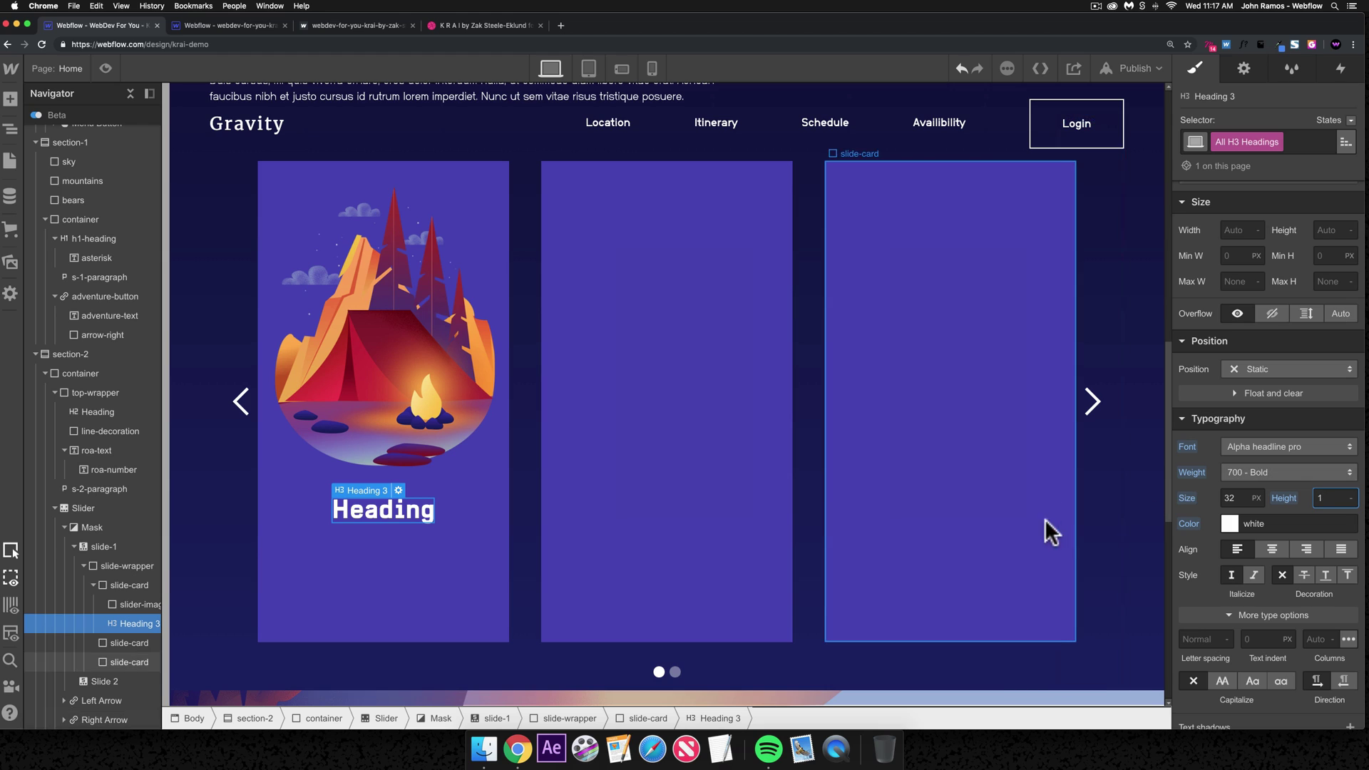
click(1251, 474)
click(1252, 417)
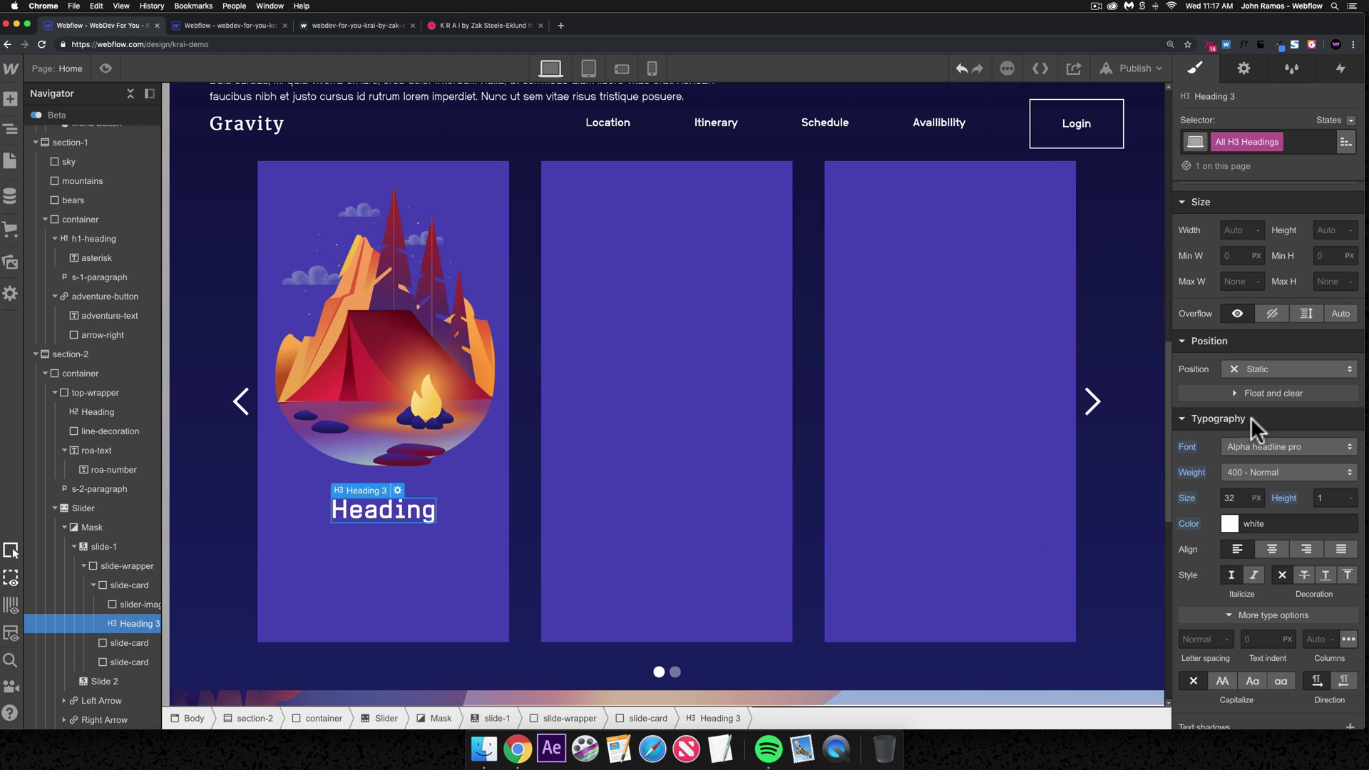
- Replace the first slide card's heading text with "Camping"
double_click(394, 506)
key(super+a)
text(Camping)
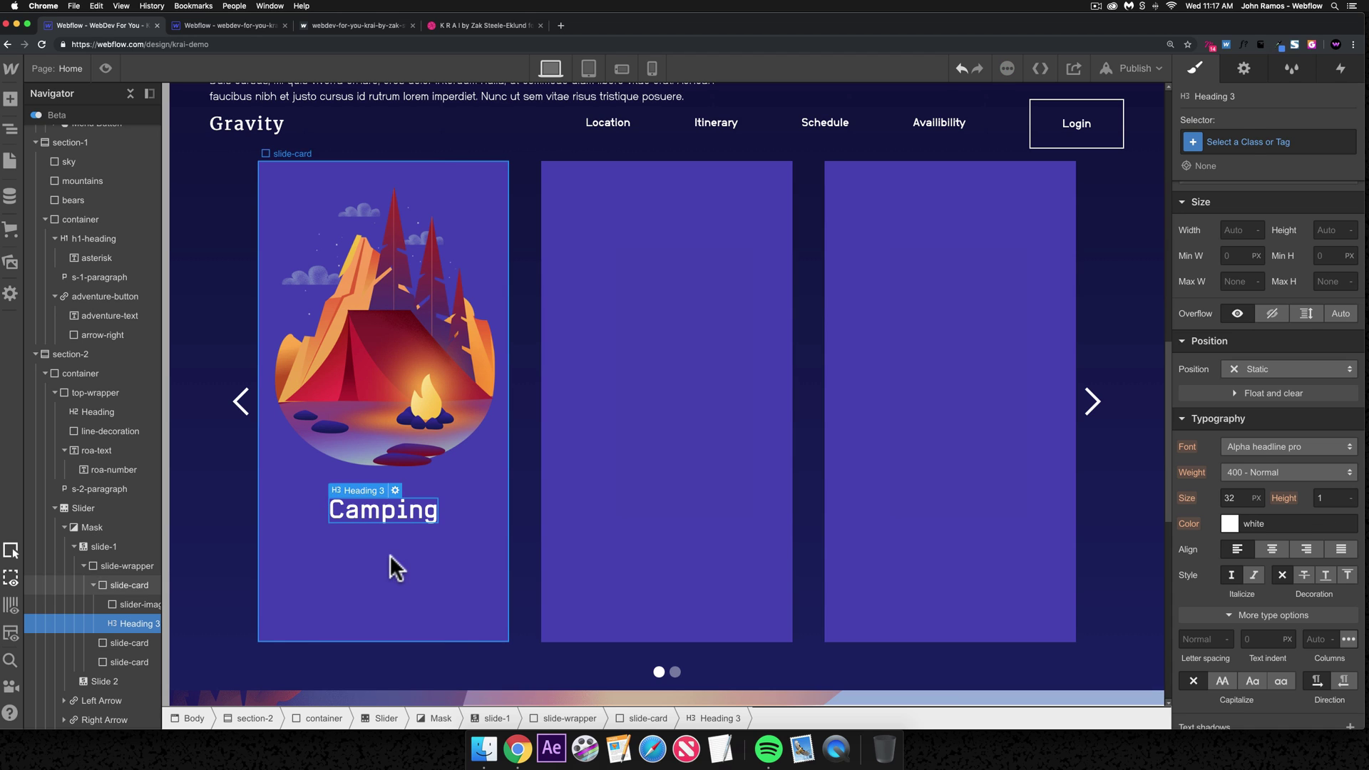
click(388, 565)
- Copy the Camping card's paragraph text from the reference project and return to the krai-demo project
click(241, 29)
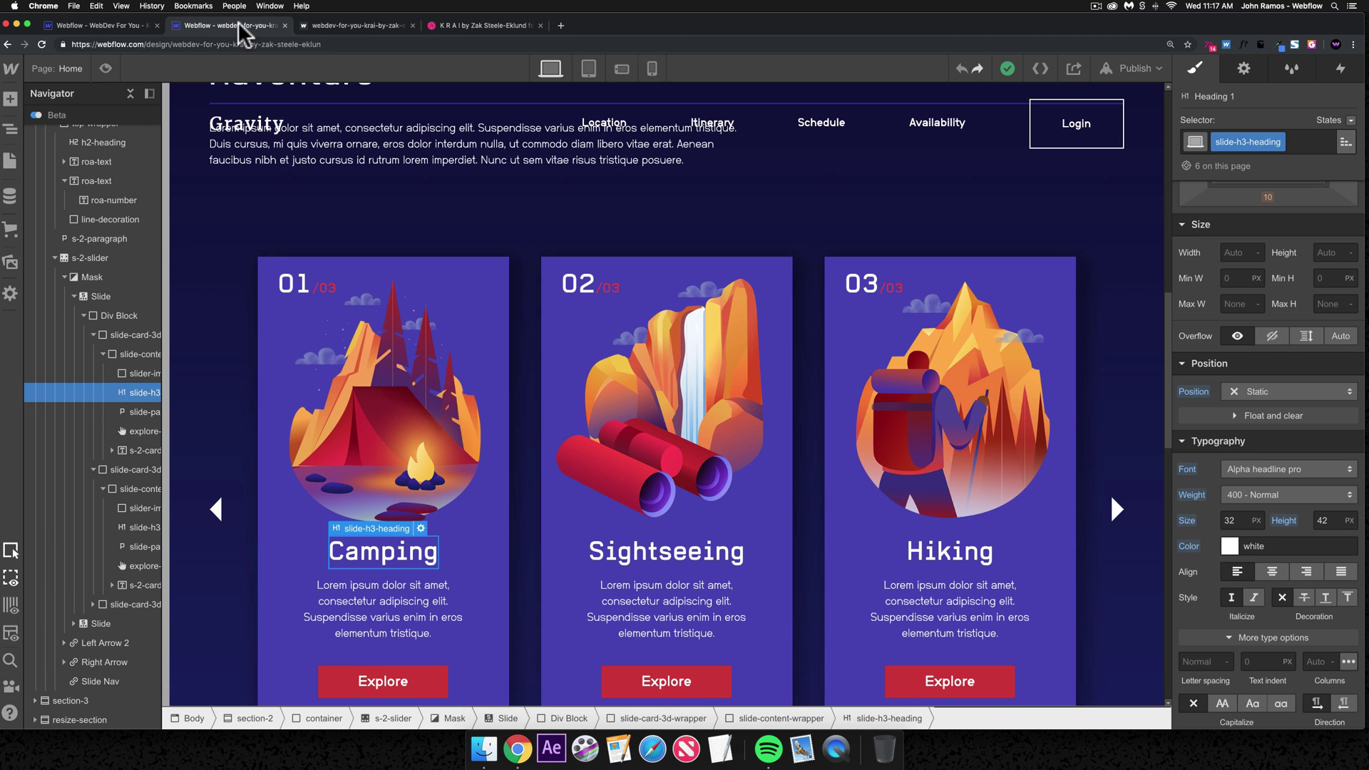
click(403, 586)
key(super+a)
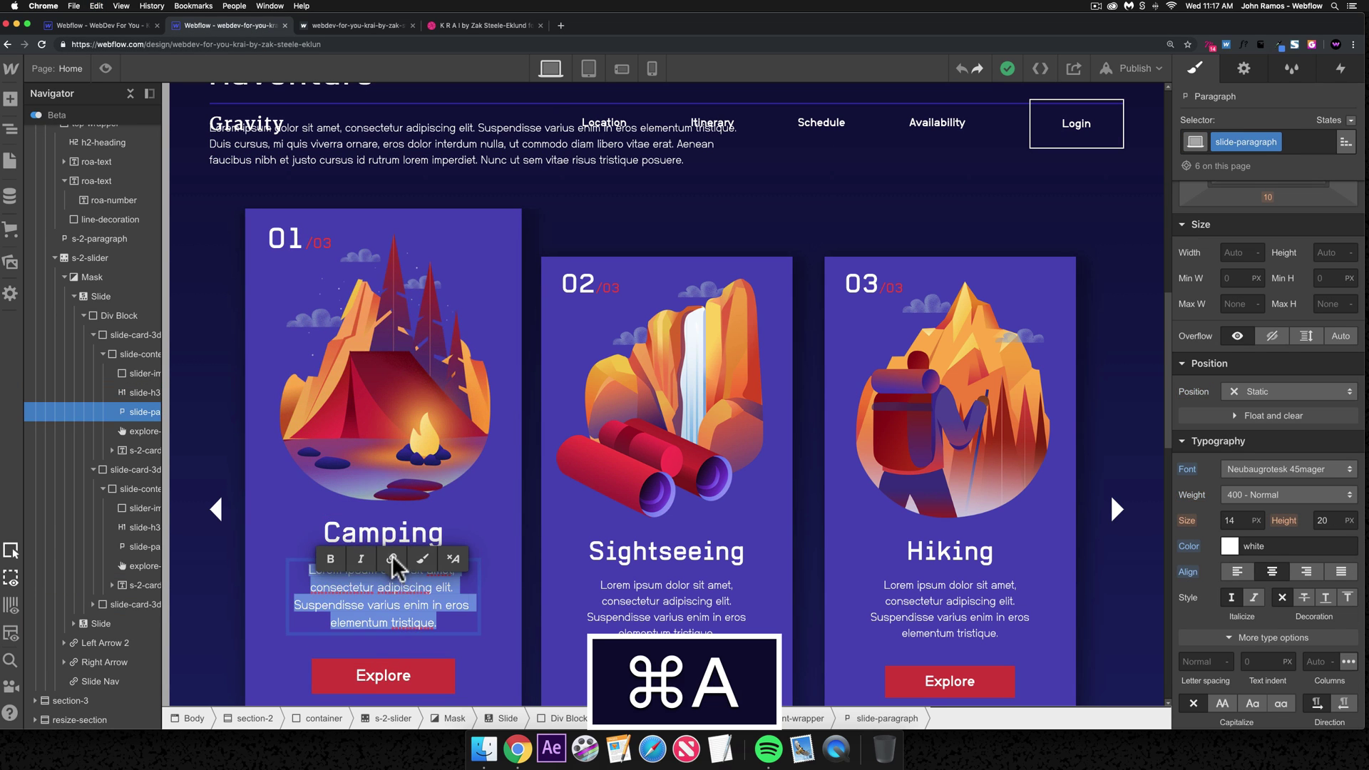
key(super+c)
click(96, 25)
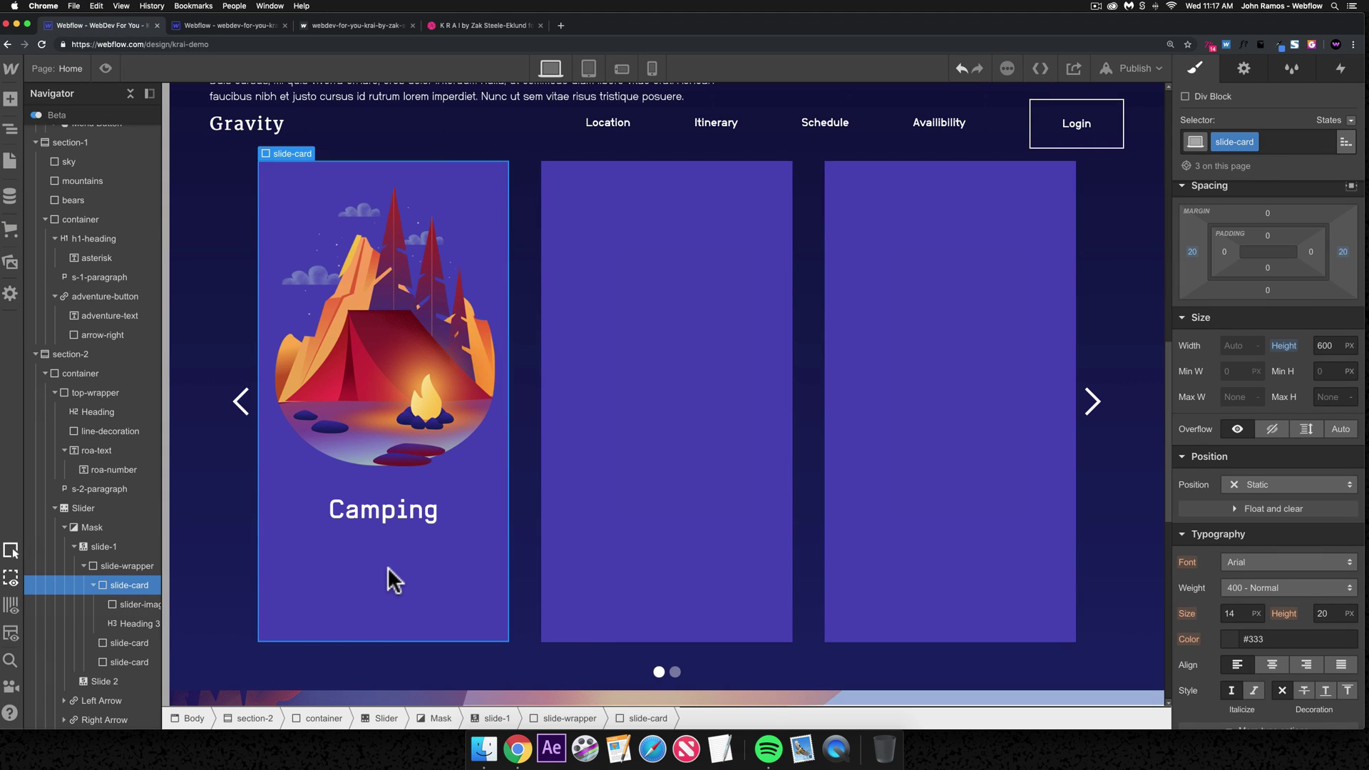
- Add a Paragraph element to the Camping slide card through the quick-find search
key(super+k)
key(super+p)
text(s-2)
key(BackSpace)
key(BackSpace)
key(BackSpace)
text(parag)
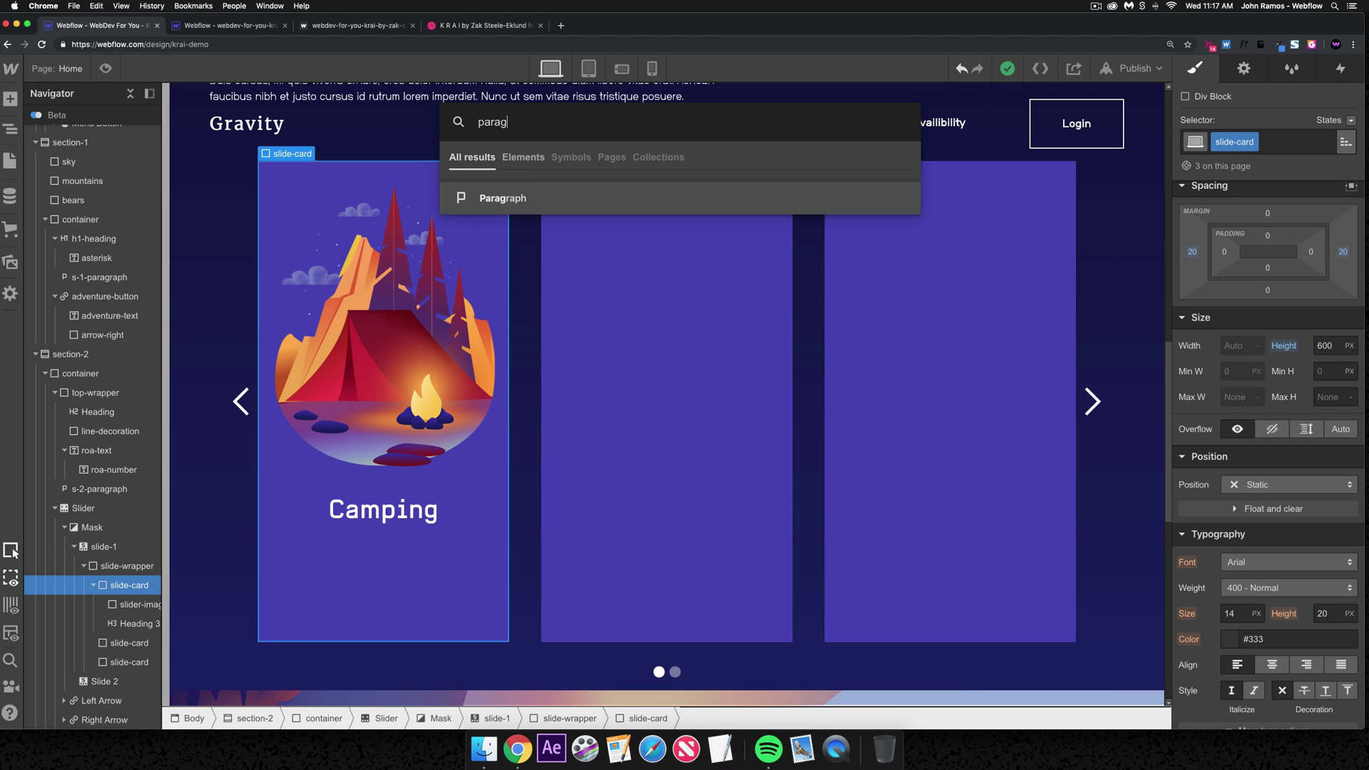
text(raph)
key(Return)
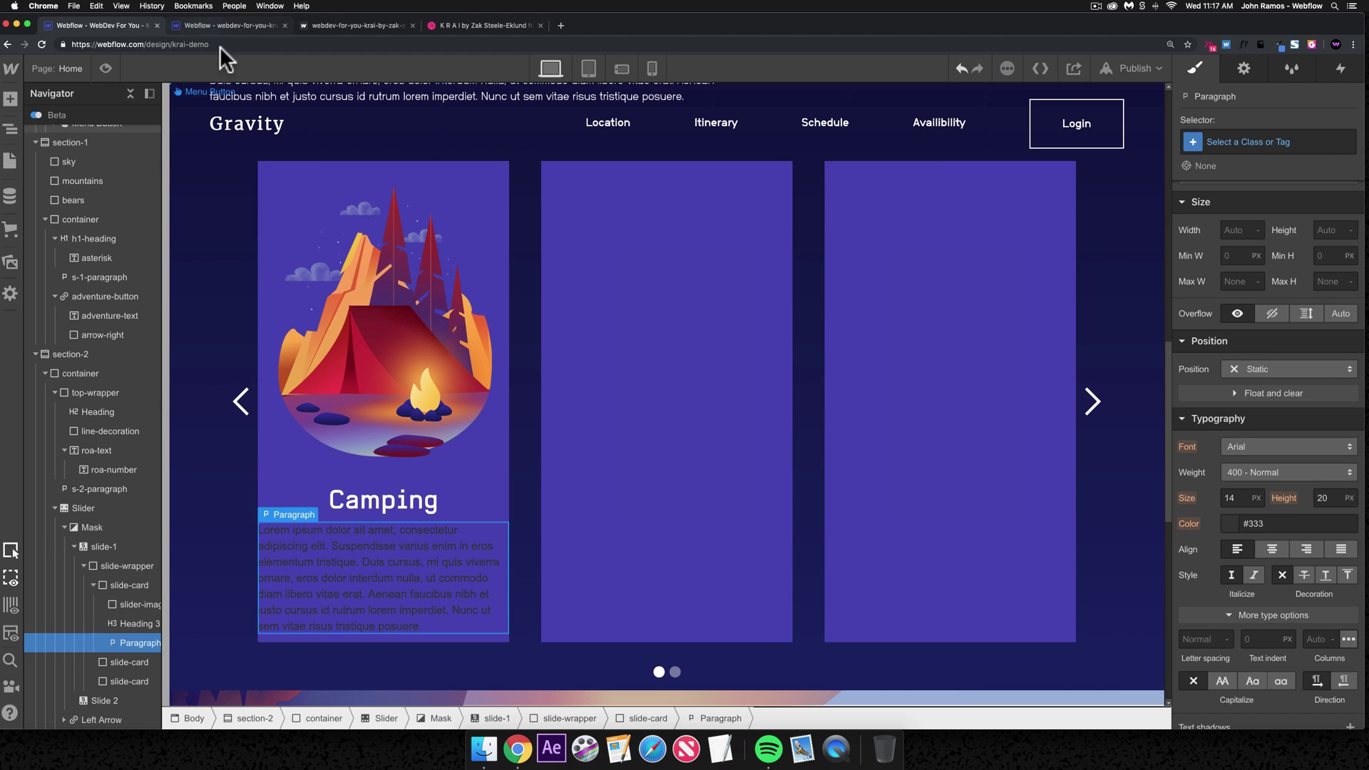
- Check the reference paragraph's class name and create the class slide-paragraph on the new paragraph
key(ctrl+Tab)
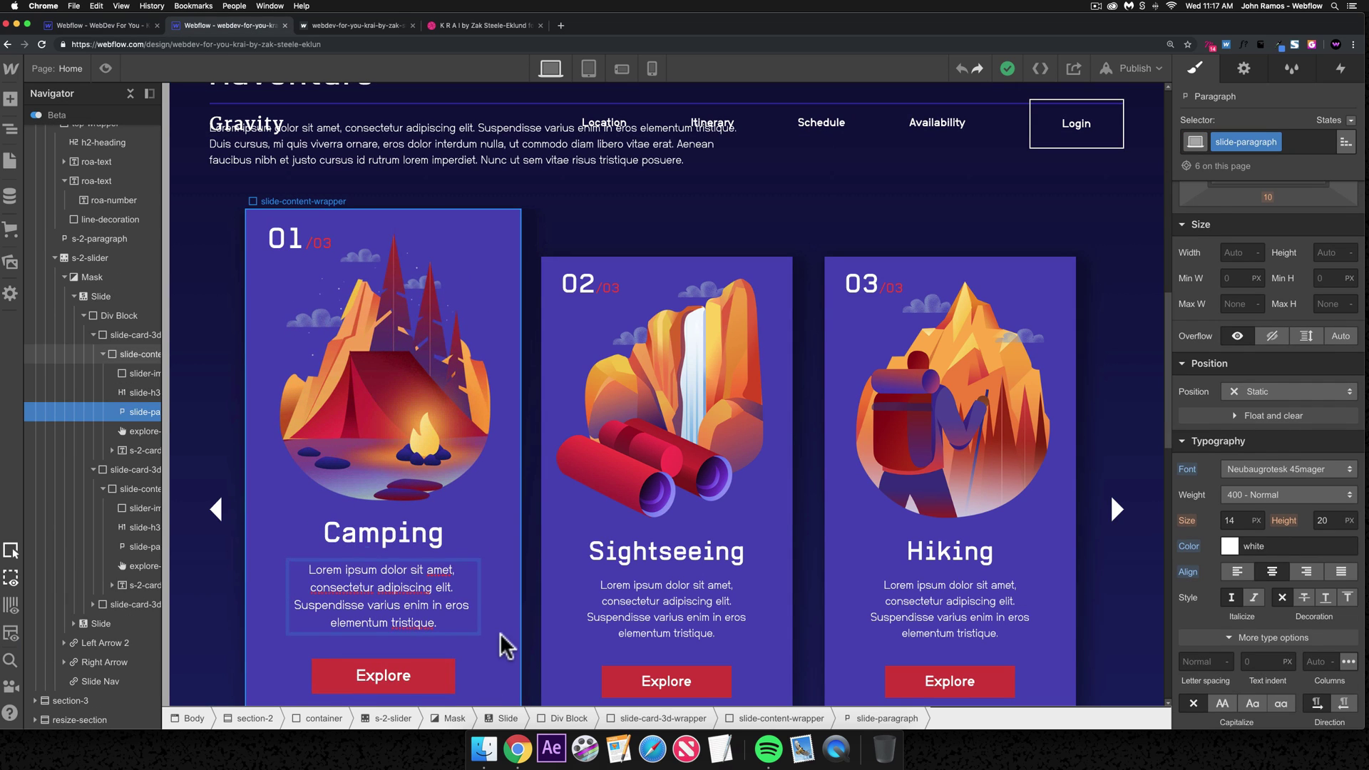
click(118, 24)
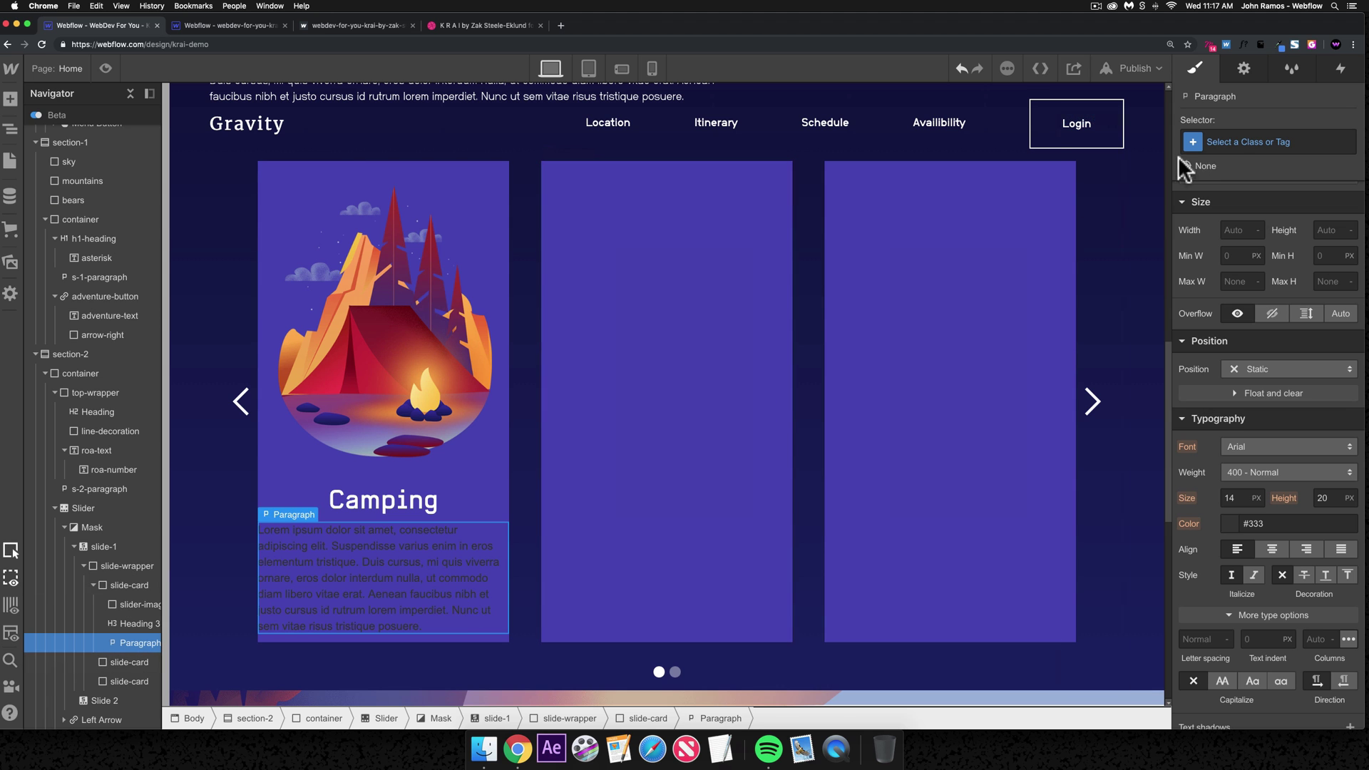
click(1178, 157)
text(slide-paragraph)
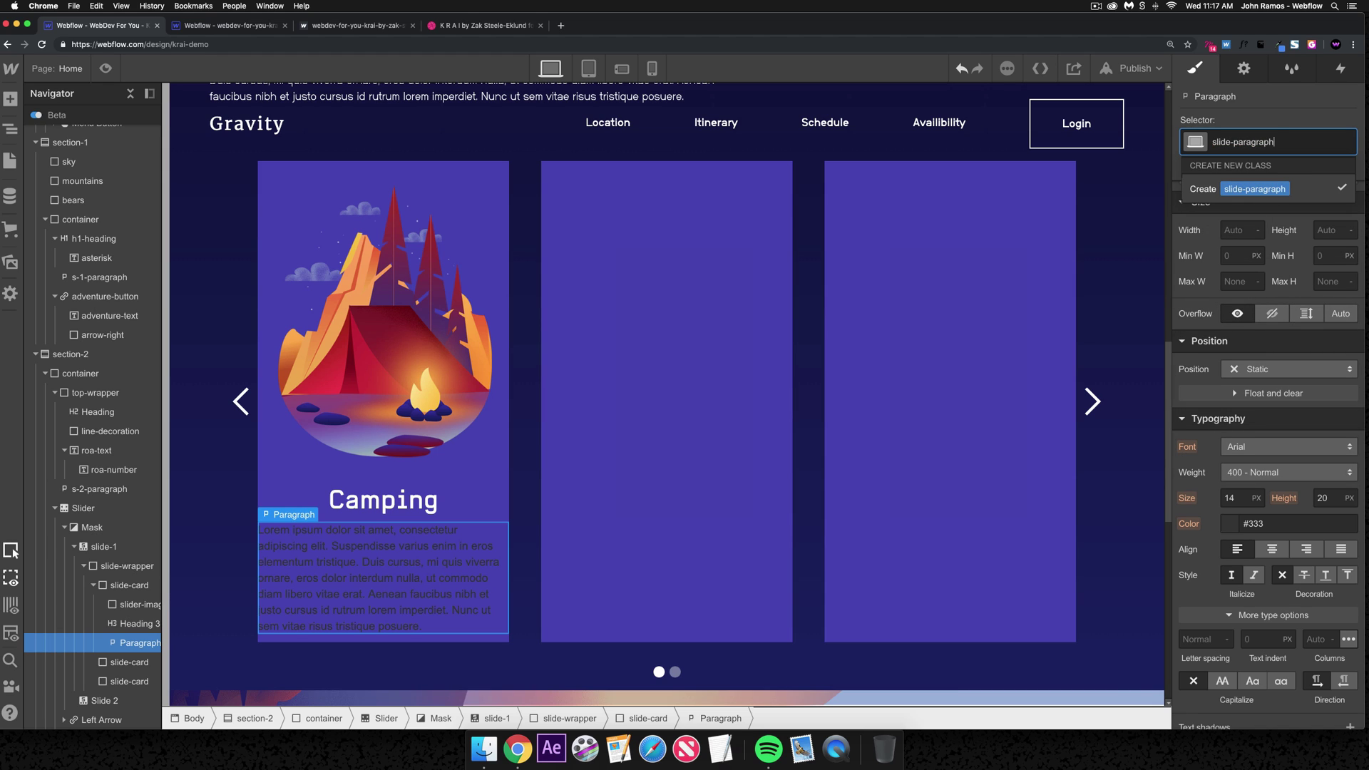
key(Return)
- Replace the Camping card's paragraph text with the copied text and centre-align it
double_click(403, 569)
key(super+a)
key(super+v)
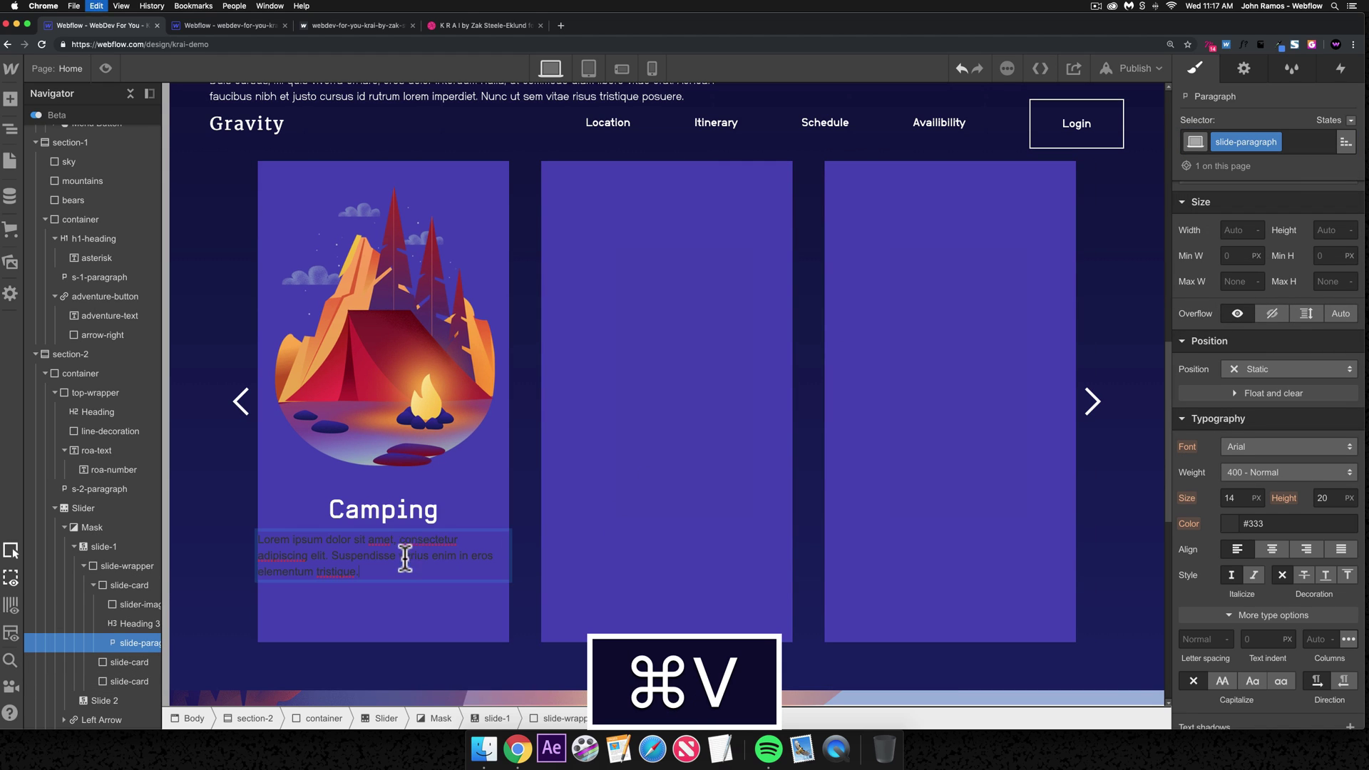
click(446, 576)
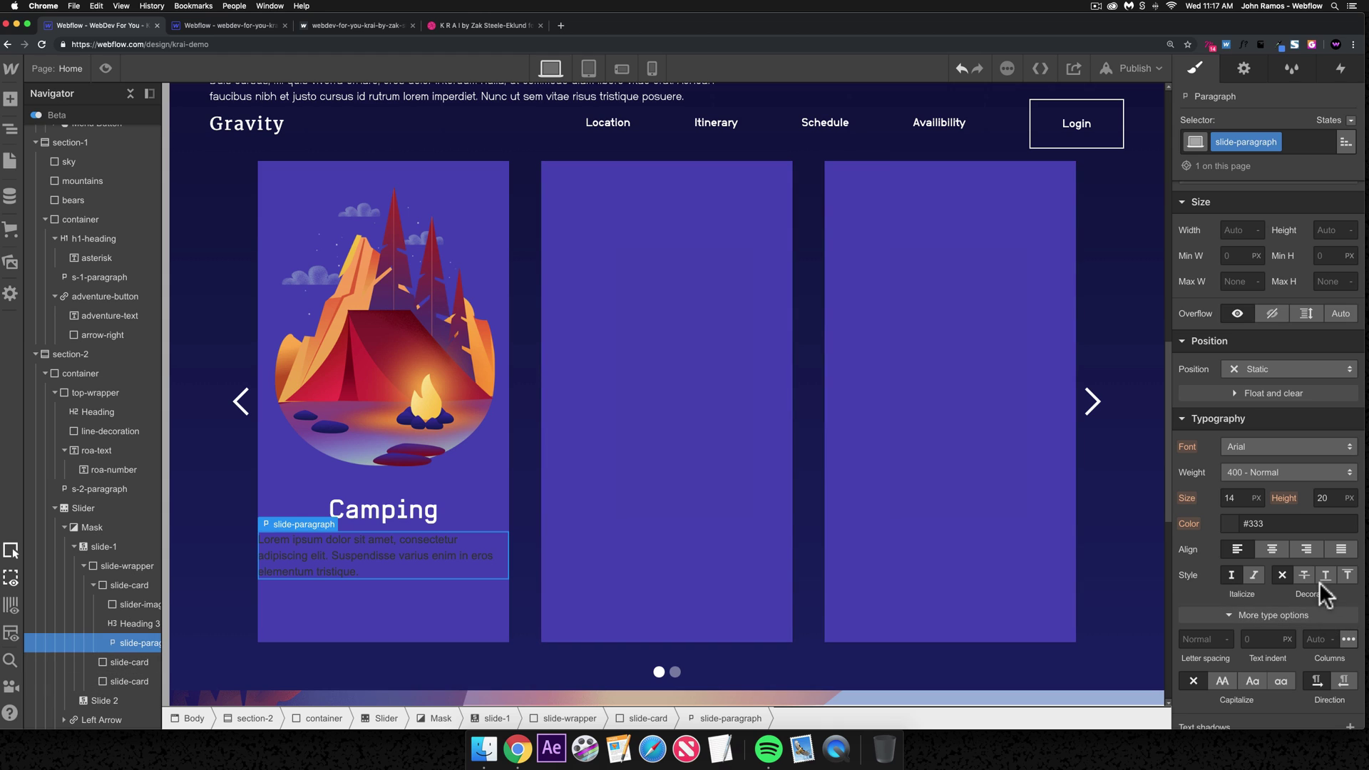
scroll(1290, 593, down, 2)
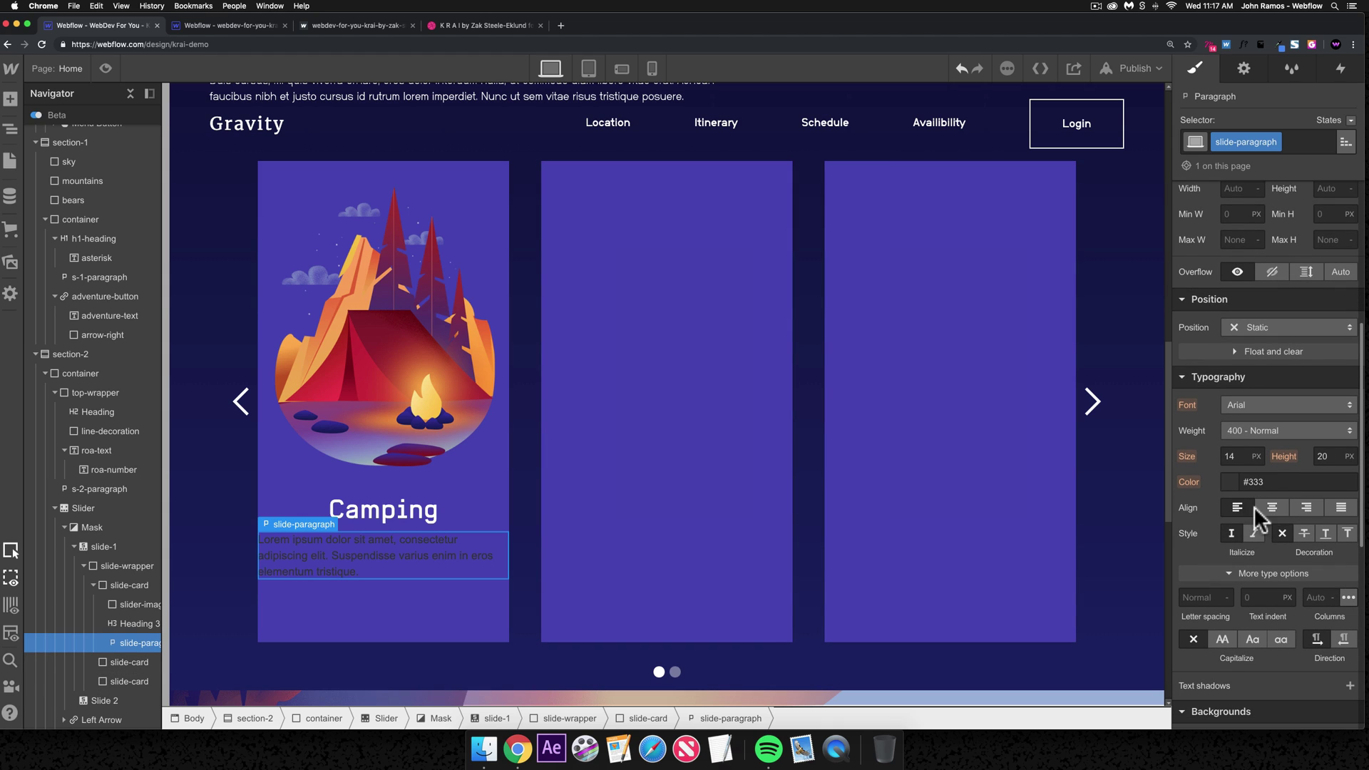
click(1272, 508)
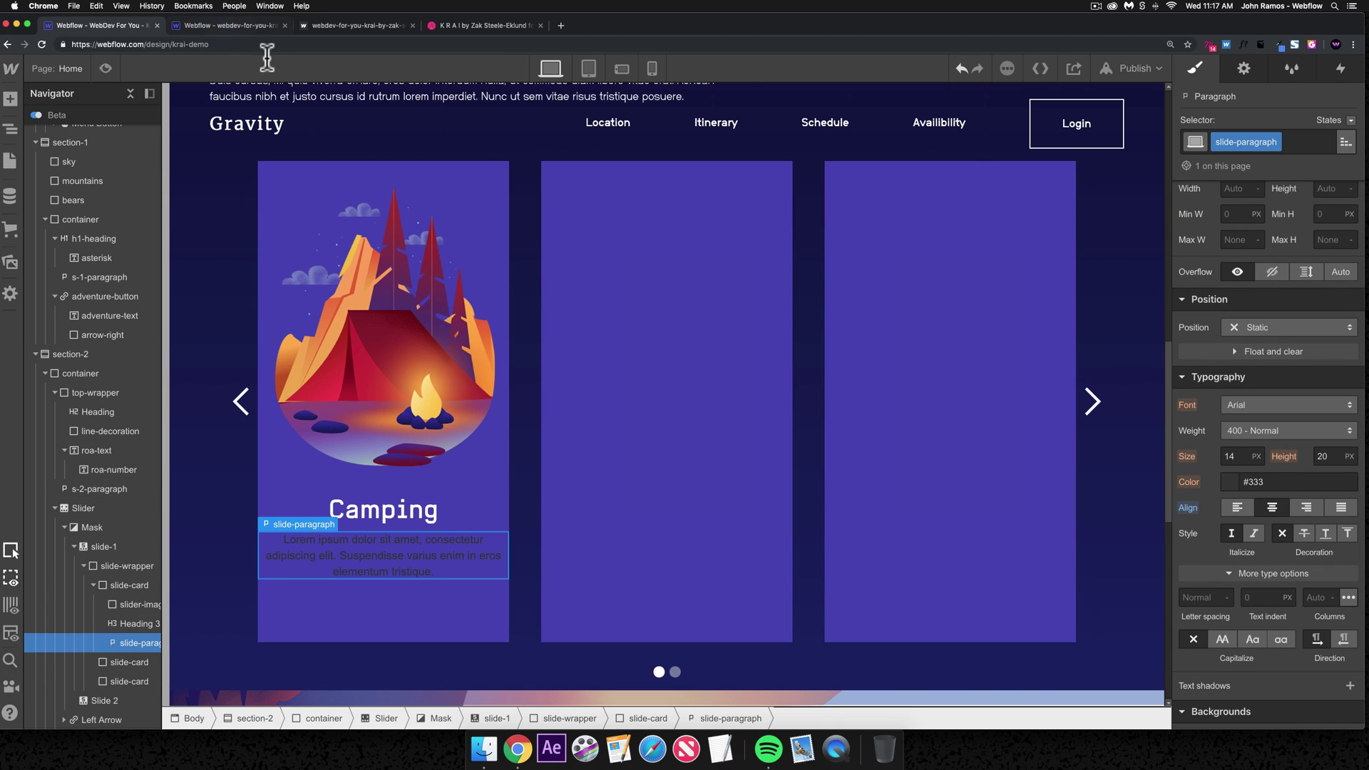
- Check the reference paragraph's styling and give slide-paragraph the Neubaugrotesk 45mager font and white colour
key(ctrl+Tab)
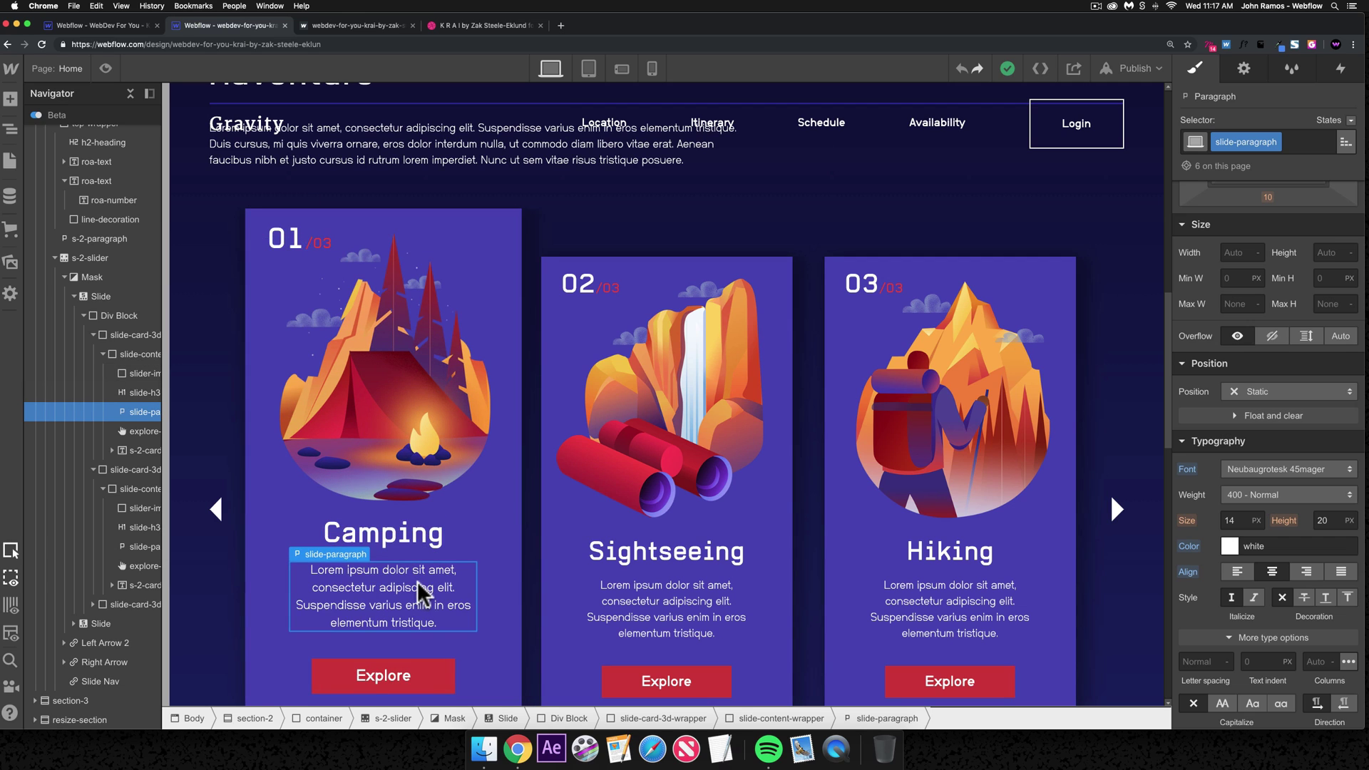
scroll(1269, 400, up, 5)
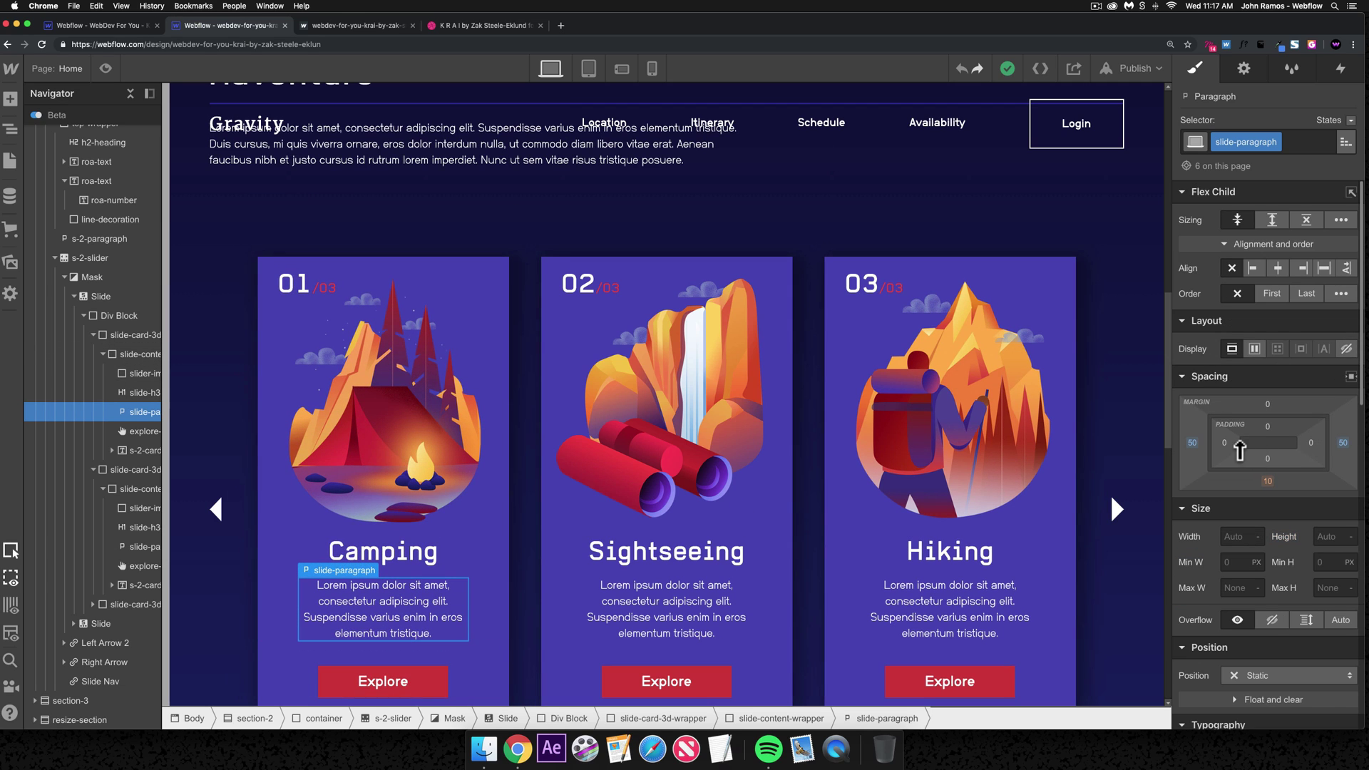
scroll(1248, 492, down, 5)
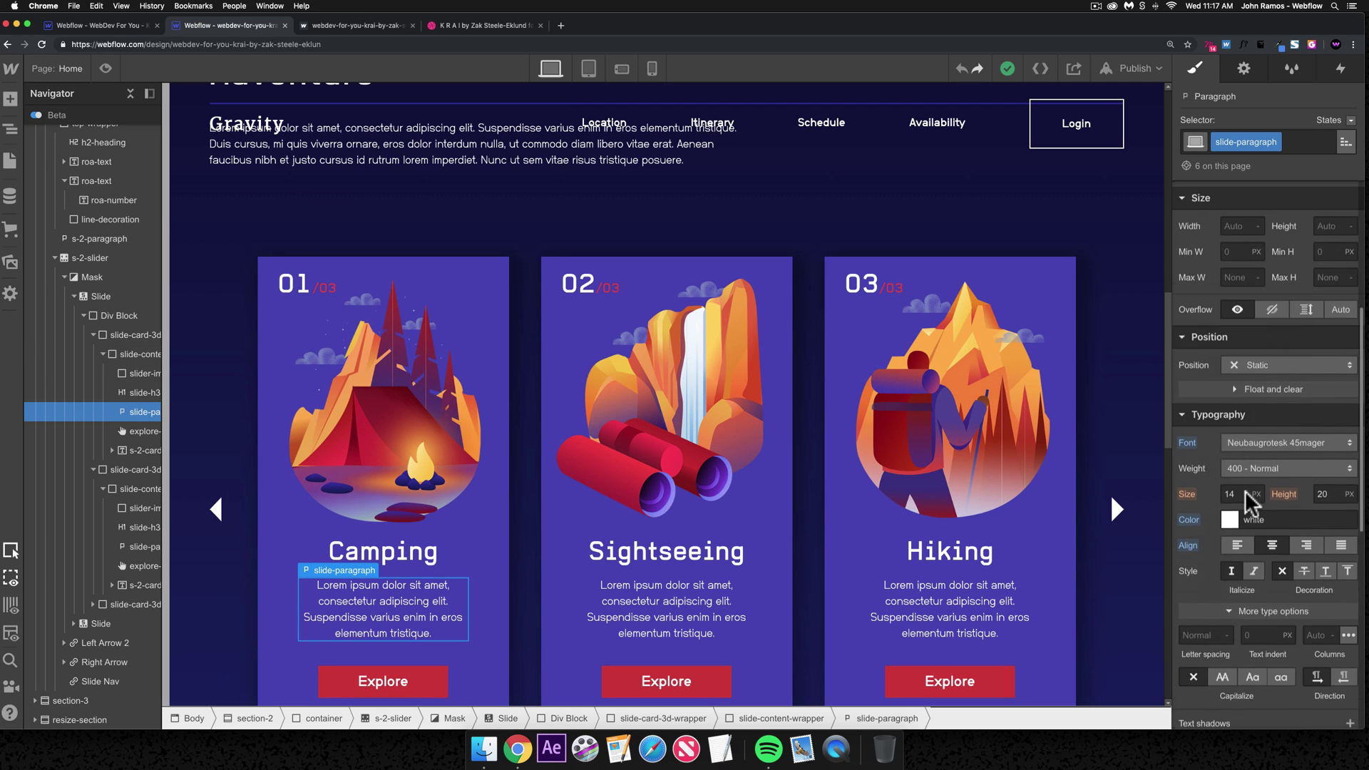
scroll(1248, 497, down, 1)
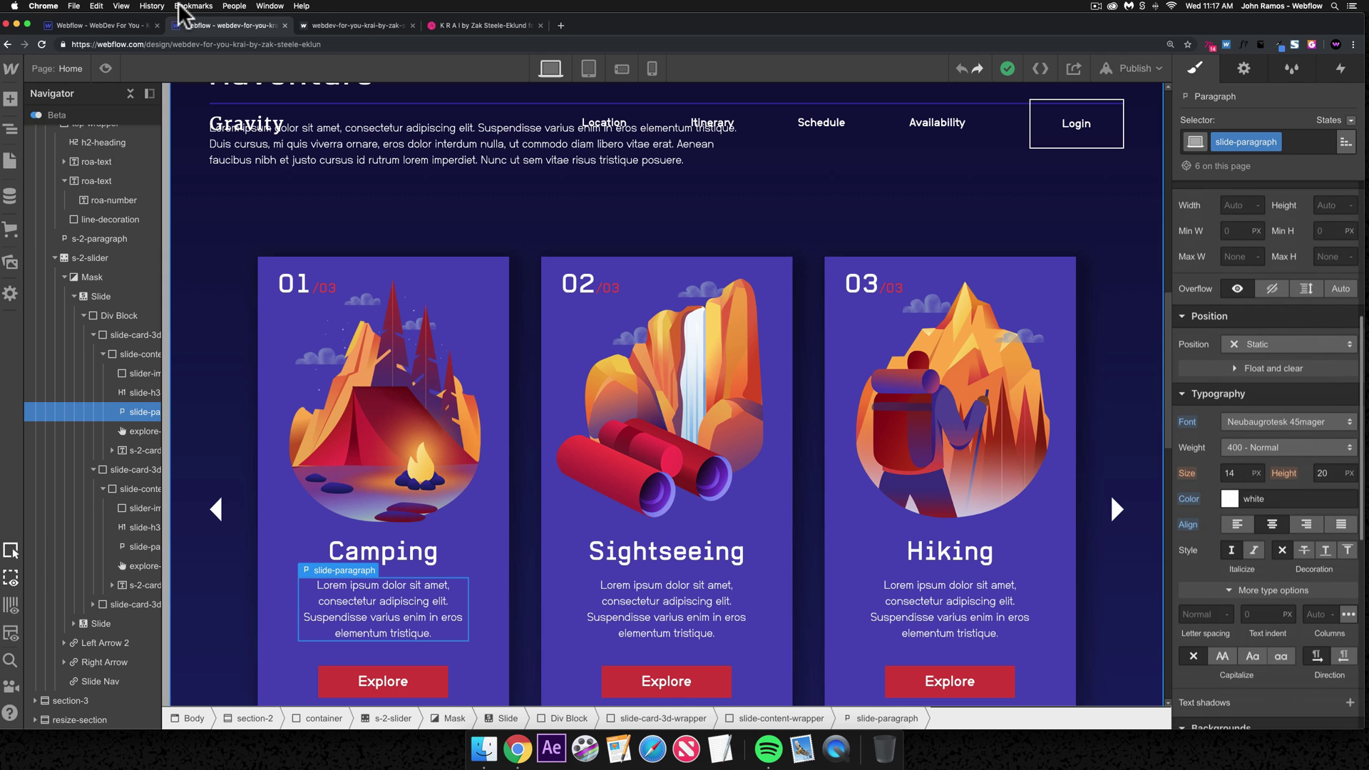
click(89, 27)
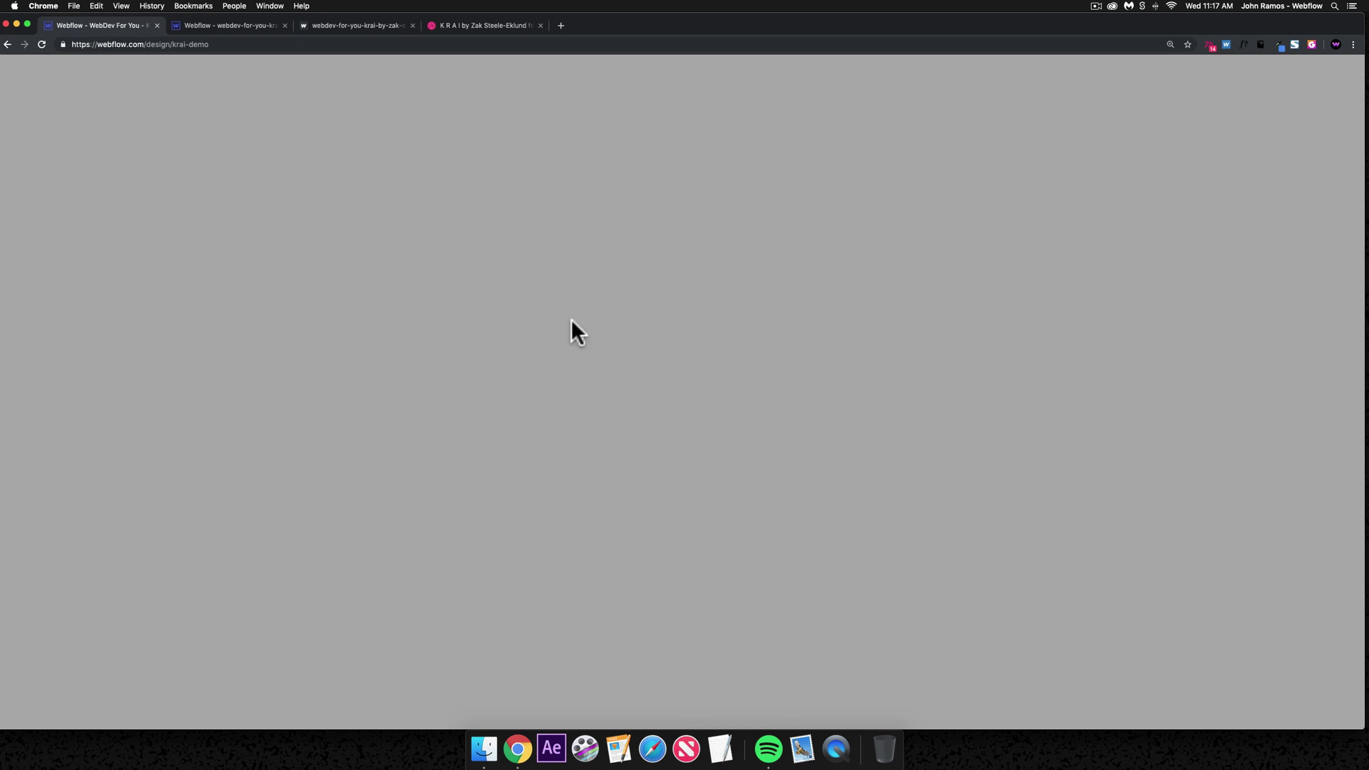
click(1287, 407)
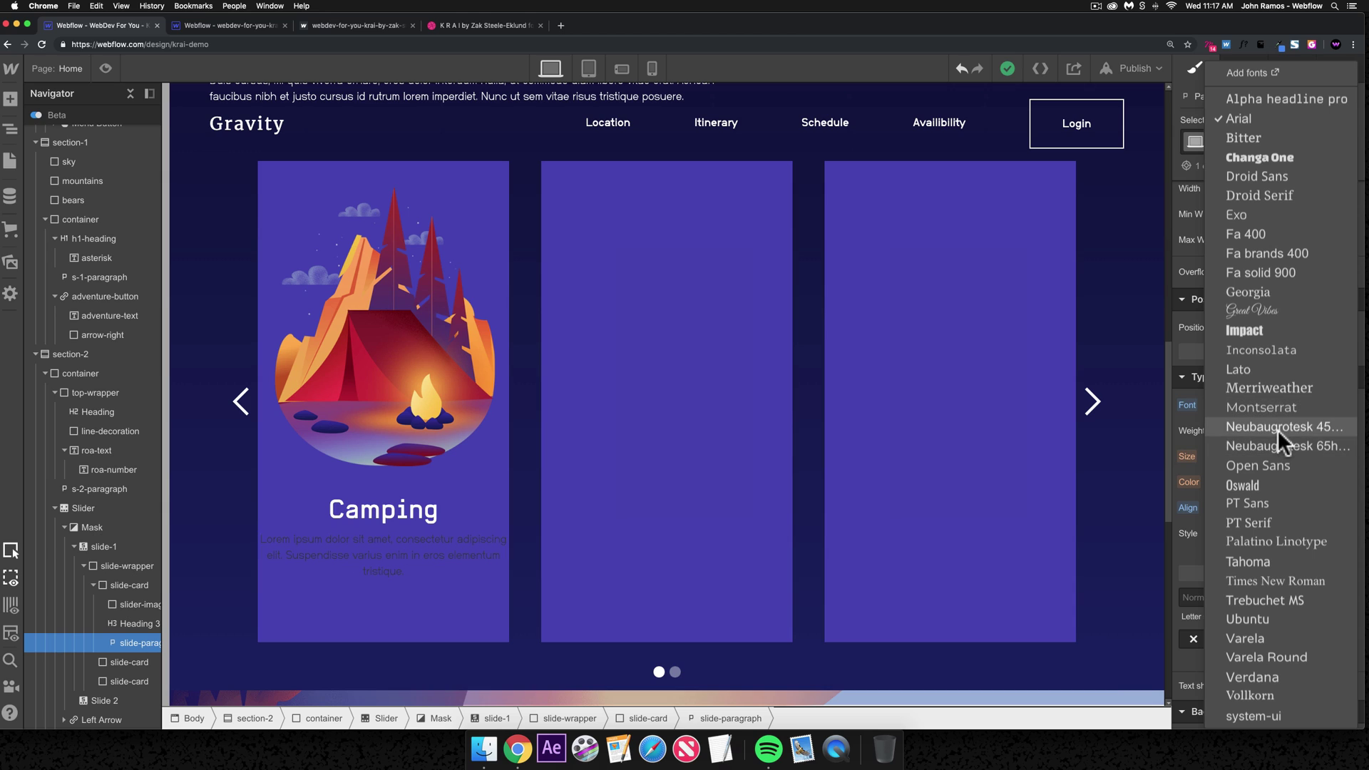
click(1285, 425)
click(1227, 482)
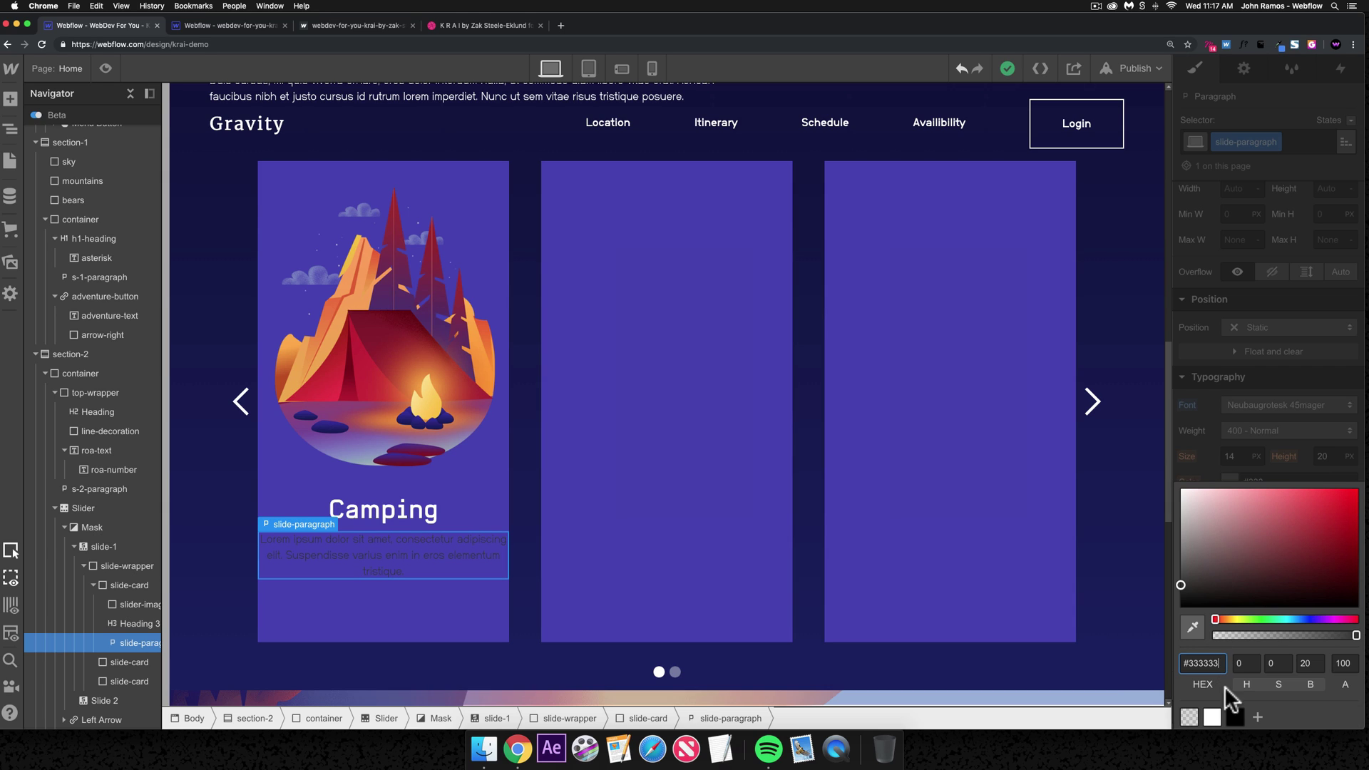
click(1211, 715)
click(1213, 413)
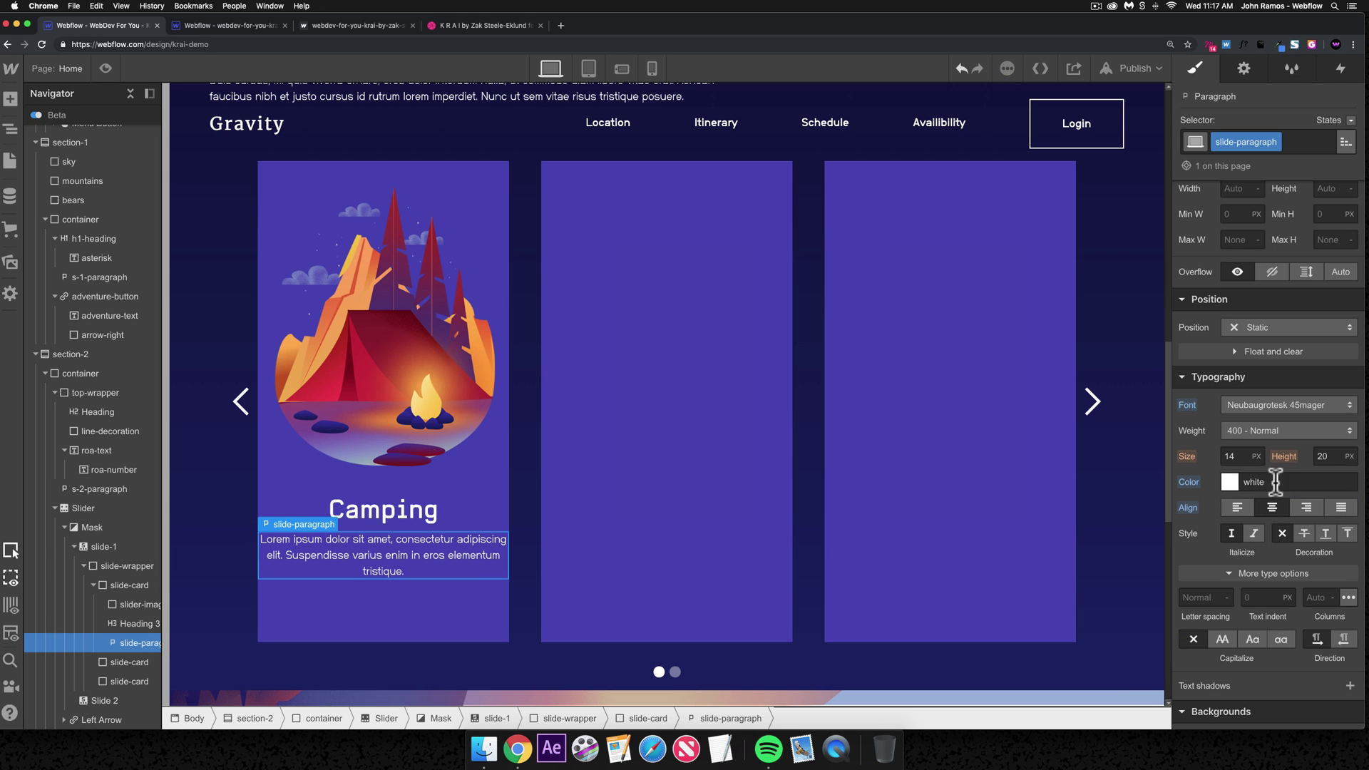
- Give slide-paragraph equal left and right margins of about 49 px
scroll(1237, 442, up, 5)
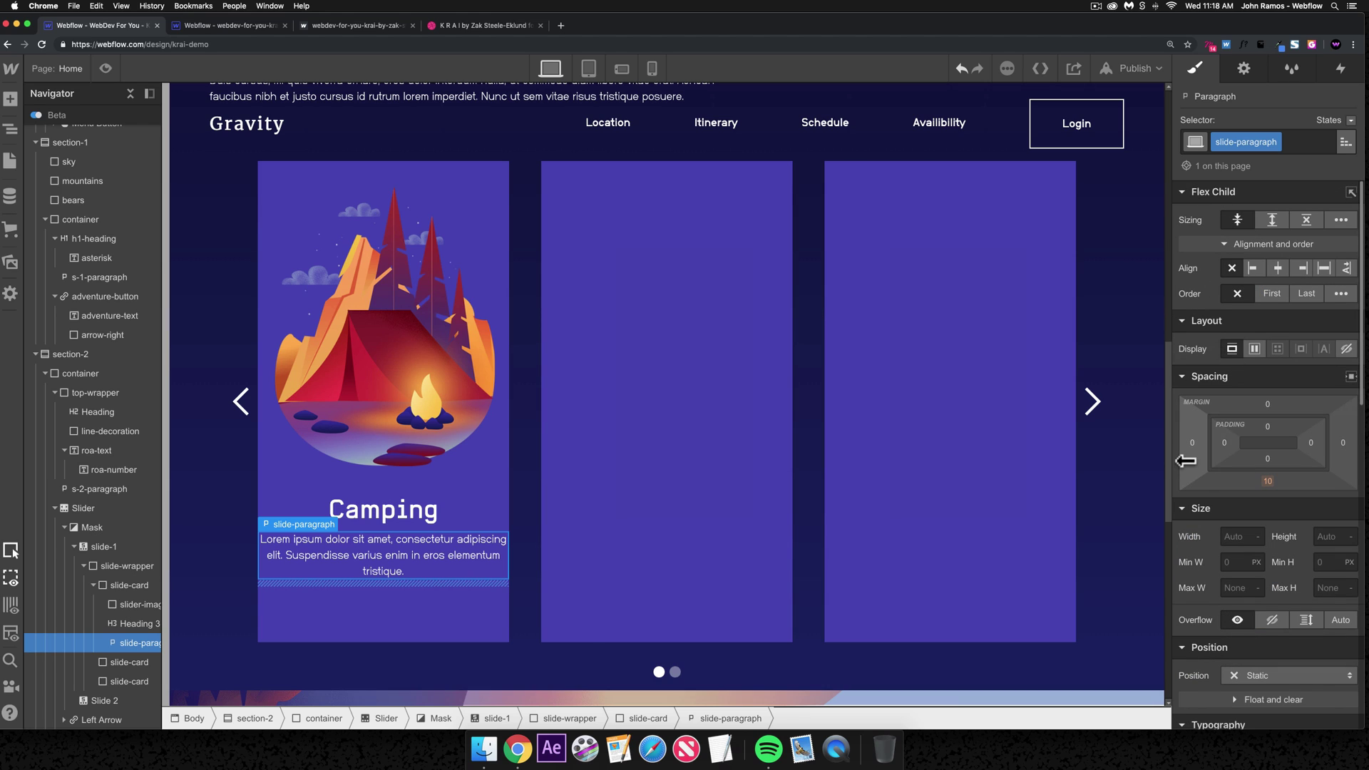
key(alt)
drag(1194, 453, 1084, 451)
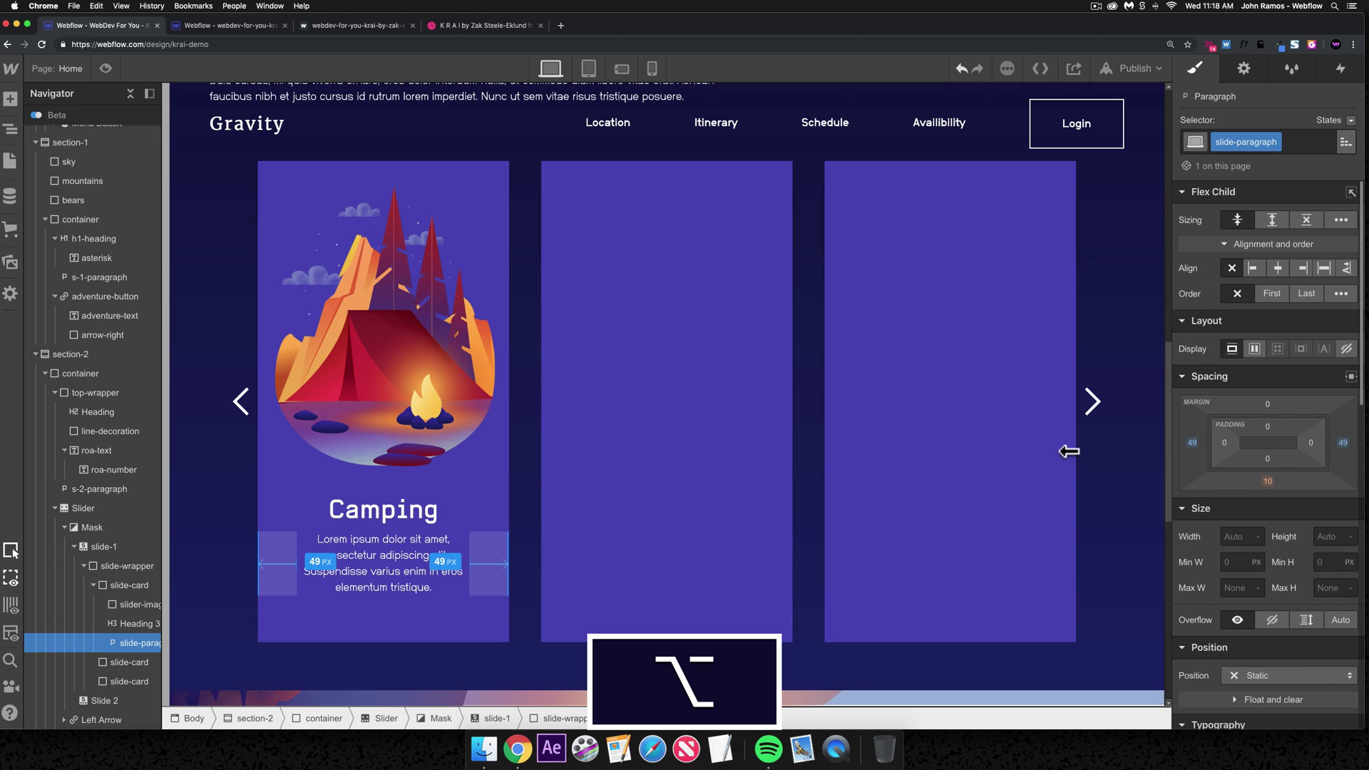
click(426, 511)
click(426, 593)
click(462, 619)
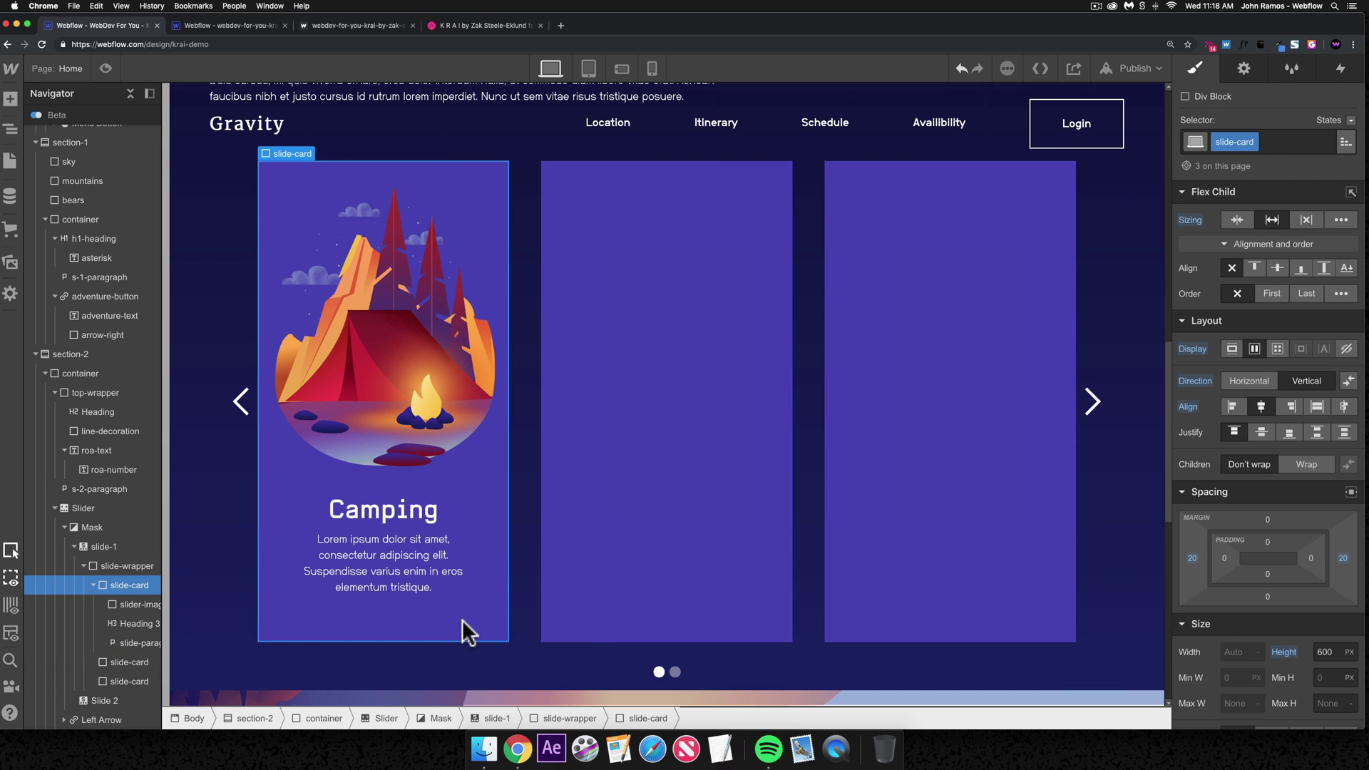
key(super+k)
text(butto)
key(Return)
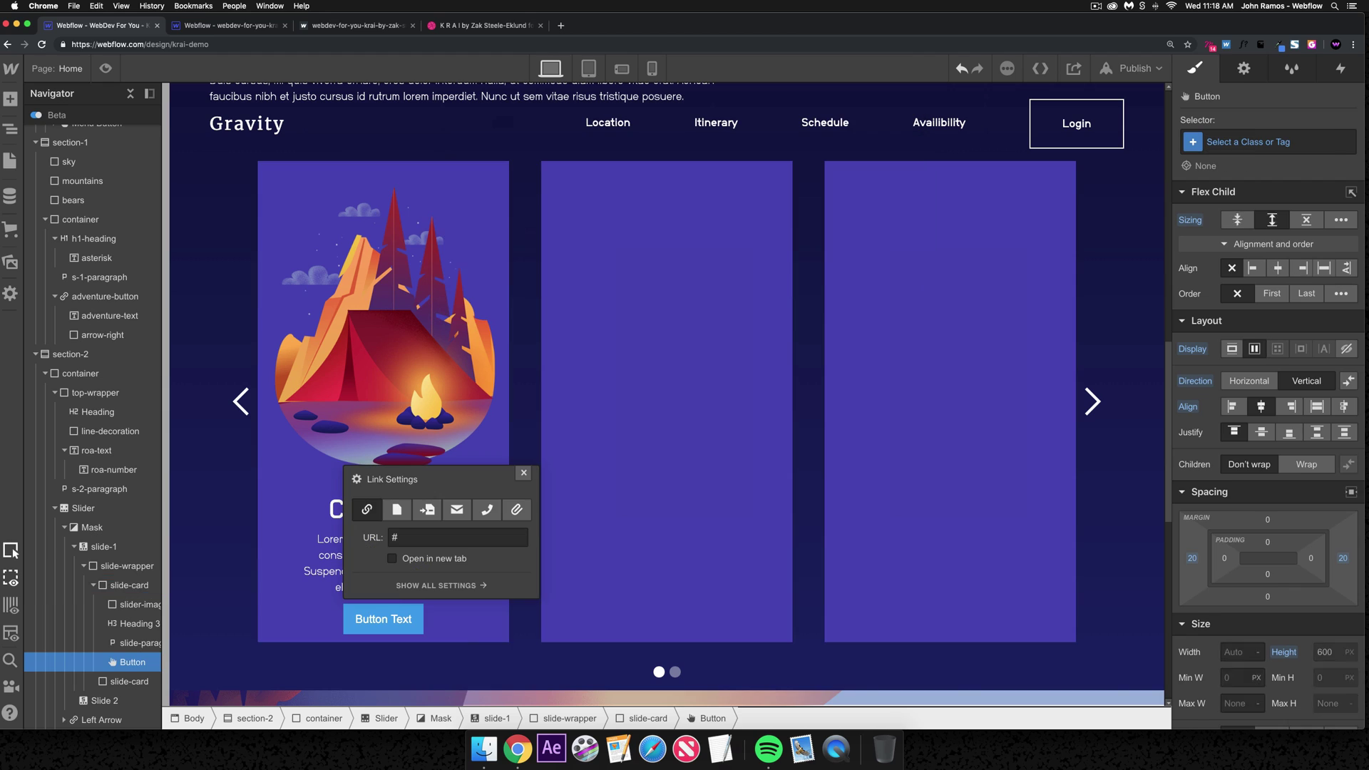
right_click(1124, 201)
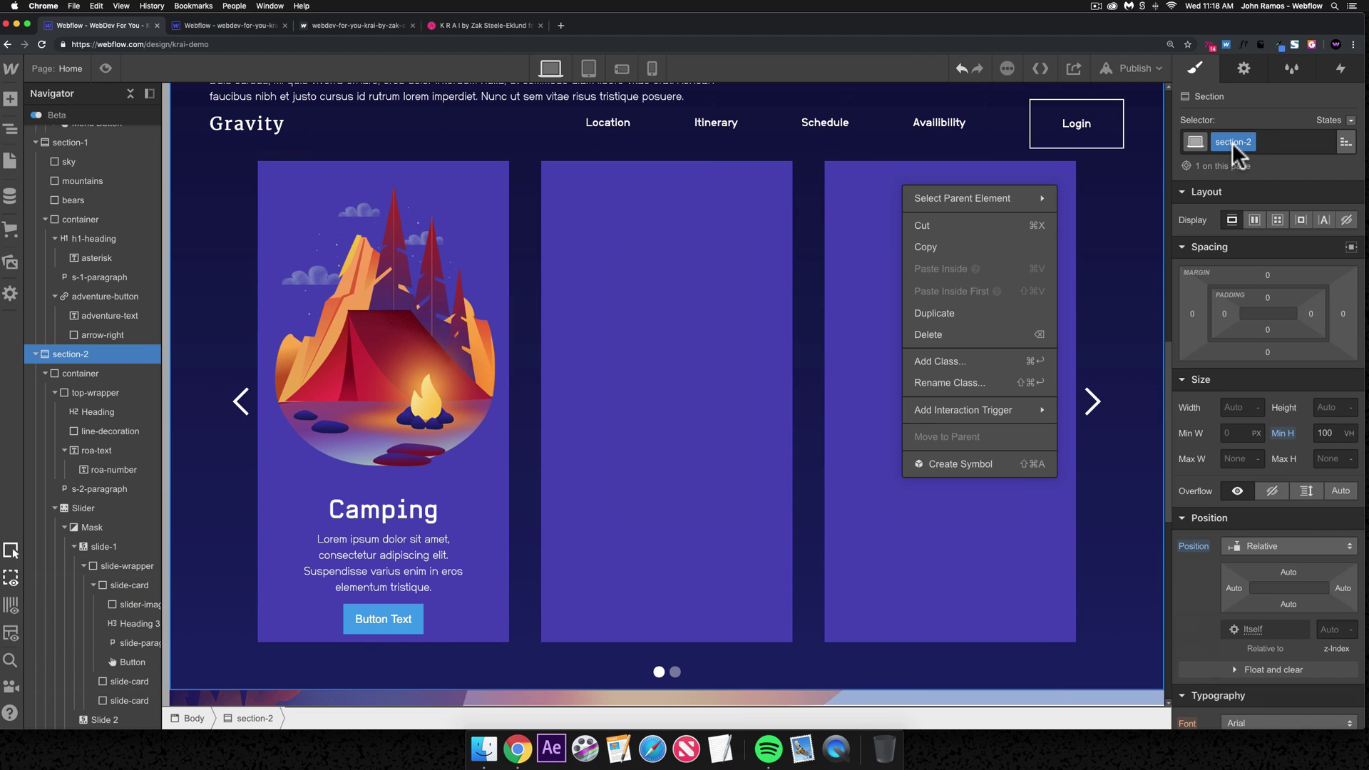
click(383, 644)
click(413, 627)
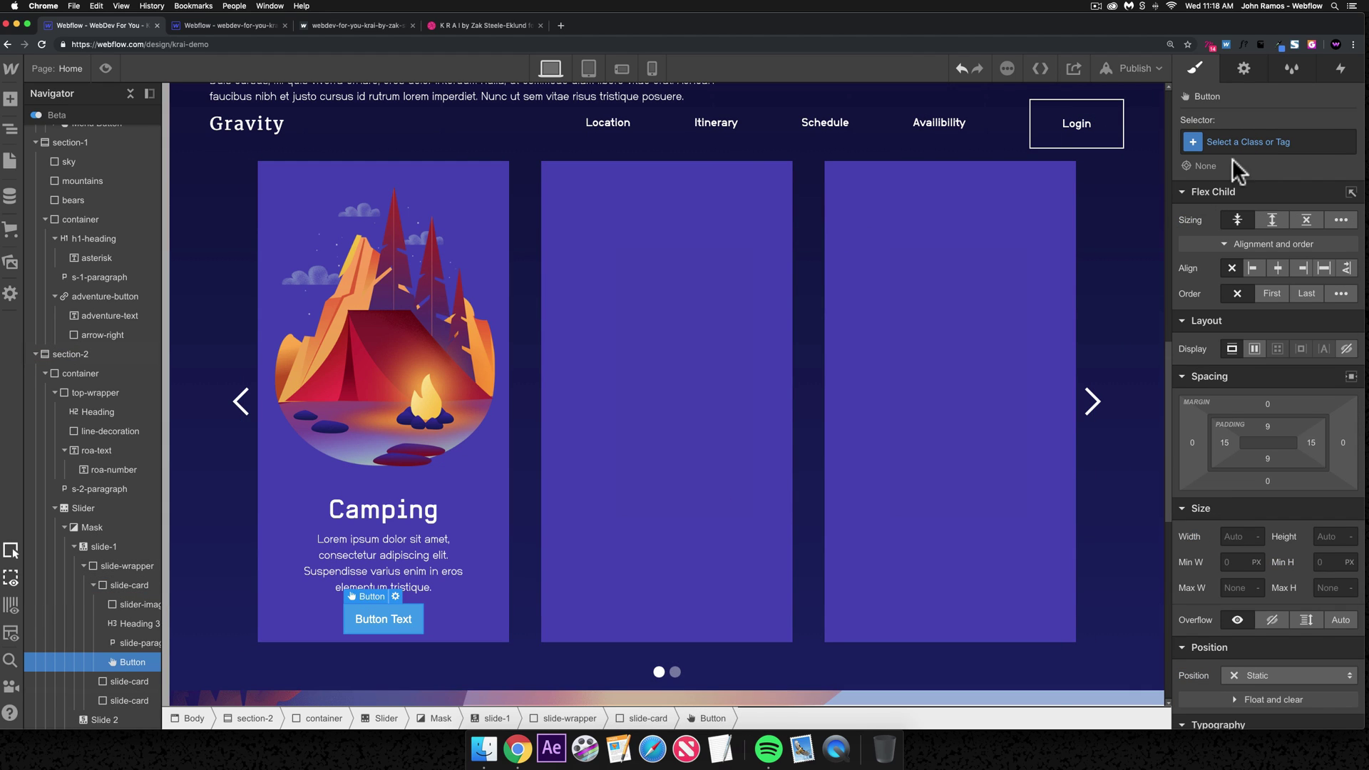
key(super+z)
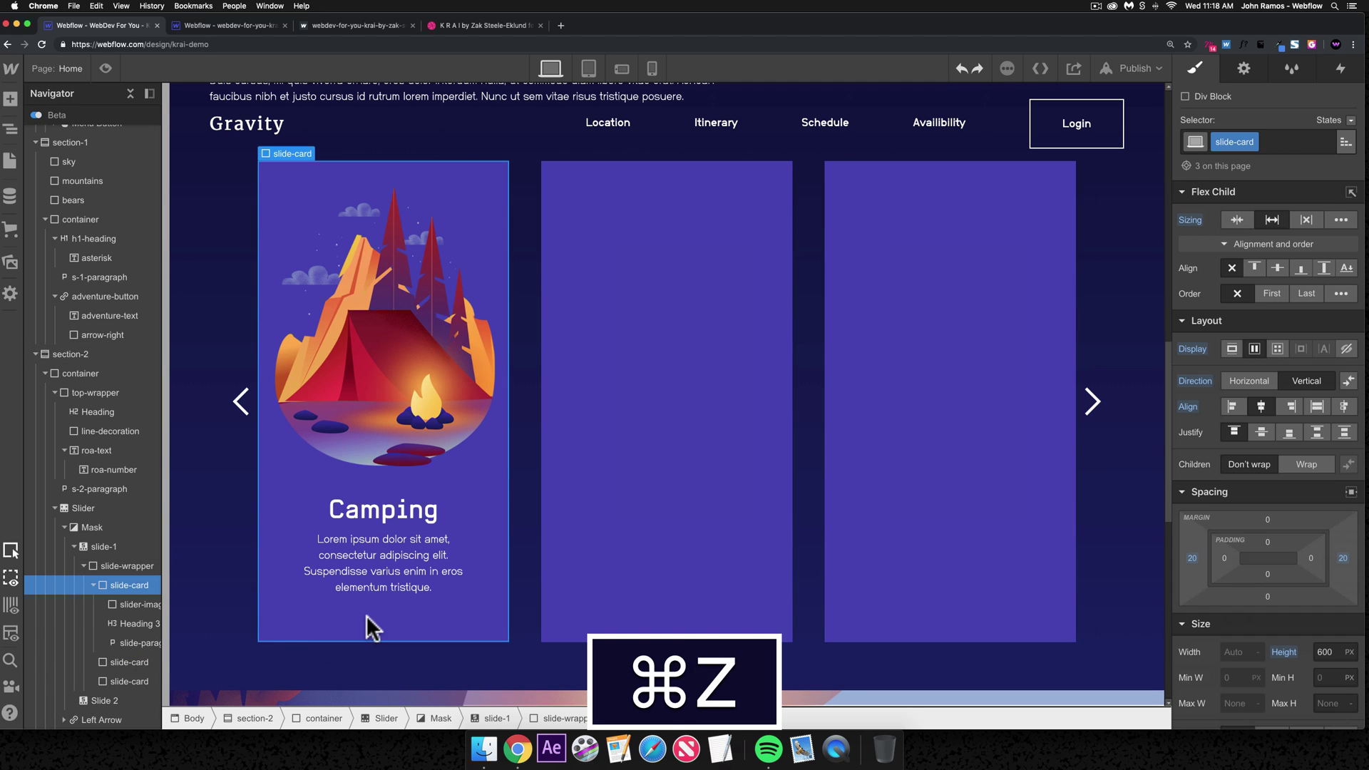
- Add a button below the Camping card's paragraph and create the class slide-button on it
key(super+k)
text(button)
key(Return)
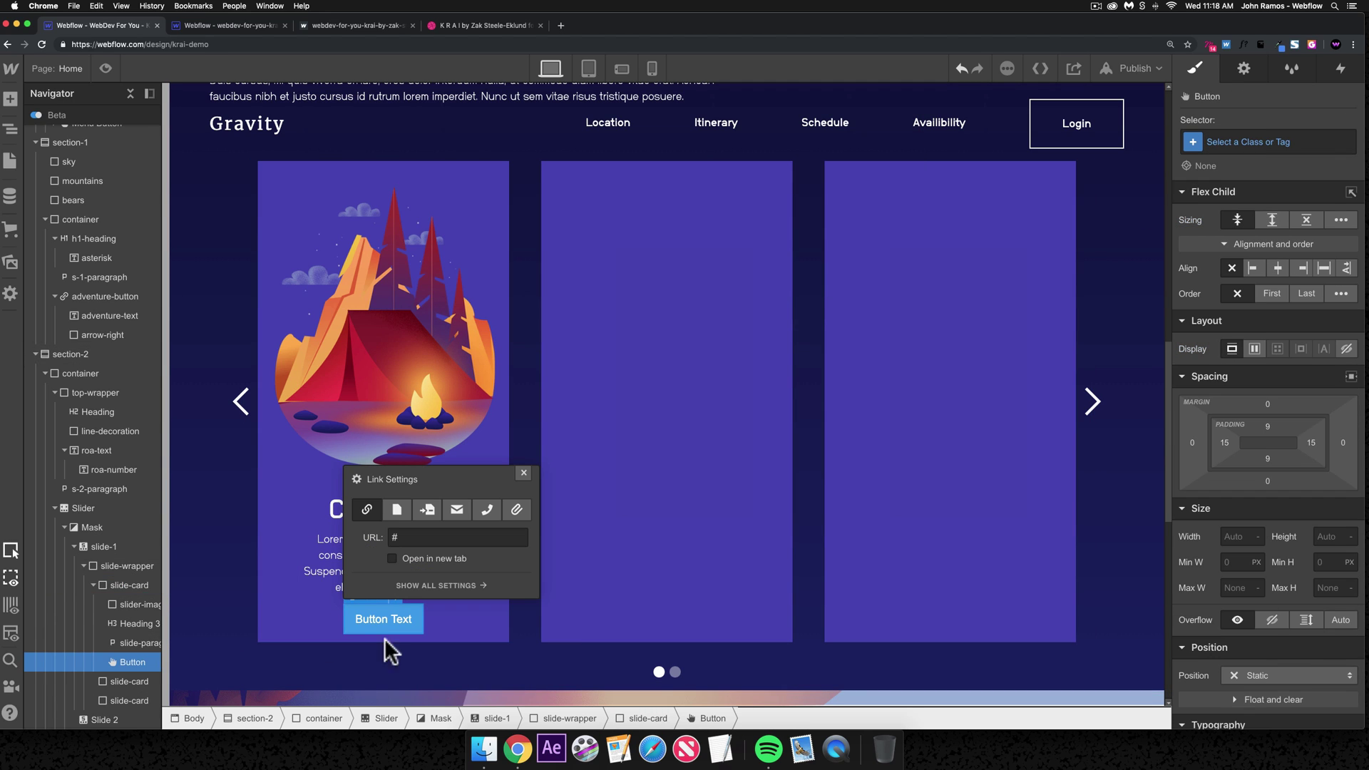
click(1223, 142)
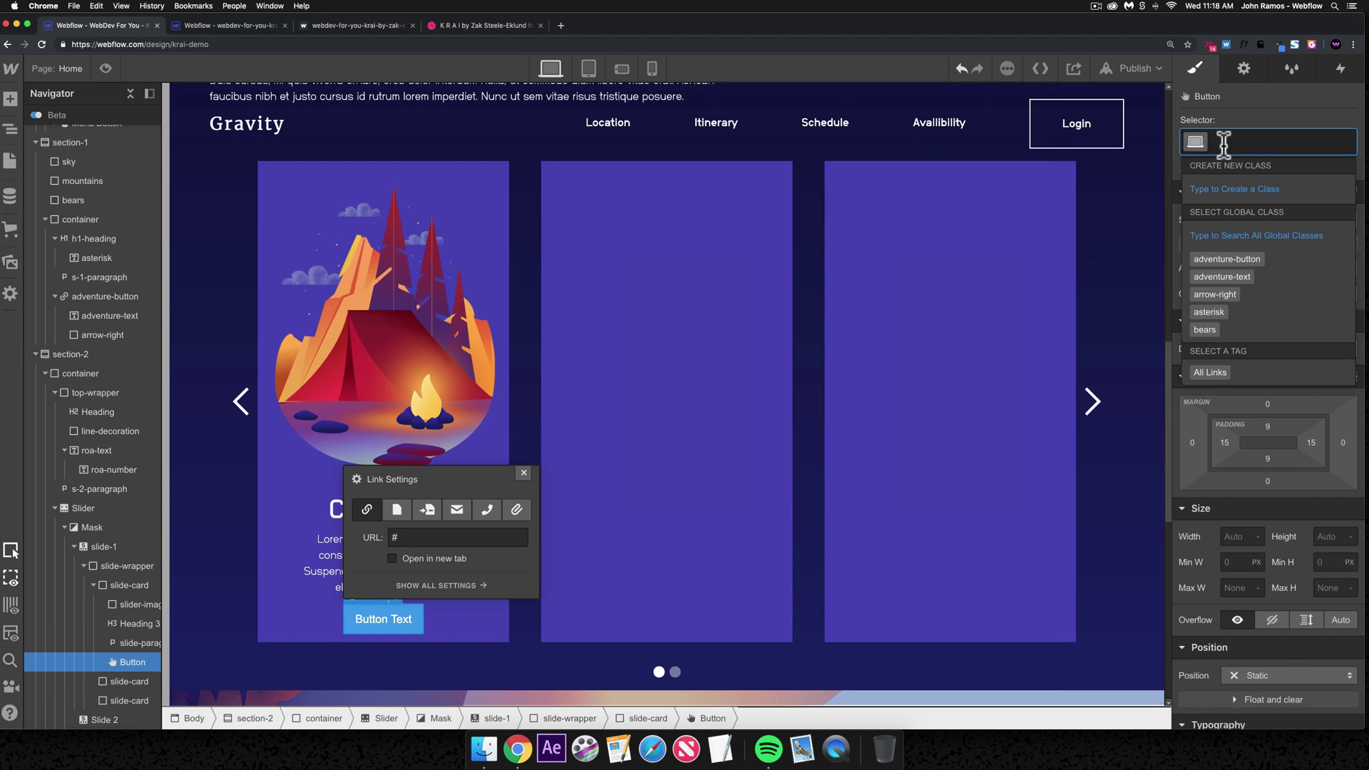
text(slide-ub)
key(BackSpace)
key(BackSpace)
text(bu)
key(Return)
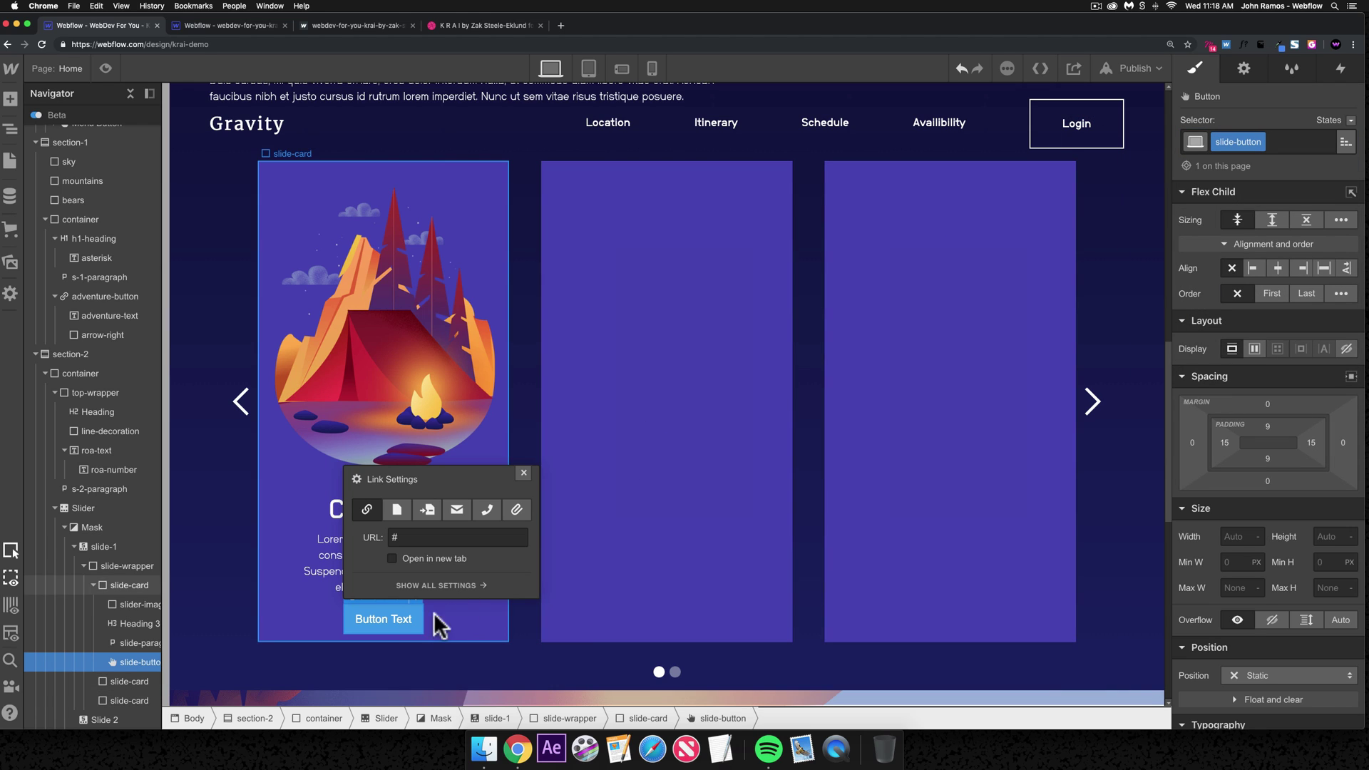
- Replace the new button's text with EXPLORE
double_click(396, 619)
key(super+a)
text(EXPLO)
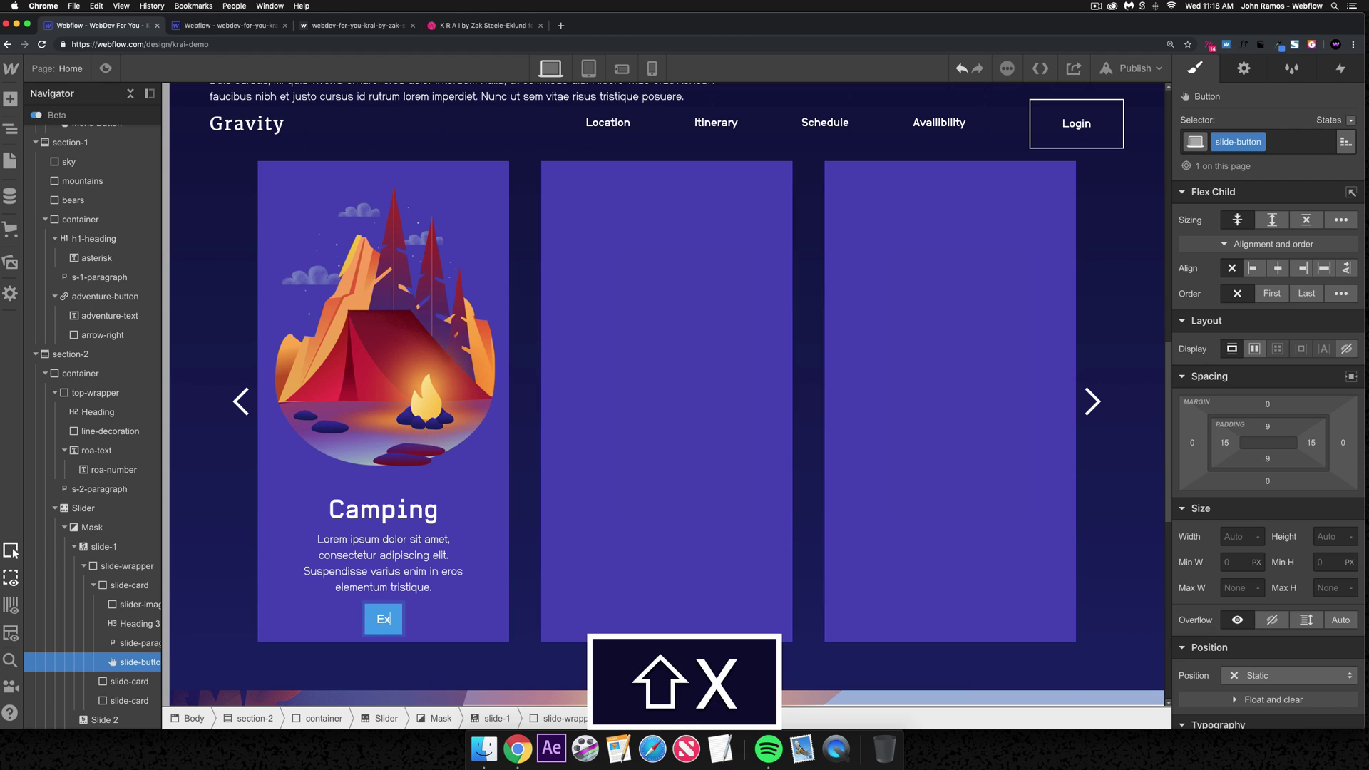
text(RE)
click(408, 618)
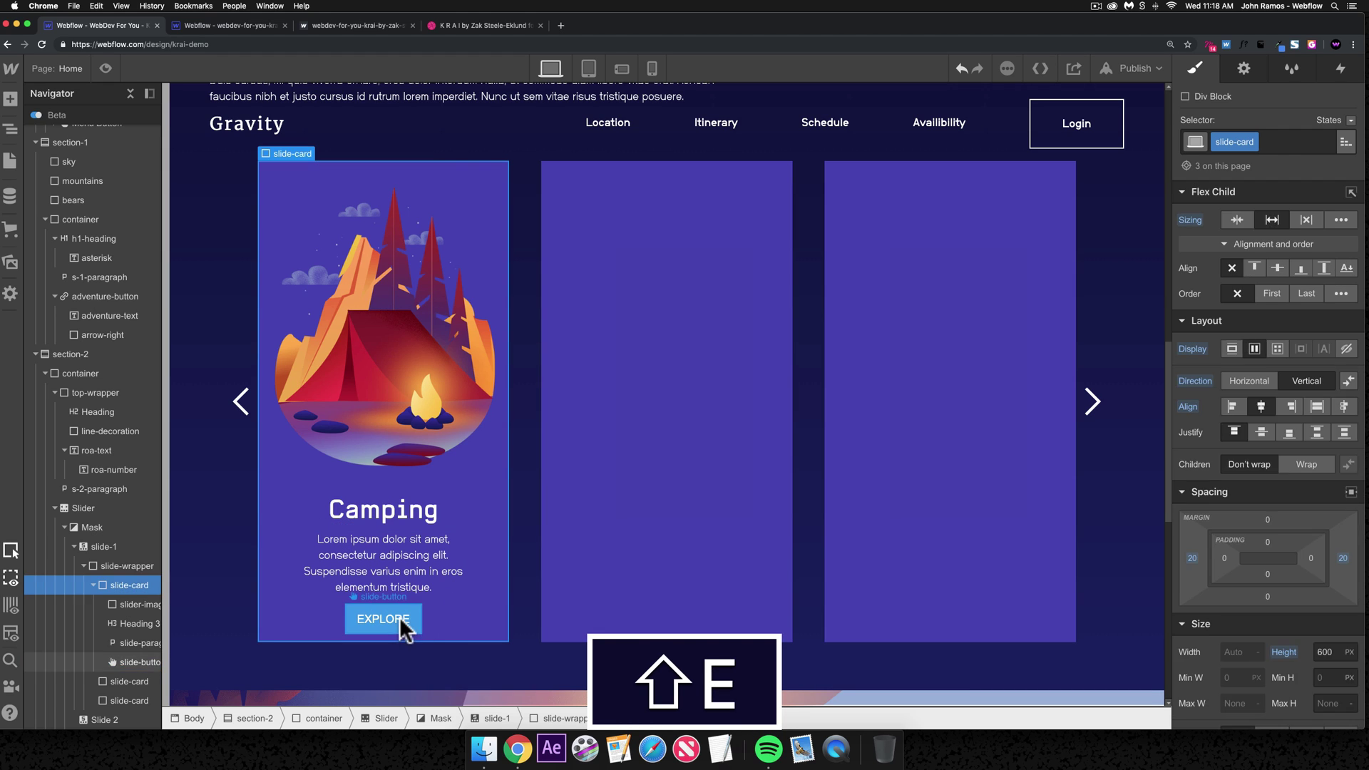
- Set the slide-button font to Neubaugrotesk 65halbfett
scroll(1342, 404, down, 1)
scroll(1342, 405, down, 6)
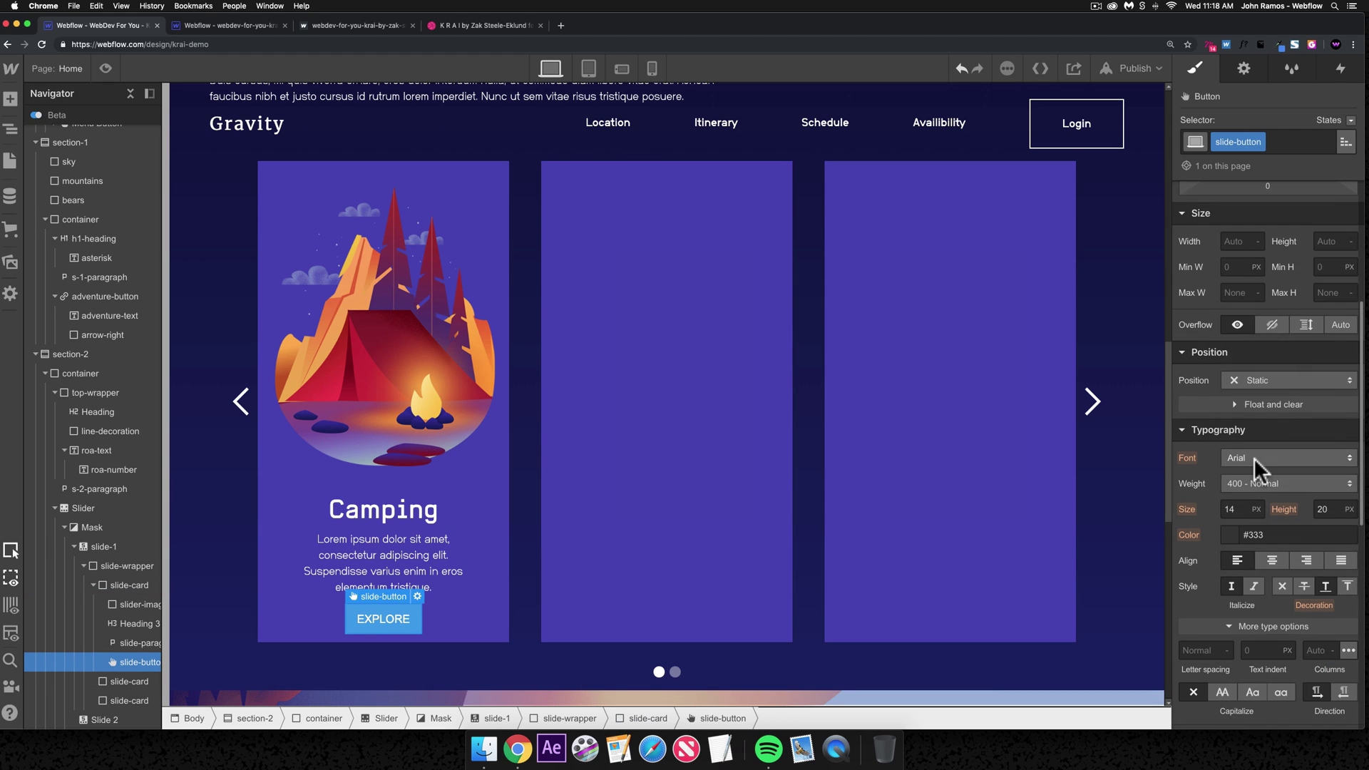
click(1254, 458)
click(1264, 446)
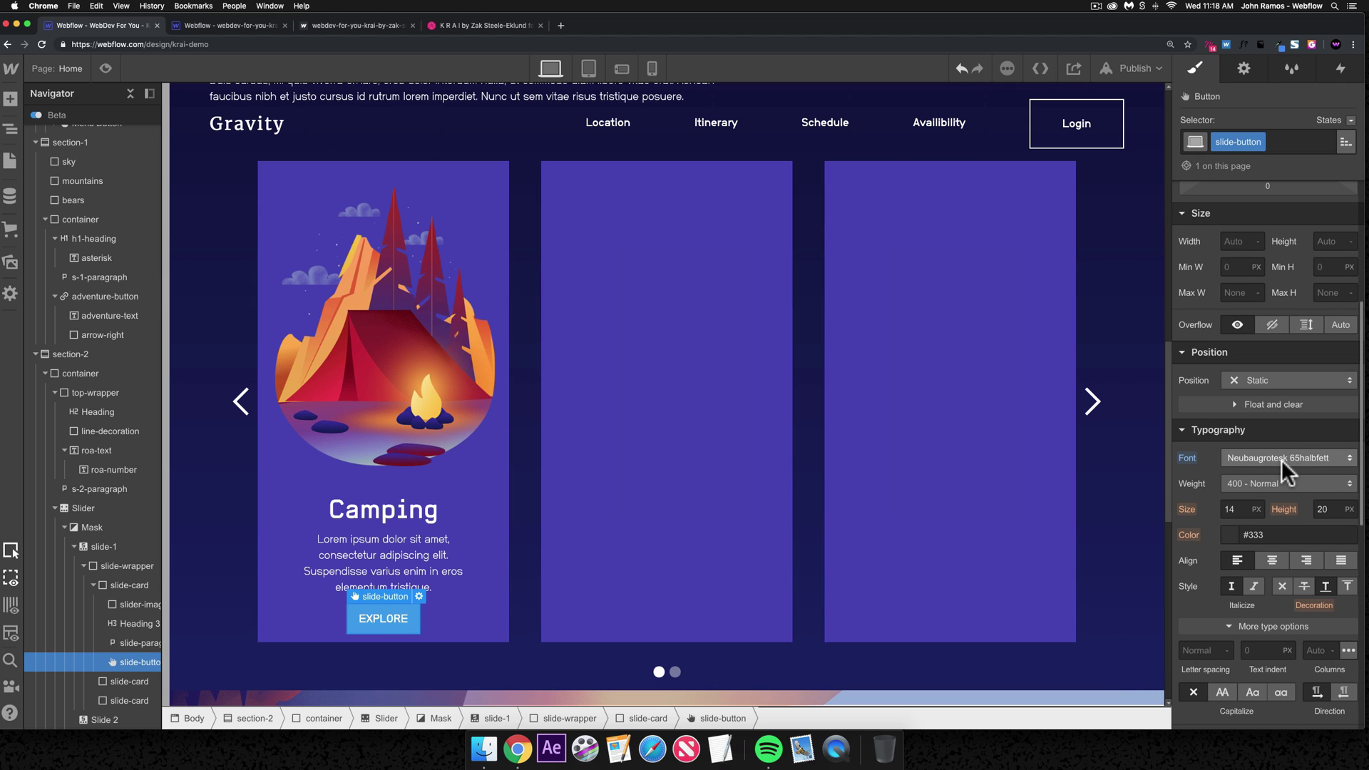
- Check the reference Explore button's typography and copy its background colour value #ce3434
click(236, 26)
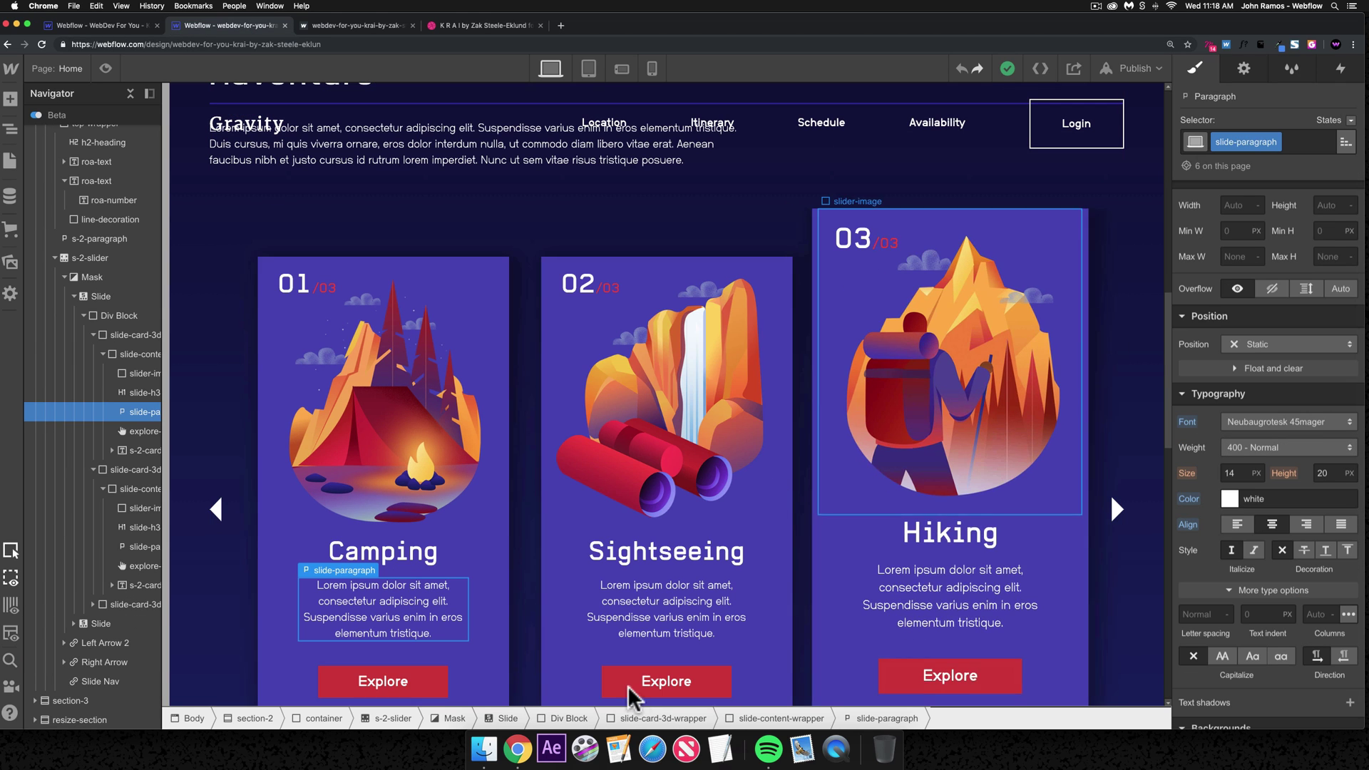
click(390, 688)
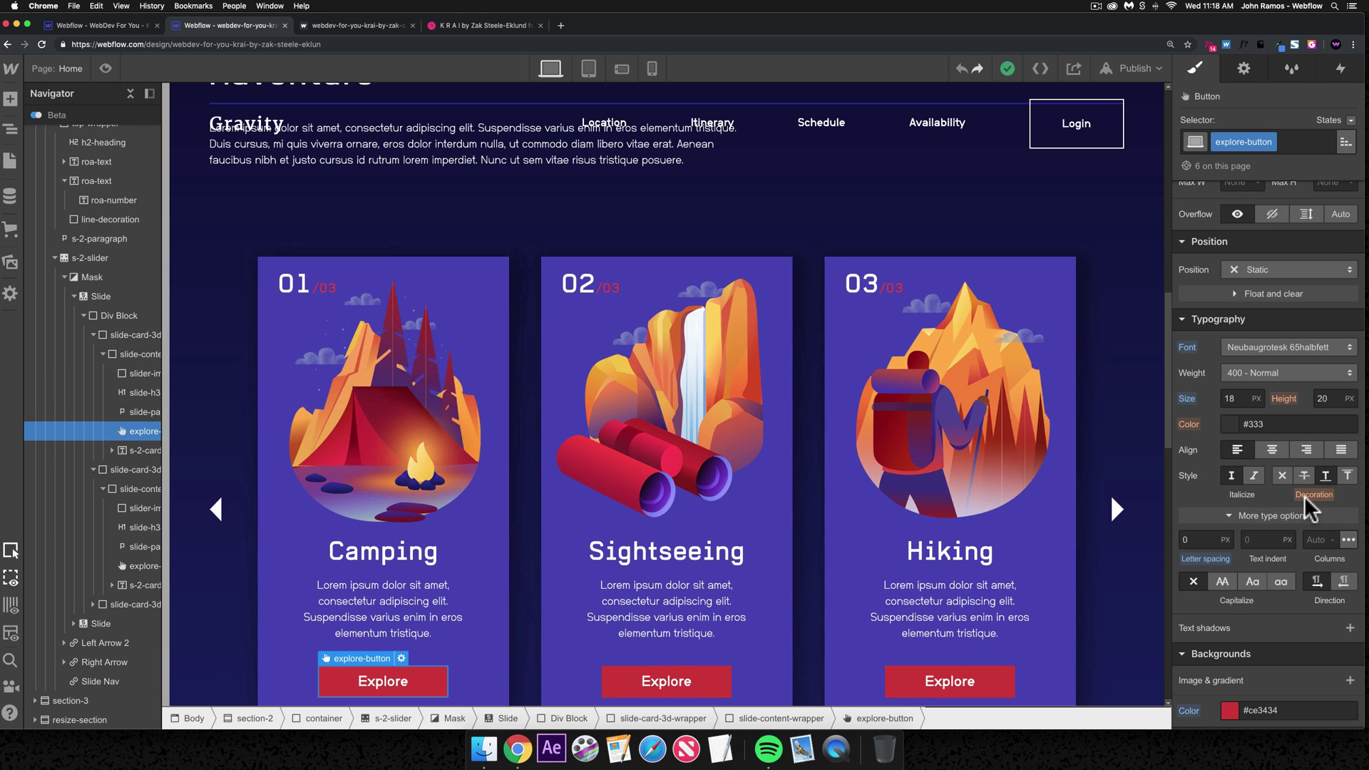
scroll(1284, 606, down, 1)
click(1274, 679)
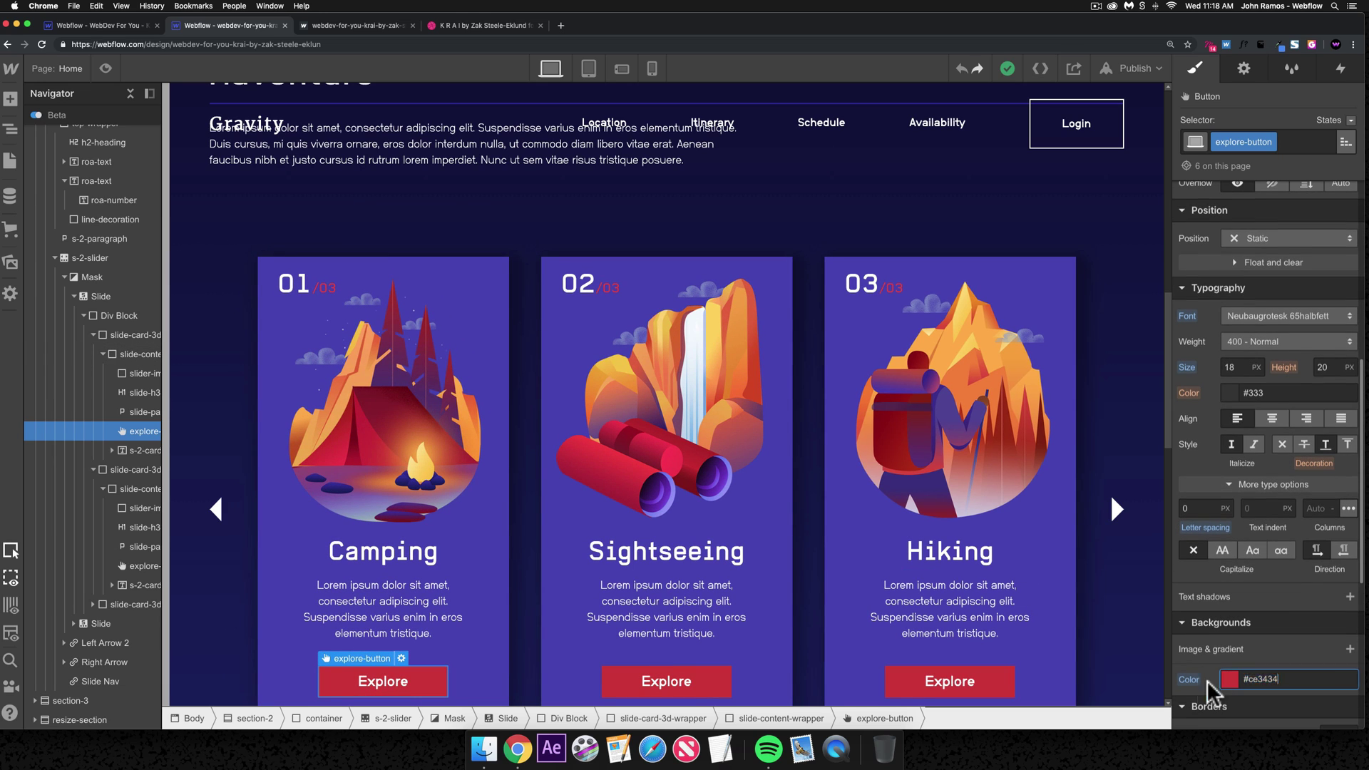
key(super+c)
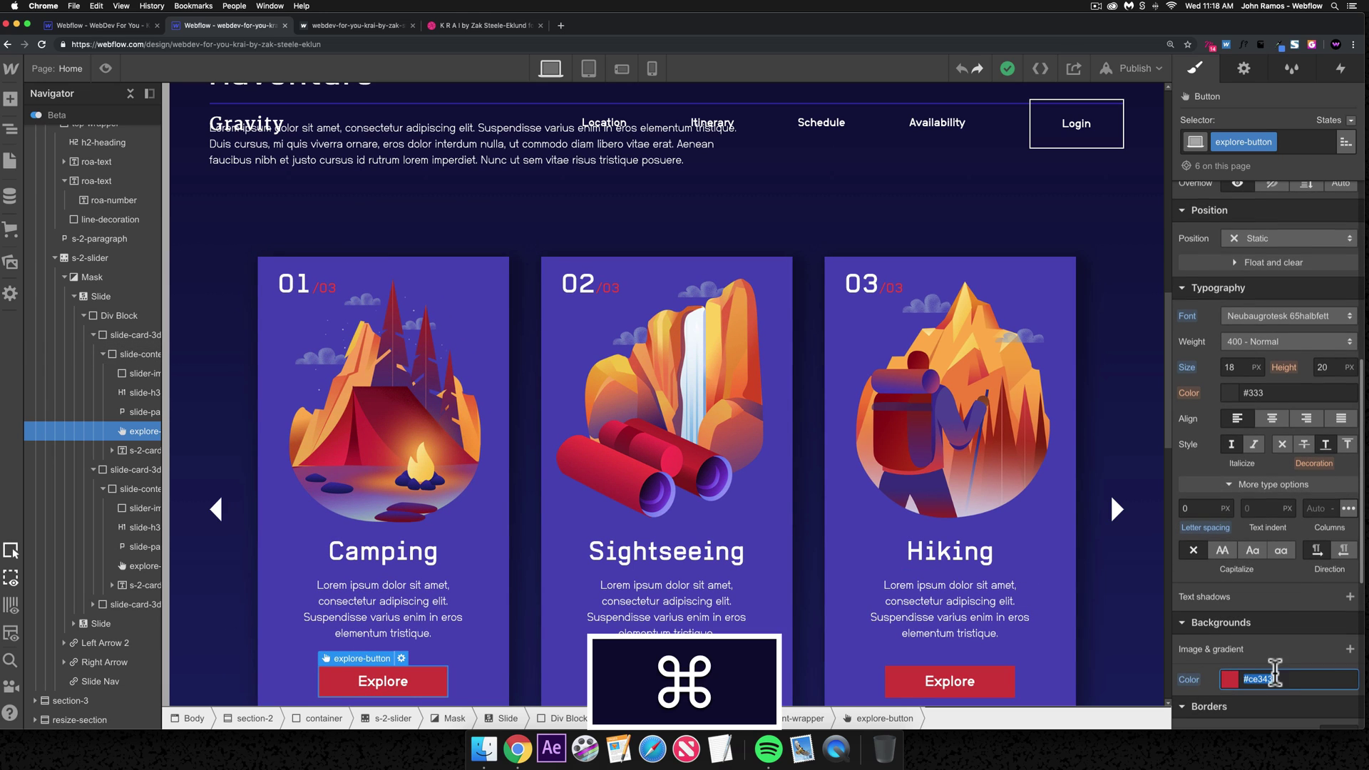
- Give slide-button the copied background colour #ce3434 and a font size of 18 px
click(121, 27)
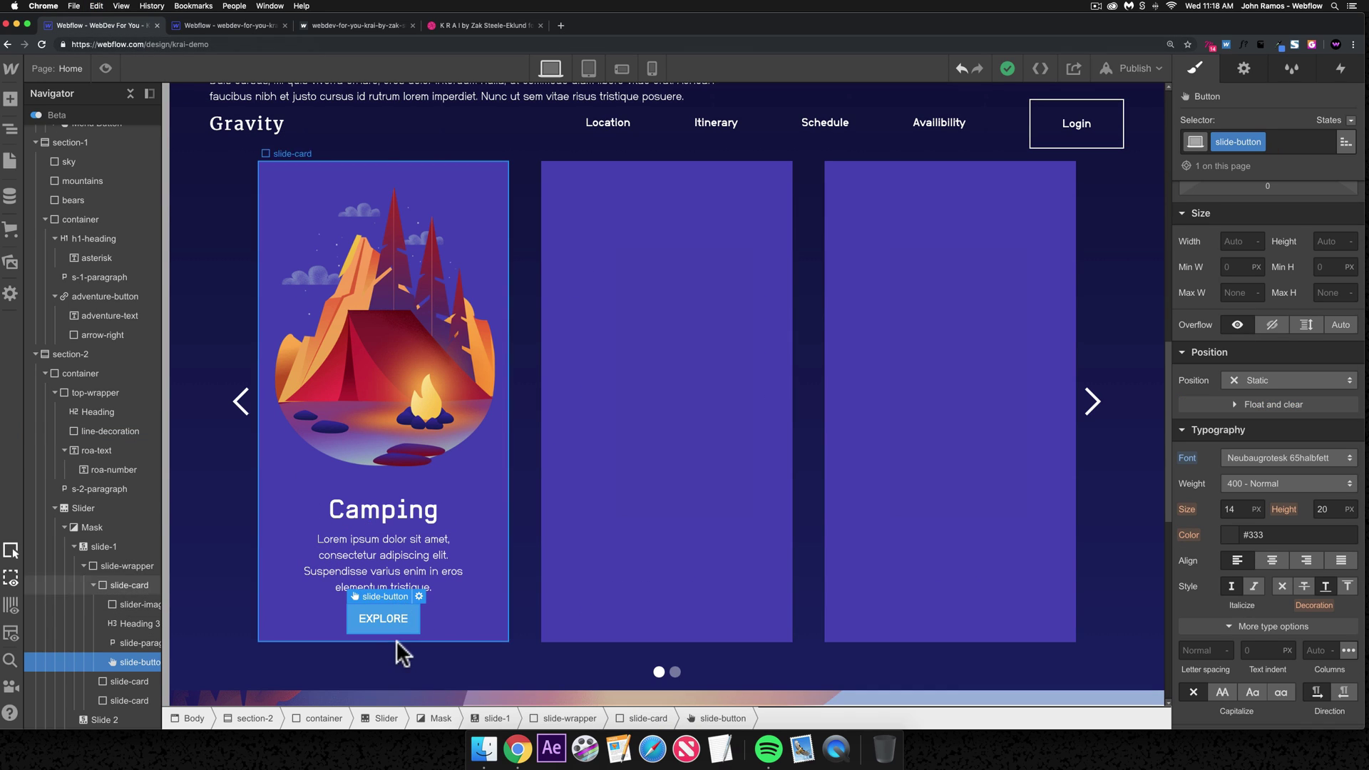
click(399, 615)
scroll(1297, 599, down, 5)
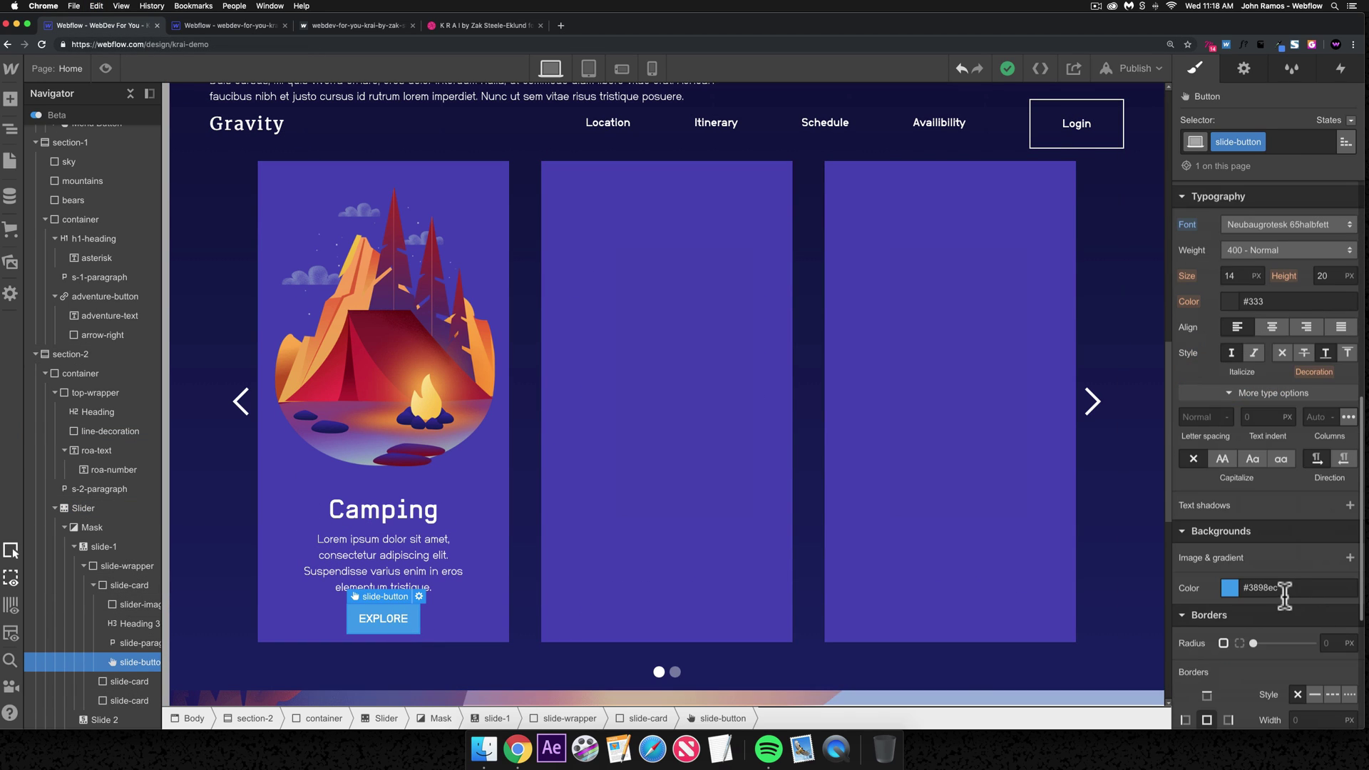
key(super+v)
key(super+Return)
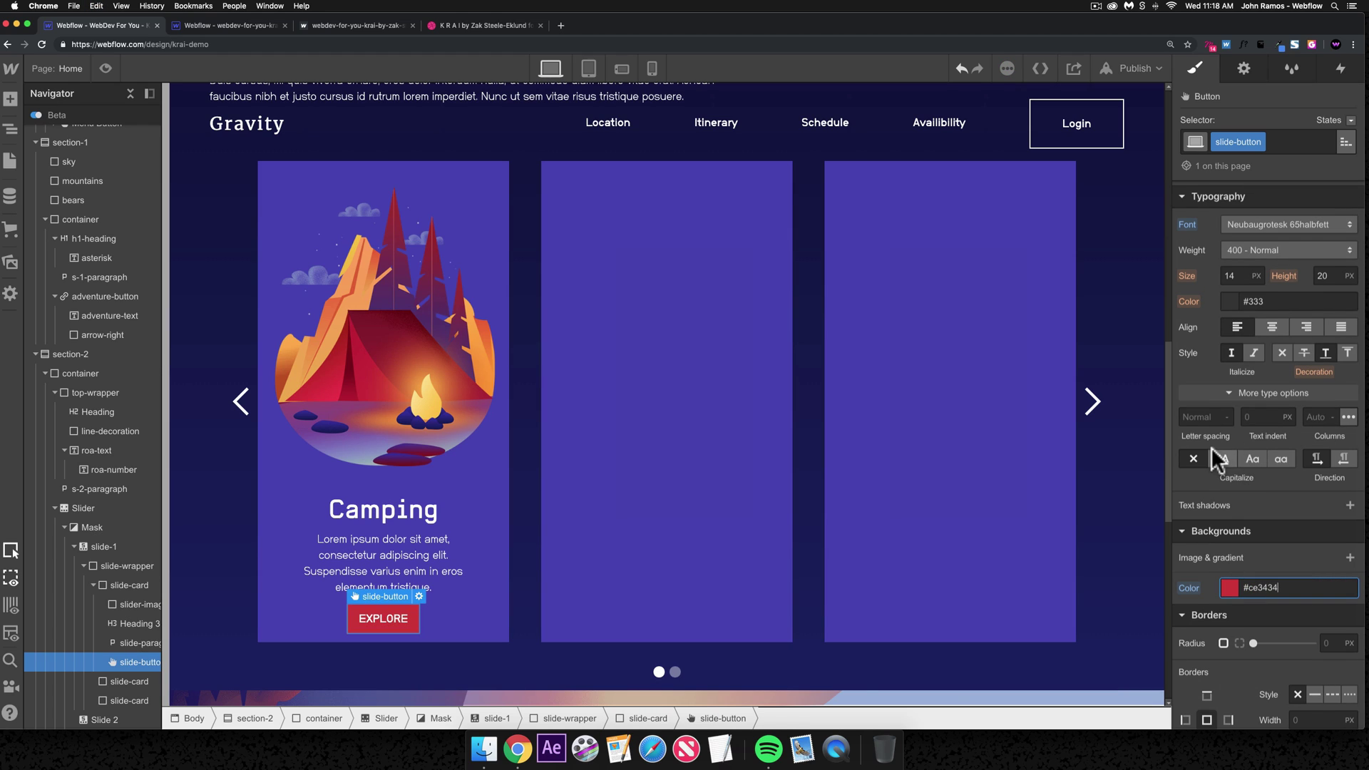
scroll(1222, 483, up, 2)
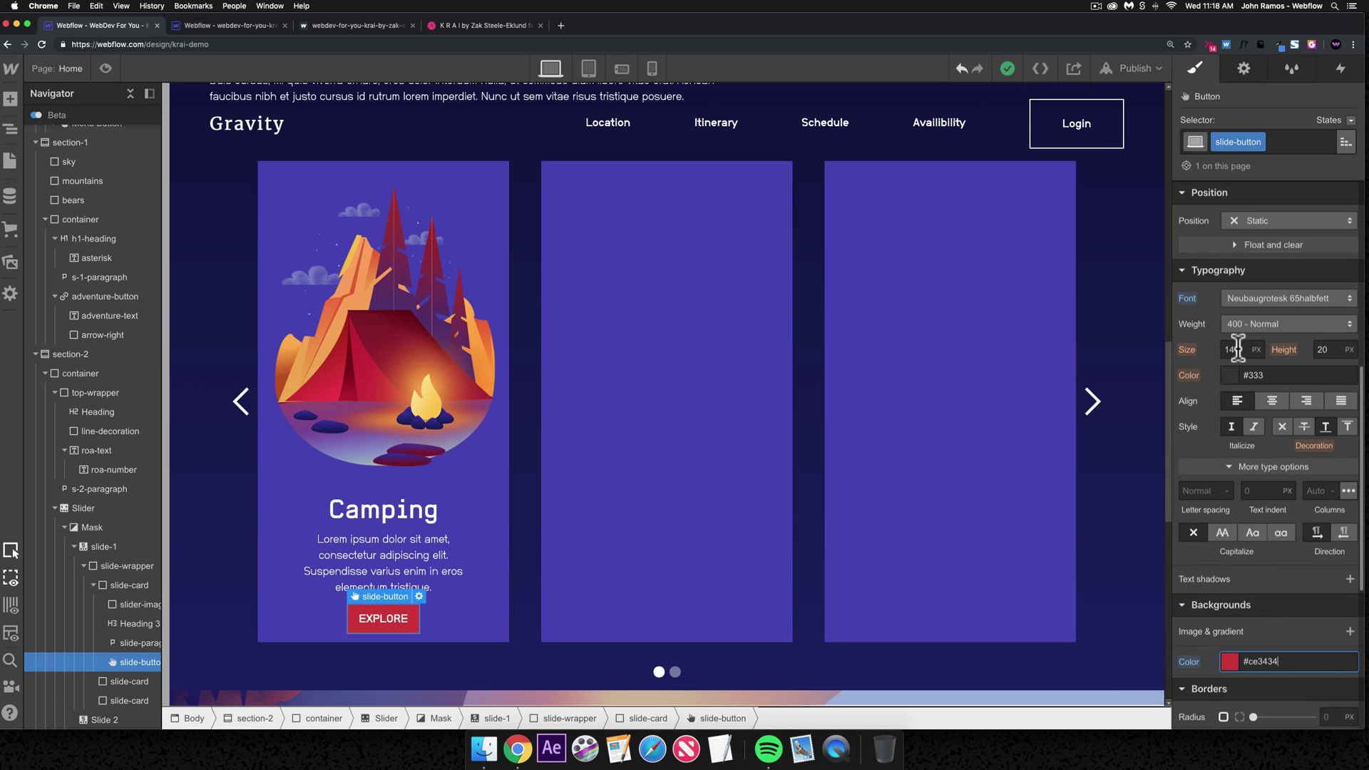
text(18)
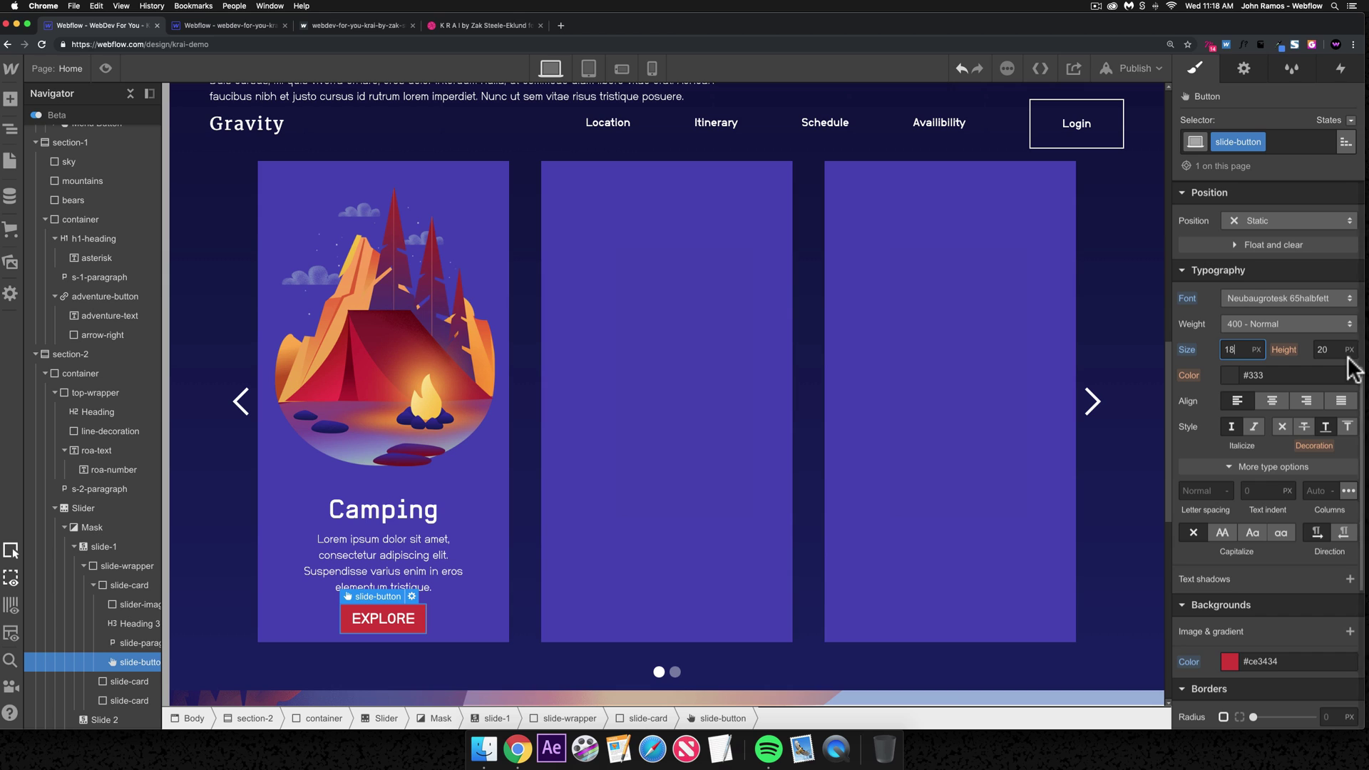
- Compare the Camping card's button with the reference button and change its text to Explore
click(240, 26)
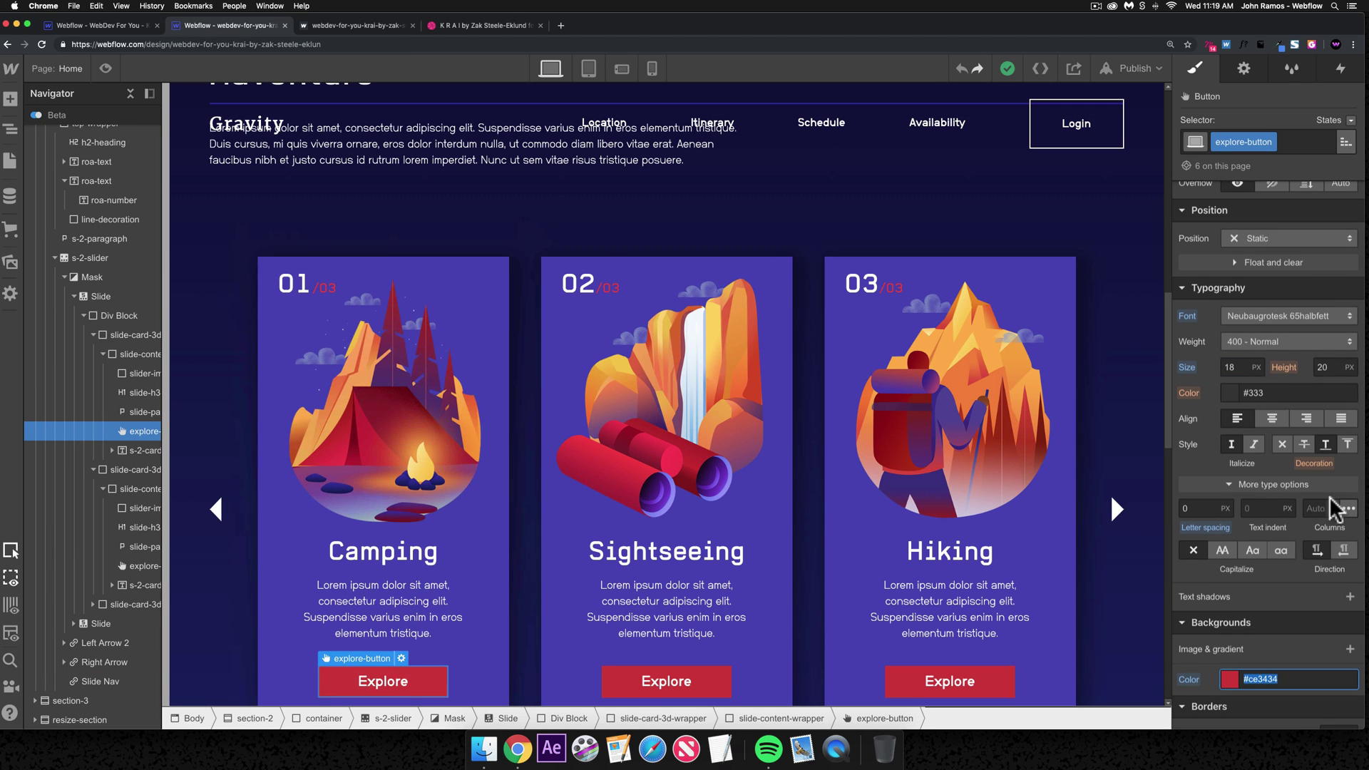
click(133, 25)
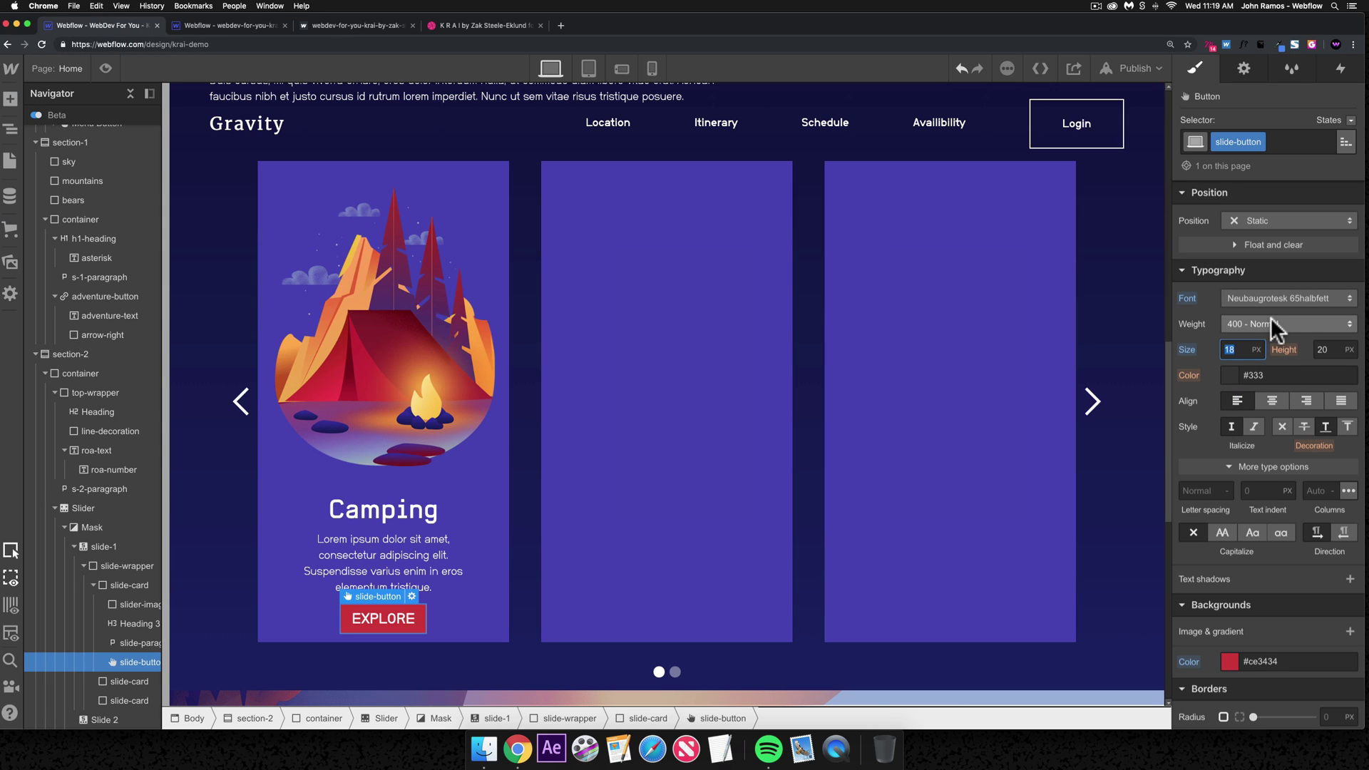
click(404, 619)
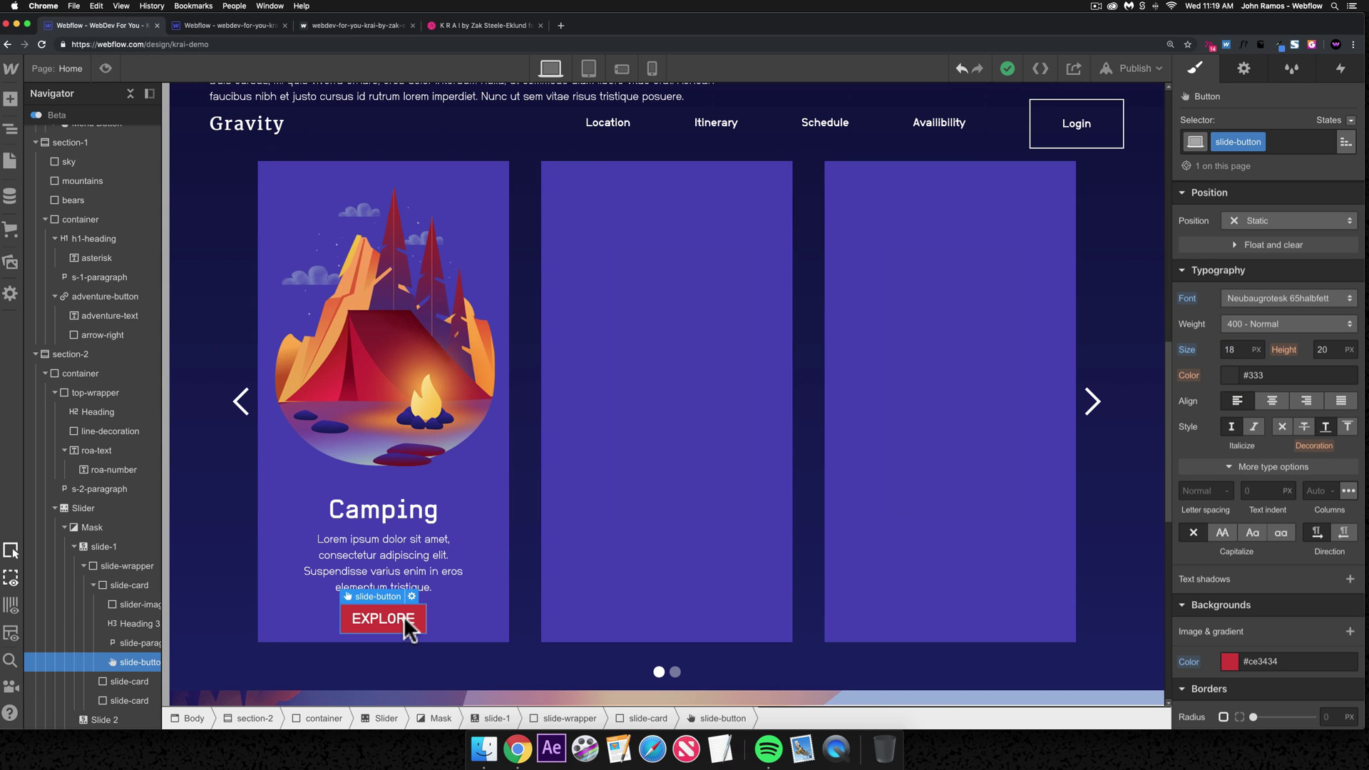
double_click(404, 619)
text(Explor)
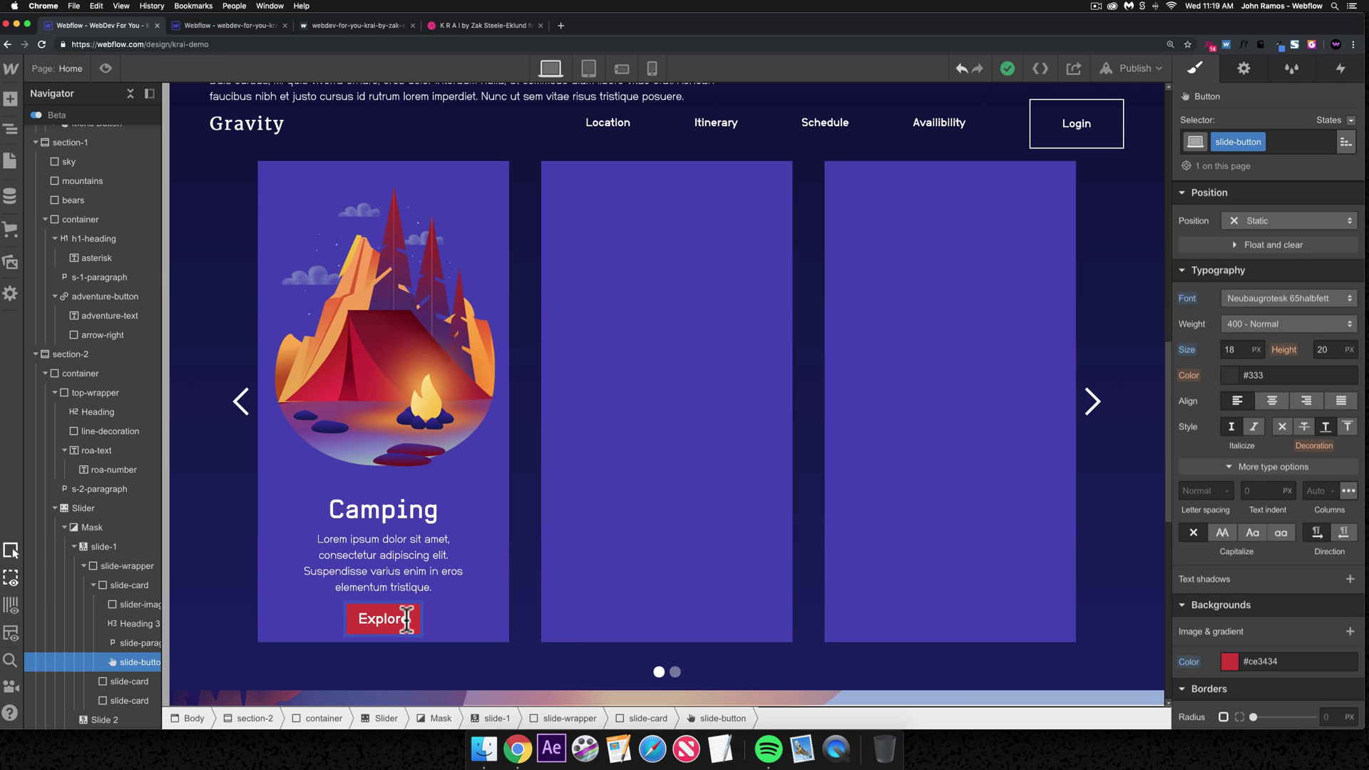
text(e)
key(Escape)
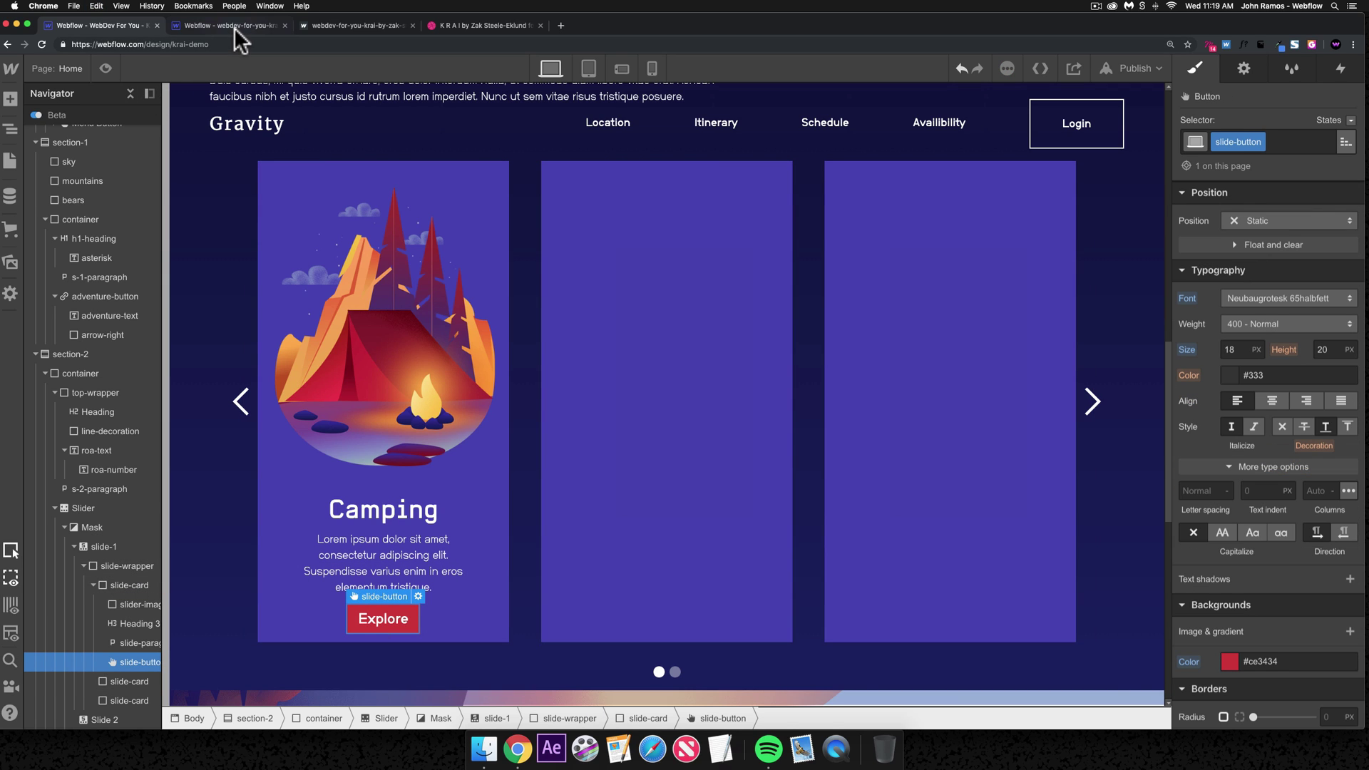
- Check the reference button's padding and give slide-button 50 px of left and right padding
key(ctrl+Tab)
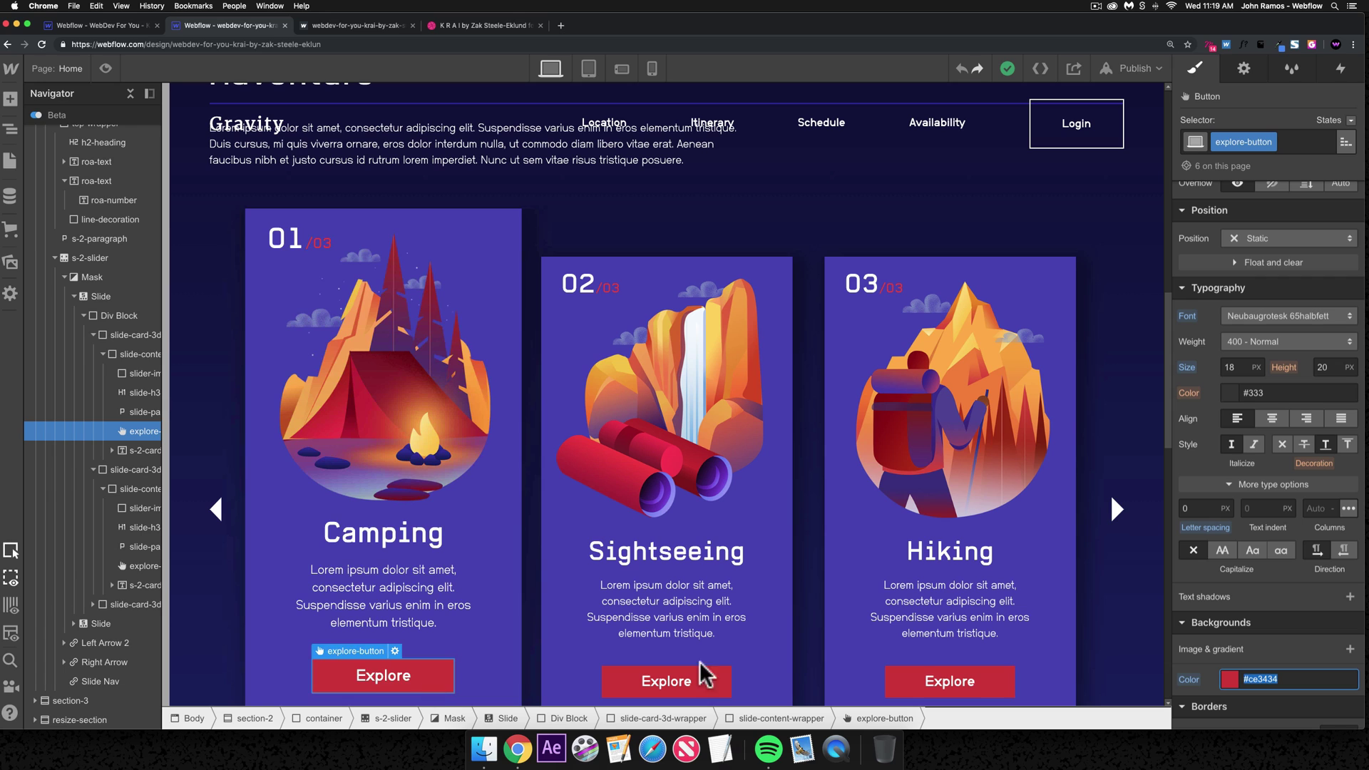
scroll(1283, 520, up, 6)
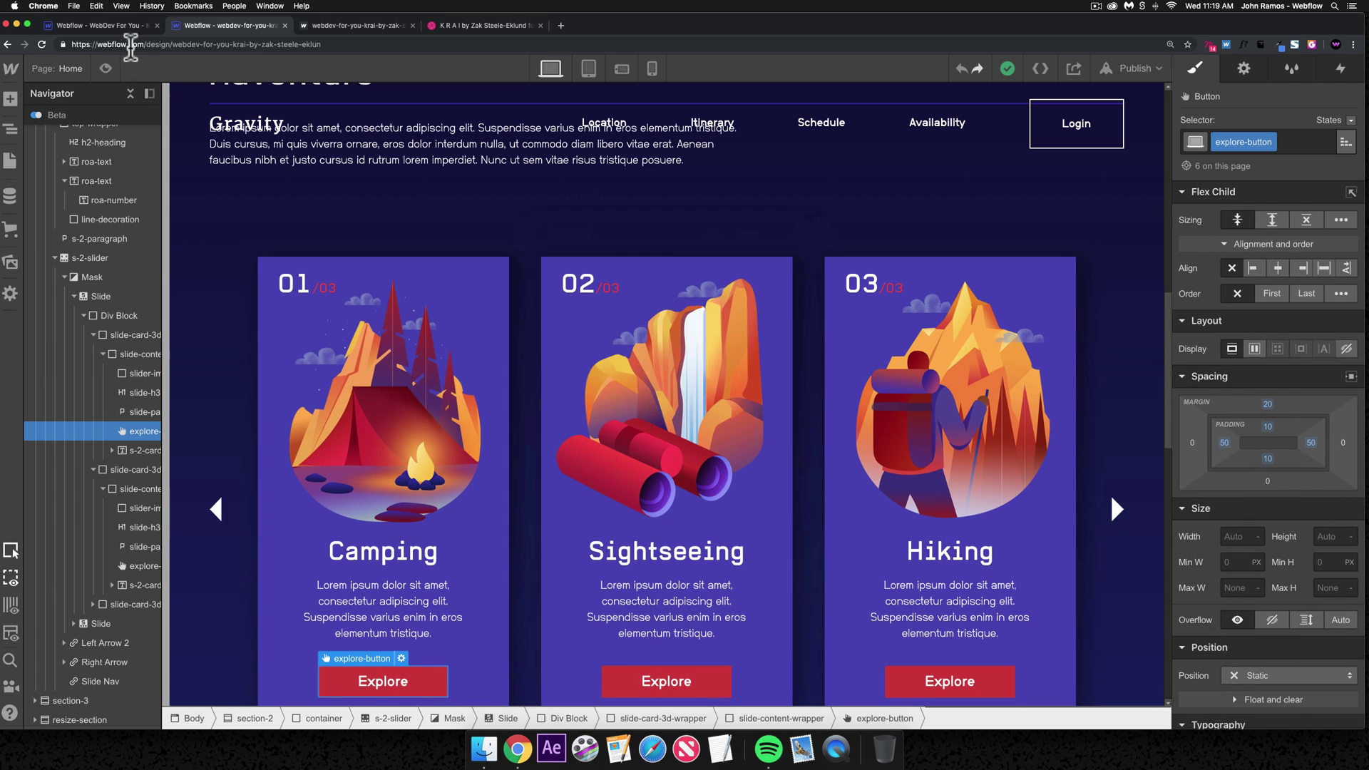
key(ctrl+shift+Tab)
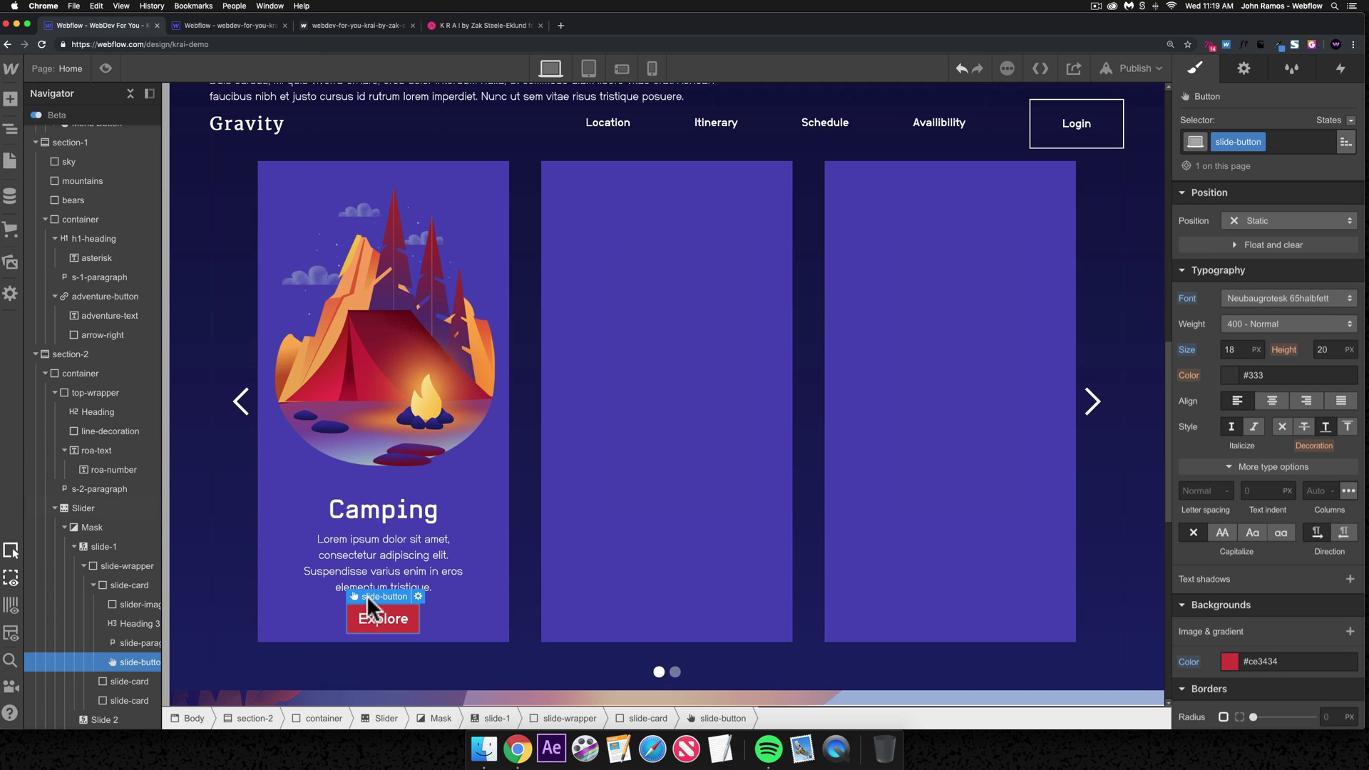
key(alt)
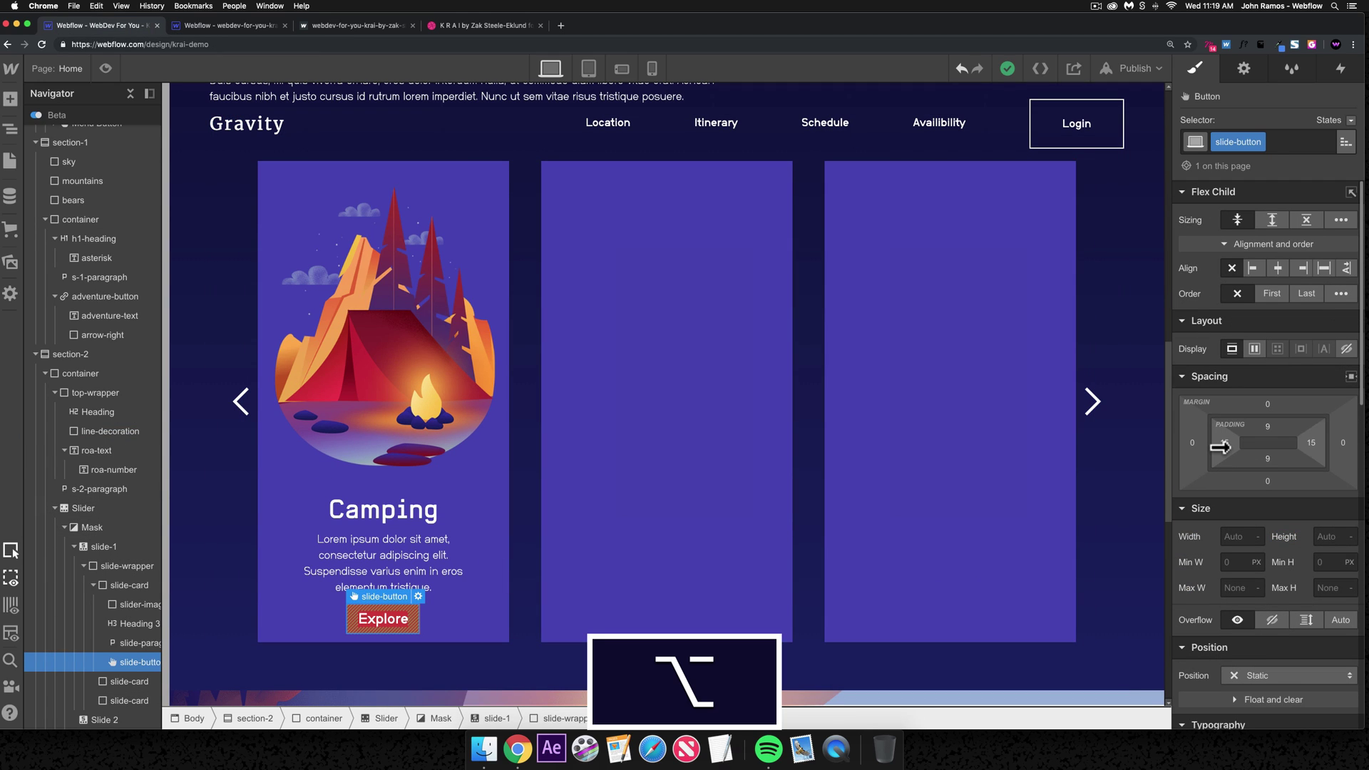
drag(1224, 443, 1311, 442)
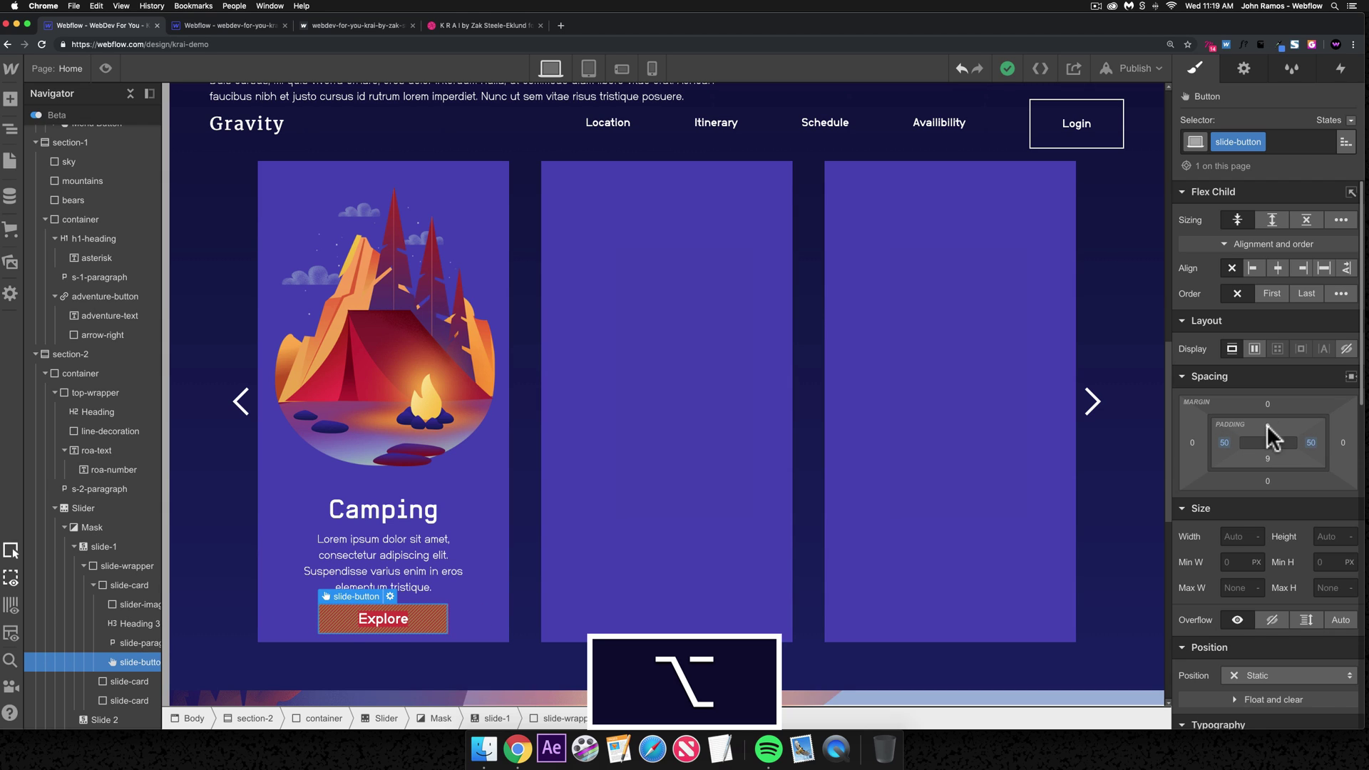
click(452, 610)
click(425, 621)
key(cmd+c)
click(710, 555)
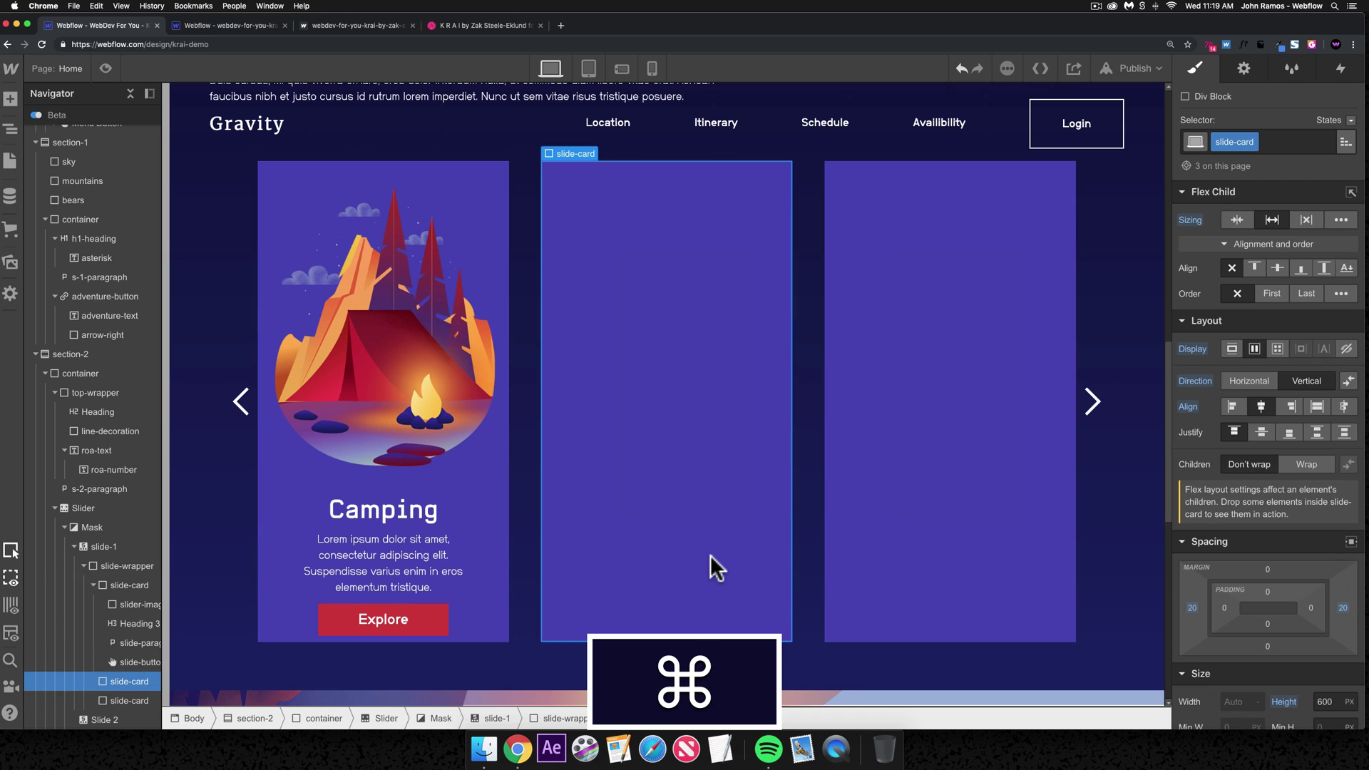
- Copy the Camping card's slider image into the second and third slide cards
click(437, 328)
key(cmd+c)
click(773, 351)
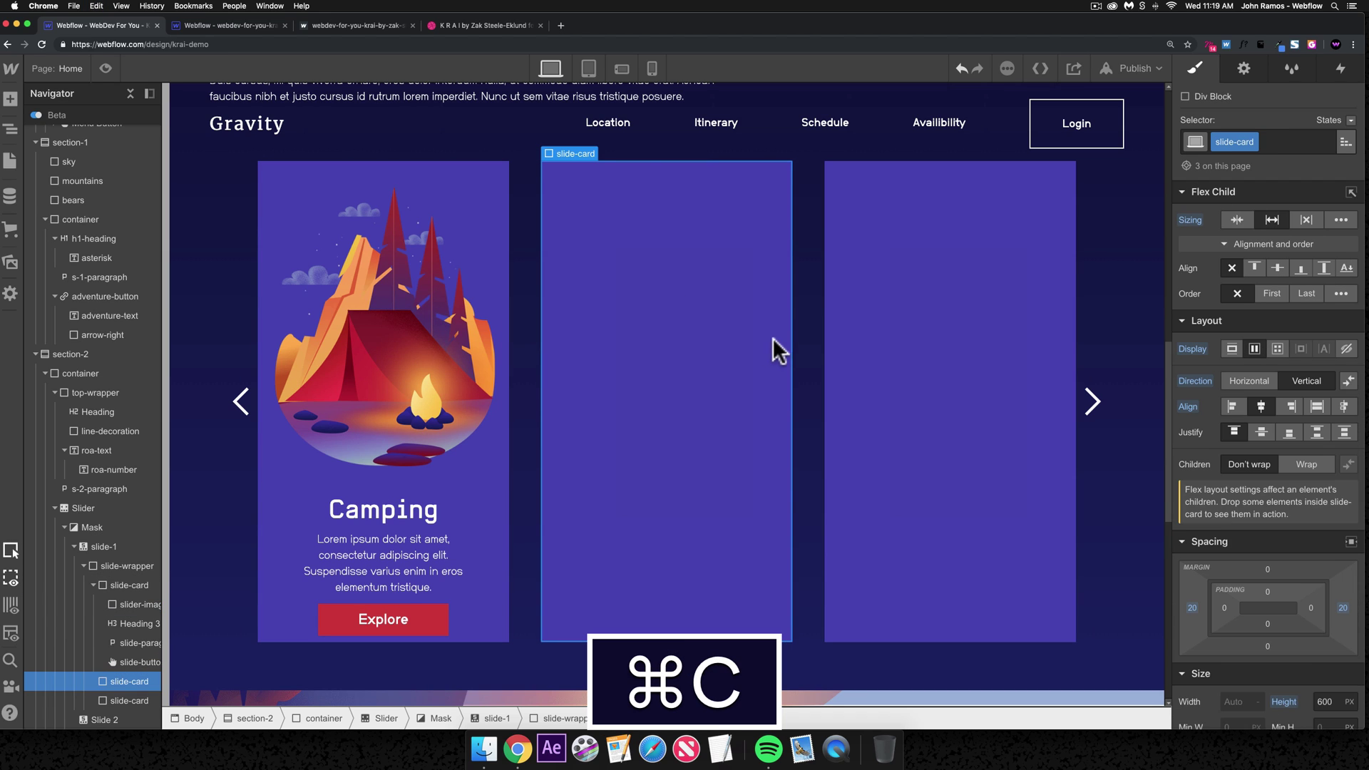
key(cmd+v)
click(963, 309)
key(cmd+v)
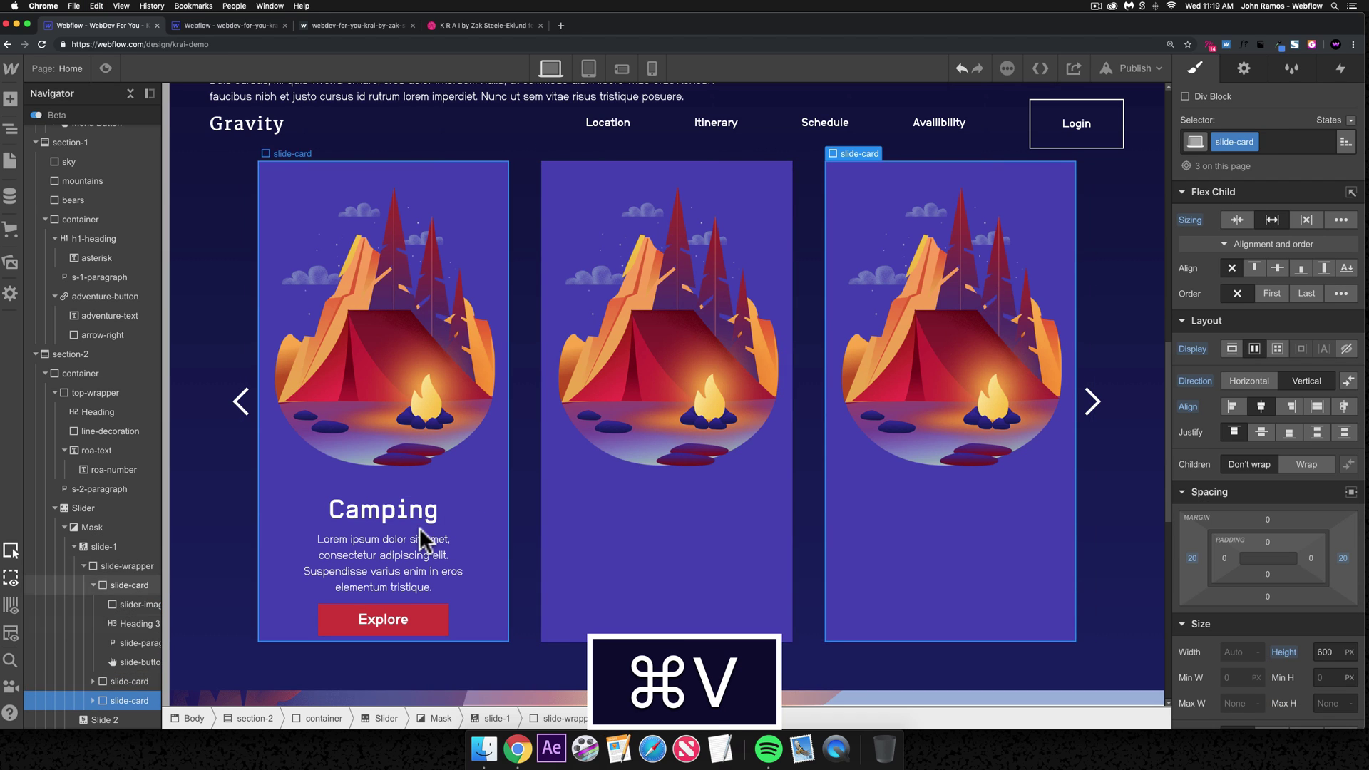
- Copy the Camping heading into the second and third slide cards
click(406, 510)
key(super+c)
click(696, 513)
key(super+v)
click(939, 536)
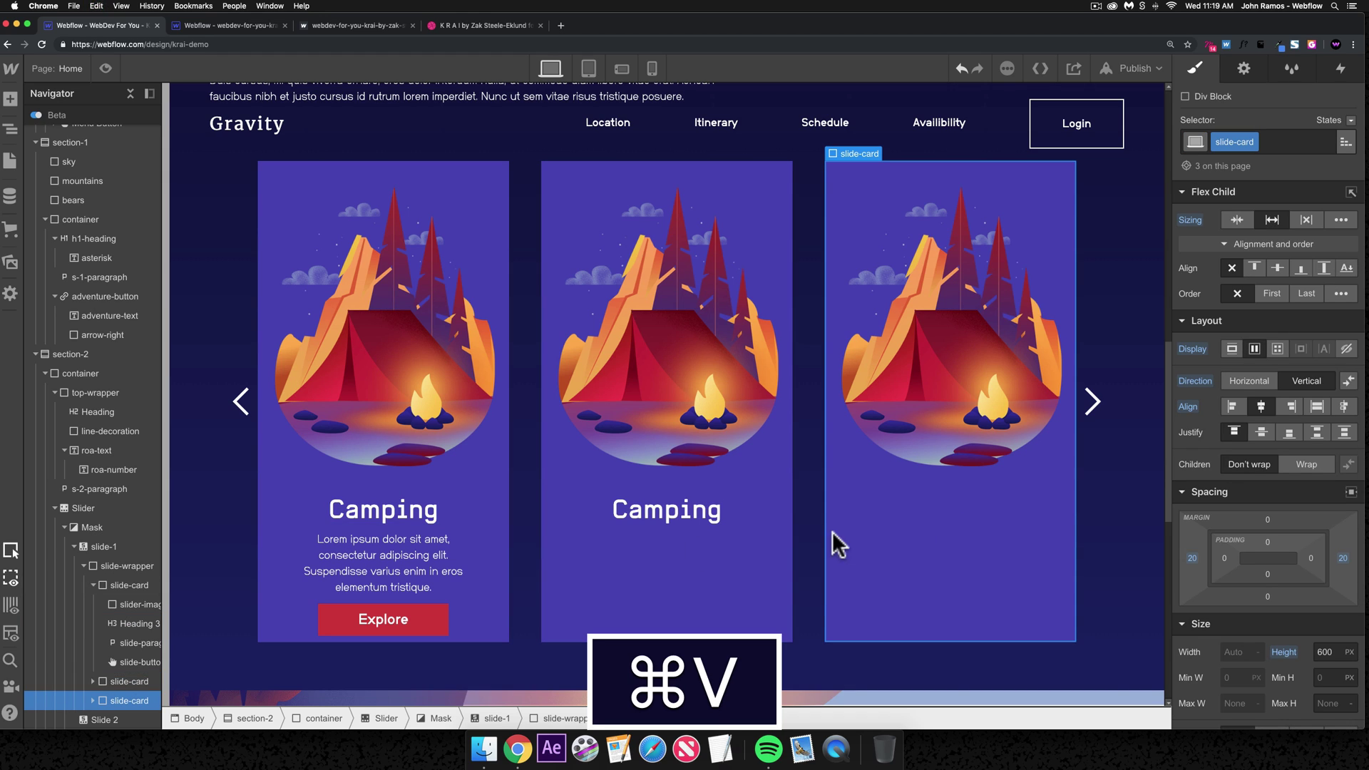
key(super+v)
- Copy the Camping card's paragraph into the second and third slide cards
click(391, 564)
key(super+c)
click(763, 572)
key(super+v)
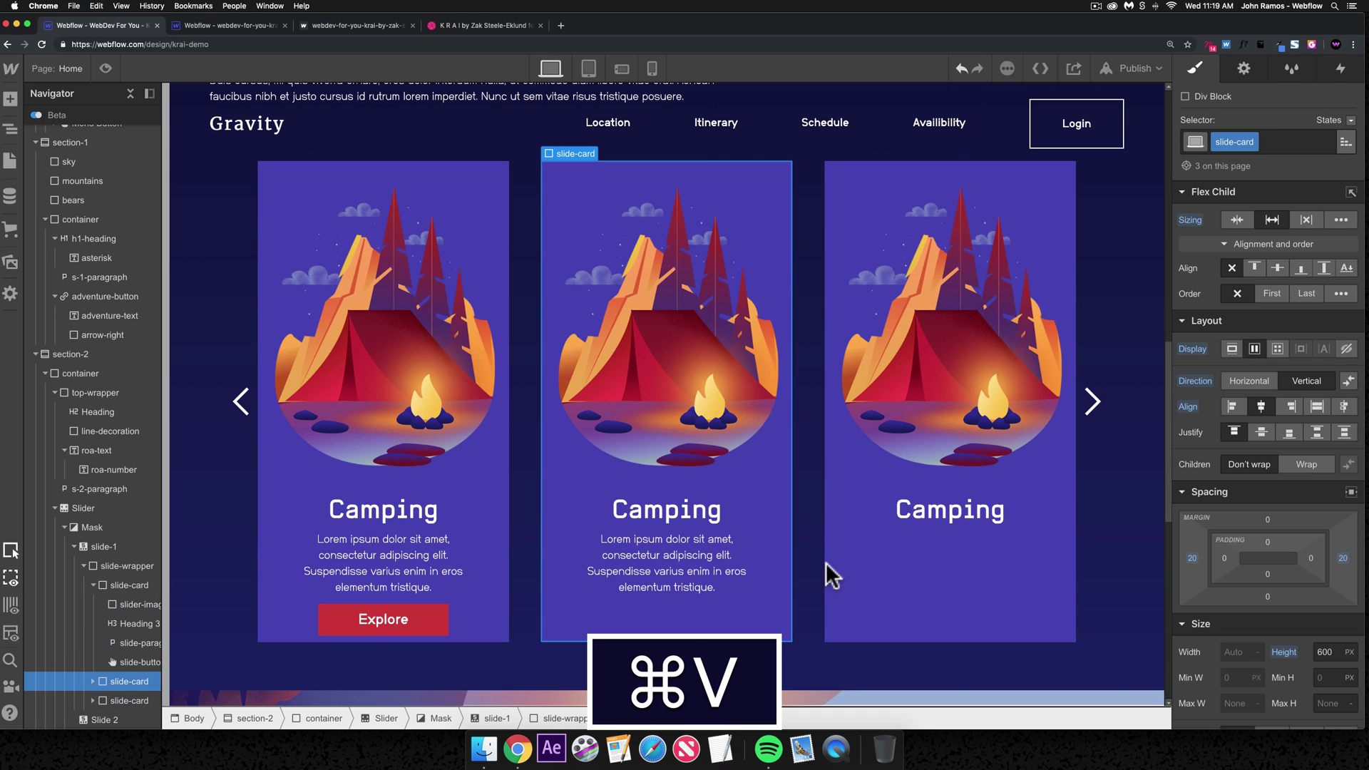
click(947, 574)
key(super+v)
- Copy the Camping card's Explore button into the second and third slide cards
click(352, 624)
key(super+c)
click(702, 621)
key(super+v)
click(889, 631)
key(super+v)
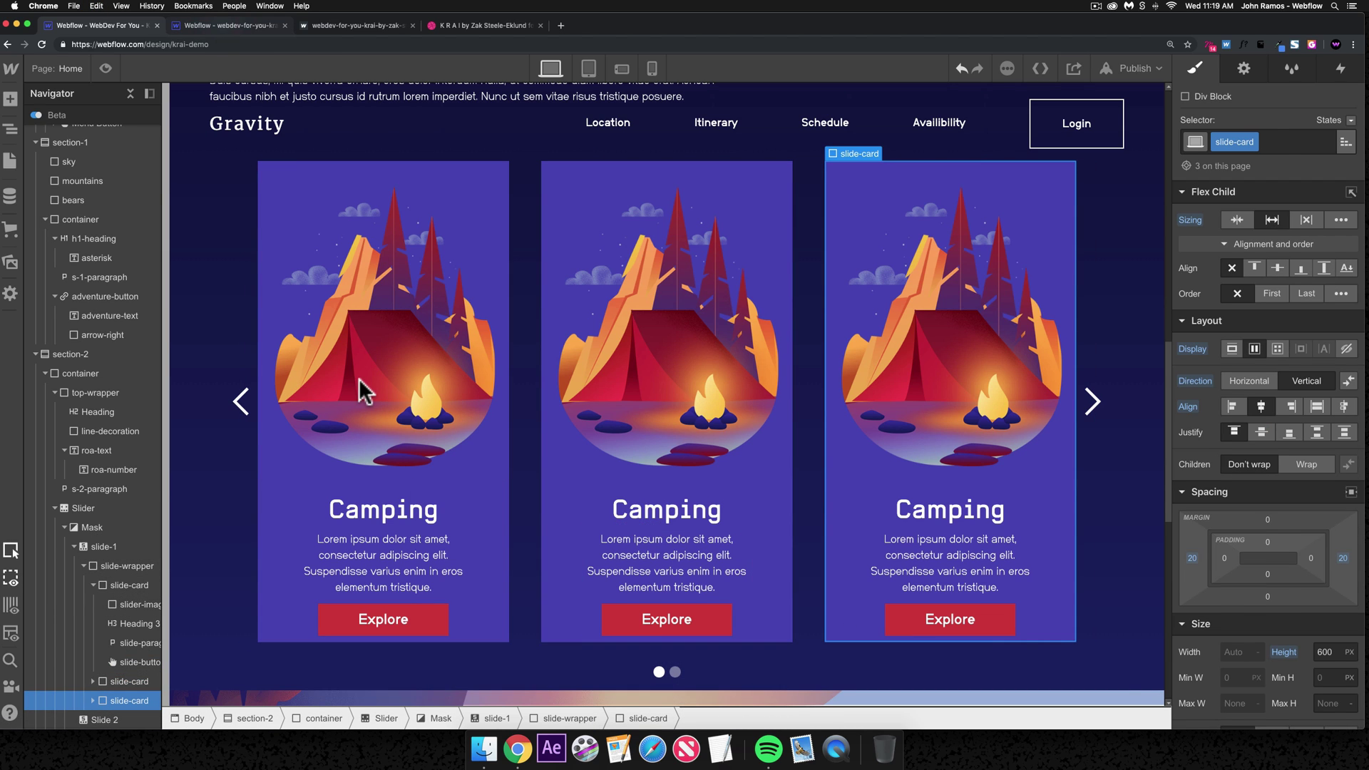
- Examine the full layout of the reference project's slide cards, including their lower edges, and return to krai-demo
key(ctrl+Tab)
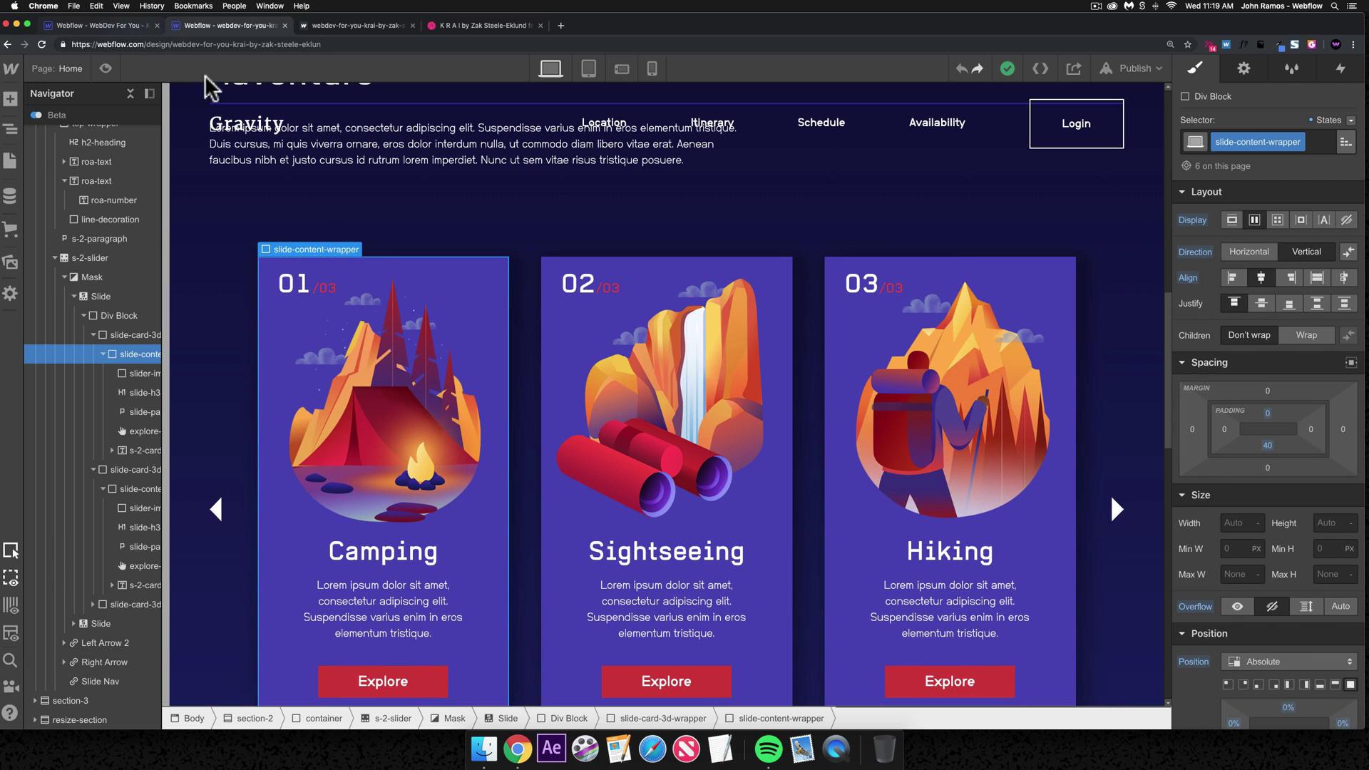
scroll(465, 361, down, 2)
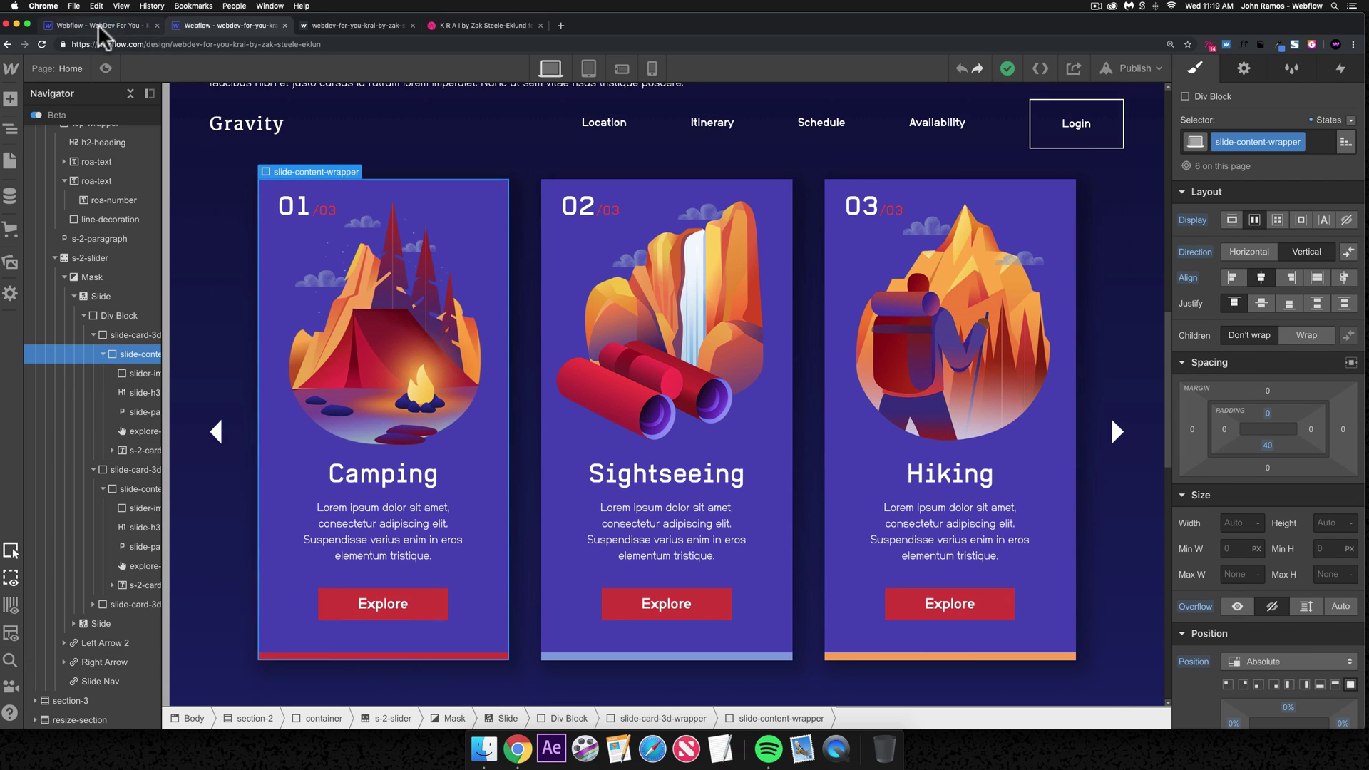
click(107, 25)
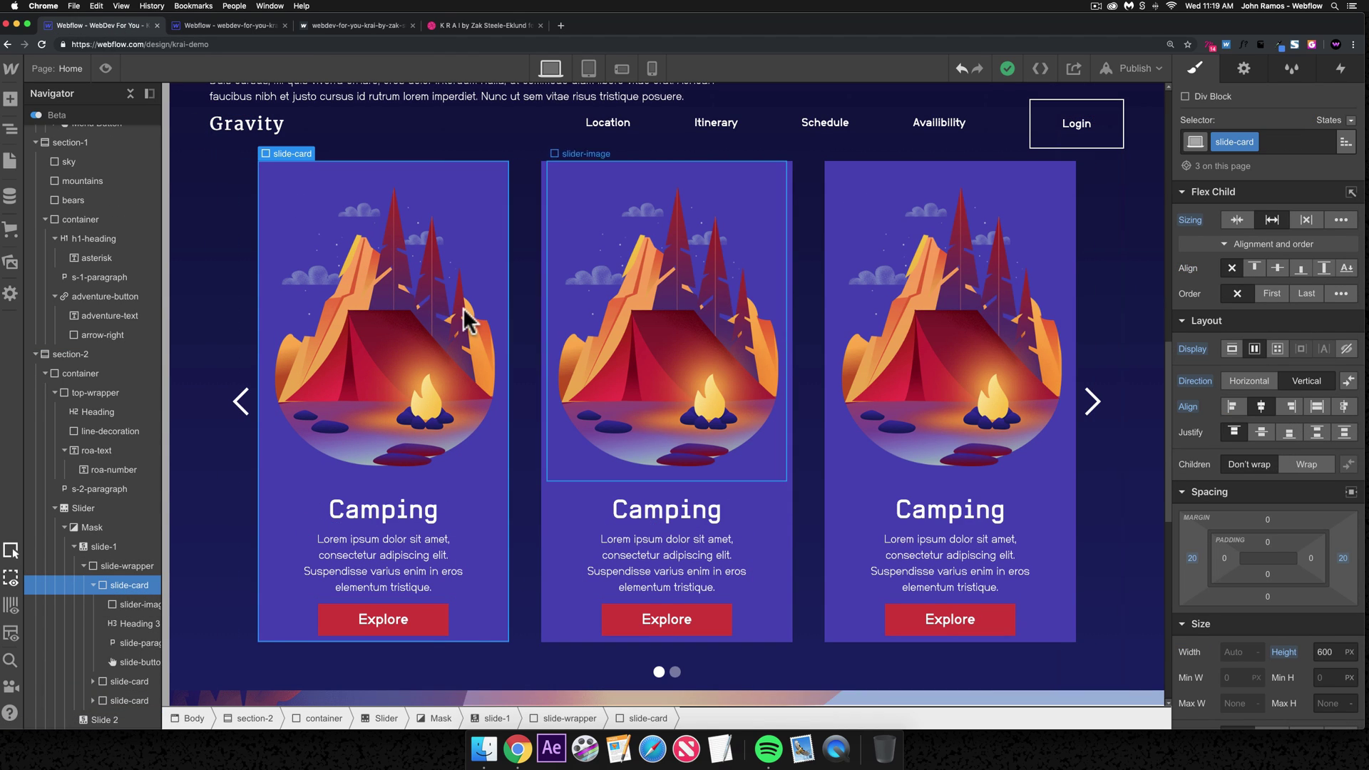
- Set the slide-card's bottom padding to 40 px and the Explore button's top margin to 10 px
drag(1272, 584, 1249, 476)
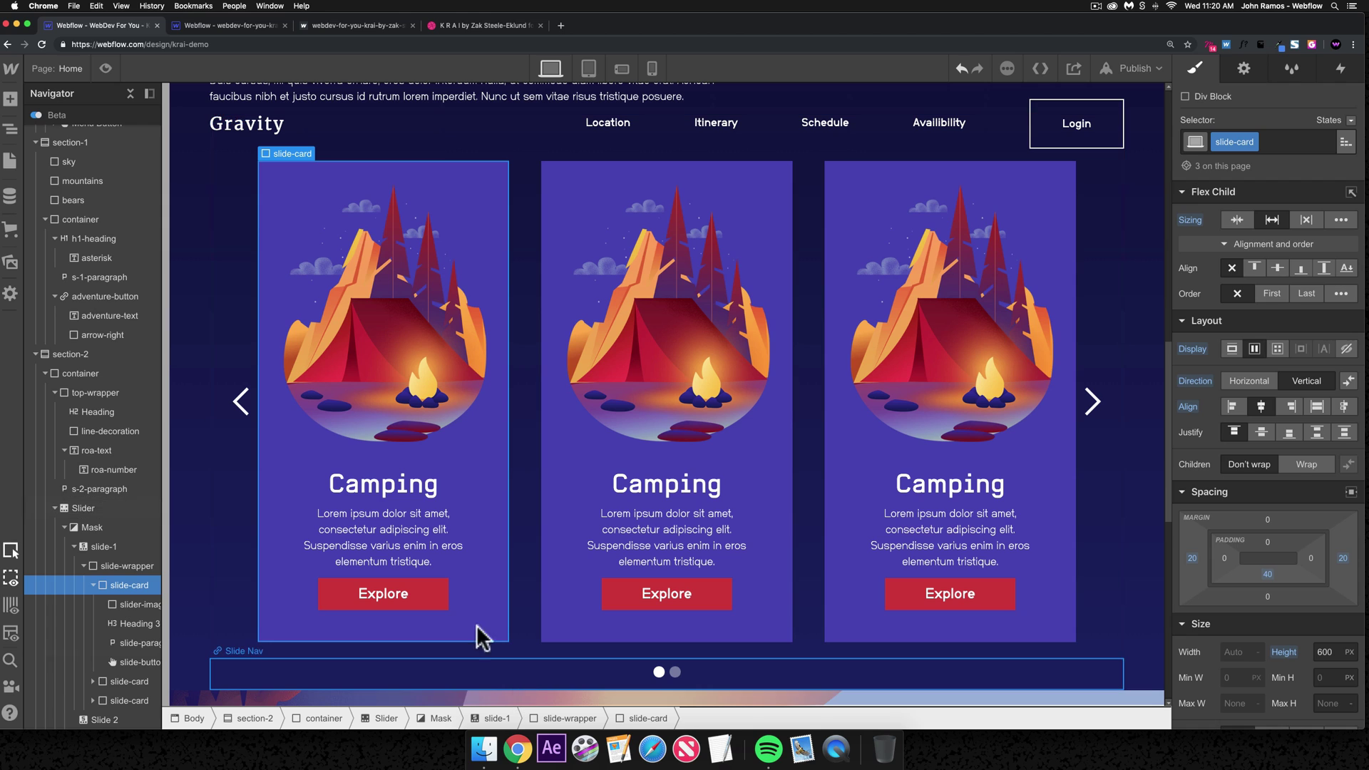
click(404, 605)
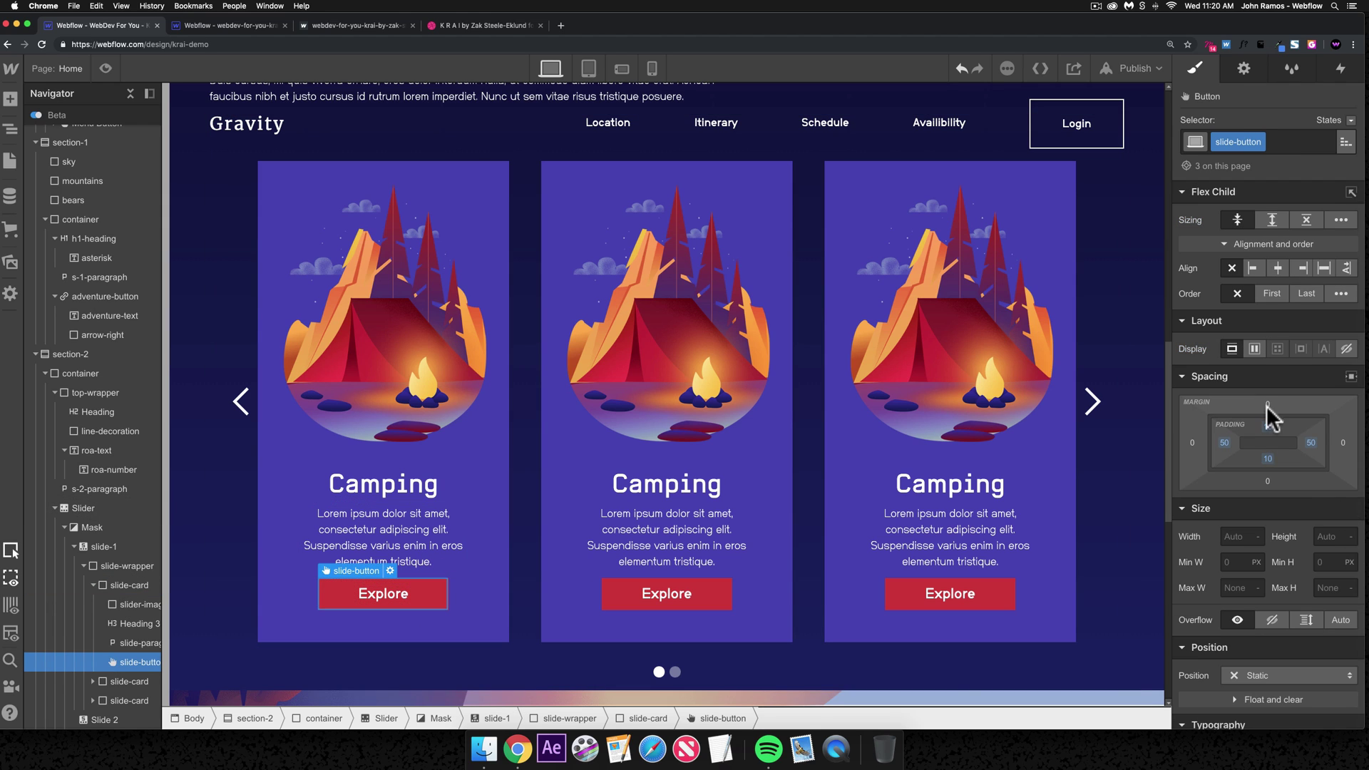
click(1268, 405)
click(1277, 457)
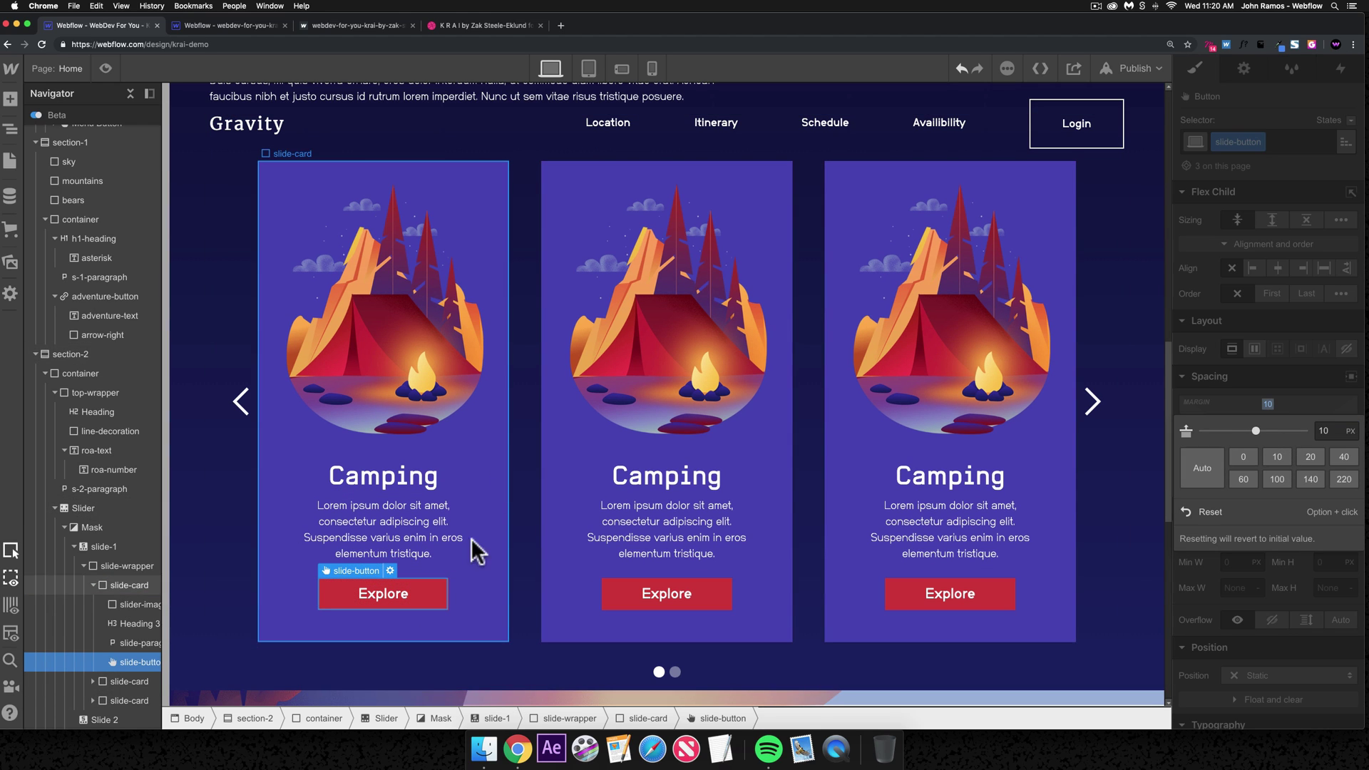
- Compare the spacing settings of the Camping card's heading, paragraph and Explore button between the reference project and krai-demo
click(254, 25)
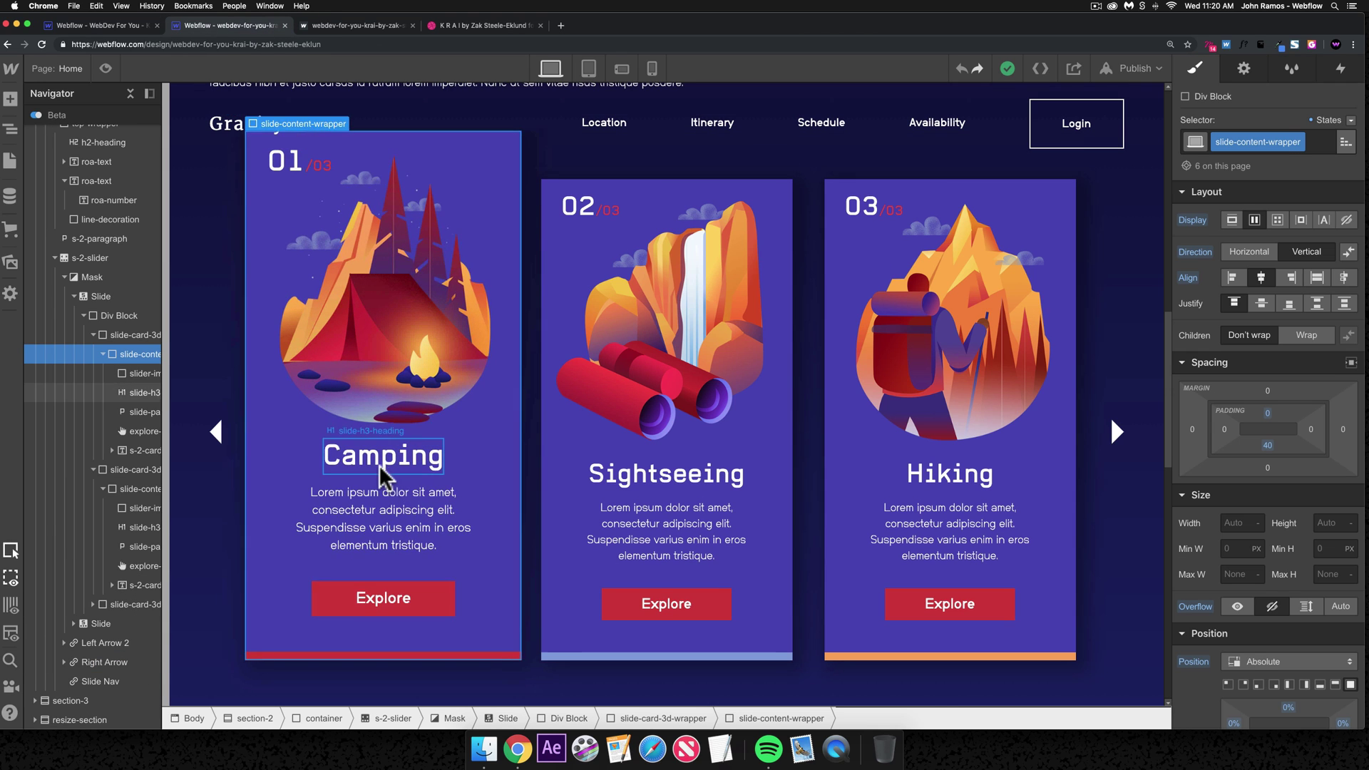
click(380, 469)
click(369, 536)
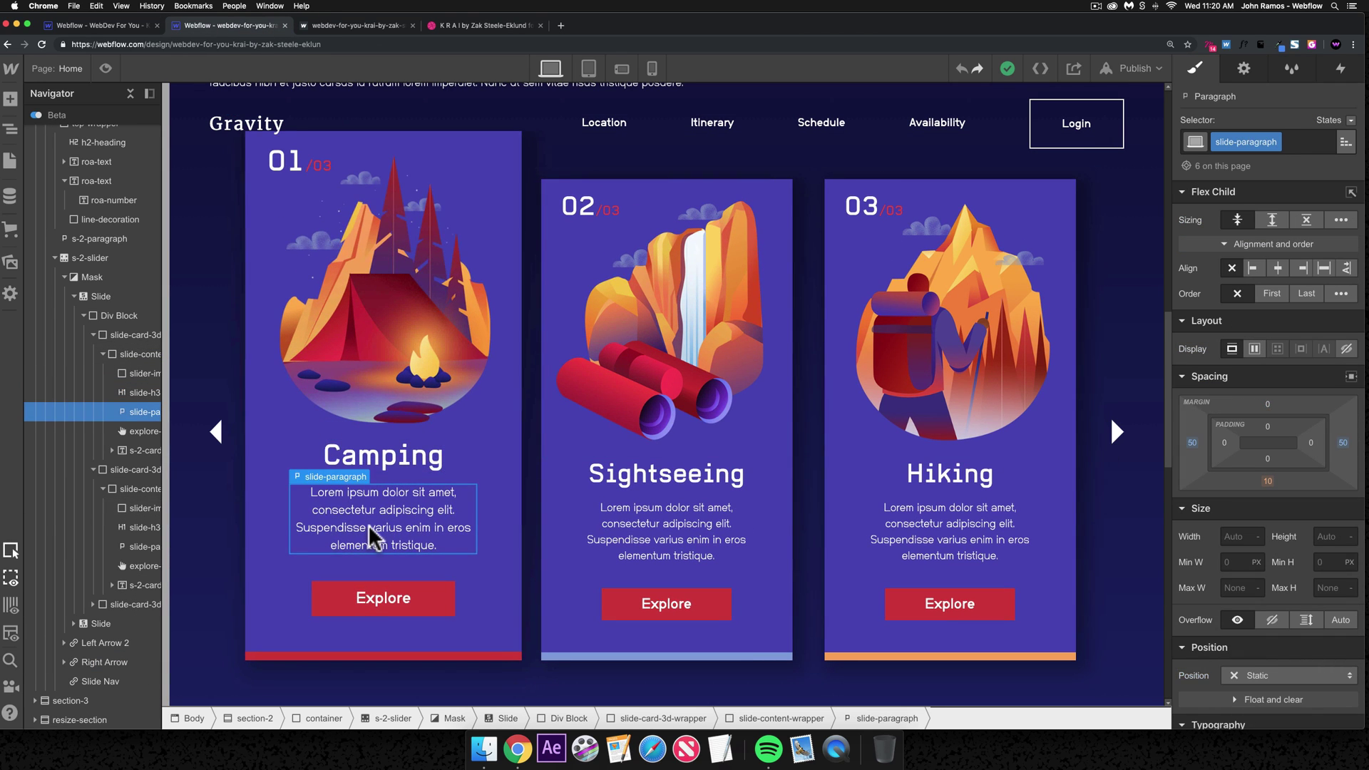
key(super+1)
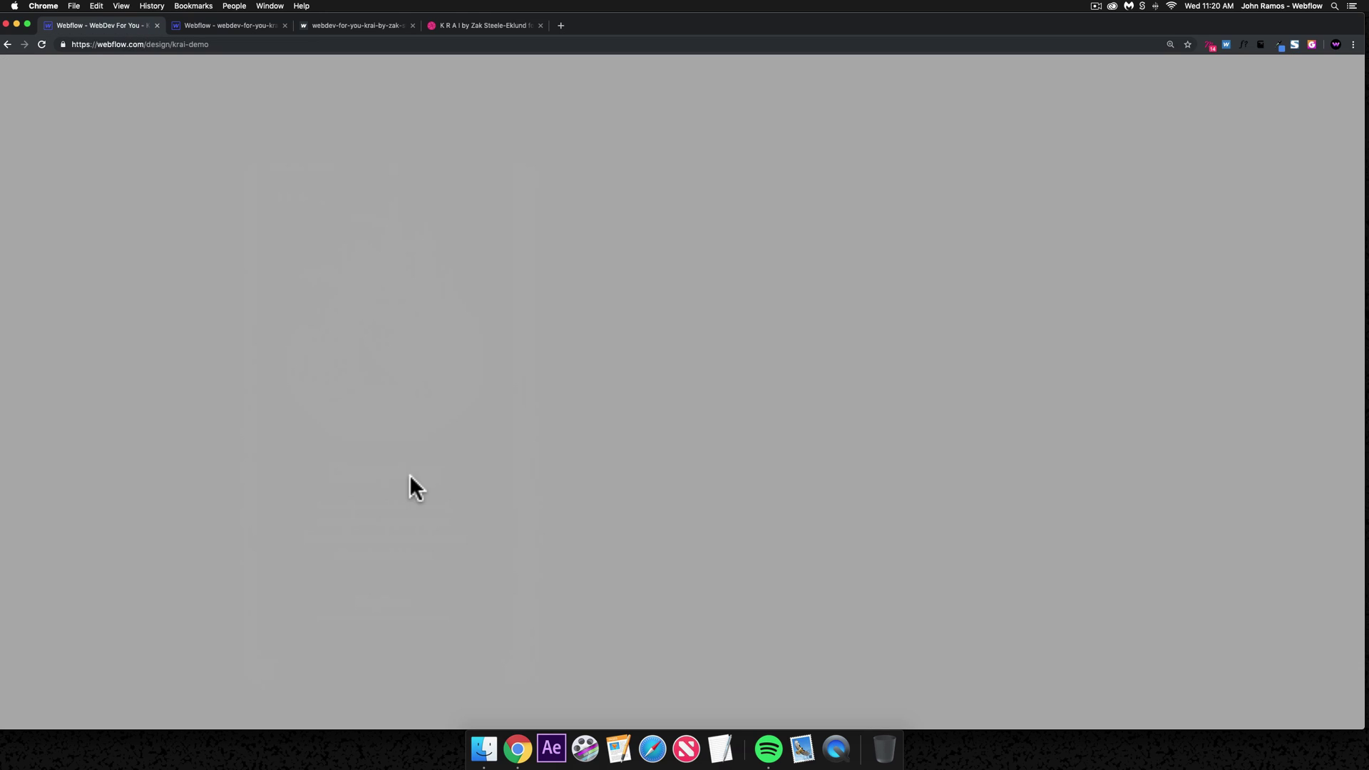
click(414, 474)
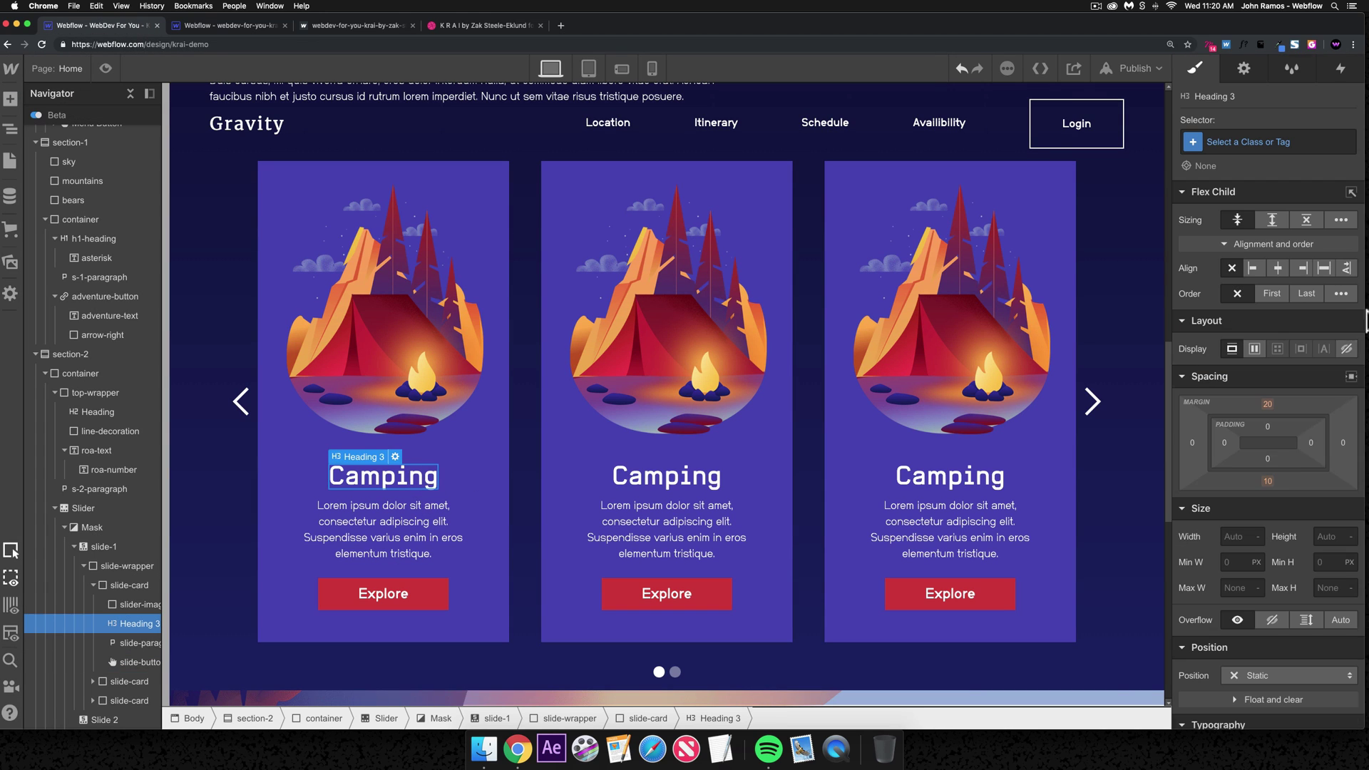
click(443, 536)
click(392, 481)
click(241, 26)
click(420, 472)
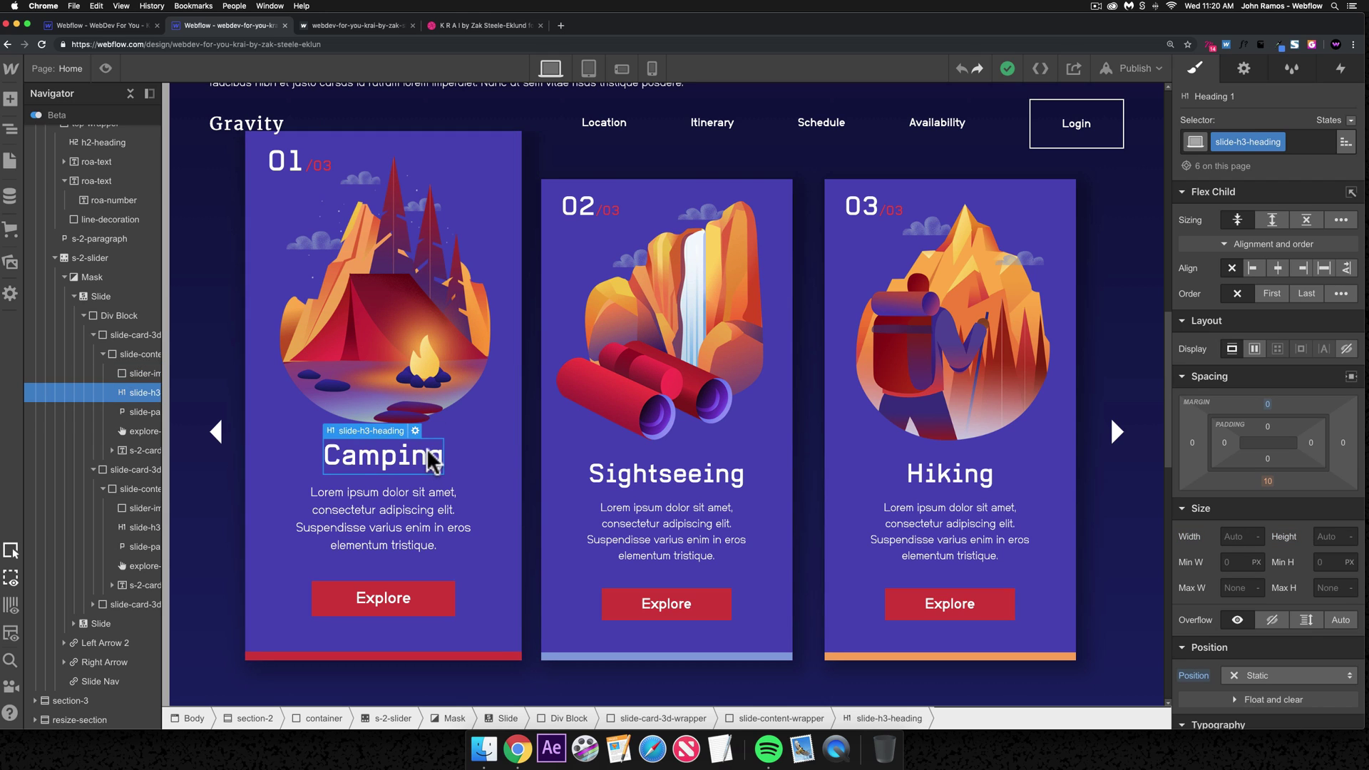
click(433, 543)
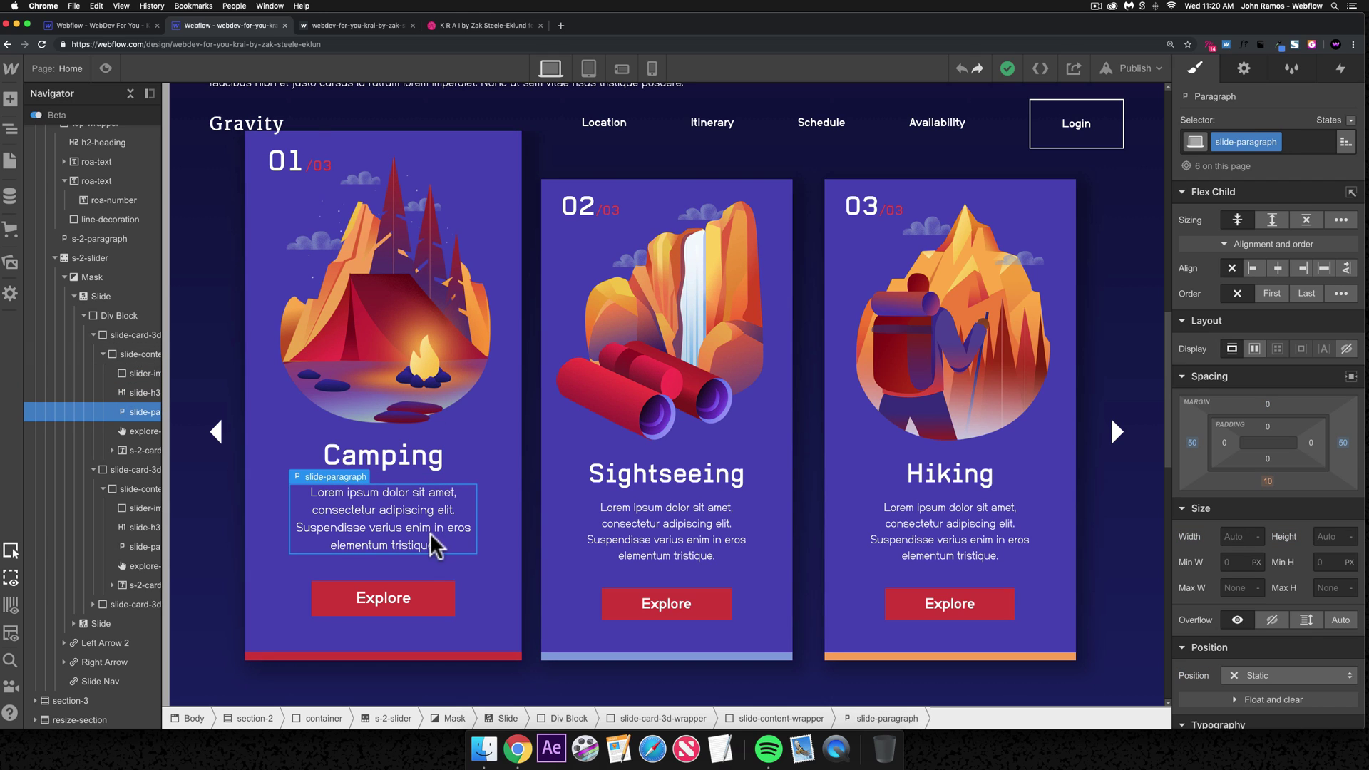
click(446, 602)
- Back in krai-demo, set the Explore button's top margin to 20 px and remove the first card's Camping heading's top margin
click(123, 27)
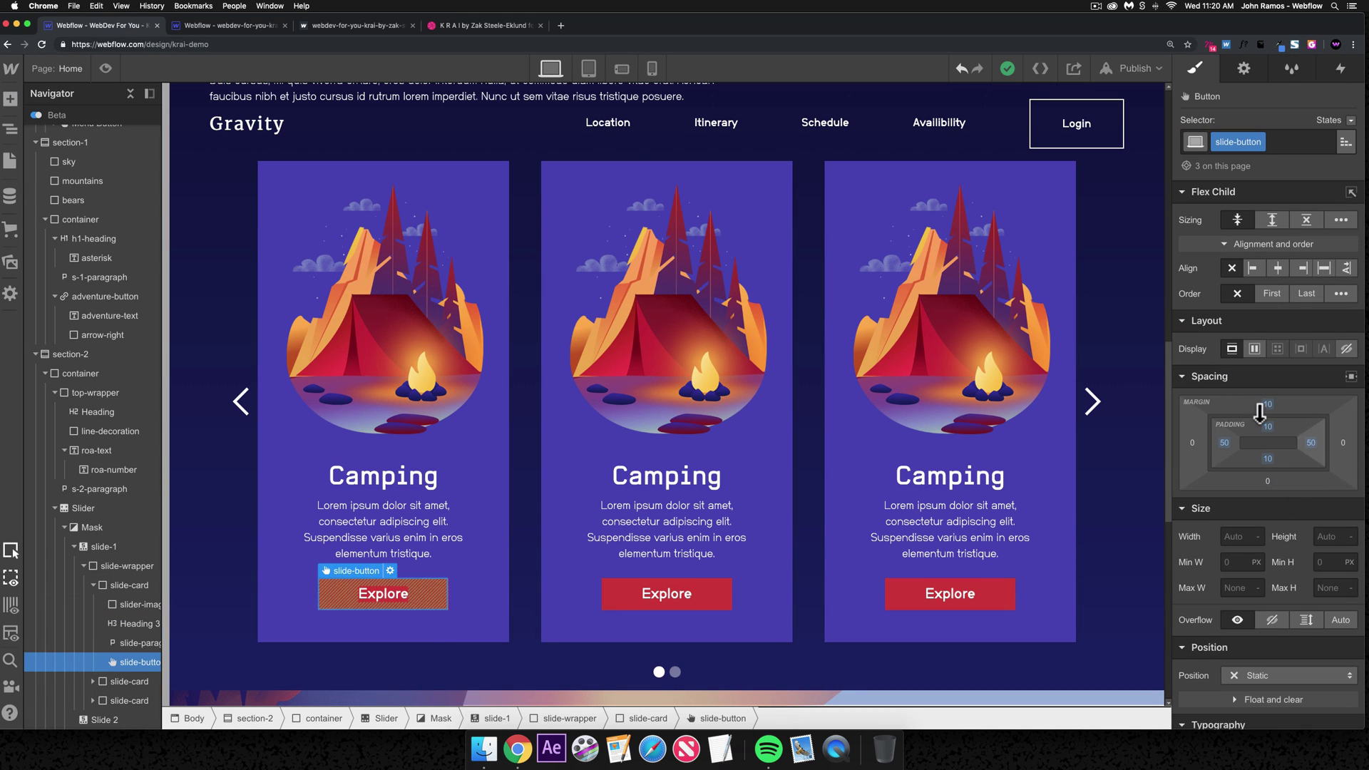
click(1268, 404)
click(1310, 457)
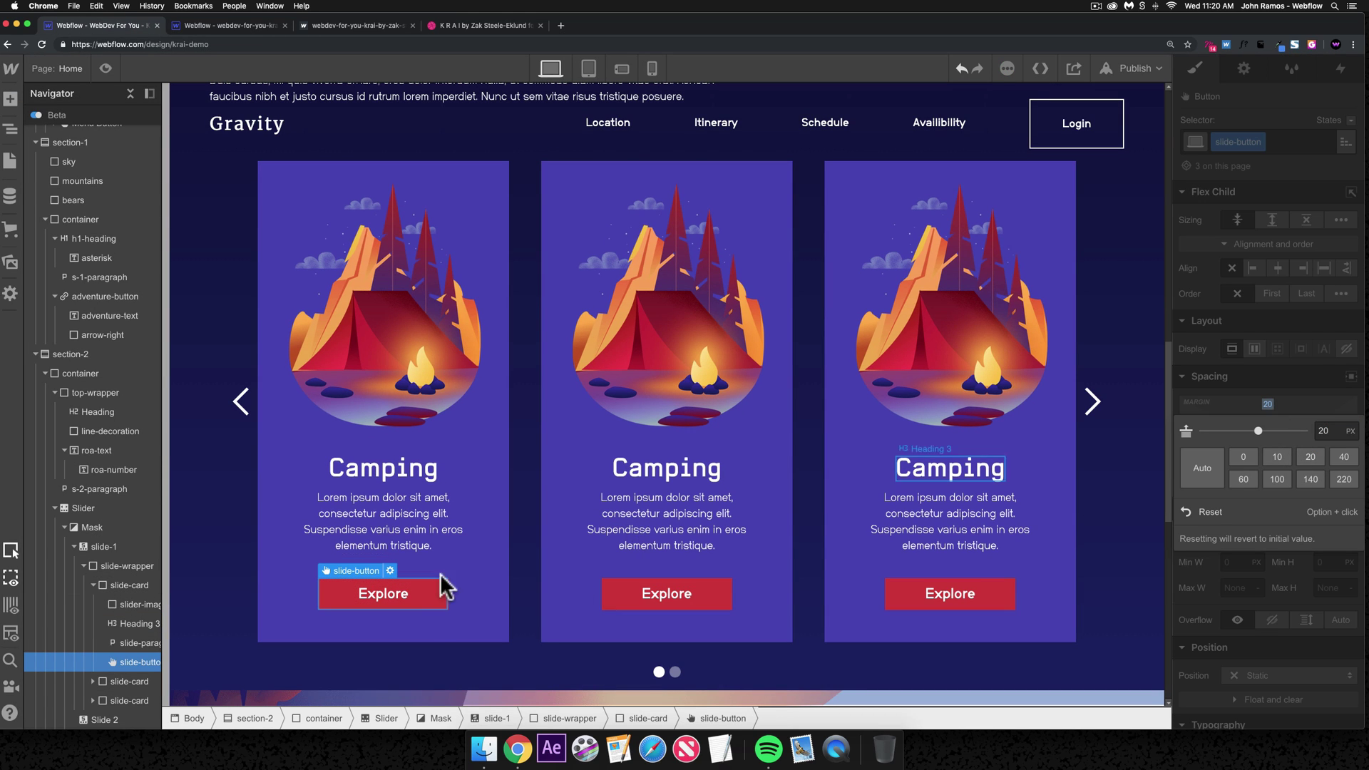
click(409, 467)
click(1267, 404)
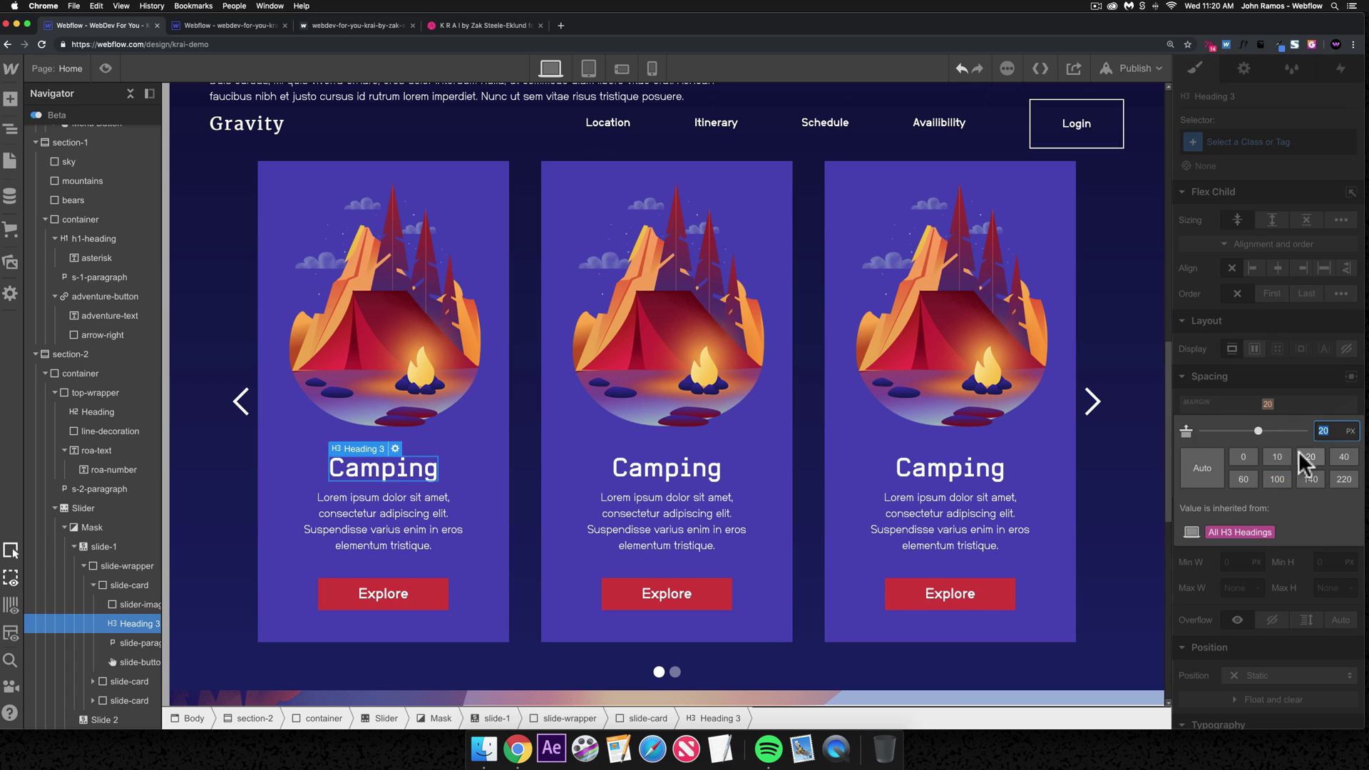
click(457, 546)
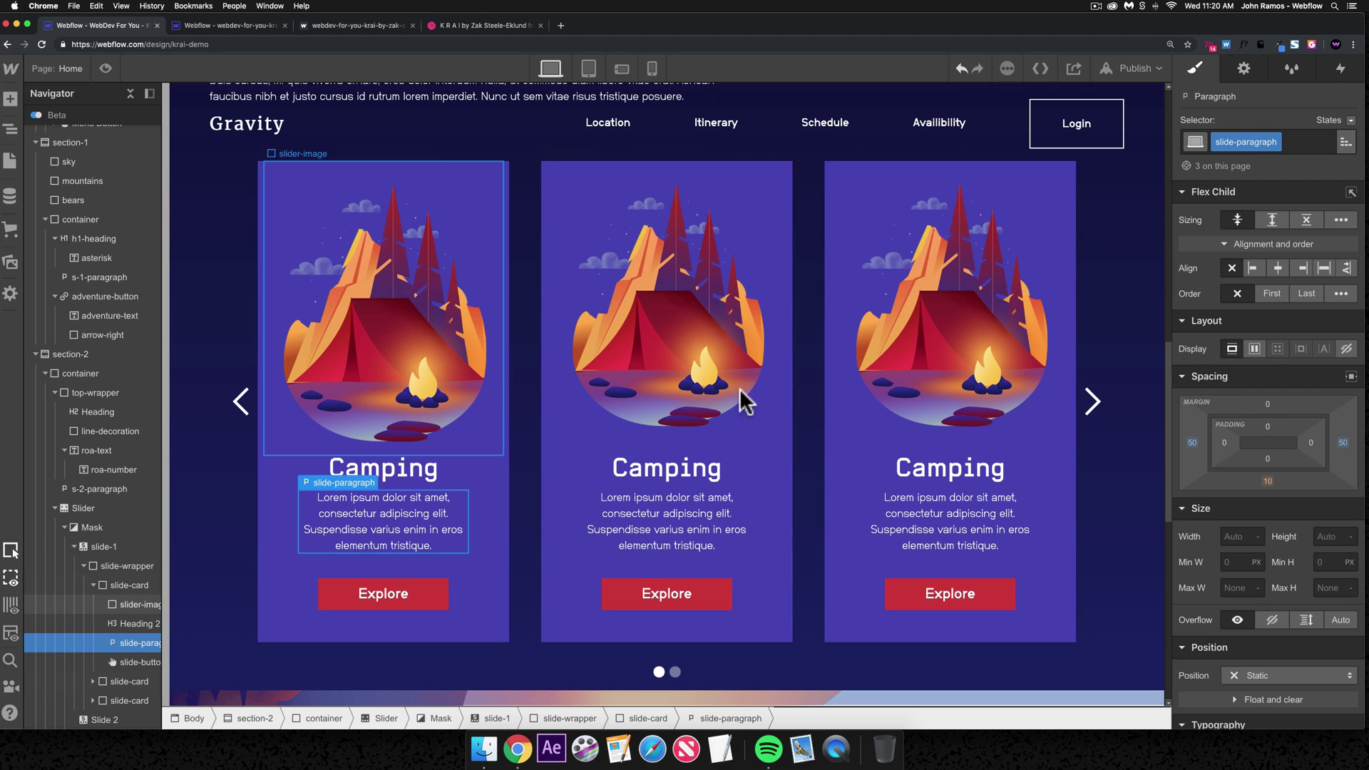
- Inspect the spacing of the second card's heading, paragraph and button, and compare it with the first card
click(702, 477)
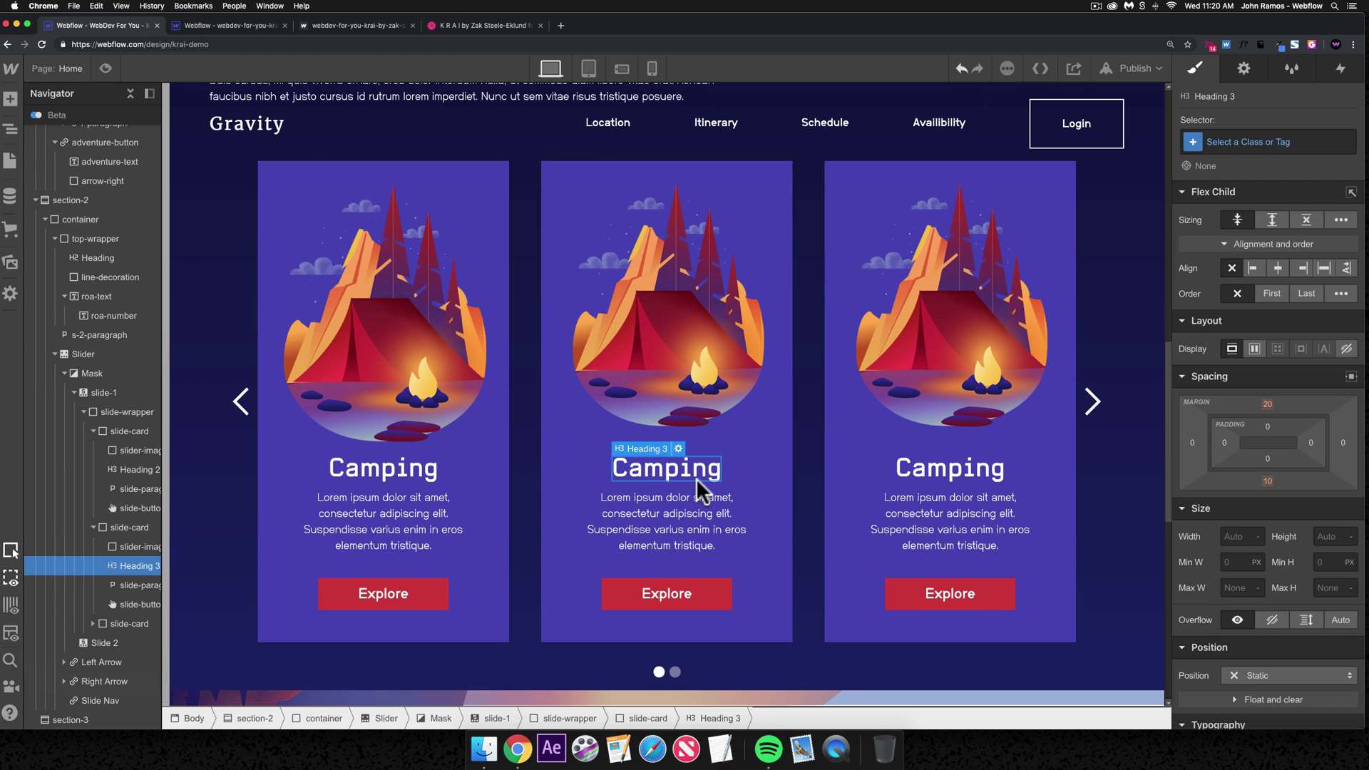
click(695, 540)
click(692, 597)
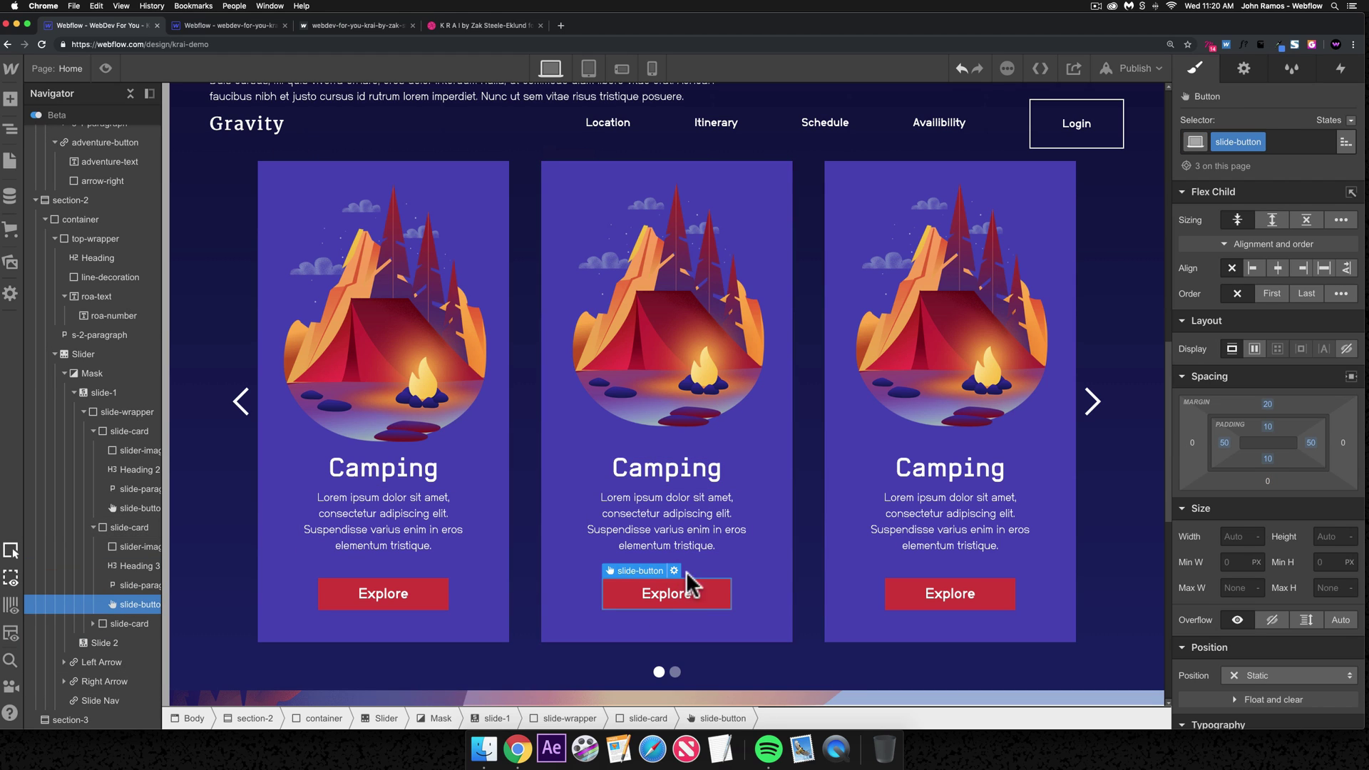
click(777, 618)
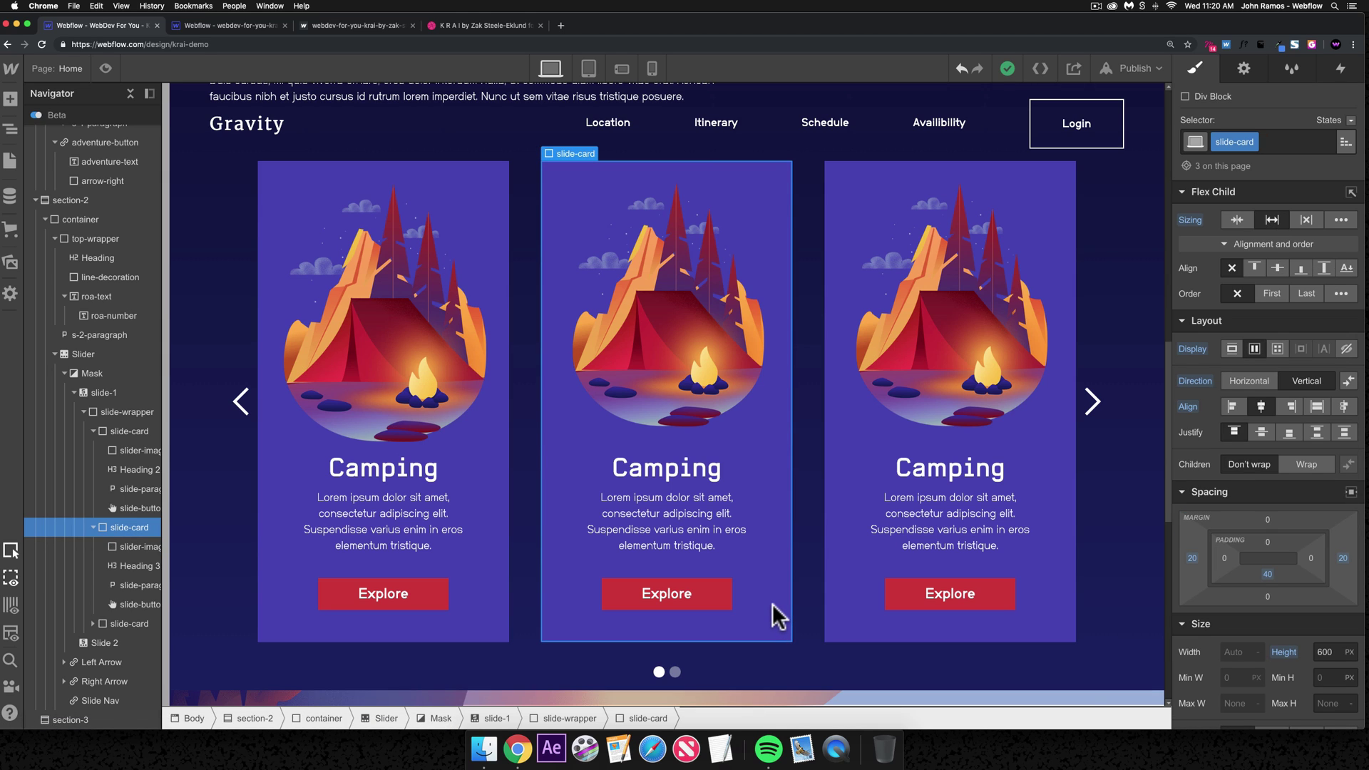
click(398, 591)
click(490, 582)
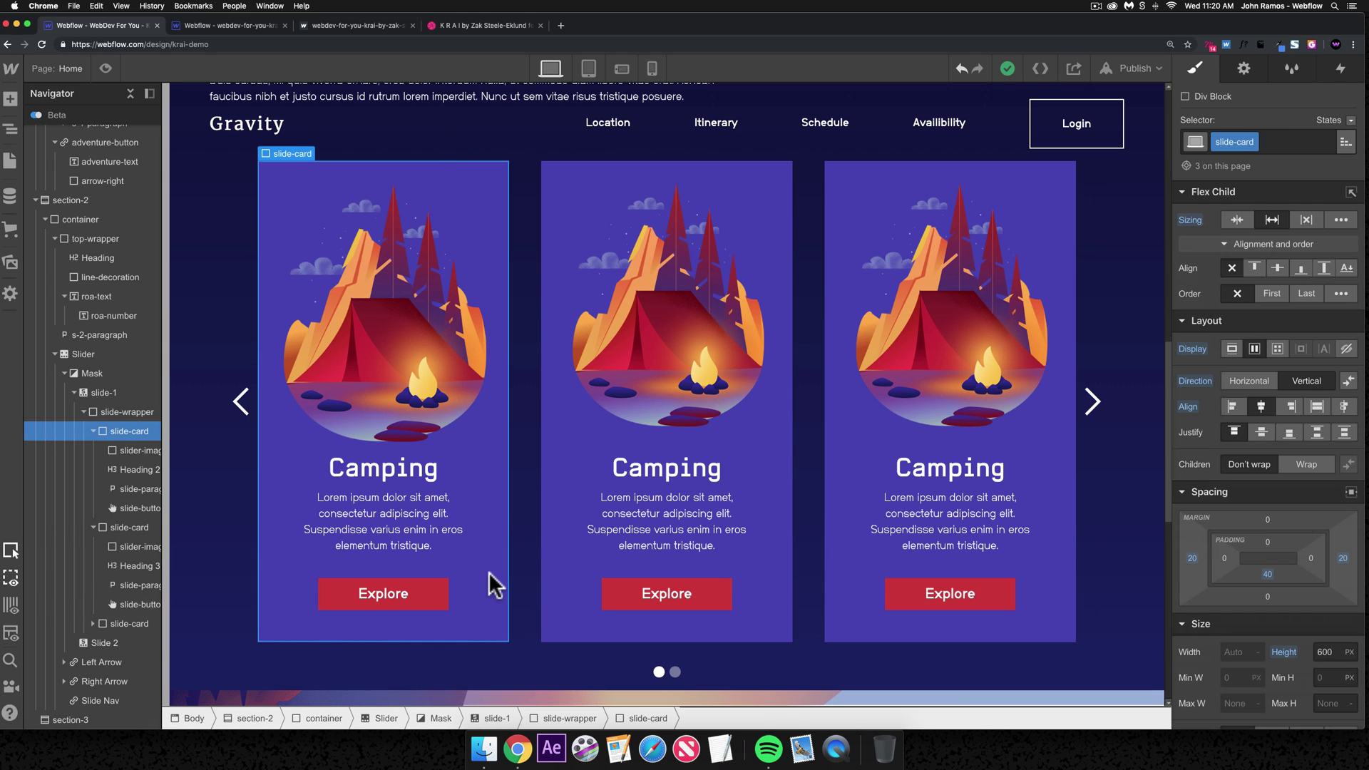
- Add the combo class 2 to the second card's slider-image and replace its background image with card-2.png
click(760, 362)
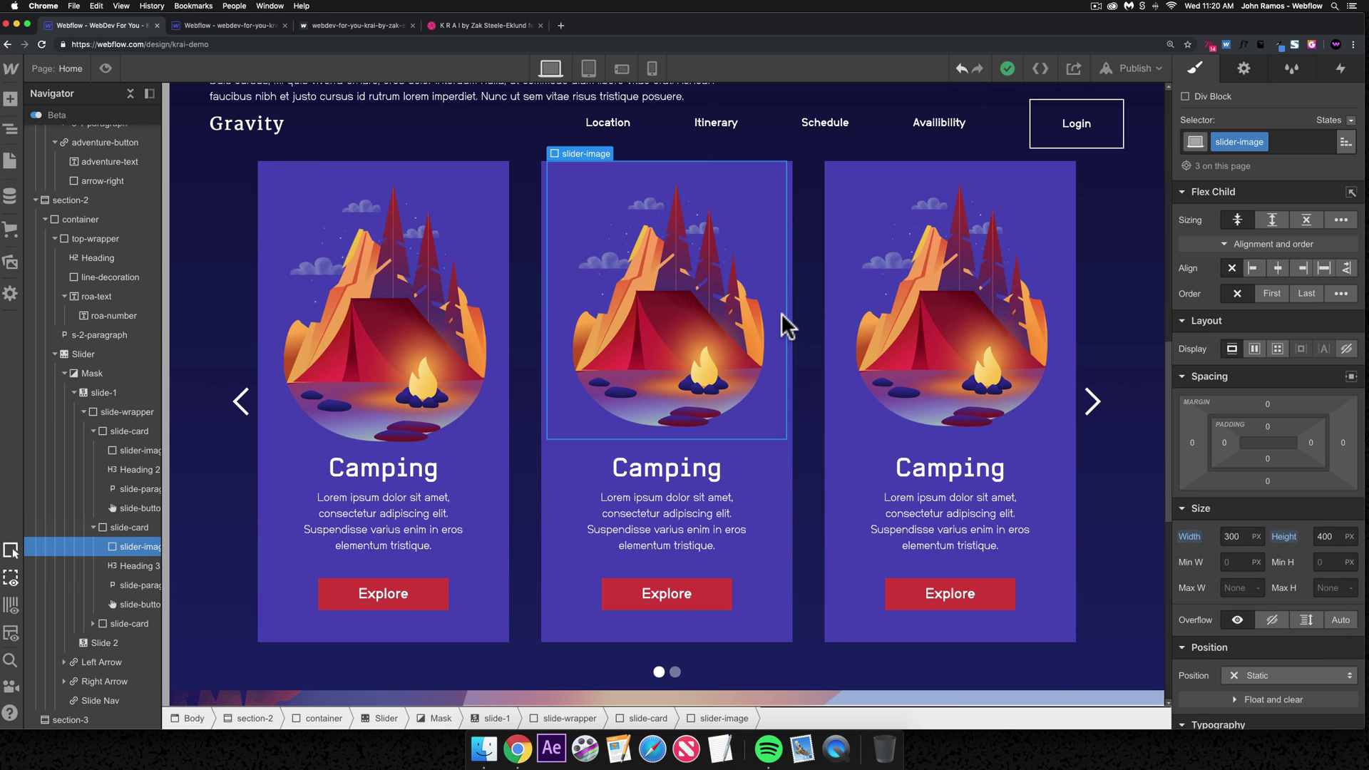
click(1291, 142)
text(2)
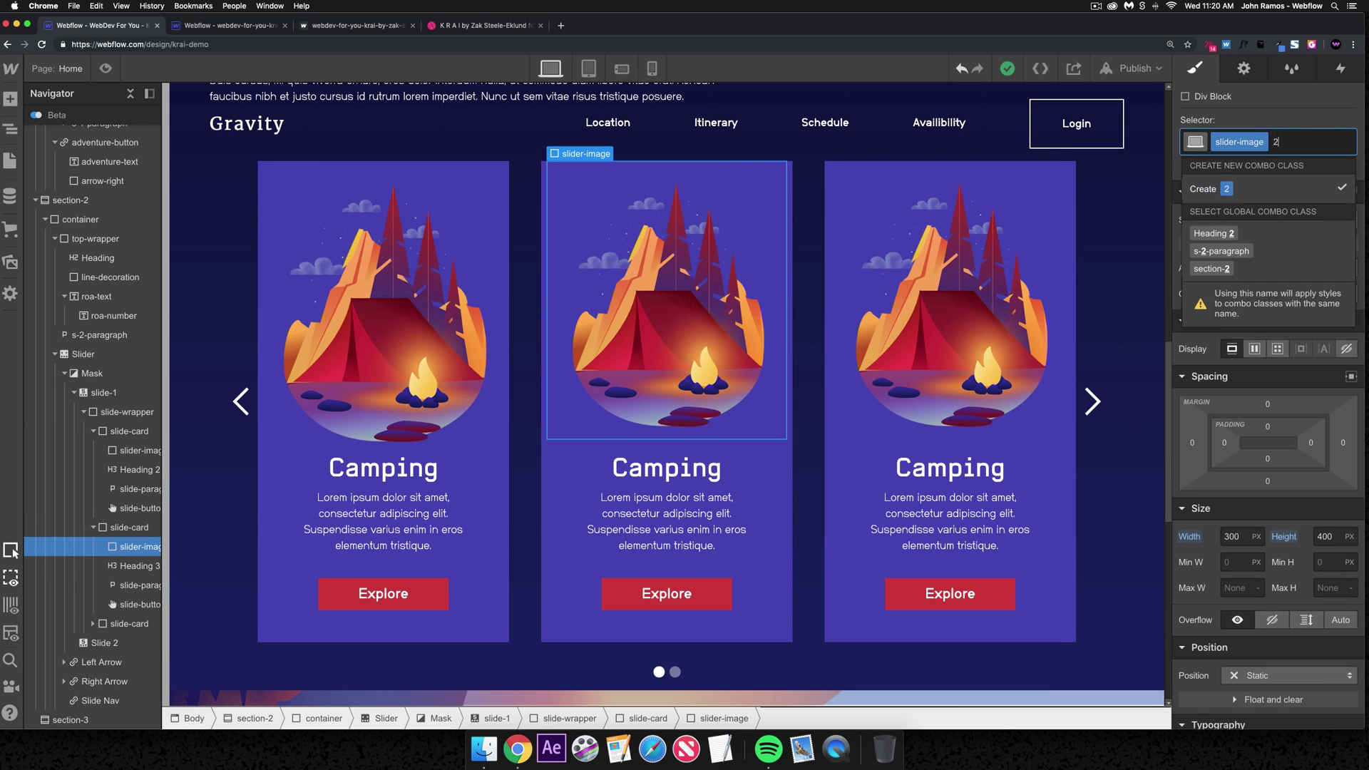
key(Return)
scroll(1283, 549, down, 10)
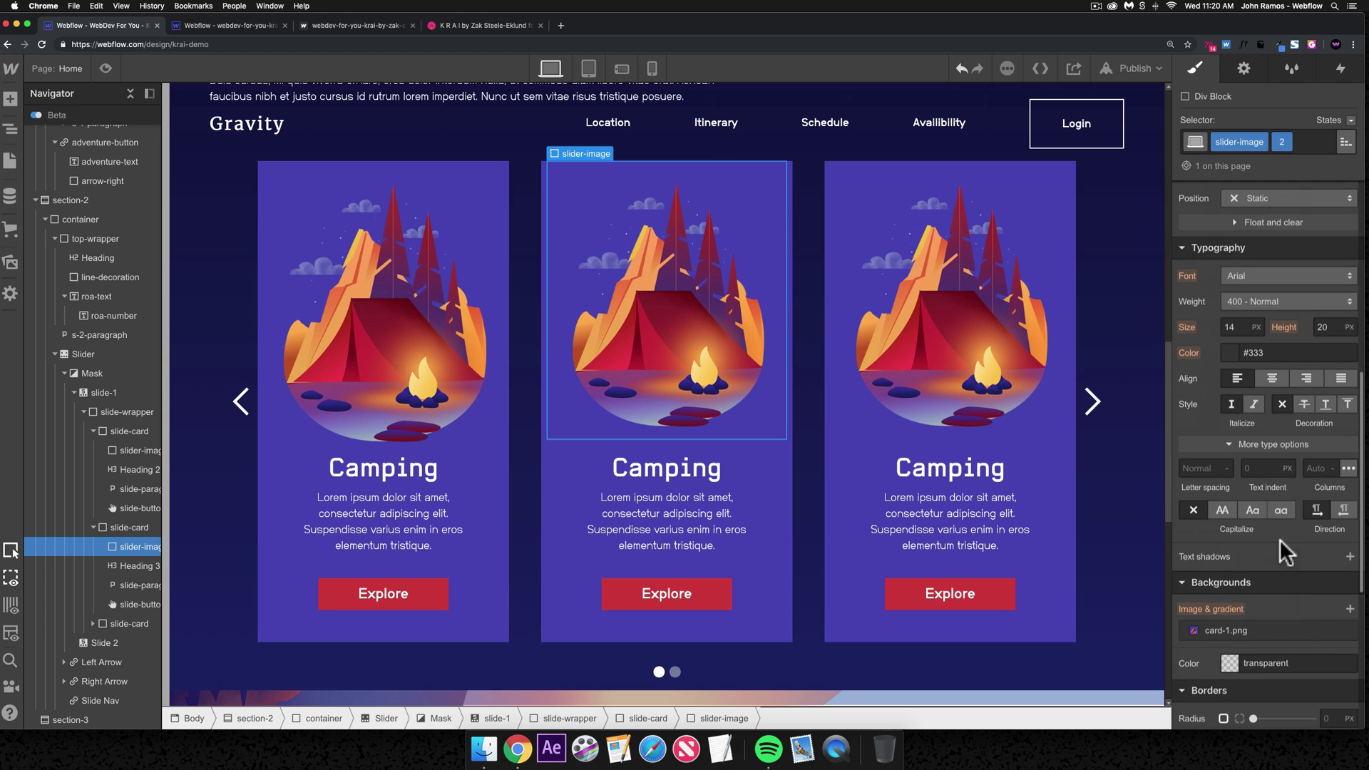
click(1226, 630)
click(1287, 525)
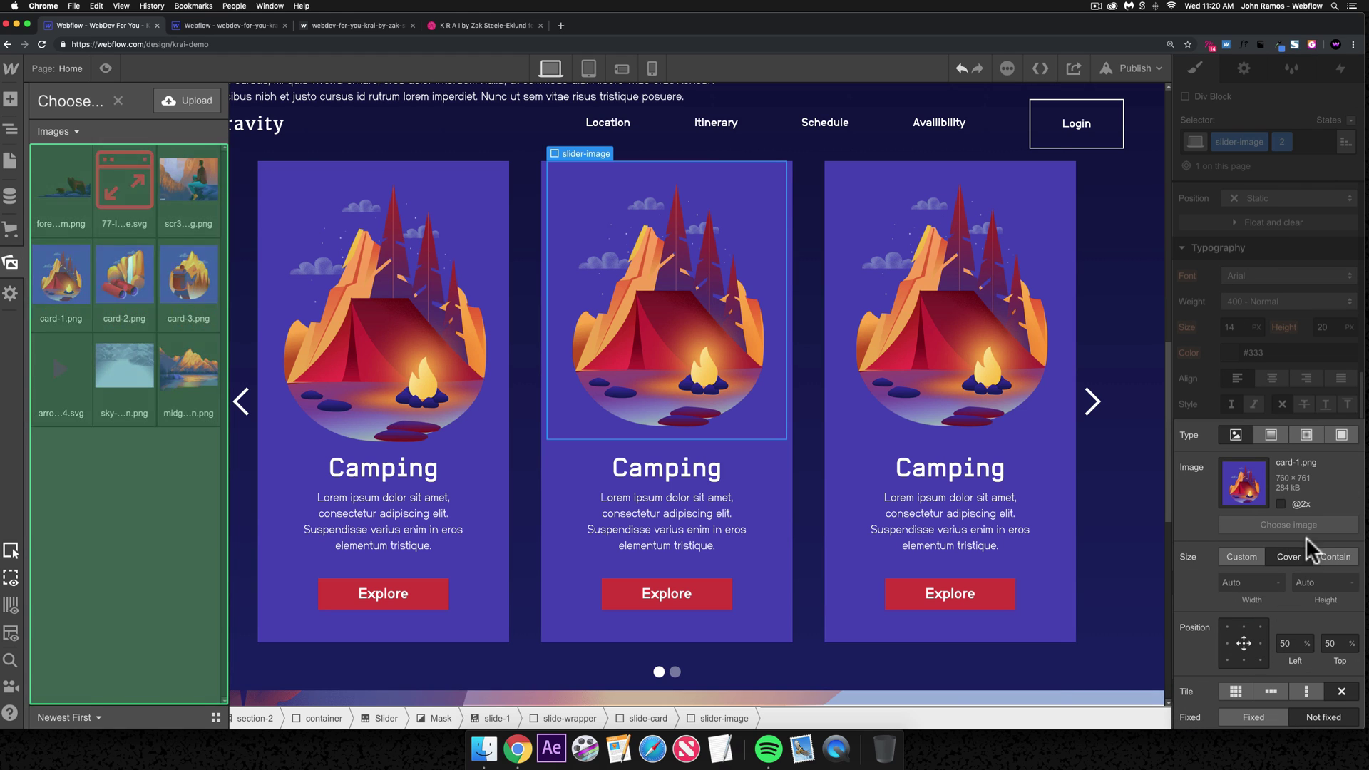
click(122, 190)
- Replace the background image of the third card's slider-image with card-3.png, editing the base slider-image class
click(882, 392)
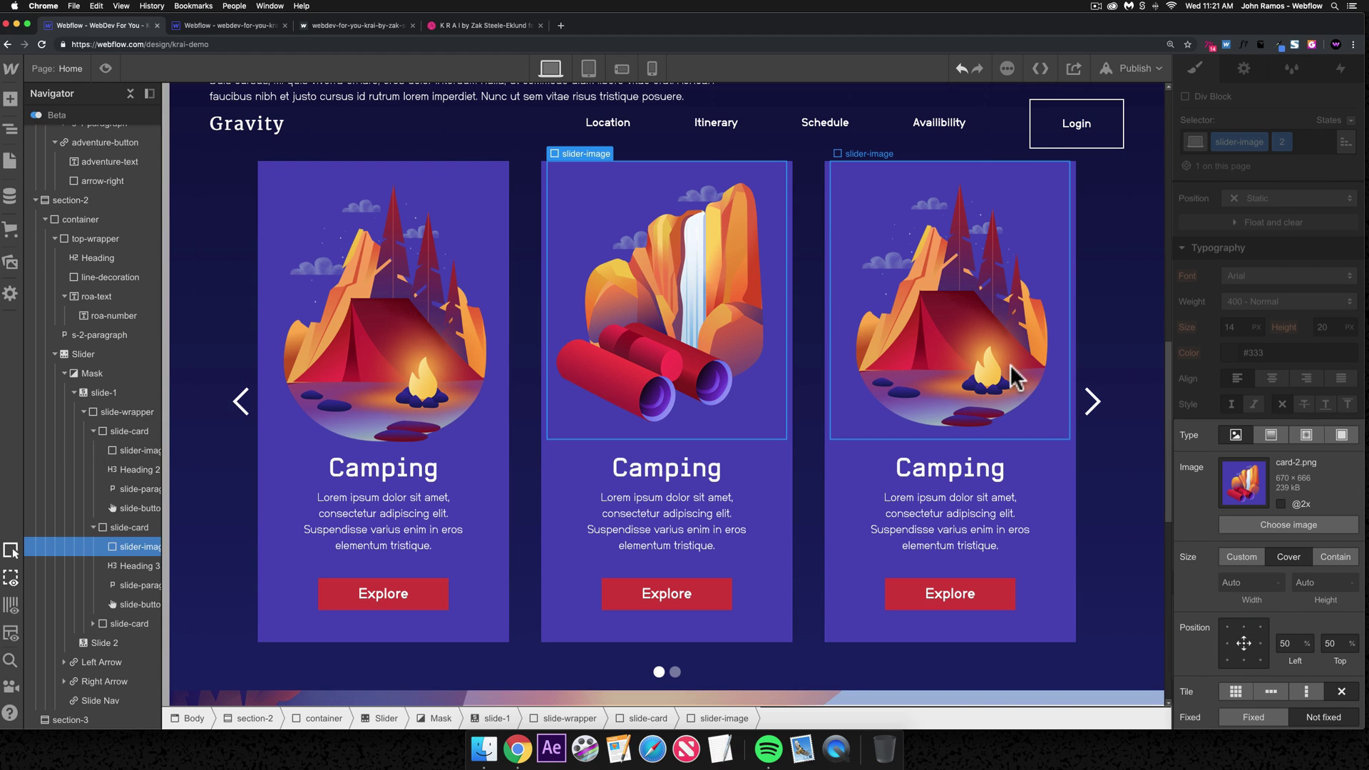
click(1239, 630)
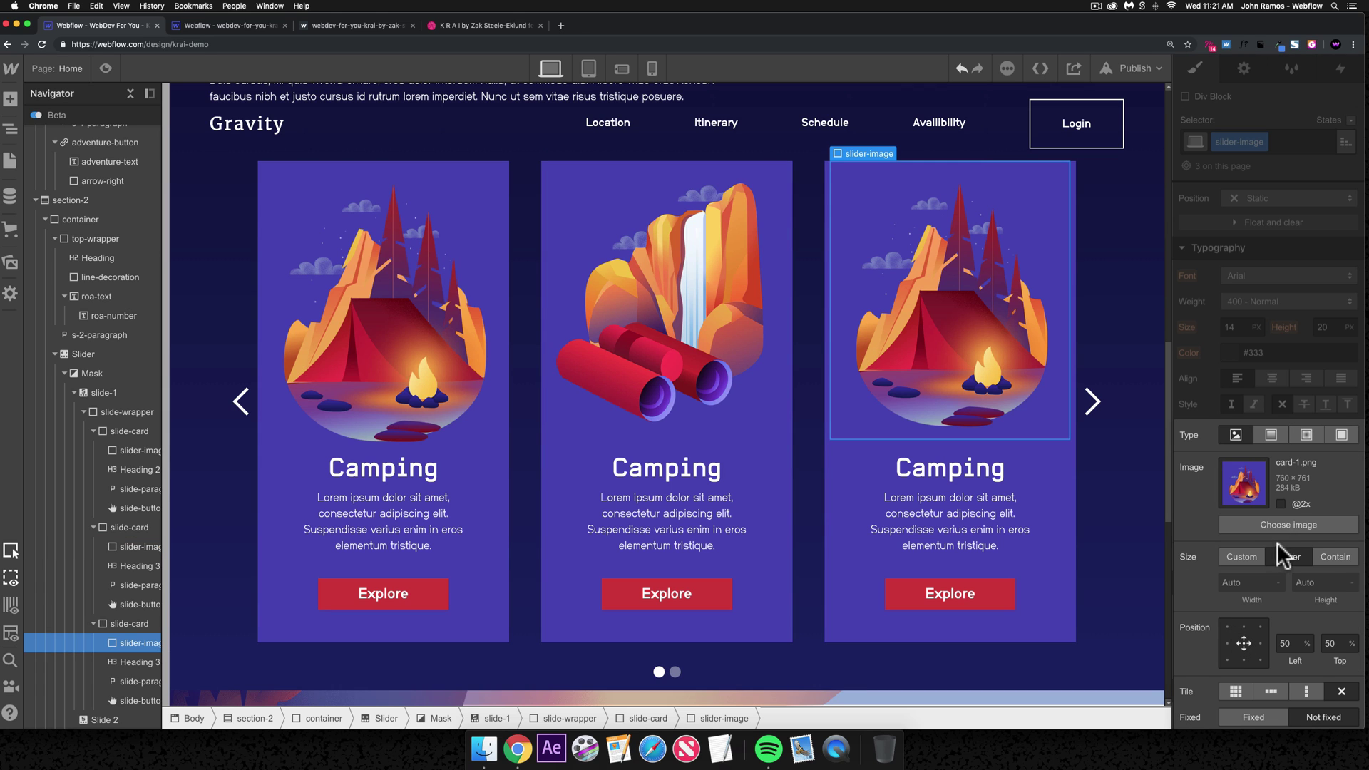
click(1288, 525)
click(190, 277)
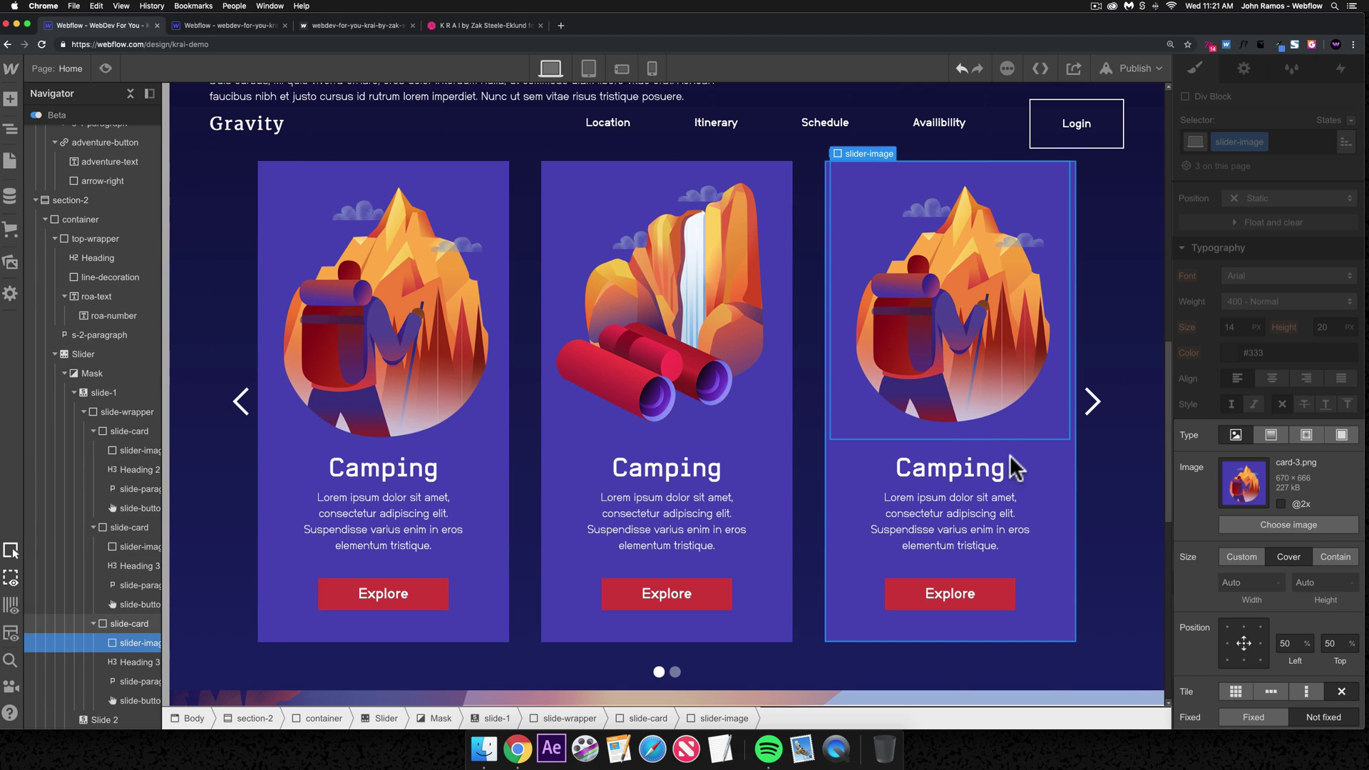
click(1105, 504)
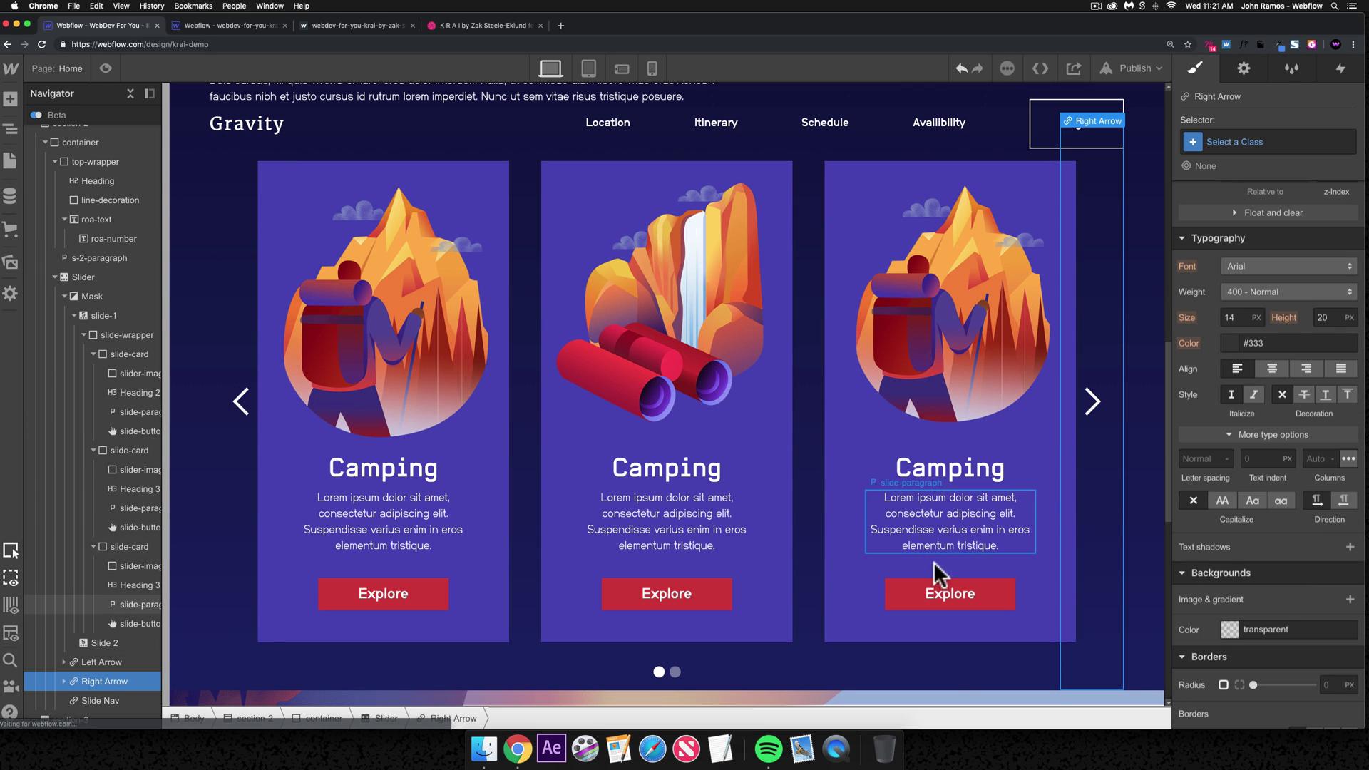
- Change the second card's heading text to Sightseeing and the third card's heading text to Hiking
click(652, 474)
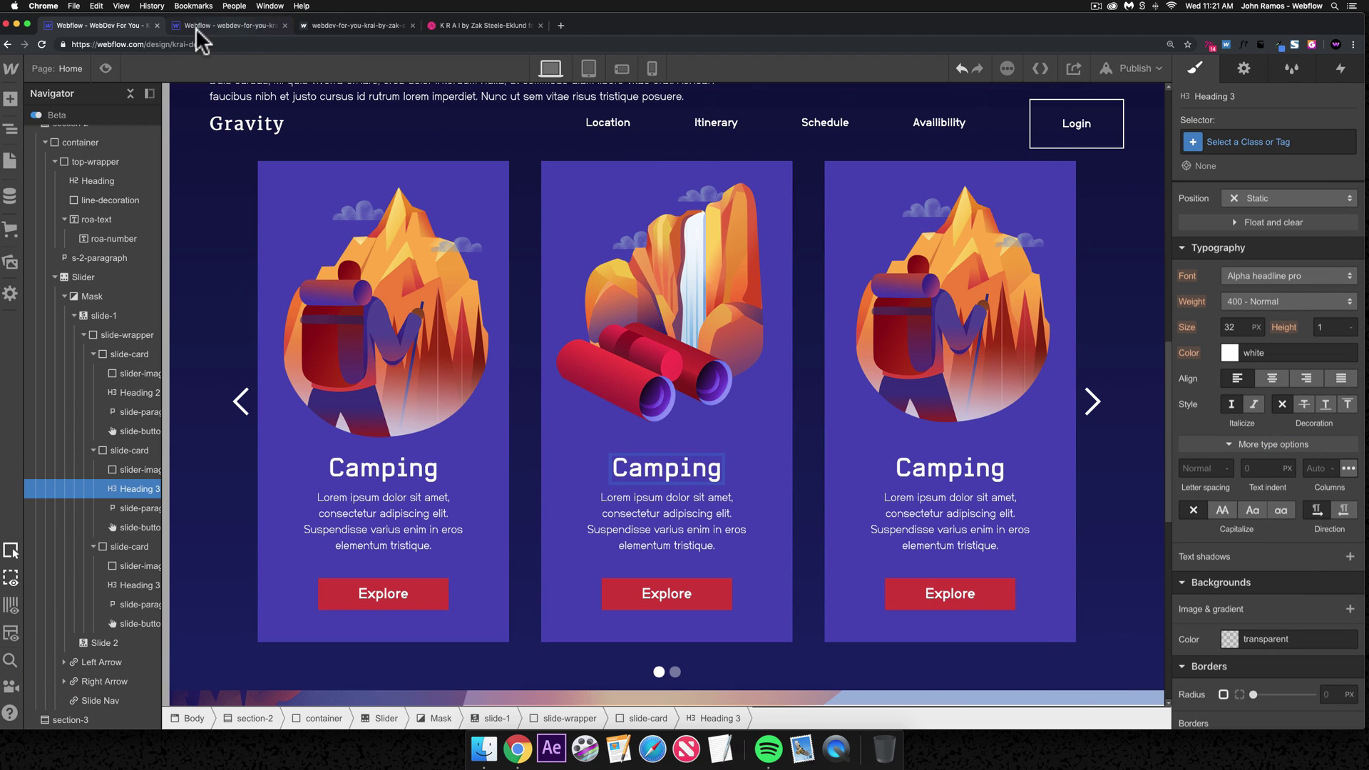
click(163, 27)
click(111, 21)
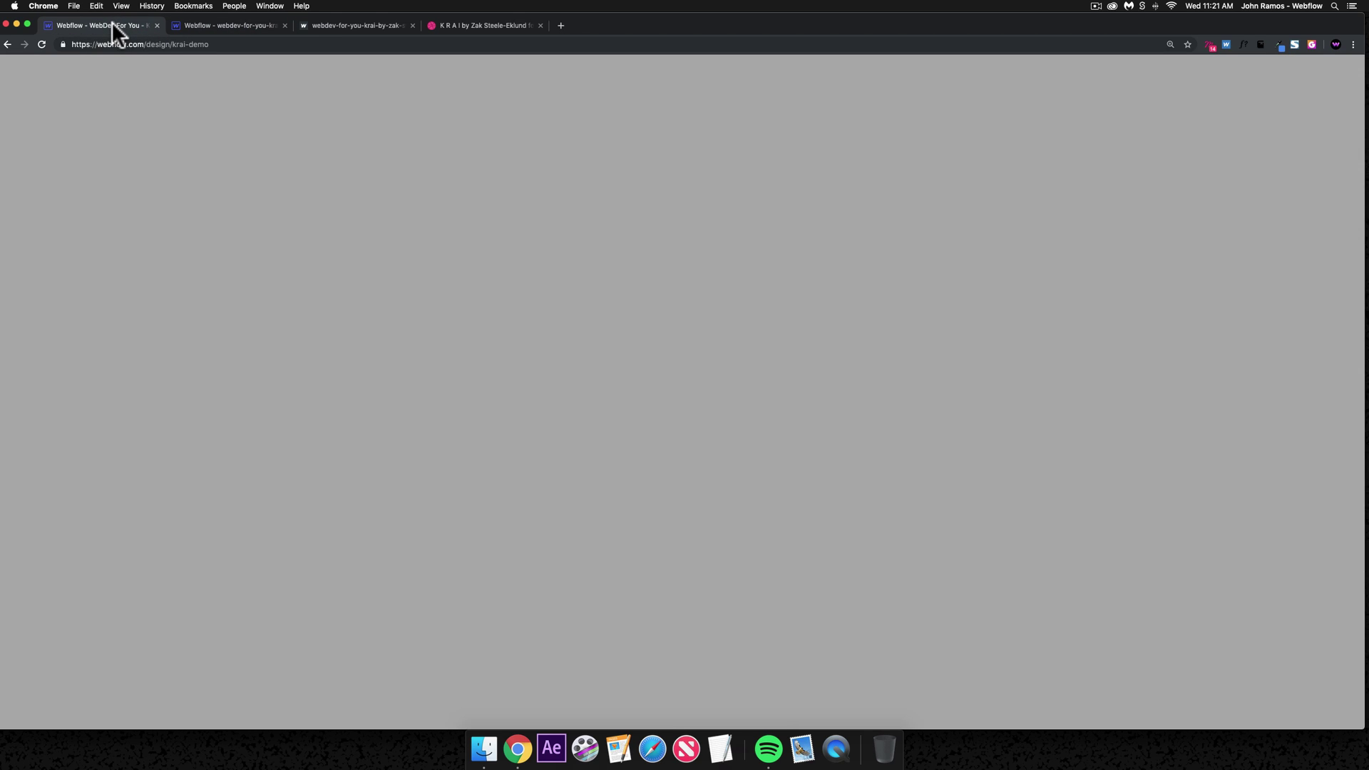
double_click(700, 471)
text(Sightseeing)
click(982, 471)
double_click(983, 470)
text(Hikk)
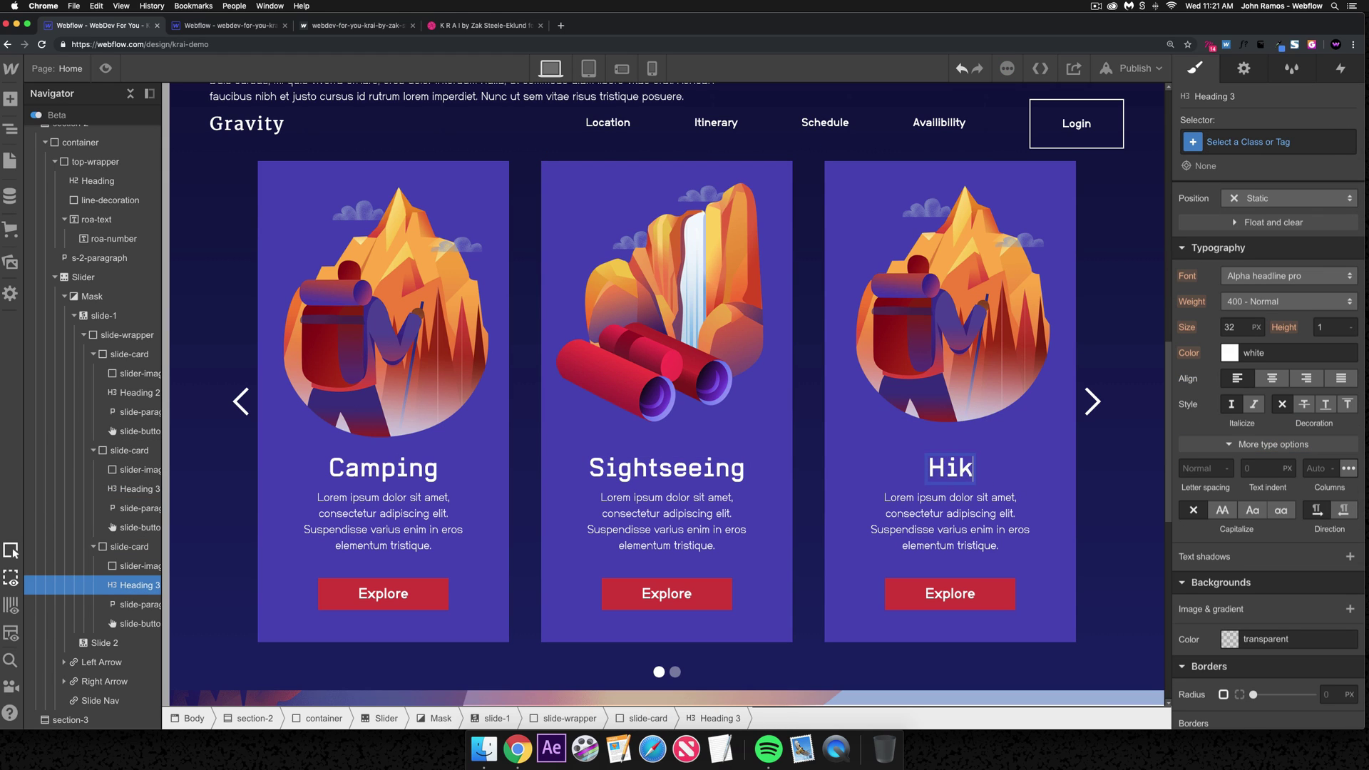
click(947, 529)
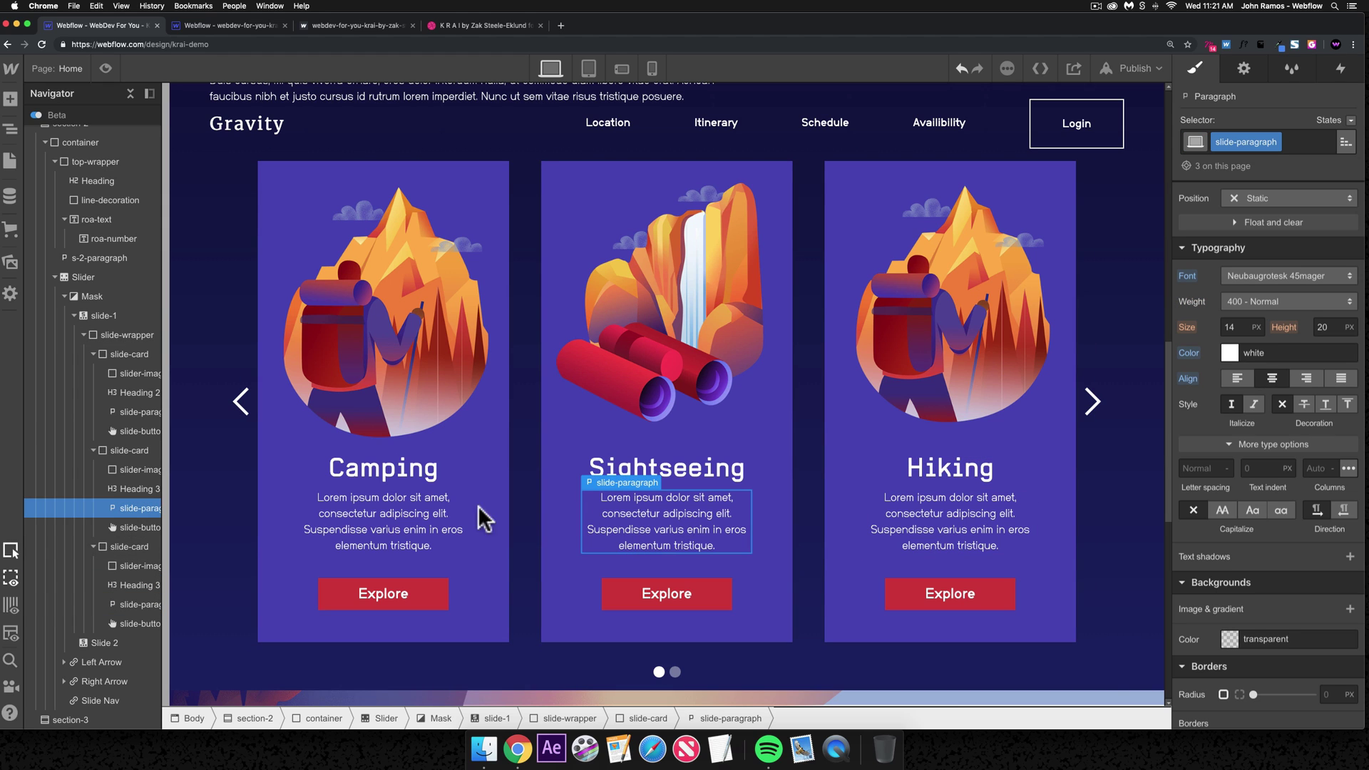
click(400, 512)
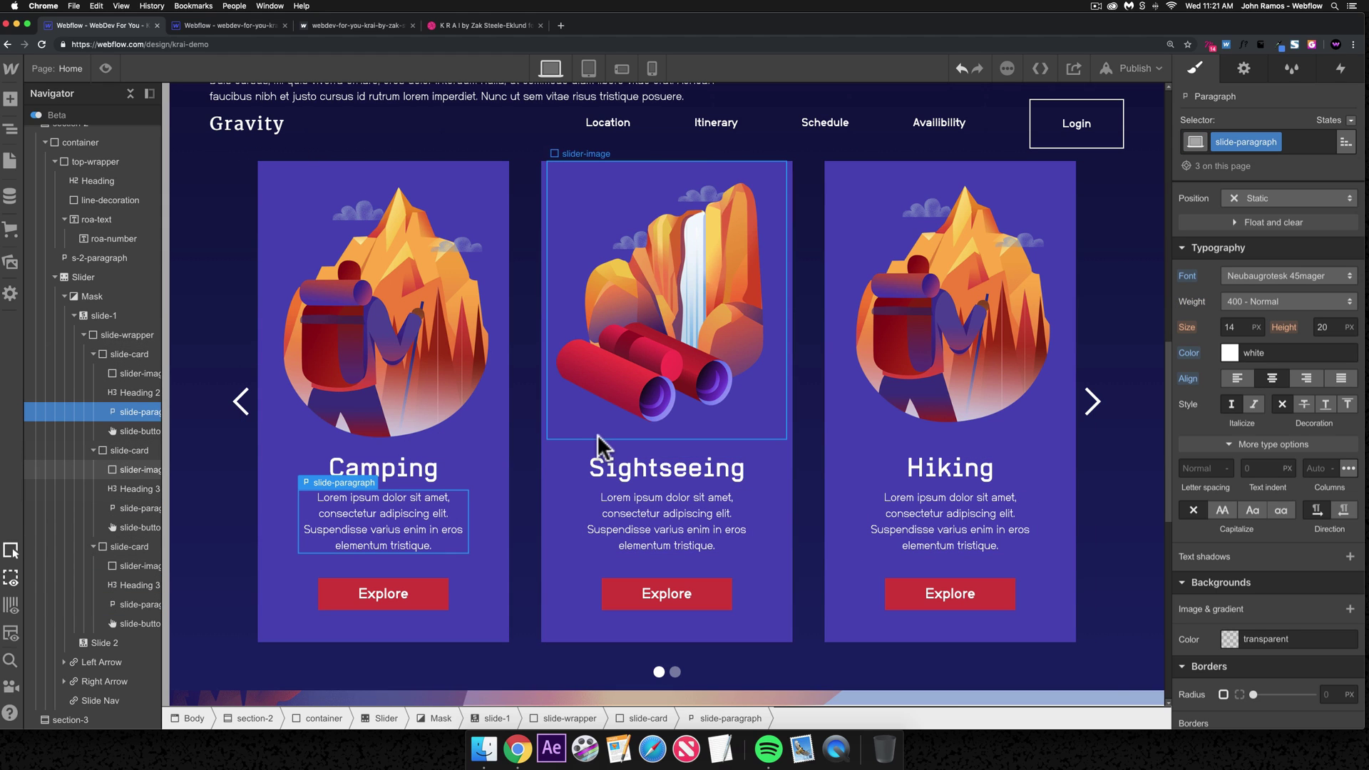
scroll(595, 428, up, 3)
scroll(596, 437, down, 5)
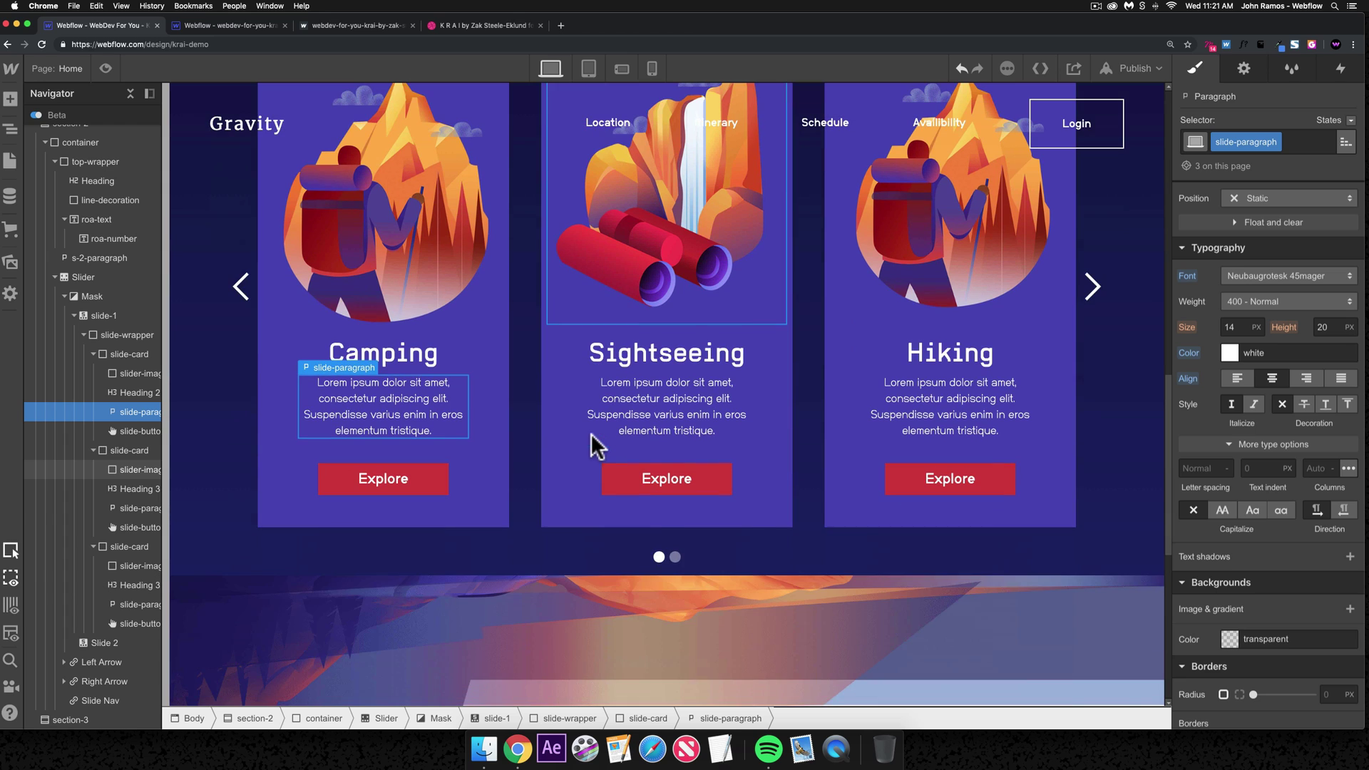
- Select the first slide-card, and copy the bottom border colour #ce3434 from the reference project's Camping slide-content-wrapper
click(495, 514)
scroll(496, 513, up, 1)
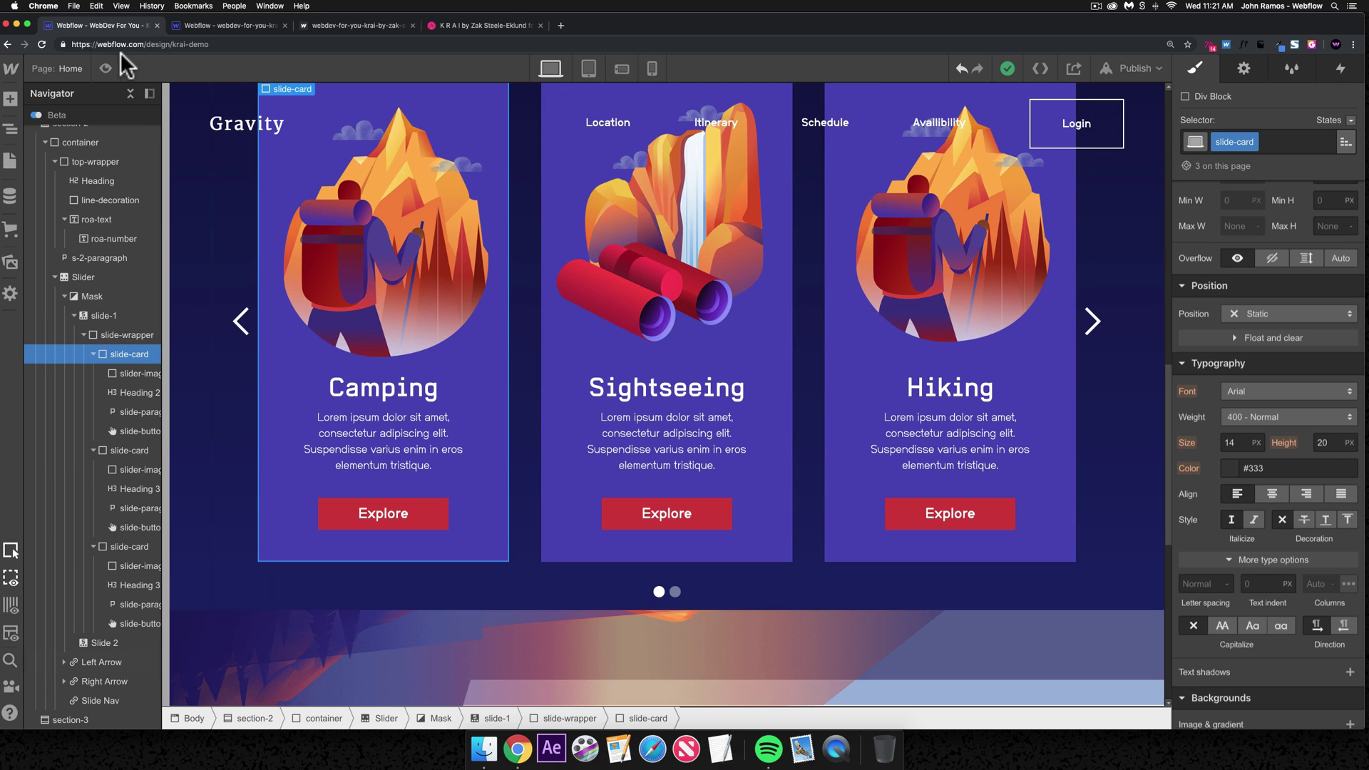
click(219, 25)
click(449, 644)
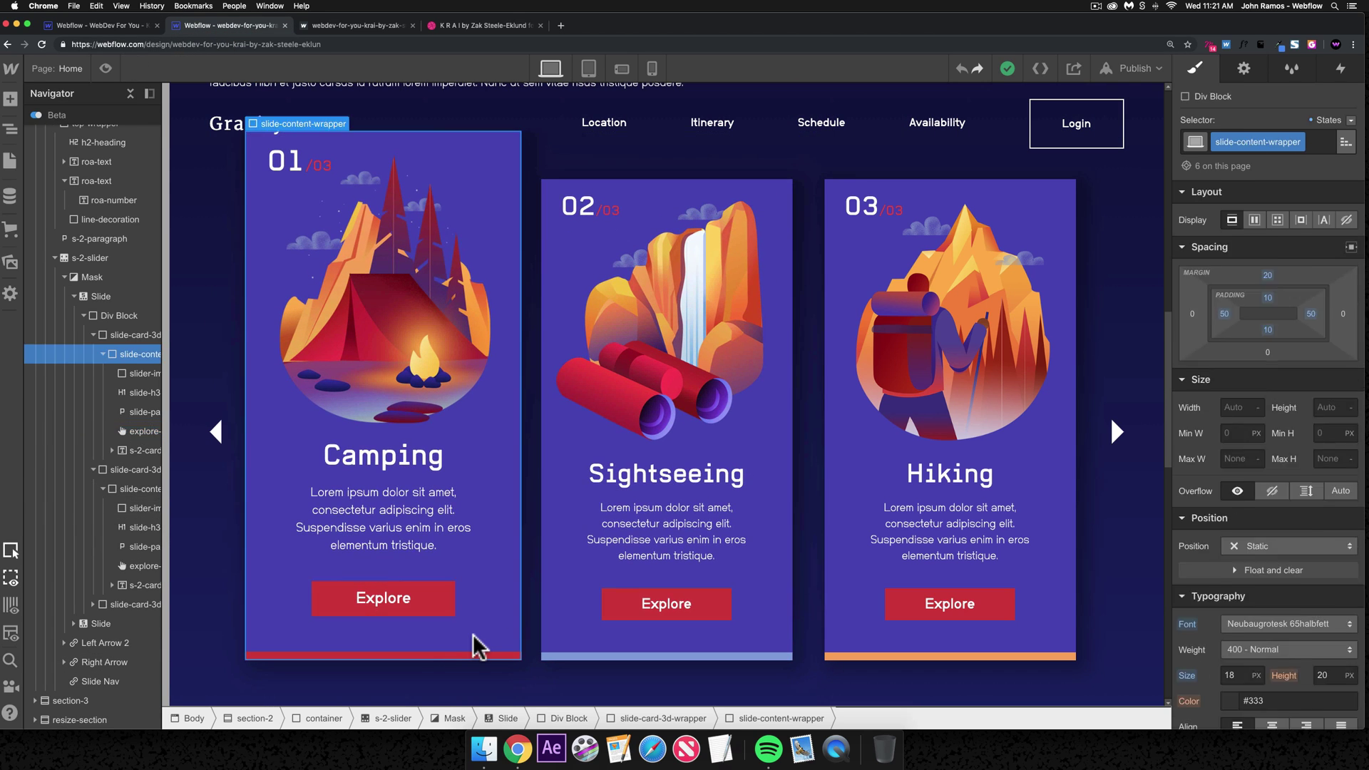
scroll(1332, 556, down, 5)
scroll(1330, 563, down, 10)
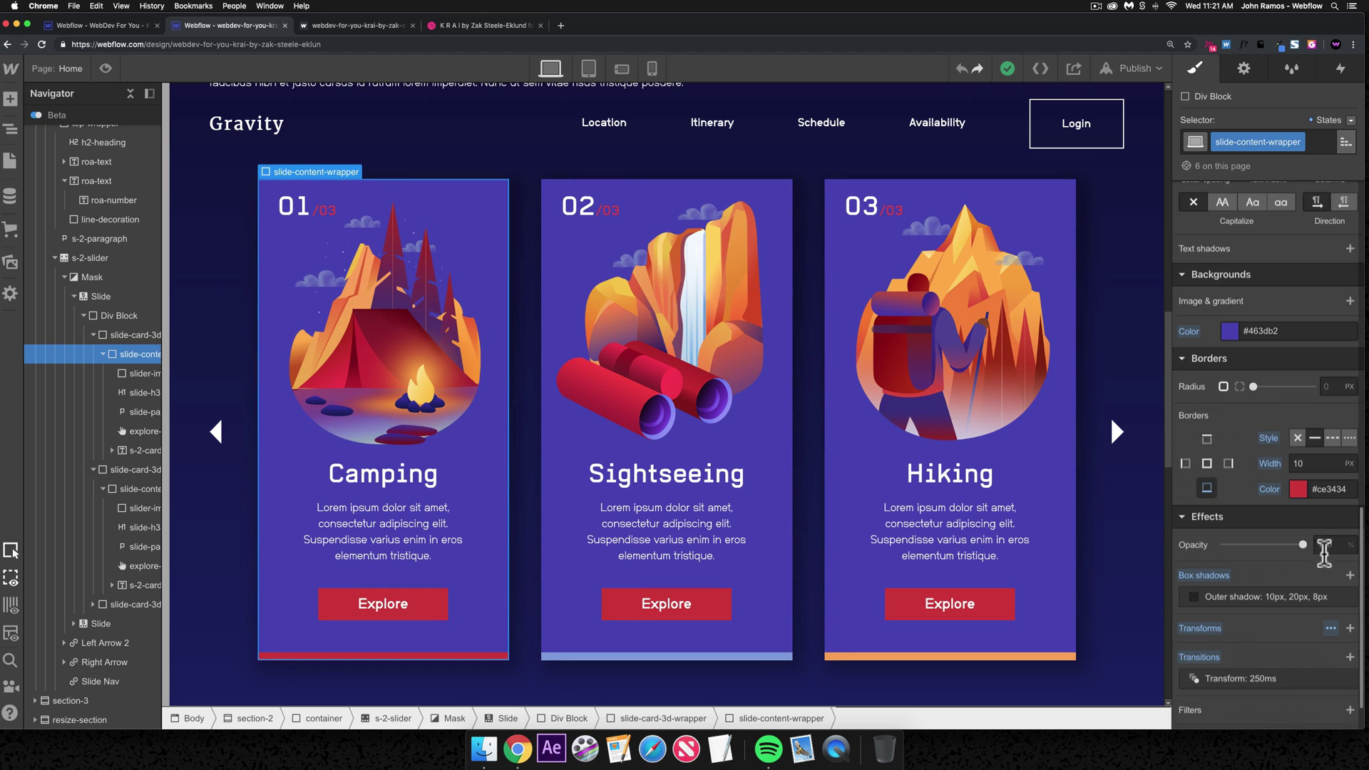
click(1350, 489)
key(super+a)
key(super+c)
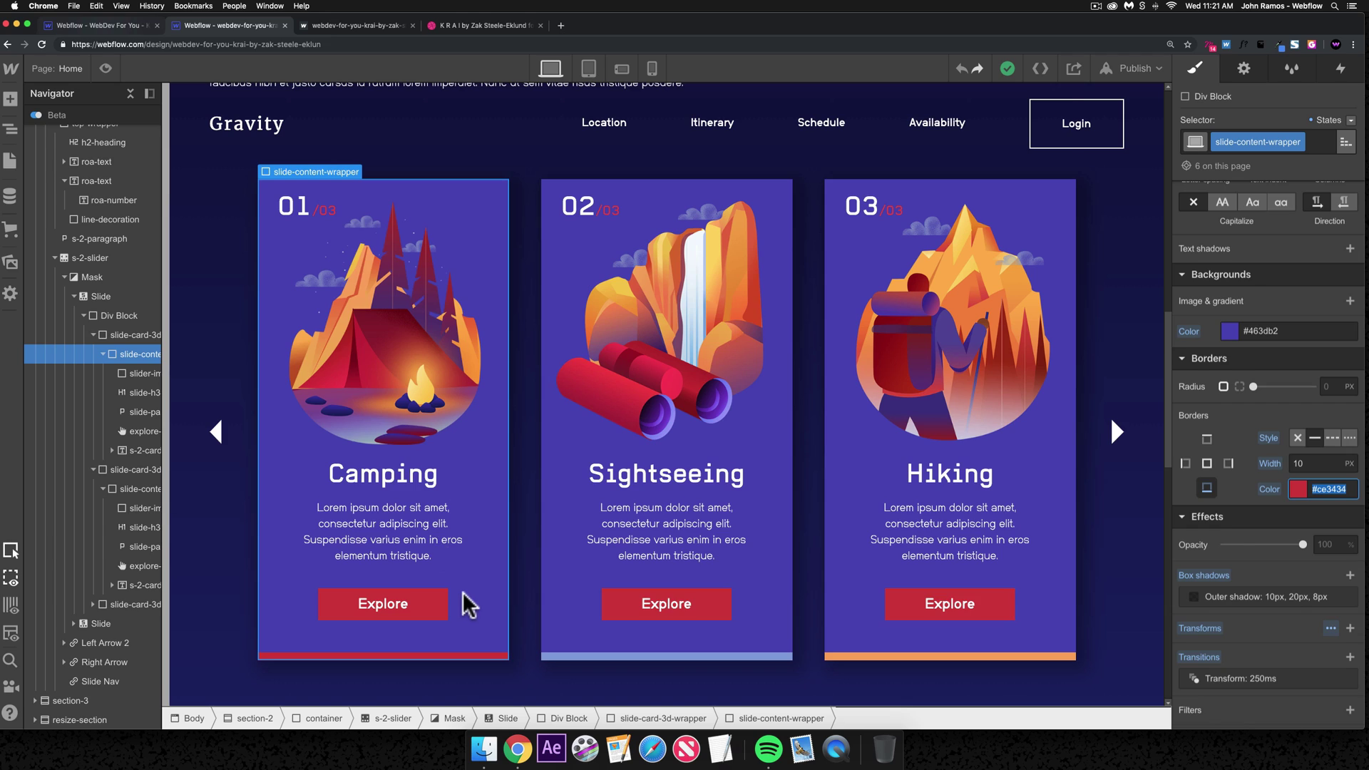
- In the krai-demo project, give the slide-card class a solid 10 px bottom border coloured #ce3434
key(super+alt+Left)
scroll(1302, 570, down, 10)
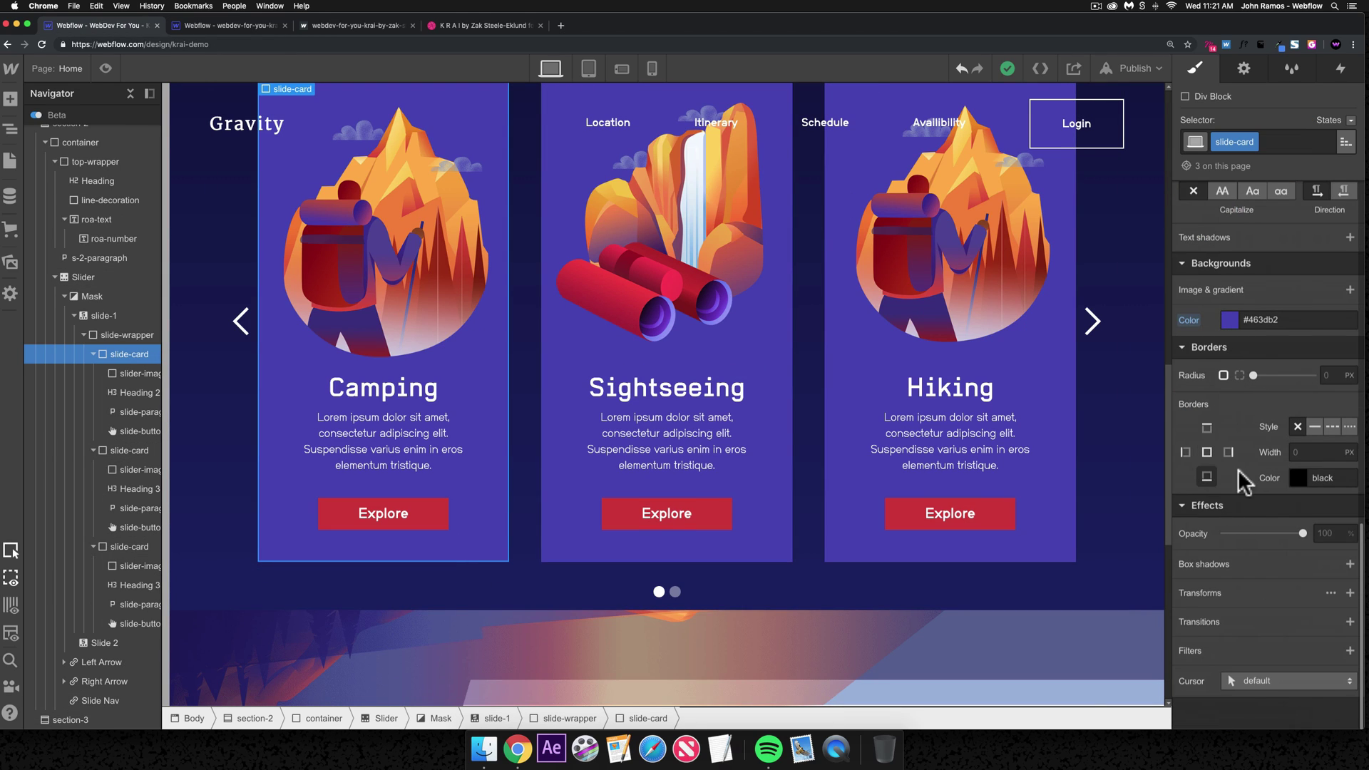
click(1310, 427)
text(10)
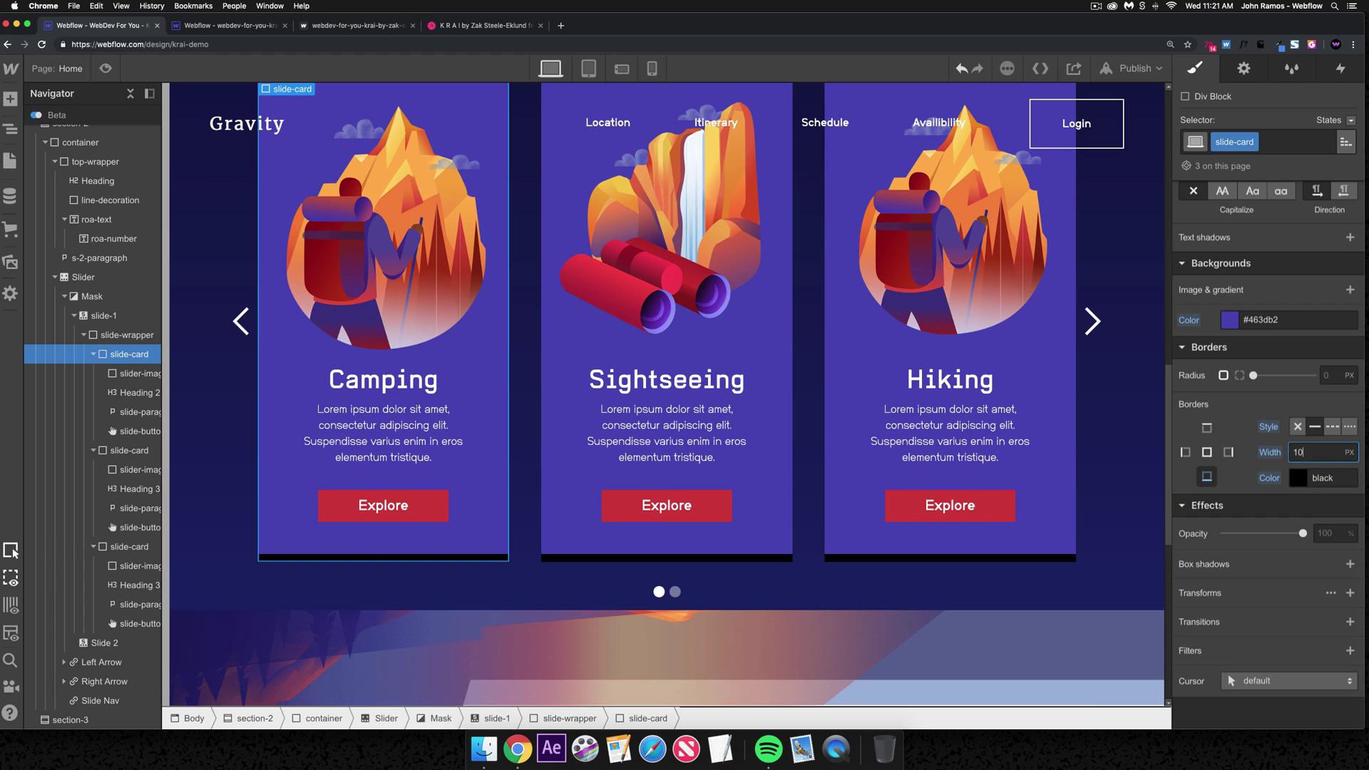
click(1340, 478)
key(super+v)
key(super+Return)
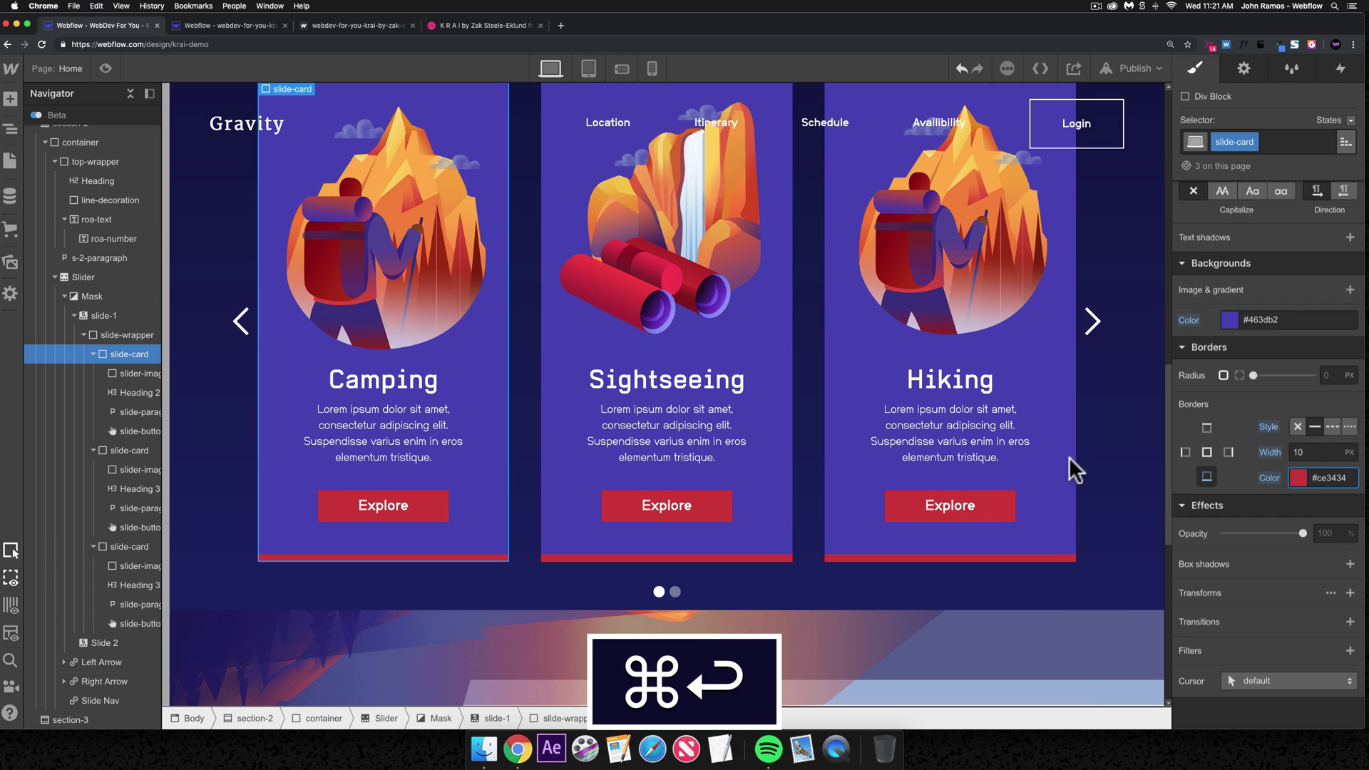
- Add the combo class 2 to the second slide-card
click(784, 527)
click(1276, 141)
text(2)
key(Return)
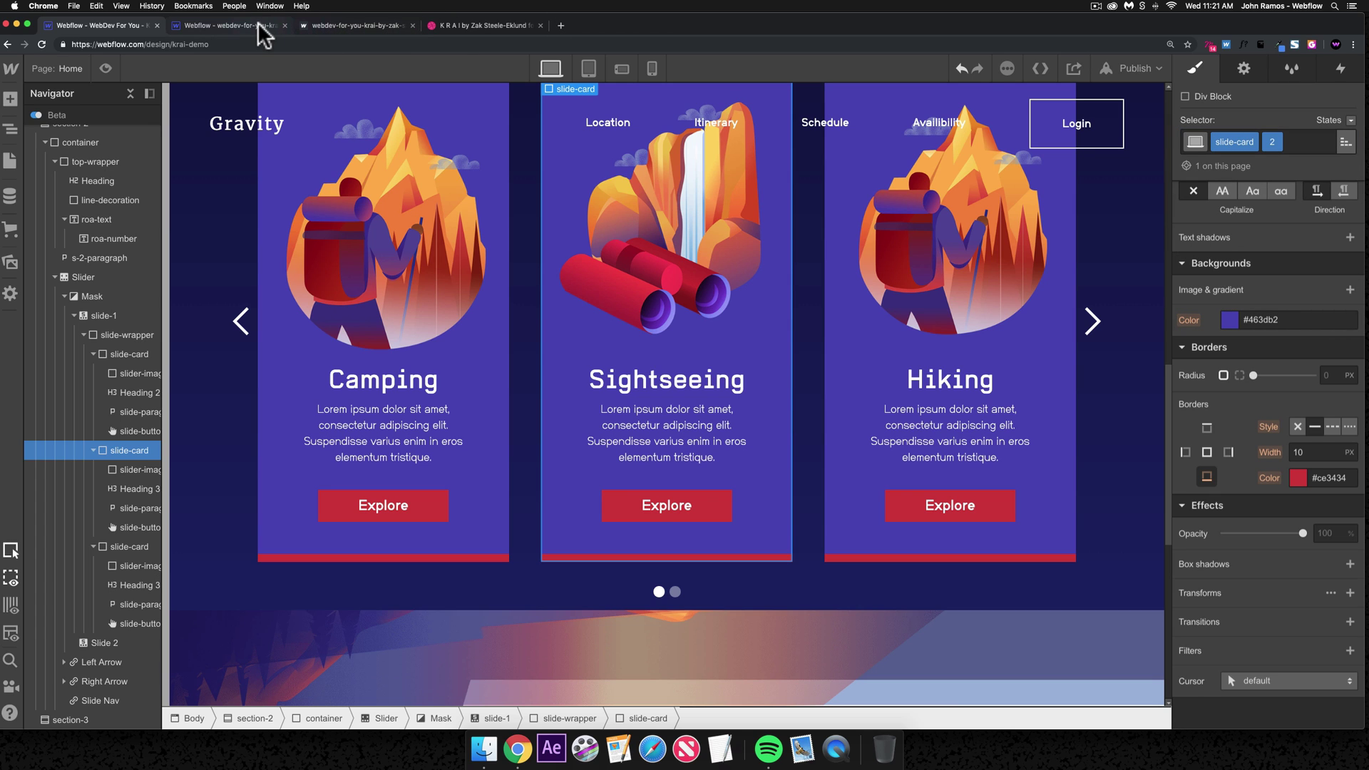
- Copy the reference Sightseeing card's bottom border colour #7b98da and apply it to the second slide-card
key(ctrl+Tab)
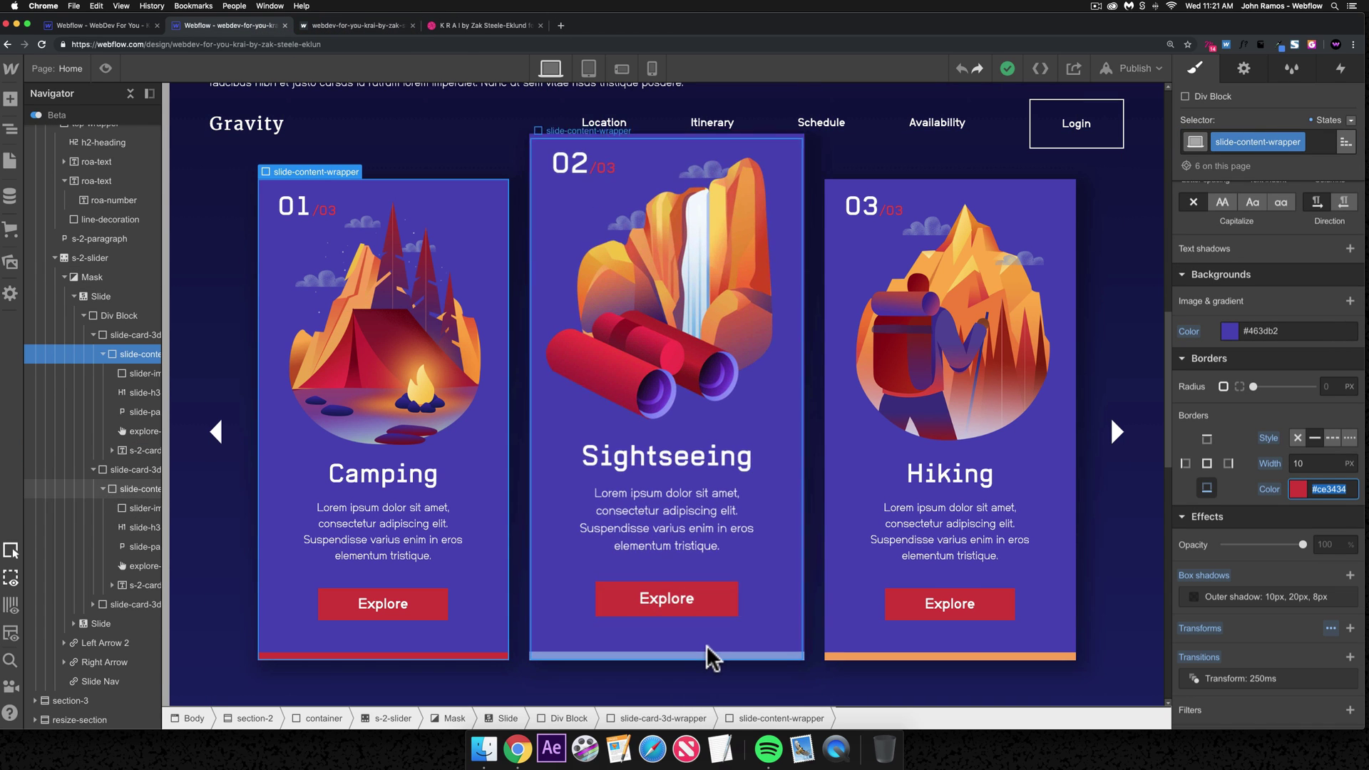
key(super+a)
key(super+c)
key(ctrl+shift+Tab)
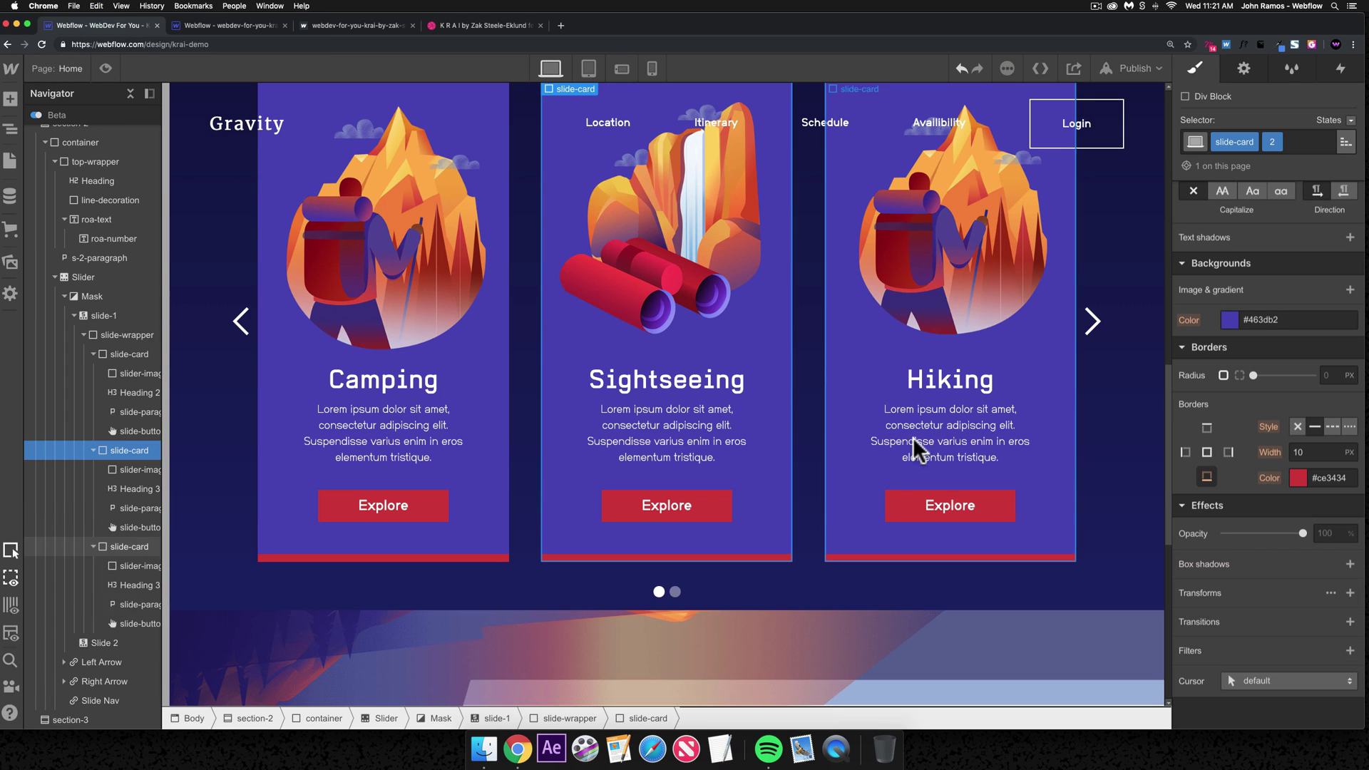
click(1315, 477)
key(super+c)
key(super+v)
key(super+BackSpace)
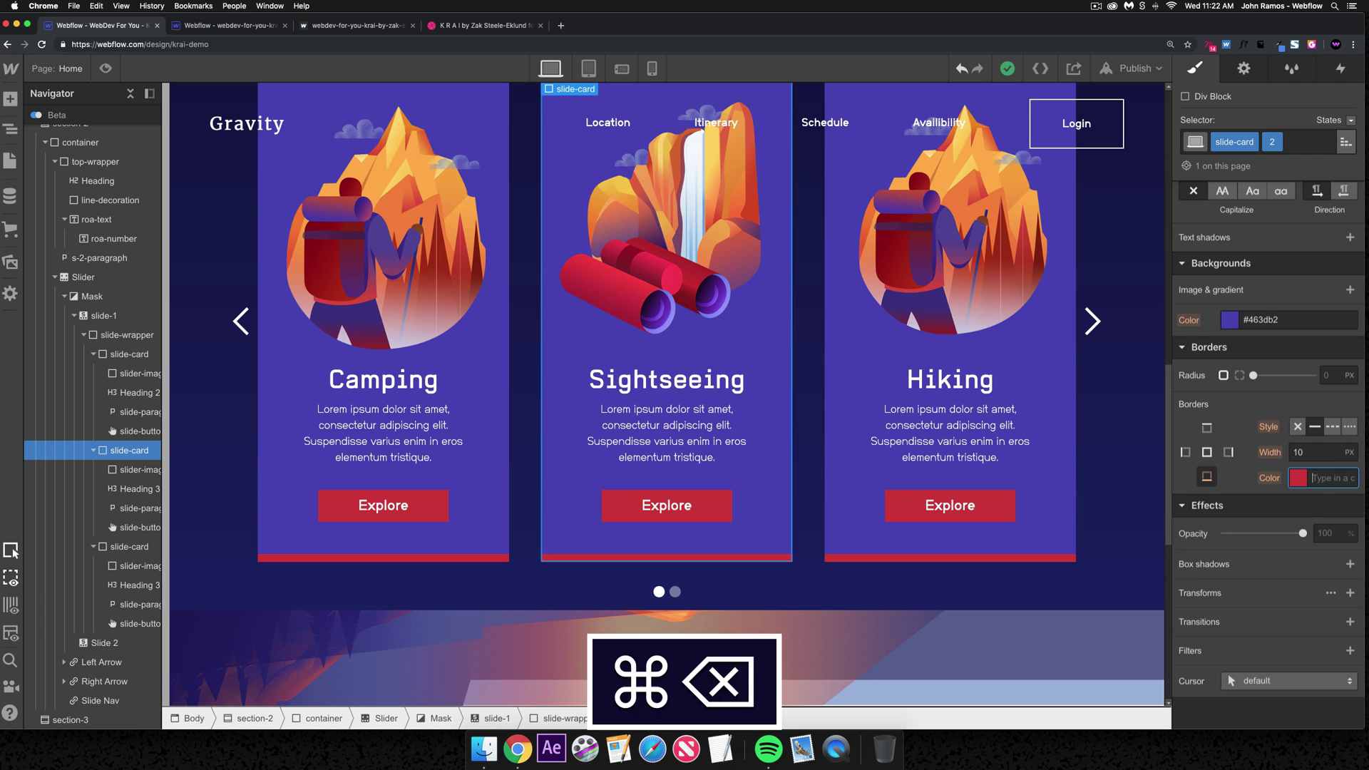
key(super+v)
key(super+Return)
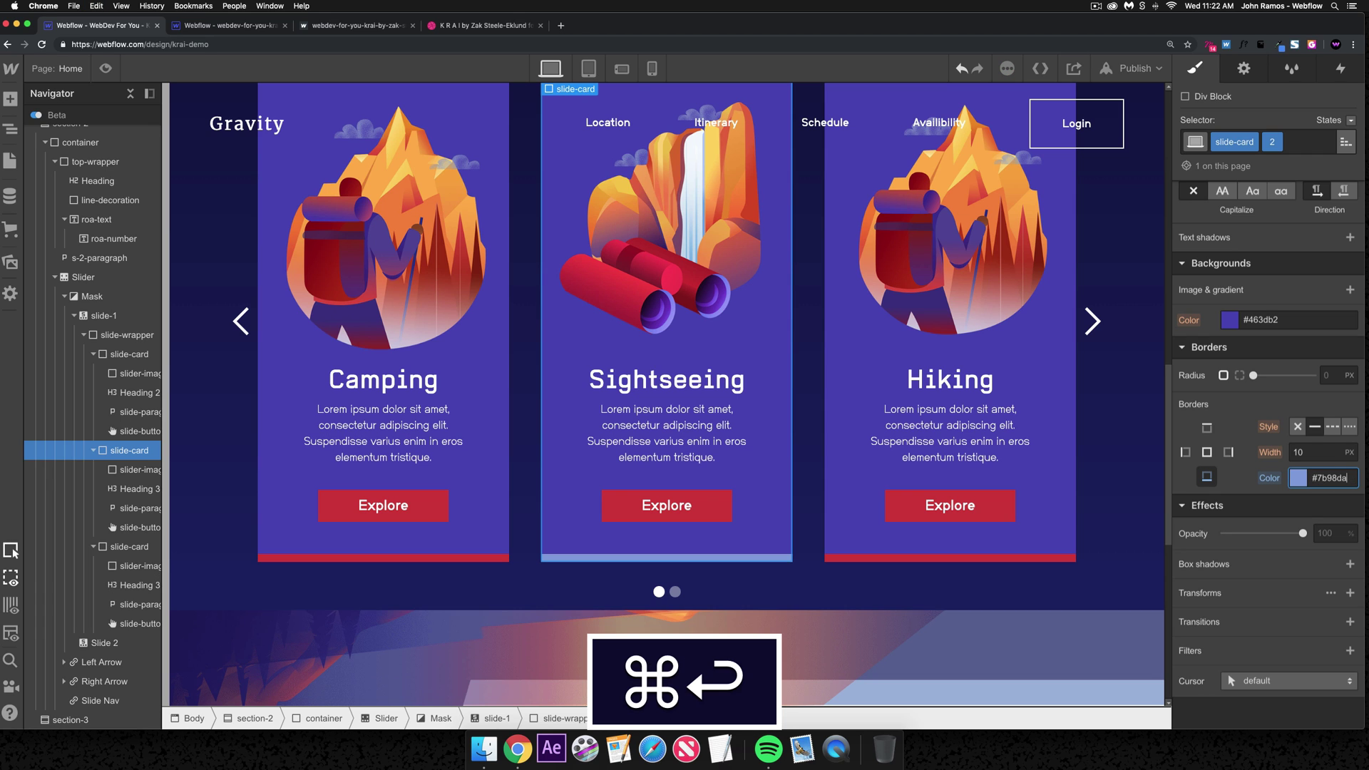
- Copy the bottom border colour #f9a251 from the reference project's Hiking slide-content-wrapper and return to the krai-demo project
click(208, 28)
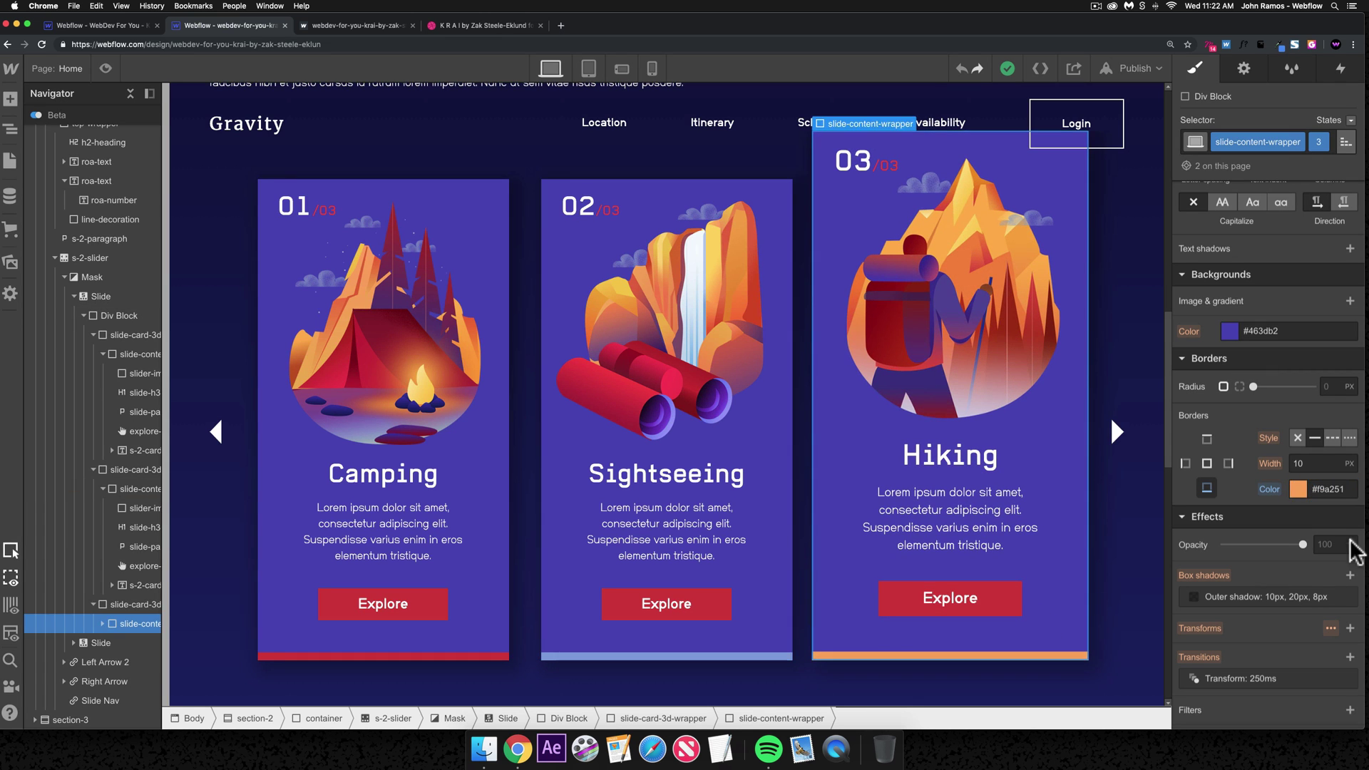
click(1332, 489)
key(super+a)
key(super+c)
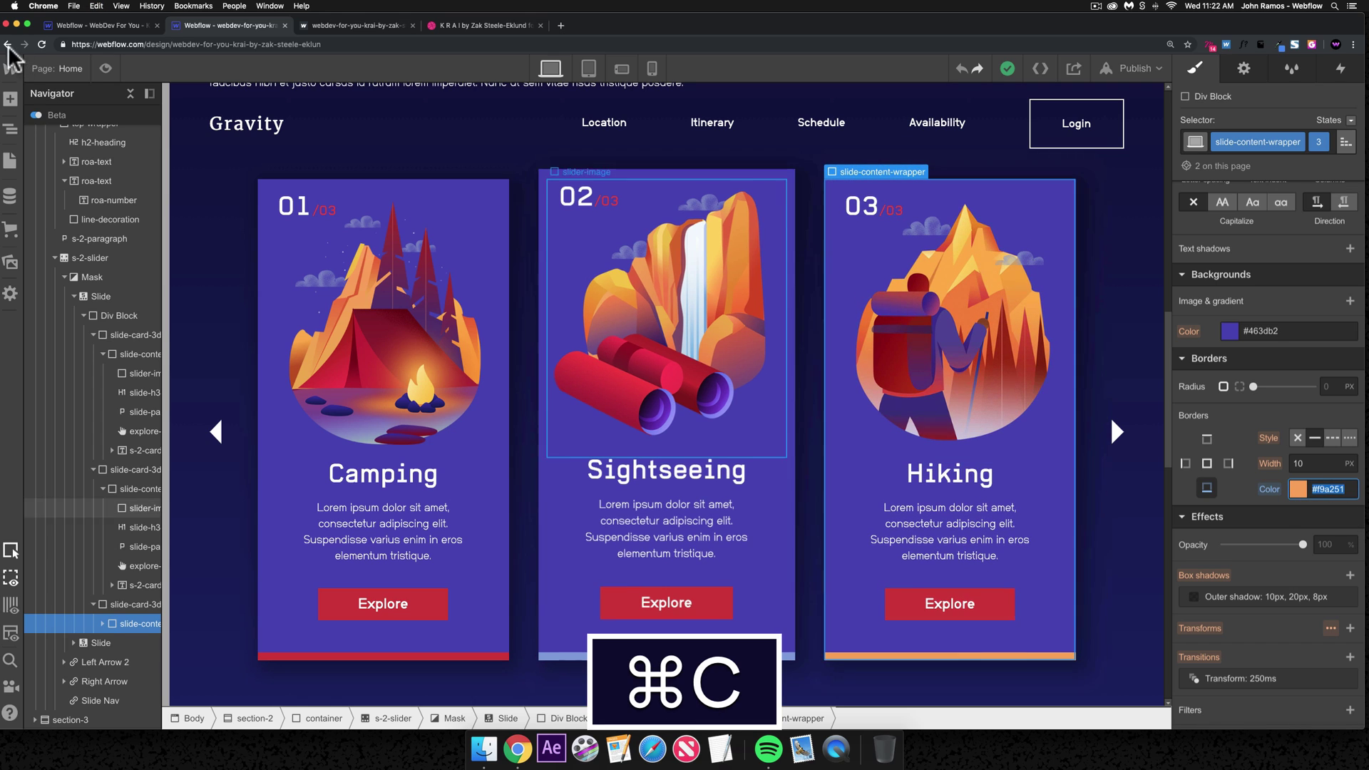
click(109, 25)
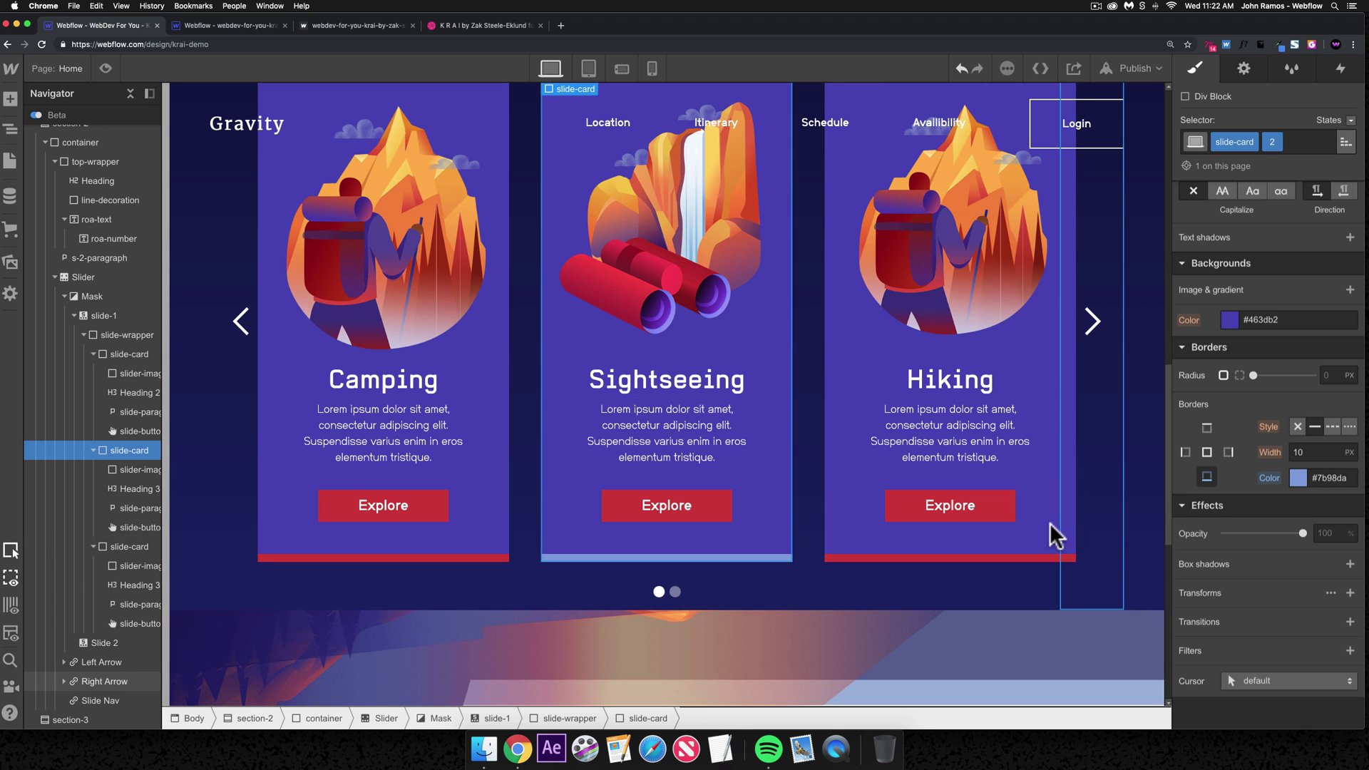
- Try setting the bottom border colour to #f9a251 on the third card's base slide-card class, and undo the change
click(1020, 548)
click(1328, 477)
key(super+v)
key(super+Return)
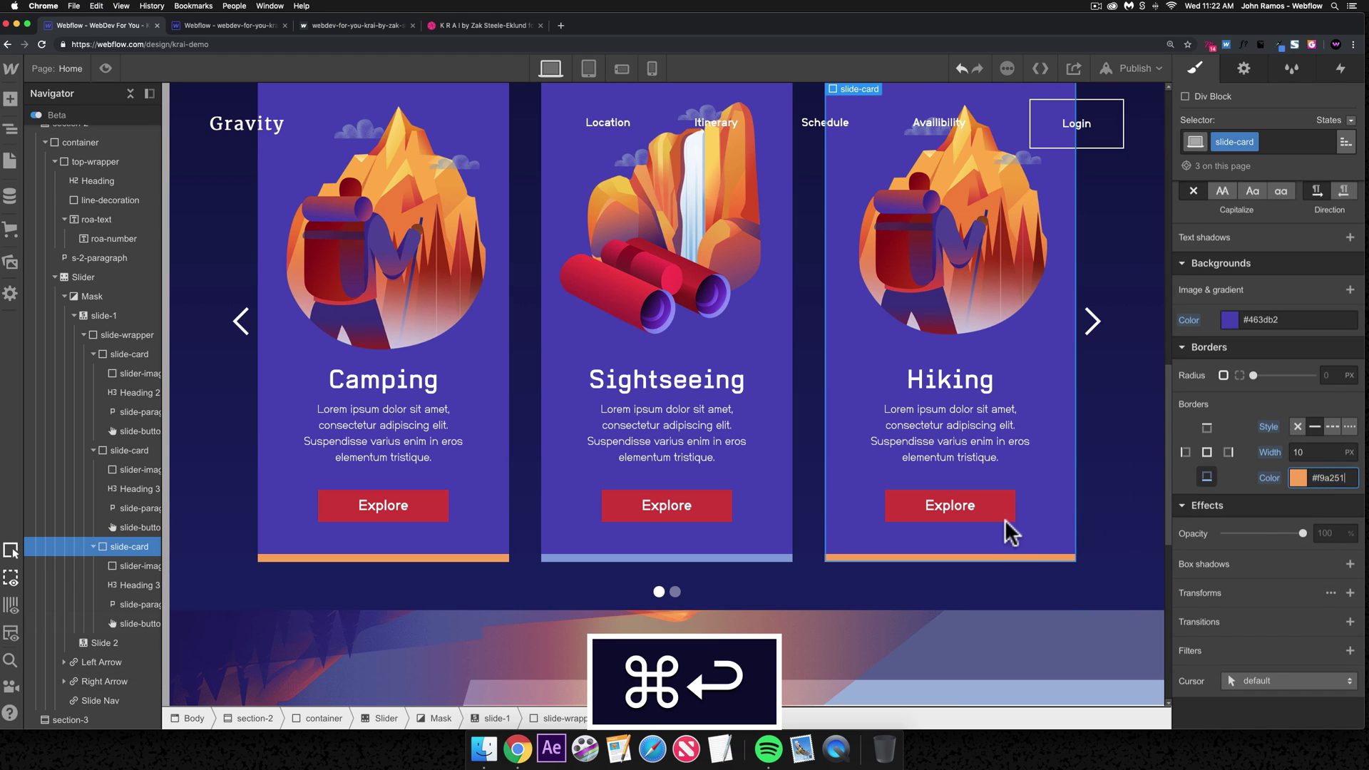
key(super+z)
key(super+z)
- Add the combo class 3 to the third slide-card and set its bottom border colour to #f9a251
click(1029, 598)
click(1024, 547)
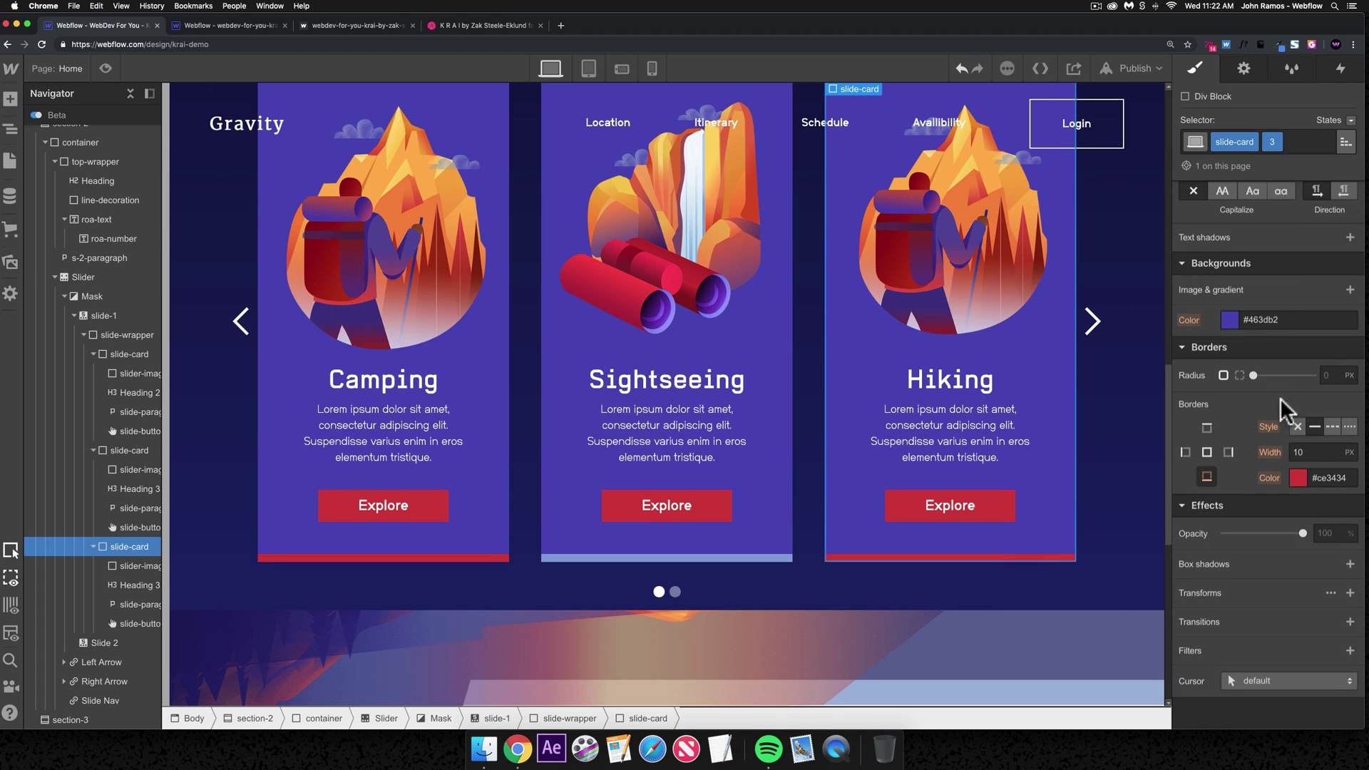
click(1322, 479)
key(super+a)
text(#f9a251)
key(super+Return)
scroll(656, 450, up, 5)
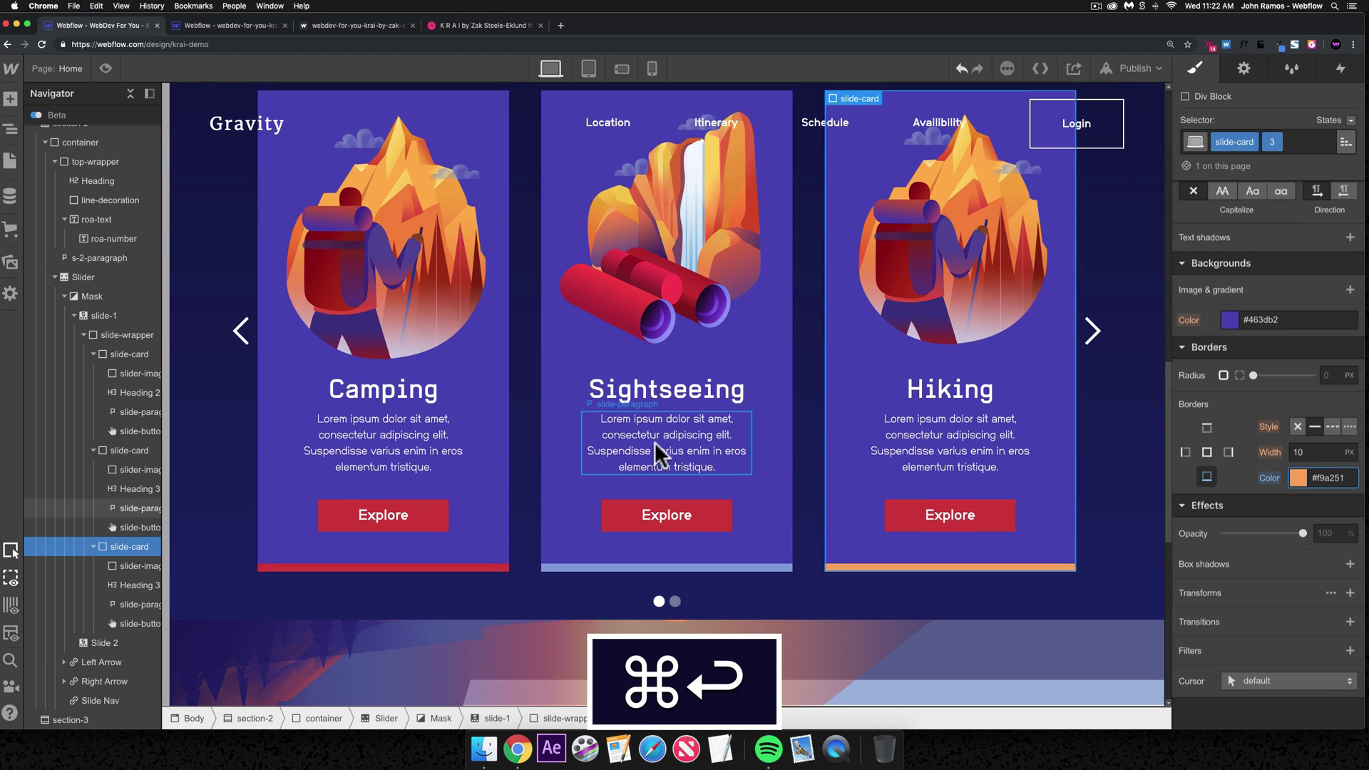
- Examine the spacing, position and typography of the reference Camping card's s-2-card-number text block
click(219, 22)
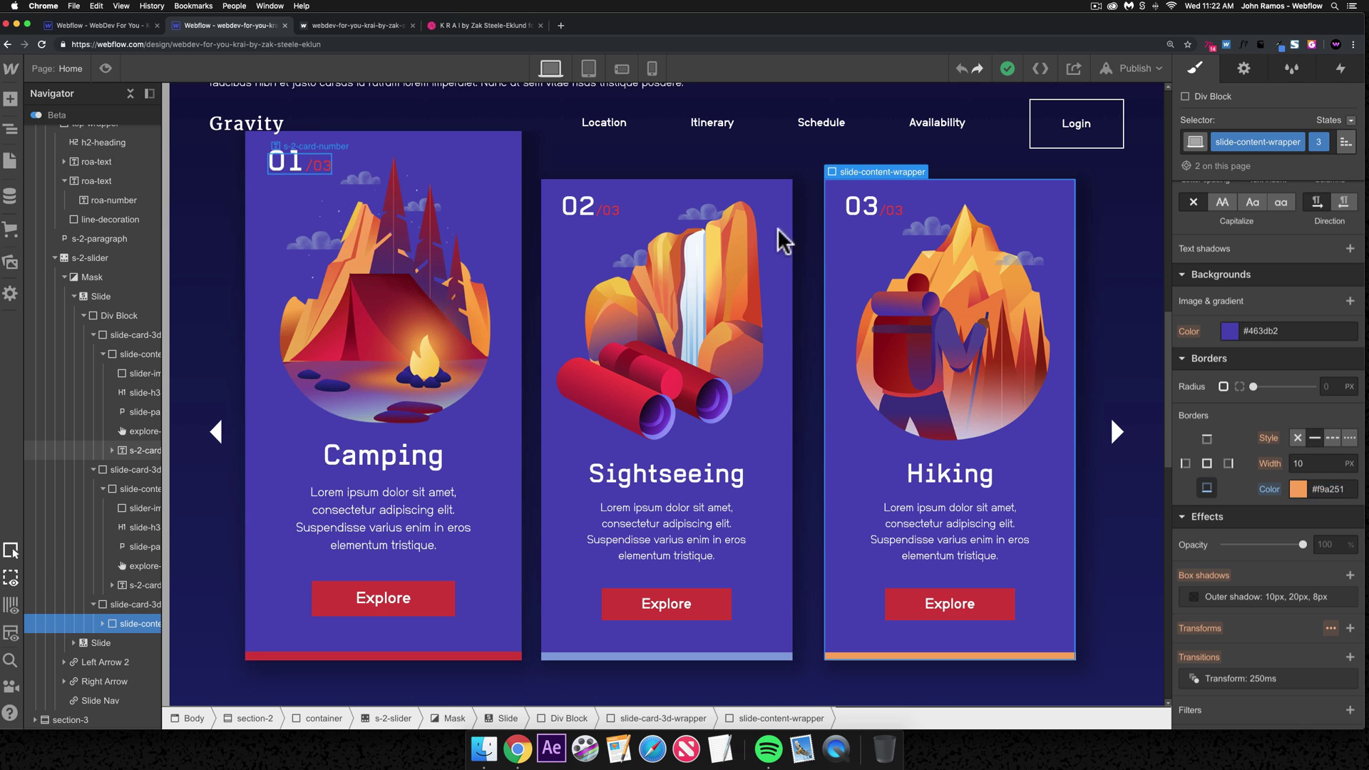
click(467, 194)
scroll(1355, 378, up, 5)
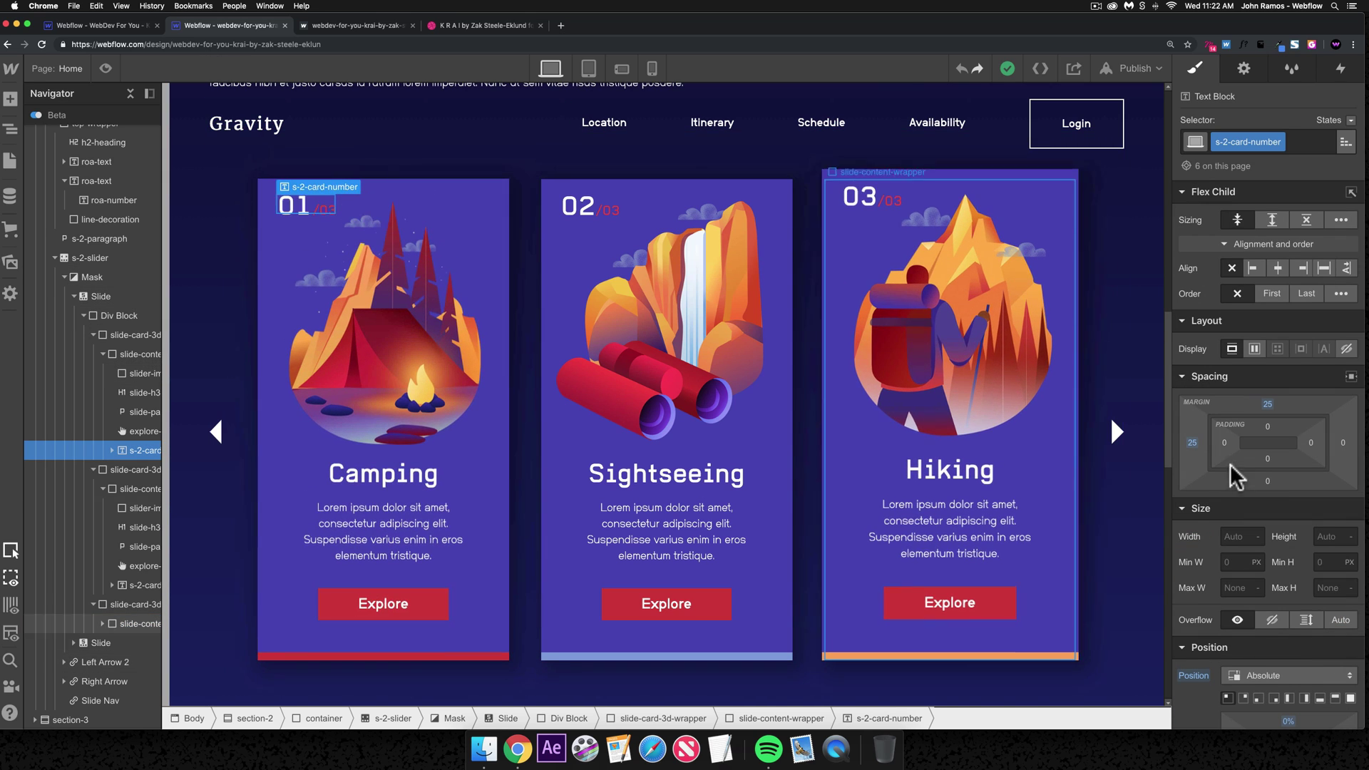
scroll(1254, 477, down, 5)
scroll(1265, 474, down, 6)
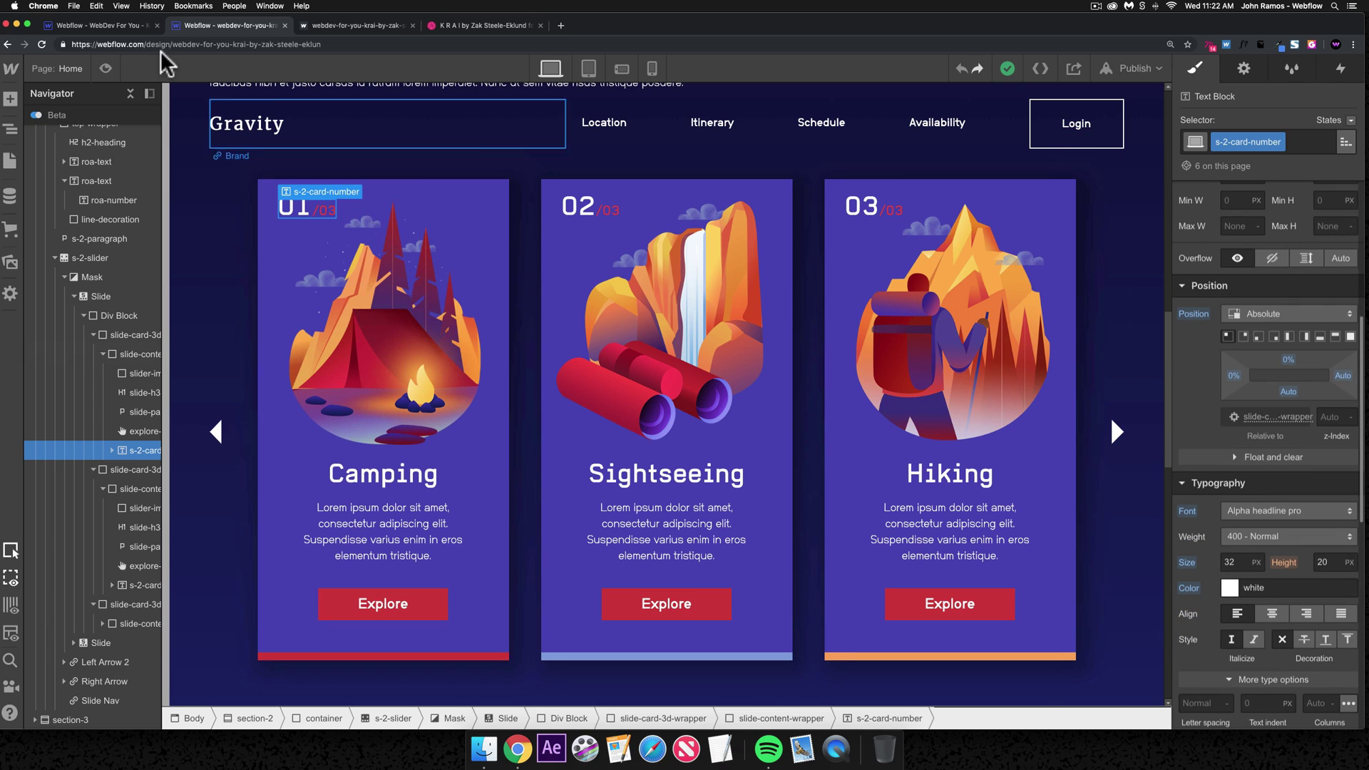
key(ctrl+shift+Tab)
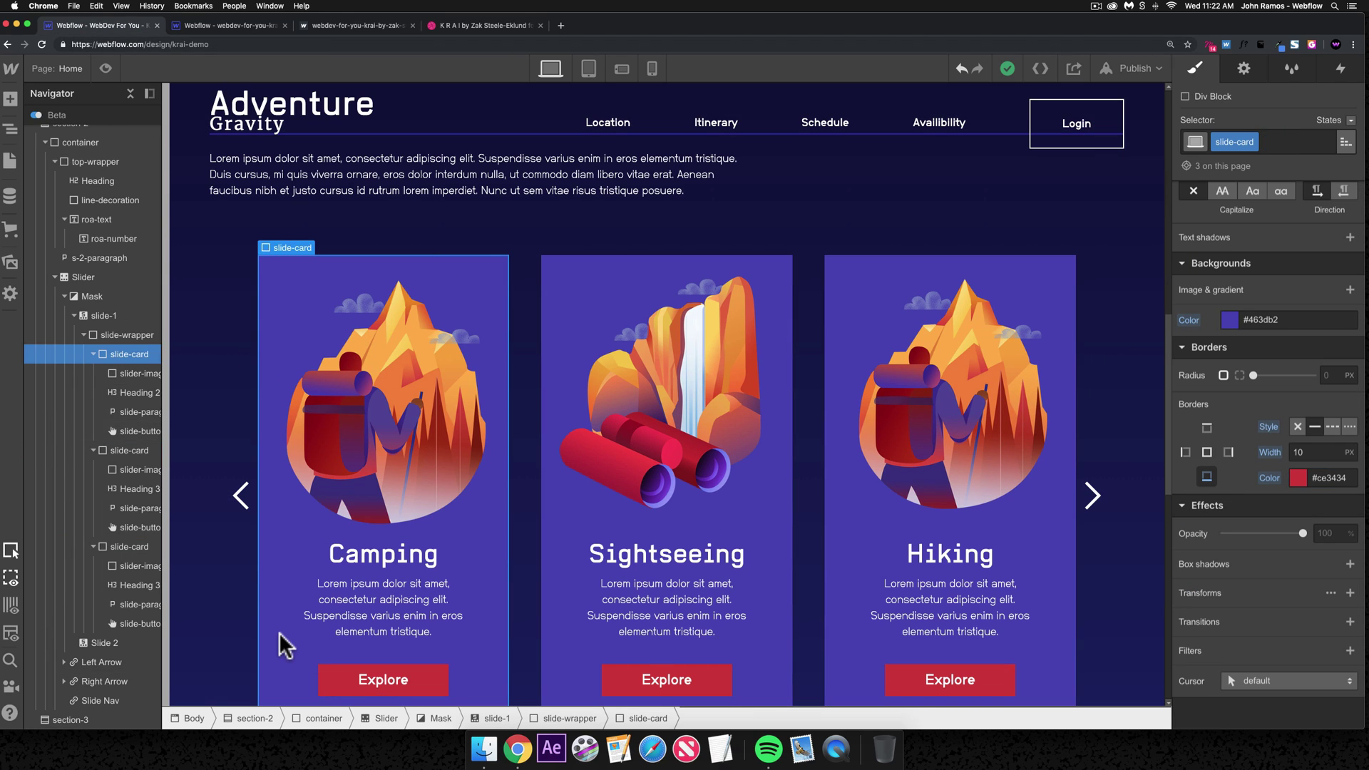
key(super+k)
text(div)
key(Return)
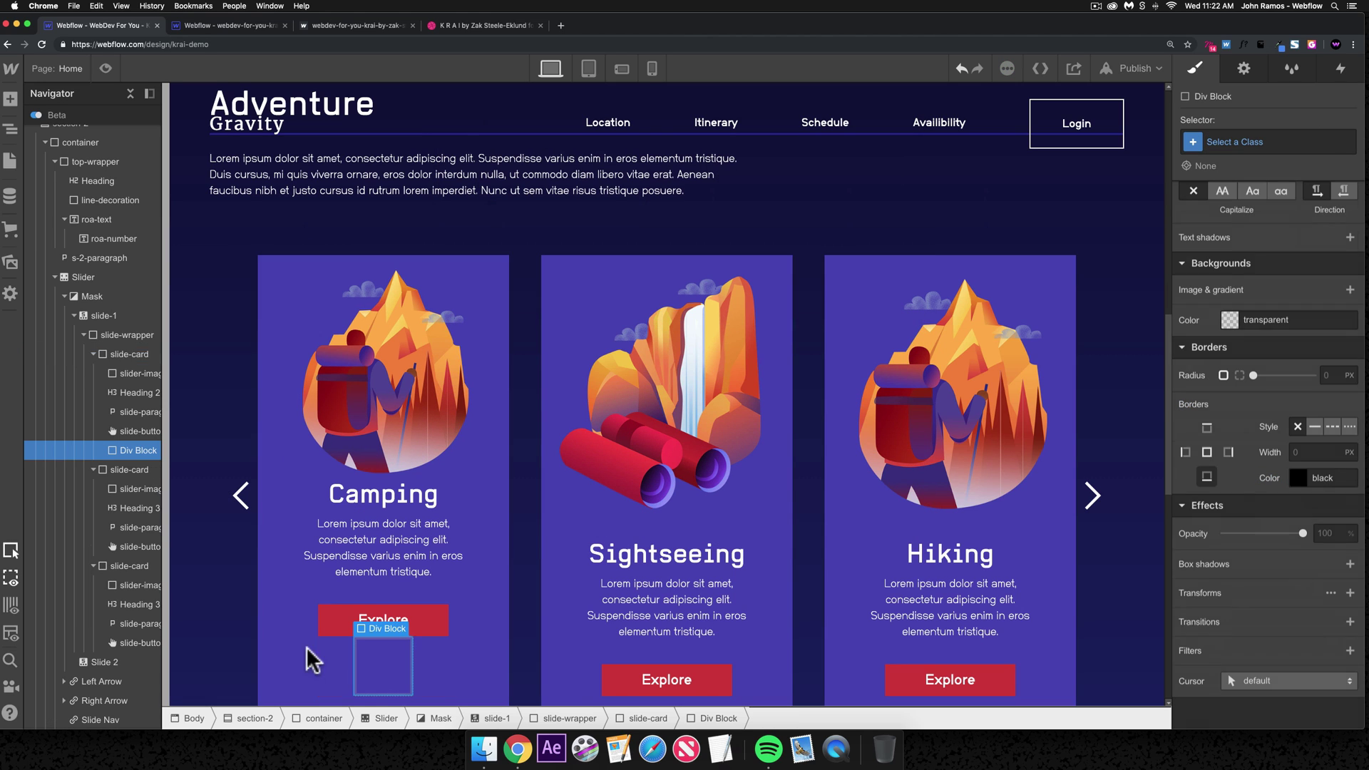
click(1234, 143)
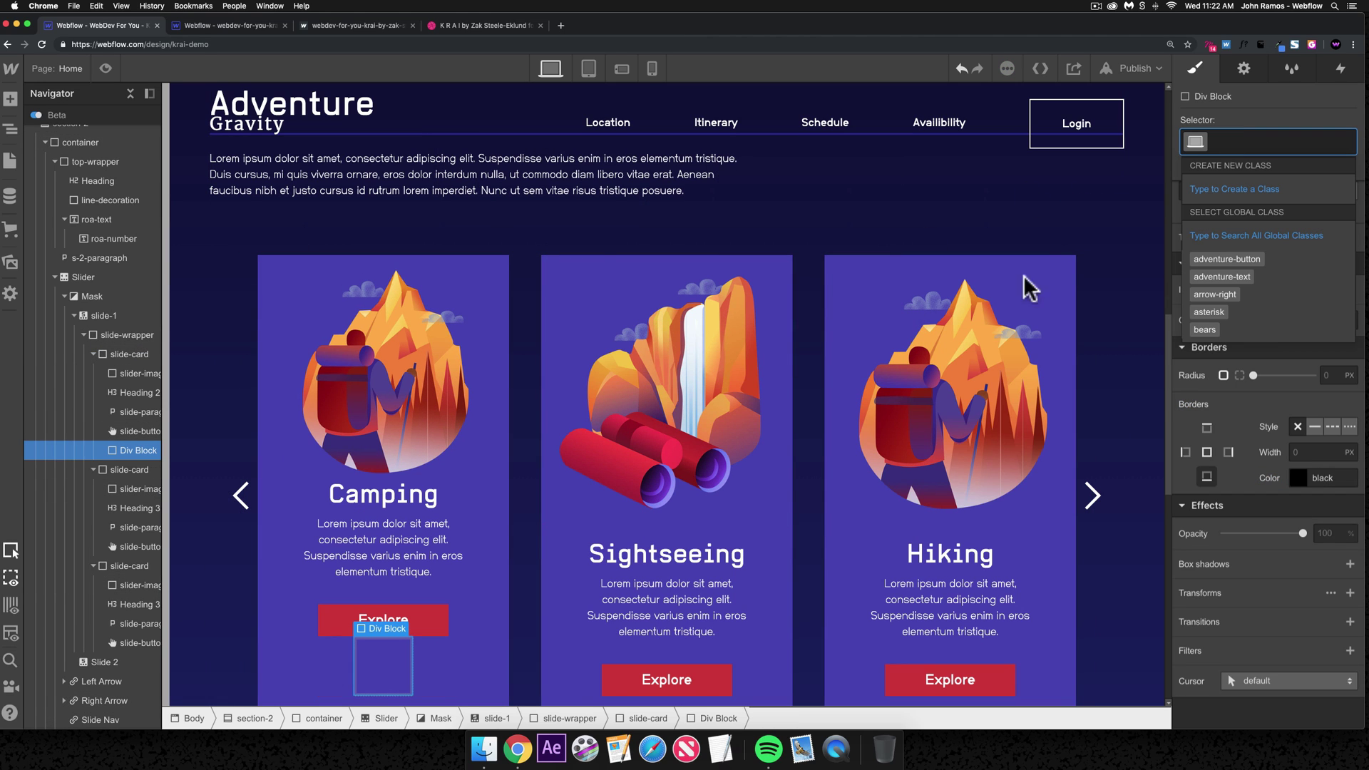
click(392, 645)
key(Delete)
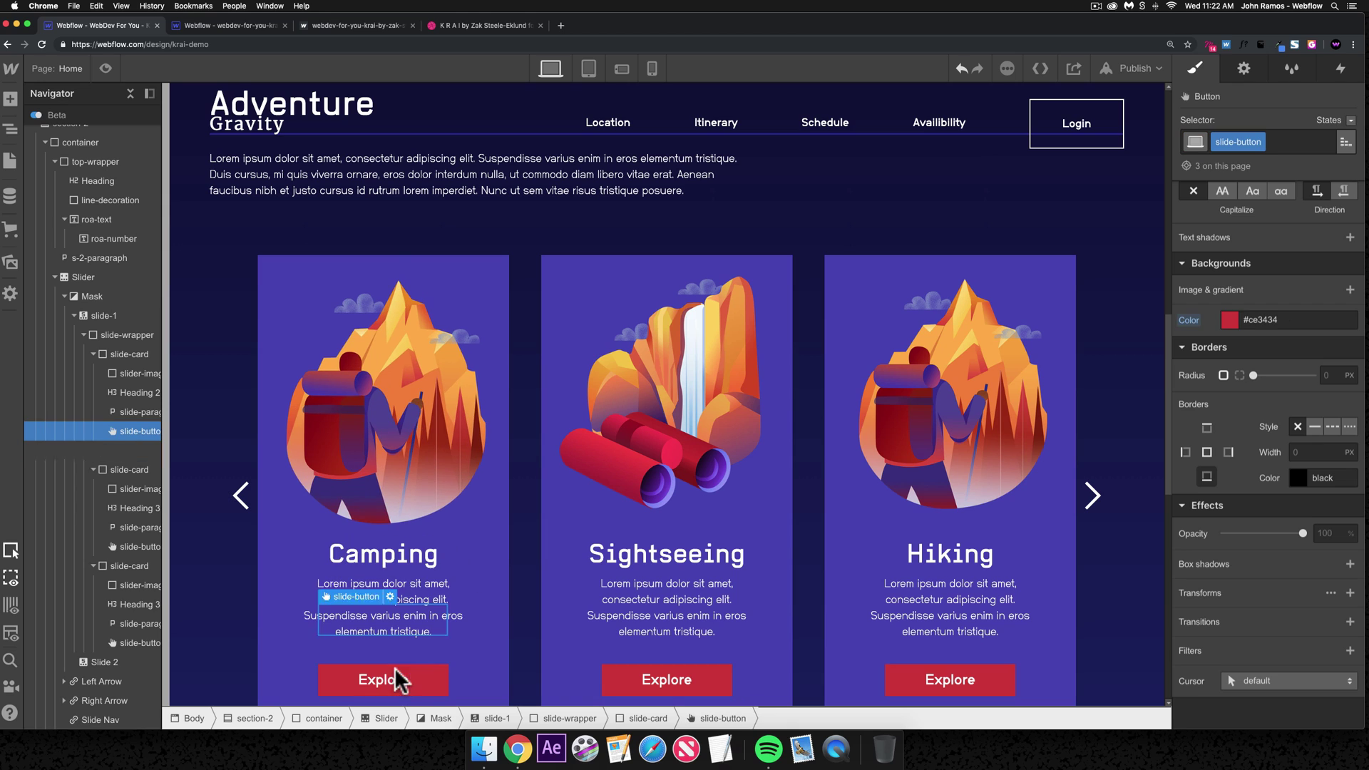
- Add a text block to the first slide-card and give it the new class card-number
click(269, 539)
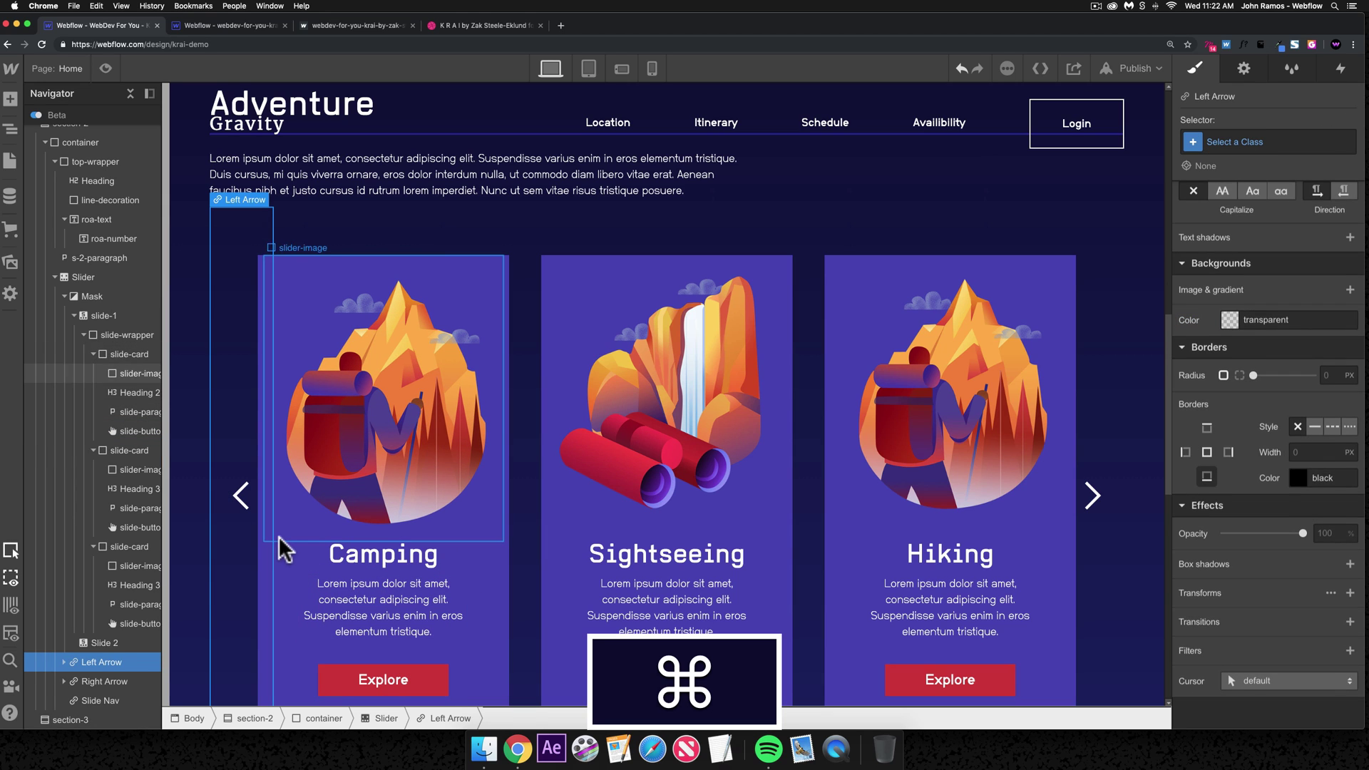
click(296, 596)
key(cmd+e)
text(text)
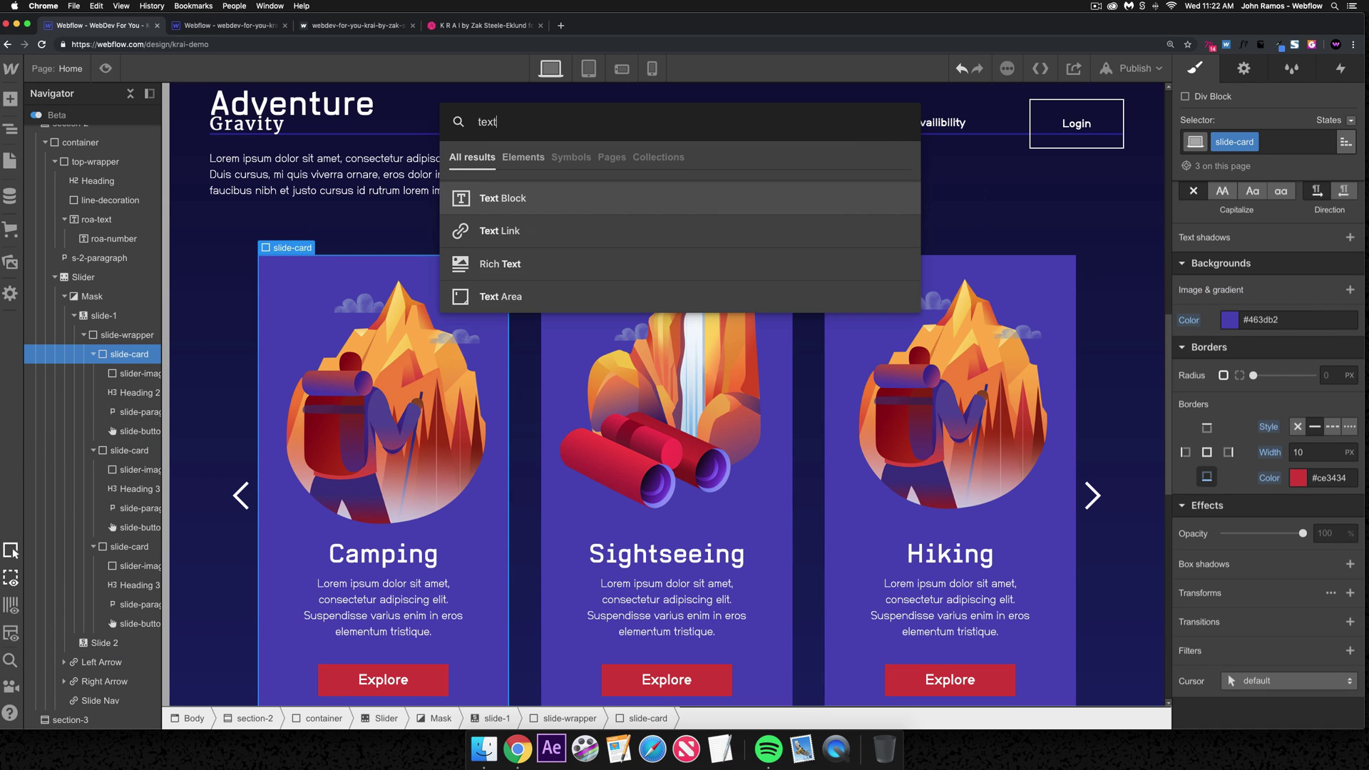
text( block)
key(Return)
click(1272, 142)
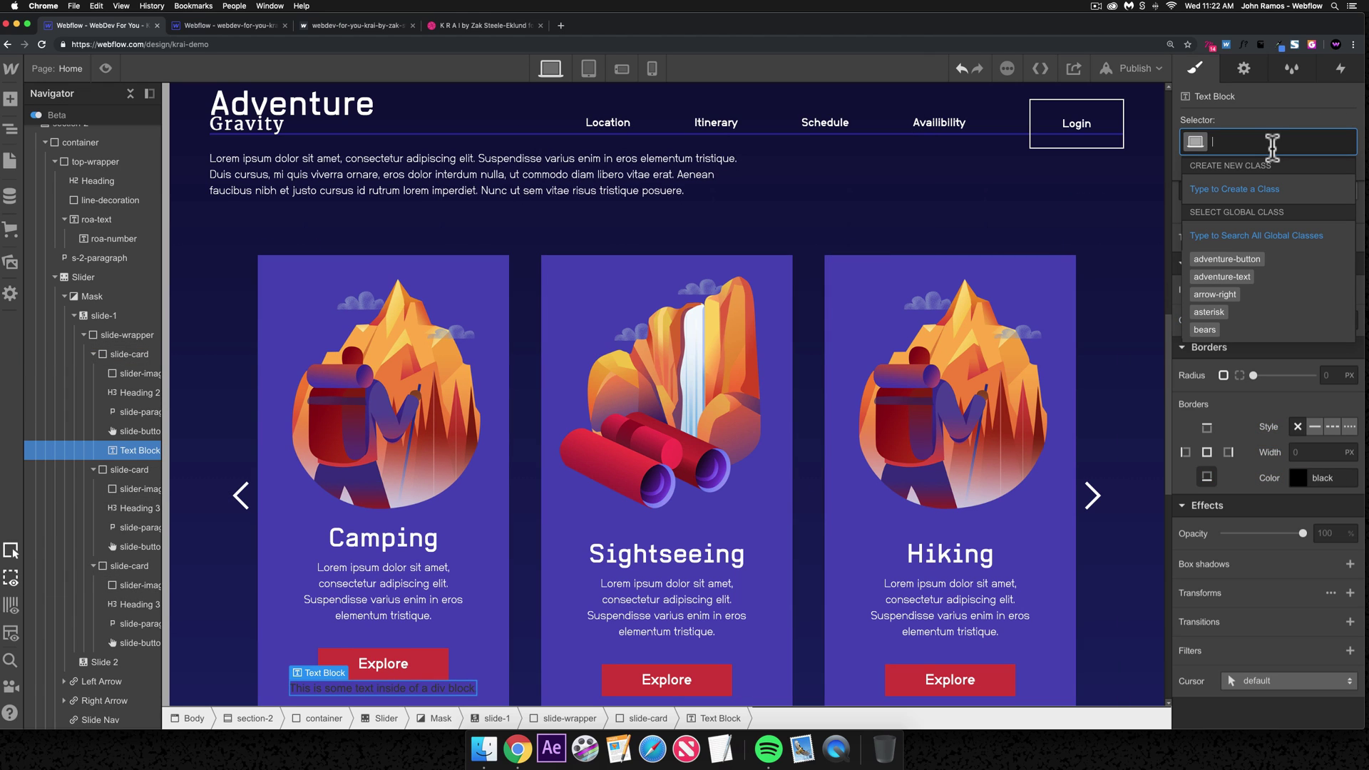
text(card-number)
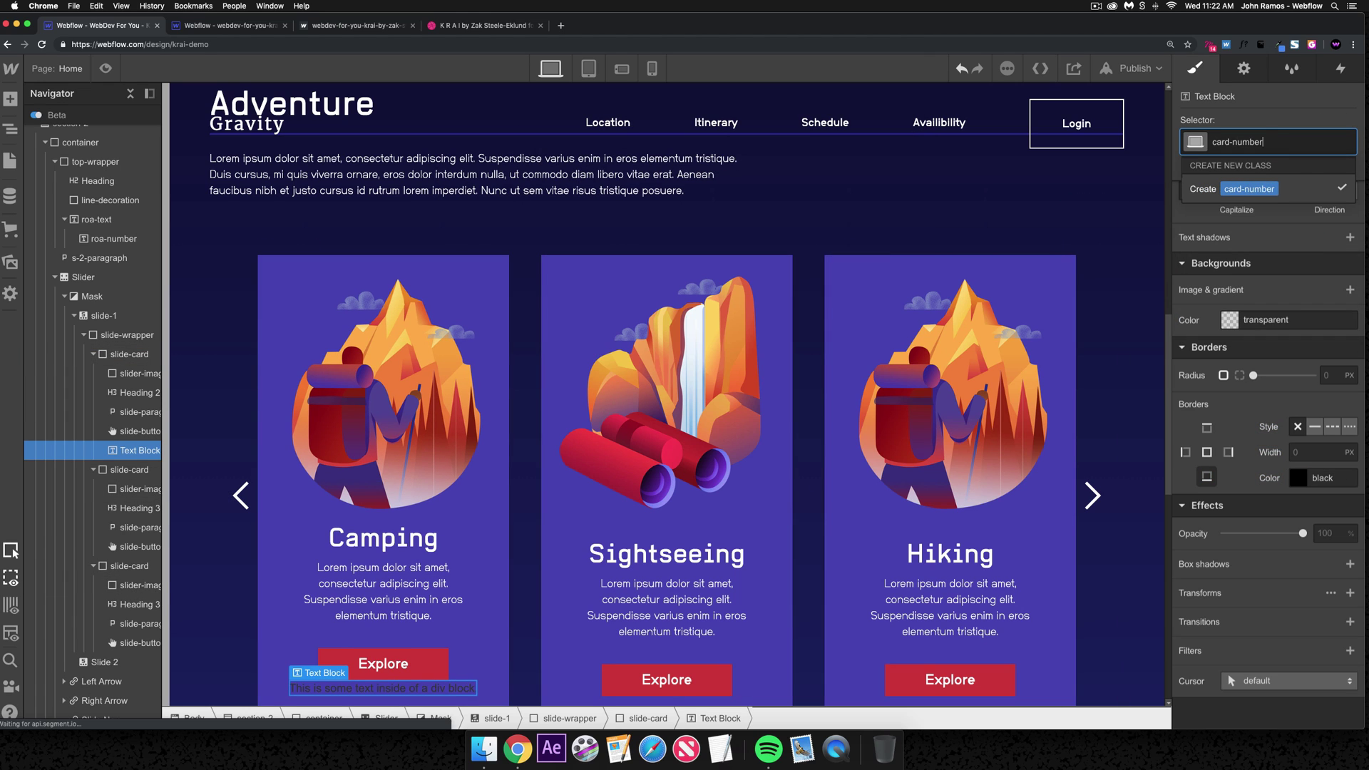
key(Return)
- Set the card-number text block's position to Absolute with the top-left preset
scroll(1314, 442, up, 10)
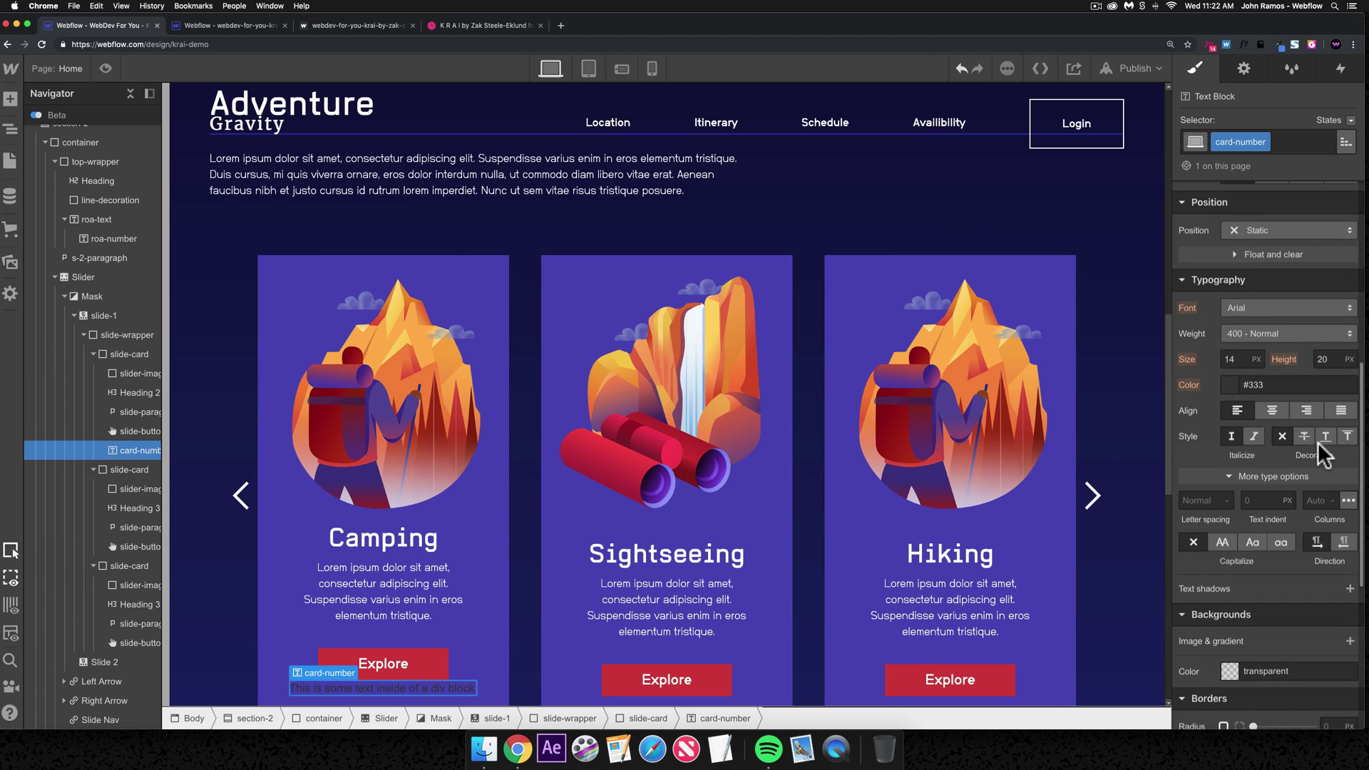
click(1280, 405)
click(1277, 445)
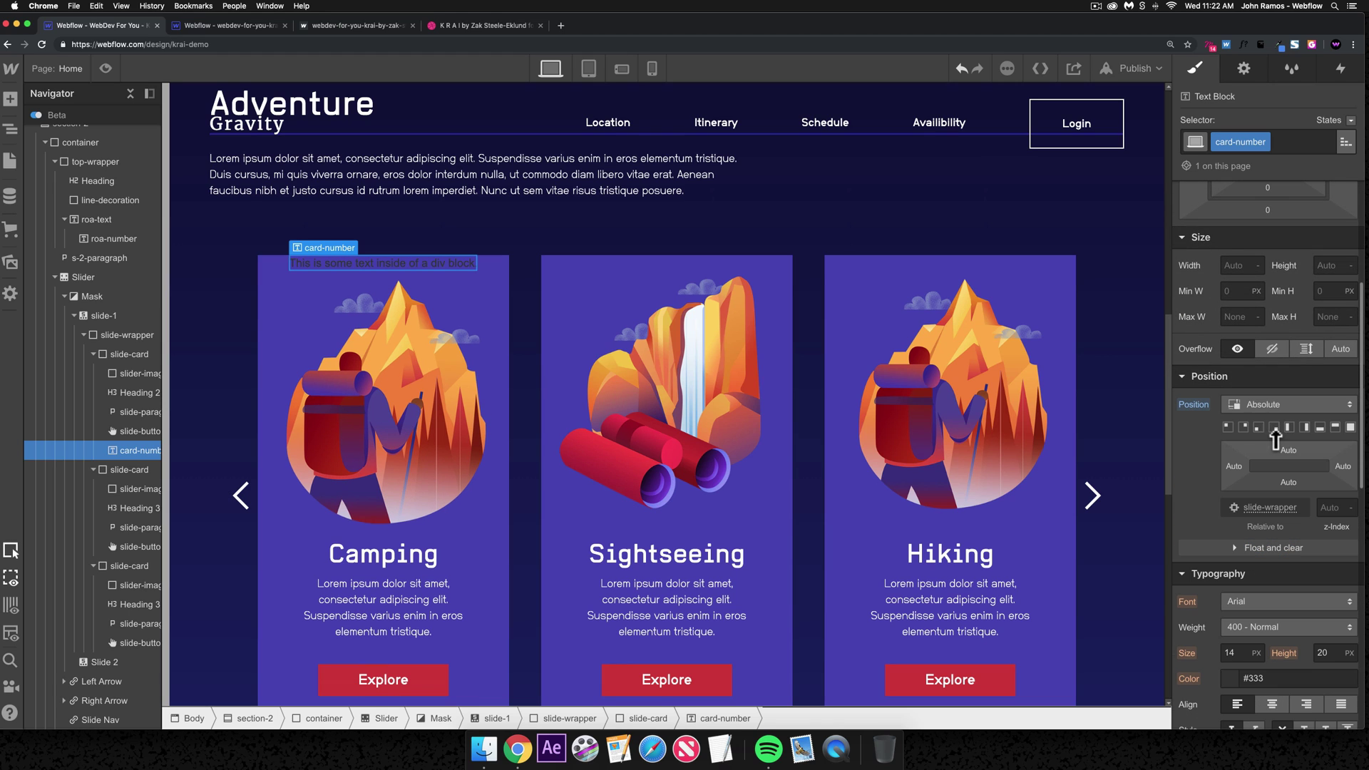
click(1227, 427)
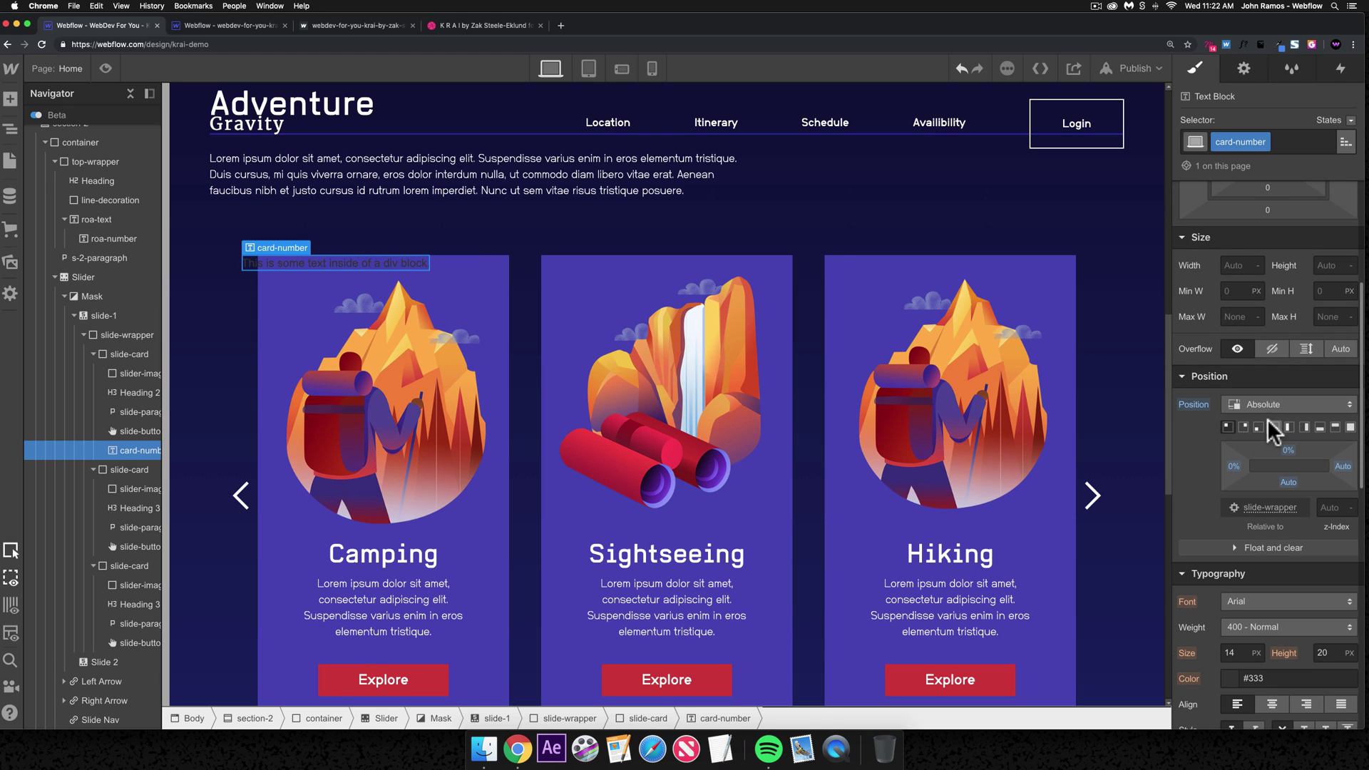
- Replace the card-number text block's placeholder text with 01 / 03
double_click(362, 264)
key(super+a)
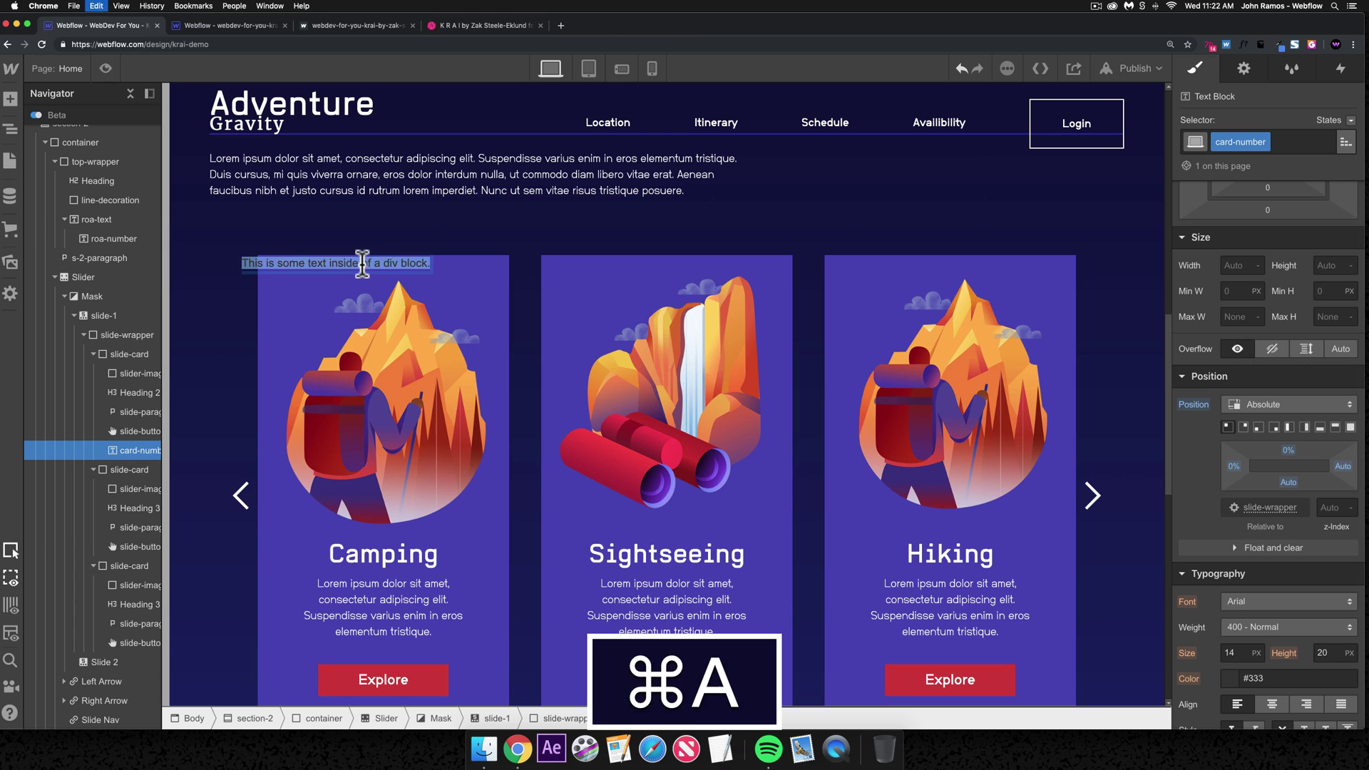
text(01 / 03)
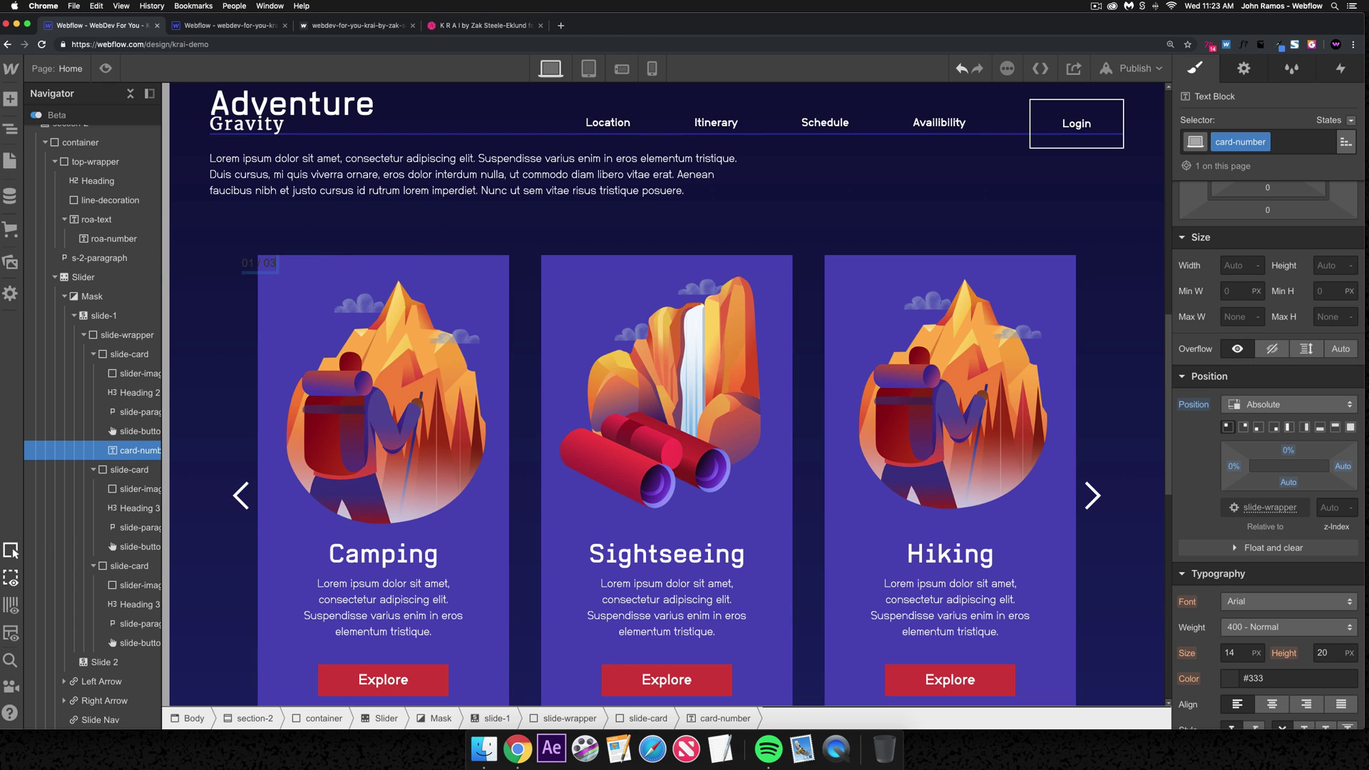
- Set the slide-card class's position to Relative so it contains the card-number text block
click(289, 567)
click(1269, 525)
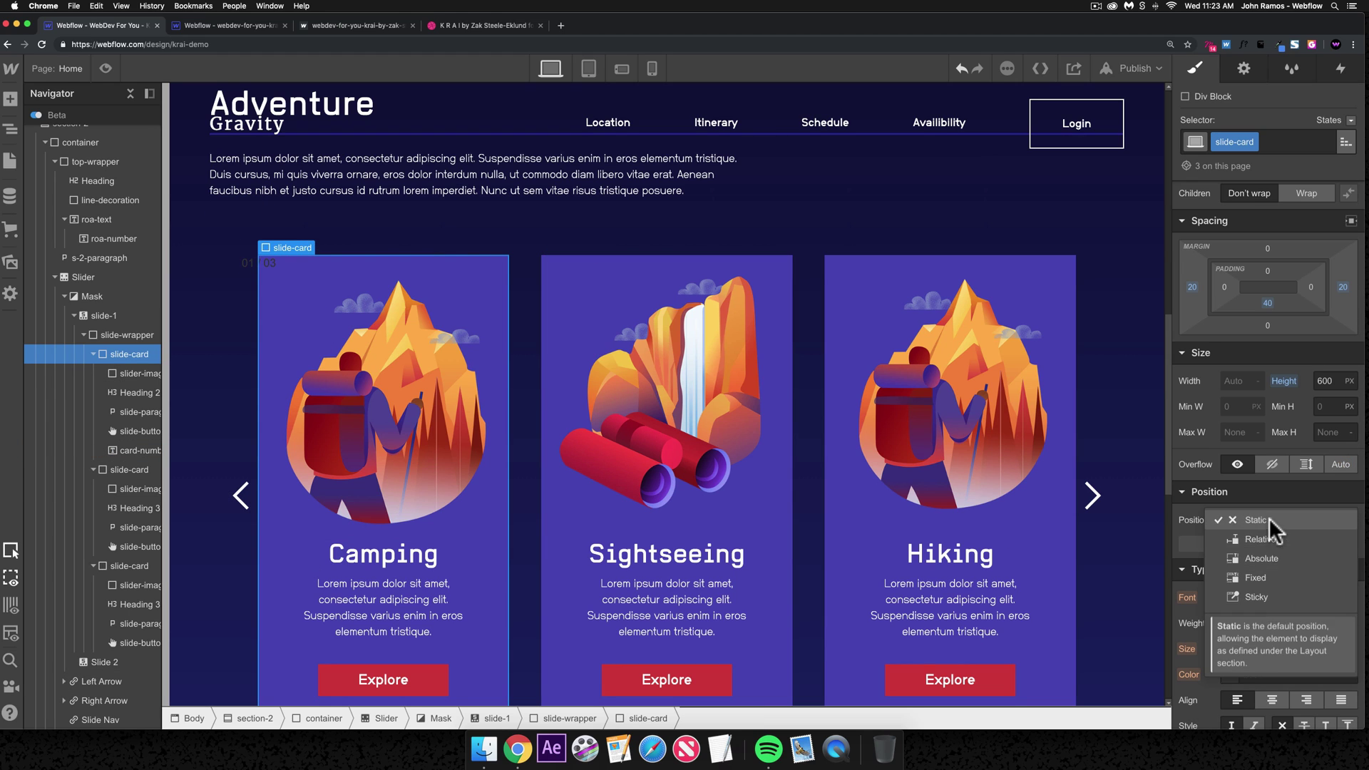
click(1269, 536)
- Give the card-number text block top and left margins of 25 px
click(274, 264)
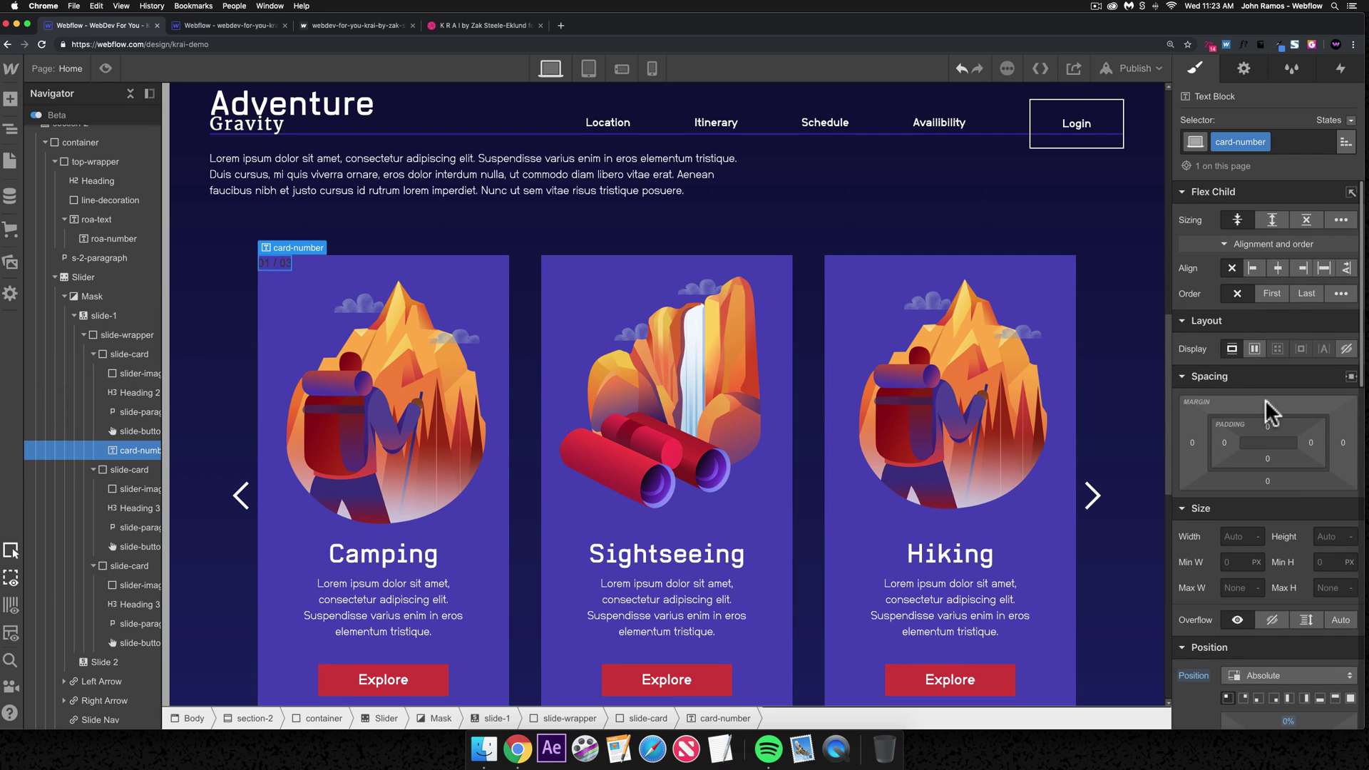
click(1263, 412)
text(25)
key(Return)
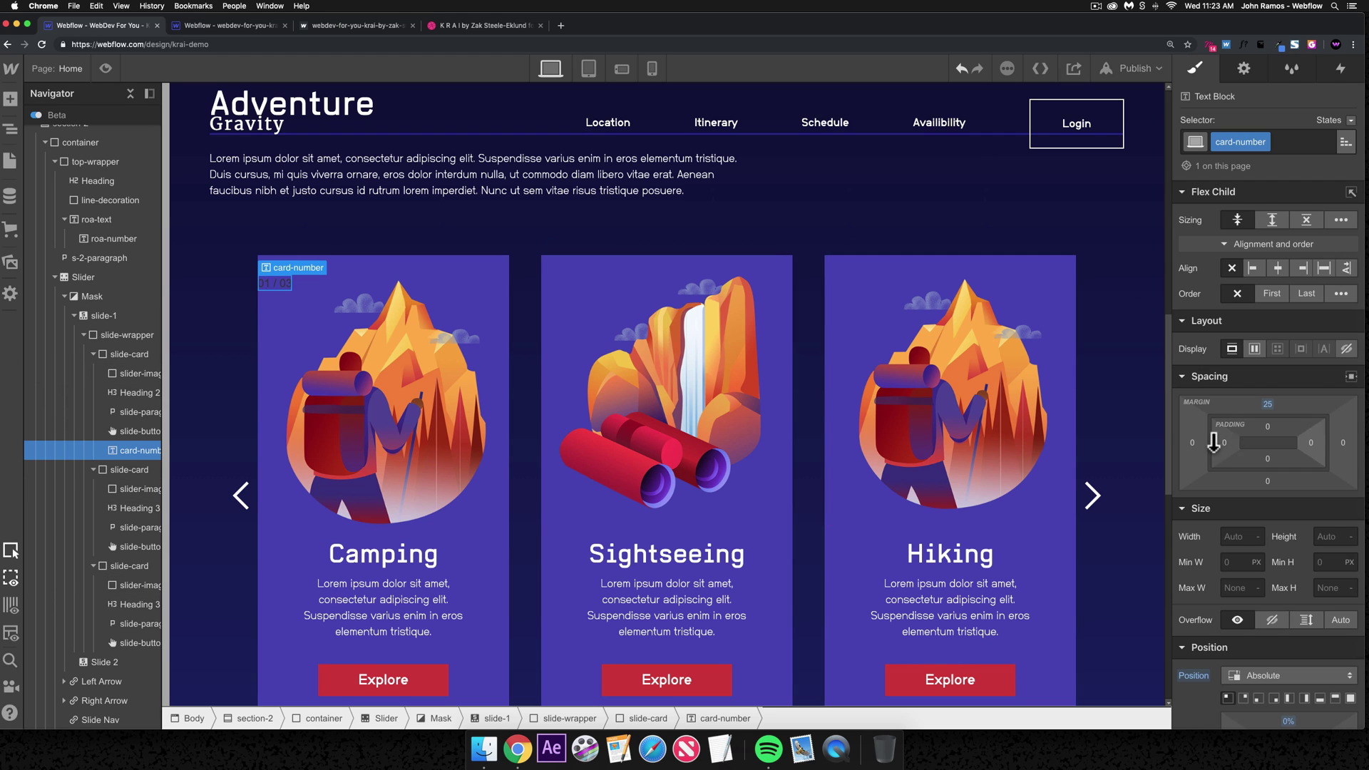
click(1191, 443)
key(Return)
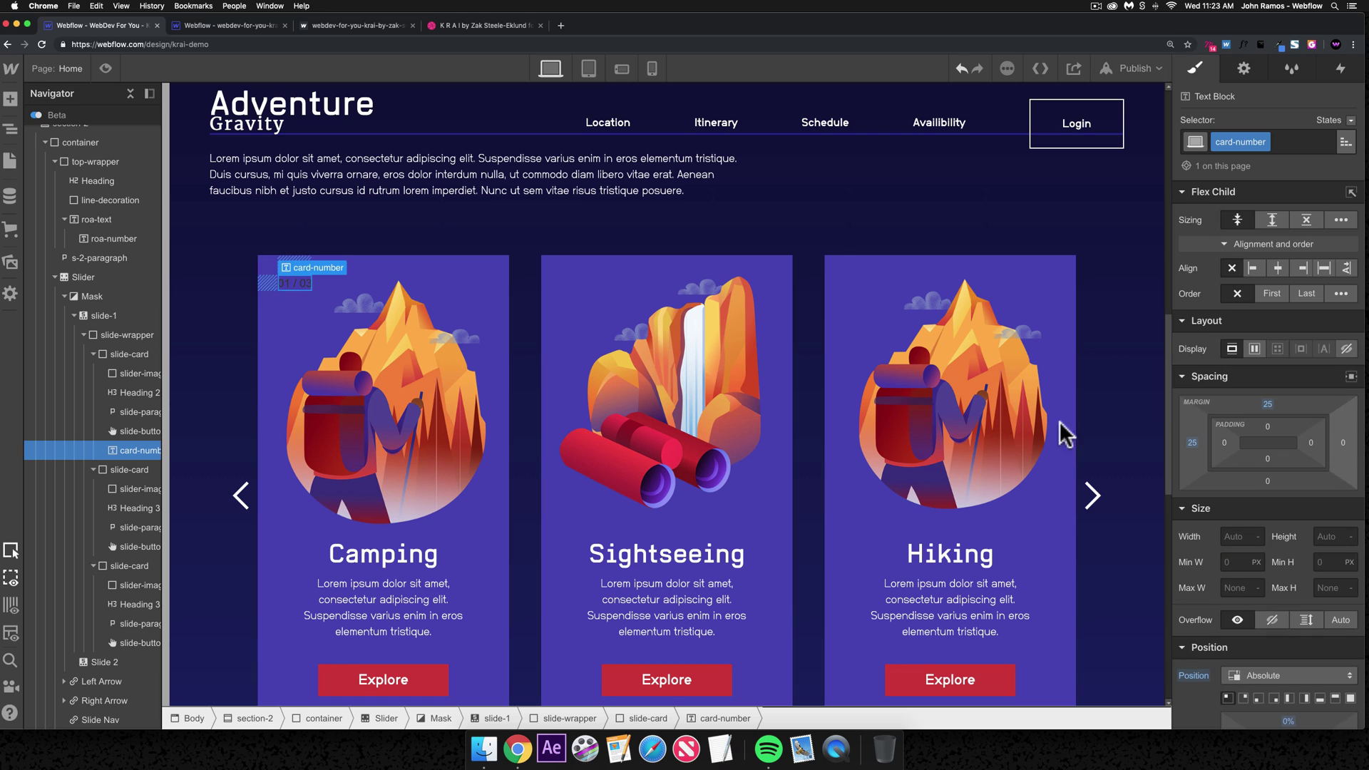
scroll(1280, 510, down, 5)
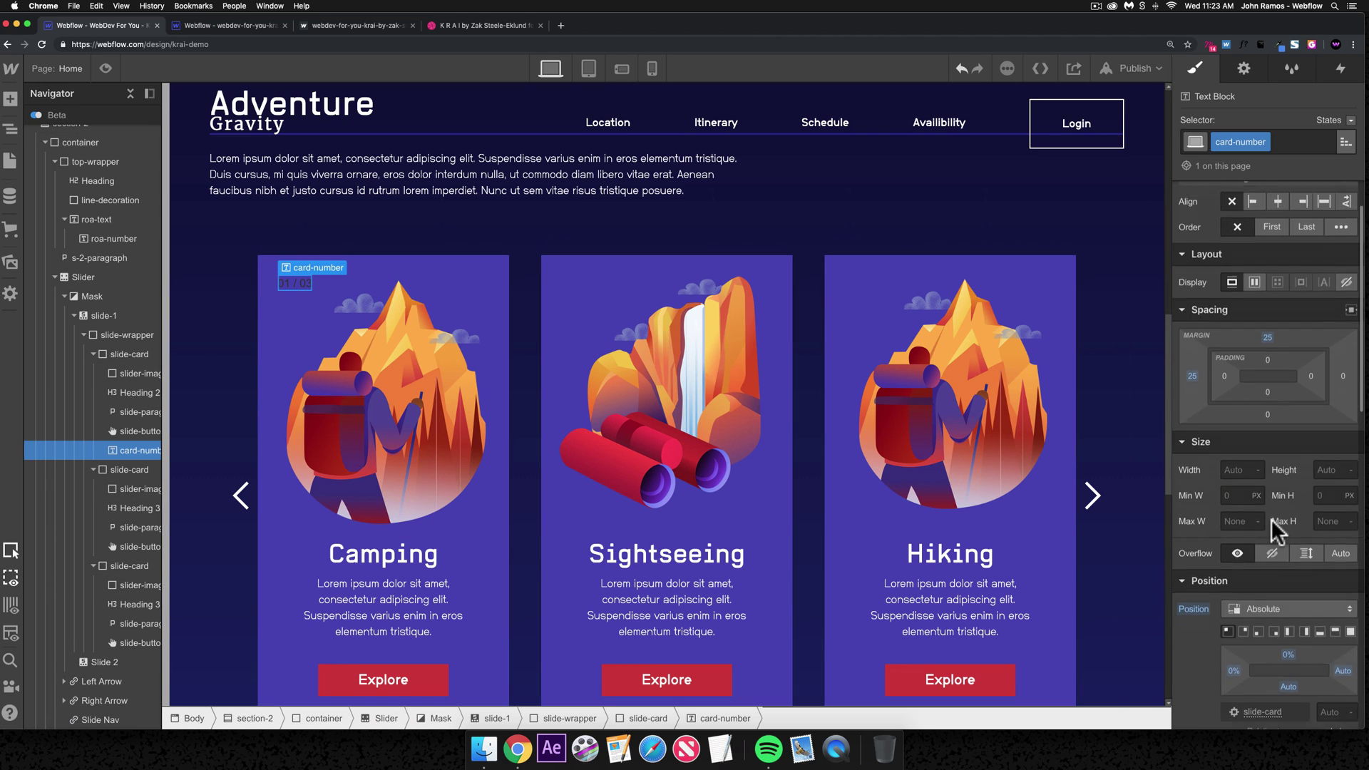
- Set the card-number text block's font to Alpha headline pro and its text color to white
click(1251, 493)
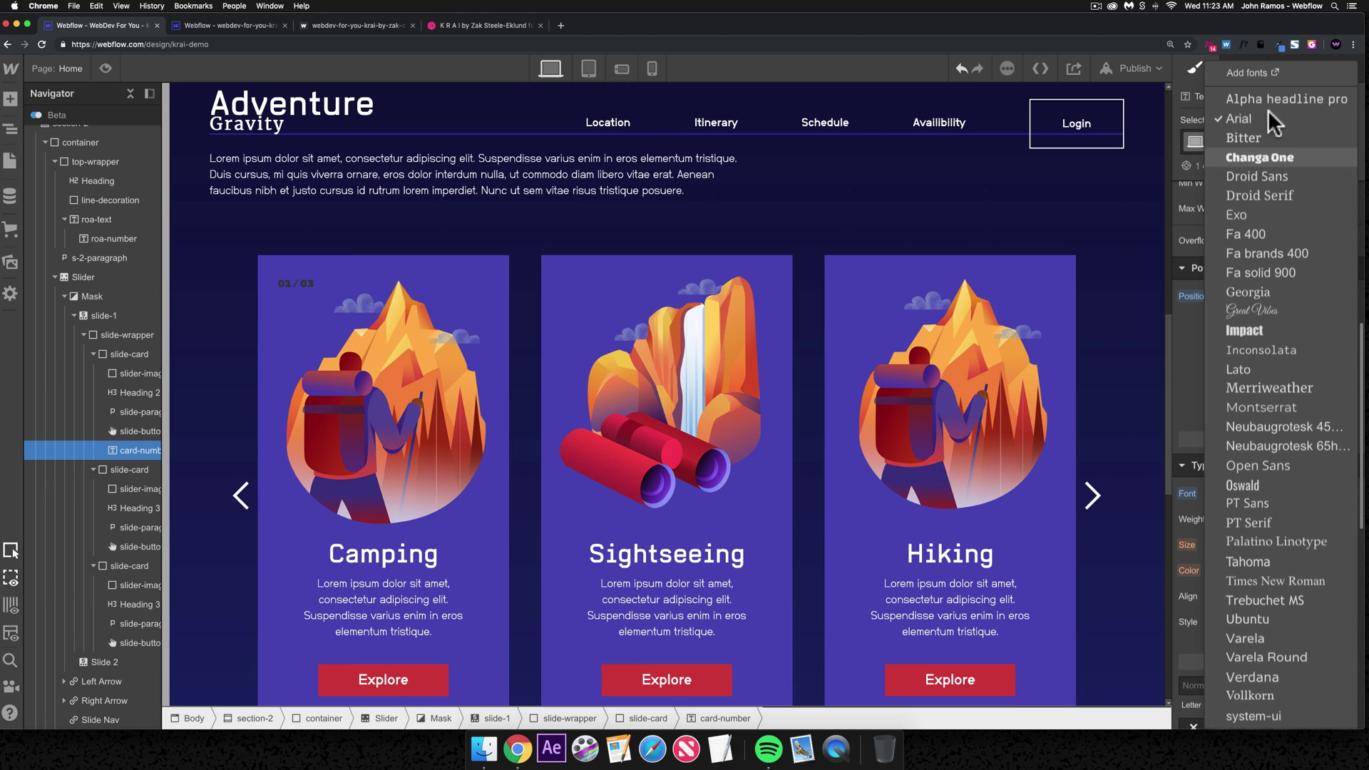
click(1244, 113)
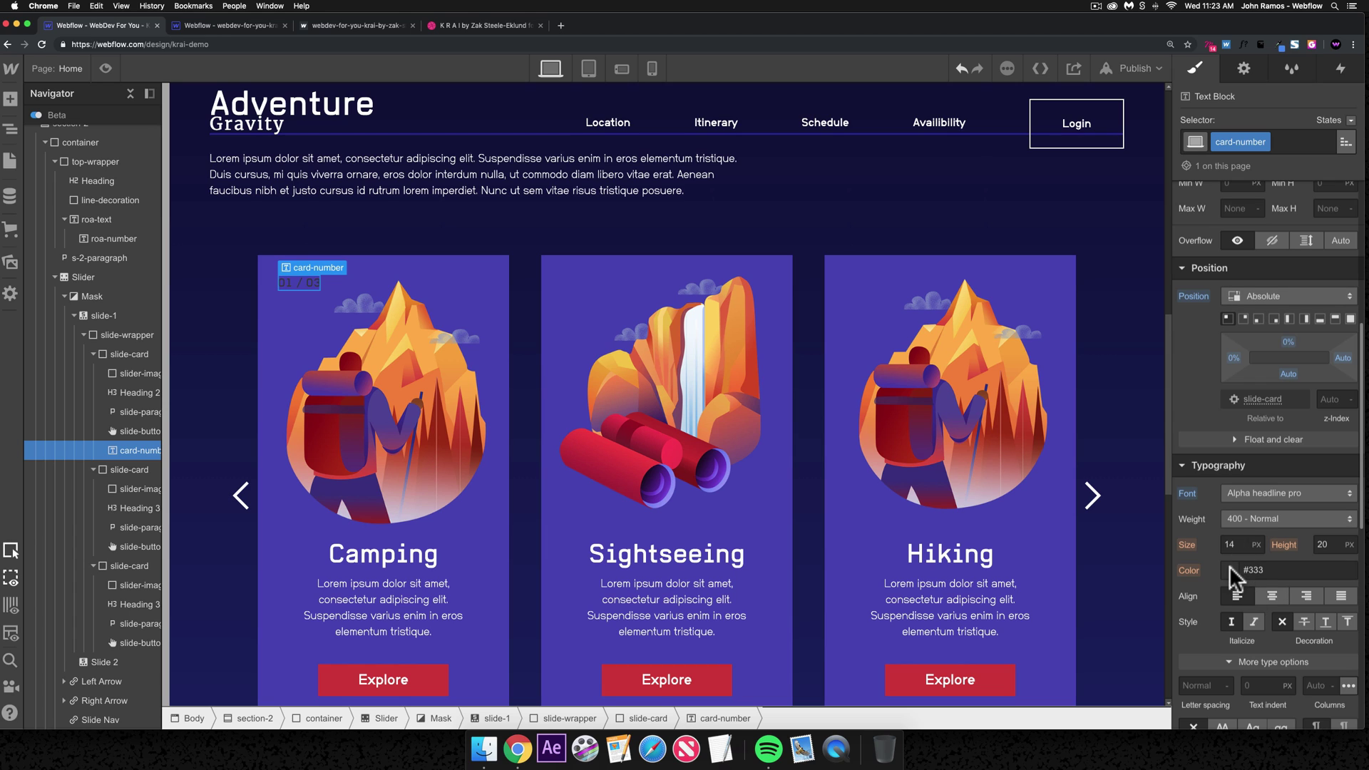
click(1227, 571)
click(1212, 716)
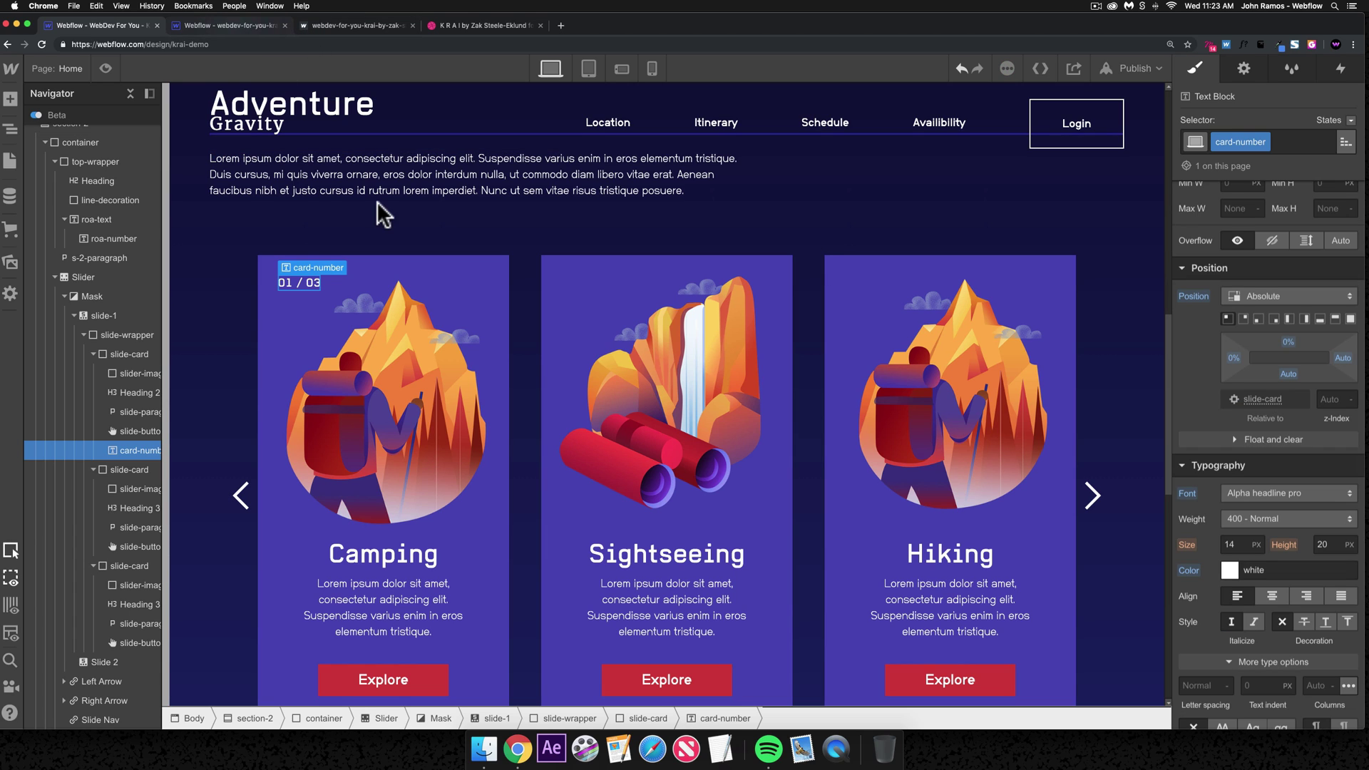
- Match the reference by giving the card-number text a 32 px size and unitless line height of 1, and shorten its text to 01/03
key(ctrl+Tab)
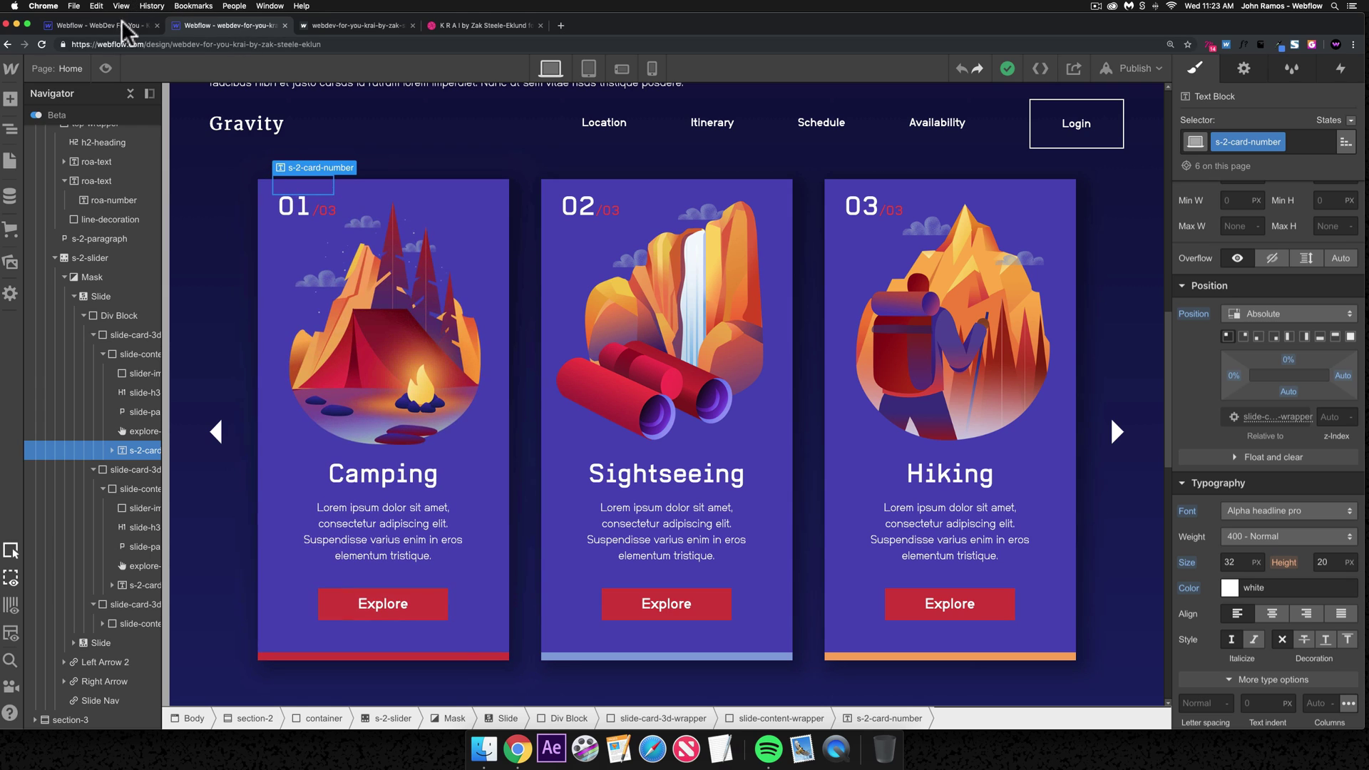
key(ctrl+shift+Tab)
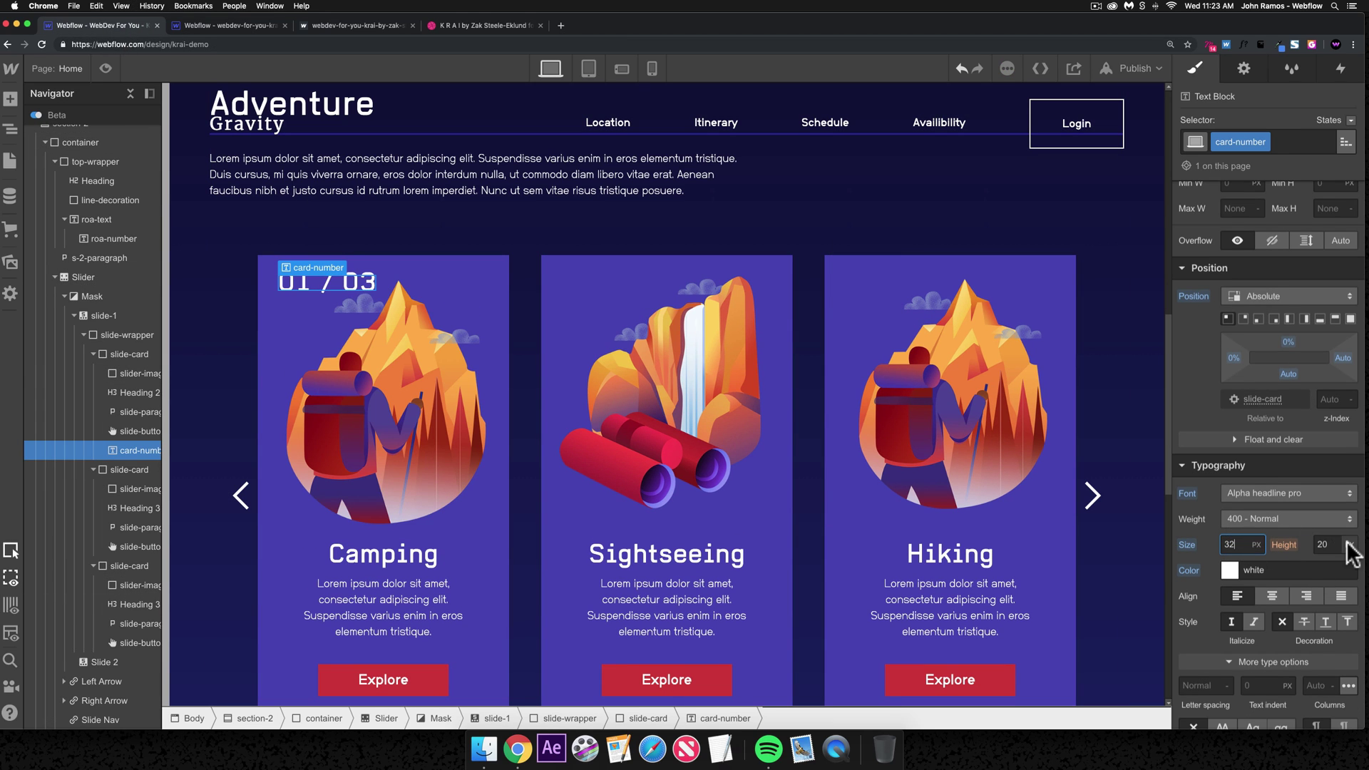
click(1349, 544)
click(1335, 605)
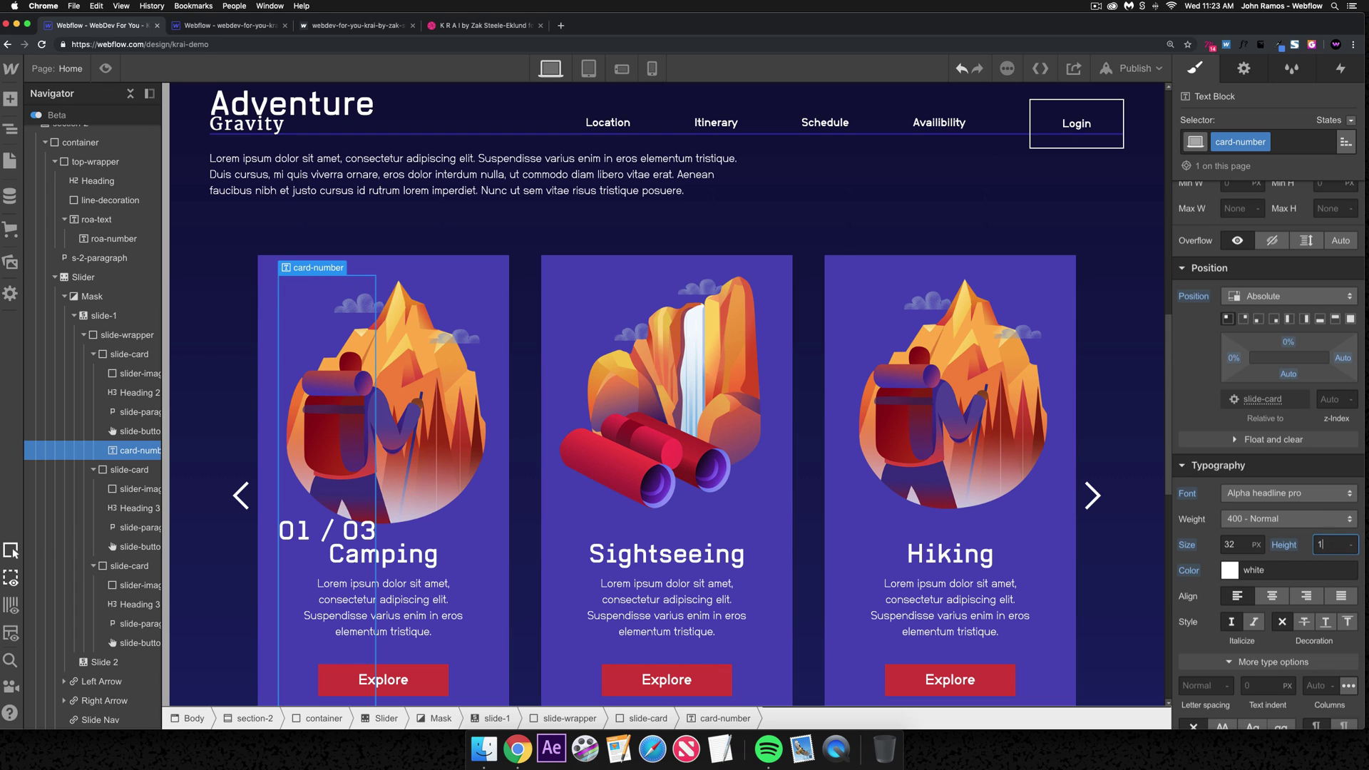
key(Return)
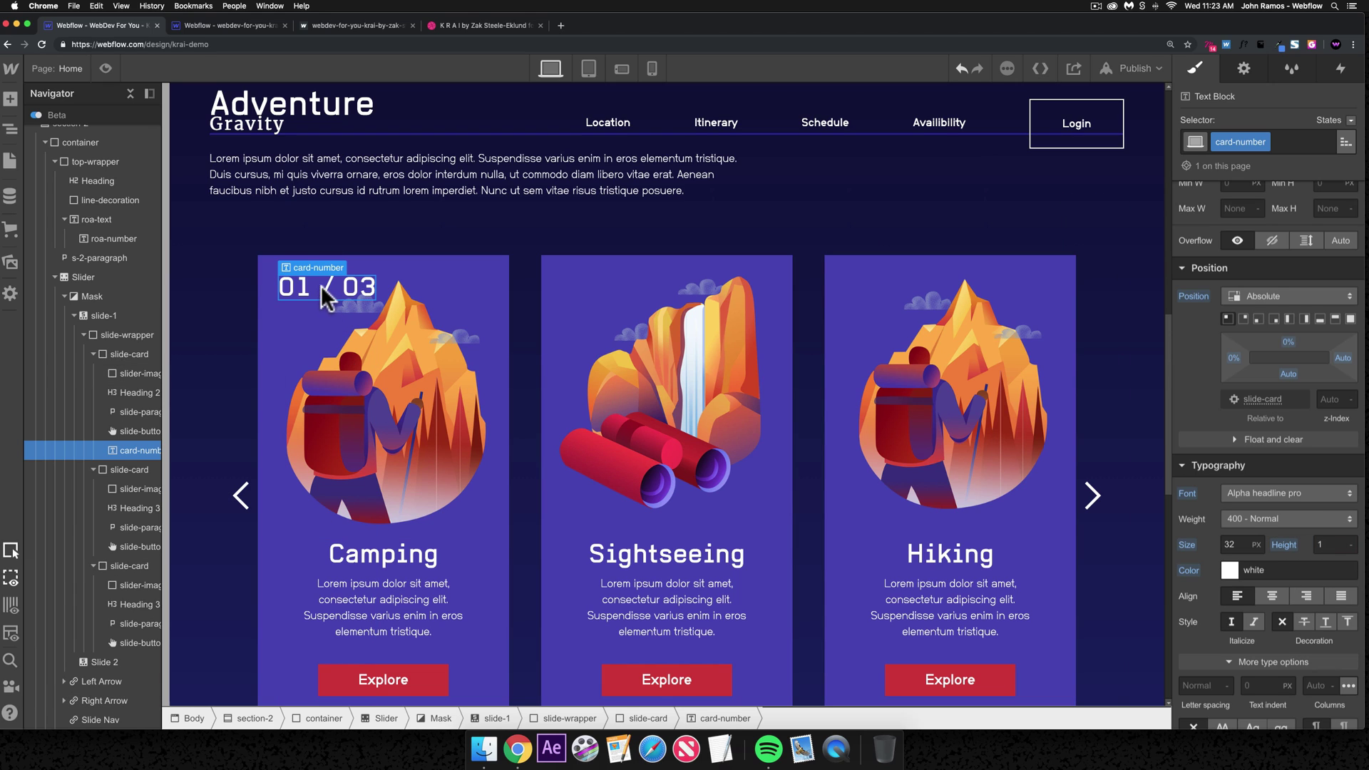
double_click(322, 293)
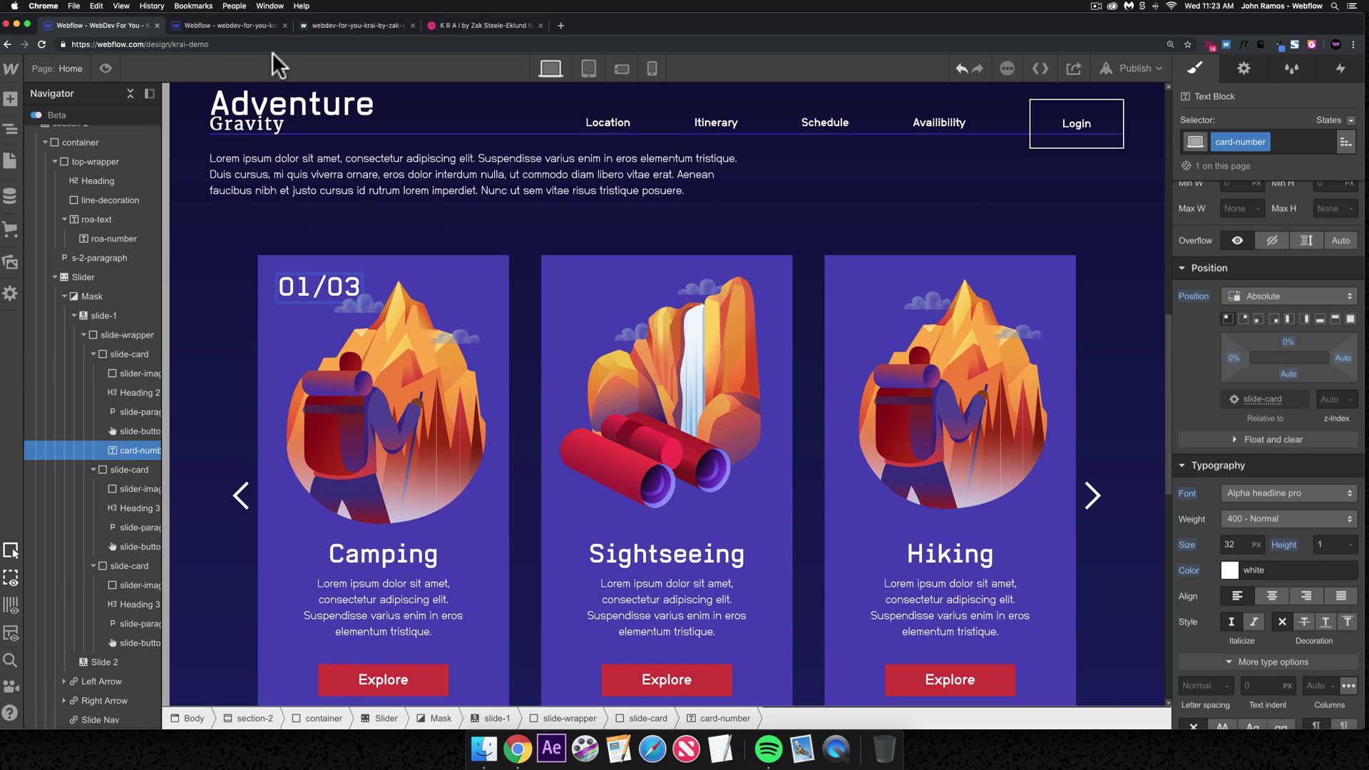
key(BackSpace)
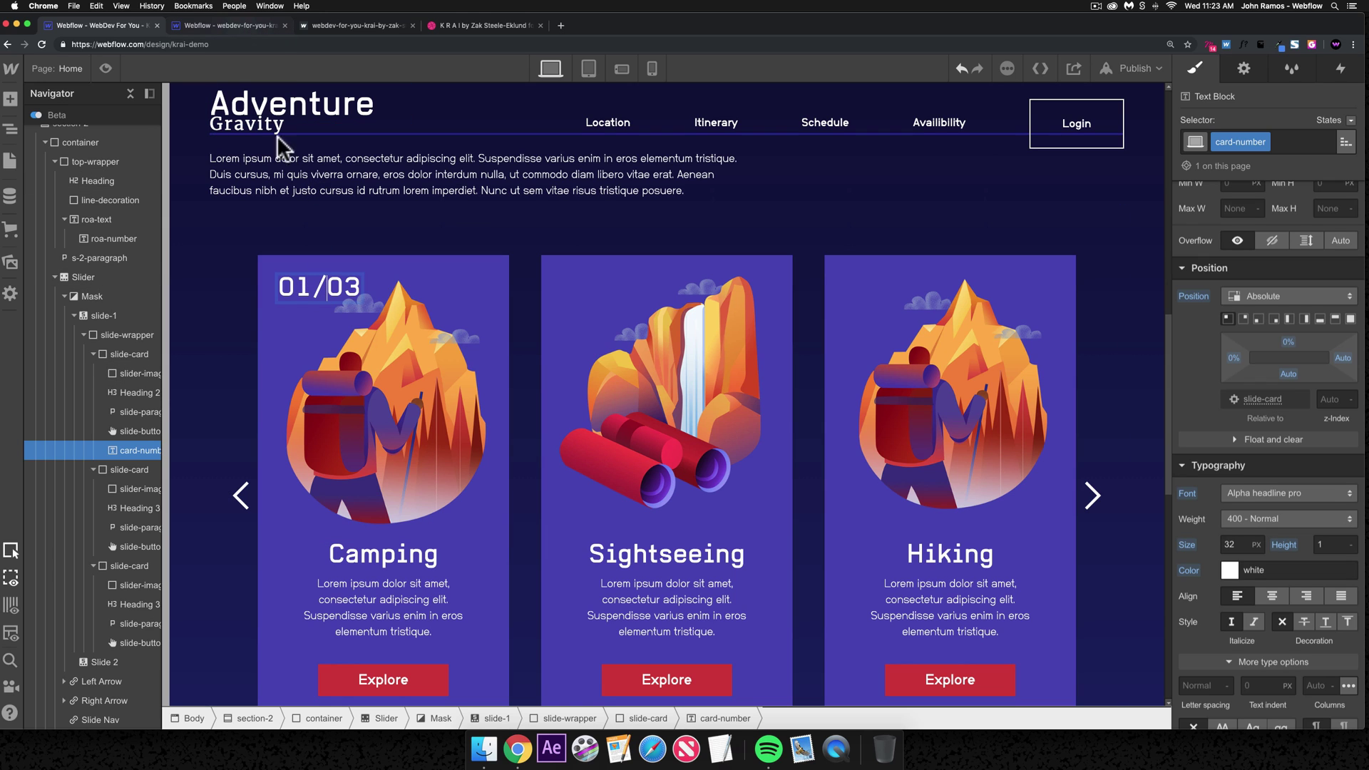
- Inspect the text span styling of the red /03 in the reference project's first card number
key(ctrl+Tab)
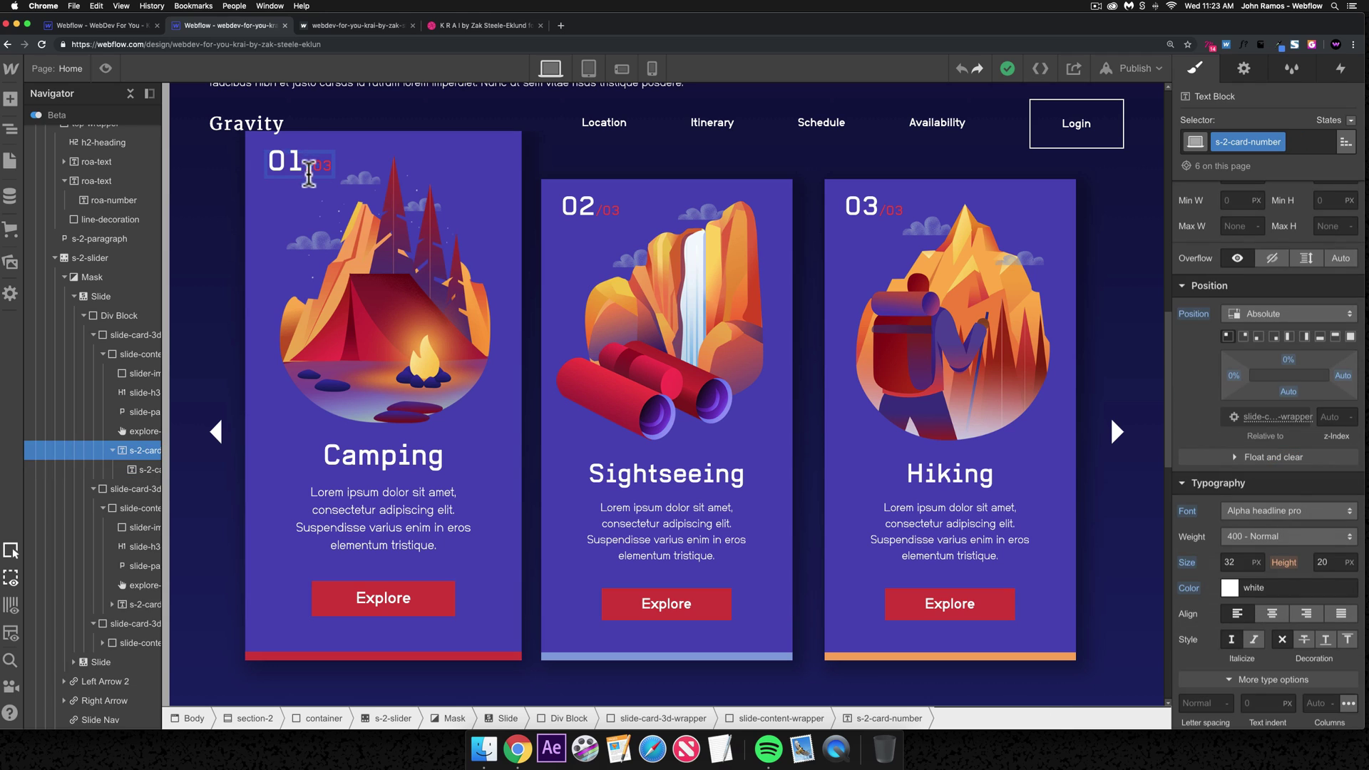
double_click(300, 169)
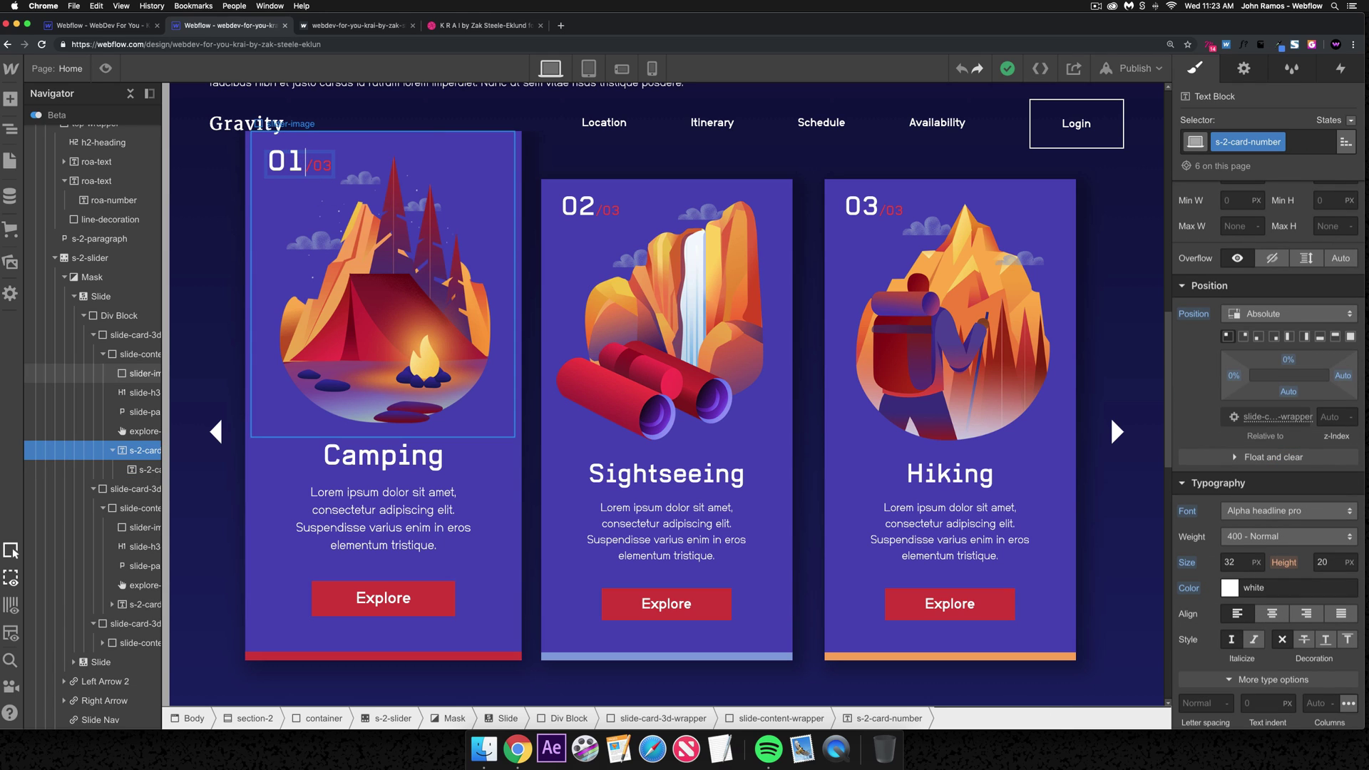
click(303, 143)
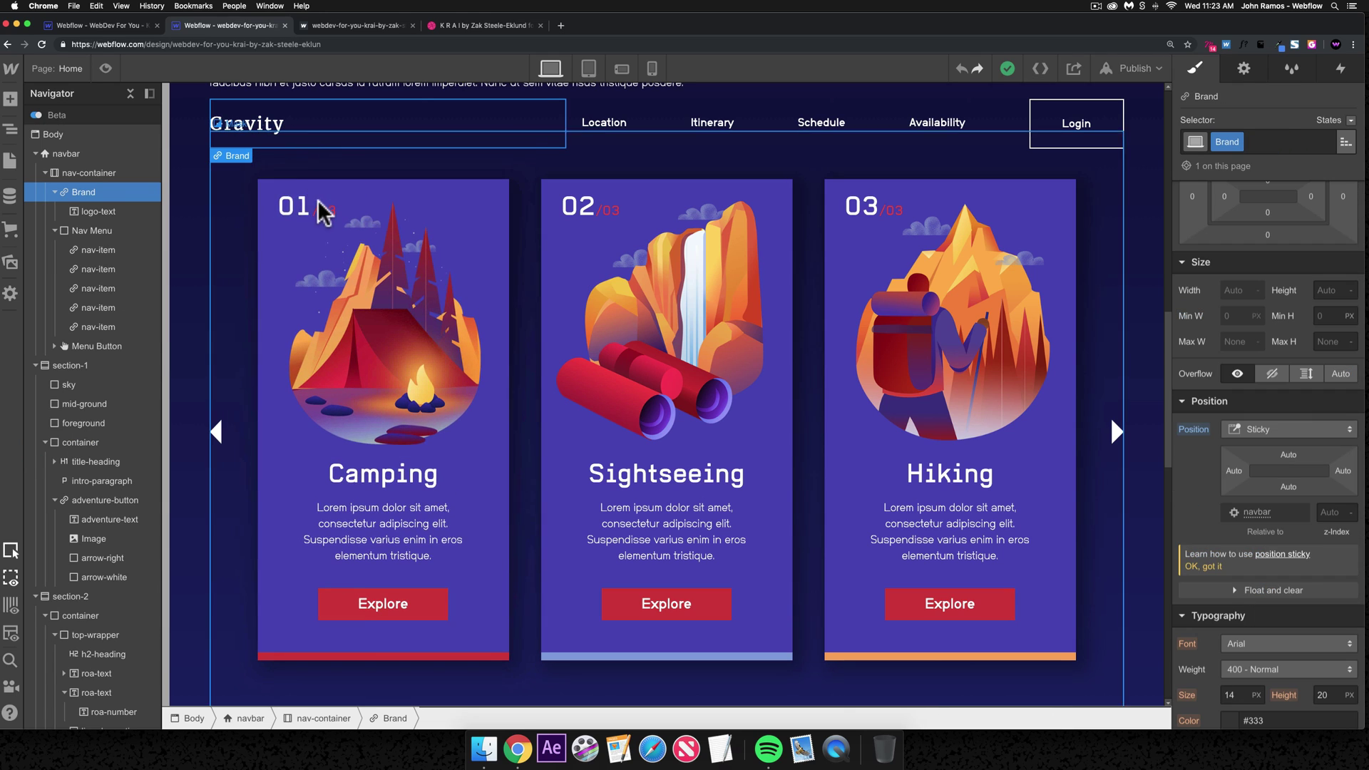
click(319, 169)
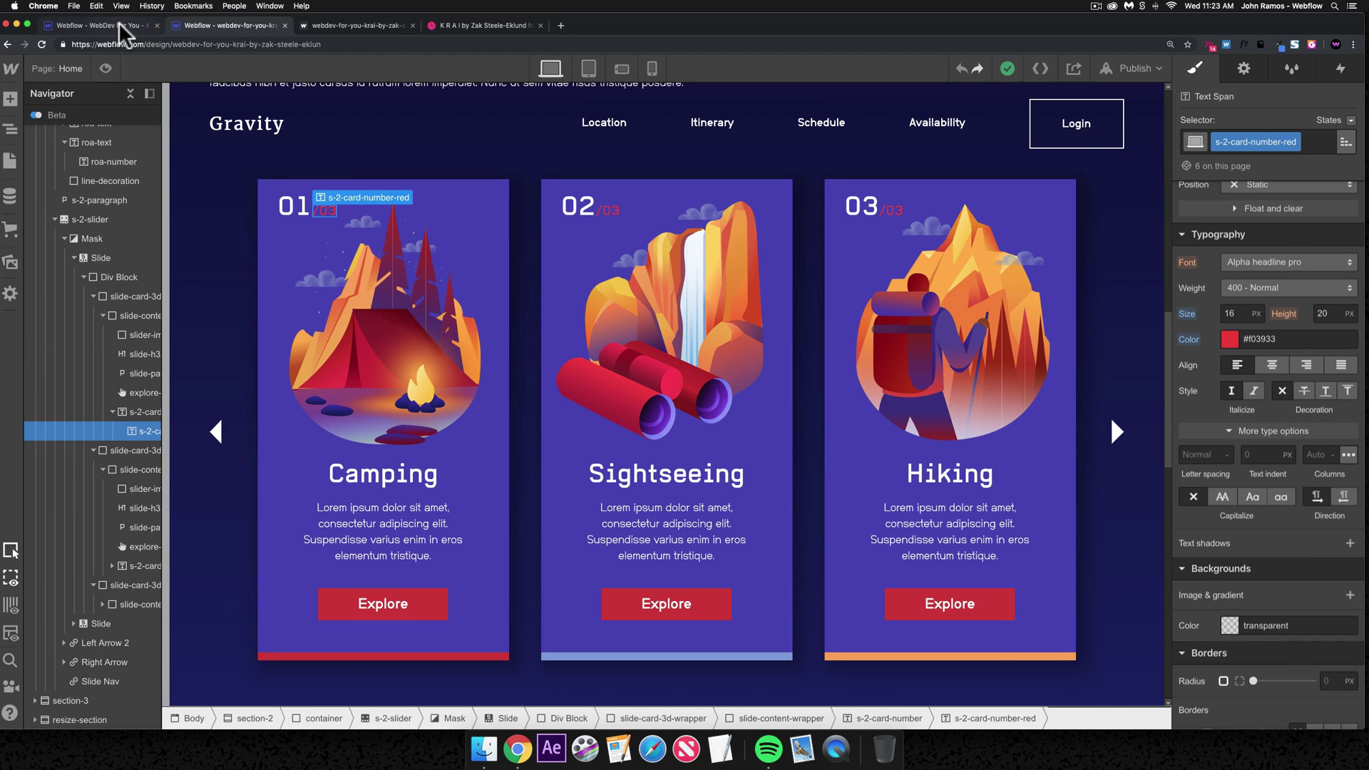
- In the krai-demo project, wrap the /03 part of the card number in a text span with the new class number-red
key(super+1)
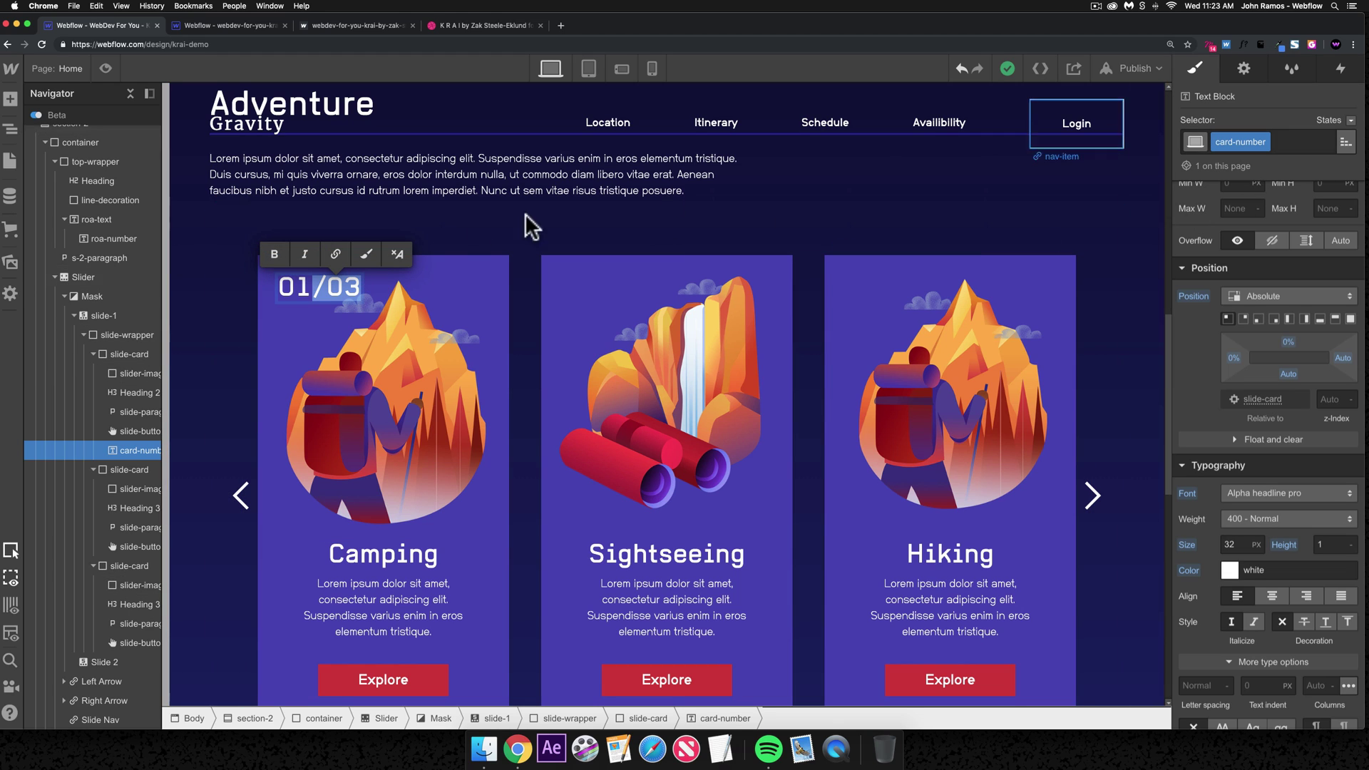
click(366, 254)
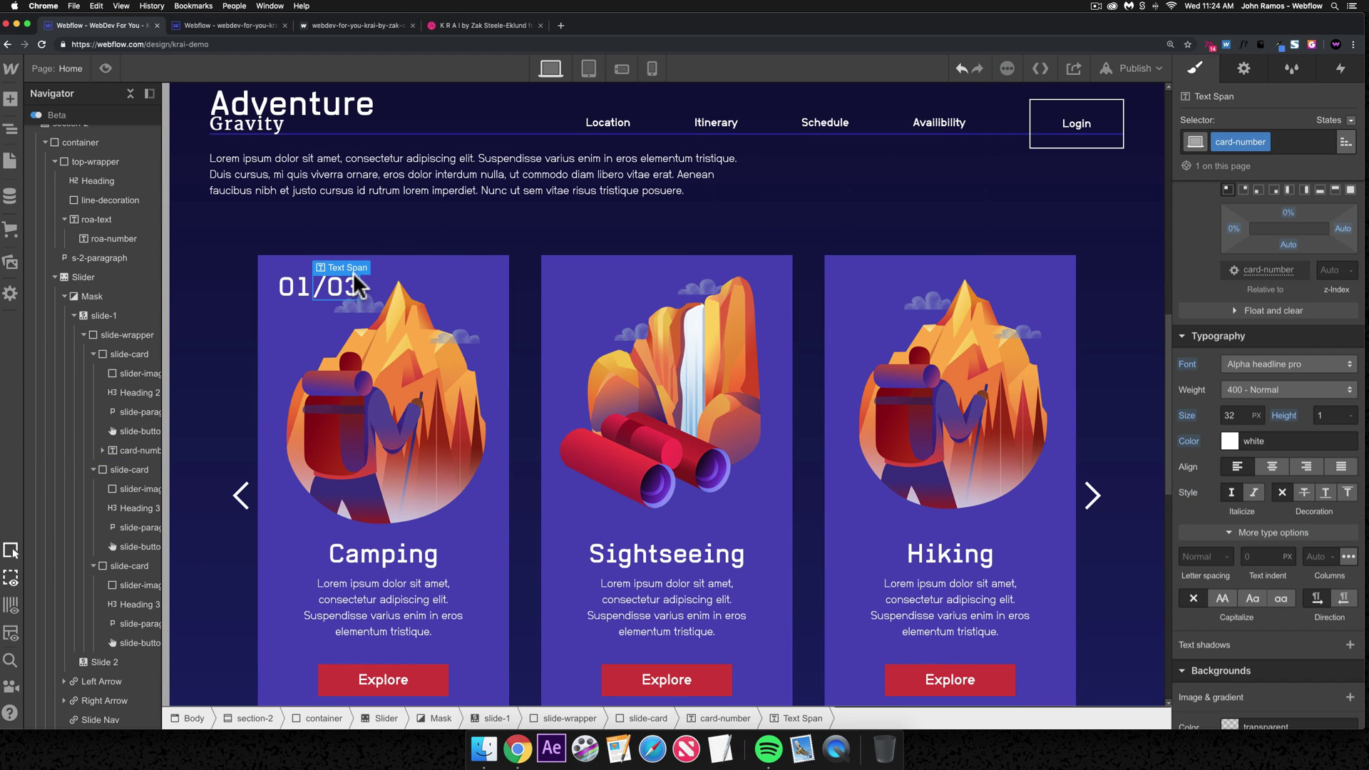
click(1273, 140)
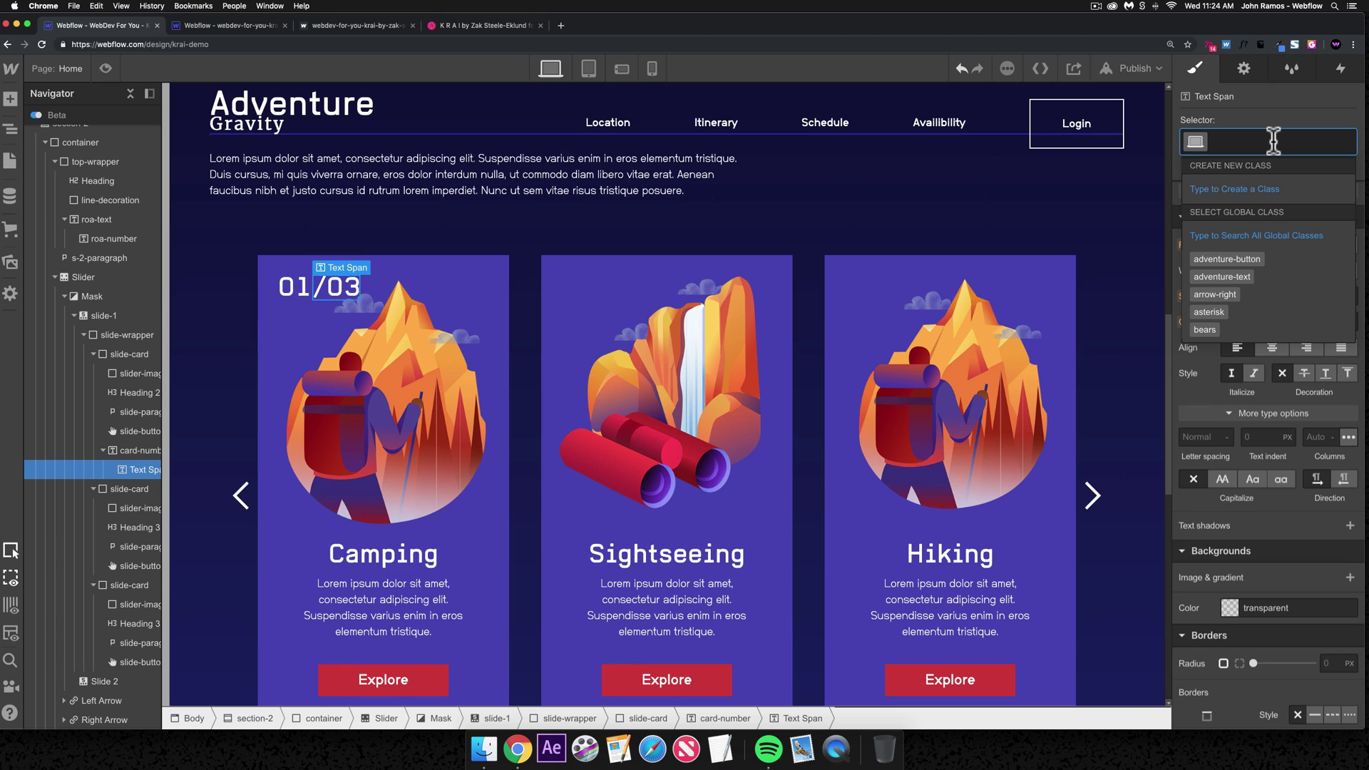
text(car)
key(super+a)
text(numb)
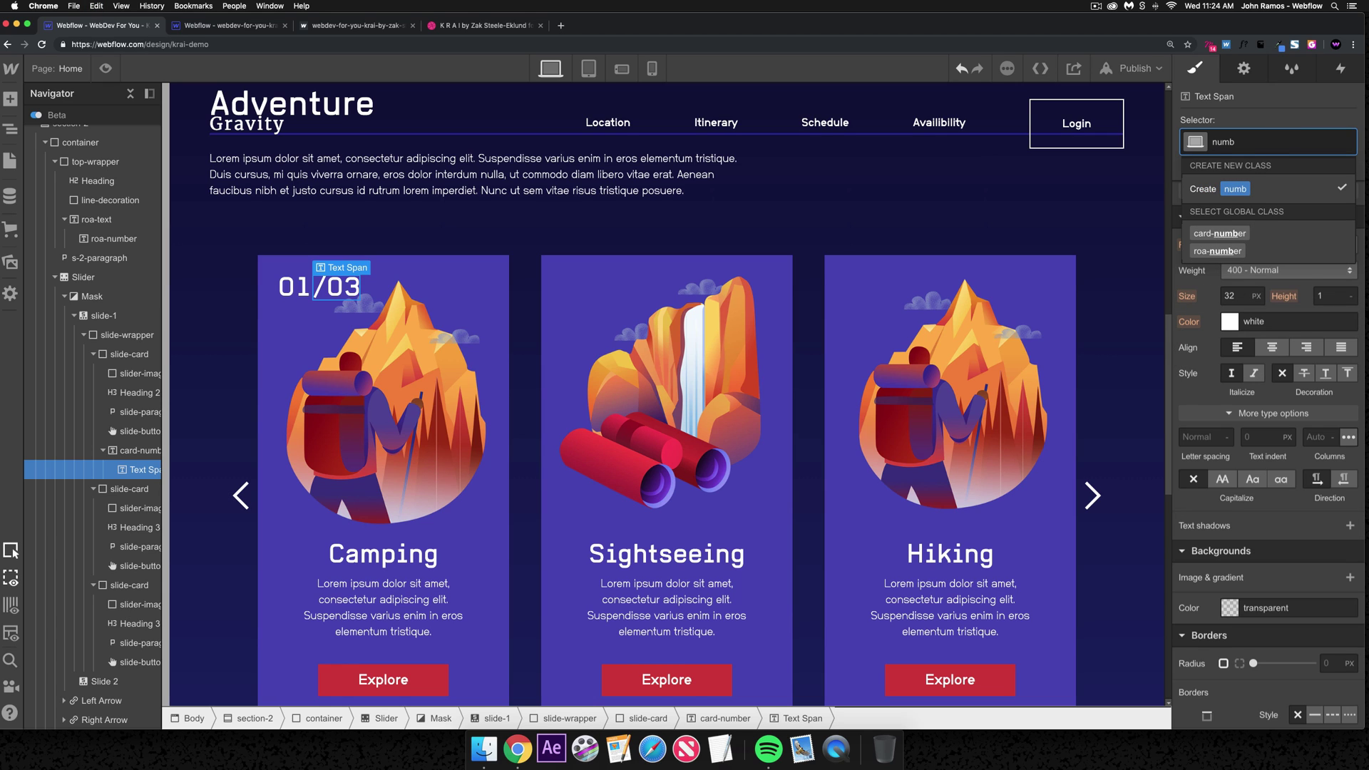
text(er-red)
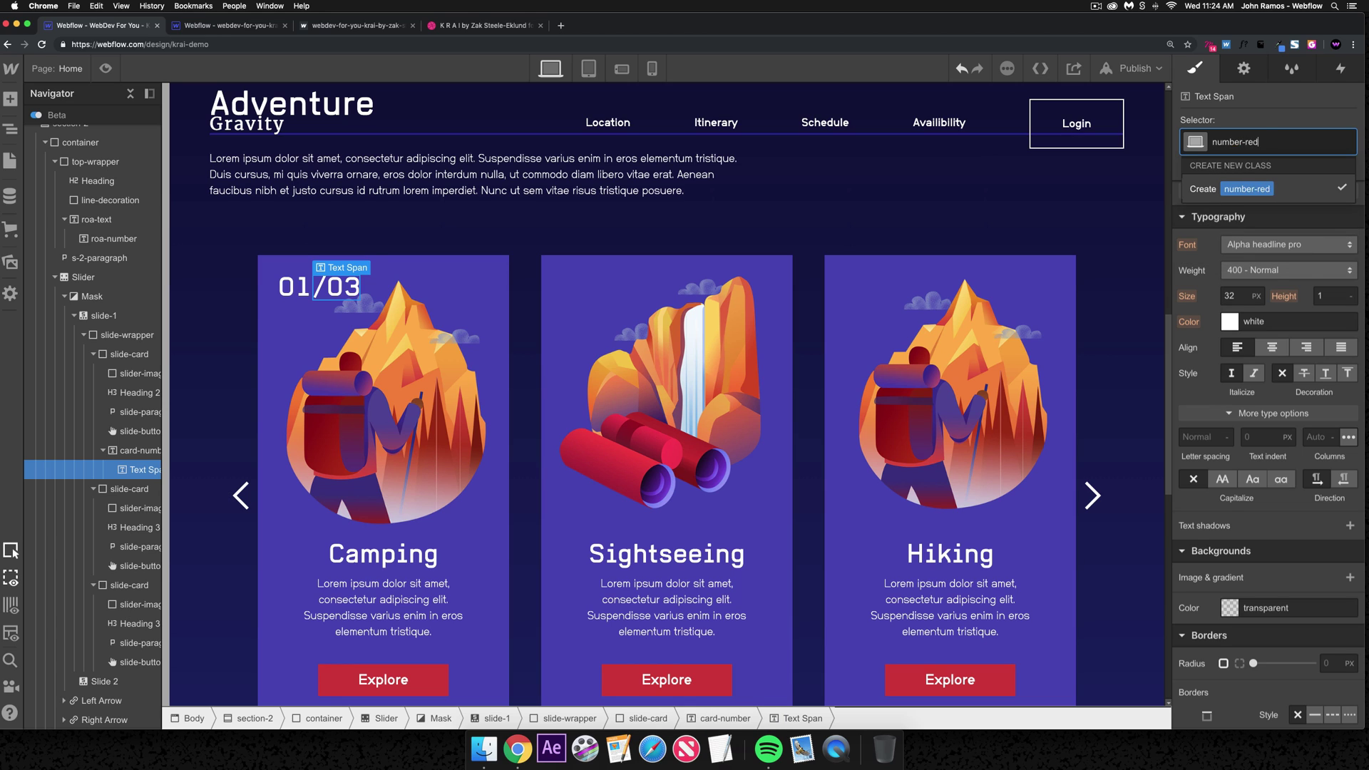
key(Return)
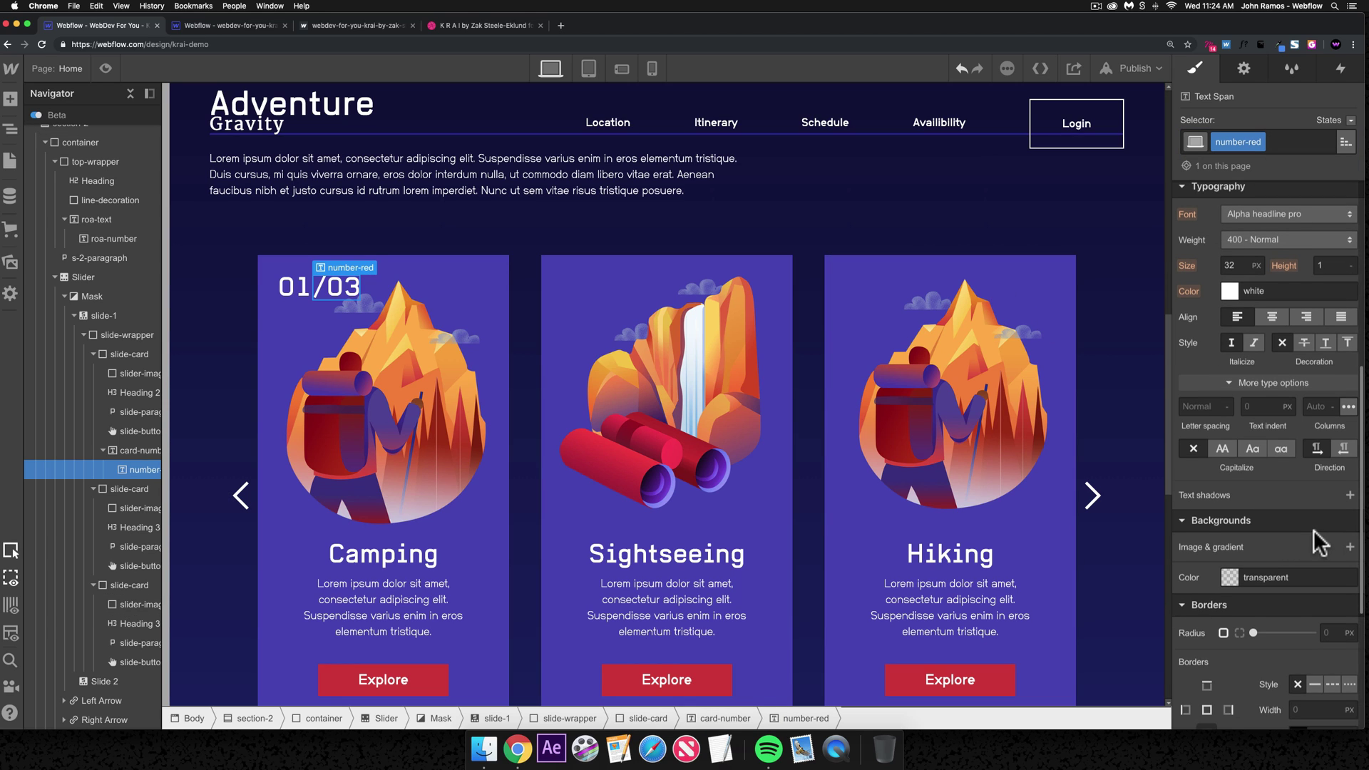
- Set the number-red span's font size to 16 px and its color to the reference project's red, #f03933
scroll(1283, 427, up, 1)
text(16)
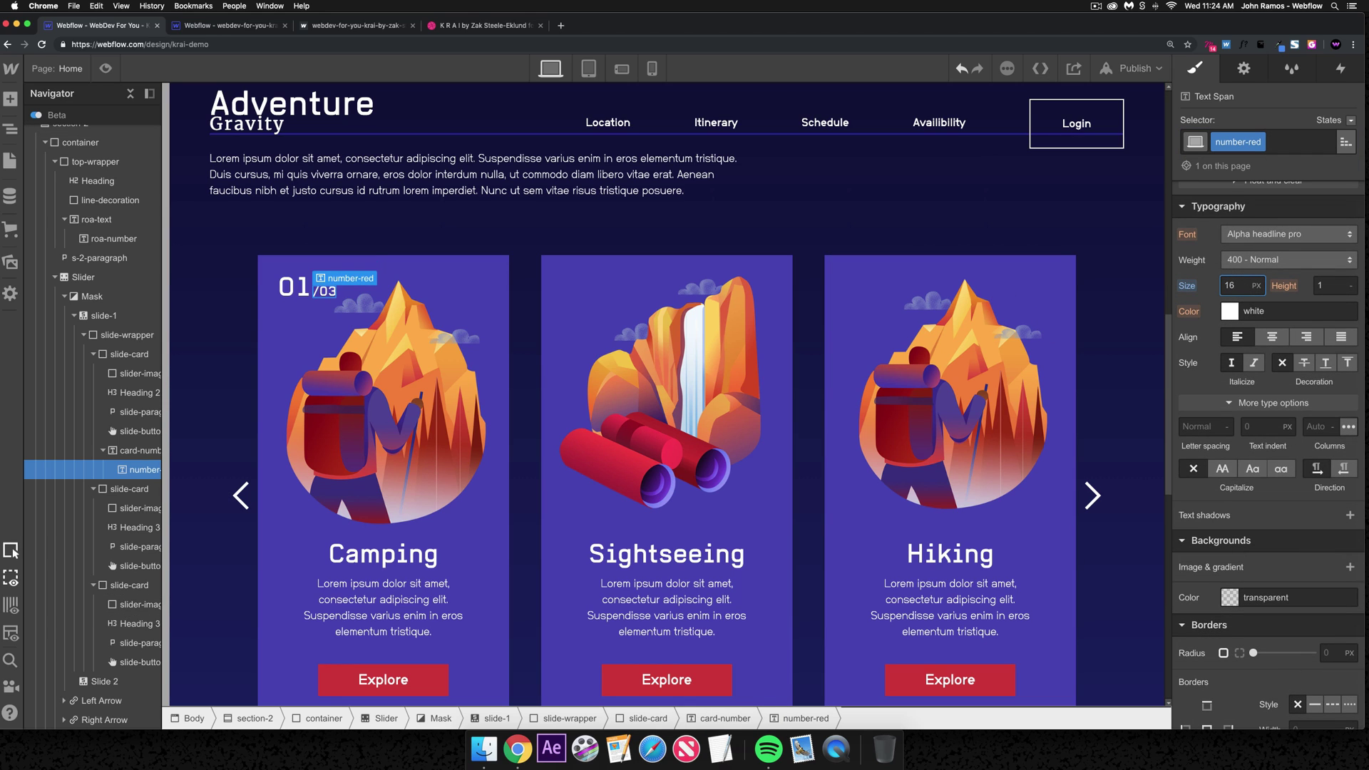
click(231, 21)
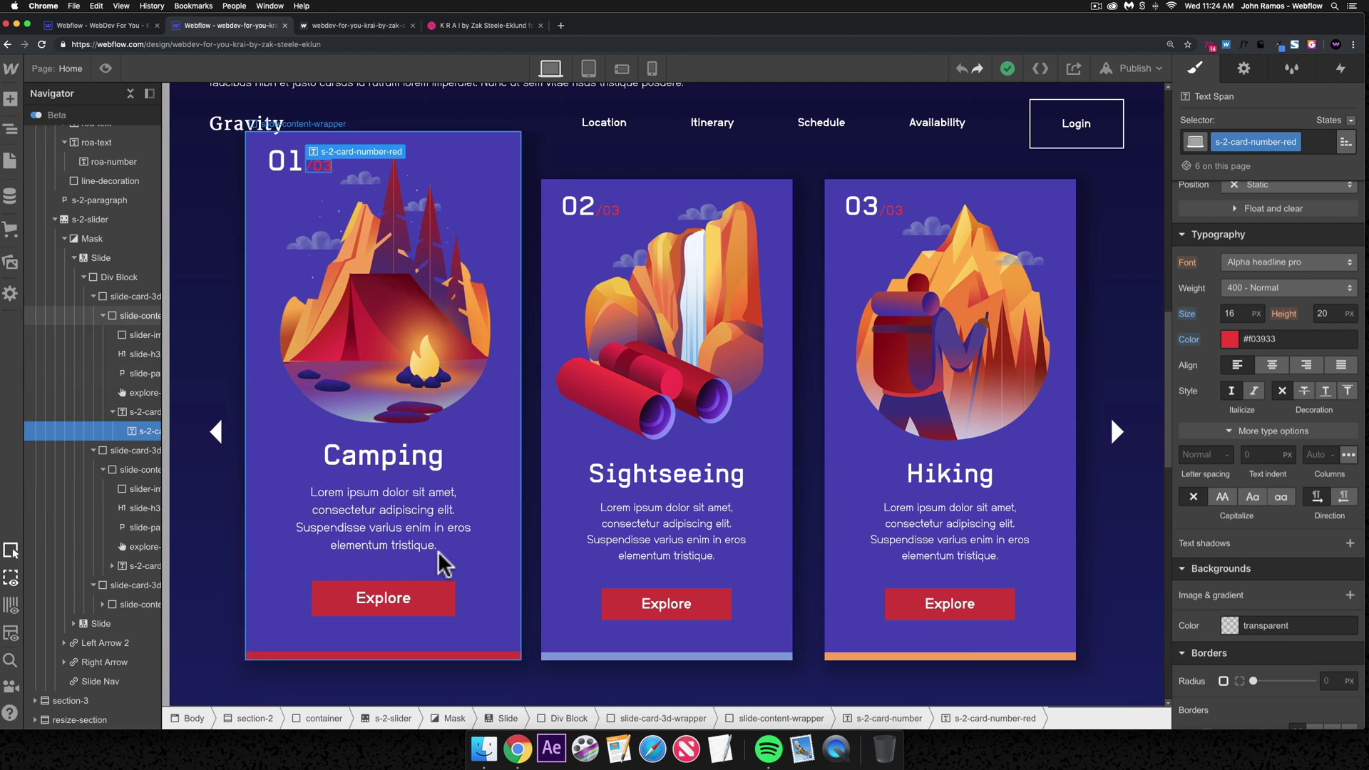
triple_click(1273, 340)
key(super+c)
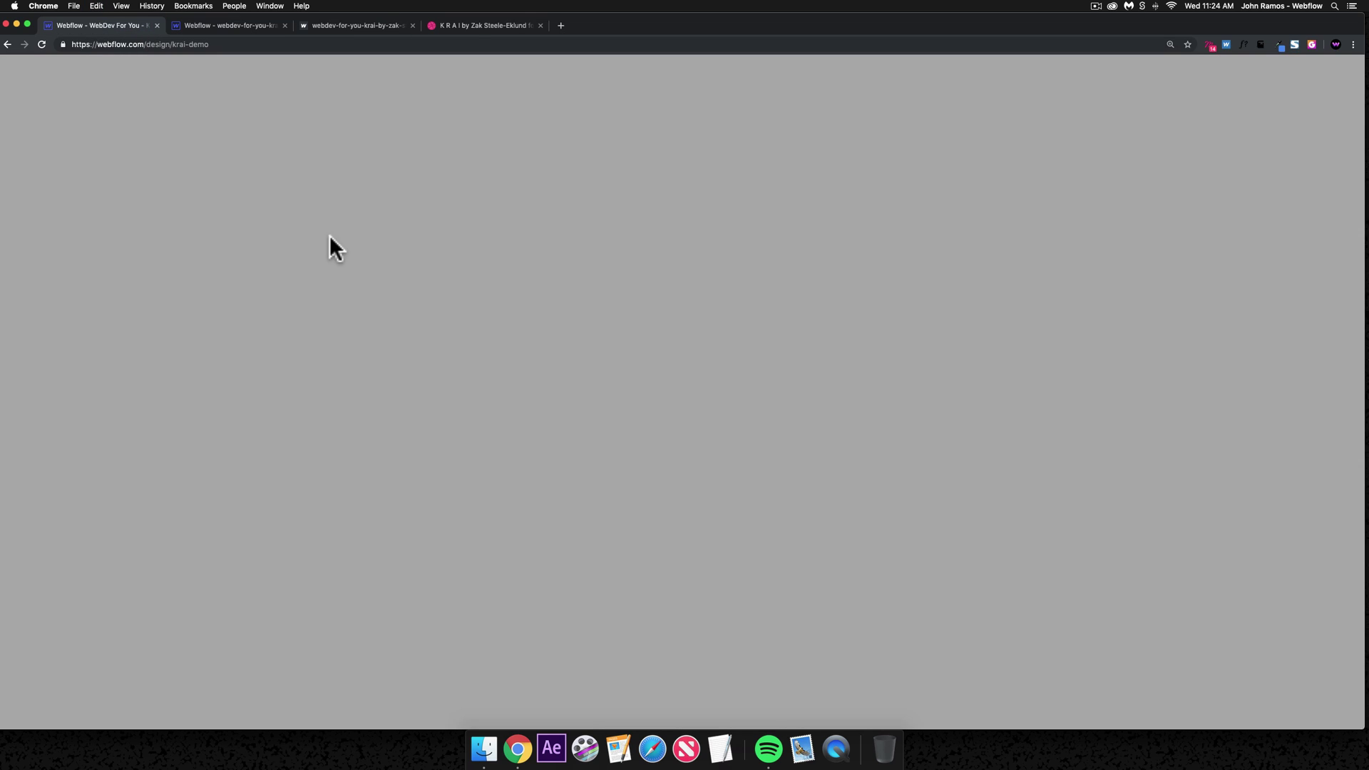
key(super+v)
key(super+Return)
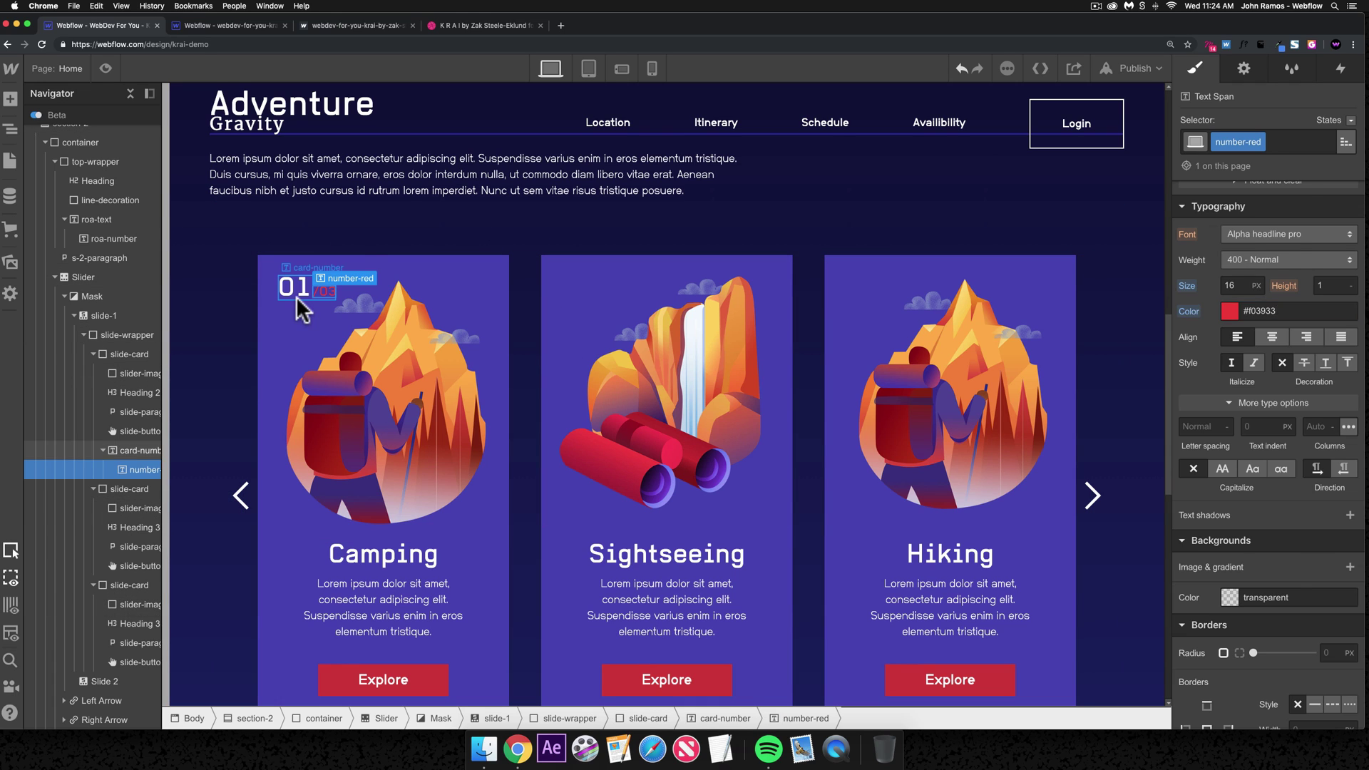
- Copy the first card's card-number text block into the Sightseeing and Hiking slide cards
click(303, 311)
key(super+c)
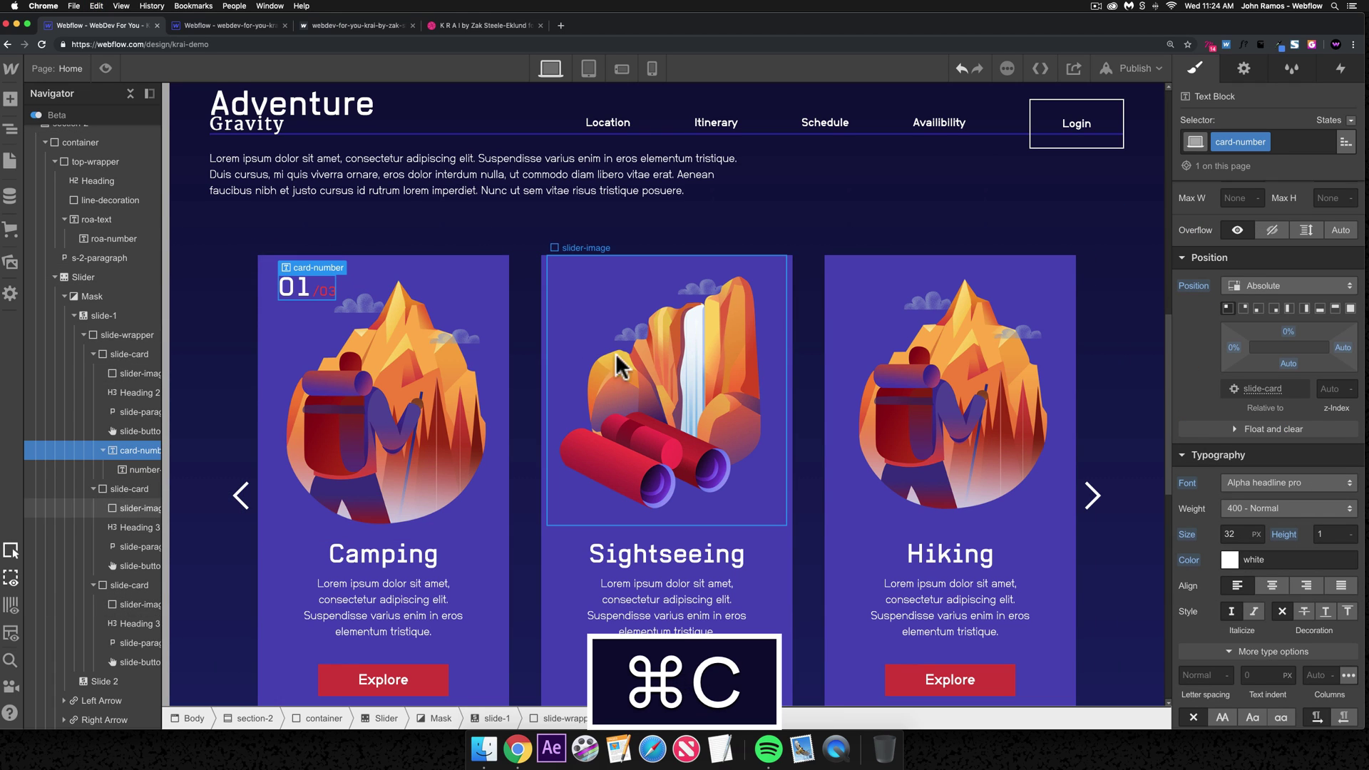
click(556, 639)
key(super+v)
click(849, 596)
key(super+v)
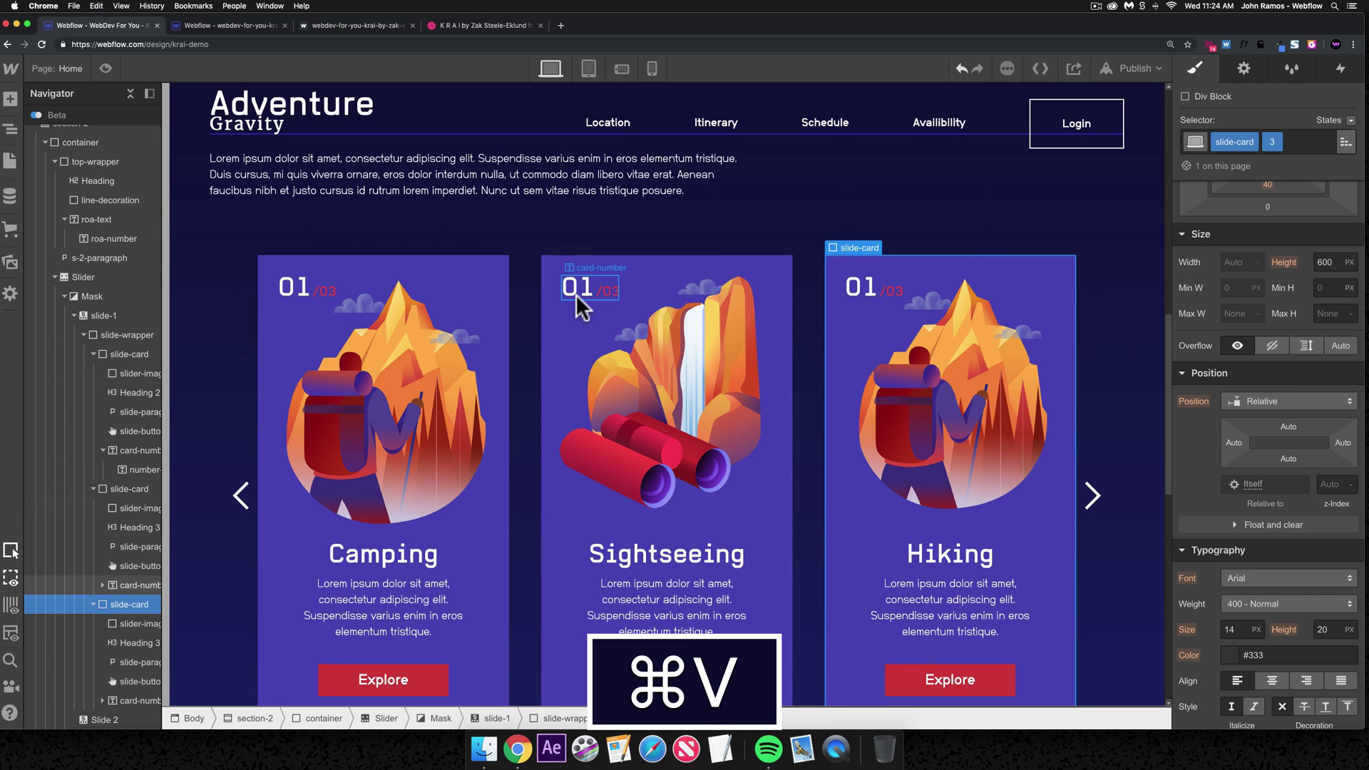
- Change the Sightseeing card's number to 02 and the Hiking card's number to 03
click(581, 306)
double_click(581, 307)
text(02)
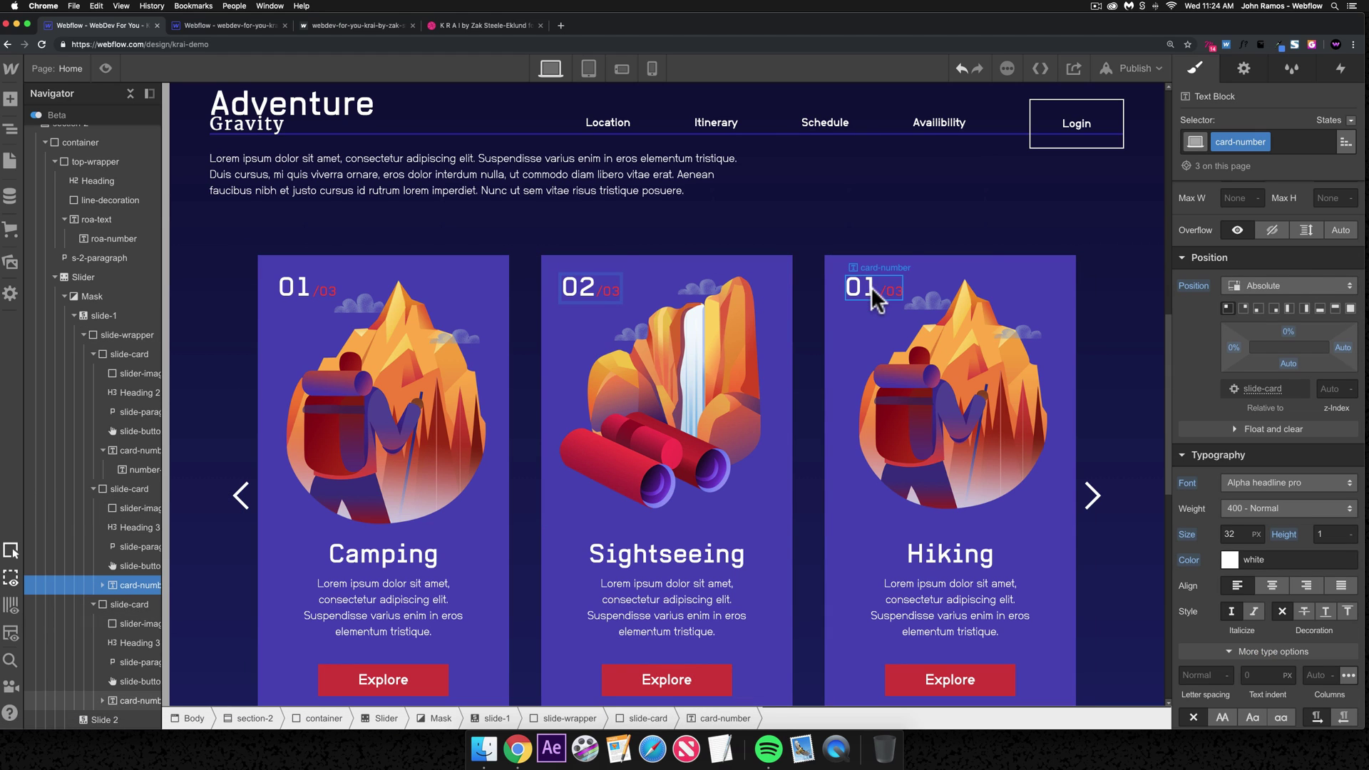
click(872, 288)
click(743, 214)
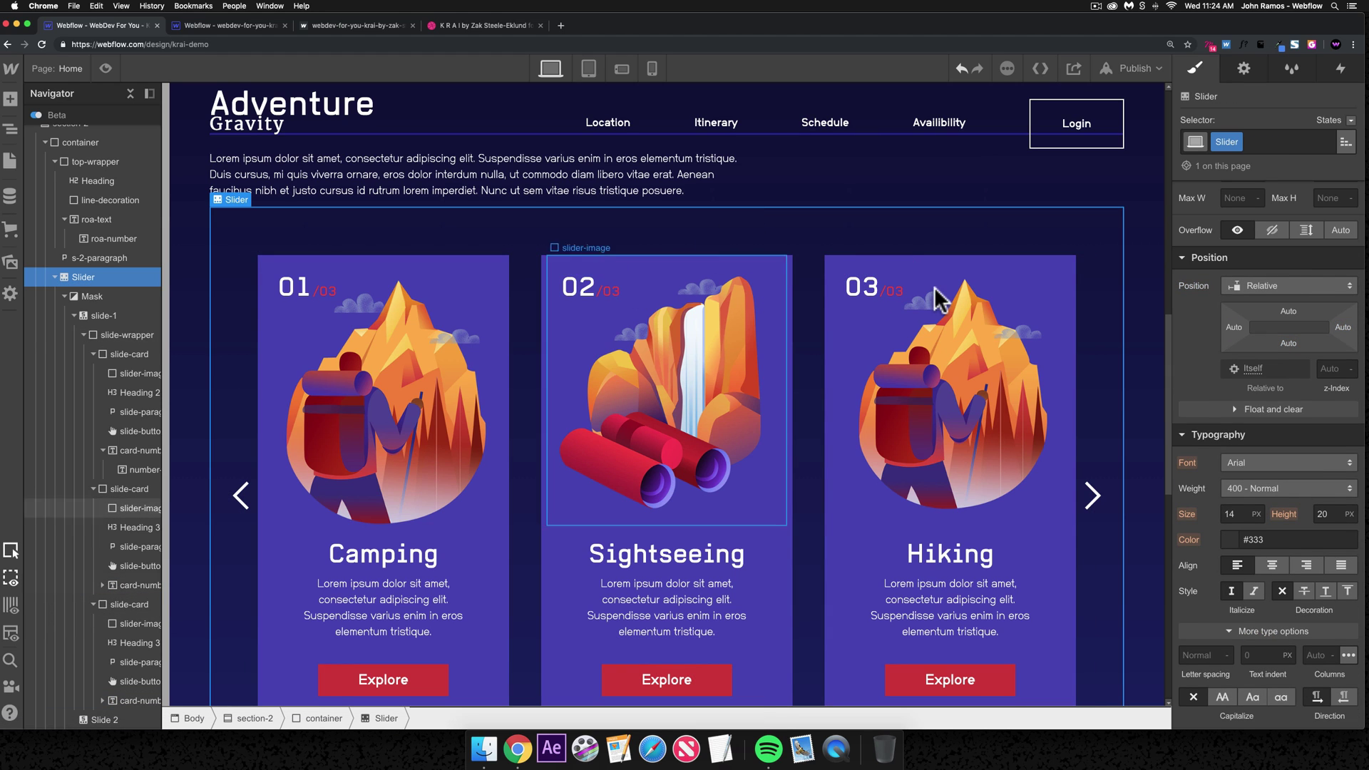
- Review the slider's left and right arrows and the numbered cards down to their bottom borders
click(193, 276)
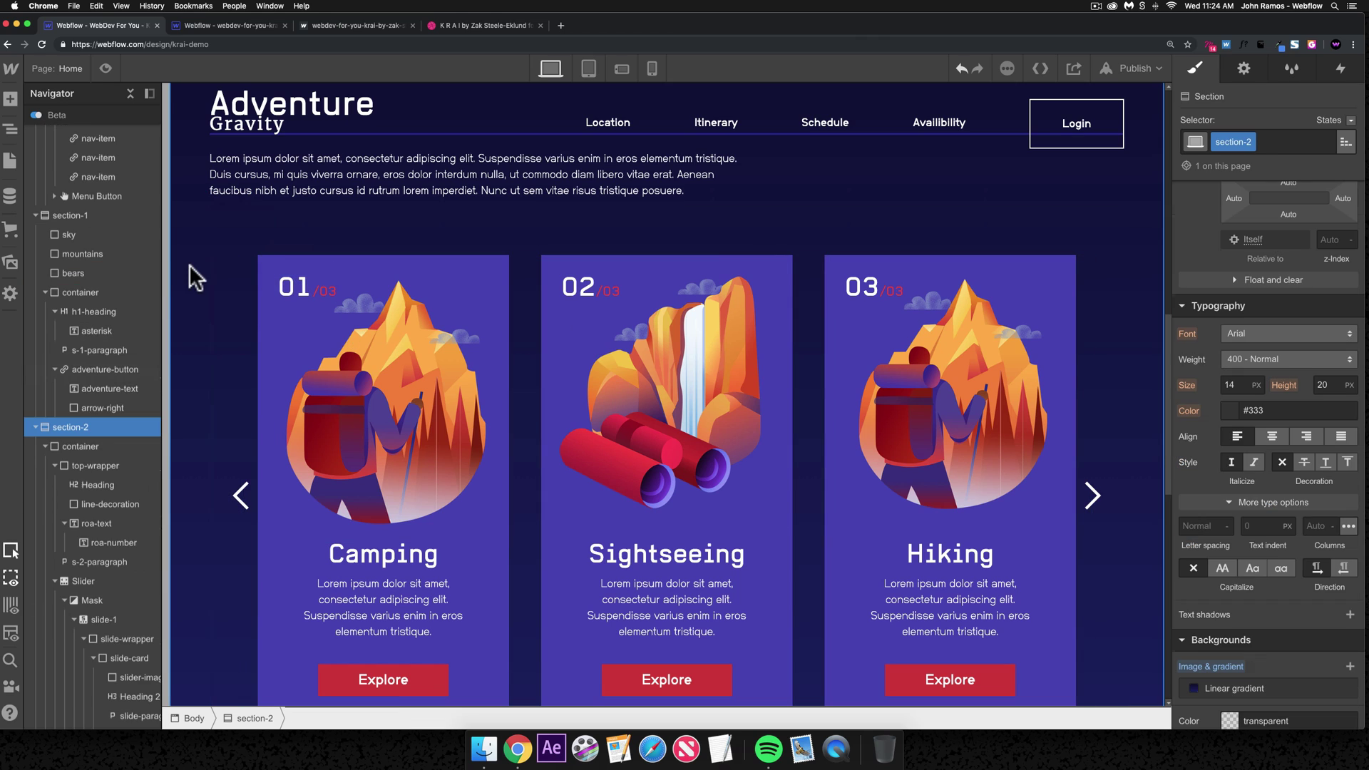
click(239, 508)
click(249, 543)
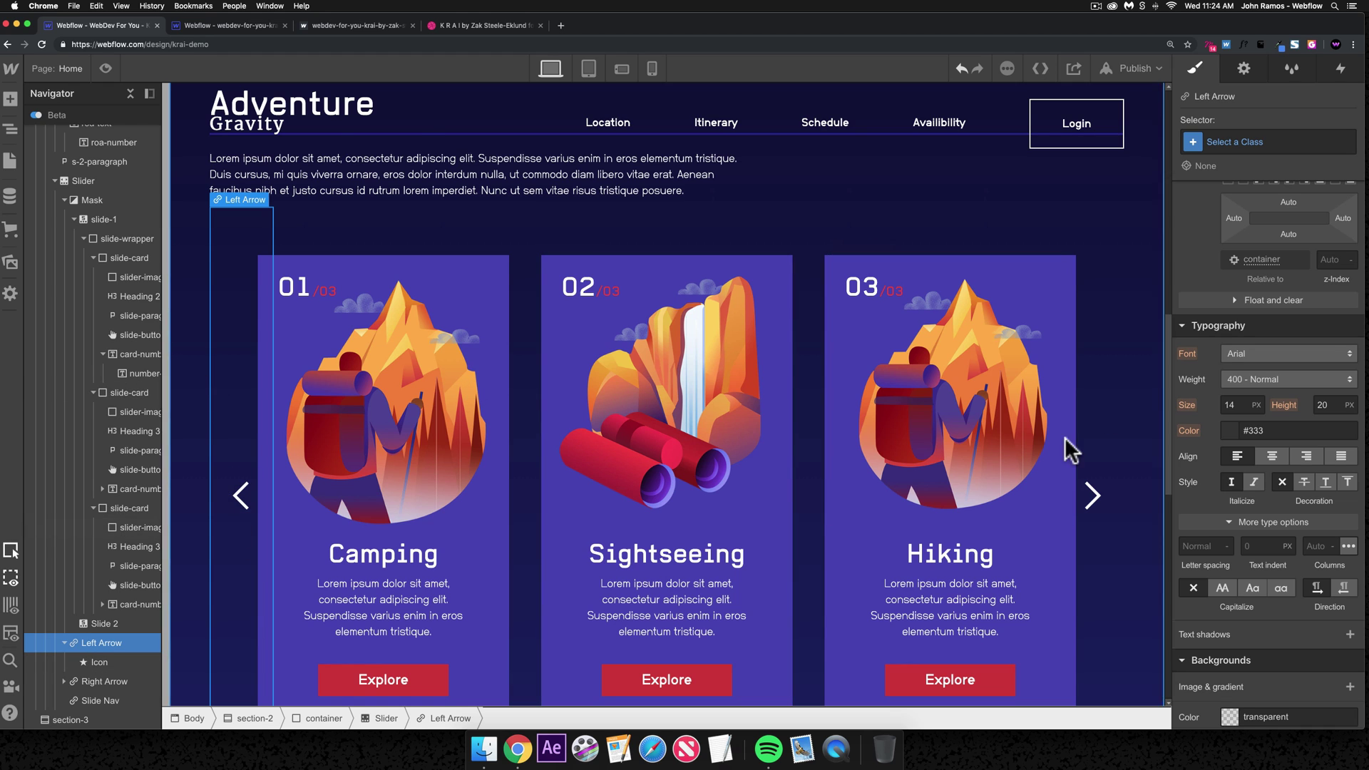
scroll(1103, 439, down, 5)
click(1095, 362)
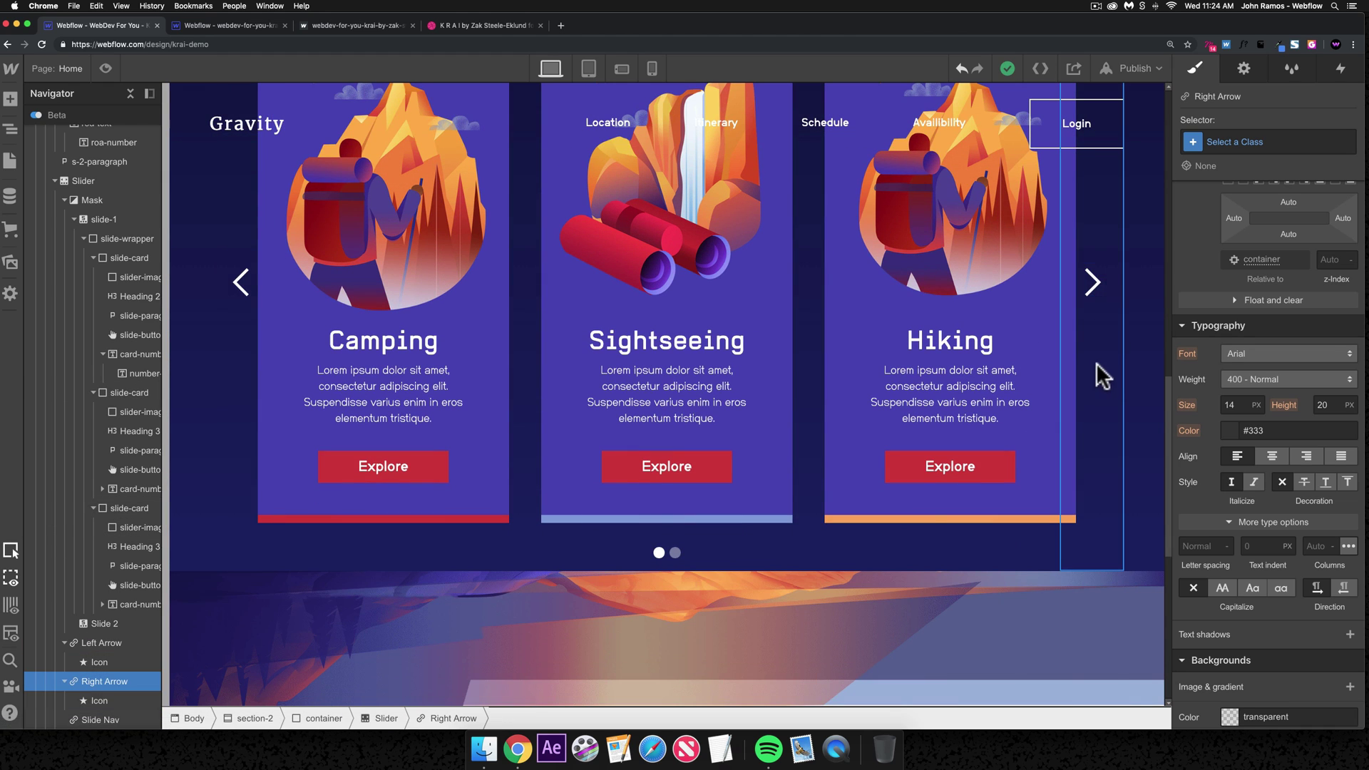
scroll(1085, 406, up, 2)
scroll(1085, 408, down, 1)
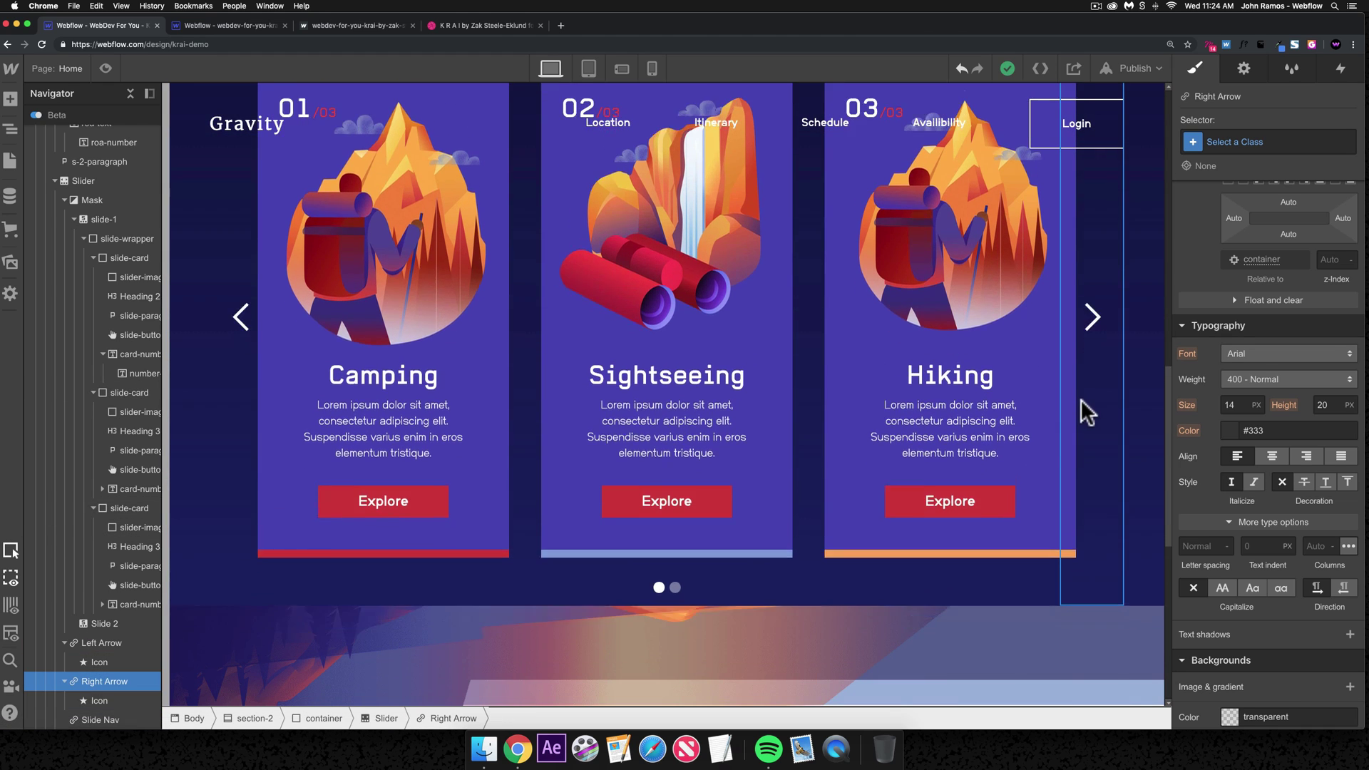
scroll(1085, 408, up, 2)
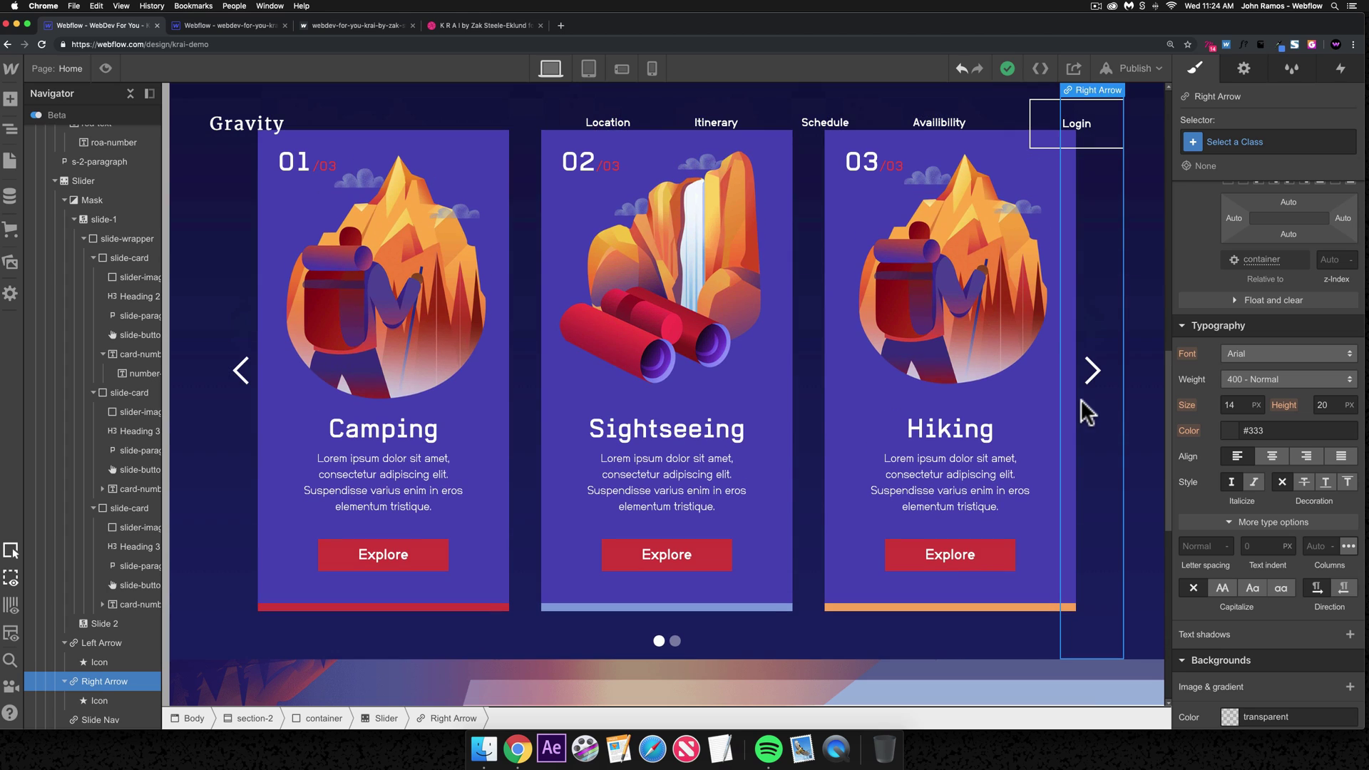
- Set the slide-card's transform origin in its None state to the bottom center, 50% left and 100% top
click(489, 467)
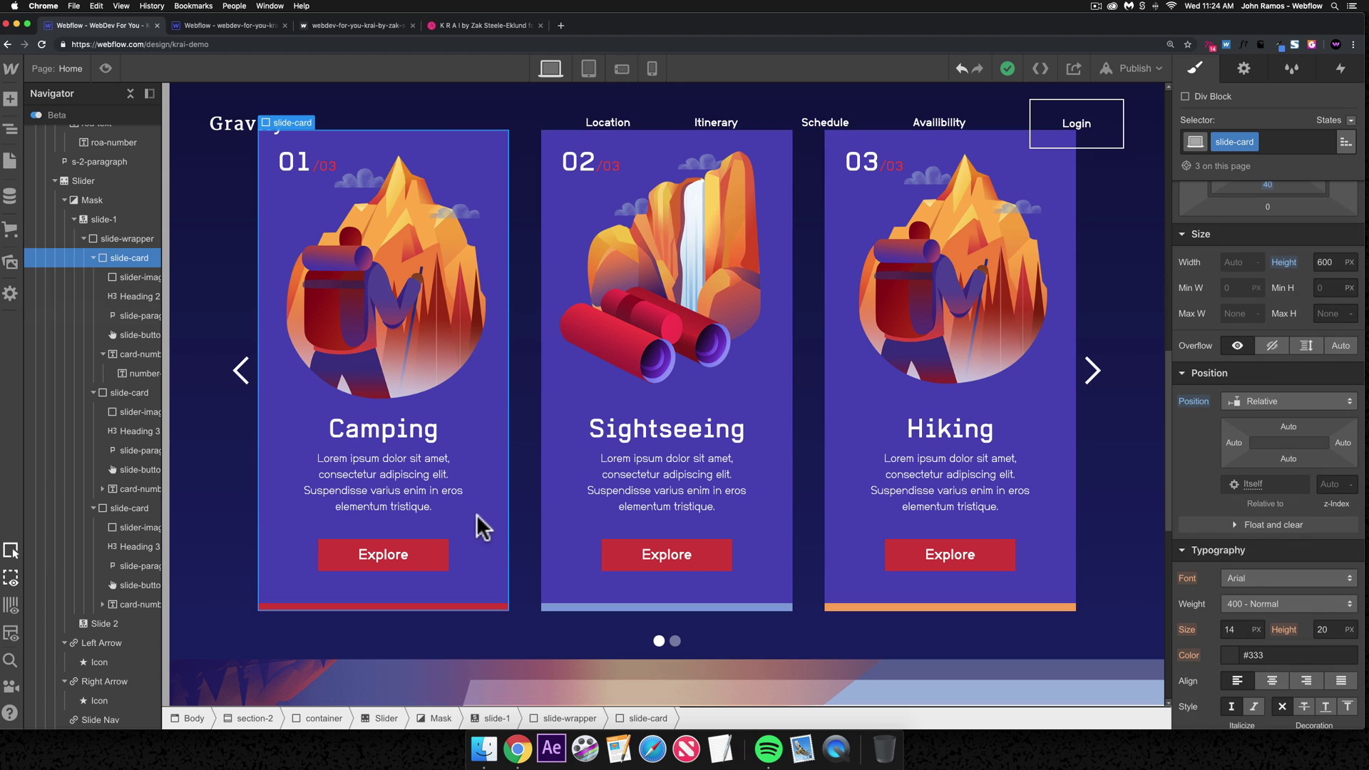
click(1349, 122)
click(1318, 151)
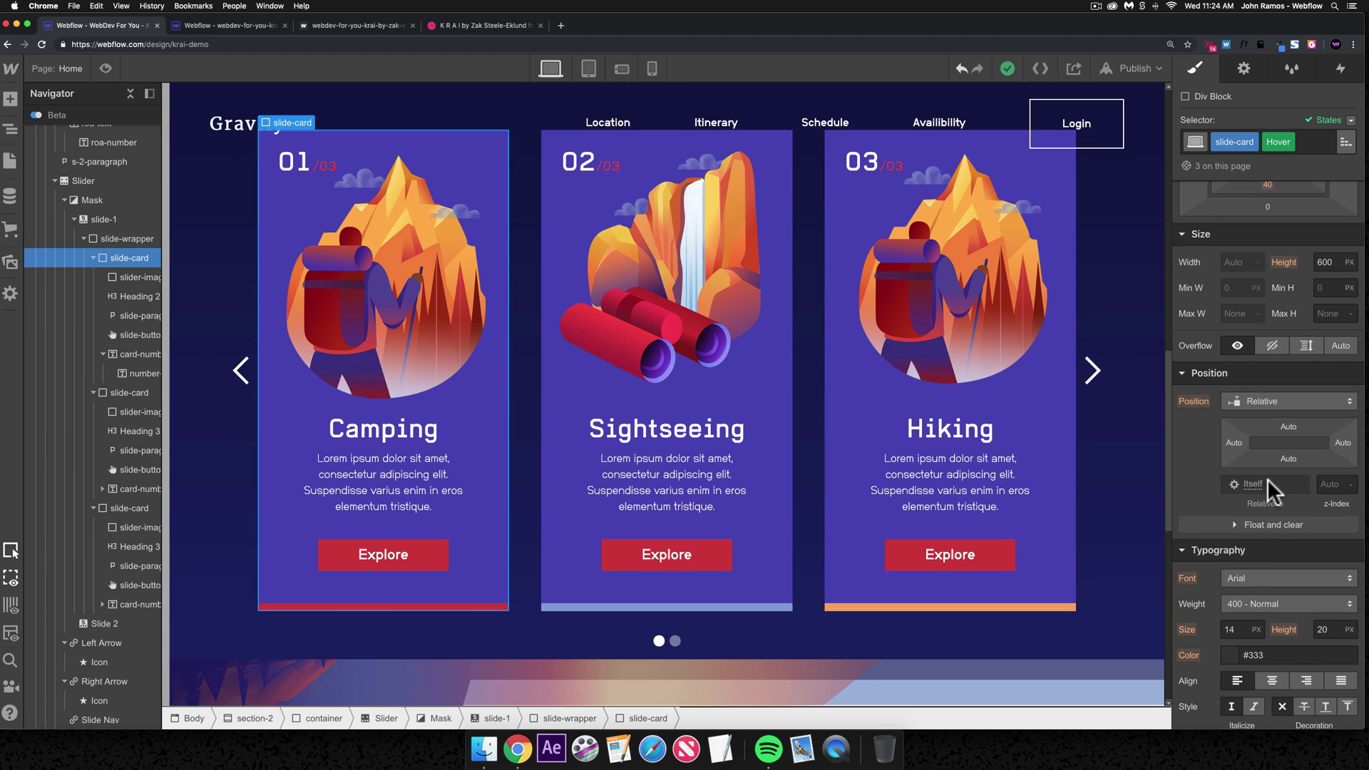
scroll(1267, 489, down, 3)
click(1320, 142)
scroll(1278, 281, down, 9)
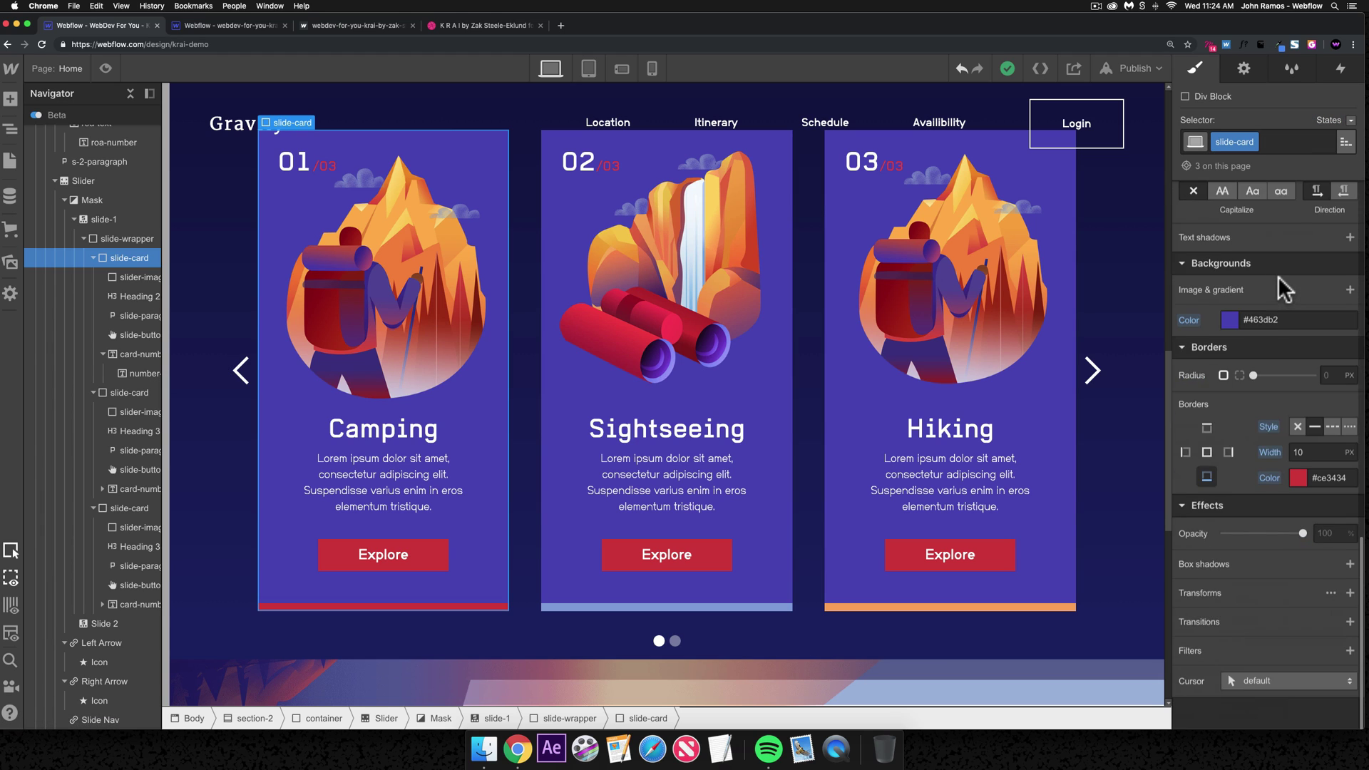
click(1350, 120)
click(1309, 140)
scroll(1296, 373, down, 2)
click(1330, 592)
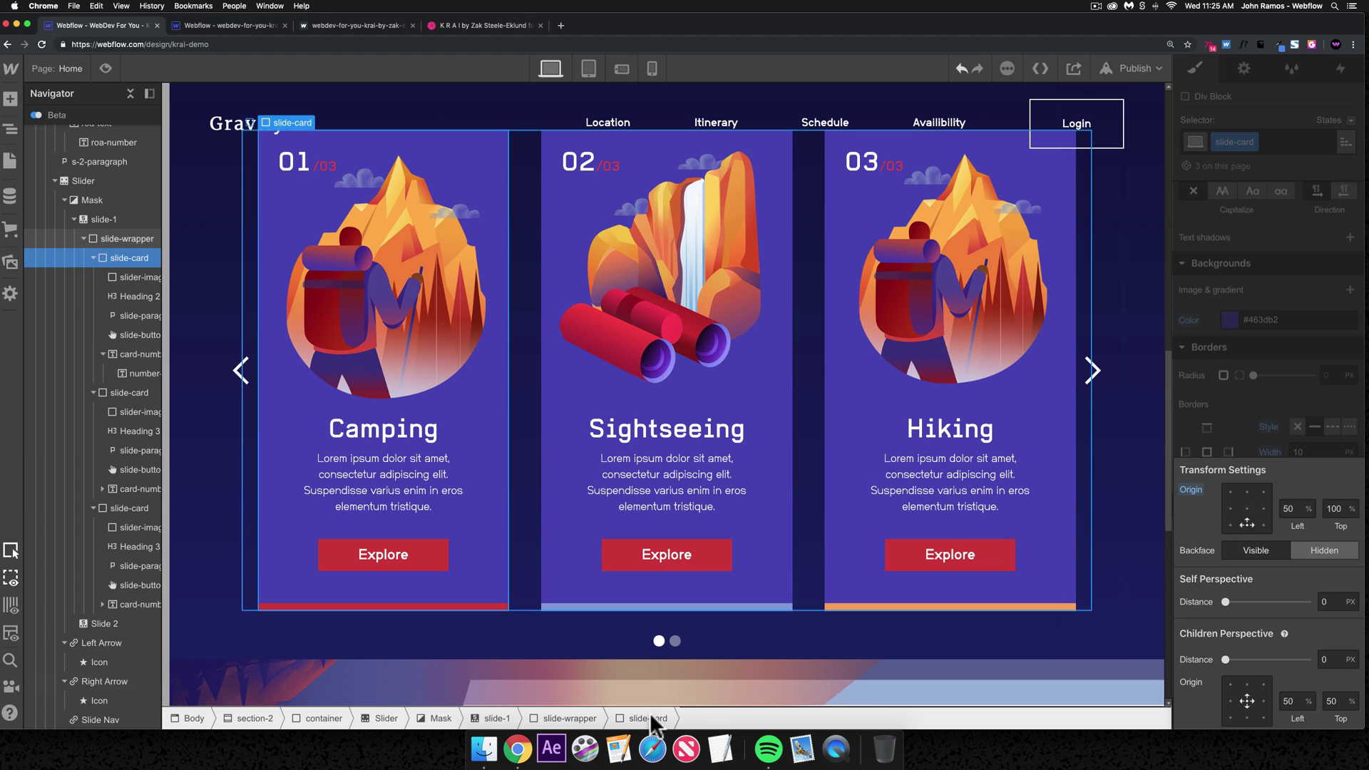
- Open the K R A I shot's animation from Dribbble in GIF Scrubber, examine how its slider cards scale, and return to the Webflow project
click(480, 25)
right_click(590, 442)
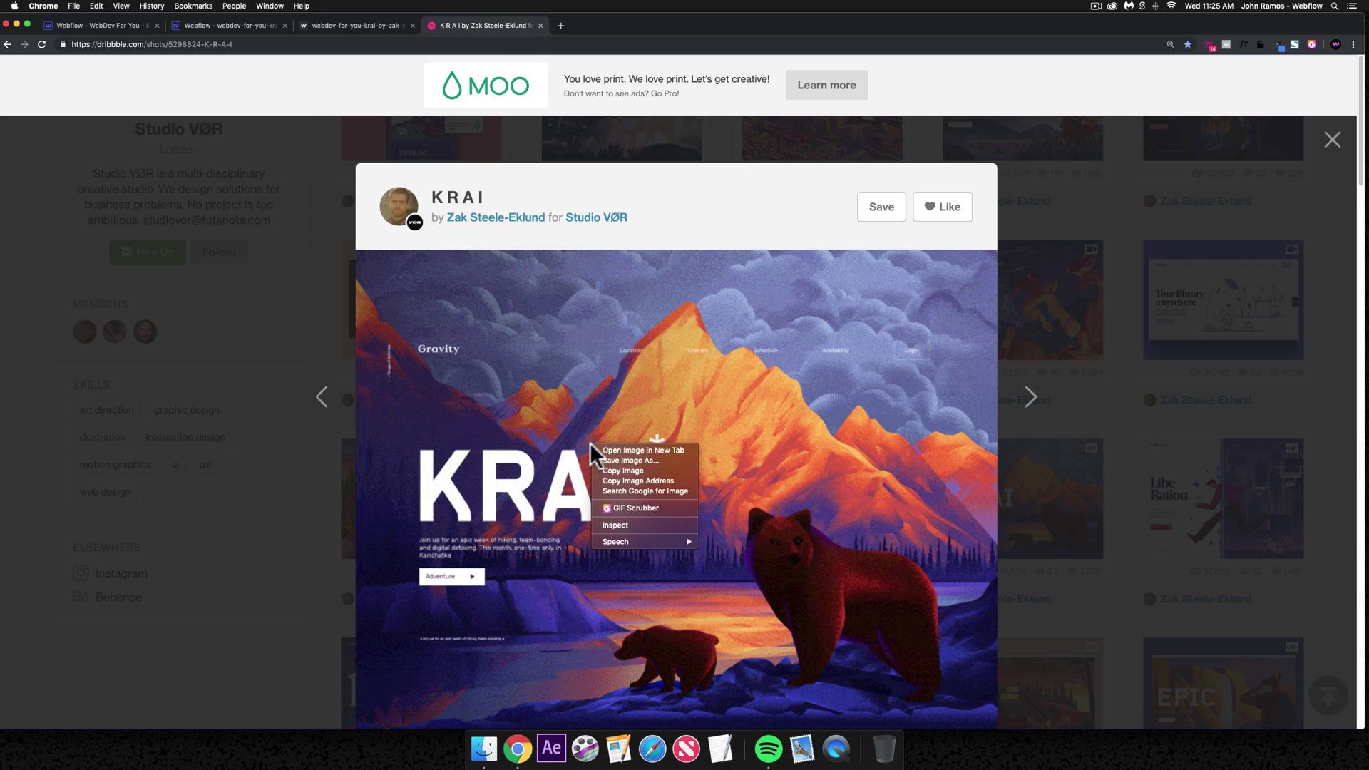
click(625, 508)
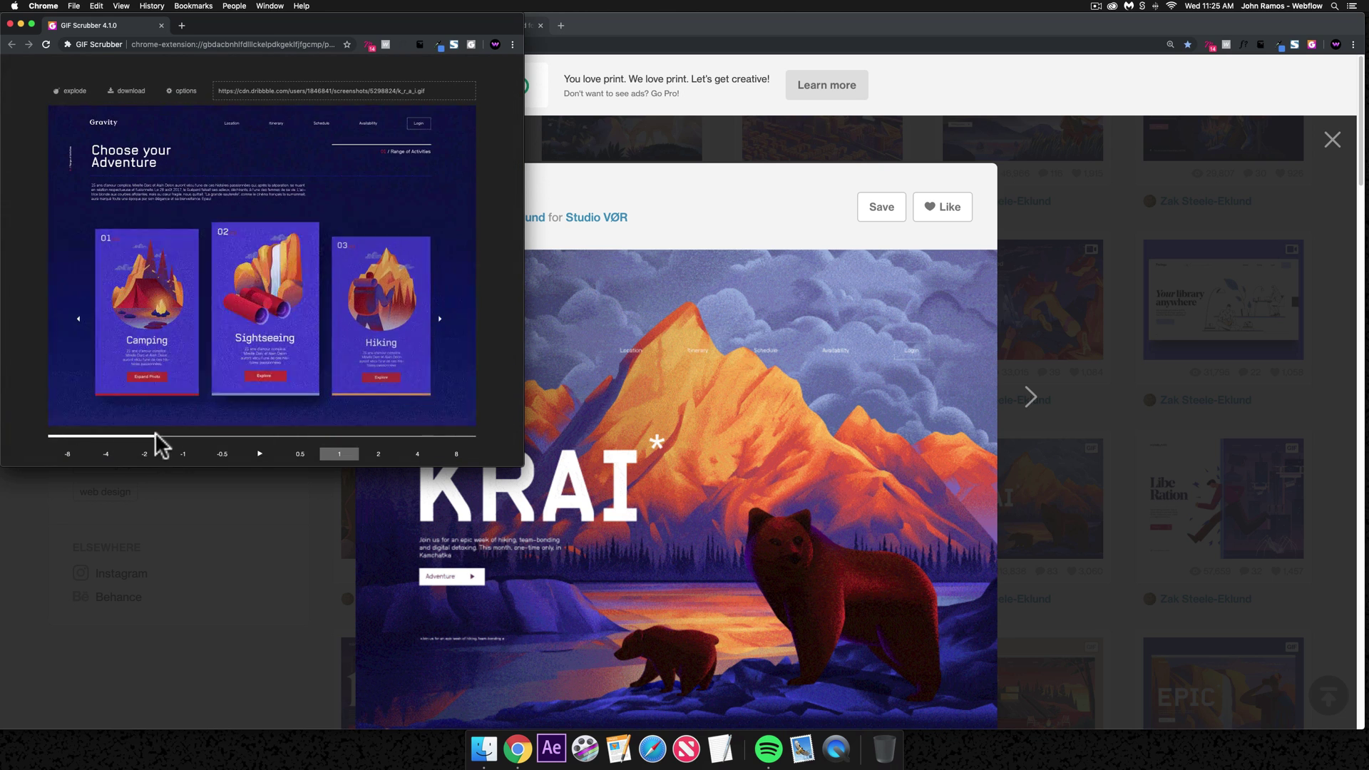
mouse_move(170, 448)
mouse_down()
mouse_move(147, 446)
mouse_move(199, 449)
mouse_move(129, 449)
mouse_move(197, 438)
mouse_move(174, 445)
mouse_up()
click(20, 23)
click(82, 23)
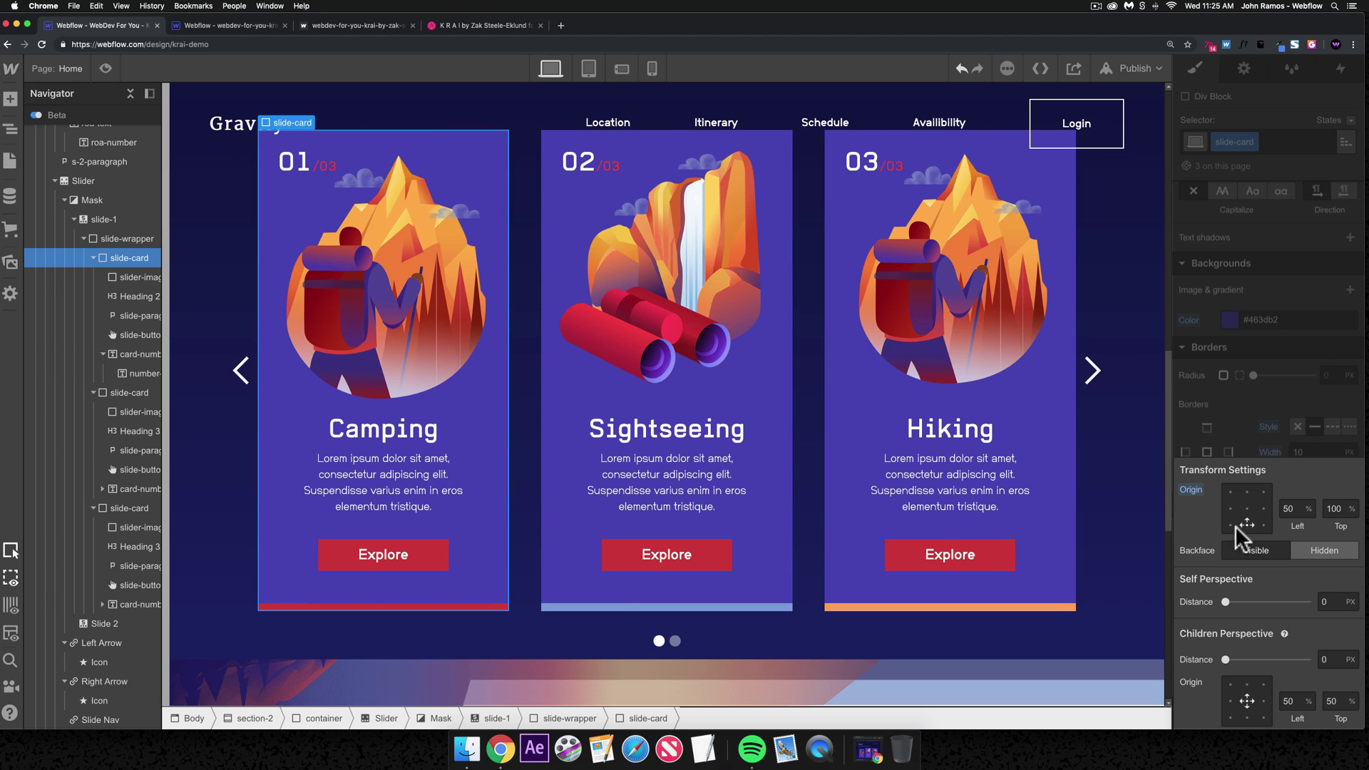
- Add a Scale transform of 1.2 on the X and Y axes to the slide-card's Hover state
click(468, 524)
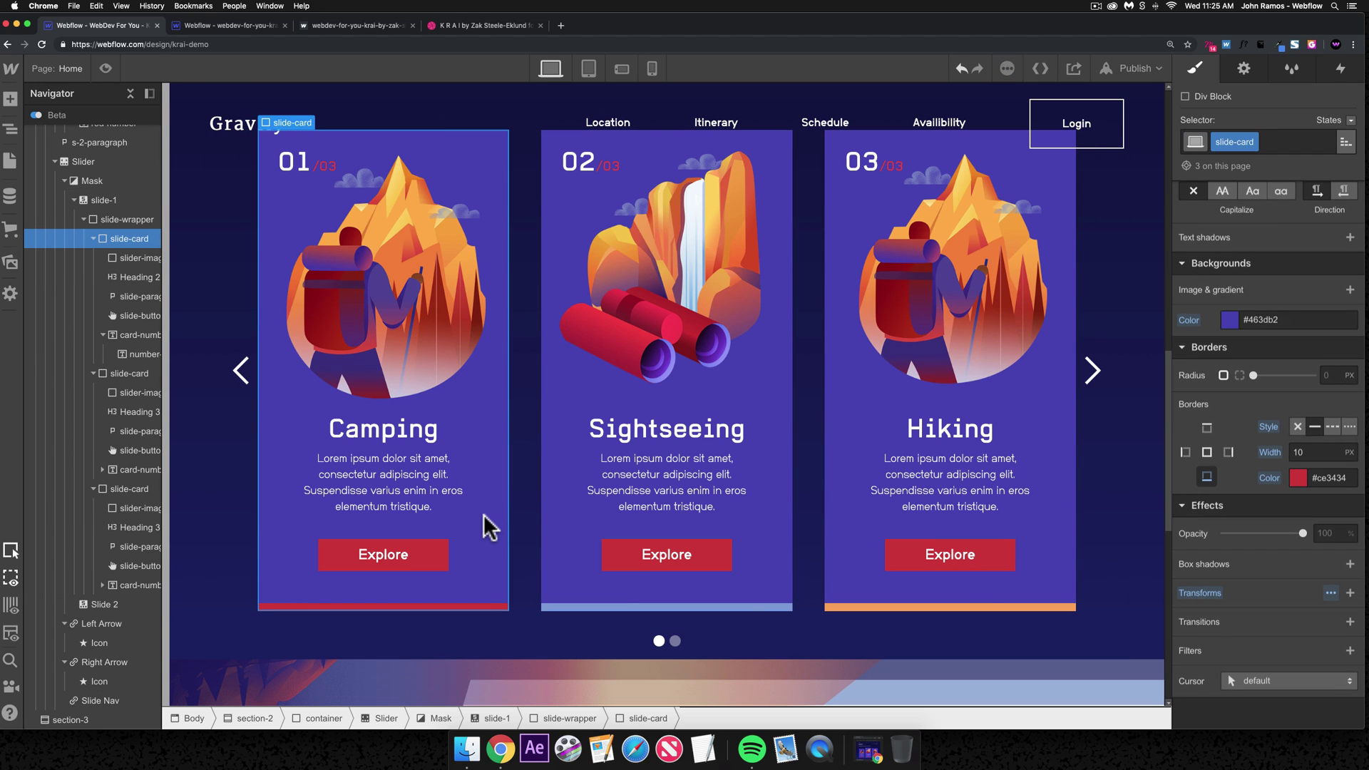
click(1350, 121)
click(1318, 159)
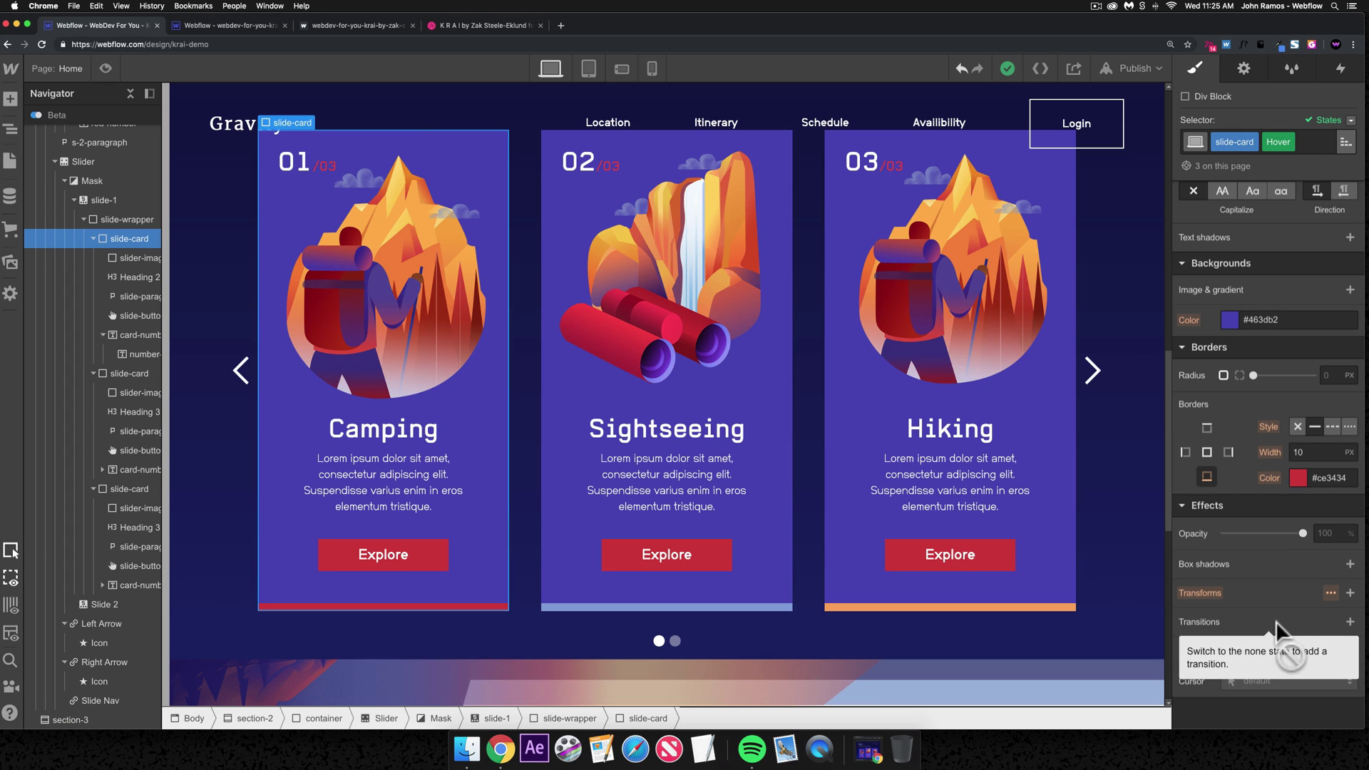
click(1350, 593)
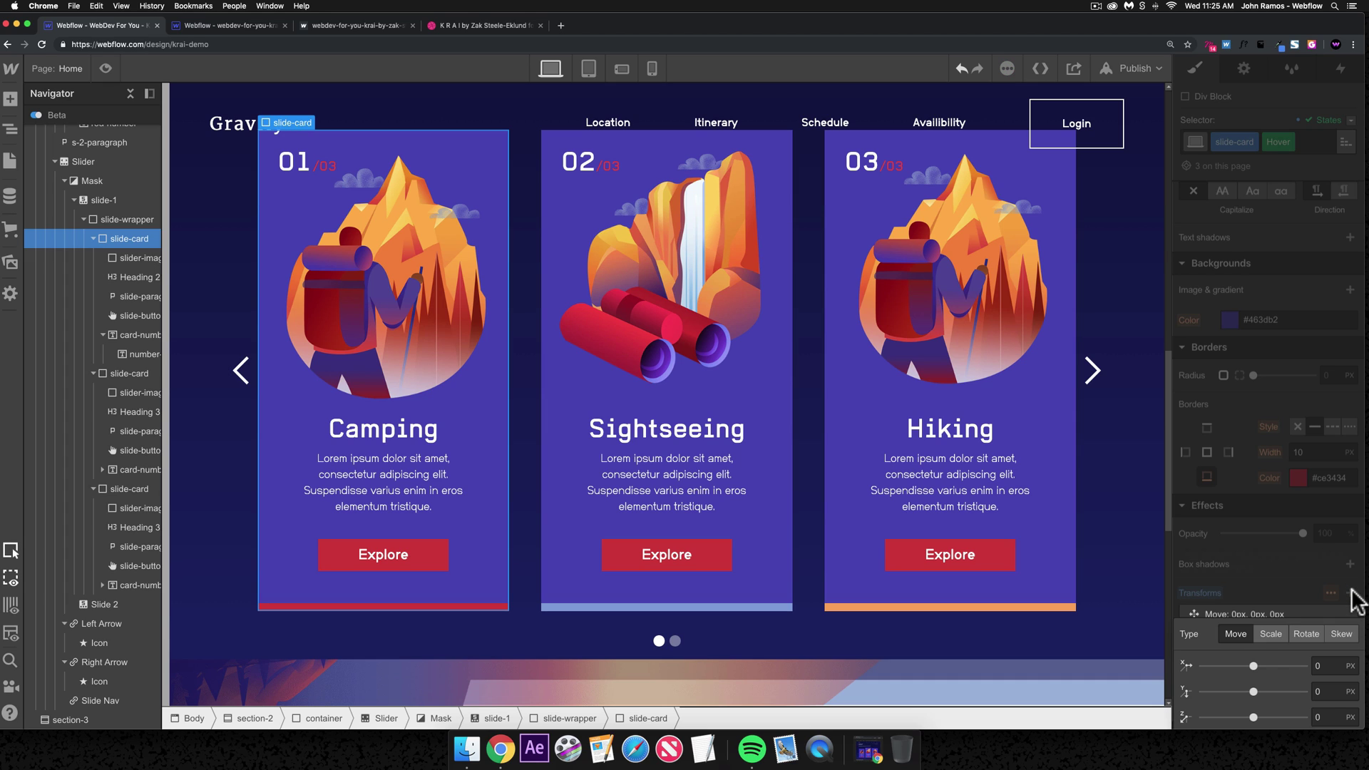
click(1269, 634)
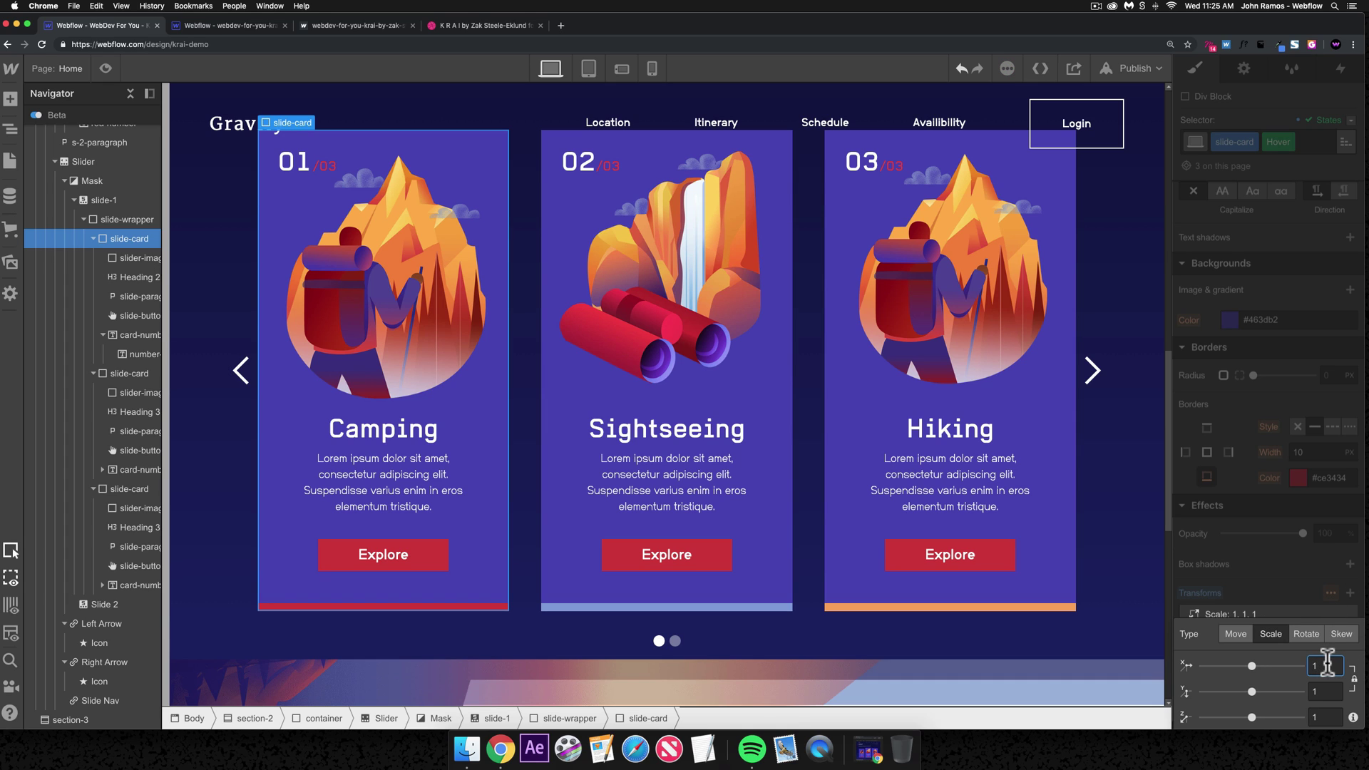
key(Return)
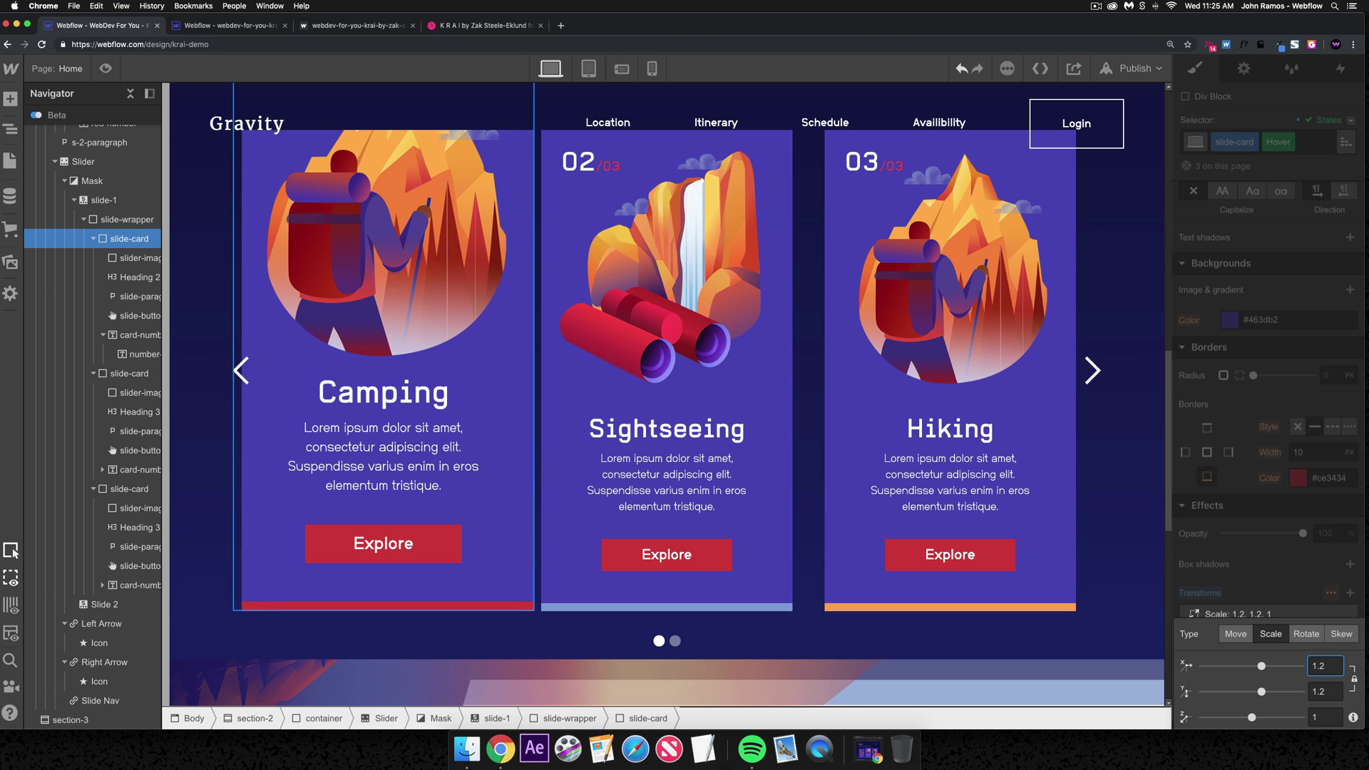
click(1280, 587)
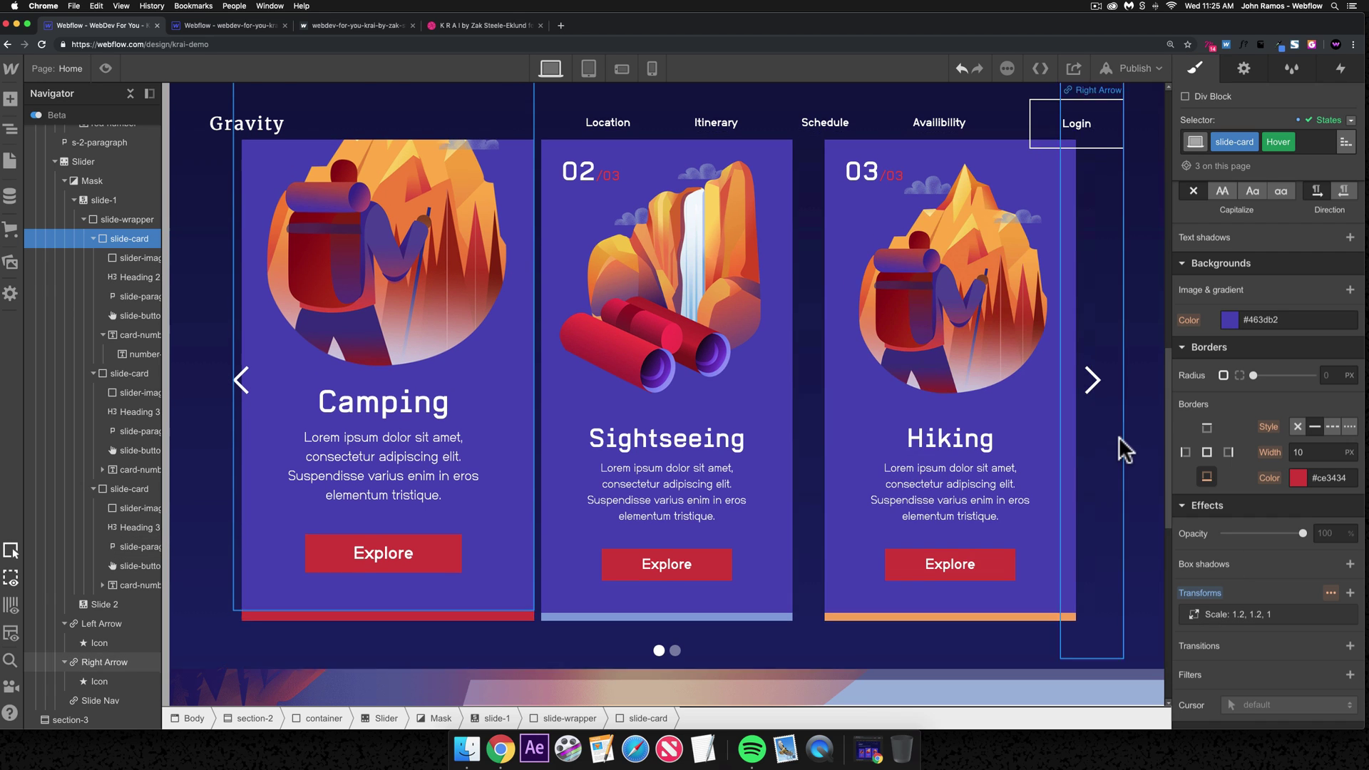
- Add a Transform transition with a 250 ms duration and ease easing to the slide-card's None state
scroll(684, 412, up, 3)
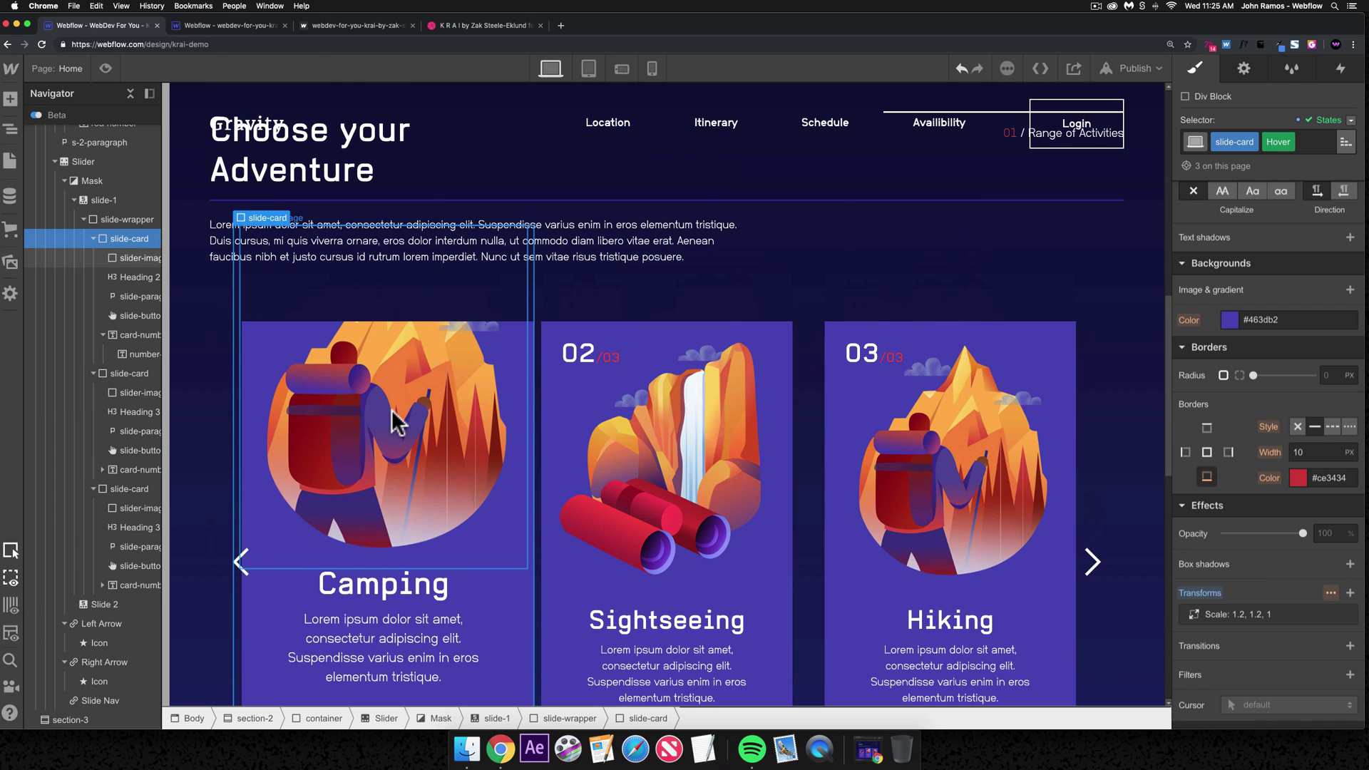
scroll(758, 229, down, 1)
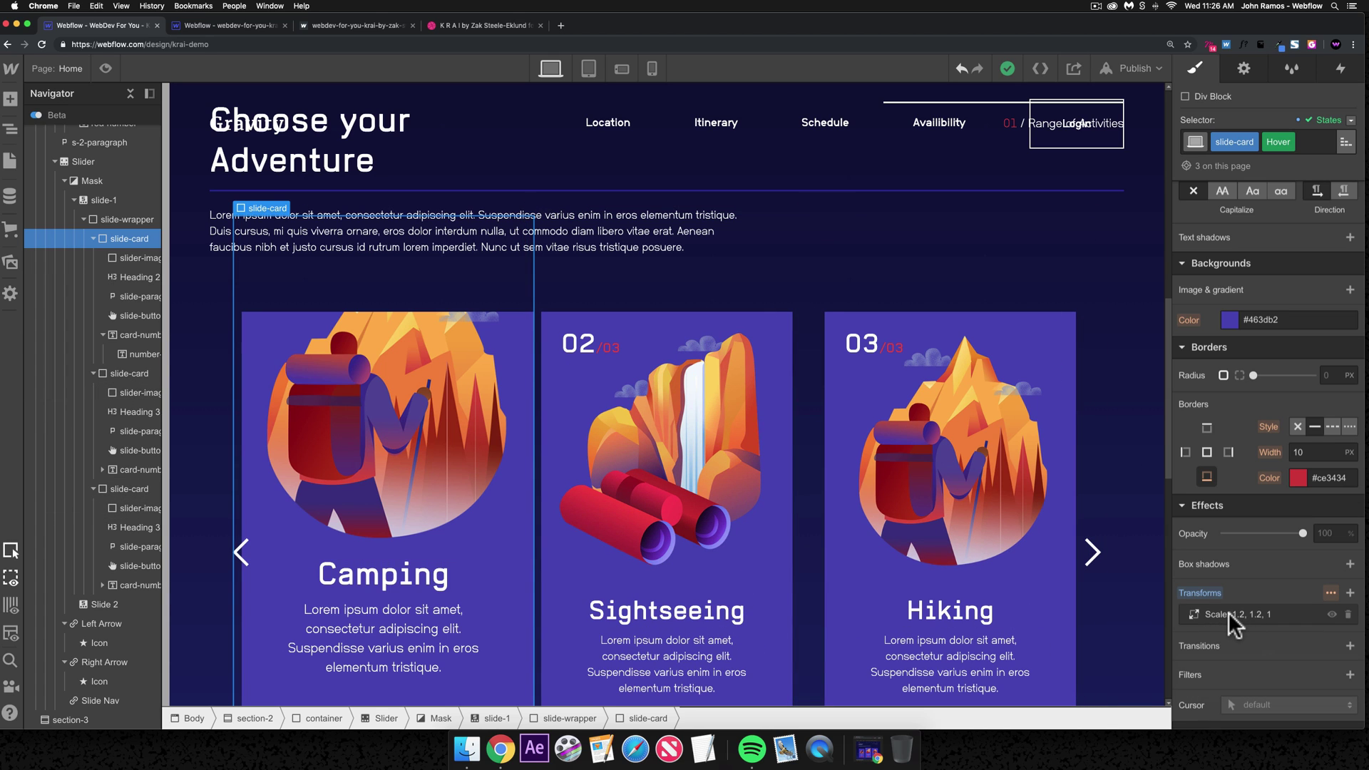
scroll(642, 525, down, 2)
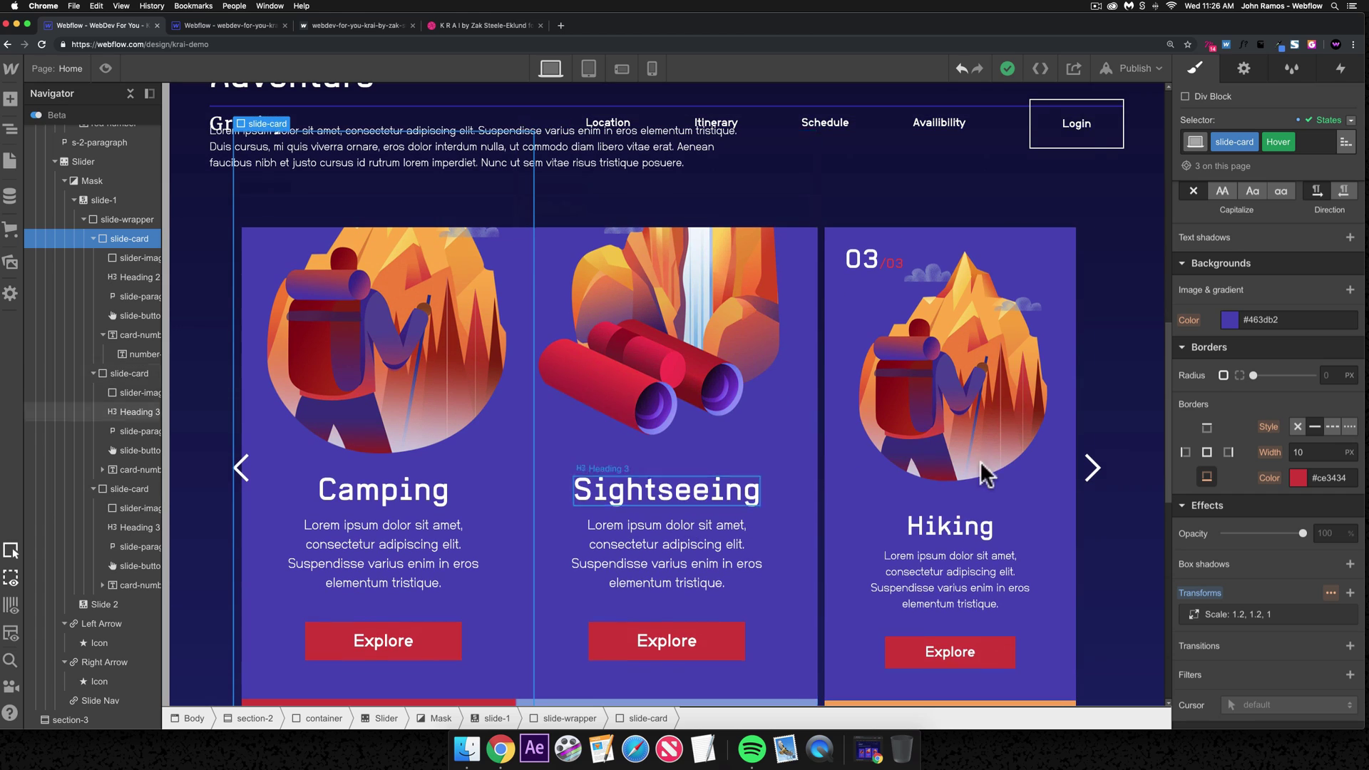
click(1350, 120)
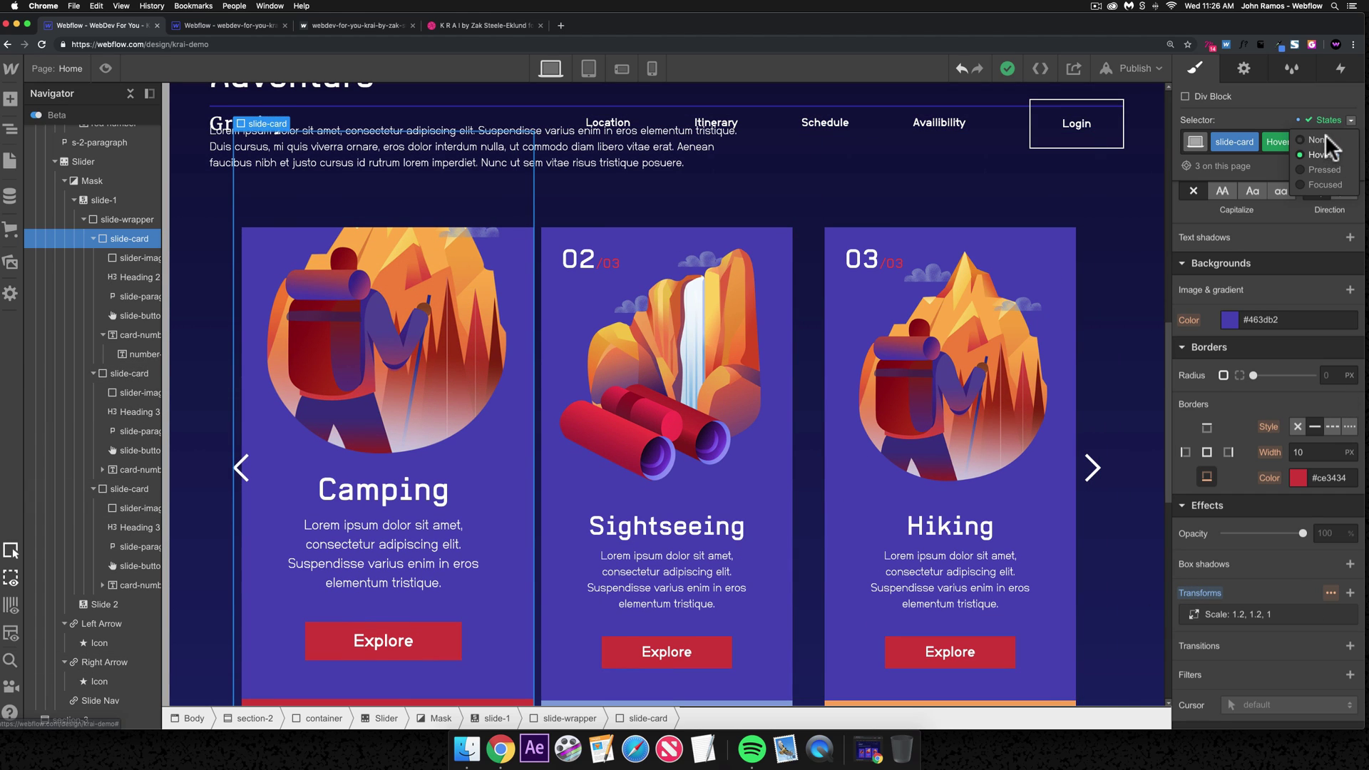
click(1325, 140)
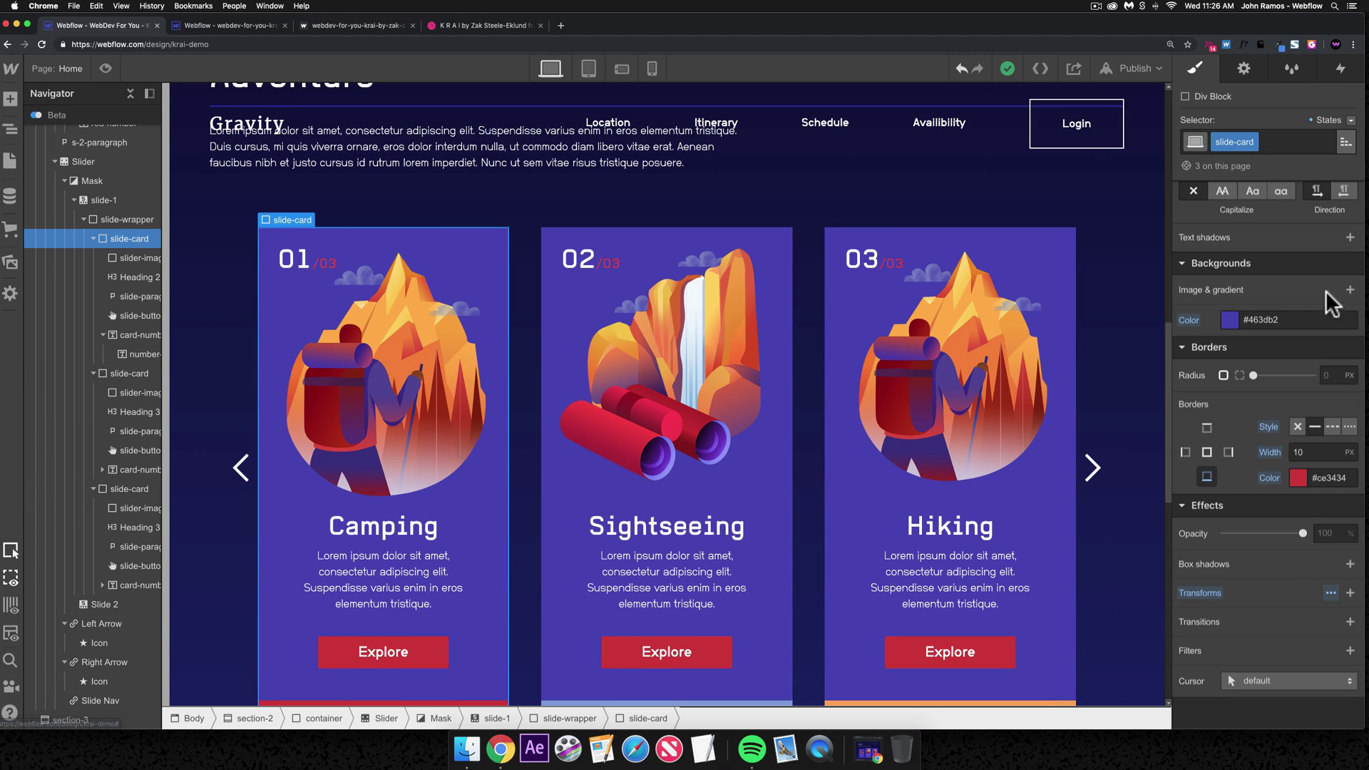
click(1350, 621)
click(1251, 667)
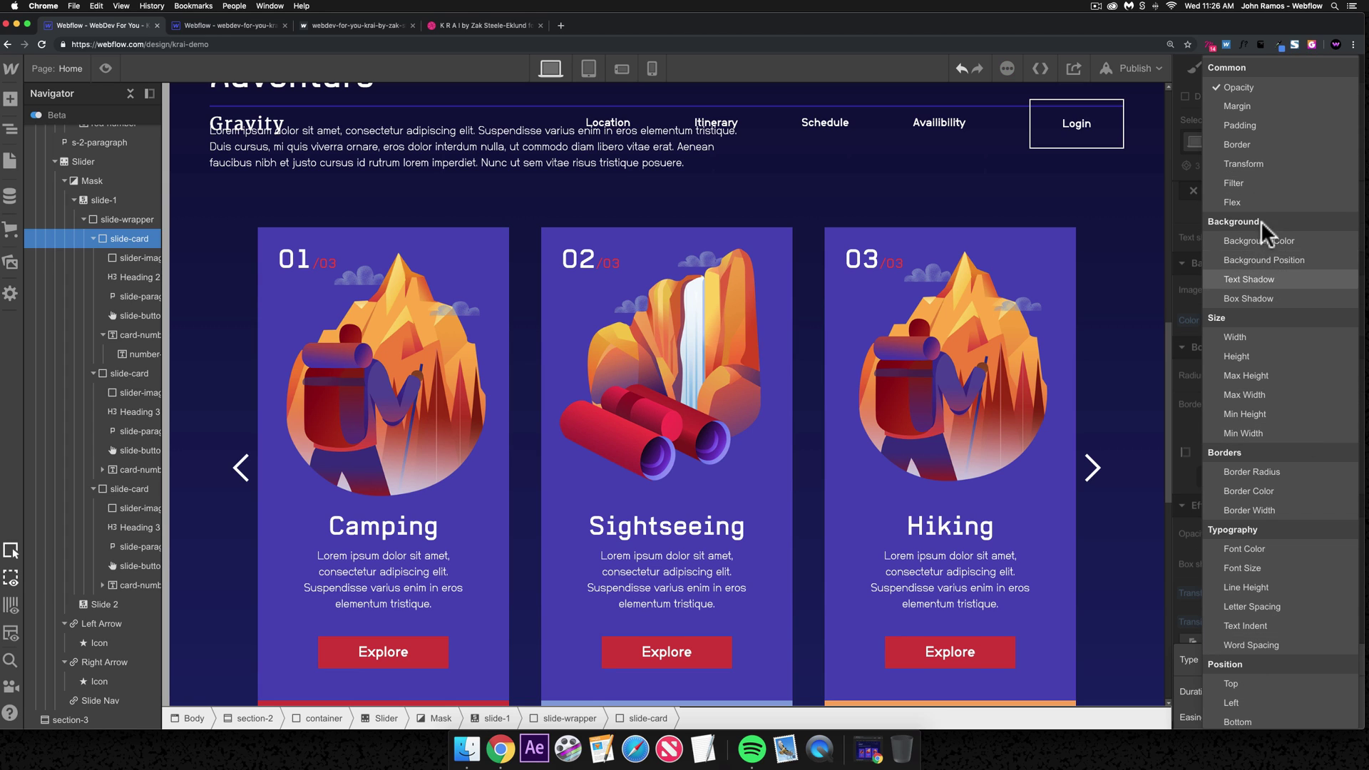
click(1259, 166)
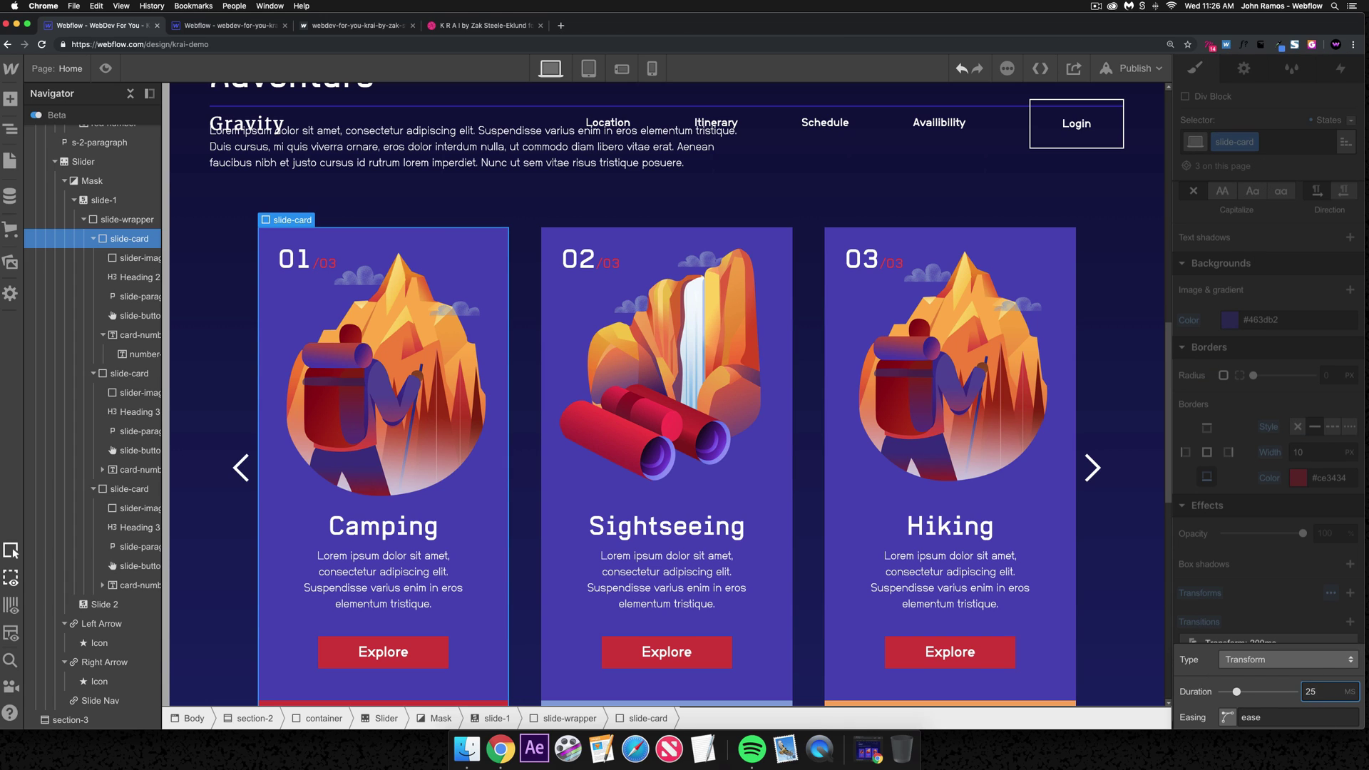
click(1227, 717)
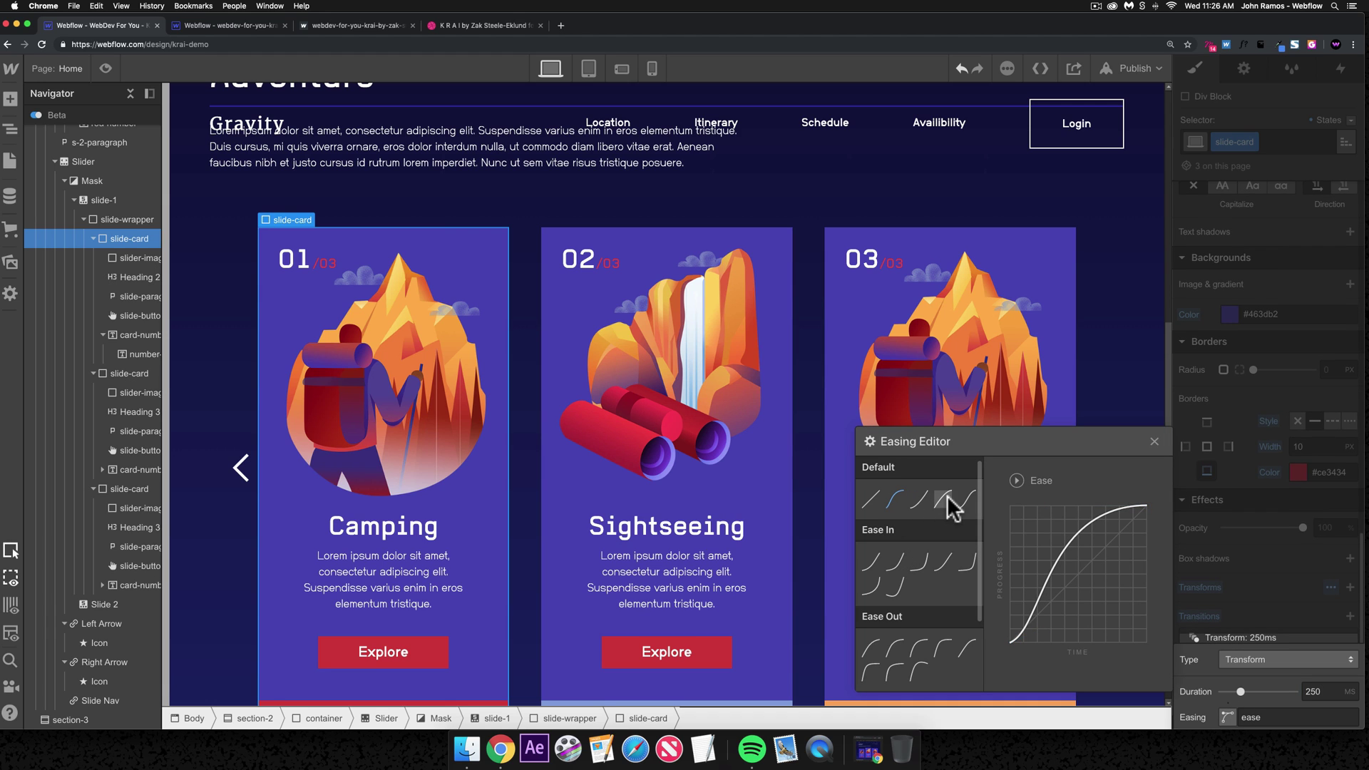
- Preview the page to check the hover scaling on the slider cards
click(214, 351)
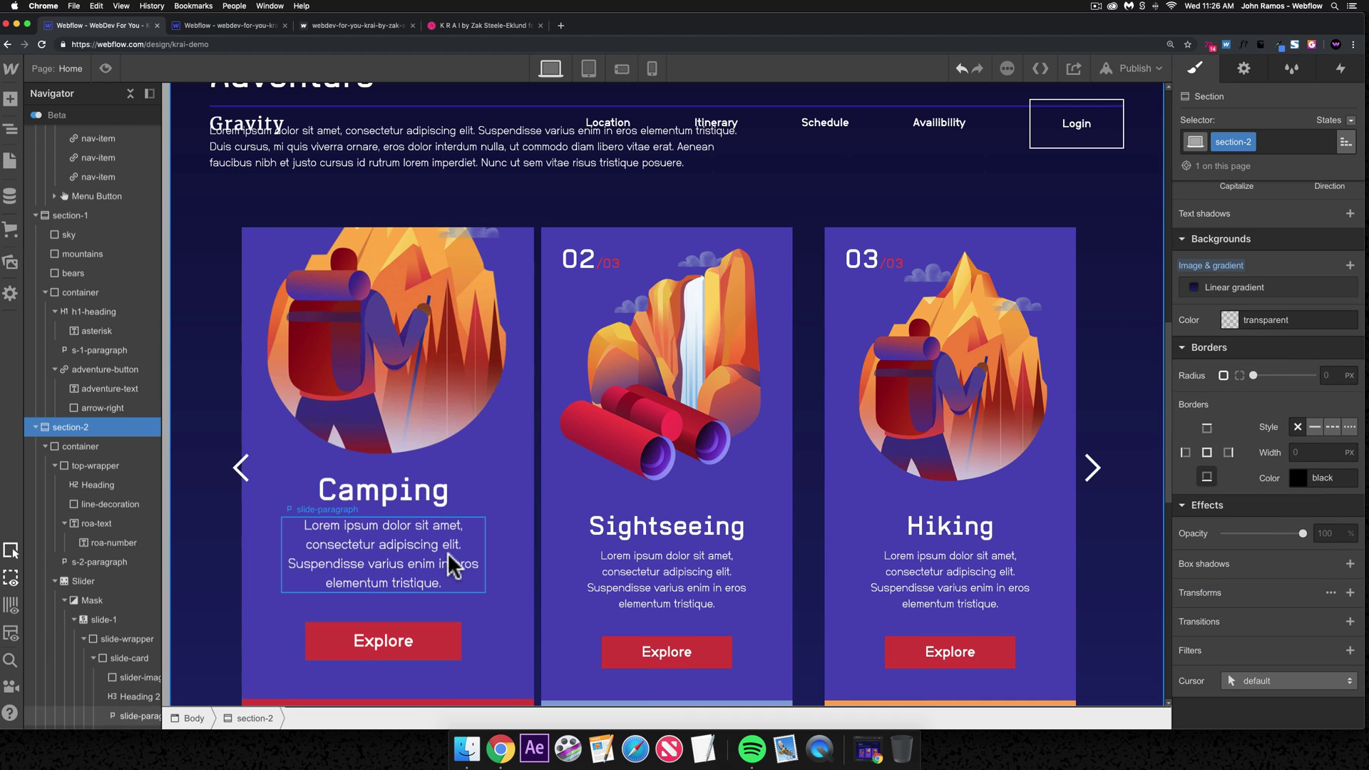
key(super+shift+p)
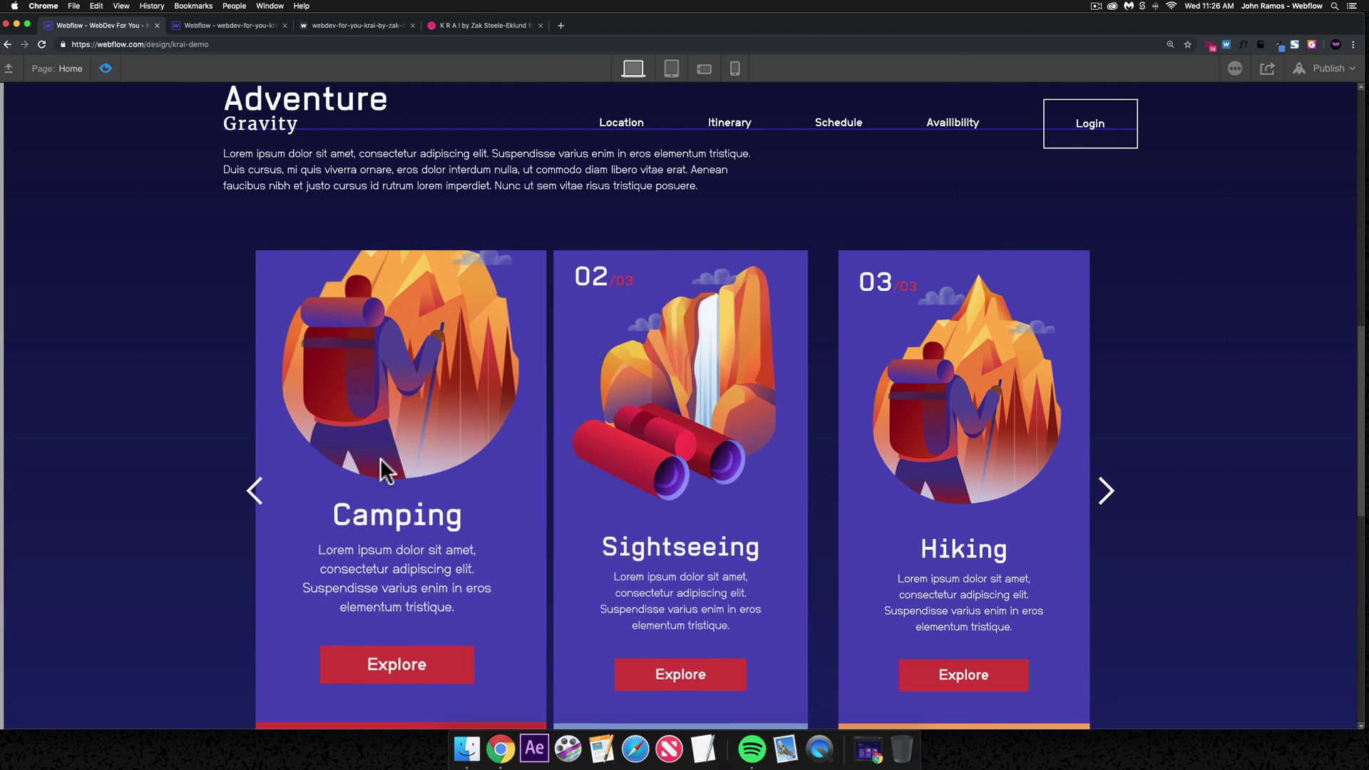
key(super+shift+p)
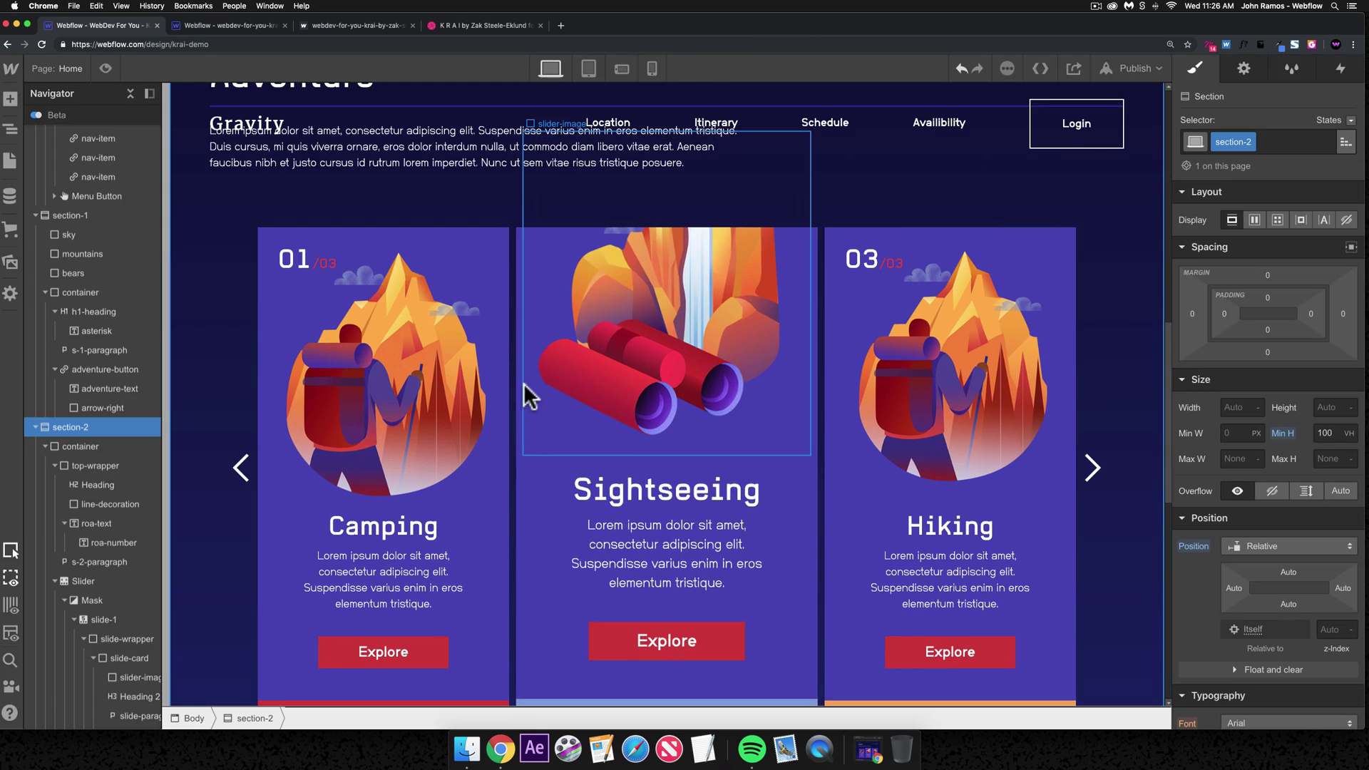
- Set the slide-card's Hover state scale to 1.1 on the X and Y axes
click(83, 581)
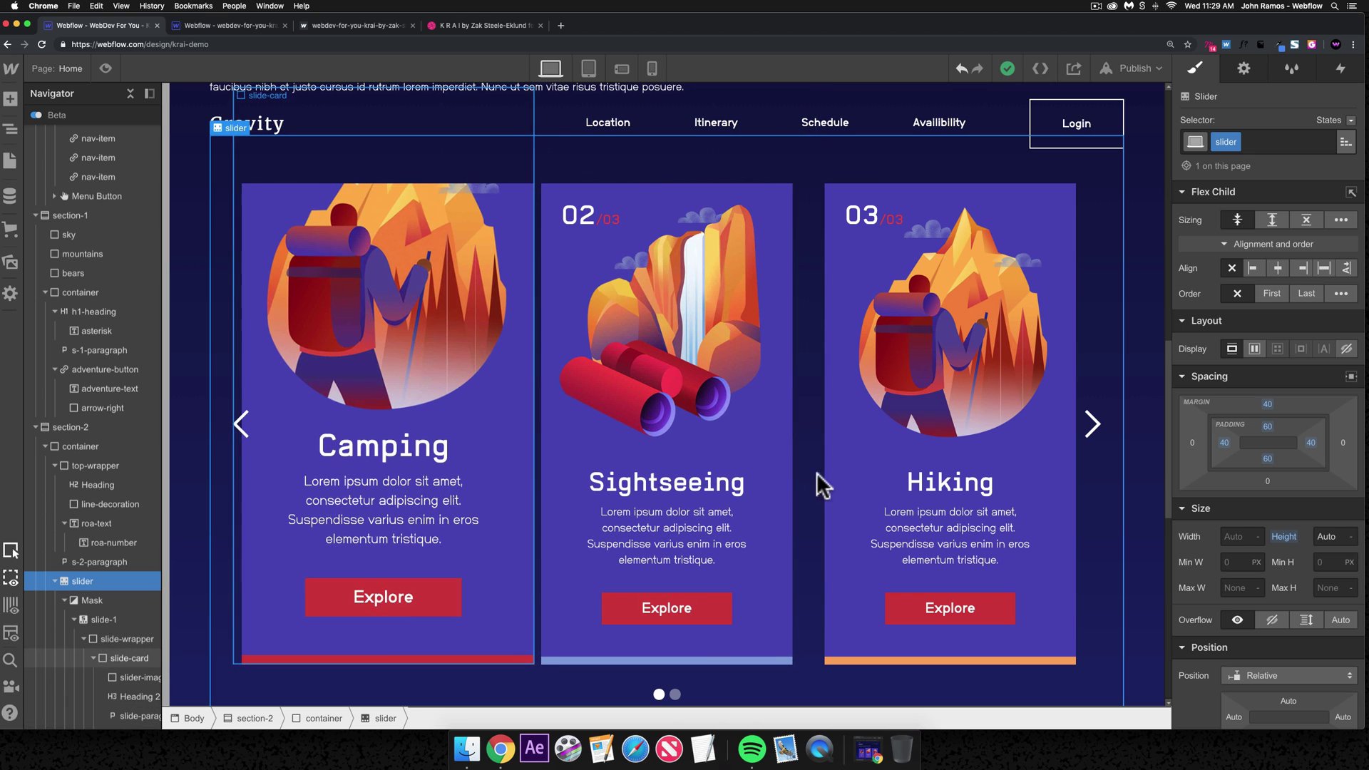
click(504, 524)
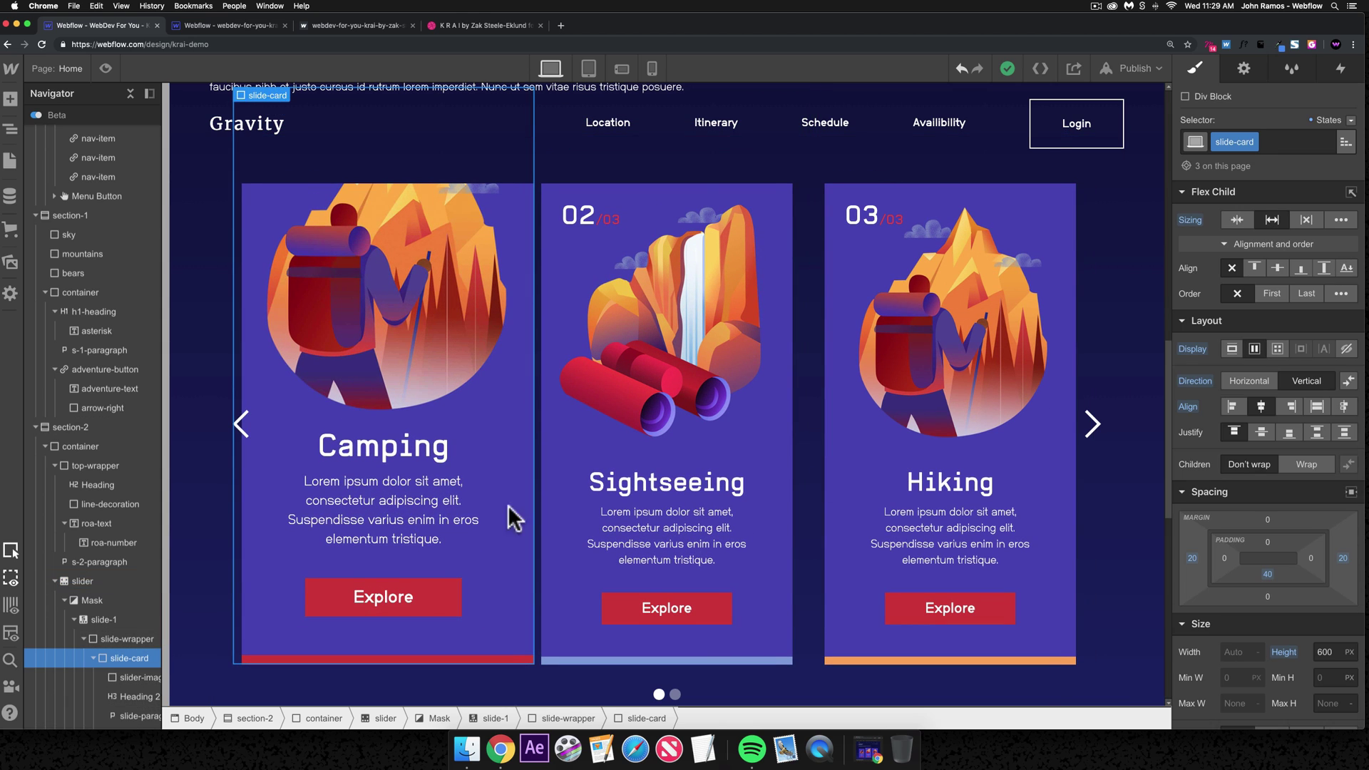
click(1353, 125)
click(1327, 159)
scroll(1276, 485, down, 10)
click(1263, 567)
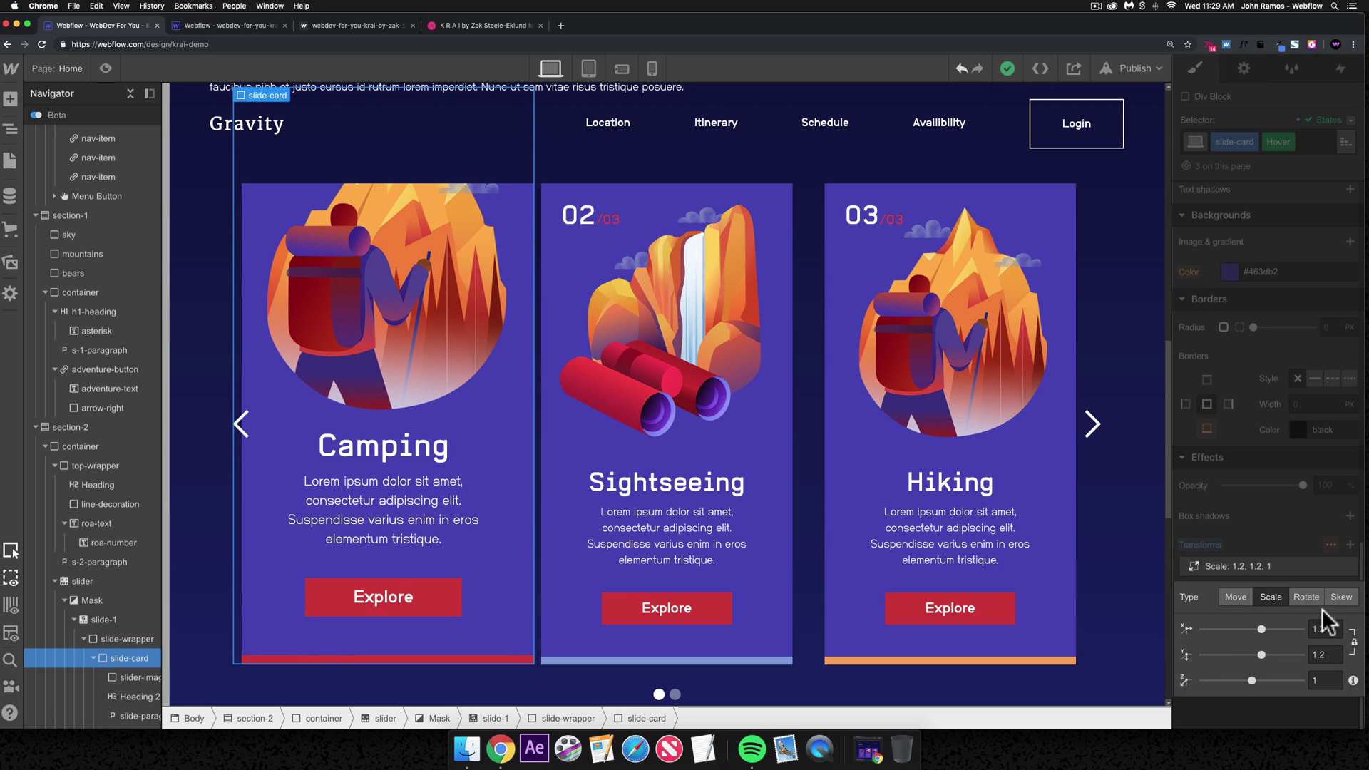
text(1)
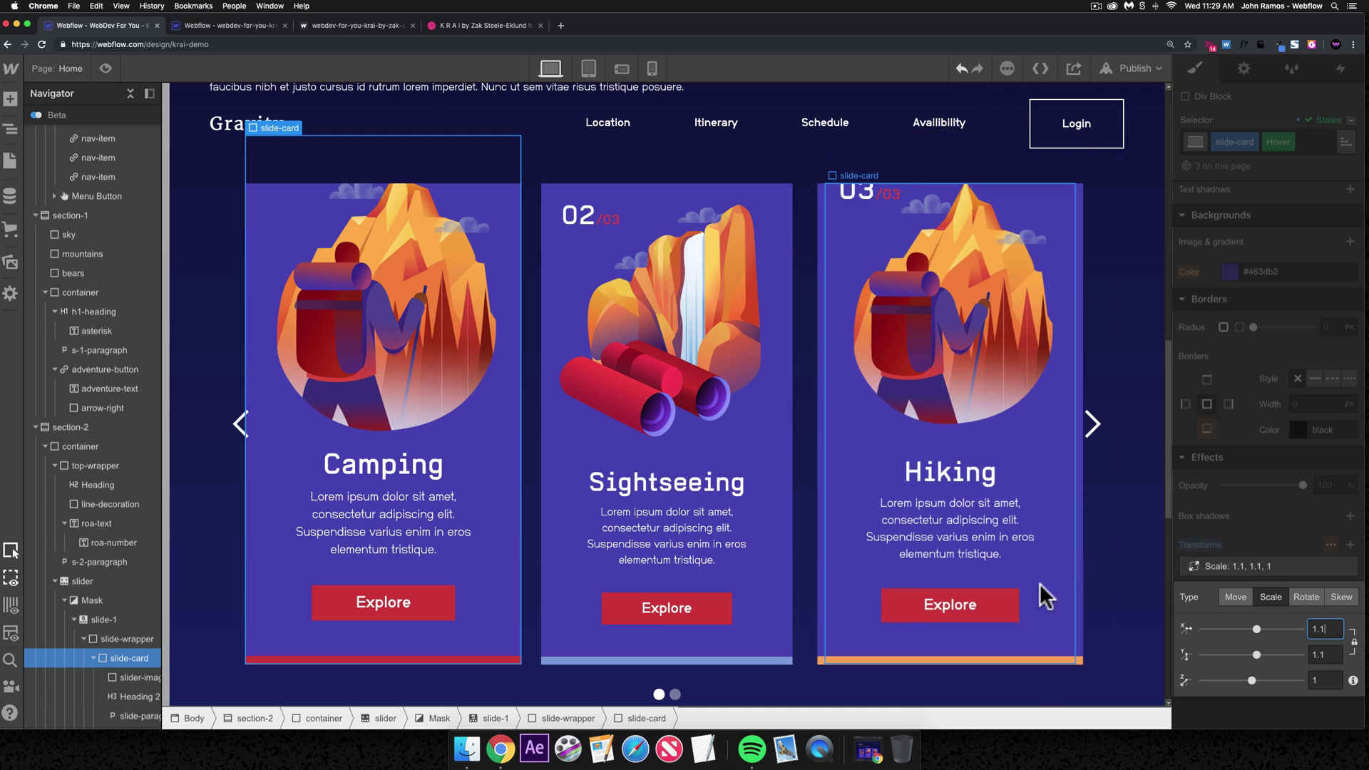
click(1062, 570)
- Give the slider's Mask element 60 px padding above and below and 40 px padding on both sides
scroll(443, 392, up, 3)
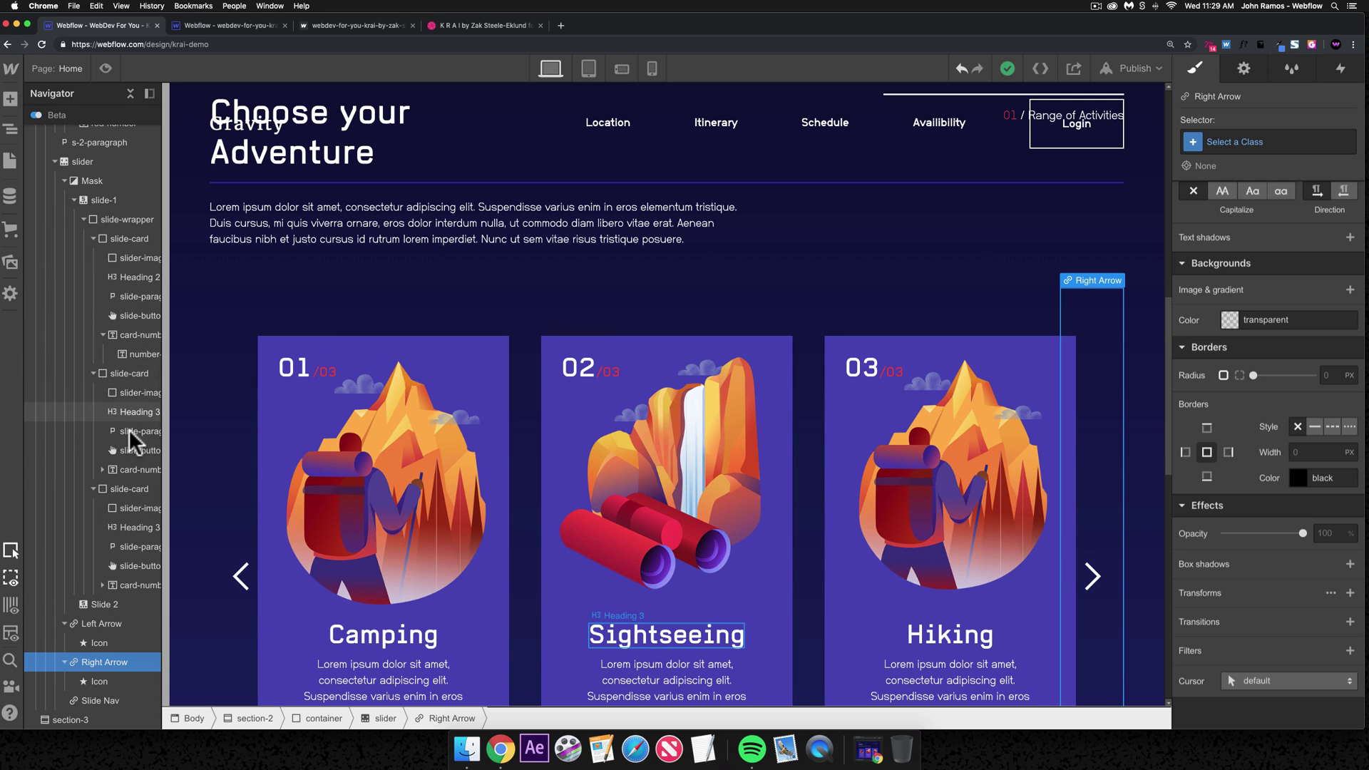
click(118, 238)
click(102, 180)
scroll(1276, 356, up, 10)
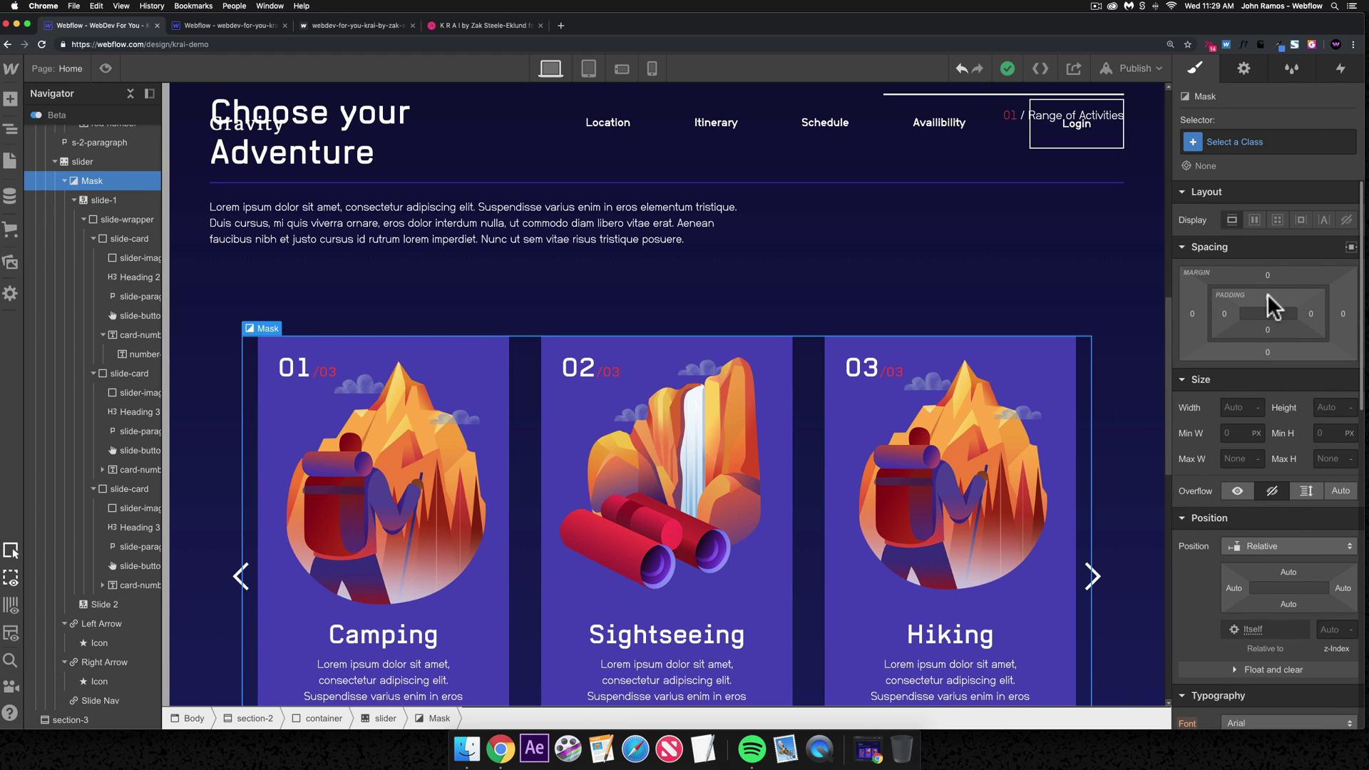
drag(1269, 296, 1323, 315)
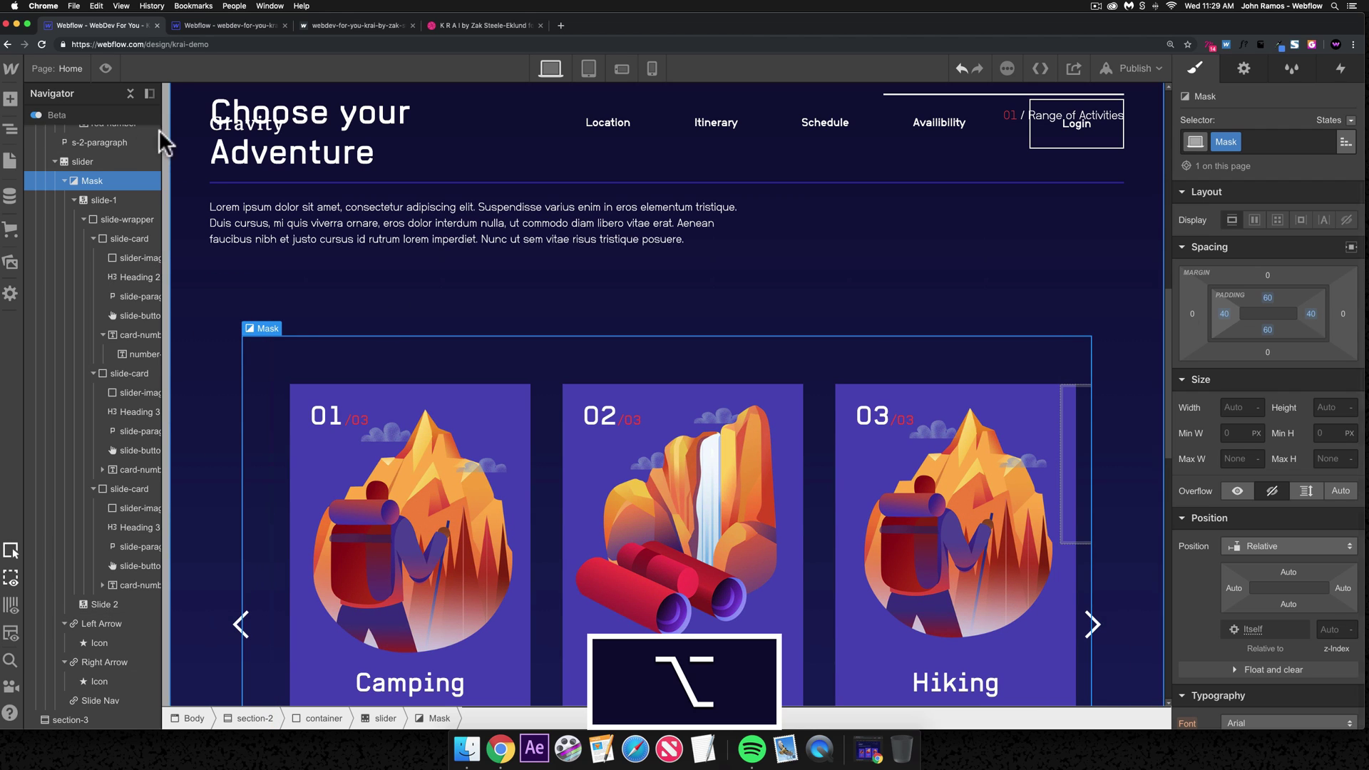
- Reset the slider element's own top, bottom and right padding to 0
click(82, 161)
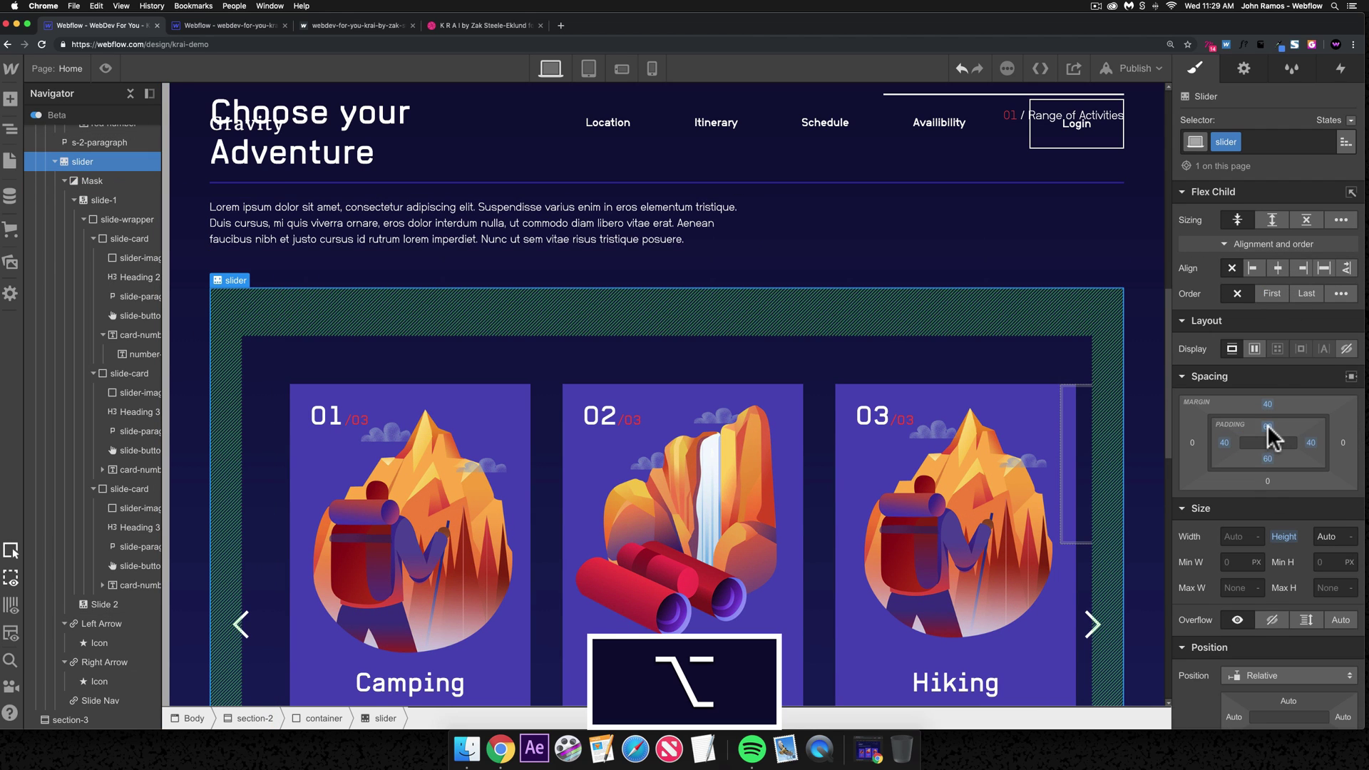
alt+click(1268, 426)
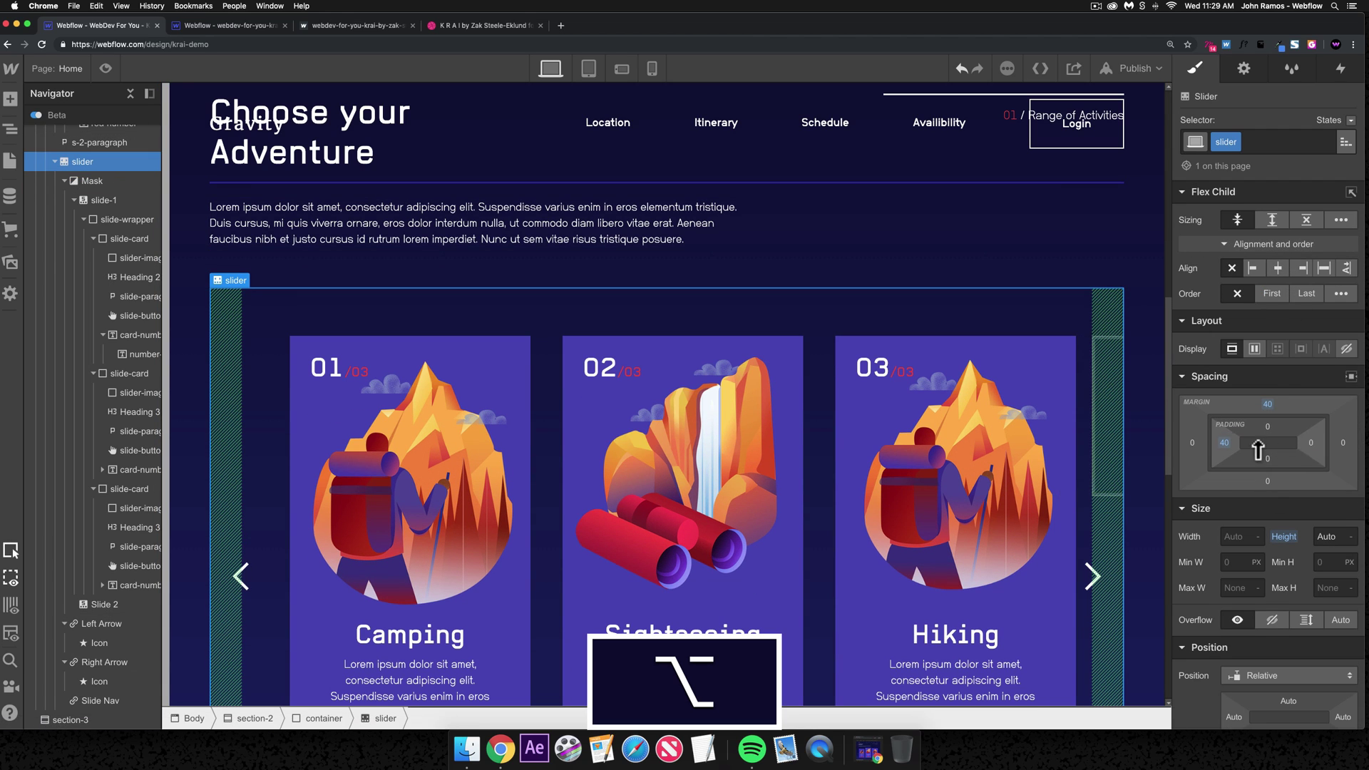
click(1091, 406)
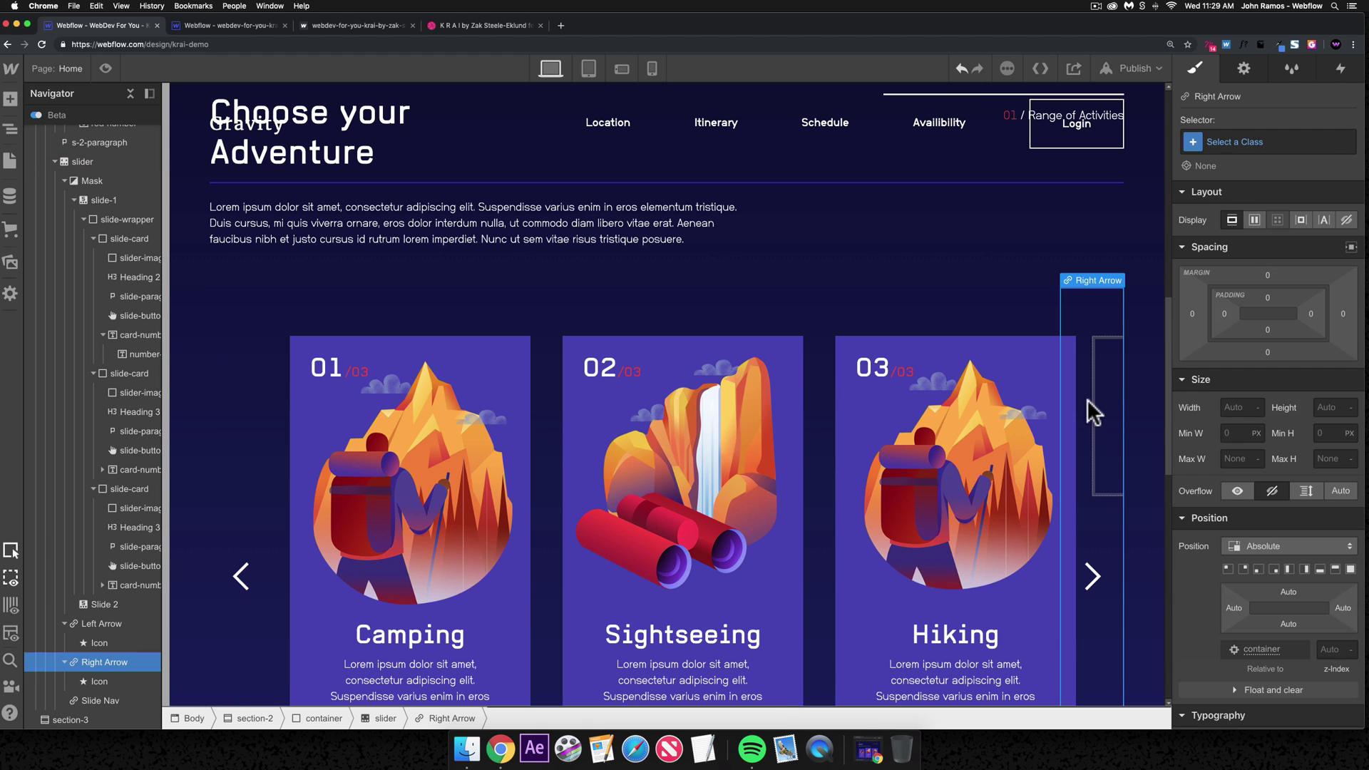
click(1121, 470)
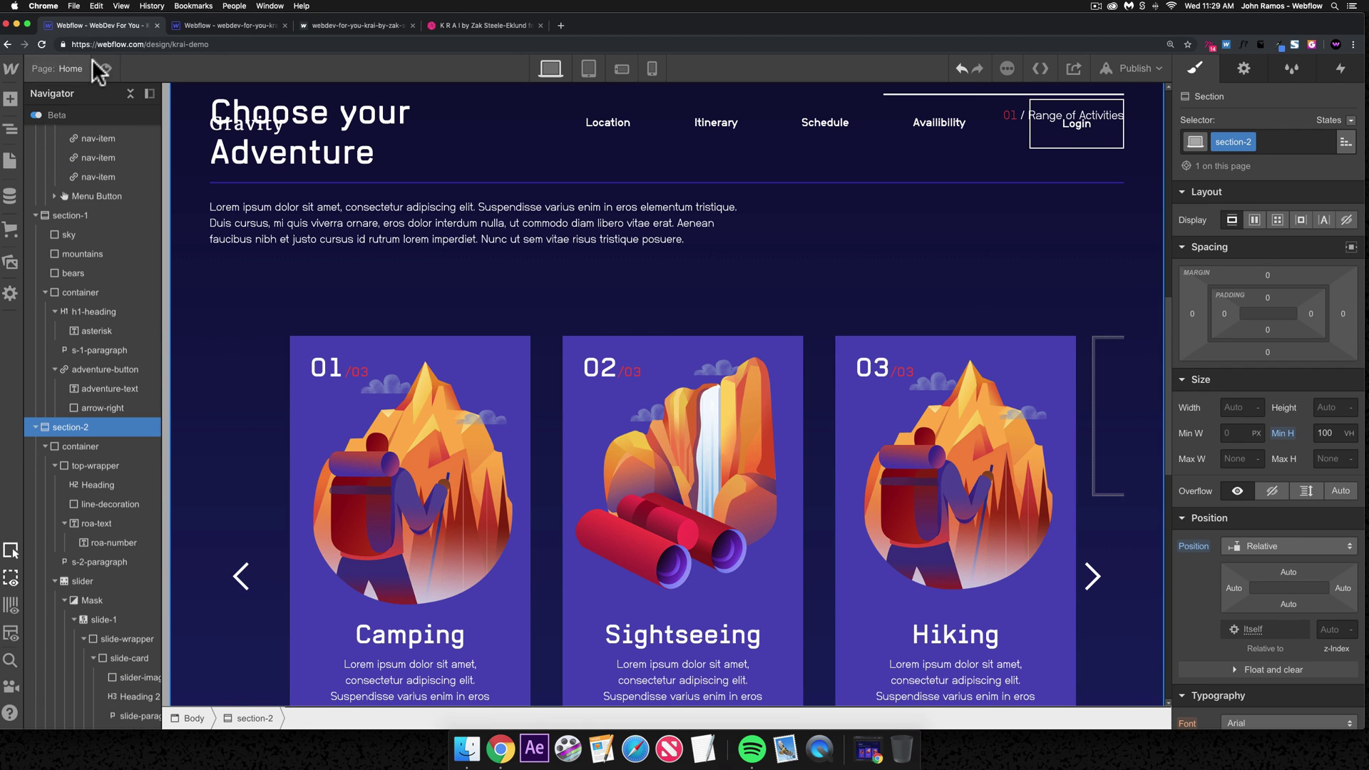
- Select the Slide Nav inside the slider and set its display to None to hide the navigation dots
key(super+shift+p)
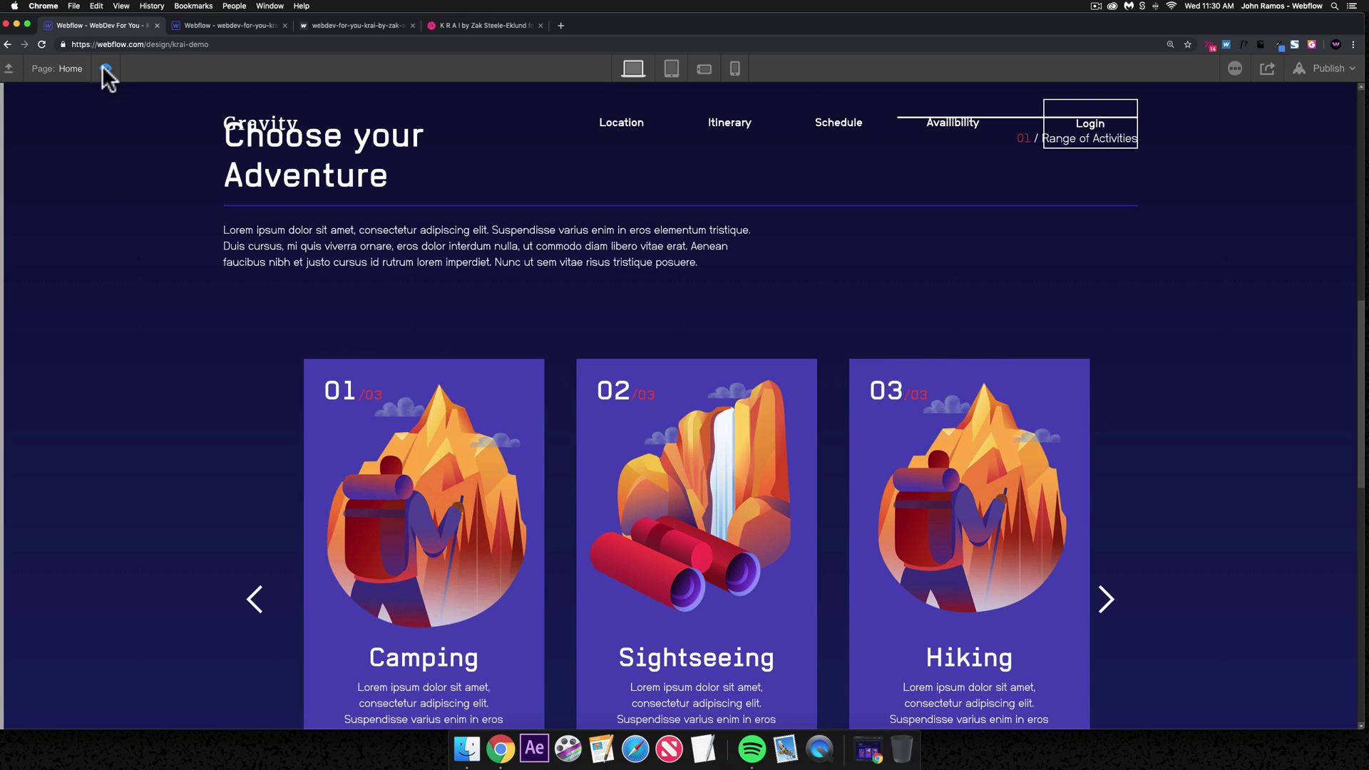
key(super+shift+p)
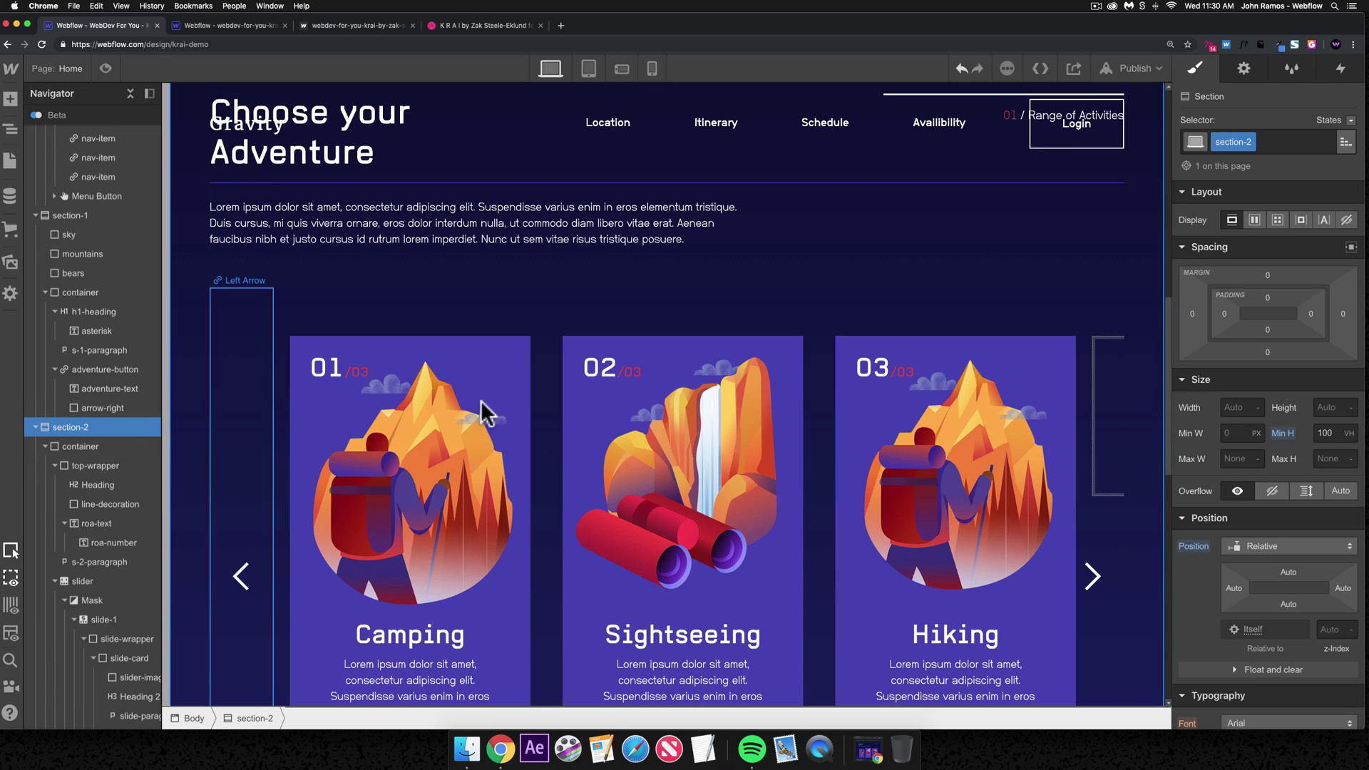
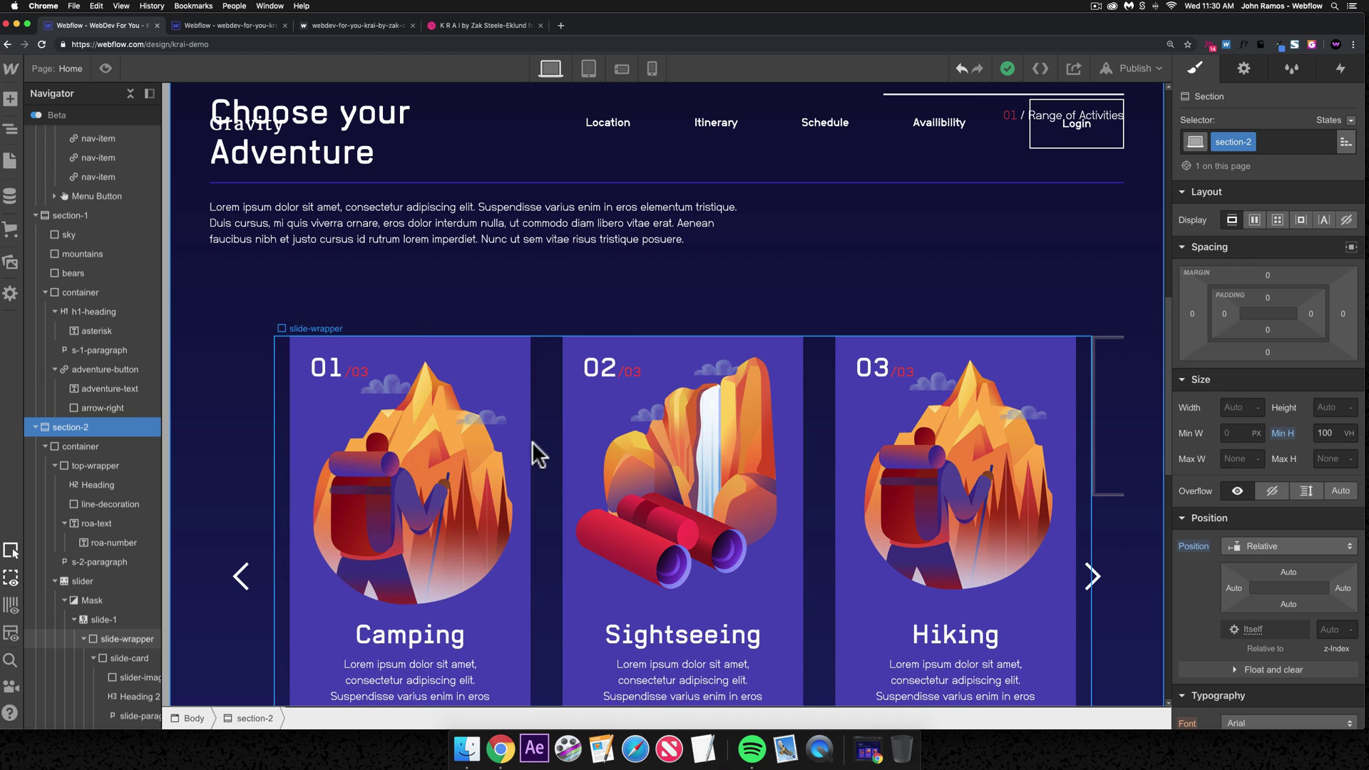
click(555, 431)
scroll(684, 526, down, 2)
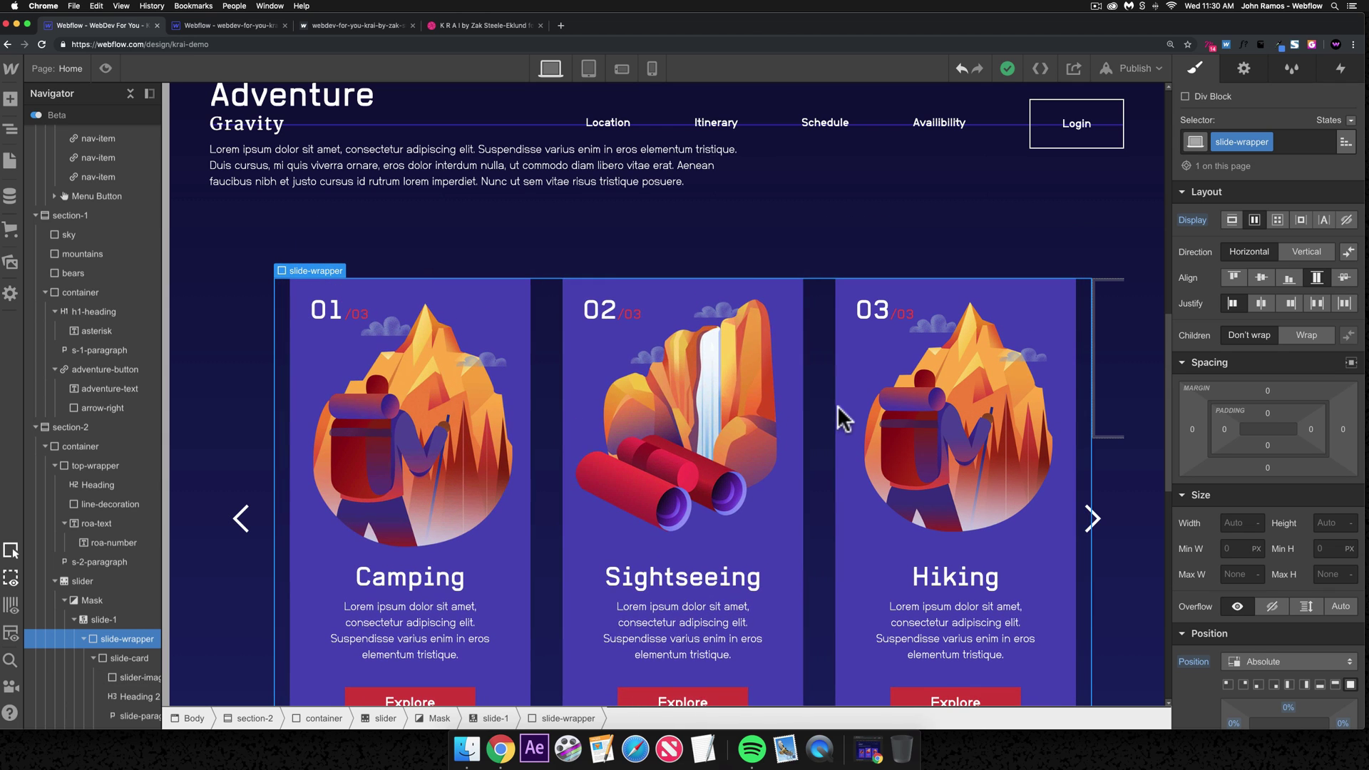
scroll(956, 443, down, 5)
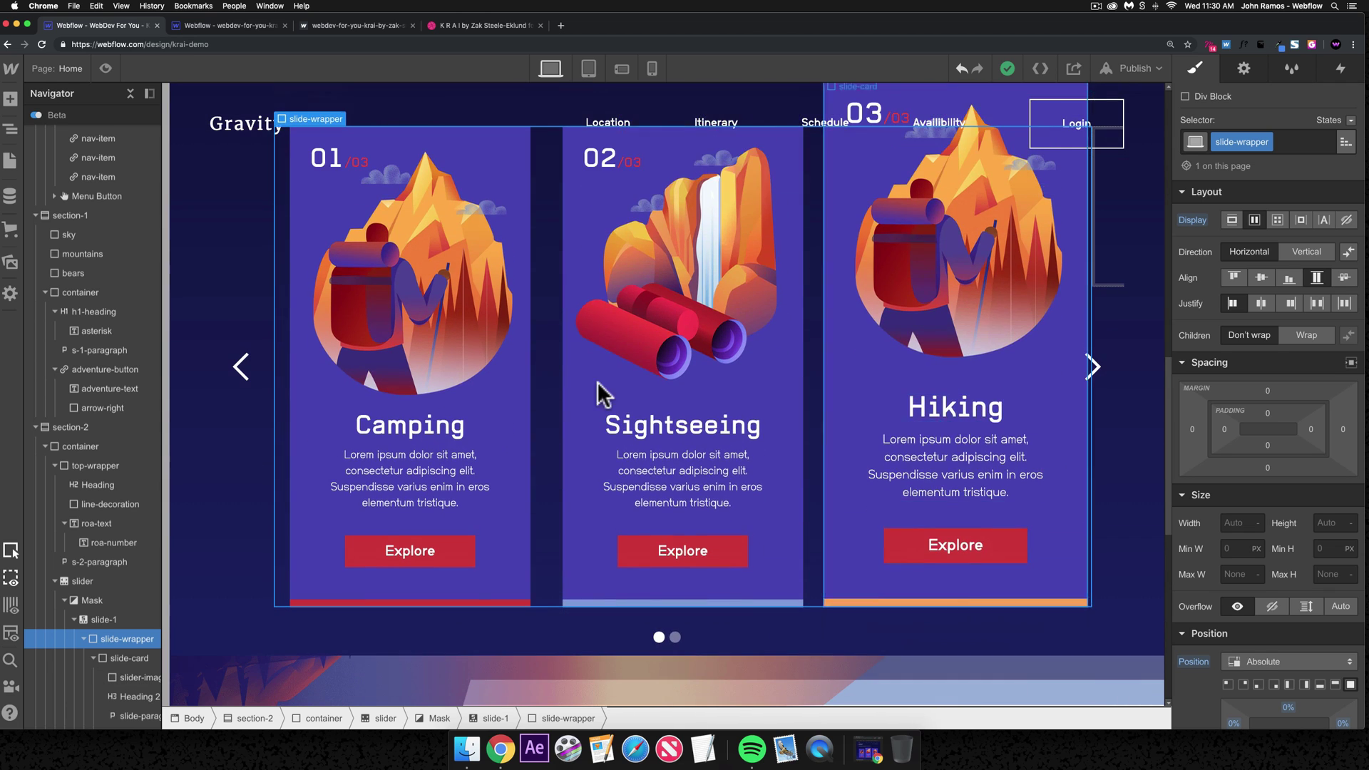
click(540, 639)
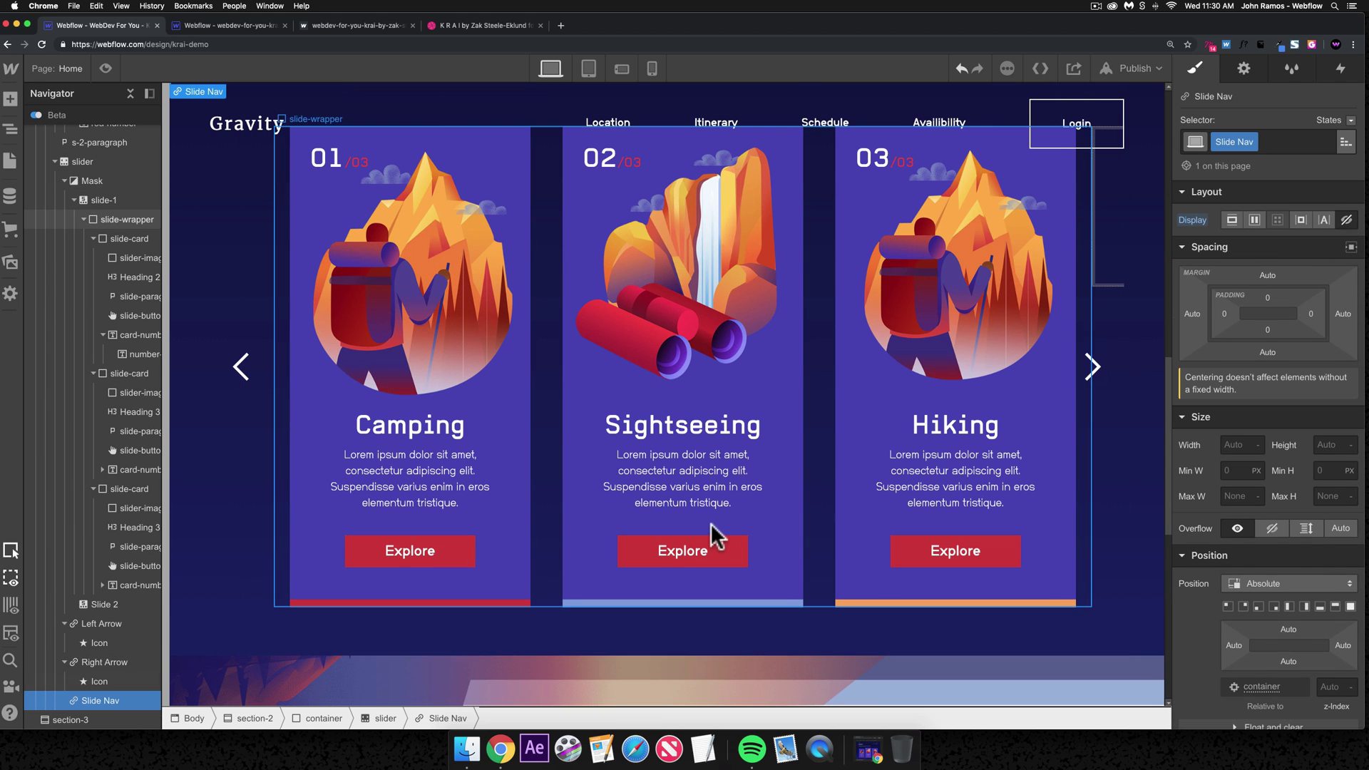
- Delete Slide 2 from the slider's Mask and paste a duplicate of slide-1 in its place
scroll(712, 535, up, 4)
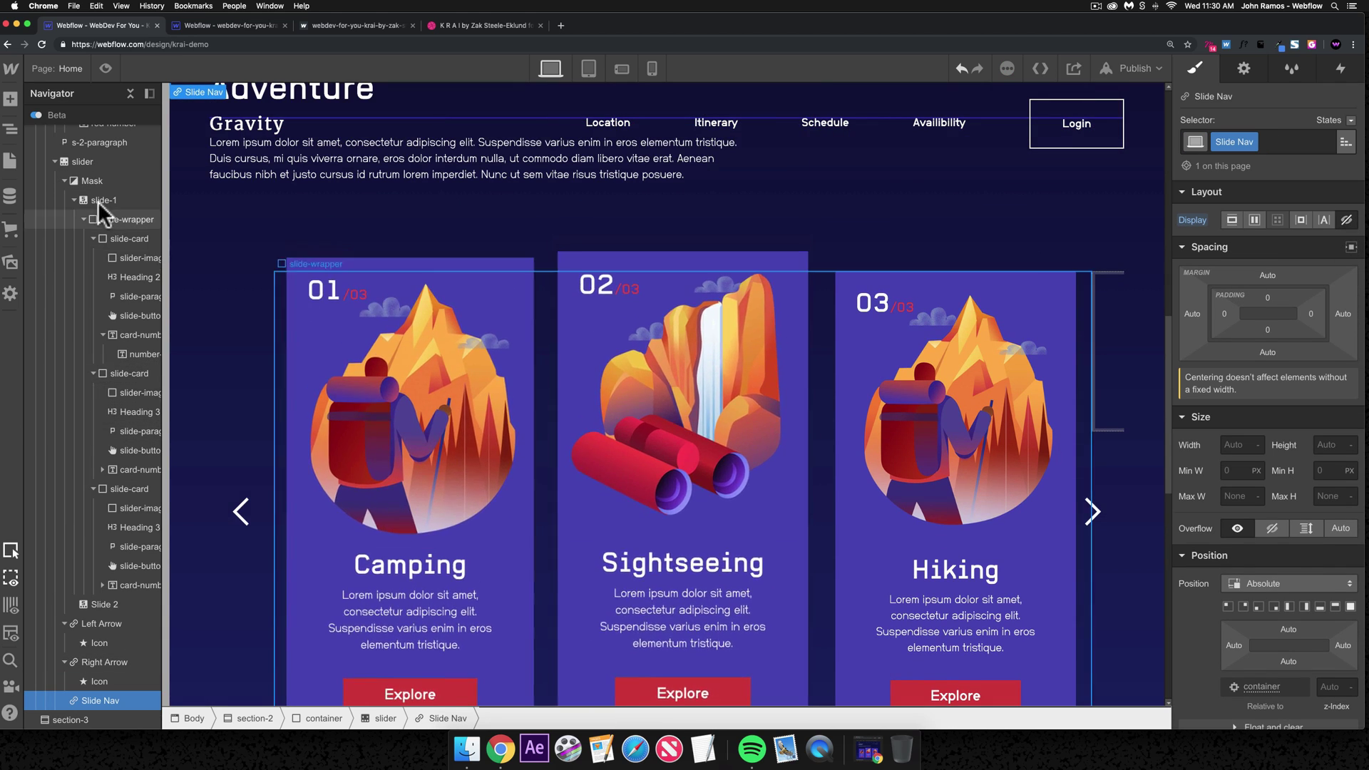
click(74, 200)
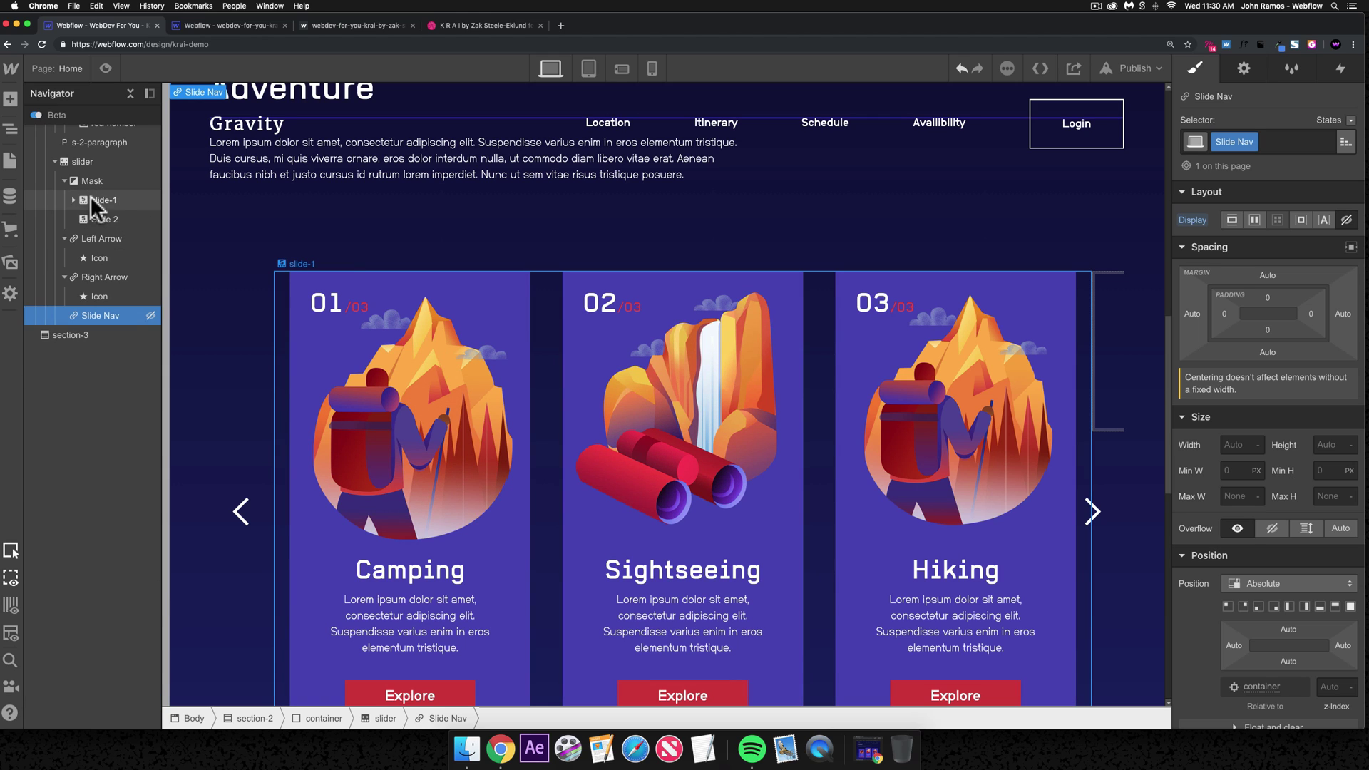
click(100, 205)
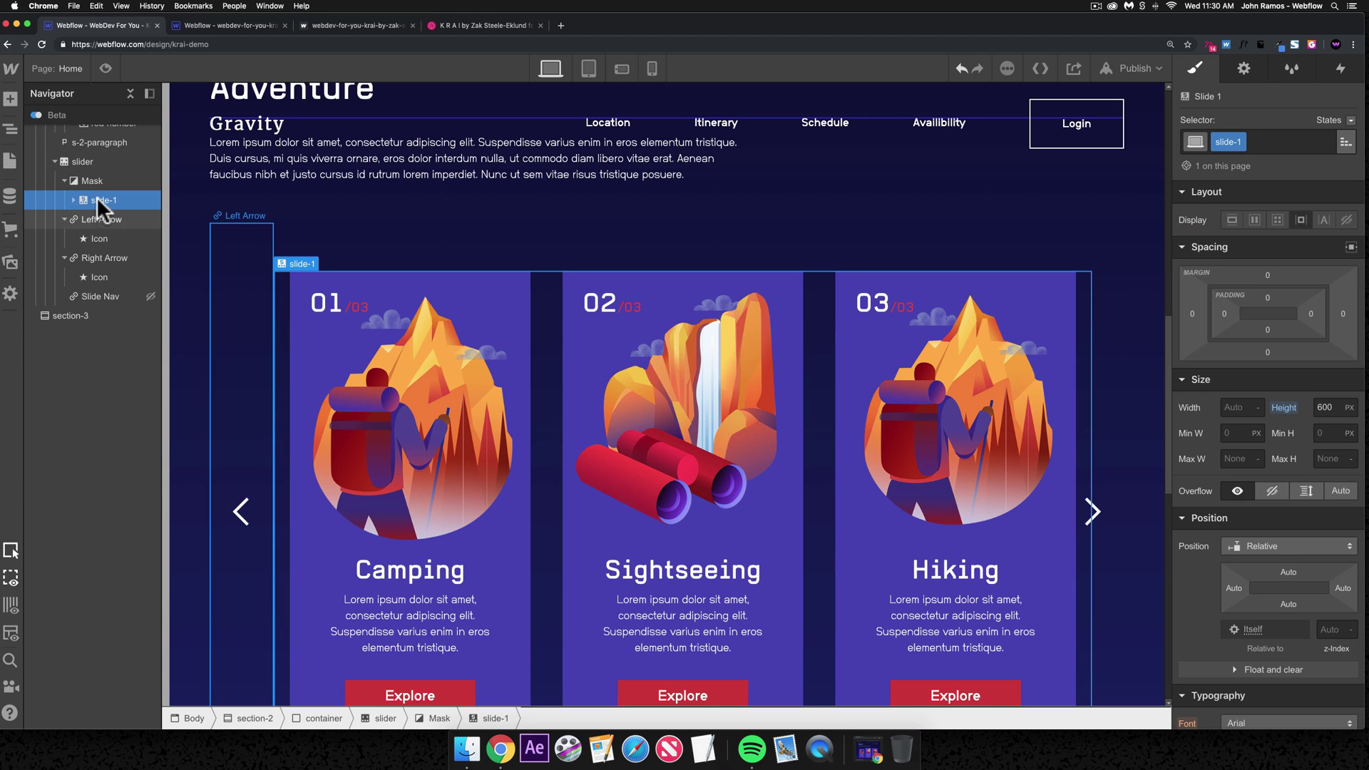
key(super+v)
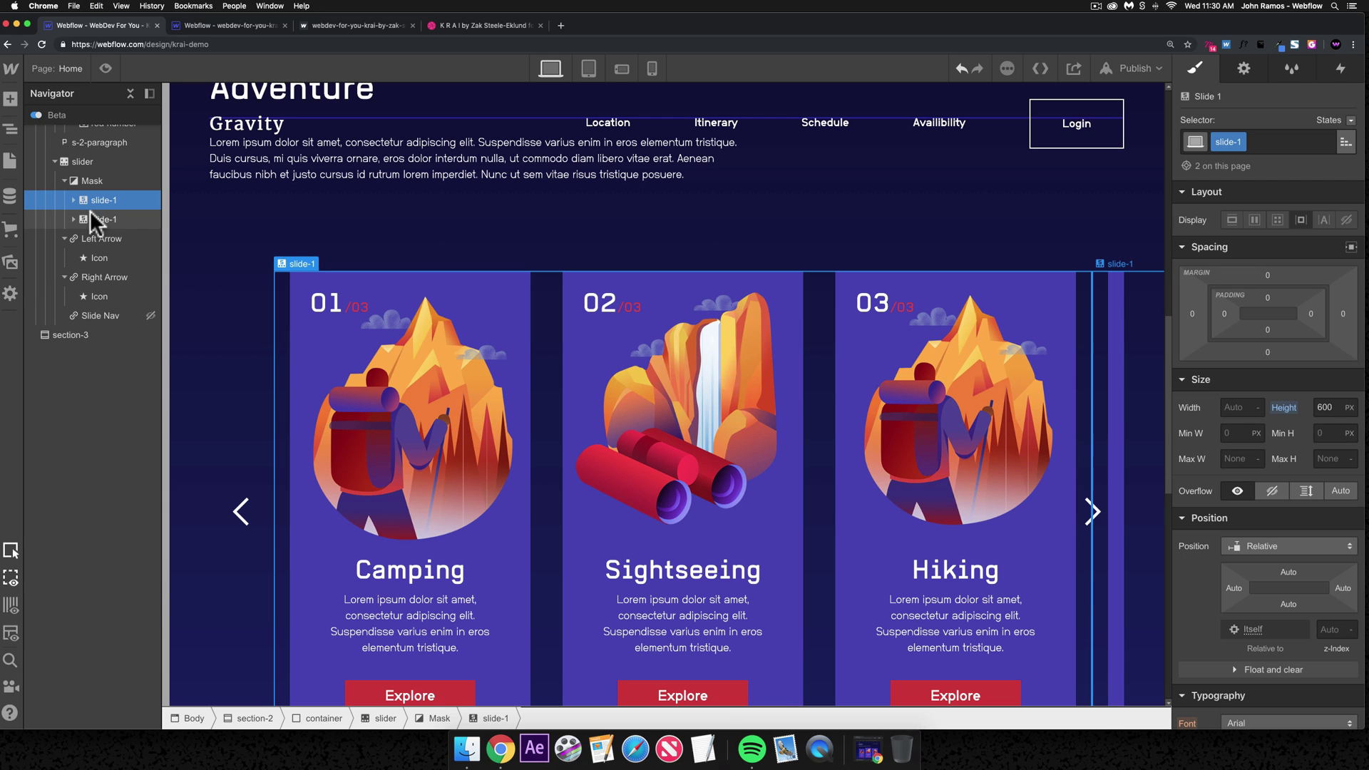
- Preview the page and advance the slider several times to check the transition between the two slides, and return to editing
click(107, 69)
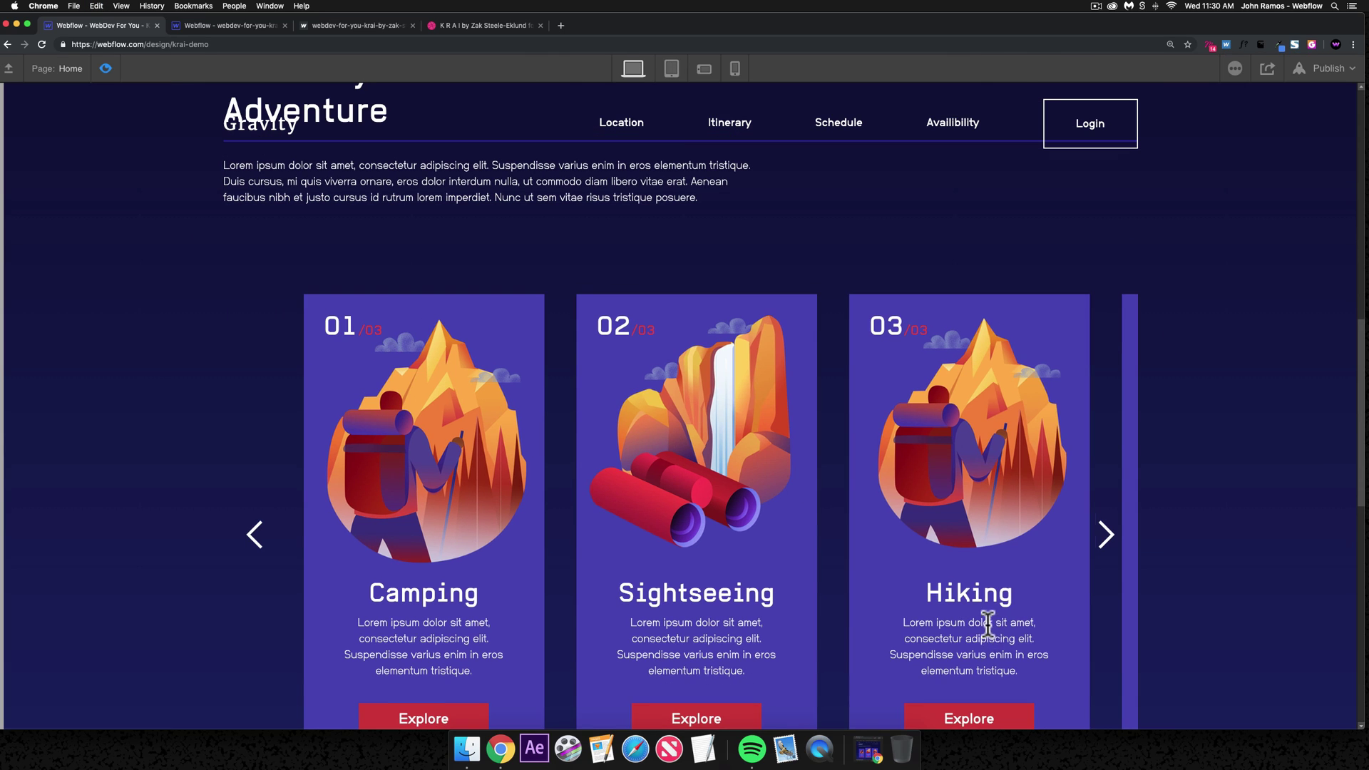
click(1106, 538)
click(1106, 536)
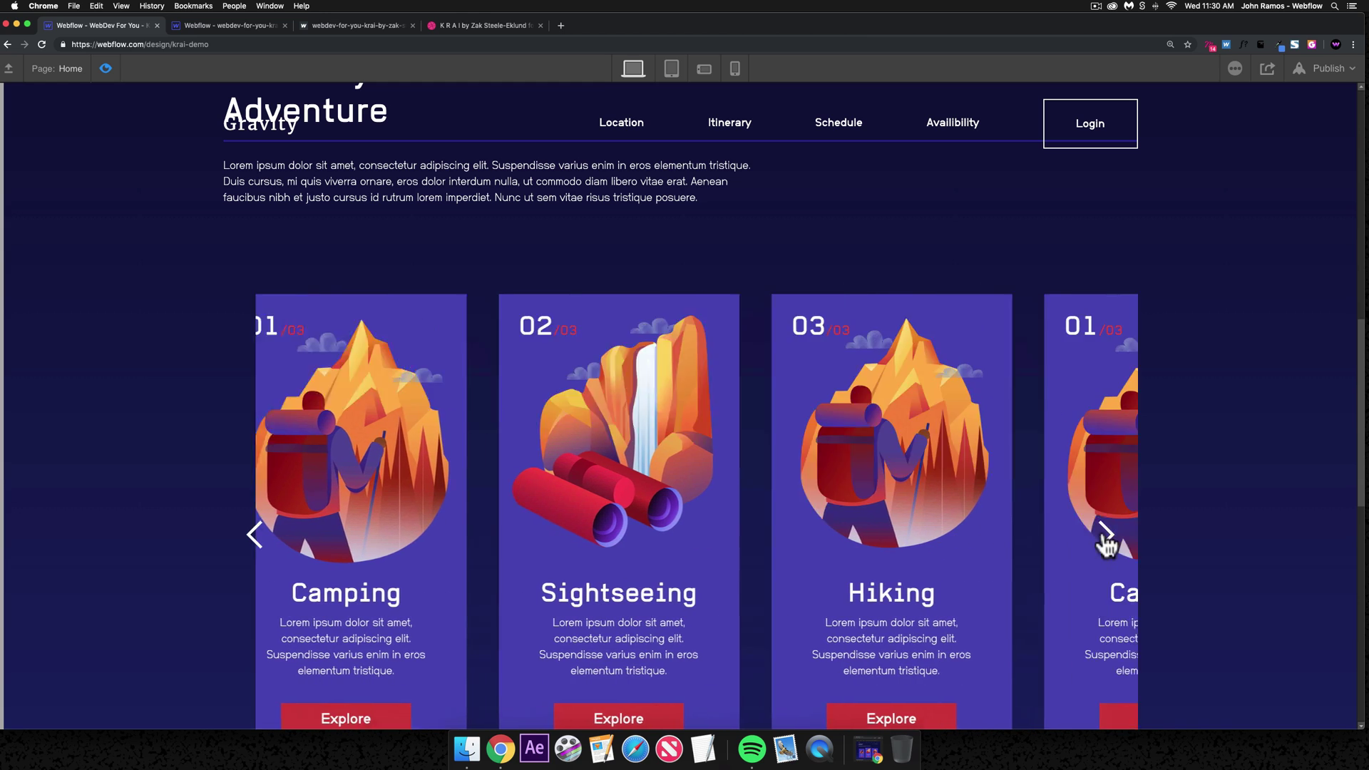
click(1107, 542)
click(1105, 544)
click(1098, 547)
scroll(1088, 553, down, 1)
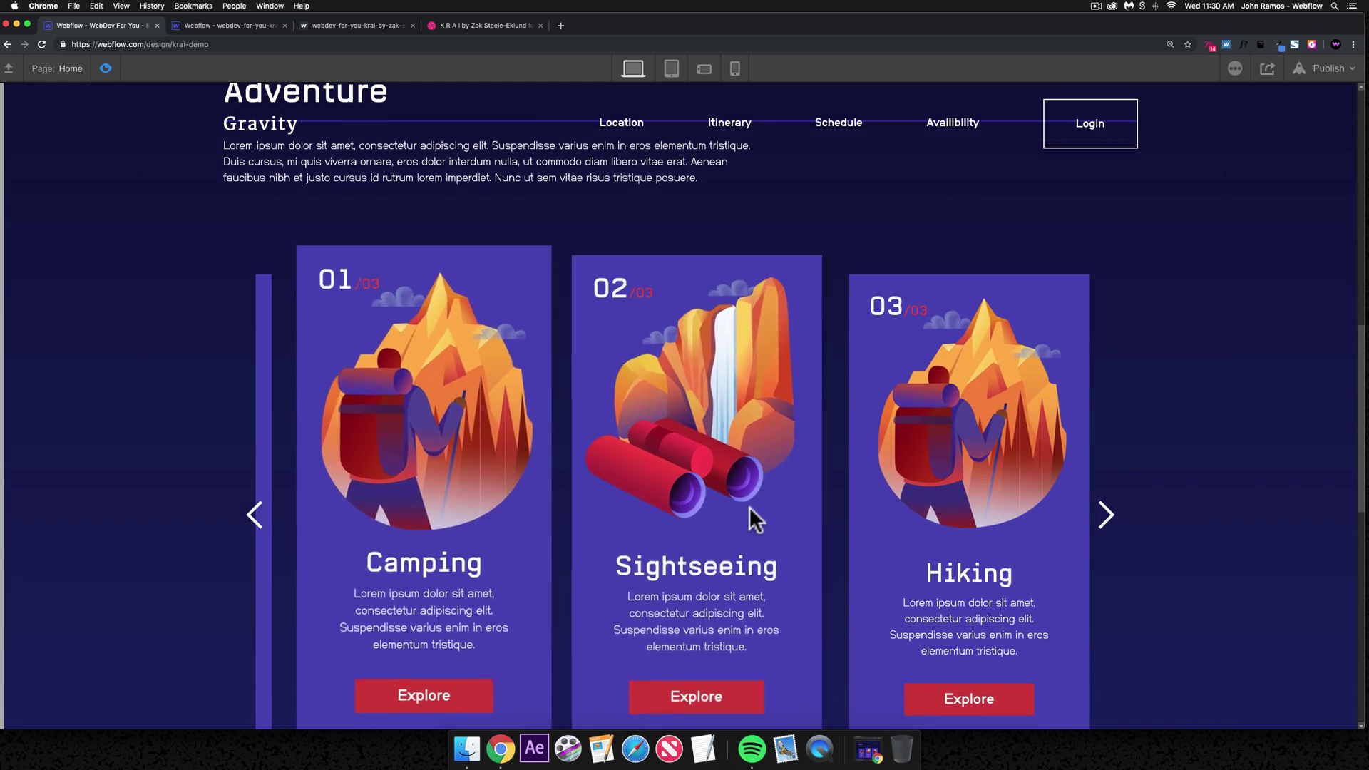
scroll(734, 508, down, 3)
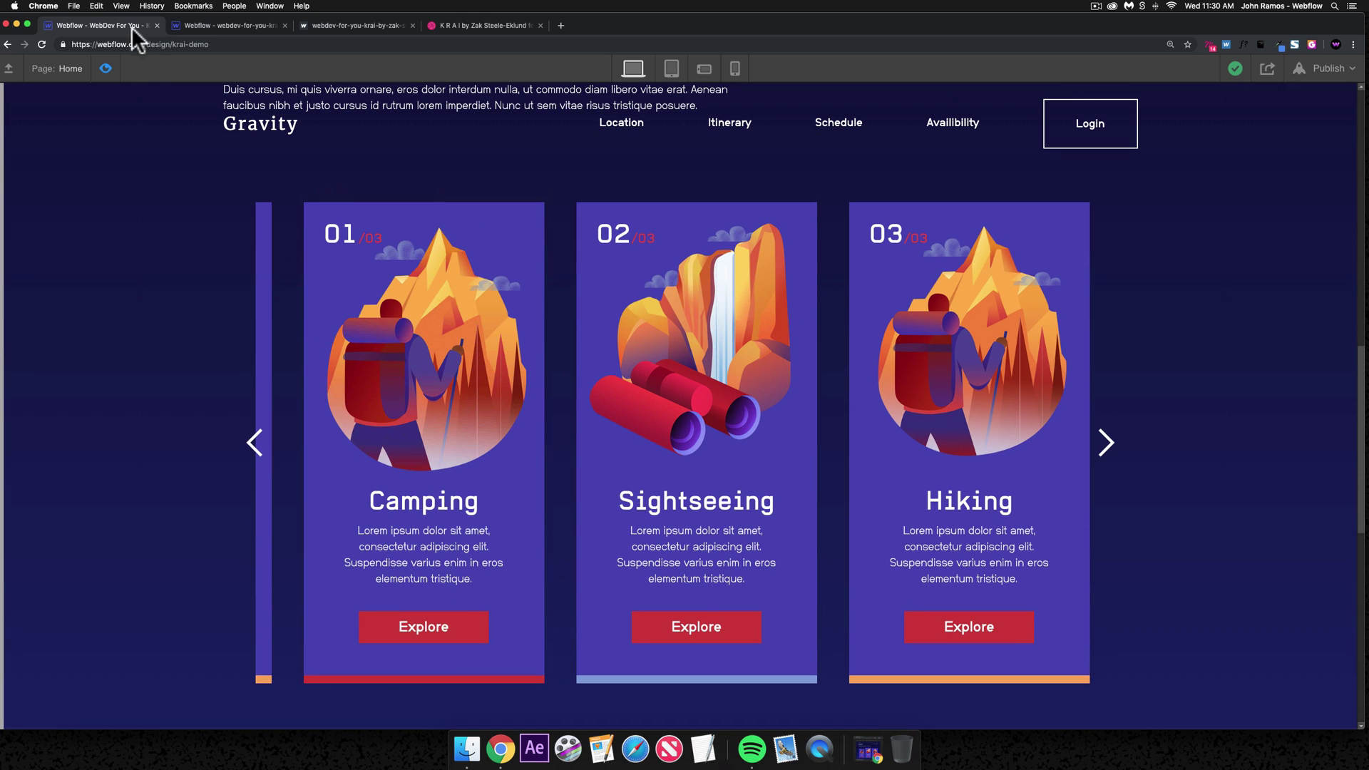
key(super+shift+p)
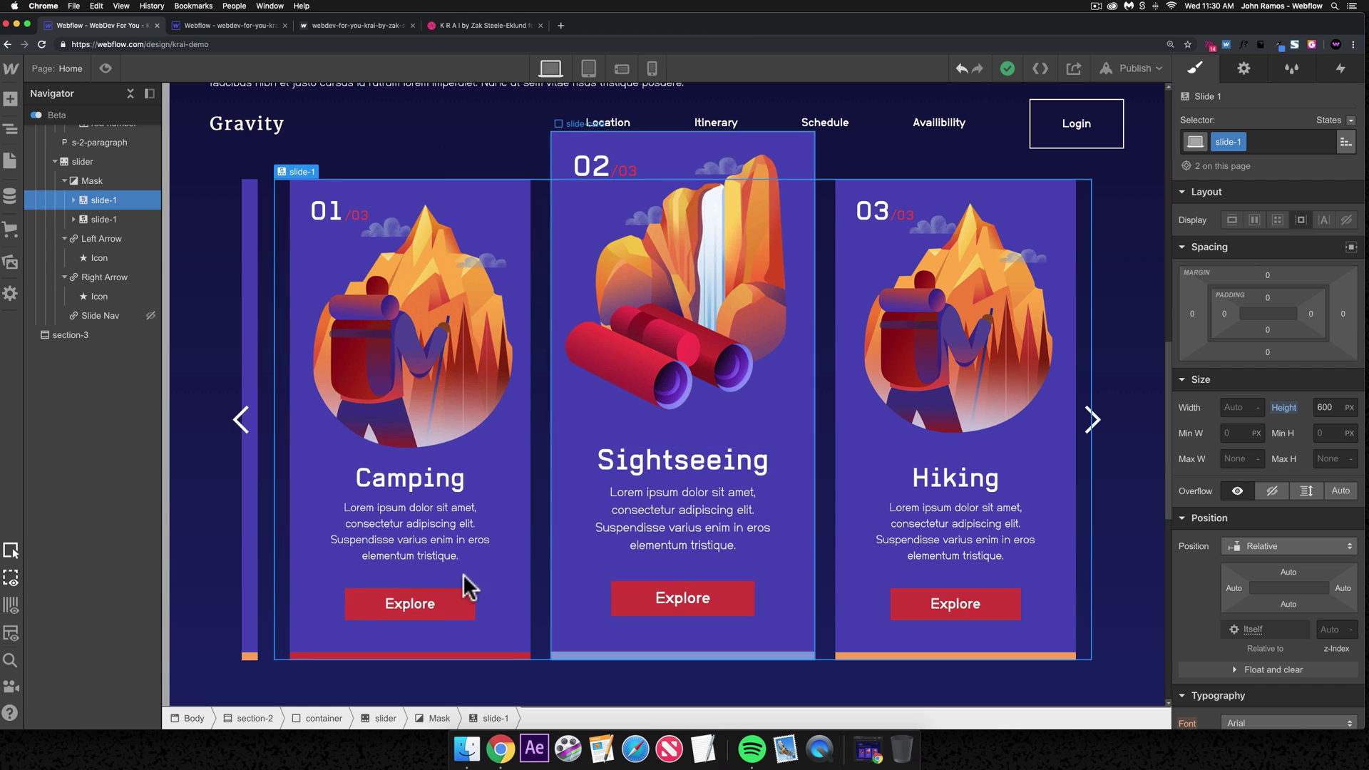
- Switch to the reference project and examine the spacing settings of its Slide element
click(388, 536)
scroll(613, 585, down, 3)
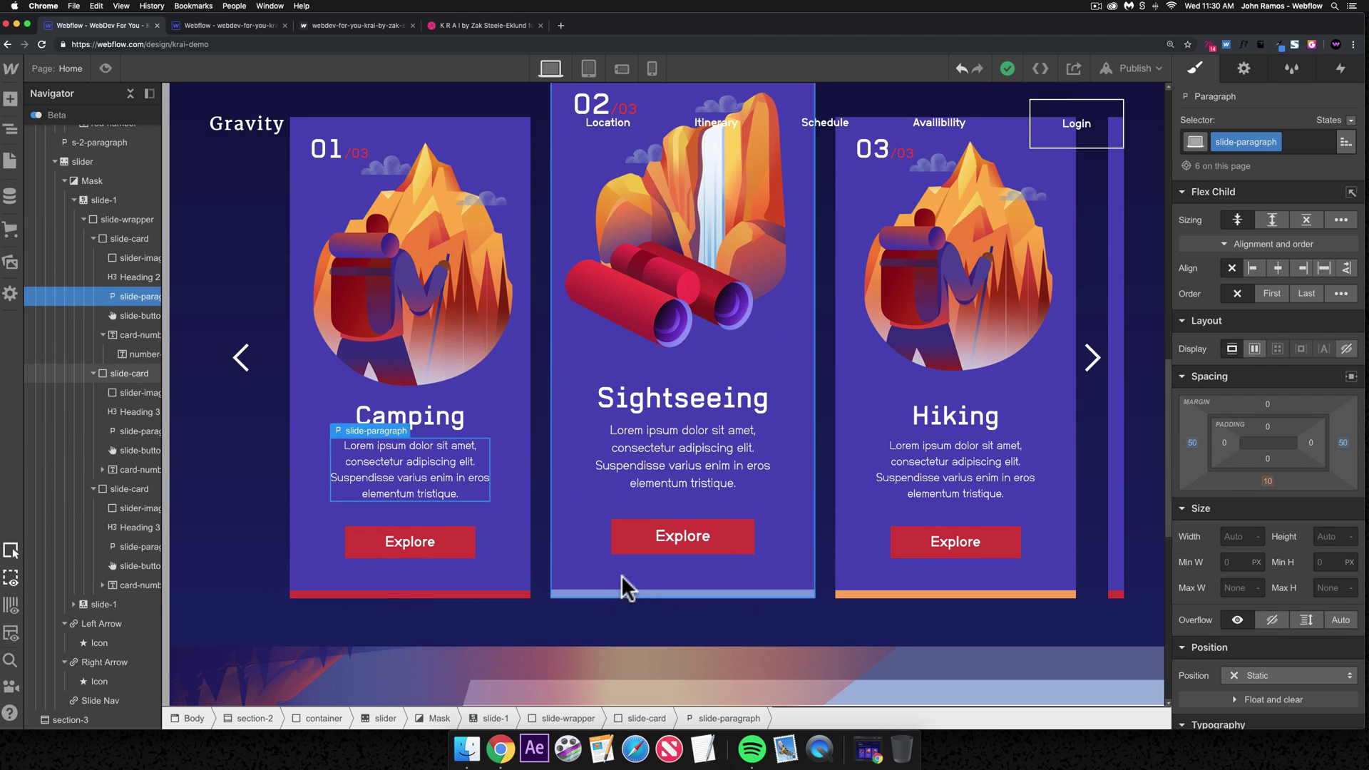
click(1056, 434)
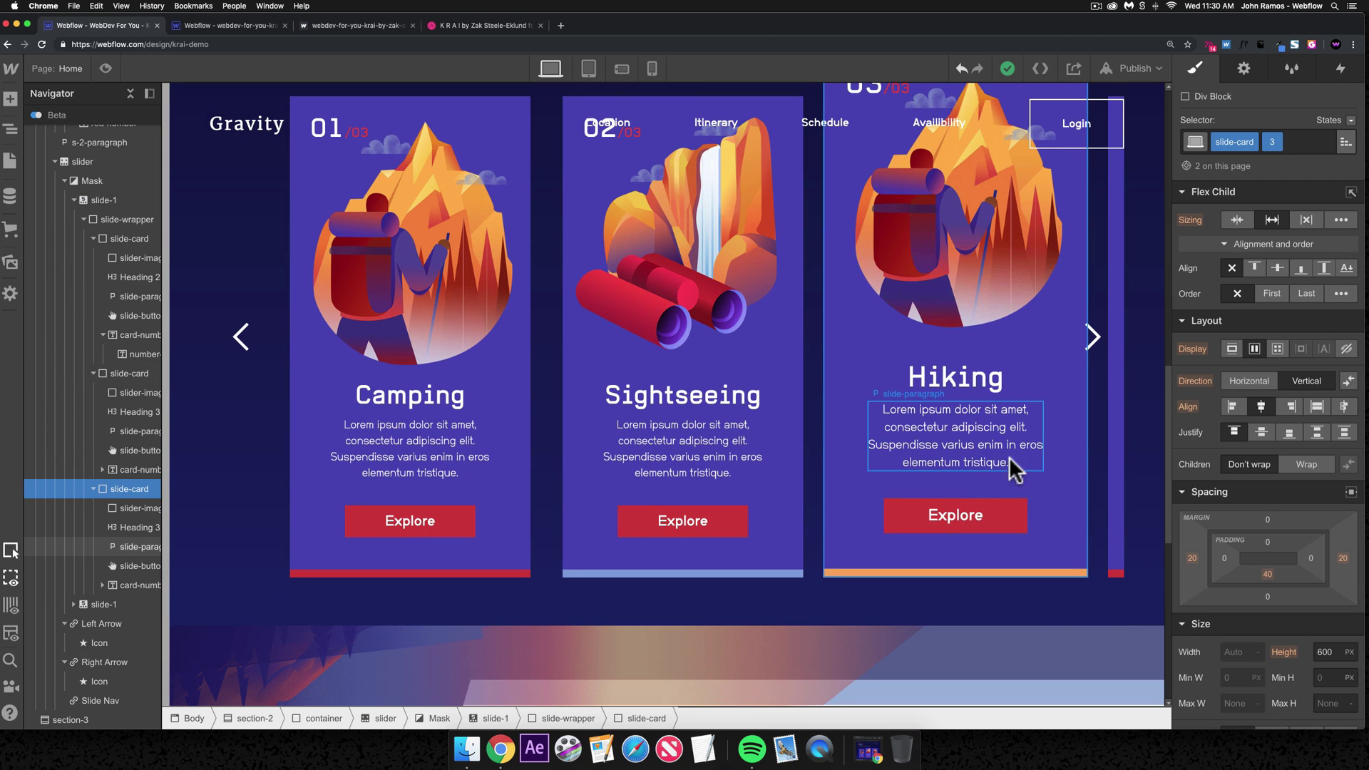
scroll(1031, 490, up, 2)
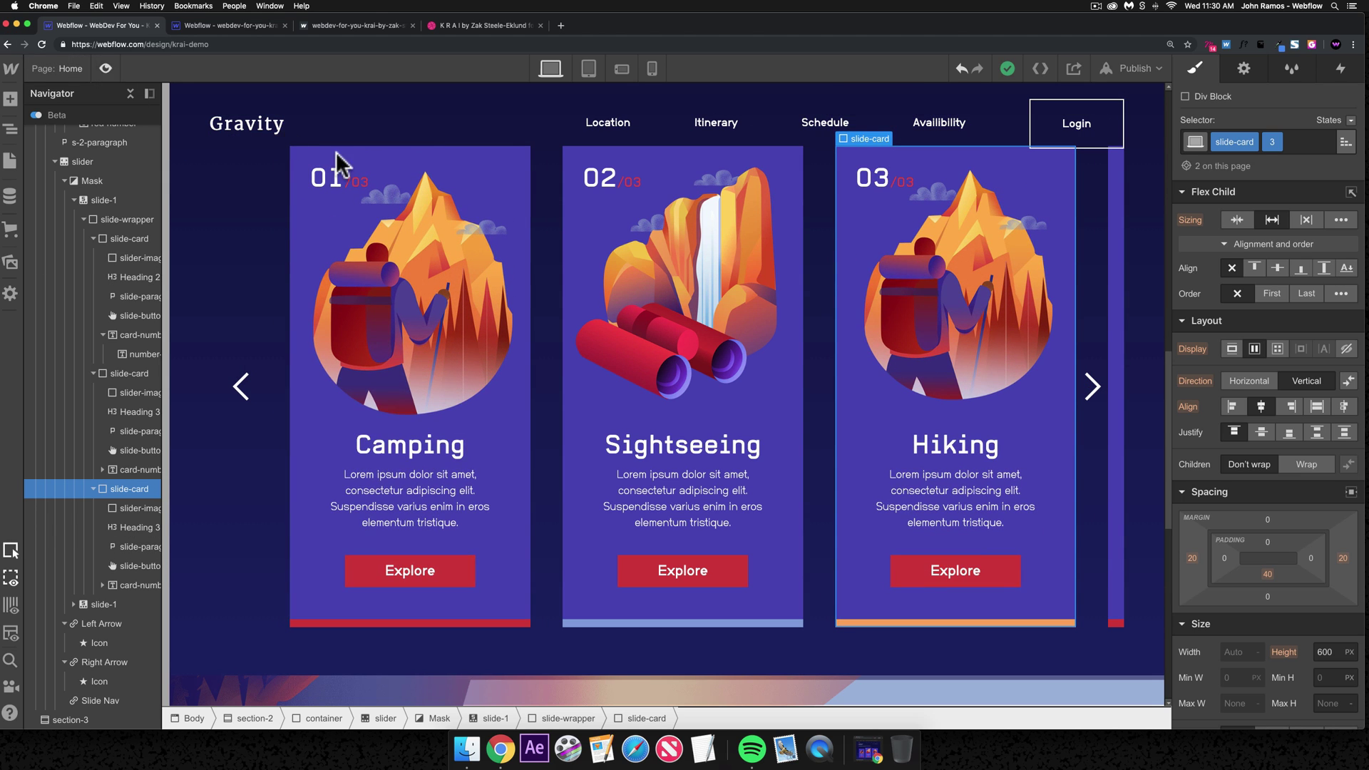
key(super+shift+p)
click(214, 22)
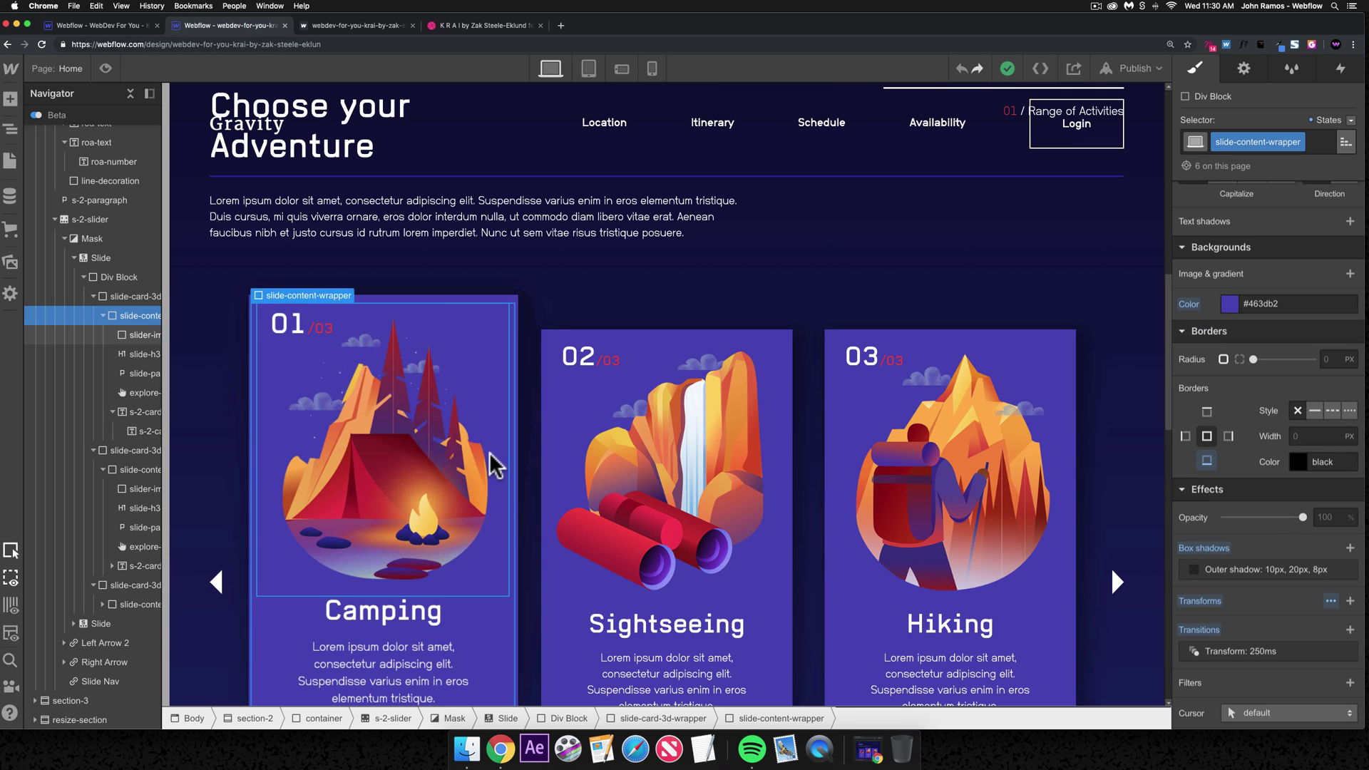
scroll(1267, 353, up, 5)
scroll(1265, 353, up, 5)
click(519, 503)
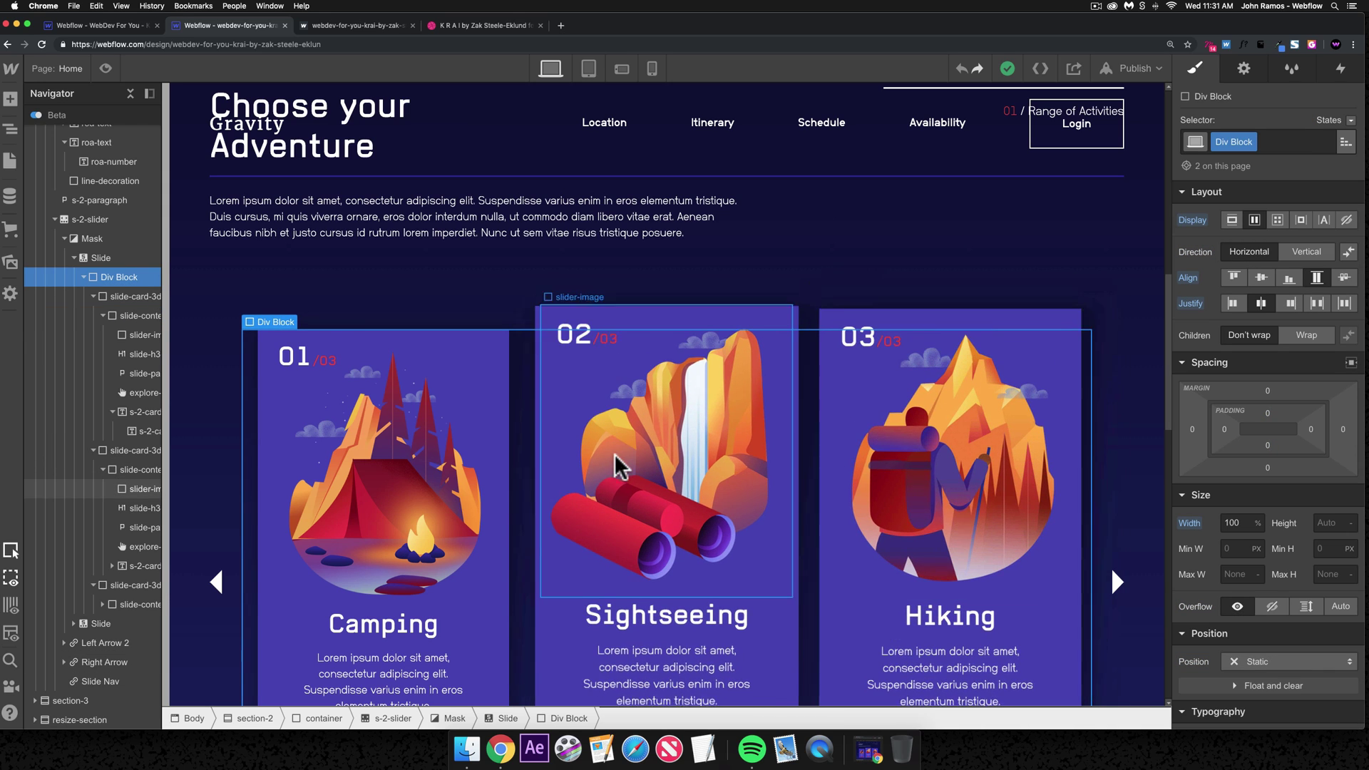
click(120, 259)
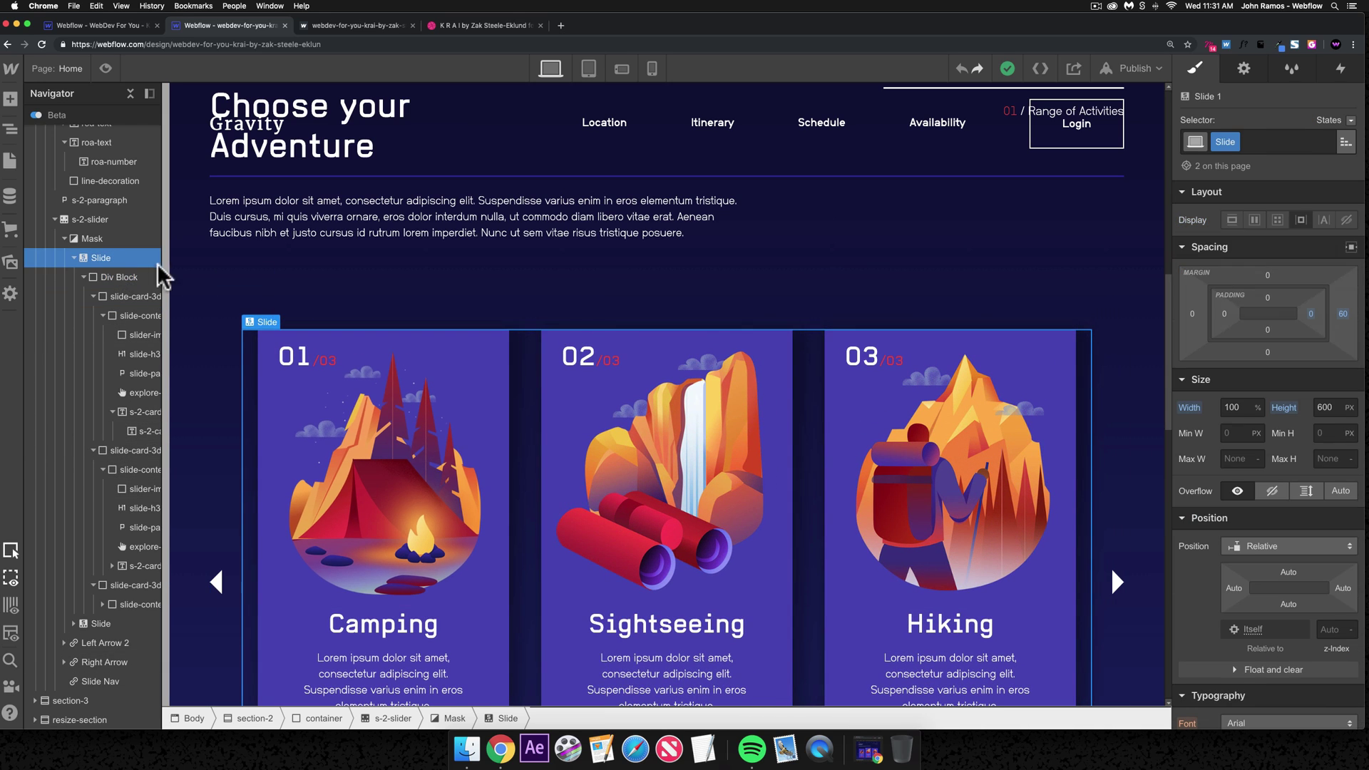
- Return to the krai-demo project and set the first slide-1 element's right margin to 60 px
click(118, 26)
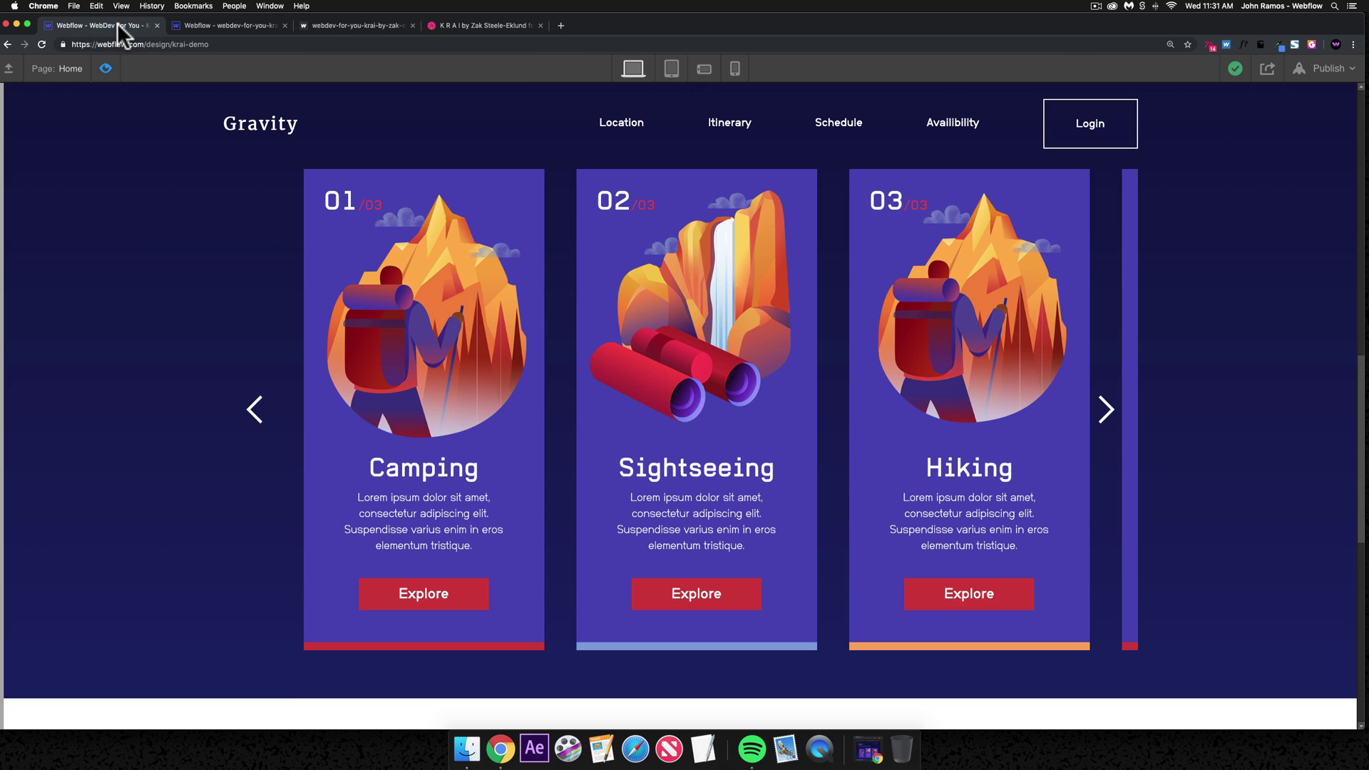
click(107, 68)
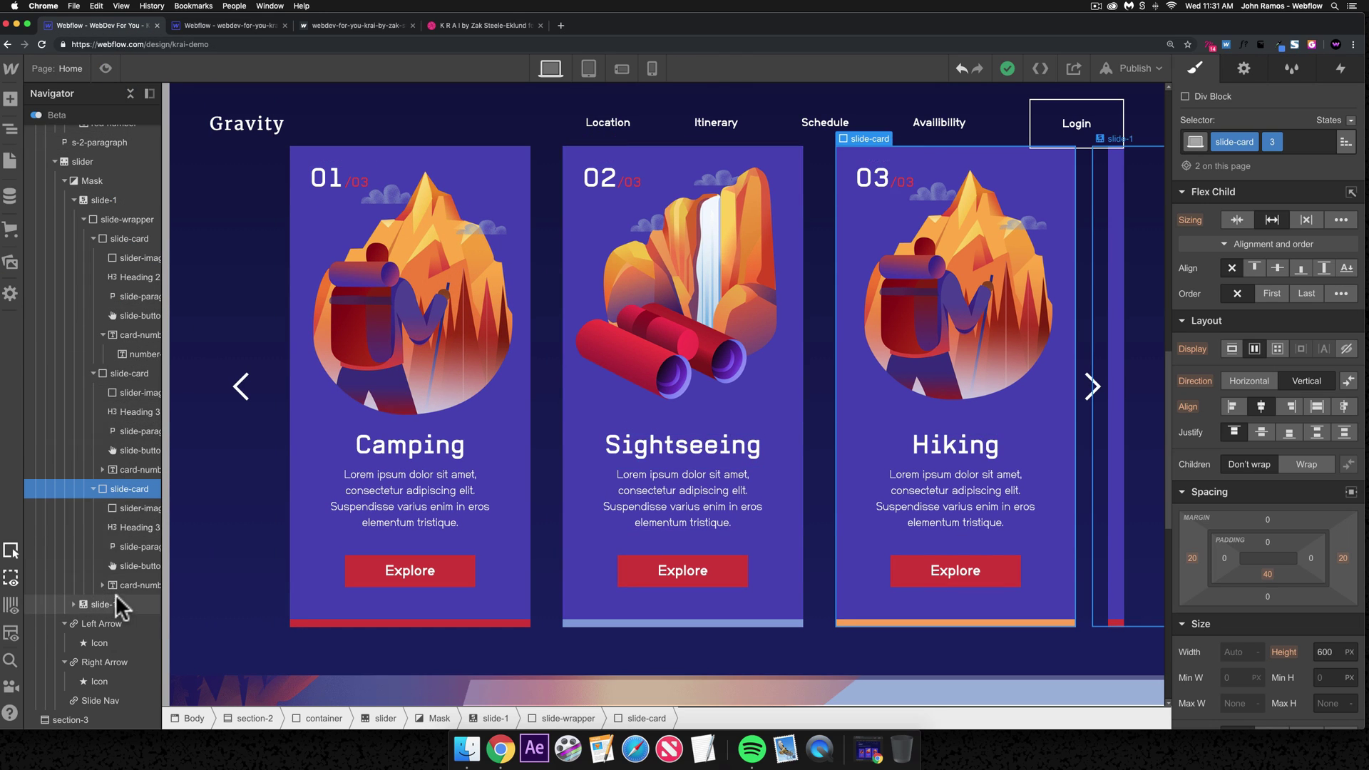
click(106, 200)
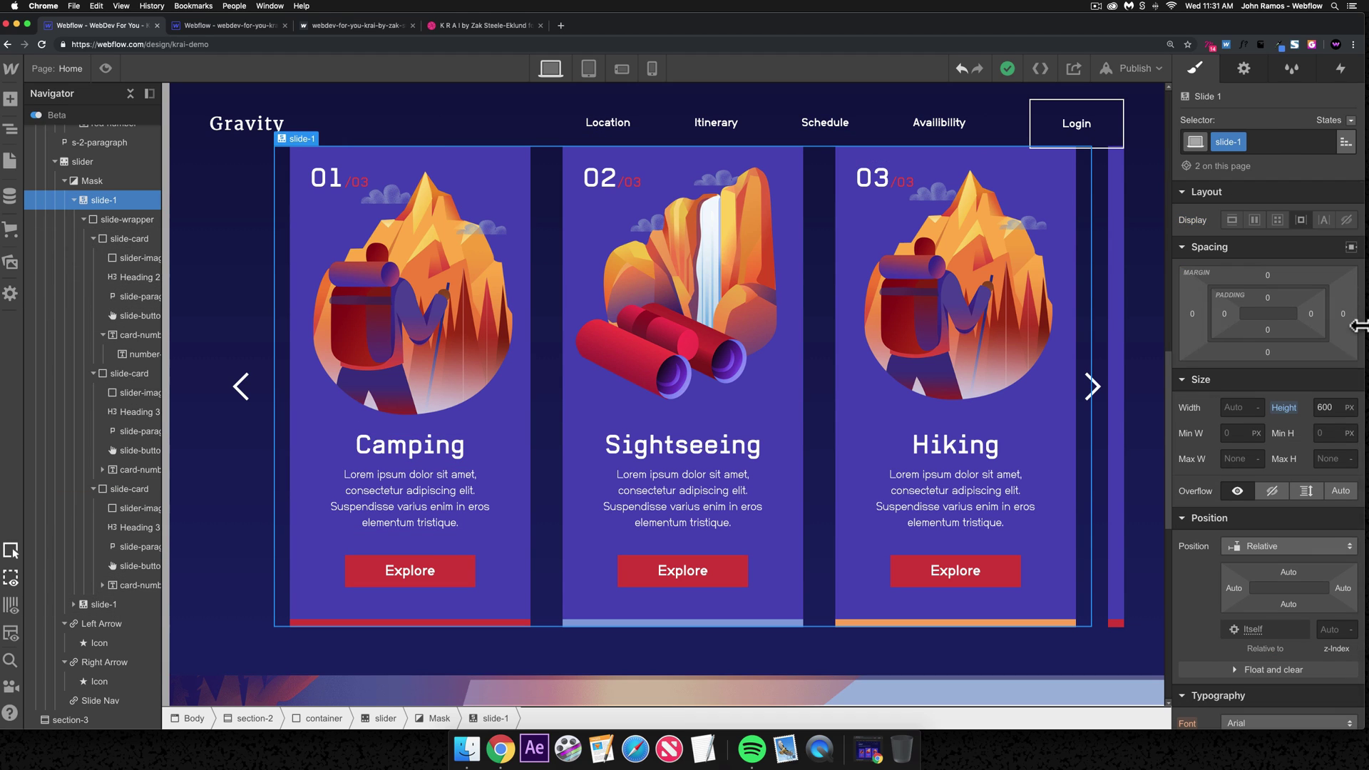
click(1343, 312)
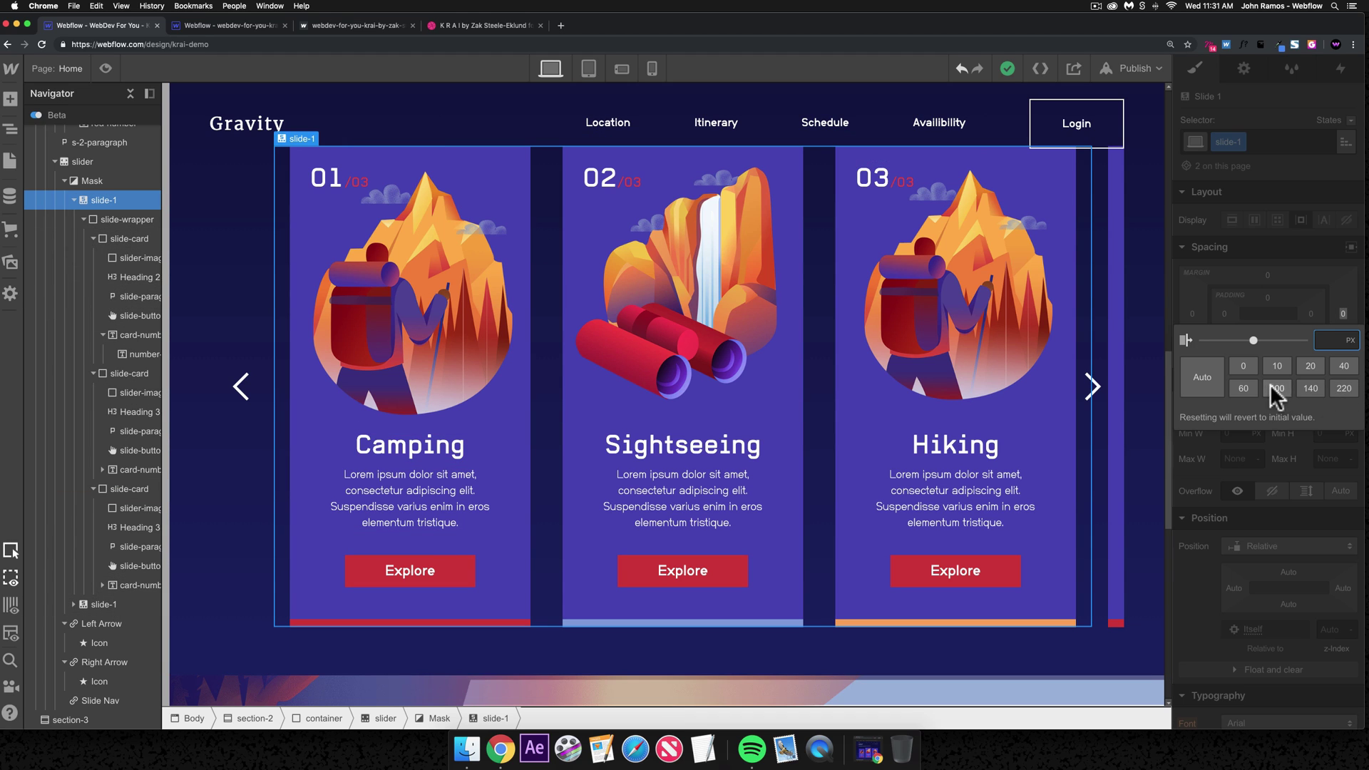
click(1249, 387)
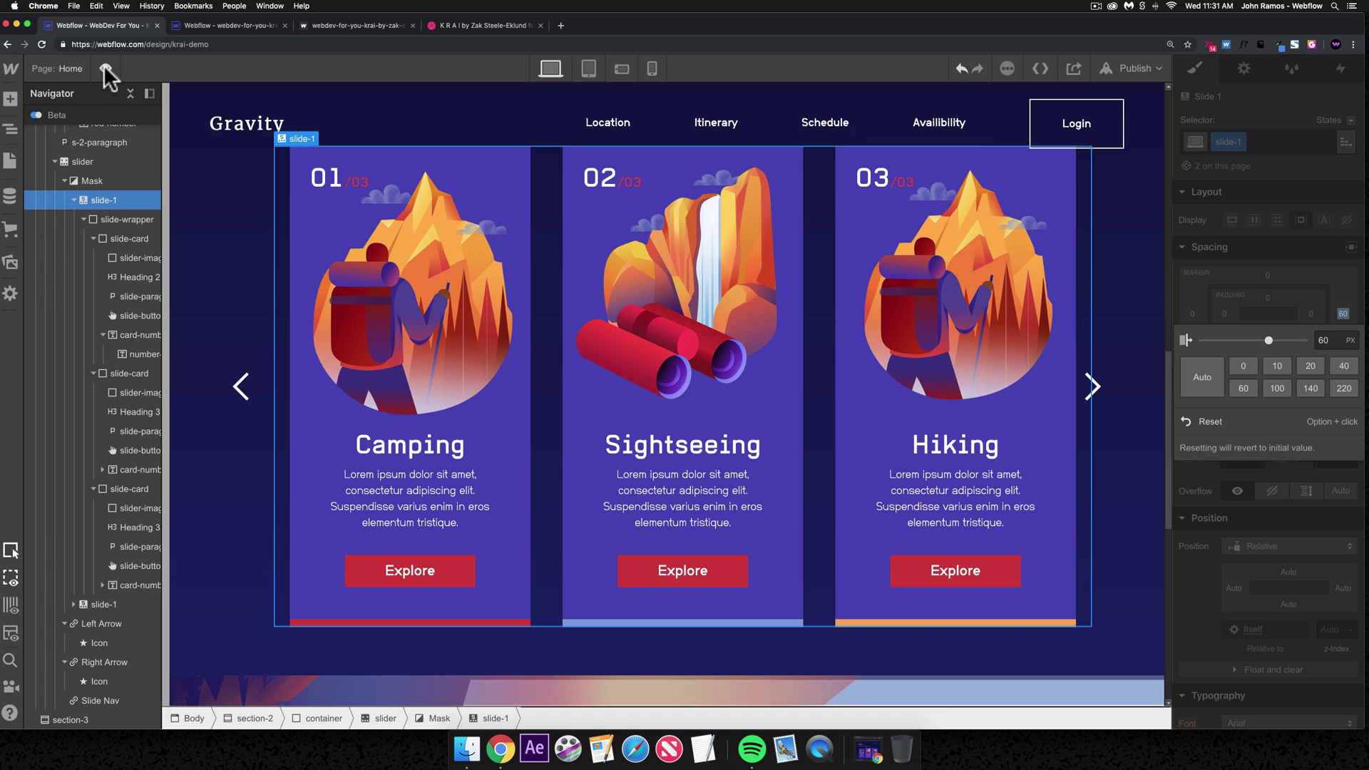
- Preview the page, cycle through the slider and review the surrounding sections, and return to editing
click(104, 68)
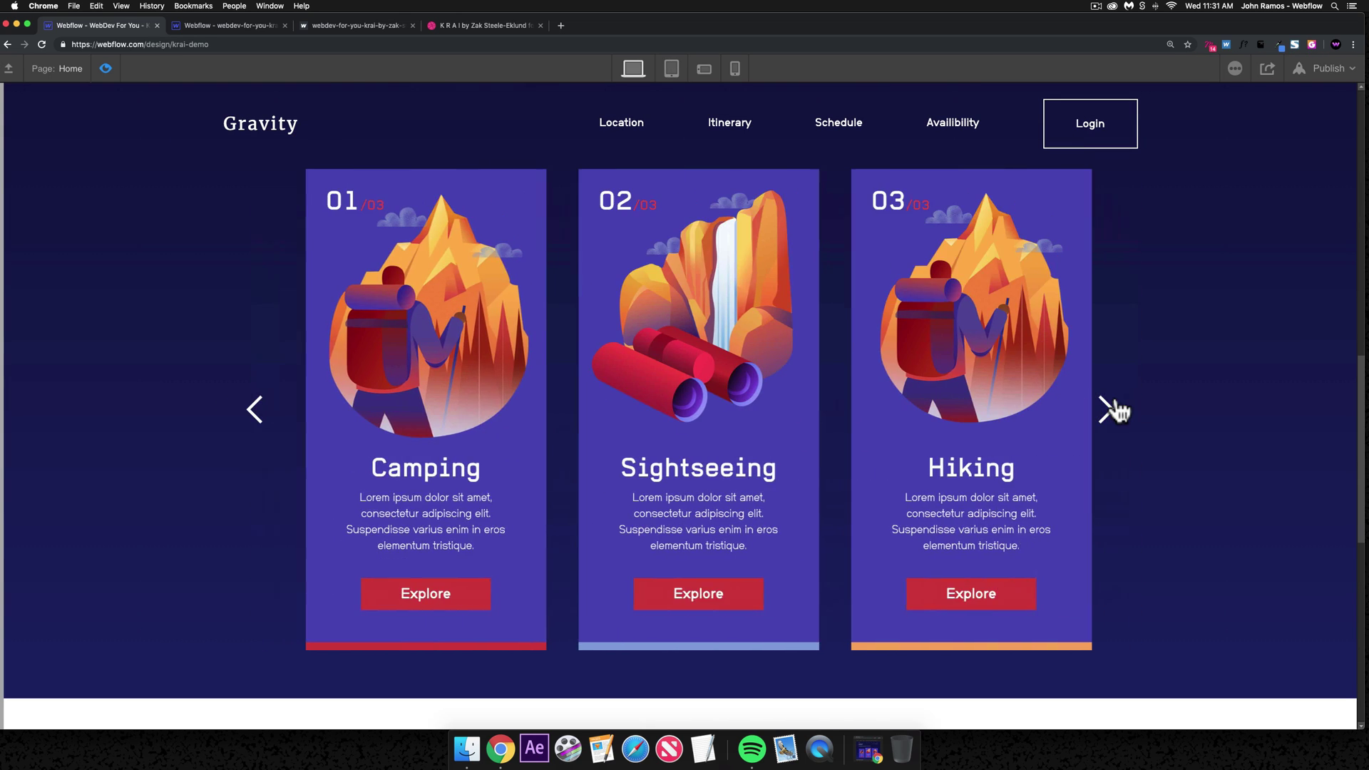
click(1112, 411)
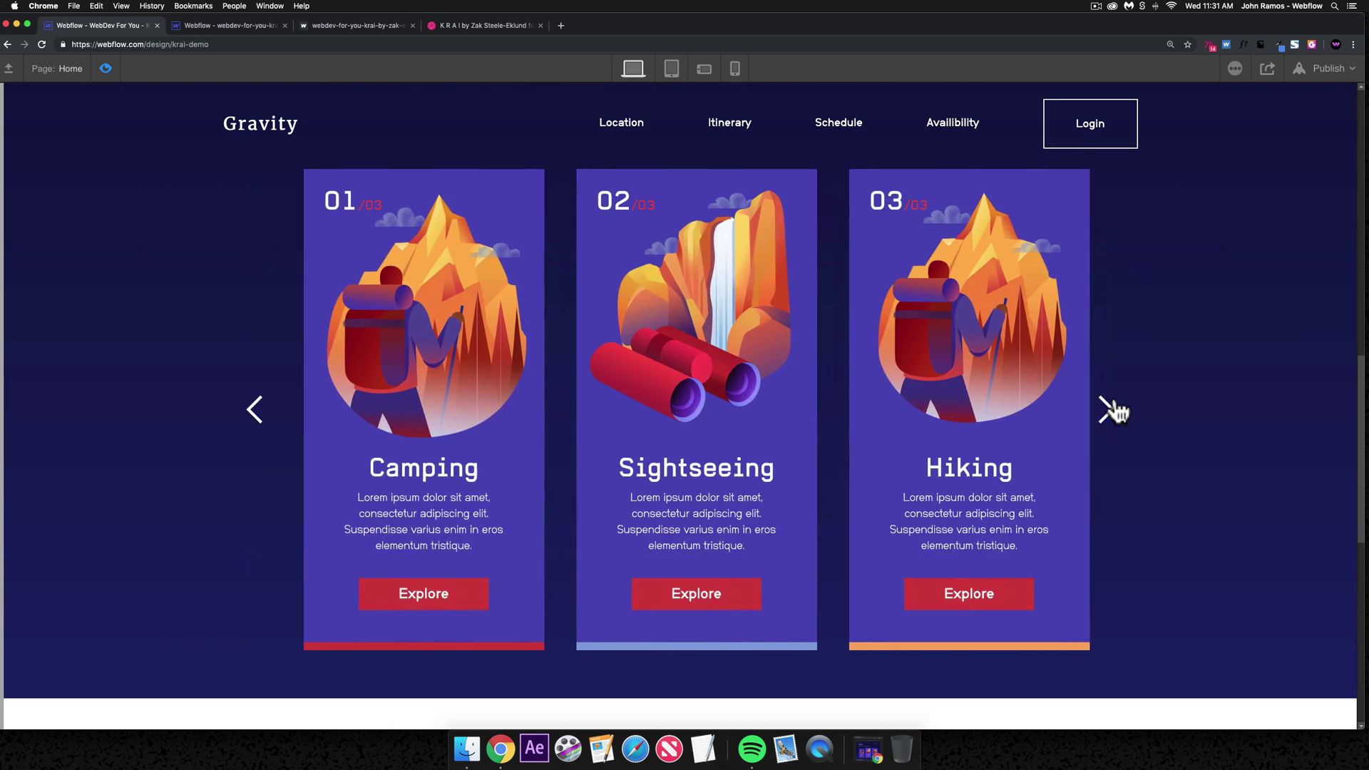
click(1112, 411)
click(1113, 410)
scroll(425, 358, up, 4)
scroll(425, 363, up, 5)
scroll(426, 365, down, 12)
scroll(426, 362, up, 5)
click(106, 68)
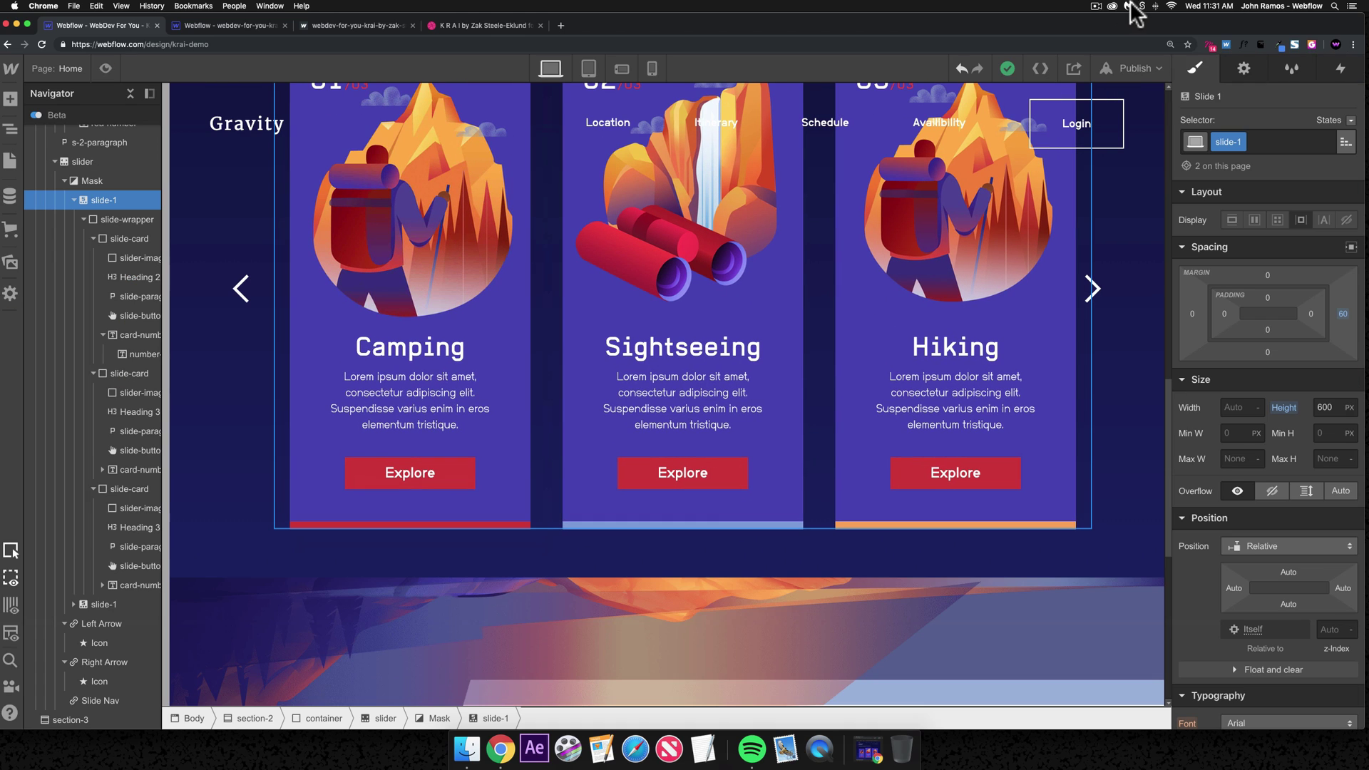
click(1097, 6)
click(1090, 4)
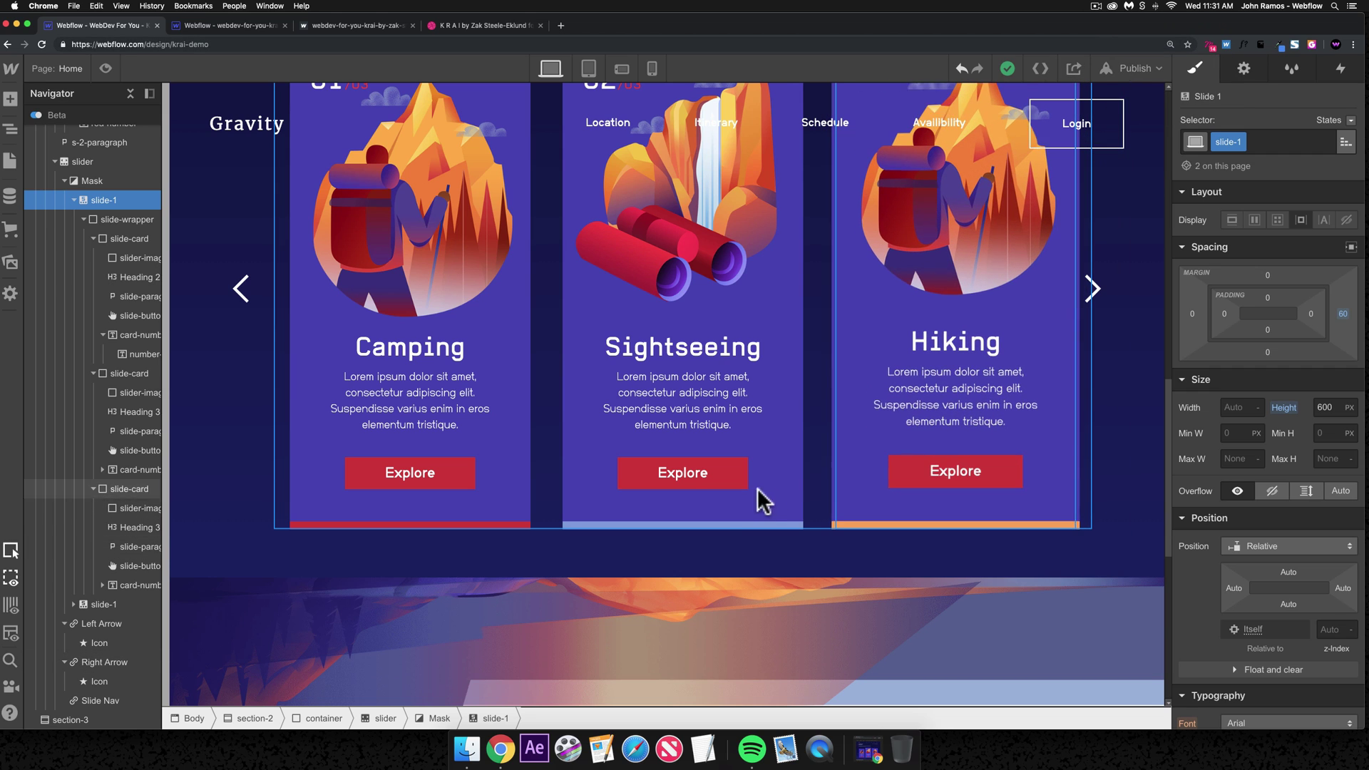
- Collapse the slider in the element tree and select section-3 below it
scroll(721, 547, down, 6)
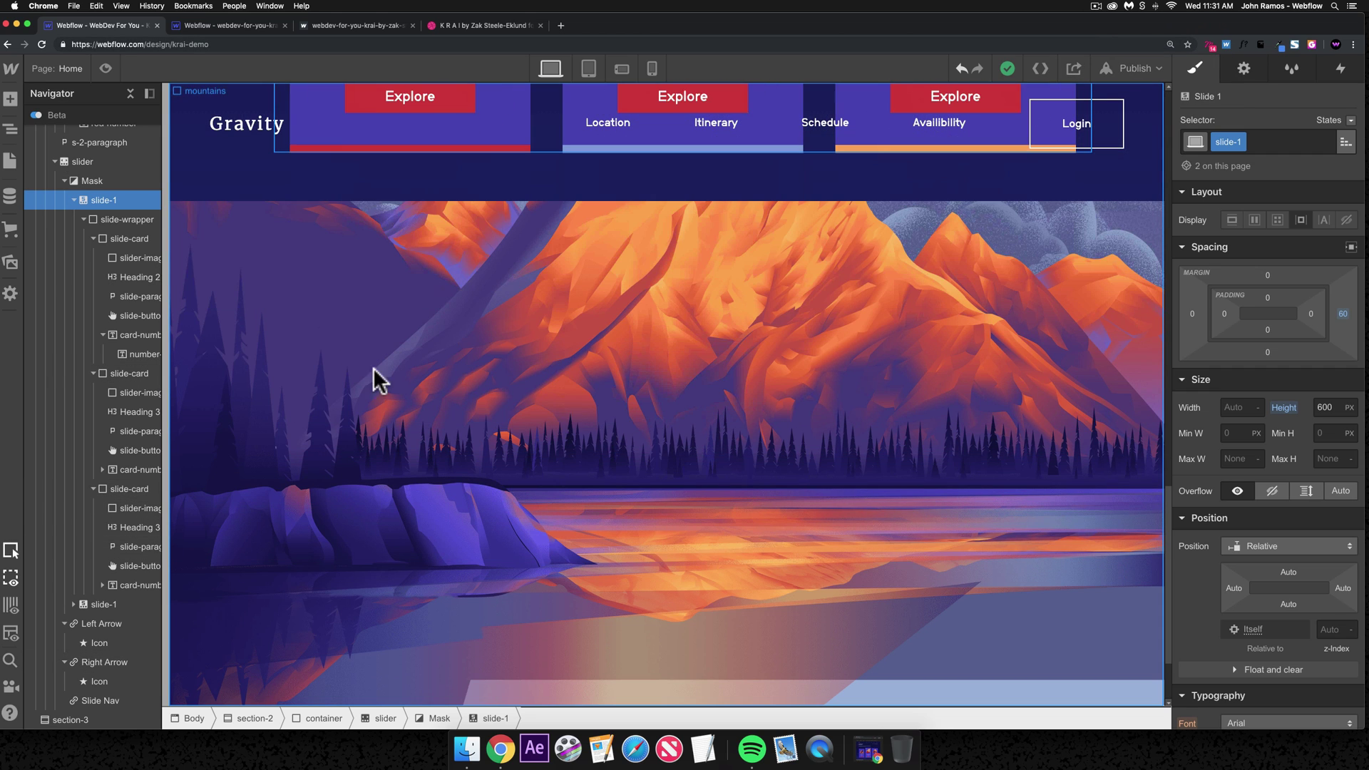
click(54, 161)
click(64, 181)
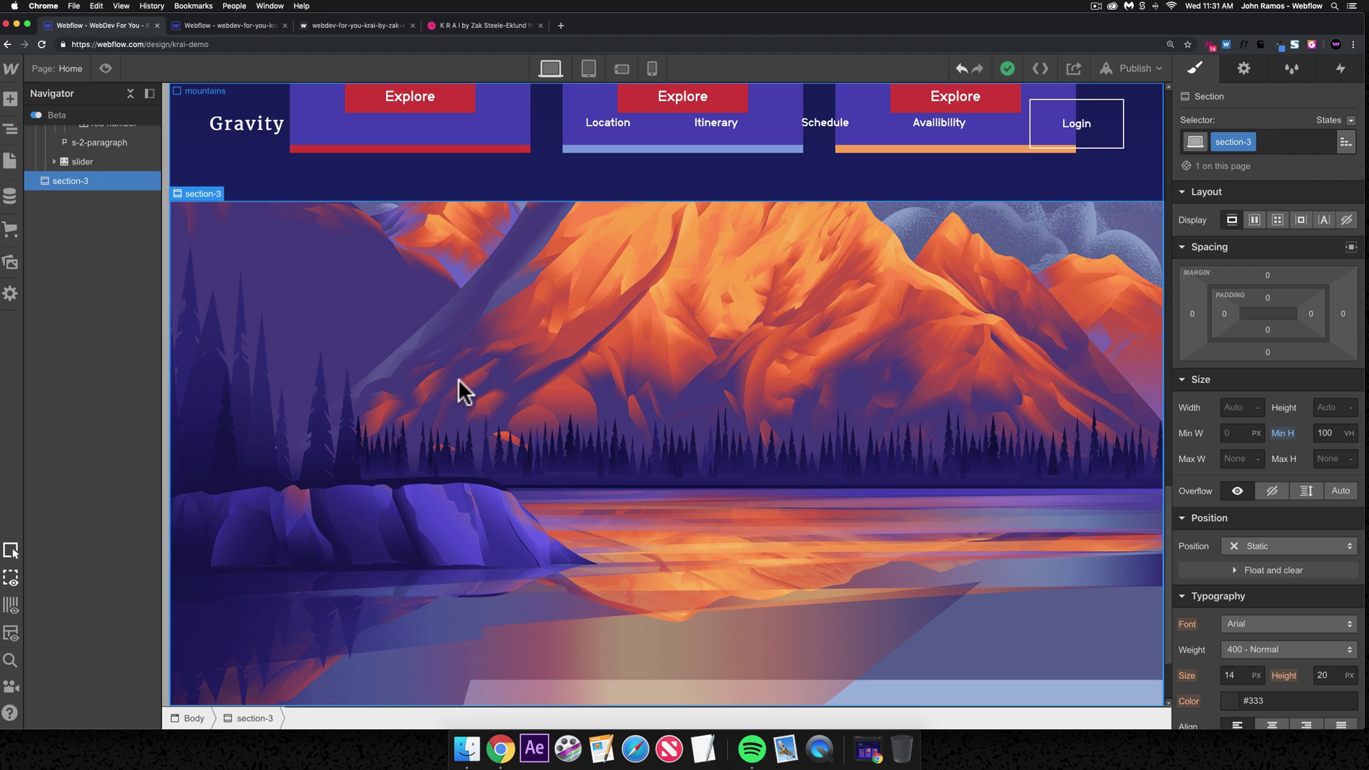
- Switch to the reference project and copy the background color value of its section-3
click(190, 20)
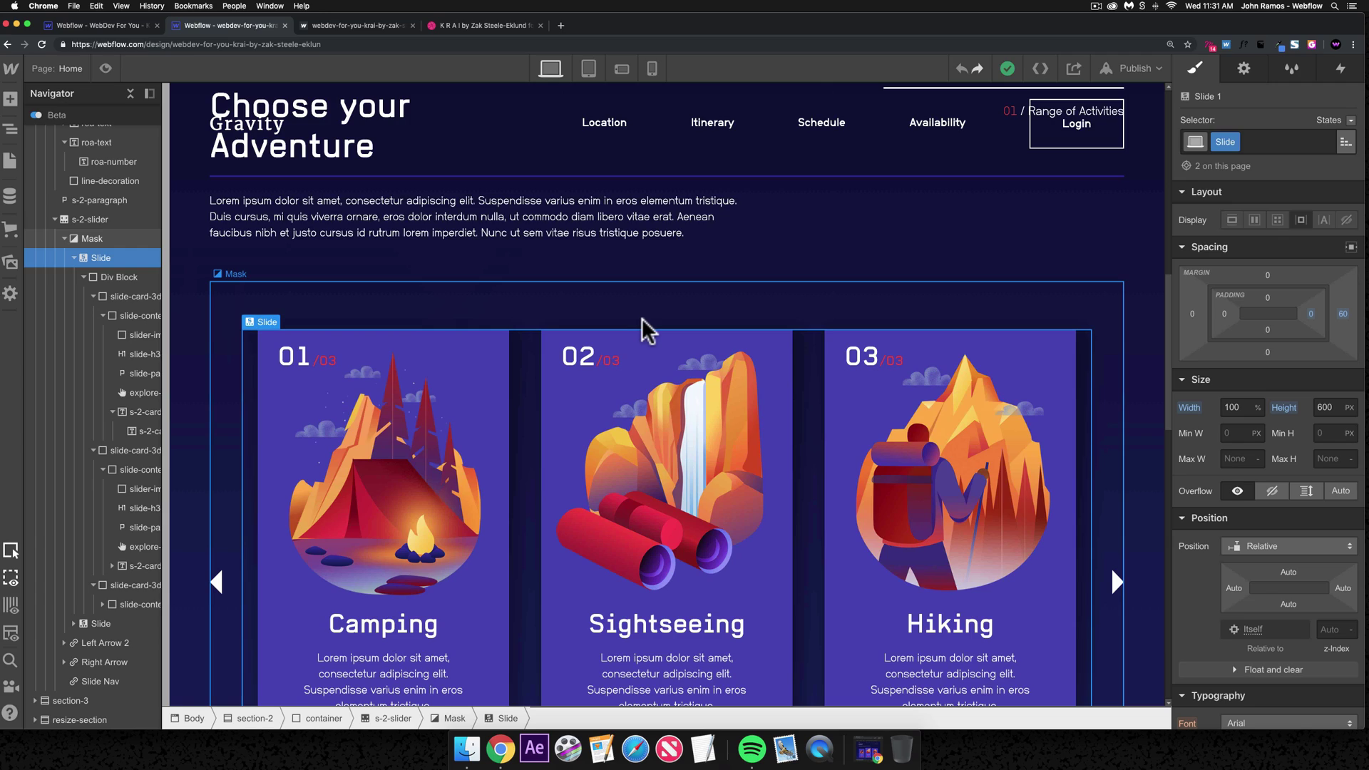
scroll(642, 318, down, 10)
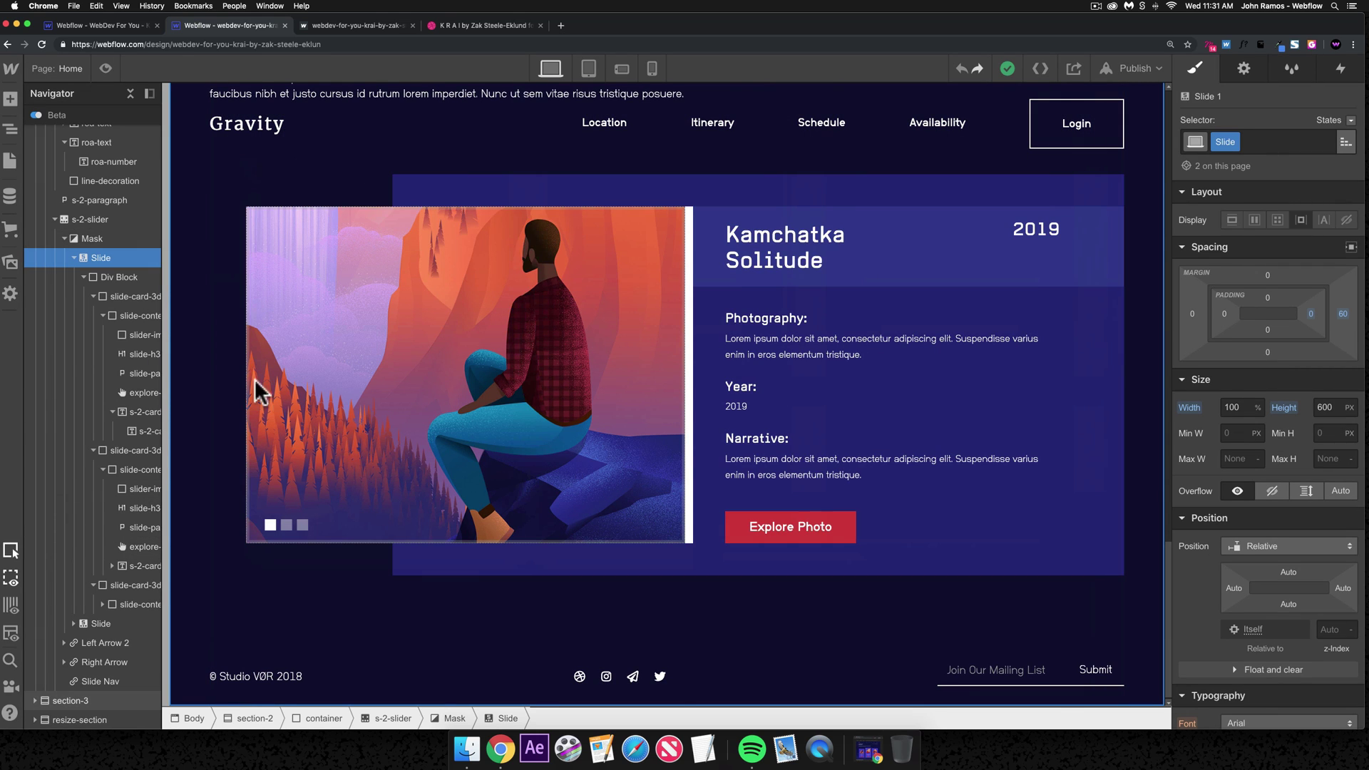
click(207, 391)
scroll(1315, 492, down, 7)
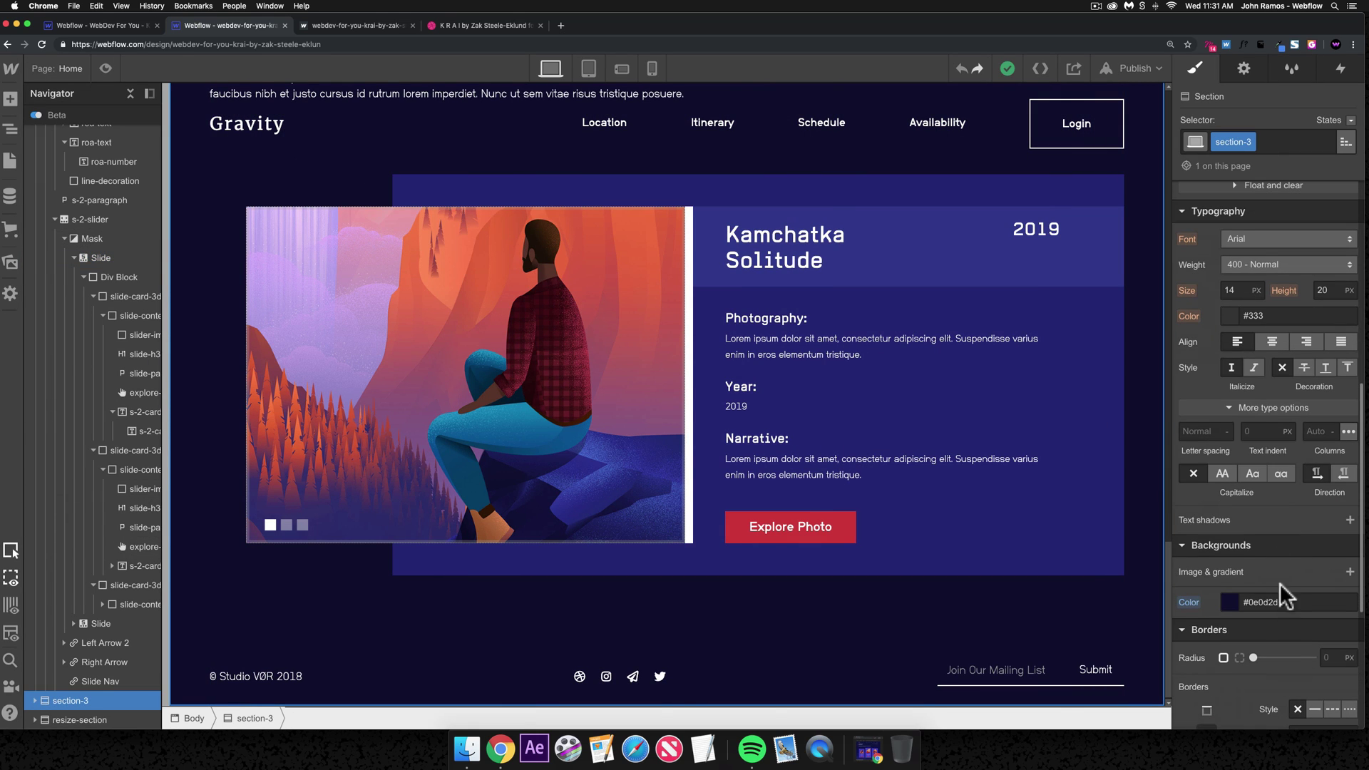
key(super+a)
key(super+c)
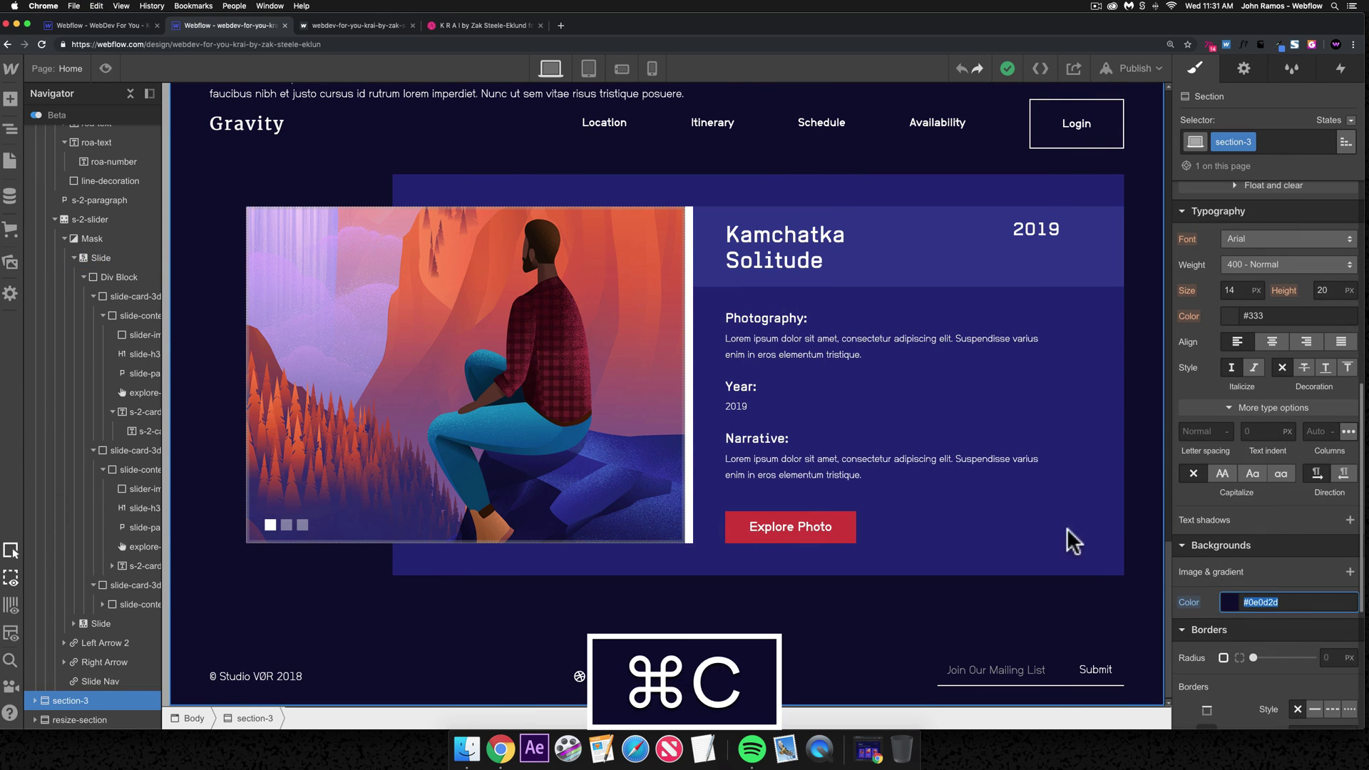
- Return to the krai-demo project and set section-3's background color to #0e0d2d
click(110, 24)
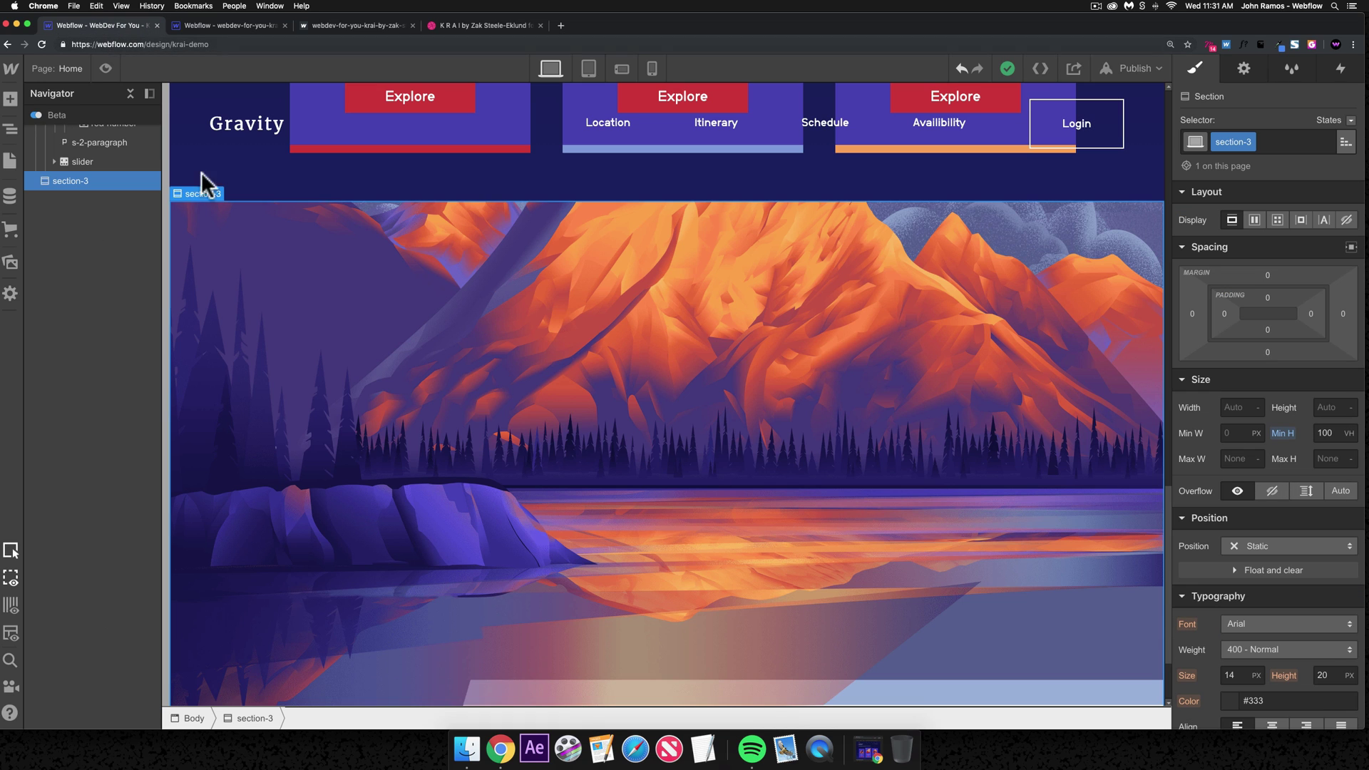
scroll(1323, 591, down, 10)
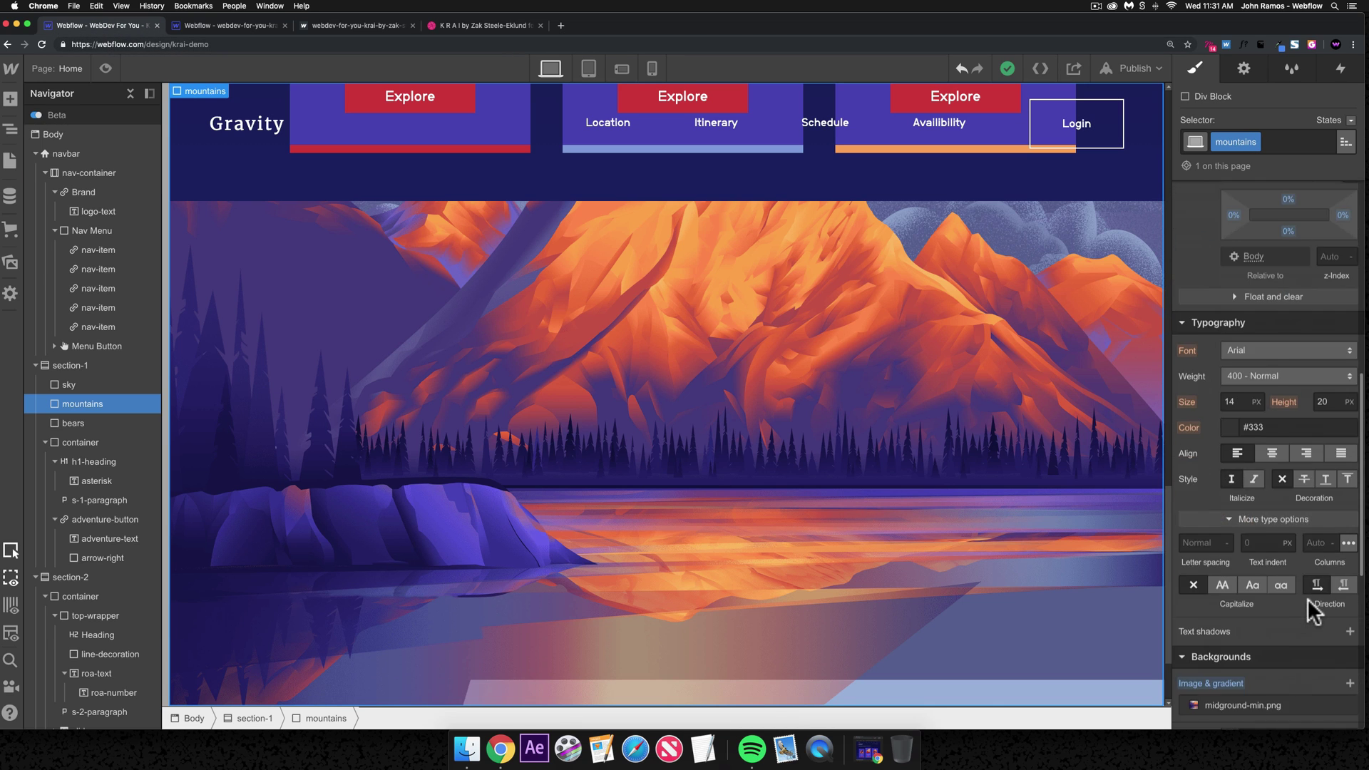
click(1296, 612)
key(super+v)
key(super+Return)
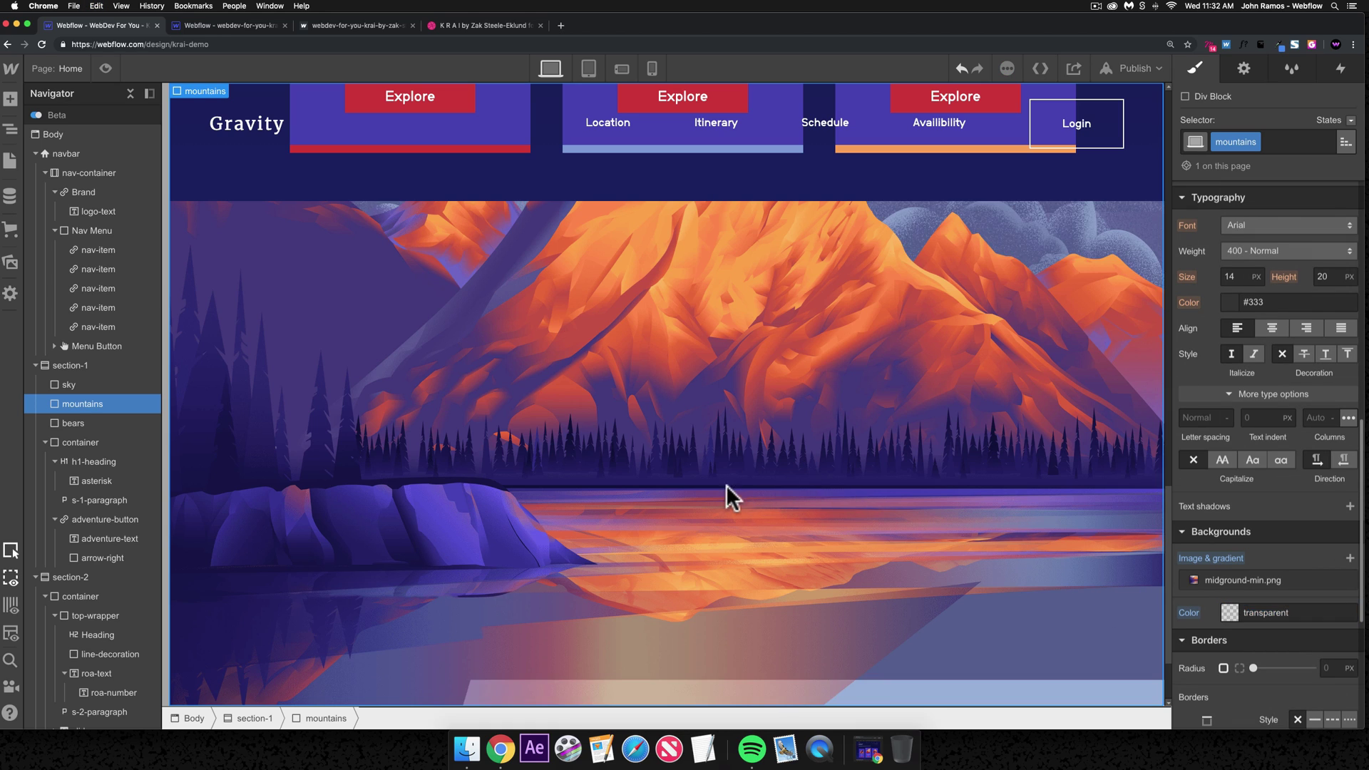
scroll(93, 592, down, 1)
click(83, 720)
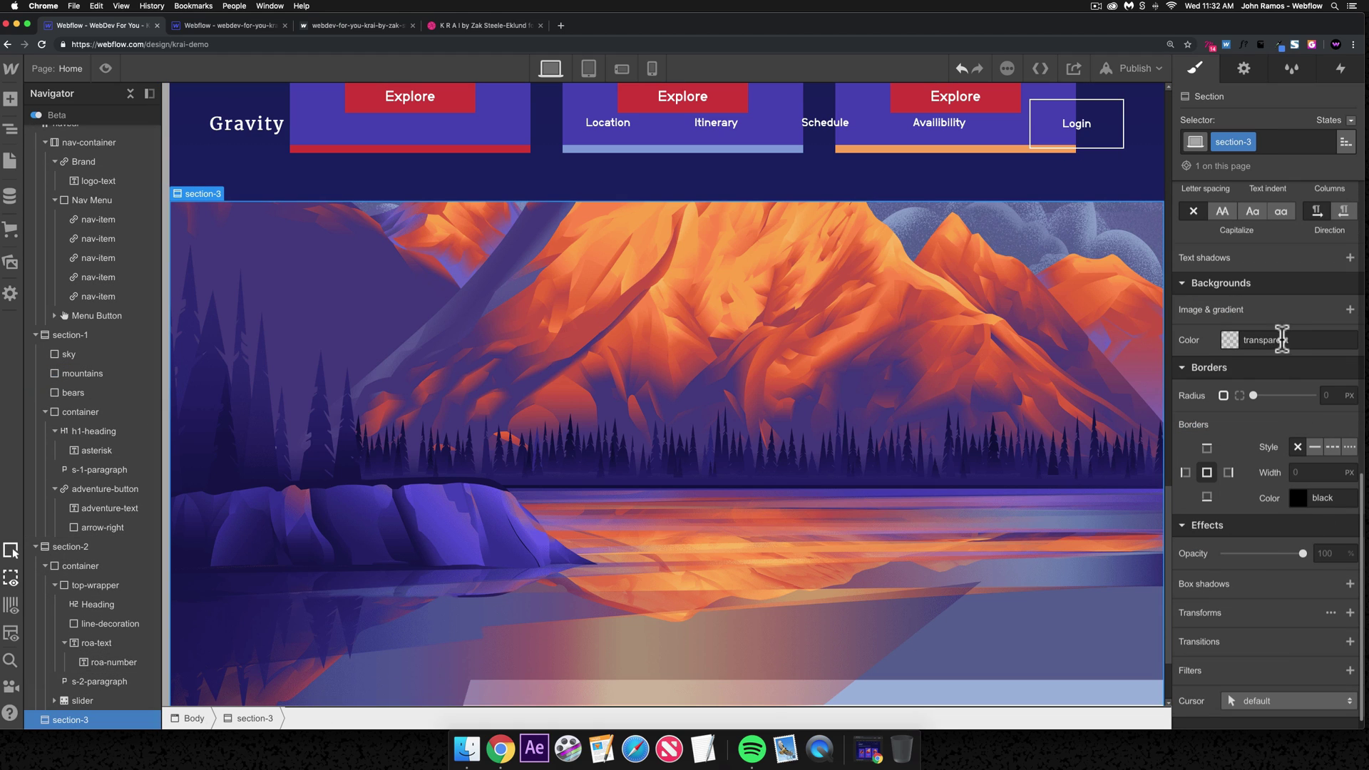
key(super+v)
key(super+Return)
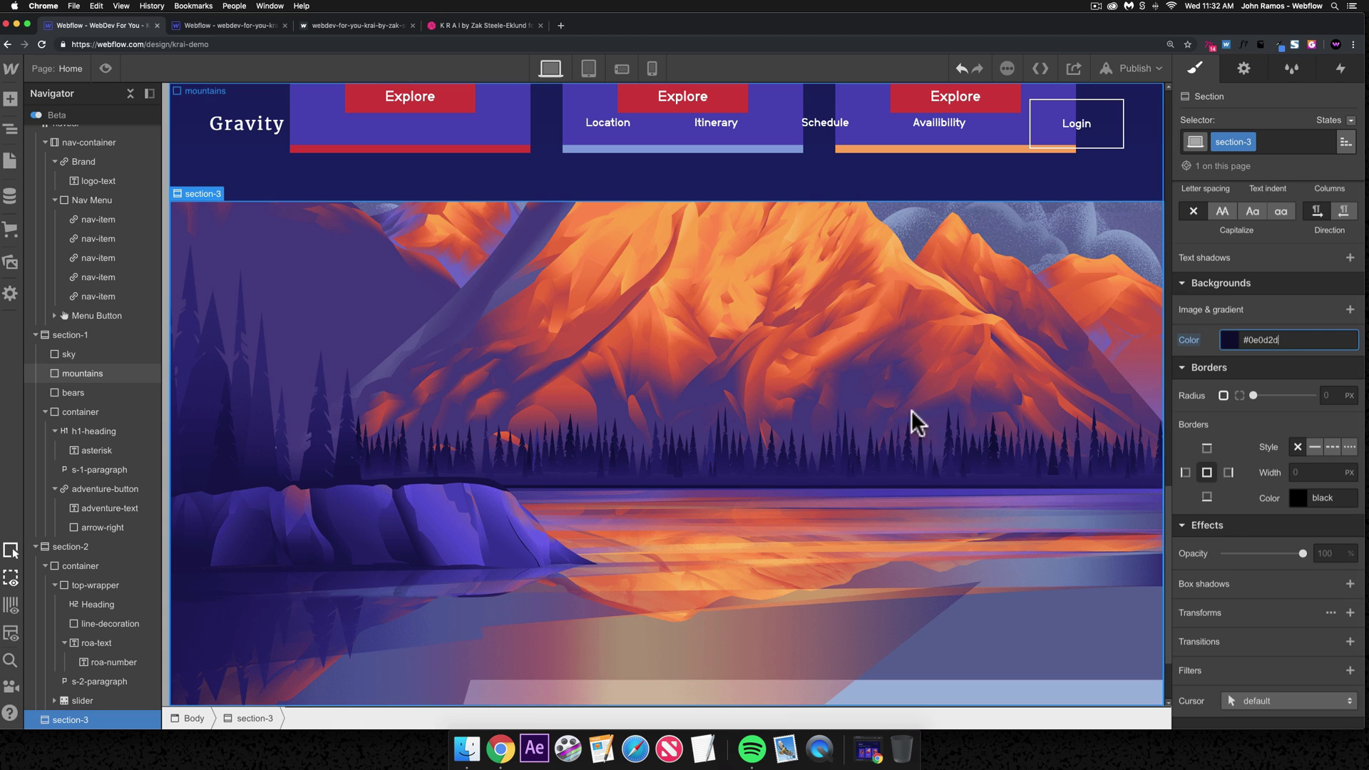
- Set section-3's position to Relative and check how it covers the fixed mountains image
scroll(1233, 349, up, 5)
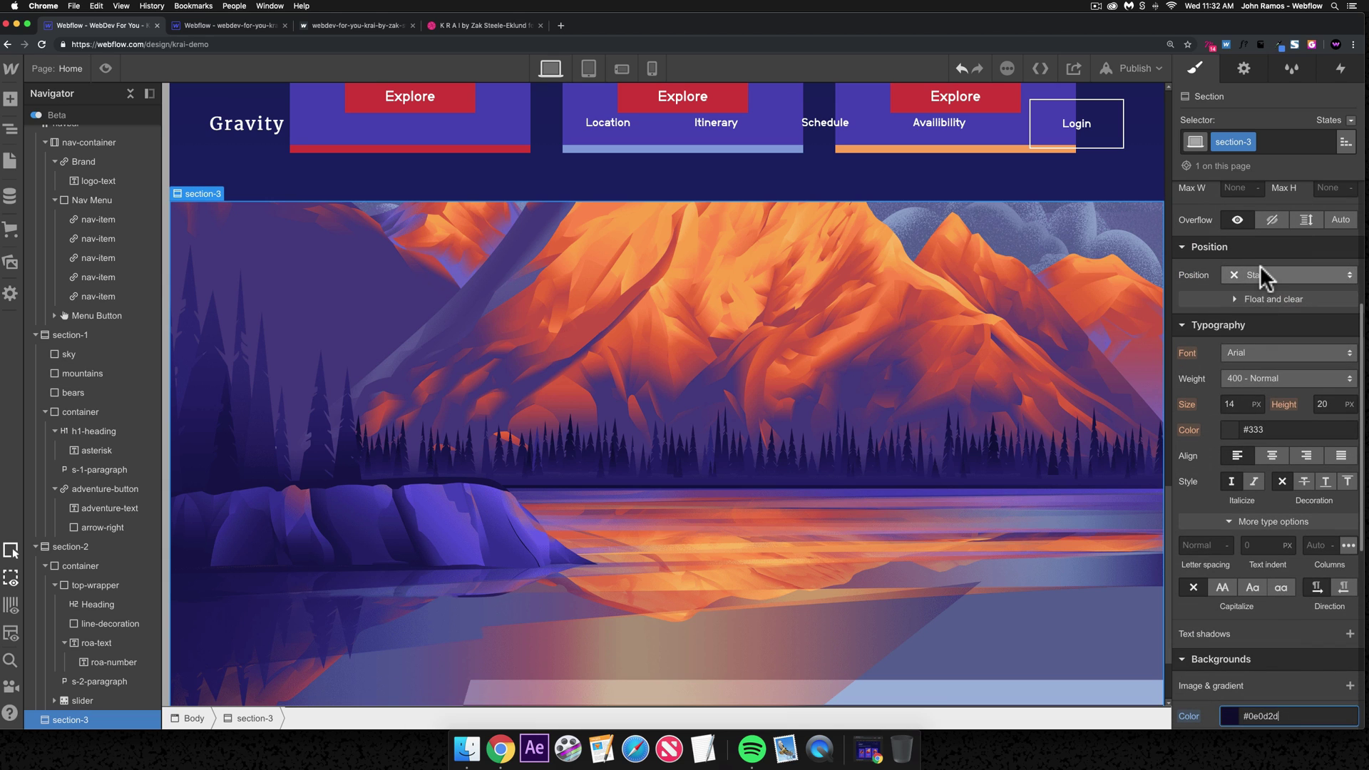
click(1259, 274)
click(1255, 296)
scroll(656, 408, up, 5)
scroll(656, 403, up, 5)
scroll(655, 403, down, 10)
scroll(662, 411, up, 1)
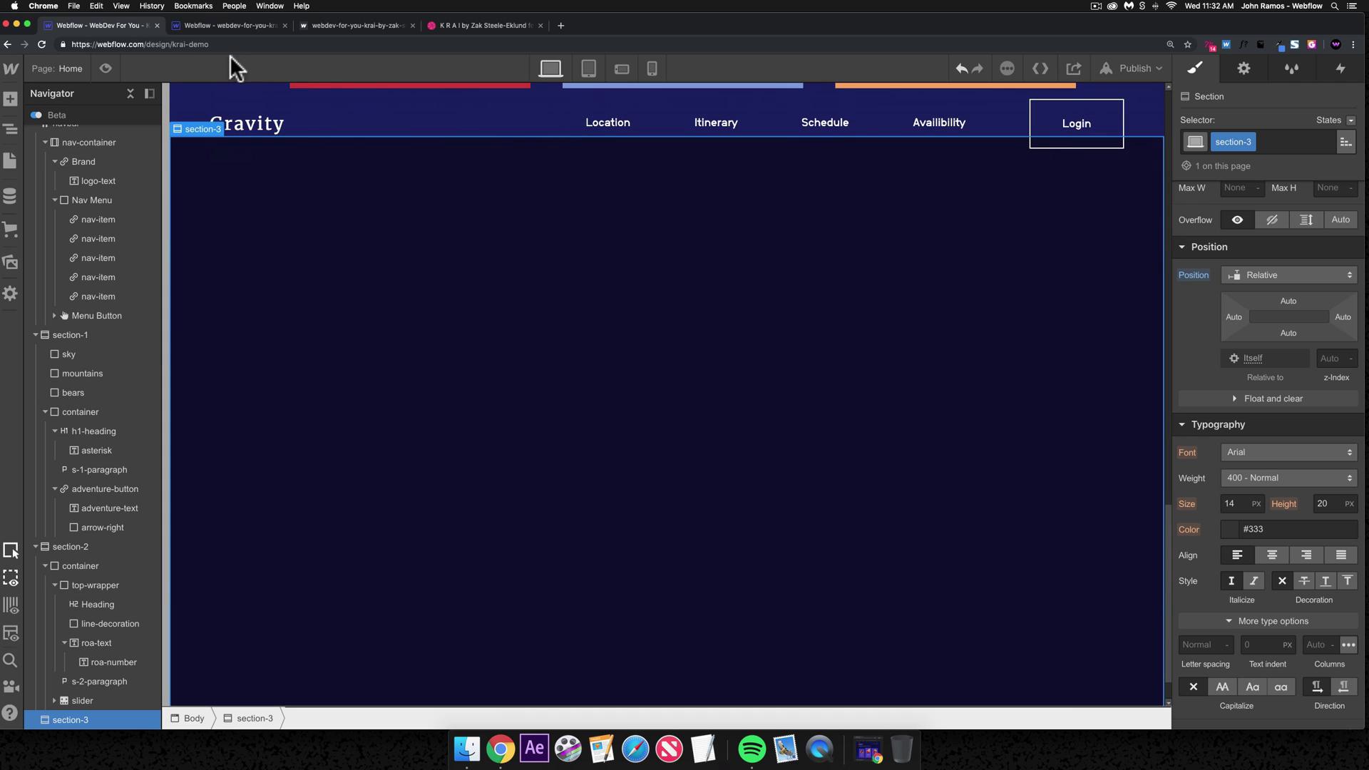
- Try to duplicate section-2's top-wrapper directly into section-3, and undo the paste
scroll(379, 192, up, 8)
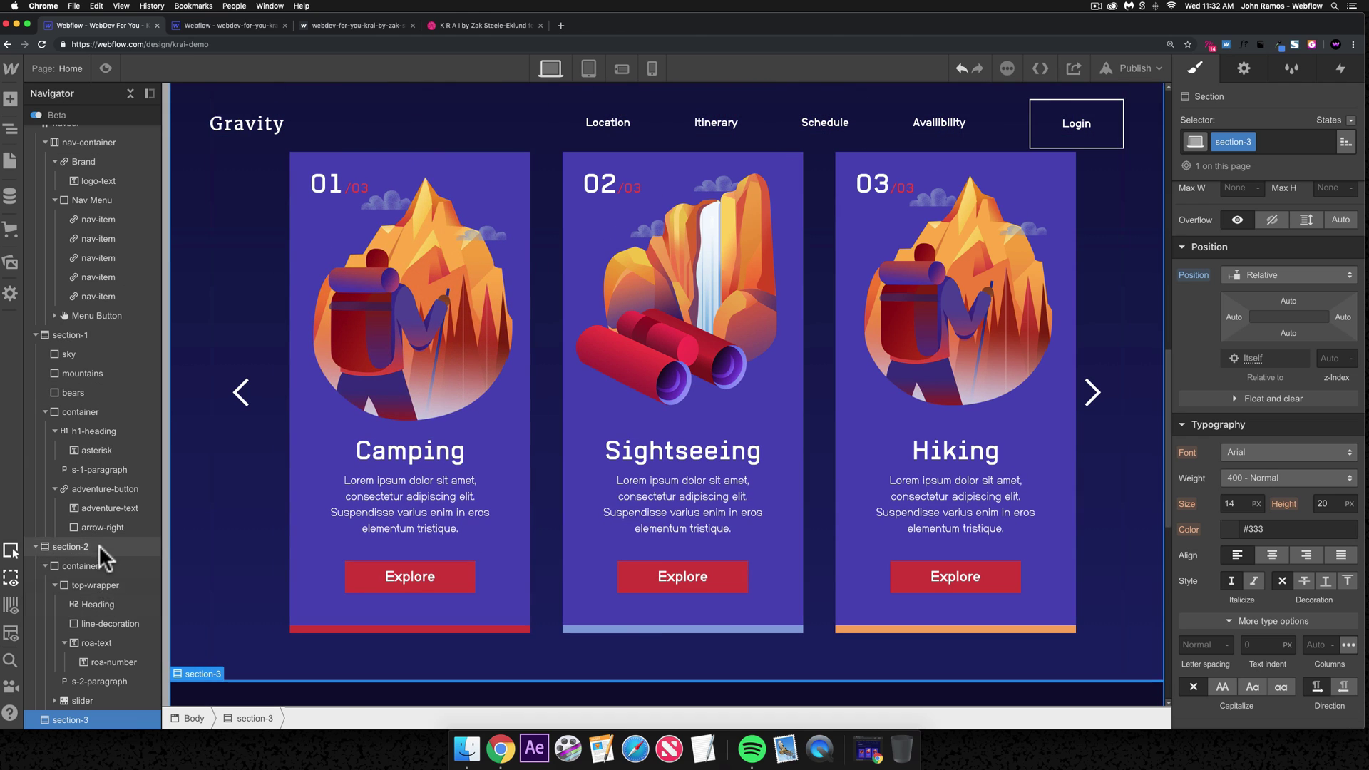
click(100, 584)
key(super+c)
scroll(293, 513, down, 10)
click(498, 575)
key(super+v)
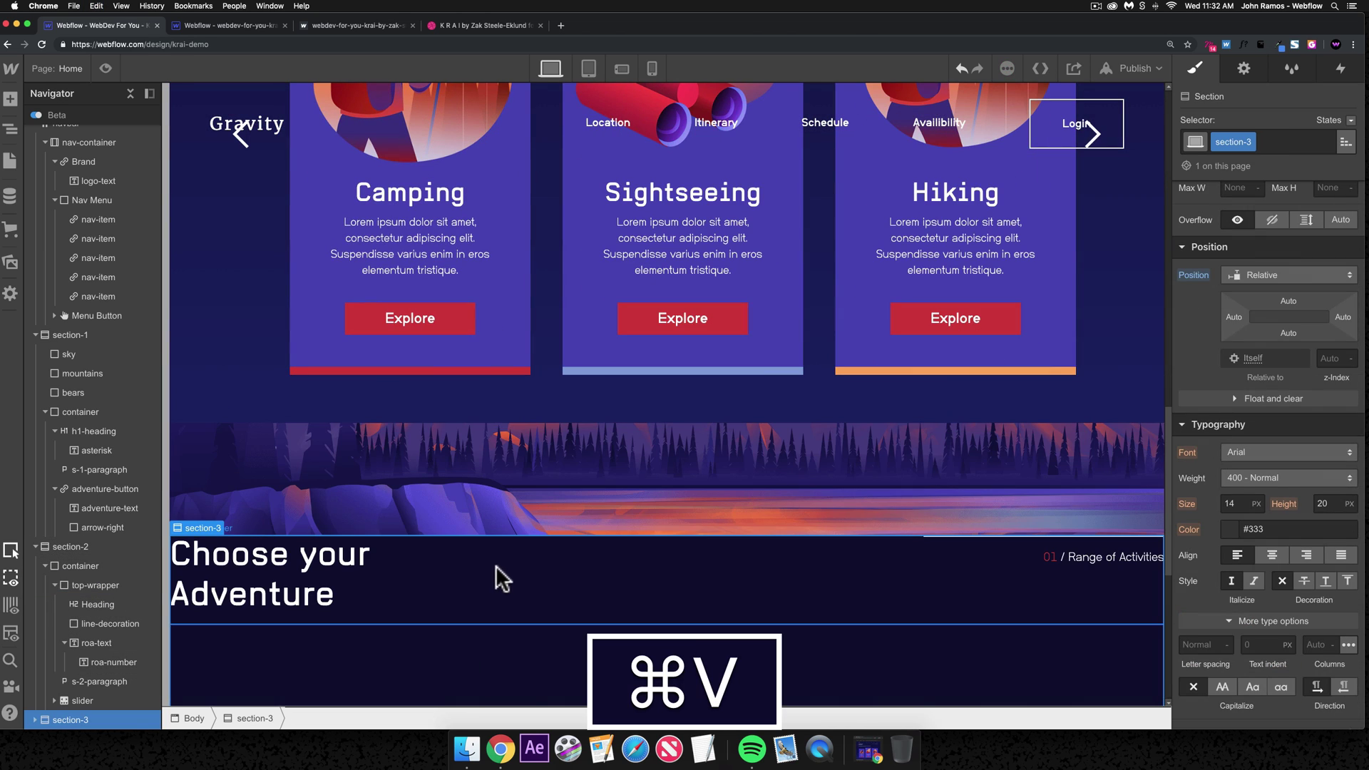
key(super+z)
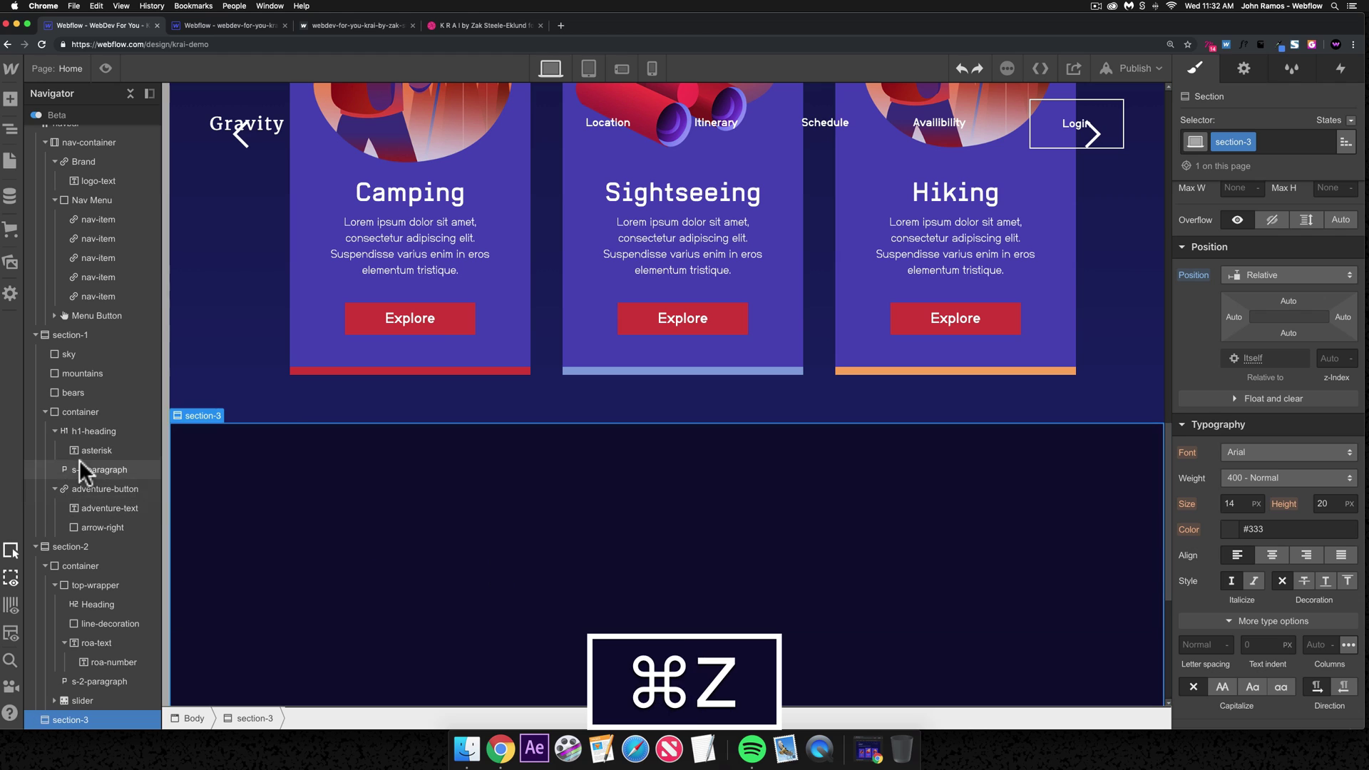
- Copy section-2's whole container and paste it into section-3
click(110, 597)
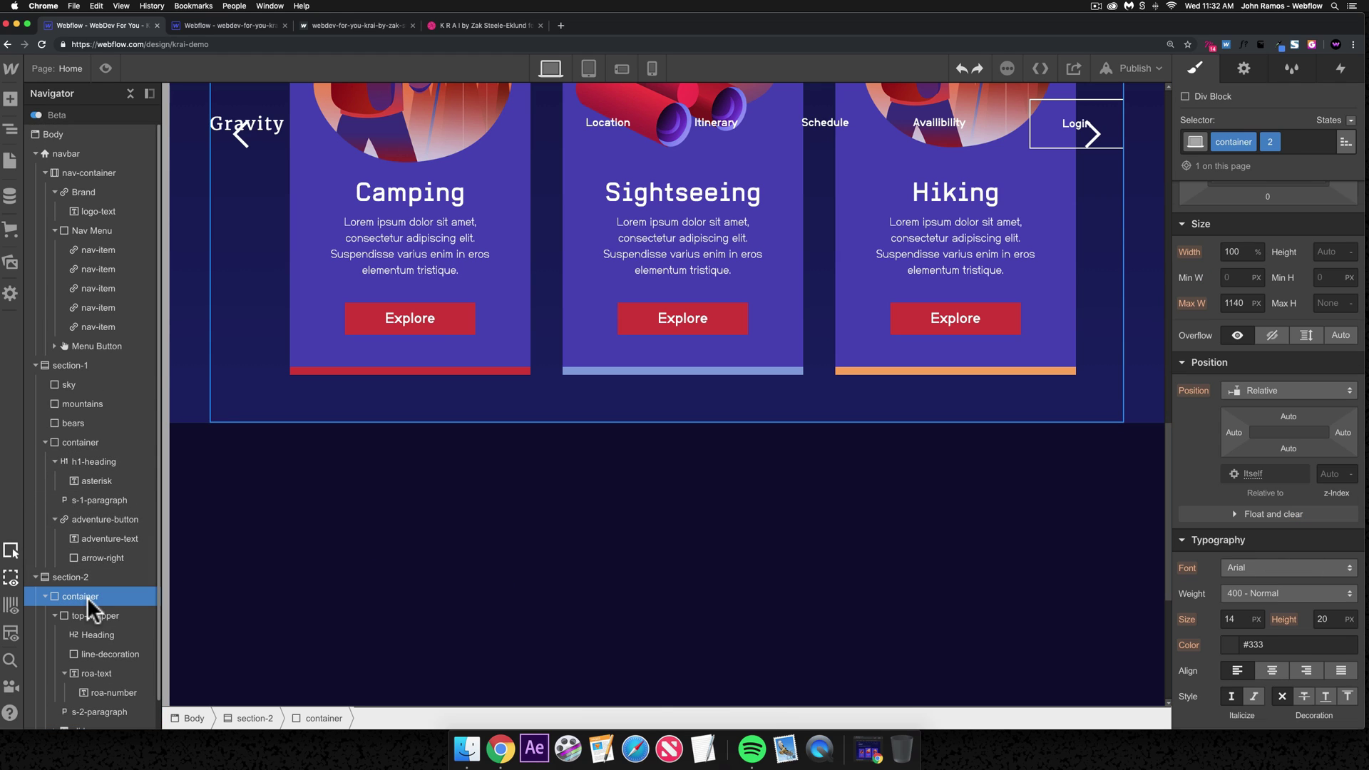
key(super+c)
click(542, 536)
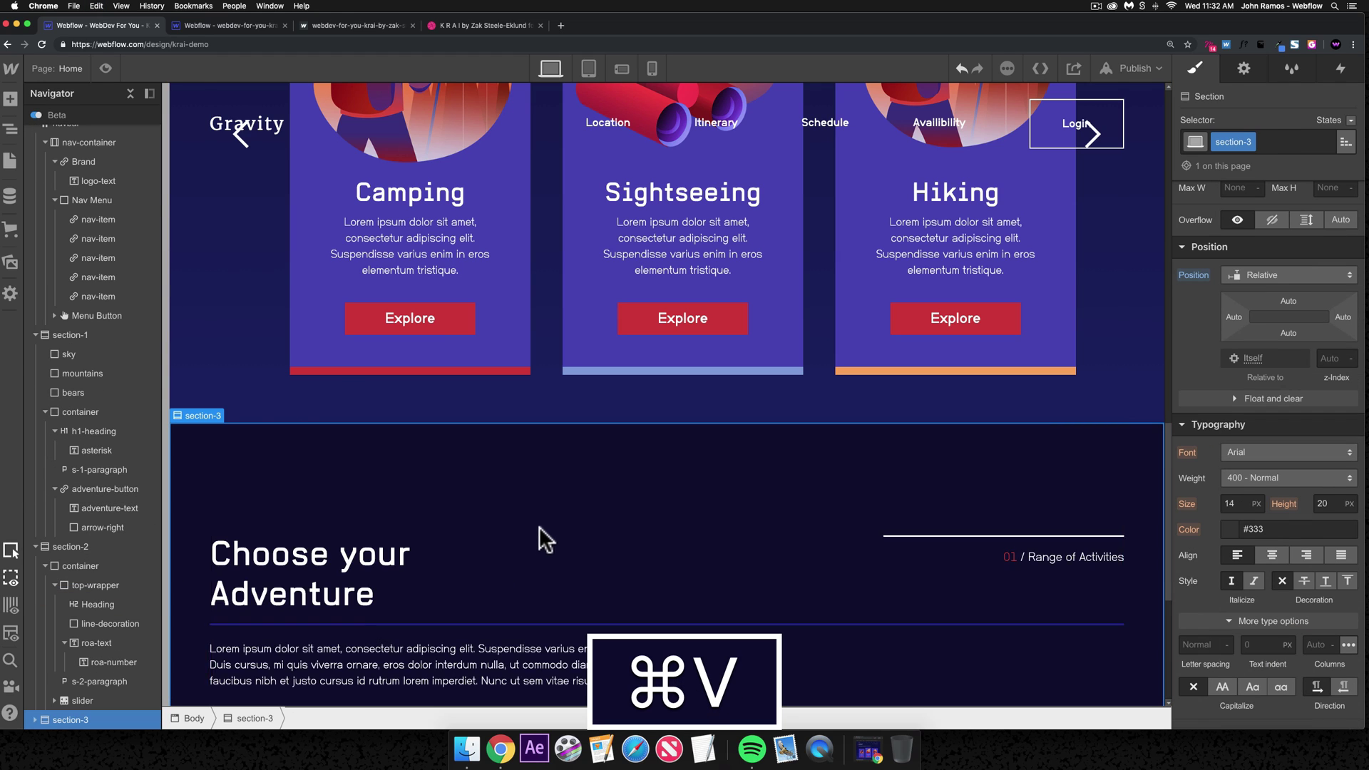
scroll(531, 535, down, 5)
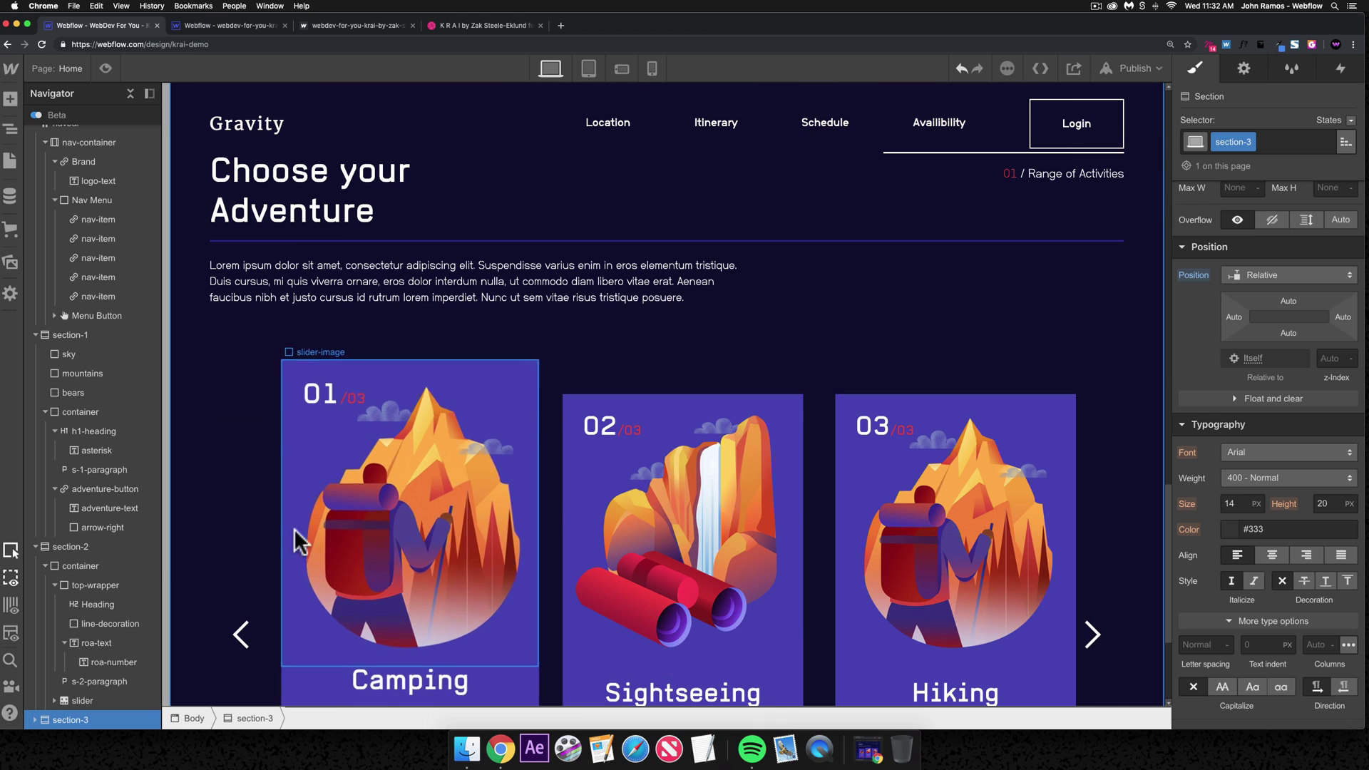
- Delete the slider from the copied container in section-3, keeping its top-wrapper and s-2-paragraph
click(55, 585)
click(69, 623)
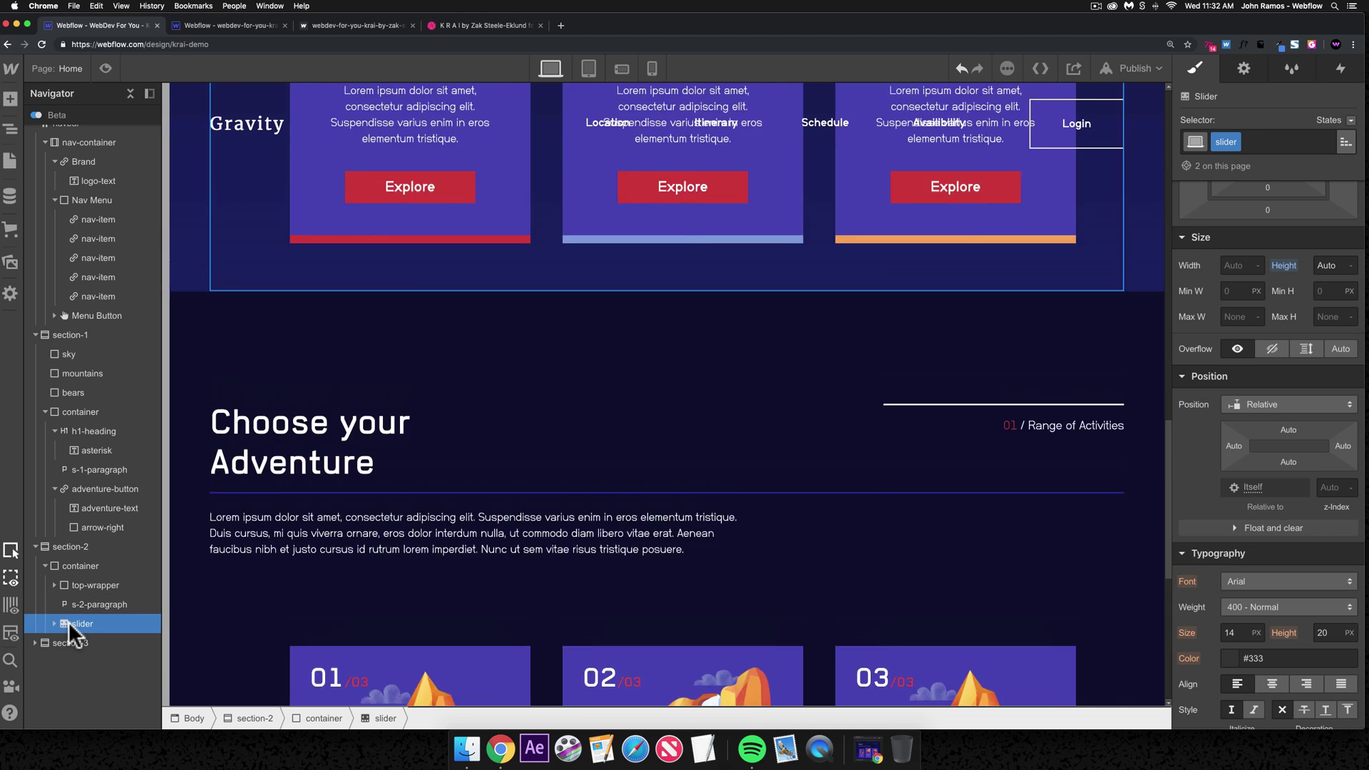
click(94, 640)
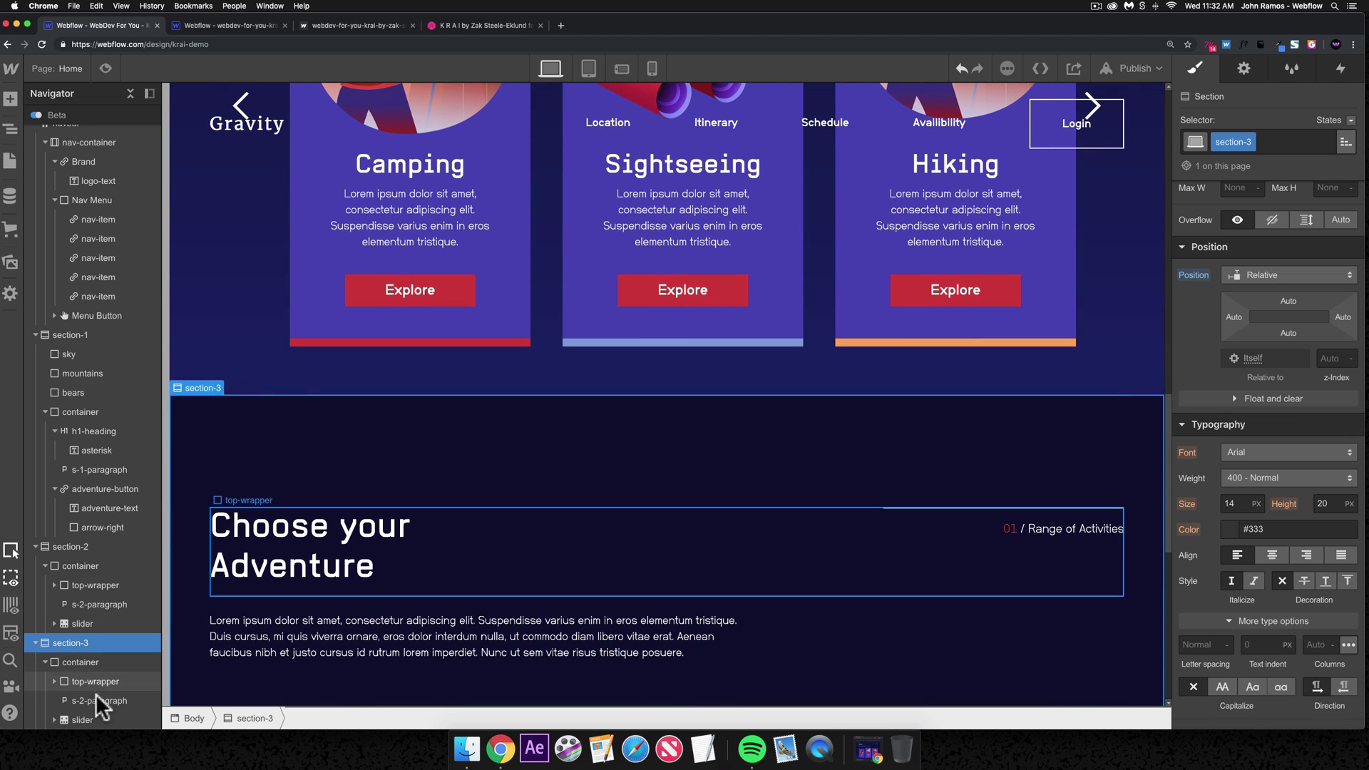
click(93, 700)
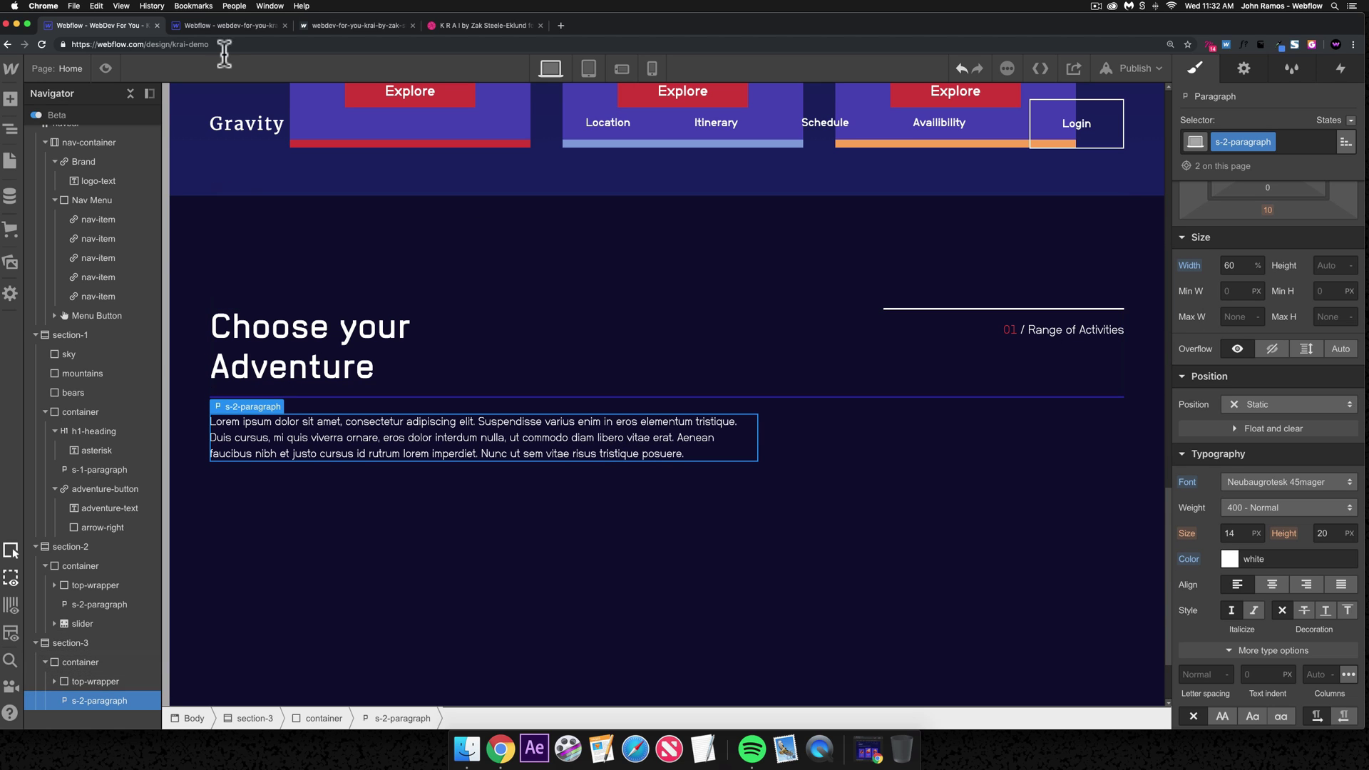
- Consult the gallery heading in the reference project, and replace section-3's heading in krai-demo with "Browser our" and "Gallery" on two lines
click(218, 27)
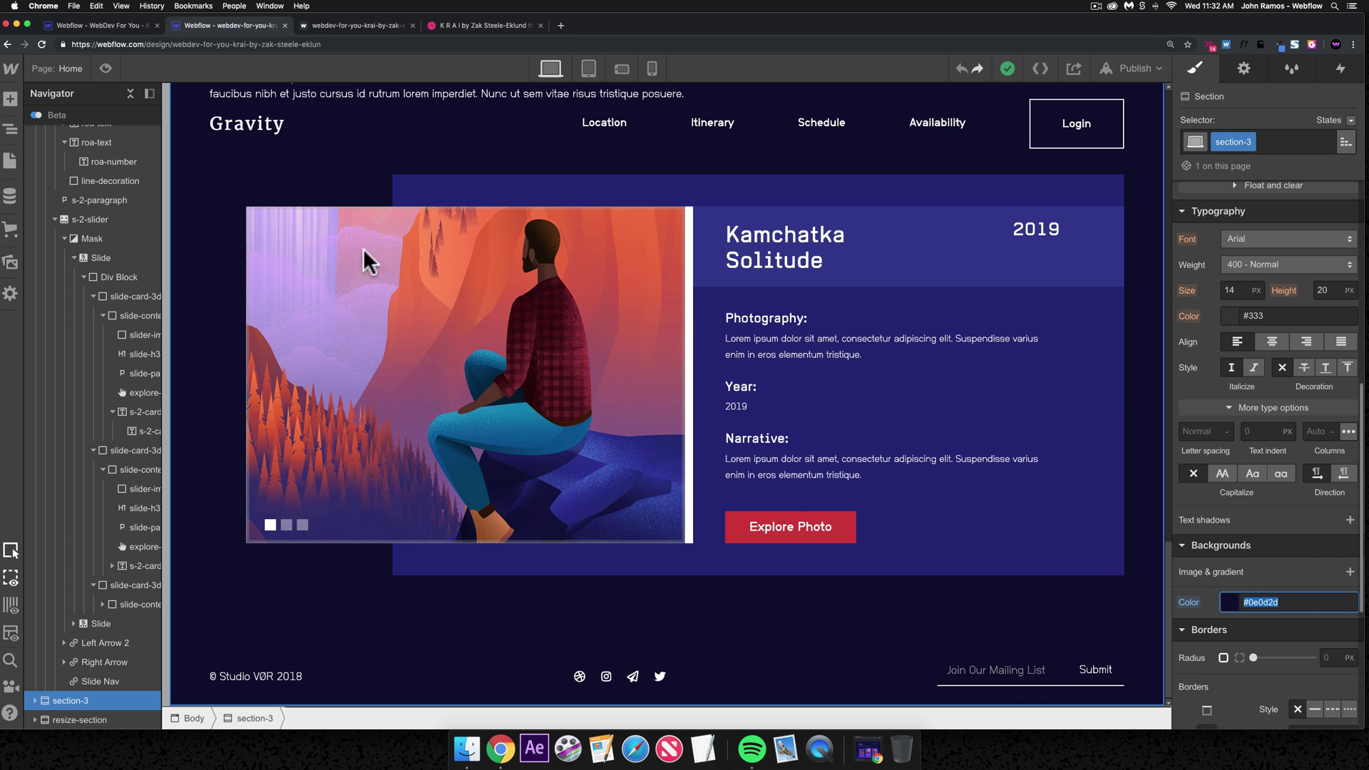
scroll(375, 434, up, 5)
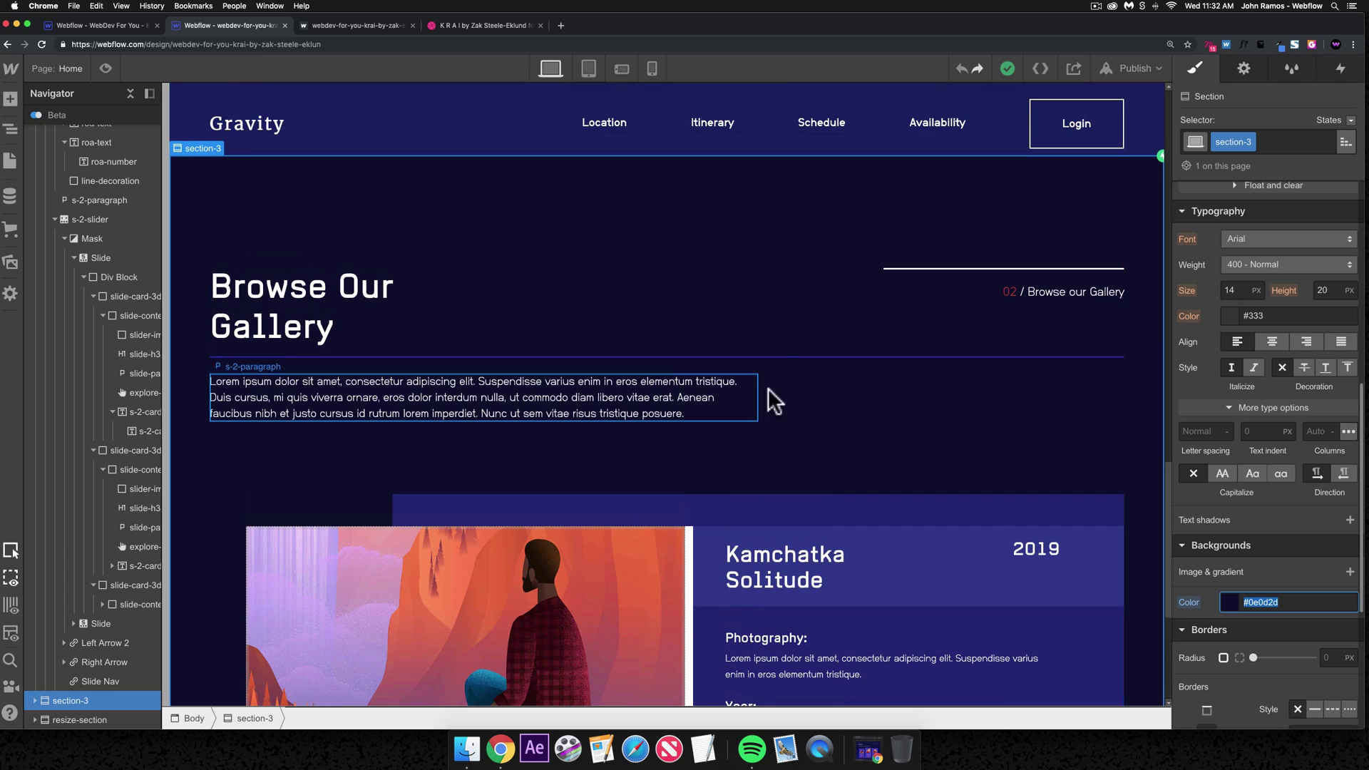
click(86, 28)
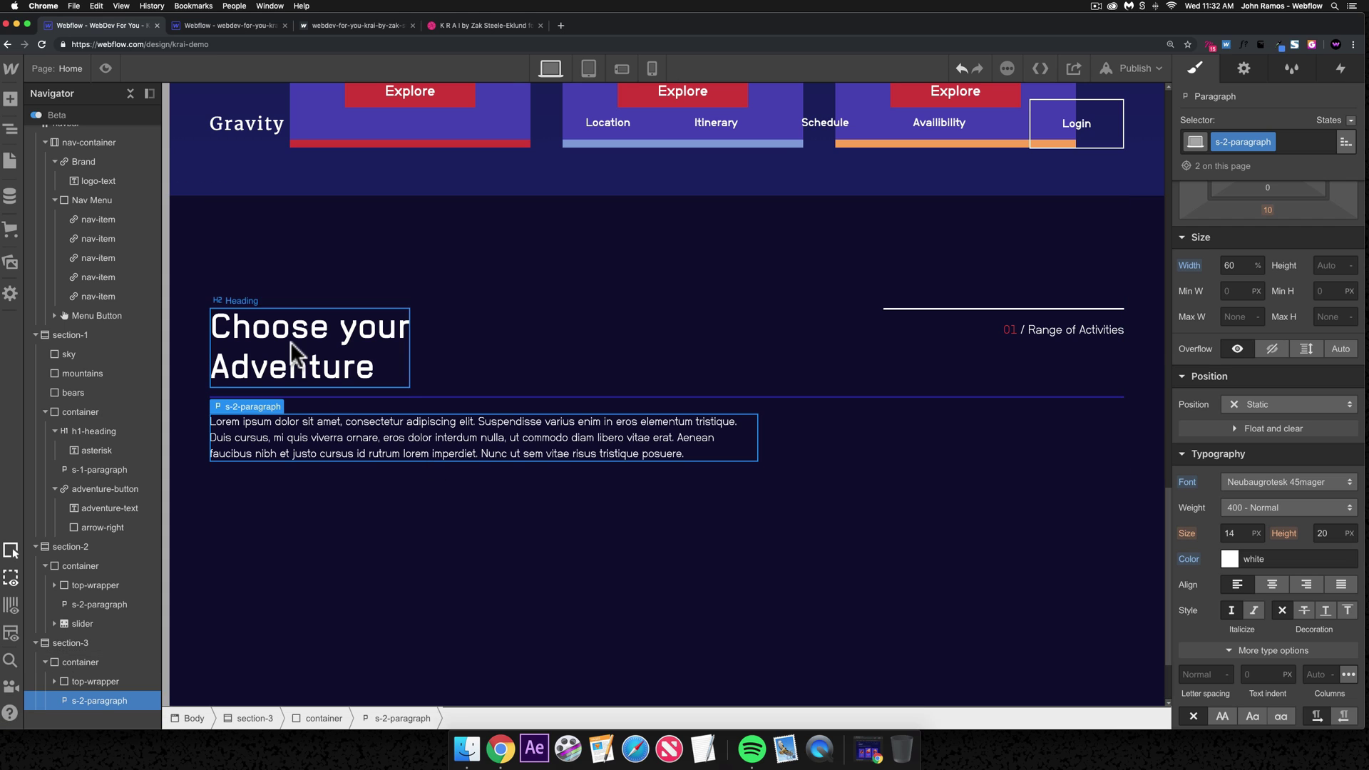
click(290, 345)
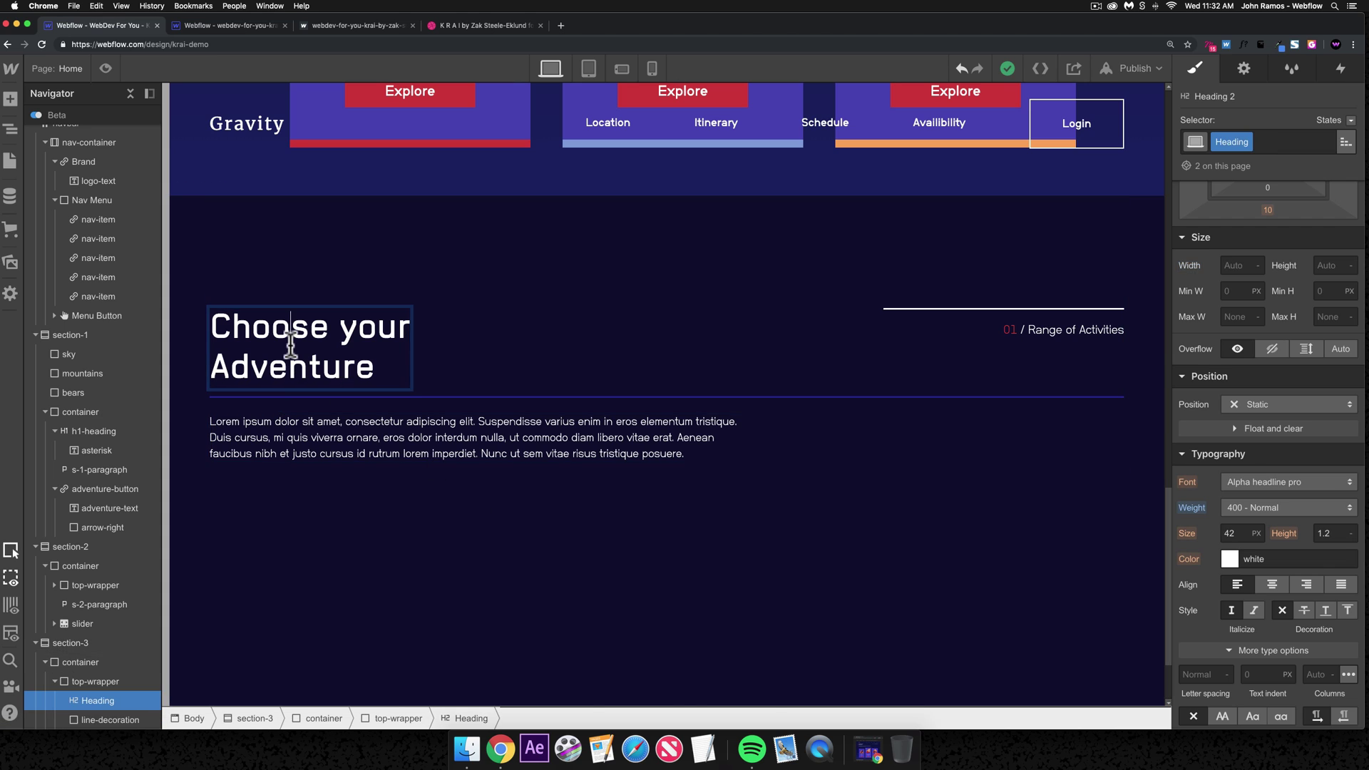
text(Browser)
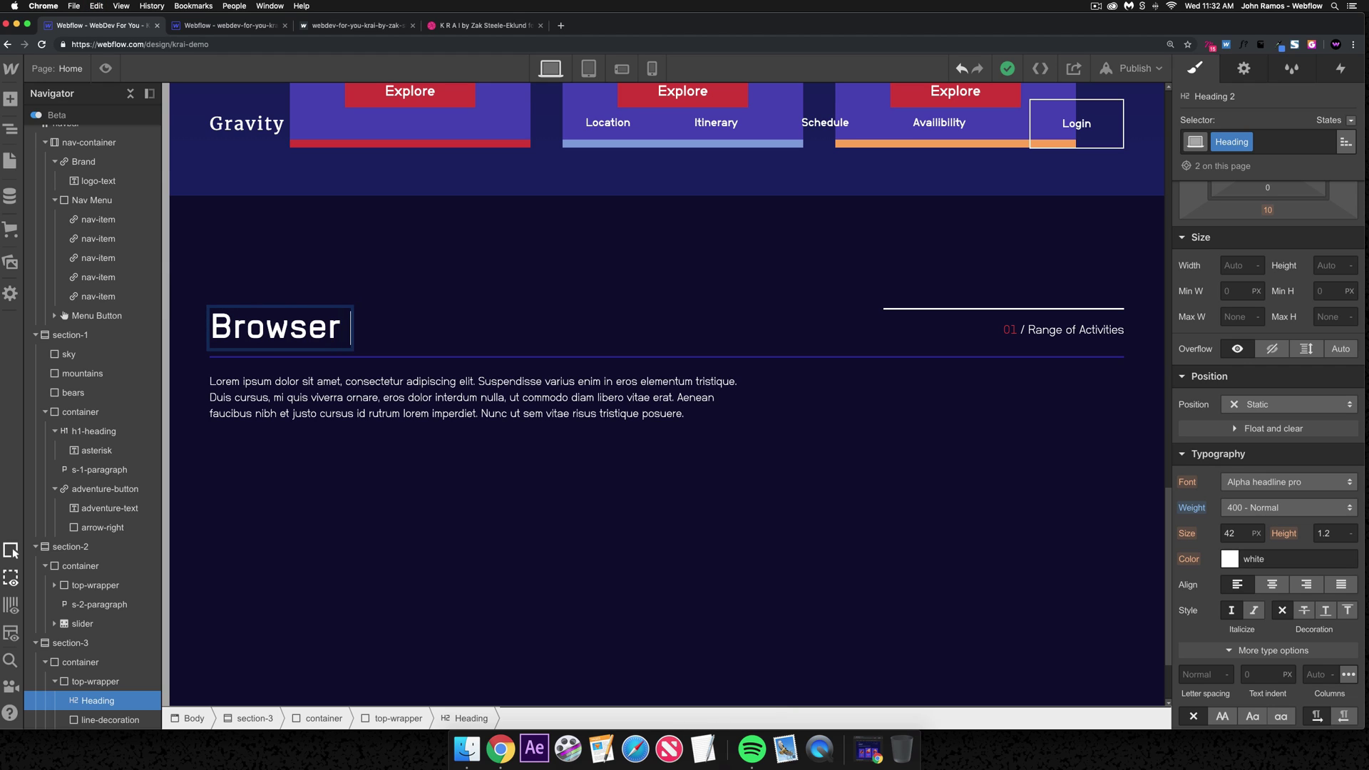
text( our)
key(shift+Return)
text(Gallery)
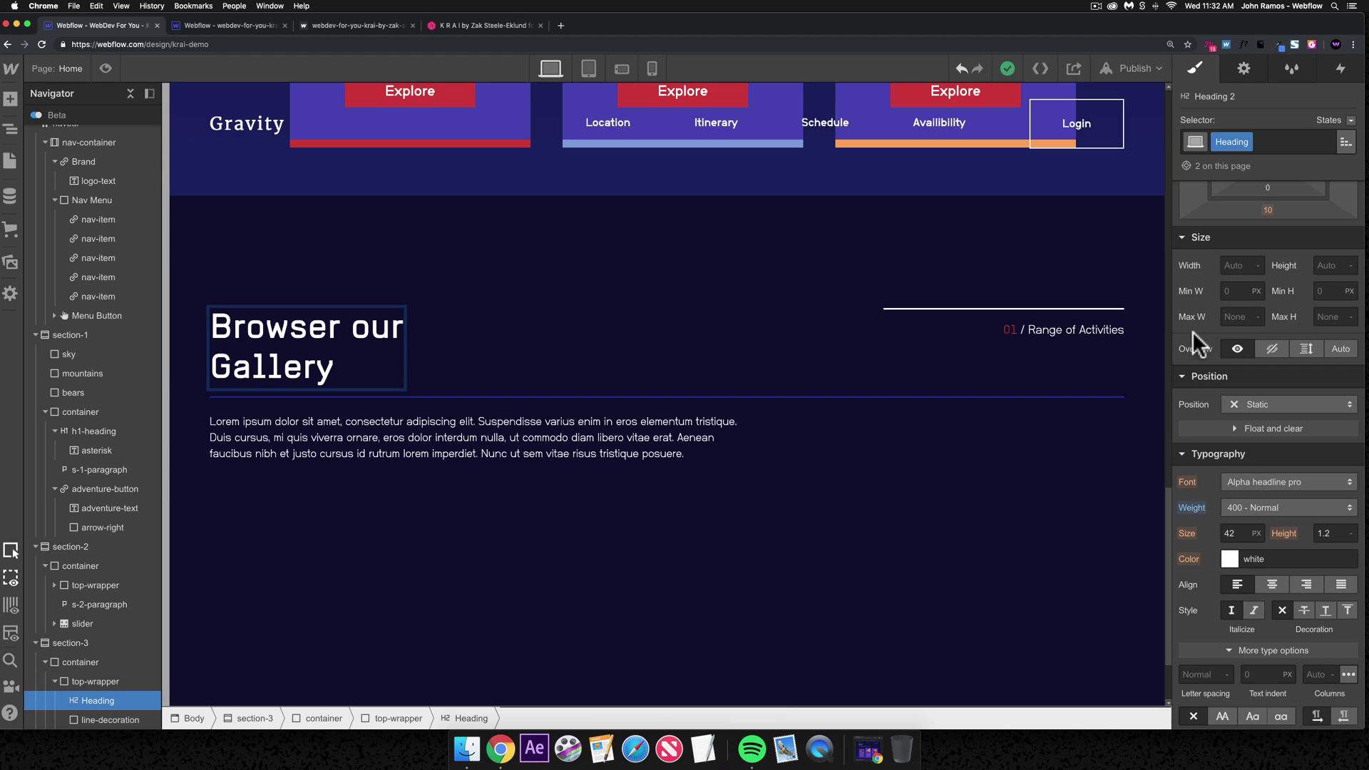
- Change section-3's roa-text label to read "02 / Browse our Gallery"
click(1015, 330)
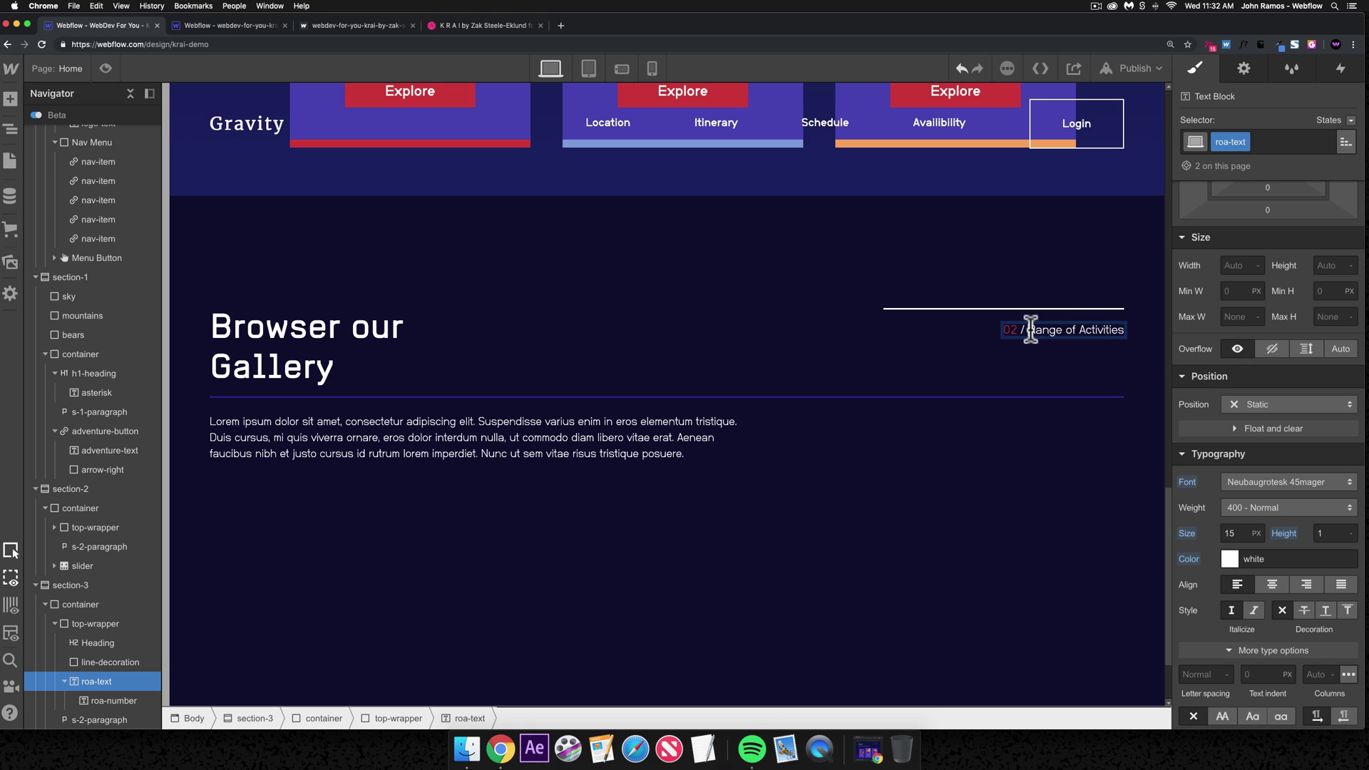
drag(1028, 329, 1125, 331)
text(Browse our Gallery)
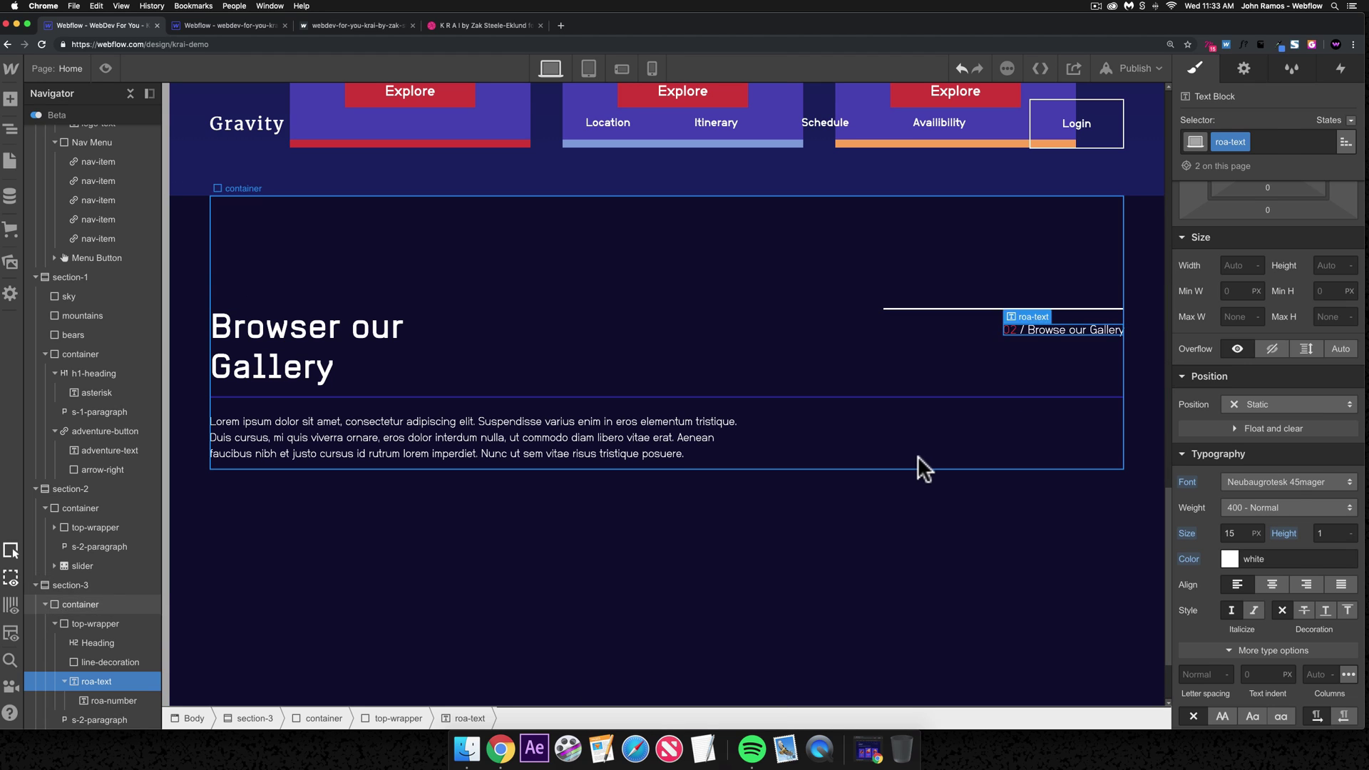
click(912, 468)
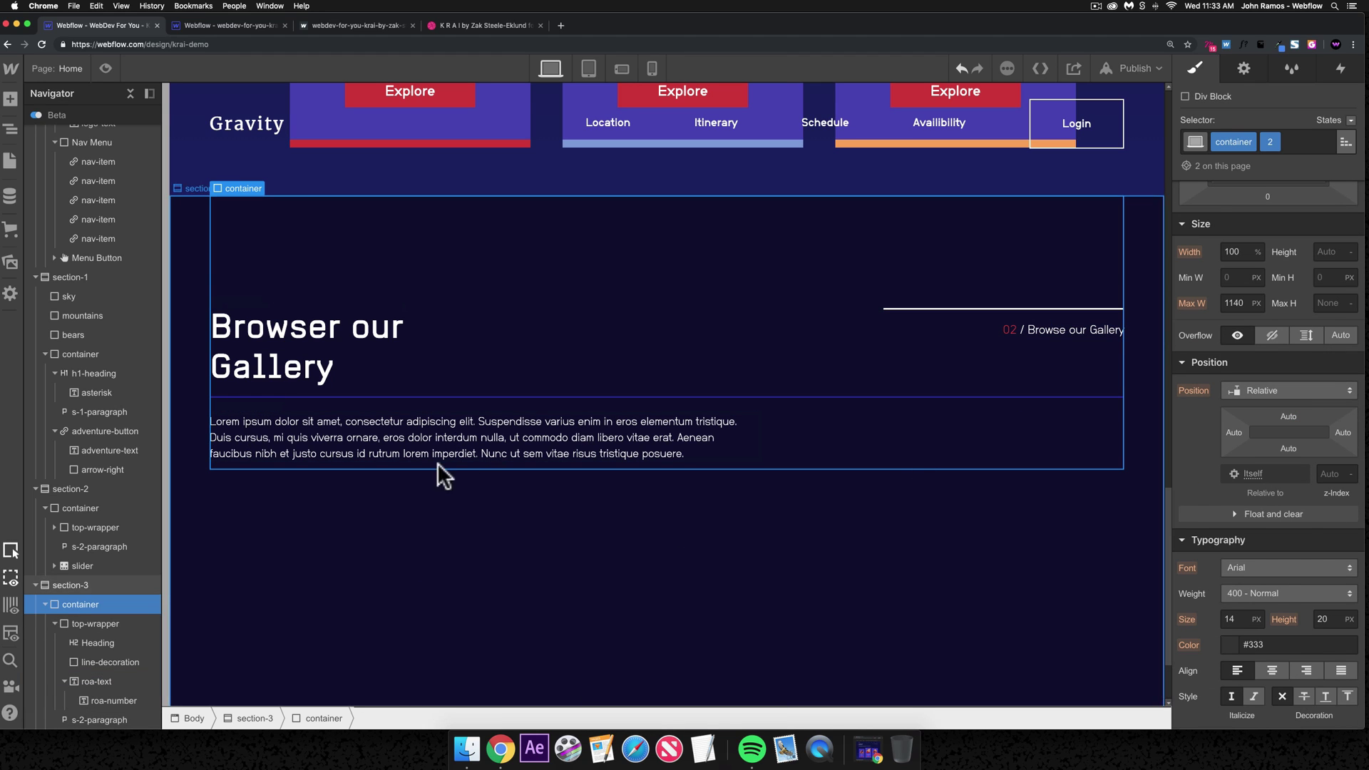
click(464, 587)
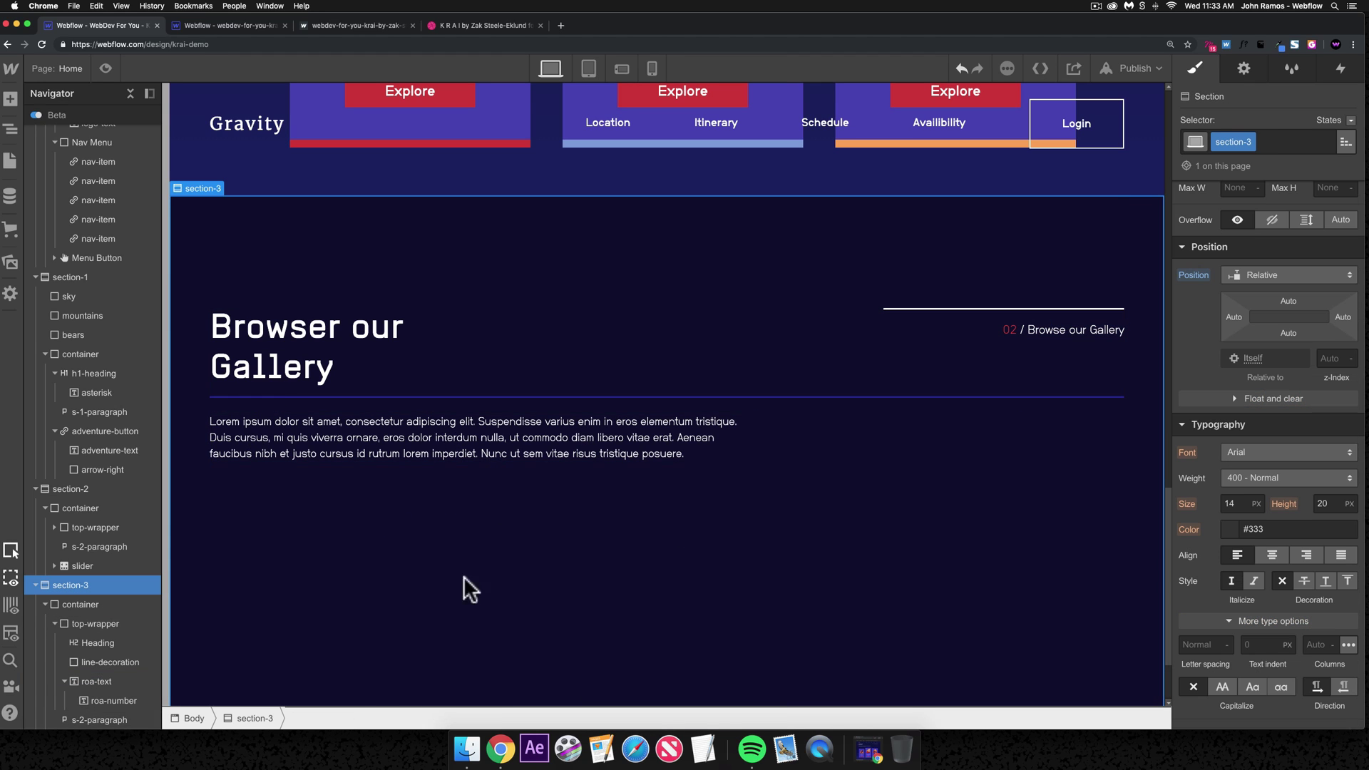
- Consult the slider background block in the reference project, and add a div block with class slider-bg to section-3's container in krai-demo
click(202, 26)
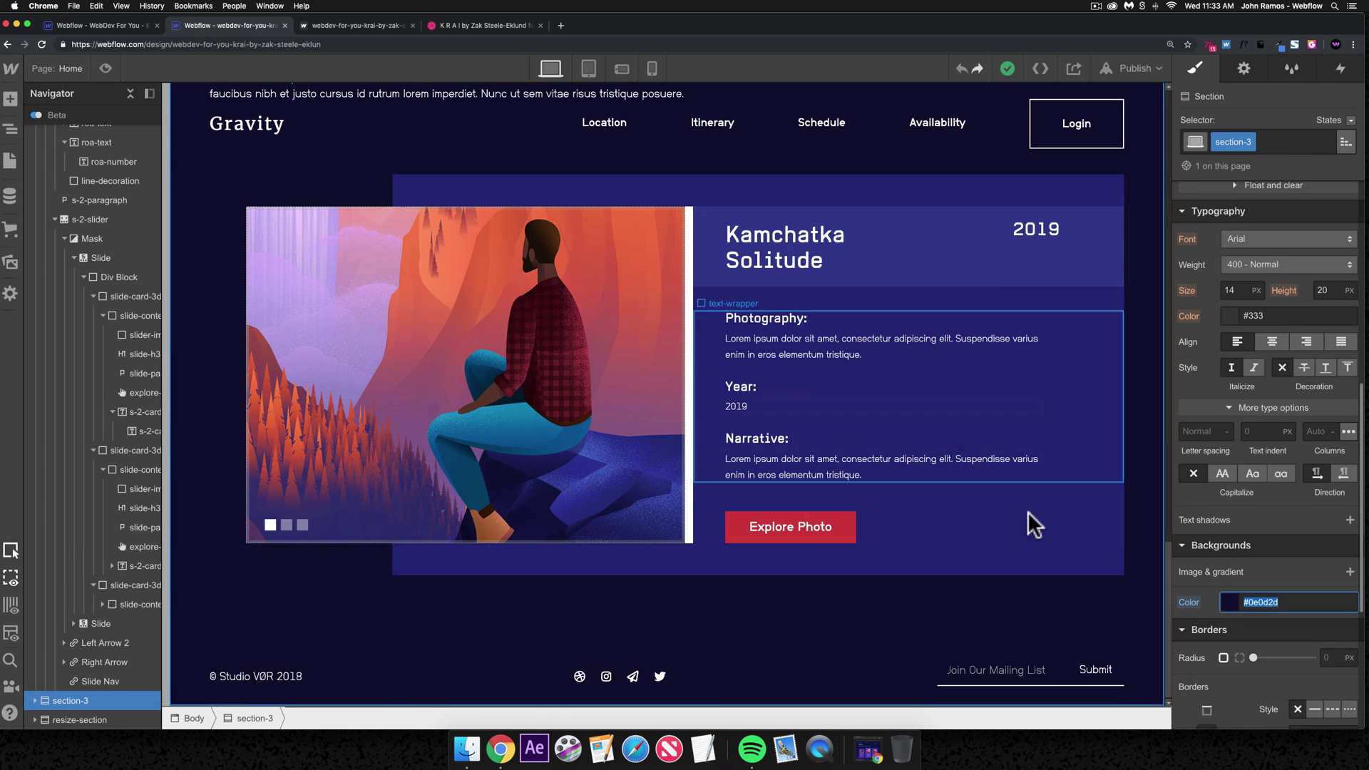
click(1040, 560)
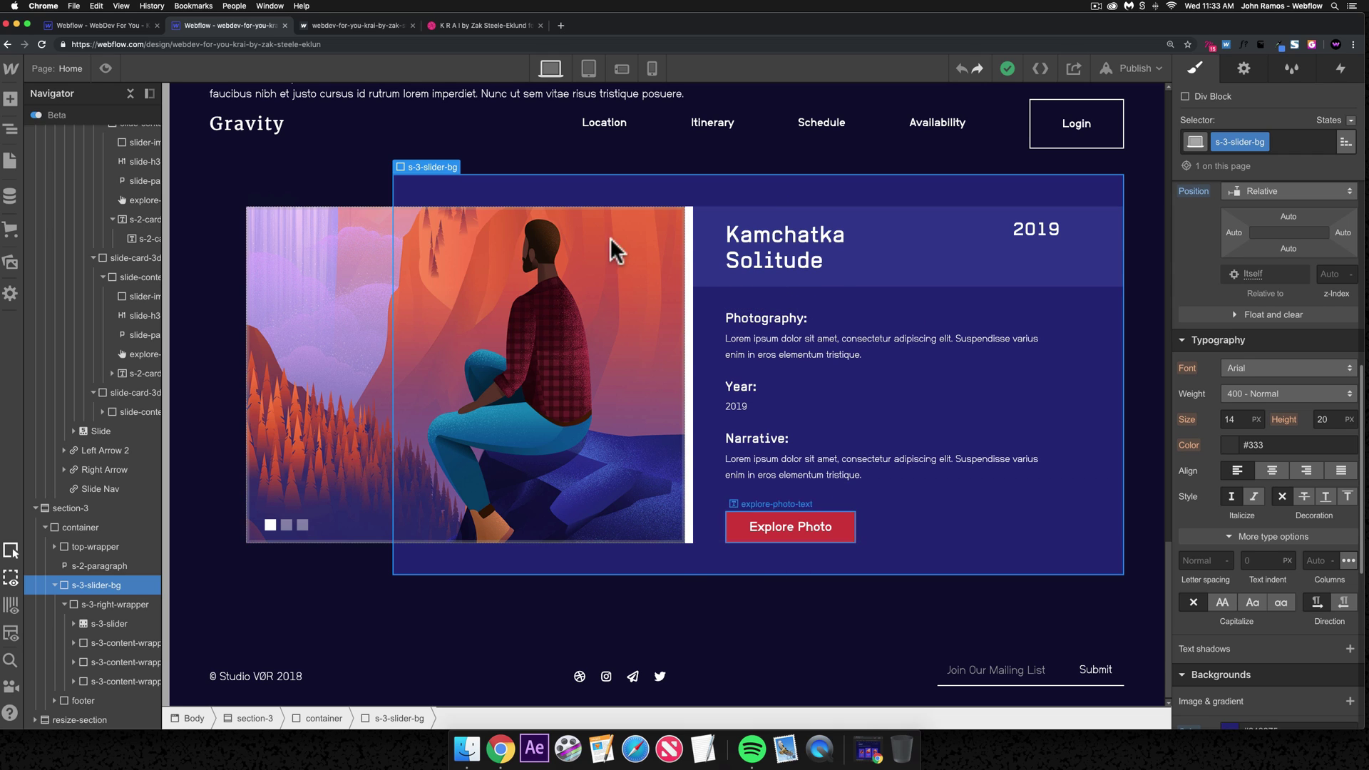
click(96, 26)
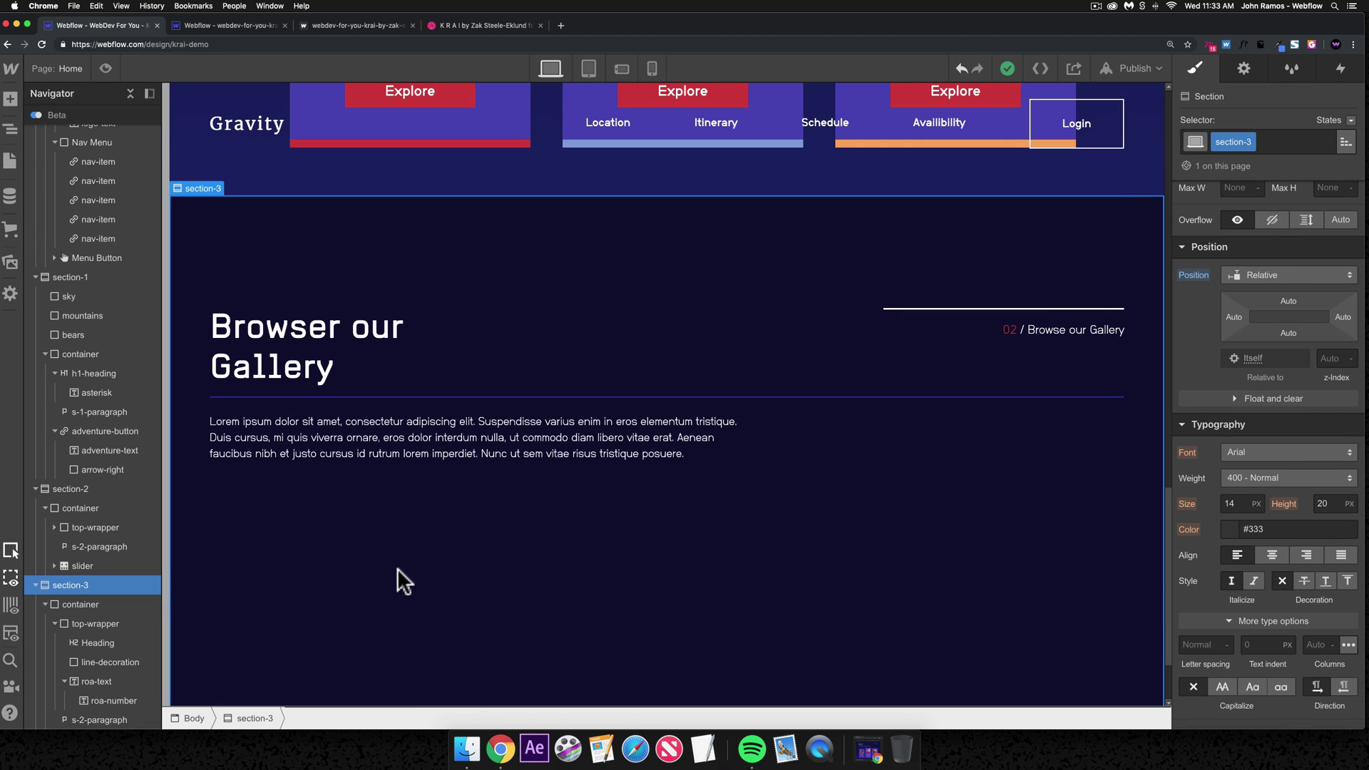
key(super)
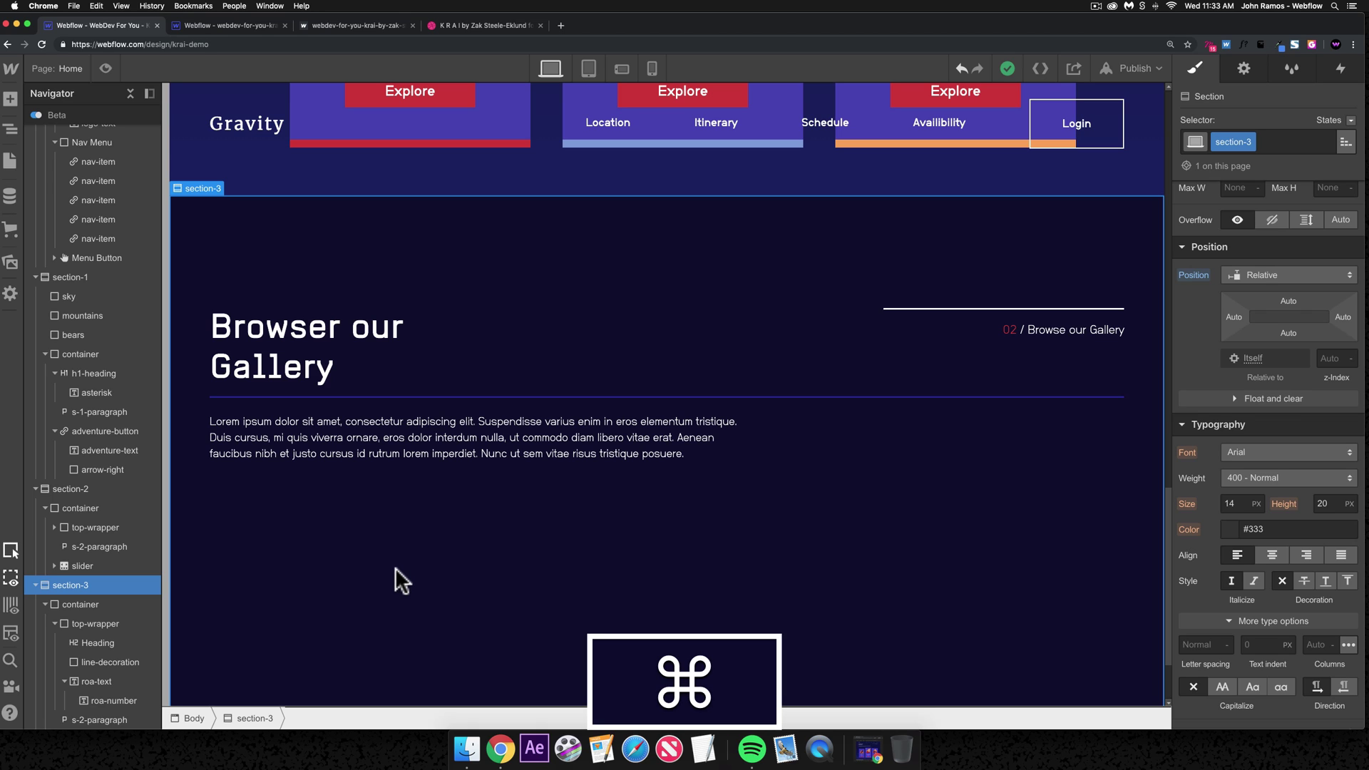
click(61, 604)
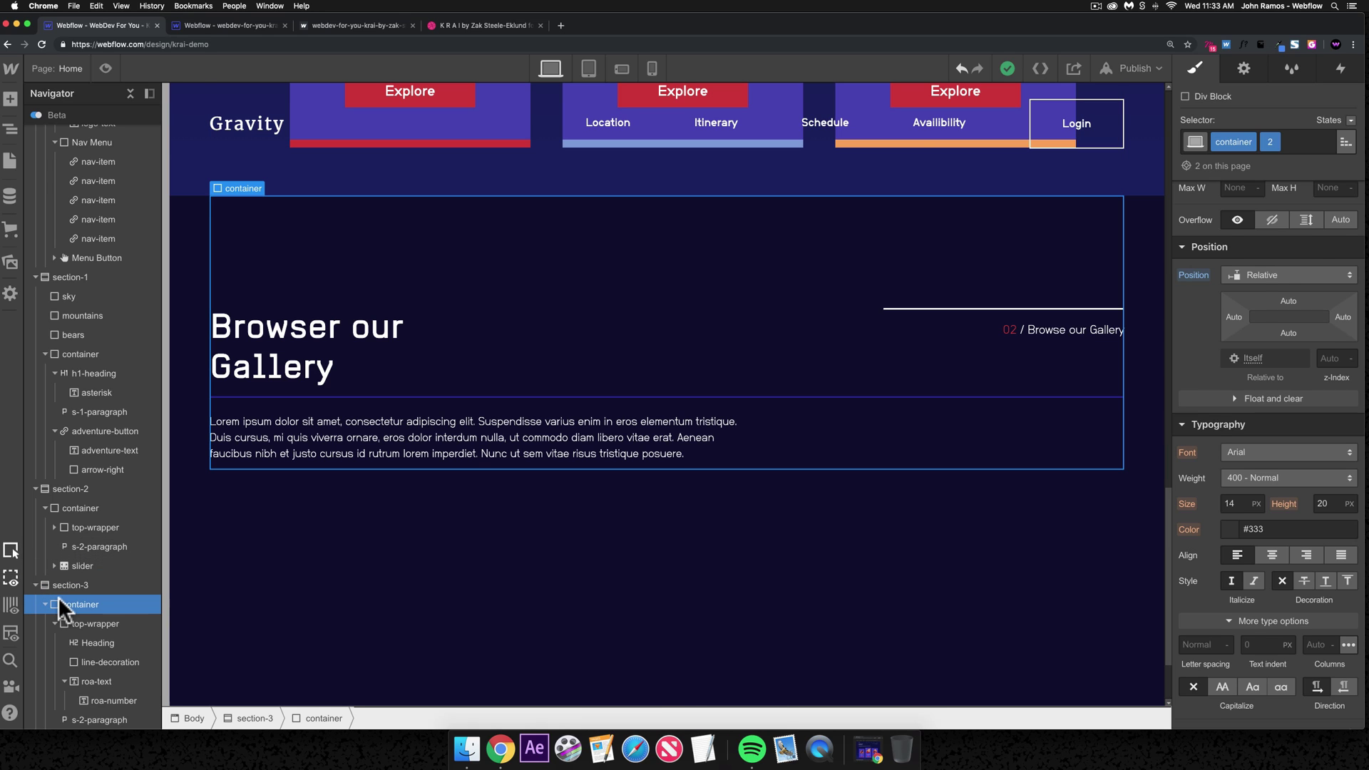
key(super+k)
text(div)
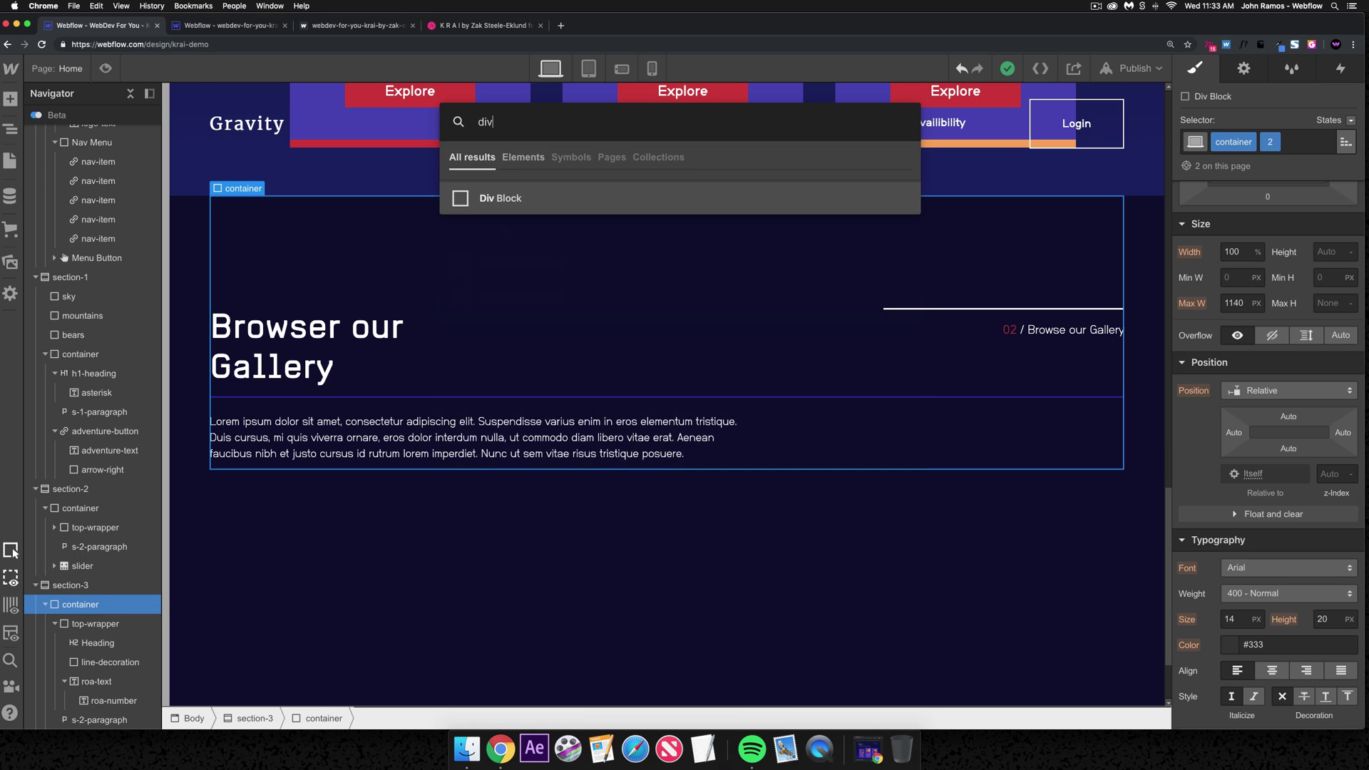
key(Return)
click(1319, 142)
text(slider-b)
key(Return)
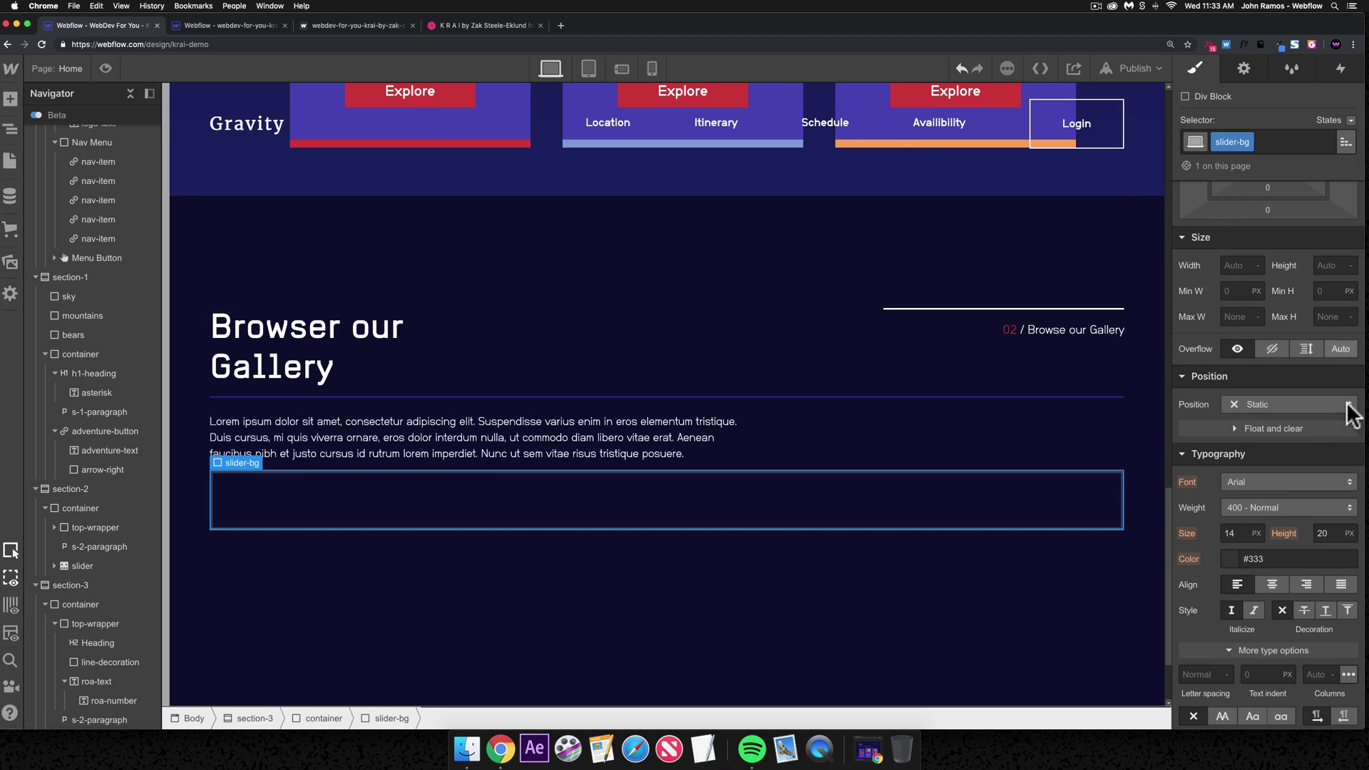
- Set slider-bg's width to 60% and align it to the end of its flex container
scroll(1299, 447, down, 3)
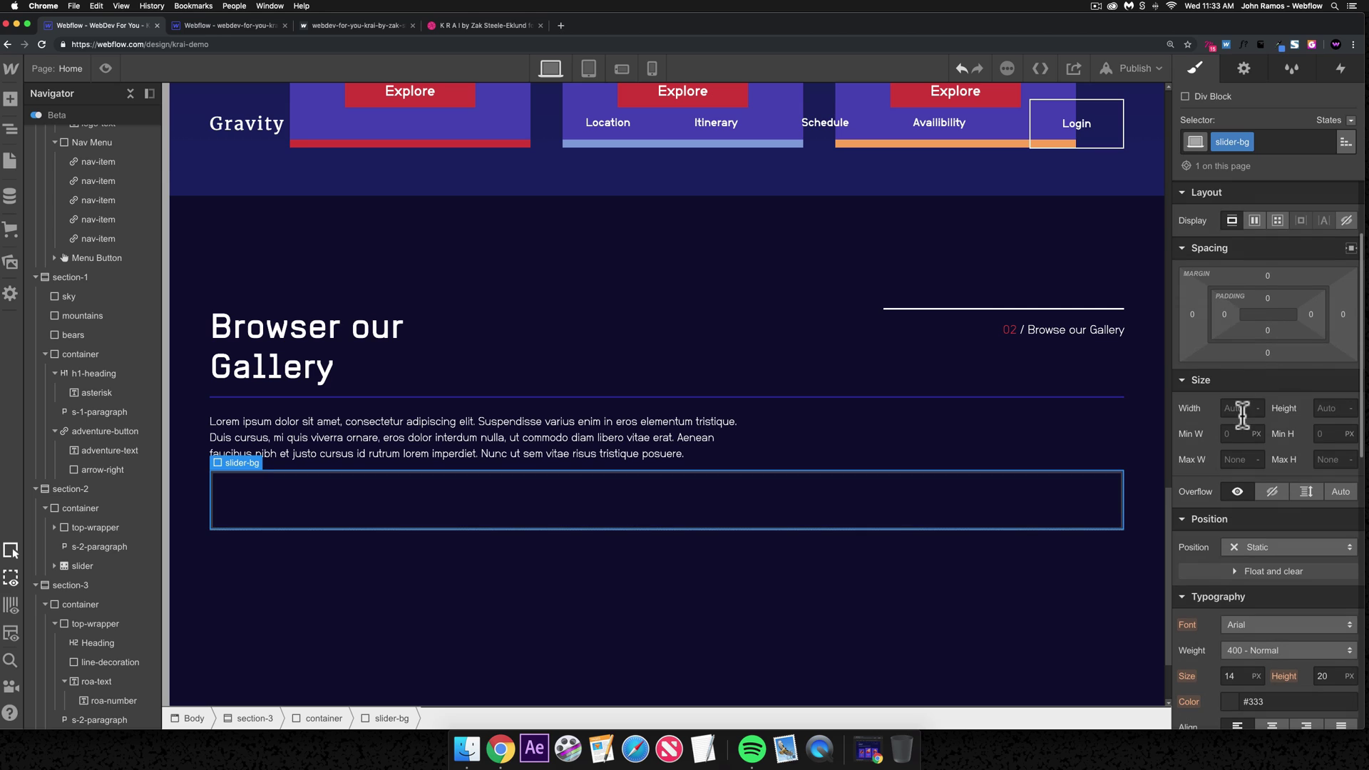
text(60%)
key(shift+Return)
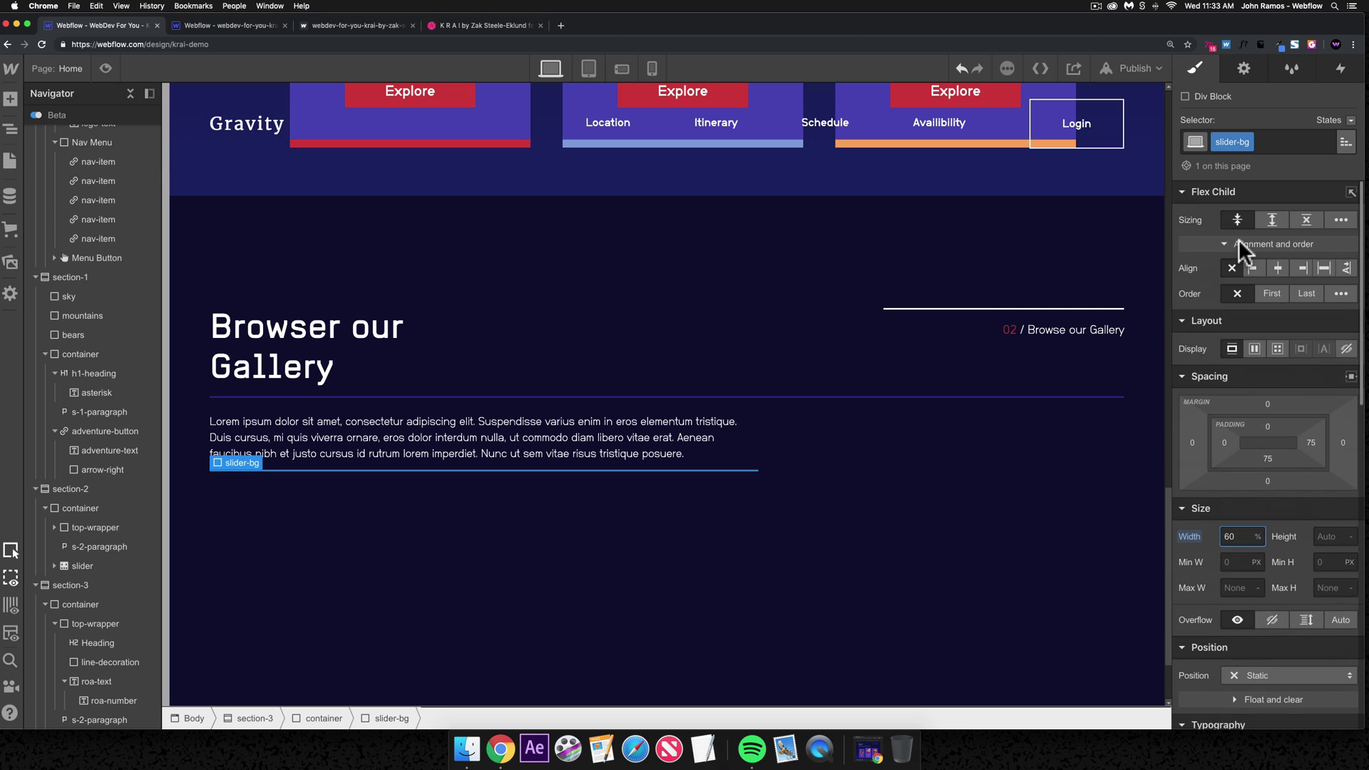
click(1303, 270)
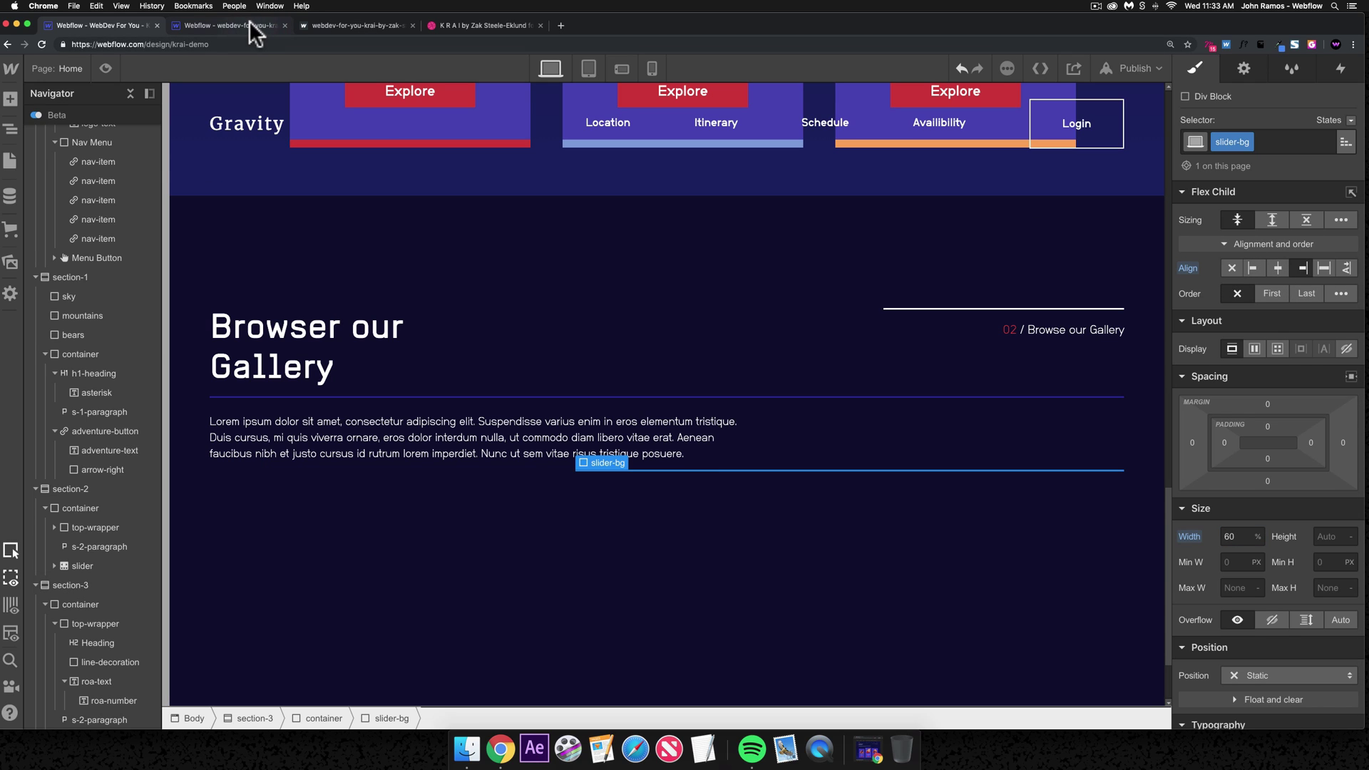
- Consult the size settings of s-3-slider-bg in the reference project, and set slider-bg's height to 500 px and width to 80% in krai-demo
key(ctrl+Tab)
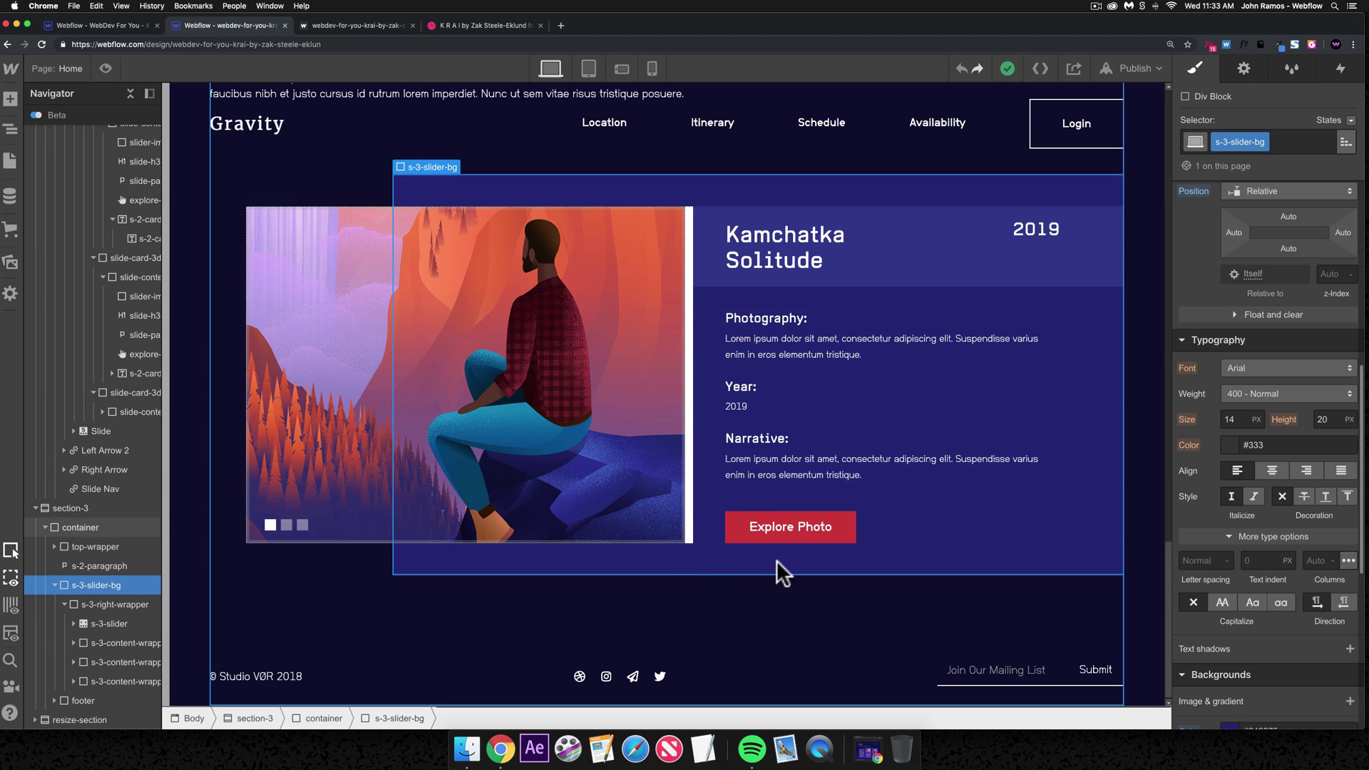
scroll(1340, 442, up, 10)
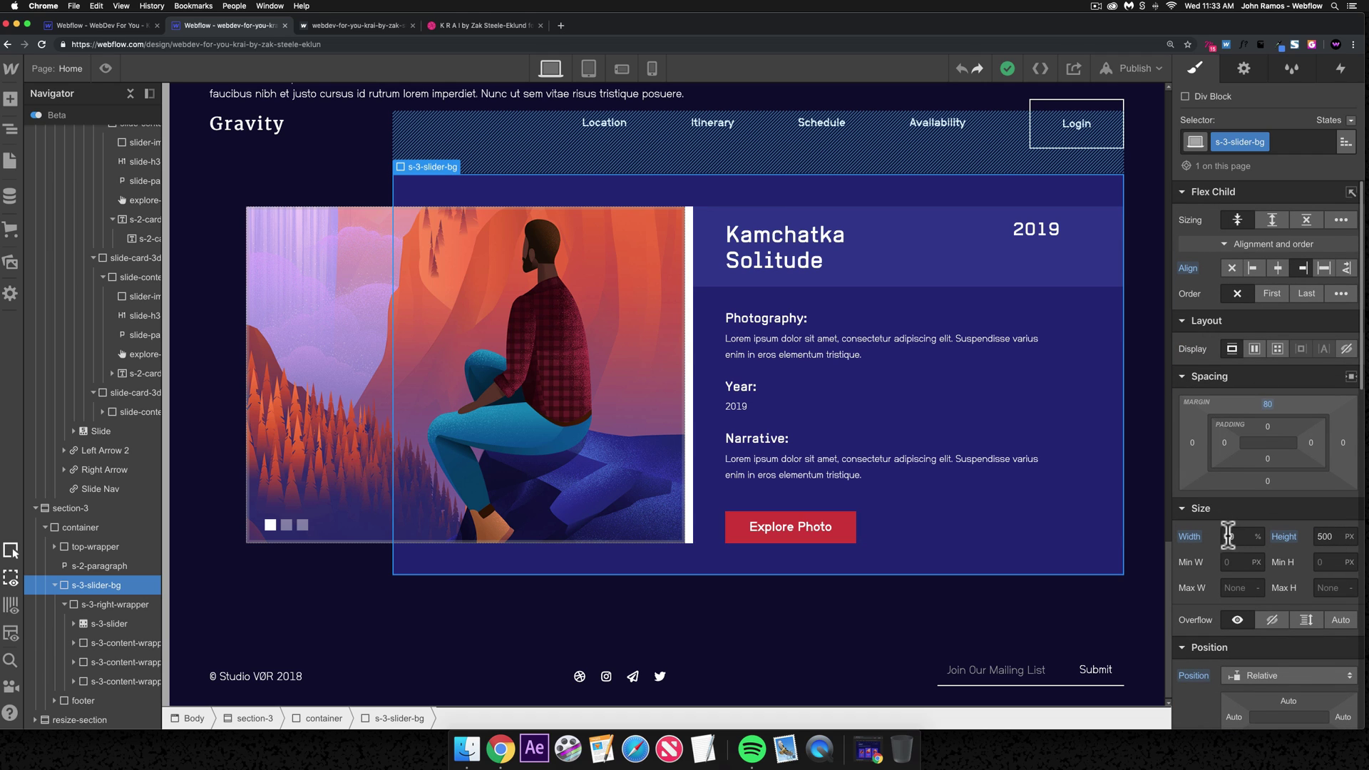
click(126, 27)
click(1331, 536)
key(Return)
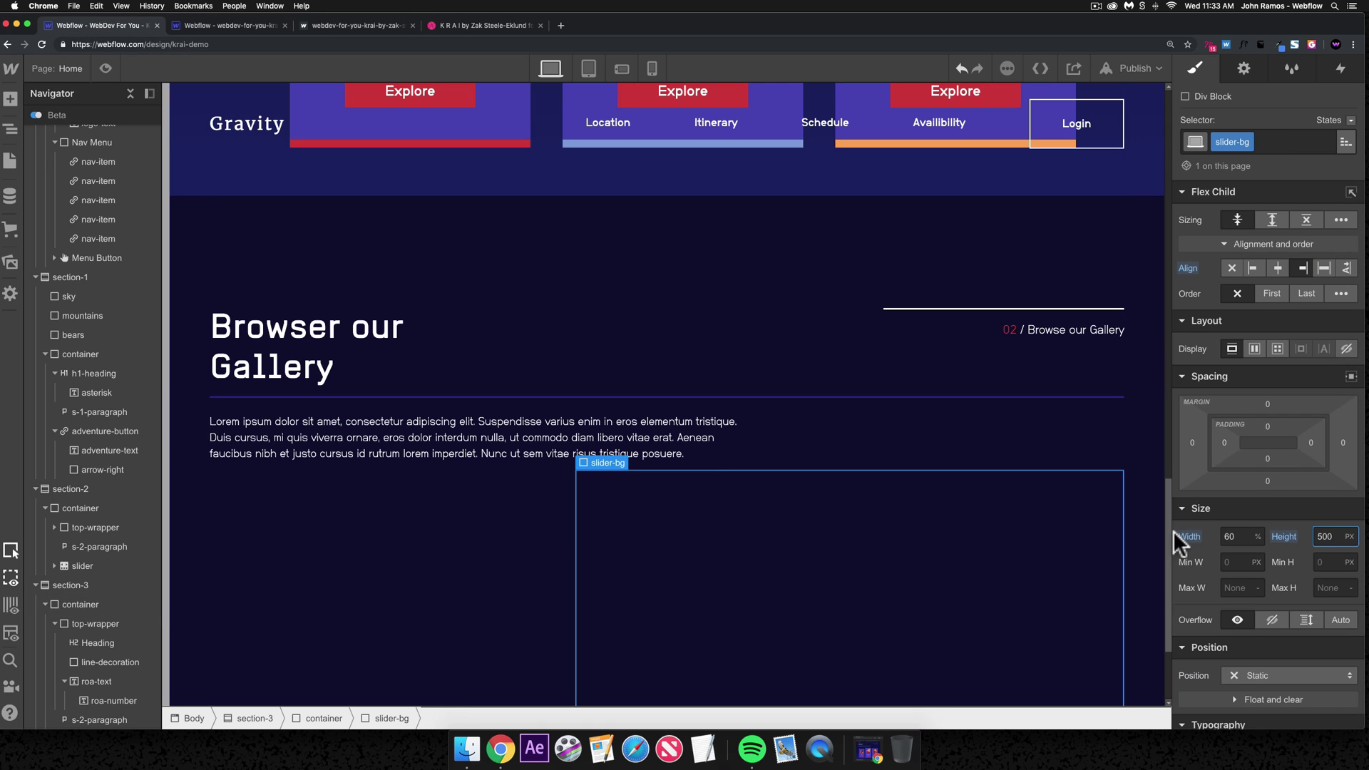
key(Return)
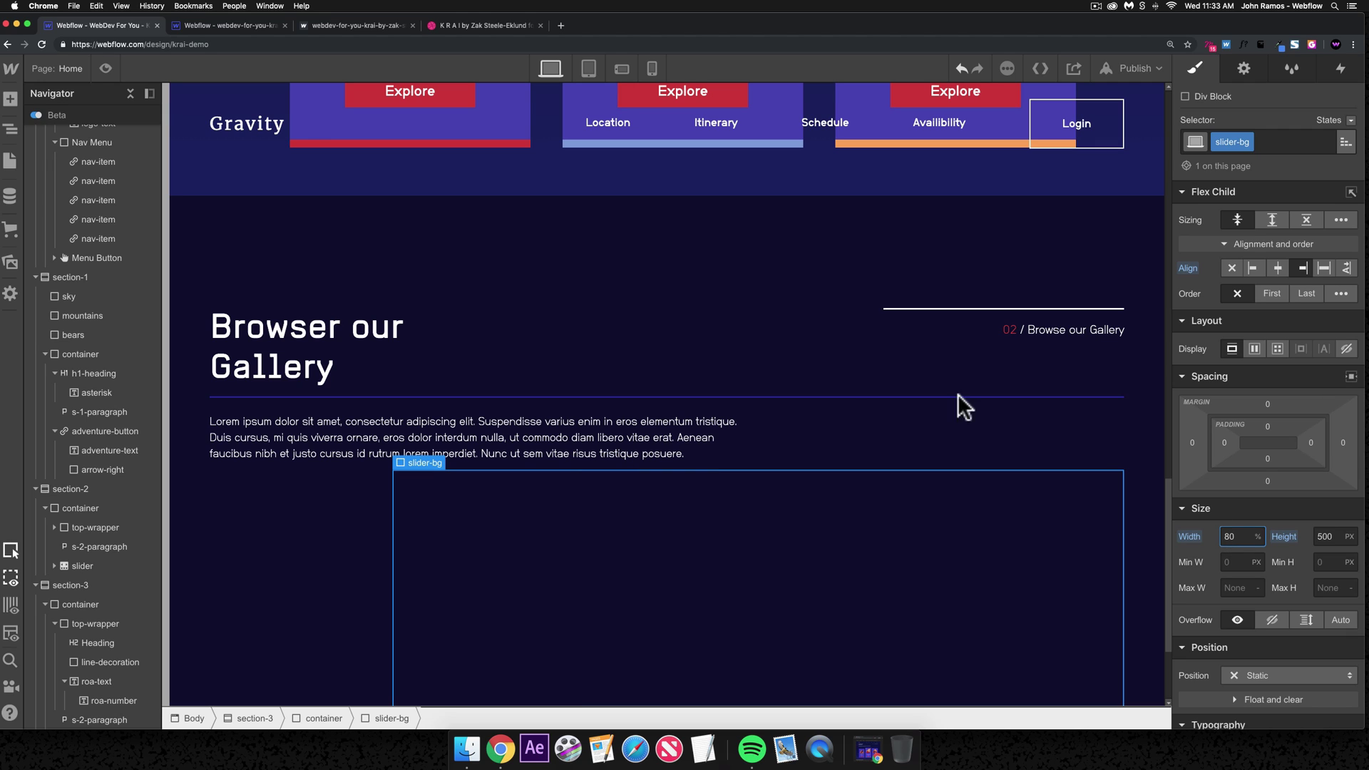
- Give slider-bg a top margin of 80 px
click(1266, 404)
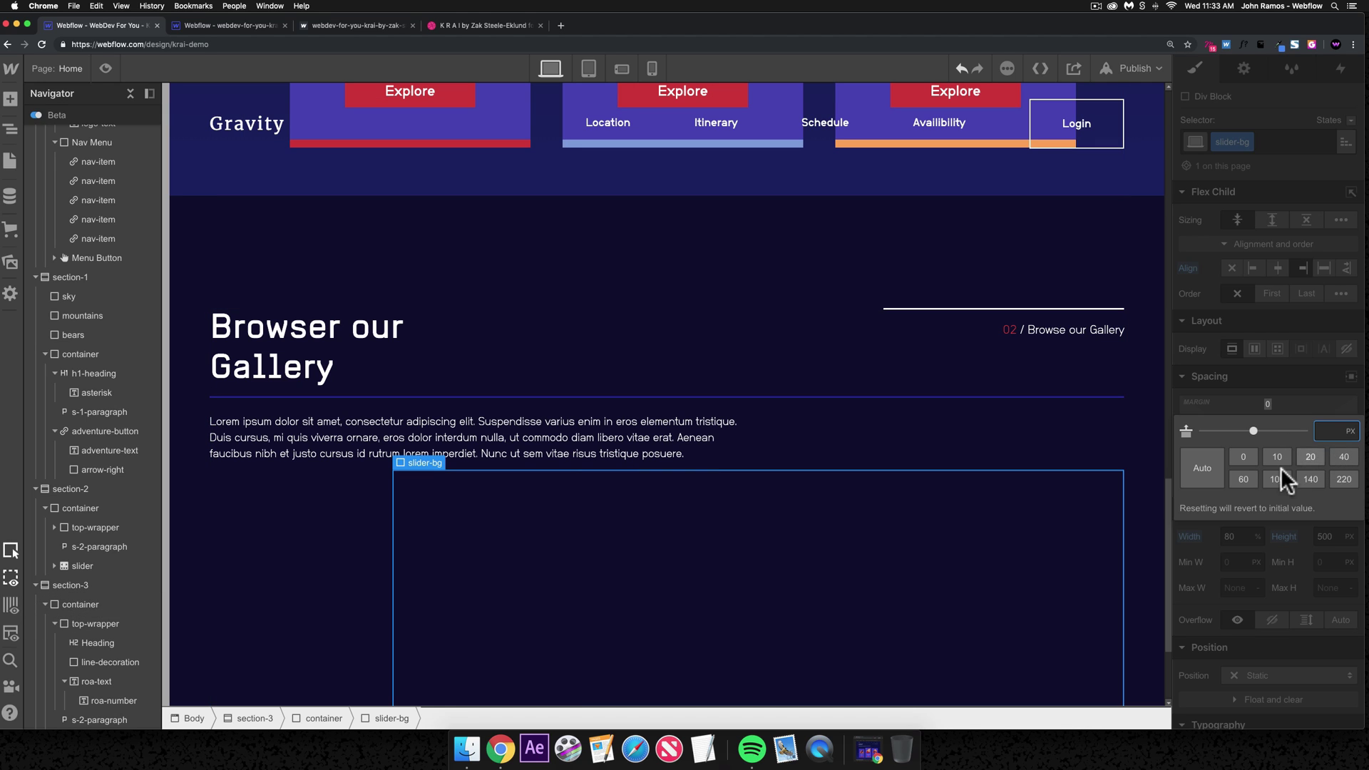
text(80)
key(Return)
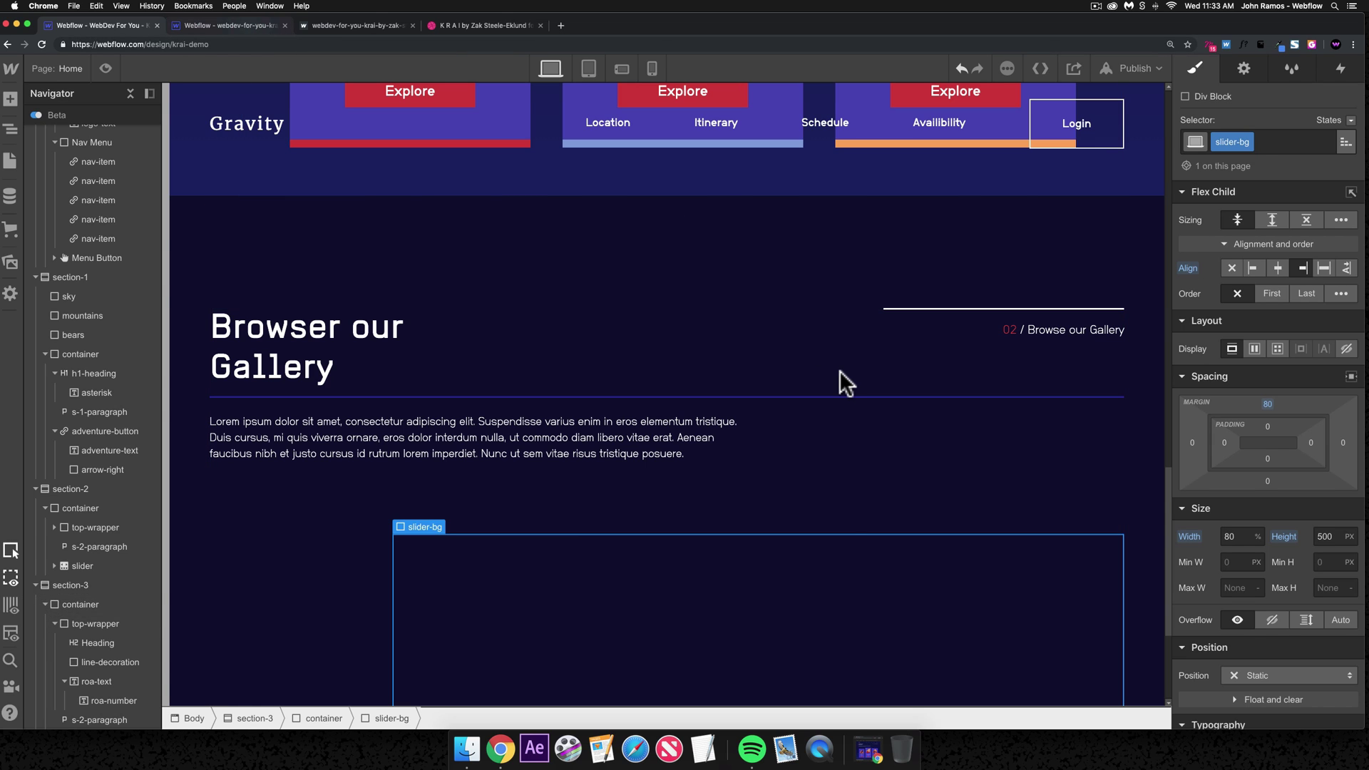
- Copy the background color #242275 from the reference project's s-3-slider-bg and apply it to slider-bg in krai-demo
key(ctrl+Tab)
scroll(1297, 549, down, 10)
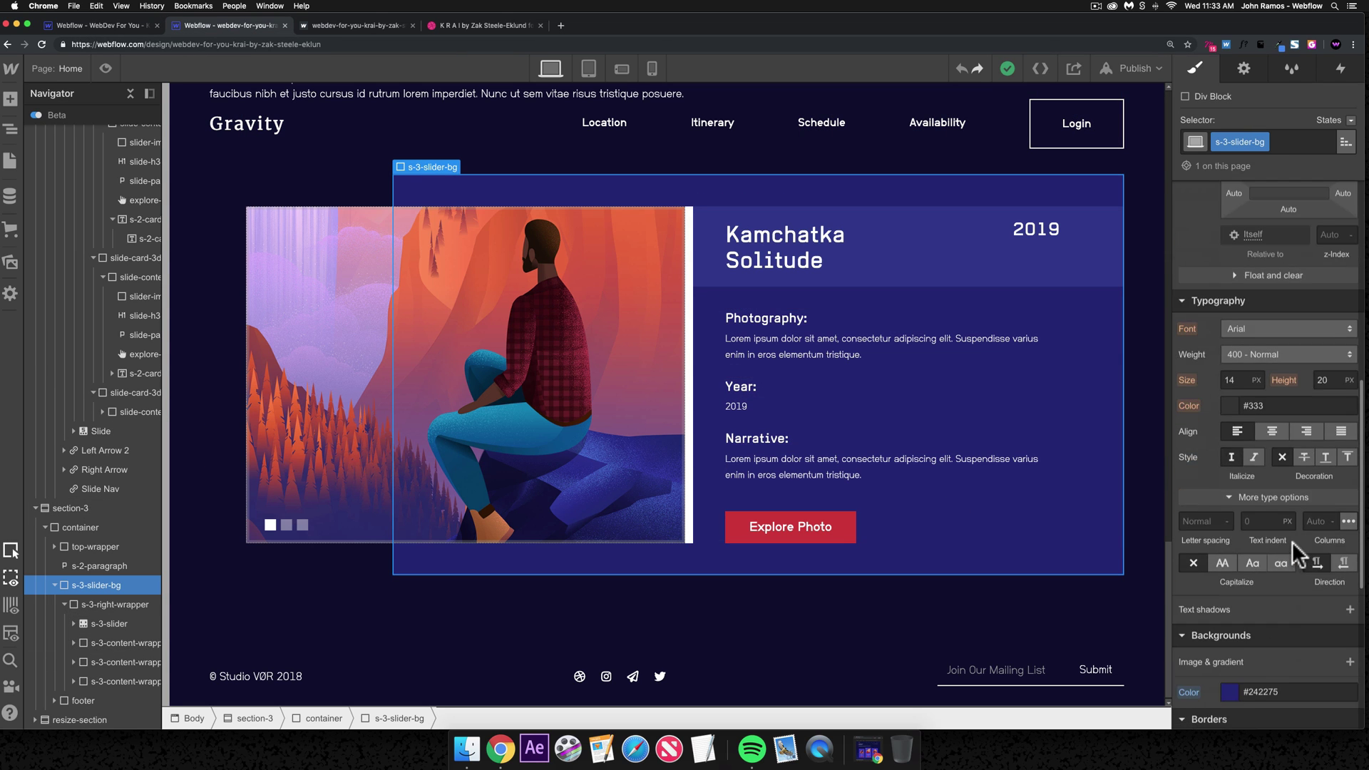
scroll(1292, 542, down, 2)
click(1269, 611)
key(super+c)
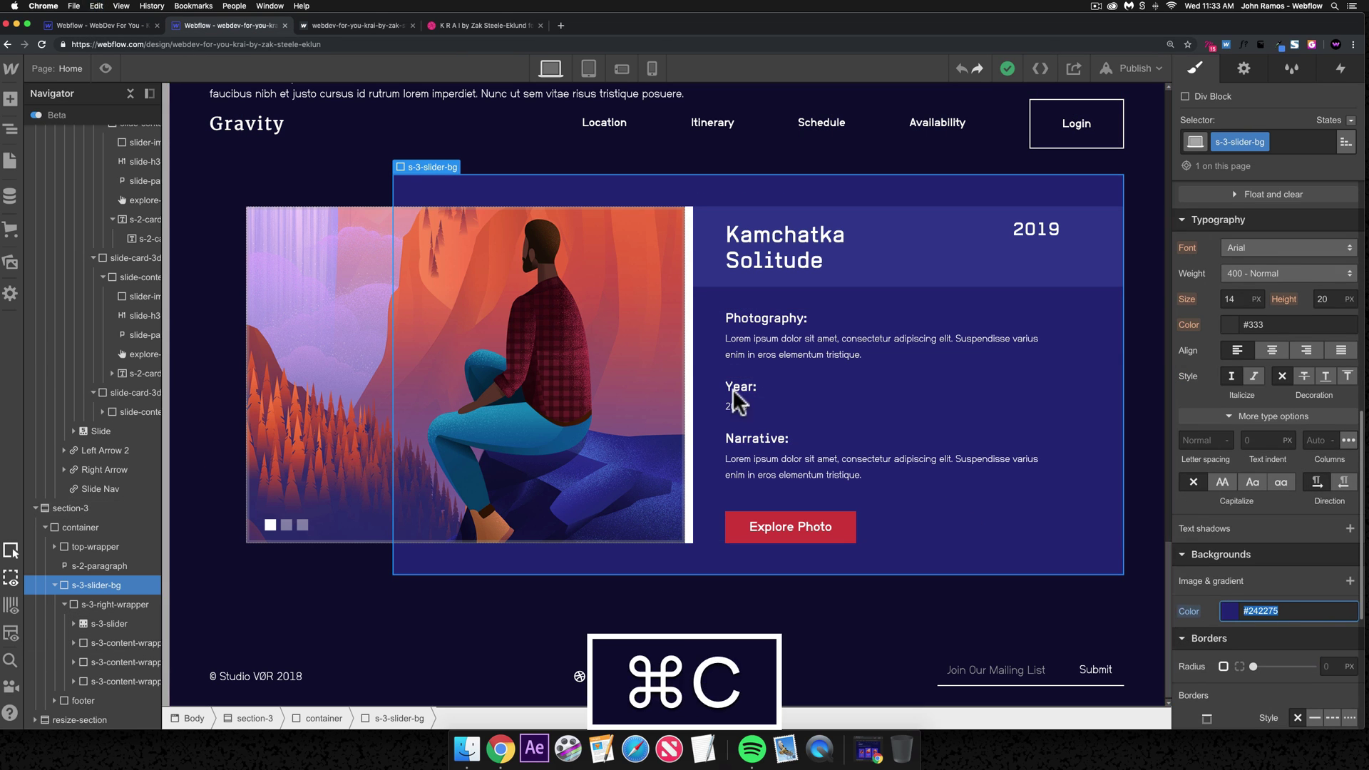
click(86, 25)
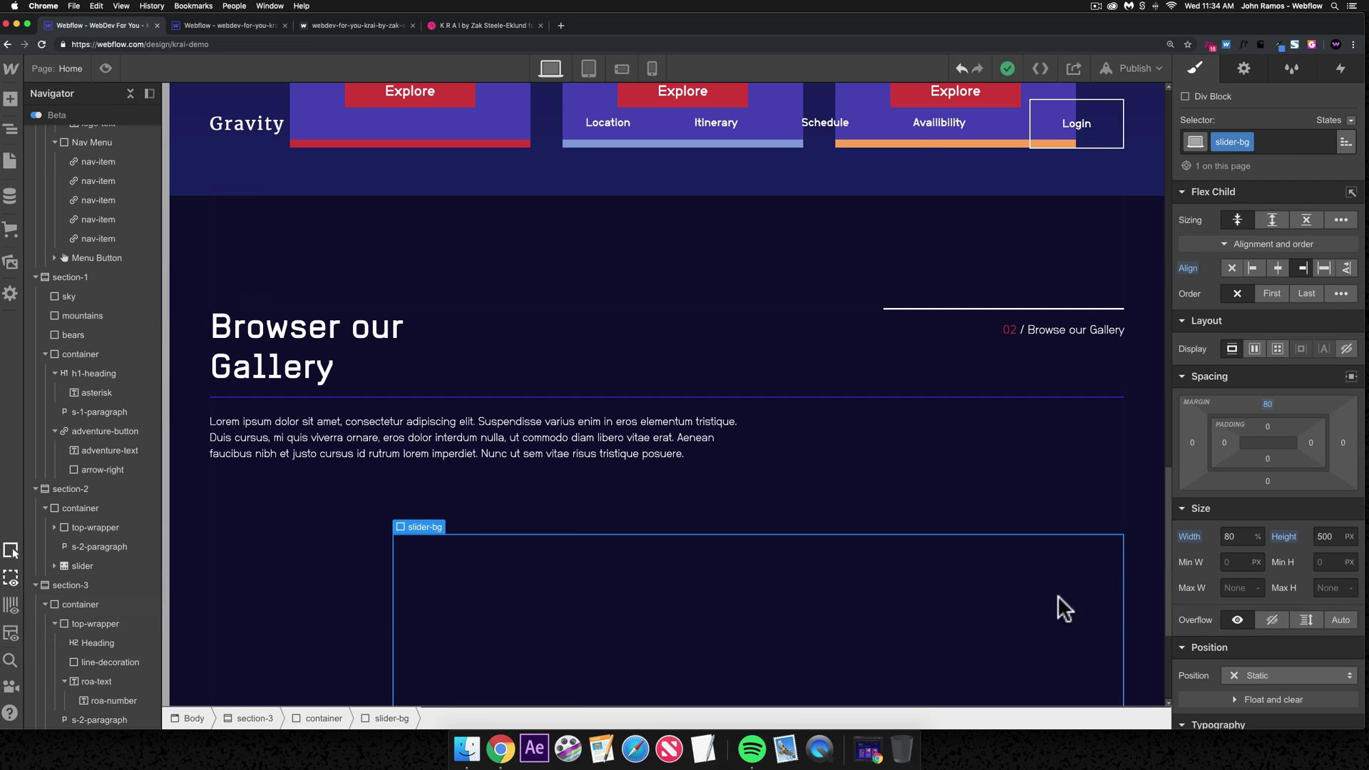
scroll(1243, 557, down, 8)
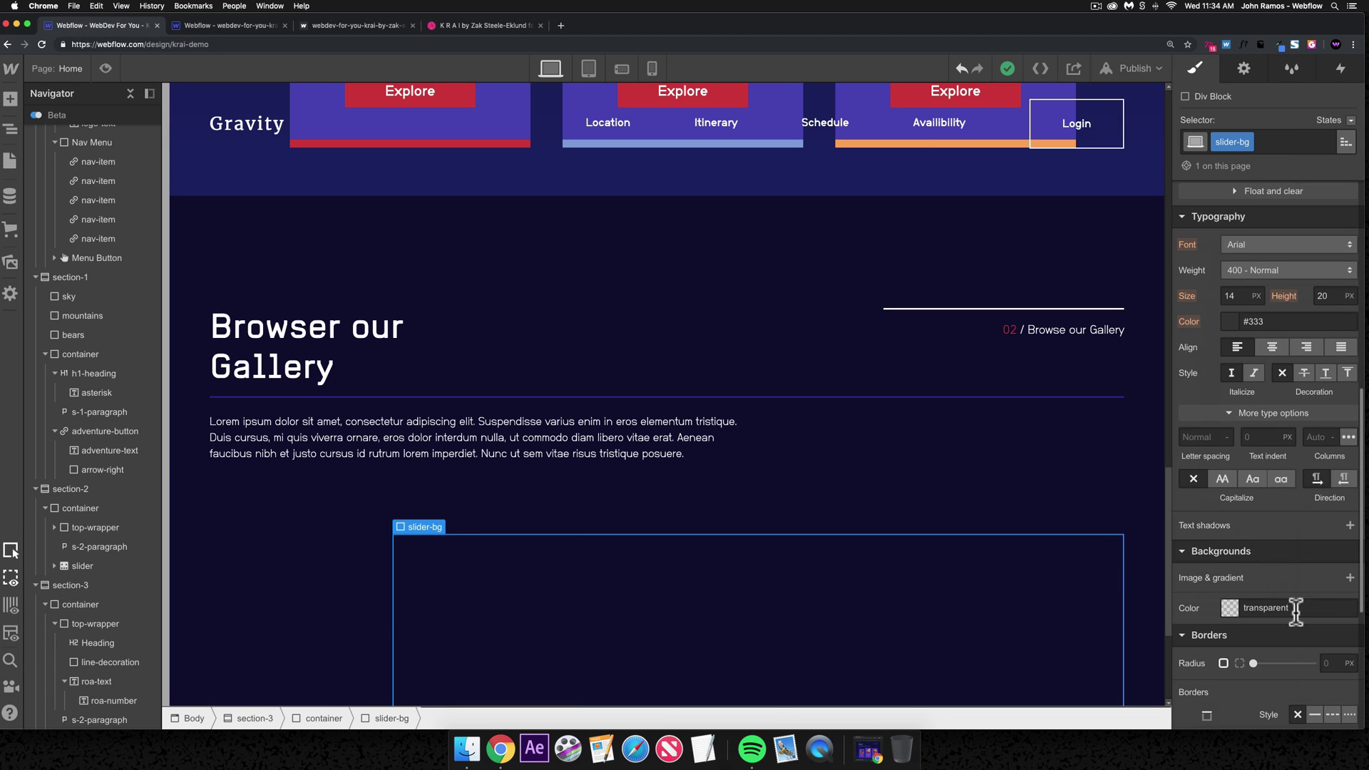
click(1276, 608)
key(super+v)
scroll(599, 479, down, 3)
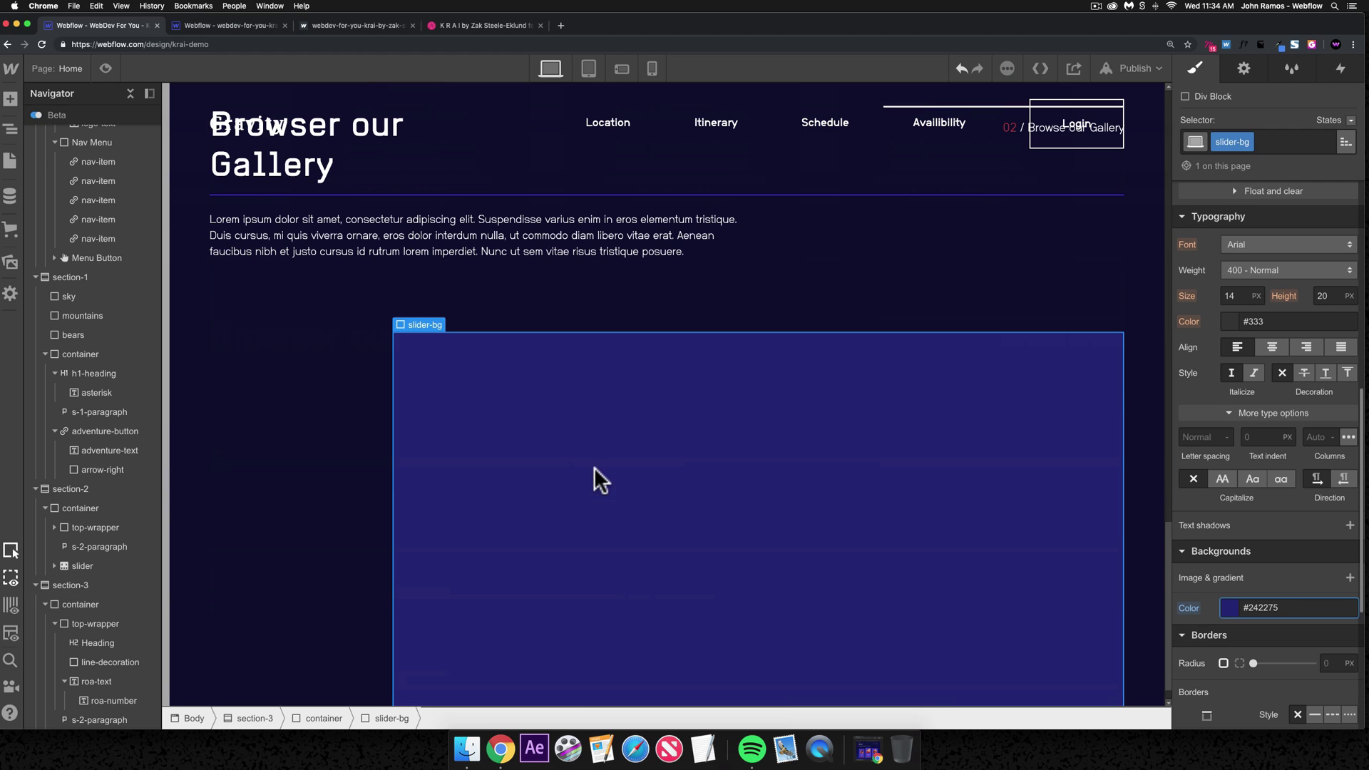
click(642, 535)
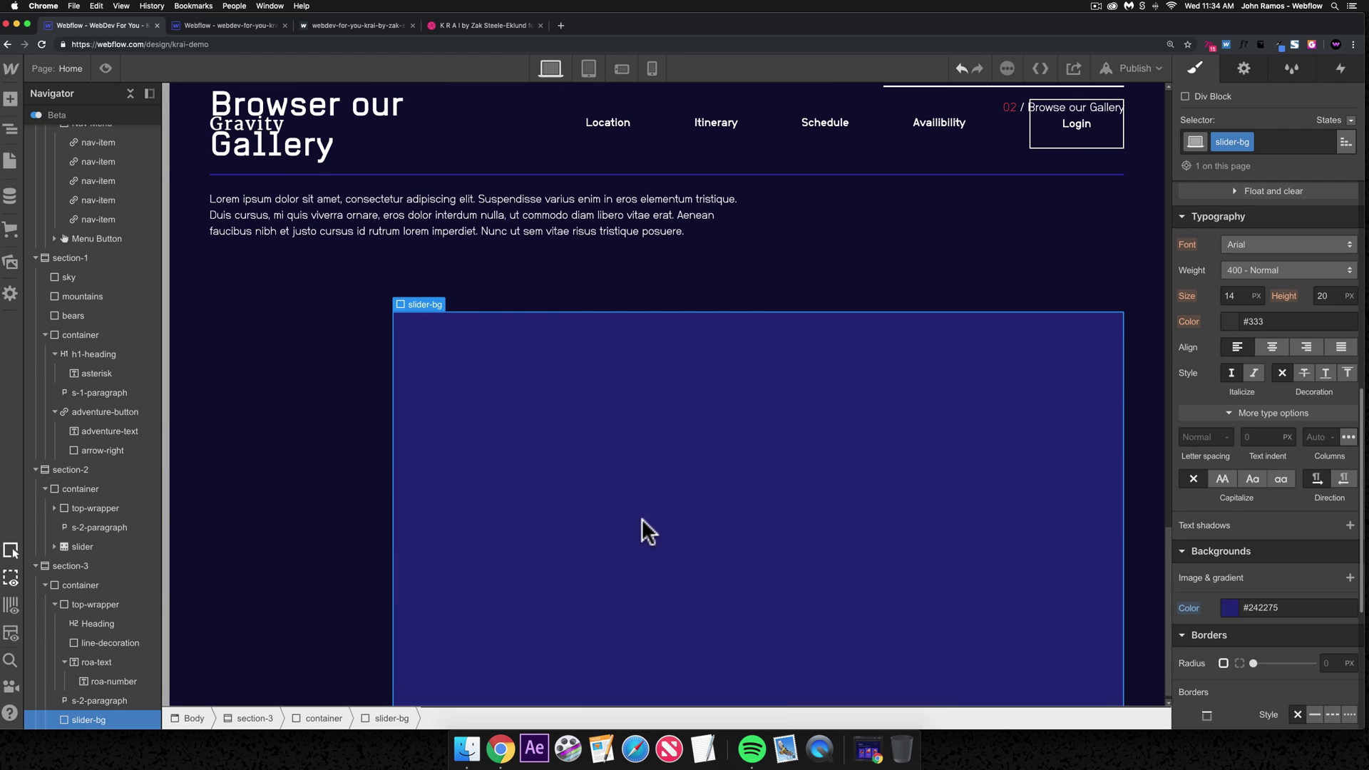
scroll(631, 474, down, 1)
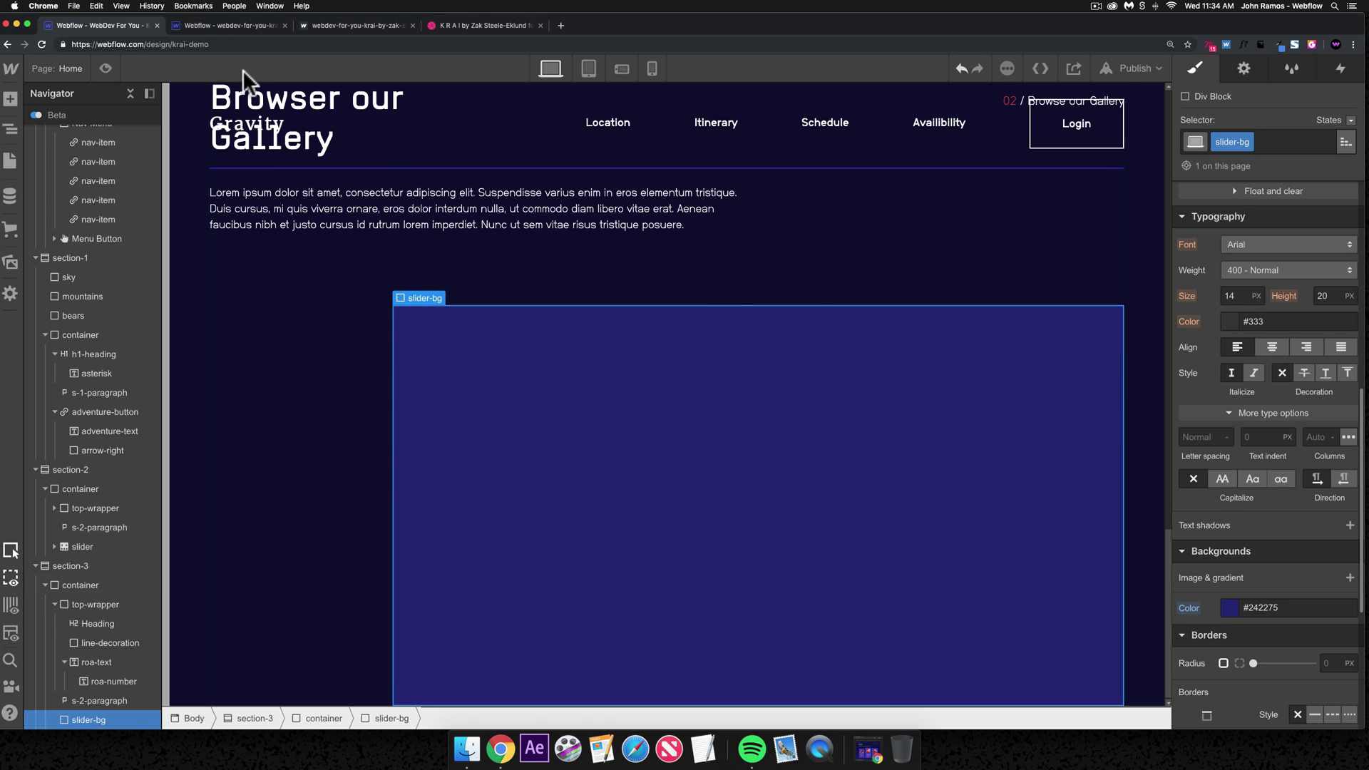
- Consult s-3-right-wrapper's settings in the reference project, and add a div block with class right-wrapper inside slider-bg in krai-demo
key(ctrl+Tab)
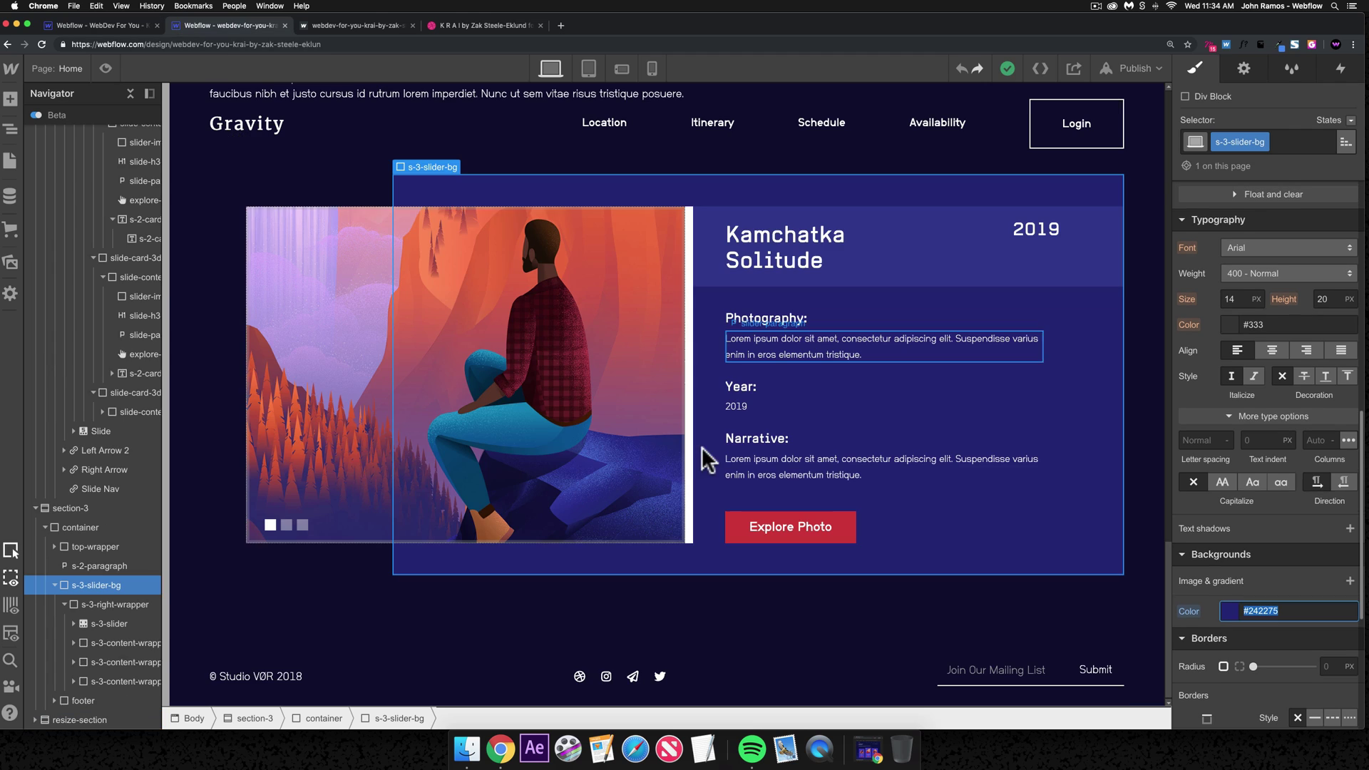
click(119, 604)
scroll(1225, 538, up, 5)
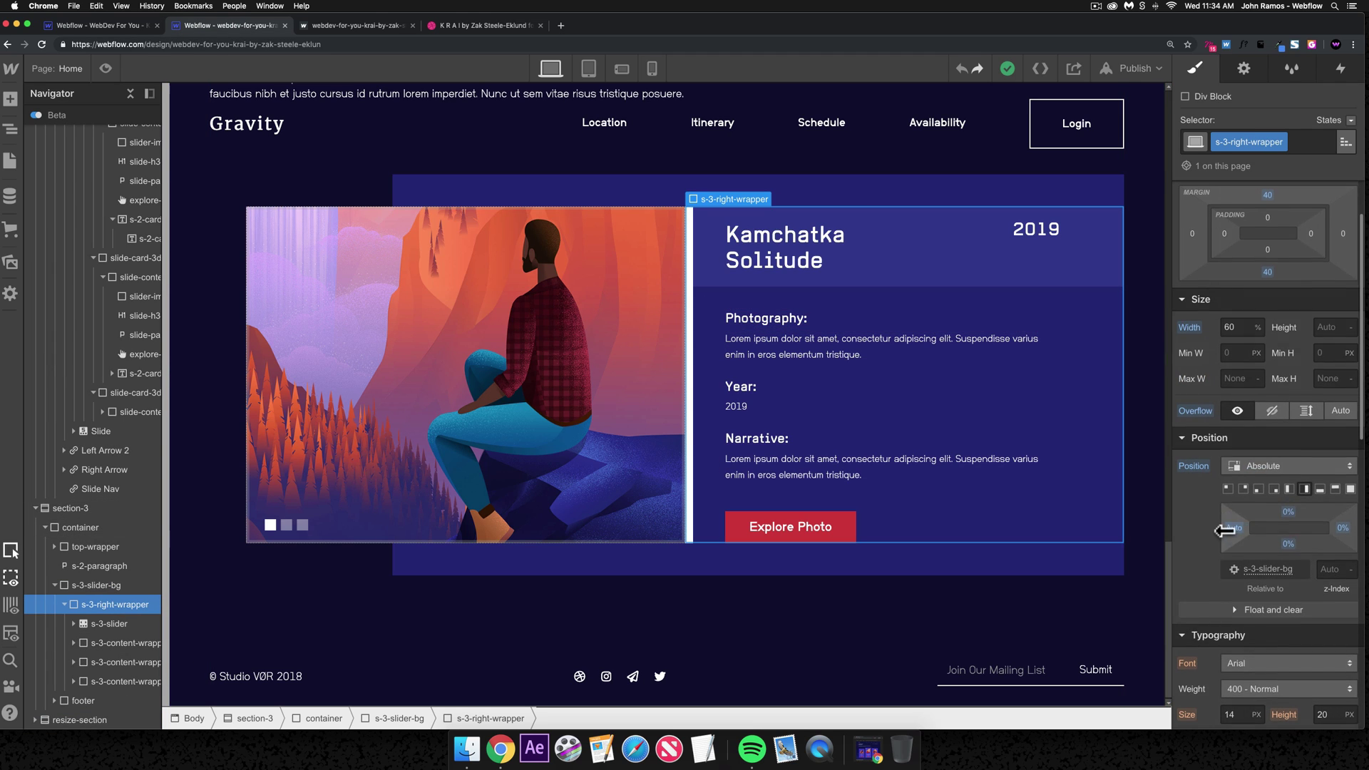
scroll(1223, 539, up, 2)
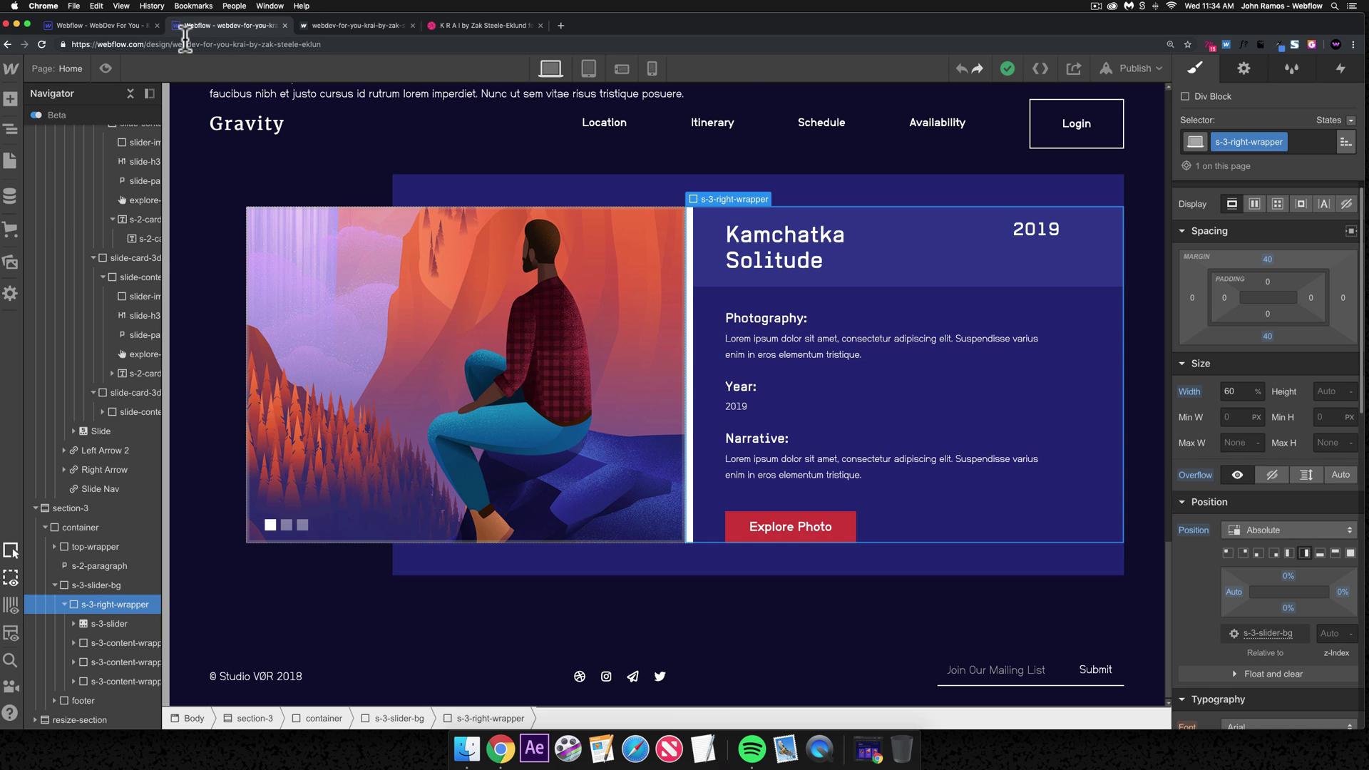
click(115, 22)
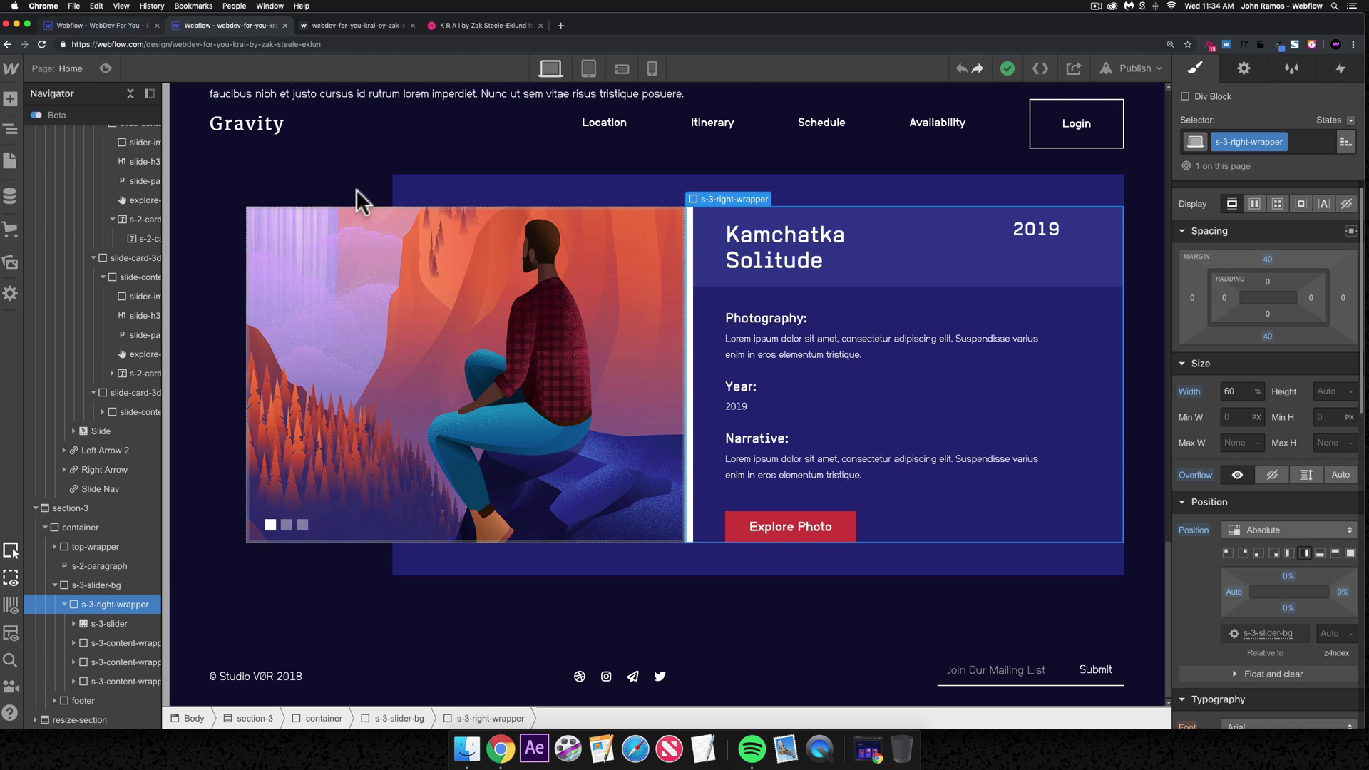
key(super+k)
text(div)
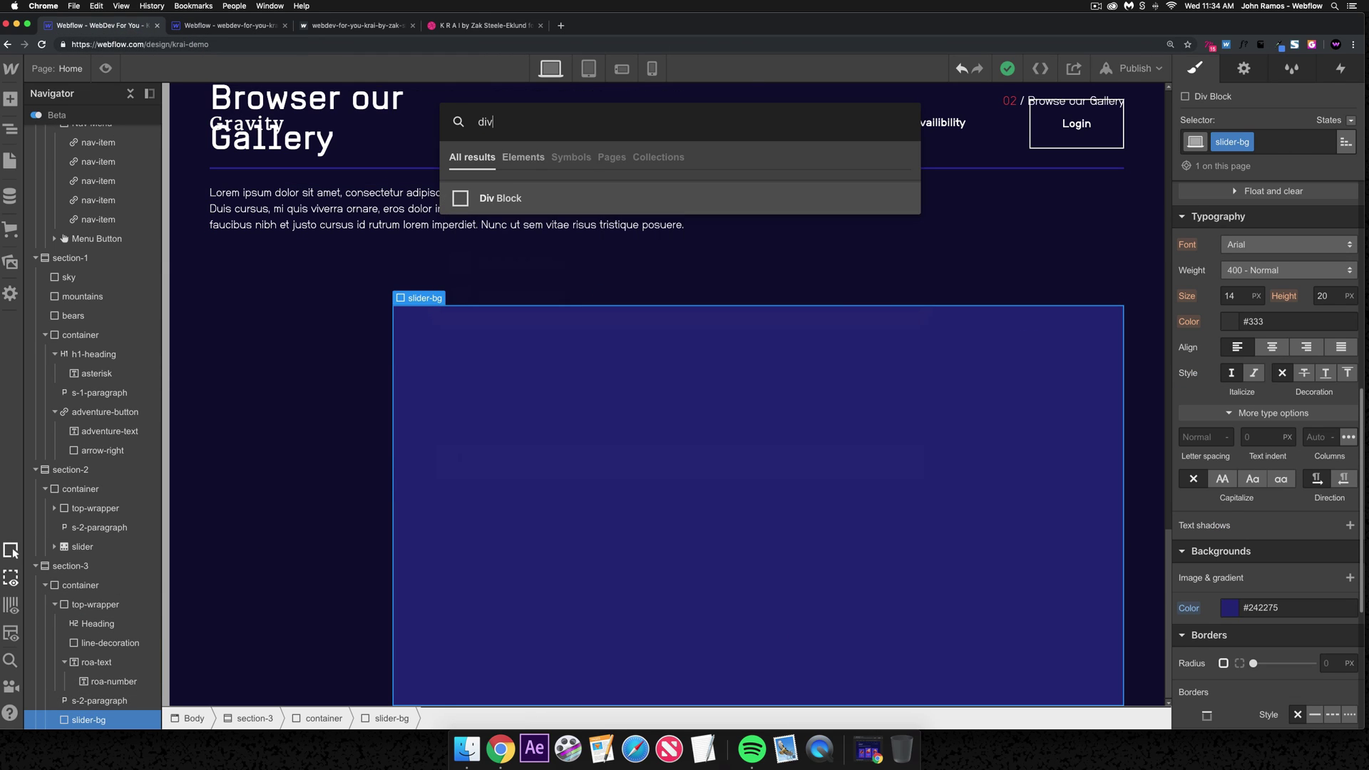
key(Return)
click(1230, 141)
text(right-wrapper)
key(Return)
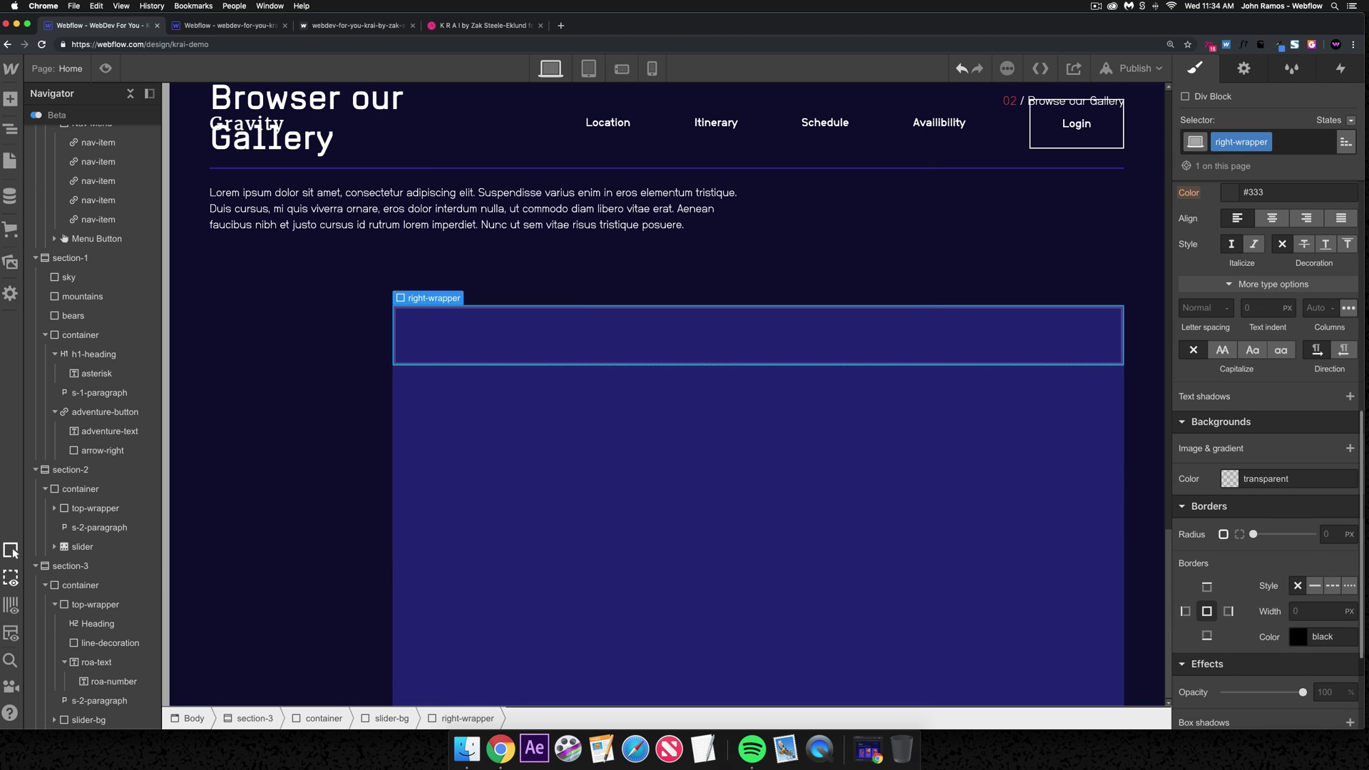
- Set right-wrapper's position to absolute and give it top and bottom margins of 40 px
scroll(1267, 385, up, 5)
click(1267, 378)
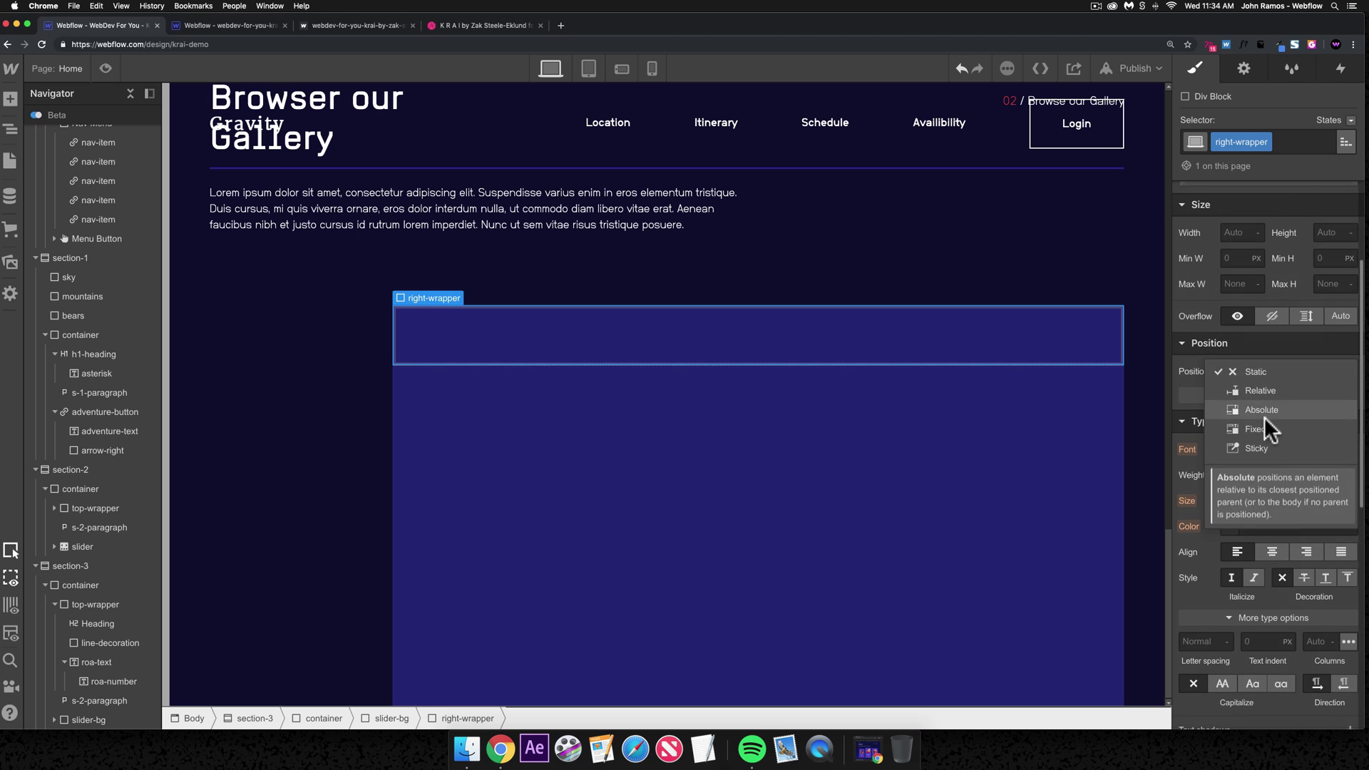
click(1323, 411)
scroll(1269, 399, up, 3)
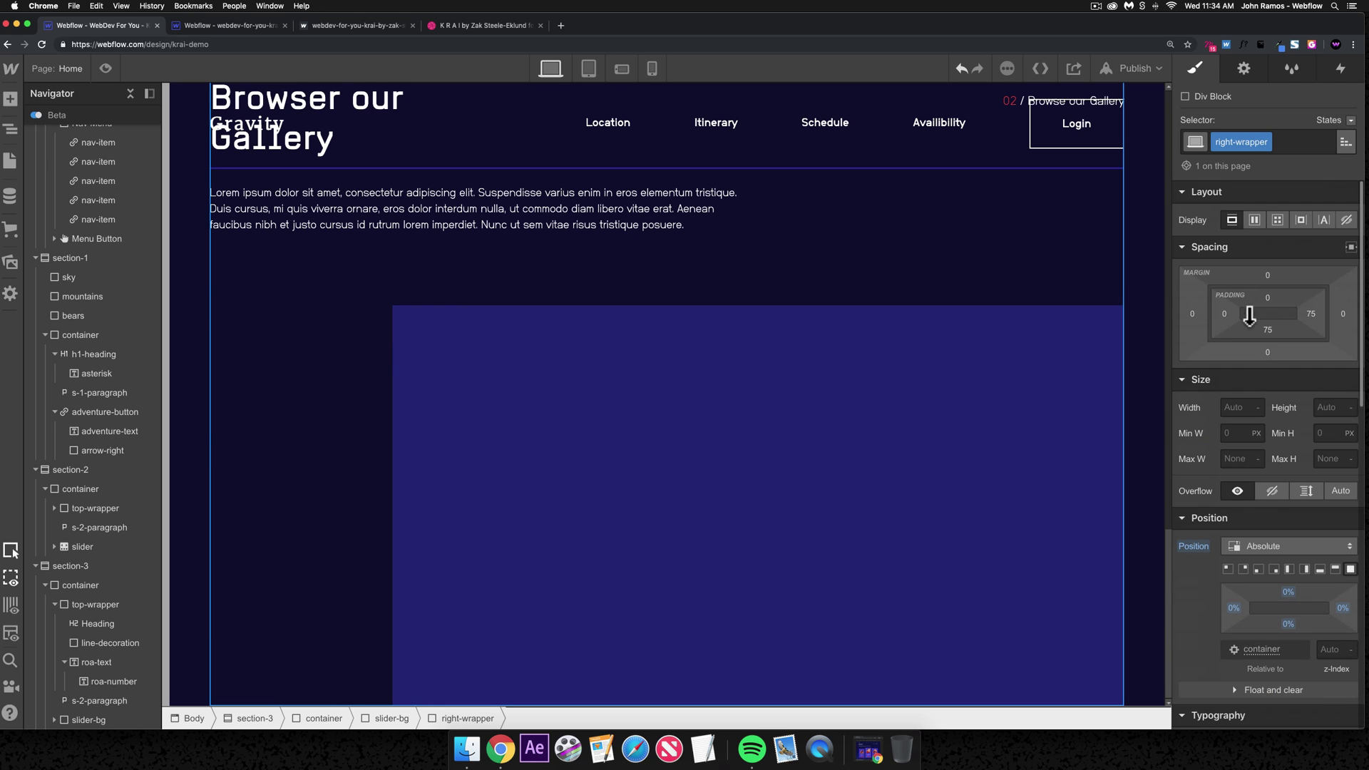
key(alt)
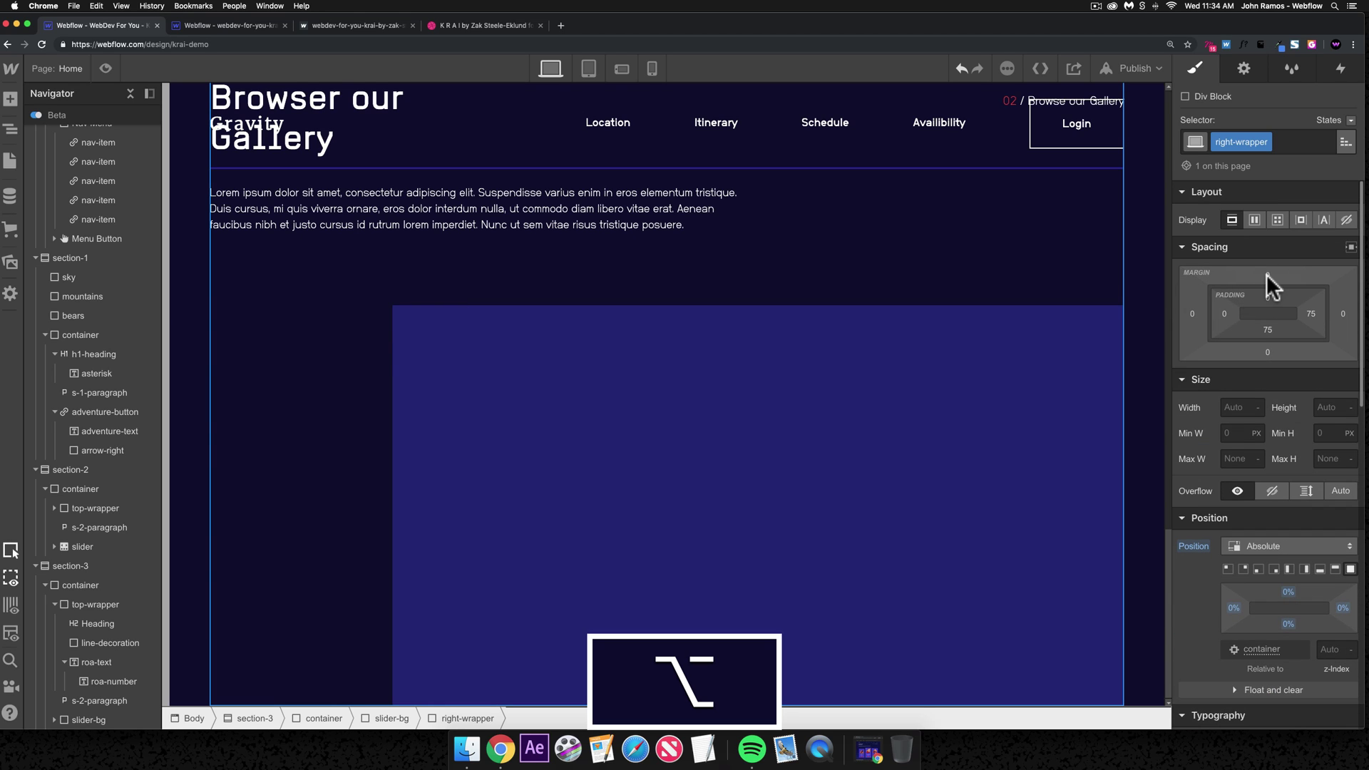
drag(1268, 278, 1263, 181)
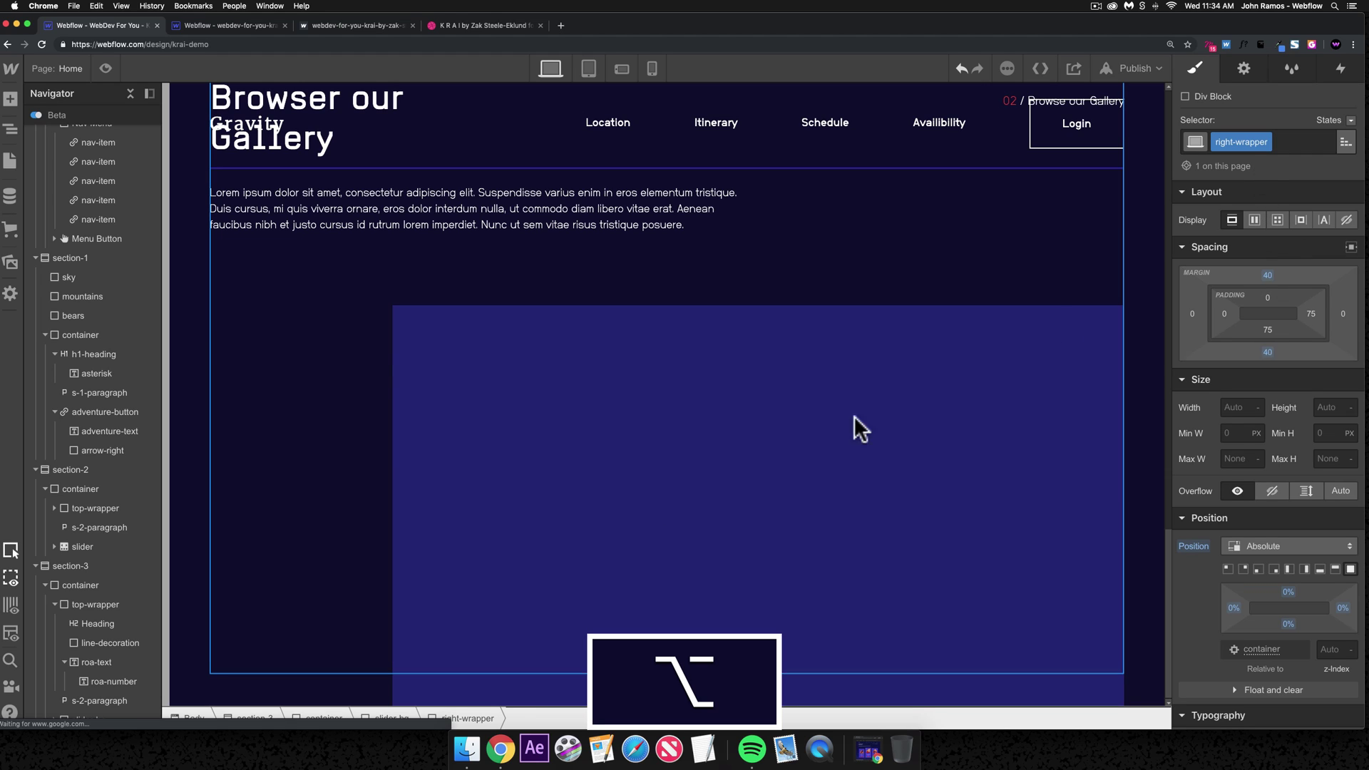
- Set slider-bg's position to relative and reselect the right-wrapper inside it
click(390, 718)
click(1266, 675)
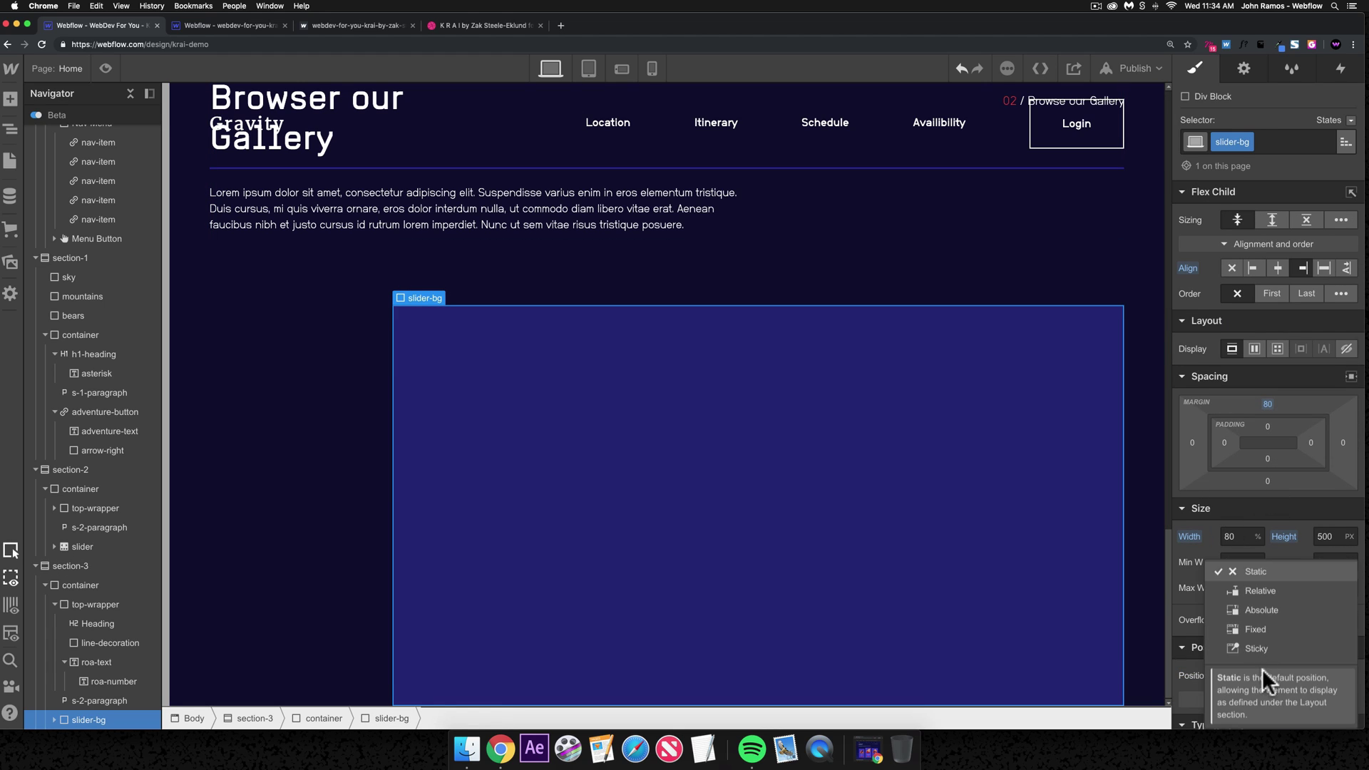
click(1262, 597)
click(768, 515)
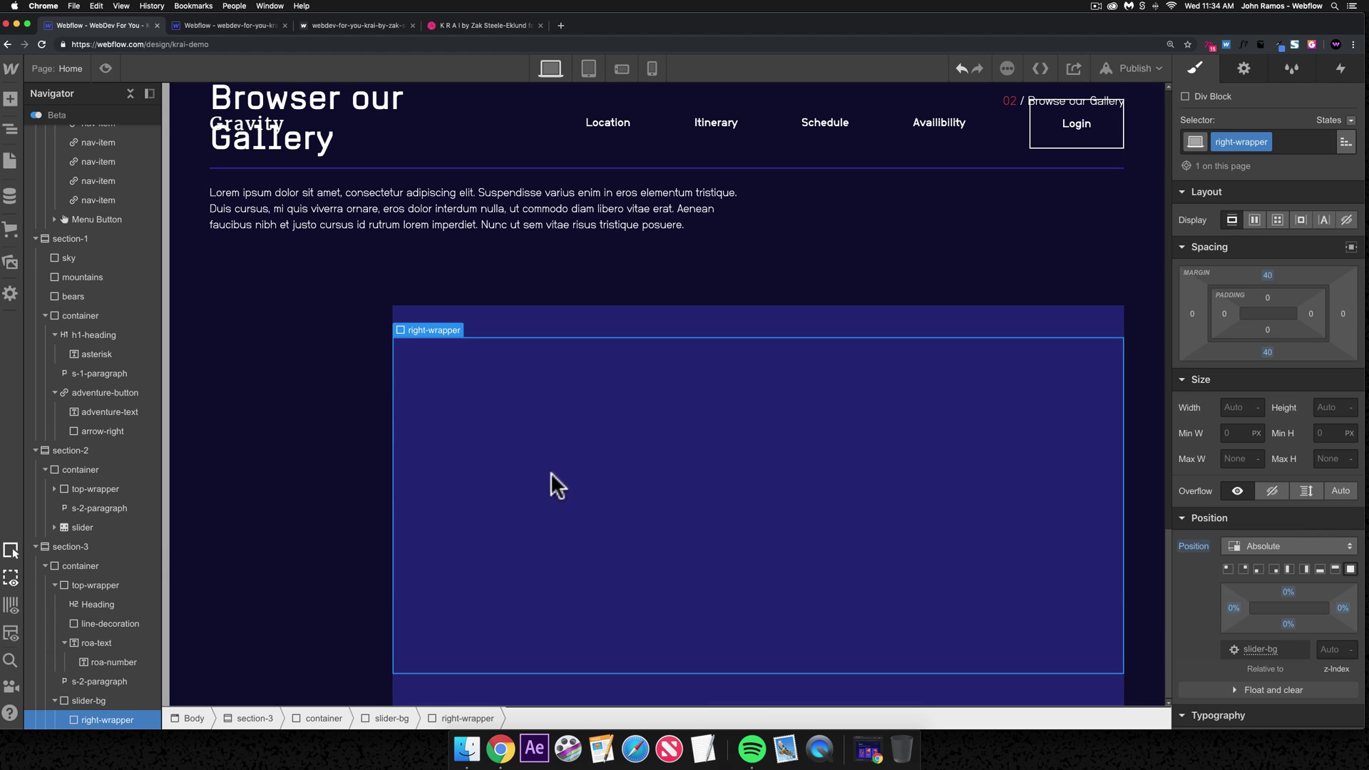
- Set the width of right-wrapper inside slider-bg to 60%
click(918, 330)
click(834, 421)
text(60%)
key(shift+Return)
click(965, 464)
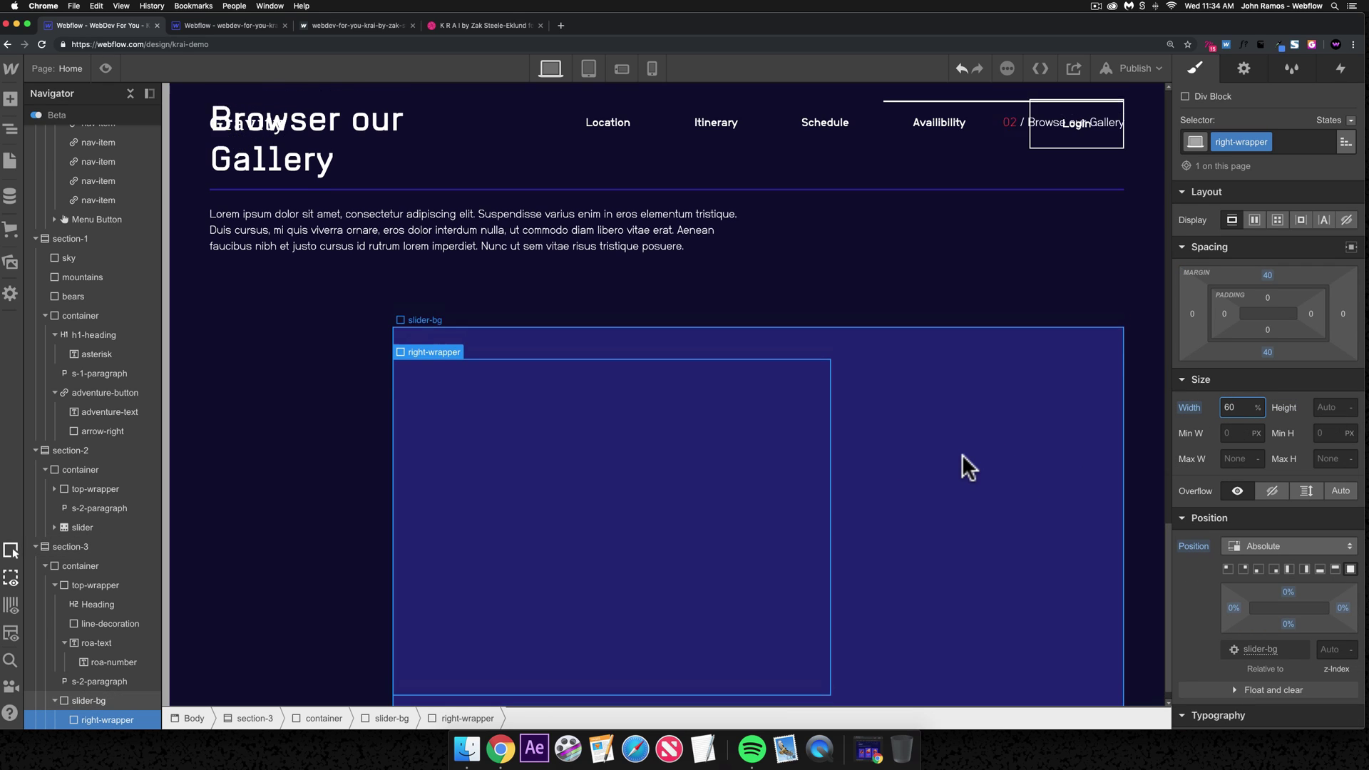
click(764, 498)
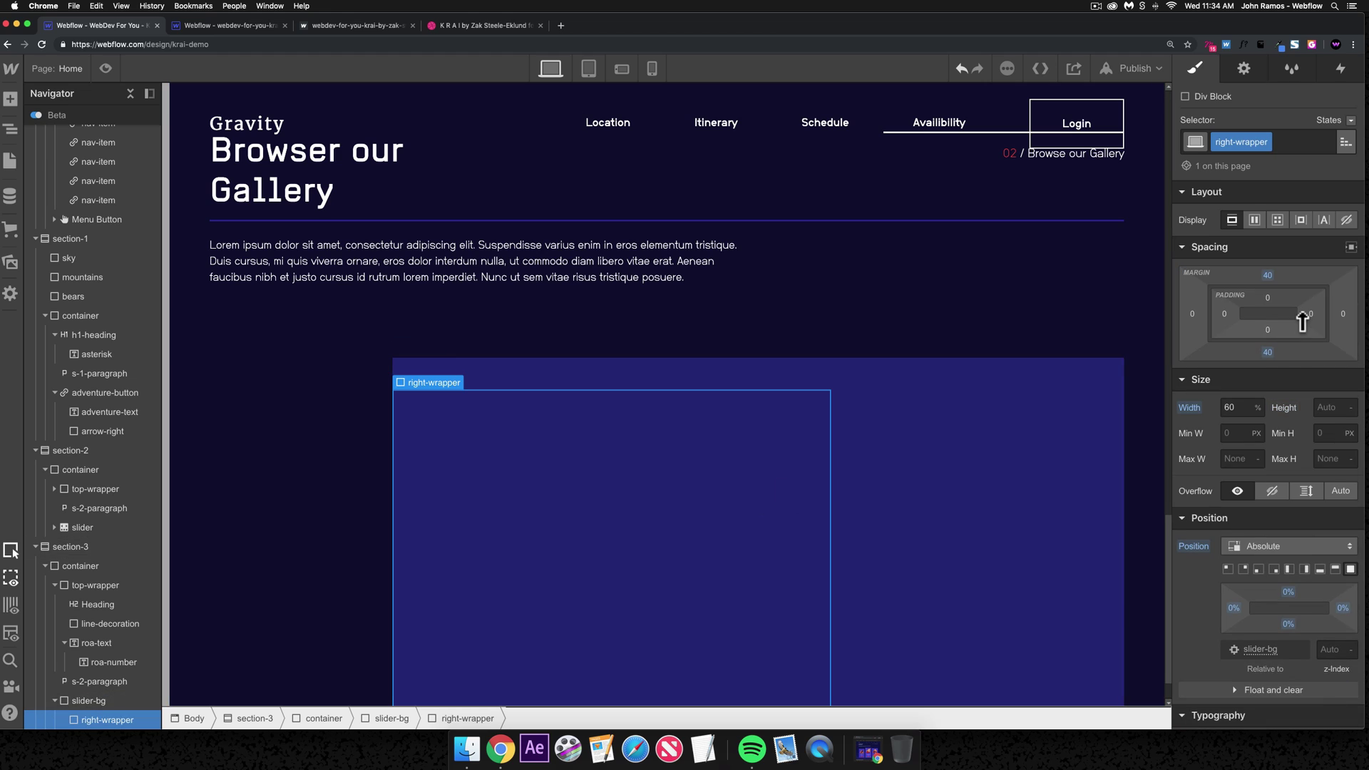
- Try to lay out slider-bg as a horizontal flexbox with its children justified to the end
click(920, 518)
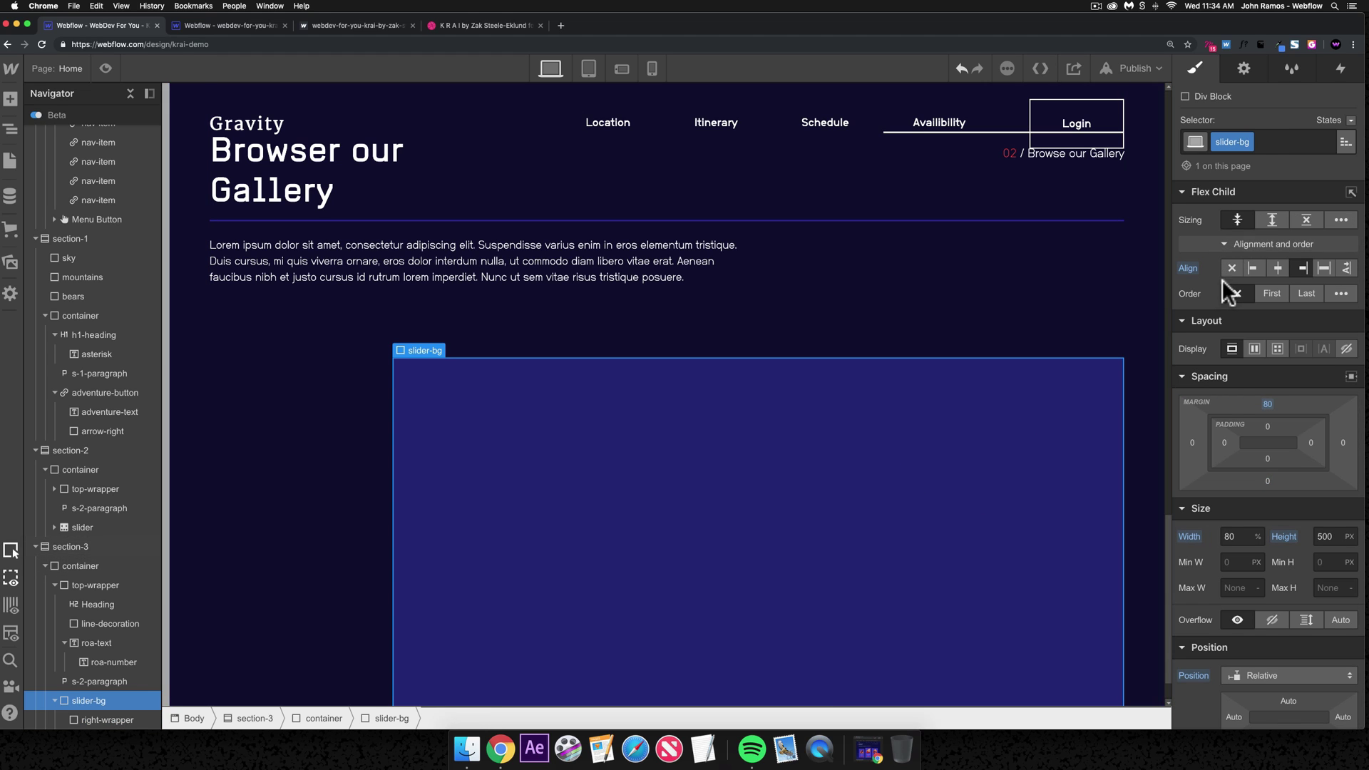
click(1256, 349)
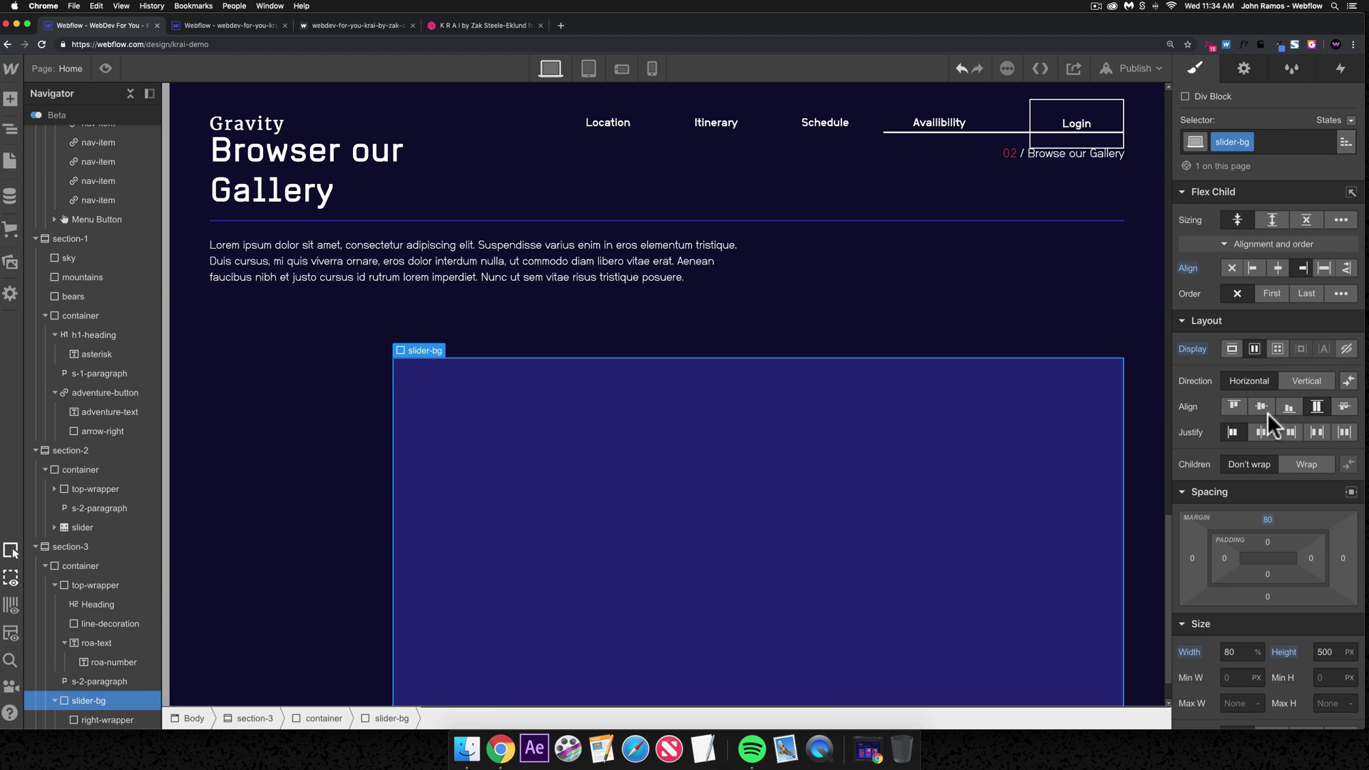
click(779, 501)
click(966, 476)
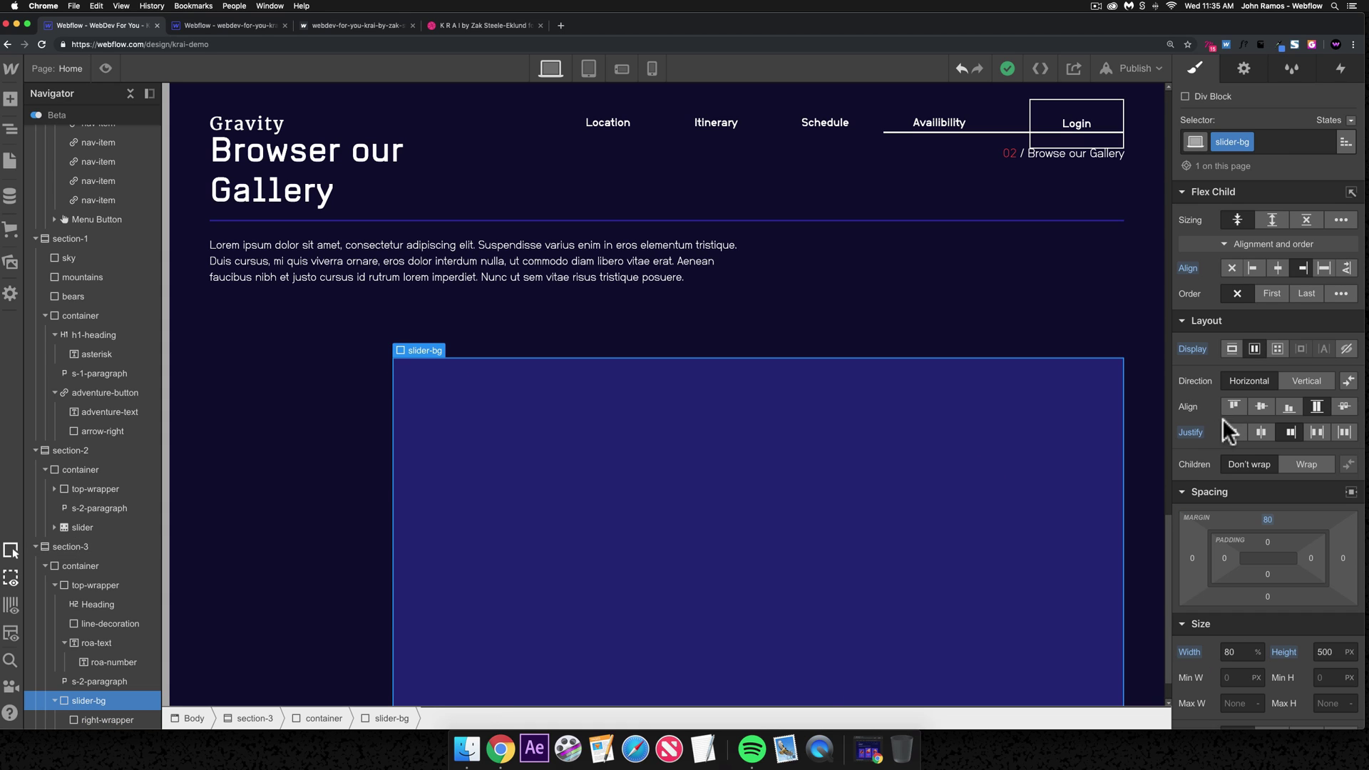
- Anchor the absolutely positioned right-wrapper to the right side of slider-bg and compare it with the reference project's s-3-right-wrapper
click(681, 555)
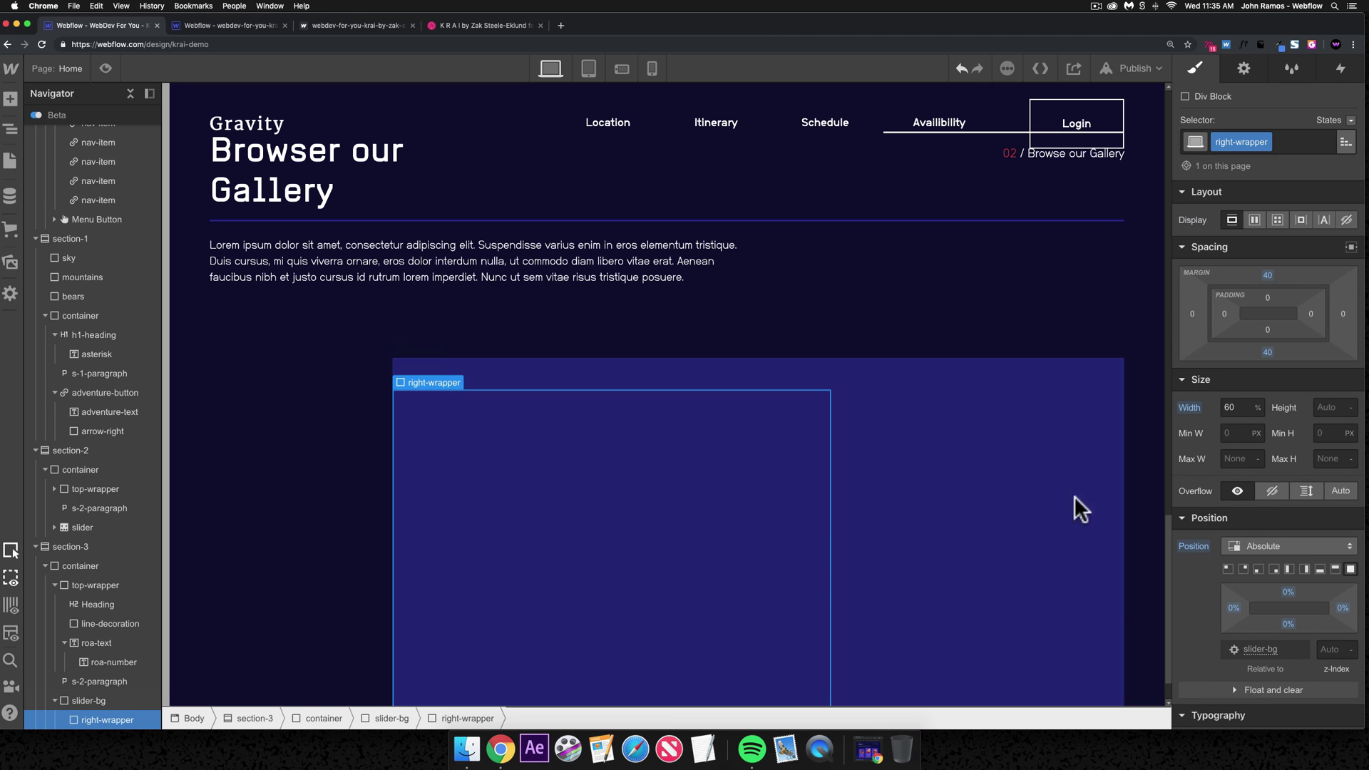
scroll(1262, 517, down, 2)
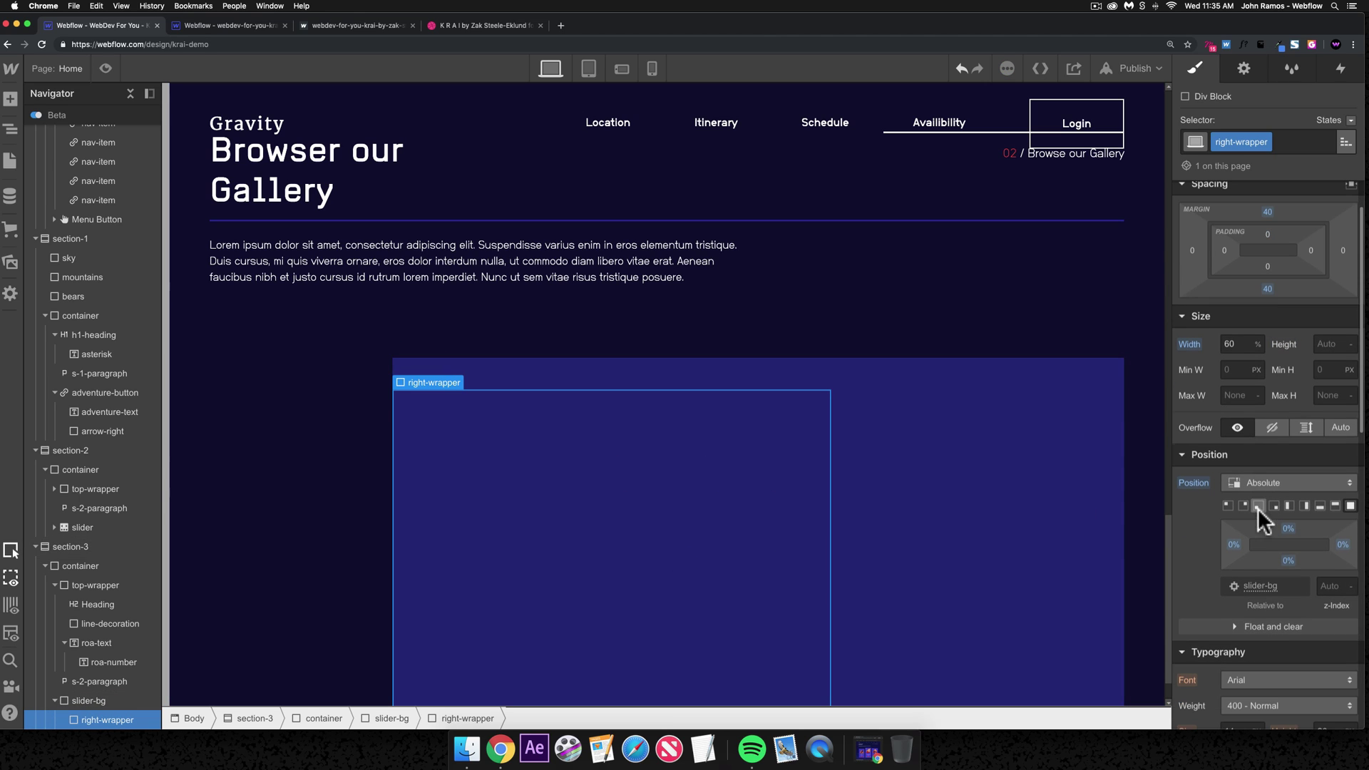
click(1304, 506)
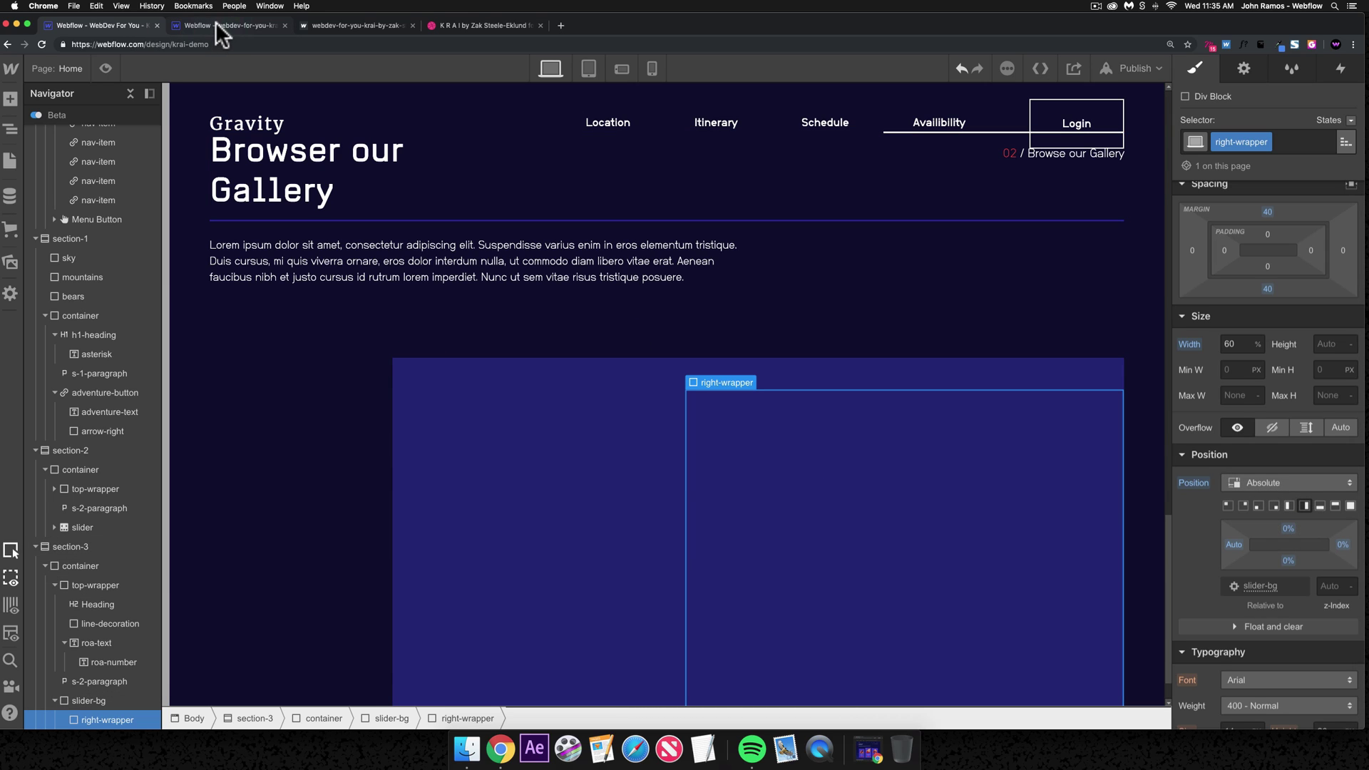
key(ctrl+Tab)
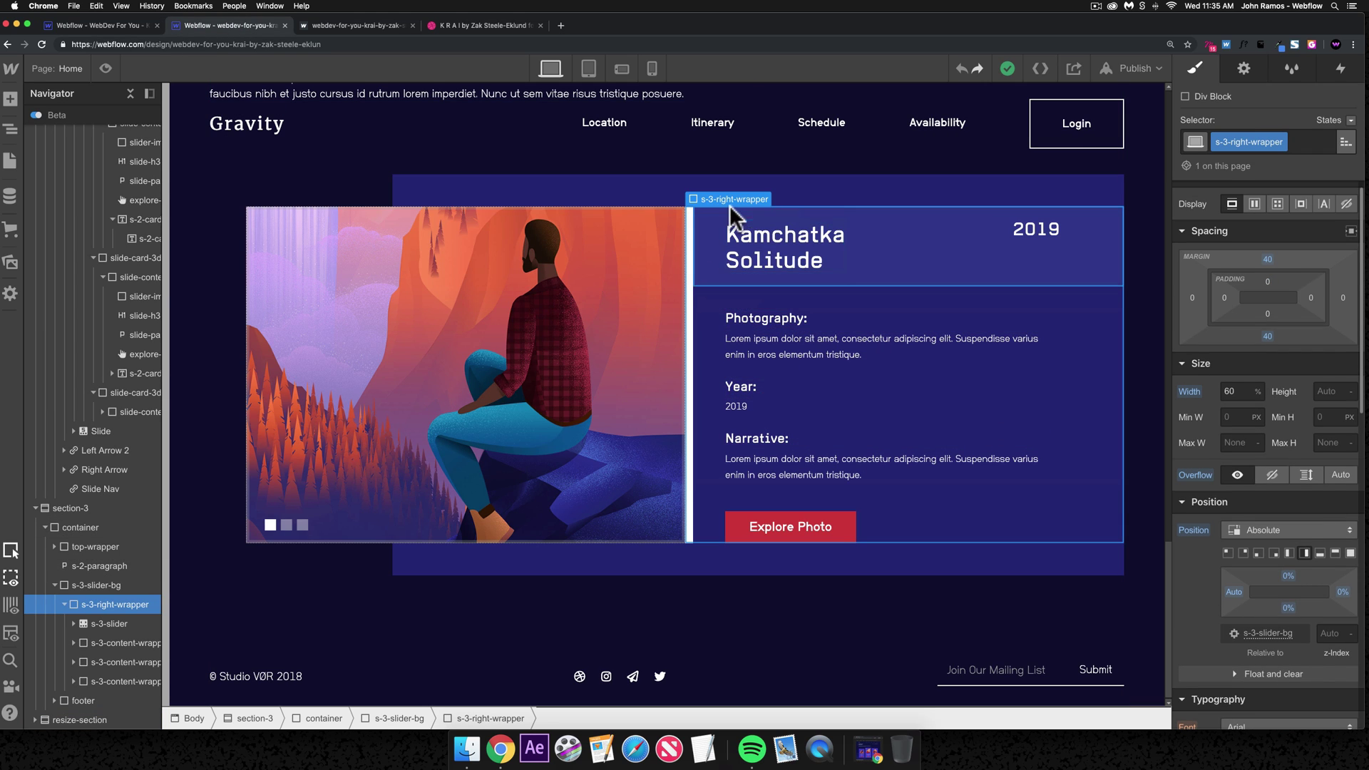
click(104, 25)
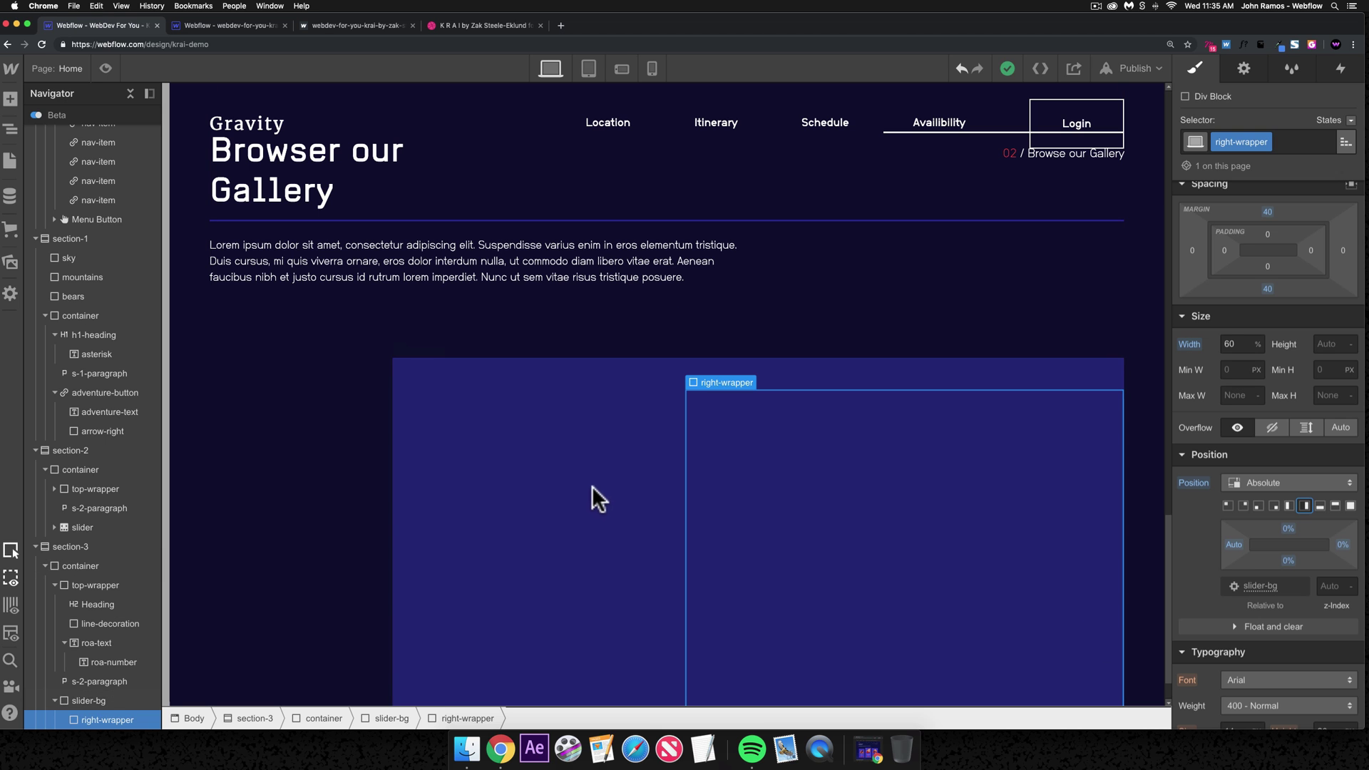
- Copy the background color #242275 from slider-bg and apply it to right-wrapper
click(591, 498)
scroll(1299, 533, down, 10)
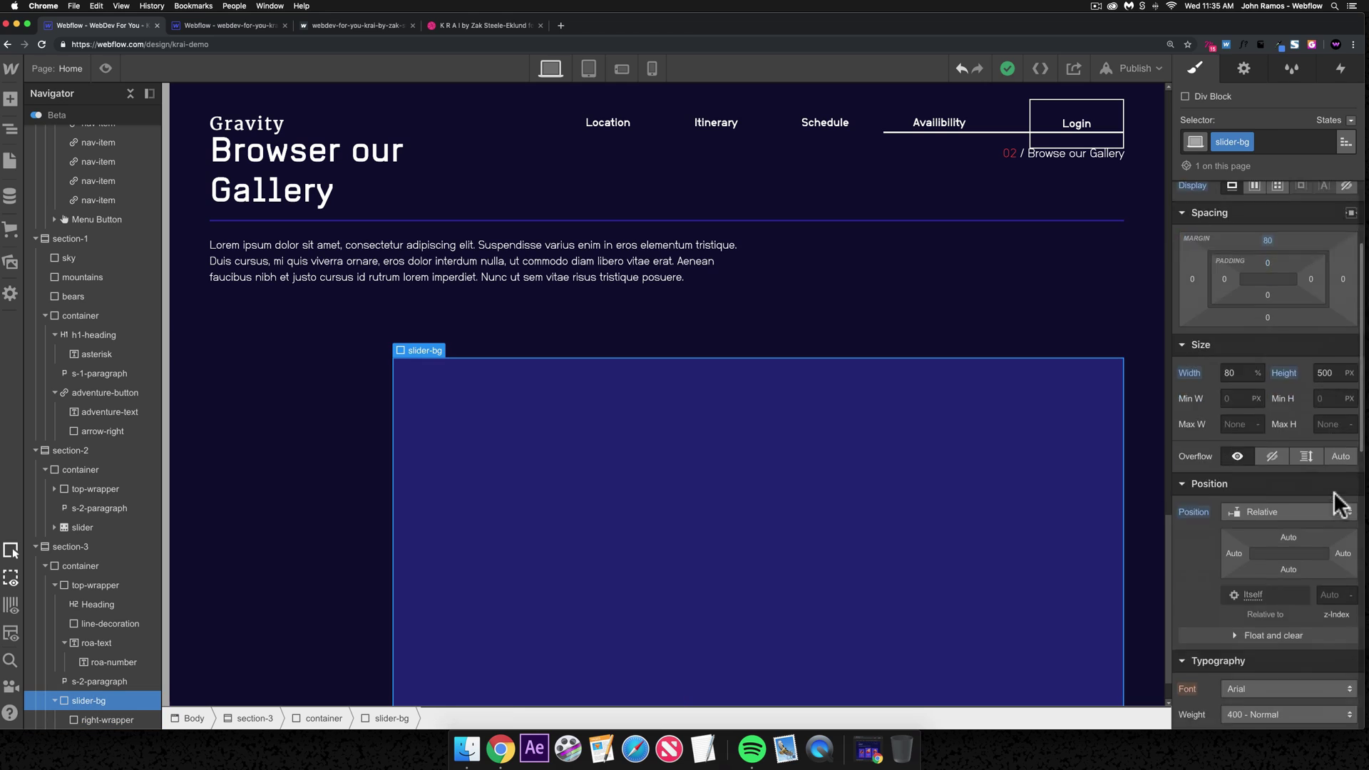
scroll(1299, 533, down, 2)
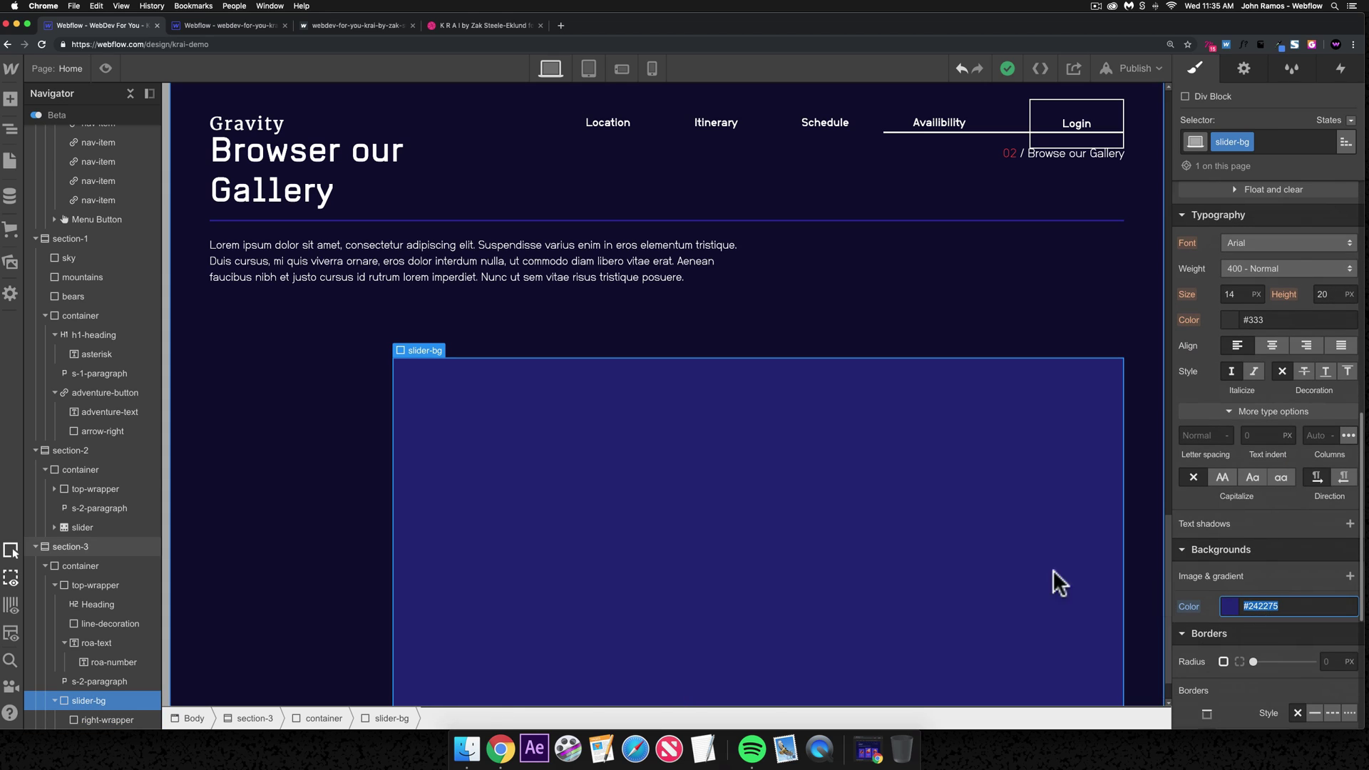
click(1083, 578)
key(super+c)
scroll(1302, 611, down, 3)
click(1294, 498)
key(super+v)
key(super+Return)
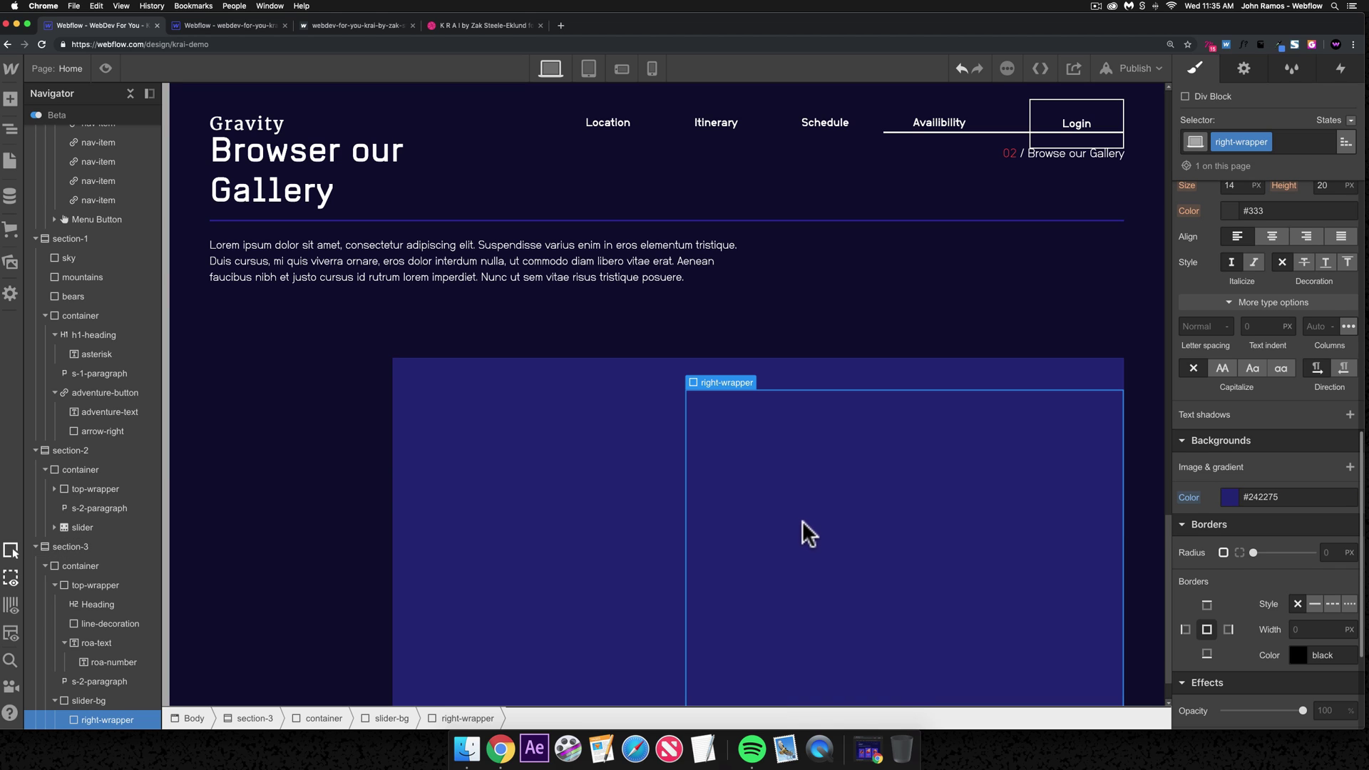
scroll(811, 519, down, 1)
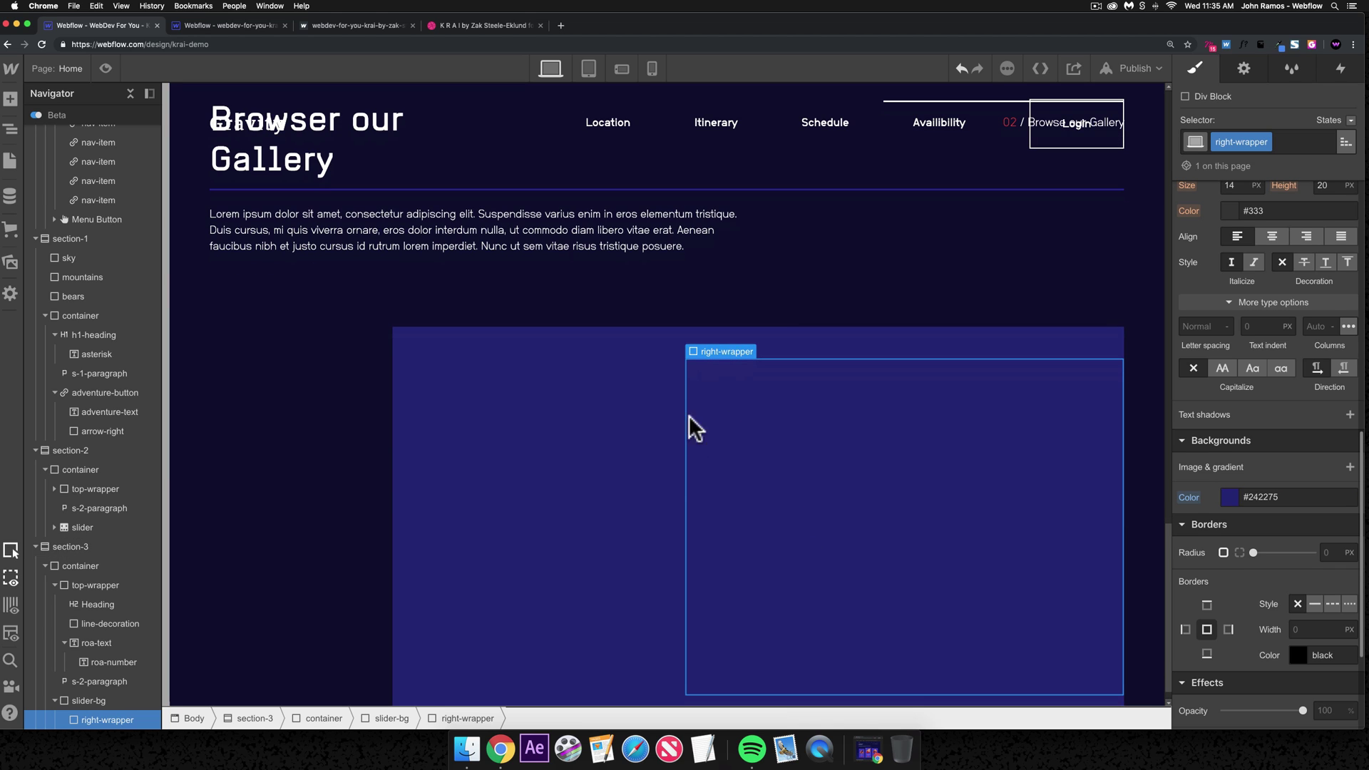
- Examine the layout and size settings of s-3-top-header and the text below it in the reference project, and return to krai-demo
click(221, 26)
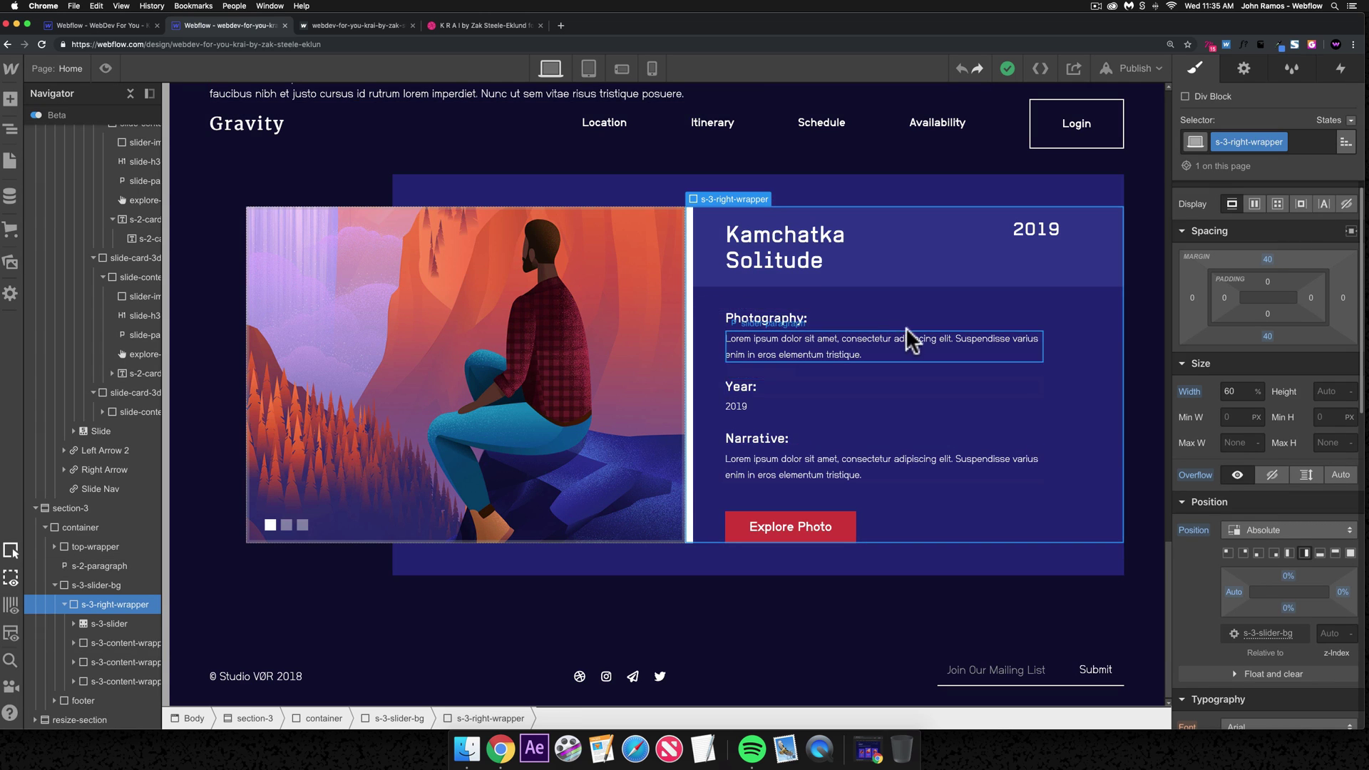
click(900, 246)
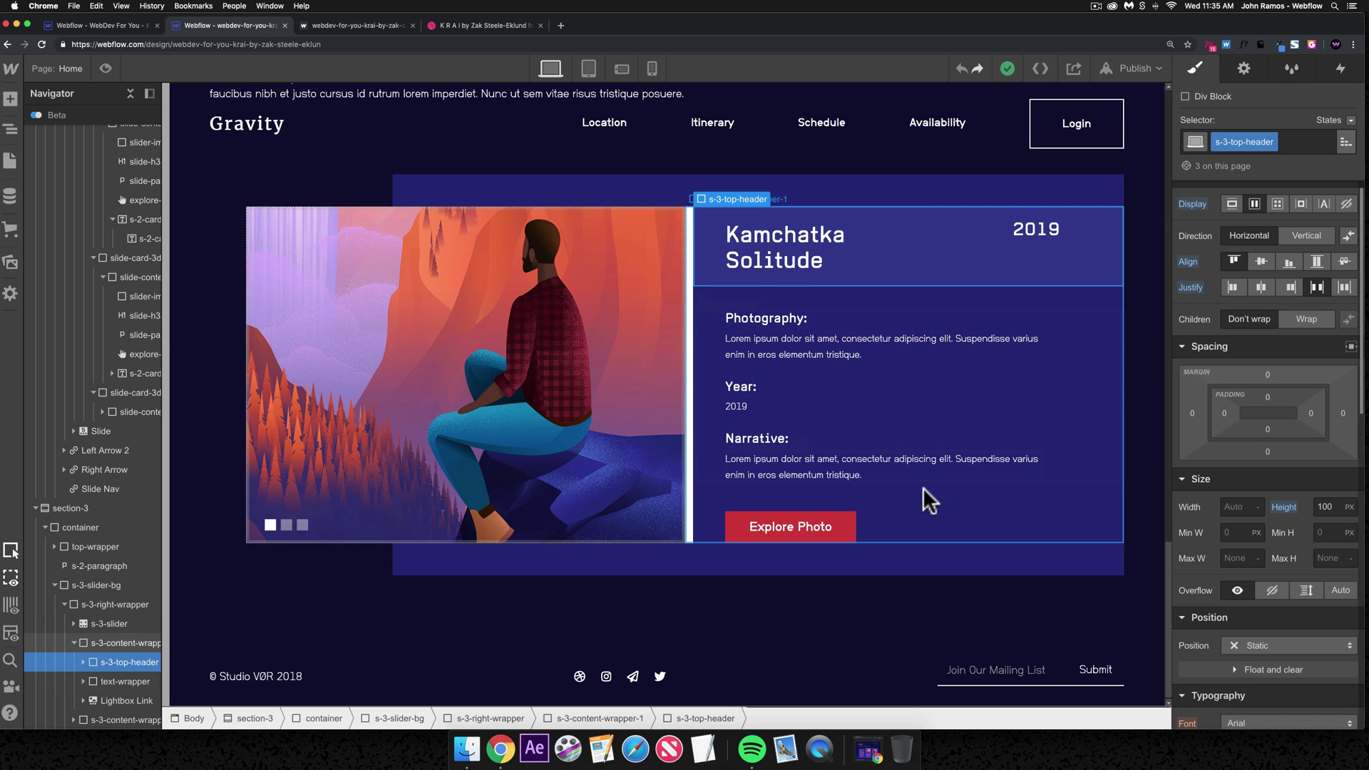
click(824, 335)
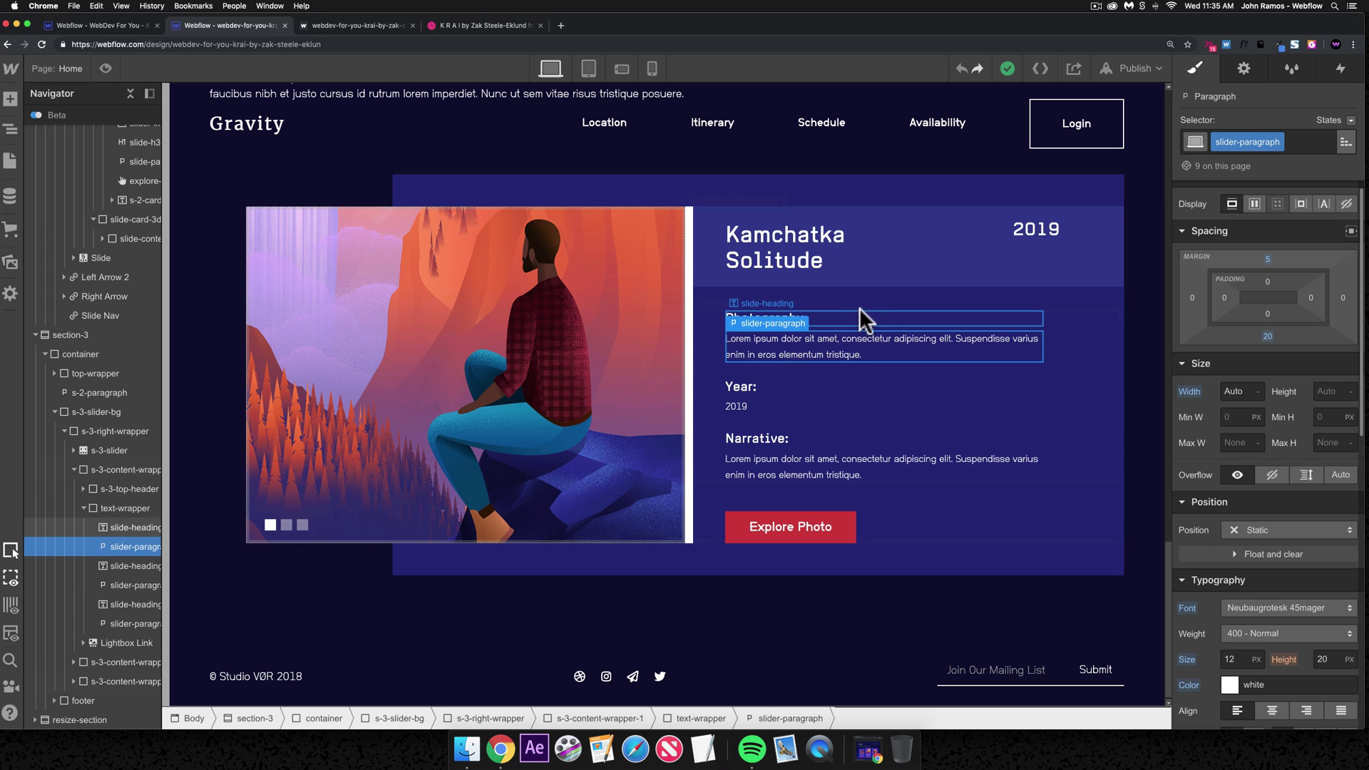
click(874, 281)
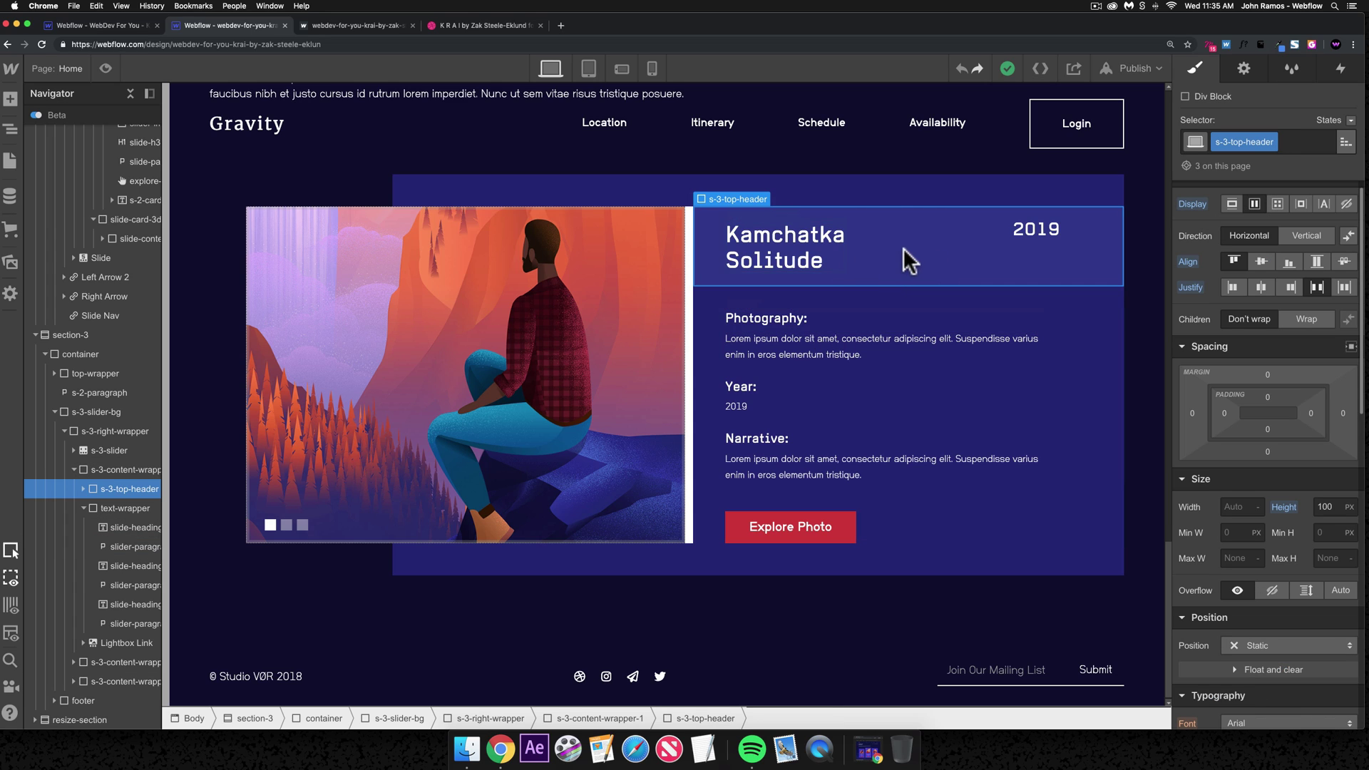
scroll(1307, 421, up, 1)
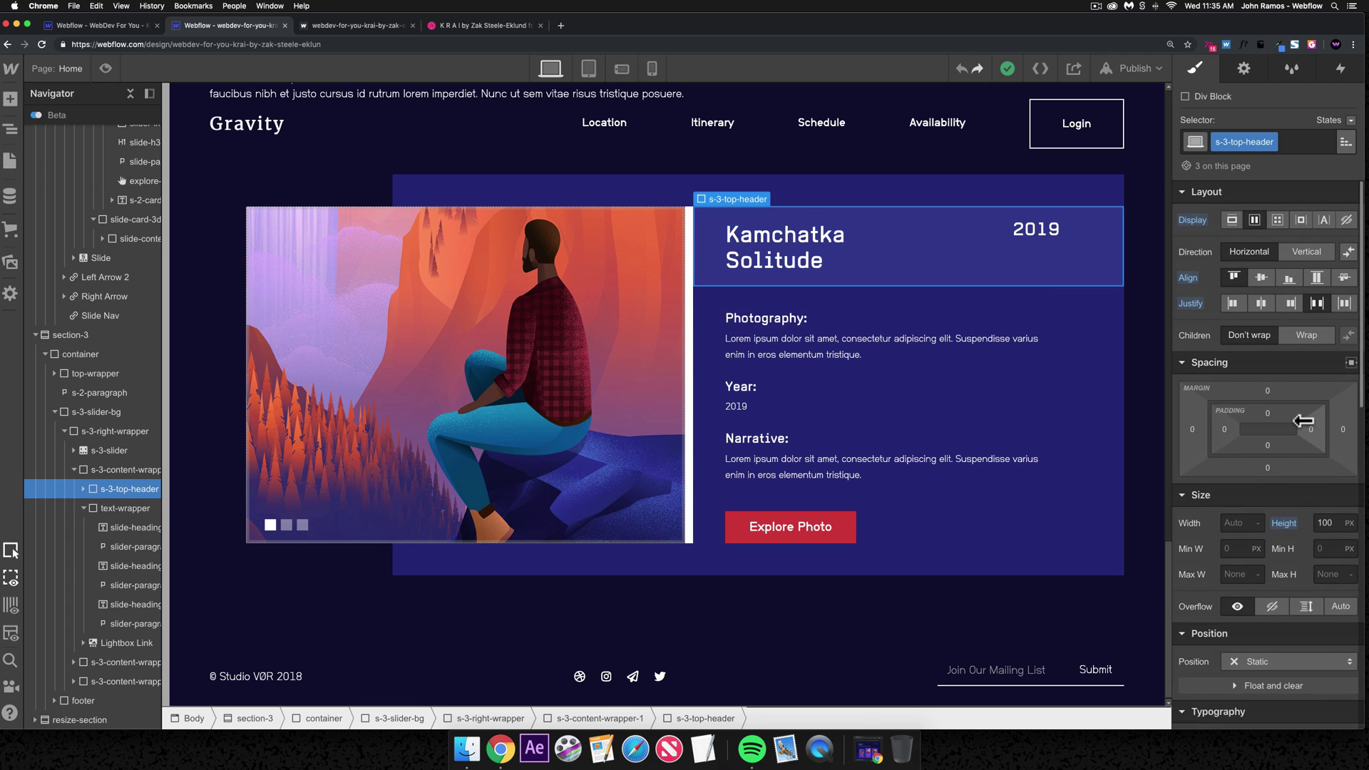
click(98, 25)
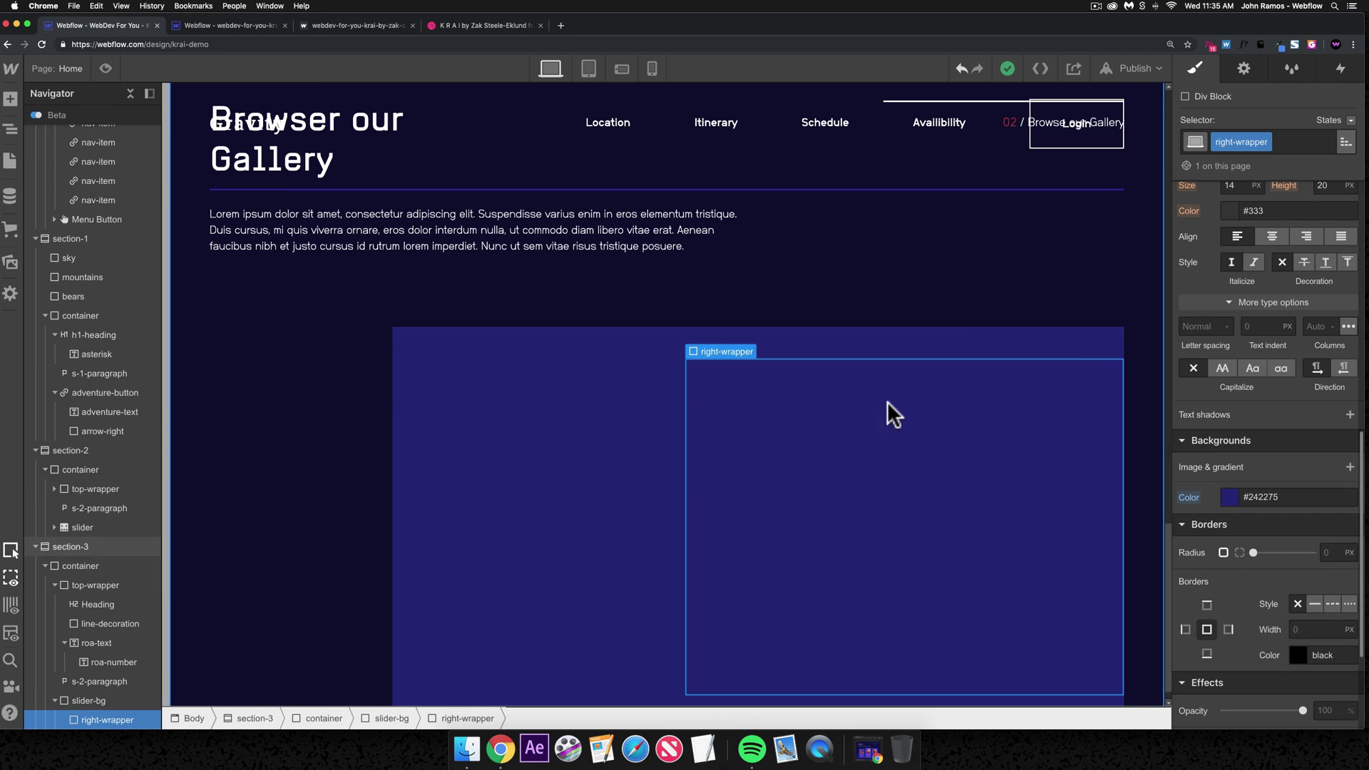
- Set right-wrapper's display to flex with a vertical direction
key(super+k)
key(super+k)
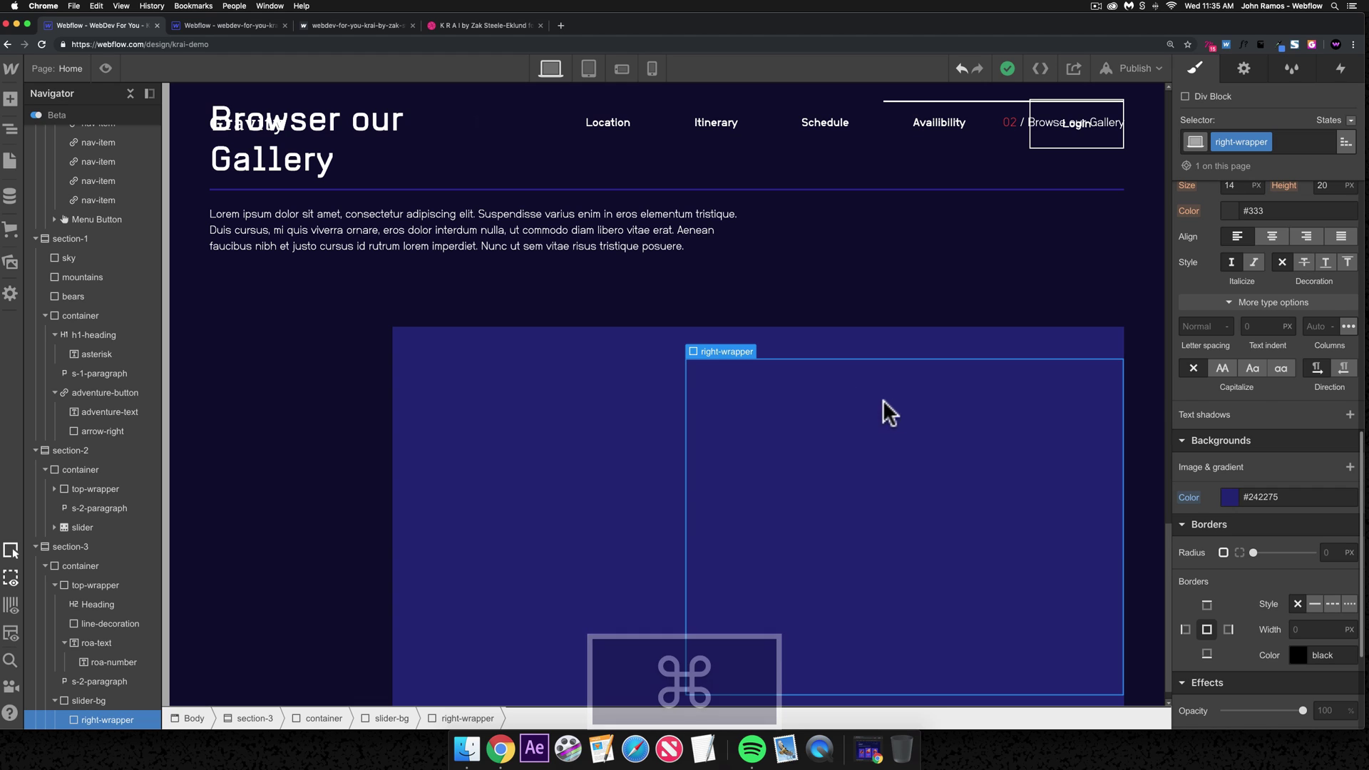
scroll(1253, 388, up, 10)
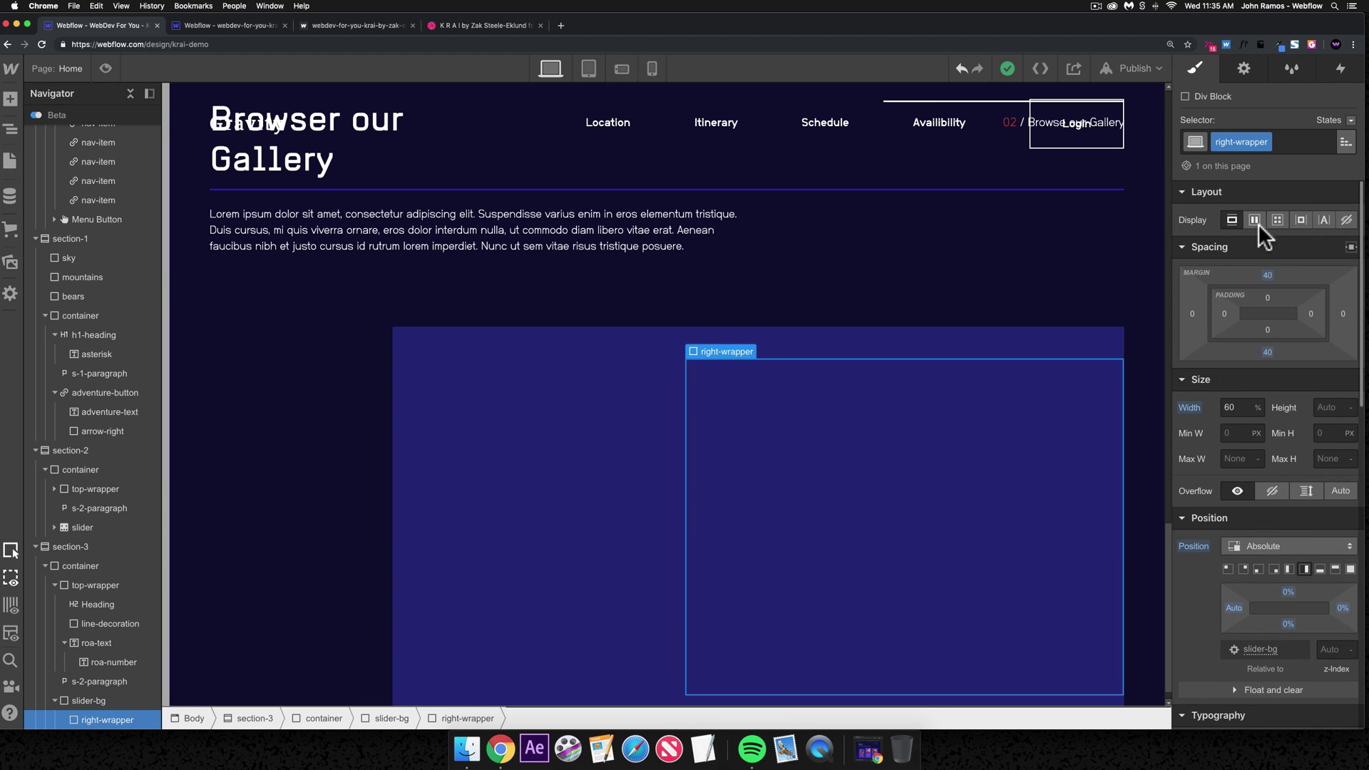
click(1254, 219)
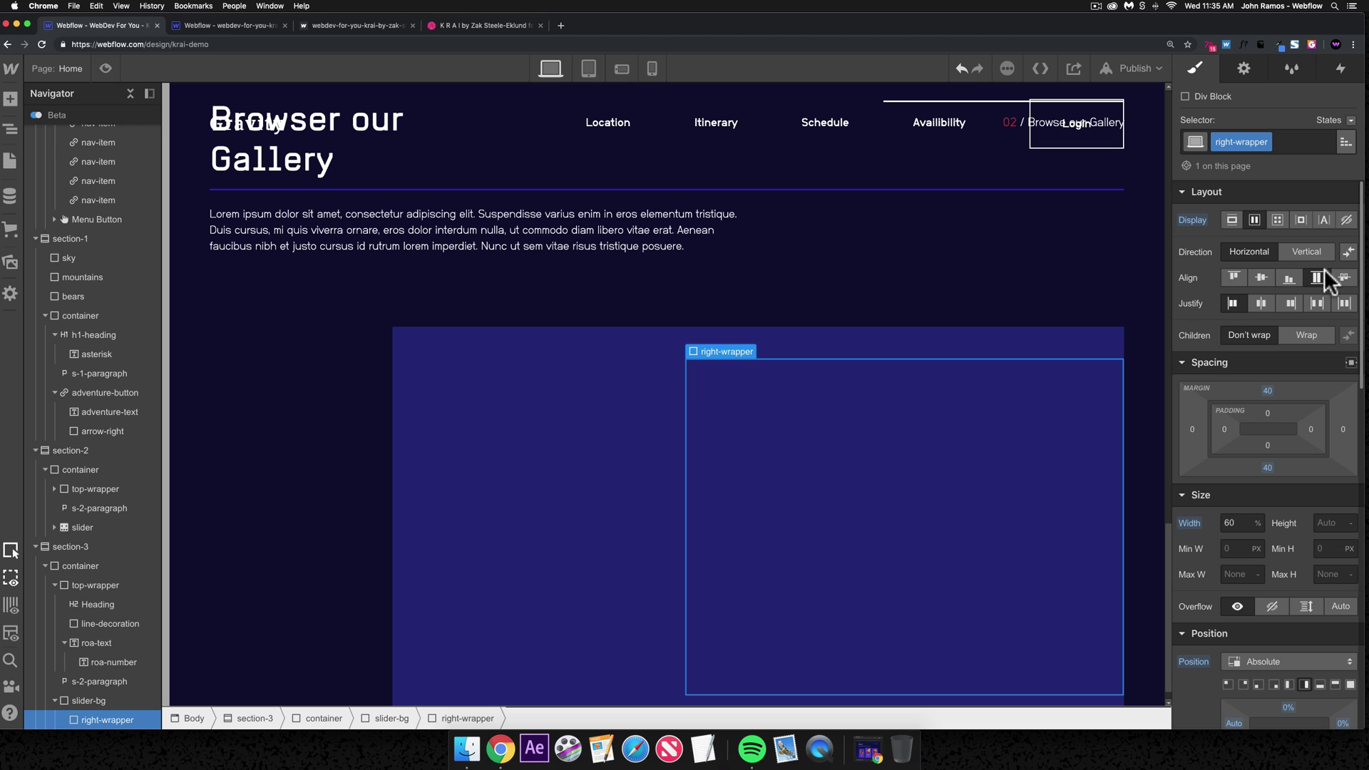
click(1311, 252)
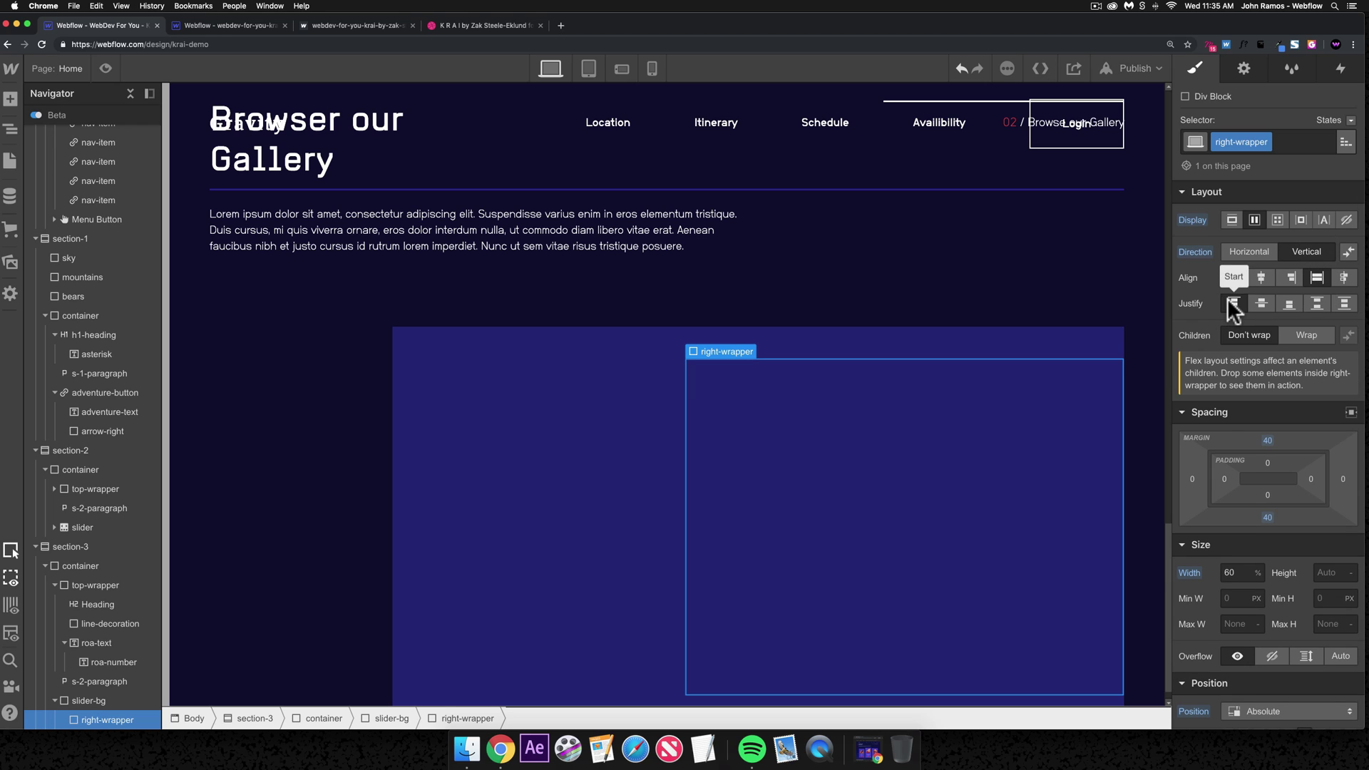
- Add a div block with class s-3-top-wrapper inside right-wrapper and set its height to 100 px
key(super+k)
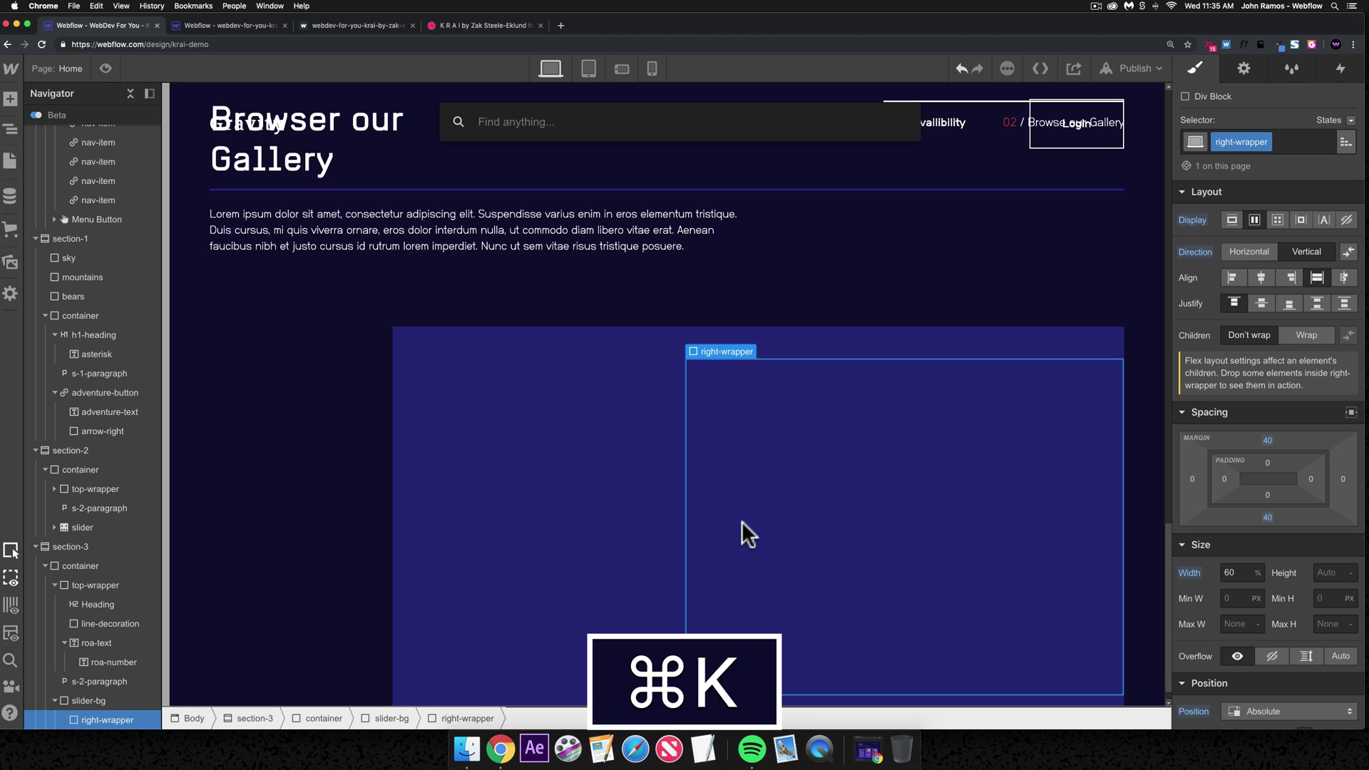
text(div)
key(Return)
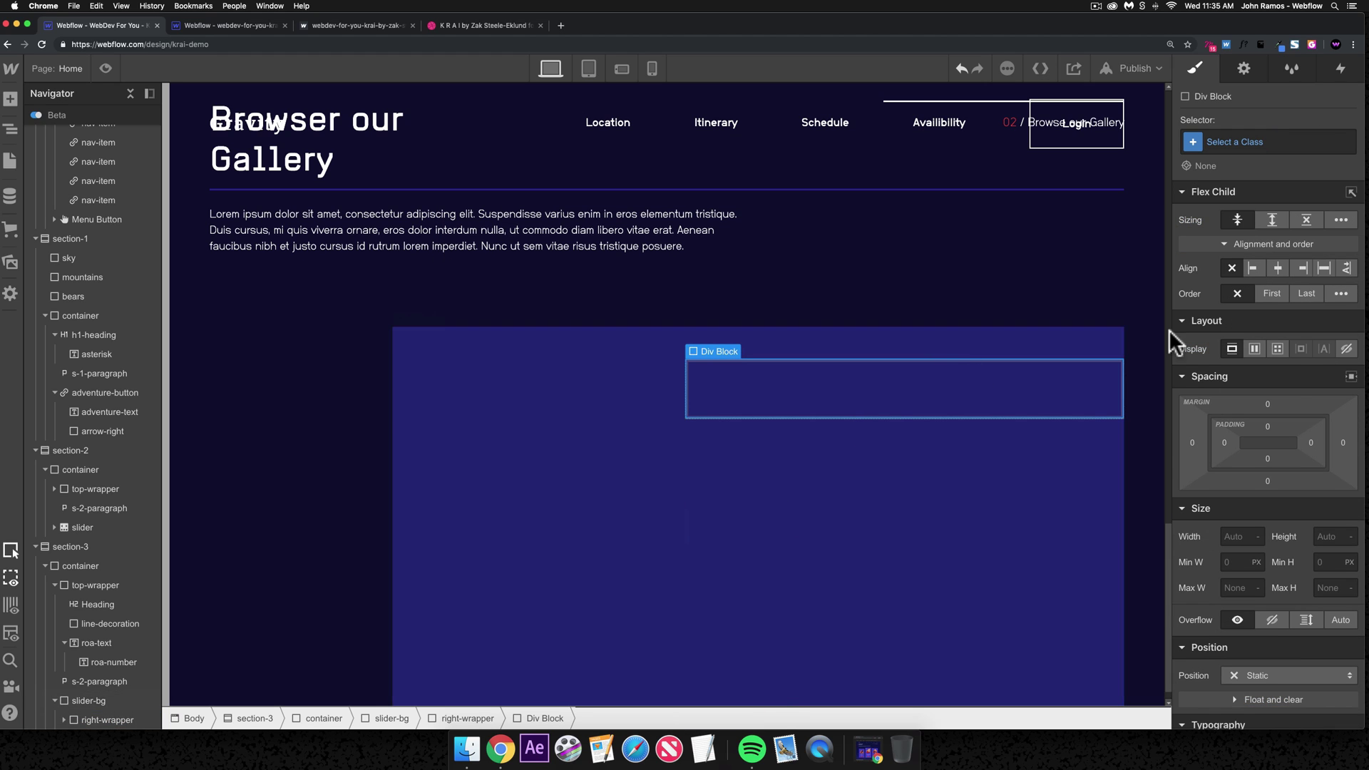
key(super+Return)
text(s-)
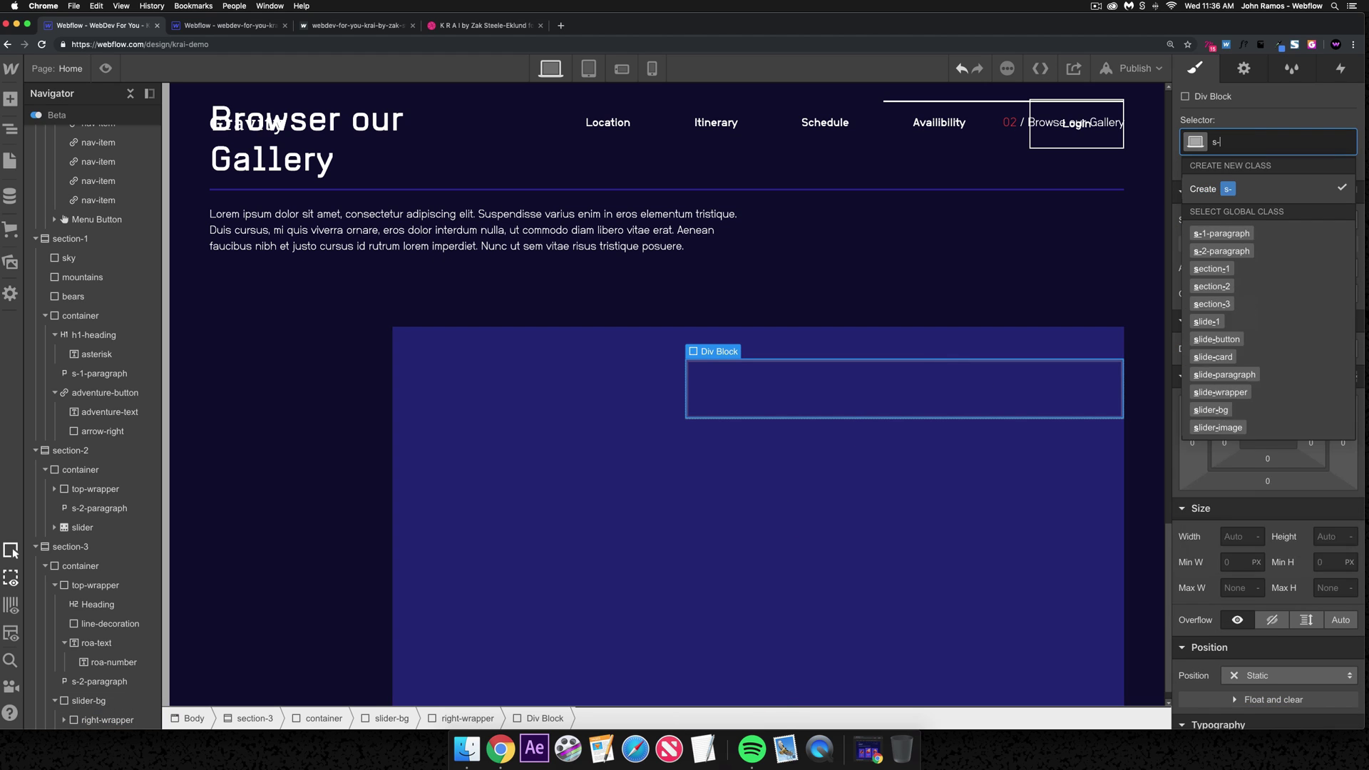
text(3-top-wrapper)
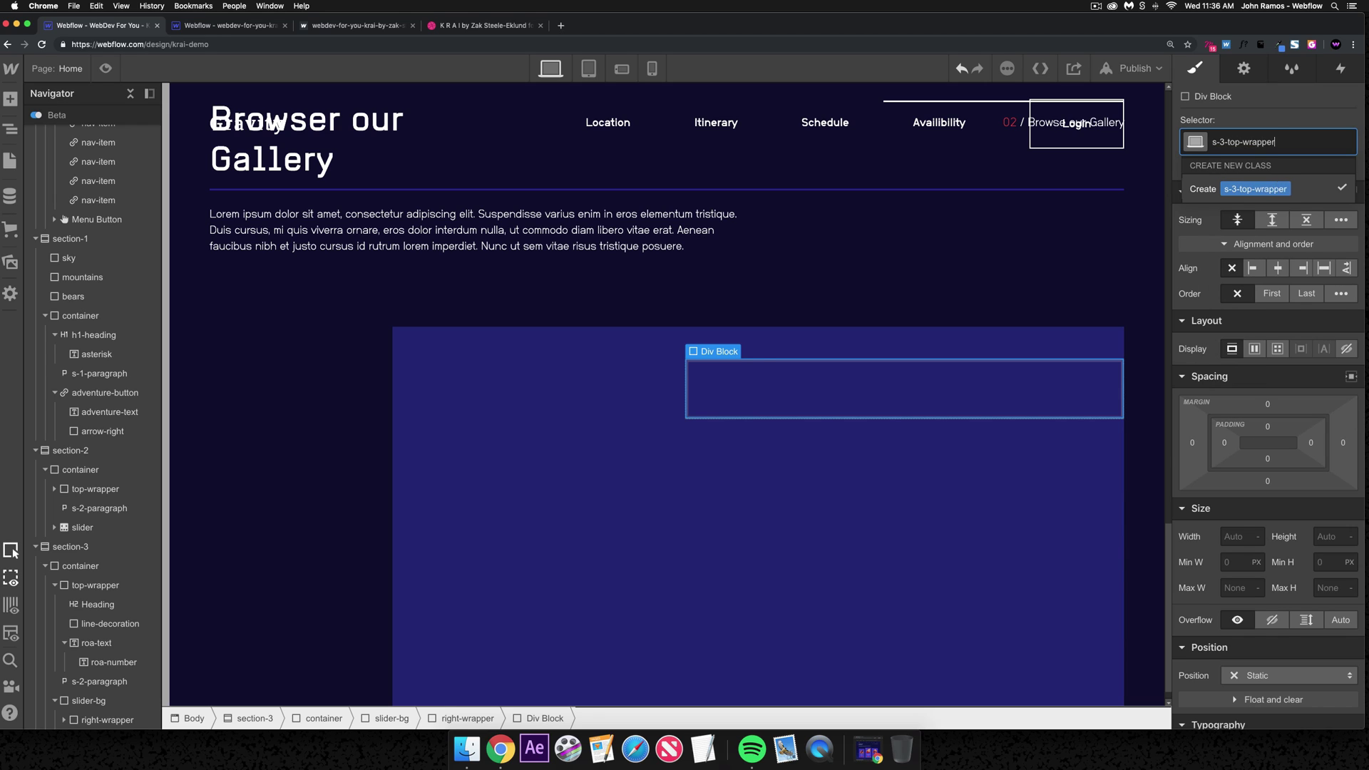
key(Return)
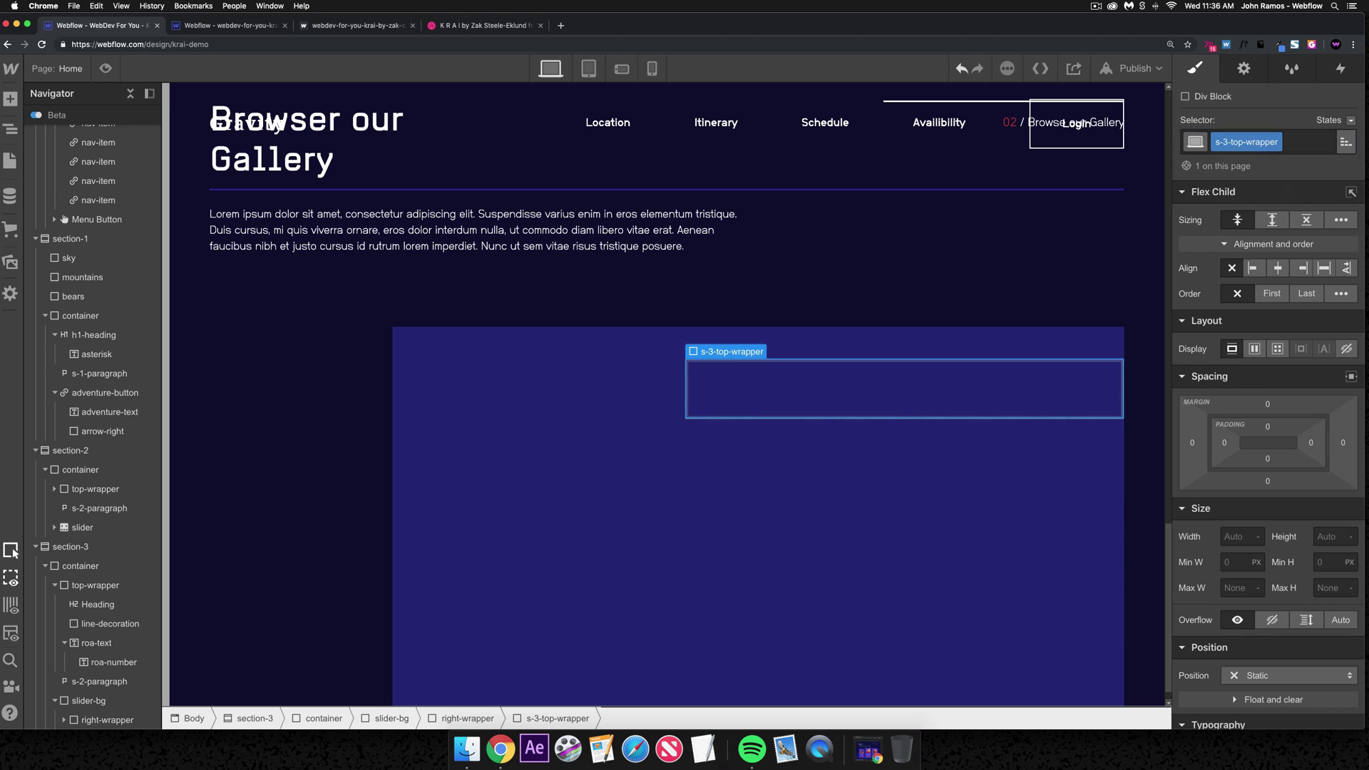
text(100)
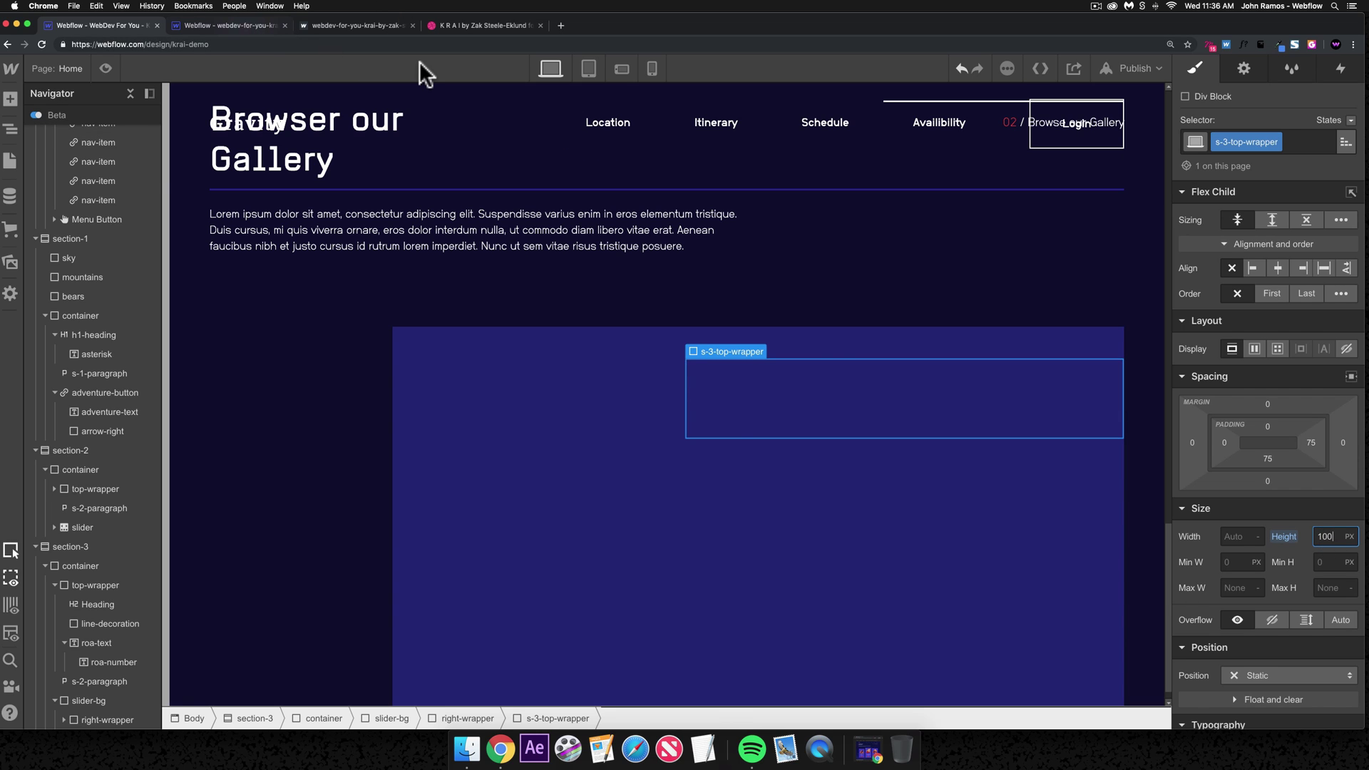
- Copy the background color #2e348a from s-3-top-header in the reference project and apply it to s-3-top-wrapper in krai-demo
key(ctrl+Tab)
scroll(1265, 506, down, 5)
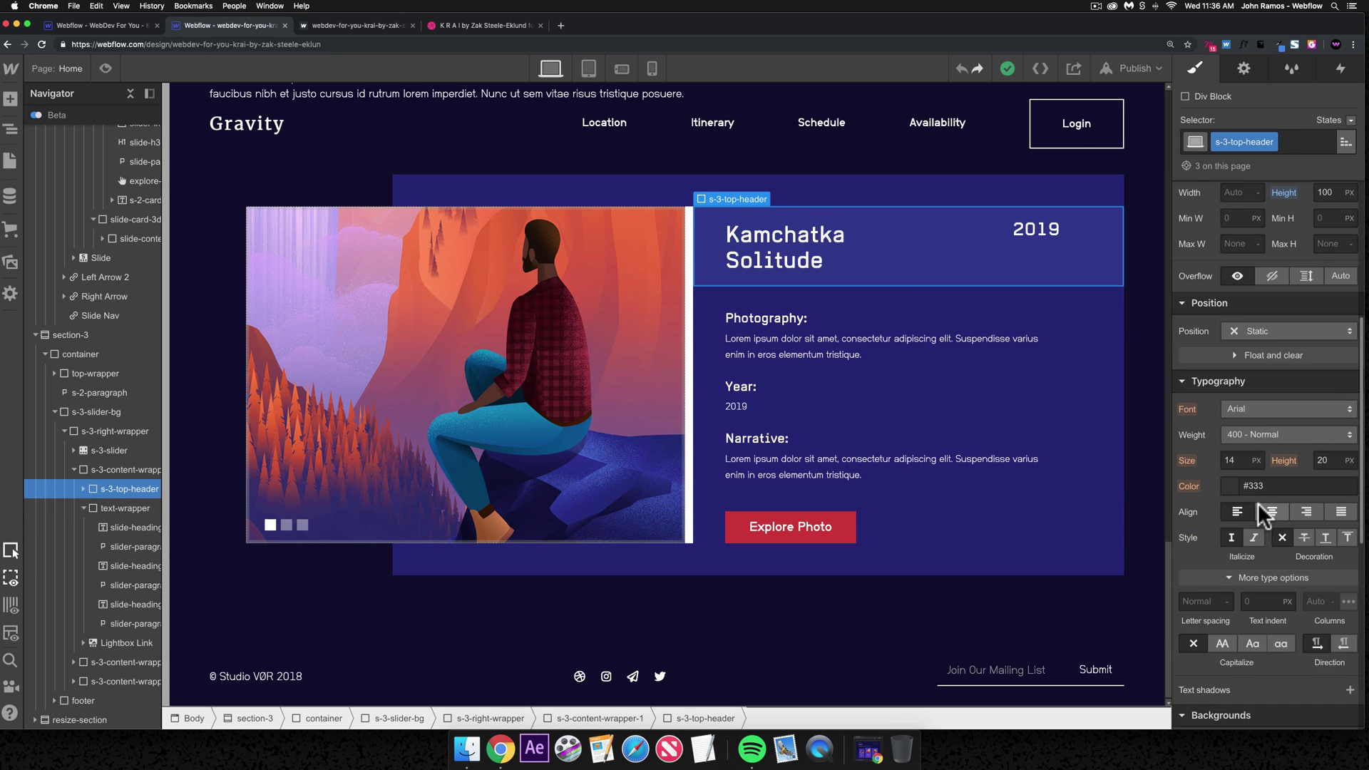
scroll(1257, 503, down, 3)
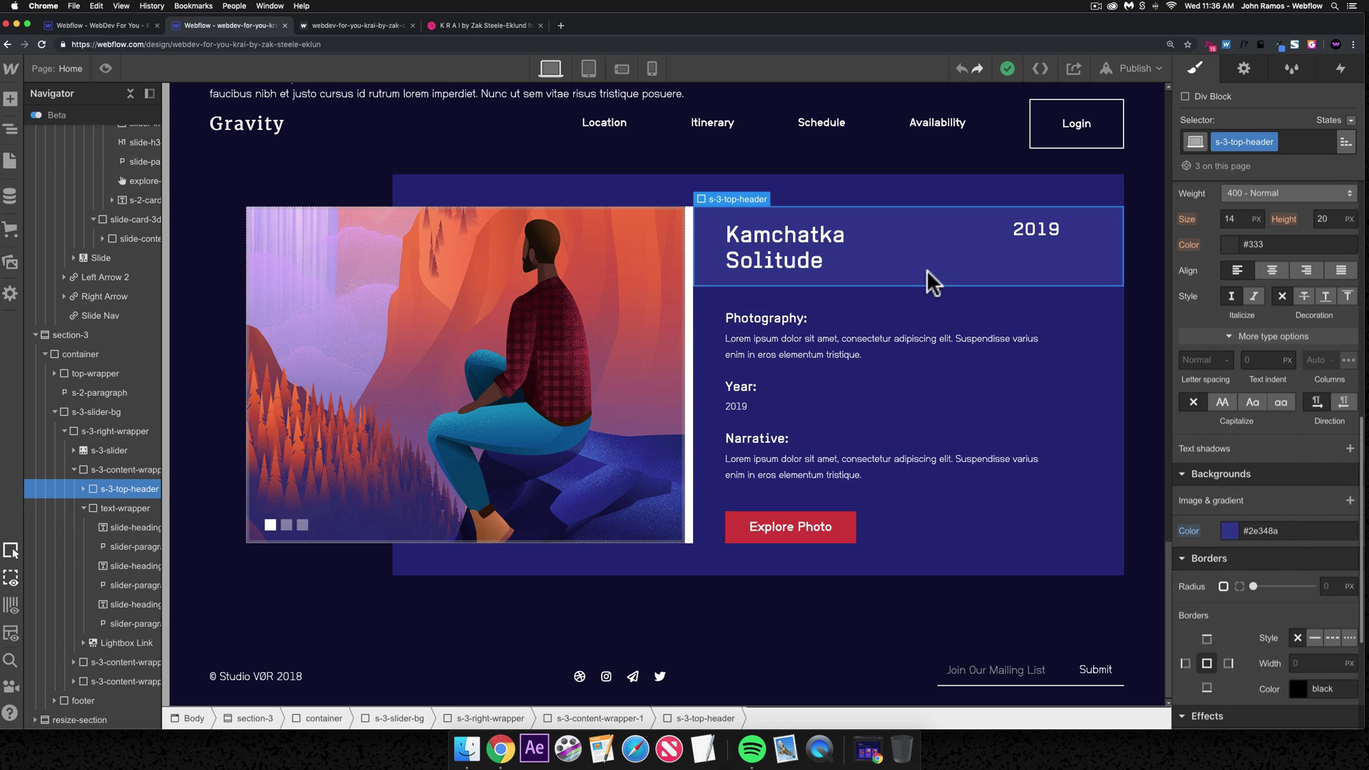
click(1283, 532)
key(super+c)
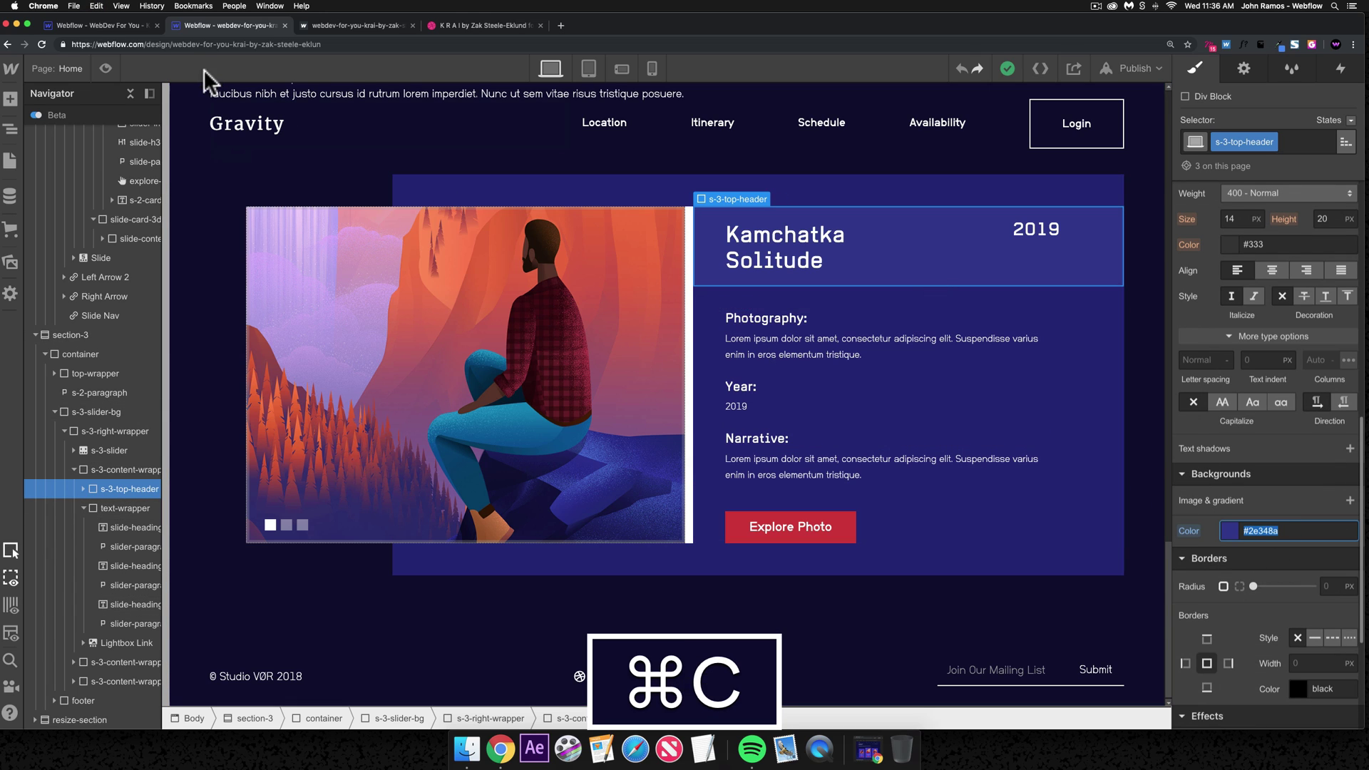
key(super+1)
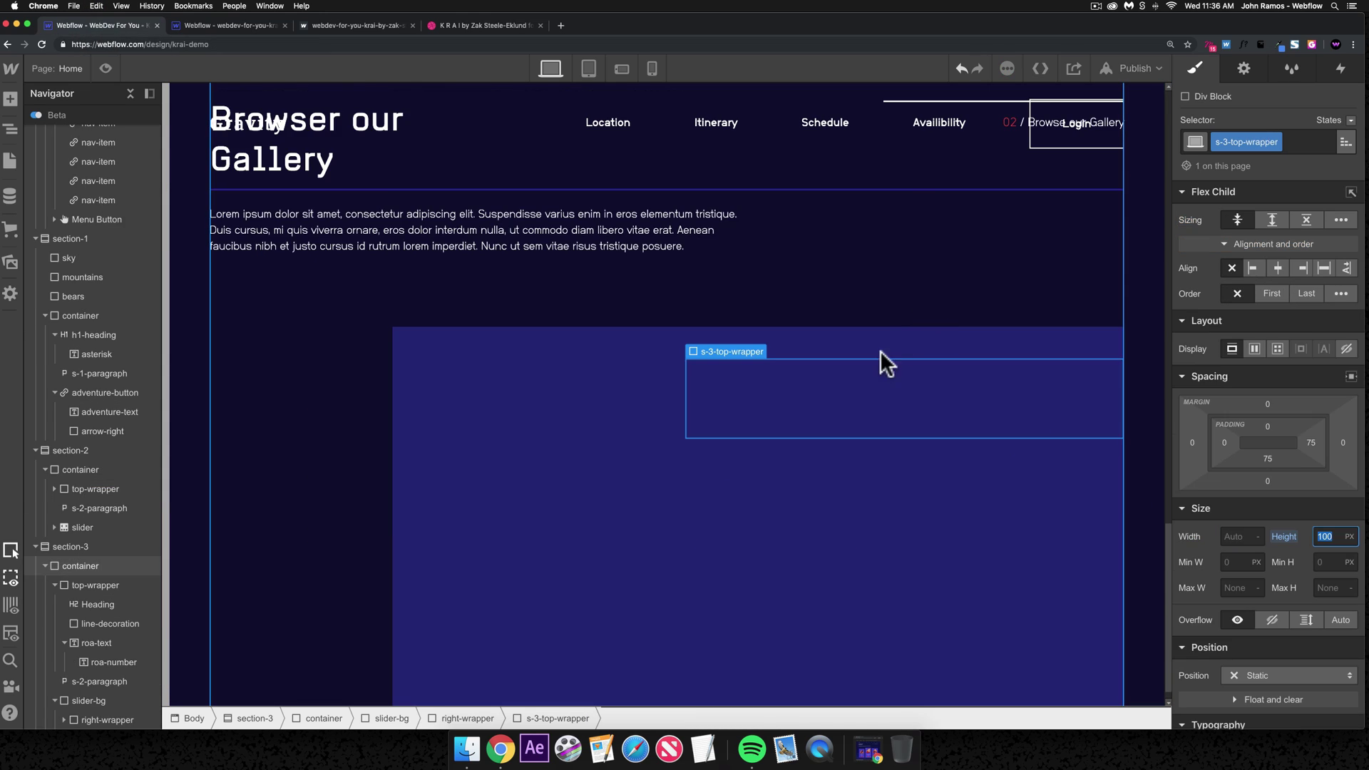
scroll(1292, 553, down, 3)
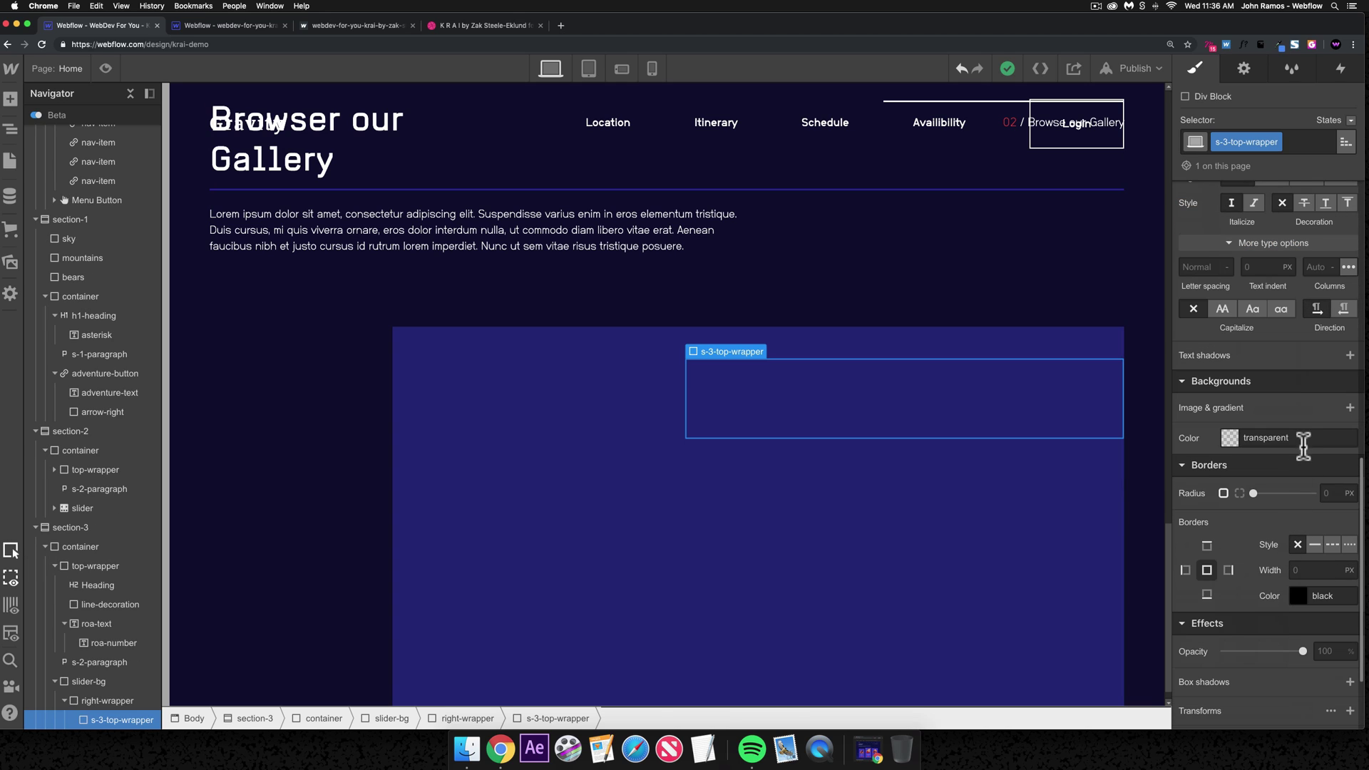
click(1305, 440)
key(super+v)
key(super+Return)
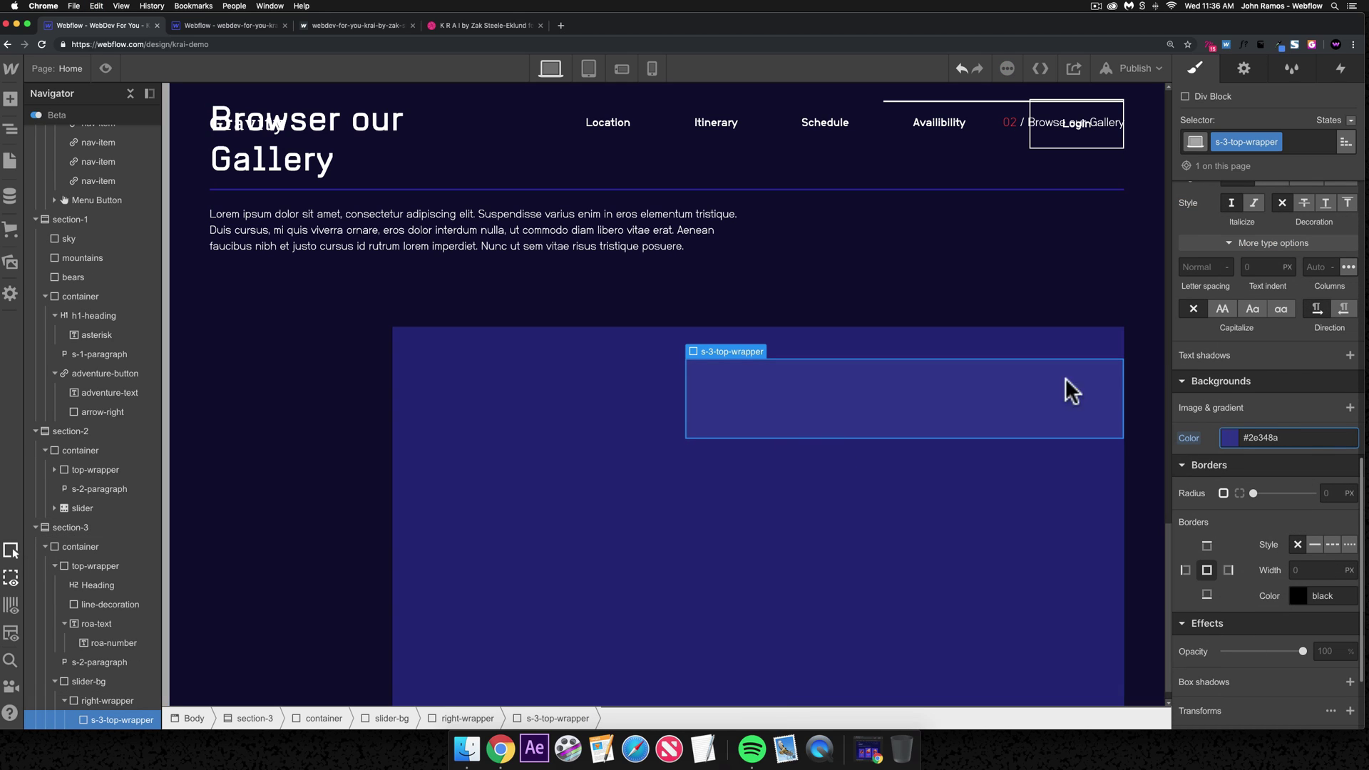
- Match the reference header's layout on s-3-top-wrapper: horizontal flex, children aligned to start and justified with space between
scroll(1273, 313, up, 5)
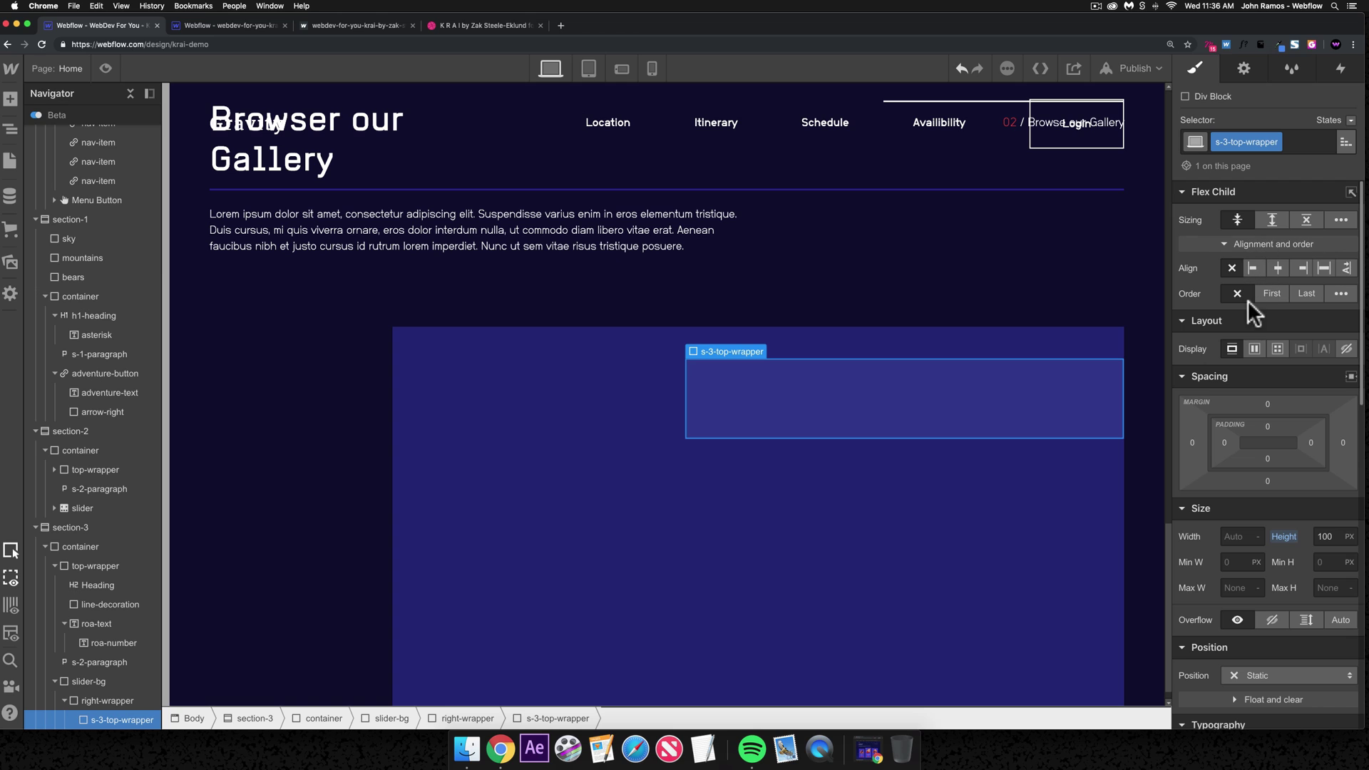
click(1254, 349)
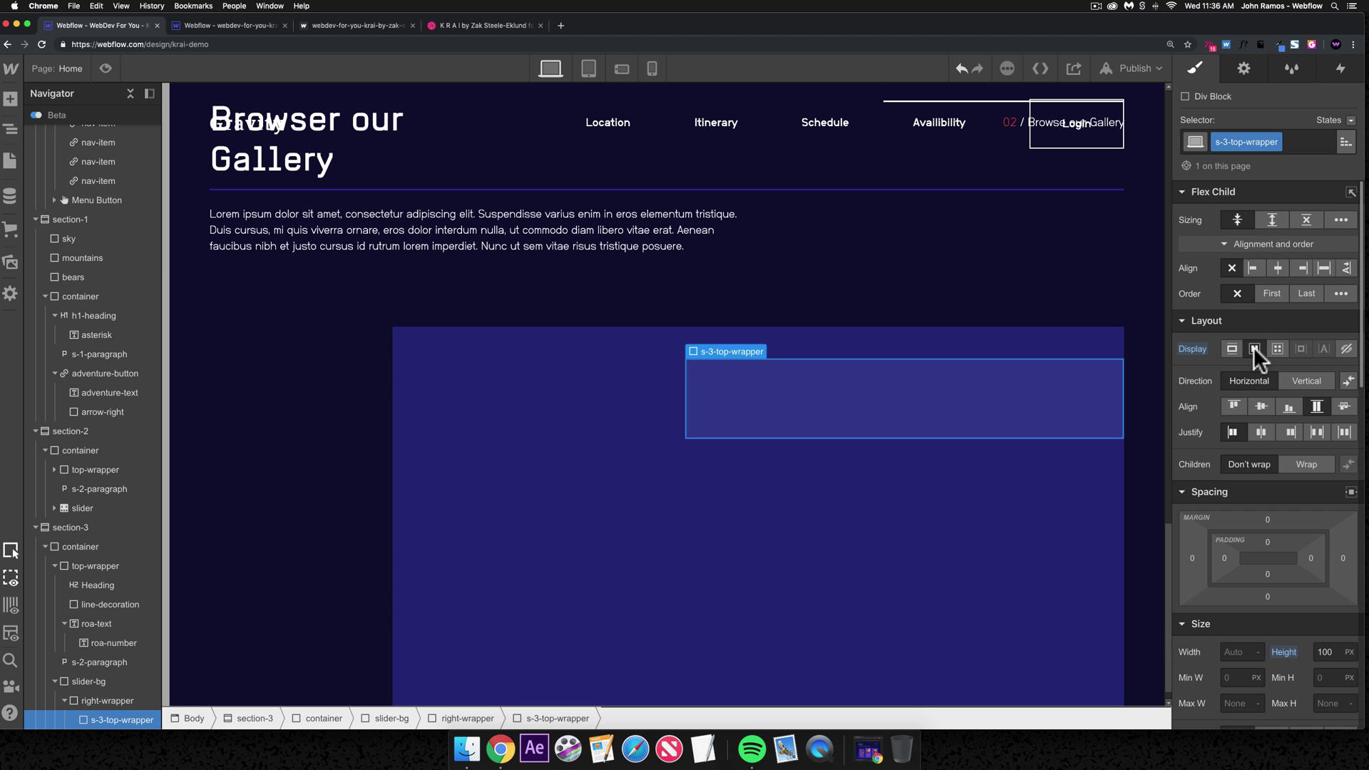
click(246, 28)
scroll(1280, 421, down, 3)
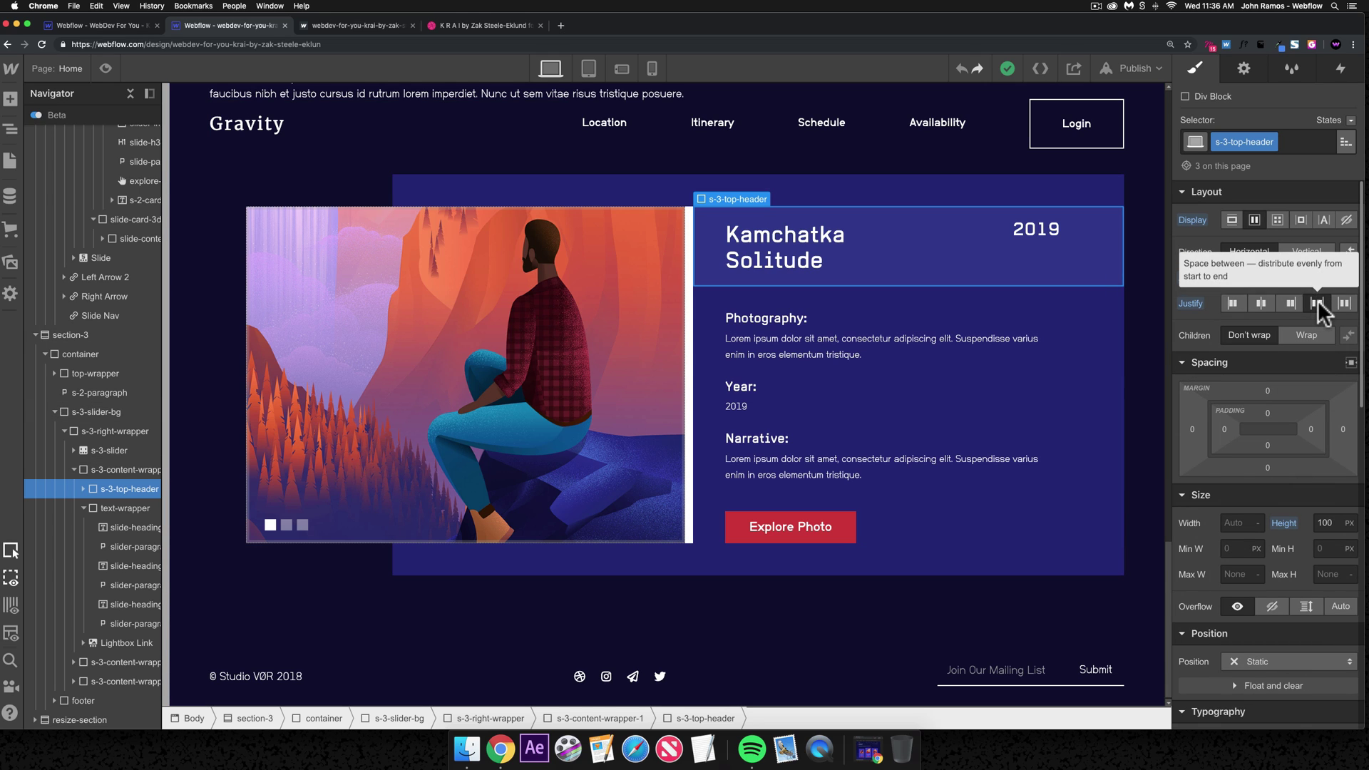
click(101, 23)
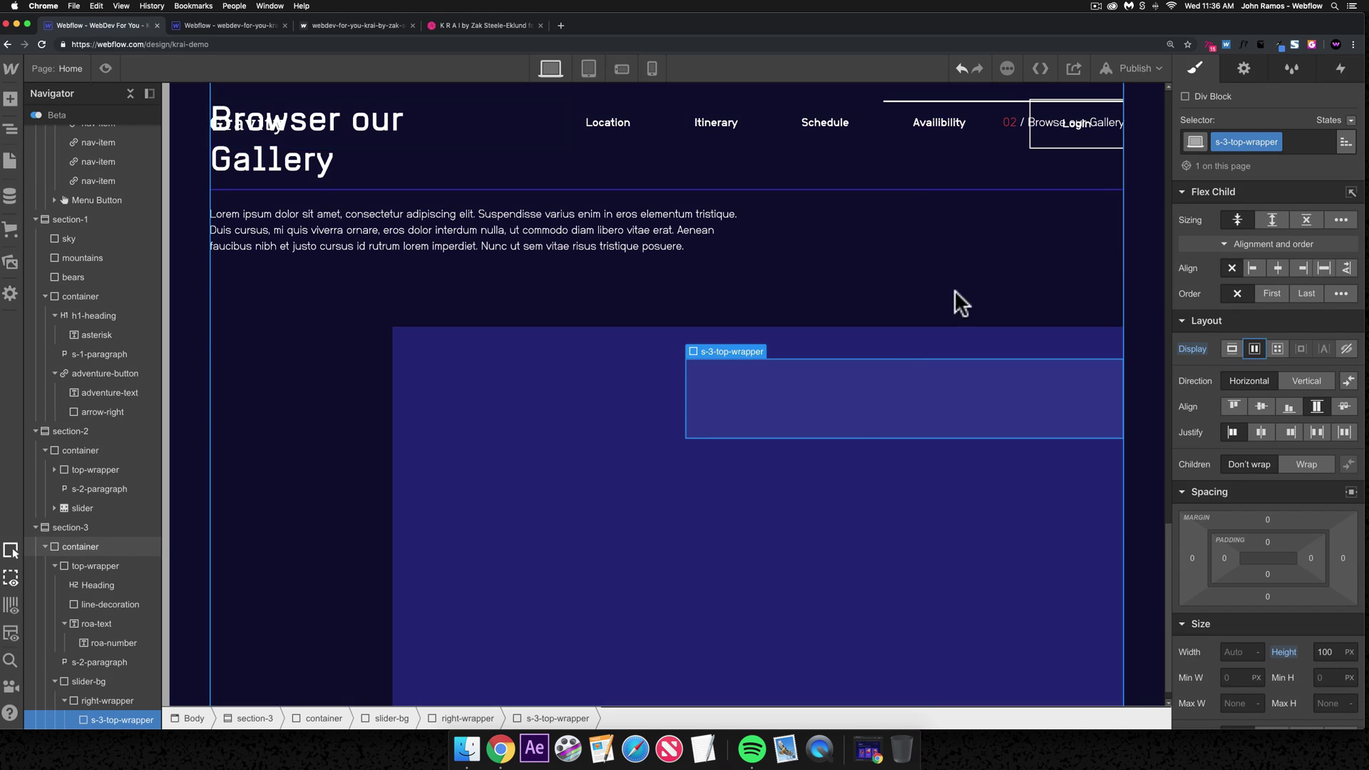
click(1234, 407)
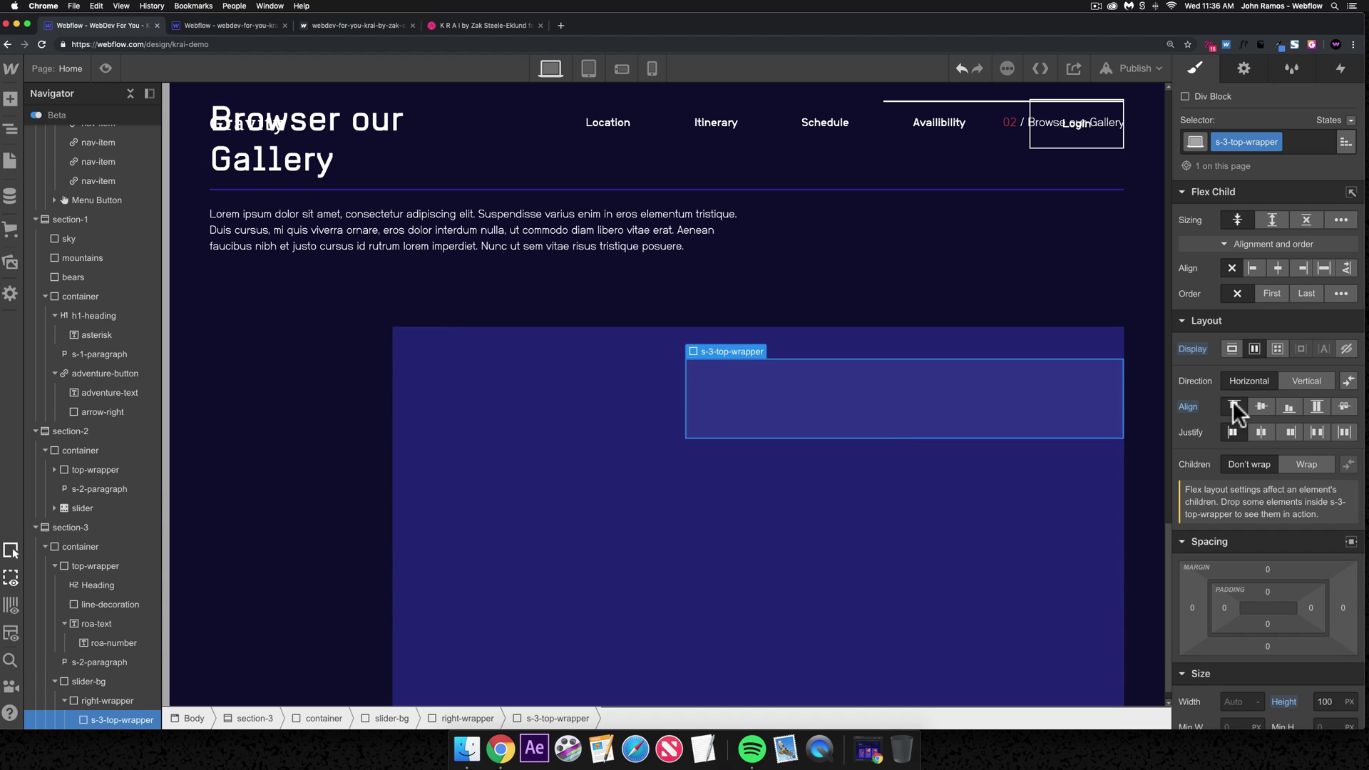
click(1316, 433)
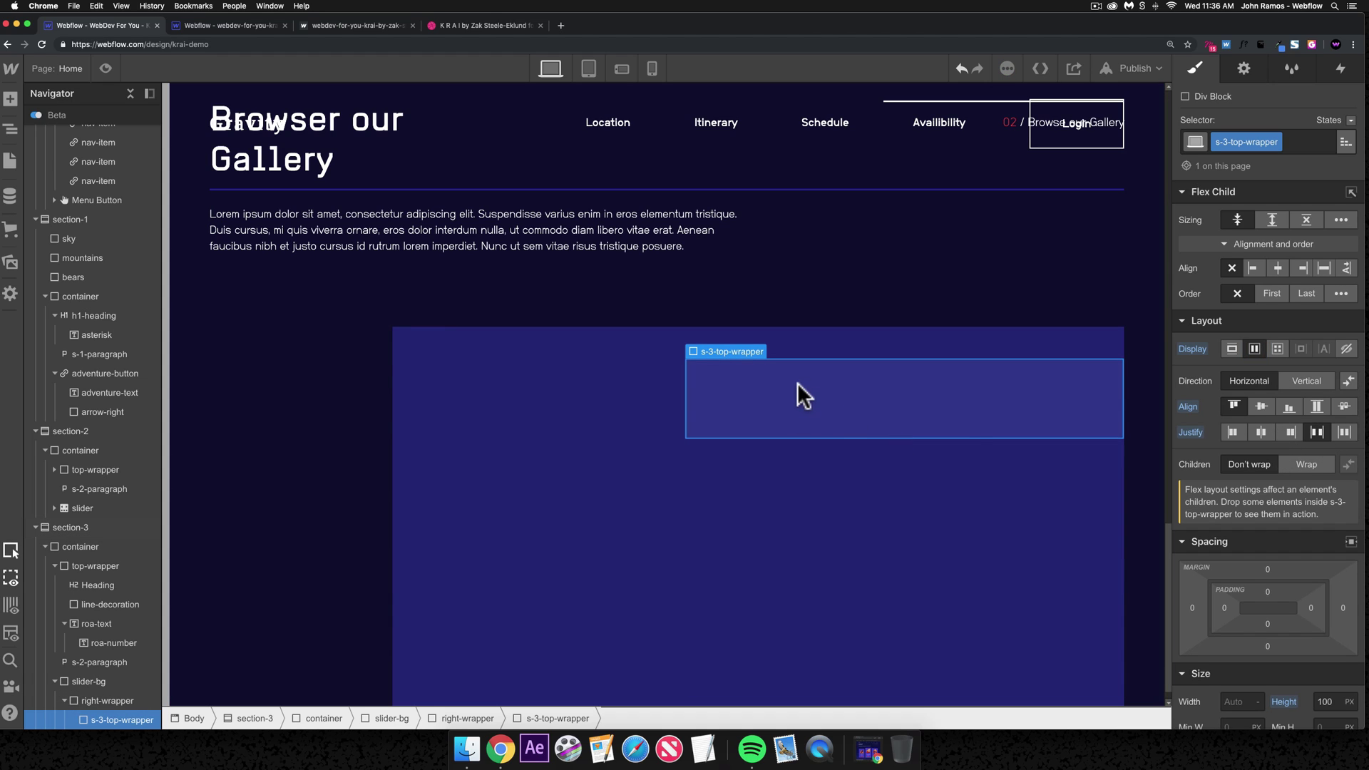
- Check the title element in the reference header, and add an H3 heading inside s-3-top-wrapper in krai-demo
click(245, 25)
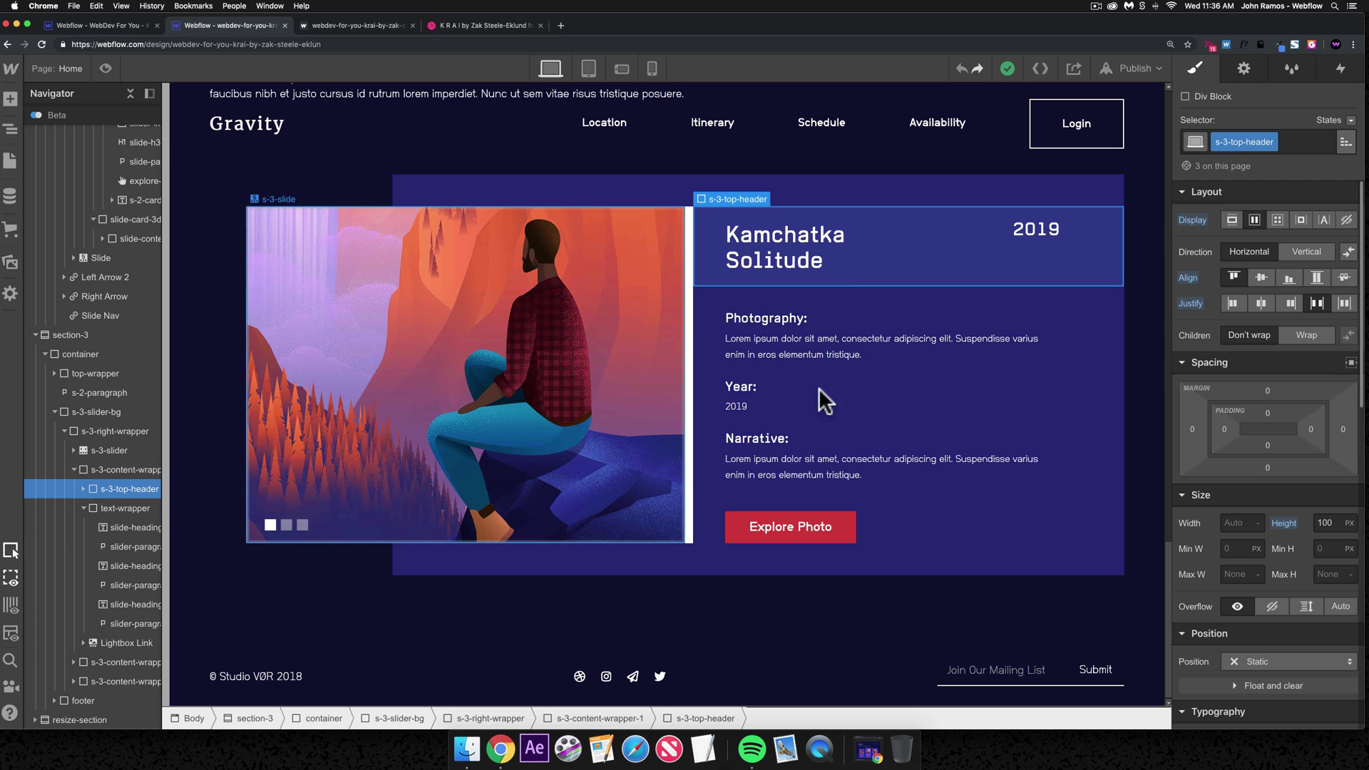
click(785, 268)
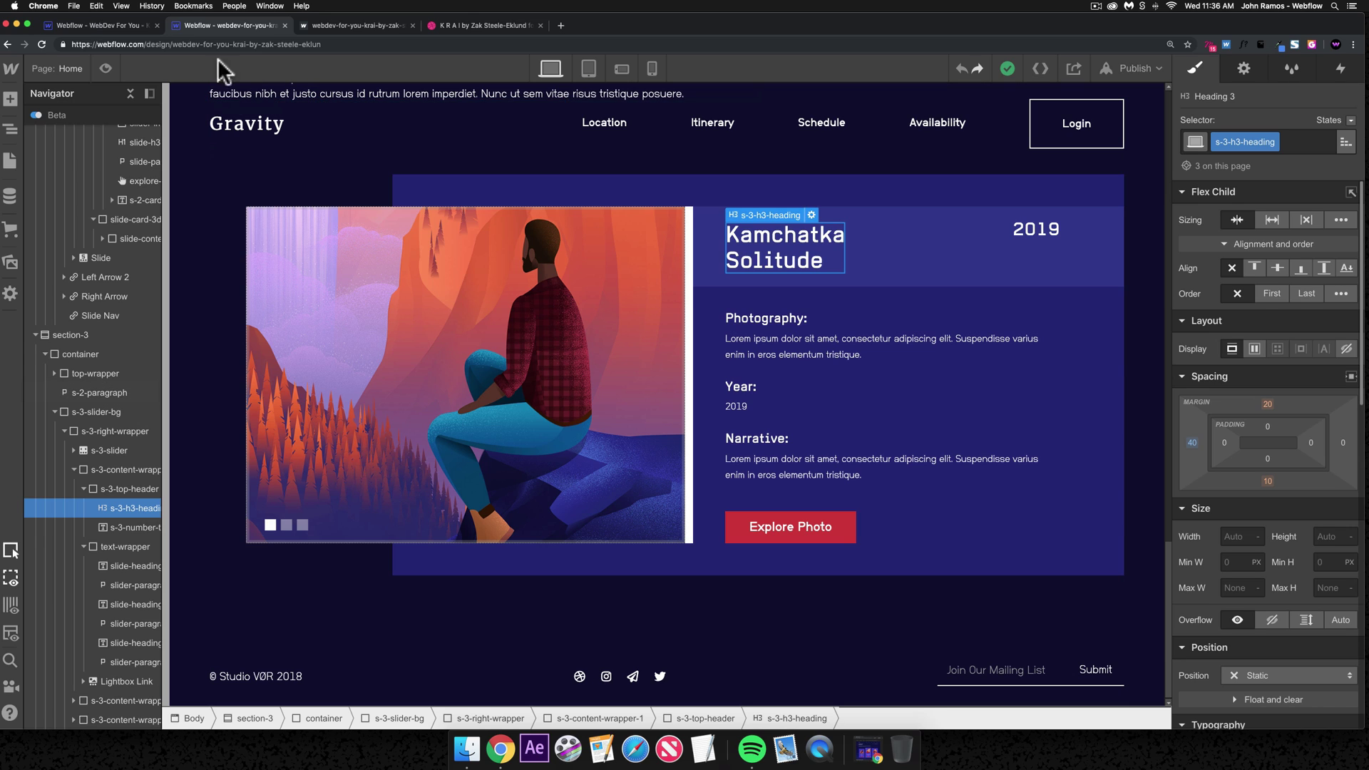
key(ctrl+shift+Tab)
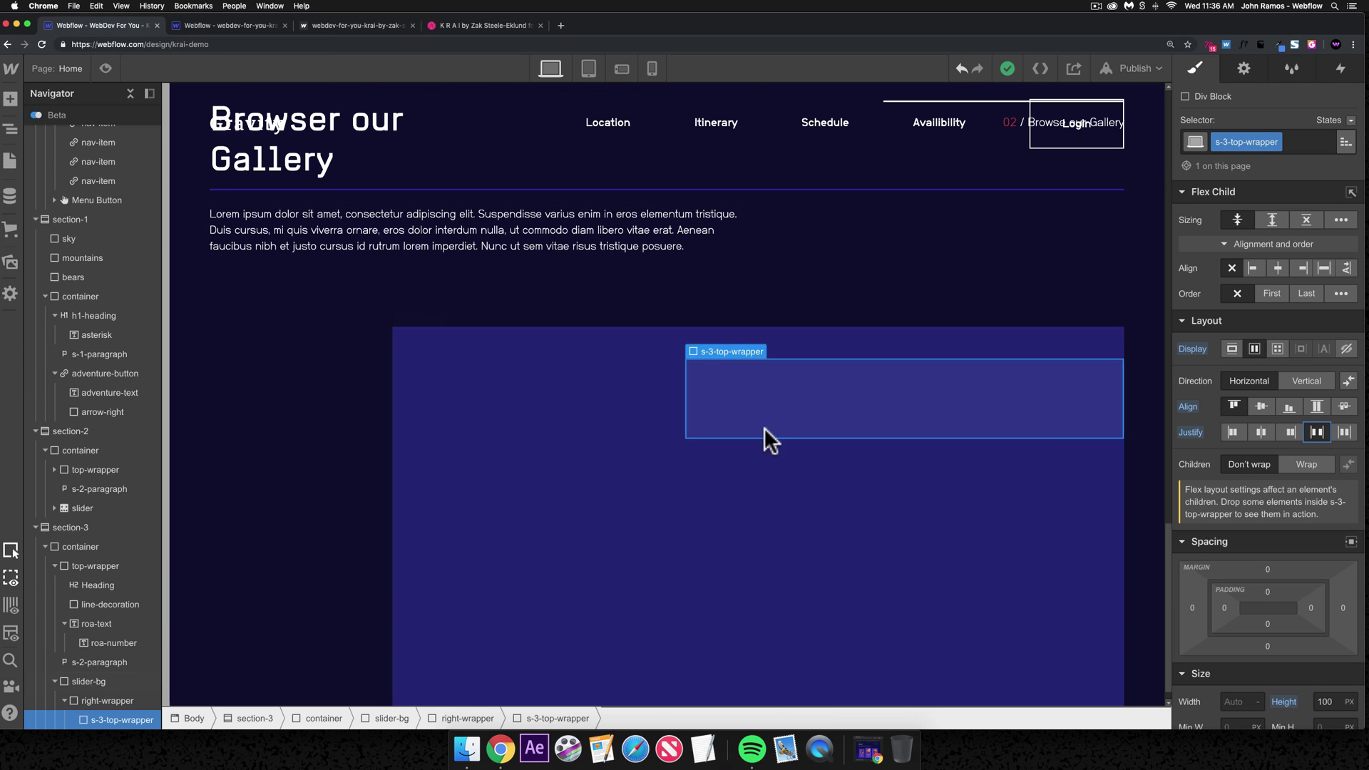
key(super+k)
text(kam)
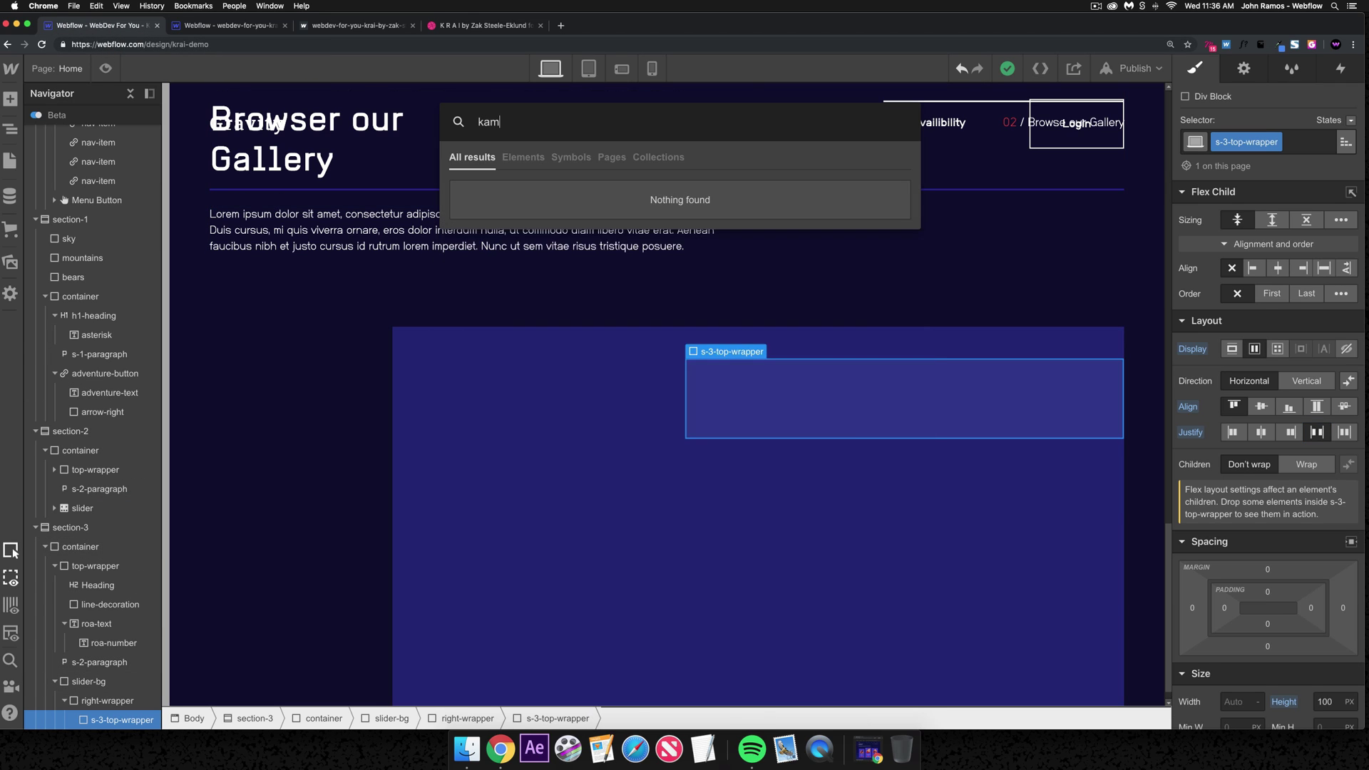
key(super+BackSpace)
text(heading)
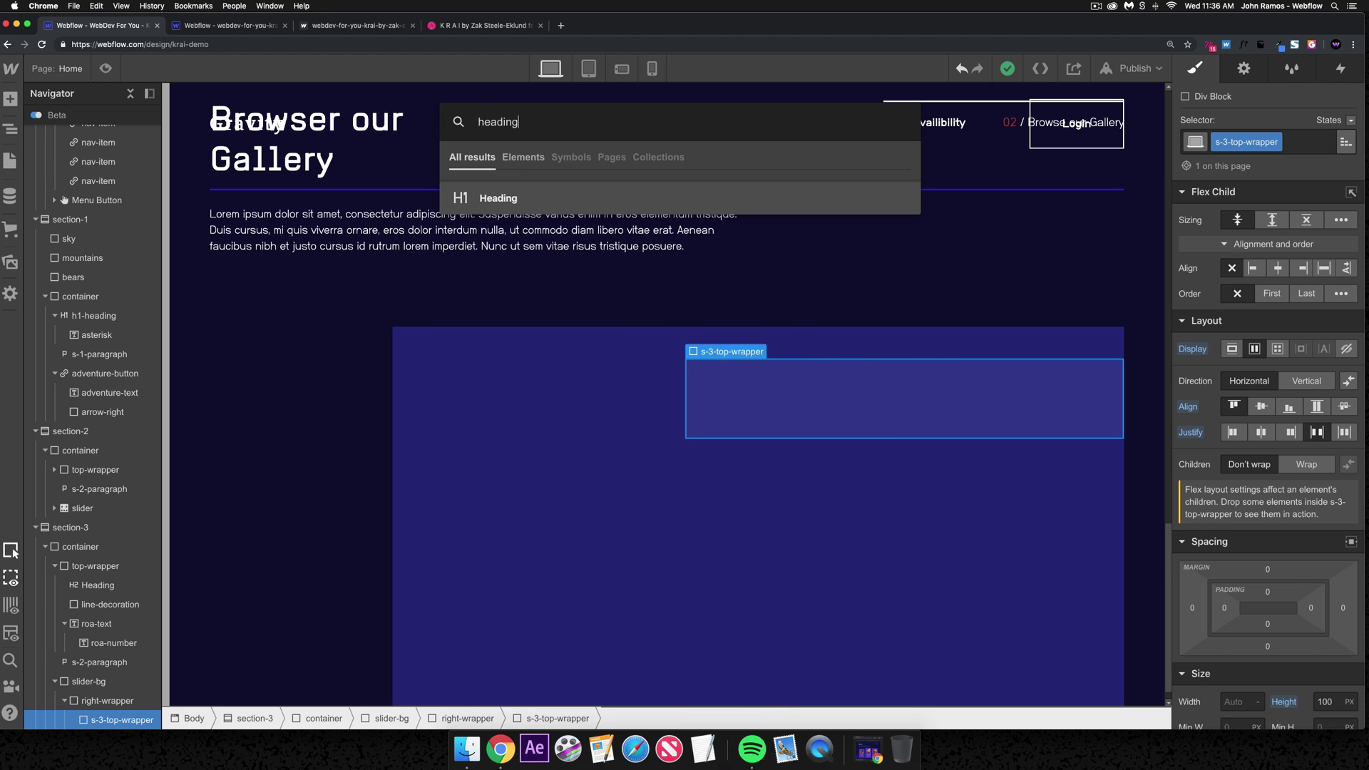
key(Return)
click(1226, 141)
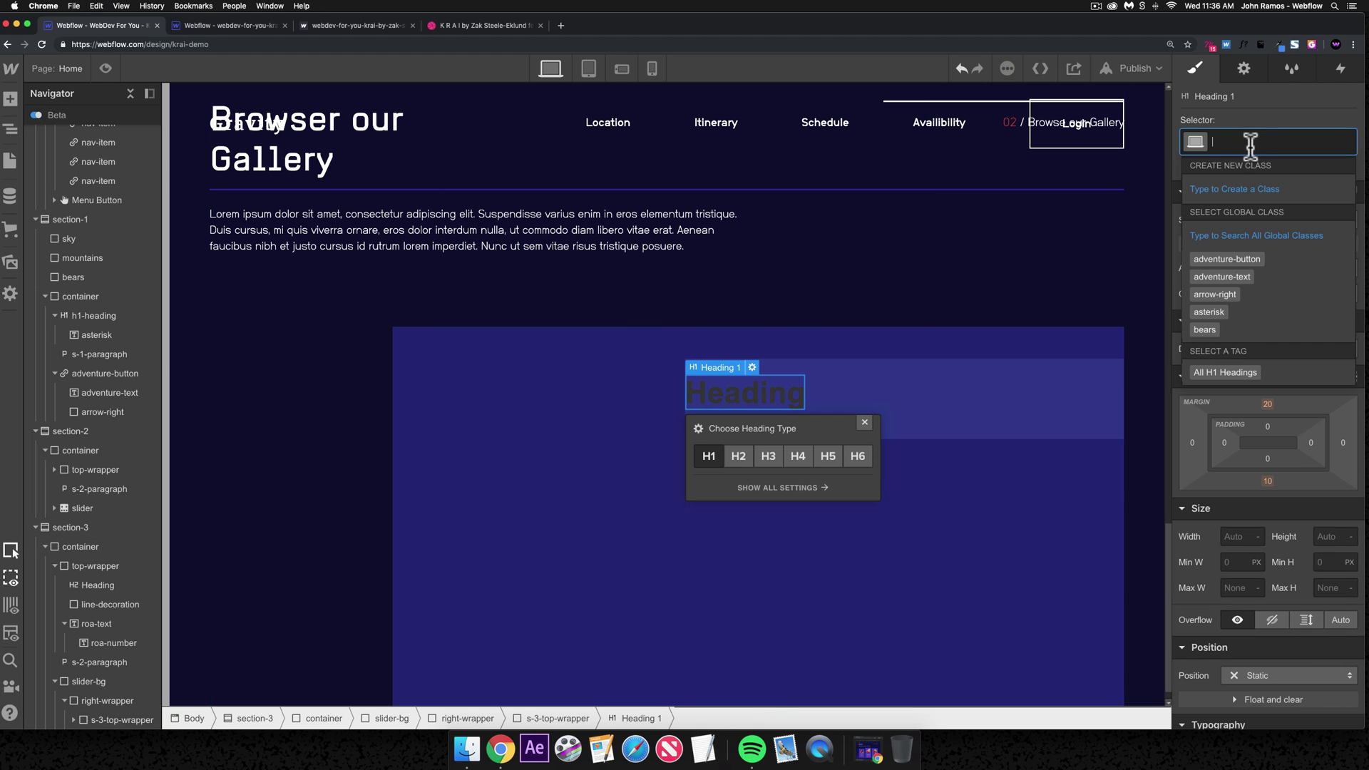
click(769, 457)
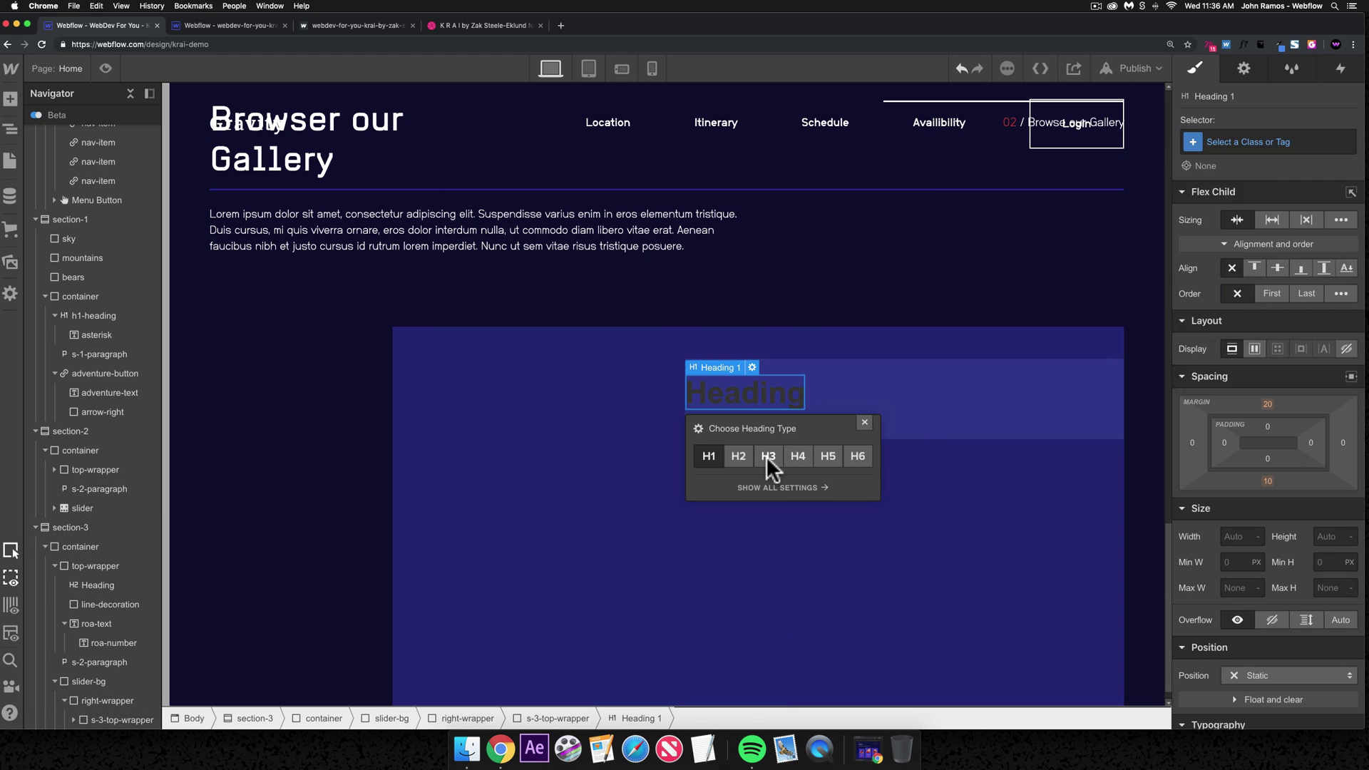
- Replace the new heading's text with "Kamchatka Solitude", split over two lines after the first word
double_click(752, 387)
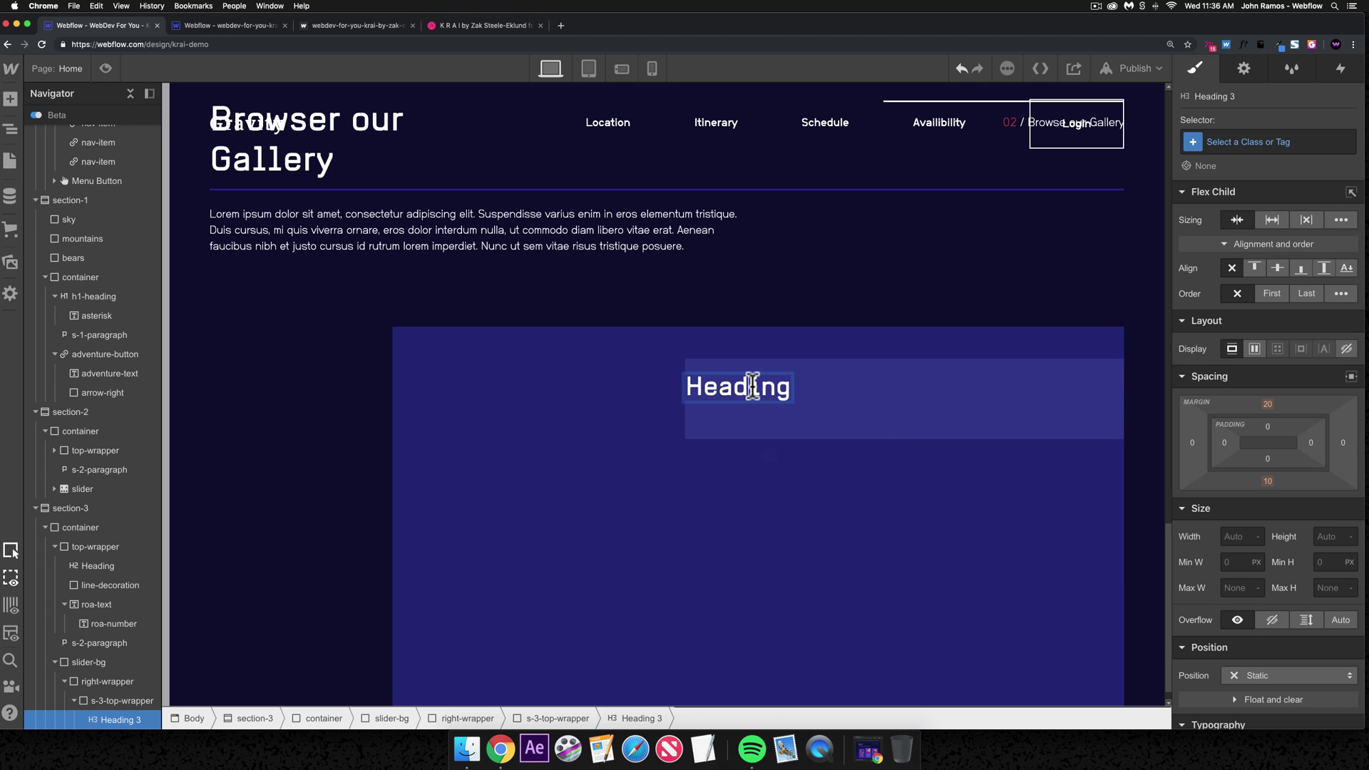
key(super+a)
text(Km)
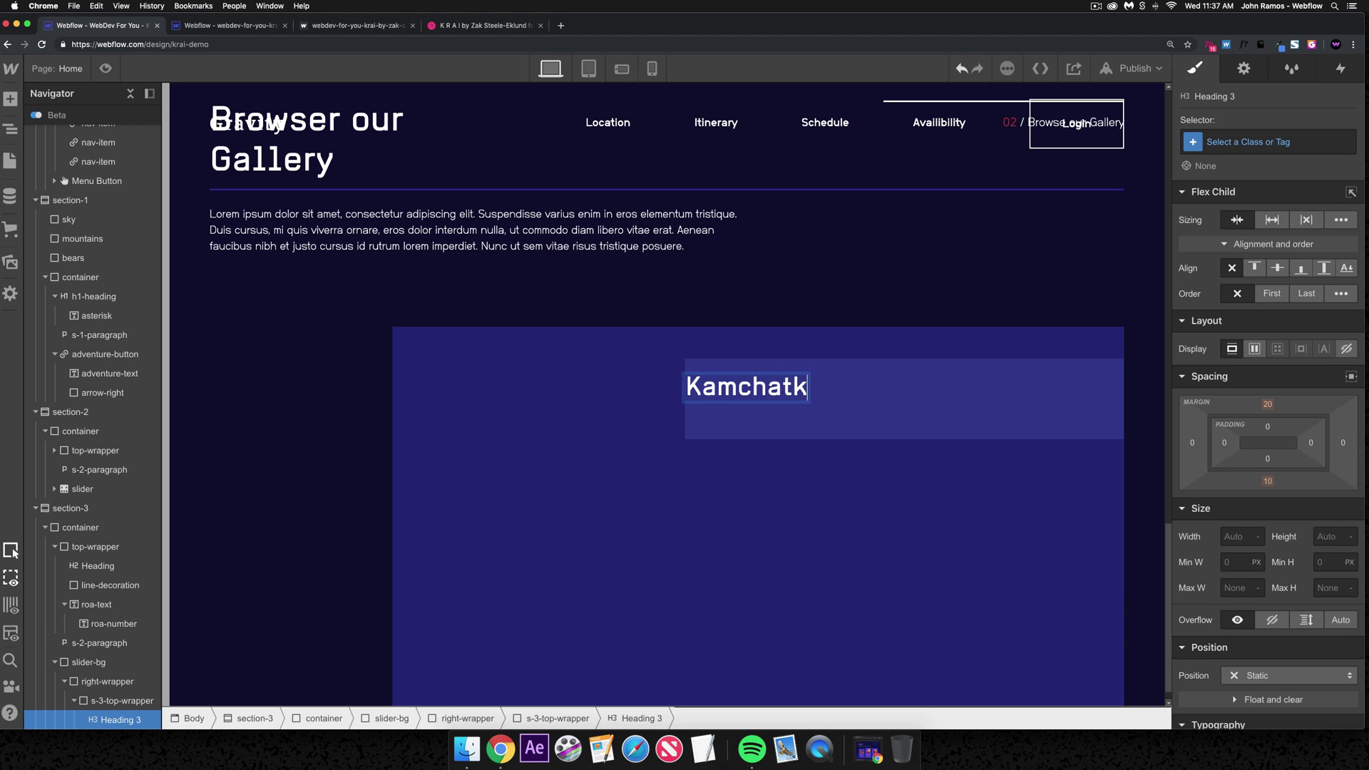
text(mchatka)
key(shift+Return)
text(Solitude)
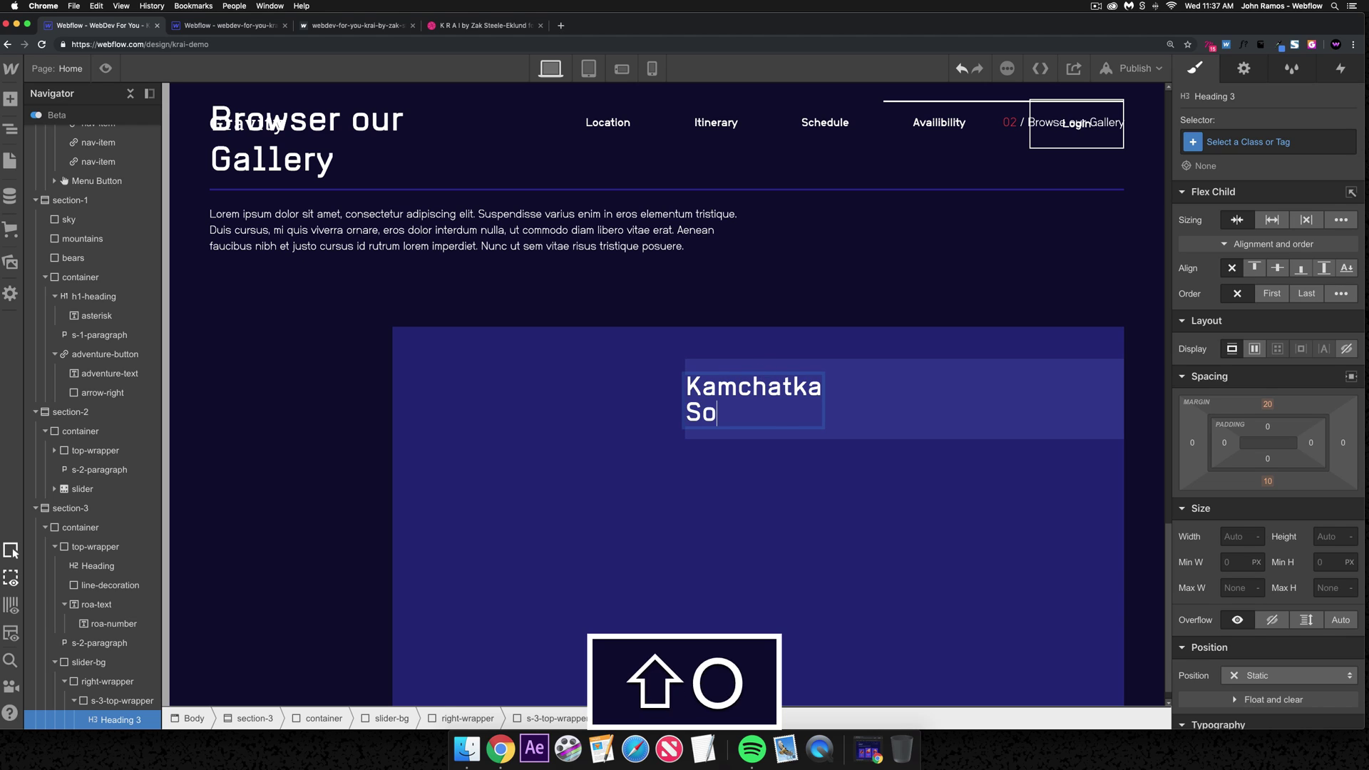
- Check the title's typography in the reference project, and give the krai-demo heading the class s-3-h3-heading
click(254, 28)
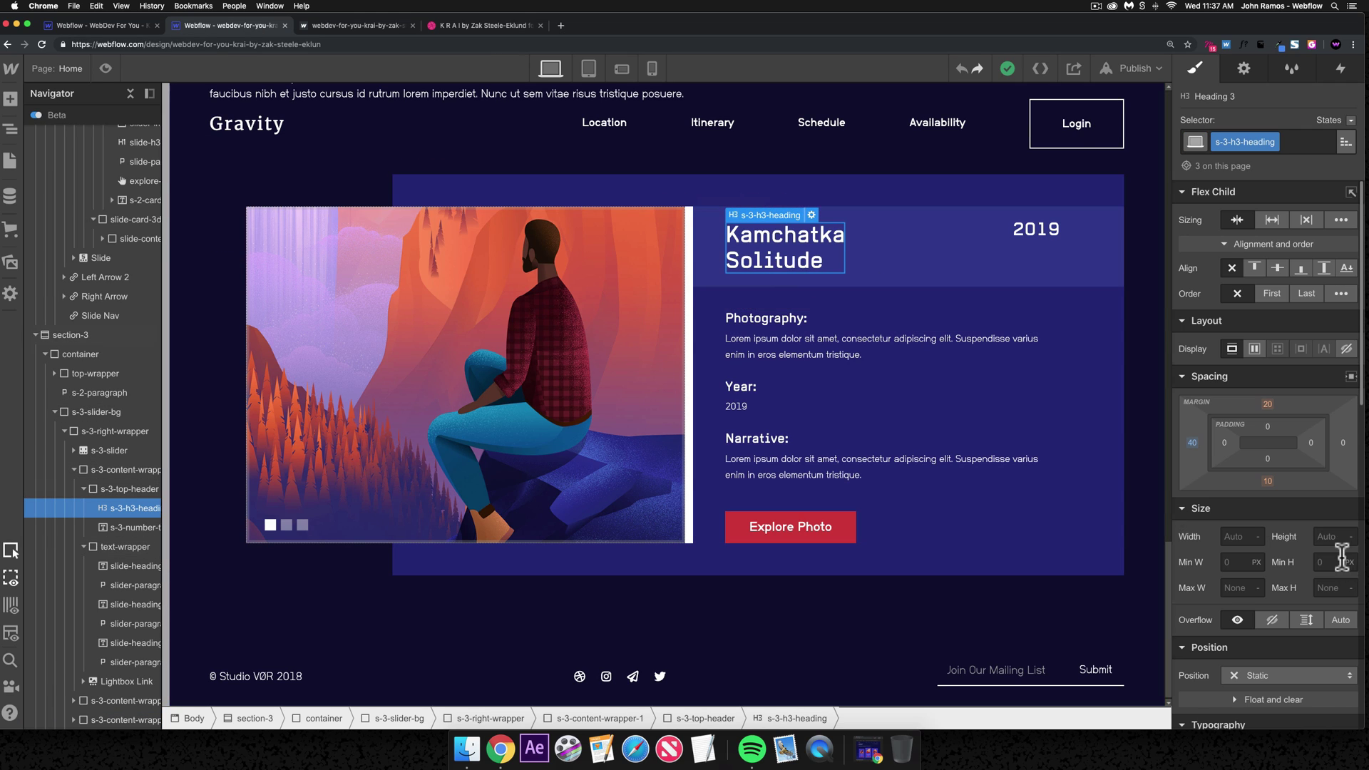
scroll(1338, 554, down, 8)
scroll(1339, 556, up, 1)
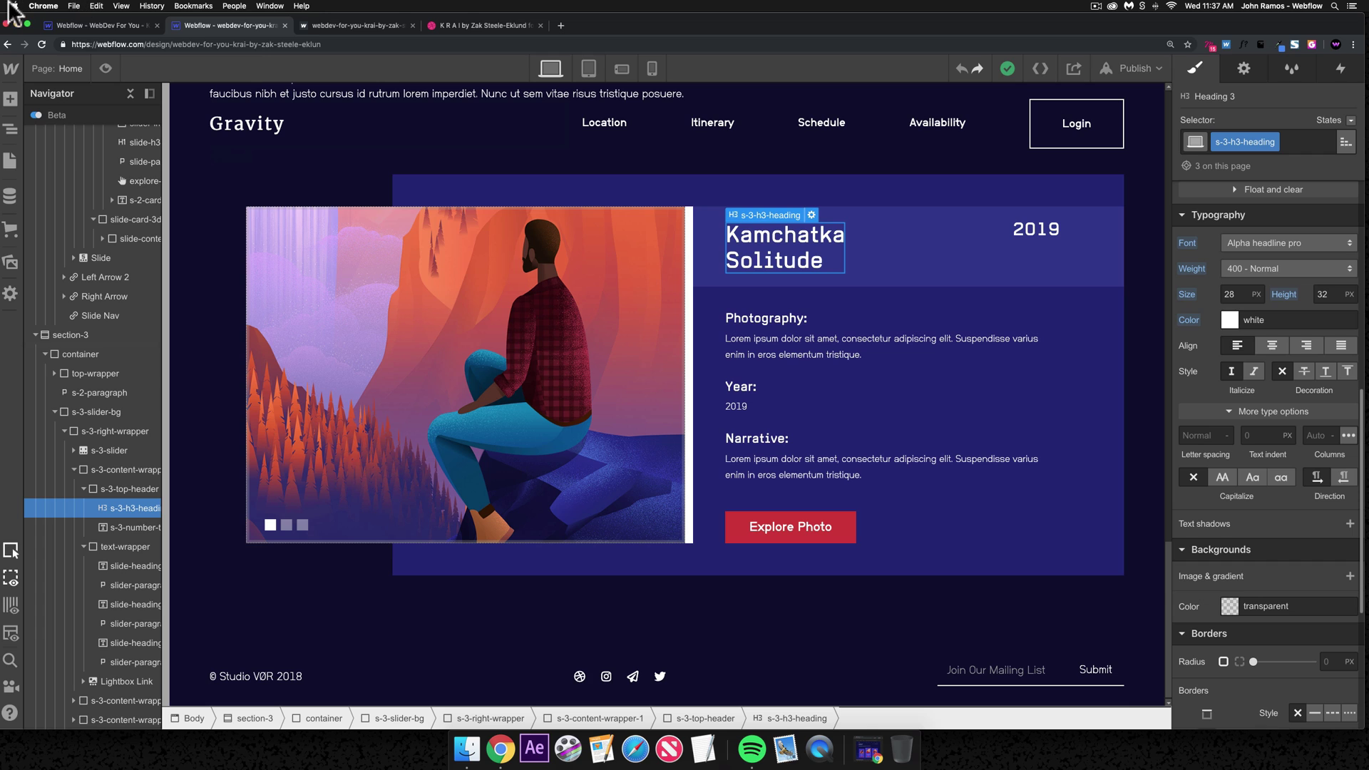
key(super+1)
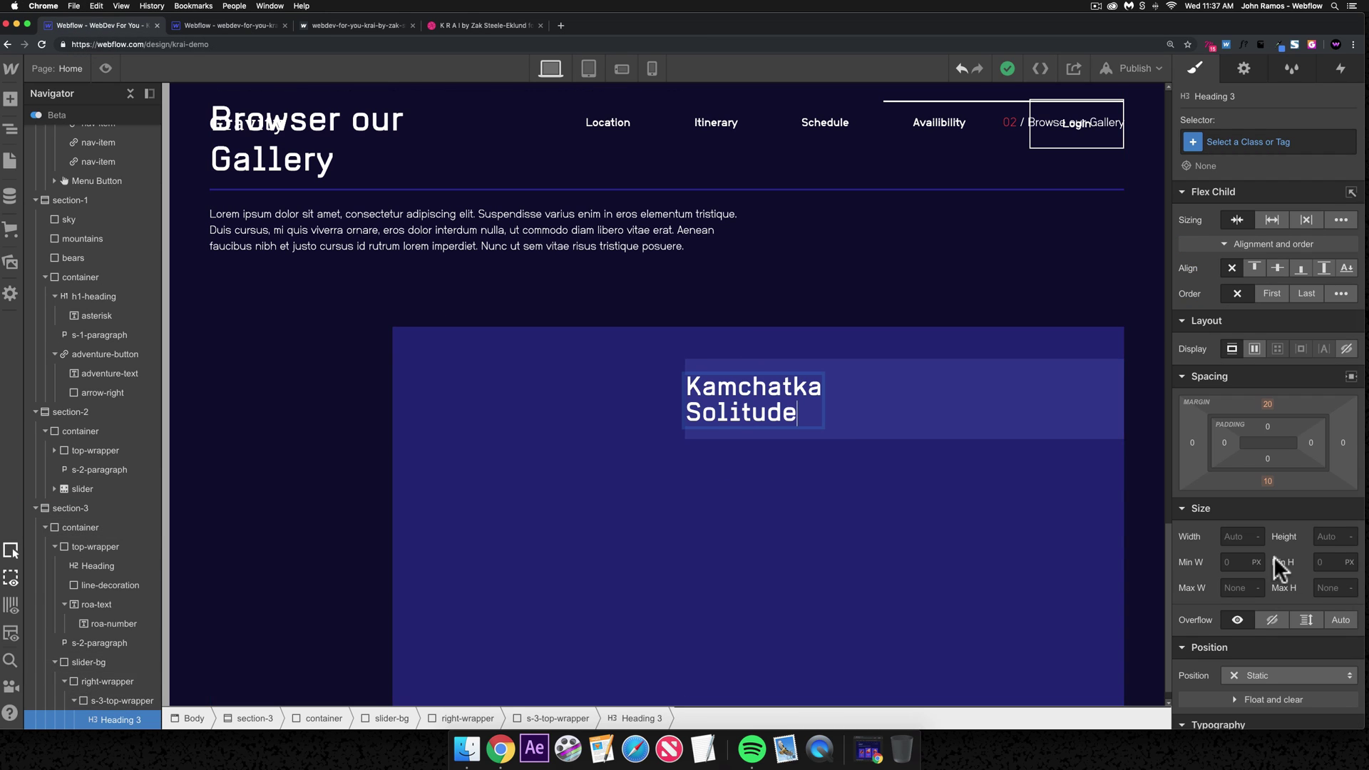
click(1260, 139)
text(s-3-)
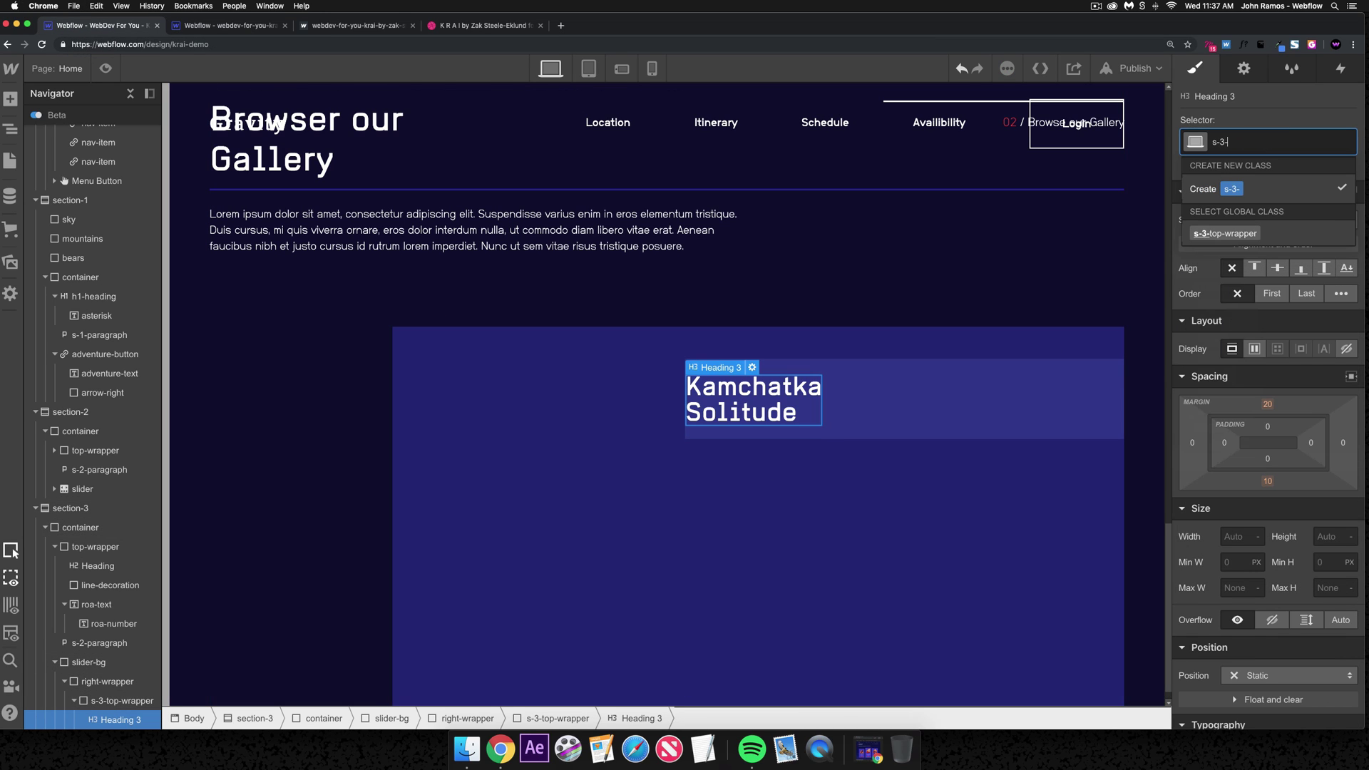
text(h3-heading)
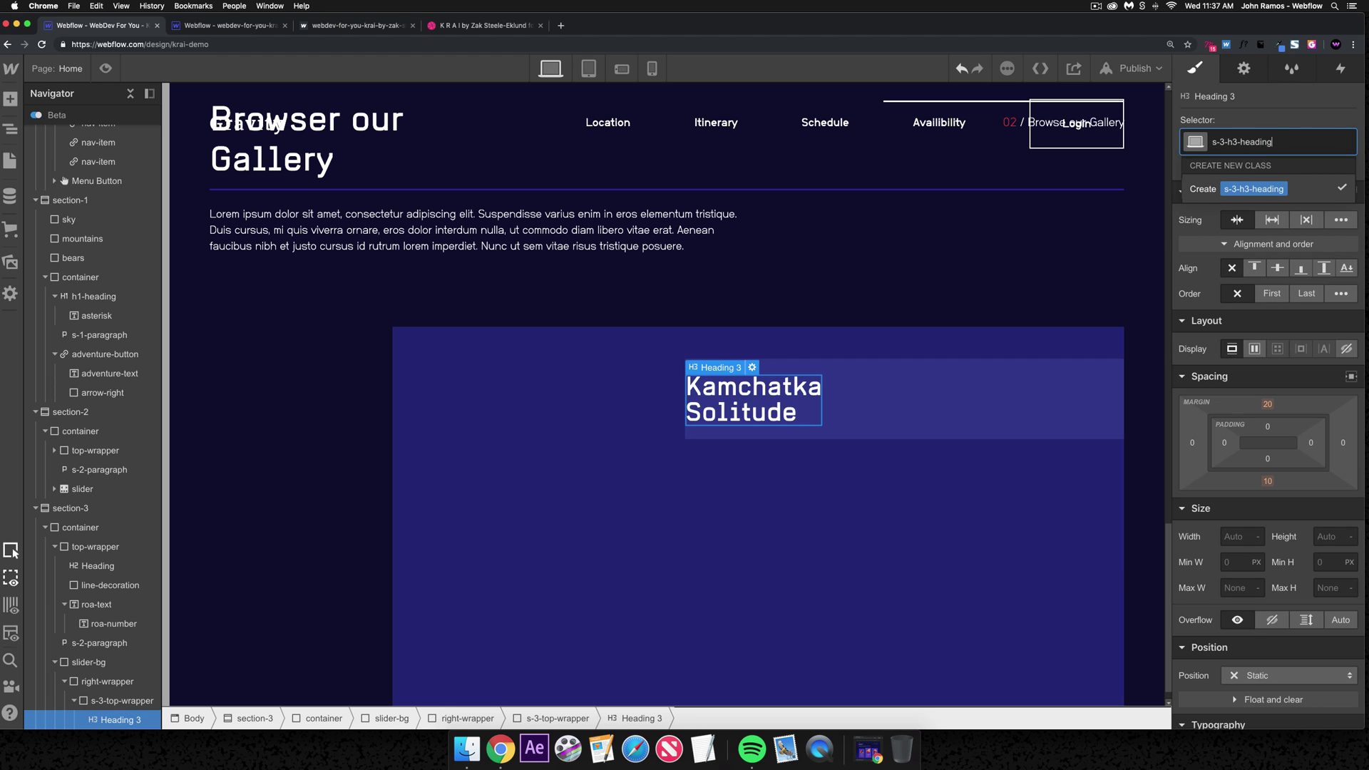
key(Return)
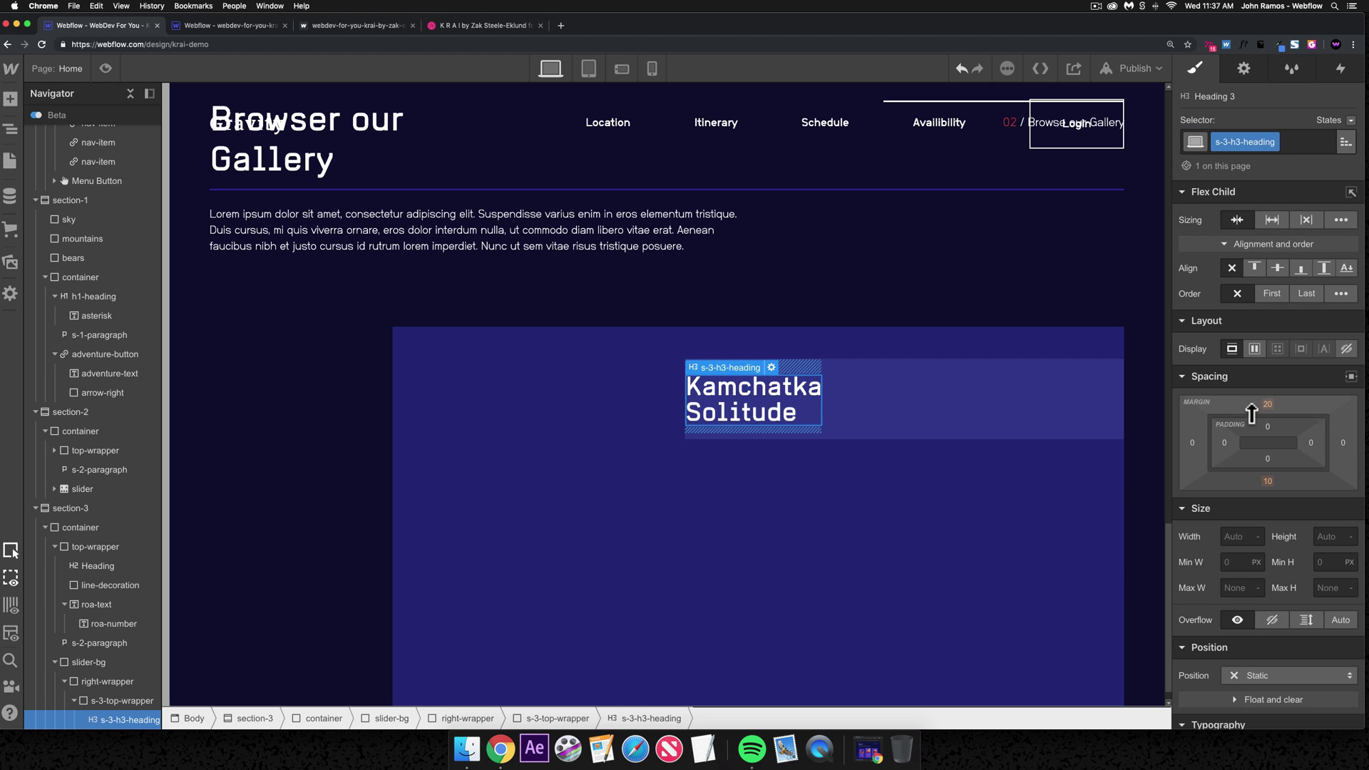
- Set the s-3-h3-heading font size to 28 px
scroll(1249, 410, down, 5)
text(28)
scroll(1262, 298, up, 3)
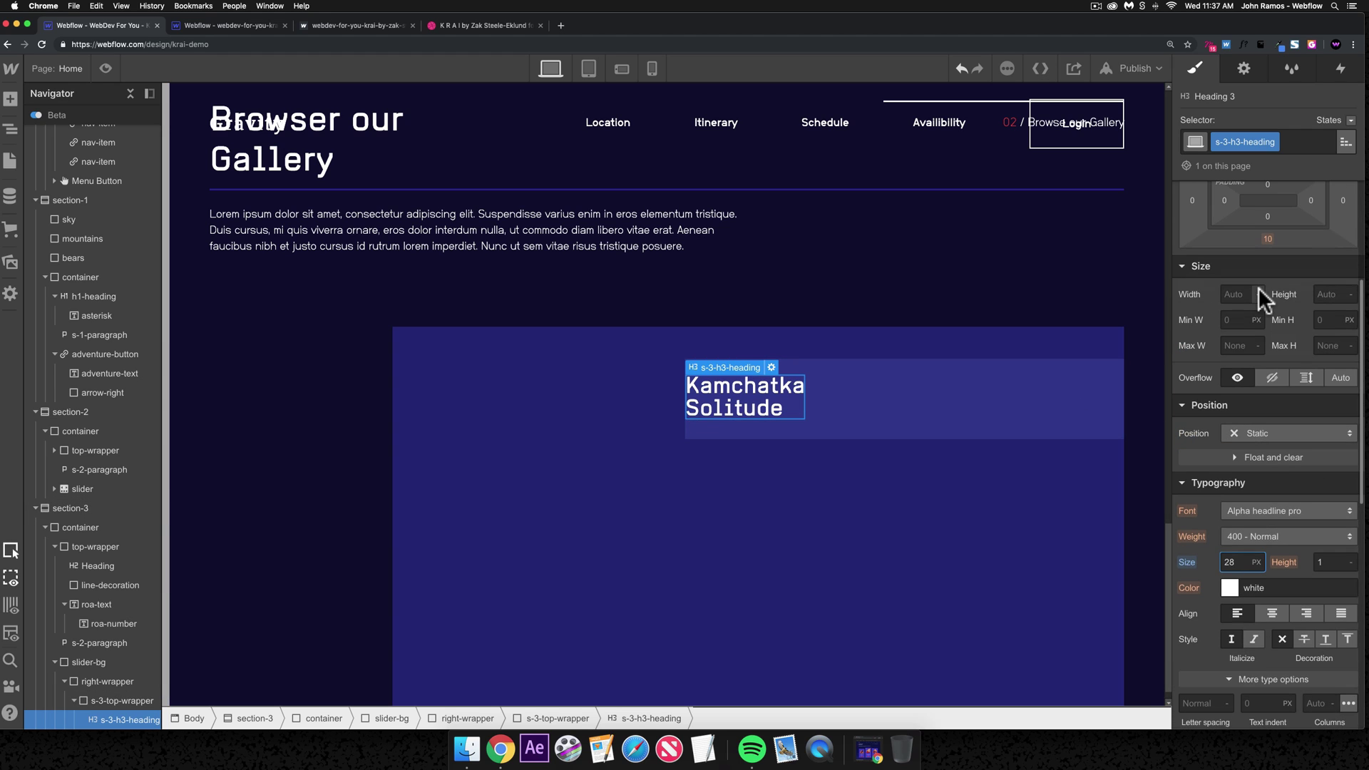
scroll(1262, 298, up, 2)
- Add a text block inside s-3-top-wrapper beside the heading and clear its placeholder text
click(833, 405)
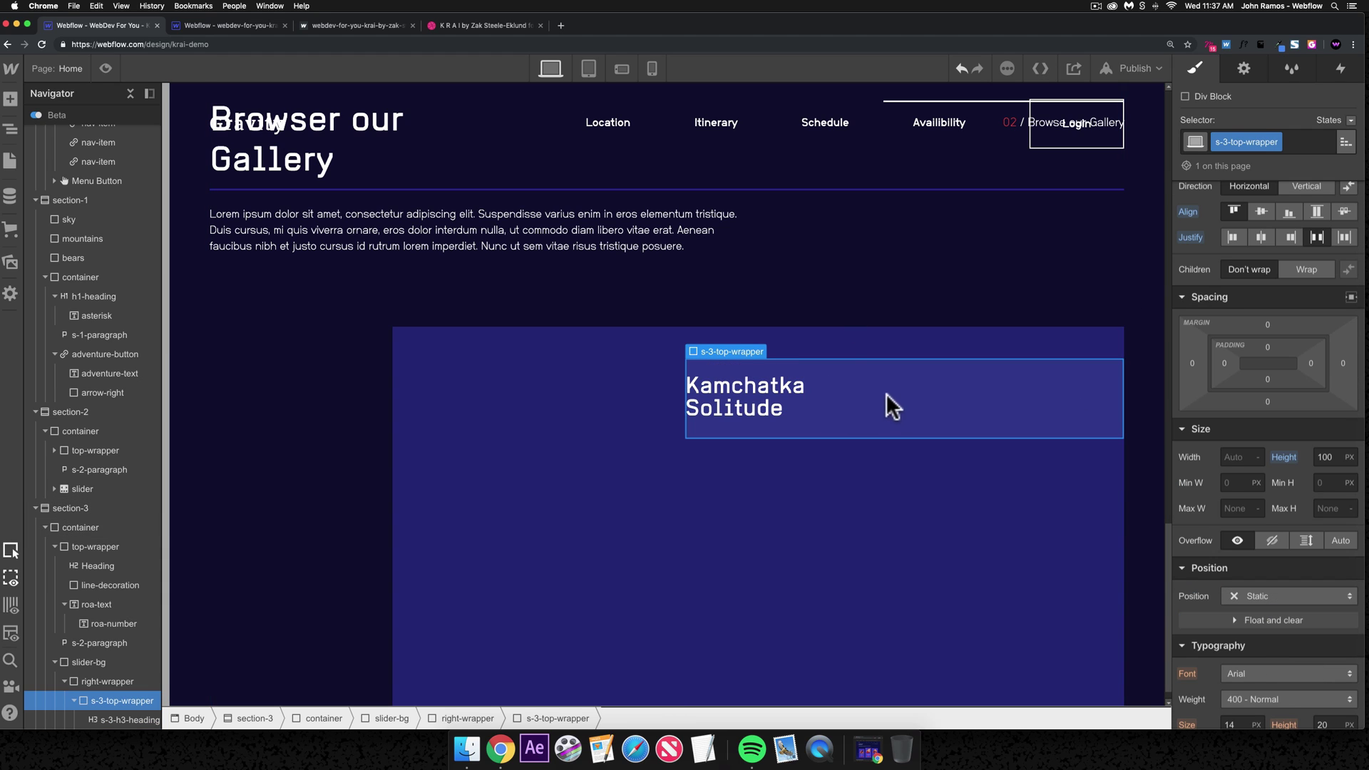
click(207, 24)
click(118, 23)
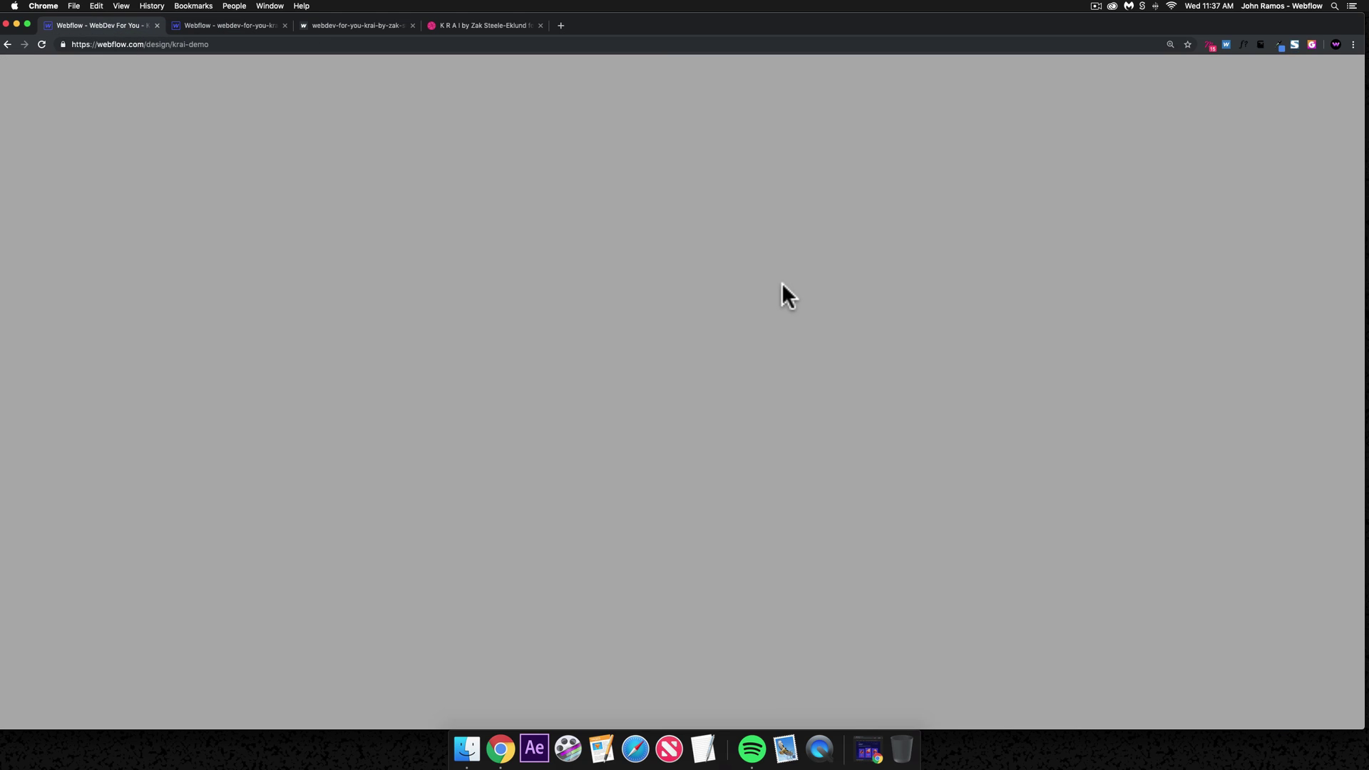
click(912, 419)
key(cmd+k)
text(text)
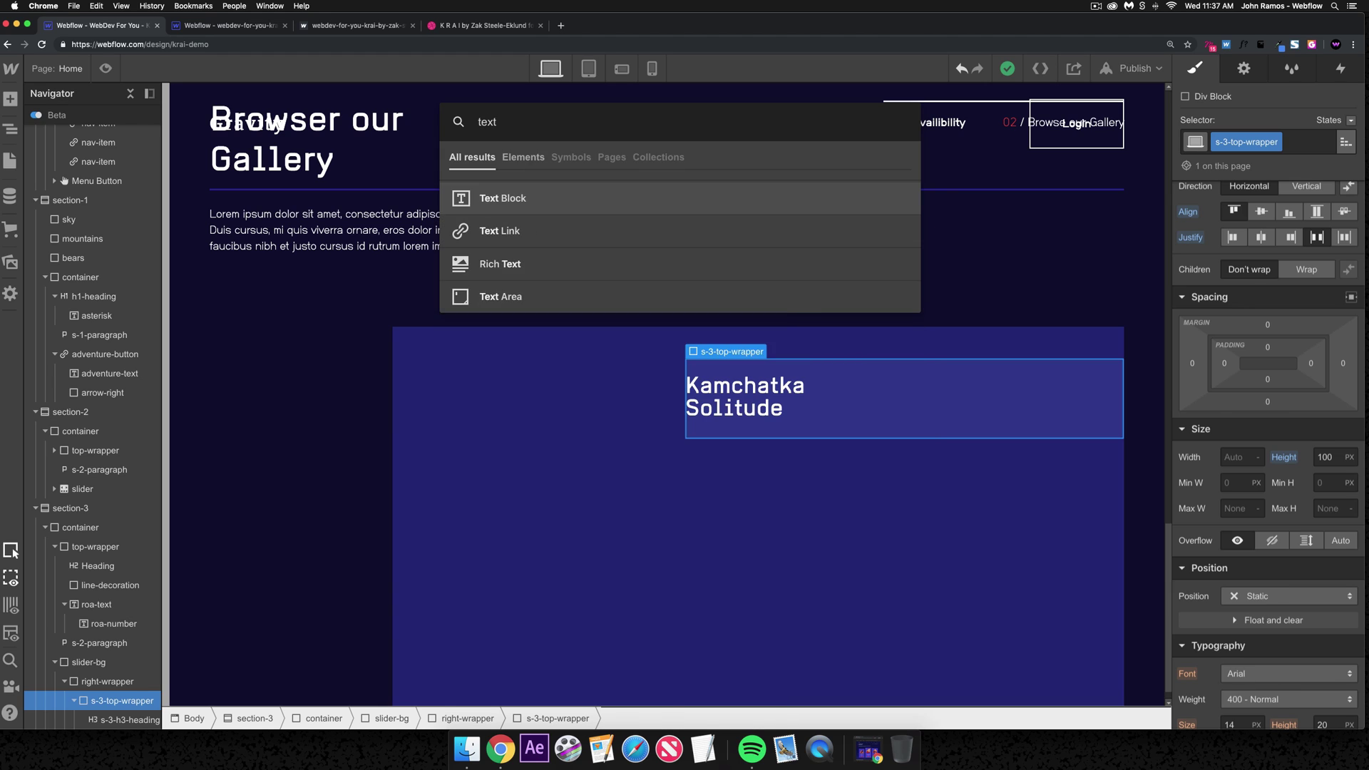
key(Return)
double_click(1070, 368)
key(cmd+a)
key(BackSpace)
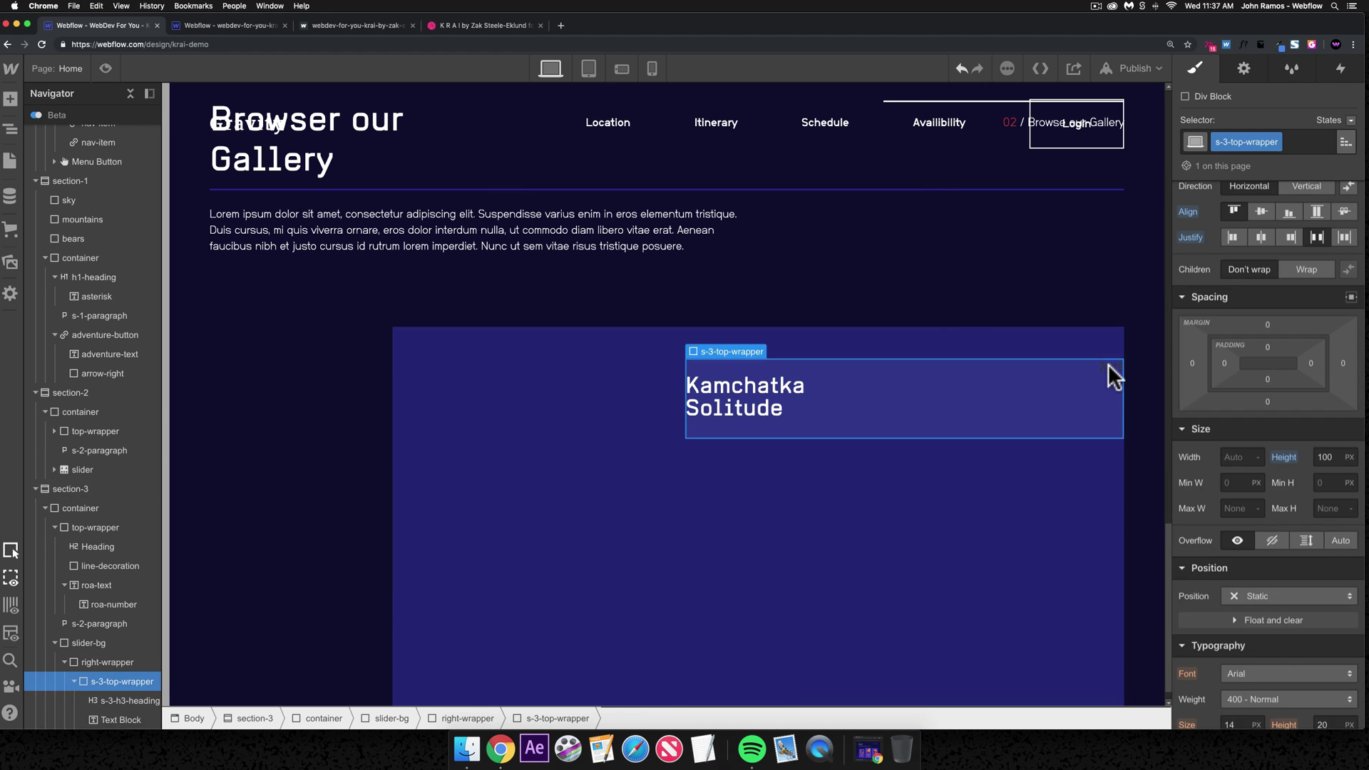
- Give the empty text block inside s-3-top-wrapper the new class 2019-text
click(1109, 368)
click(1254, 141)
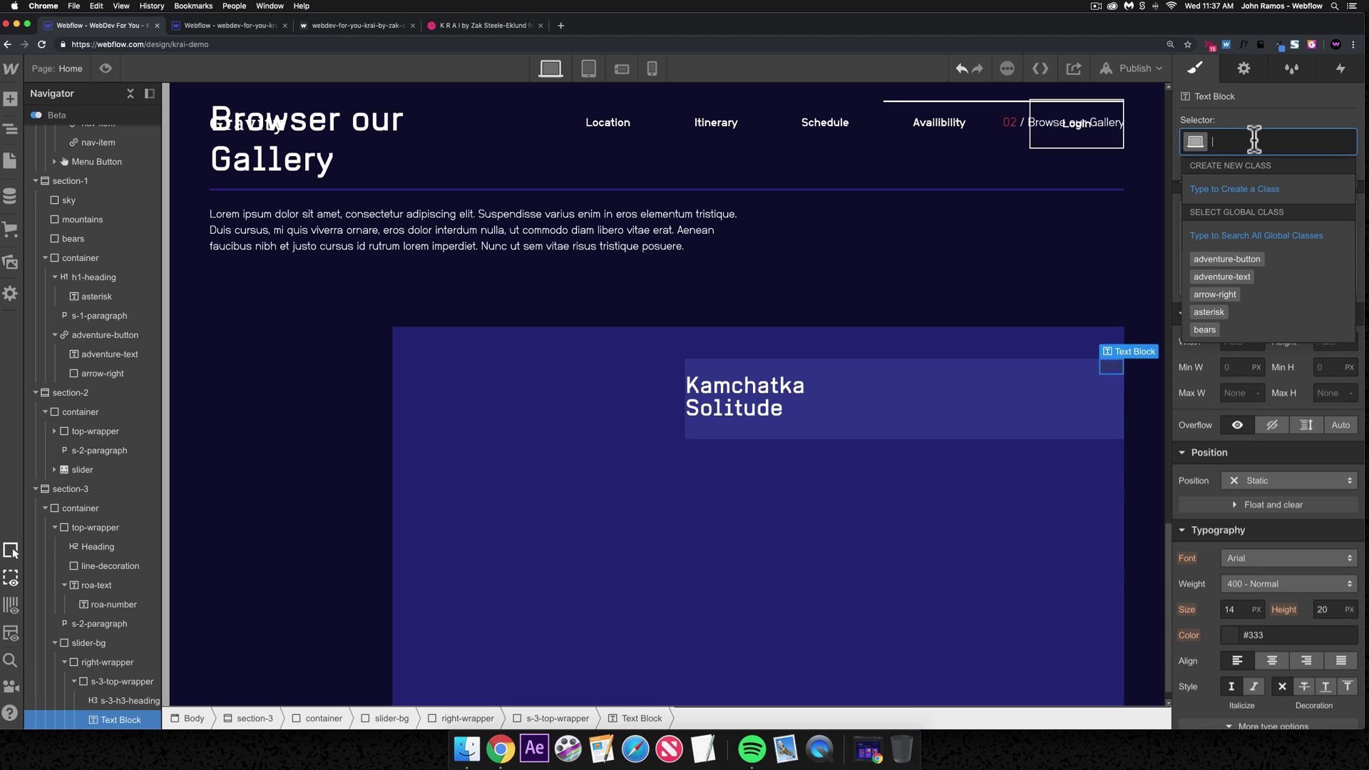
text(2019-text)
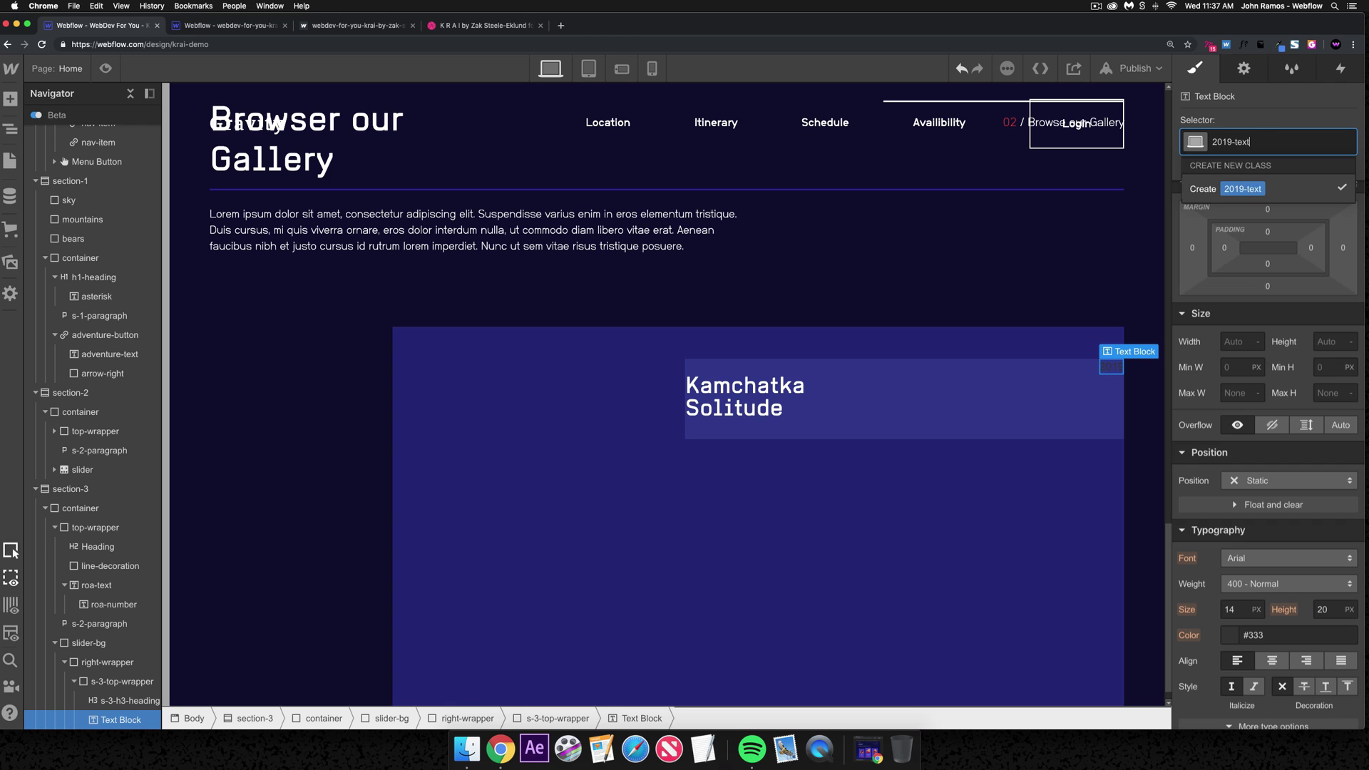
key(Return)
- Check the typography settings of the 2019 text block beside the Kamchatka Solitude heading in the reference project
key(ctrl+Tab)
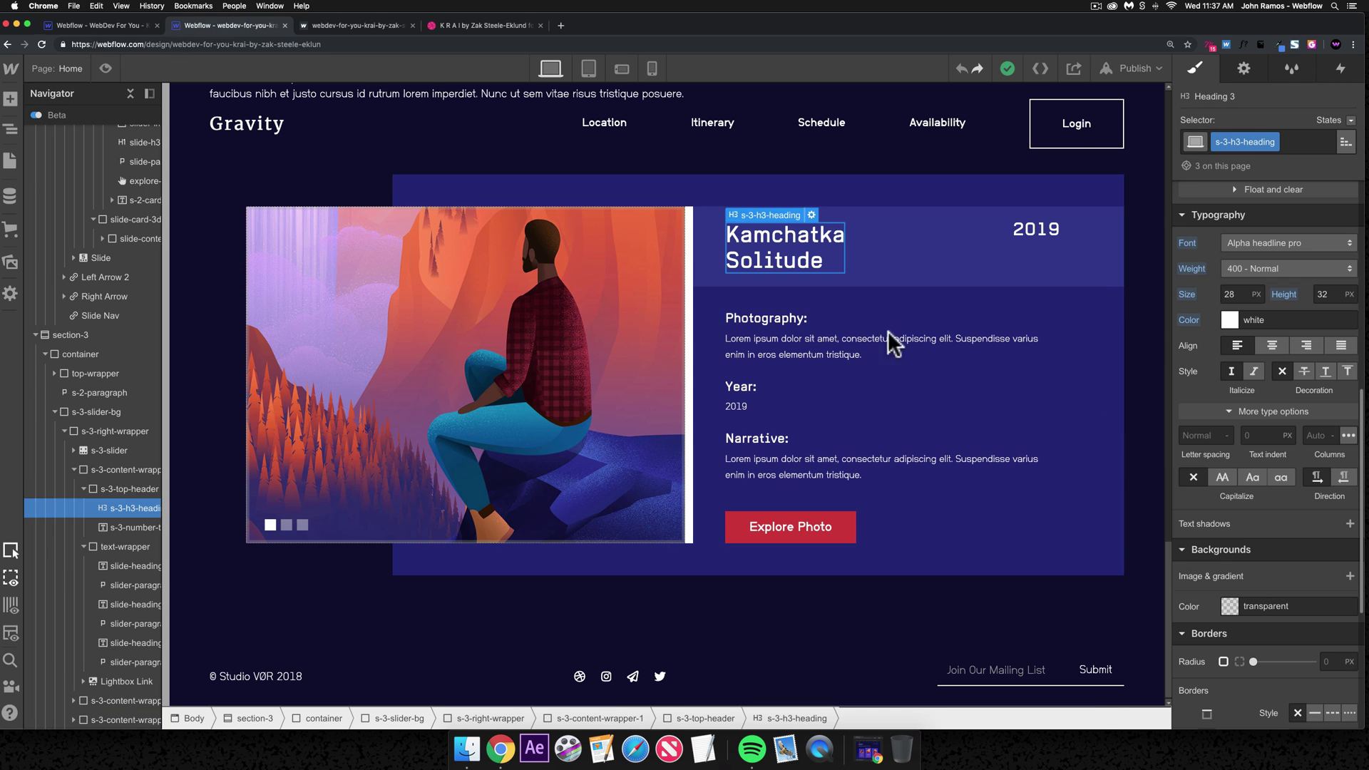
click(1035, 231)
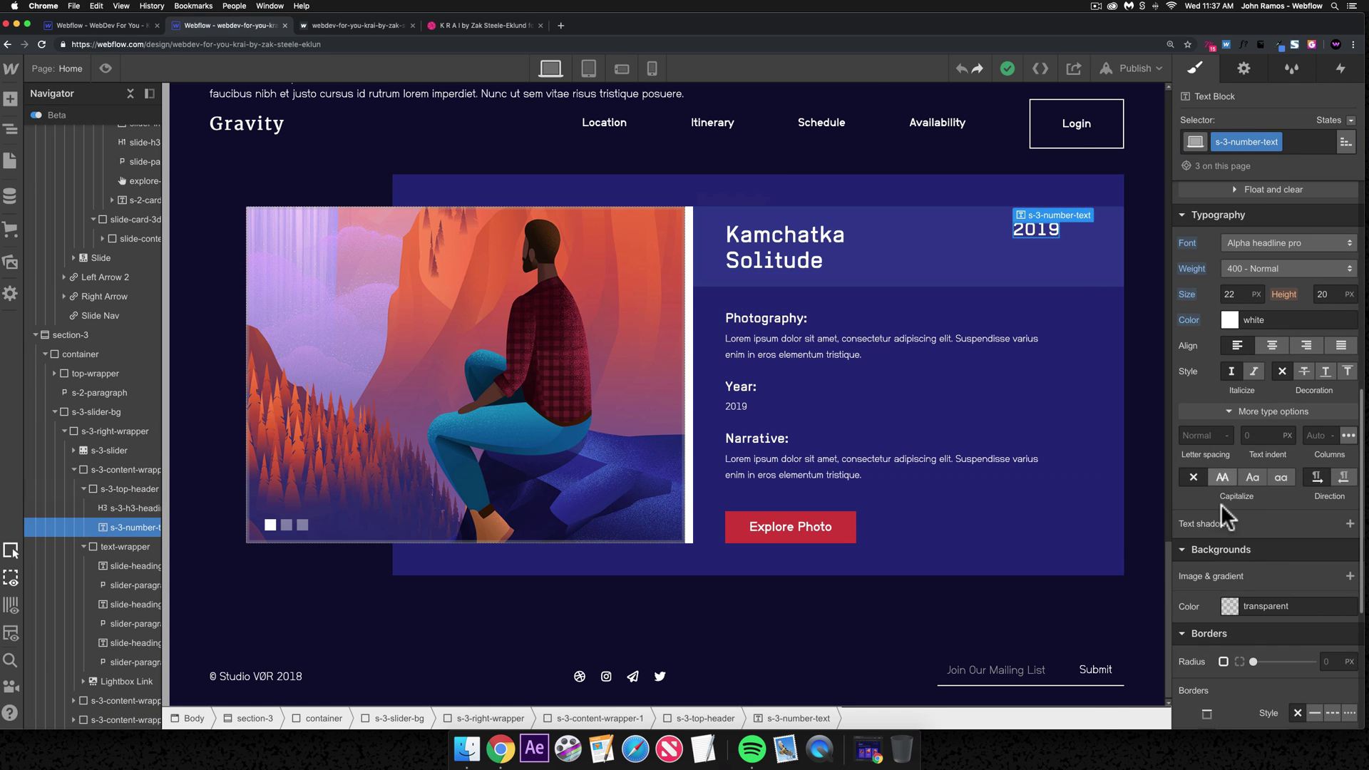
scroll(1223, 471, up, 1)
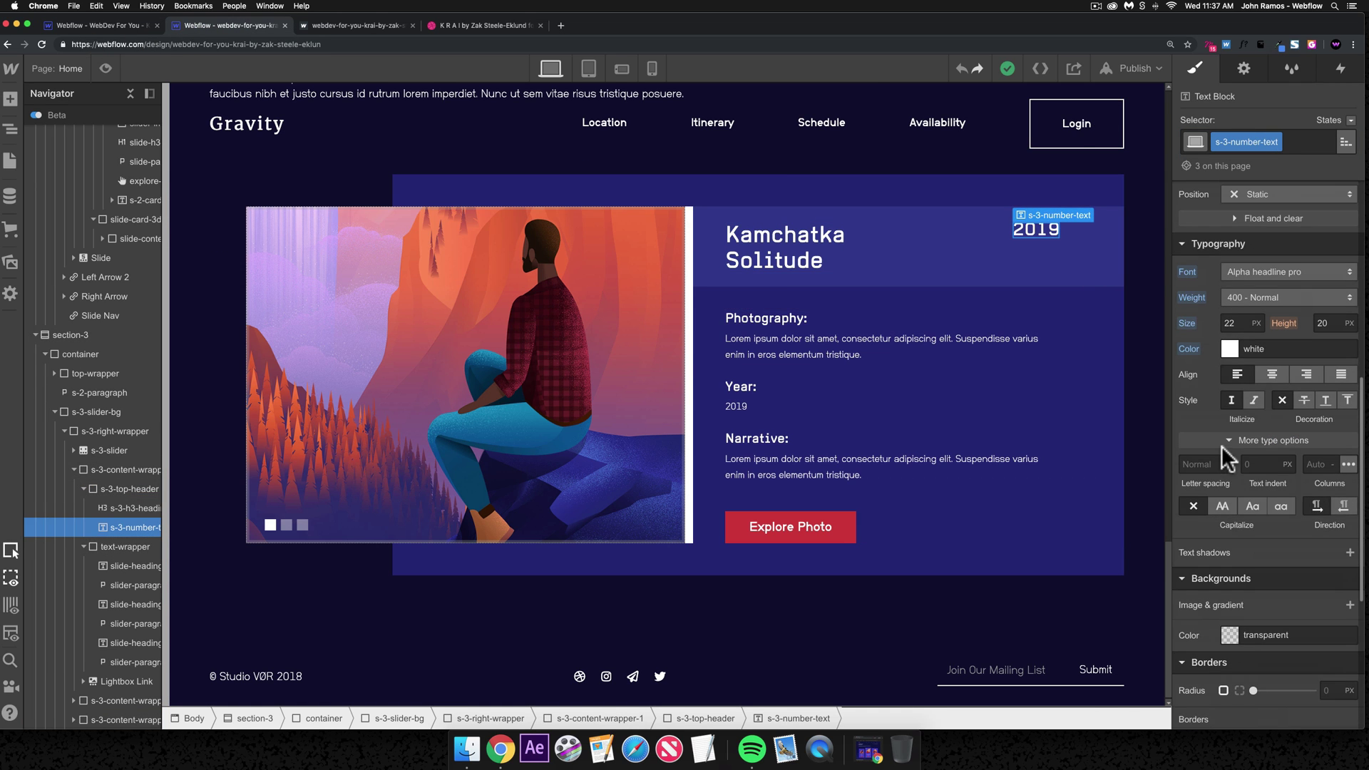
click(66, 23)
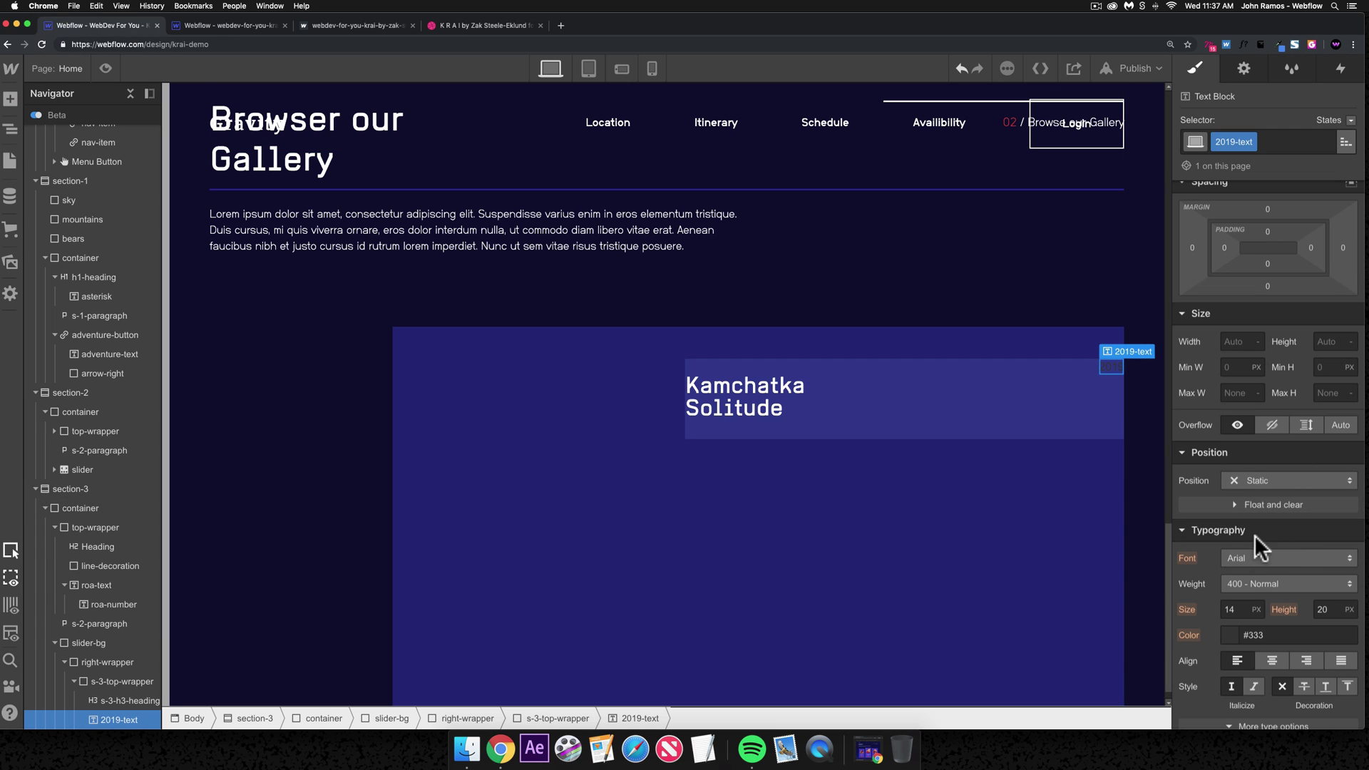
- Style the 2019-text block with the Alpha headline pro font, white colour and a 22 px font size
click(1283, 557)
click(1257, 104)
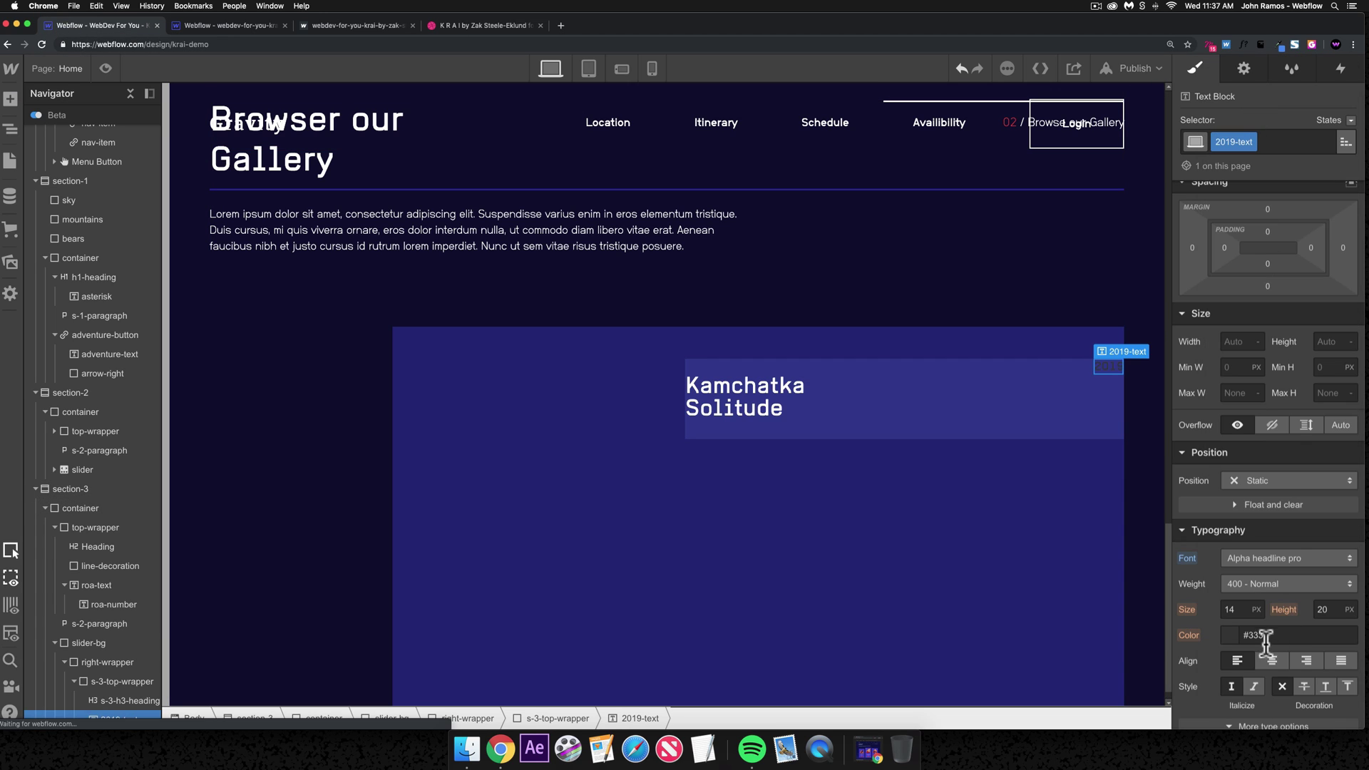
click(1248, 635)
click(1211, 717)
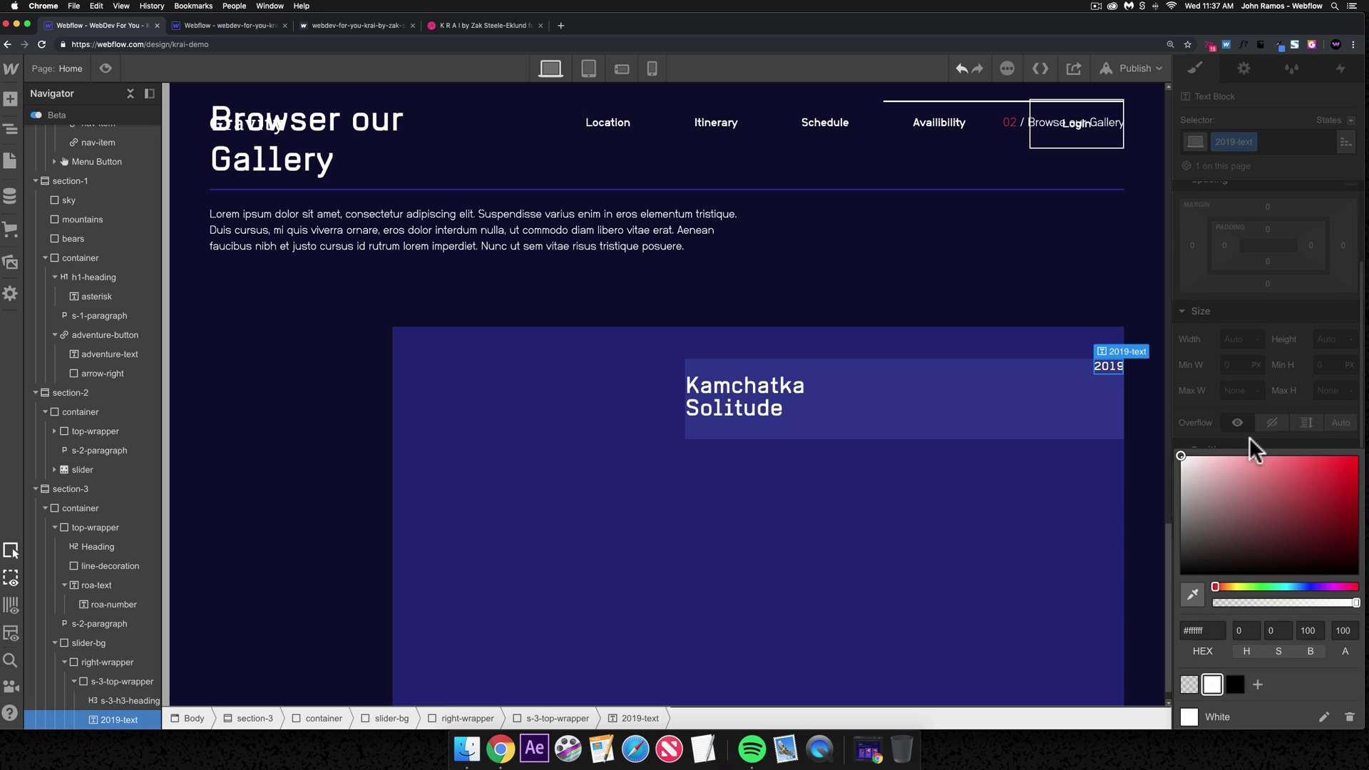
click(1254, 449)
click(1235, 587)
text(2)
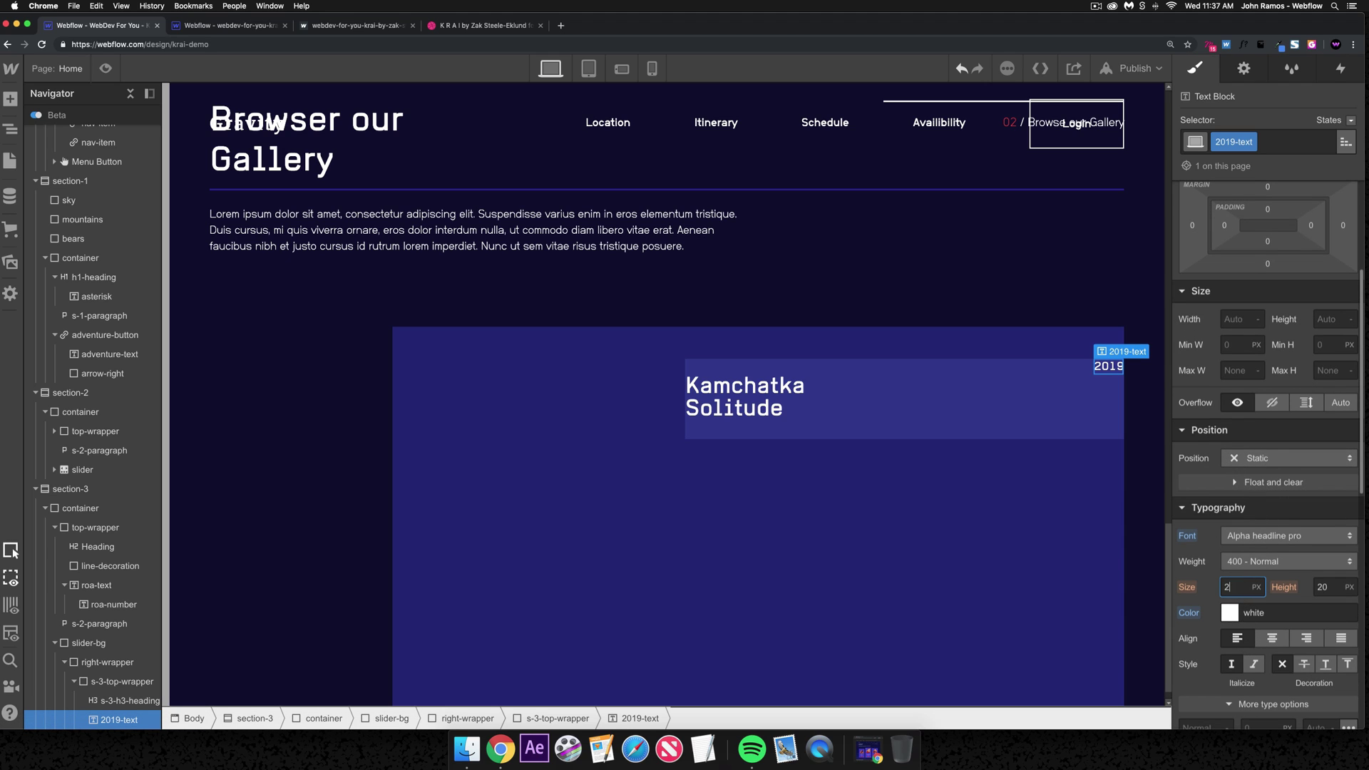
text(2)
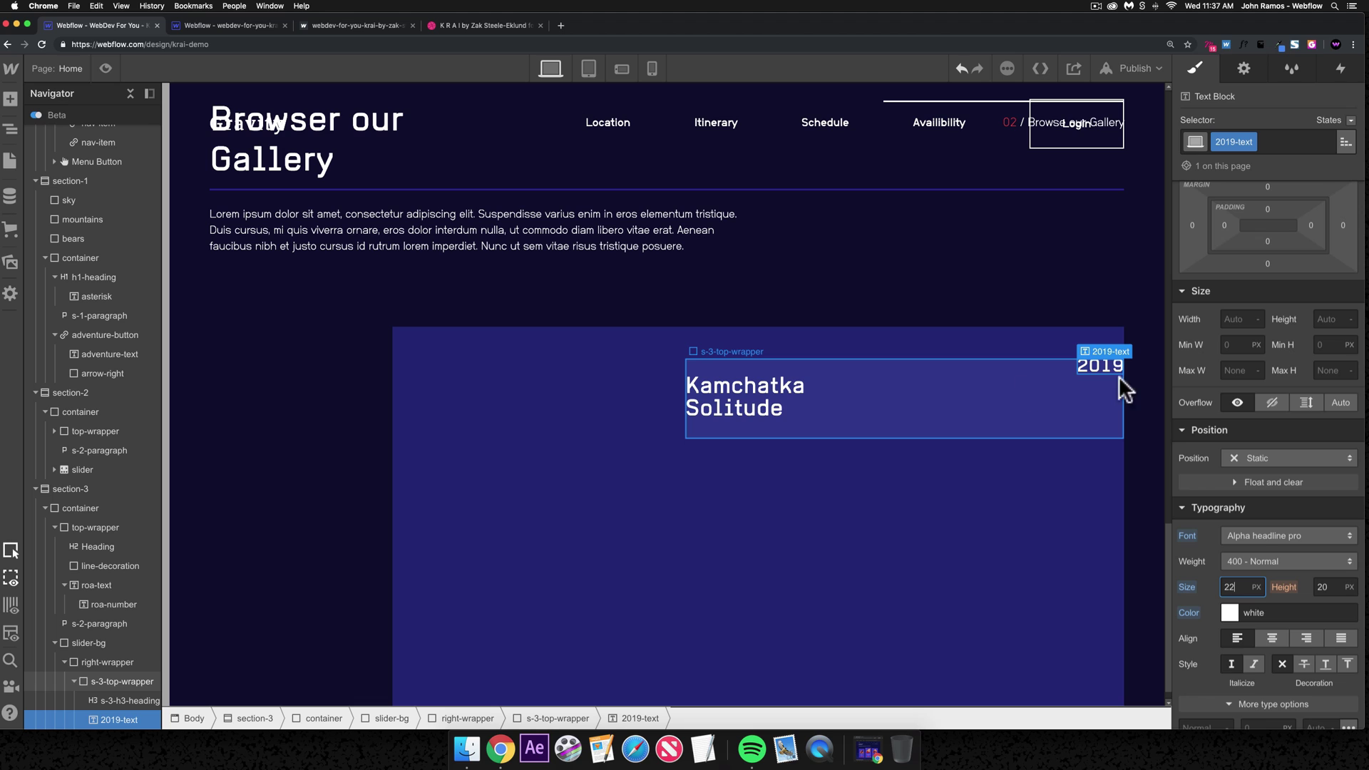
- Align the children of s-3-top-wrapper to the vertical centre
click(1060, 403)
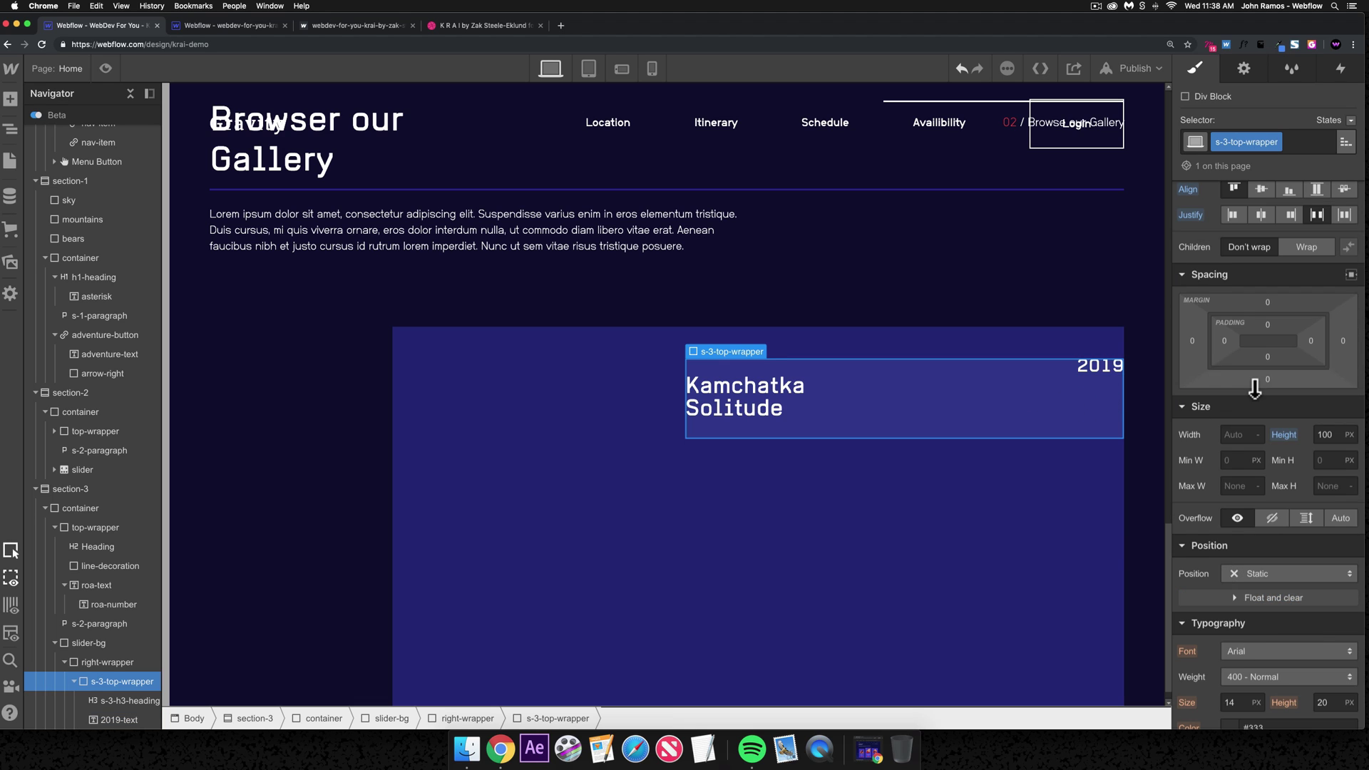
click(1261, 410)
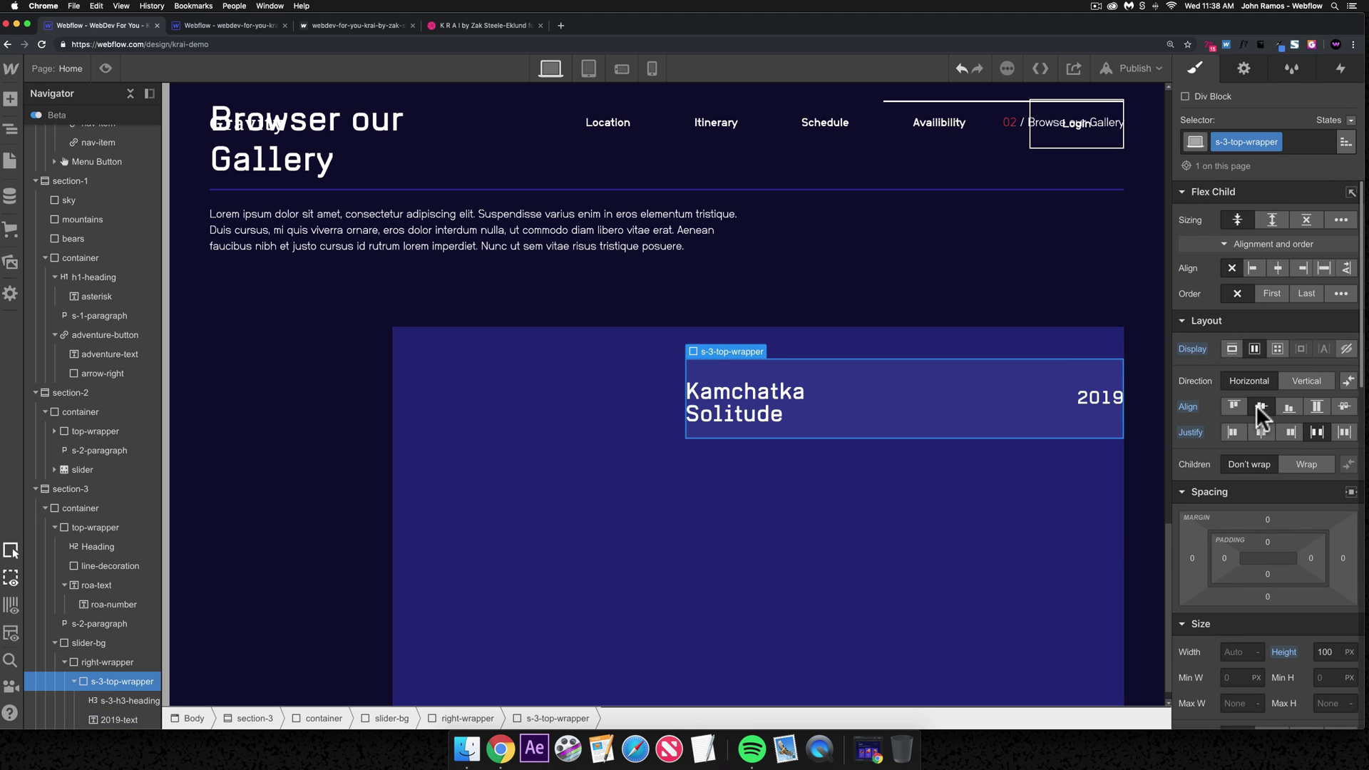
- Adjust the top margin of s-3-h3-heading, trying a value of about 114 px
click(793, 414)
click(1267, 404)
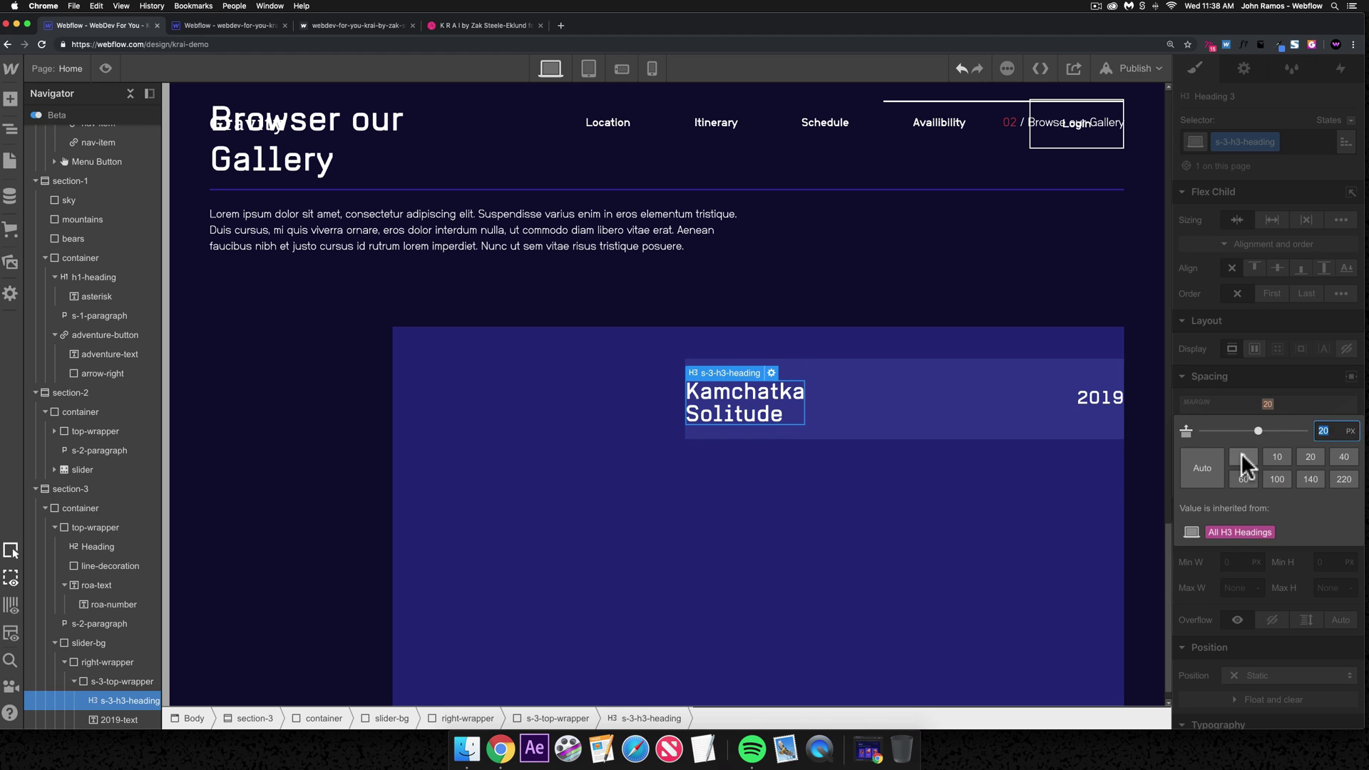
click(1243, 456)
drag(1252, 430, 1288, 427)
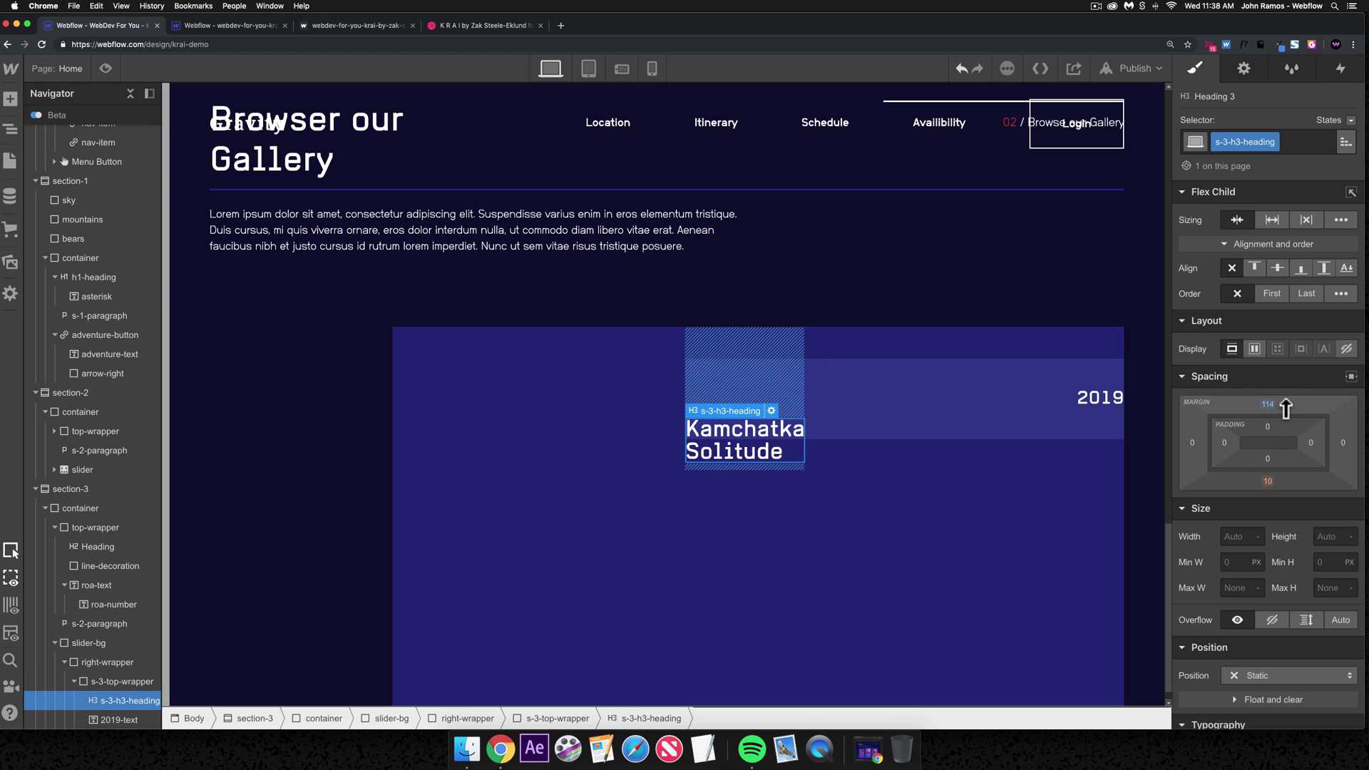
- Set the top and bottom margins of the Kamchatka Solitude heading to 0
click(1267, 403)
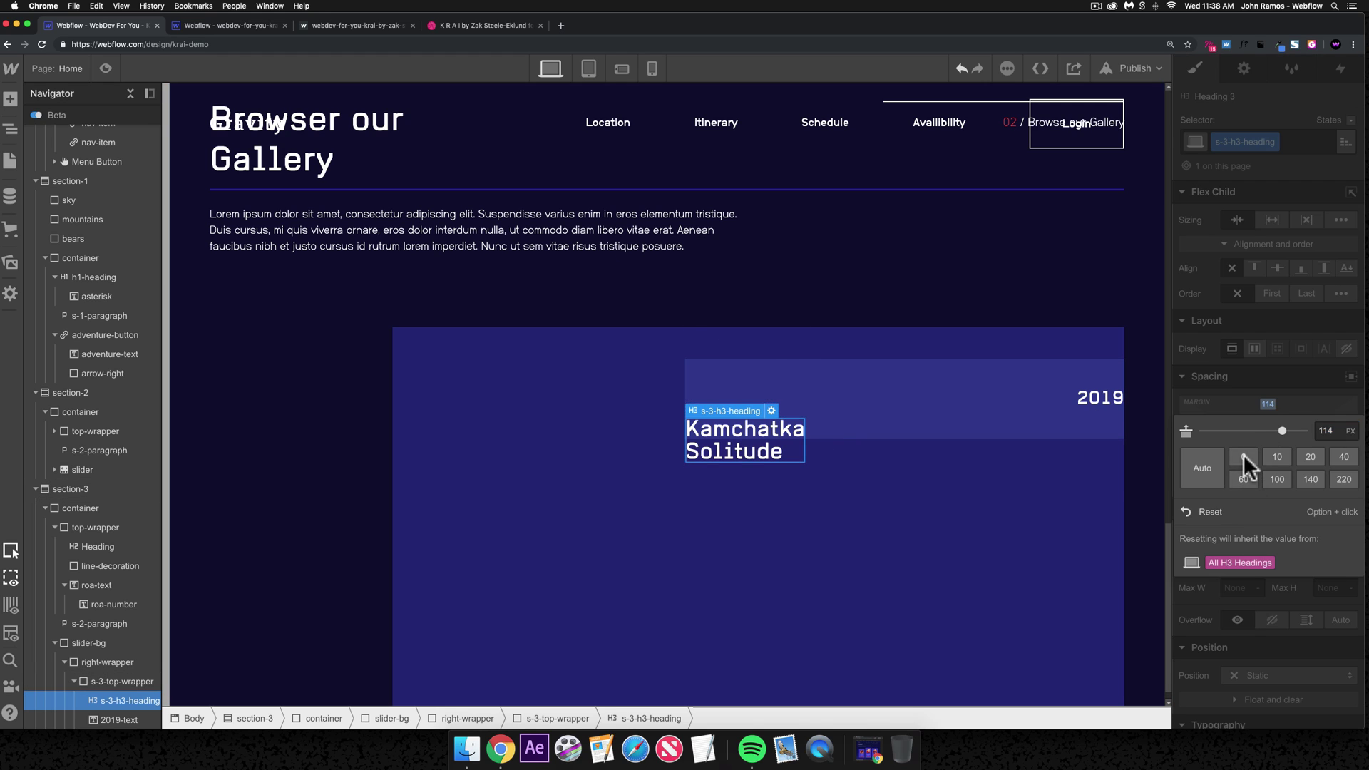
click(1244, 460)
click(1267, 482)
click(1255, 531)
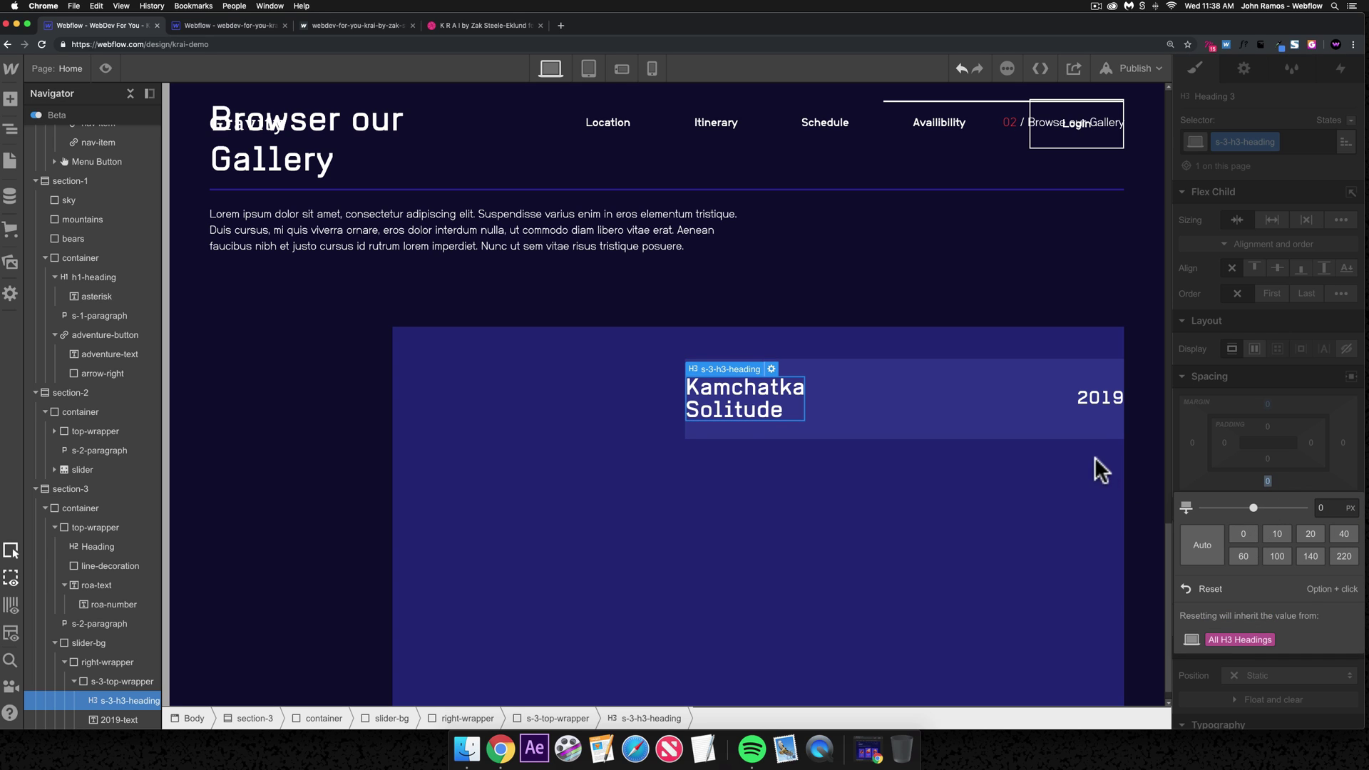
- Check the header's heading and number spacing in the reference project, and give the demo's Kamchatka Solitude heading a 40 px left margin
click(1105, 403)
click(1008, 410)
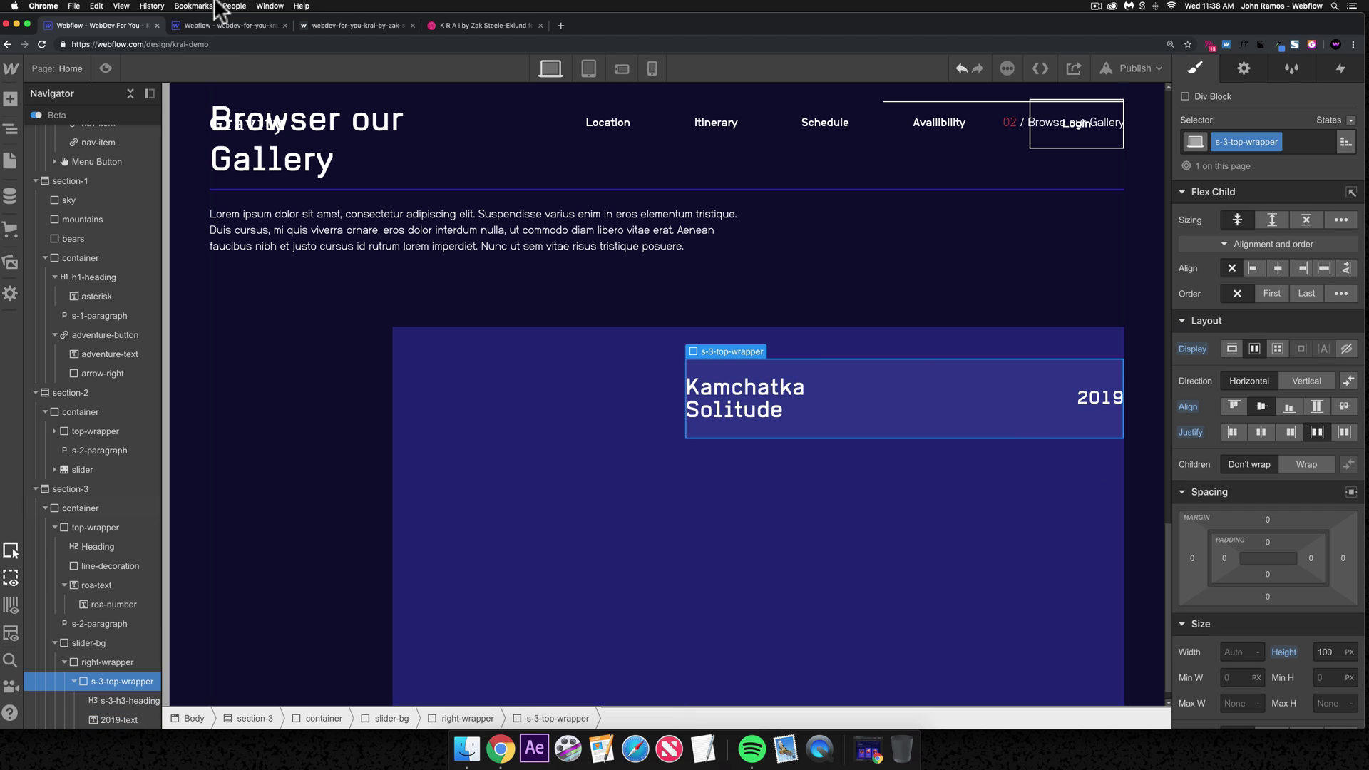
key(ctrl+Tab)
click(865, 253)
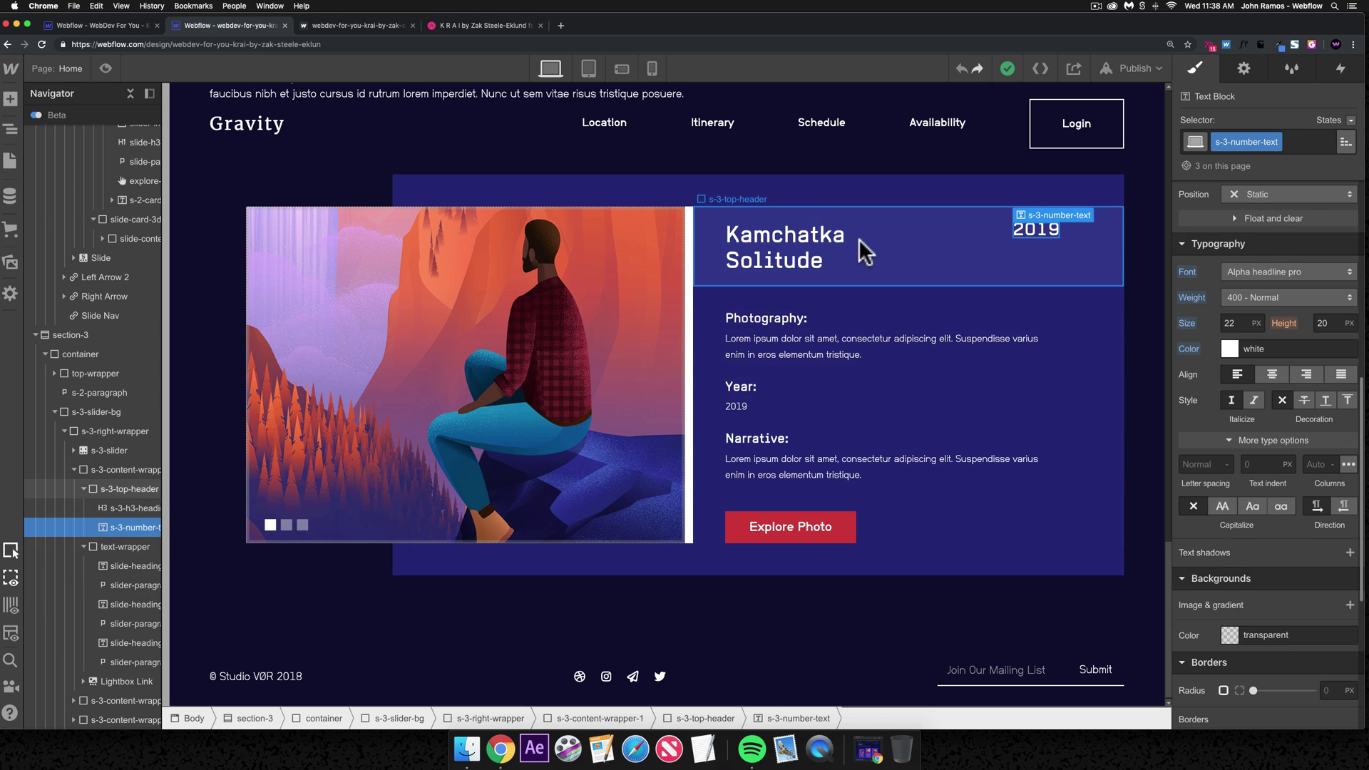
scroll(1269, 388, up, 3)
click(831, 264)
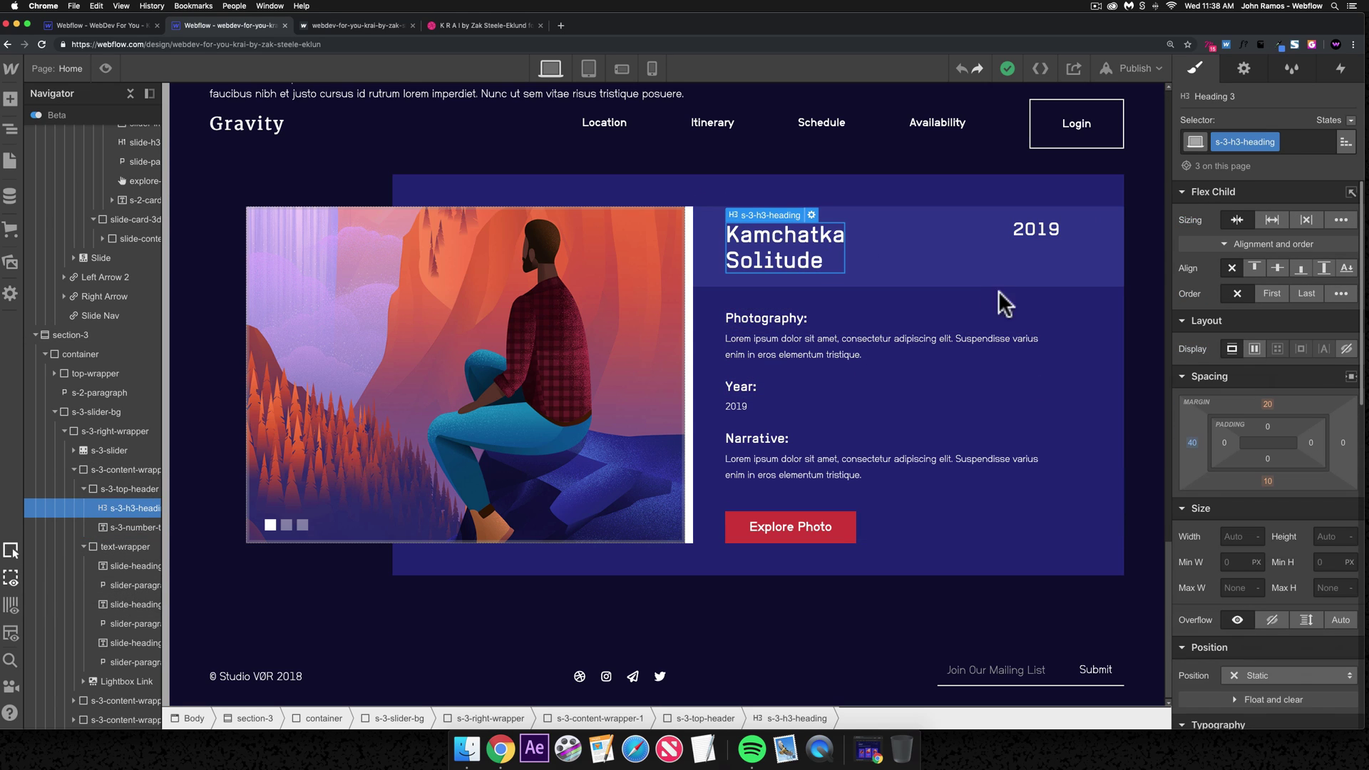
click(1056, 242)
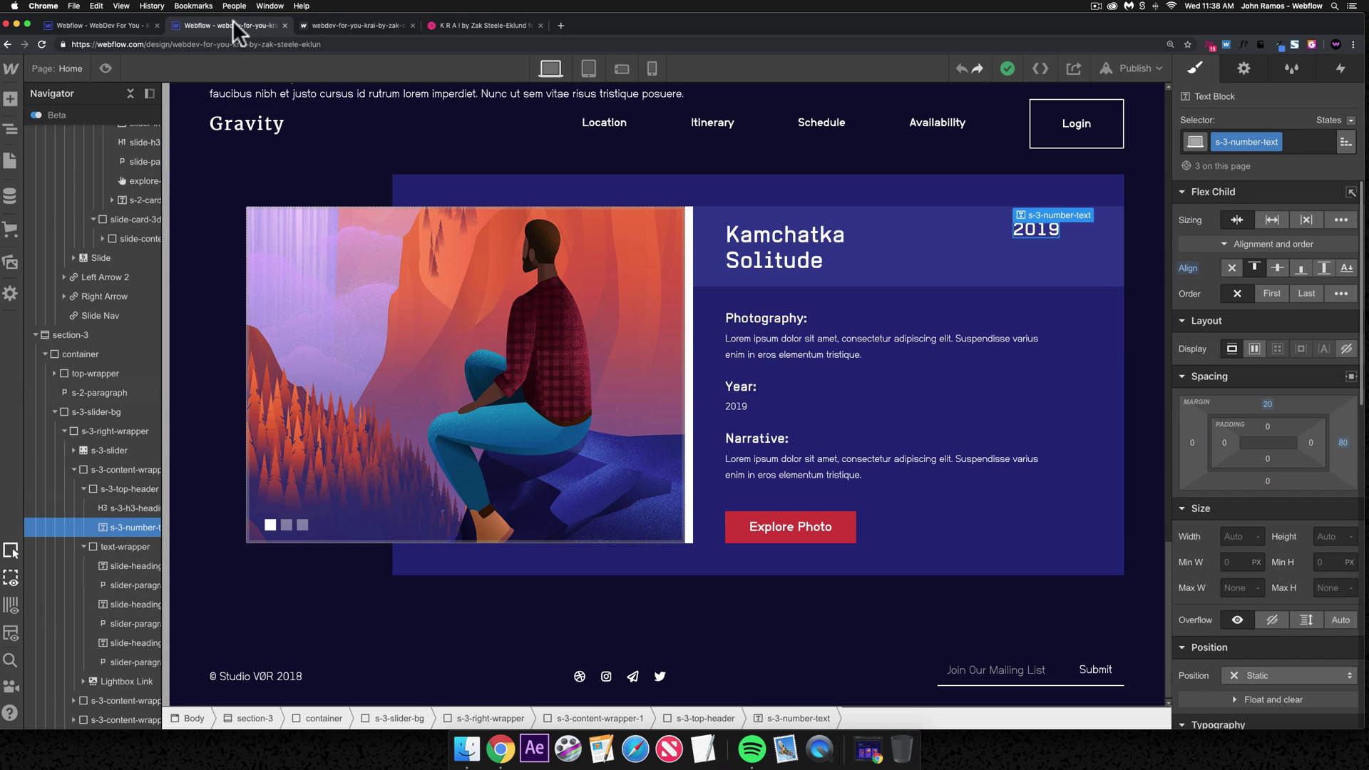
key(ctrl+shift+Tab)
click(749, 391)
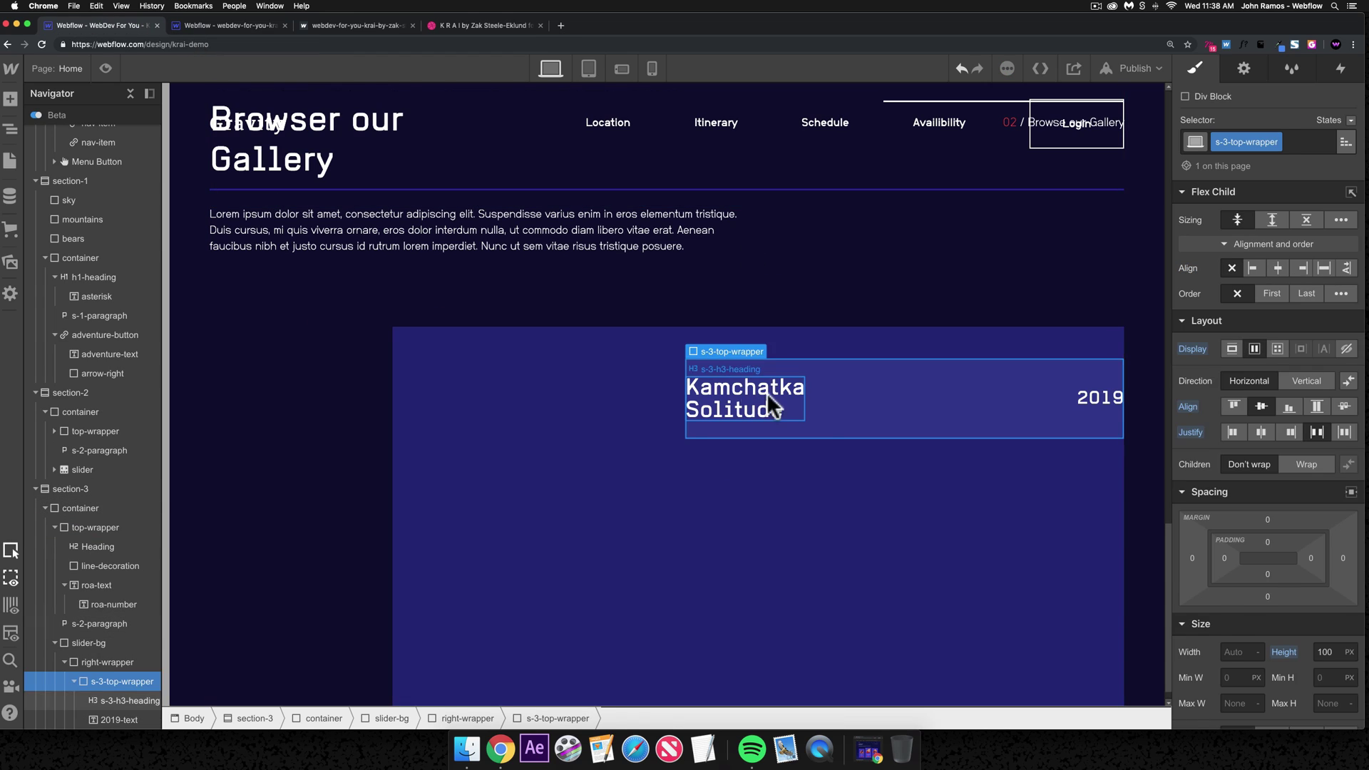
click(1192, 442)
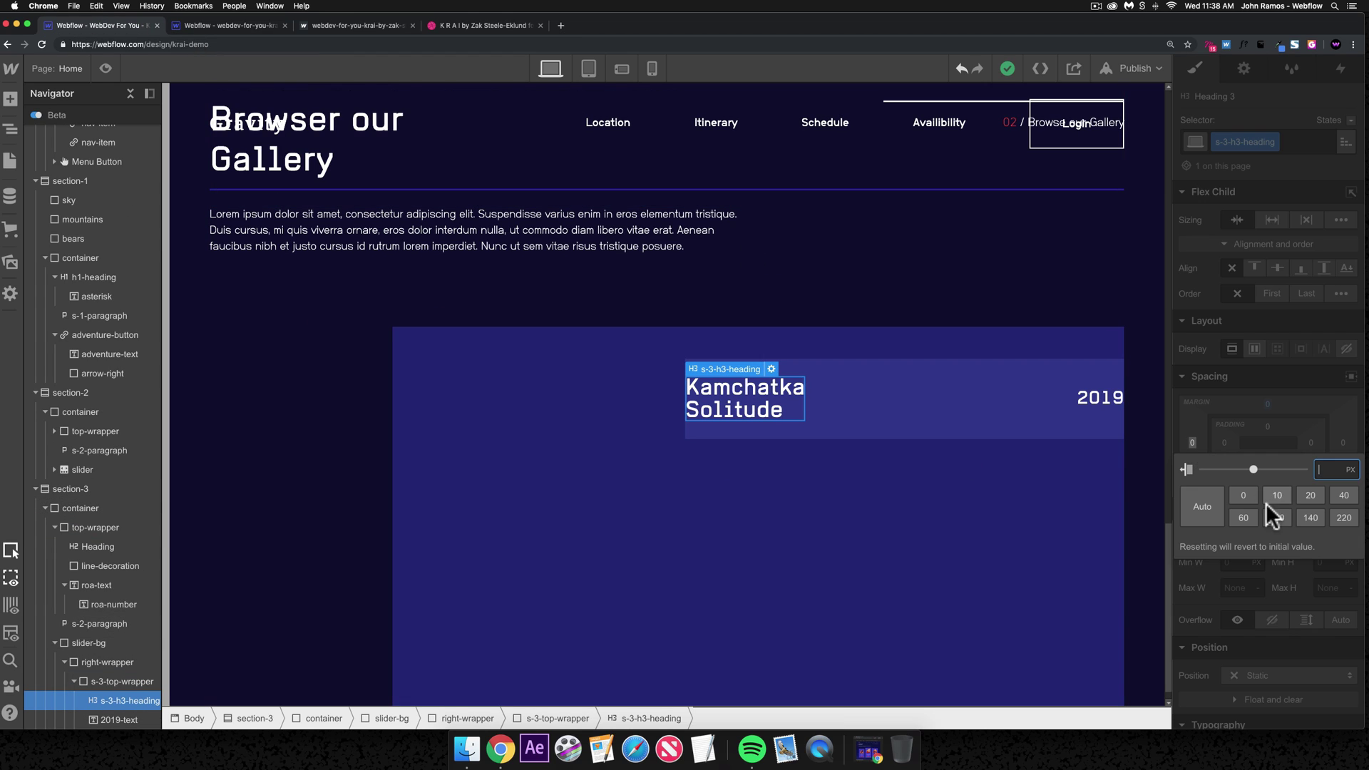
click(1317, 510)
- Set the right margin of the 2019 text block to 80 px
click(1112, 399)
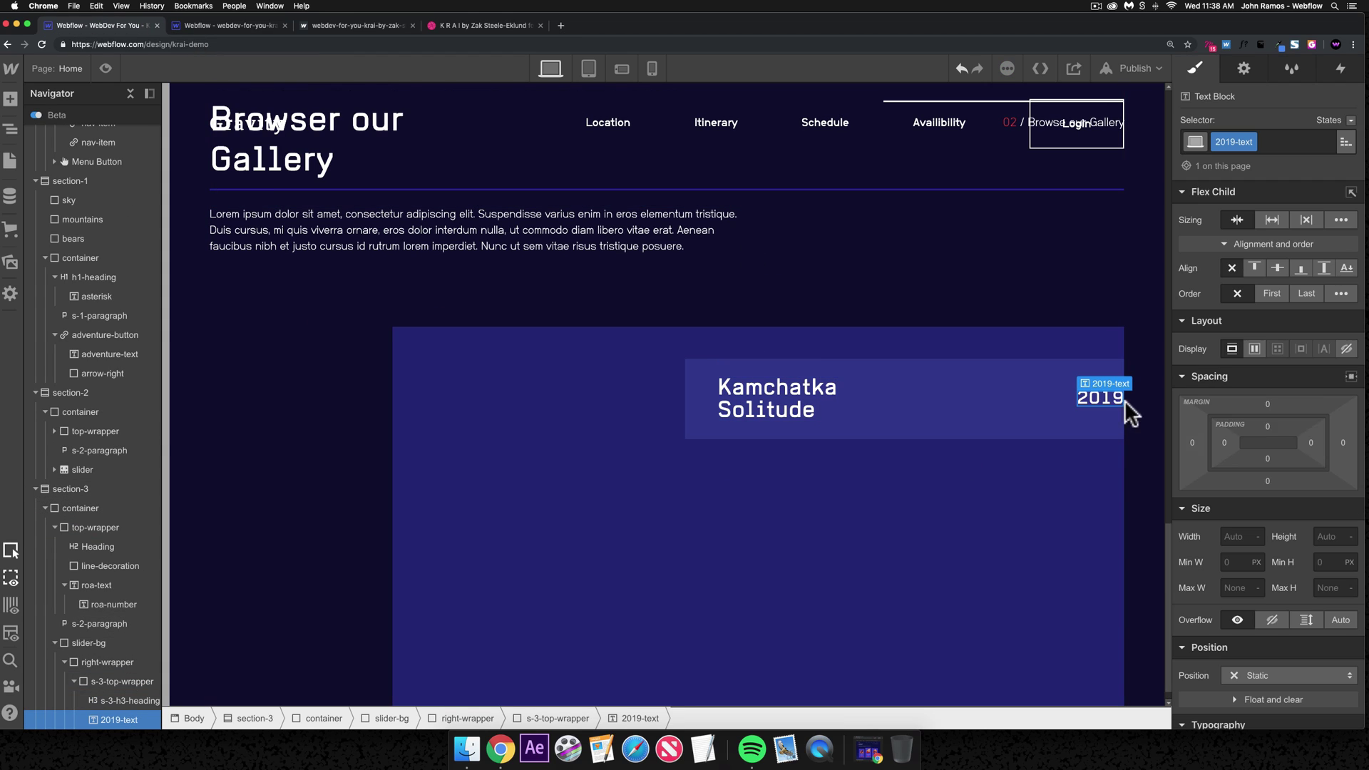
click(1342, 443)
text(90)
key(Return)
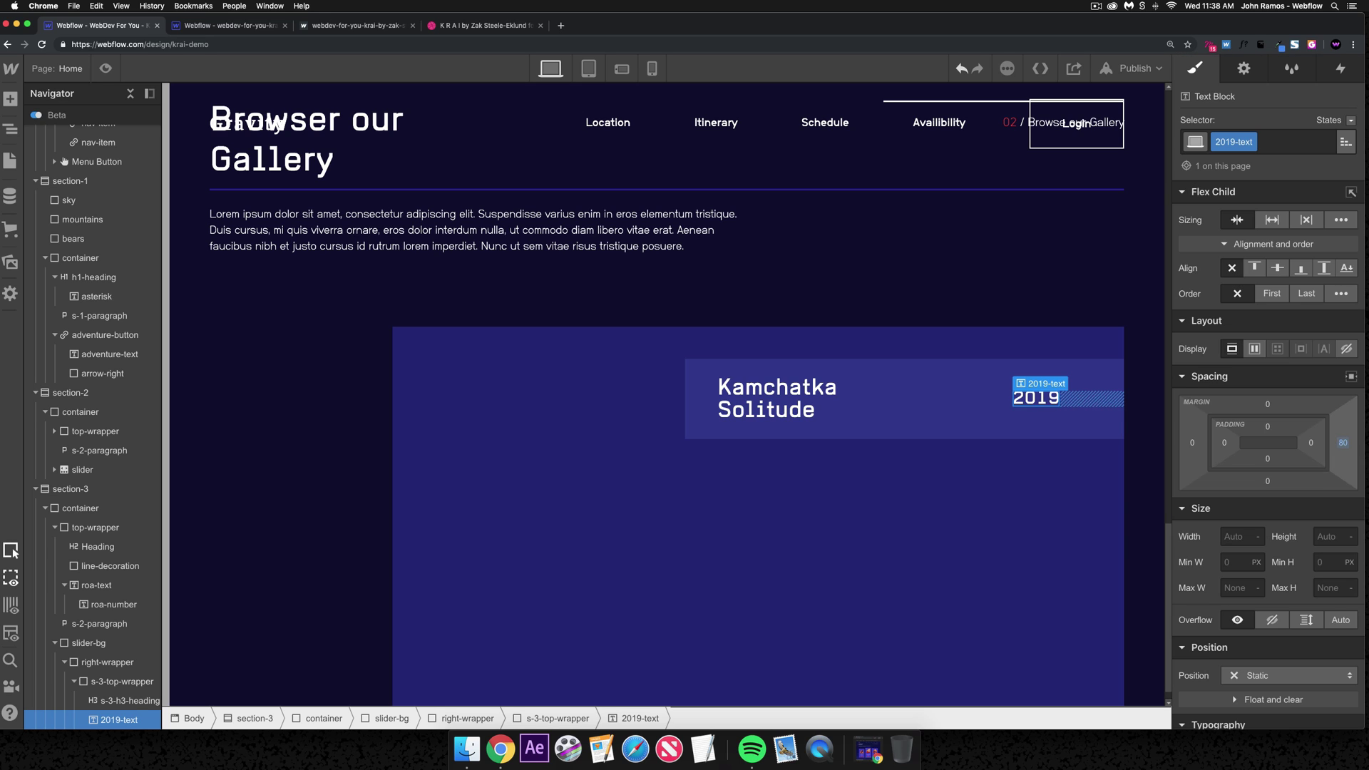
- Copy the text-wrapper with the Photography, Year and Narrative texts from the reference project and paste it into the demo's right-wrapper
click(895, 504)
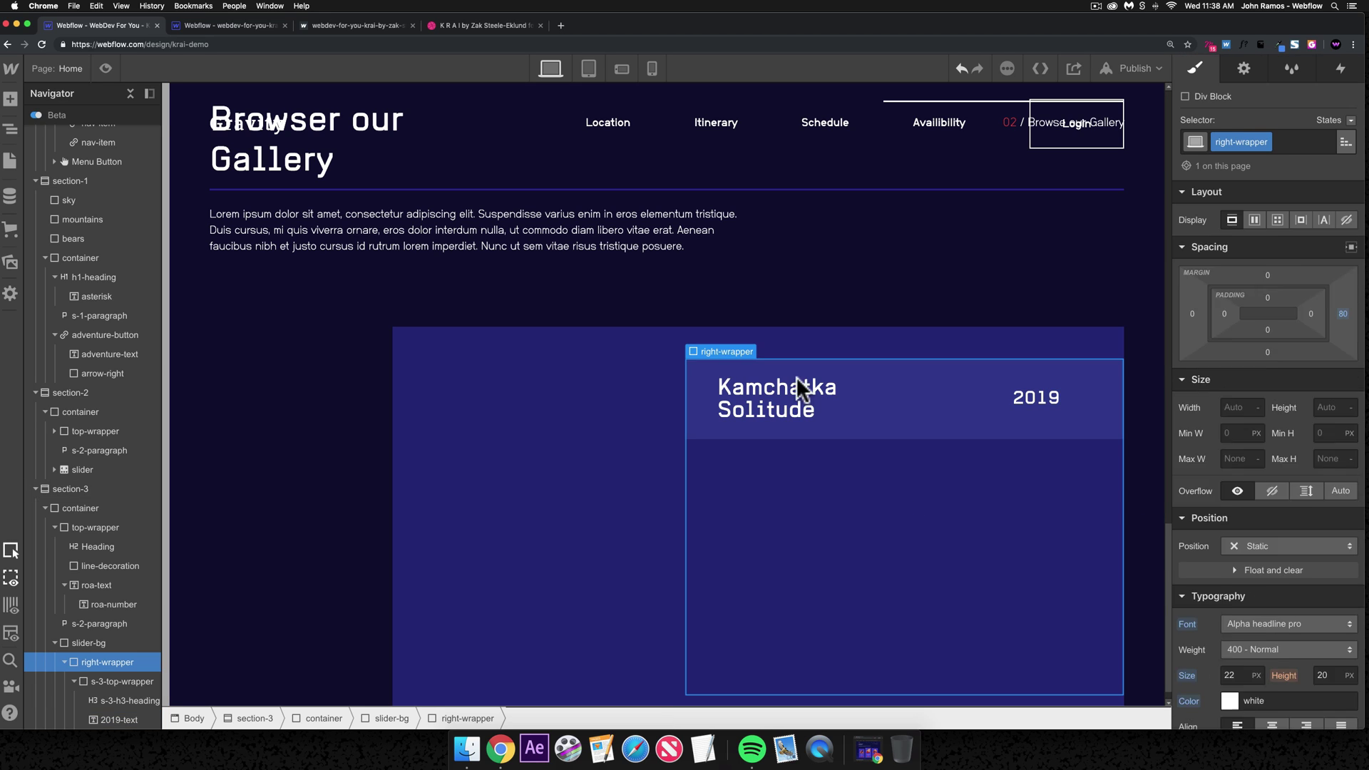
click(239, 25)
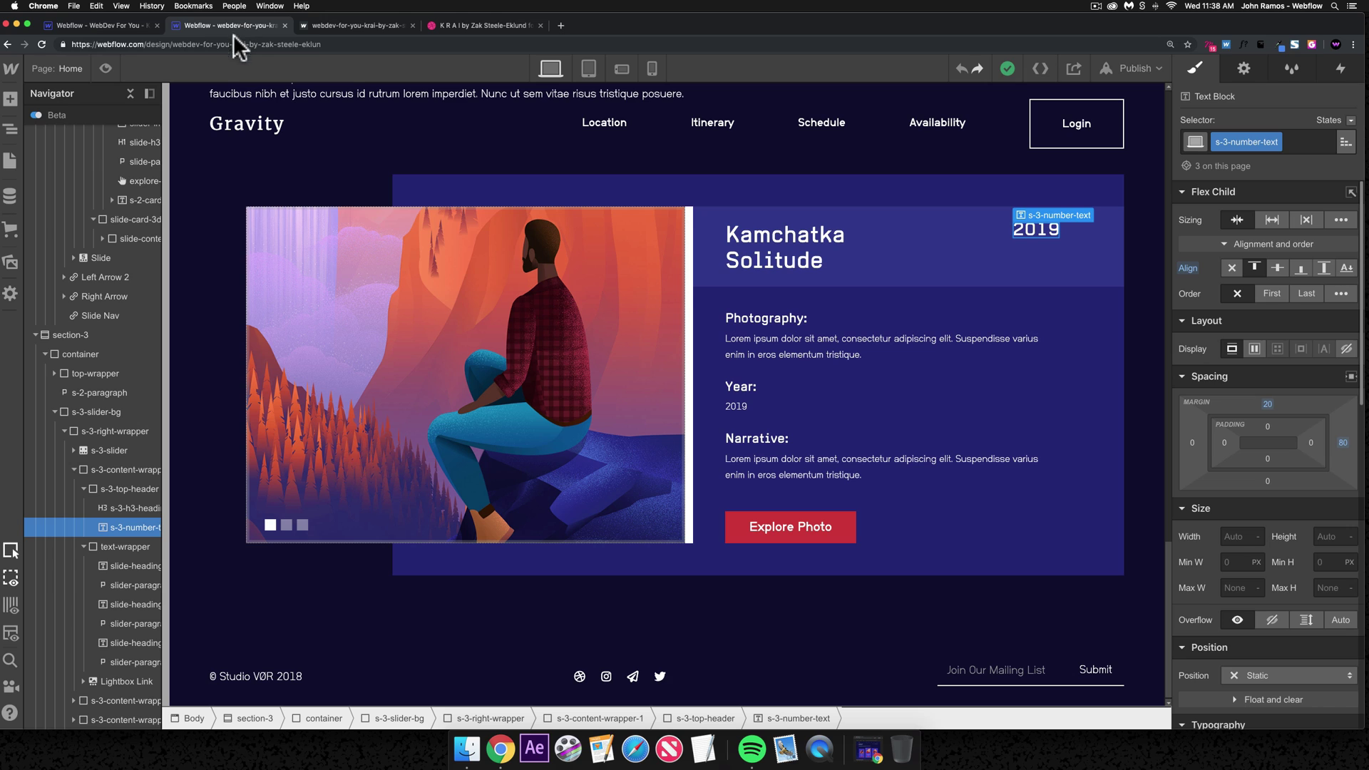
click(831, 341)
click(982, 403)
click(707, 367)
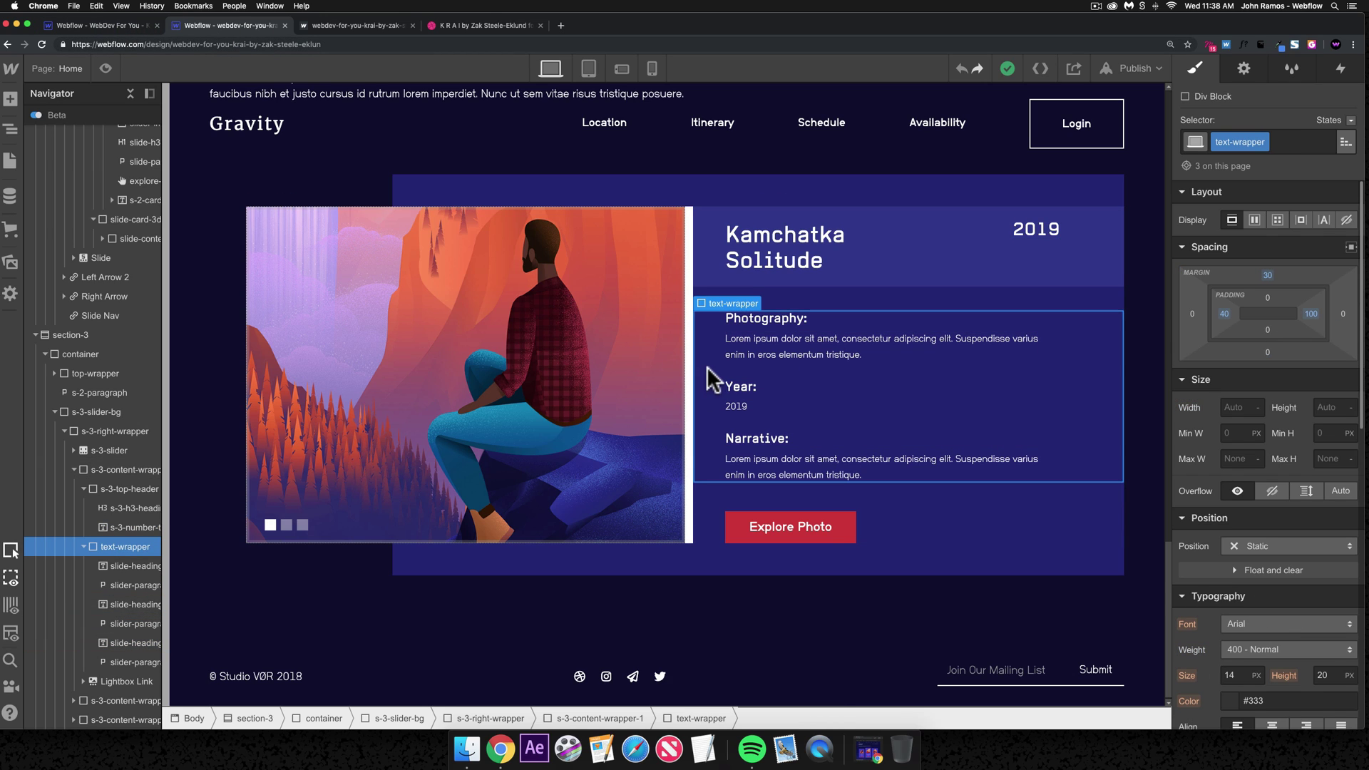
key(super+c)
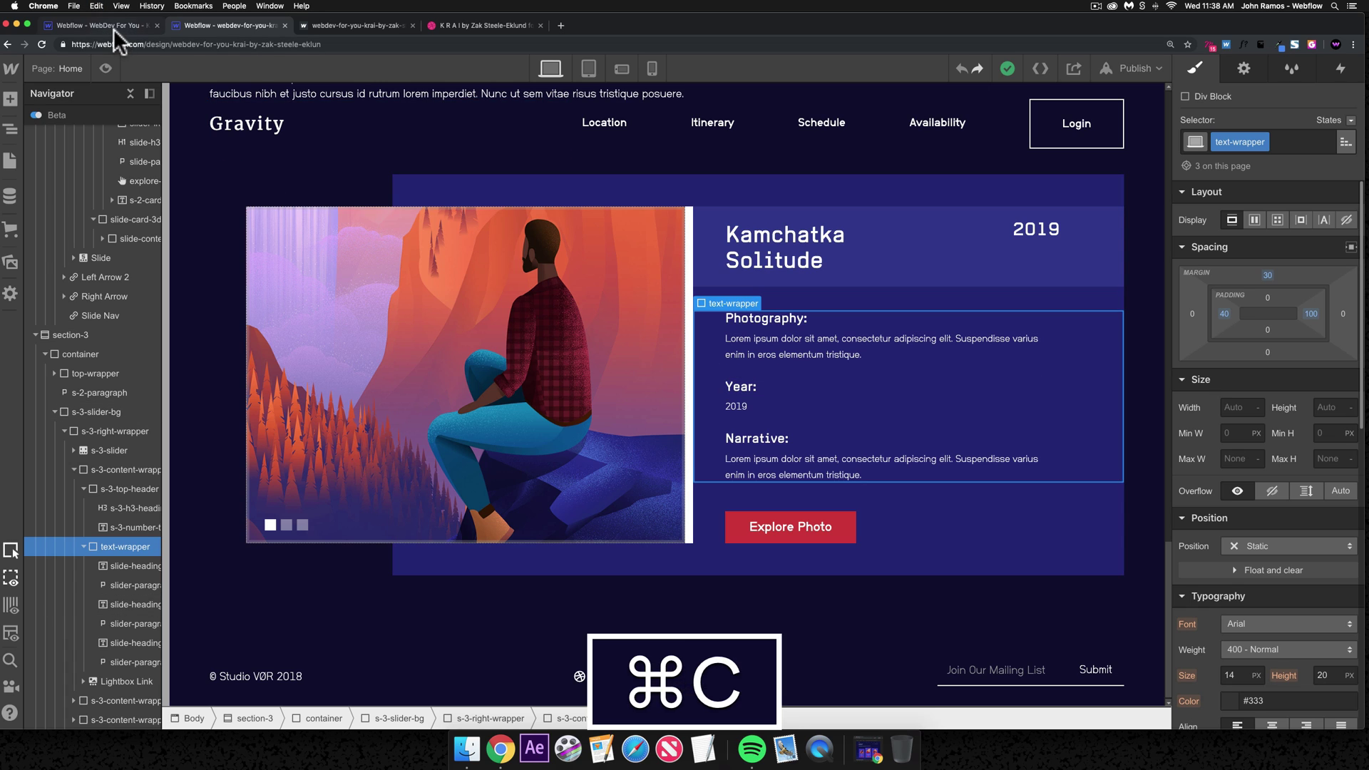
key(ctrl+shift+Tab)
key(super+v)
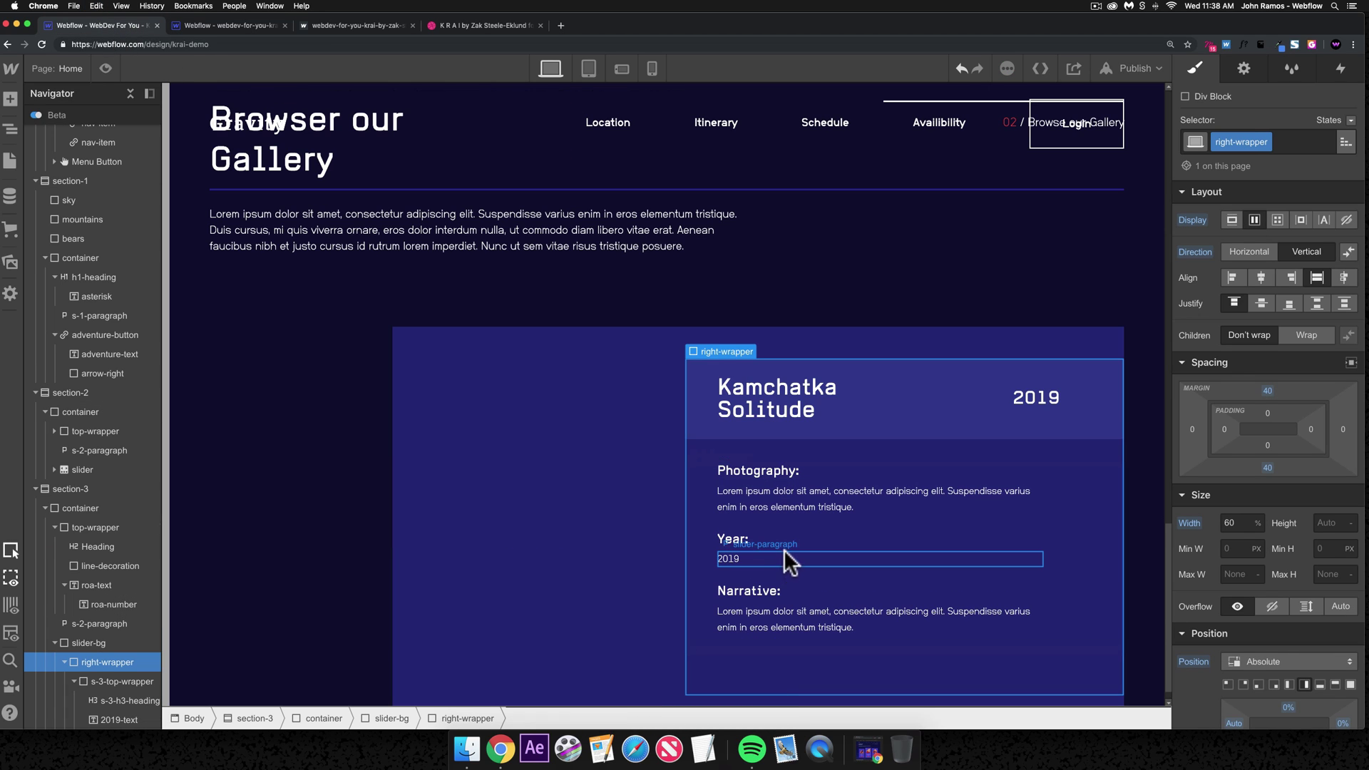
- Copy the Explore Photo text block from the reference project and return to the demo project
click(239, 27)
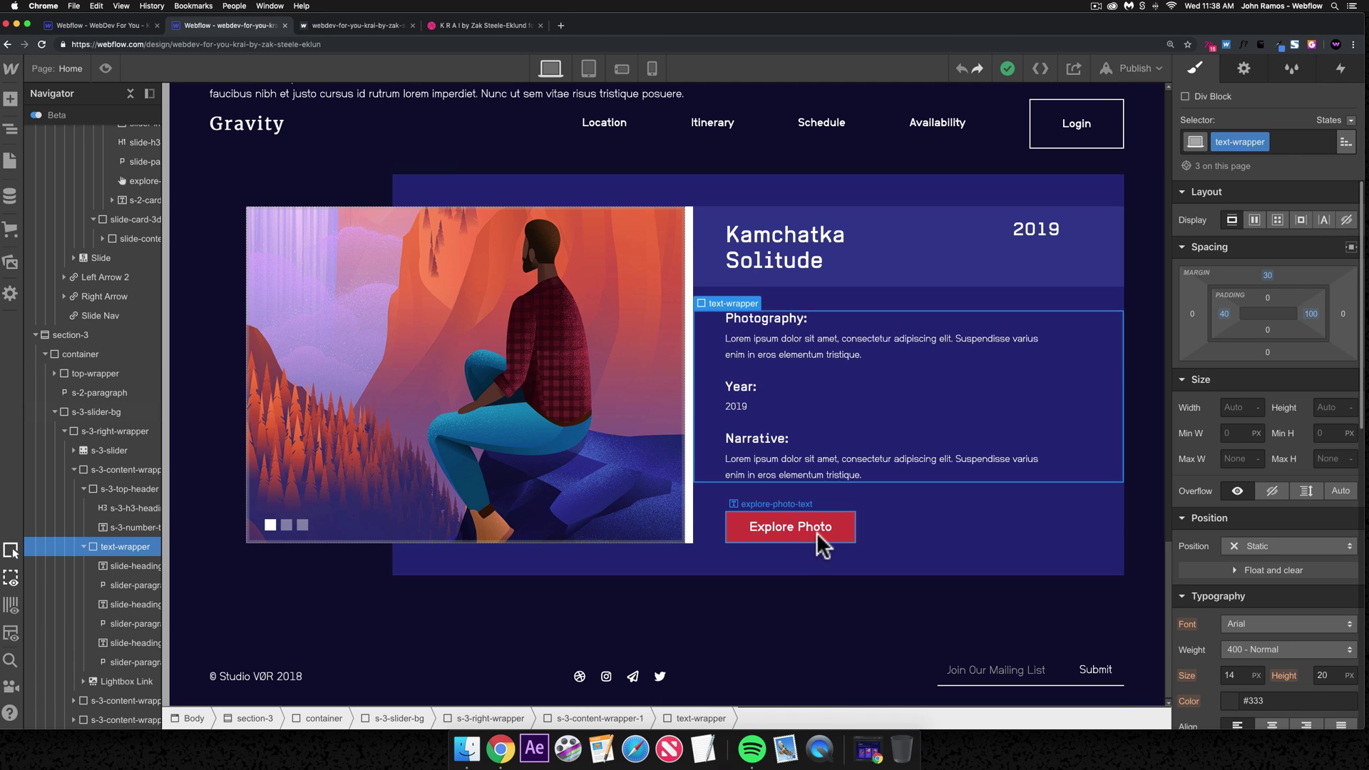
click(820, 535)
key(super+c)
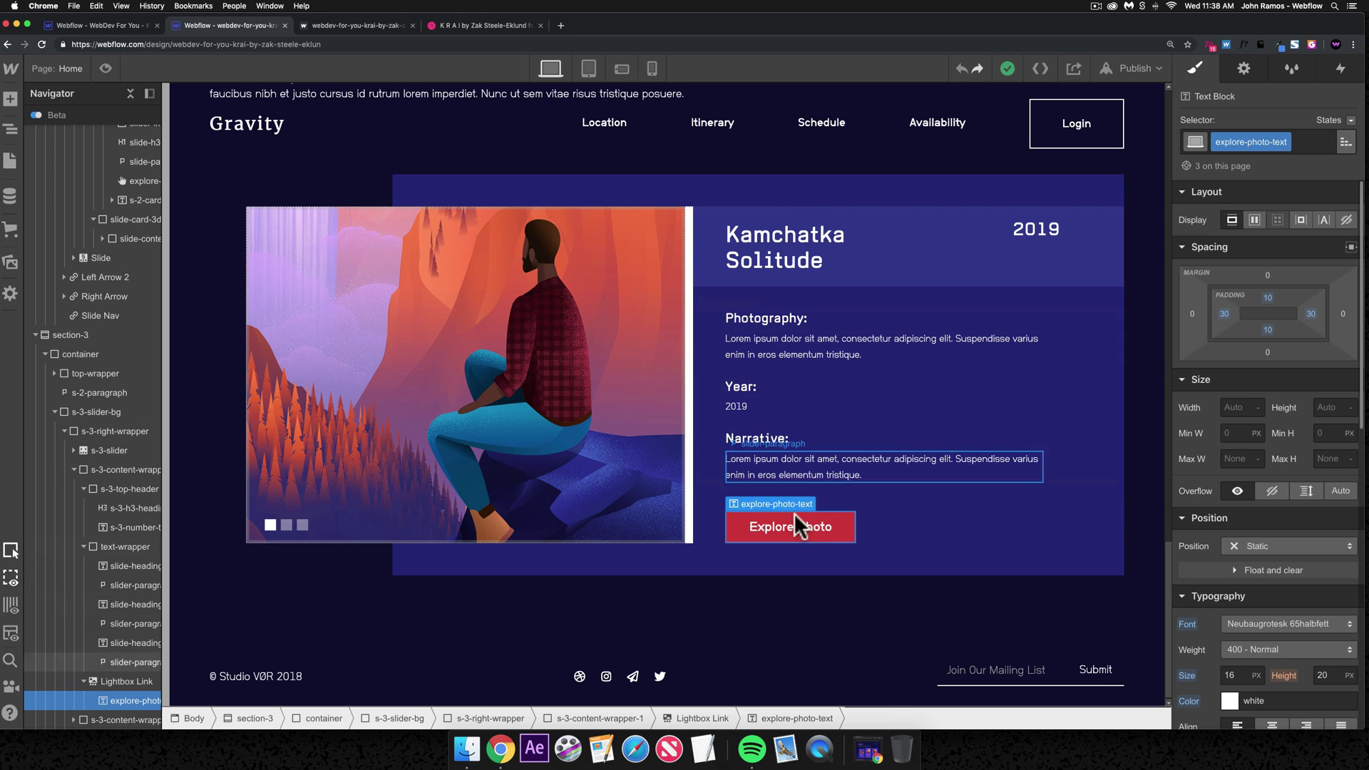
click(111, 24)
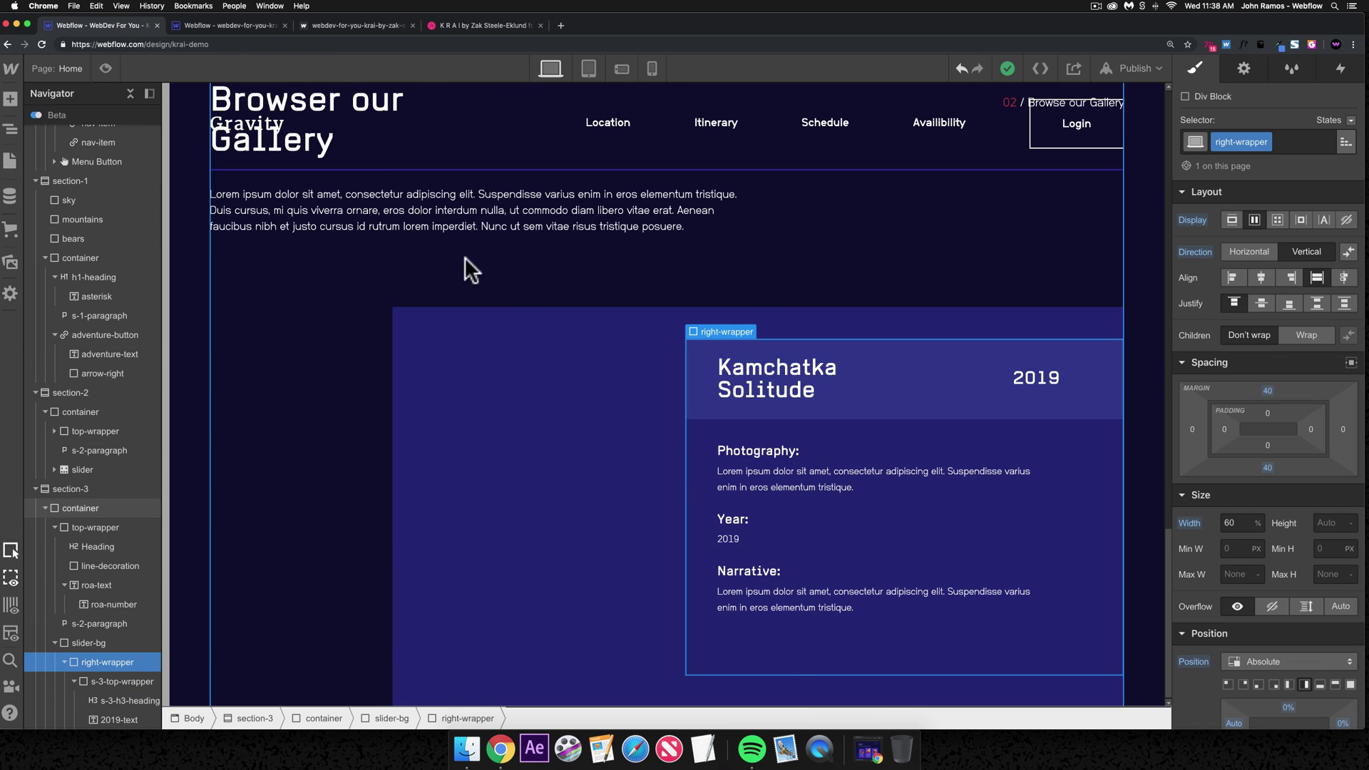
- Add a Lightbox Link inside the right-wrapper and delete its placeholder thumbnail image
key(super+k)
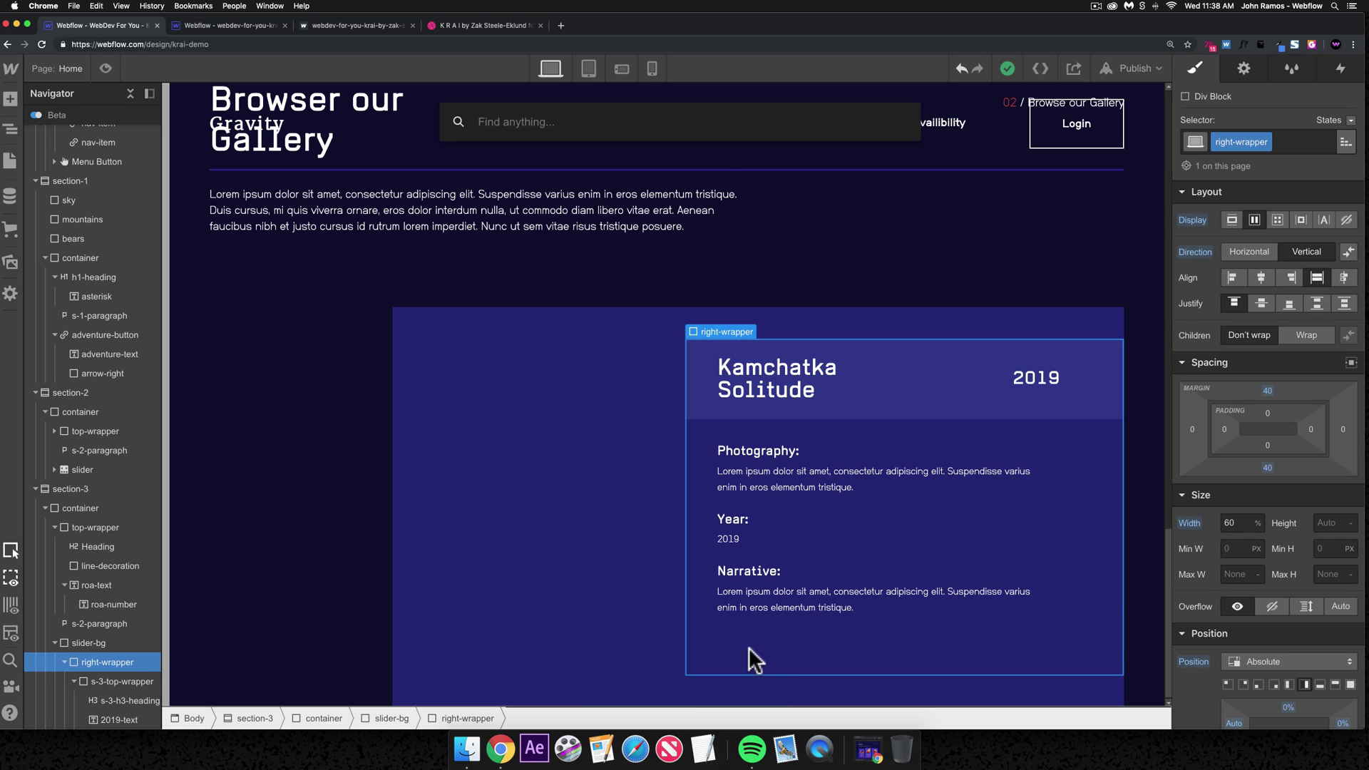
key(Escape)
key(super+k)
text(light)
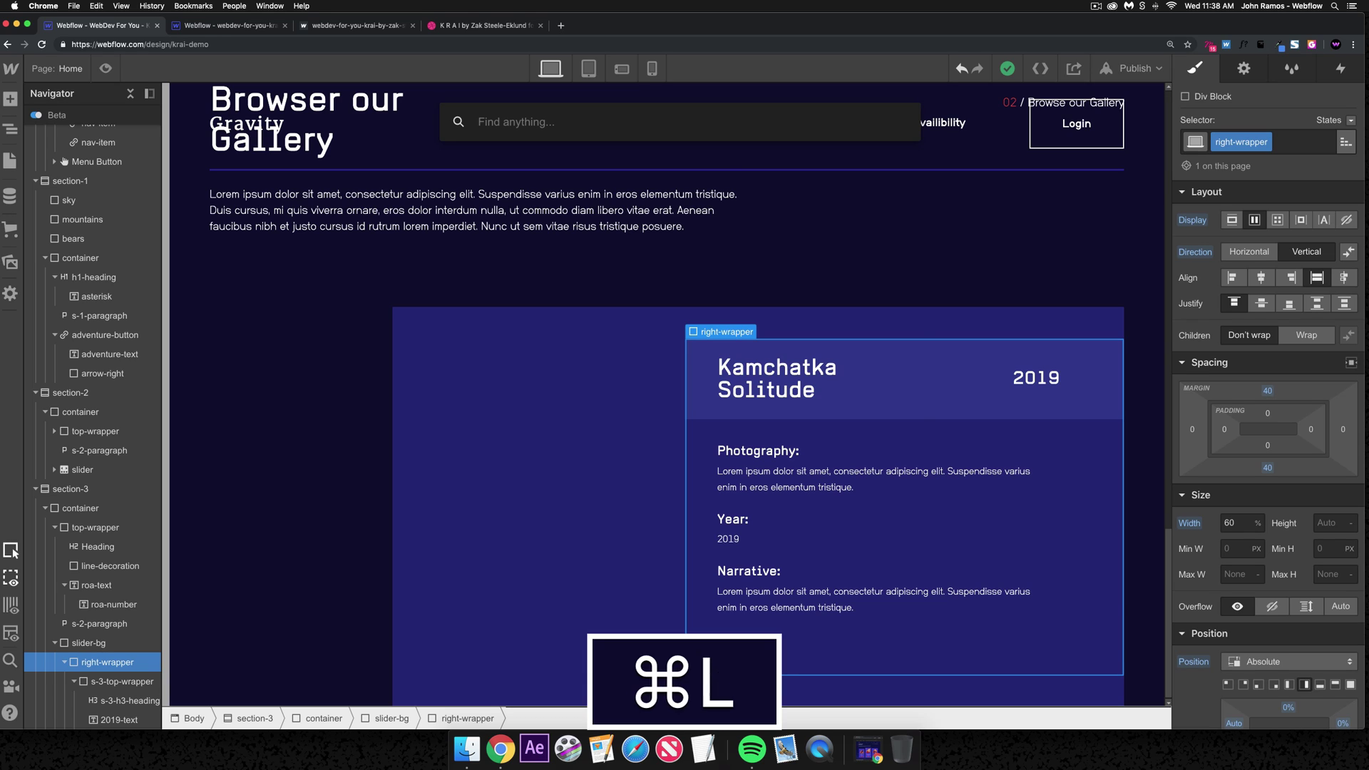
click(534, 188)
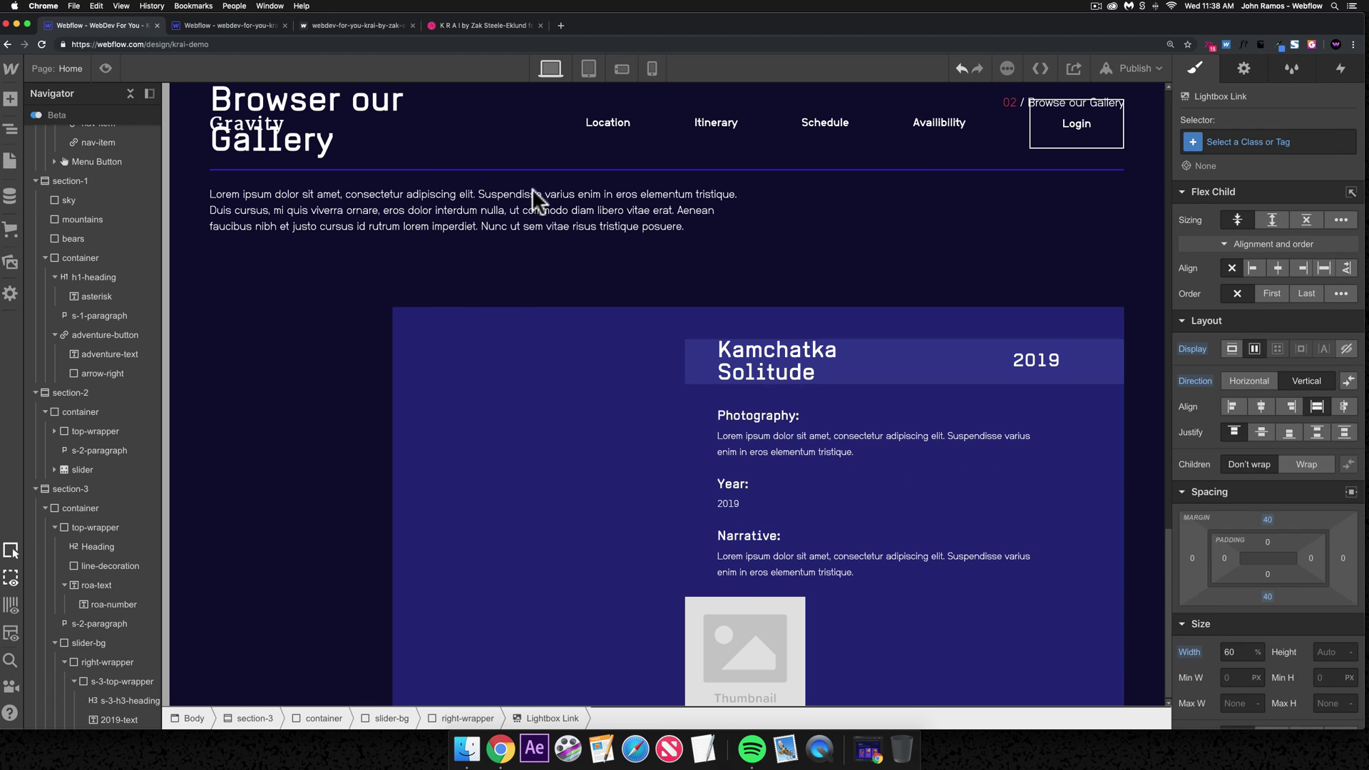
click(758, 662)
key(Delete)
- Try to add a Button element inside the empty Lightbox Link
click(752, 657)
key(super)
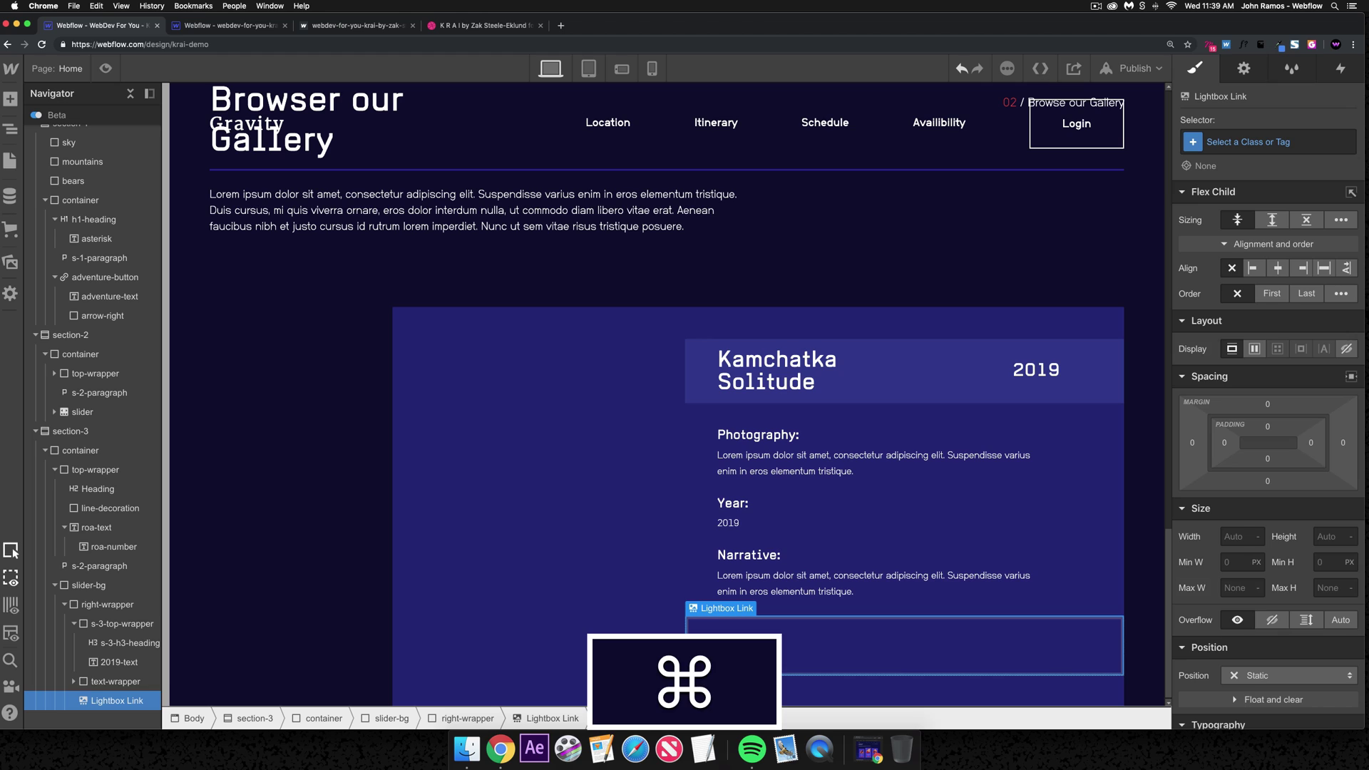
key(super+k)
text(bug)
key(BackSpace)
text(tton)
key(Return)
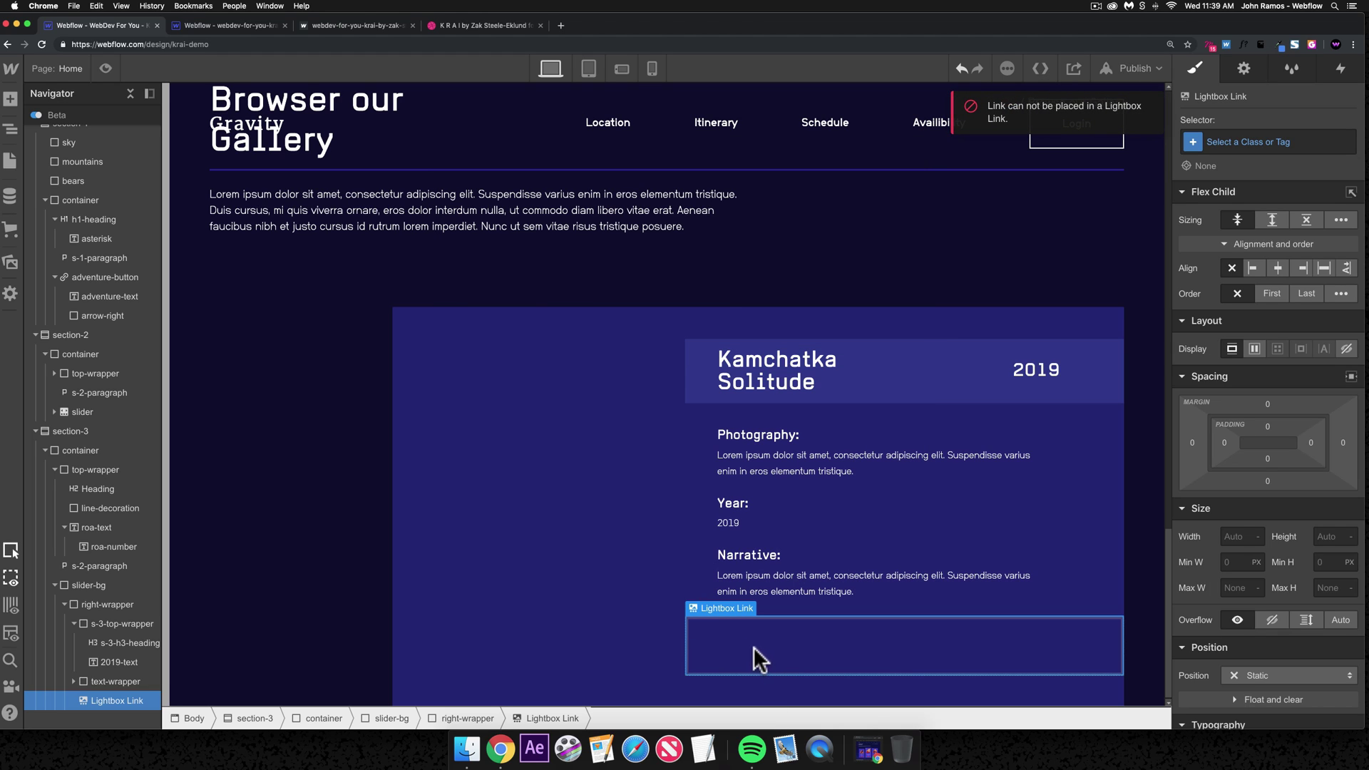
scroll(117, 669, up, 1)
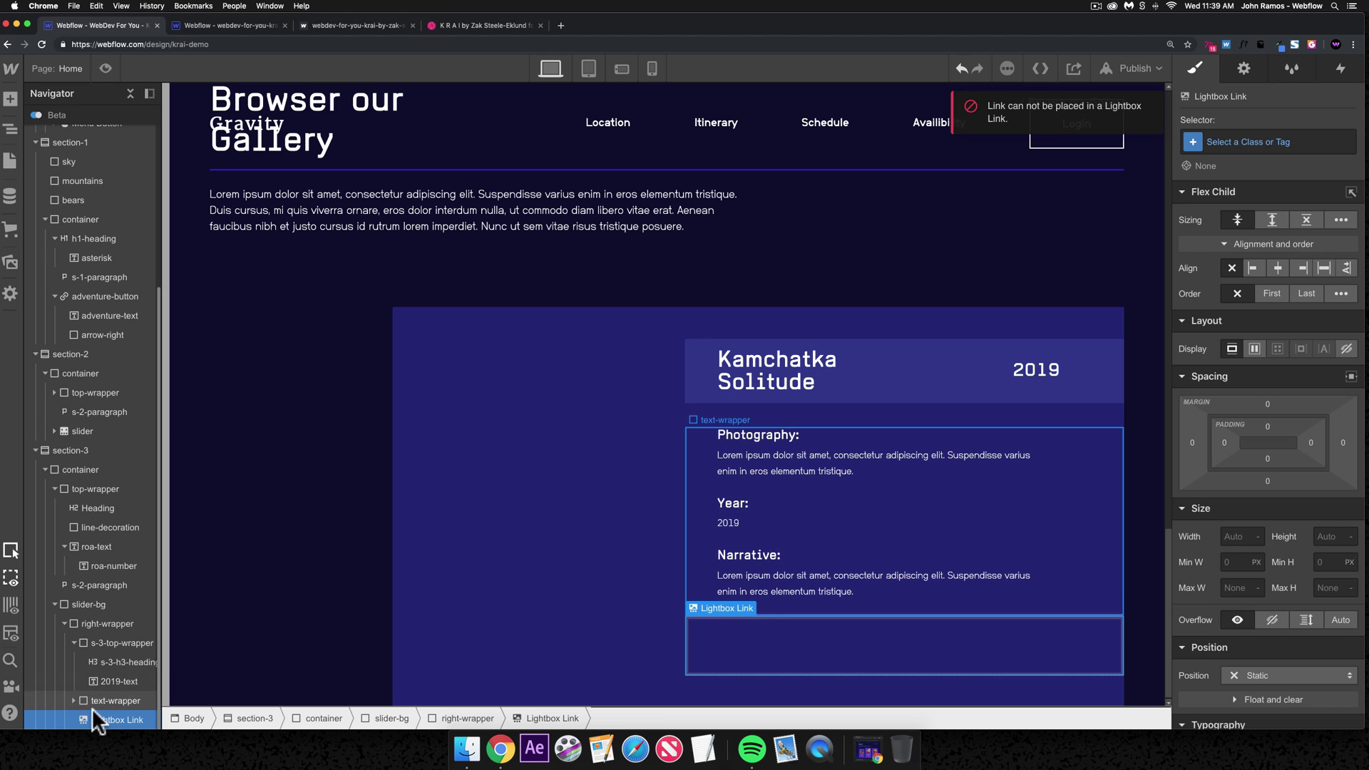
key(super+k)
text(button)
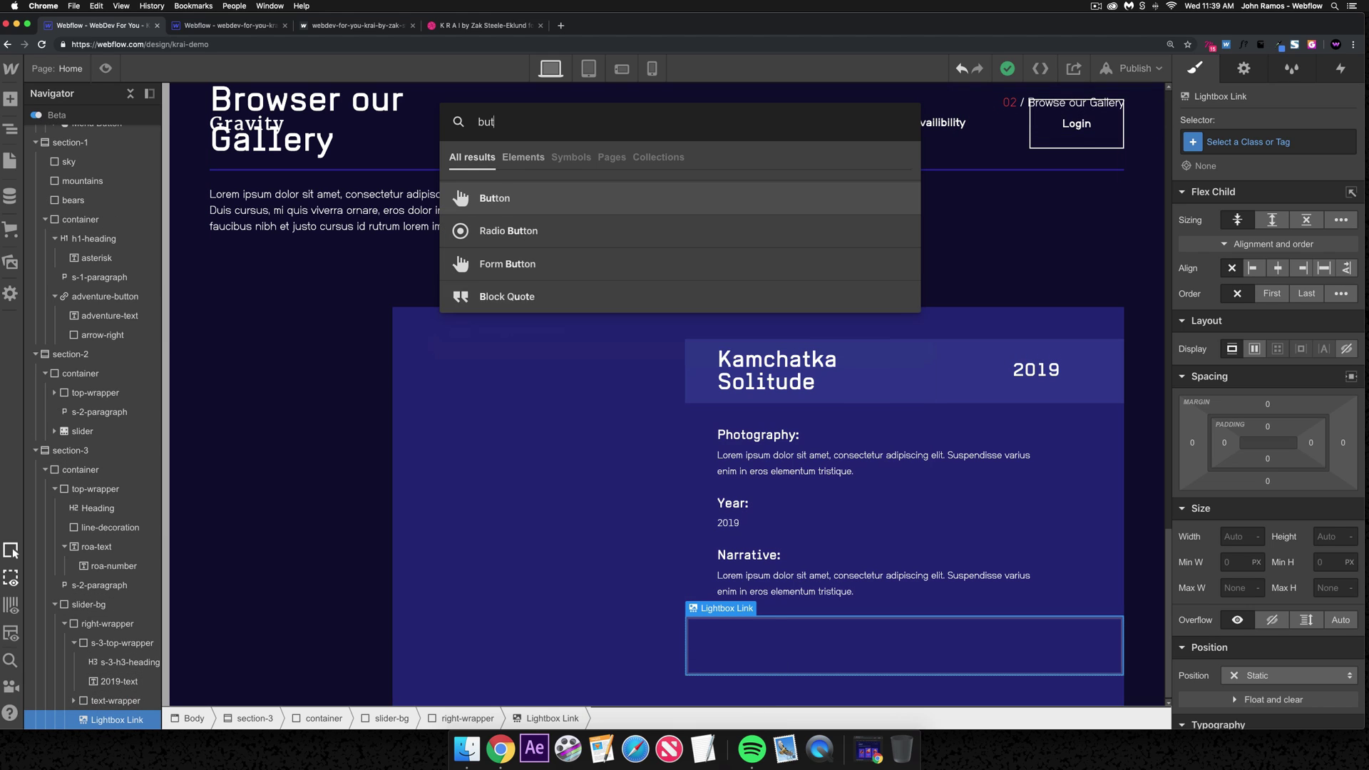
click(542, 193)
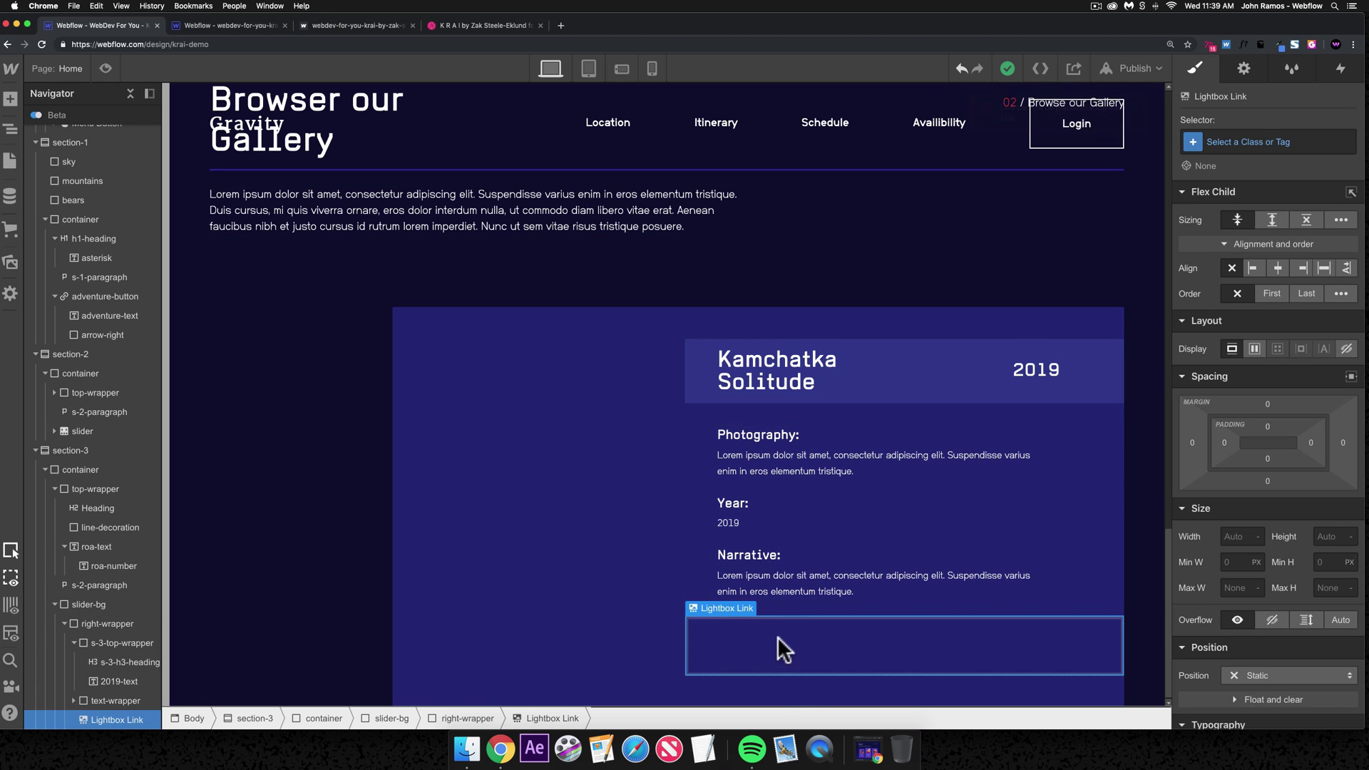
- Try to add a link element inside the empty Lightbox Link and return to its style settings
key(super+k)
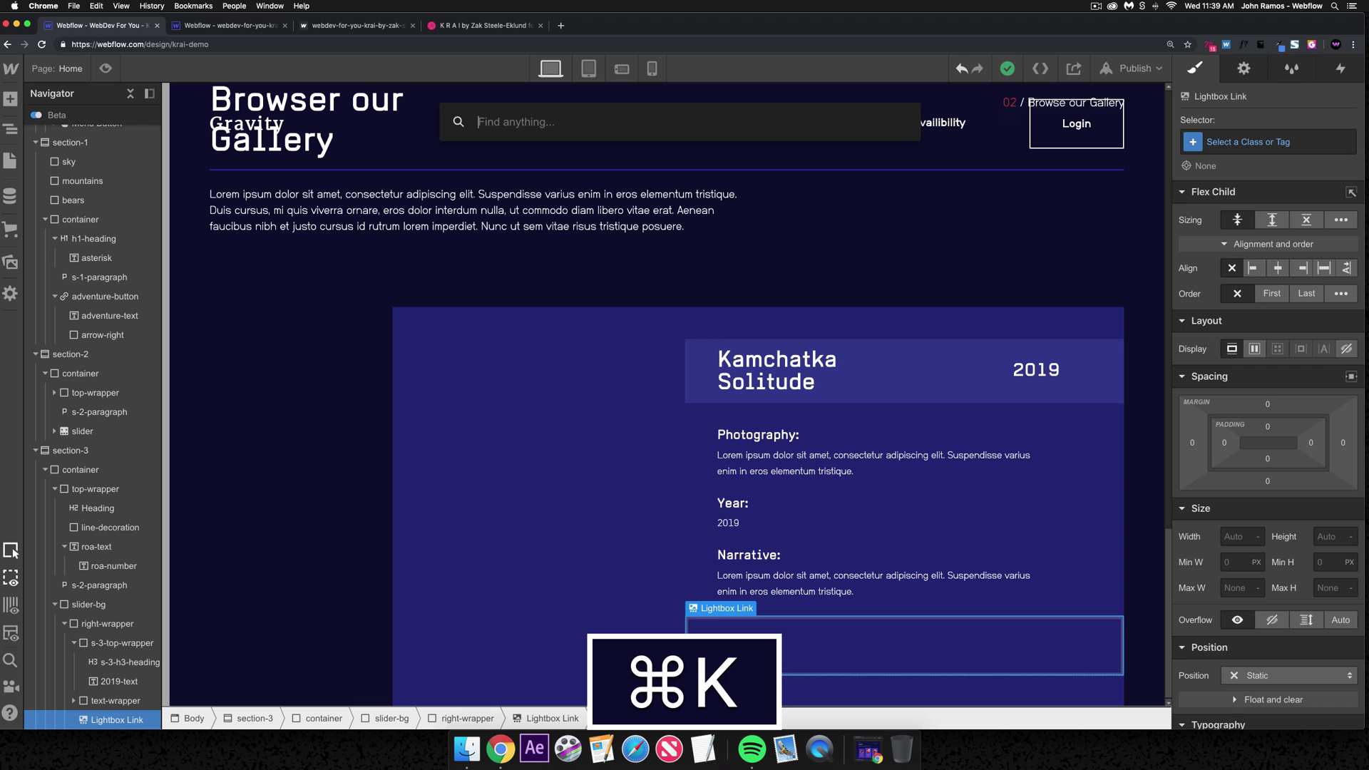
key(Escape)
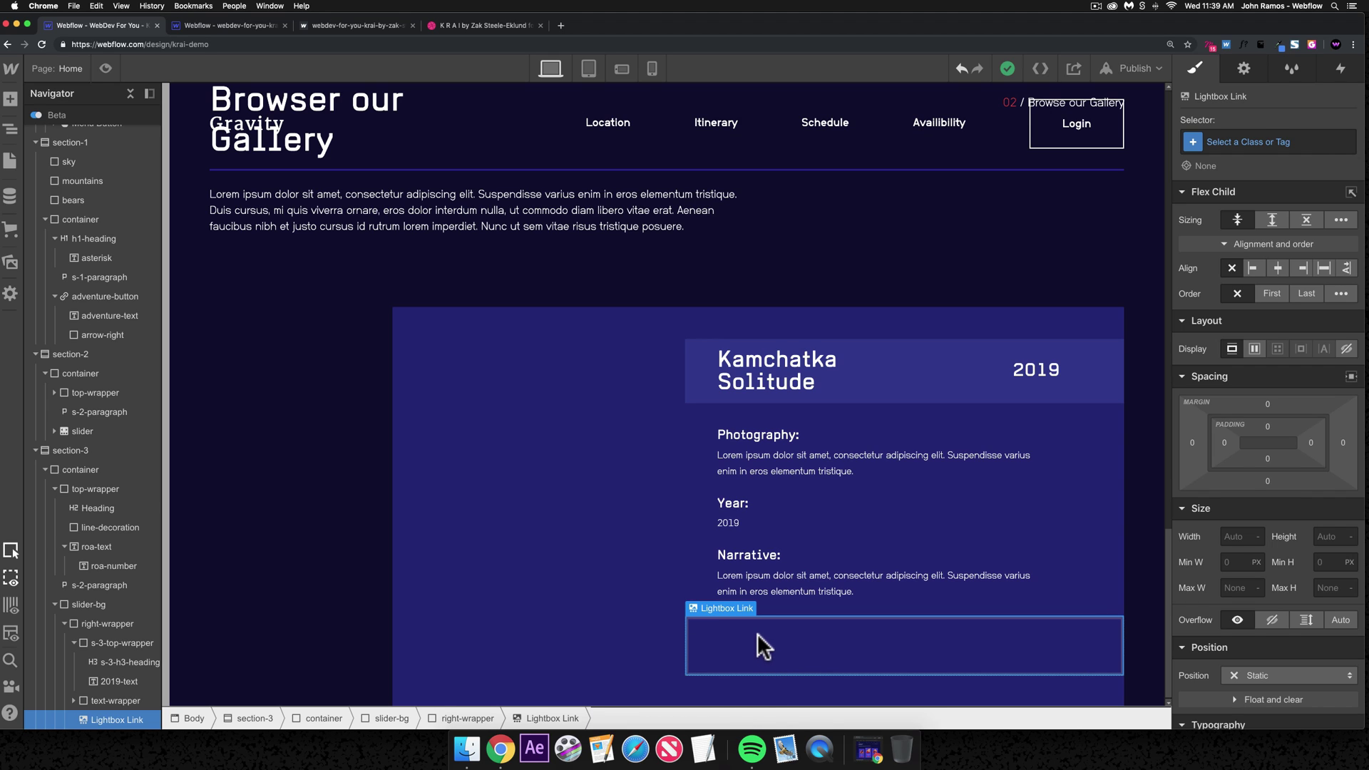
key(d)
key(super+k)
text(link)
key(Return)
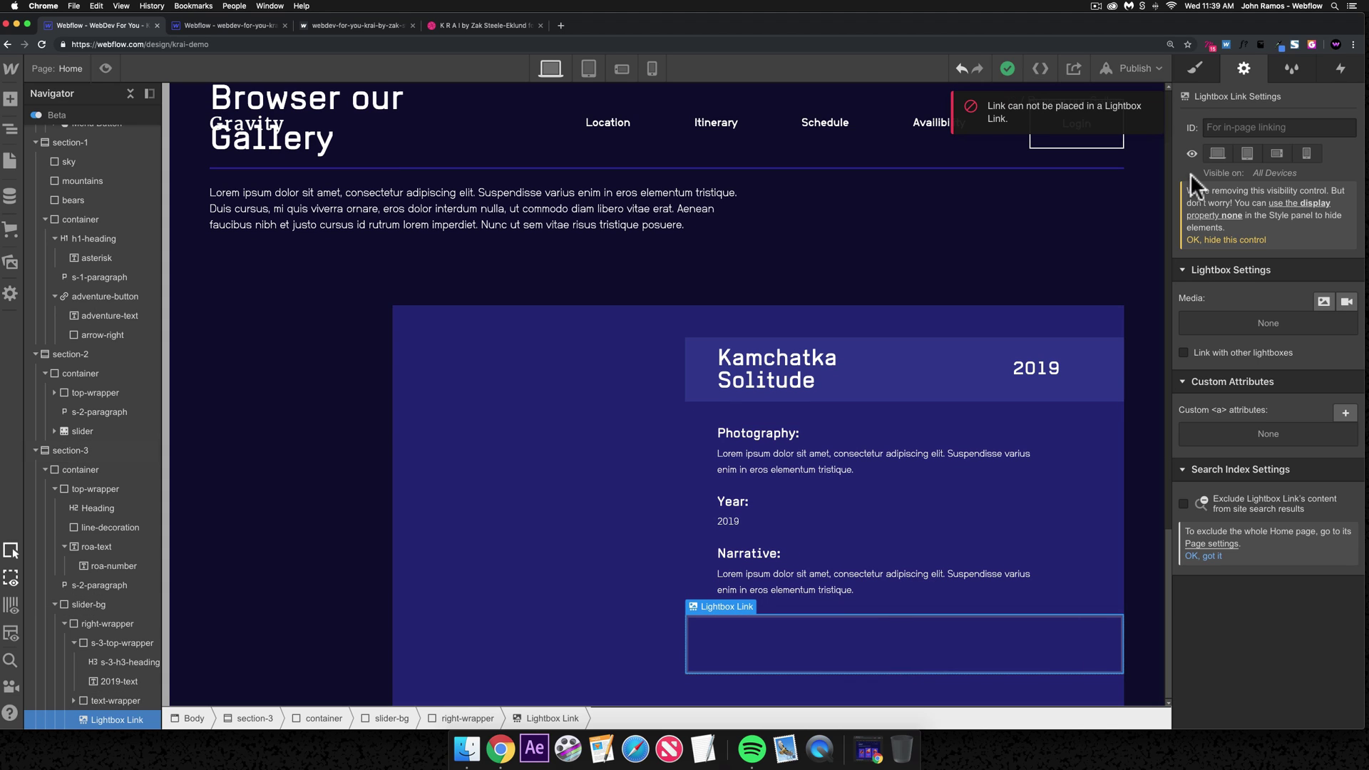
click(1196, 69)
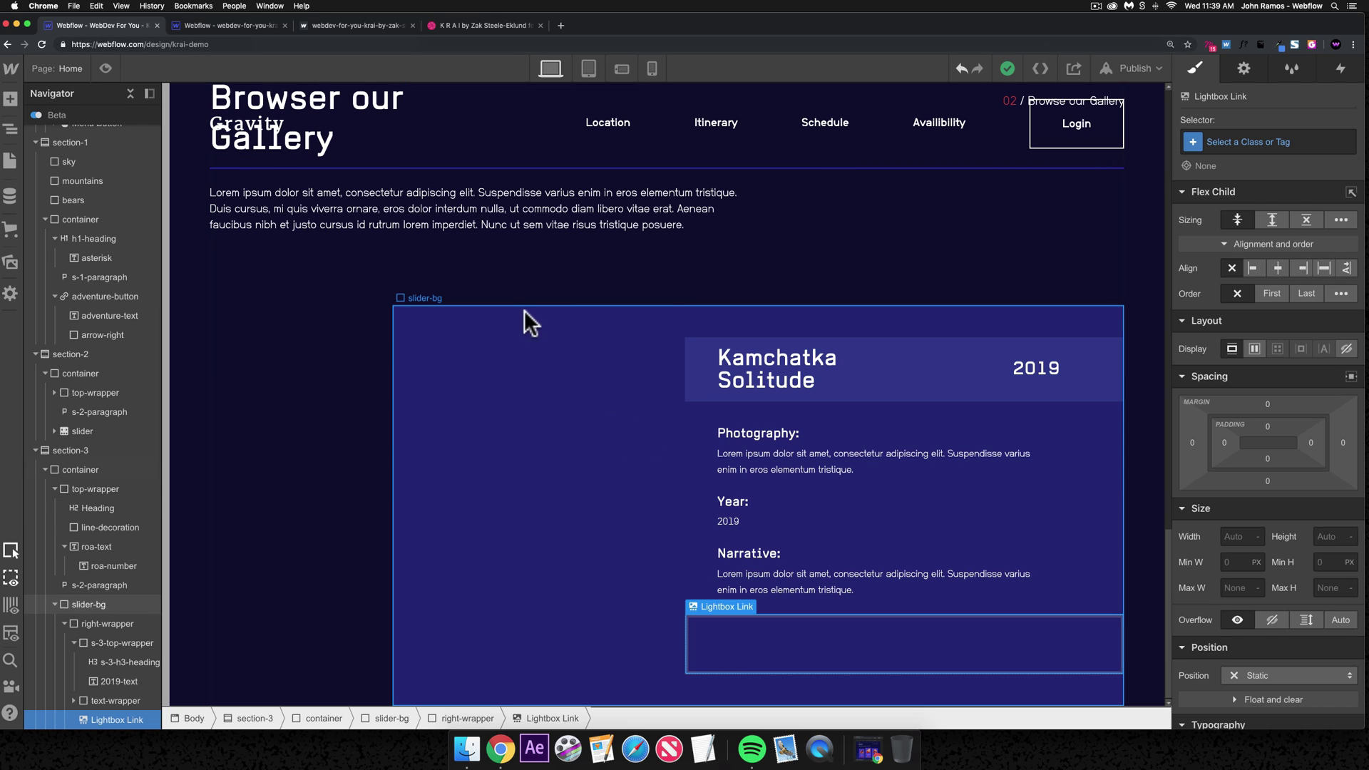
- Add a Slider element to the right-wrapper and set its position to Absolute
click(686, 428)
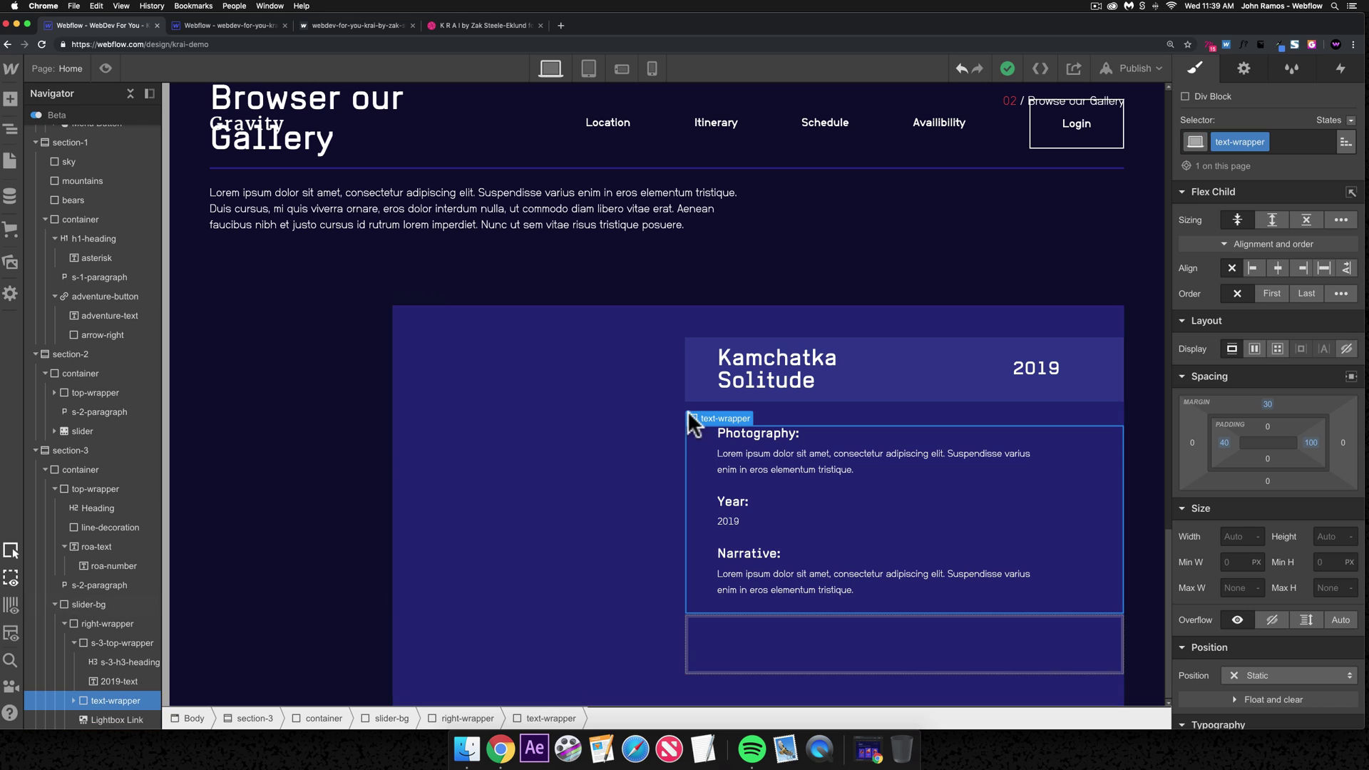
click(102, 621)
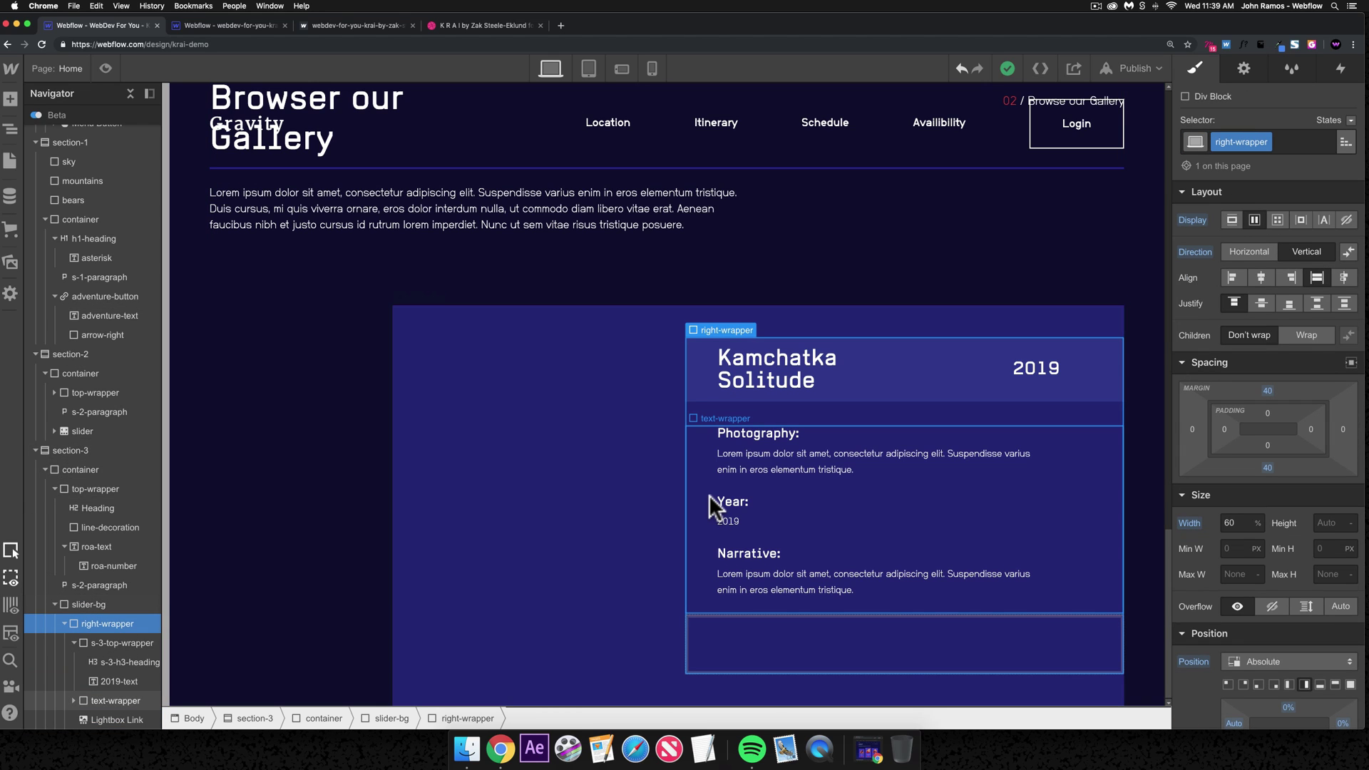
key(super+k)
text(slider)
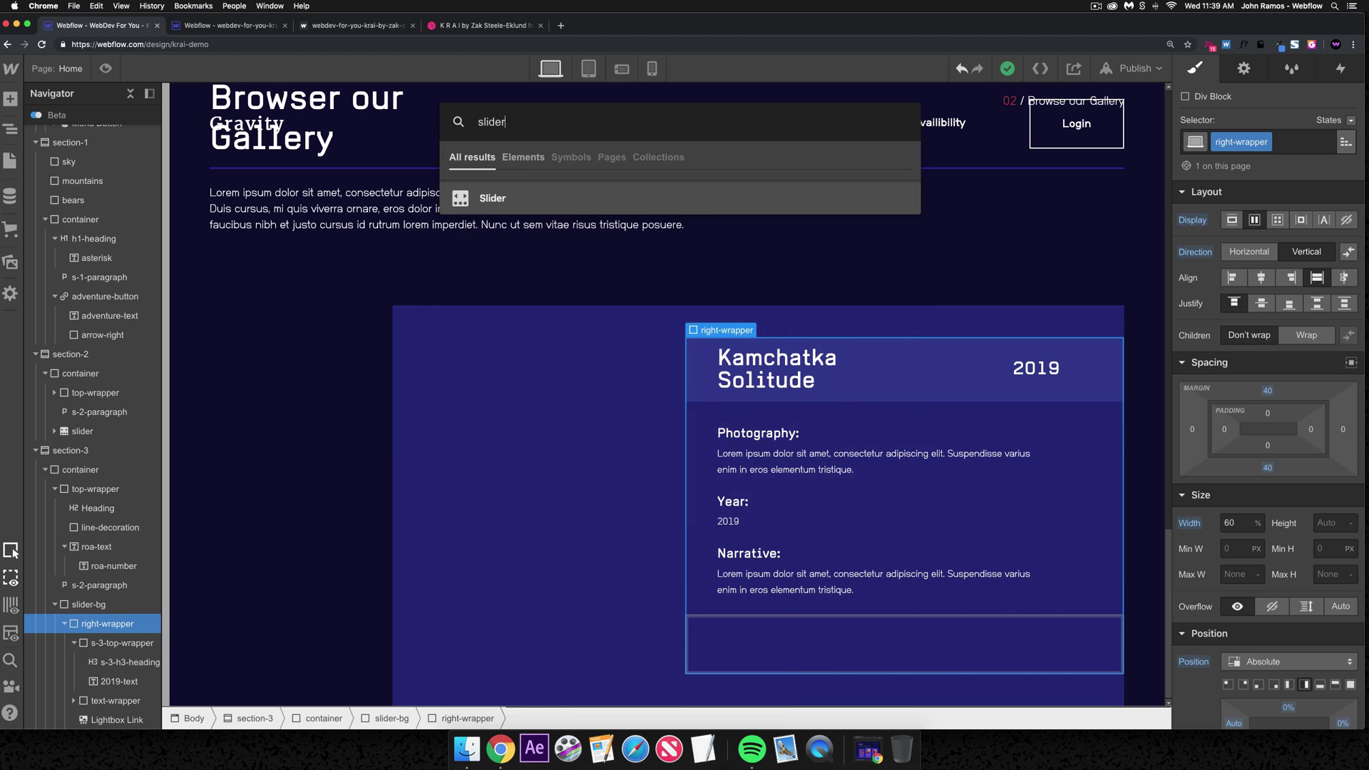
key(Return)
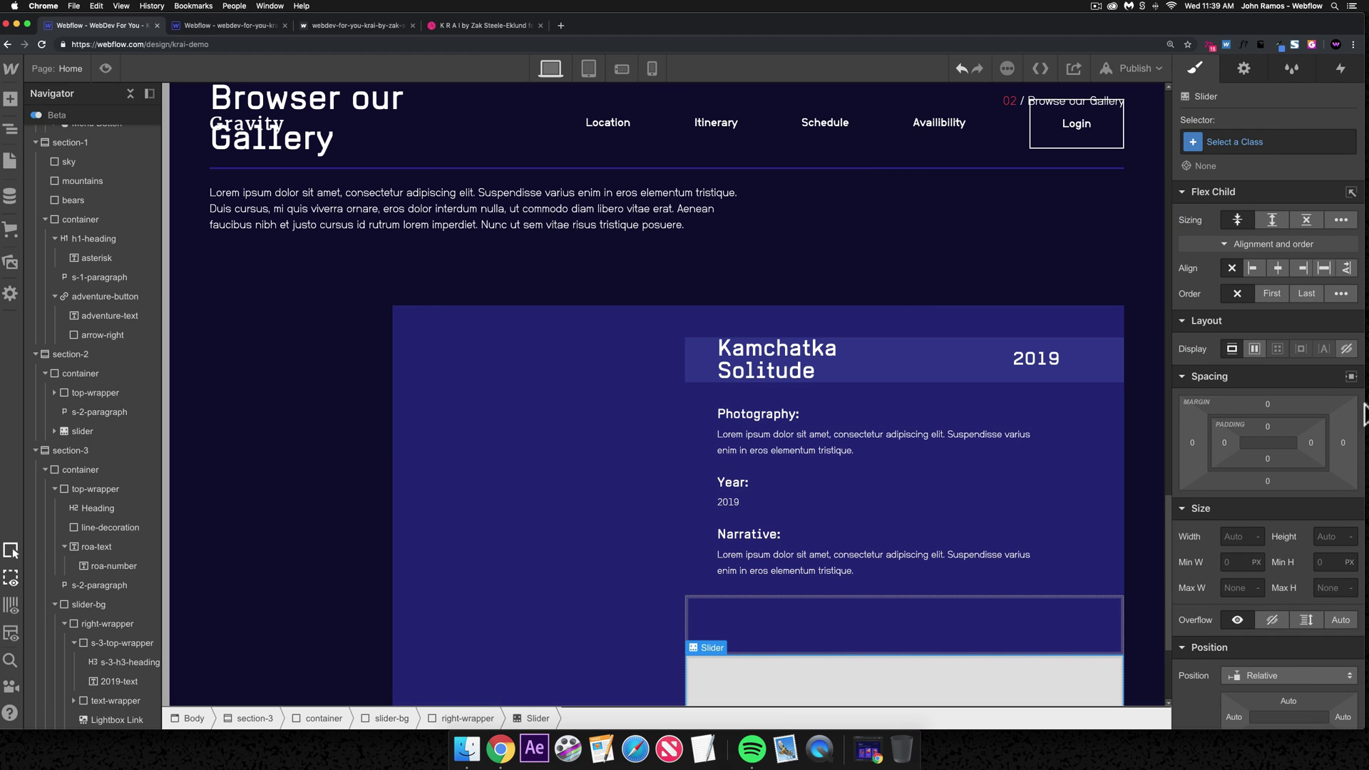
click(1273, 491)
click(1274, 506)
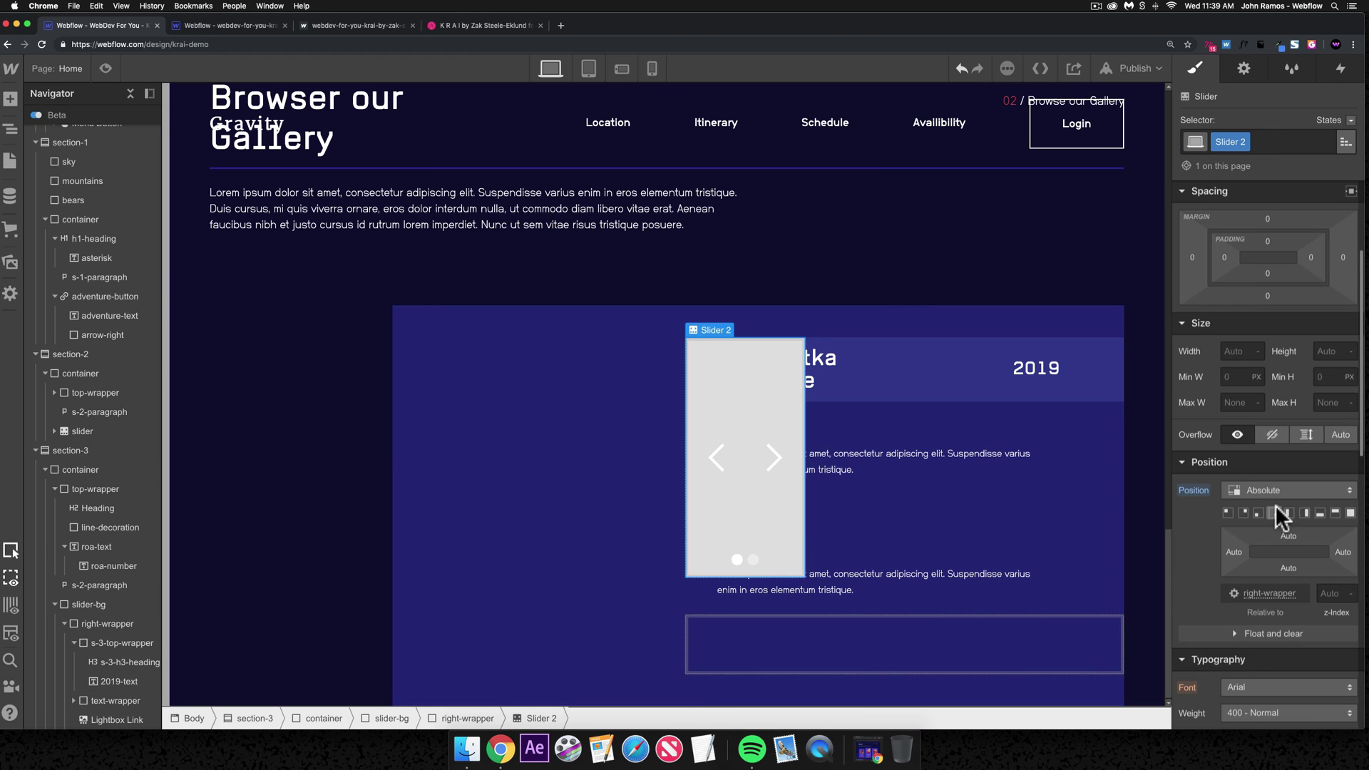
- Stretch the absolutely positioned slider to 0% on all four sides of the right-wrapper and set its height to 100%
click(1350, 513)
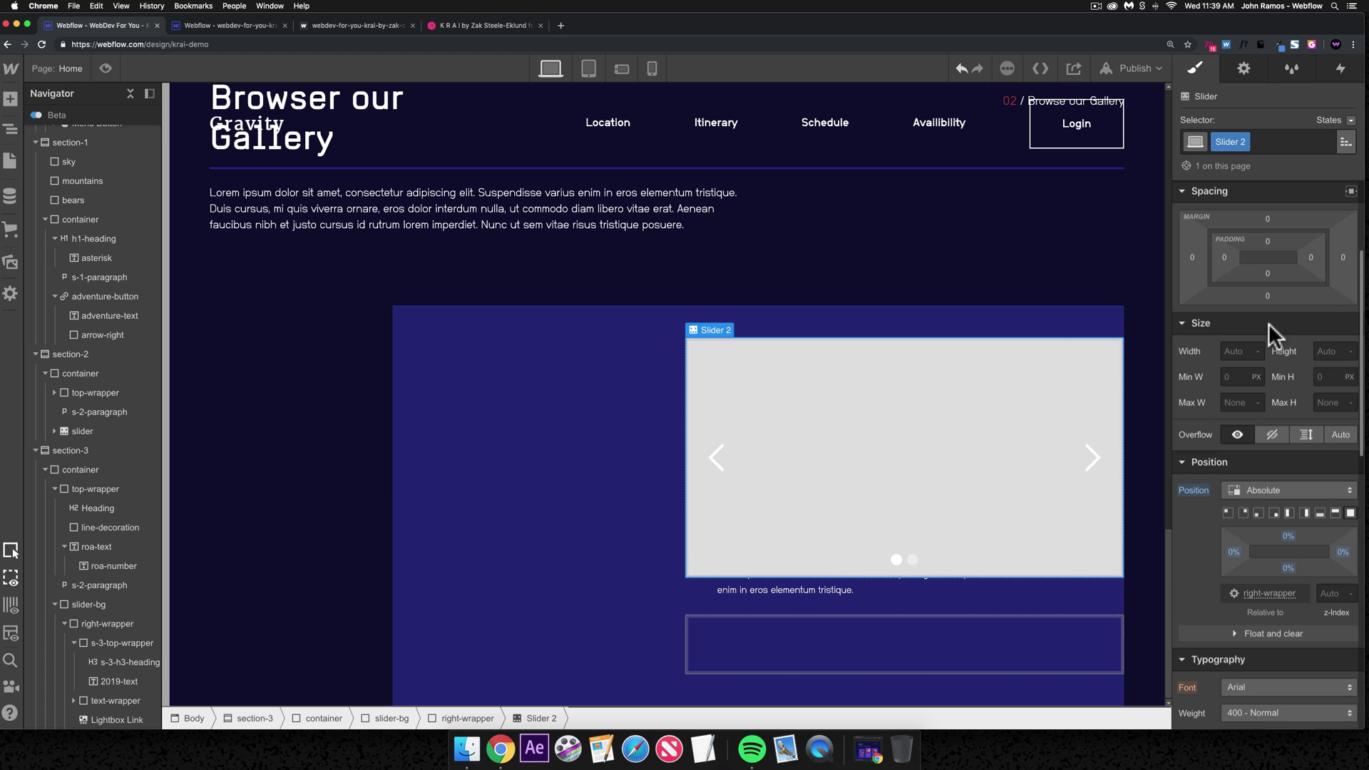
scroll(1268, 322, up, 3)
text(100%)
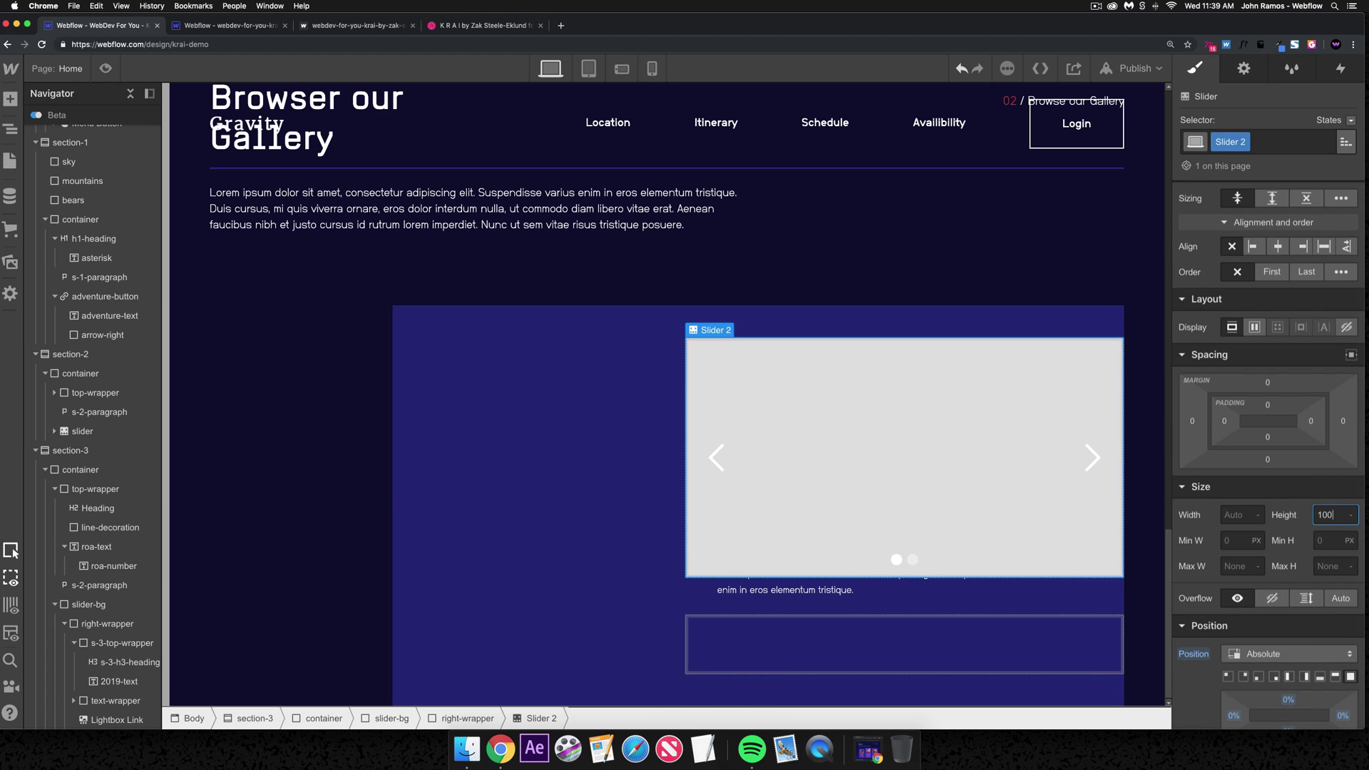
key(Return)
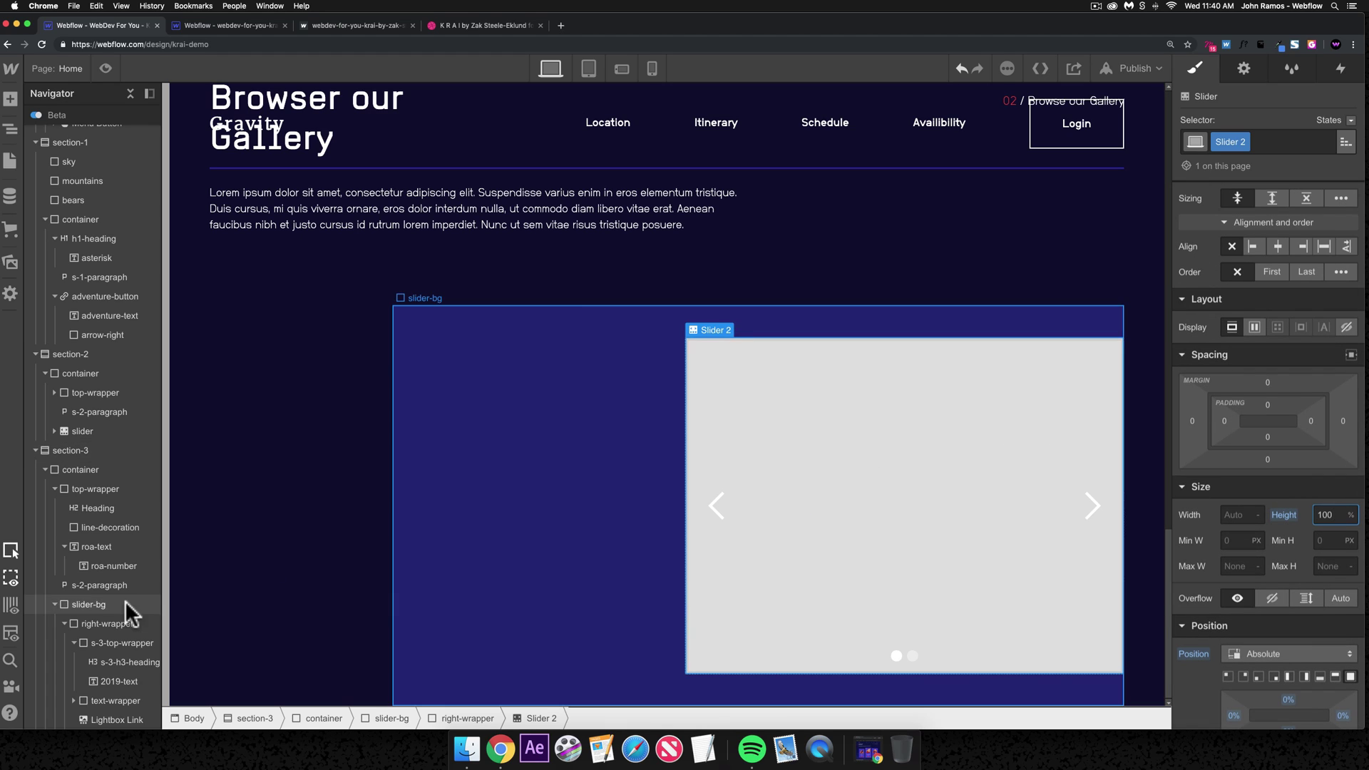
- Rename the slider's class to s-3-slider
double_click(1225, 142)
text(s-3-slider)
key(Return)
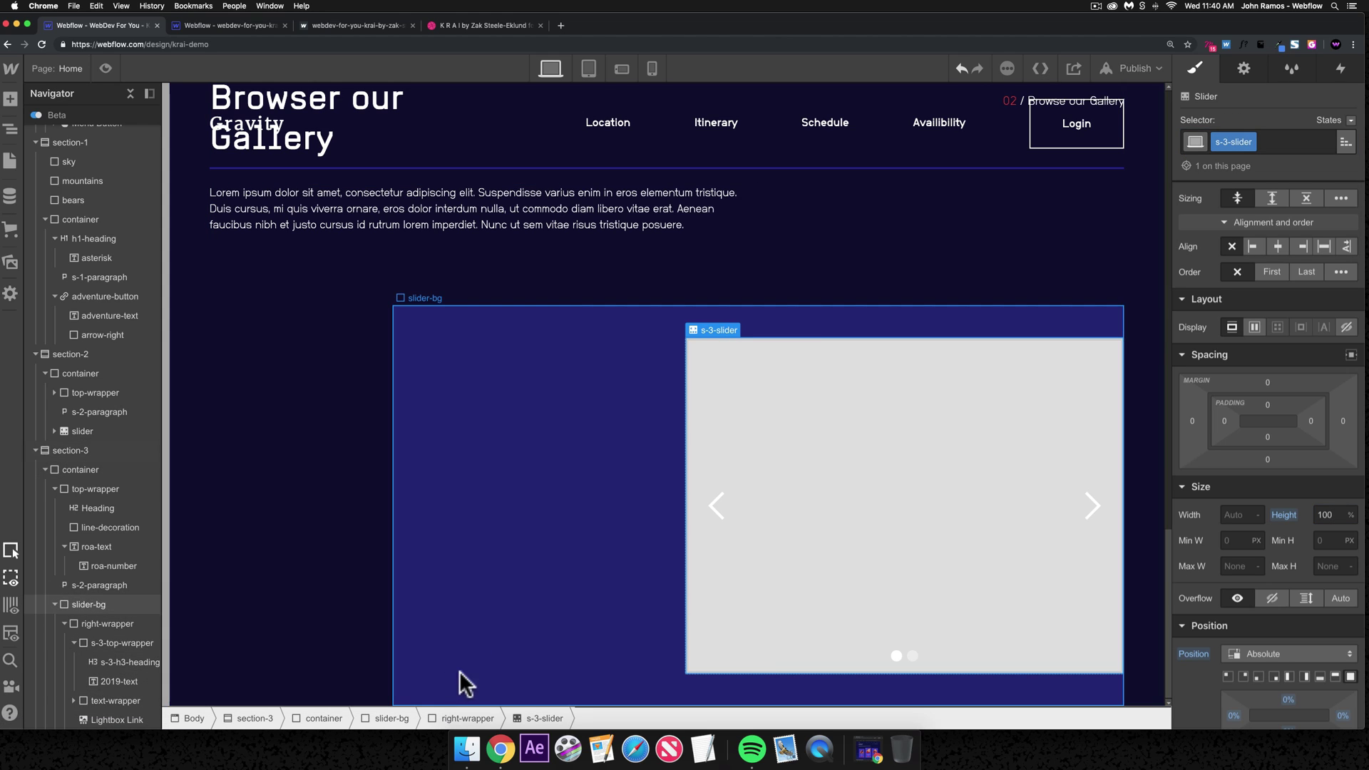
scroll(63, 594, down, 1)
click(55, 585)
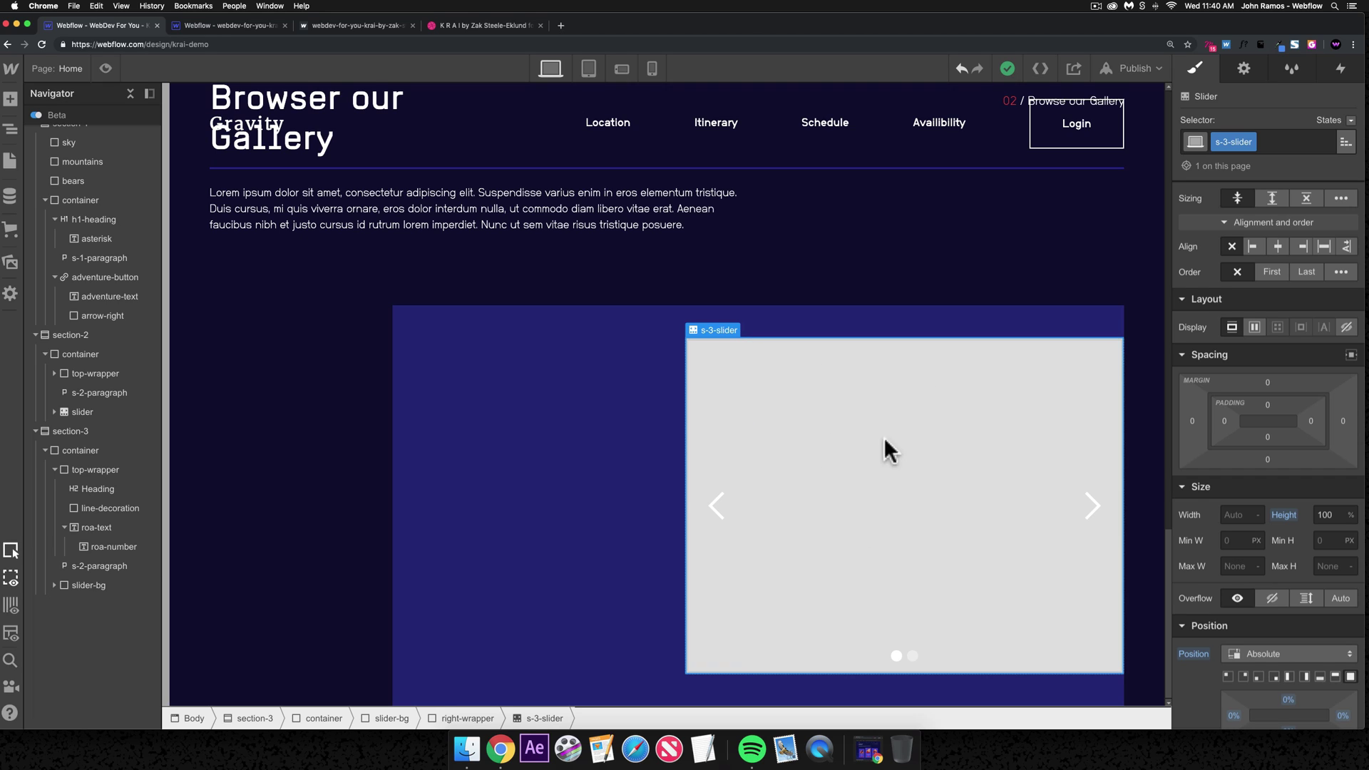
click(108, 471)
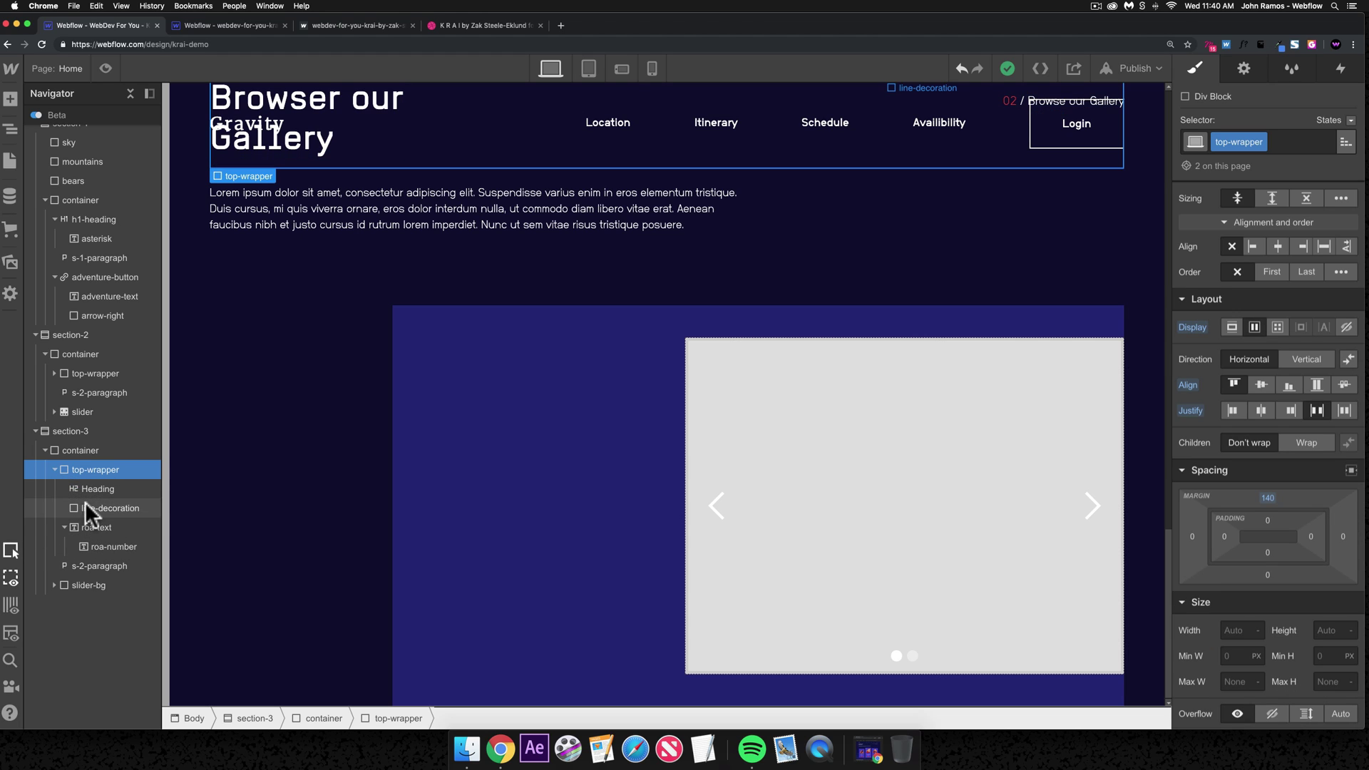
click(91, 527)
click(93, 466)
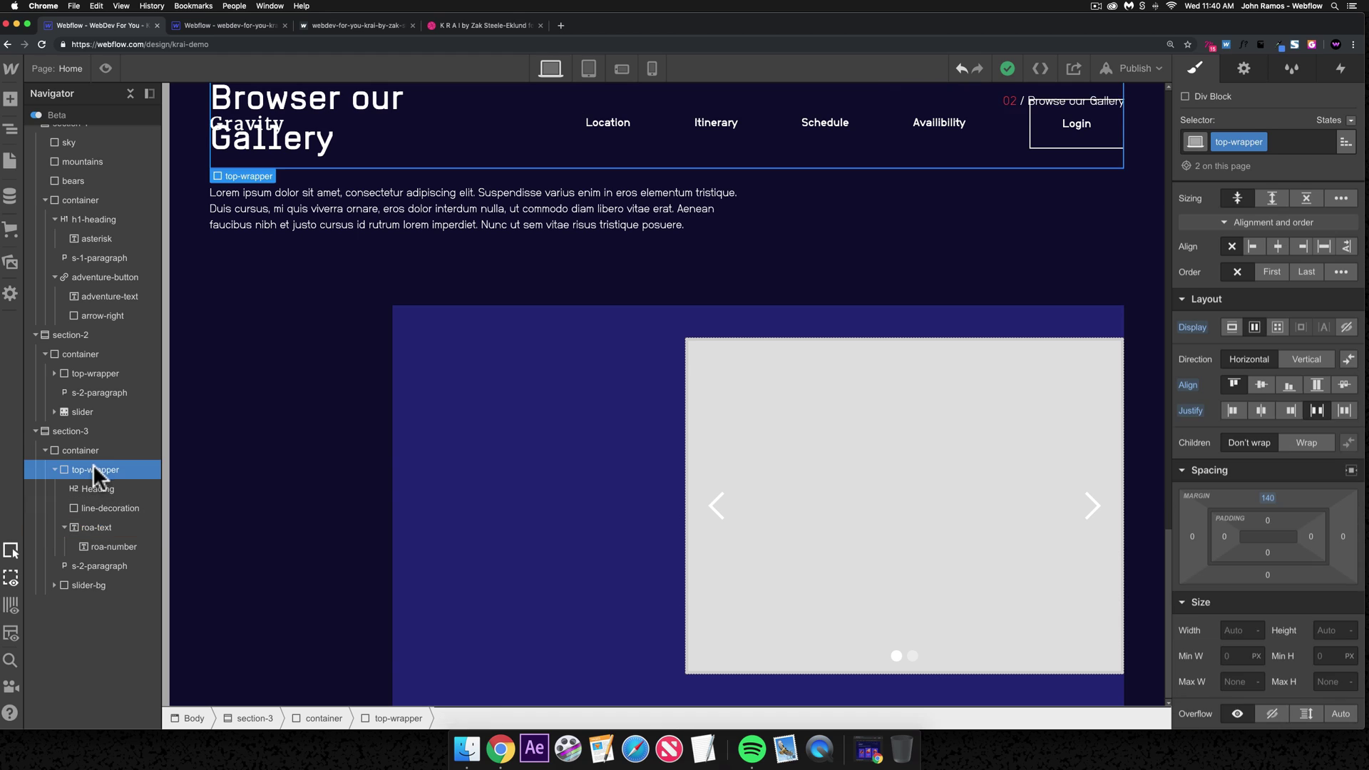
click(88, 584)
click(1346, 327)
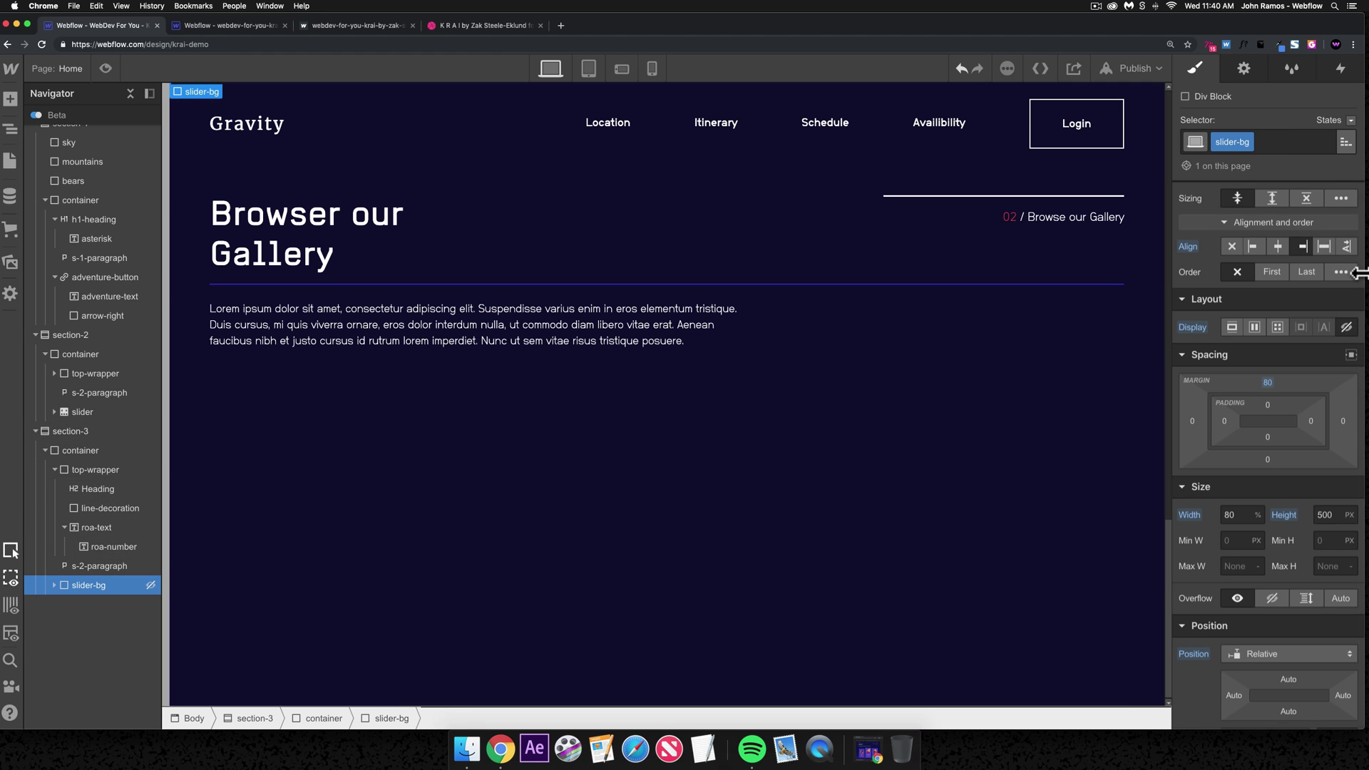
key(super+z)
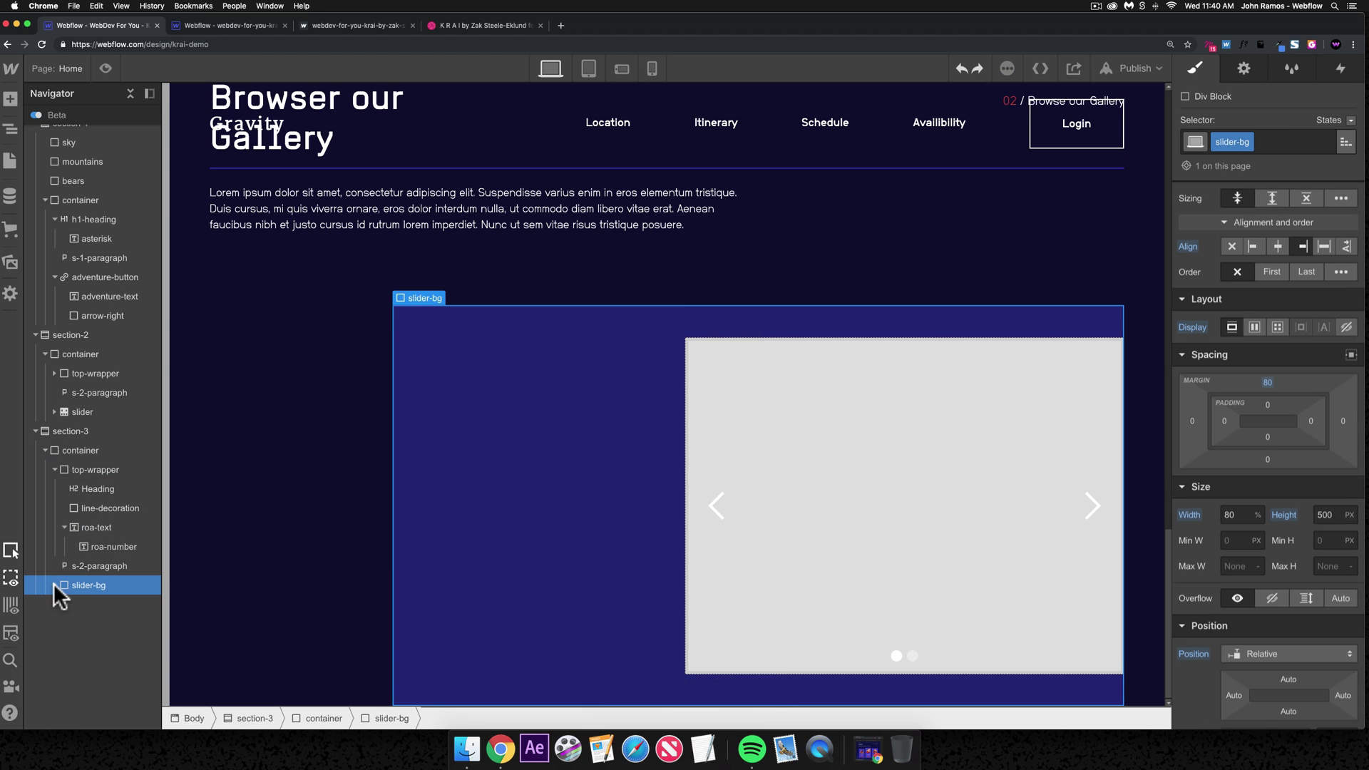
- Hide the s-3-slider inside the right-wrapper by setting its display to None
click(53, 584)
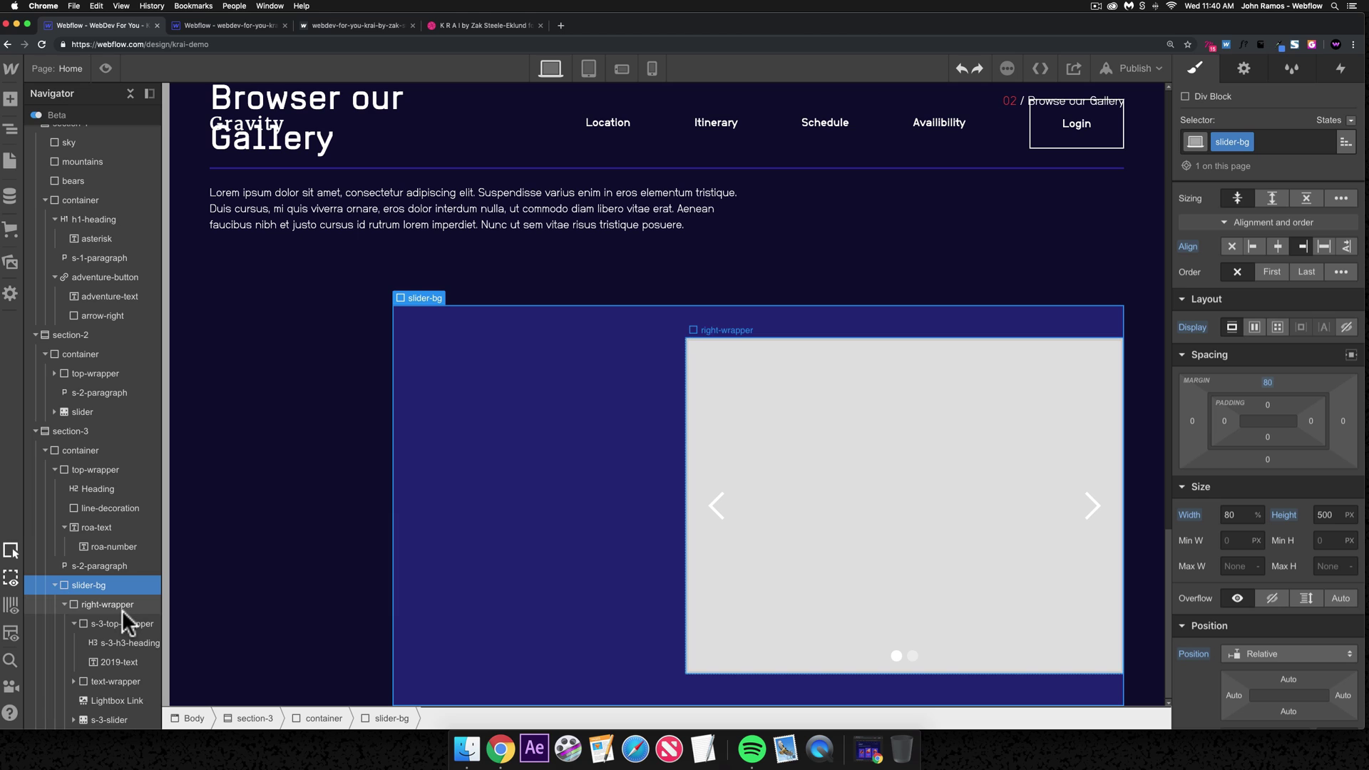
click(73, 623)
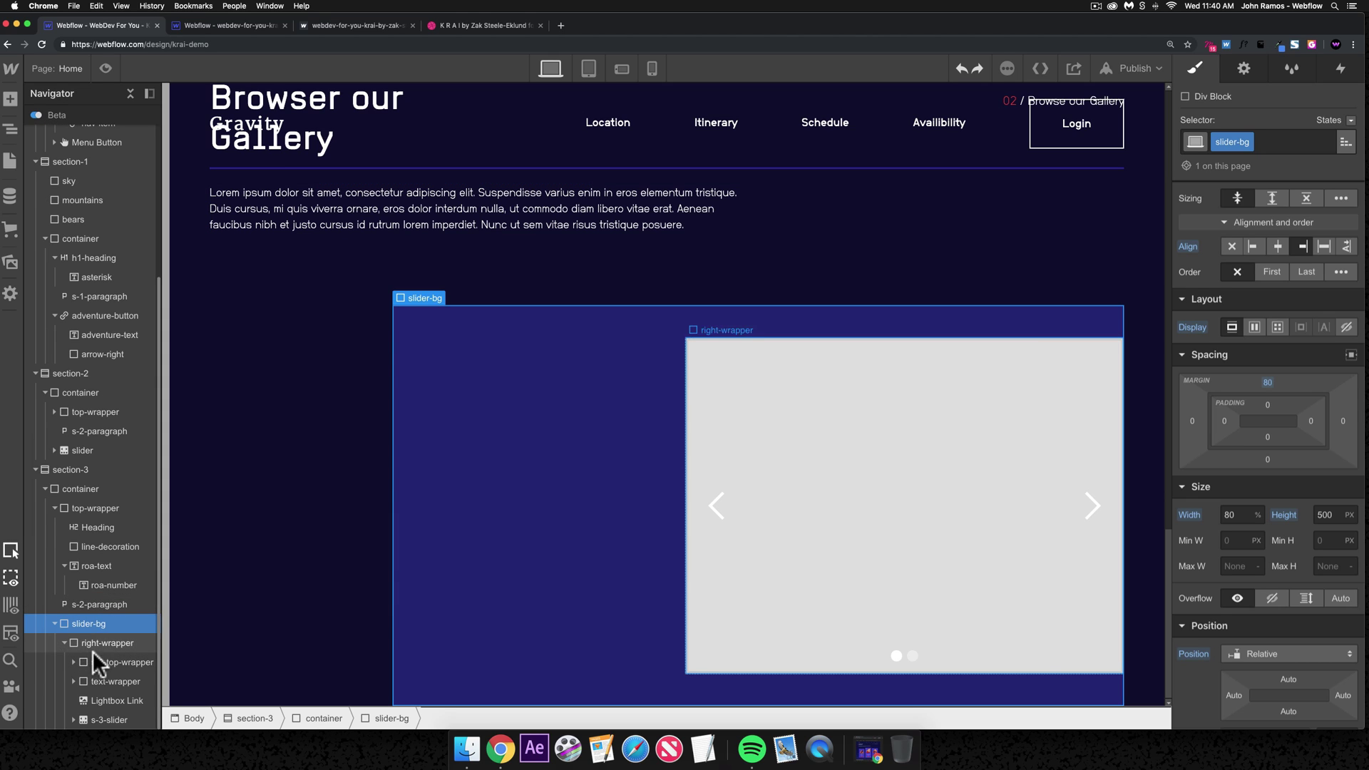
click(100, 720)
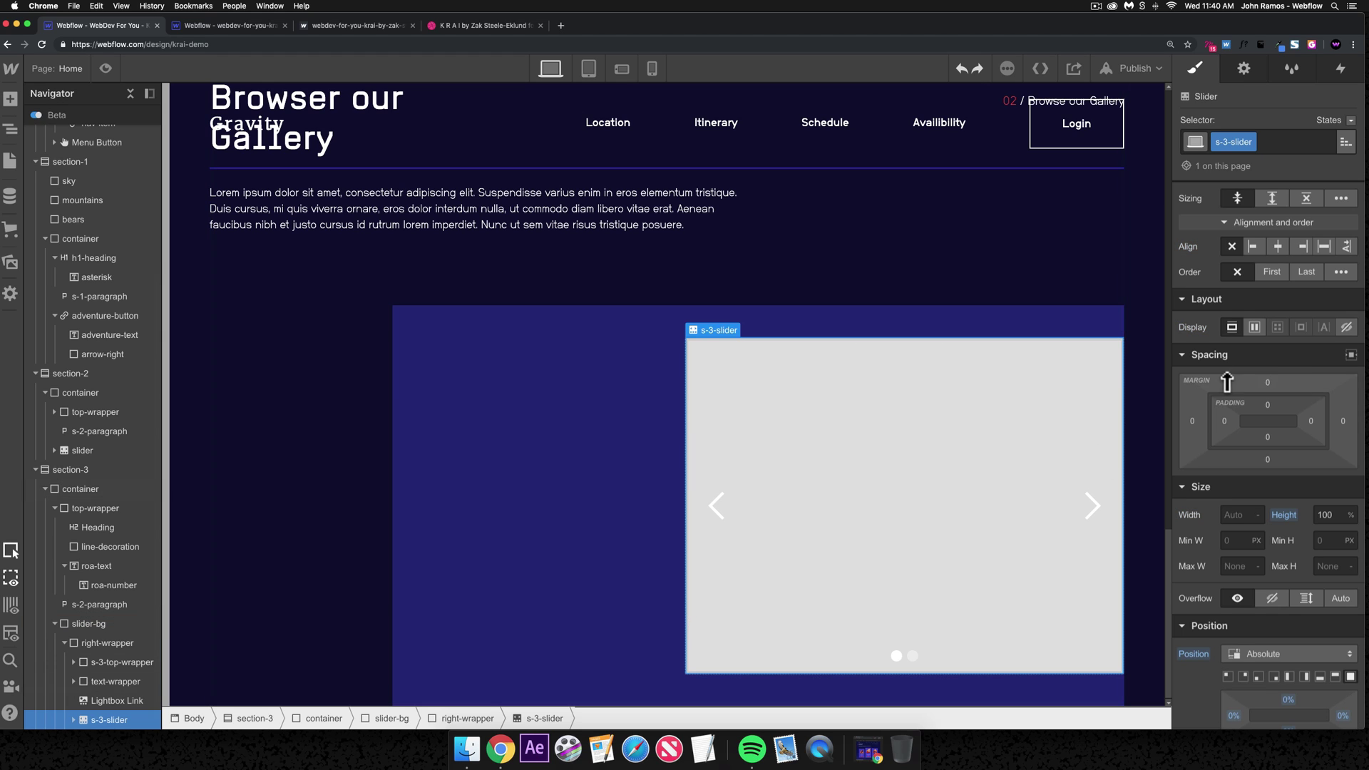
click(1345, 327)
click(699, 492)
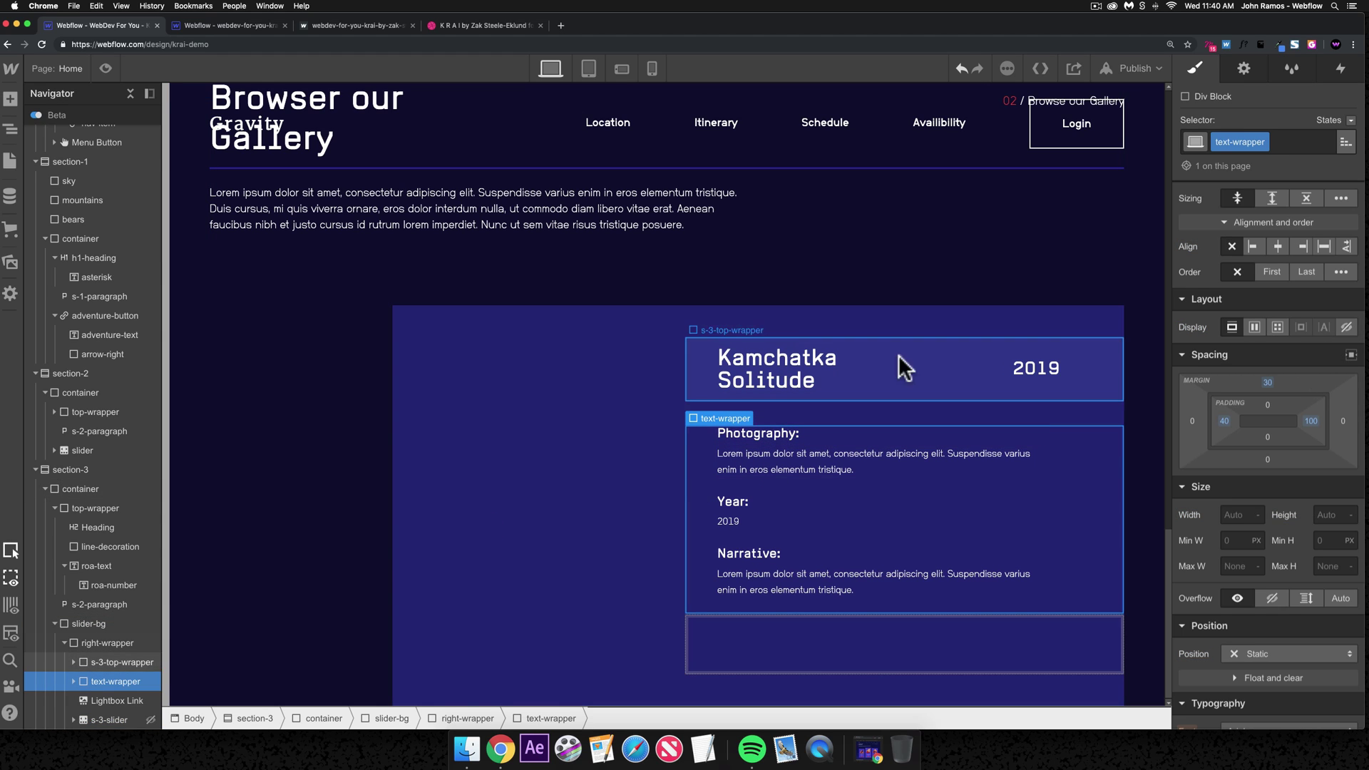
- Add a Div Block inside the right-wrapper and give it the class s-3-content-wrapper
click(107, 644)
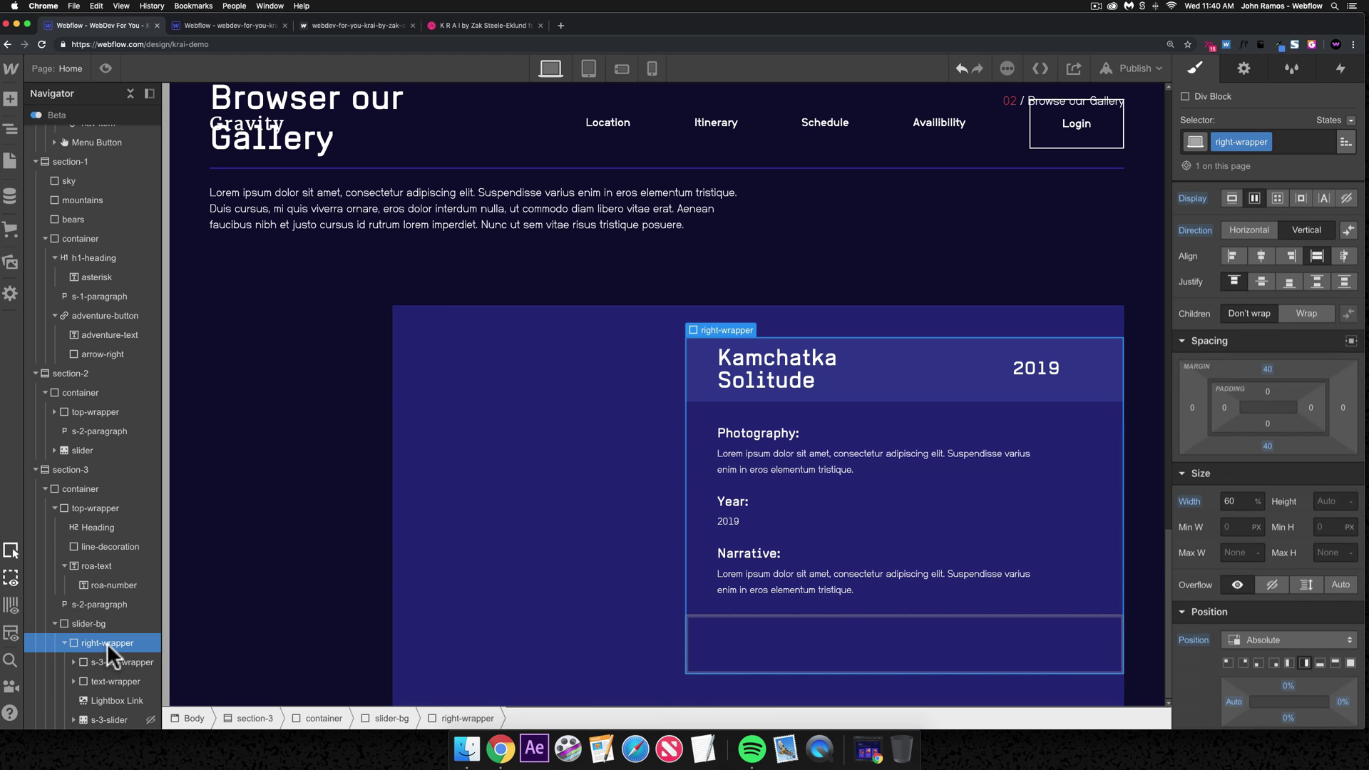
key(super+k)
text(div)
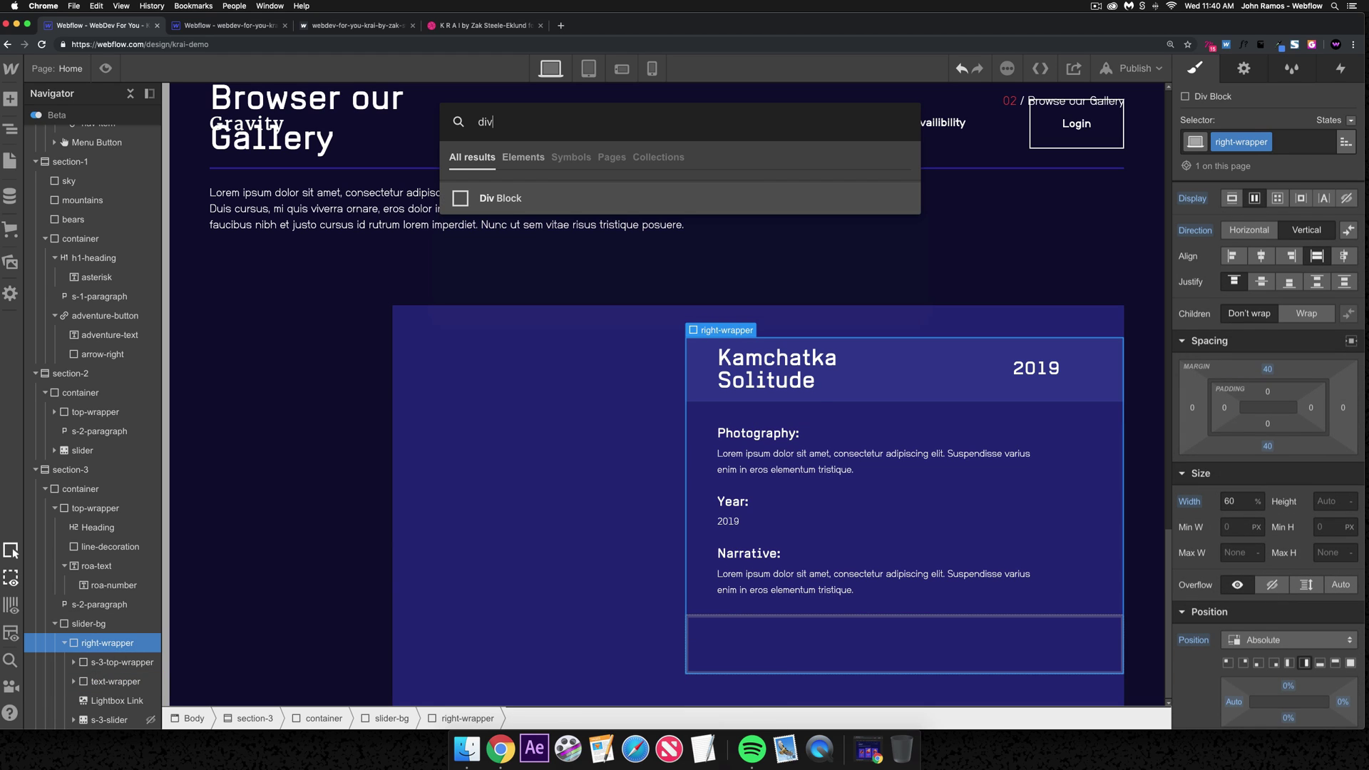
key(Return)
click(1241, 142)
text(conte)
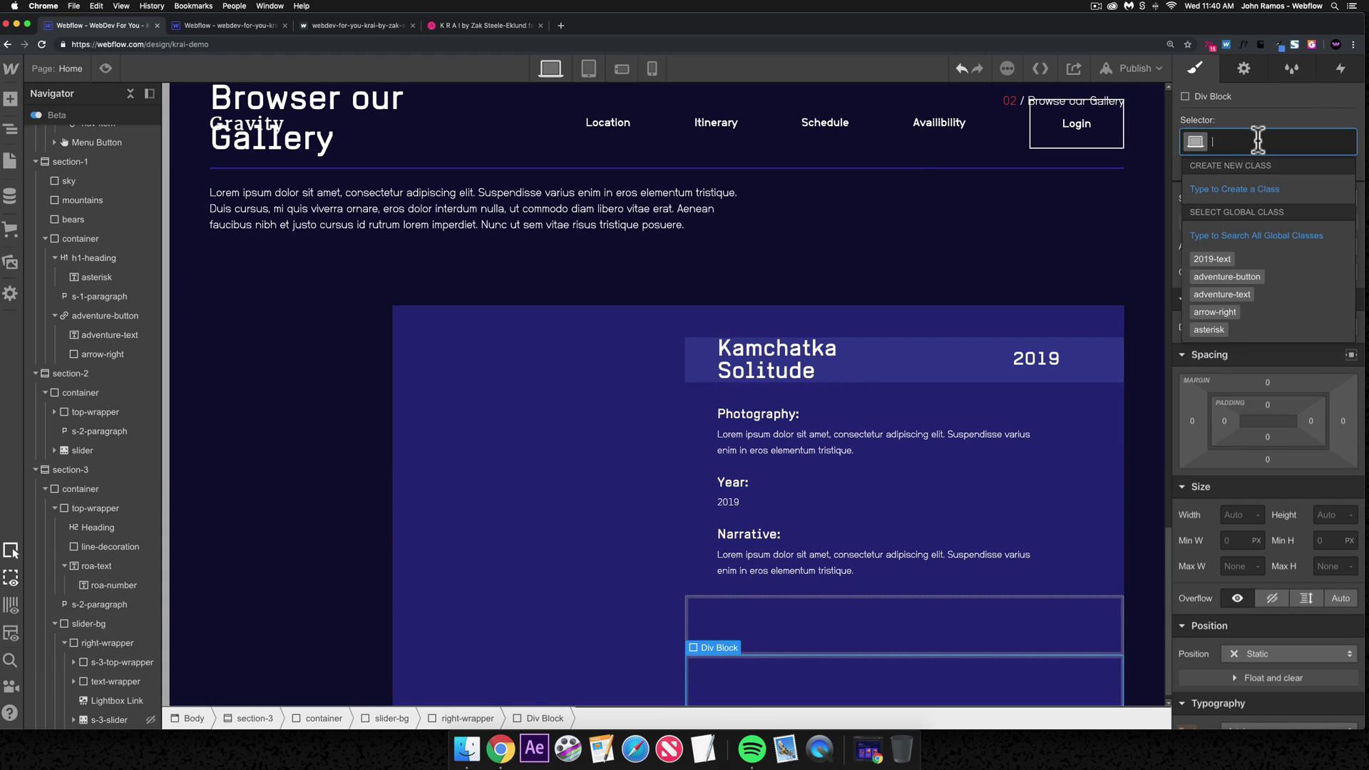
key(BackSpace)
key(BackSpace)
key(BackSpace)
key(BackSpace)
text(s-3-conte)
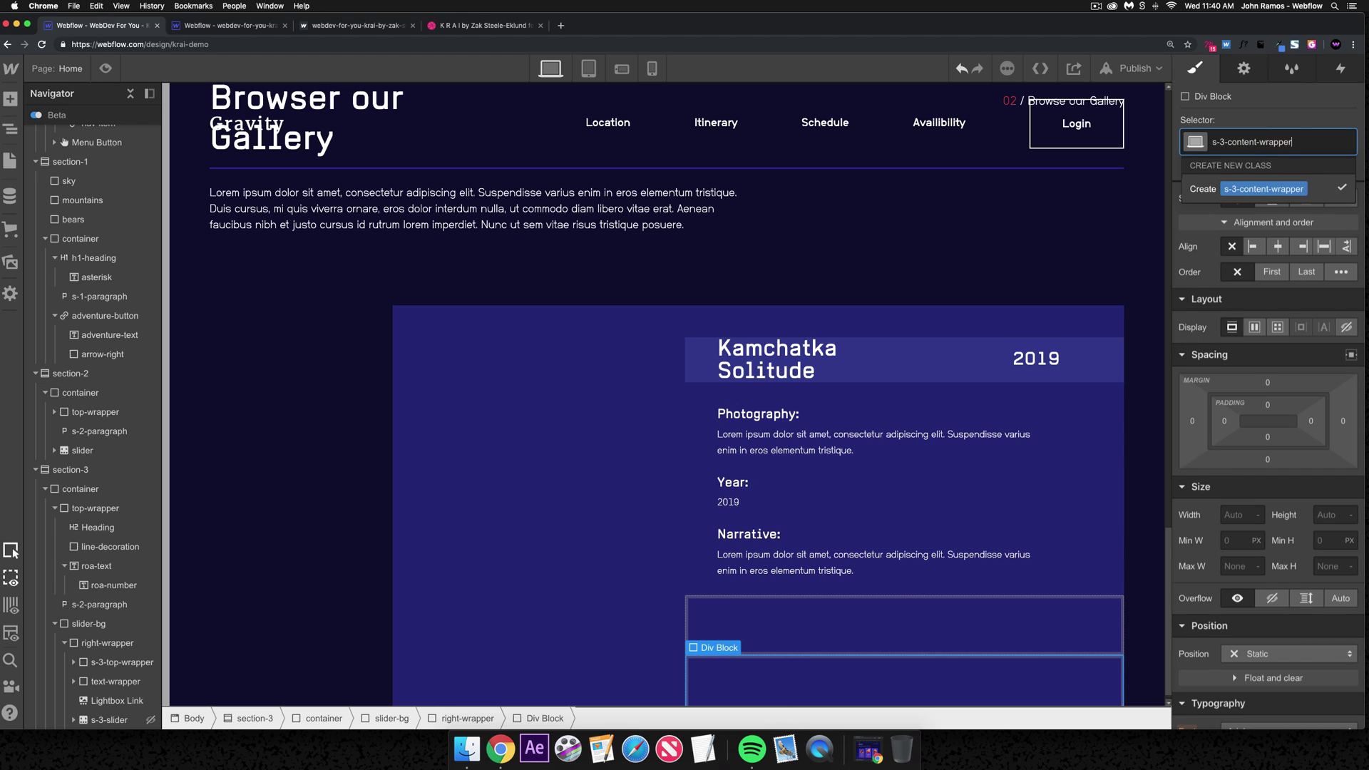
text(nt-wrapper)
key(Return)
- Position the s-3-content-wrapper as Absolute and stretch it to cover the whole right-wrapper
click(1277, 654)
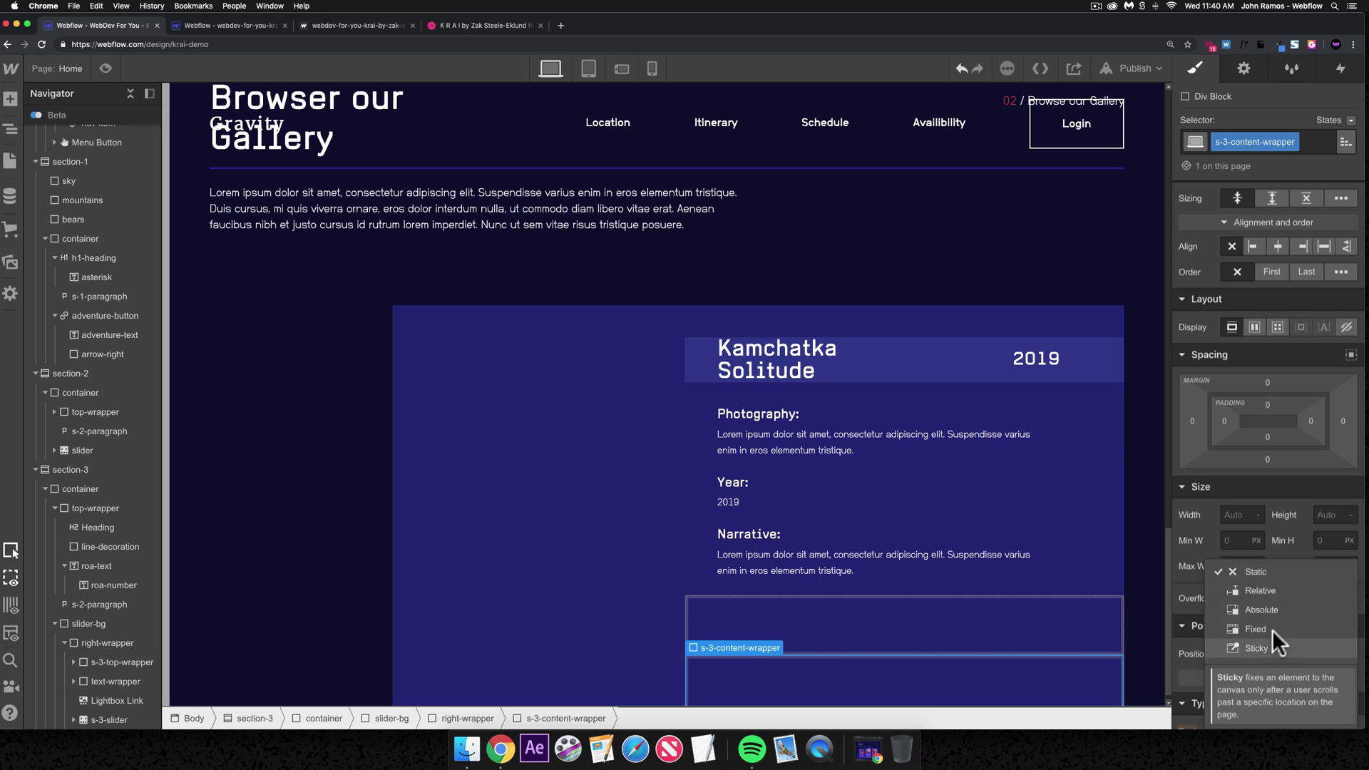
click(1264, 611)
click(1350, 676)
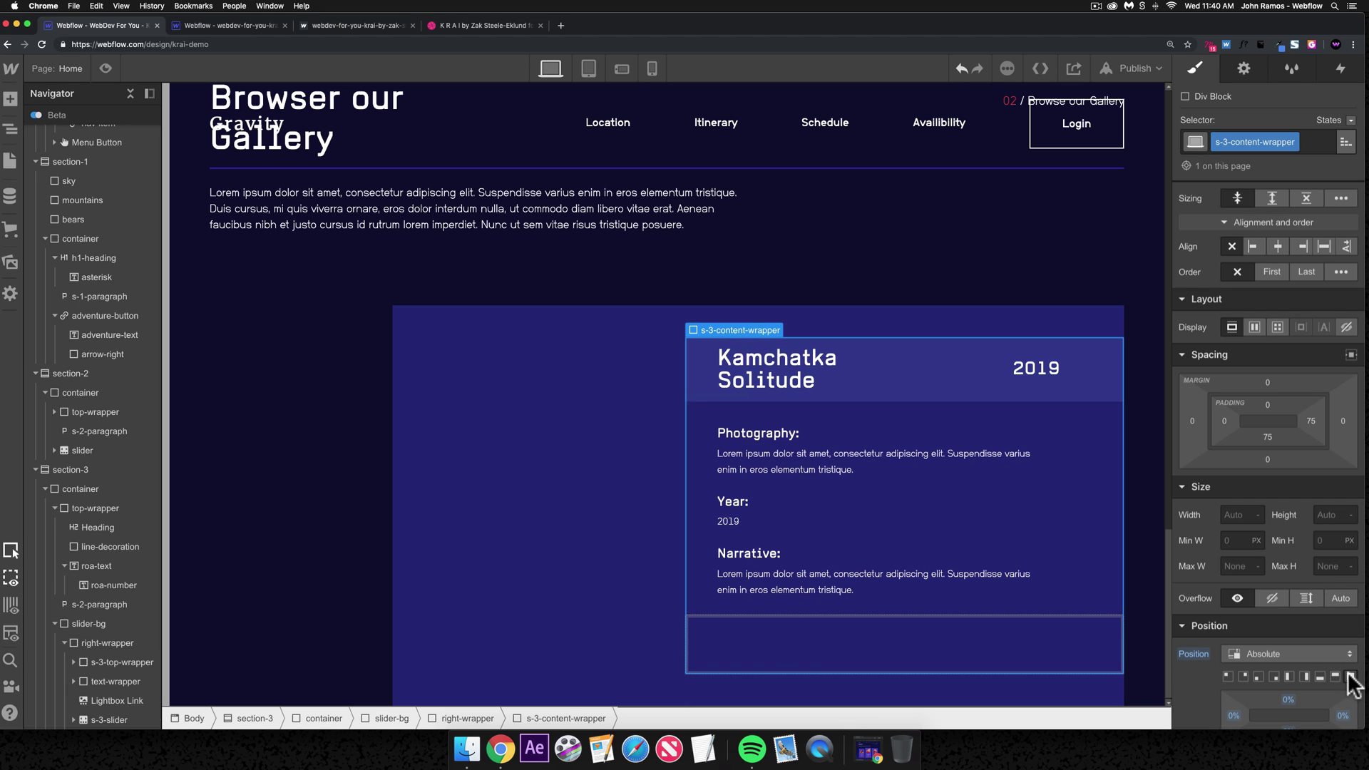
- Move the s-3-top-wrapper, text-wrapper and Lightbox Link into the s-3-content-wrapper, placed above the s-3-slider in the element hierarchy
scroll(77, 653, down, 1)
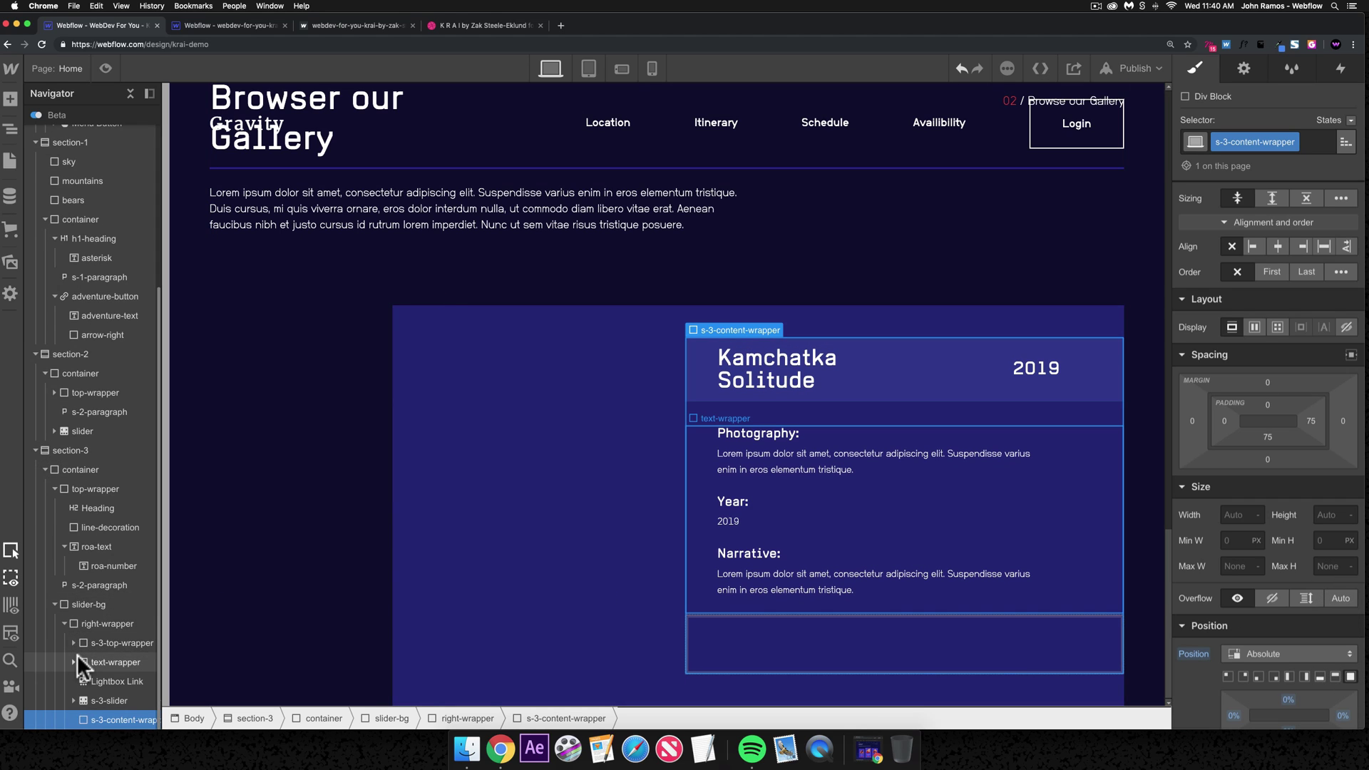
mouse_move(97, 686)
mouse_down()
mouse_move(98, 645)
mouse_move(142, 680)
mouse_move(97, 695)
mouse_move(153, 697)
mouse_move(117, 703)
mouse_up()
click(97, 661)
click(95, 680)
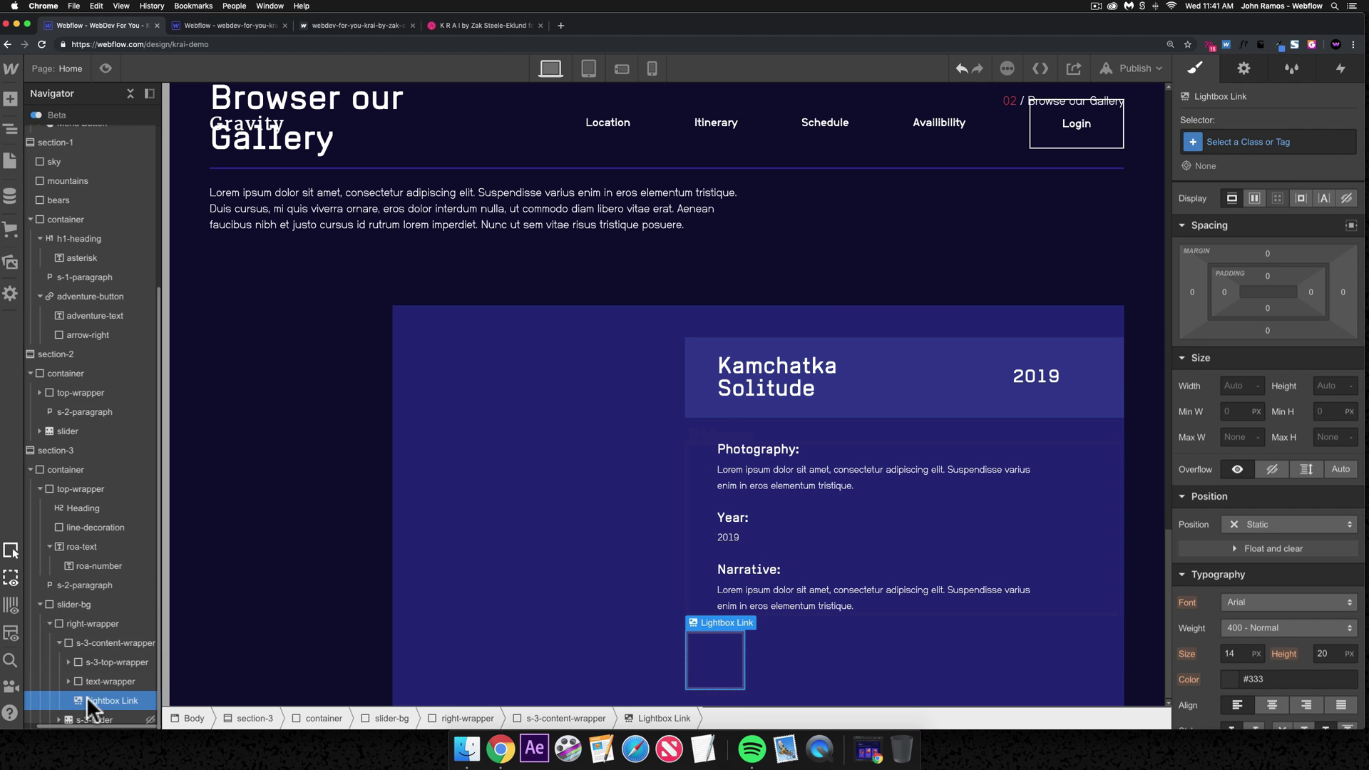
- Set the hidden s-3-slider's display back to Block
click(84, 713)
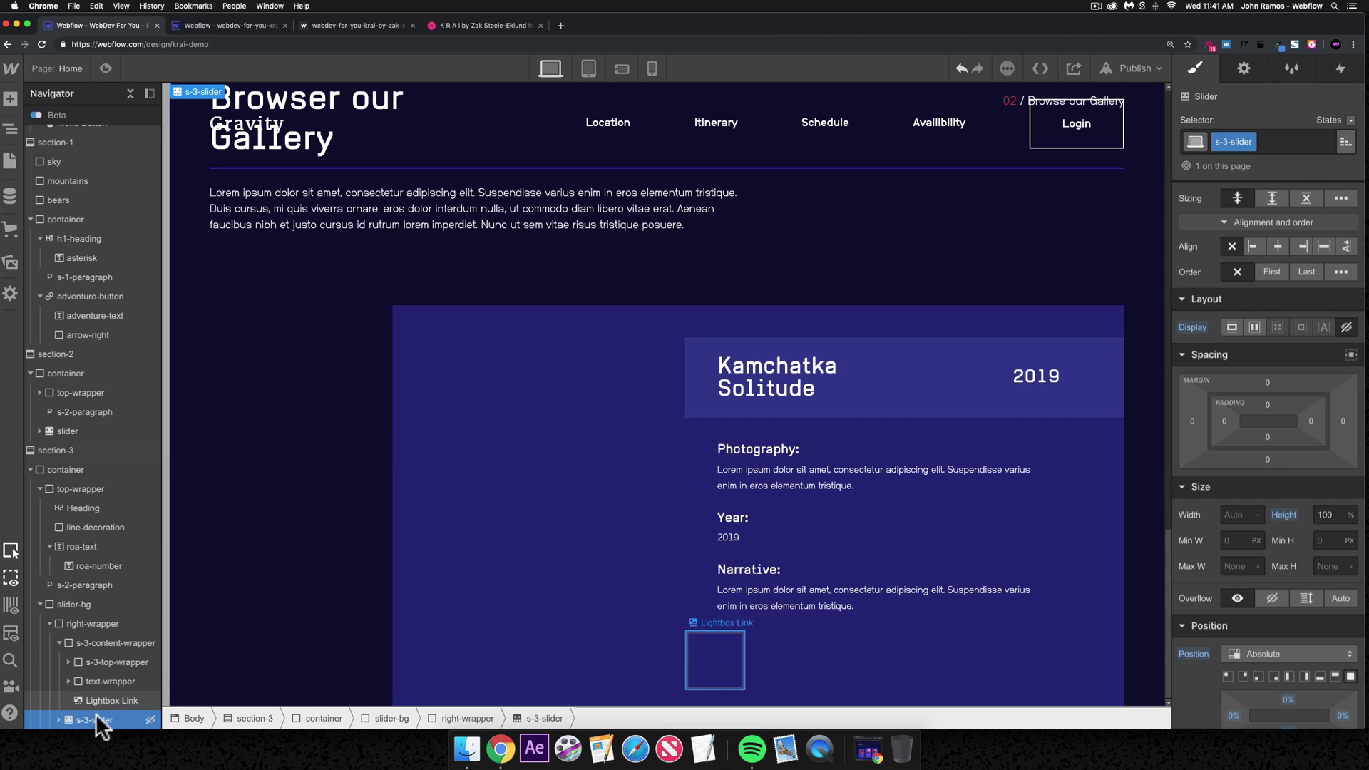
click(1232, 325)
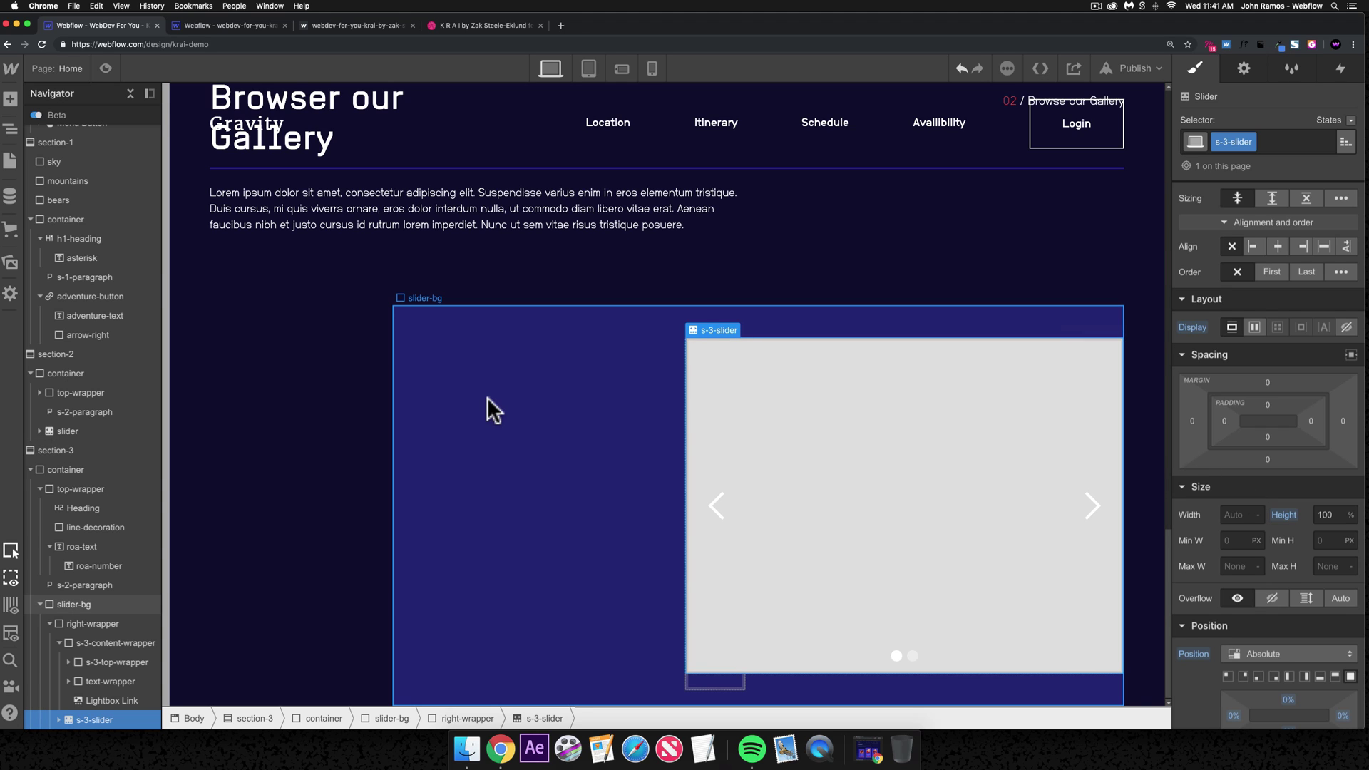
- Give the s-3-slider's first slide the class s-3-slide and delete its second slide
click(811, 426)
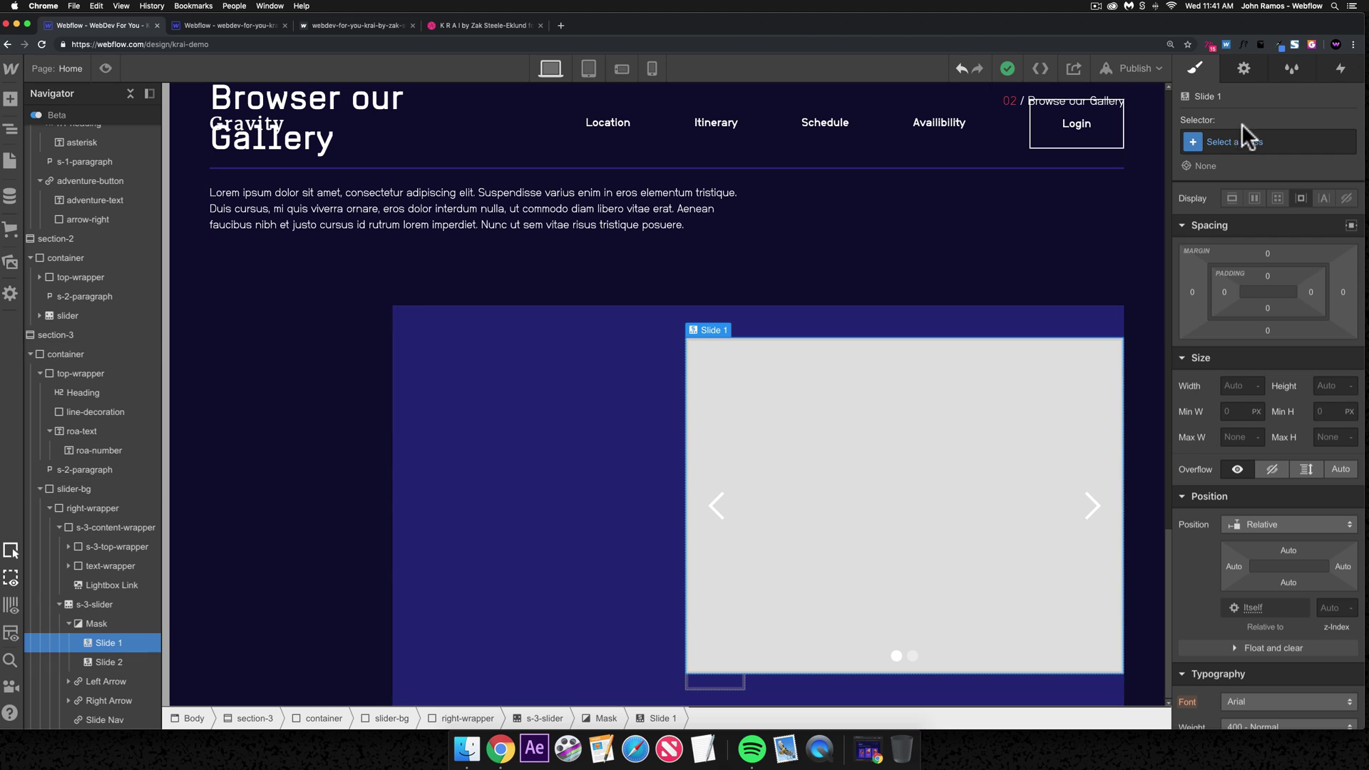
click(1212, 141)
text(s-3-slide)
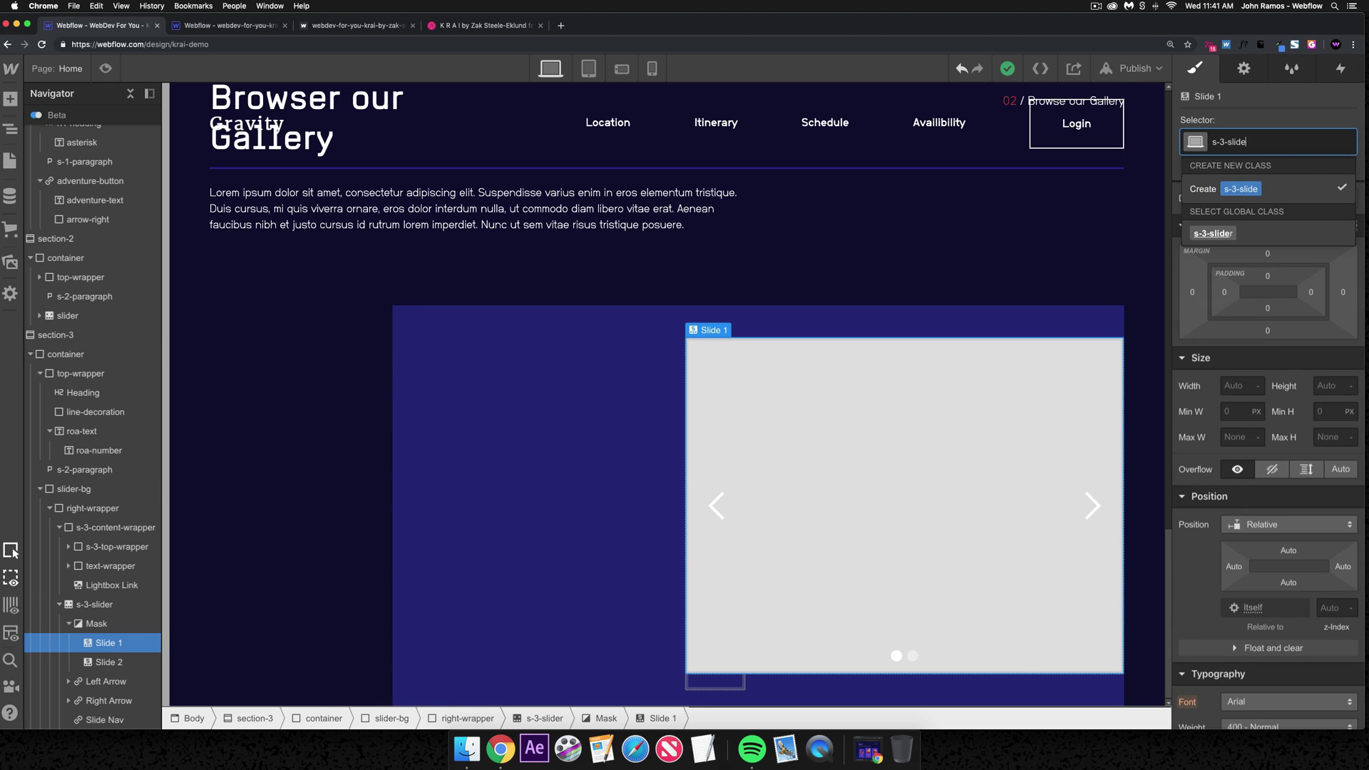
key(Return)
click(107, 662)
key(Delete)
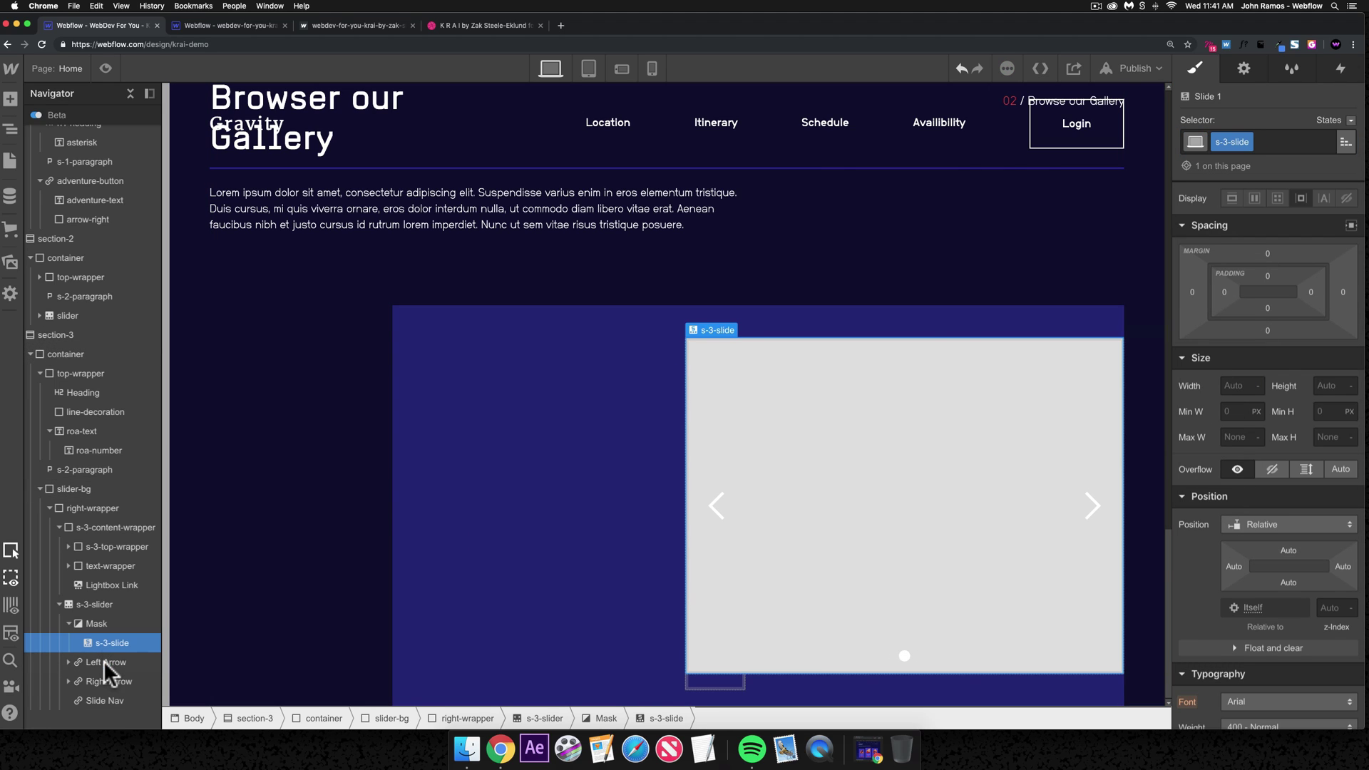
- Add scr3 img.png as the s-3-slide's background image with its size set to Cover
scroll(1335, 449, down, 10)
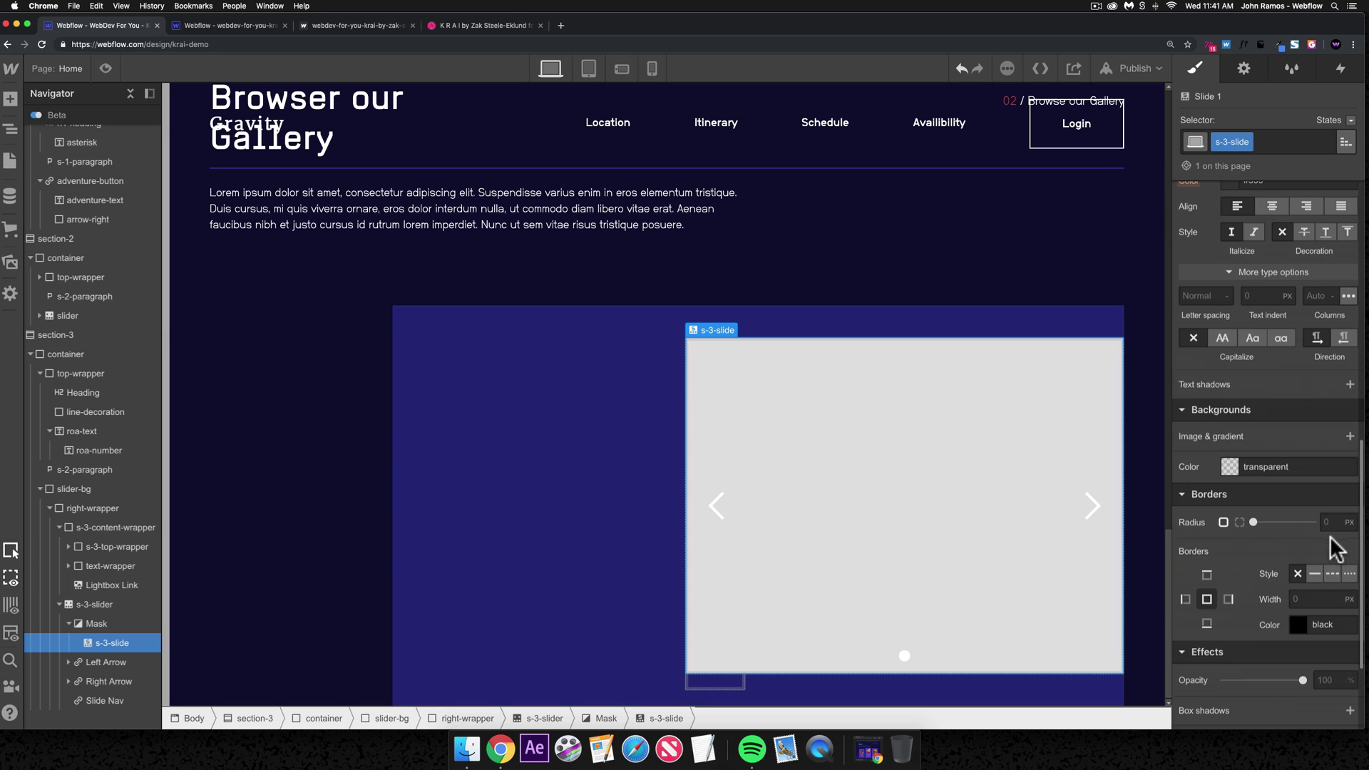
click(1350, 436)
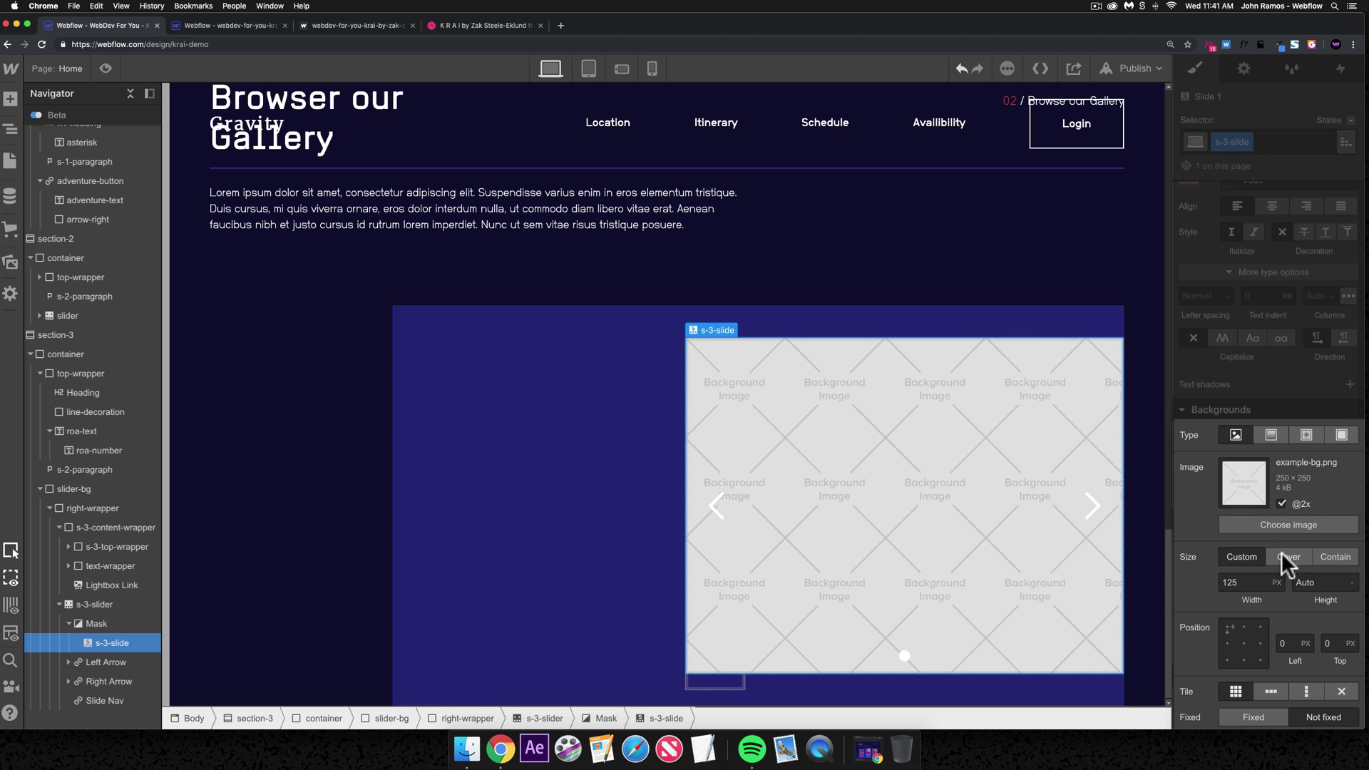
click(1281, 551)
click(1287, 524)
click(186, 200)
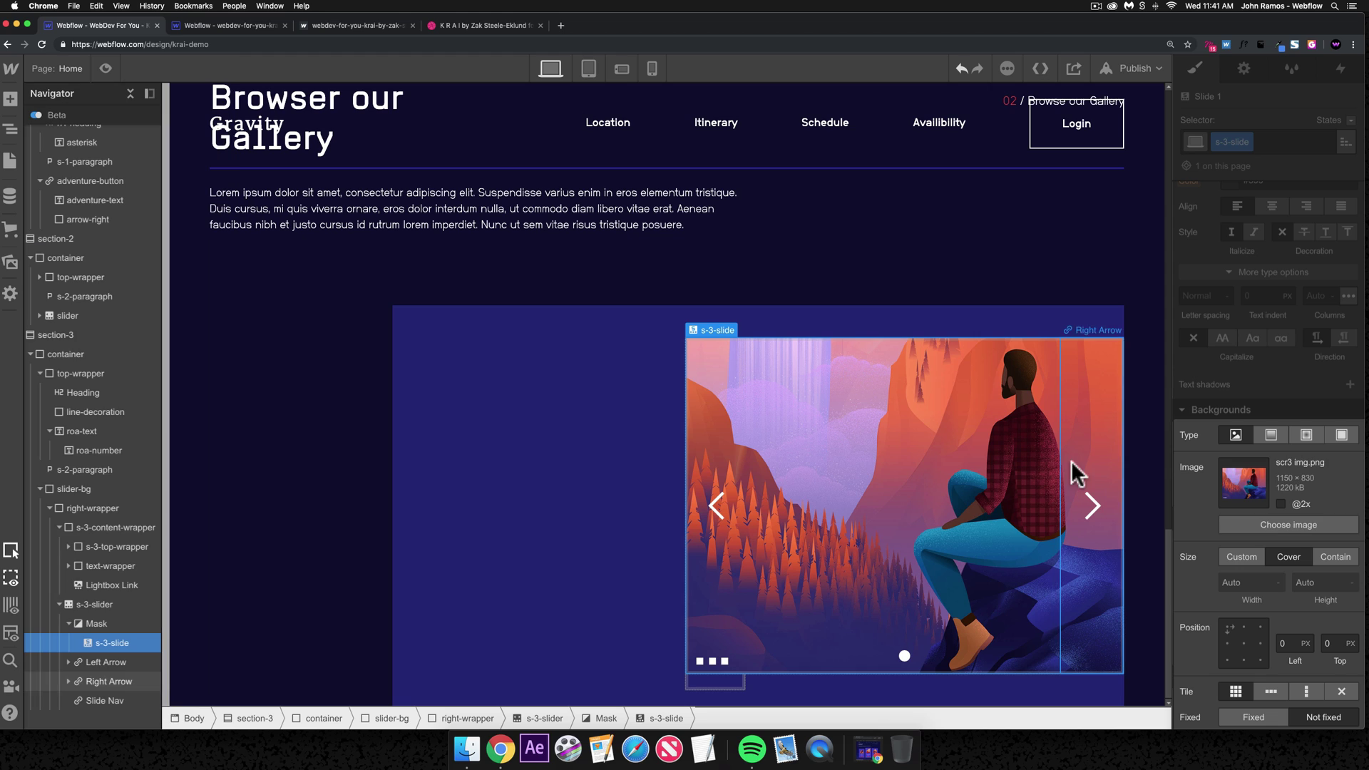
- Change the slide's background image to a custom width of 120% and position it at top center
click(1240, 554)
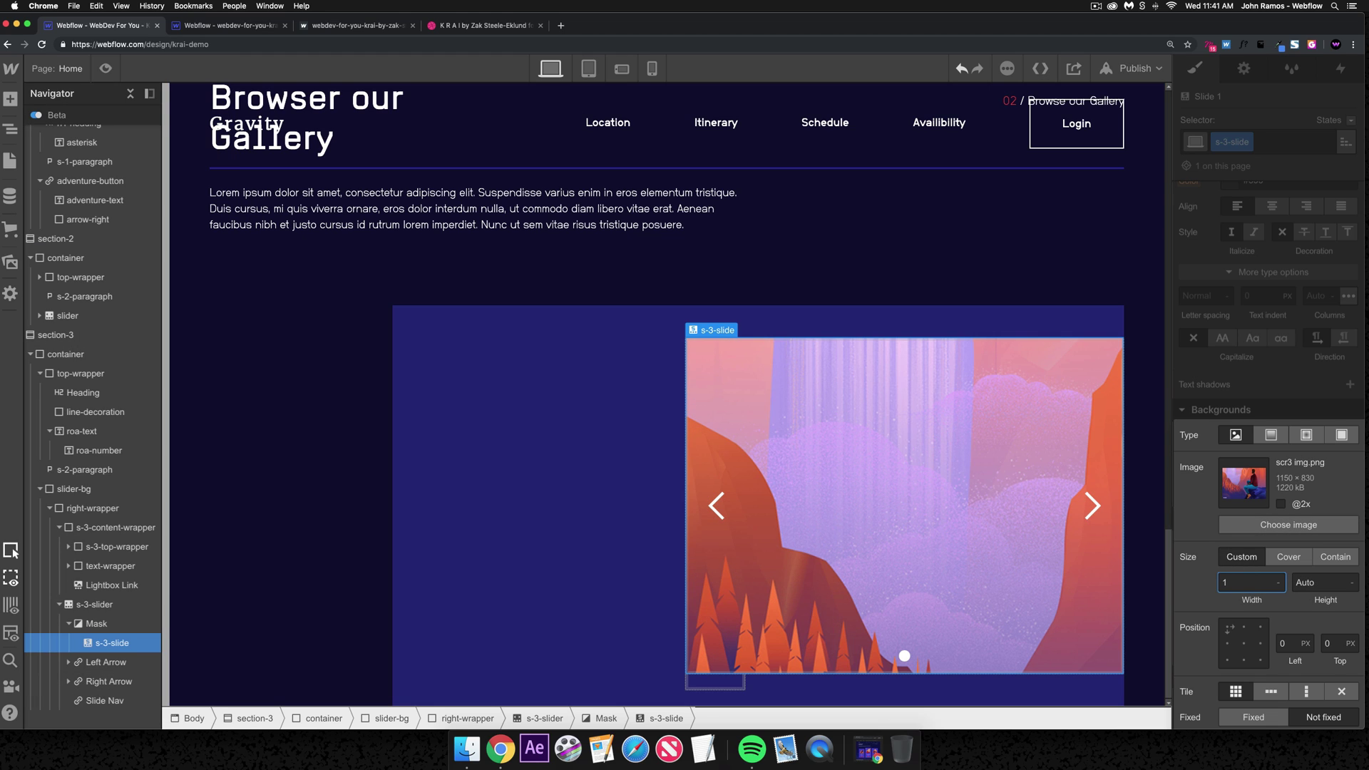
text(120%)
key(shift+Return)
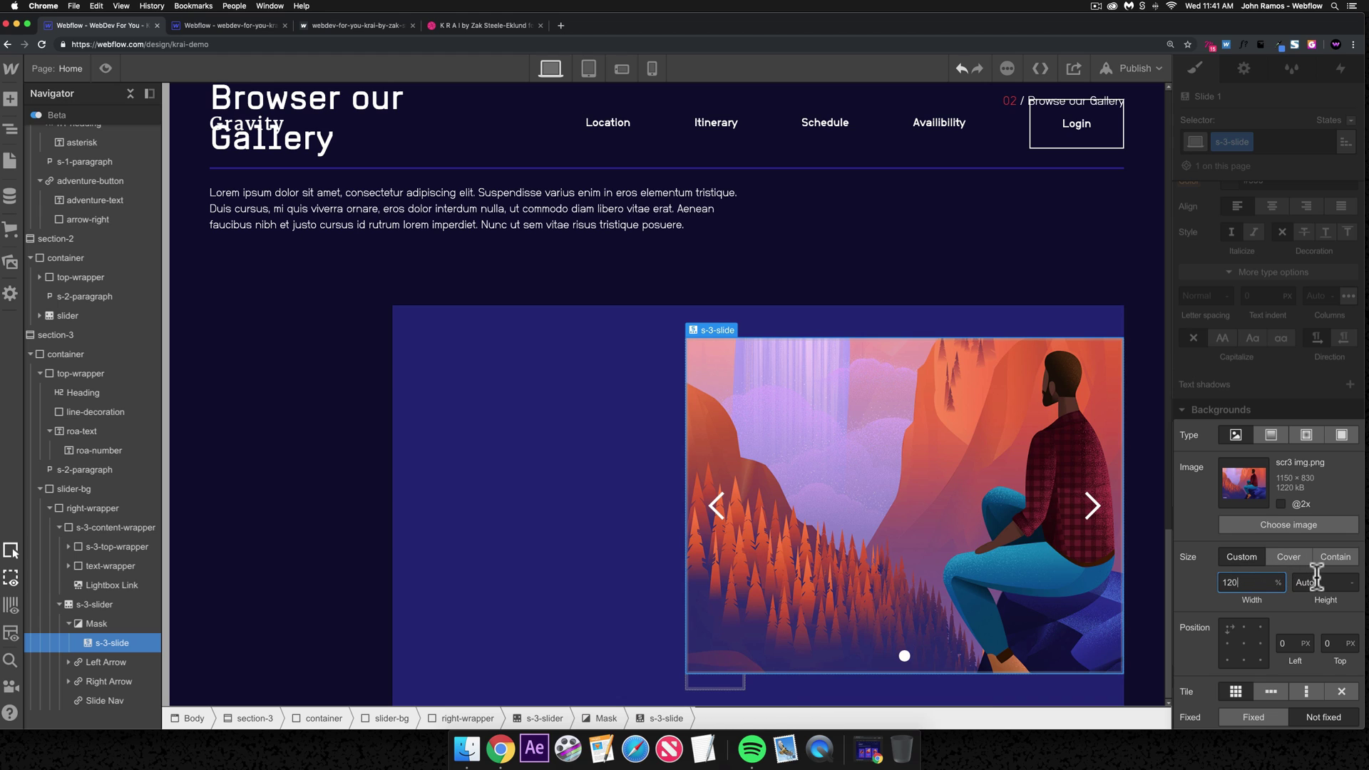
click(1244, 628)
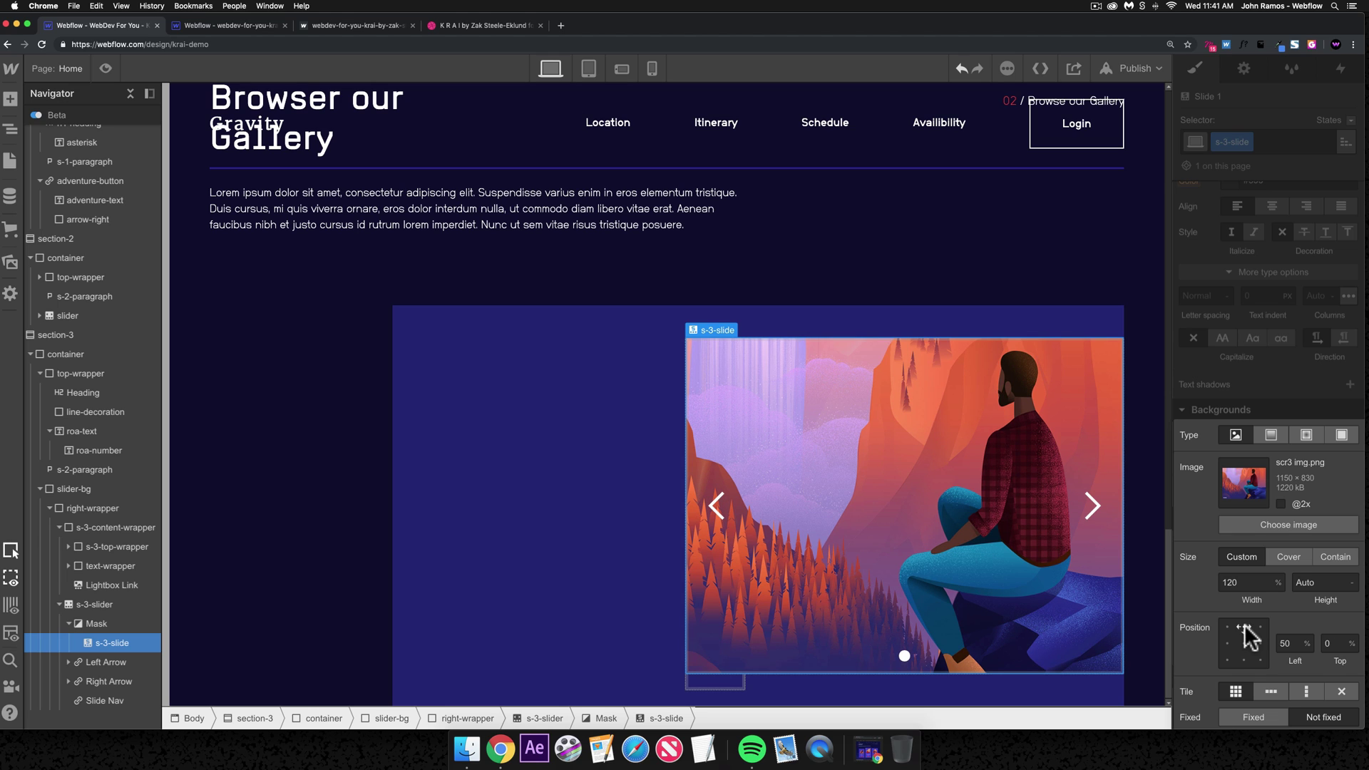
- Hide the s-3-slider's Slide Nav by setting its display to None
click(945, 657)
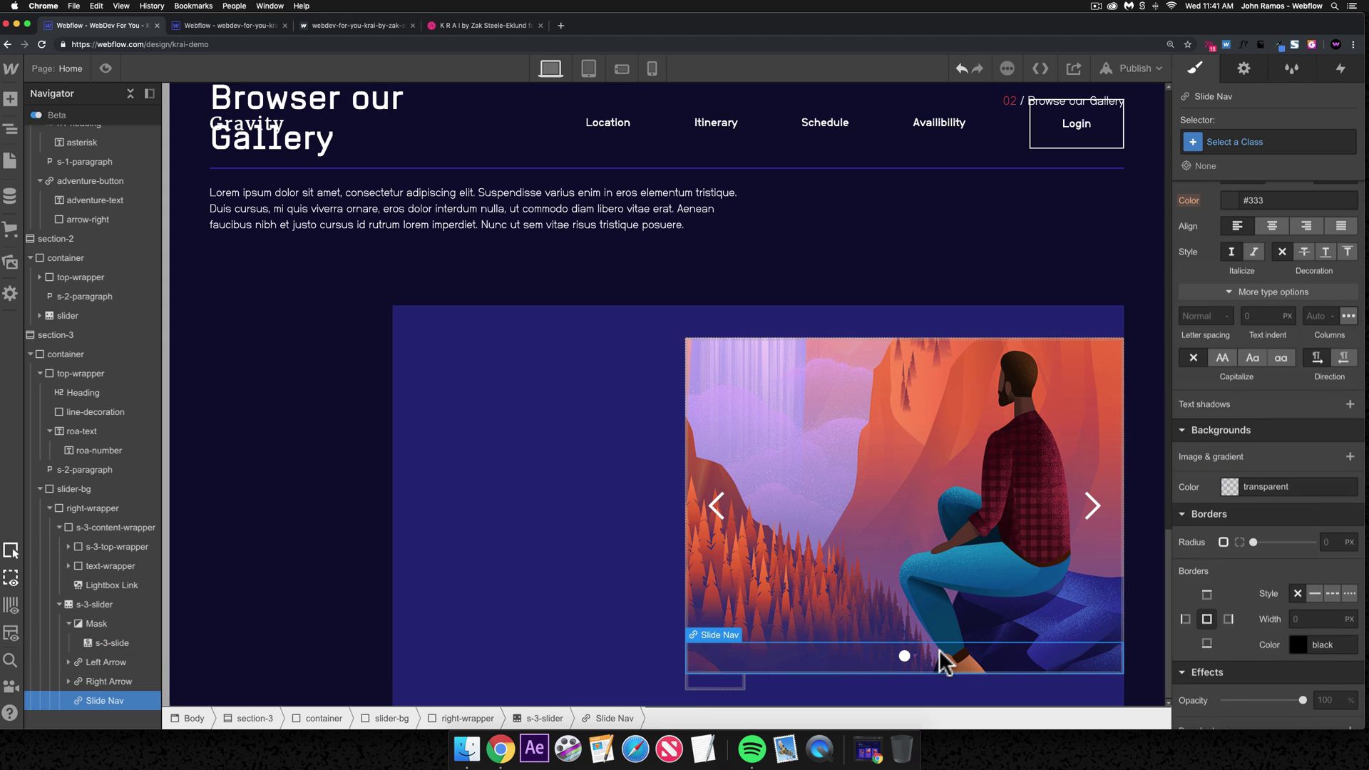
scroll(1345, 260, up, 10)
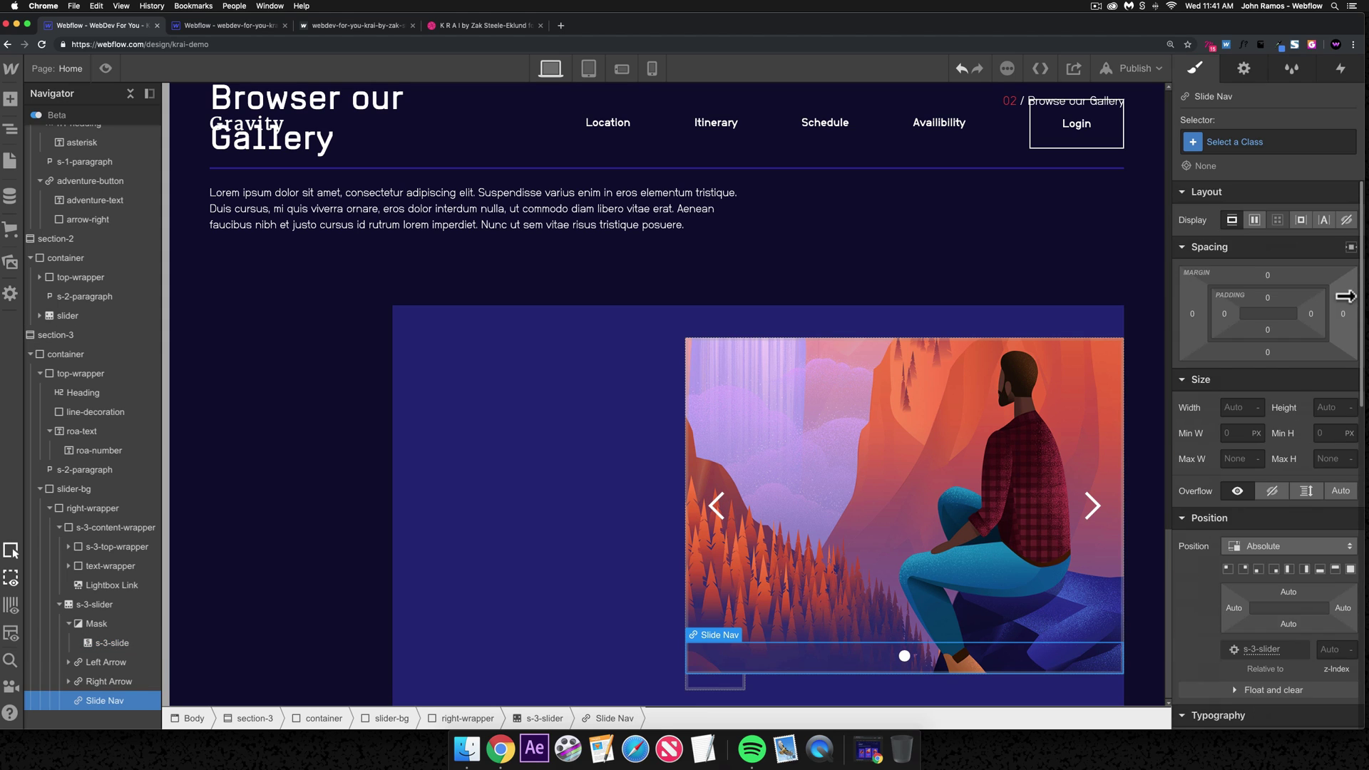
click(1345, 221)
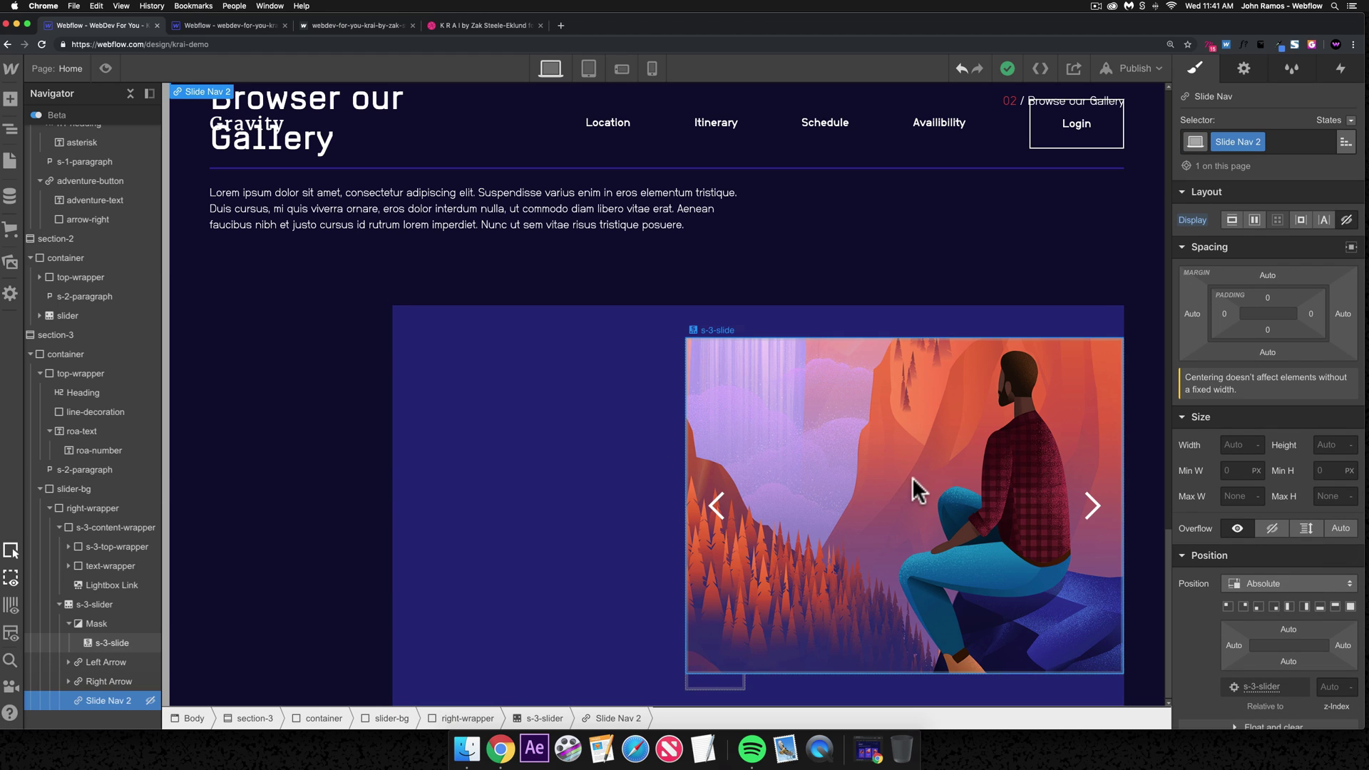
- Duplicate the s-3-slide twice inside the s-3-slider's mask
click(104, 641)
key(super+c)
key(super+v)
key(super+v)
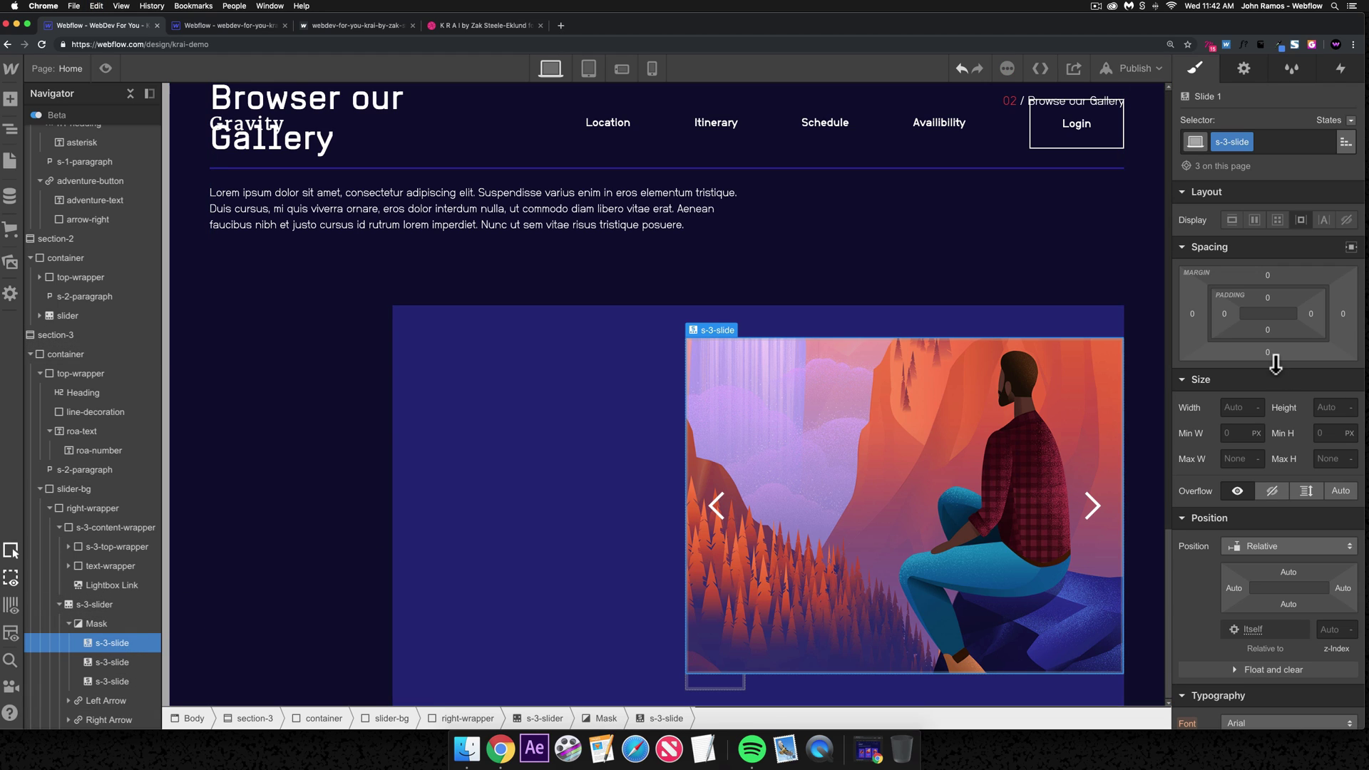
- Show the s-3-slider's Slide Nav again with Display set to Block and anchor it absolutely to the slider's bottom left
scroll(83, 706, down, 1)
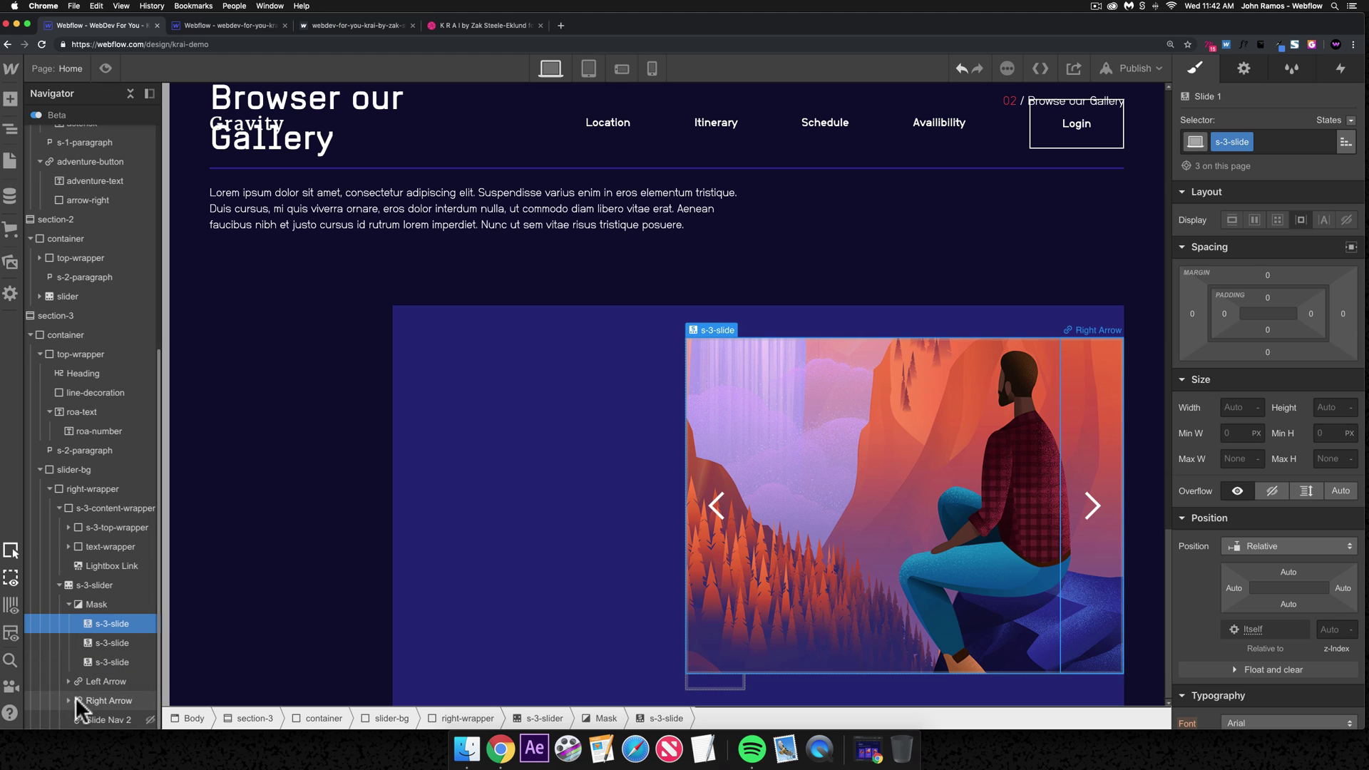
click(98, 718)
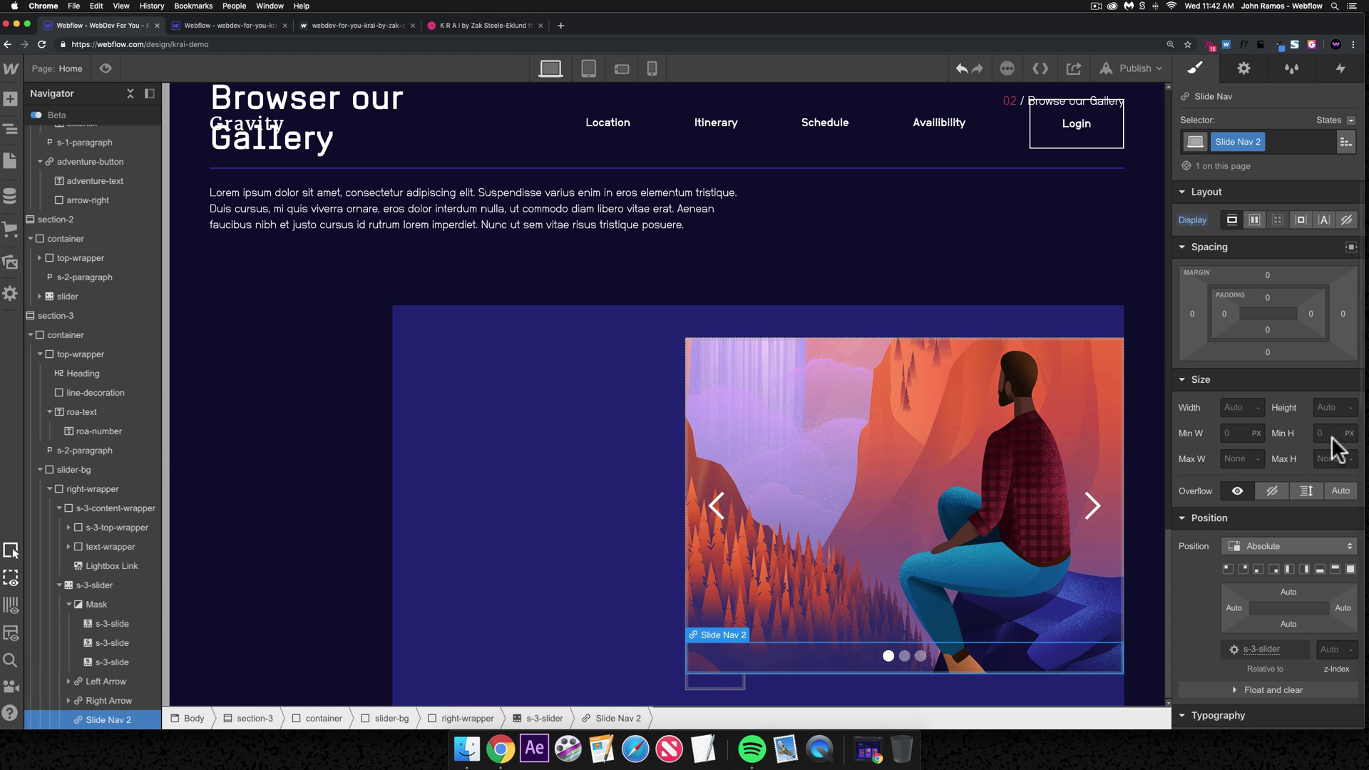
click(1257, 568)
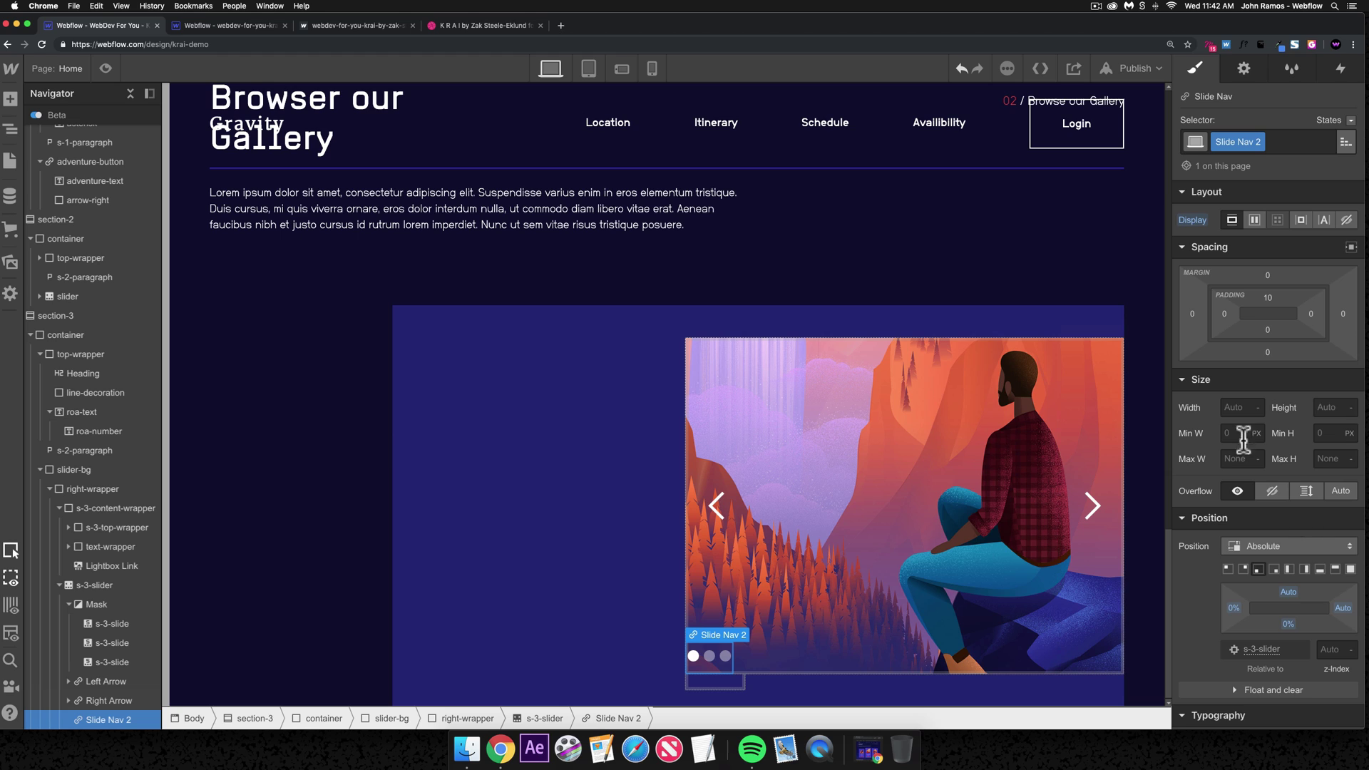
- Turn off the Rounded option for the Slide Nav and give it a left margin of 40 px
click(1243, 68)
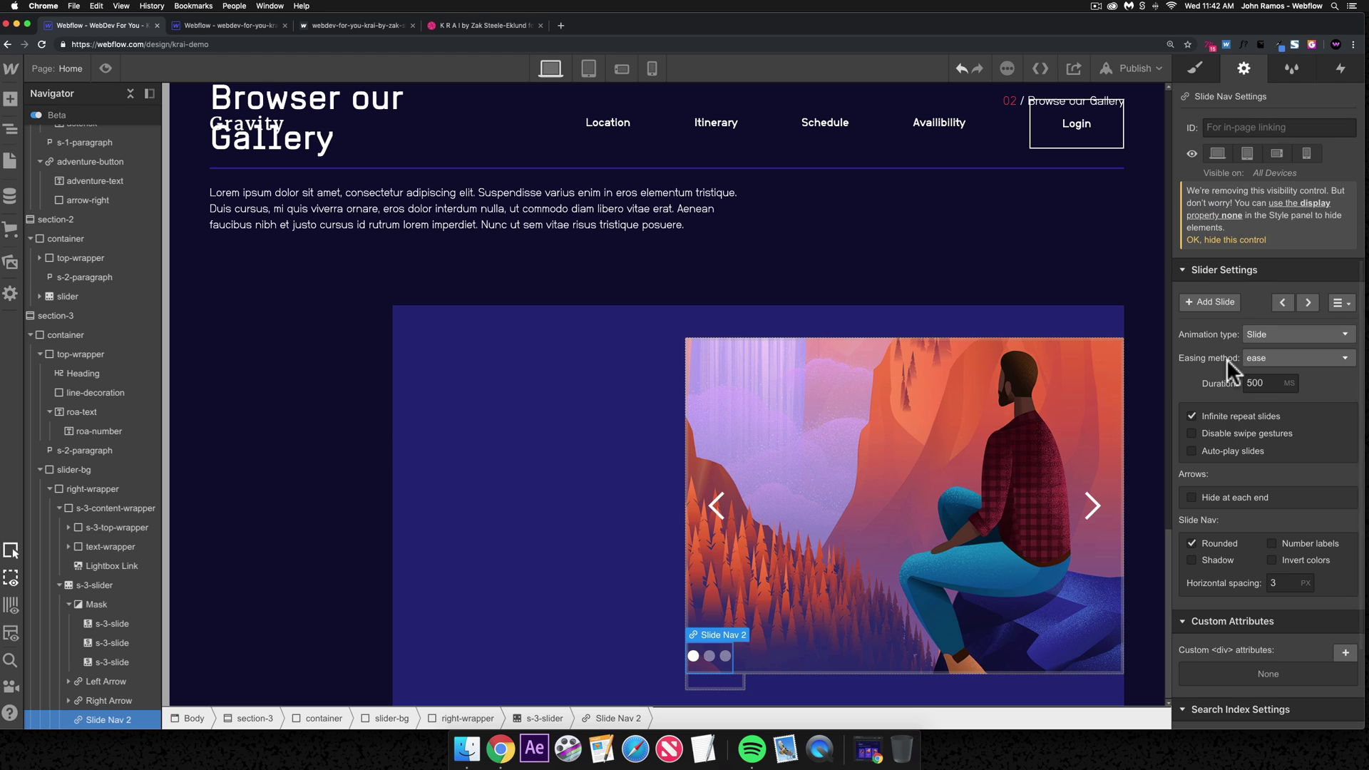
click(1191, 544)
key(s)
click(1191, 314)
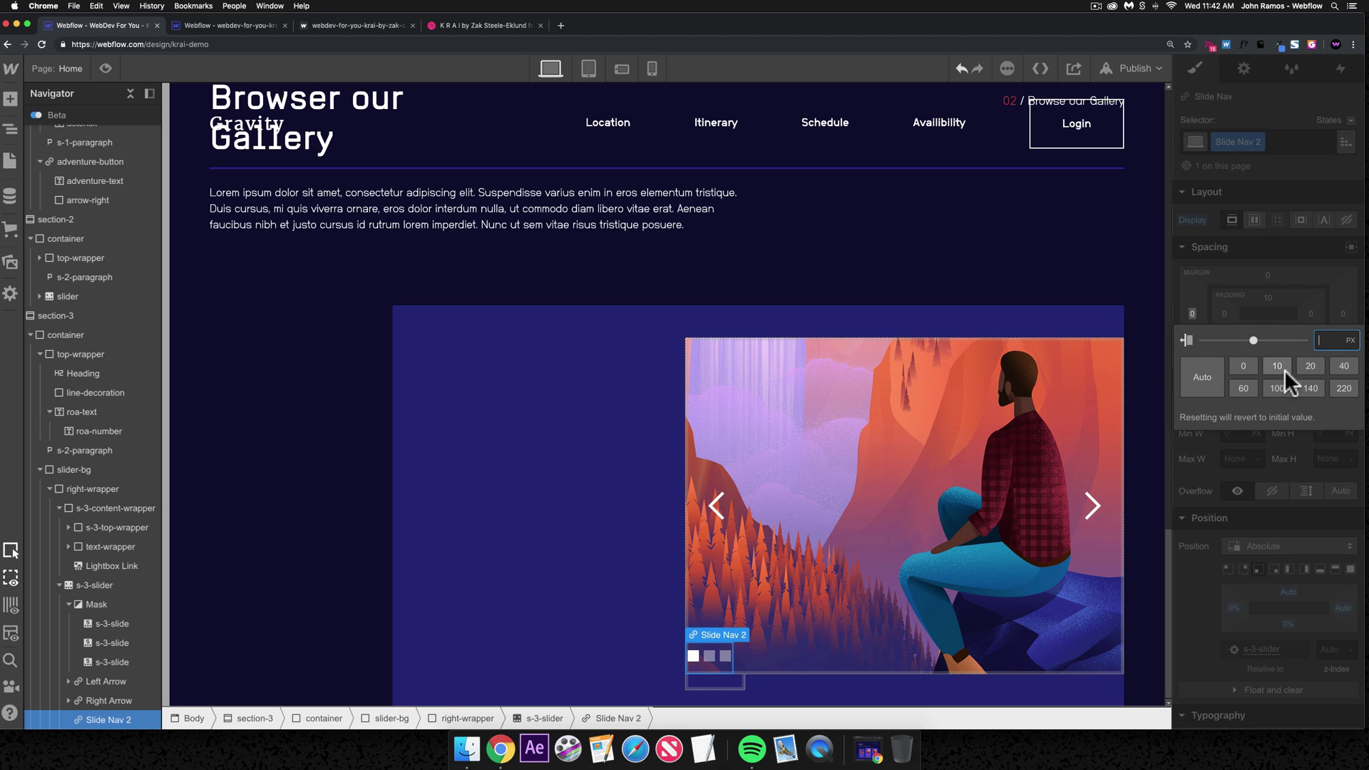
click(1340, 366)
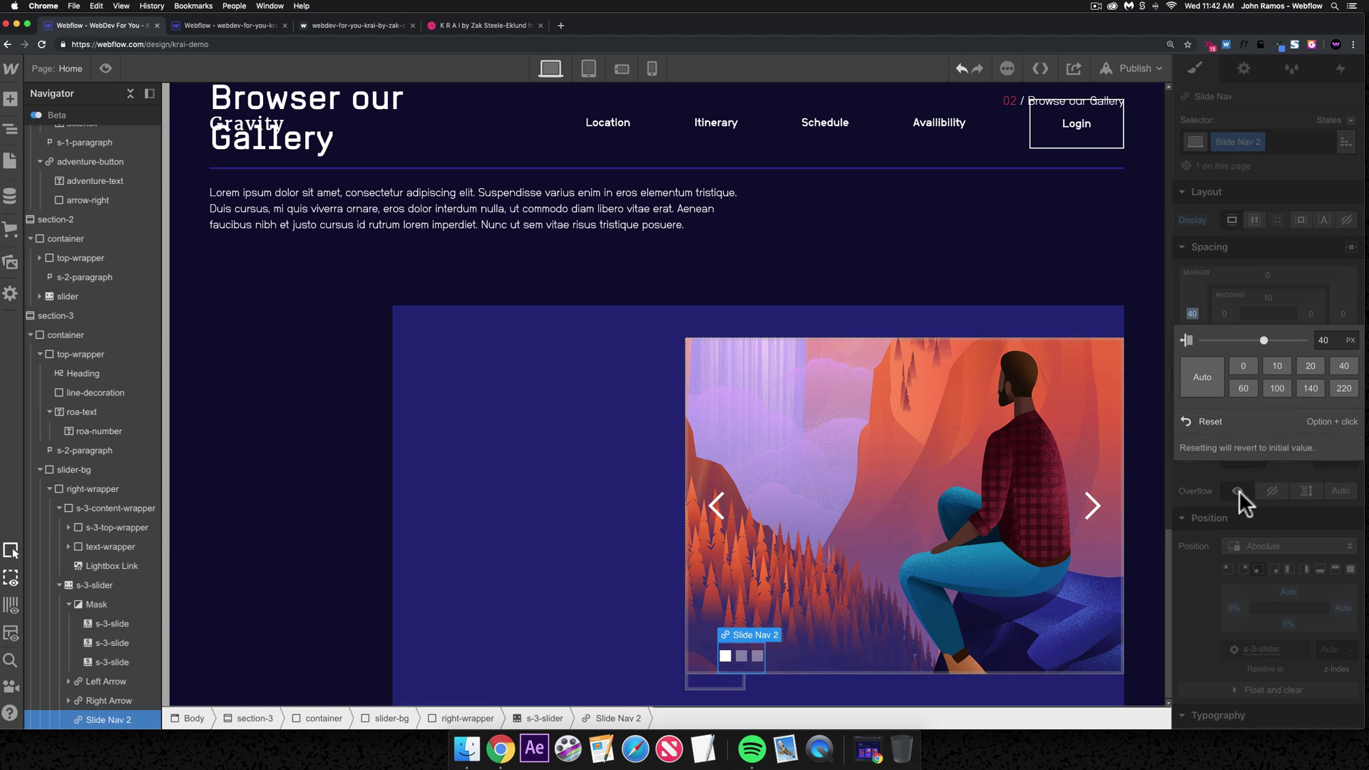
click(770, 667)
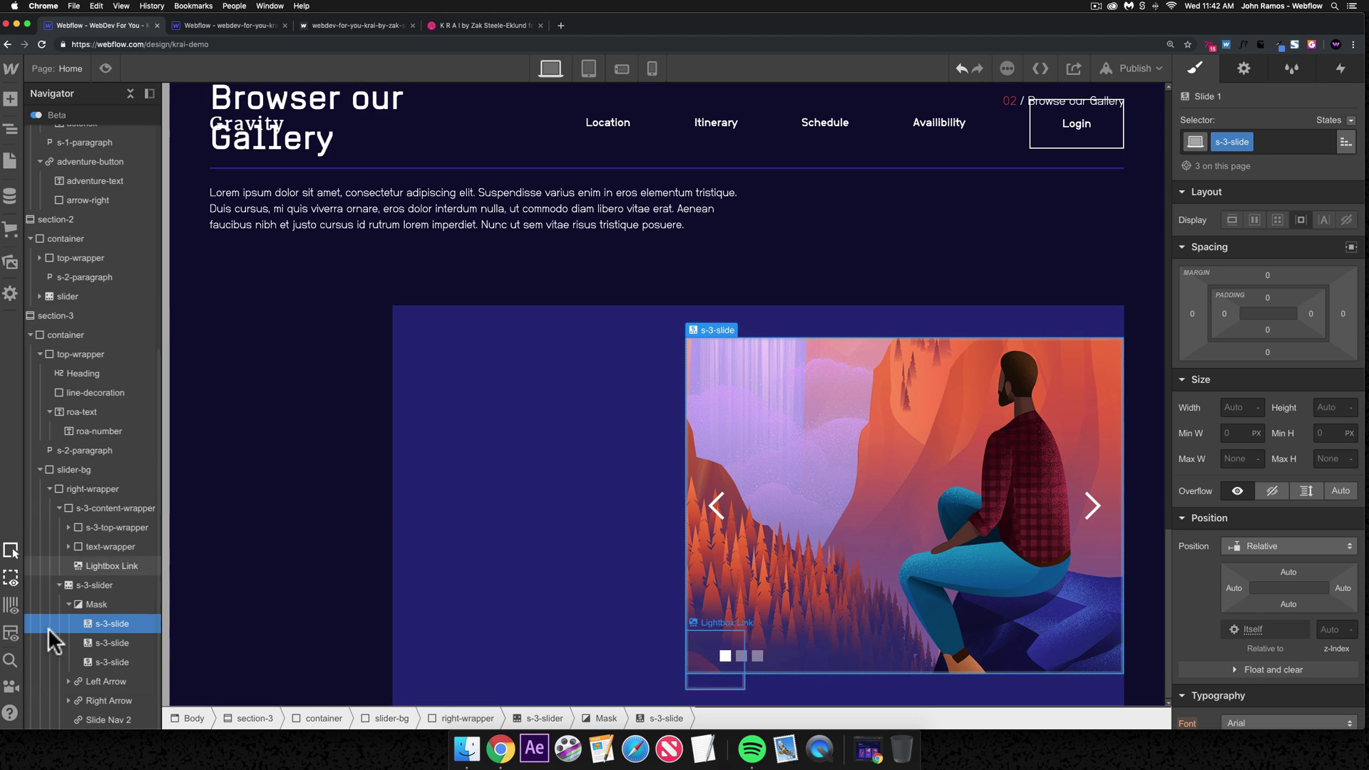
- Hide the s-3-slider's Left Arrow by setting its display to None
click(60, 585)
click(59, 585)
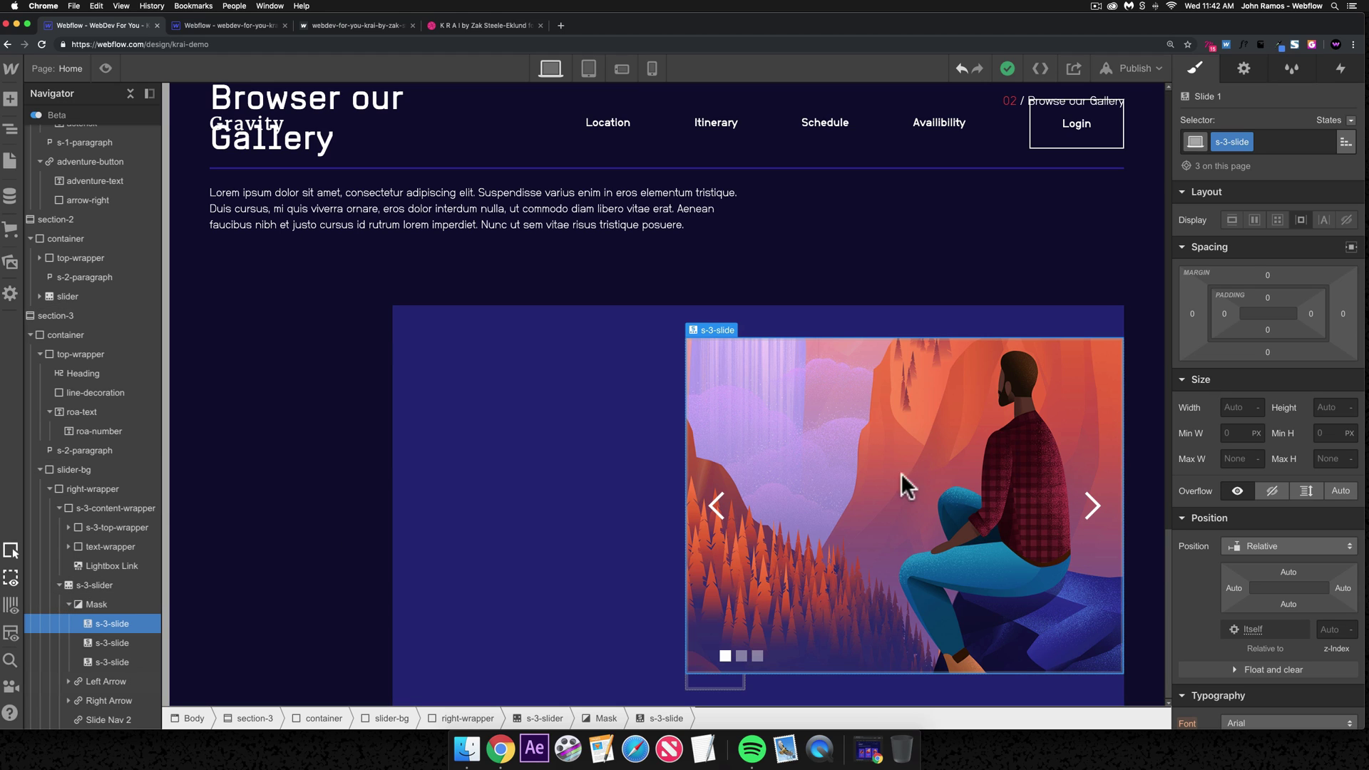
click(1098, 502)
click(706, 536)
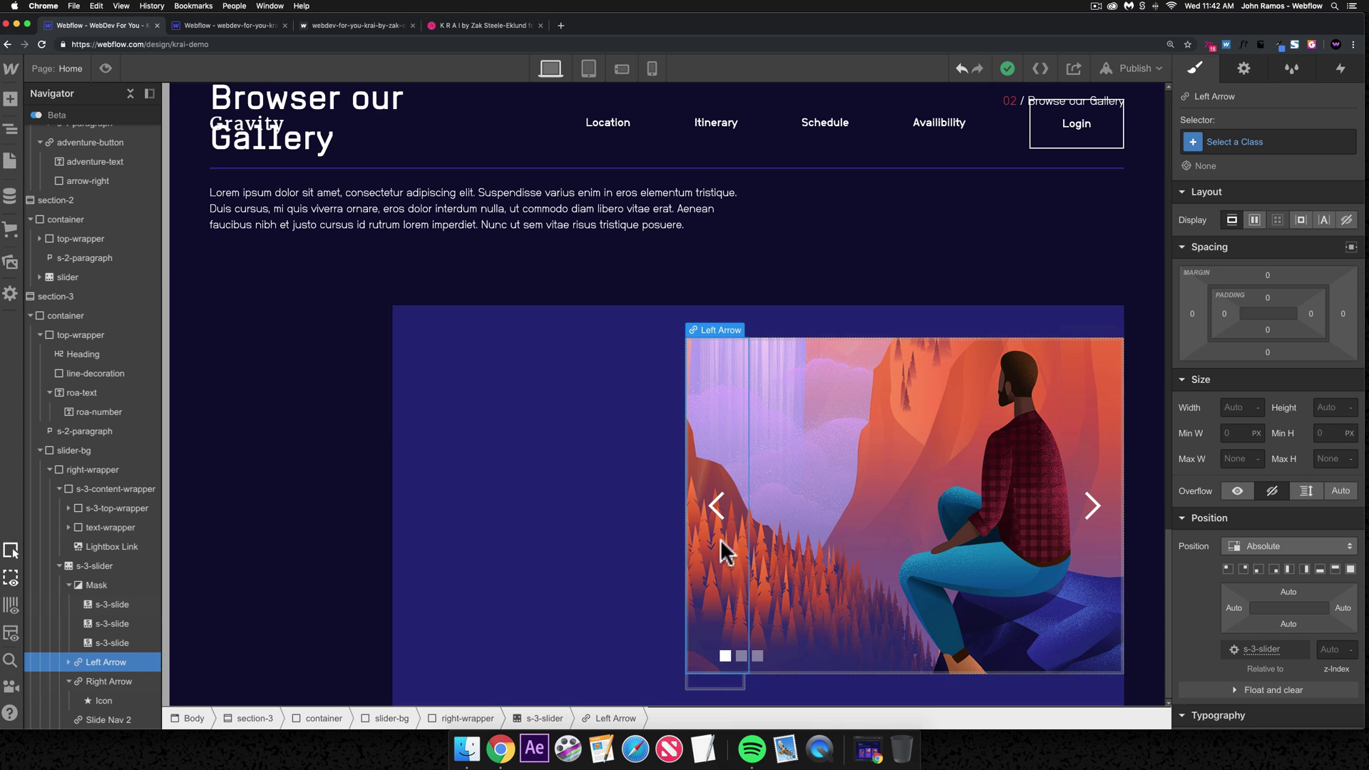
click(1346, 220)
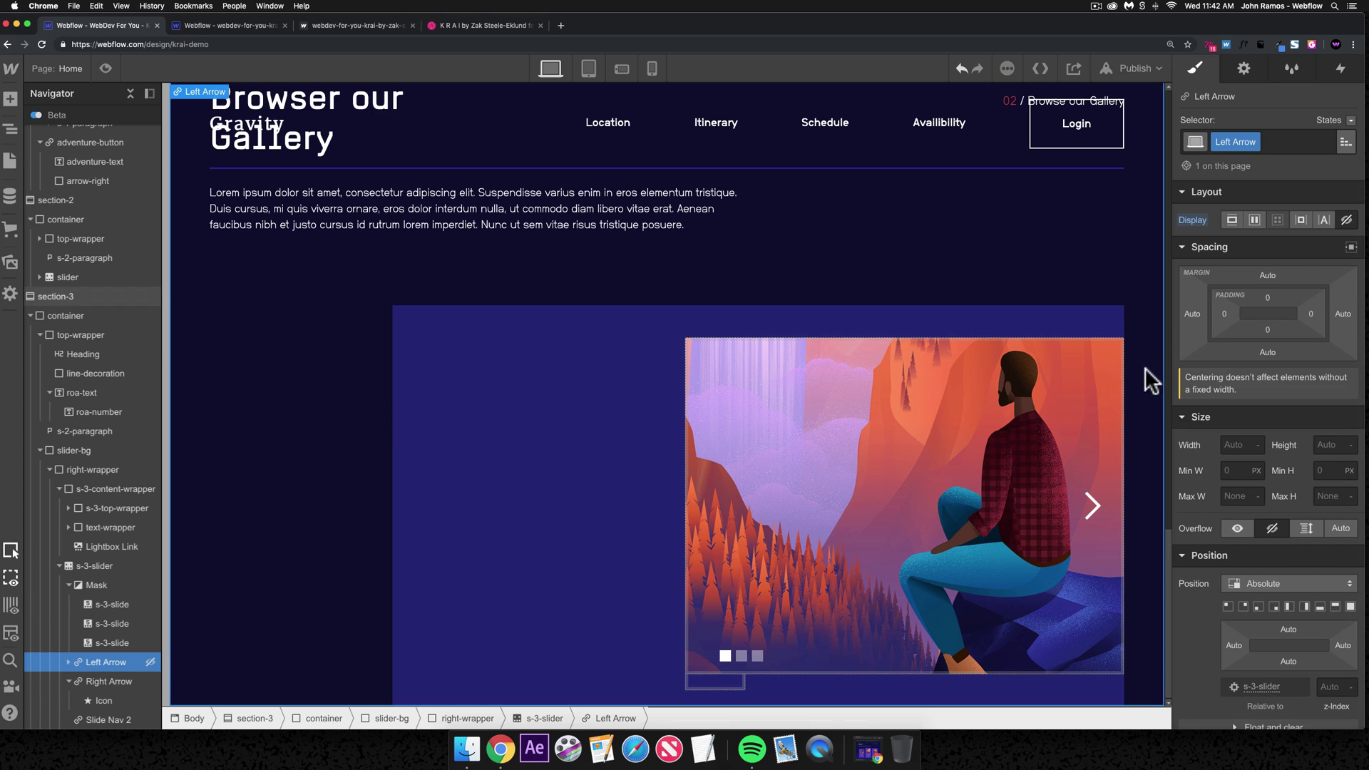
- Anchor the s-3-slider's Right Arrow absolutely to the top left and set its width and height to 100 px
click(1098, 422)
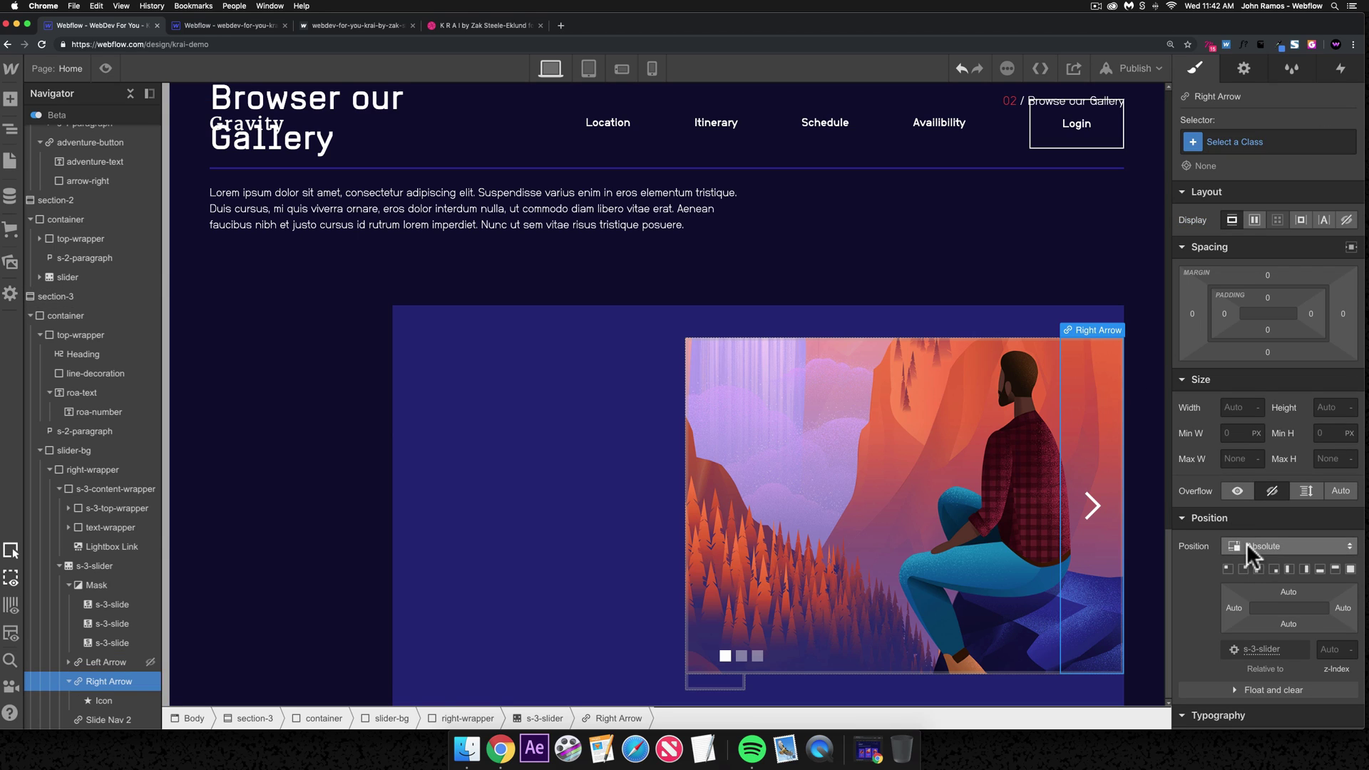
click(1228, 569)
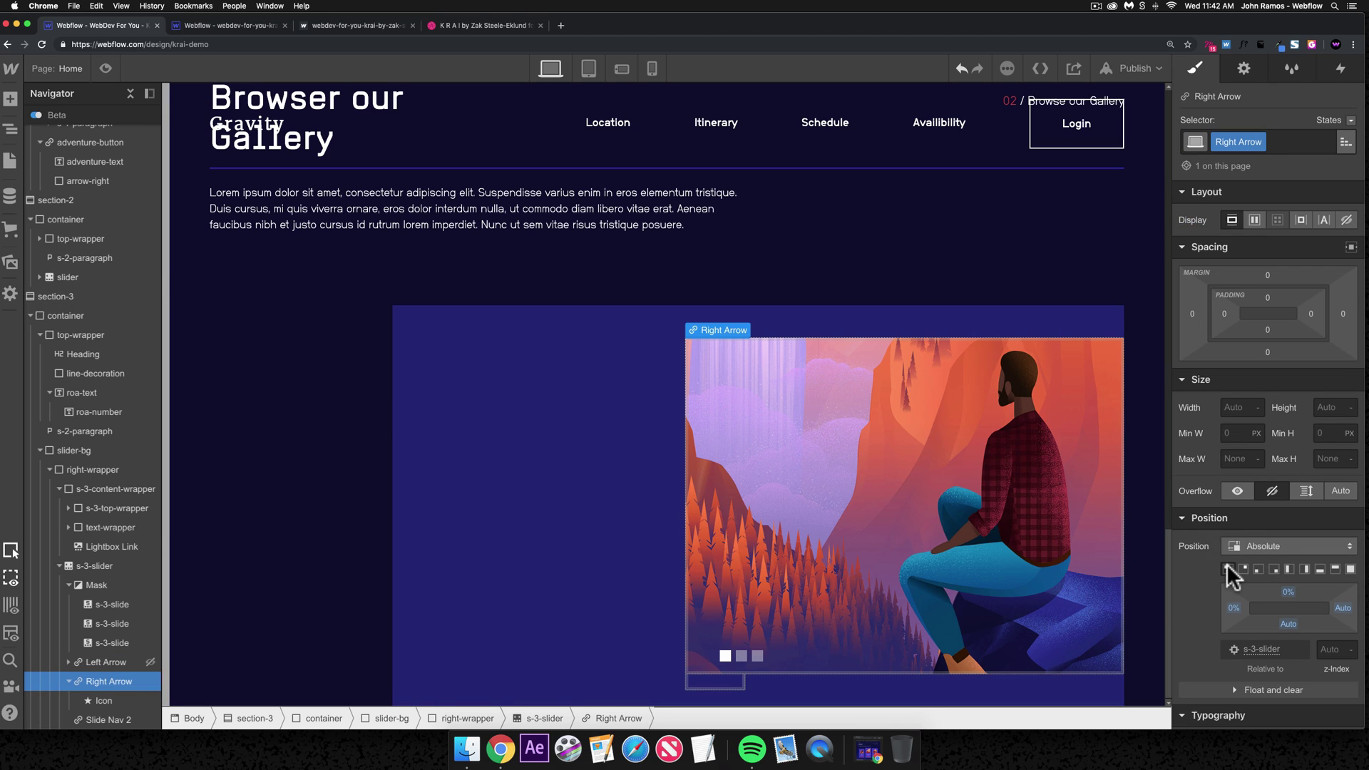
key(Tab)
text(100)
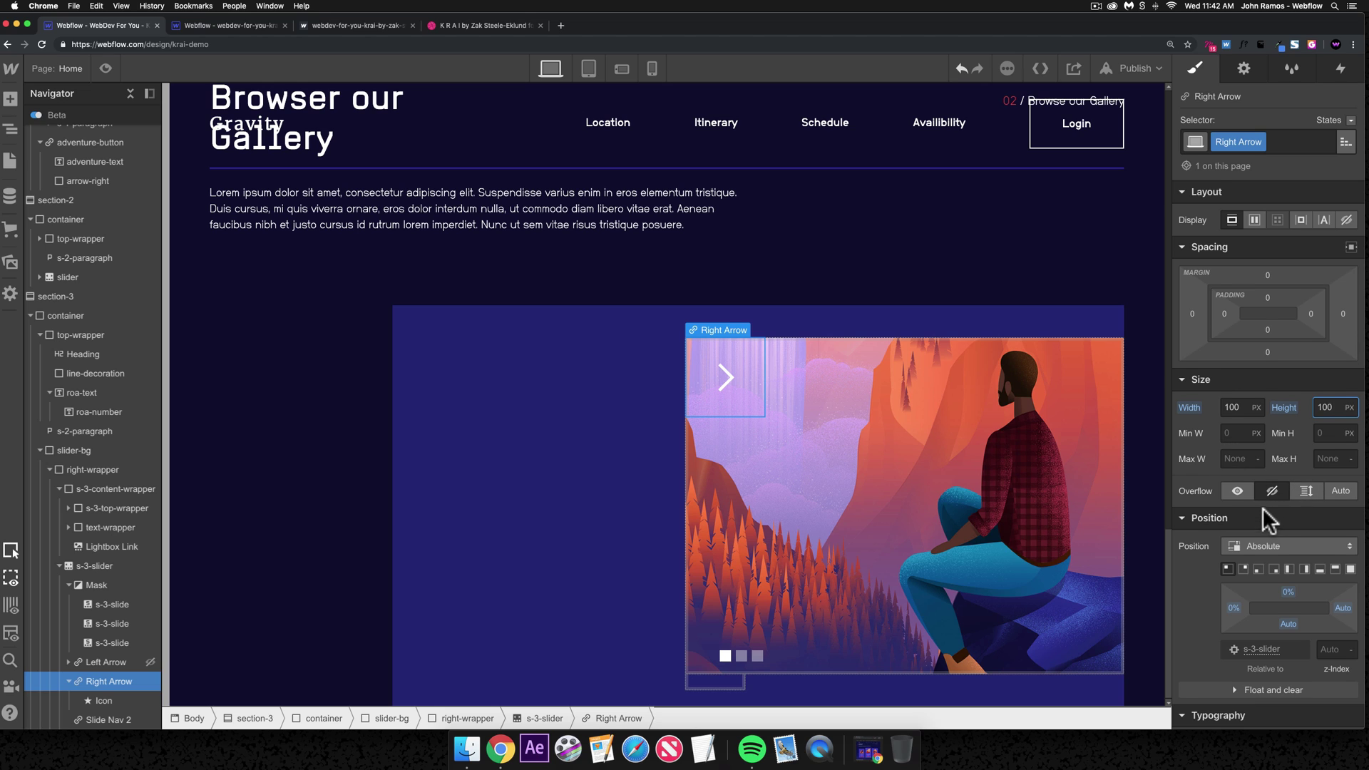
scroll(1264, 520, down, 1)
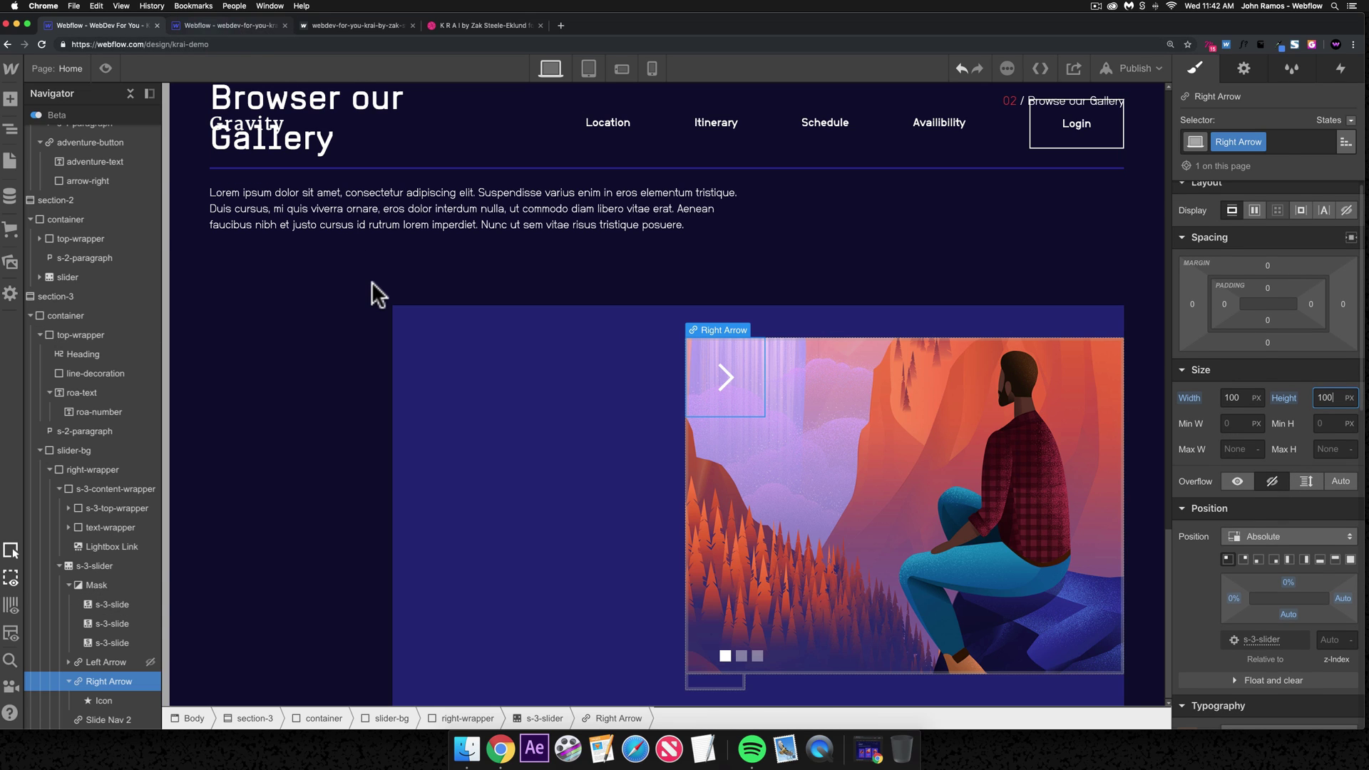
- Check the s-3-slider's structure and settings in the reference project, then return to the krai-demo project
key(ctrl+Tab)
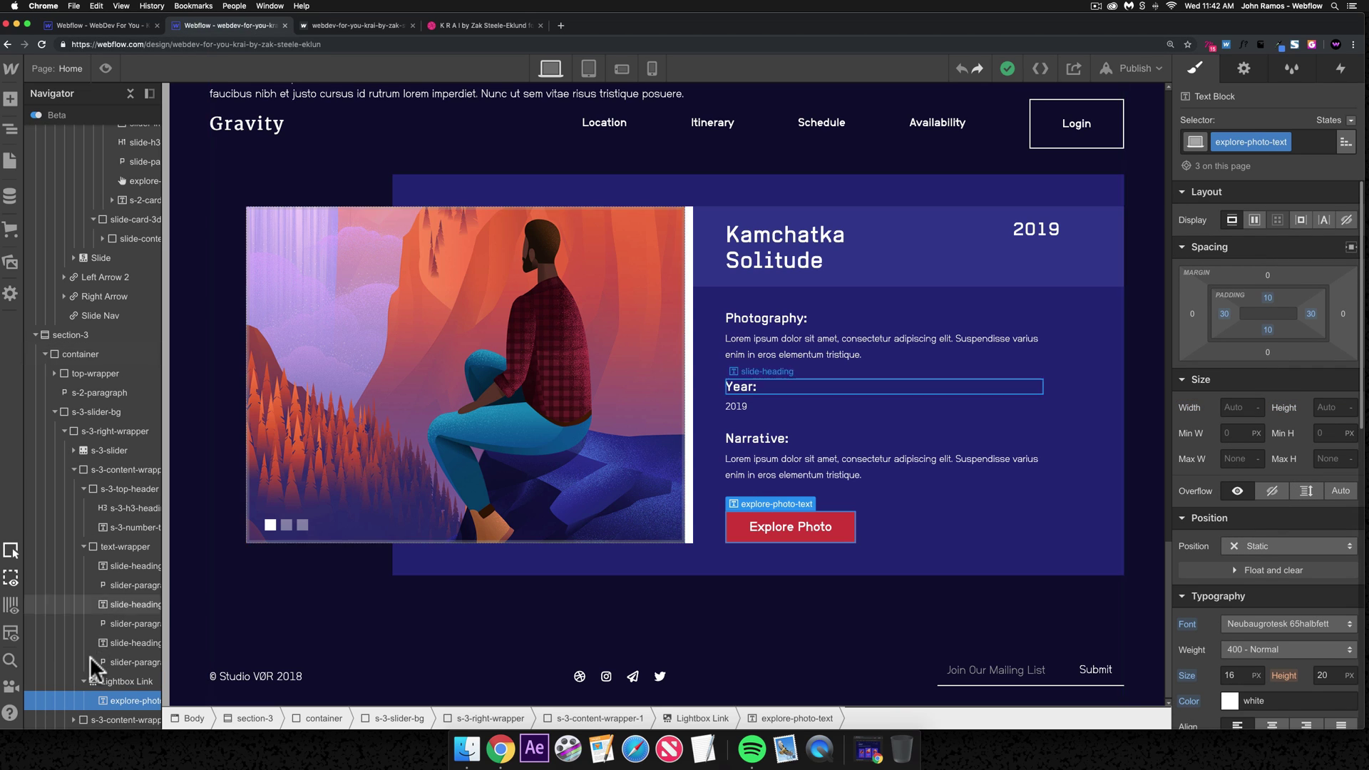
scroll(99, 684, down, 2)
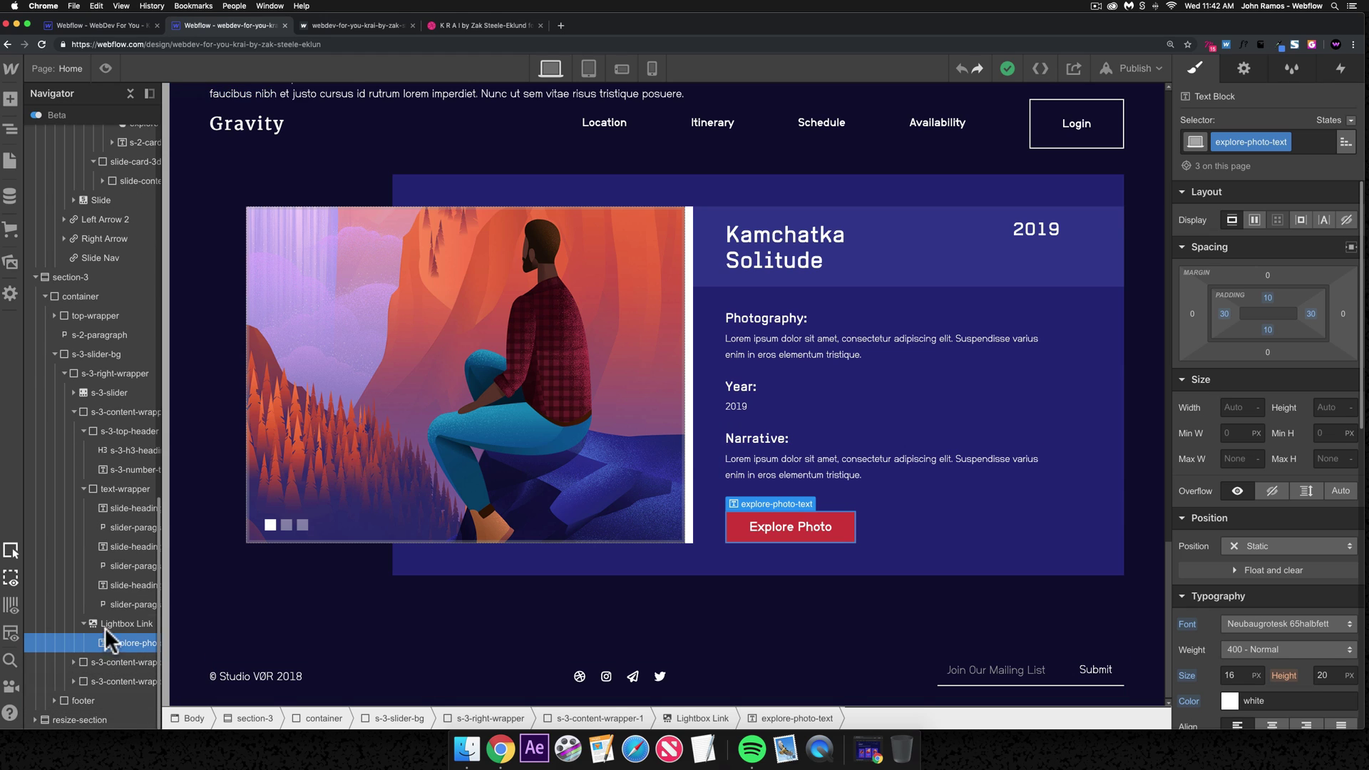
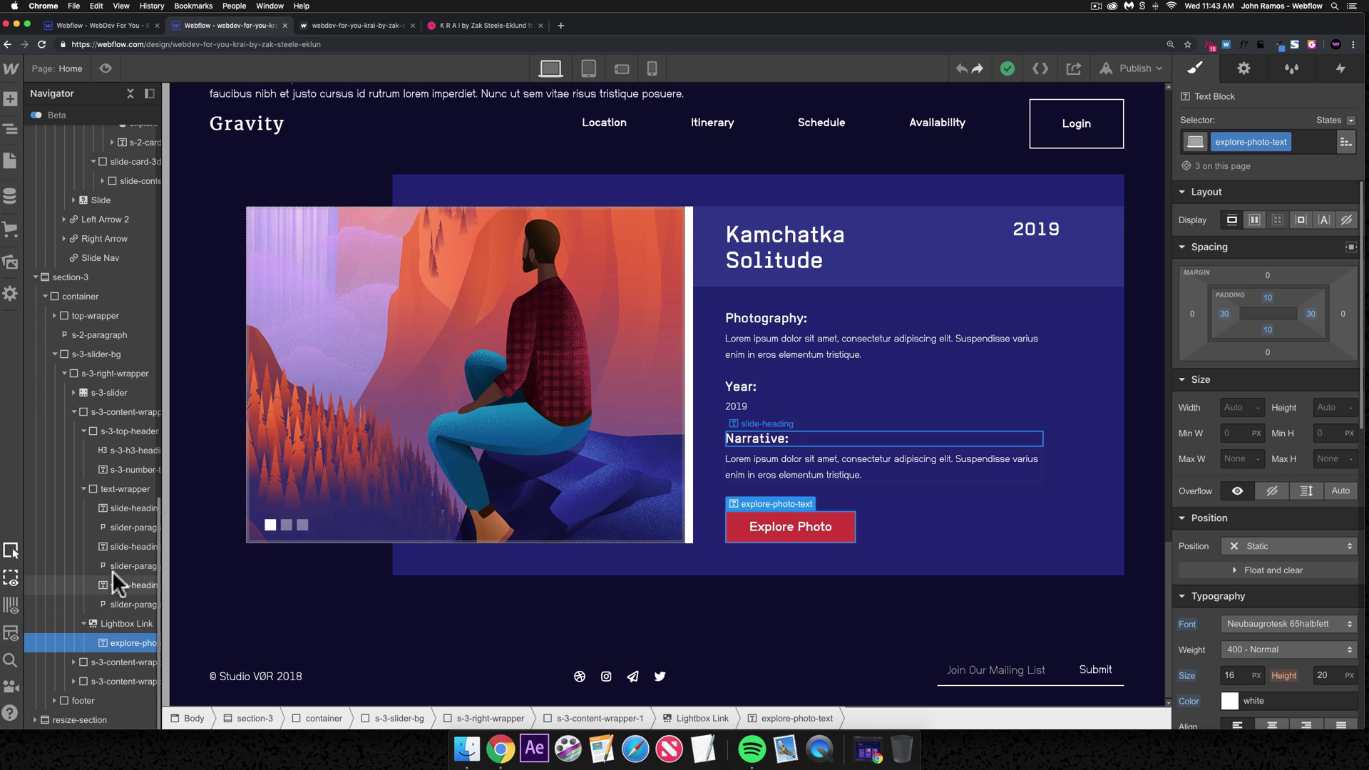
click(89, 395)
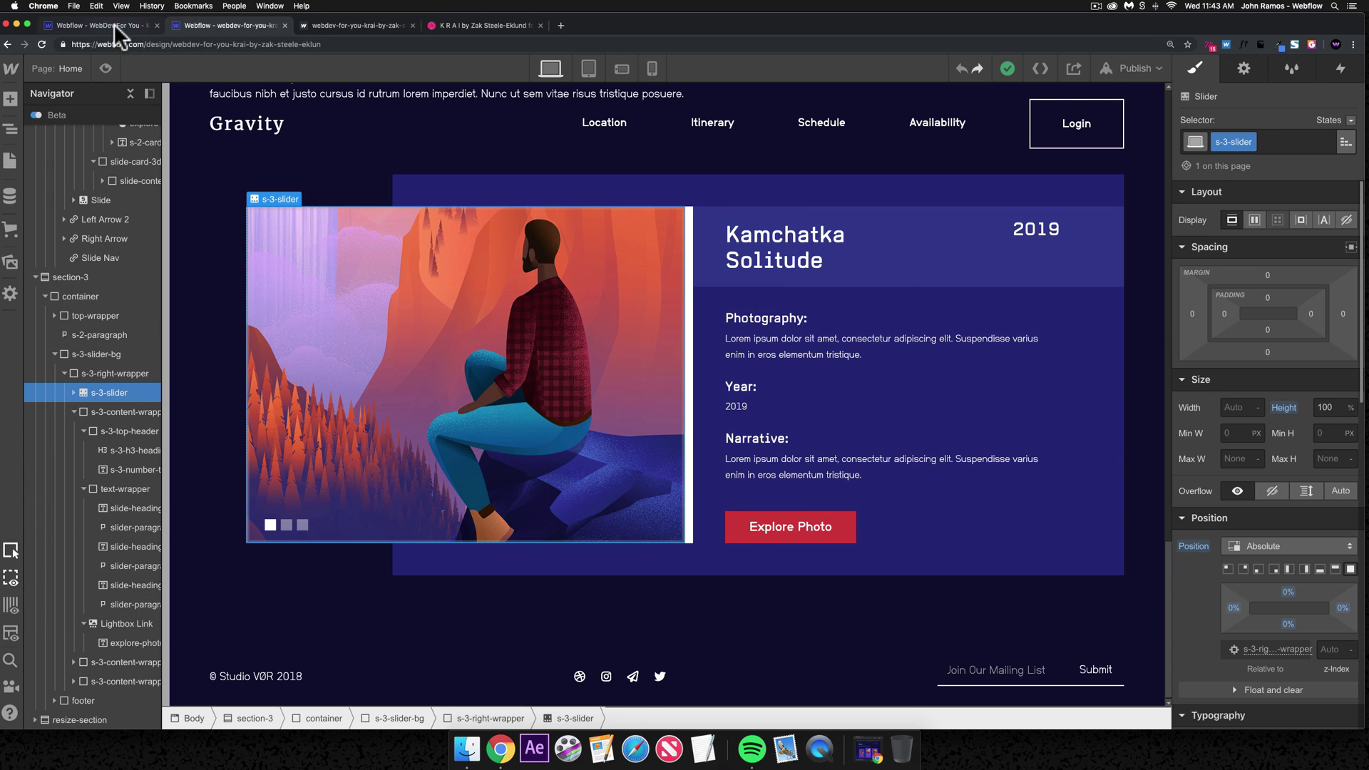
key(super+1)
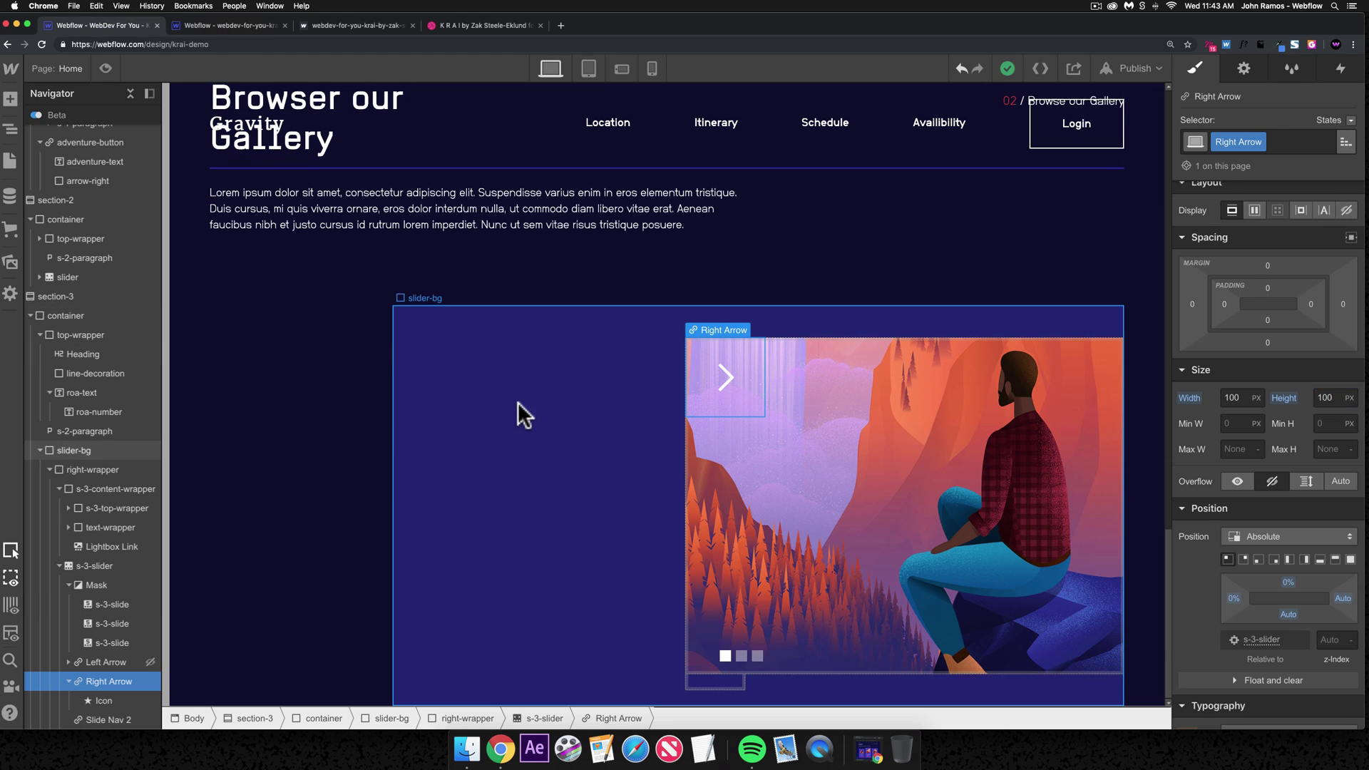
- Copy the slider-bg's background color #242275 and apply it as the Right Arrow's background color
scroll(1273, 541, down, 10)
click(1291, 313)
key(super+c)
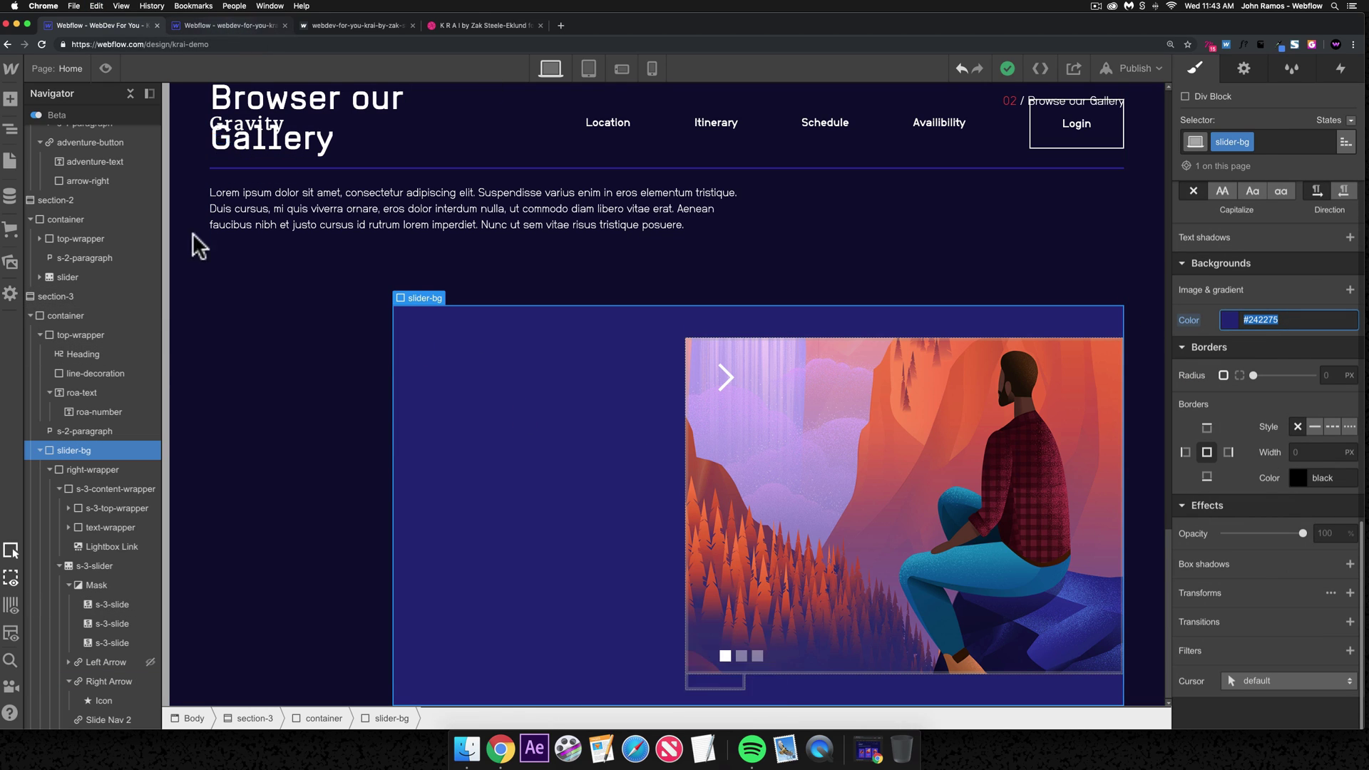
click(108, 721)
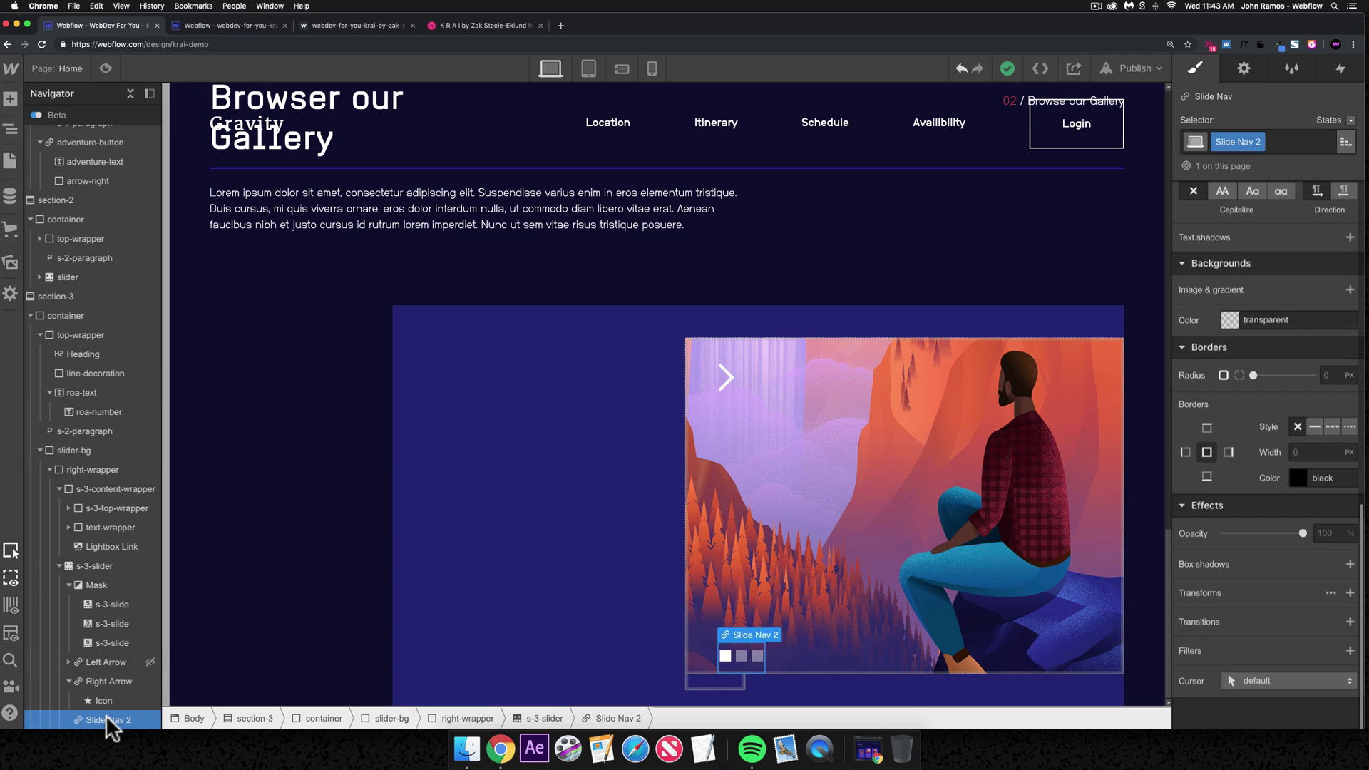
click(754, 362)
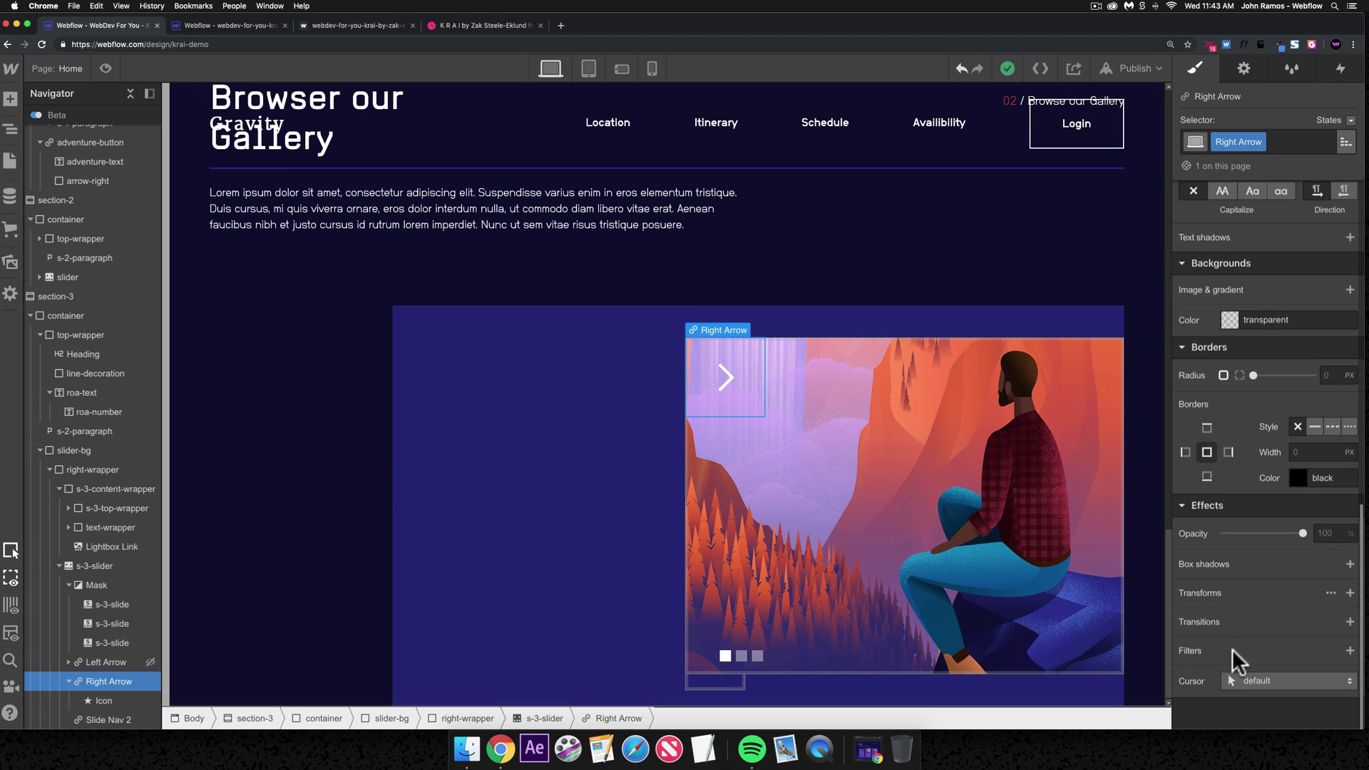
click(1308, 321)
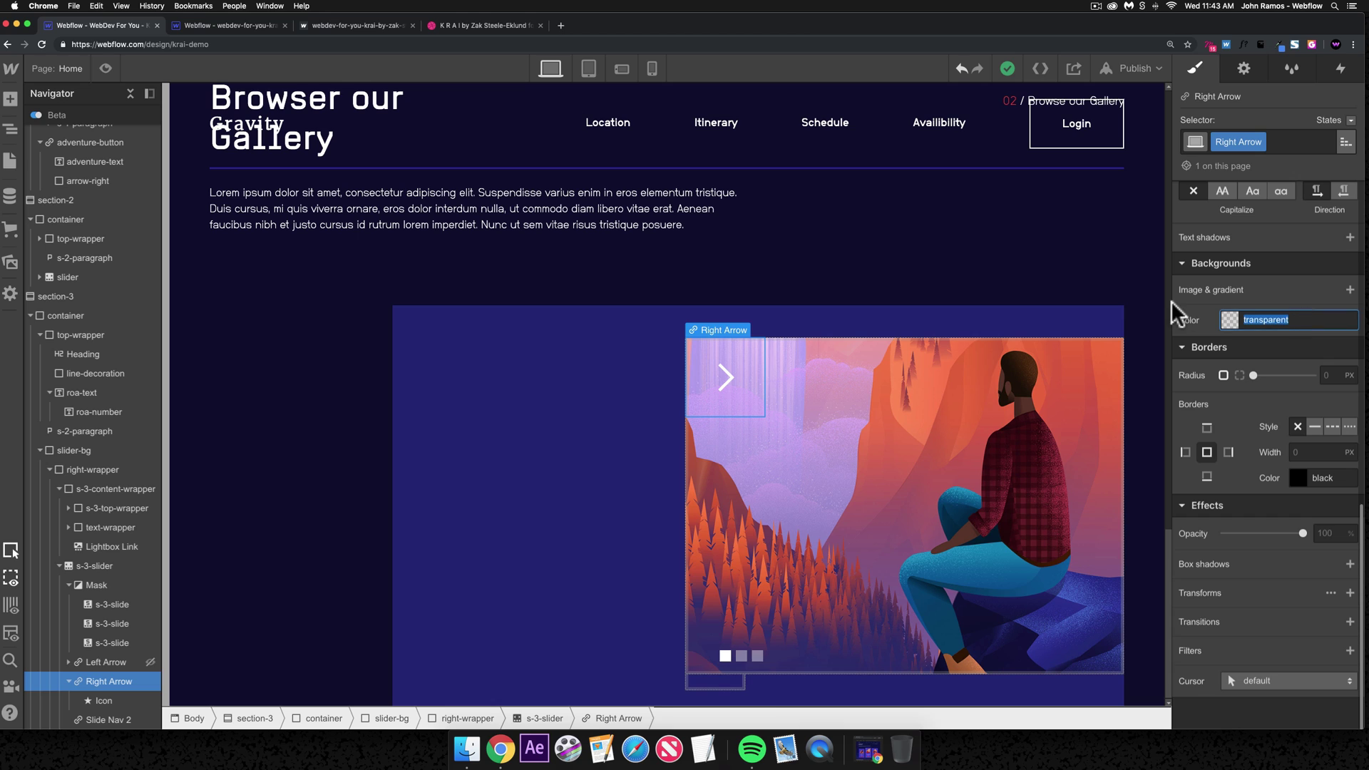
key(super+v)
key(super+Return)
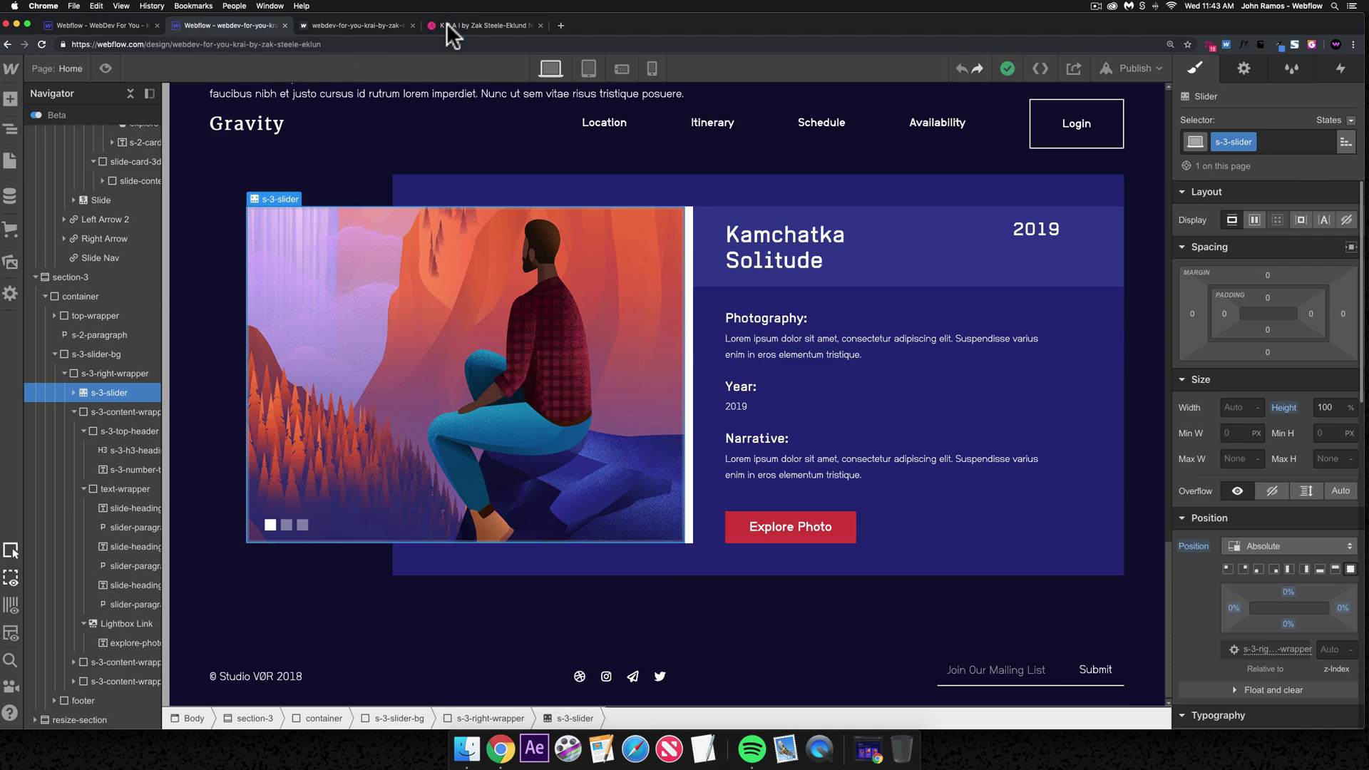
- Open the KRAI shot's attachment on Dribbble and examine the gallery slider's arrow design, then return to the krai-demo project
click(447, 25)
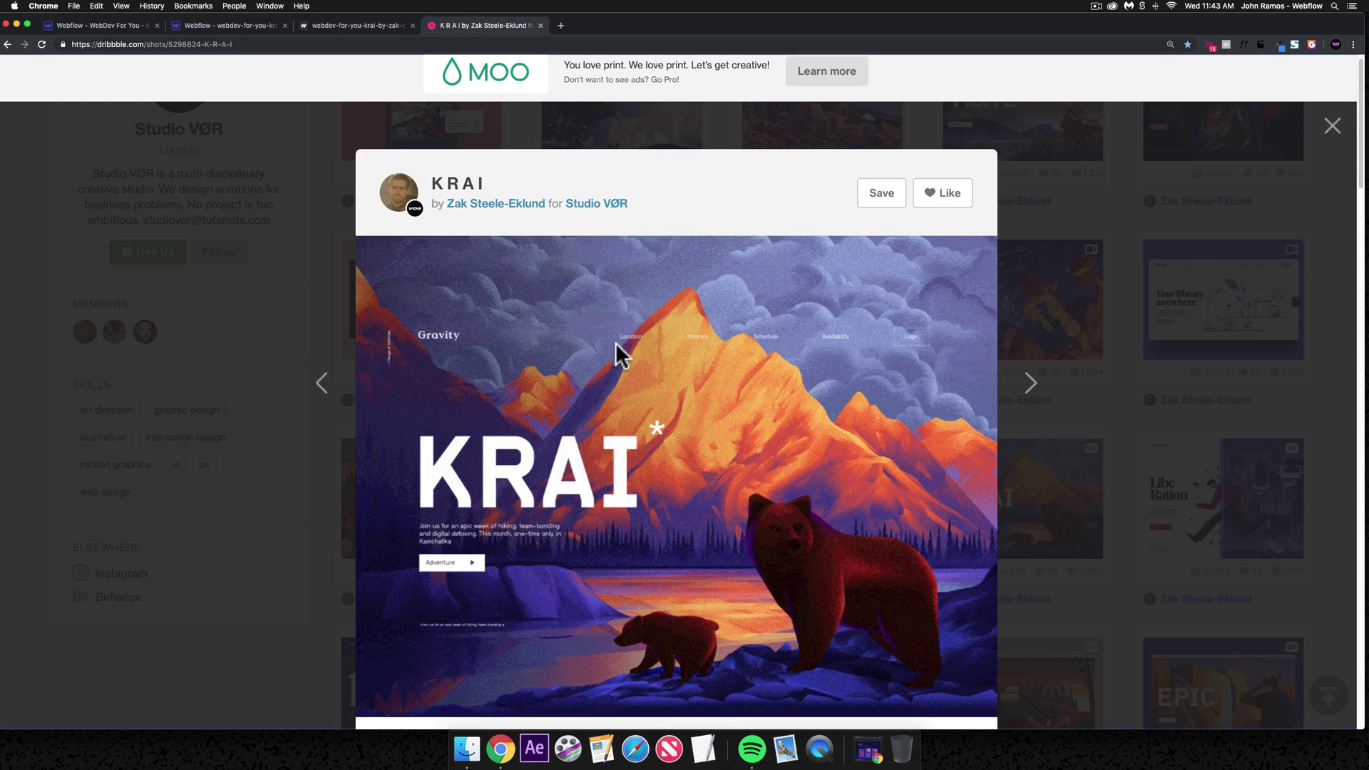
scroll(614, 342, down, 8)
click(430, 222)
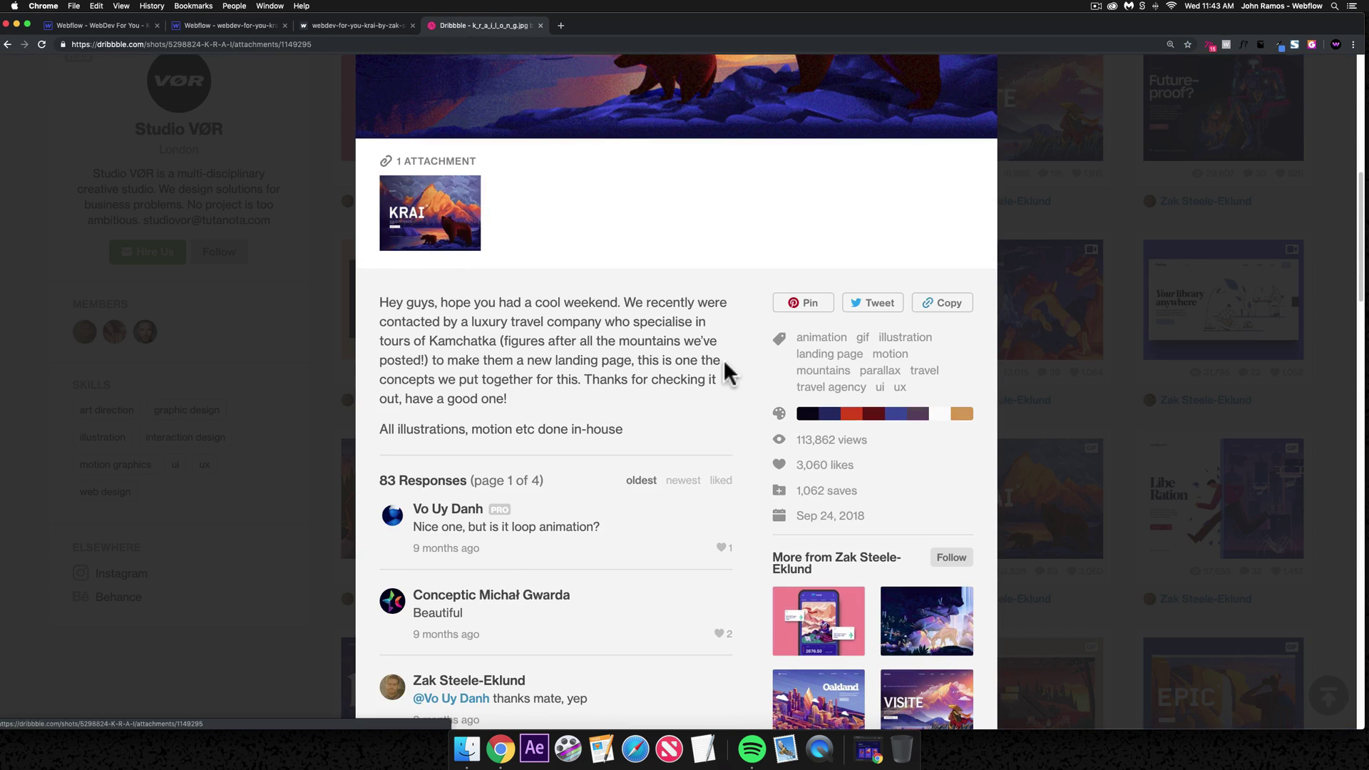
scroll(670, 440, down, 10)
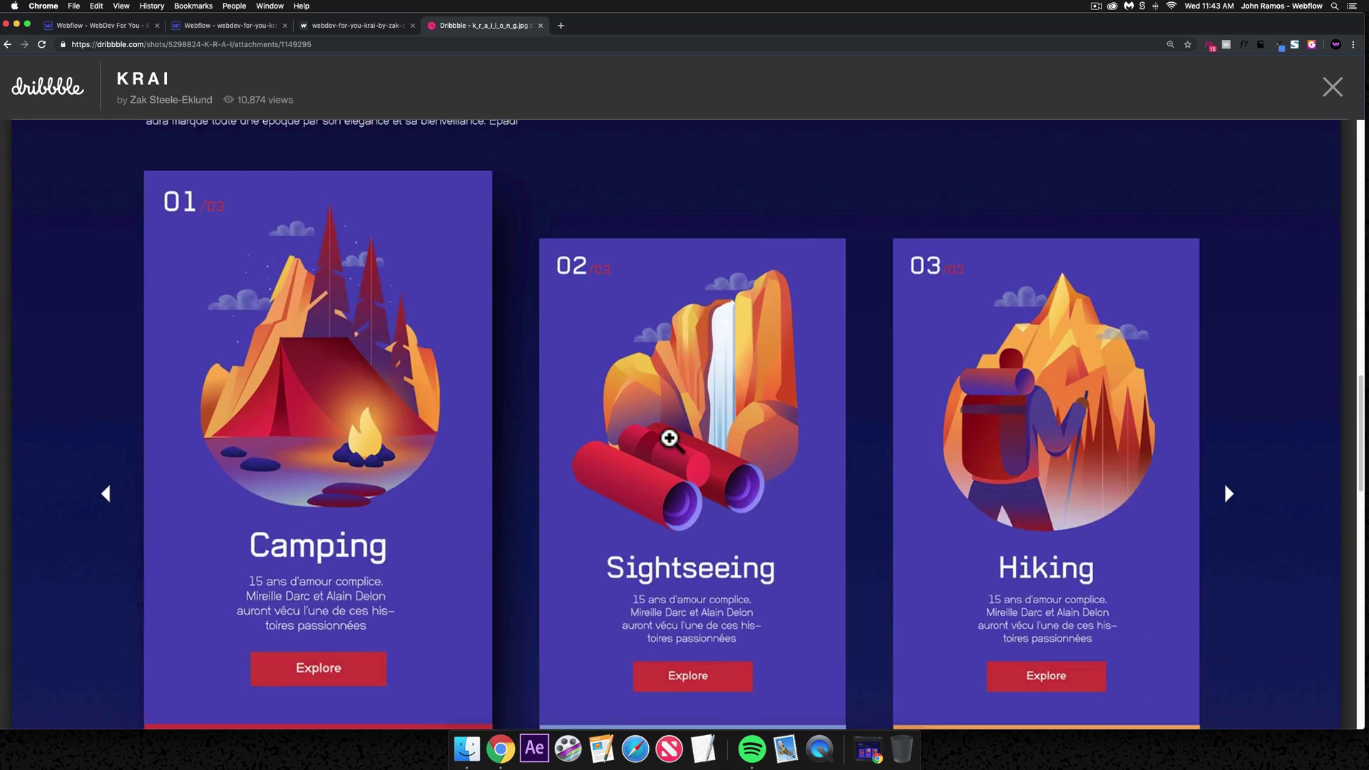
scroll(669, 440, down, 10)
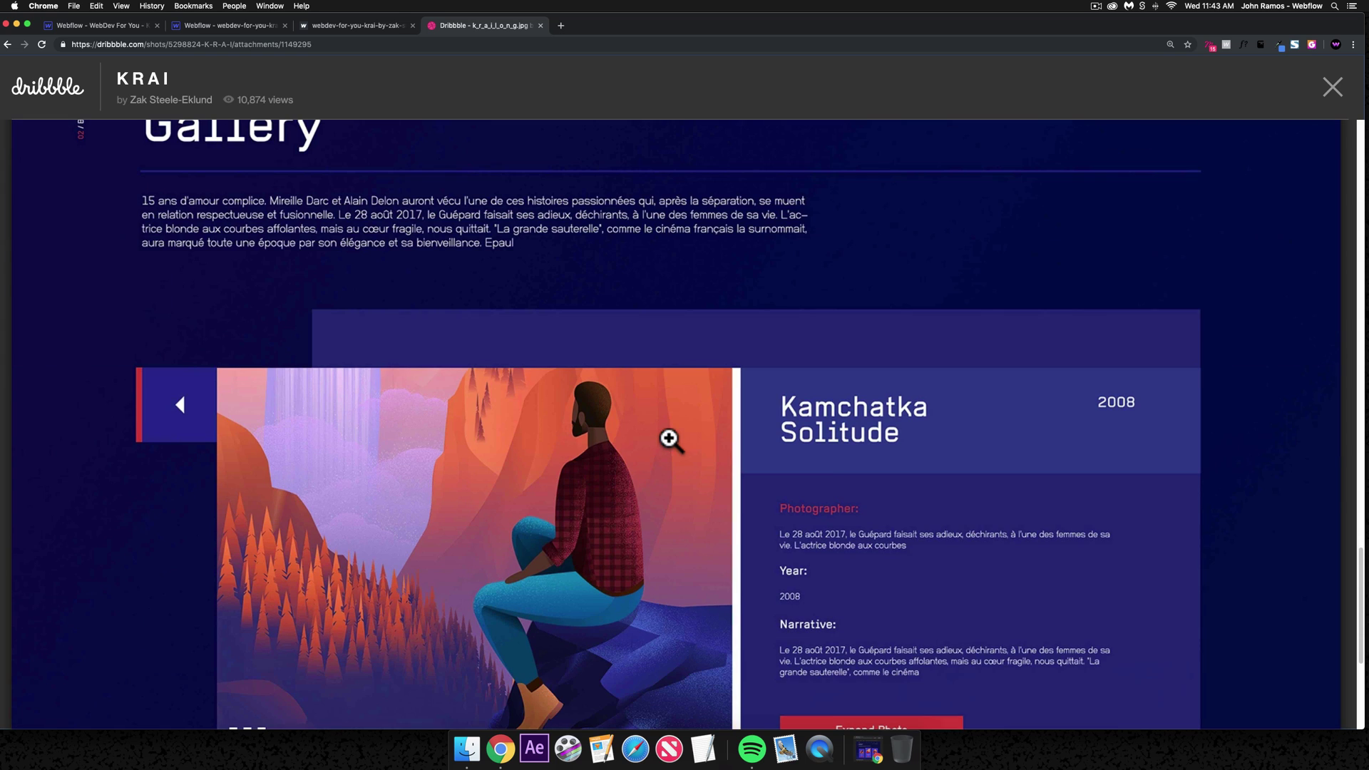
click(117, 27)
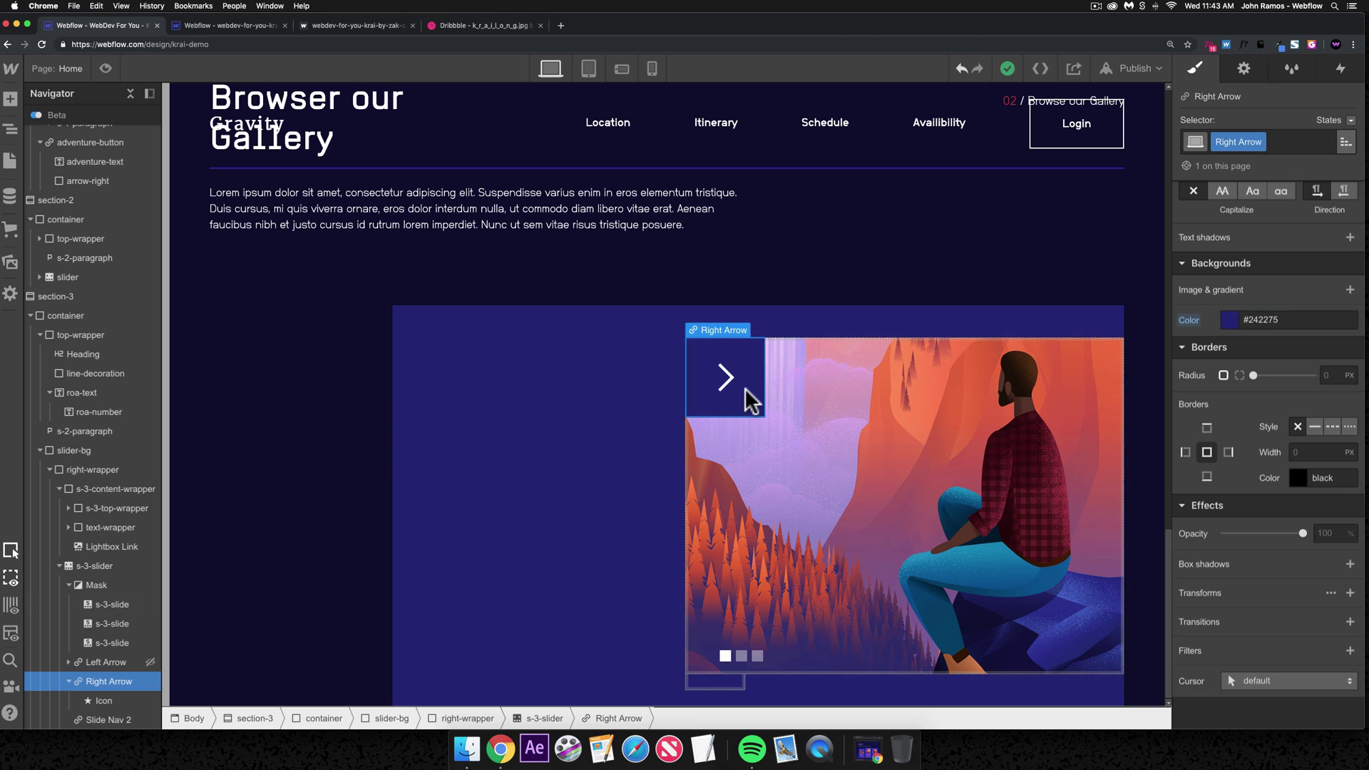
- Give the Right Arrow a solid left border 10 px wide
click(1186, 452)
click(1316, 452)
text(10)
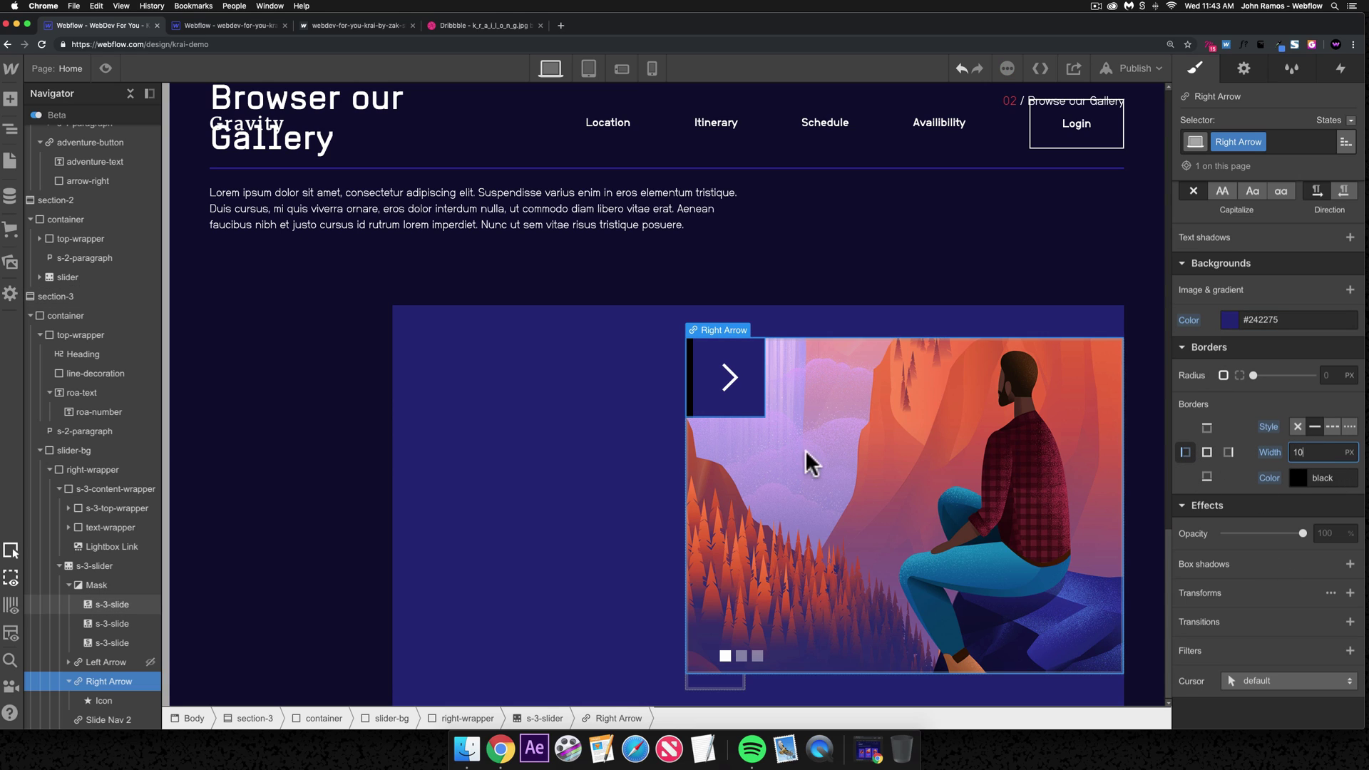
- Copy the bottom border color #ce3434 from the Camping slide-card in section-2 and return to the gallery slider
scroll(678, 266, up, 12)
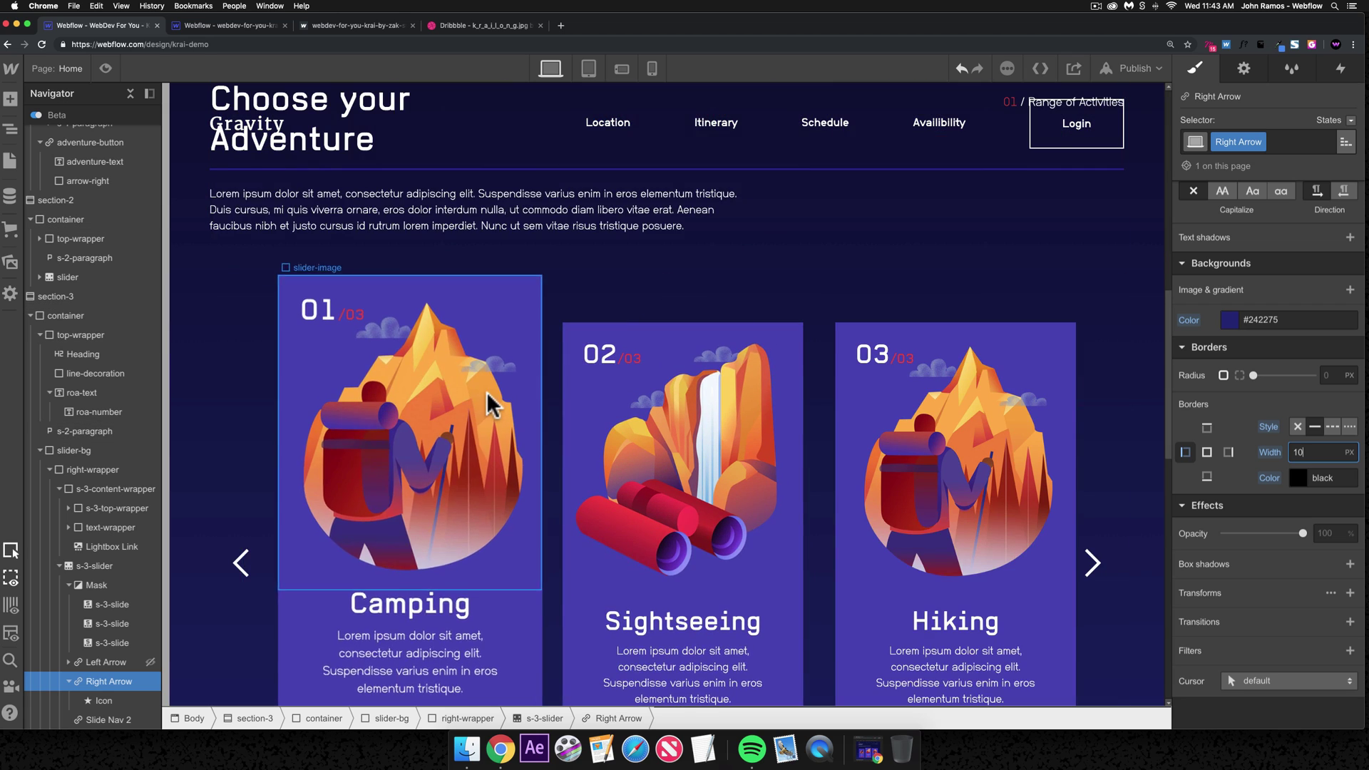
scroll(492, 427, down, 4)
click(567, 502)
scroll(984, 538, down, 8)
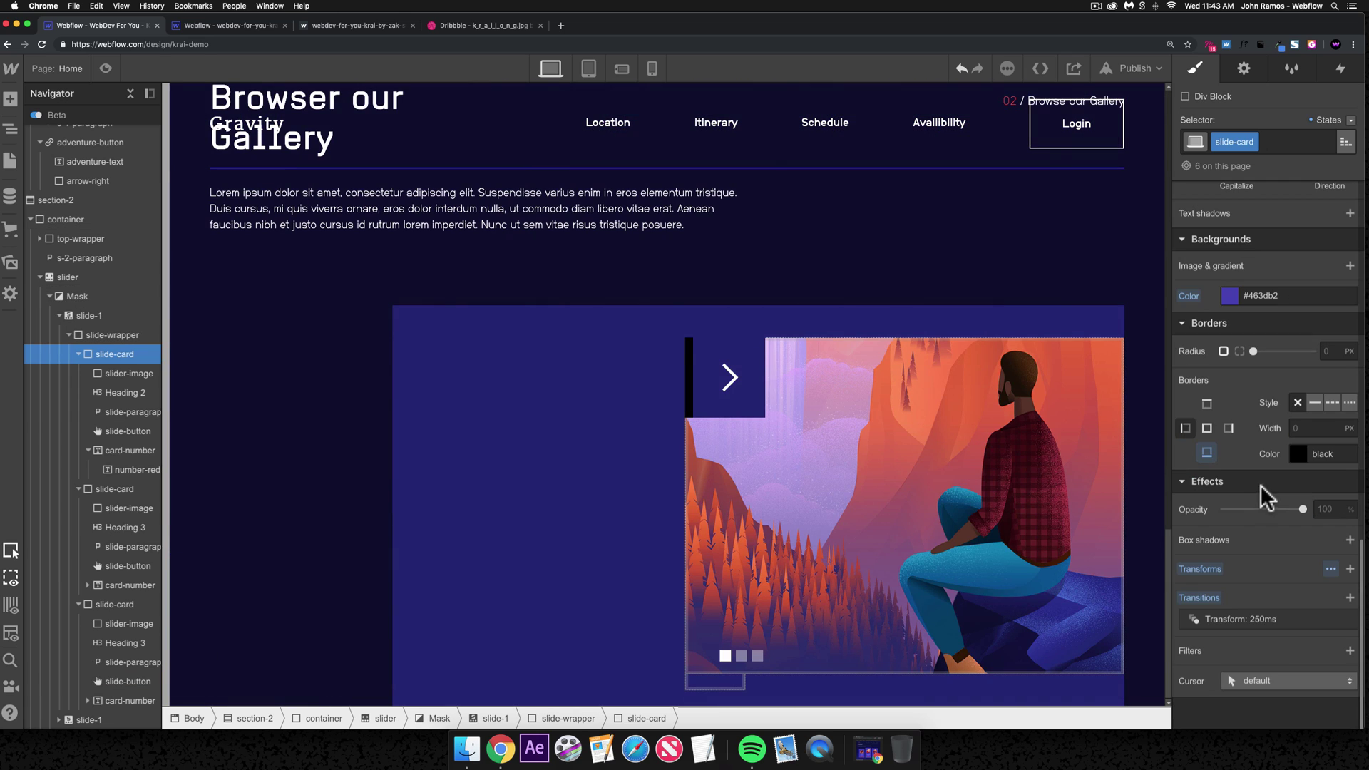
scroll(1262, 499, up, 10)
scroll(459, 321, up, 8)
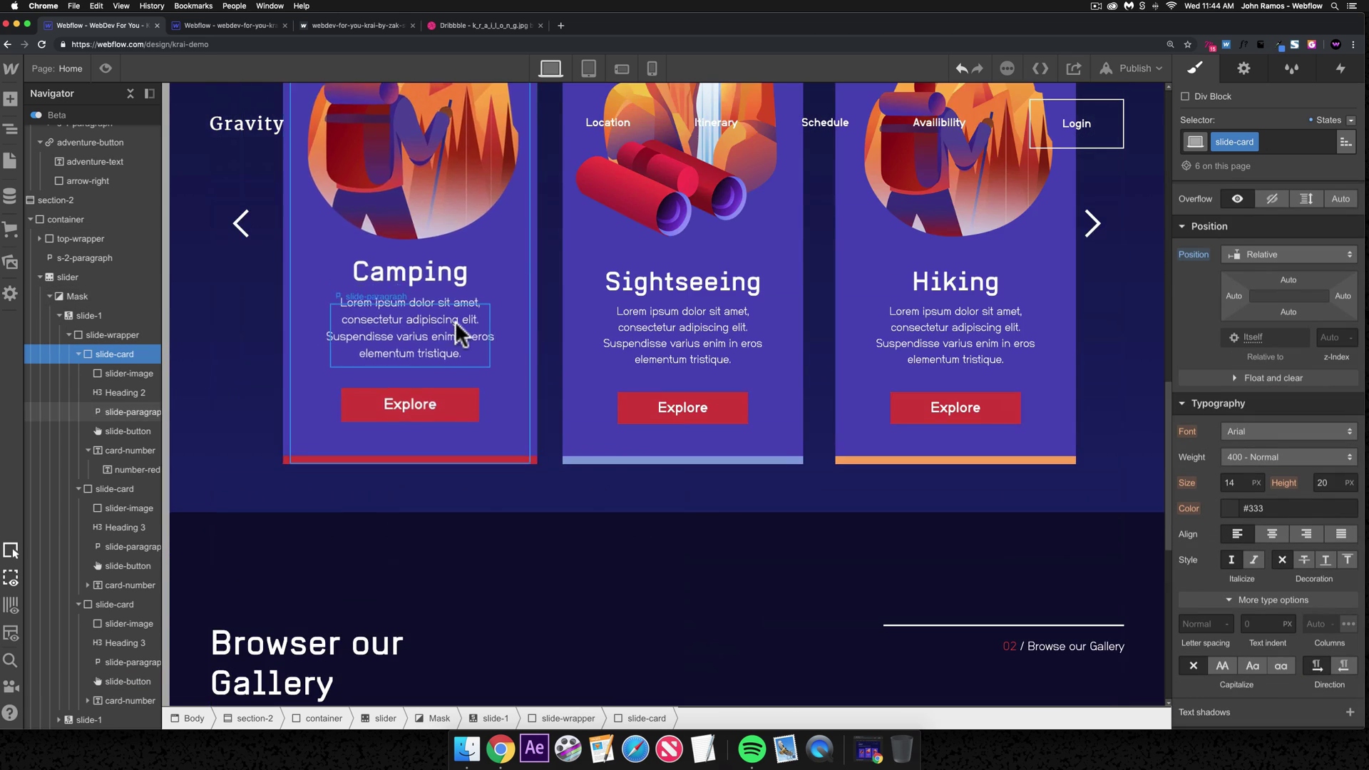
scroll(1304, 517, down, 10)
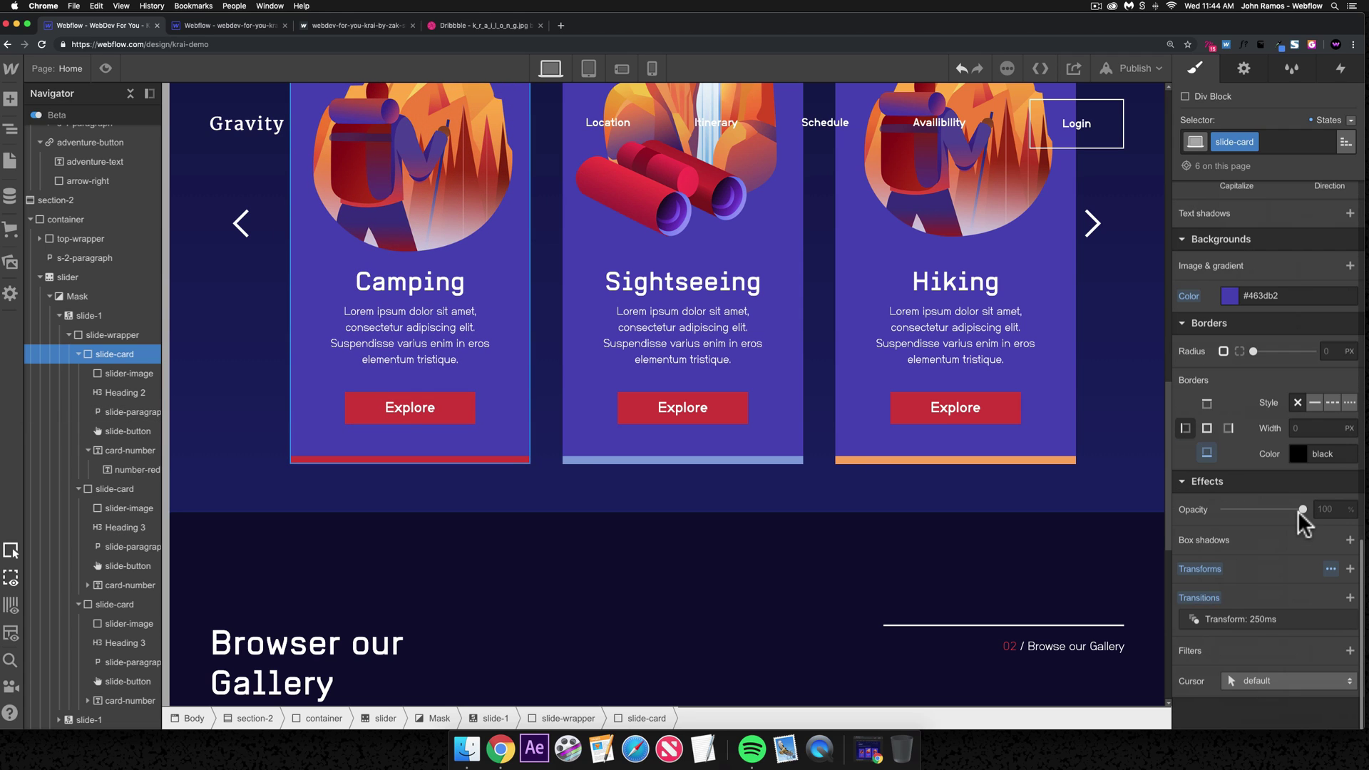
click(1207, 452)
click(1326, 453)
key(super+a)
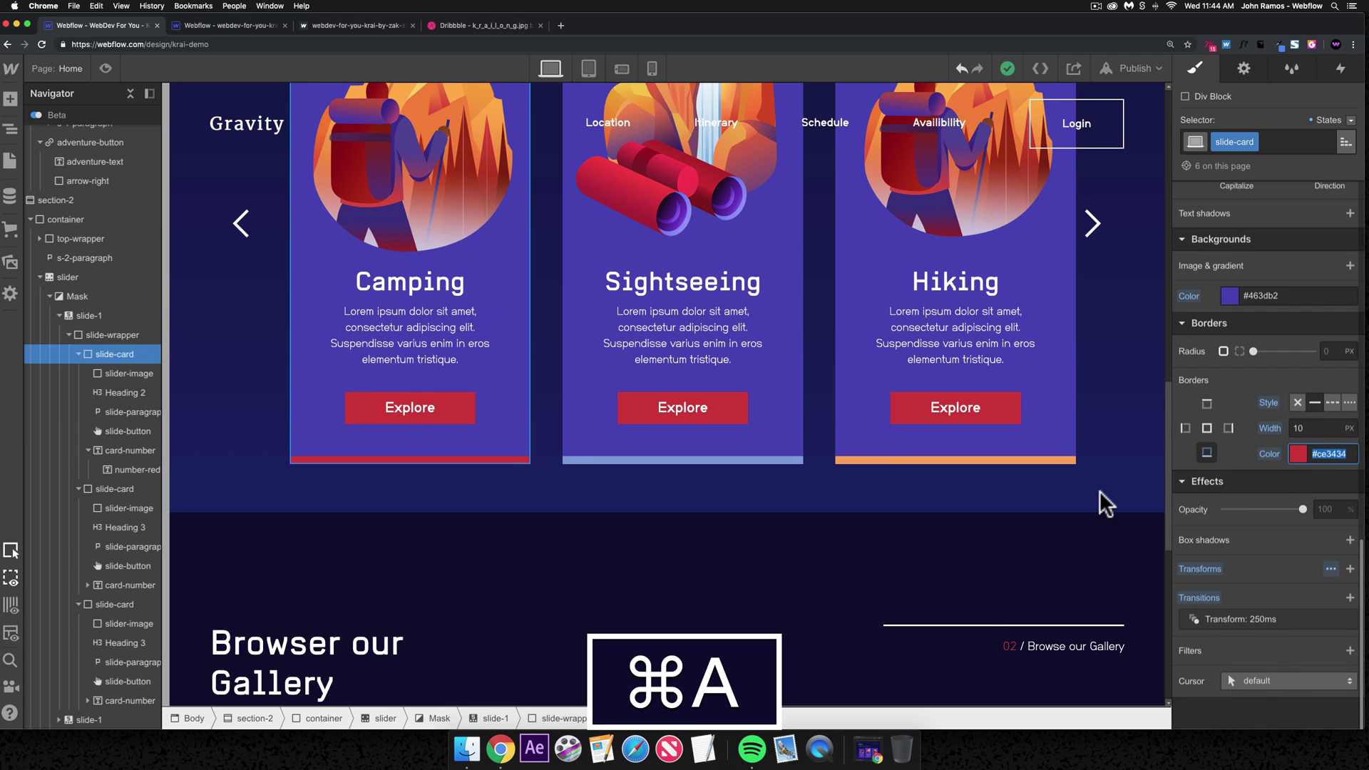
key(super+c)
scroll(824, 429, down, 1)
scroll(823, 429, down, 8)
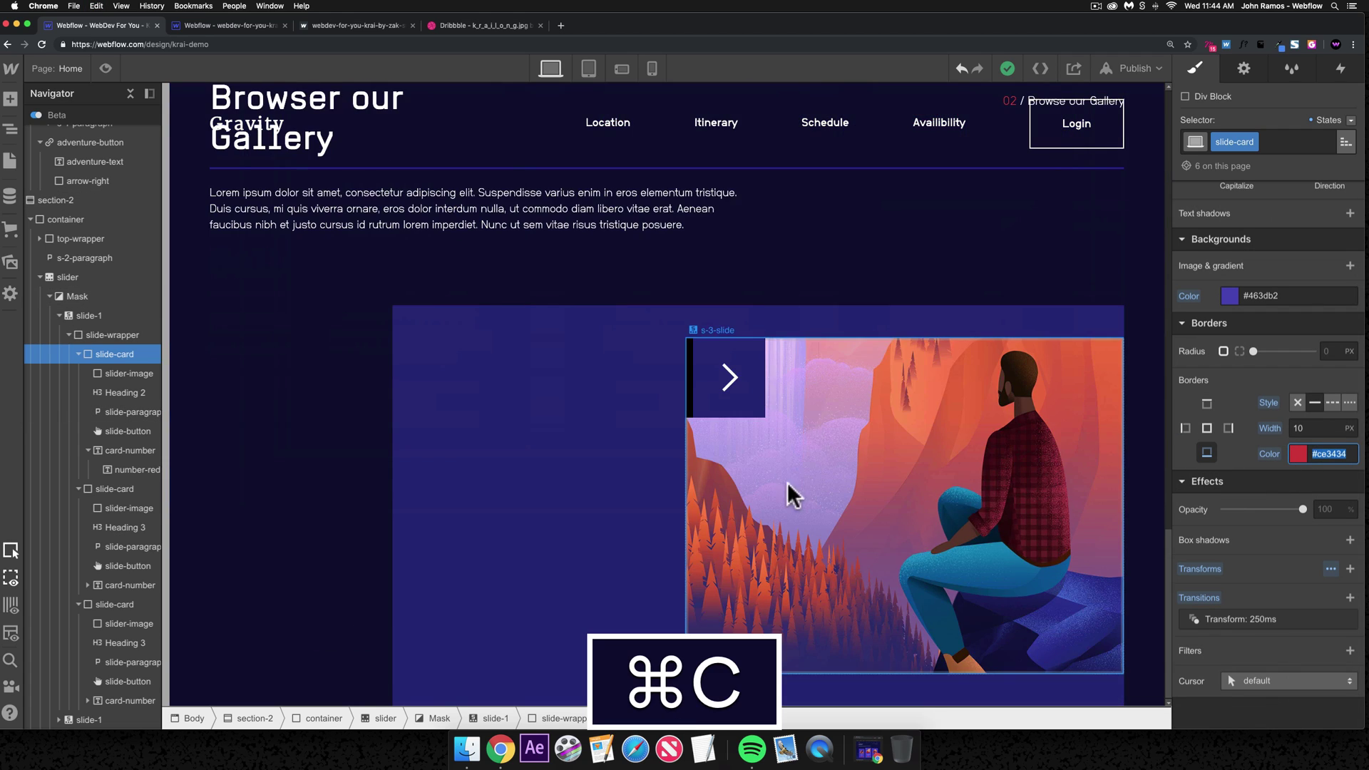
- Try applying #ce3434 as the Right Arrow's bottom border color, and undo the change
click(713, 371)
click(1337, 478)
key(super+v)
key(super+Return)
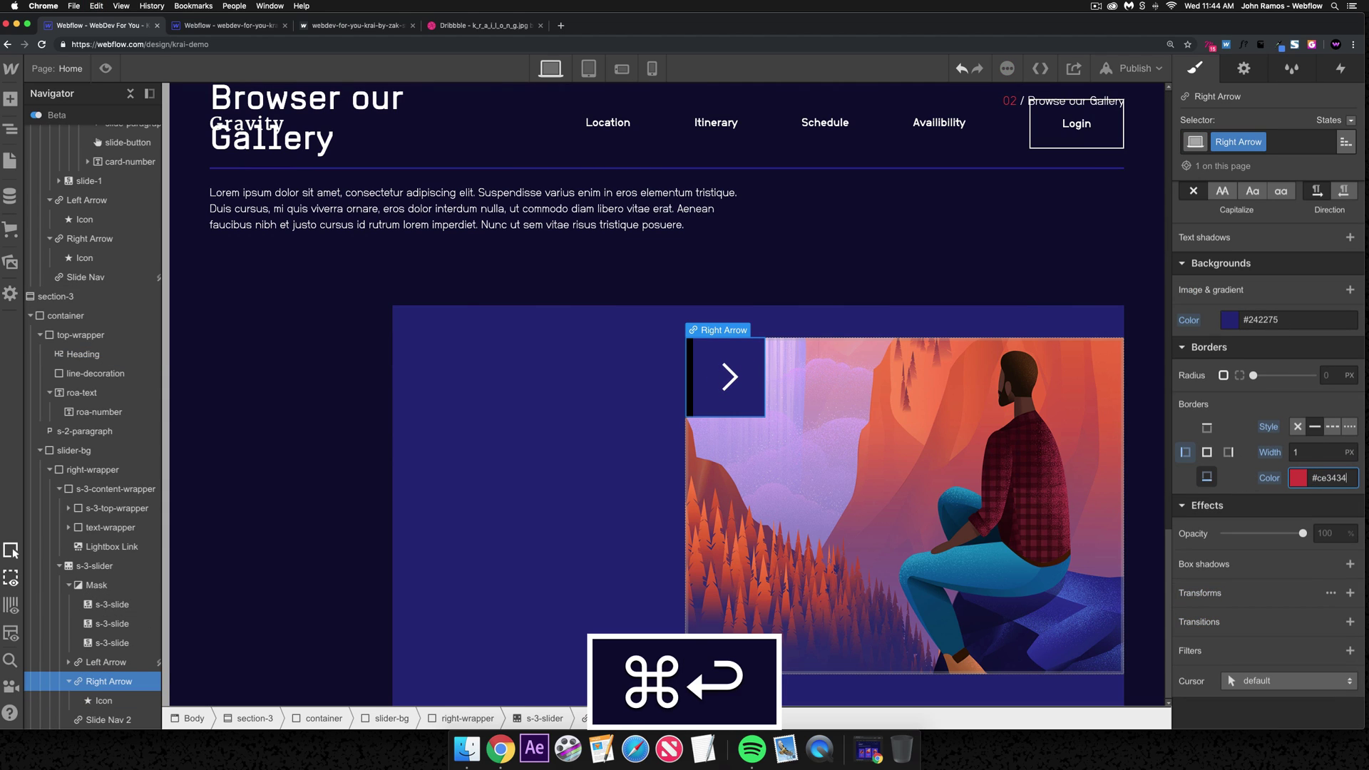
key(super+z)
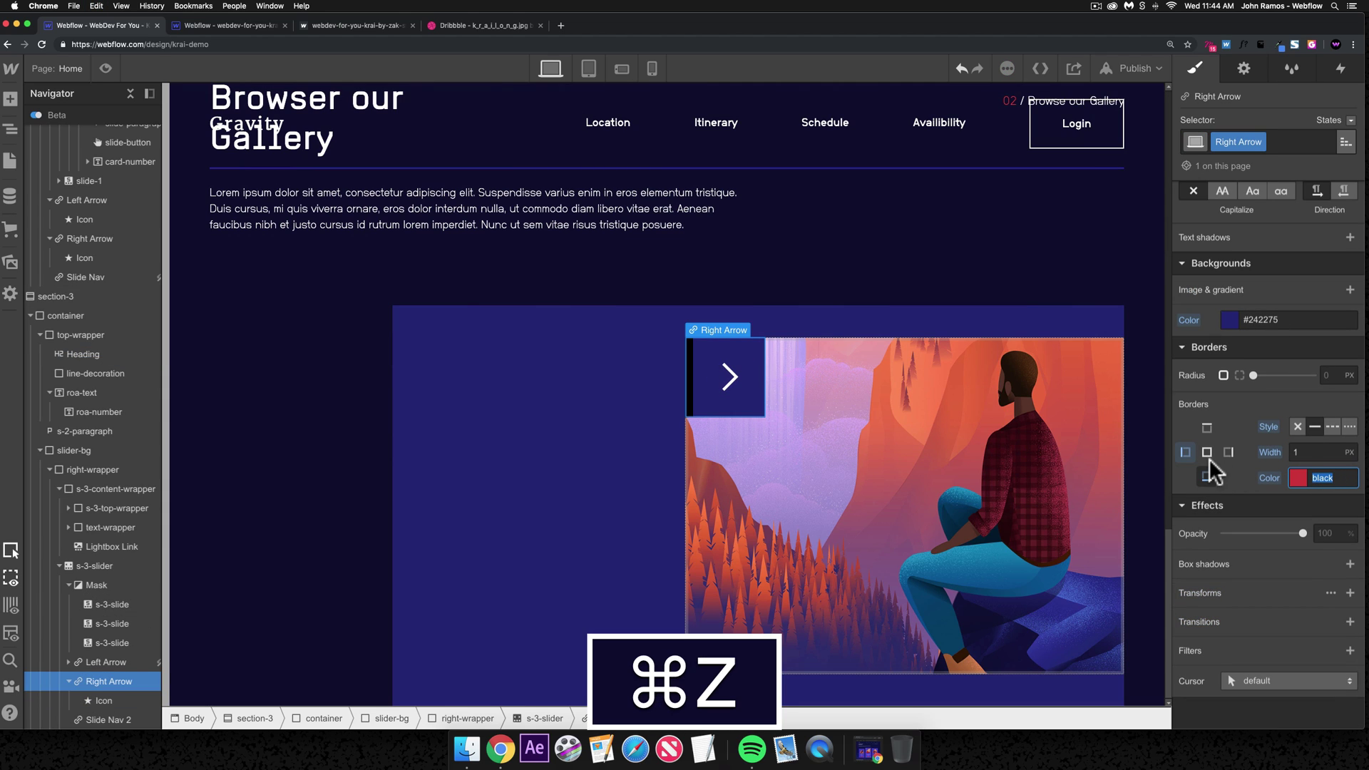
- Set the Right Arrow's left border color to #ce3434 and its bottom border style to none
click(1184, 452)
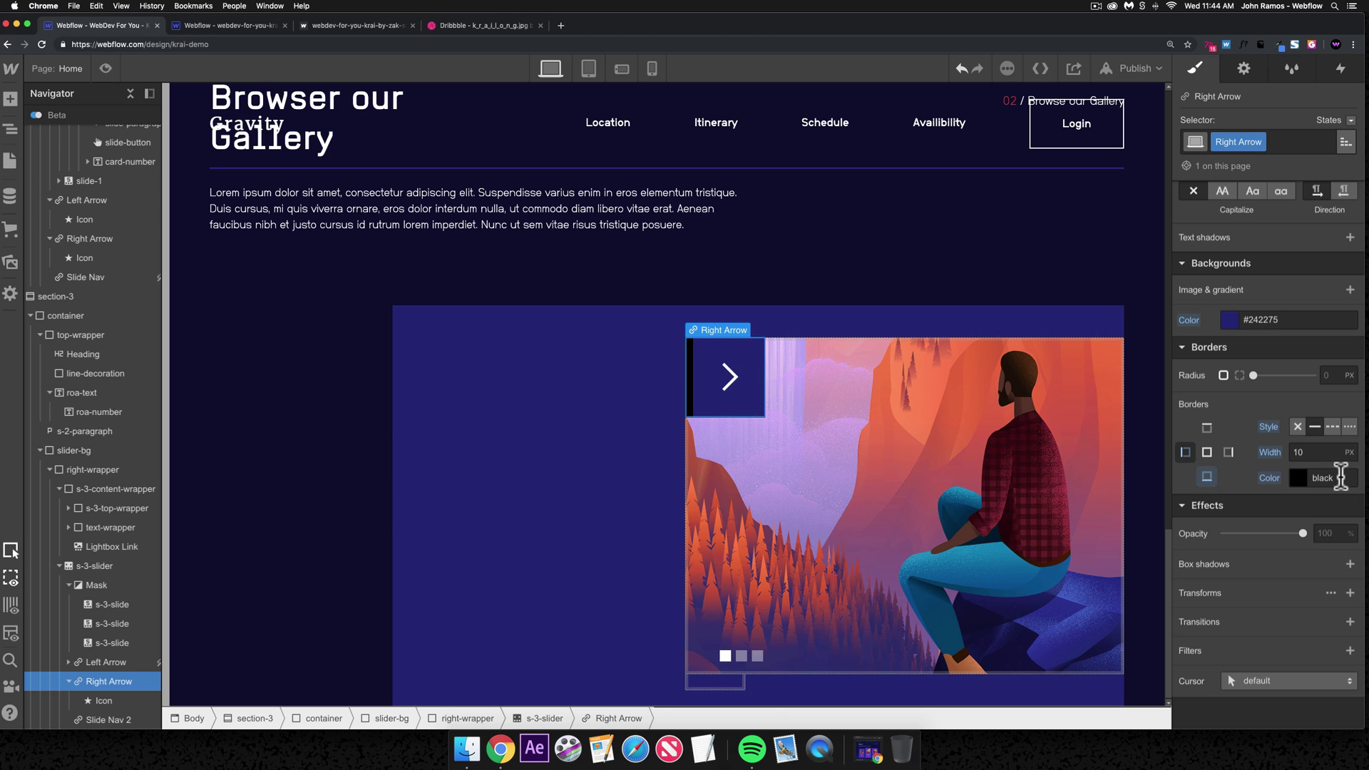
click(1341, 478)
key(super+a)
key(super+v)
key(super+Return)
click(1206, 477)
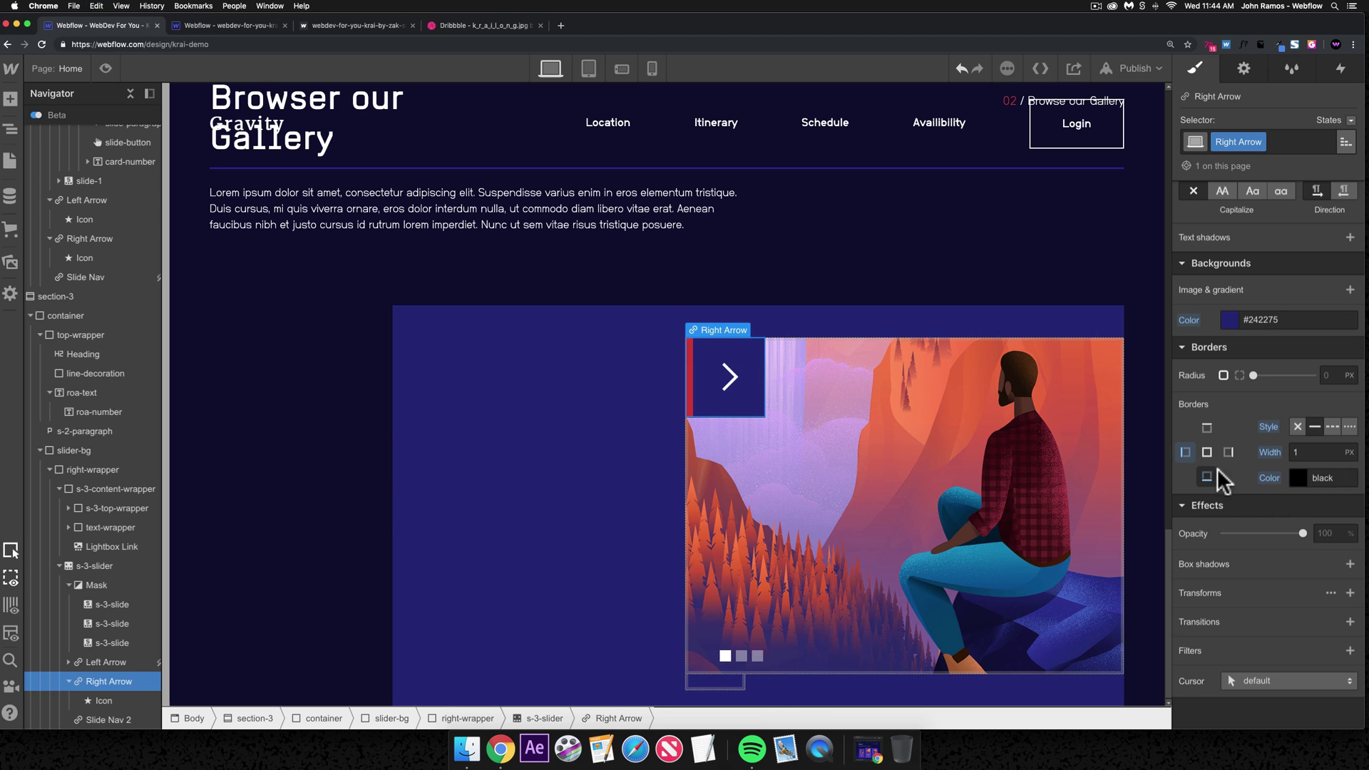
click(497, 446)
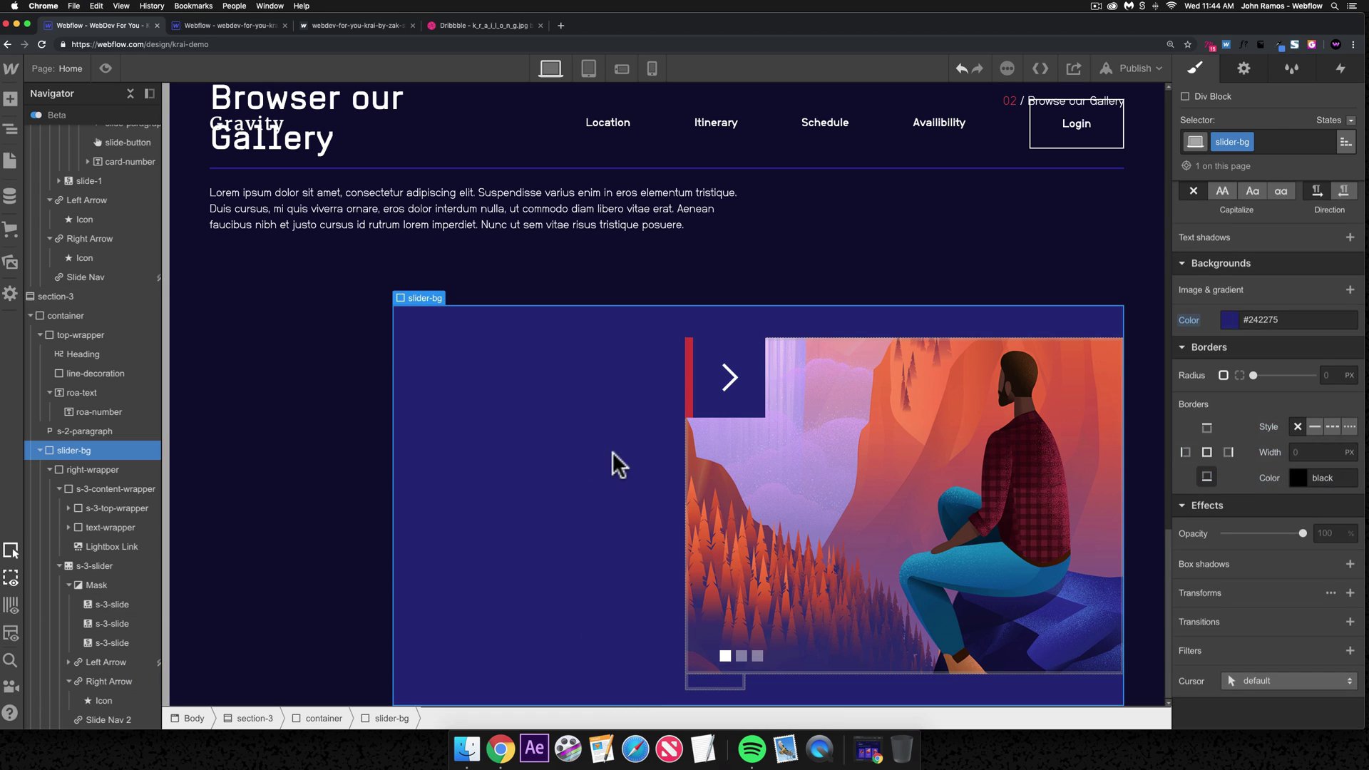
click(750, 370)
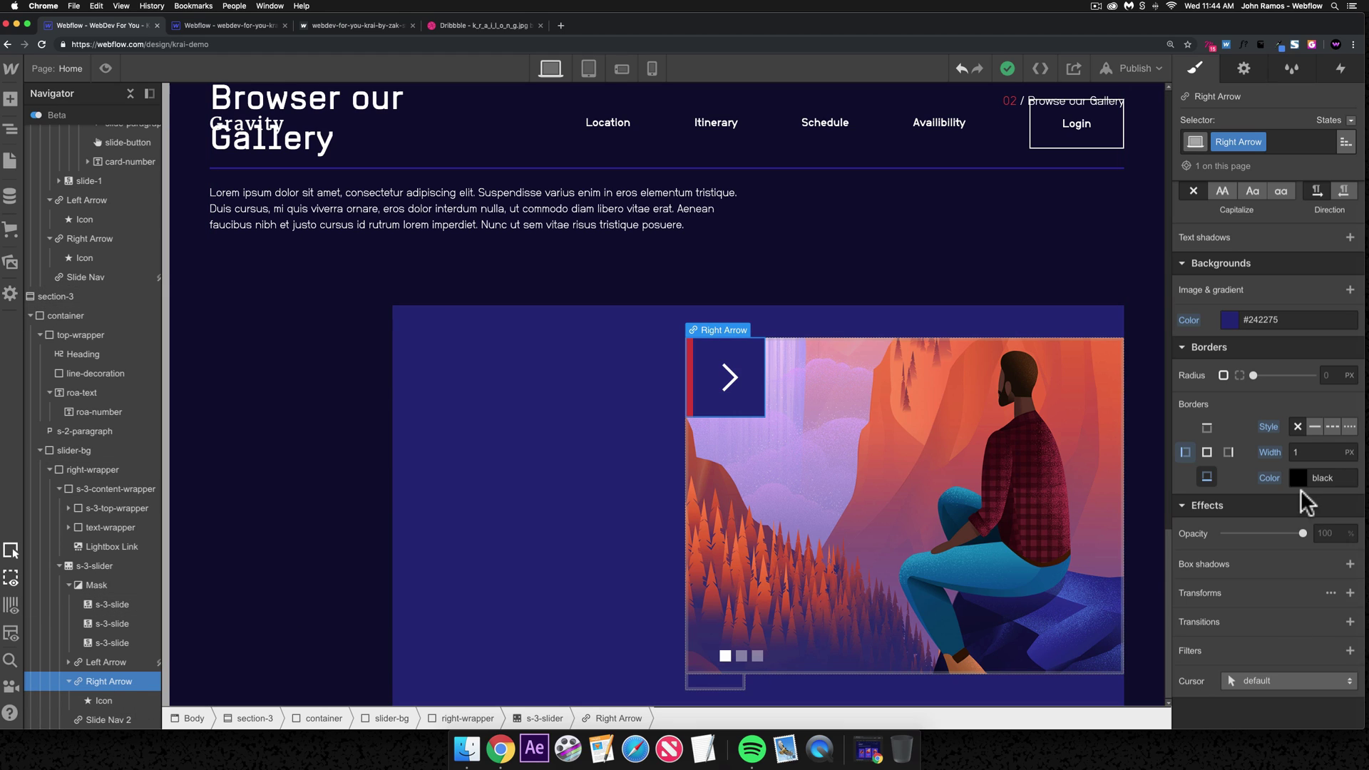
- Set the Right Arrow's z-index to 0
scroll(1314, 497, up, 3)
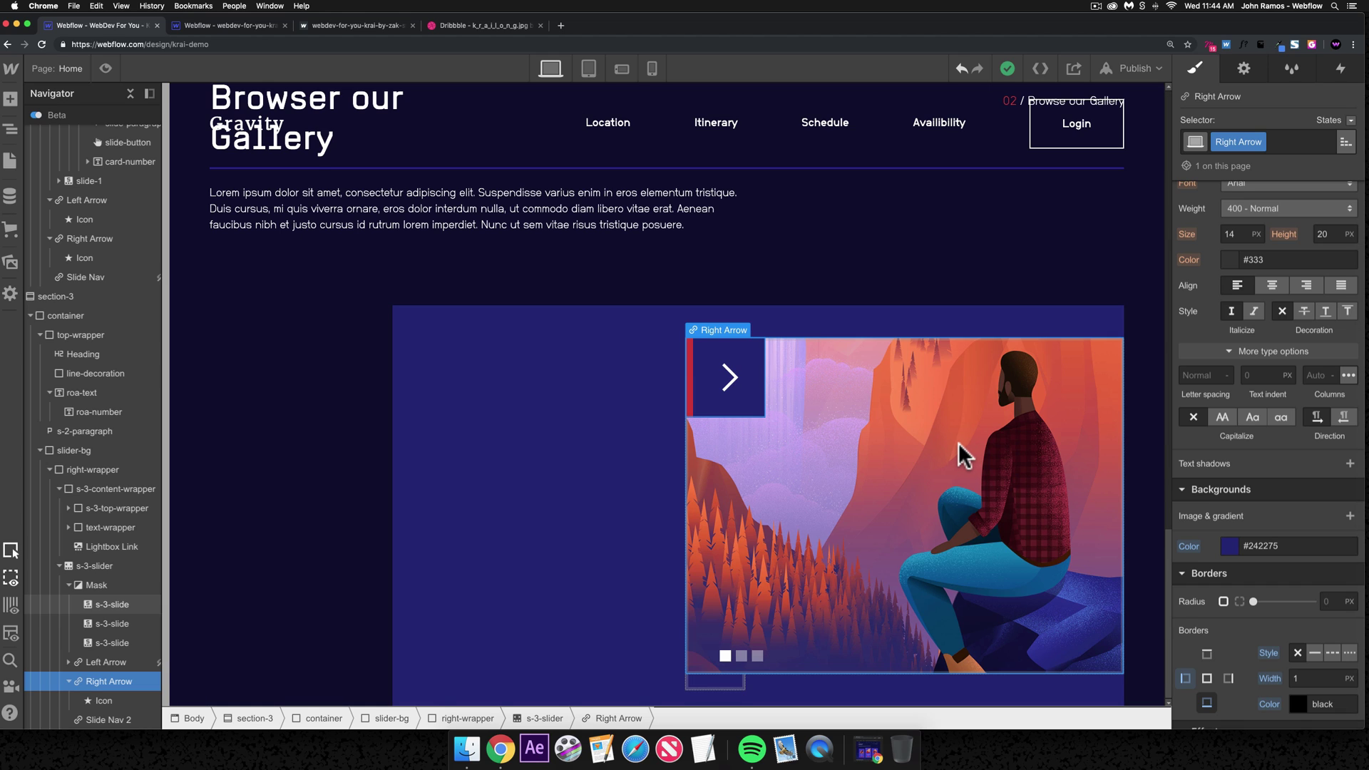
scroll(962, 455, up, 1)
scroll(1231, 464, up, 4)
scroll(1306, 494, up, 5)
click(1332, 518)
text(0)
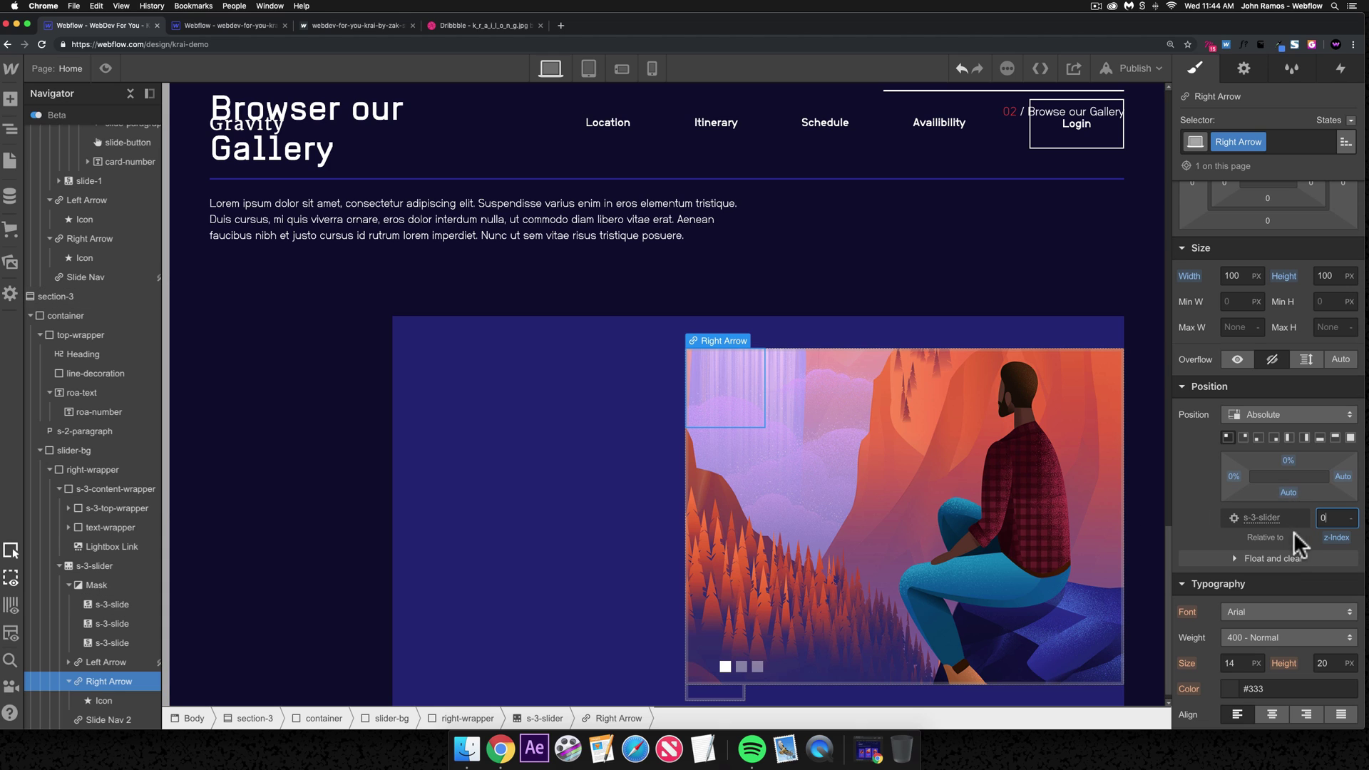
- Try a Move transform of -119 px on the X axis for the Right Arrow, and delete the transform
scroll(1299, 540, down, 10)
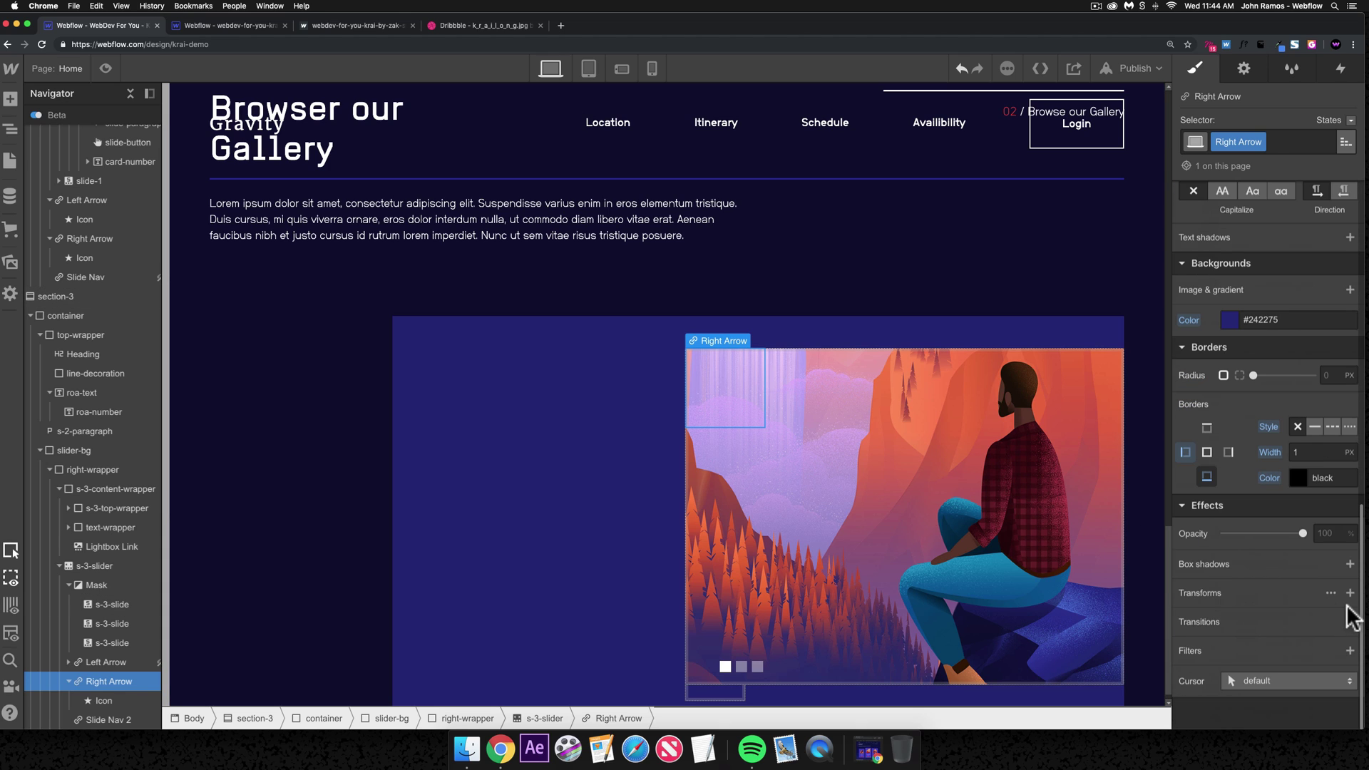
click(1351, 594)
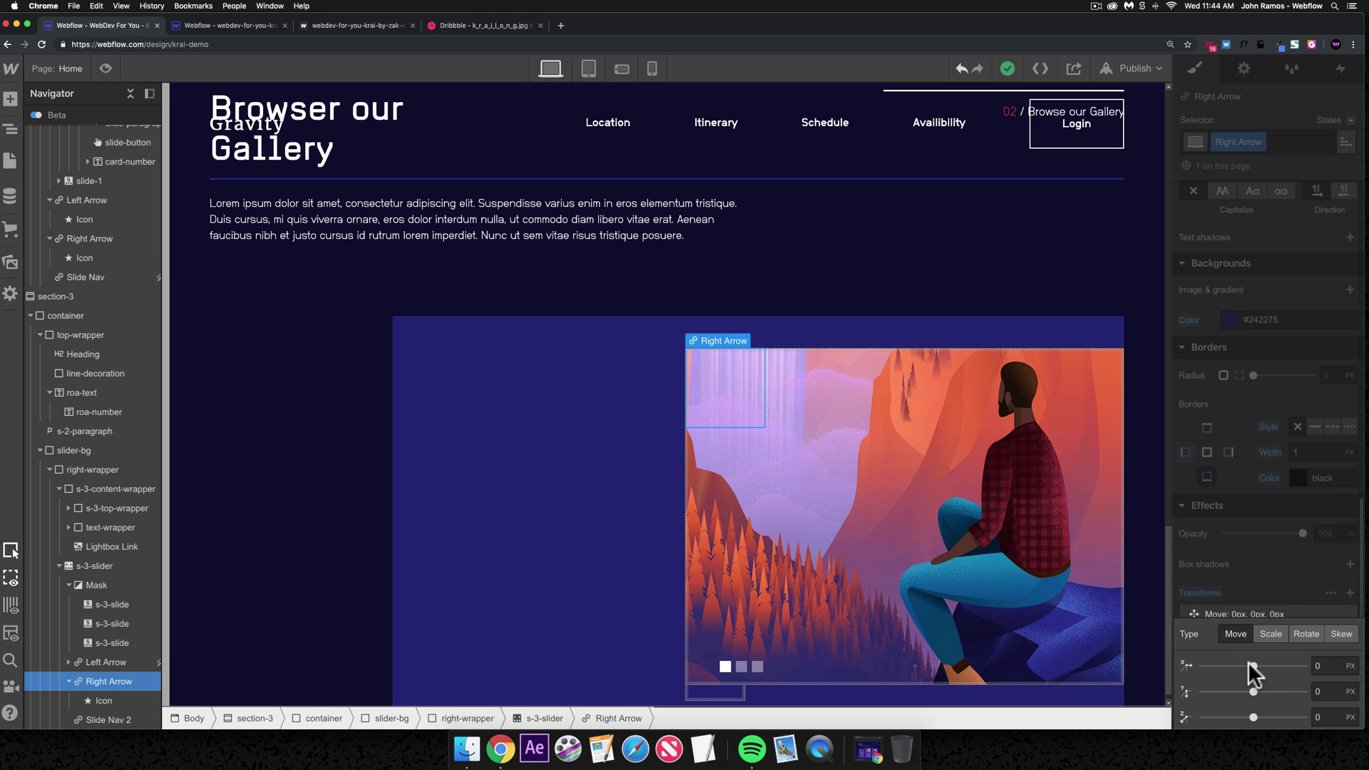
drag(1254, 665, 1232, 665)
click(1262, 596)
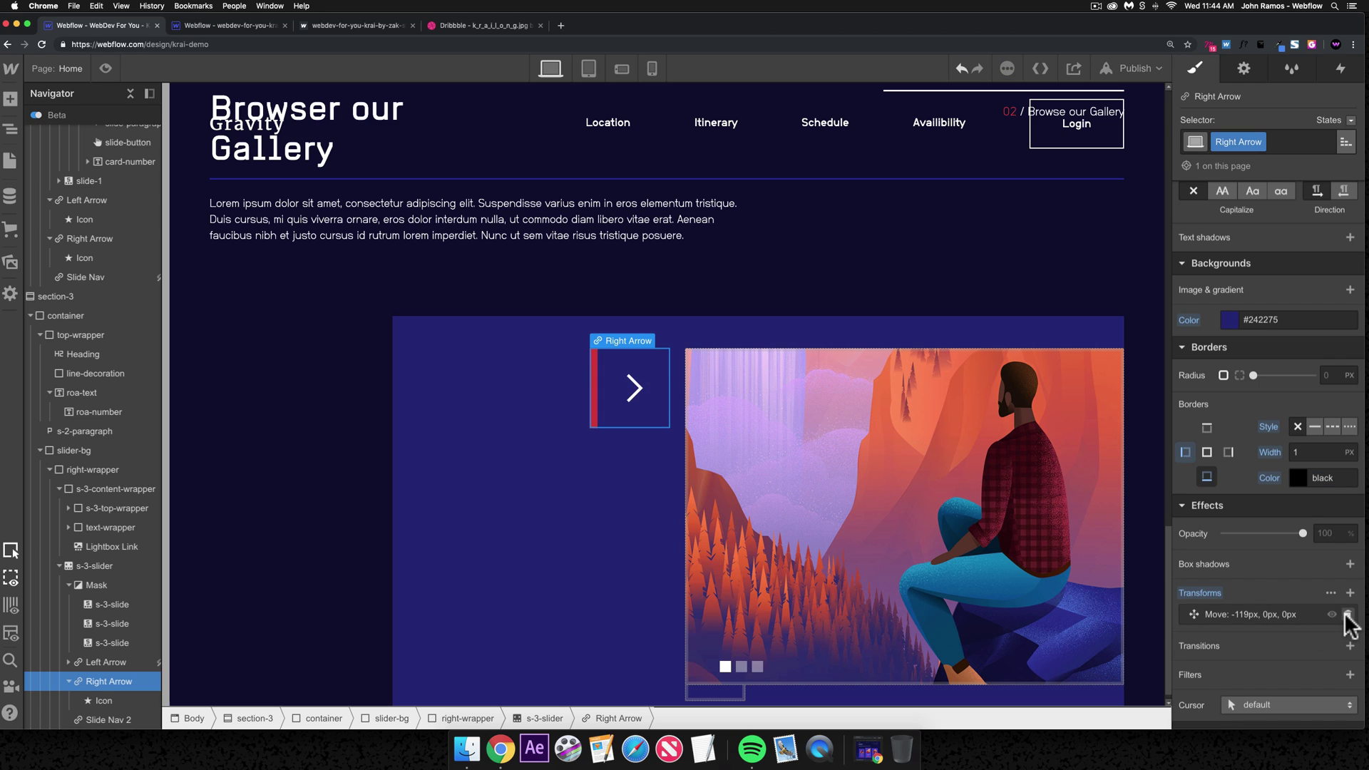
click(1347, 614)
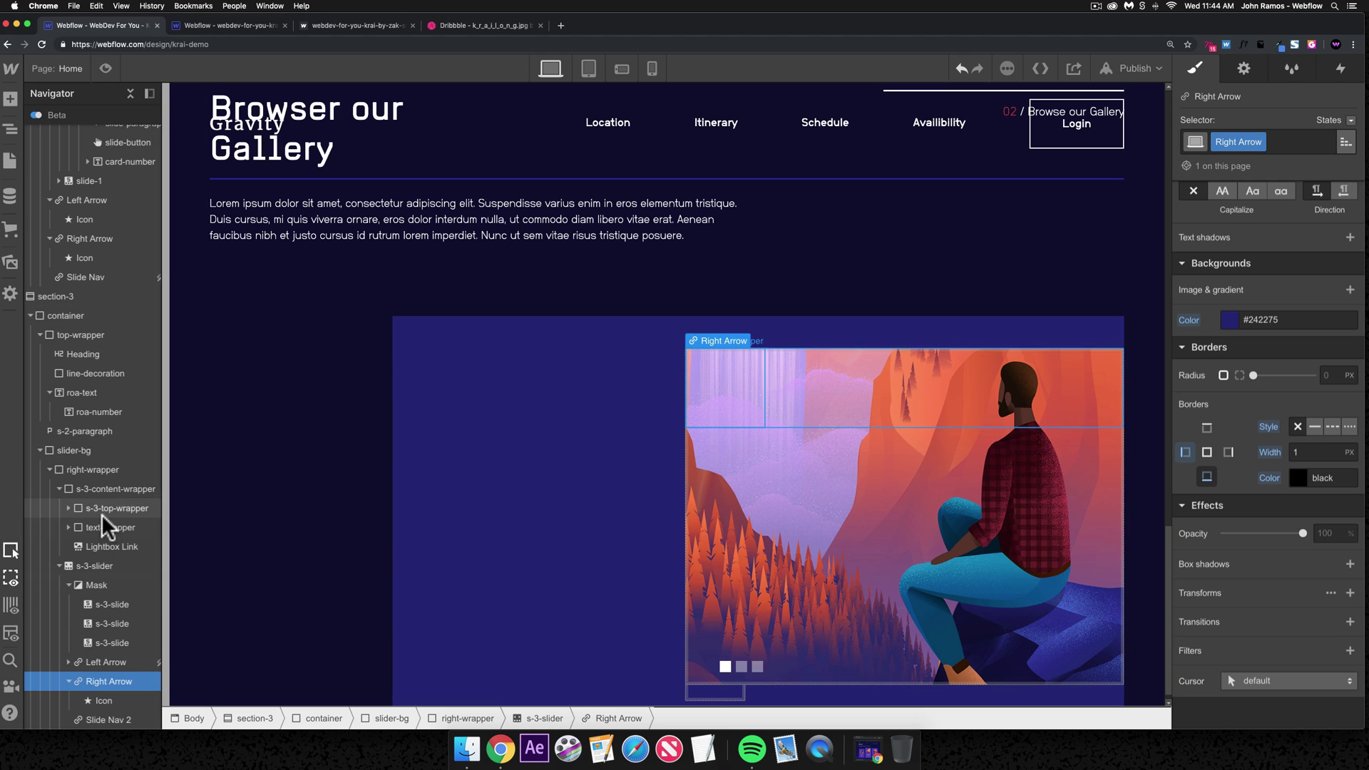
- Reorder the s-3-slider above the s-3-content-wrapper inside the right-wrapper
click(100, 563)
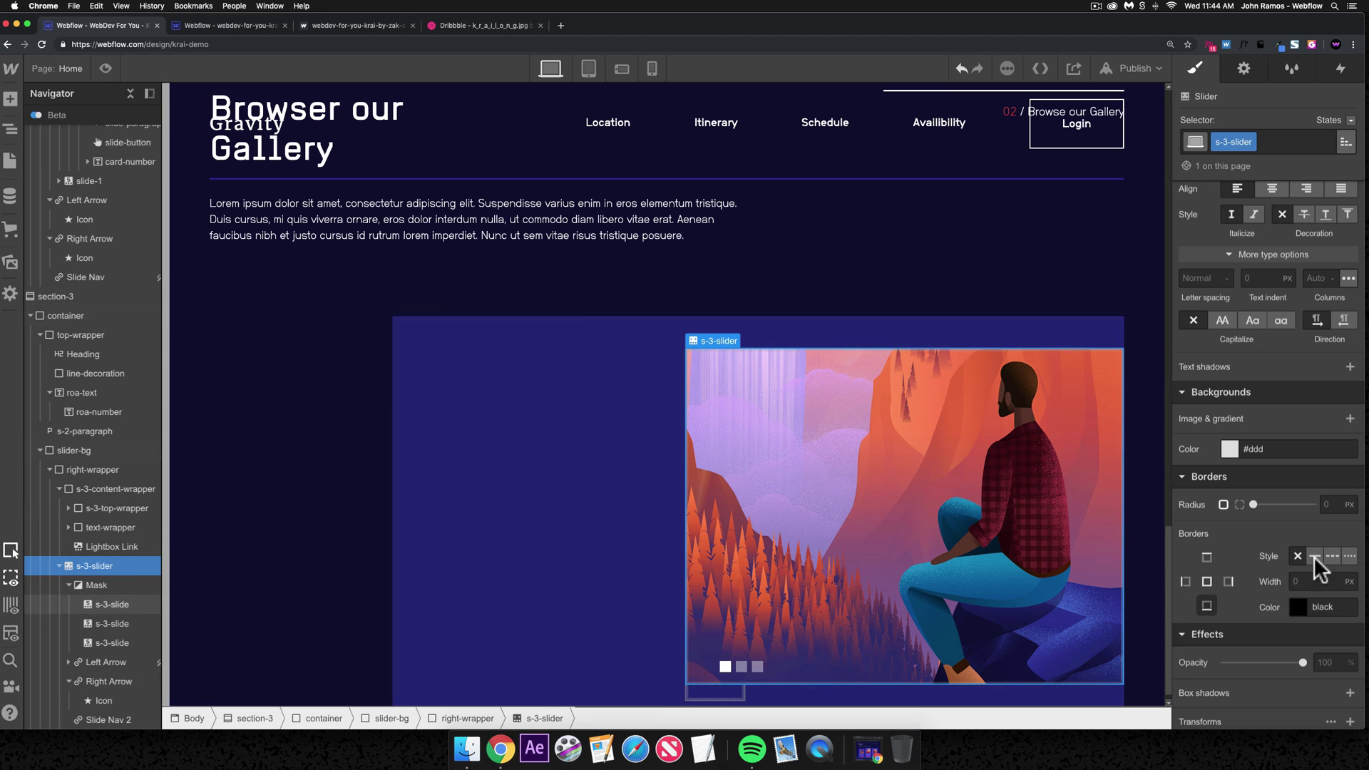
click(59, 565)
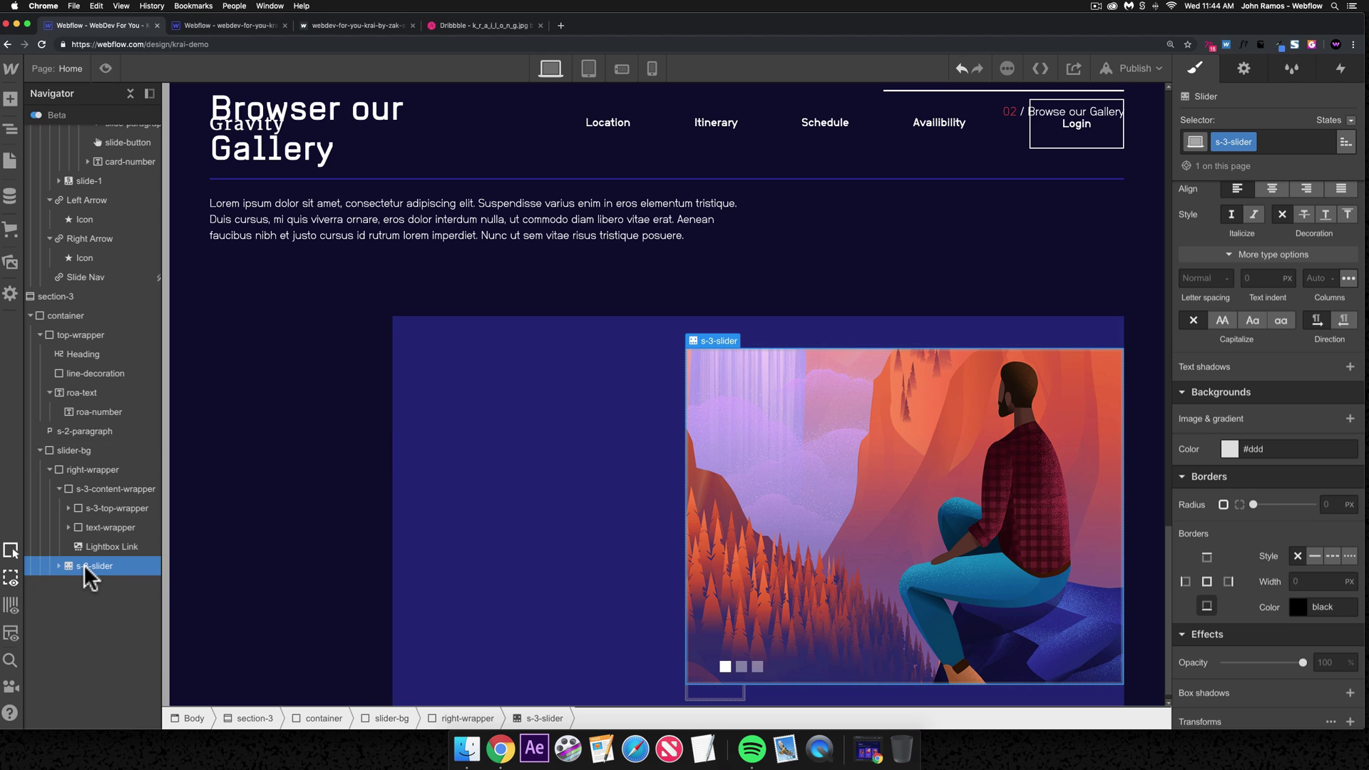
drag(84, 563, 96, 489)
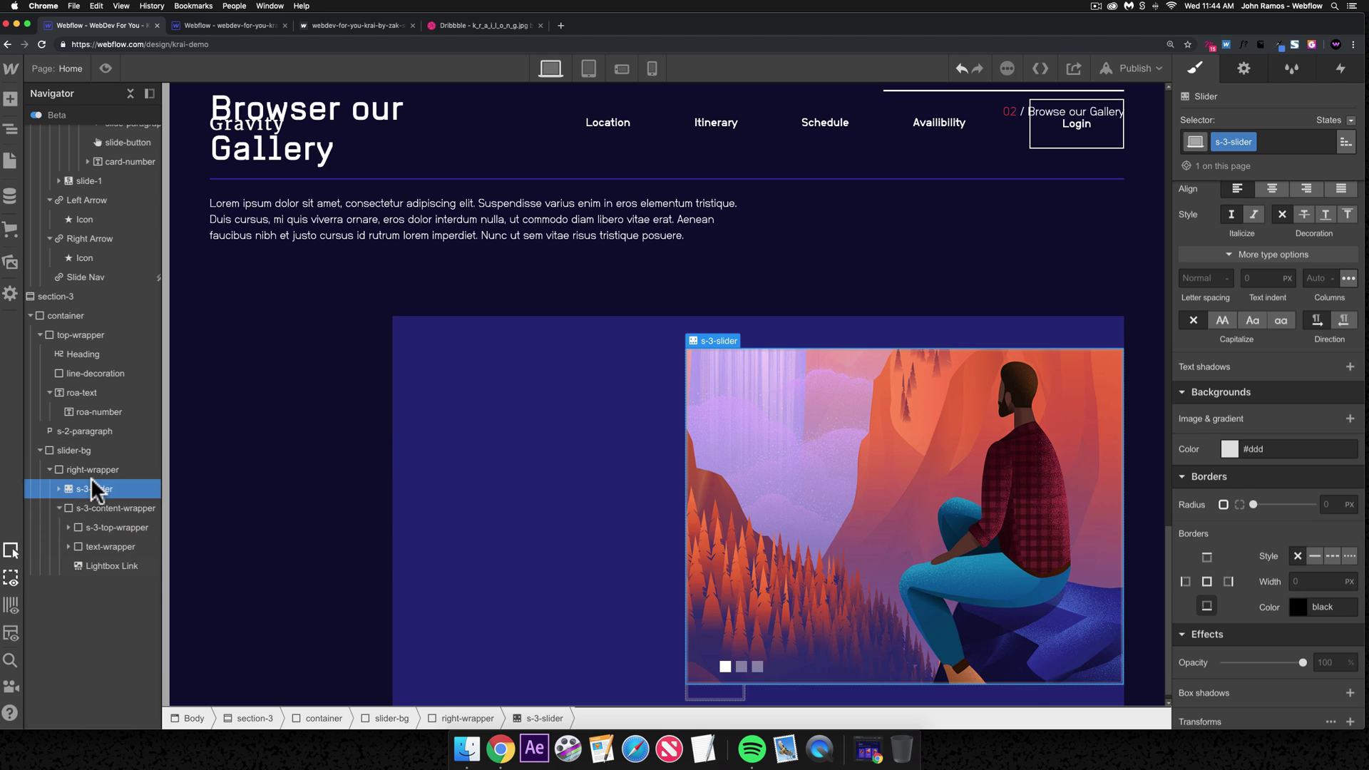
- Set the s-3-content-wrapper's z-index to 10
click(59, 507)
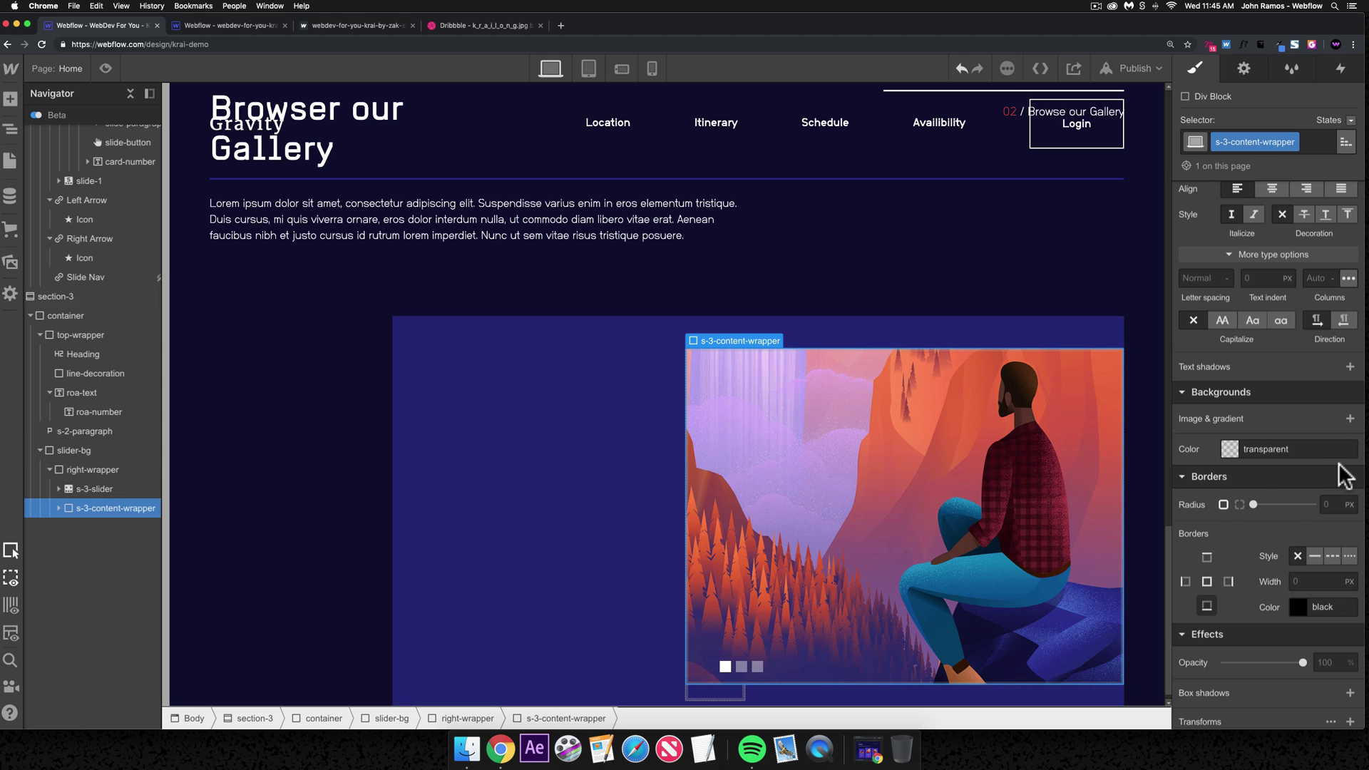
scroll(1326, 476, up, 4)
scroll(1326, 476, up, 5)
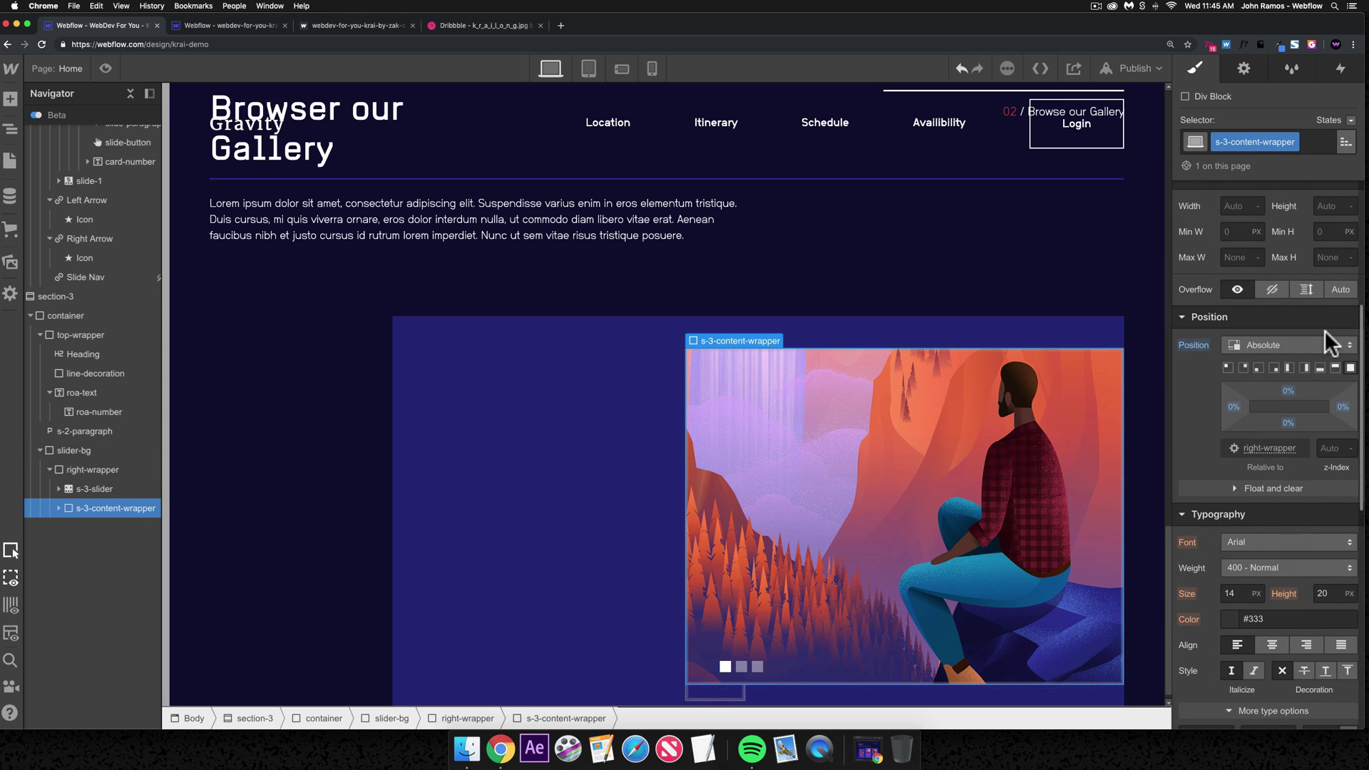
click(1329, 447)
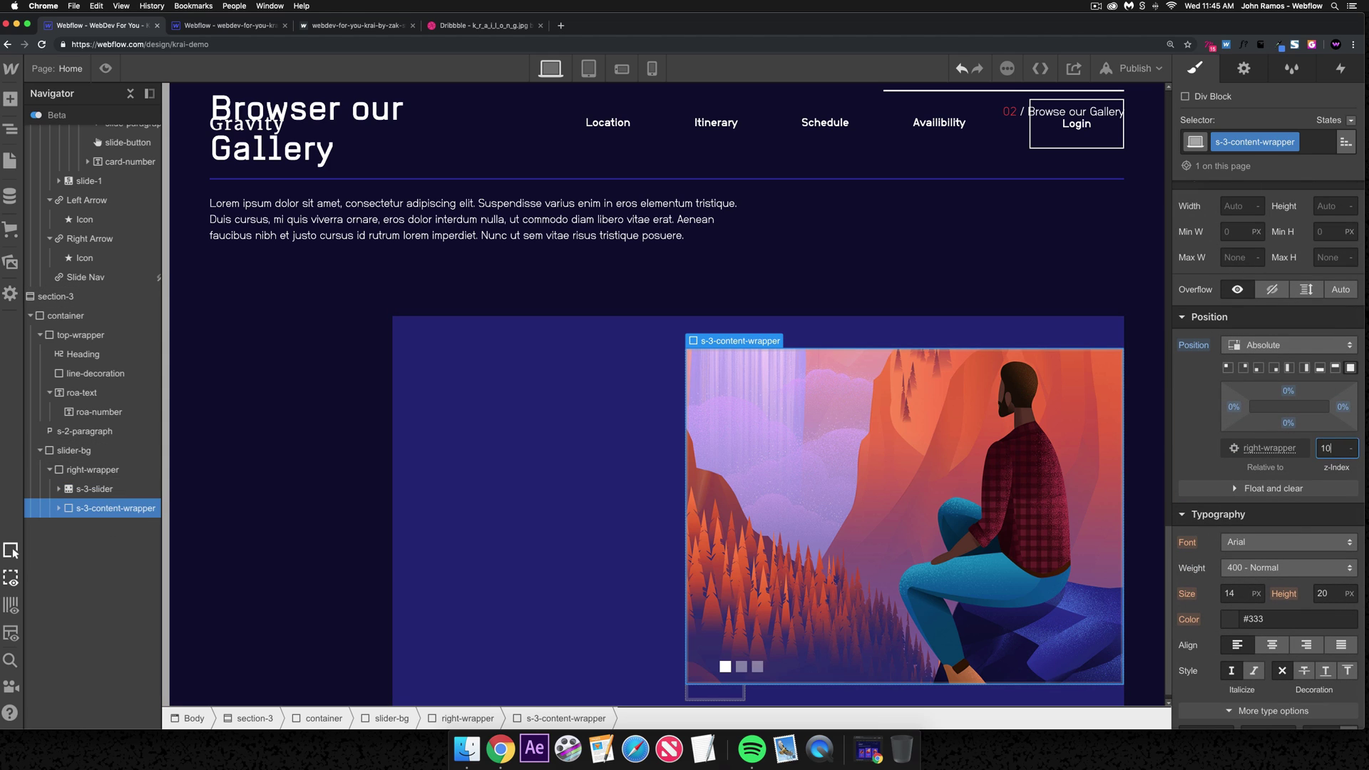
text(10)
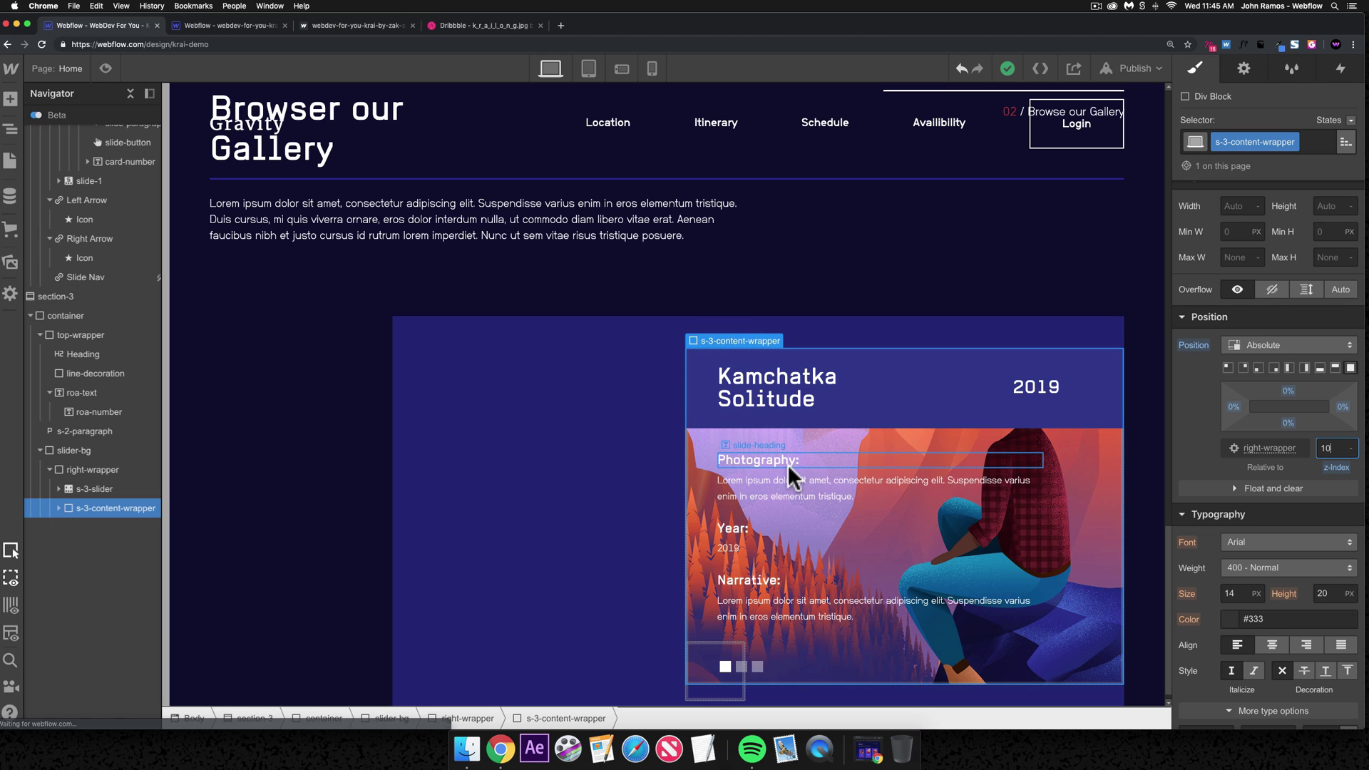
- Copy the slider-bg's background color #242275 and apply it as the s-3-content-wrapper's background color
click(59, 508)
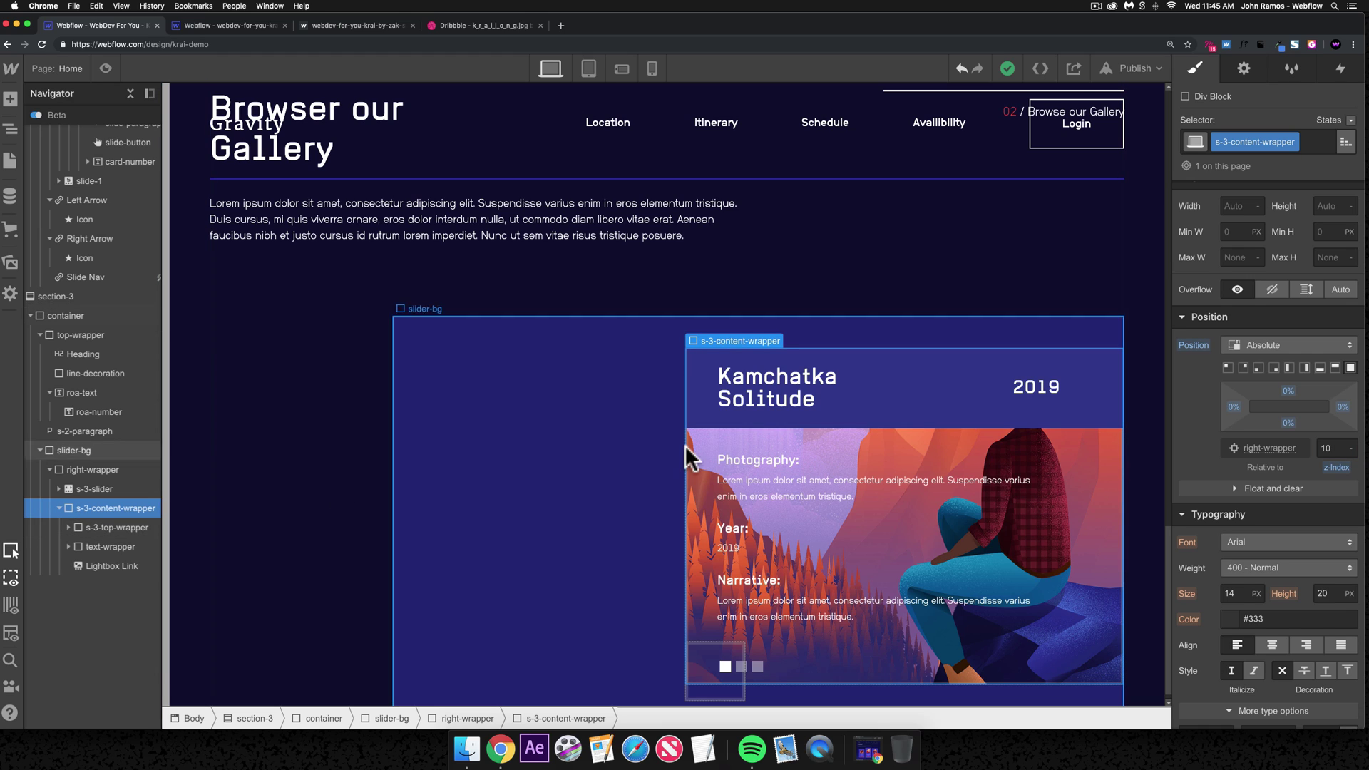
click(597, 451)
scroll(1333, 578, down, 10)
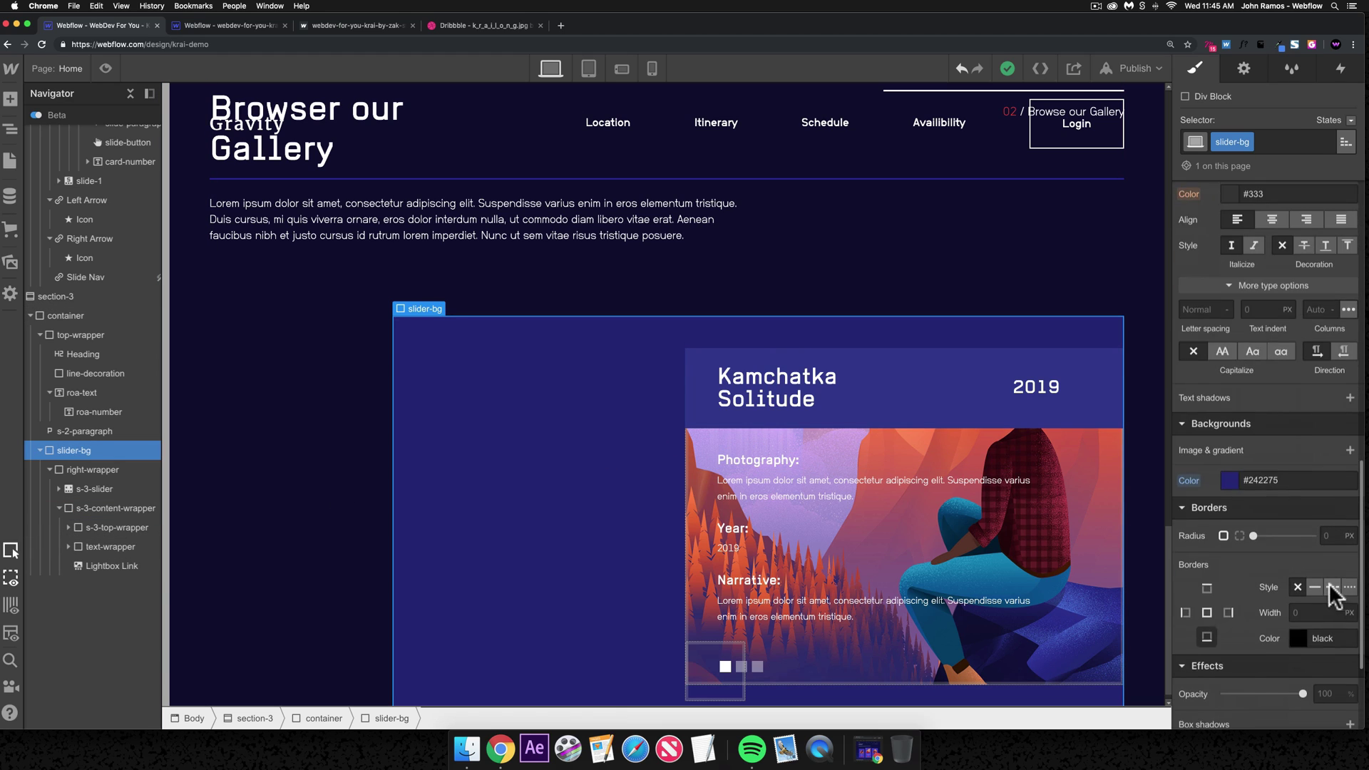
key(super+c)
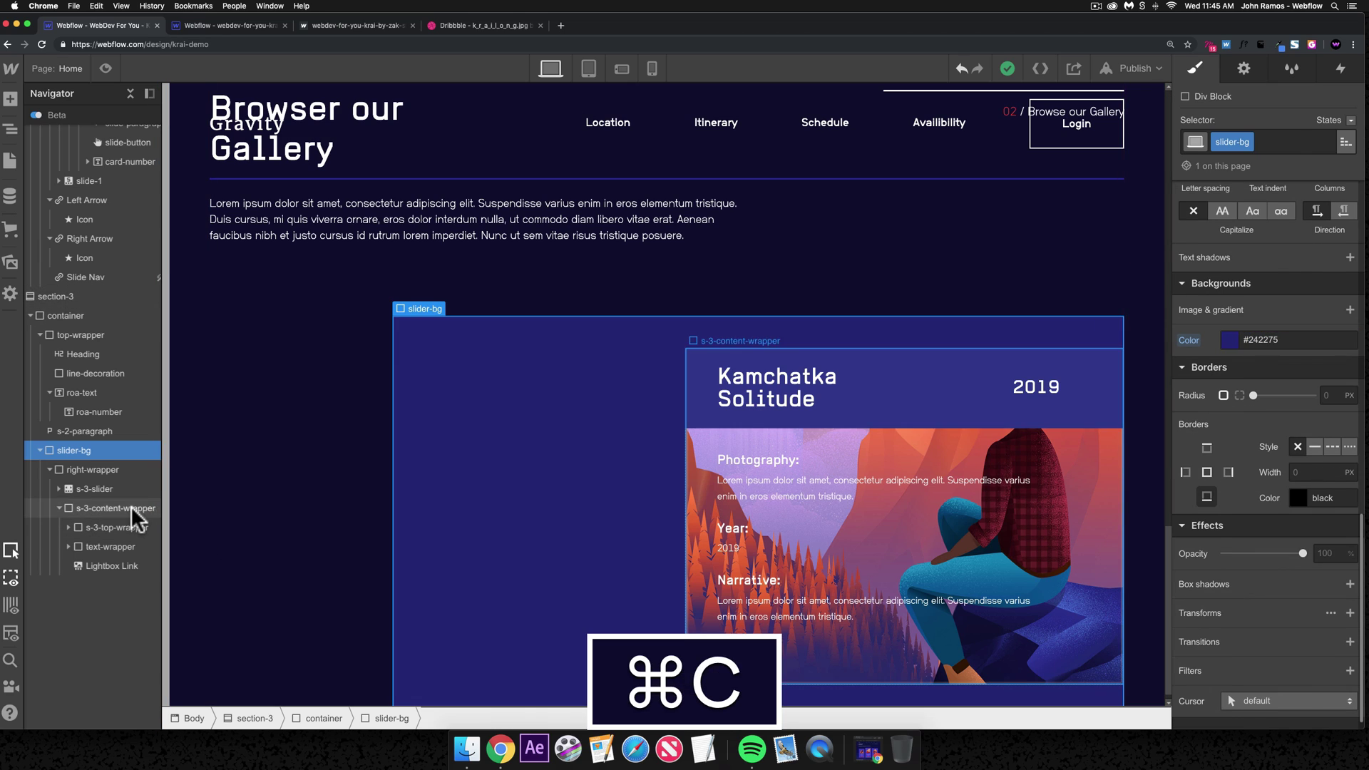
click(133, 508)
click(1272, 360)
key(super+v)
key(super+backslash)
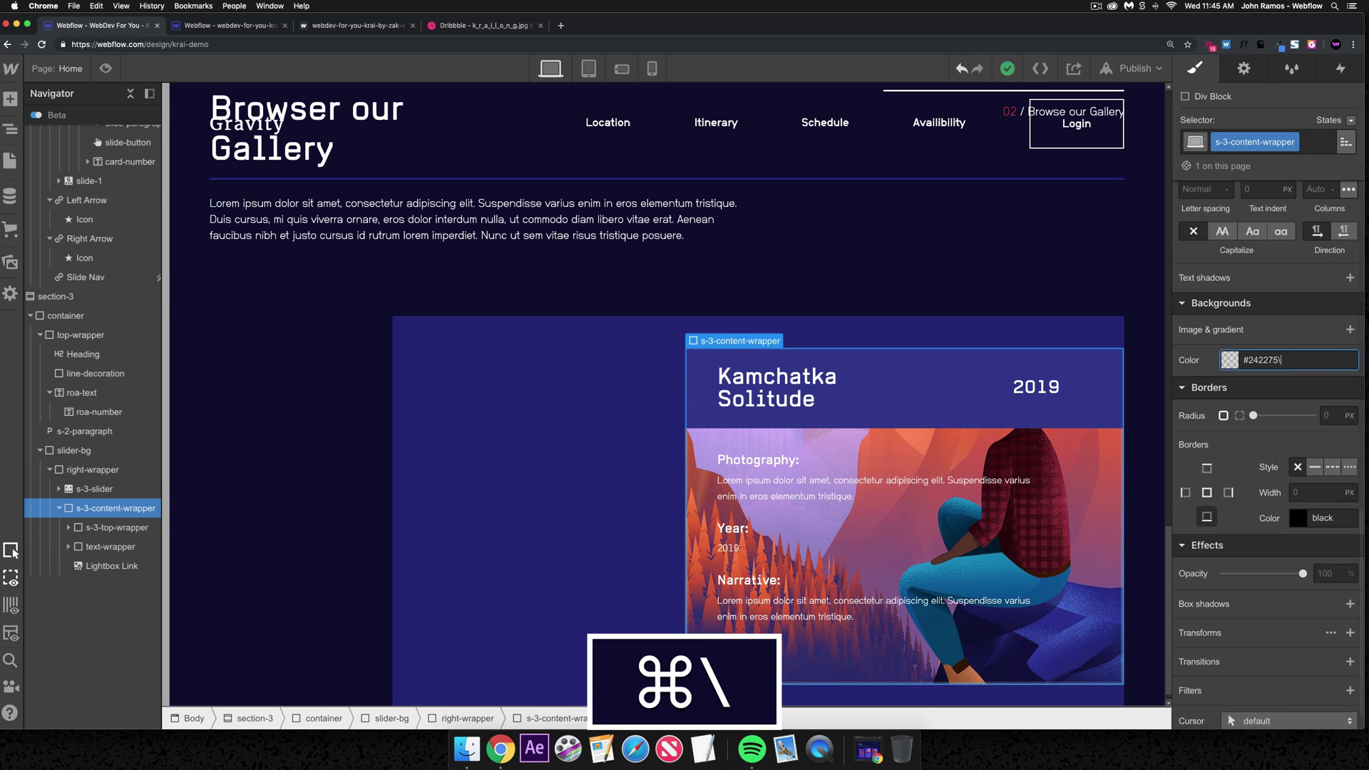
key(super+a)
key(super+Return)
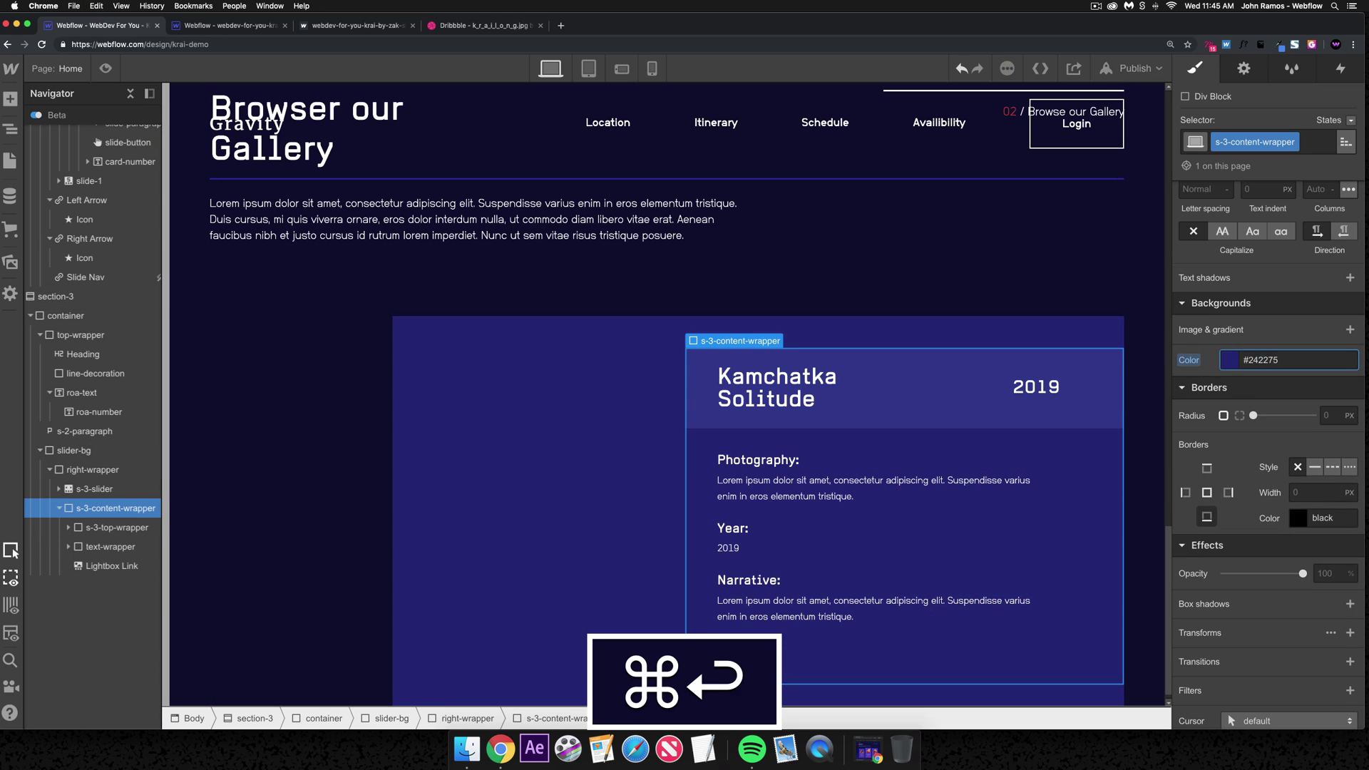
click(715, 676)
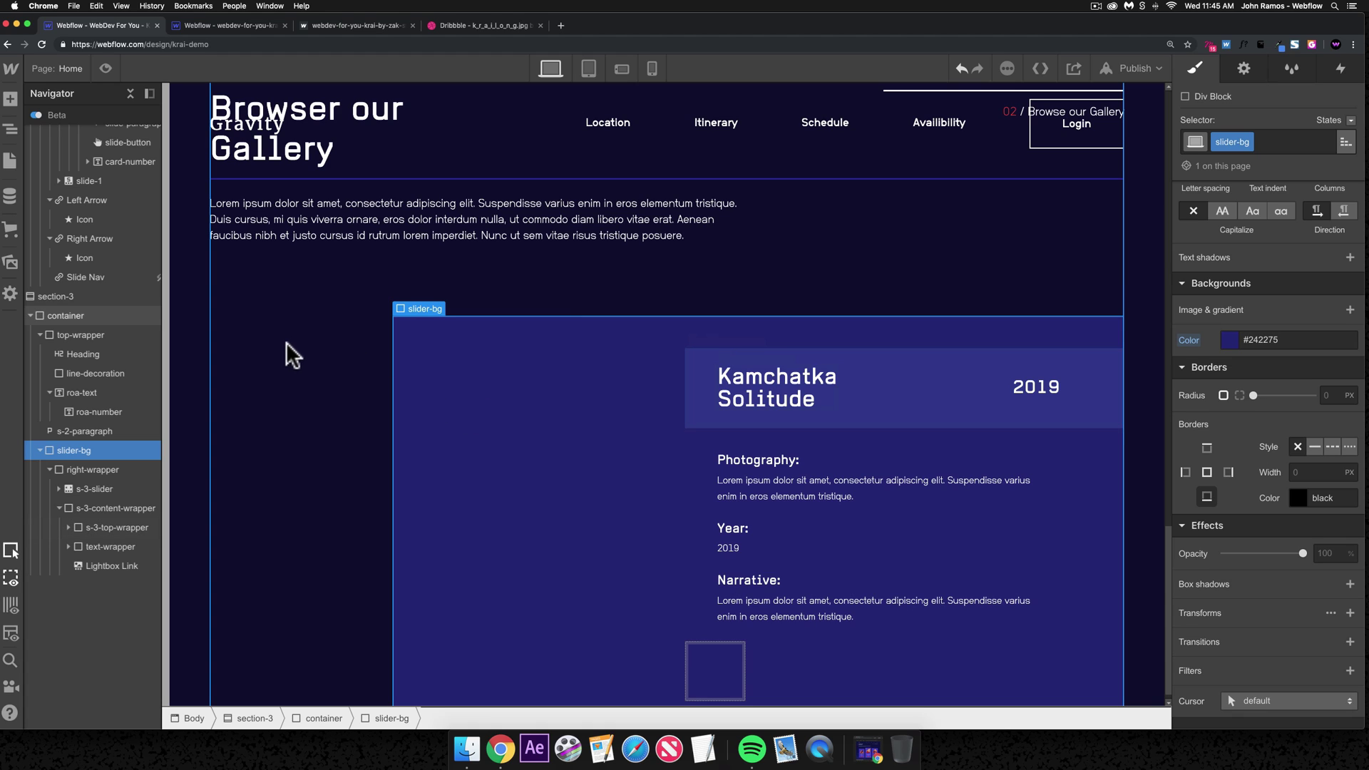
click(1095, 7)
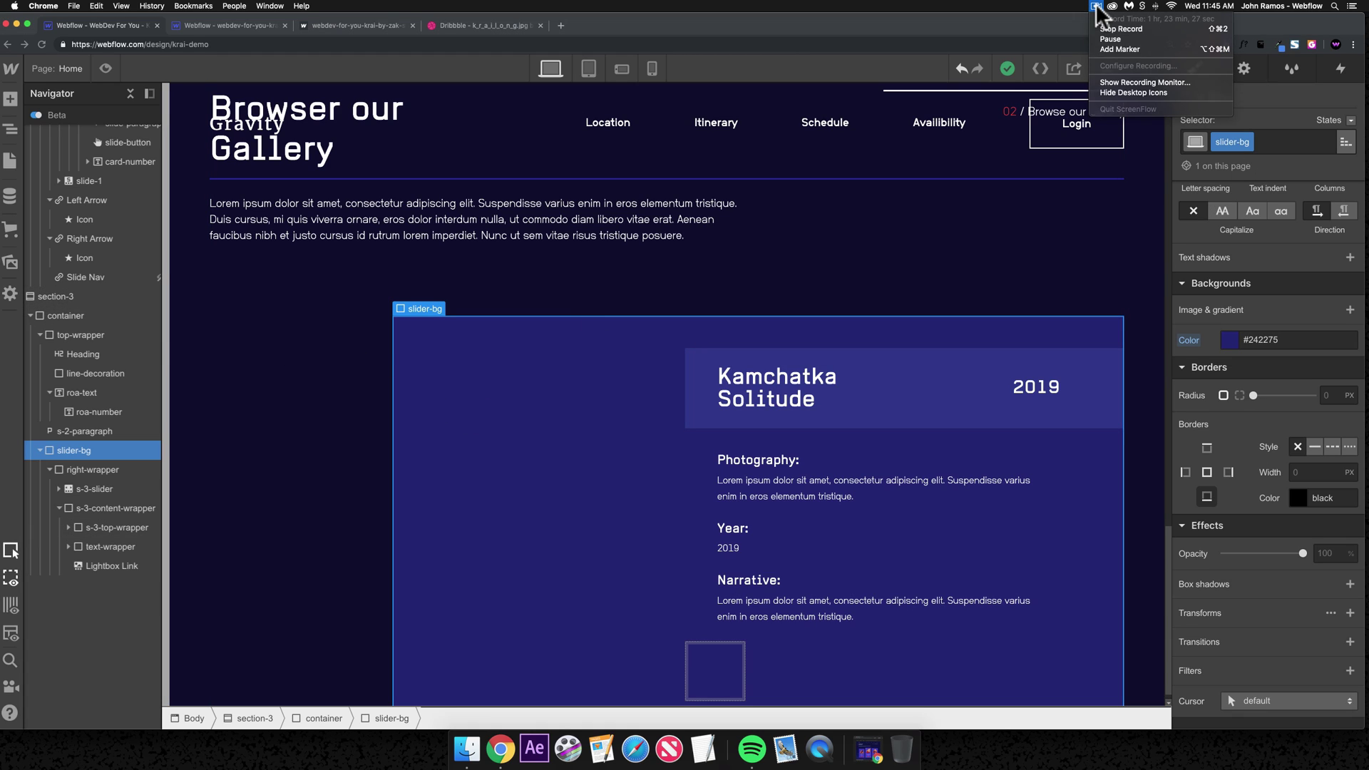
click(1096, 9)
click(209, 332)
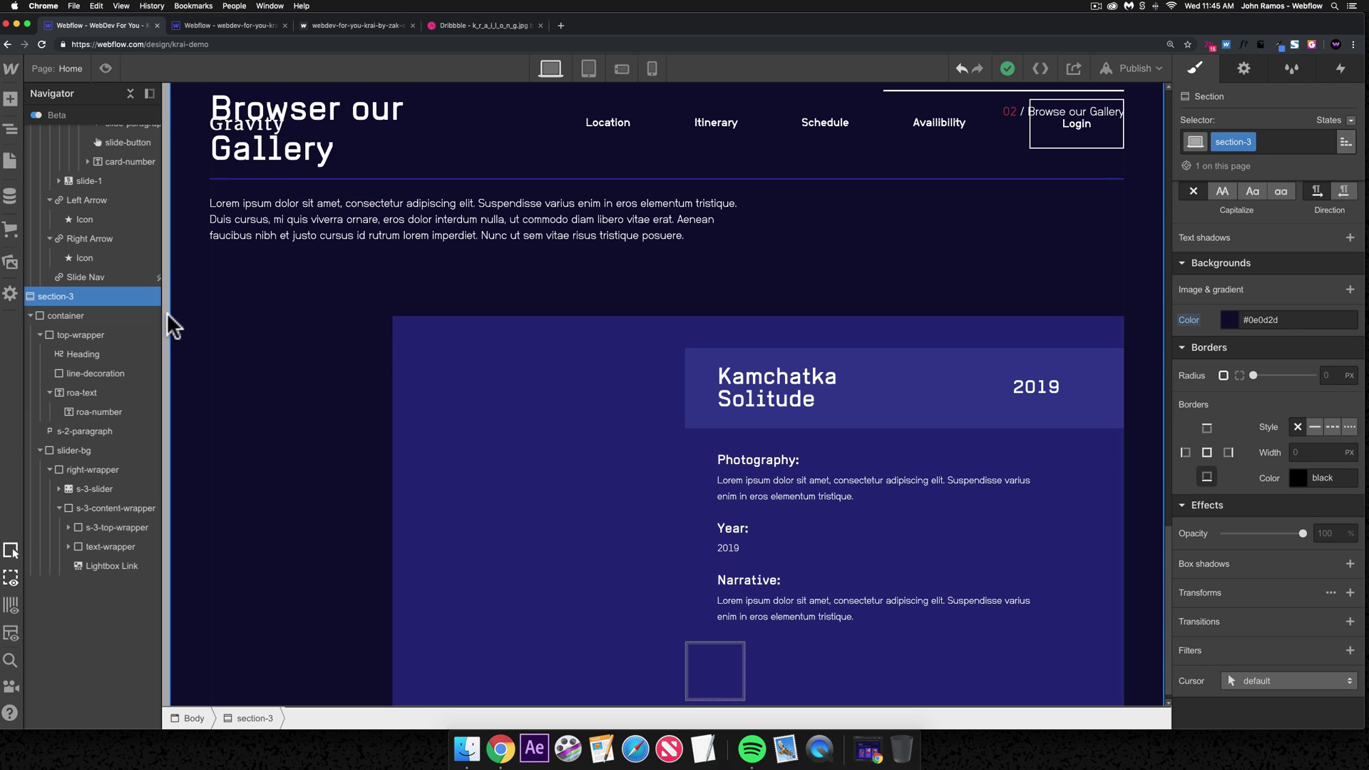
scroll(203, 285, up, 5)
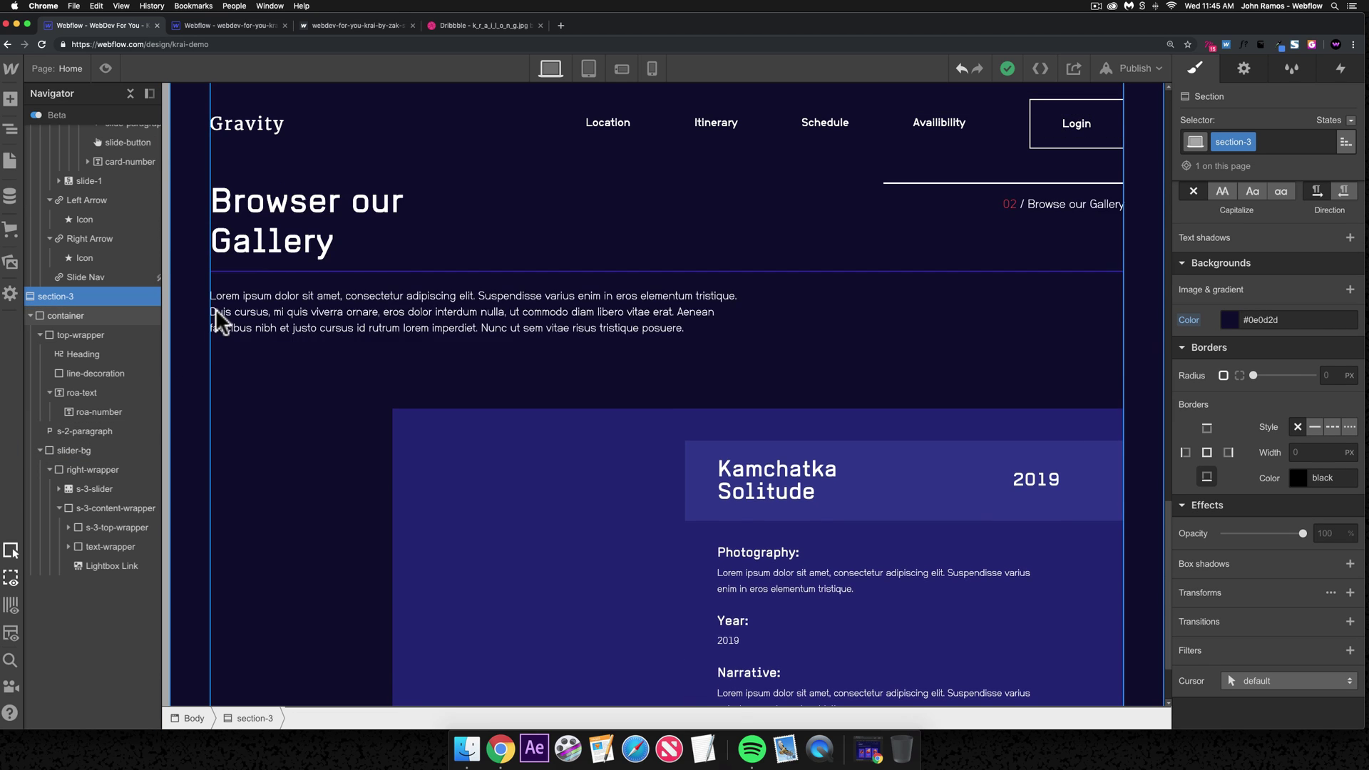
scroll(219, 312, up, 5)
scroll(219, 314, down, 8)
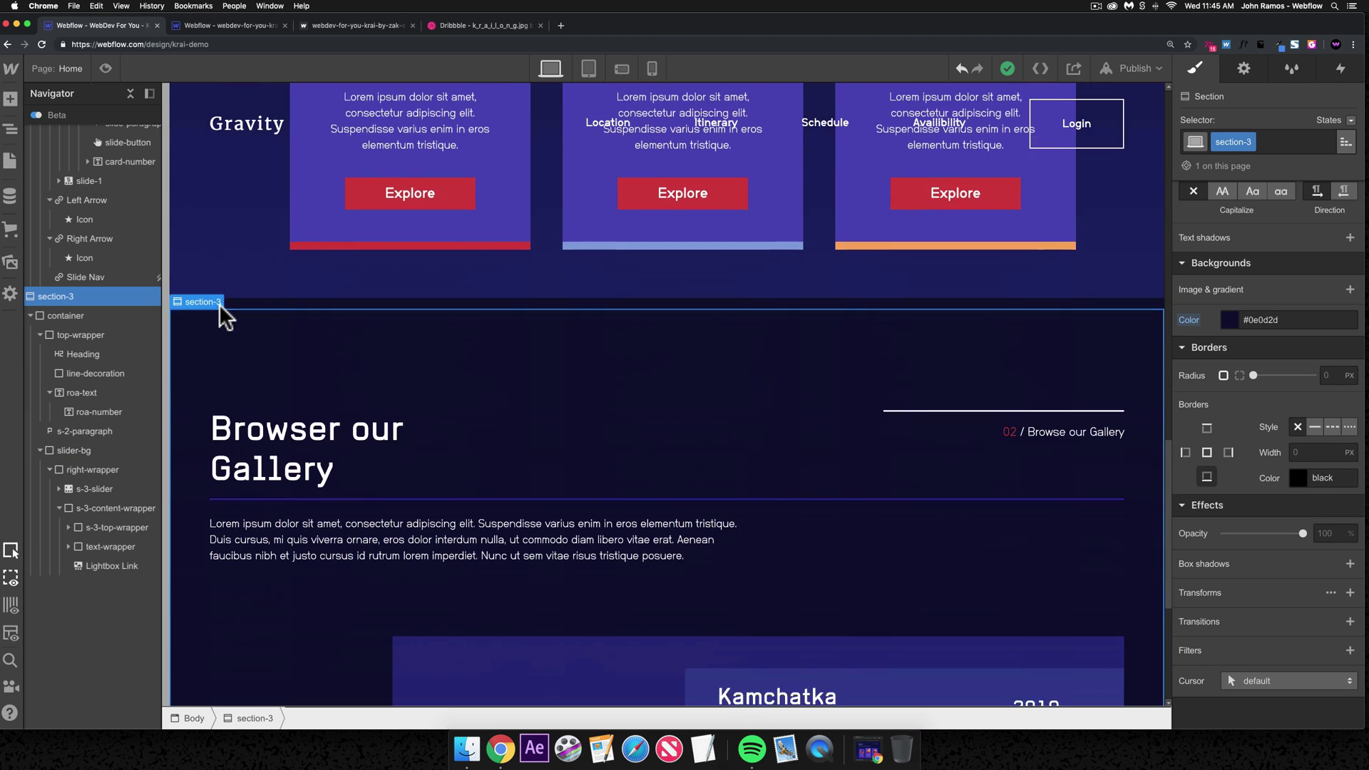
- Add a Scroll into view trigger to section-3 that starts an animation when scrolled into view
scroll(387, 501, down, 2)
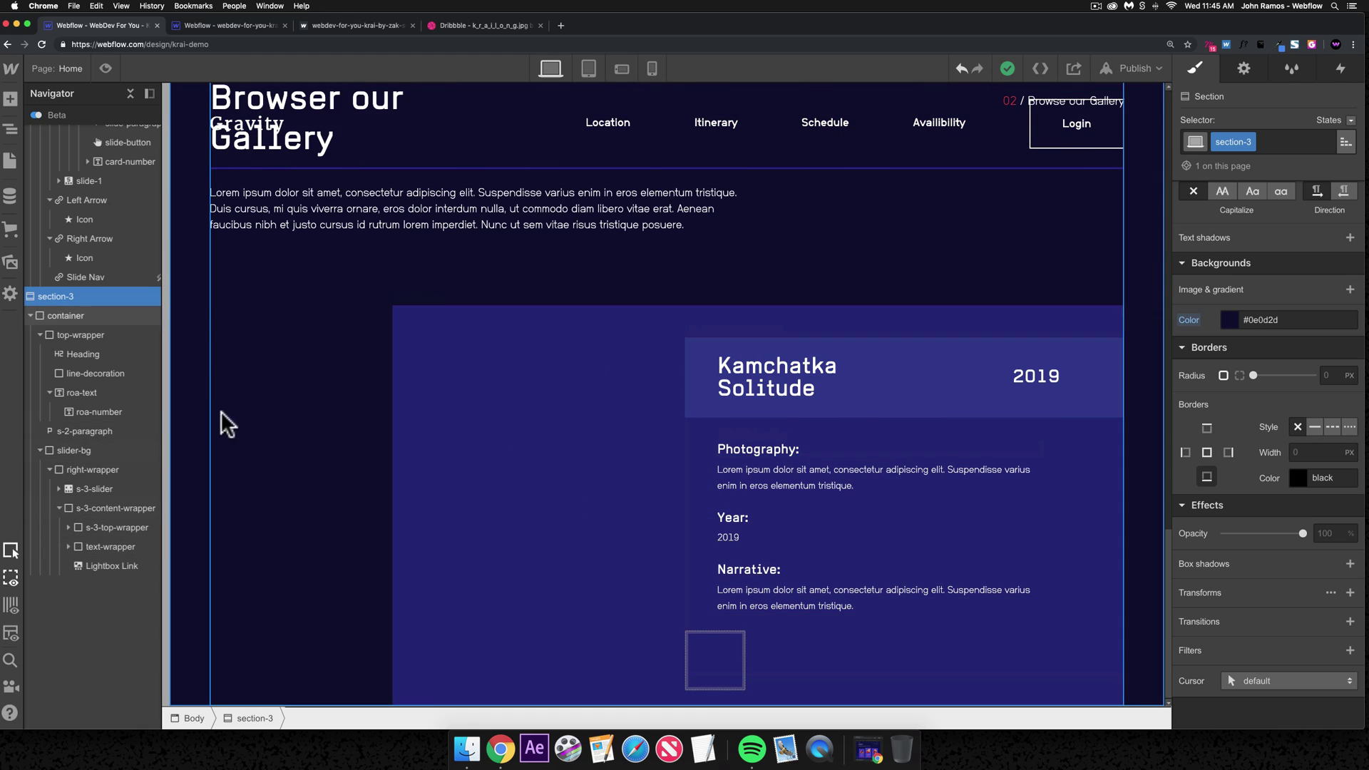
click(1340, 71)
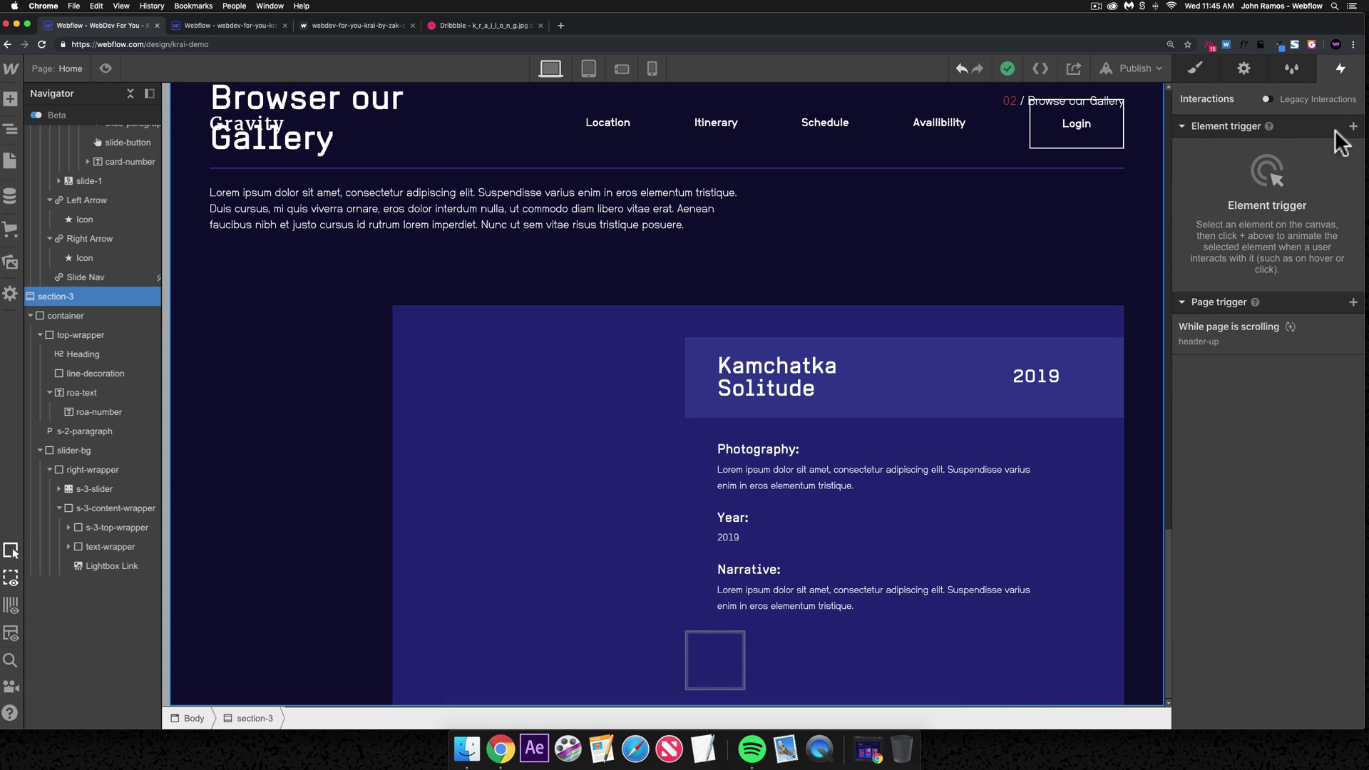
click(1352, 126)
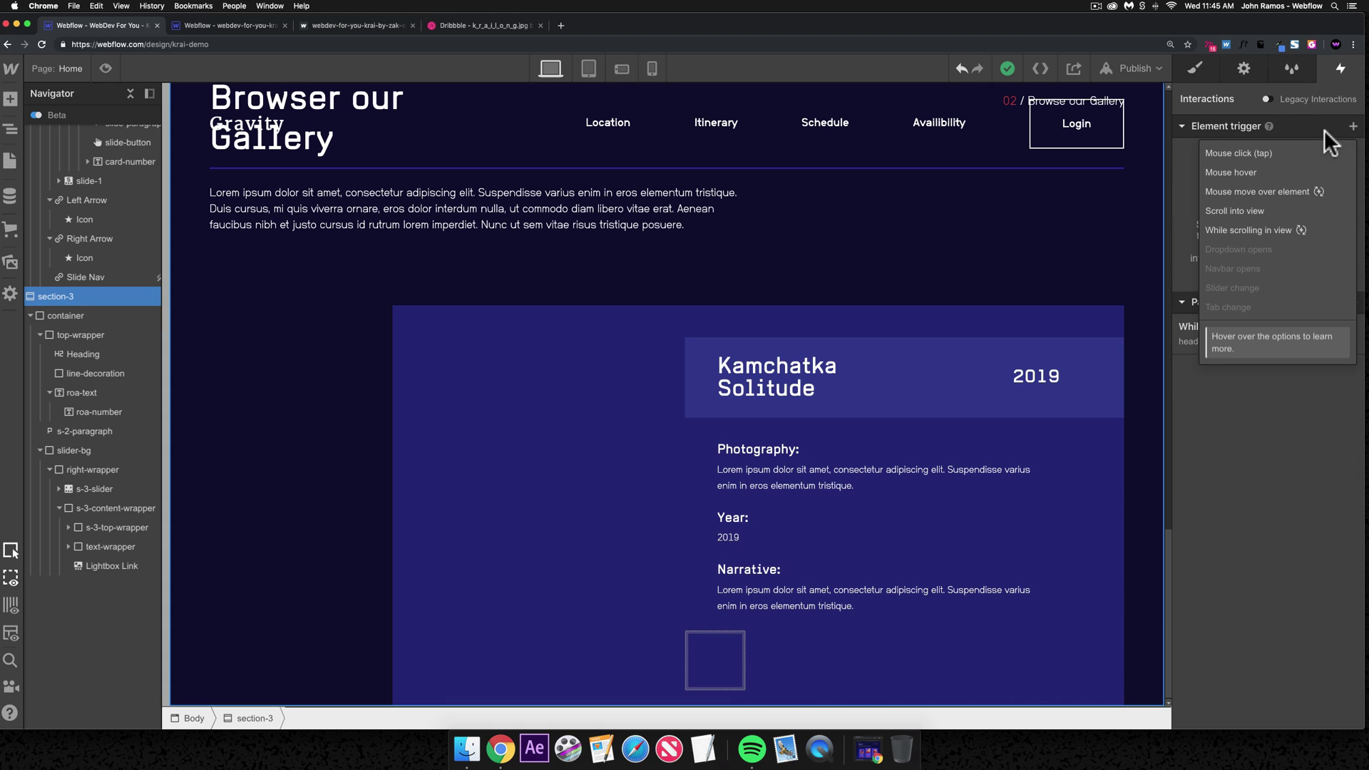
click(1242, 209)
click(1242, 209)
click(1247, 256)
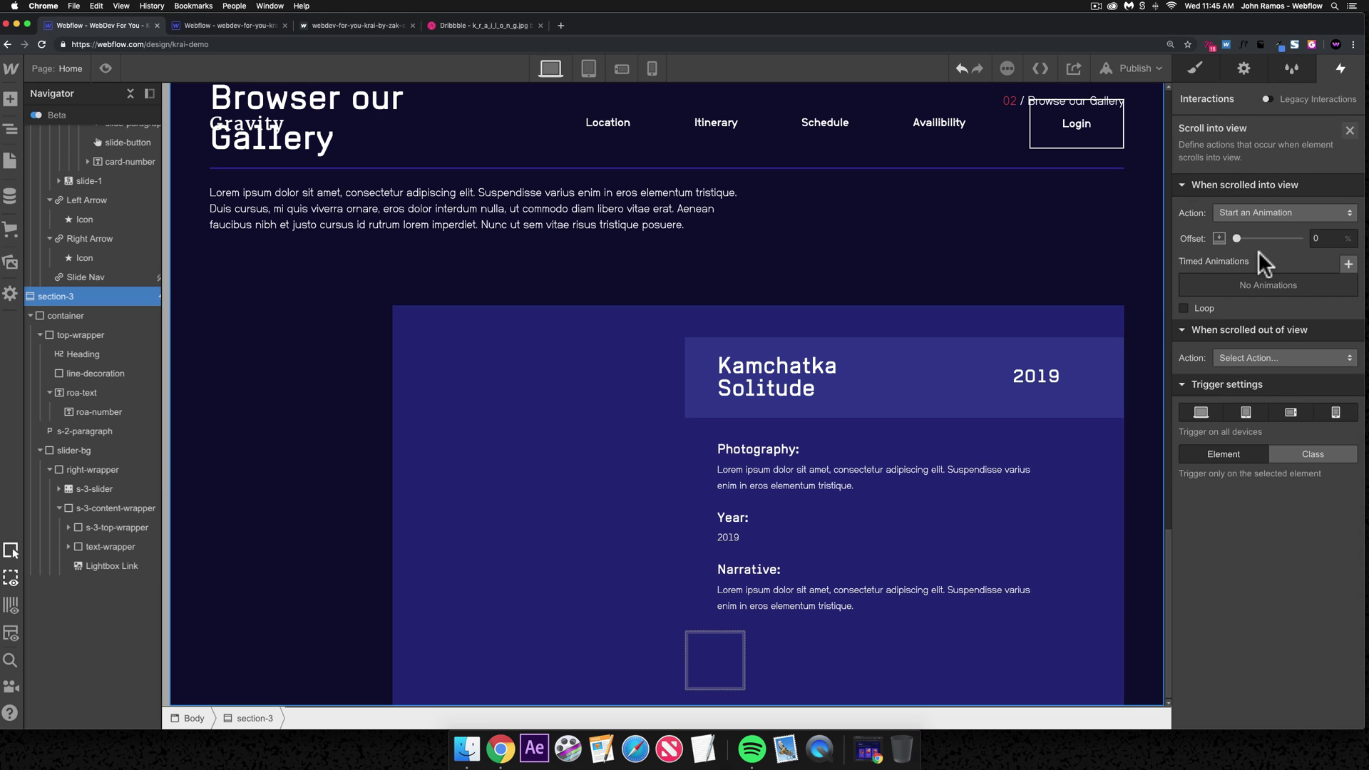
- Create a new timed animation for the scroll trigger and name it s-3-slide-in
click(1347, 266)
click(1255, 330)
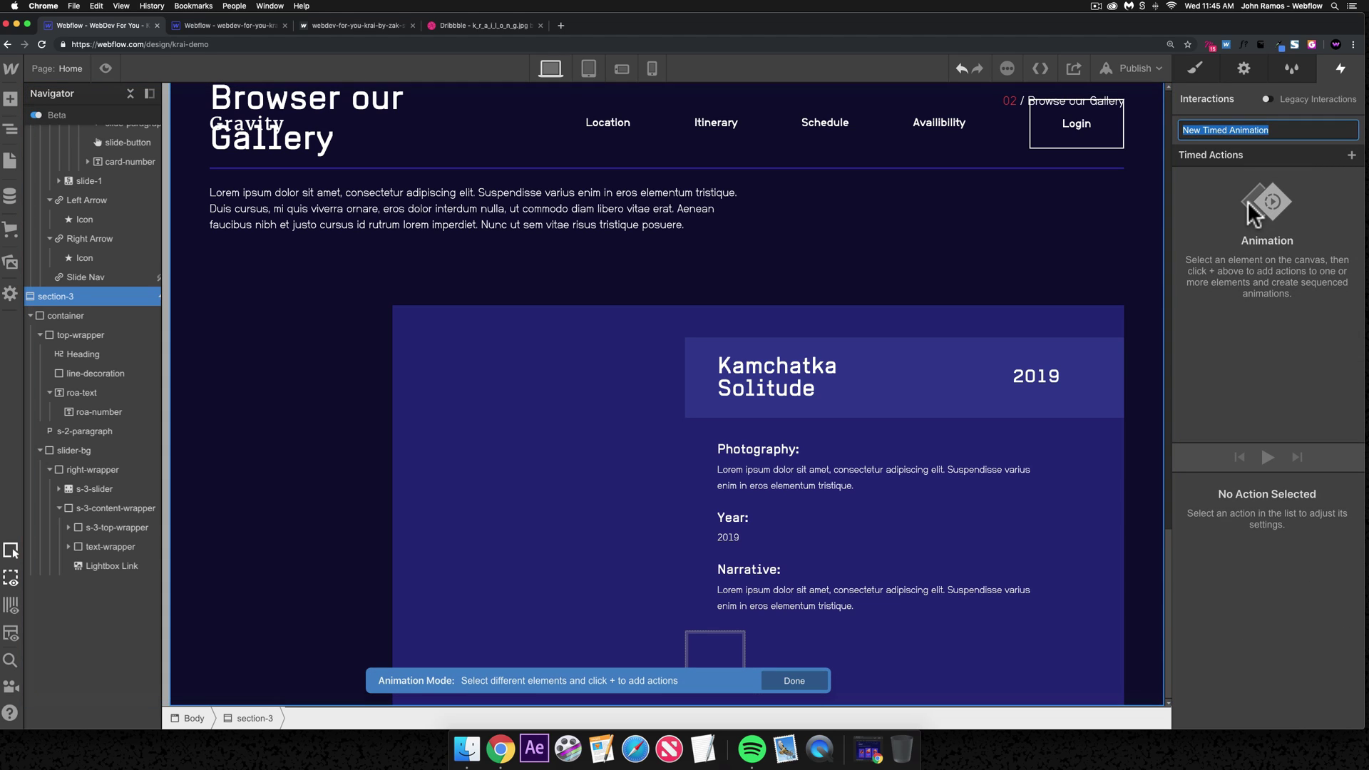
text(sl)
key(BackSpace)
key(BackSpace)
key(BackSpace)
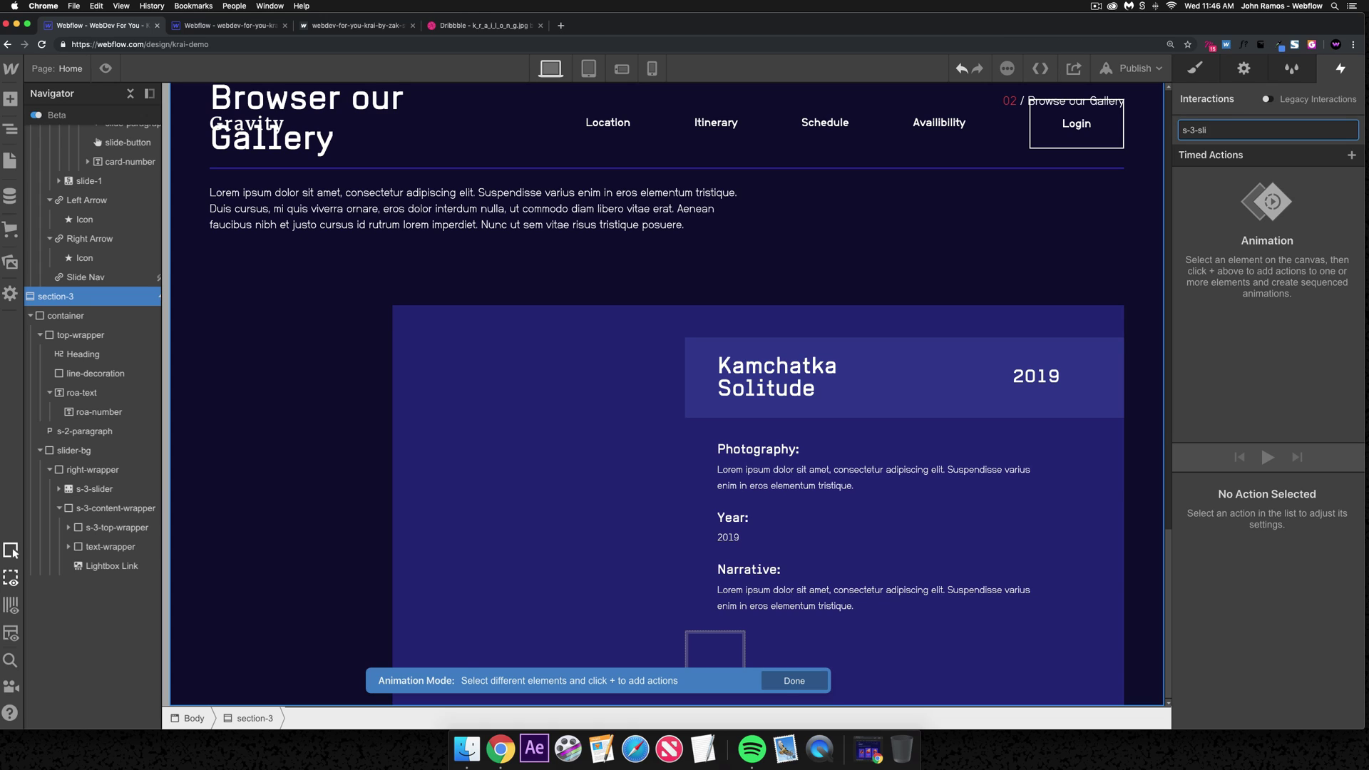
key(Return)
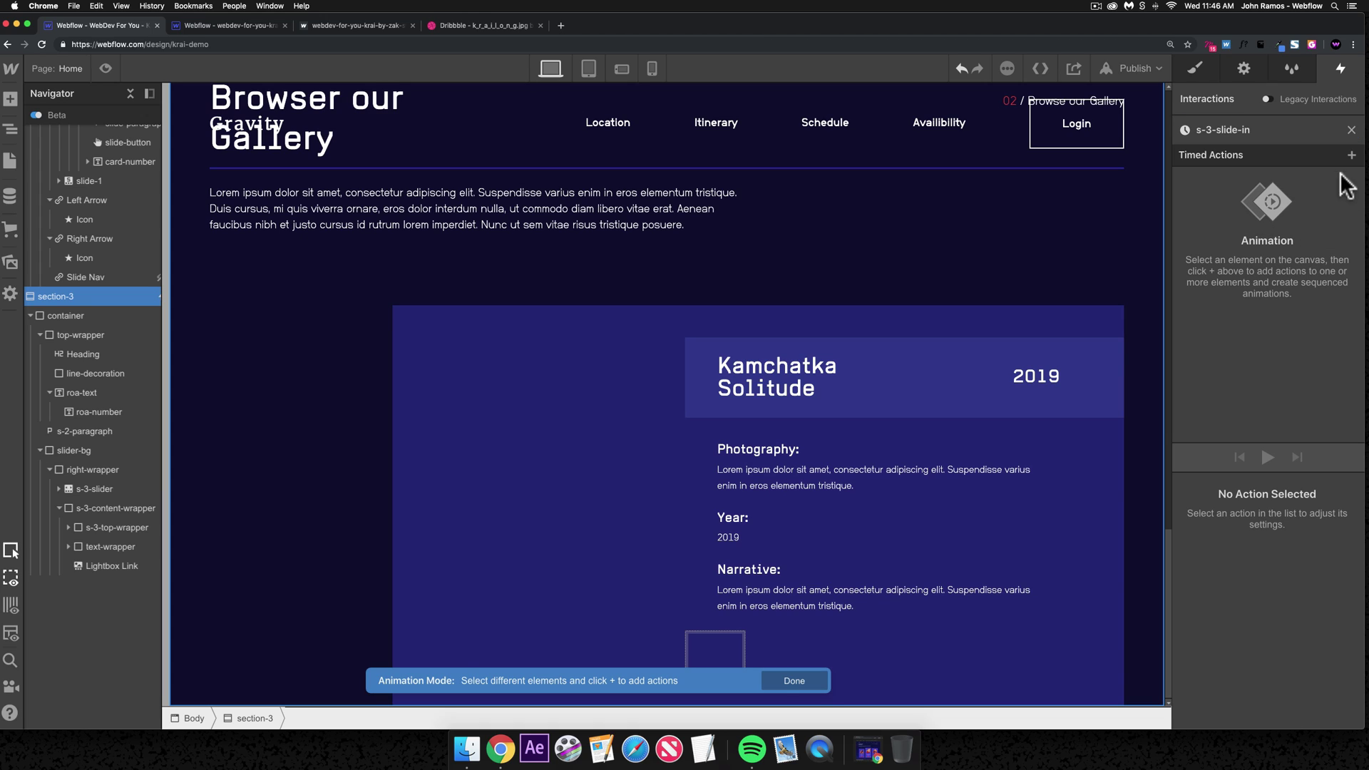
- Add a Move action for the s-3-slider with X at -100% and Ease In Out easing
click(1351, 155)
click(1351, 155)
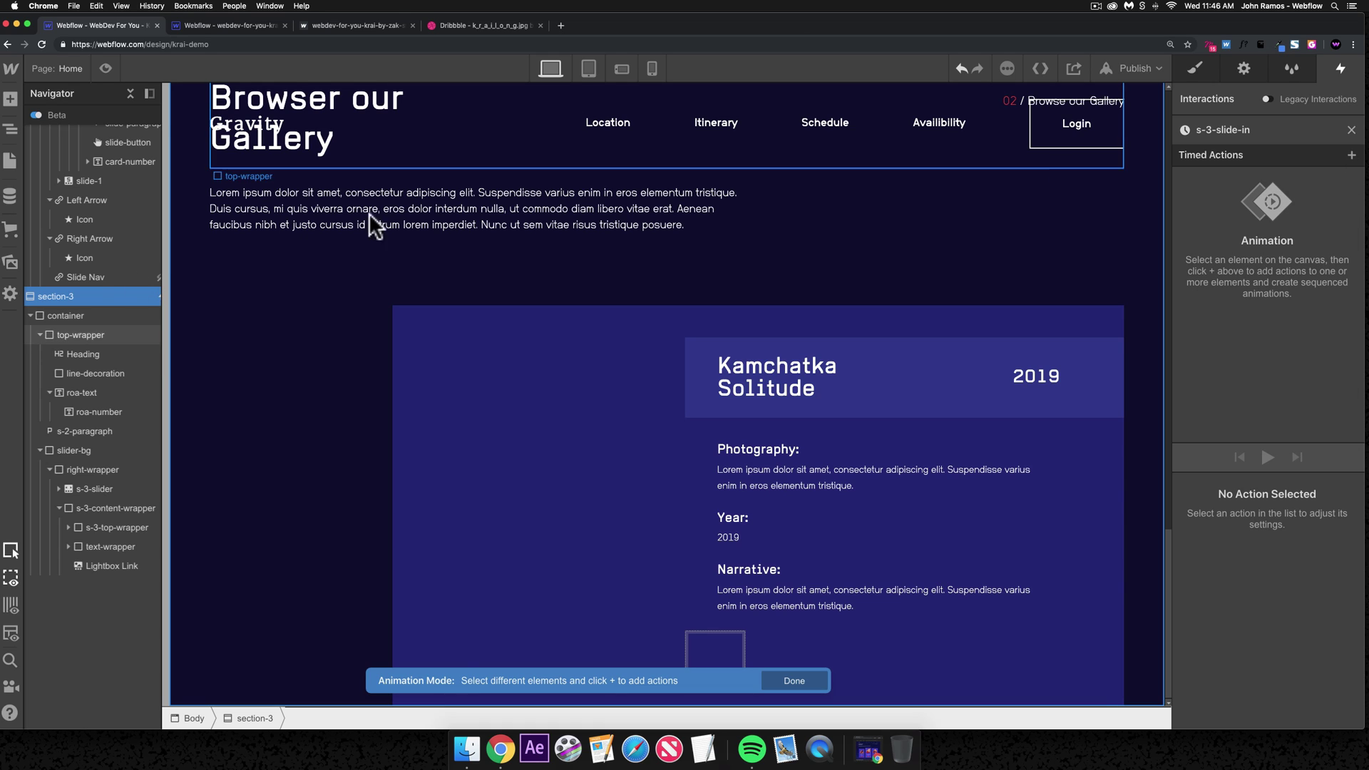
click(93, 489)
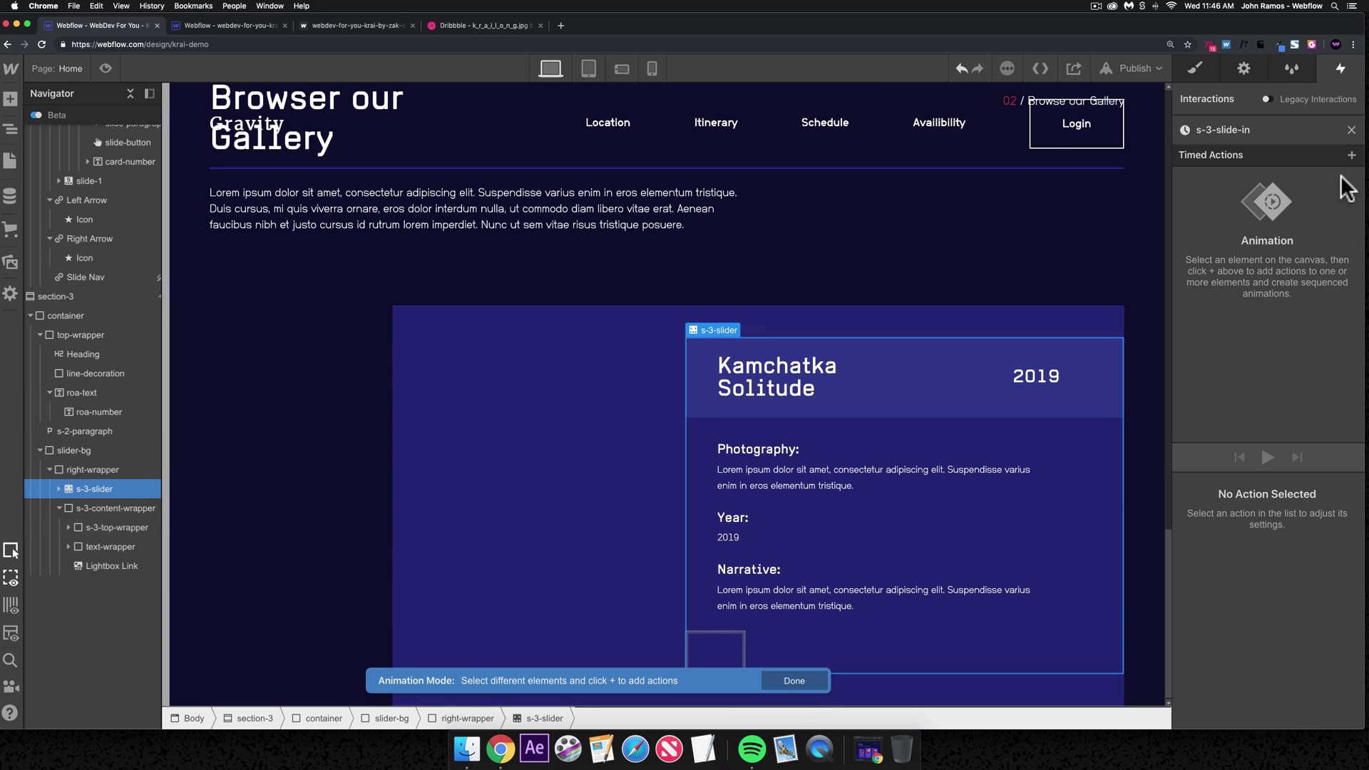
click(1351, 155)
click(1296, 201)
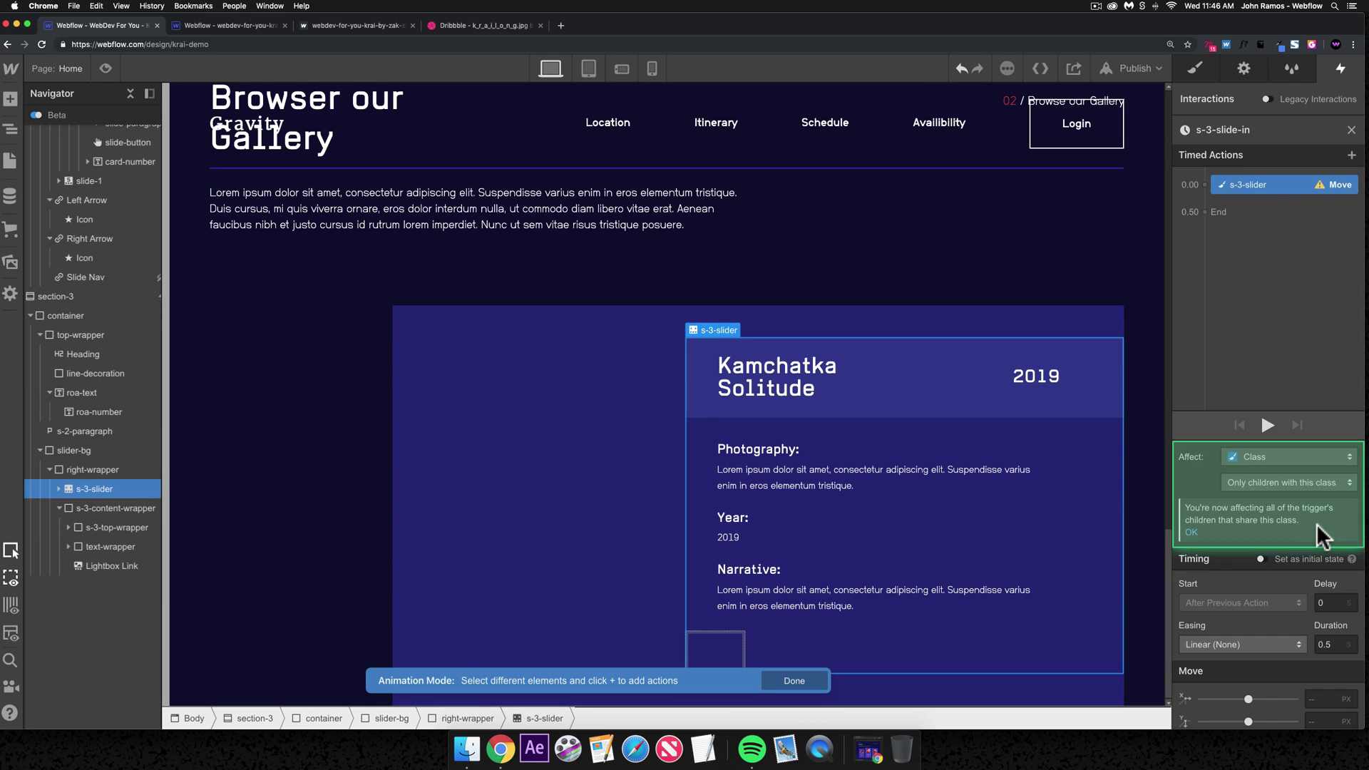
text(-100%)
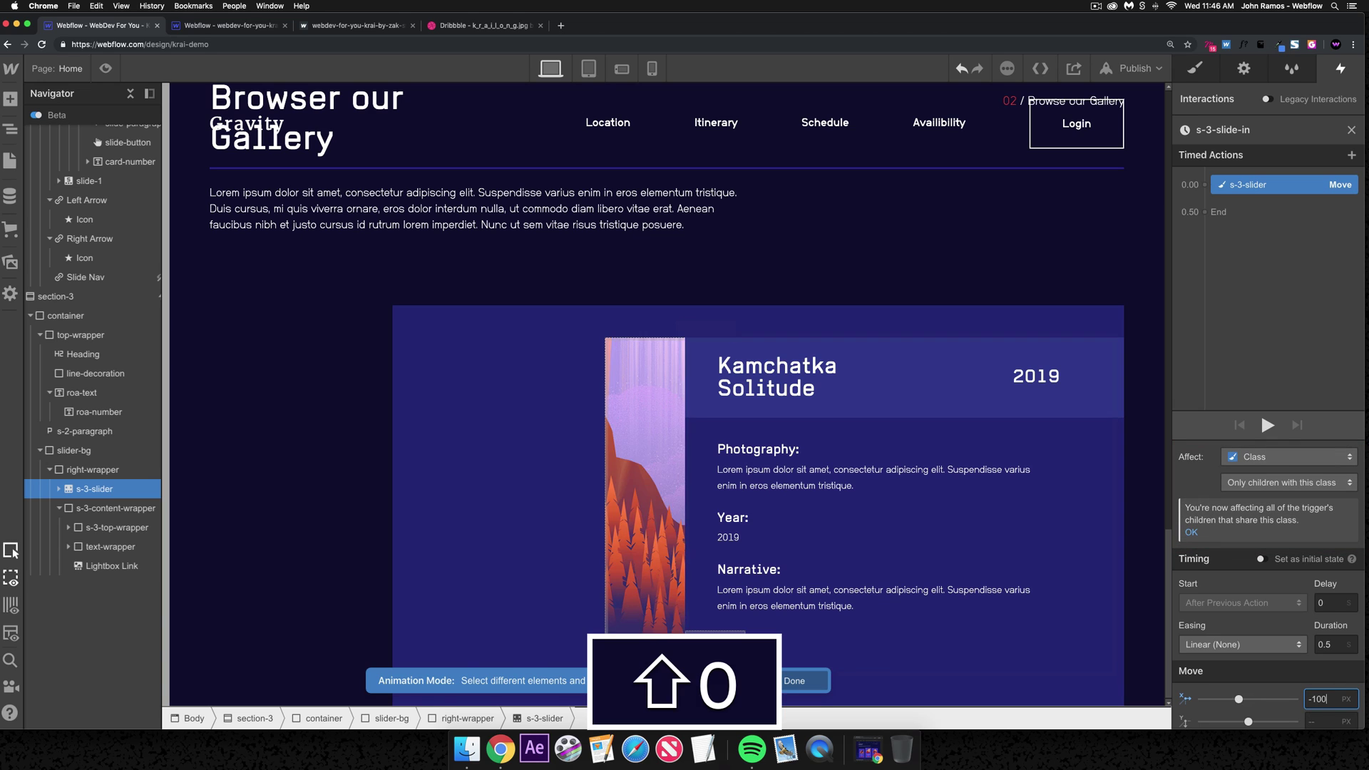
key(shift+Return)
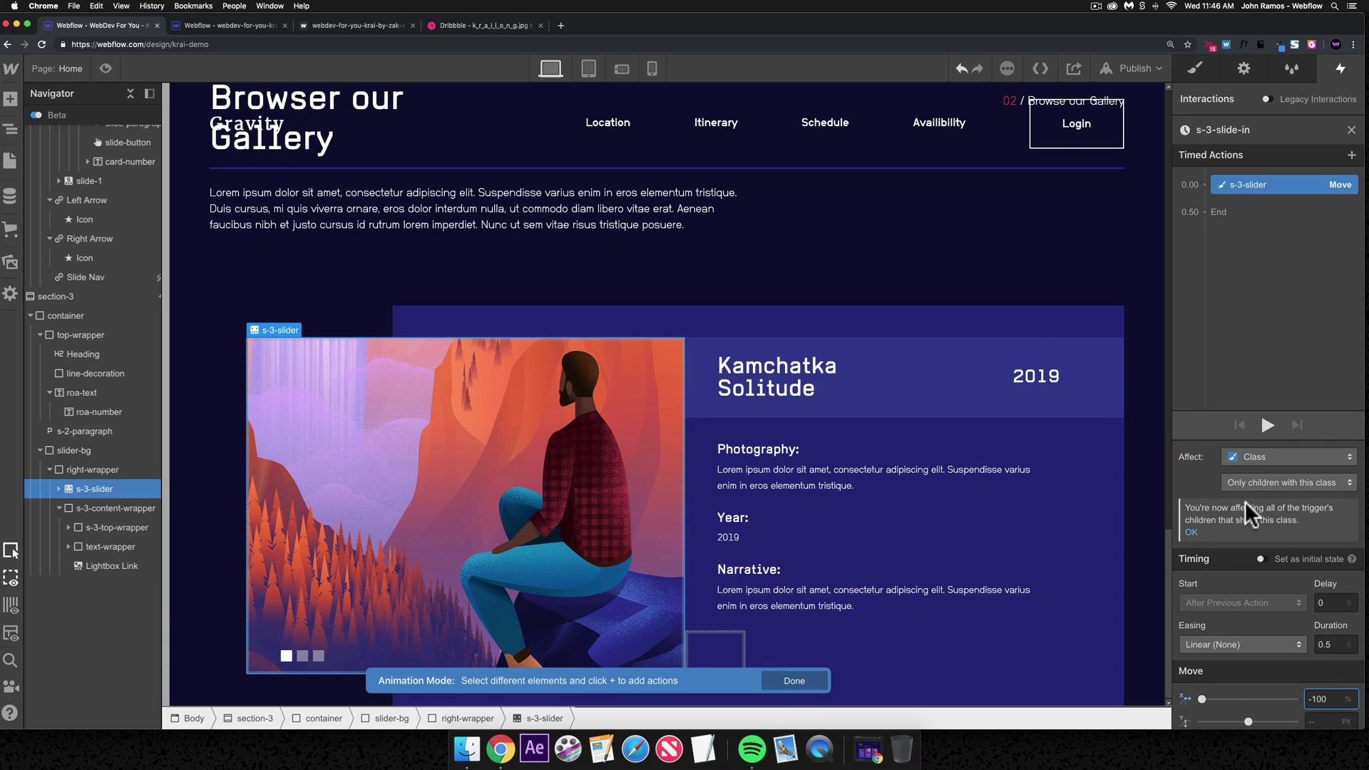
click(1232, 643)
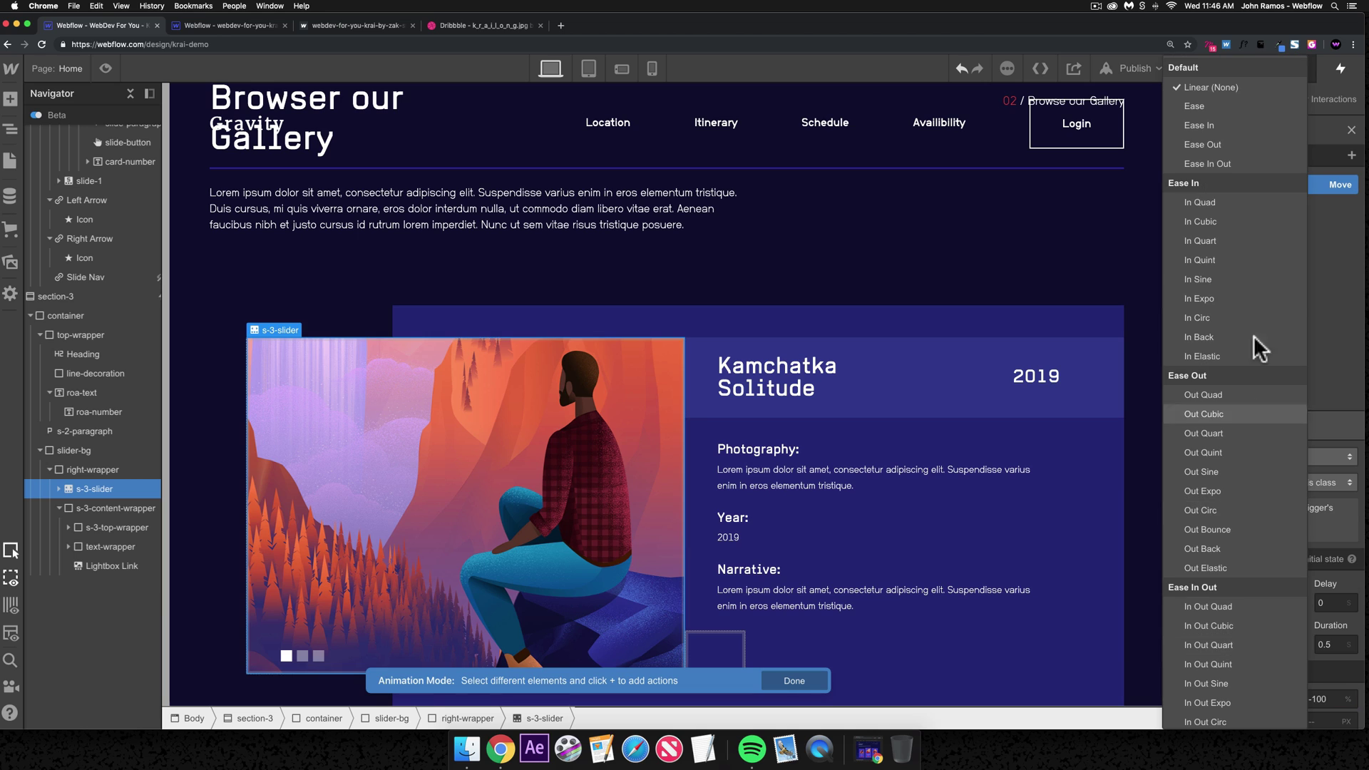
click(1216, 170)
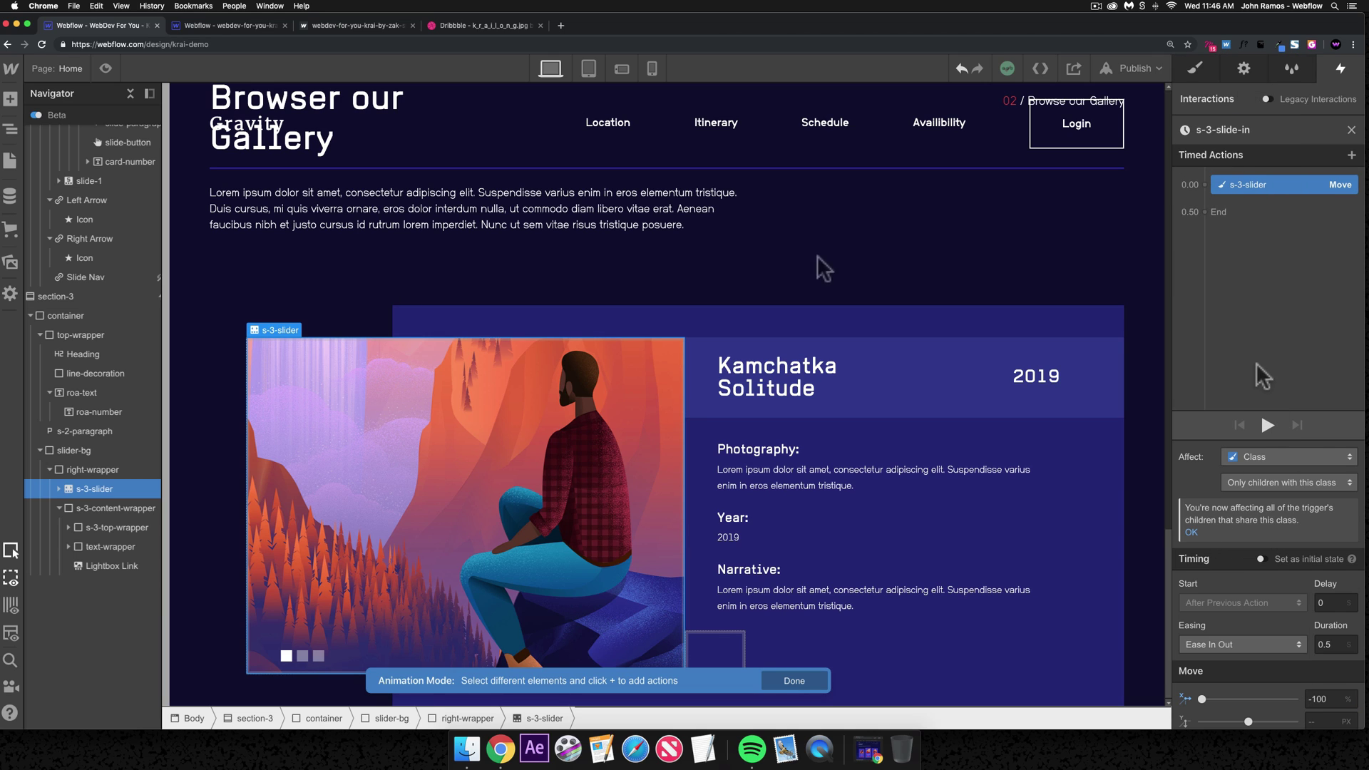
- Add a Move action for the s-3-slider's Right Arrow with X at -100%
click(60, 488)
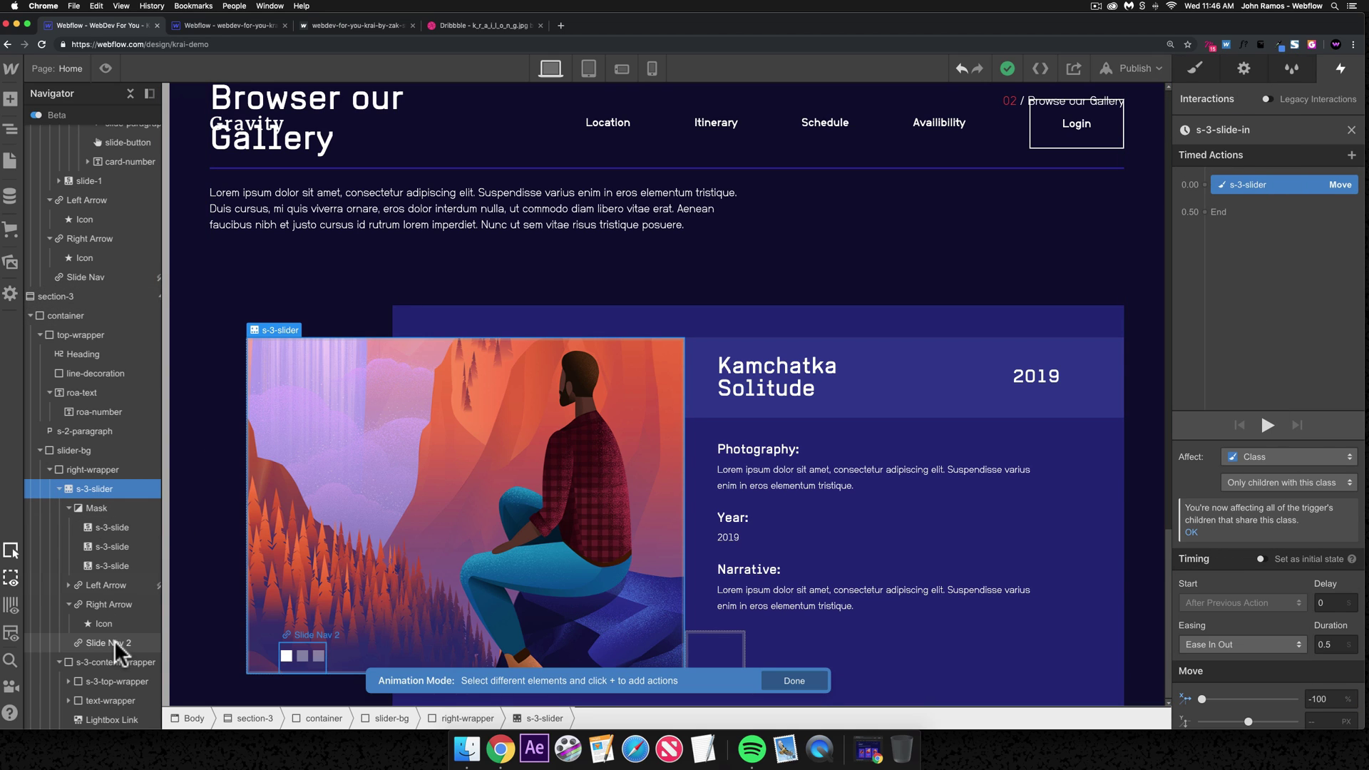
click(107, 604)
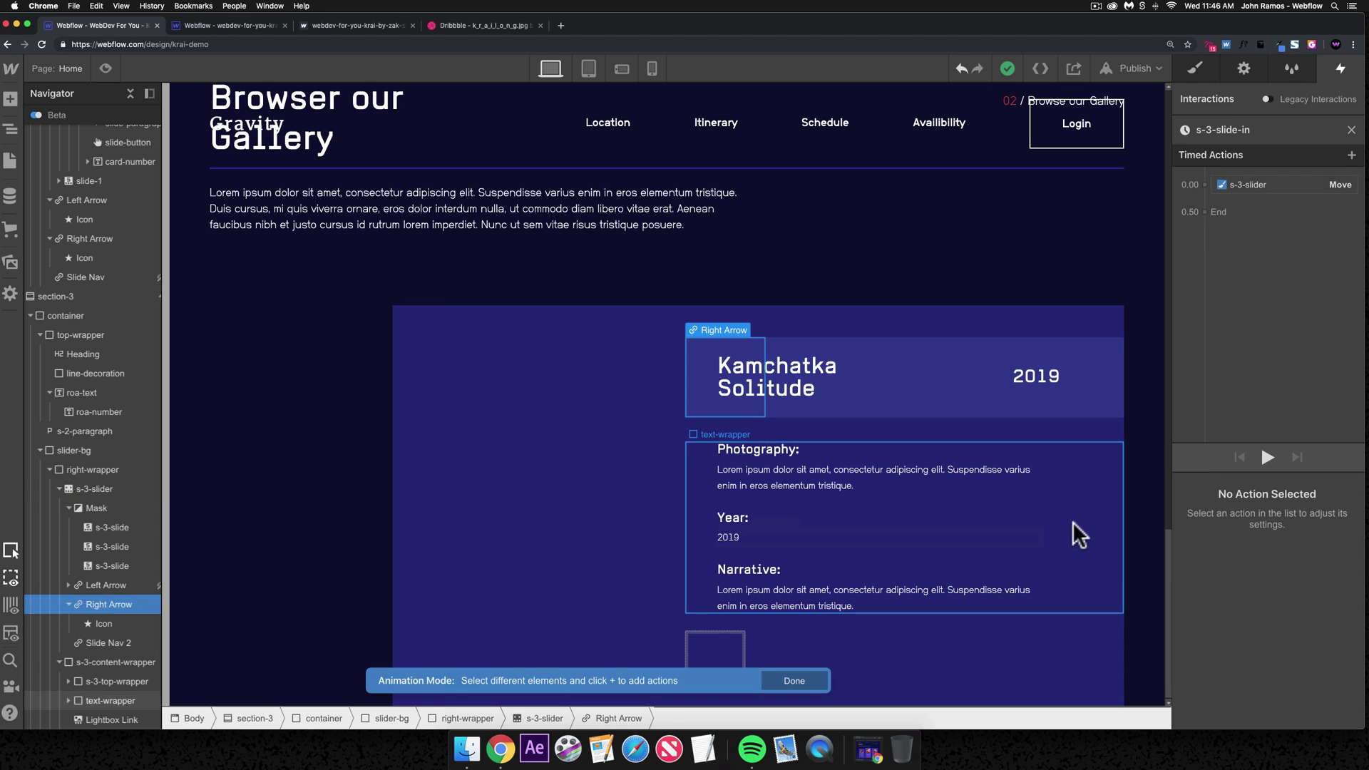
click(1256, 205)
click(1244, 246)
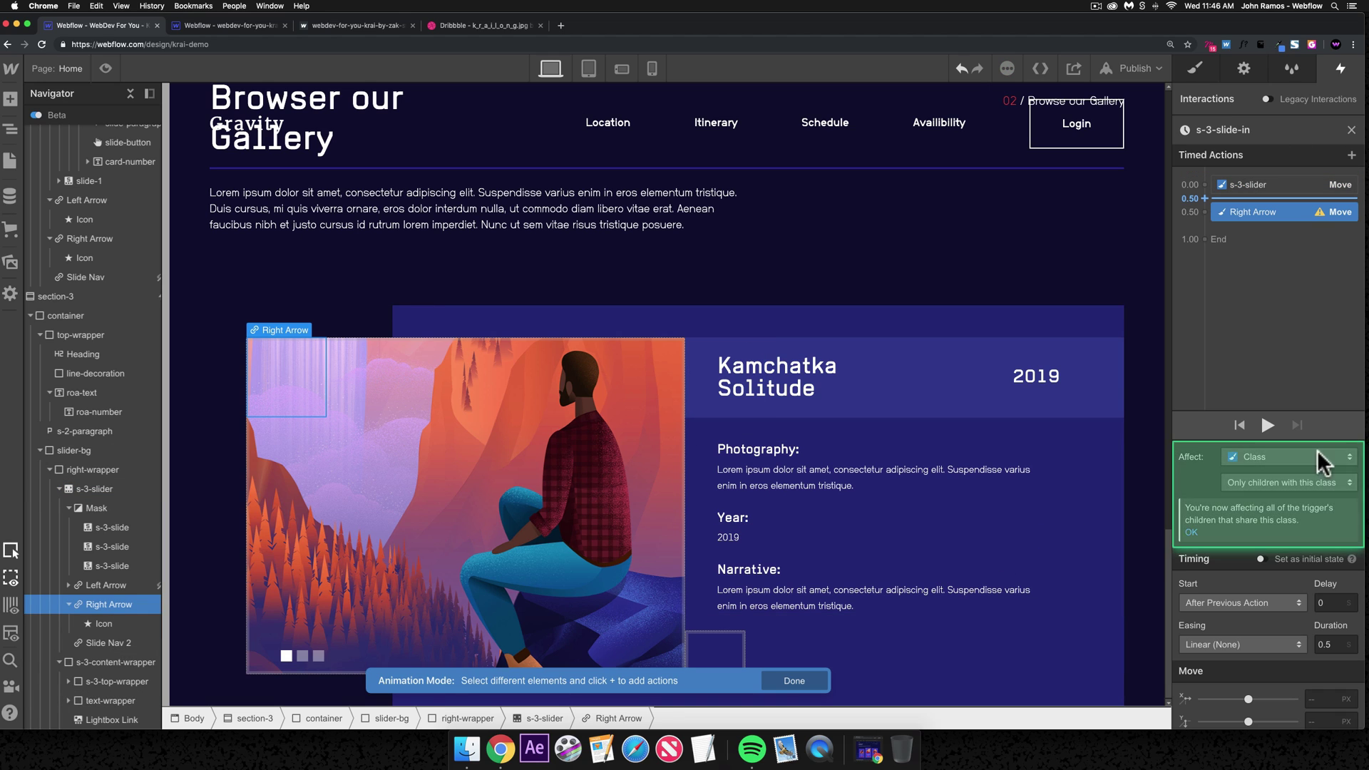
click(1330, 698)
text(-100%)
key(shift+Return)
- Set the Right Arrow action's easing to Ease In Out and start it with the previous action after a 0.5-second delay
click(1249, 645)
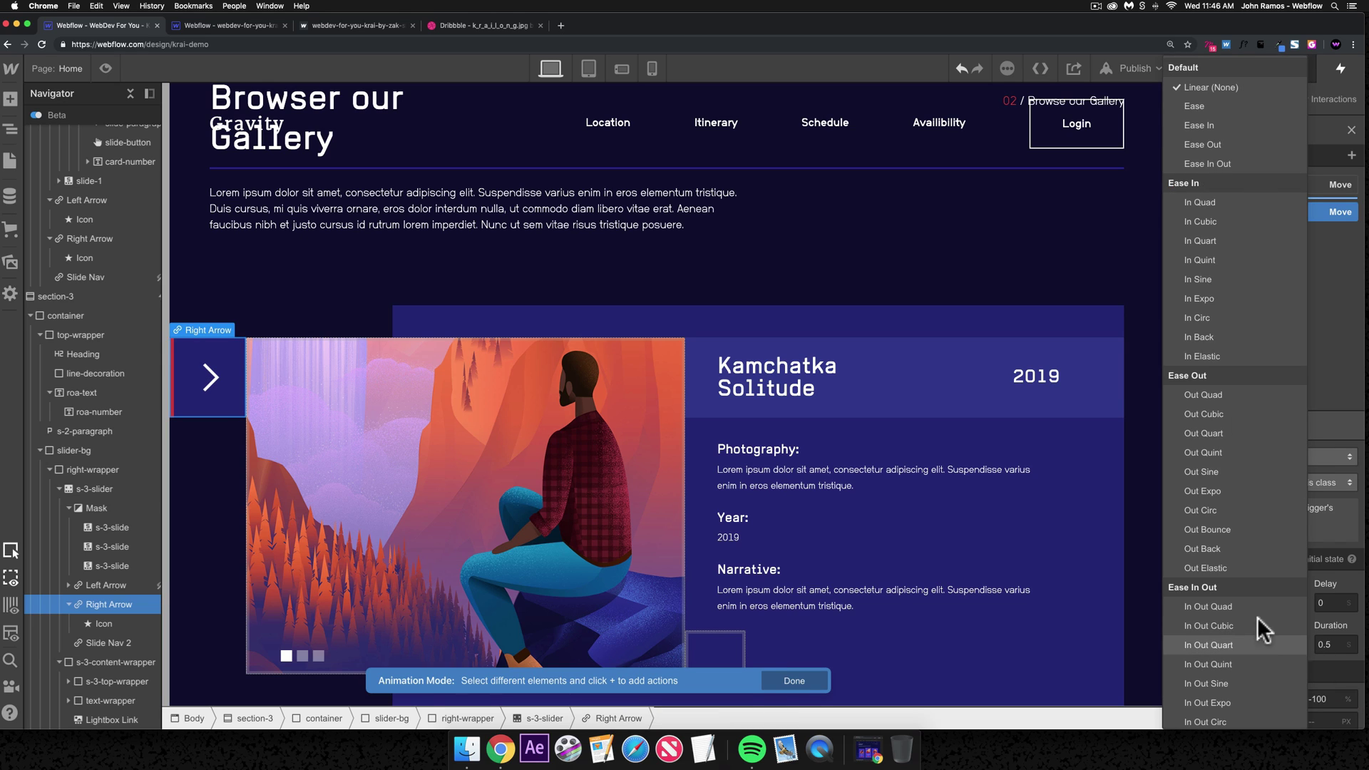
click(1201, 156)
drag(1263, 185, 1263, 186)
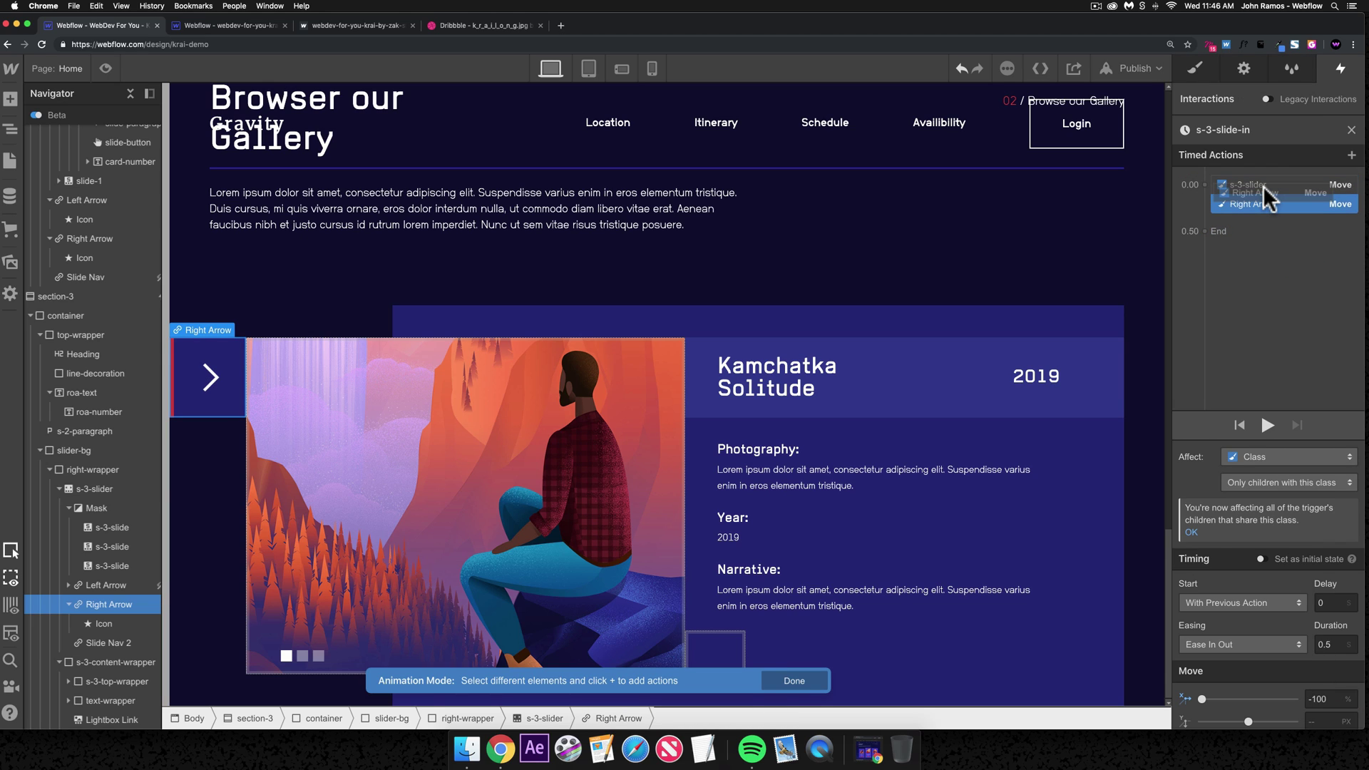
double_click(1330, 602)
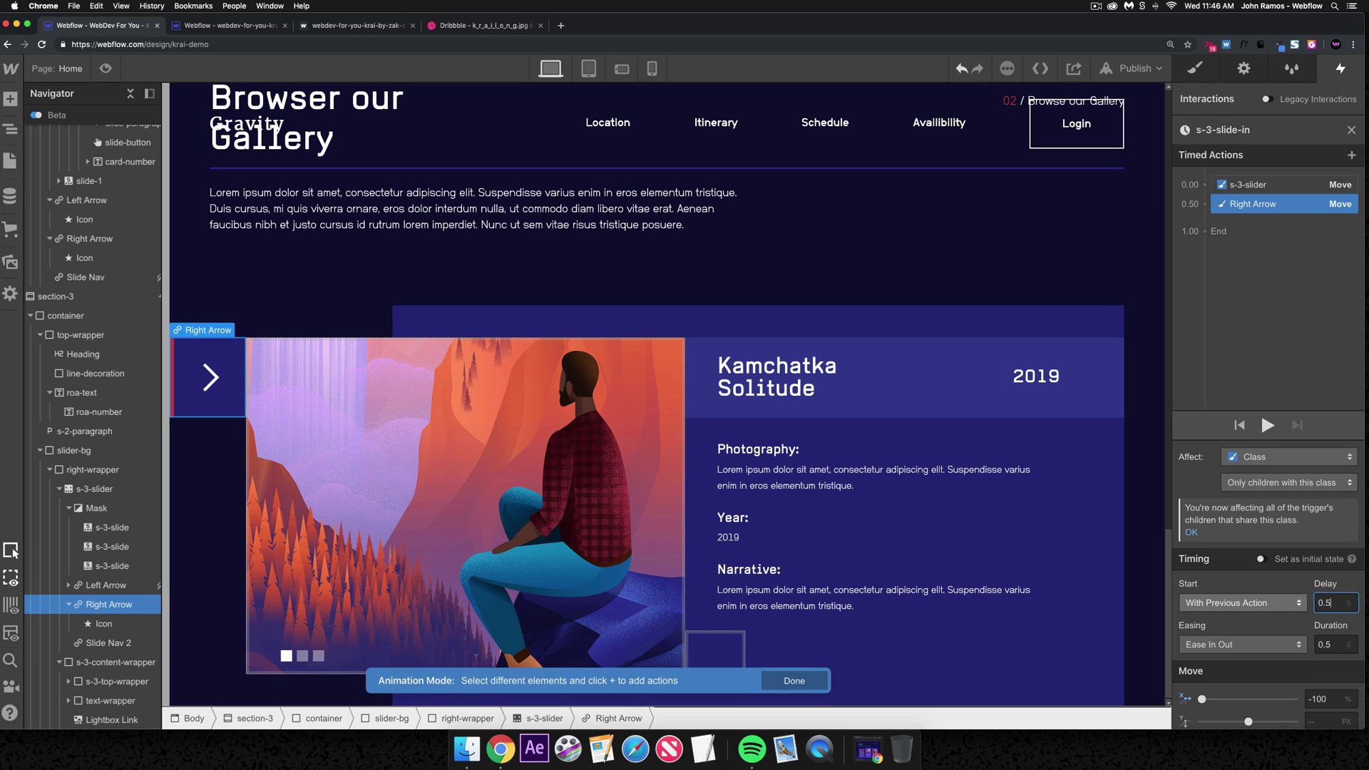
- Preview the page from the hero section down to the gallery to check the slide-in animation
click(105, 71)
scroll(553, 356, up, 10)
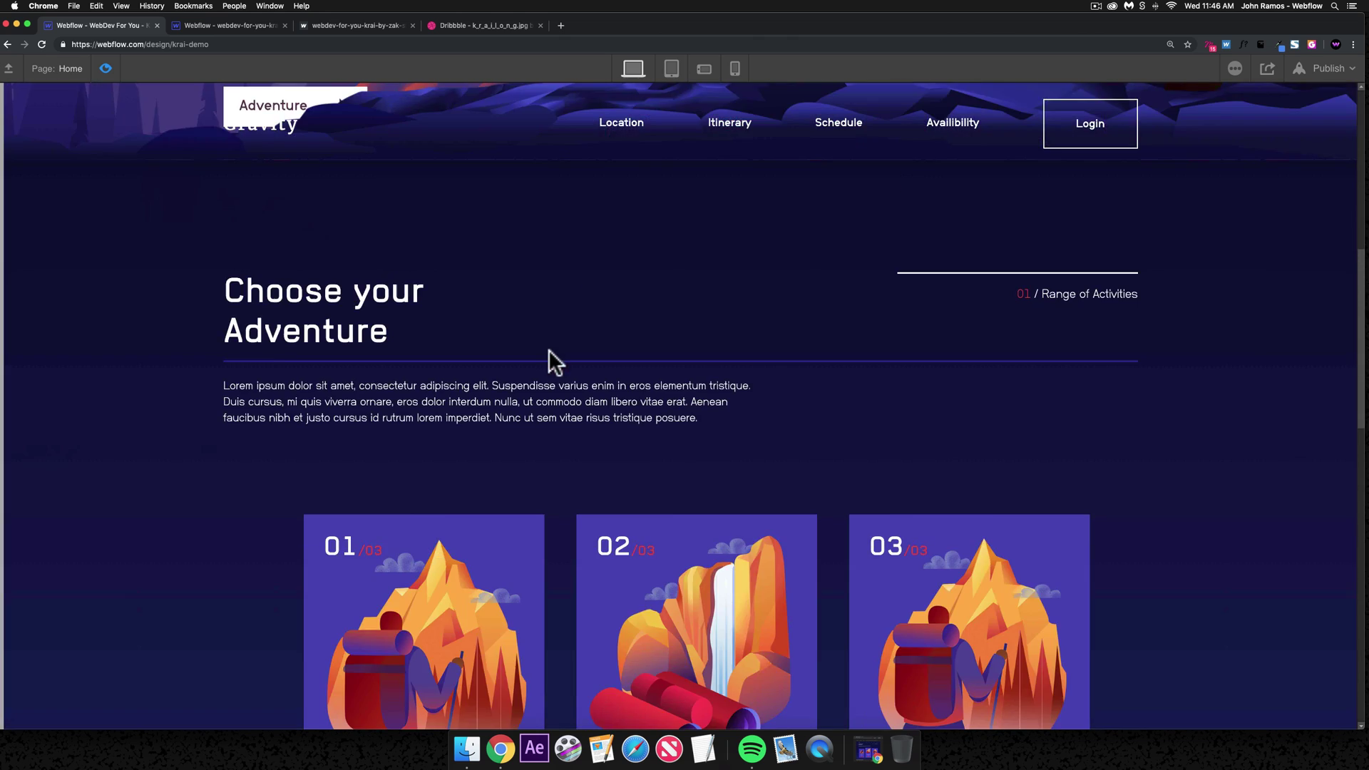
scroll(550, 349, down, 15)
scroll(516, 341, up, 12)
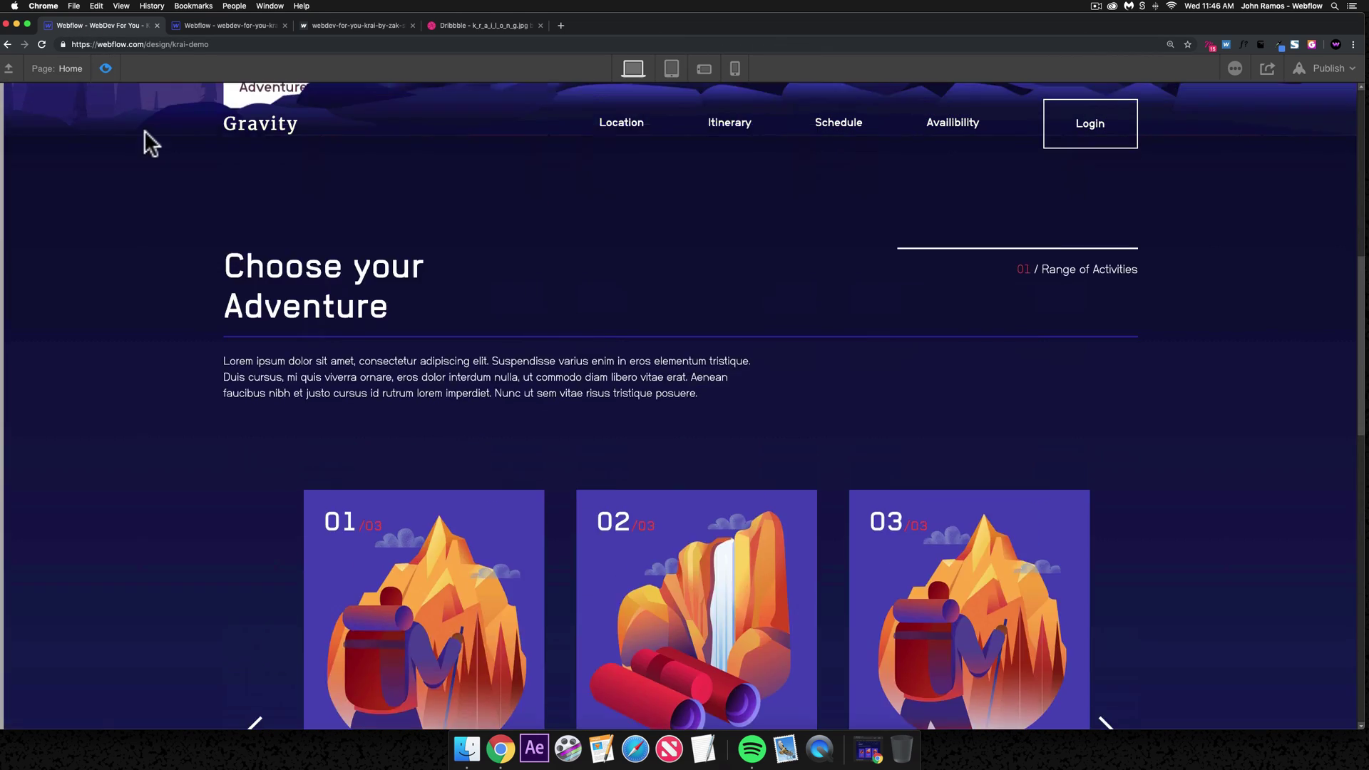
scroll(144, 130, up, 5)
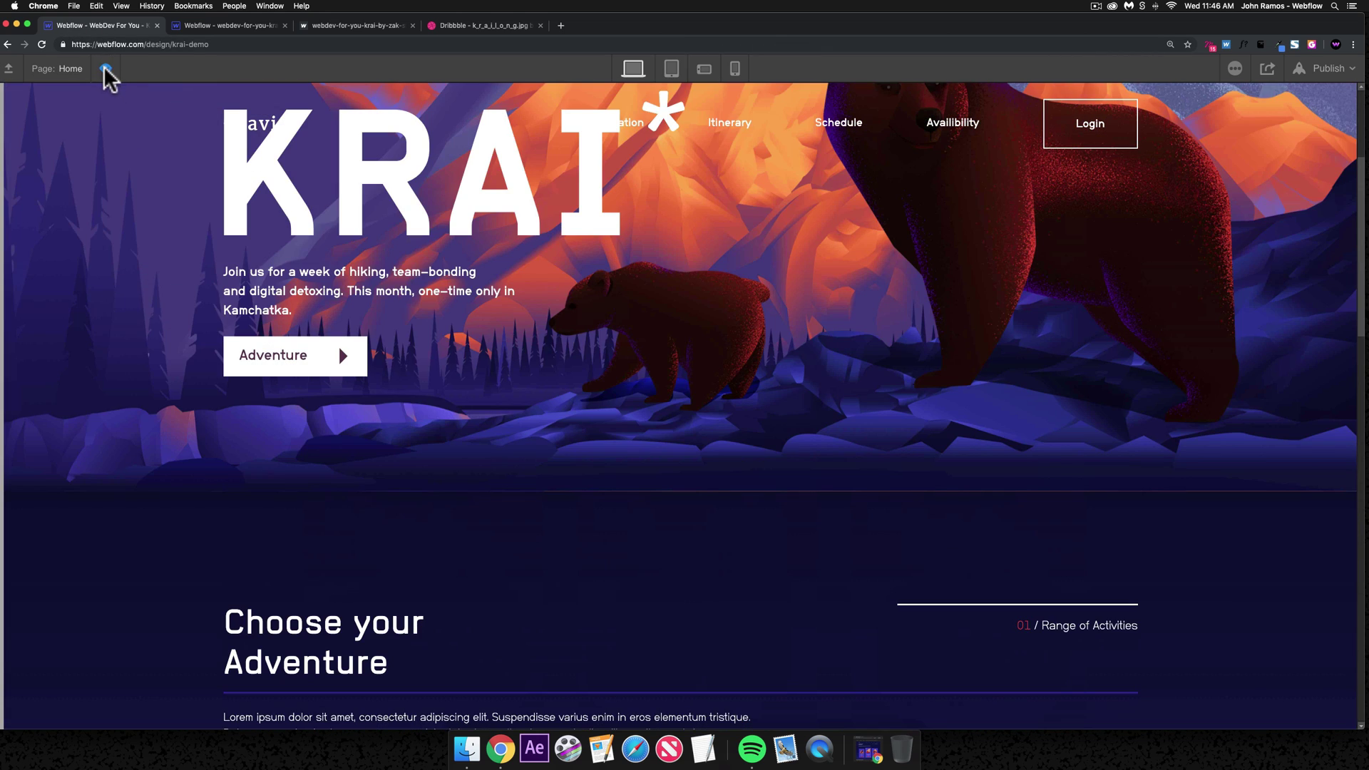
click(106, 69)
key(super+shift+p)
scroll(674, 360, down, 3)
scroll(671, 354, down, 10)
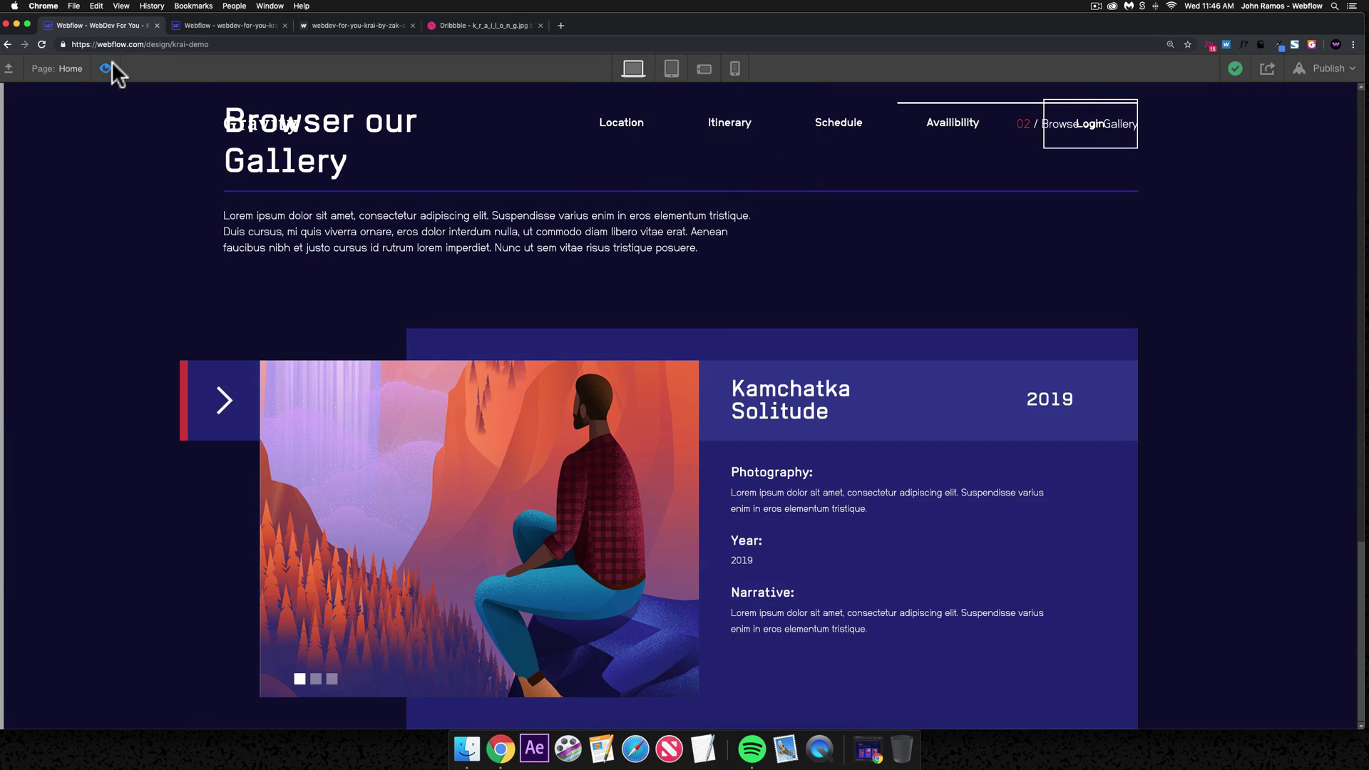
key(super+shift+p)
- Finish editing the s-3-slide-in animation and set section-3's scroll into view offset to 50%
click(1351, 131)
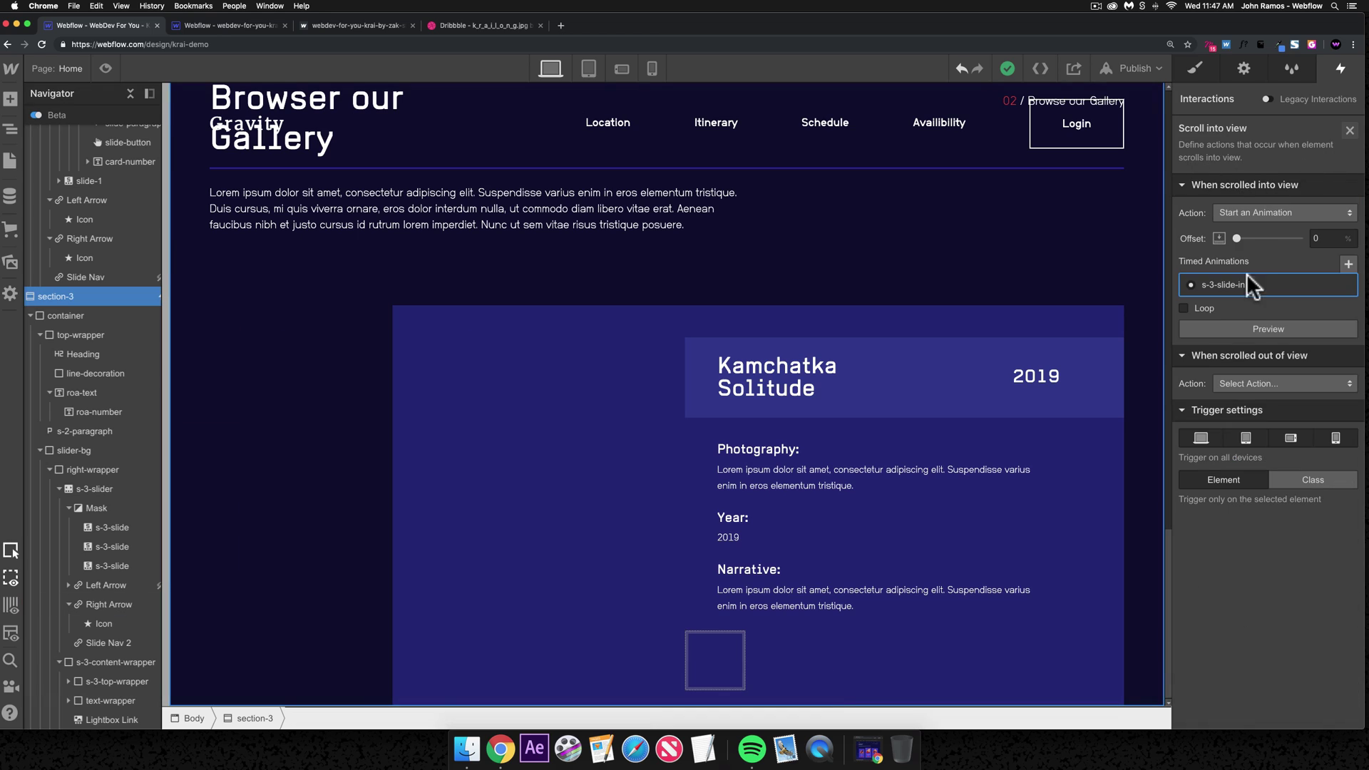
key(super+a)
text(50)
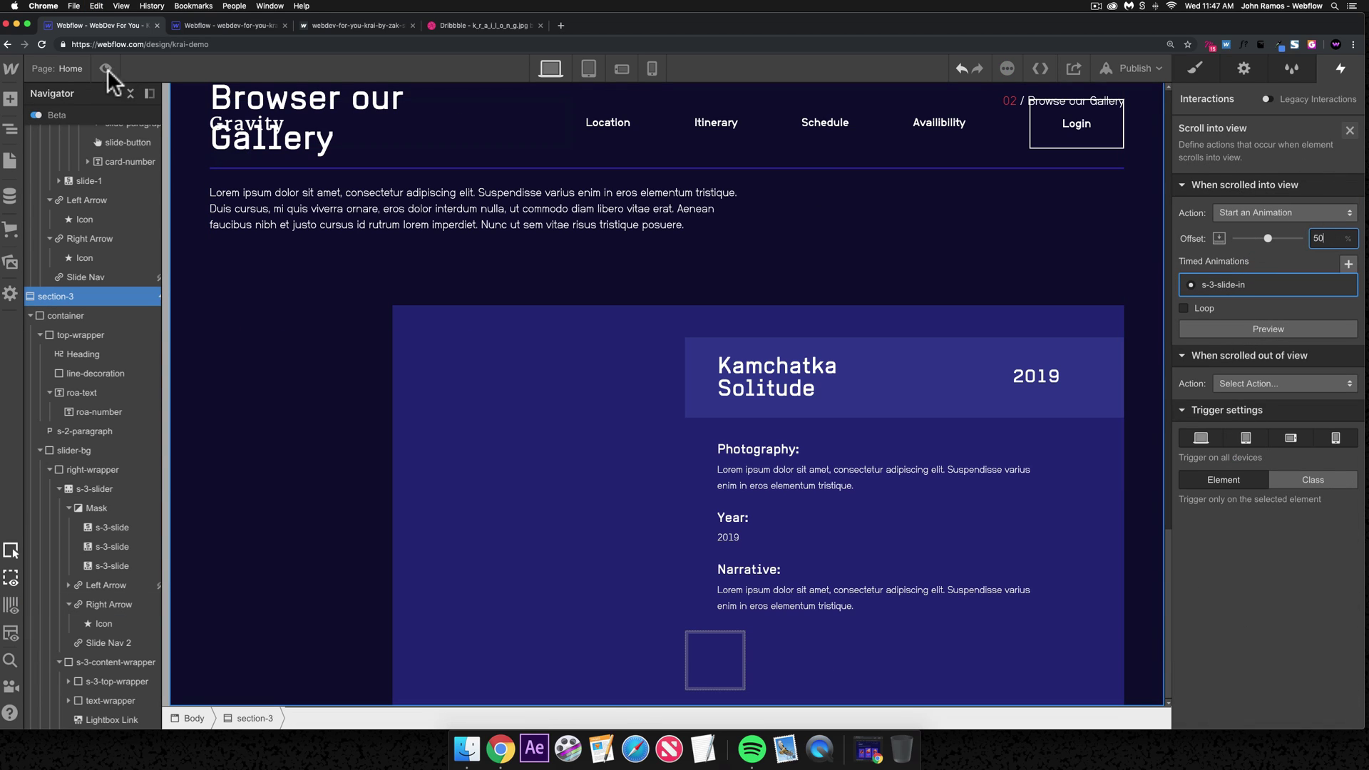
- Preview the page from the top down to the gallery to check the animation with the new trigger offset
scroll(384, 234, up, 6)
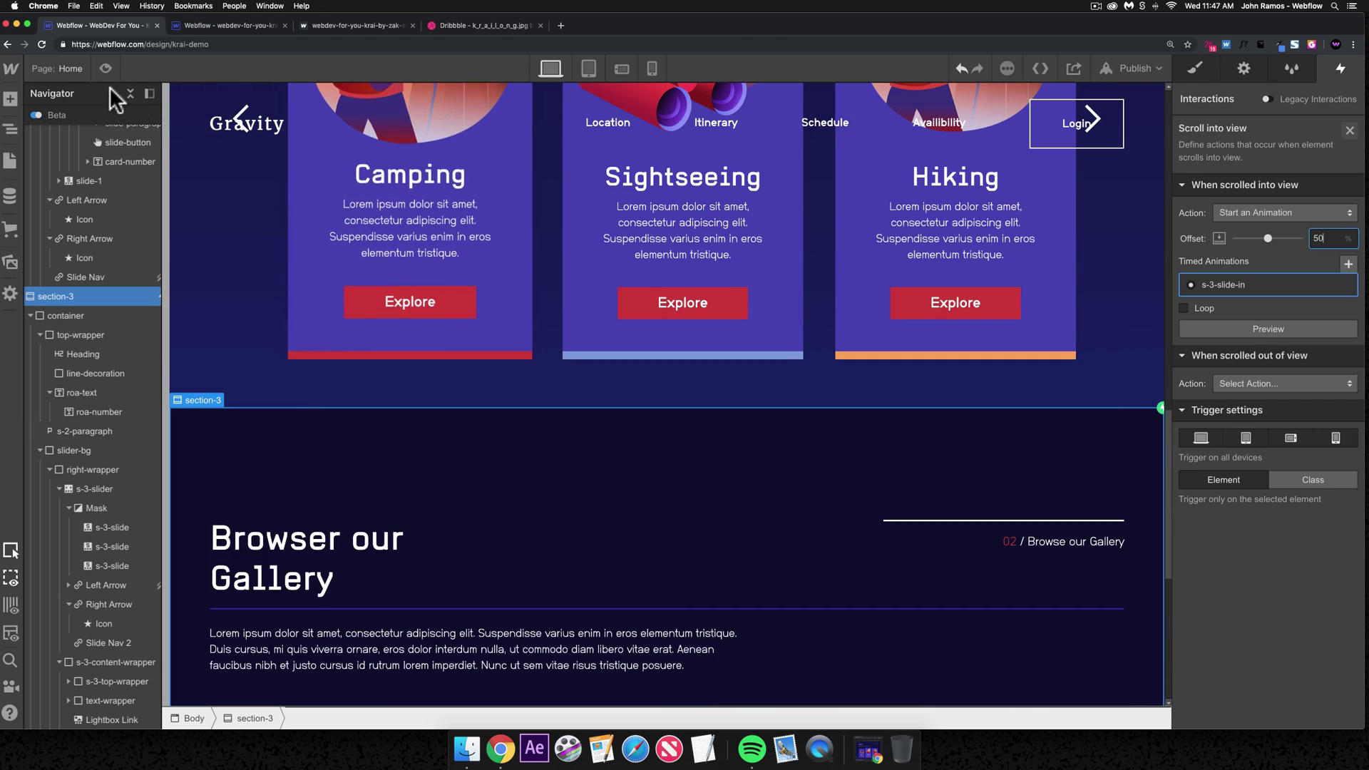
scroll(340, 186, up, 3)
scroll(269, 168, up, 8)
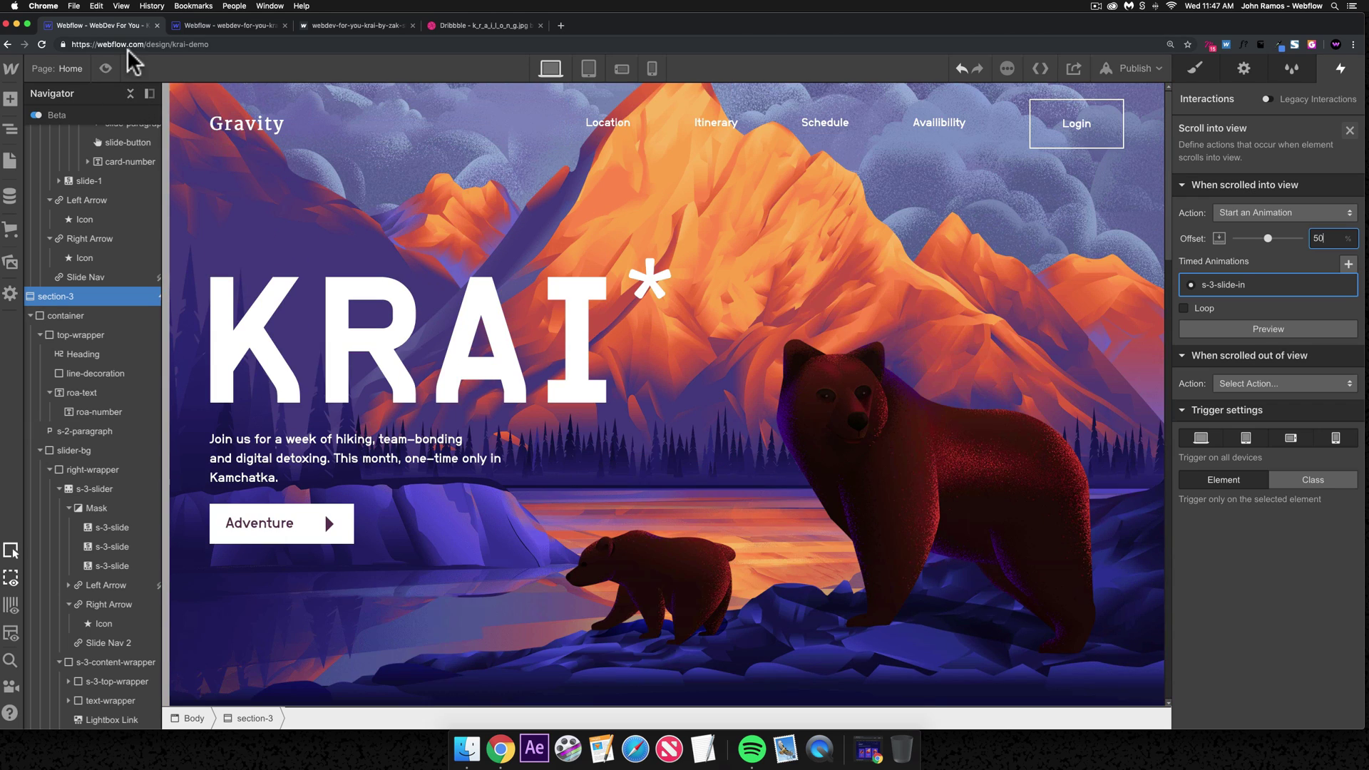
click(107, 68)
scroll(537, 195, down, 15)
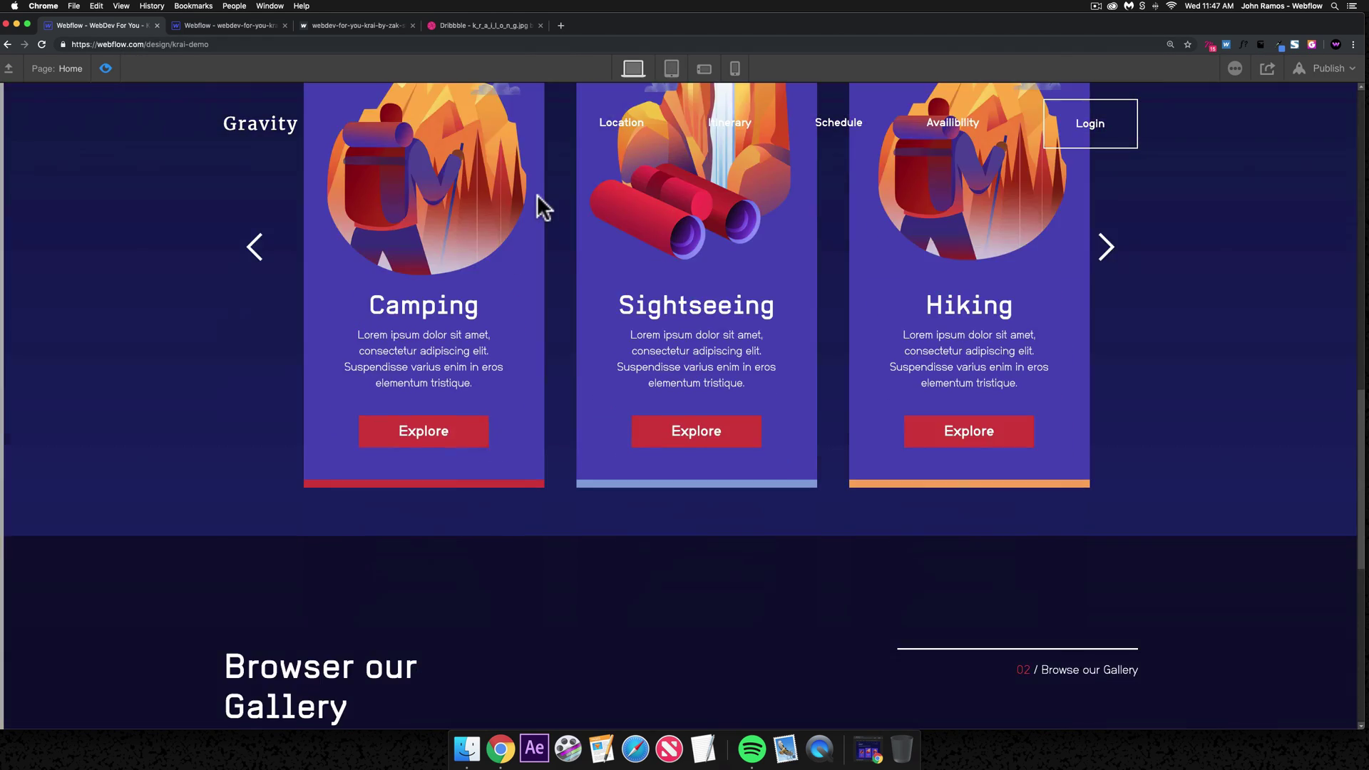
scroll(536, 193, down, 3)
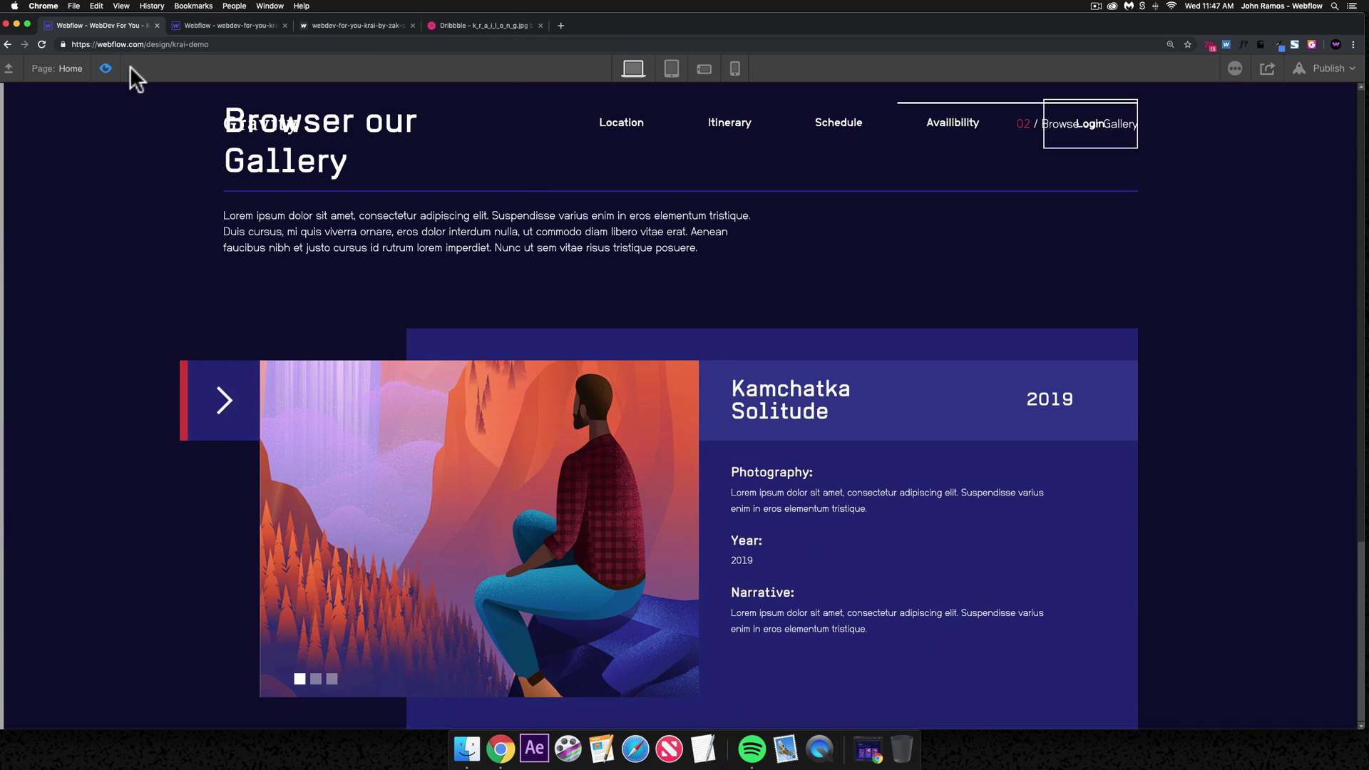
click(103, 68)
- Set the duration of both the s-3-slider and Right Arrow Move actions in s-3-slide-in to 1 second
click(1203, 285)
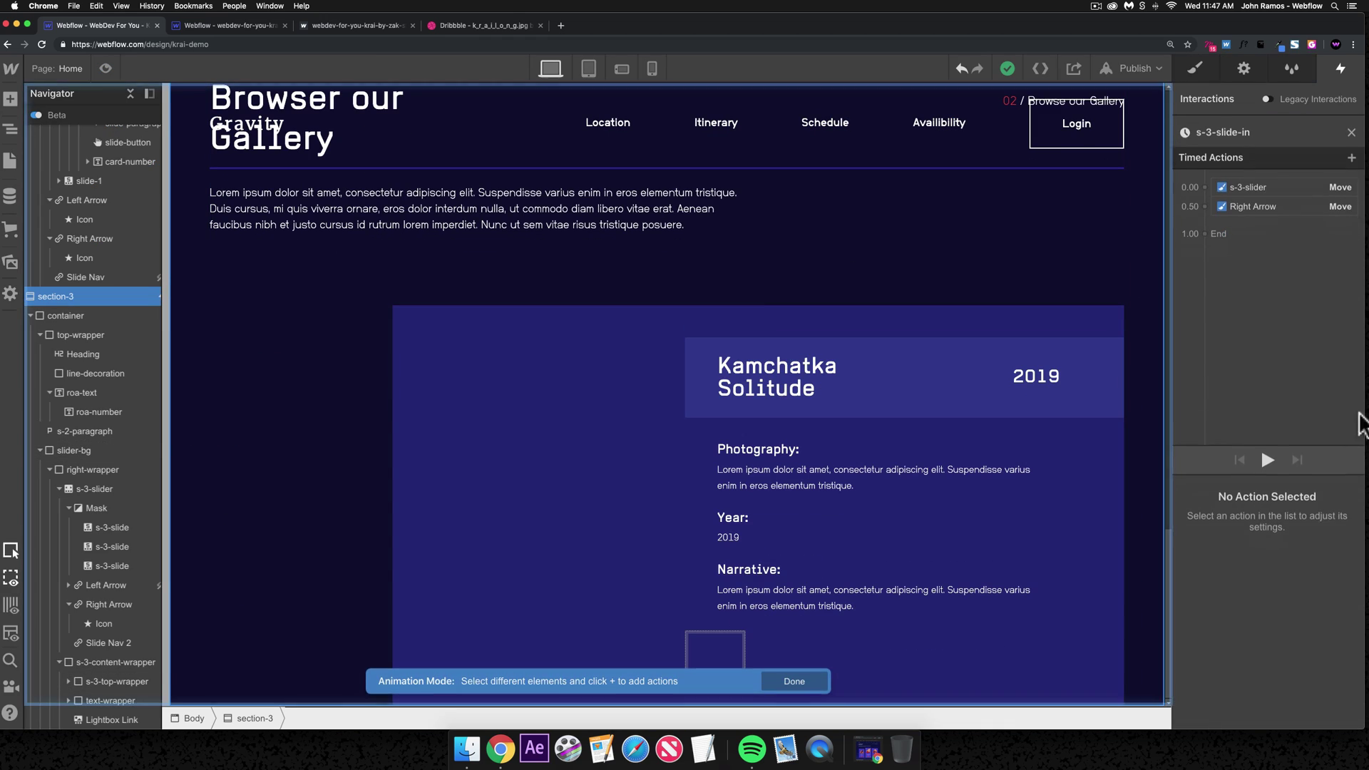
click(1254, 187)
text(1)
click(1253, 206)
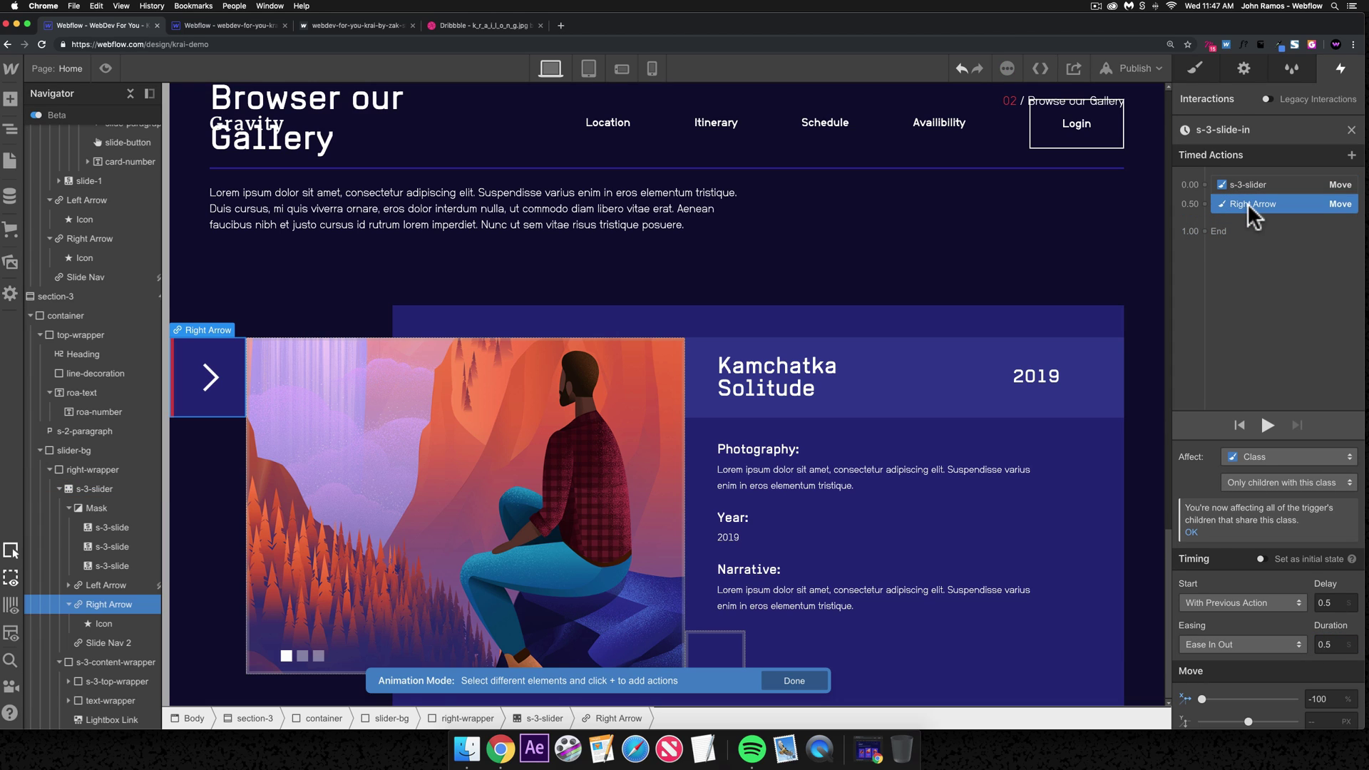
click(1332, 644)
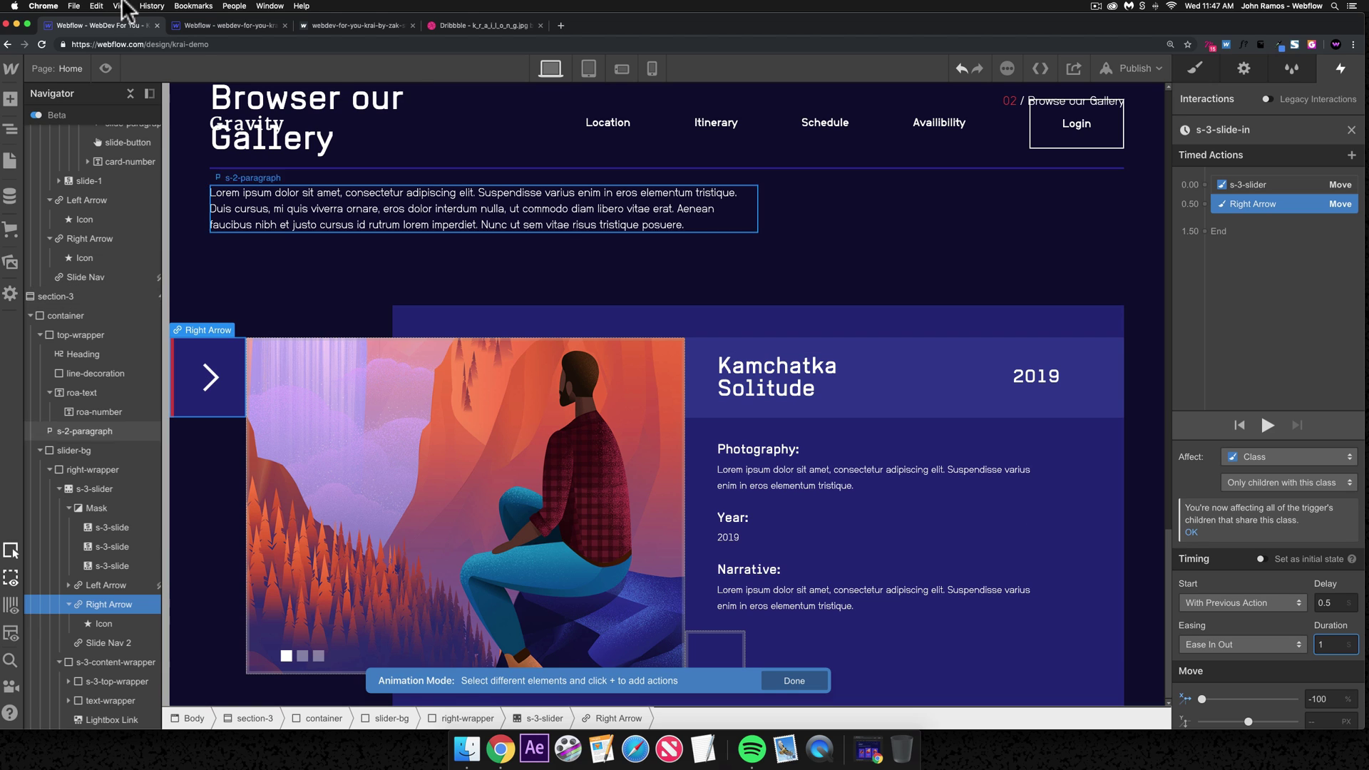
- Preview the page from the top down to the gallery to check the animation with the longer durations
scroll(345, 176, up, 15)
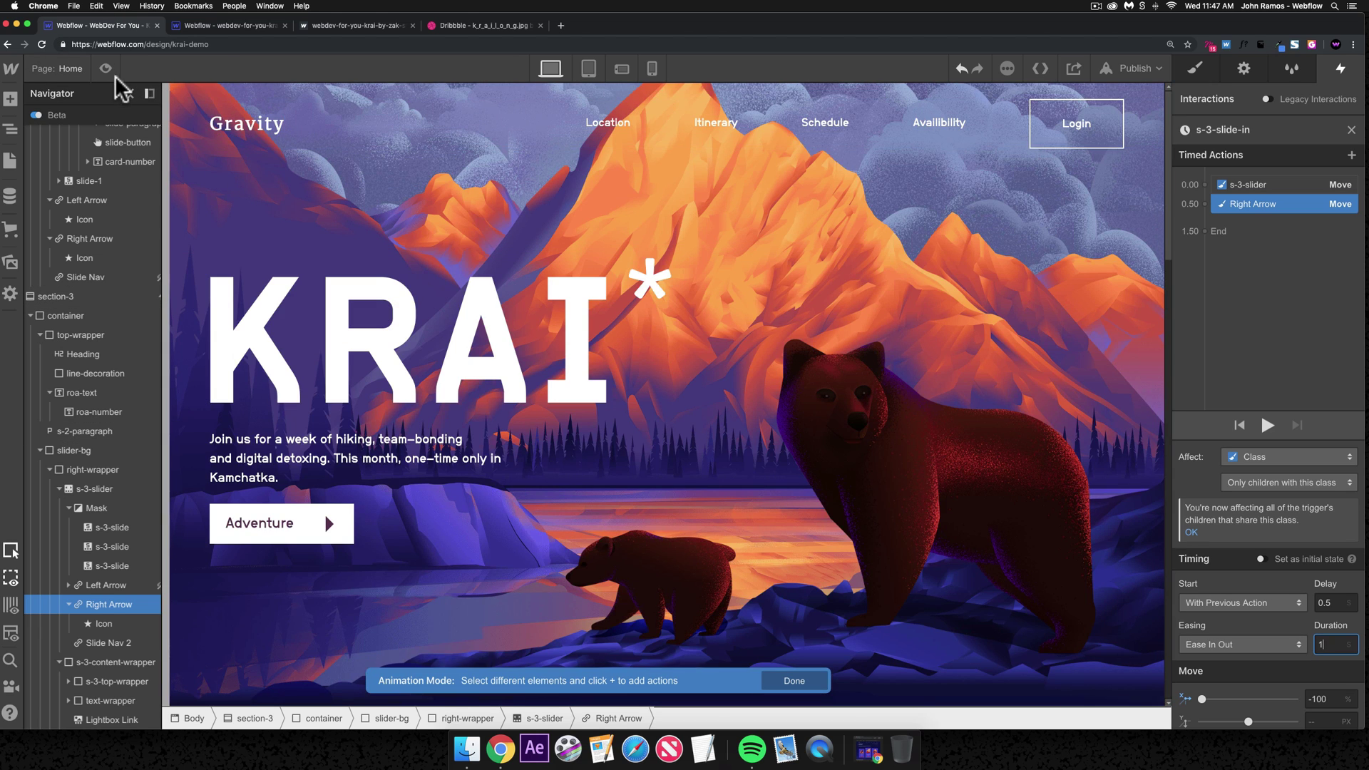
click(106, 68)
scroll(627, 278, down, 20)
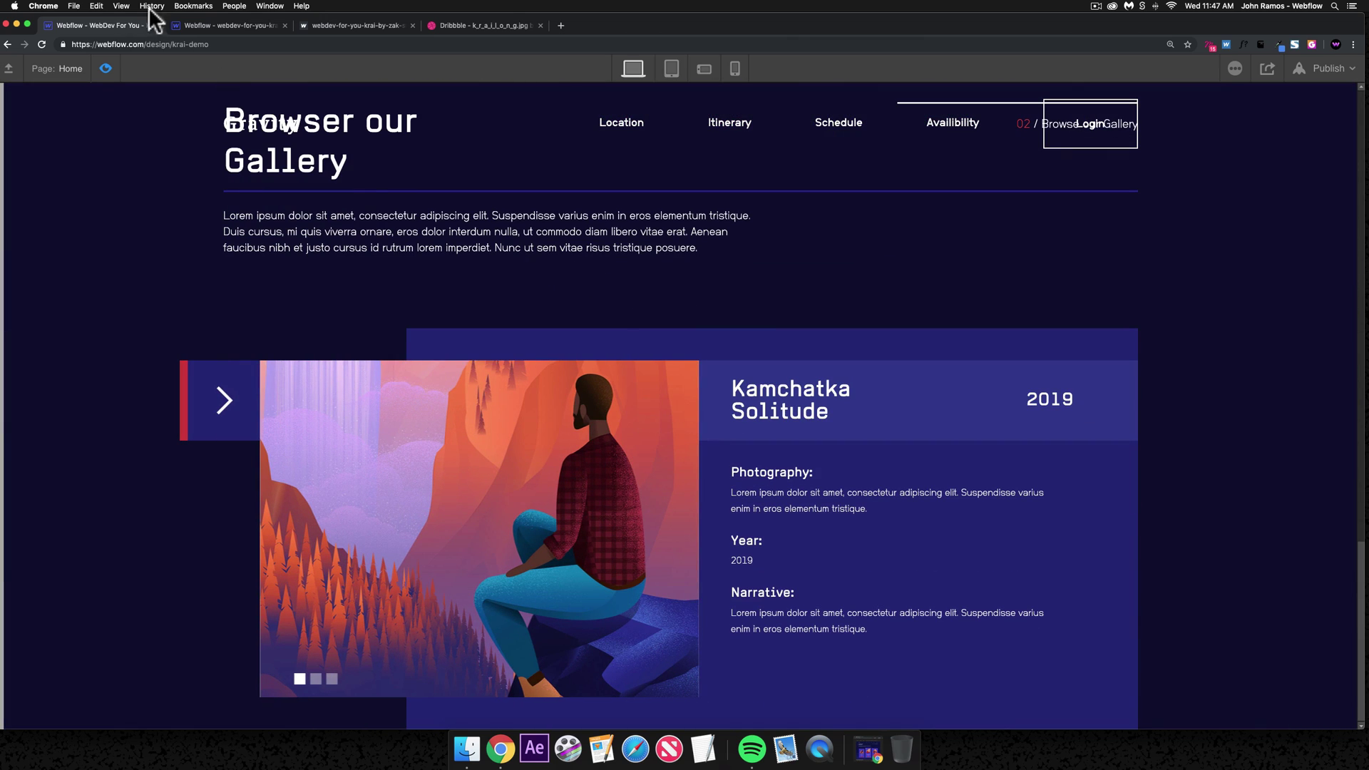
- Preview the gallery section again by scrolling up and back down, and test the slider's right arrow
click(103, 66)
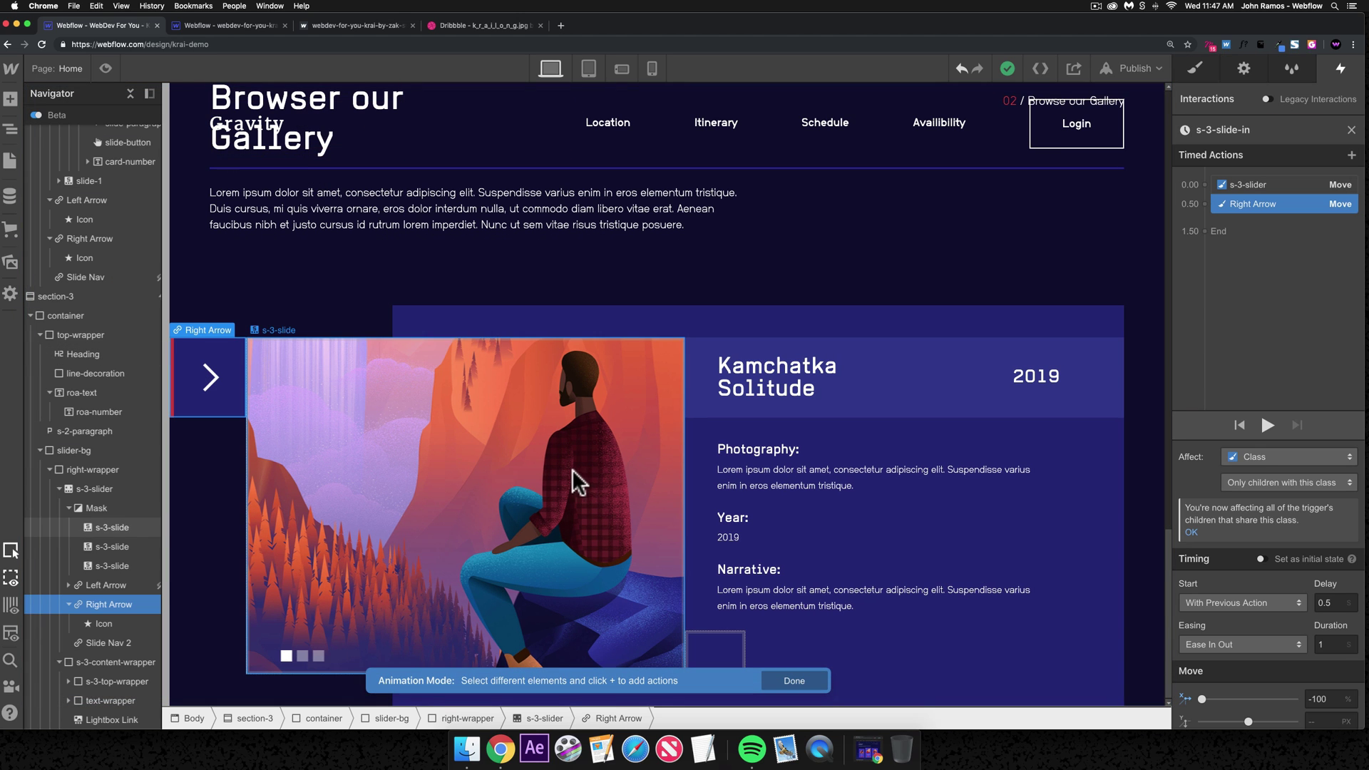
click(106, 69)
scroll(442, 363, up, 10)
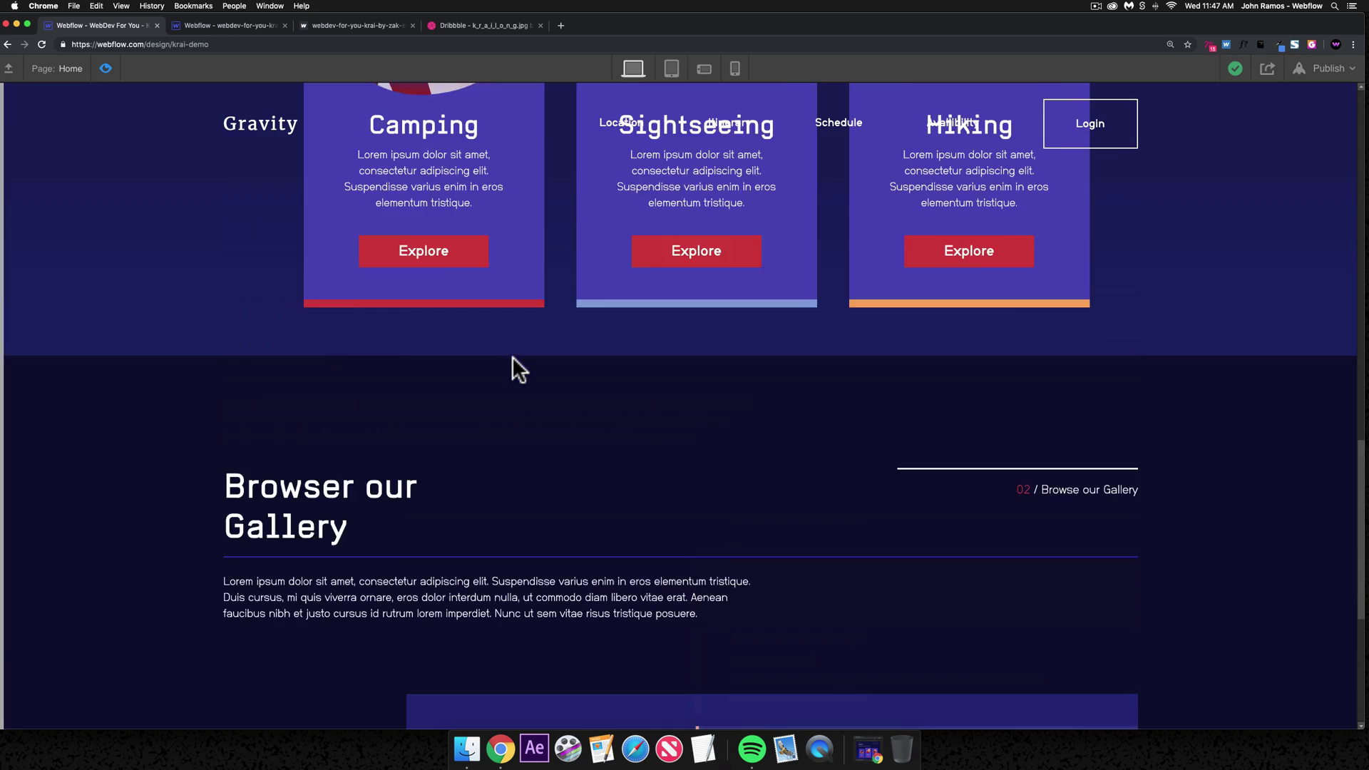
scroll(508, 354, down, 10)
click(226, 412)
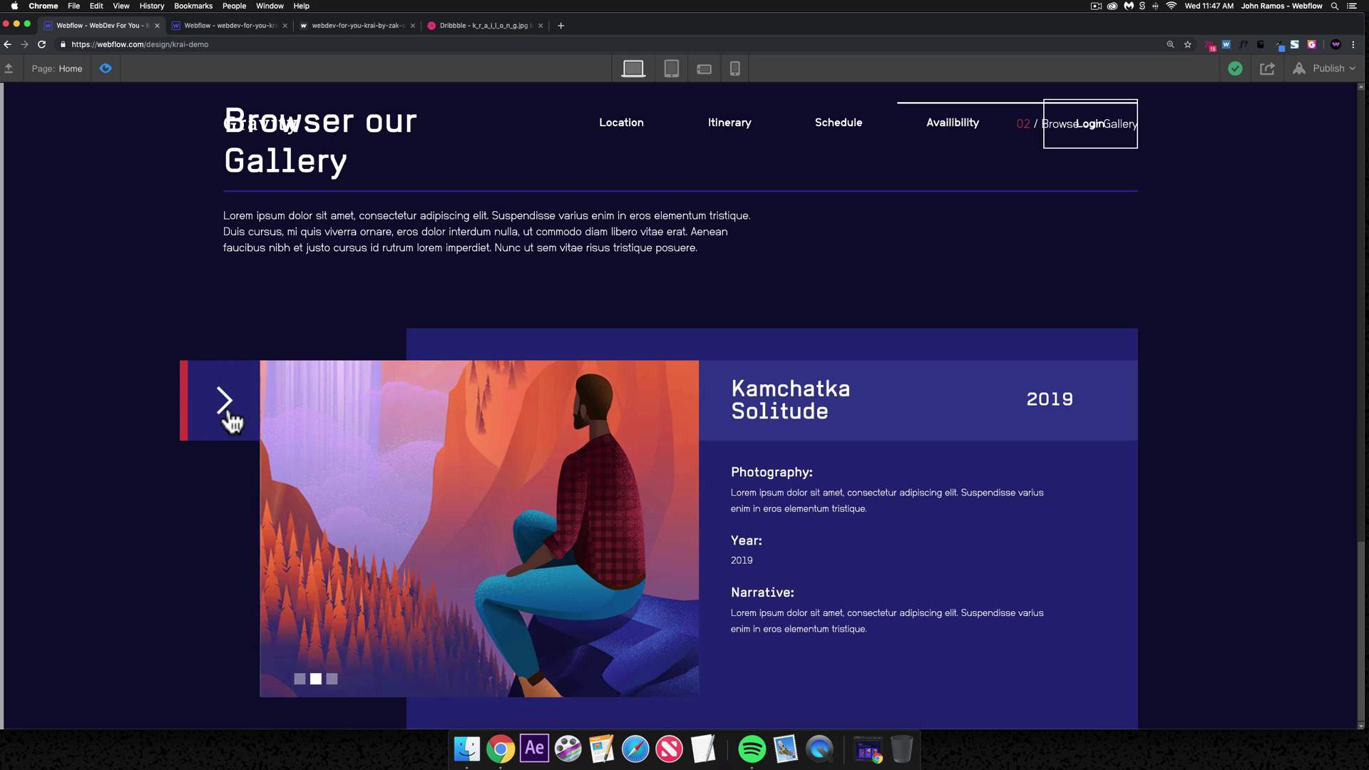
click(104, 68)
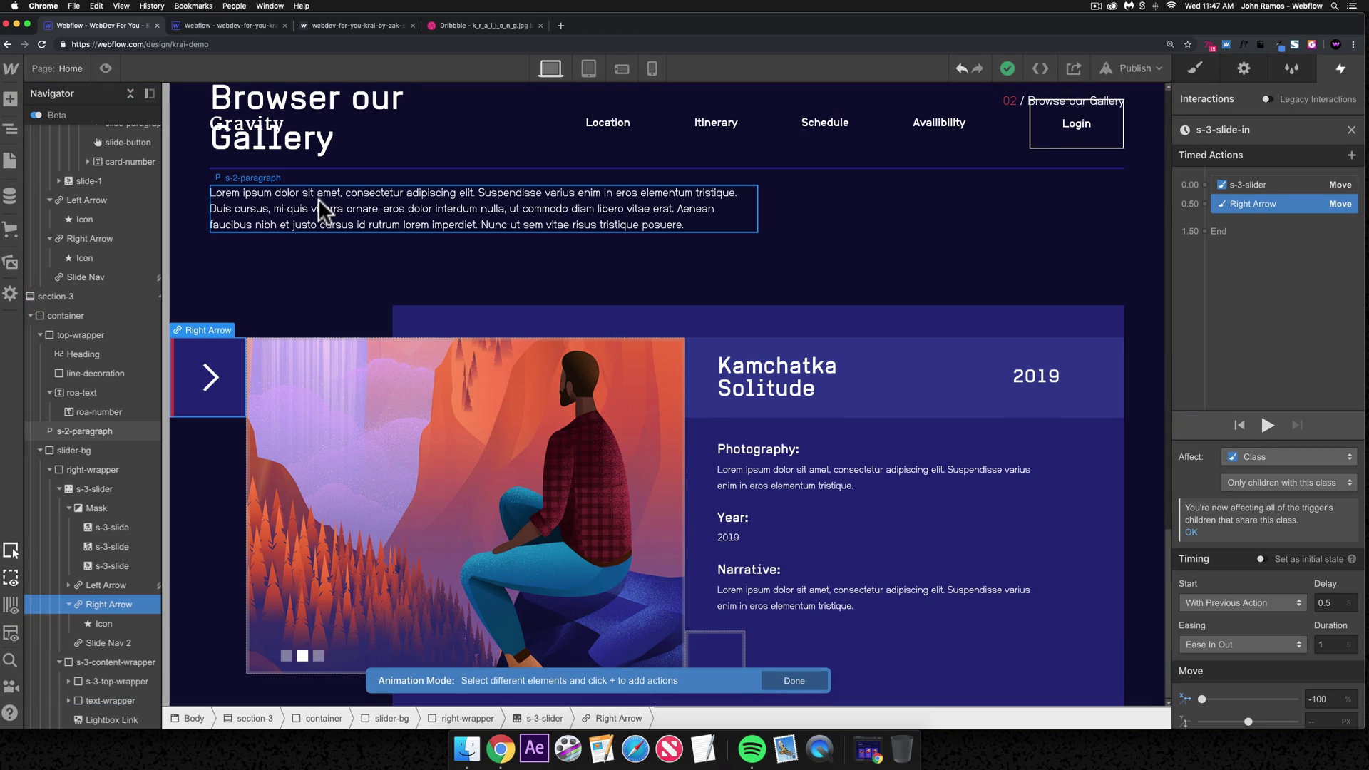
- Close the s-3-slide-in animation and set section-3's scrolled out of view action to Start an Animation
click(564, 327)
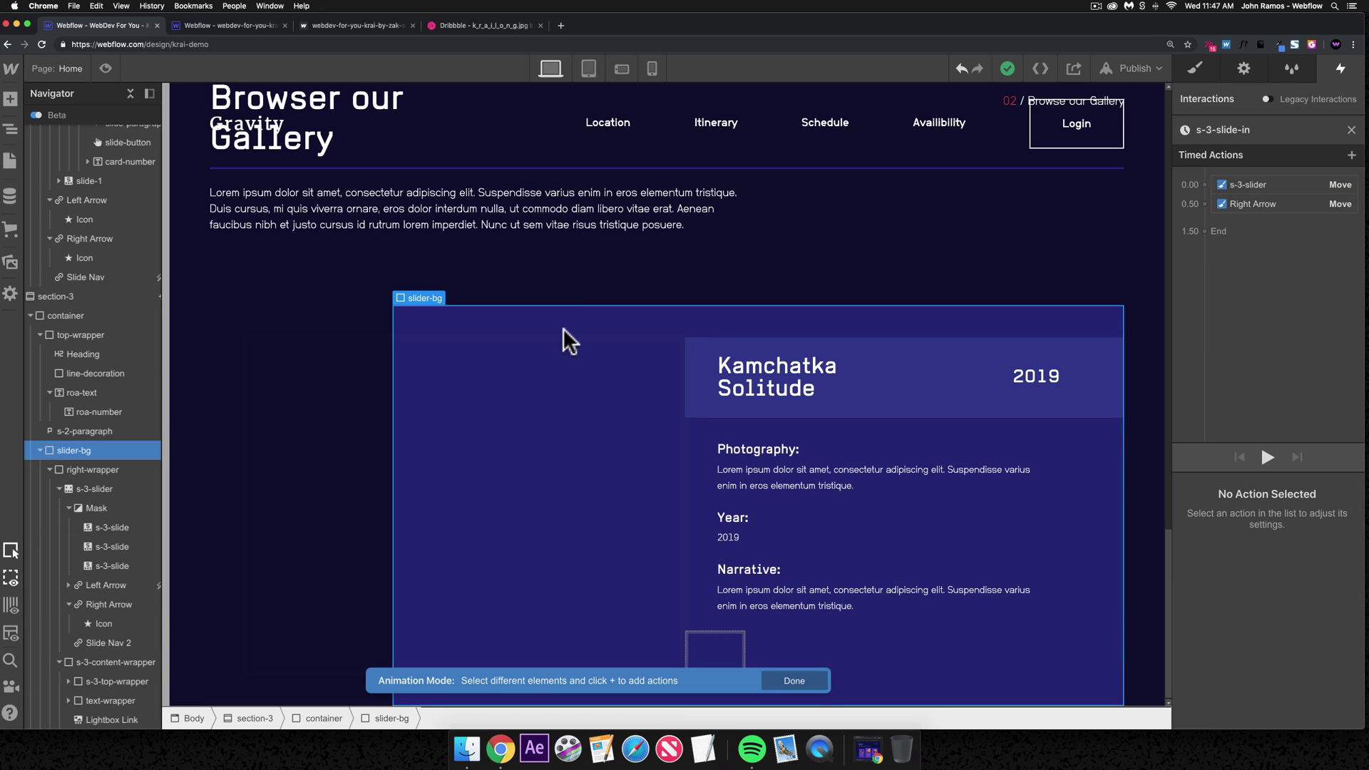
click(1193, 72)
click(1344, 71)
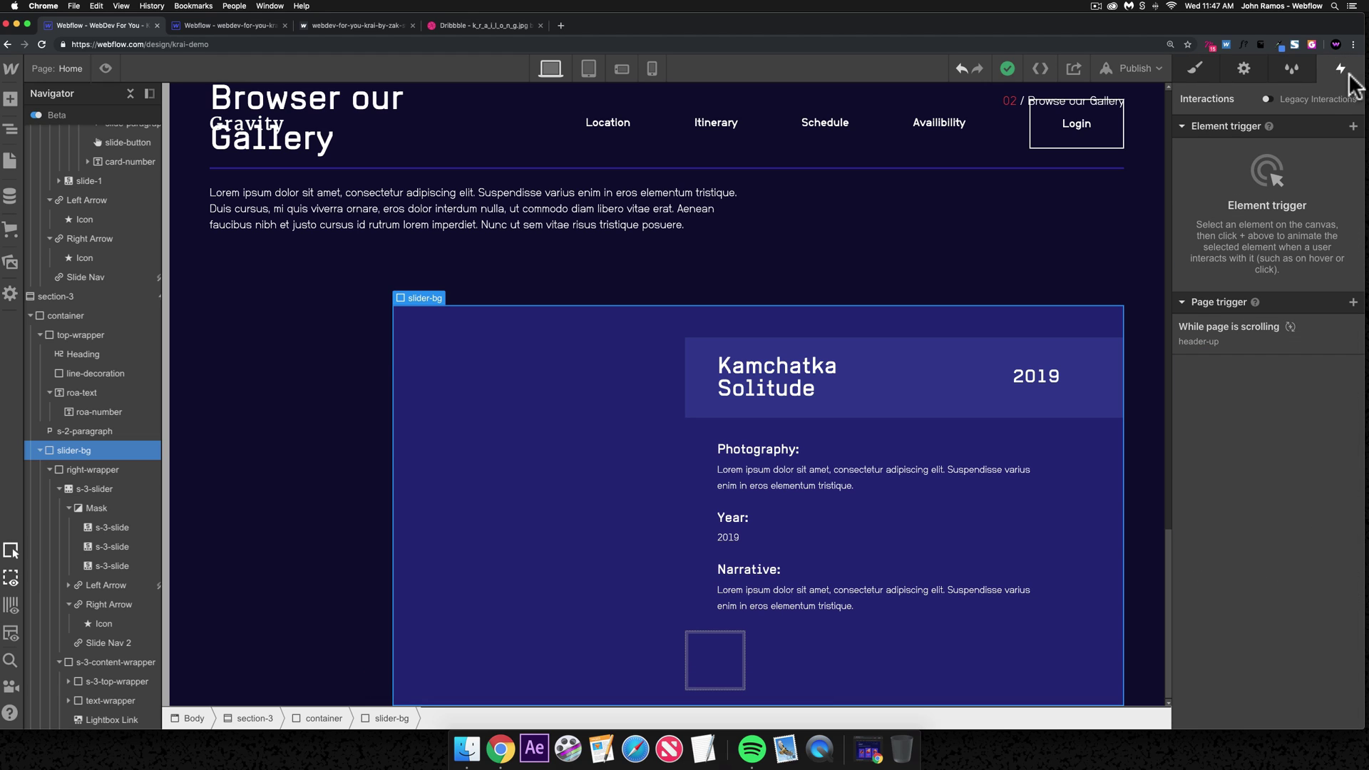
click(210, 396)
click(1269, 158)
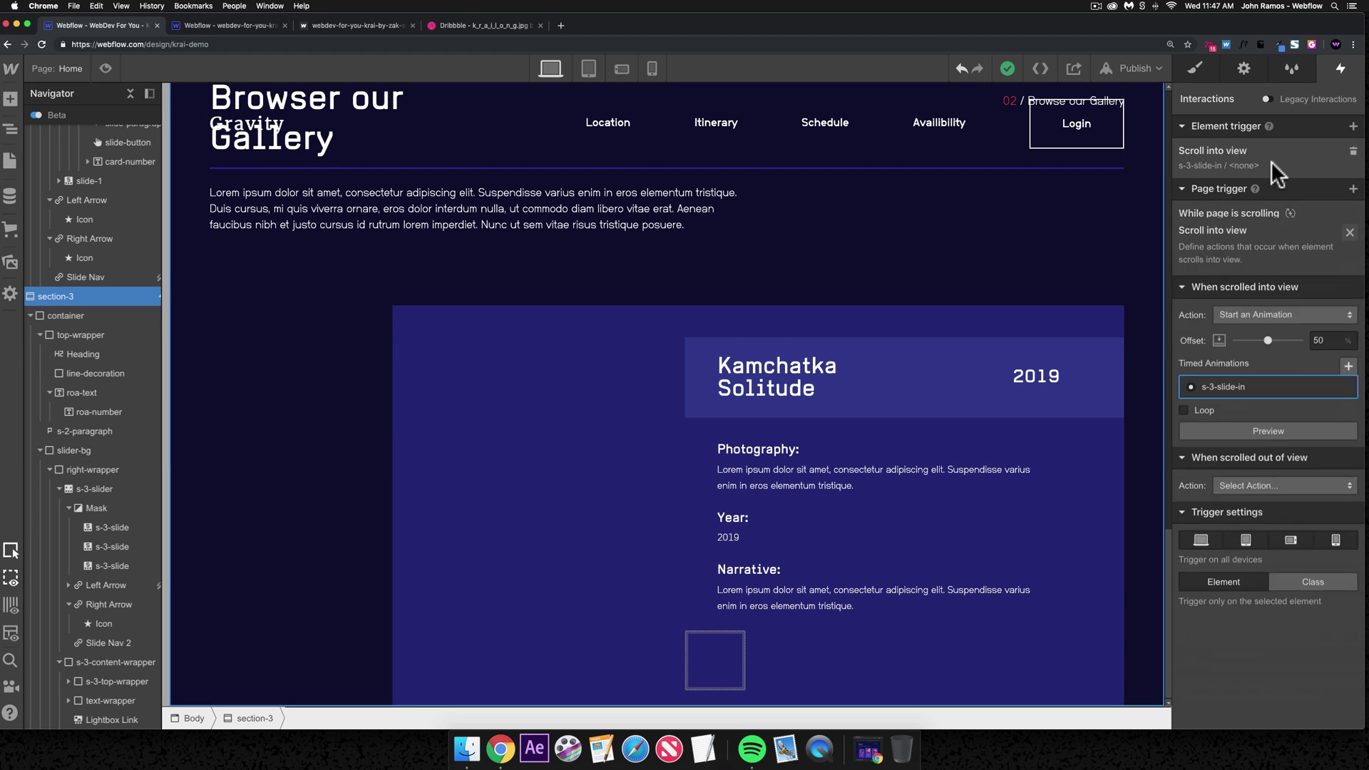
click(1255, 385)
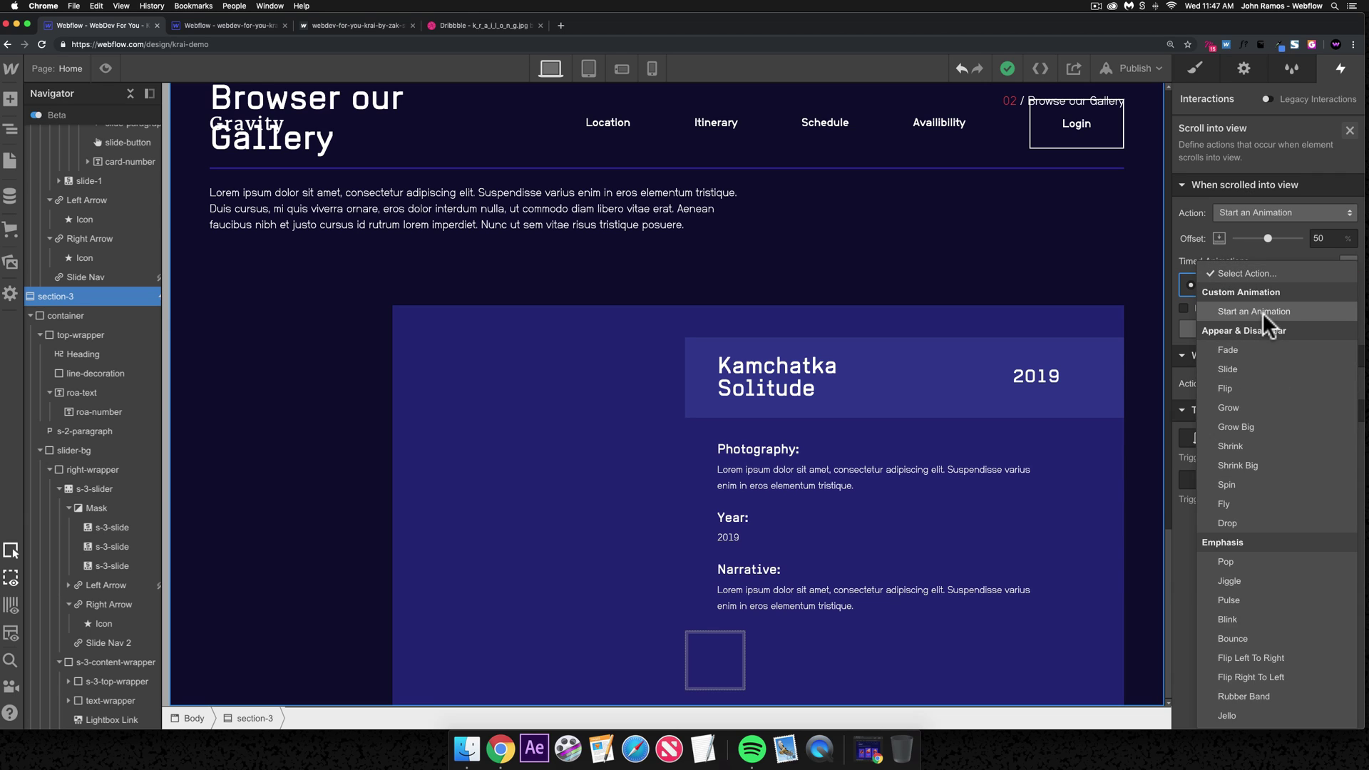
click(1253, 319)
- Duplicate s-3-slide-in for the scrolled out of view action and open the copy, s-3-slide-in 2, for editing
click(1328, 456)
click(1345, 460)
click(1314, 514)
click(1252, 504)
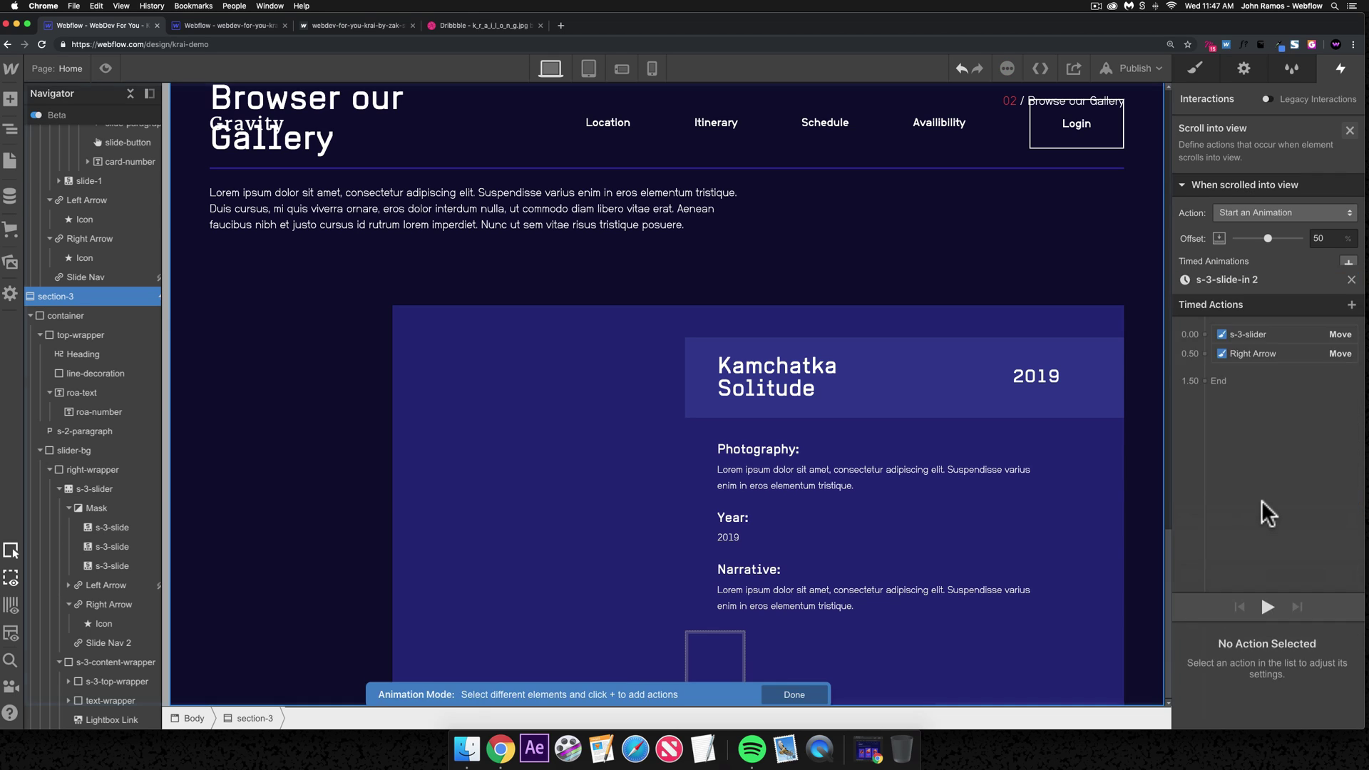
- Set the duration of the s-3-slider Move action in s-3-slide-in 2 to 0.5 seconds
click(1254, 185)
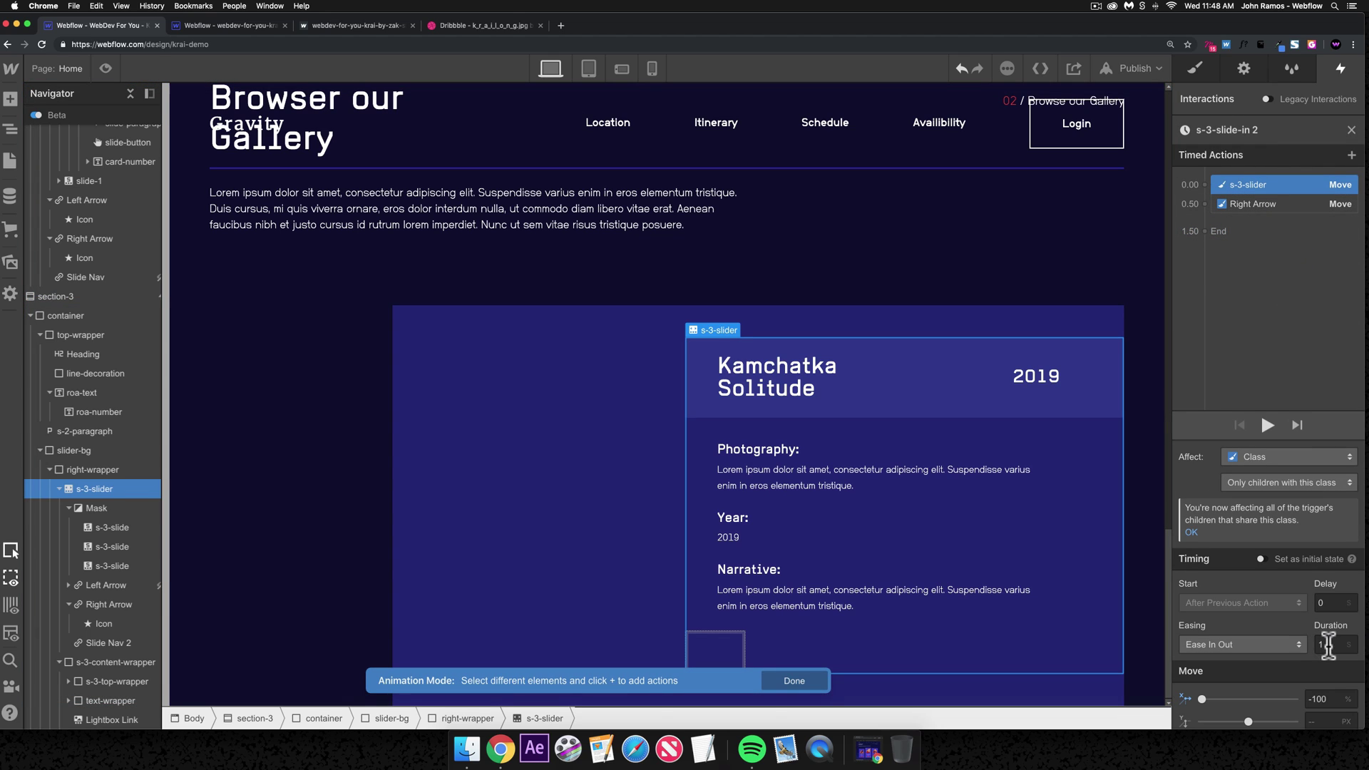
key(super+a)
text(0.5)
- Set the Right Arrow Move action in s-3-slide-in 2 to a 0.5 second duration and 0 delay
click(1276, 204)
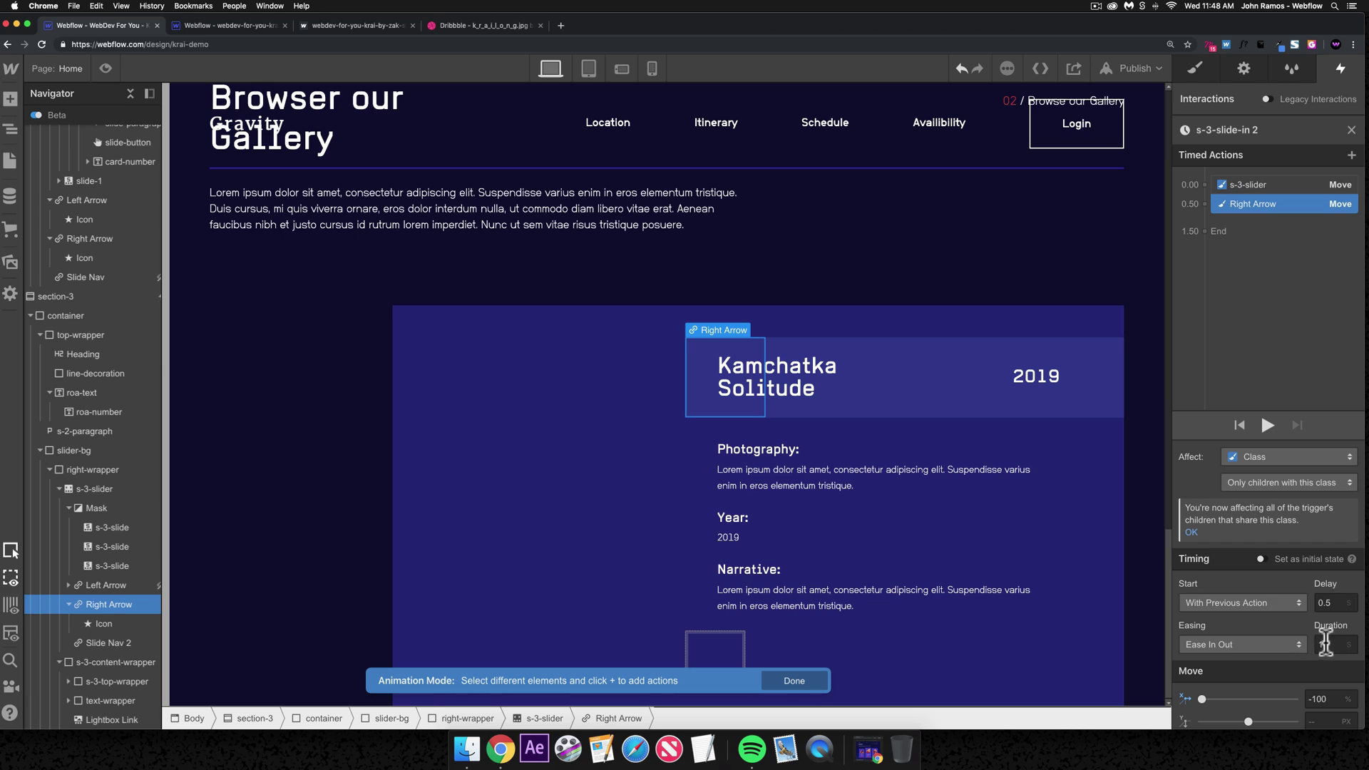
click(1323, 645)
key(super+a)
text(.5)
click(1330, 603)
key(super+a)
text(0)
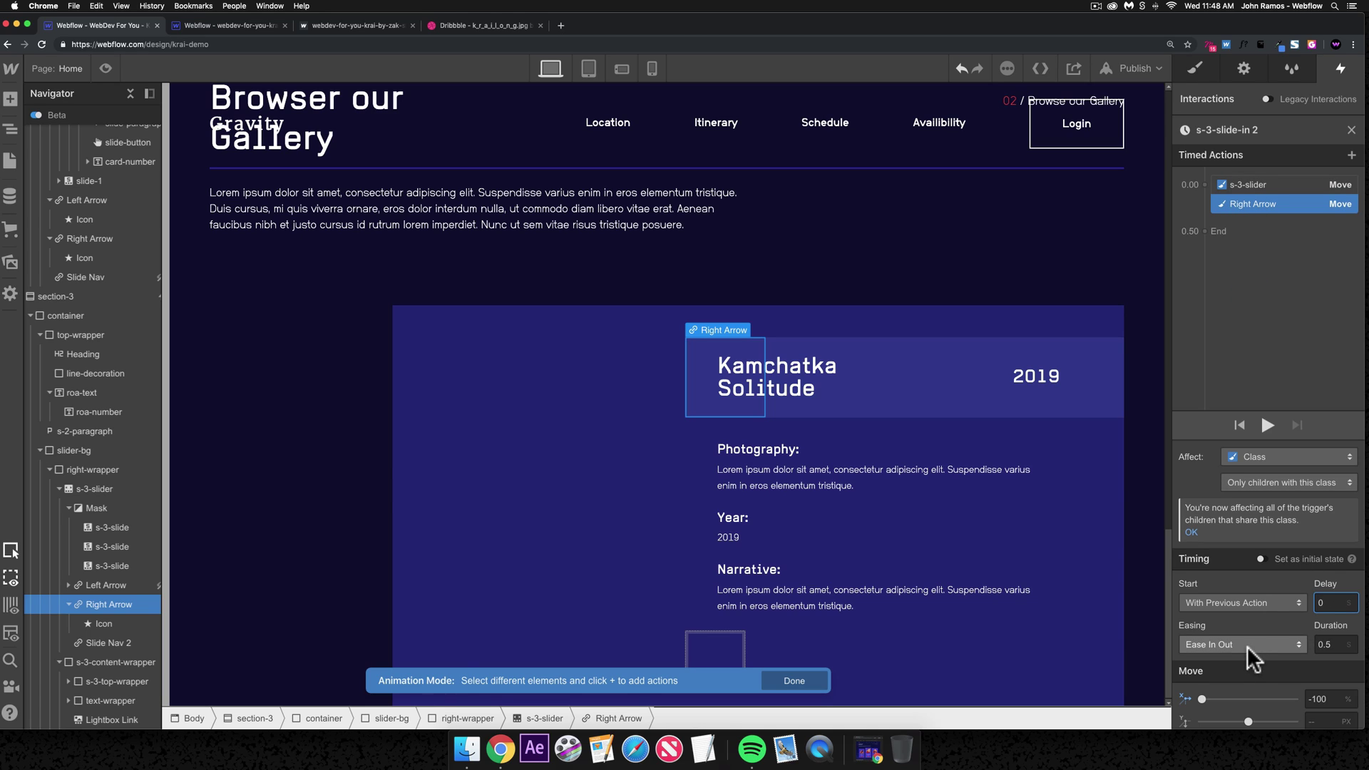
- Set the horizontal move of both the Right Arrow and s-3-slider actions in s-3-slide-in 2 to 0%
click(1329, 699)
key(super+a)
text(0)
click(1255, 184)
click(1326, 698)
key(super+a)
text(0)
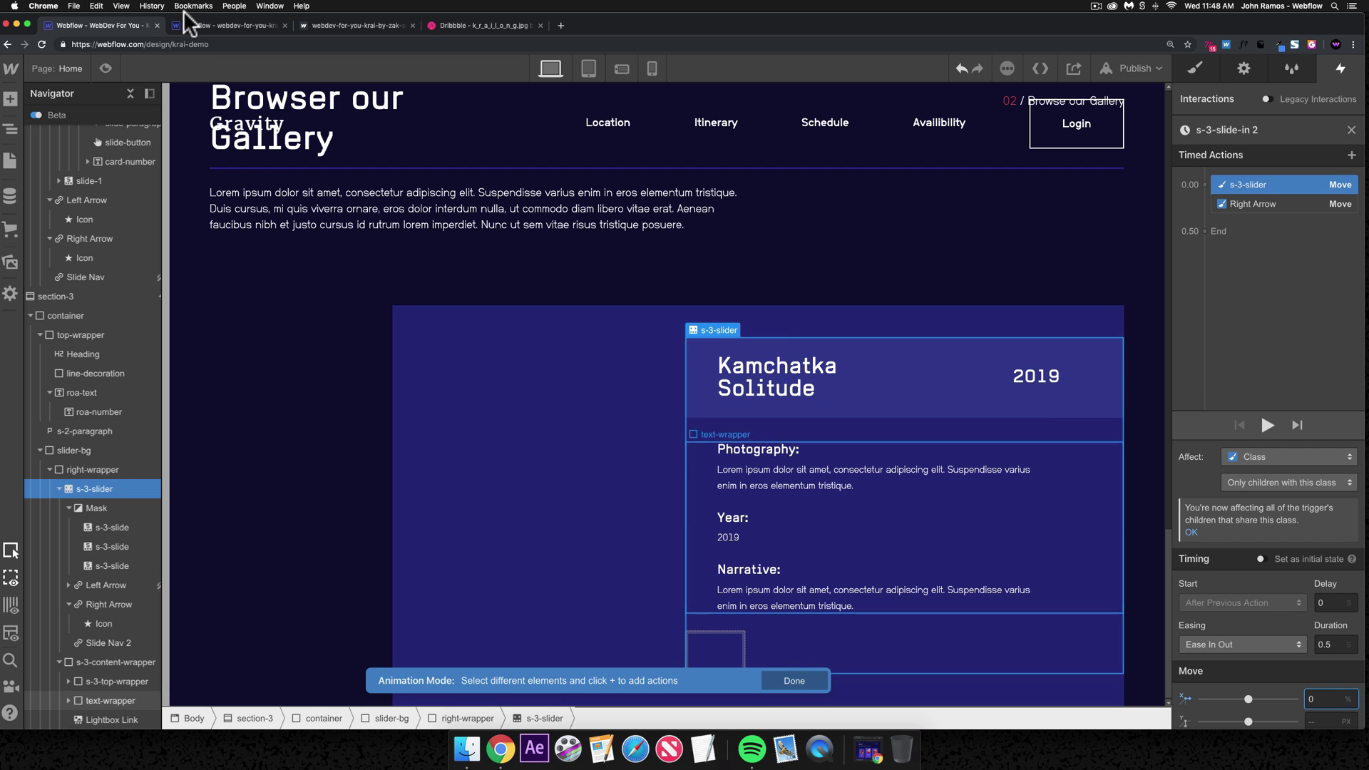
- Preview scrolling in and out of the gallery section to check both slide animations, and test the slider's right arrow
click(106, 69)
scroll(580, 315, up, 15)
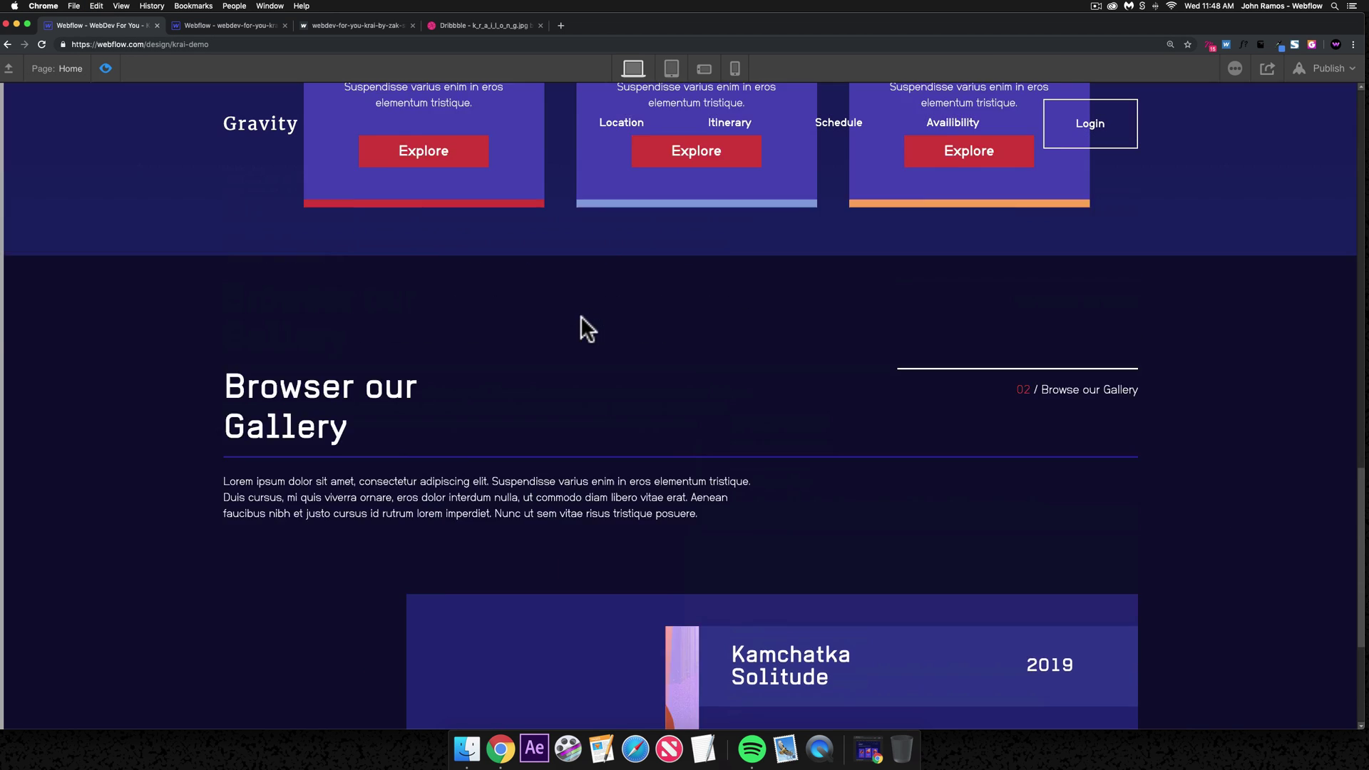
scroll(580, 316, down, 15)
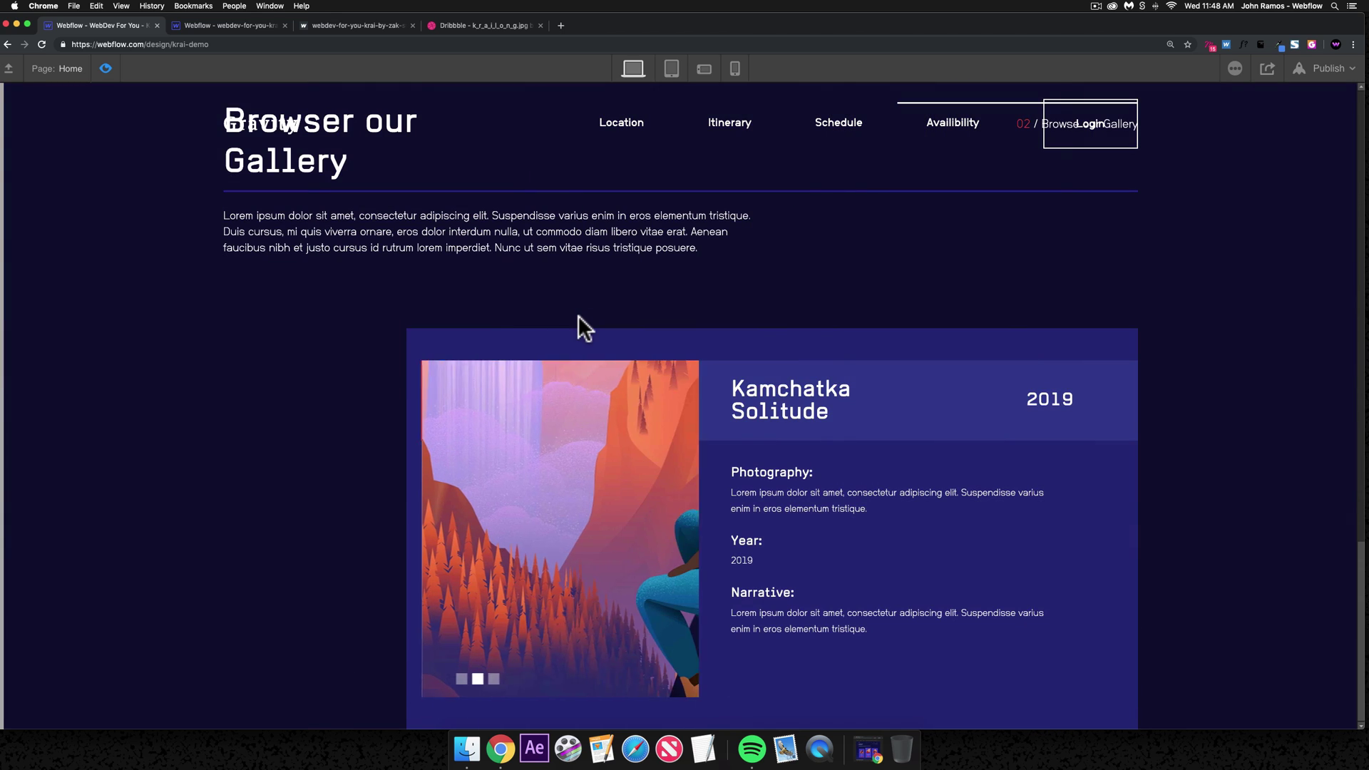
scroll(579, 317, up, 10)
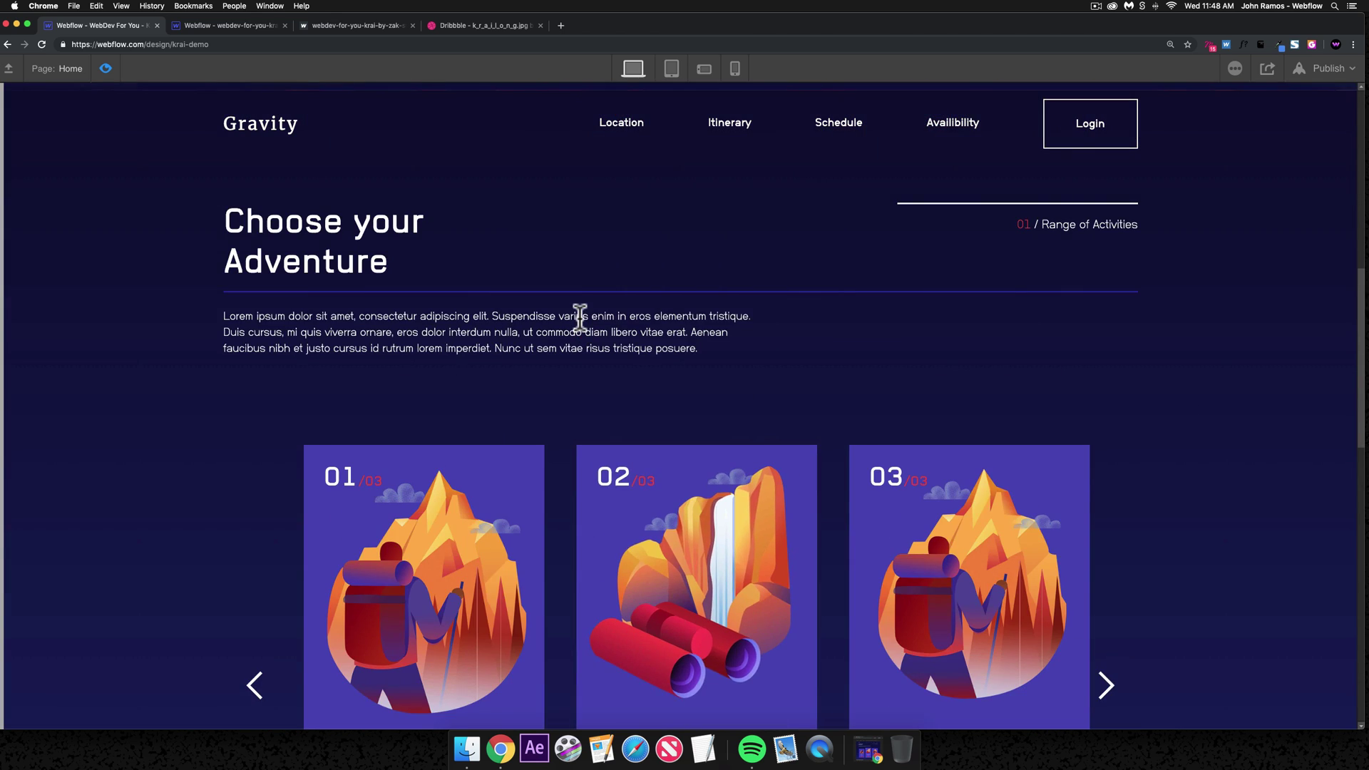
scroll(579, 317, down, 12)
scroll(578, 317, up, 8)
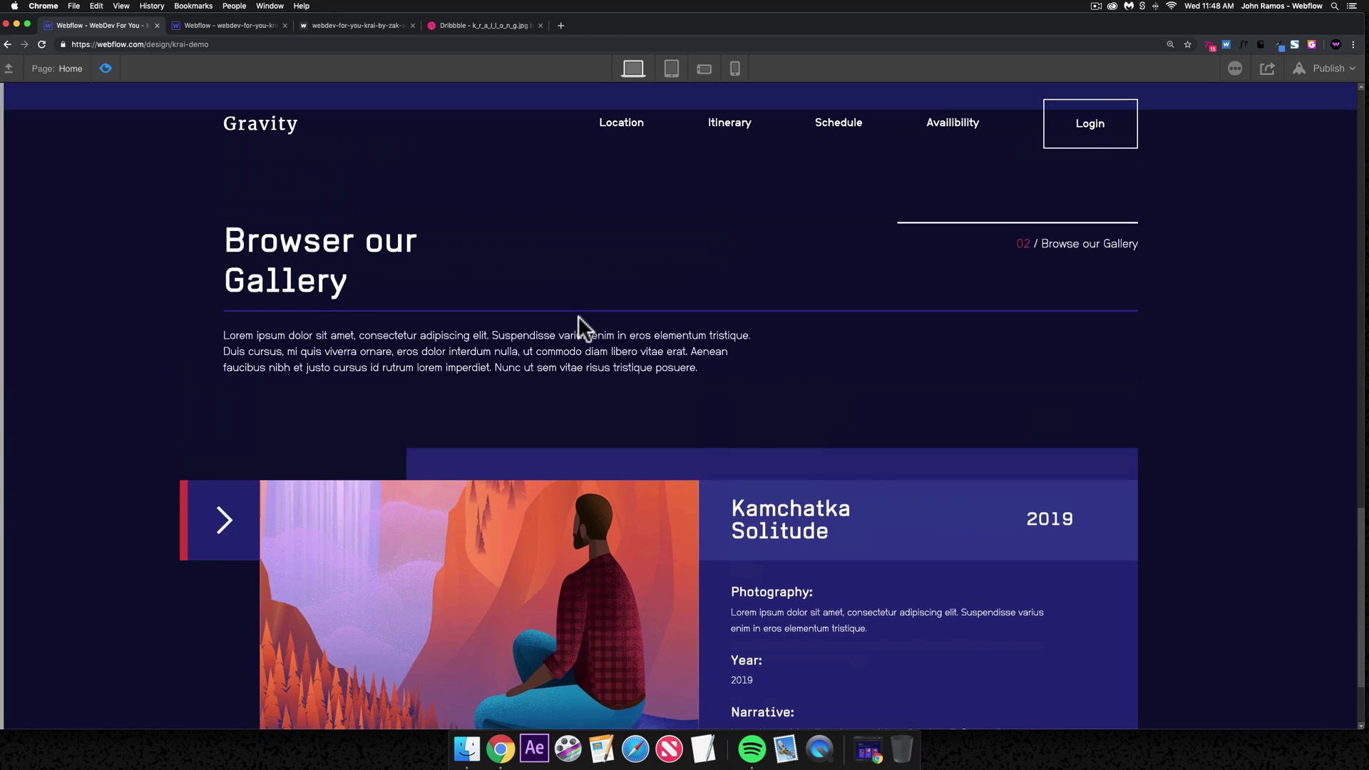
scroll(581, 317, down, 8)
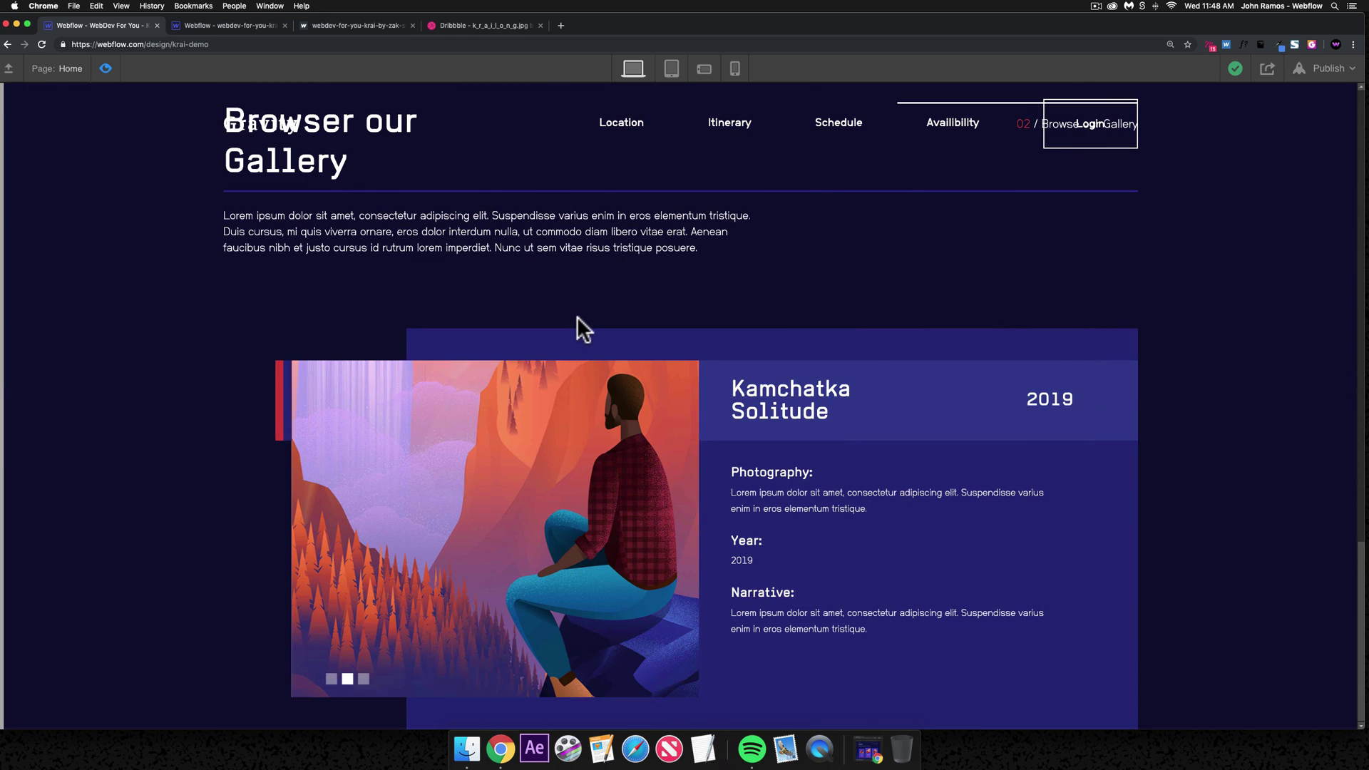
click(200, 427)
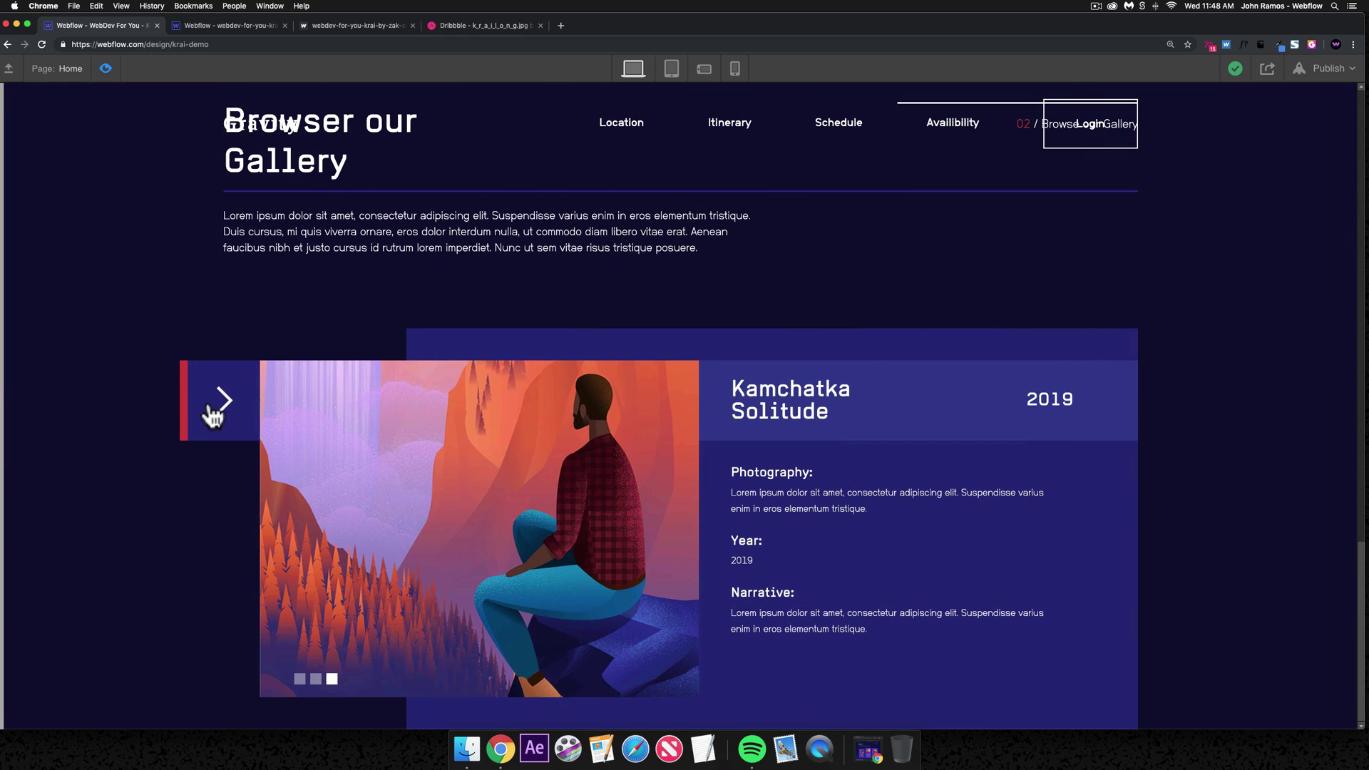
click(223, 428)
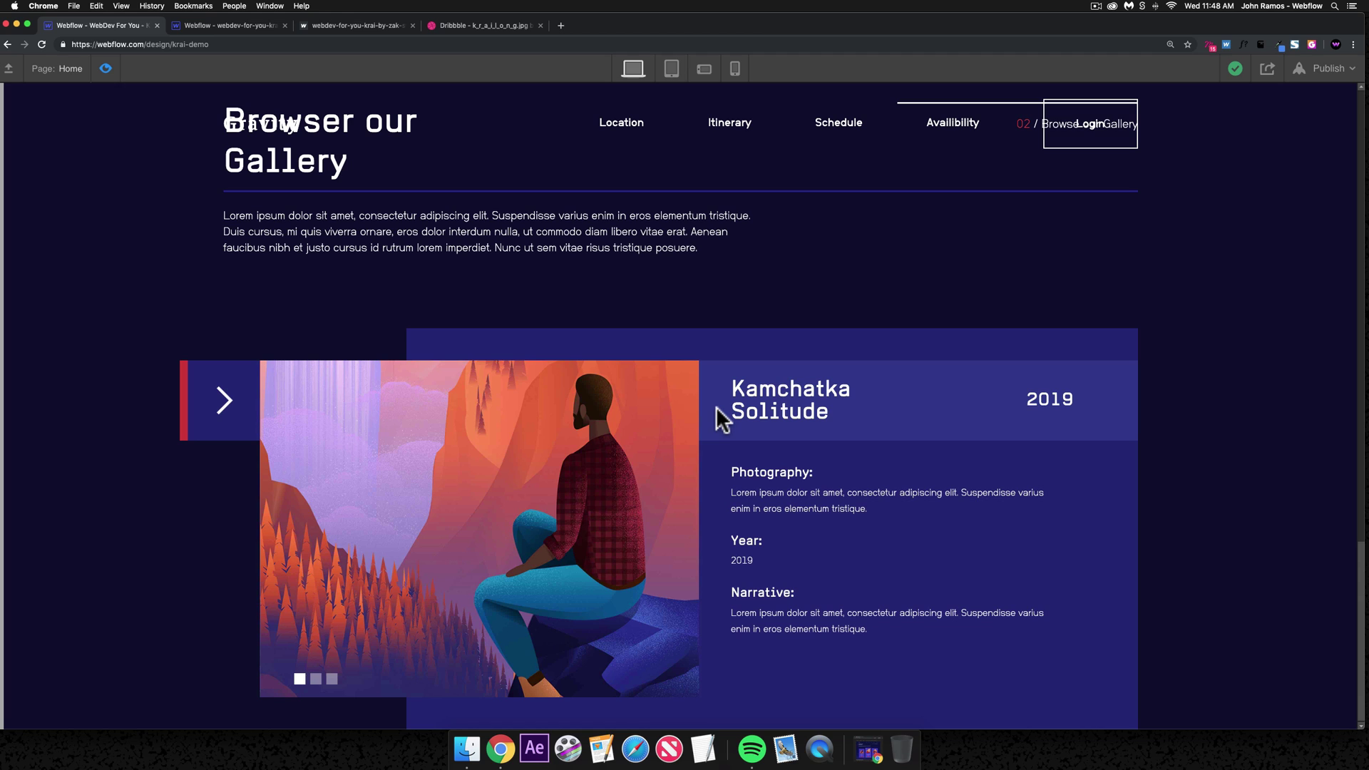
- Leave the preview and finish editing the s-3-slide-in 2 animation
click(99, 64)
click(633, 445)
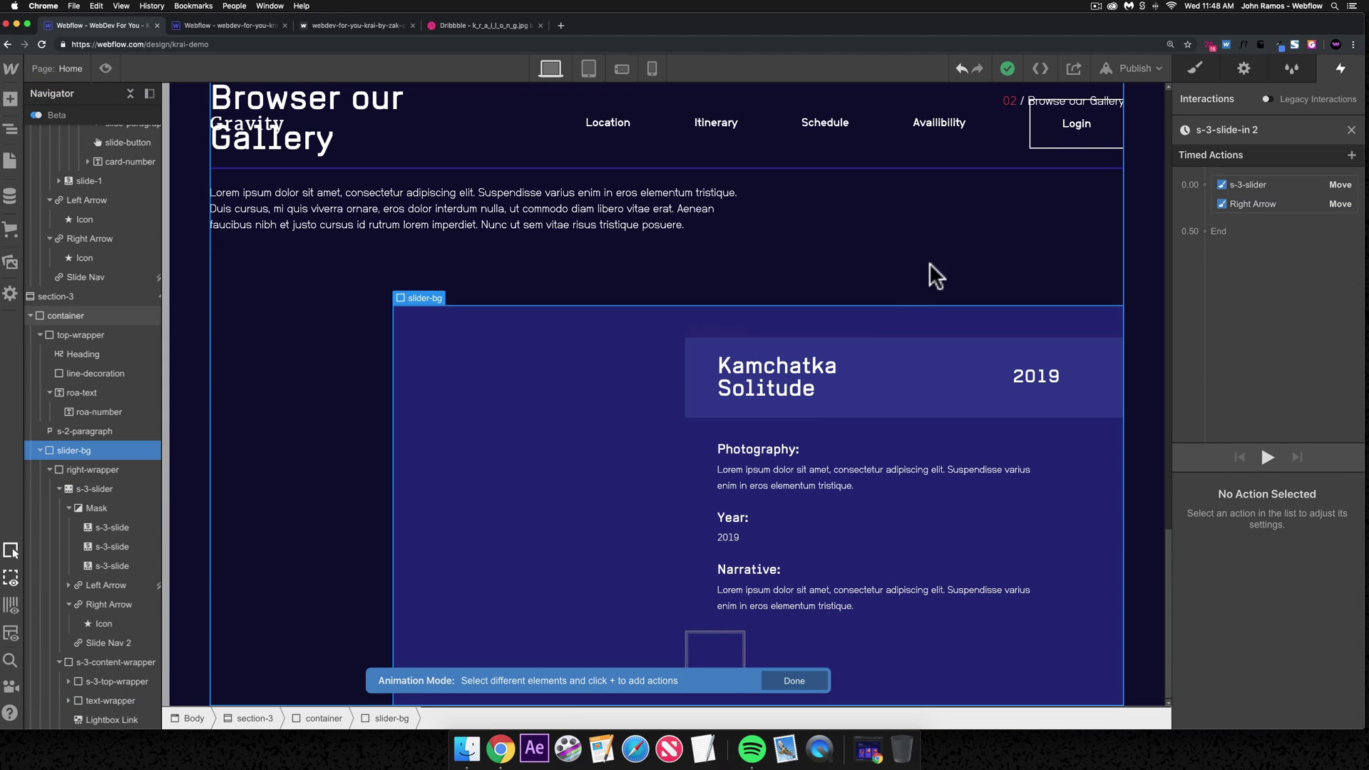
click(1349, 131)
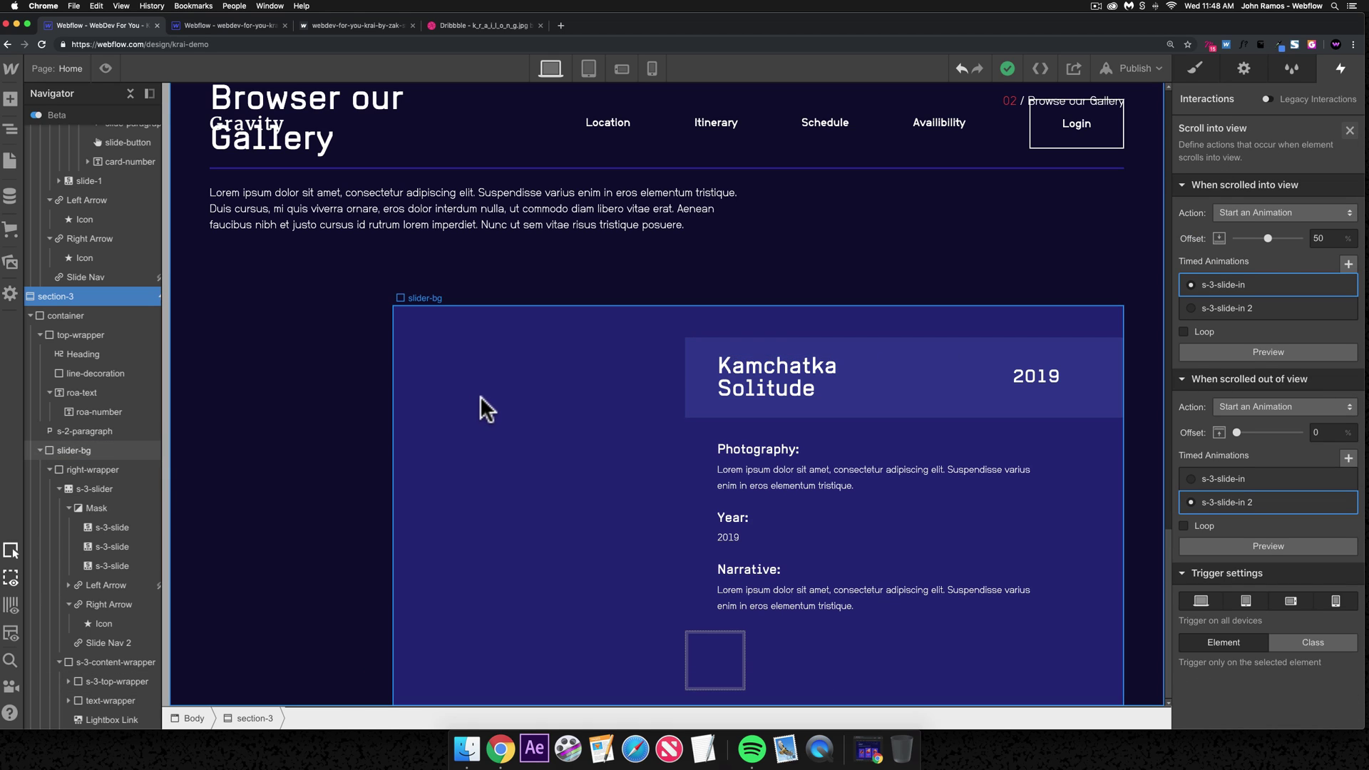
- Try to insert a Button into the empty Lightbox Link below the Narrative text
click(800, 436)
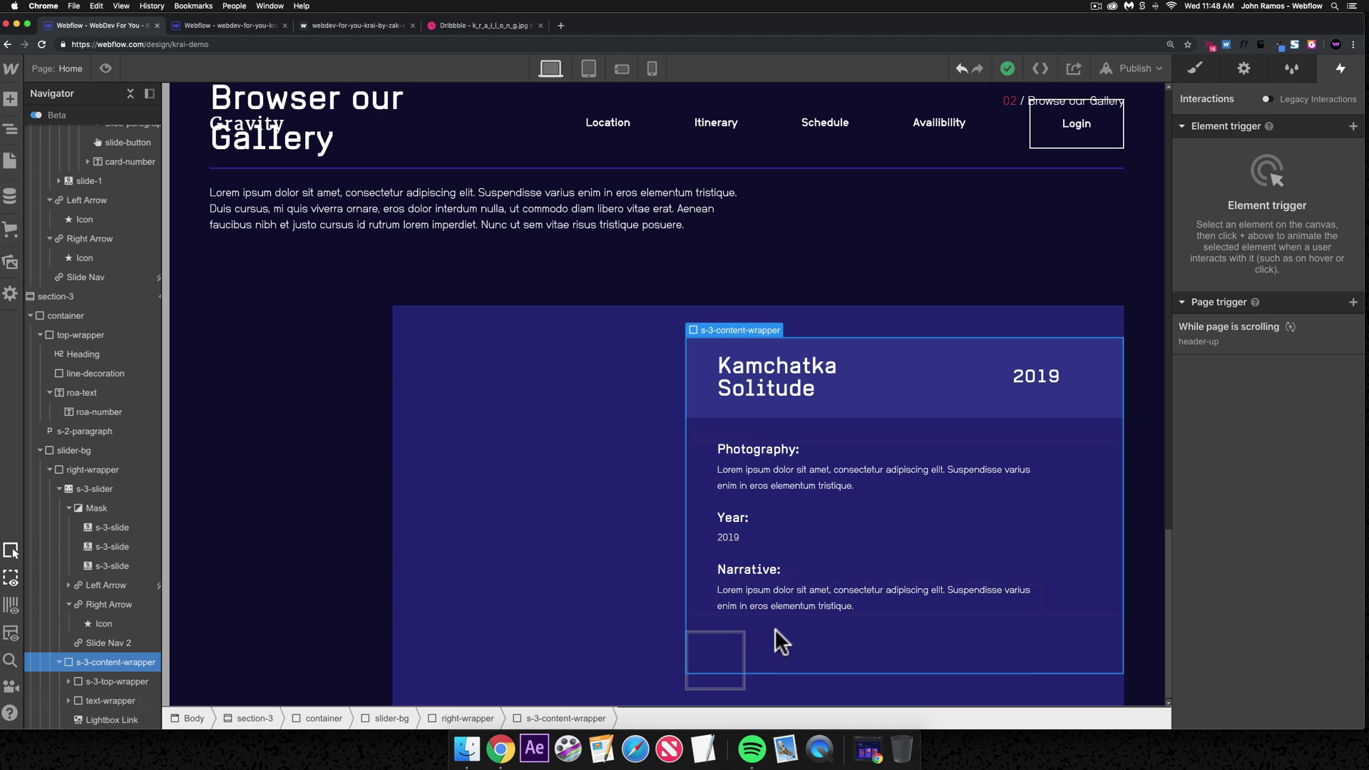
click(719, 652)
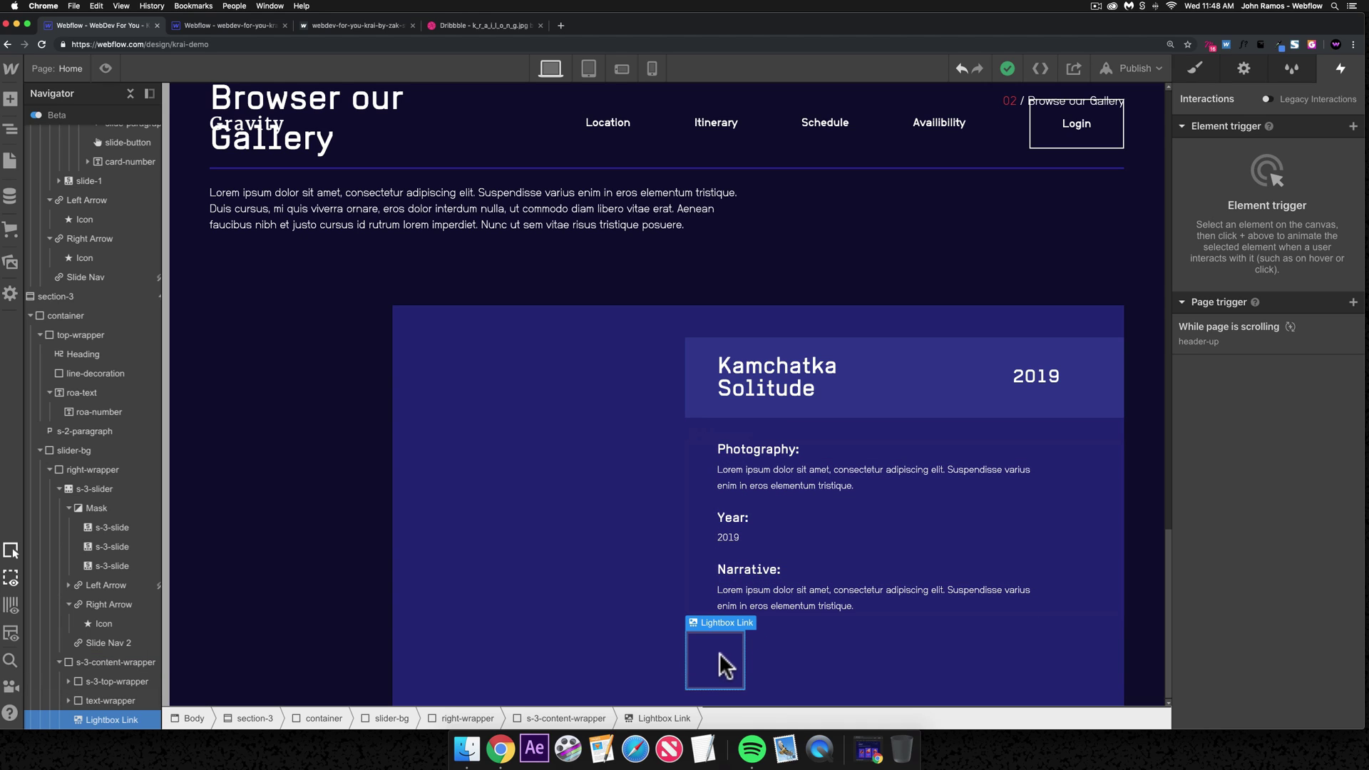
key(super+e)
text(button)
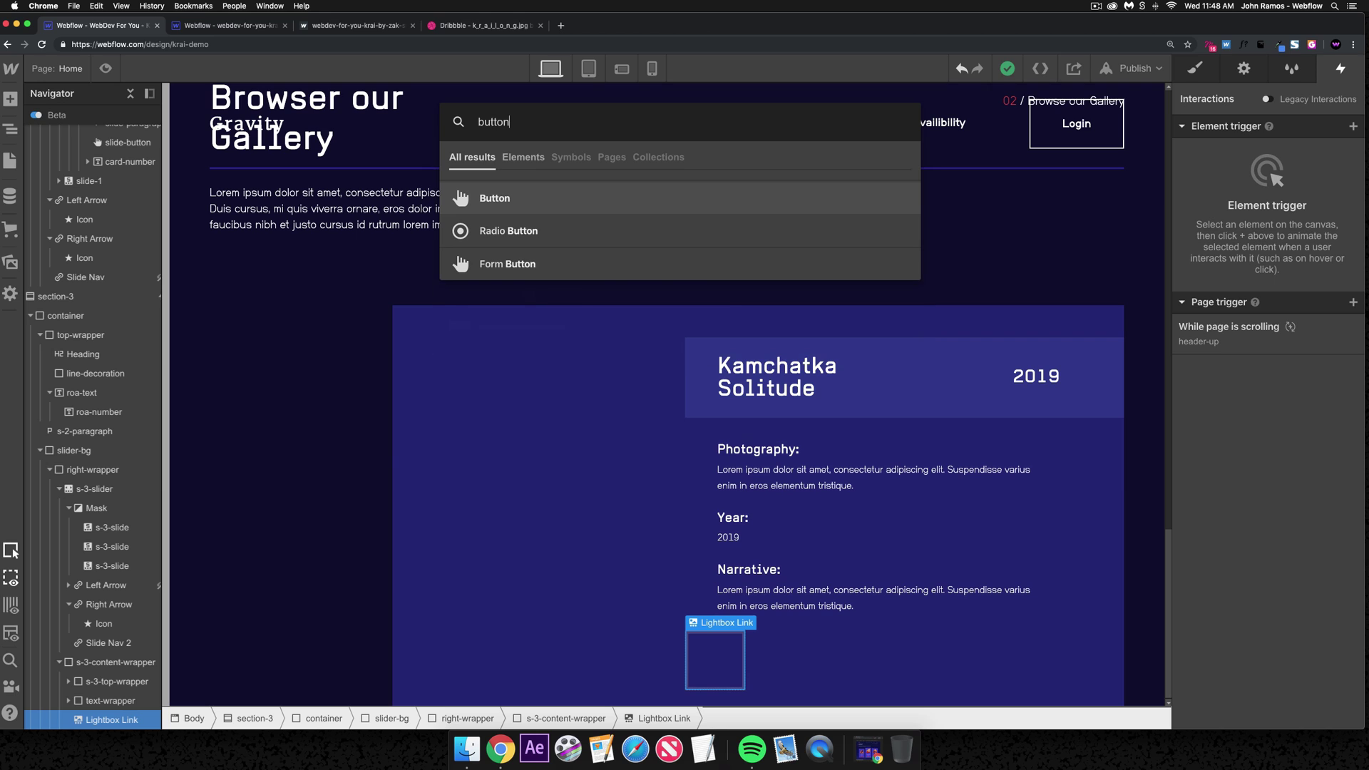
key(Return)
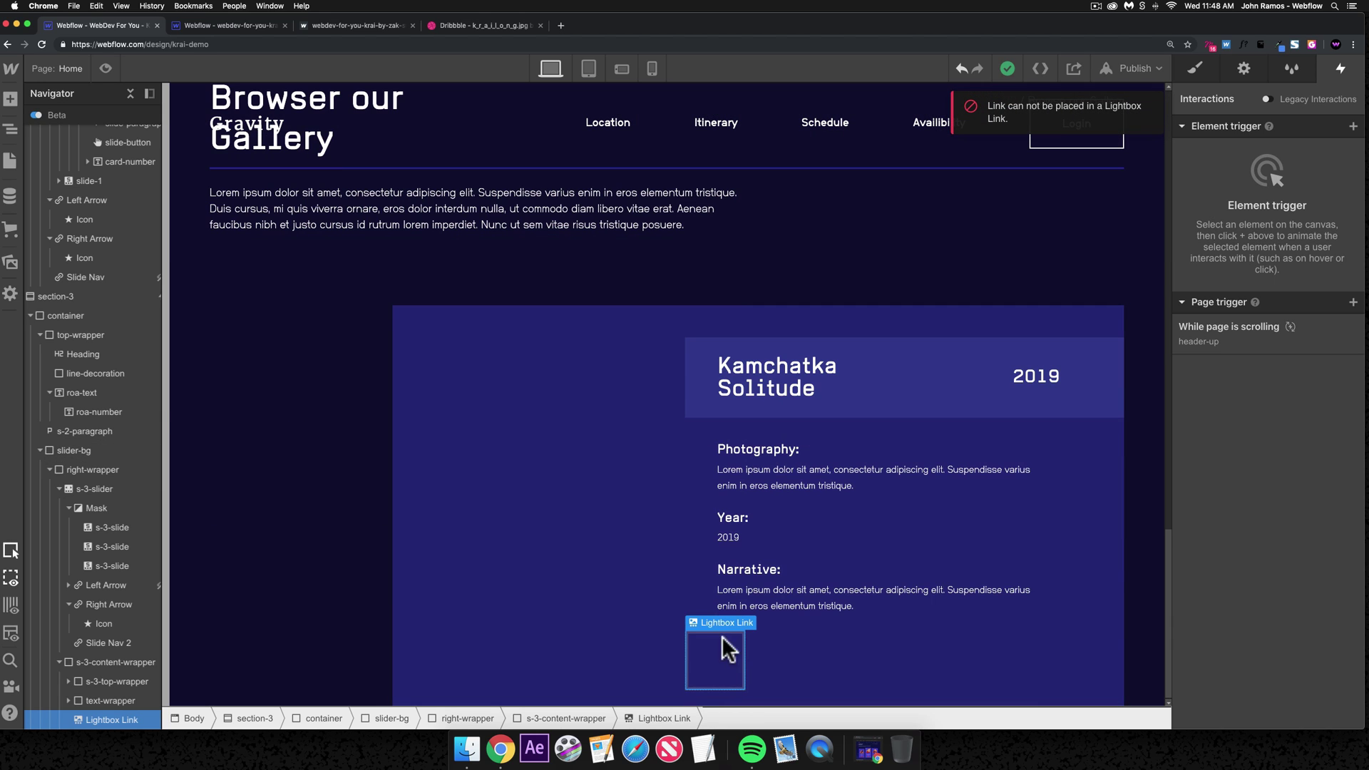
- Replace the Lightbox Link in s-3-content-wrapper with a new Lightbox and delete its placeholder image
key(Delete)
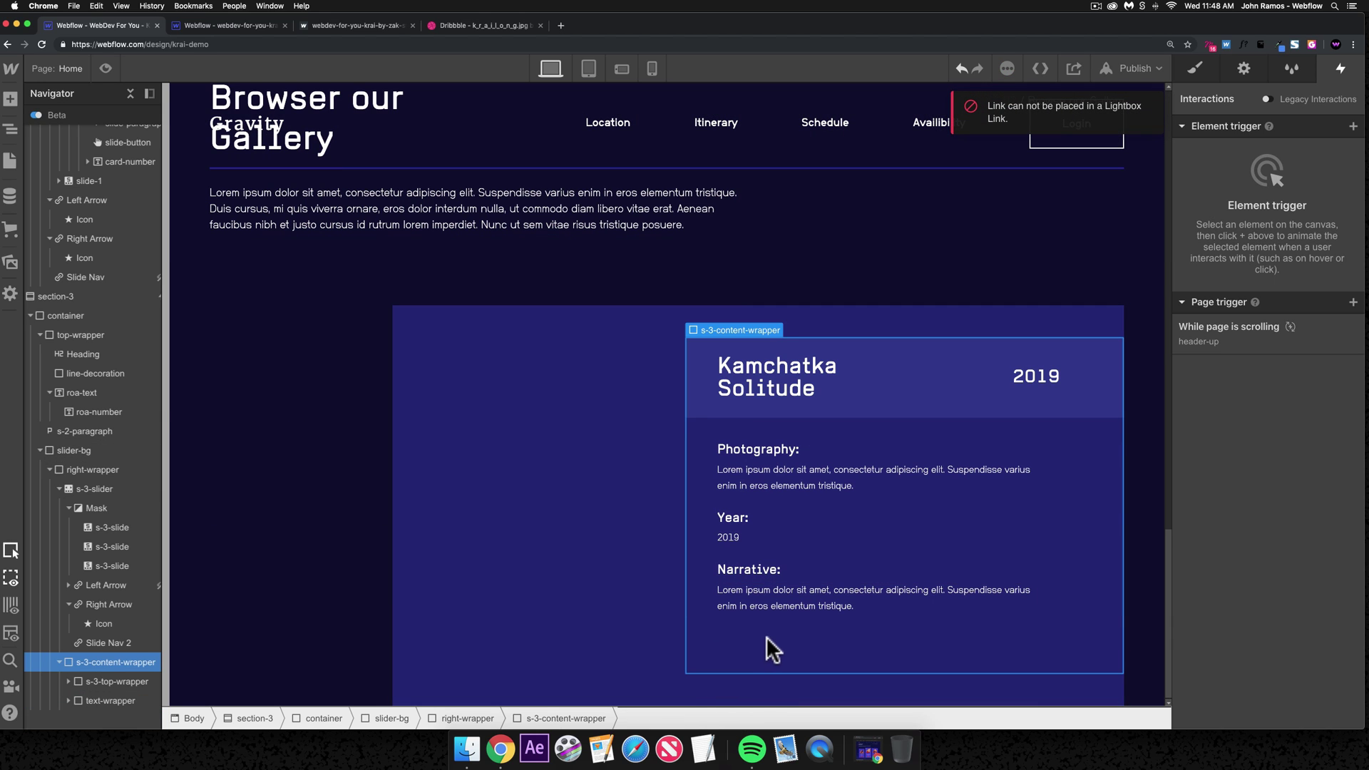
key(super+k)
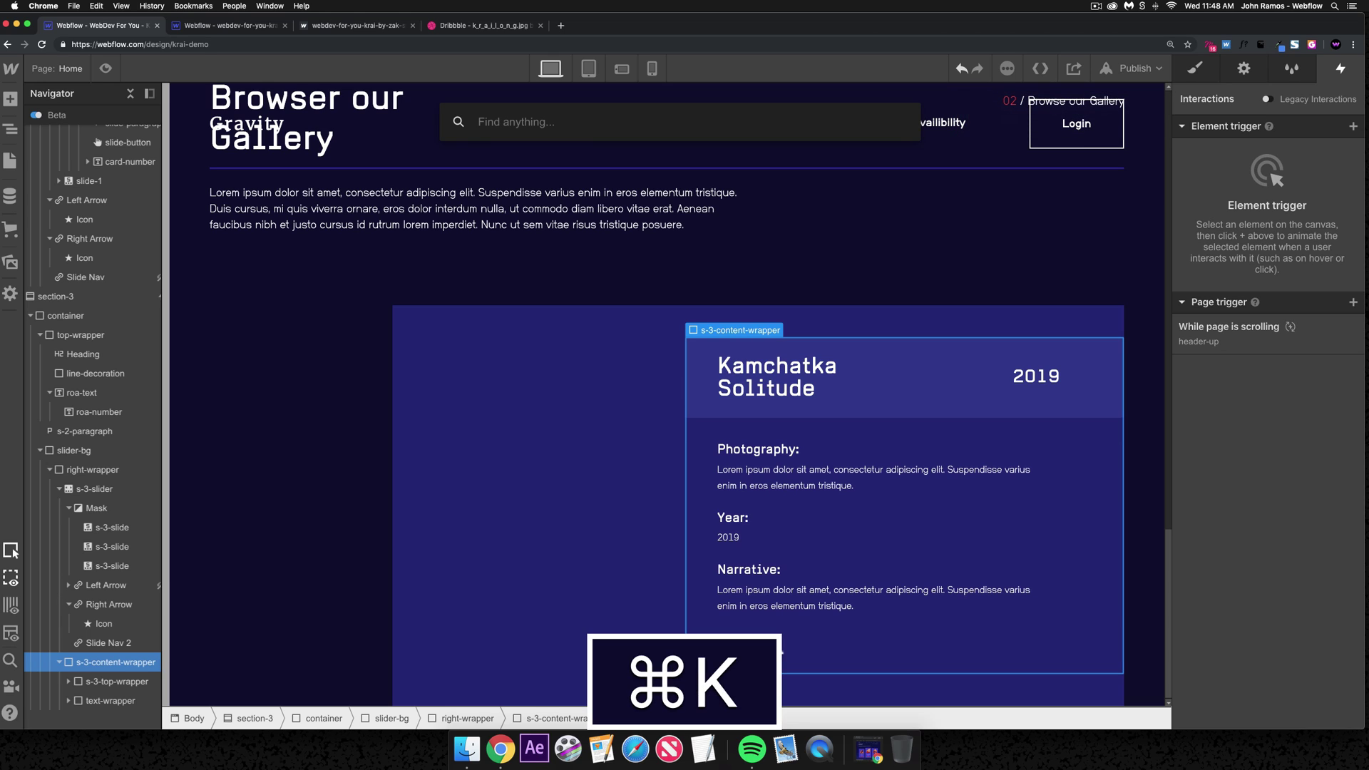
text(light)
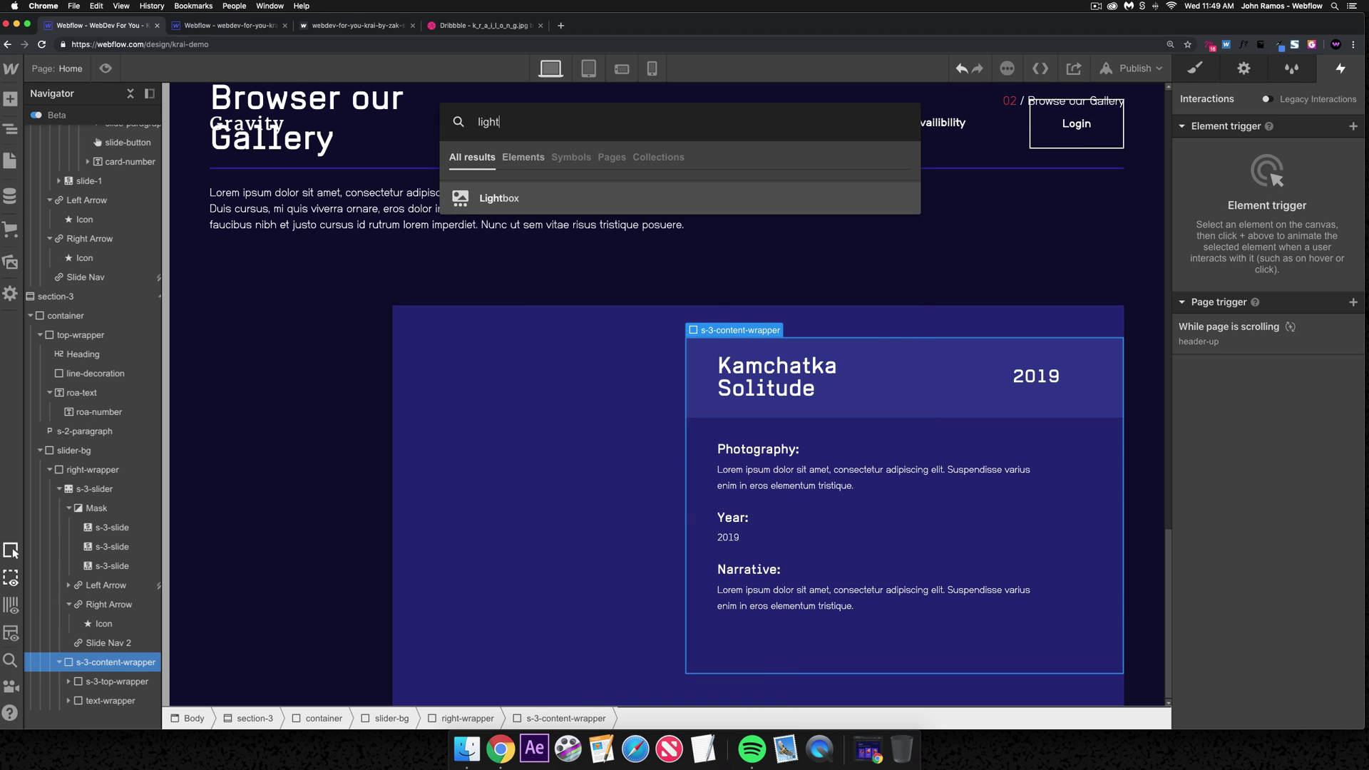
click(535, 190)
click(781, 670)
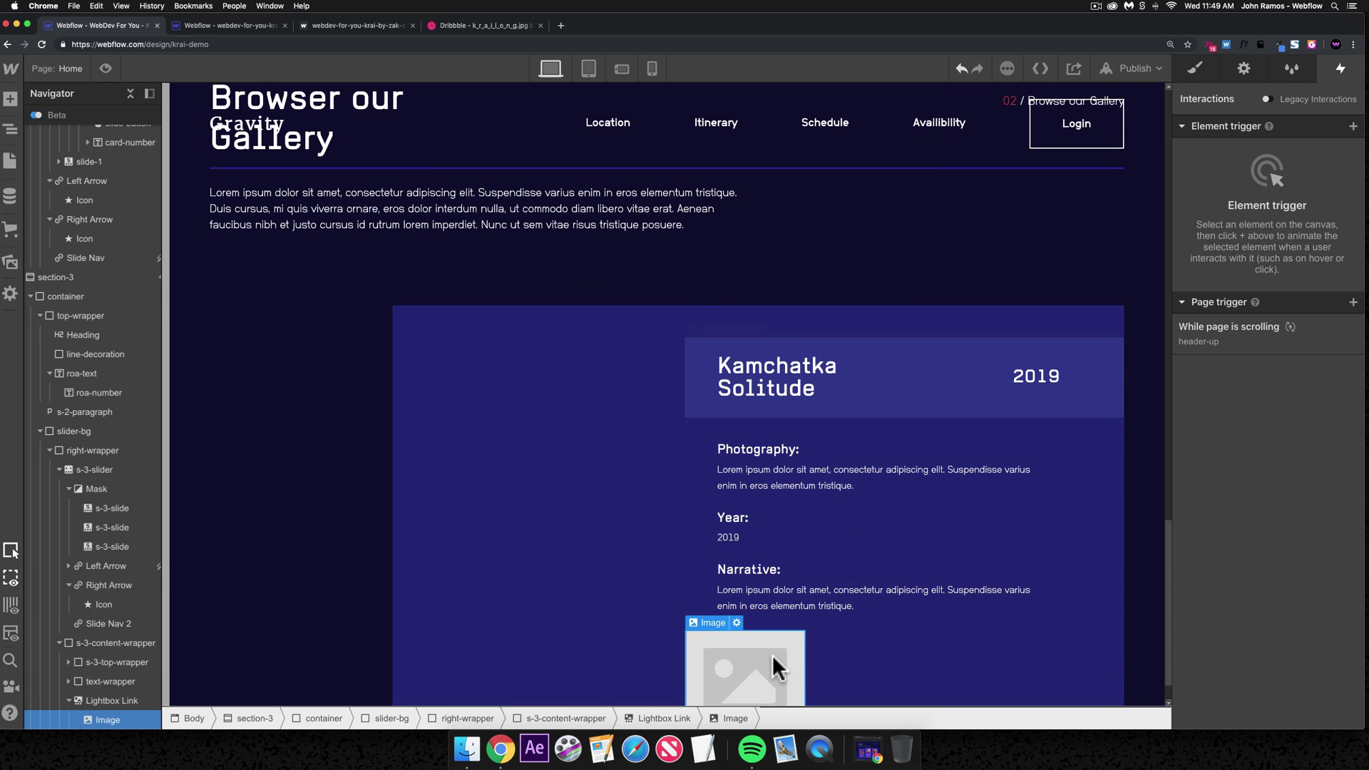
key(BackSpace)
- Try to insert a Button directly into the new Lightbox Link
key(super+k)
text(bu)
key(Return)
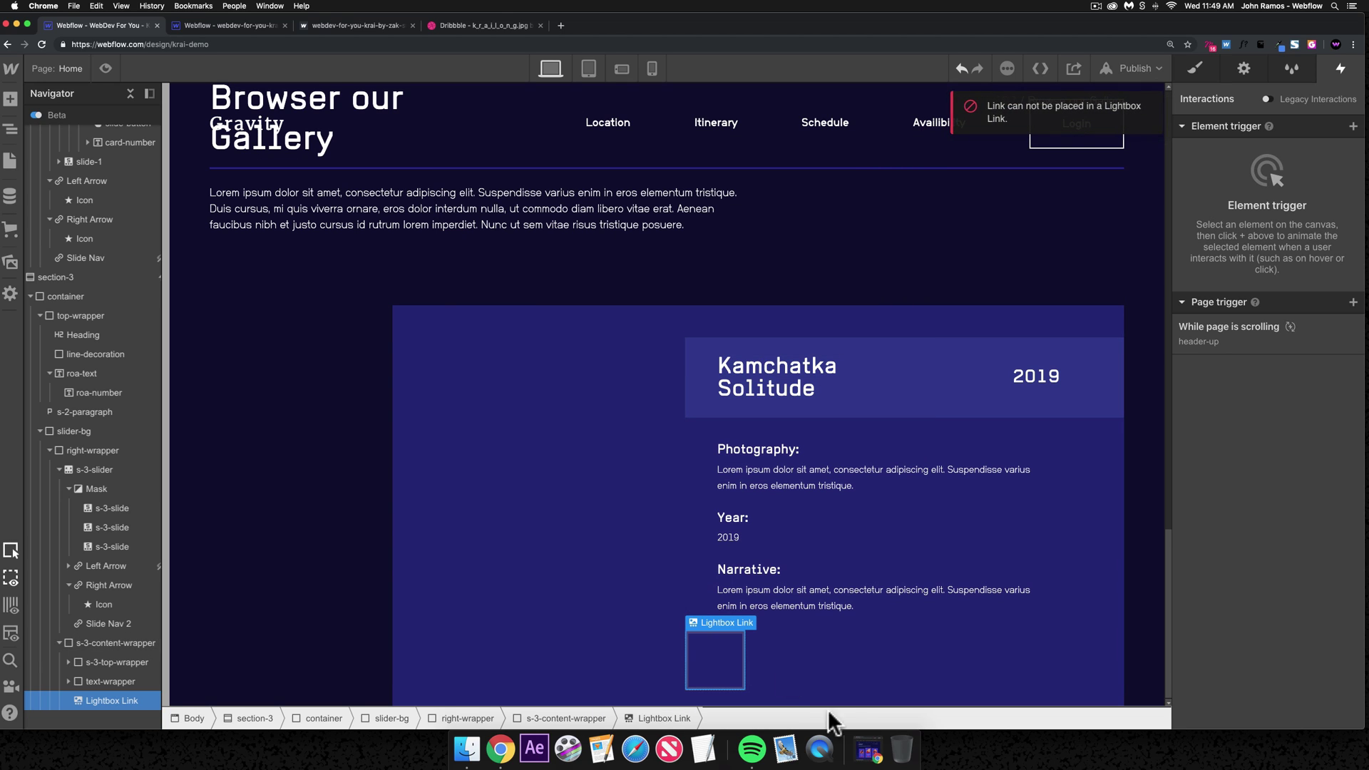
- Insert a Div Block inside the Lightbox Link
key(super+k)
text(div)
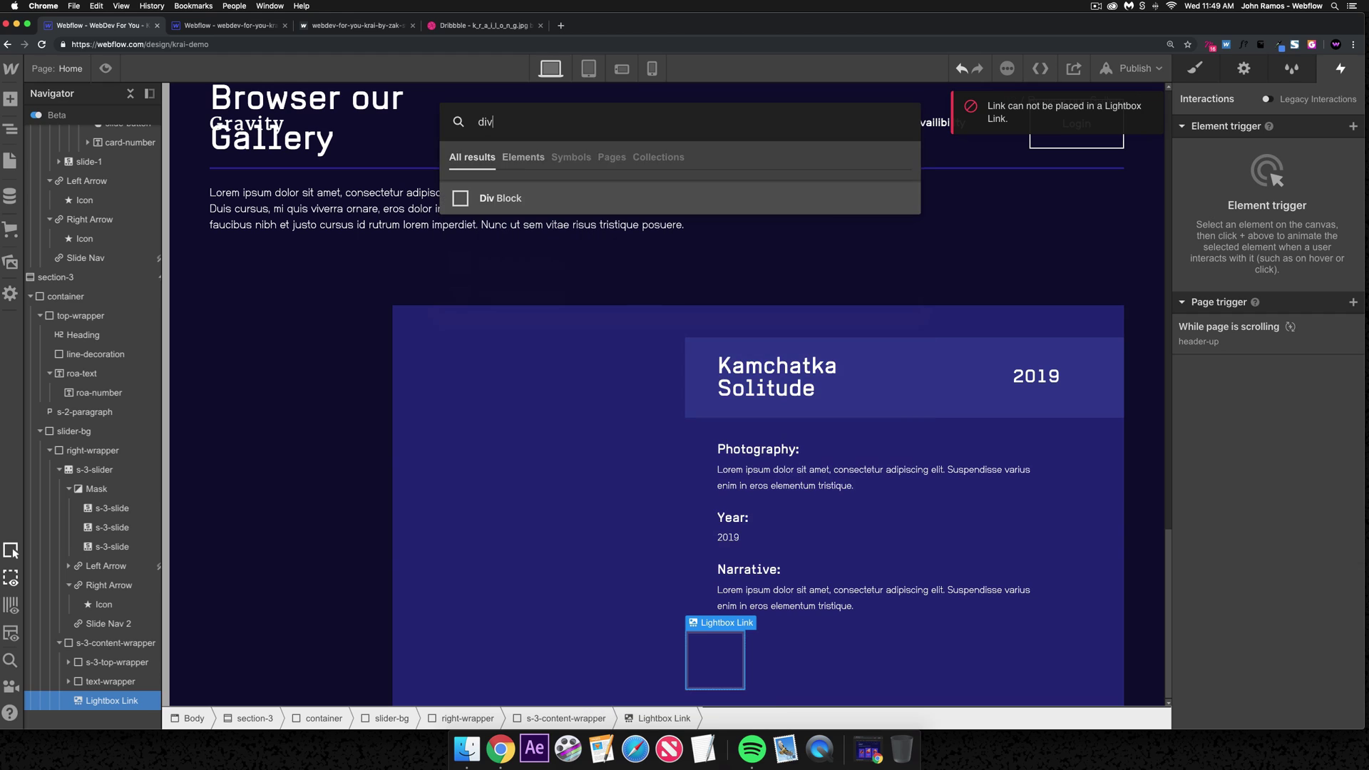
key(Return)
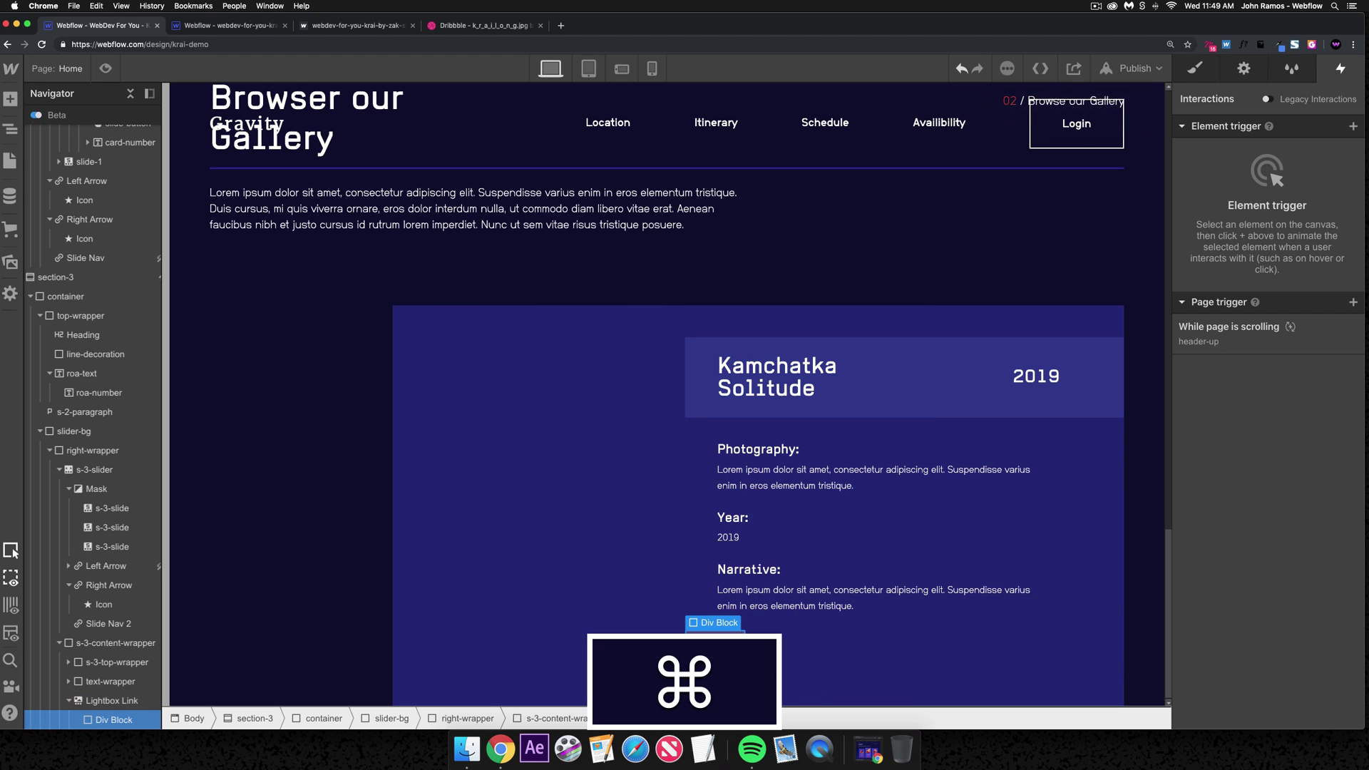
- Try to insert a Button into the Div Block inside the Lightbox Link
key(super+k)
text(button)
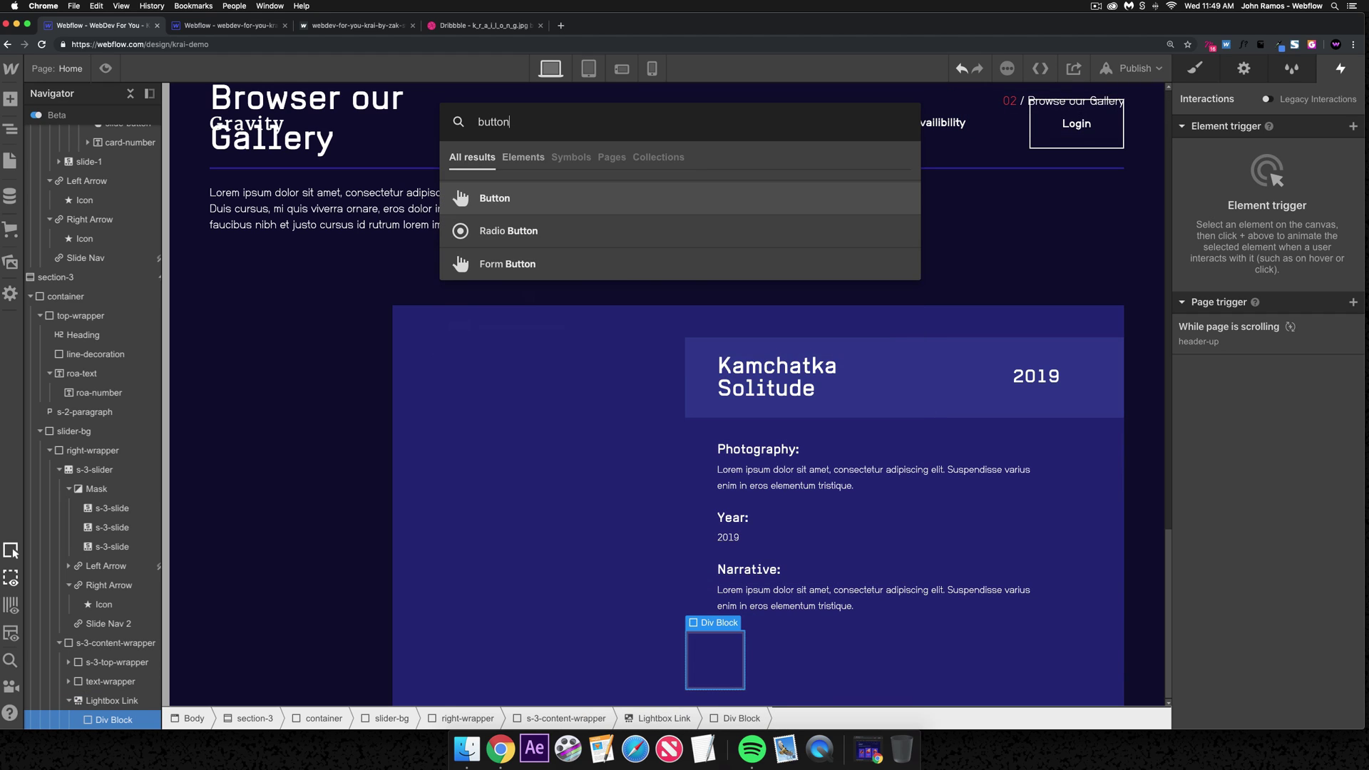
key(Return)
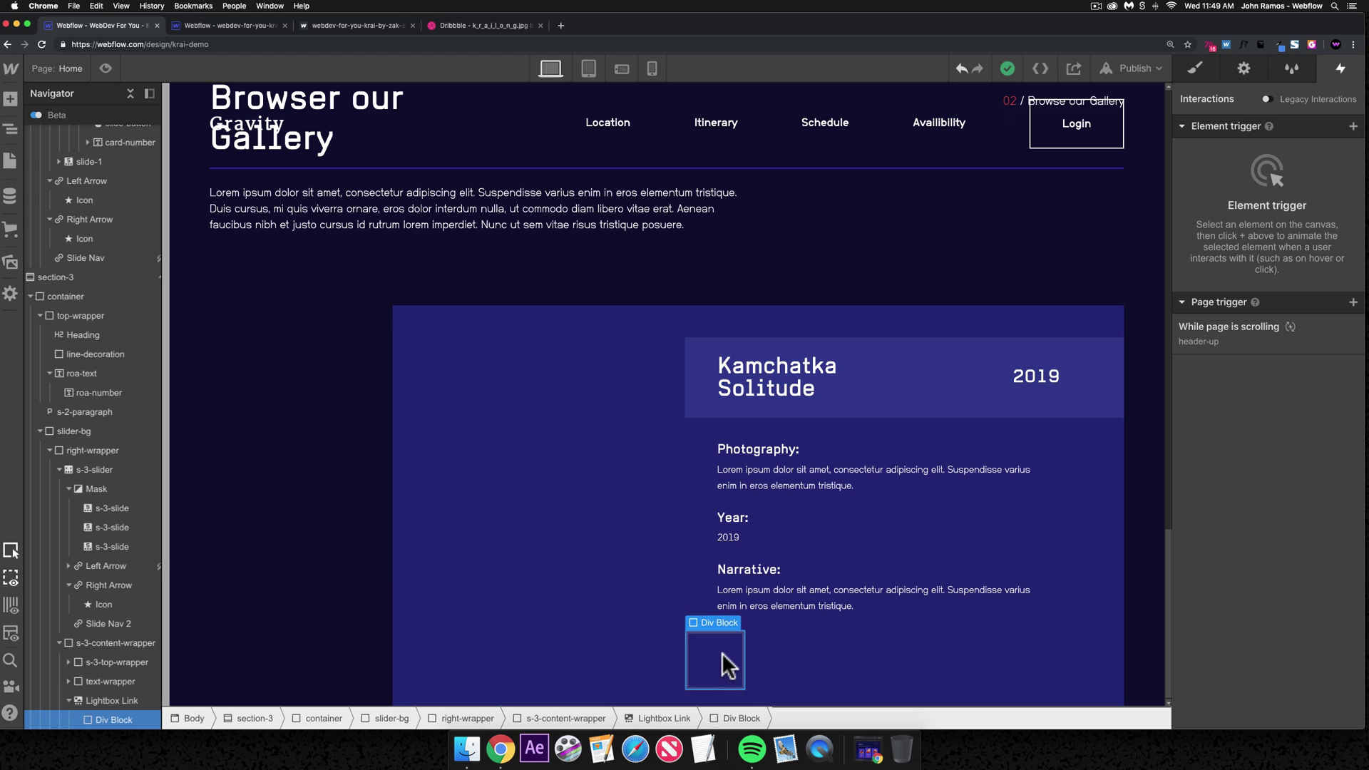
- Delete the Div Block inside the Lightbox Link and paste in the explore-photo-text block copied from the webdev-for-you-krai reference project
key(Delete)
key(super)
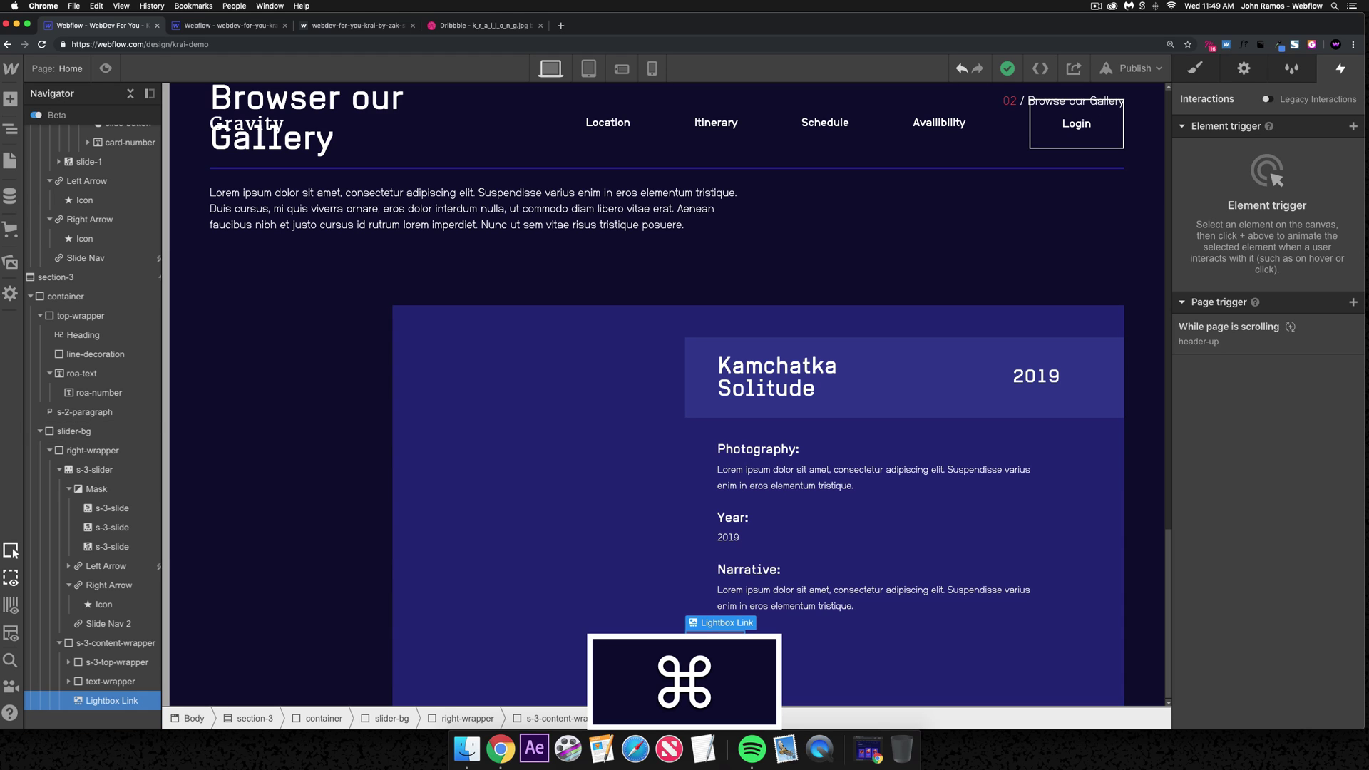
click(246, 24)
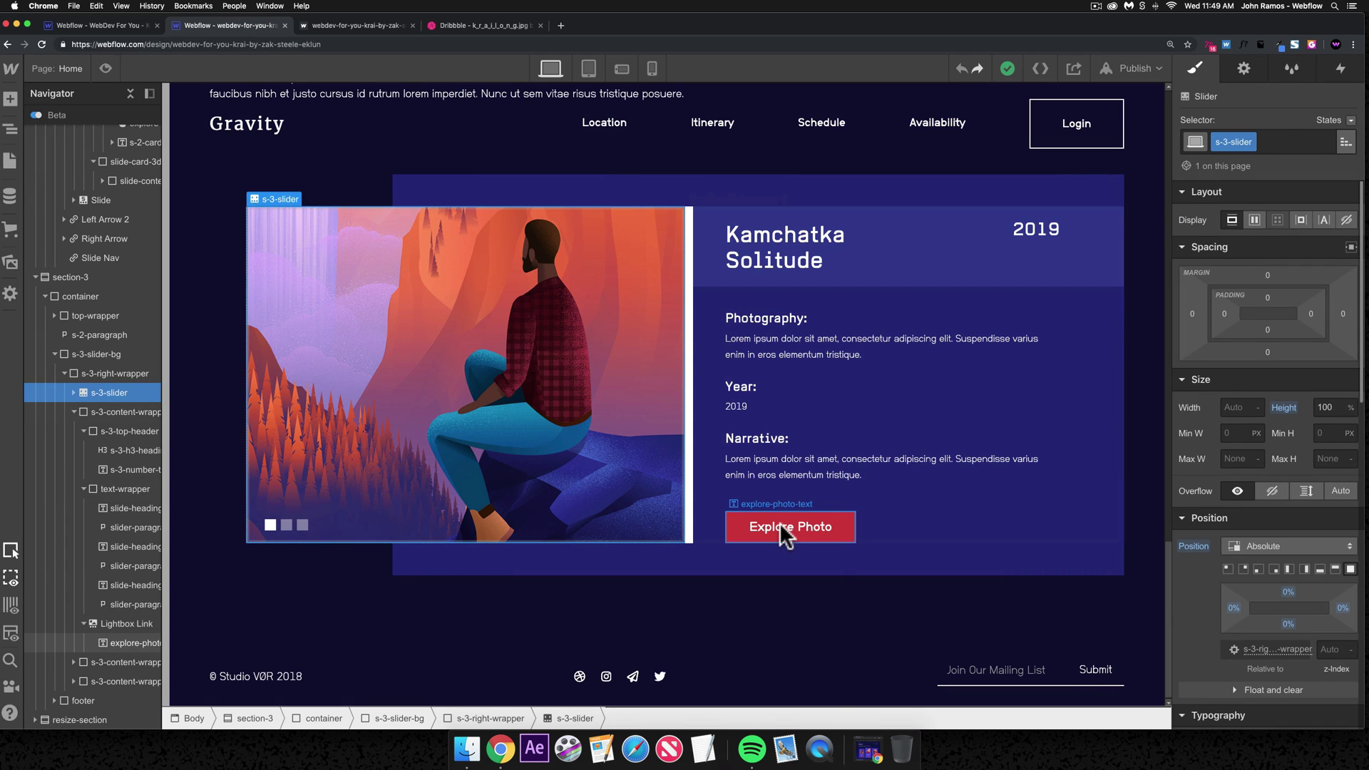
click(780, 525)
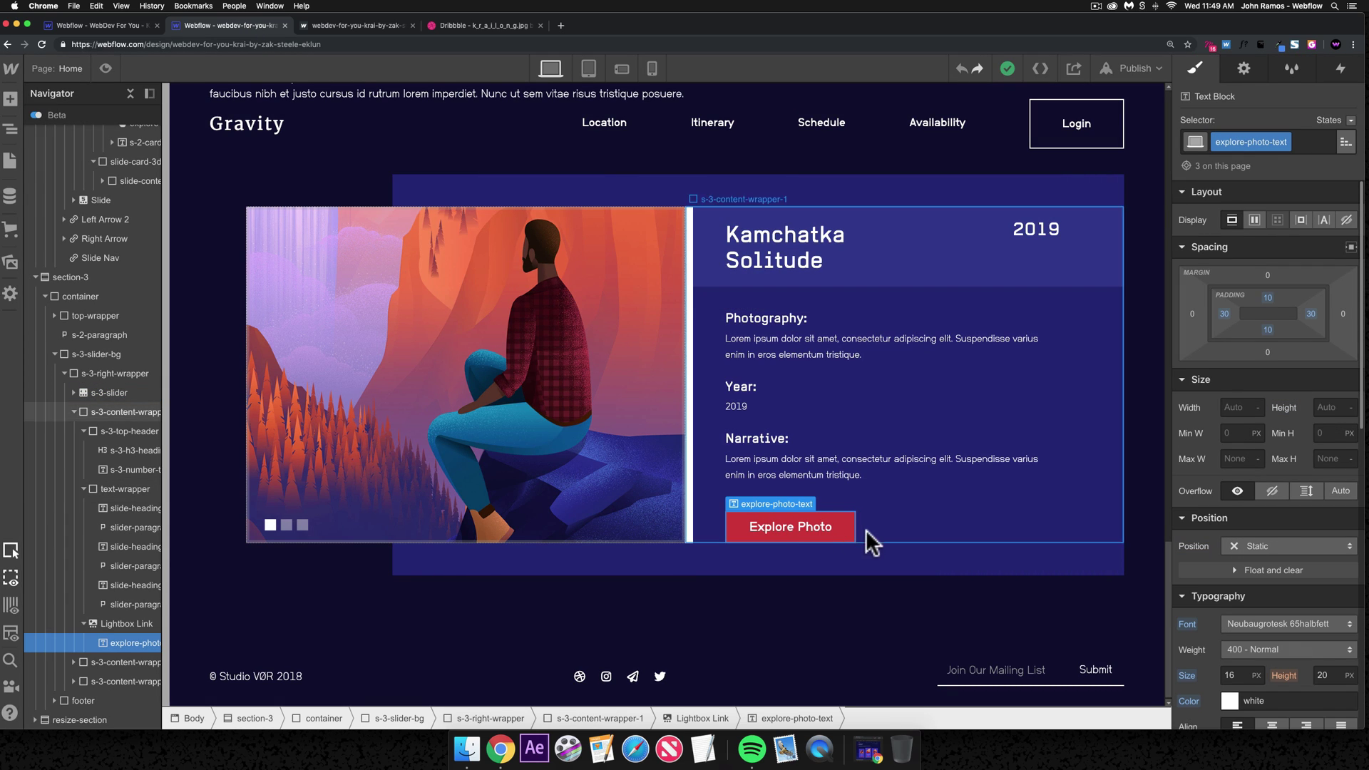
click(122, 25)
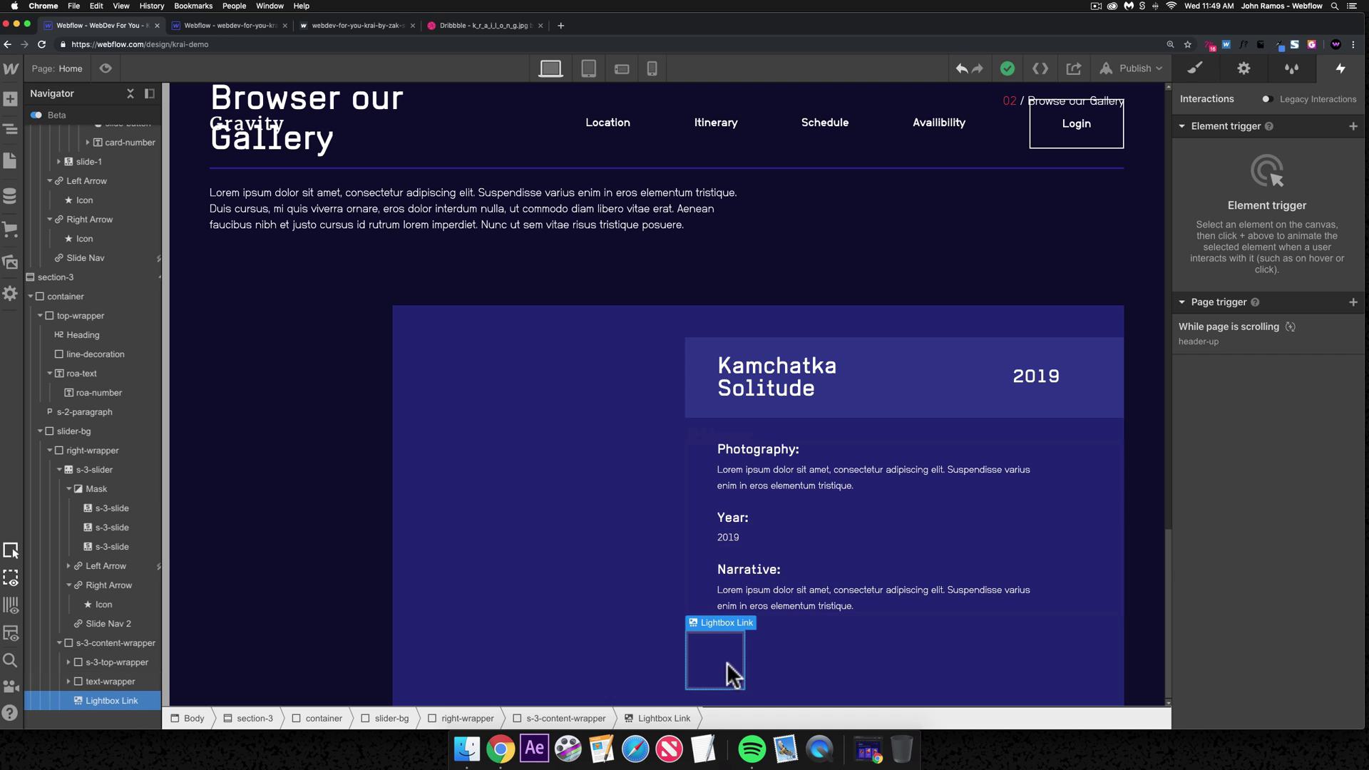
click(214, 25)
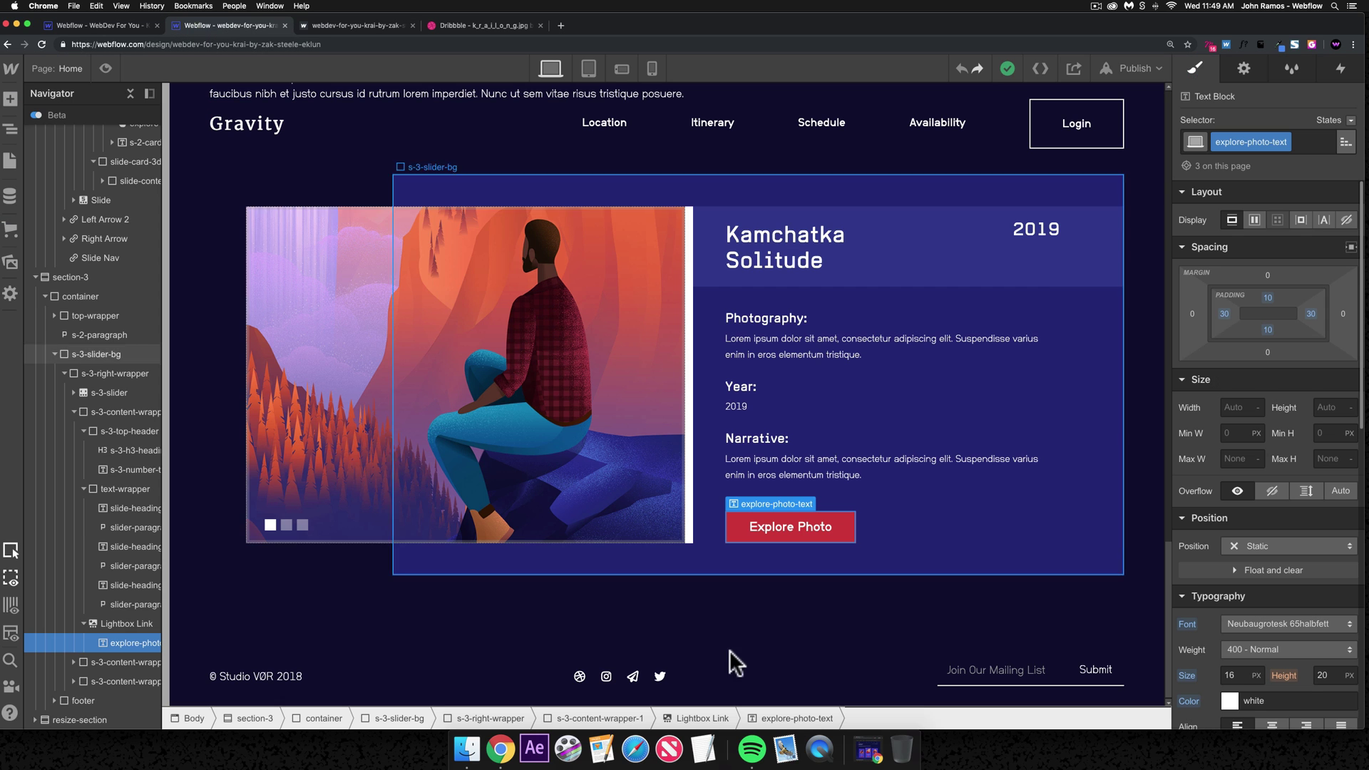
key(super+c)
click(100, 25)
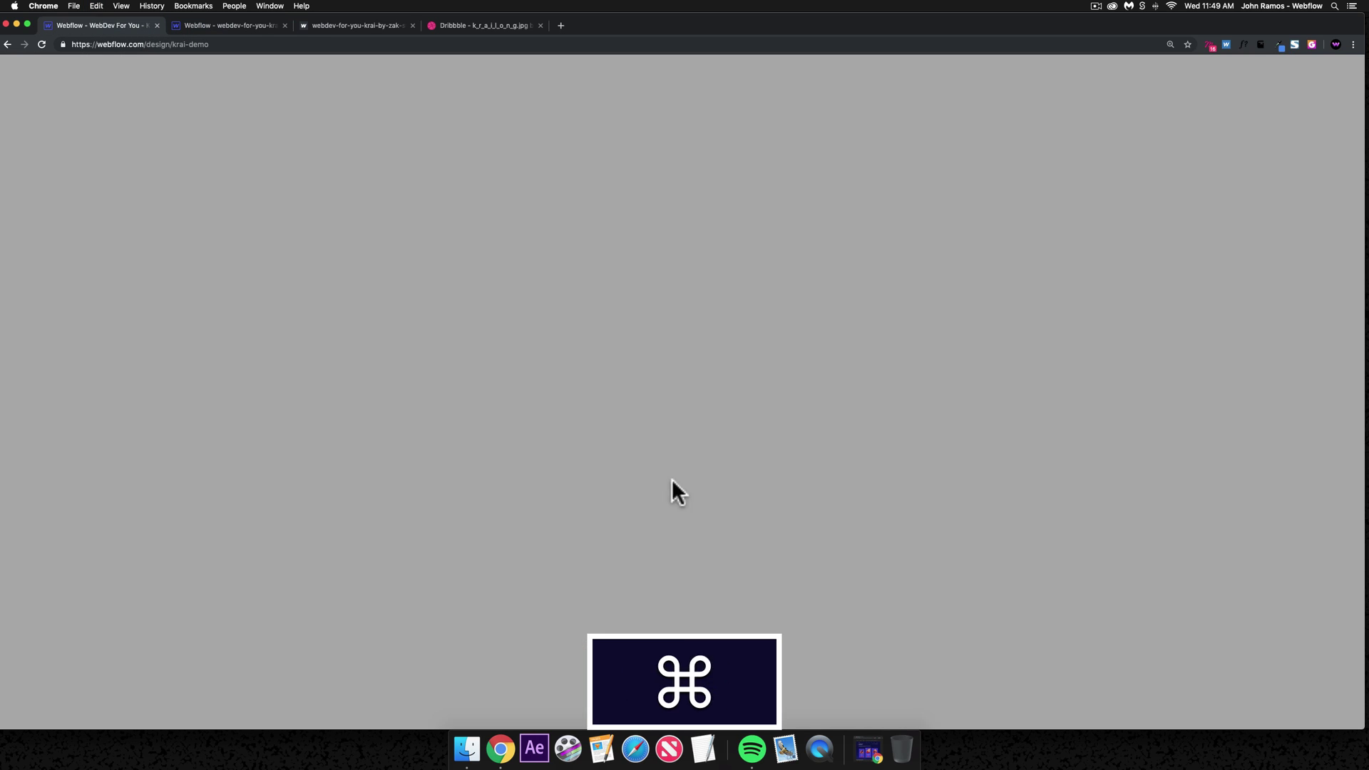
key(super+v)
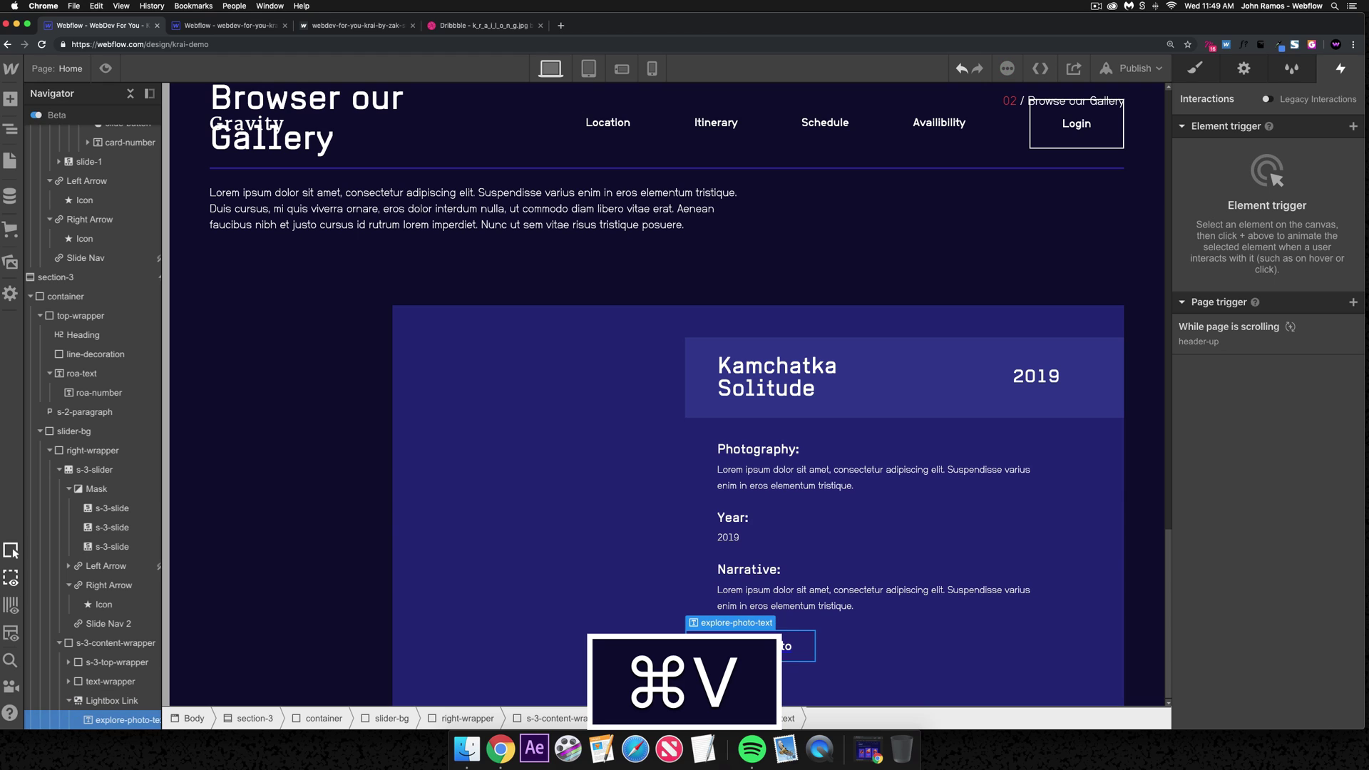
- Set the Lightbox Link's text decoration to none
click(112, 700)
click(1194, 68)
scroll(1282, 383, down, 10)
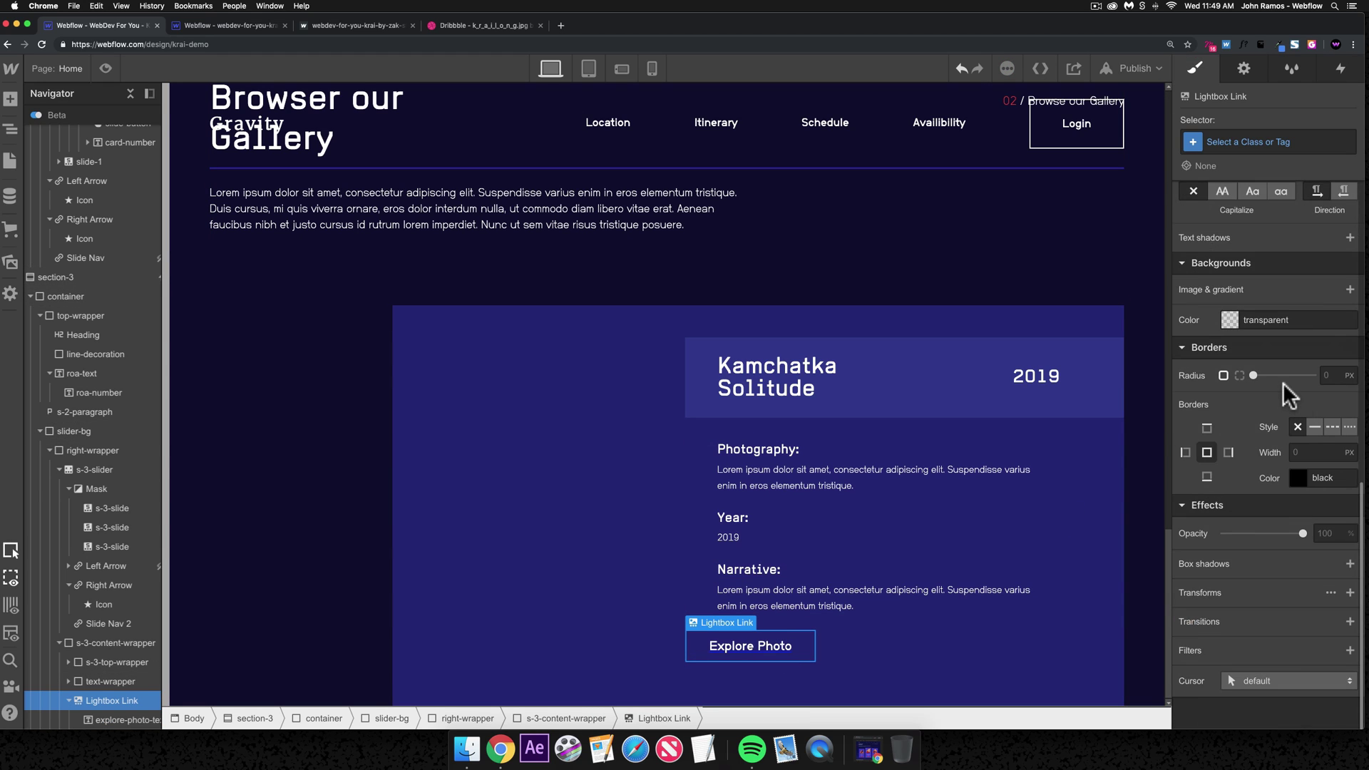
scroll(1284, 399, up, 5)
click(1282, 433)
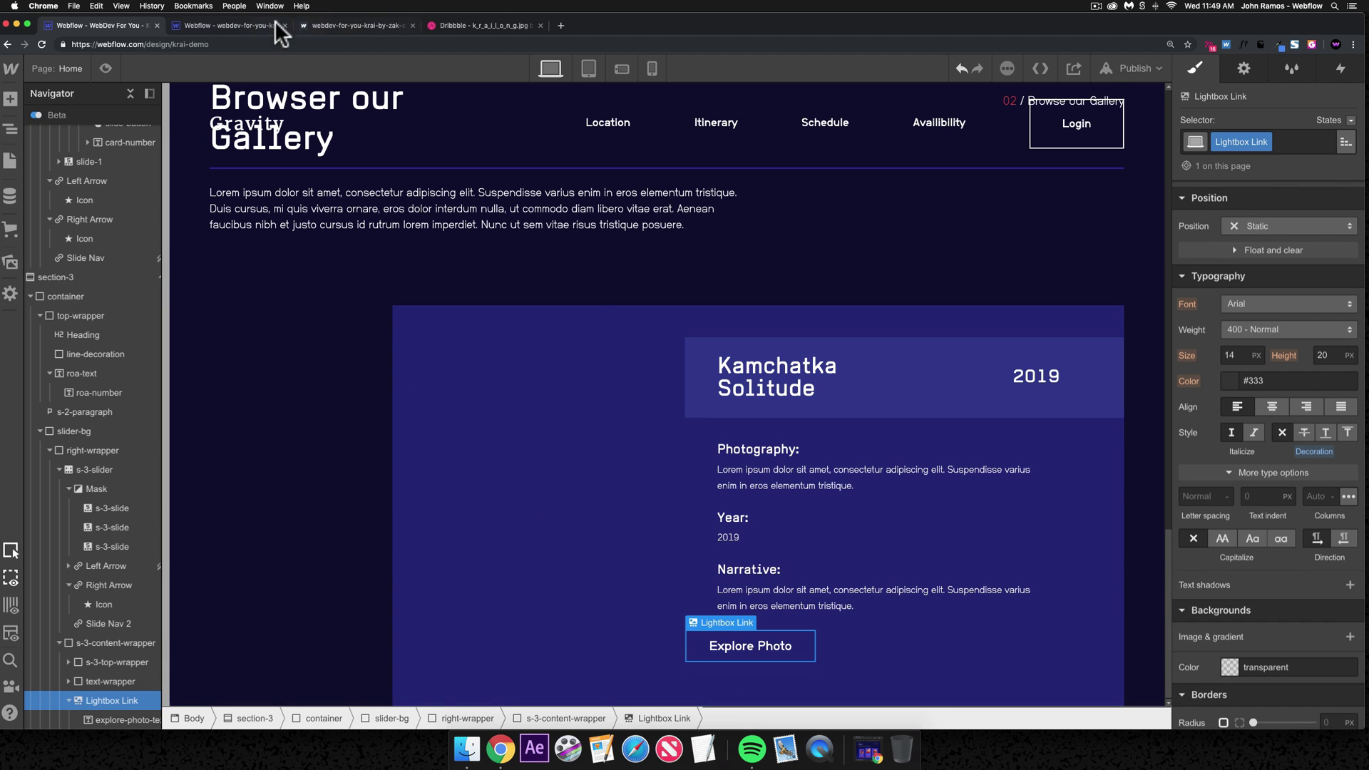
- Copy the background color #ce3434 from the reference project's Lightbox Link and apply it to the krai-demo Lightbox Link
key(ctrl+Tab)
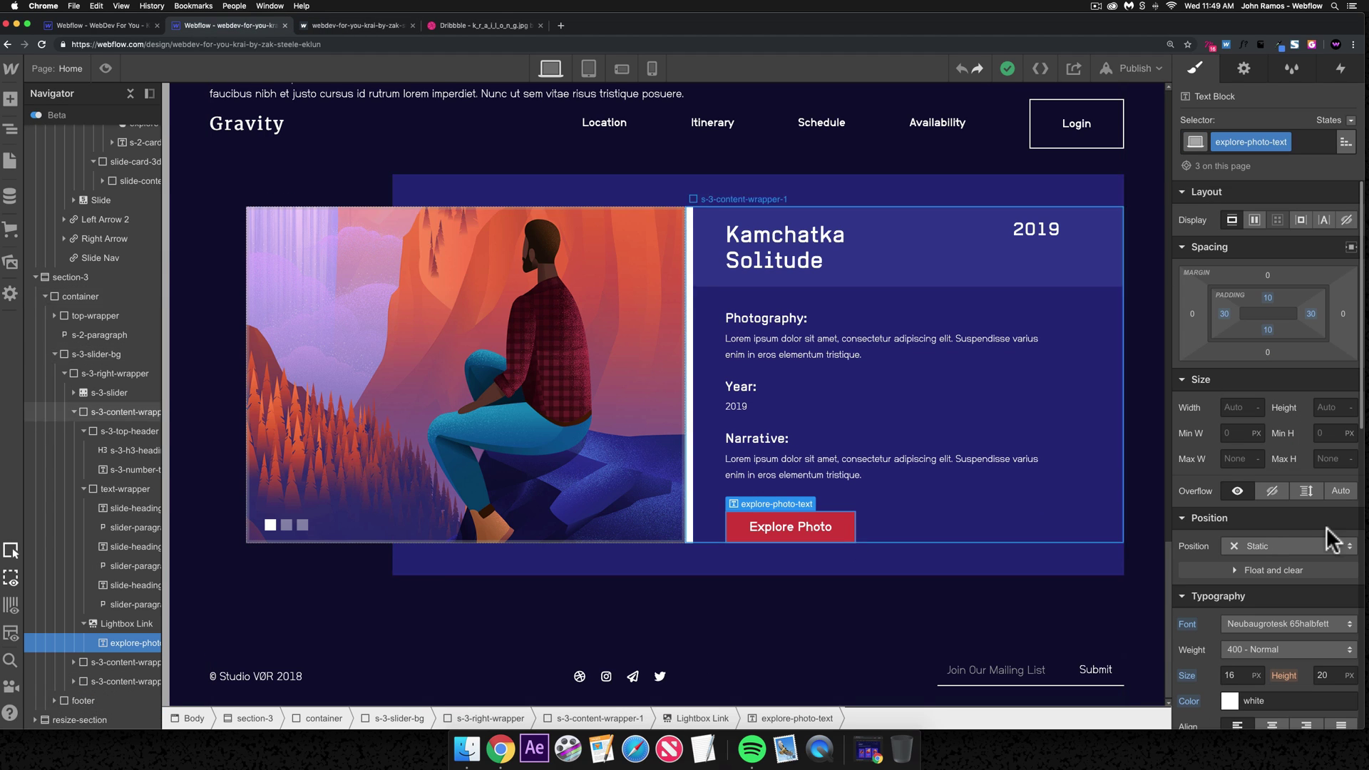
scroll(1326, 533, down, 10)
scroll(1326, 533, down, 4)
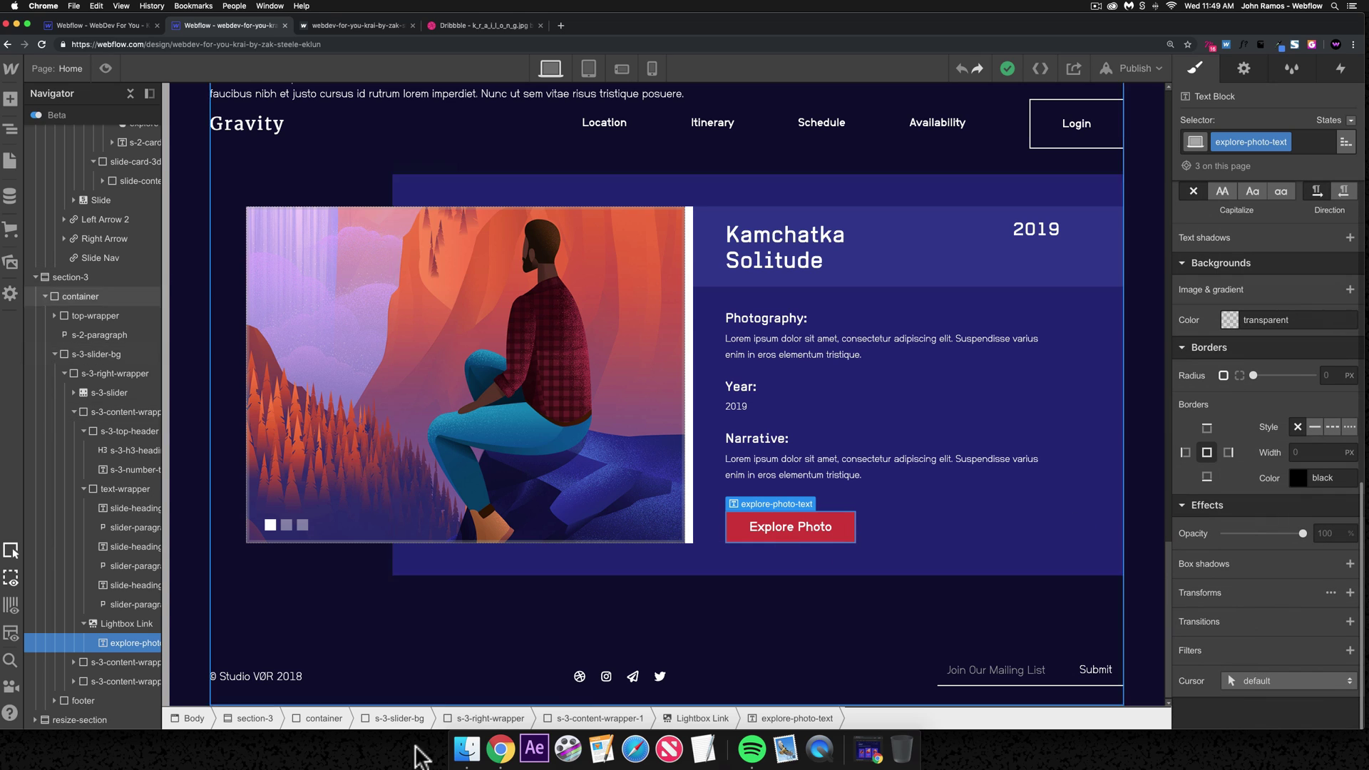
click(695, 718)
click(1269, 439)
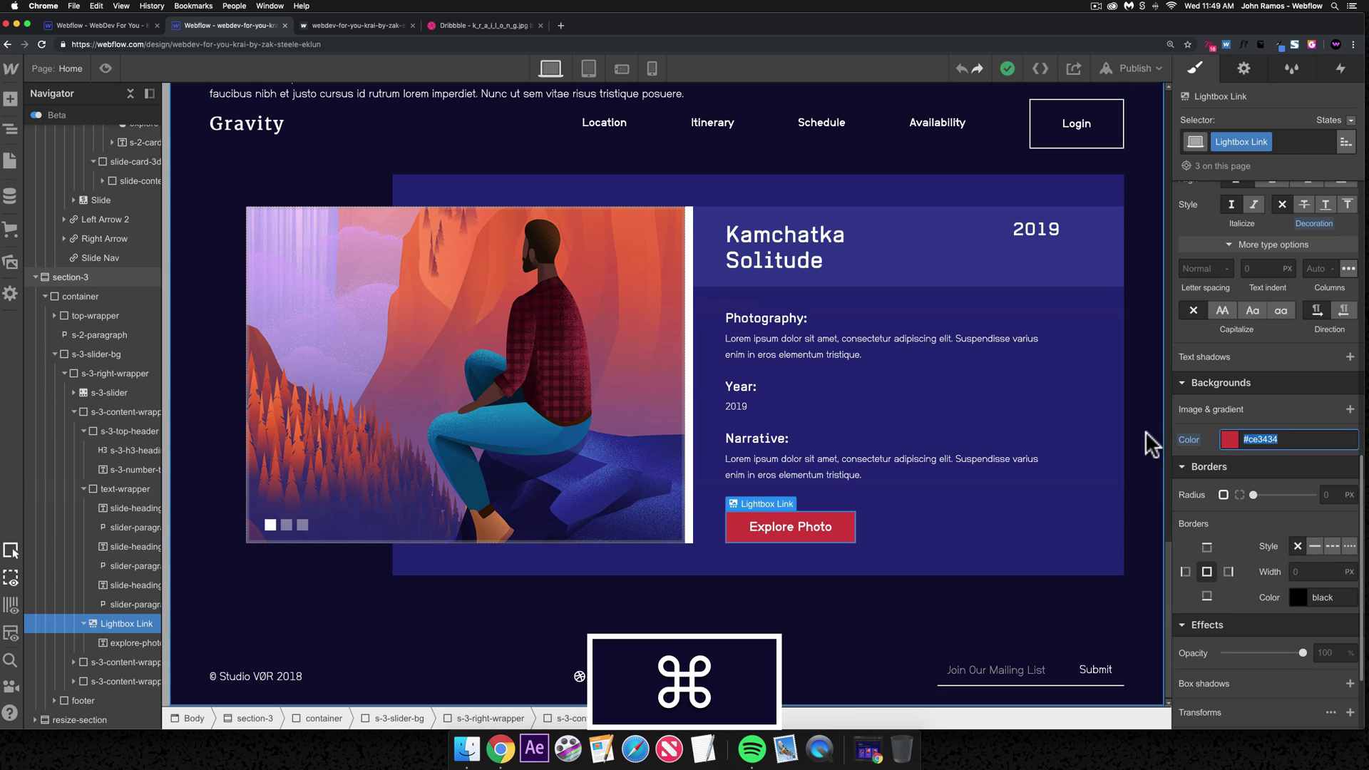
key(super+c)
key(ctrl+shift+Tab)
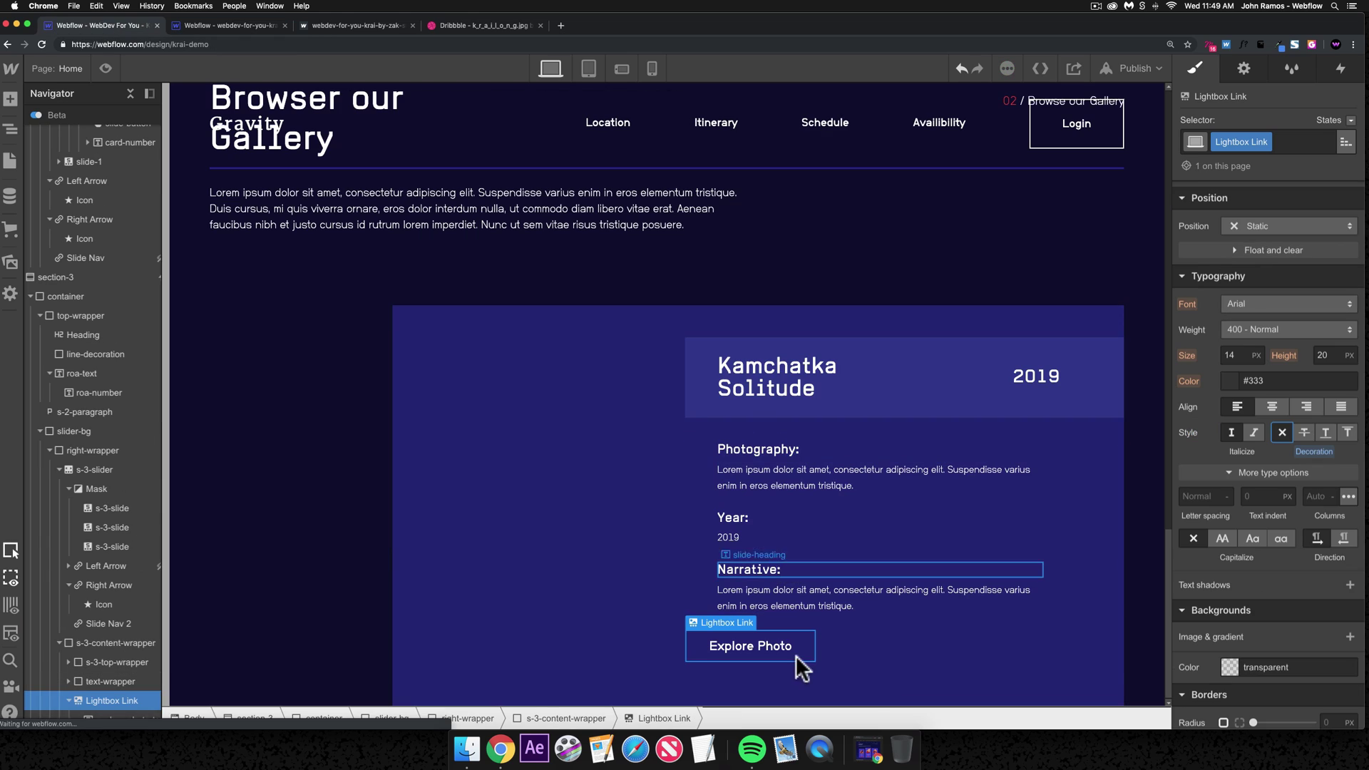
click(594, 718)
click(729, 639)
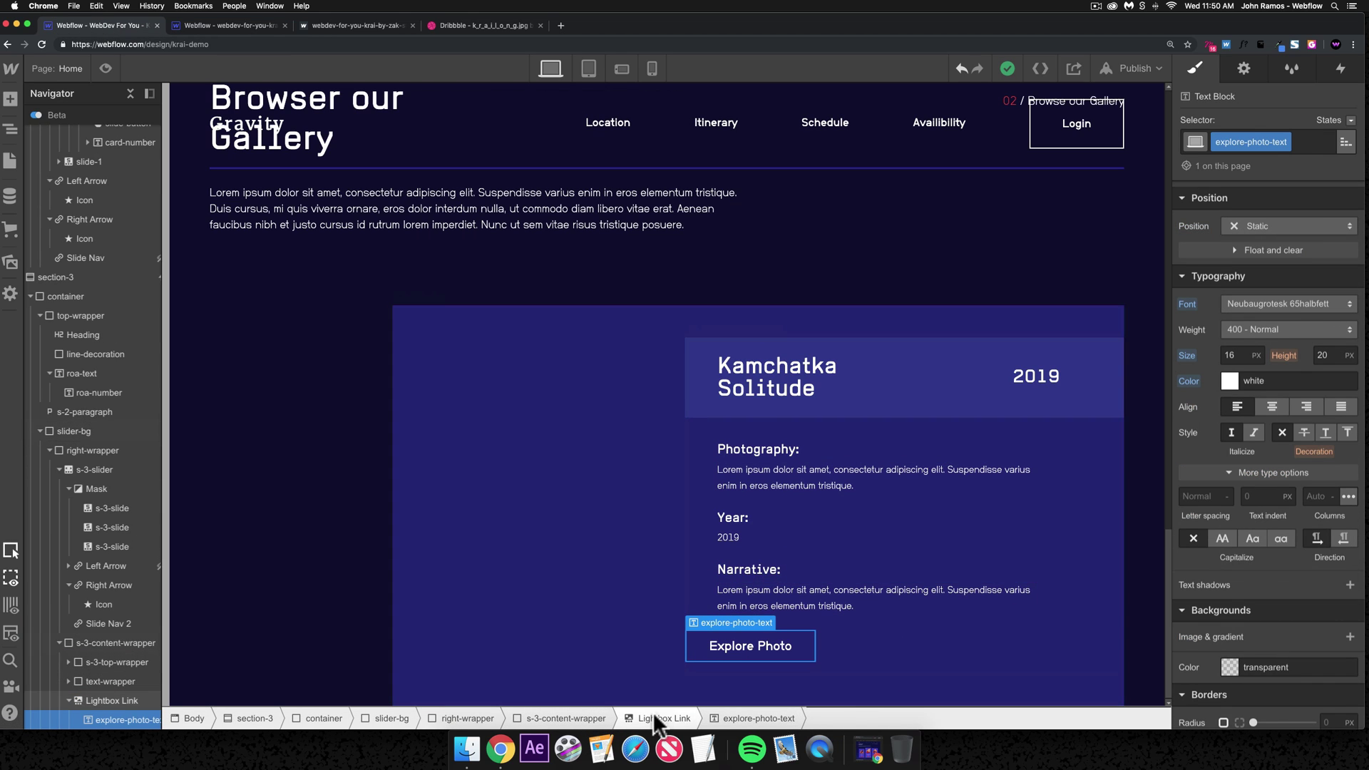
click(1289, 659)
key(ctrl+v)
key(Return)
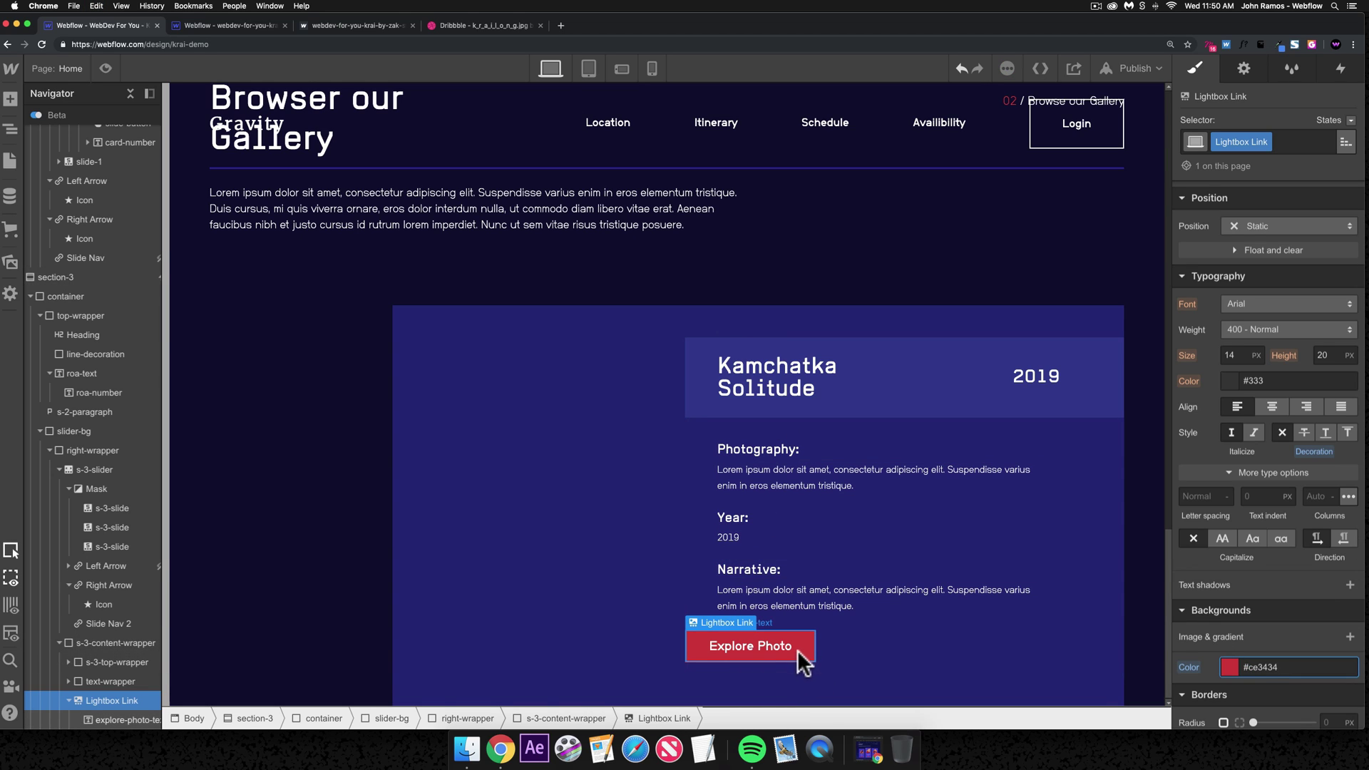
- Set the Lightbox Link's left margin to 40 px
scroll(1278, 465, up, 5)
click(1192, 314)
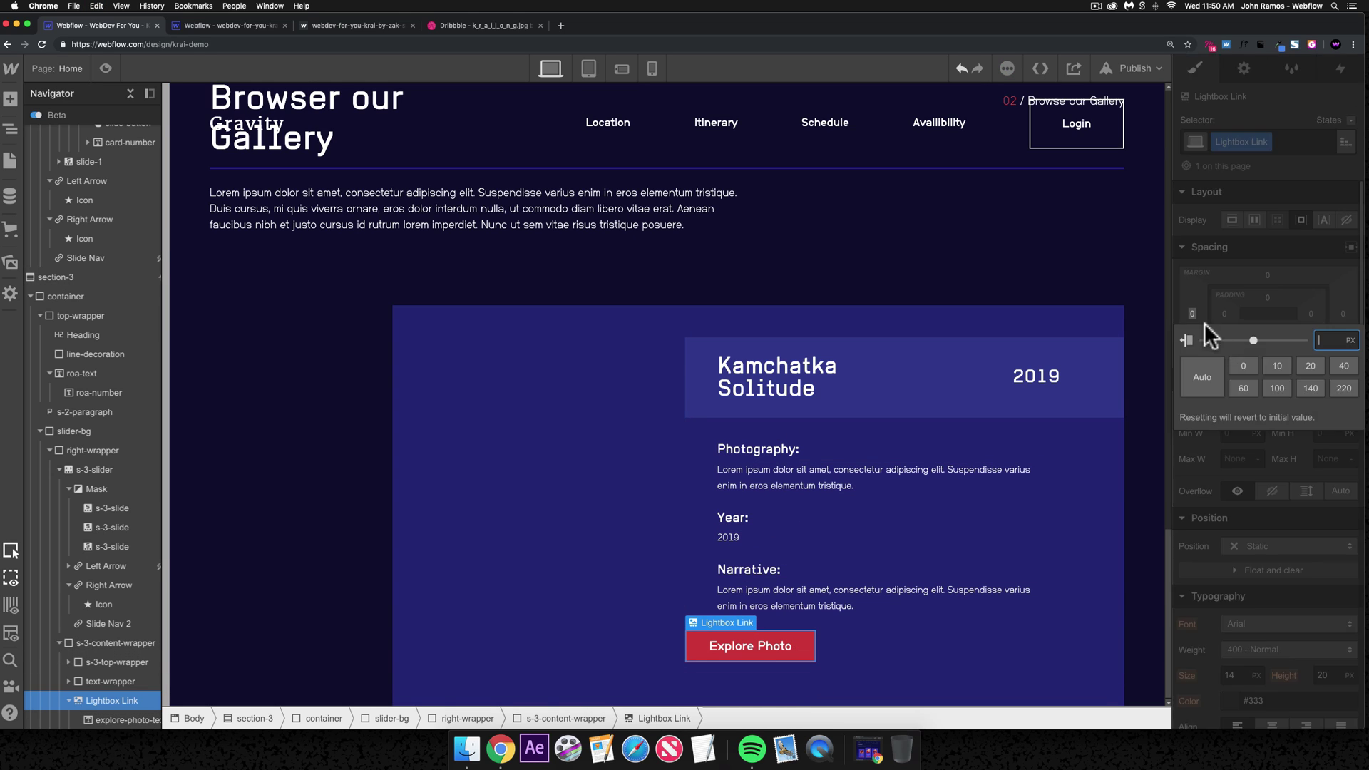
click(1341, 365)
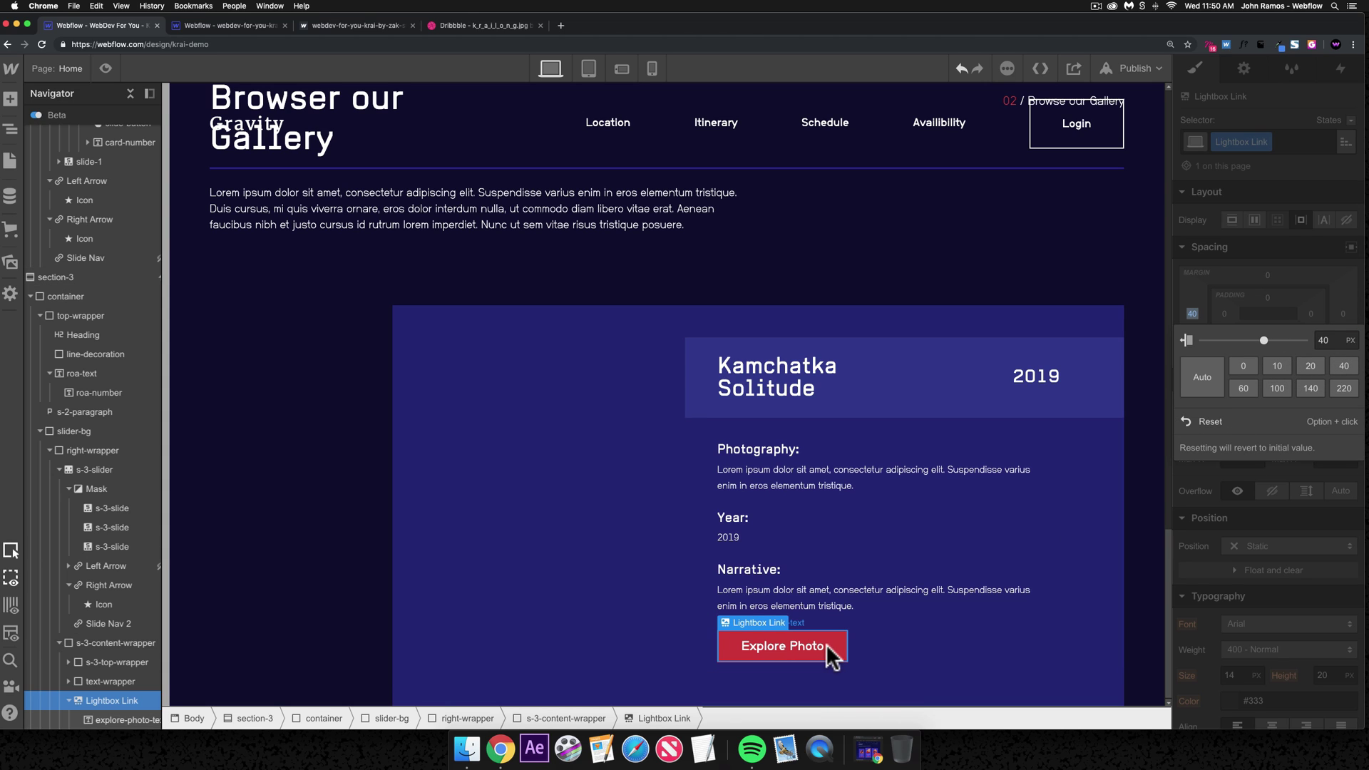
- Add the illustration of the man seated on a rock from the image assets as the Explore Photo lightbox's media
click(799, 653)
click(799, 652)
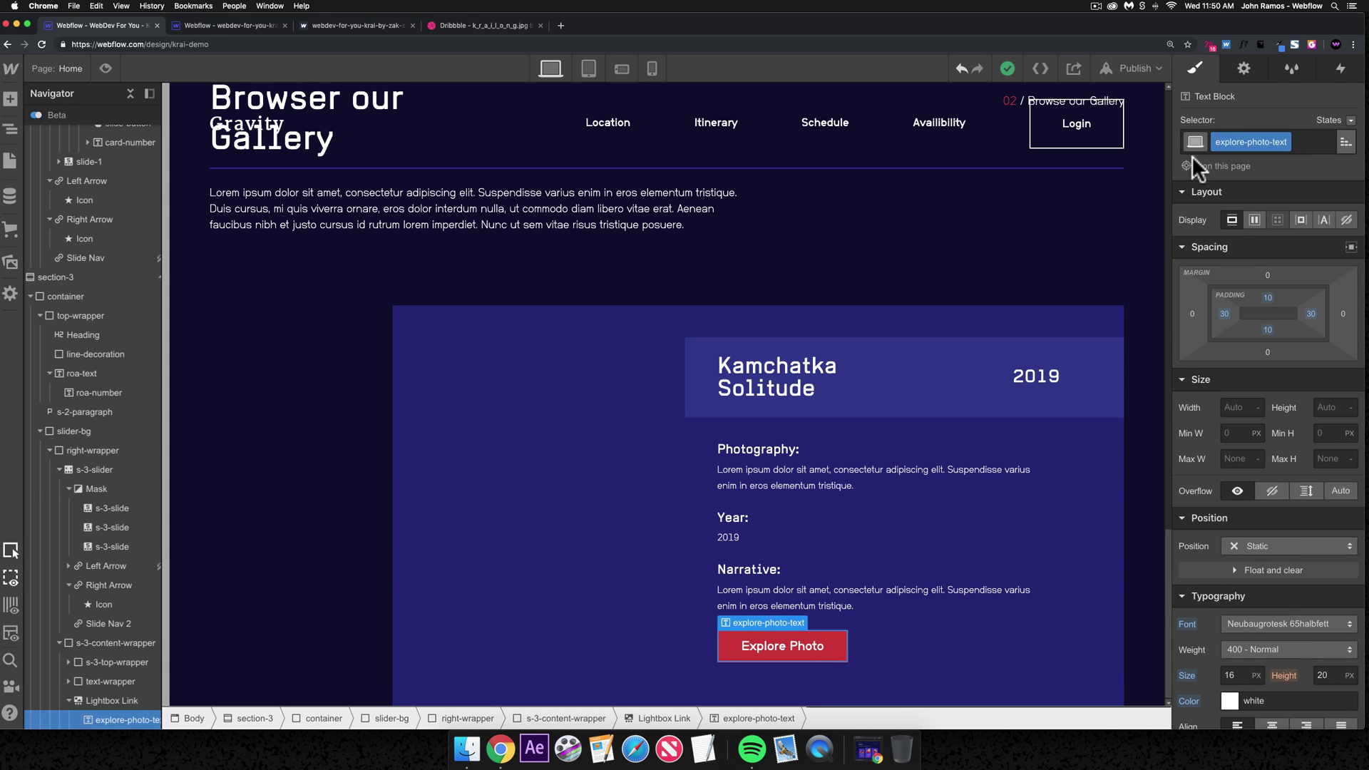
click(1242, 69)
click(1323, 302)
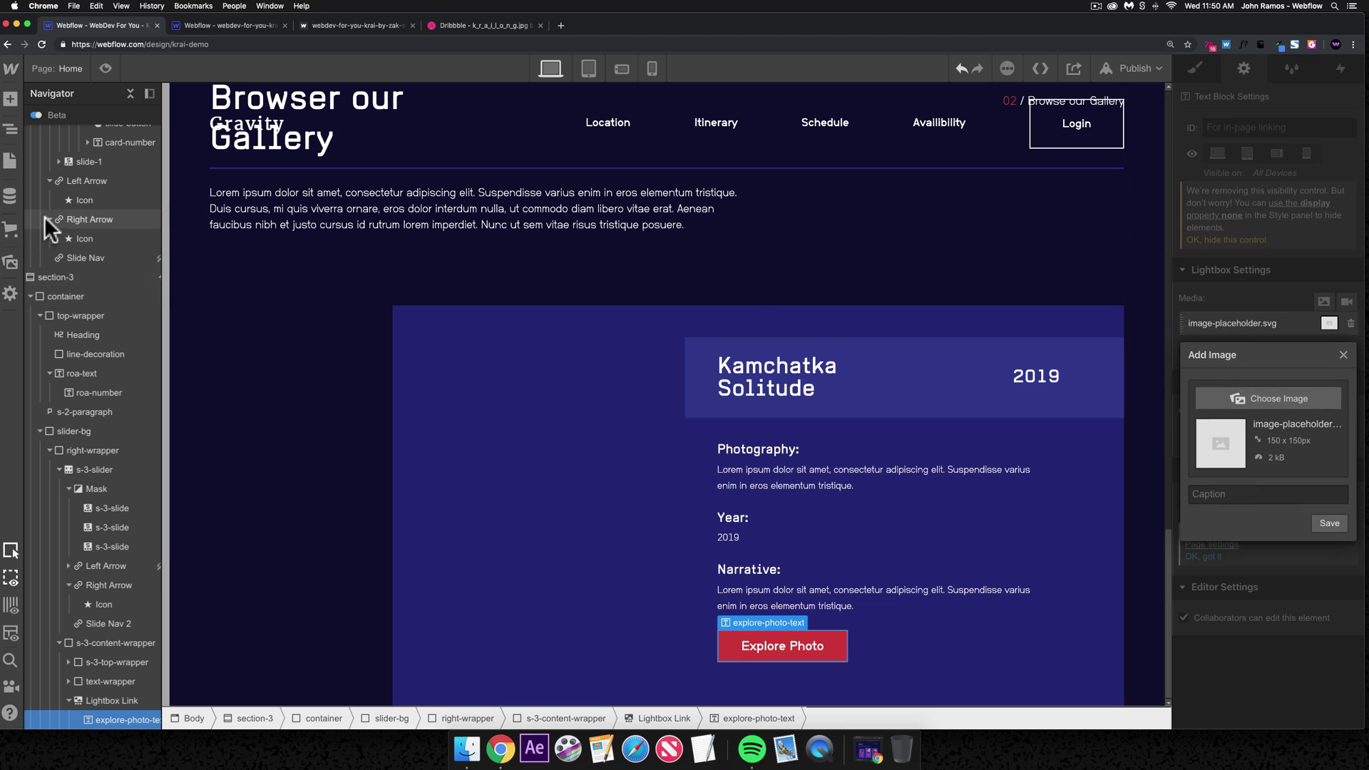
click(1260, 393)
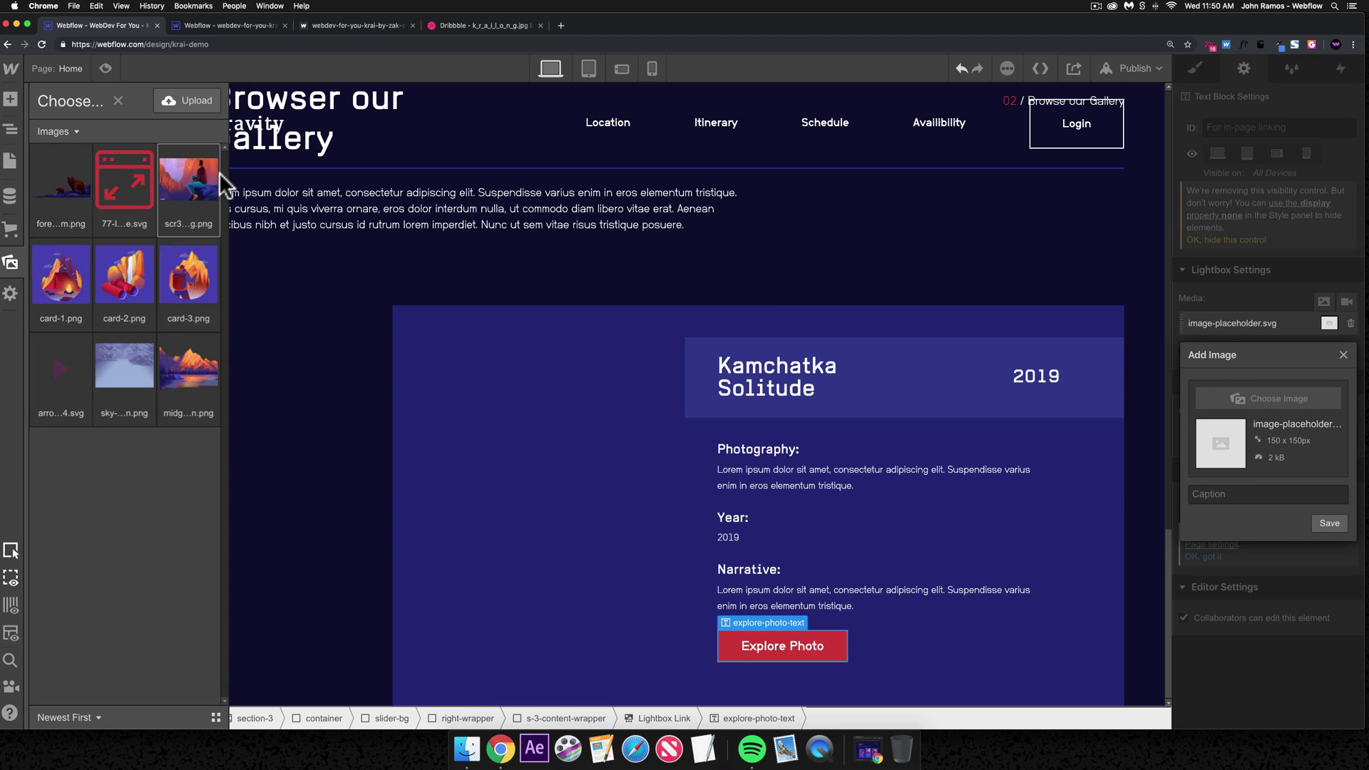
click(219, 184)
click(874, 254)
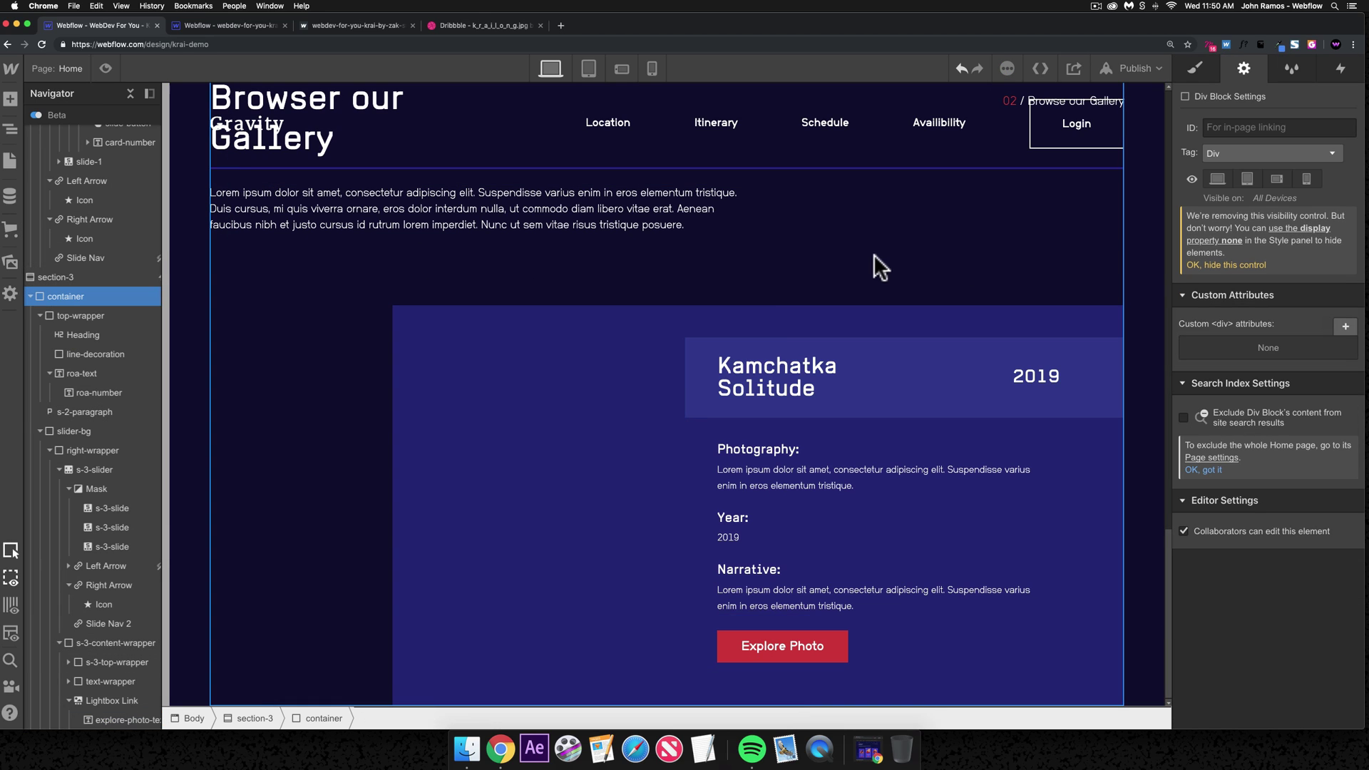
- Preview the page to test opening and closing the Explore Photo lightbox and advancing the gallery slider with its arrow
click(105, 68)
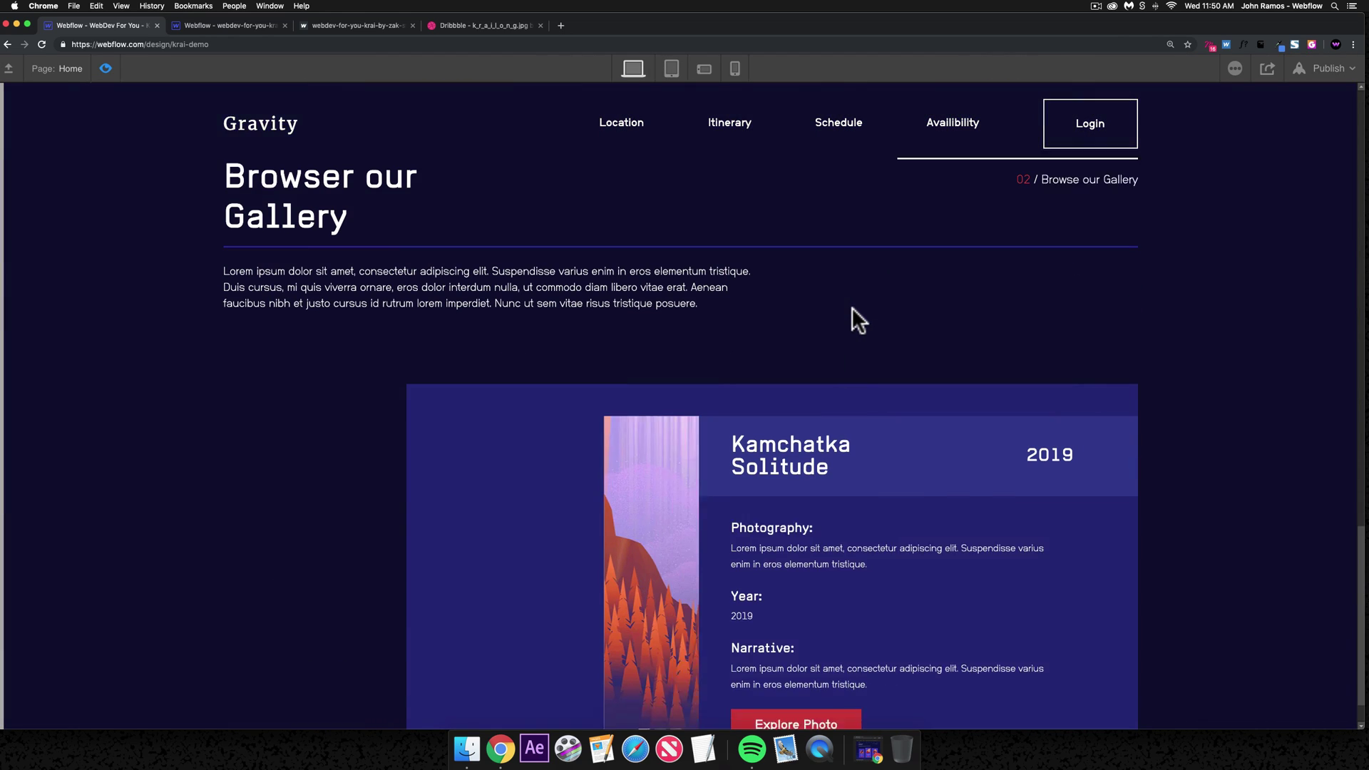
scroll(768, 463, down, 1)
click(802, 668)
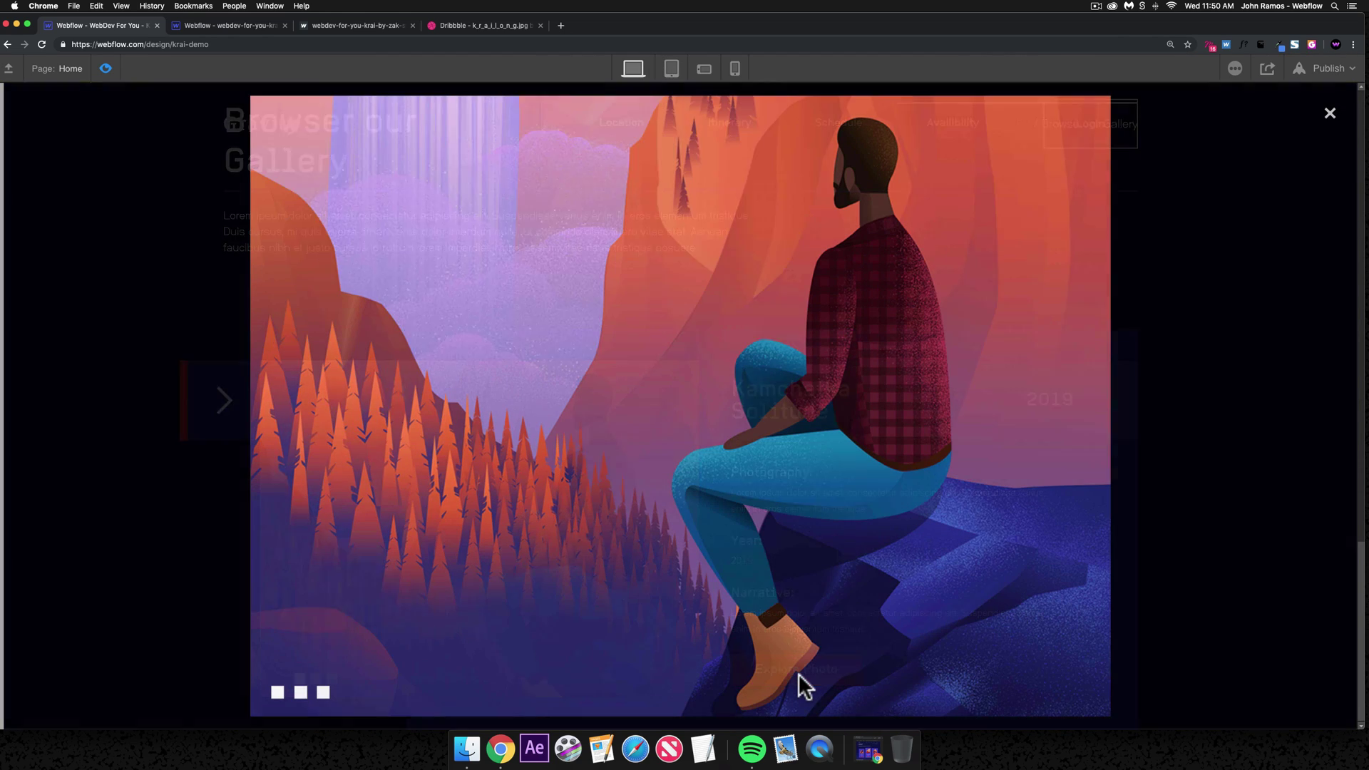
click(1331, 116)
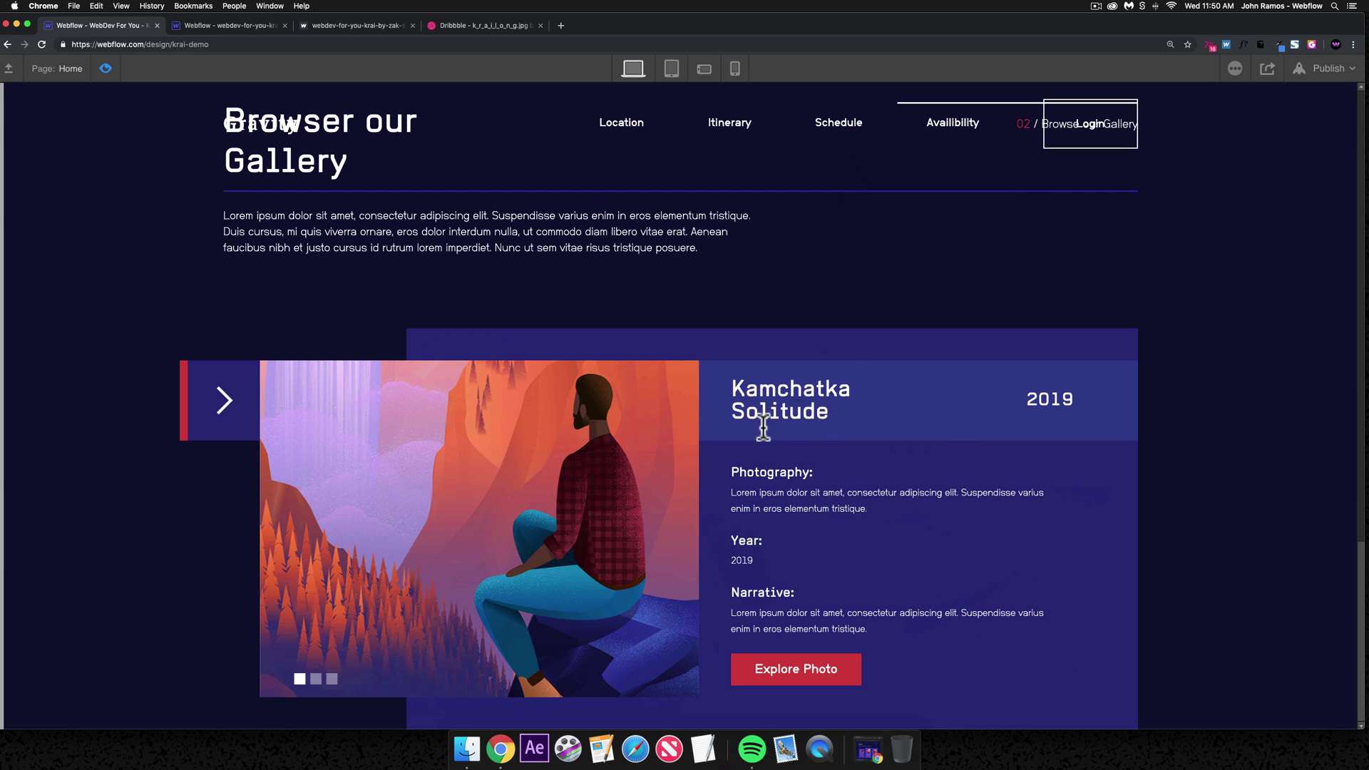
click(214, 432)
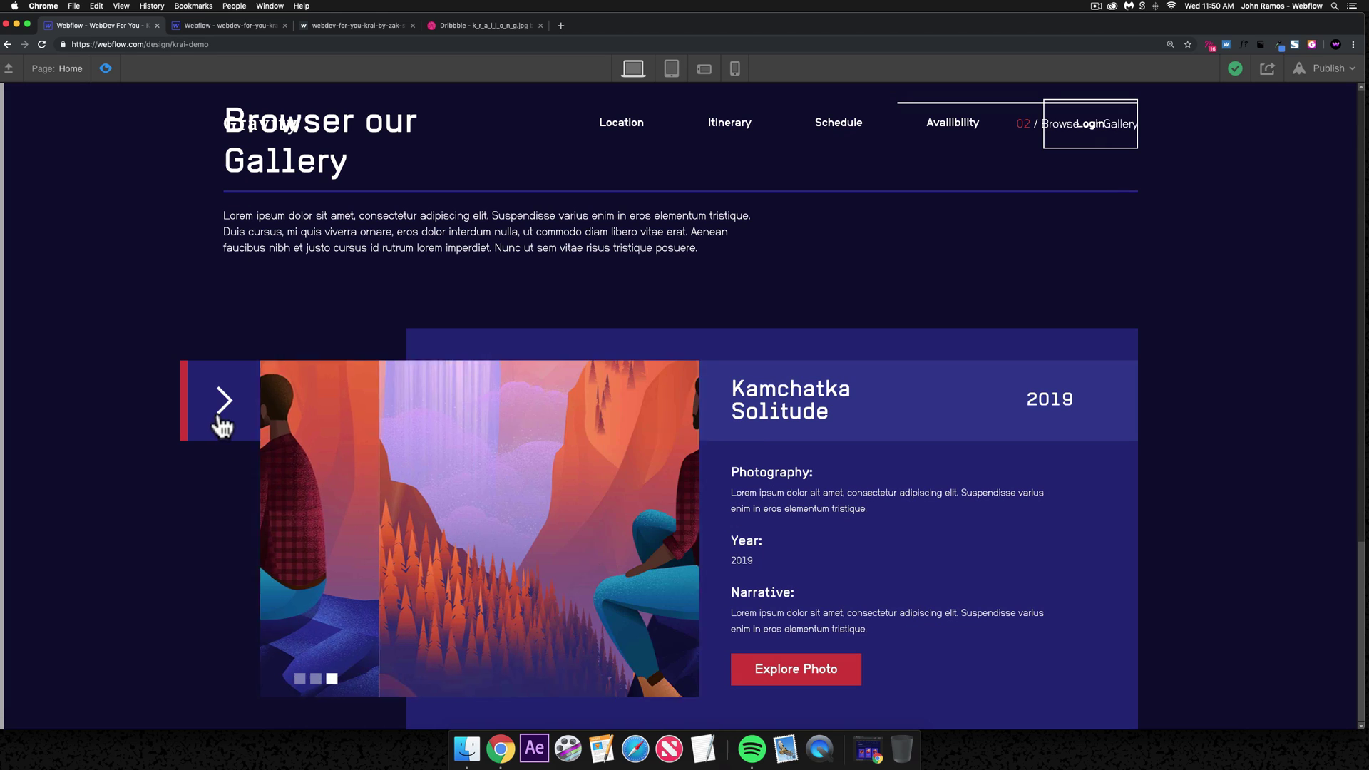
click(104, 69)
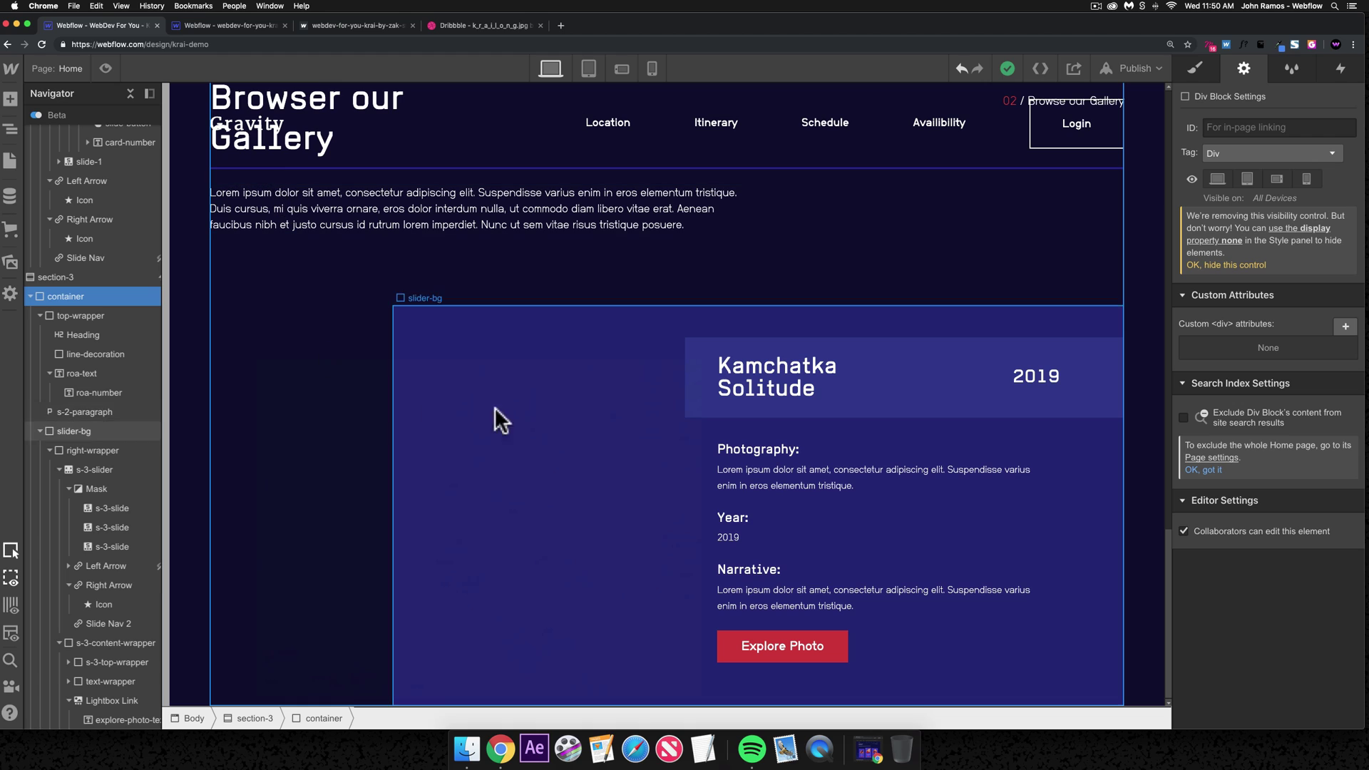
- Duplicate s-3-content-wrapper twice inside right-wrapper so there is one content wrapper per slide
click(123, 507)
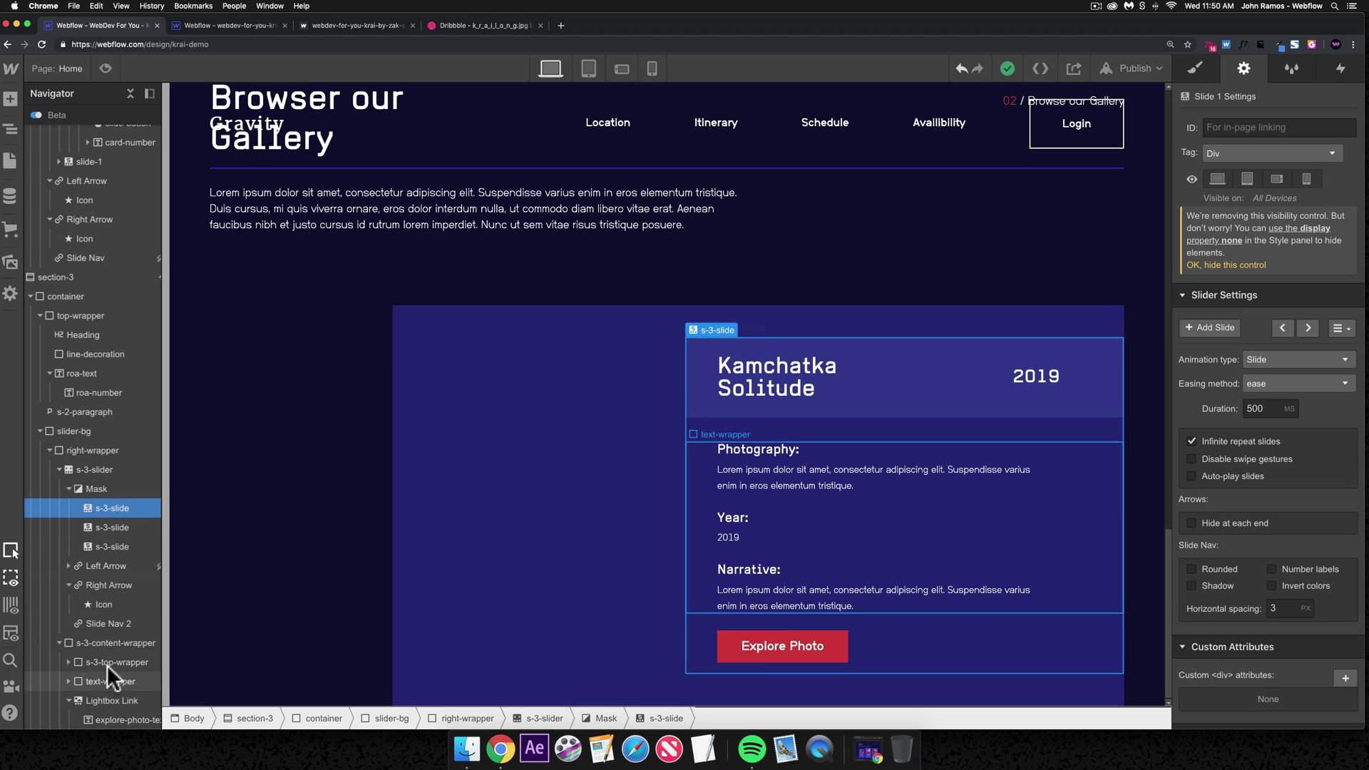
click(95, 643)
click(59, 642)
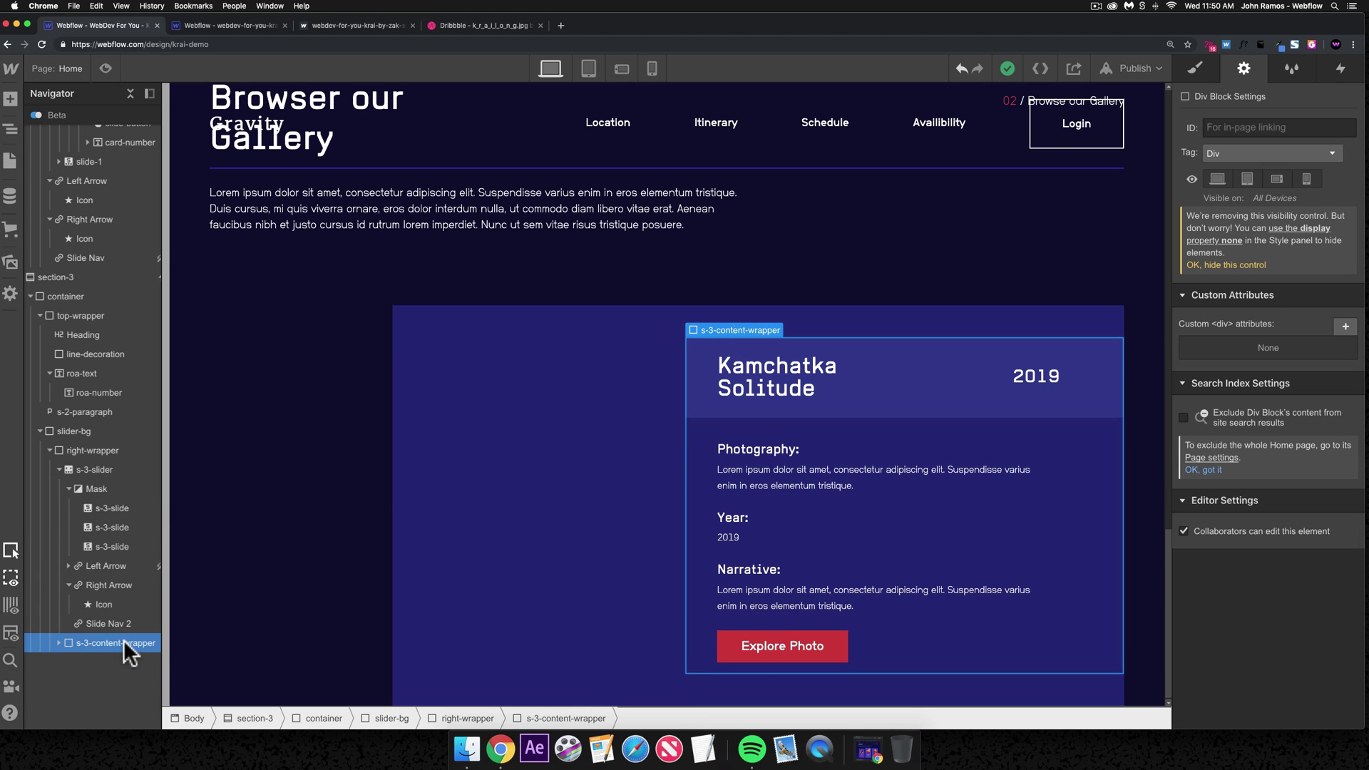
key(super+c)
key(super+v)
key(super+v)
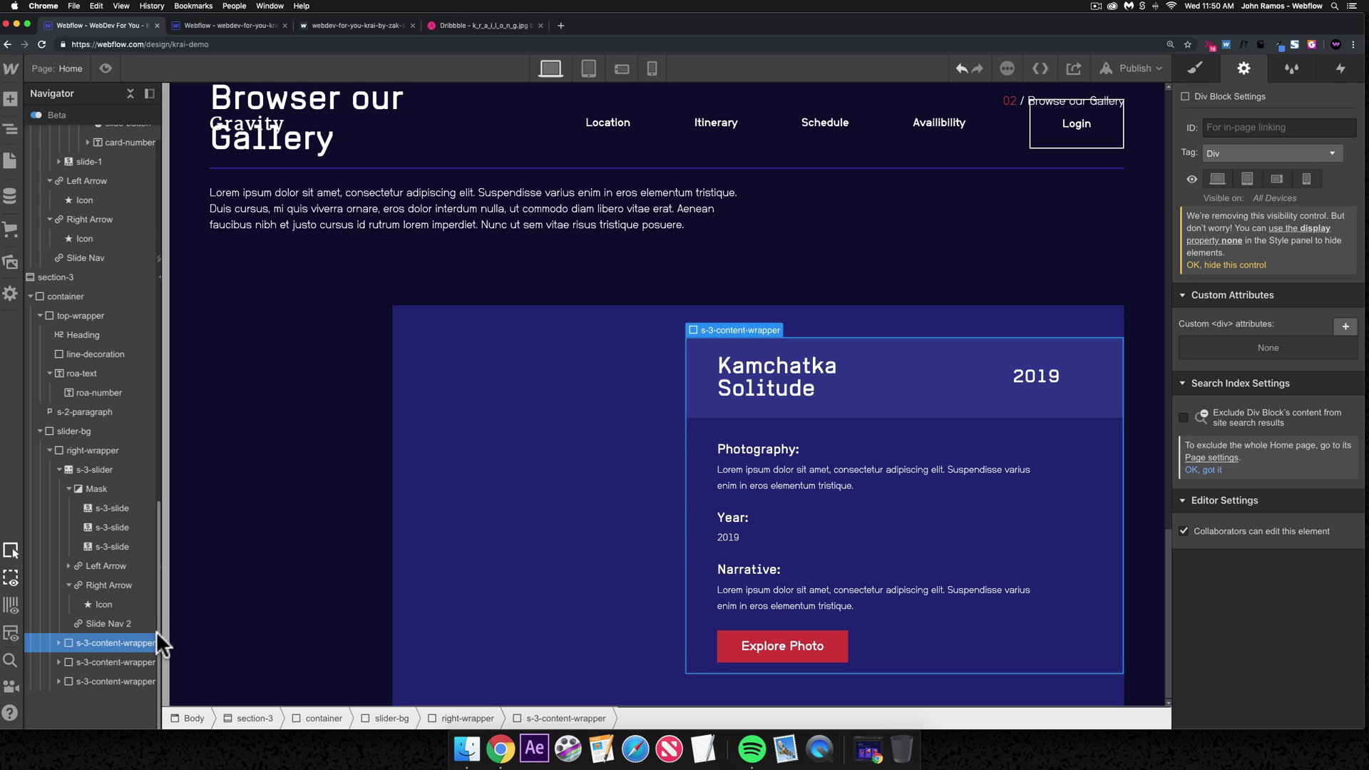
- Add a Slider change trigger to the first s-3-slide and set its slider-in-view action to Start an Animation
click(114, 508)
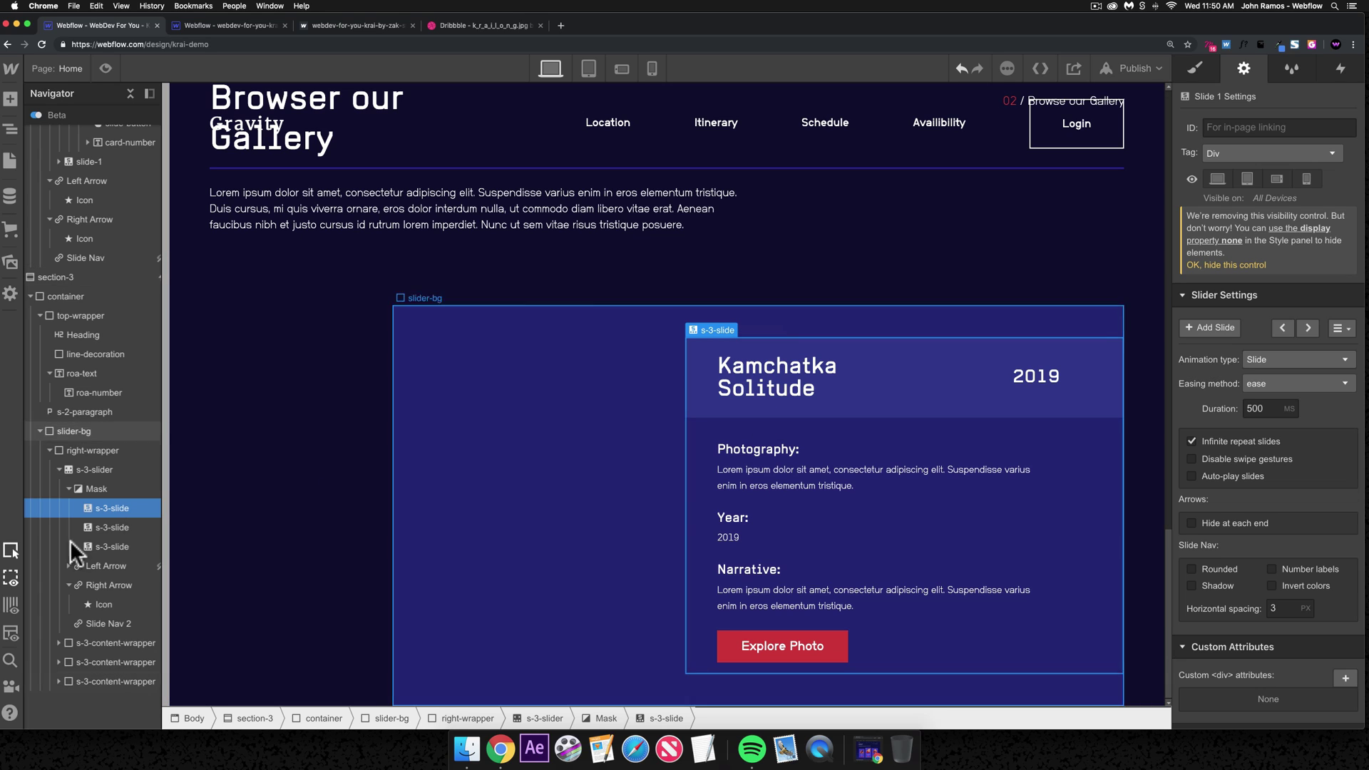
click(1340, 70)
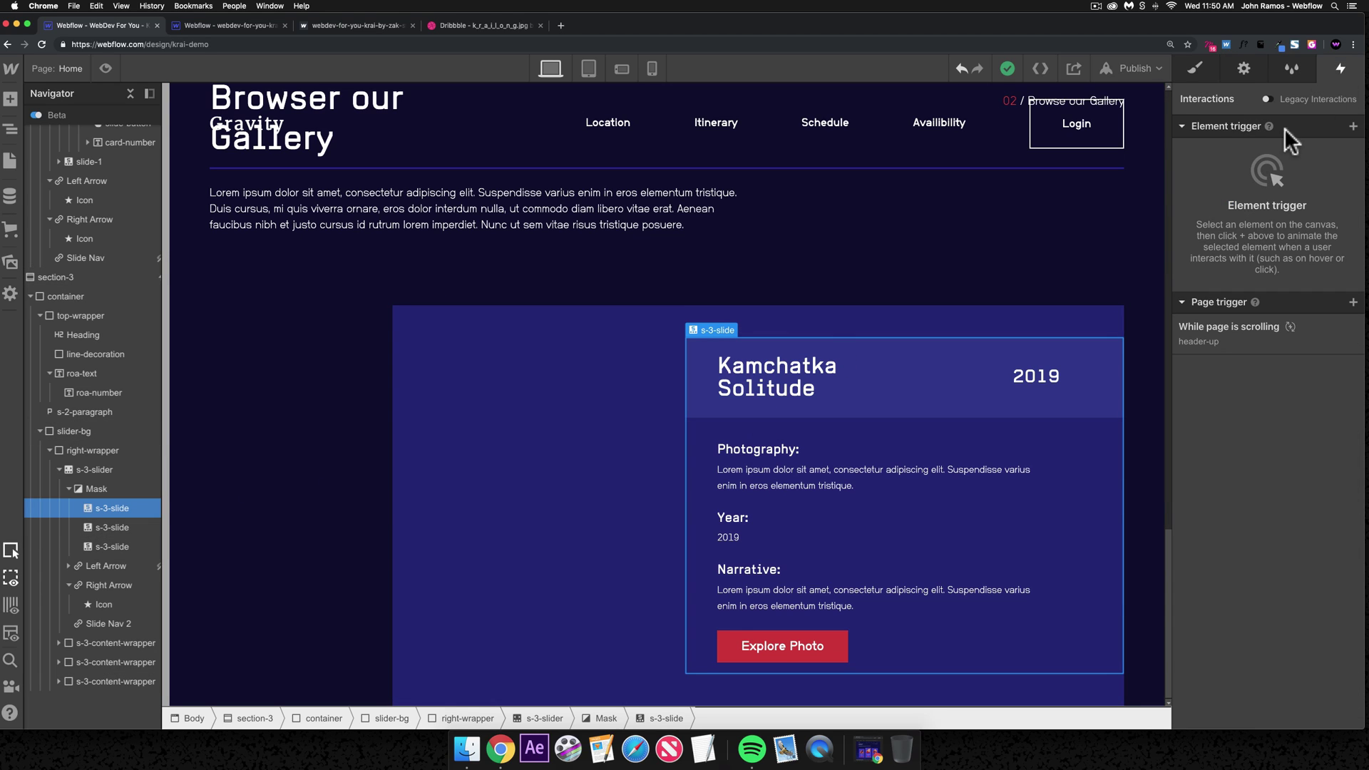
click(1352, 126)
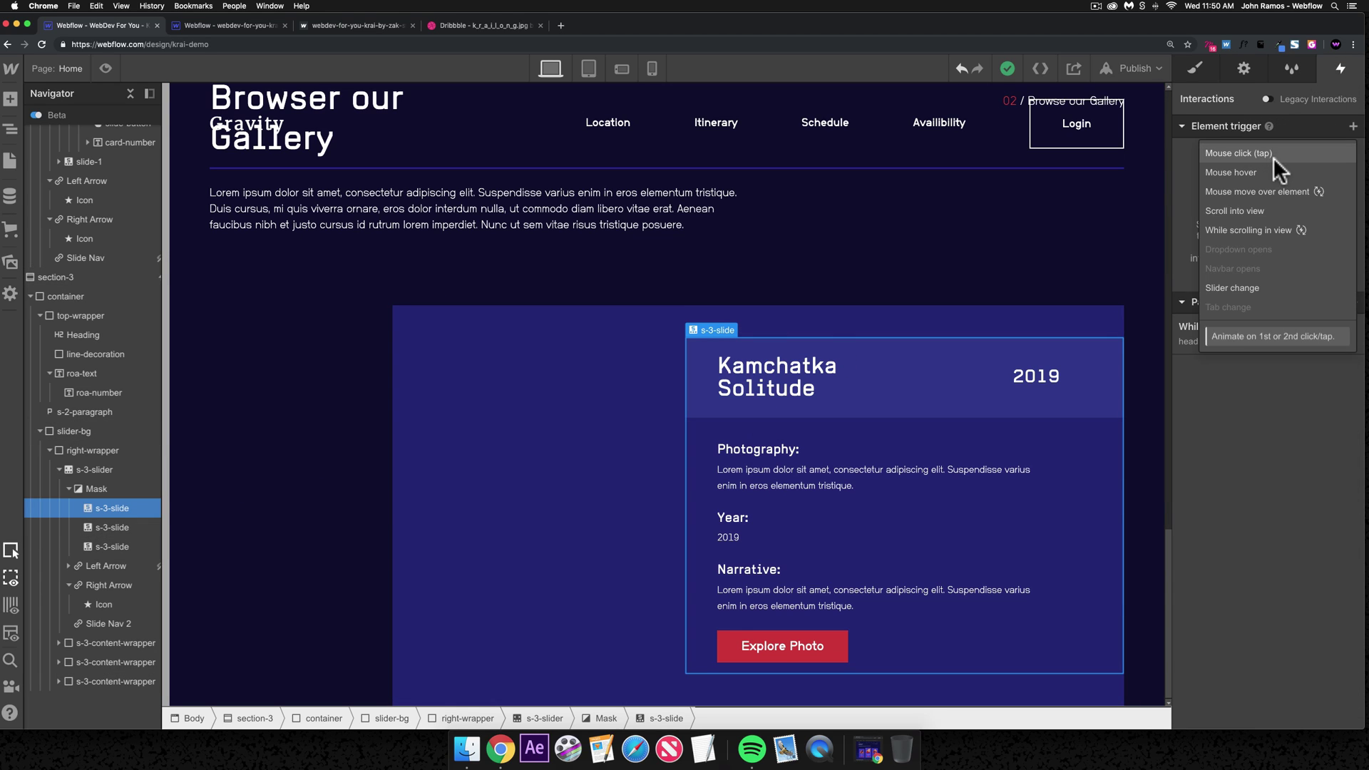
click(1234, 287)
click(1247, 208)
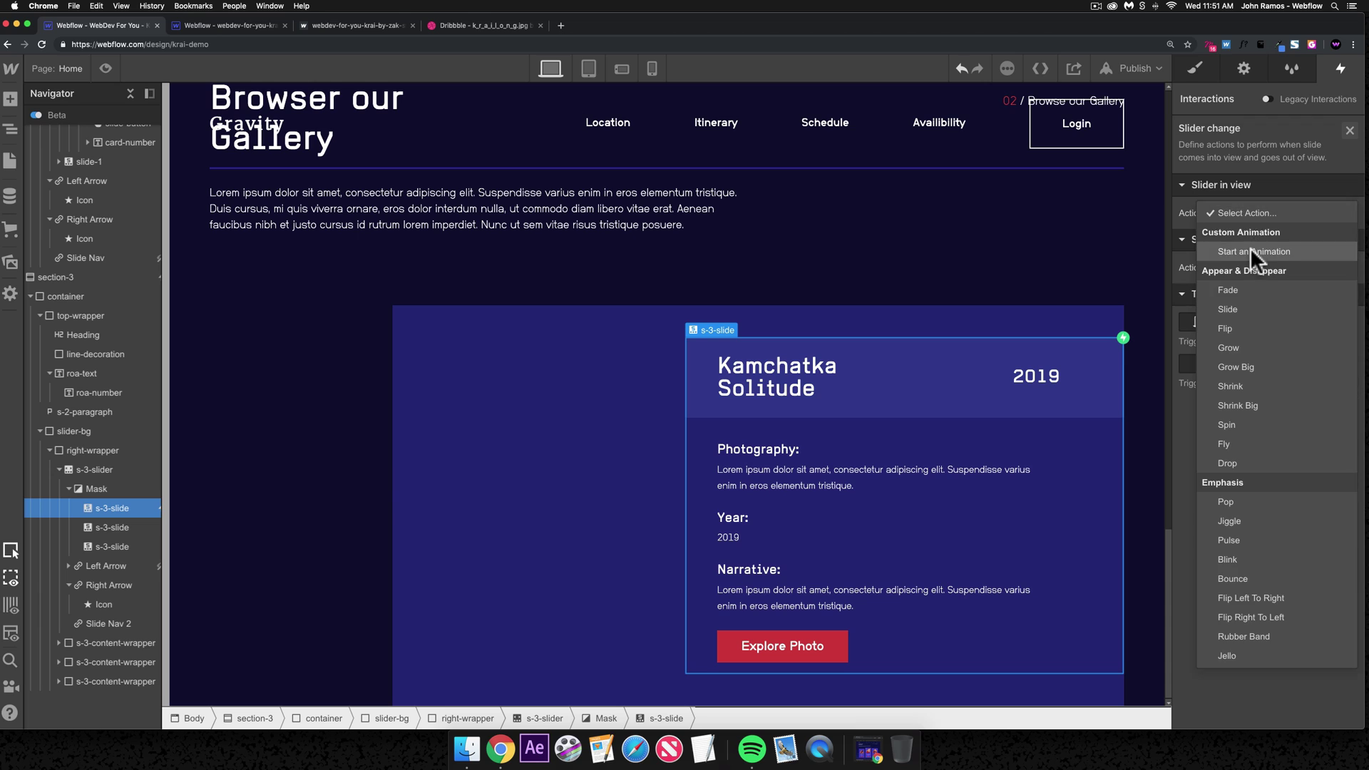
click(1252, 246)
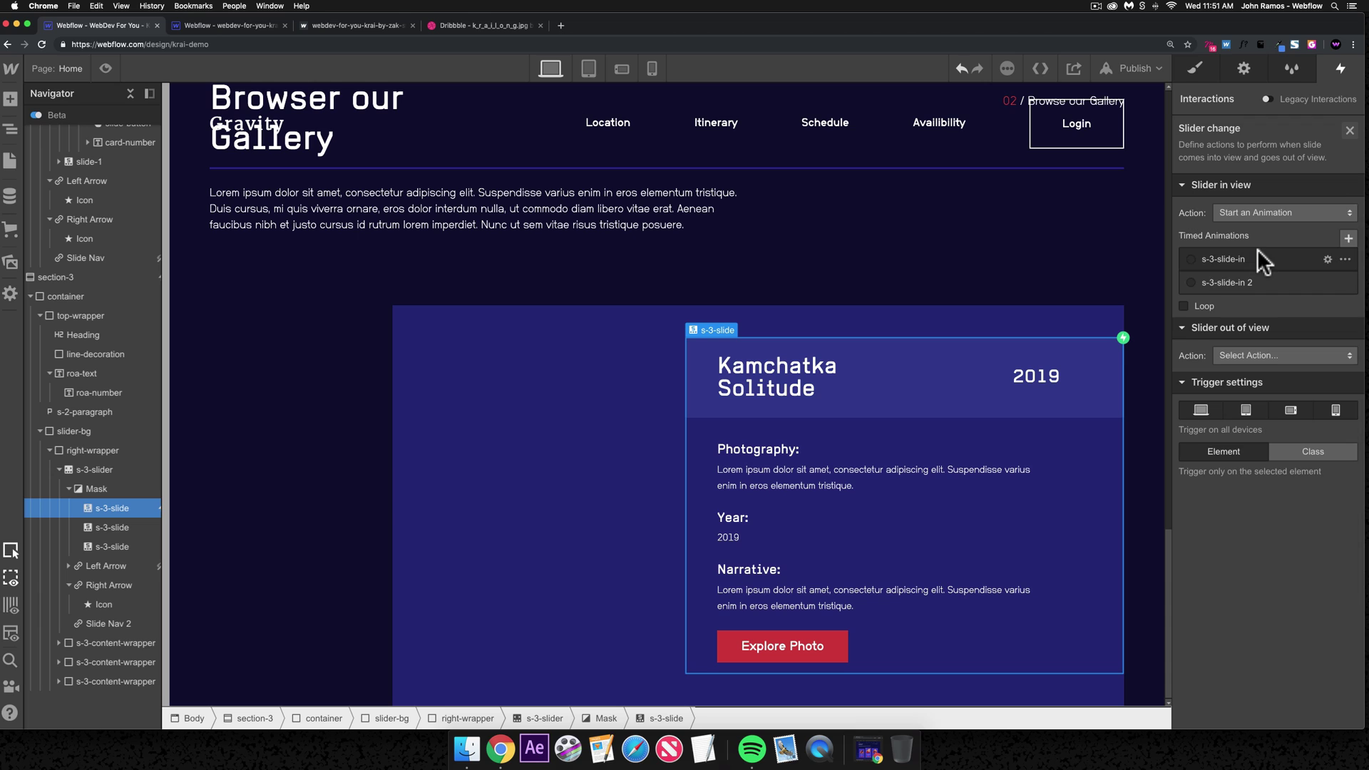
- Create a new timed animation named s-1-slide-in for the first slide's slider-in-view action
click(1347, 237)
text(s-1-)
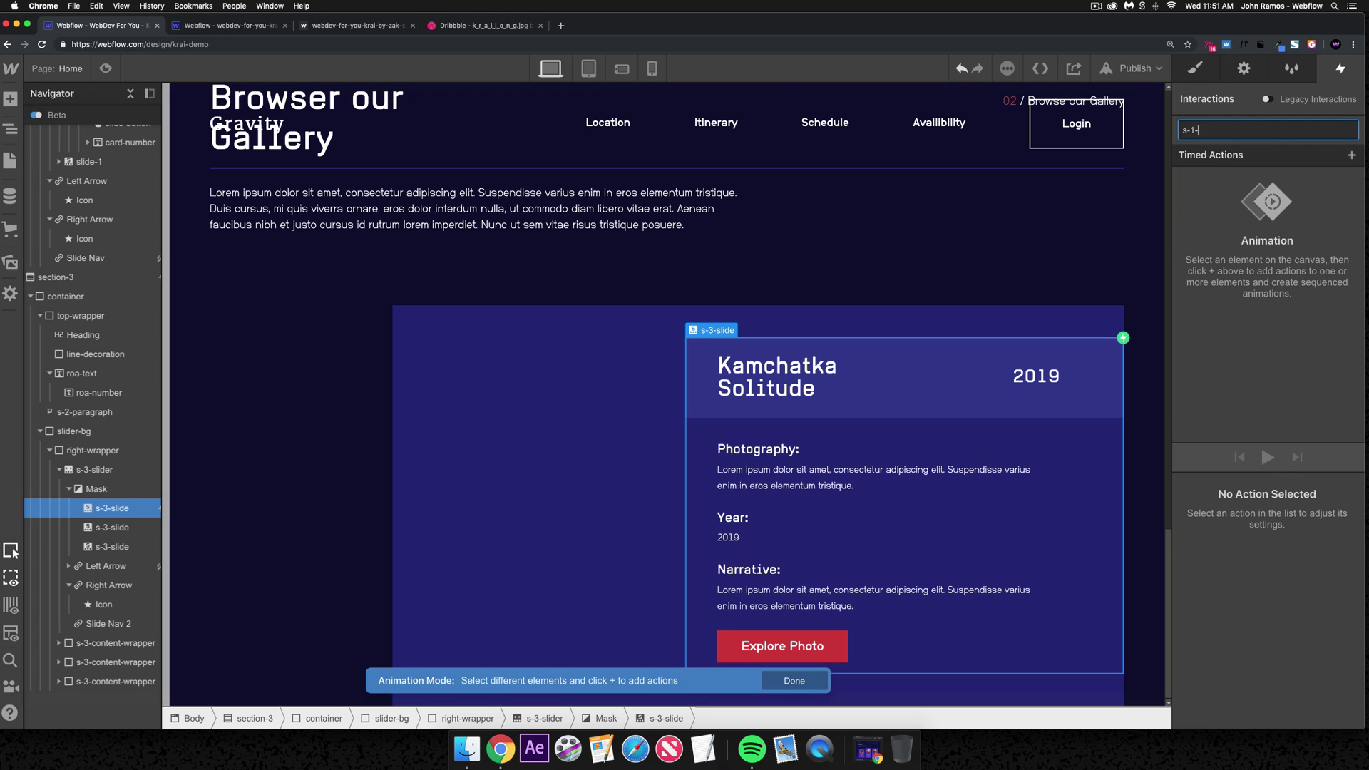
text(slide-in)
key(Return)
- Add an Opacity action of 0% for the first s-3-content-wrapper to the s-1-slide-in animation
click(118, 643)
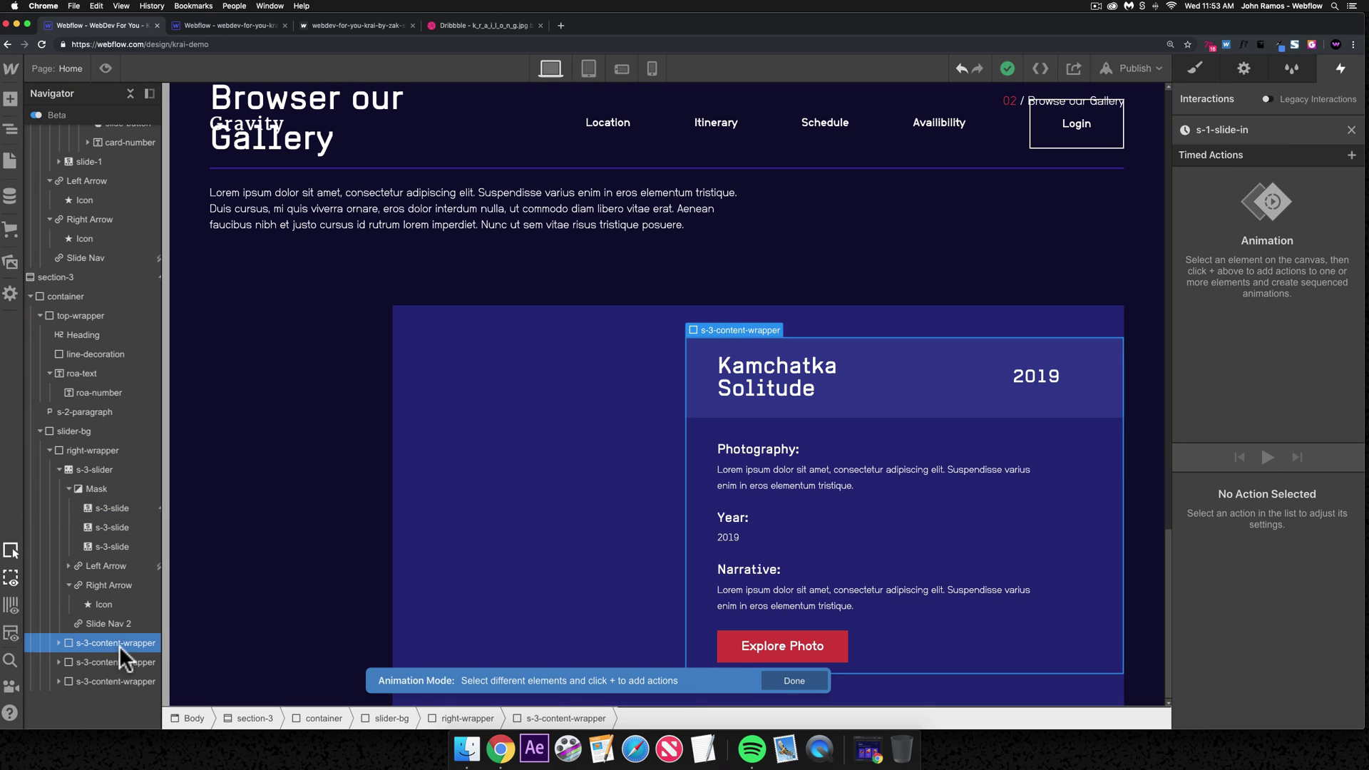
click(1350, 154)
click(1217, 293)
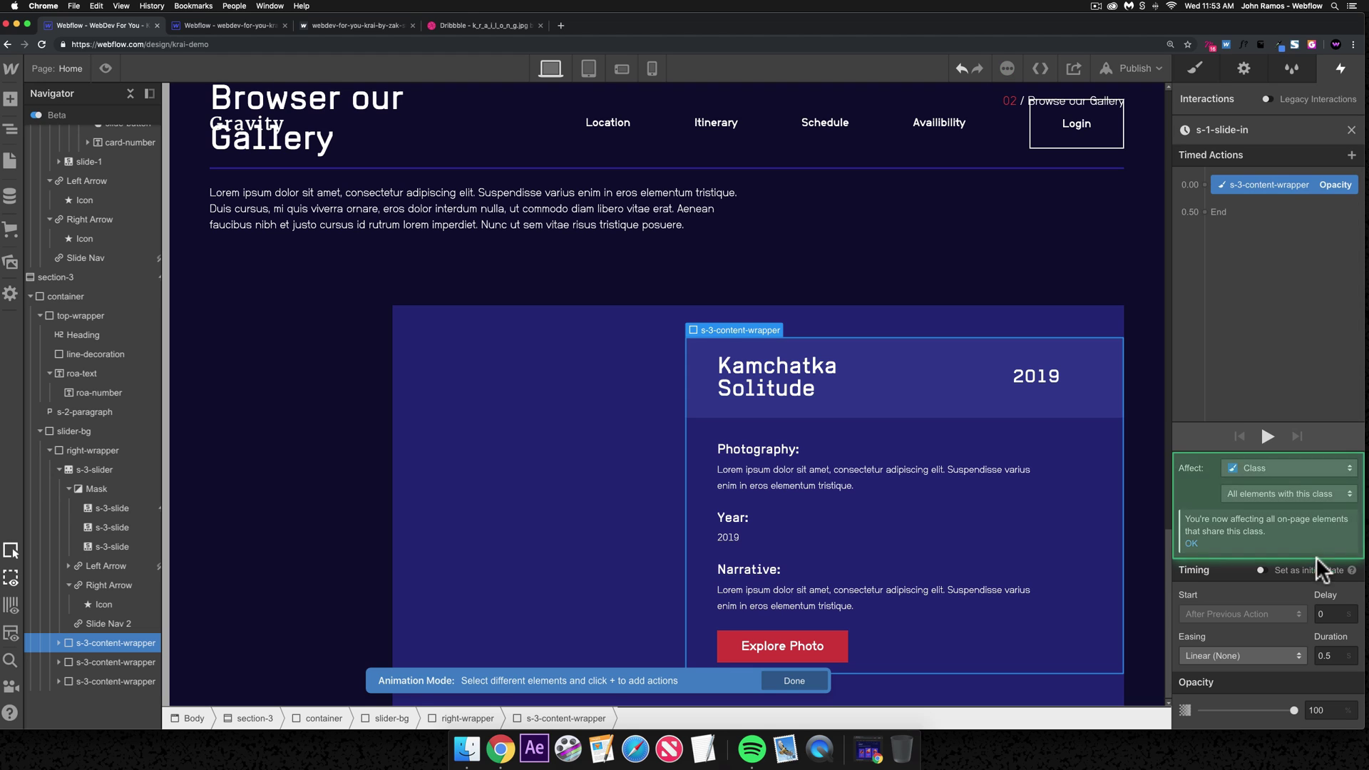
click(1328, 710)
text(0)
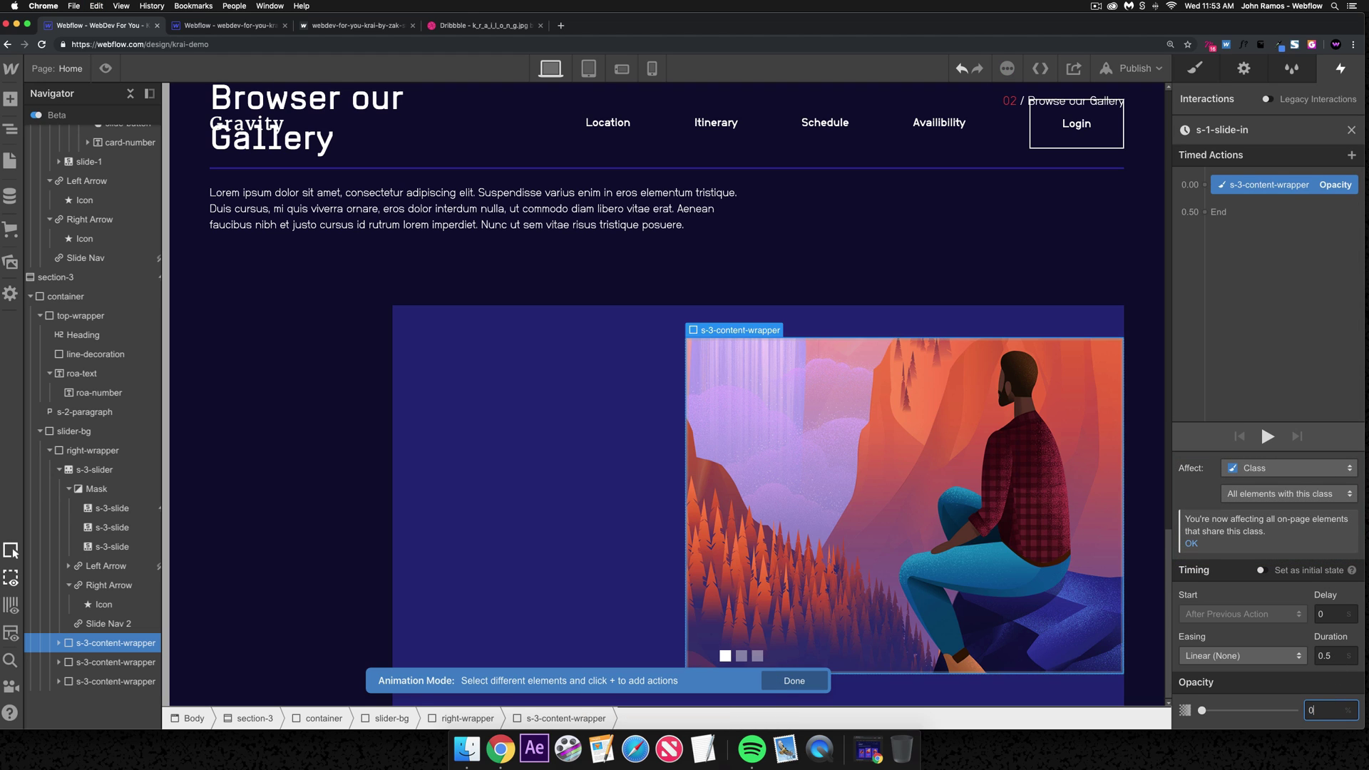
- Add a Hide/Show action after the opacity action, setting the s-3-content-wrapper's display to block
click(1273, 201)
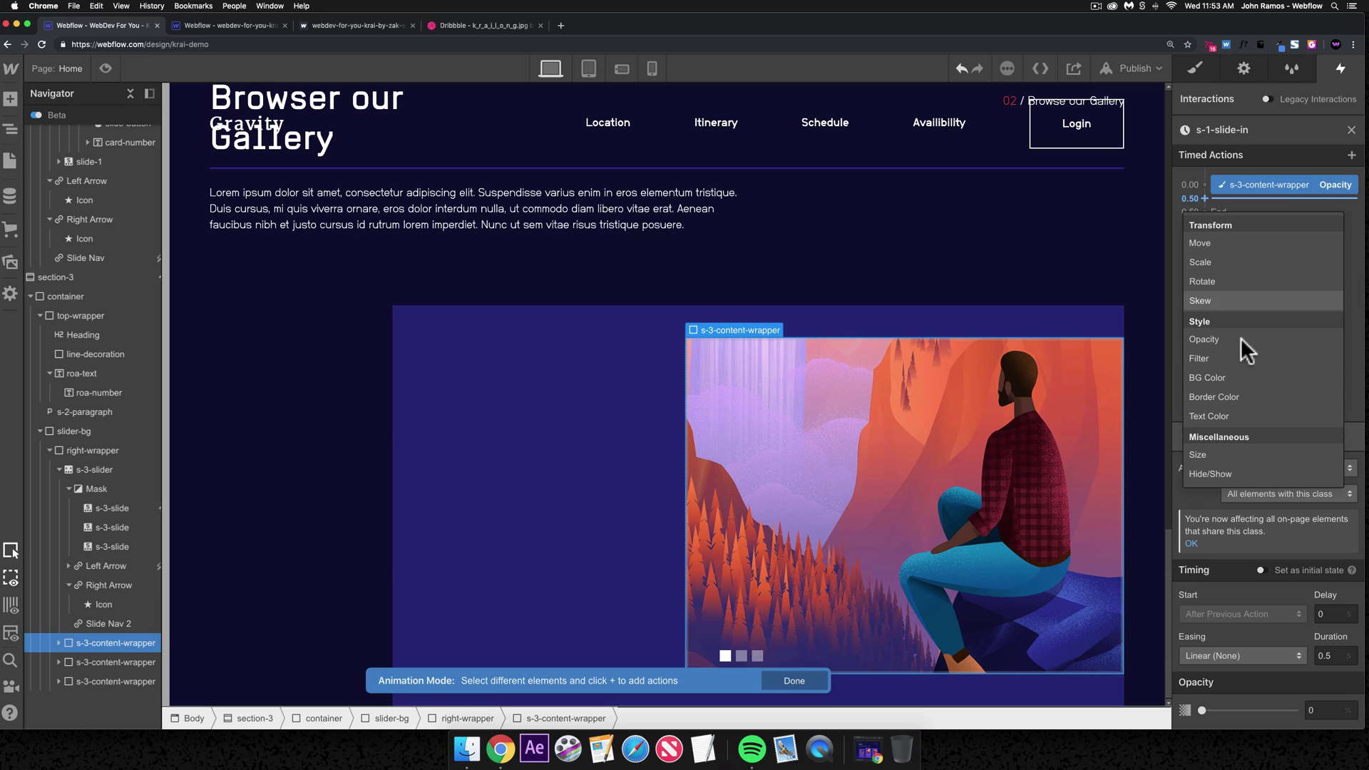
click(1205, 471)
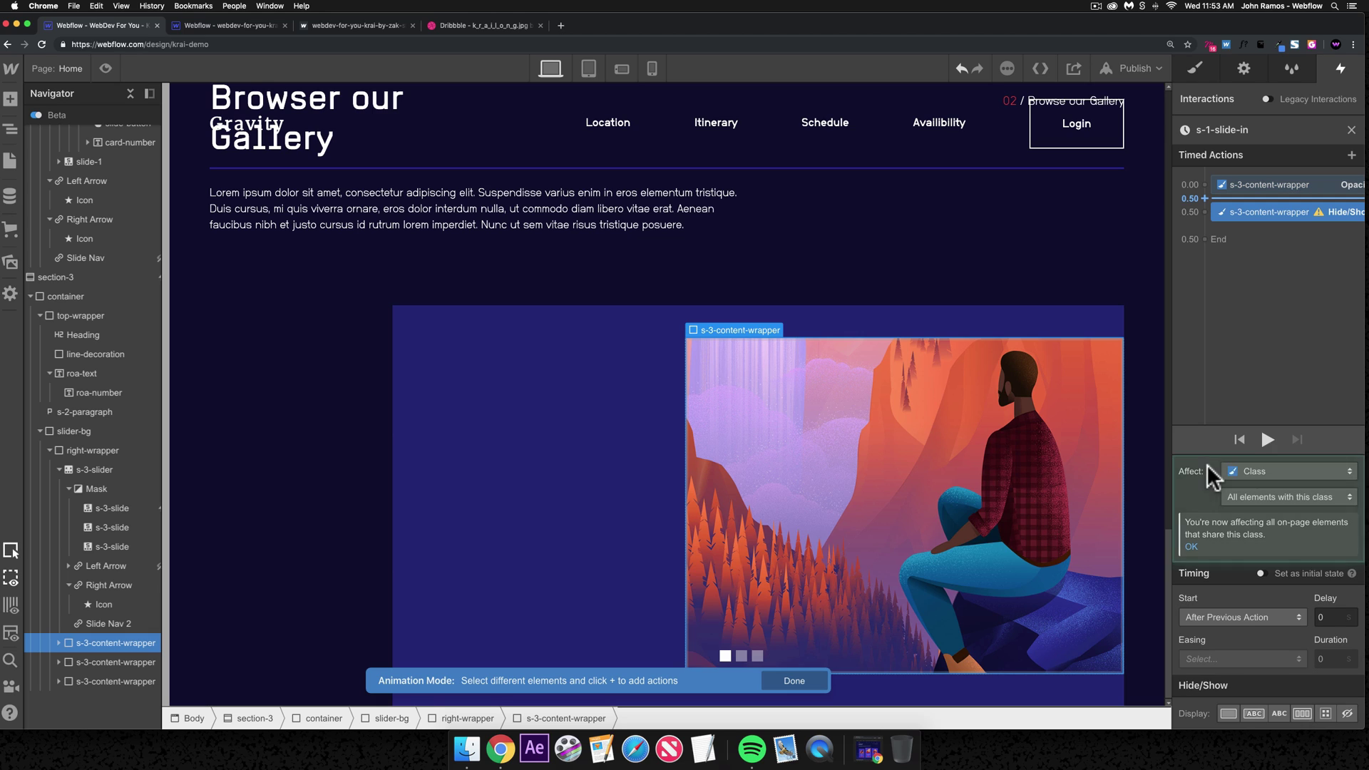
click(1226, 713)
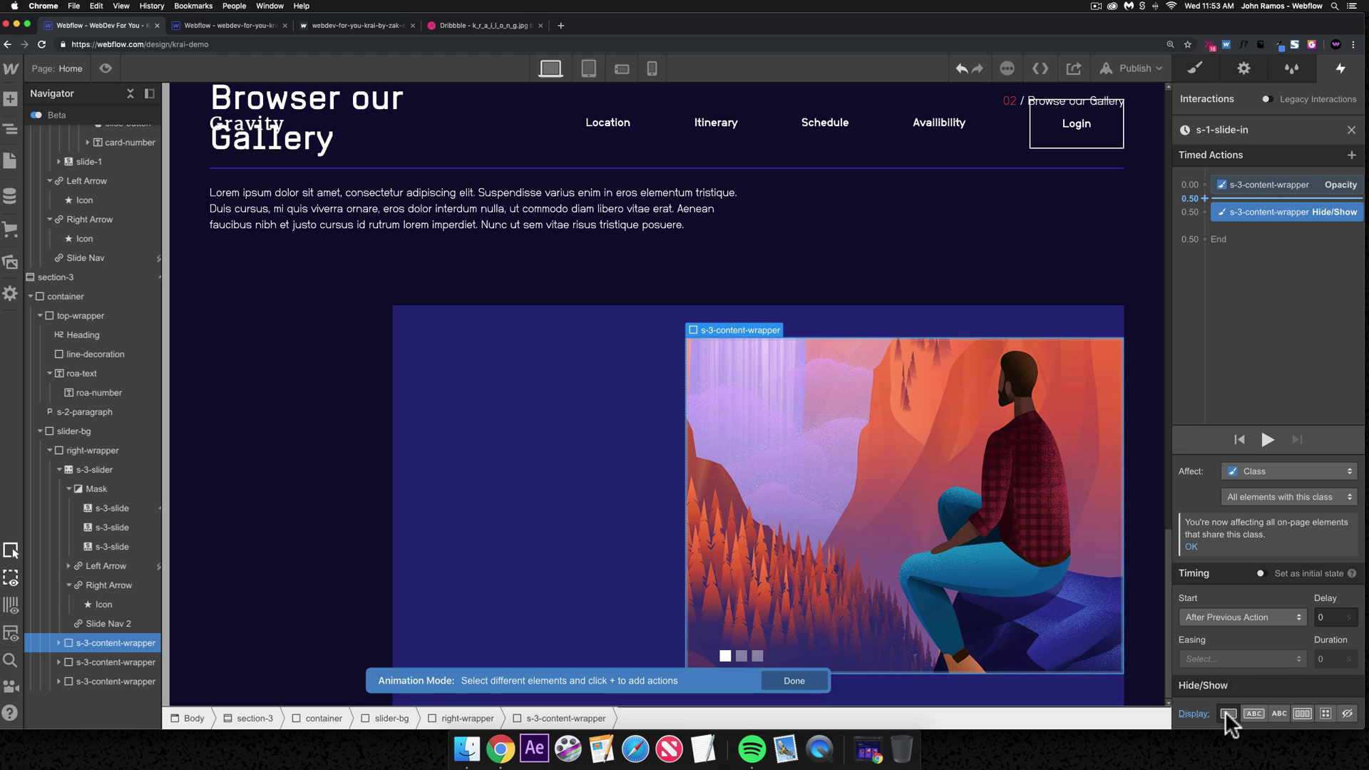
- Add a closing Opacity action of 100% for the s-3-content-wrapper with Ease Out easing
click(1259, 226)
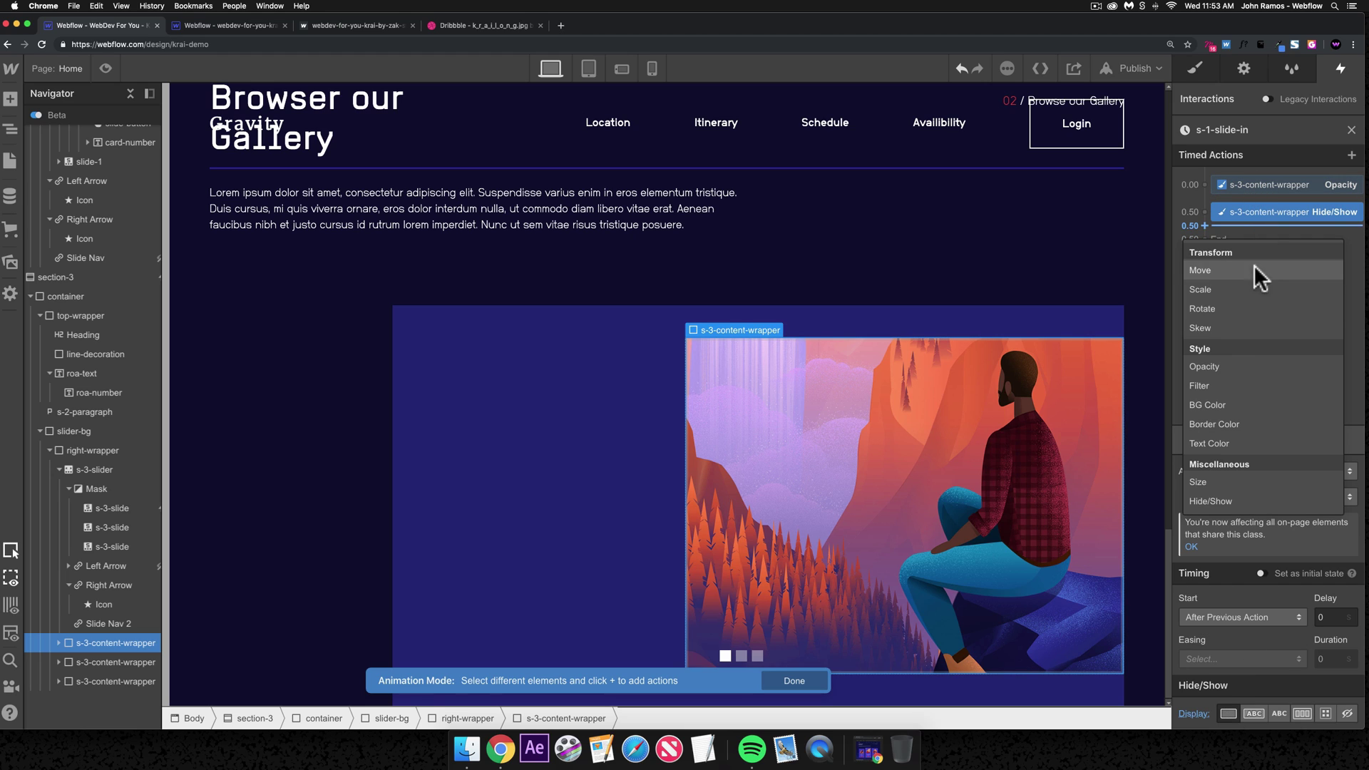
click(1233, 358)
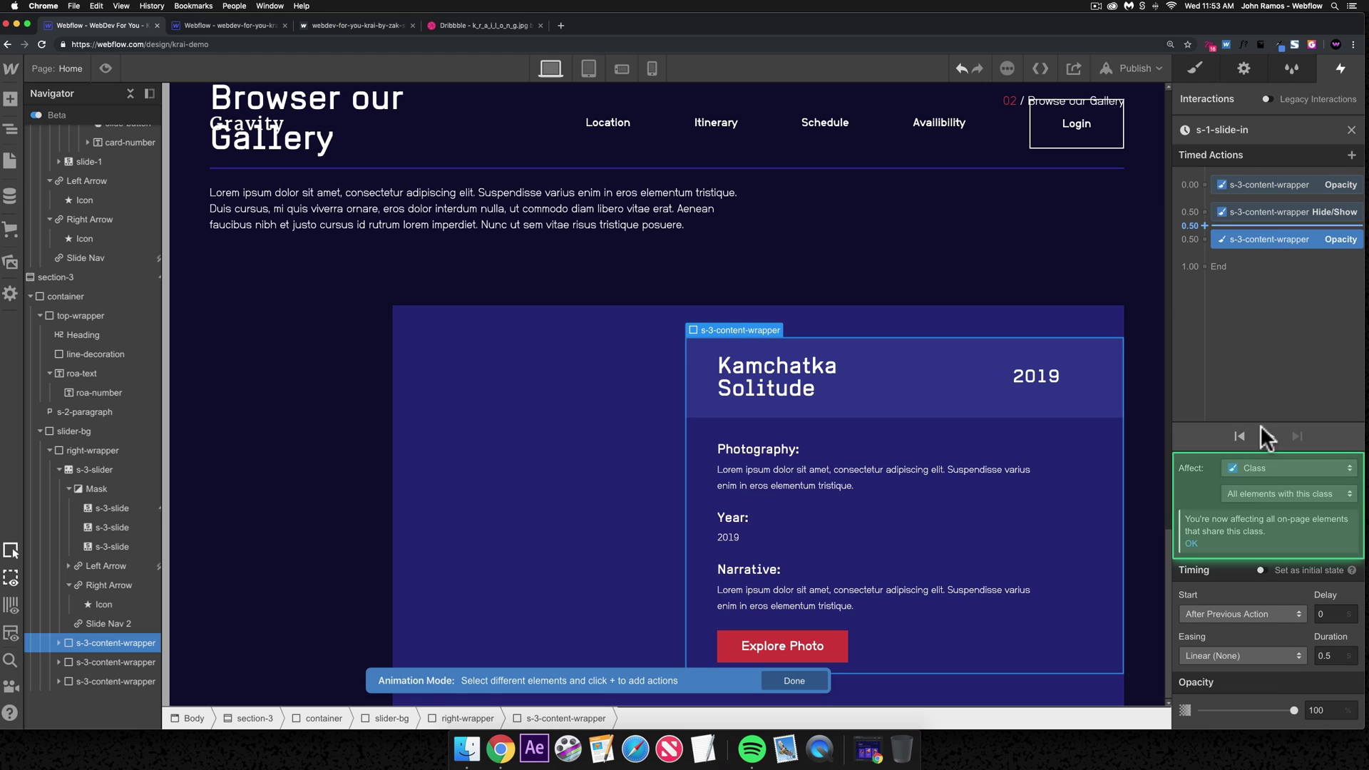
click(1227, 655)
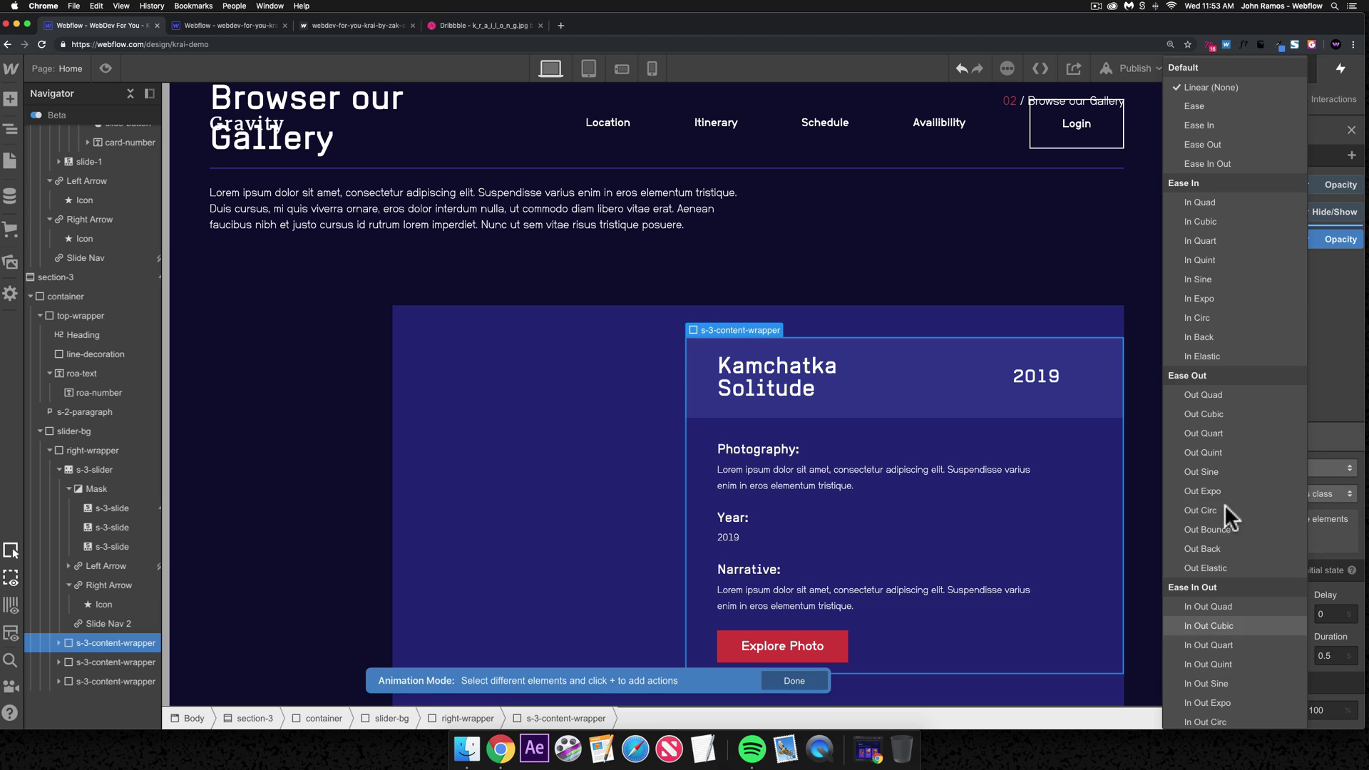
click(1202, 144)
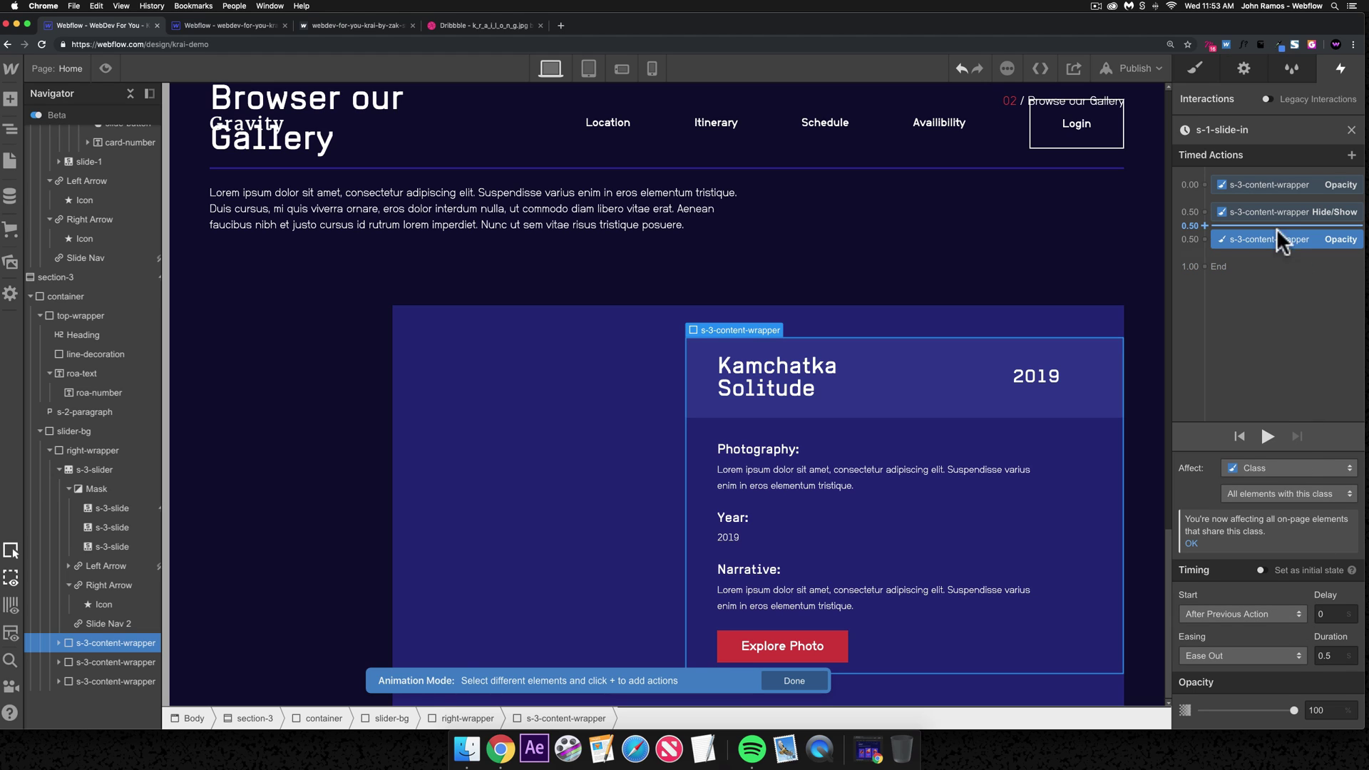
click(1268, 181)
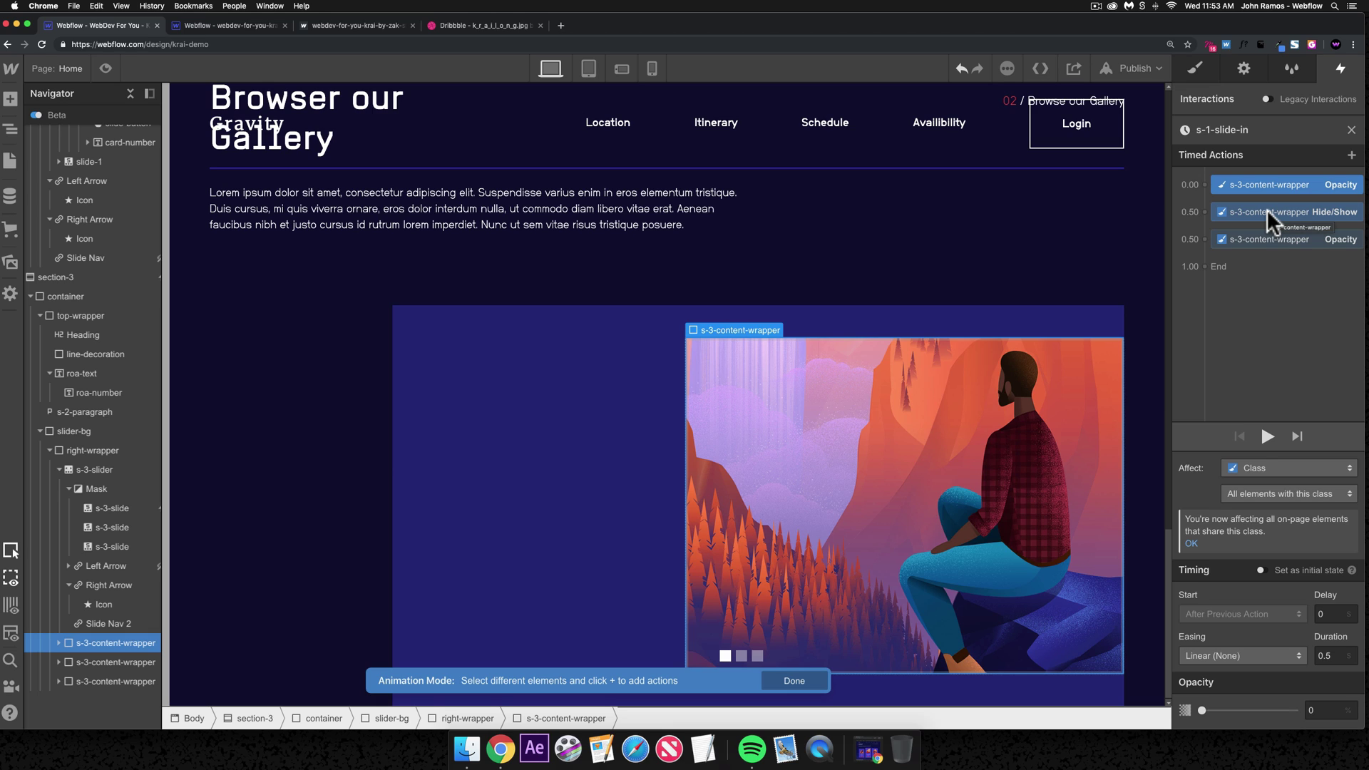
click(1268, 211)
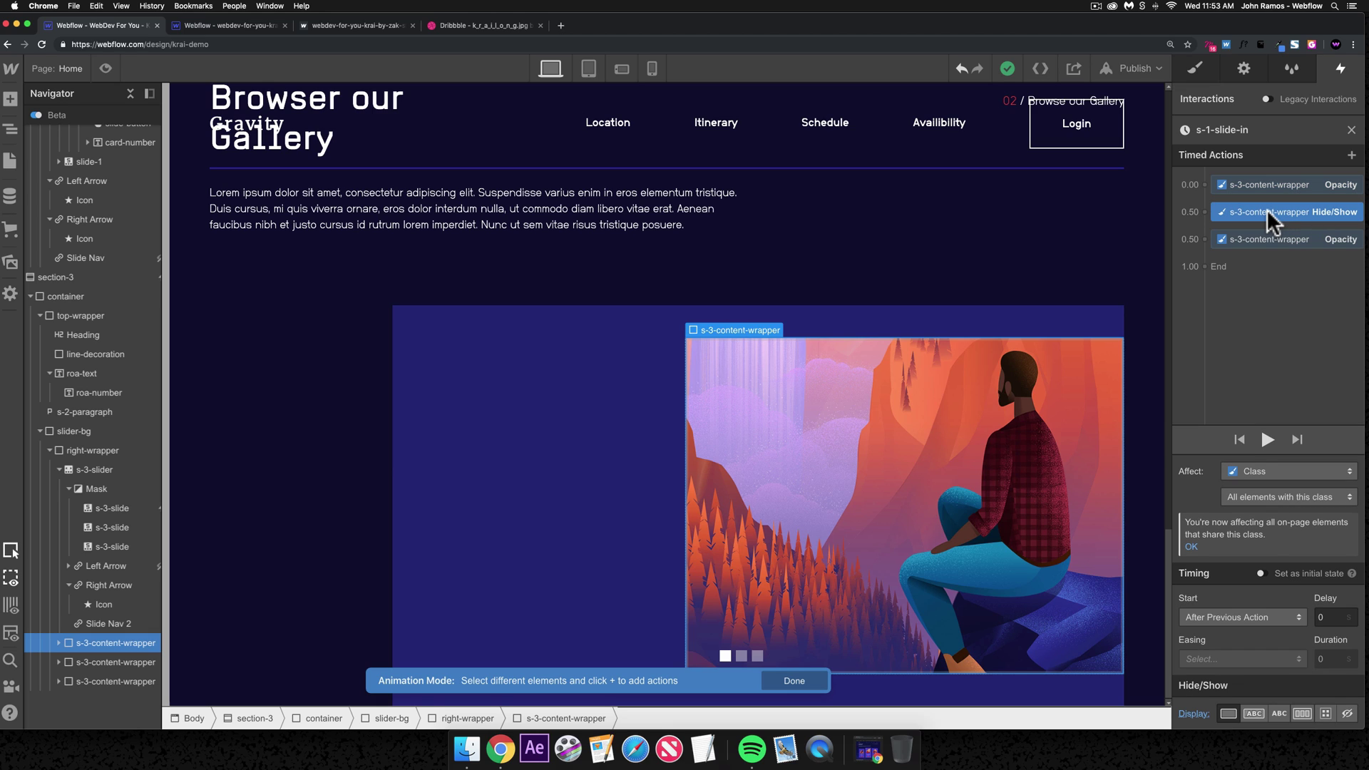
click(1263, 239)
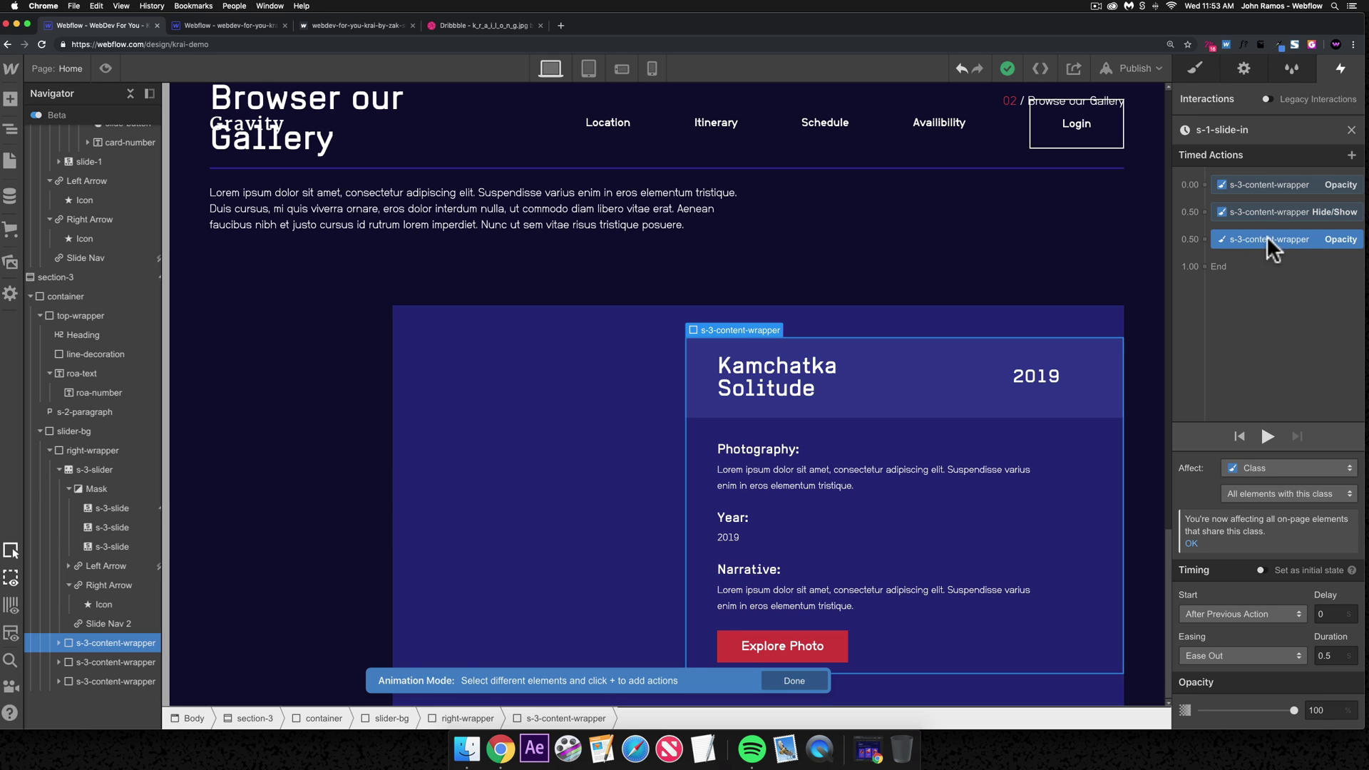
click(1273, 216)
click(1253, 240)
- Rename the animation to s-1-slide-in-view and leave the animation editor
click(1226, 129)
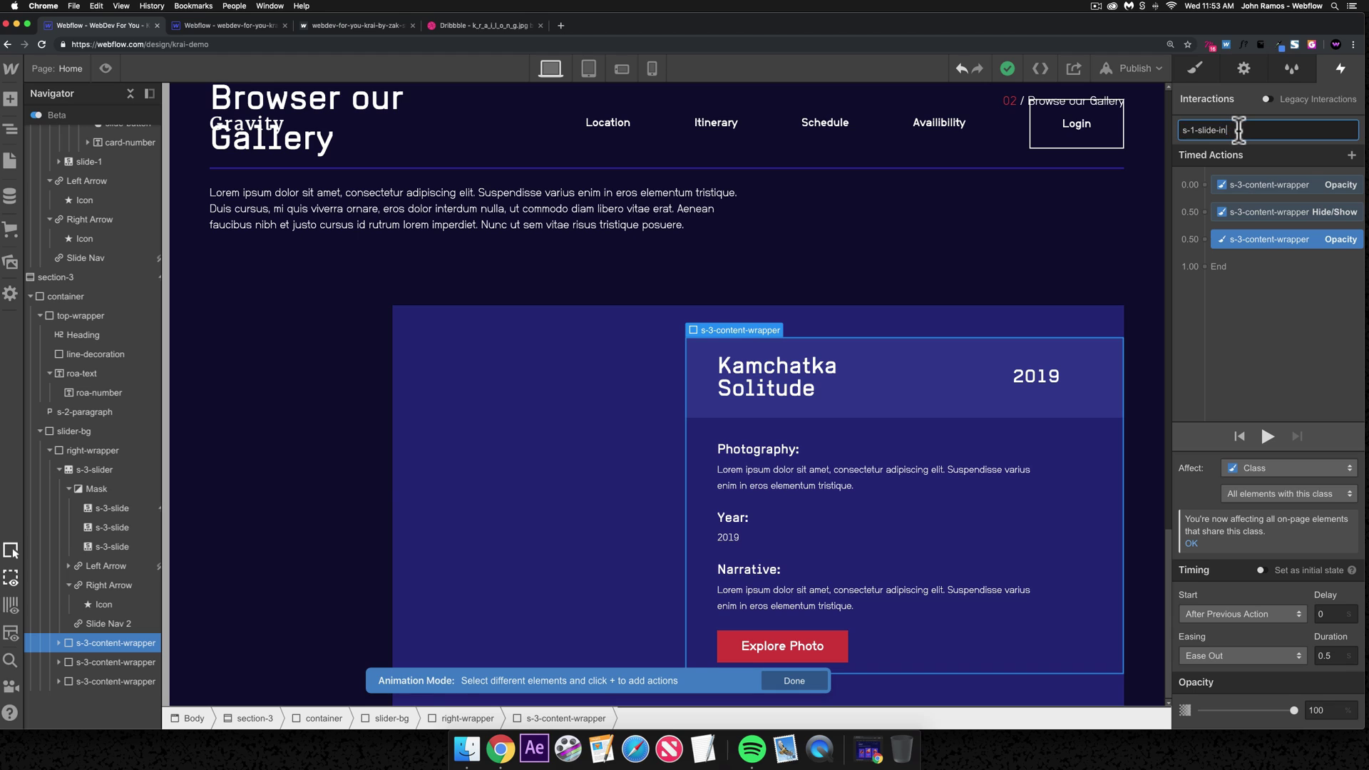
text(-view)
key(Return)
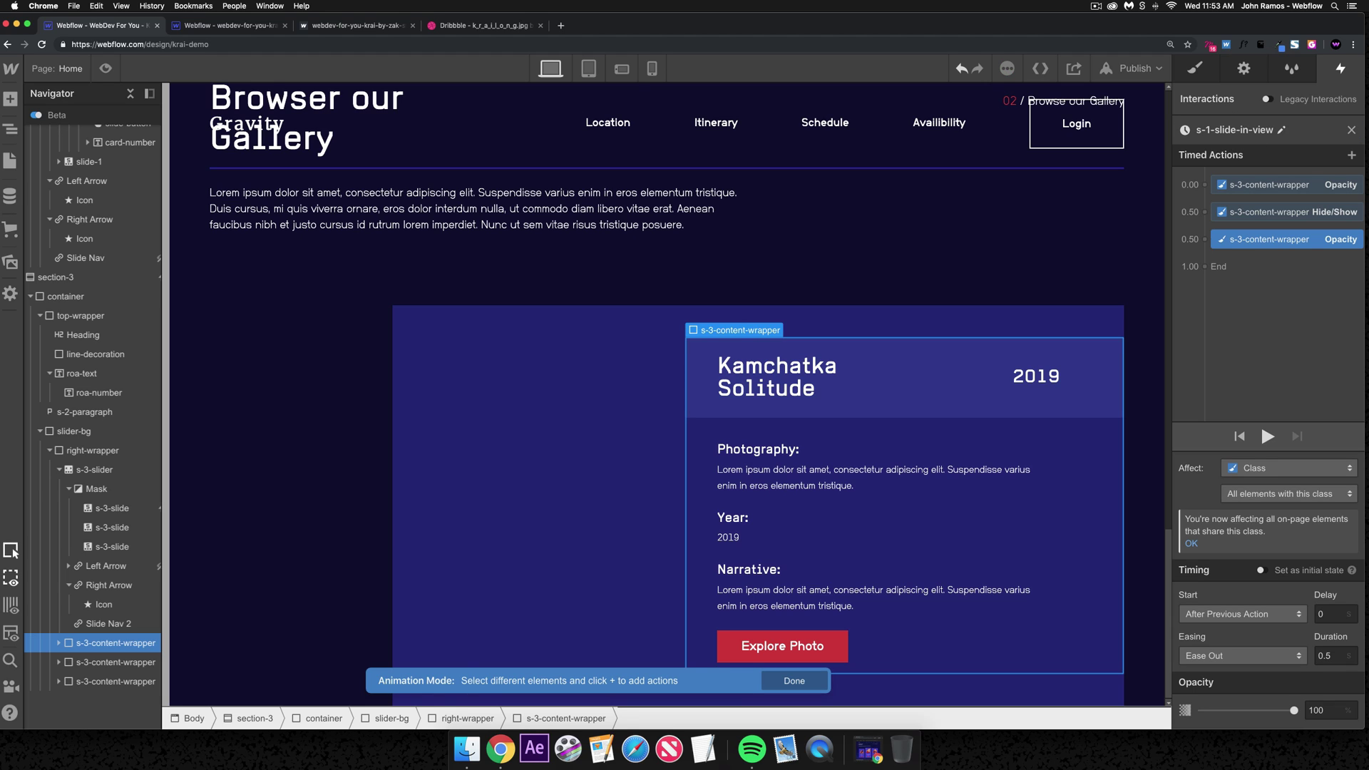
click(1353, 131)
- Set the first slide's slider-out-of-view action to Start an Animation and duplicate s-1-slide-in-view
click(1255, 404)
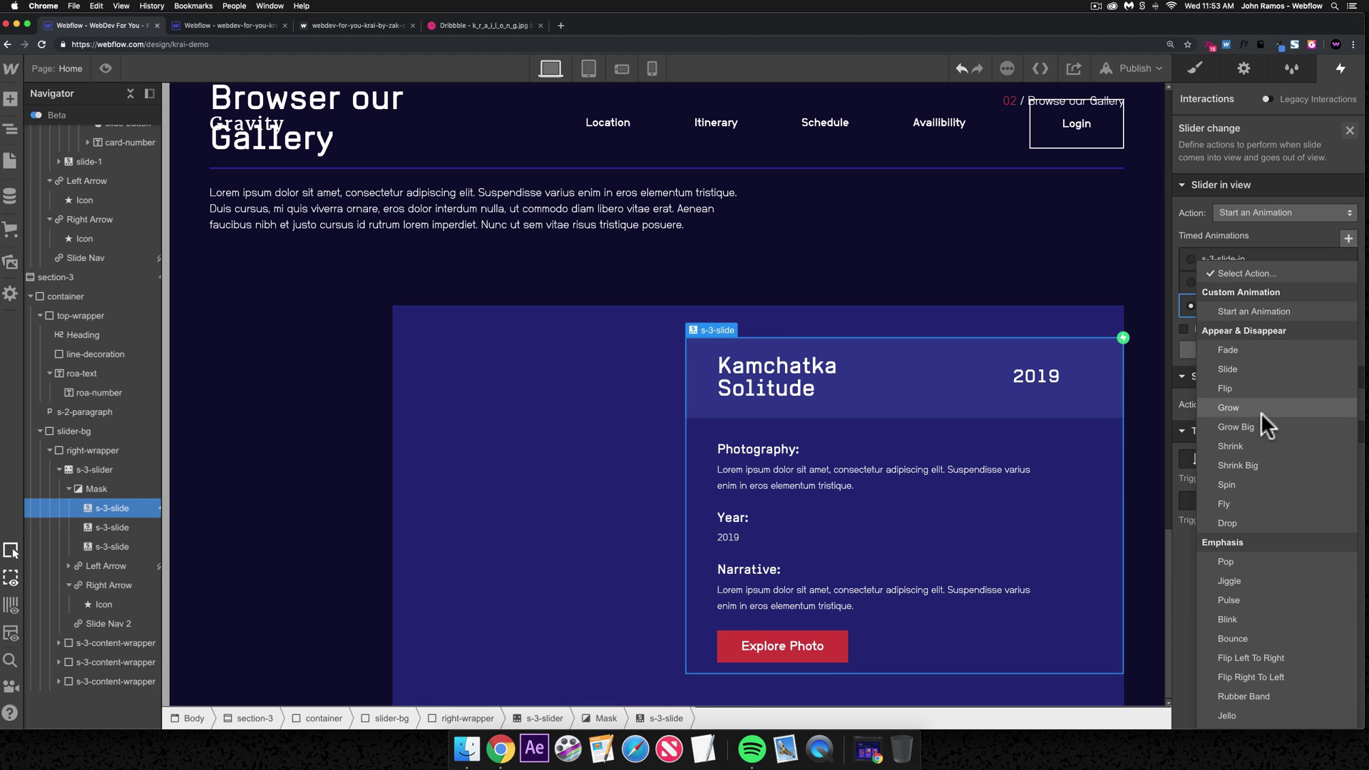
click(1251, 315)
click(1343, 497)
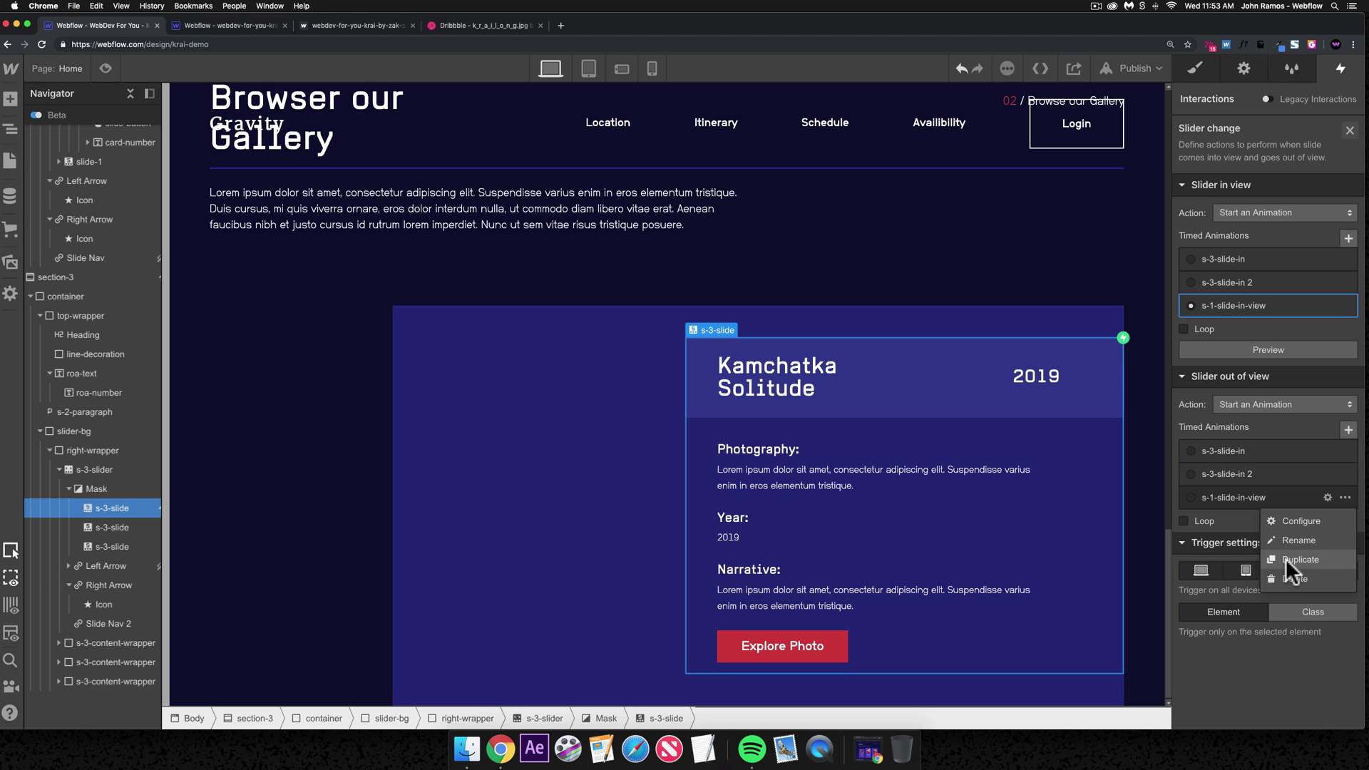
click(1286, 557)
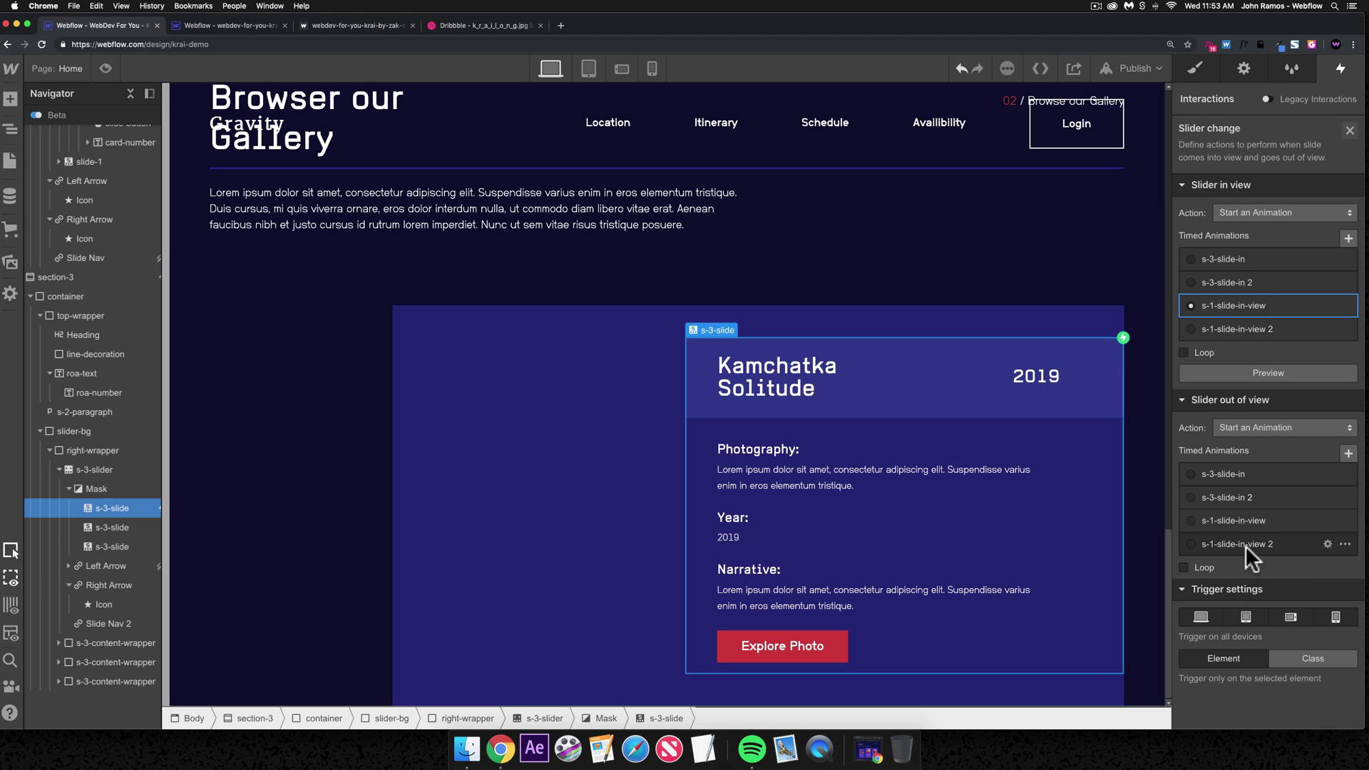
- Assign the duplicated animation to the slider-out-of-view action and rename it s-1-slide-out-view
click(1255, 544)
double_click(1259, 132)
drag(1218, 131, 1316, 132)
text(out-view)
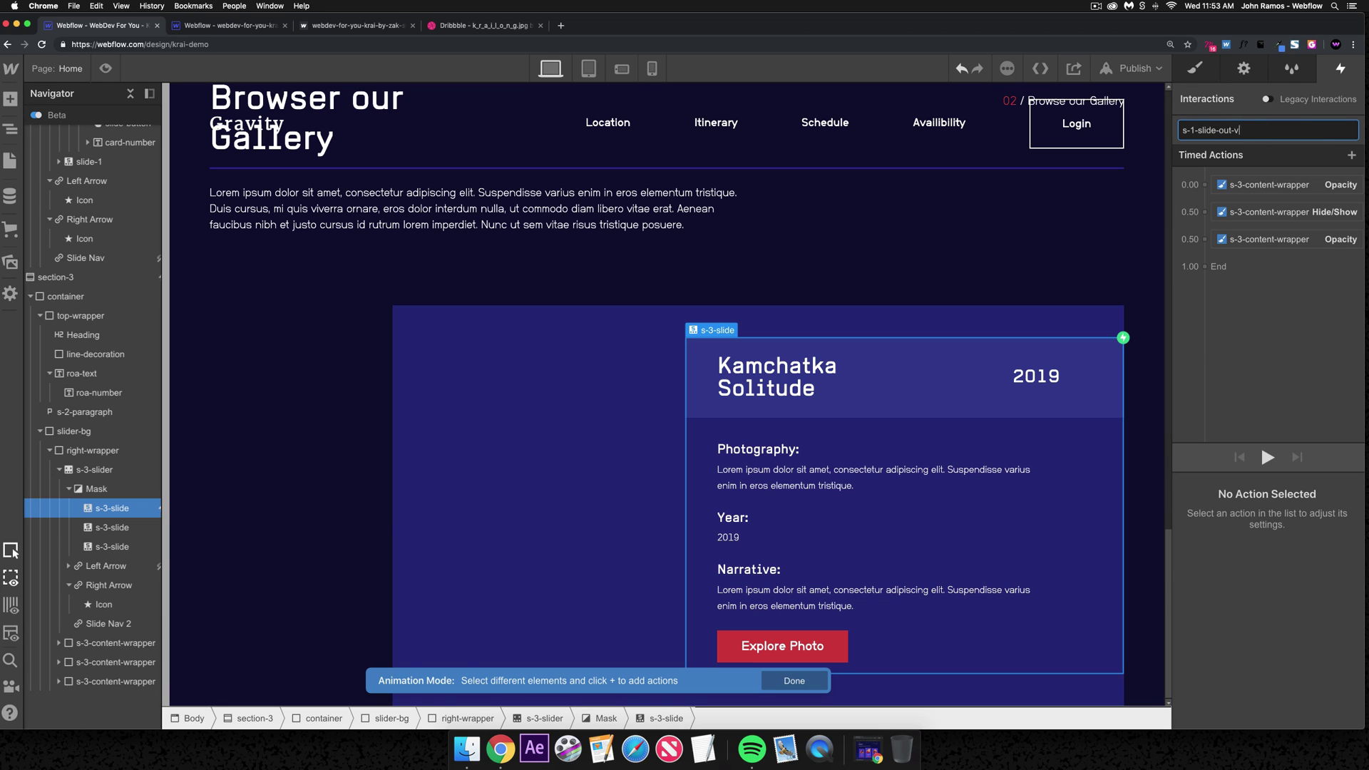
key(Return)
- Delete the final Opacity action from the s-1-slide-out-view animation and leave the animation editor
click(1306, 184)
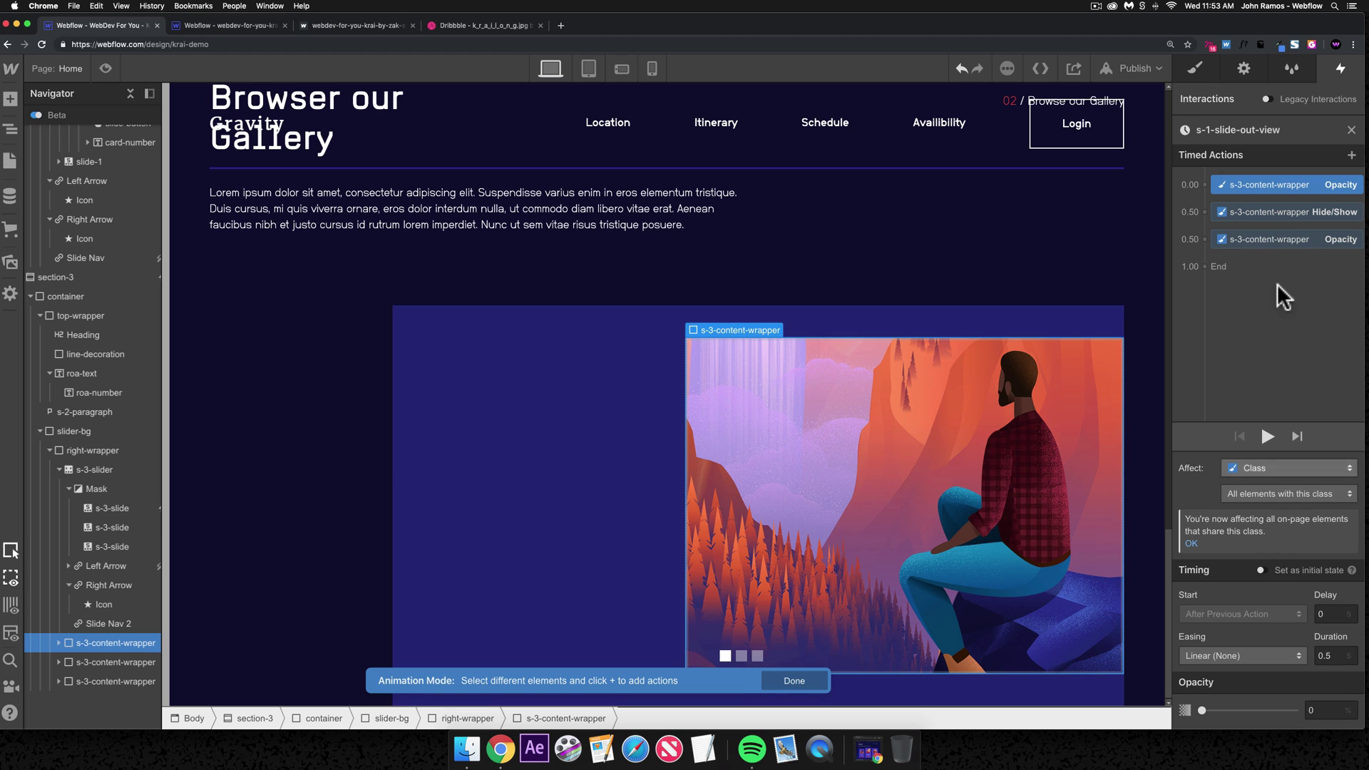
click(1257, 237)
key(Delete)
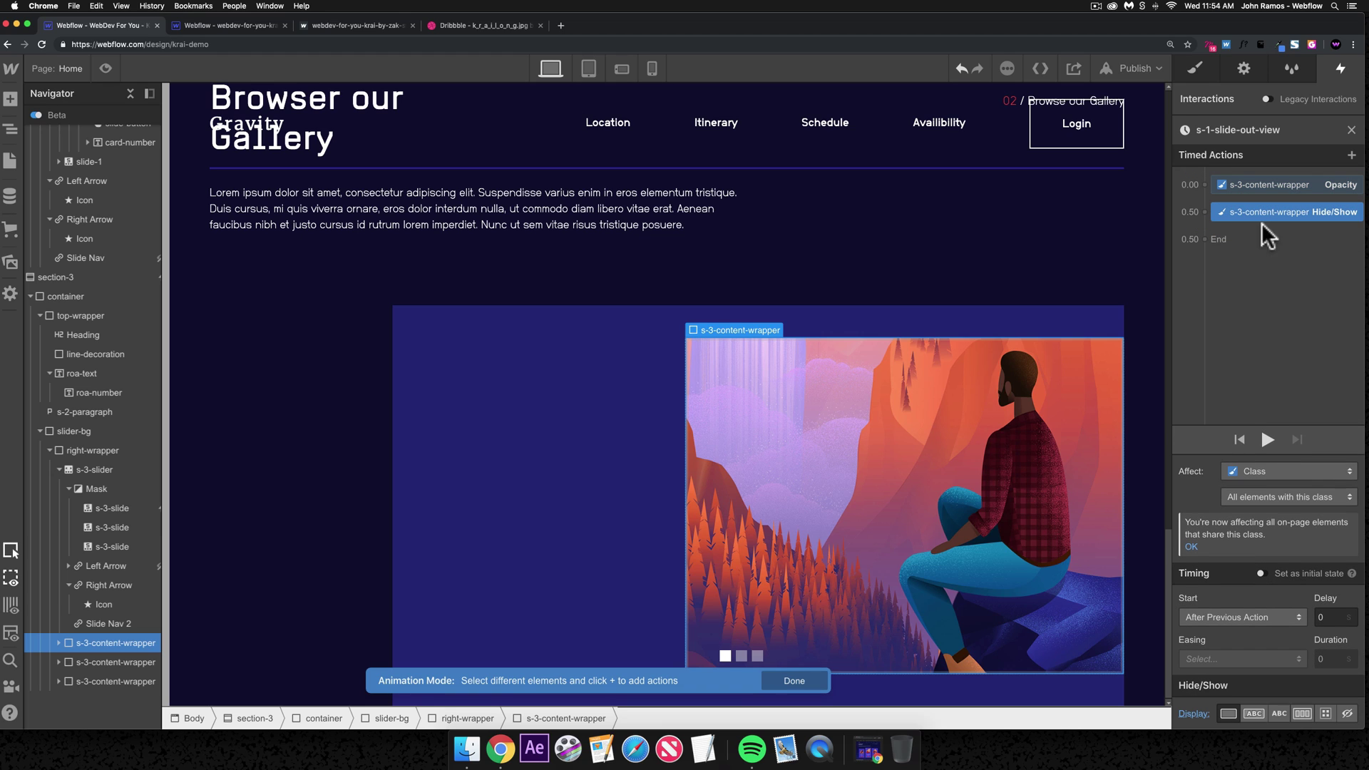
click(1350, 129)
- Set the first Opacity action in s-1-slide-in-view as the initial state
click(1265, 305)
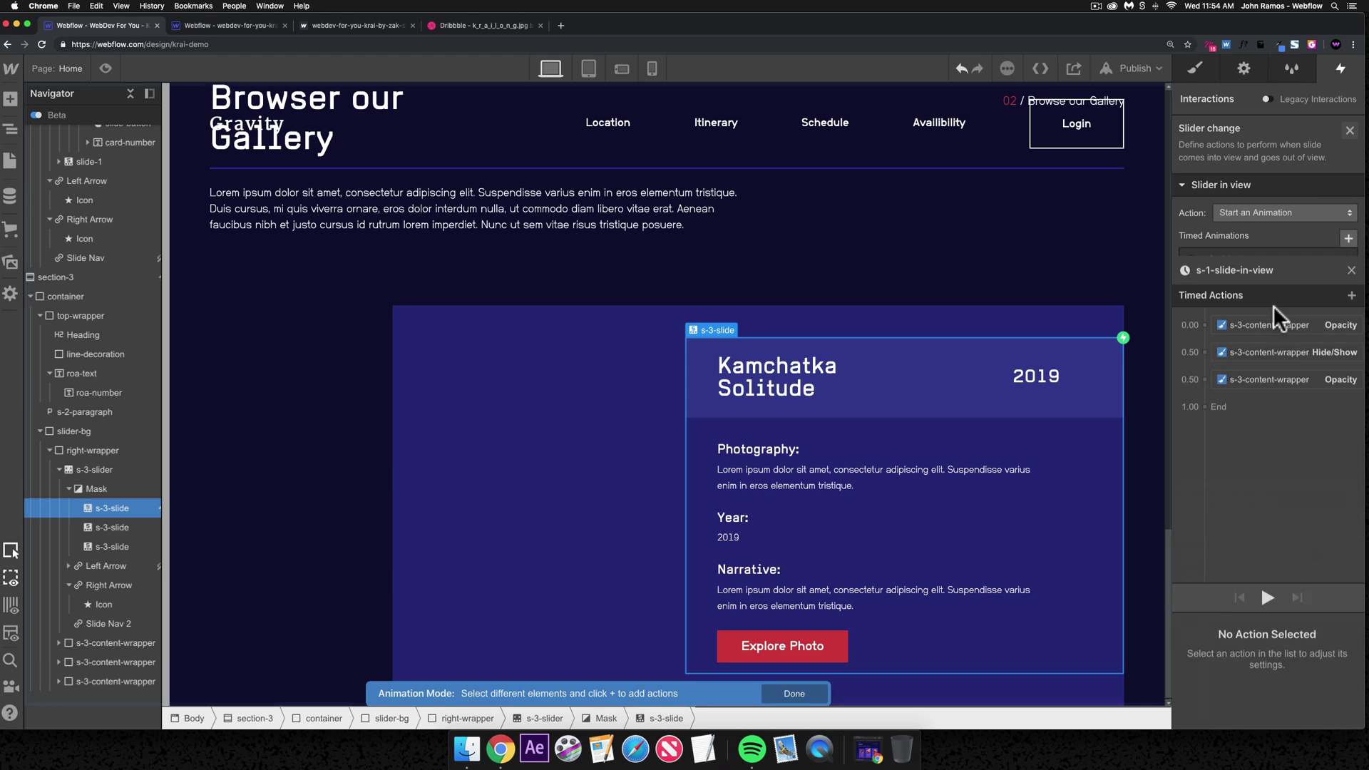
click(1268, 187)
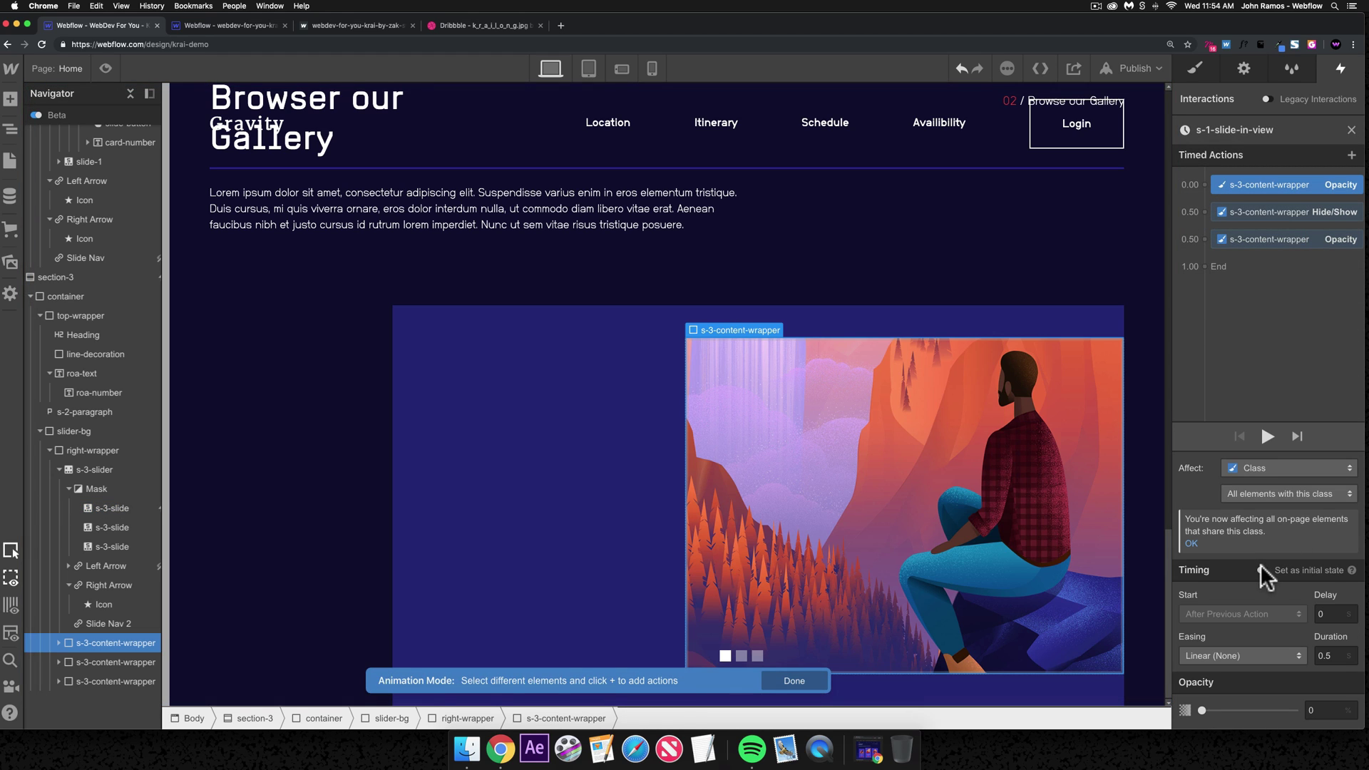
click(1260, 568)
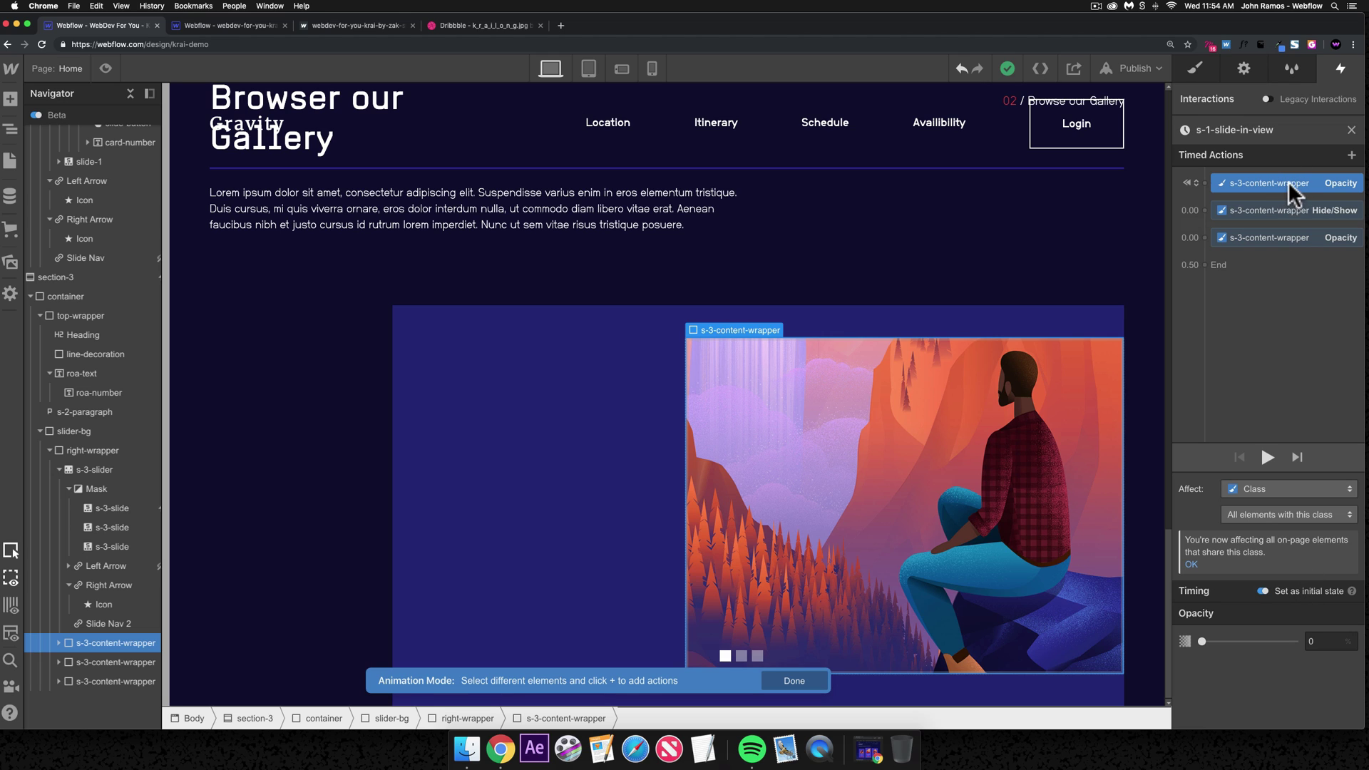
- Preview the page and advance the gallery slider to test the first slide's in-view and out-of-view animations
click(106, 69)
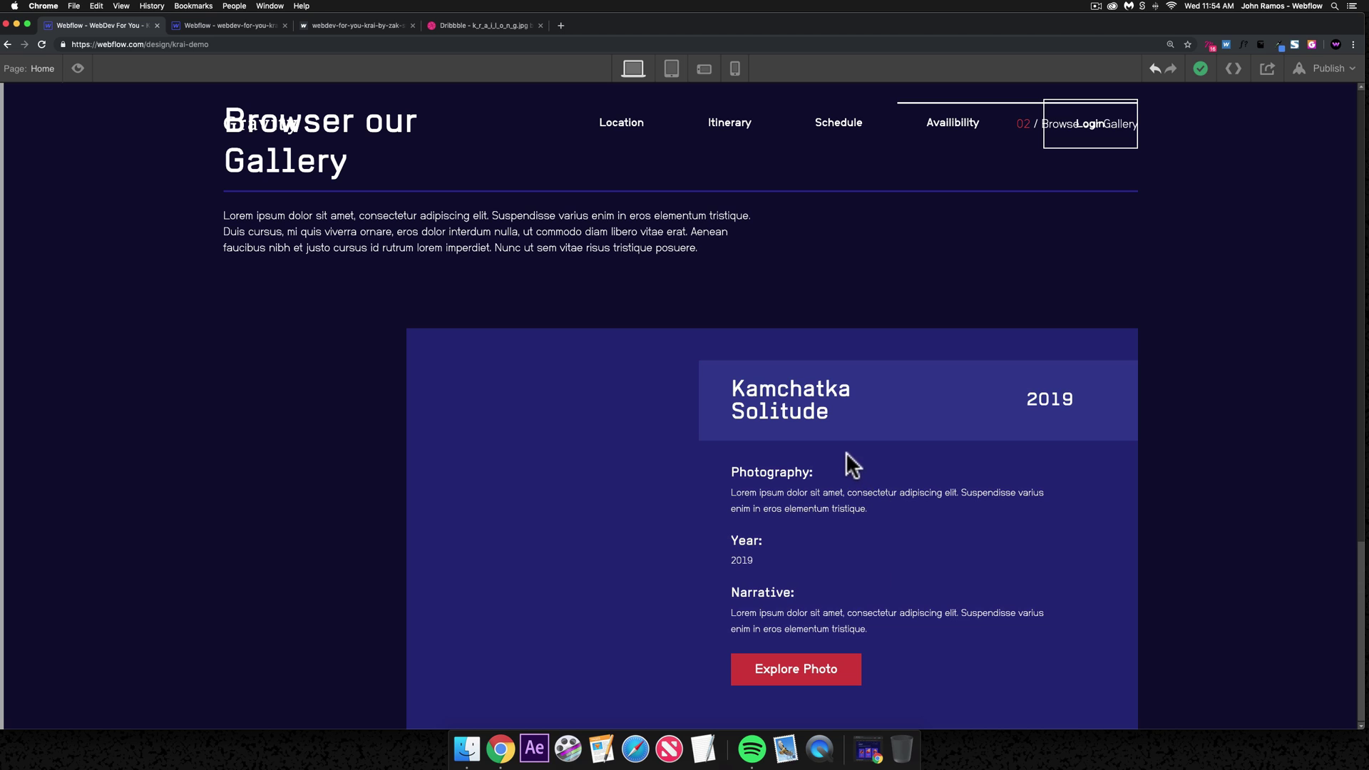
scroll(768, 442, up, 10)
scroll(769, 436, down, 10)
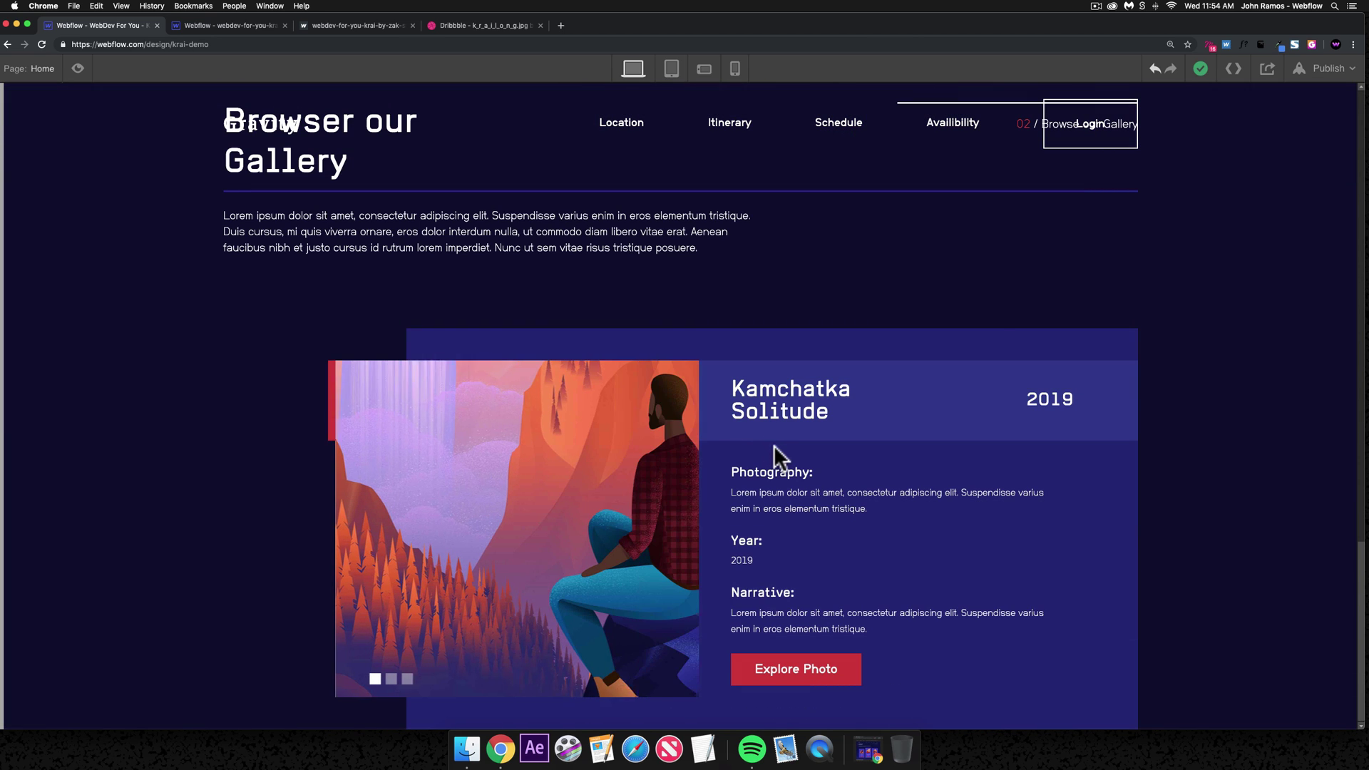
click(223, 396)
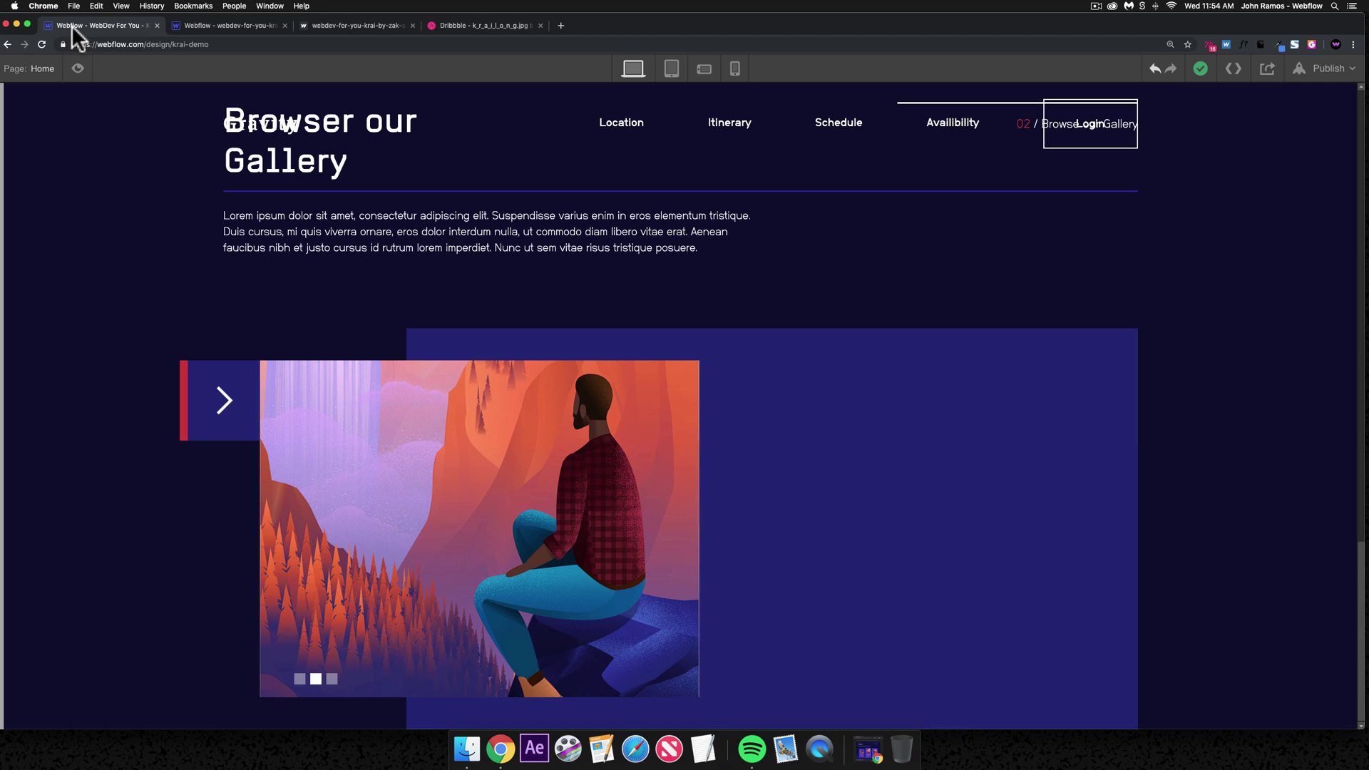
click(79, 69)
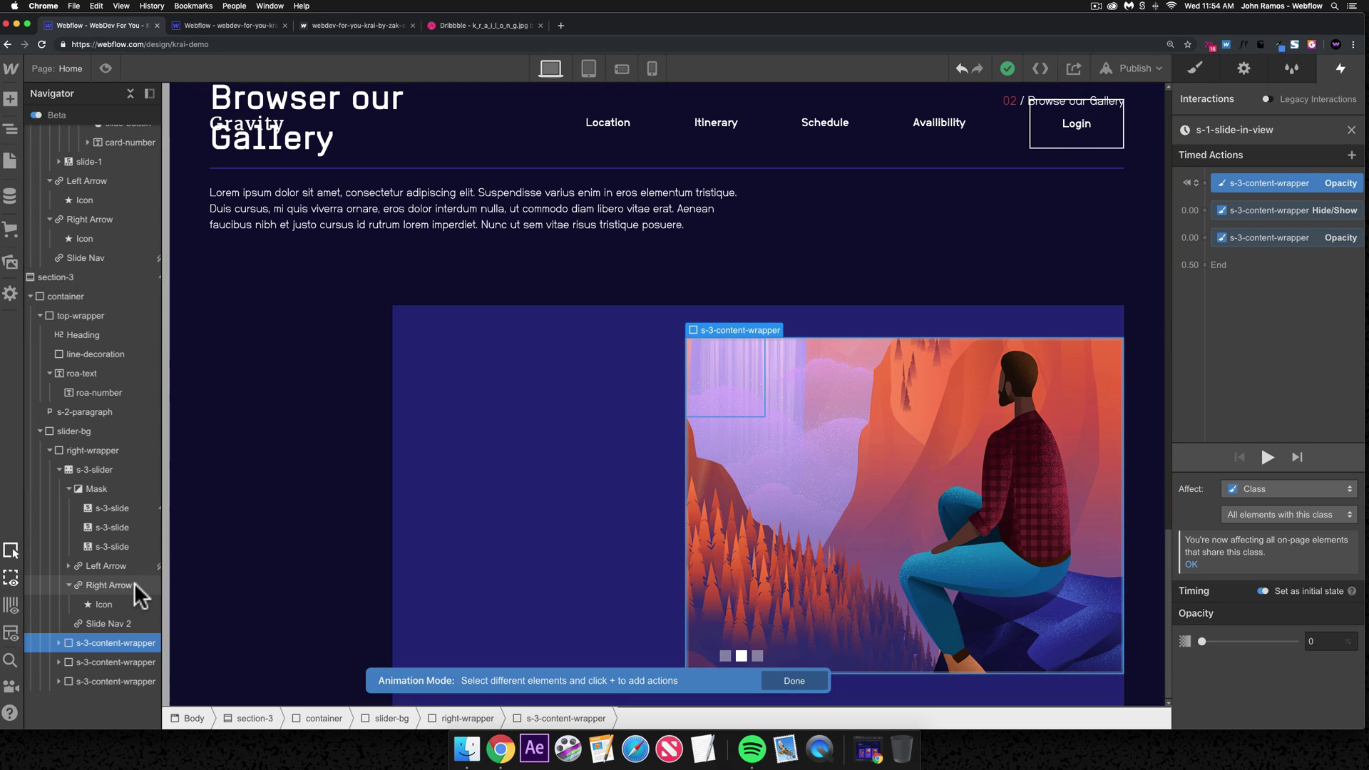
- Add a Slider change trigger to the second s-3-slide and set its slider-in-view action to Start an Animation
click(122, 663)
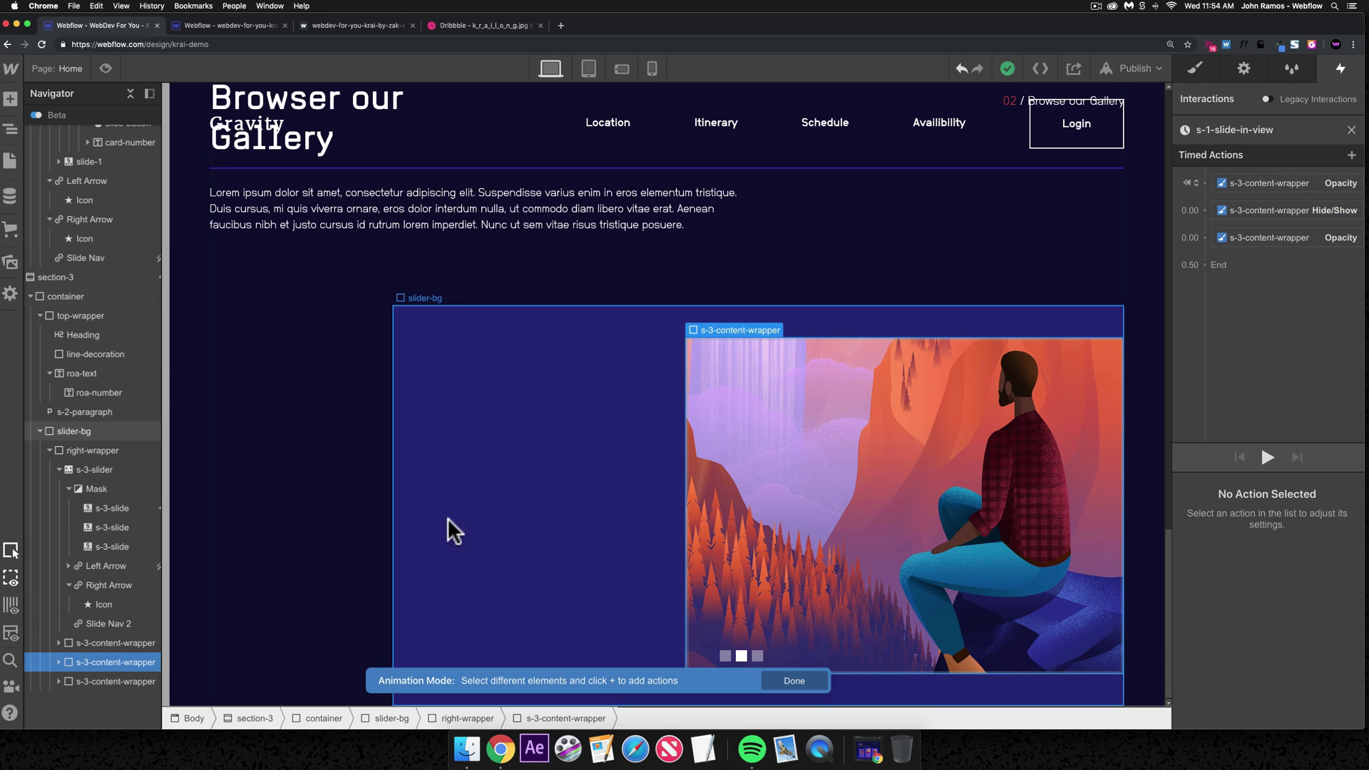
click(1350, 129)
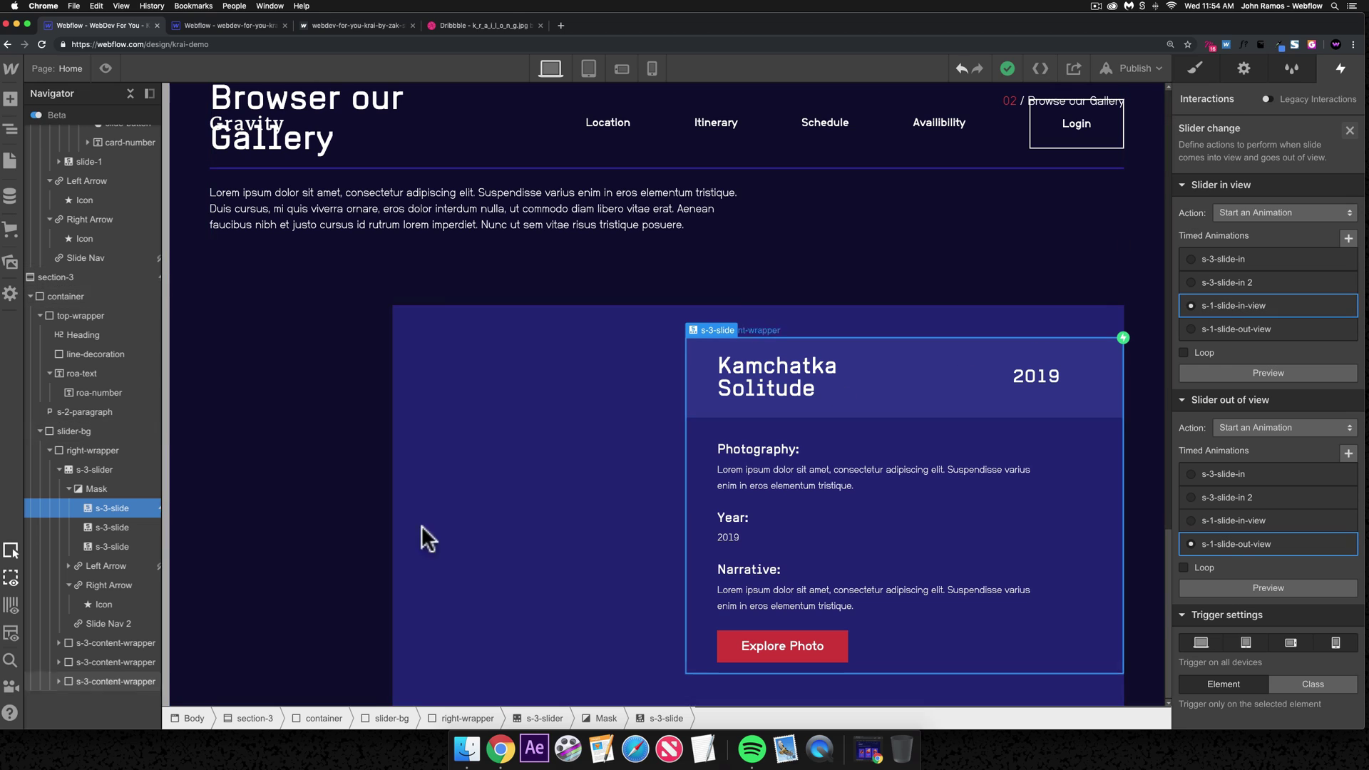
click(116, 526)
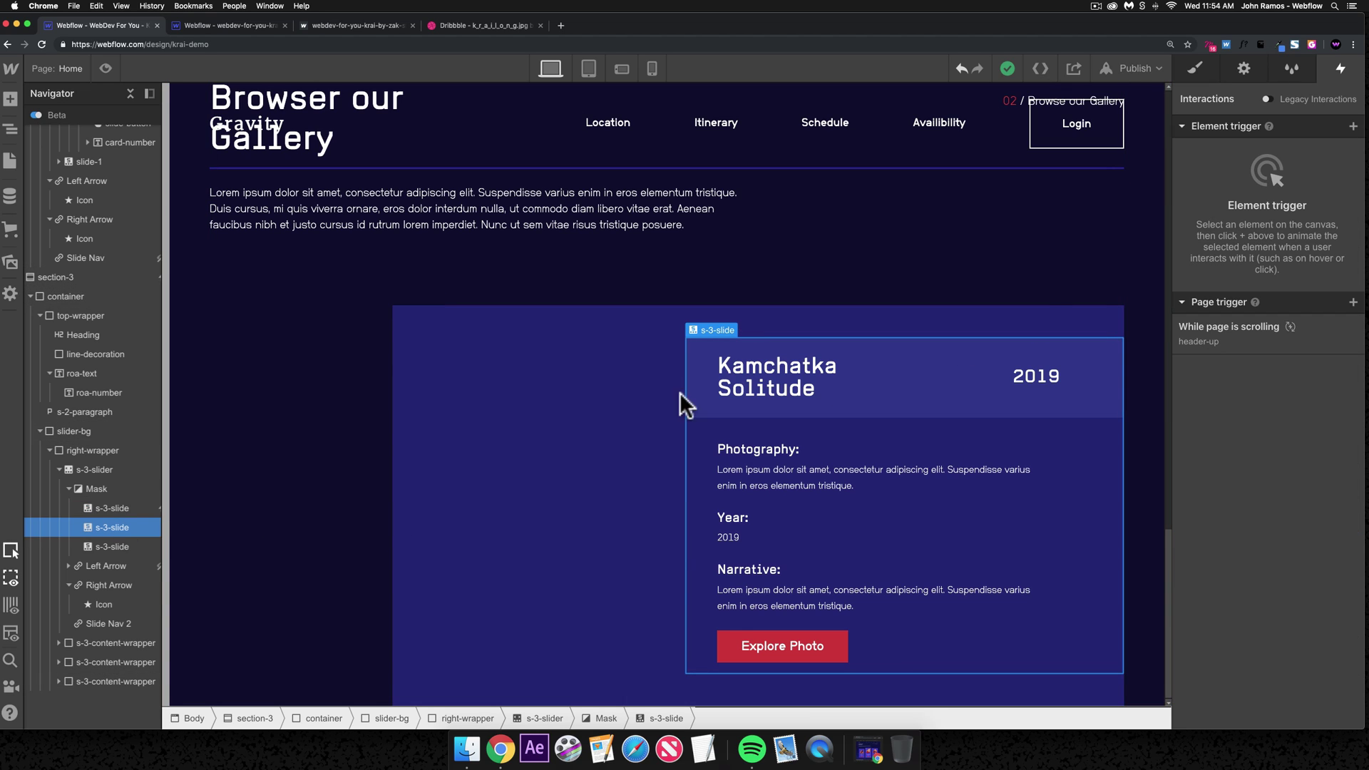
click(1352, 126)
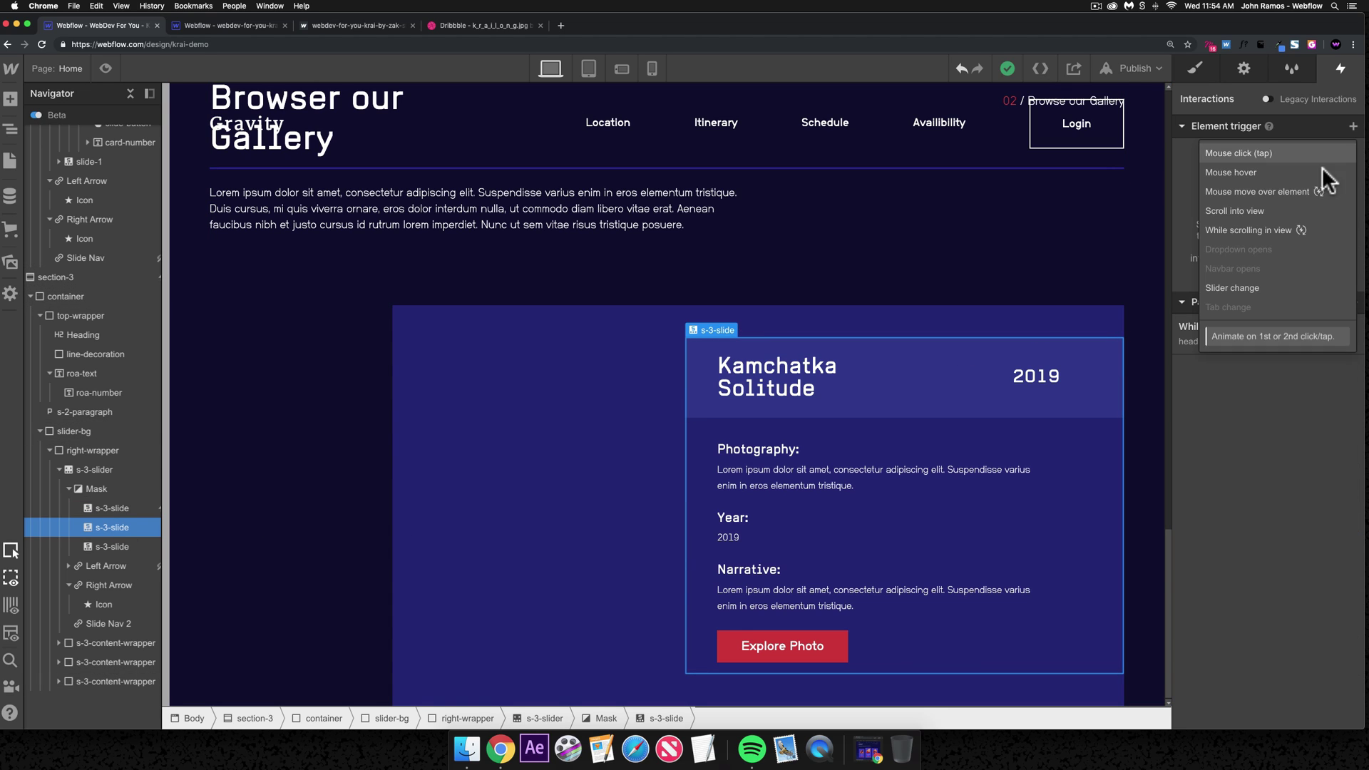
click(1233, 287)
click(1254, 212)
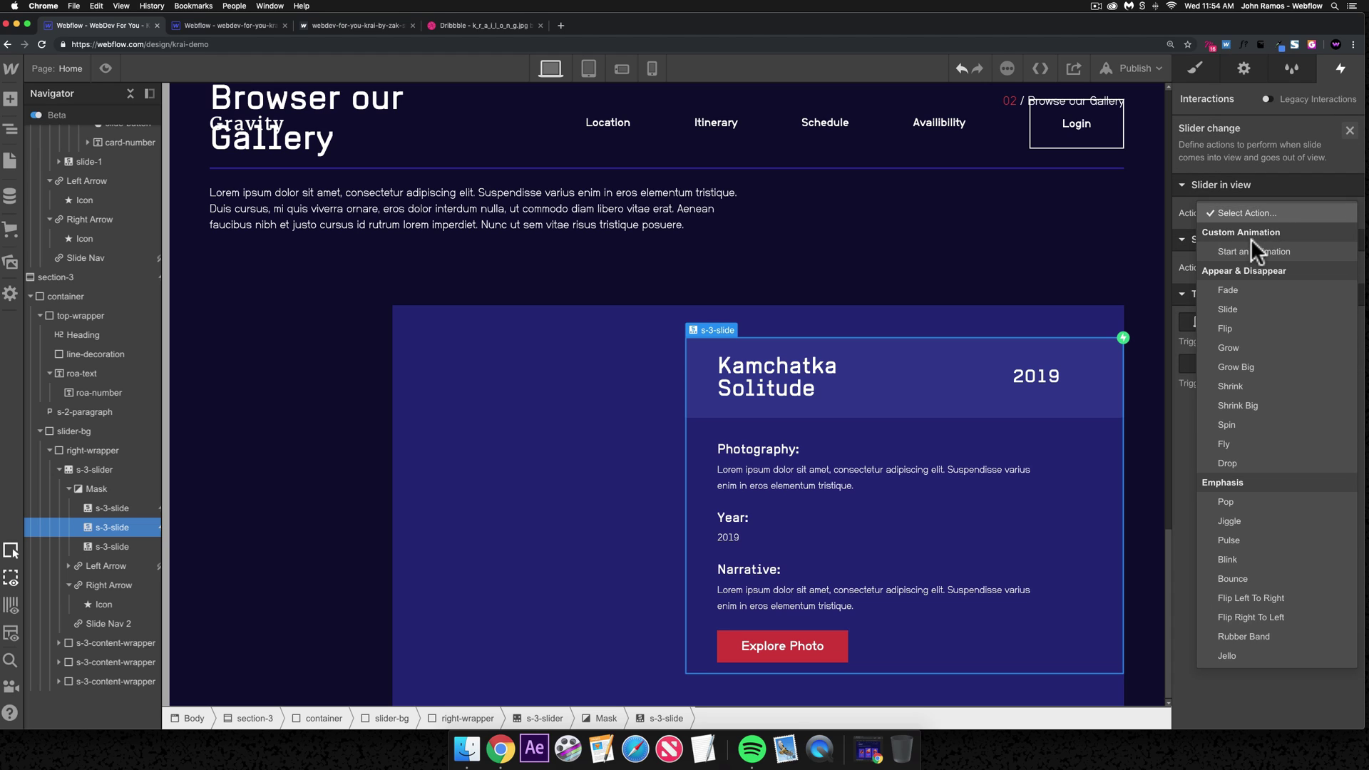
click(1247, 247)
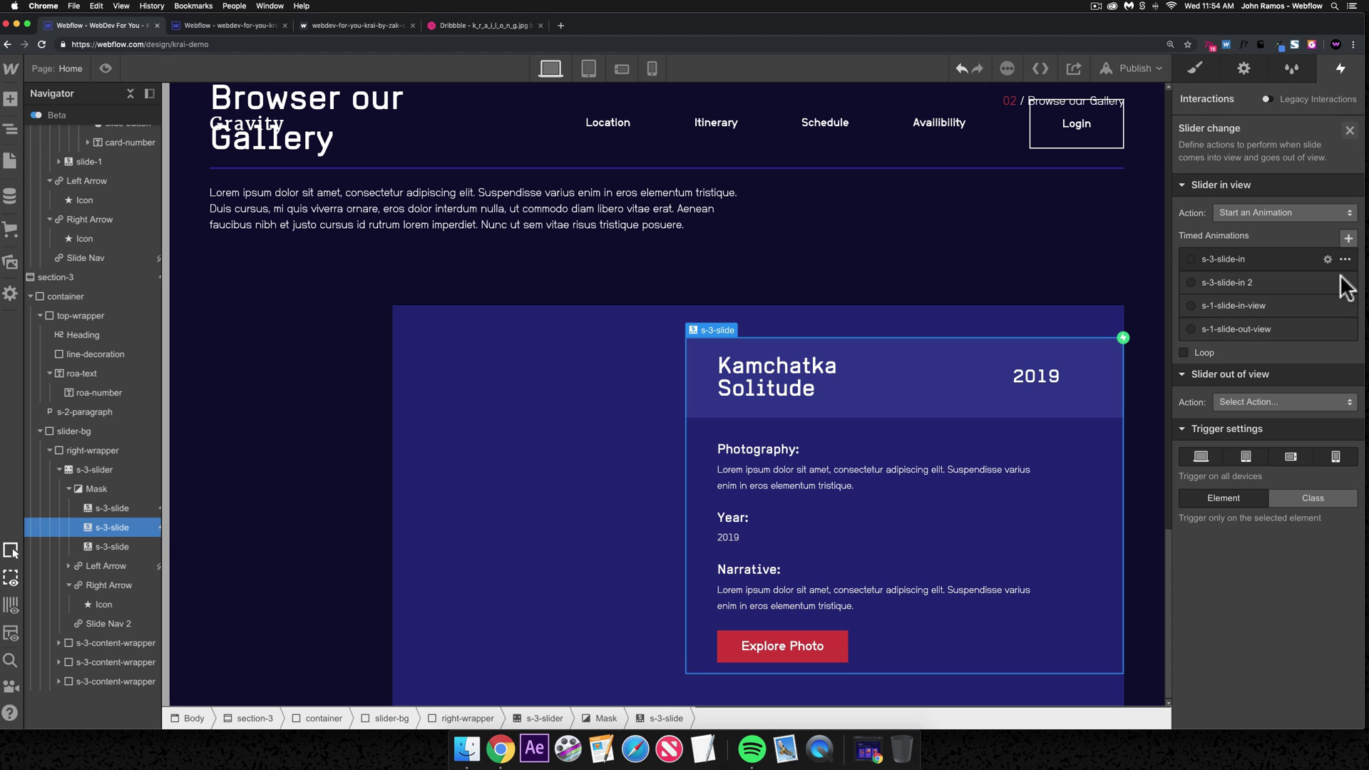
- Duplicate the s-1-slide-in-view animation and rename the copy to s-3-slide-2-in-view
click(1344, 305)
click(1316, 368)
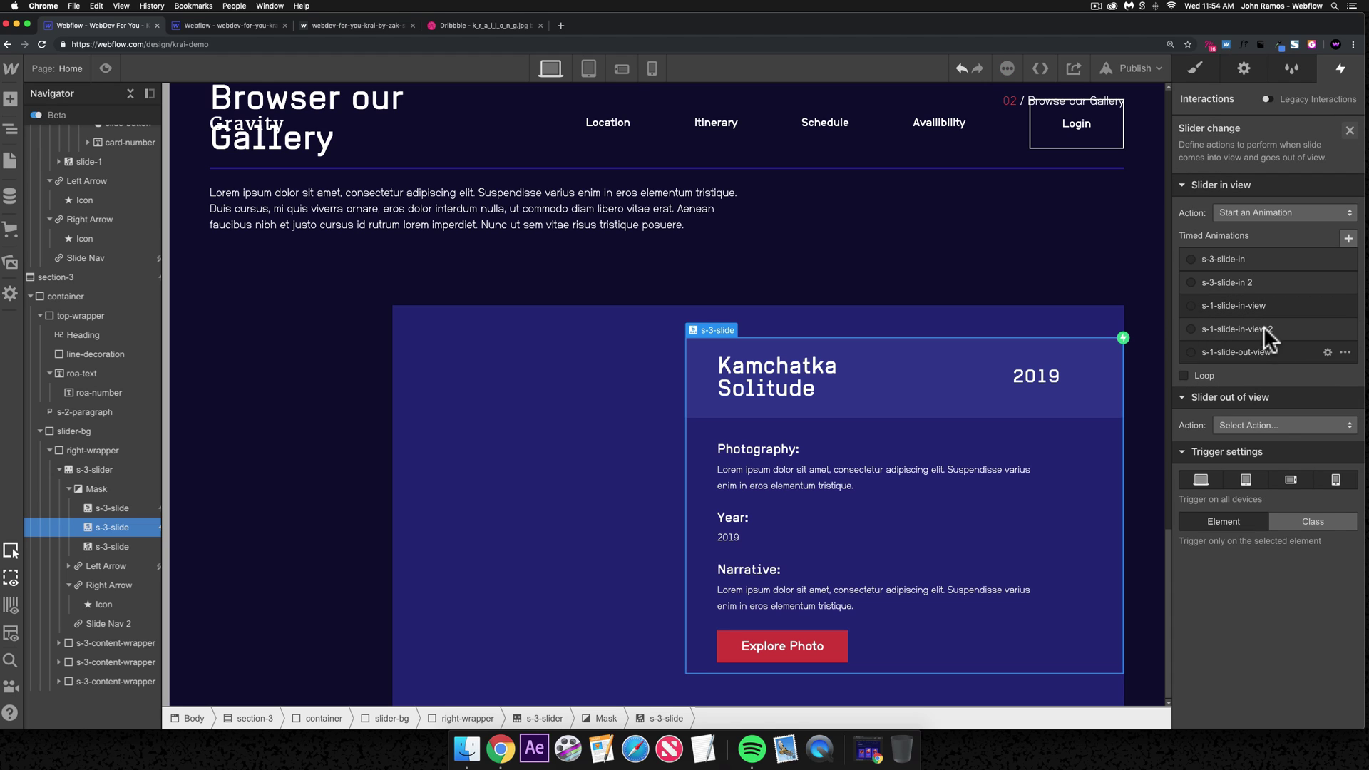
click(1243, 329)
click(1269, 158)
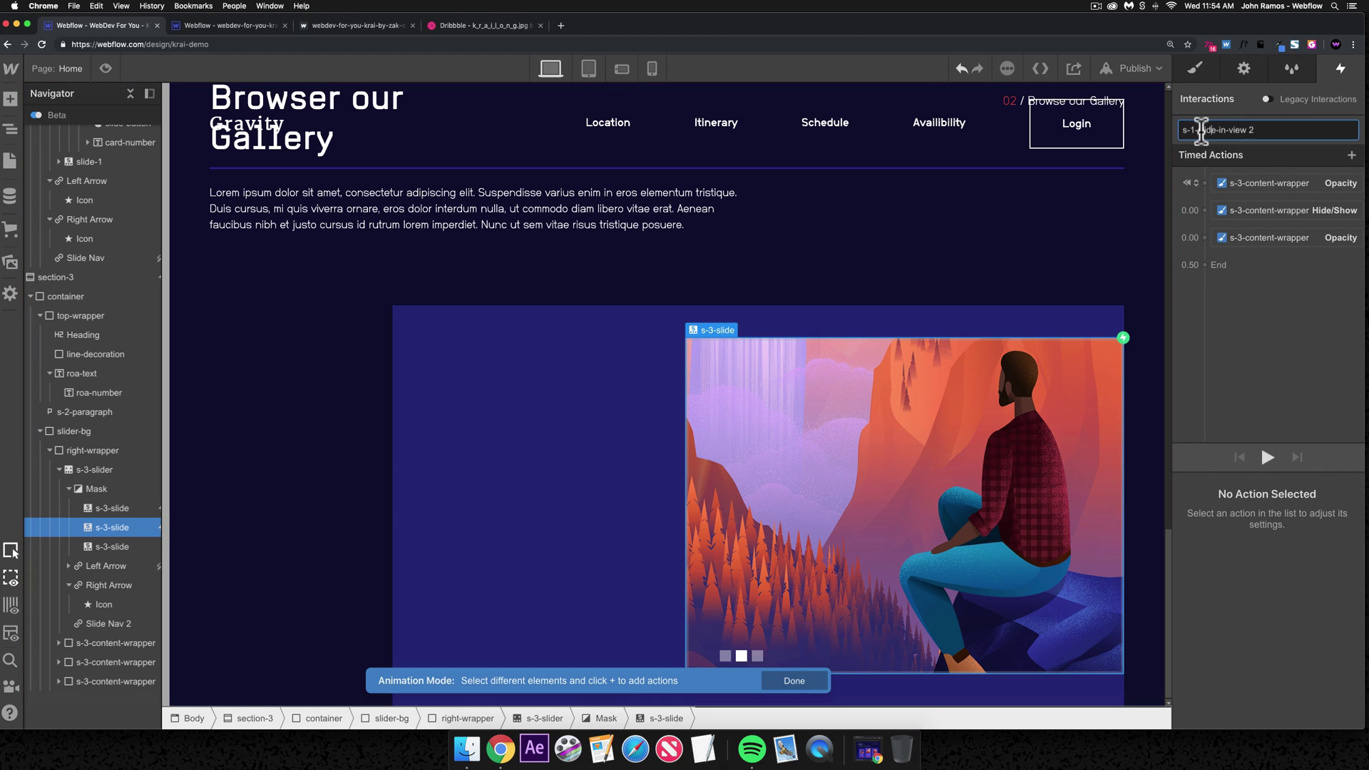
drag(1189, 130, 1345, 136)
text(2-)
key(super+a)
key(super+a)
text(sli)
key(super+a)
text(s-)
key(Return)
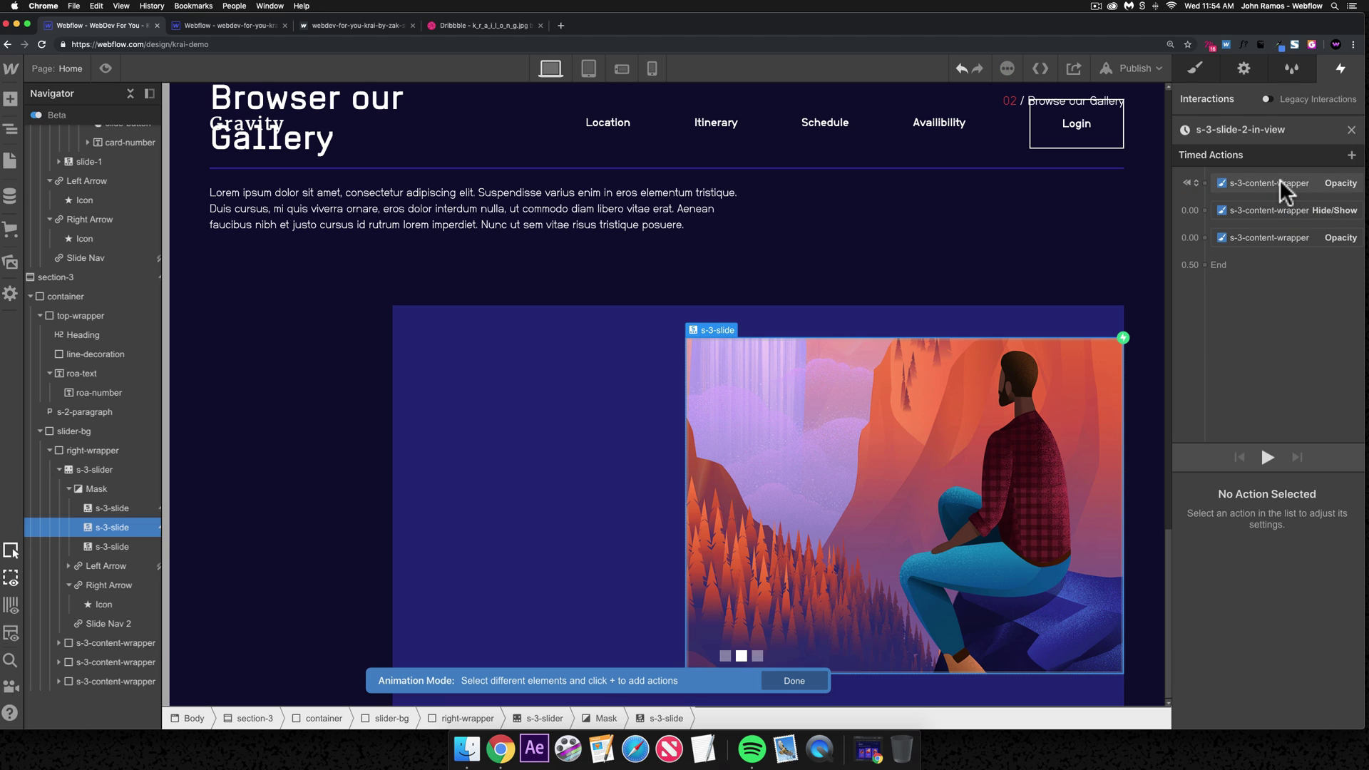
- Retarget the initial Opacity action to the second s-3-content-wrapper and make all three timed actions affect only the Selected Element
right_click(1240, 185)
click(1271, 227)
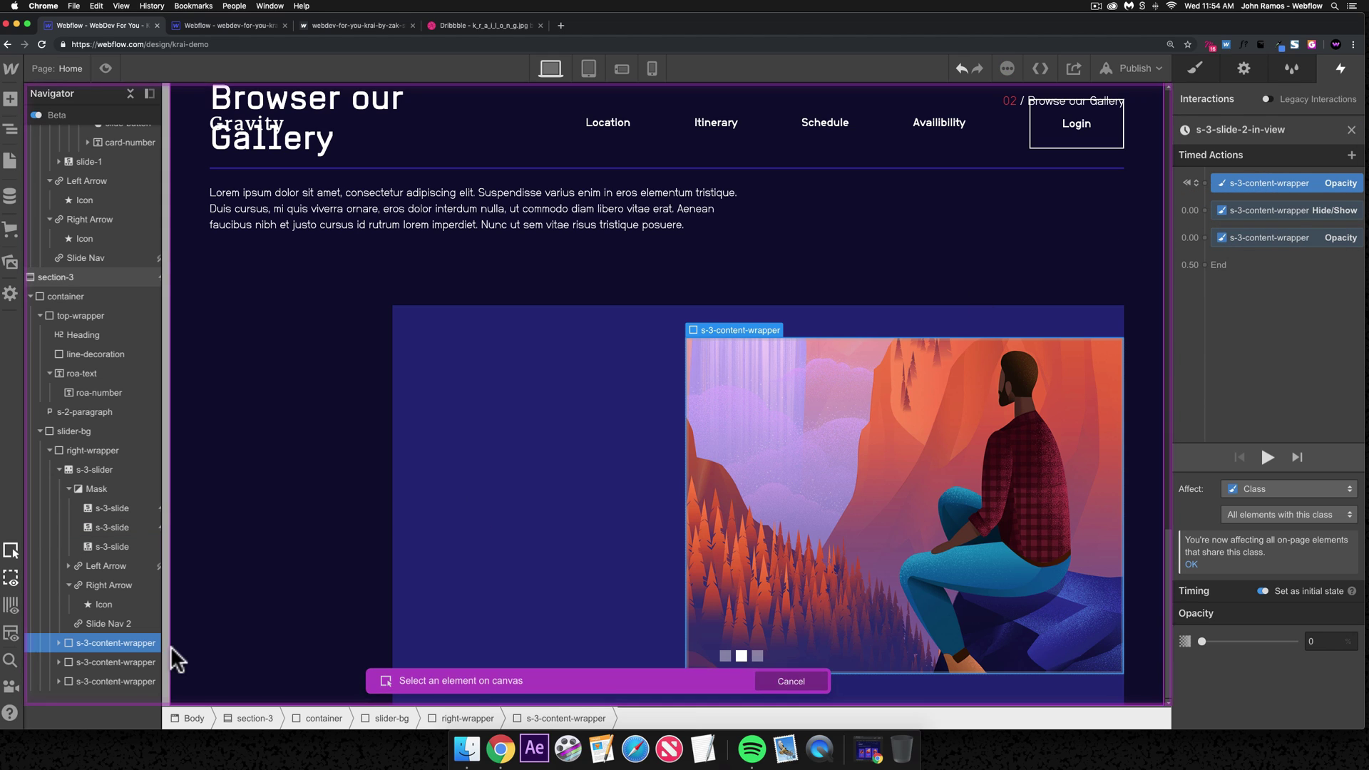
click(114, 661)
click(1335, 211)
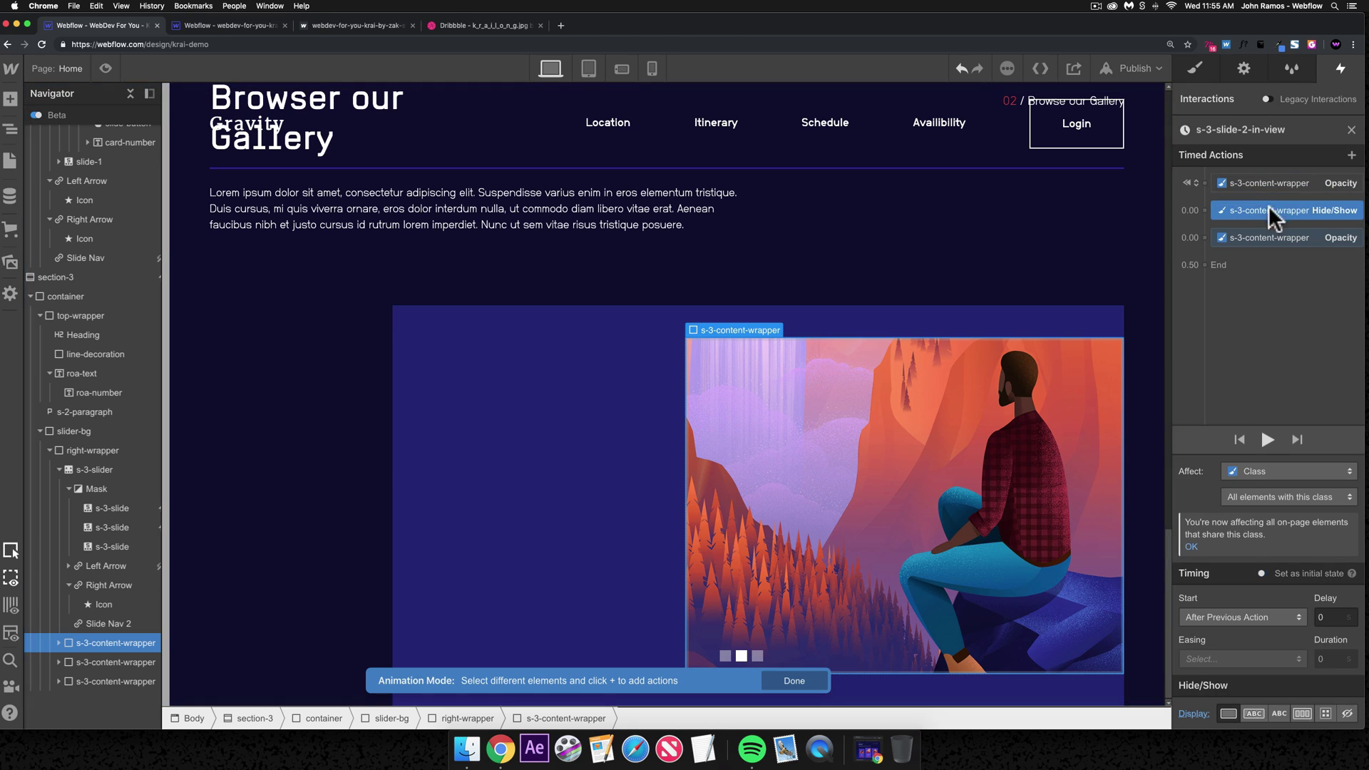
click(1269, 183)
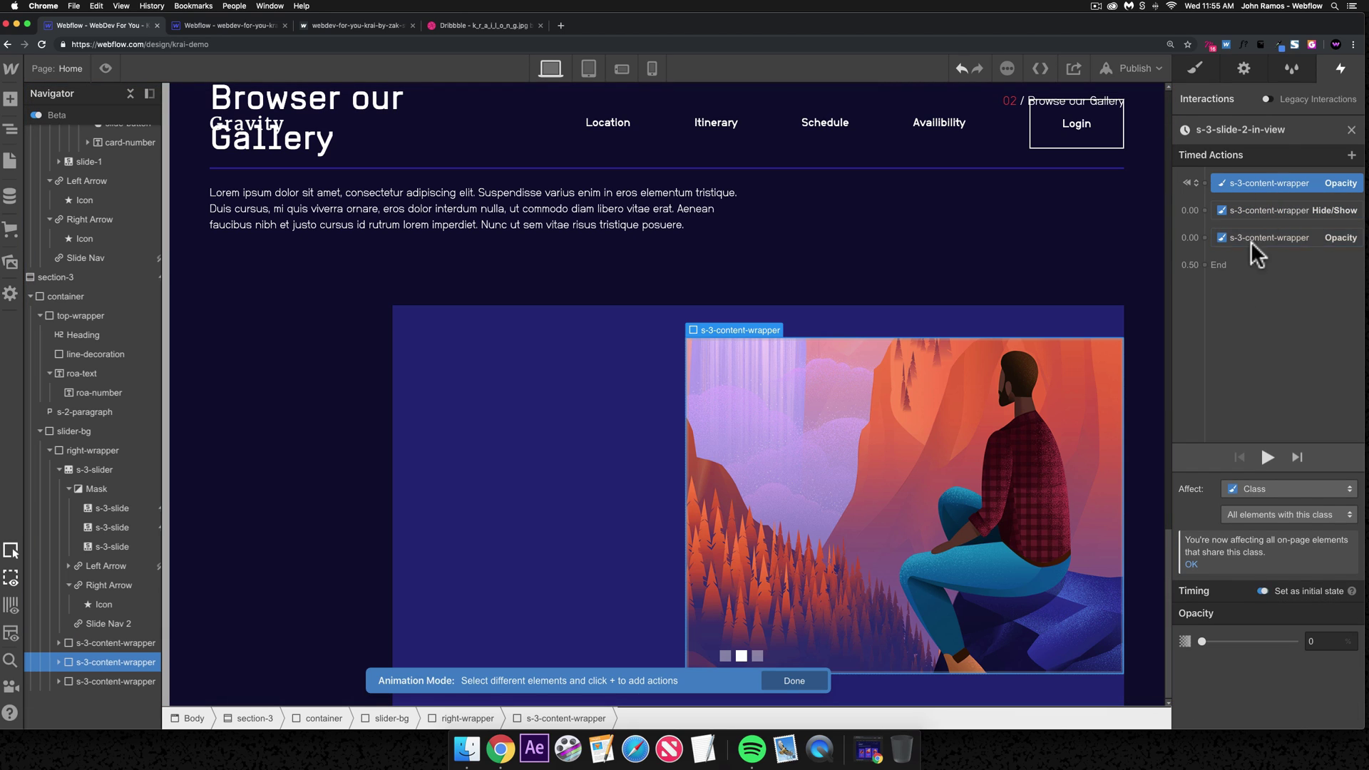
click(1261, 486)
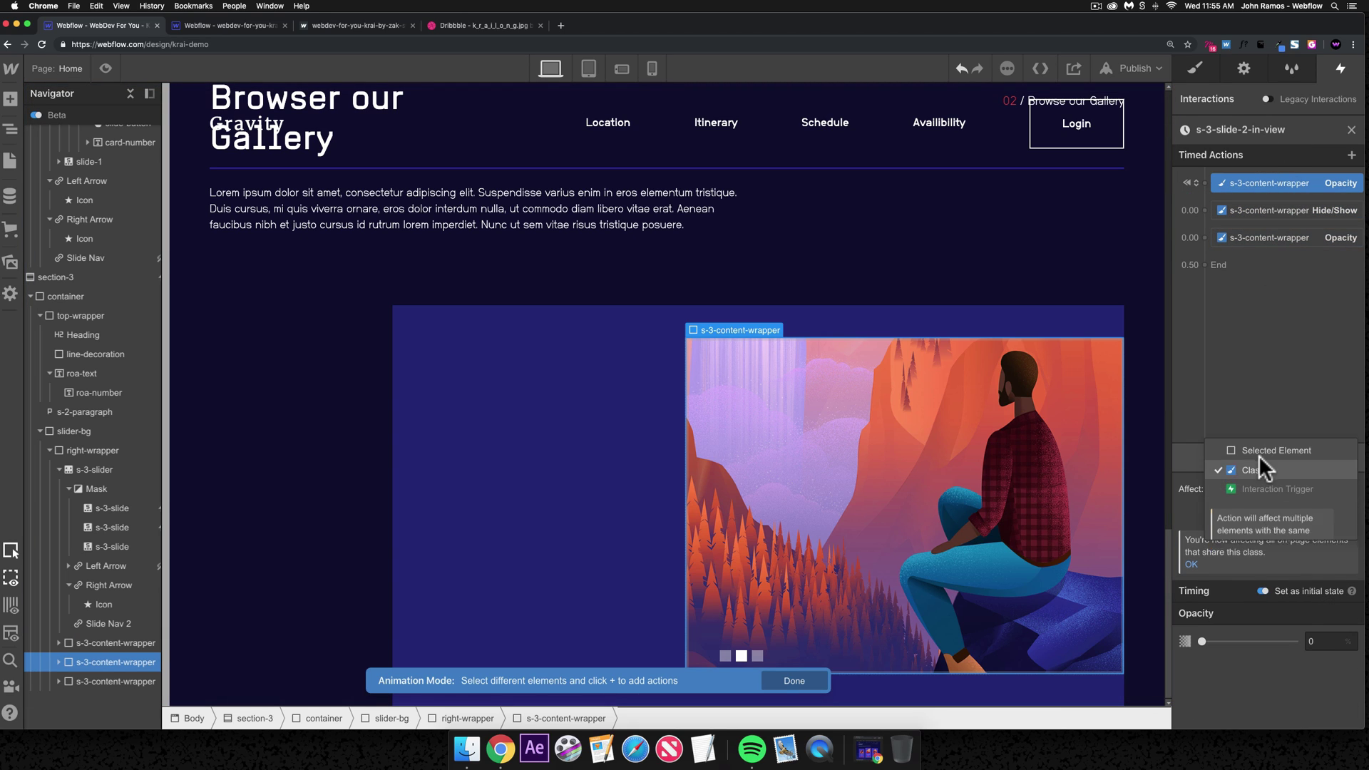
click(1259, 456)
click(1248, 211)
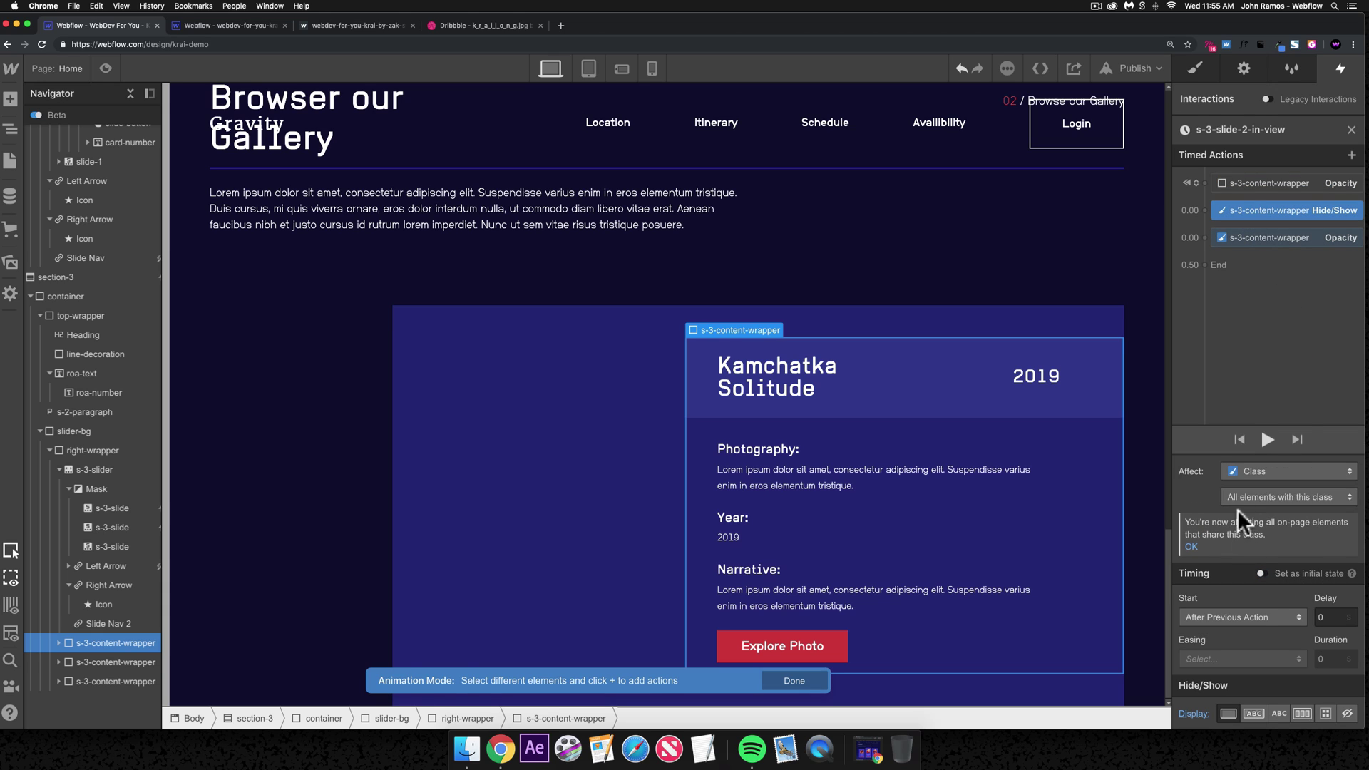
click(1243, 459)
click(1252, 434)
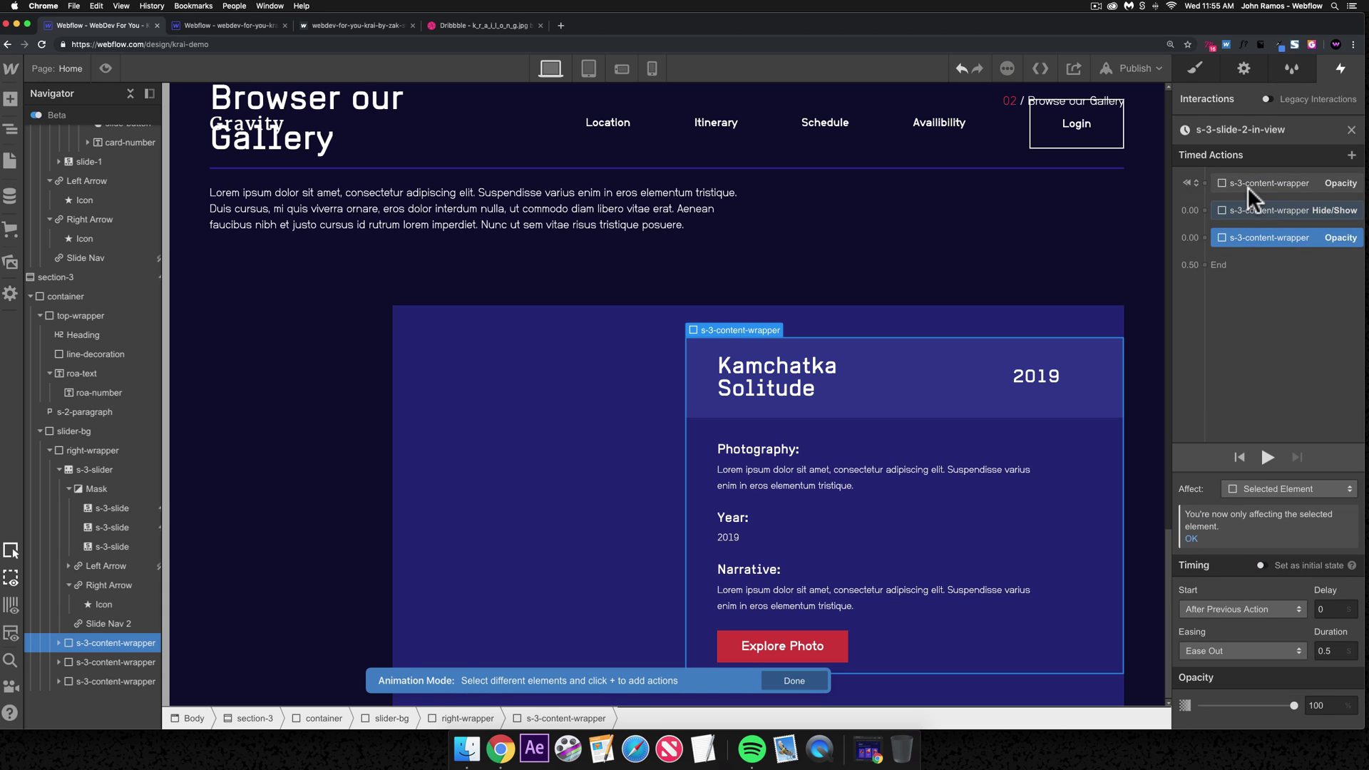
- Retarget the Hide/Show and final Opacity actions to the second s-3-content-wrapper, affecting only the Selected Element, and leave the animation editor
right_click(1246, 183)
click(1257, 223)
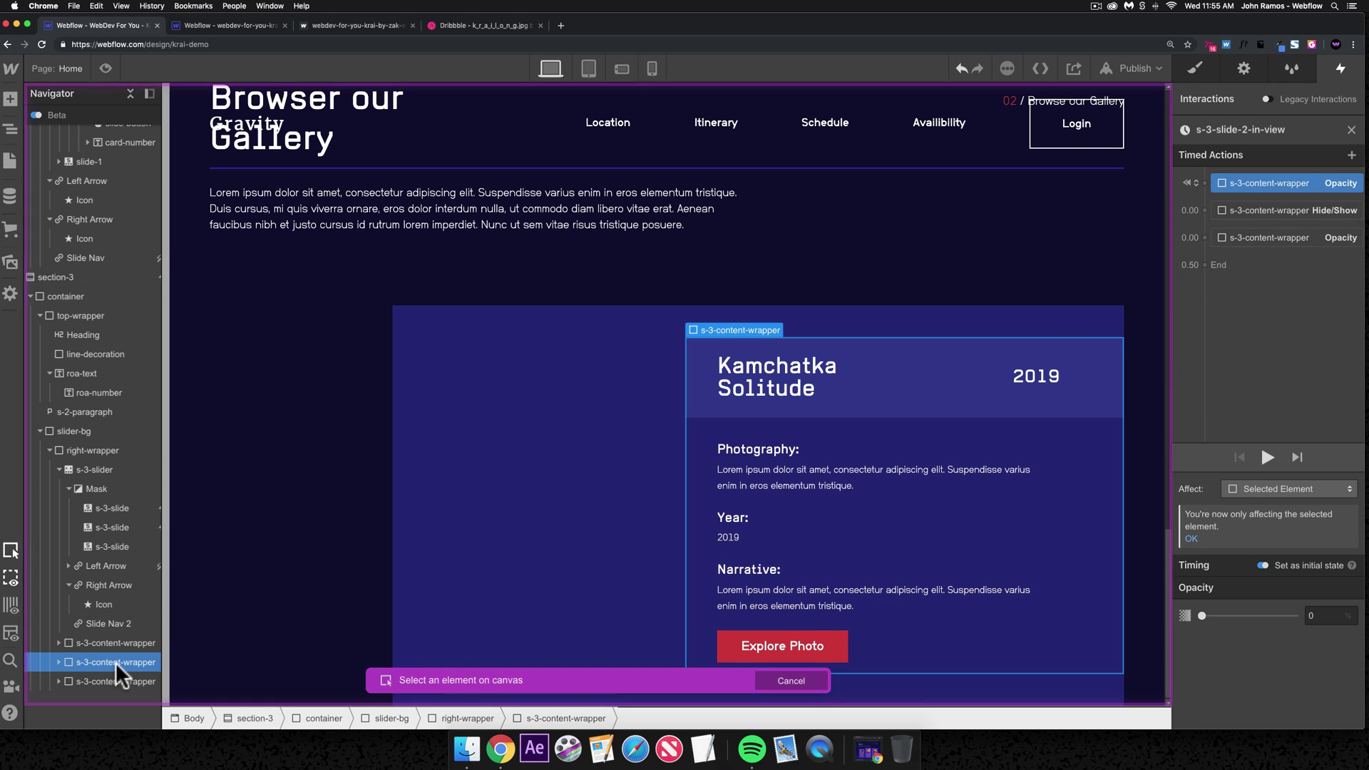
right_click(1283, 209)
click(1284, 242)
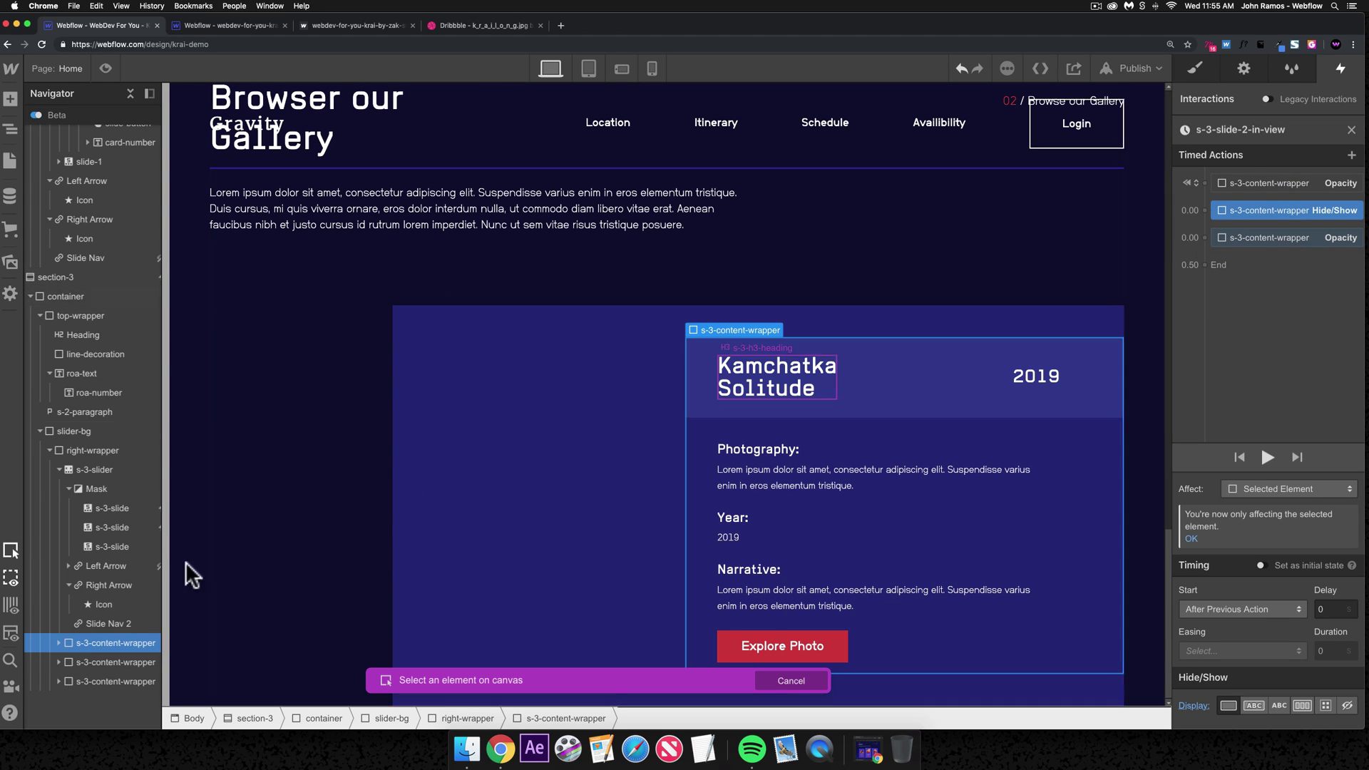
click(103, 661)
right_click(1257, 237)
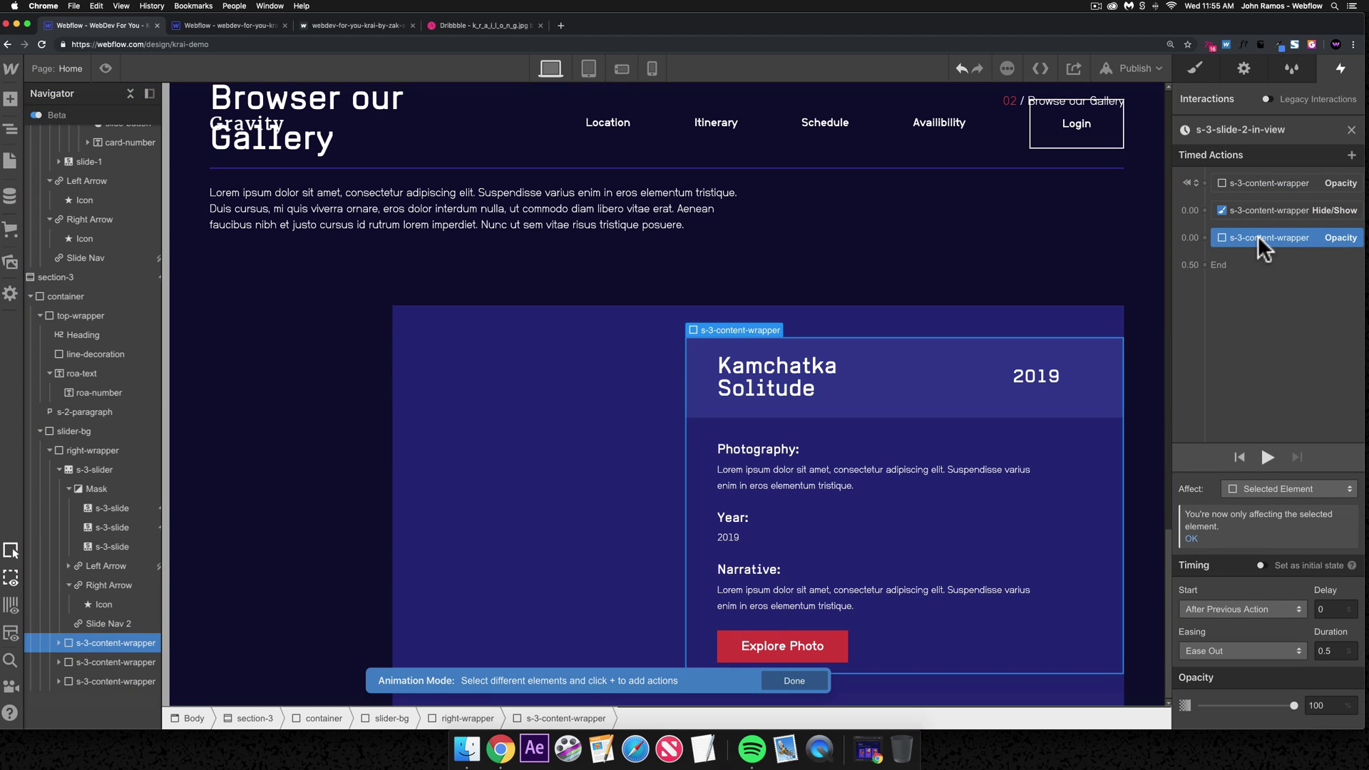
click(1261, 279)
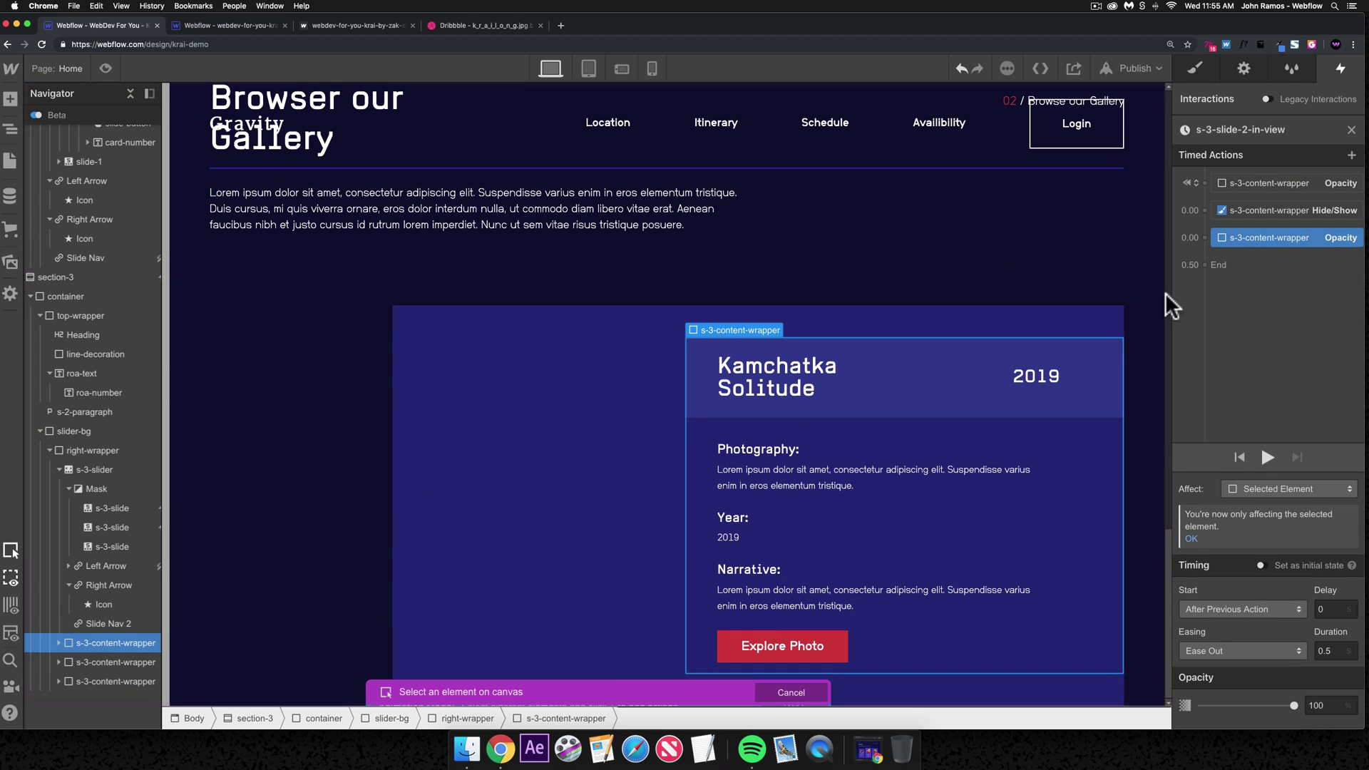
click(128, 661)
click(1276, 208)
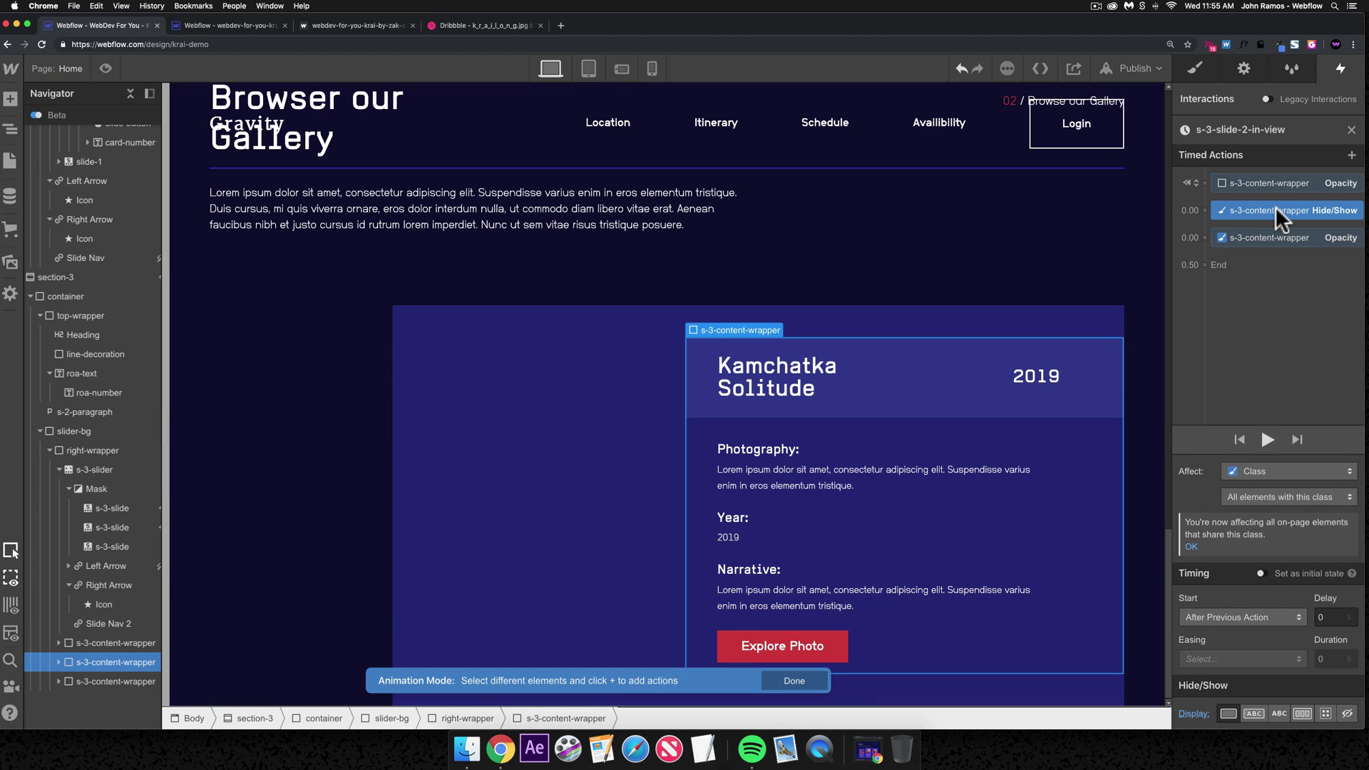
click(1246, 471)
click(1252, 435)
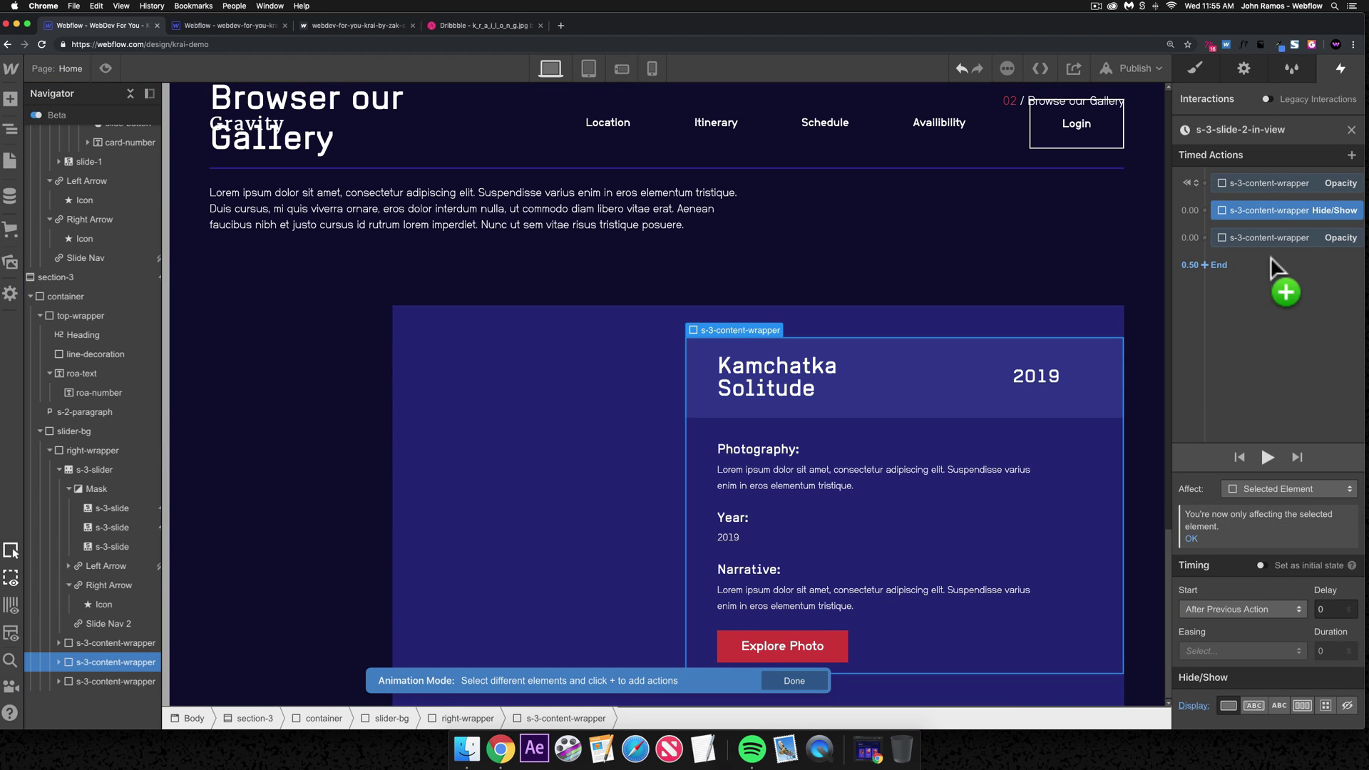
click(1351, 130)
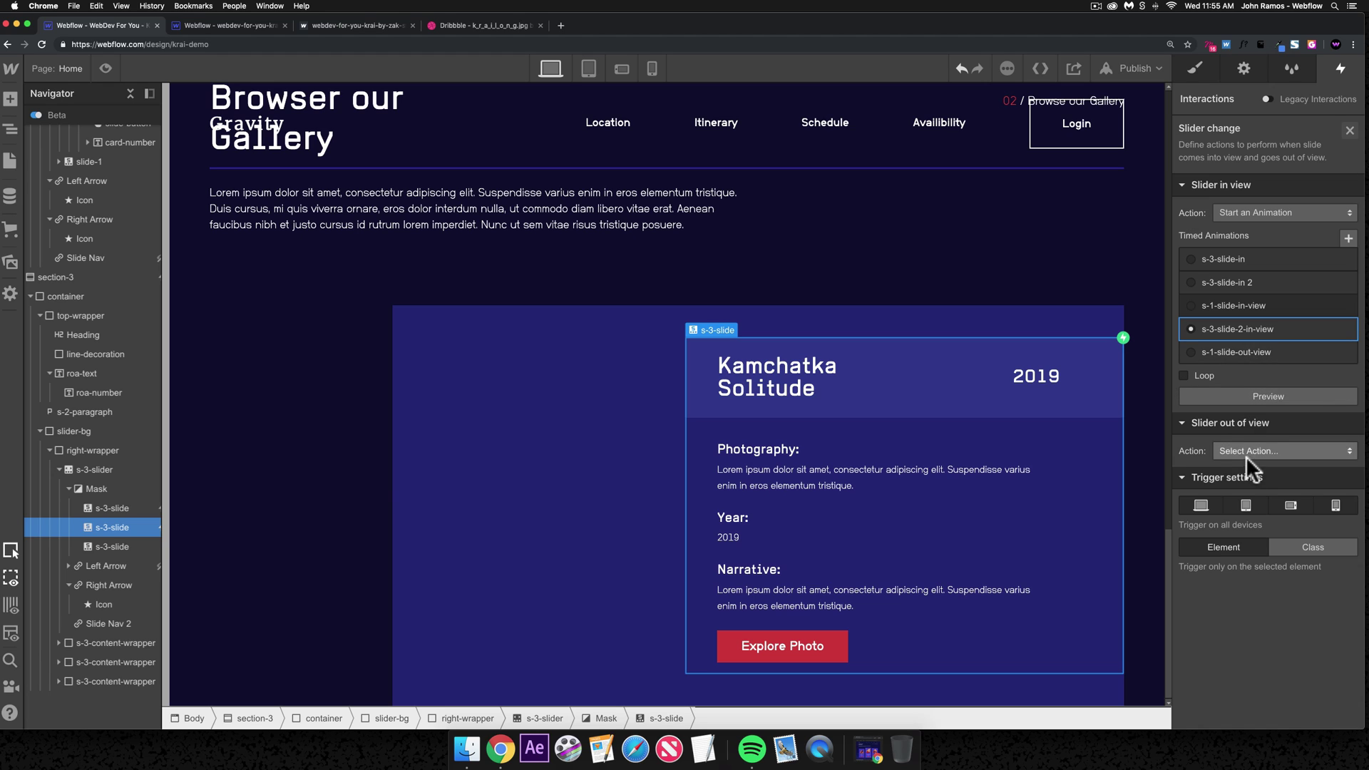
- Set the second slide's slider-out-of-view action to Start an Animation
click(1277, 451)
click(1252, 443)
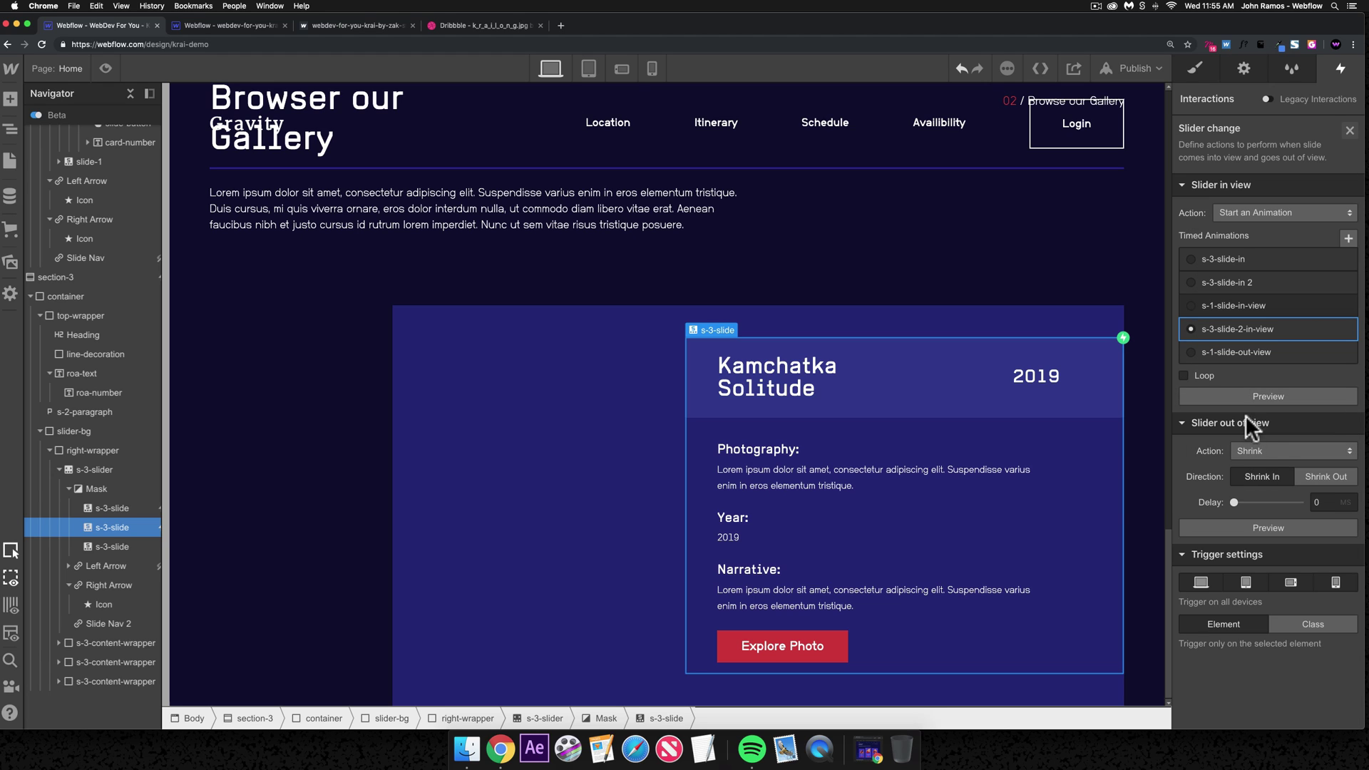
click(1256, 451)
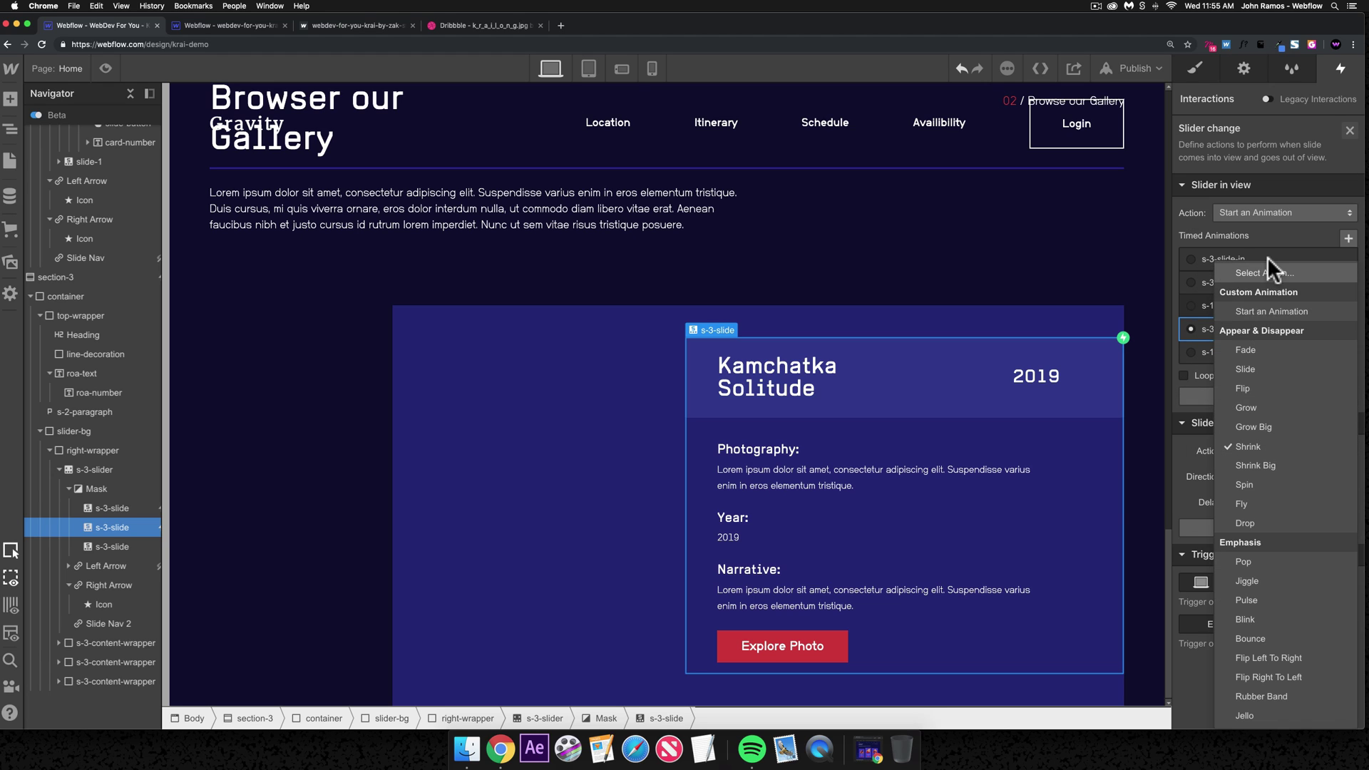
click(1264, 311)
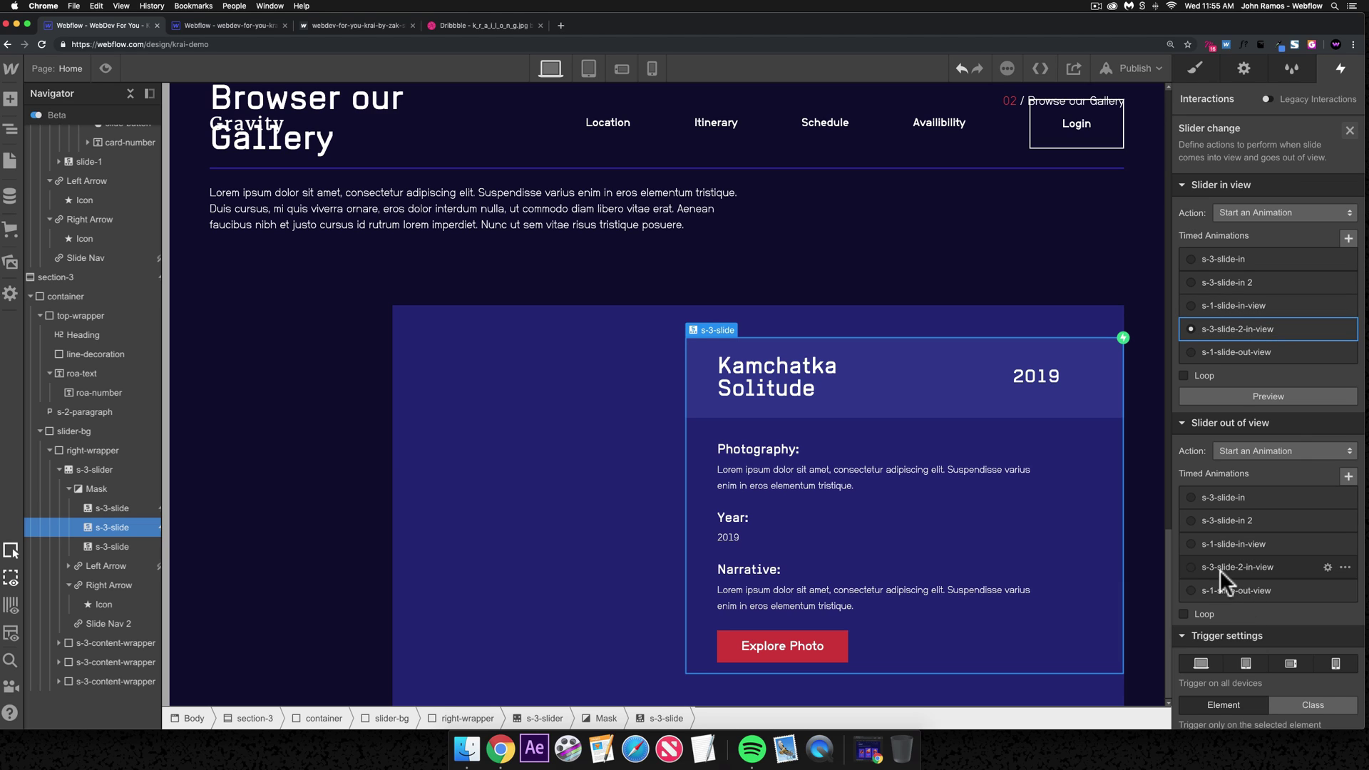
- Duplicate the s-3-slide-2-in-view animation and rename the copy to s-3-slide-2-out-view
click(1345, 568)
click(1316, 631)
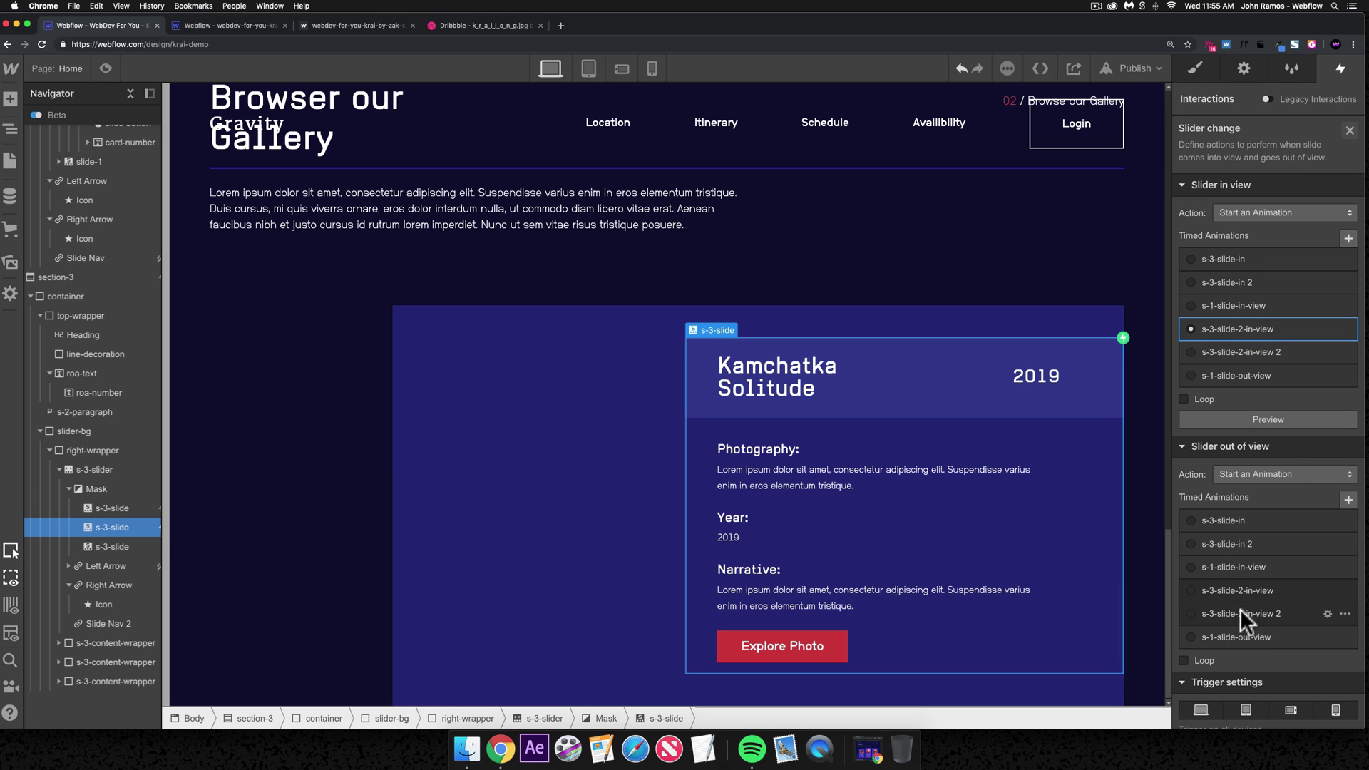
click(1272, 612)
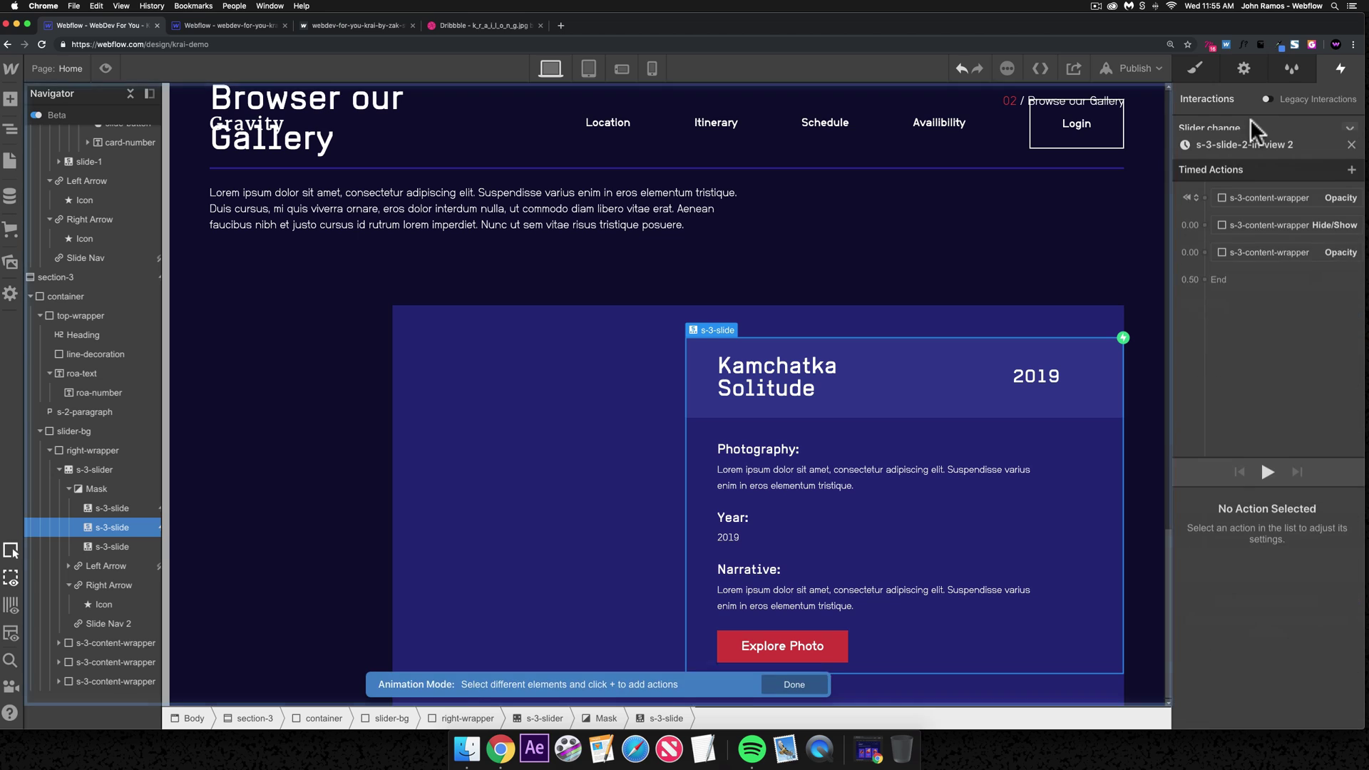
drag(1227, 130, 1316, 129)
text(out-view)
key(Return)
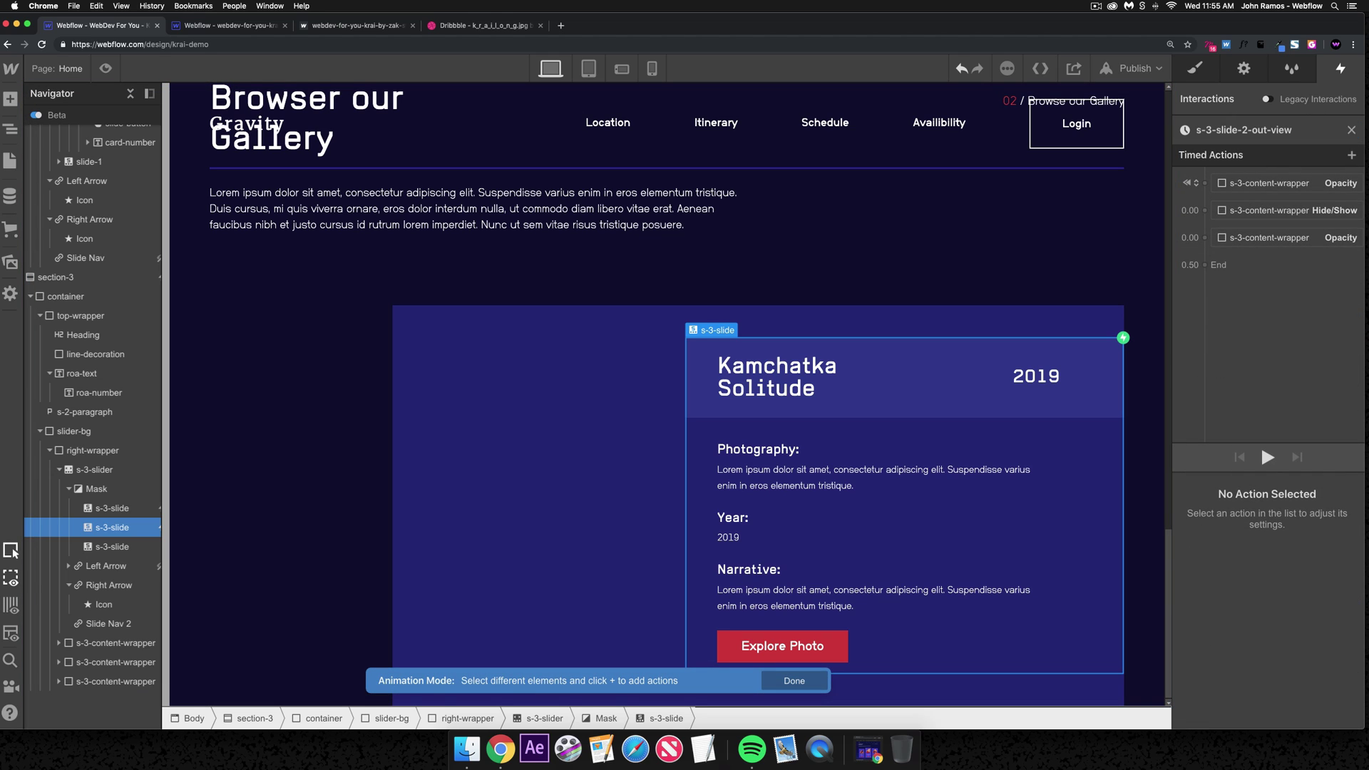
- Delete the final Opacity action from s-3-slide-2-out-view and stop using the remaining Opacity action as the initial state
click(1285, 181)
click(1271, 234)
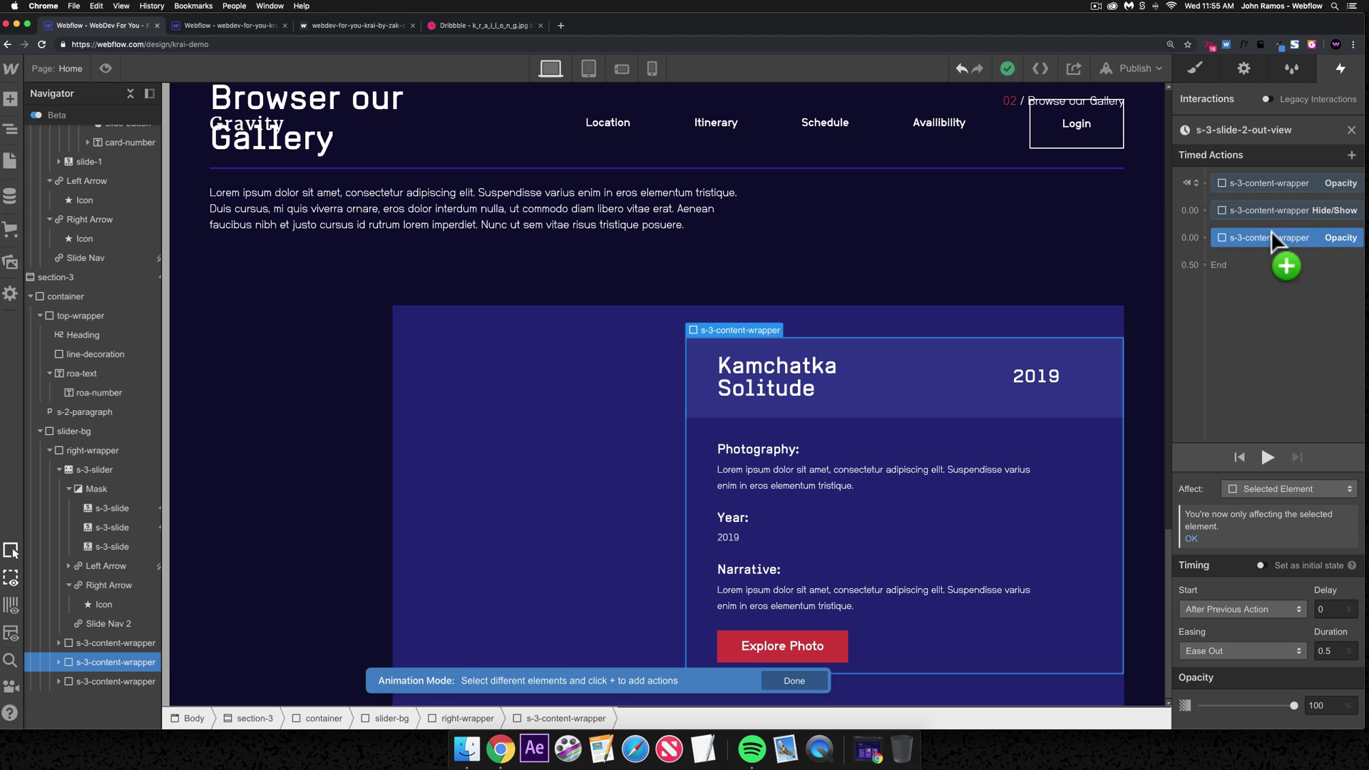
drag(1270, 230, 1285, 179)
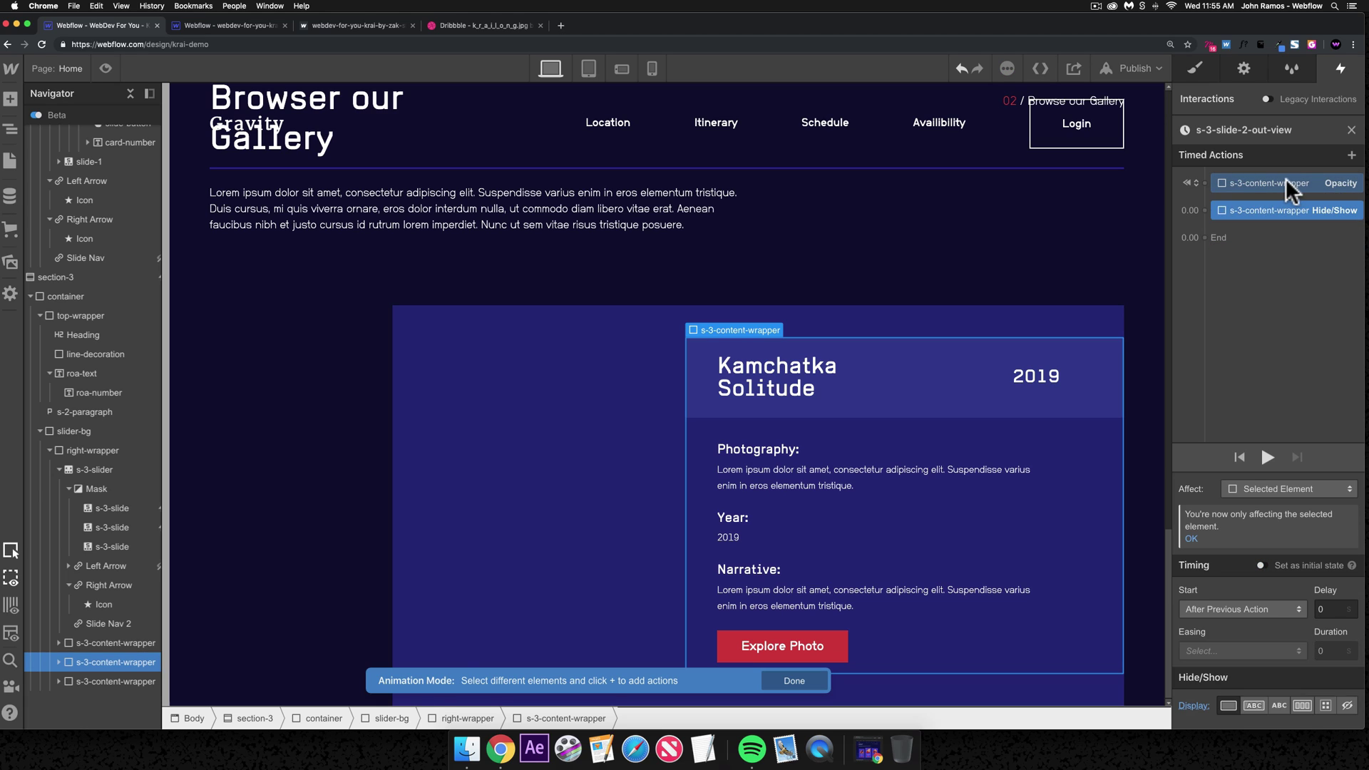
click(1262, 566)
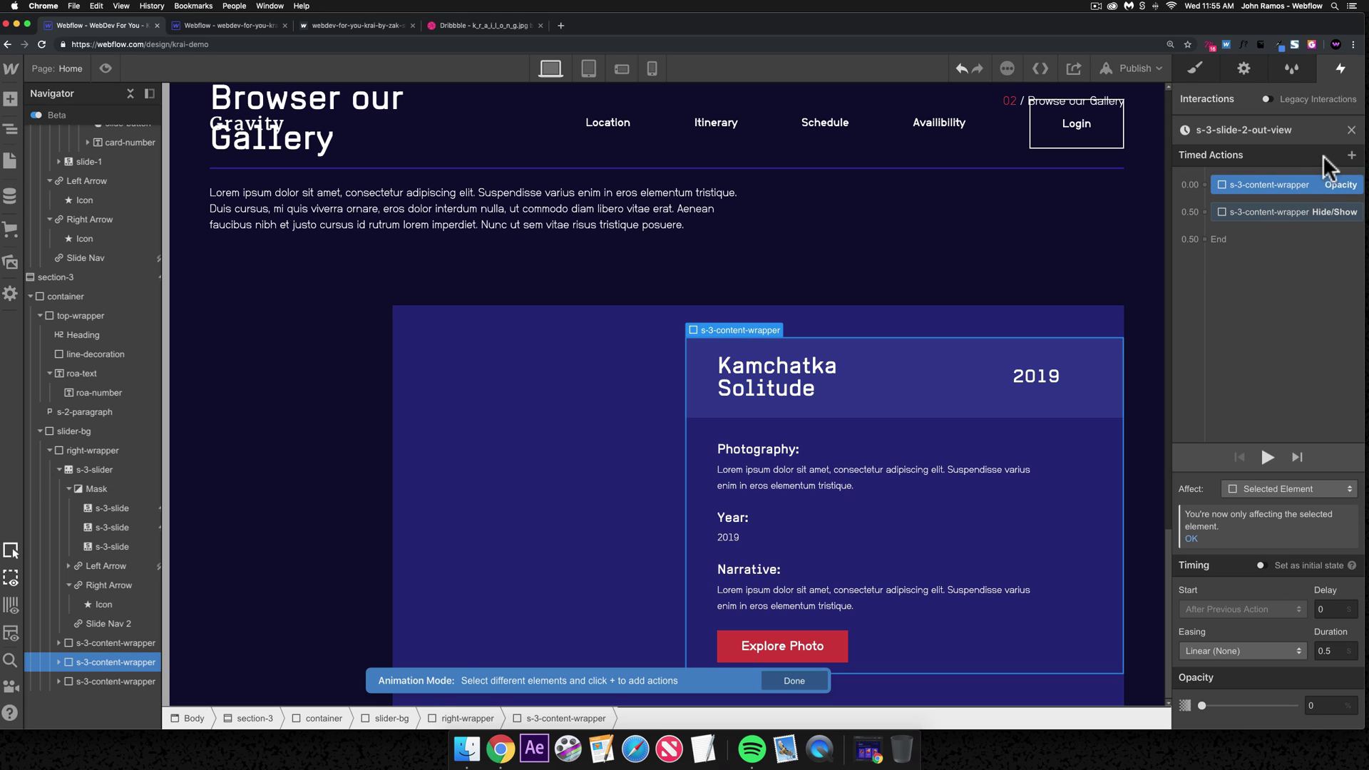
- Preview the page and advance the gallery slider to test the second slide's in-view and out-of-view animations
key(super+shift+p)
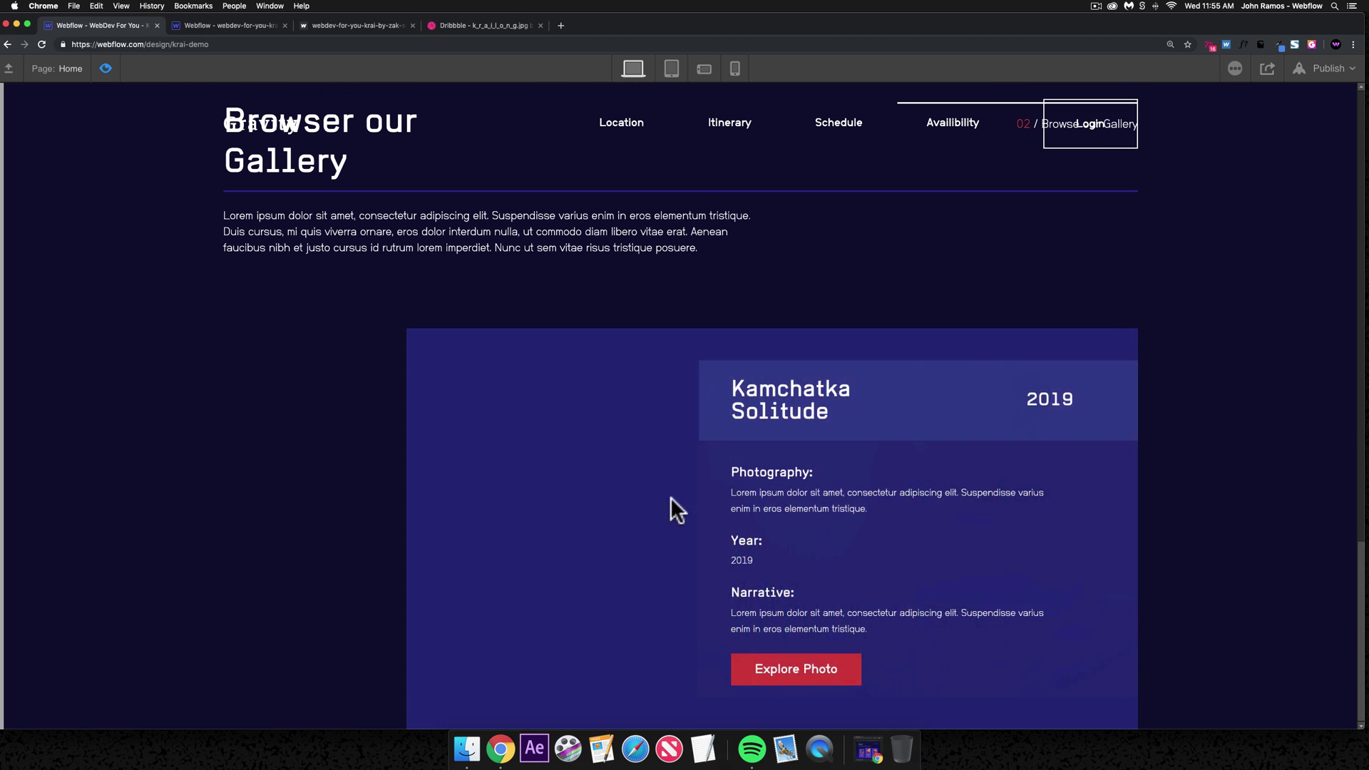
scroll(373, 351, up, 5)
scroll(376, 351, down, 5)
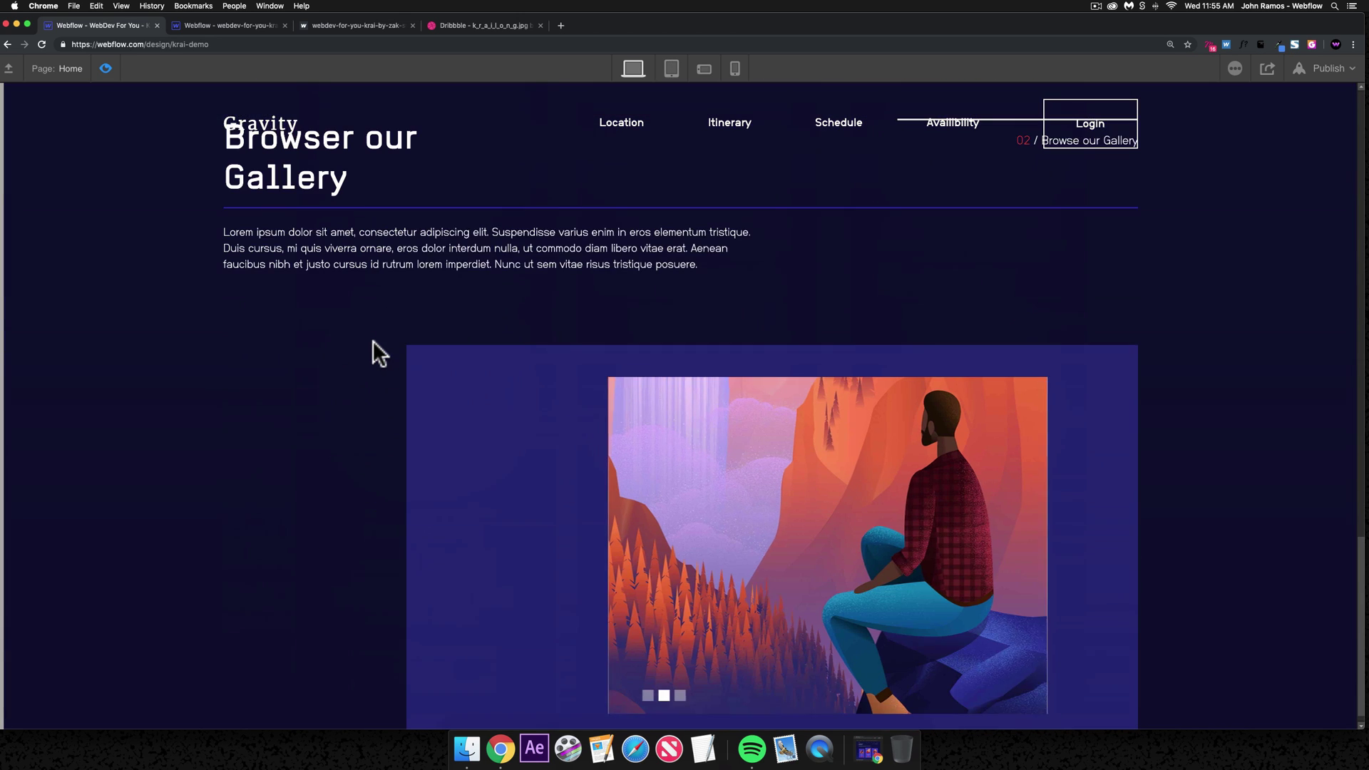
click(239, 400)
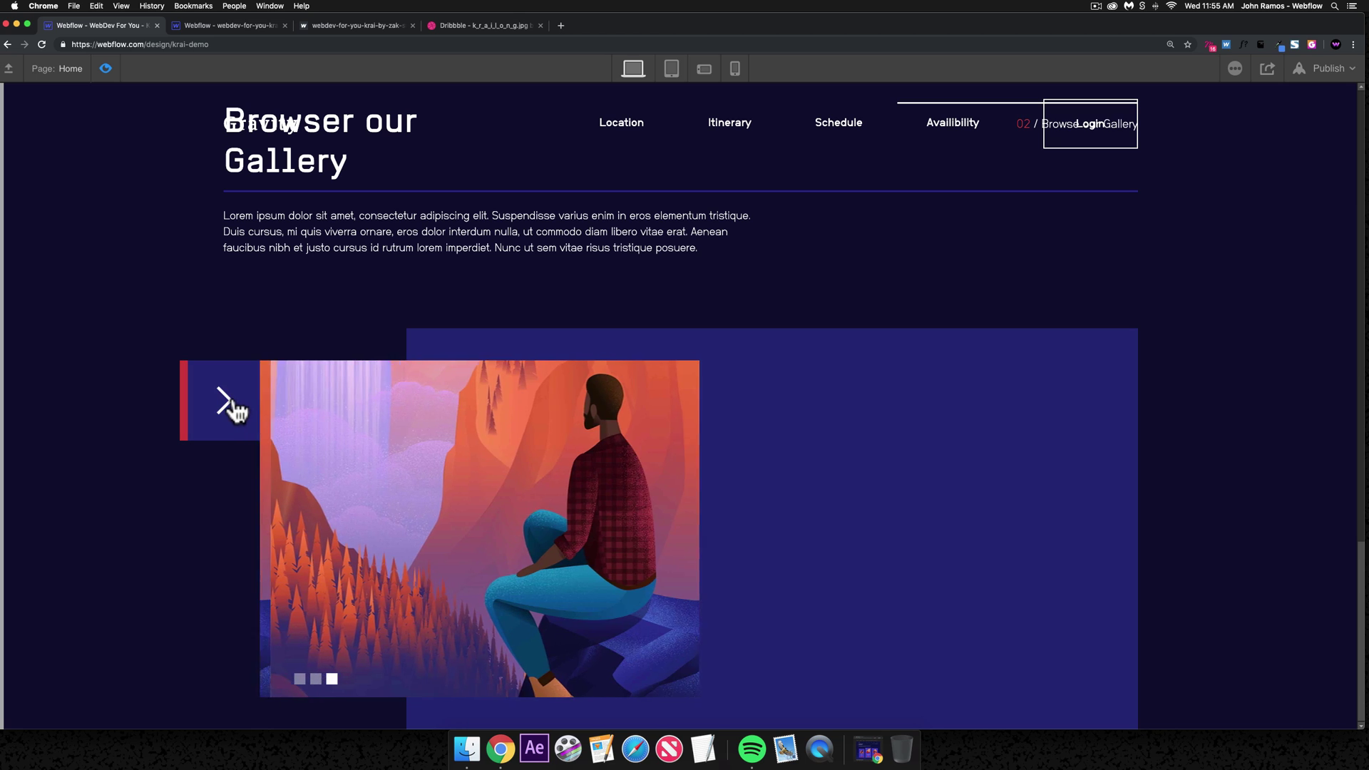
click(232, 407)
click(230, 410)
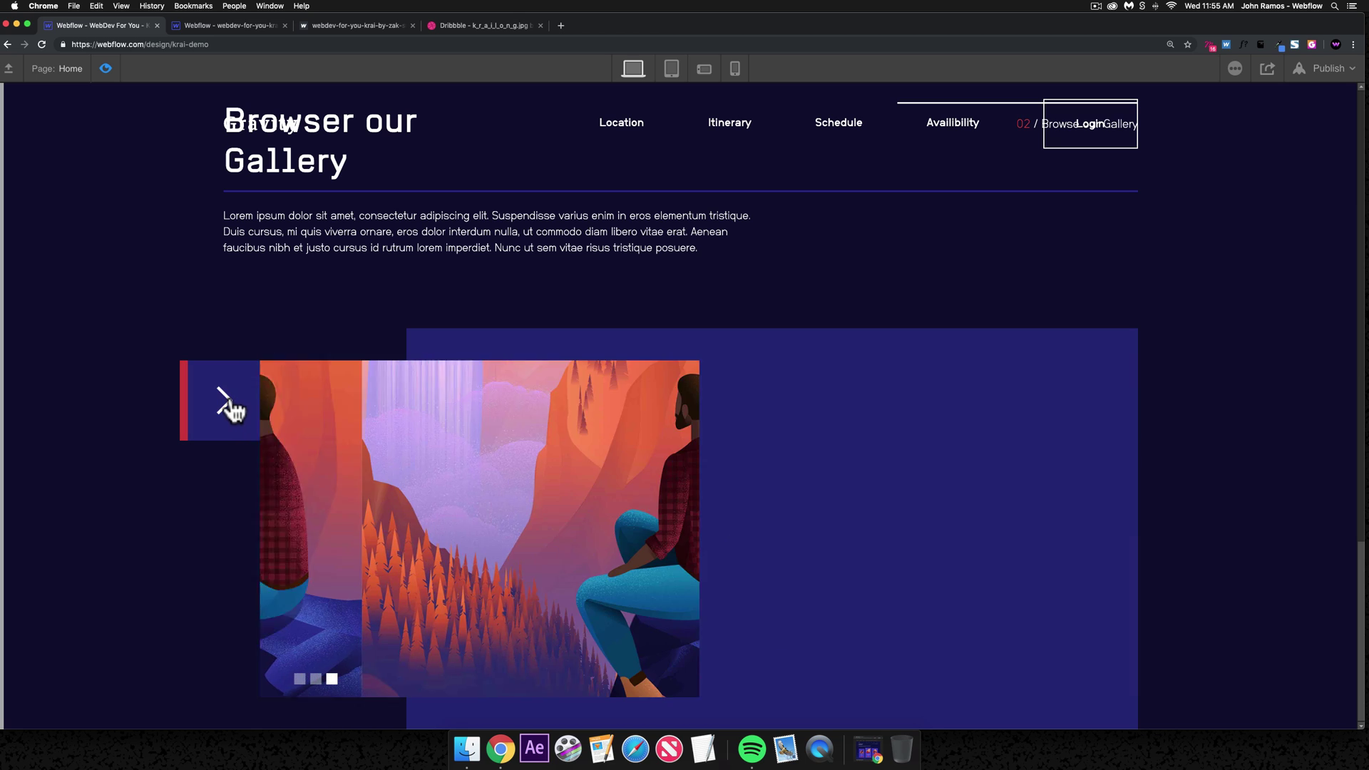
key(super+shift+p)
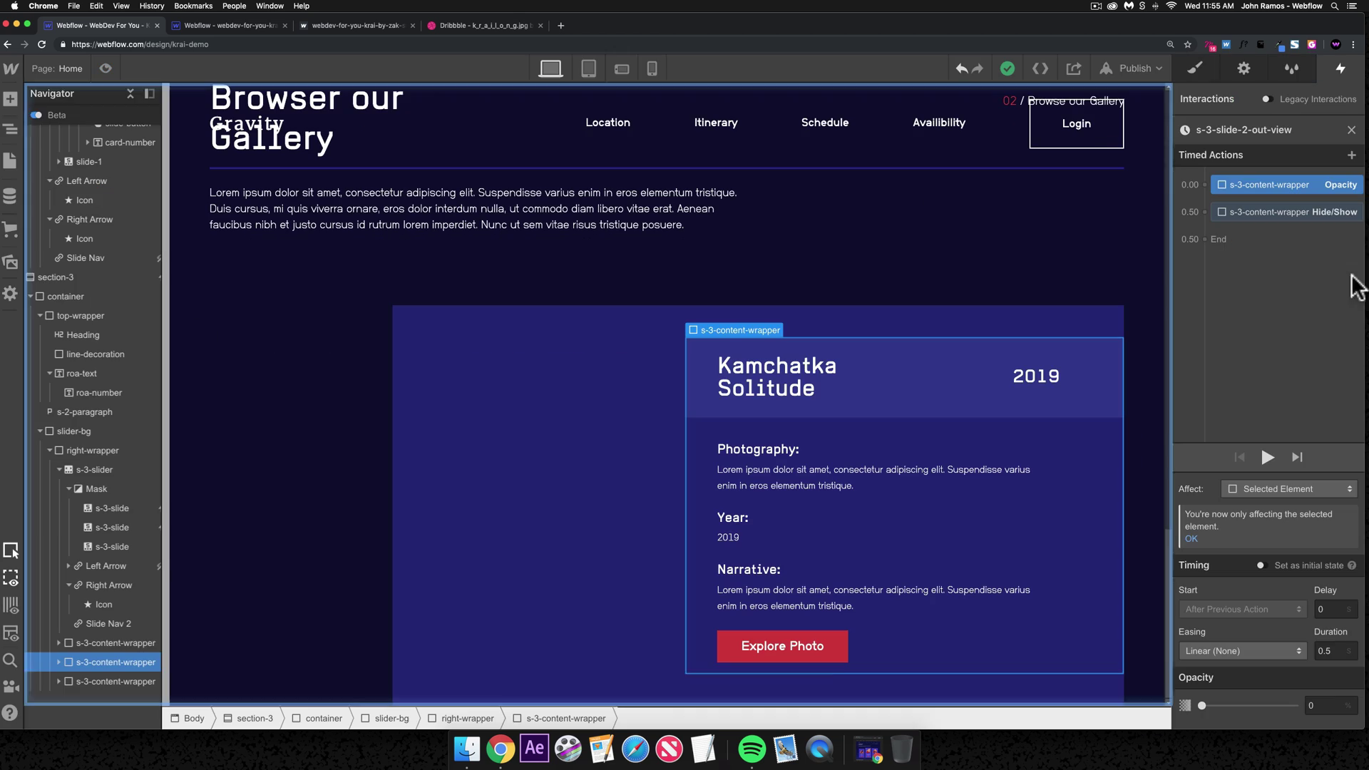
- Leave the second slide's trigger settings and add a Slider change trigger to the third s-3-slide
scroll(1274, 302, down, 2)
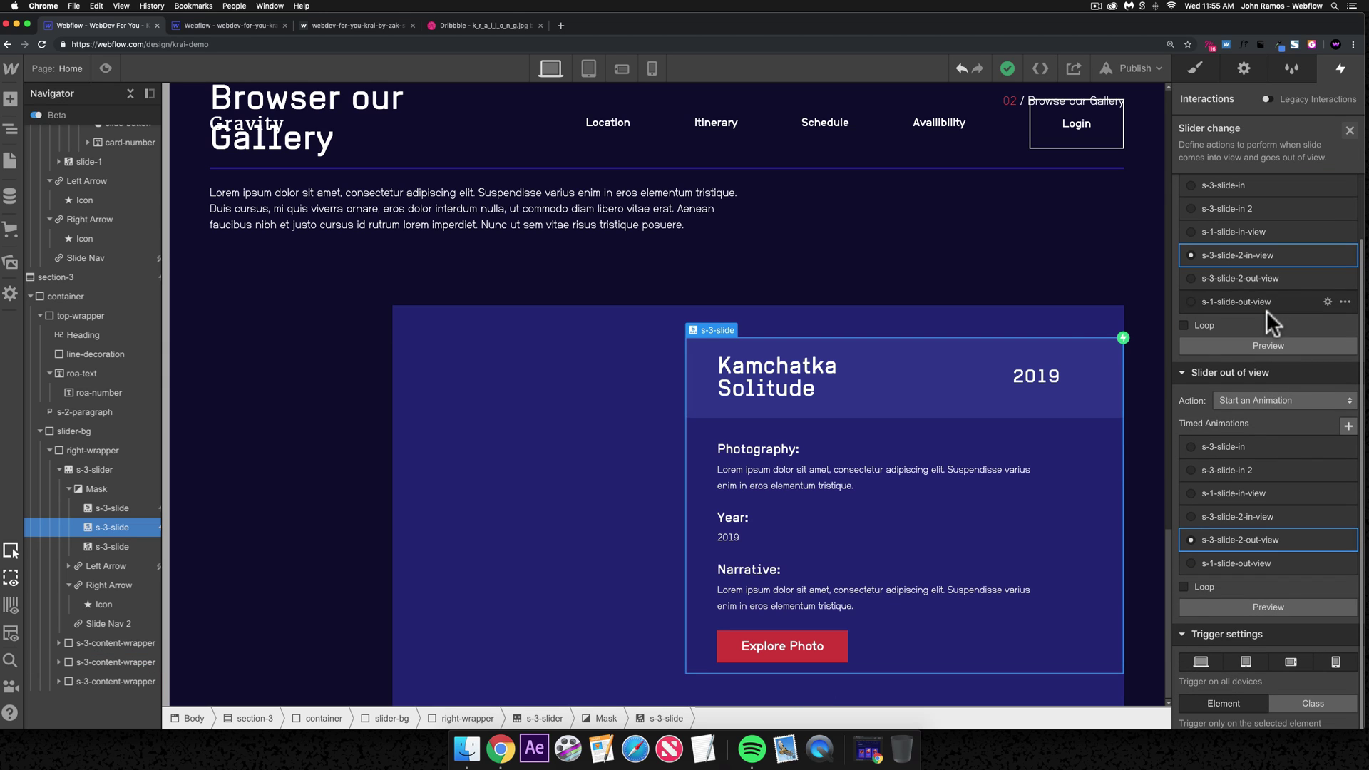
click(1349, 130)
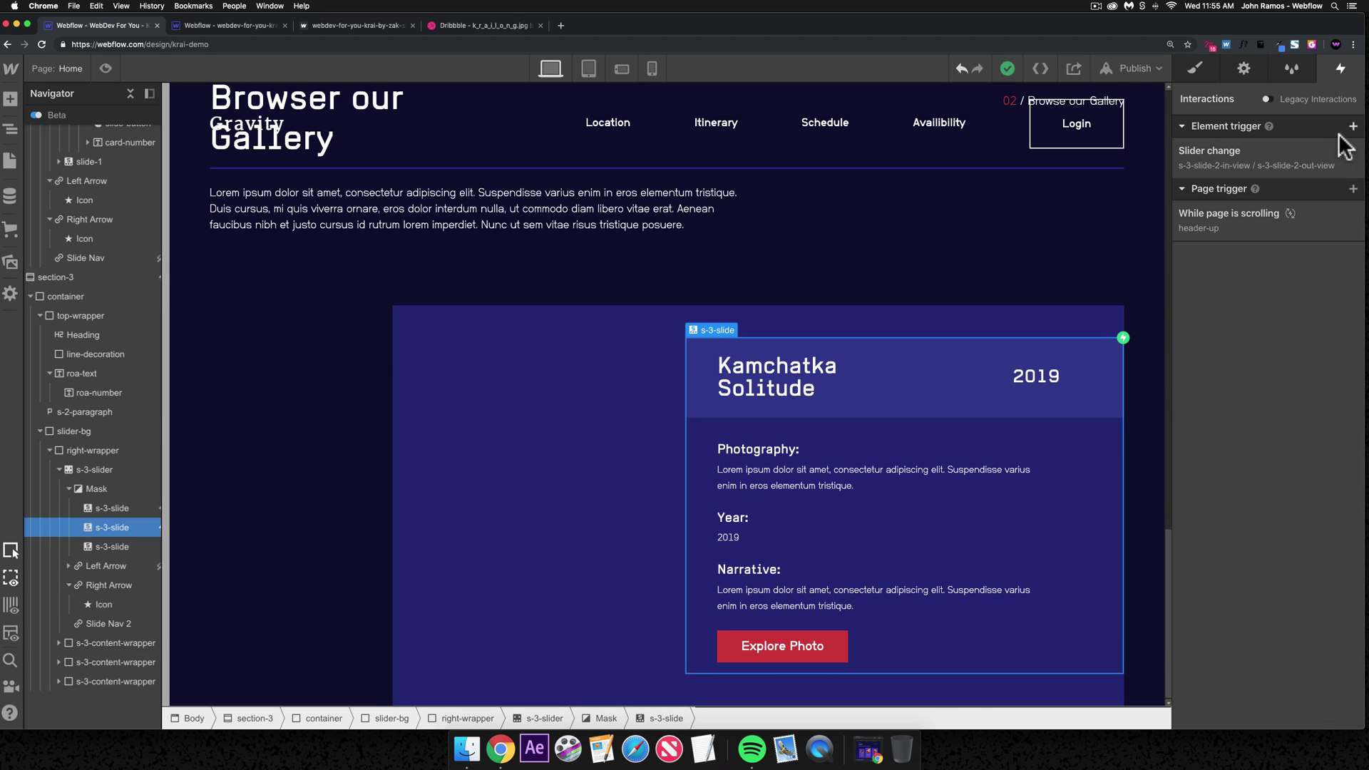
click(103, 682)
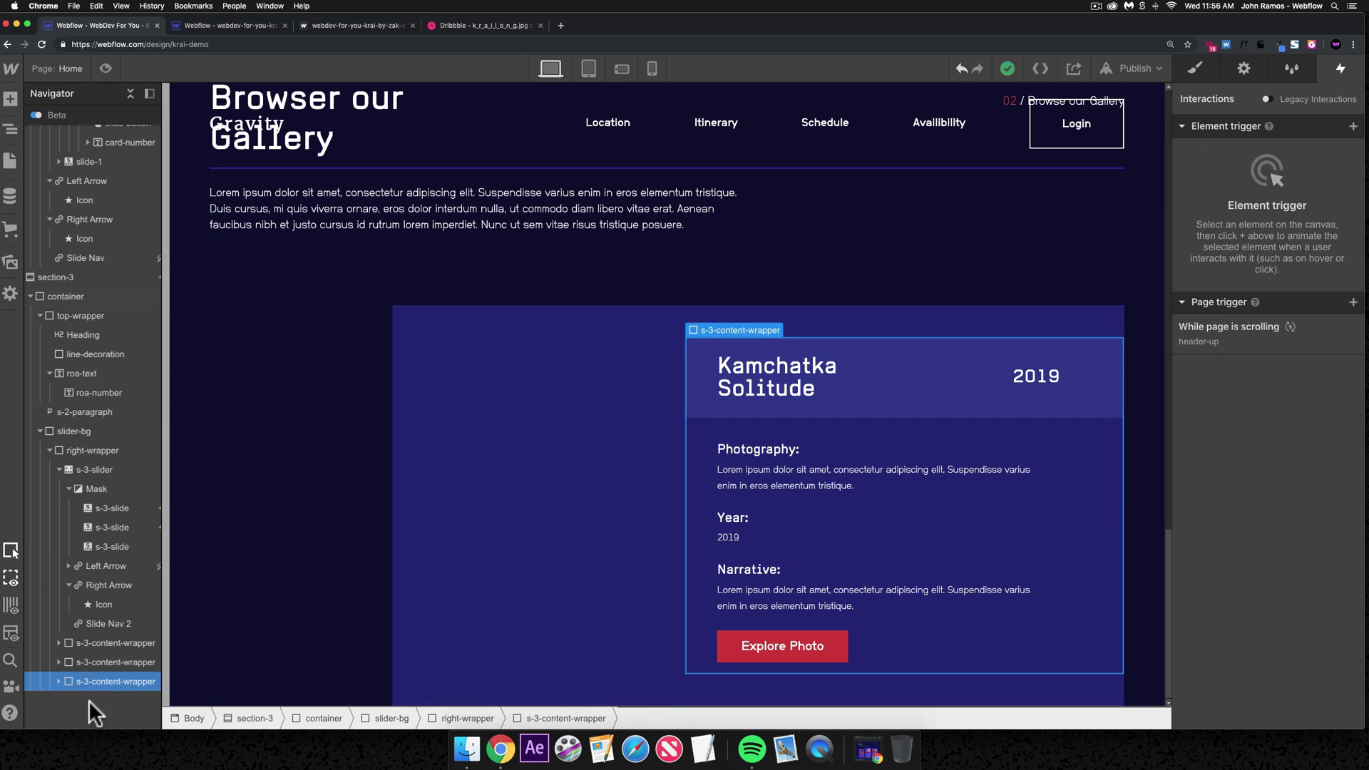
click(103, 547)
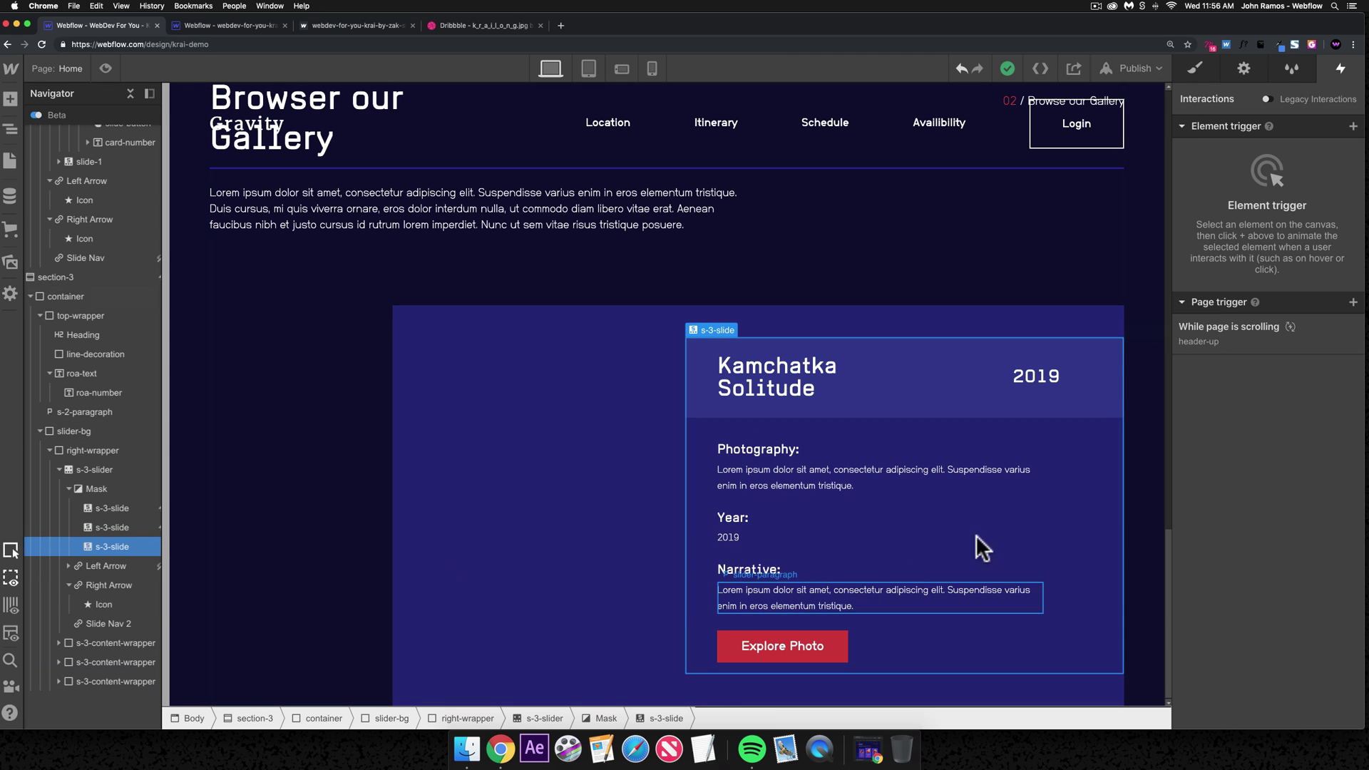
click(1355, 131)
click(1236, 278)
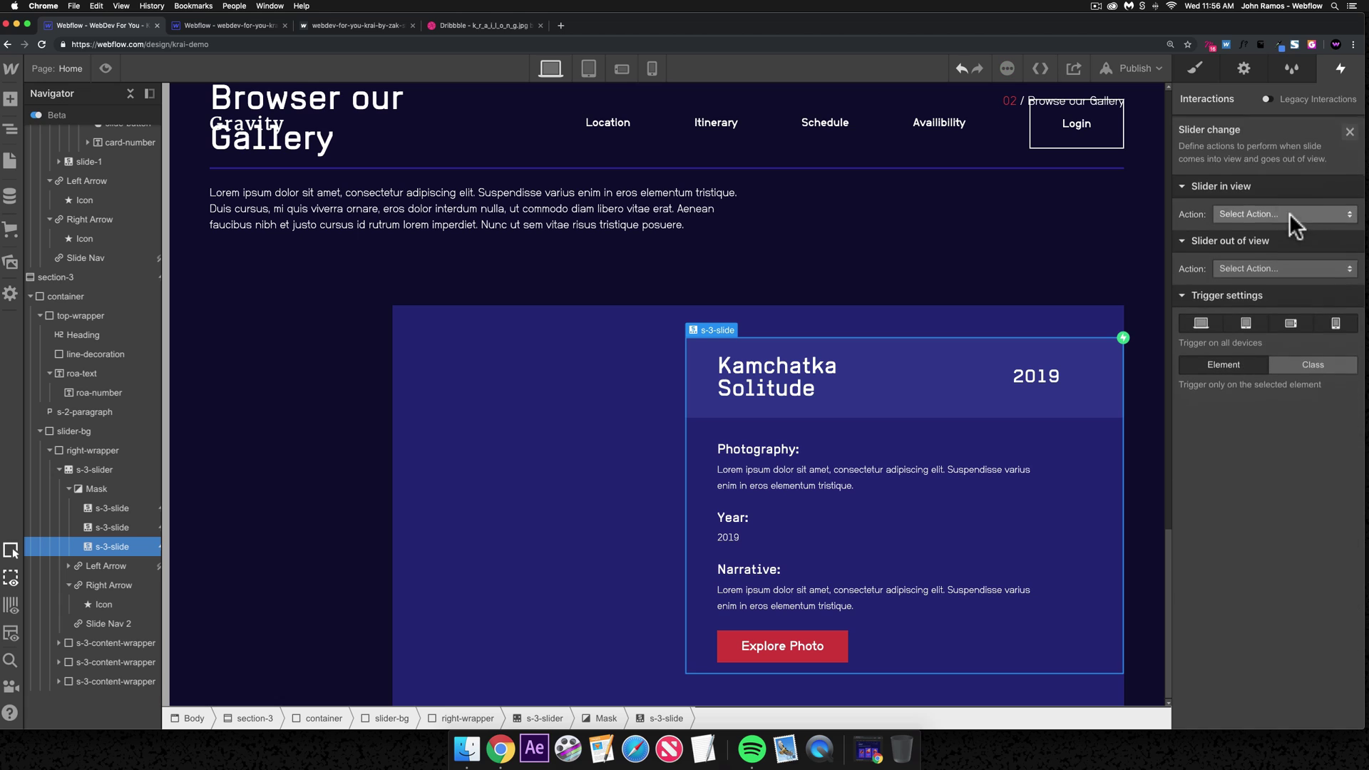
- Set the third slide's Slider in view action to Start an Animation
click(1260, 211)
click(1260, 241)
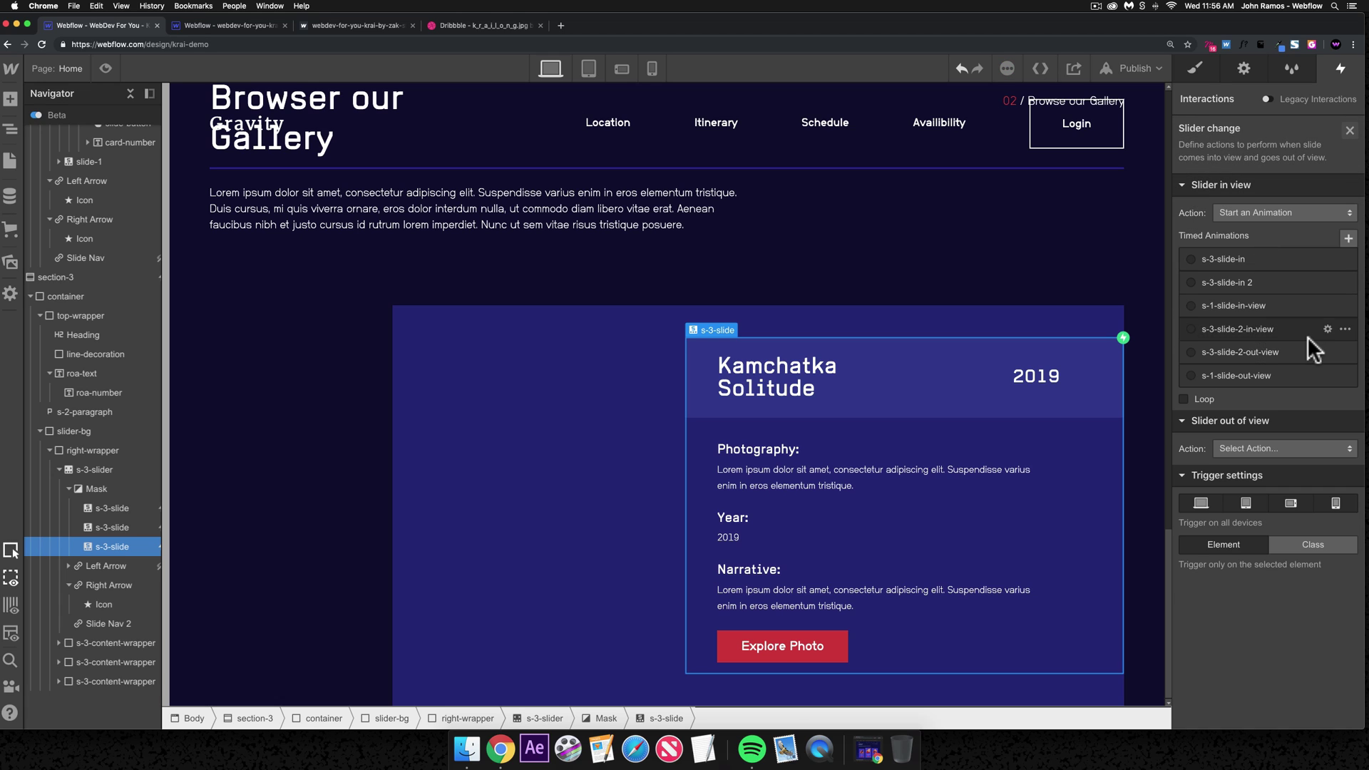
click(1344, 354)
click(1311, 412)
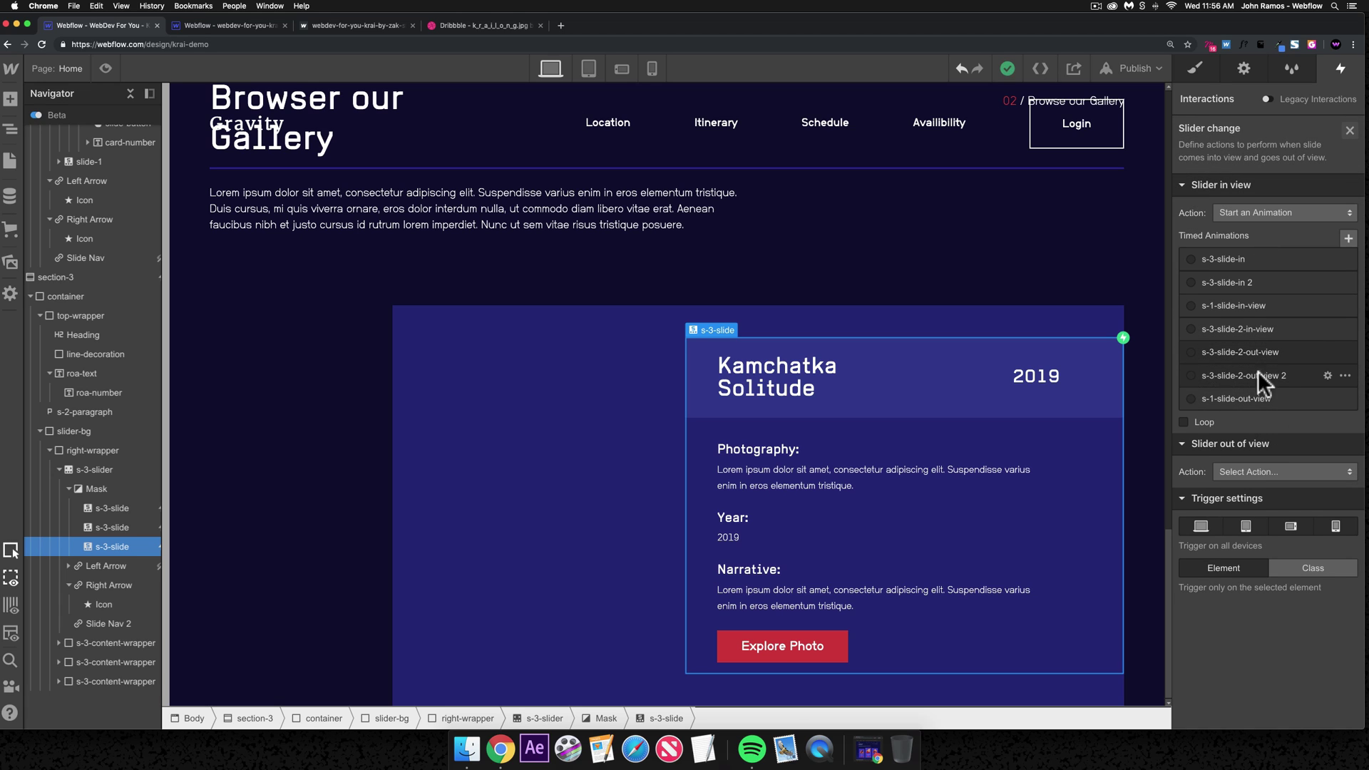
click(1251, 375)
click(1351, 131)
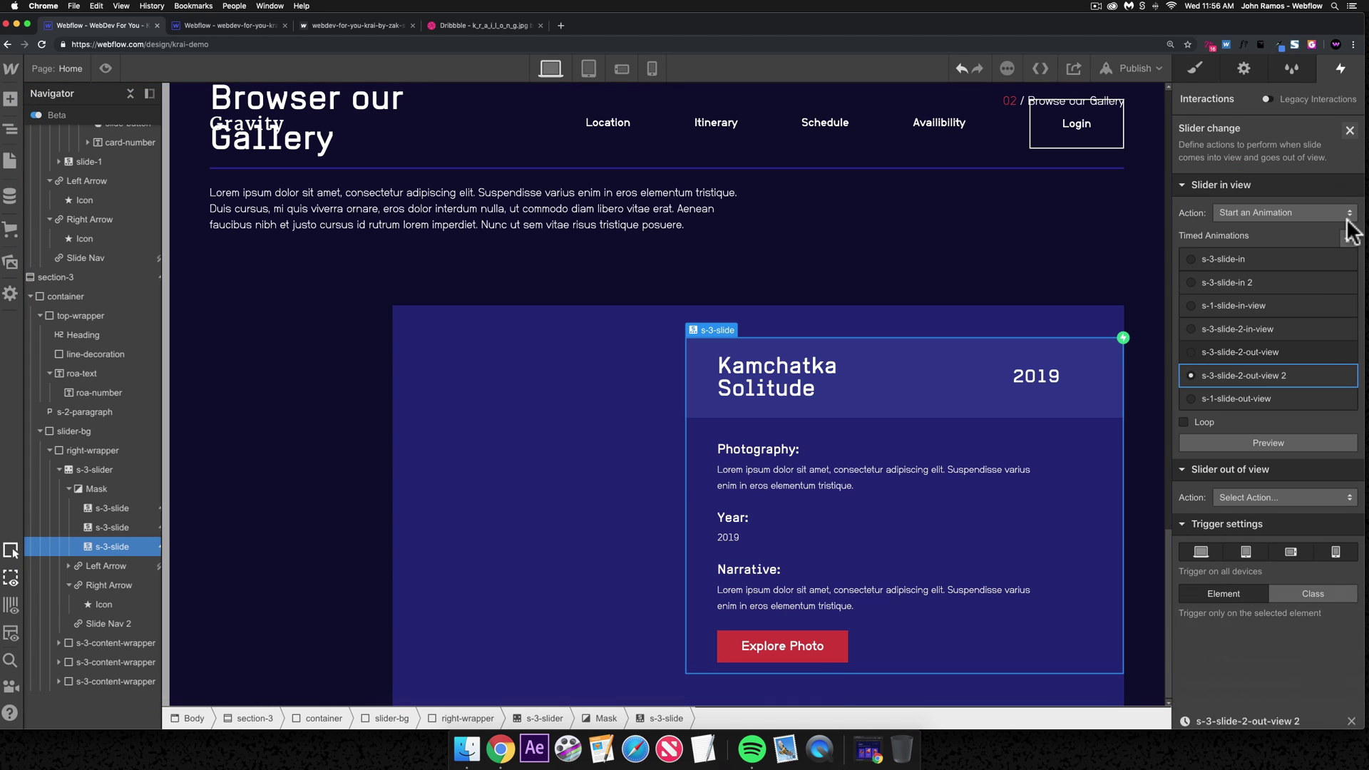
click(1342, 375)
click(1314, 450)
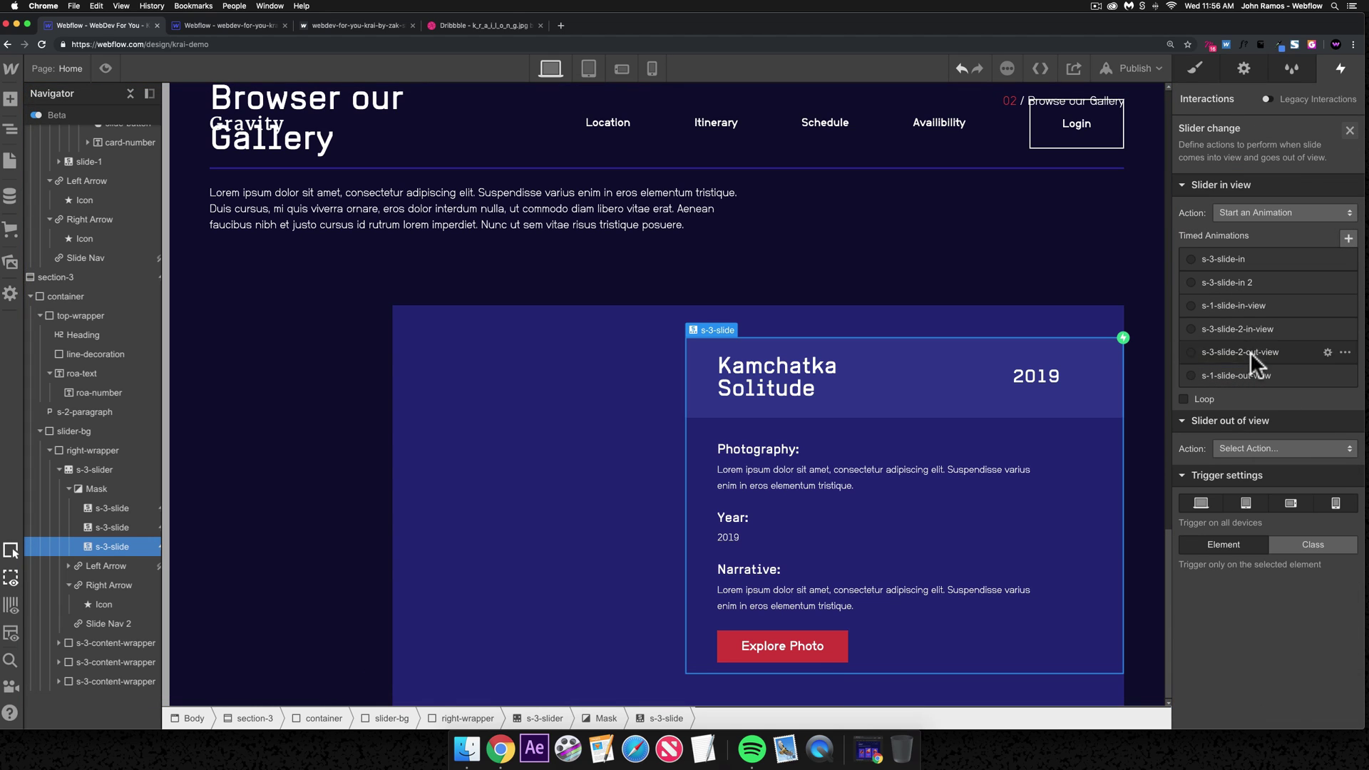
- Duplicate the s-3-slide-2-in-view animation for the third slide and rename the copy to s-3-slide-3-in-view
click(1344, 329)
click(1313, 399)
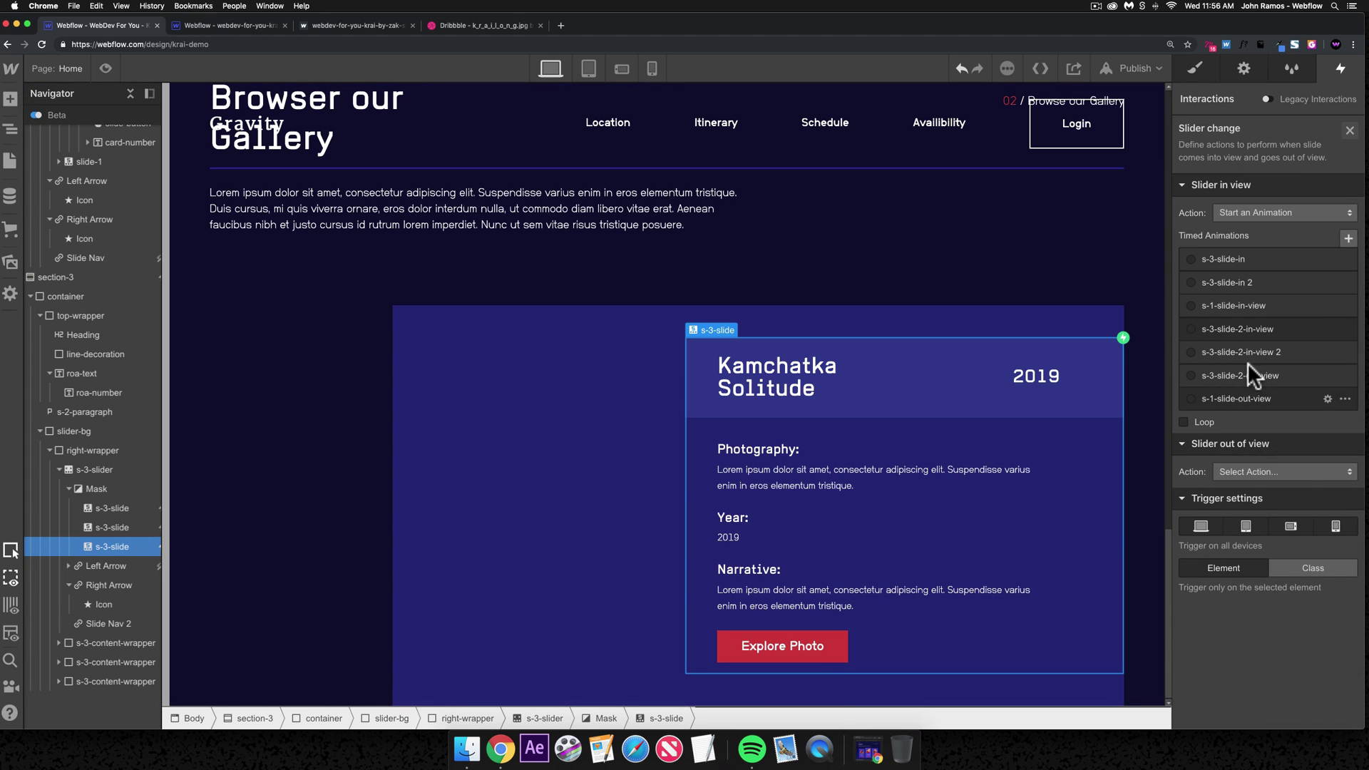
click(1269, 348)
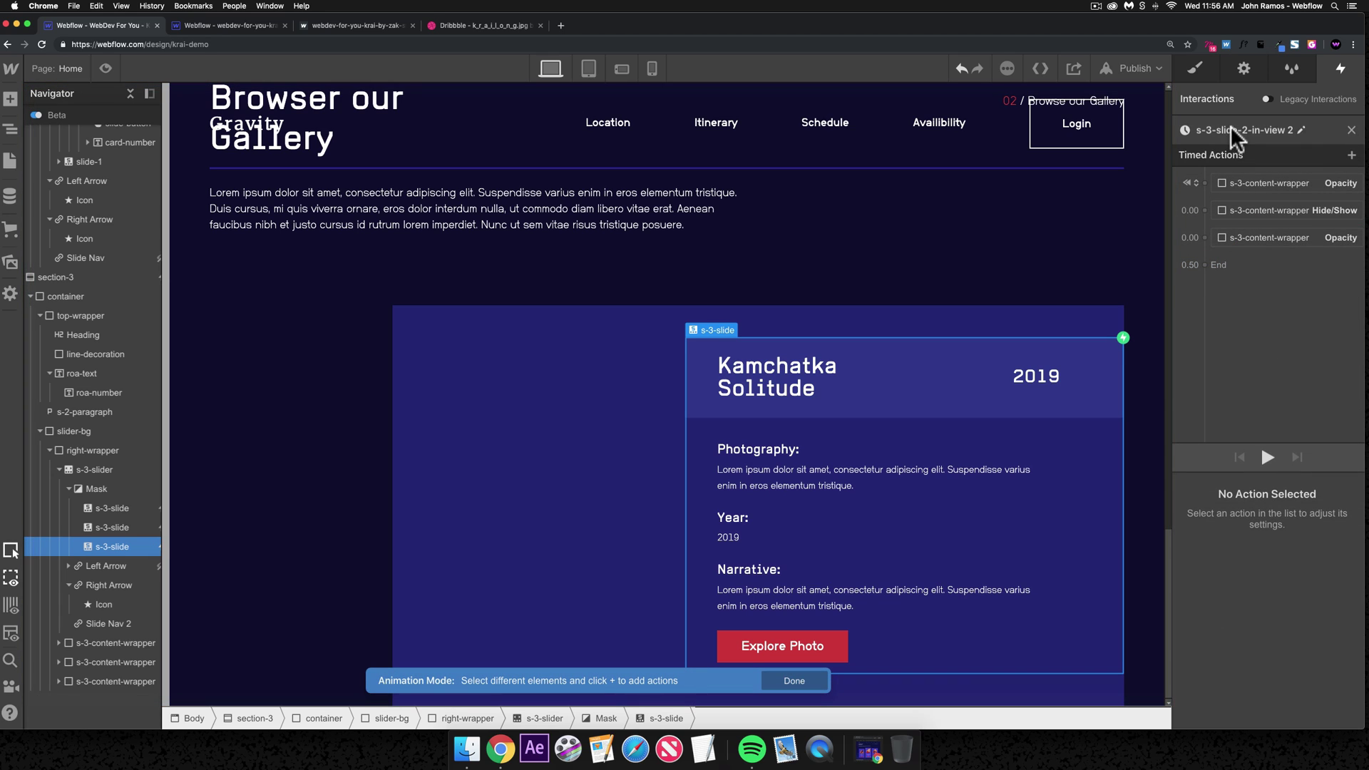
drag(1218, 131, 1343, 131)
text(3)
text(-in-view)
key(Return)
- Retarget all three timed actions in s-3-slide-3-in-view to the third s-3-content-wrapper
click(1266, 181)
right_click(1266, 181)
click(1277, 221)
click(82, 685)
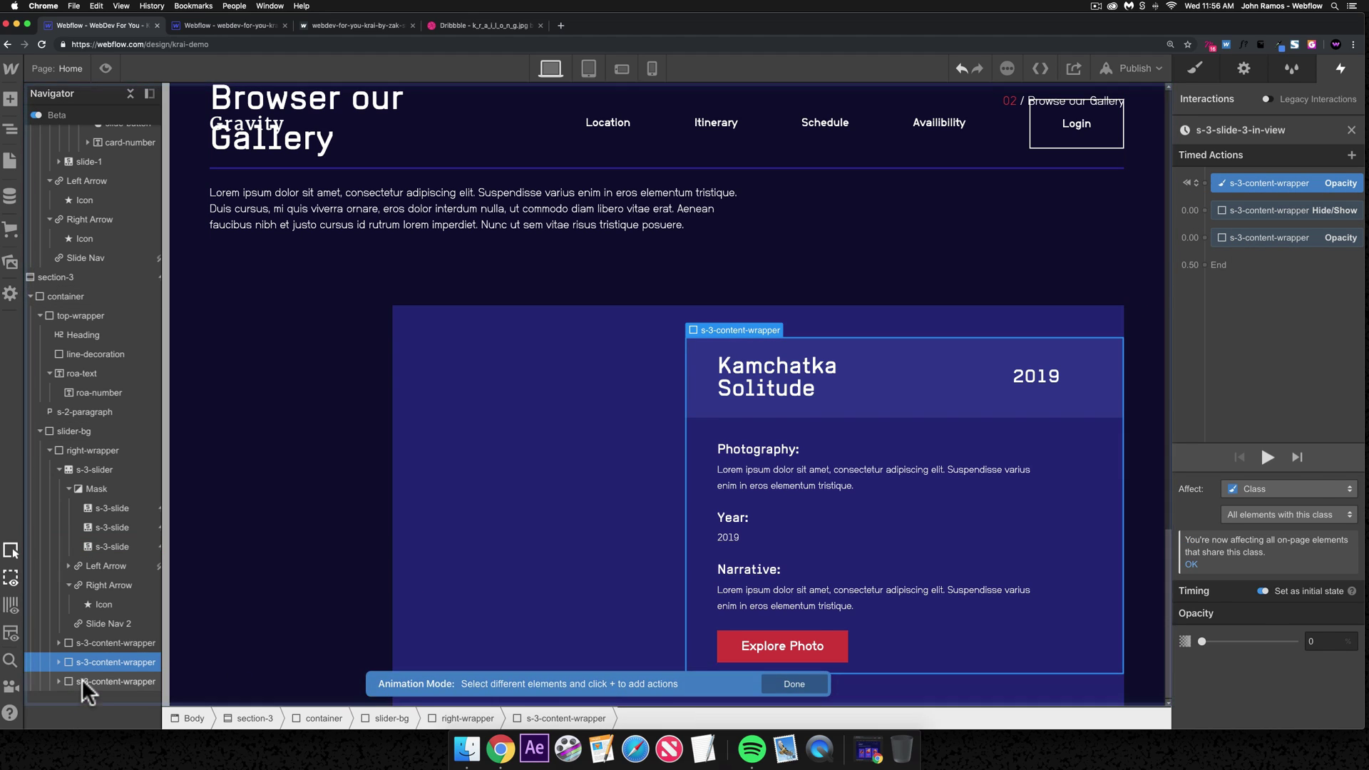
click(1256, 208)
right_click(1256, 208)
click(1280, 247)
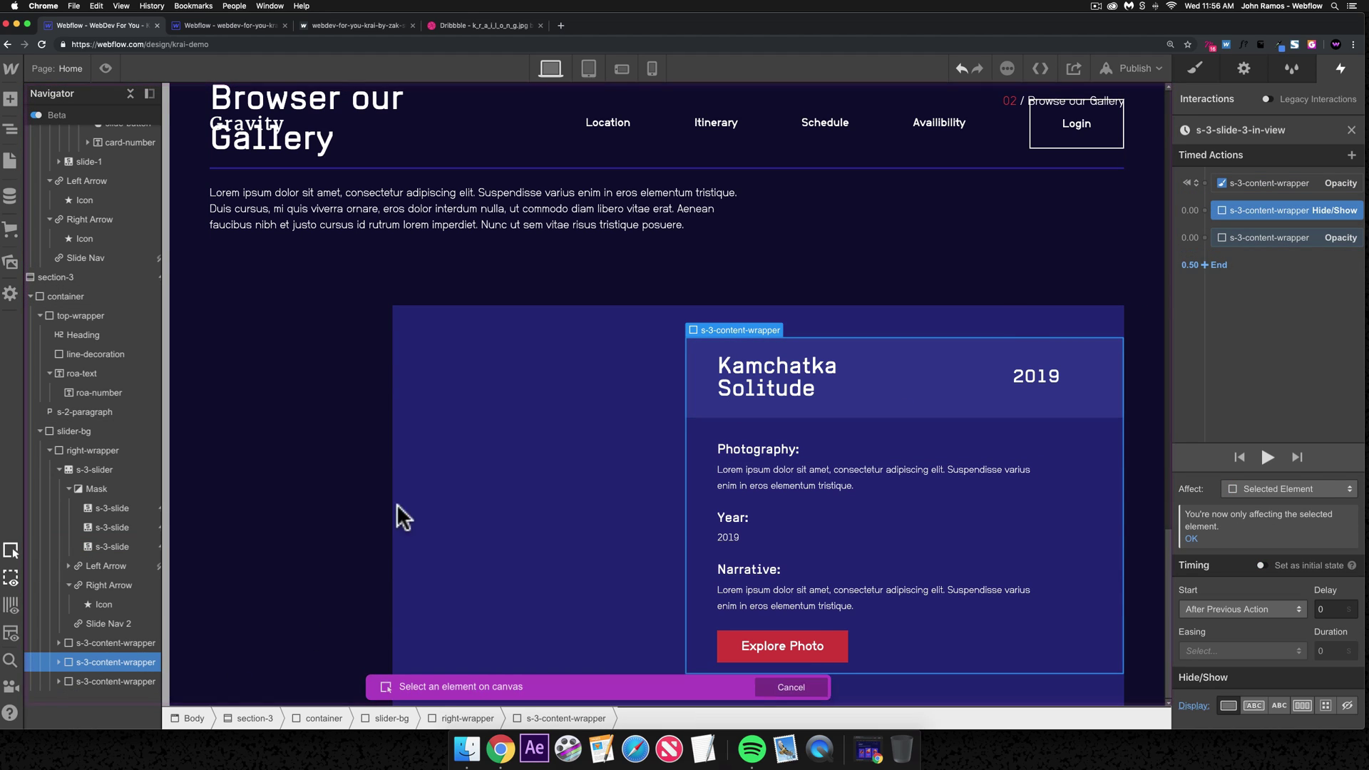
click(112, 686)
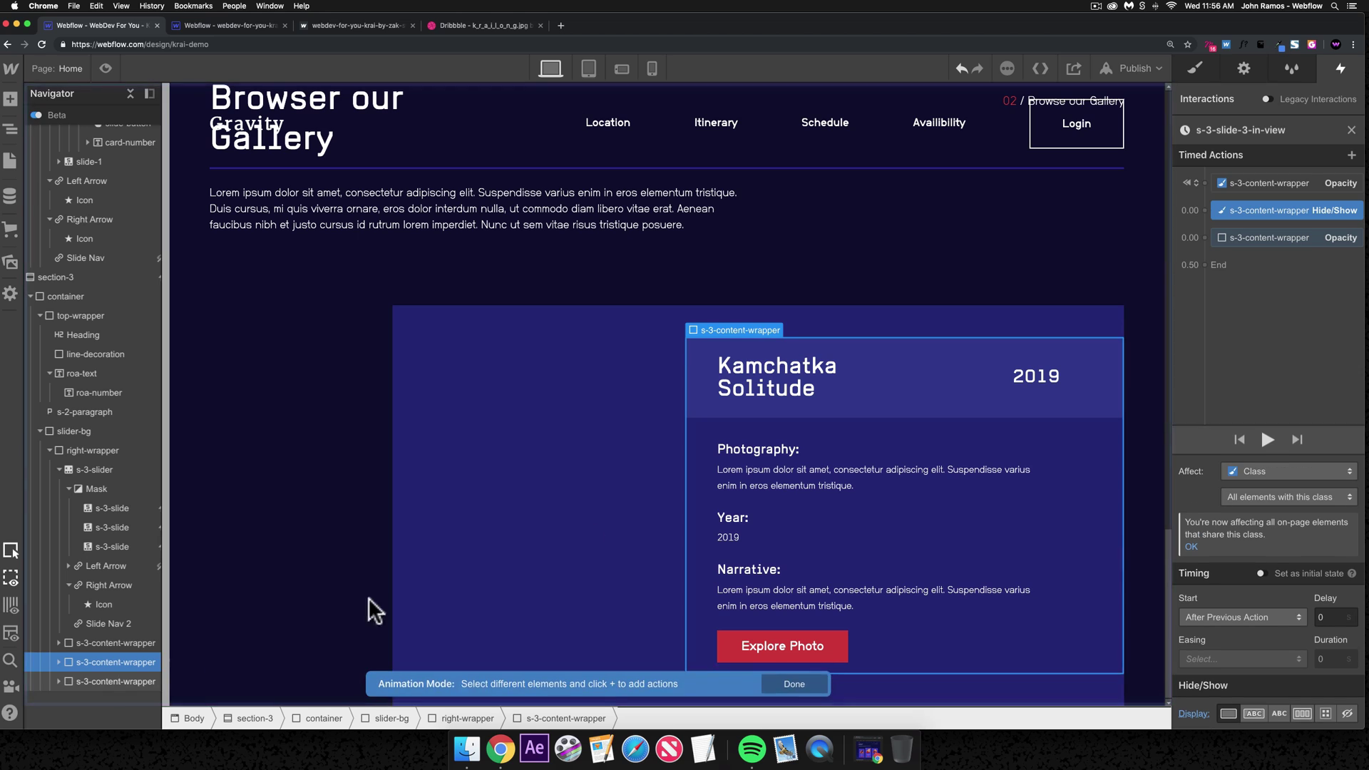
click(1253, 238)
right_click(1252, 237)
click(1280, 276)
click(120, 682)
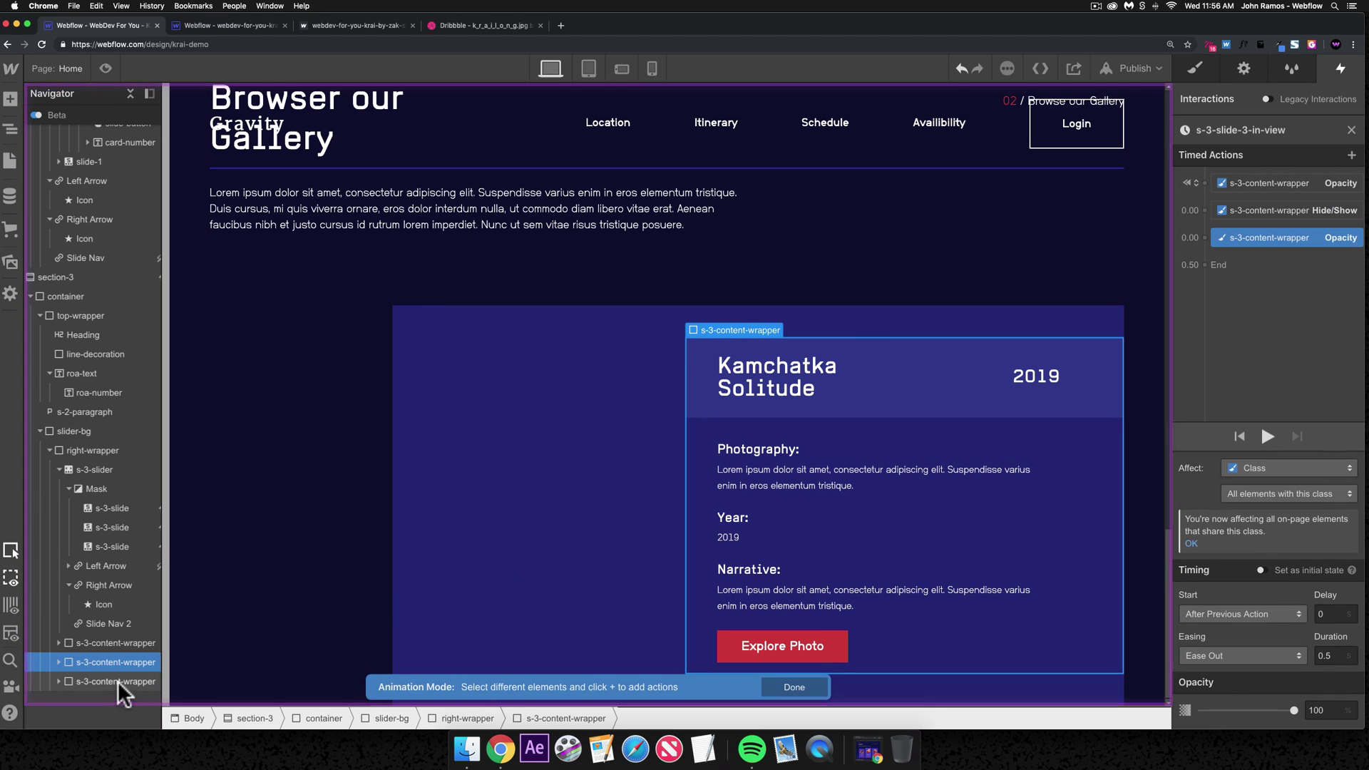
- Make the s-3-slide-3-in-view actions affect only the selected element instead of the class, and finish editing the animation
click(1292, 179)
click(1257, 487)
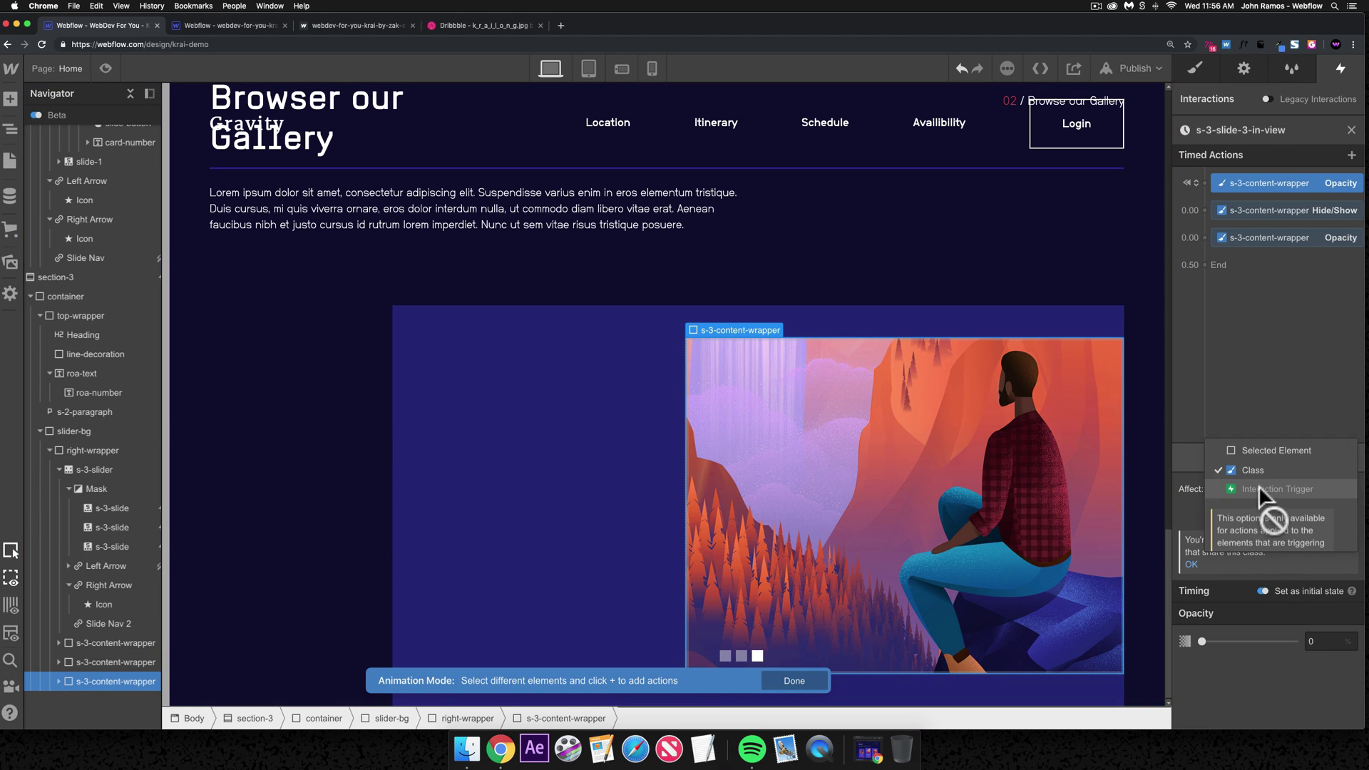
click(1260, 453)
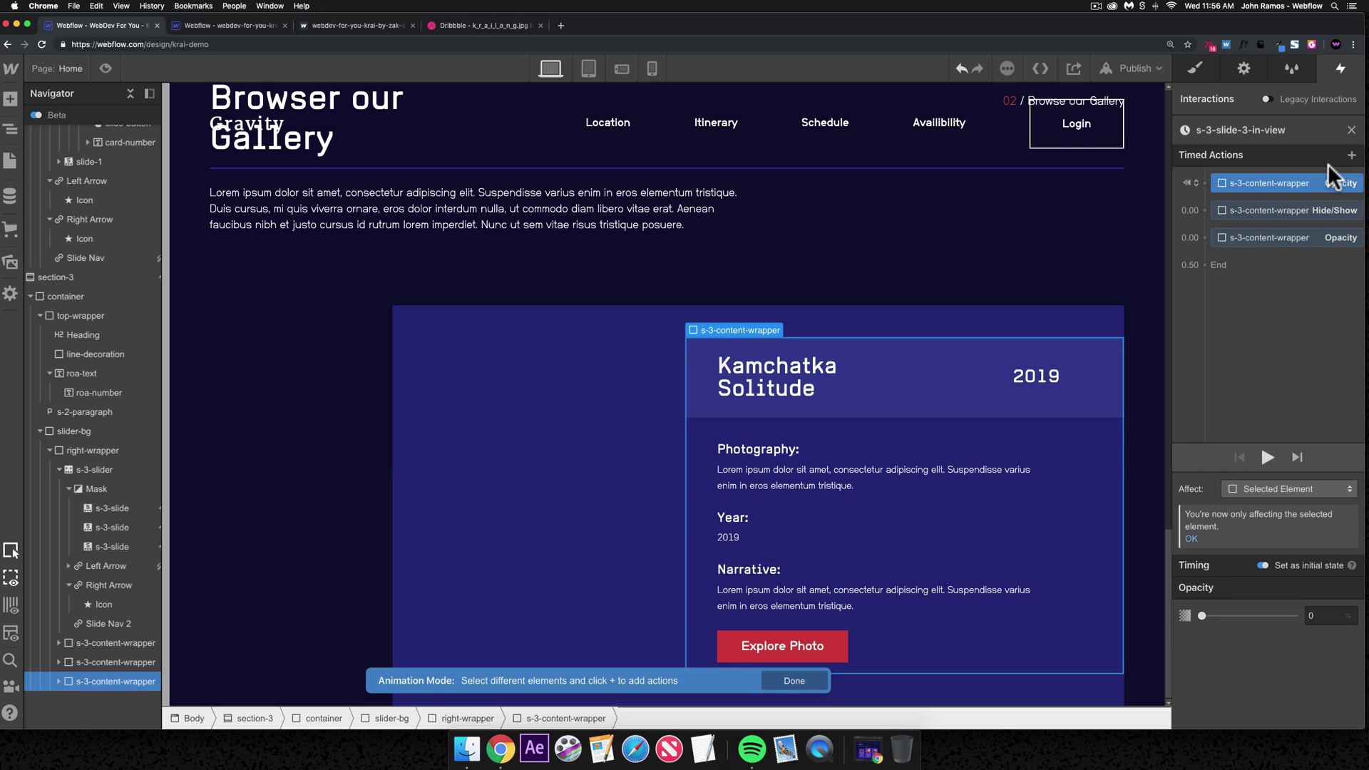
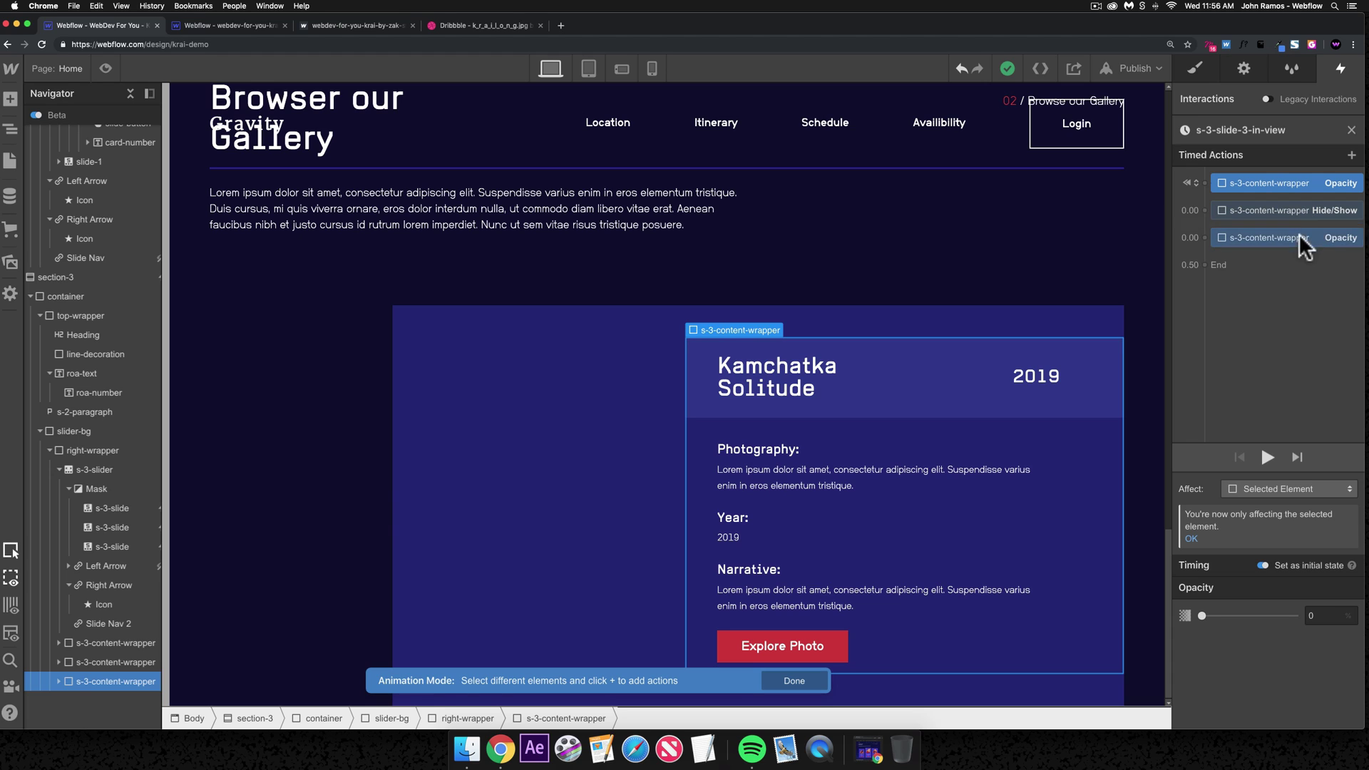
click(1349, 130)
- Start an animation when the third slide leaves view, using a duplicate of s-3-slide-3-in-view renamed s-3-slide-3-out-view
click(1257, 492)
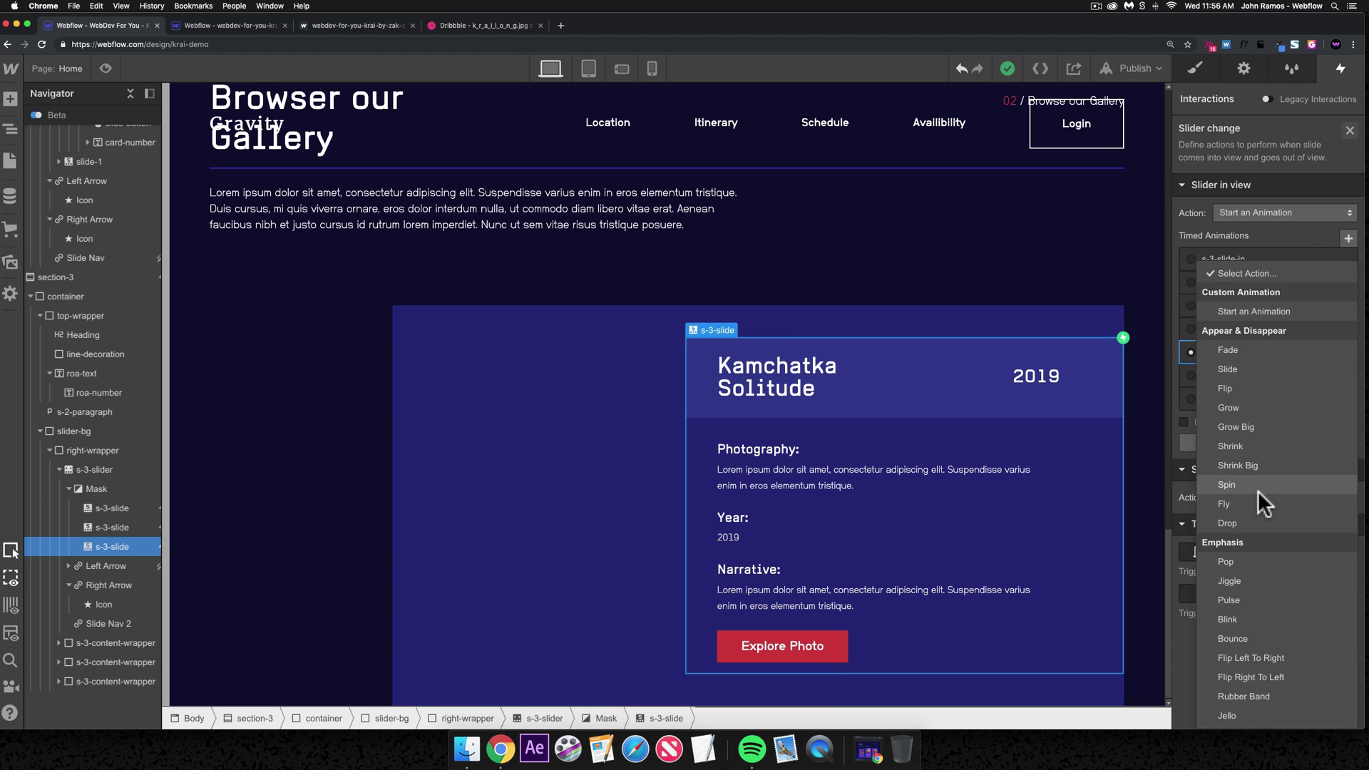
click(1253, 312)
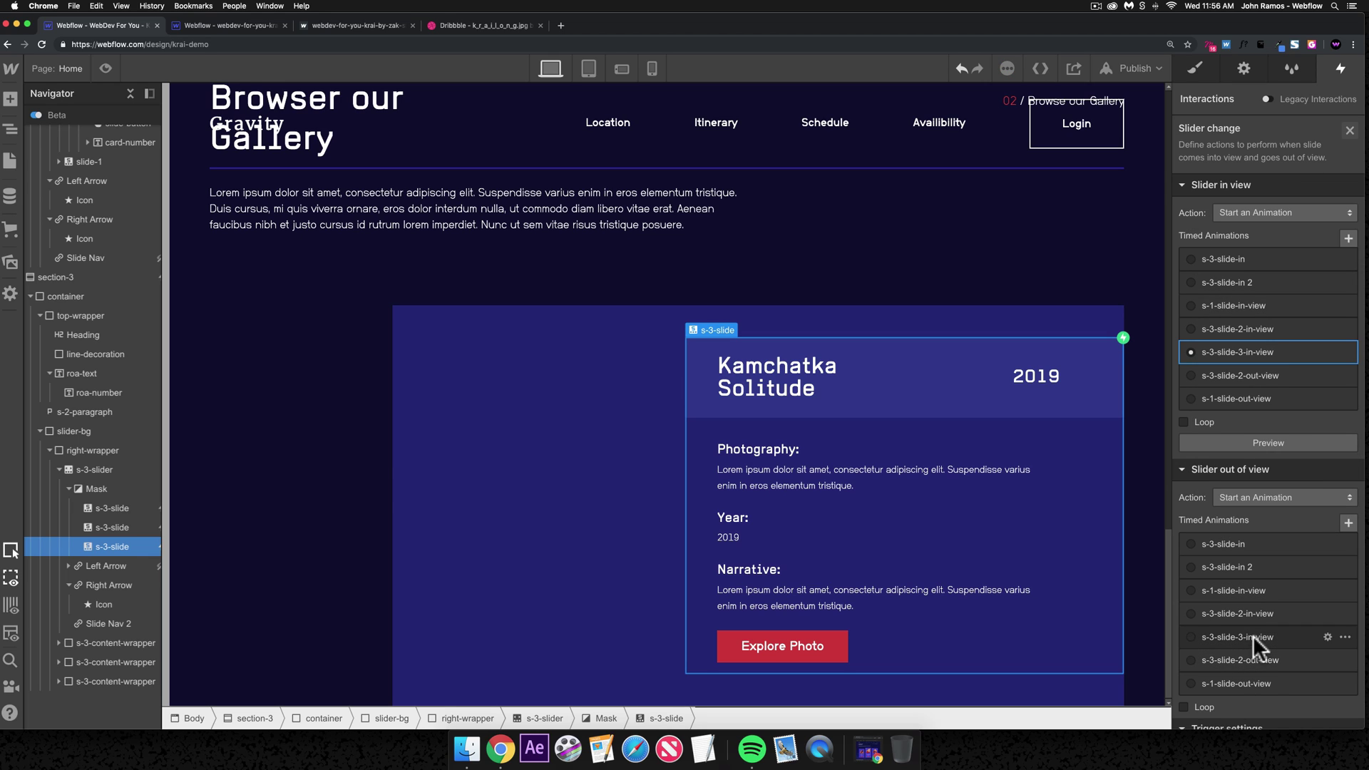
click(1344, 636)
click(1312, 682)
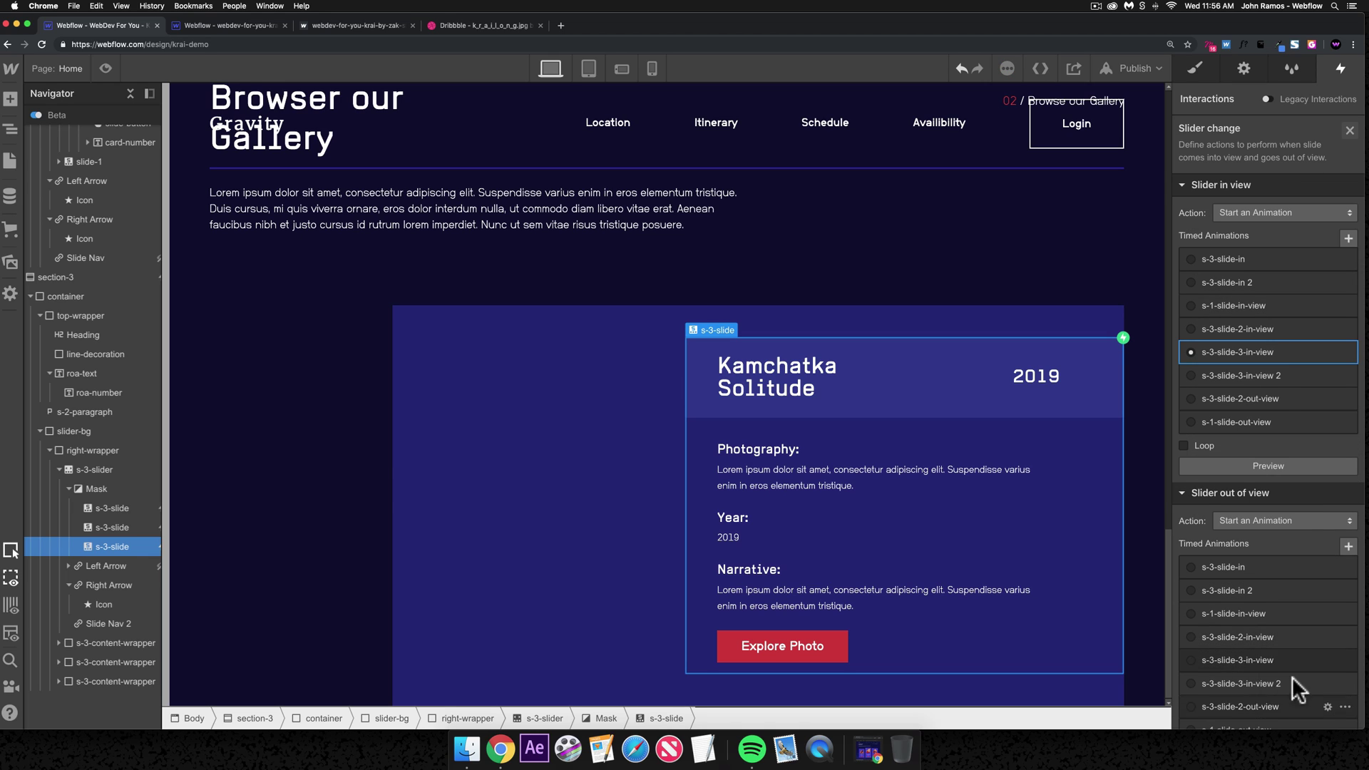
click(1245, 682)
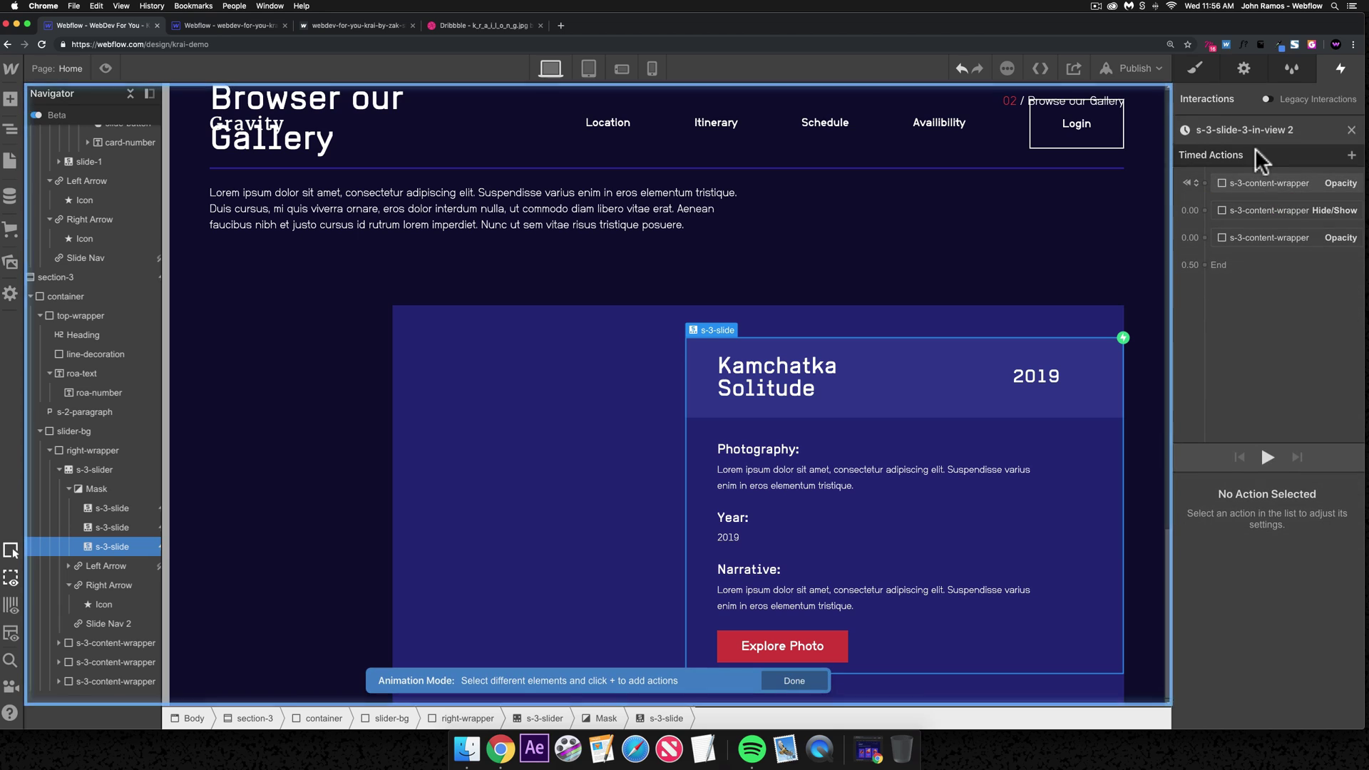
click(1241, 130)
click(1231, 129)
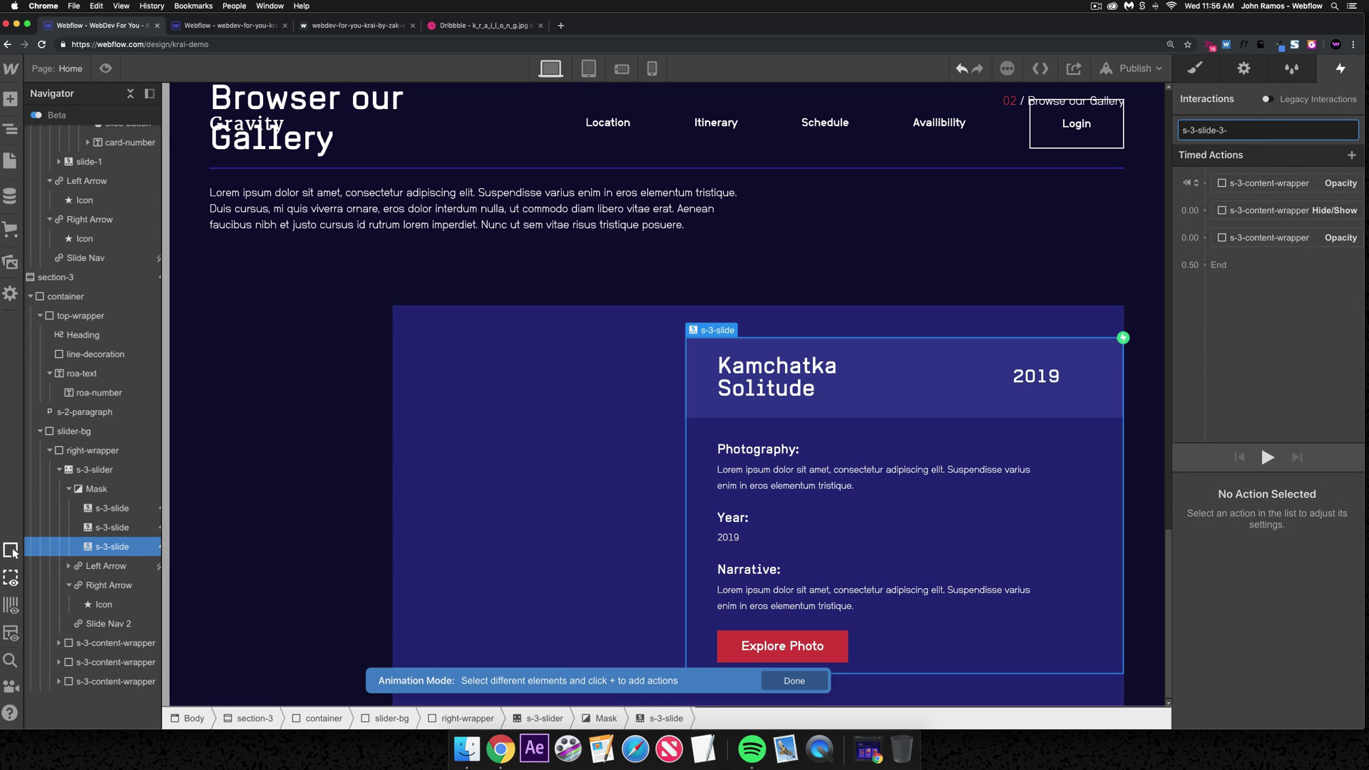
text(out-view)
key(Return)
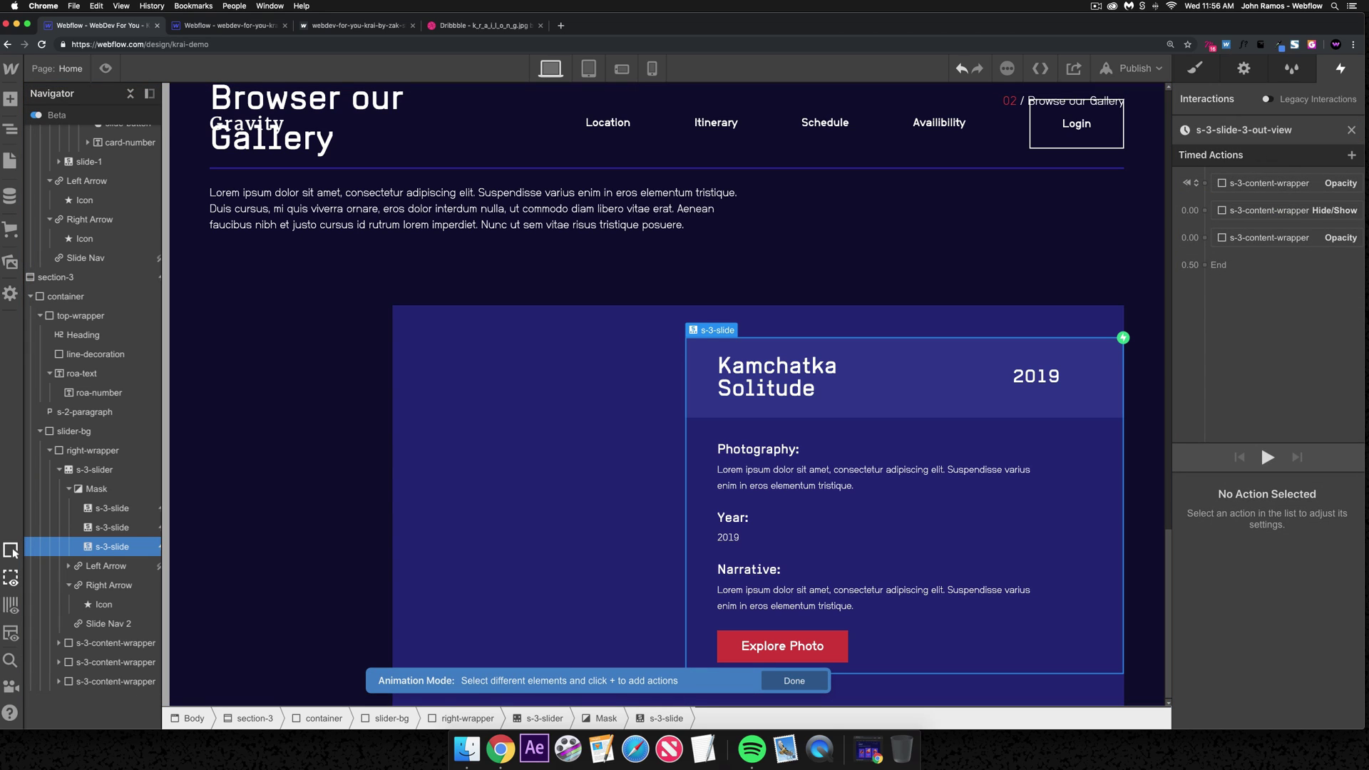
- In s-3-slide-3-out-view, stop using the first Opacity action as the initial state and set the Hide/Show display to none
click(1272, 182)
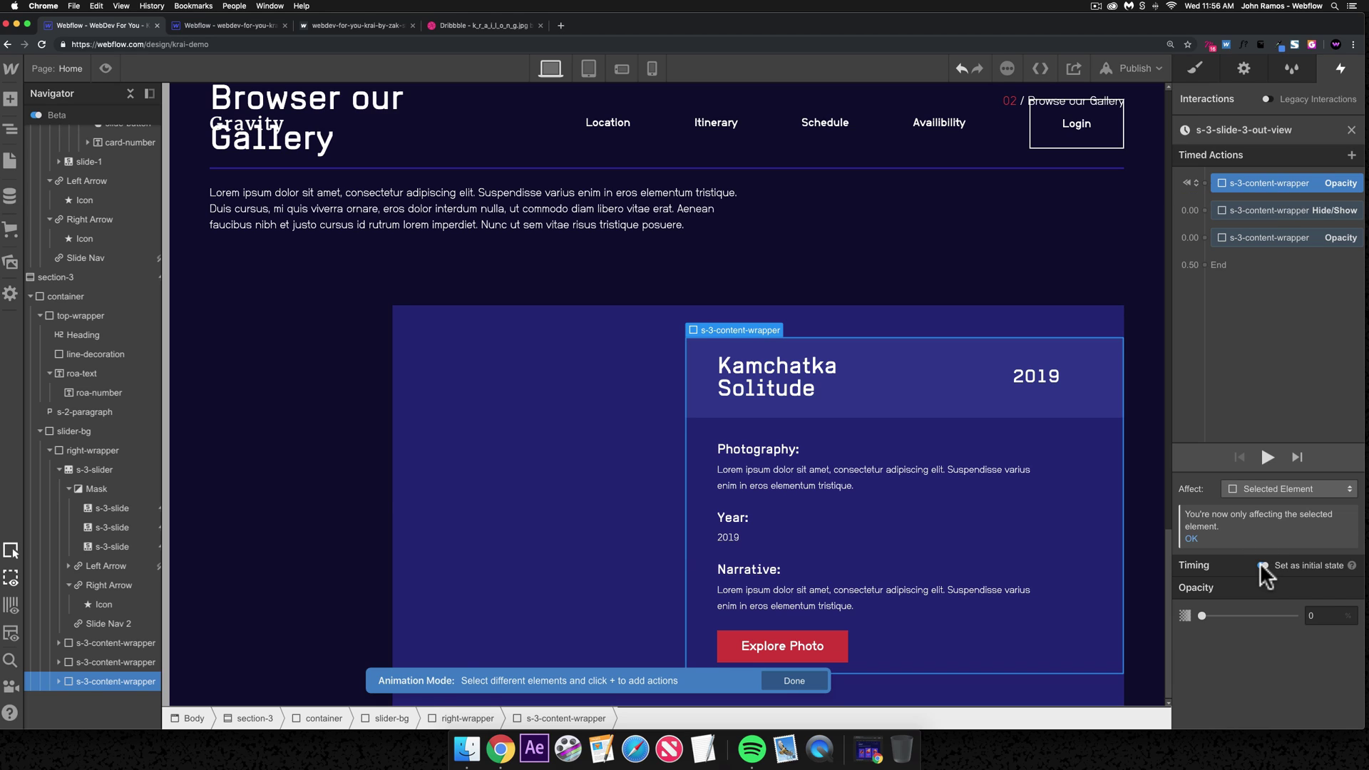
click(1261, 565)
click(1252, 213)
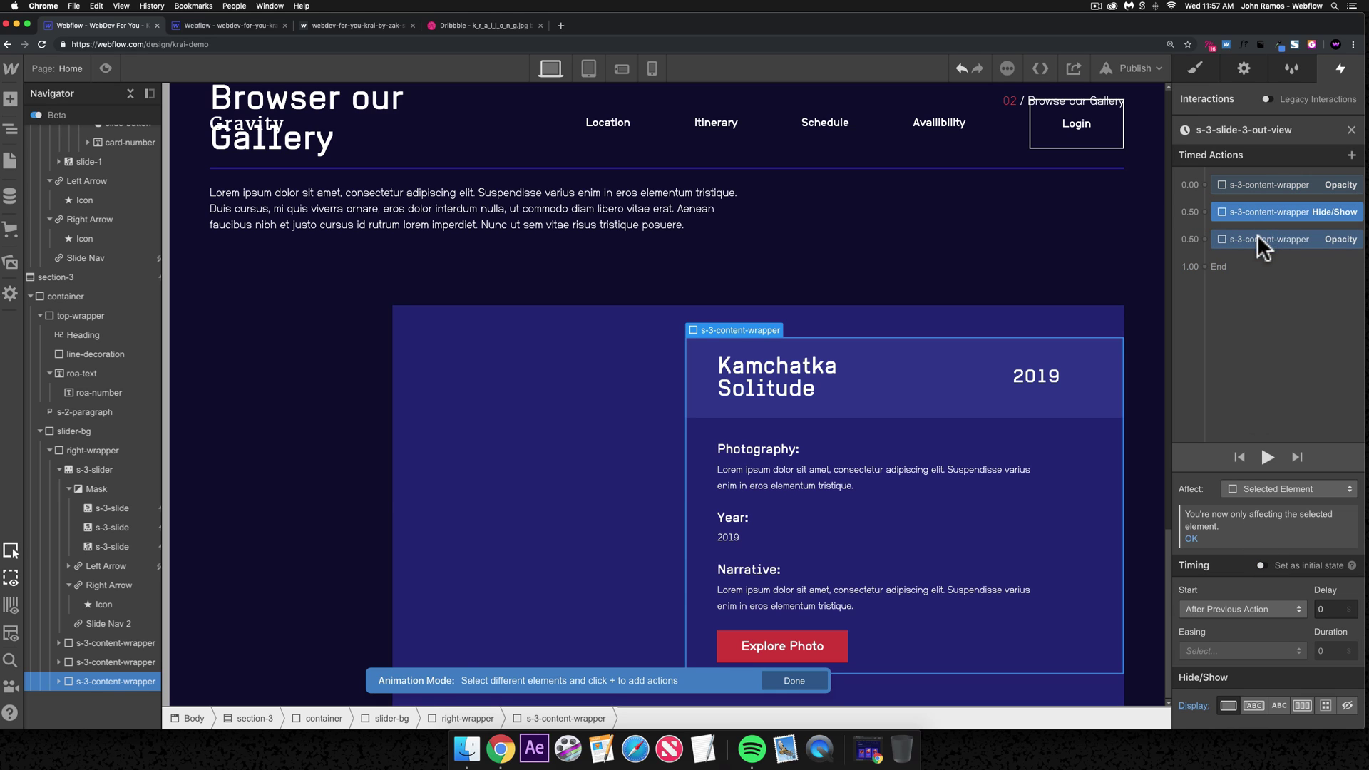
click(1347, 706)
- Delete the final Opacity action from s-3-slide-3-out-view and leave the third slide's trigger settings
click(1351, 239)
click(1349, 130)
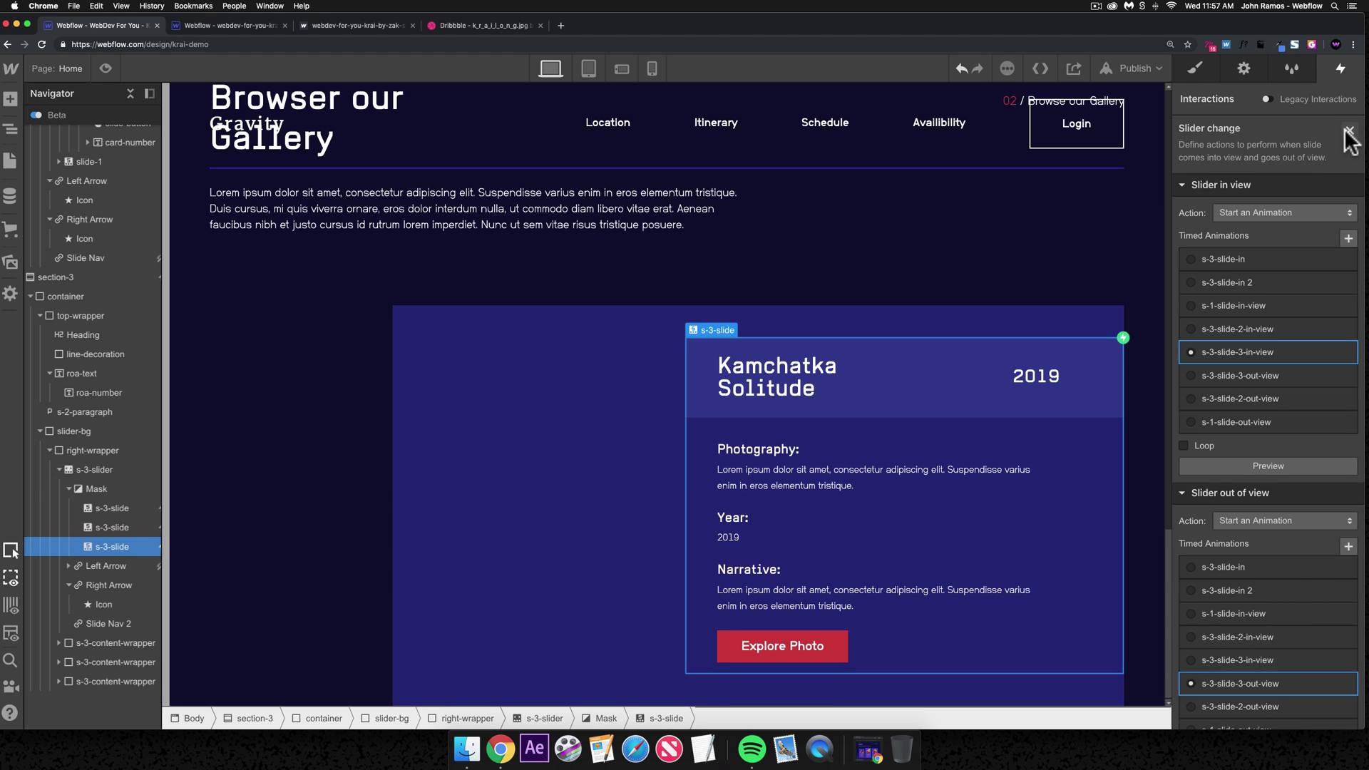
click(1348, 131)
- Set the Hide/Show action in the second slide's s-3-slide-2-out-view animation to display none, and leave its trigger settings
click(112, 528)
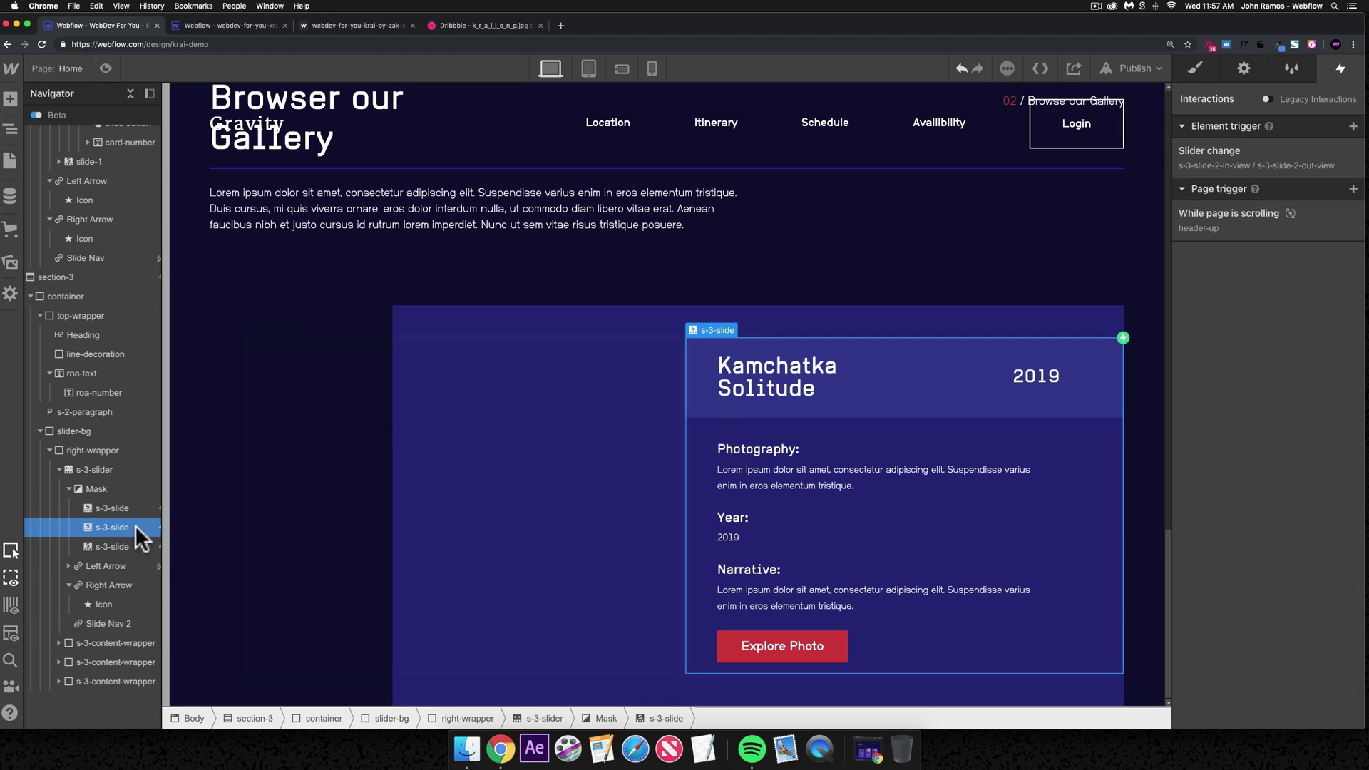
click(1258, 161)
click(1242, 693)
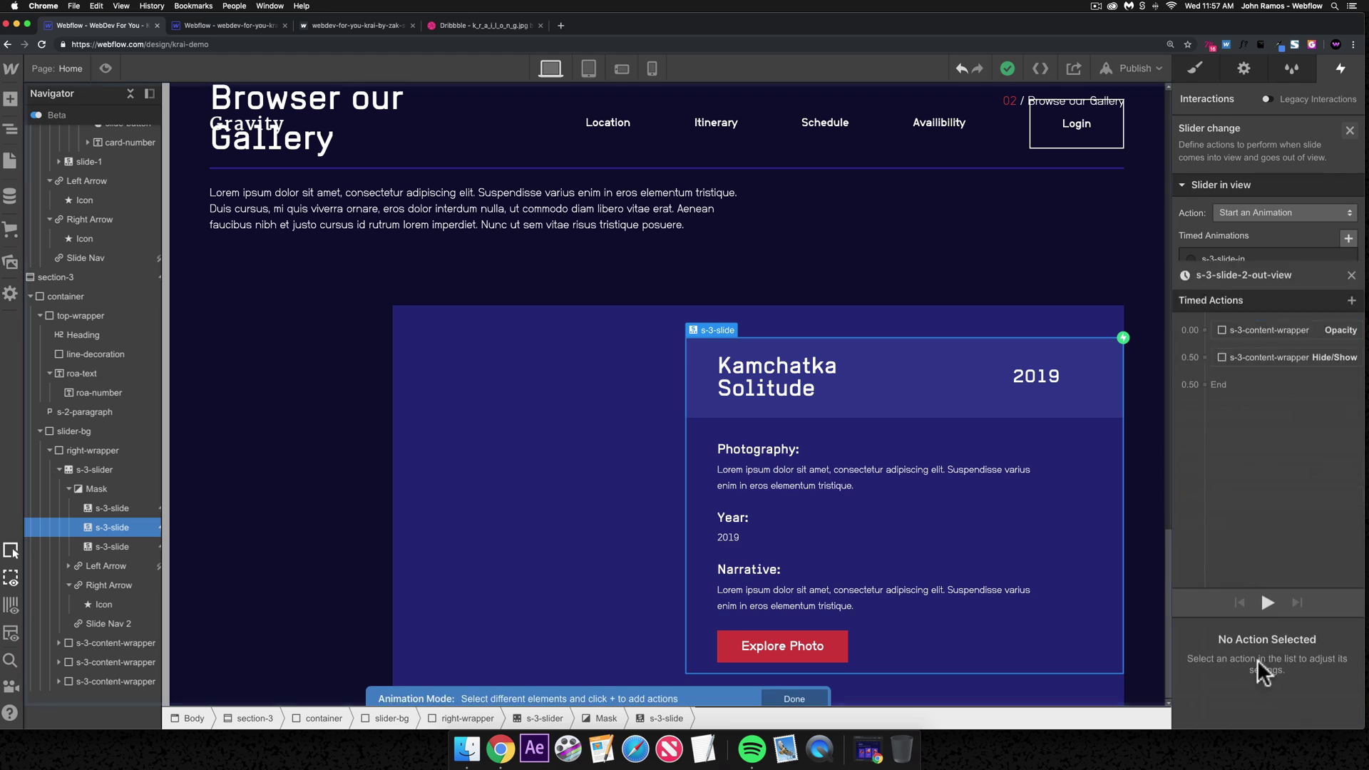
click(1256, 184)
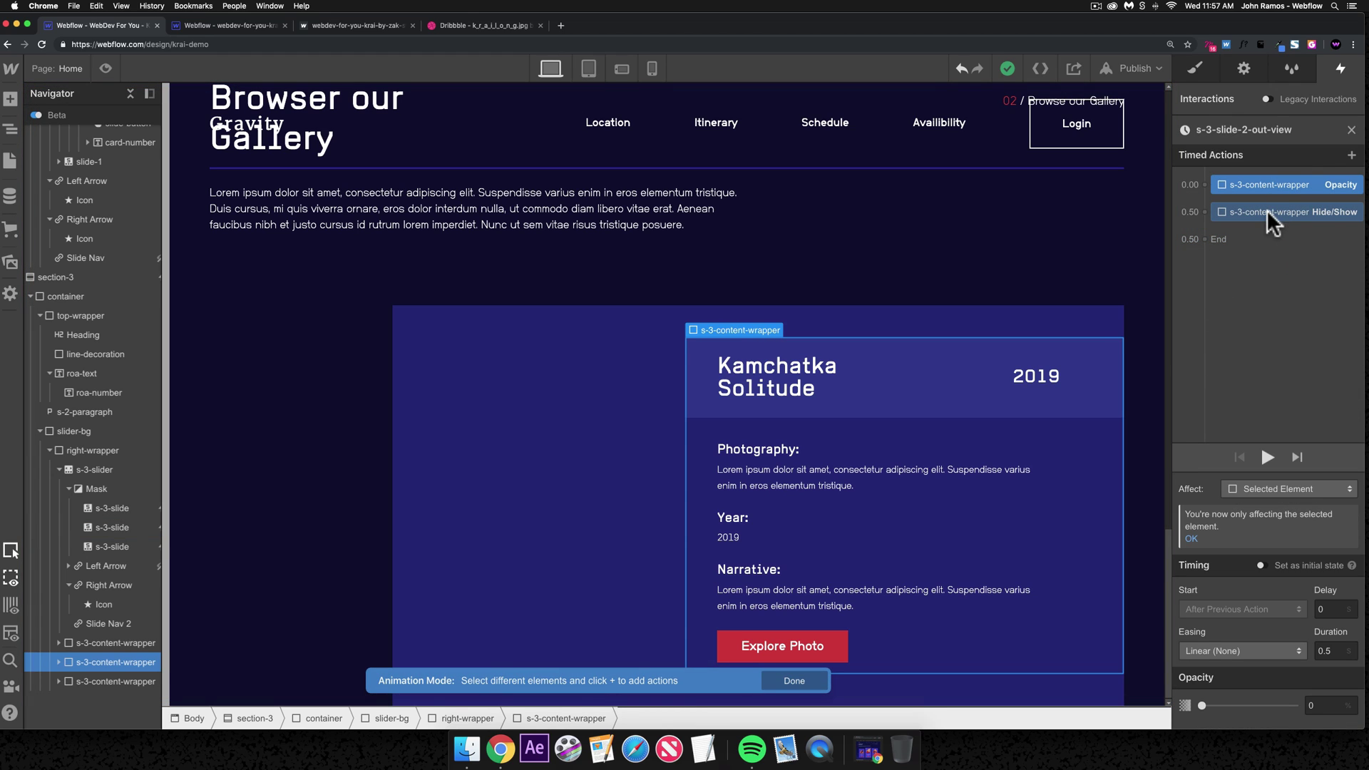
click(1266, 211)
click(1348, 705)
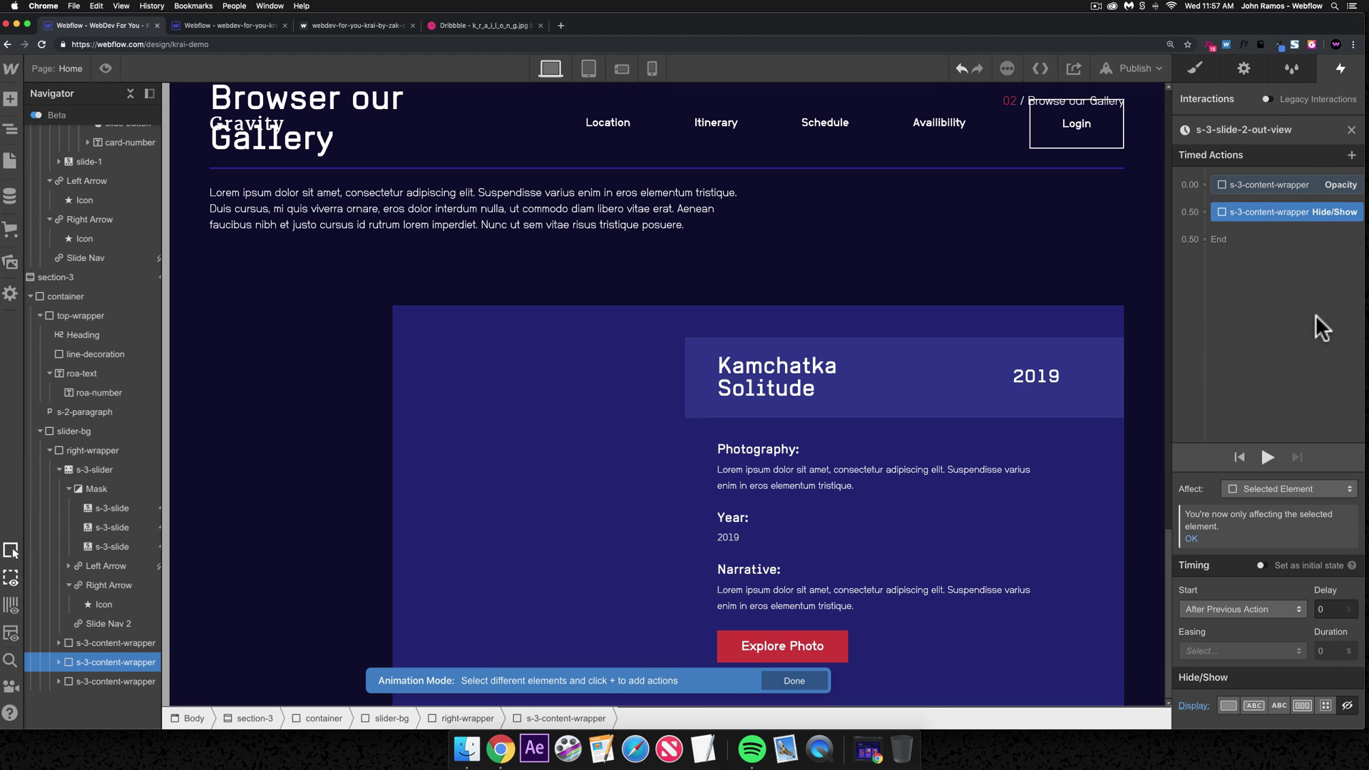
click(1350, 131)
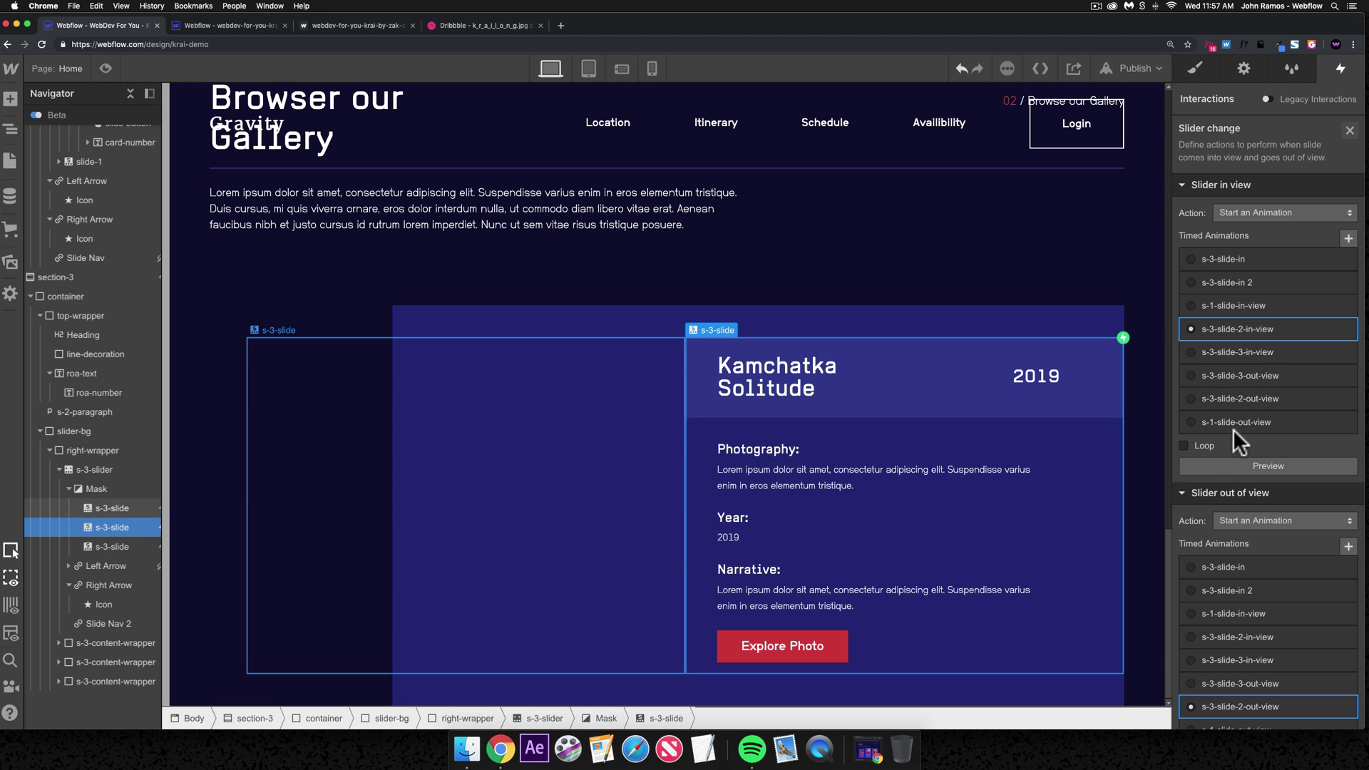
click(1350, 131)
- Make the actions in the first slide's s-1-slide-in-view animation affect only the selected content wrapper instead of the class
click(1243, 148)
click(1242, 305)
click(1302, 307)
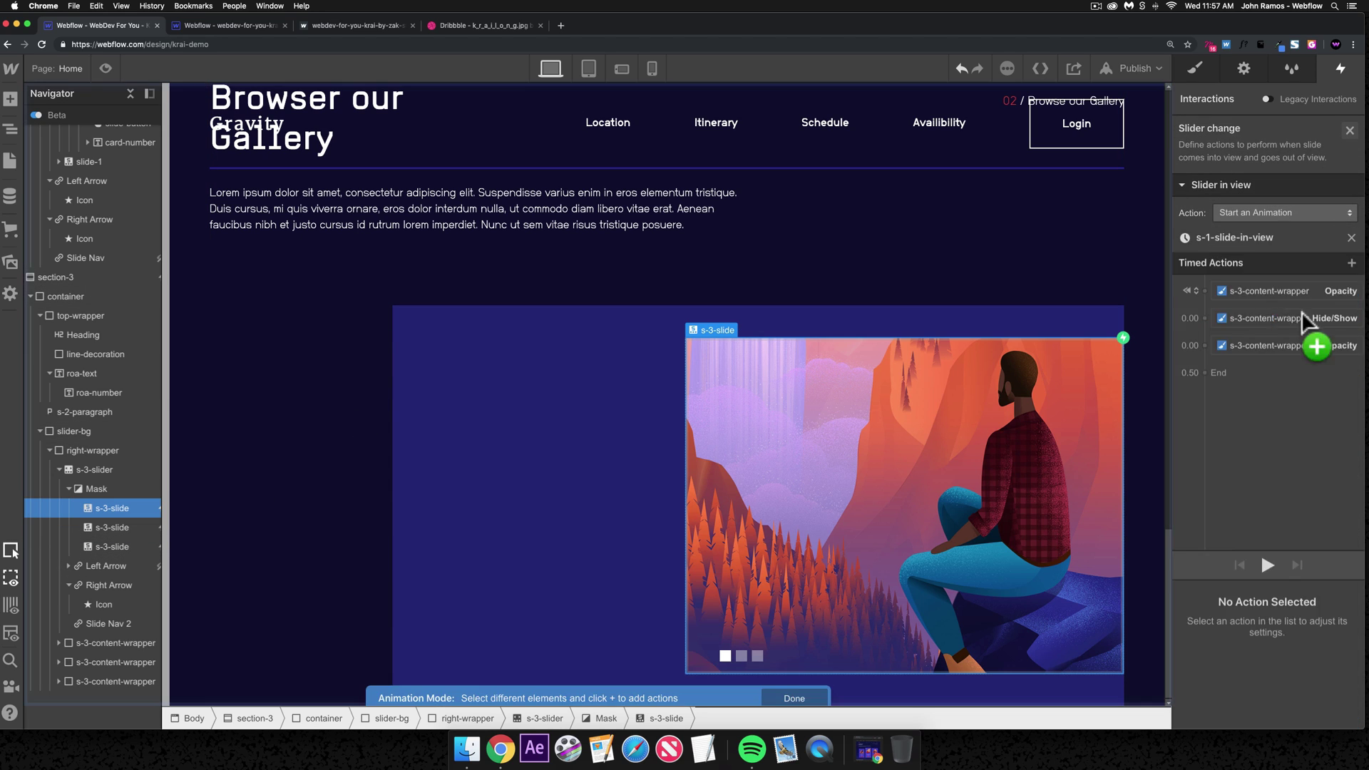
click(1255, 183)
click(1276, 488)
click(1263, 459)
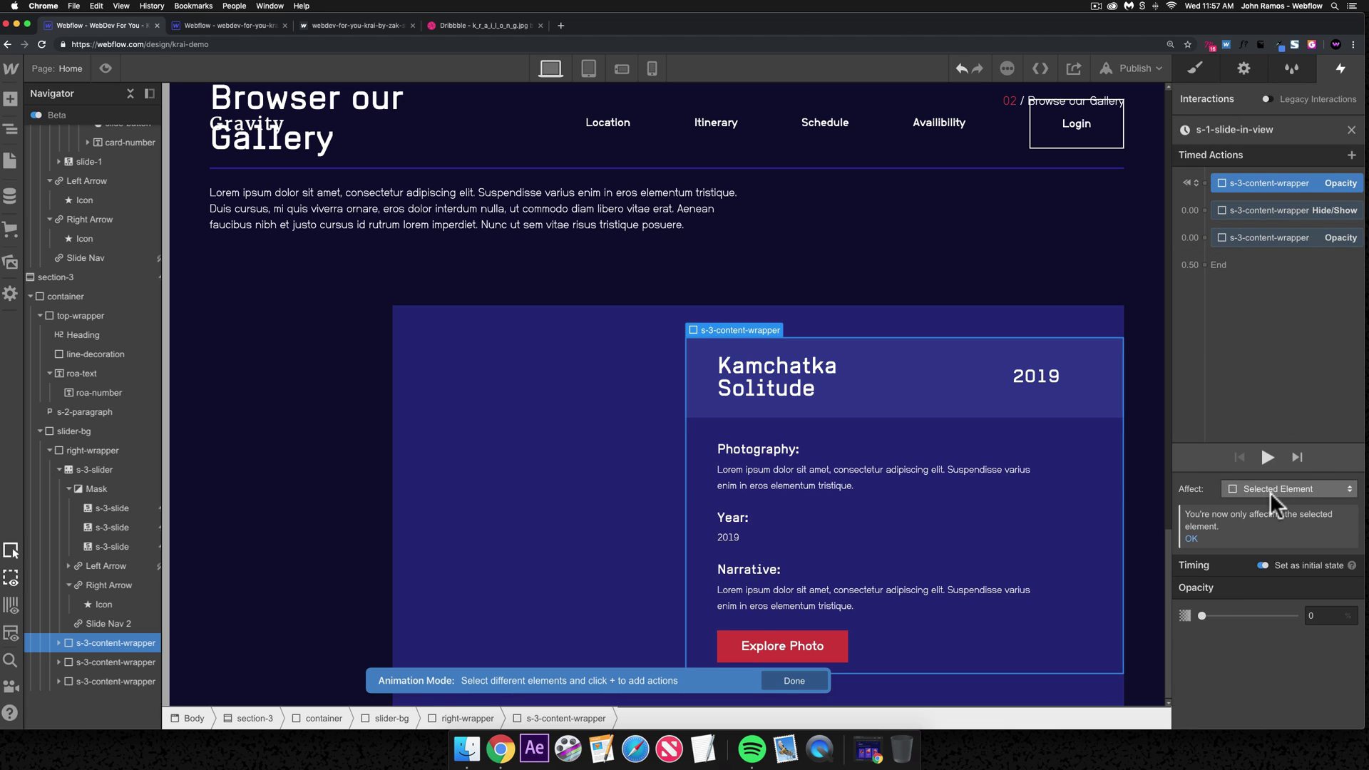
click(1290, 238)
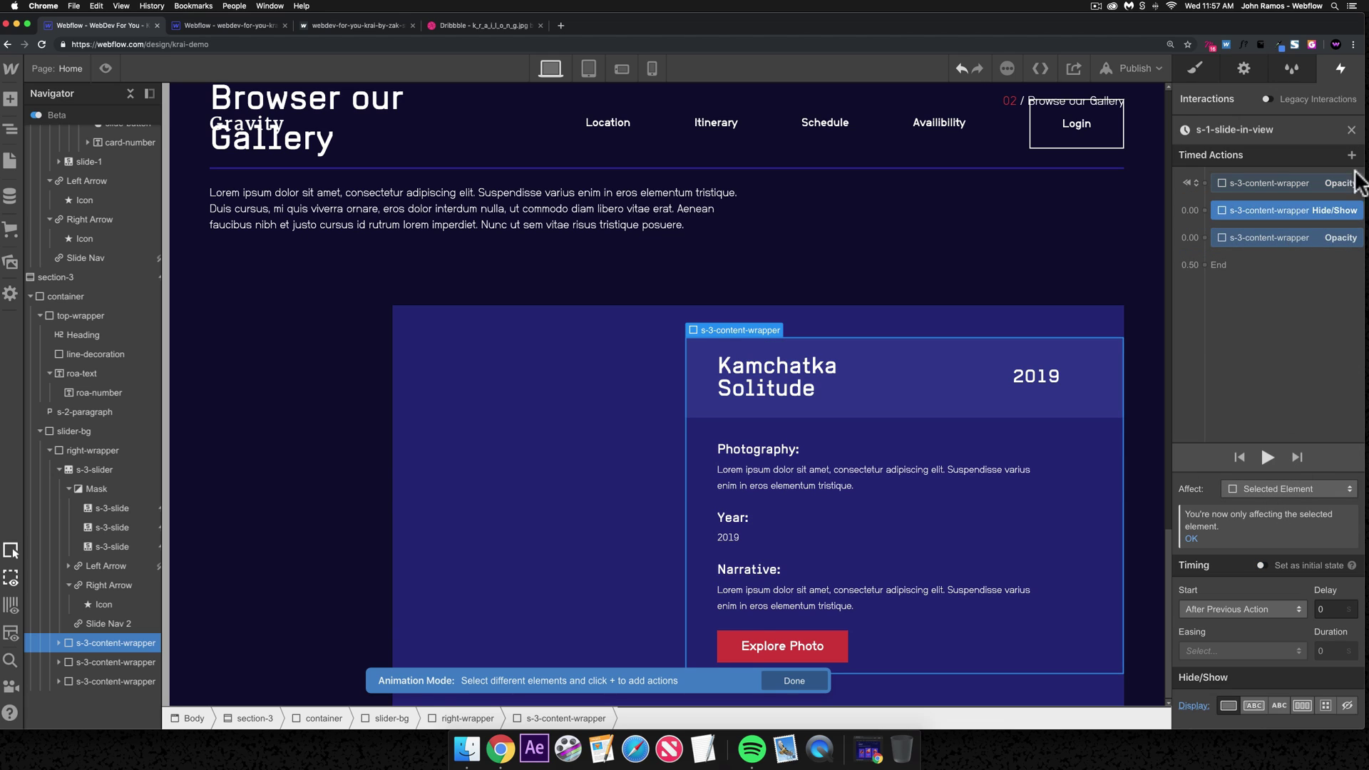
click(1351, 129)
- Rename the first slide's s-1-slide-in-view animation to s-3-slide-1-in-view
scroll(1240, 423, down, 5)
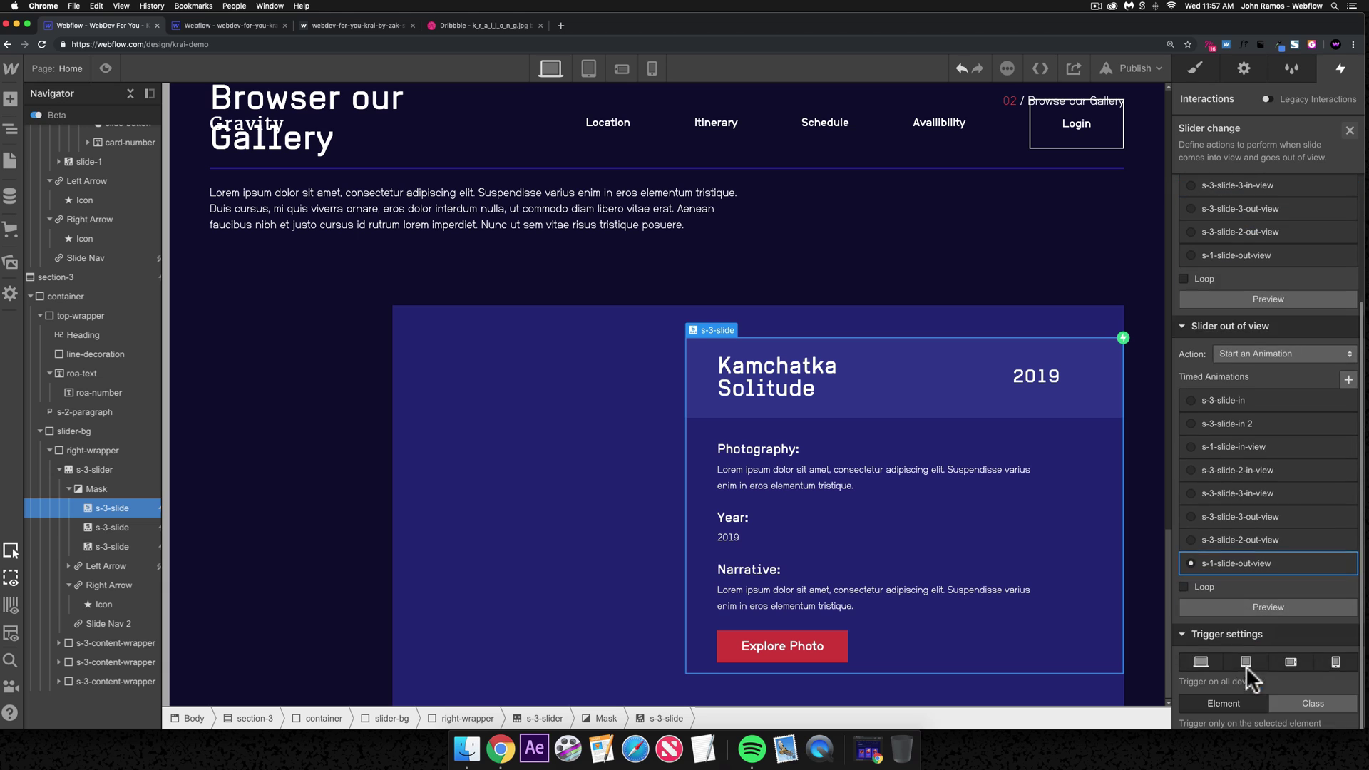
scroll(1249, 342, up, 5)
click(1238, 311)
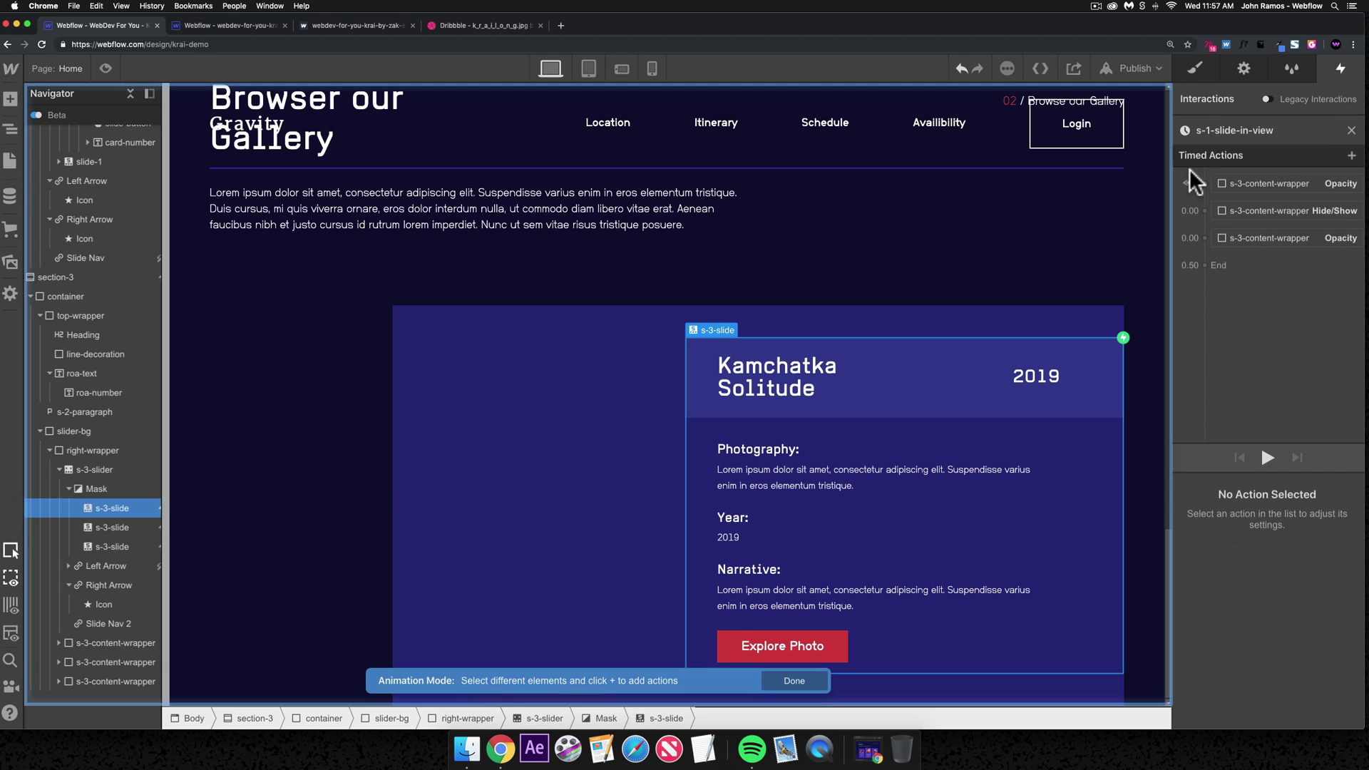
click(1198, 129)
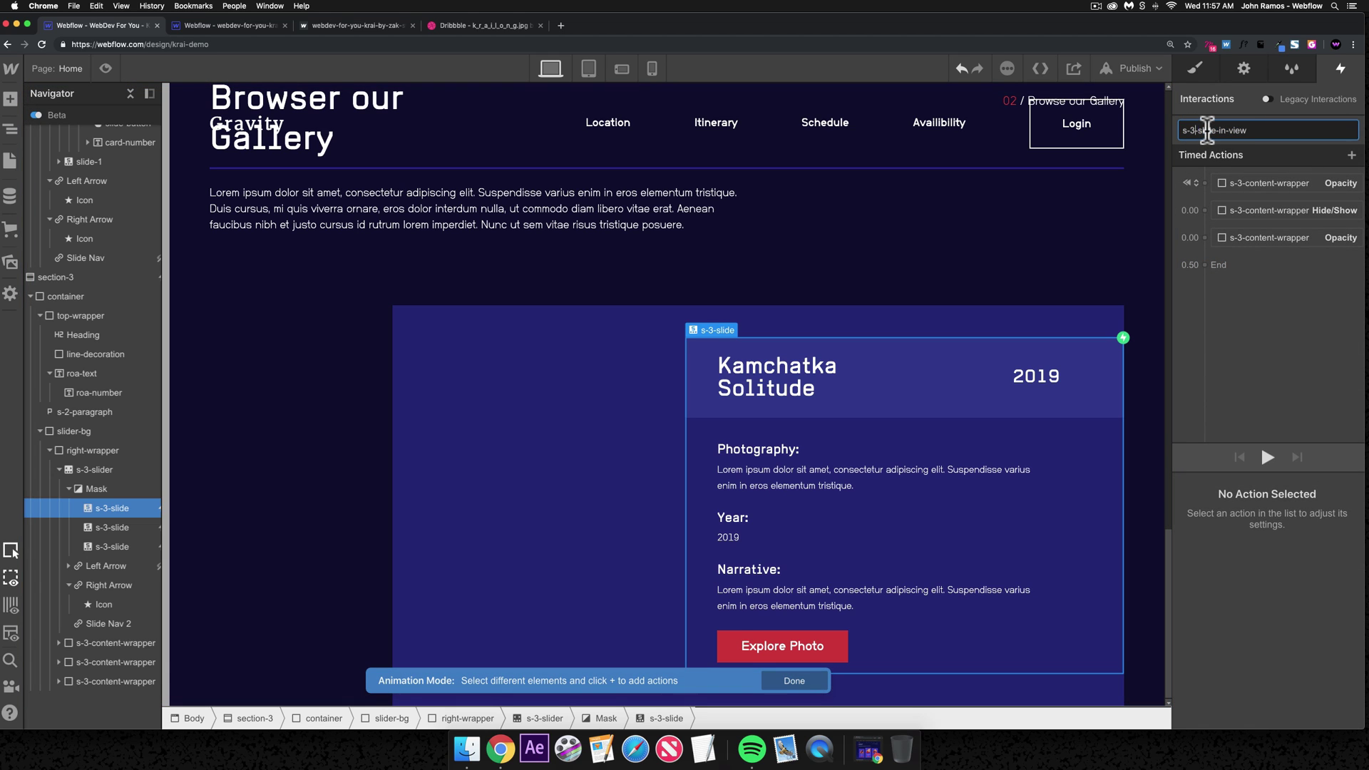
text(1-)
key(Return)
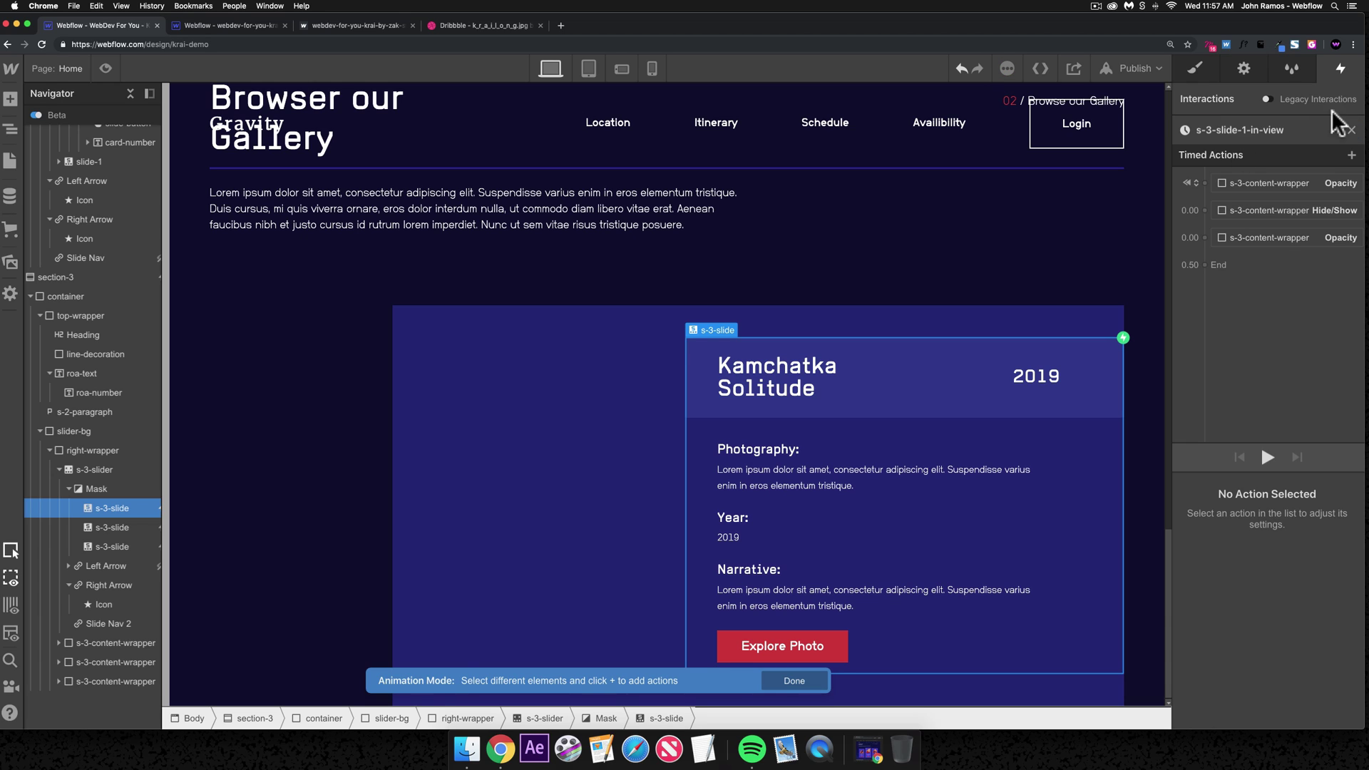
click(1356, 134)
- Rename the first slide's s-1-slide-out-view animation to s-3-slide-1-out-view
scroll(1272, 516, down, 3)
click(1253, 562)
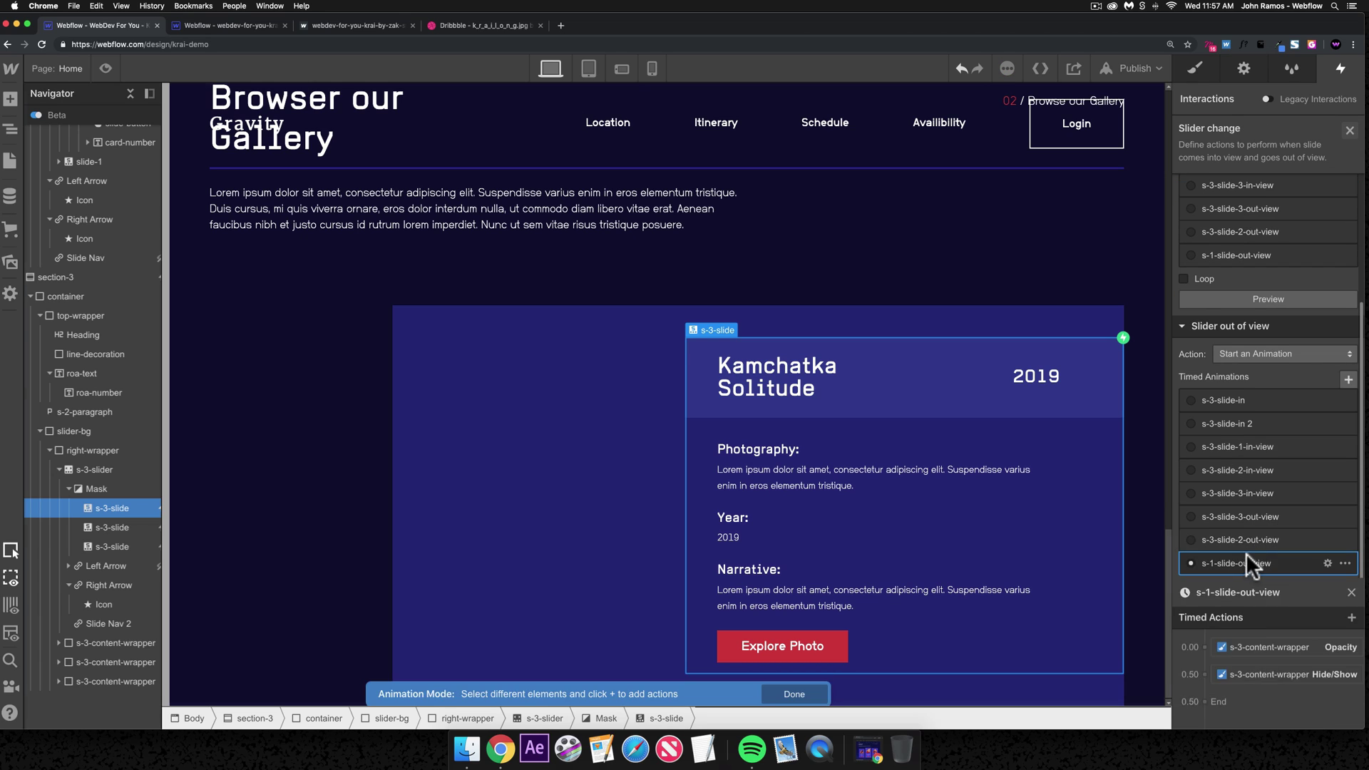
click(1212, 129)
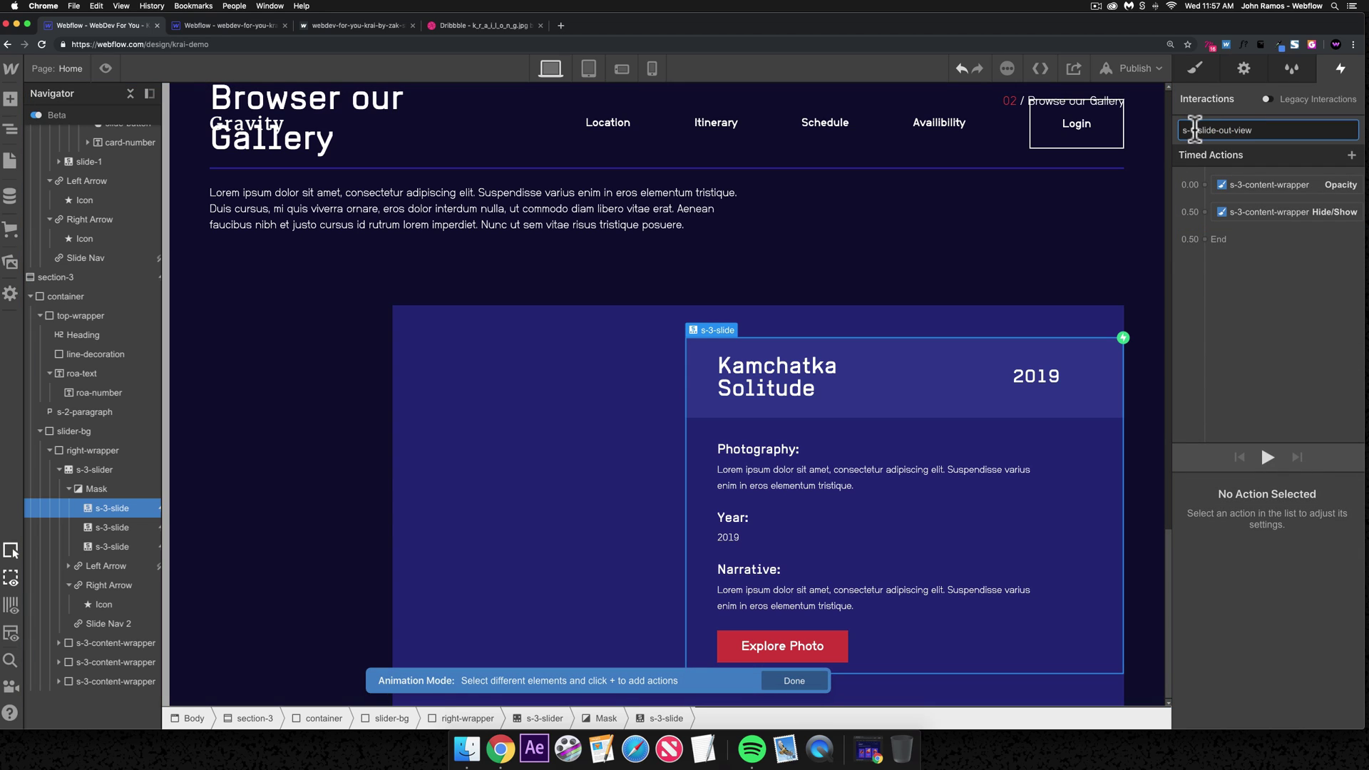
text(1-)
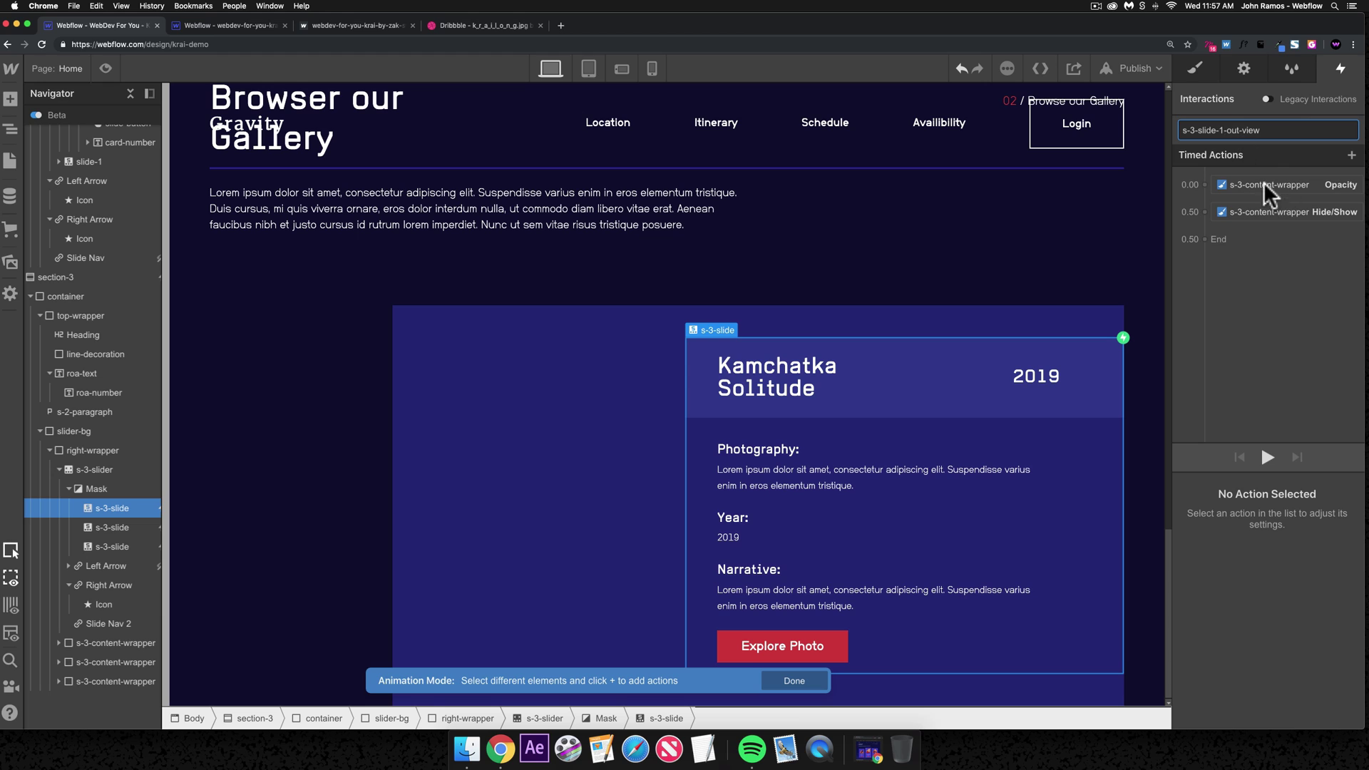
- Make both actions in the s-3-slide-1-out-view animation affect only the selected content wrapper instead of the class
click(1255, 213)
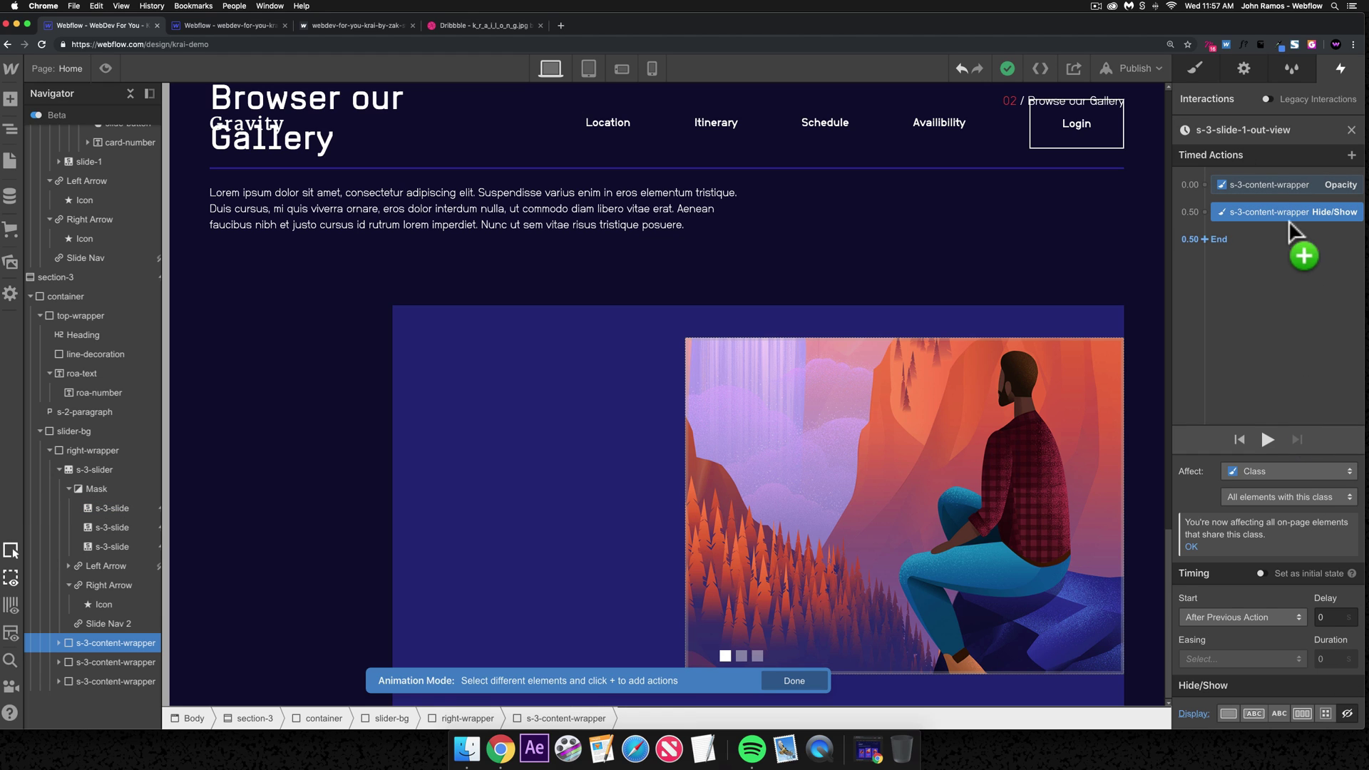
click(1273, 184)
click(1255, 471)
click(1256, 429)
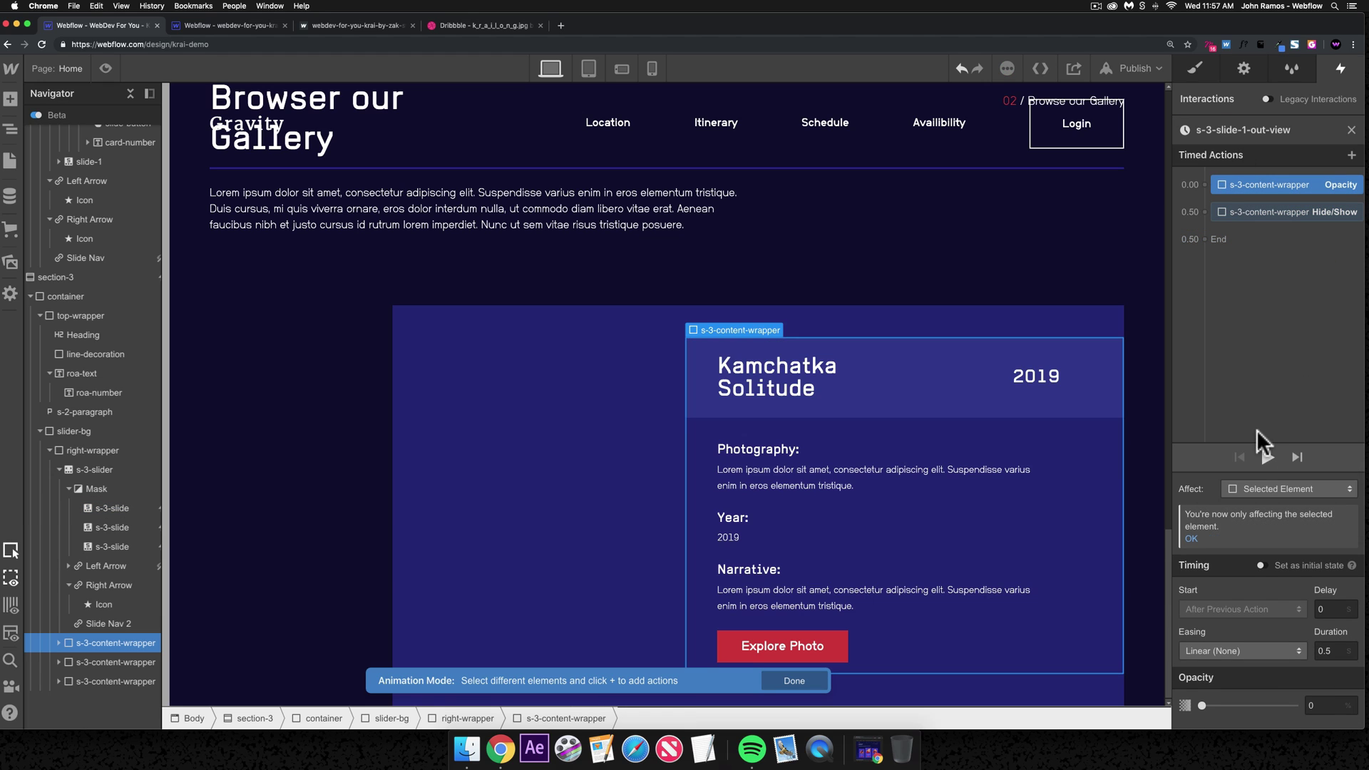
click(1353, 131)
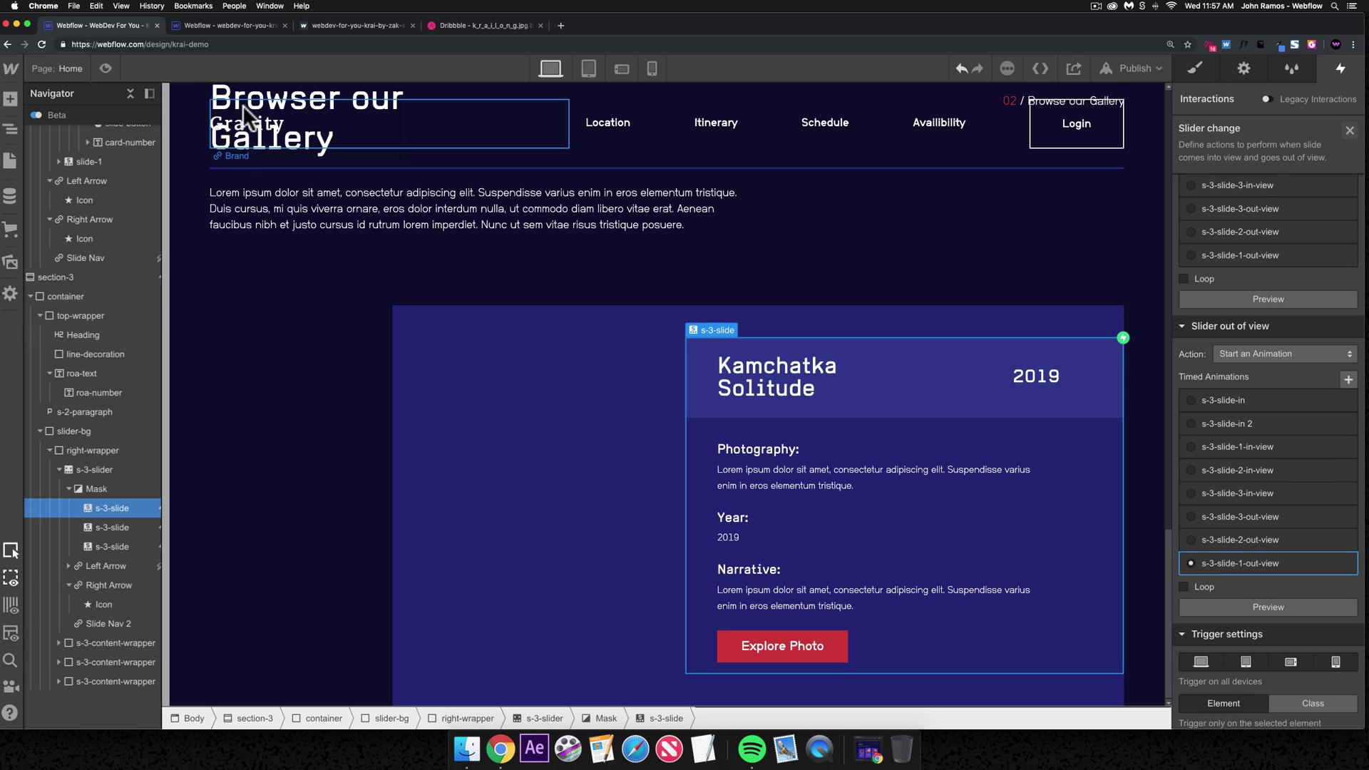
- Preview the page and advance the gallery slider to check its content transitions, then return to editing
click(105, 68)
scroll(652, 328, up, 10)
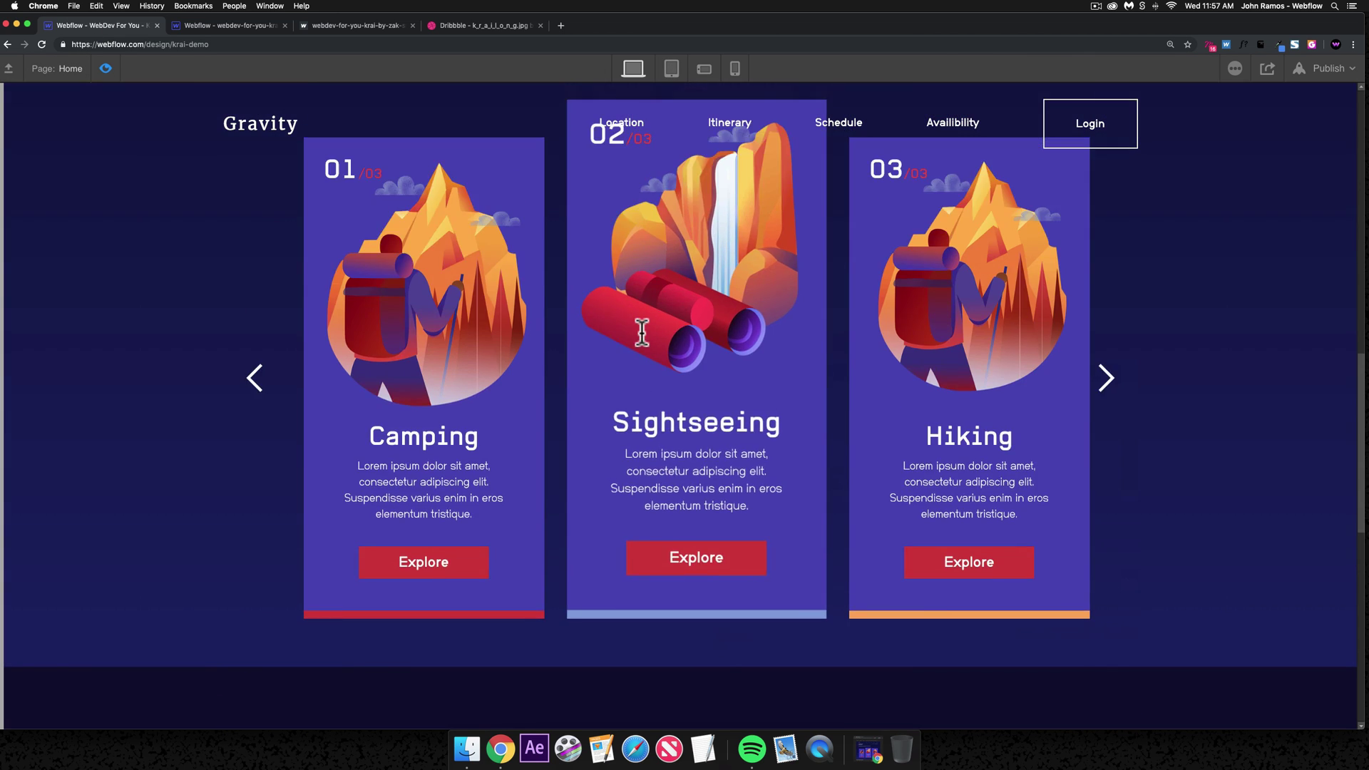
scroll(633, 319, down, 7)
scroll(627, 320, down, 5)
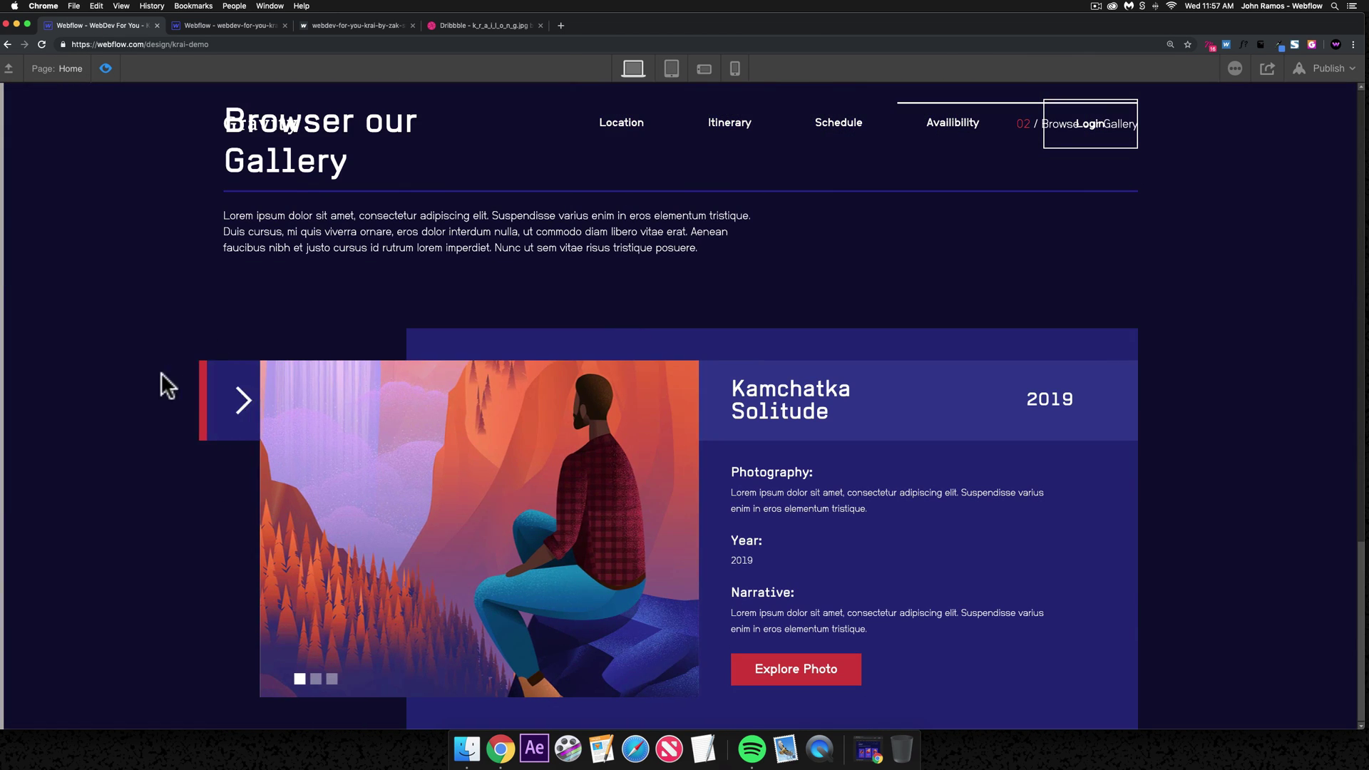
click(221, 413)
click(221, 413)
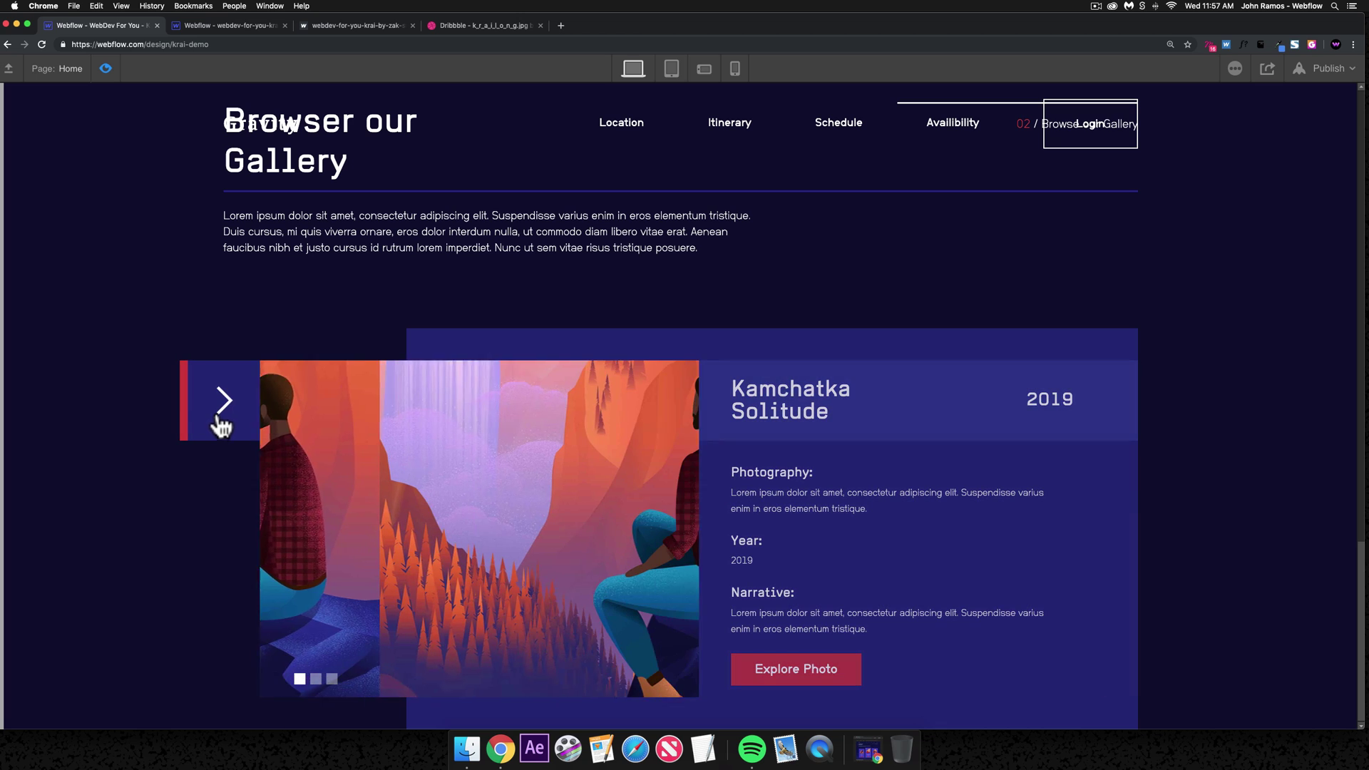
click(105, 69)
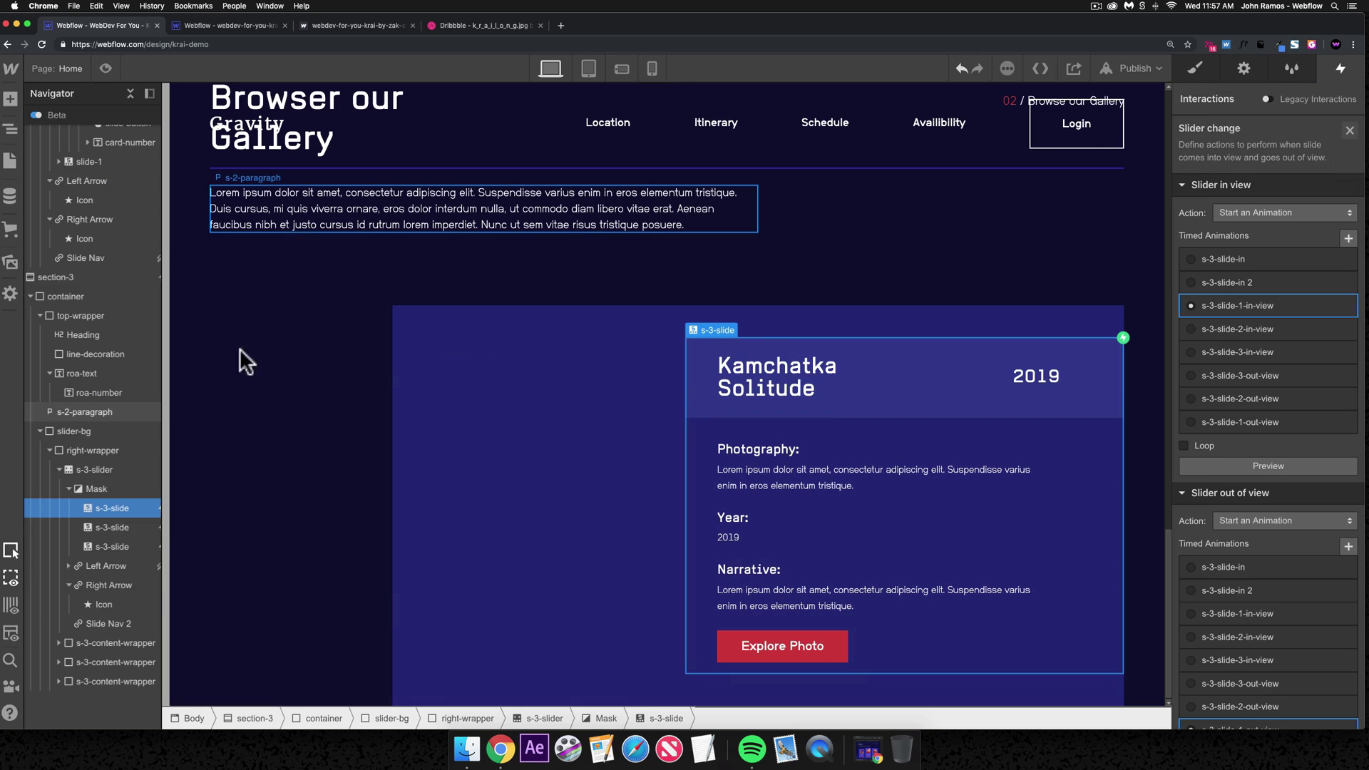
- Add the combo class 1 to the first s-3-content-wrapper and set its display to none
click(100, 641)
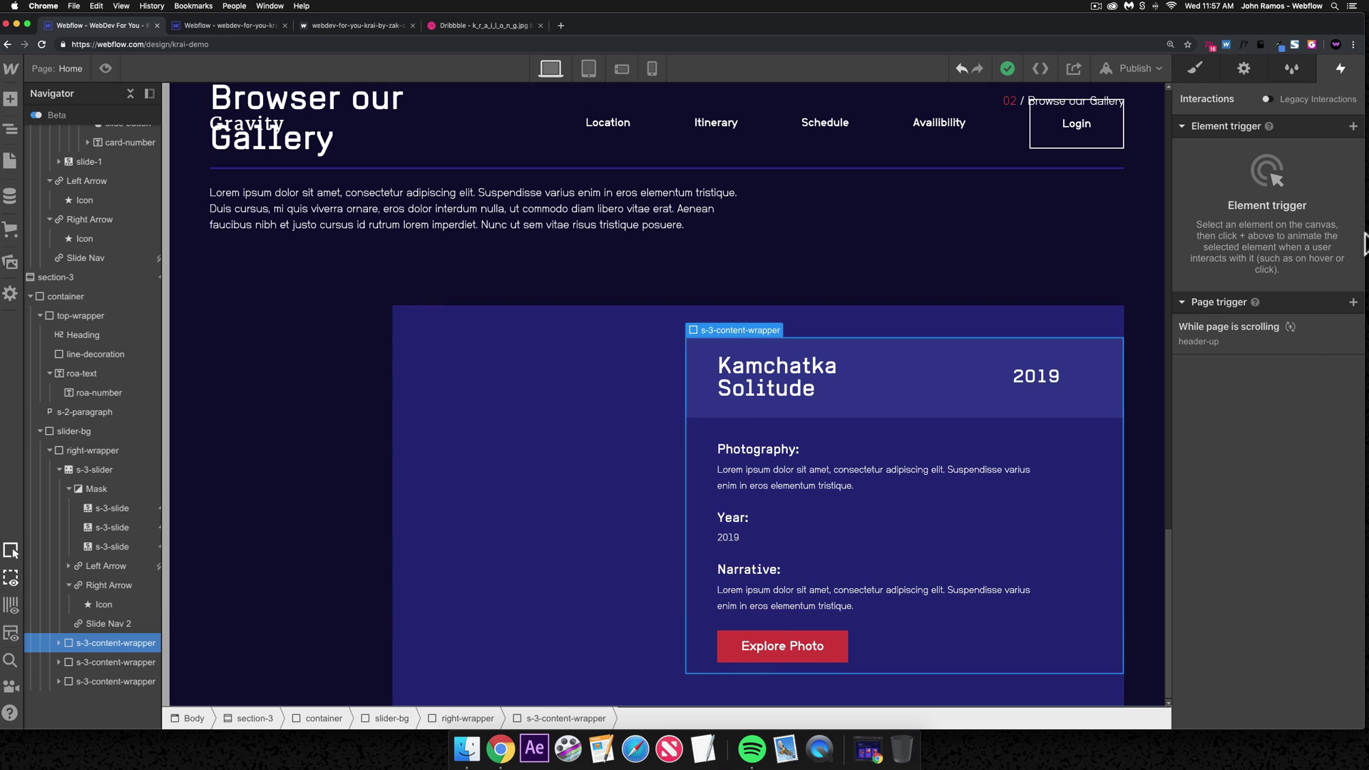
click(1196, 68)
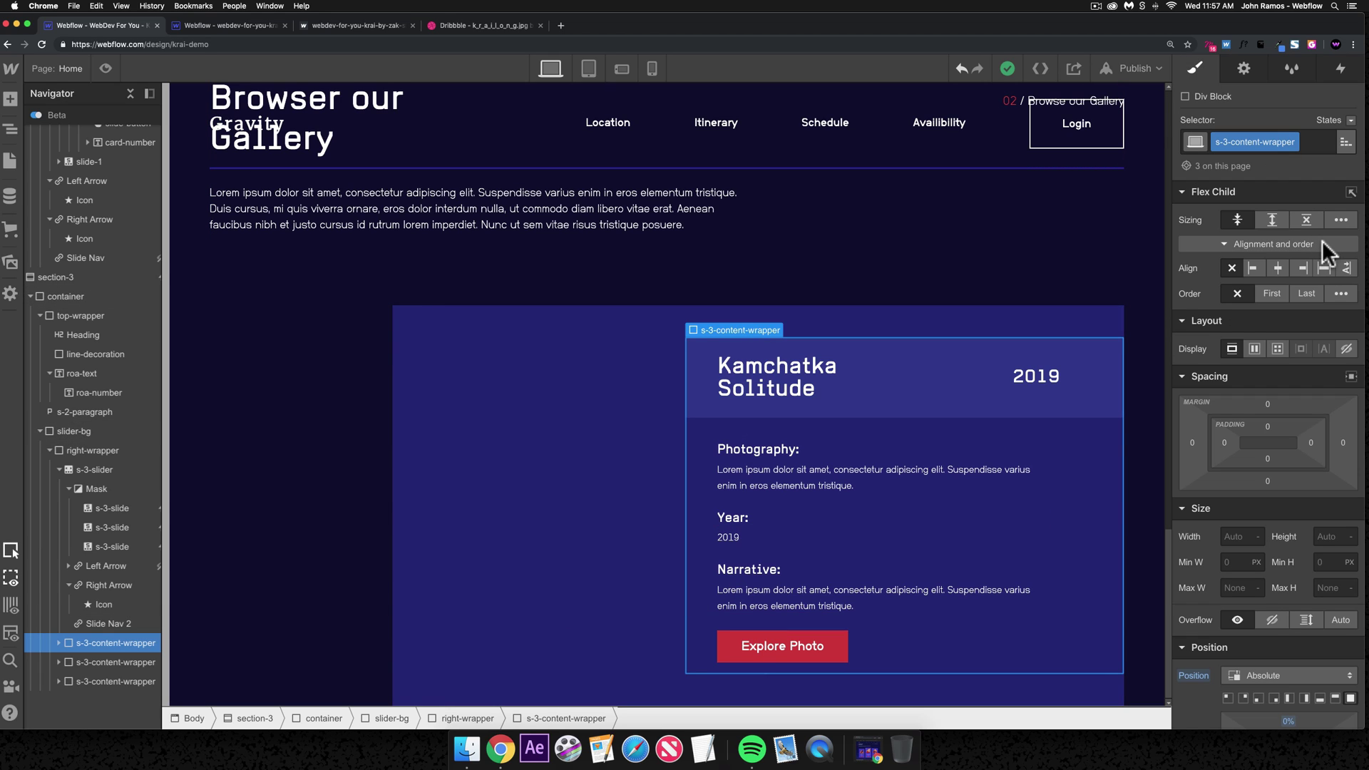
click(113, 661)
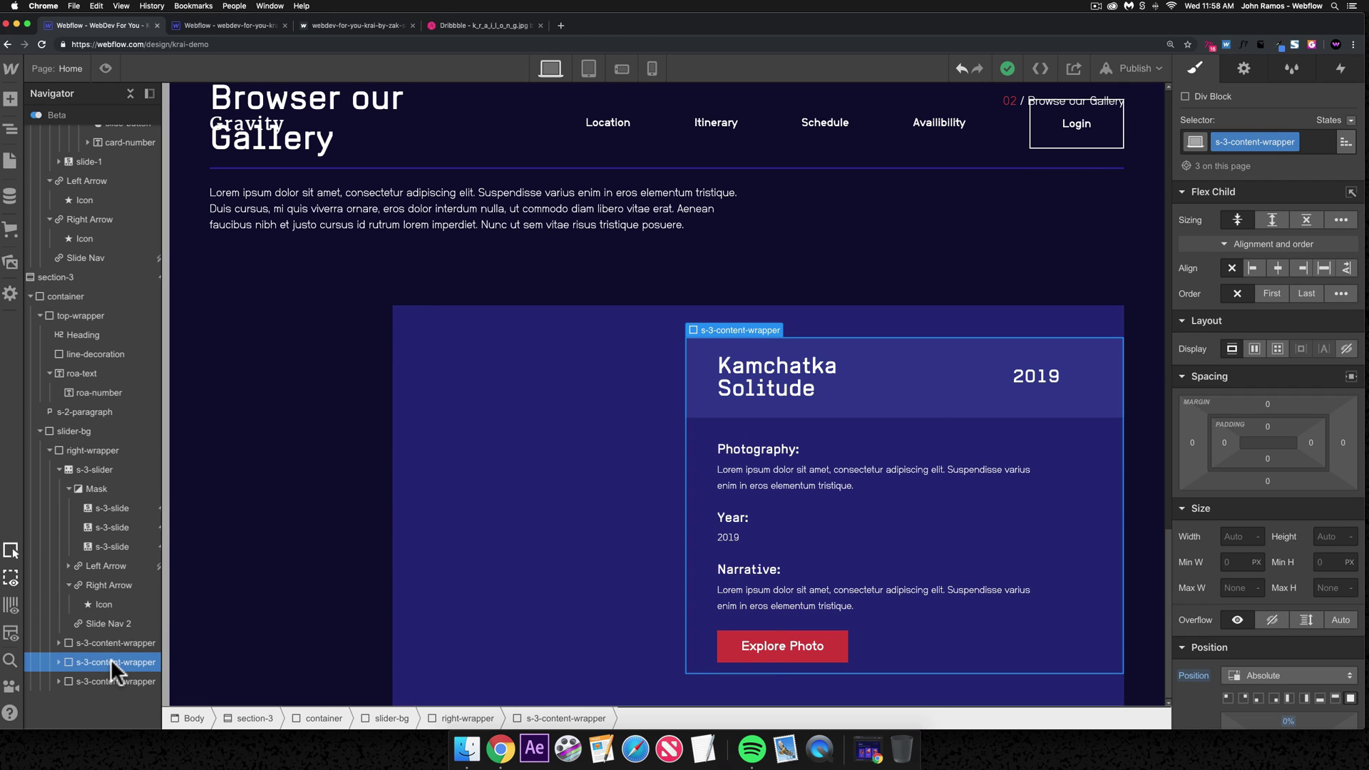
click(112, 644)
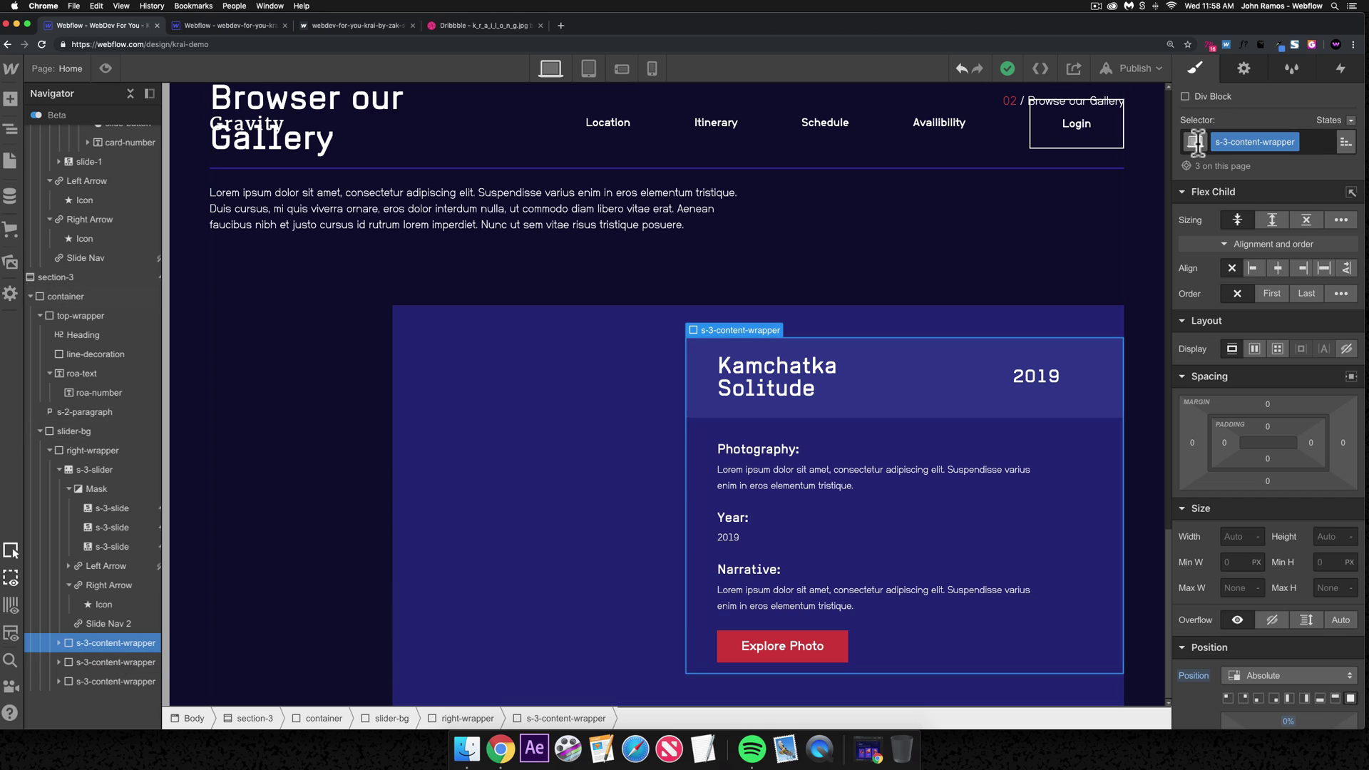
click(1313, 144)
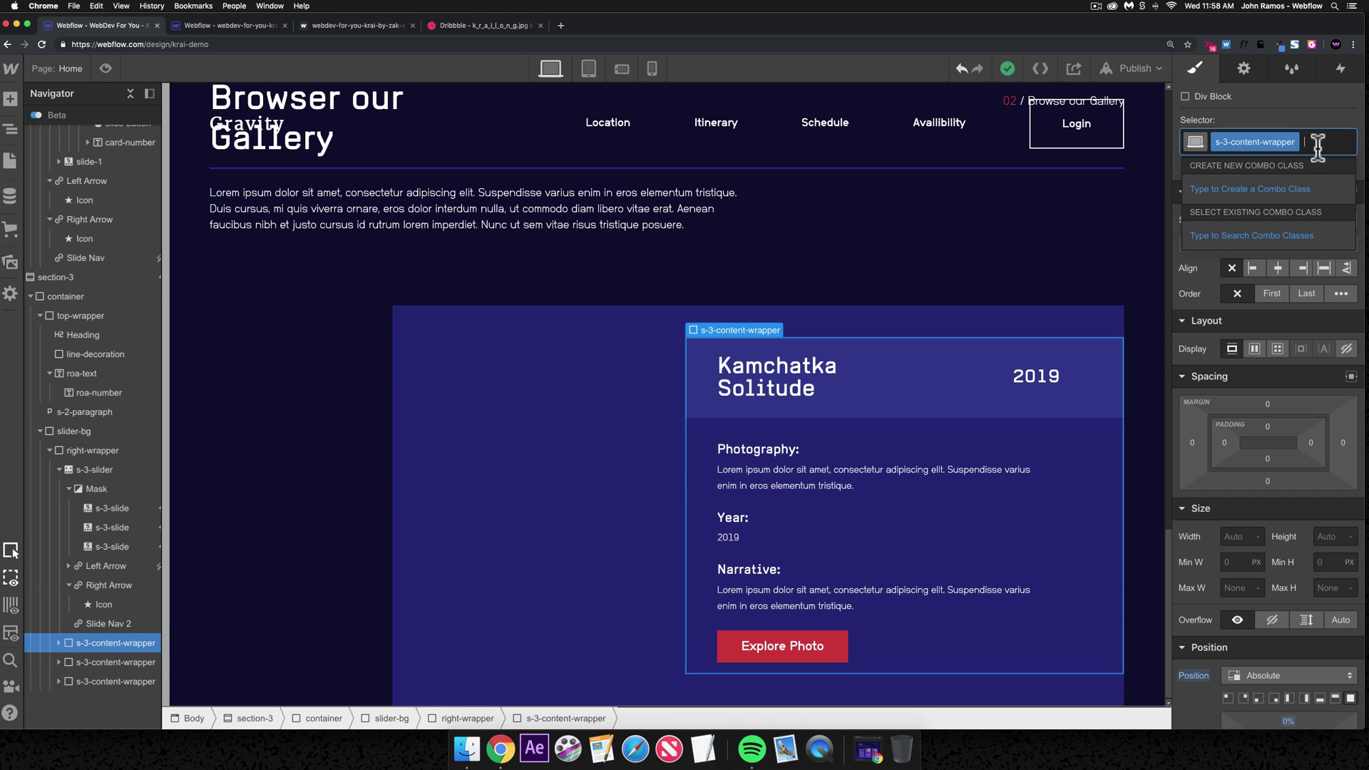
key(Escape)
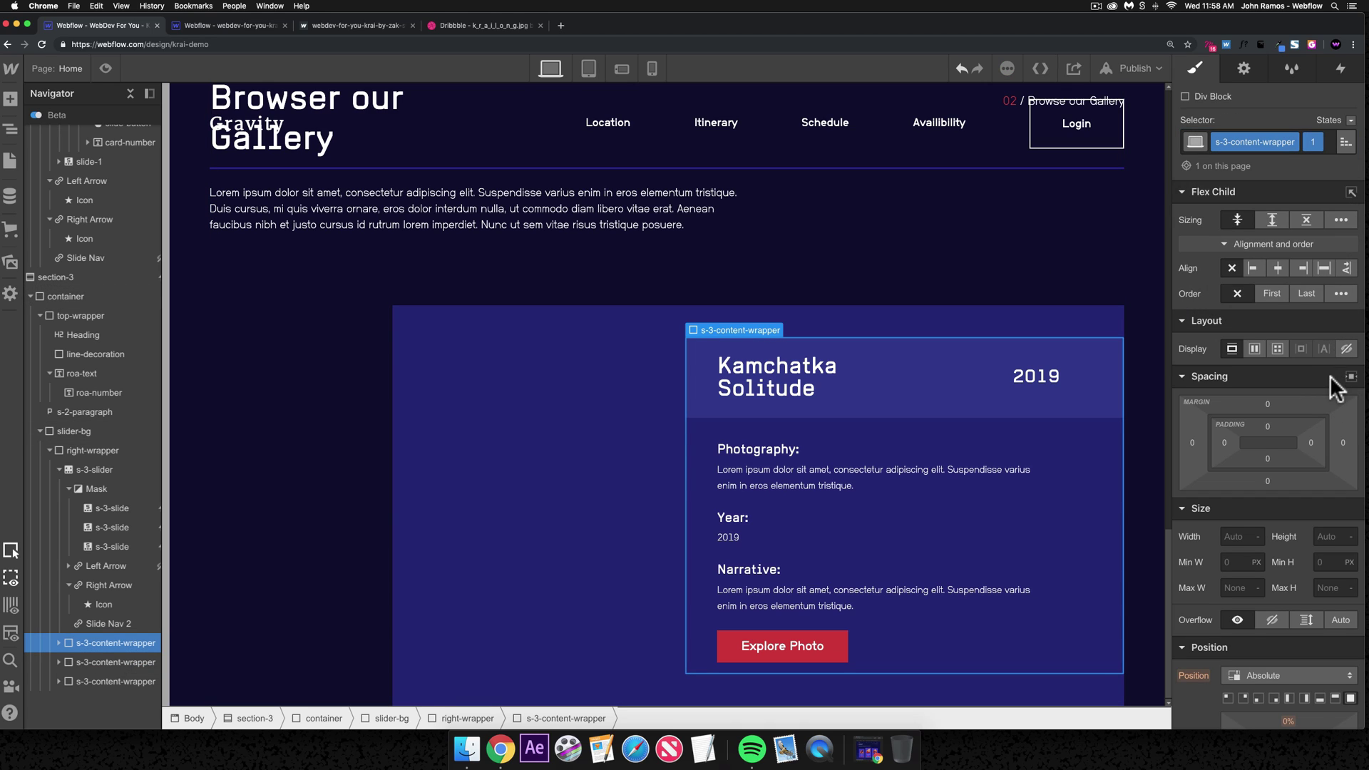
click(1346, 348)
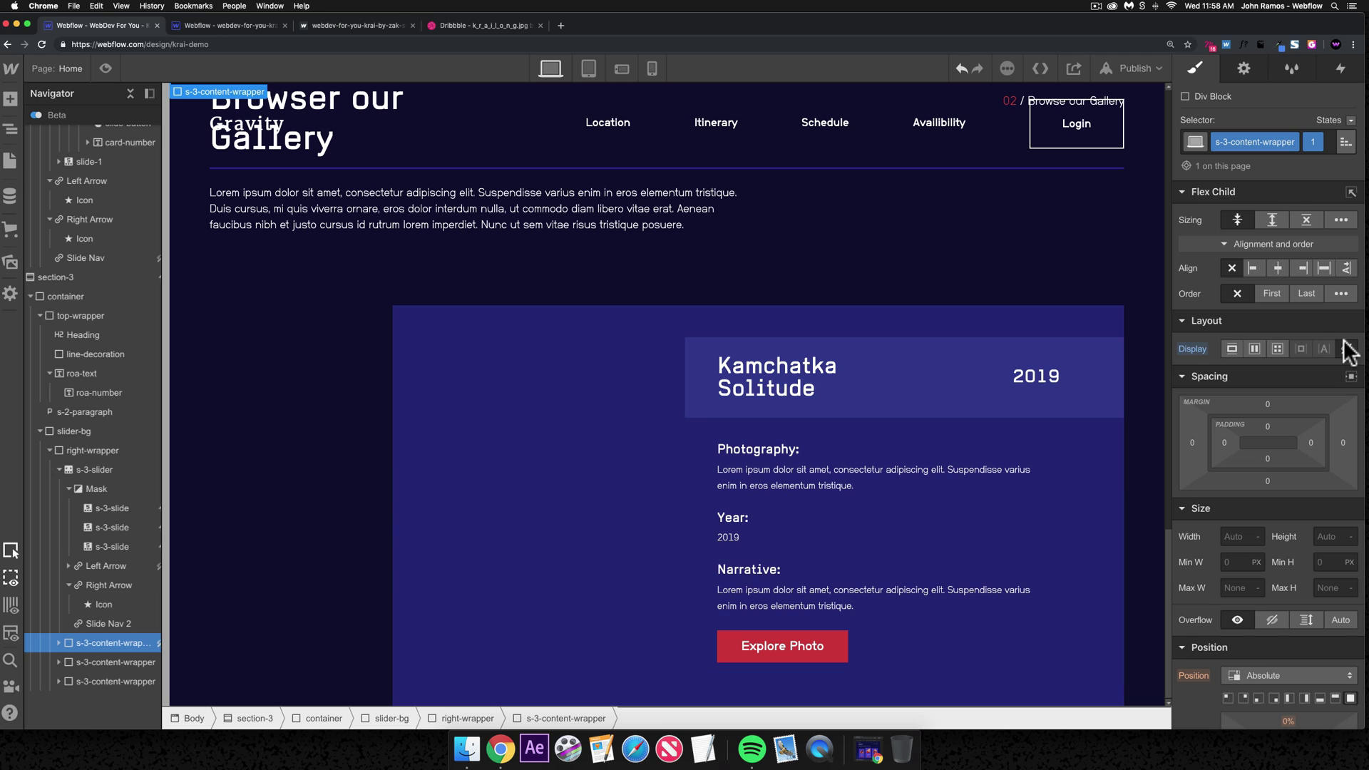
- Change the heading in the third s-3-content-wrapper to Sightseeing
click(749, 390)
double_click(750, 390)
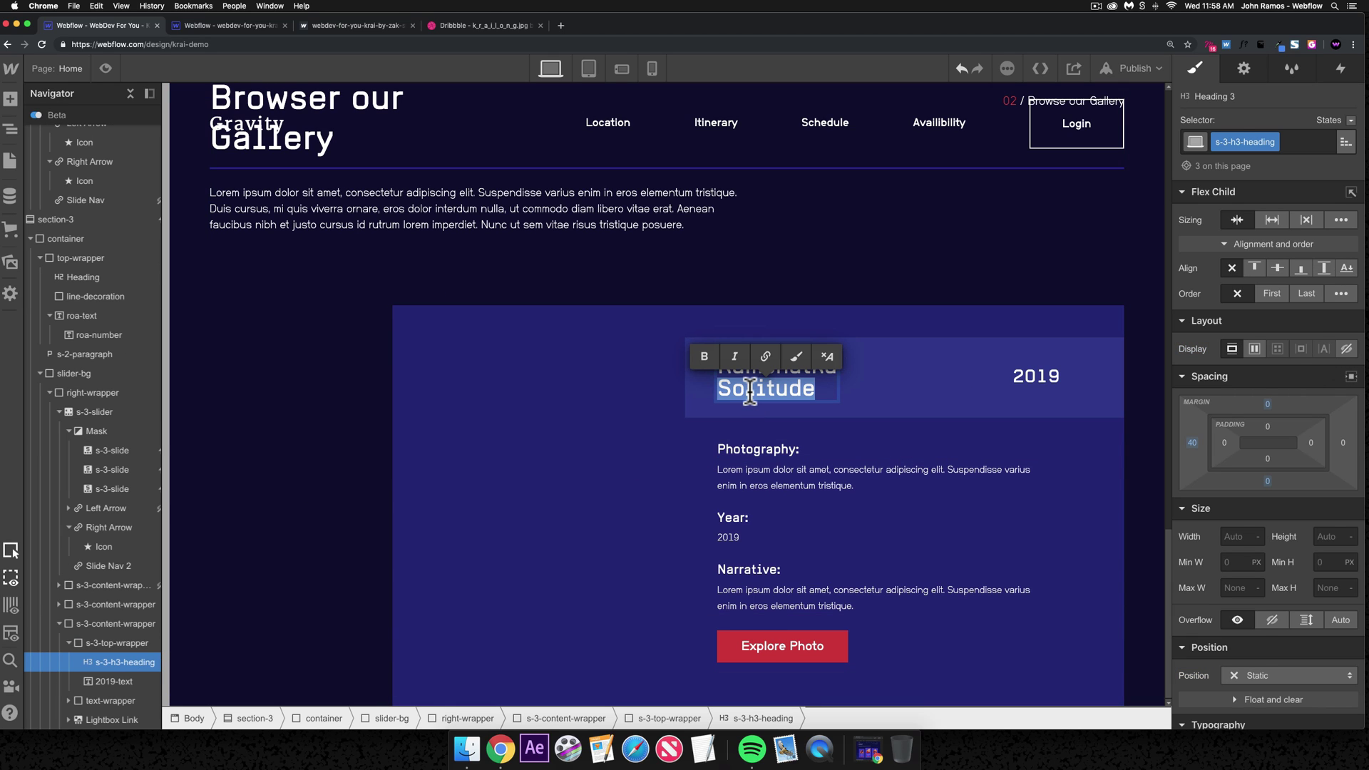
text(Sight)
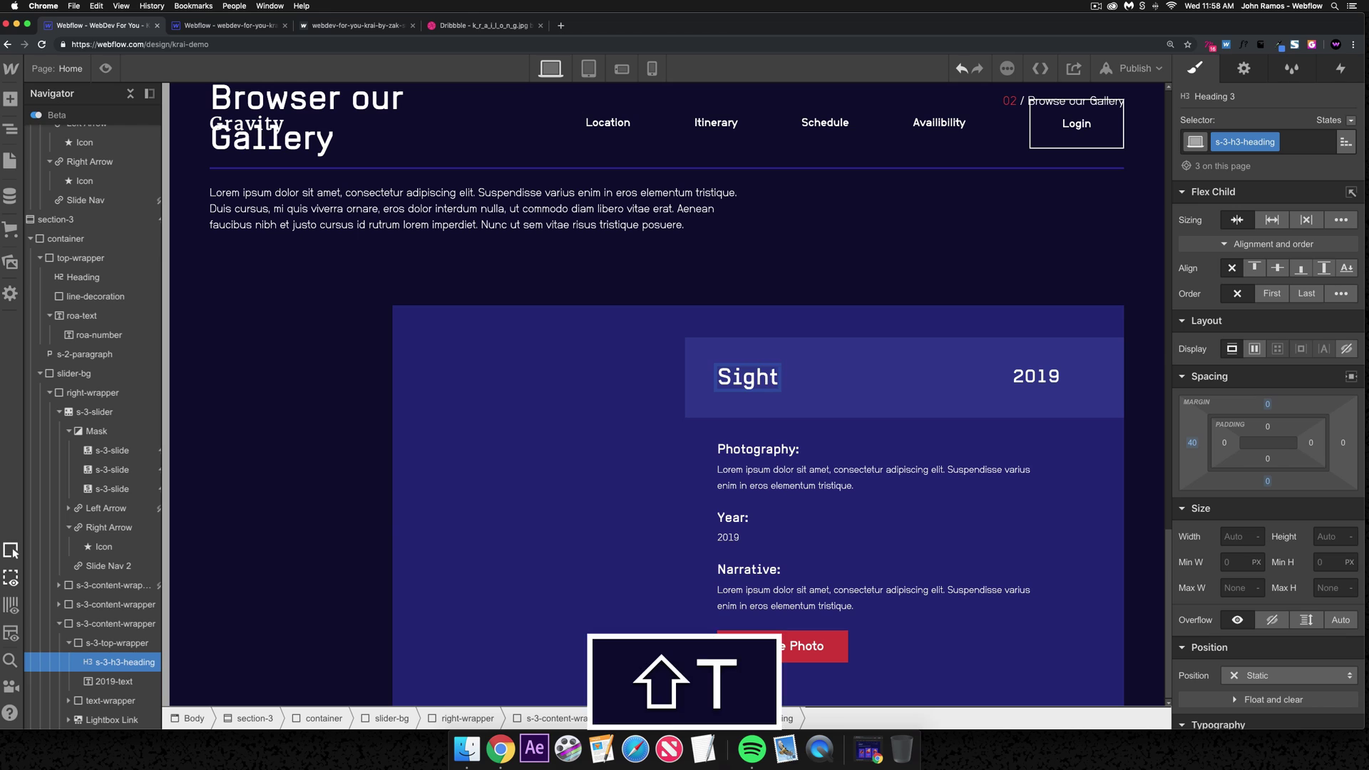
text(seeing)
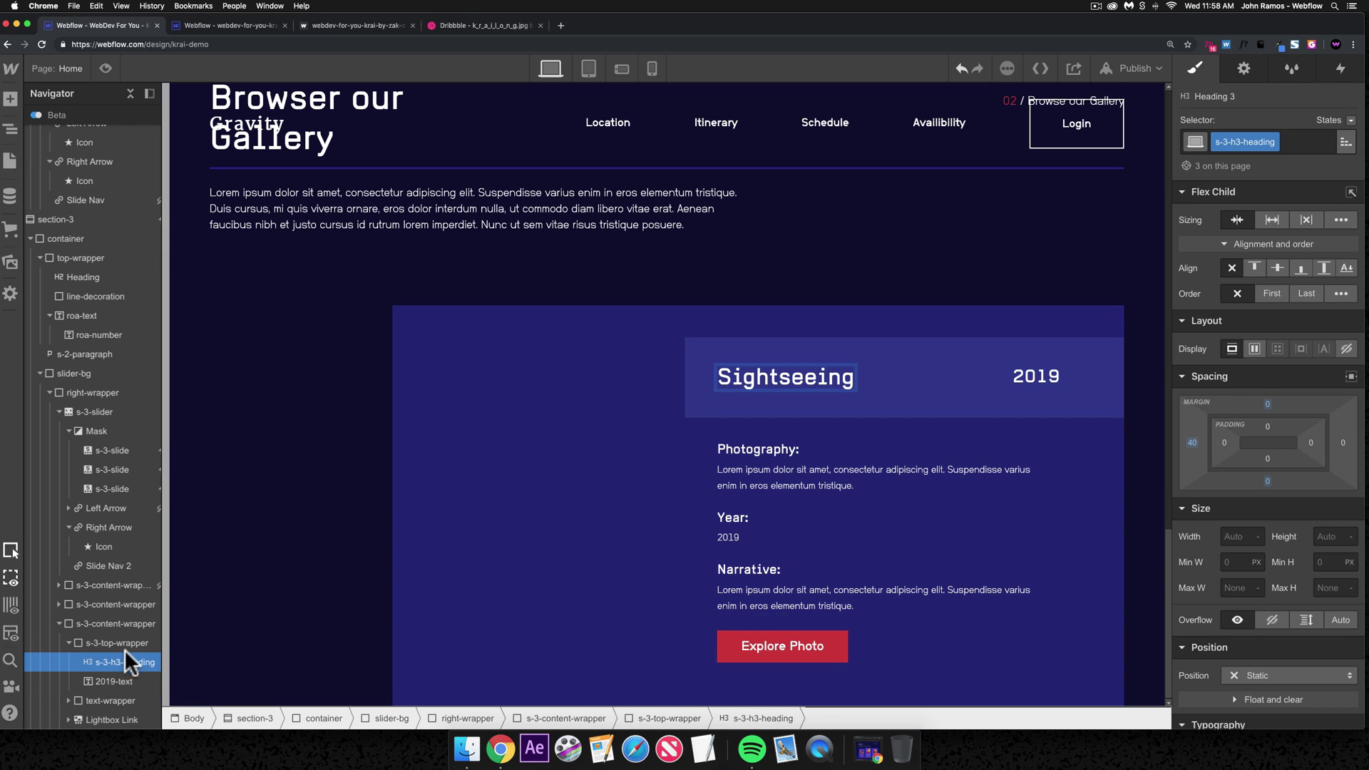
click(75, 643)
click(82, 624)
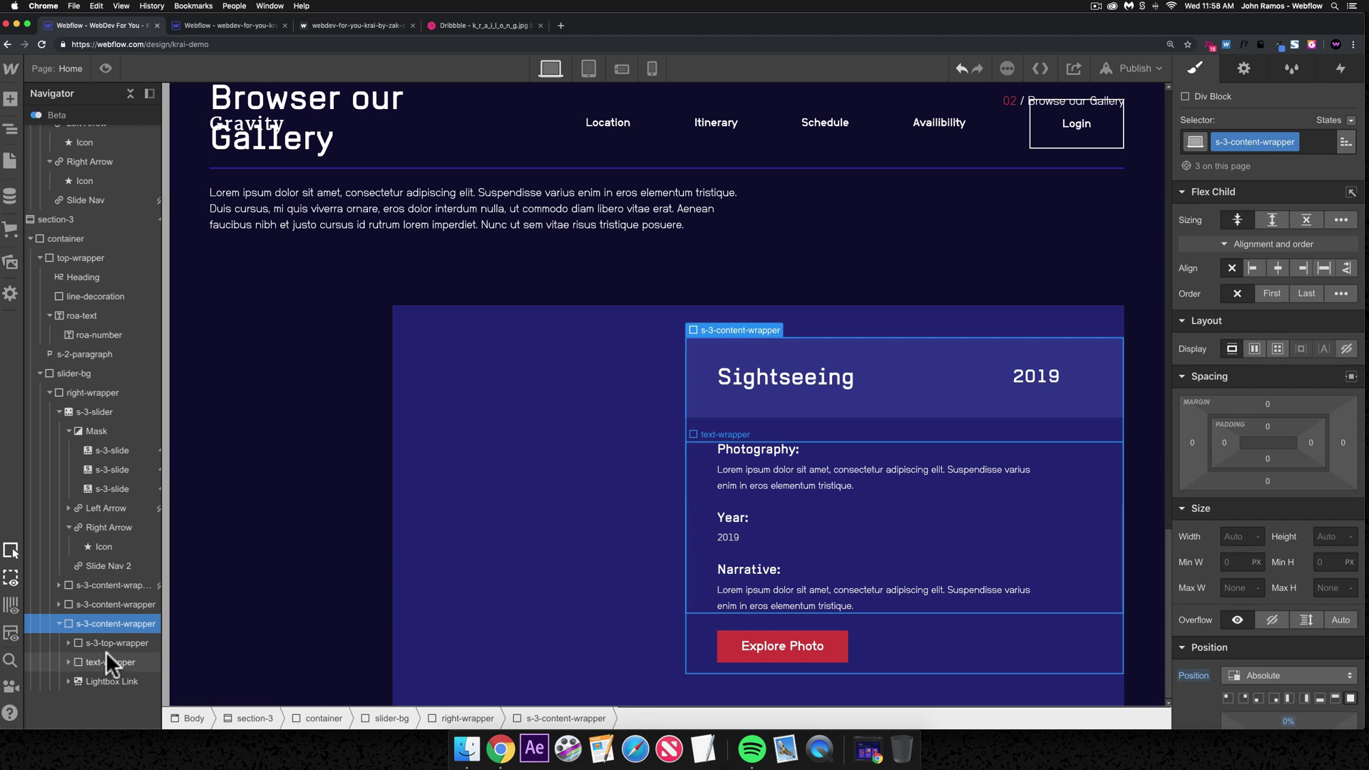
- Add the combo class 2 to the second s-3-content-wrapper and set its display to none
click(106, 604)
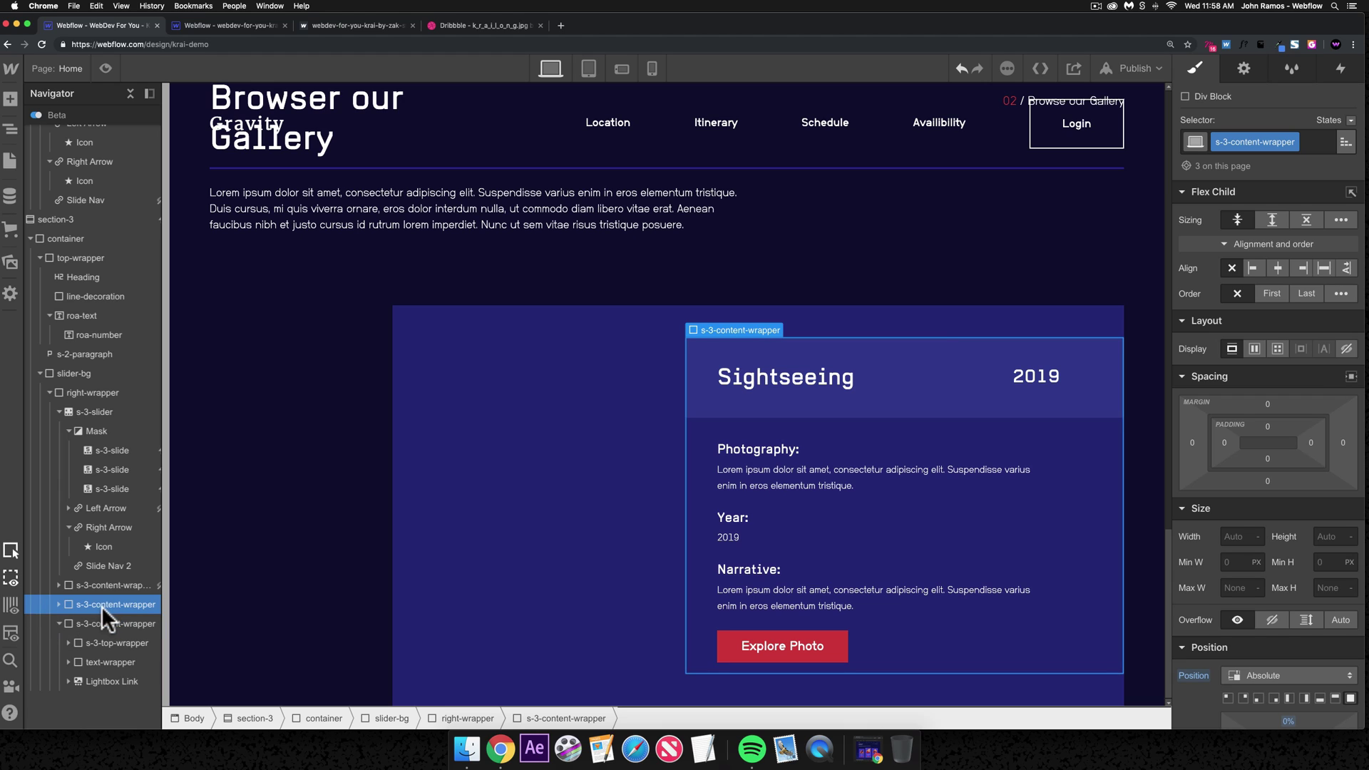
click(1319, 142)
text(2)
key(Return)
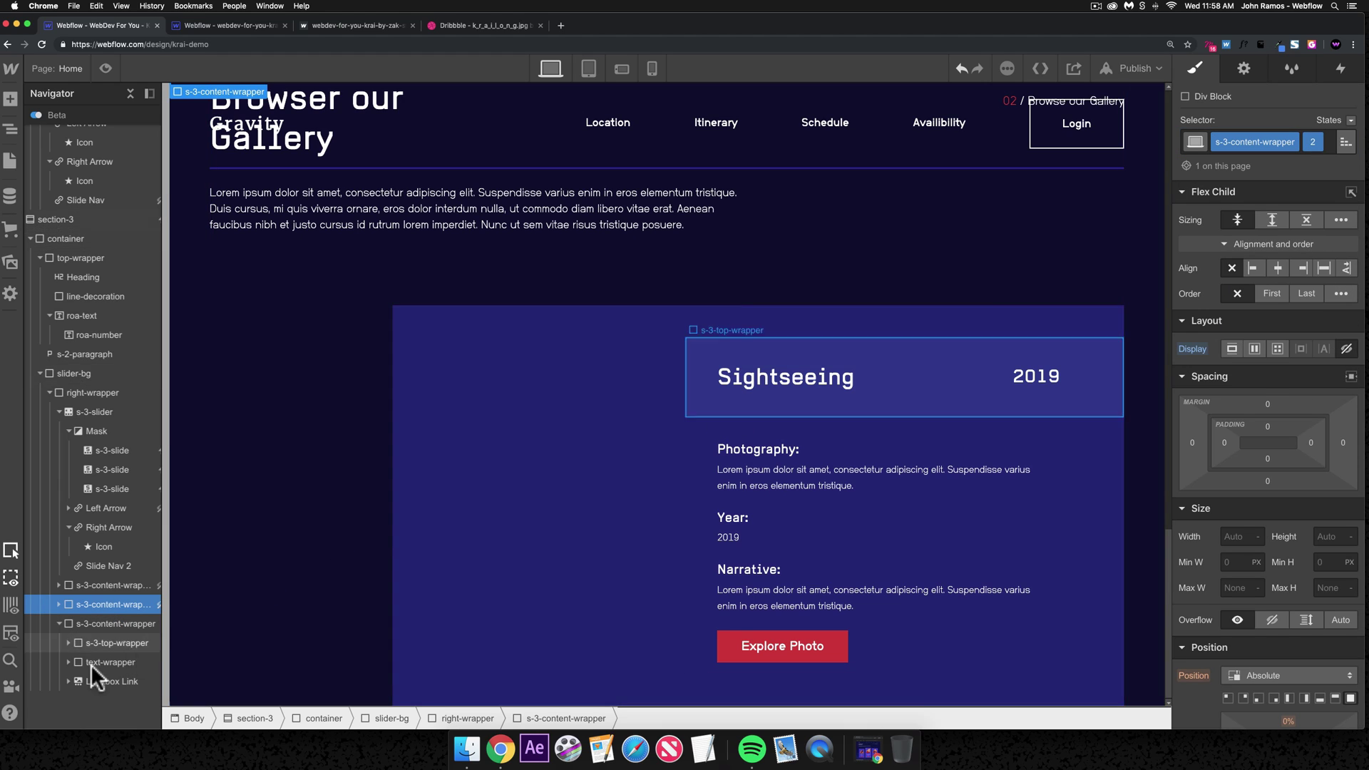
- Set the heading in the third s-3-content-wrapper to Hiking and collapse the wrapper in the element tree
click(93, 630)
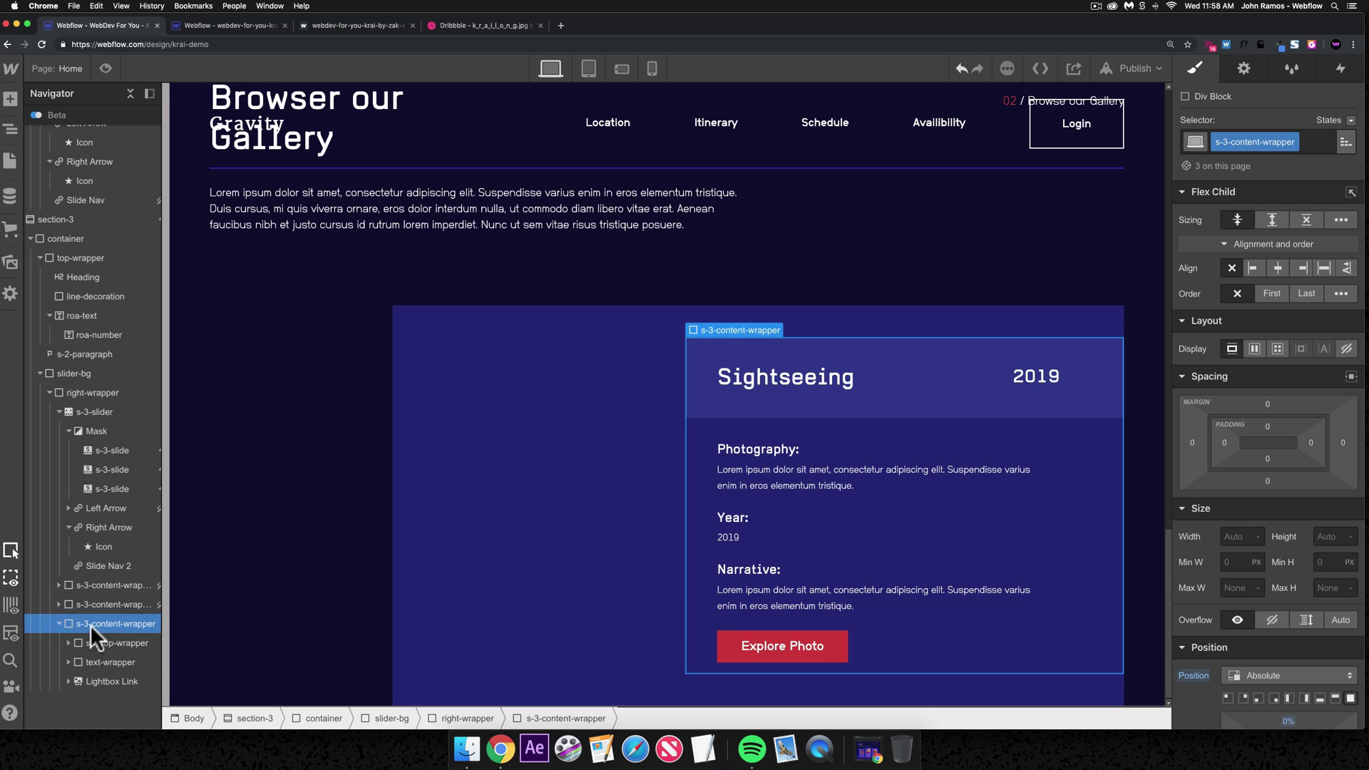
double_click(773, 380)
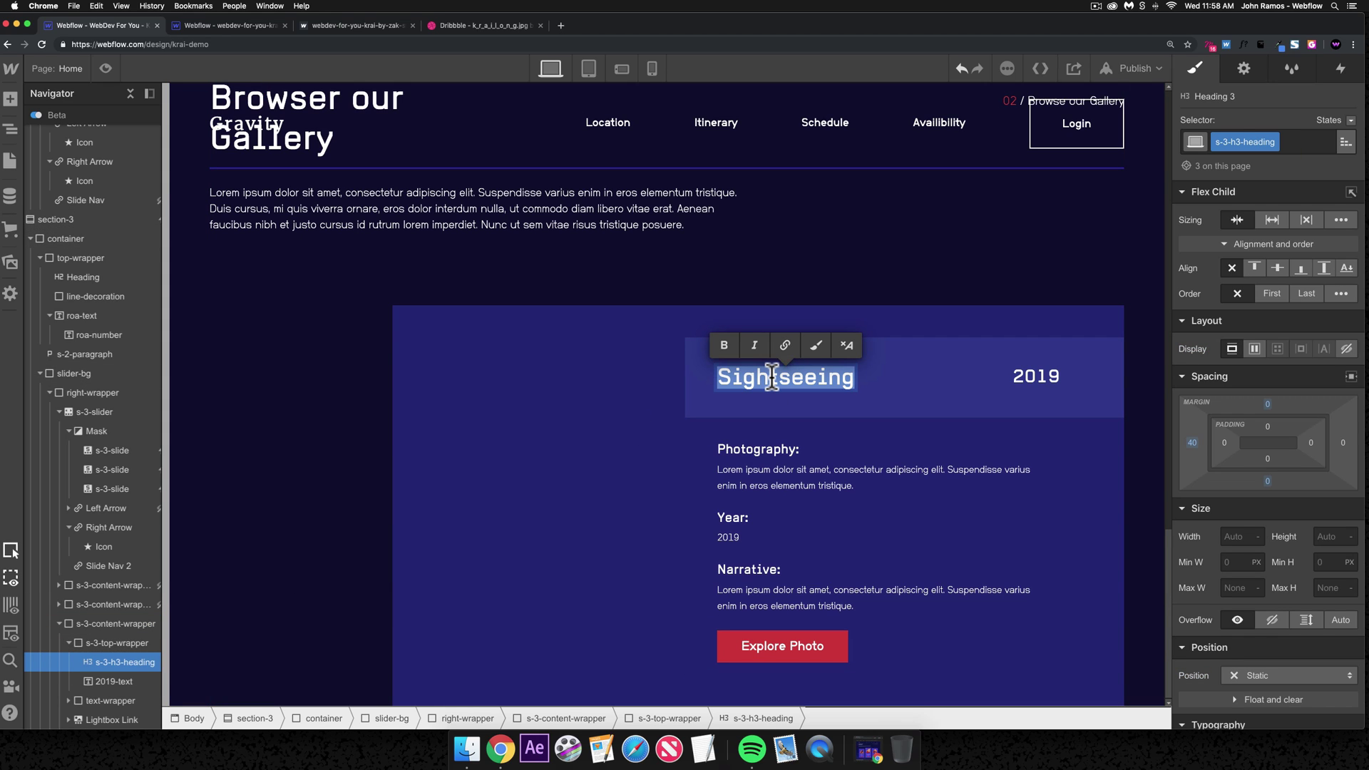
text(Campi)
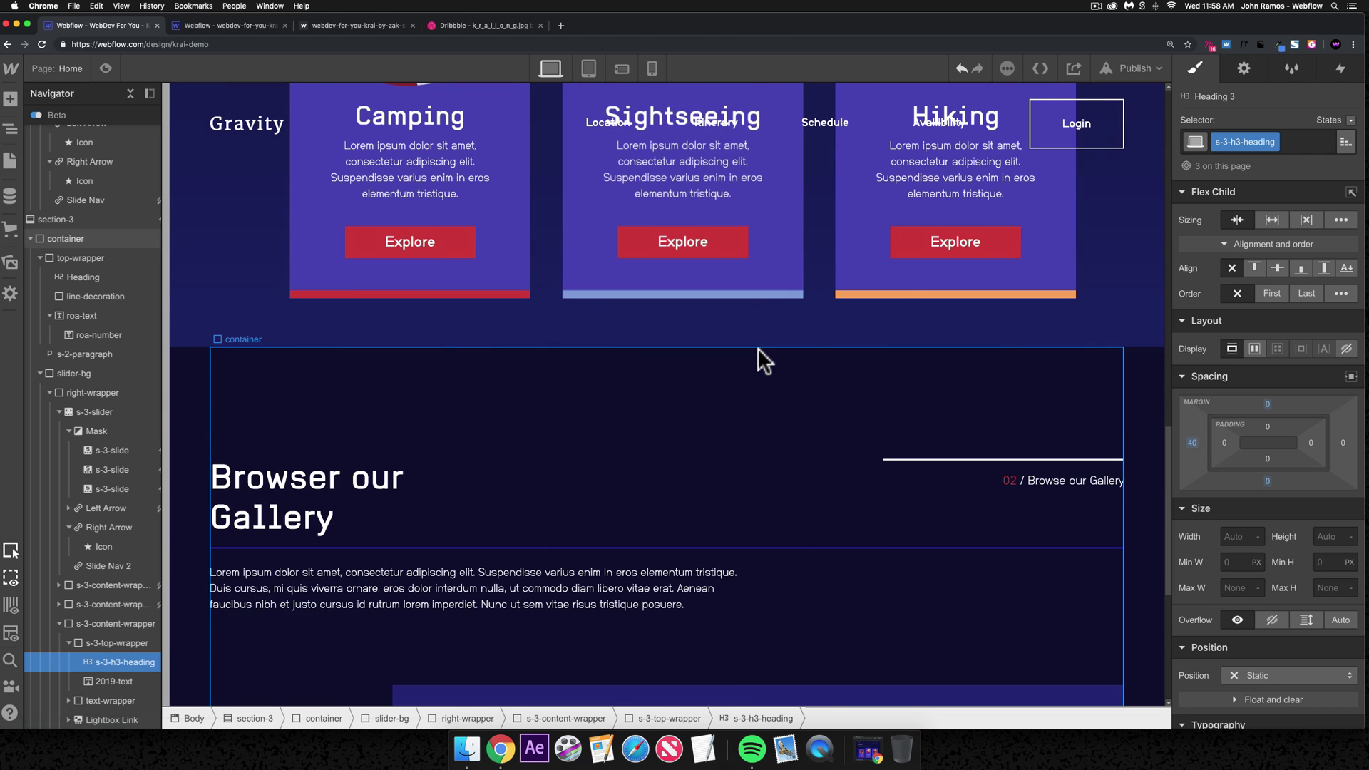
text(ng)
key(super+a)
text(Hiking)
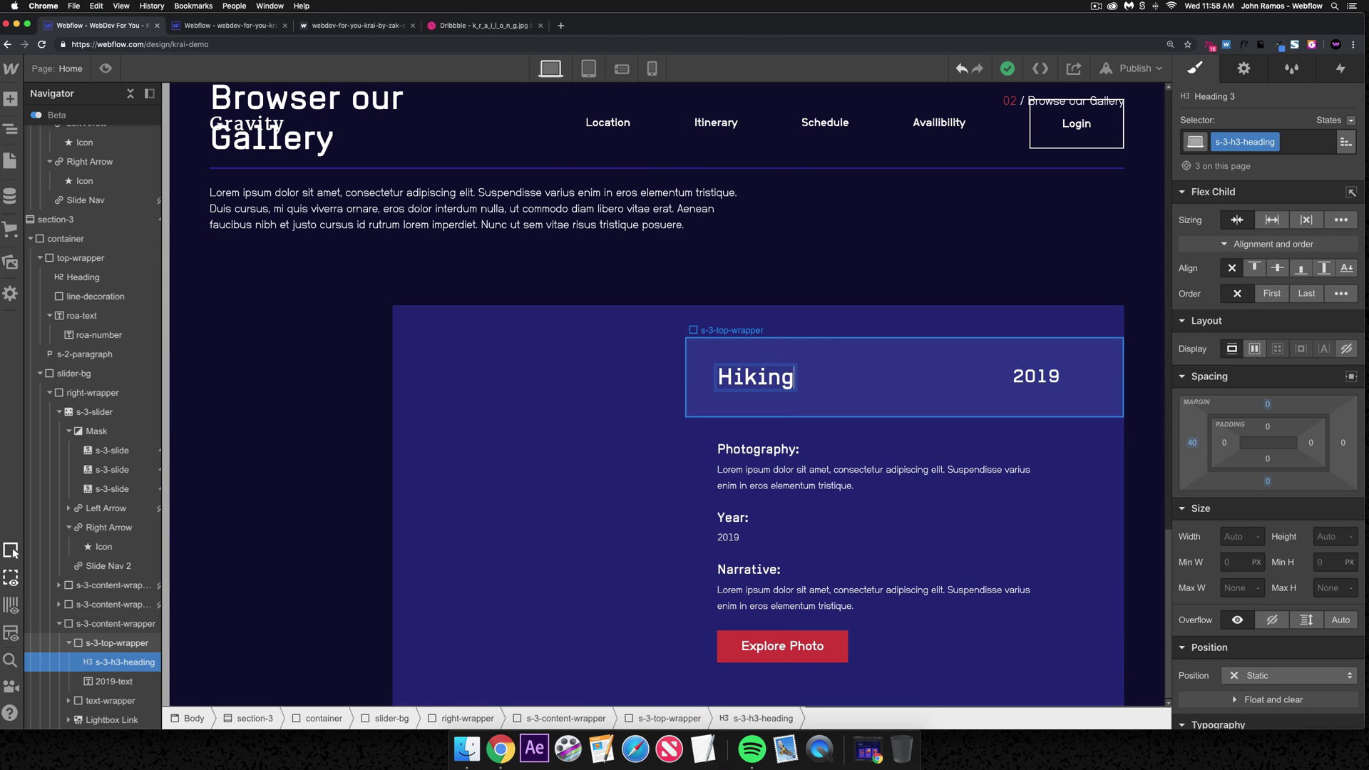
key(Escape)
click(62, 623)
click(59, 623)
- Set the display of the second and first s-3-content-wrapper elements to flex
click(100, 604)
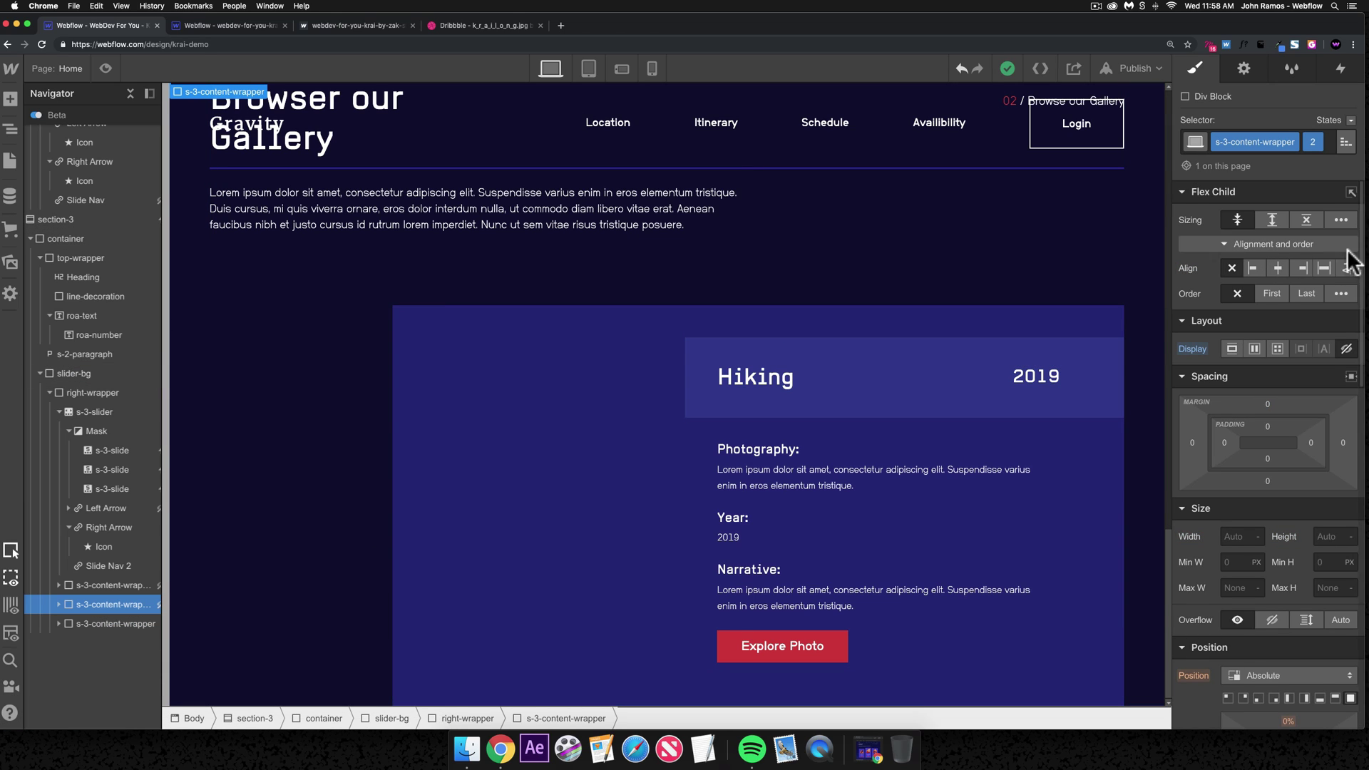
click(1253, 349)
click(120, 586)
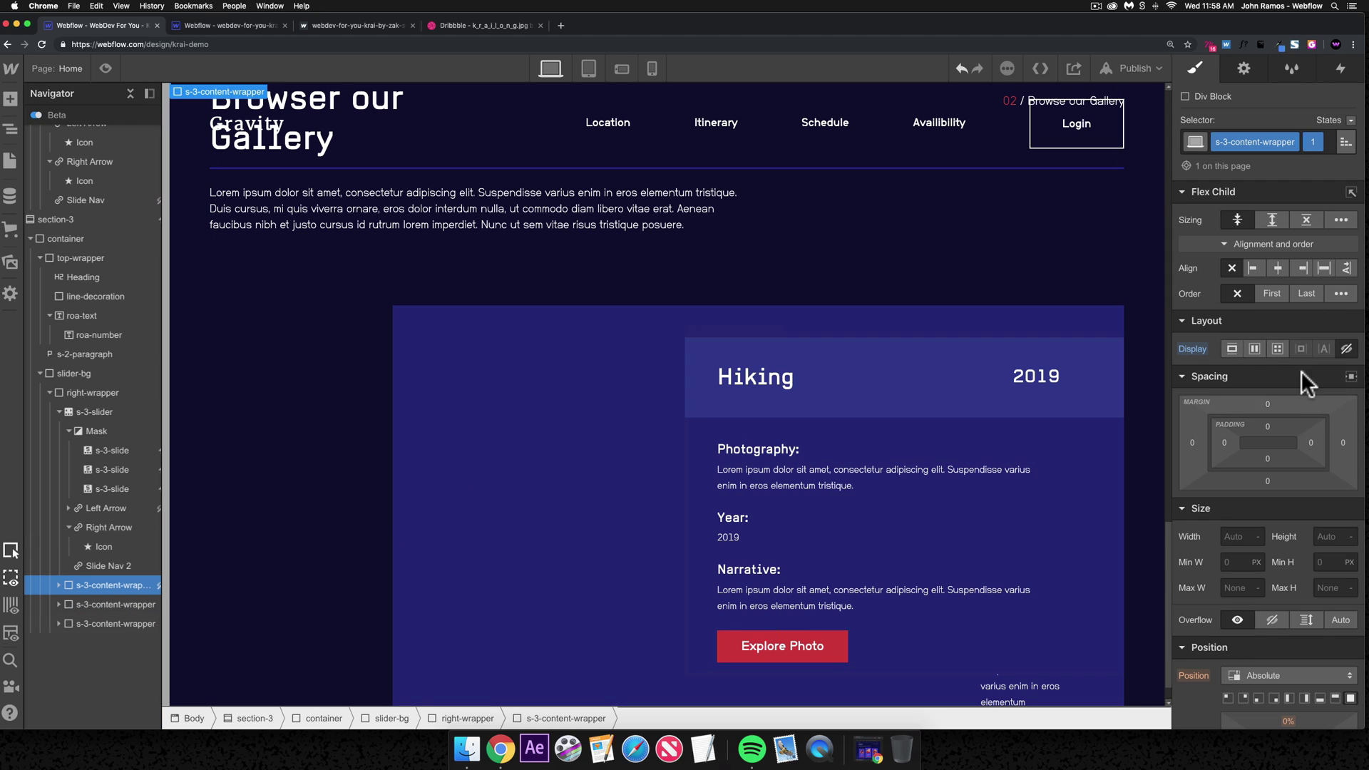
click(1254, 348)
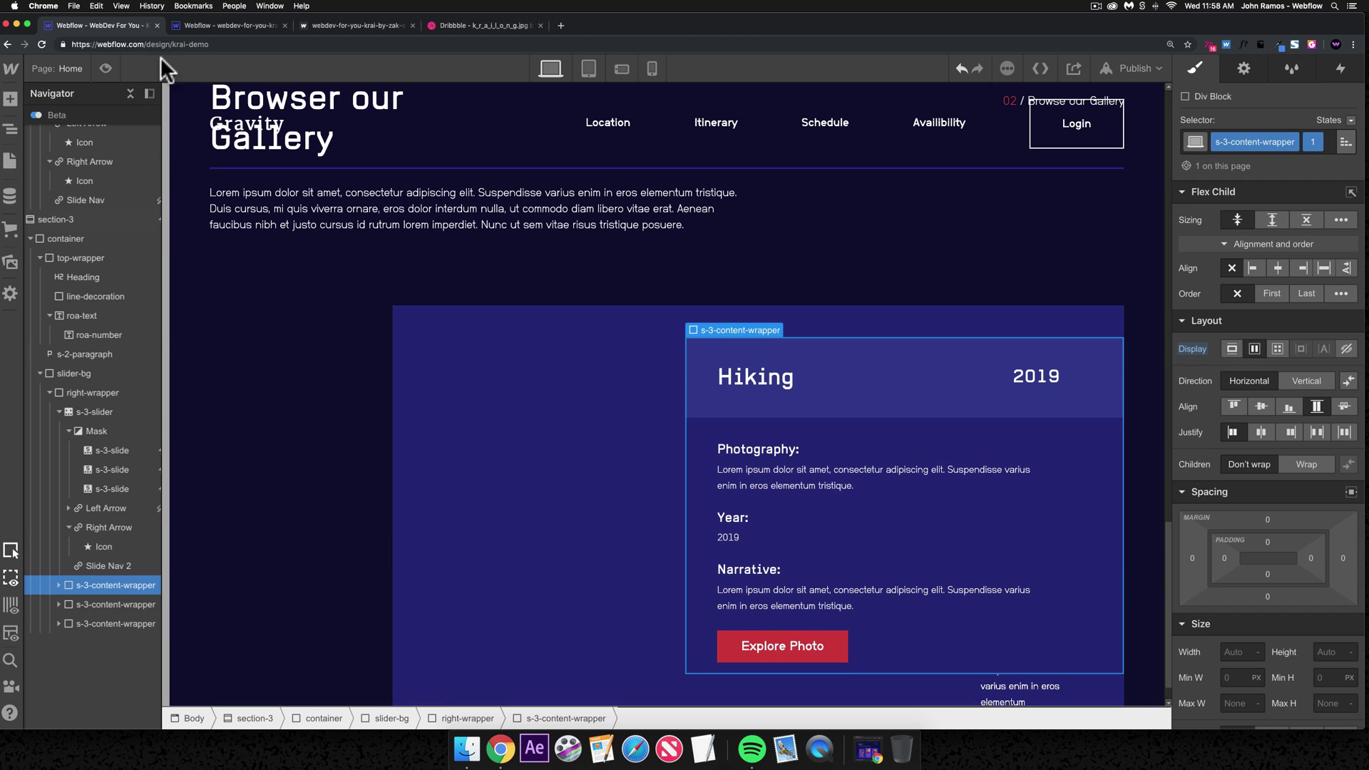
- Preview the page and advance the gallery slider through its slides to check the content change
click(106, 68)
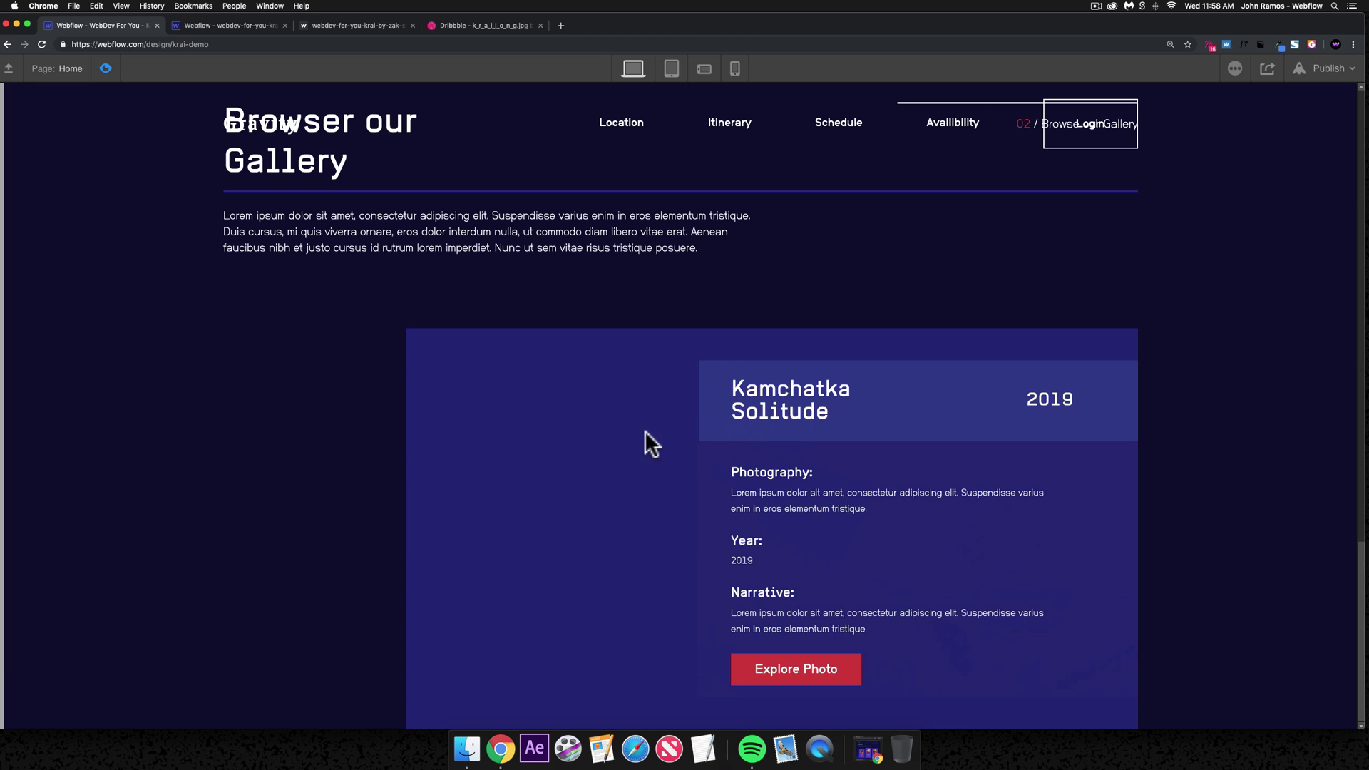
scroll(550, 434, up, 10)
scroll(648, 429, down, 10)
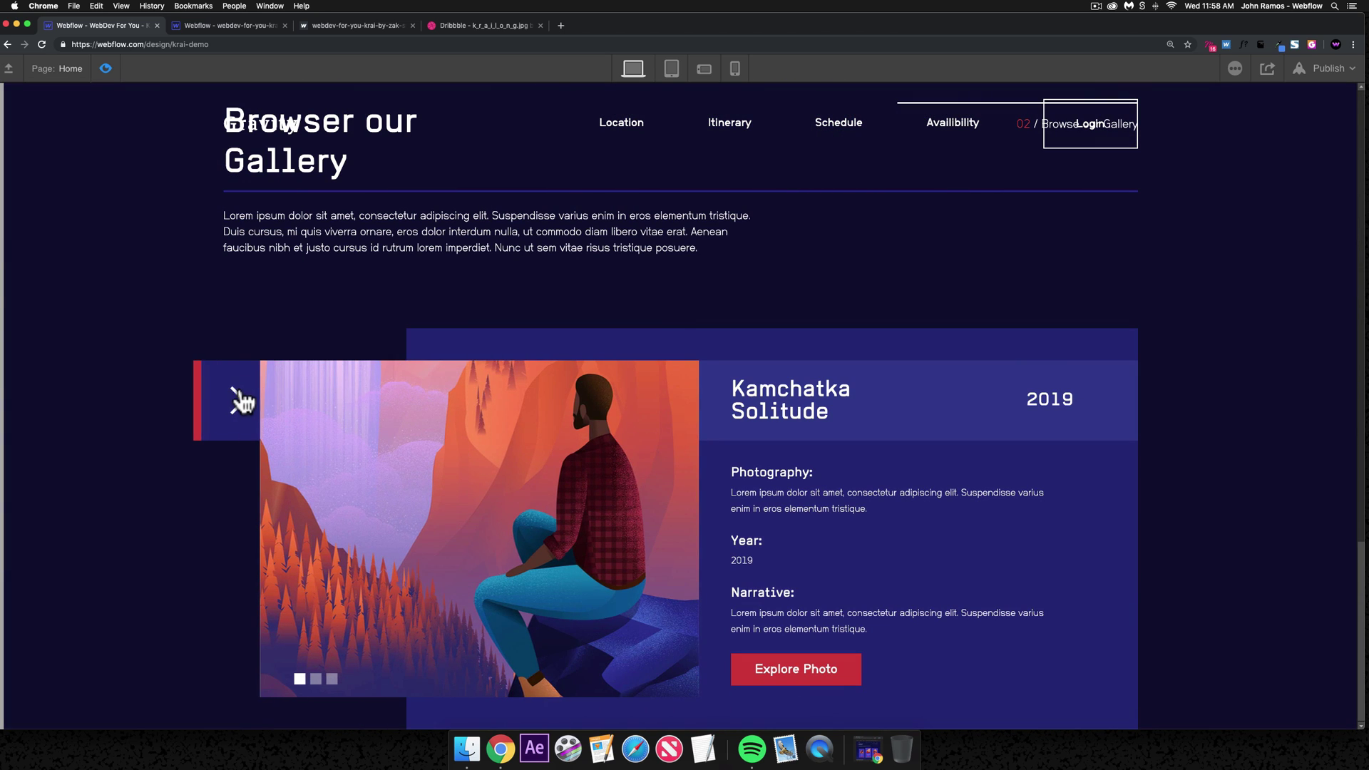
click(229, 391)
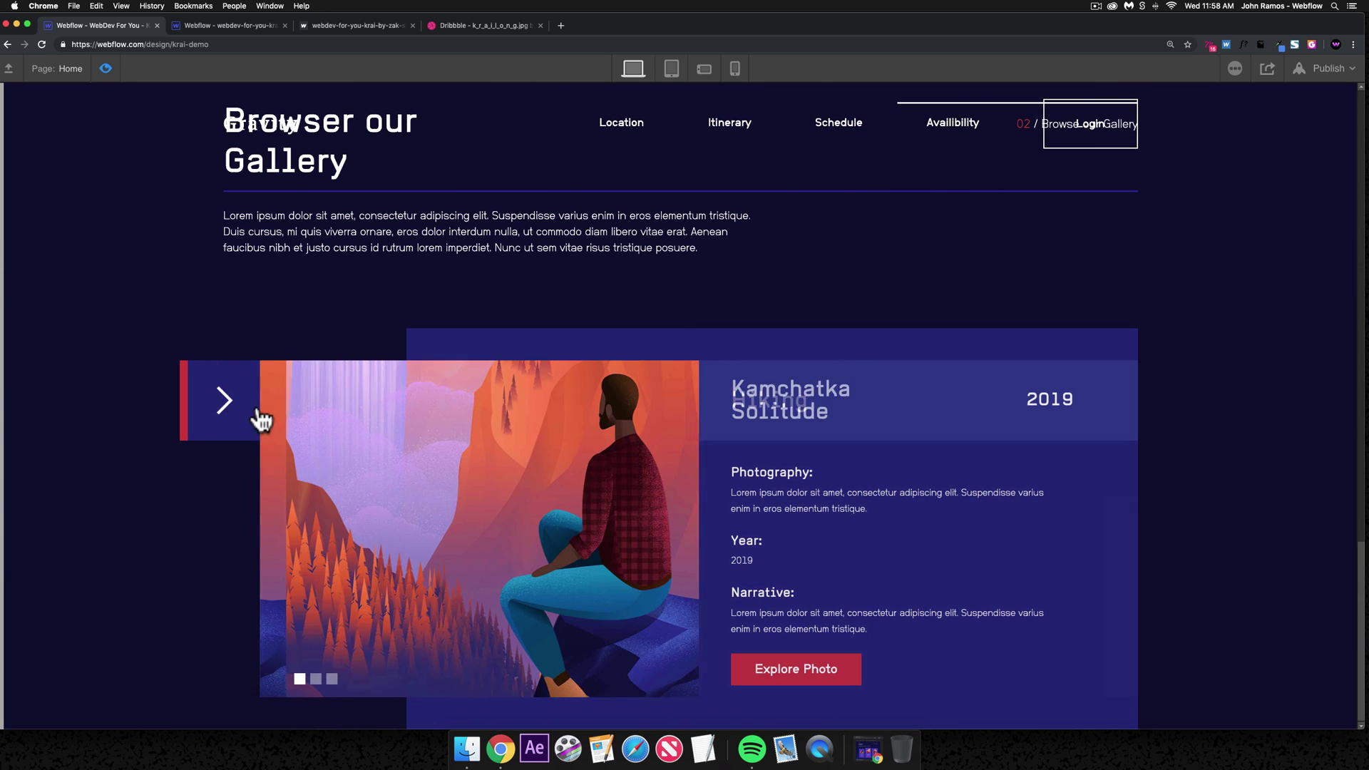
click(221, 404)
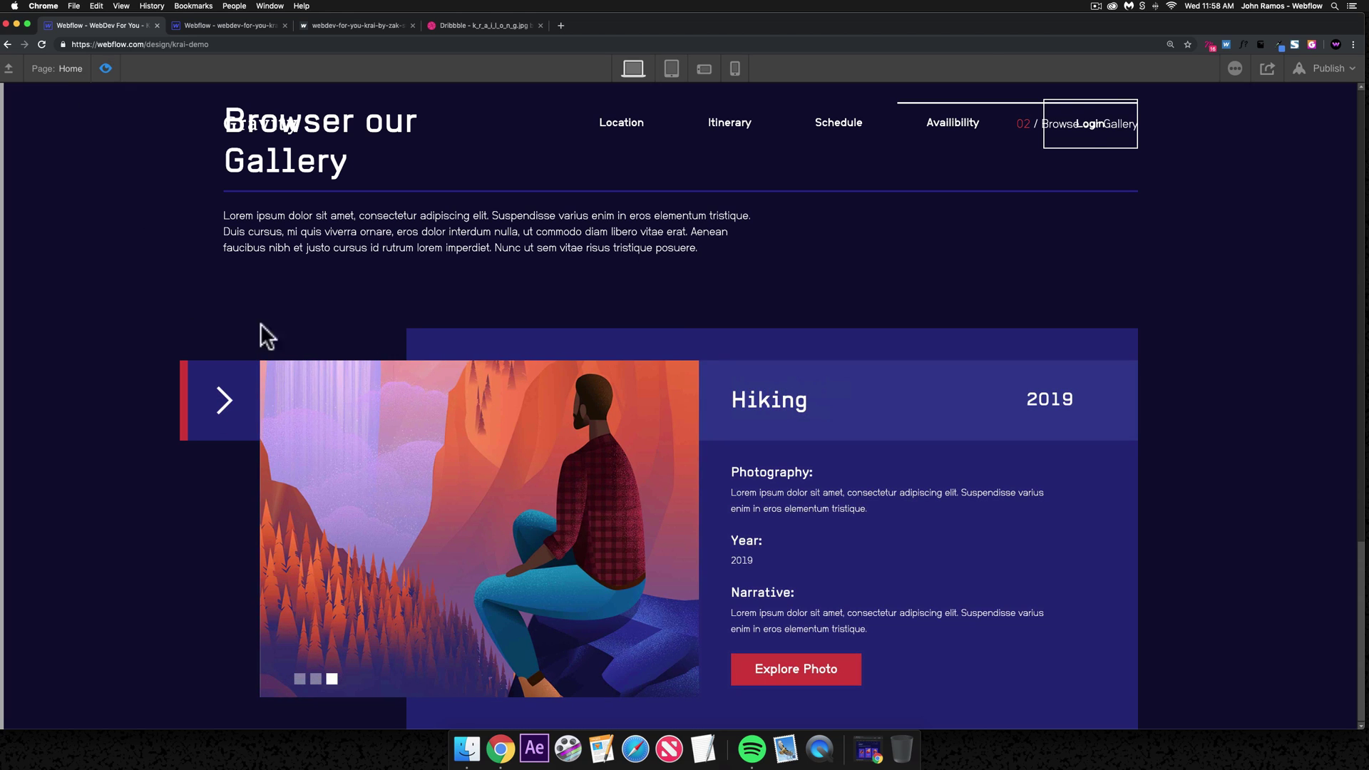
- Leave the page preview and hide the first s-3-content-wrapper in the gallery section with display none
key(super+shift+p)
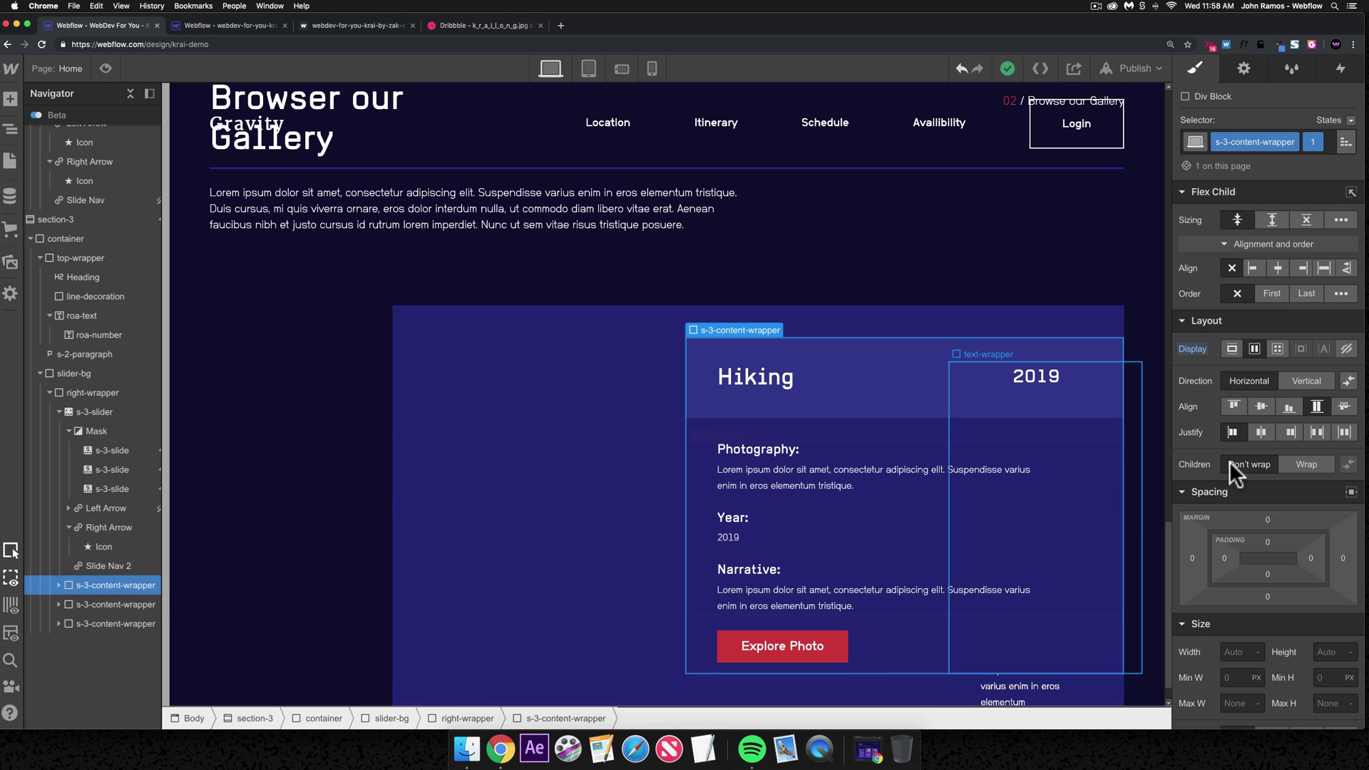
click(1344, 350)
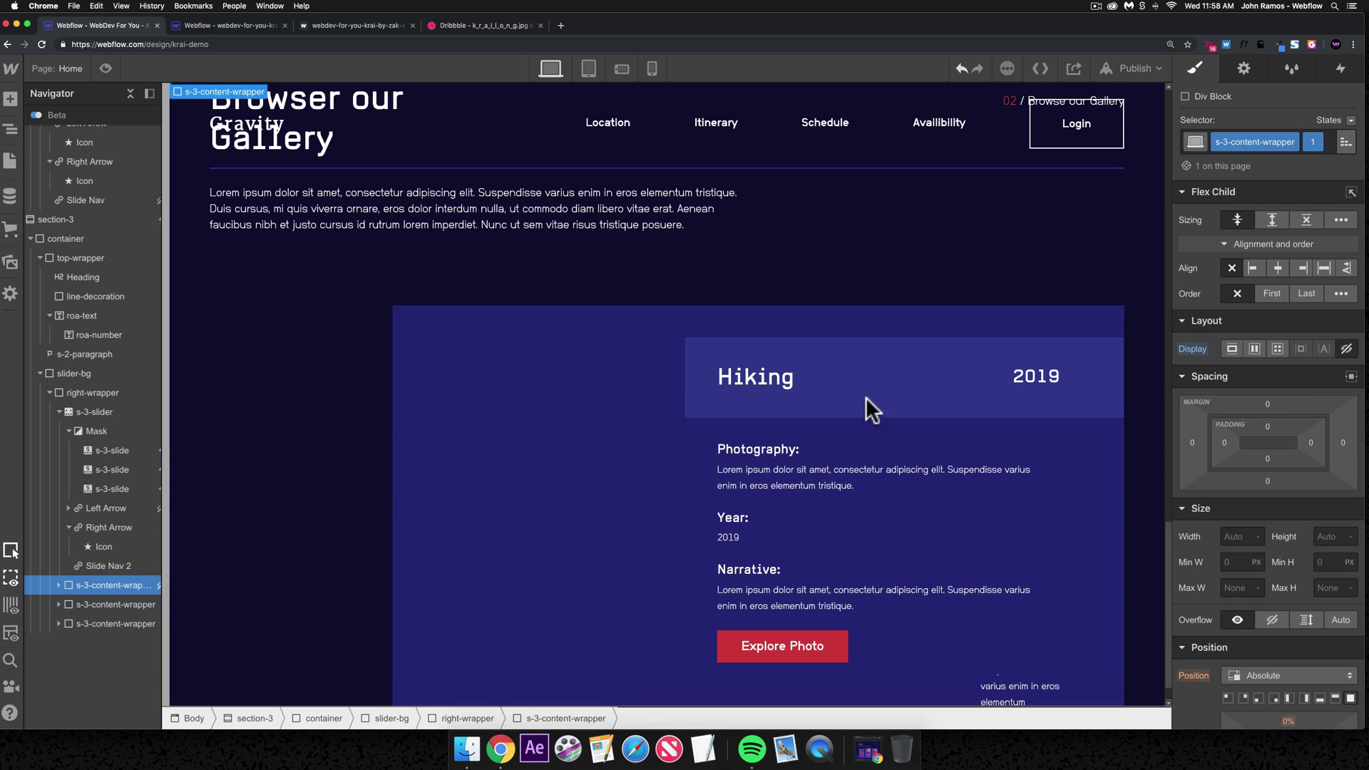
click(123, 604)
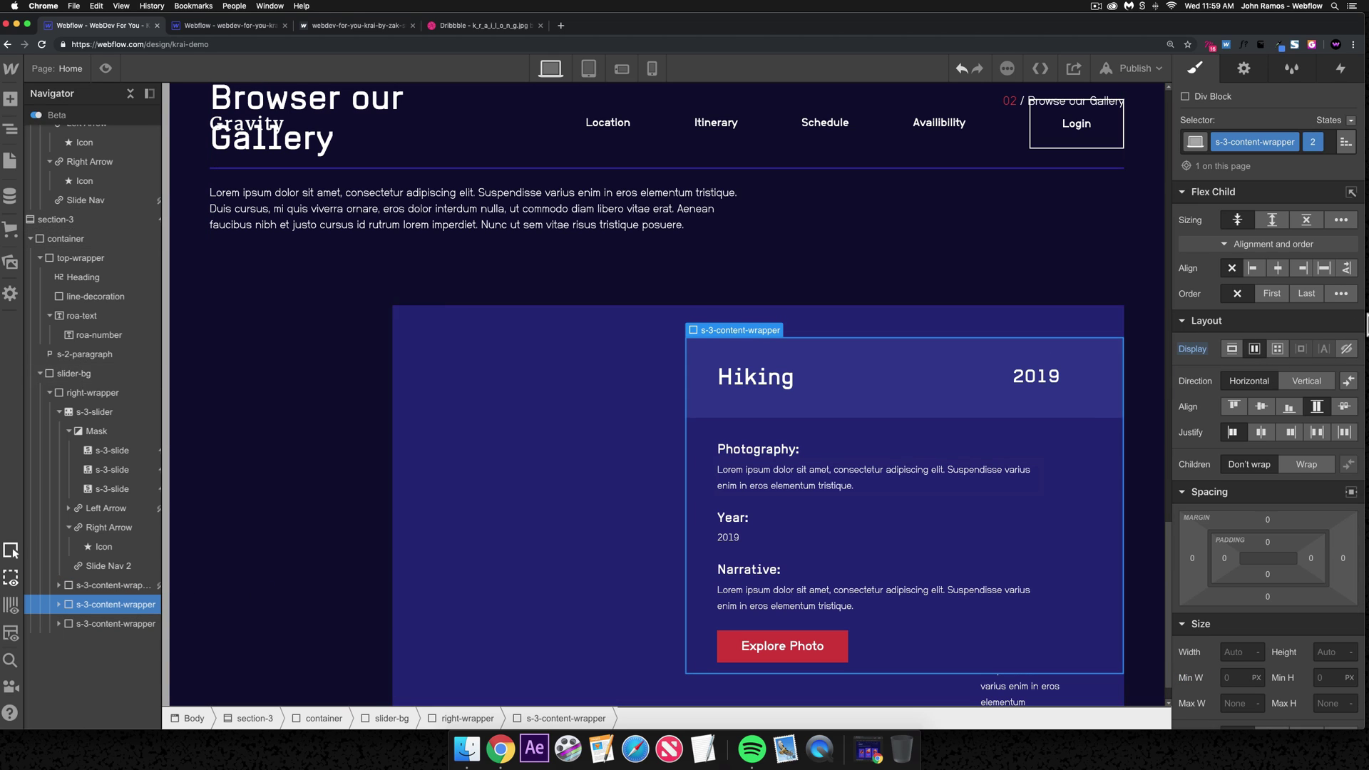
- Give the third s-3-content-wrapper the combo class 3 and hide it with display none
click(116, 623)
click(1346, 350)
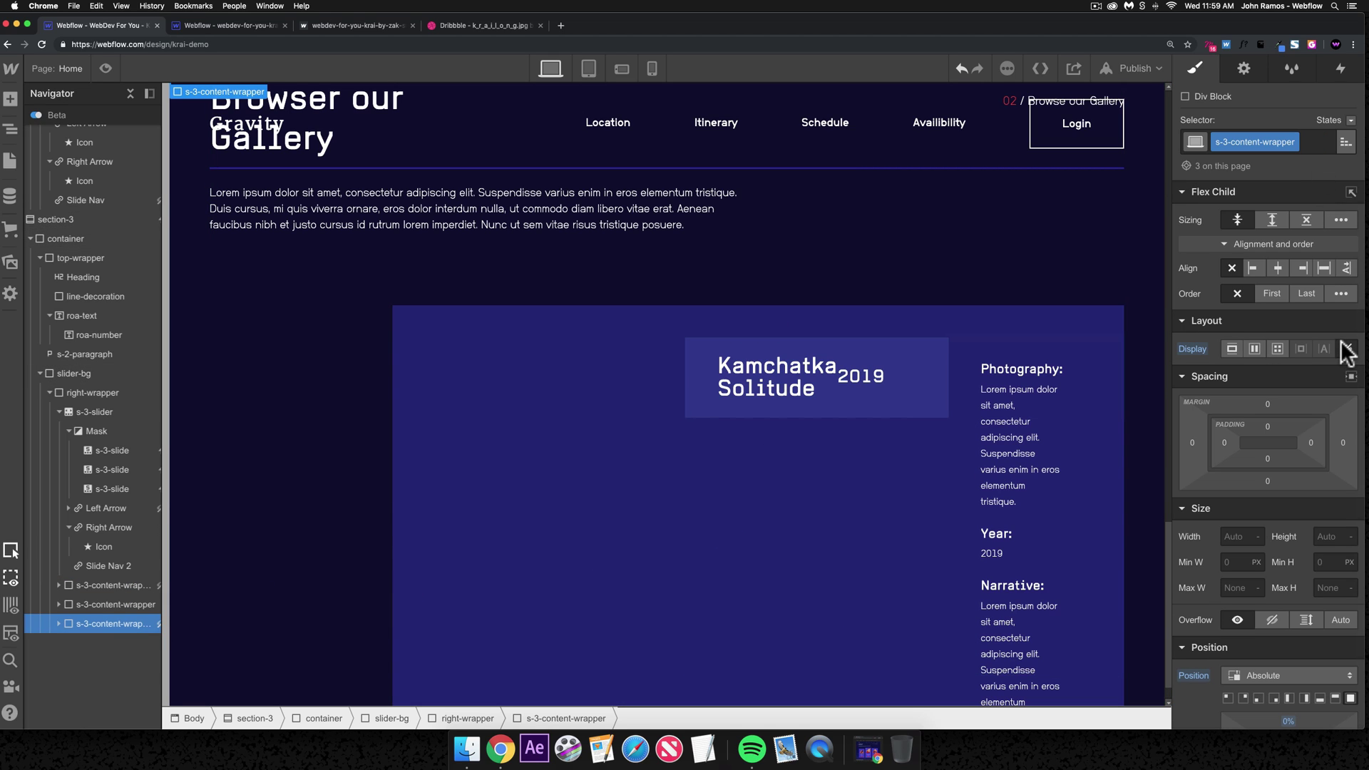
key(super+z)
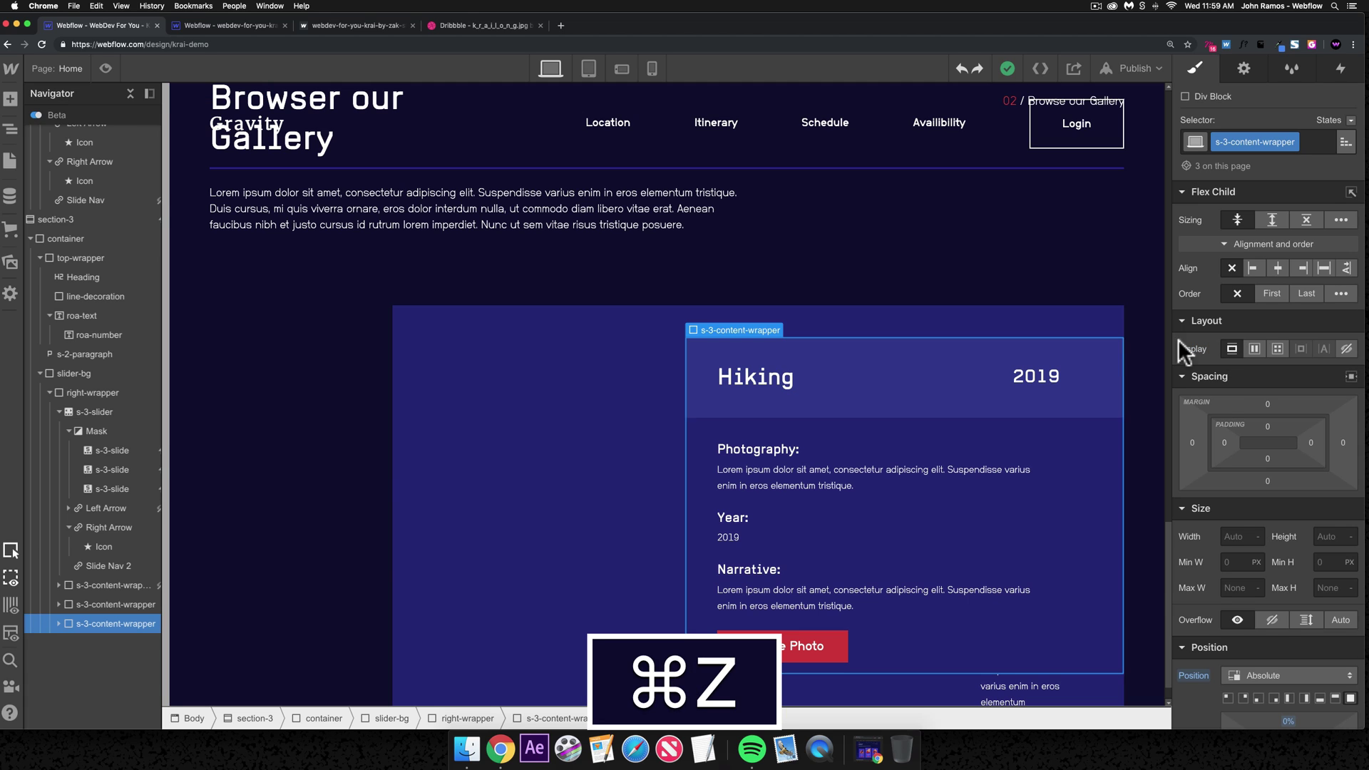
click(1318, 142)
text(3)
key(Return)
click(1346, 350)
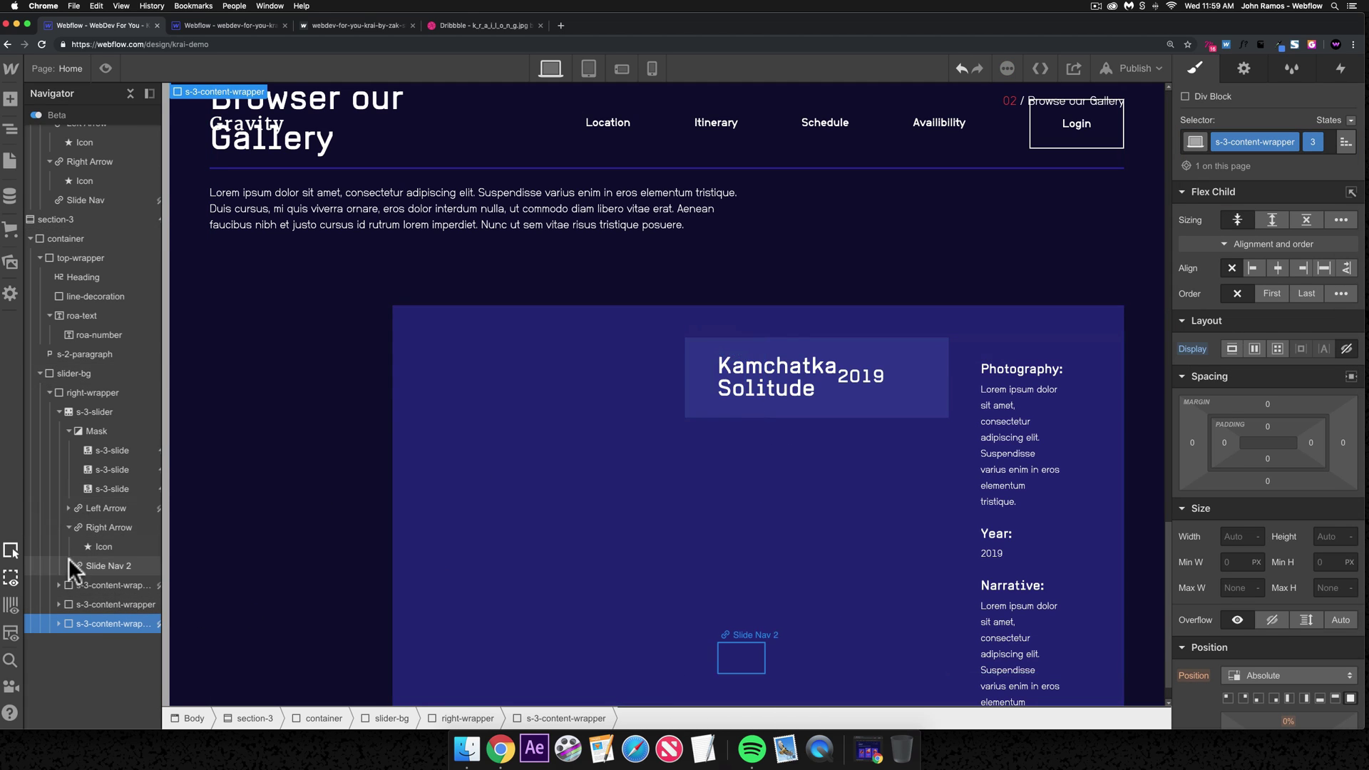
- Set the second s-3-content-wrapper to block display and change its heading to Sightseeing
click(107, 604)
click(1233, 349)
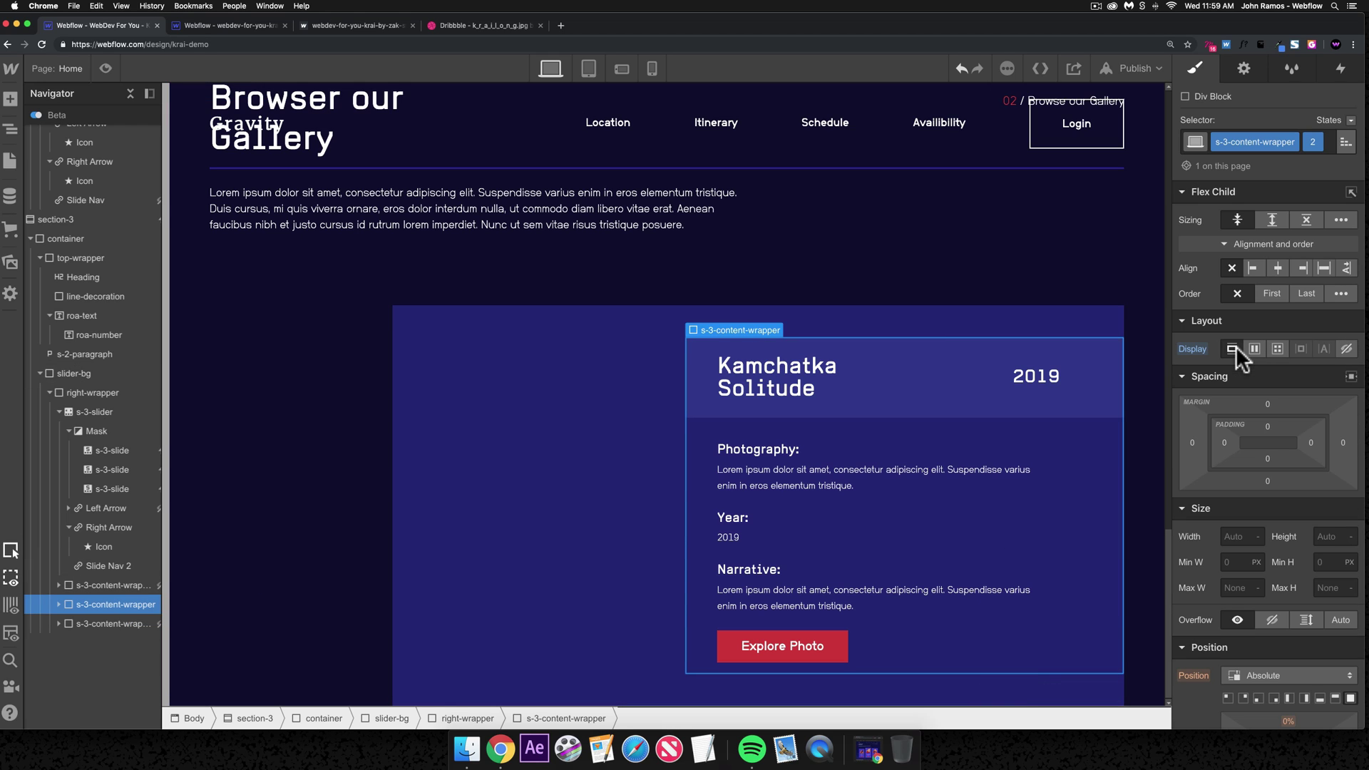
click(771, 370)
double_click(771, 370)
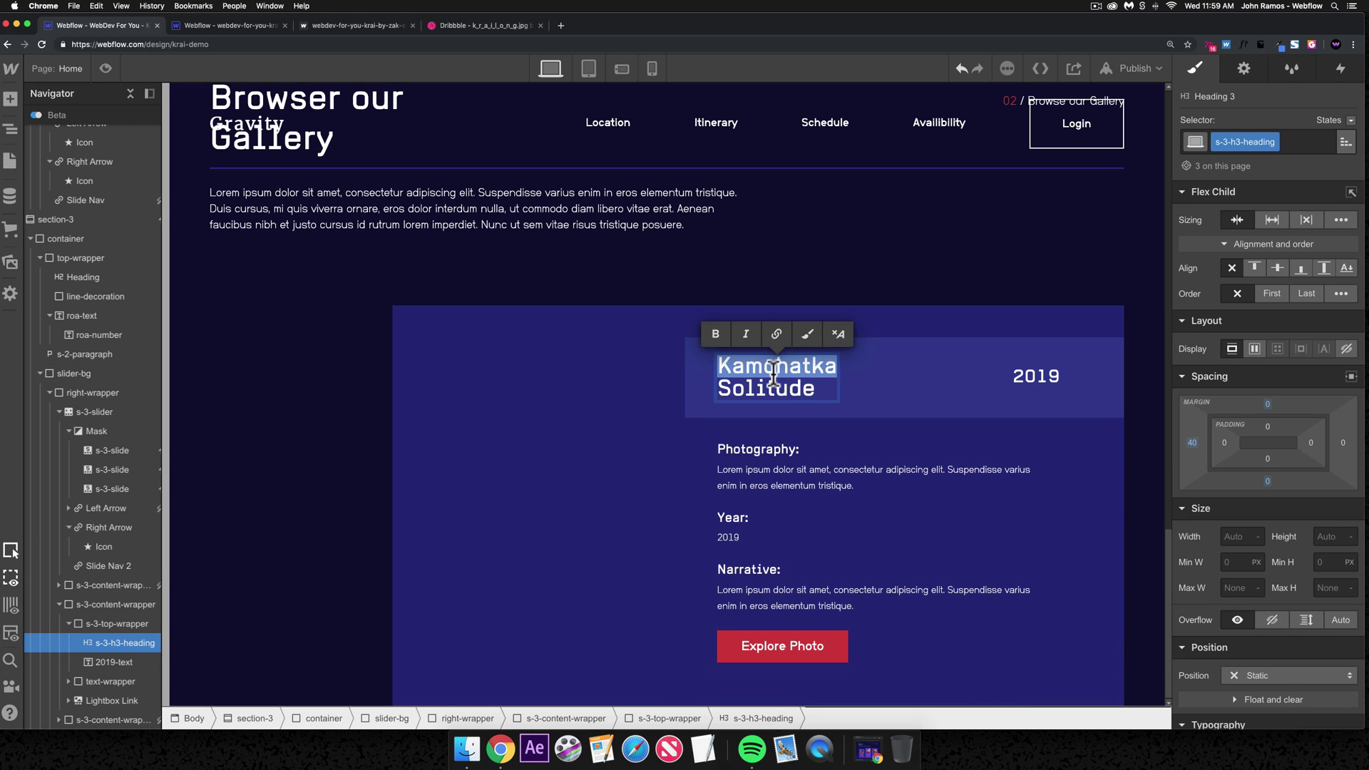
key(super+a)
key(shift)
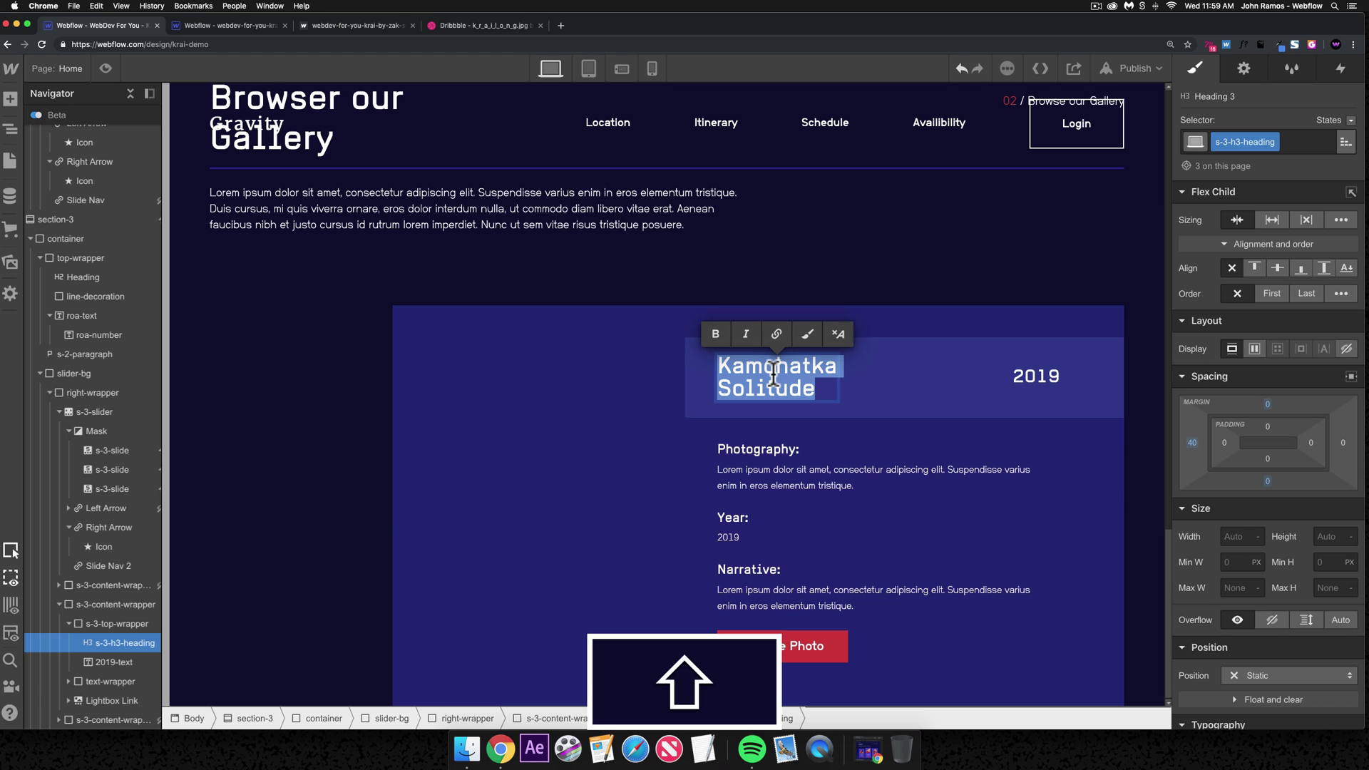
text(Sightseeing)
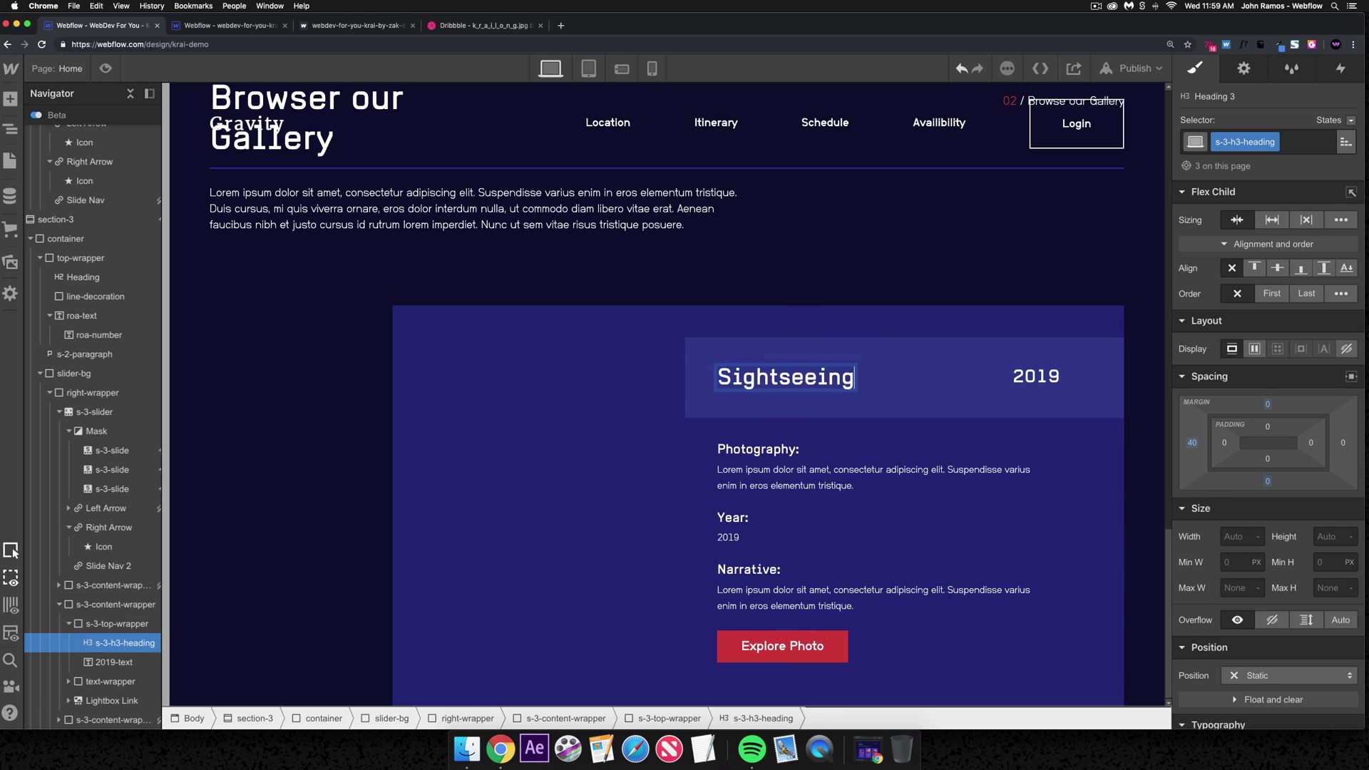
click(801, 442)
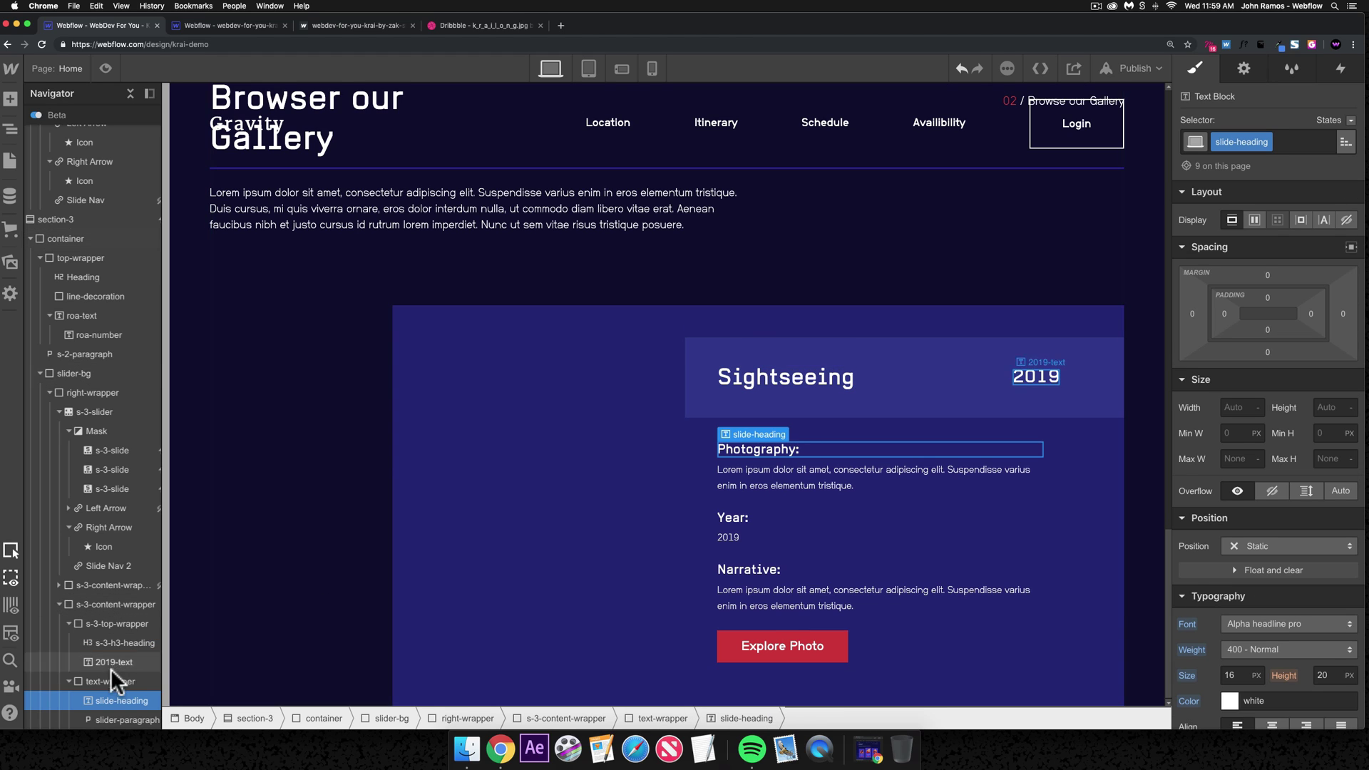
- Make the first and third s-3-content-wrappers visible again by setting their display to block
click(59, 603)
click(60, 603)
click(97, 584)
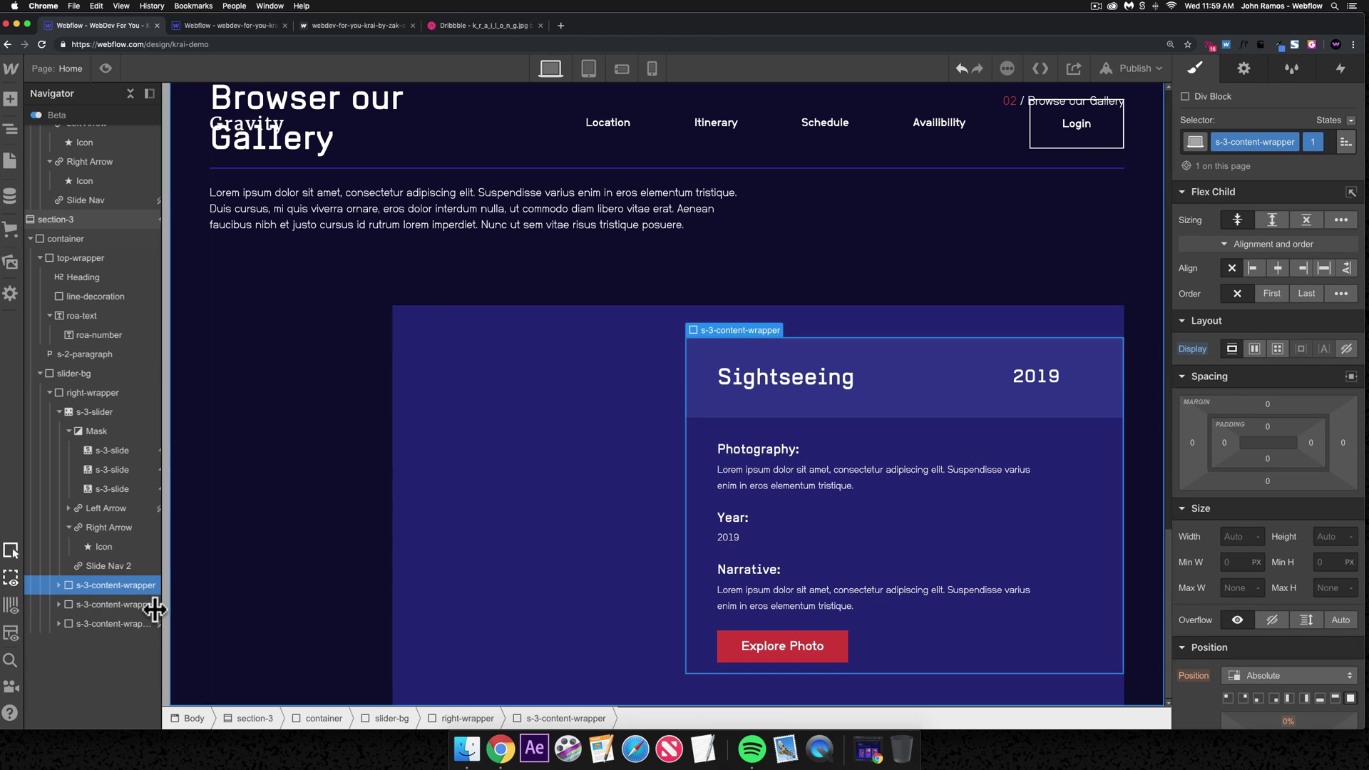
click(135, 623)
click(1231, 349)
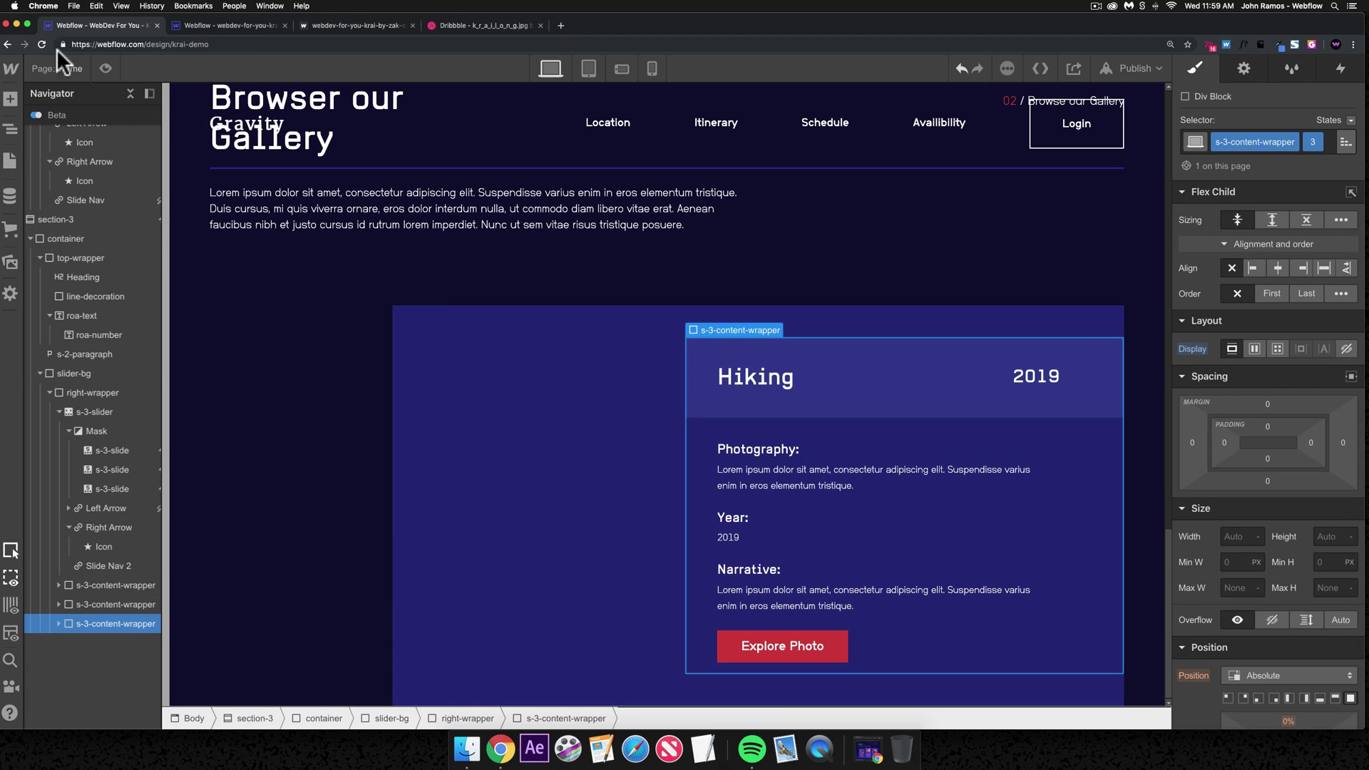
- Preview the page and cycle repeatedly through the gallery slides to check each slide's matching content
click(105, 68)
scroll(659, 299, up, 5)
scroll(641, 285, down, 5)
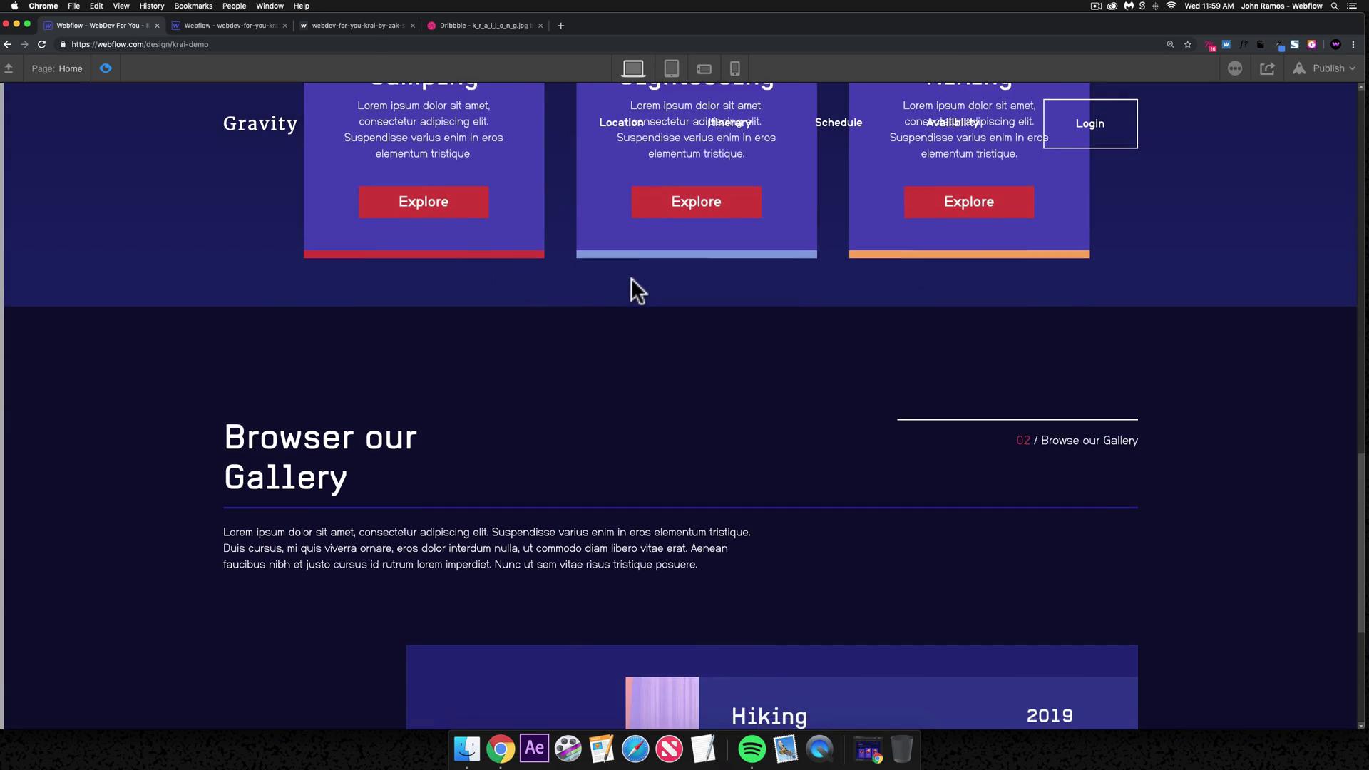
click(228, 428)
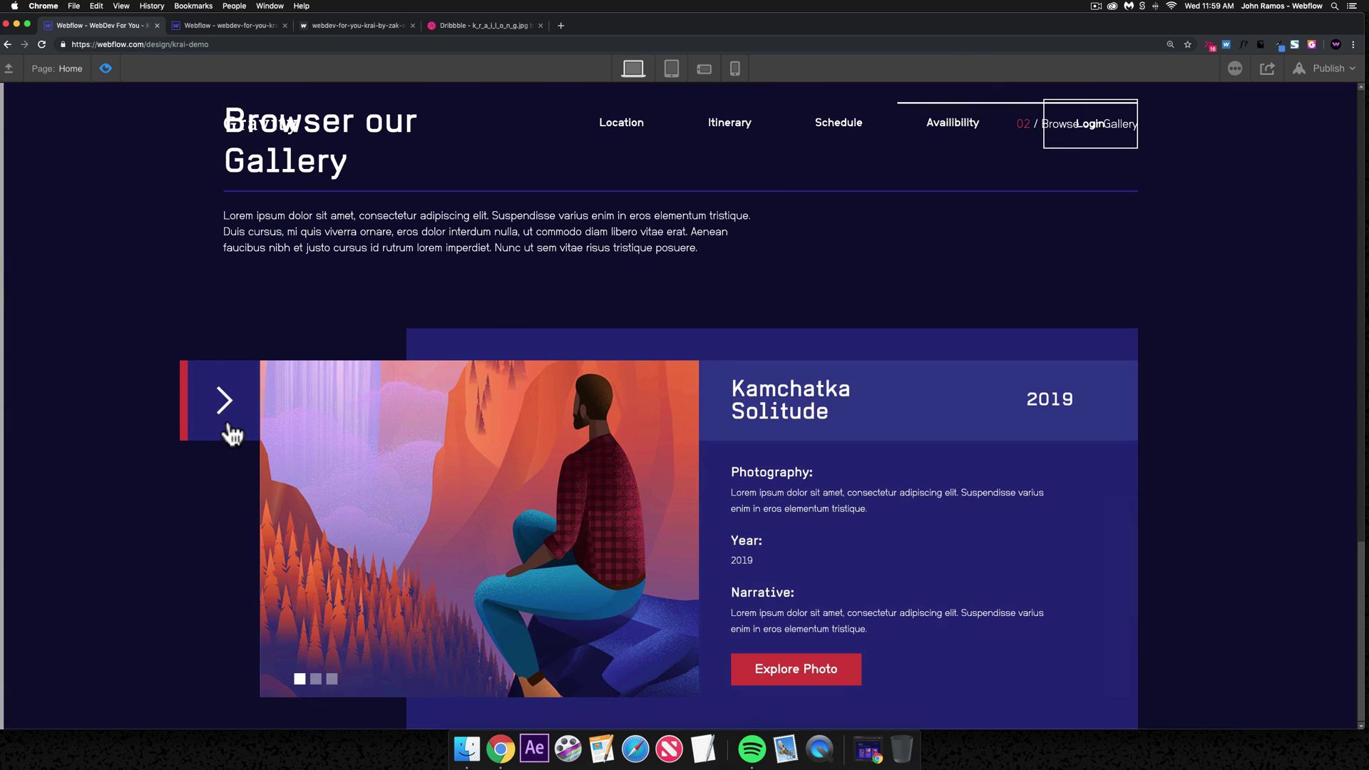
click(227, 428)
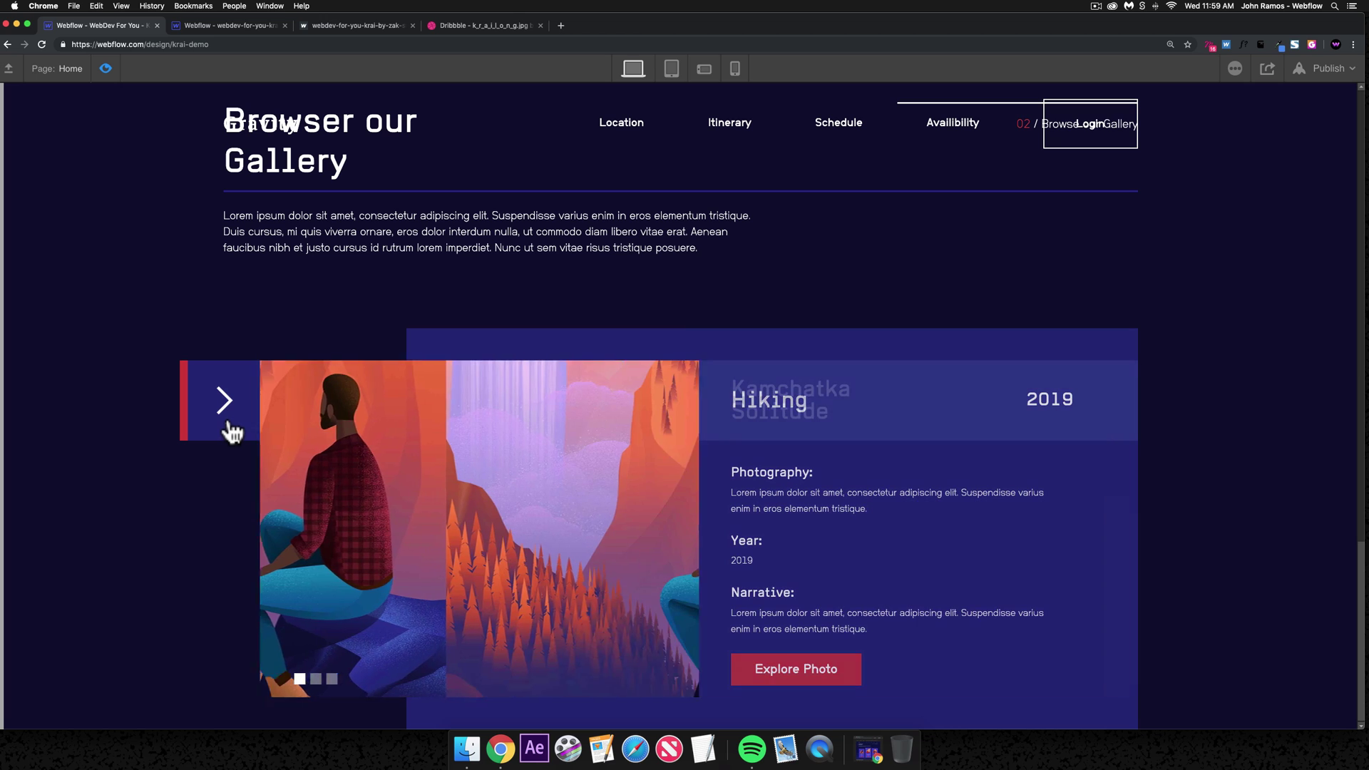
click(227, 428)
click(226, 428)
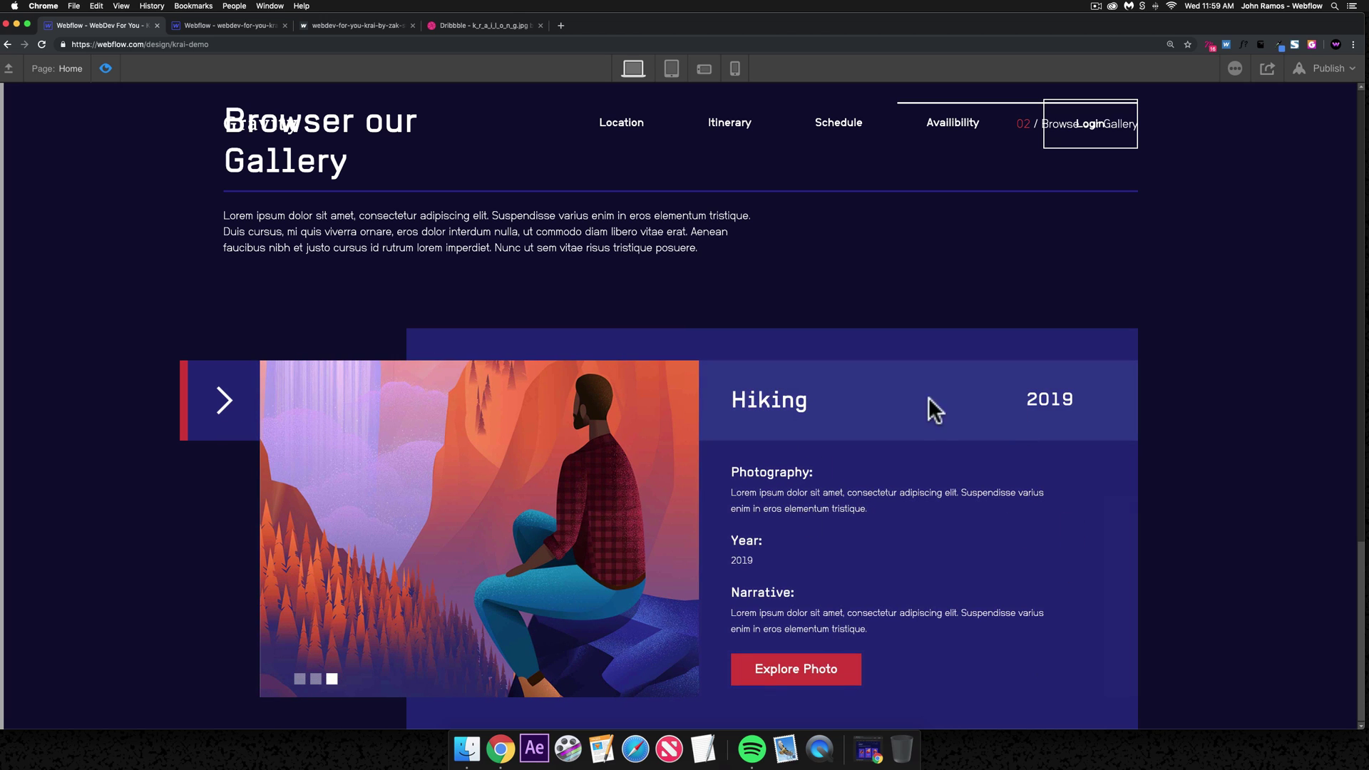
click(207, 399)
click(207, 399)
click(206, 403)
- Check the Explore Photo lightbox in the preview, close it and return to editing the page
click(793, 681)
click(1329, 116)
key(super+shift+p)
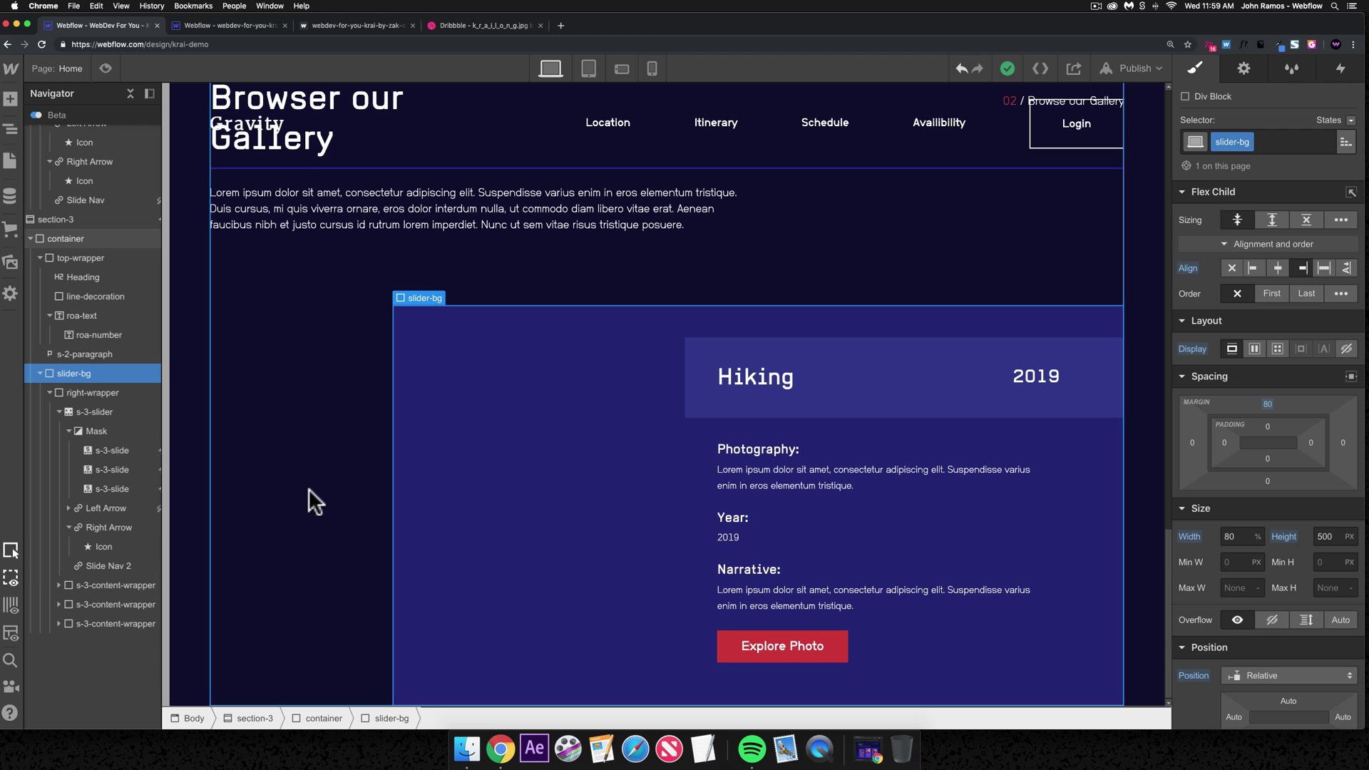
scroll(311, 486, up, 5)
scroll(300, 356, down, 5)
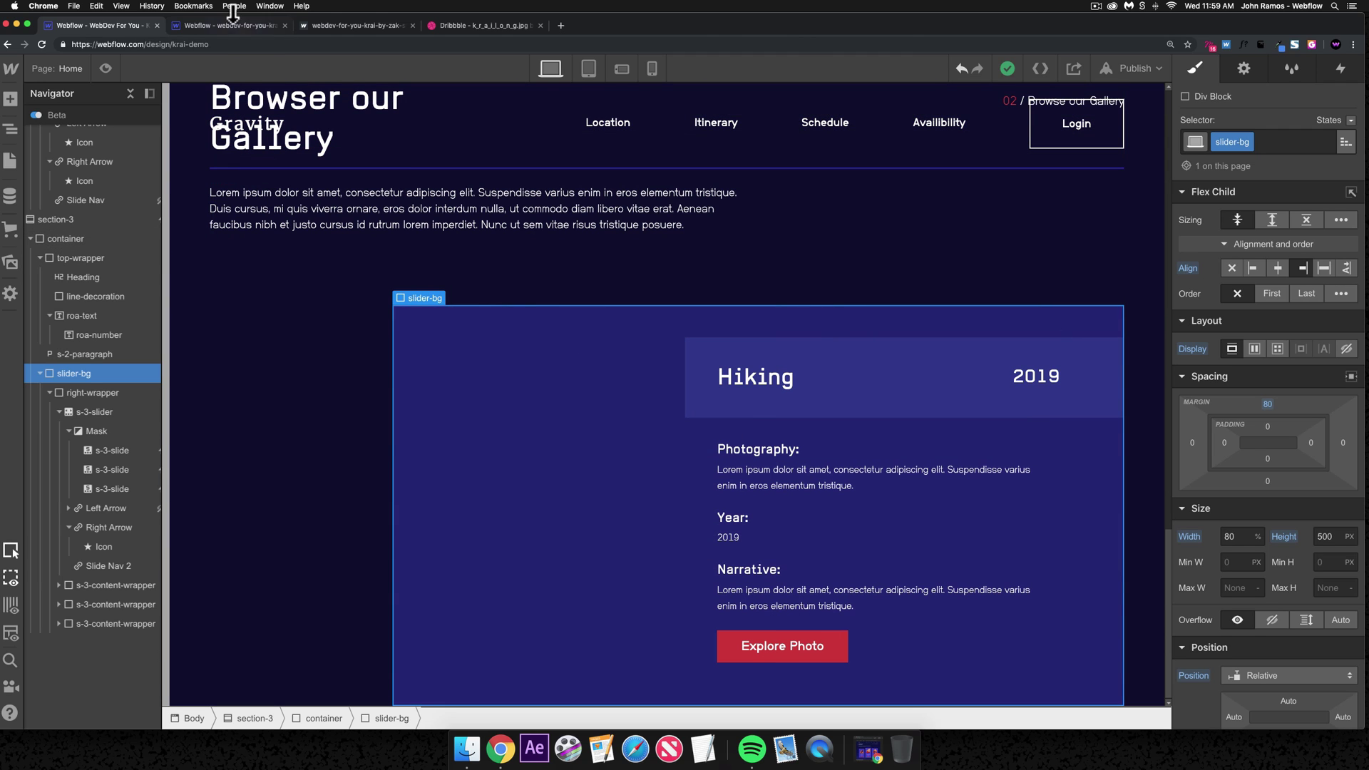
- Copy the footer from the webdev-for-you-krai reference project and preview how it looks there
key(ctrl+Tab)
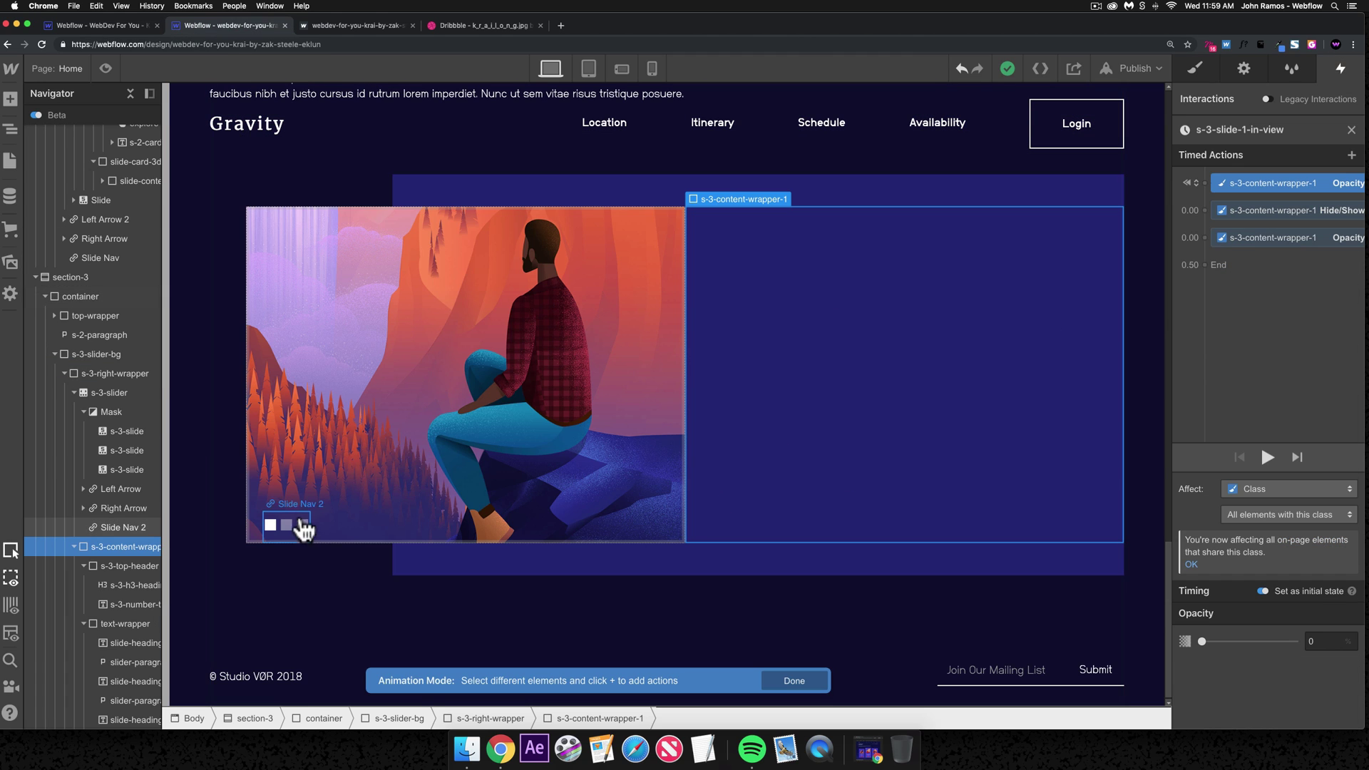
click(324, 674)
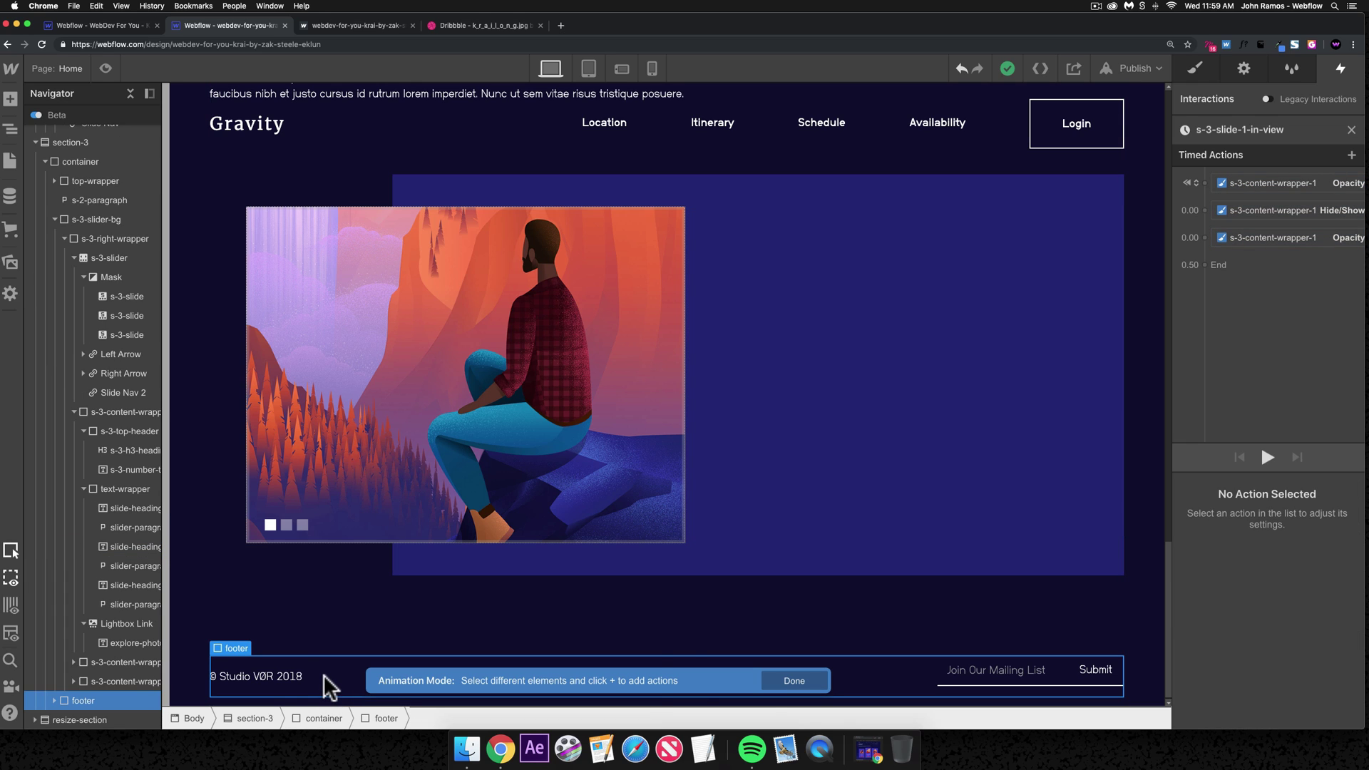
key(super+c)
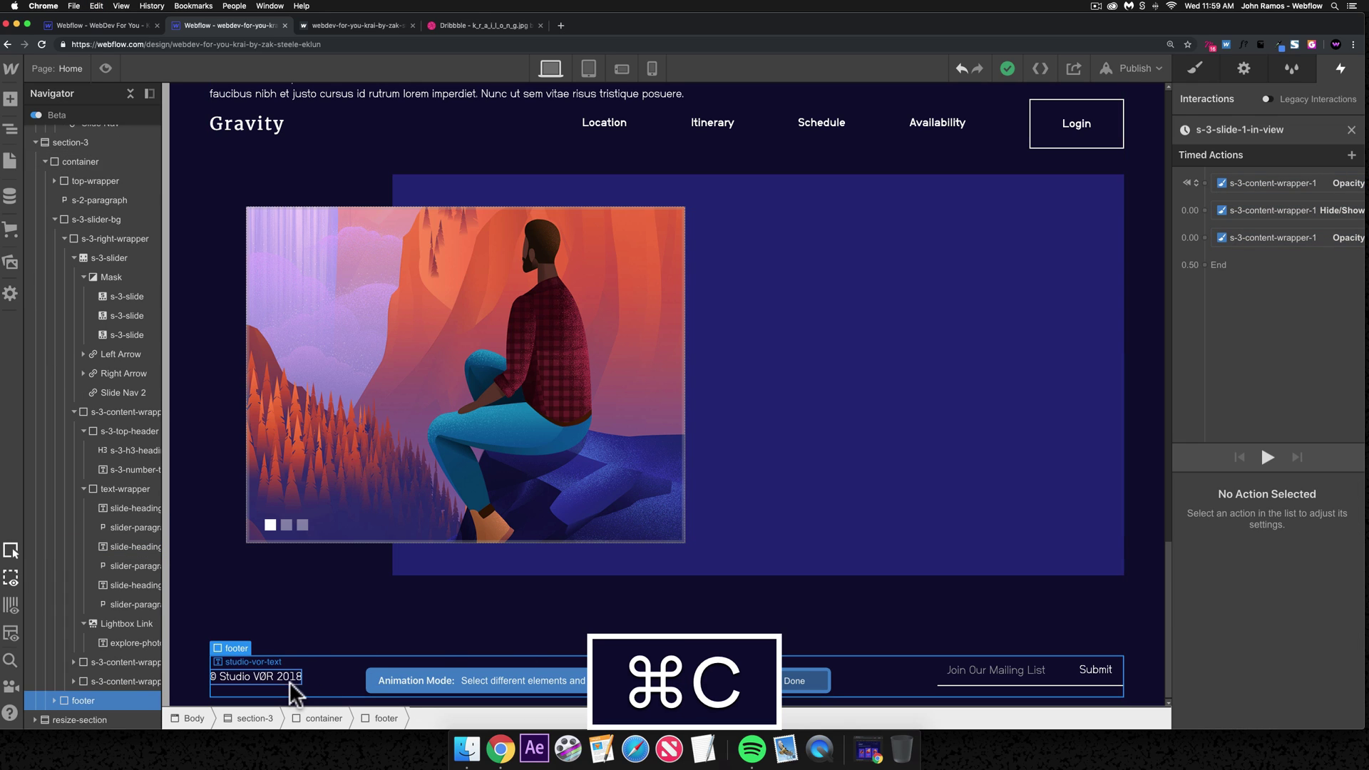
click(105, 69)
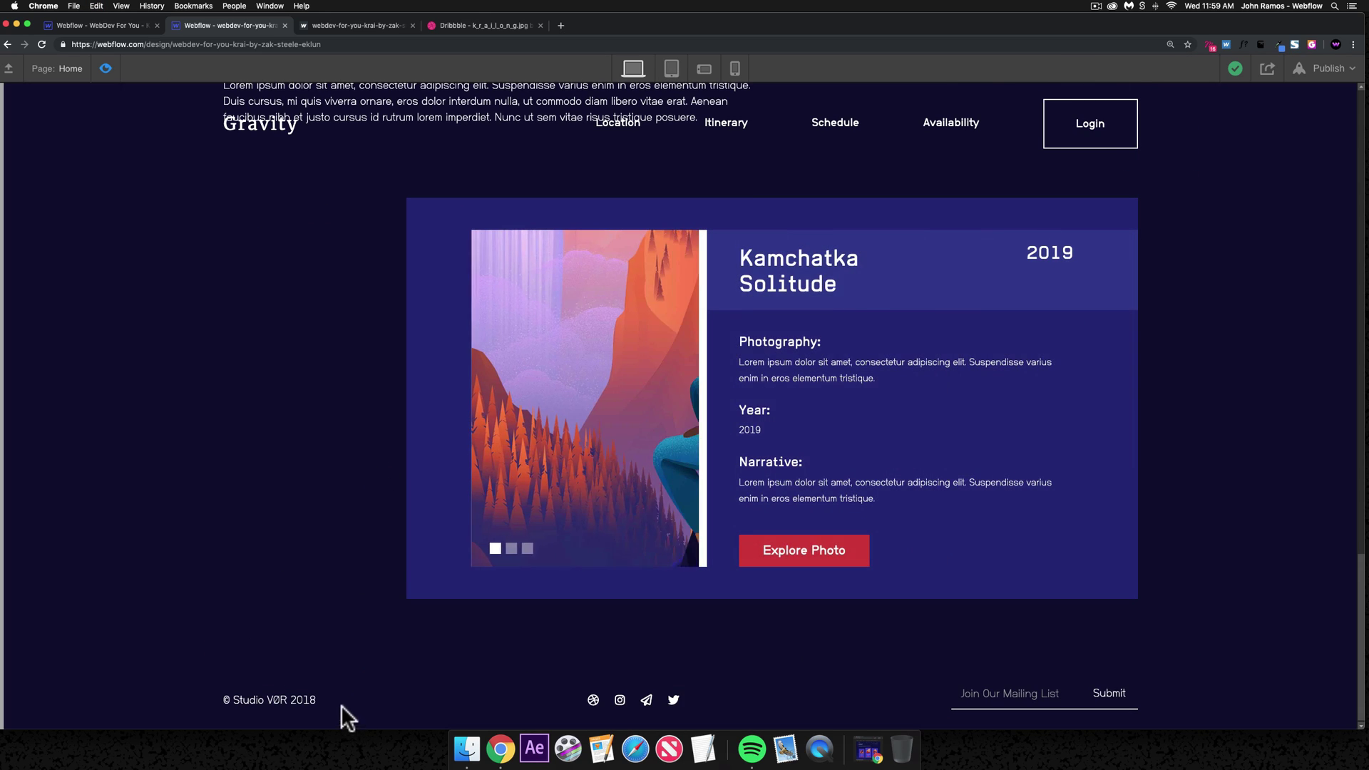
key(super+shift+p)
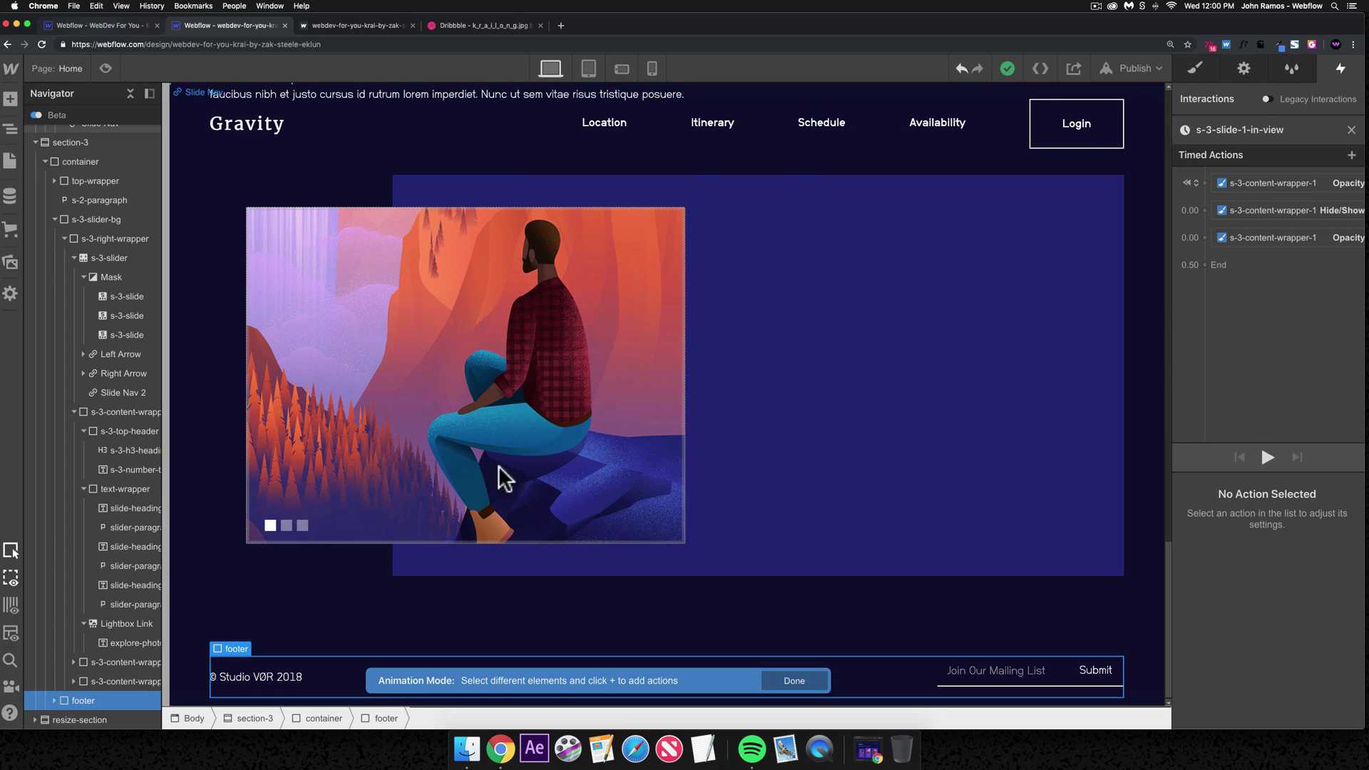
- Return to the krai-demo project and paste the copied footer into the Body
key(ctrl+shift+Tab)
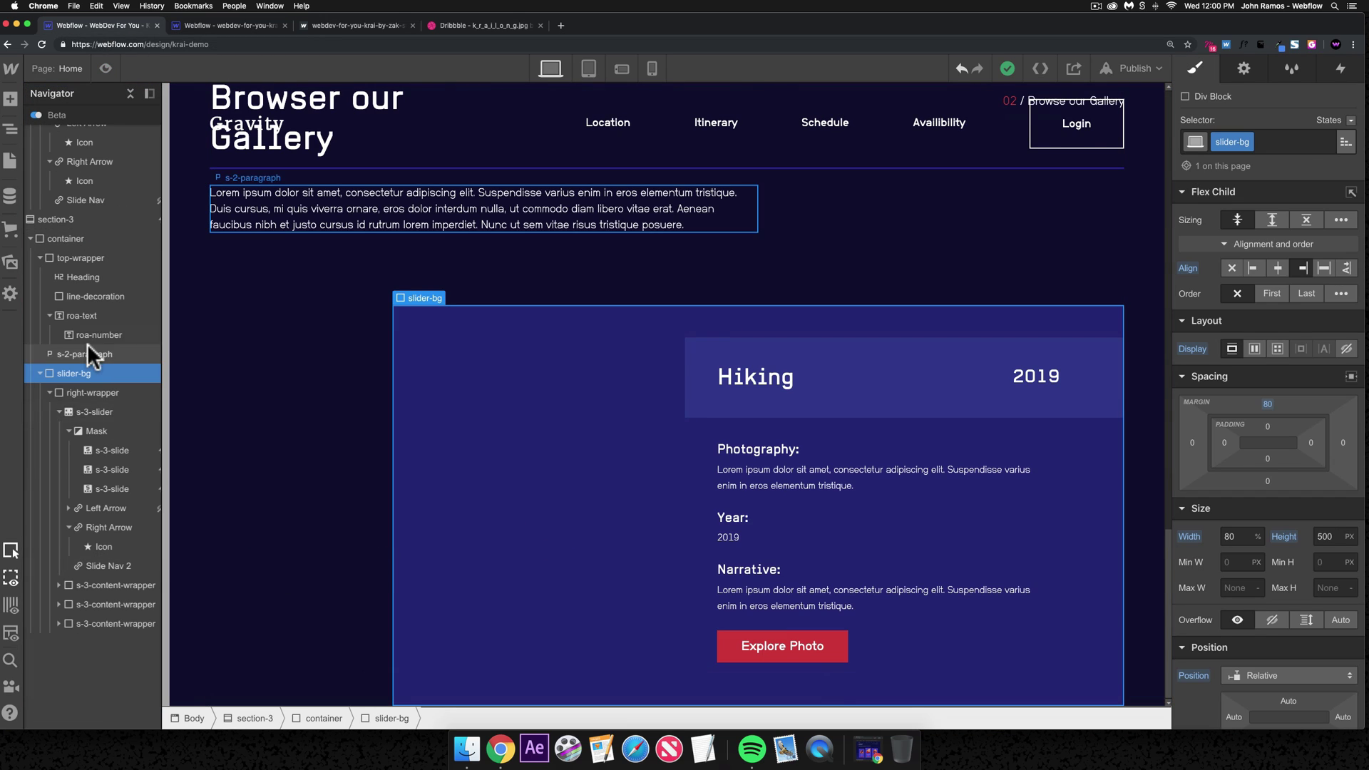
scroll(100, 285, up, 3)
scroll(88, 159, up, 10)
click(84, 135)
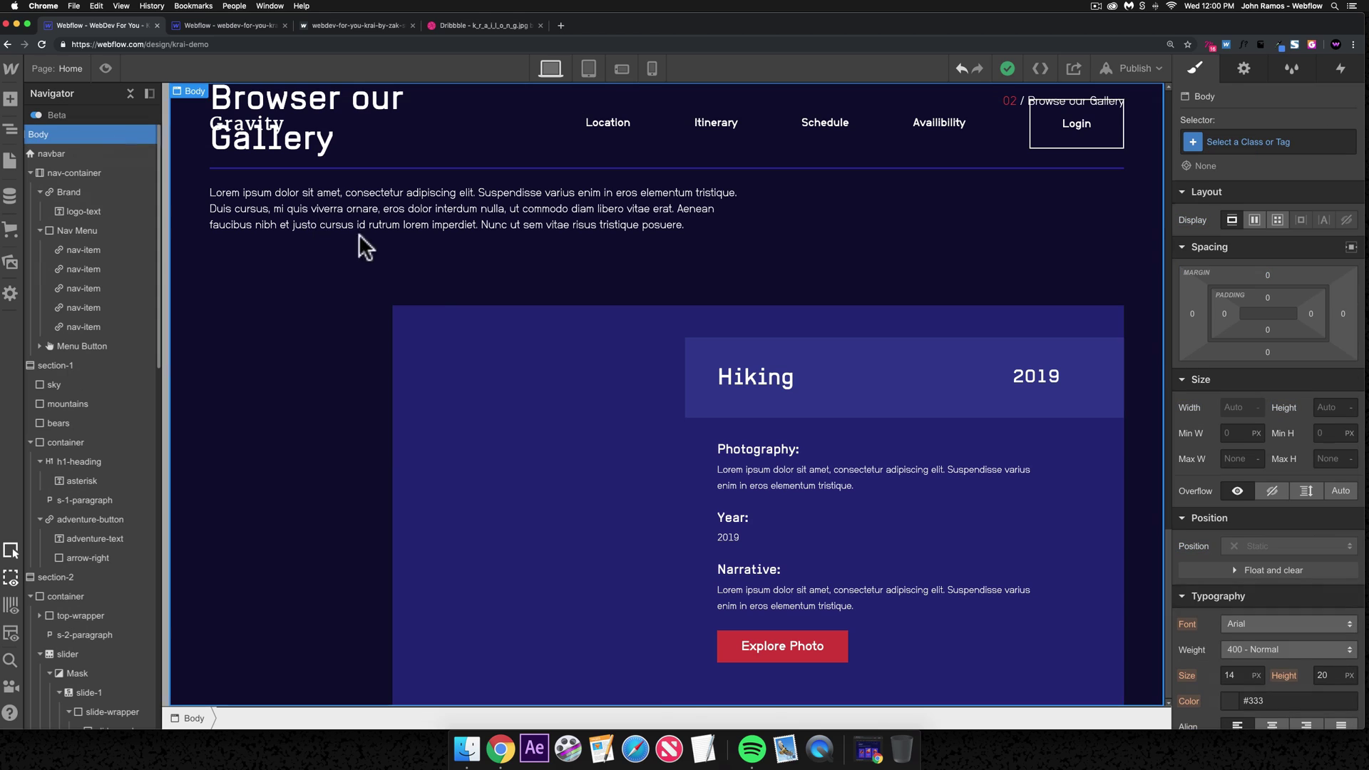
key(super+v)
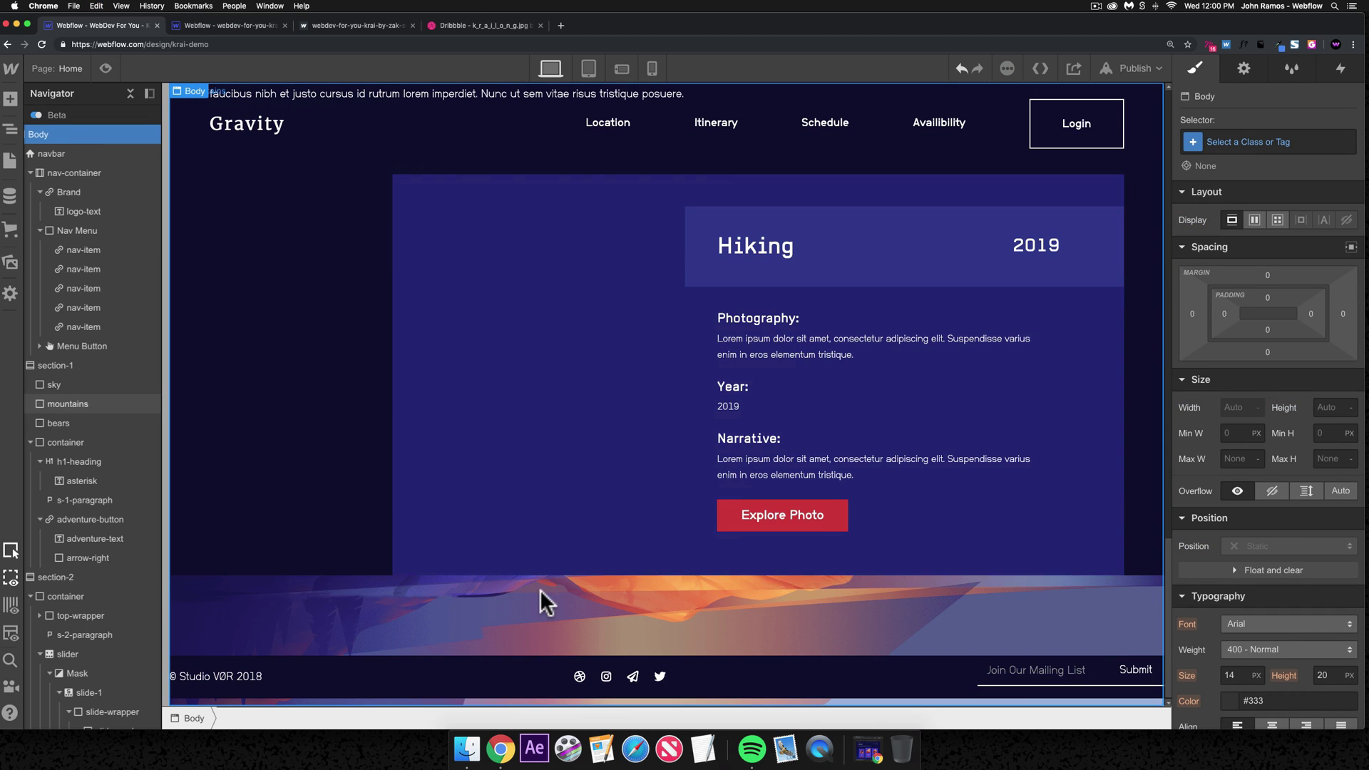
- Compare the style settings of section-3 and its container in krai-demo with those of section-3, container and footer in the reference project
click(324, 566)
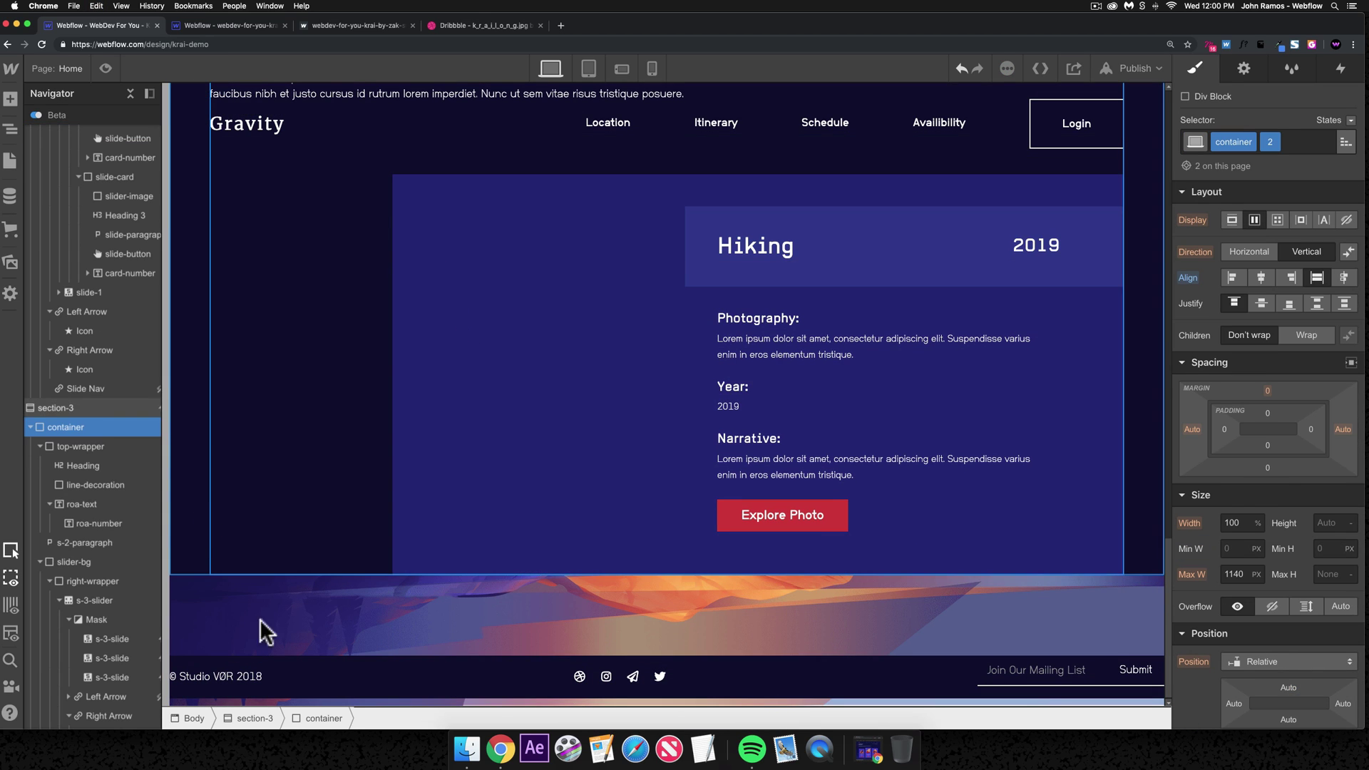
click(285, 606)
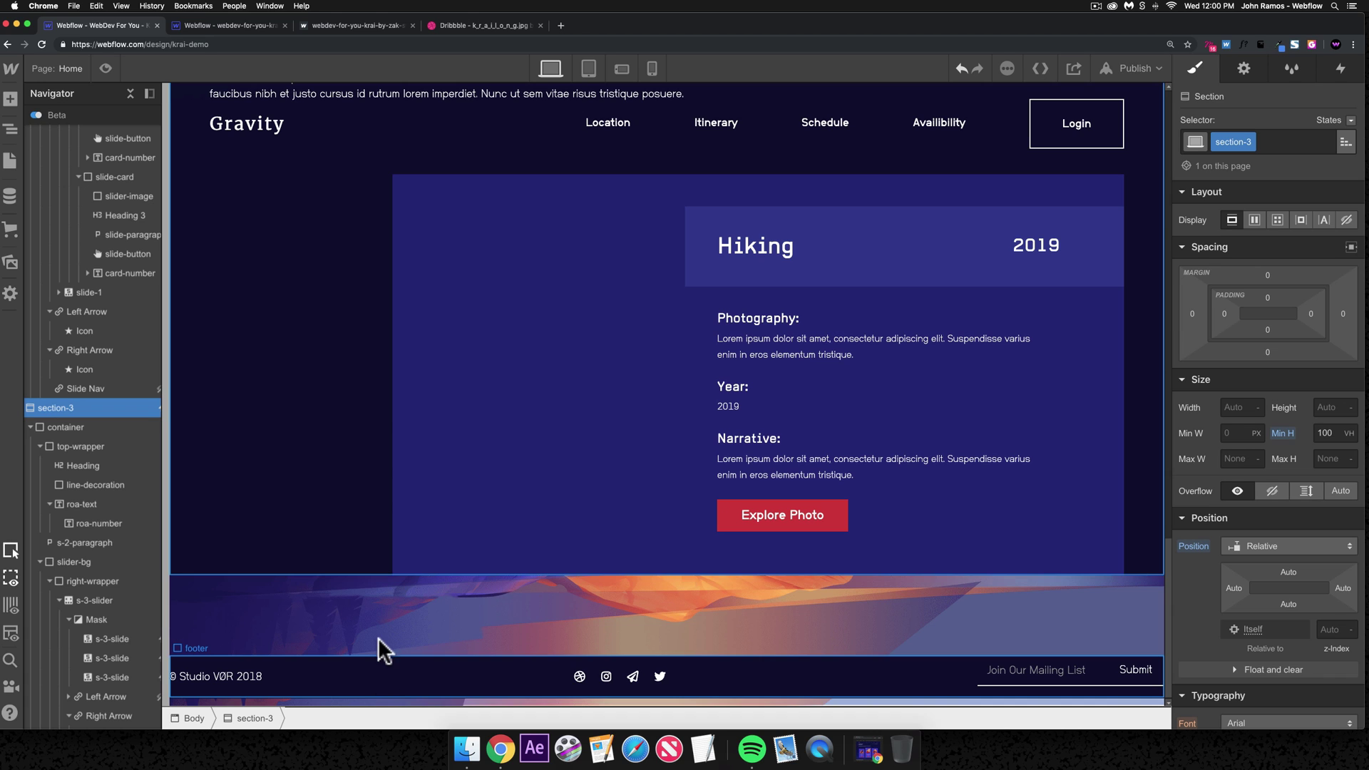
click(205, 24)
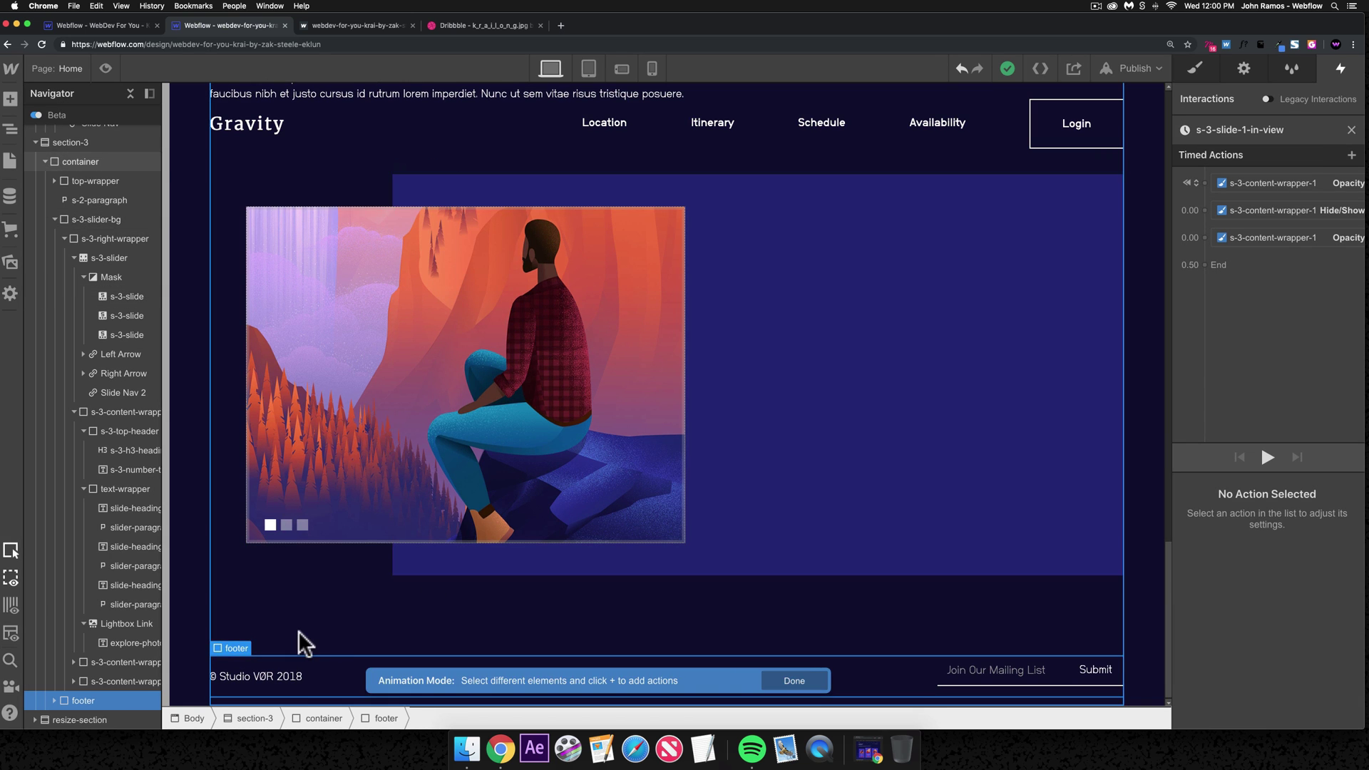
click(298, 630)
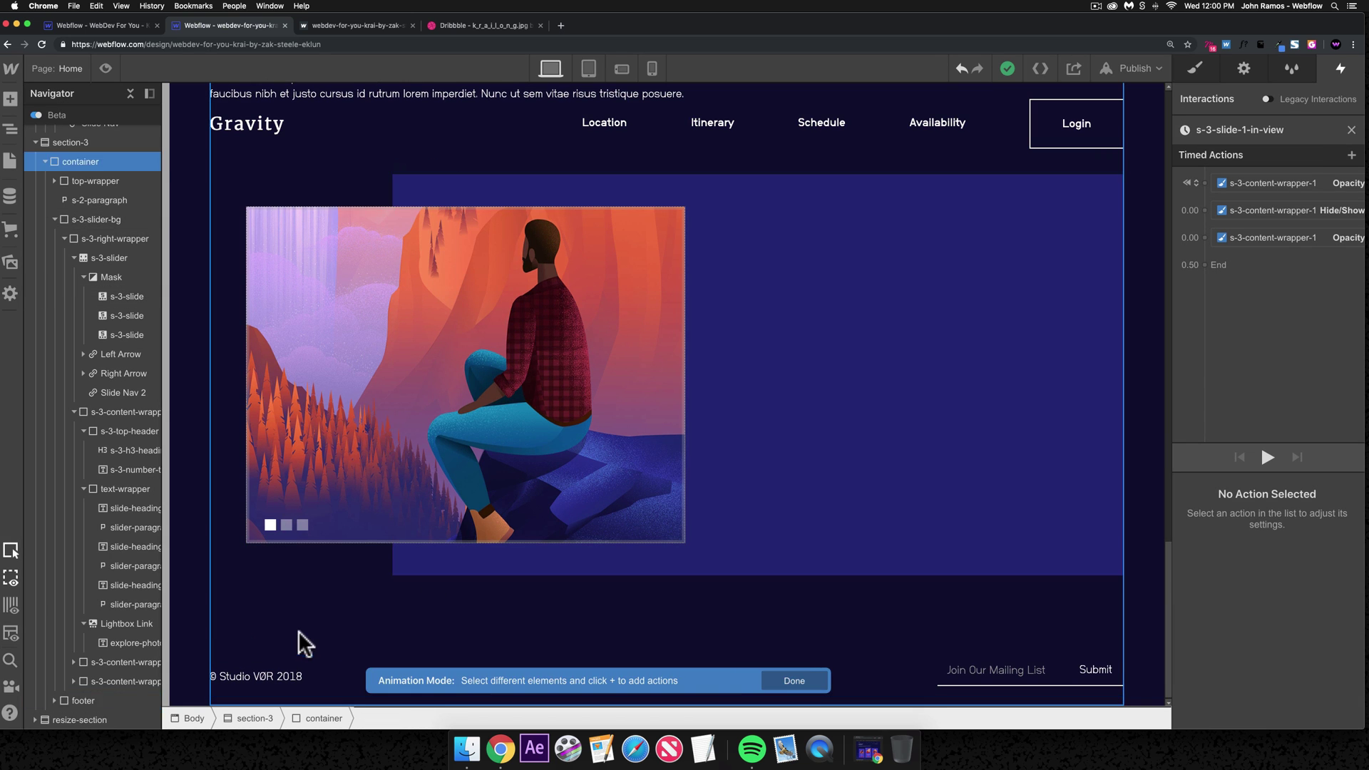
click(1194, 67)
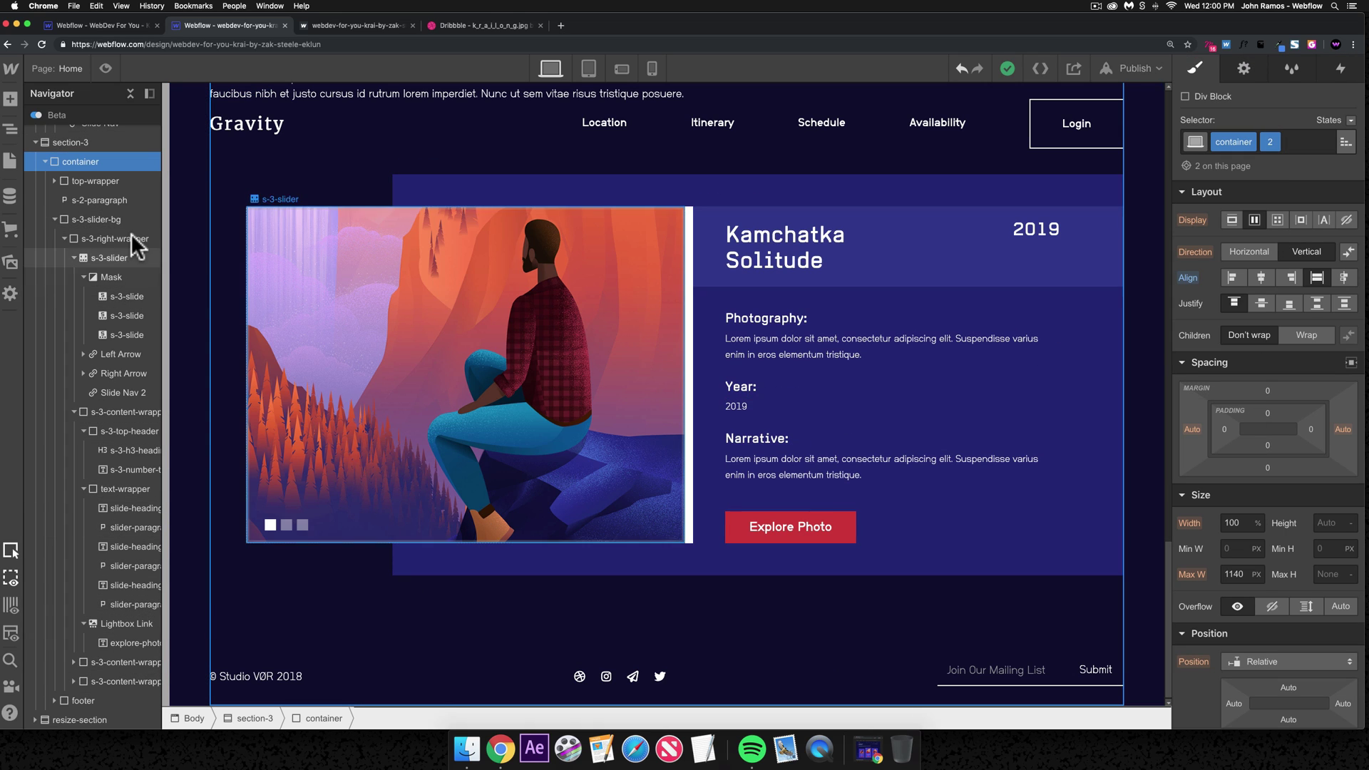
click(104, 141)
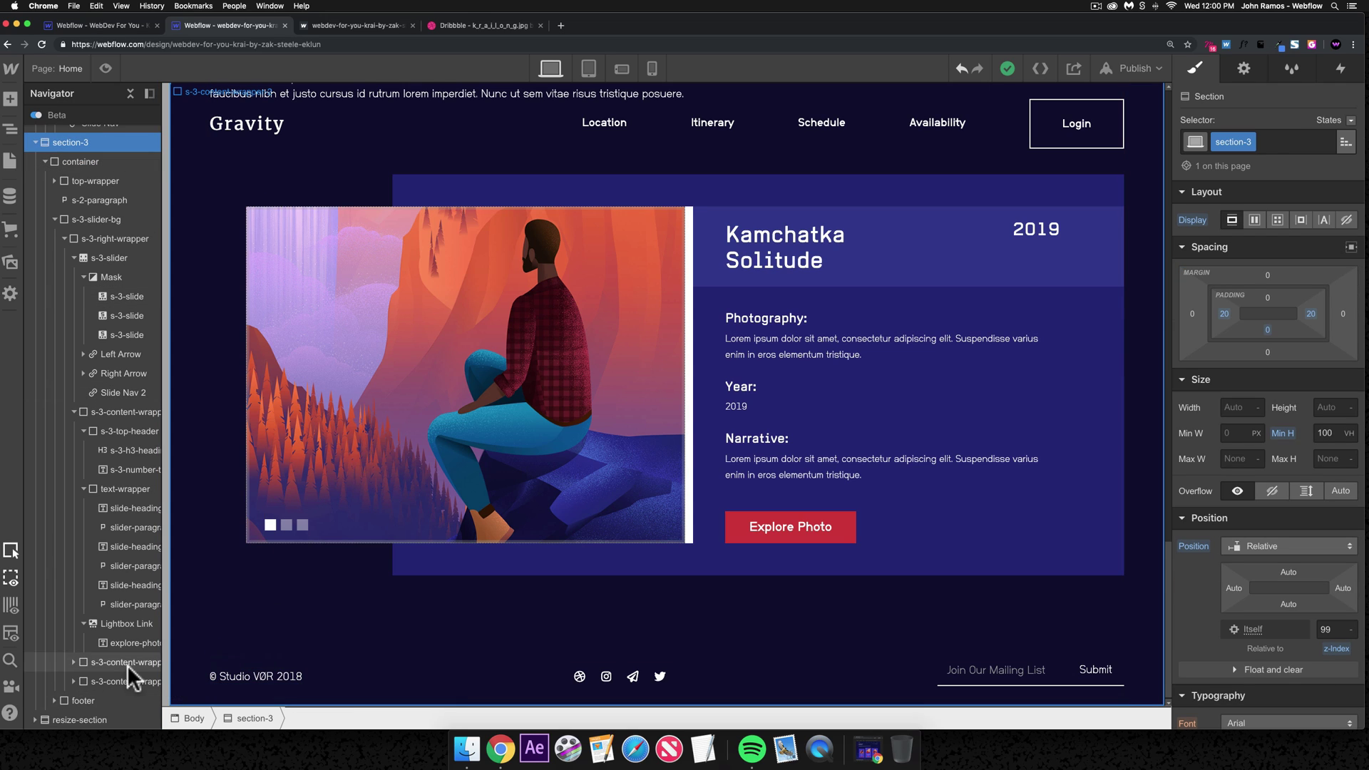
click(91, 701)
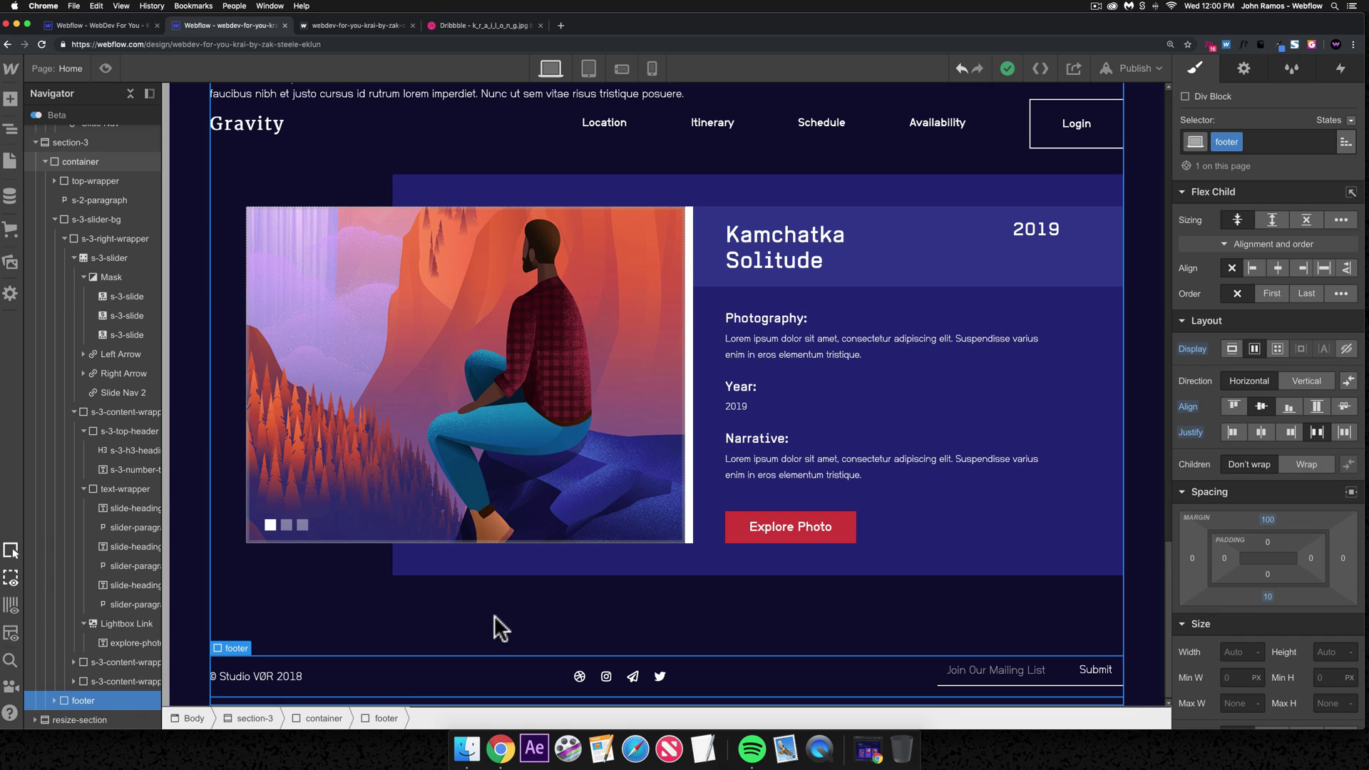
click(210, 378)
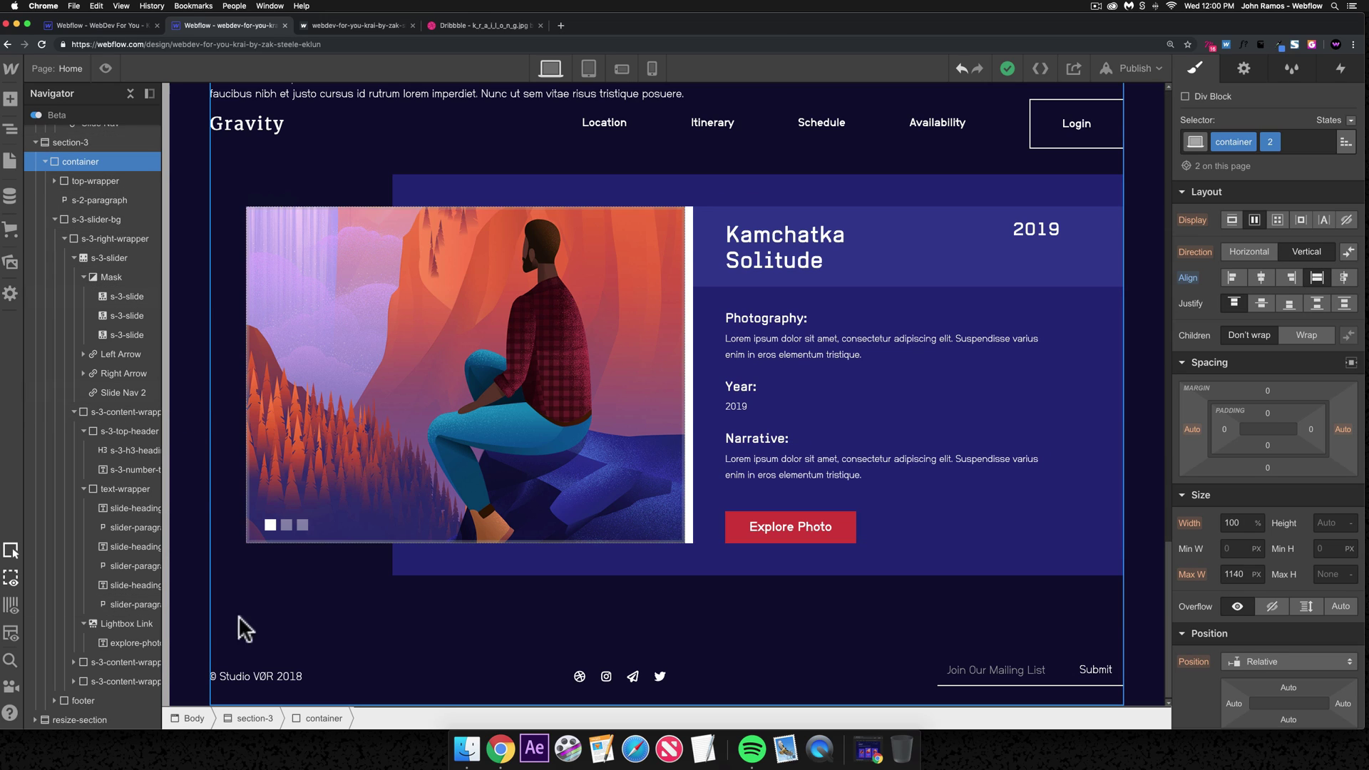
- Examine the spacing, position and typography settings of section-3 in the reference project and return to krai-demo
click(184, 602)
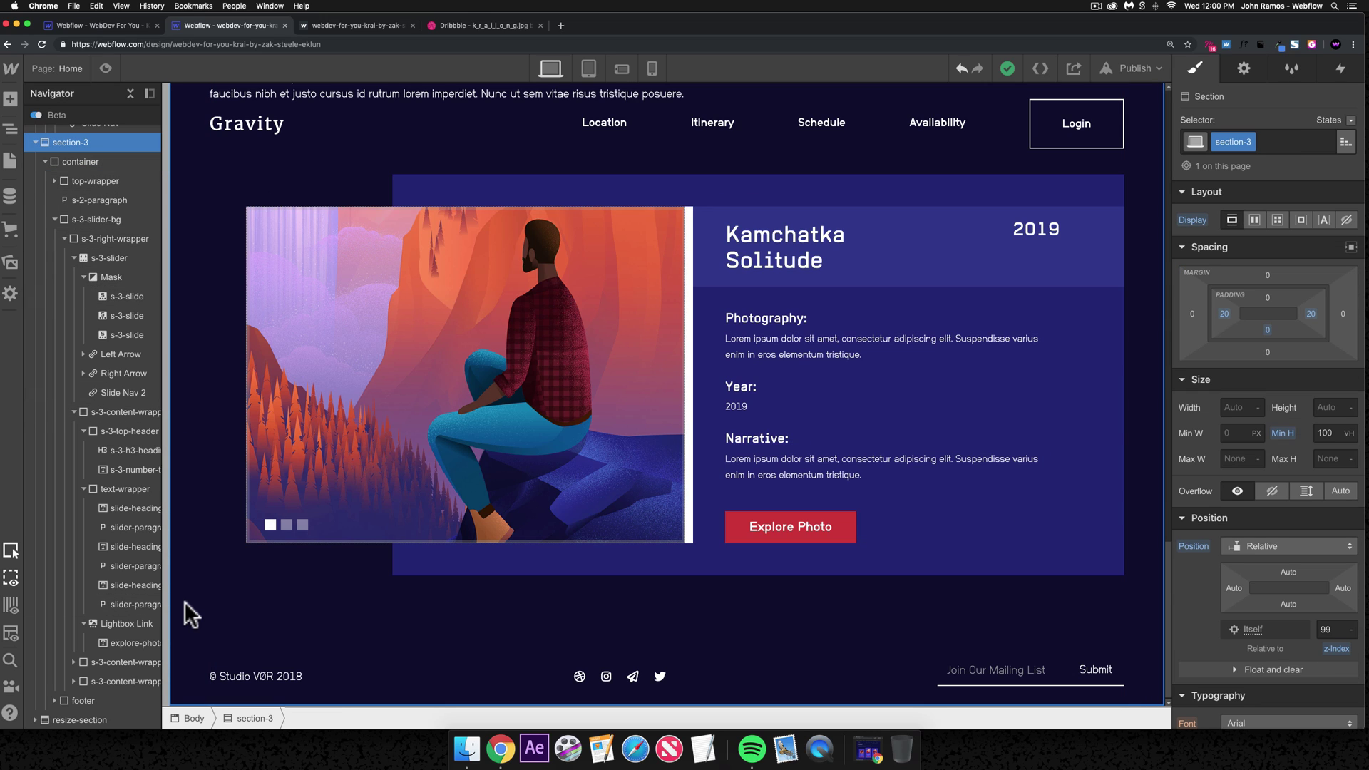
scroll(1239, 513, down, 4)
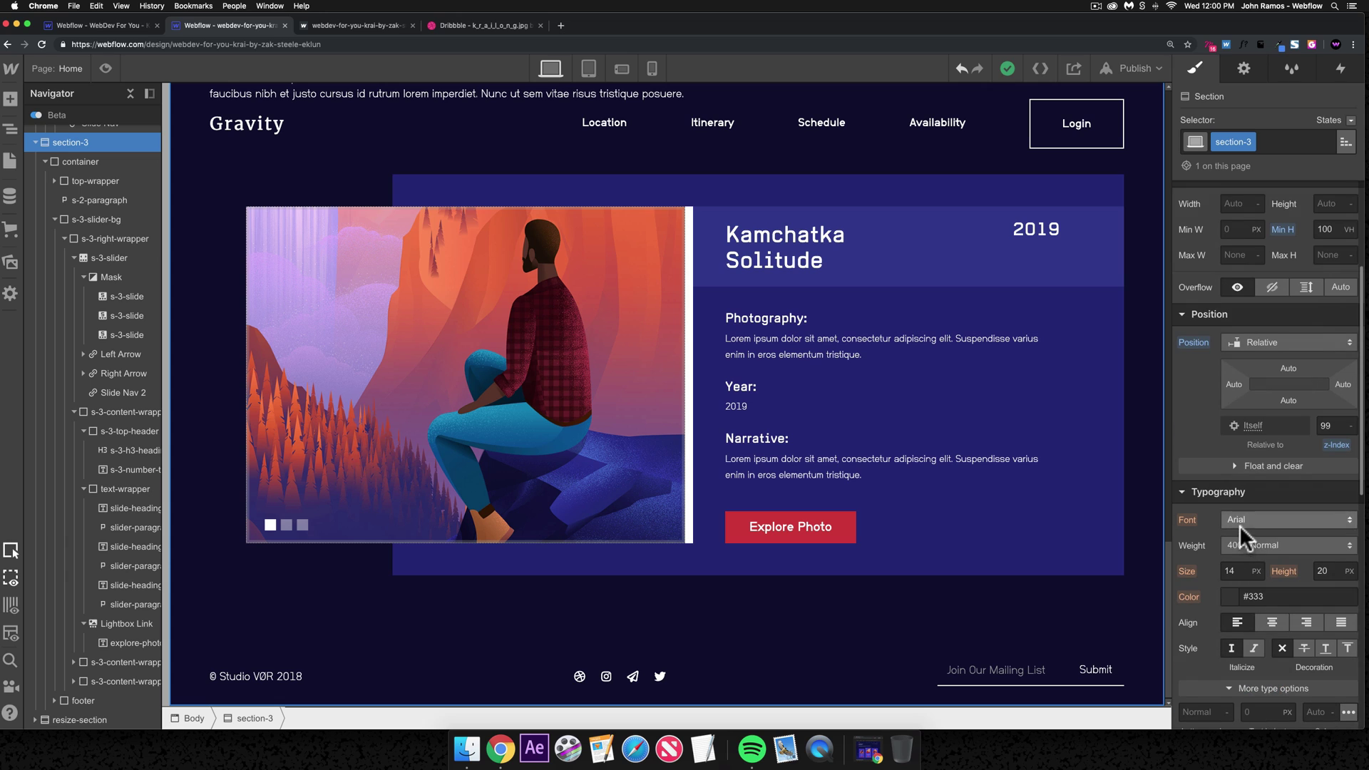
key(super+1)
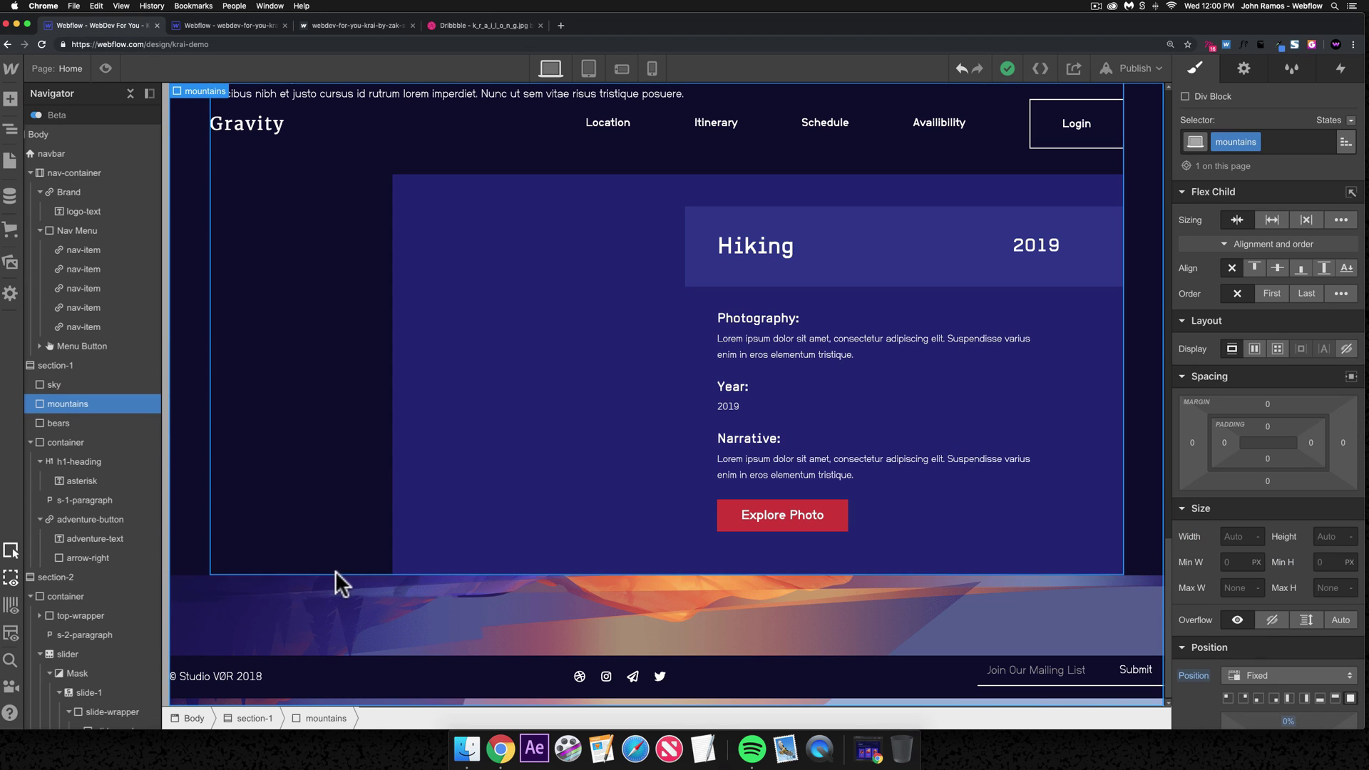
- Try a bottom padding of 49 px on section-3 in krai-demo and undo it
click(315, 535)
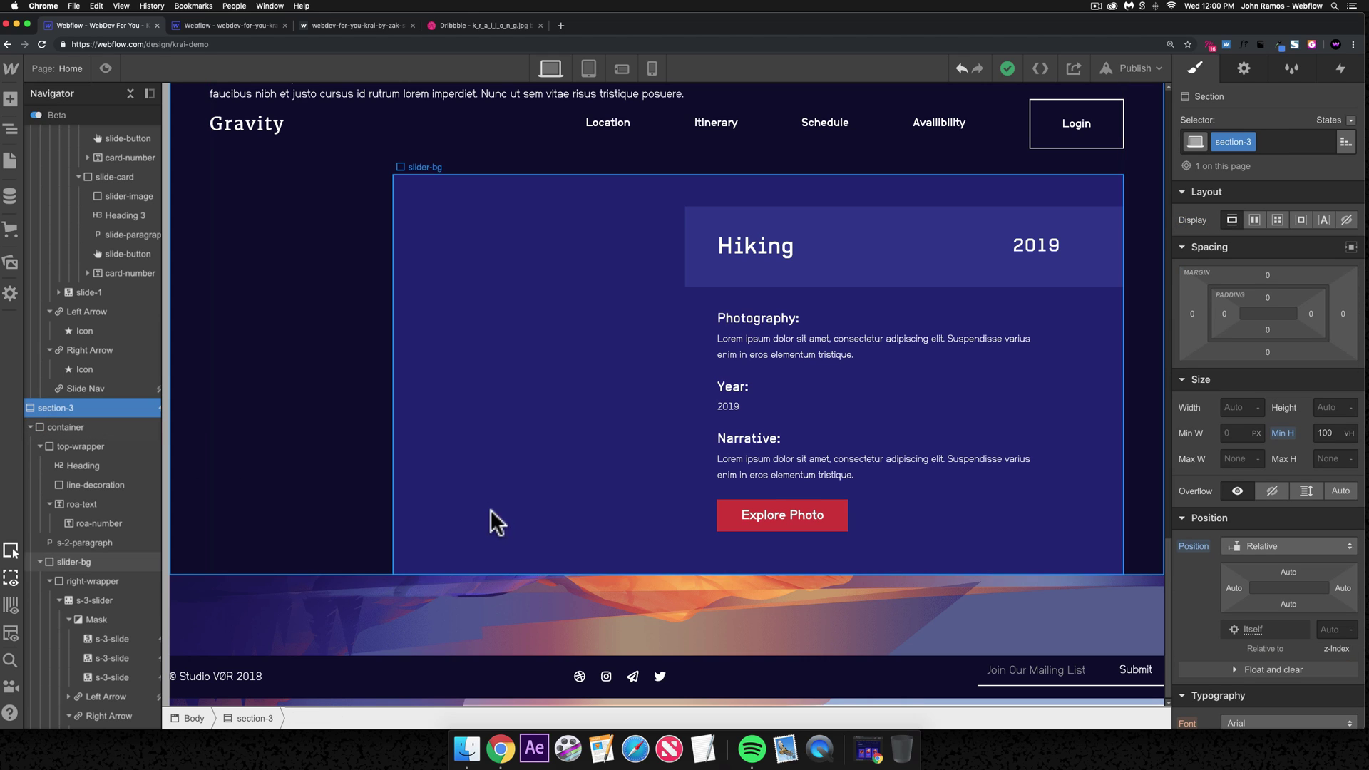
drag(1267, 330, 1250, 206)
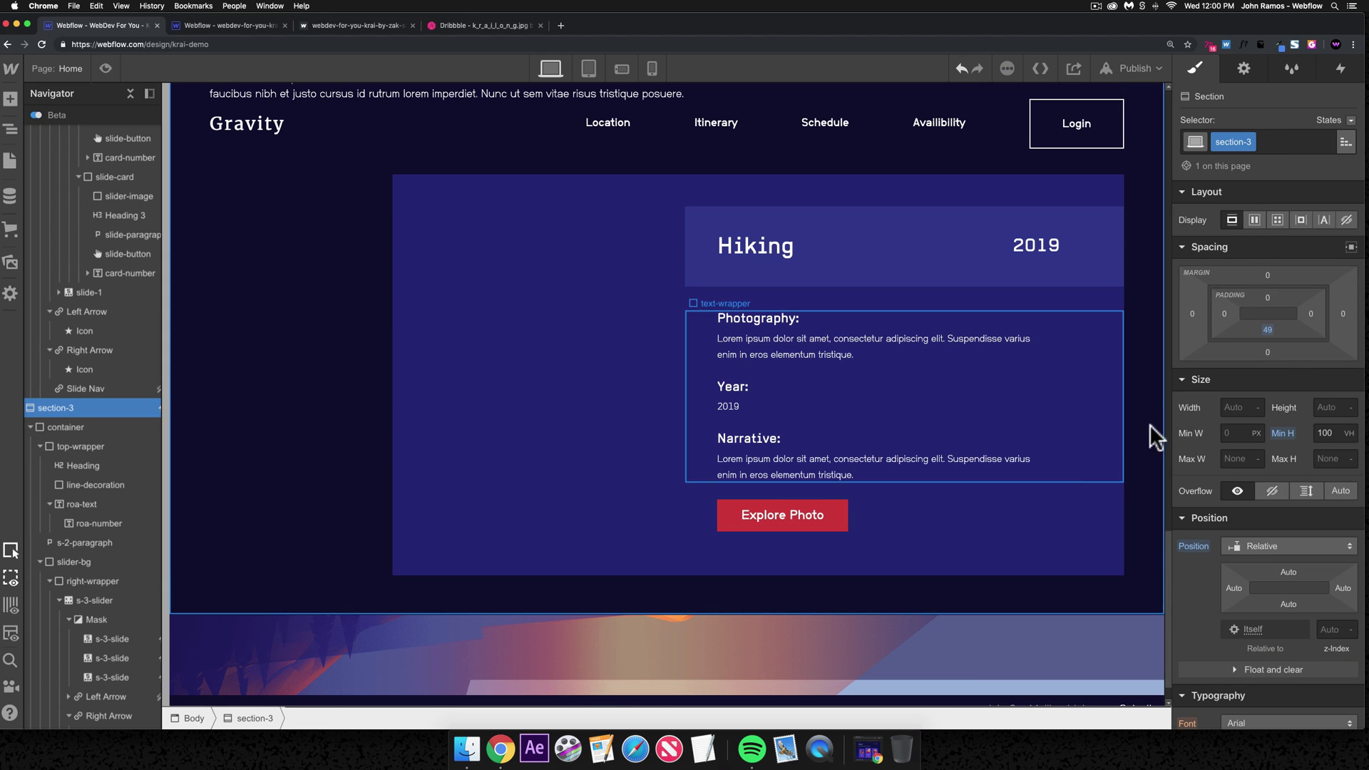
scroll(941, 414, down, 1)
key(super+z)
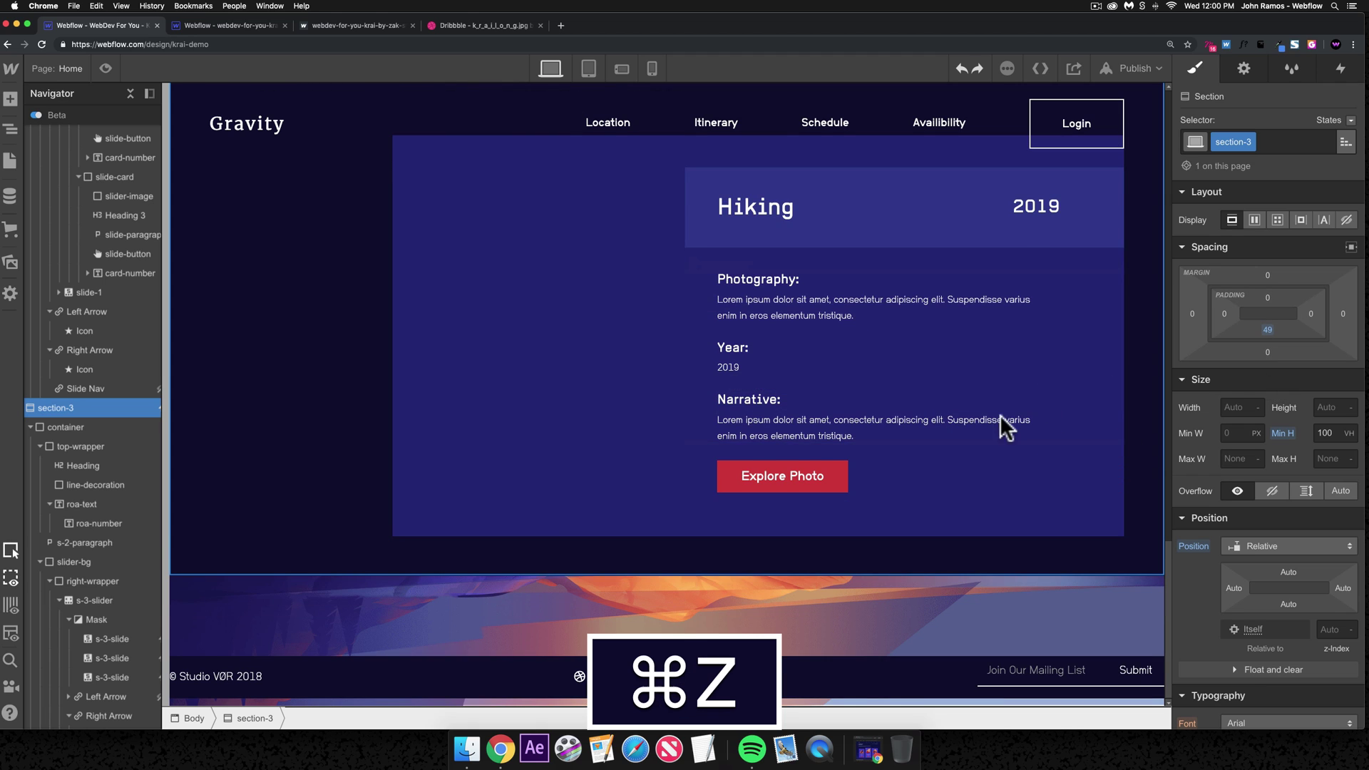
- Compare the structure of section-3 and its container in krai-demo with where the footer is nested in the reference project
click(256, 617)
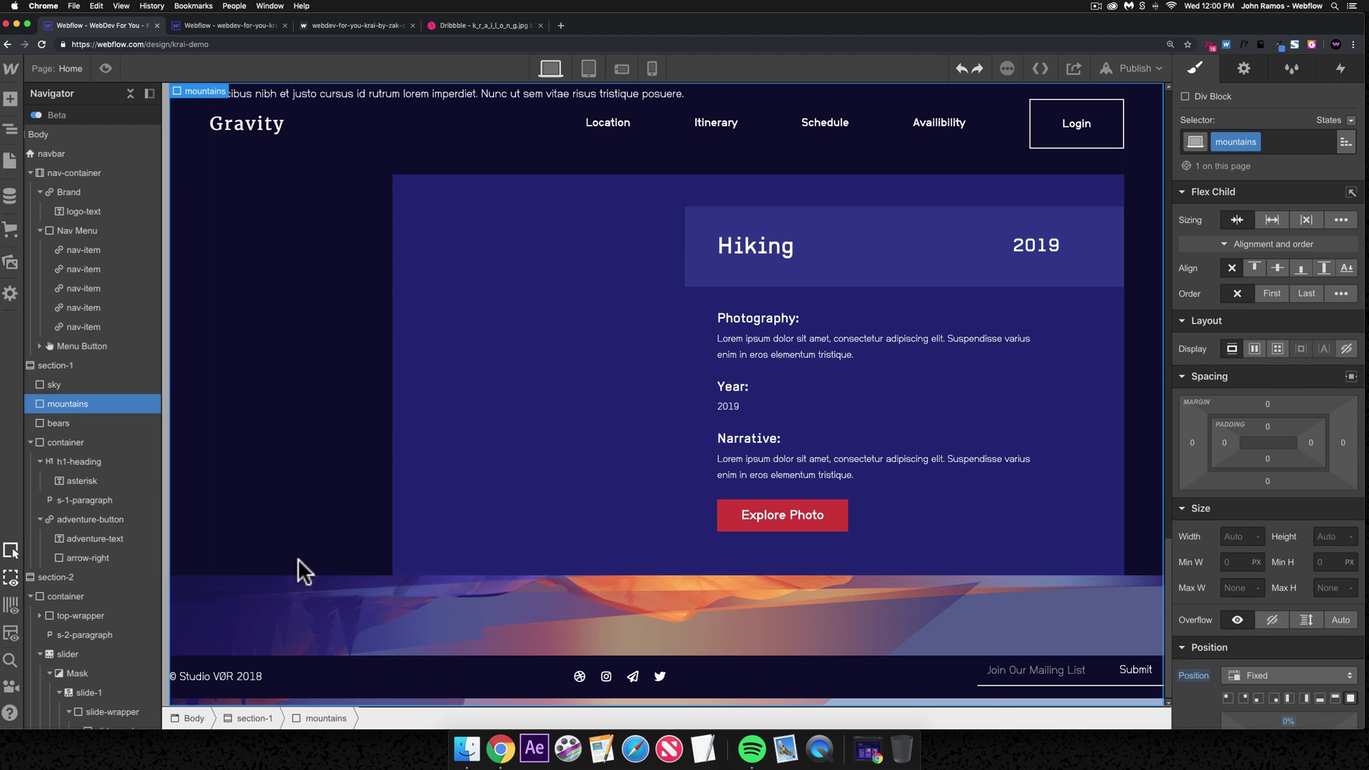
scroll(281, 570, up, 5)
scroll(282, 555, up, 2)
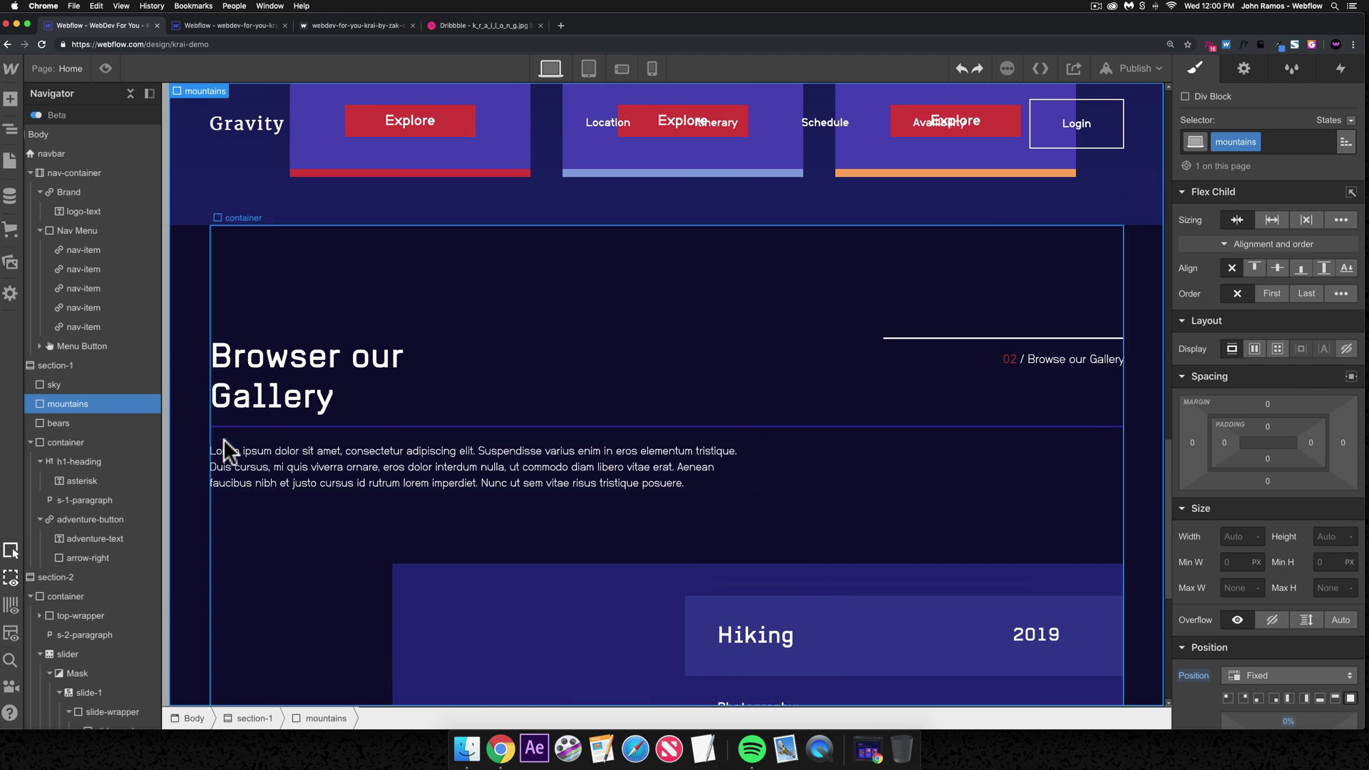
click(221, 592)
scroll(227, 588, down, 10)
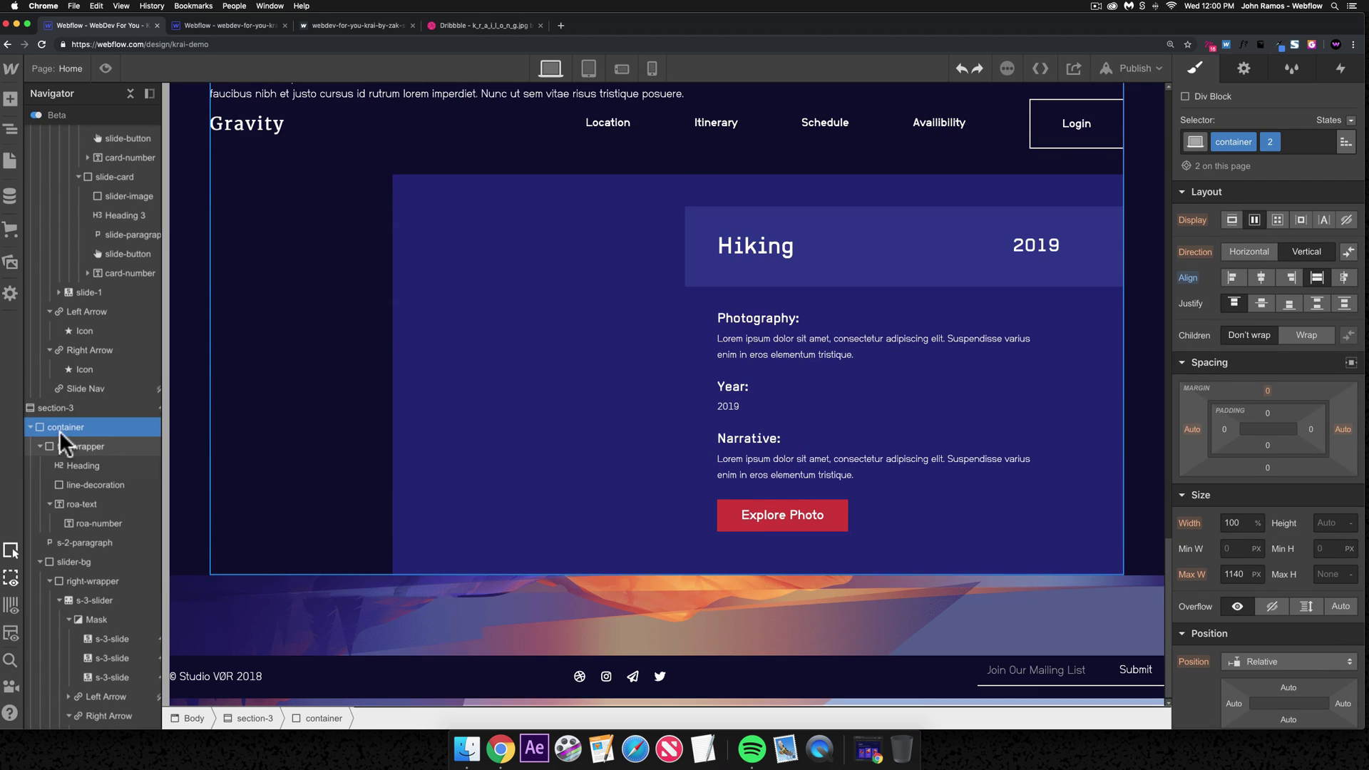
click(74, 408)
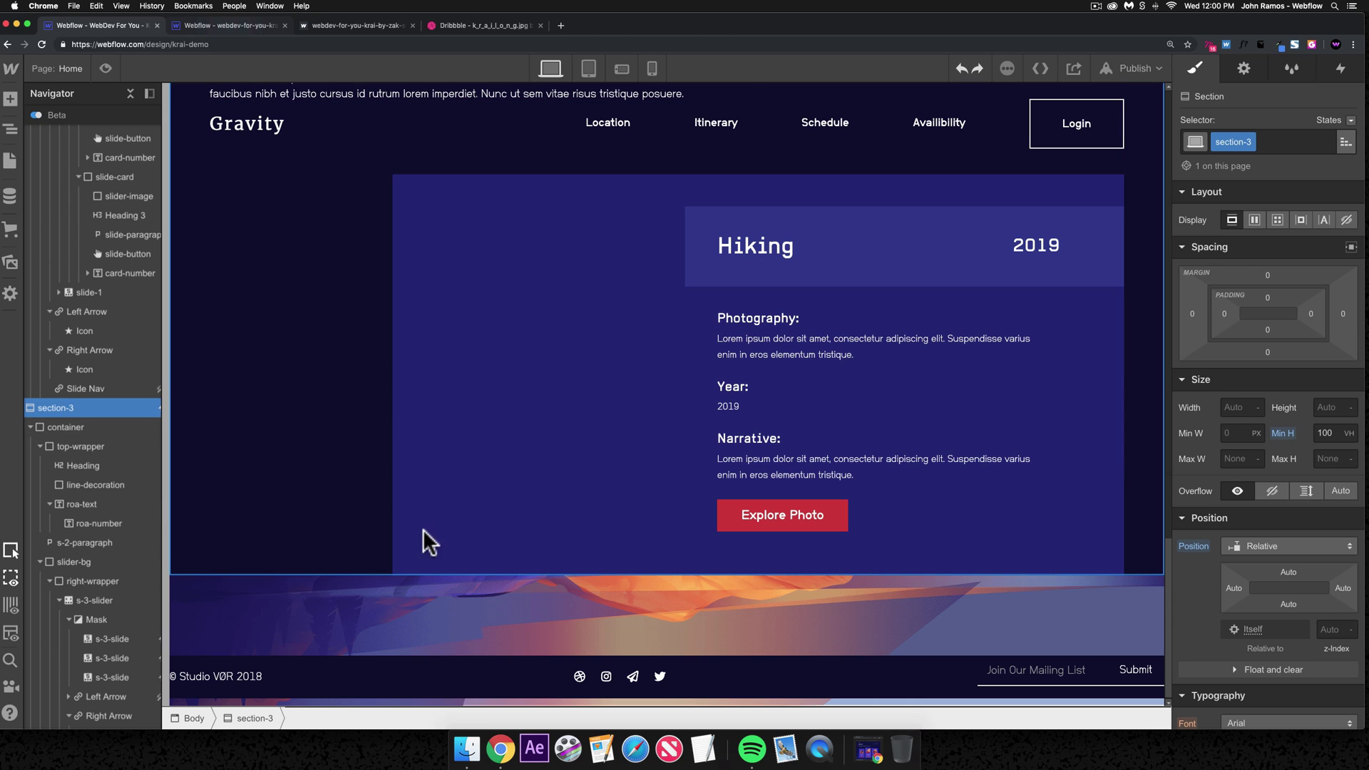
key(ctrl+Tab)
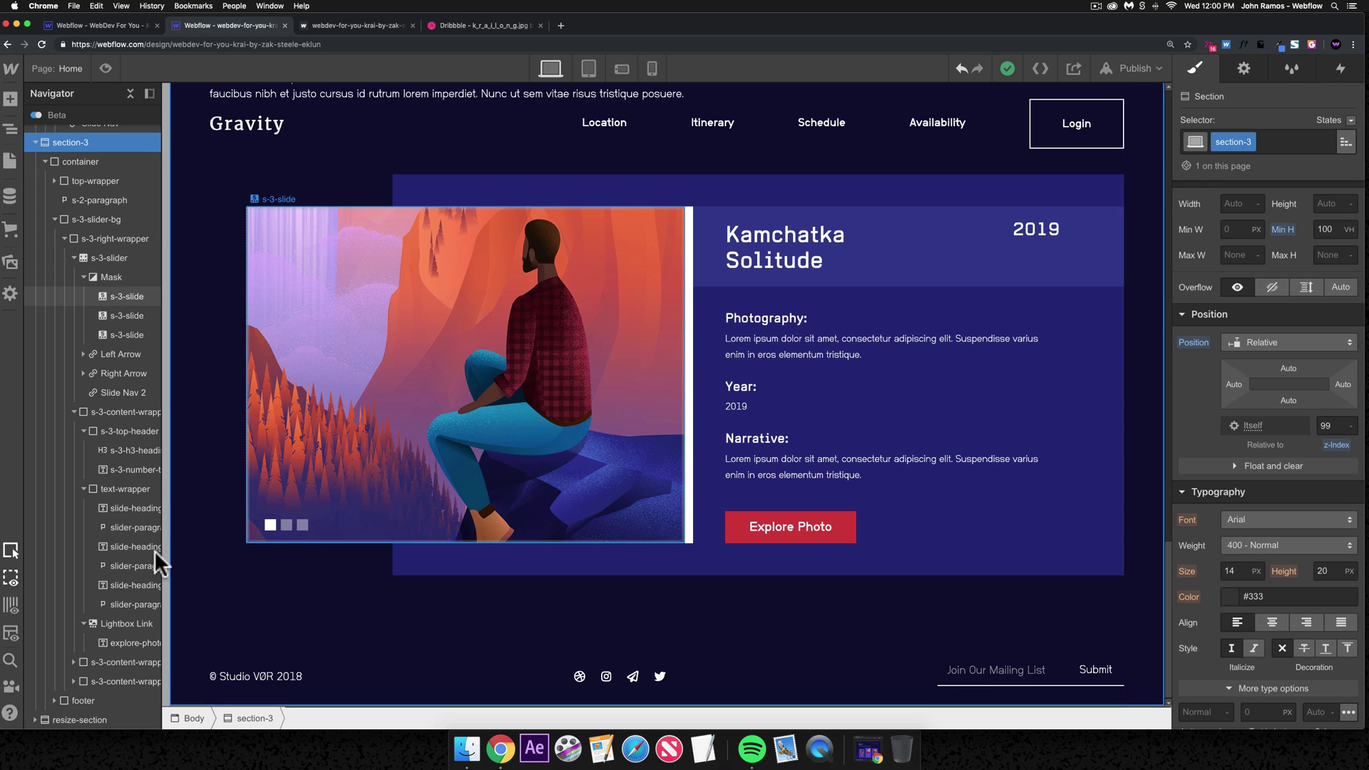
click(74, 703)
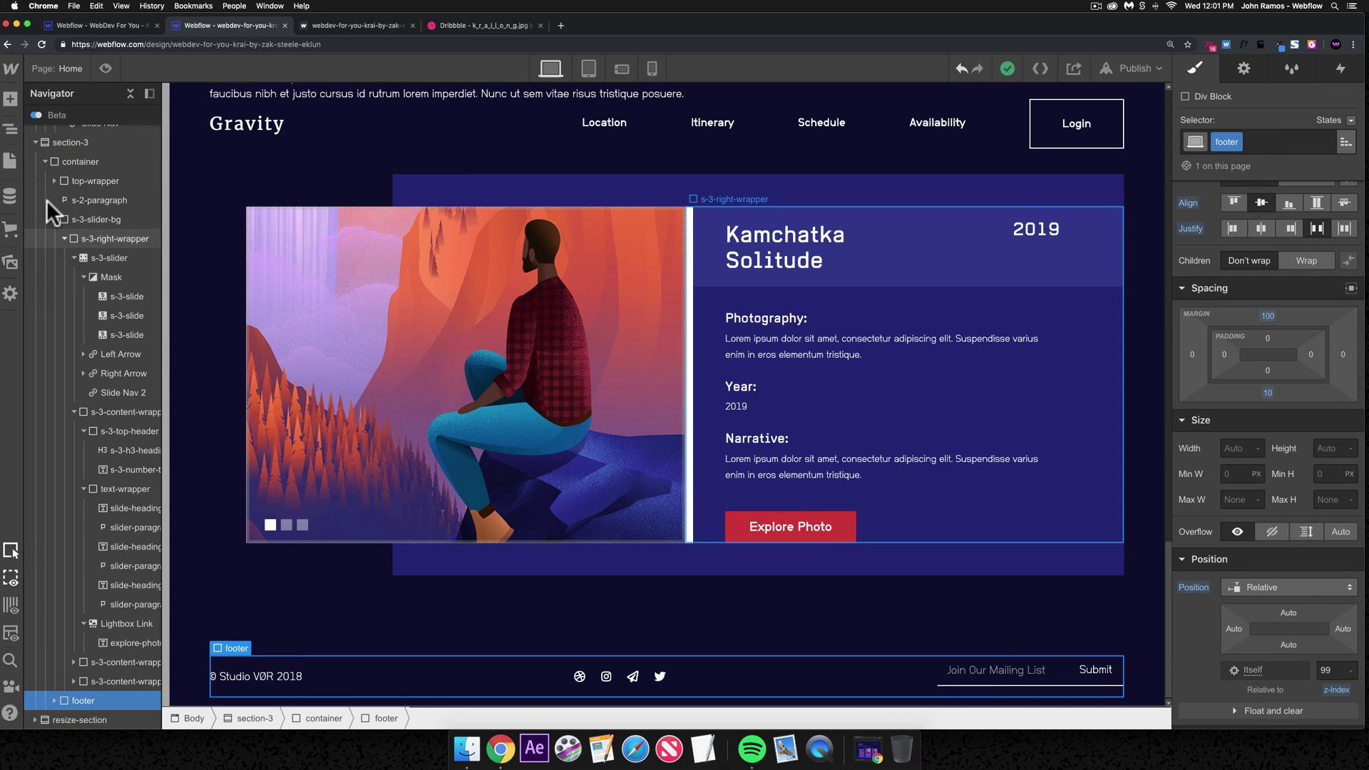
click(36, 142)
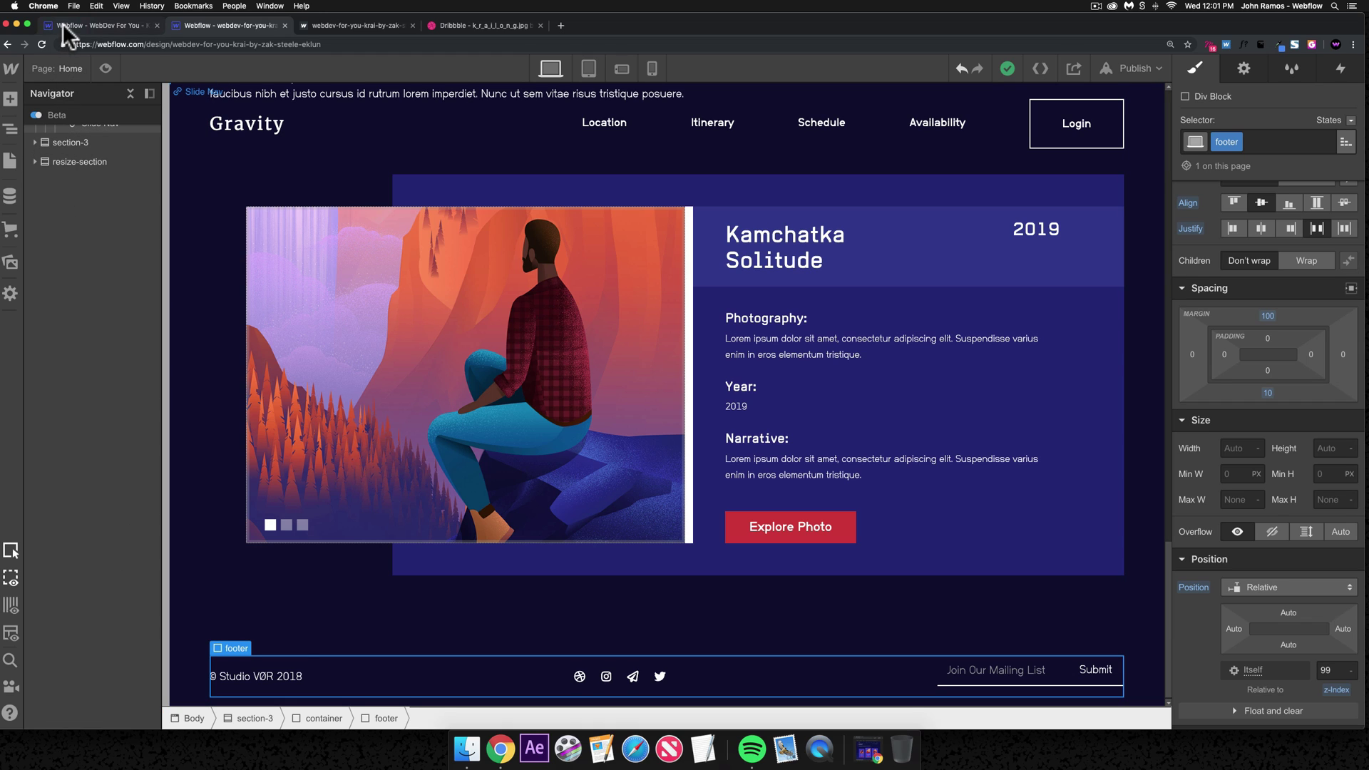
- Return to krai-demo and move the footer out of the Body to the end of section-3's container
key(ctrl+shift+Tab)
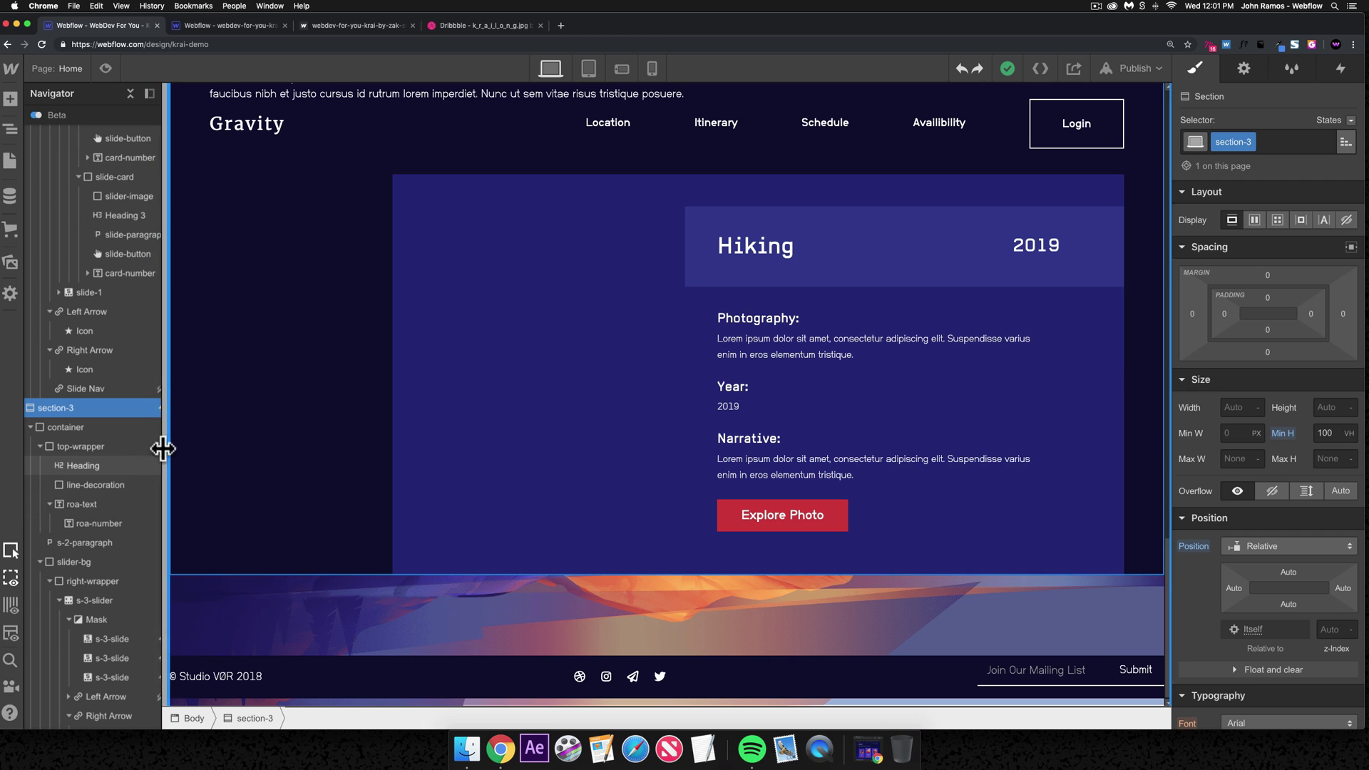
click(118, 463)
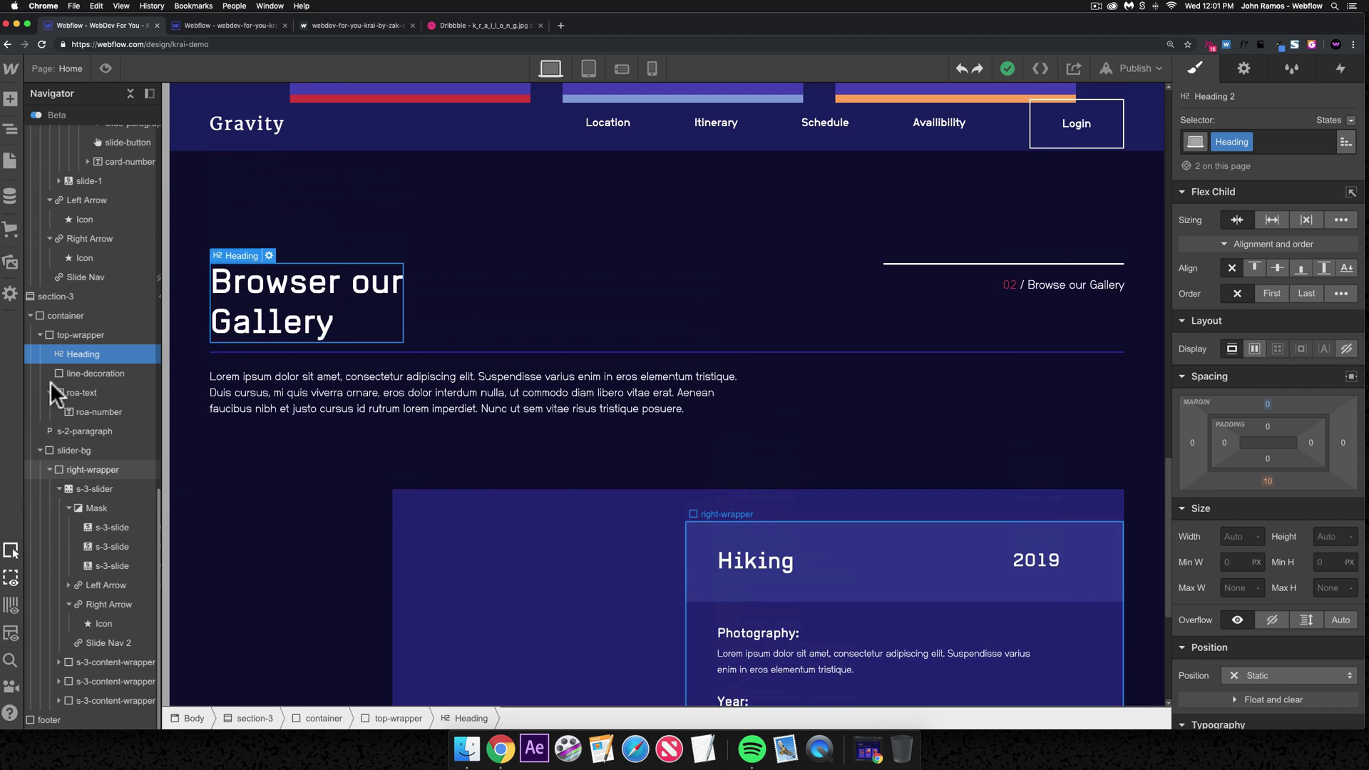
click(26, 294)
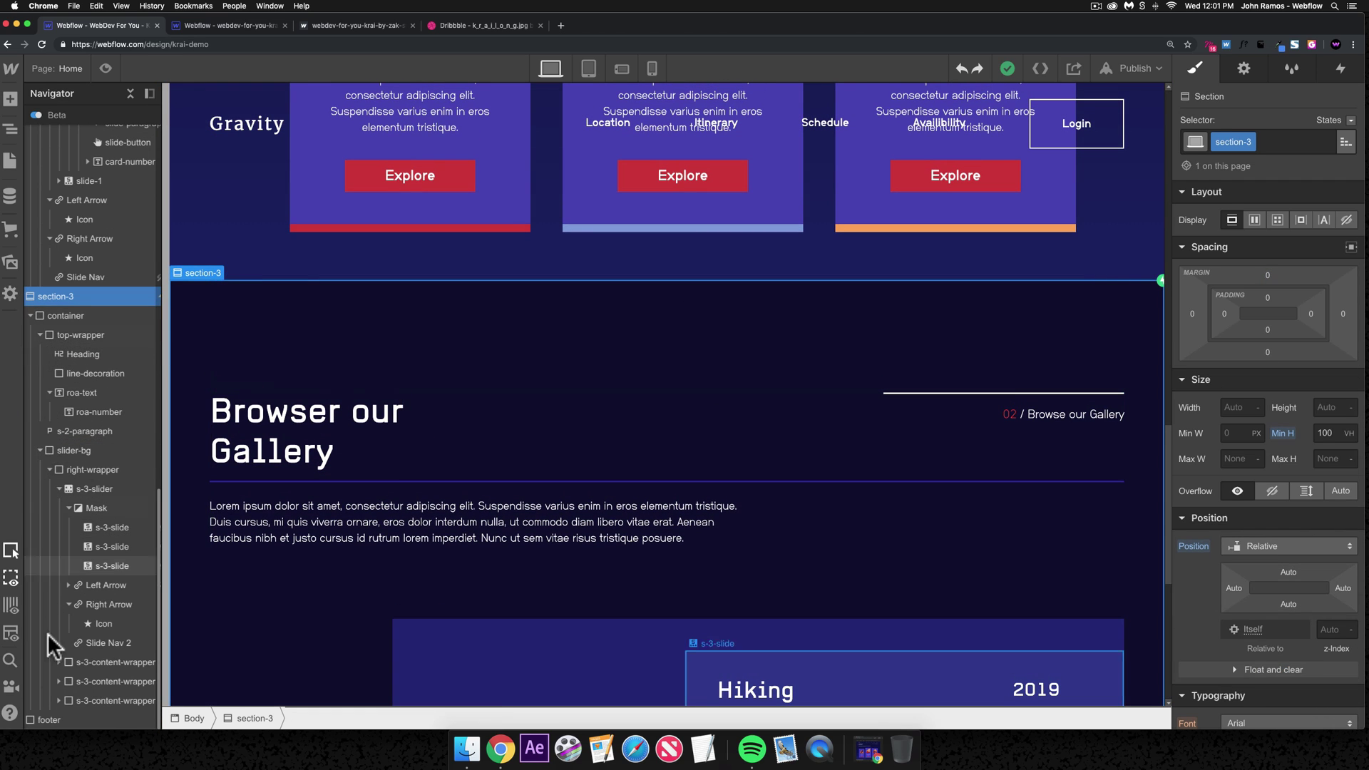
click(49, 713)
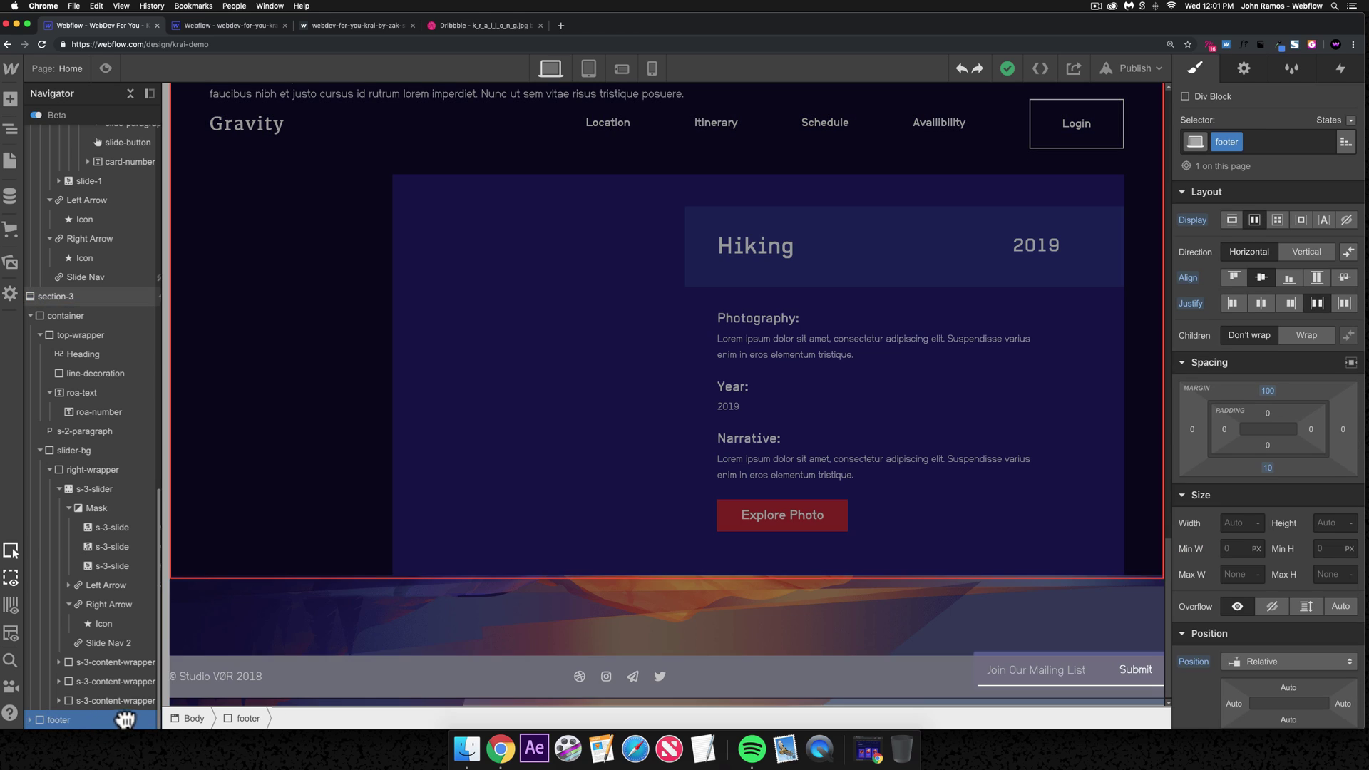
drag(125, 720, 136, 719)
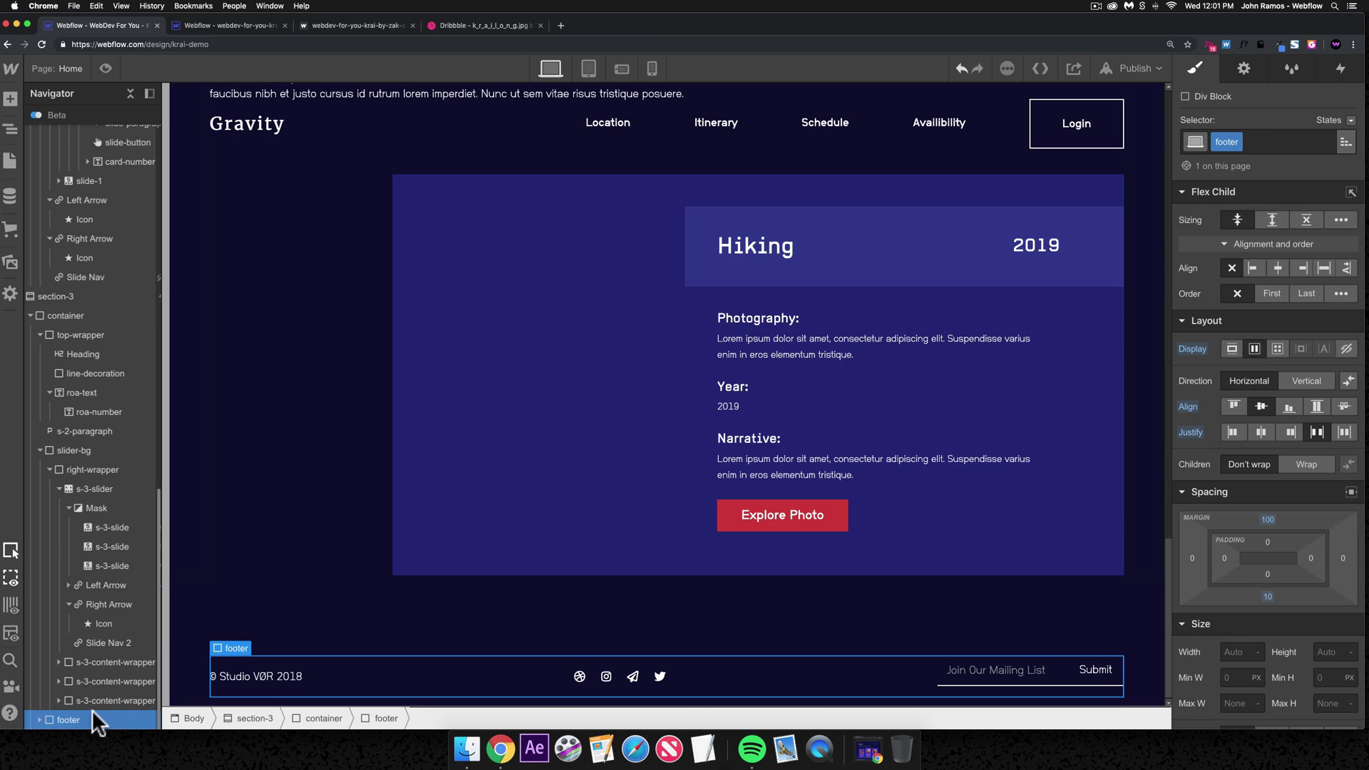
- Check the footer's placement below slider-bg, preview the page and return to editing
click(31, 315)
click(535, 570)
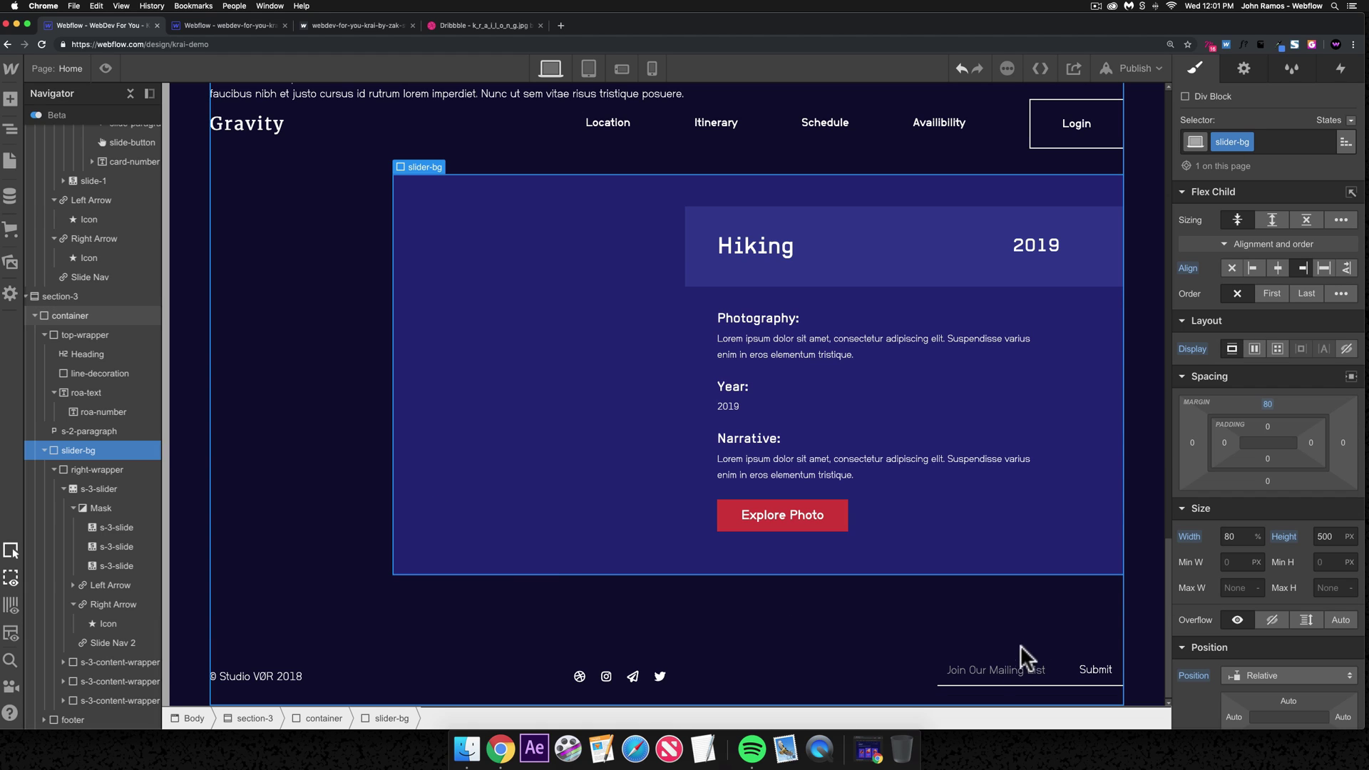
click(827, 677)
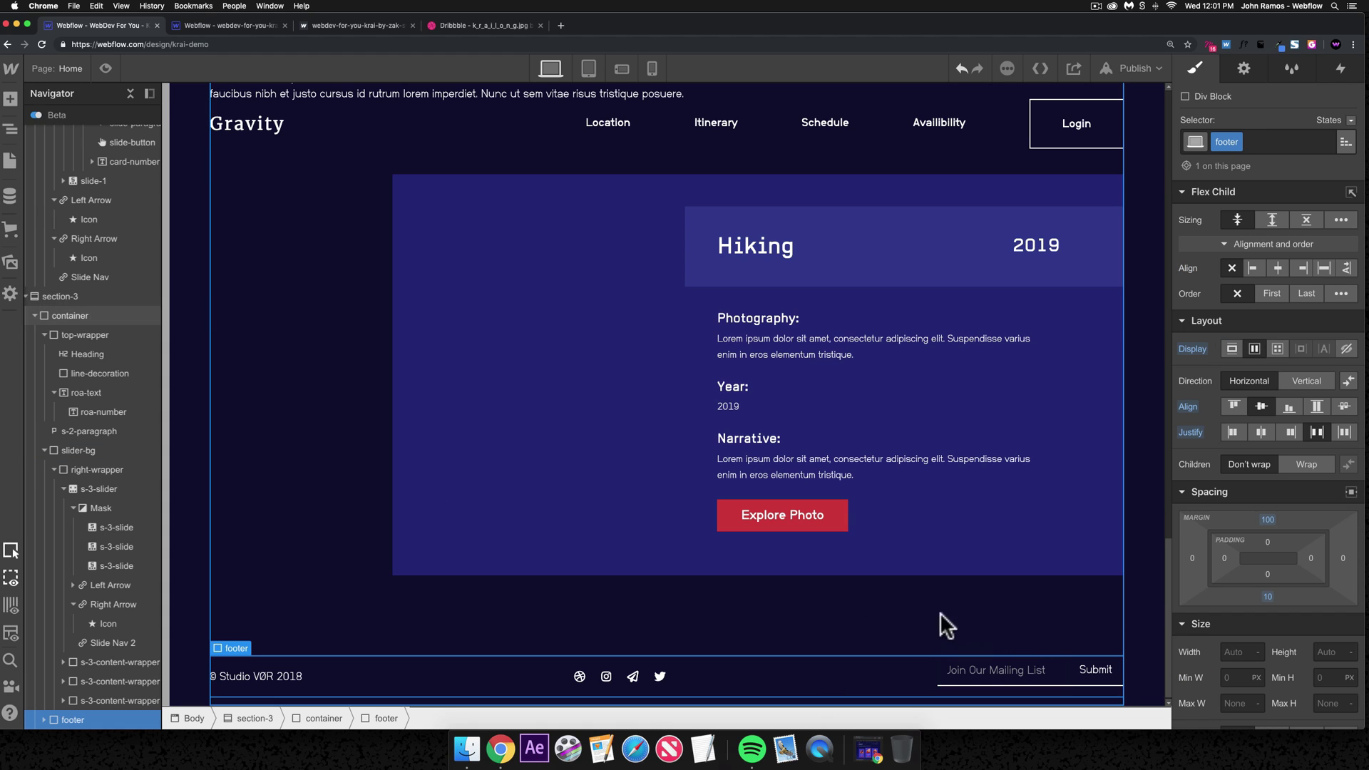
click(105, 68)
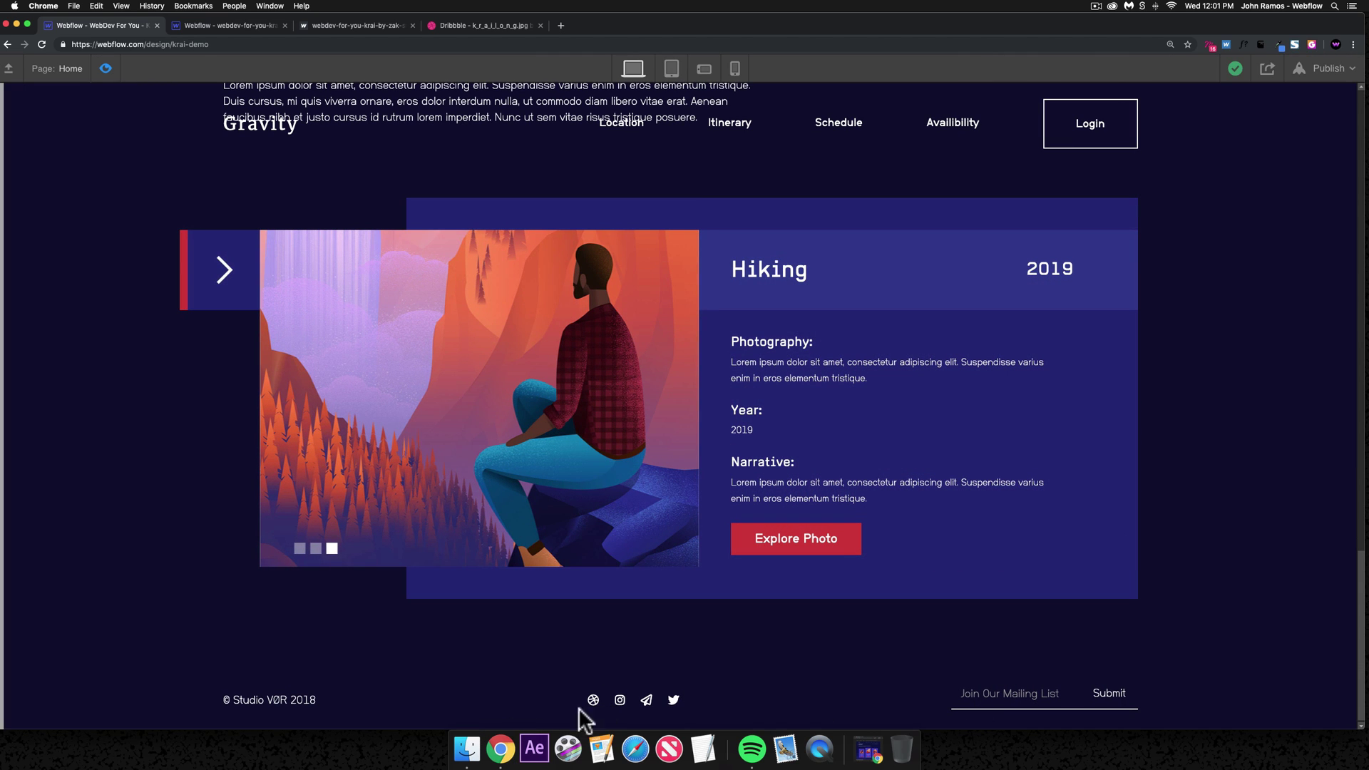
click(108, 68)
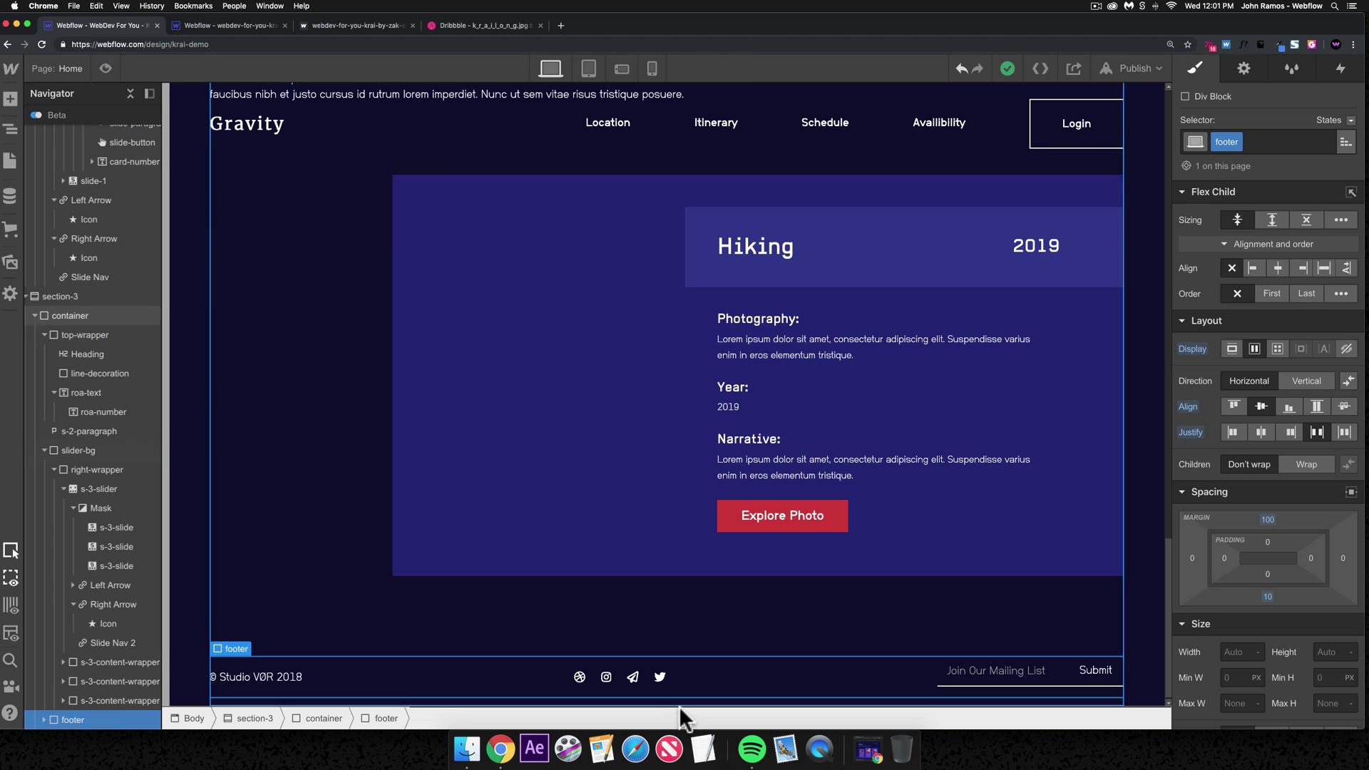
- Inspect the footer's social-media-icon links and the typography settings of the first one
click(577, 676)
click(655, 676)
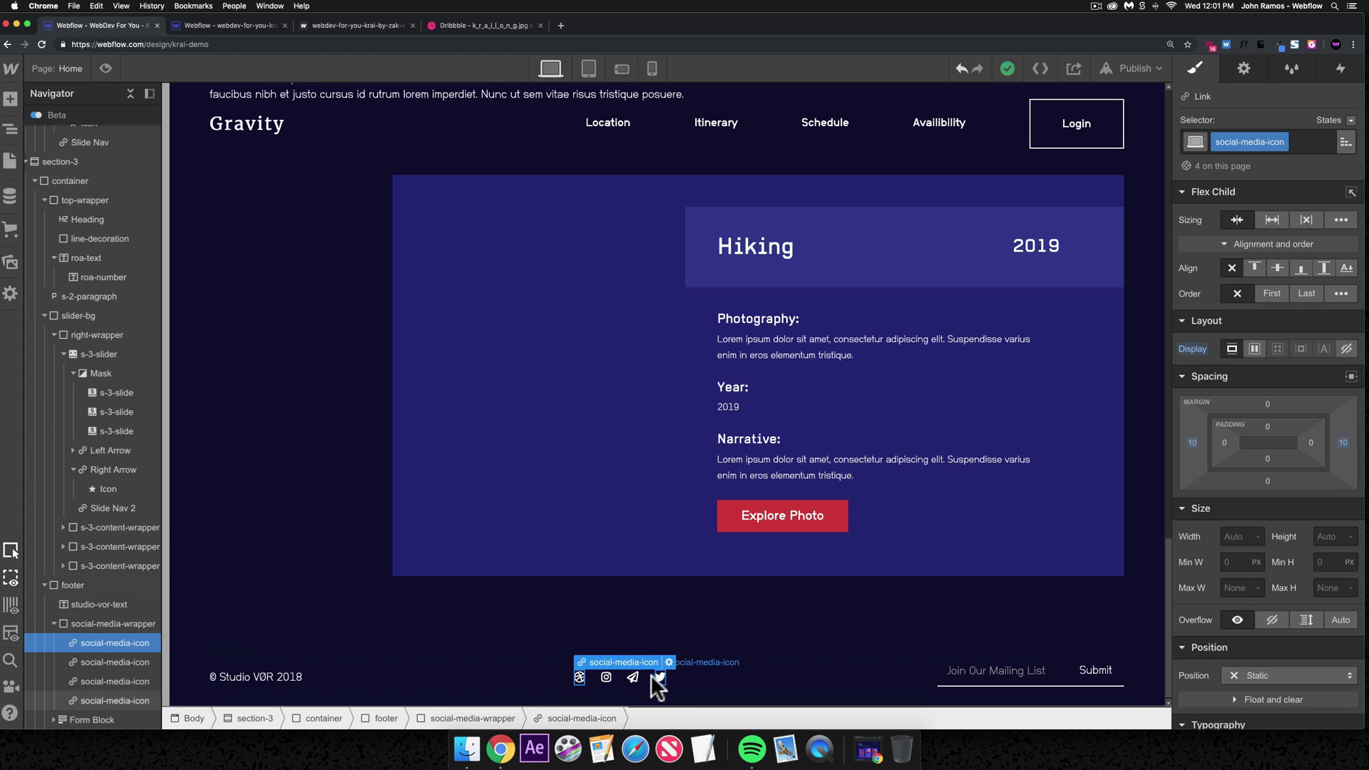
click(634, 677)
click(606, 677)
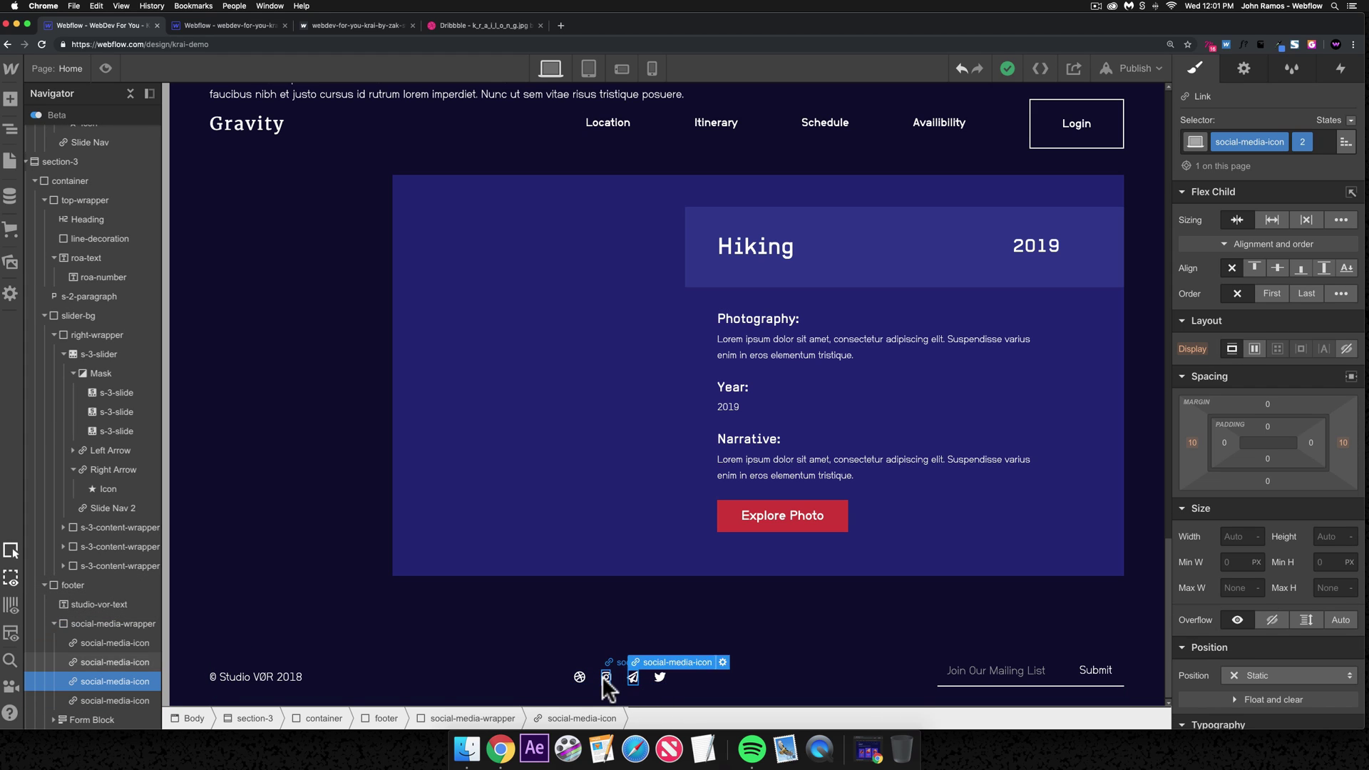
click(579, 677)
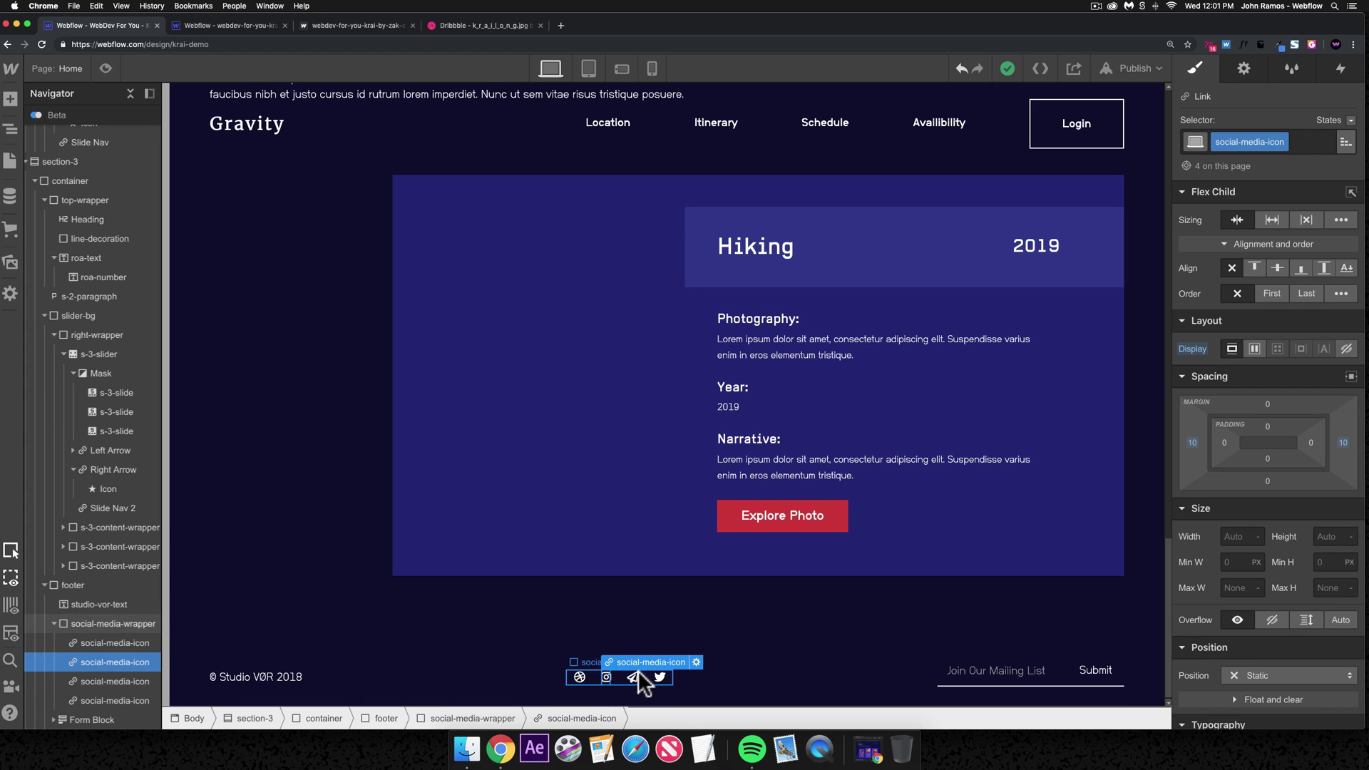
click(646, 683)
click(580, 677)
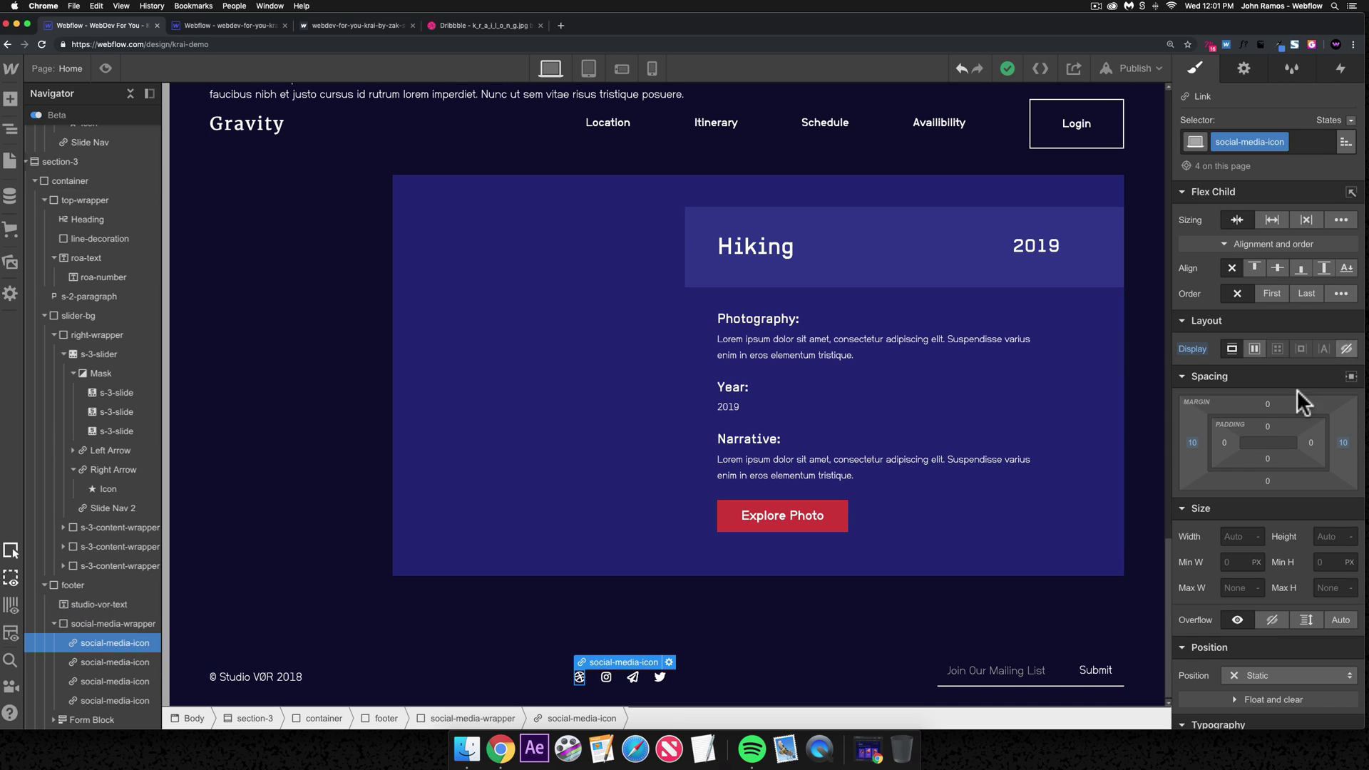
scroll(1276, 413, down, 5)
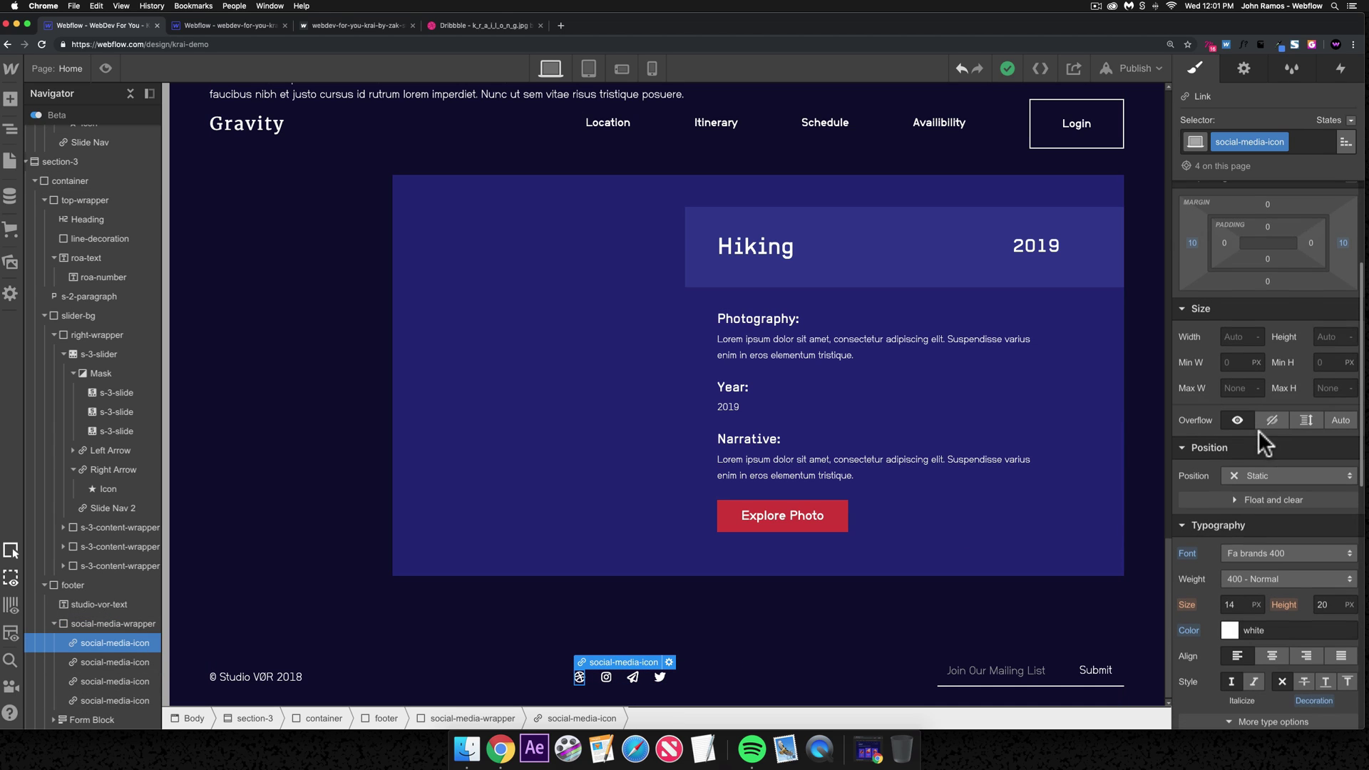
- Open fontawesome.com in a new tab, search the icons for dribbble and open the dribbble brand icon's page
click(560, 24)
text(fontawesome.com)
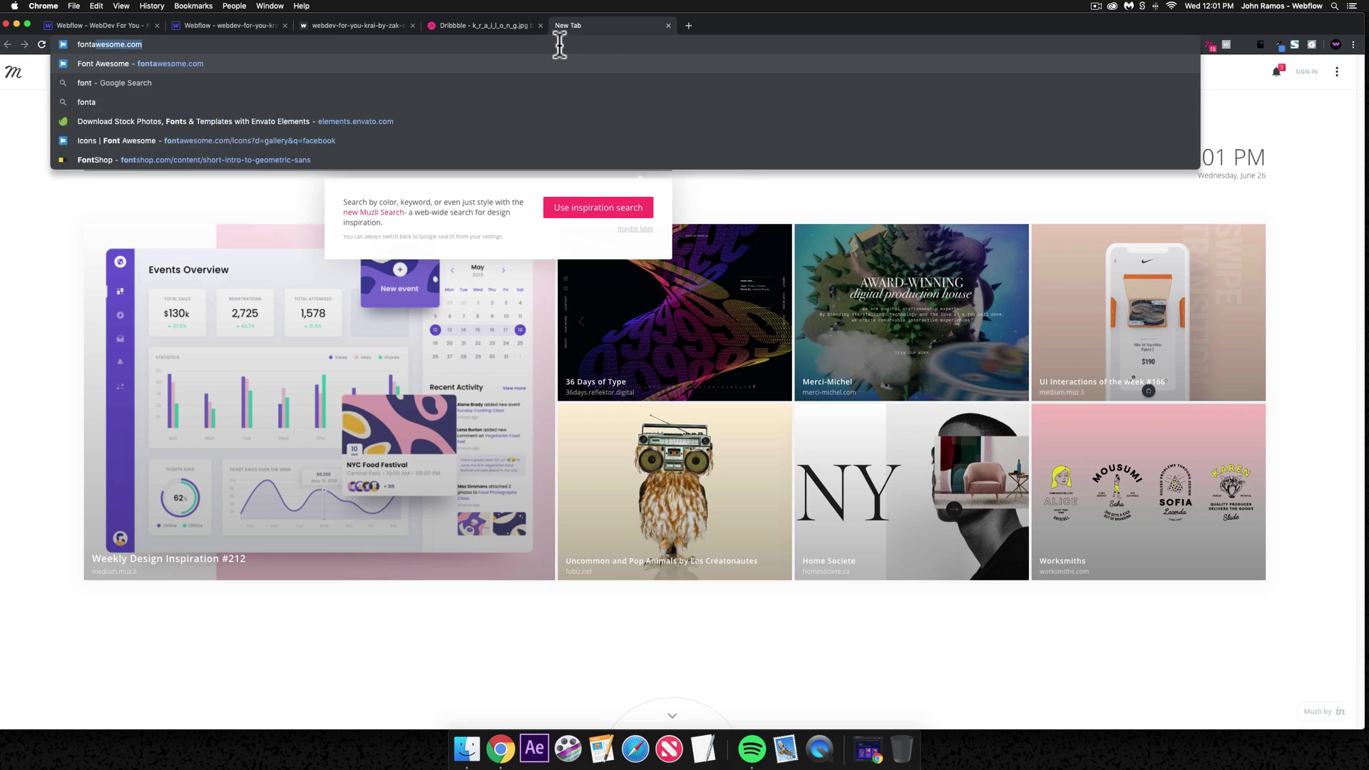
key(Return)
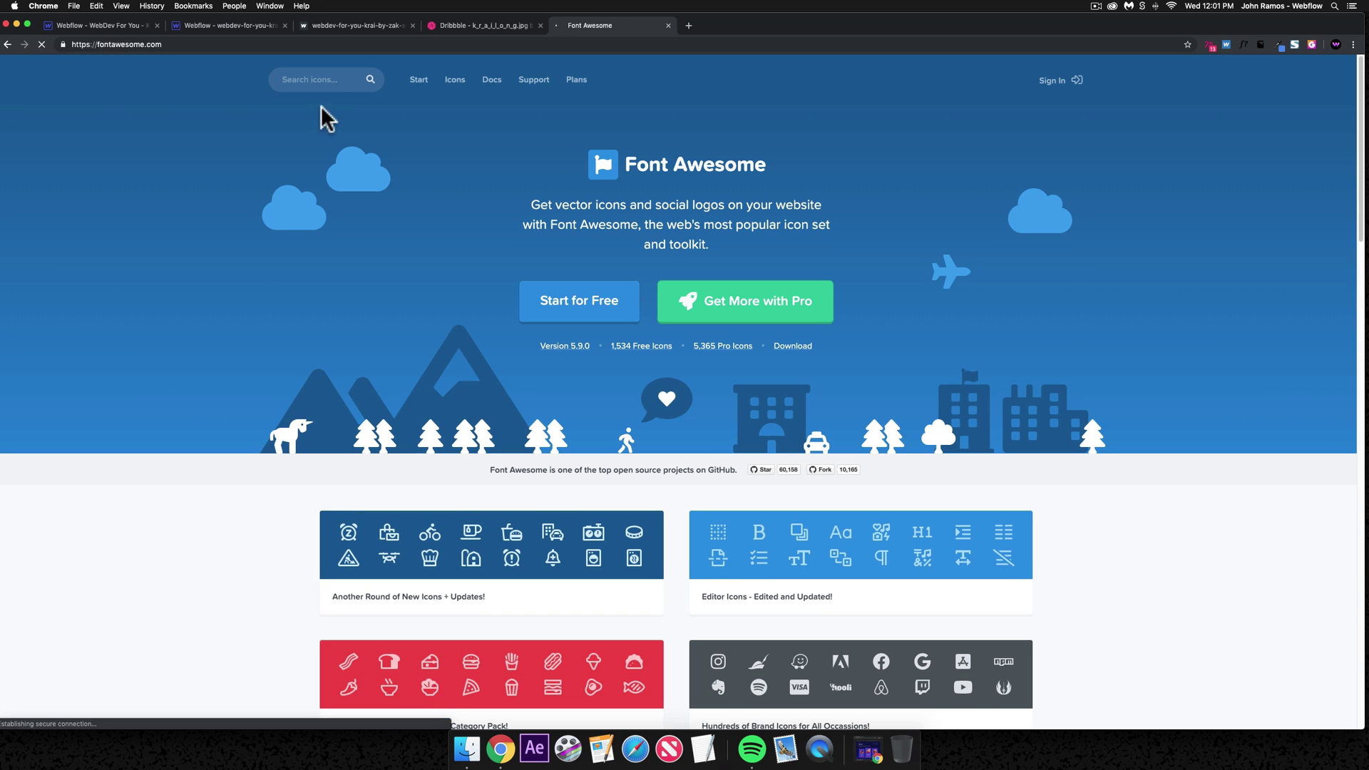
click(328, 79)
text(d)
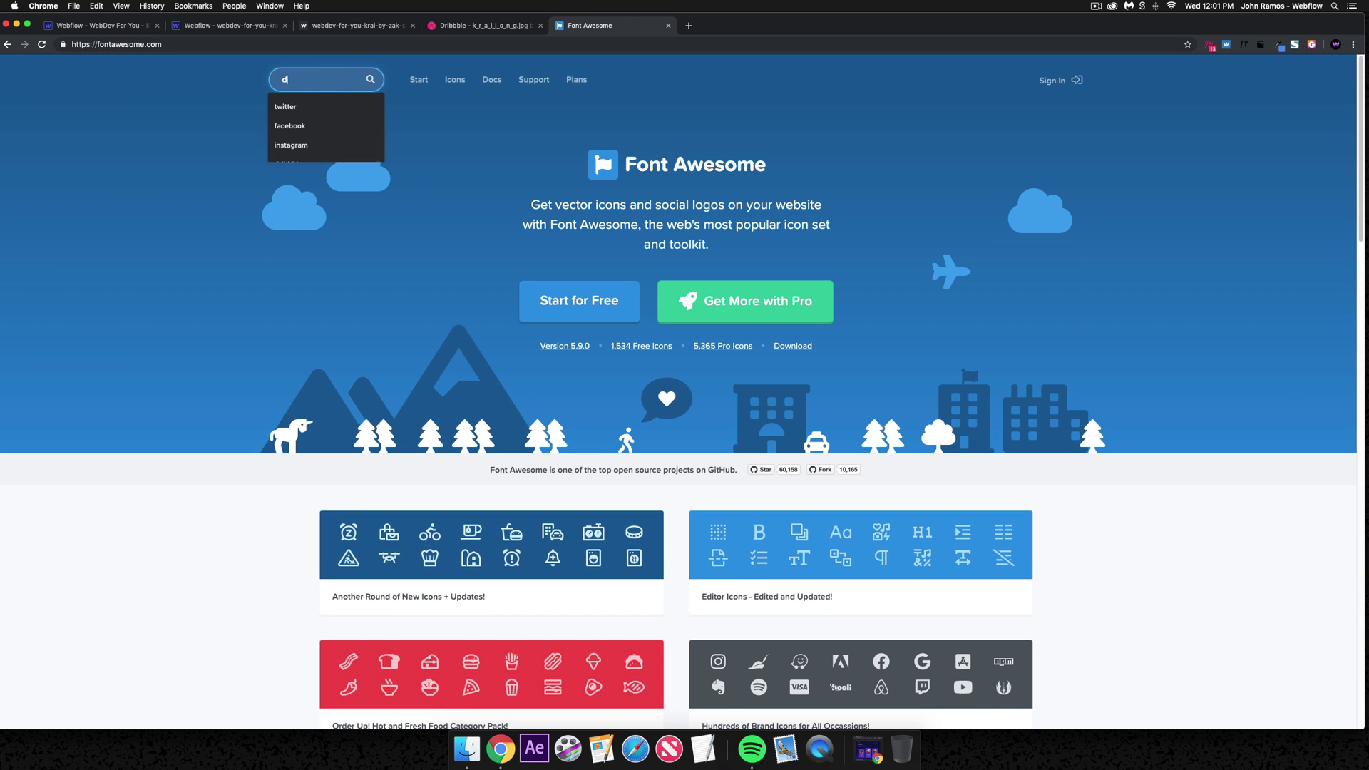
text(ribbble)
key(Return)
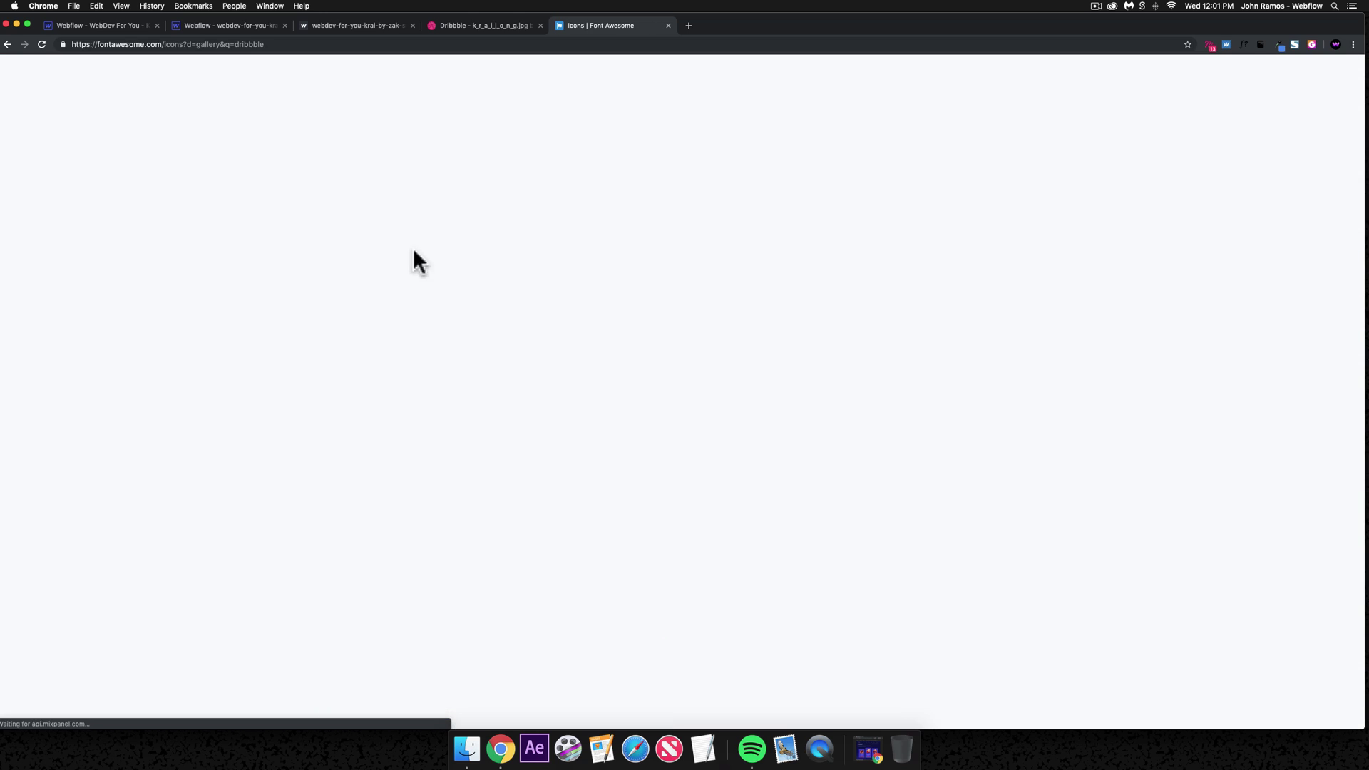
click(450, 275)
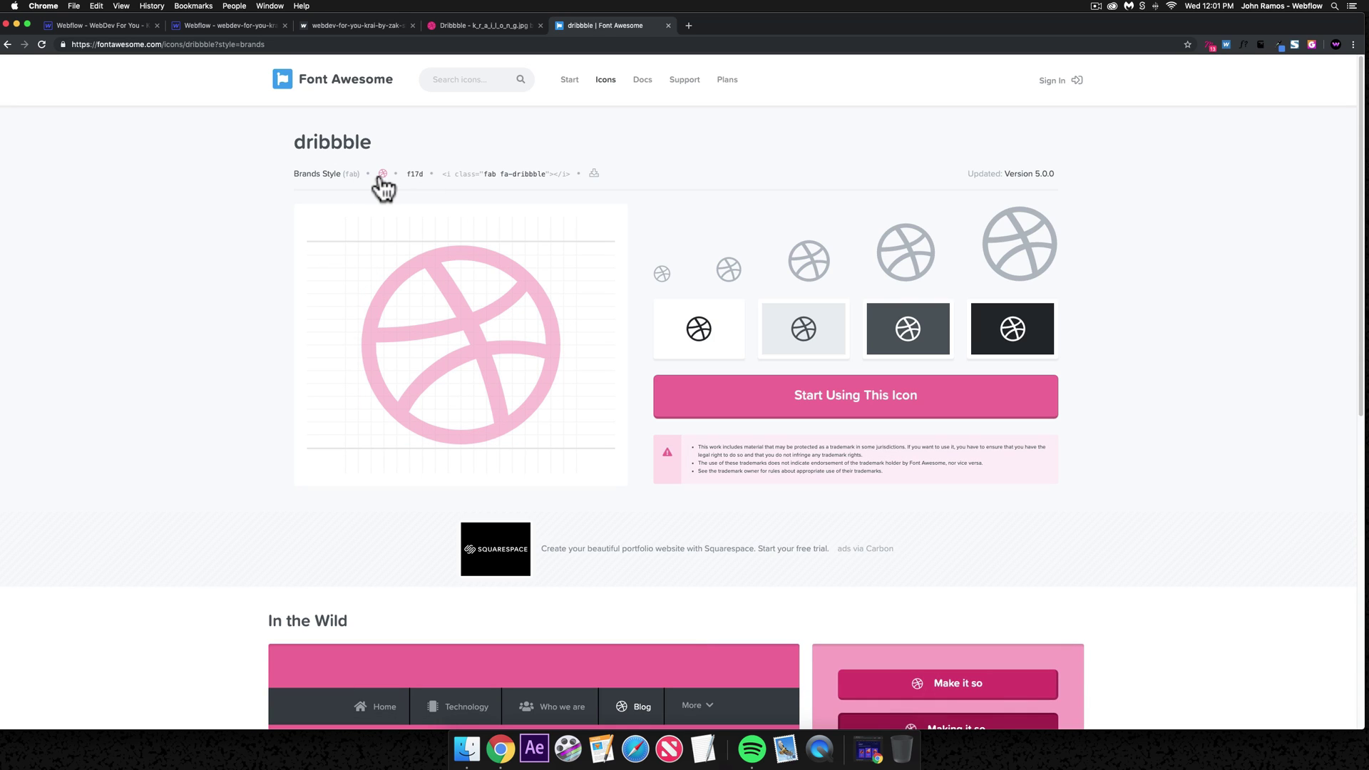
- Switch to the reference project and replace the first social-media-icon's text with the dribbble glyph copied from Font Awesome
click(236, 27)
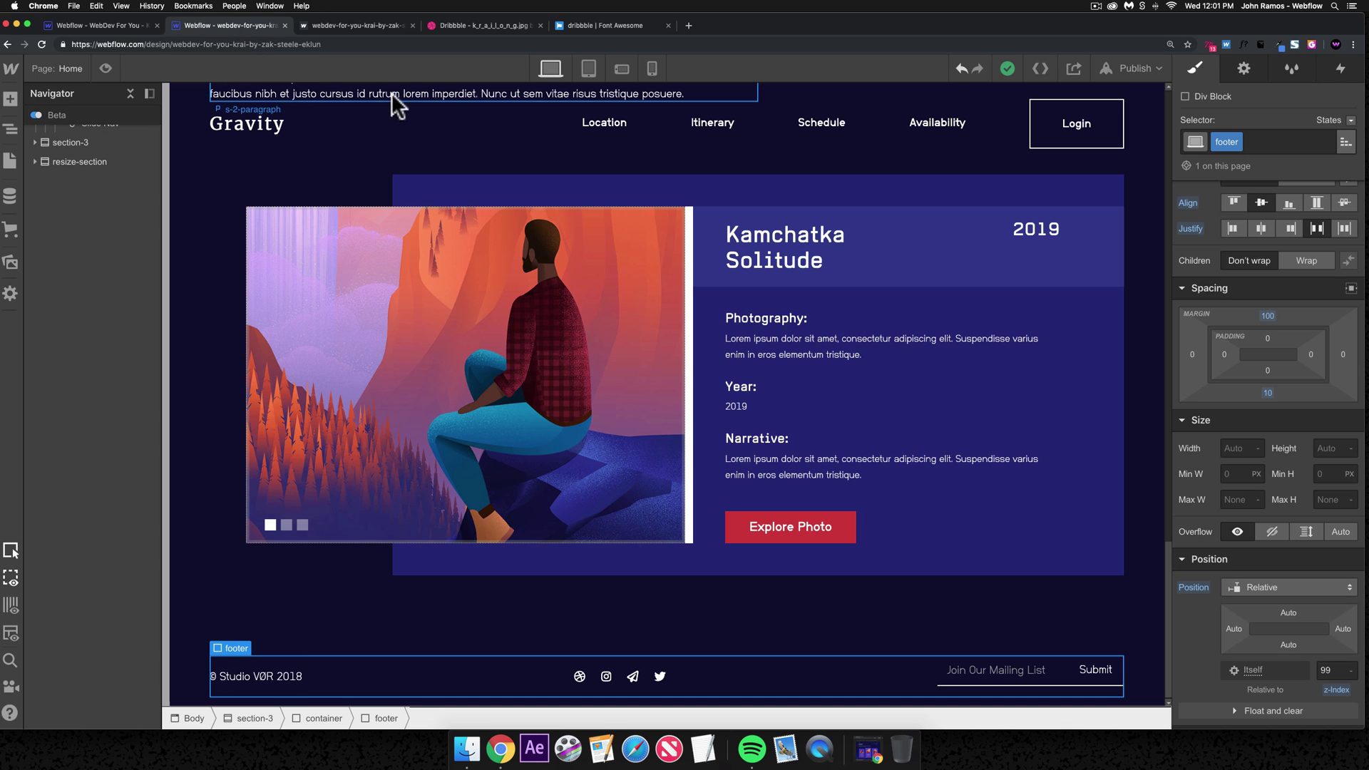
click(581, 677)
double_click(580, 675)
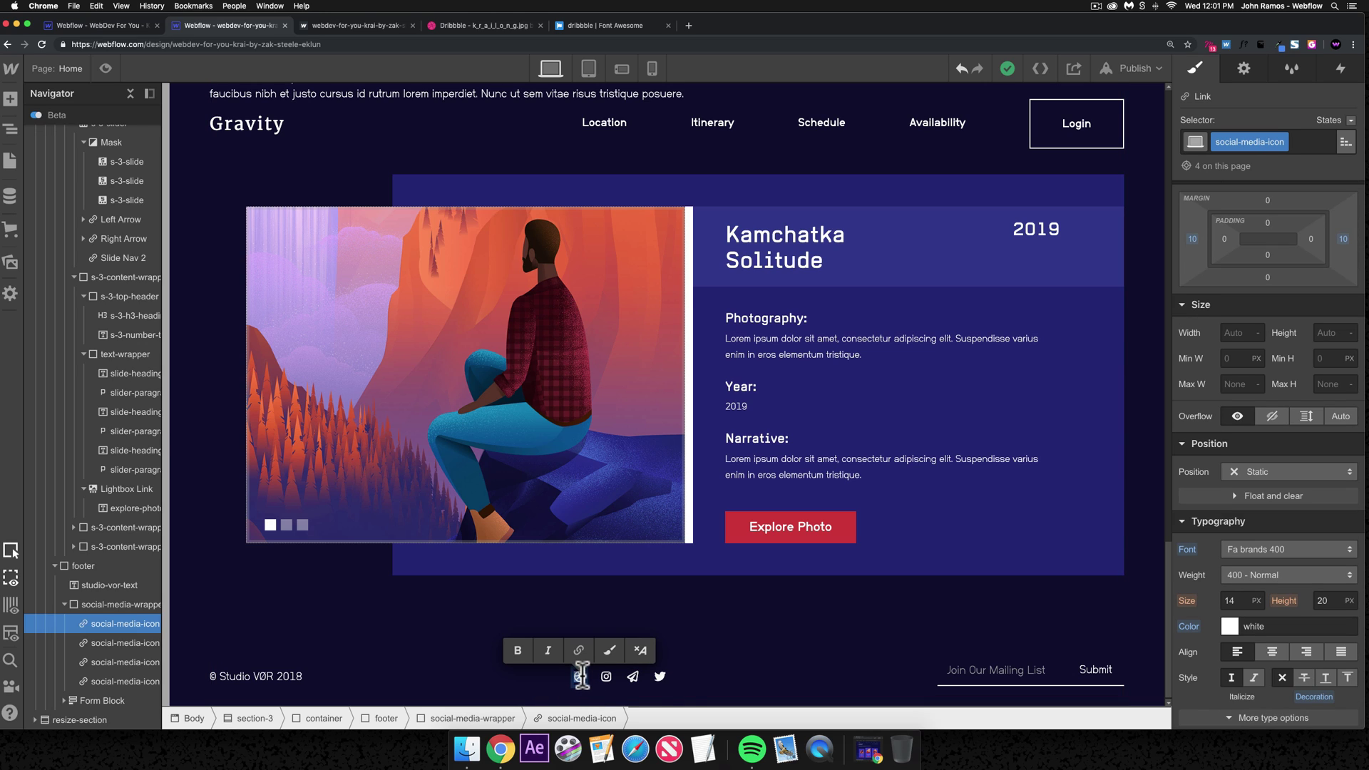
key(super+v)
key(Escape)
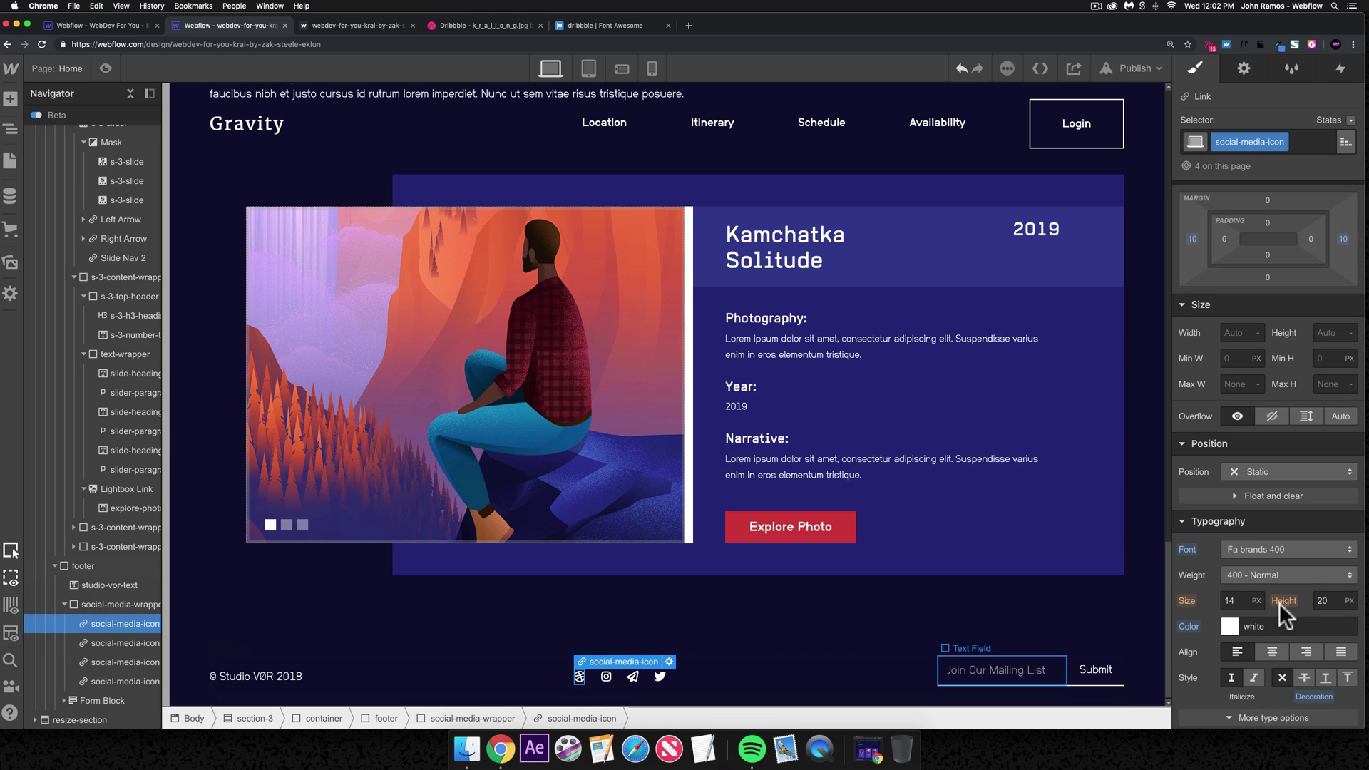
- Check the Fa brands 400 font choice of the first social-media-icon and inspect the footer and its studio-vor-text
click(1250, 548)
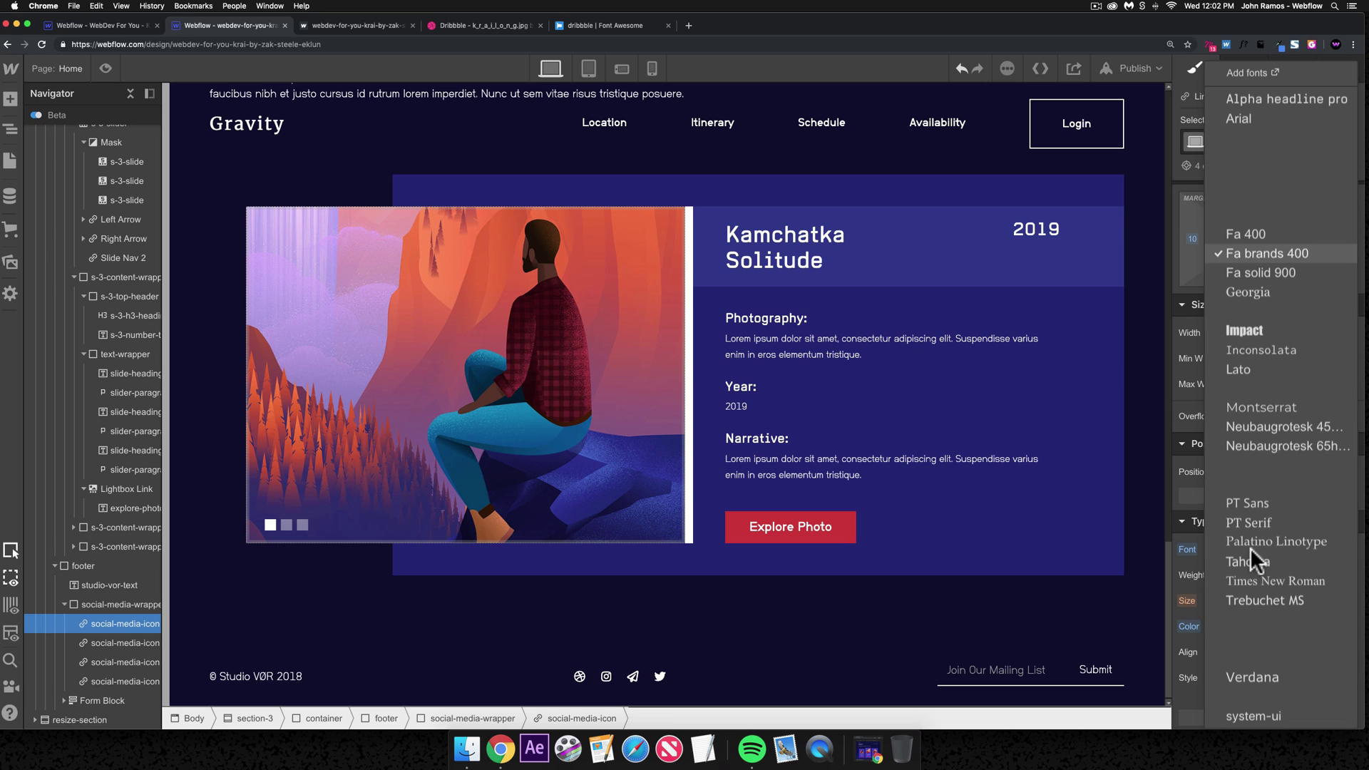
click(1256, 251)
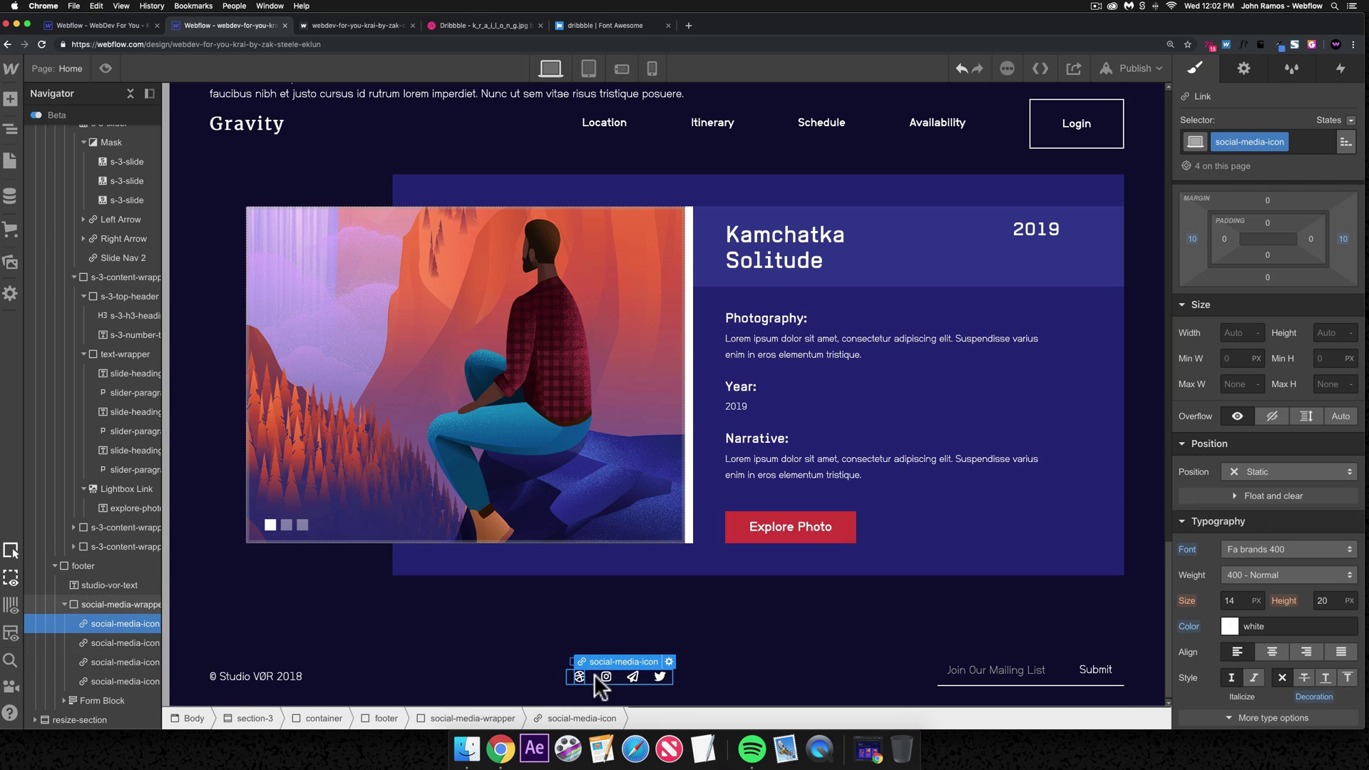
click(813, 686)
scroll(1268, 434, up, 3)
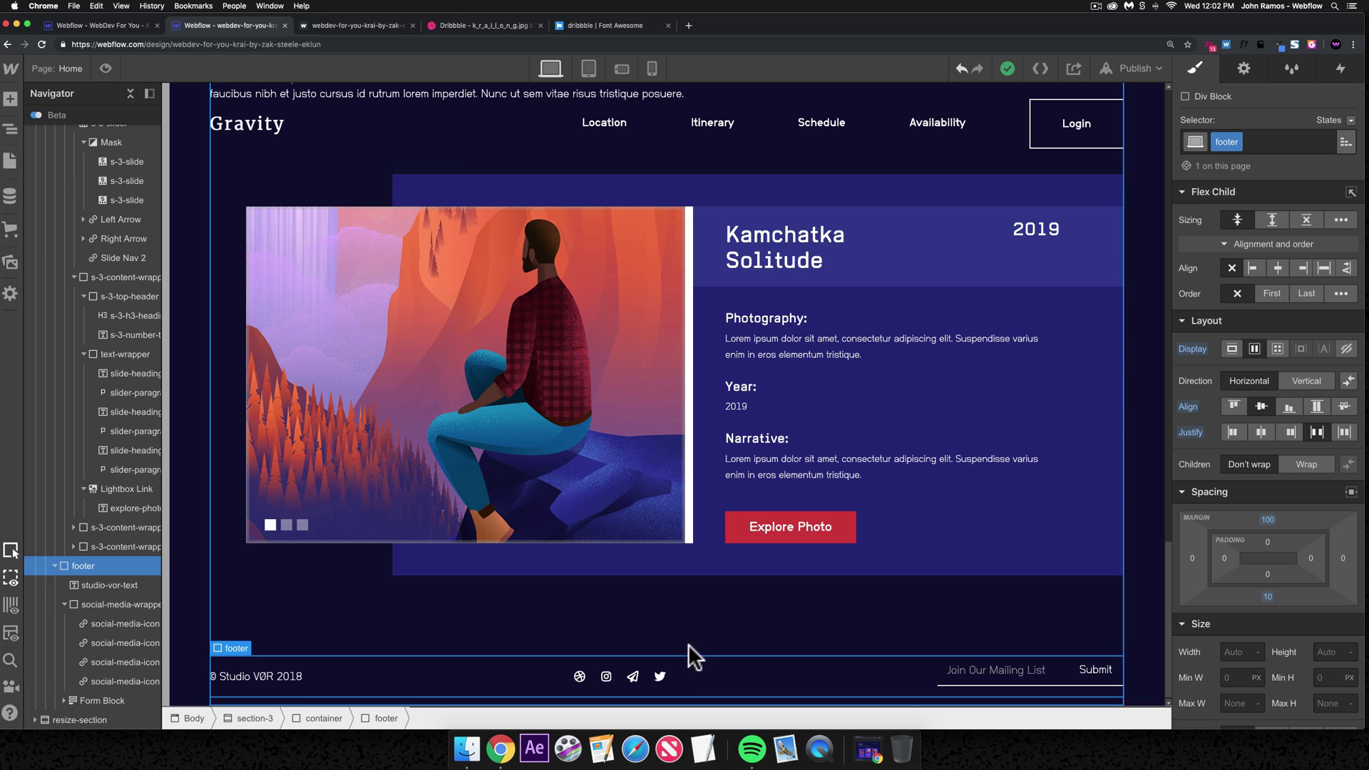
click(258, 676)
click(579, 676)
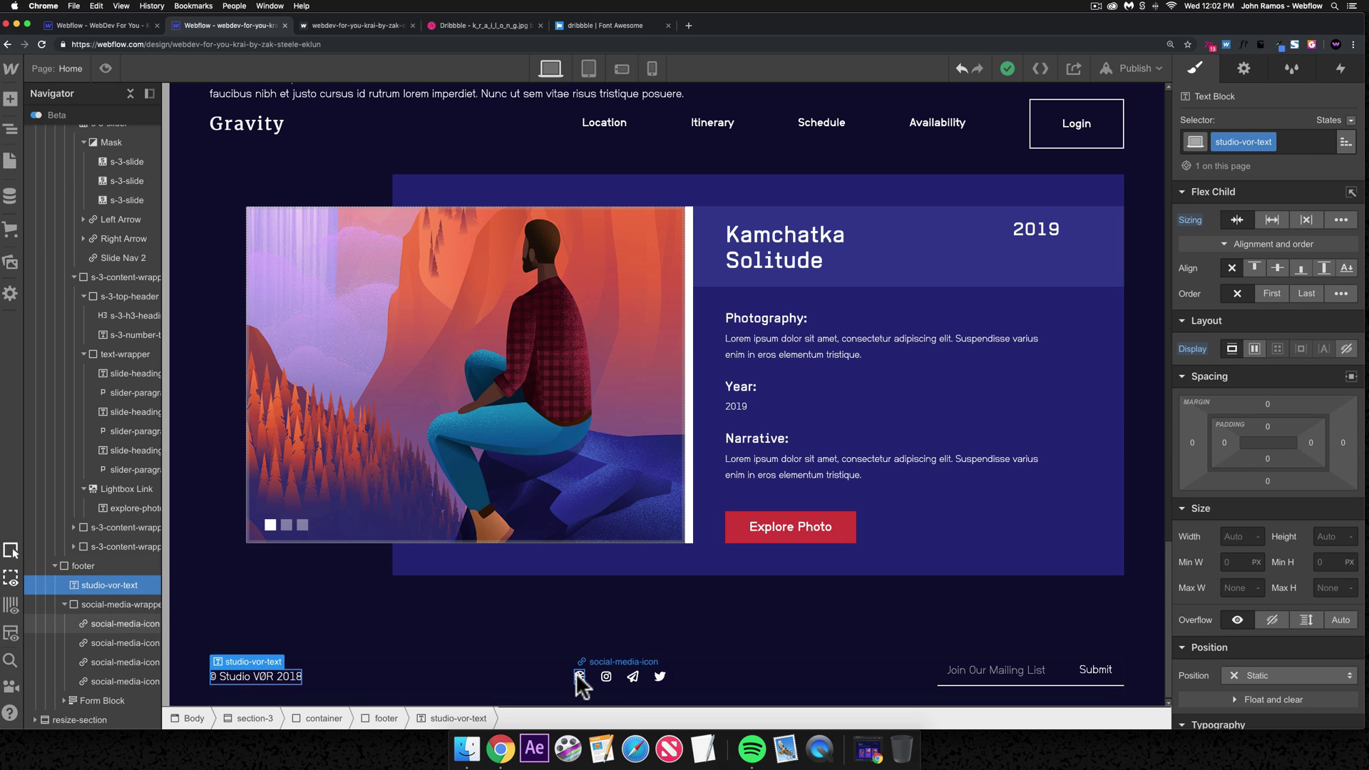
- Inspect the Text Field and Submit Button of the footer's mailing-list form and the container that holds the footer
click(1041, 672)
click(1078, 668)
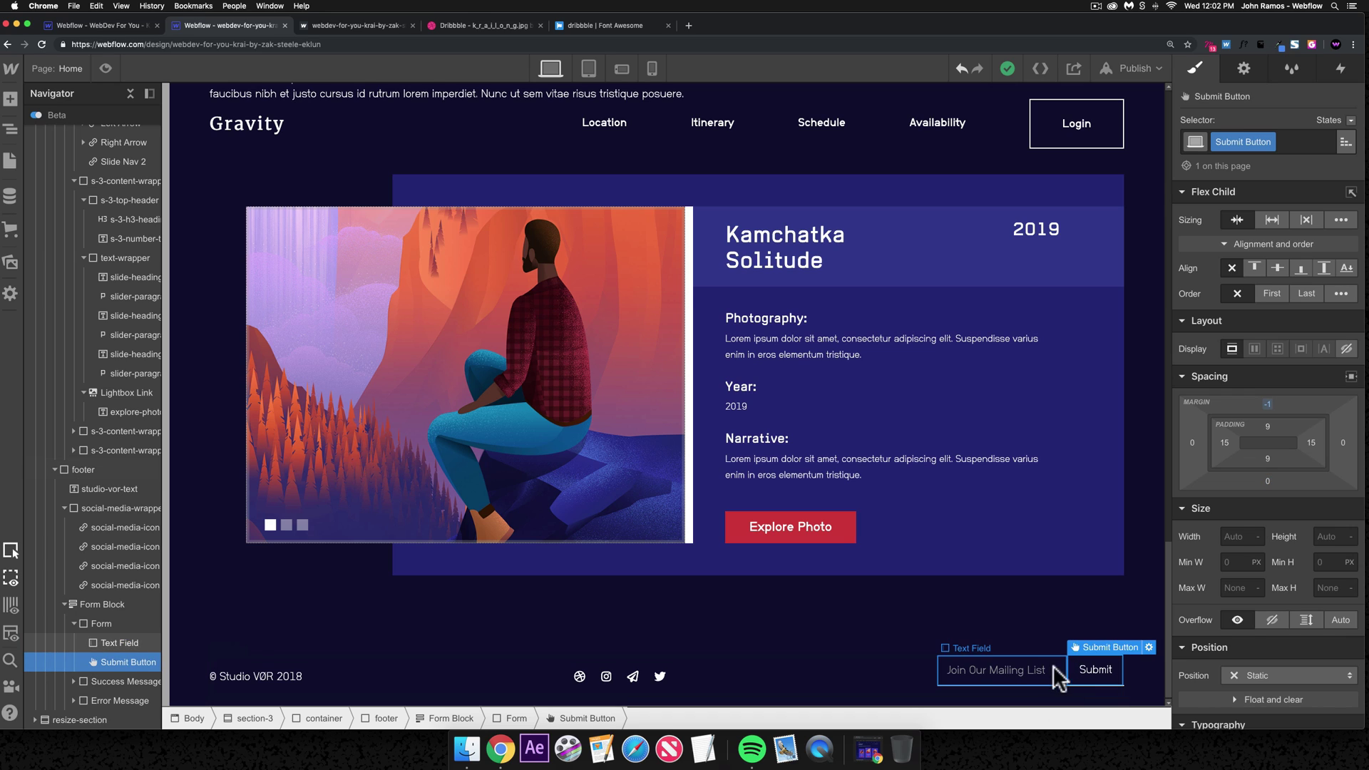
click(1006, 679)
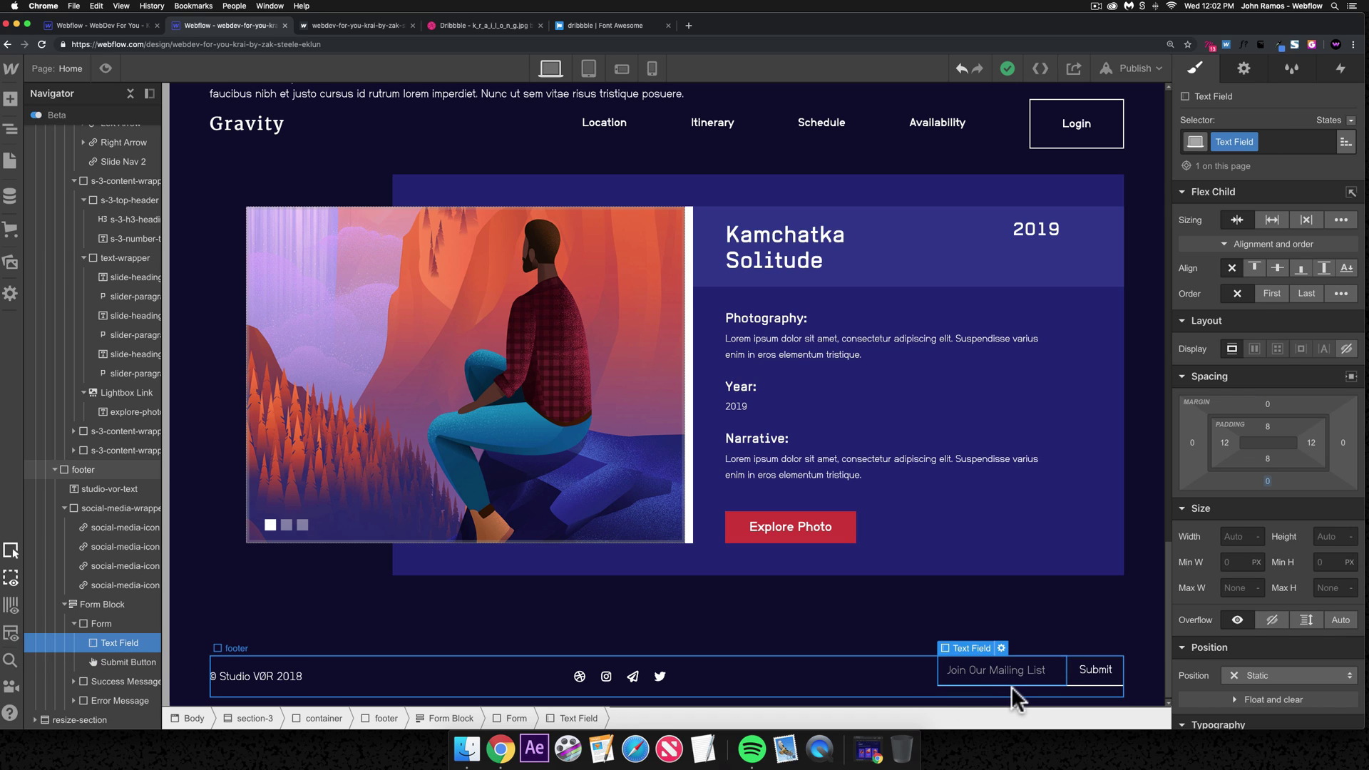
click(931, 689)
click(1029, 671)
click(930, 689)
click(988, 670)
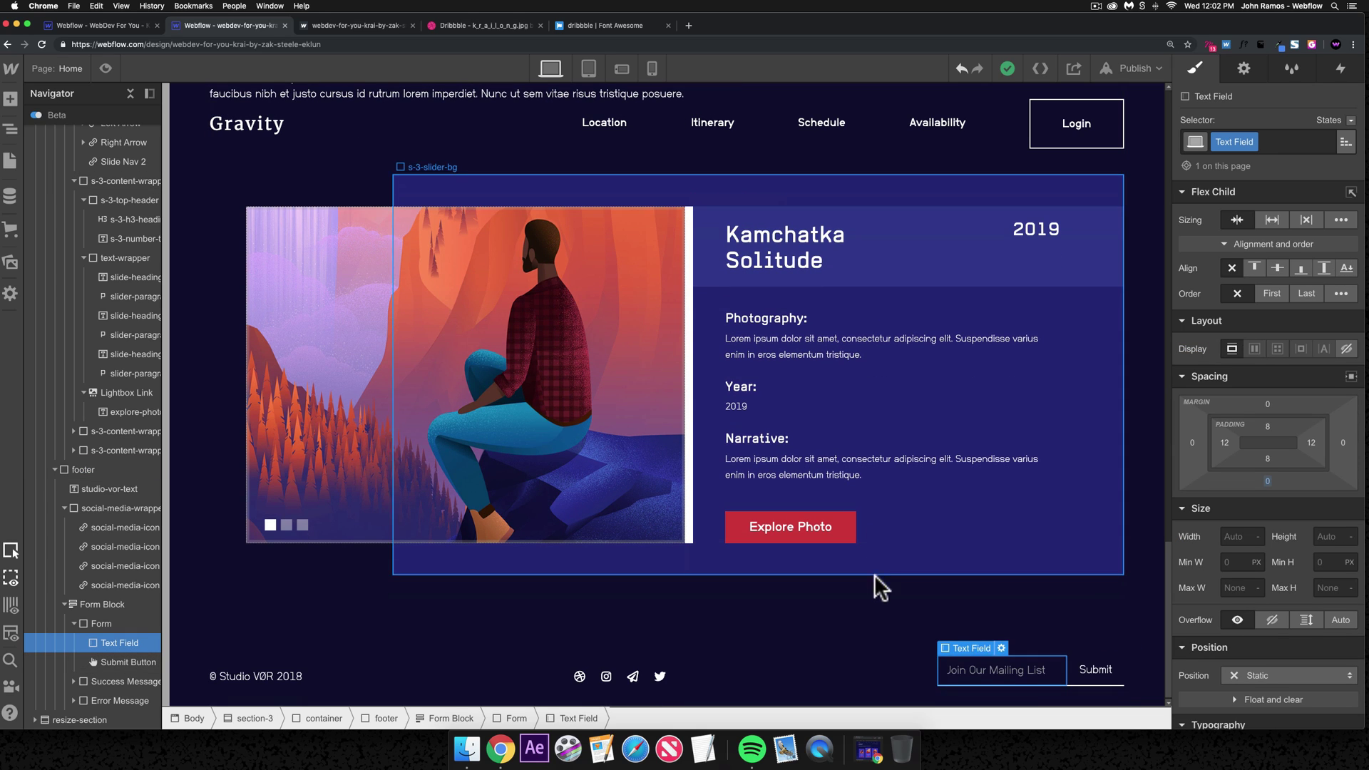
click(884, 596)
scroll(1121, 464, up, 6)
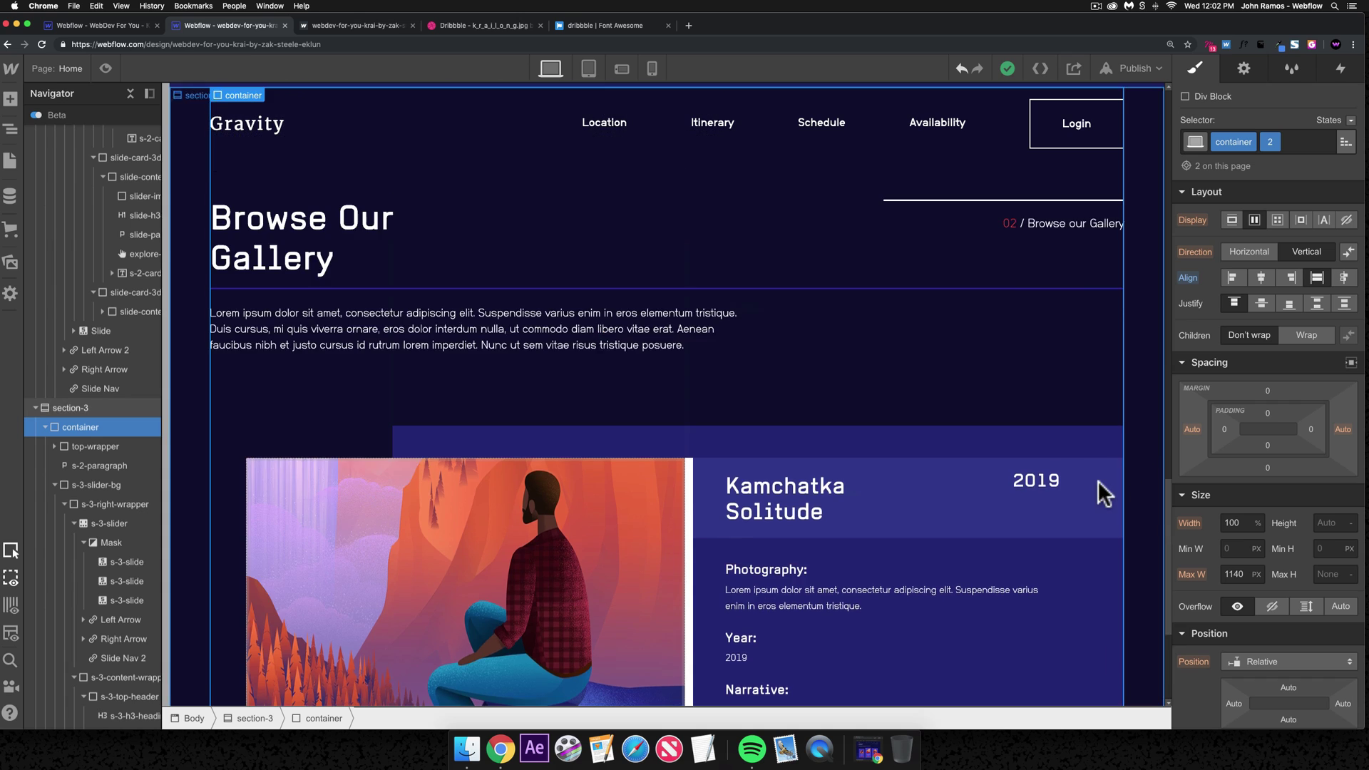
scroll(1103, 481, down, 6)
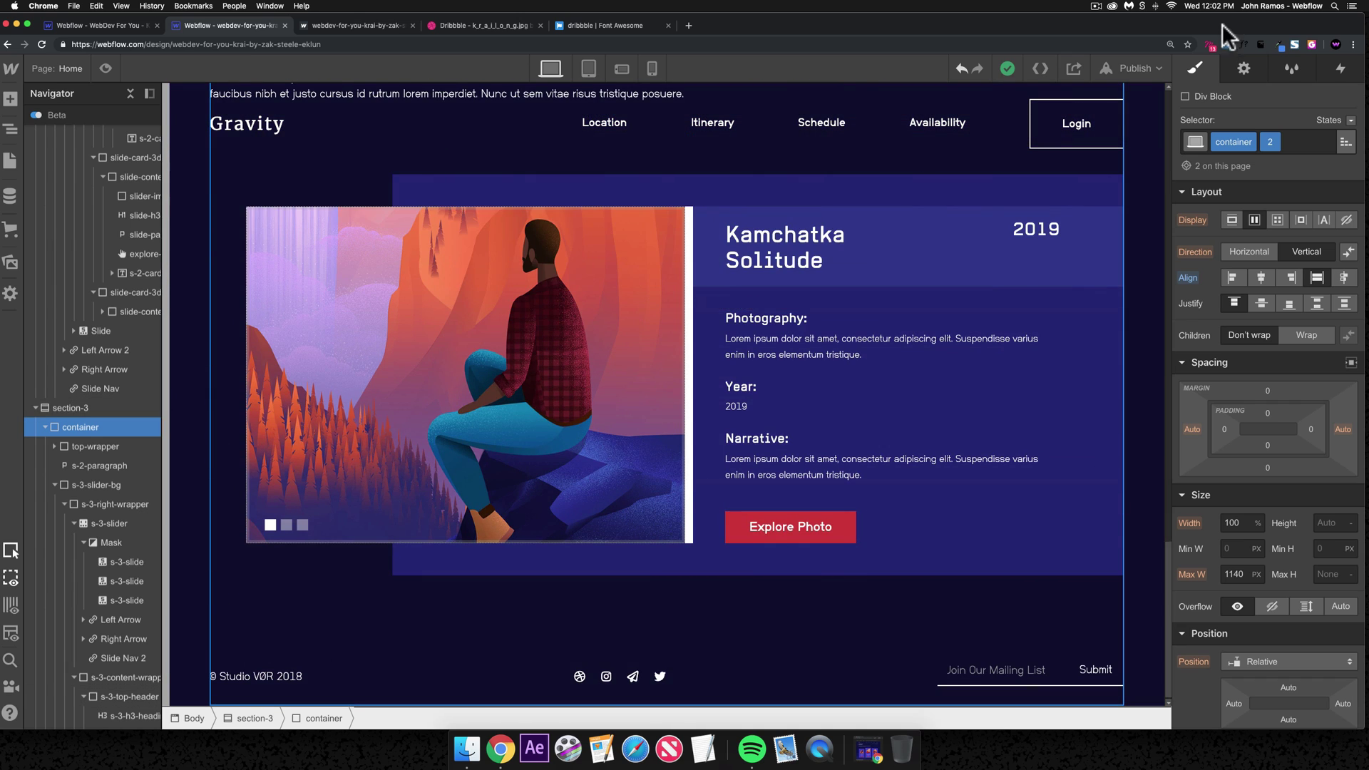
- Review the reference project's page from the gallery section up to the hero section
click(1096, 6)
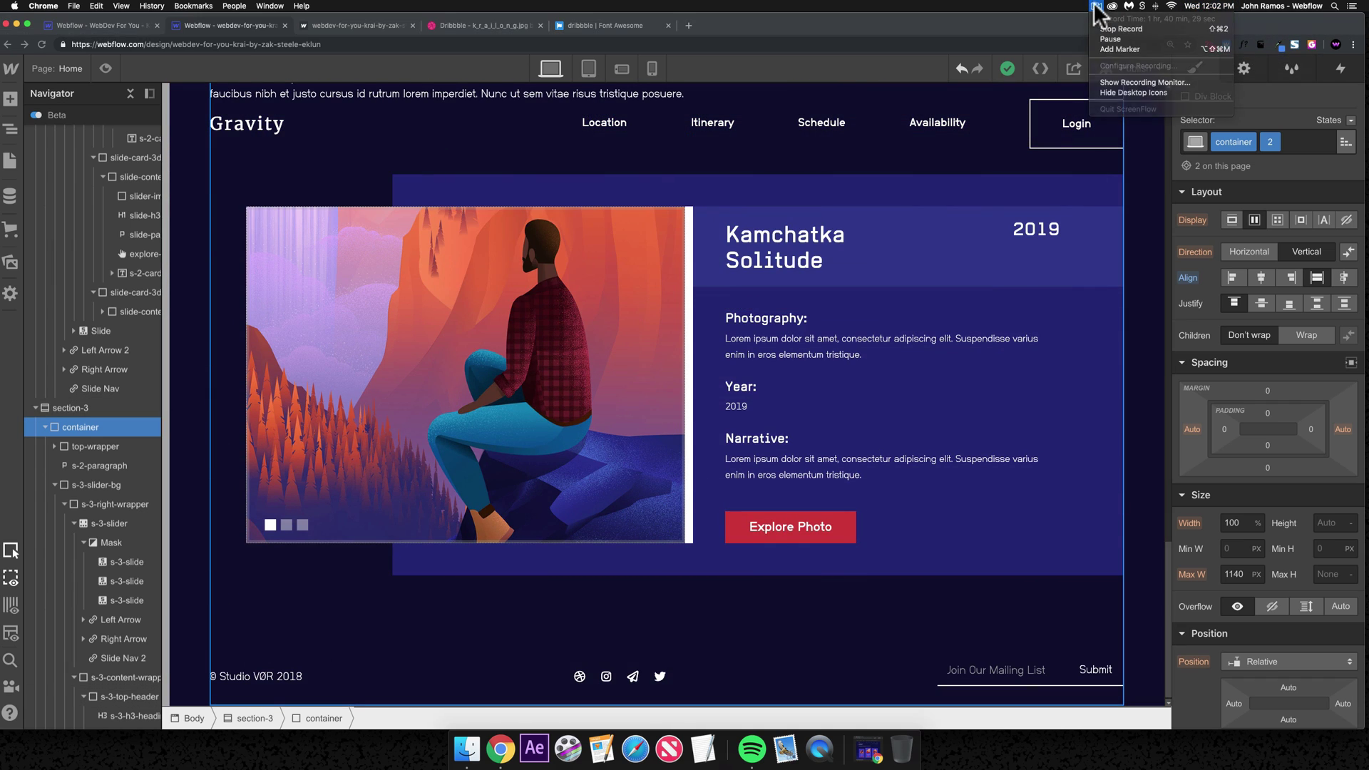
click(987, 437)
scroll(987, 437, up, 12)
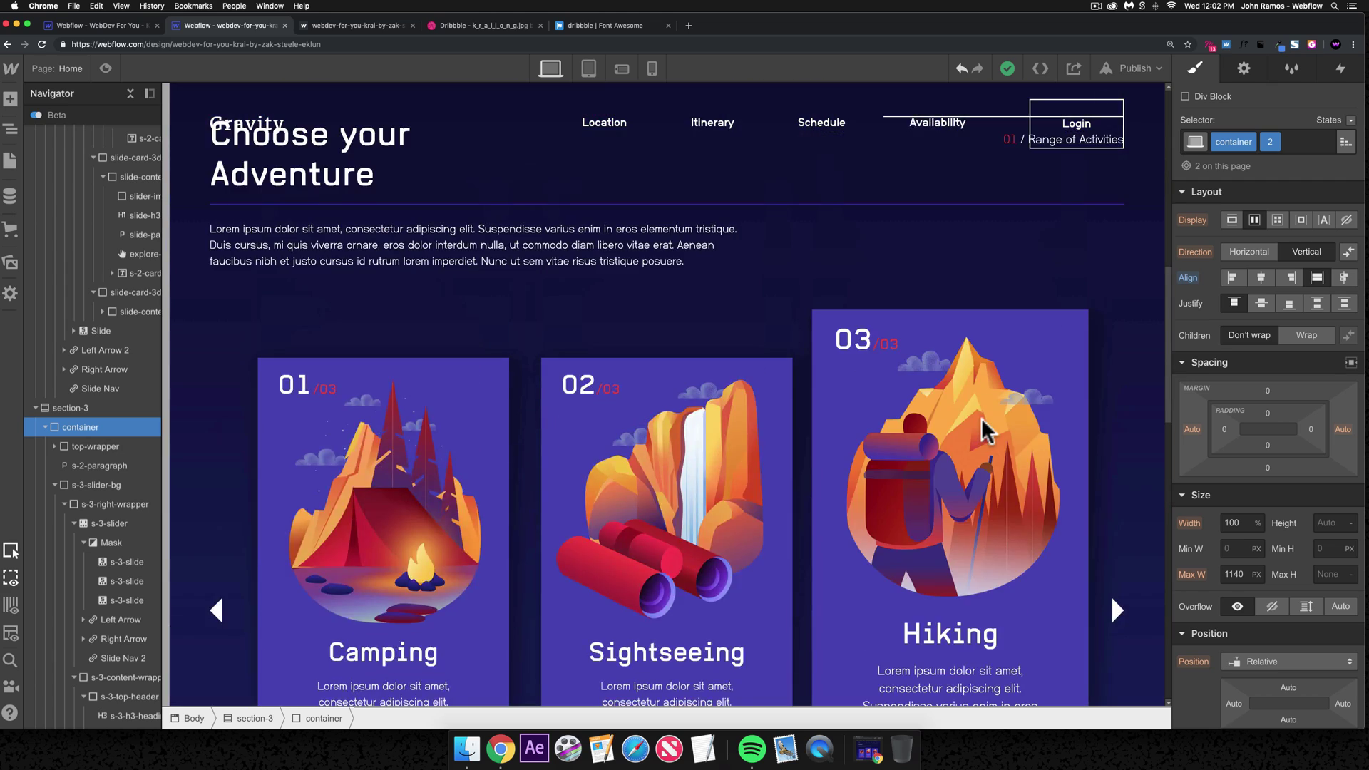
scroll(984, 428, up, 9)
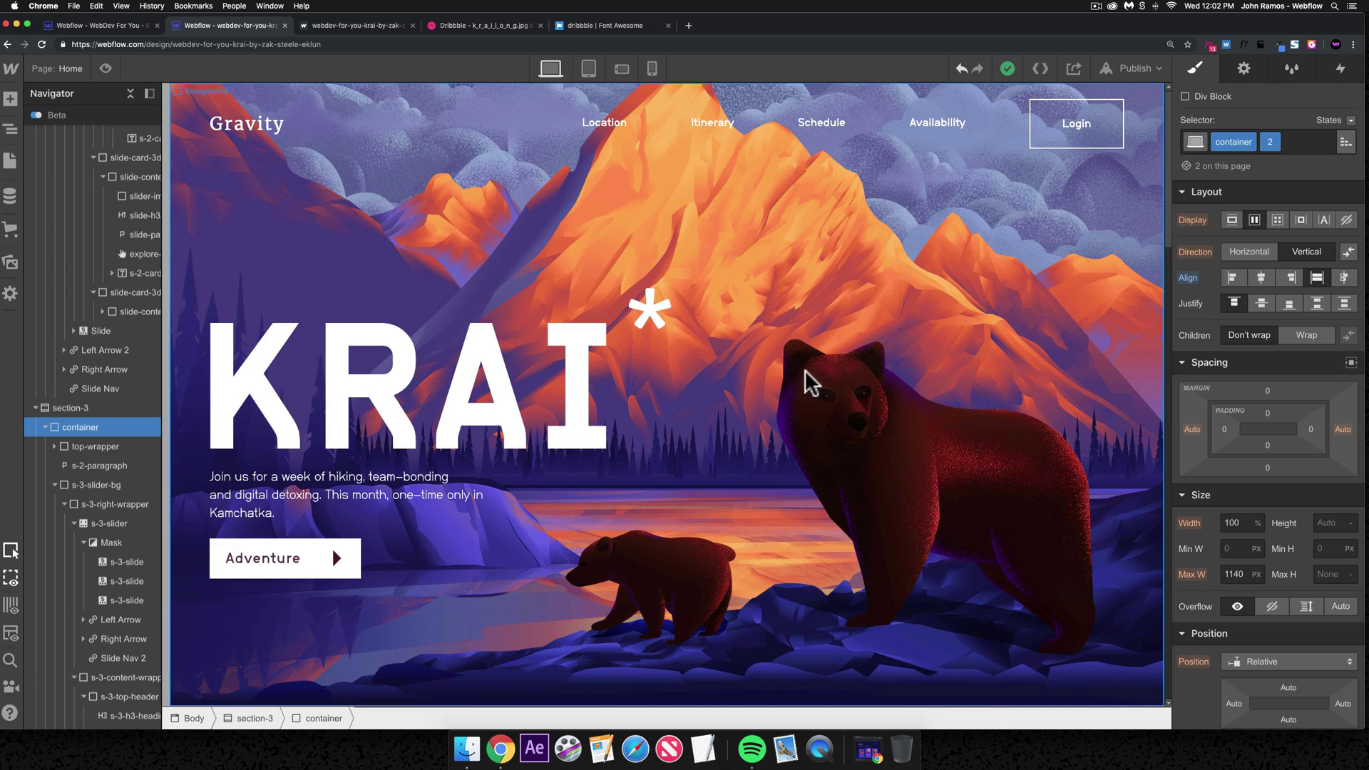
scroll(805, 382, down, 8)
scroll(805, 383, up, 8)
- Review the krai-demo page up to its hero and examine the published reference site's side label and card slider arrows
click(116, 27)
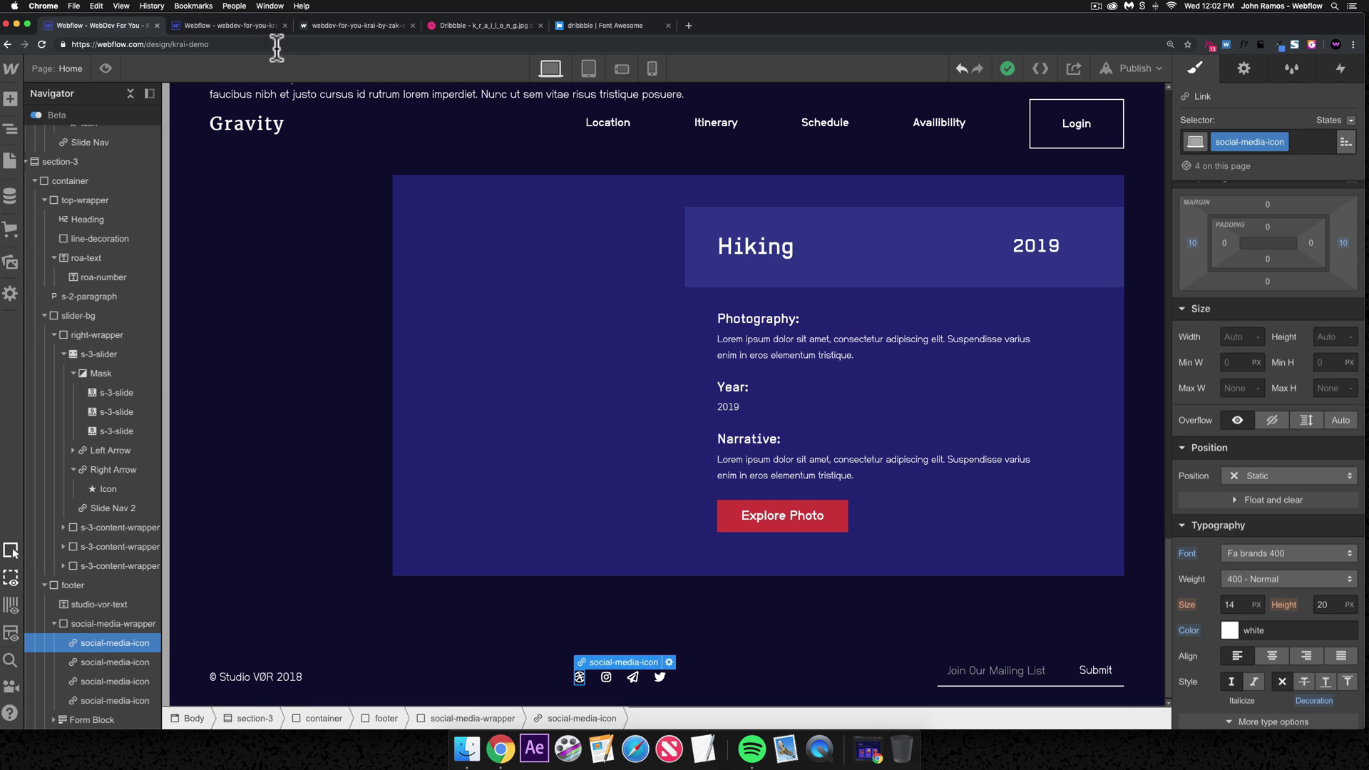
scroll(344, 294, up, 6)
scroll(343, 293, down, 6)
scroll(340, 291, up, 15)
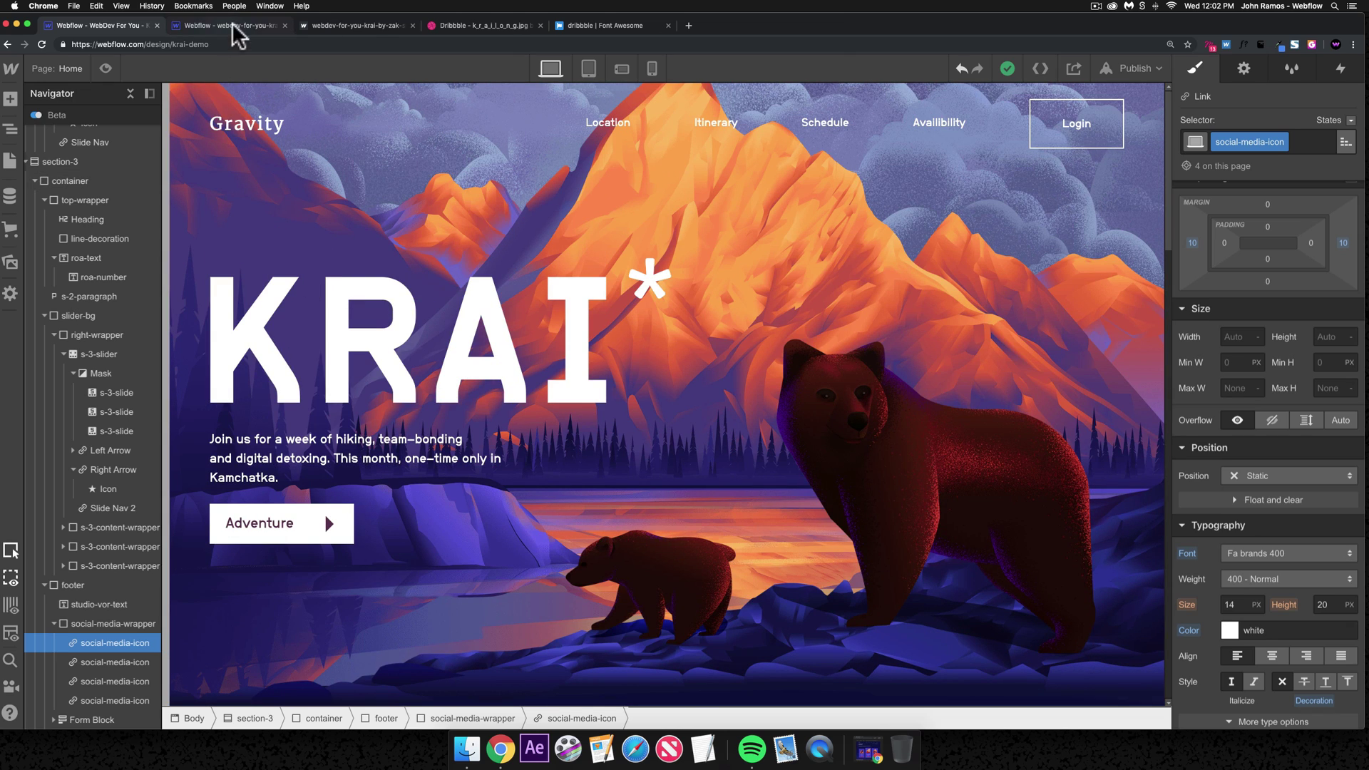
click(371, 28)
scroll(214, 285, down, 5)
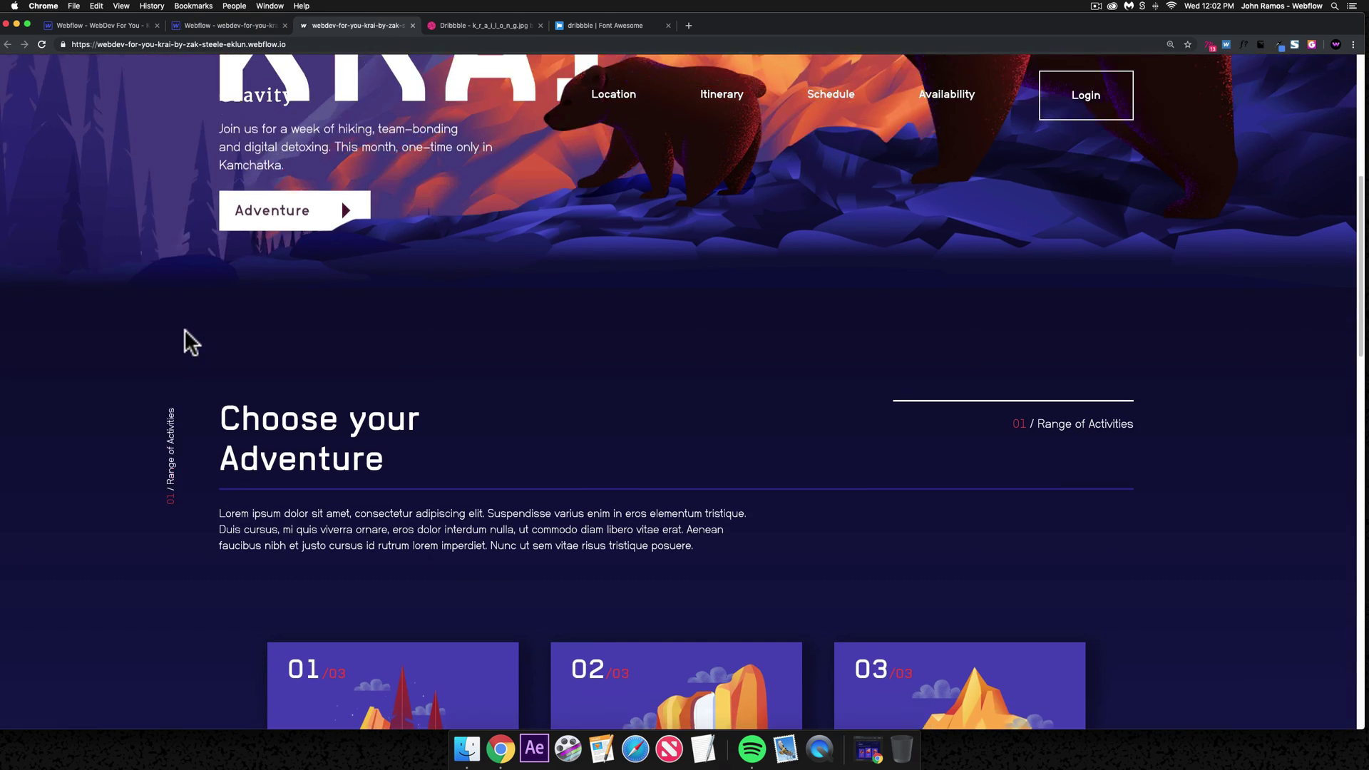
scroll(184, 329, down, 2)
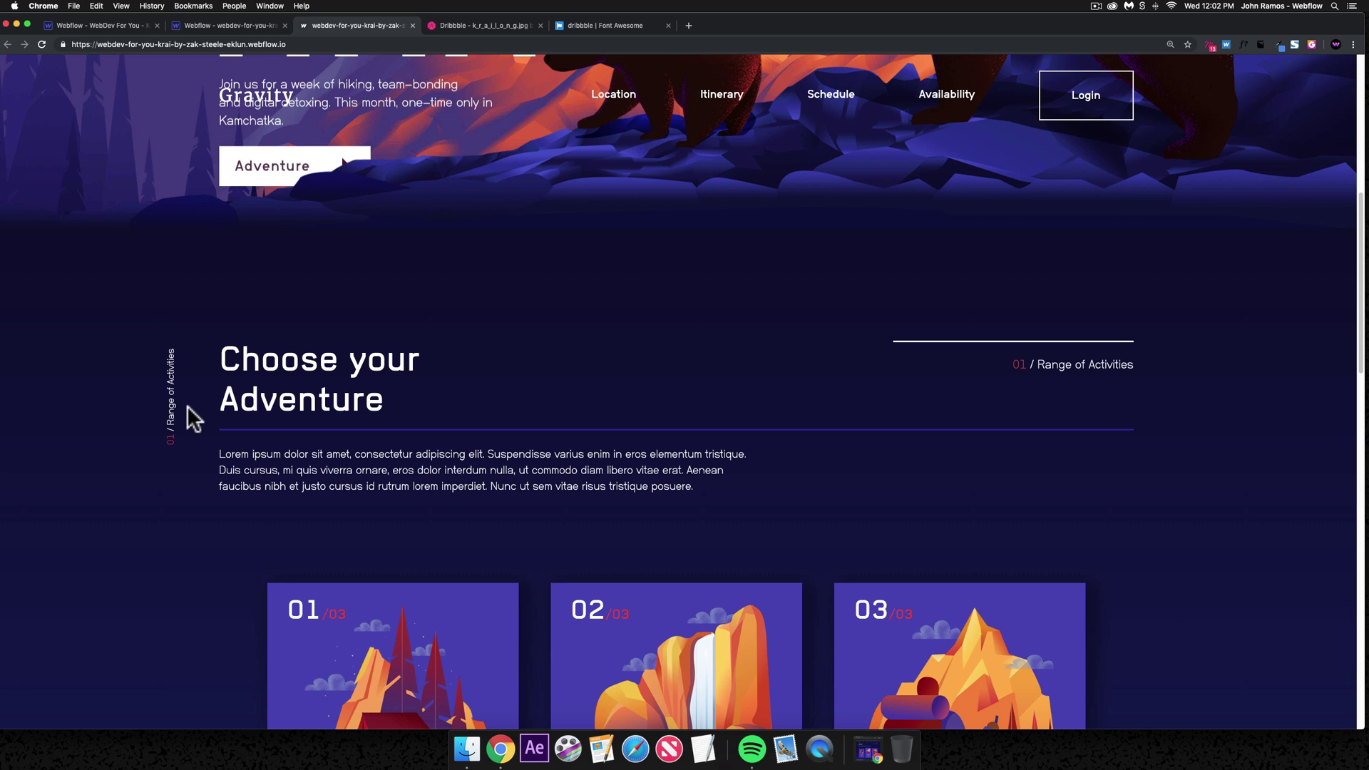
scroll(186, 387, down, 8)
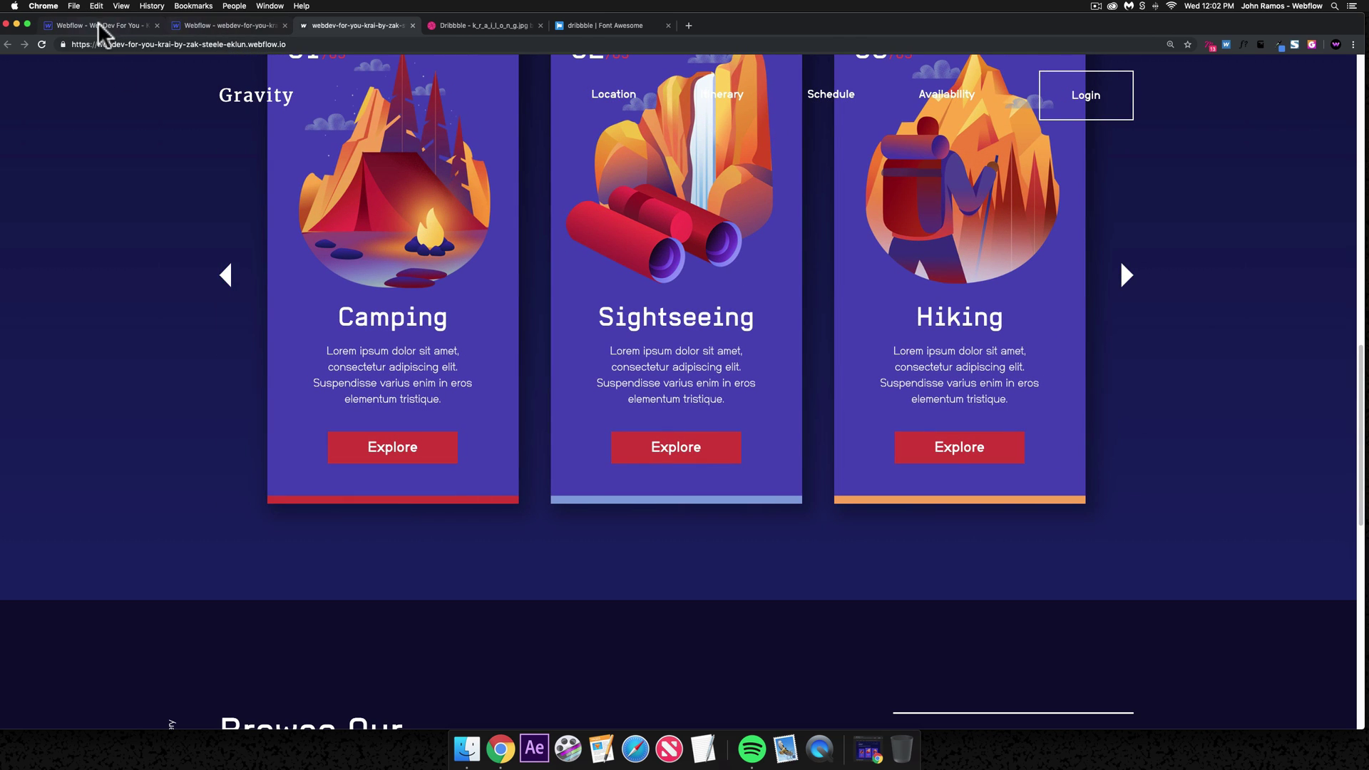
- Switch to the krai-demo project and make the icon inside the Left Arrow of section-2's slider invisible
key(super+1)
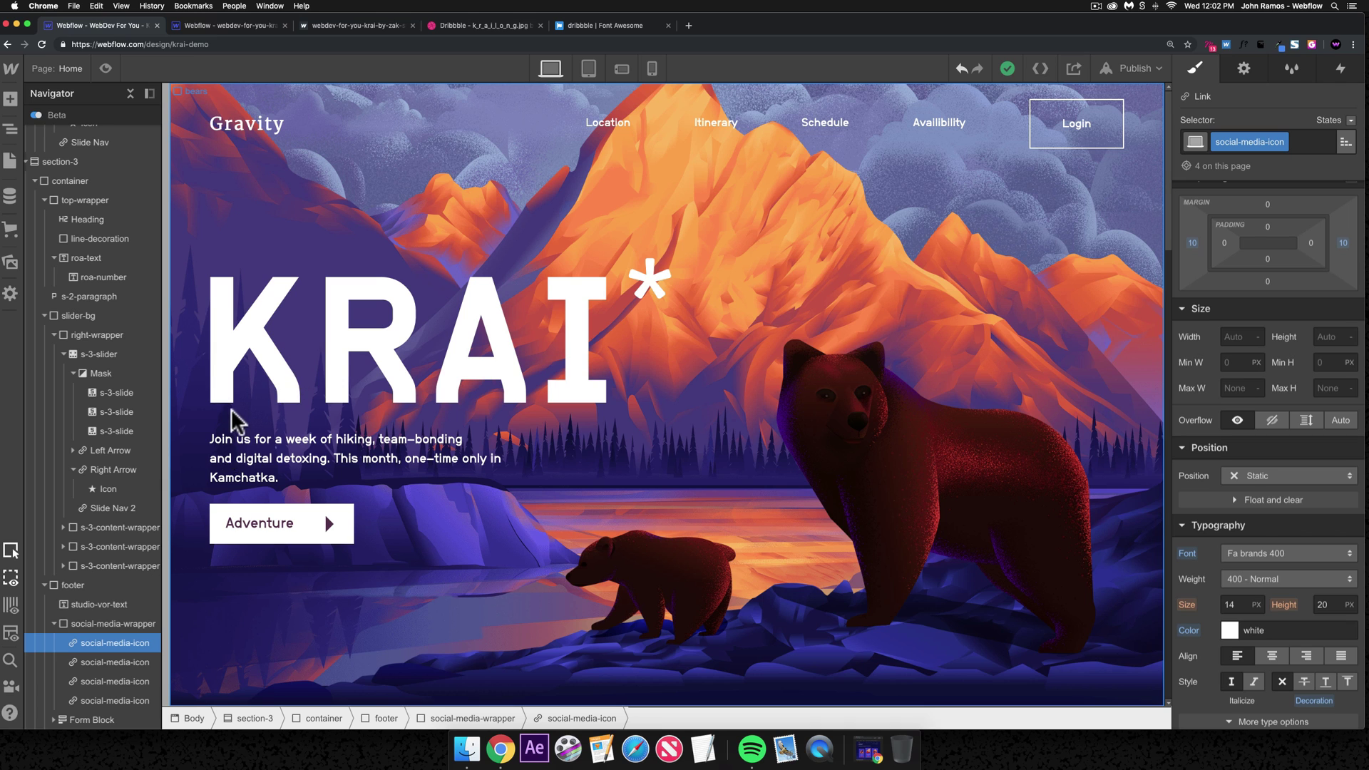
scroll(231, 413, down, 10)
scroll(228, 403, down, 10)
scroll(226, 395, up, 5)
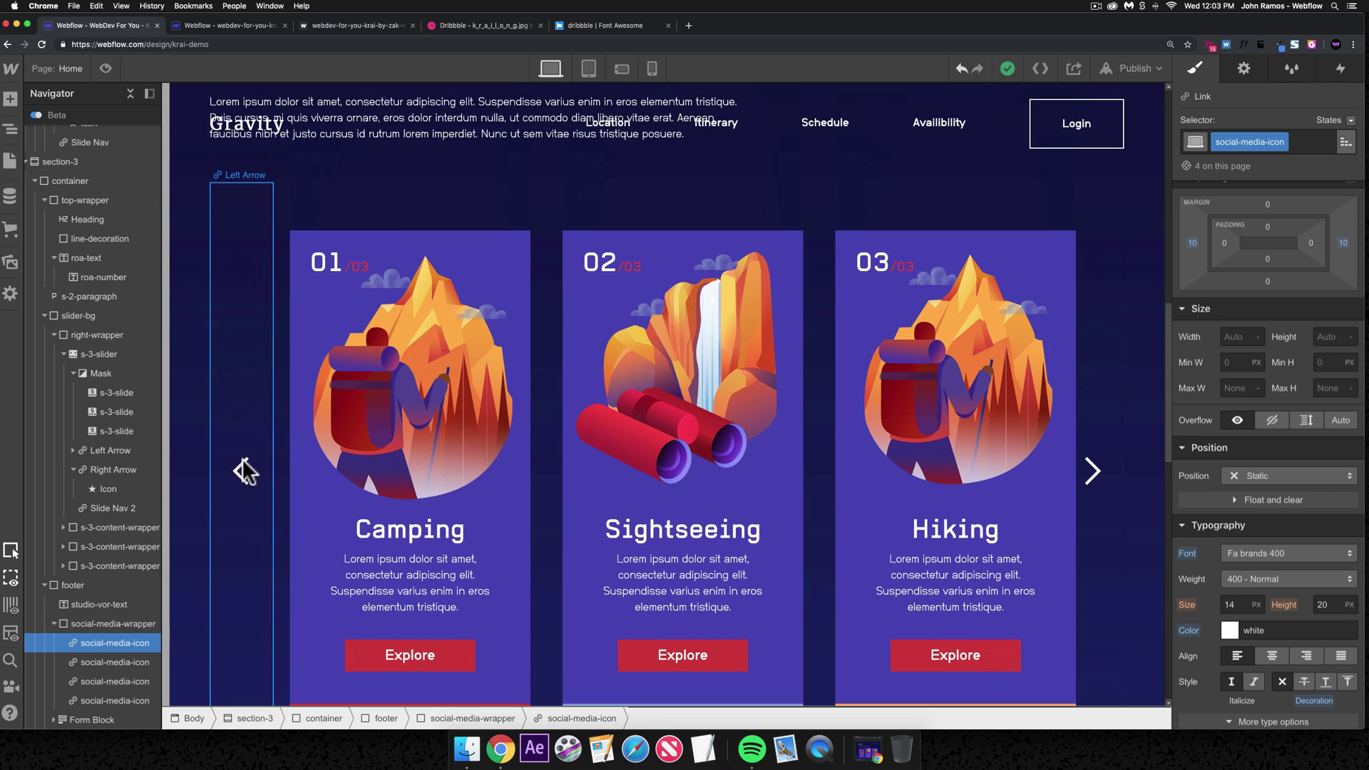
click(242, 477)
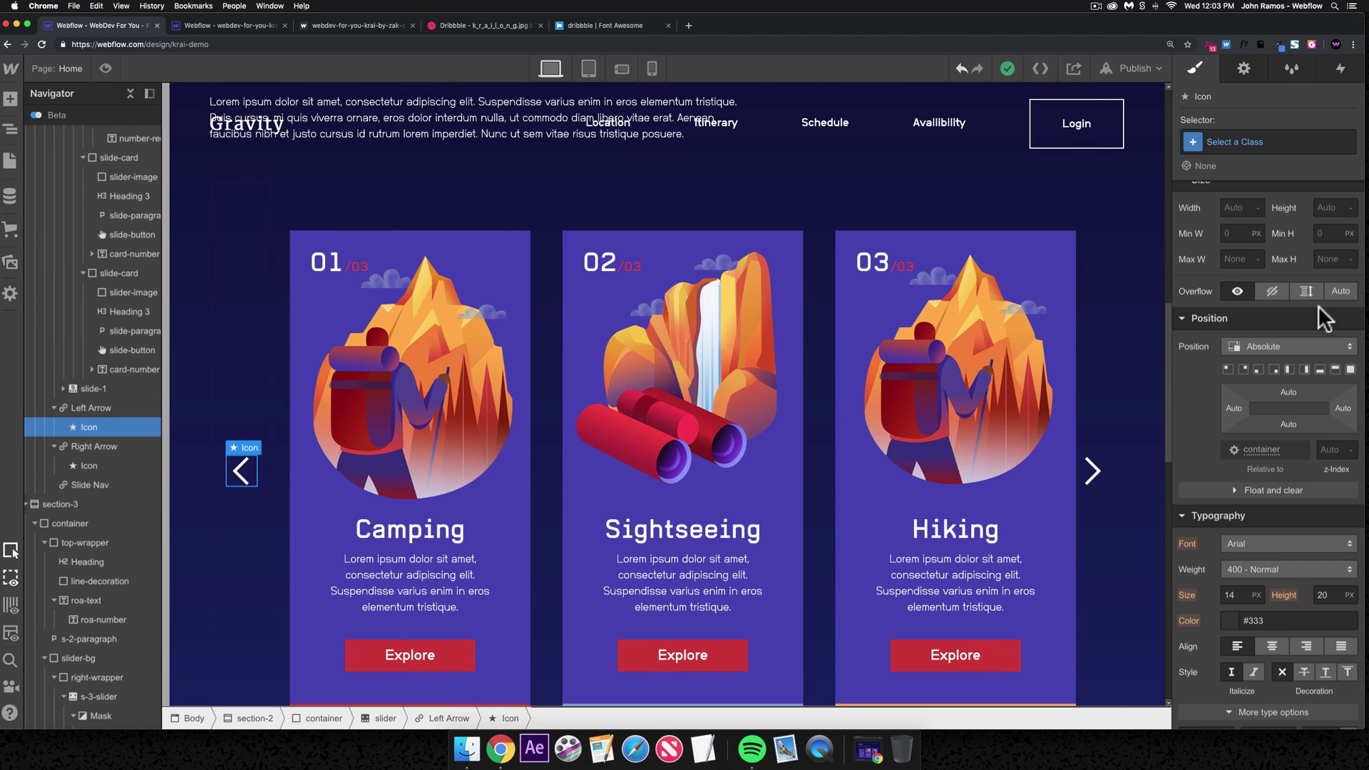
click(1305, 368)
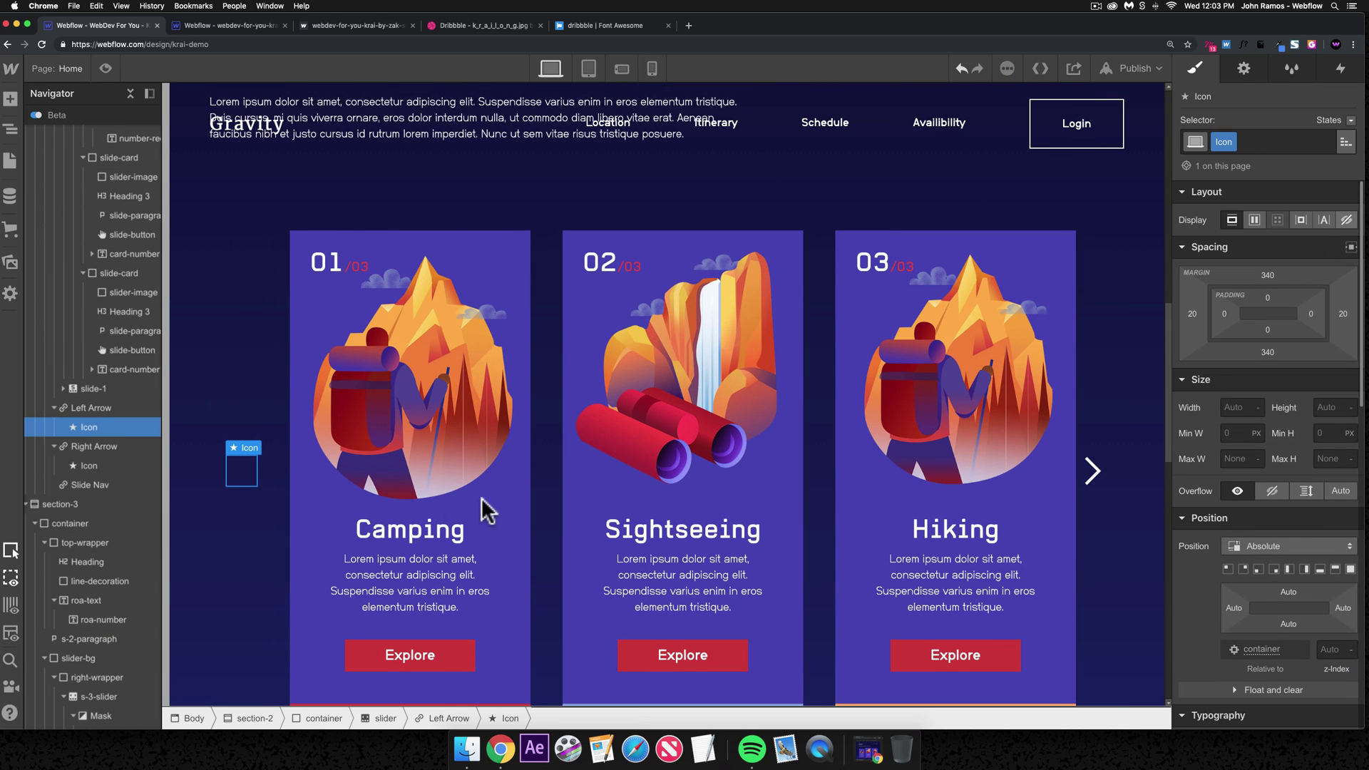
- Add a div block and nest it inside the Left Arrow of section-2's slider, below its icon
click(246, 476)
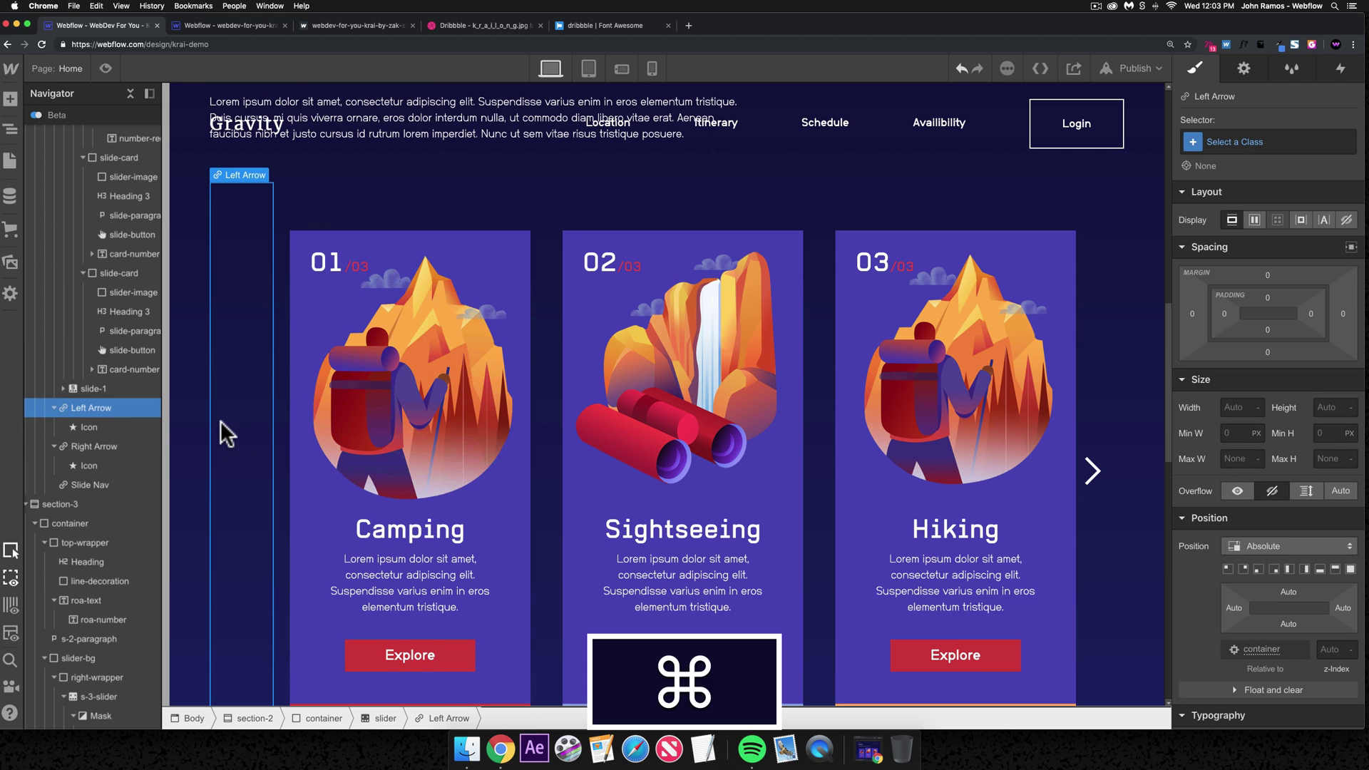
key(super+k)
text(div)
key(Return)
scroll(245, 480, down, 3)
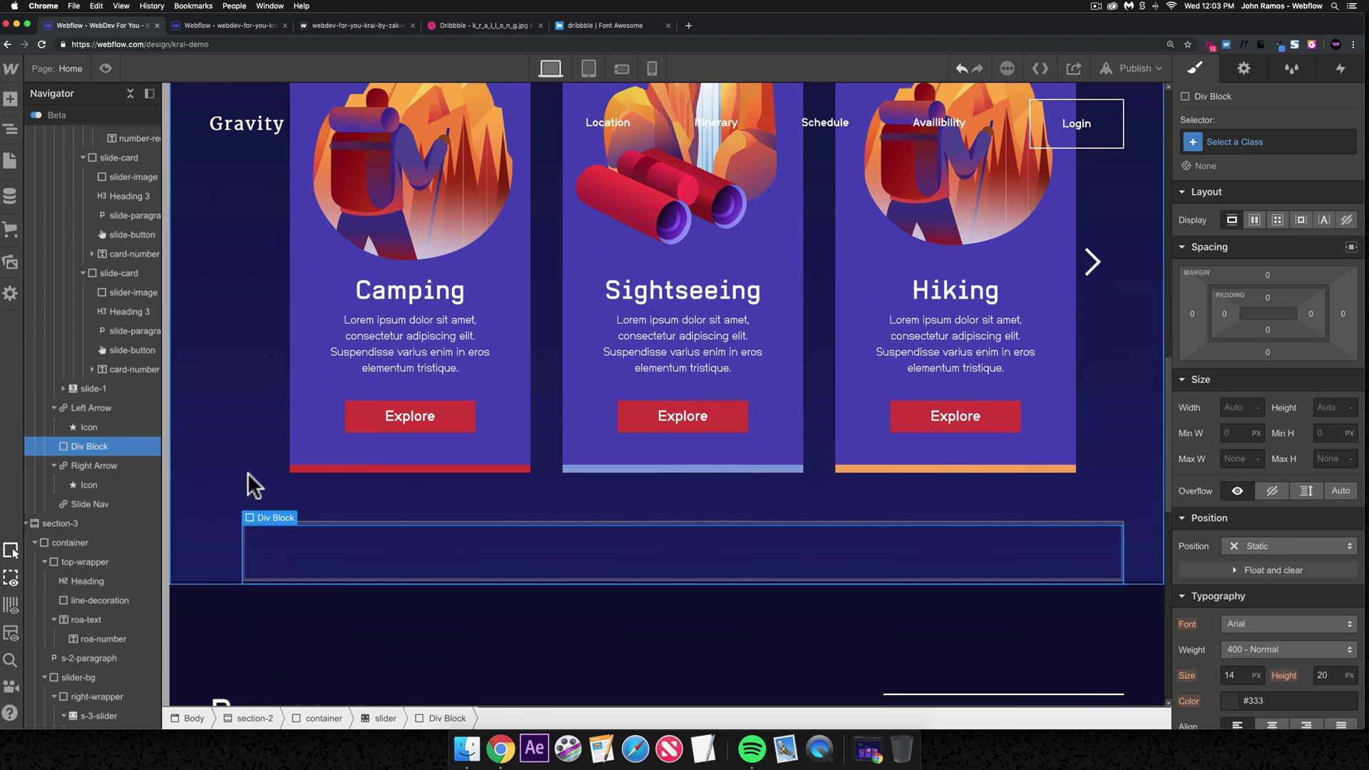
click(245, 281)
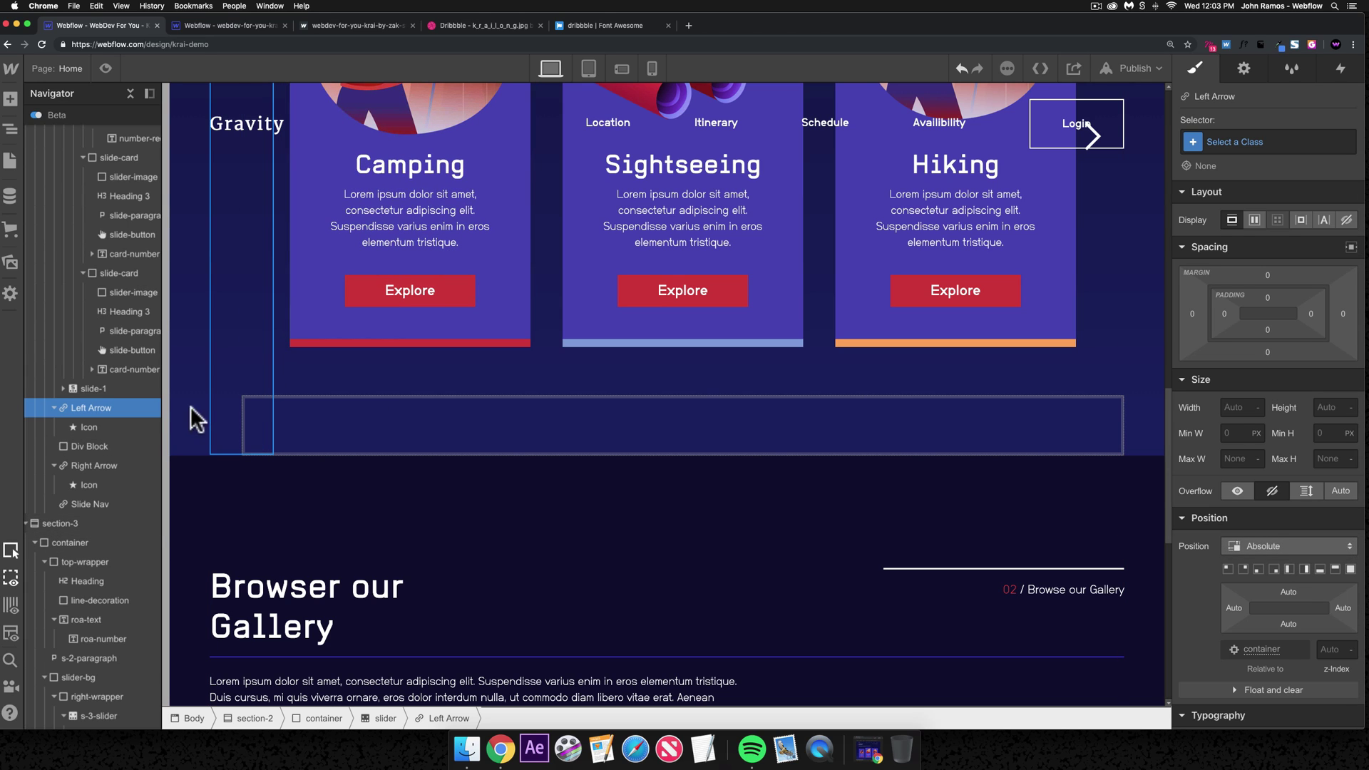
drag(67, 452, 111, 447)
- Give the new div block the class left-arrow-icon and set its width and height to 20 px
scroll(251, 342, up, 5)
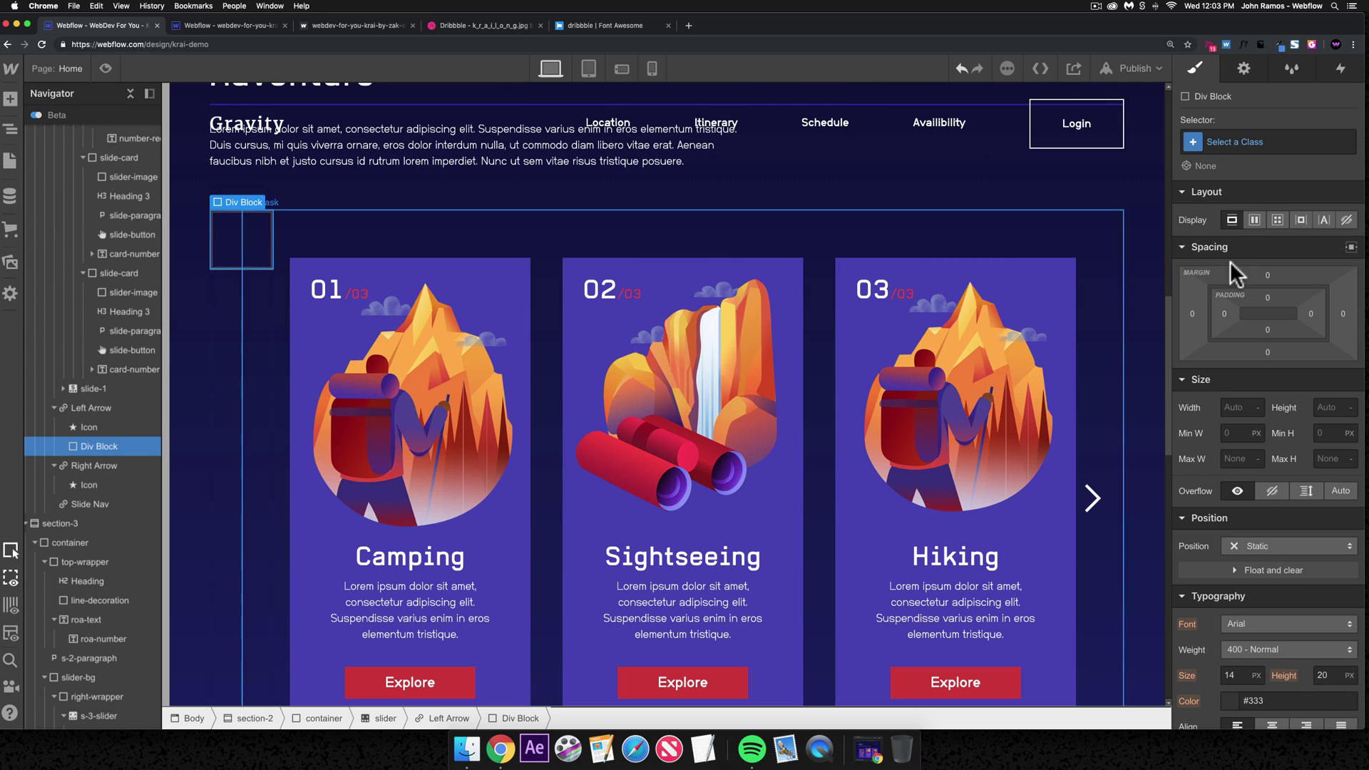
click(1256, 143)
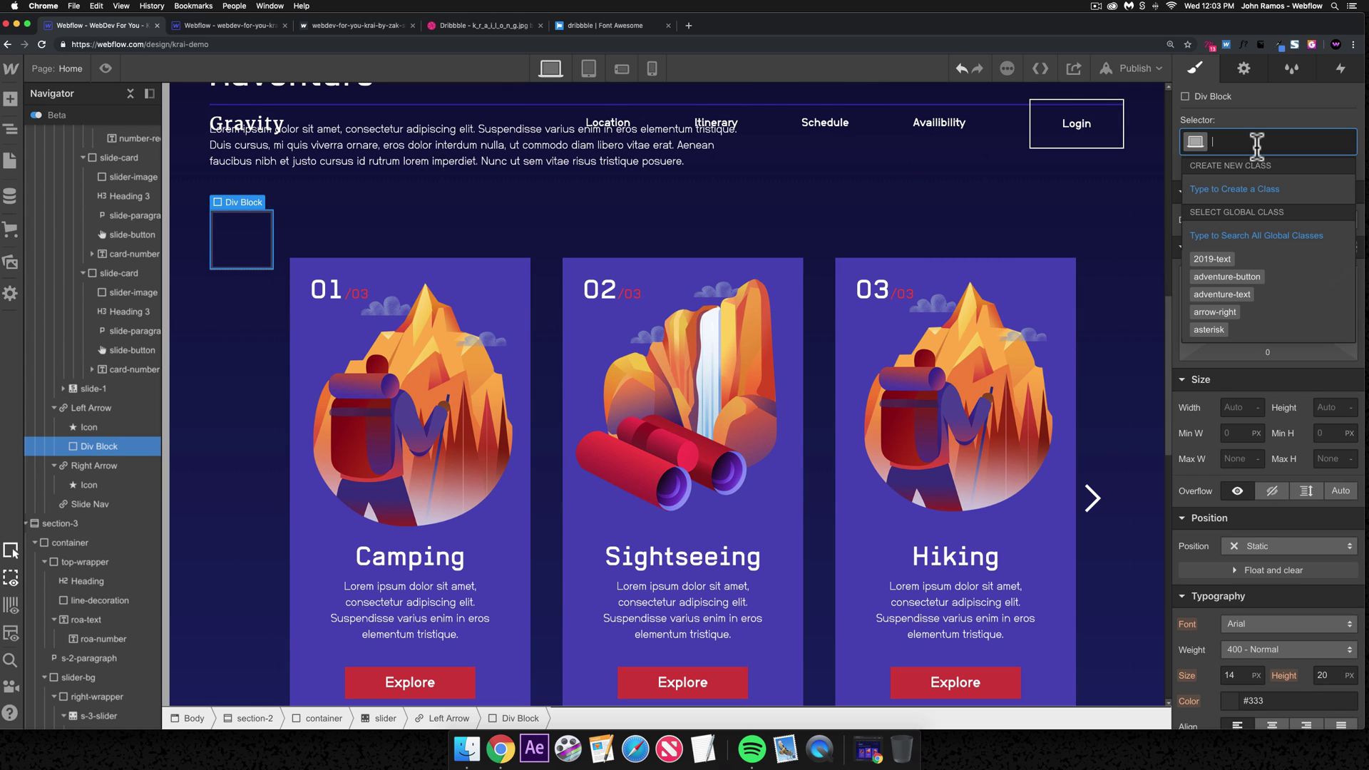
text(left-w)
text(rrow-icon)
key(Return)
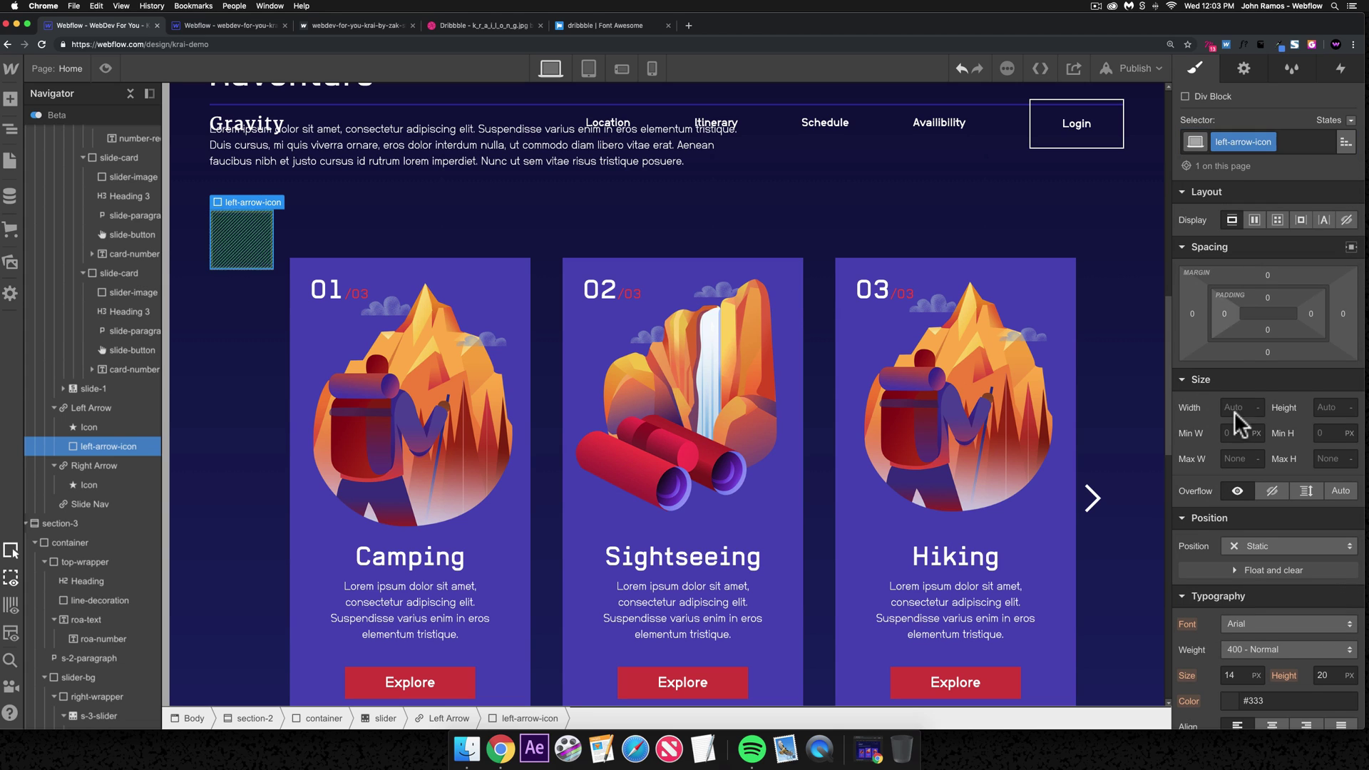
key(Tab)
text(20)
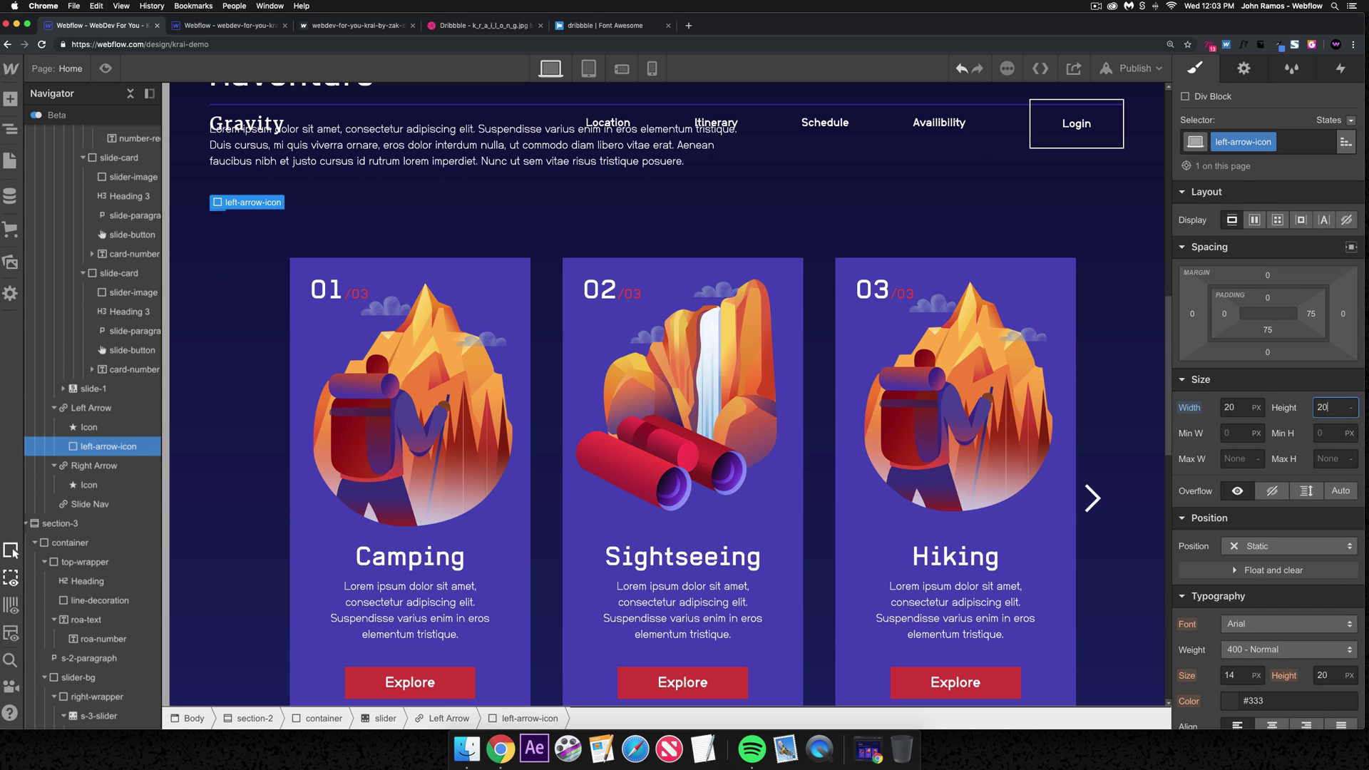
- Give left-arrow-icon solid black top and bottom borders, each 10 px wide
scroll(1259, 420, down, 10)
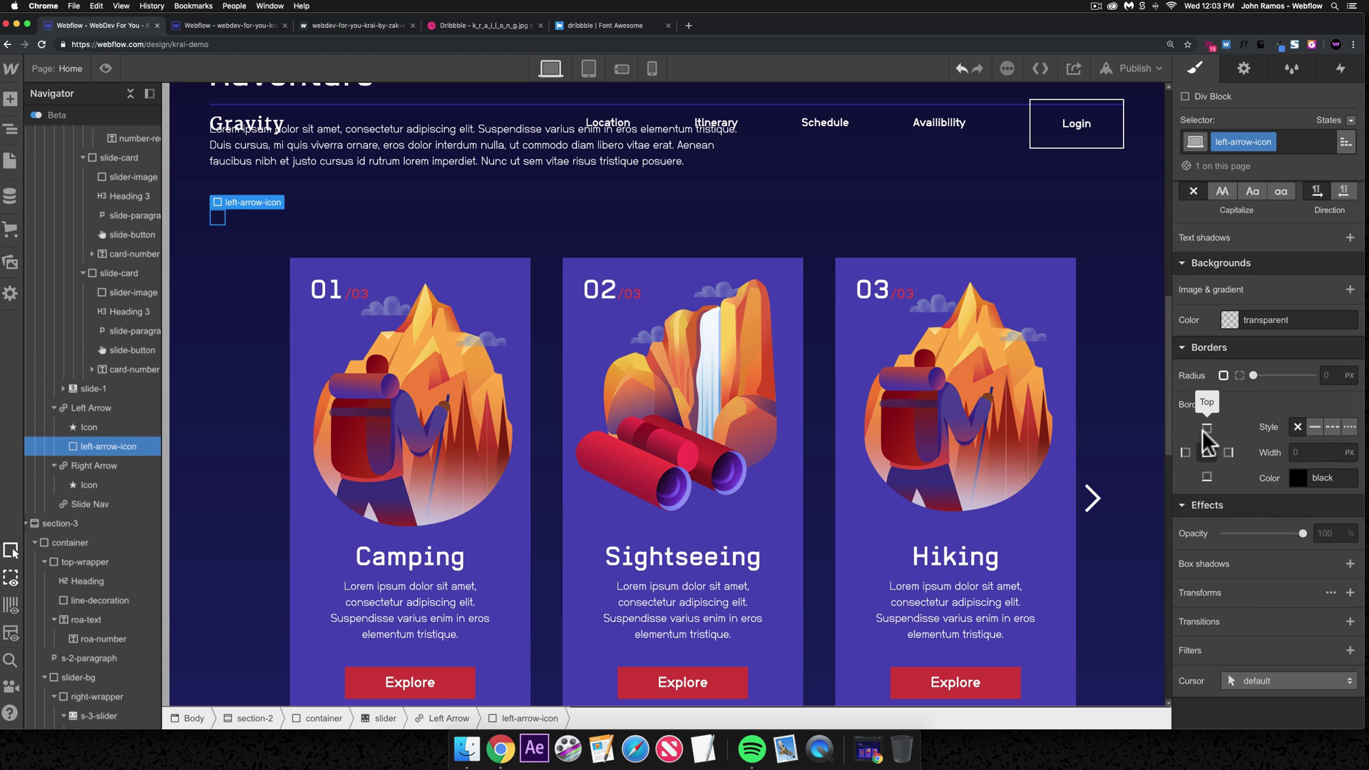
click(1206, 429)
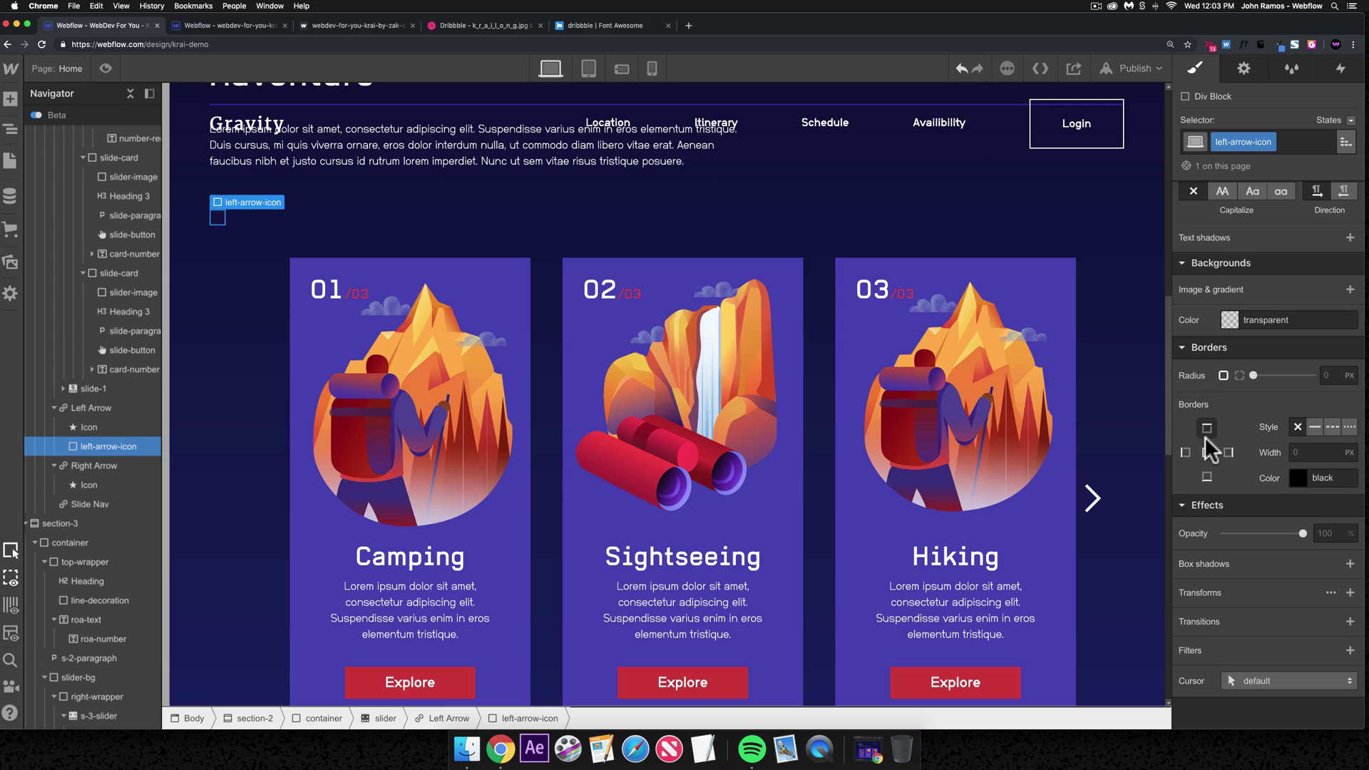
text(10)
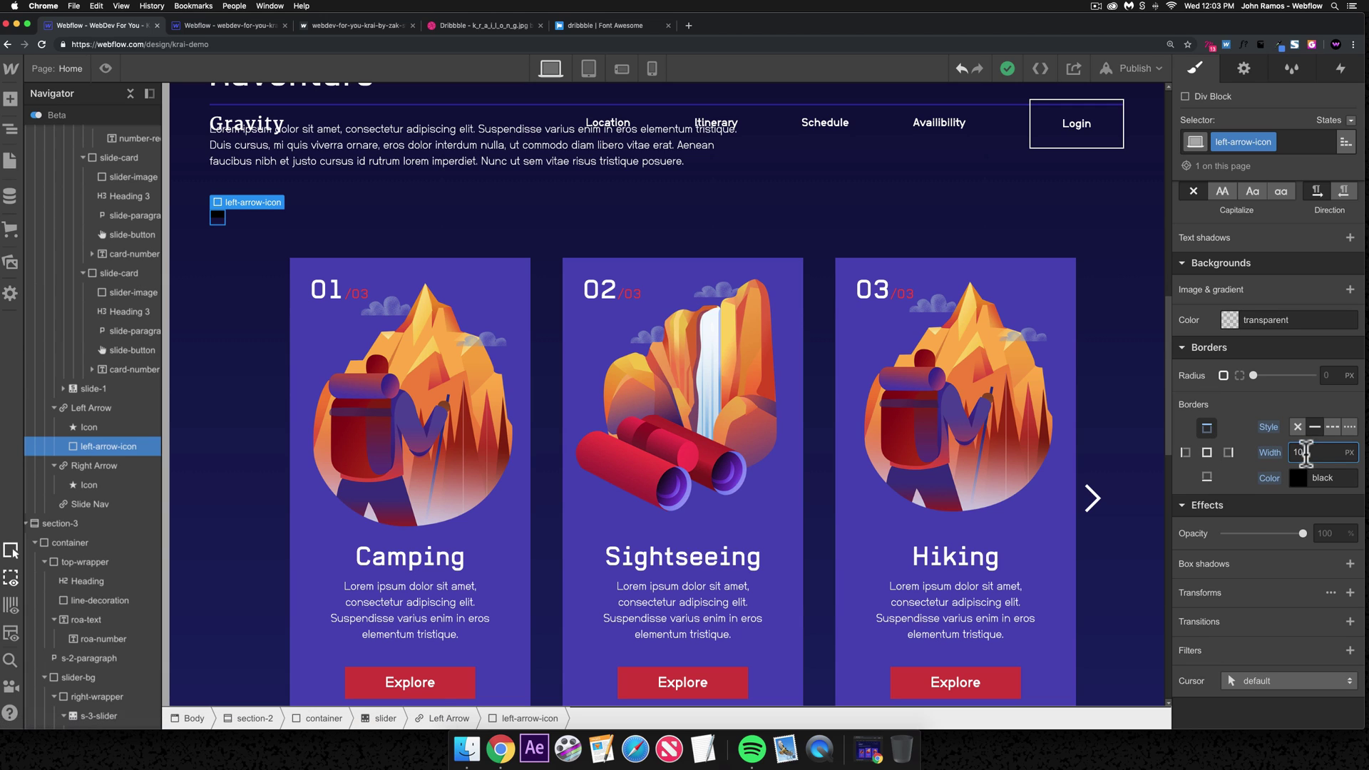
key(BackSpace)
key(BackSpace)
text(10)
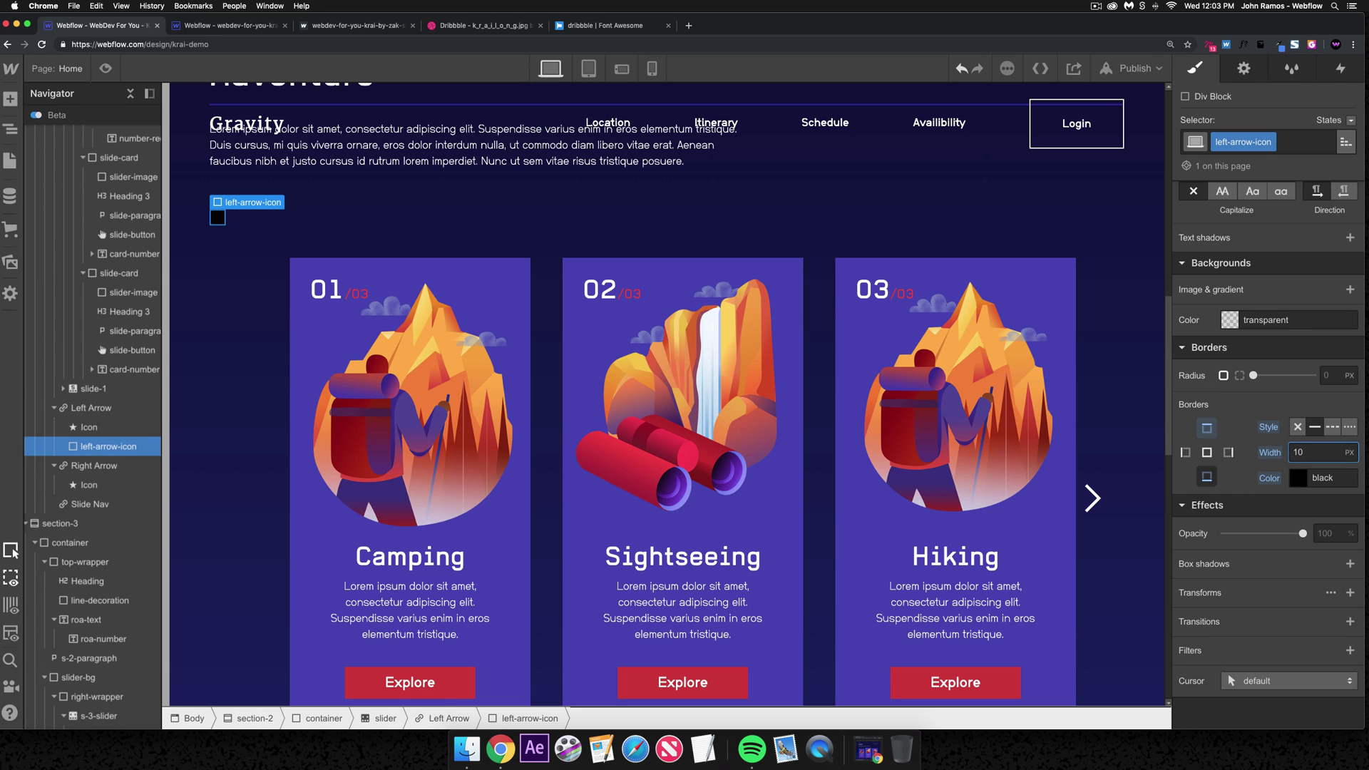
- Give left-arrow-icon a solid white right border 10 px wide
click(1228, 453)
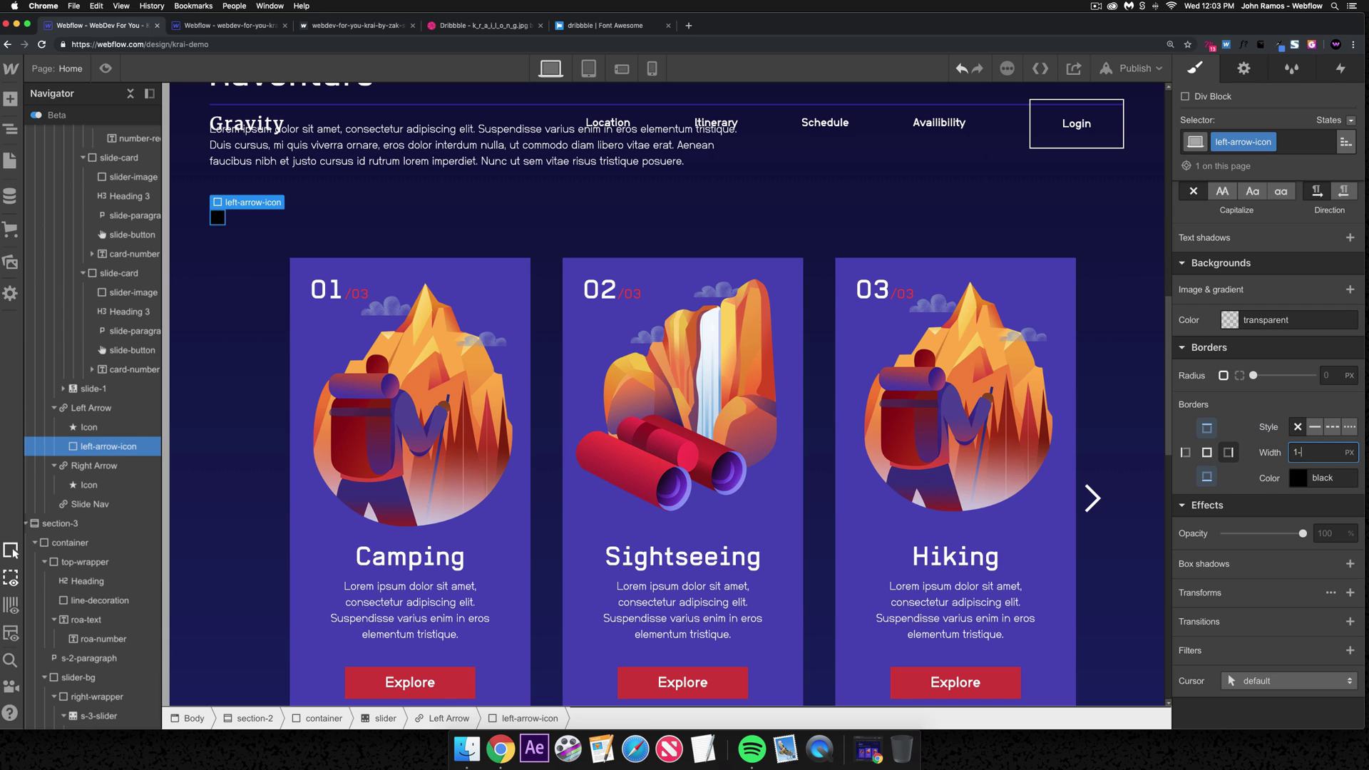
click(1298, 478)
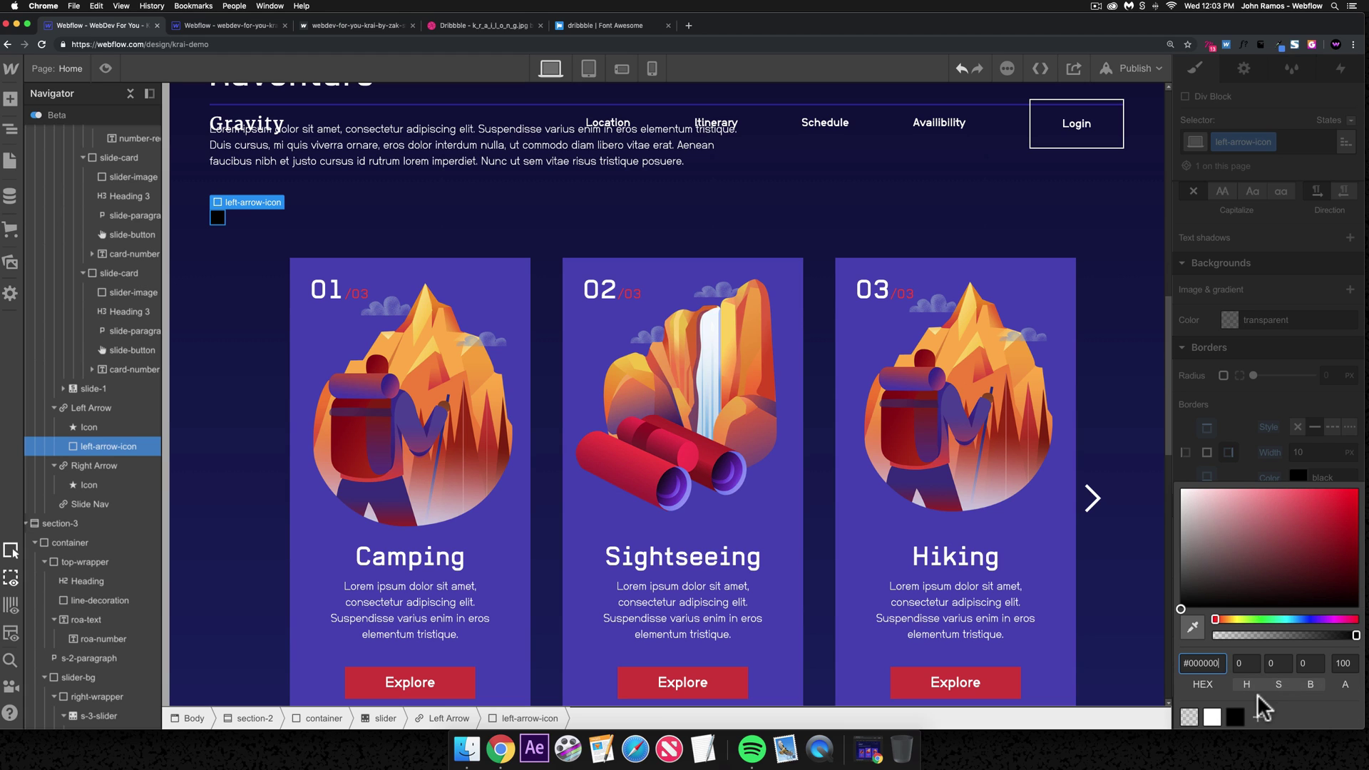
click(1216, 721)
- Make the top and bottom borders of left-arrow-icon transparent, leaving its right border white
click(1210, 440)
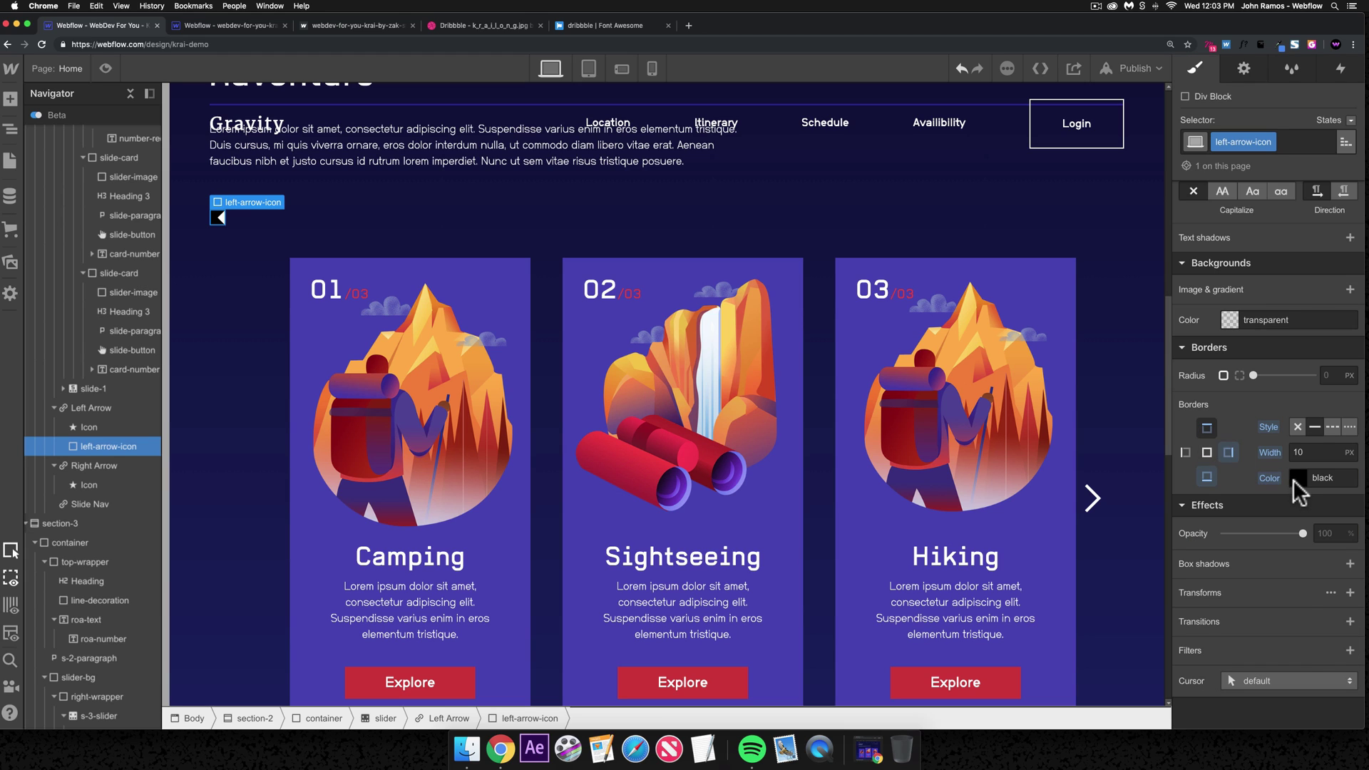
click(1296, 477)
click(1206, 476)
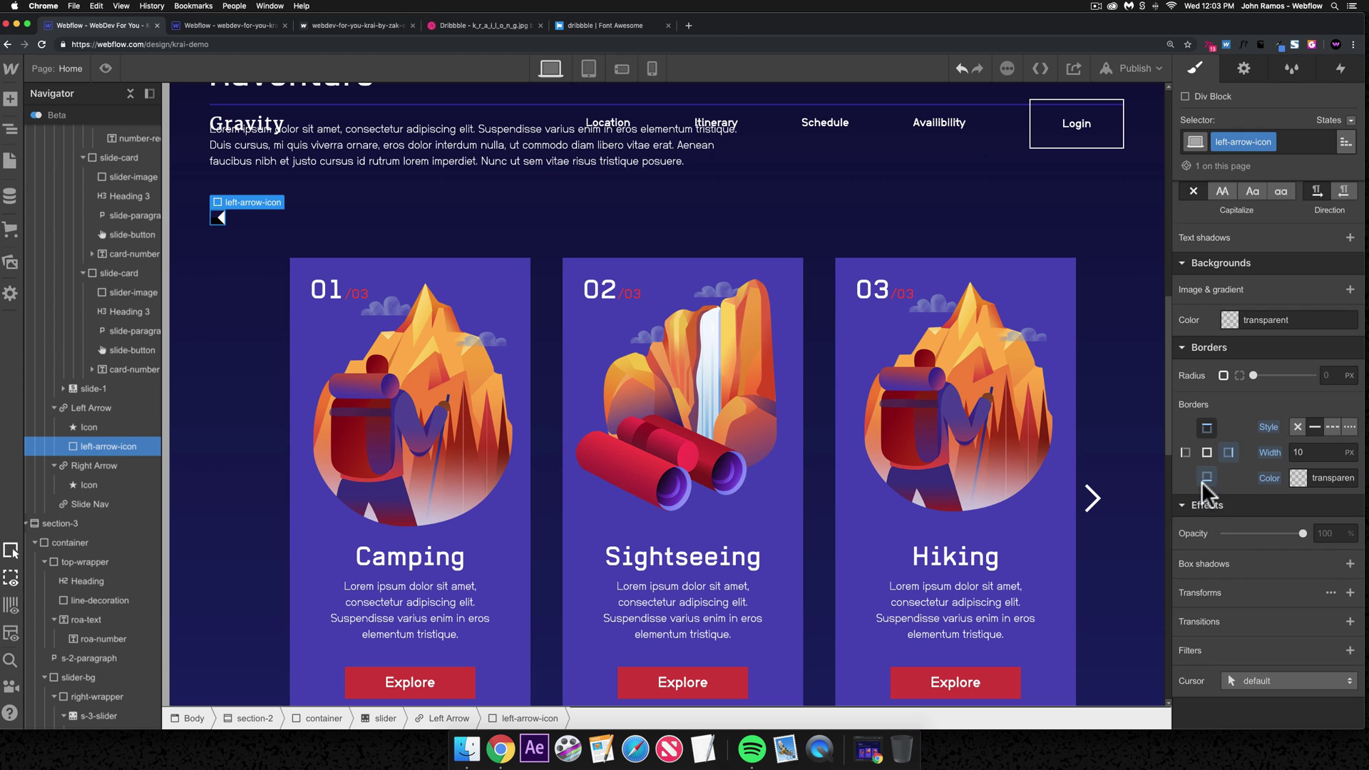
click(1297, 477)
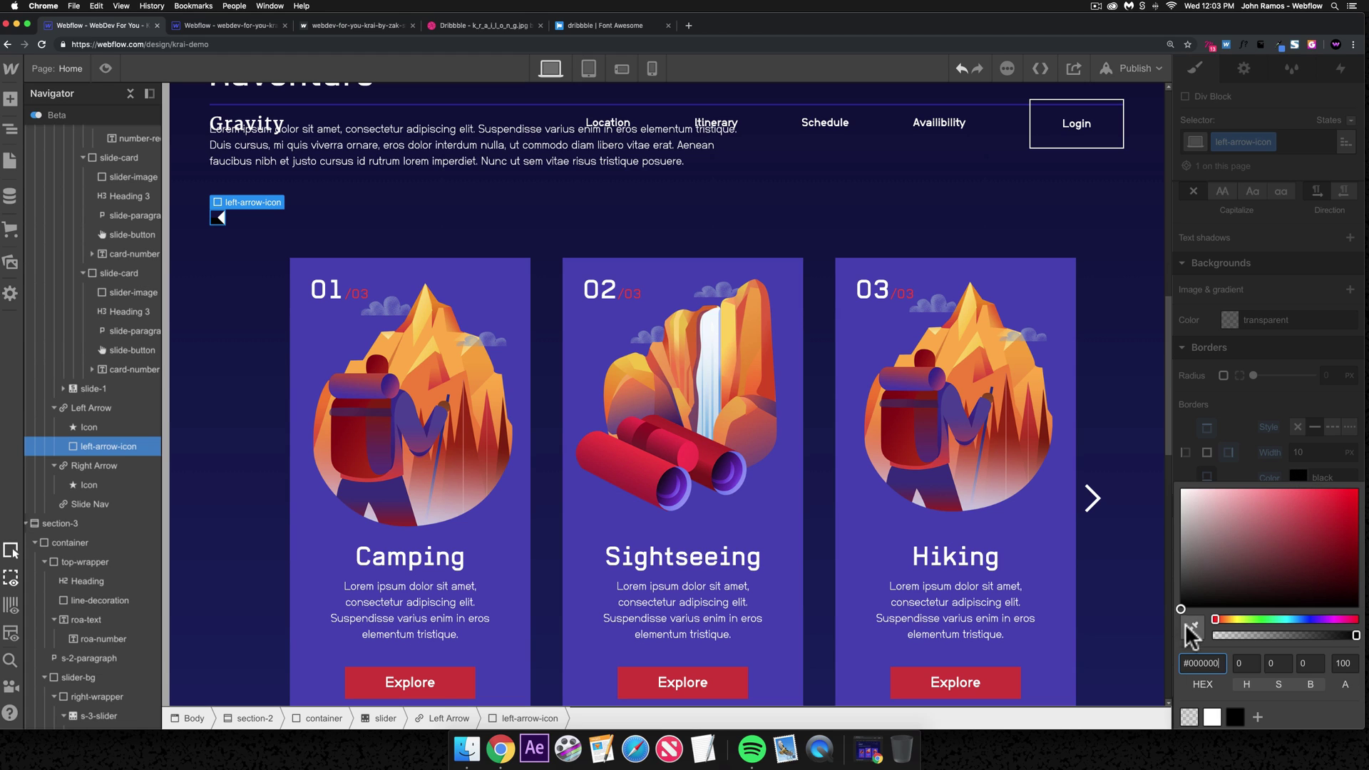
click(1189, 718)
click(1235, 440)
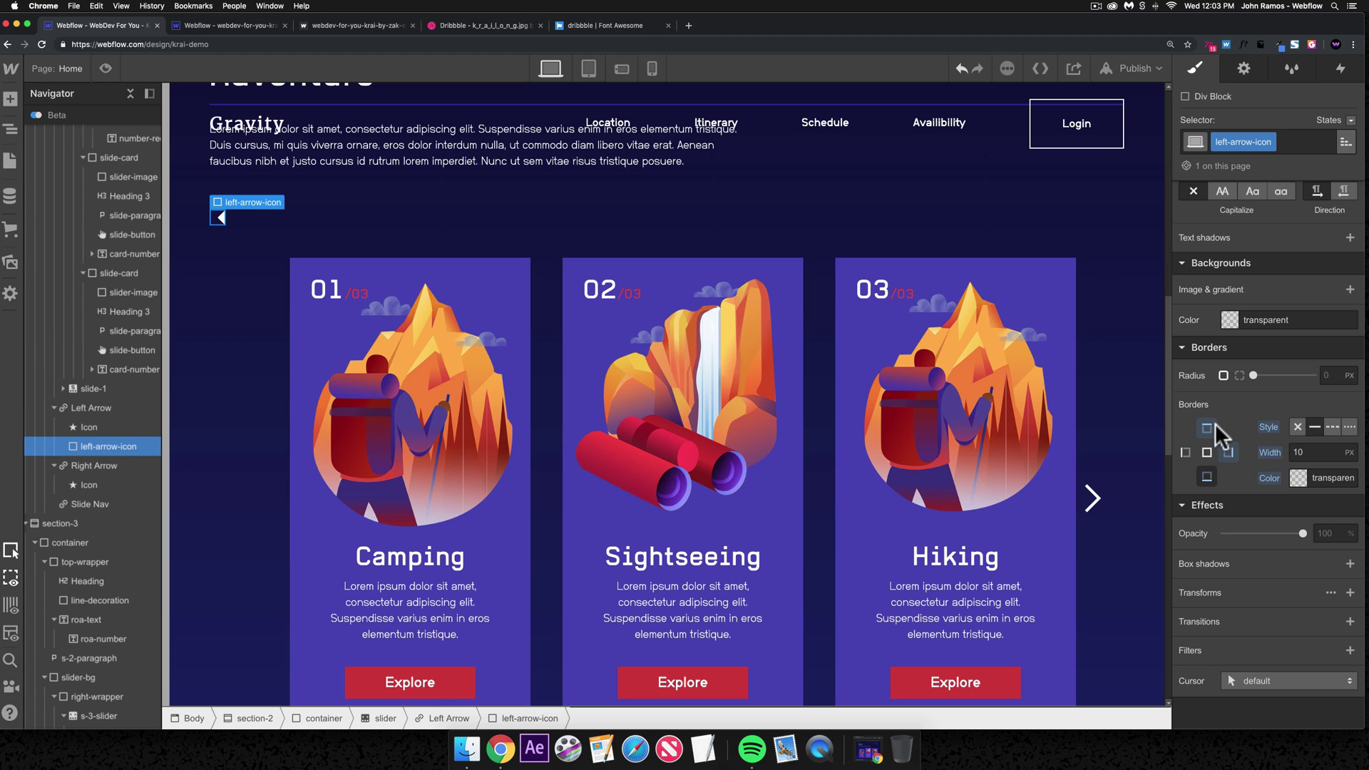
- Set the width of left-arrow-icon's right, top and bottom borders to 15 px
click(1228, 454)
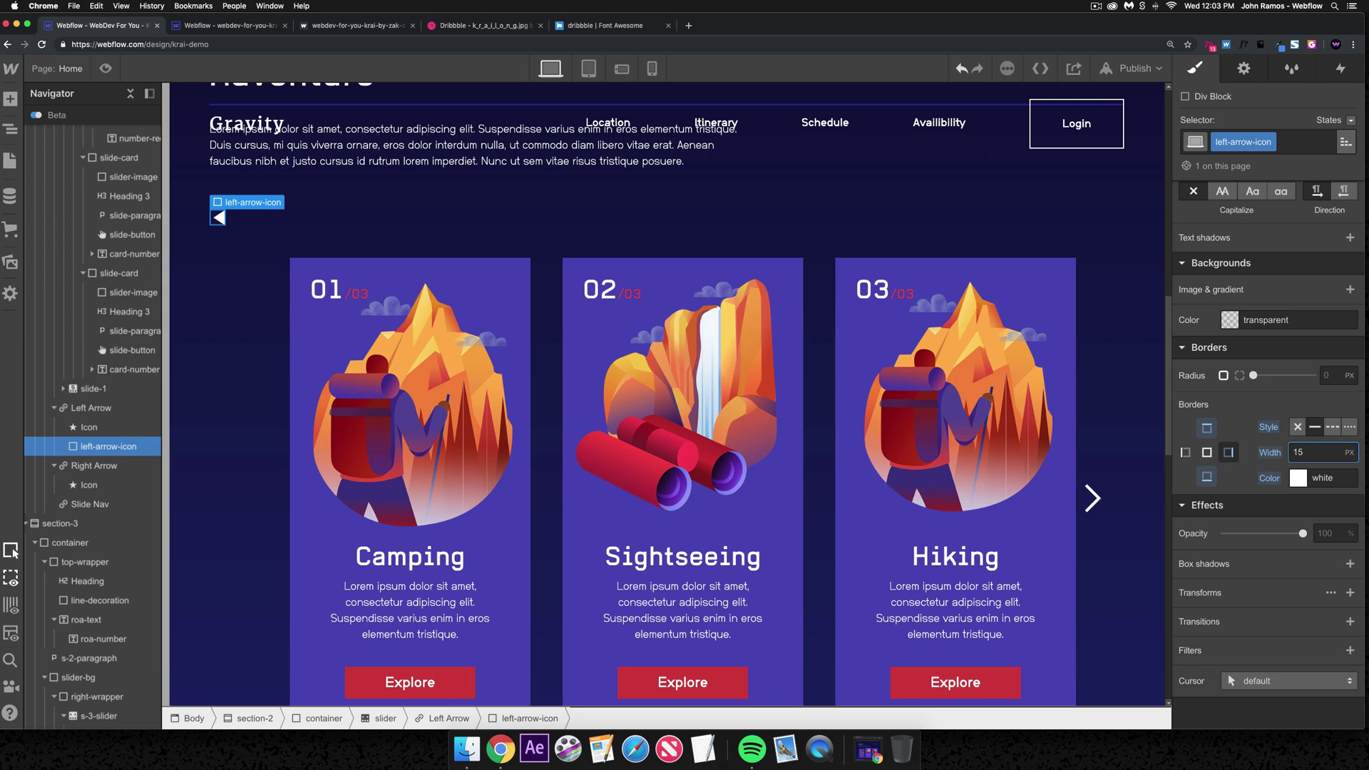
click(1227, 452)
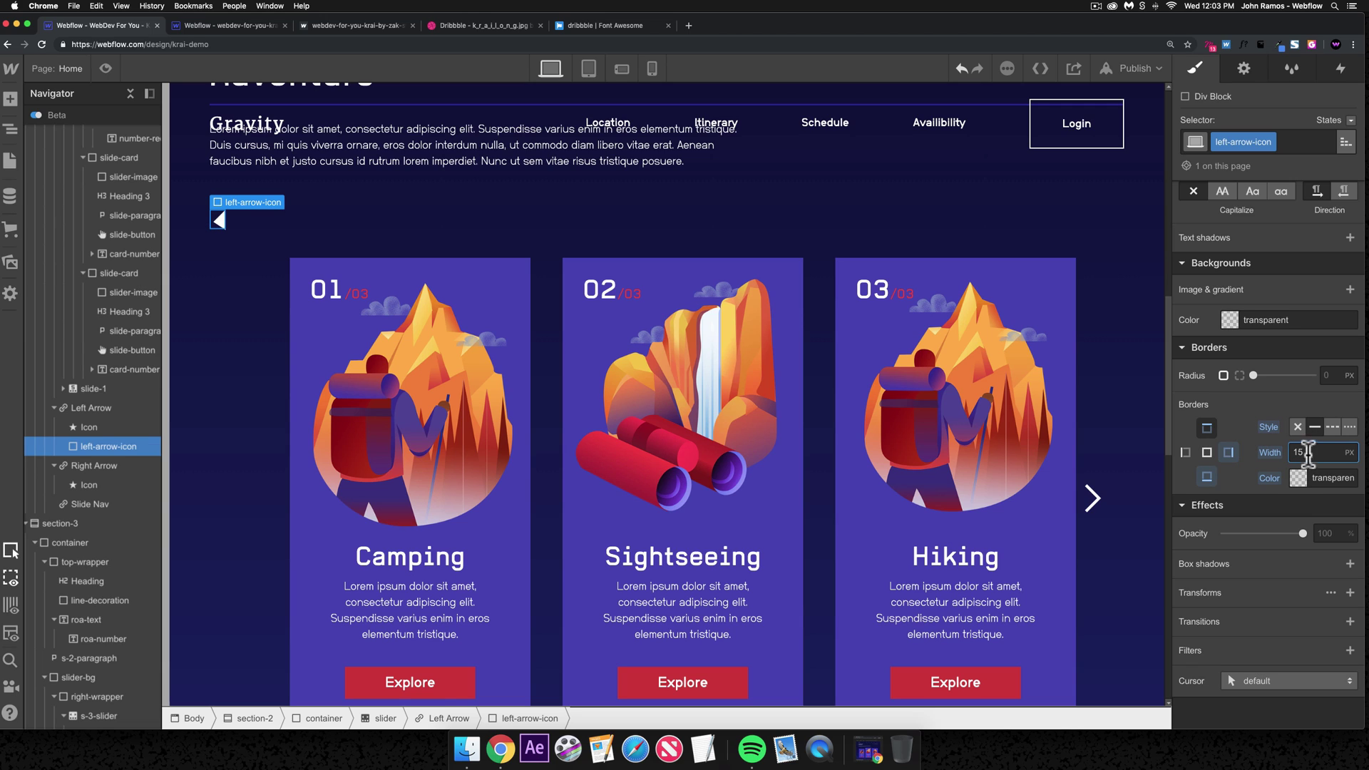
click(1326, 454)
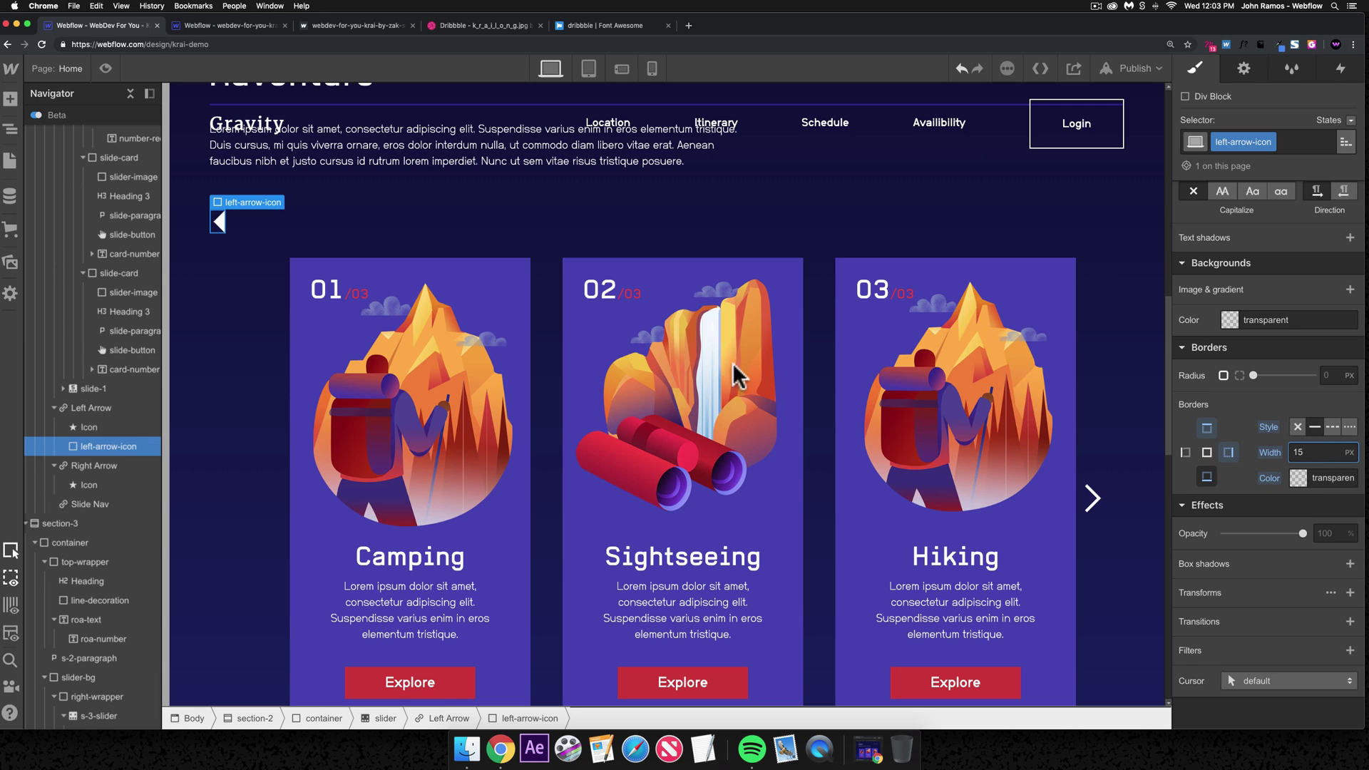
- Make section-2's Left Arrow a horizontal flexbox with its content centred vertically and justified to the start
click(269, 324)
scroll(1296, 317, down, 5)
scroll(1294, 317, up, 5)
click(1254, 220)
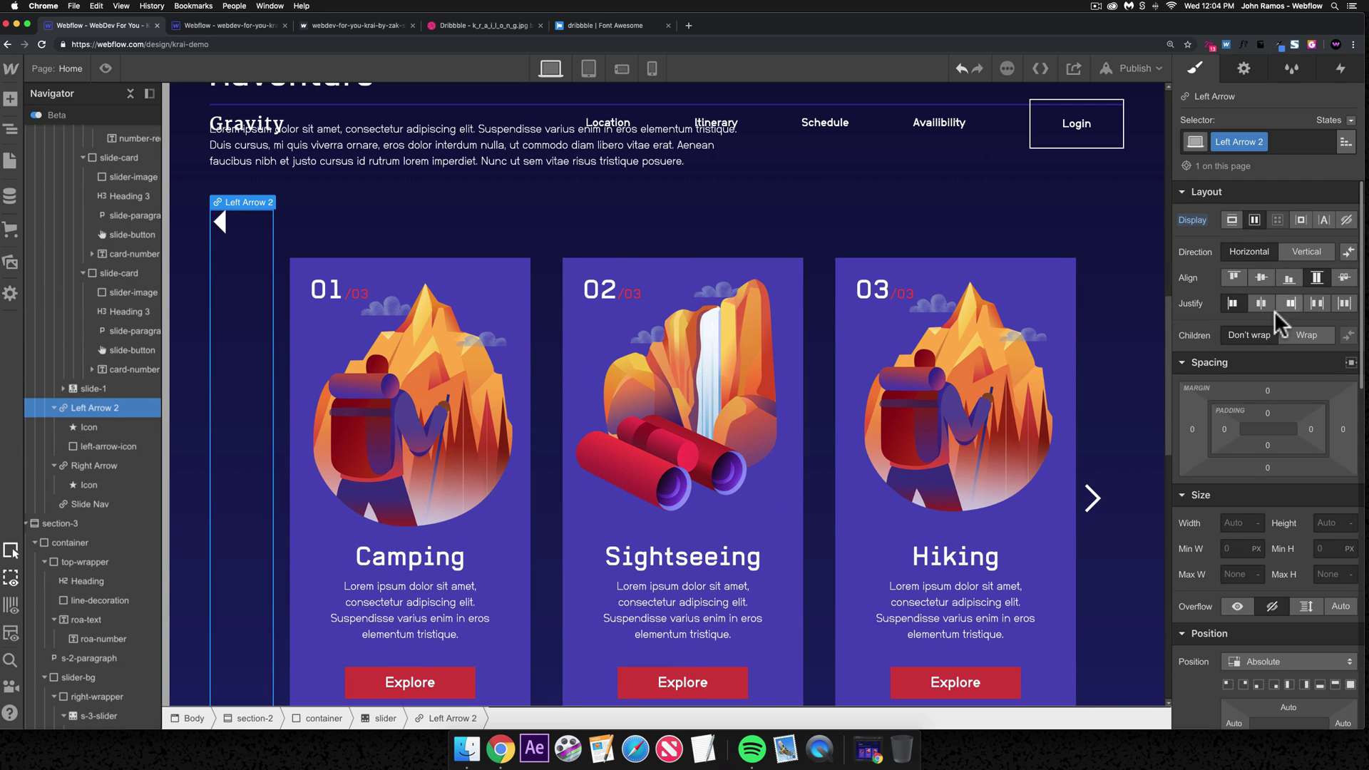
click(1261, 278)
click(1261, 306)
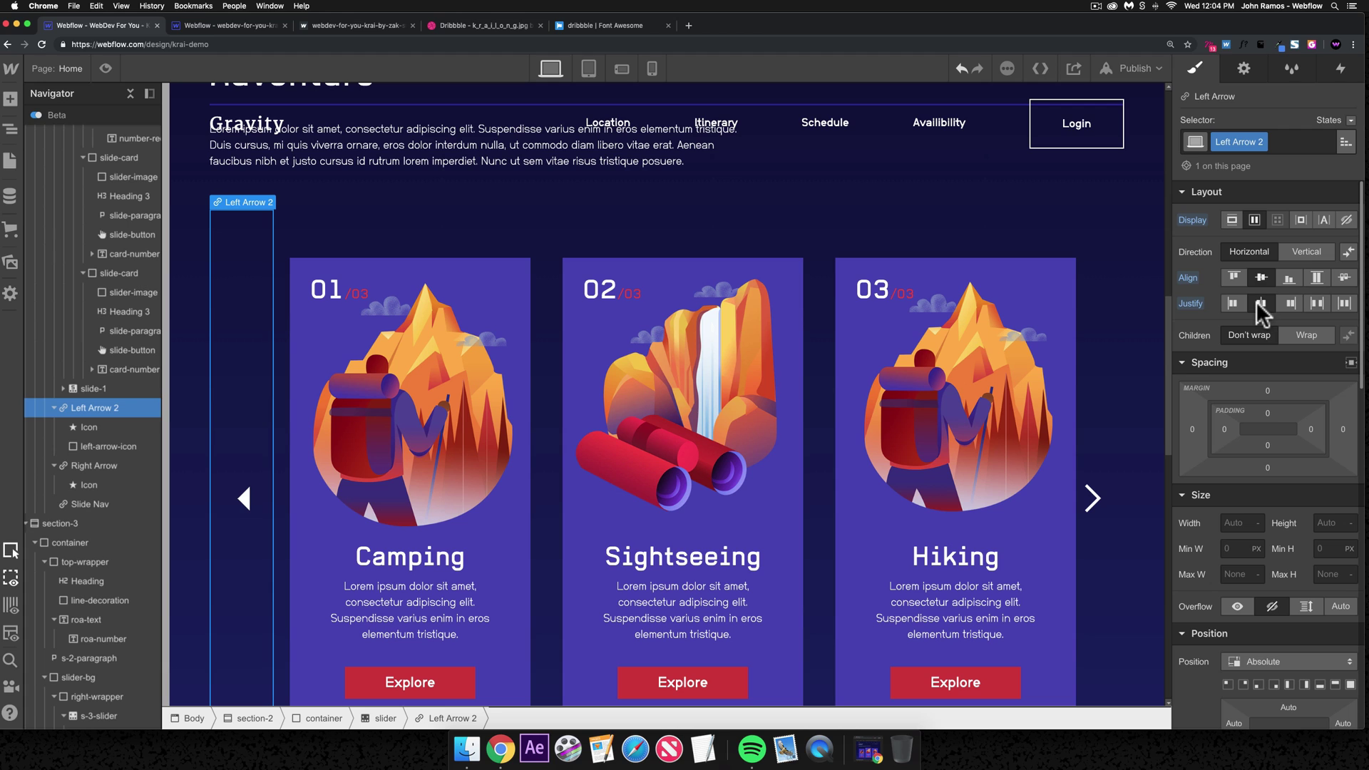
click(1229, 303)
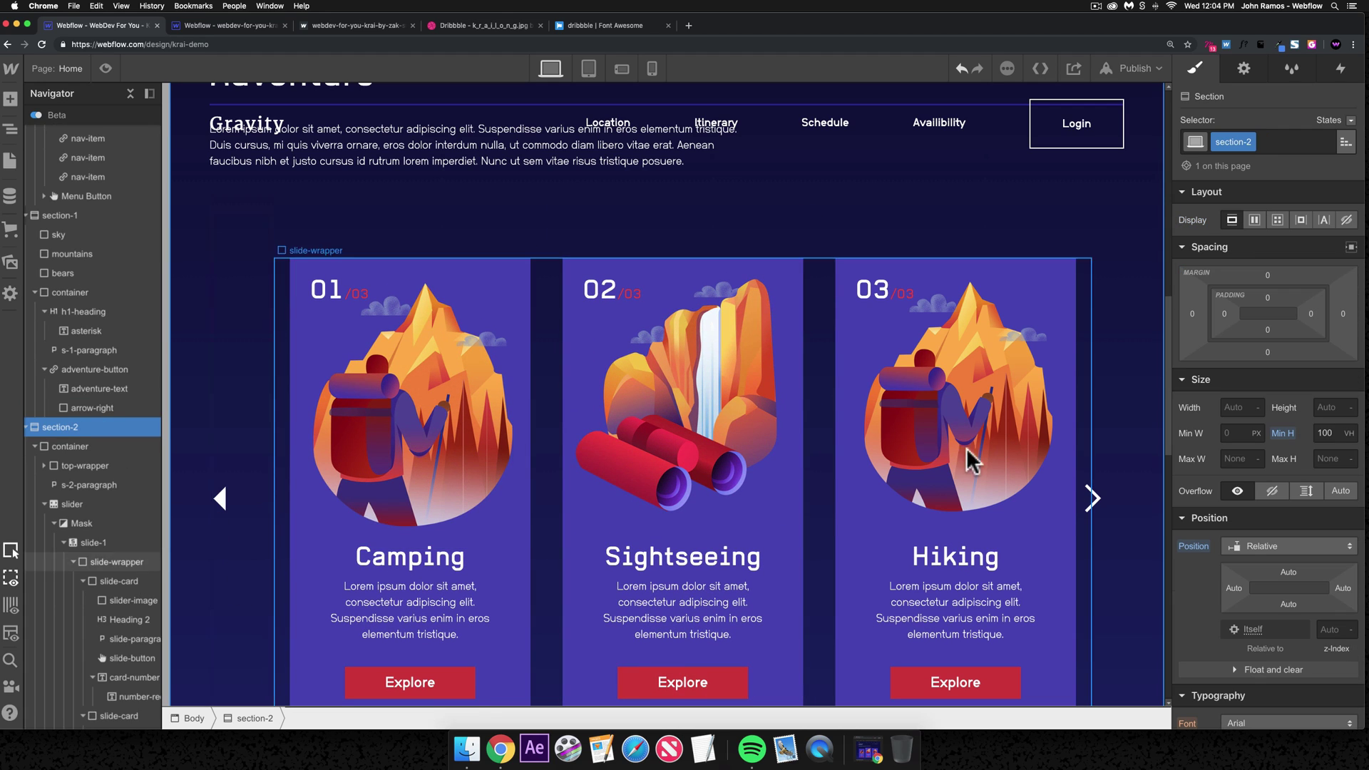
- Hide the default icon inside the Right Arrow of section-2's slider
click(1100, 507)
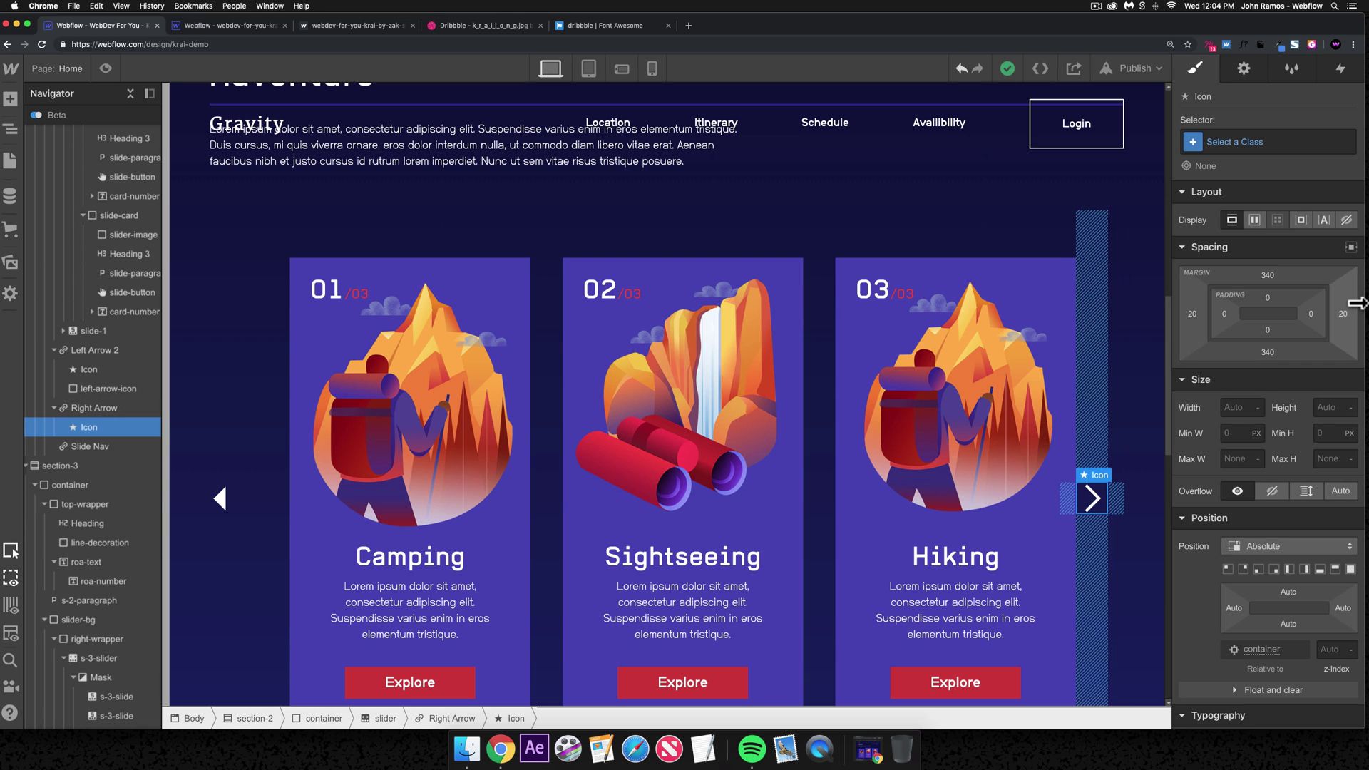
key(Delete)
click(1112, 477)
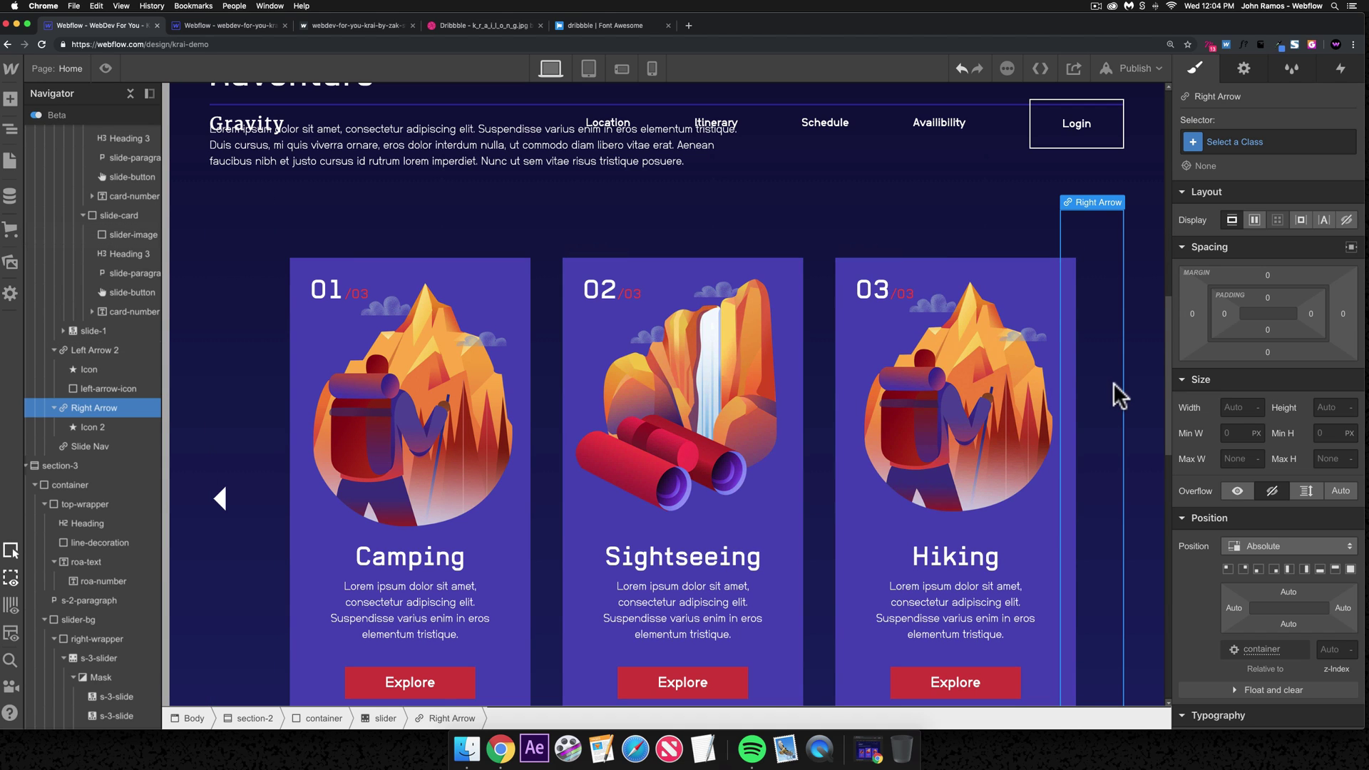
key(super+k)
text(div)
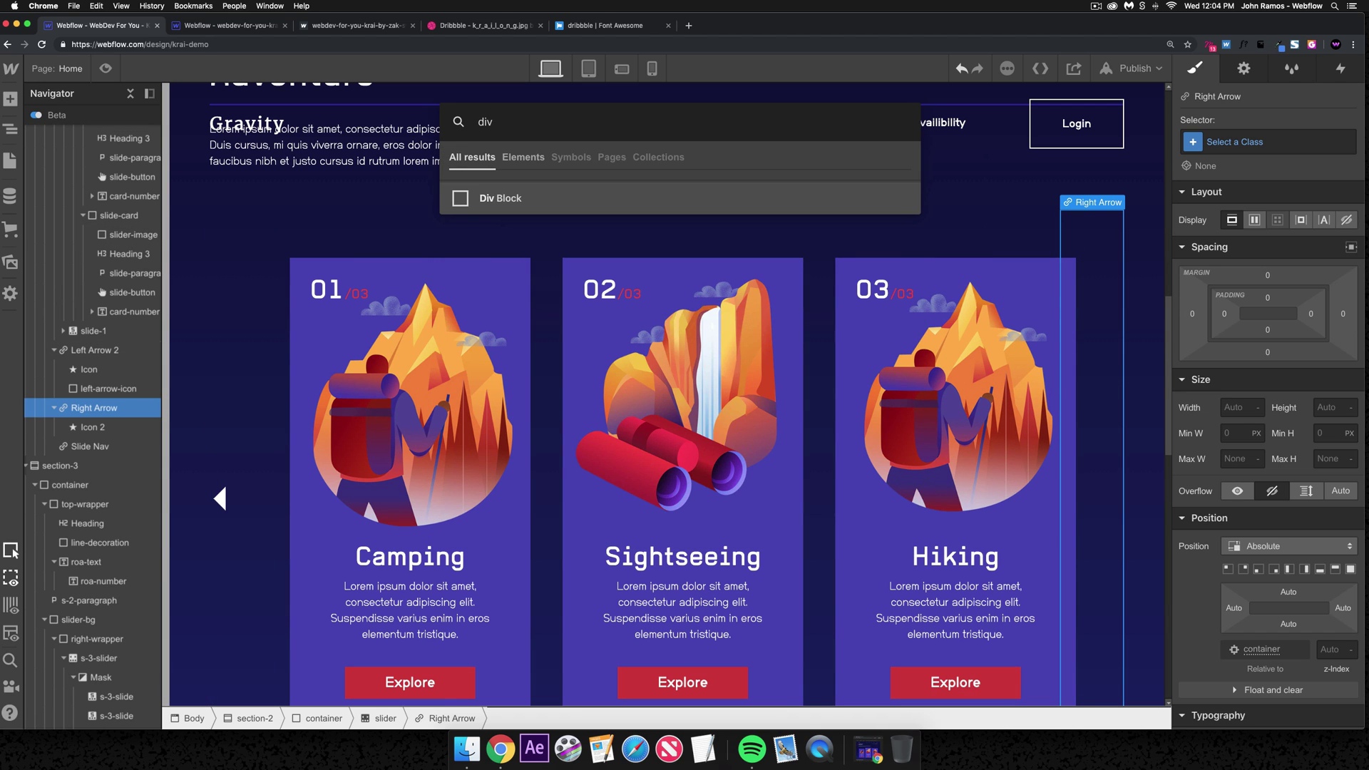
key(Return)
key(super+z)
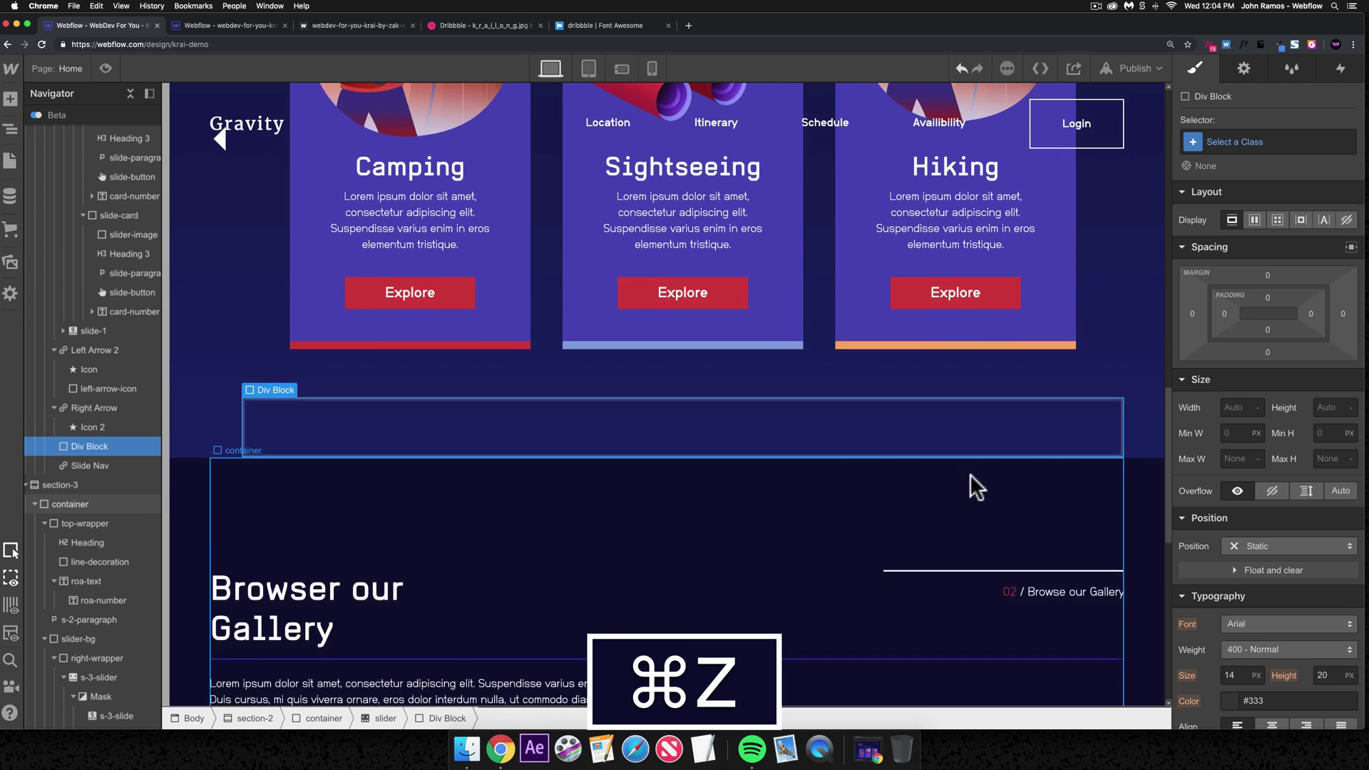
- Copy left-arrow-icon and nest the copy inside section-2's Right Arrow, below its icon
scroll(226, 435, up, 4)
click(222, 421)
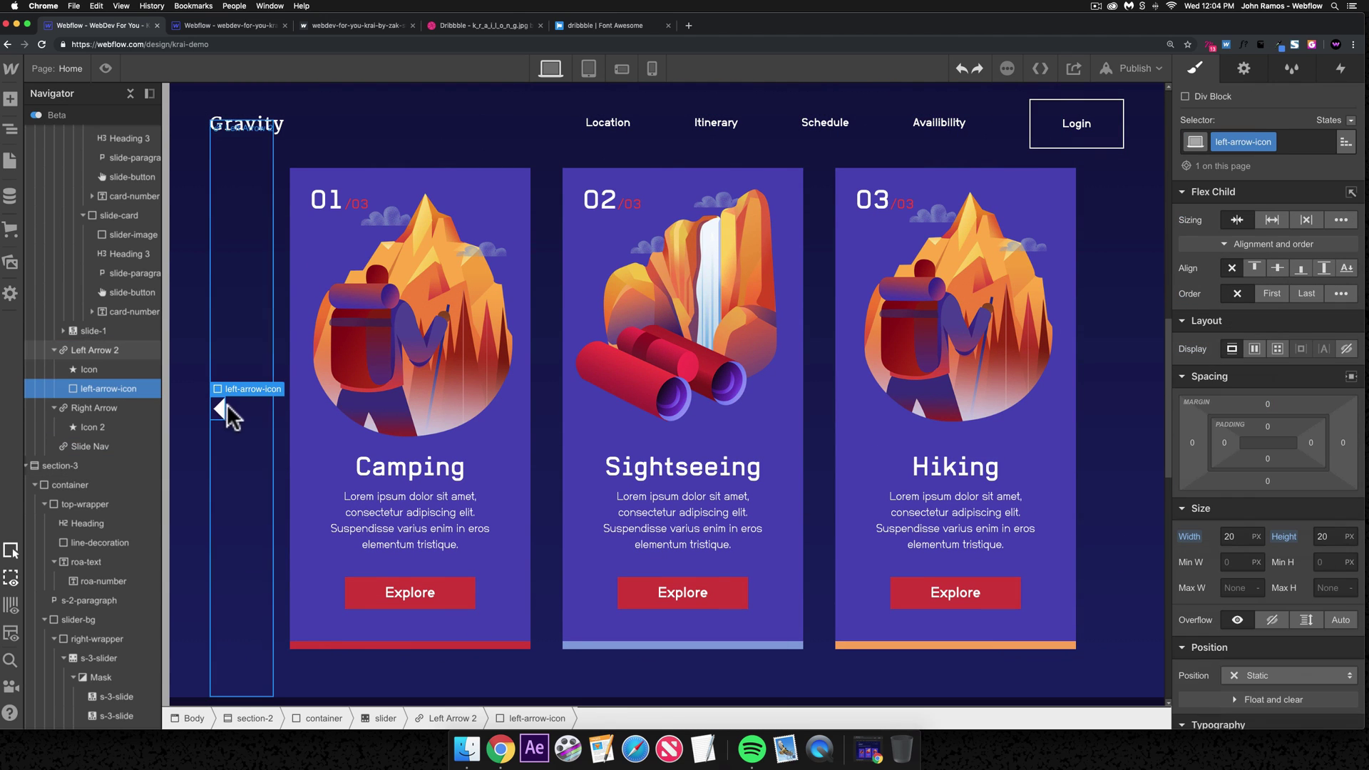
key(super+c)
click(1105, 426)
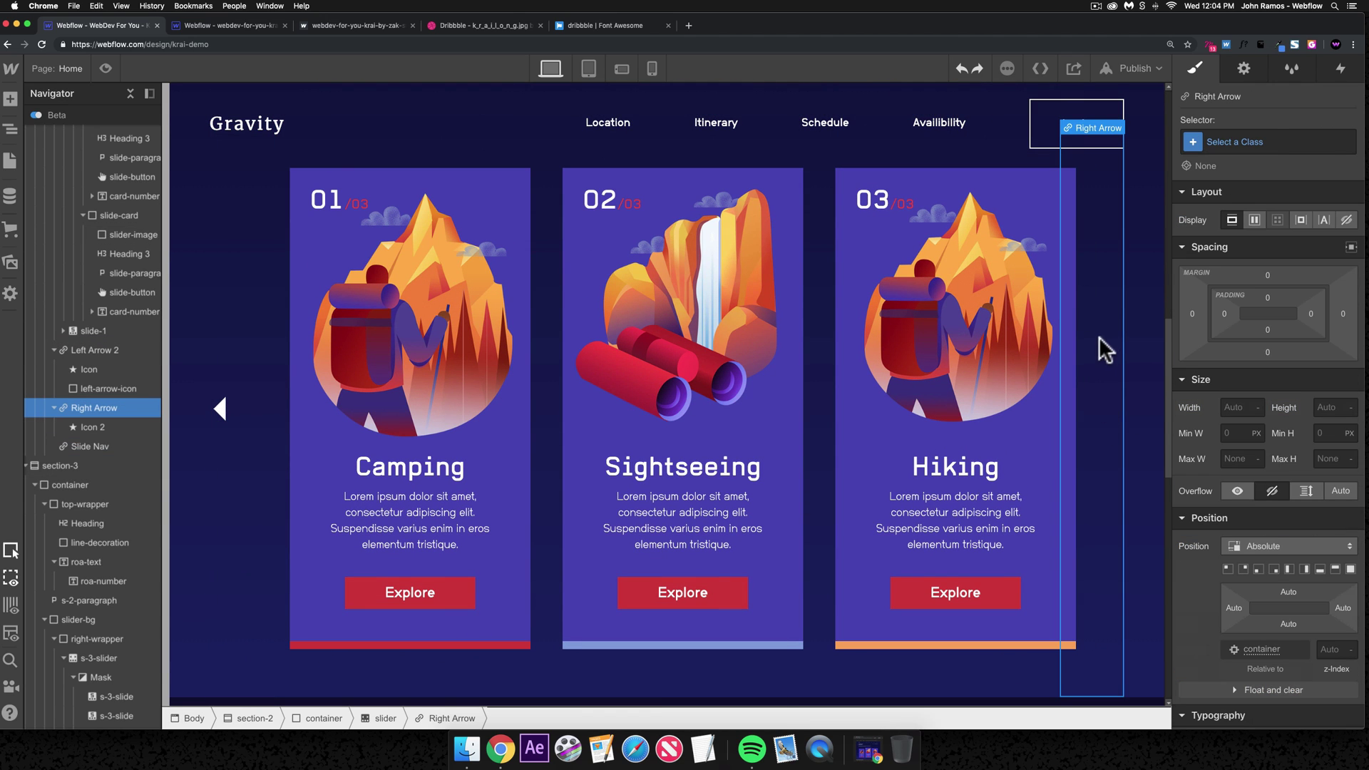
key(super+v)
scroll(1091, 424, down, 3)
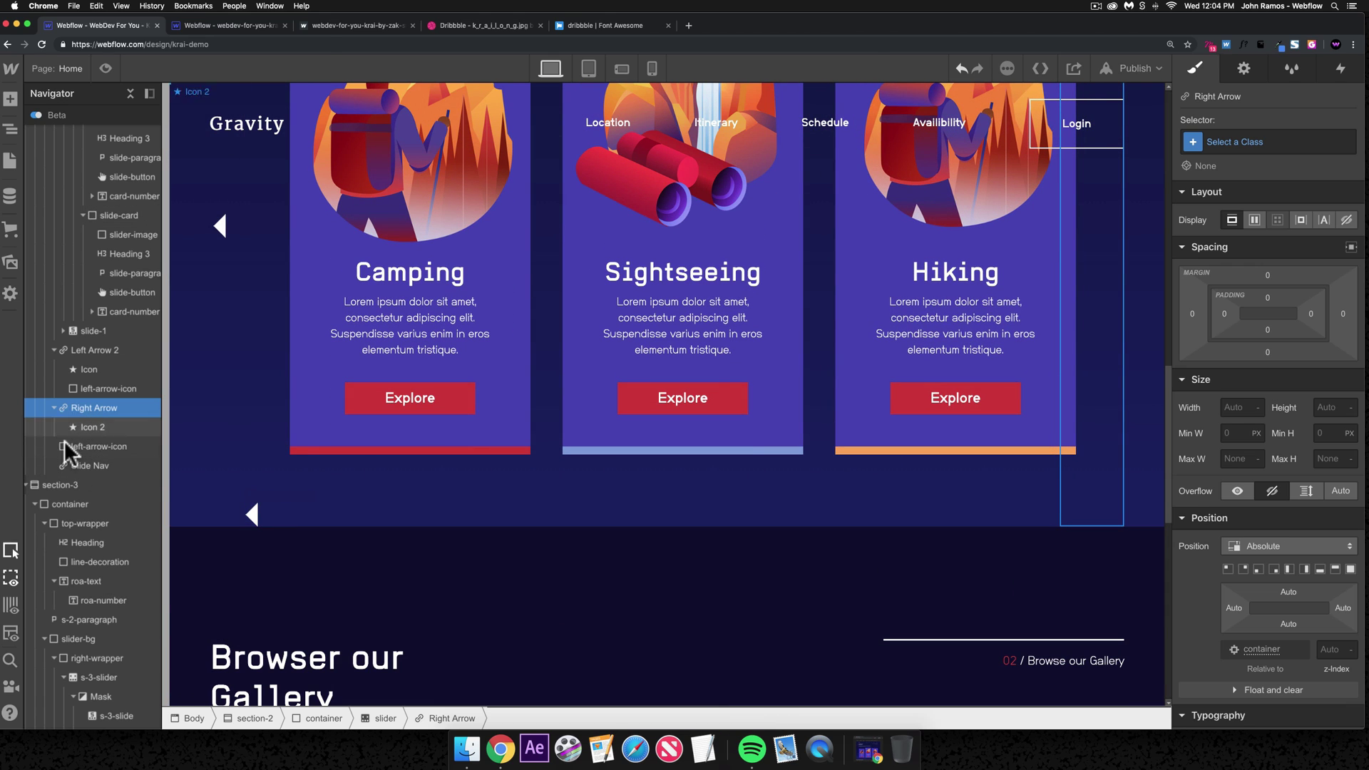
click(92, 447)
- Duplicate the class of the copied triangle in Right Arrow as right-arrow-icon
scroll(1116, 419, up, 9)
click(1255, 141)
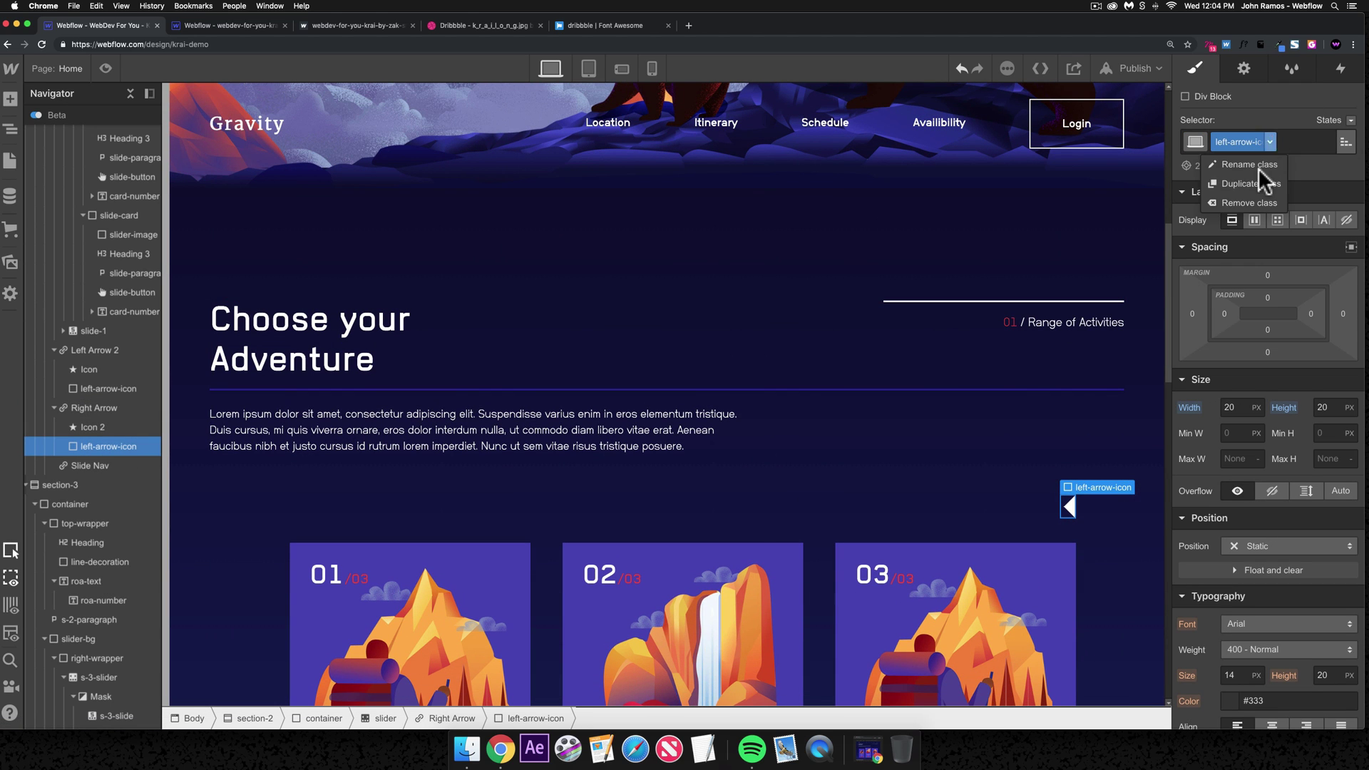
click(1264, 168)
text(right-ar)
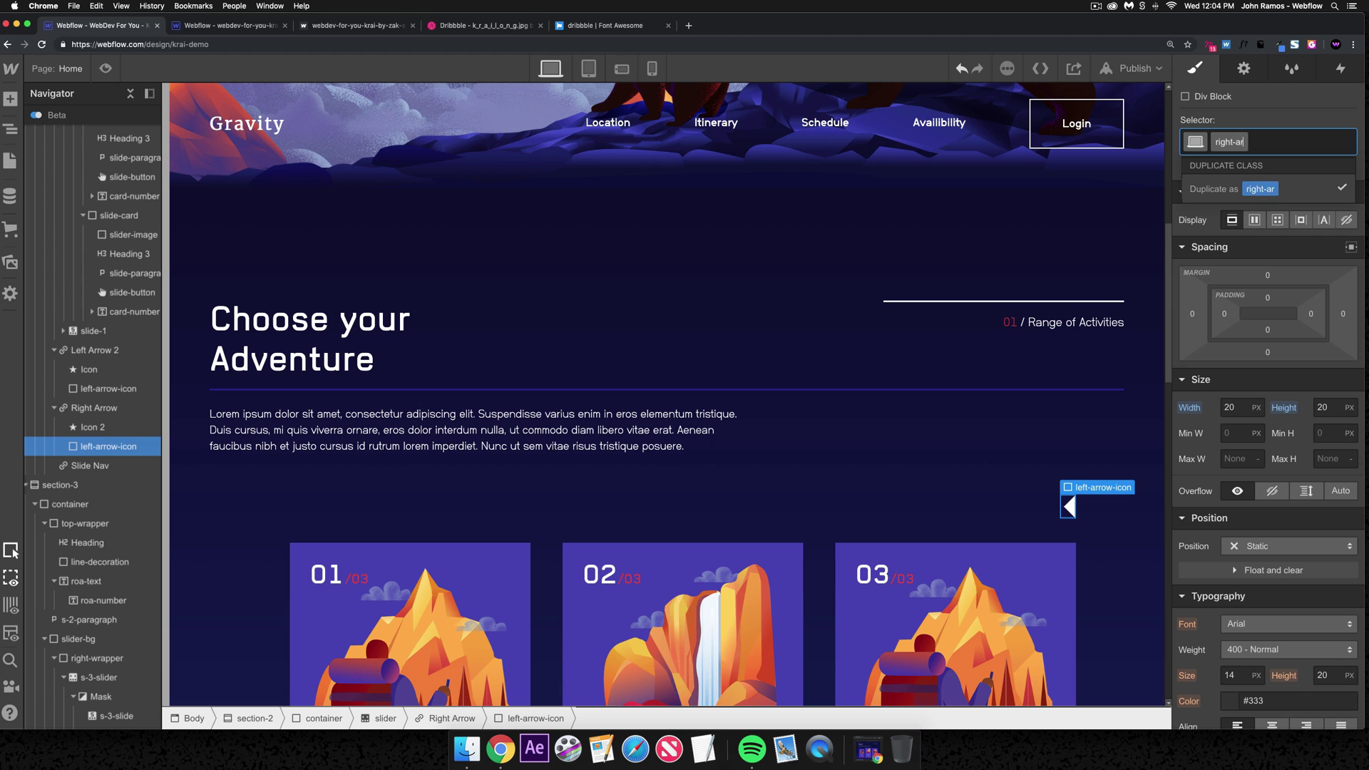
text(row-icon)
key(Return)
- Remove right-arrow-icon's right border and give it a solid white left border 15 px wide
scroll(1268, 559, down, 9)
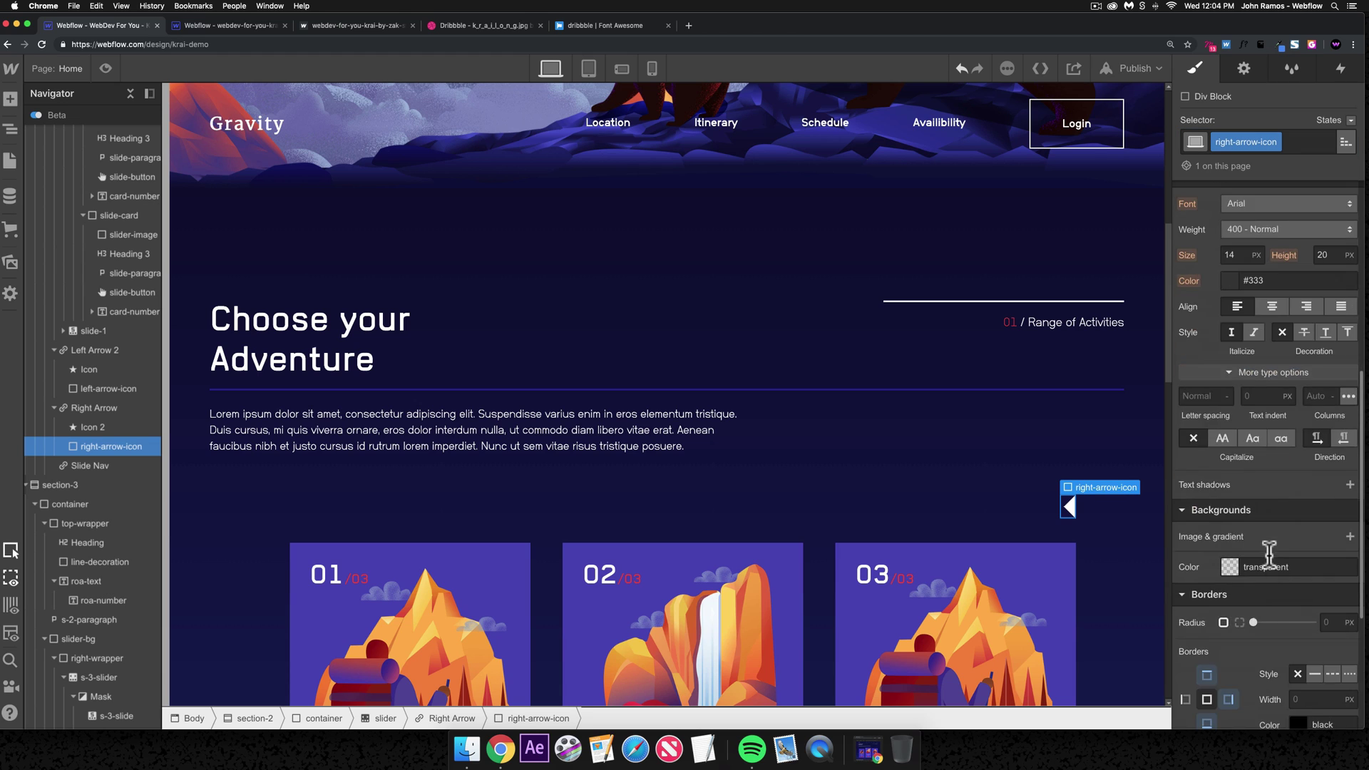
click(1298, 466)
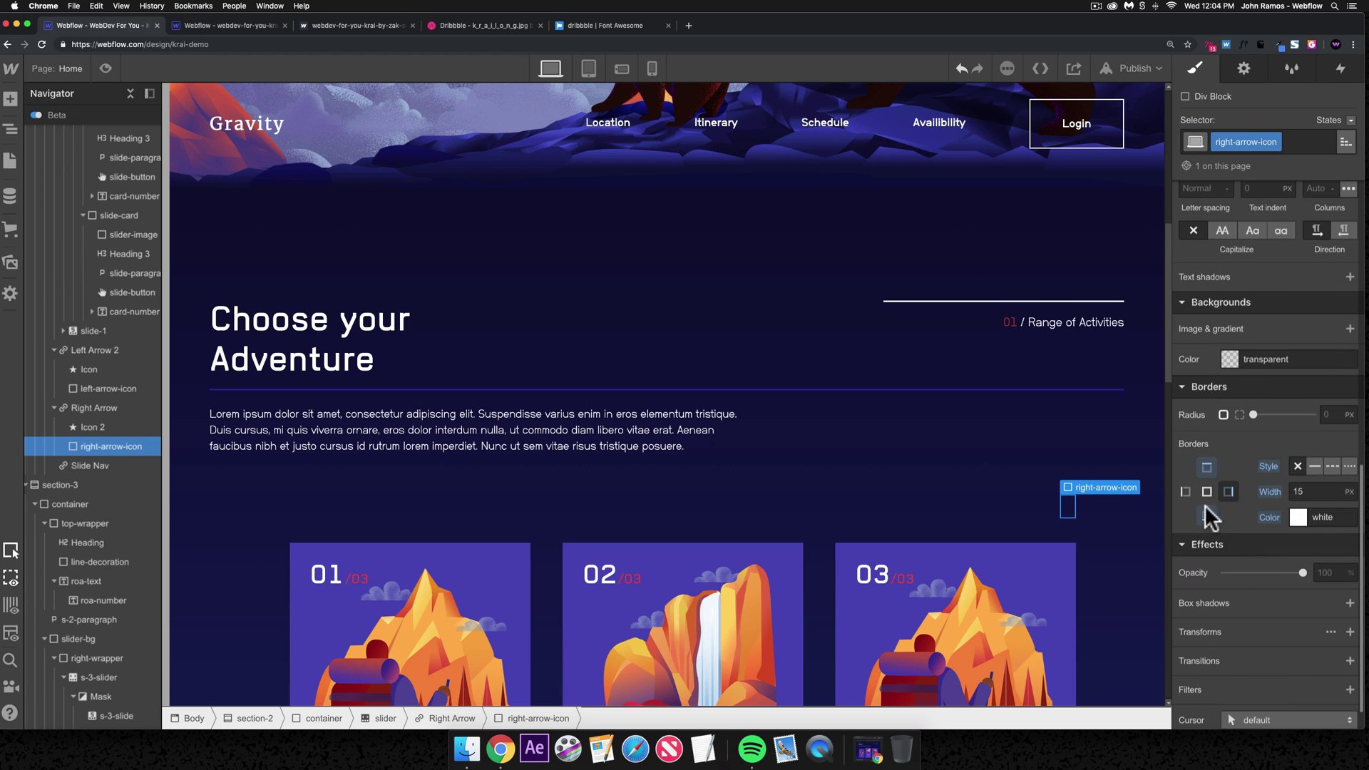
click(1186, 491)
text(10)
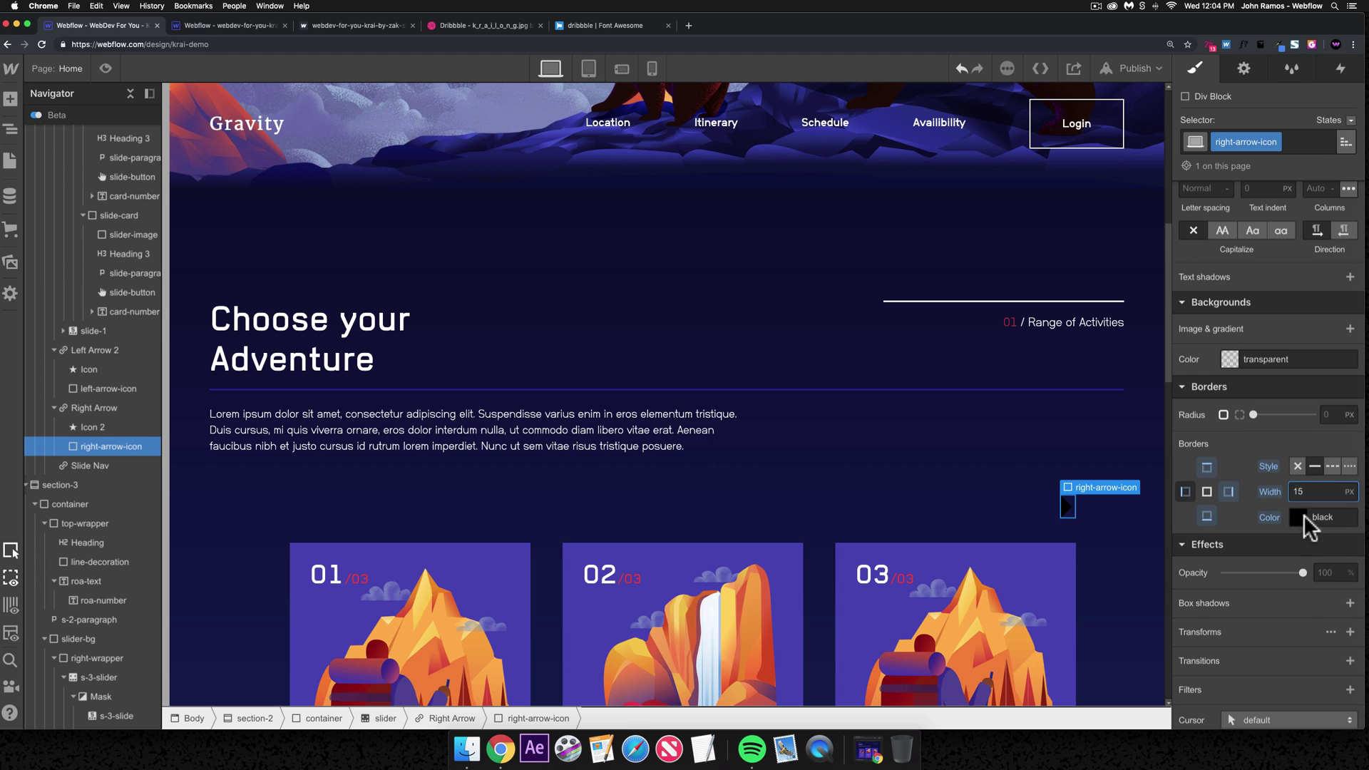
click(1309, 518)
click(1211, 716)
- Make section-2's Right Arrow a horizontal flexbox with its content centred vertically and justified to the end
click(1100, 580)
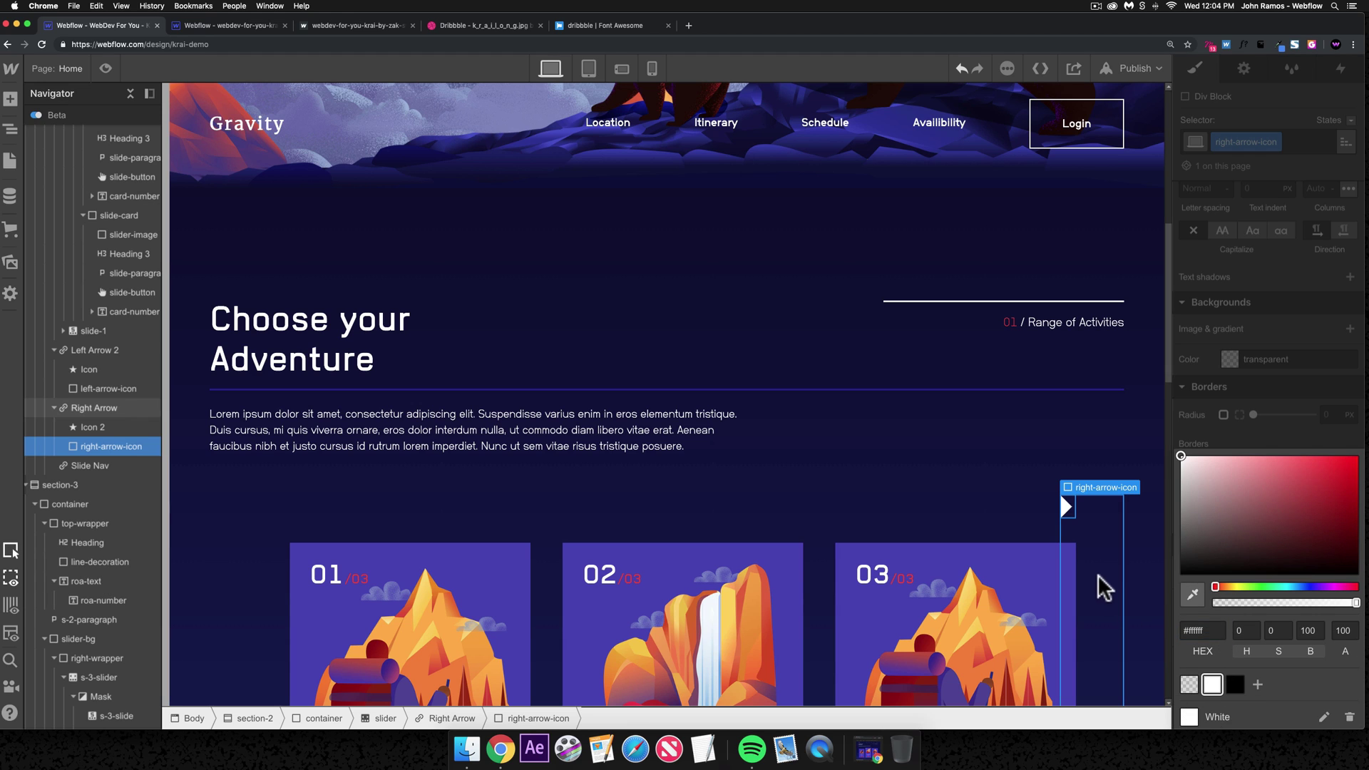
scroll(1246, 309, up, 10)
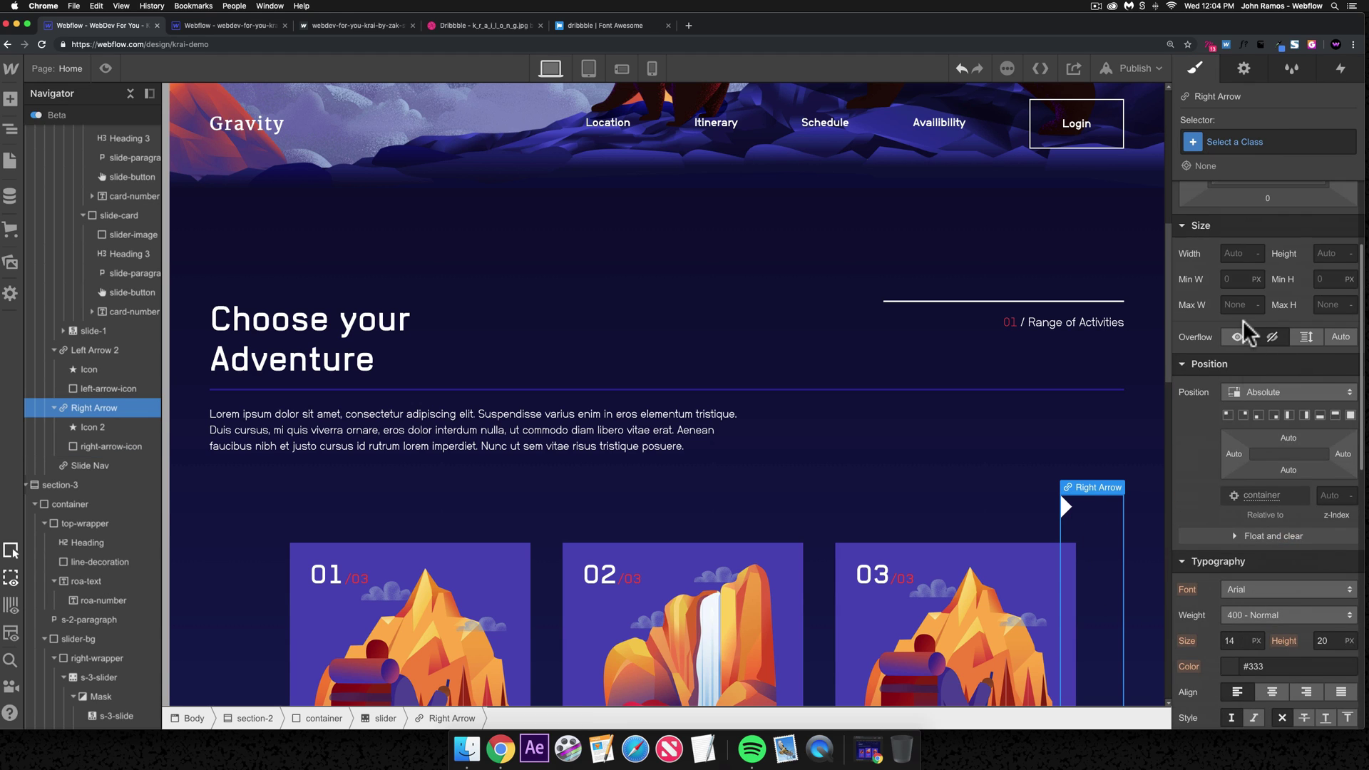
click(1252, 220)
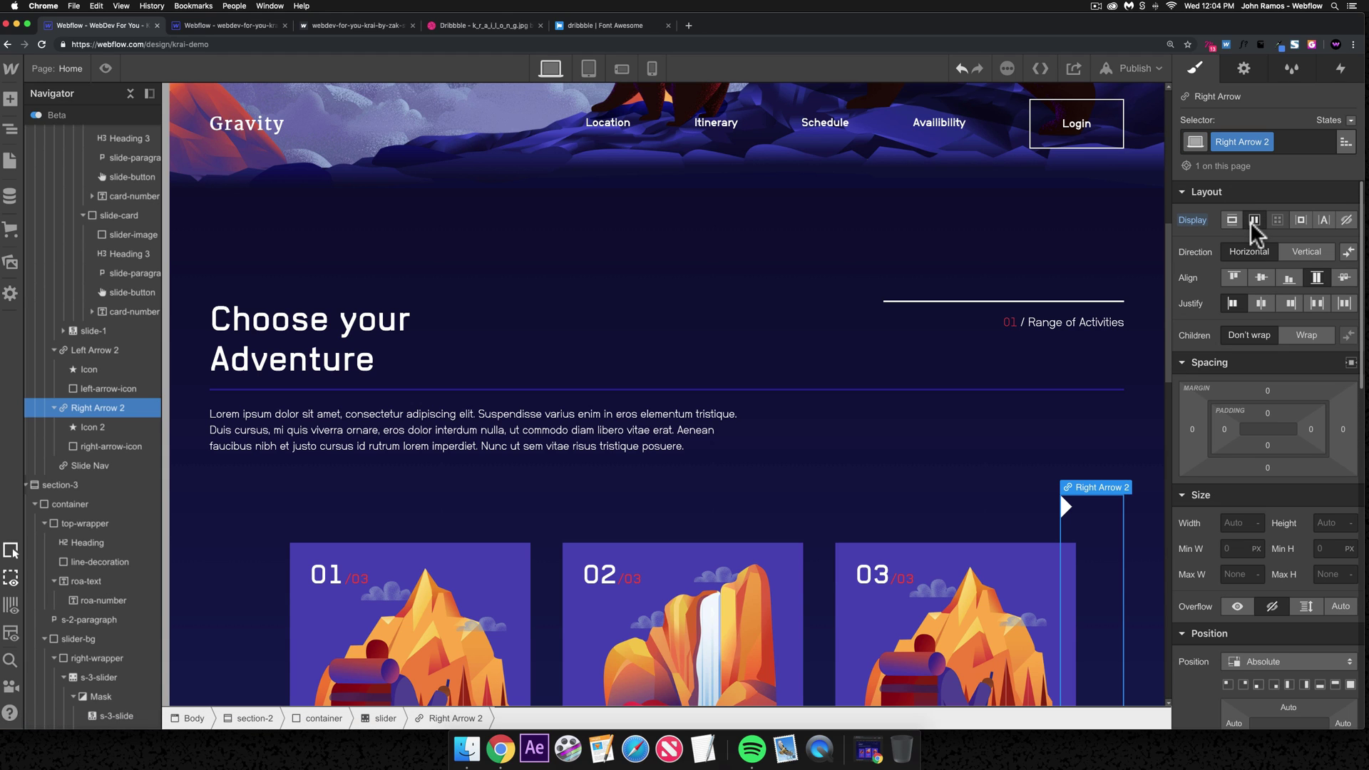
click(1260, 279)
click(1290, 304)
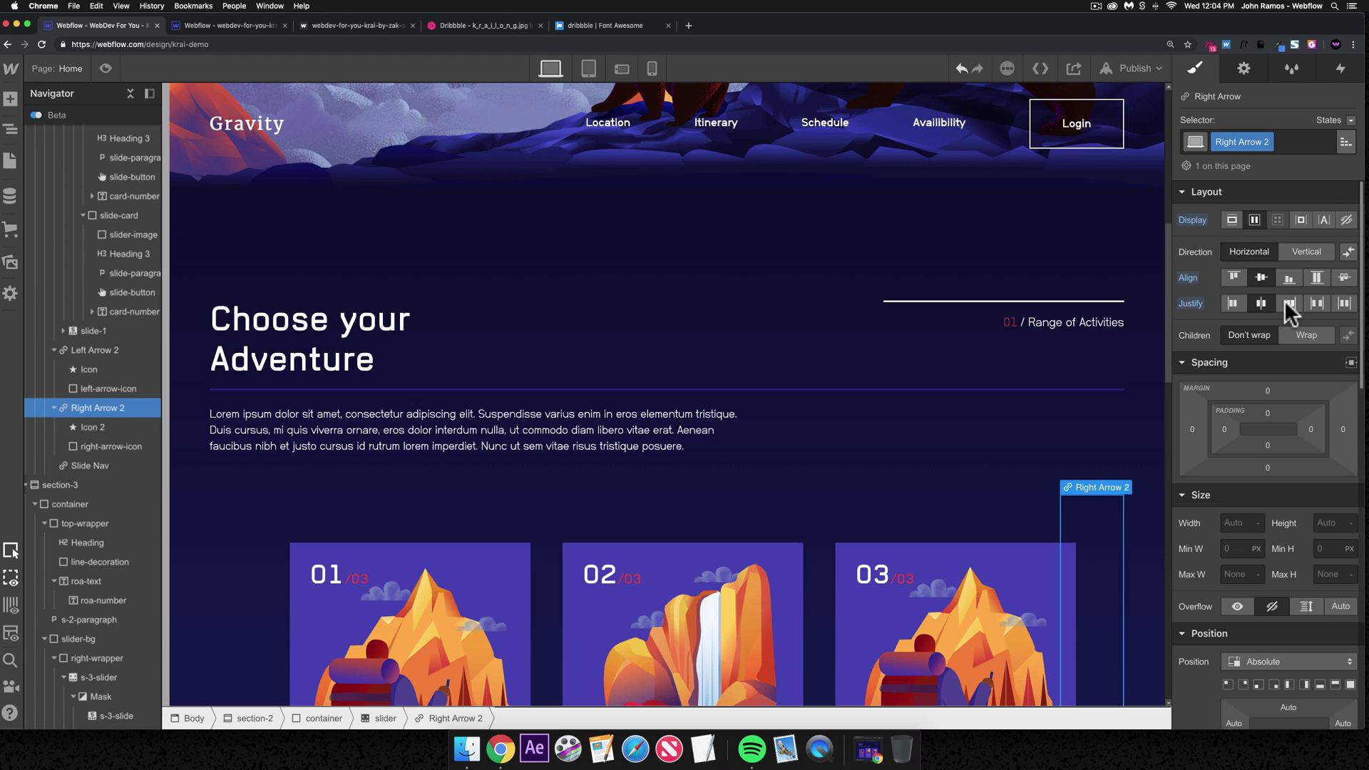
scroll(1069, 510, down, 5)
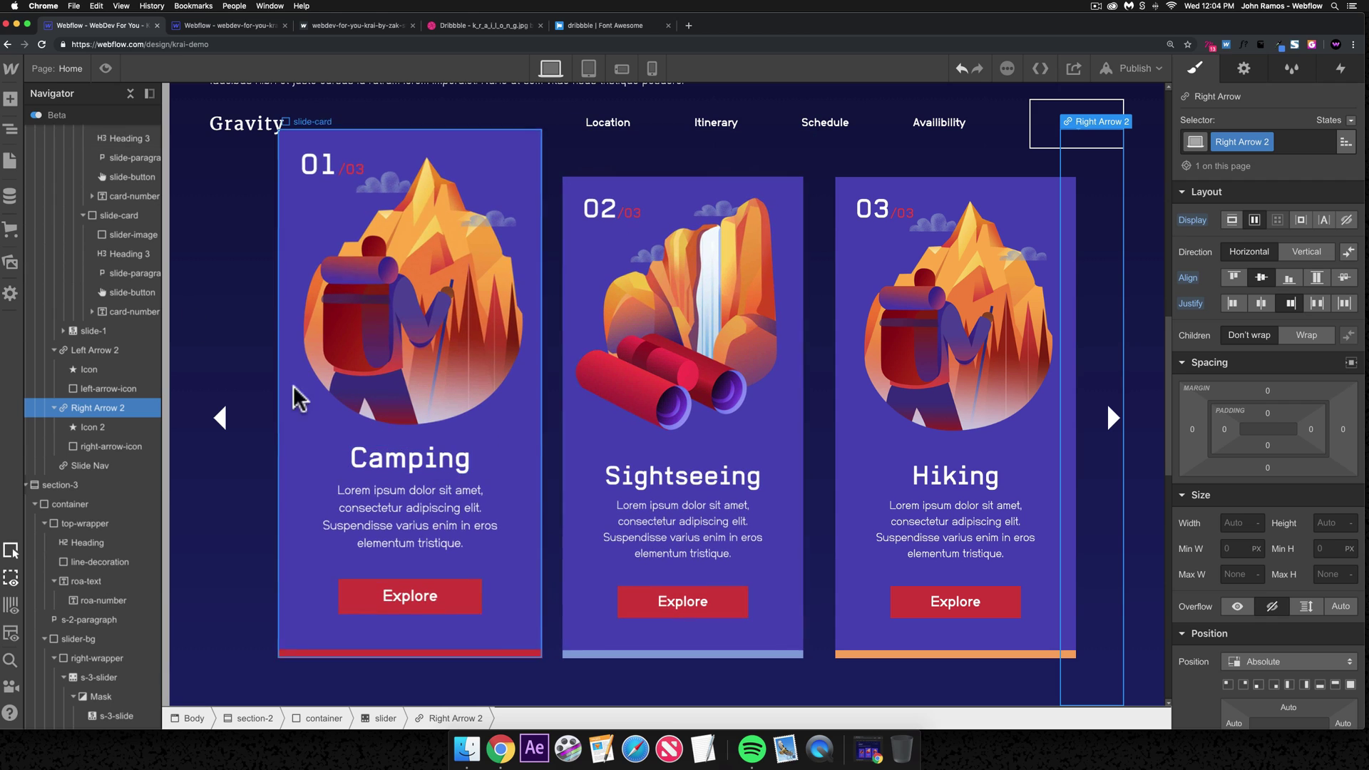
- Check the arrows in preview and change the Left Arrow's horizontal justification to center
click(105, 69)
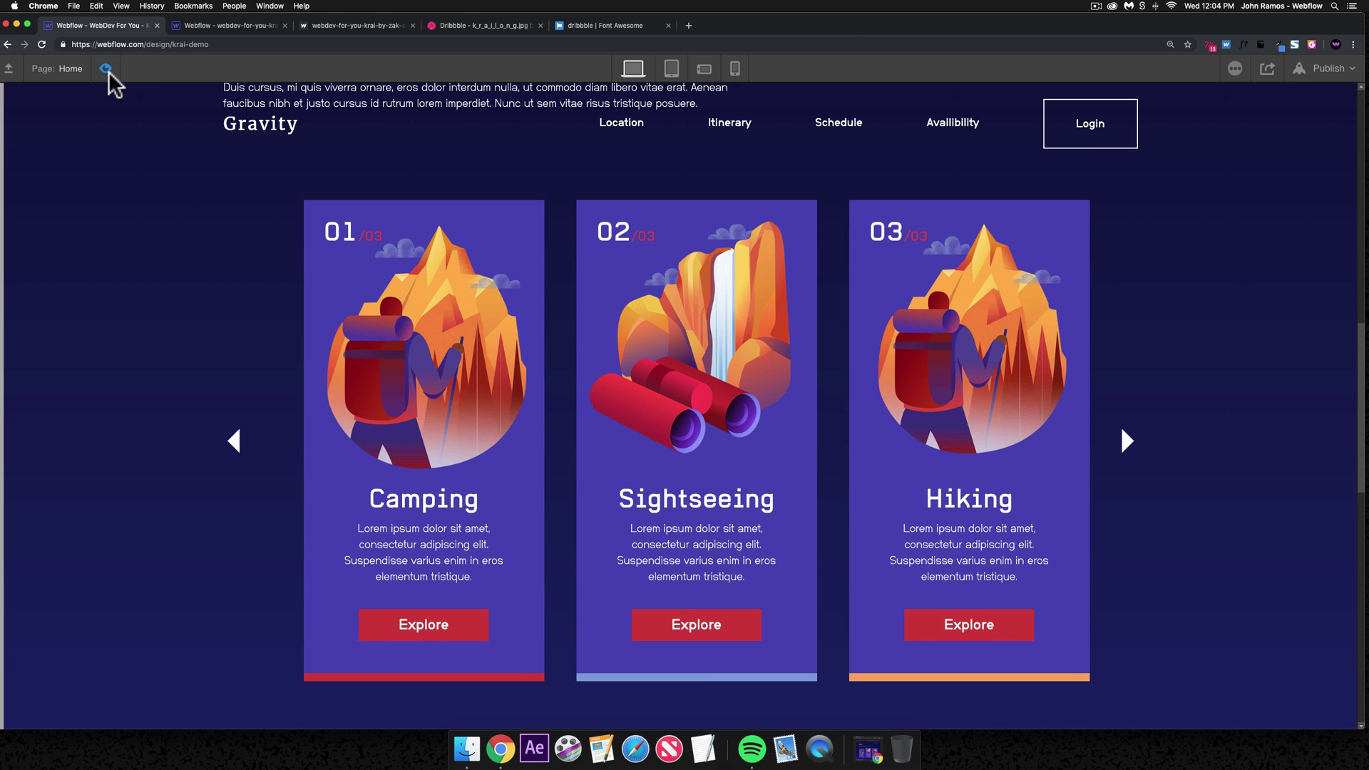
key(super+shift+p)
click(263, 442)
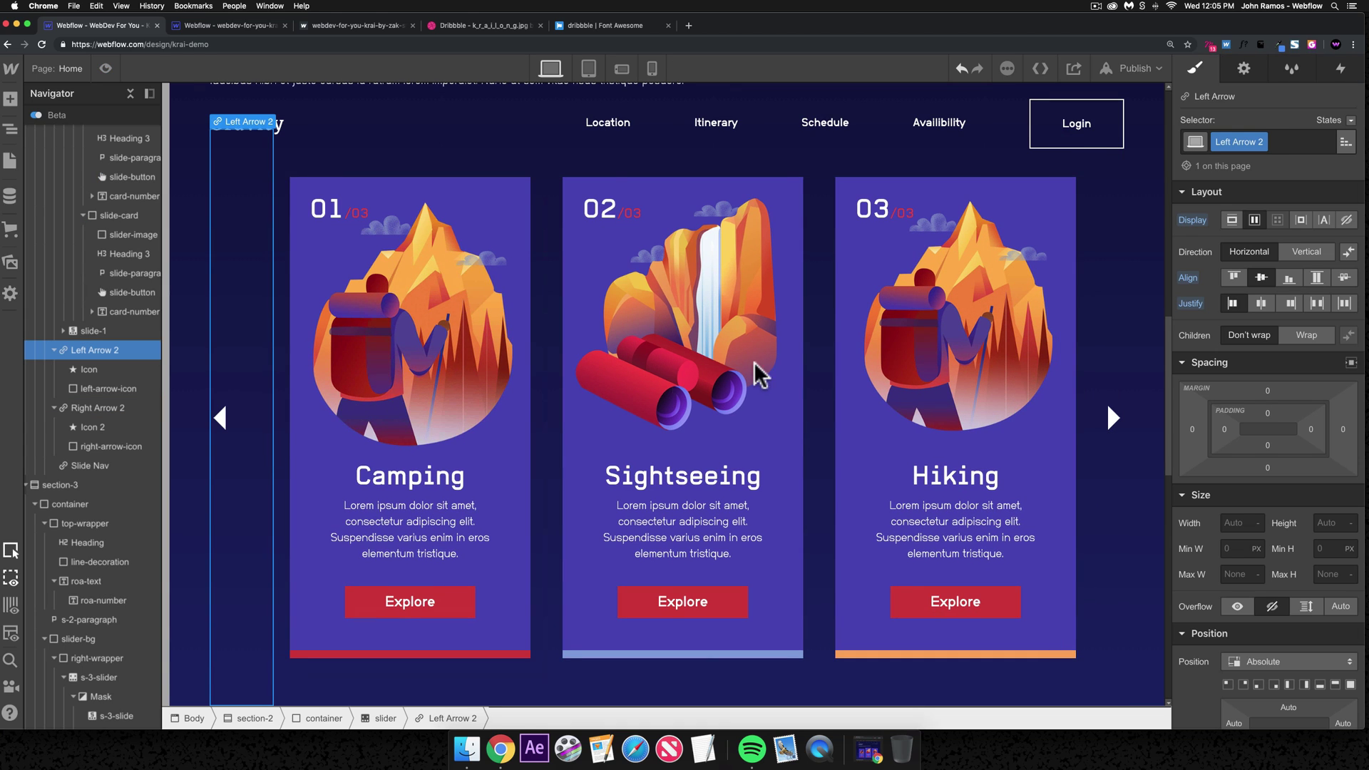
click(1290, 302)
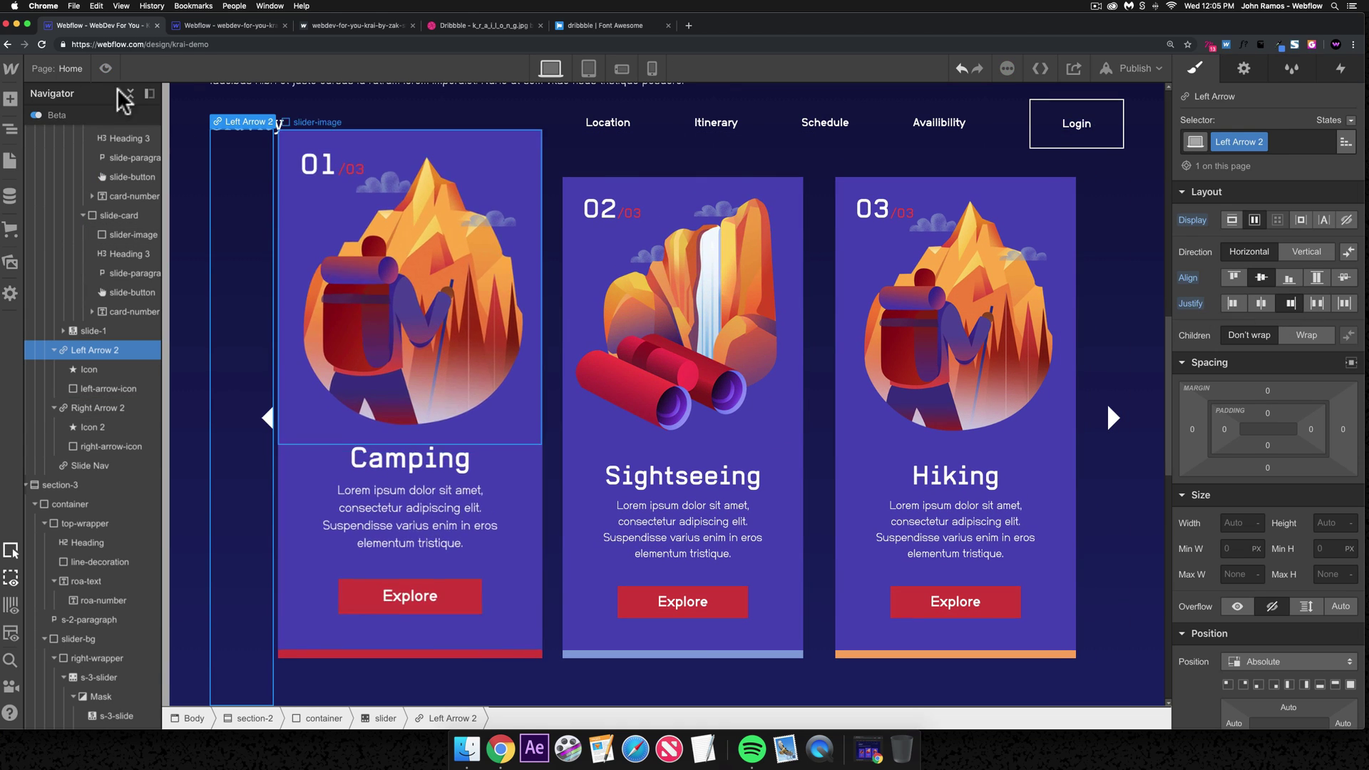
click(1259, 303)
- Preview the page, advance section-2's slider with its right arrow, and inspect the arrows of section-3's slider
click(105, 69)
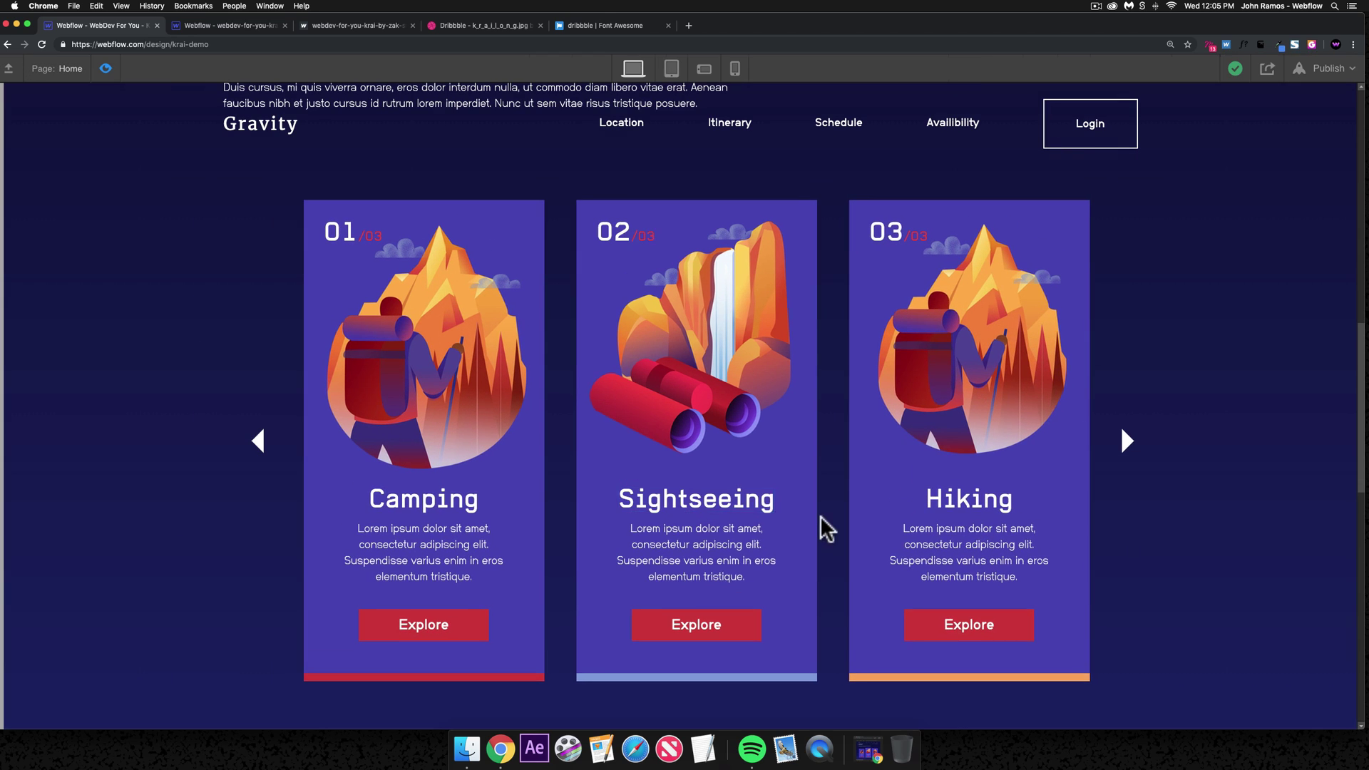
click(1125, 447)
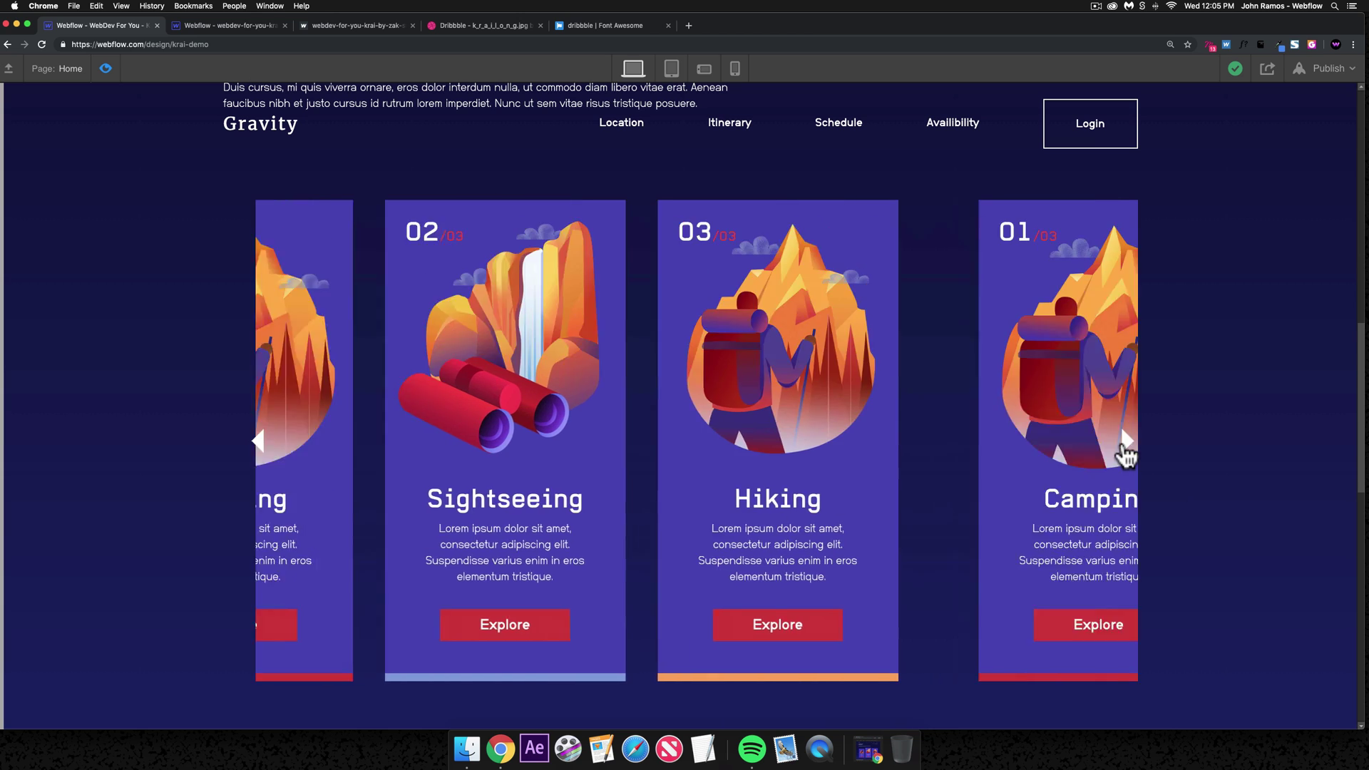
click(1125, 446)
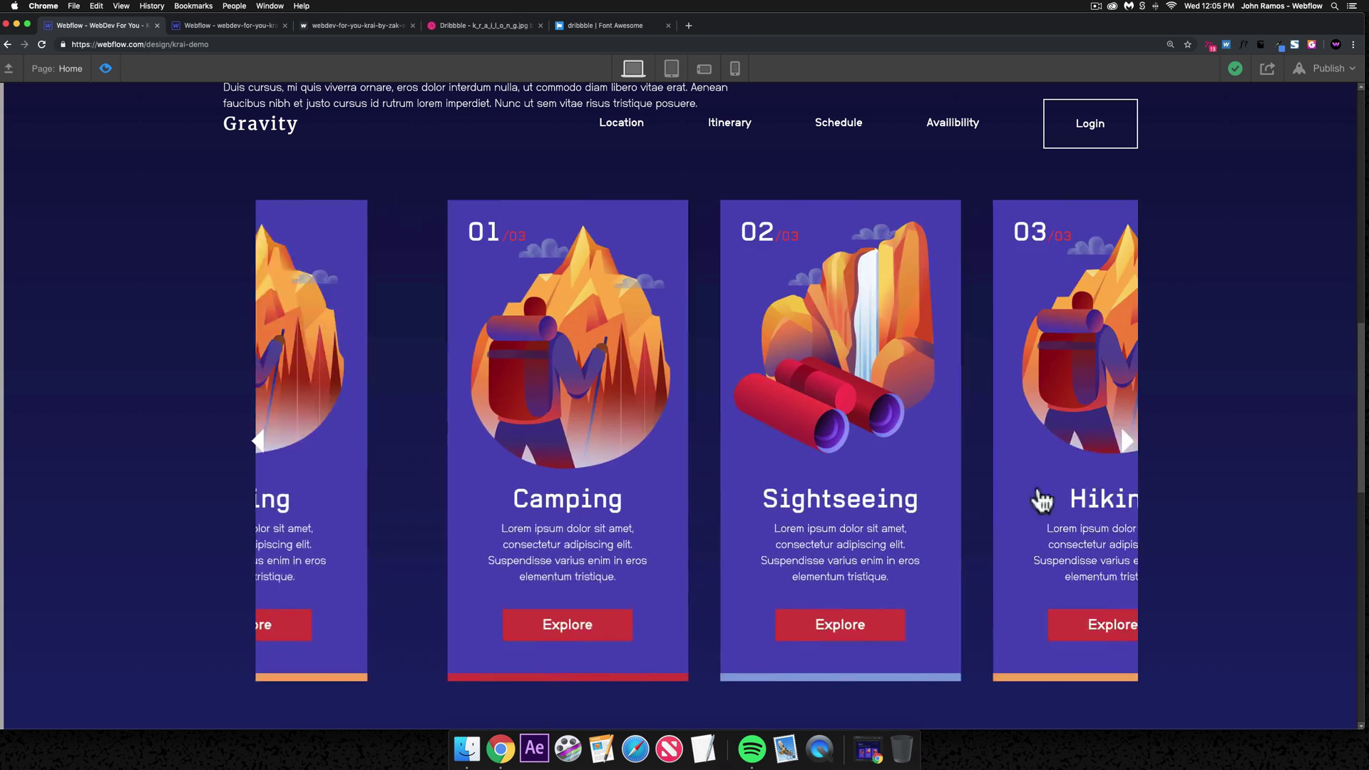
scroll(761, 479, down, 10)
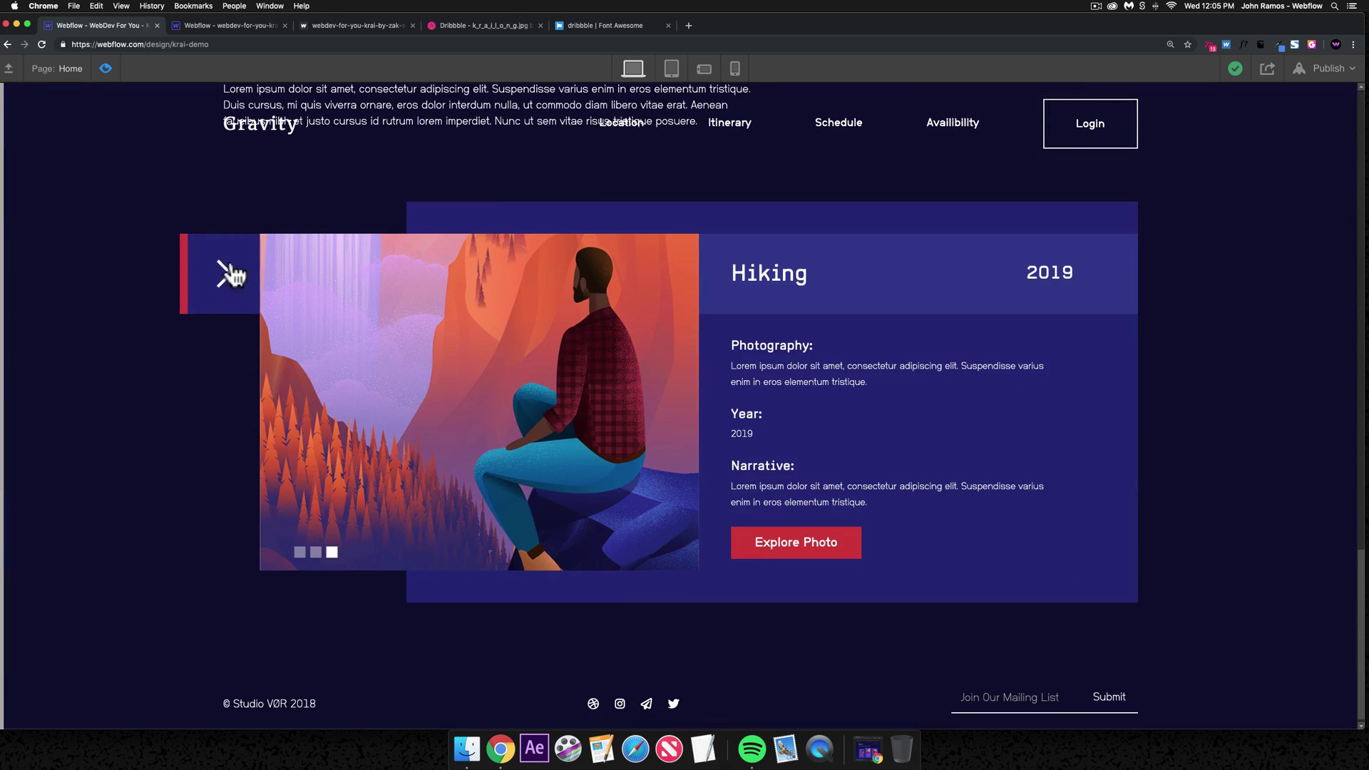
key(super+shift+p)
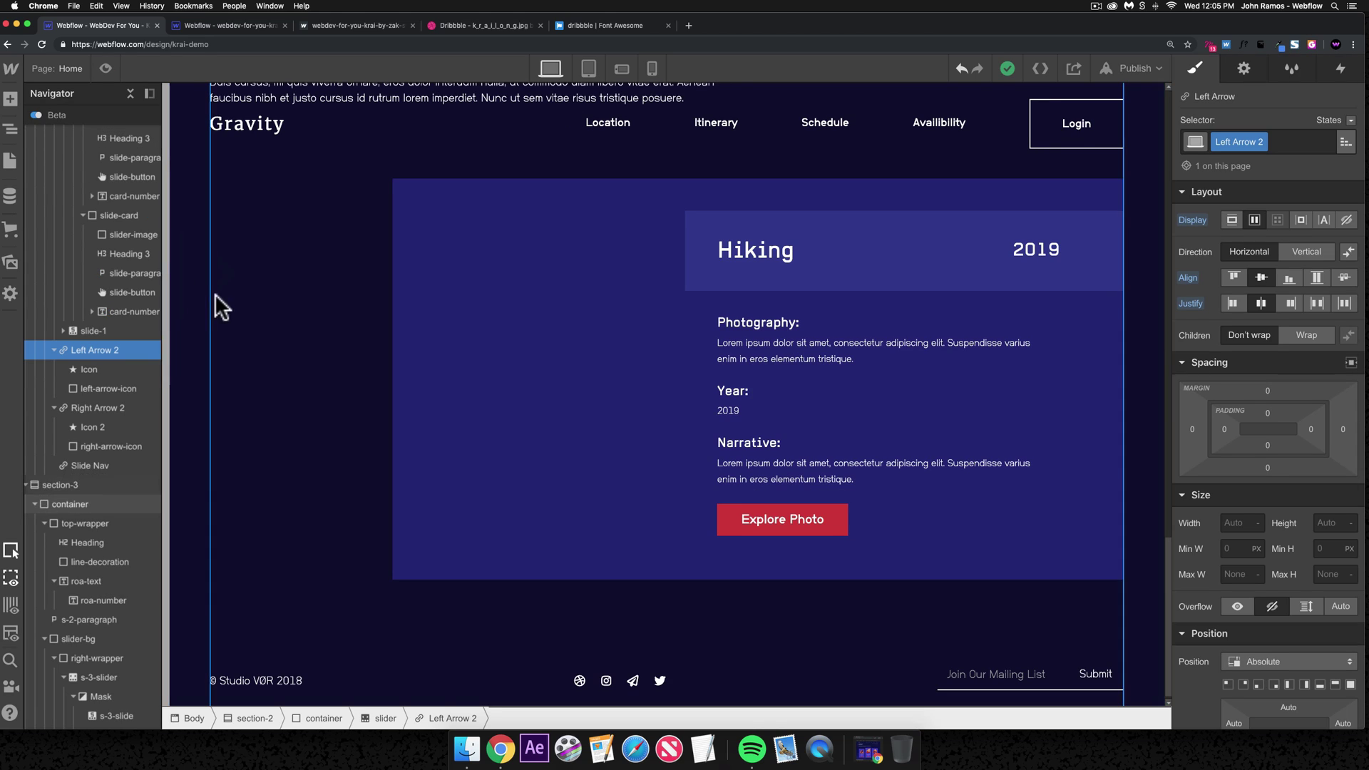
- Move the Right Arrow of section-3's slider -100 px on the Y axis with a transform
scroll(107, 442, down, 8)
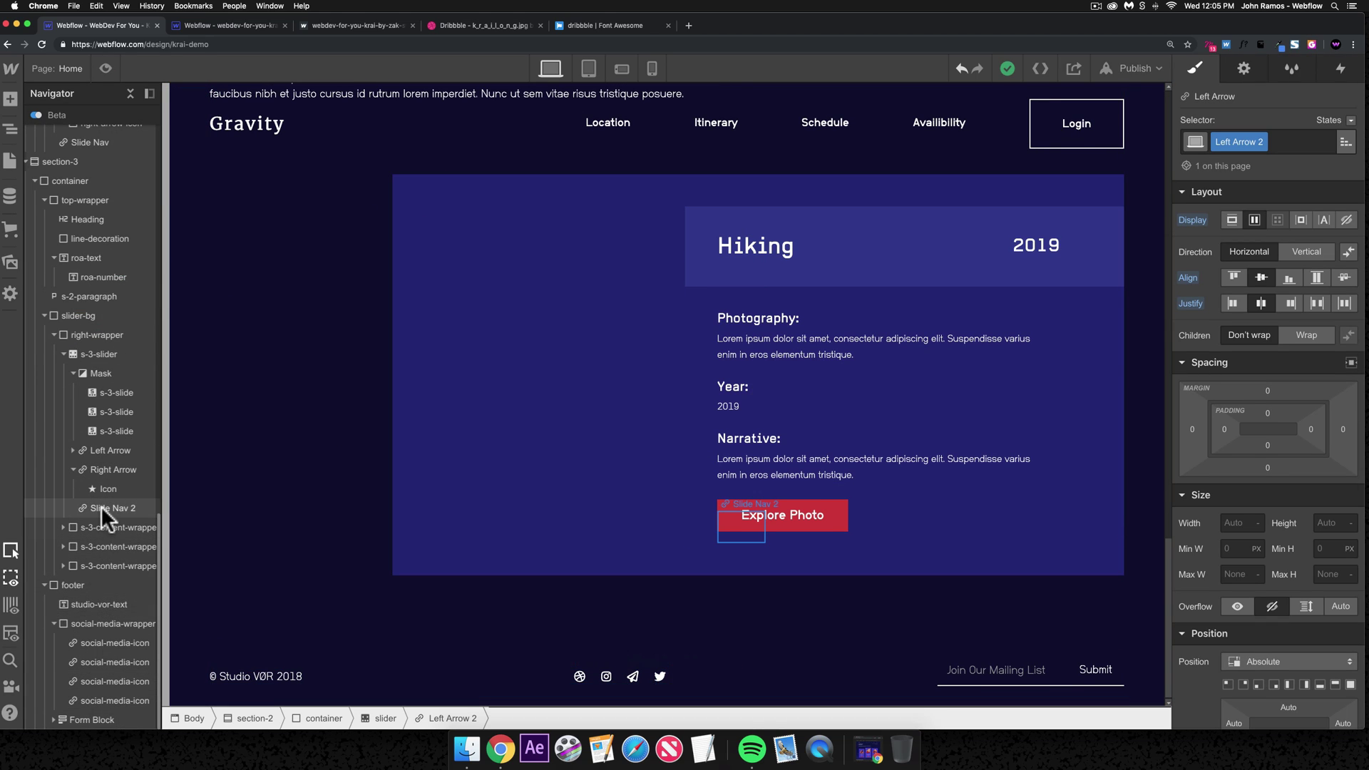
click(107, 469)
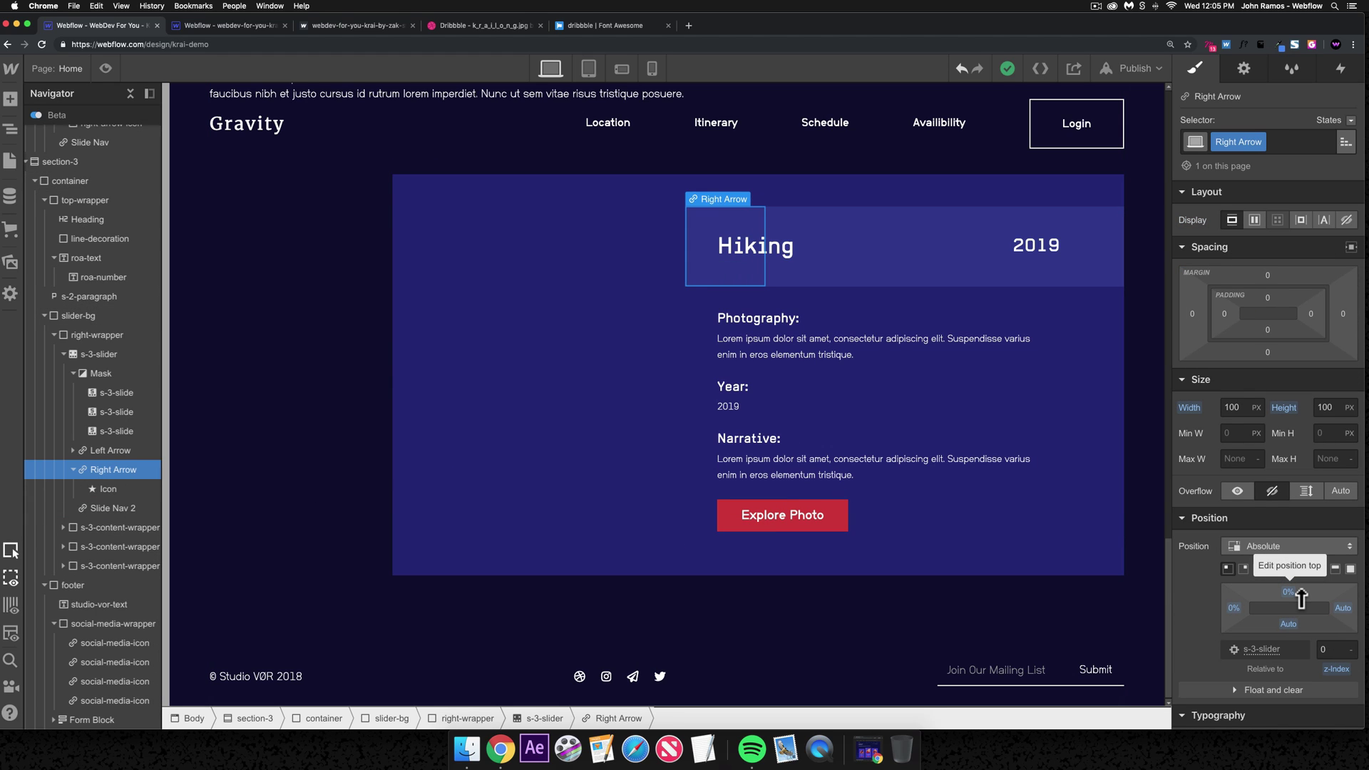
scroll(1301, 599, down, 10)
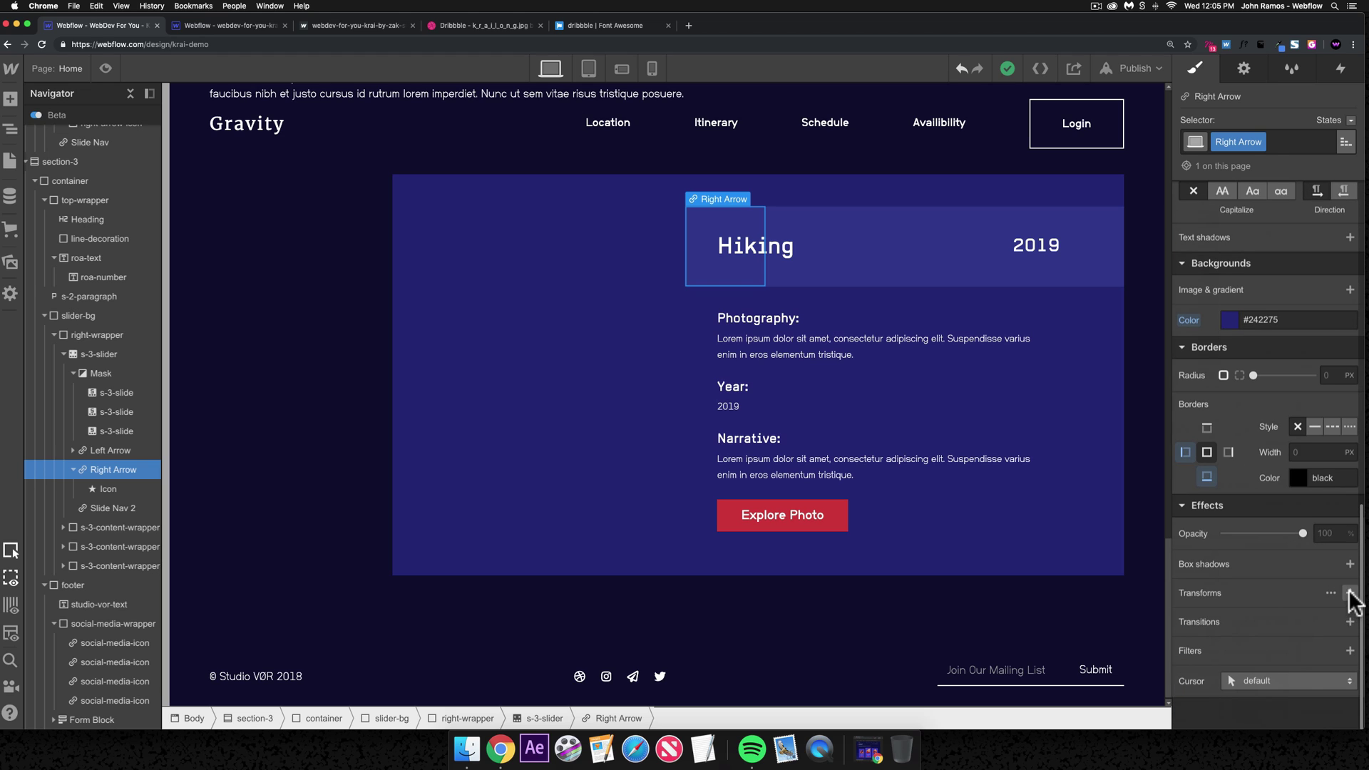
click(1349, 593)
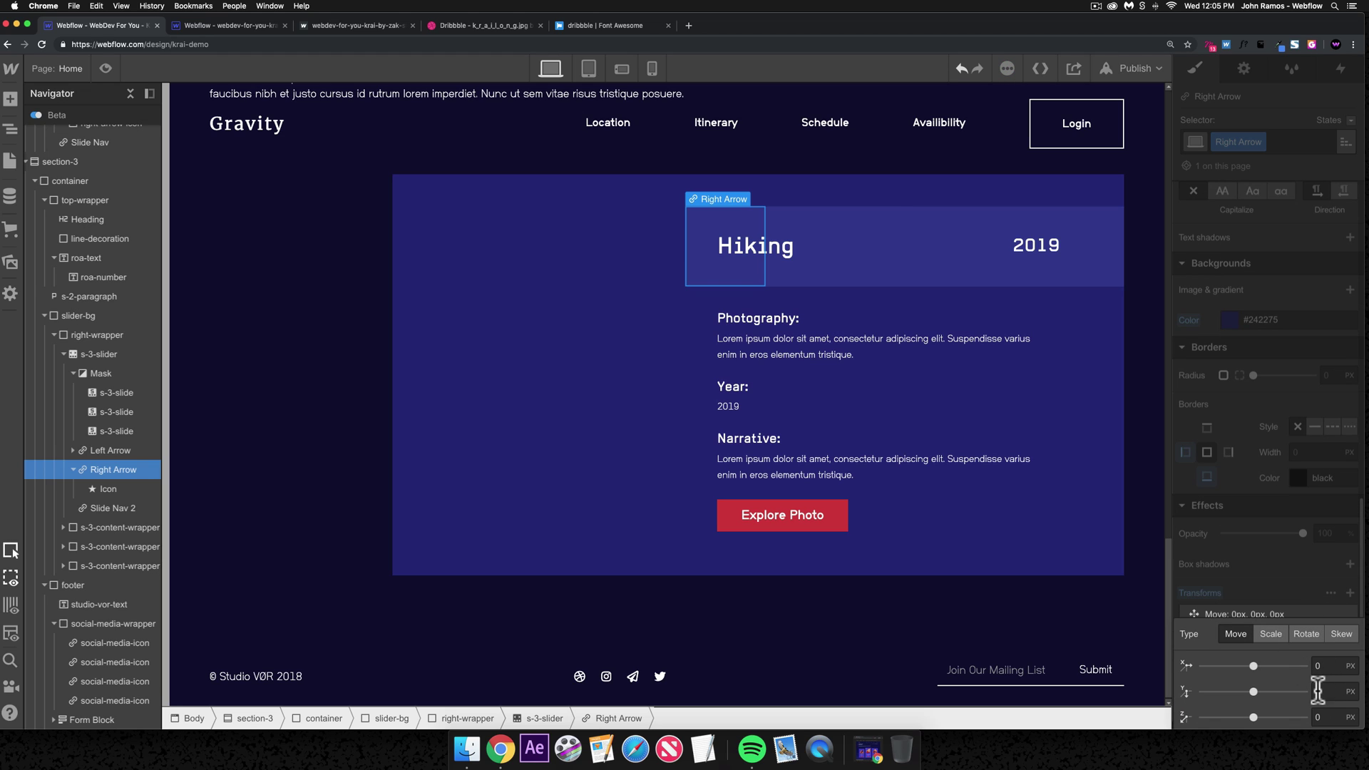
text(00)
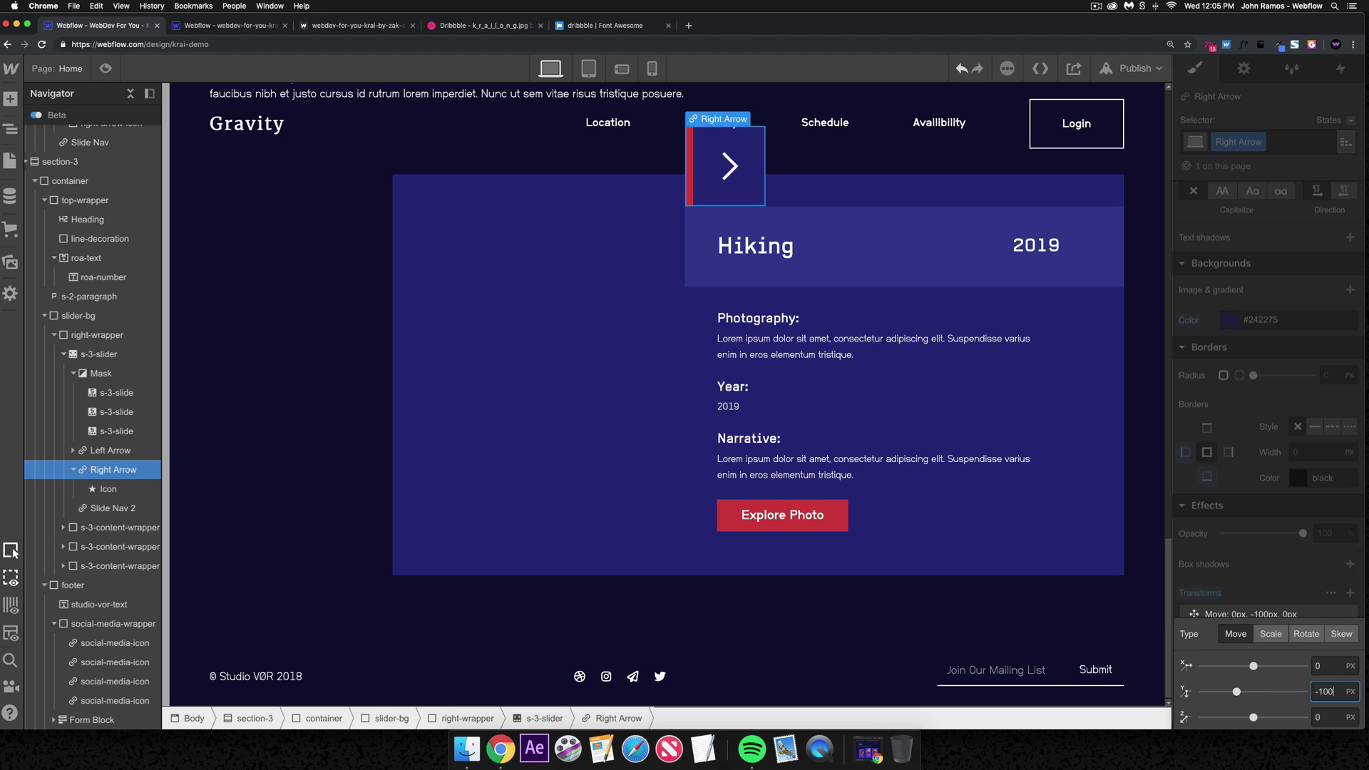
- Hide the default icon inside section-3's Right Arrow by setting its display to none
scroll(792, 264, up, 2)
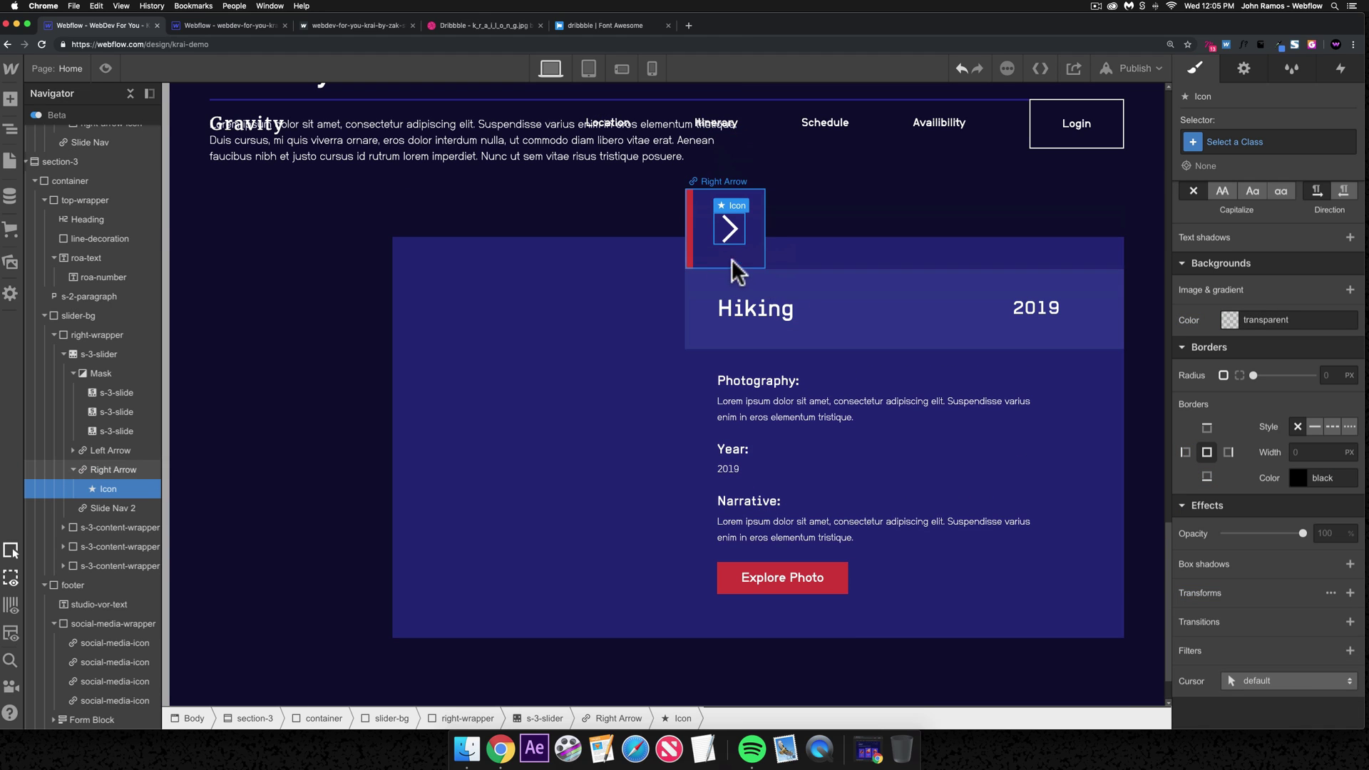
scroll(1319, 243, up, 10)
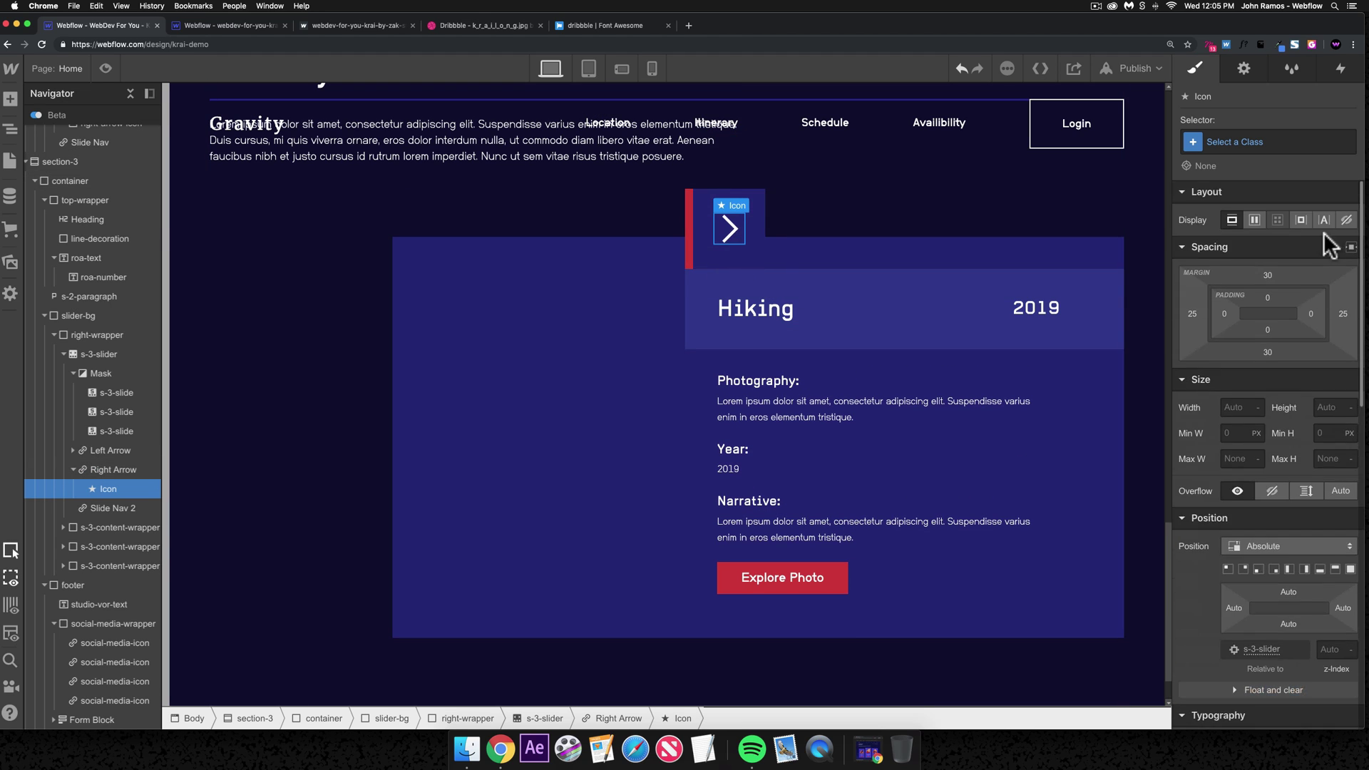
click(1344, 221)
- Add a div block and nest it inside section-3's Right Arrow
click(721, 212)
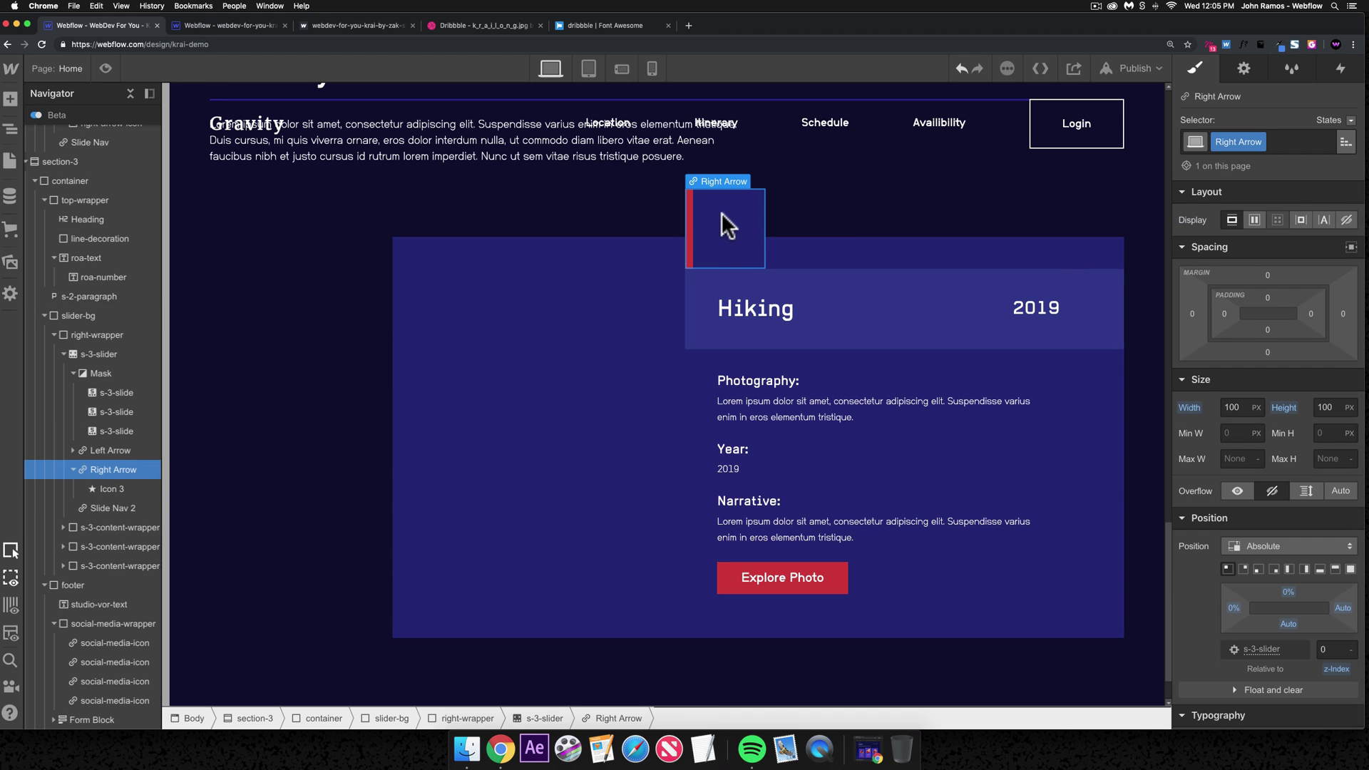
key(super+k)
text(div)
key(Return)
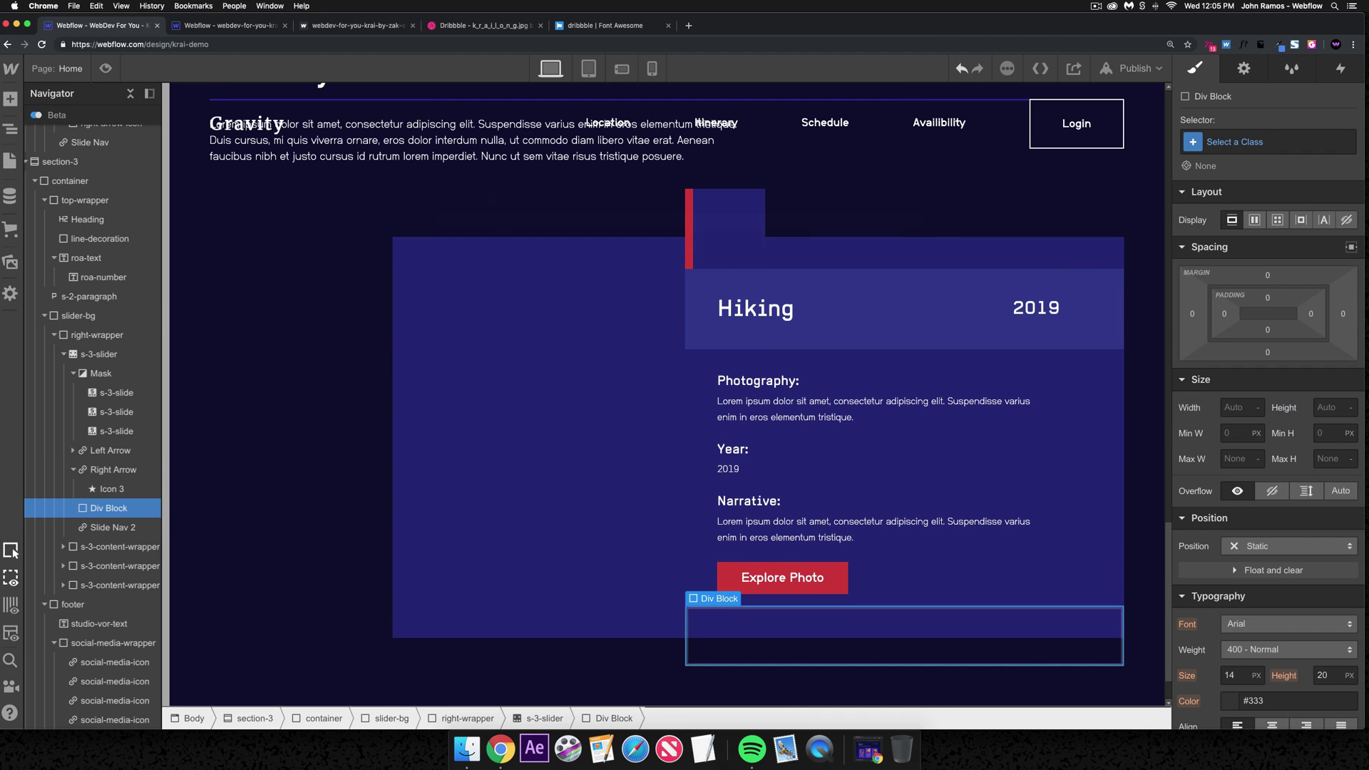
click(728, 214)
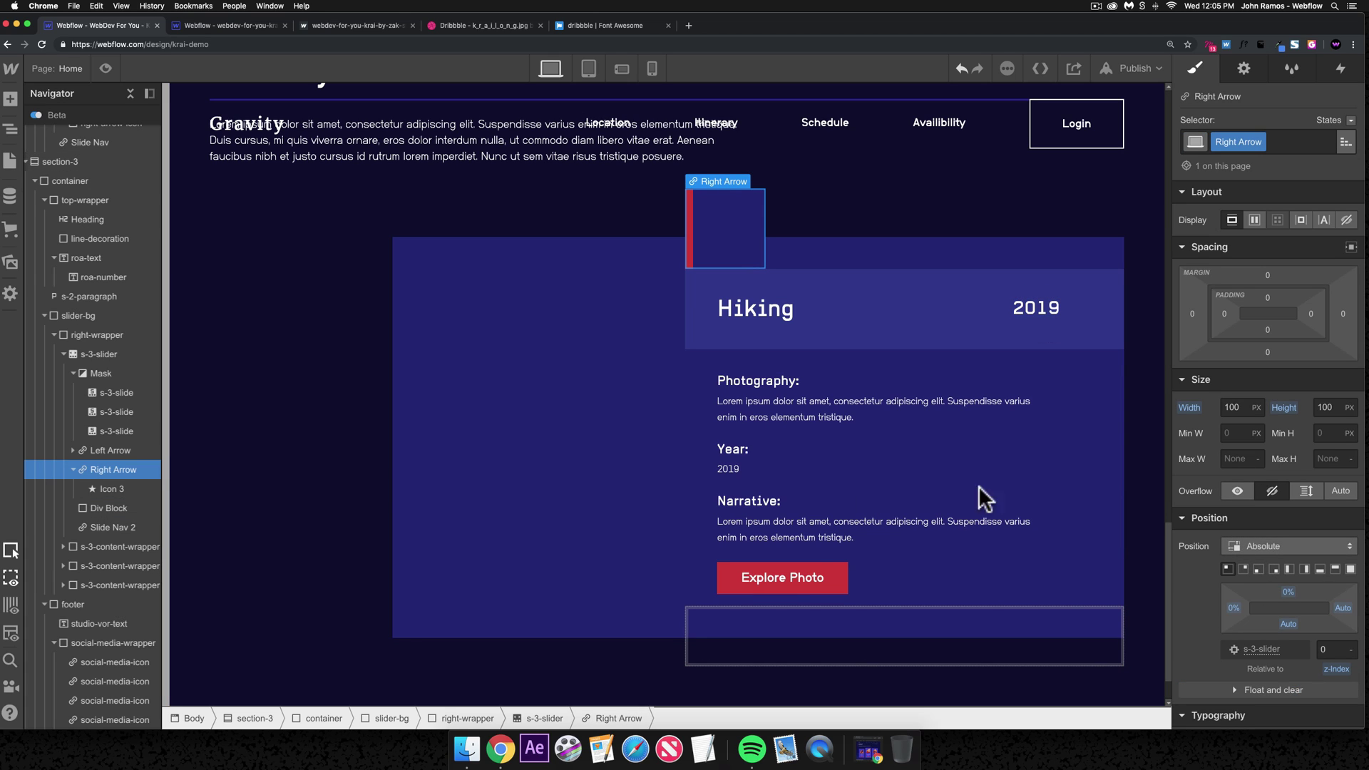
drag(118, 512, 113, 476)
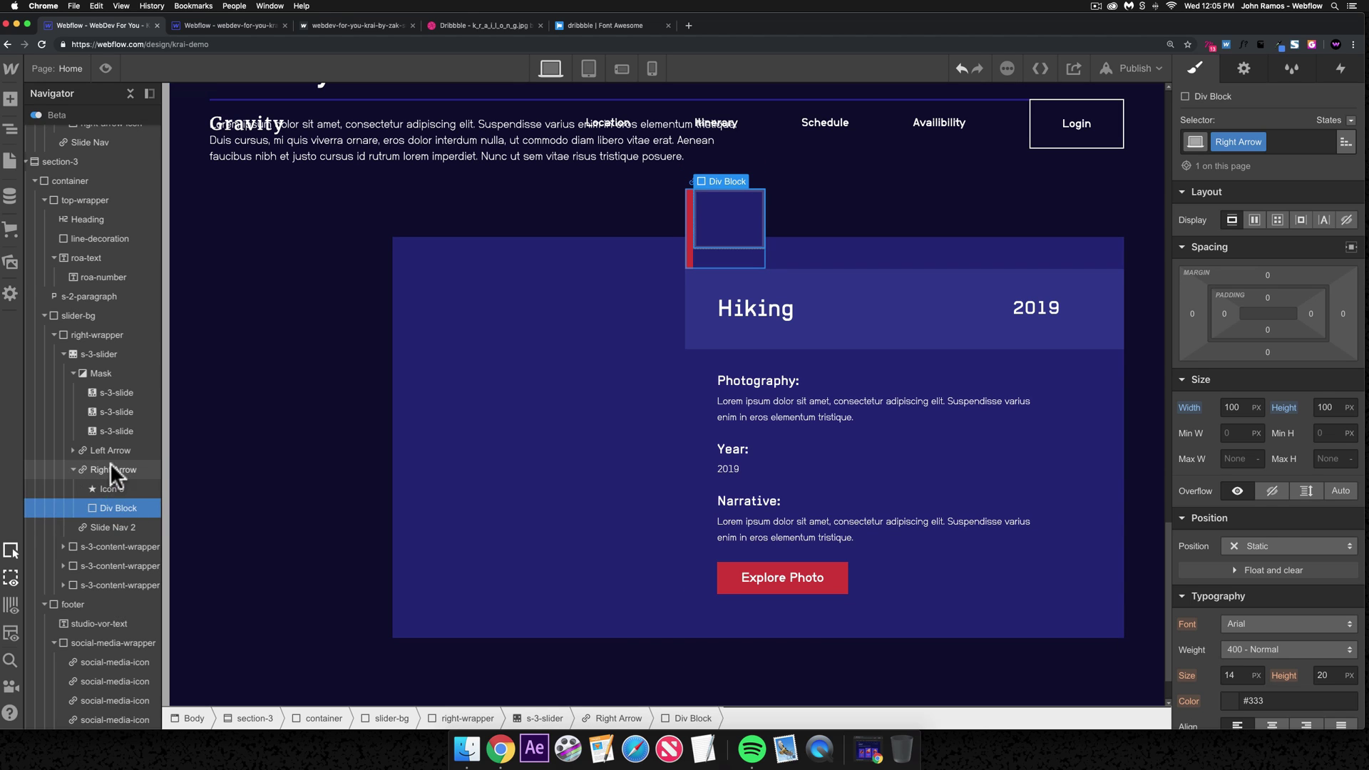
- Make section-3's Right Arrow a flexbox with its content centred both vertically and horizontally
click(112, 472)
click(1254, 219)
click(1261, 278)
click(1261, 303)
- Set the width and height of the new div block in the Right Arrow to 25 px
click(747, 229)
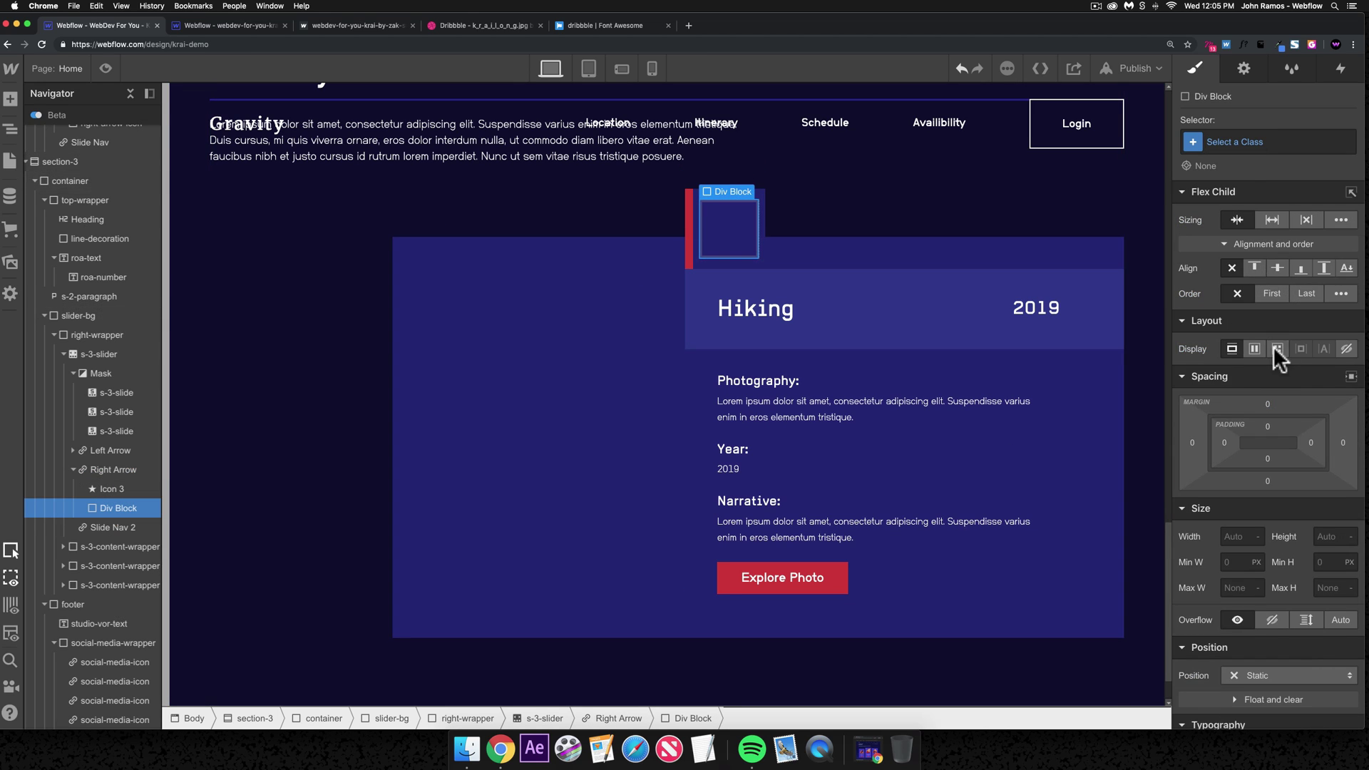
text(15)
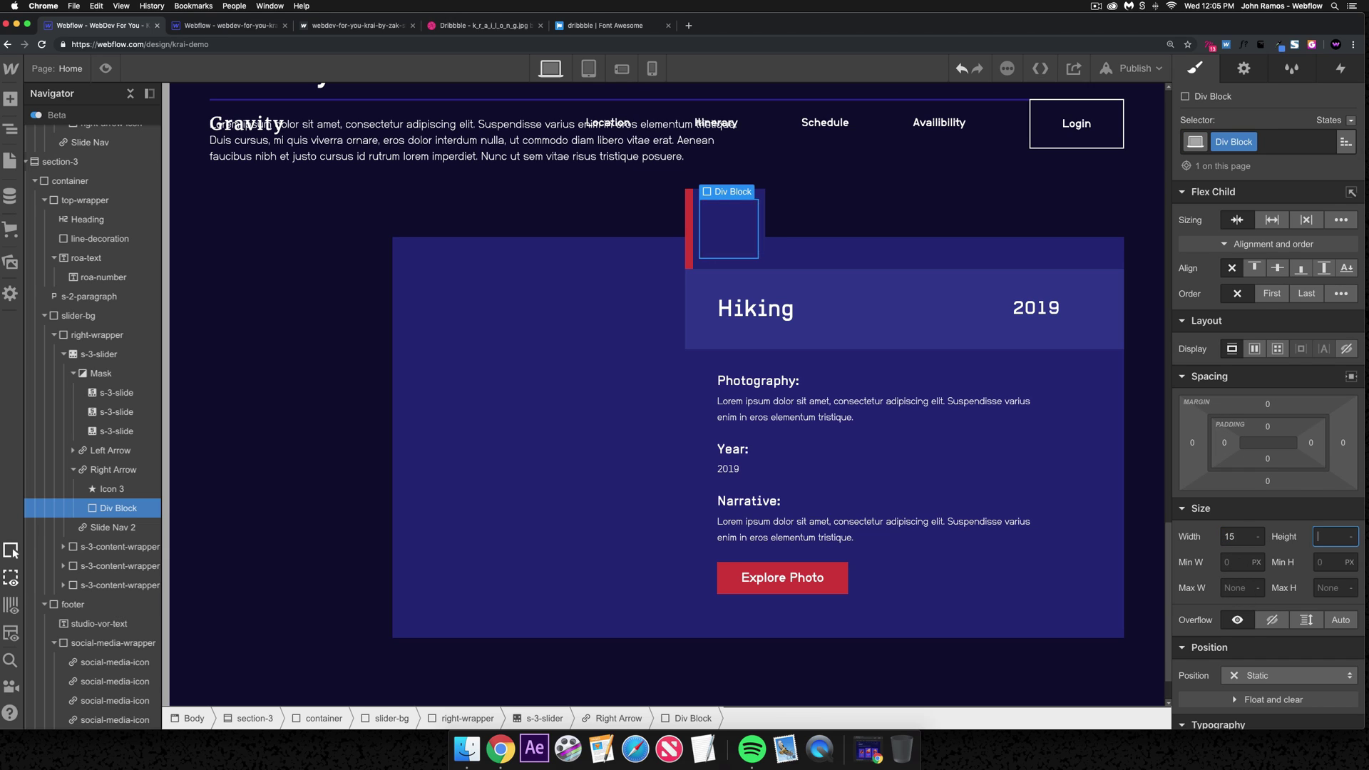
key(Tab)
text(15)
click(1233, 536)
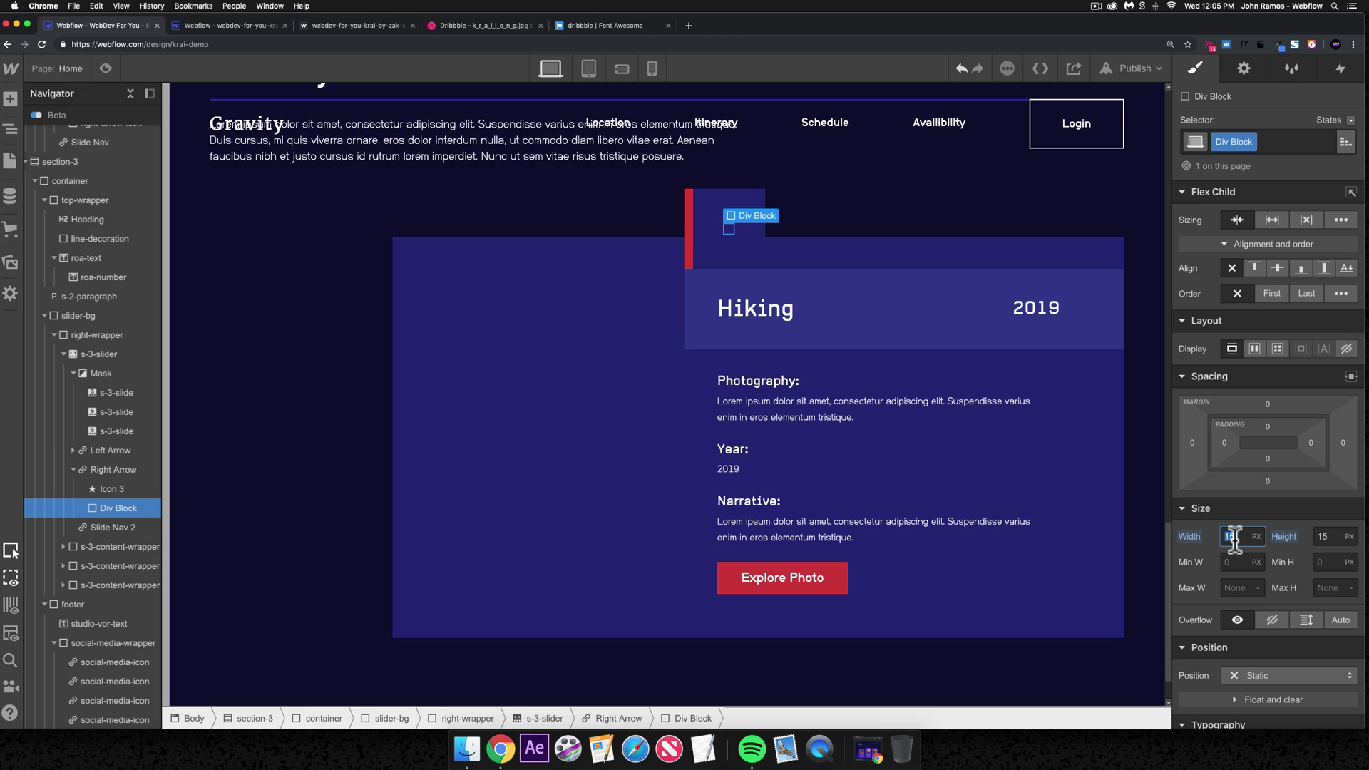
key(Tab)
text(25)
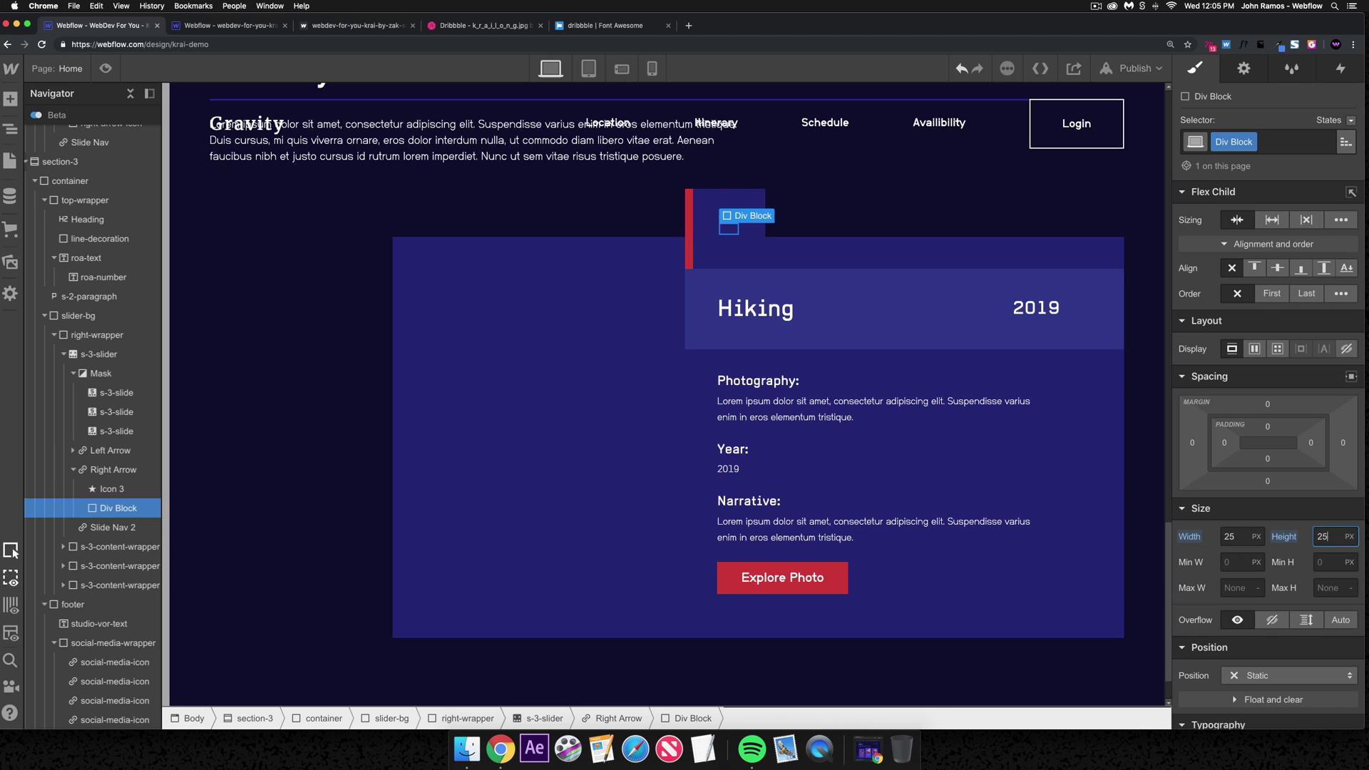
- Give the arrow's div block solid top, bottom and left borders 10 px wide
scroll(1273, 527, down, 3)
scroll(1273, 527, down, 10)
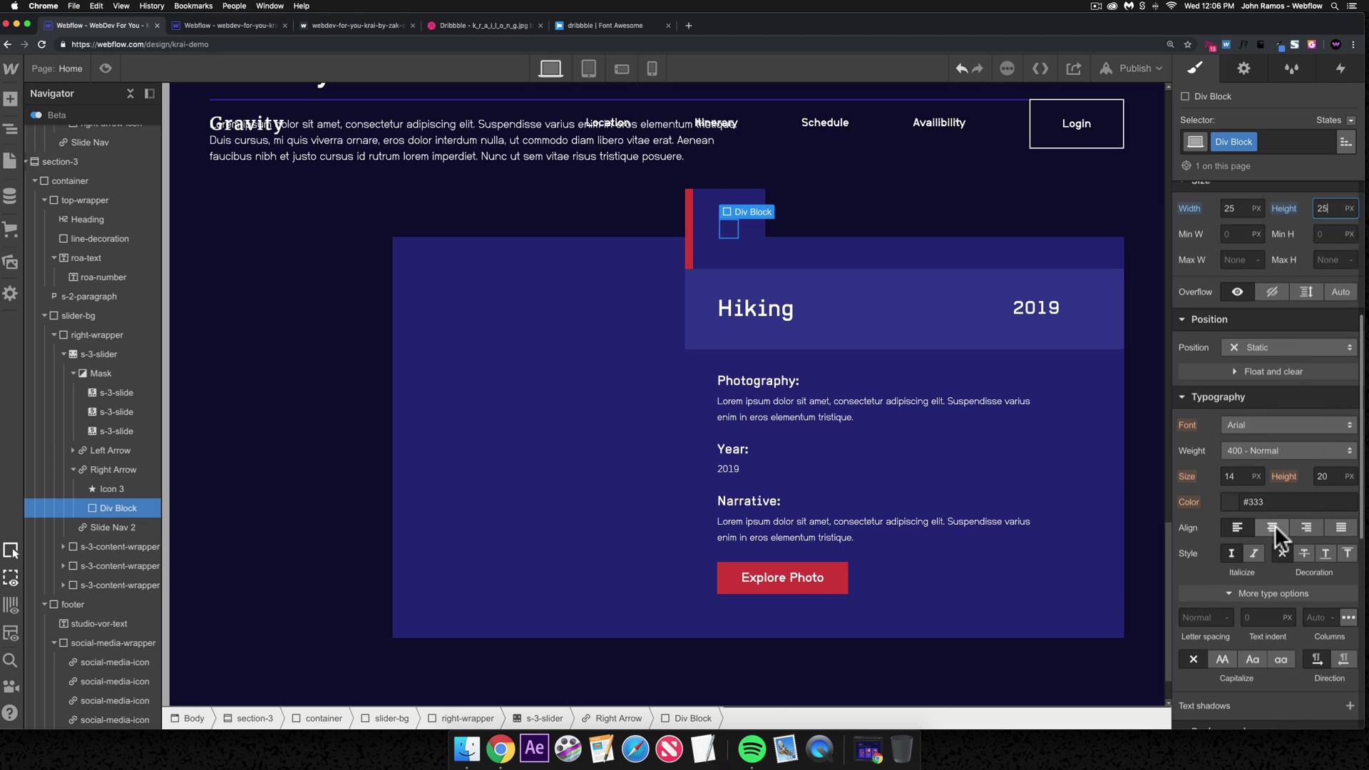
scroll(1234, 528, down, 1)
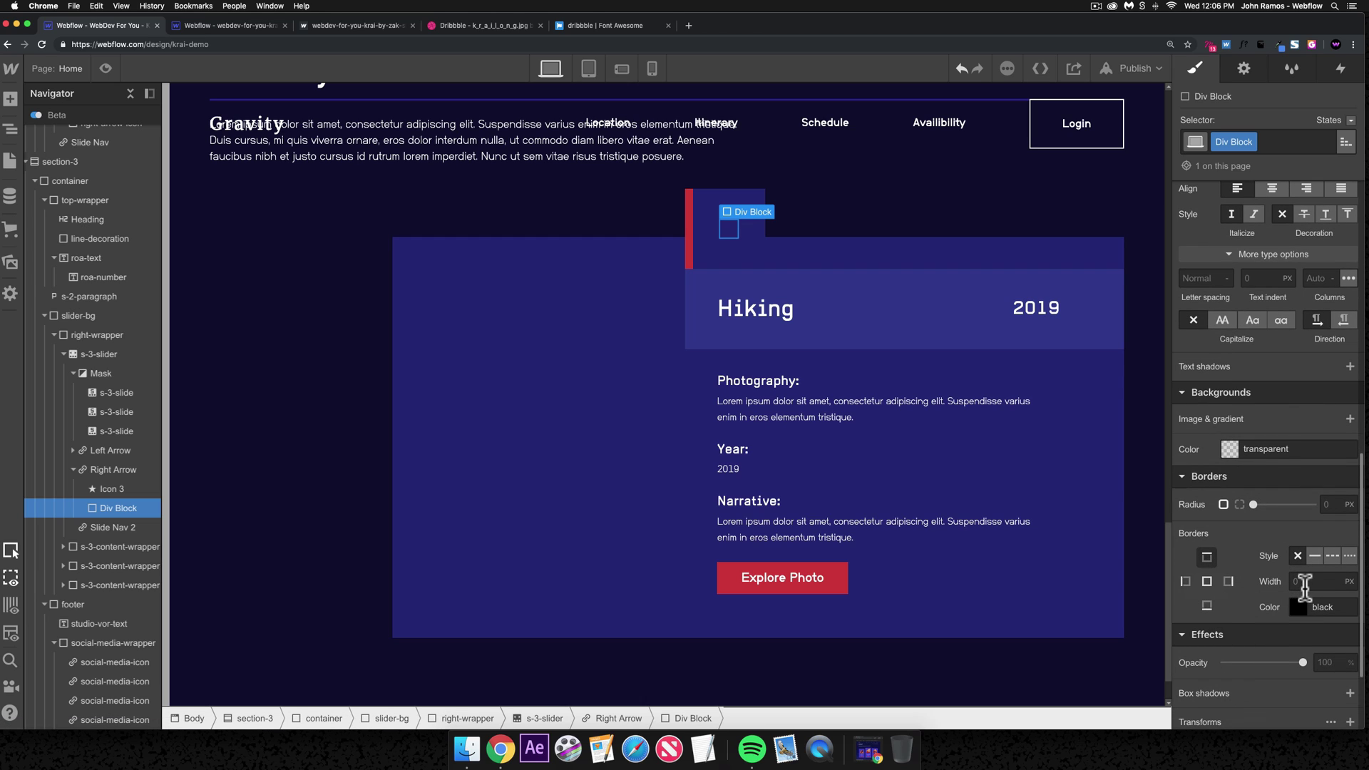
text(10)
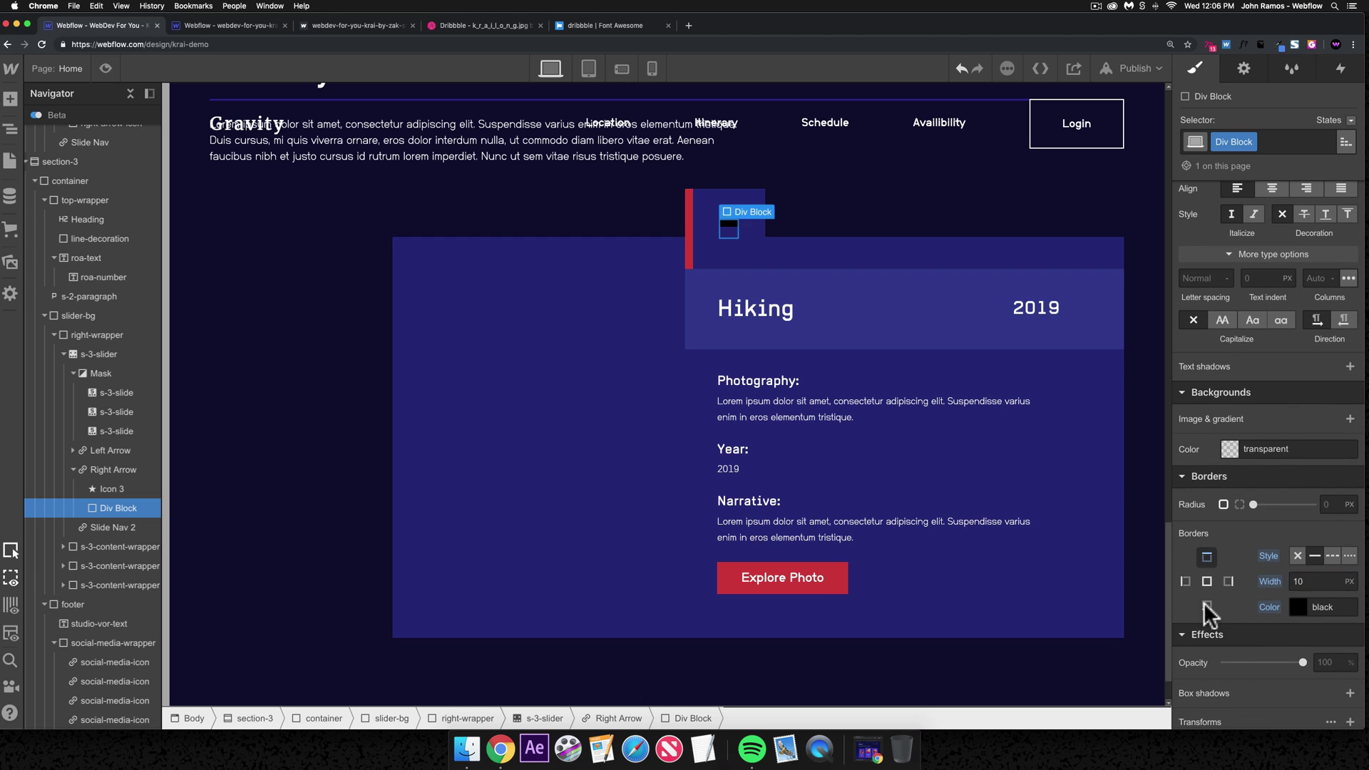
click(1206, 607)
click(1324, 581)
text(10)
click(1185, 581)
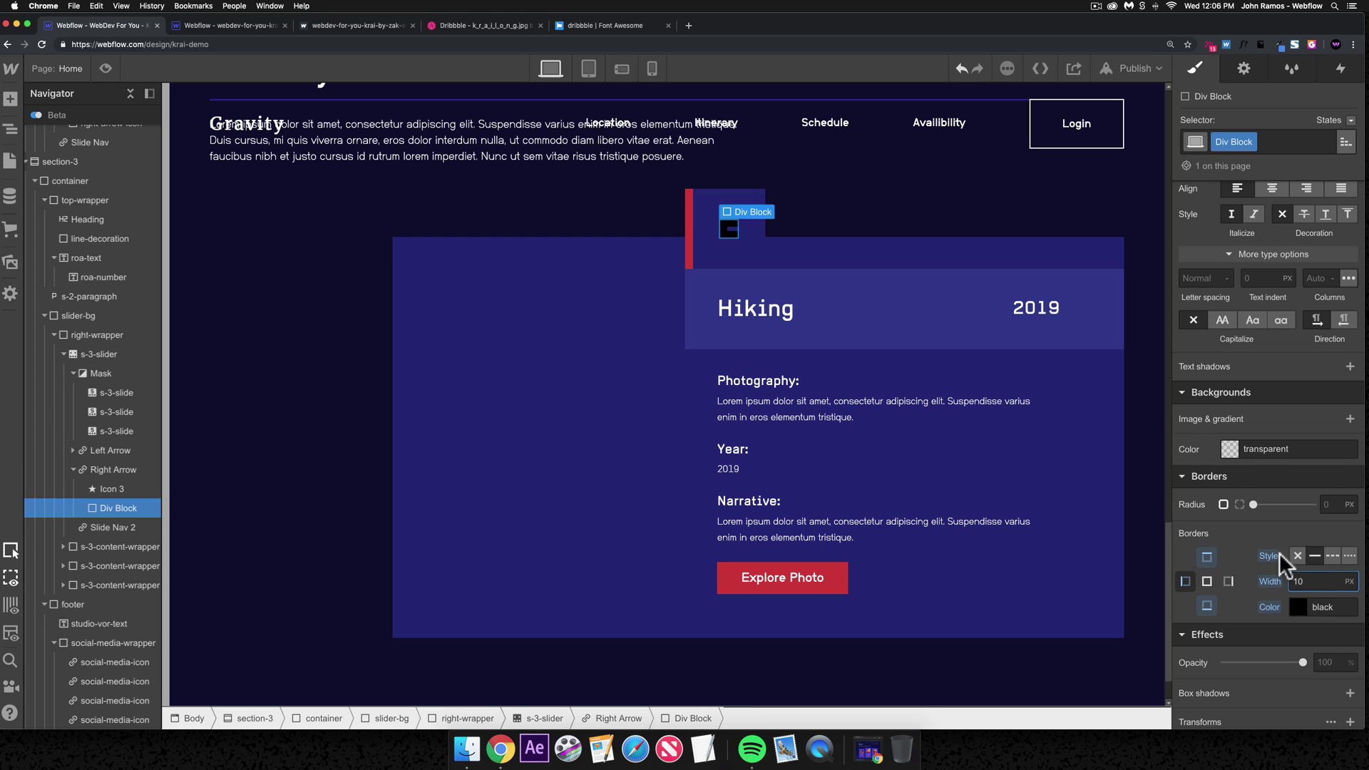
- Make the div block's top and bottom borders transparent
click(1207, 556)
click(1296, 612)
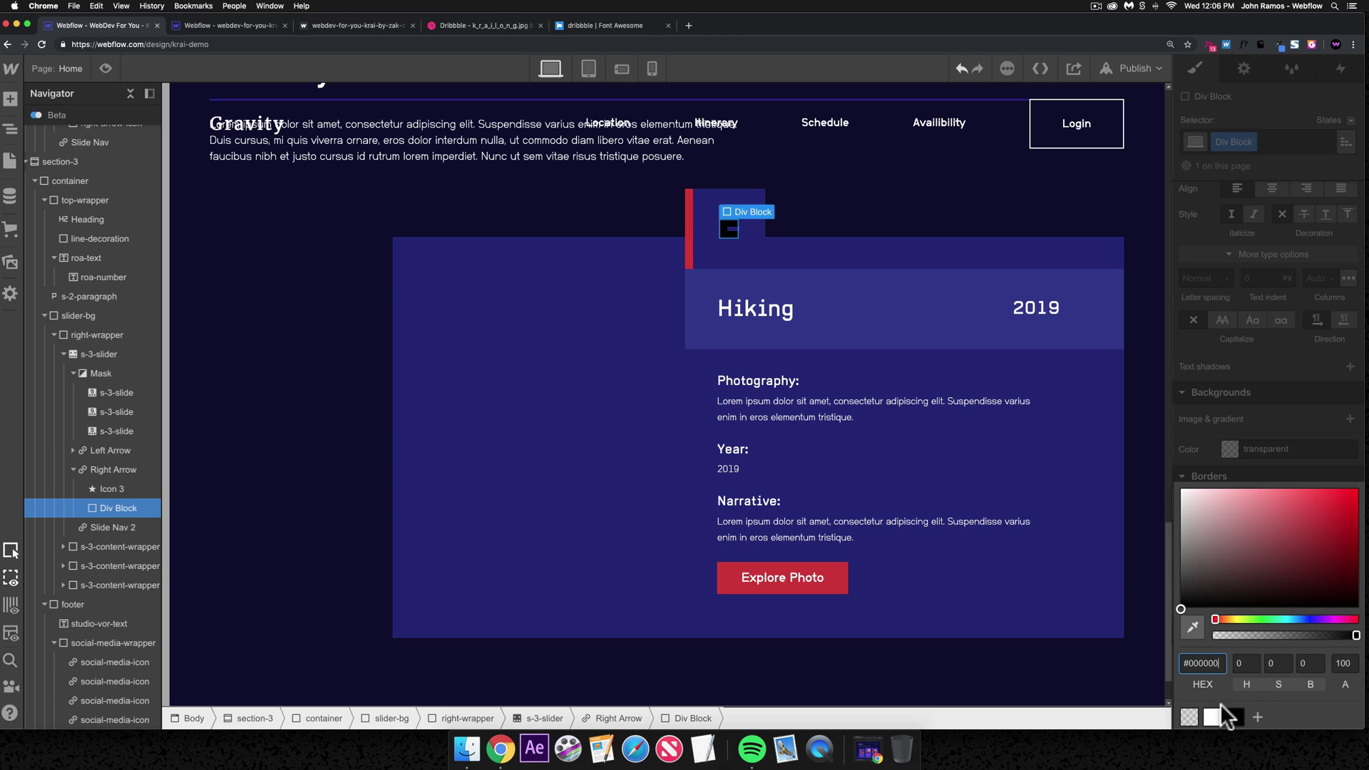
click(1188, 709)
click(1264, 421)
click(1206, 581)
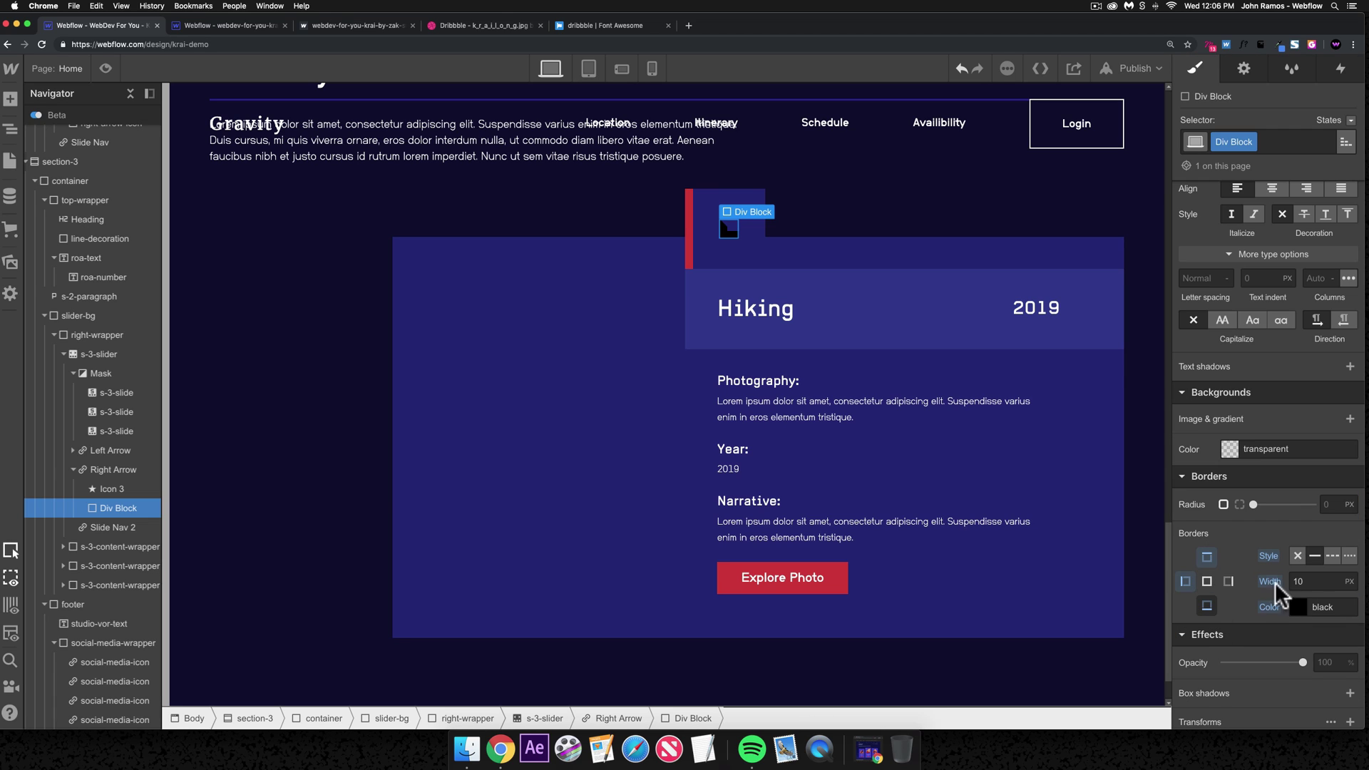
click(1296, 607)
click(1190, 717)
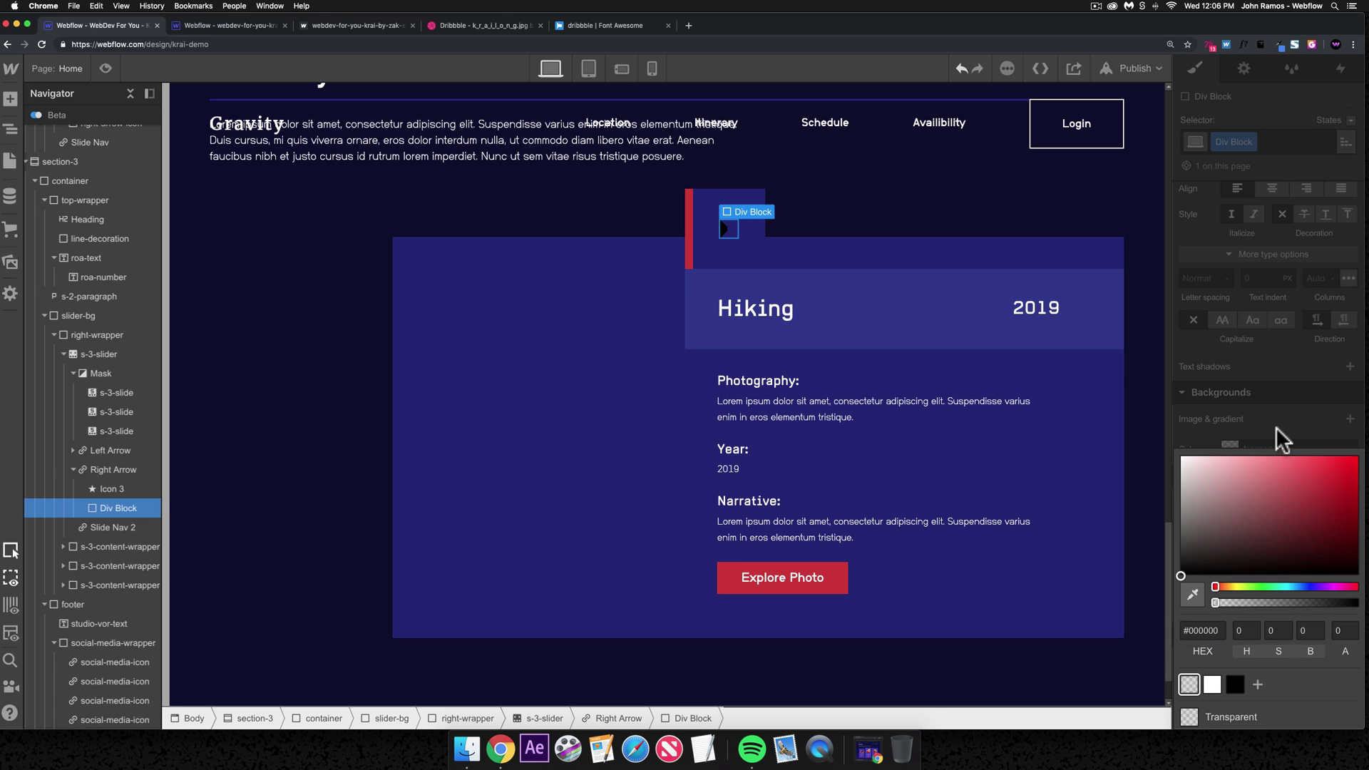
click(1276, 438)
- Color the div block's left border white
click(1298, 607)
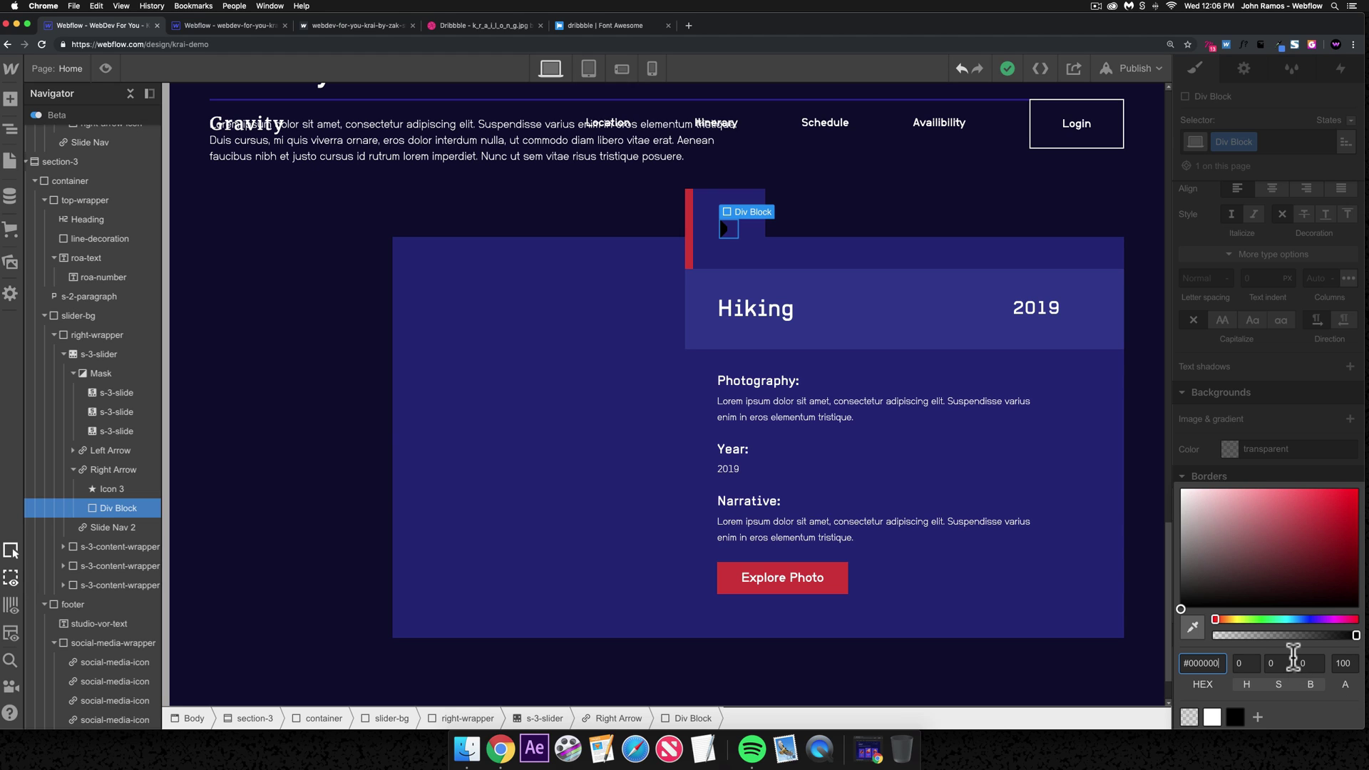
click(1212, 717)
key(Escape)
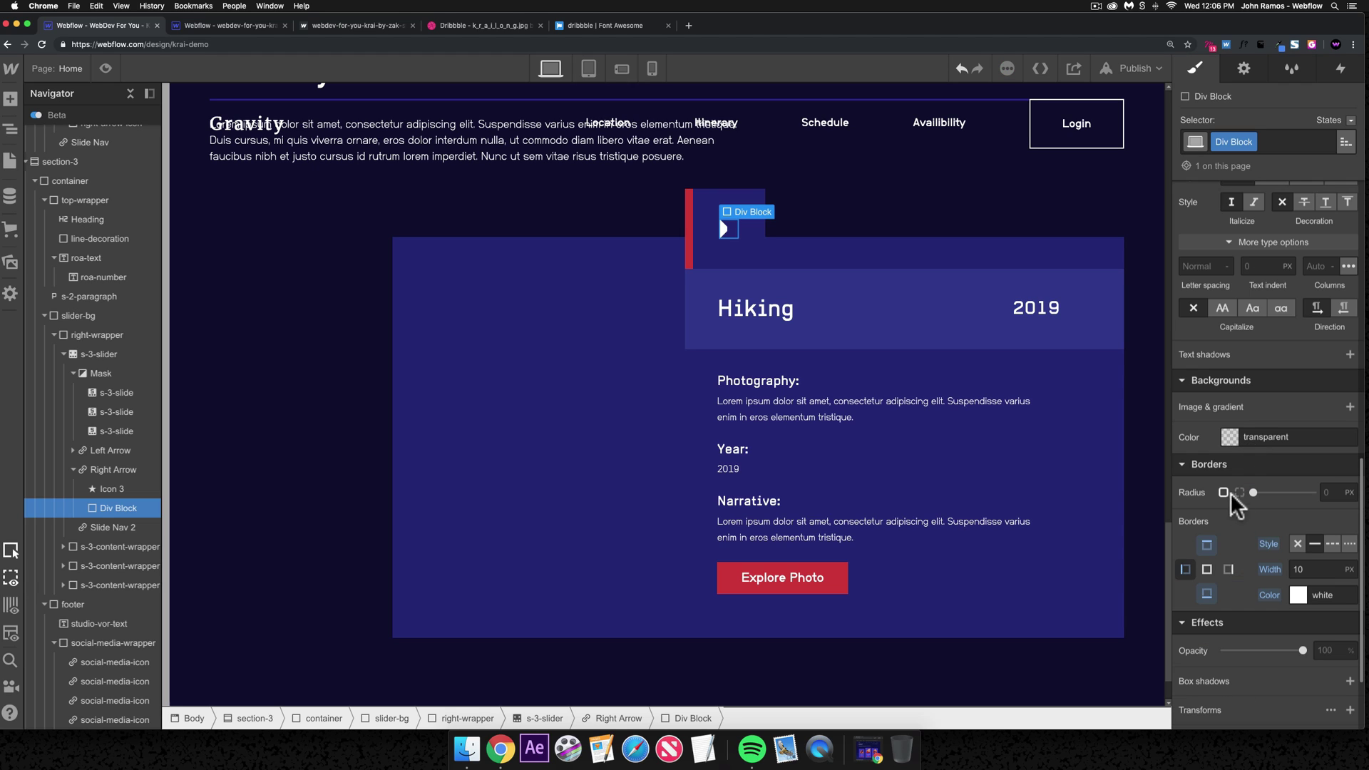
- Give the div block a solid right border 10 px wide in the colour #c05a5a
click(1228, 569)
click(1322, 569)
text(10)
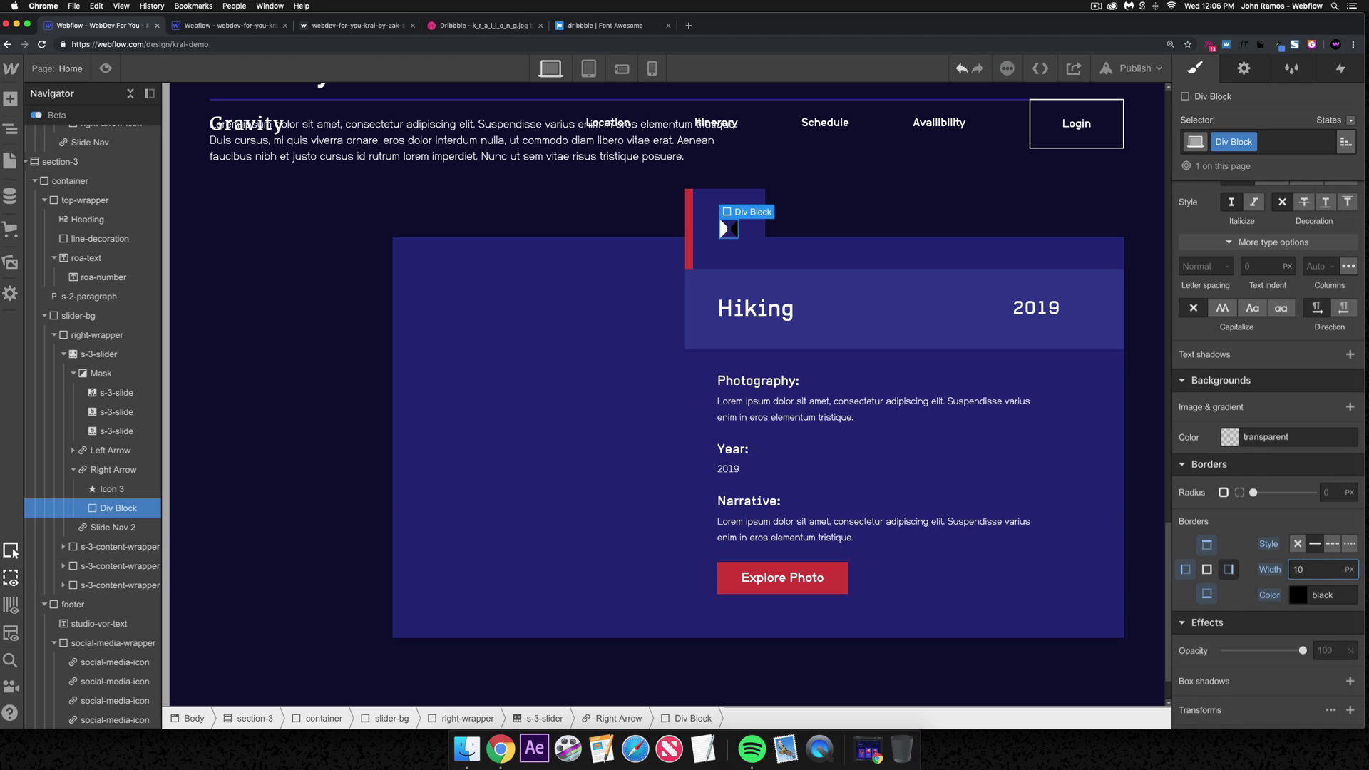
click(1292, 596)
click(1274, 483)
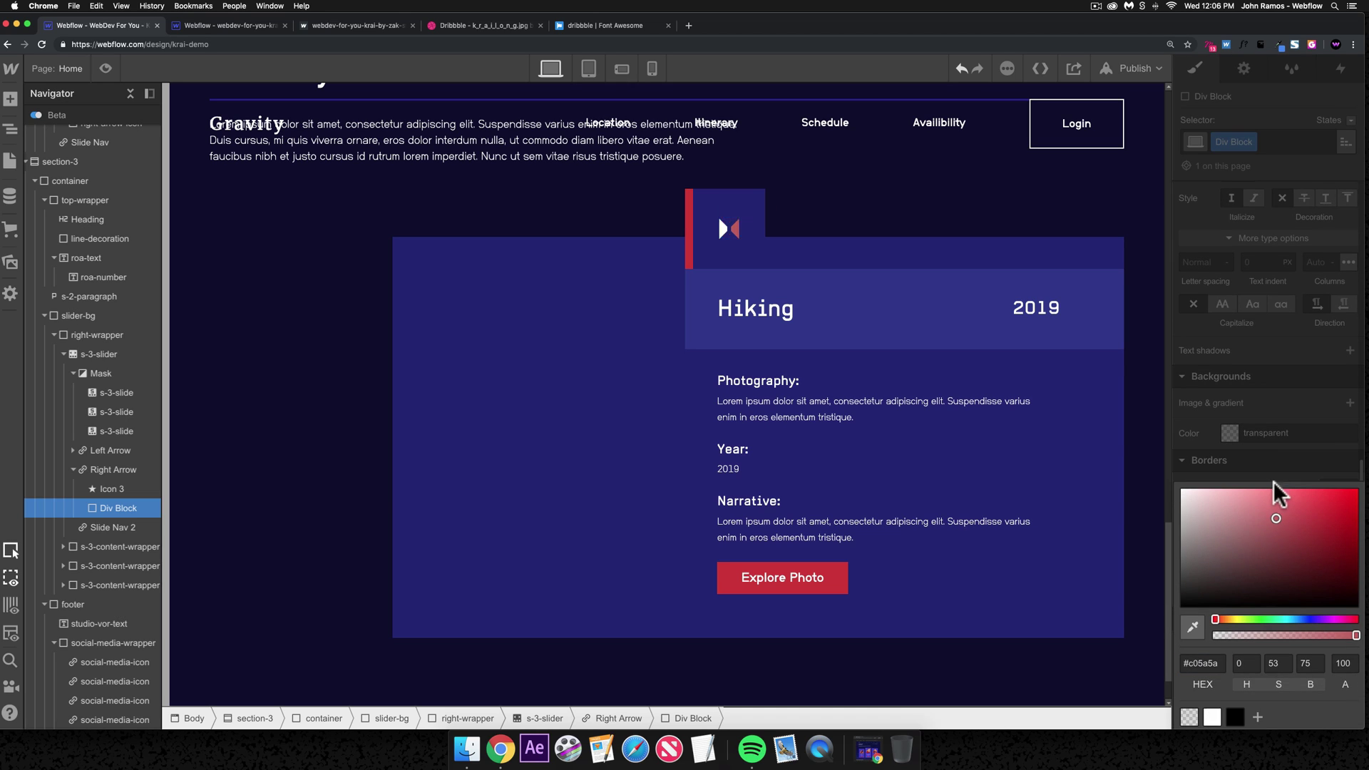
click(1260, 471)
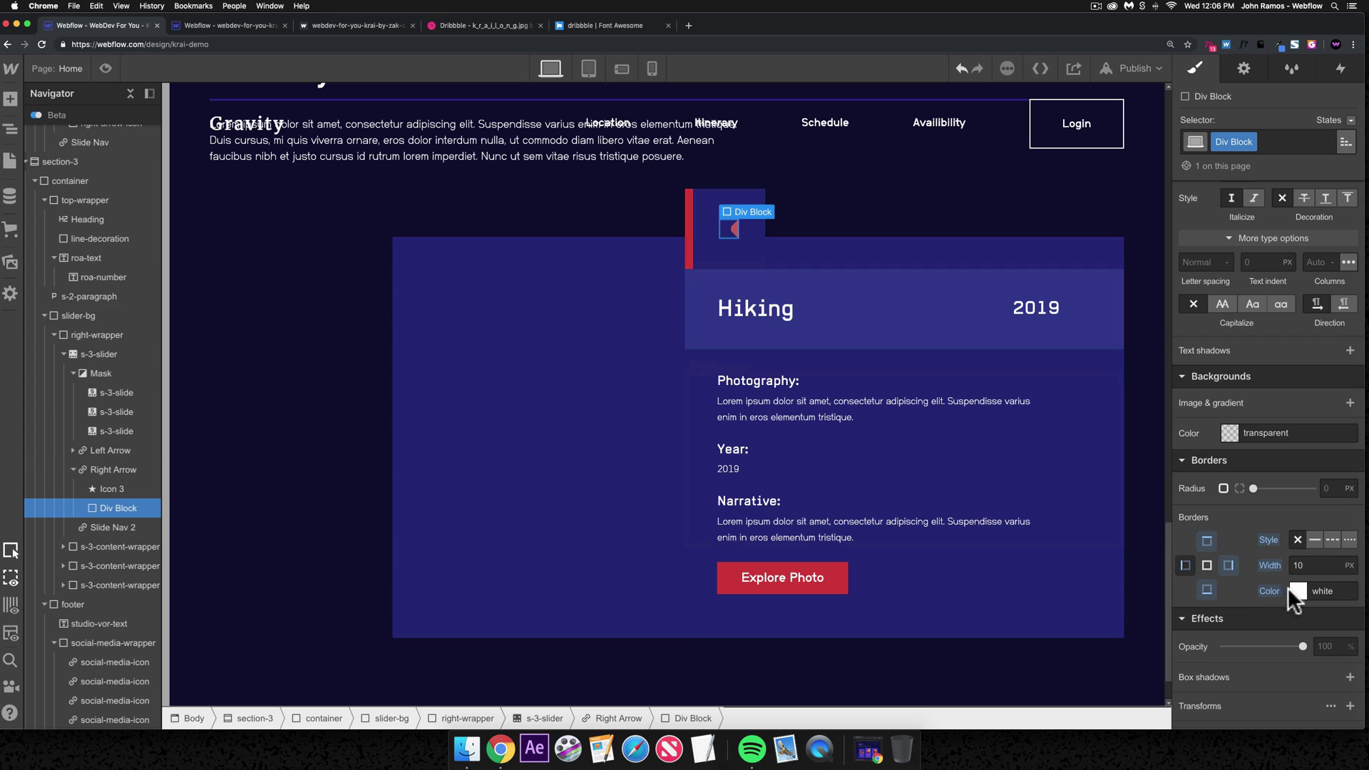
- Remove the div block's left border and widen its transparent top and bottom borders
drag(1296, 564, 1314, 563)
click(1208, 542)
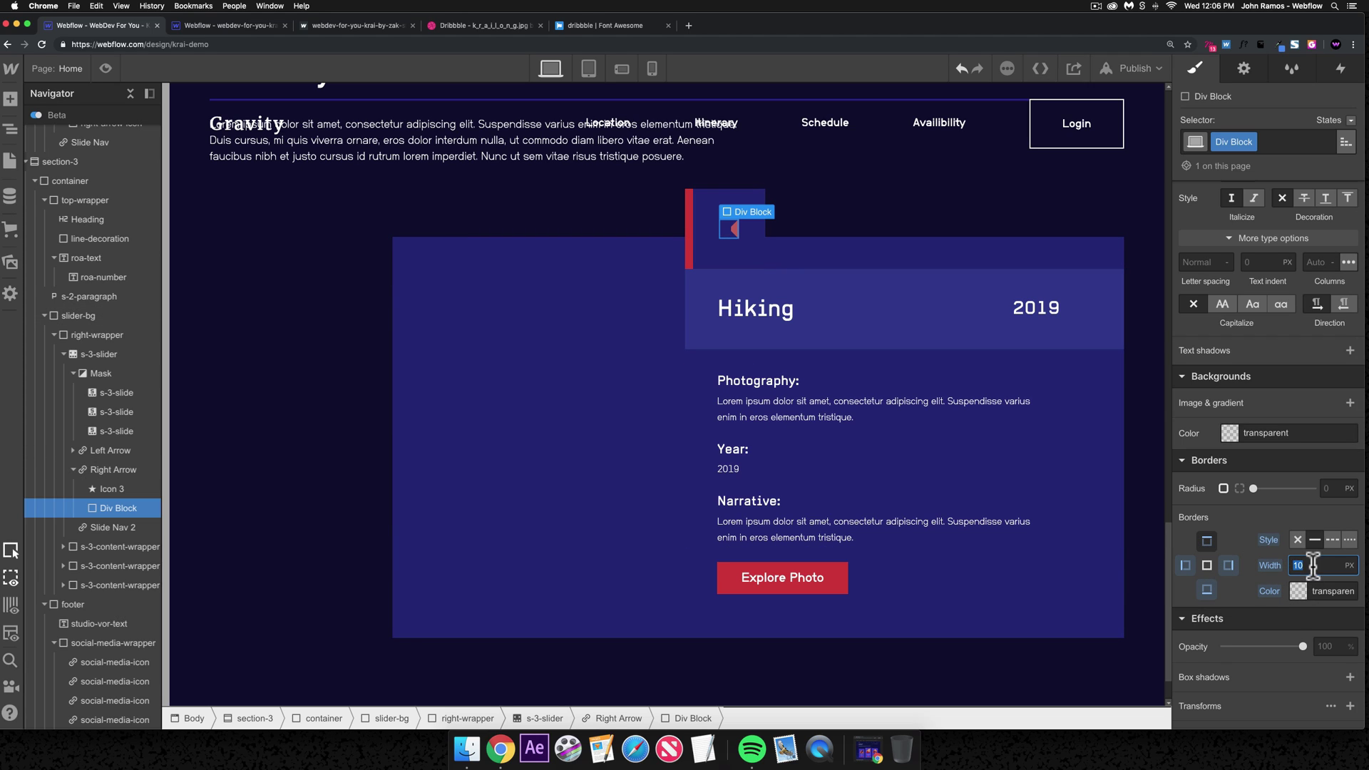
click(1206, 590)
click(1298, 565)
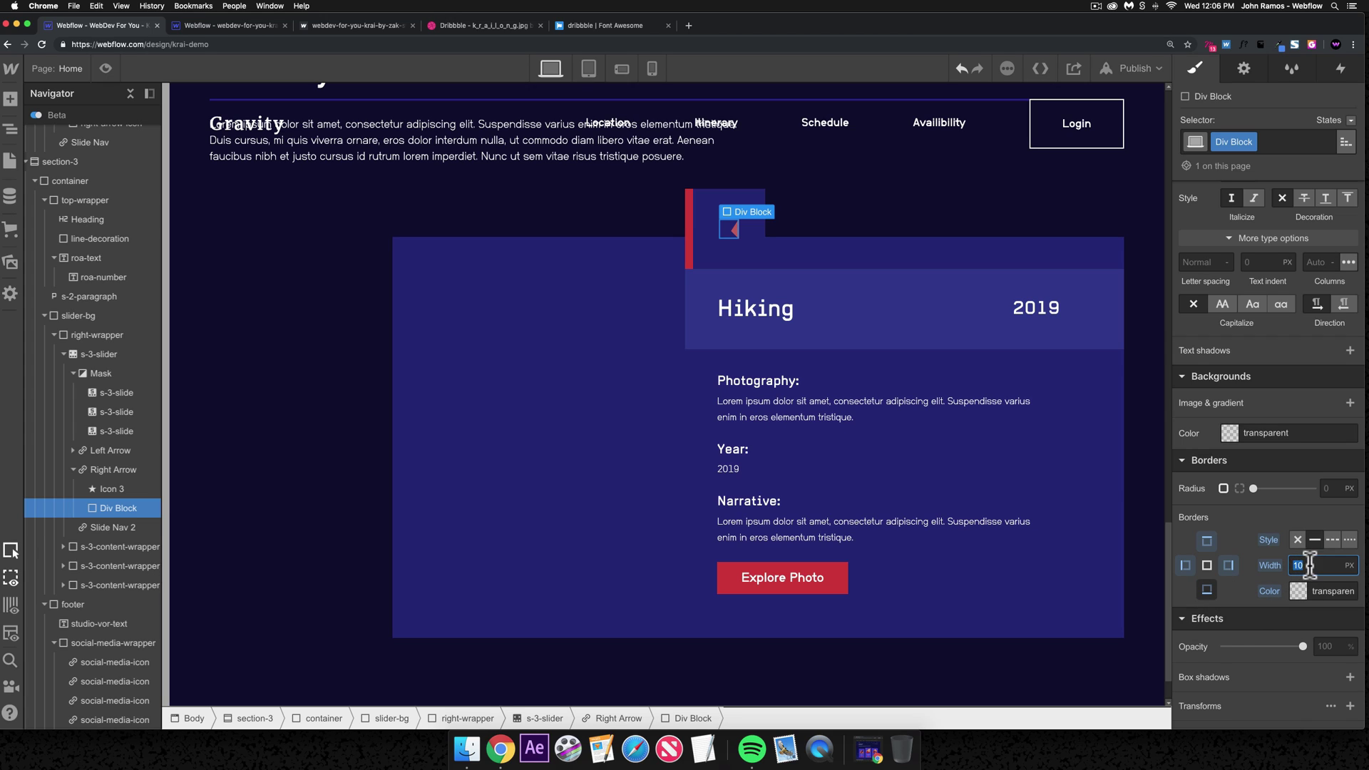
- Set the div block's right border to 15 px wide and colour it white
click(1227, 565)
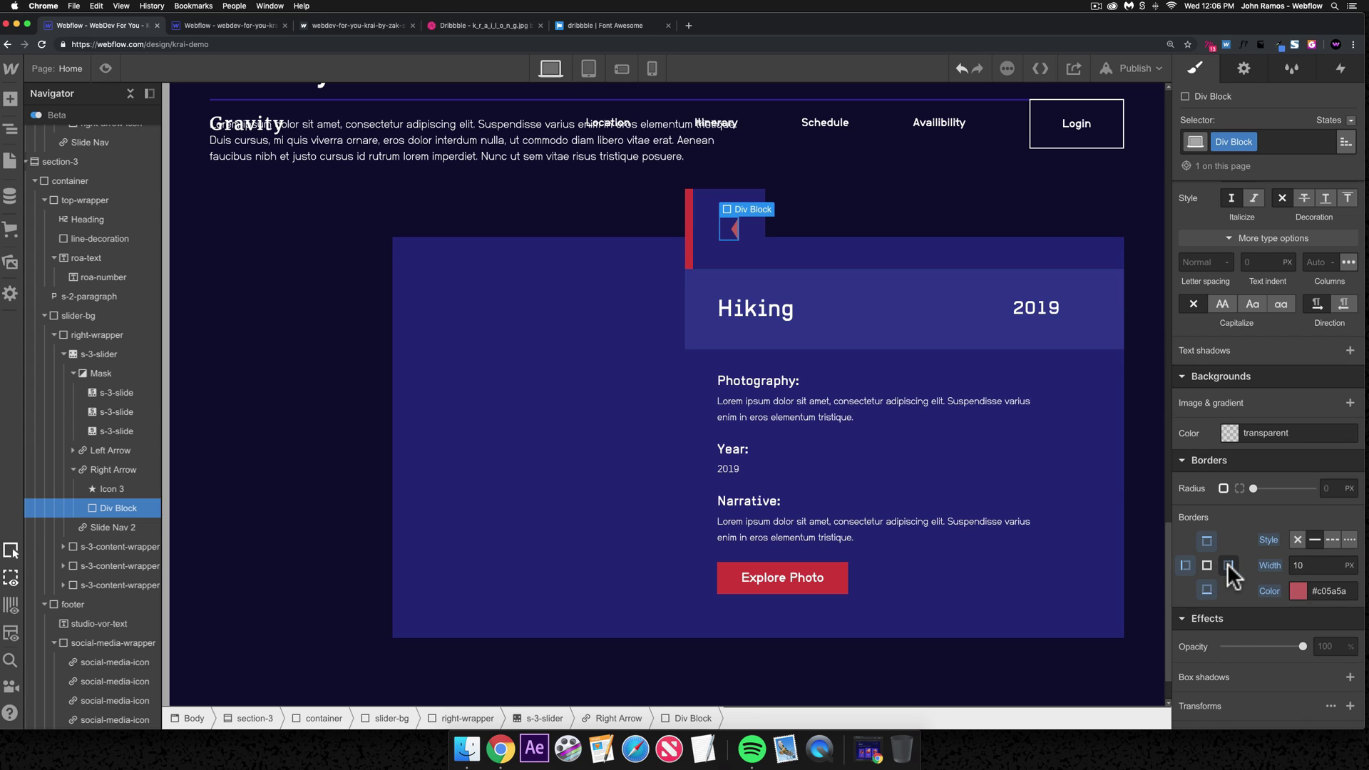
click(1212, 544)
click(1228, 566)
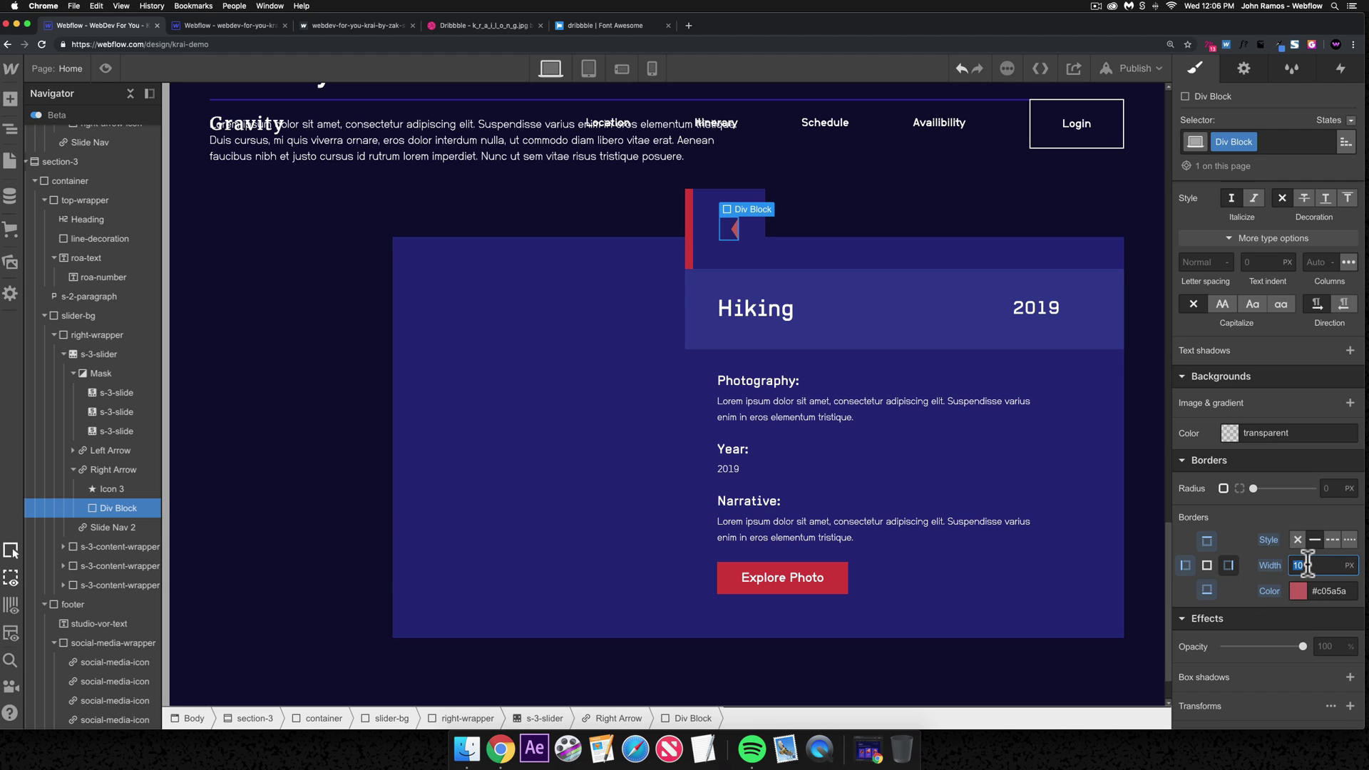
scroll(1251, 520, up, 10)
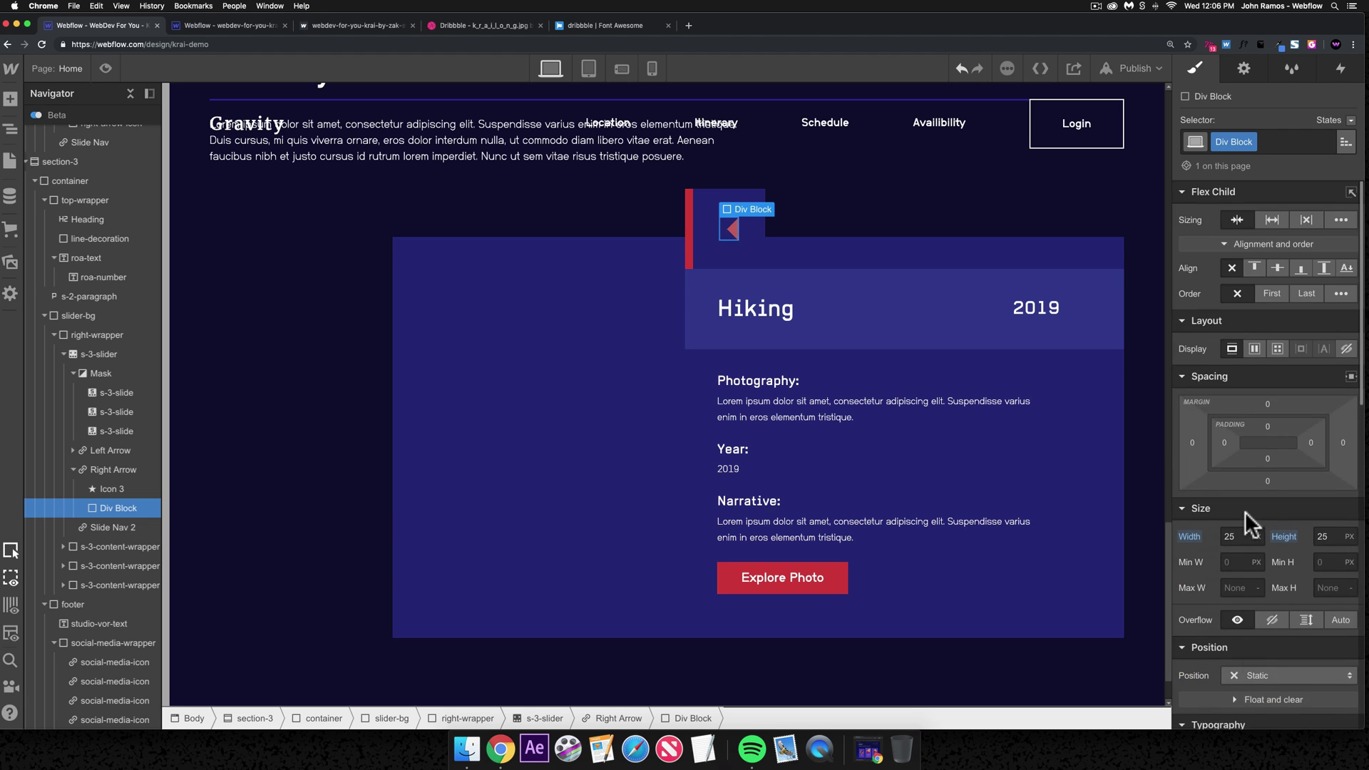
scroll(1234, 510, down, 12)
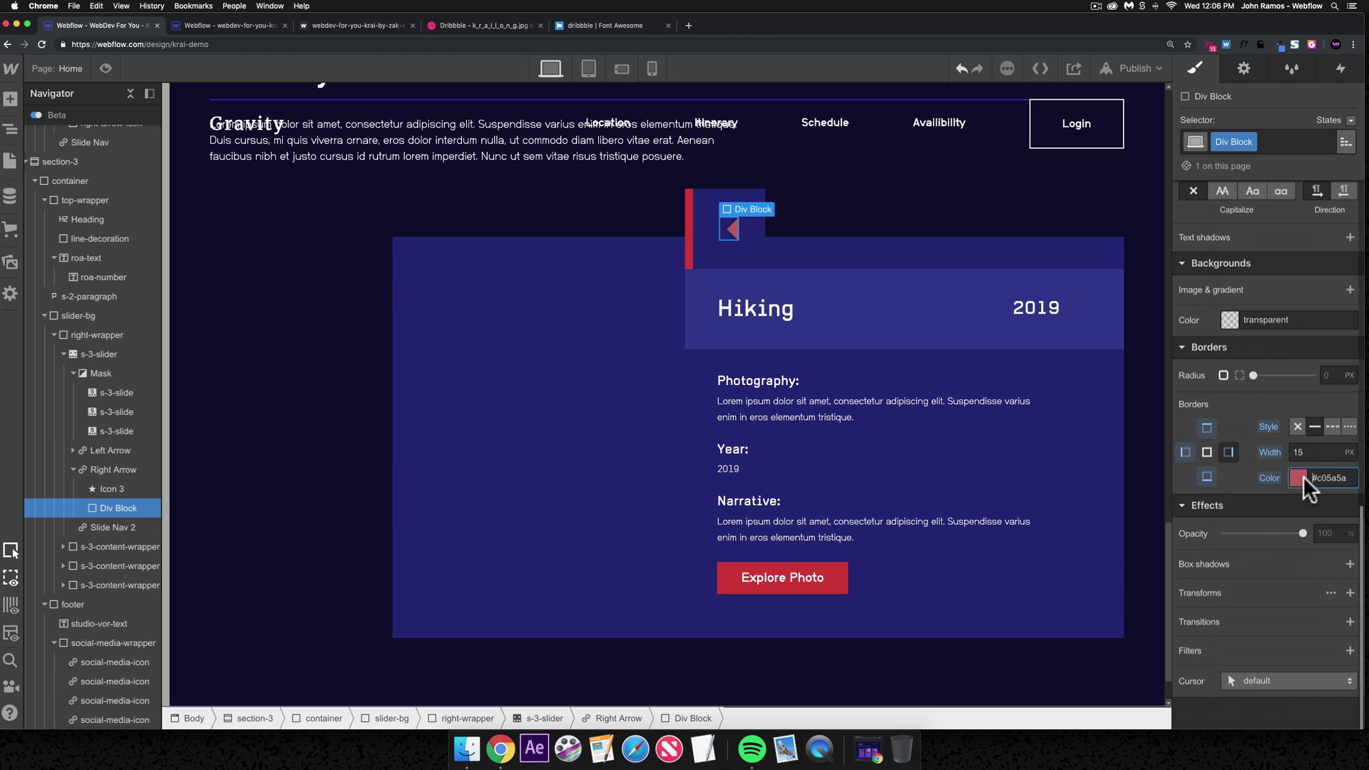
click(1319, 478)
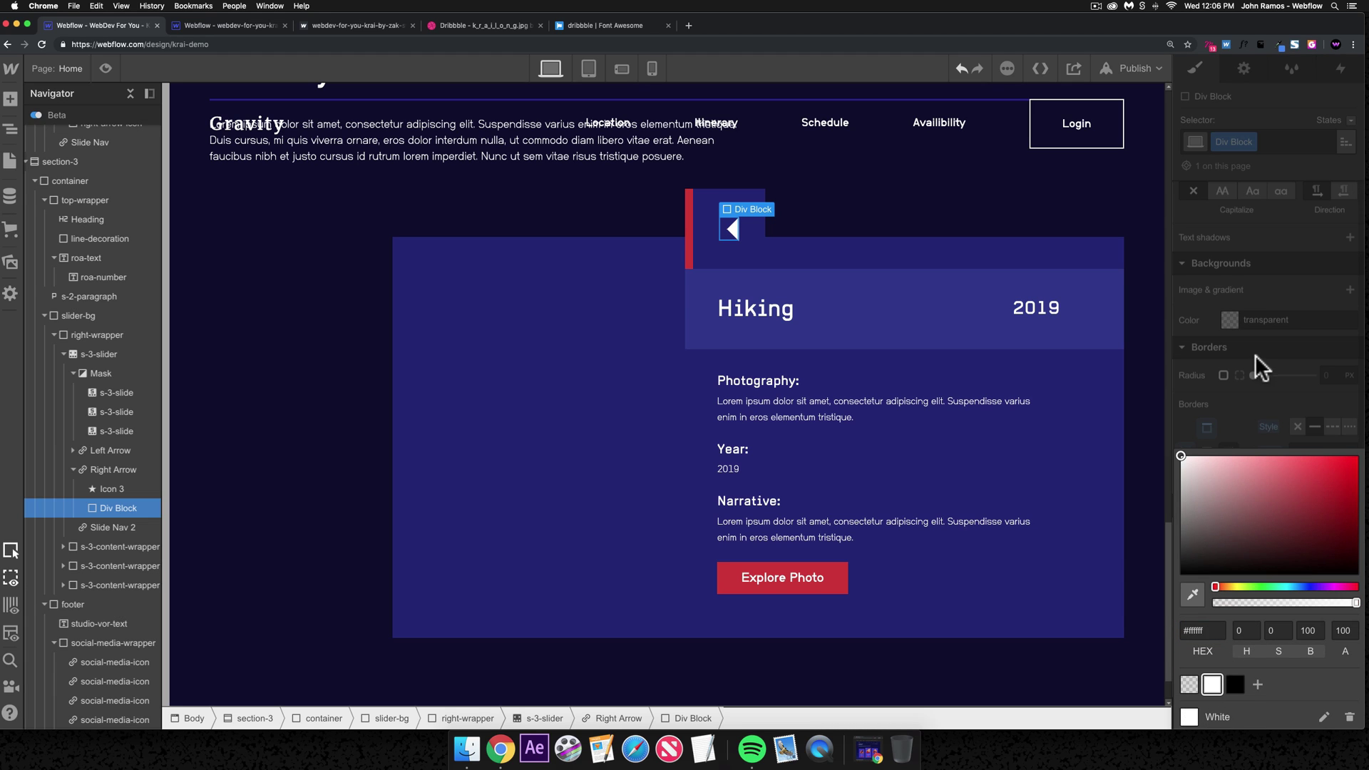
click(1252, 367)
click(831, 332)
click(755, 235)
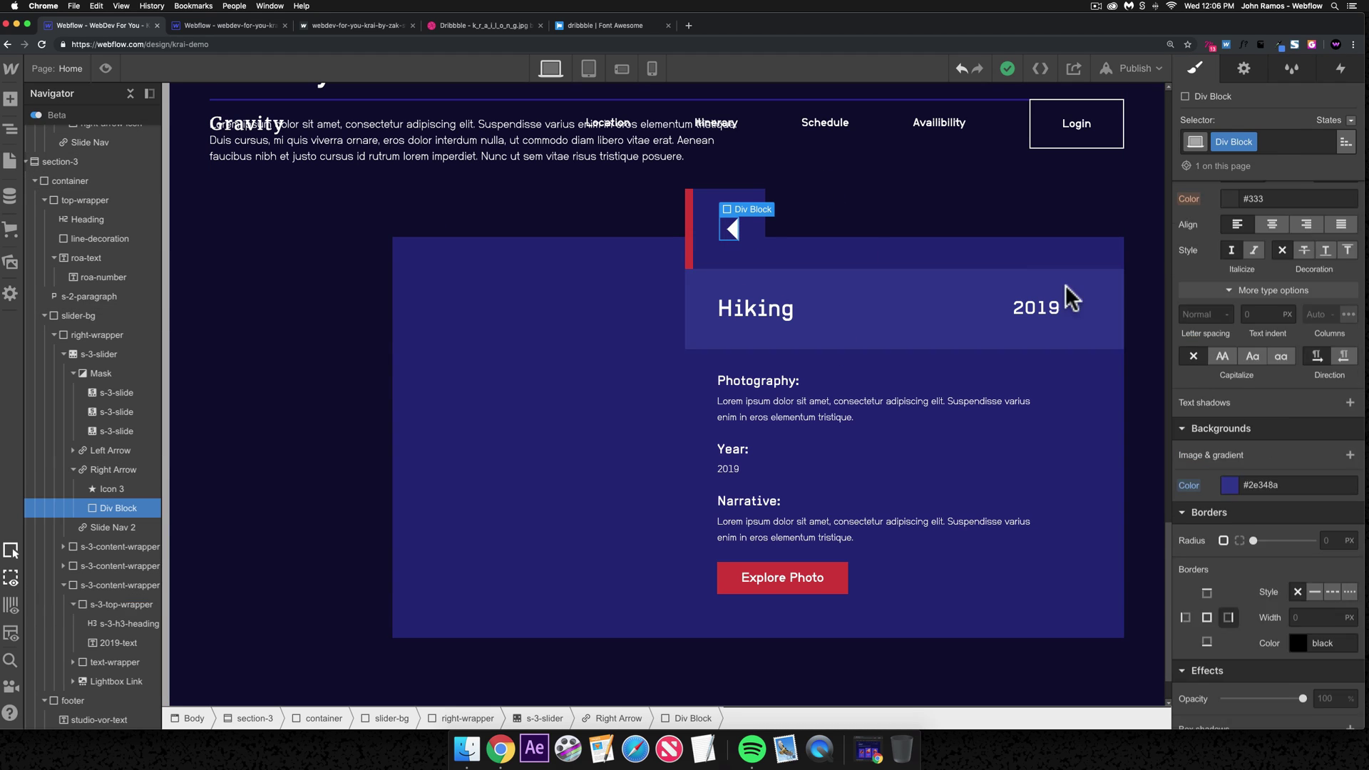
- Set the div block's width and height to 15 px
scroll(1251, 450, up, 5)
scroll(1251, 451, down, 5)
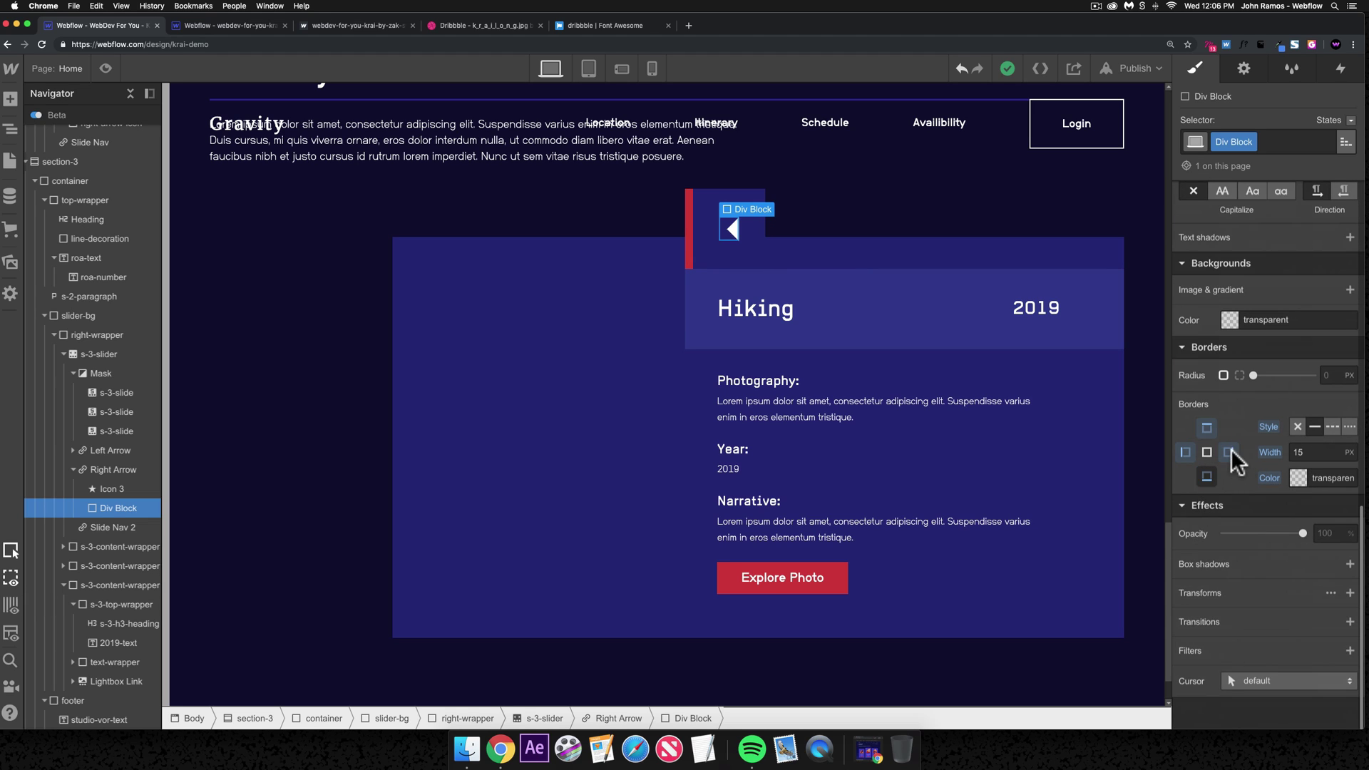
scroll(1219, 464, up, 8)
text(15)
key(Tab)
text(15)
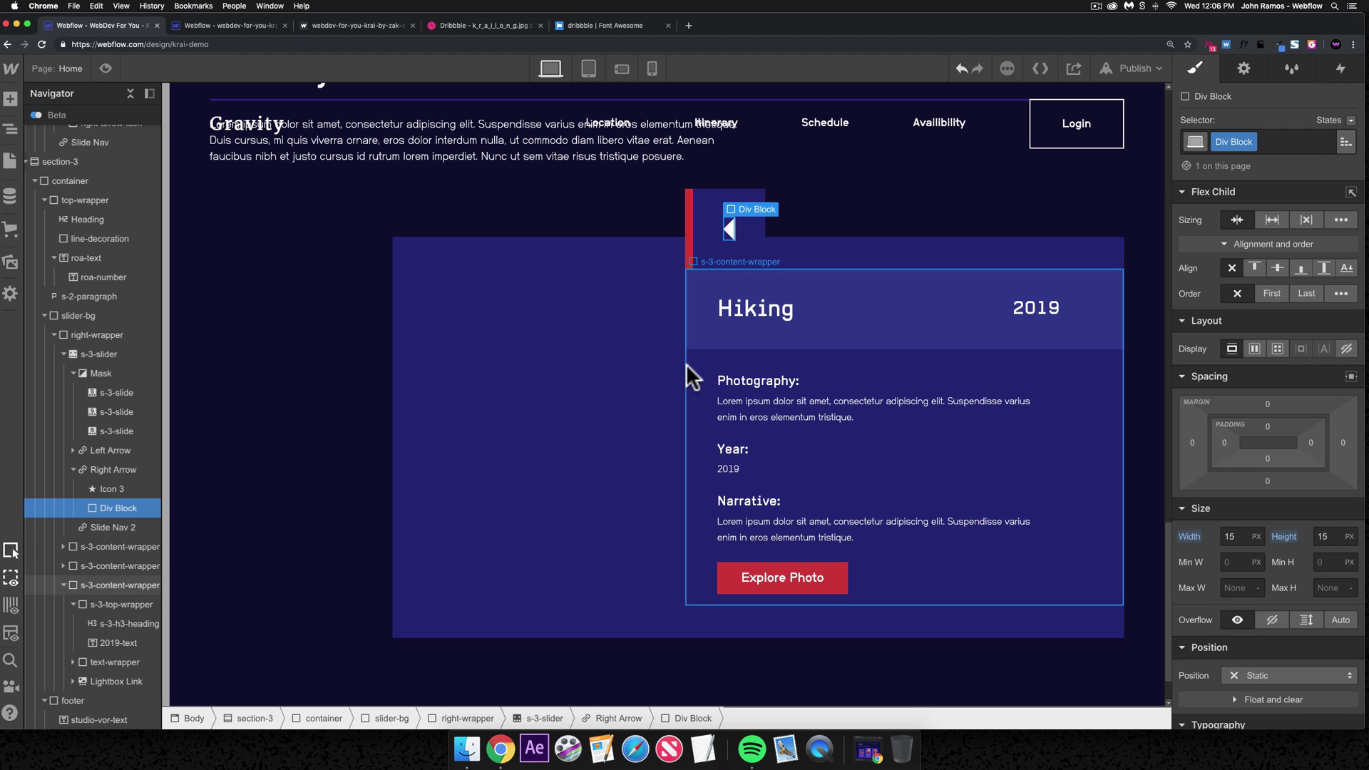
click(689, 370)
click(732, 228)
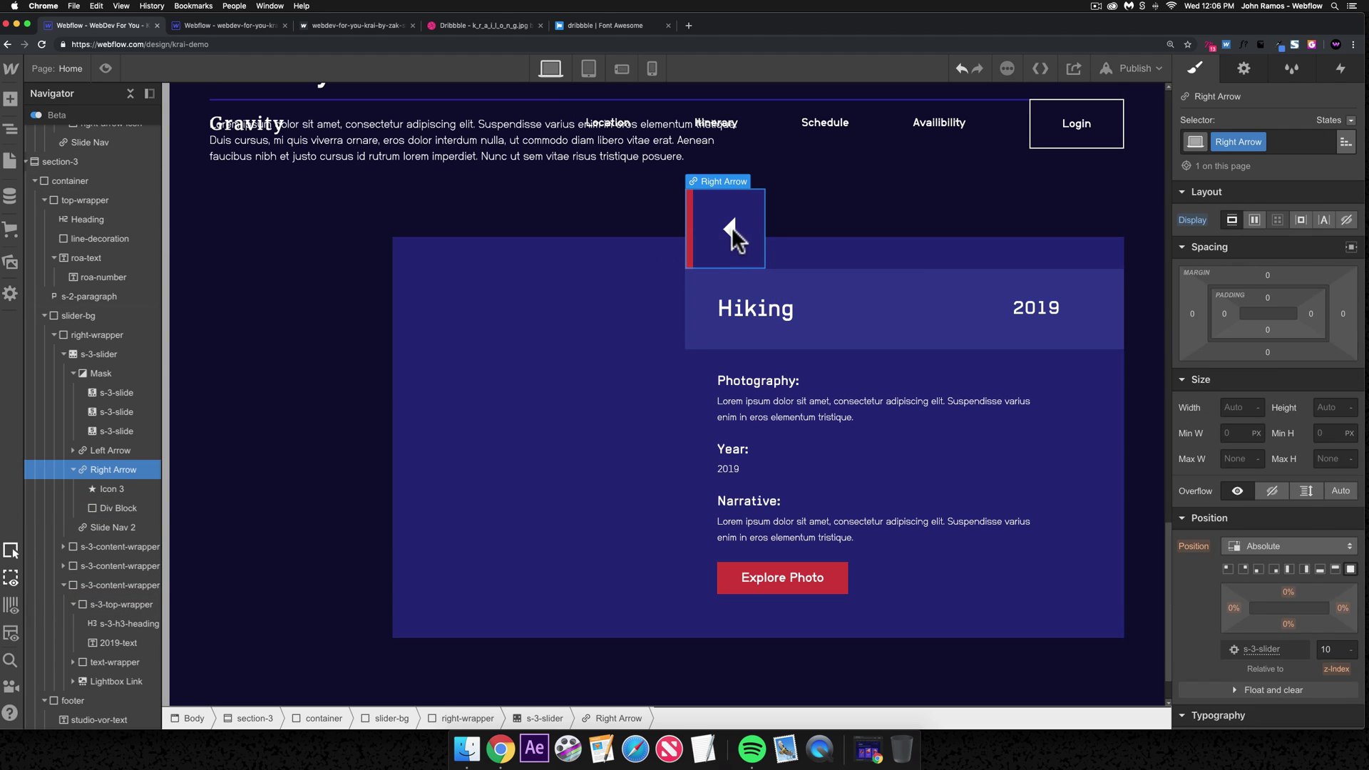
click(924, 274)
- Set the div block's top, right and bottom borders to 10 px wide
click(728, 226)
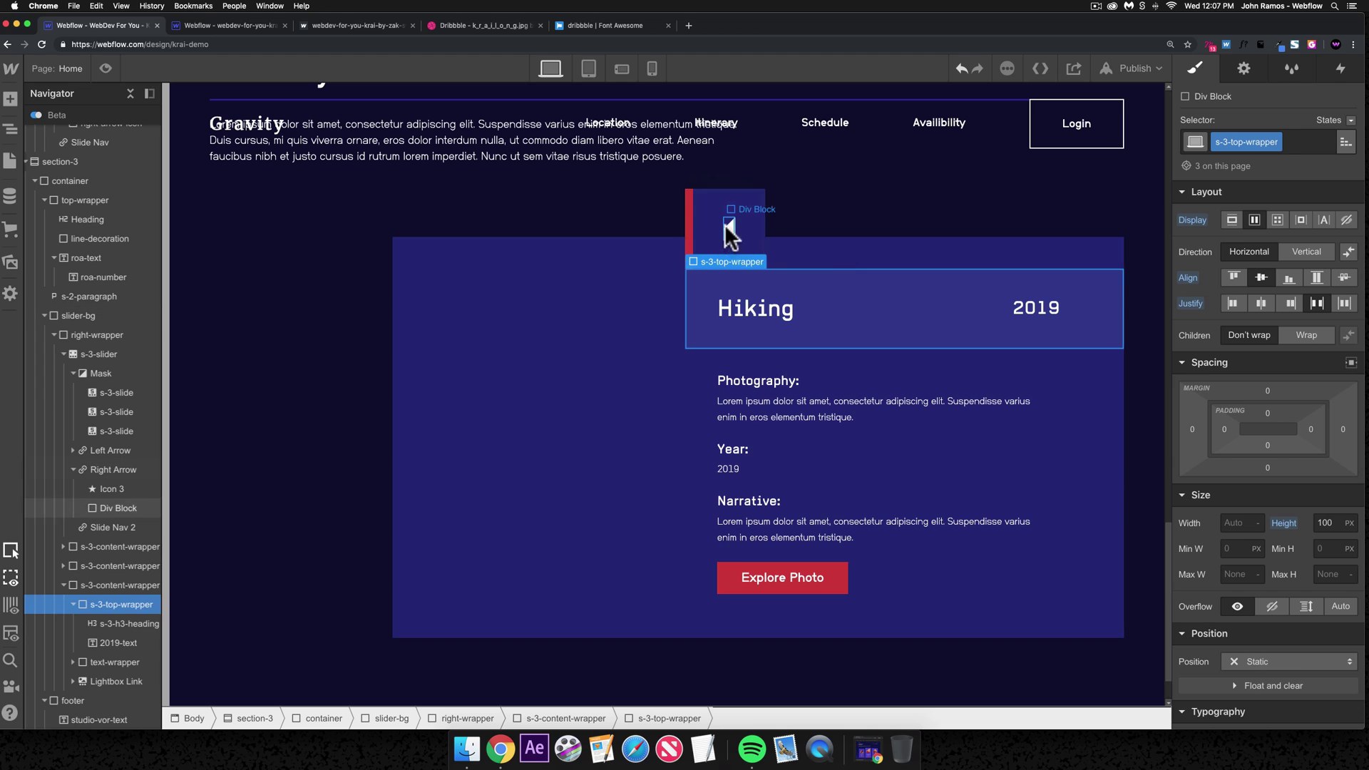
scroll(1298, 499, down, 10)
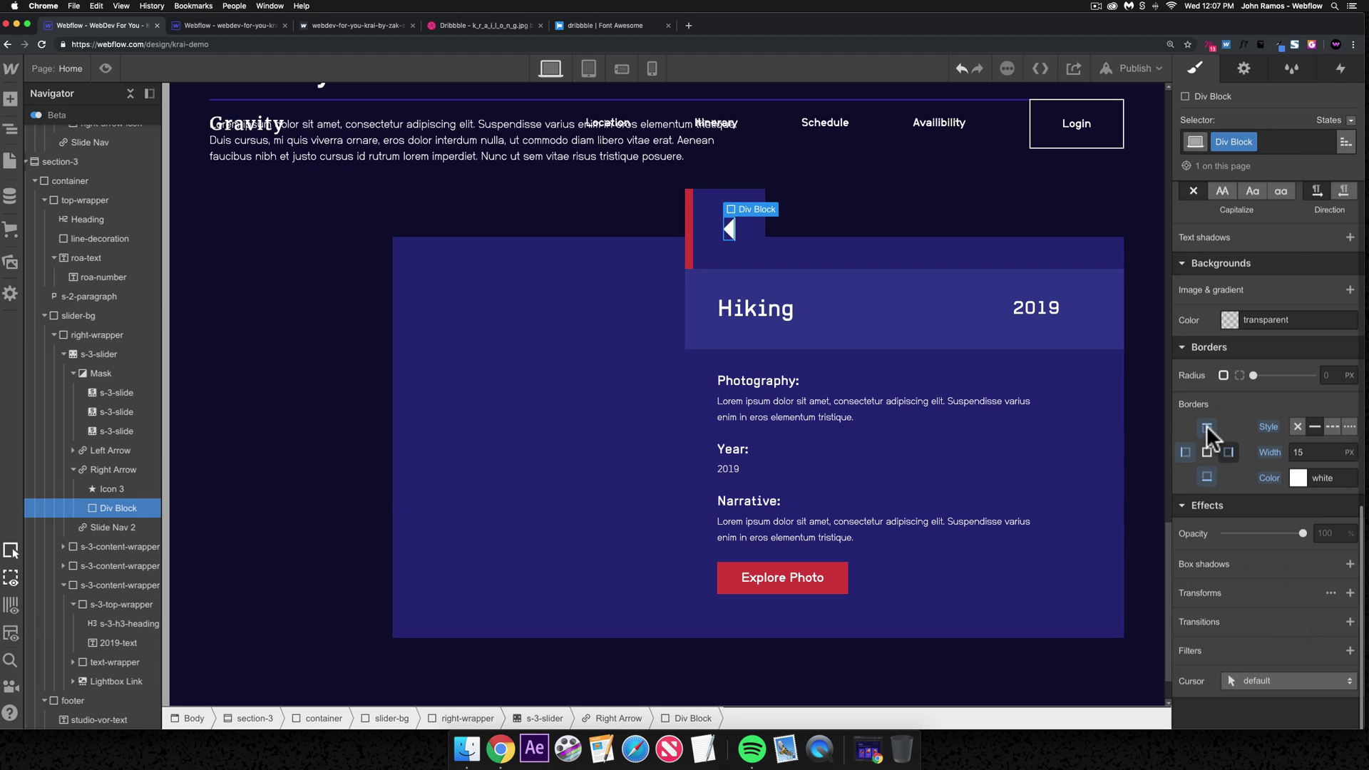
click(1207, 428)
text(10)
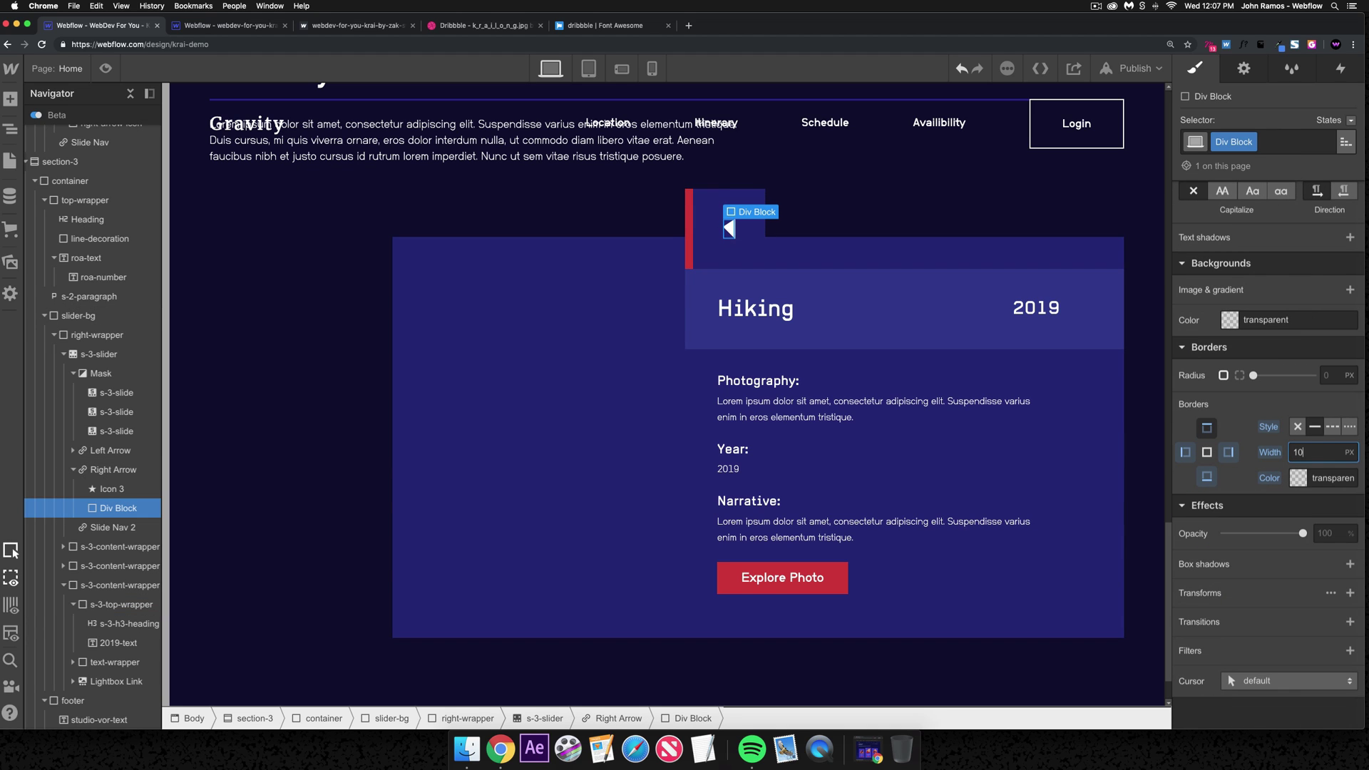
click(1229, 452)
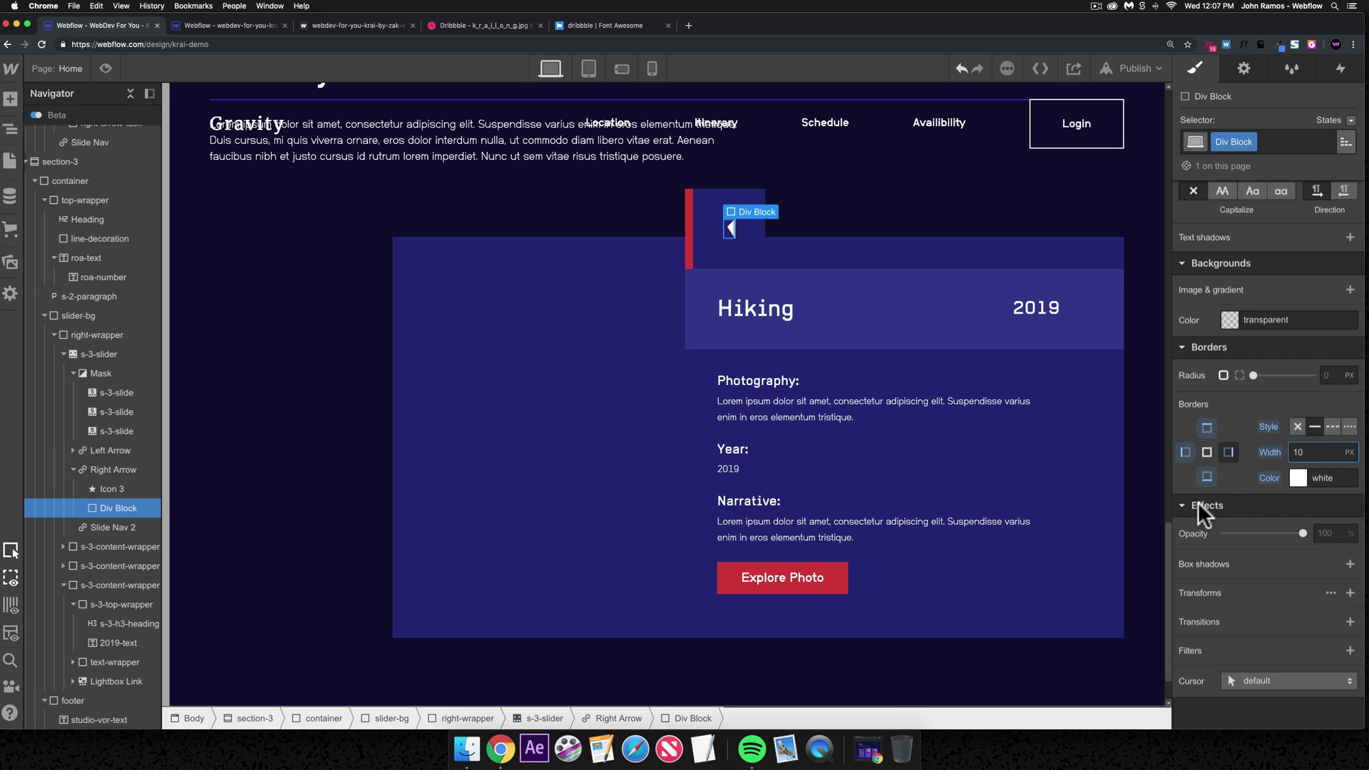
click(1207, 476)
click(1310, 452)
text(10)
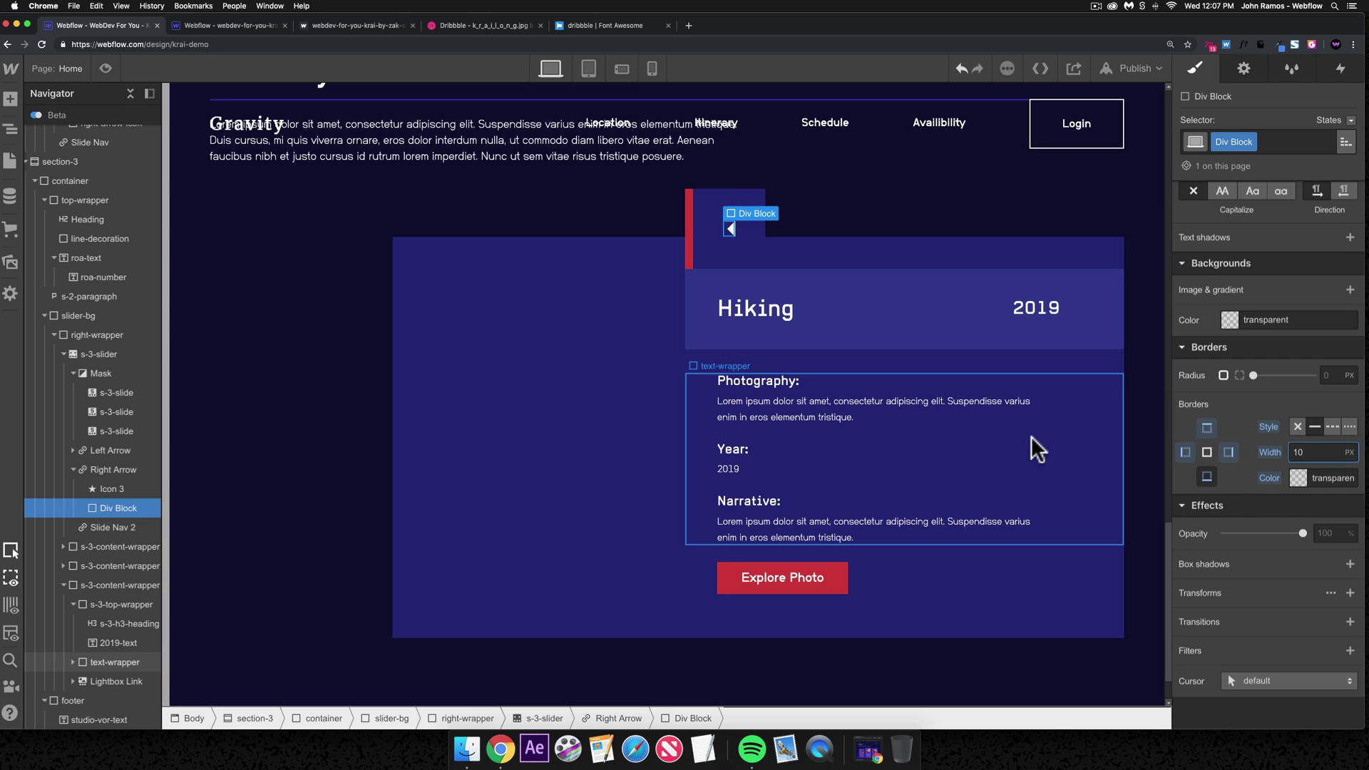
click(1030, 450)
- Set the triangle div block's width and height to 10 px
click(730, 229)
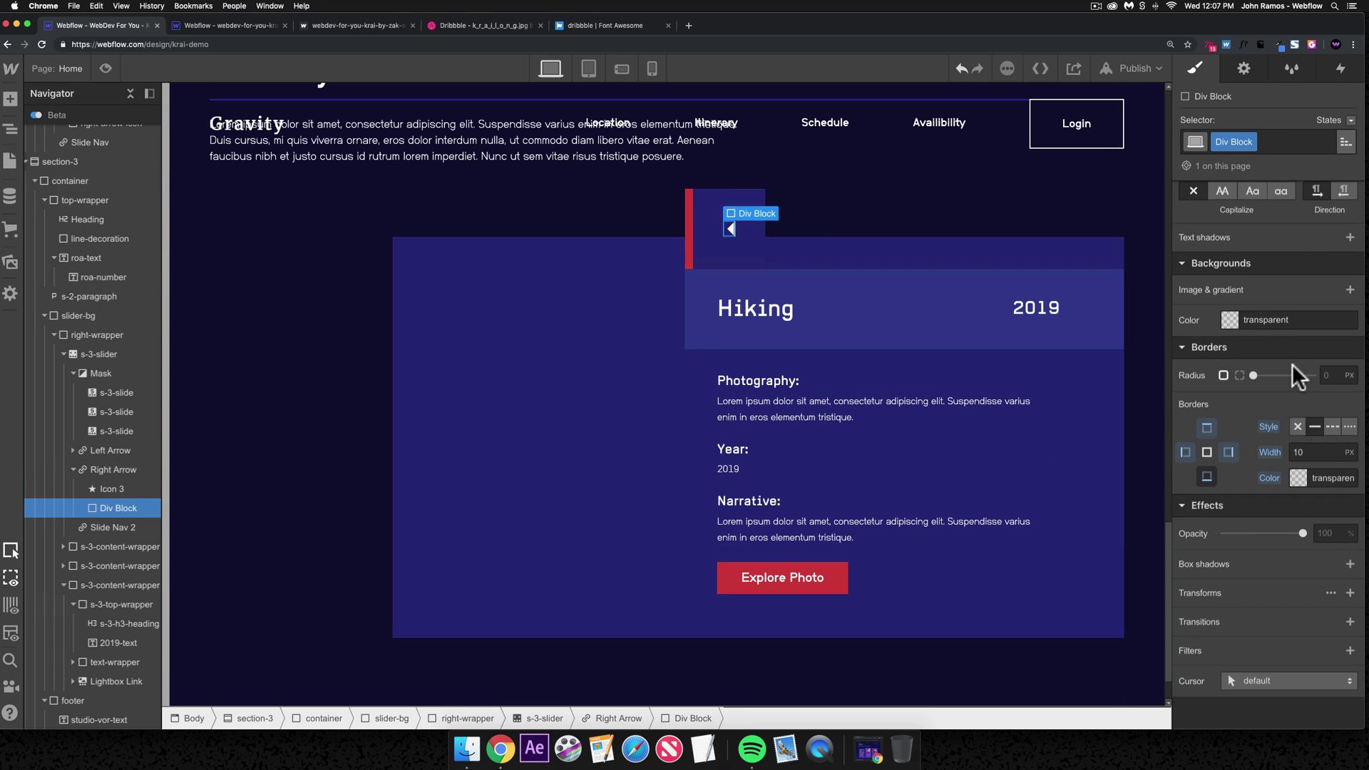
scroll(1294, 371, up, 10)
text(10)
key(Tab)
text(10)
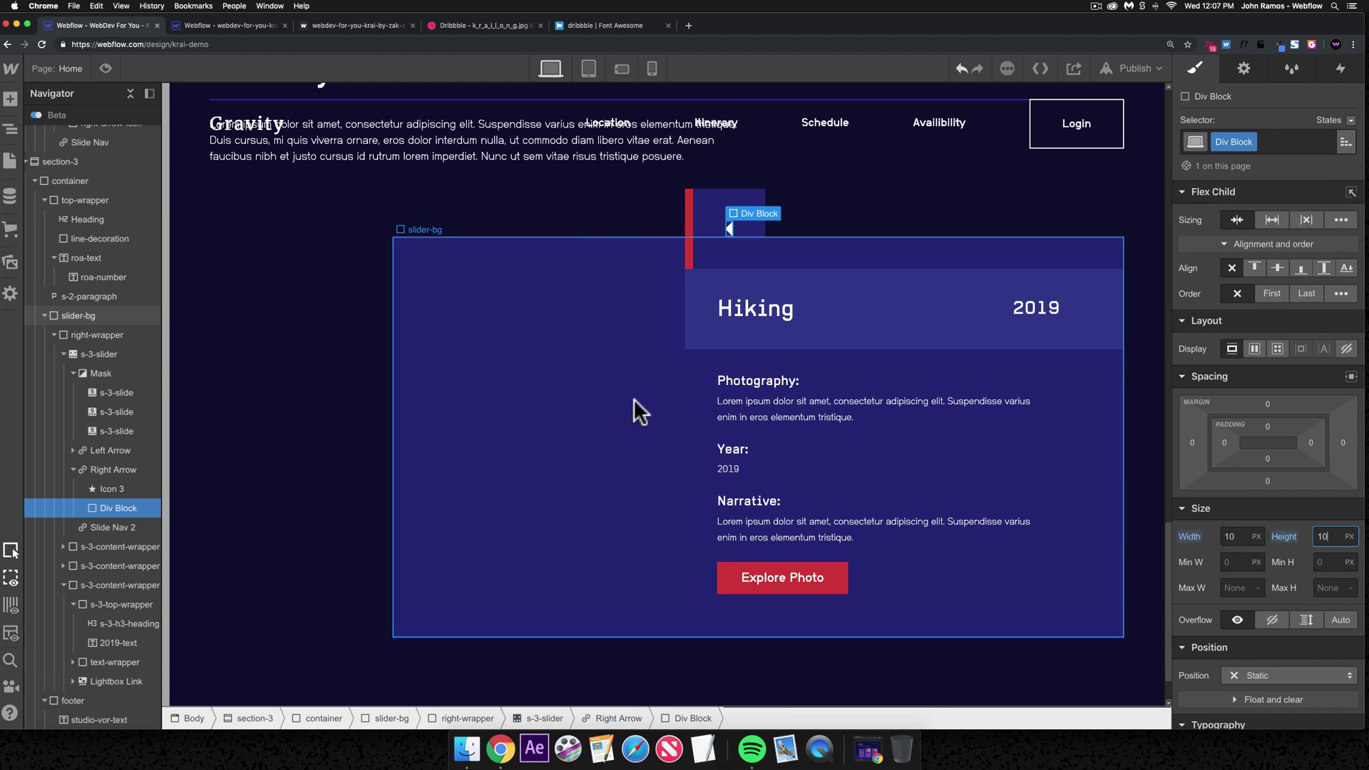
click(655, 422)
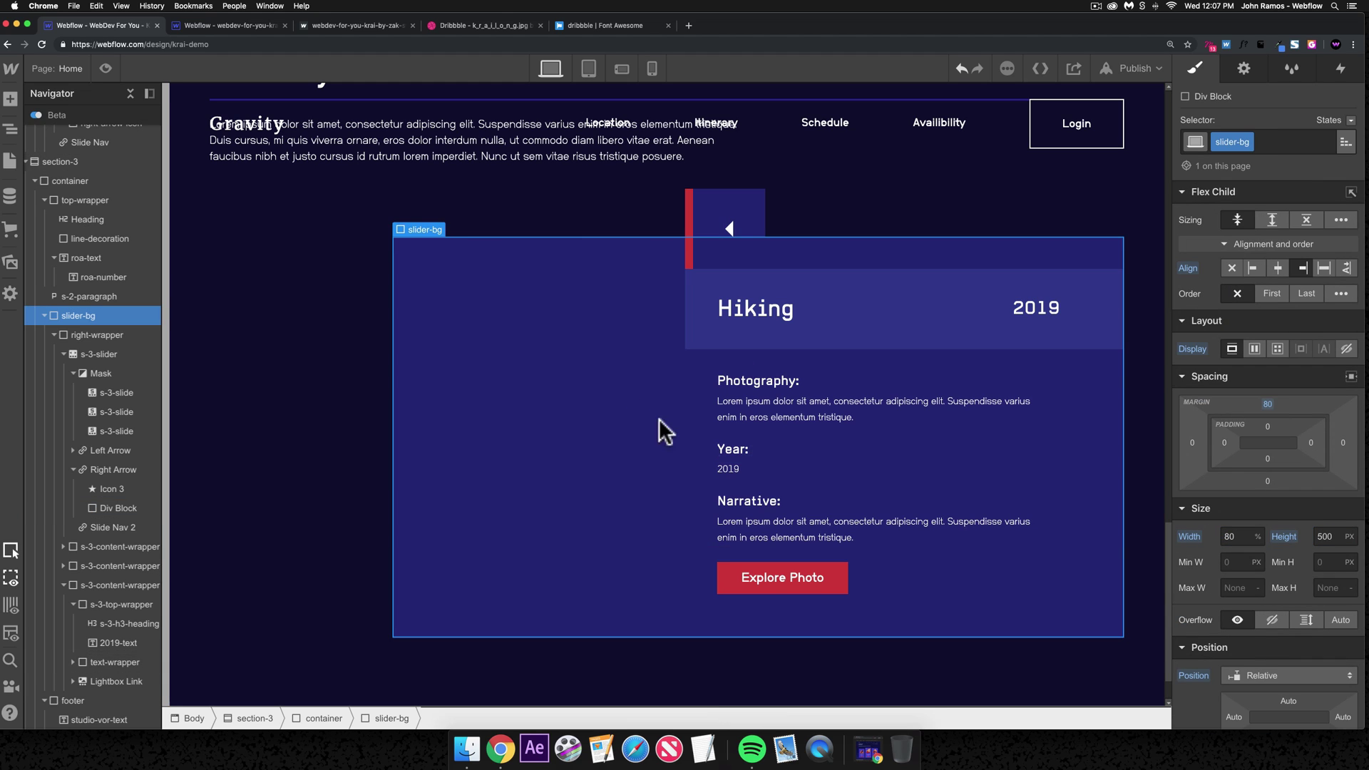
- Hide the -100 px vertical move transform on the section-3 slider's Right Arrow
click(745, 208)
scroll(1296, 574, down, 10)
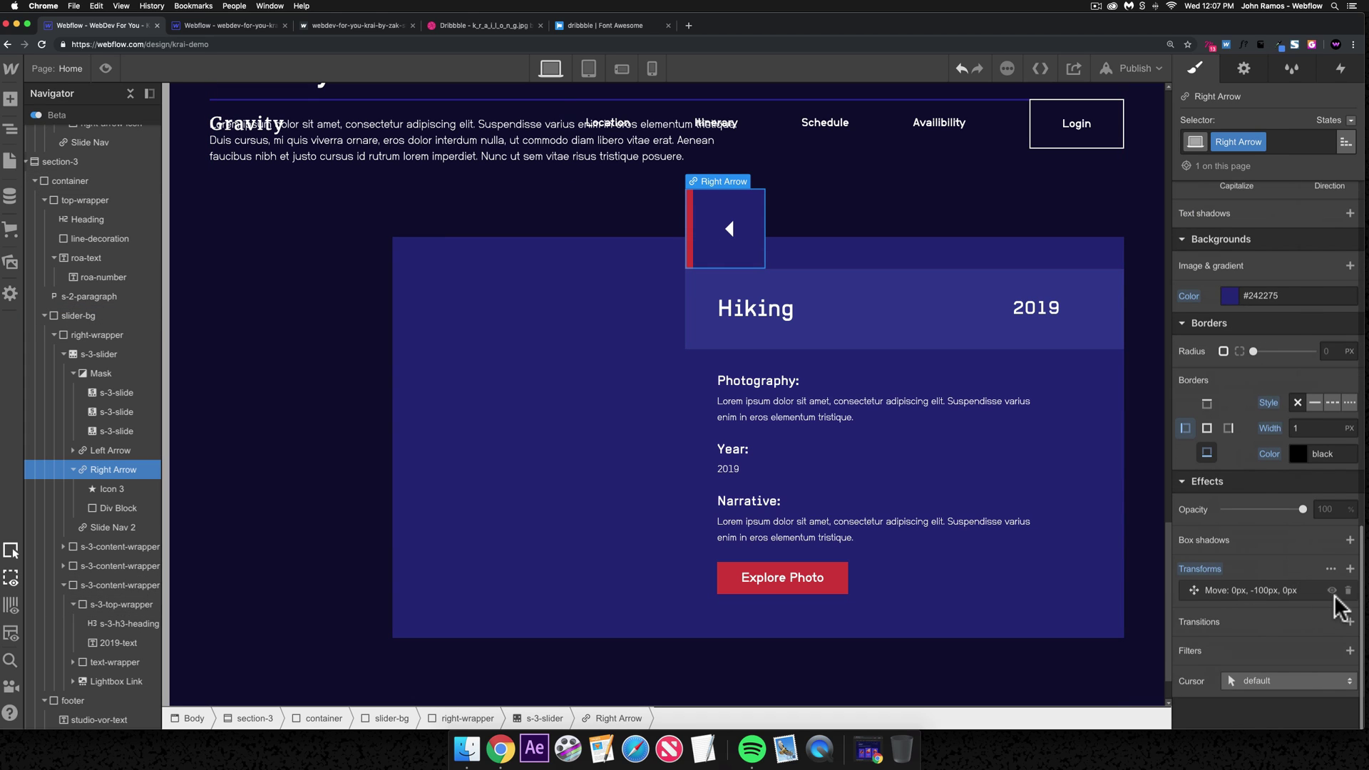
click(1331, 590)
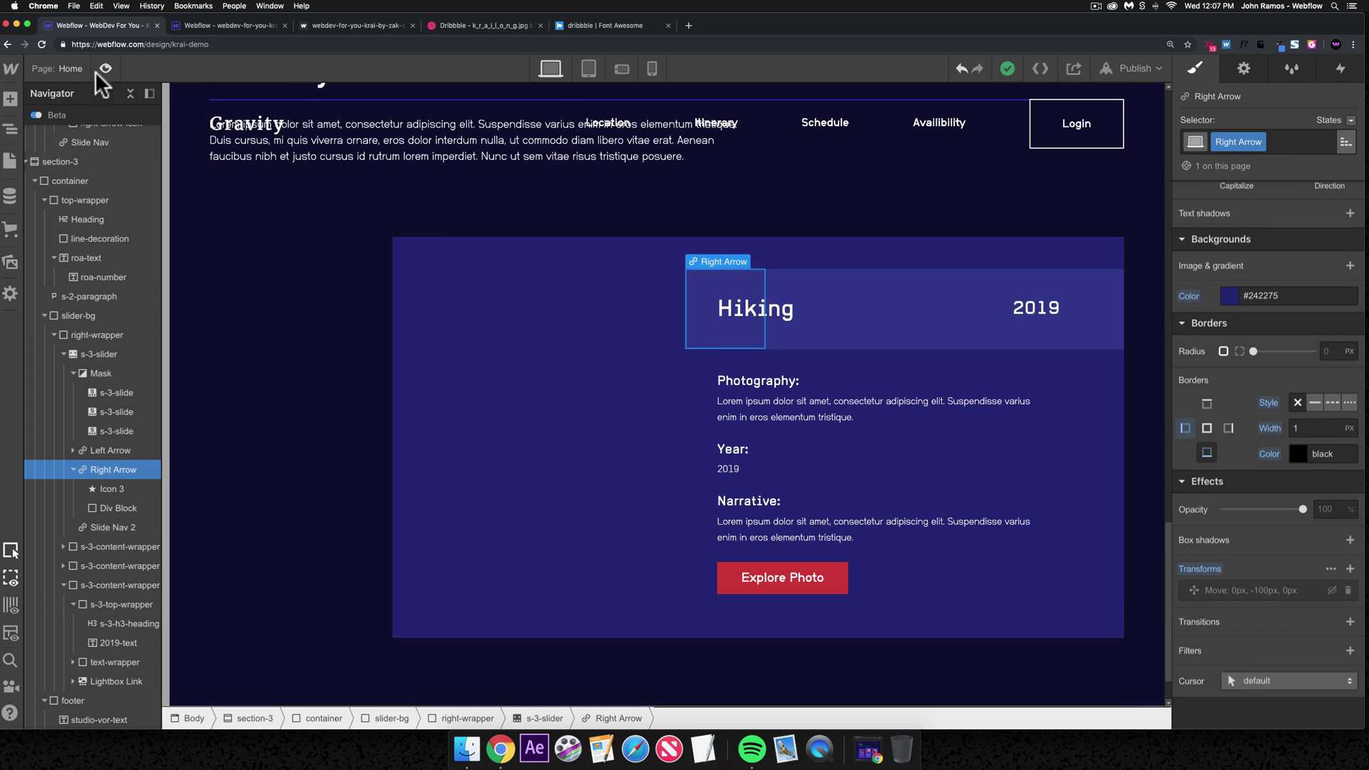
- Preview the home page and test the triangle arrow by cycling through the section-3 gallery slides
key(super+shift+p)
scroll(794, 414, up, 20)
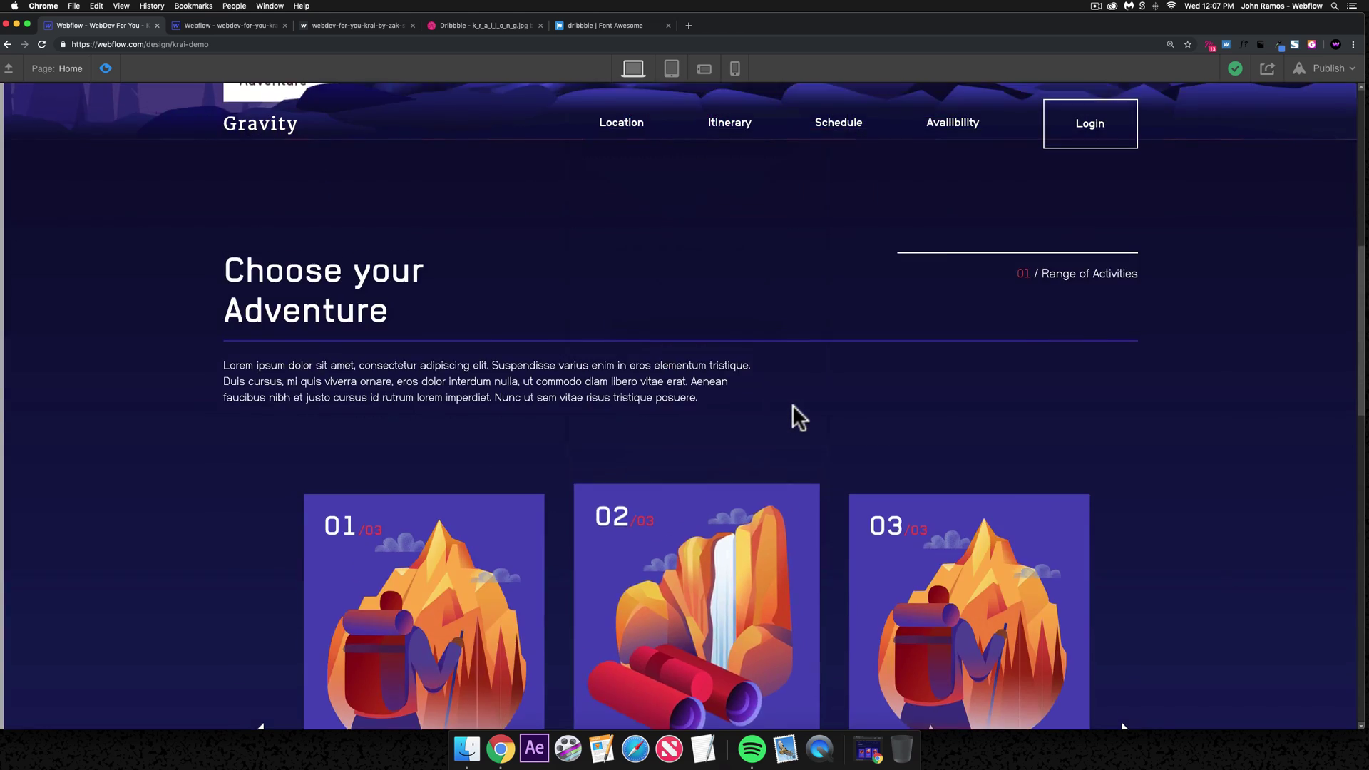
scroll(793, 400, down, 20)
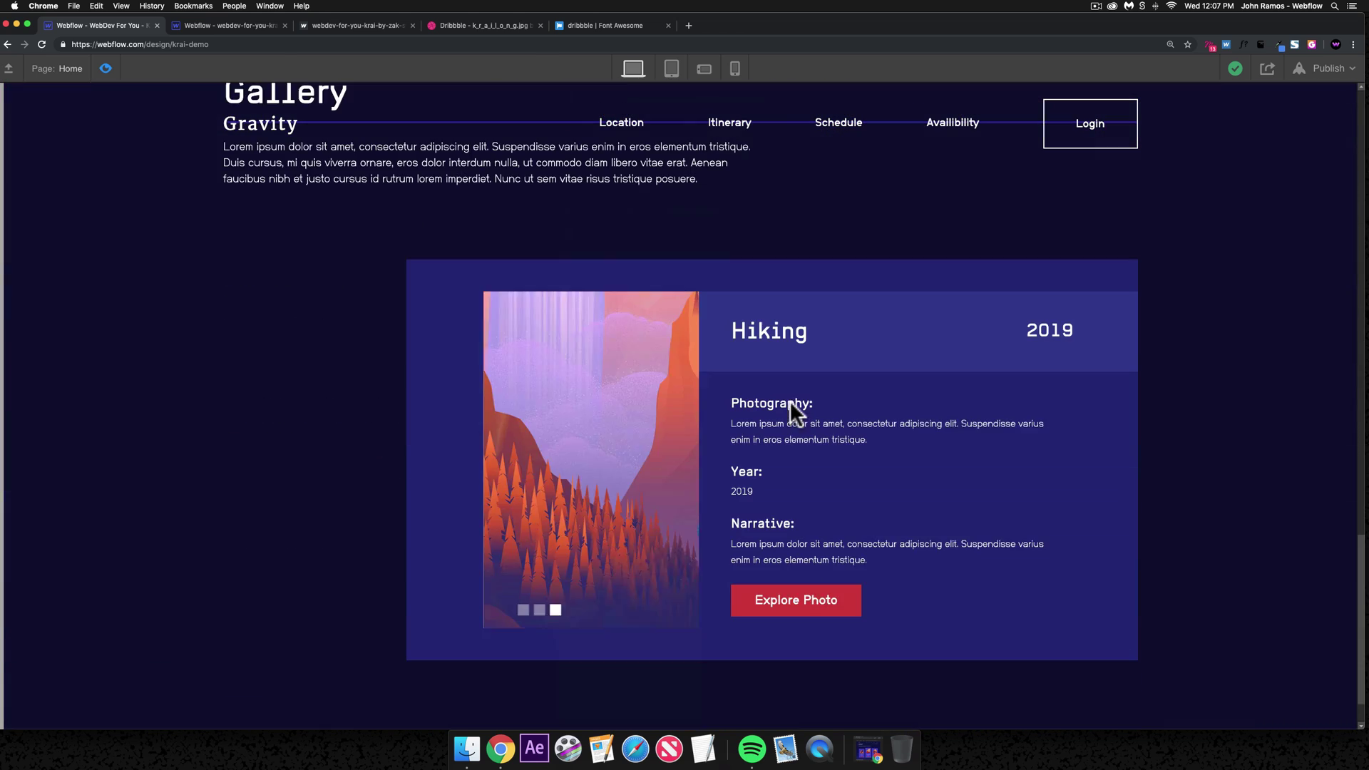
click(220, 275)
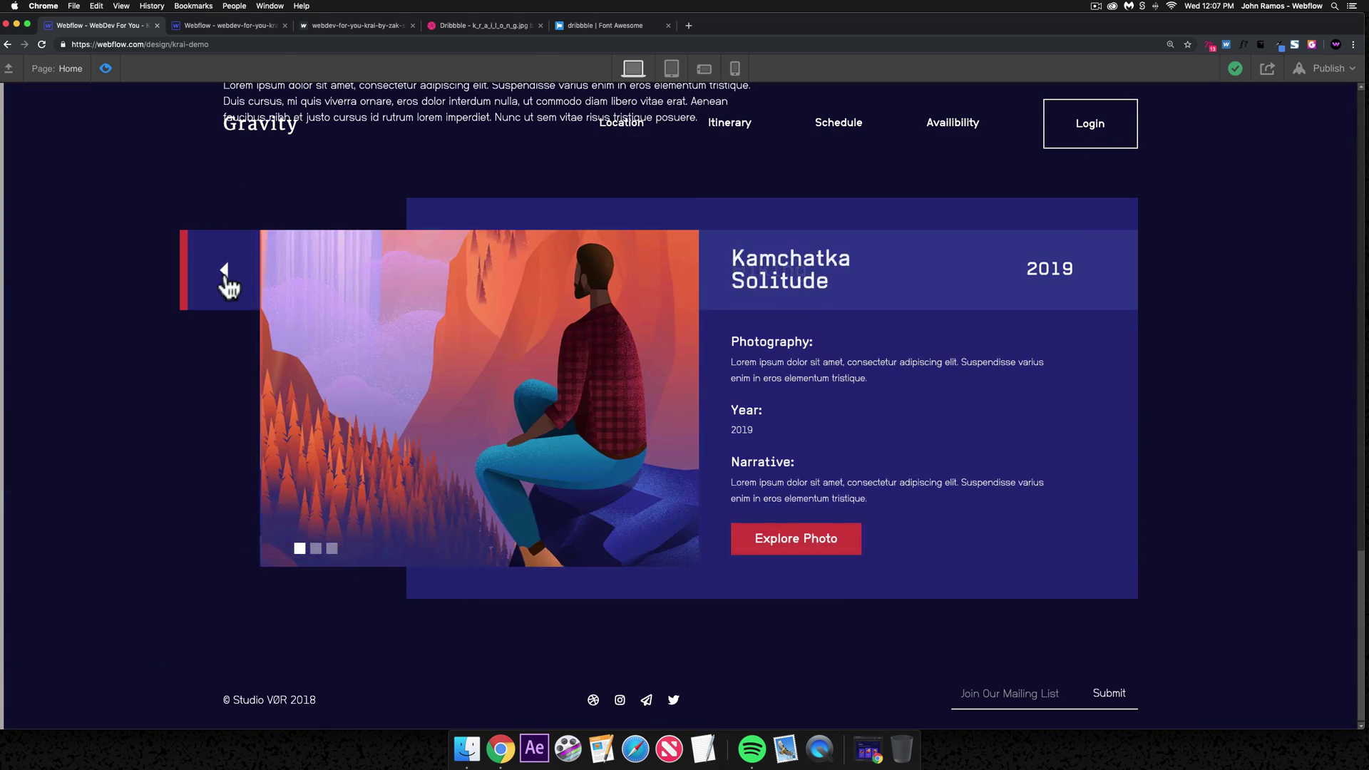
click(222, 275)
click(226, 279)
click(226, 278)
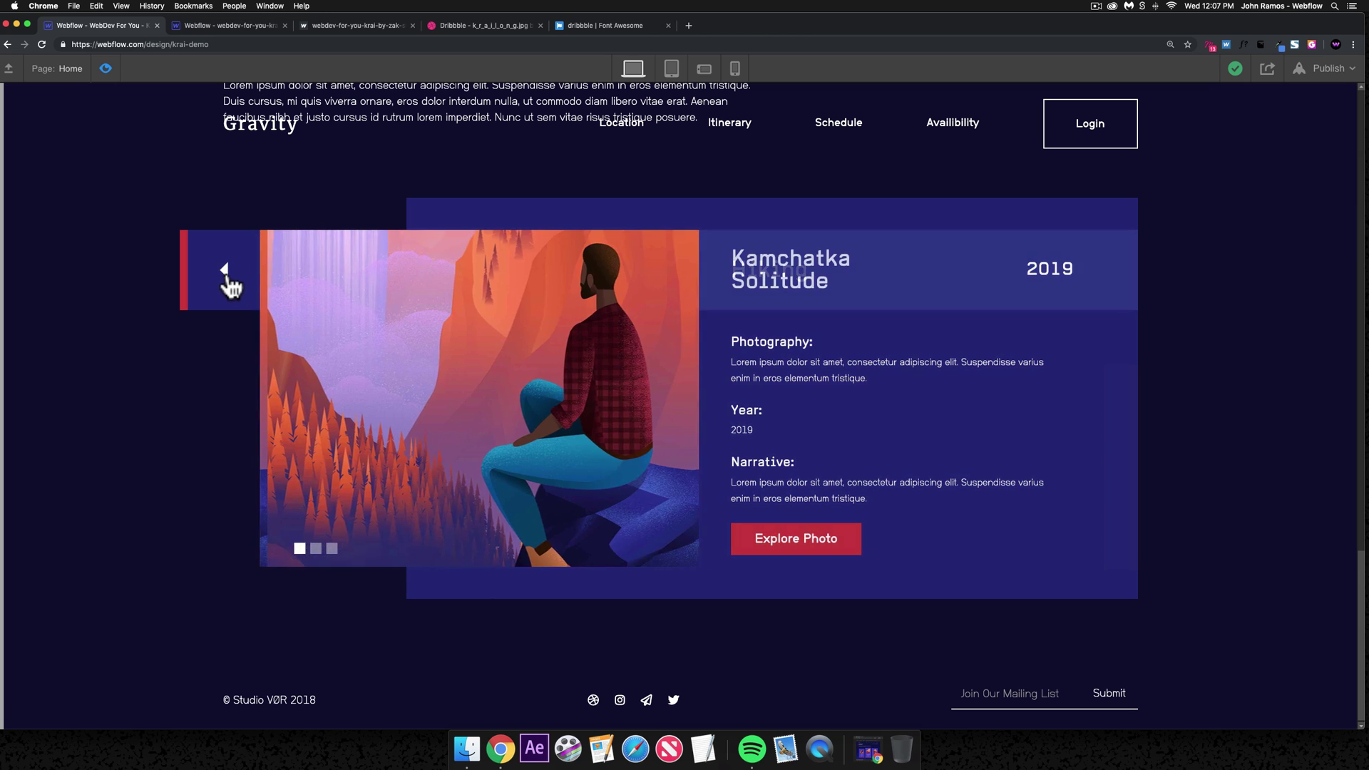
click(227, 279)
click(227, 279)
click(227, 280)
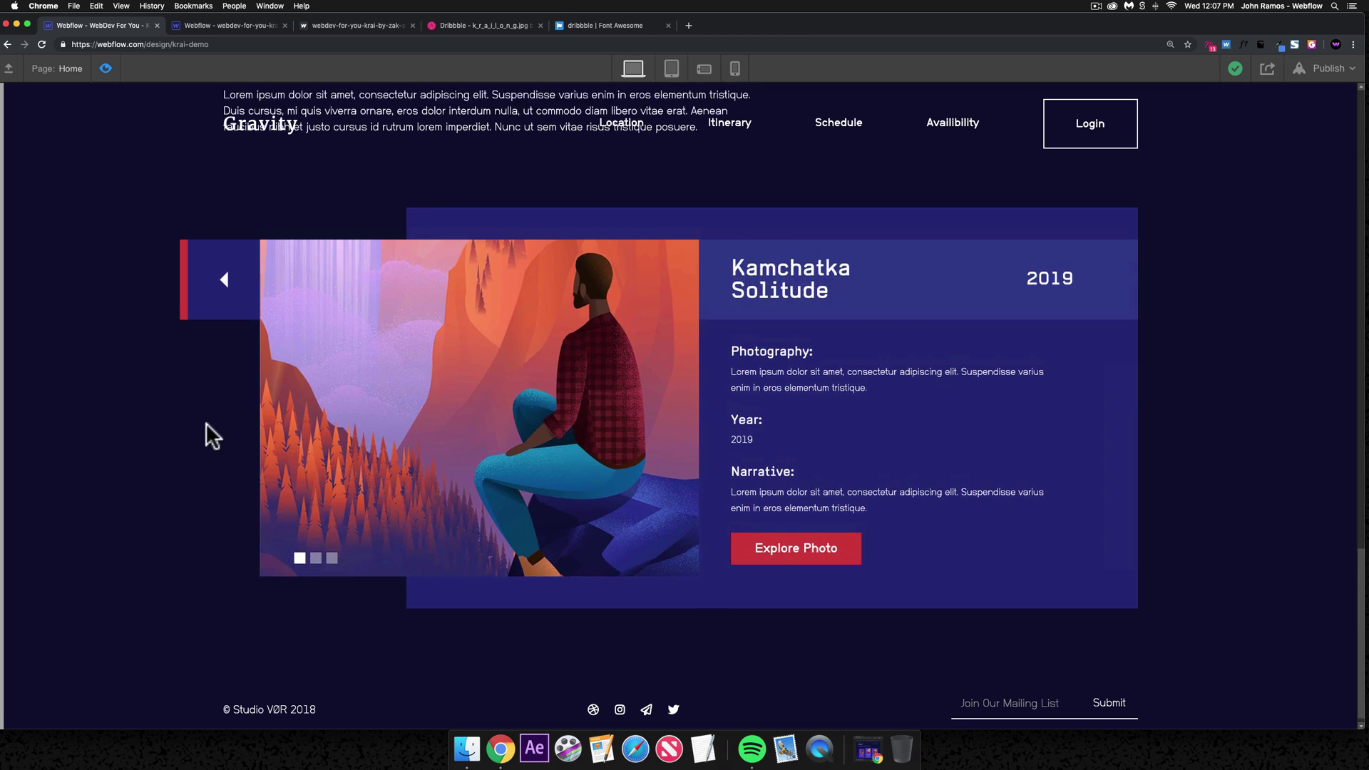
- Test the right arrow of the activity card slider, check the hero section, and leave preview
scroll(207, 431, up, 5)
click(1123, 389)
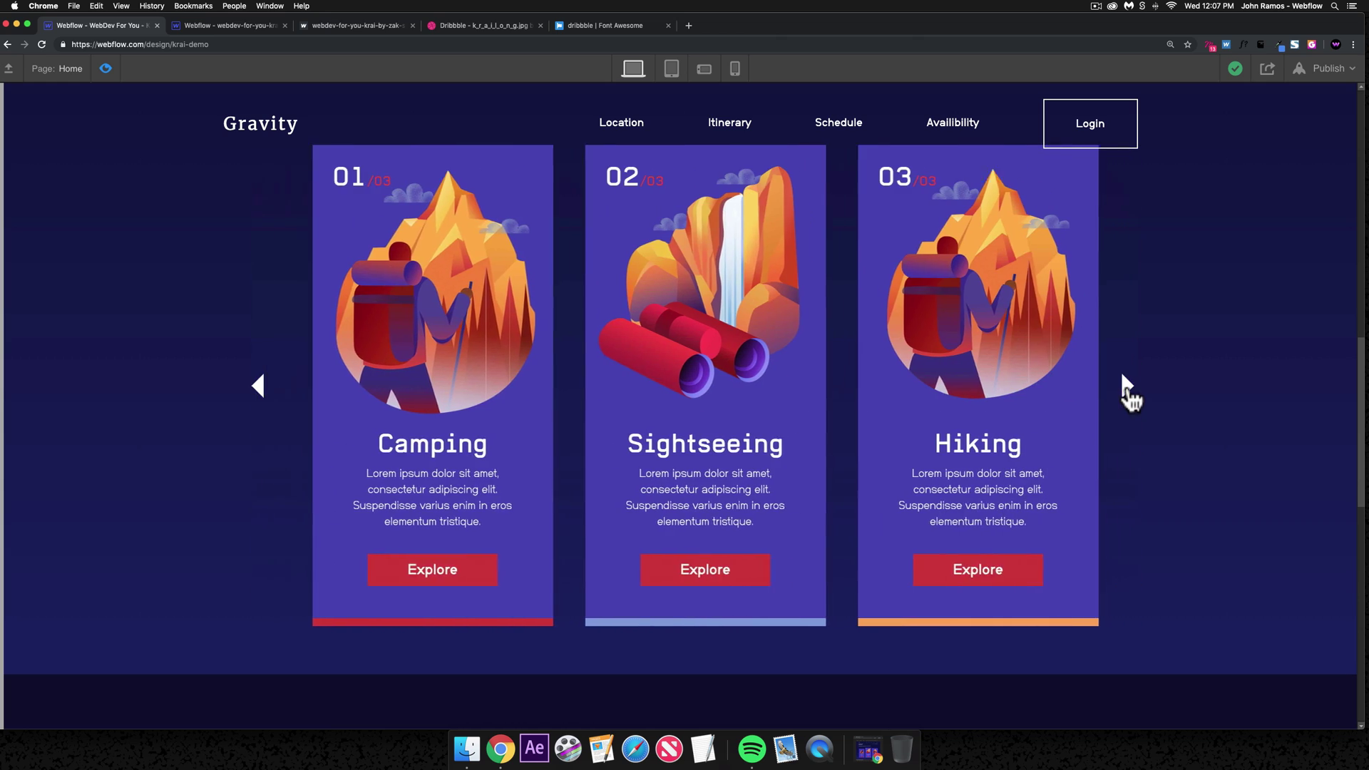
scroll(1083, 465, up, 1)
scroll(1080, 456, up, 10)
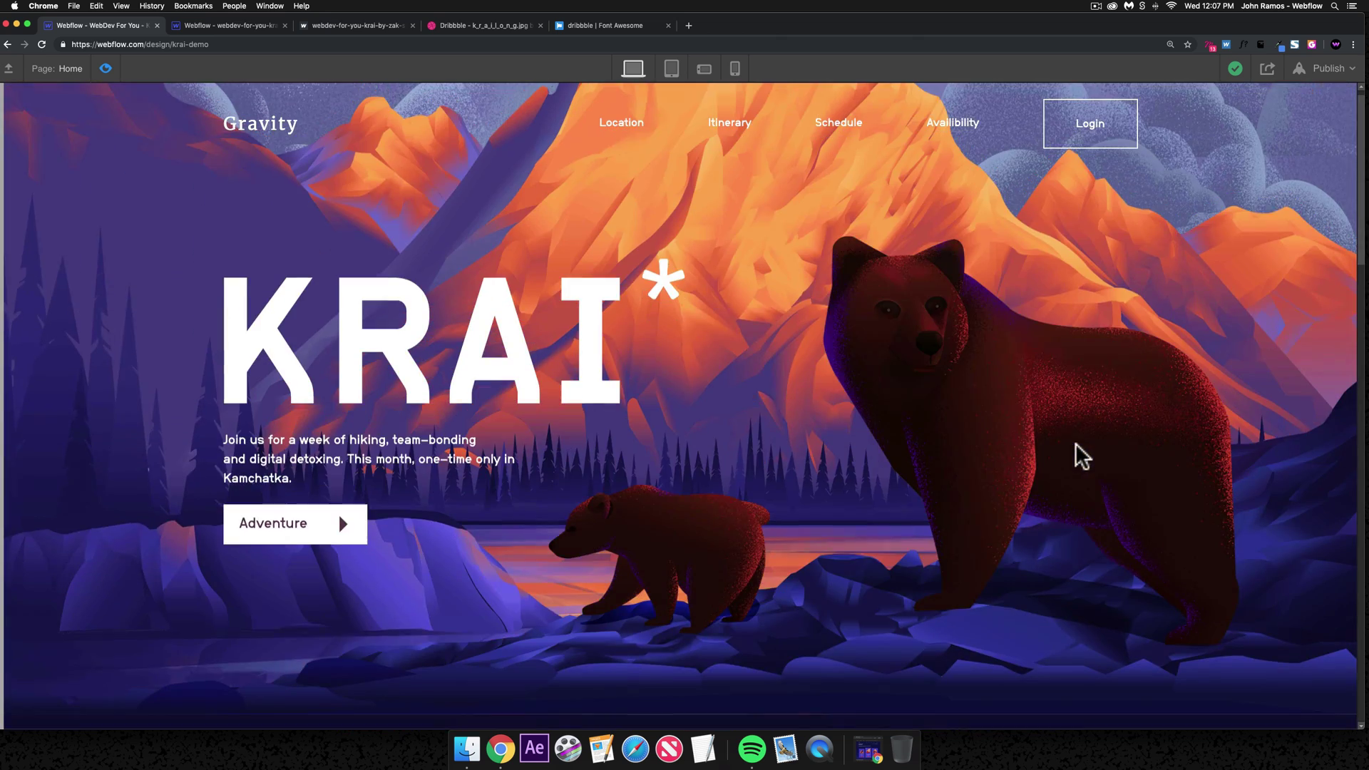
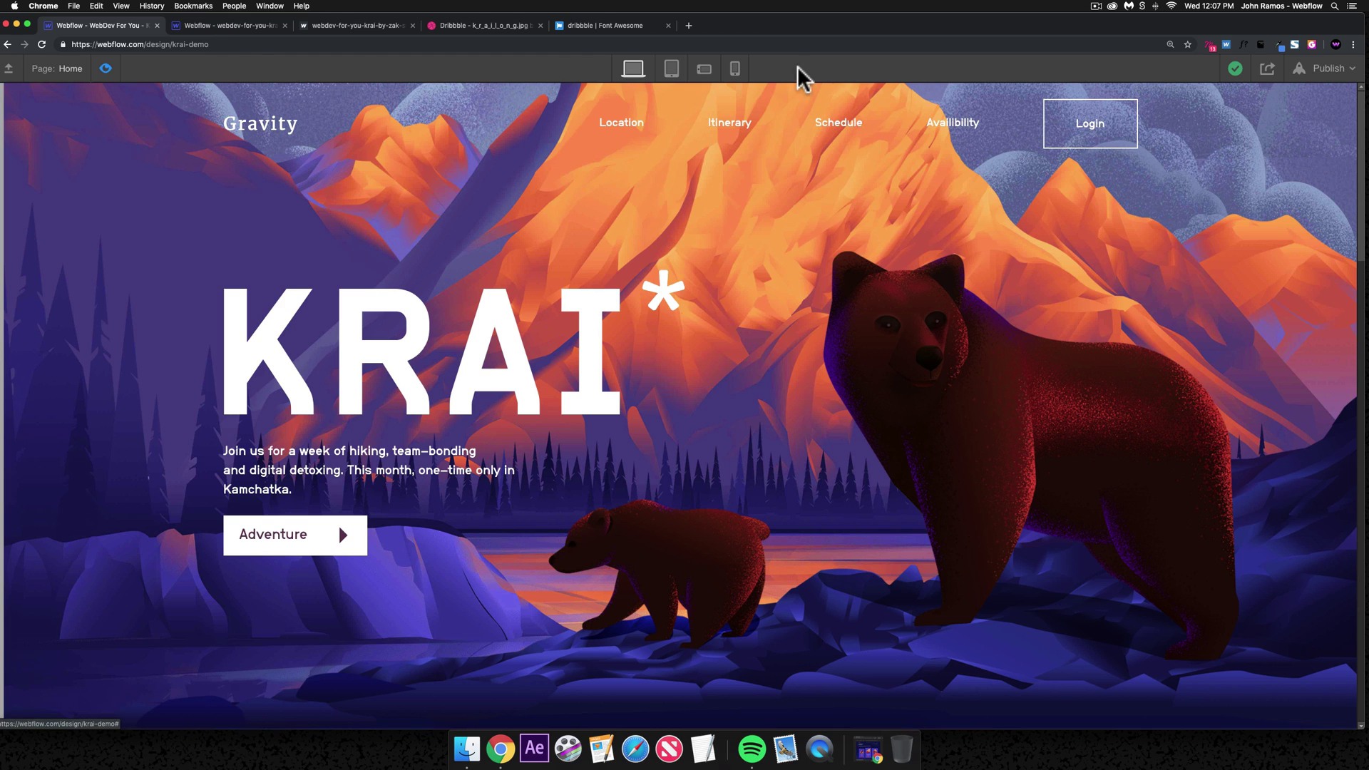
click(107, 68)
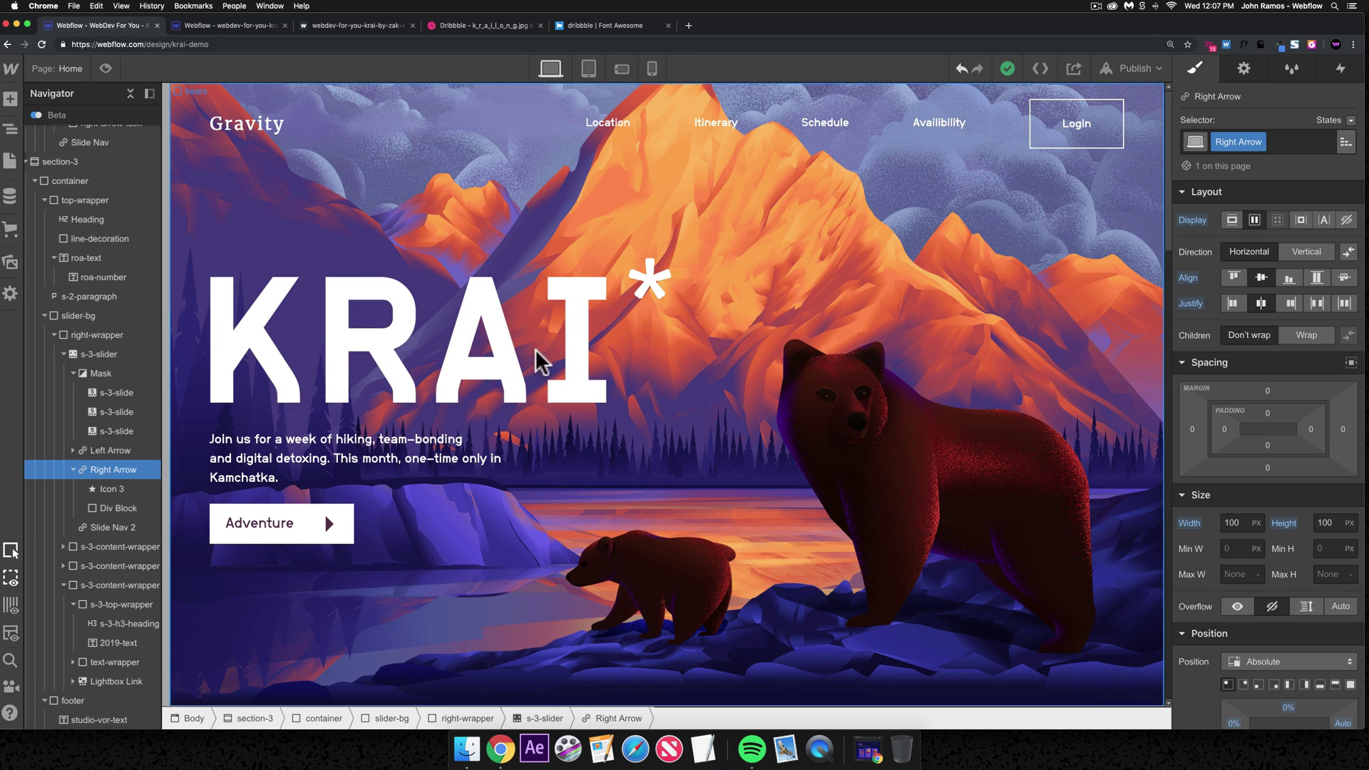
- Set the Login button's hover background colour to white
click(1098, 128)
click(1350, 119)
click(1325, 154)
scroll(1318, 262, down, 10)
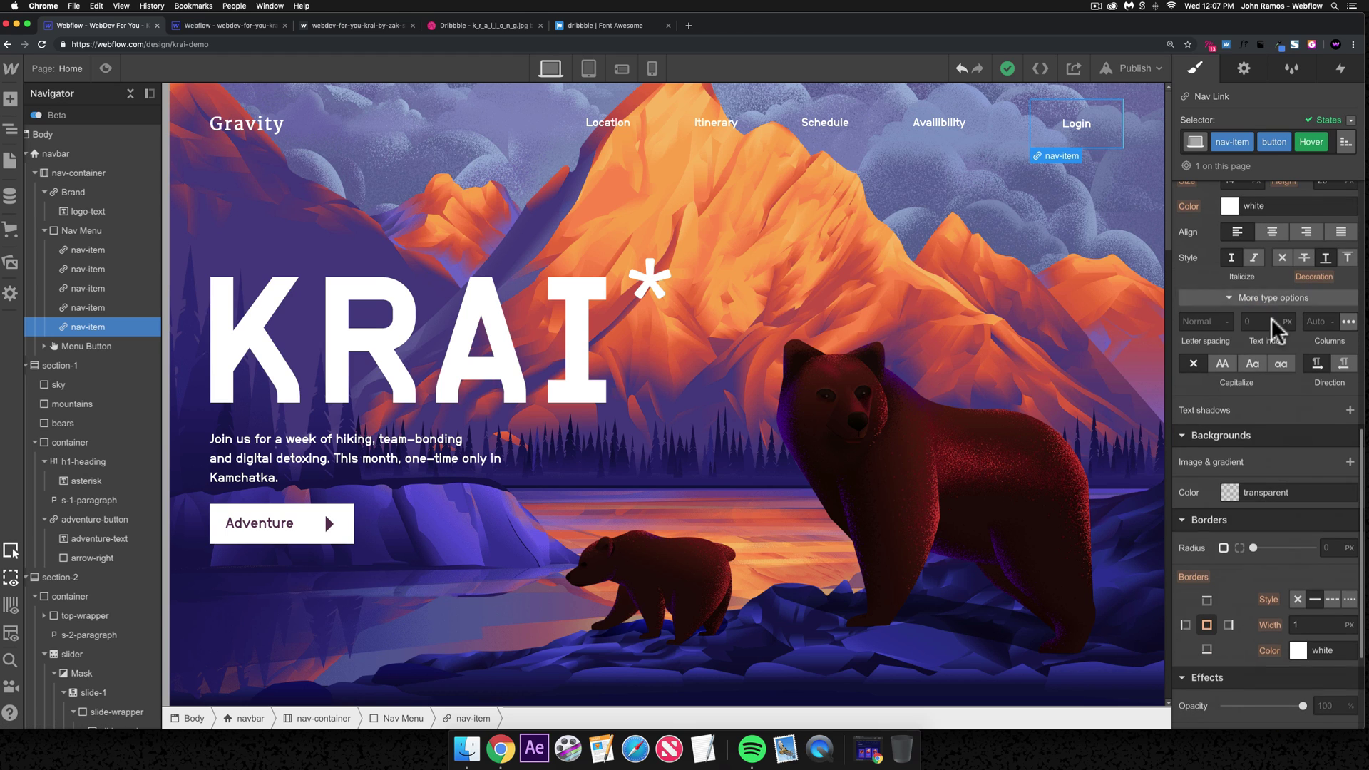
click(1229, 492)
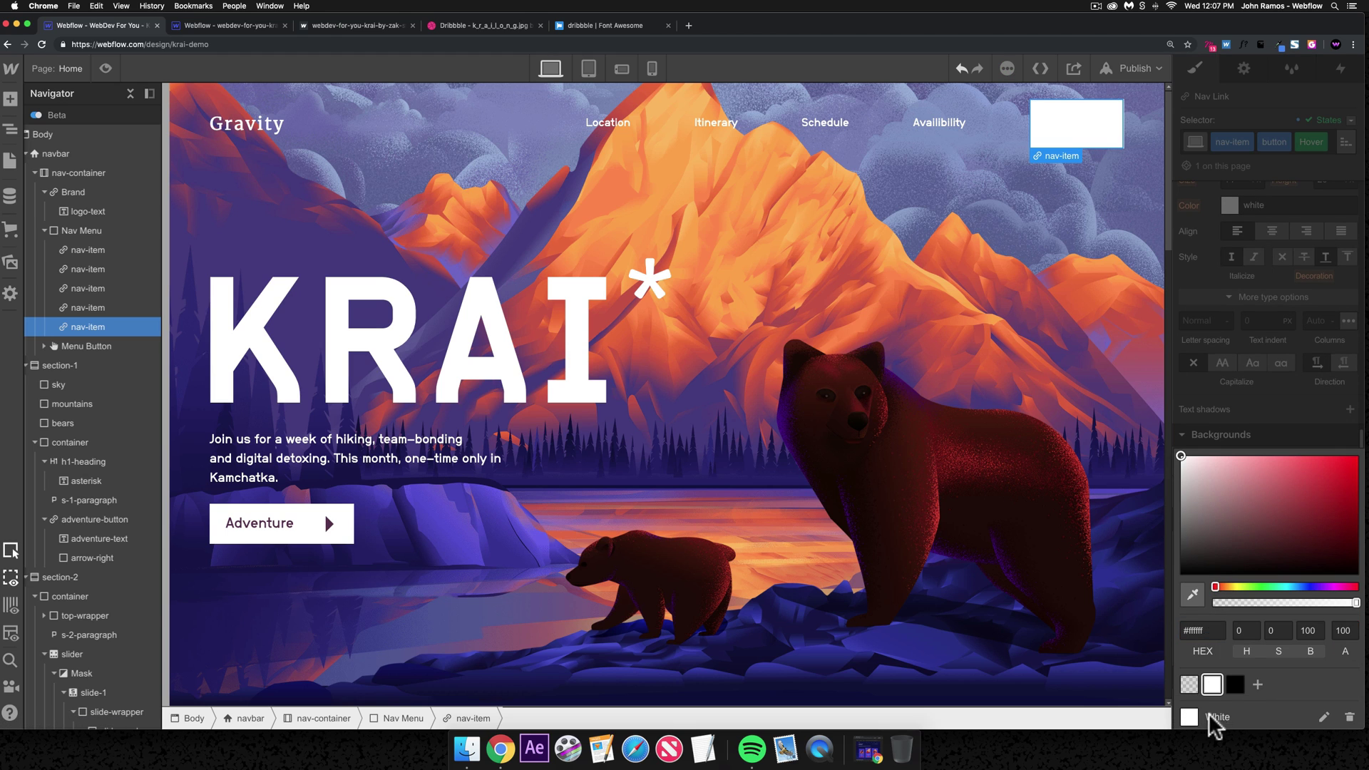
- Switch to the reference project and copy the Login button's hover text colour, #552f4d
click(277, 26)
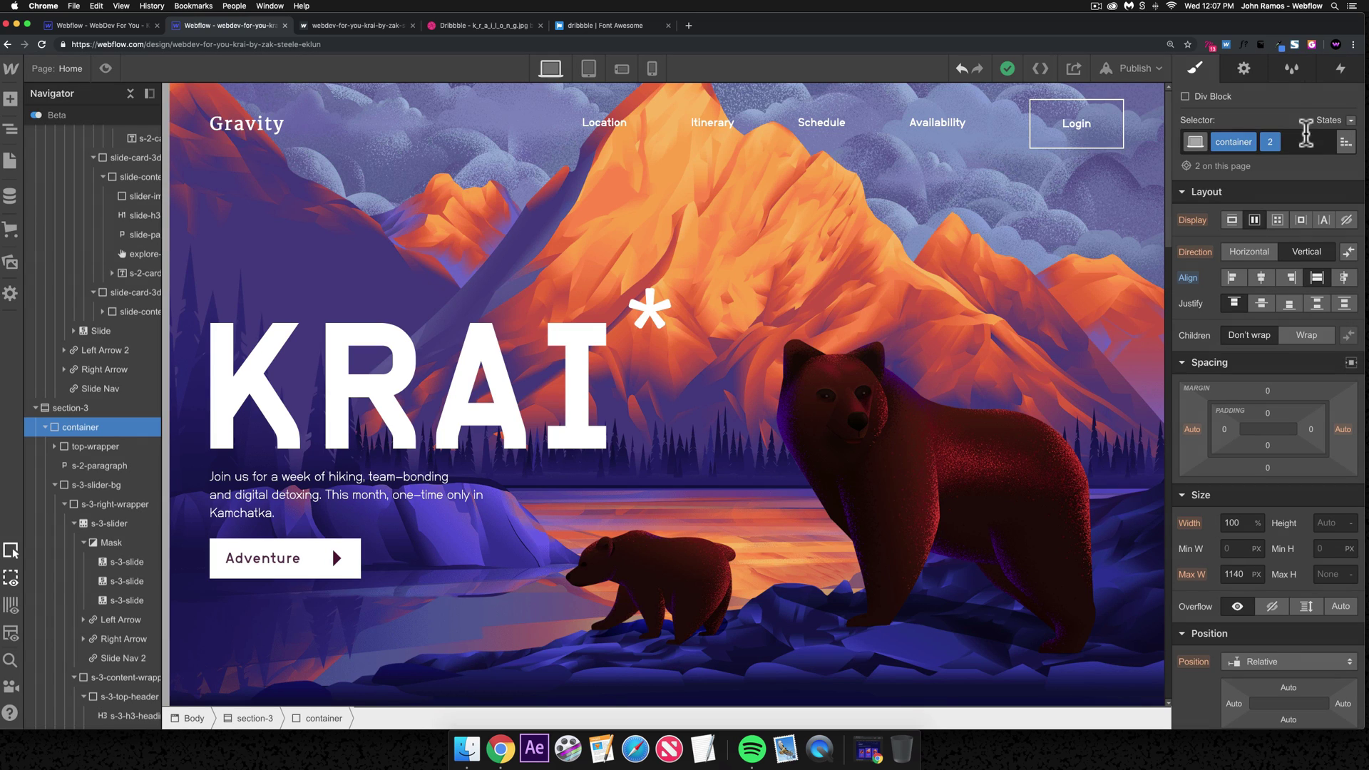
click(1112, 123)
click(1349, 121)
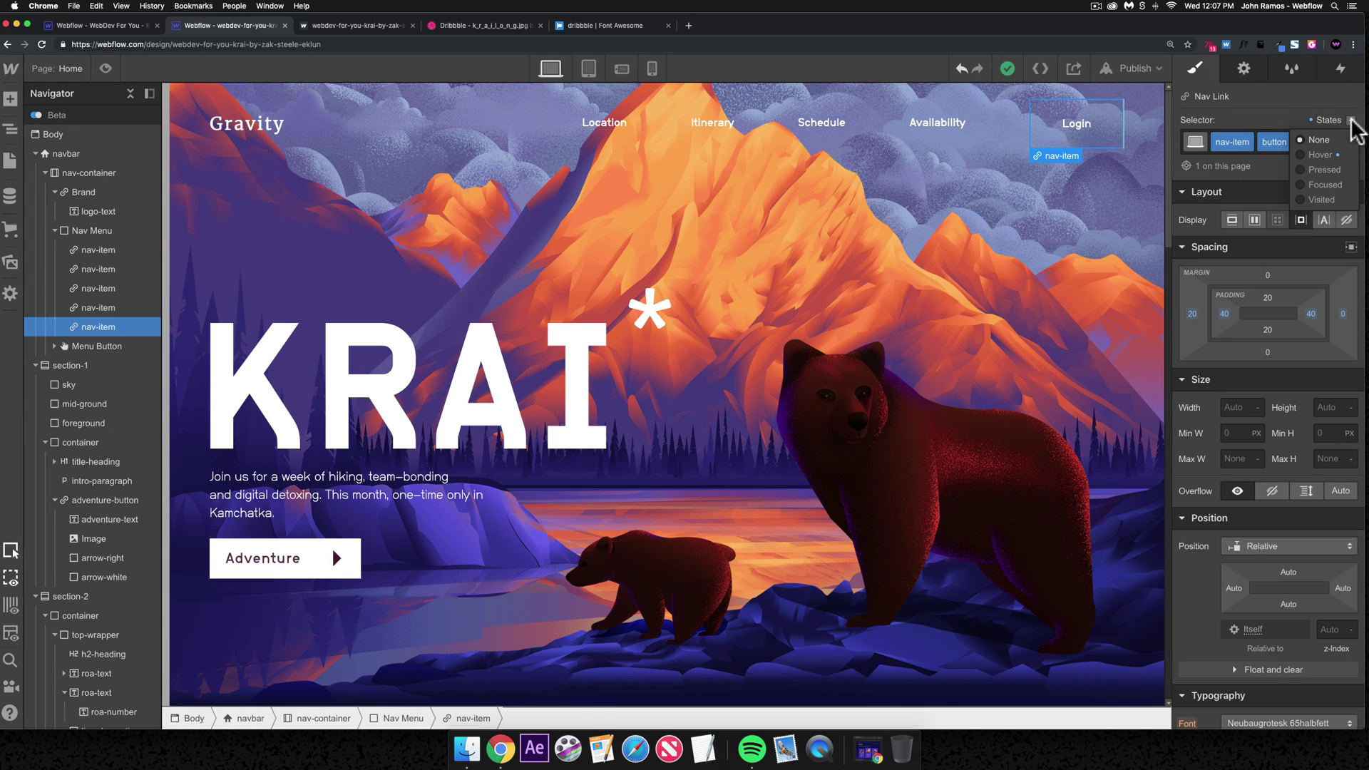
click(1328, 156)
scroll(1251, 514, down, 5)
click(1265, 458)
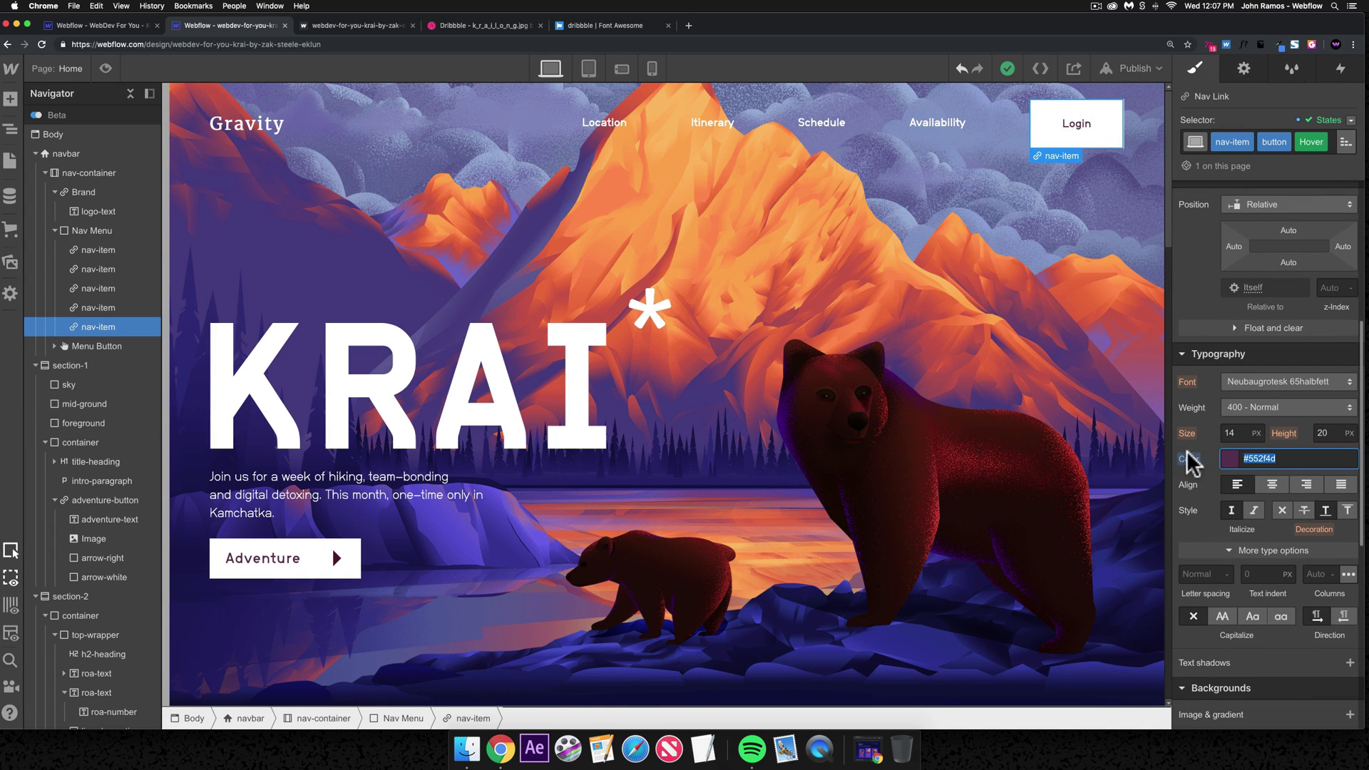
key(super+c)
- Back in the krai-demo project, set the Login button's hover text colour to #552f4d
click(129, 22)
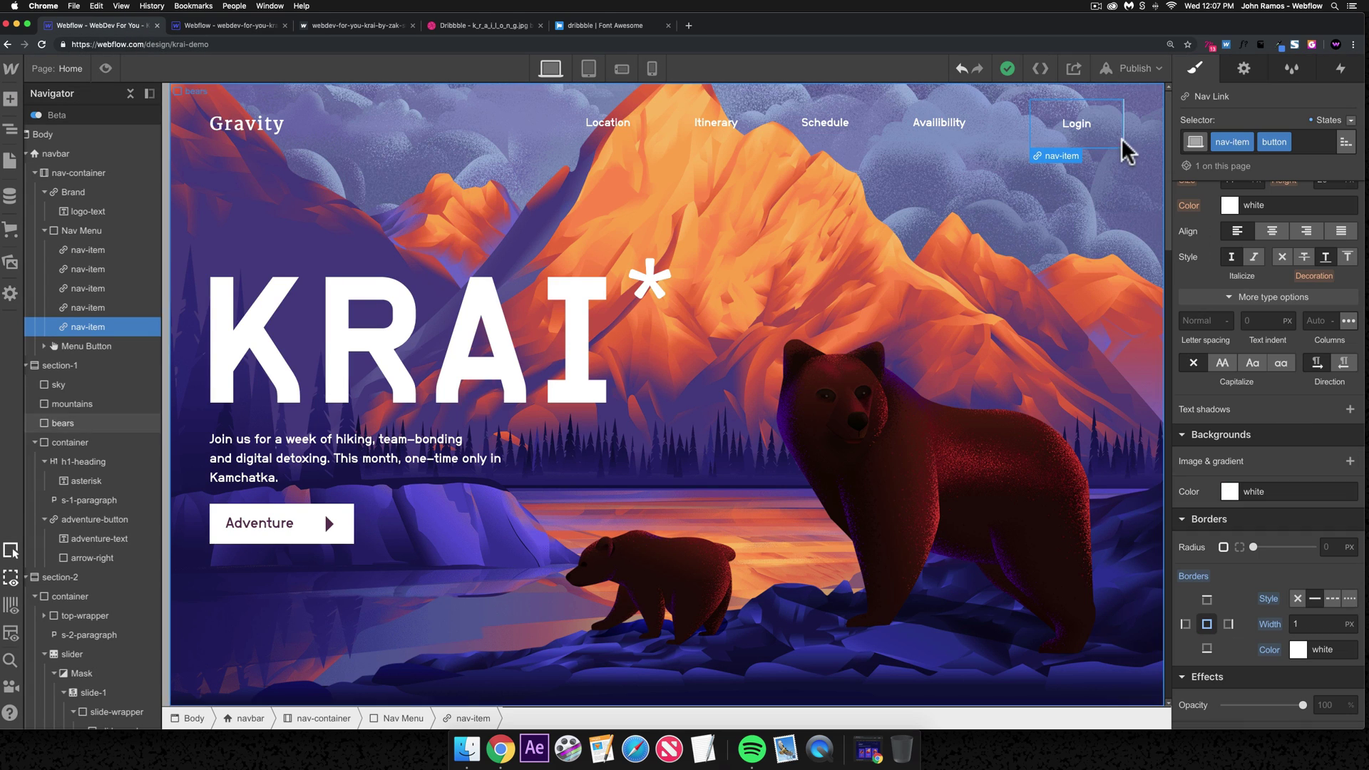
click(1351, 121)
click(1325, 146)
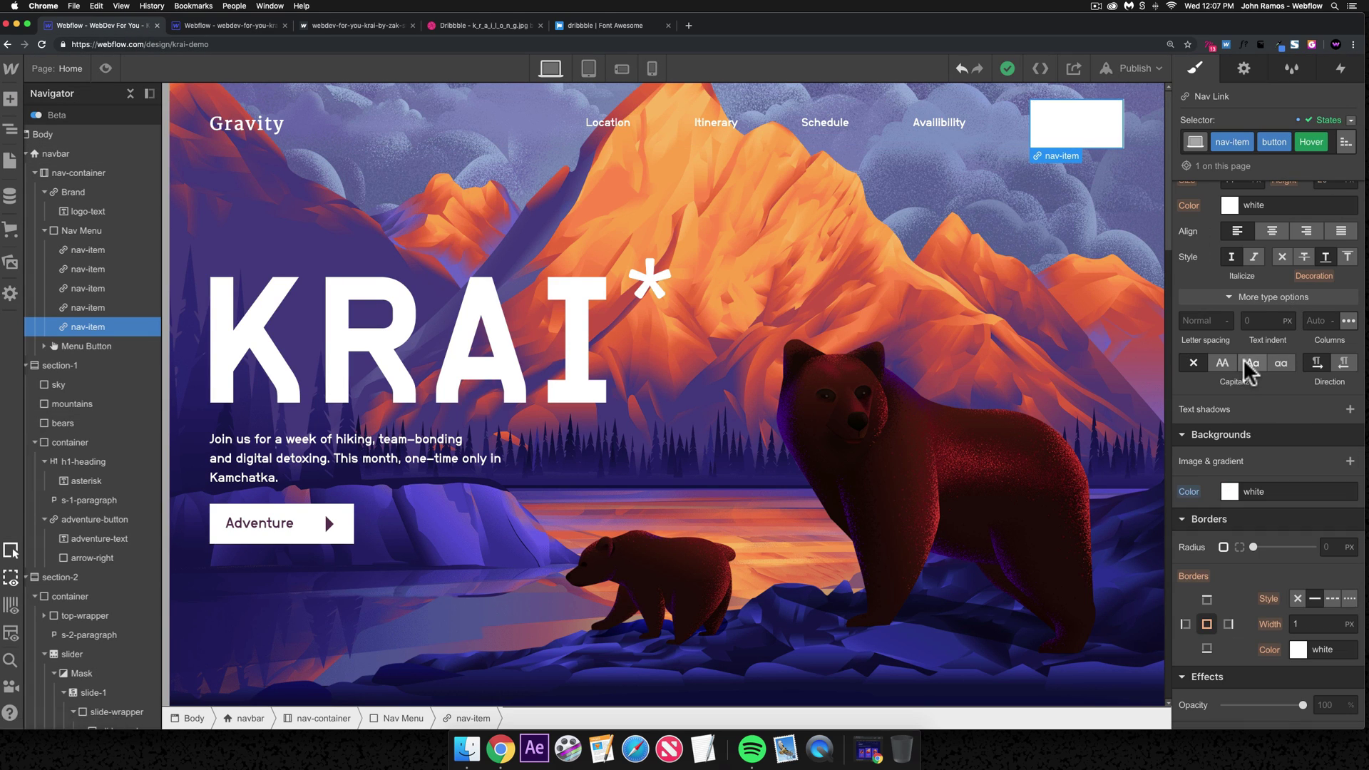
scroll(1244, 363, up, 2)
click(1268, 336)
key(super+v)
key(super+Return)
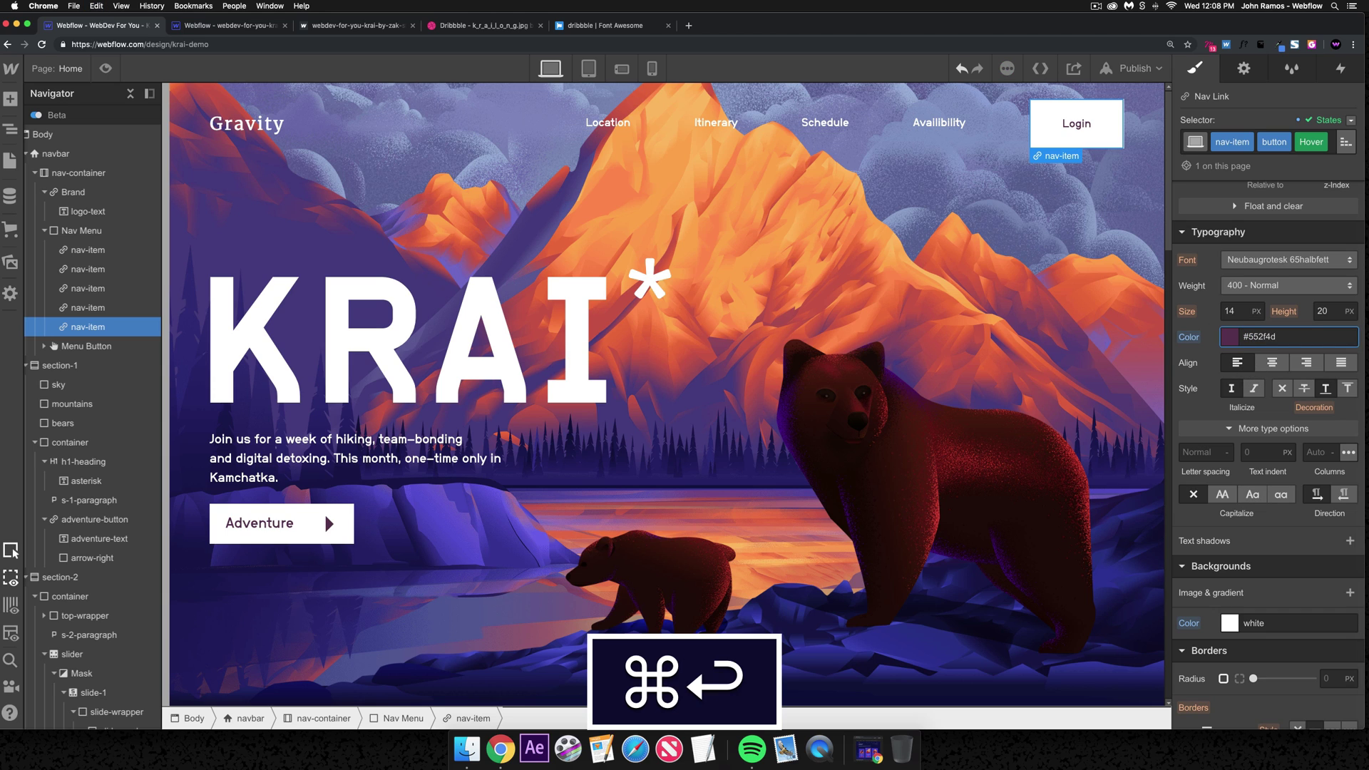
- Return the Login button to its default state and add a transition for All Properties with a 250 ms duration
click(1351, 121)
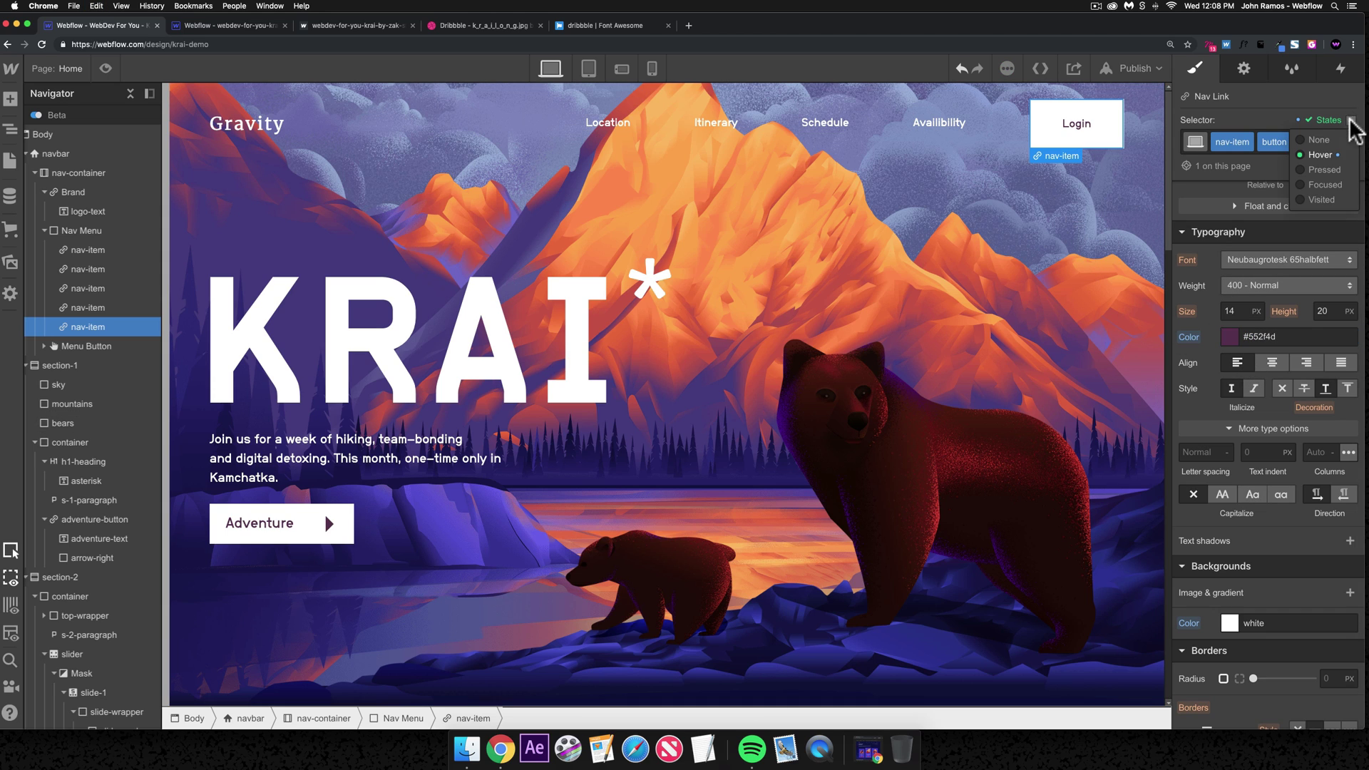
click(1323, 143)
scroll(1255, 628, down, 5)
scroll(1230, 444, up, 2)
scroll(1244, 437, down, 2)
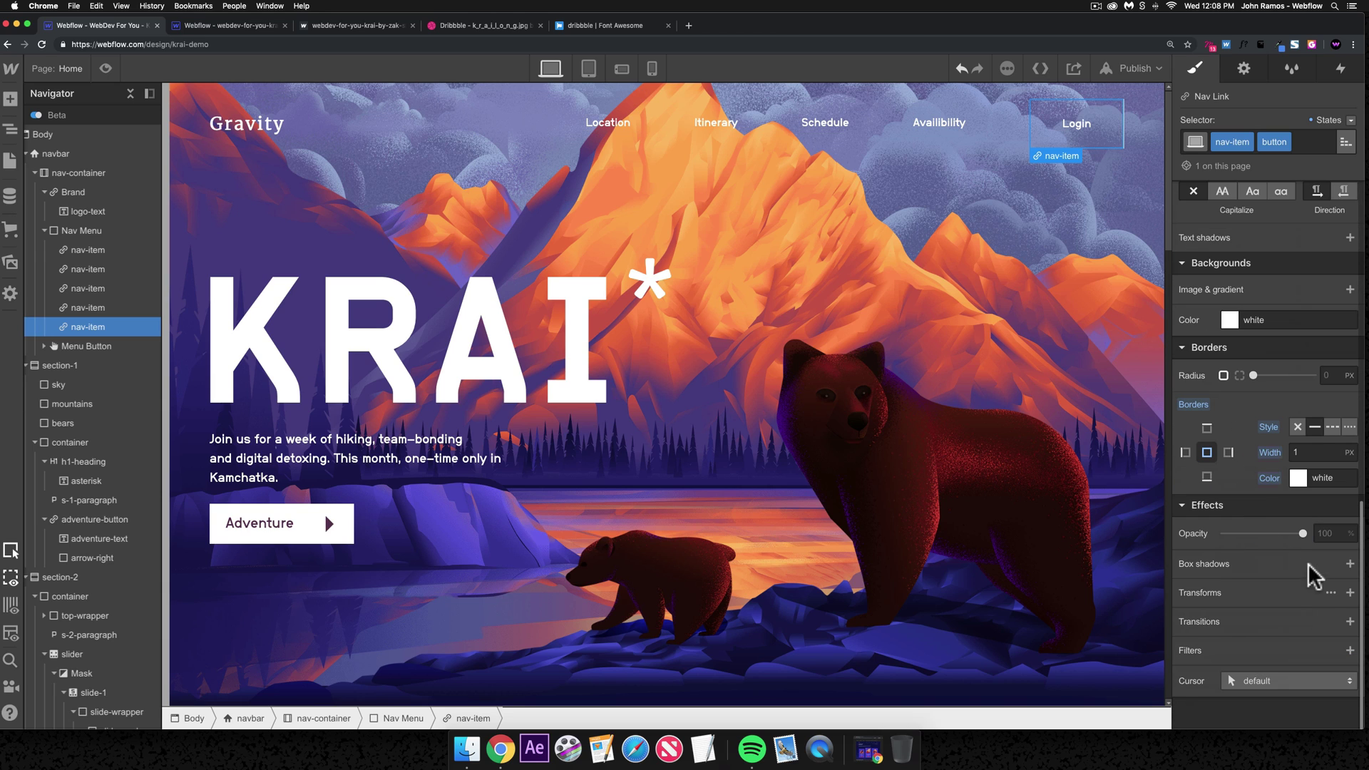
click(1349, 621)
click(1265, 670)
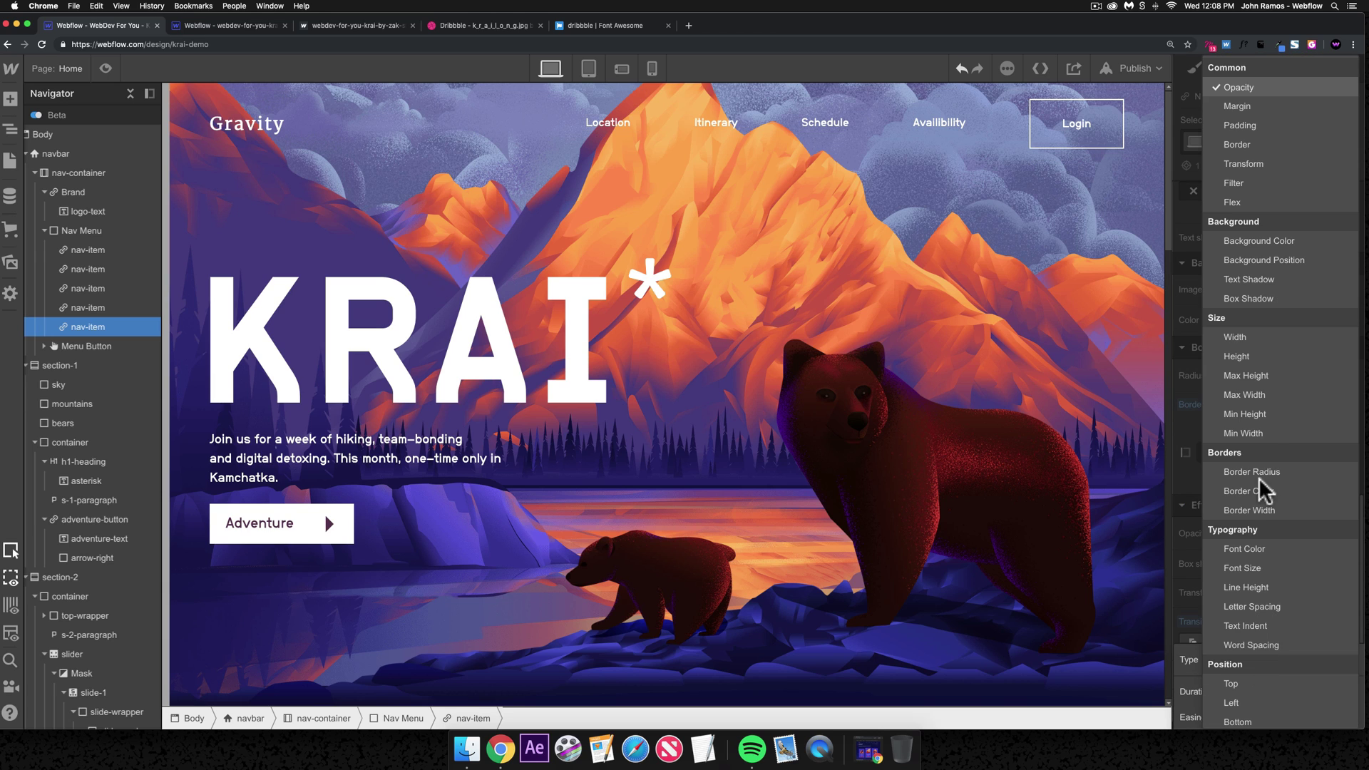
scroll(1247, 696, down, 5)
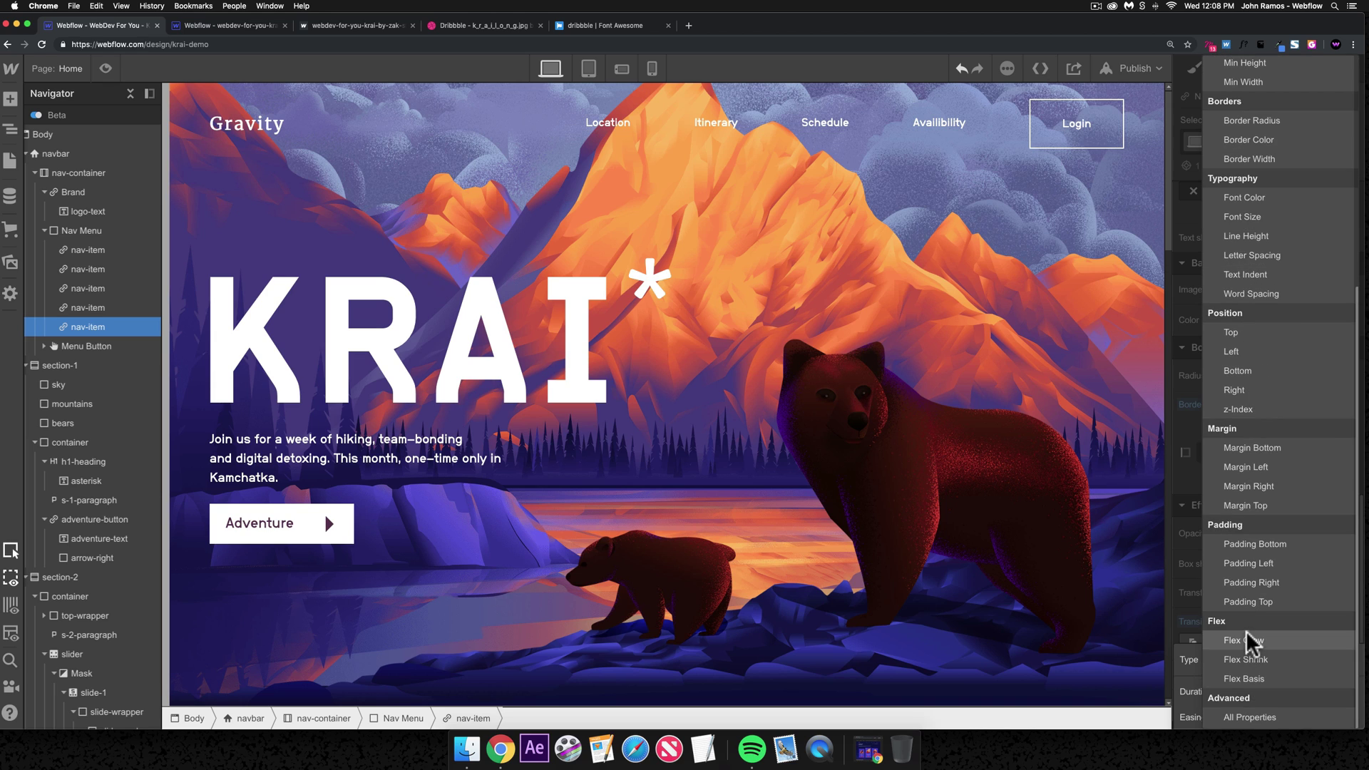
click(1263, 717)
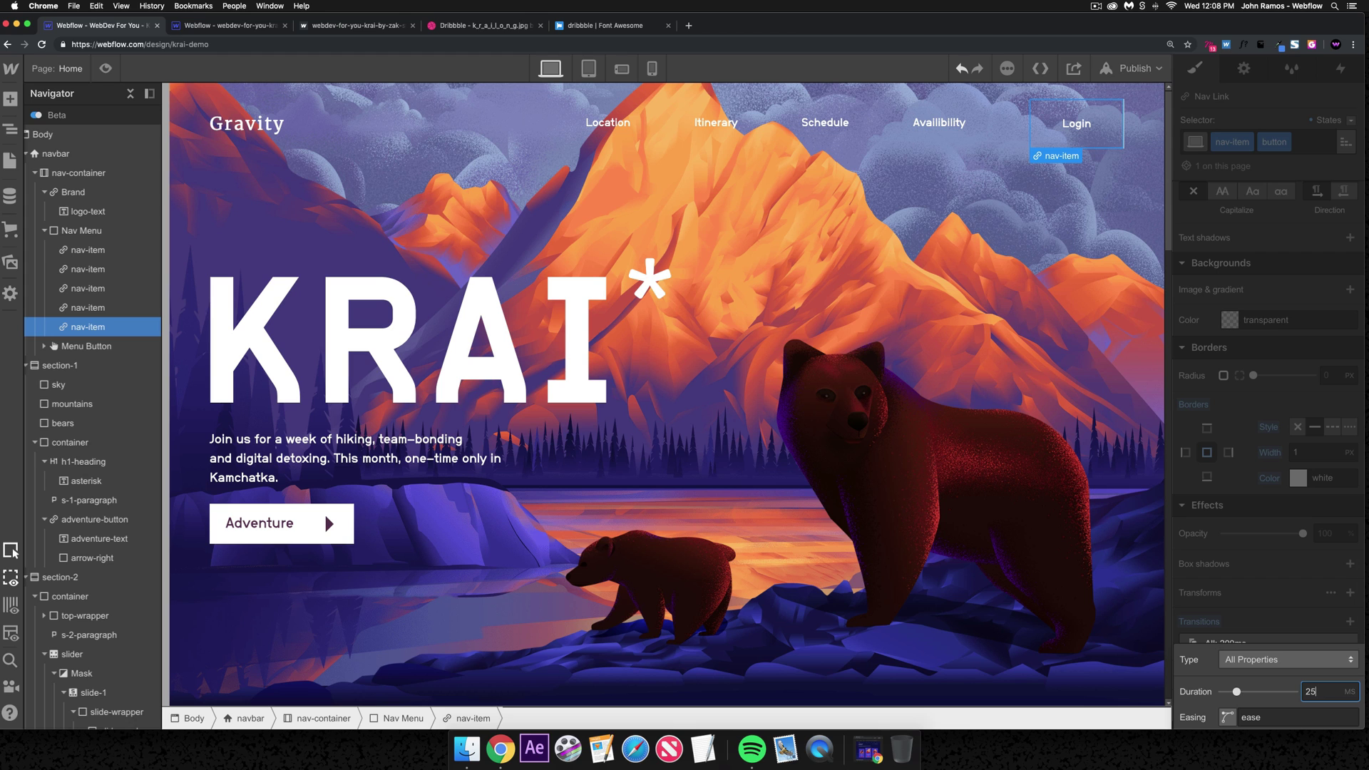
key(Return)
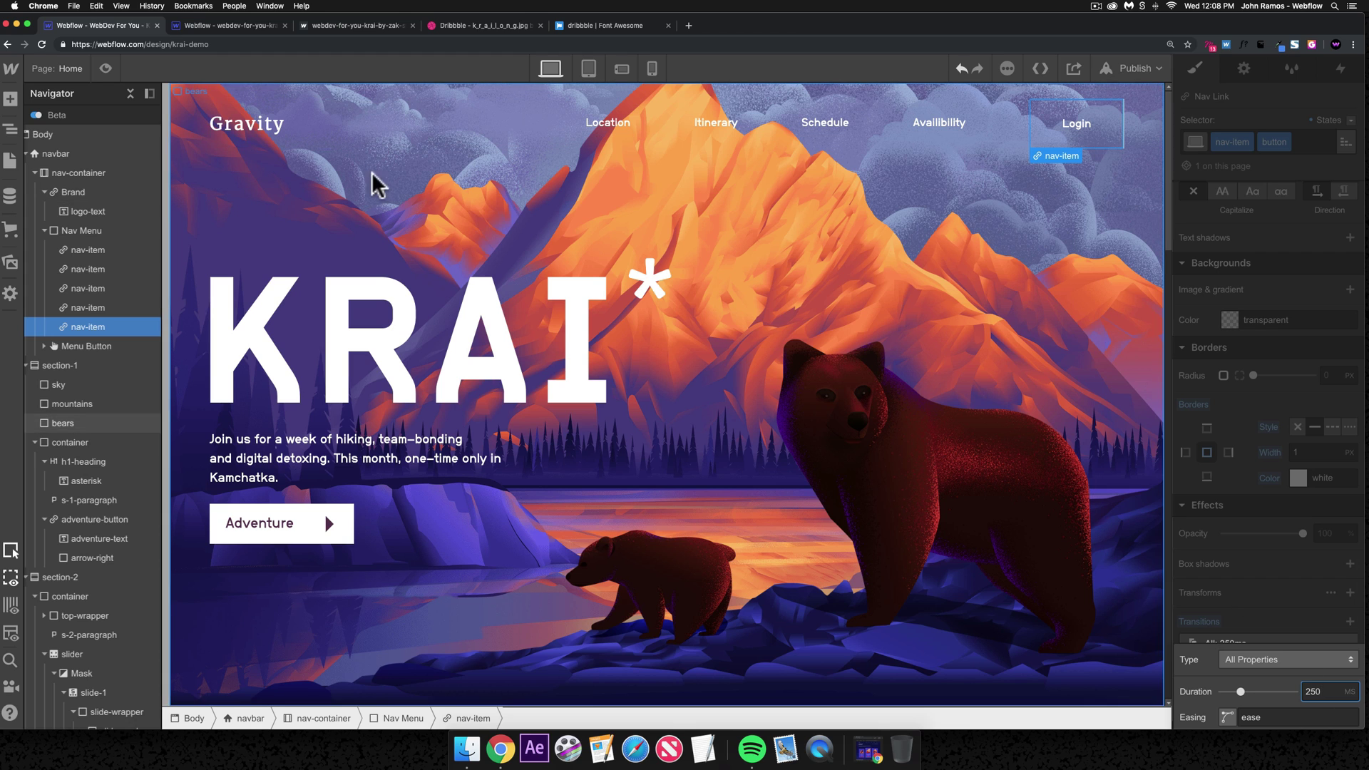
- Preview the page to check the hero section and Login button, and leave preview
key(super+shift+p)
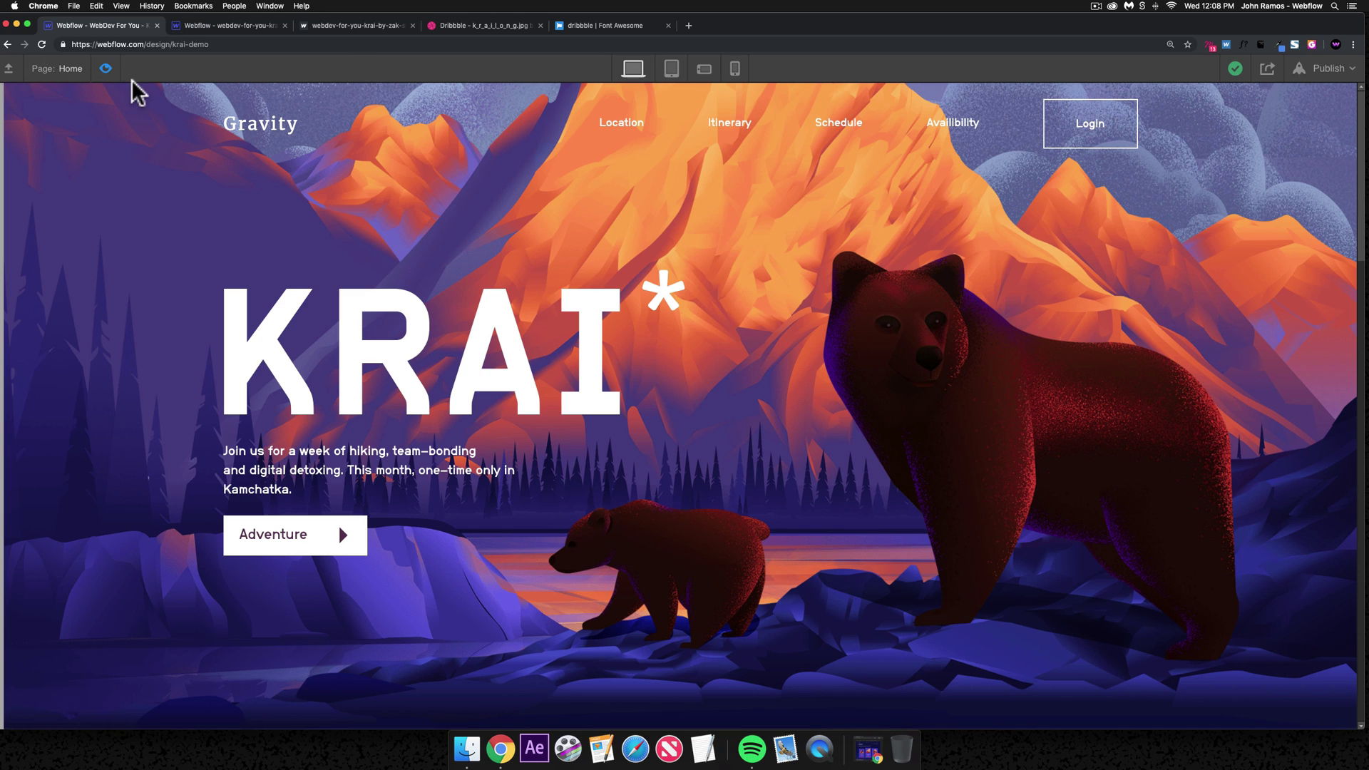
key(super+shift+p)
scroll(1254, 628, down, 10)
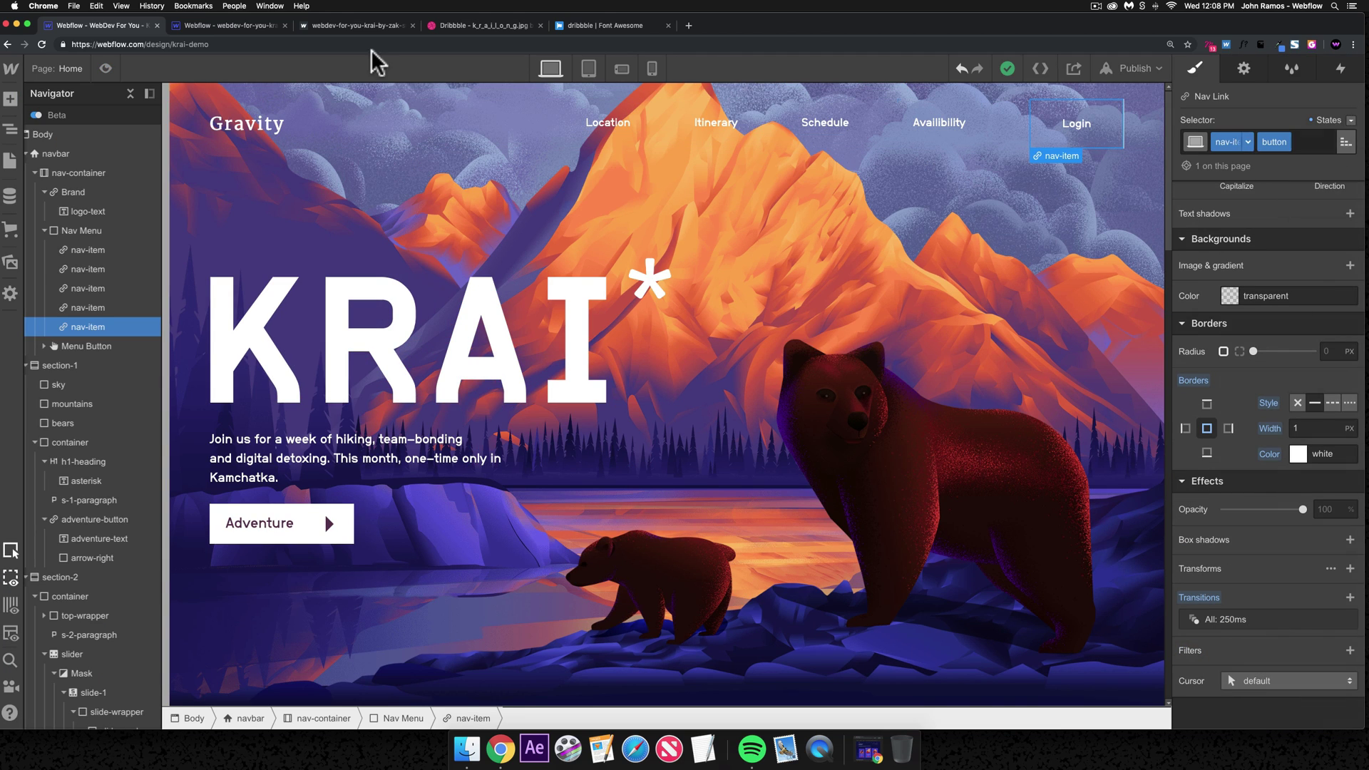
- Preview the page again from the hero through the activity cards to the gallery, and open the gallery photo in its lightbox
click(107, 69)
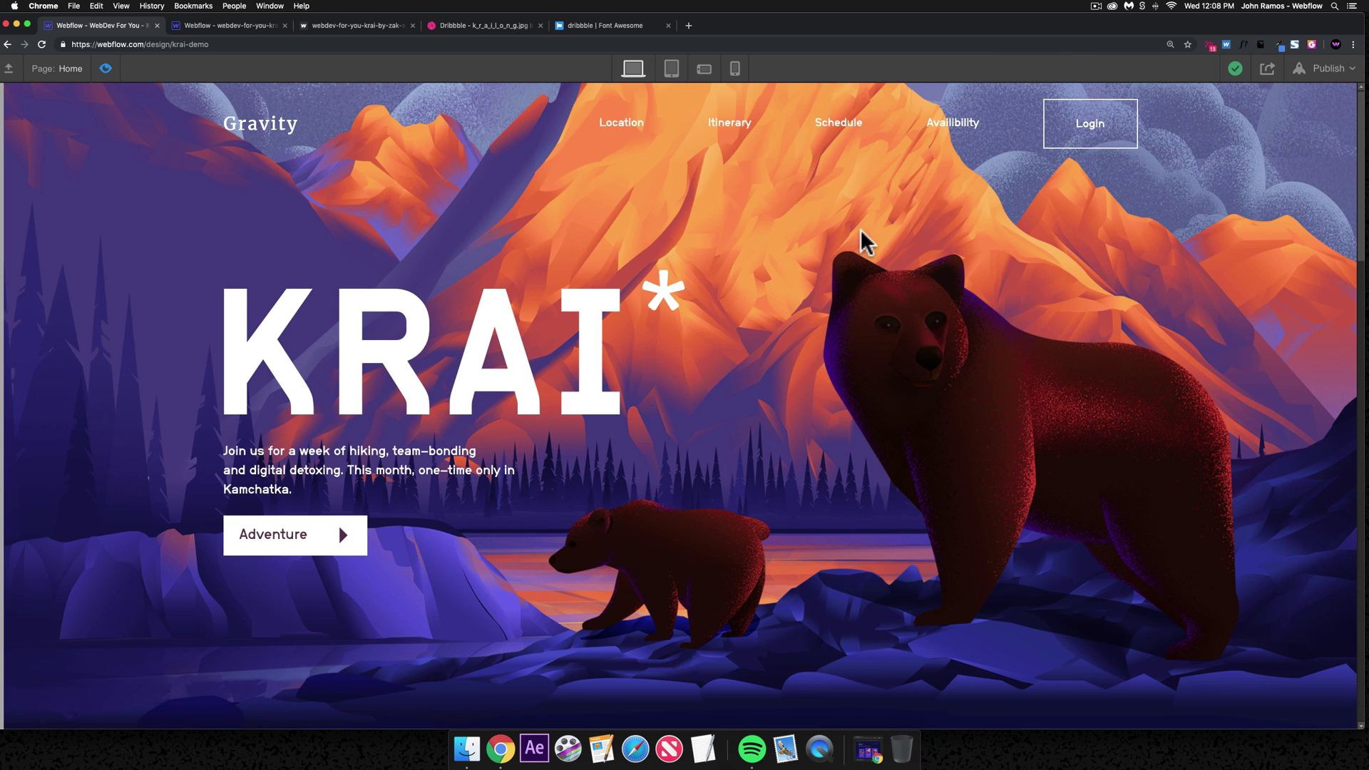
scroll(660, 217, down, 10)
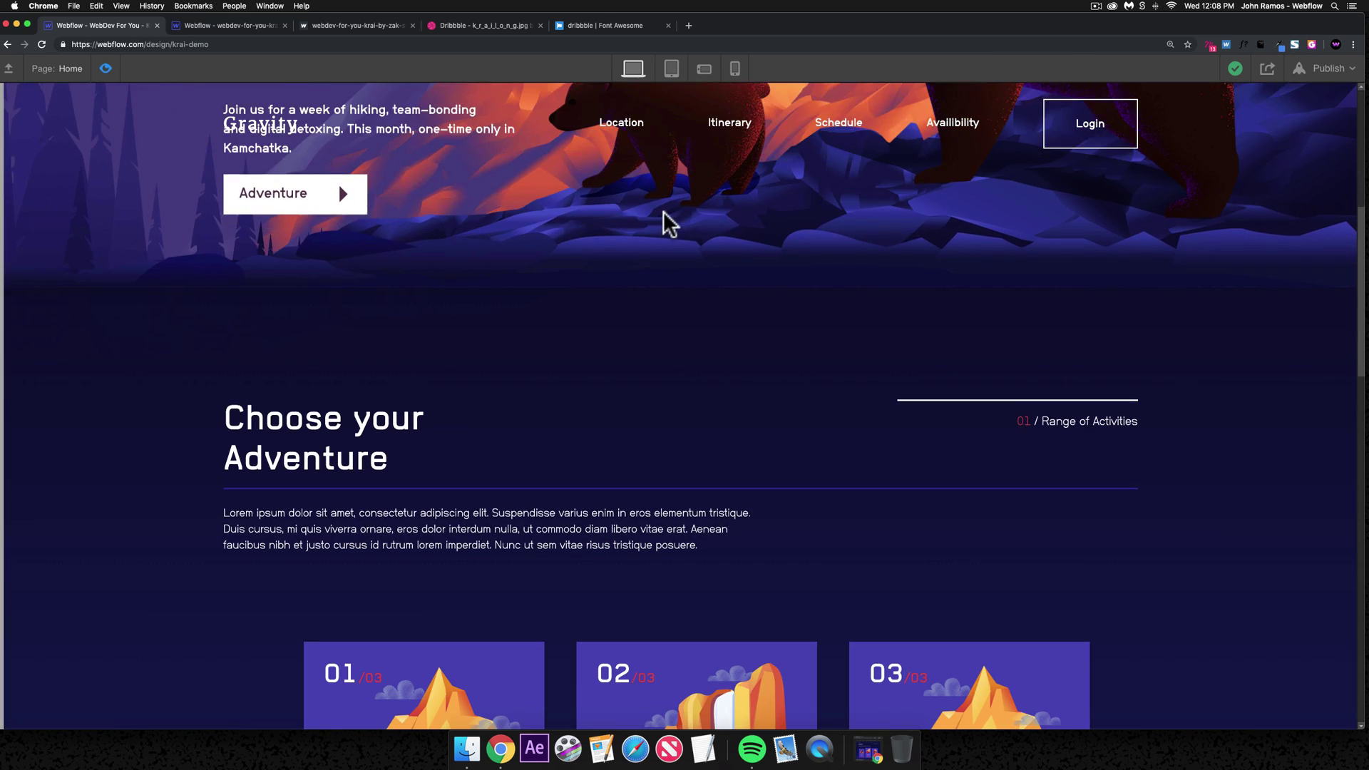
scroll(660, 209, down, 5)
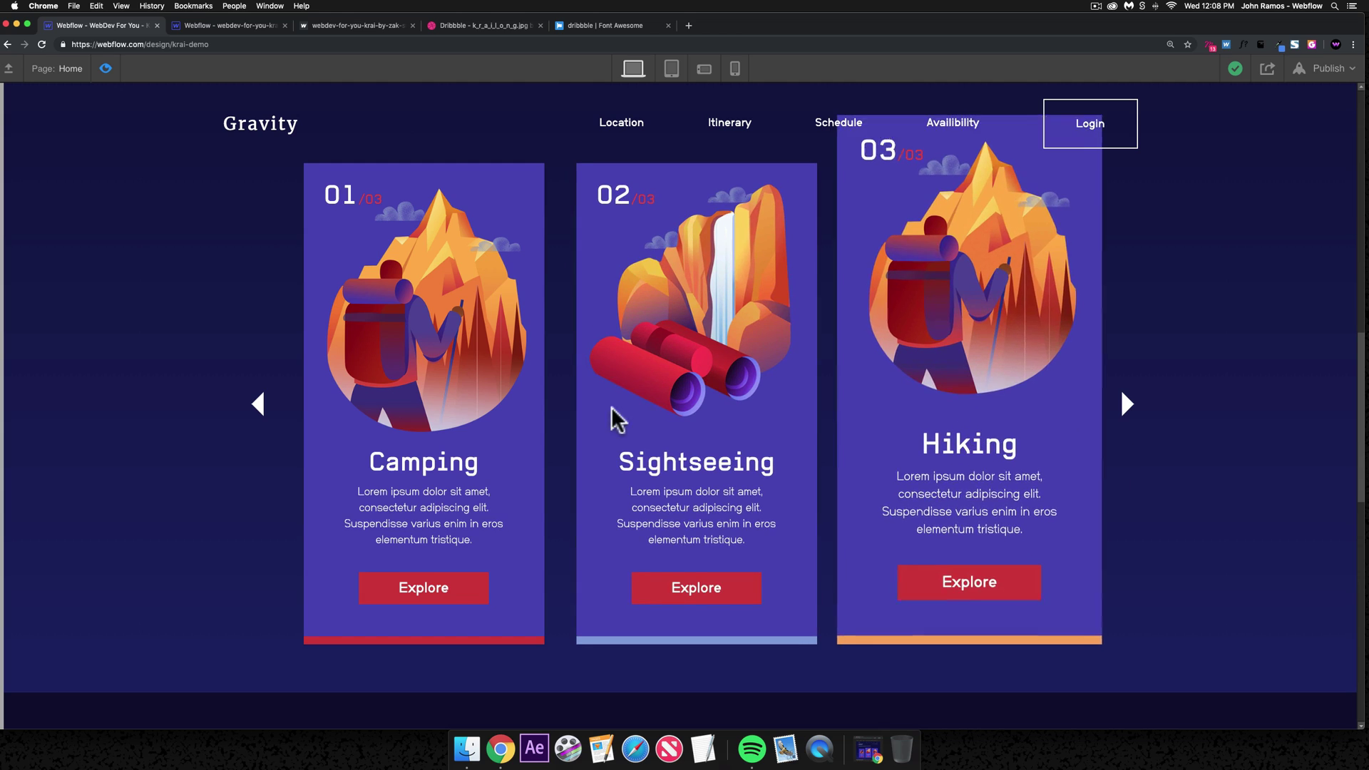
scroll(894, 406, down, 10)
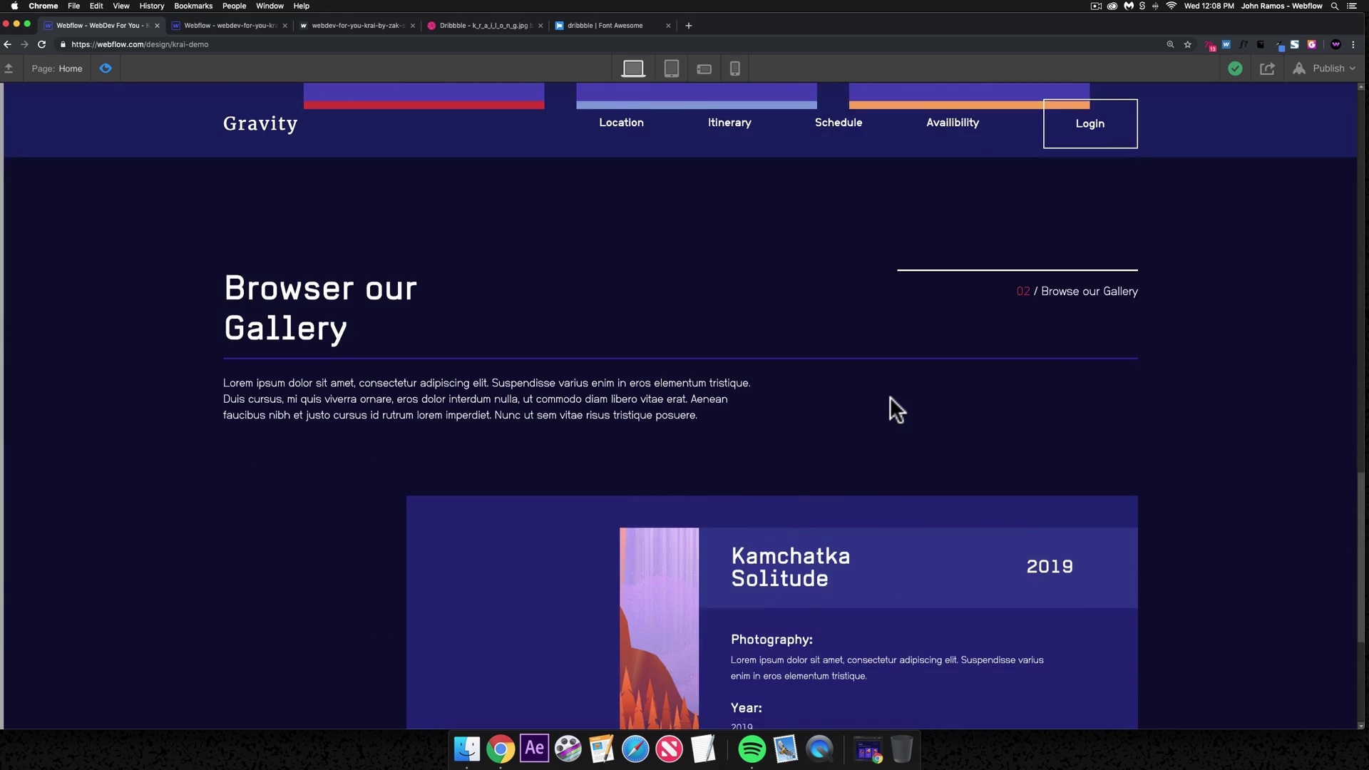
click(809, 548)
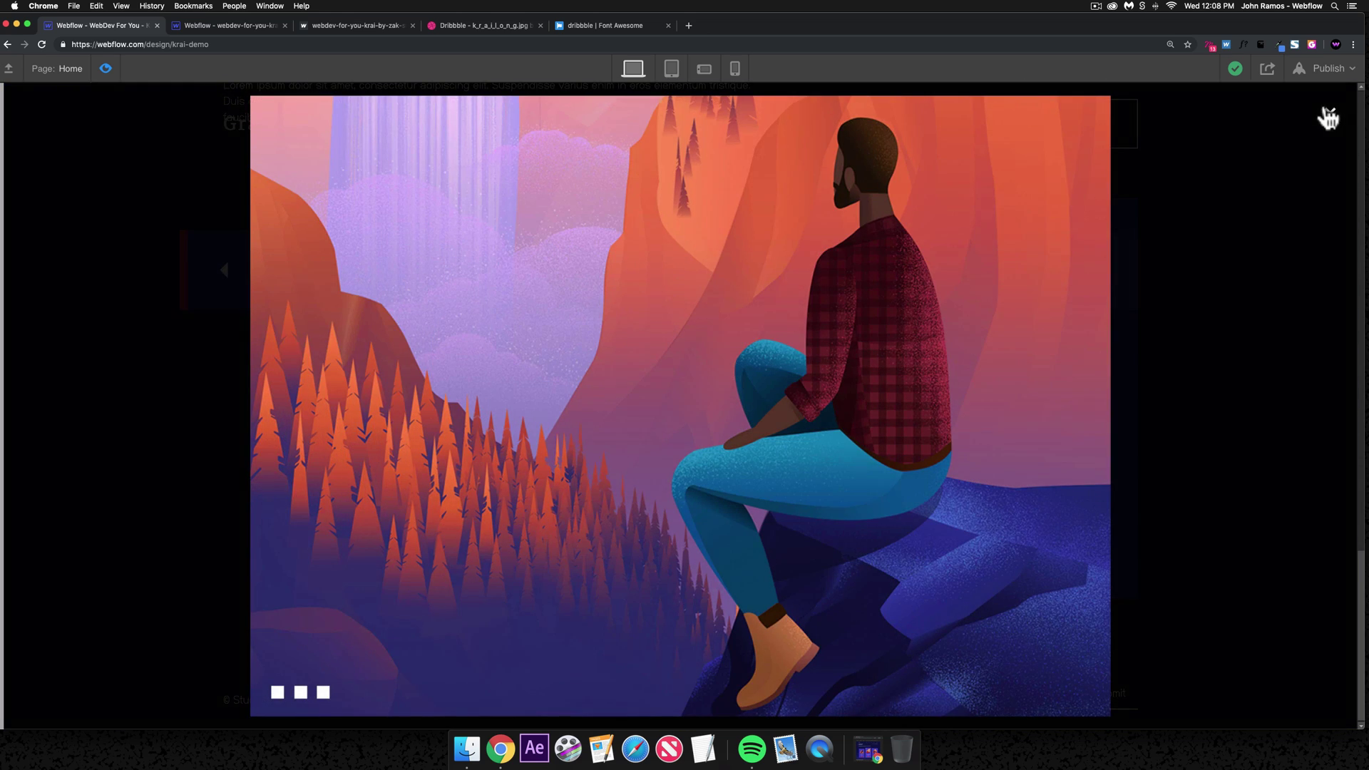
click(1327, 117)
click(759, 549)
- Switch to the reference project and copy the .w-lightbox-backdrop style from the head code in the Home page settings
click(214, 25)
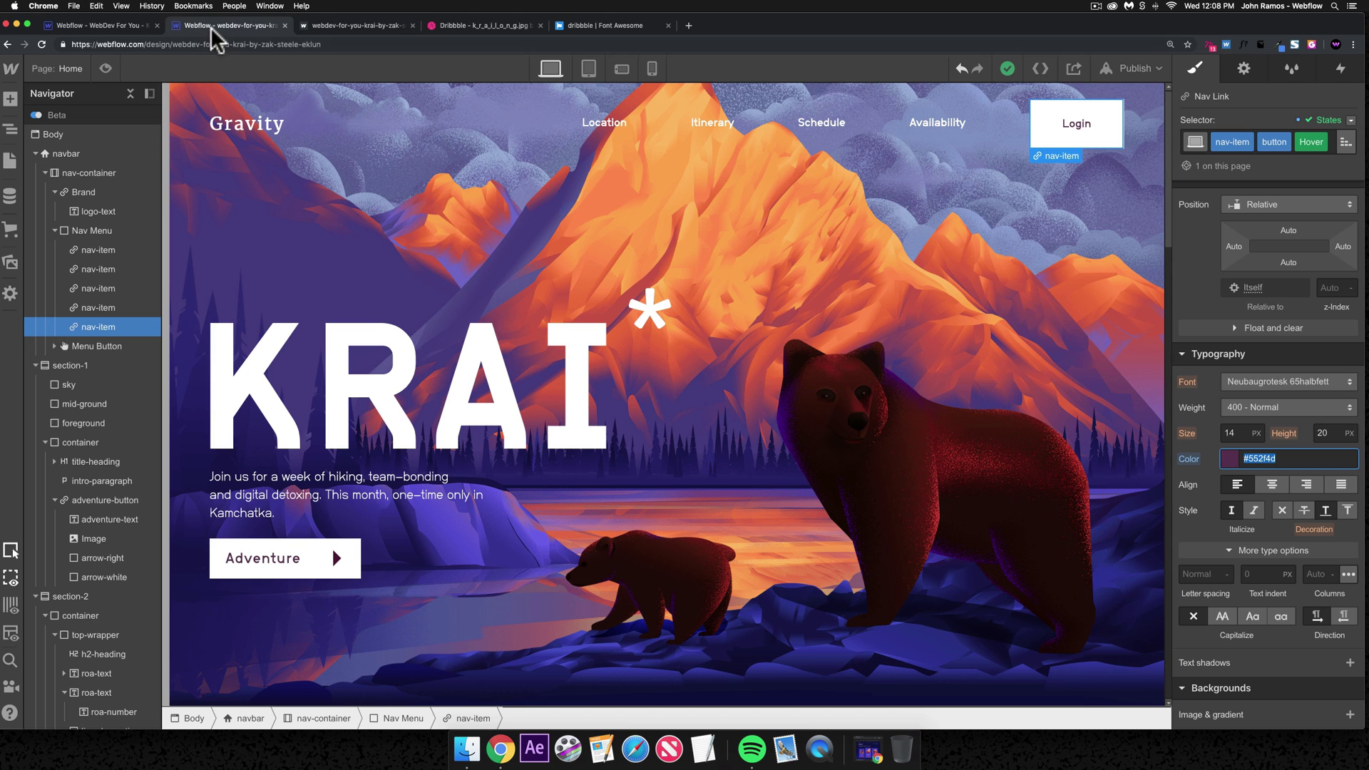
click(10, 160)
click(209, 188)
scroll(345, 377, down, 15)
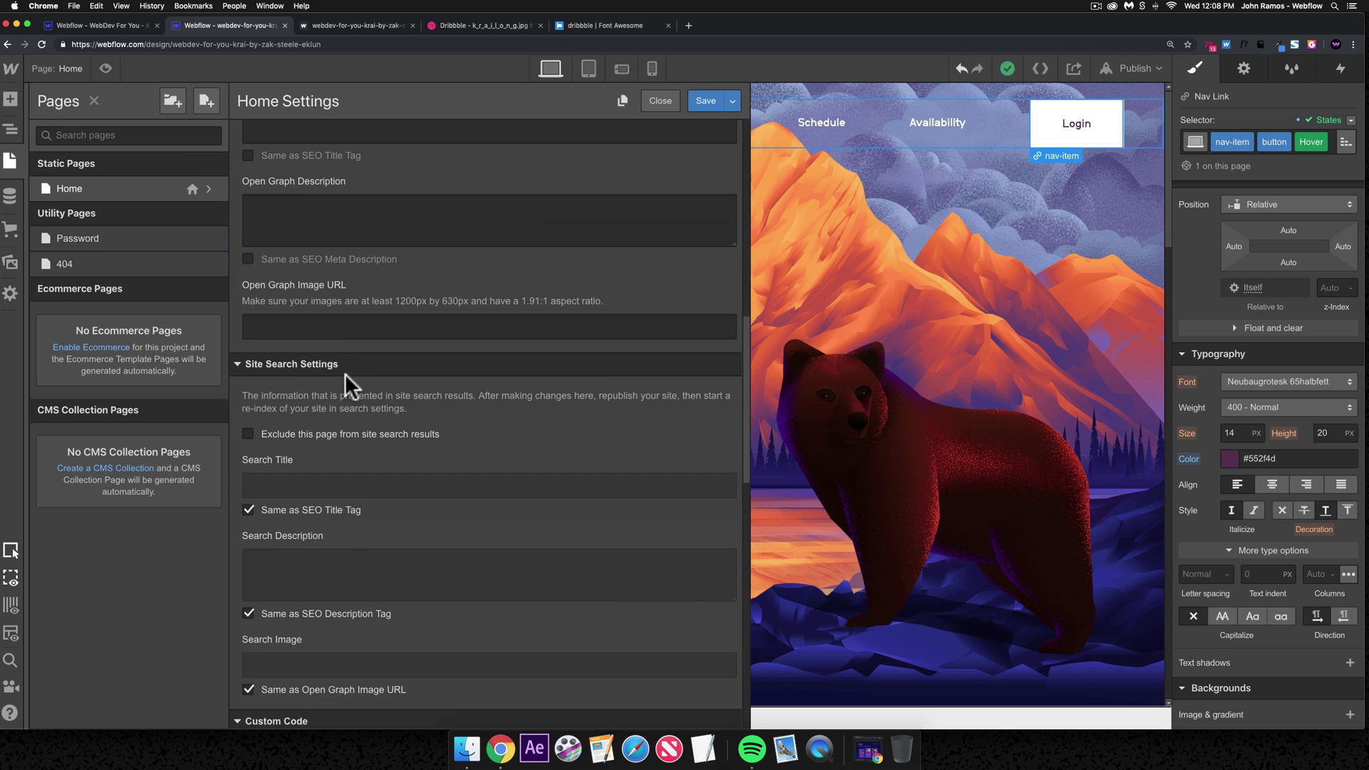
scroll(349, 420, down, 4)
click(382, 361)
key(cmd+a)
key(cmd+c)
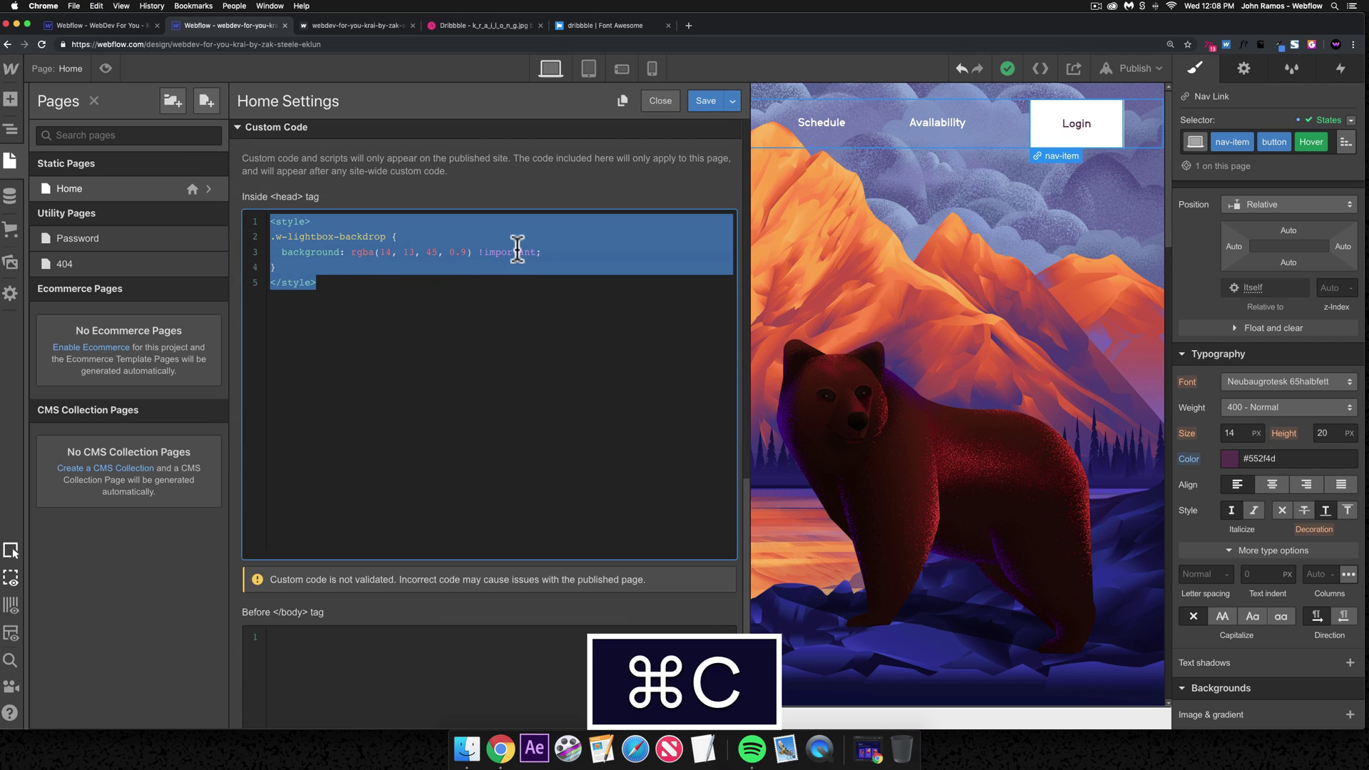
click(519, 251)
click(564, 329)
- Back in krai-demo, leave preview, check the Home page's head code for the .w-lightbox-backdrop style, and save the page settings
click(118, 25)
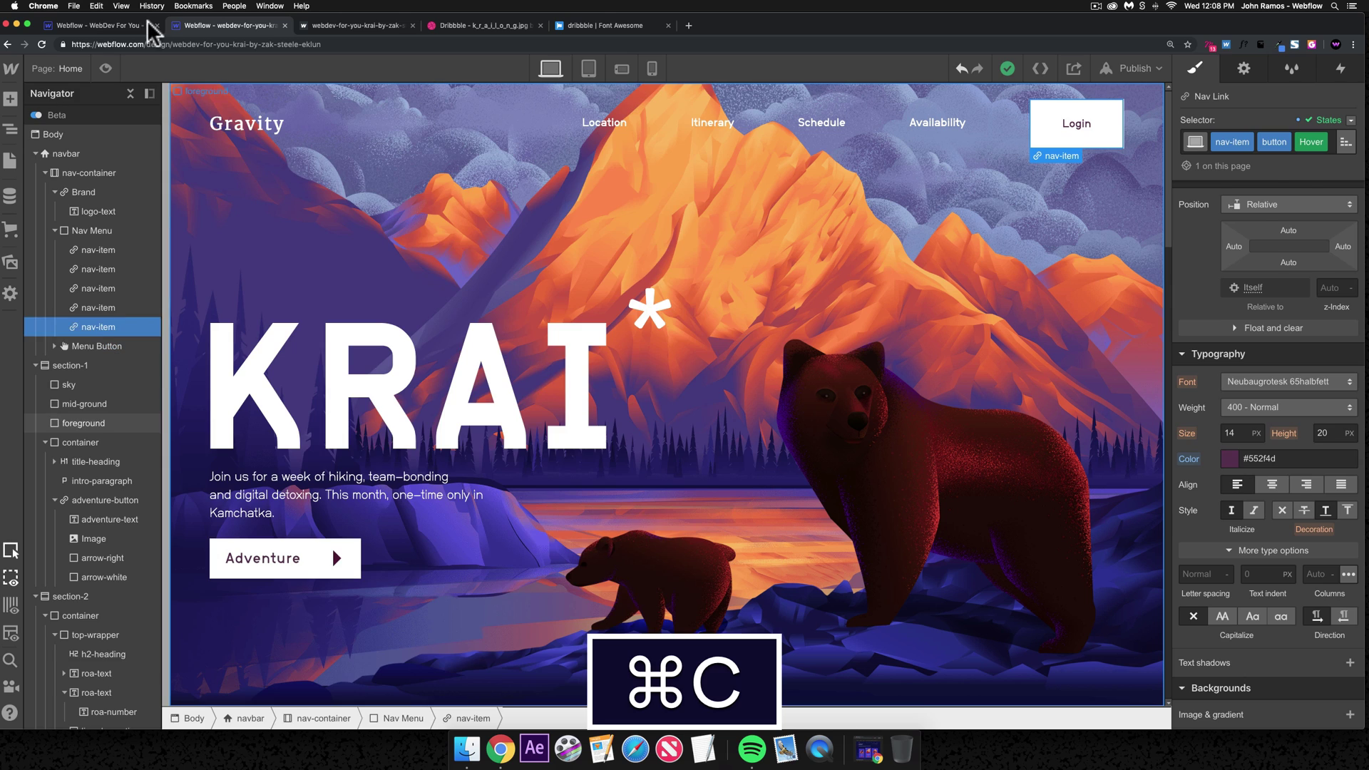
key(cmd+shift+p)
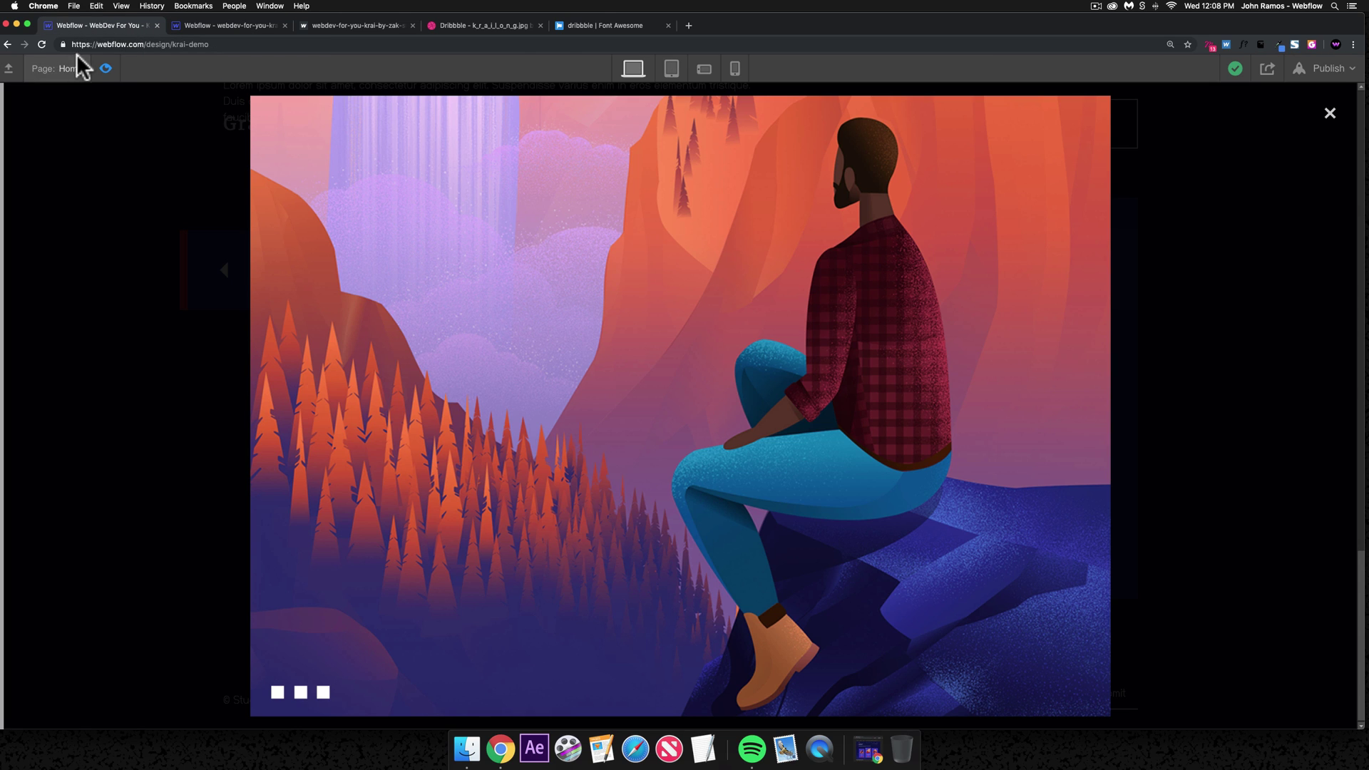
click(105, 68)
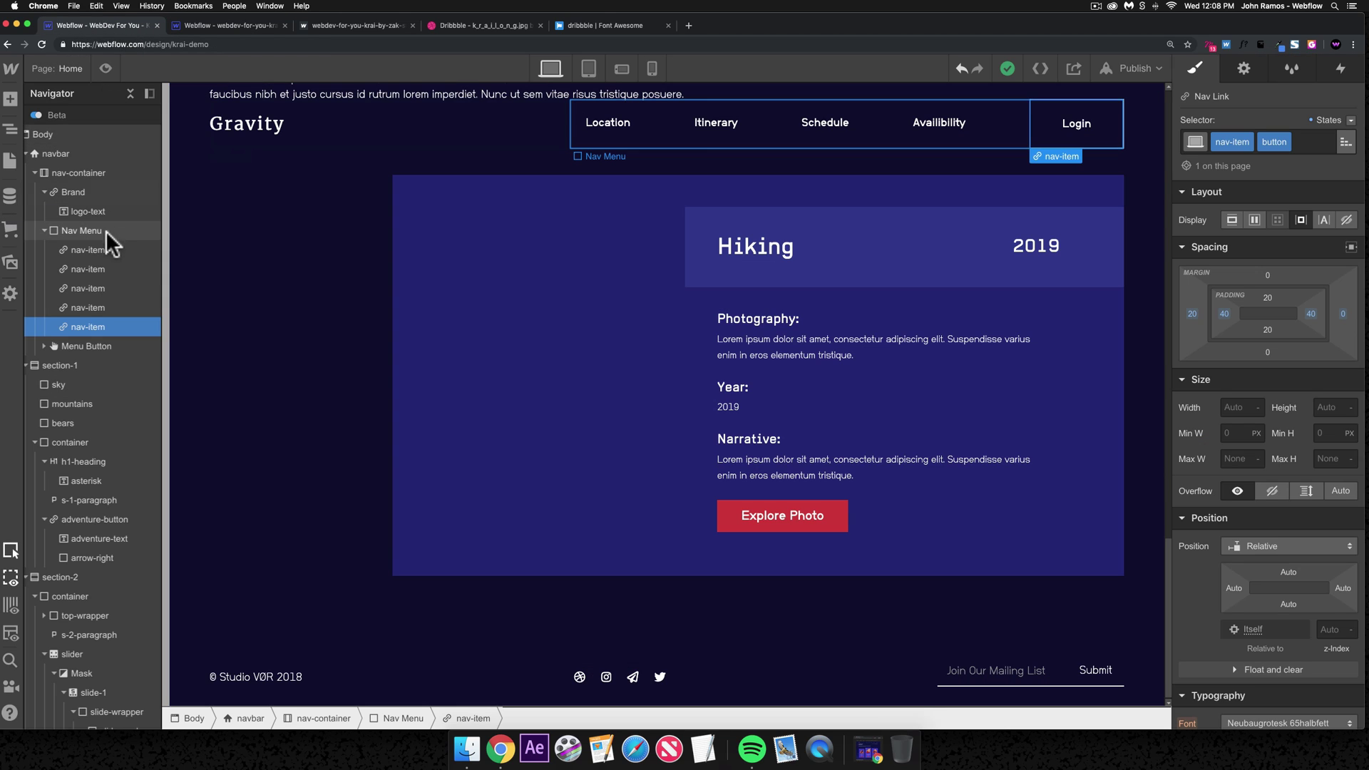
click(10, 161)
click(221, 187)
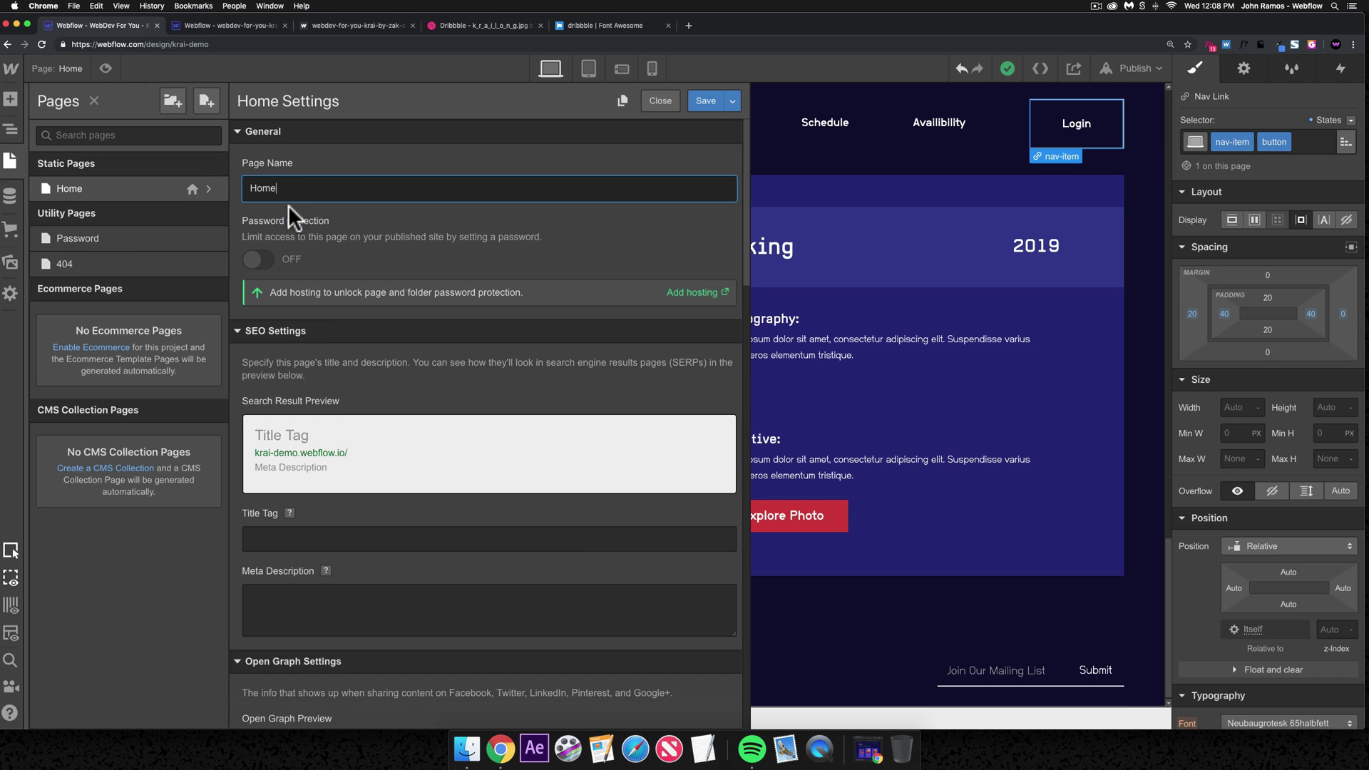
scroll(296, 513, down, 15)
scroll(313, 498, down, 1)
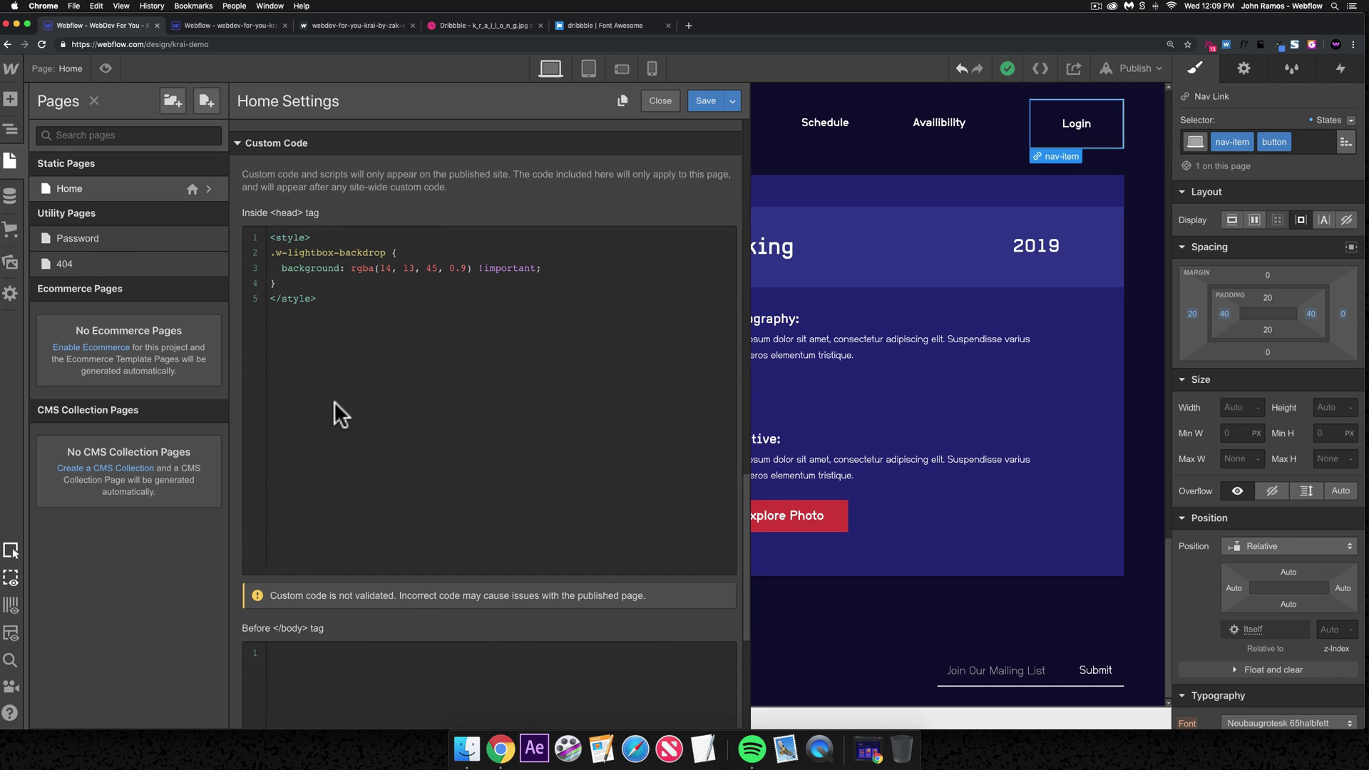
click(697, 101)
- Select the Body in krai-demo, and copy the Body background colour, #0e0d2d, from the reference project
scroll(361, 395, up, 7)
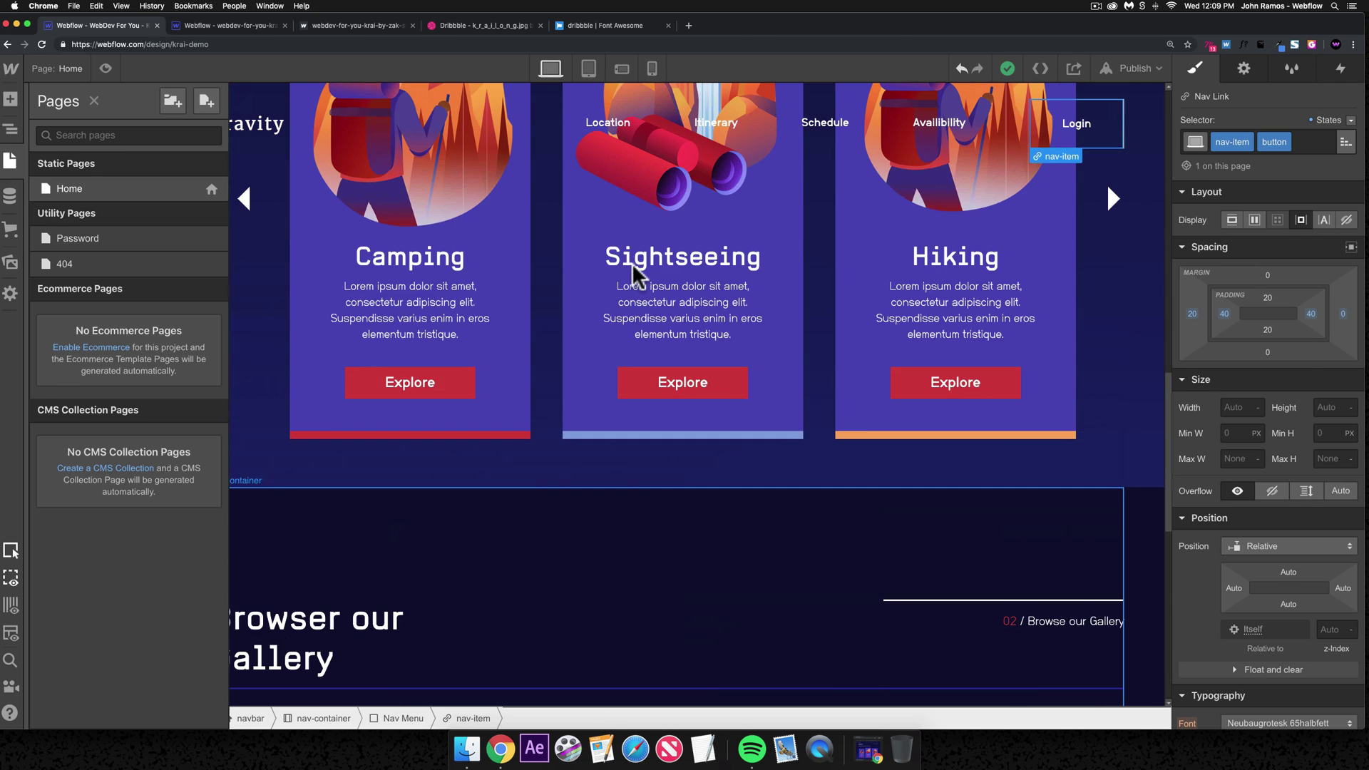
click(627, 271)
scroll(67, 221, up, 10)
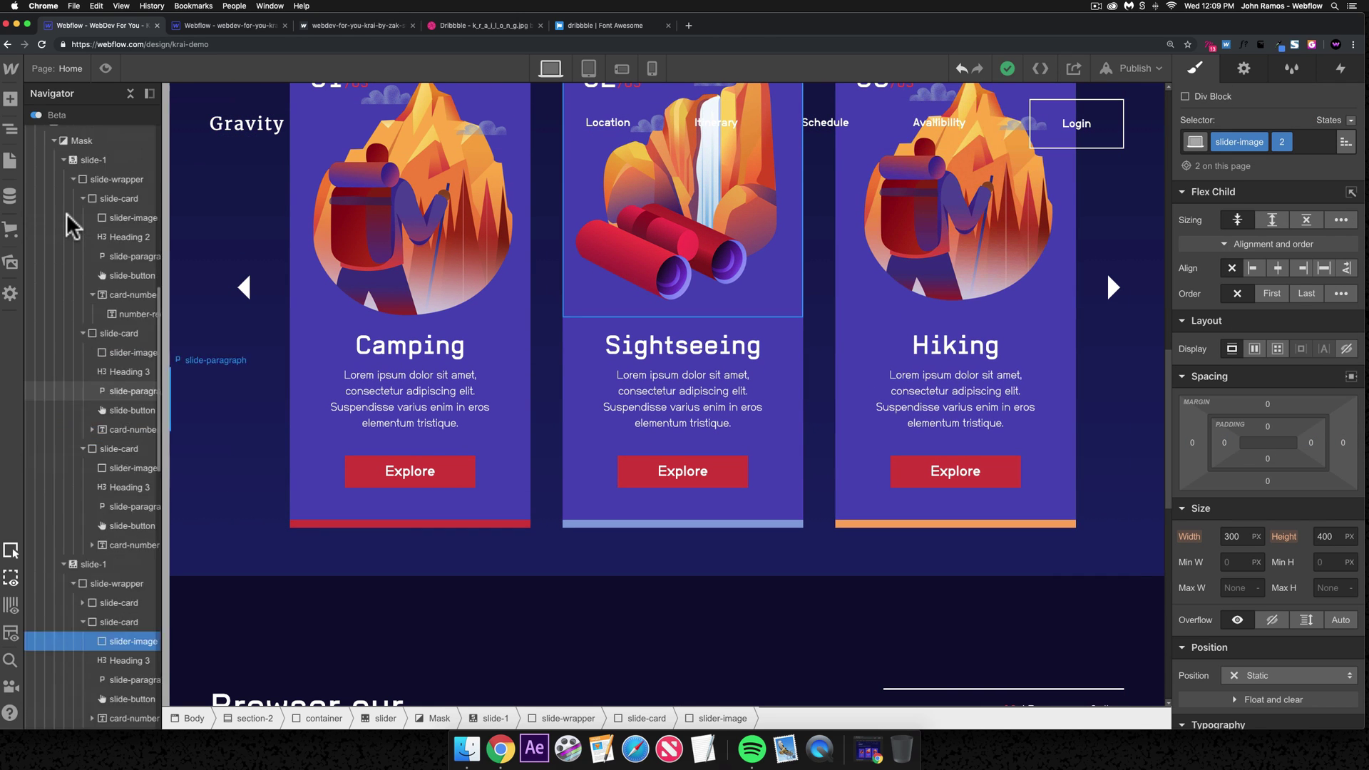
click(63, 136)
scroll(1269, 399, down, 10)
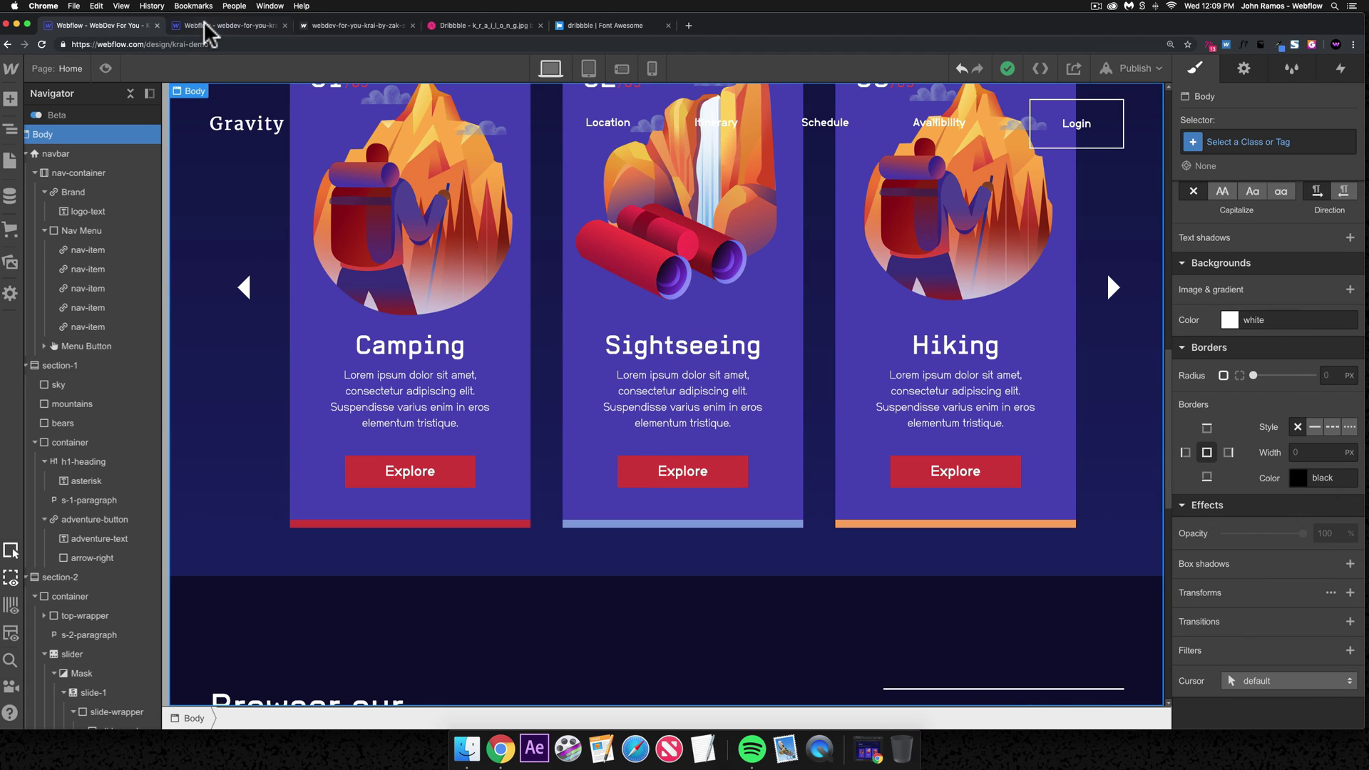
key(ctrl+Tab)
click(80, 136)
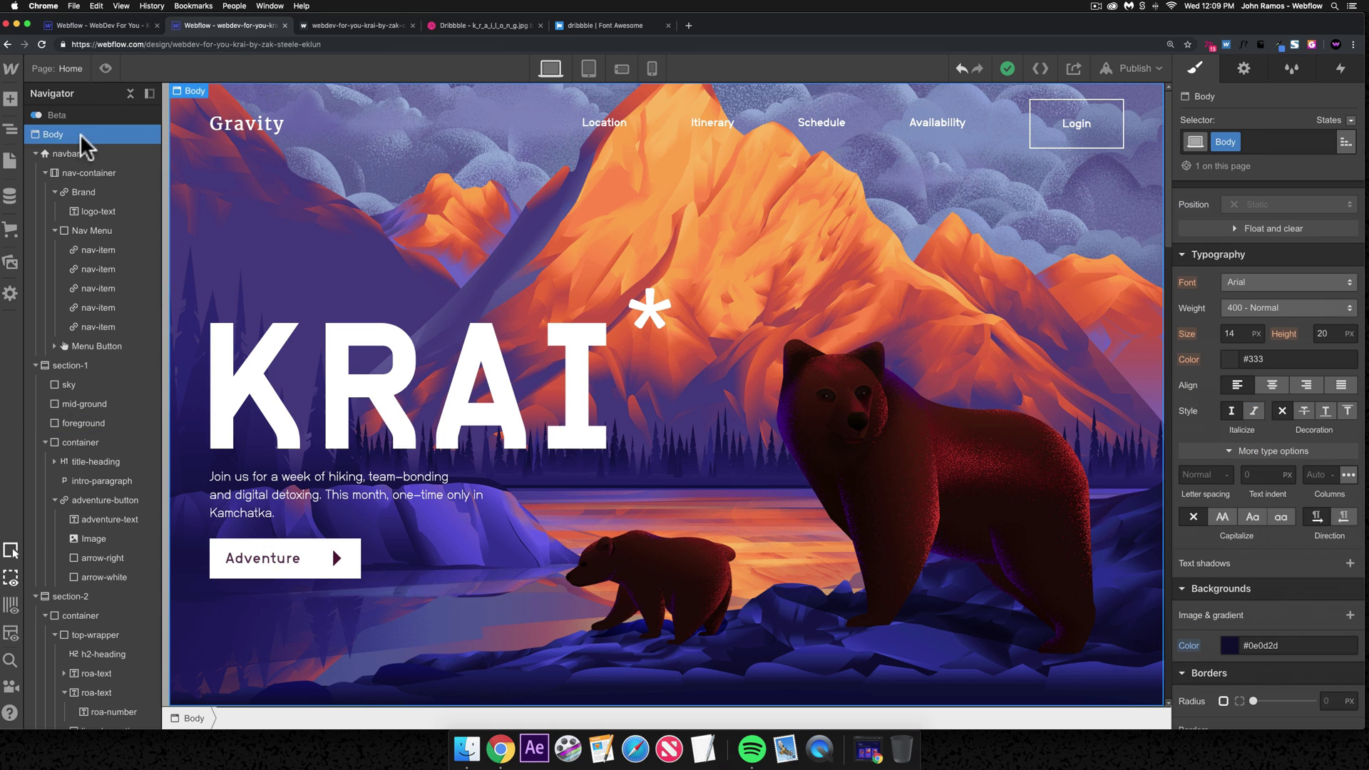
click(1276, 646)
key(super+c)
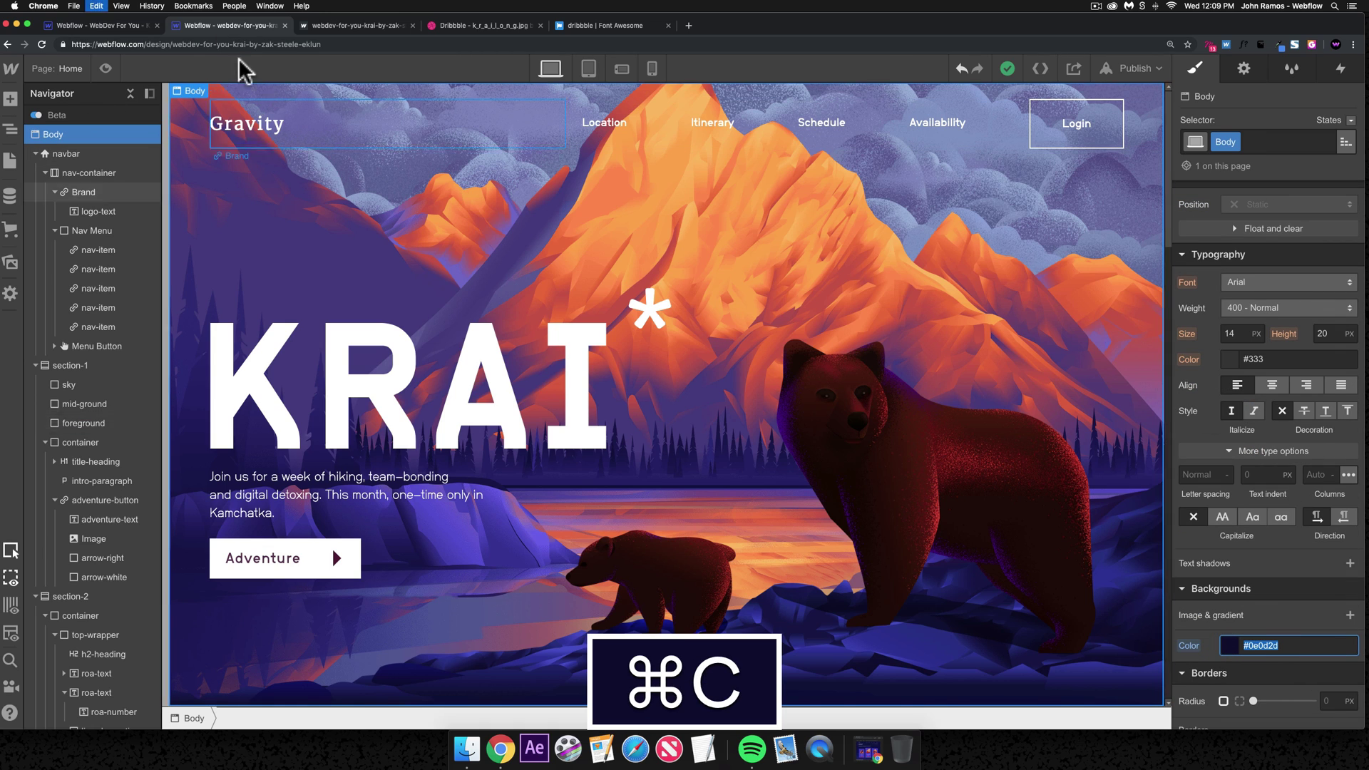
- Back in the krai-demo project, set the Body background colour to #0e0d2d
click(121, 26)
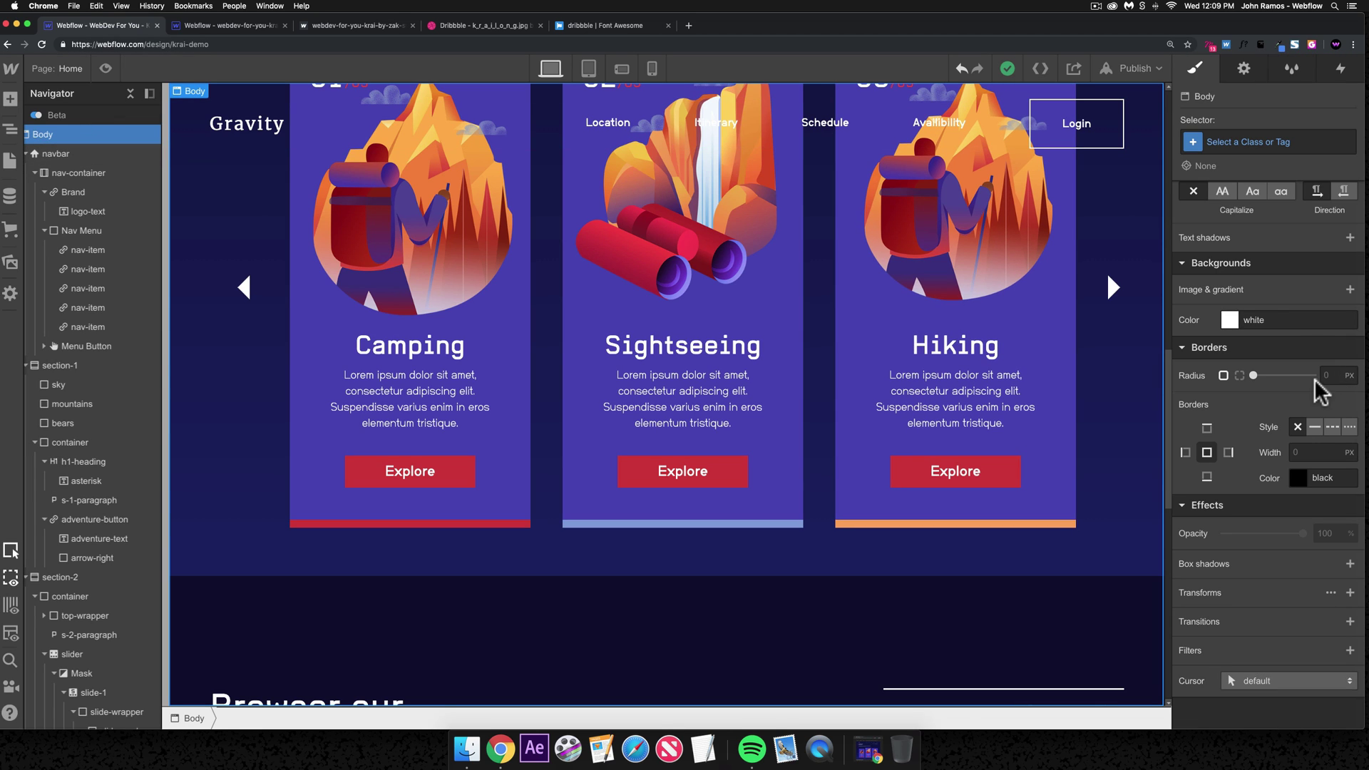
scroll(1260, 314, up, 5)
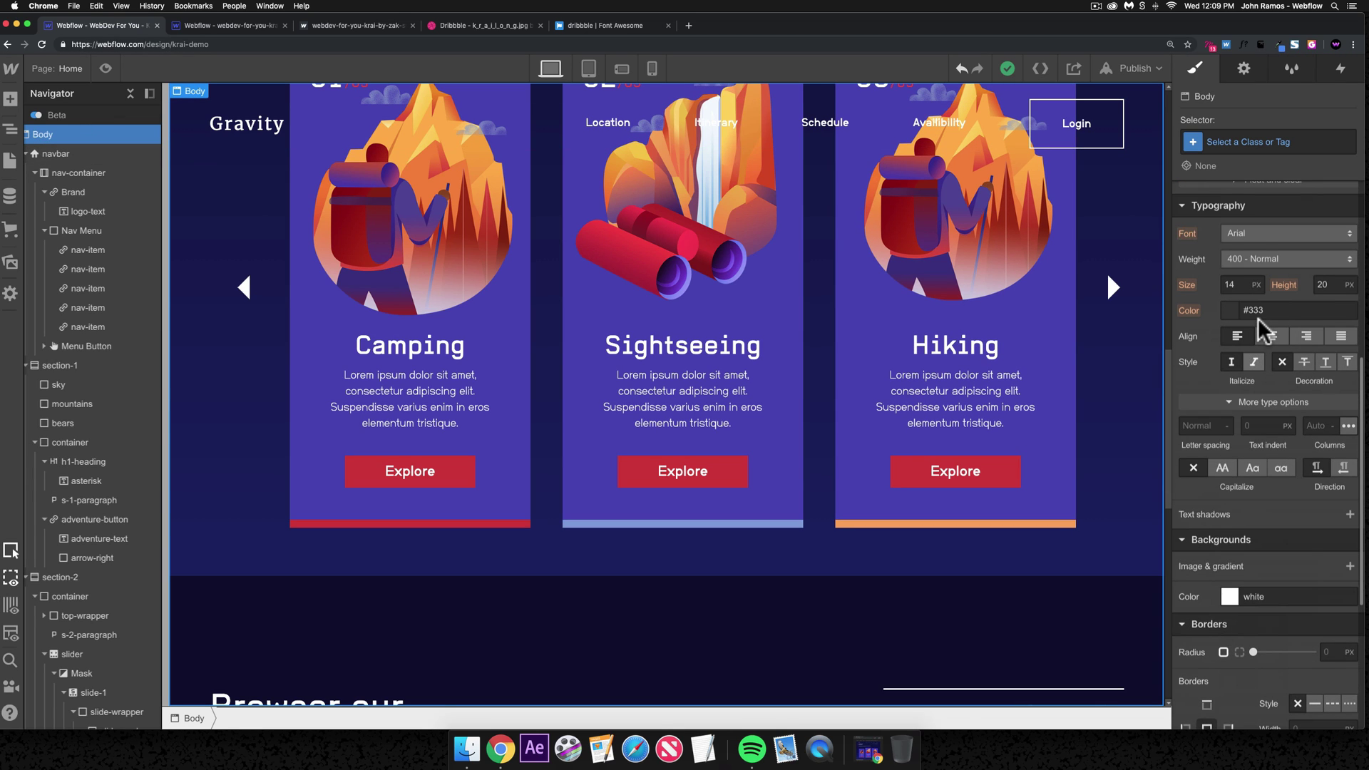
click(1269, 596)
key(super+v)
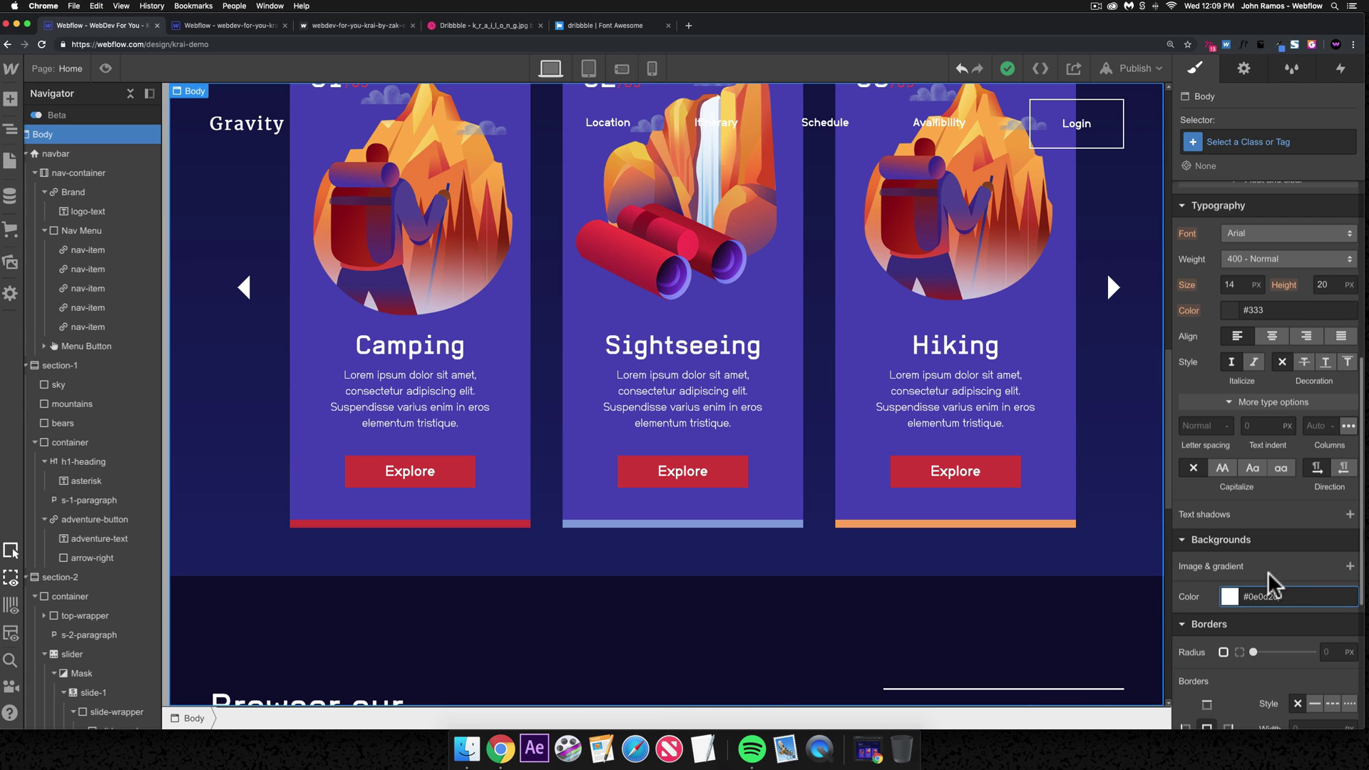
key(Return)
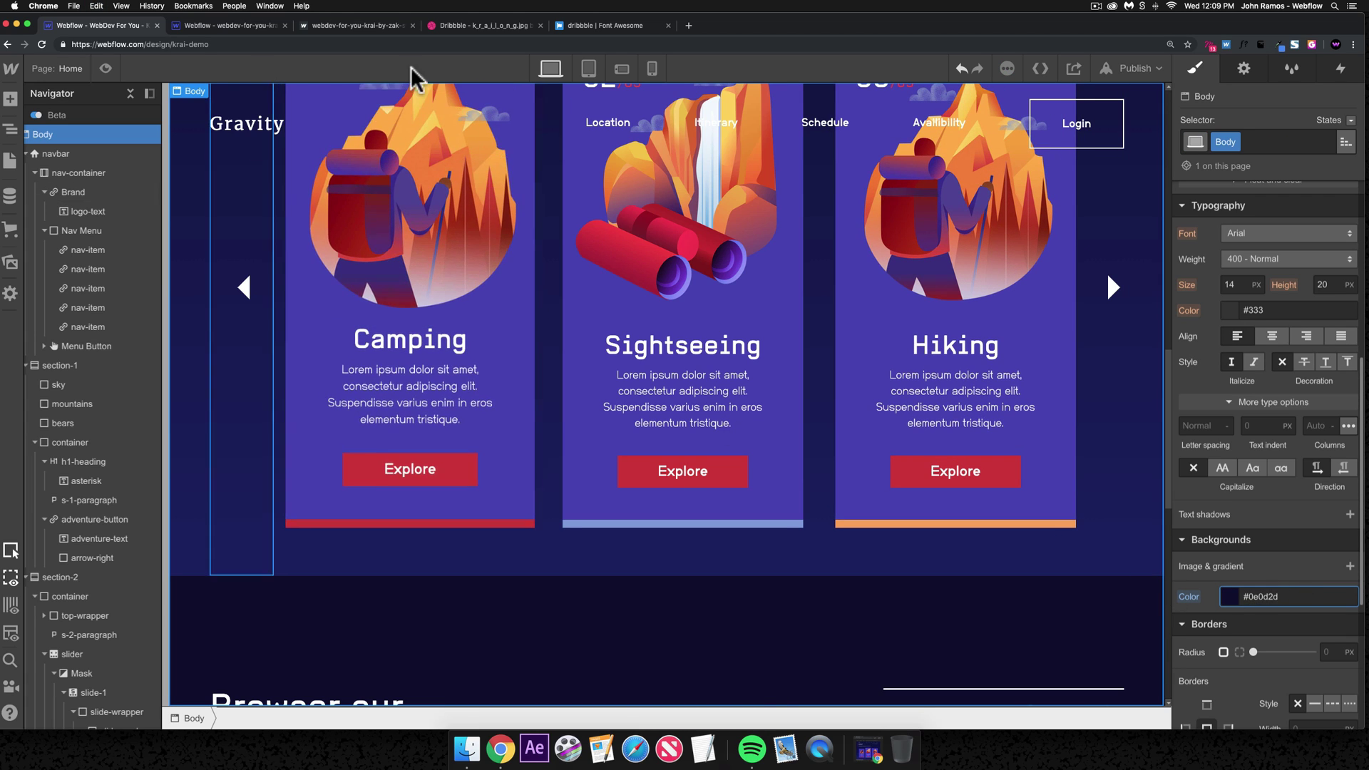
- Publish the project to krai-demo.webflow.io and open the published site at a larger browser zoom
click(1130, 70)
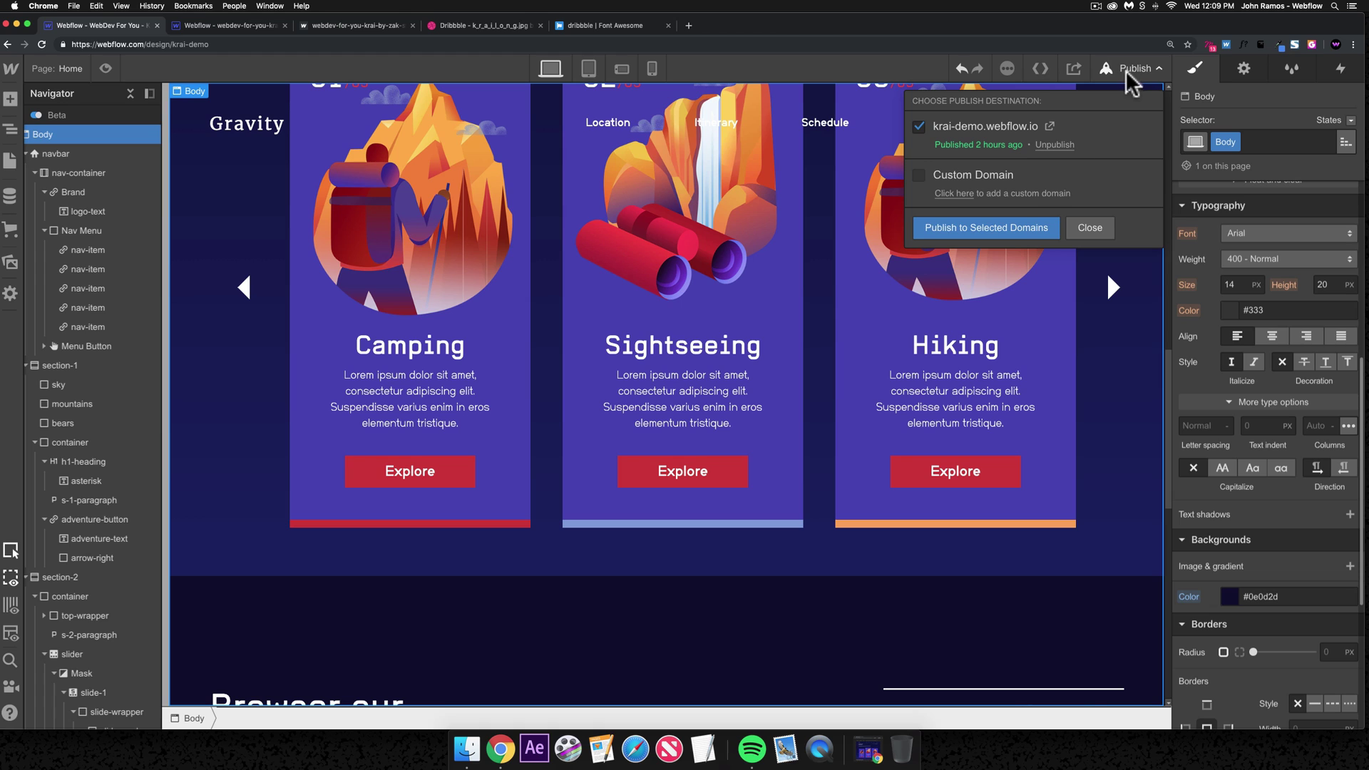
click(1011, 228)
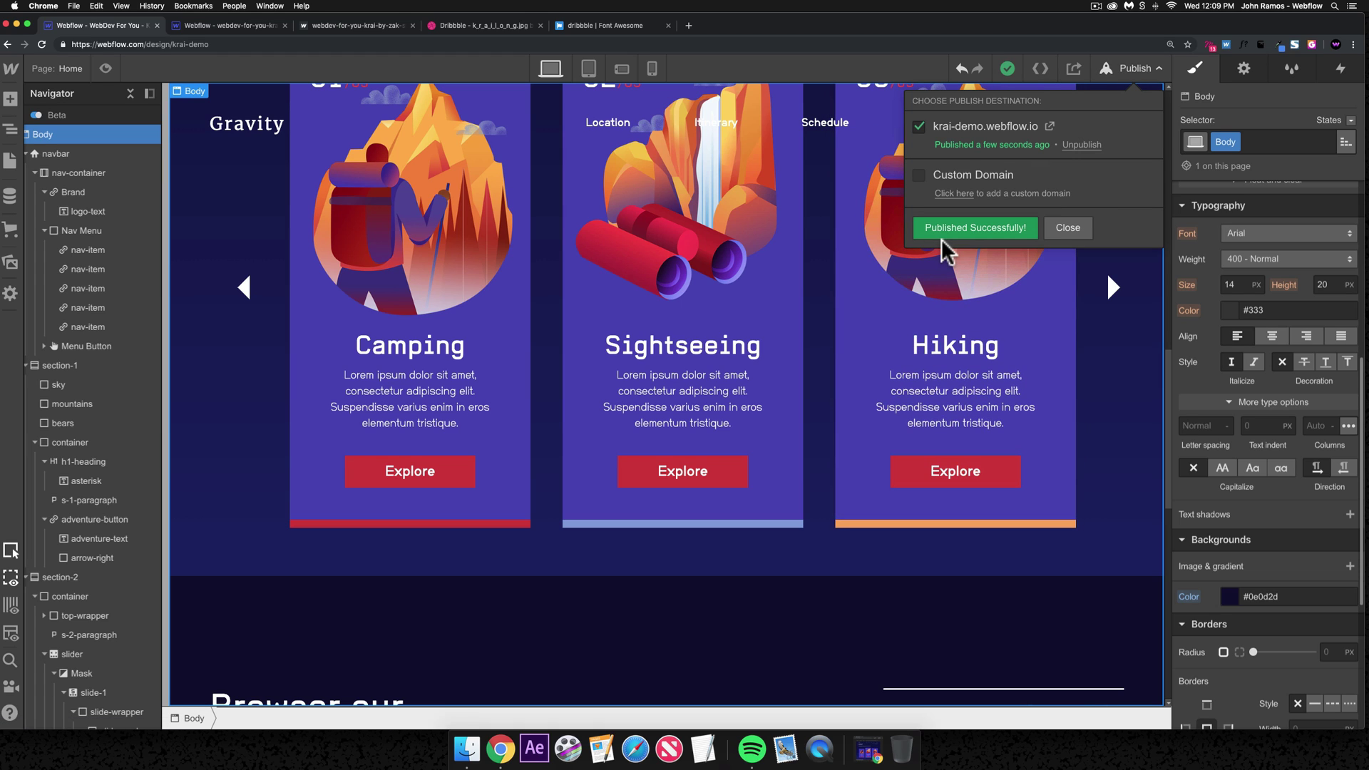
click(1049, 126)
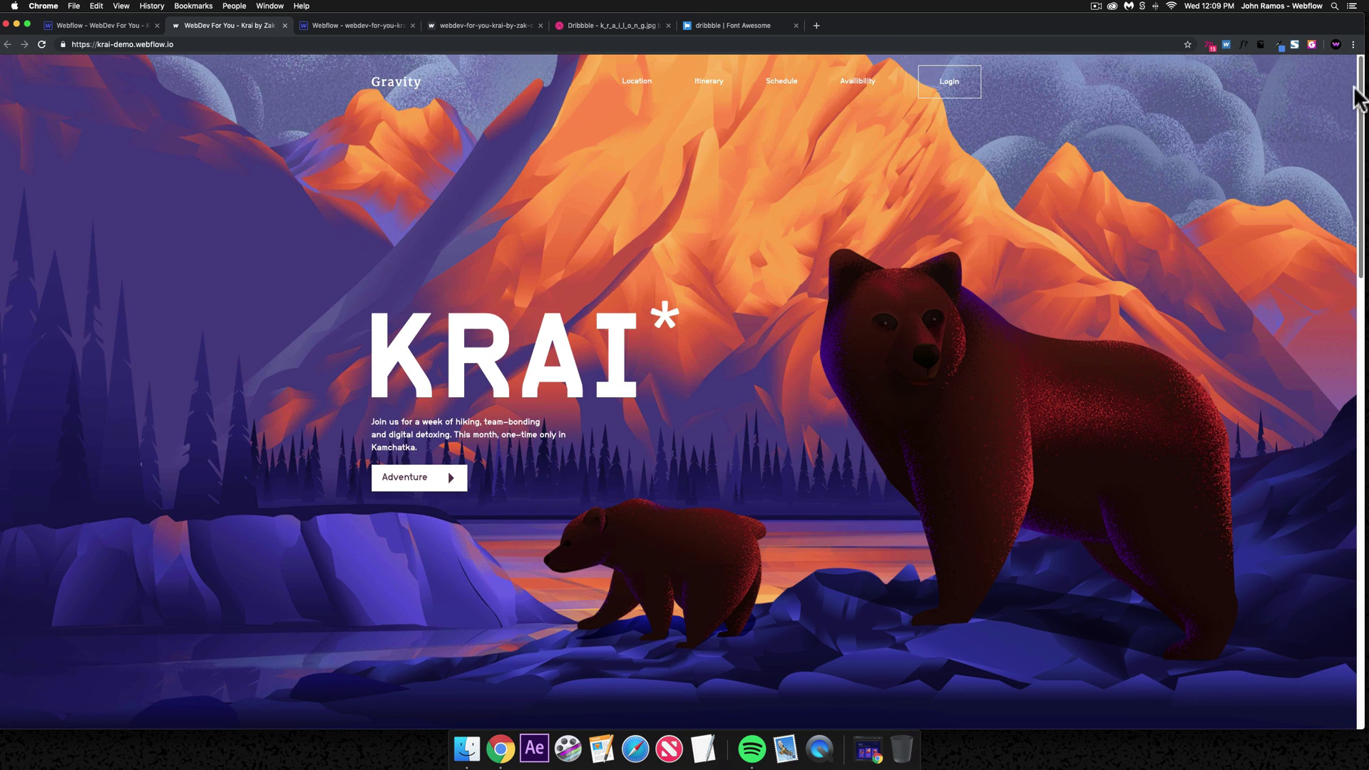
key(super+equal)
key(super+equal)
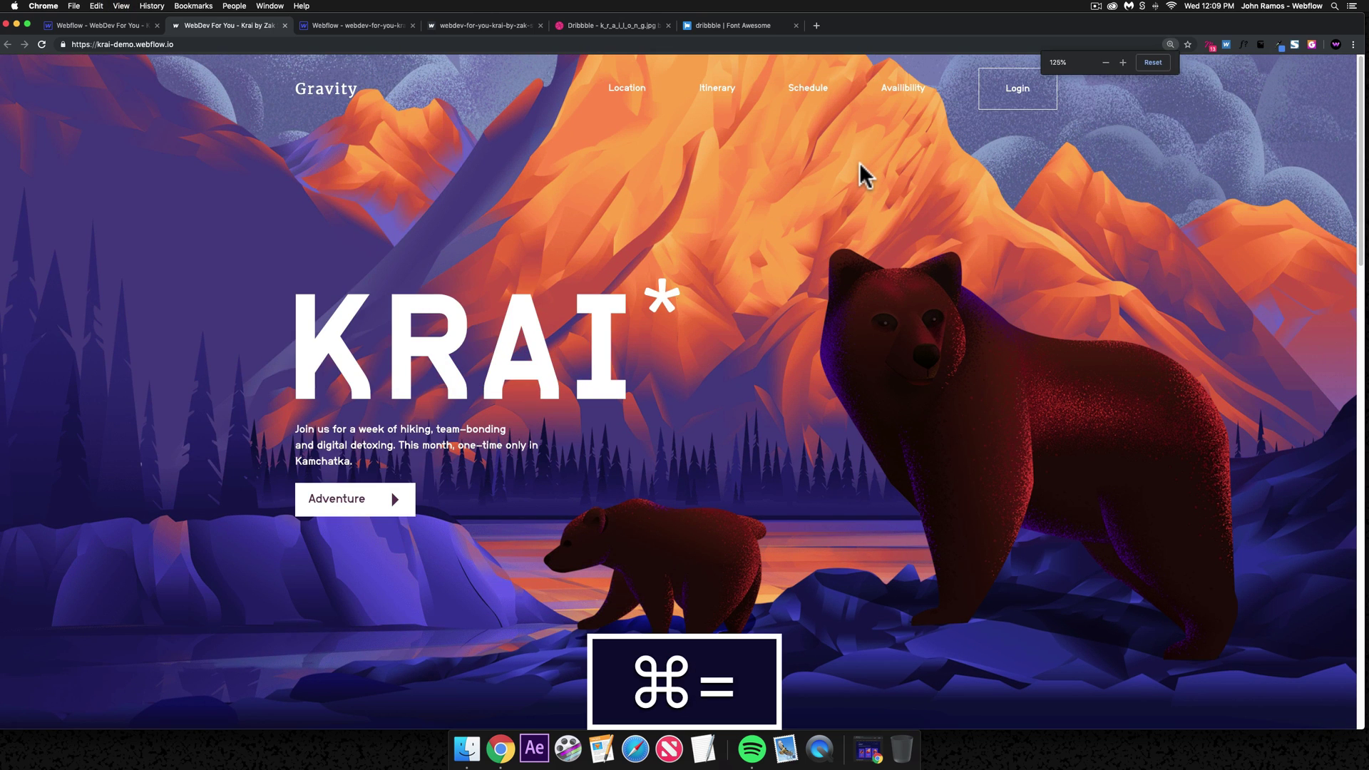
key(super+equal)
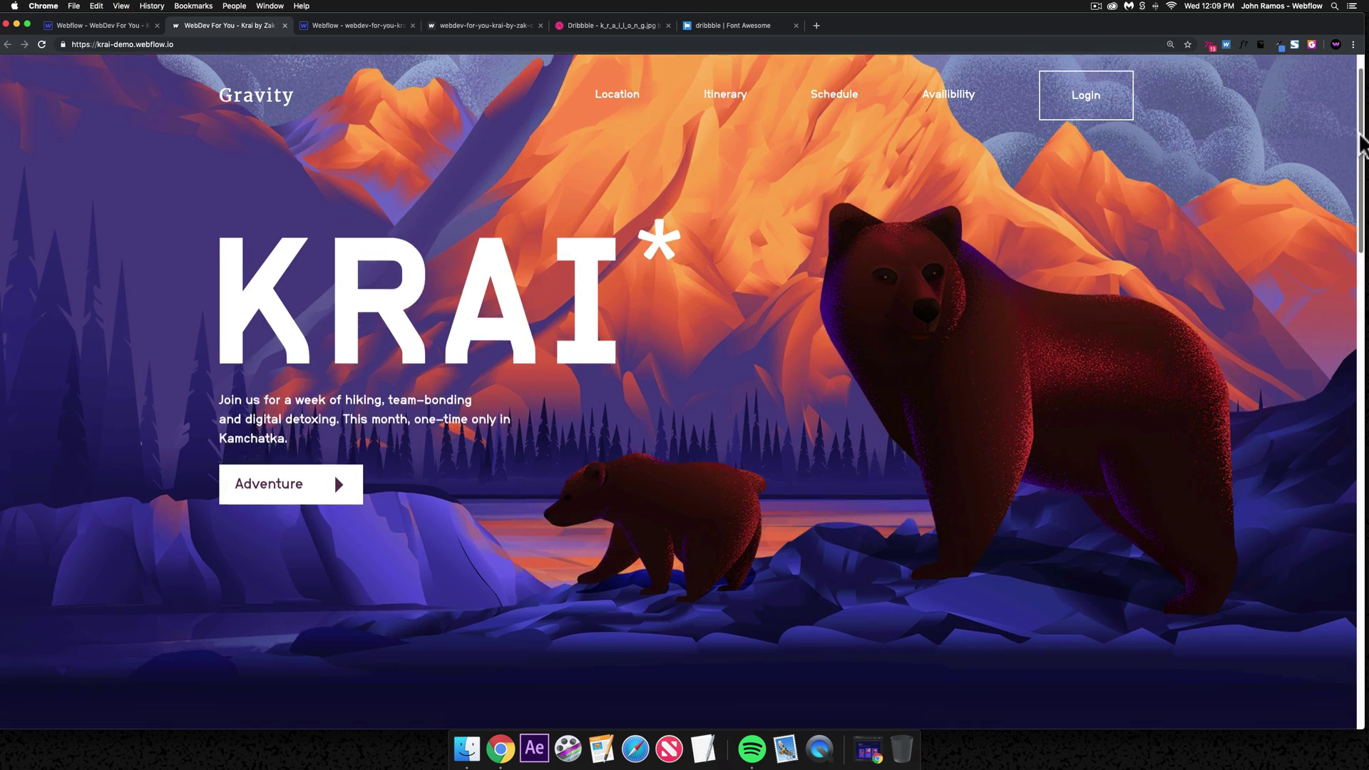
- Review the published krai-demo page down to the footer, testing the gallery slider arrow and opening and closing the Explore Photo lightbox
drag(1362, 136, 1354, 378)
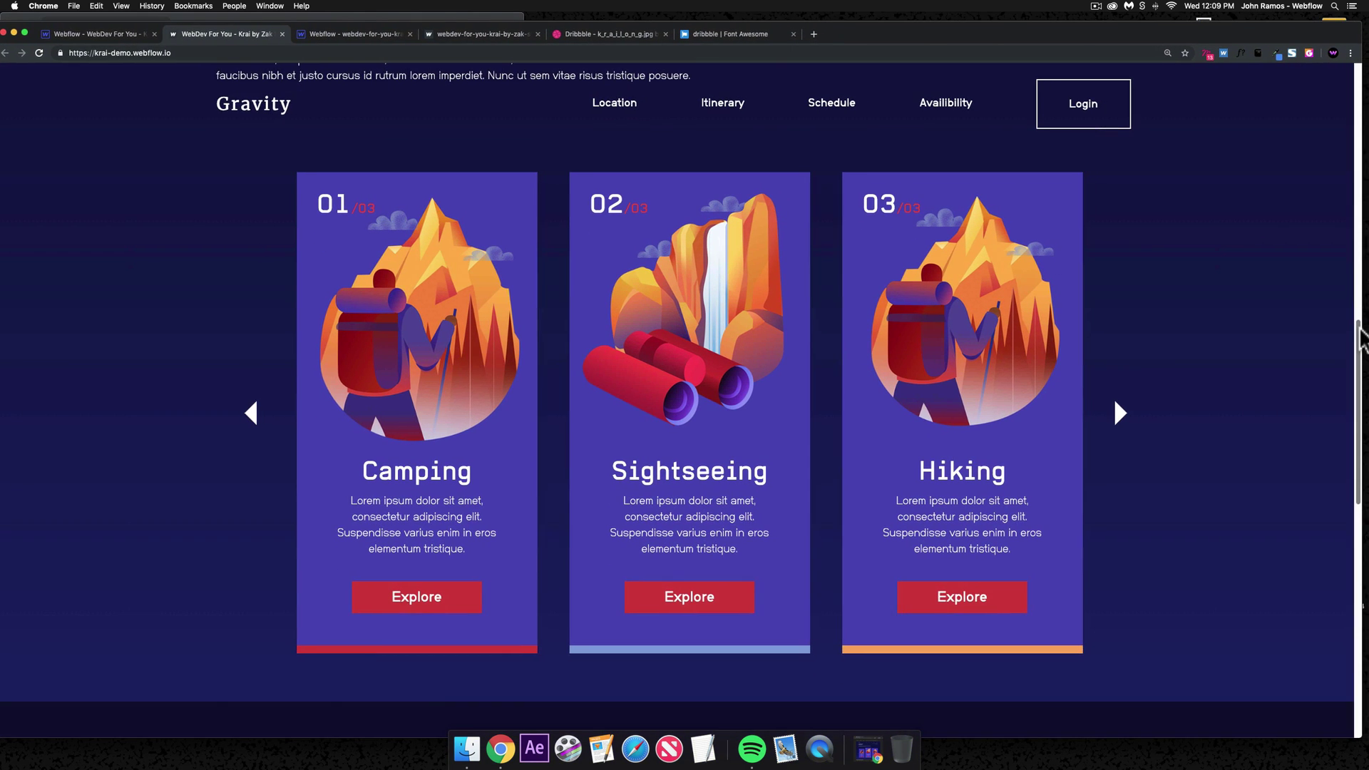
drag(1364, 335, 1327, 571)
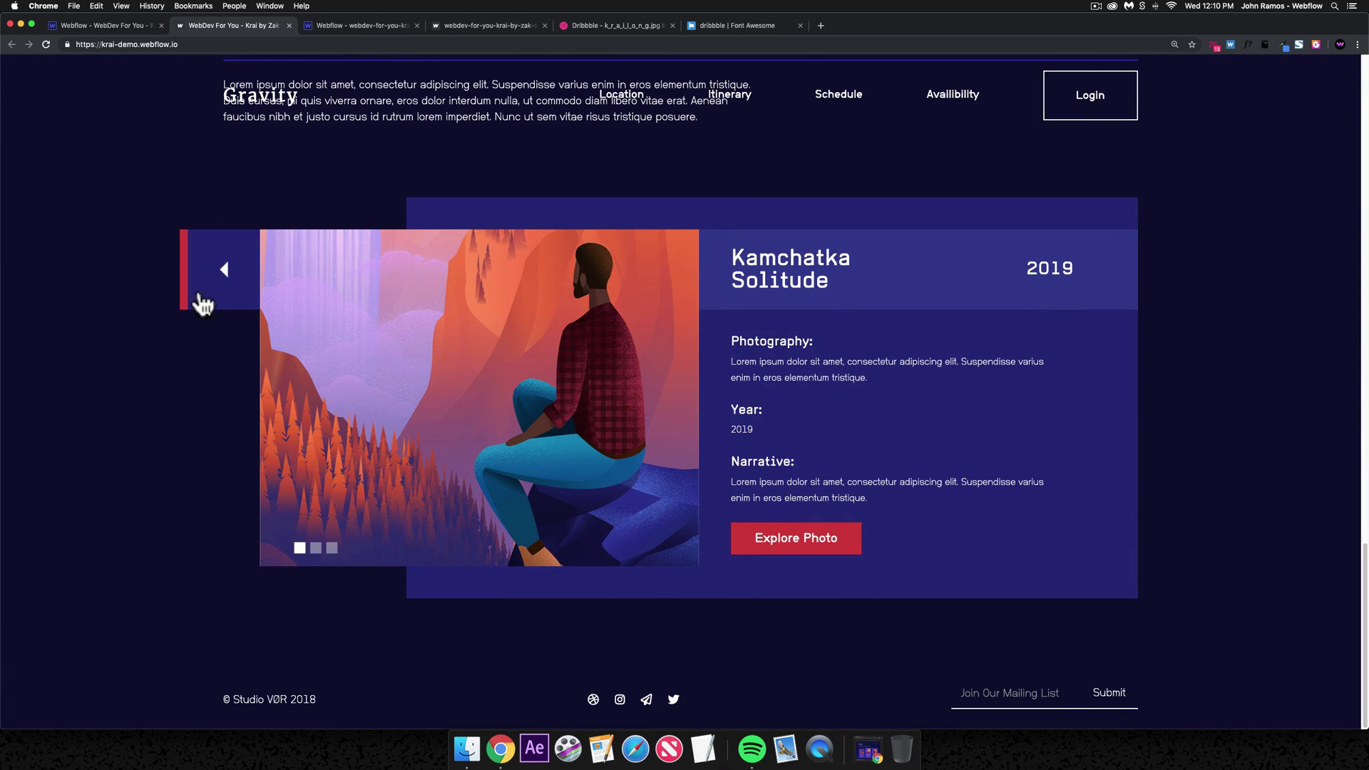
click(221, 280)
click(820, 549)
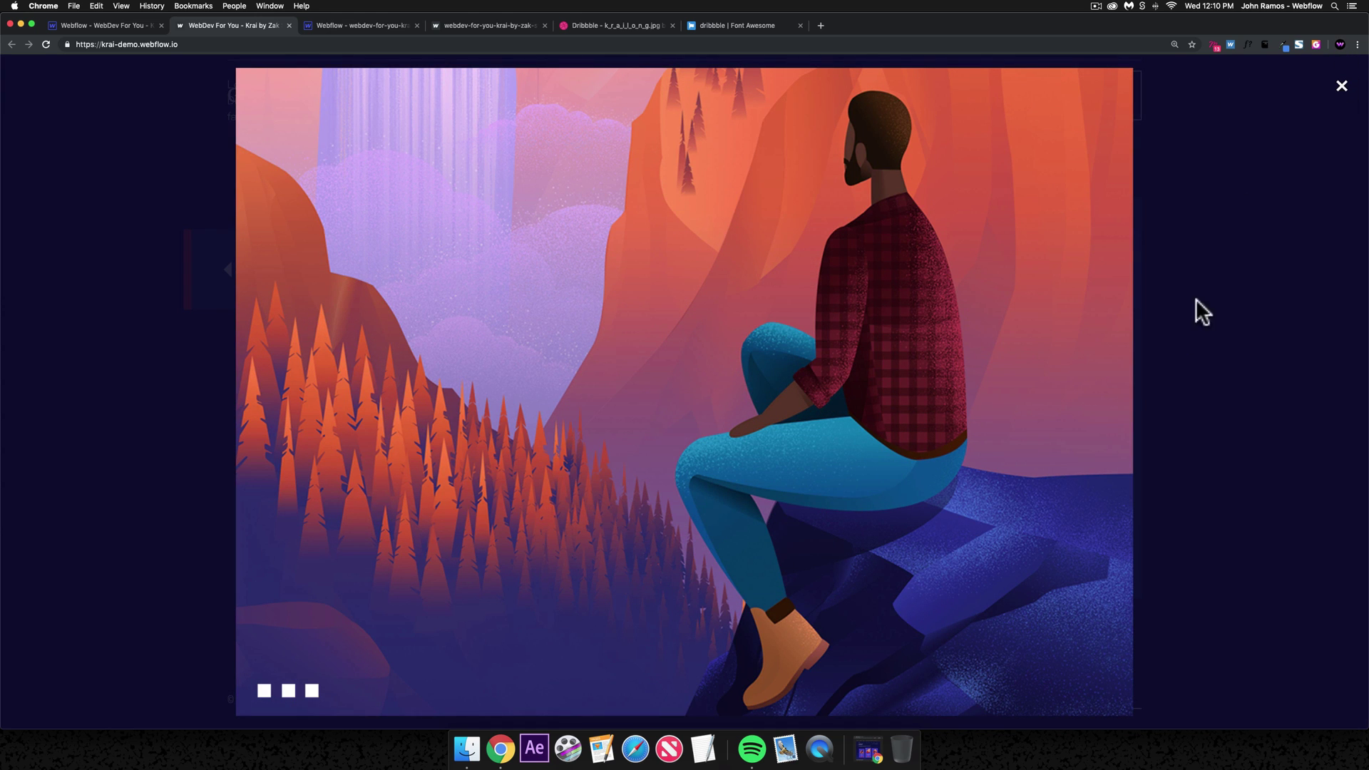
click(1353, 105)
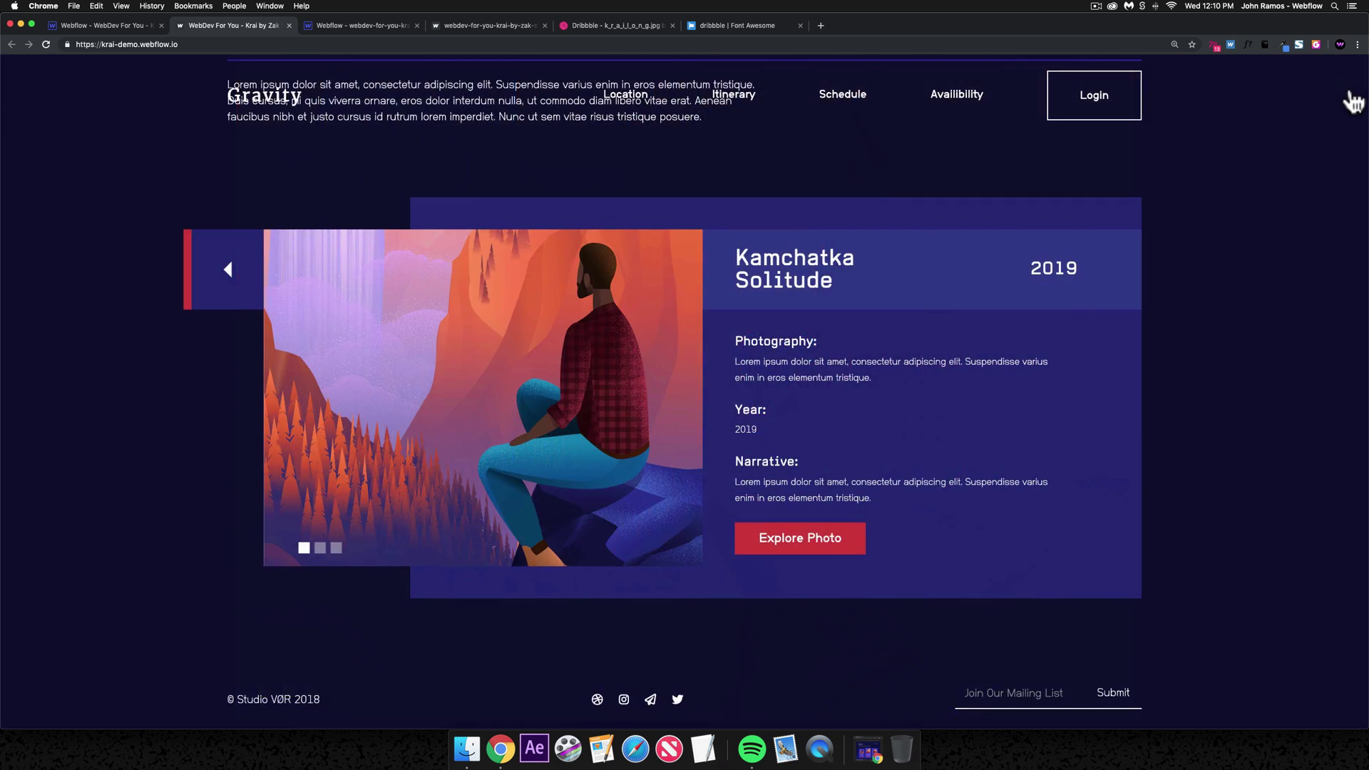
drag(1363, 566, 1344, 75)
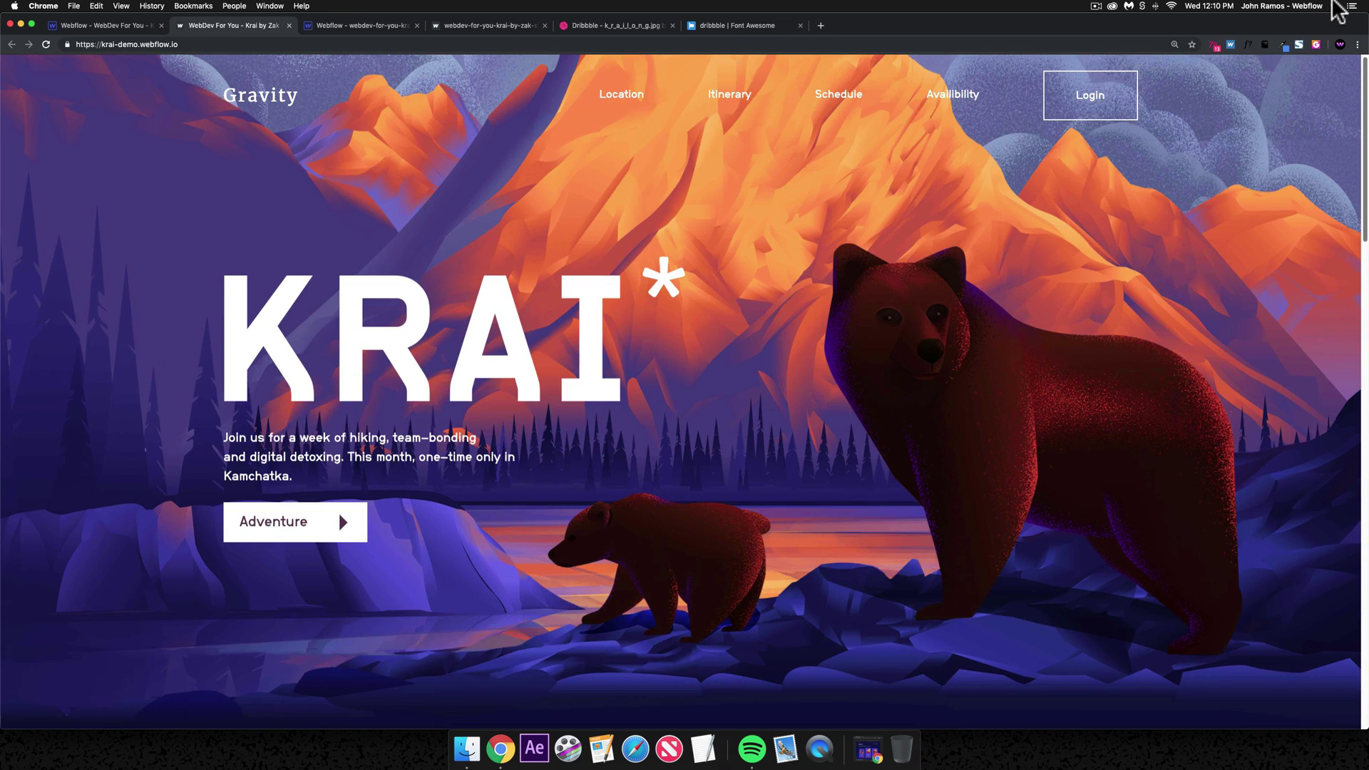
- Switch to the krai-demo project in the Webflow Designer and copy the "01 / Range of Activities" text block in section-2
click(125, 26)
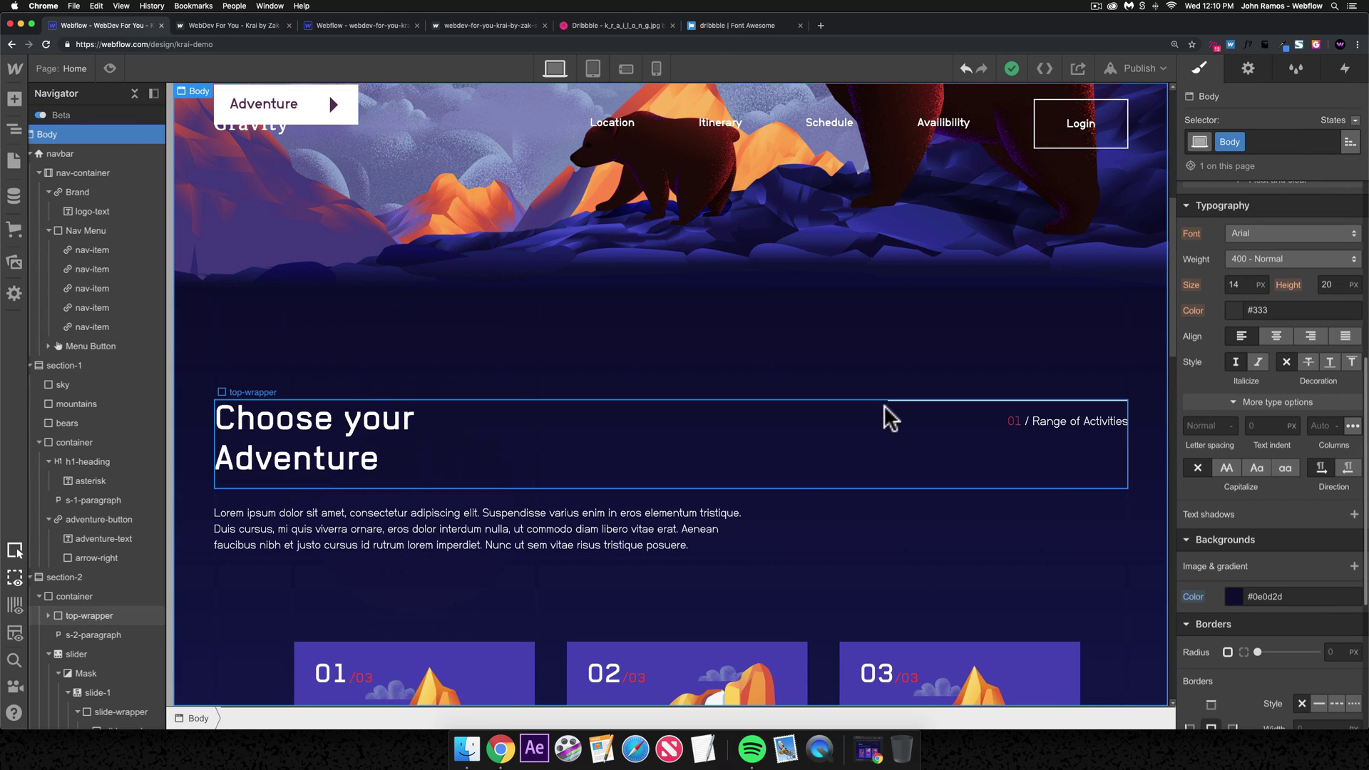
click(1066, 422)
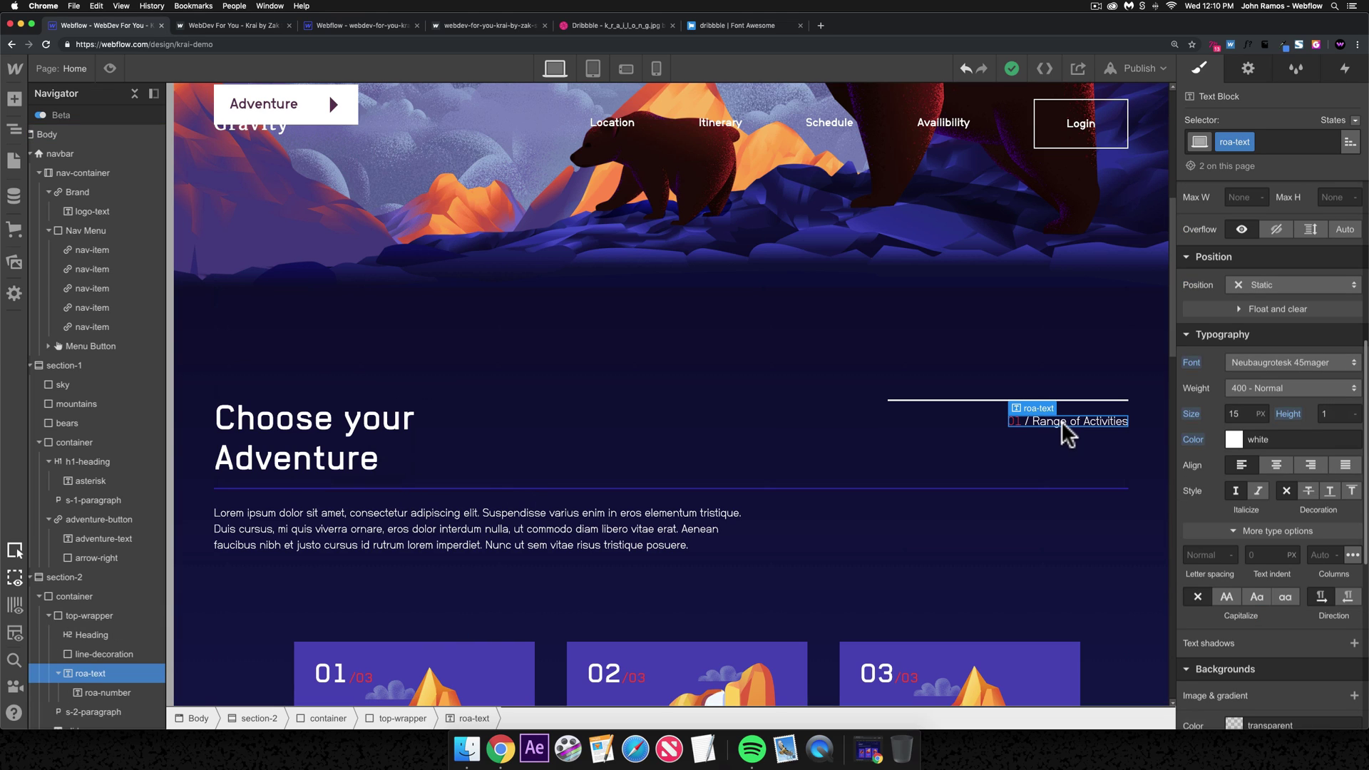
key(super+c)
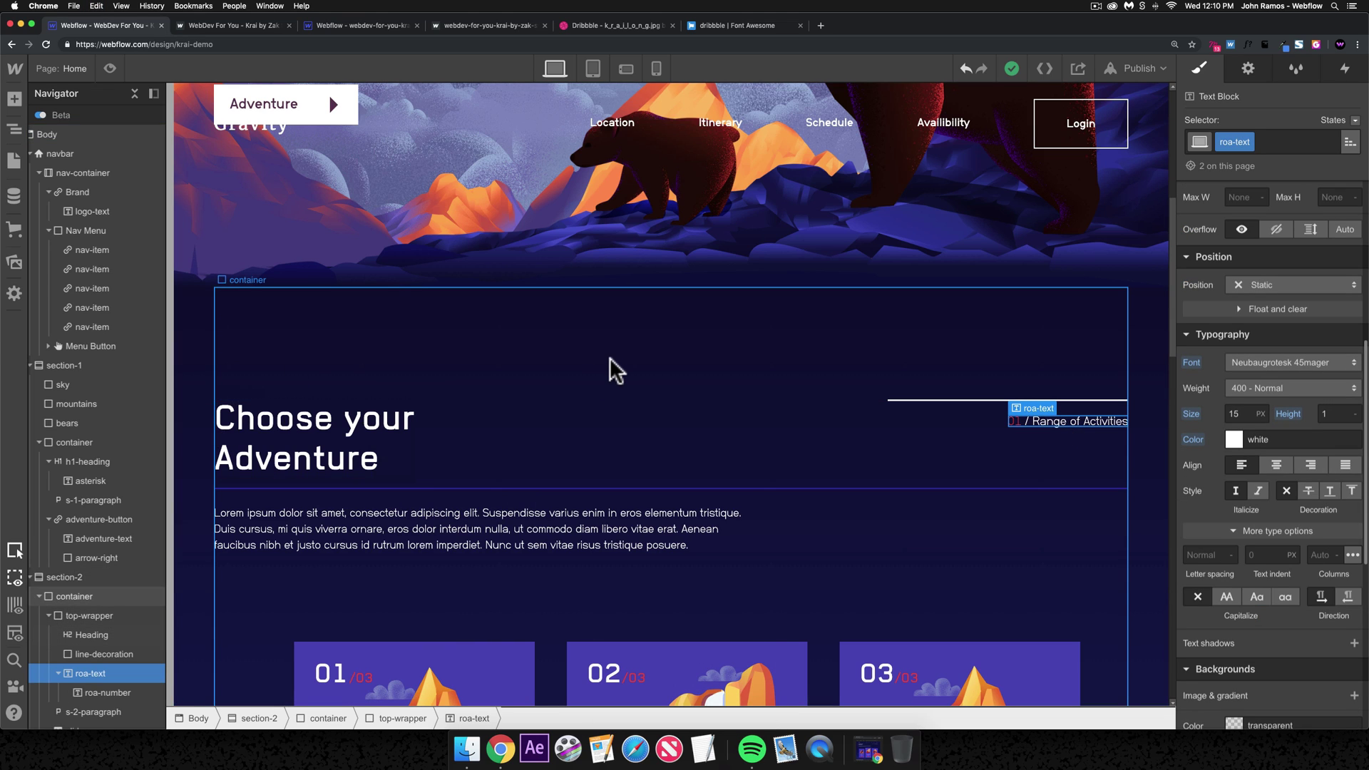
key(super+c)
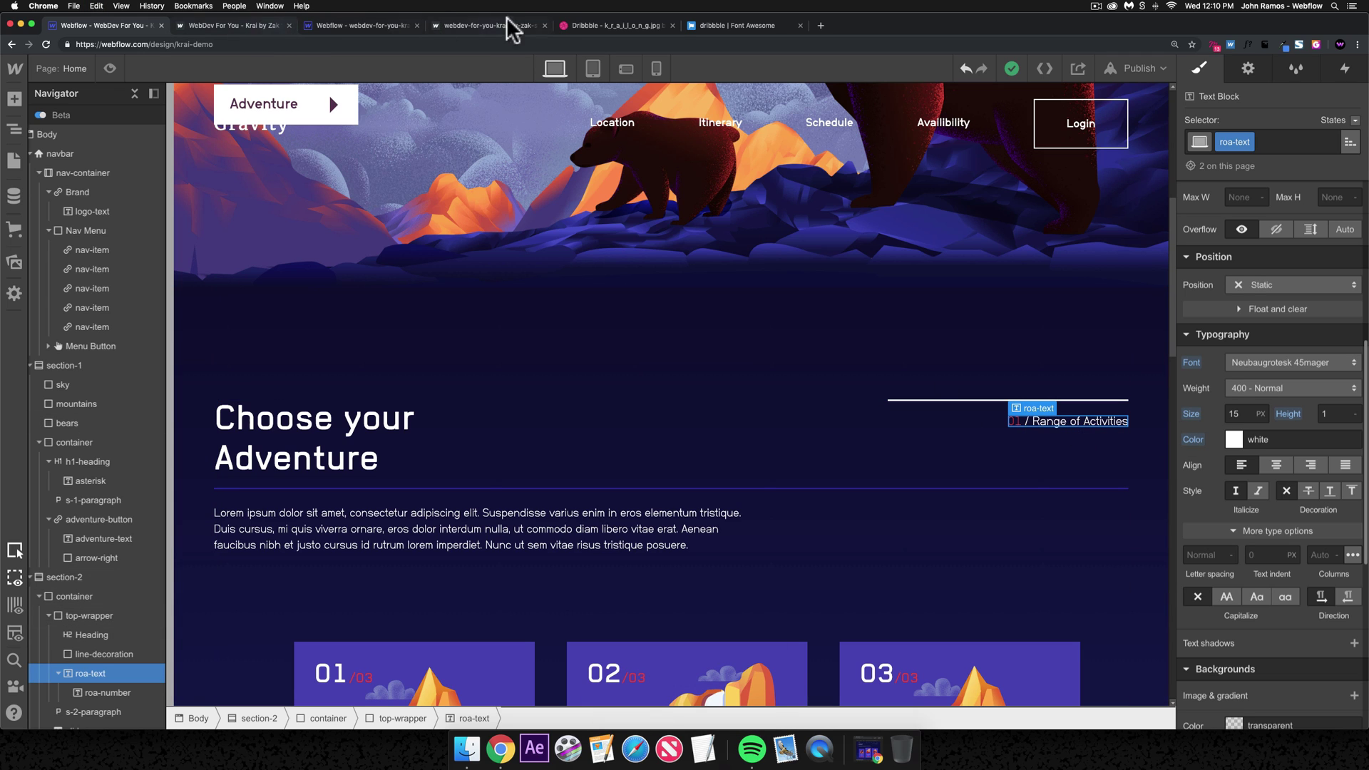
- Check the vertical label beside the "Browse our Gallery" heading in the Dribbble KRAI design, then return to the krai-demo project
click(599, 28)
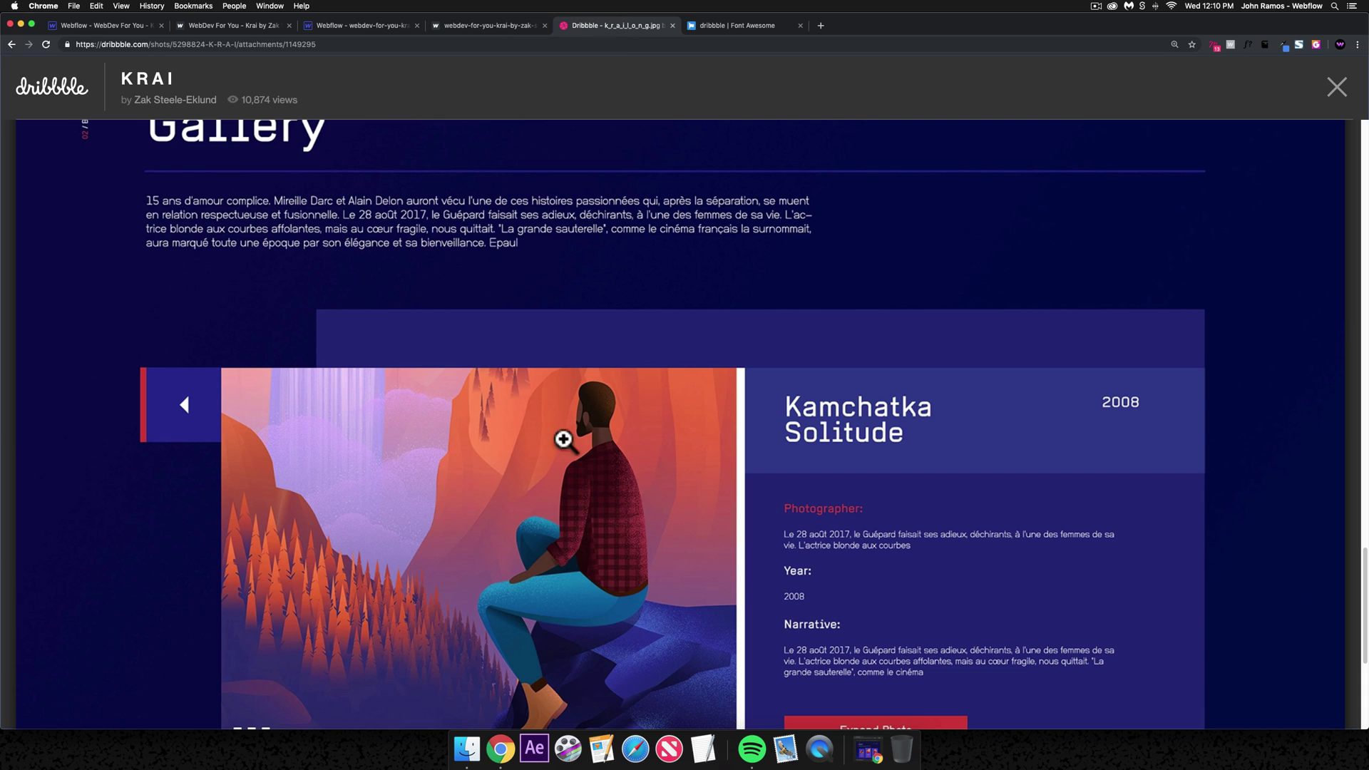
scroll(207, 349, up, 5)
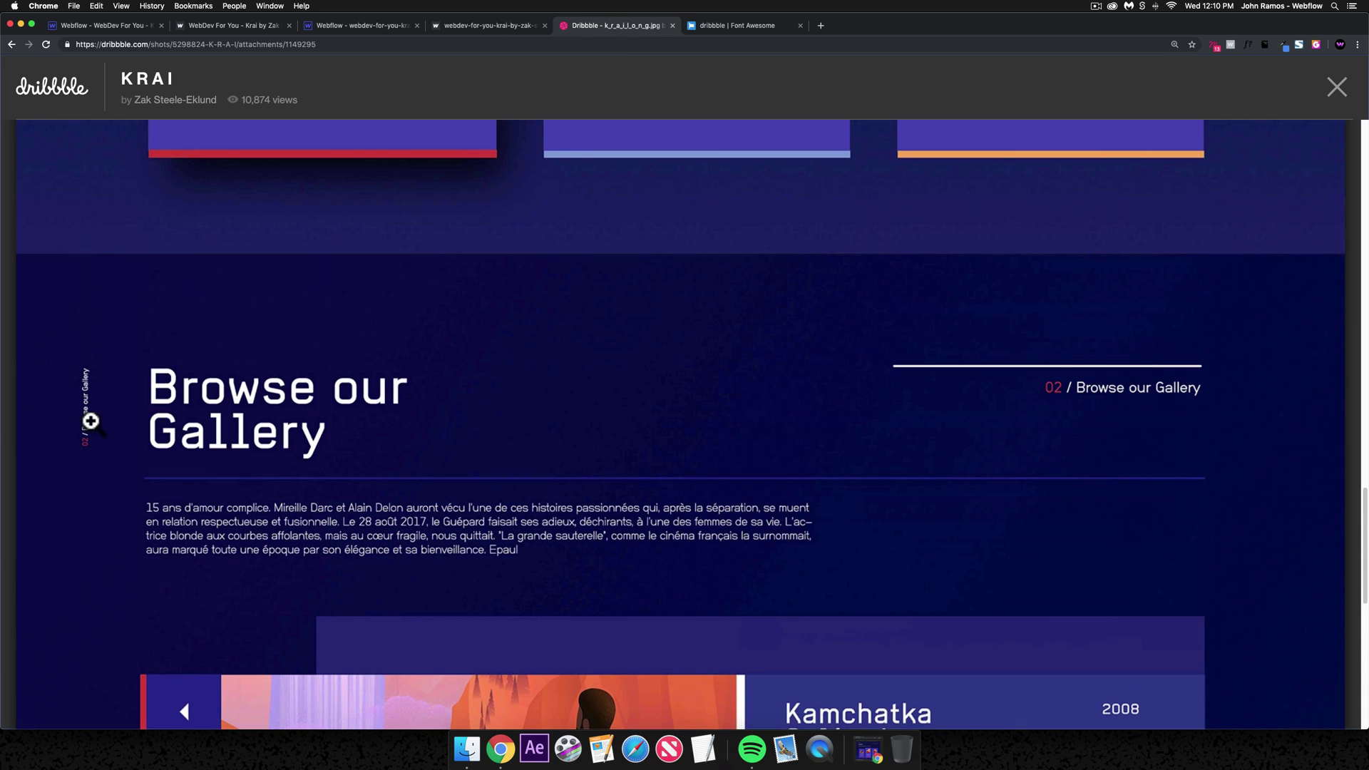
click(136, 25)
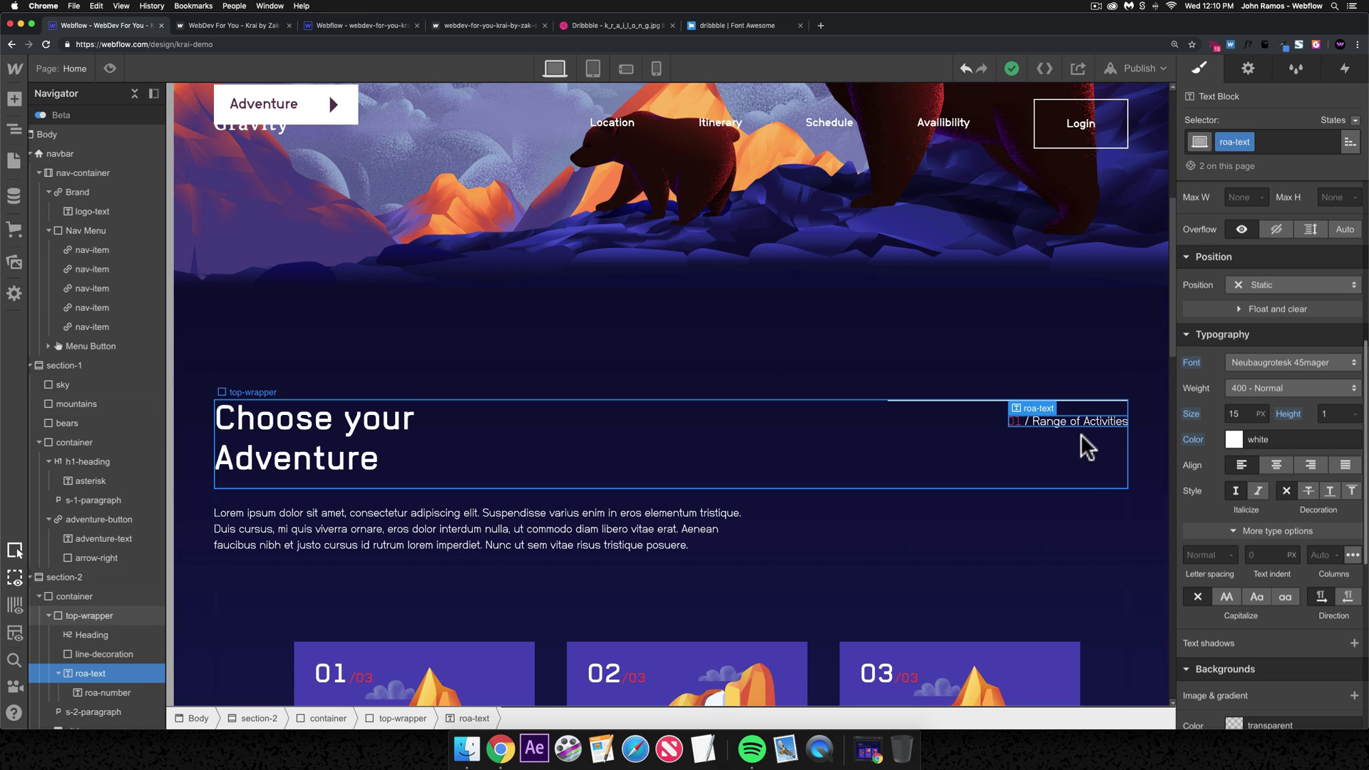
- Copy the roa-text block, paste it into section-2's container, and select the pasted copy below the slider
key(super+c)
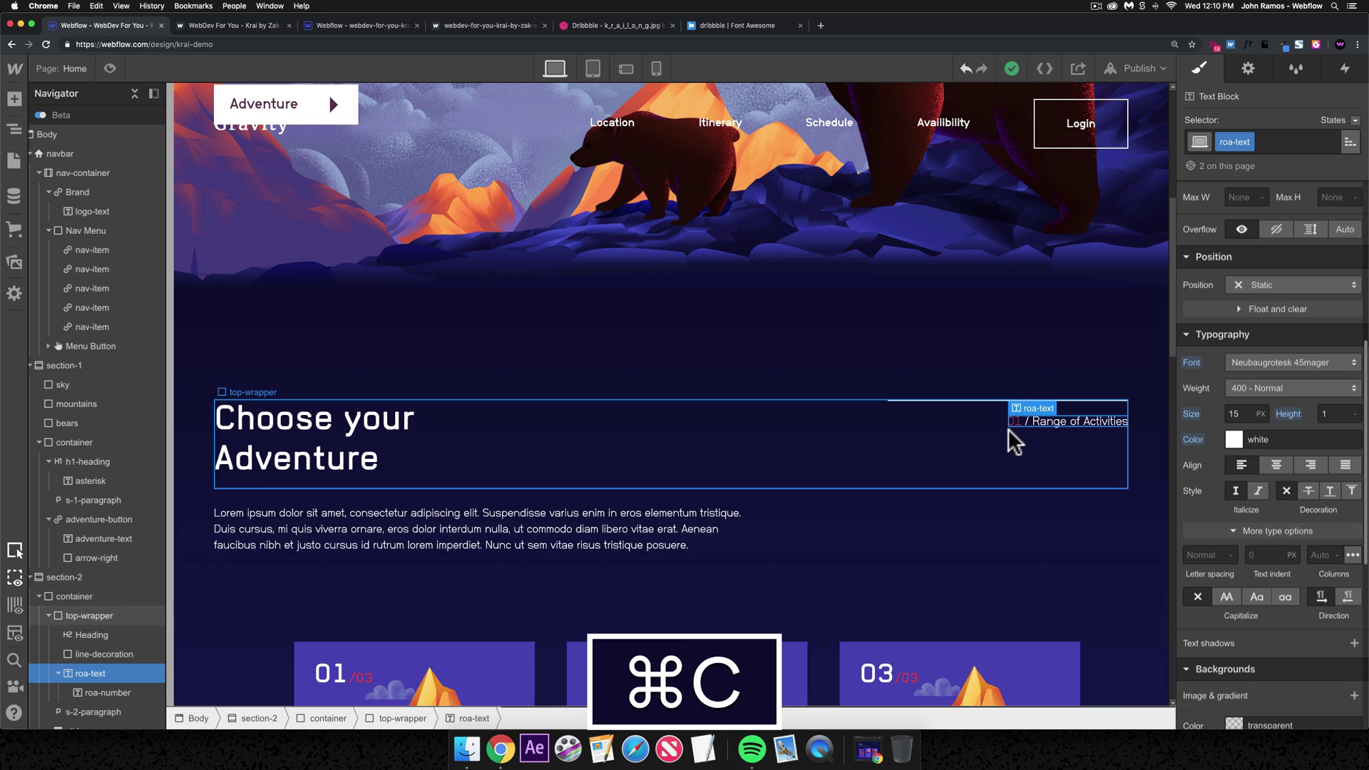
click(78, 597)
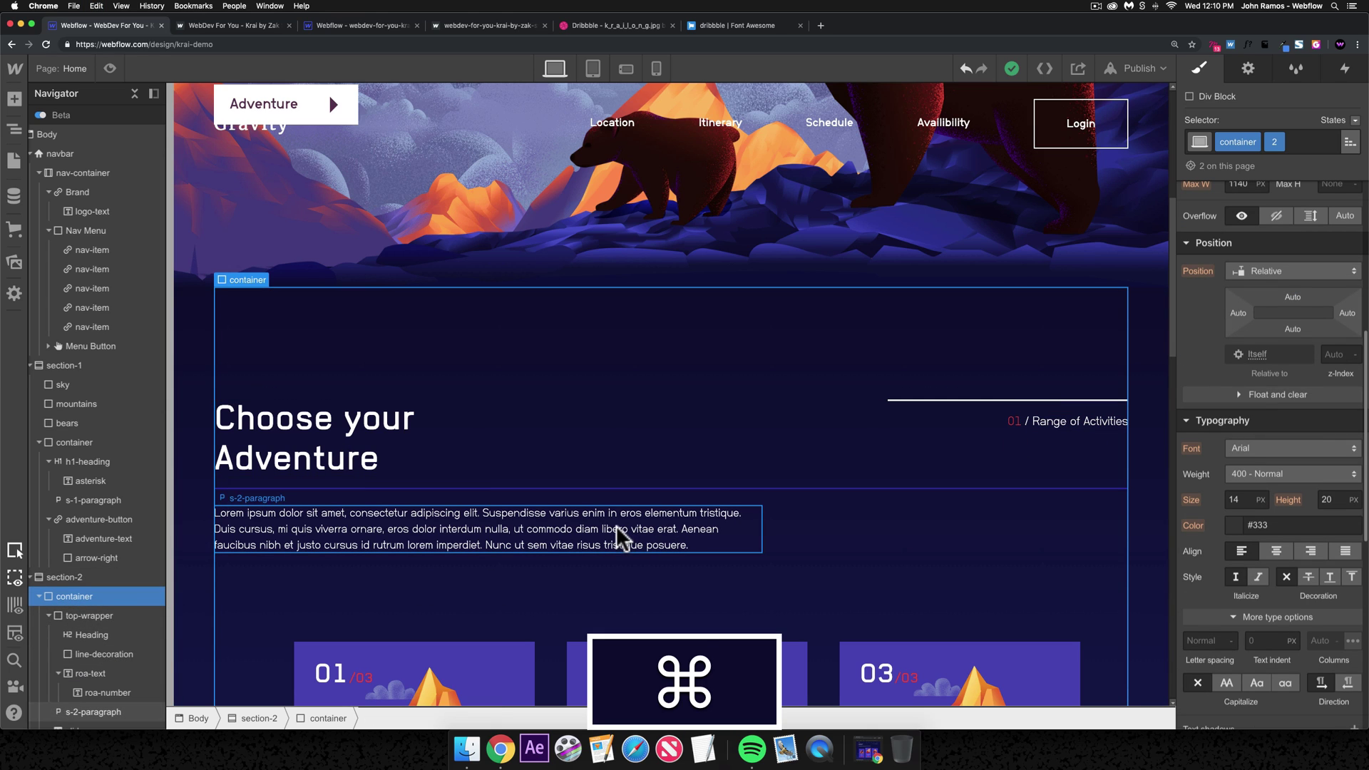
key(super+v)
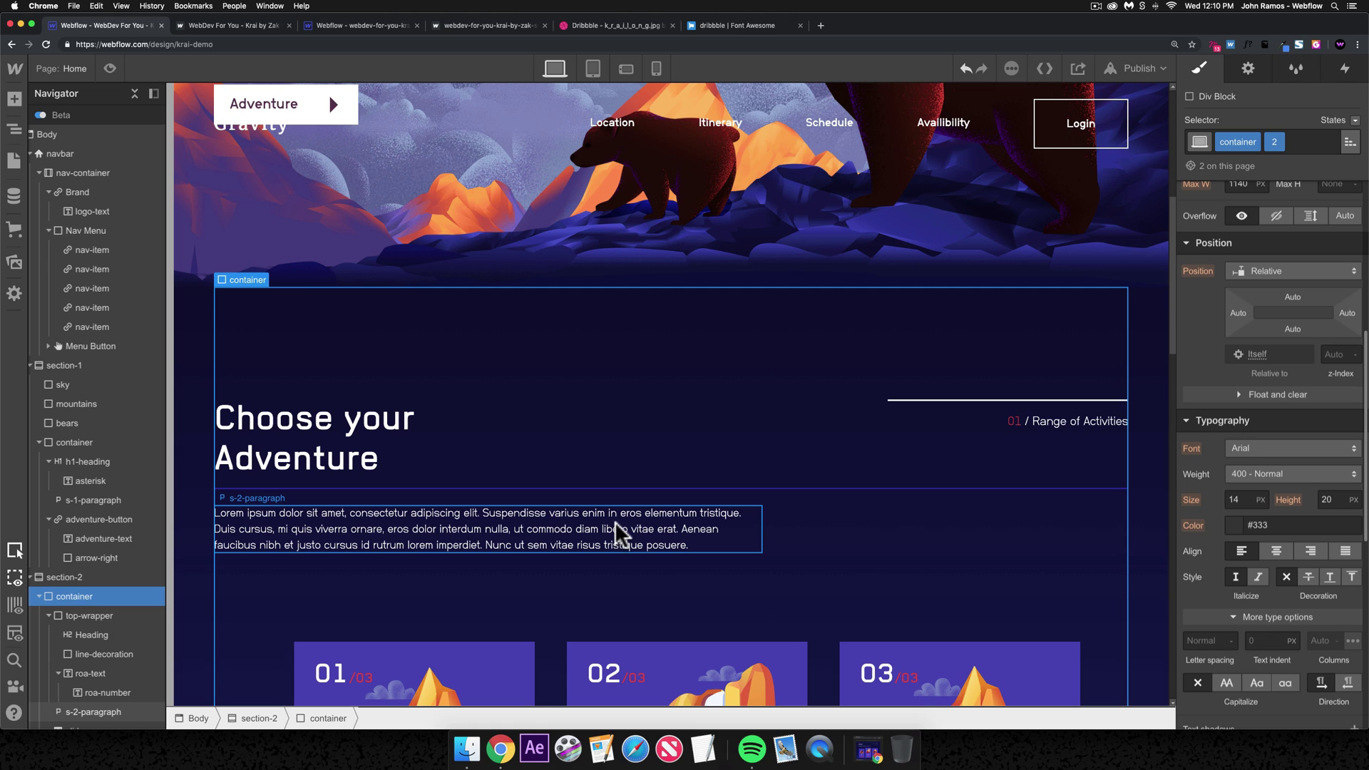
scroll(706, 458, down, 10)
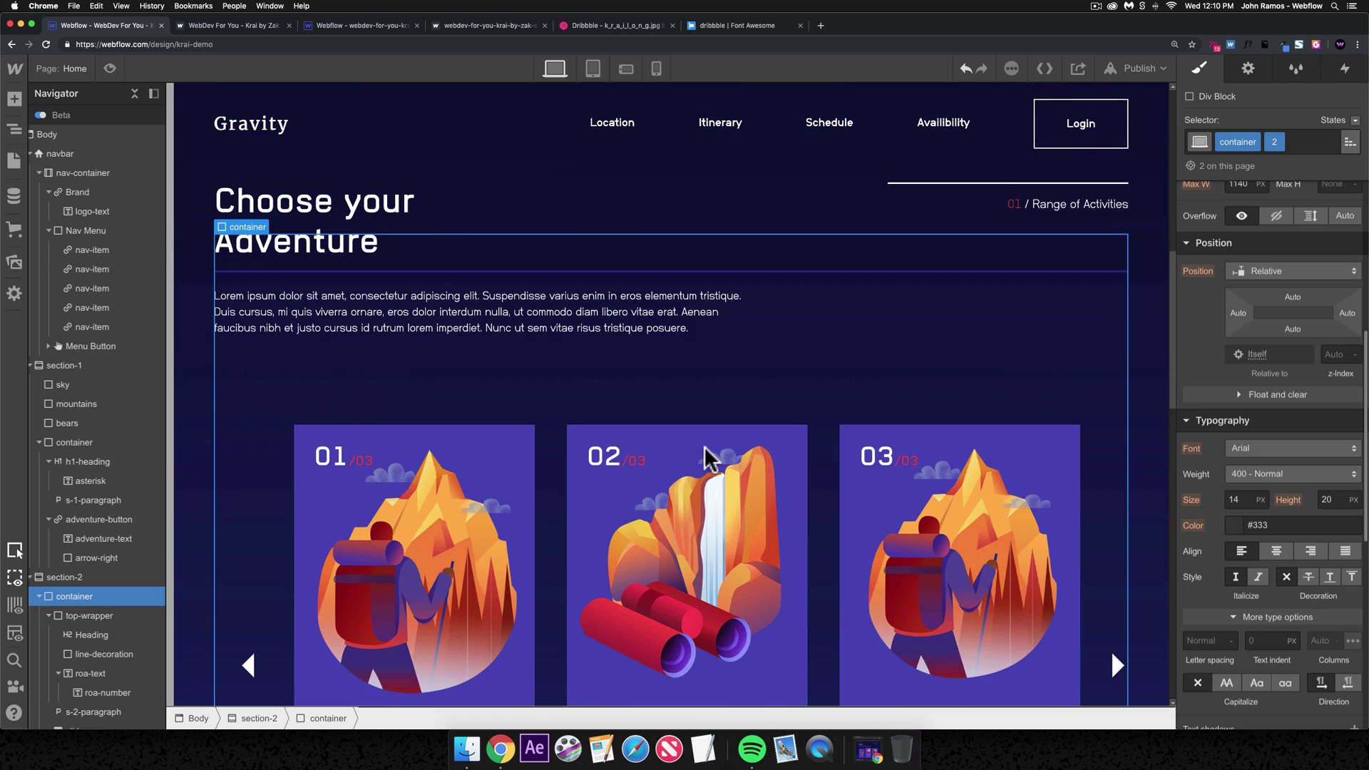
scroll(96, 631, down, 5)
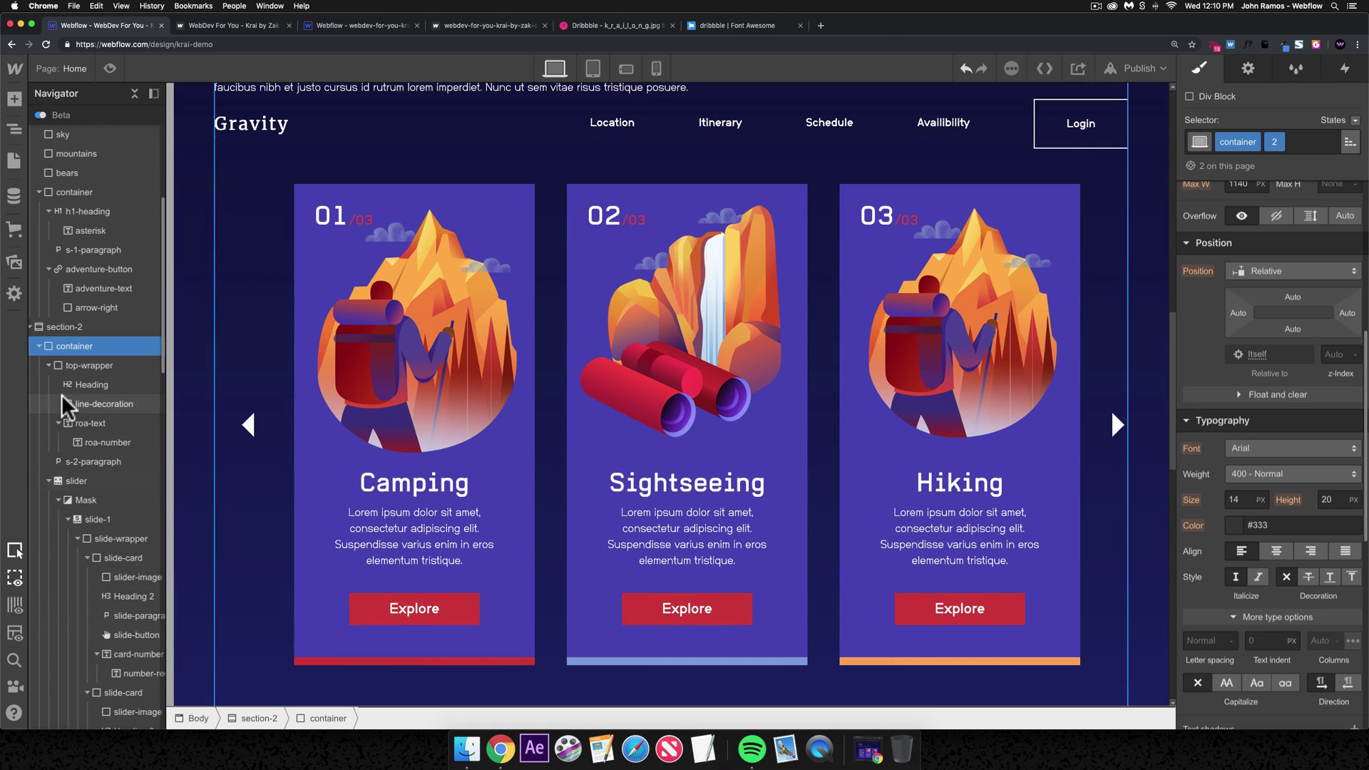
click(50, 481)
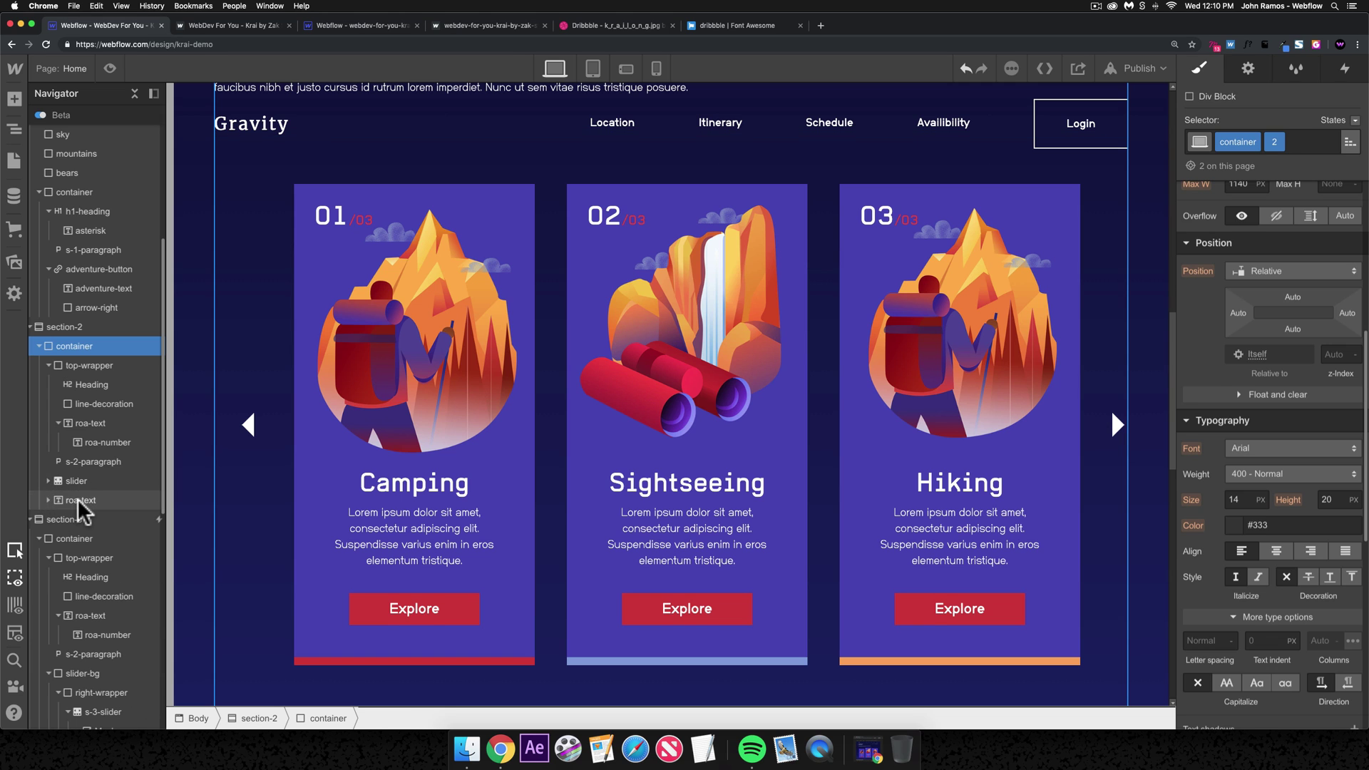
click(82, 500)
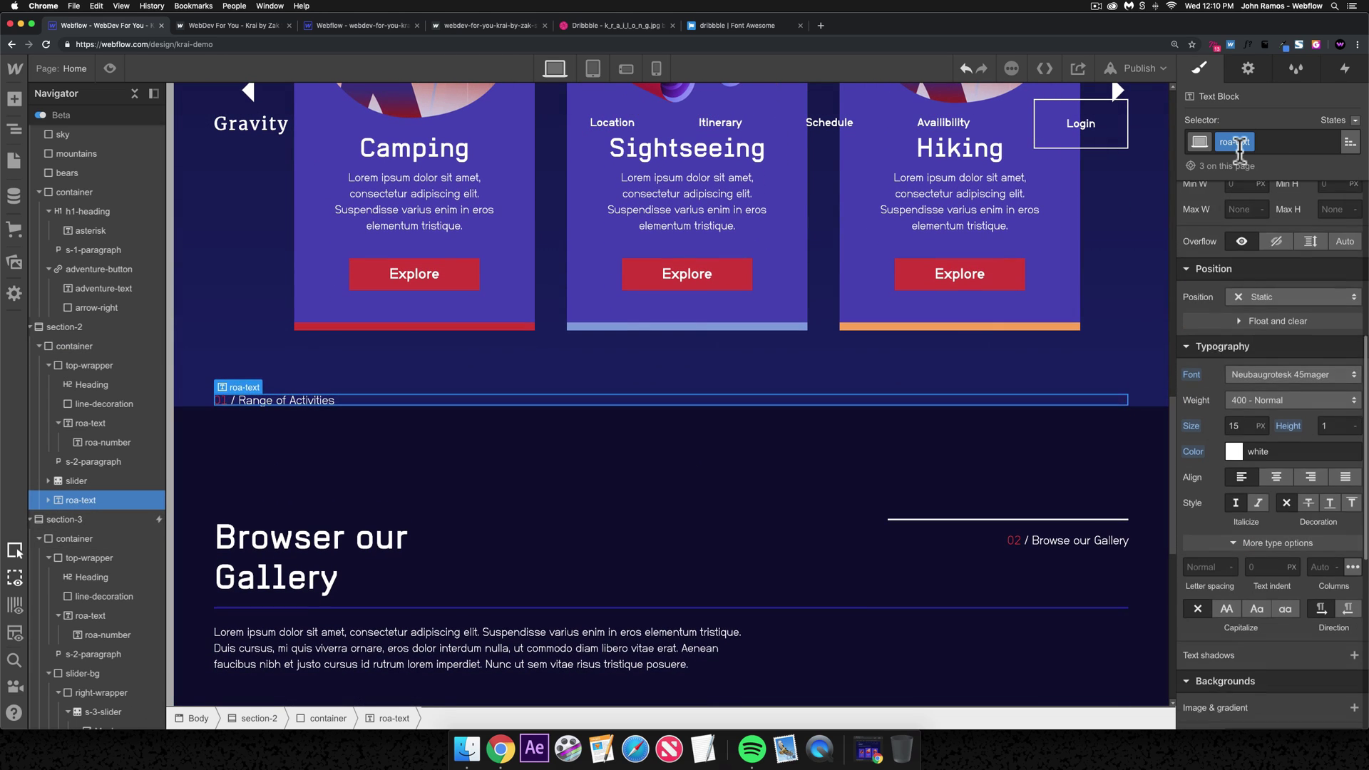
- Add the combo class "left" to the pasted roa-text block
click(1262, 143)
text(left)
key(Return)
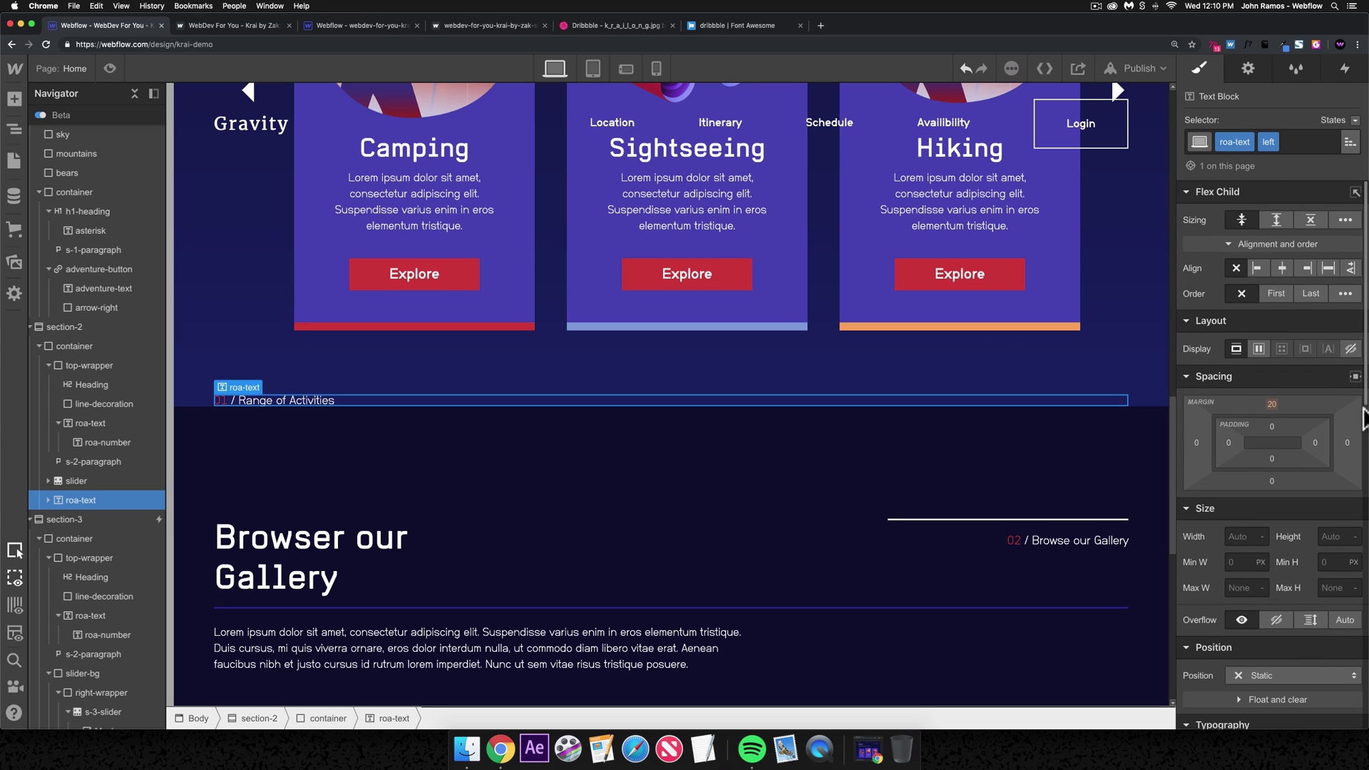
- Position the roa-text left block absolutely with the top-left preset and move it into section-2's top-wrapper above the Heading
click(1283, 677)
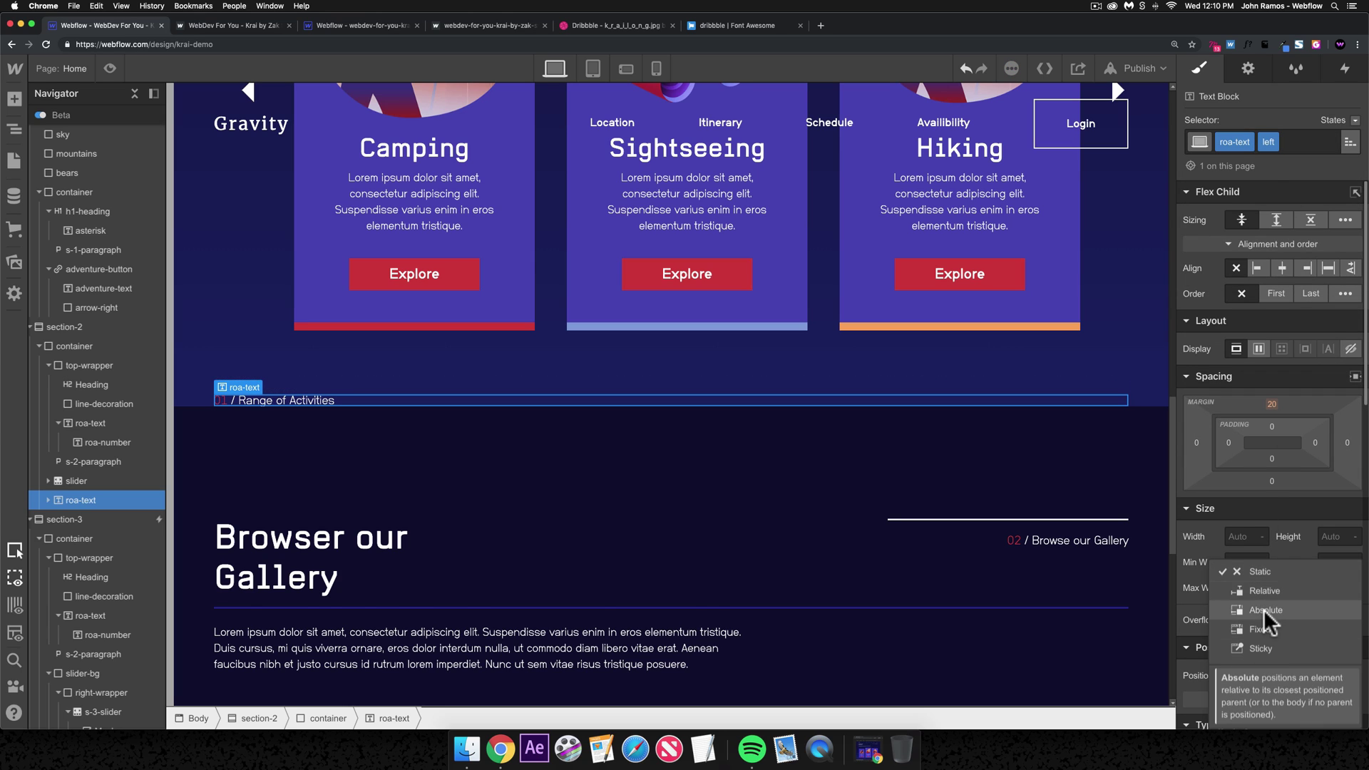
click(1265, 608)
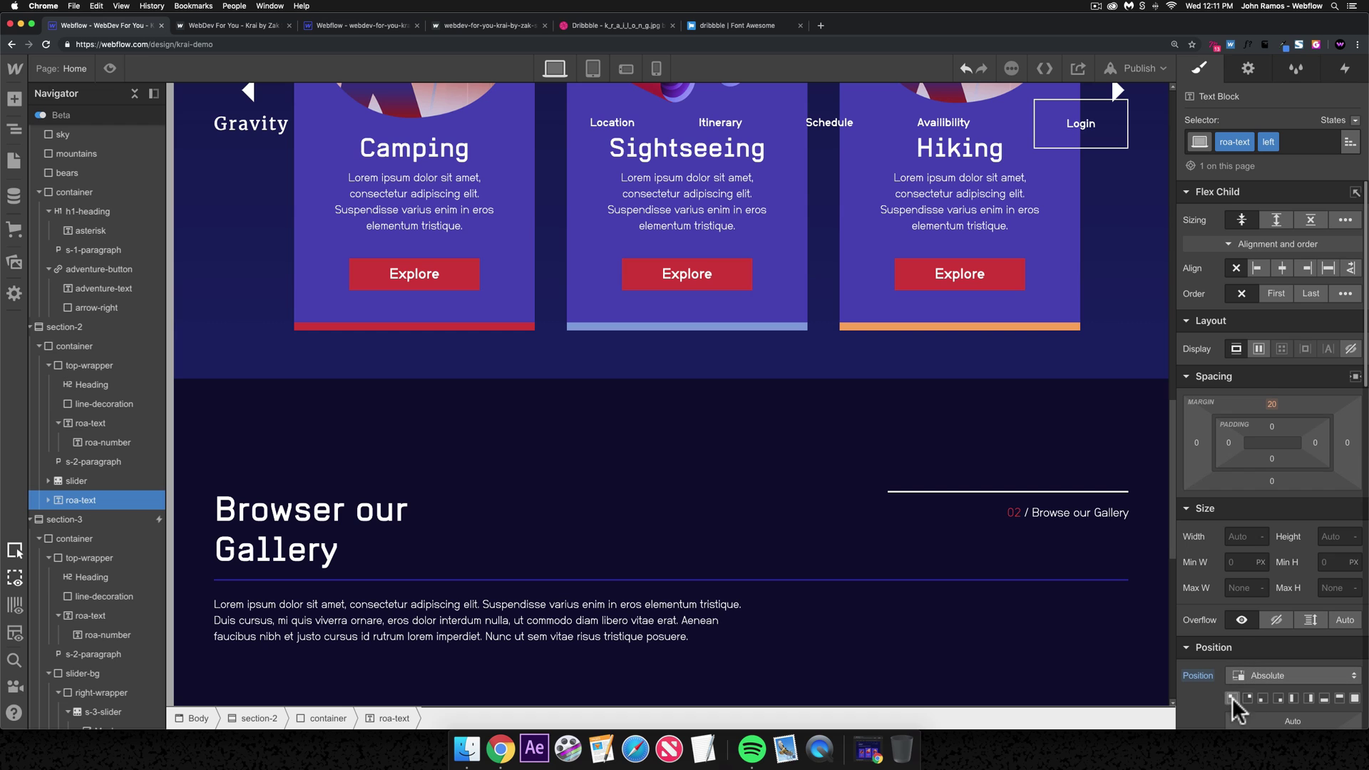
scroll(417, 479, up, 10)
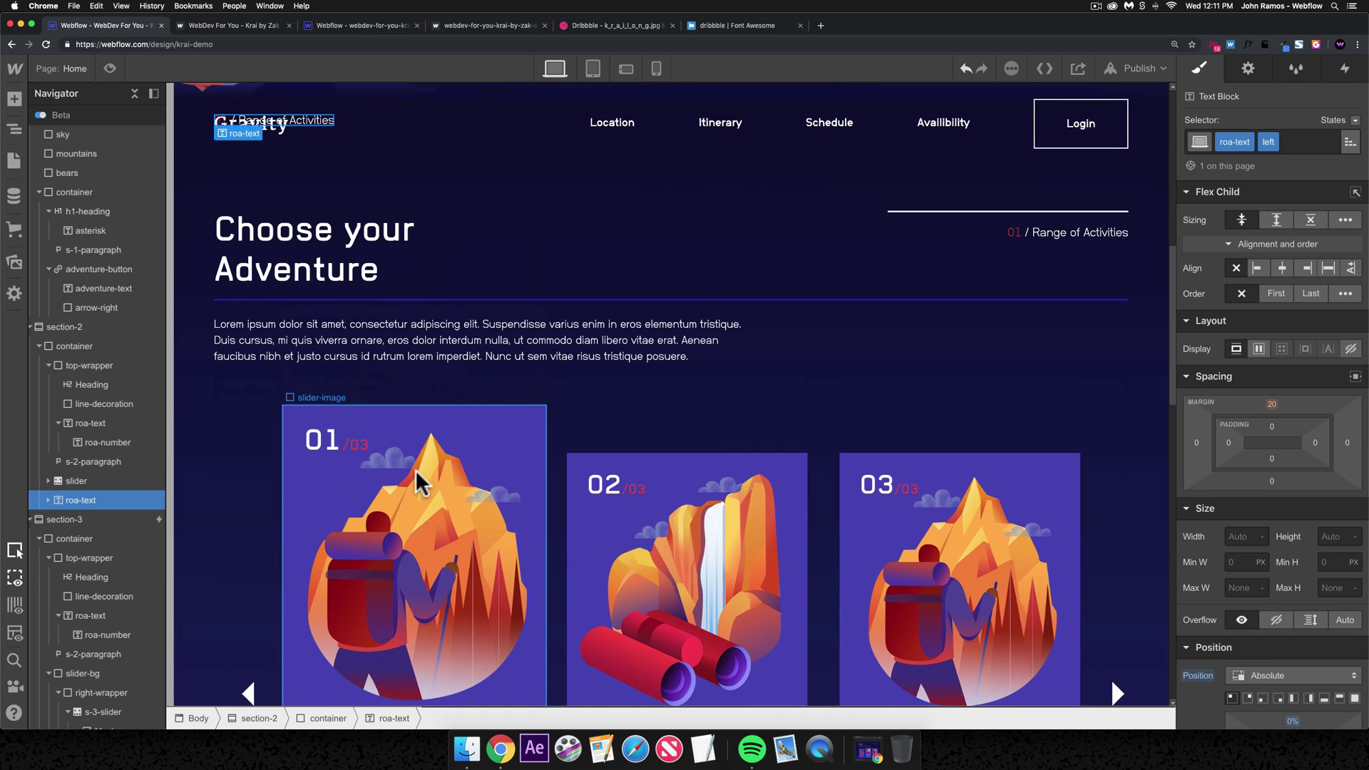
scroll(421, 474, down, 1)
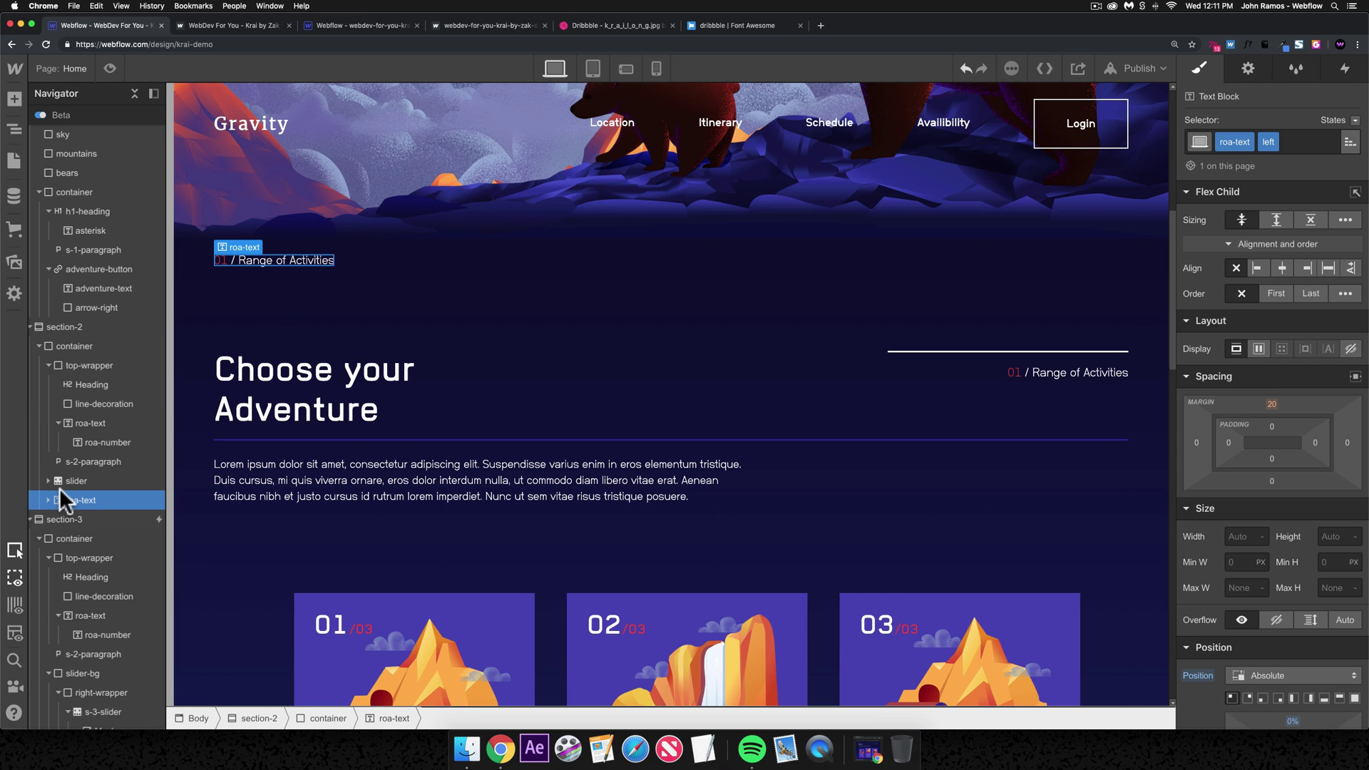
drag(61, 503, 98, 387)
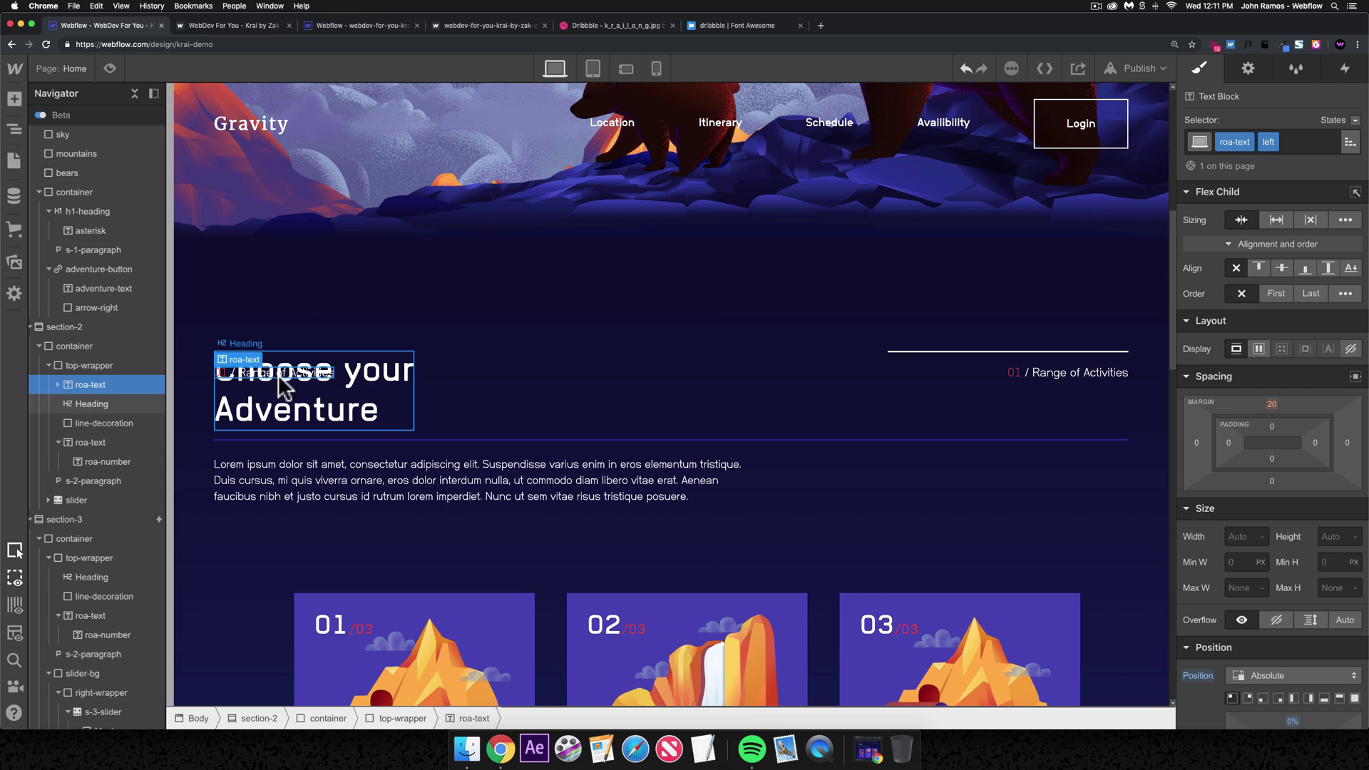
- Add a Rotate transform of -90 degrees on the Z axis to the roa-text left block
scroll(1273, 599, down, 10)
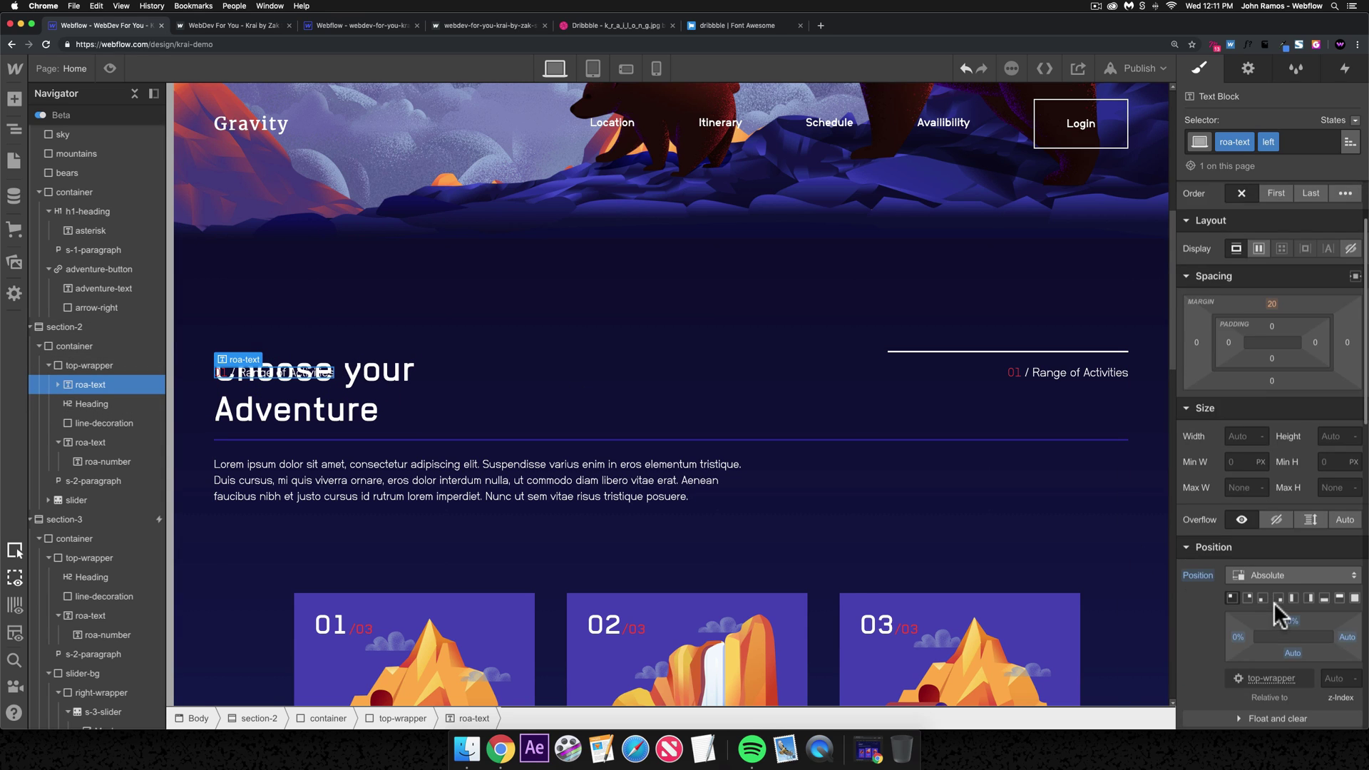
scroll(1276, 613, down, 5)
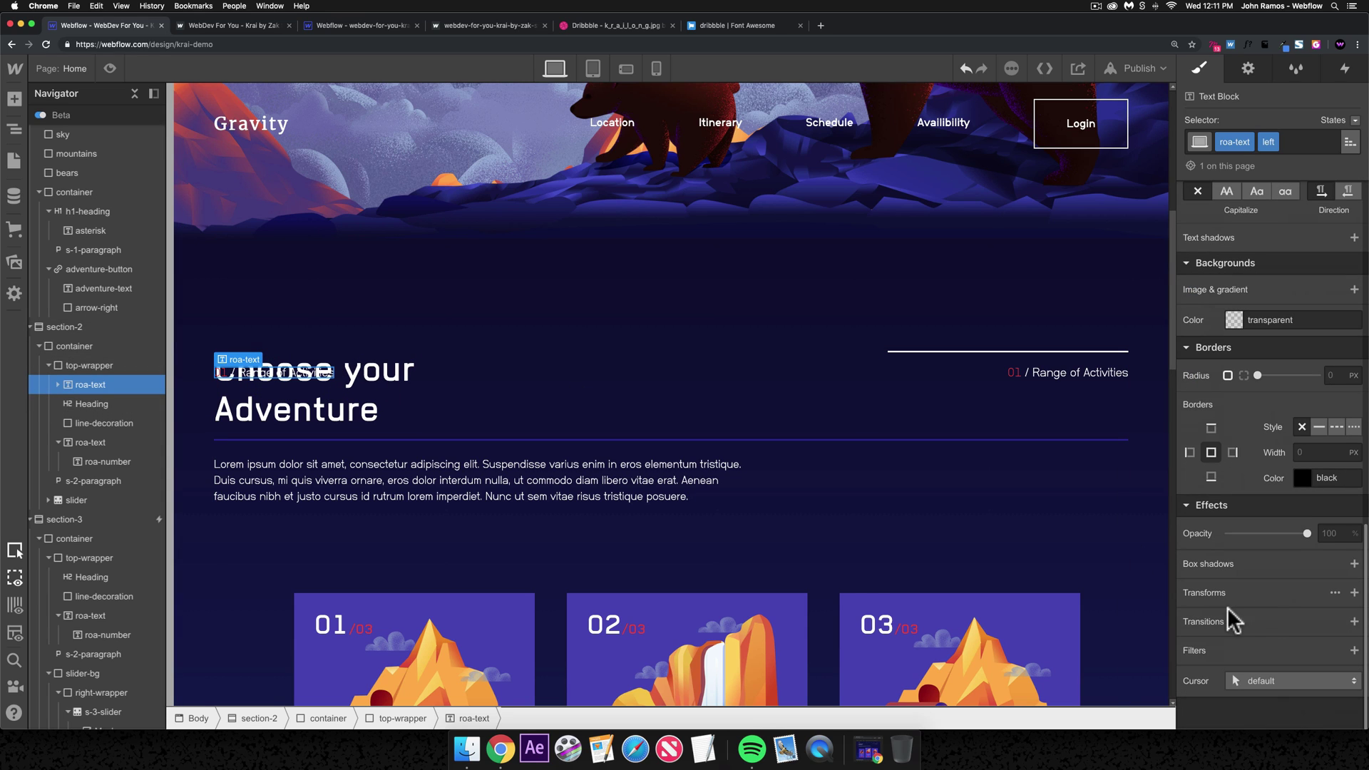
click(1354, 593)
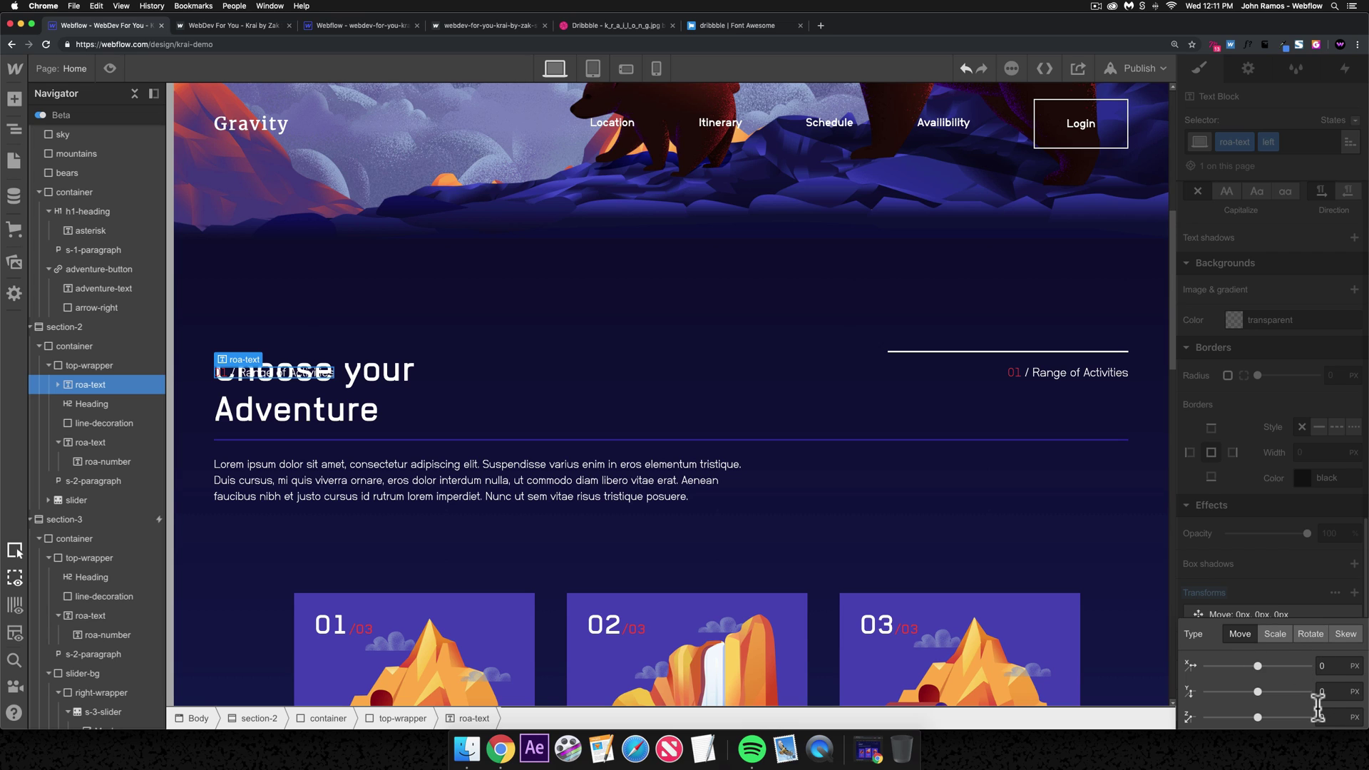
click(1312, 634)
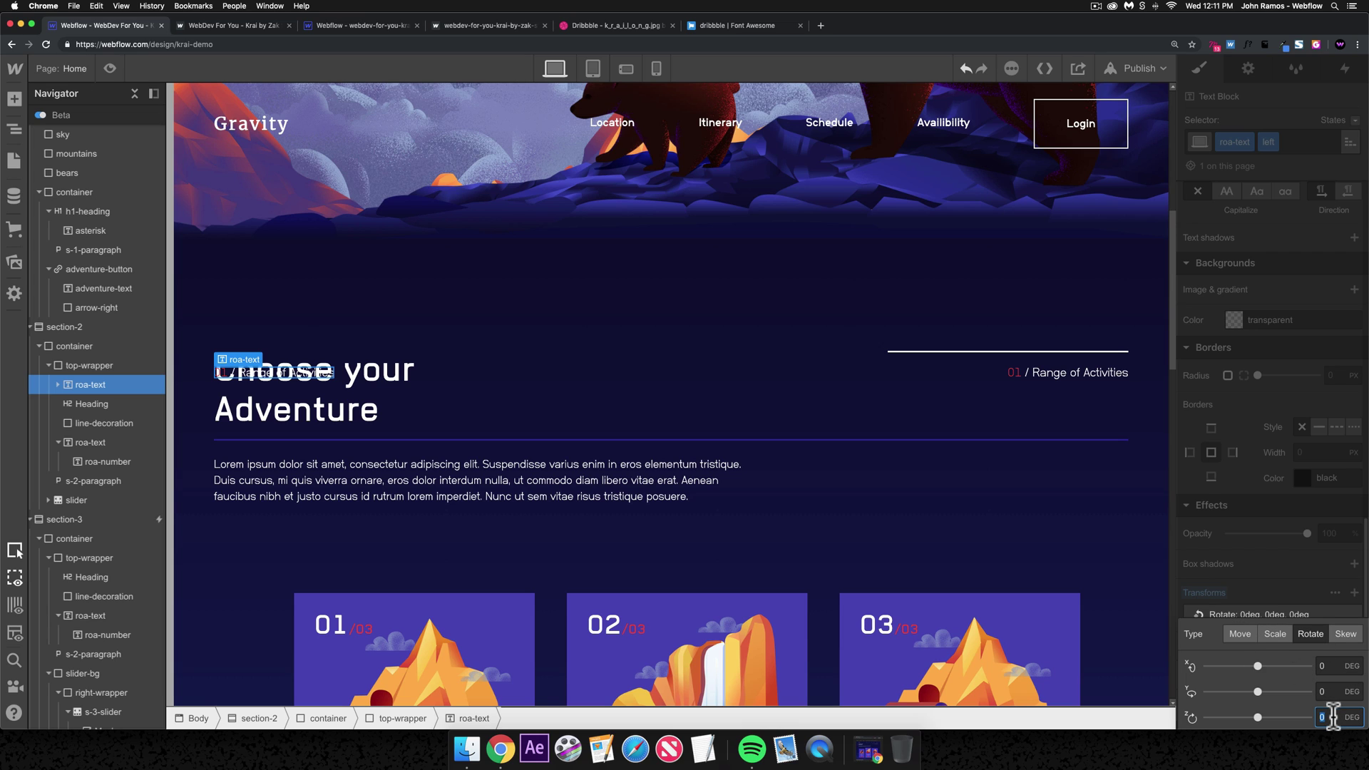
key(Return)
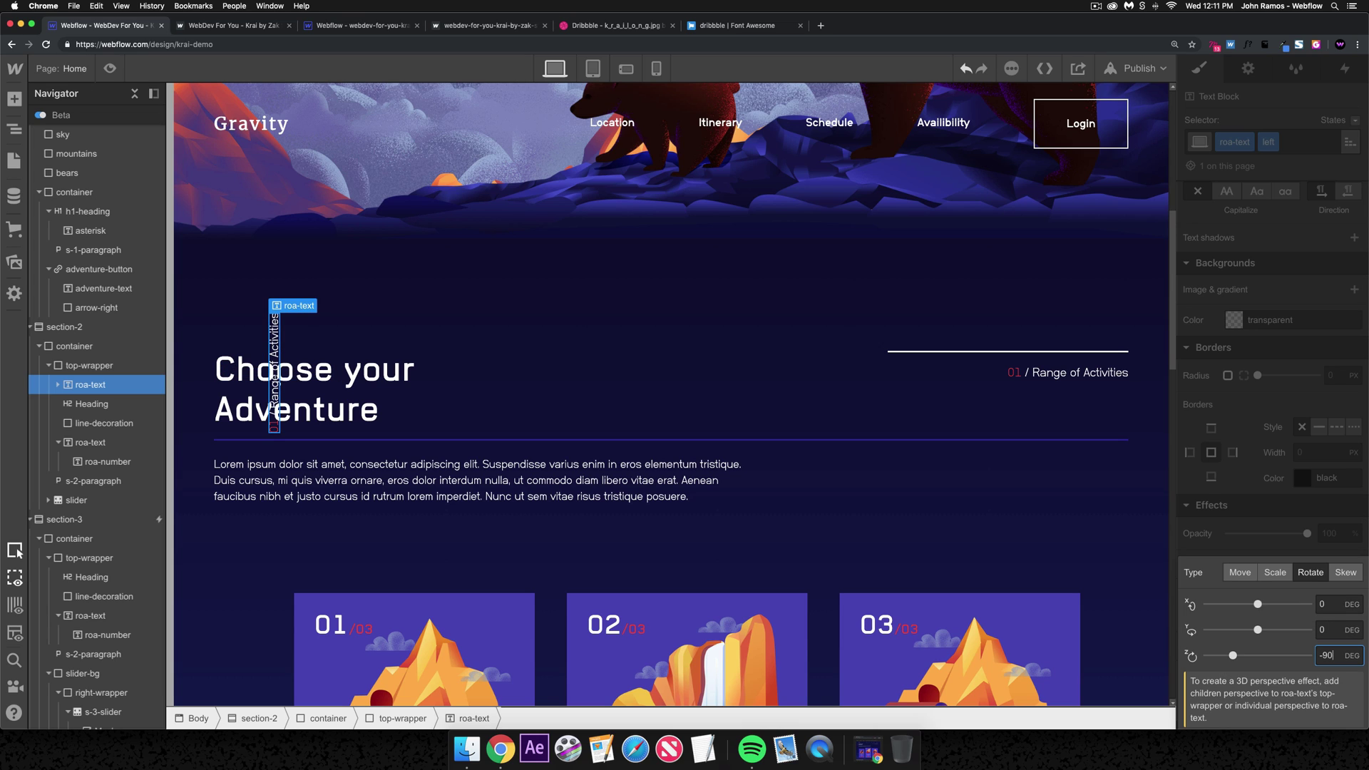
click(1270, 512)
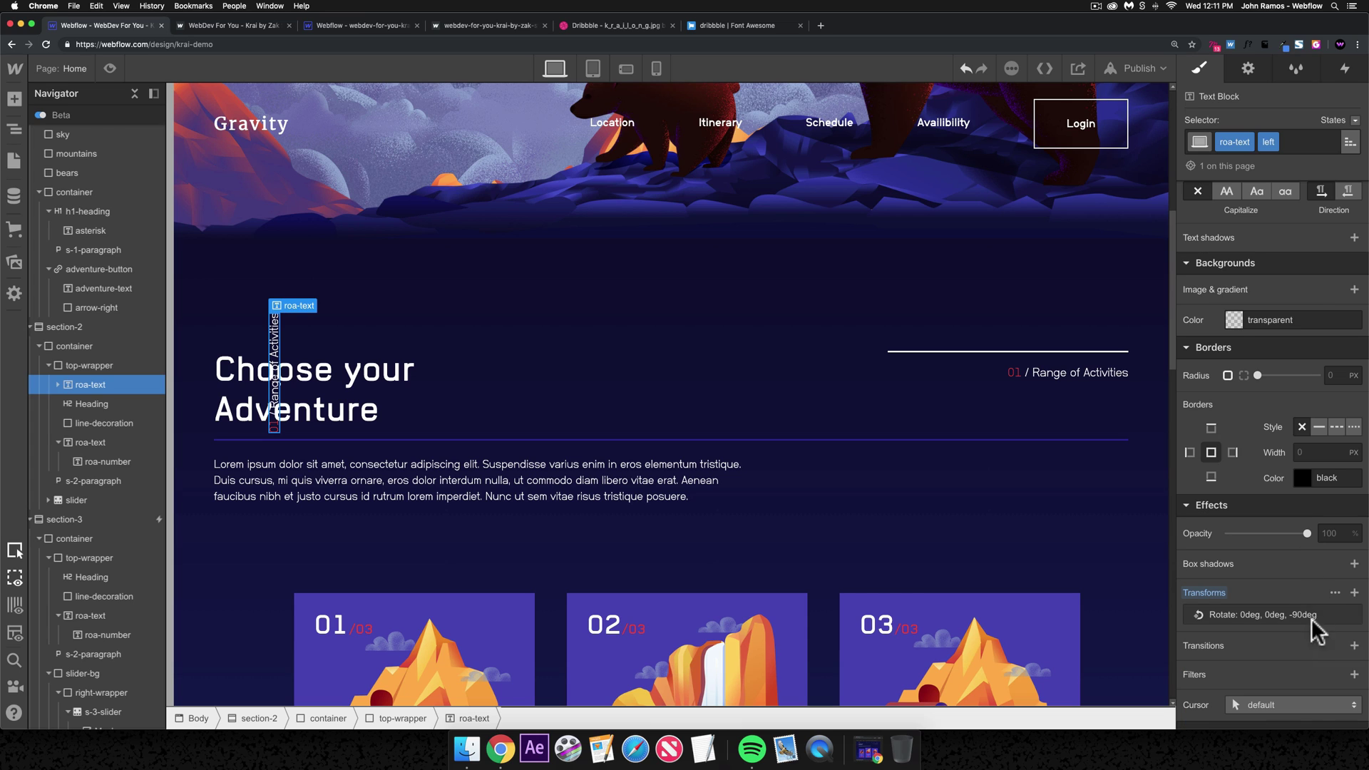
- Add a Move transform to the roa-text left block with X -50 px and Y 60 px
click(1354, 593)
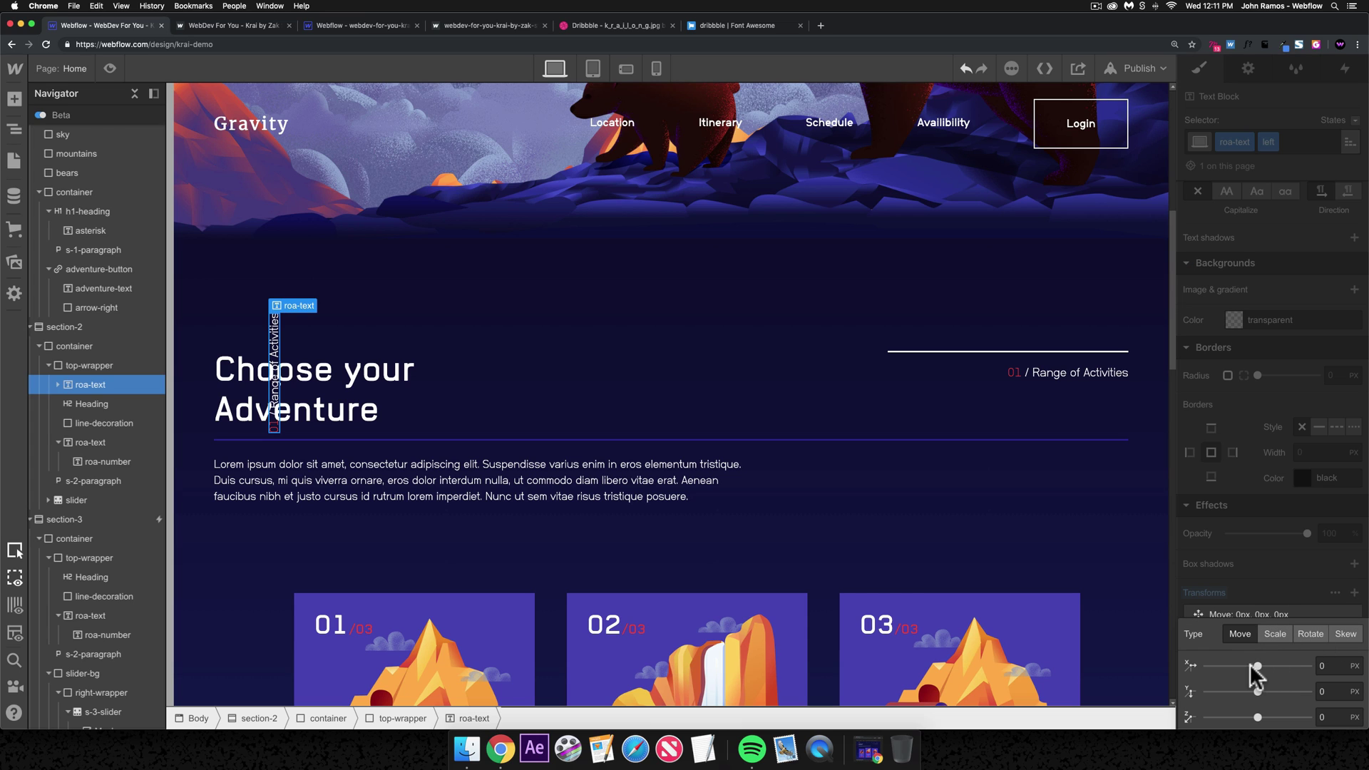
drag(1257, 664, 1234, 666)
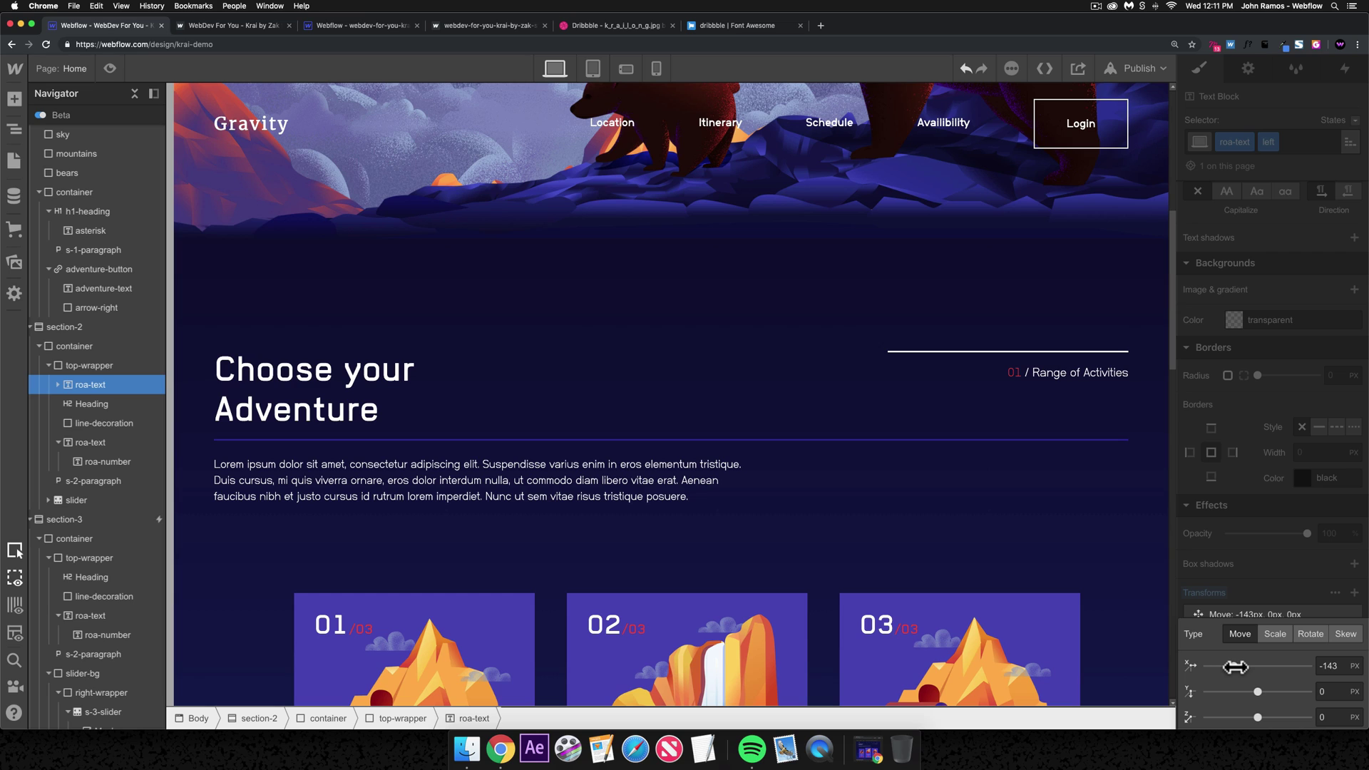
click(1330, 666)
key(super+a)
text(-150)
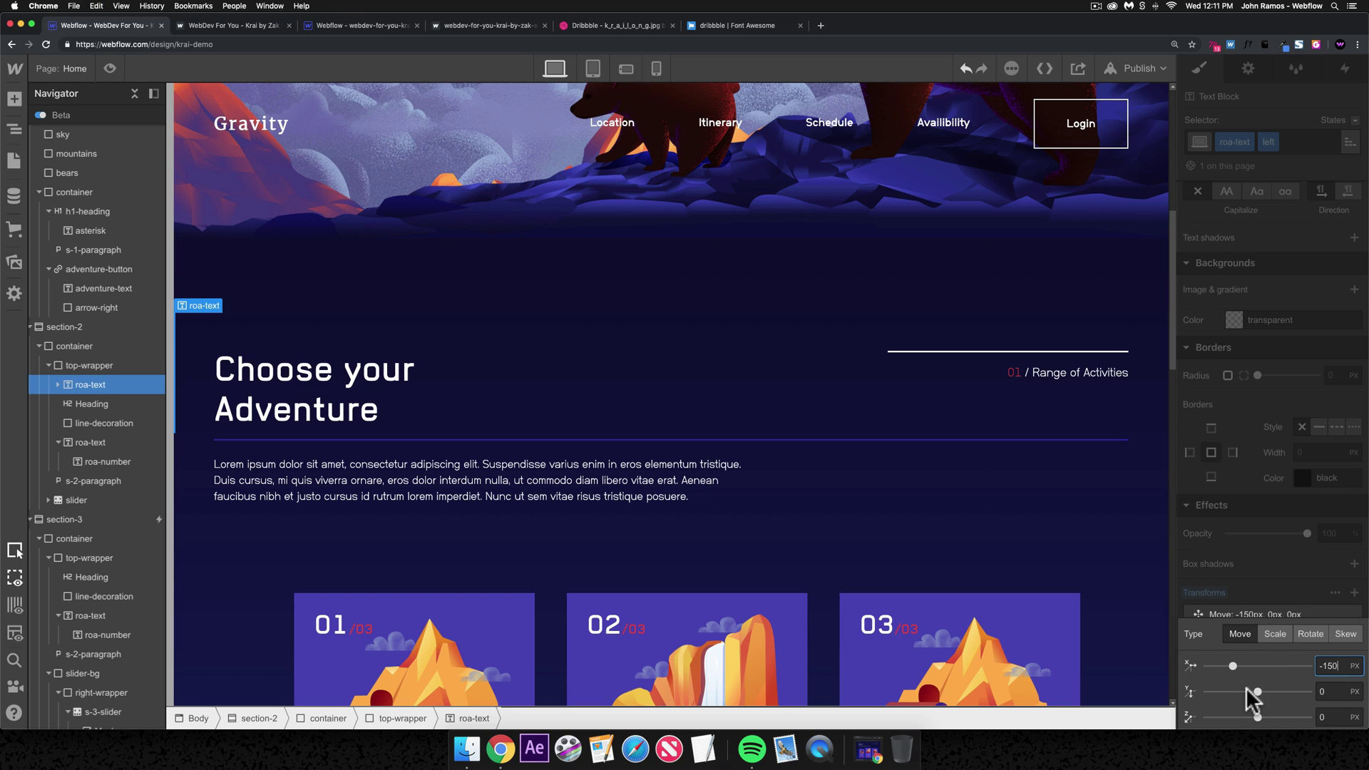
key(super+a)
text(-50)
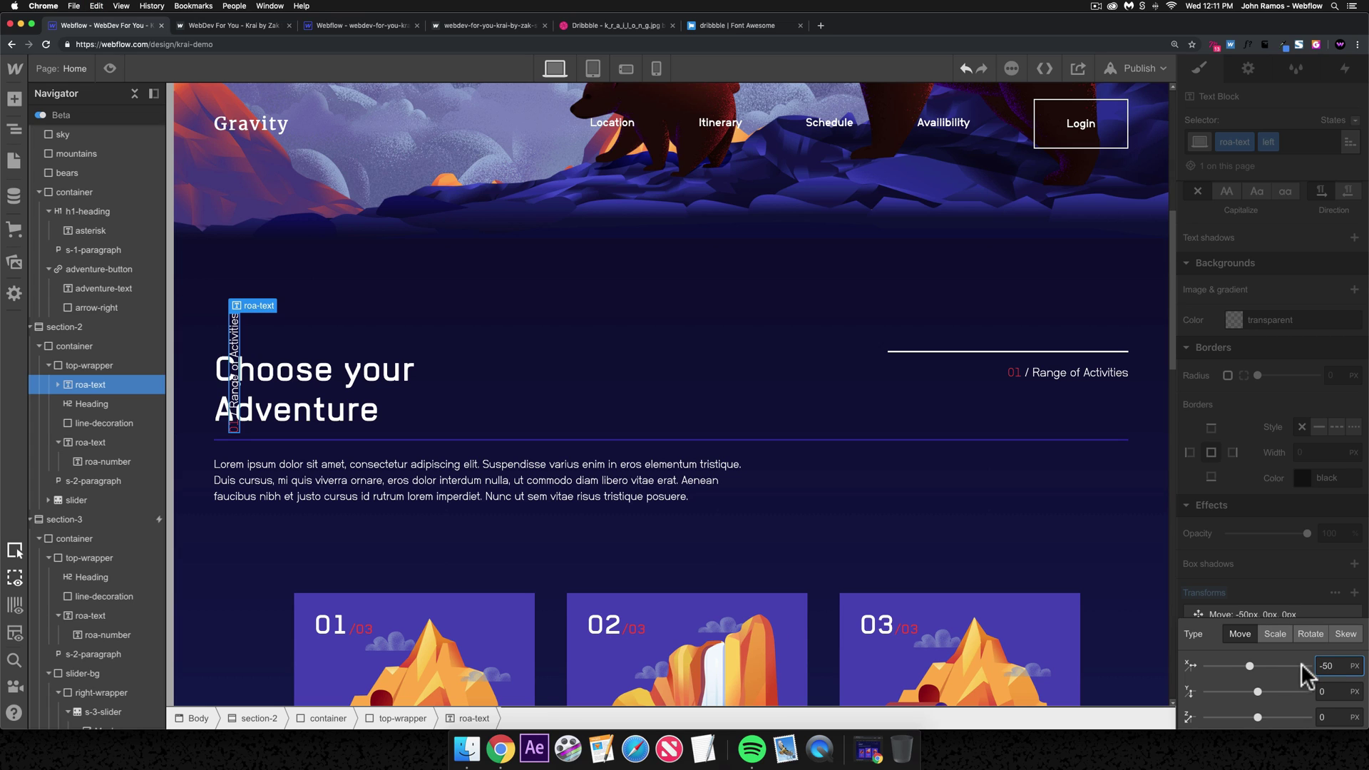
drag(1257, 693, 1269, 693)
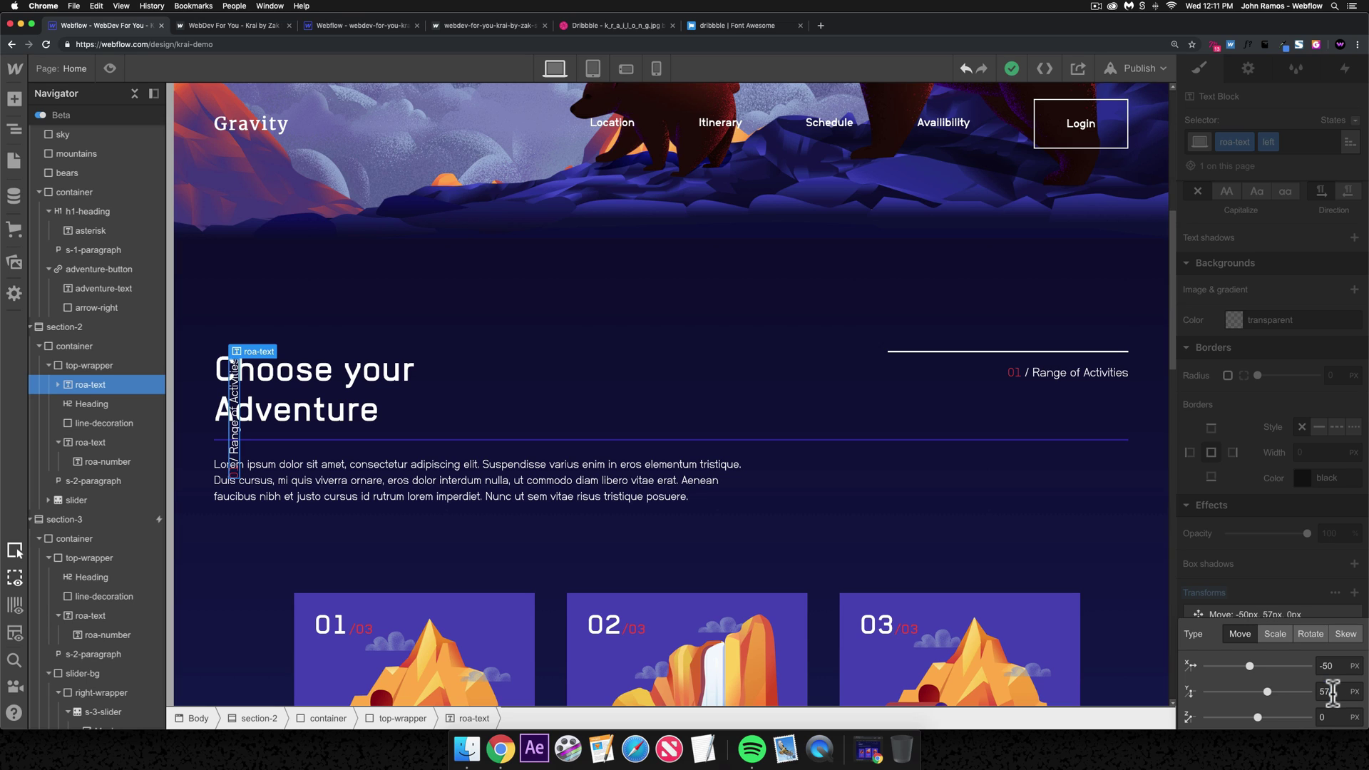
text(60)
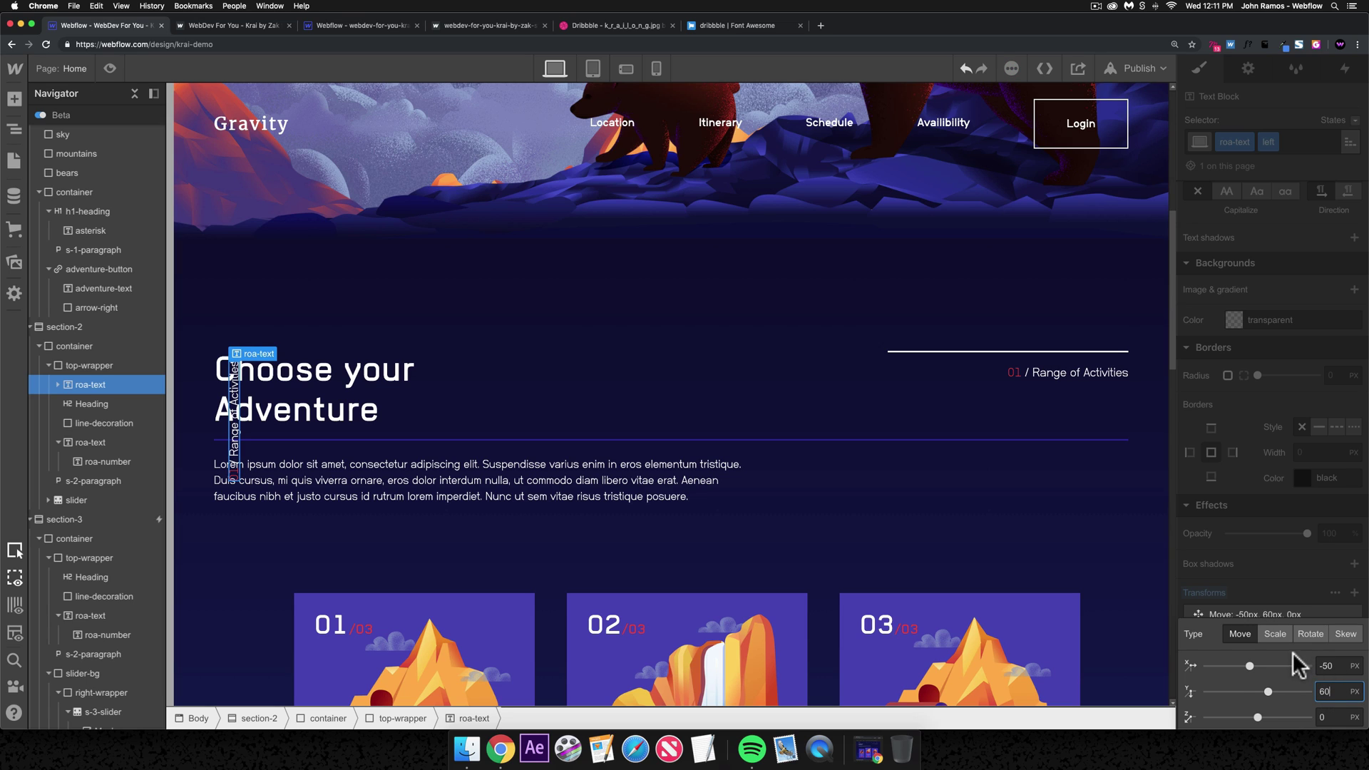
- Set the X offset of the roa-text left block's Move transform to -150 px
click(1335, 667)
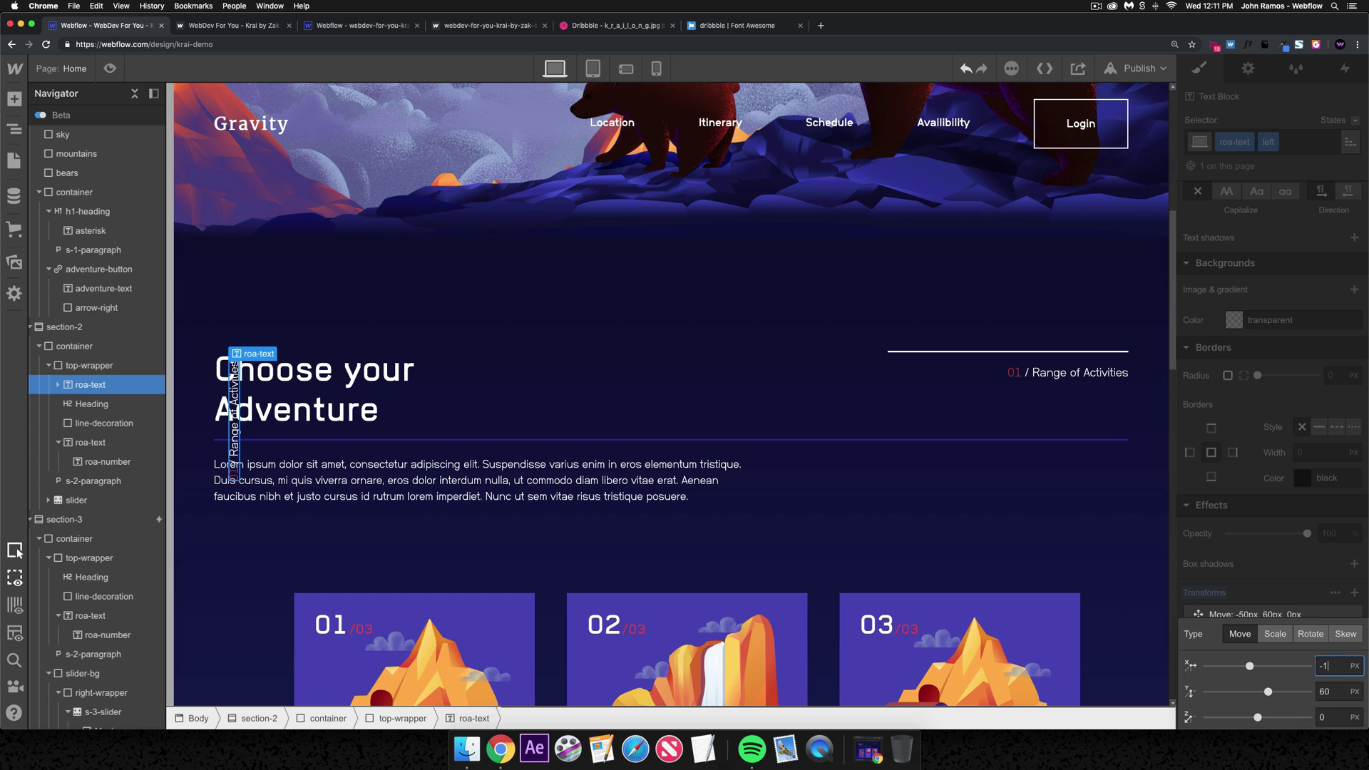
text(-100)
key(Return)
key(super+a)
text(-150)
key(Return)
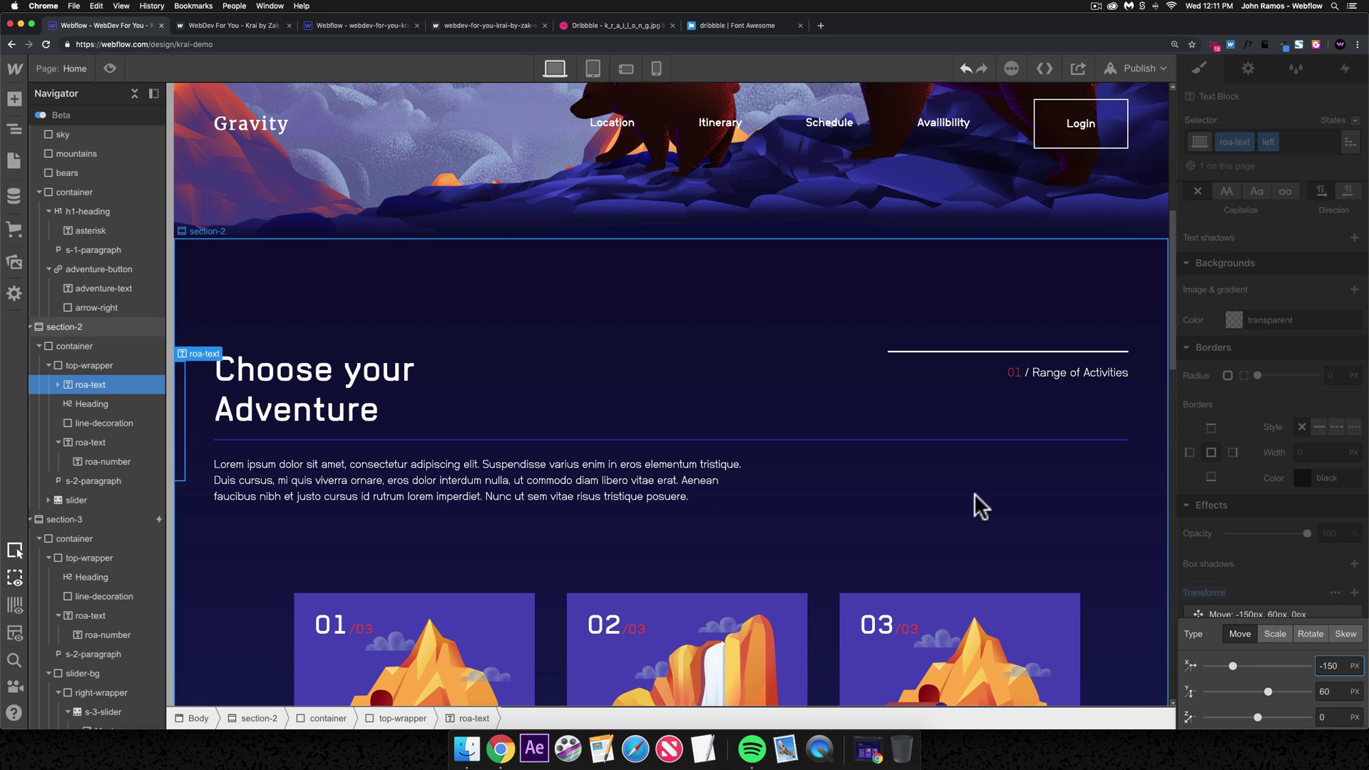
click(1278, 549)
- Reduce the font size of the roa-text left block
scroll(1276, 546, up, 5)
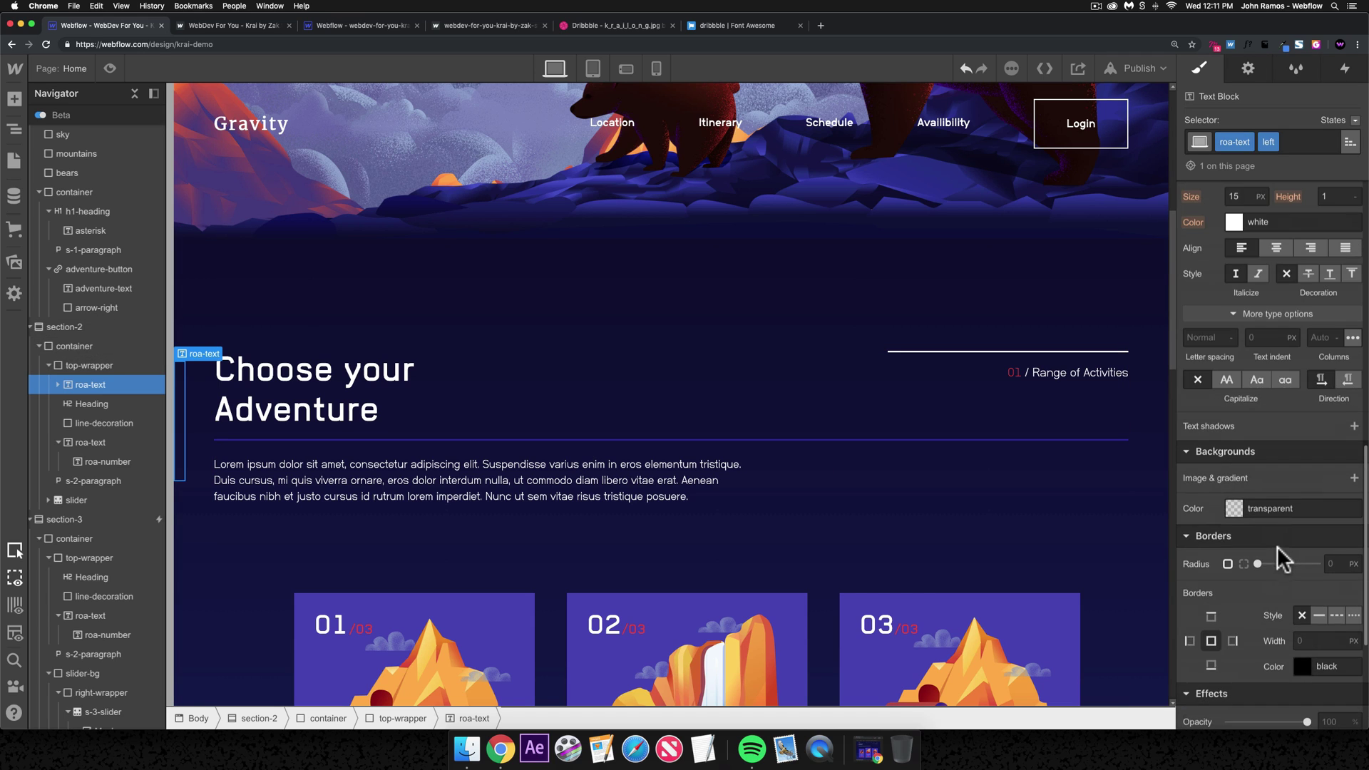
scroll(1275, 542, up, 1)
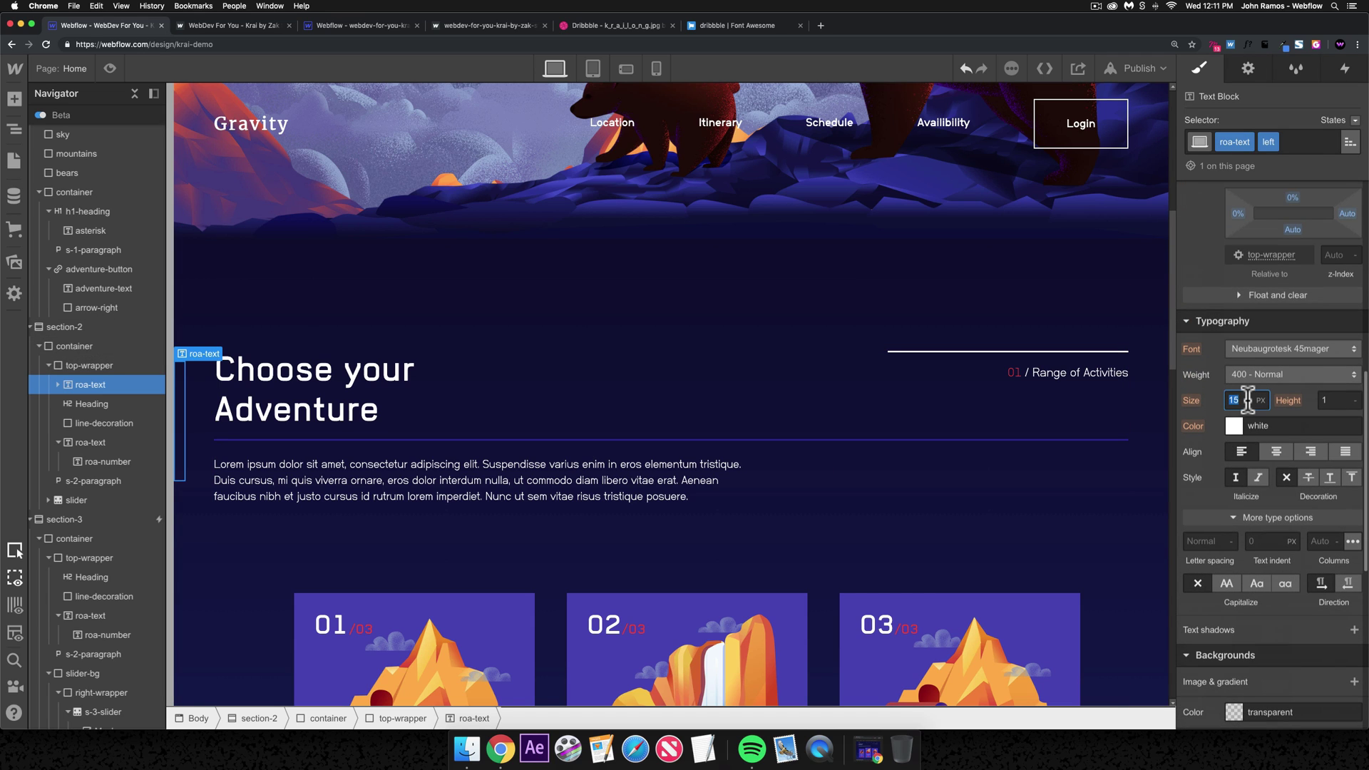
scroll(1241, 435, down, 8)
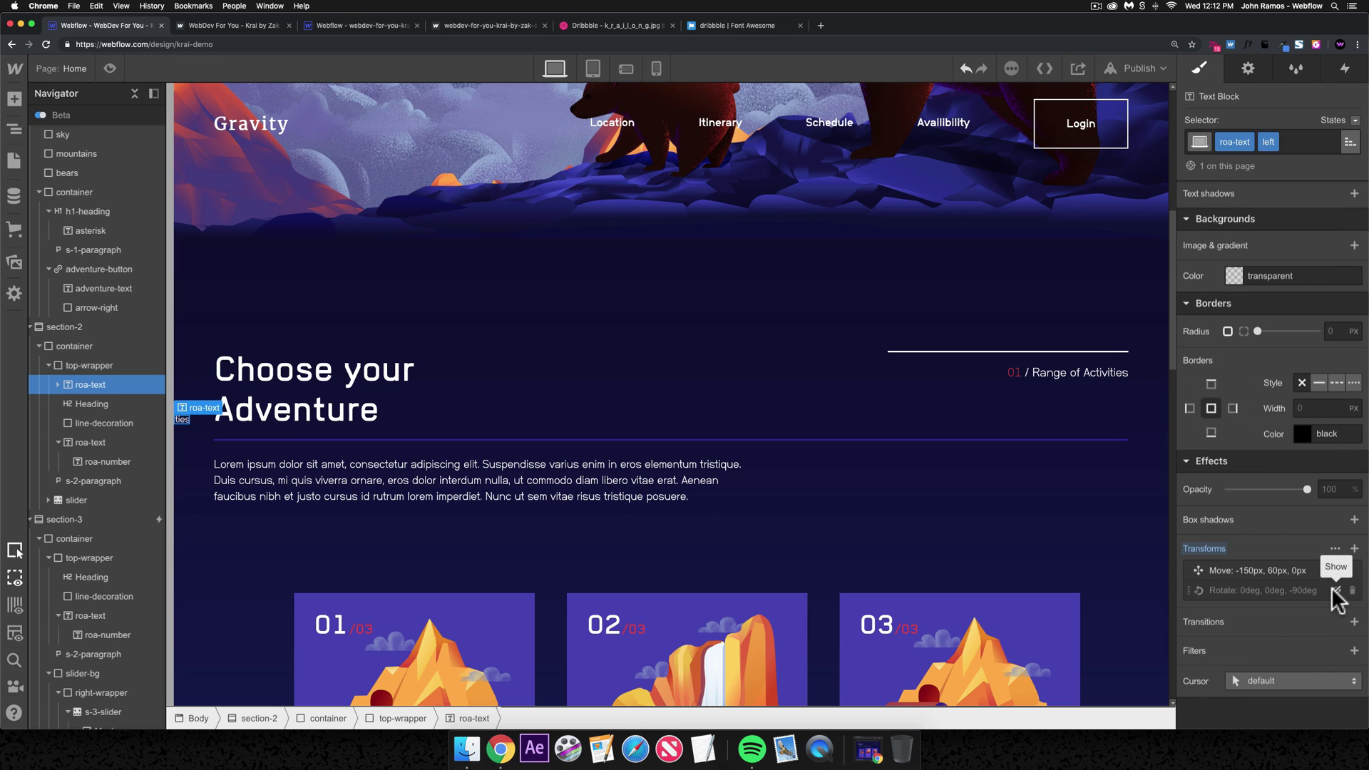
- Switch the label's Move transform off and on, and preview the page to check the rotated label beside the heading
click(1335, 571)
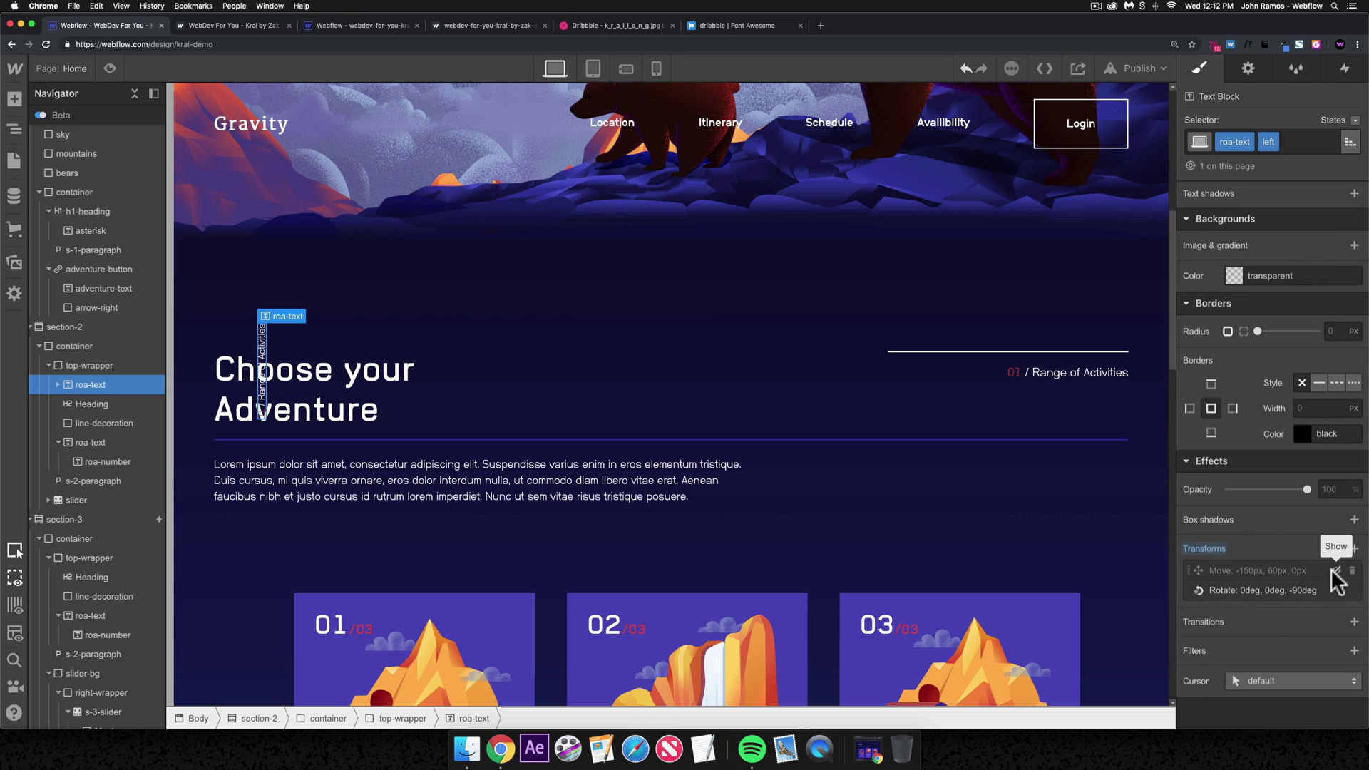
click(1335, 572)
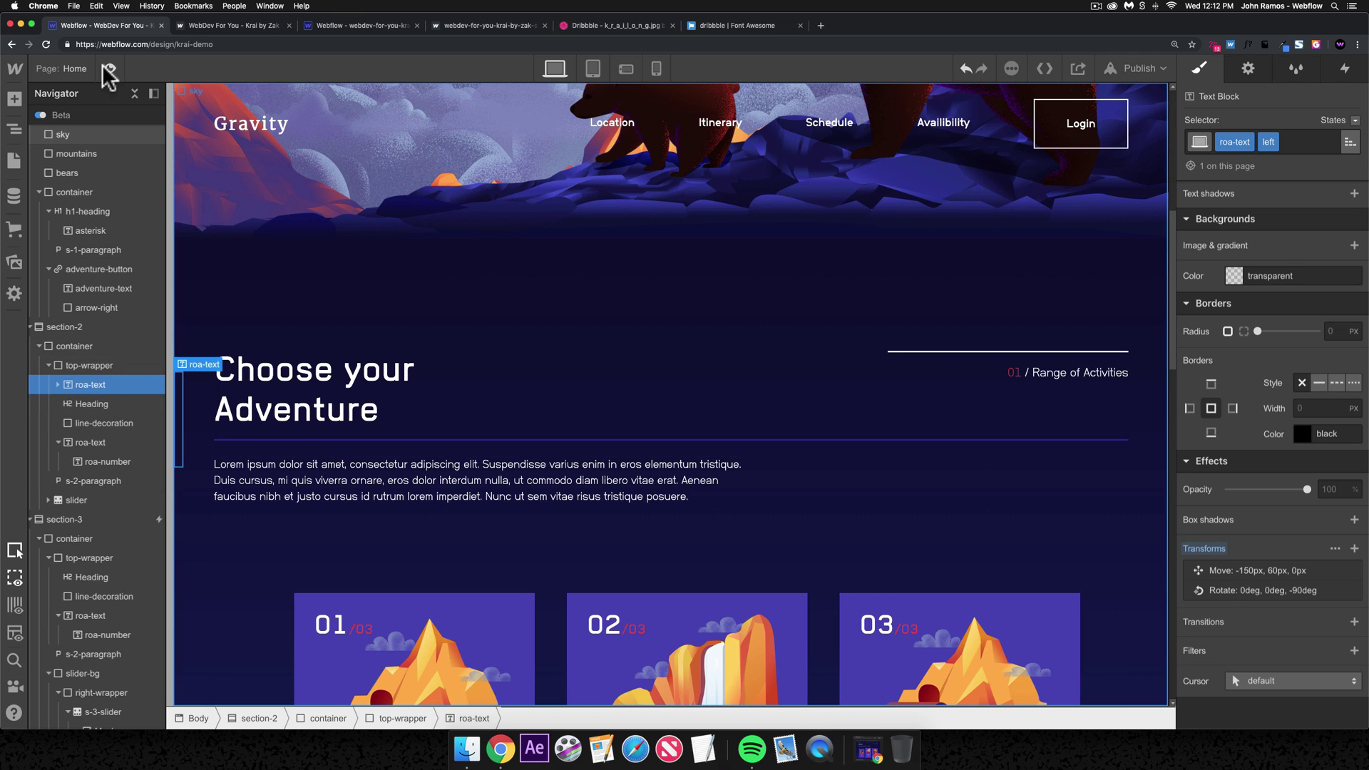
key(super+shift+p)
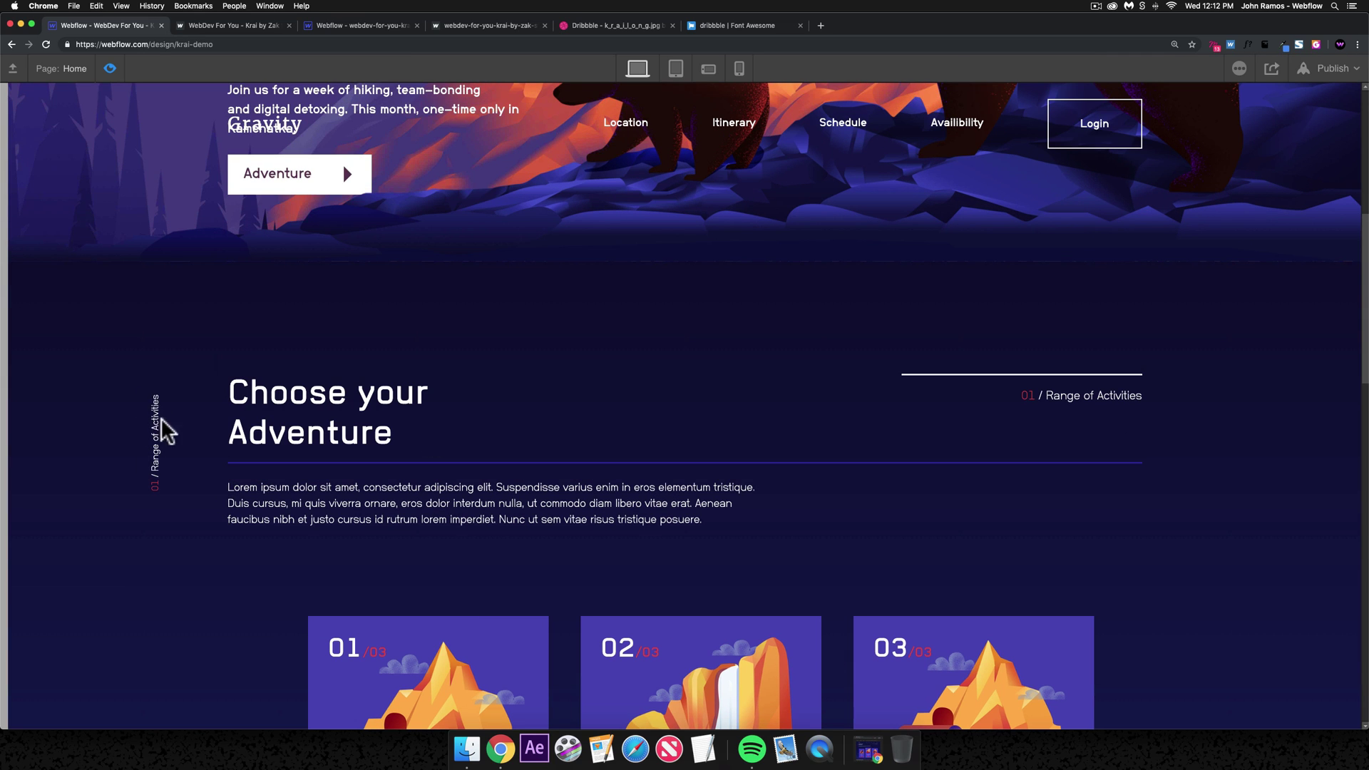
key(super+shift+p)
- Set the roa-text left block's Move transform to -150 px on X and 40 px on Y
scroll(1326, 578, down, 10)
click(1281, 572)
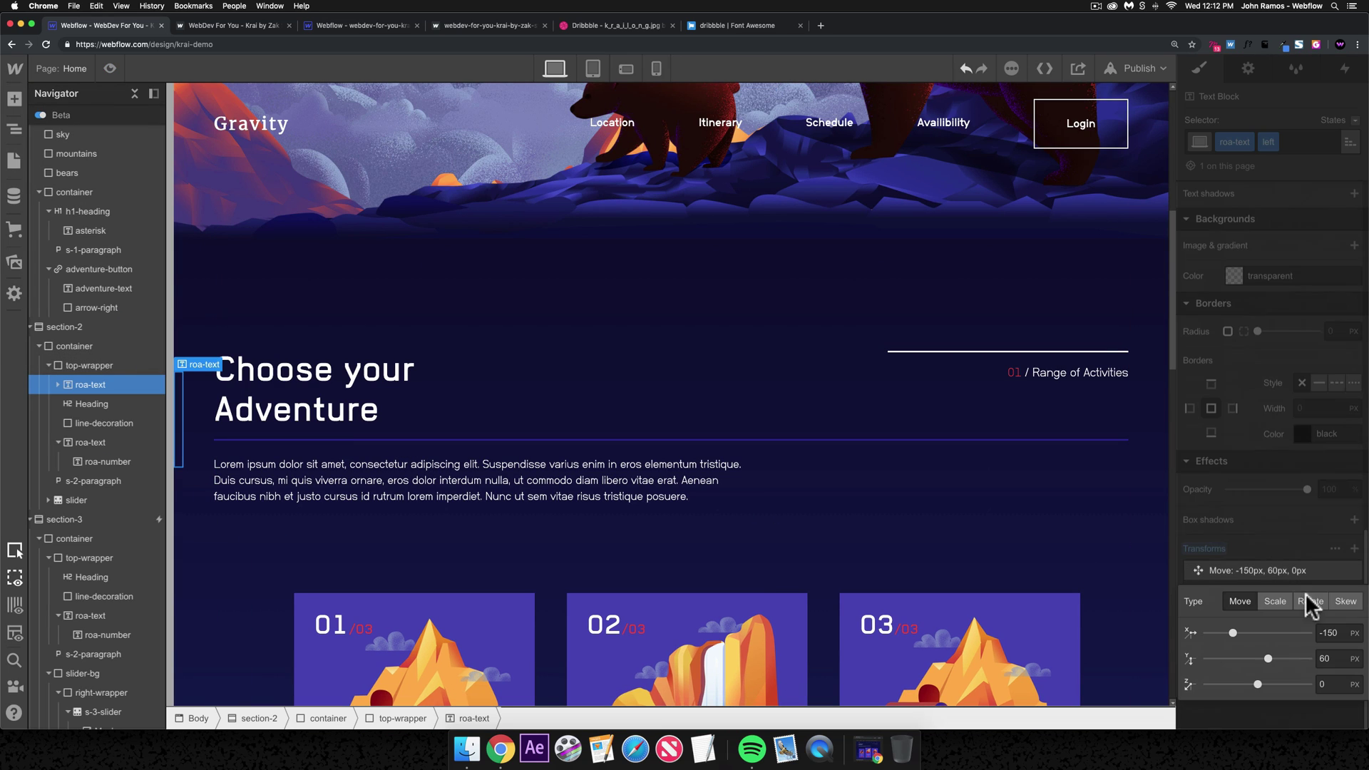
mouse_move(1268, 659)
mouse_down()
mouse_move(1244, 634)
mouse_move(1265, 658)
mouse_up()
key(Return)
click(1331, 632)
text(-200)
key(Return)
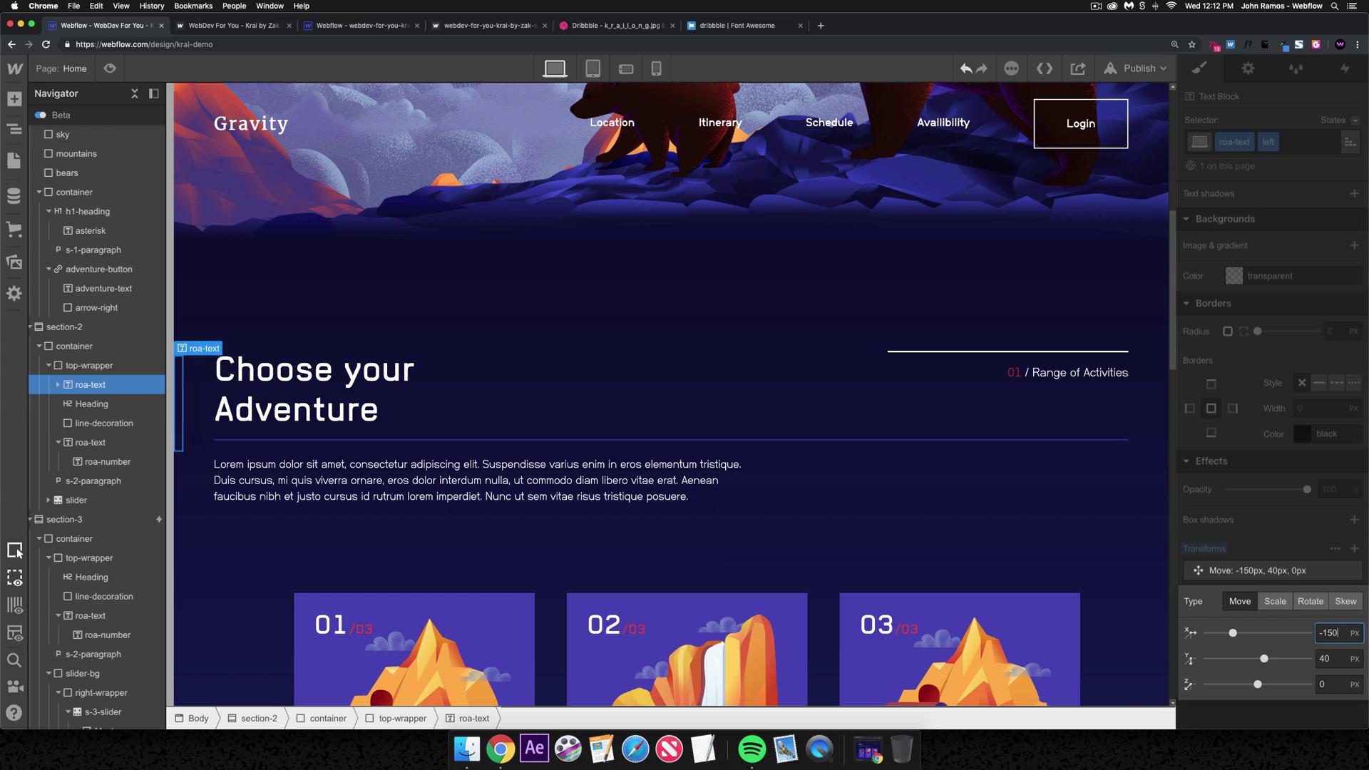
click(707, 525)
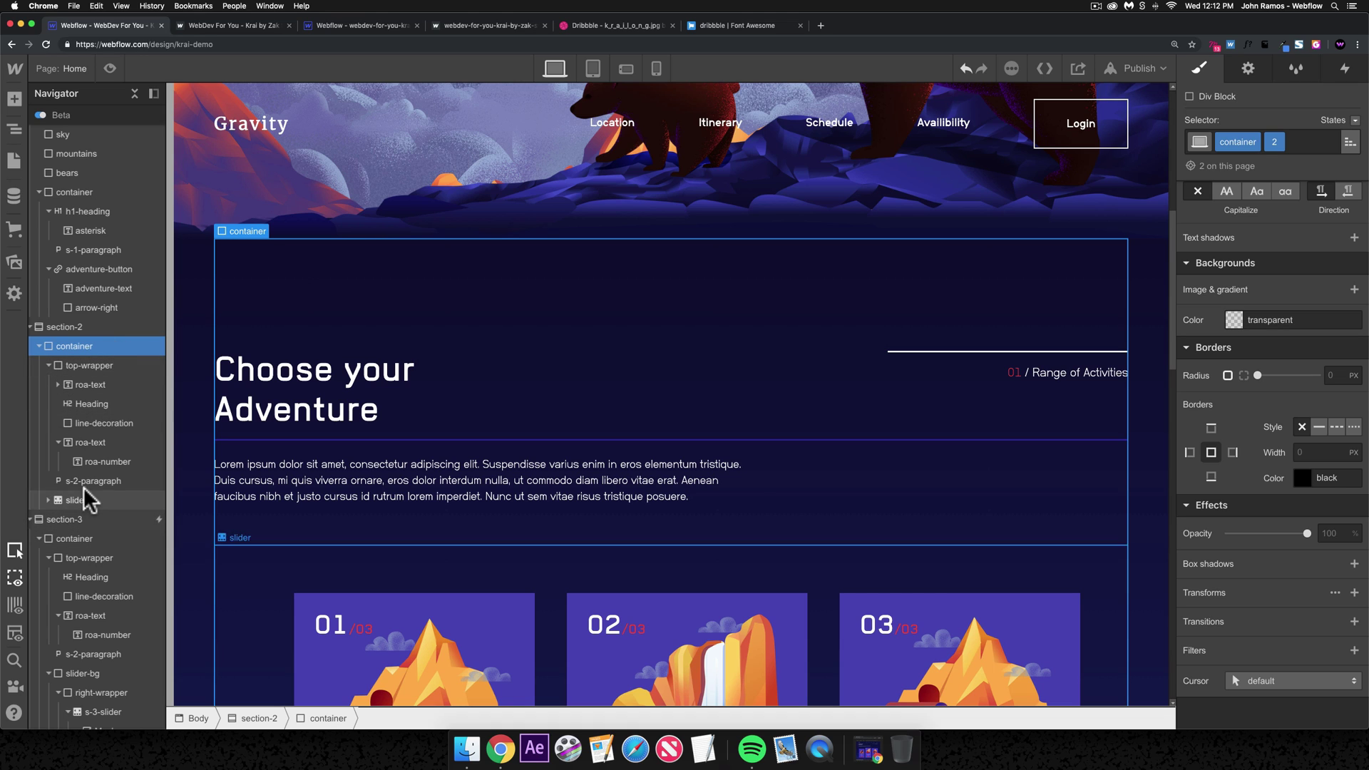
- Copy the roa-text left block from section-2 and paste it into section-3's top-wrapper
click(100, 438)
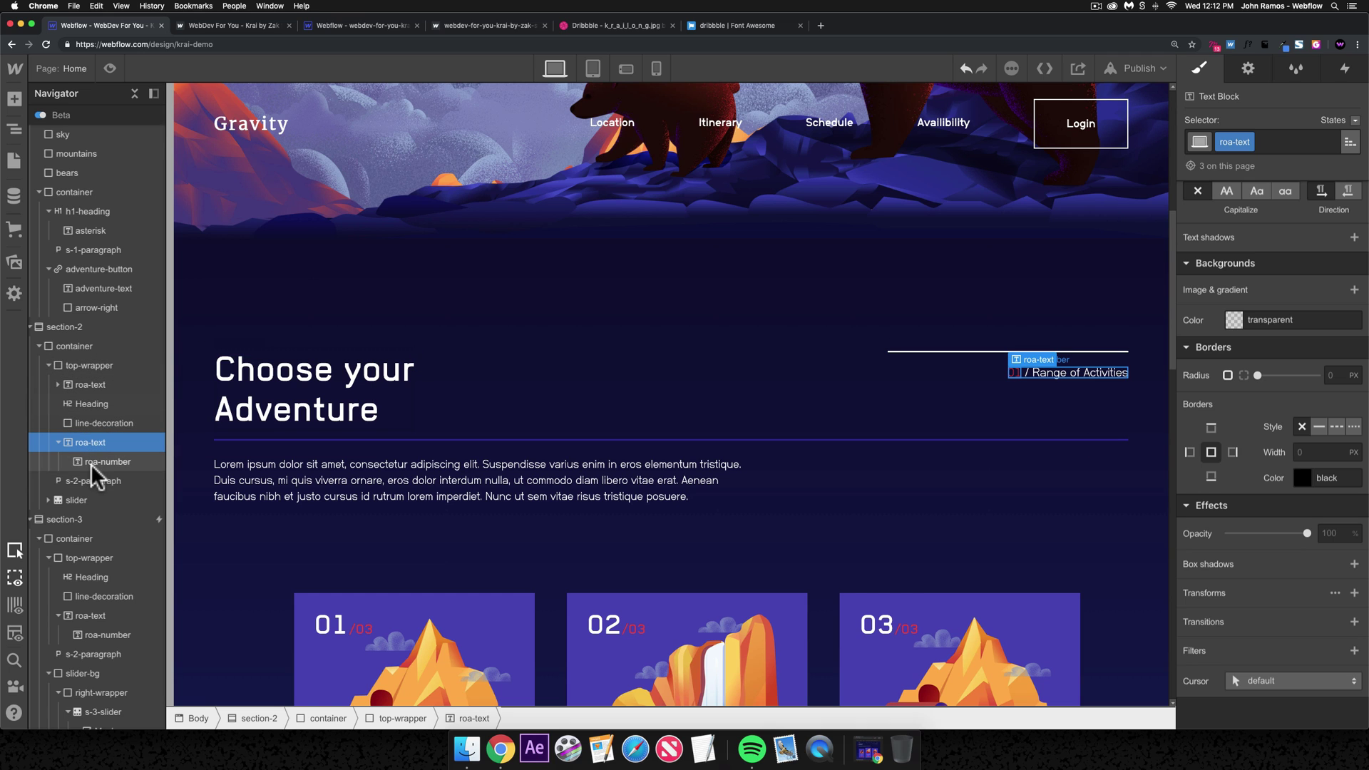
click(60, 442)
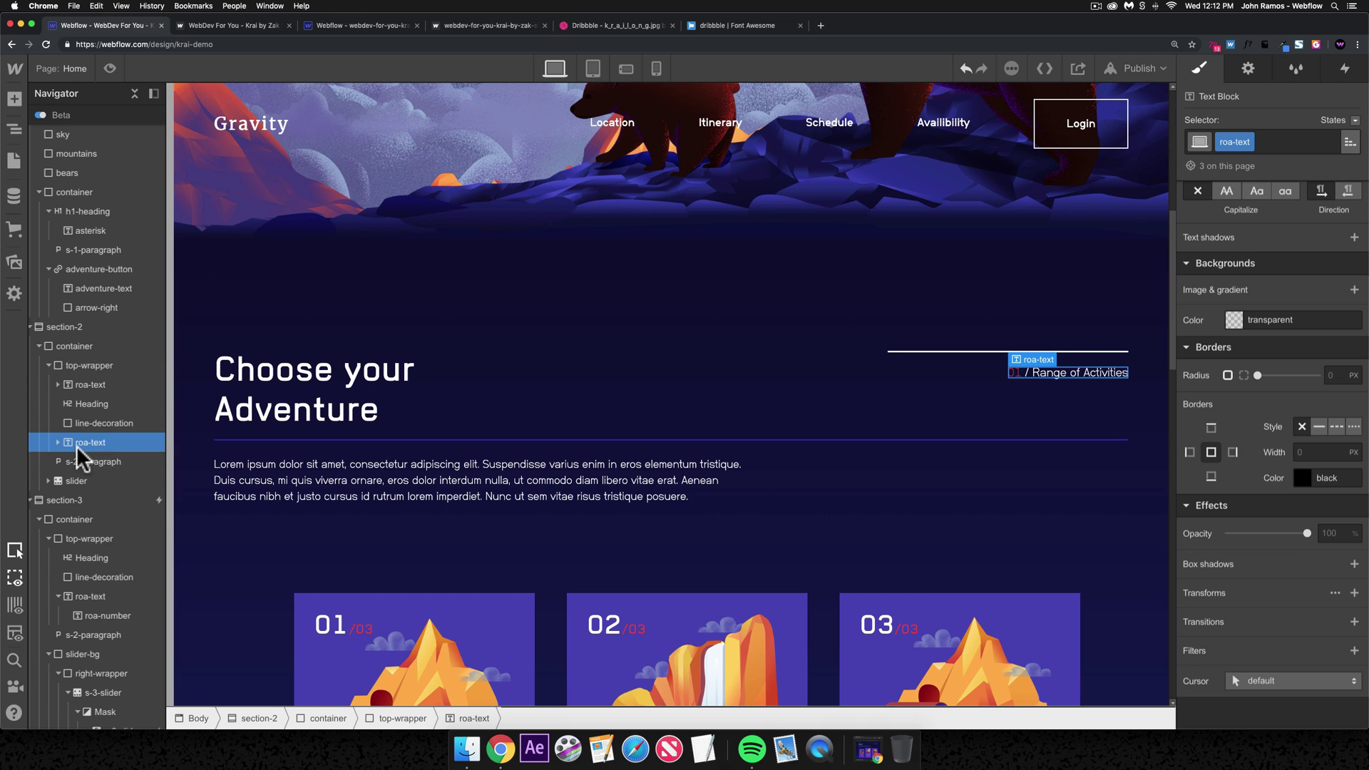
click(75, 384)
key(super+c)
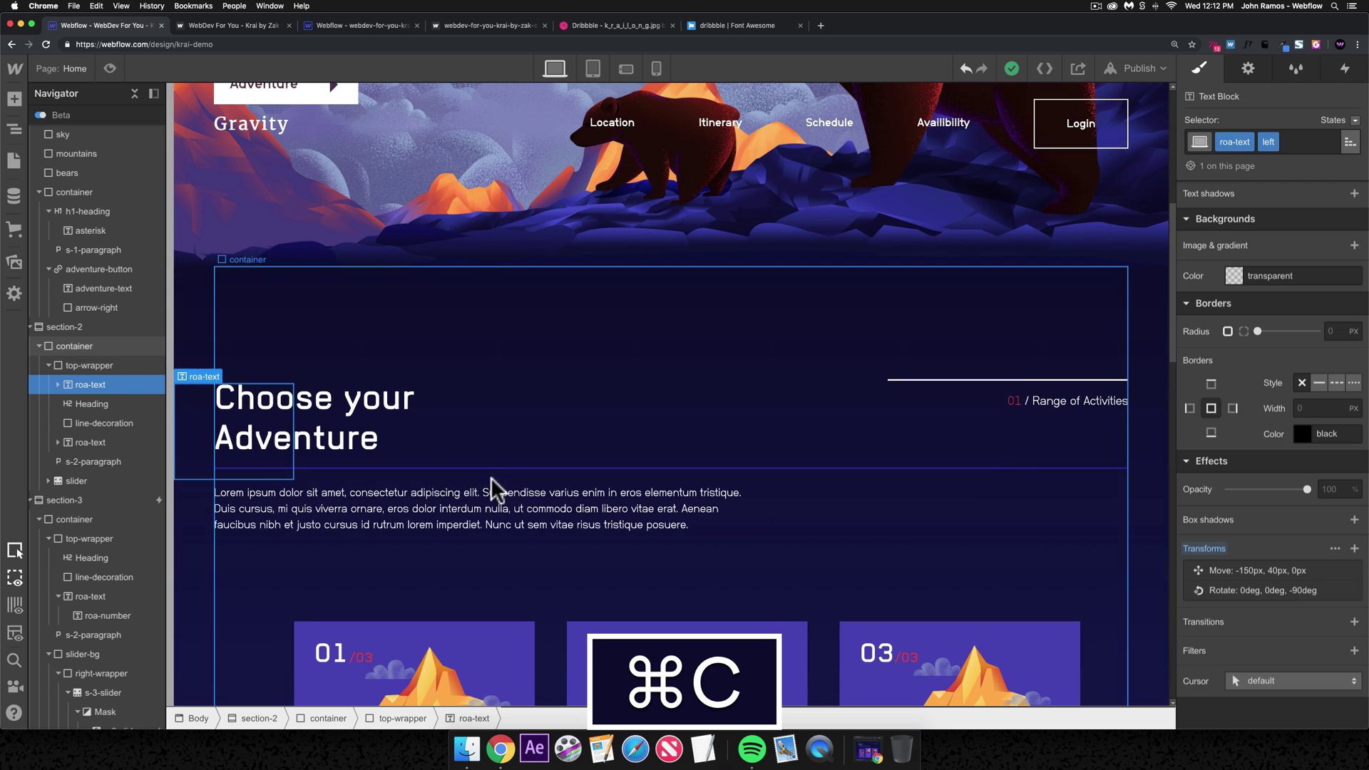
click(54, 501)
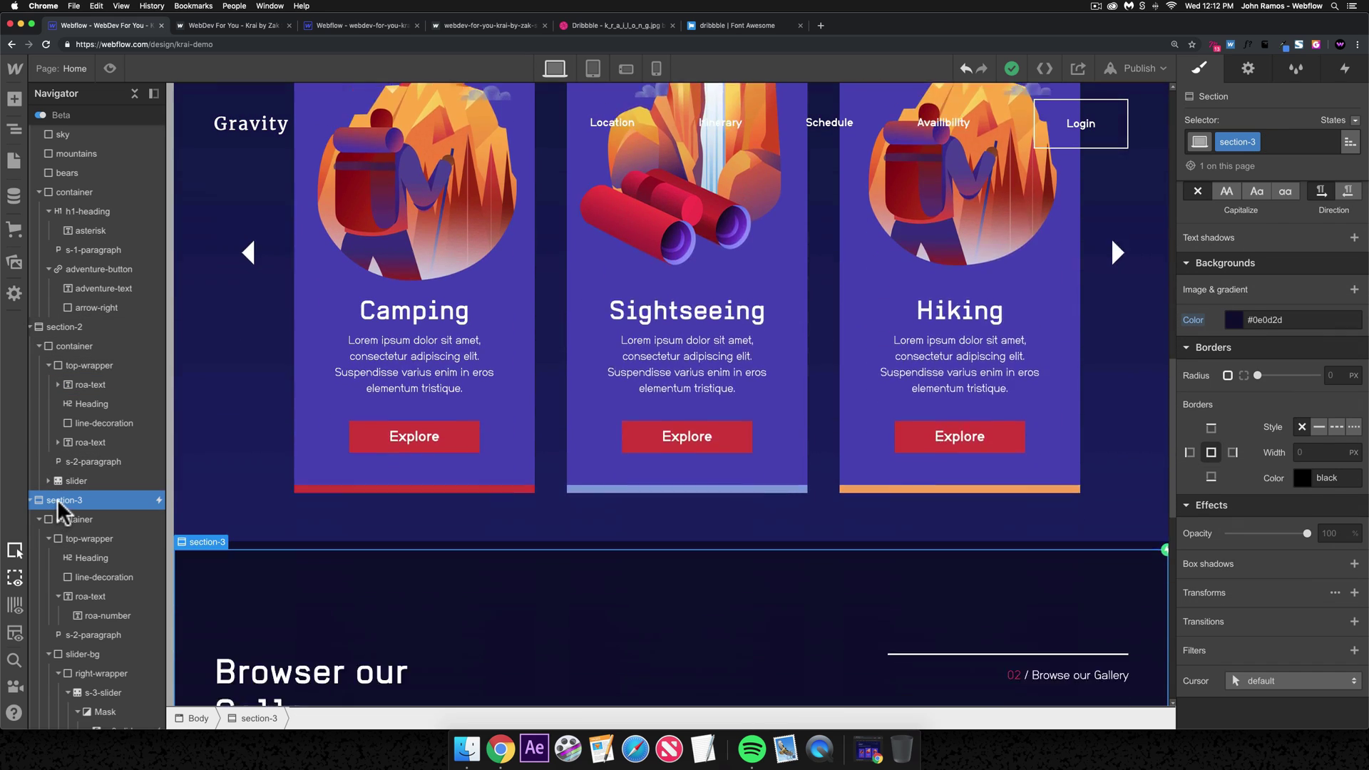
click(79, 538)
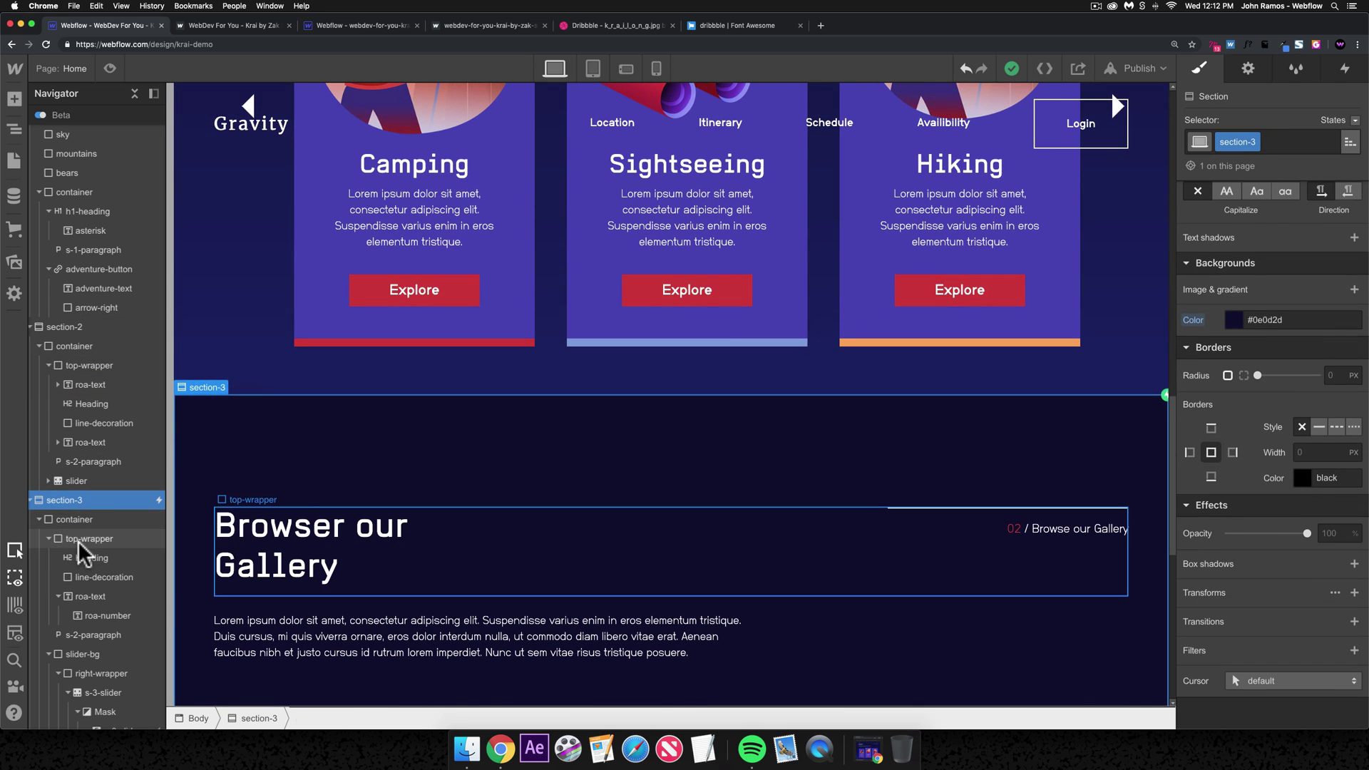
key(super+v)
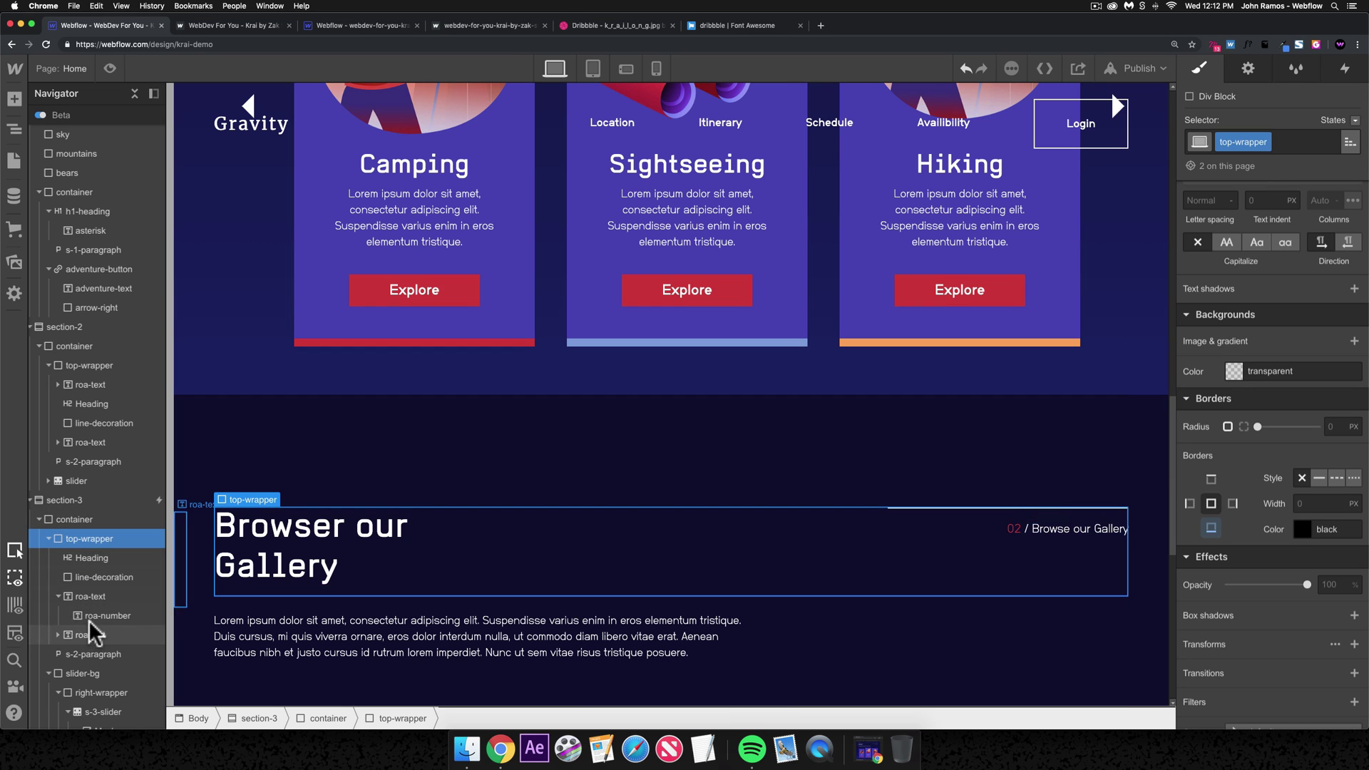
- Shift the pasted label in section-3 into view with a Move X offset of about -81 px
click(91, 634)
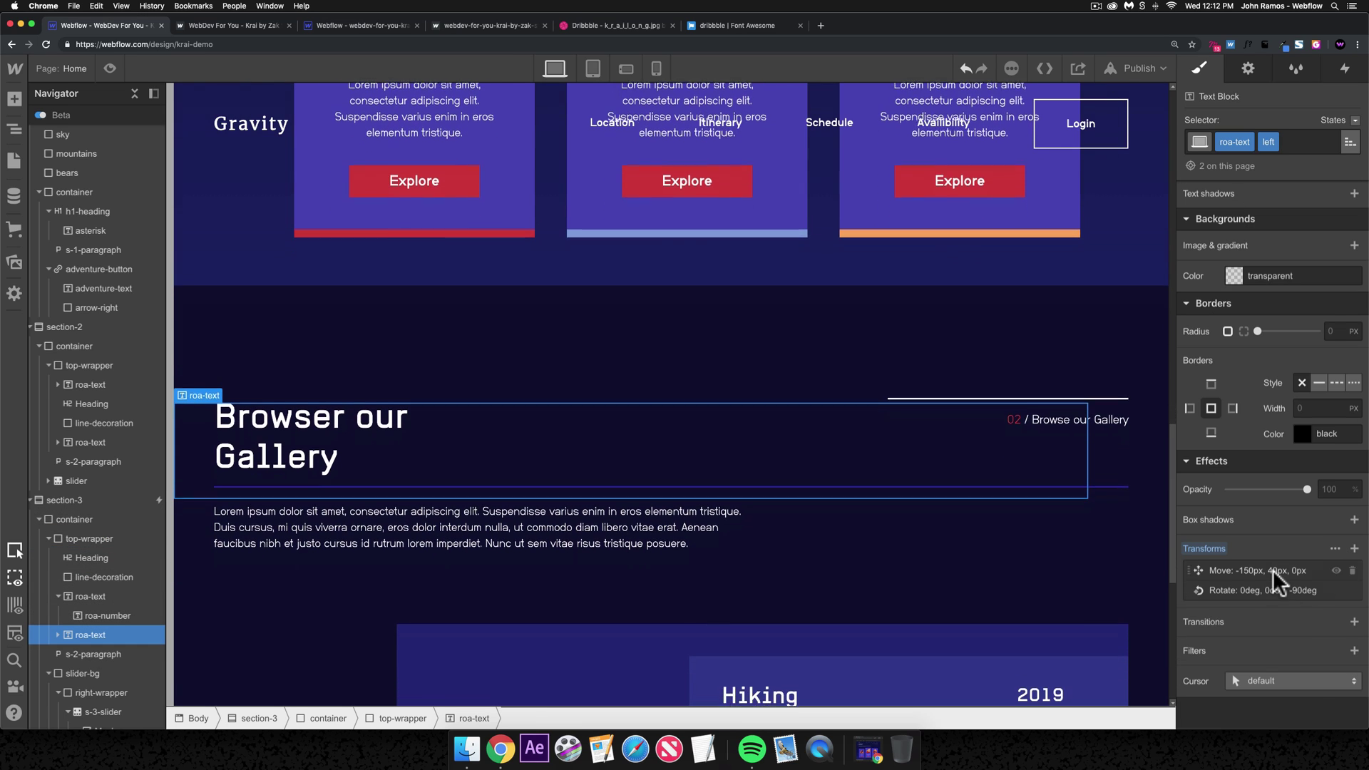
click(1302, 571)
mouse_move(1239, 634)
mouse_down()
mouse_move(1263, 634)
mouse_move(1244, 633)
mouse_up()
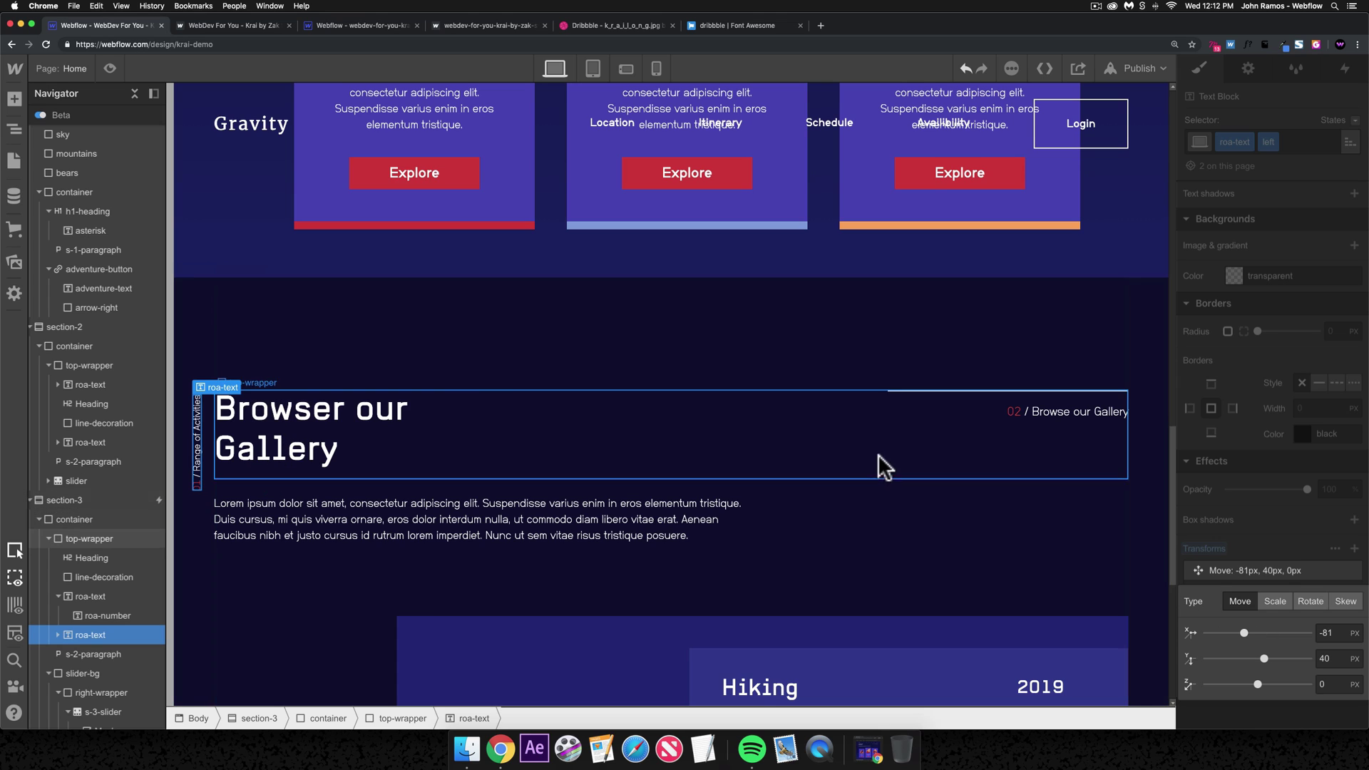
- Change the text of the rotated label in section-3 to "02 / Browse our Gallery"
double_click(195, 438)
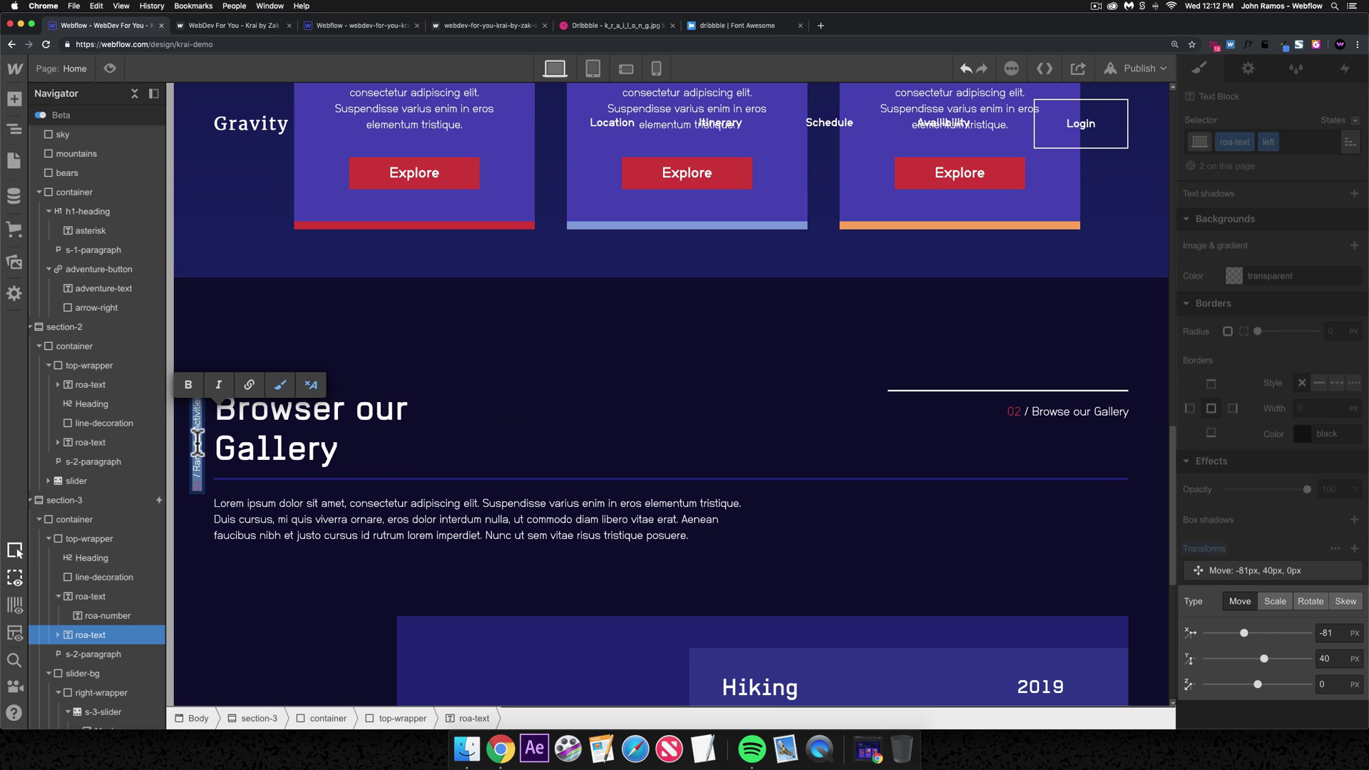
click(198, 487)
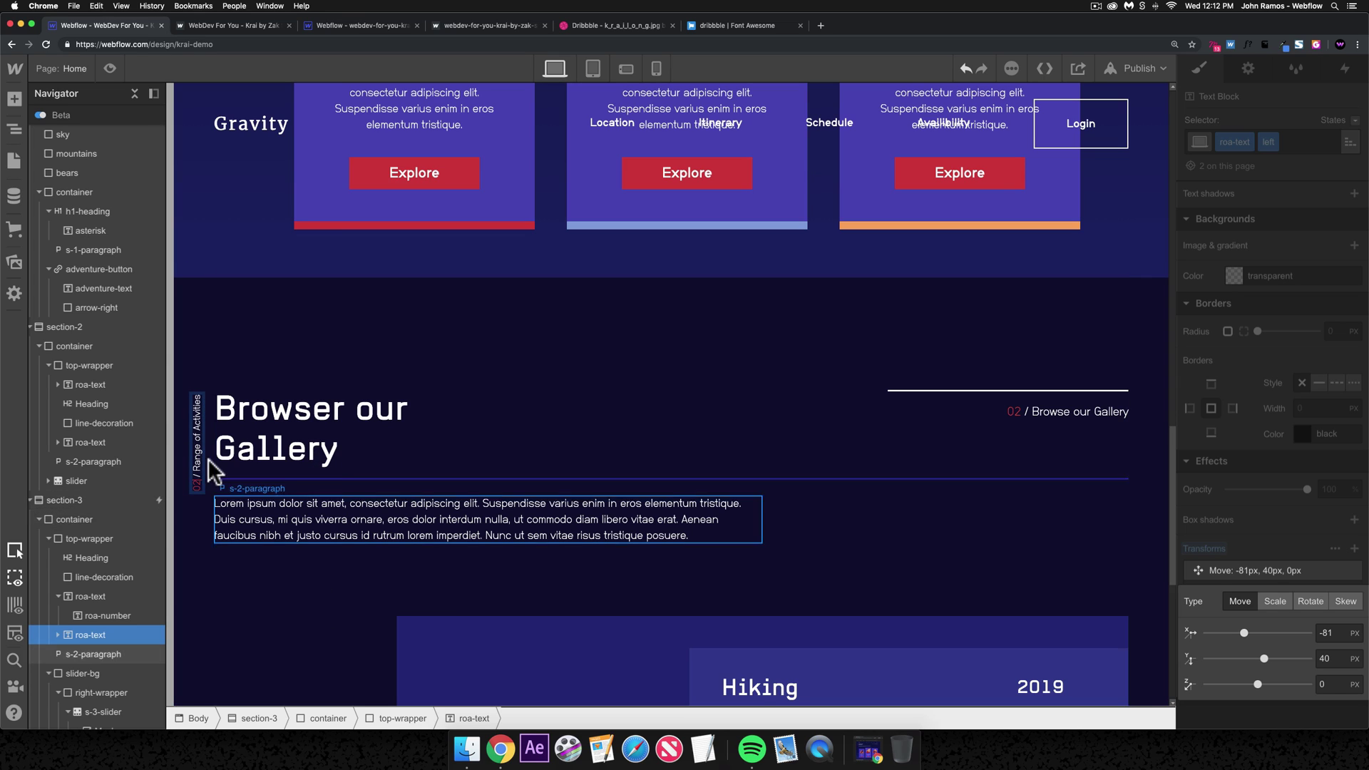
double_click(199, 453)
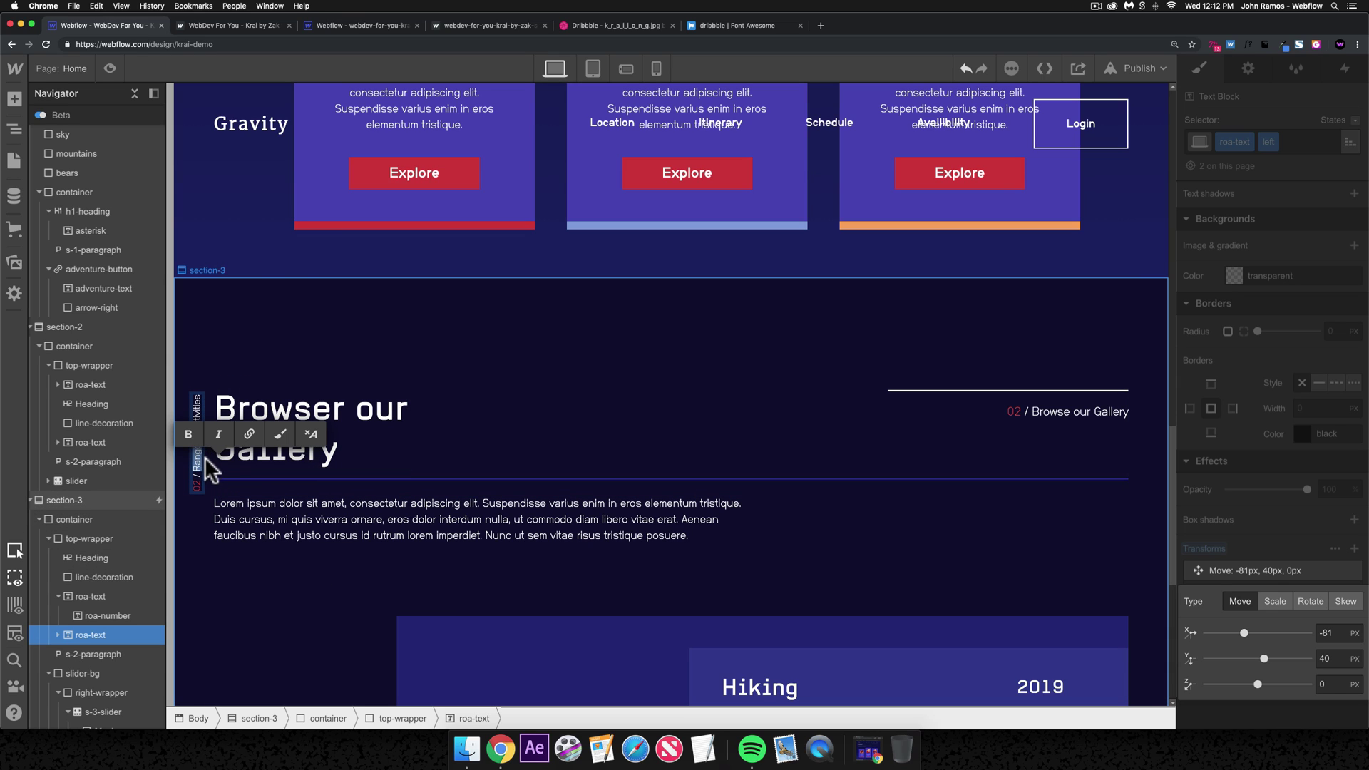
click(199, 396)
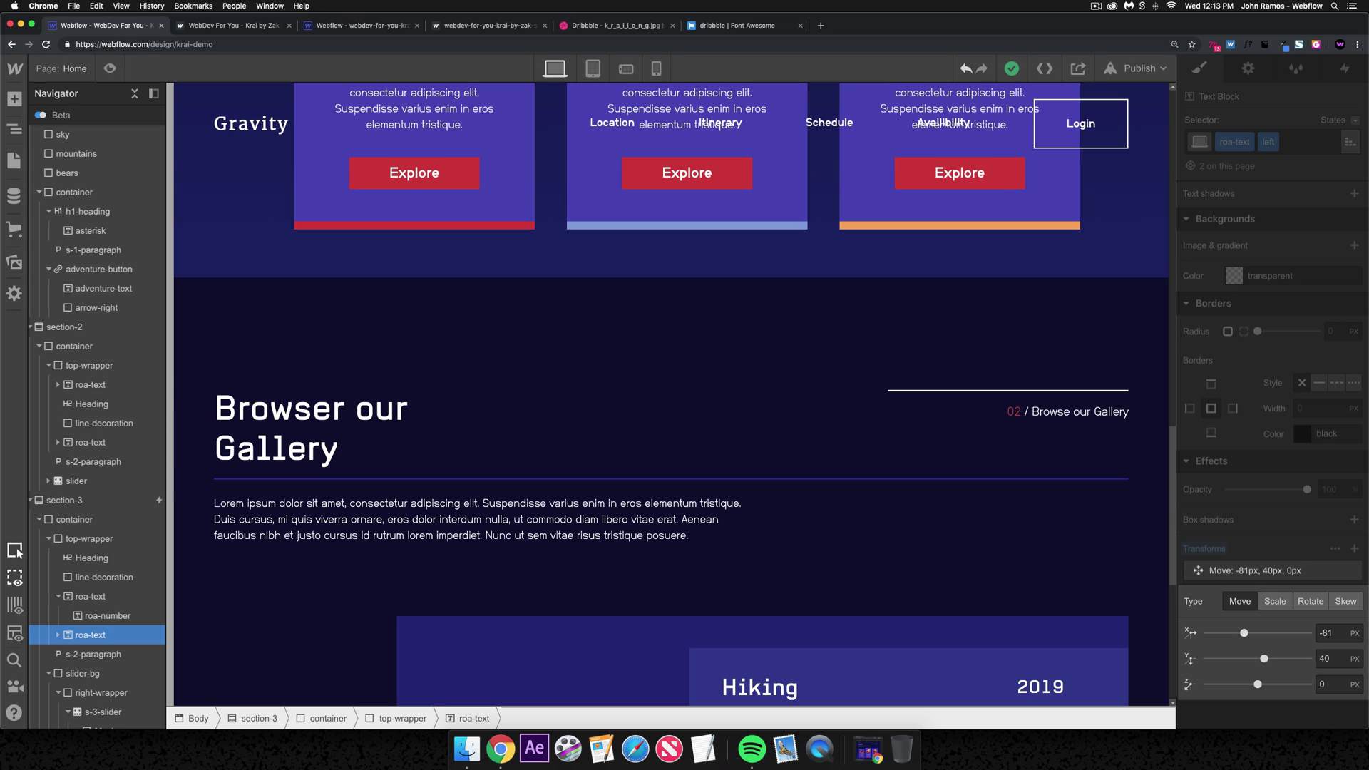
key(shift+r)
key(shift+o)
key(shift+BackSpace)
key(shift+a)
key(shift+l)
- Restore the Move X offset of section-3's rotated label to -150 px
click(198, 412)
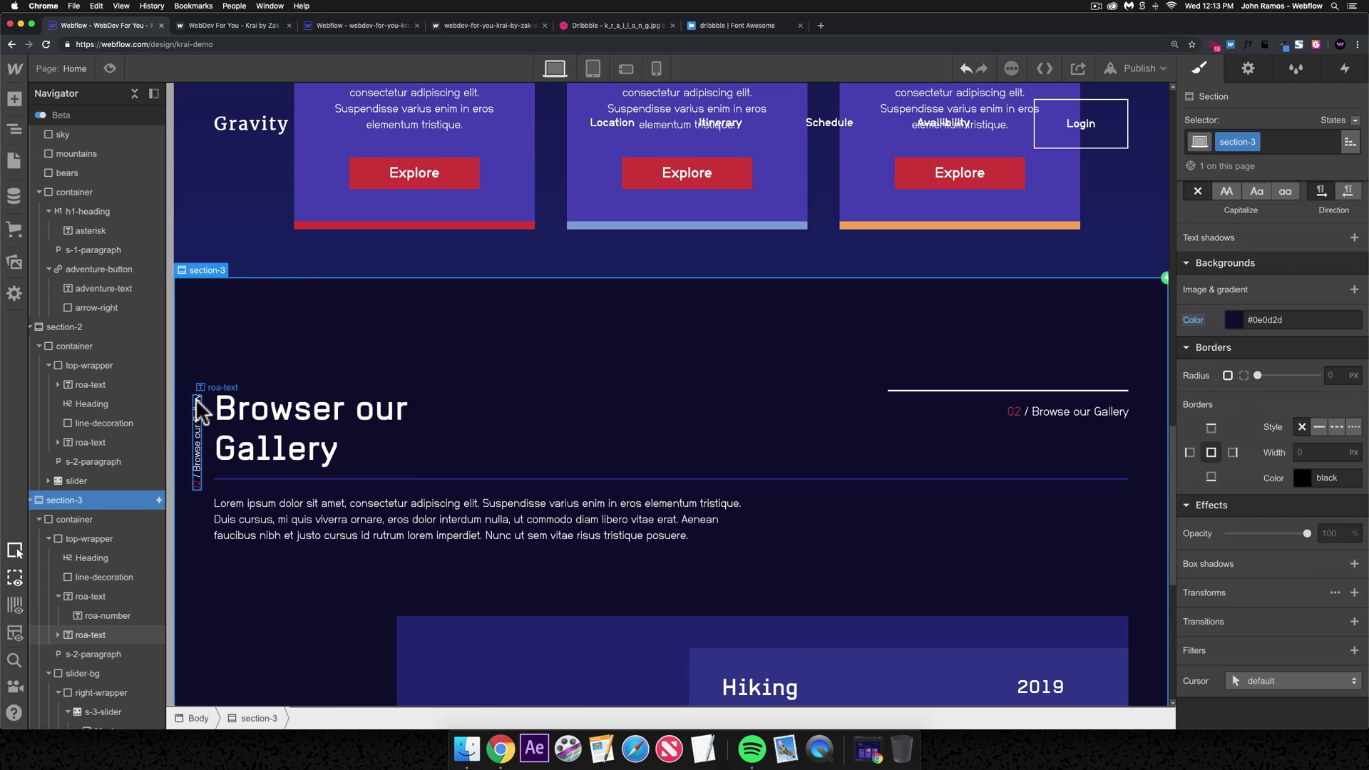
click(1291, 572)
click(1330, 632)
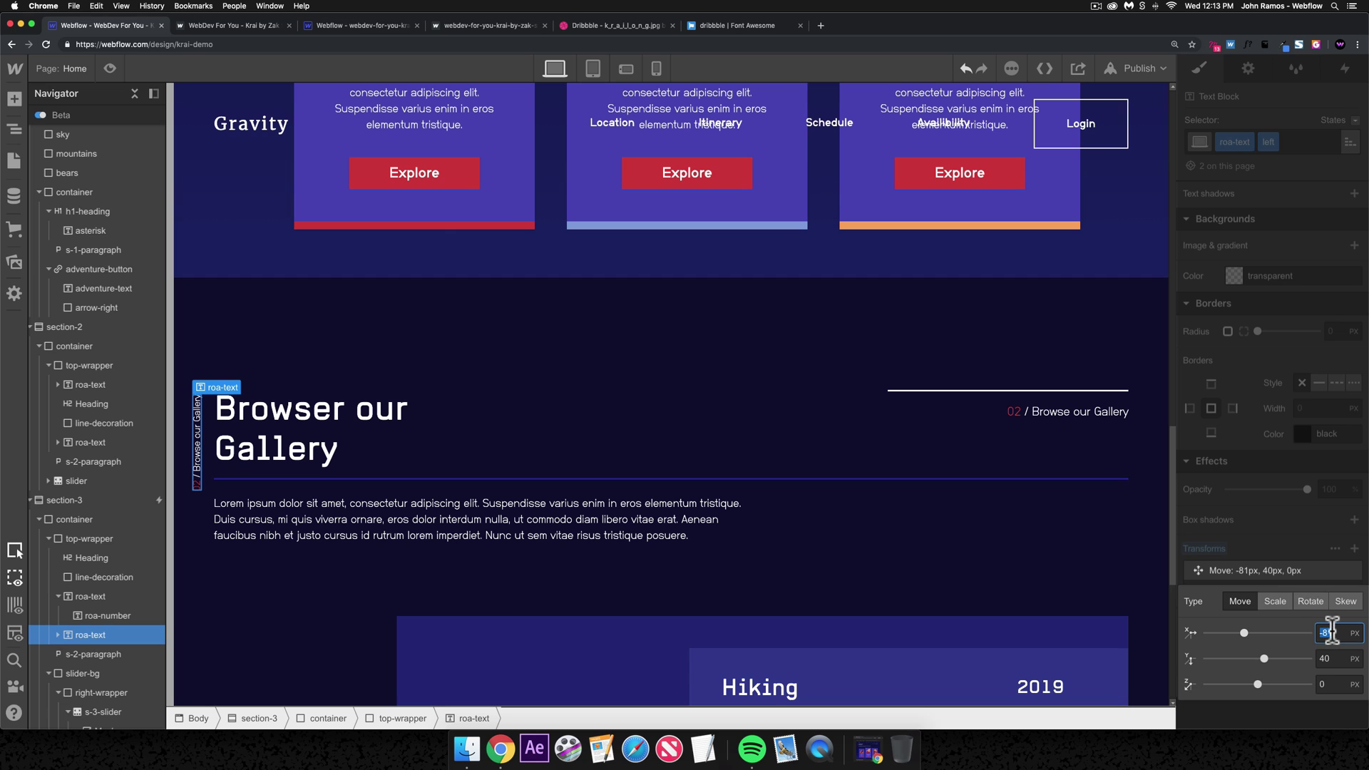
text(-150)
click(828, 495)
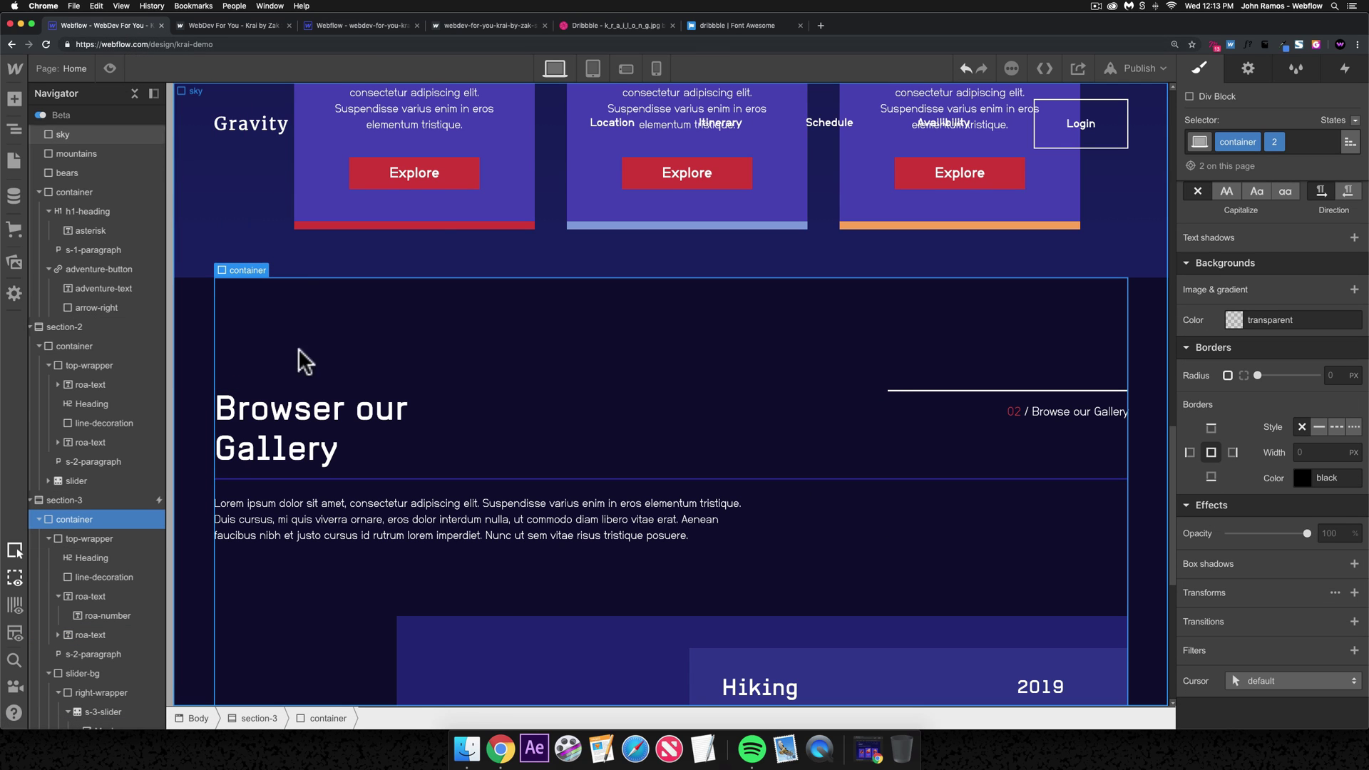
- Preview the page from its hero section and publish the site to krai-demo.webflow.io
scroll(248, 259, up, 15)
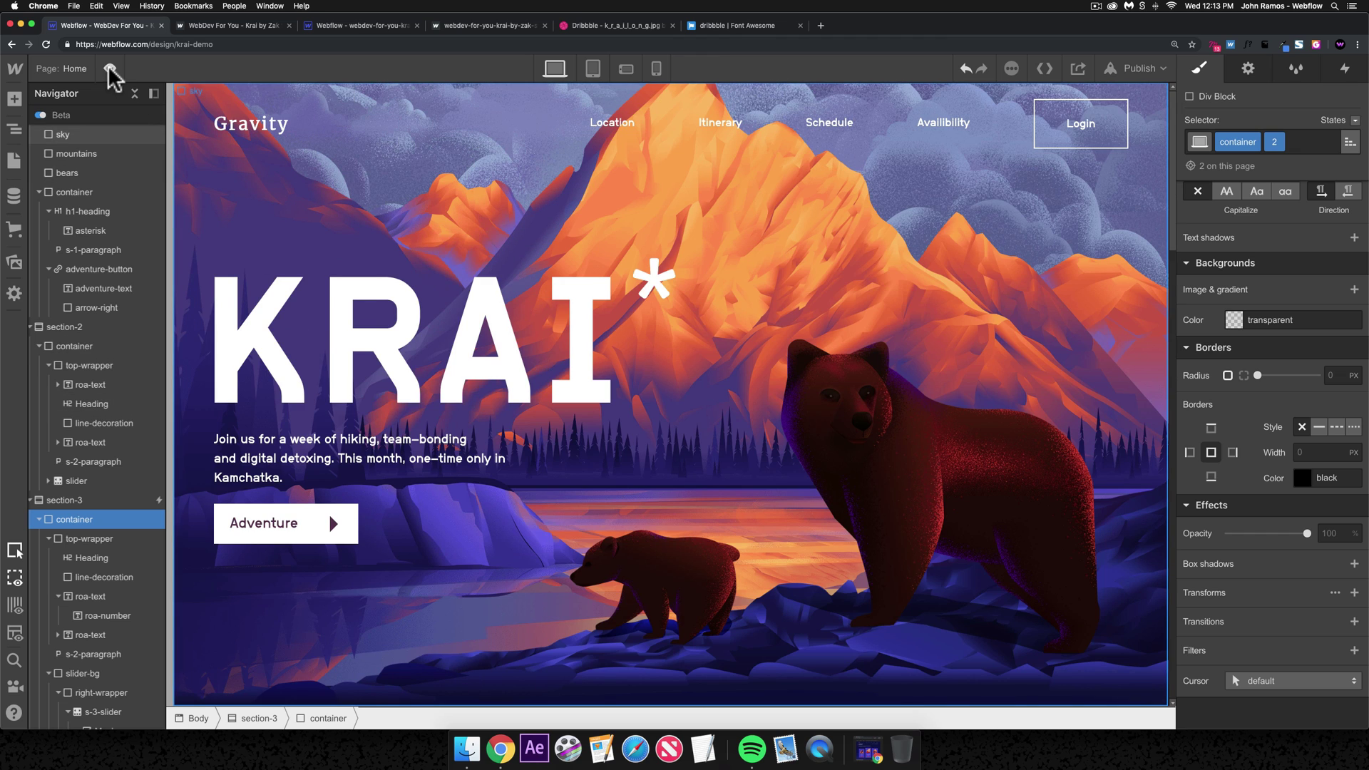
click(109, 68)
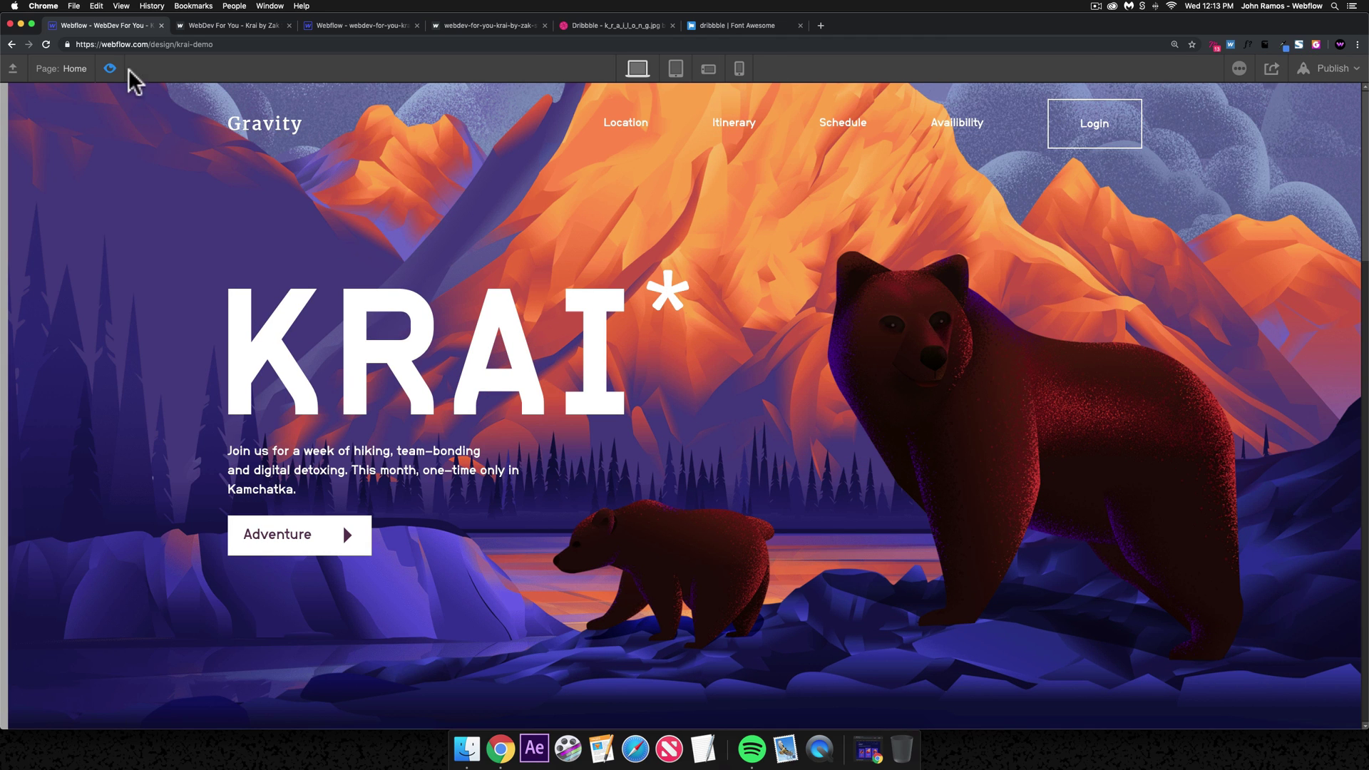
key(super+shift+p)
click(1137, 68)
click(1030, 229)
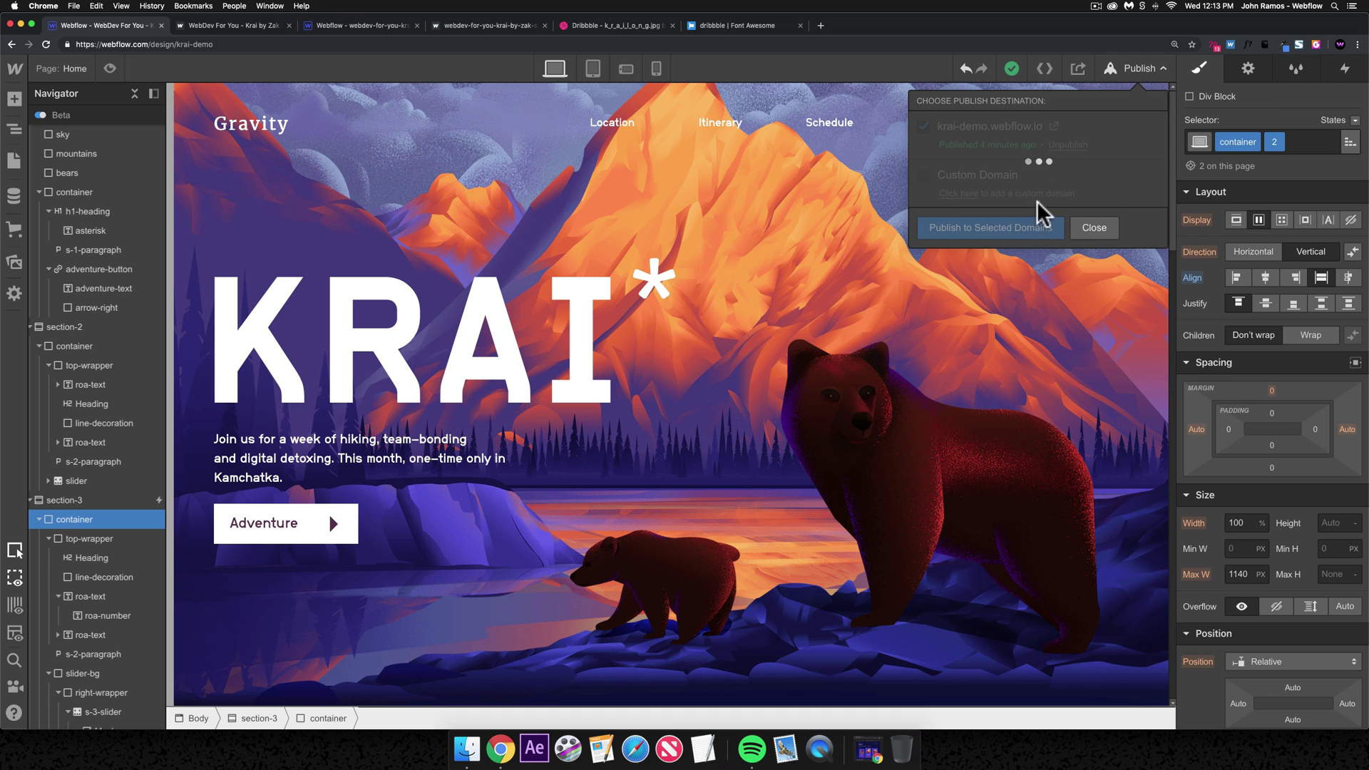
- Open the published krai-demo.webflow.io site and view the page down to the activity cards
click(1054, 126)
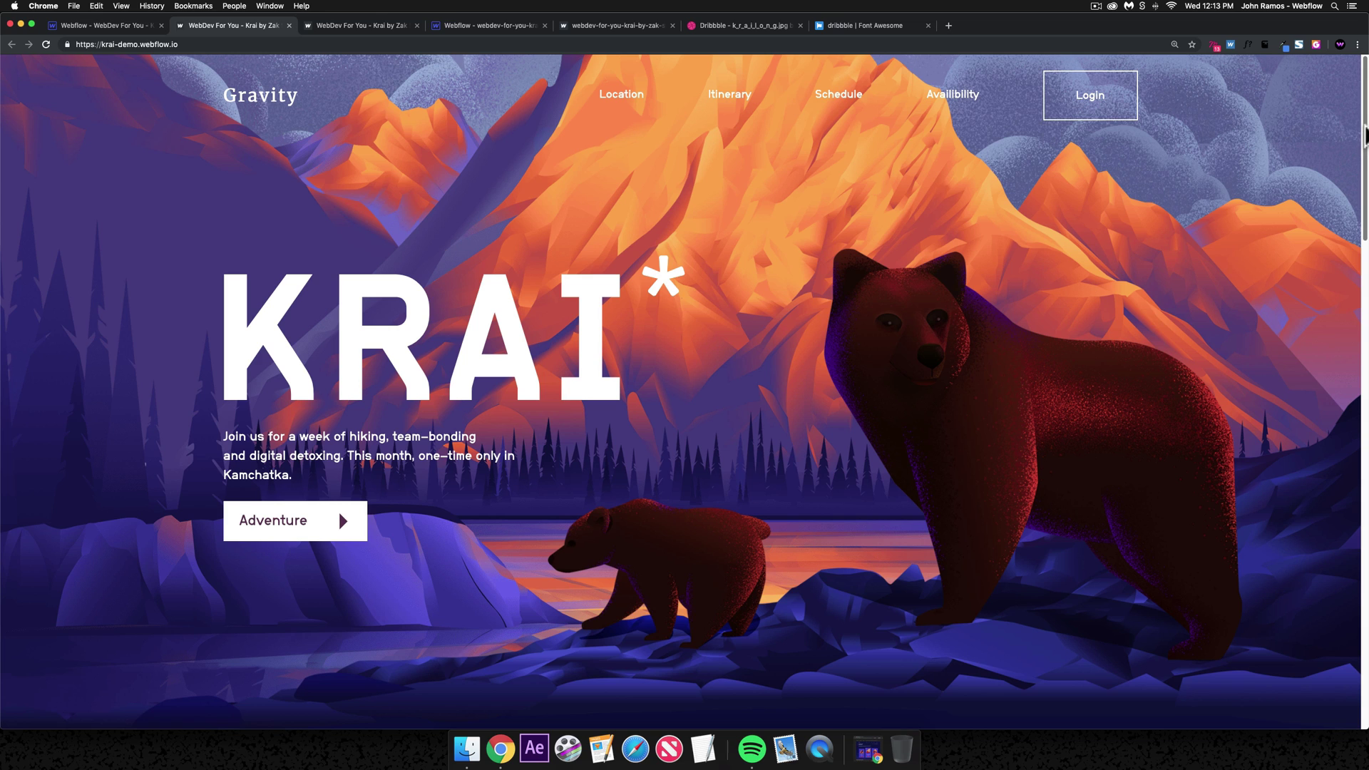
drag(1363, 132, 1365, 388)
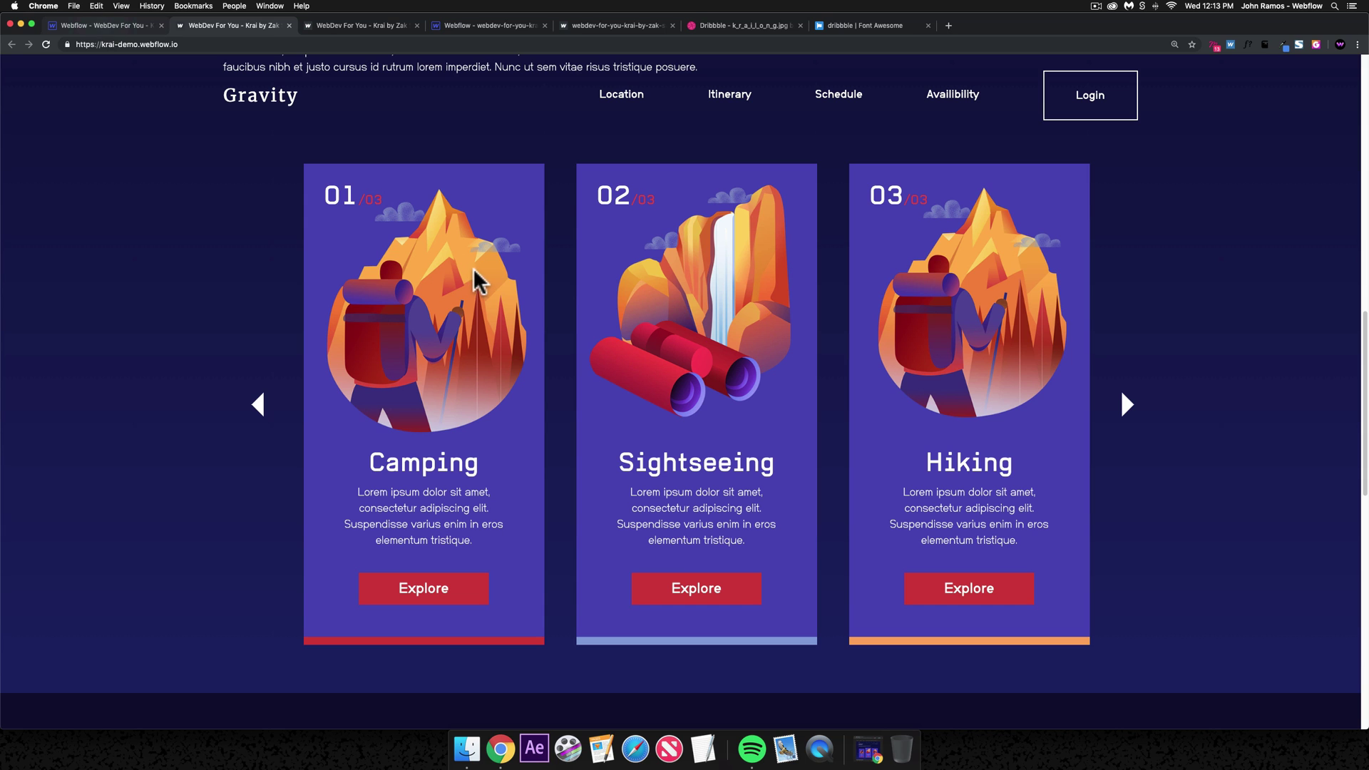
- Return to the designer and open the link URL setting of the Camping card's Explore button
key(super+alt+Left)
scroll(449, 526, down, 5)
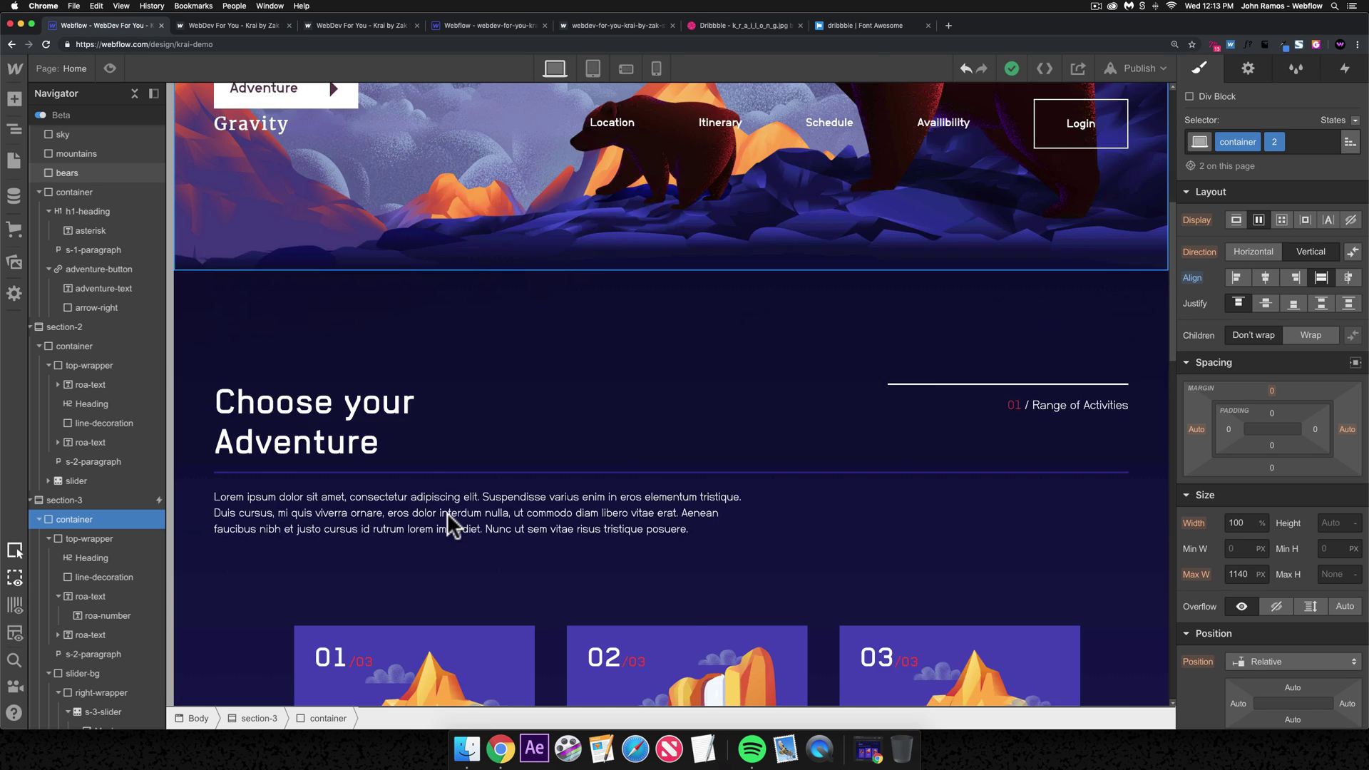
scroll(447, 512, down, 5)
click(458, 340)
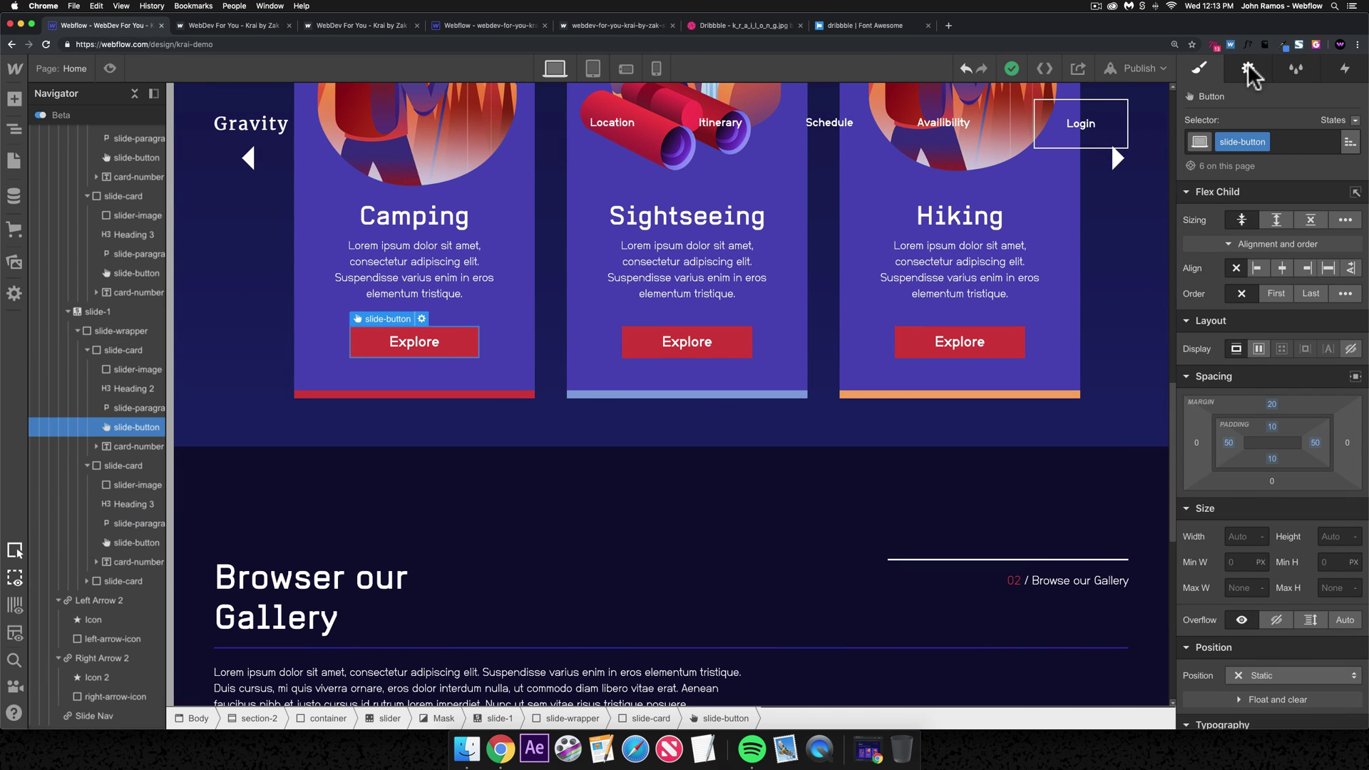
click(1248, 69)
click(1225, 333)
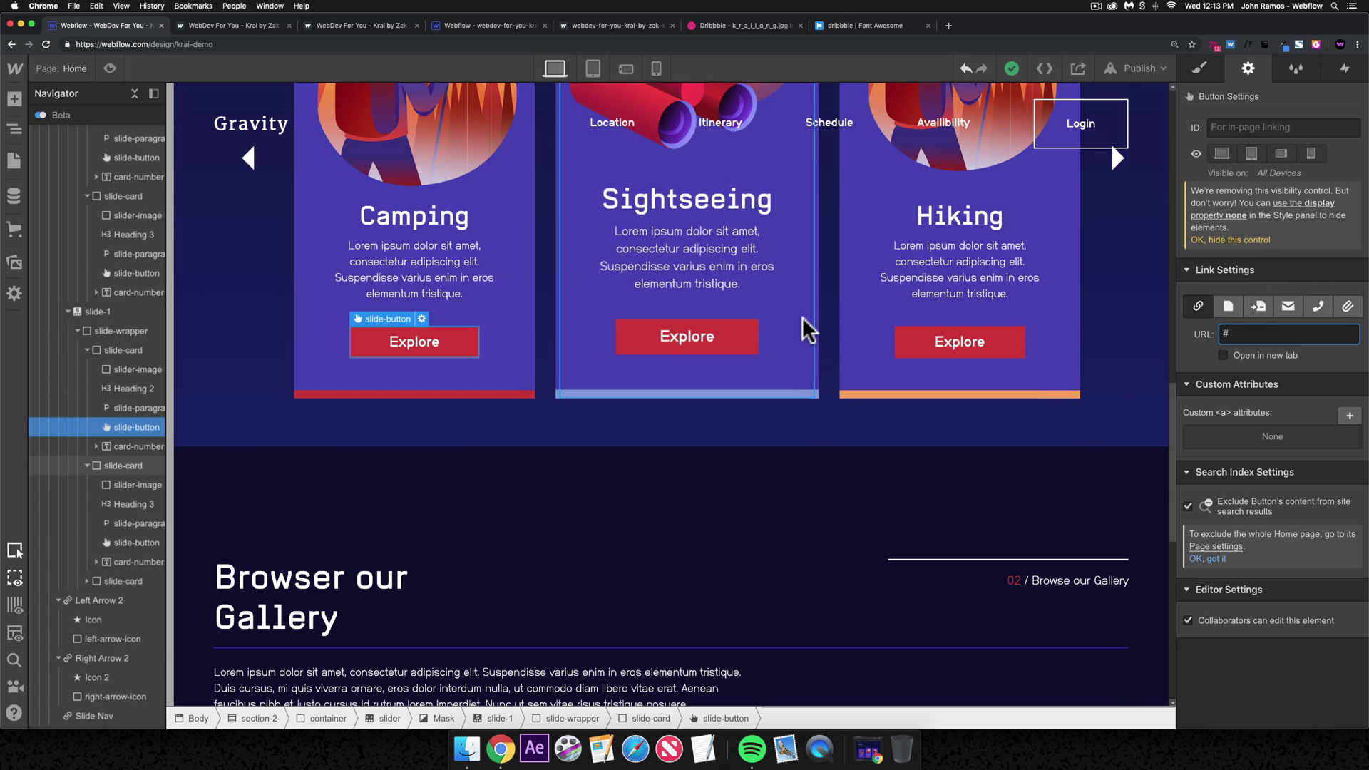
scroll(792, 319, down, 5)
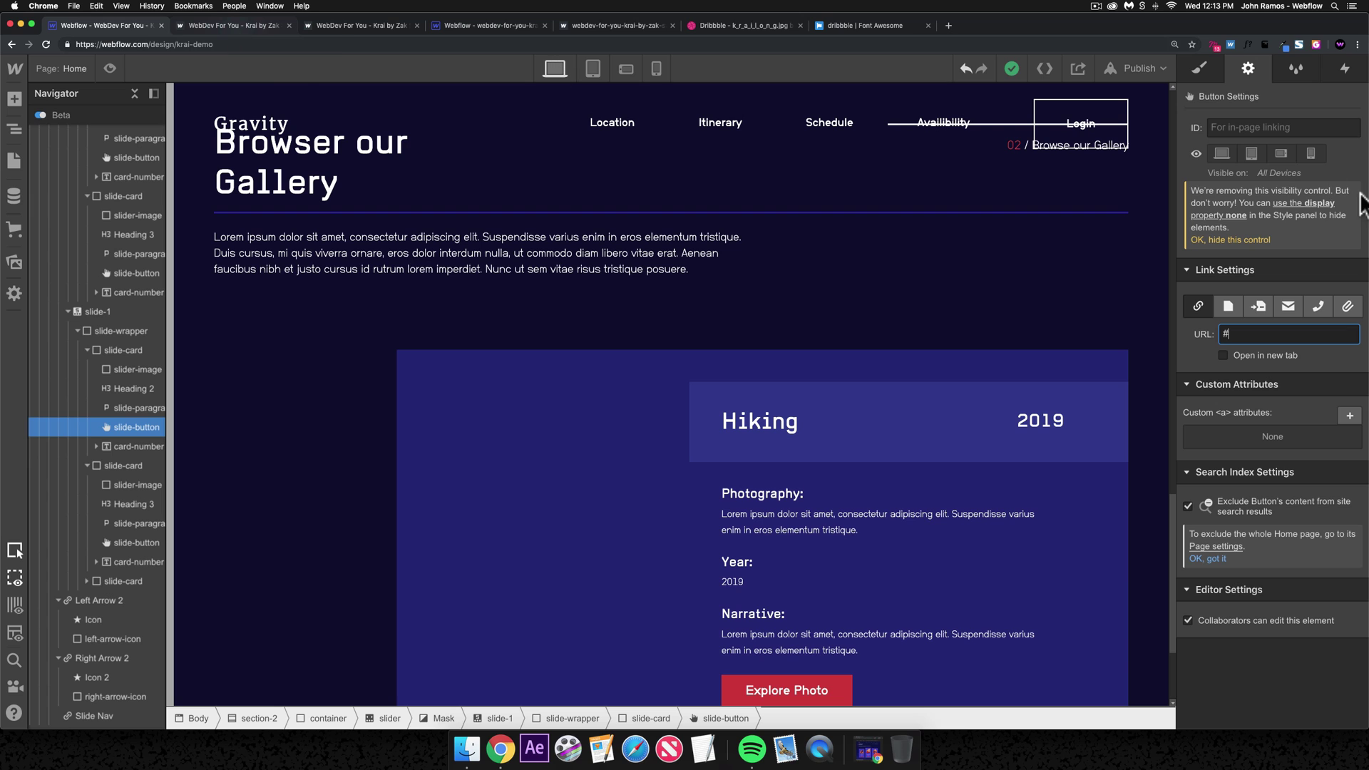
- View the published page full screen from the activity cards down to the gallery and footer
key(ctrl+Tab)
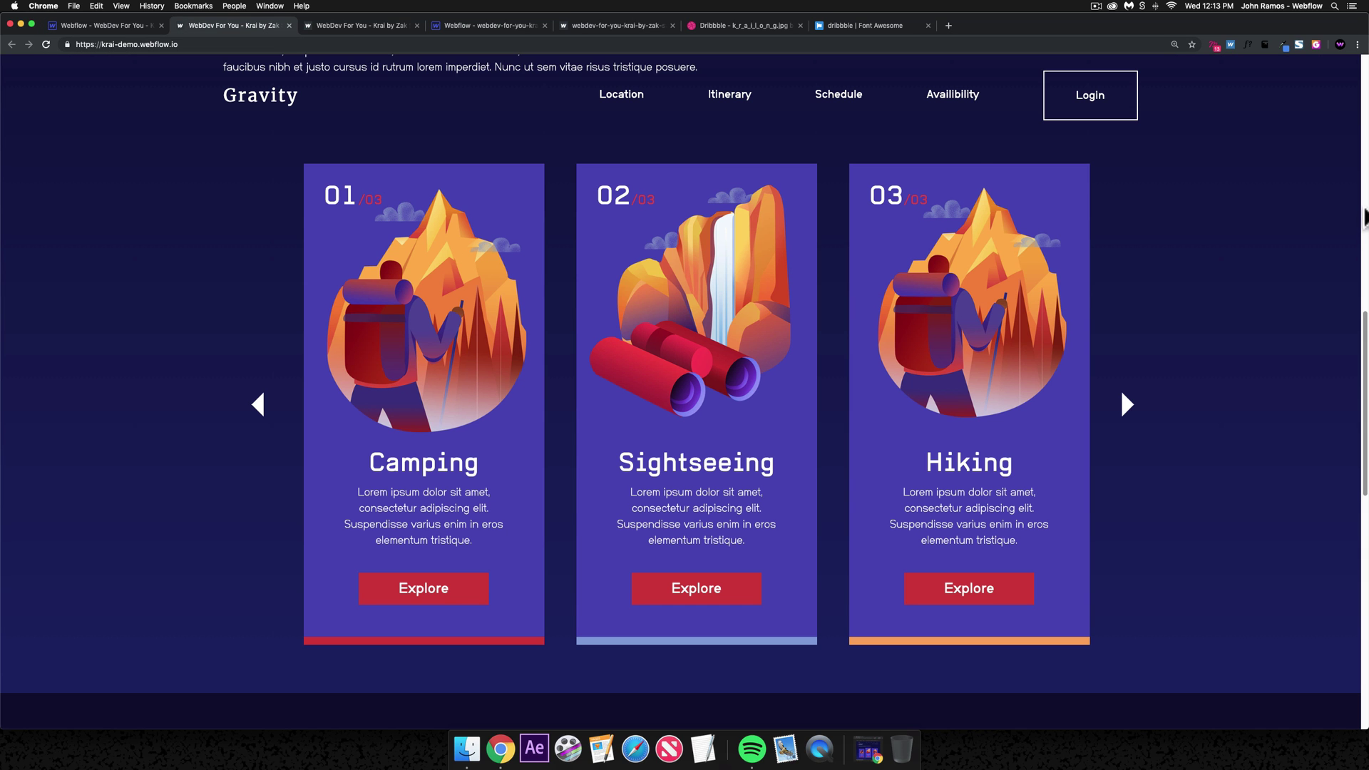
click(33, 24)
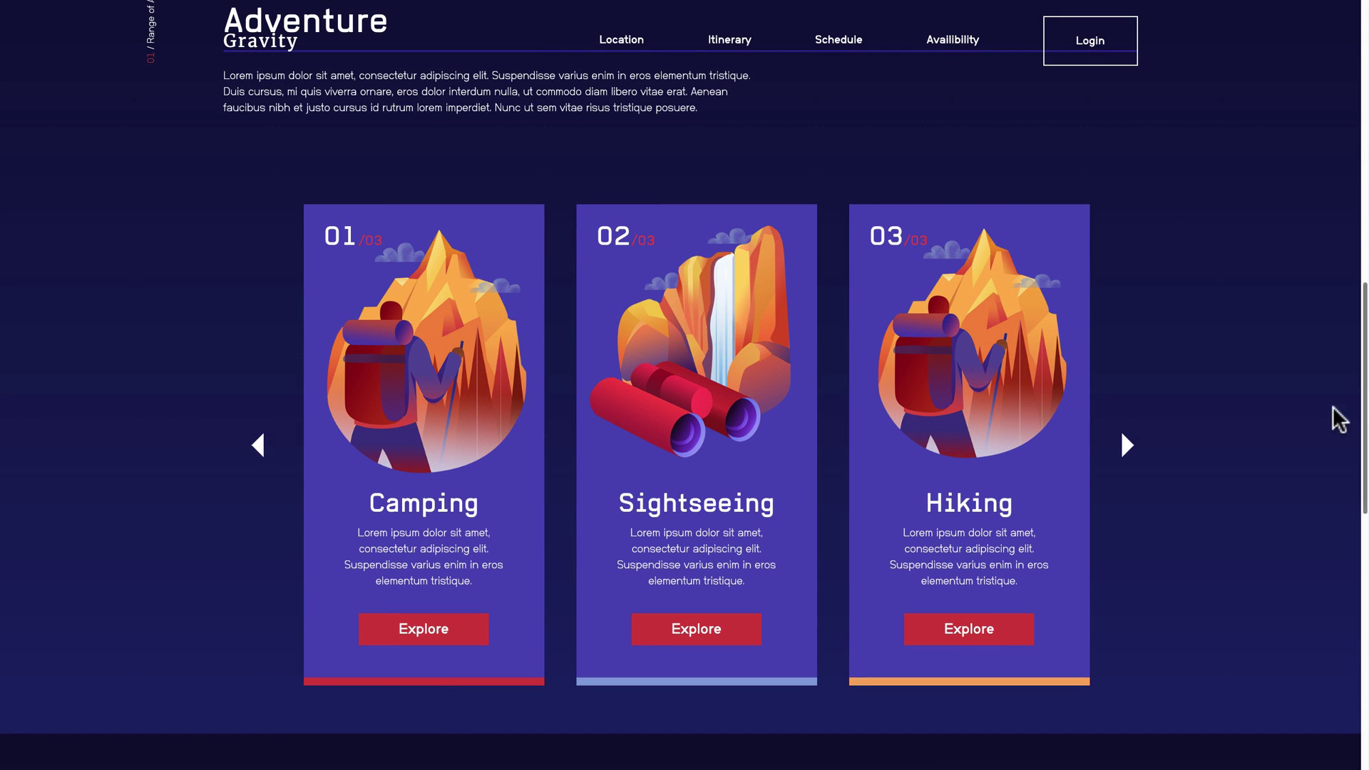
drag(1364, 350, 1335, 627)
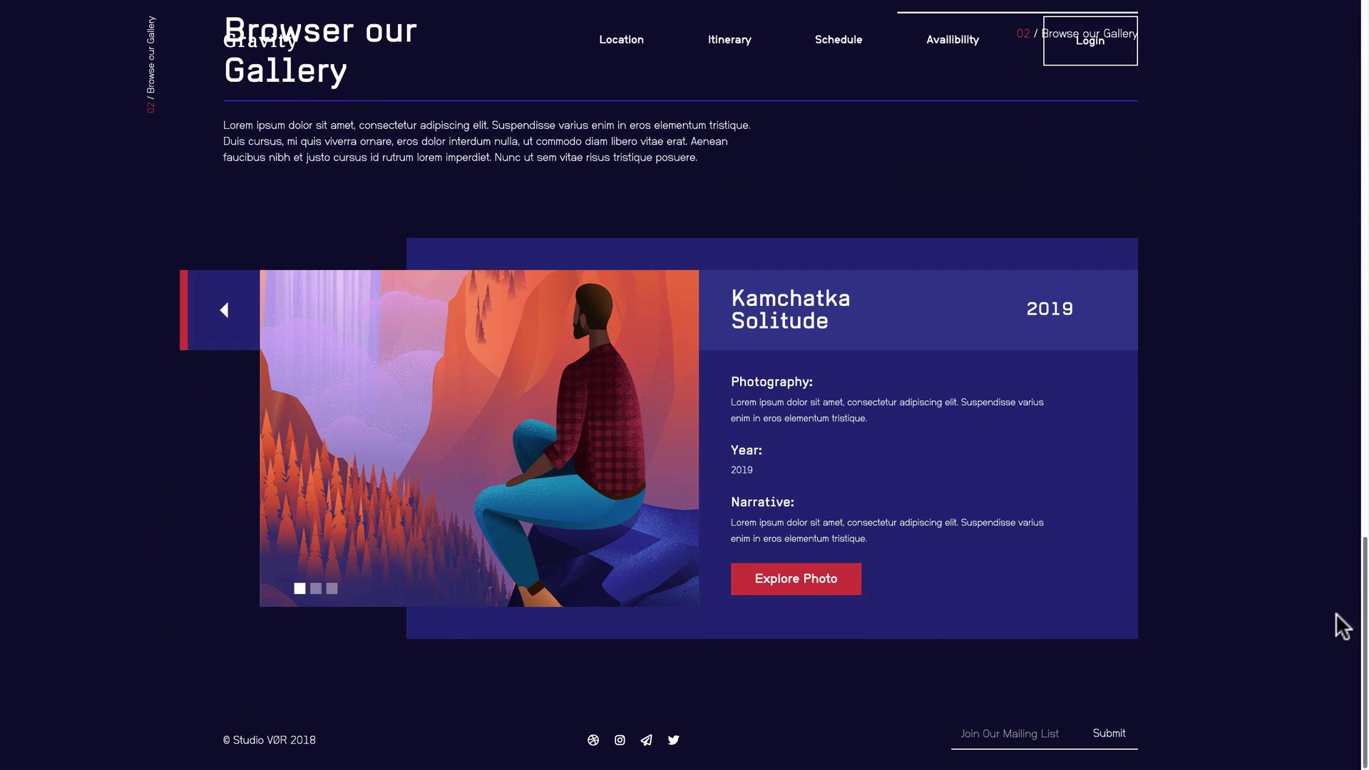
- Test the gallery's previous-slide arrow and photo lightbox, and the footer's mailing list form
click(226, 314)
click(796, 581)
click(1342, 43)
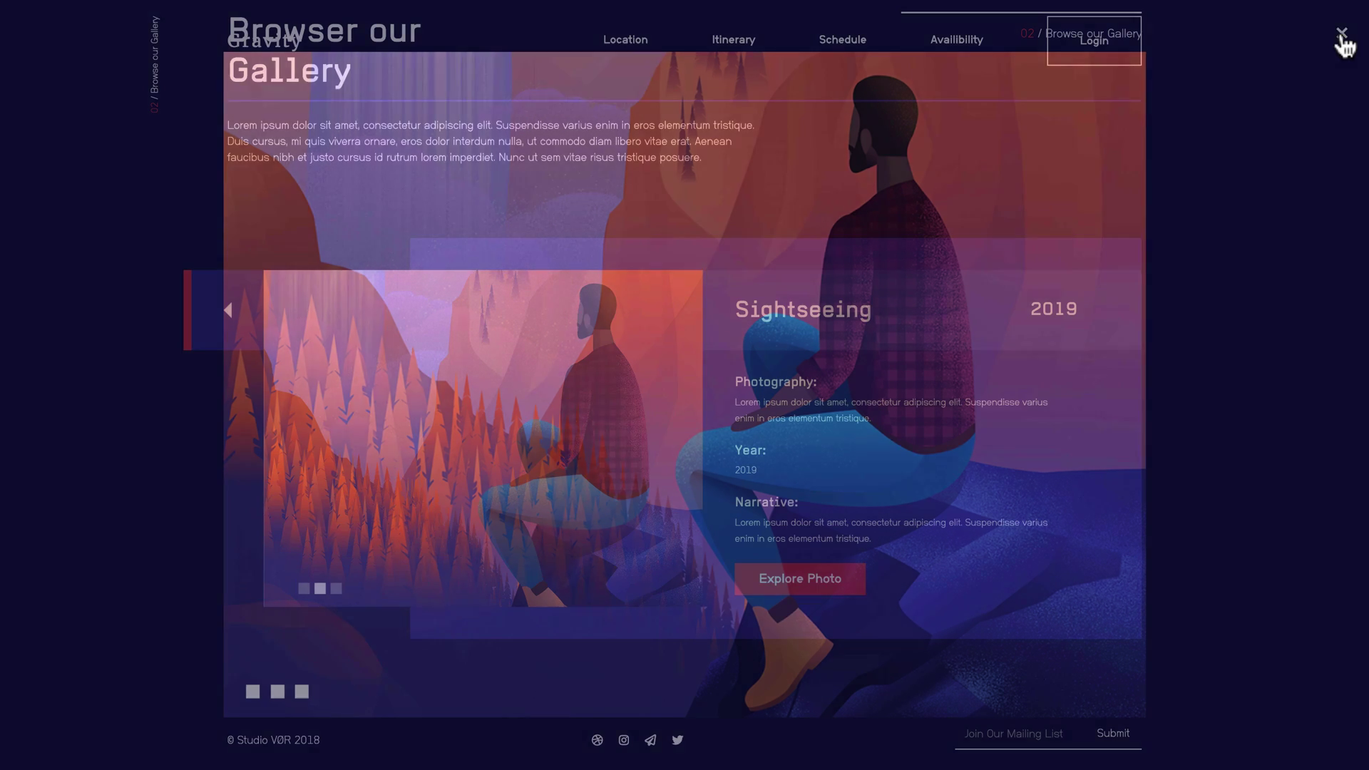
click(1026, 734)
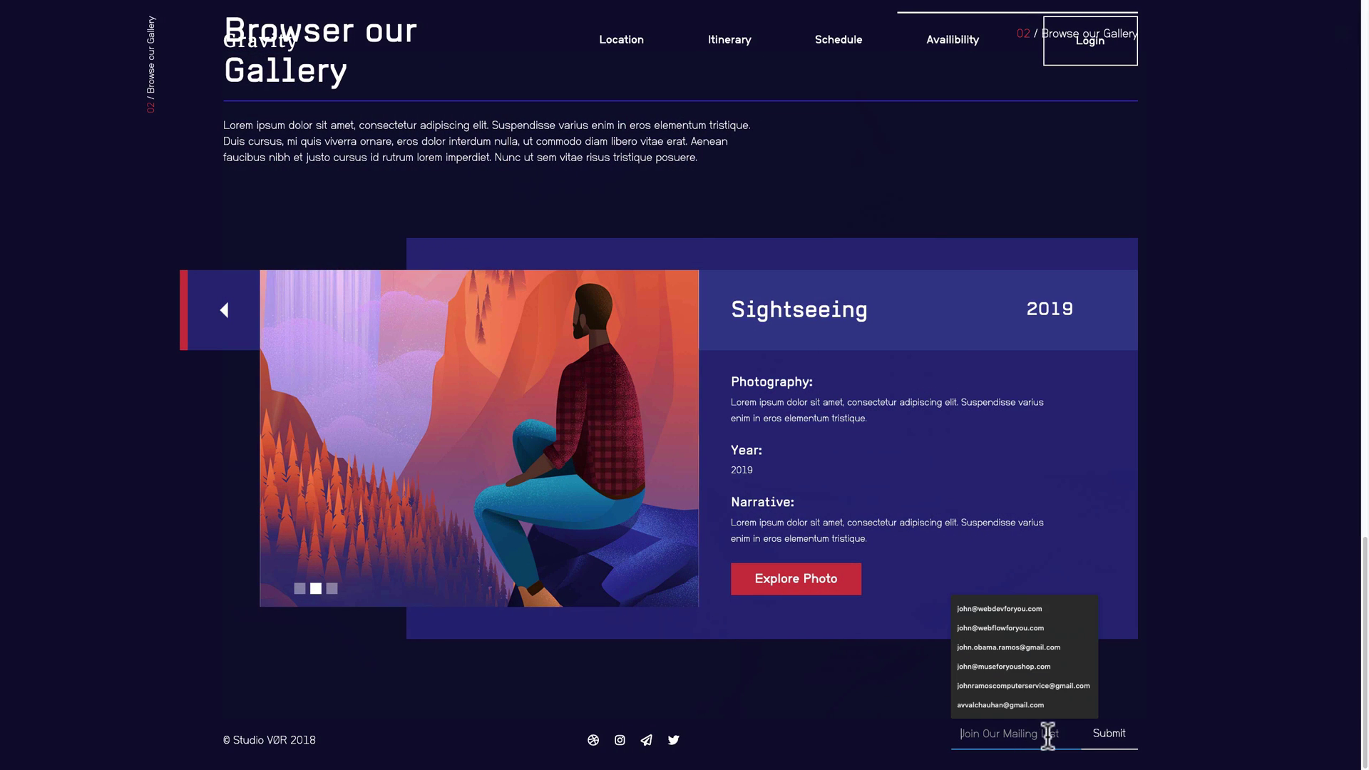
click(1111, 738)
click(804, 715)
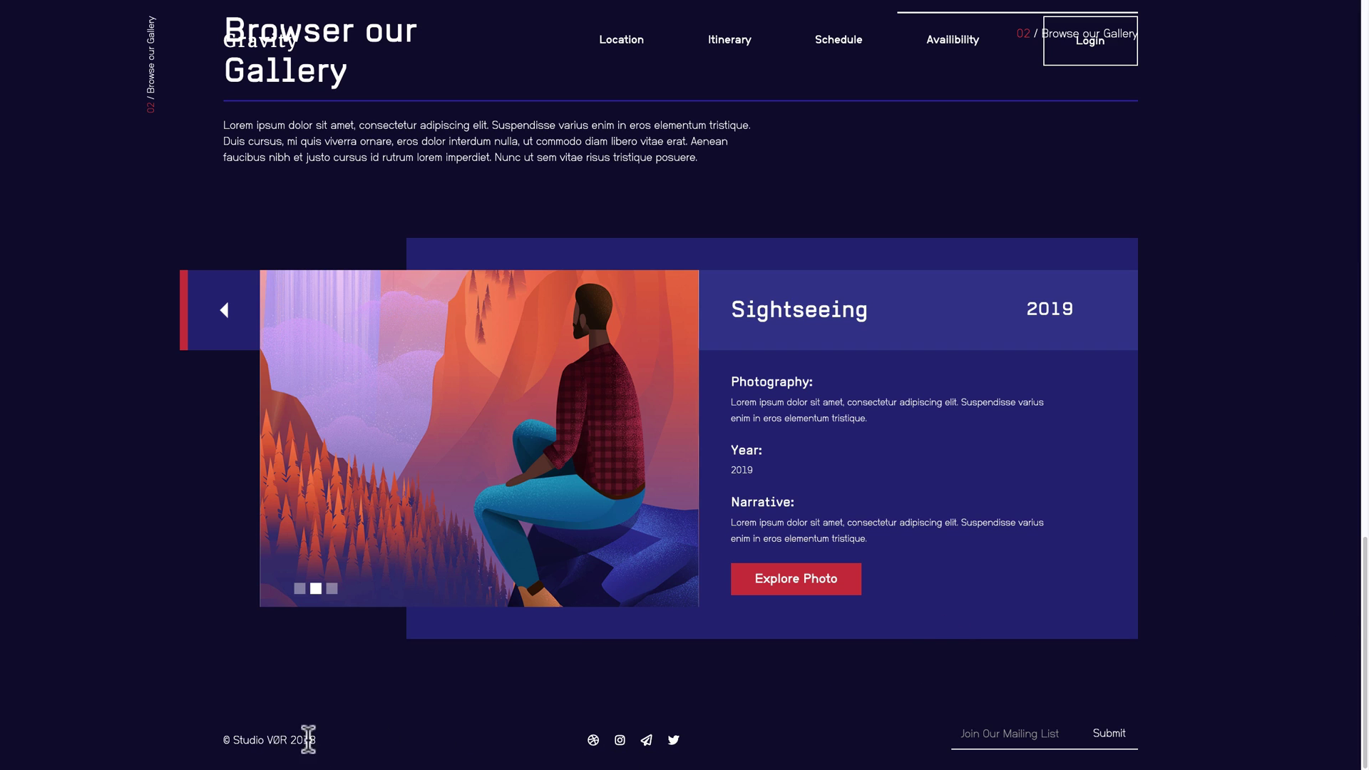
- Leave the full-screen view and check the Browse our Gallery section in the Dribbble design
drag(1363, 620, 1289, 62)
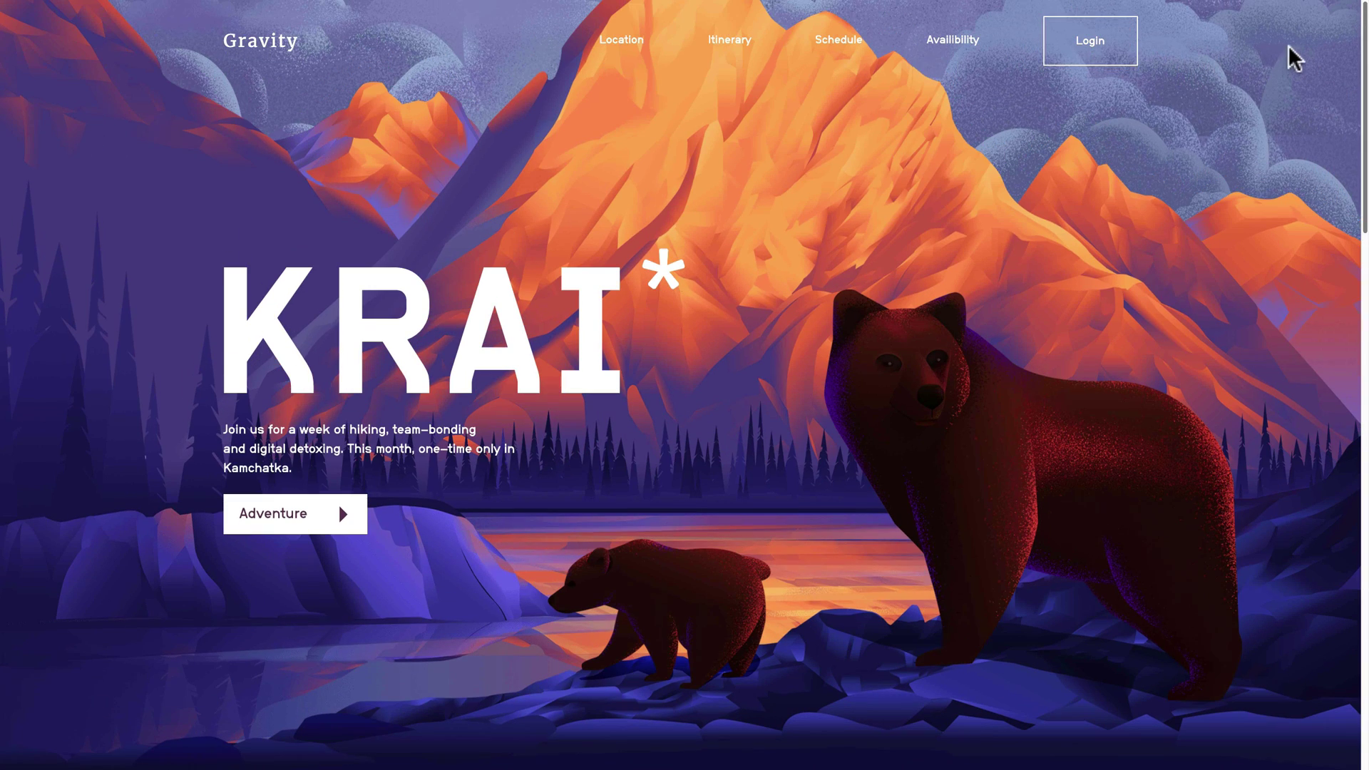
mouse_move(283, 5)
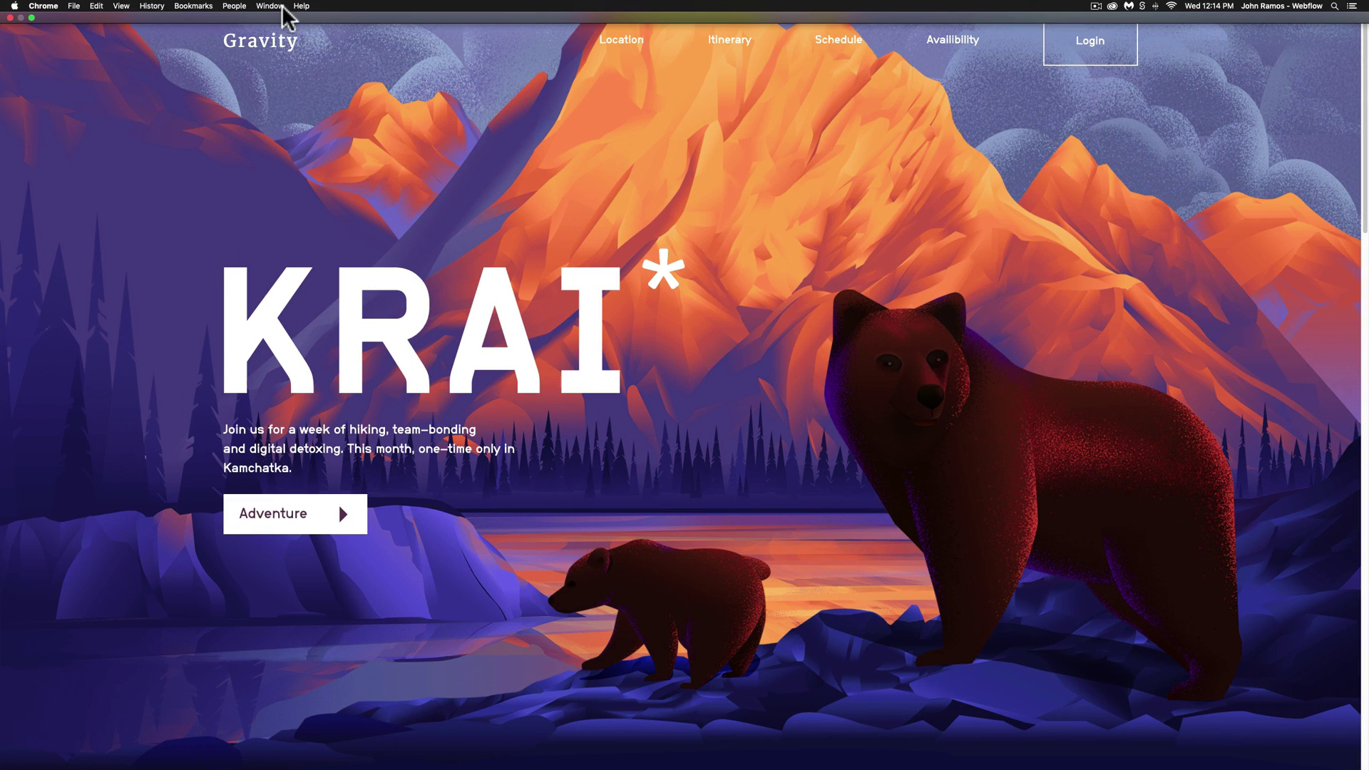
click(32, 18)
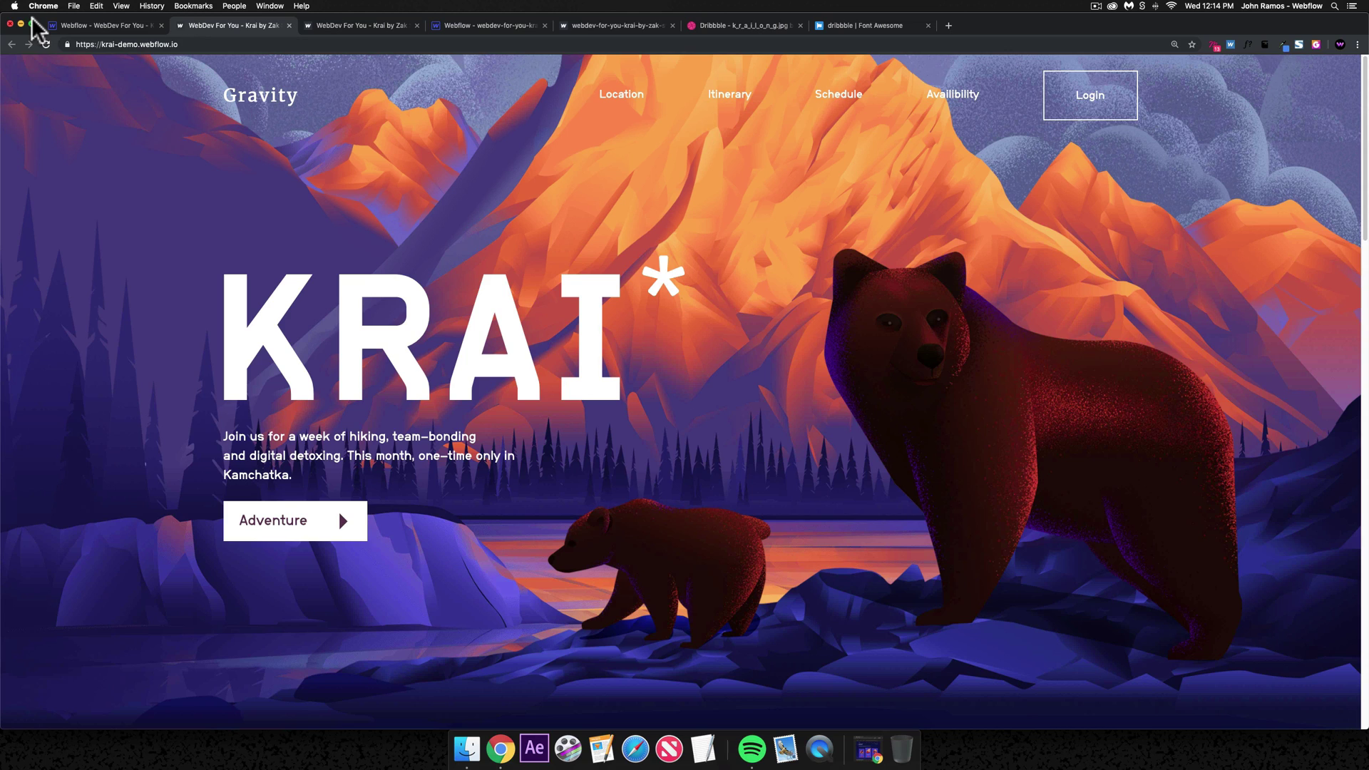
click(704, 29)
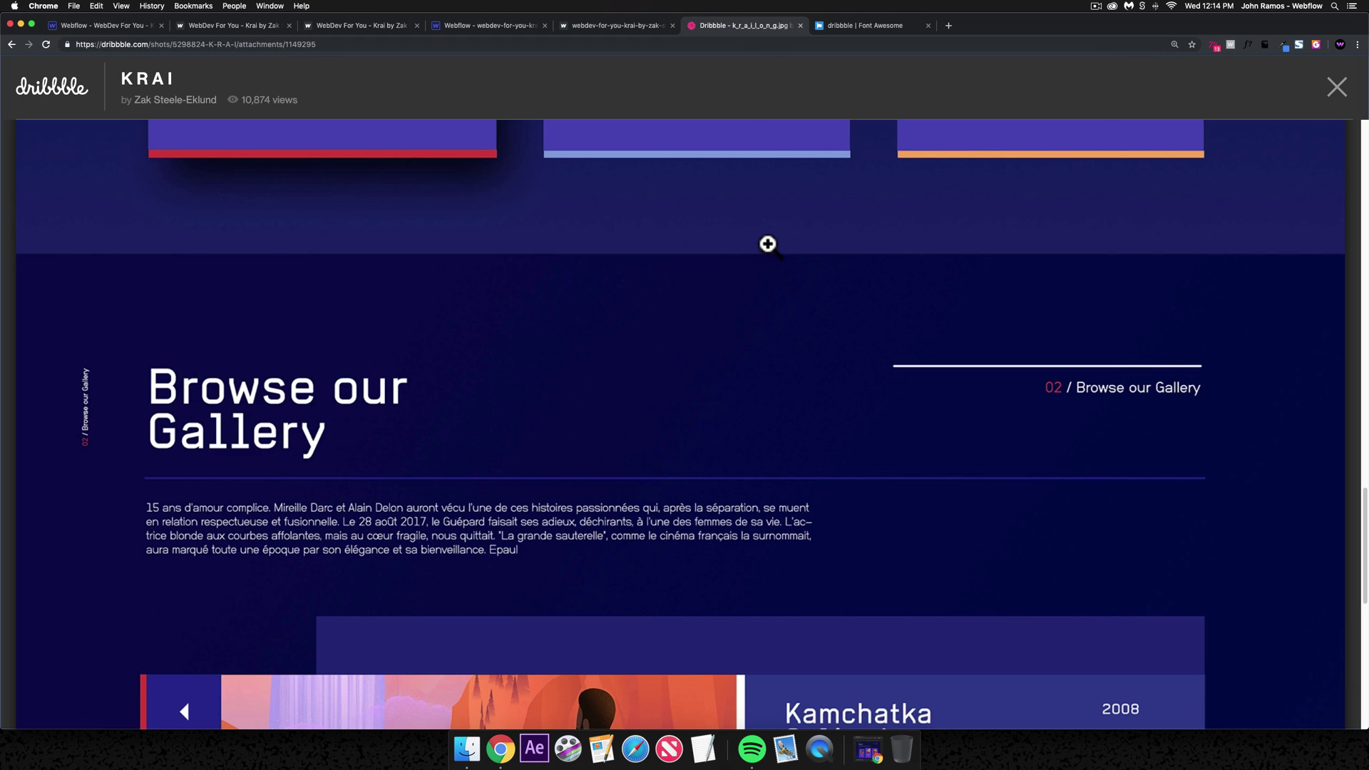
scroll(768, 244, down, 2)
click(92, 28)
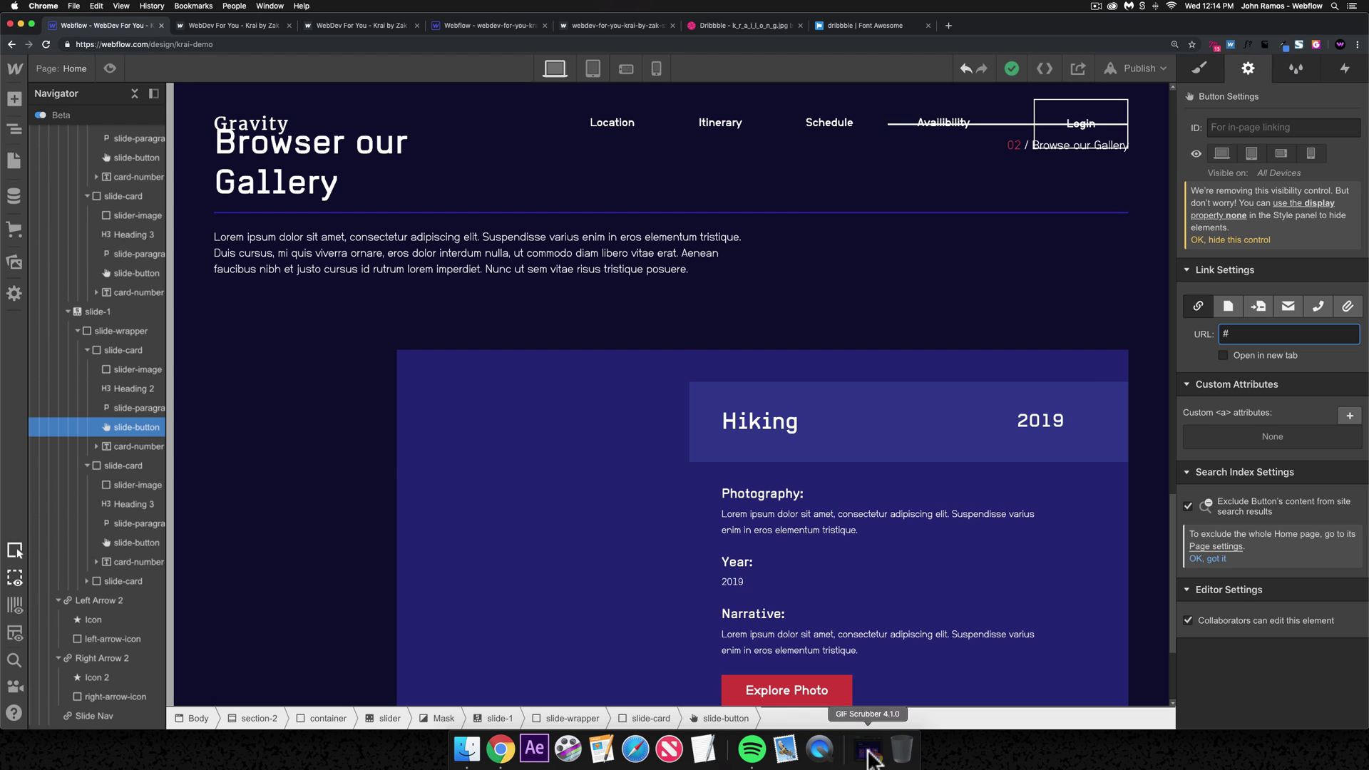
- Switch to GIF Scrubber and play the KRAI animation to examine how the hero scrolls into the Adventure section
click(867, 748)
drag(171, 436, 52, 437)
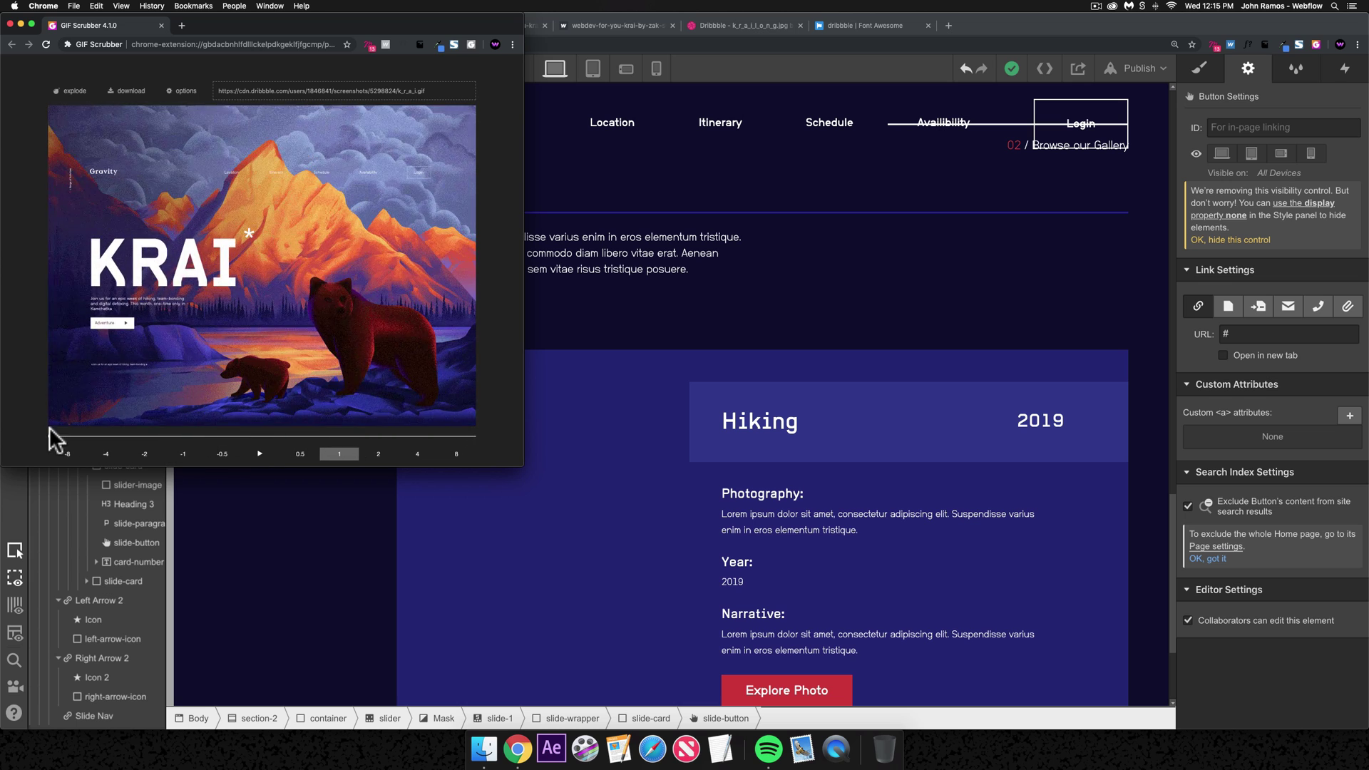
click(260, 454)
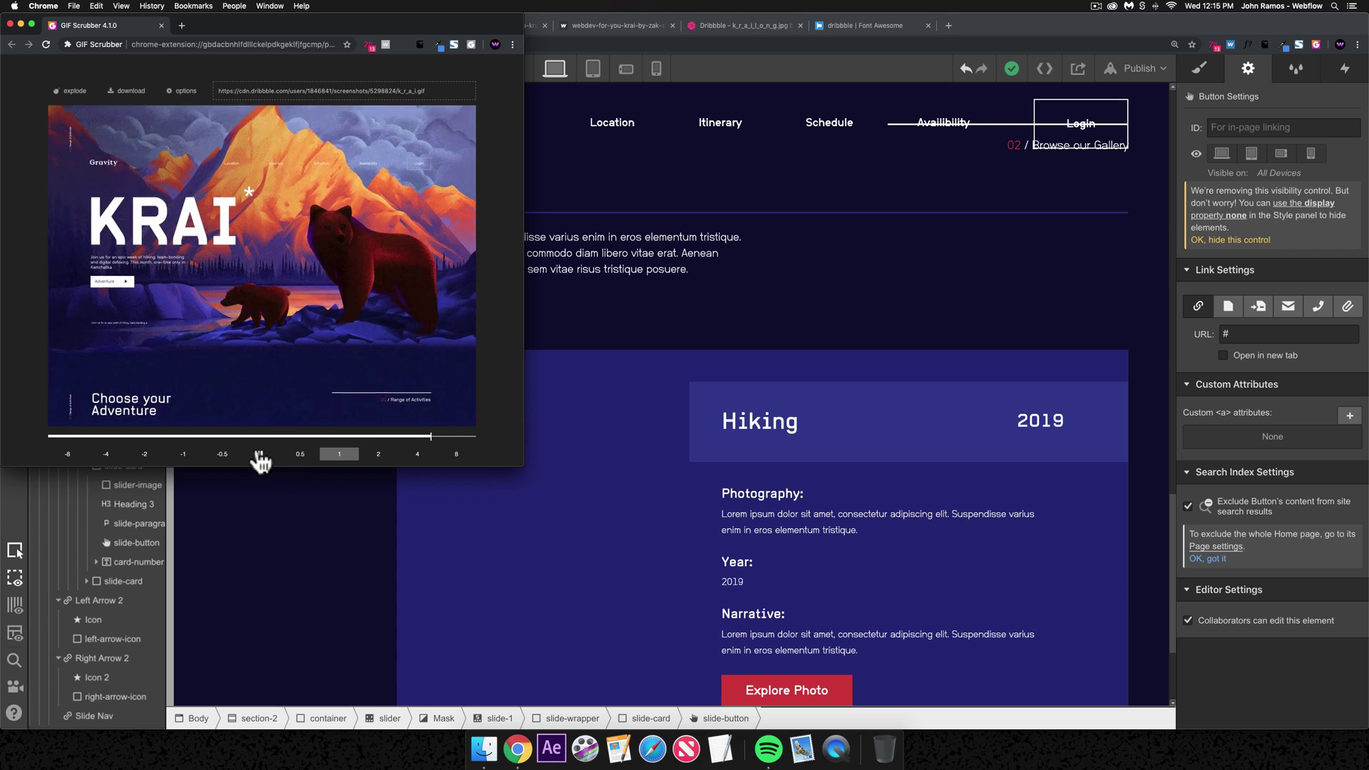
click(260, 454)
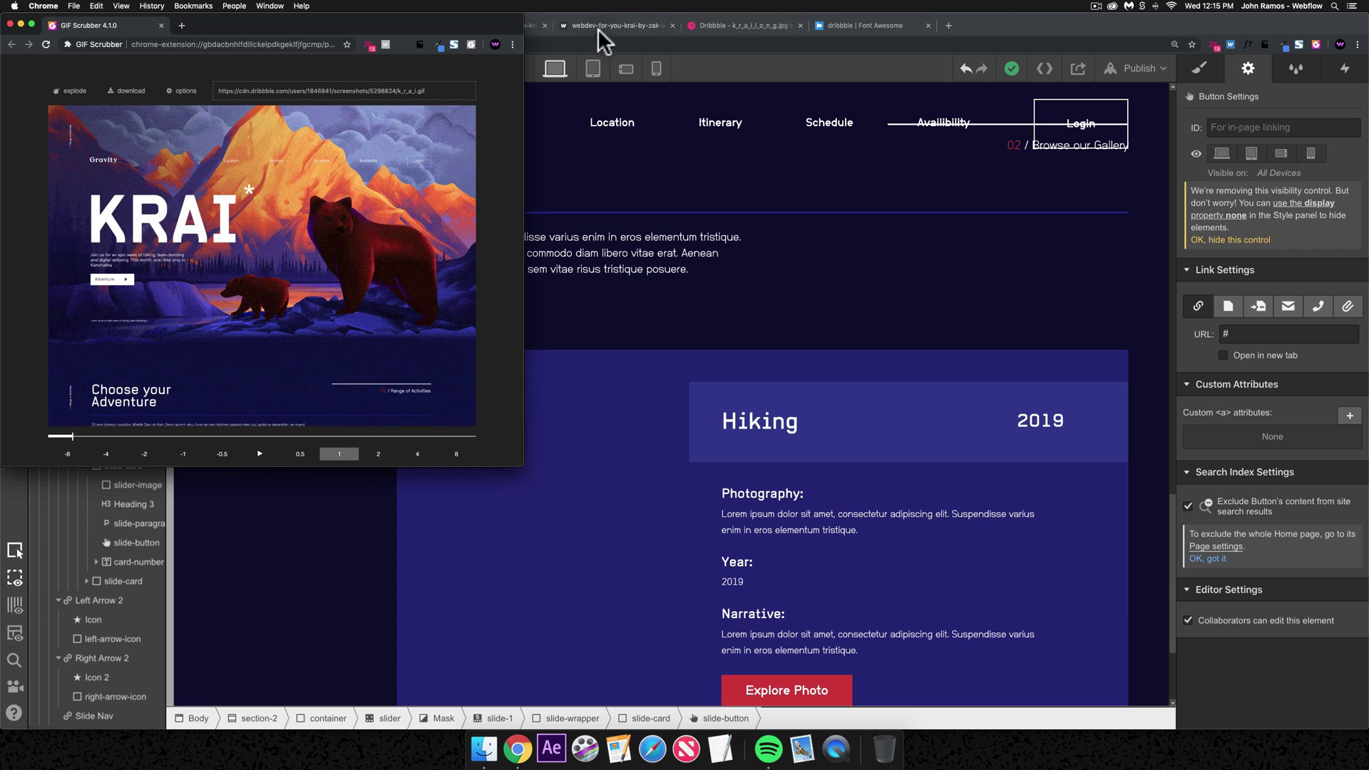
click(834, 73)
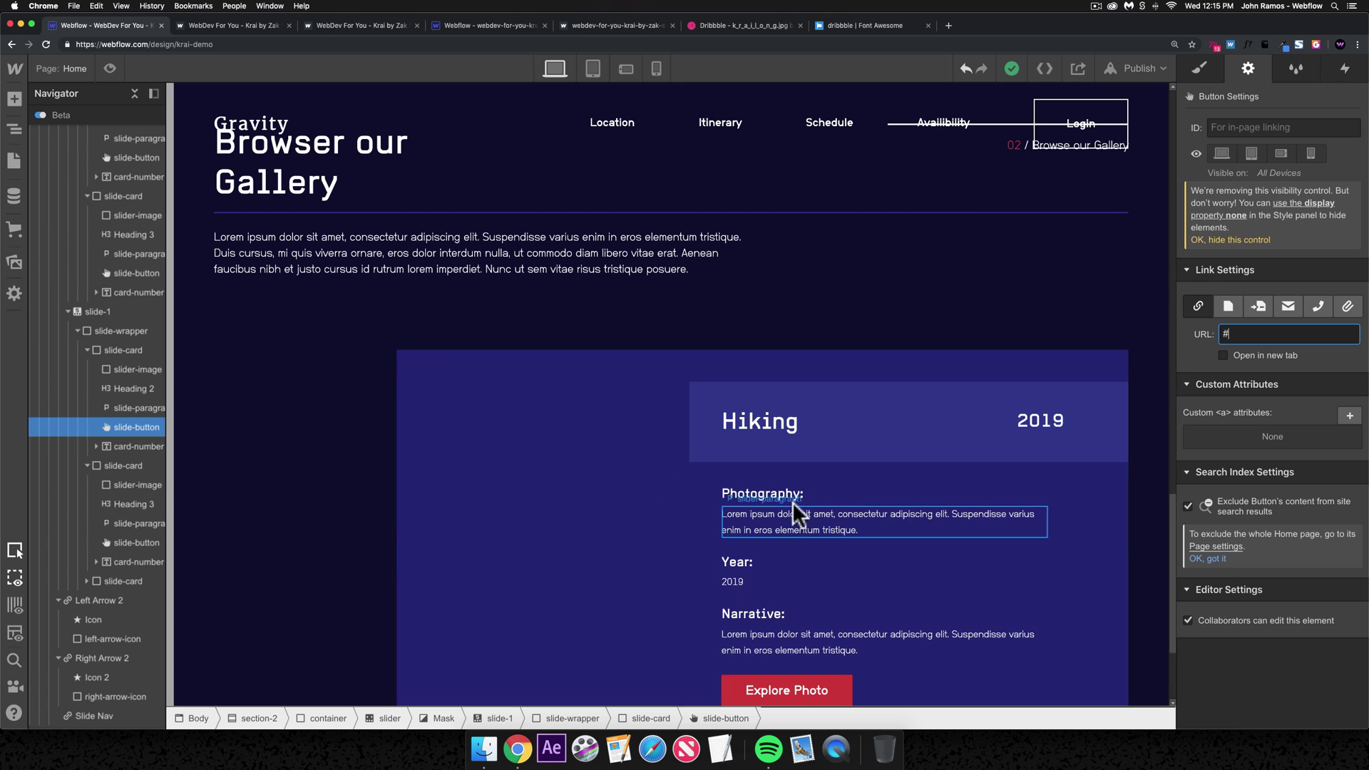
- Select the Camping slide-card in the section-2 slider
scroll(777, 510, up, 10)
scroll(482, 553, down, 2)
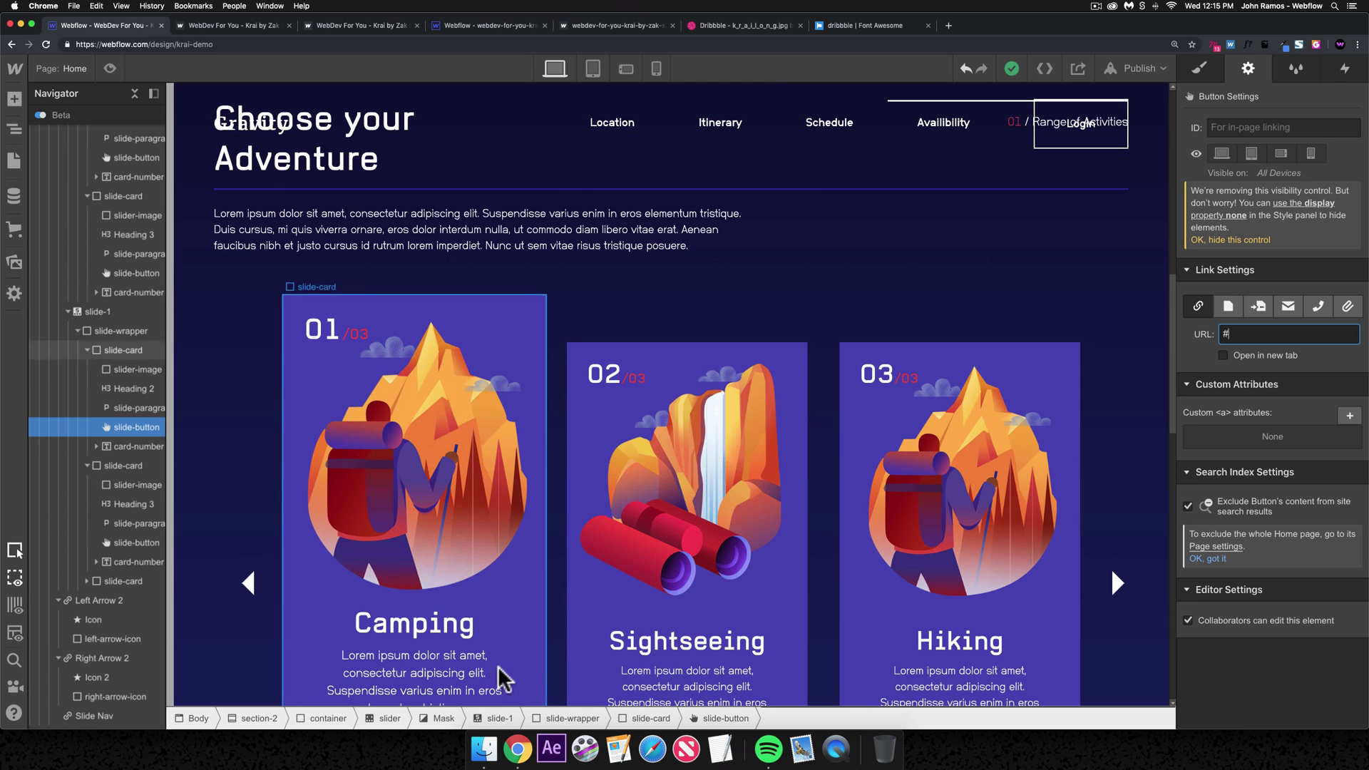
click(526, 663)
scroll(521, 556, down, 3)
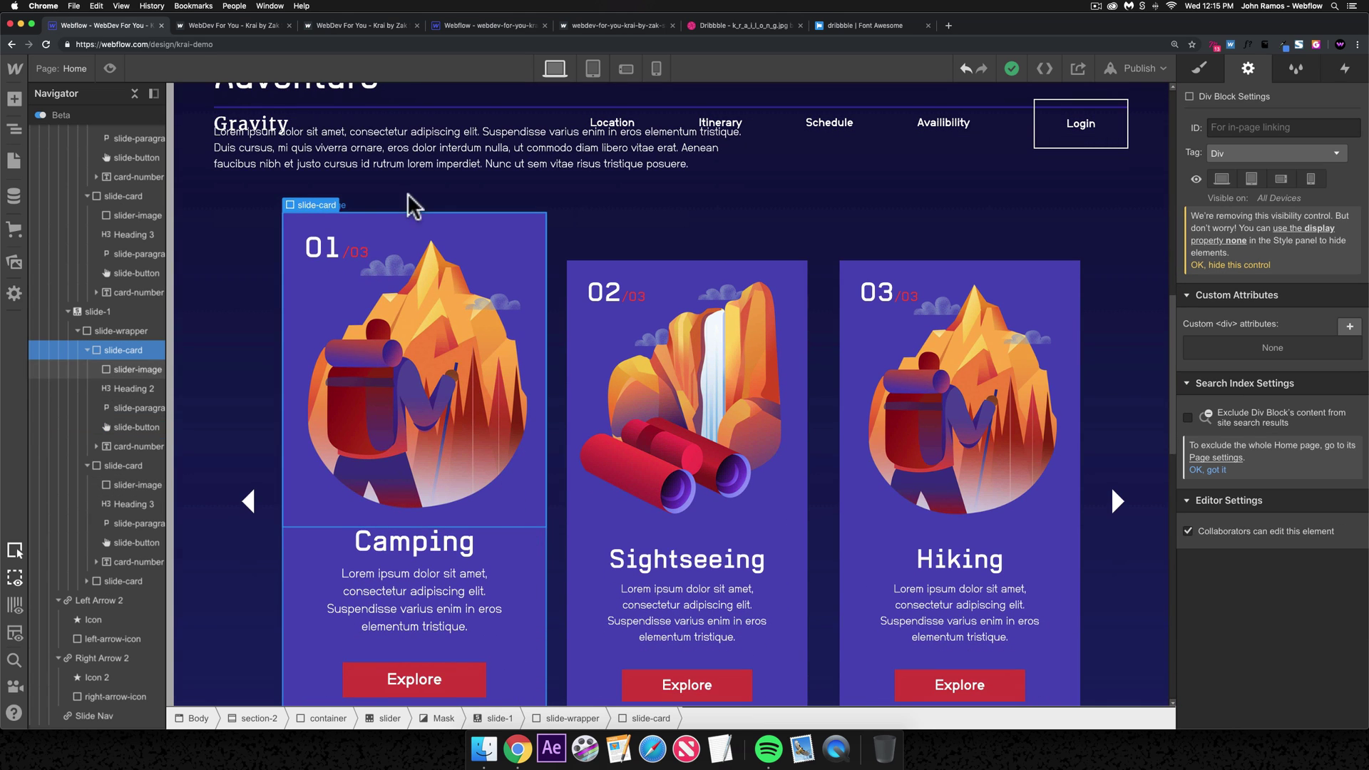
- Examine the box shadow settings of the Camping card's slide-content-wrapper in the finished webdev-for-you-krai project
click(239, 25)
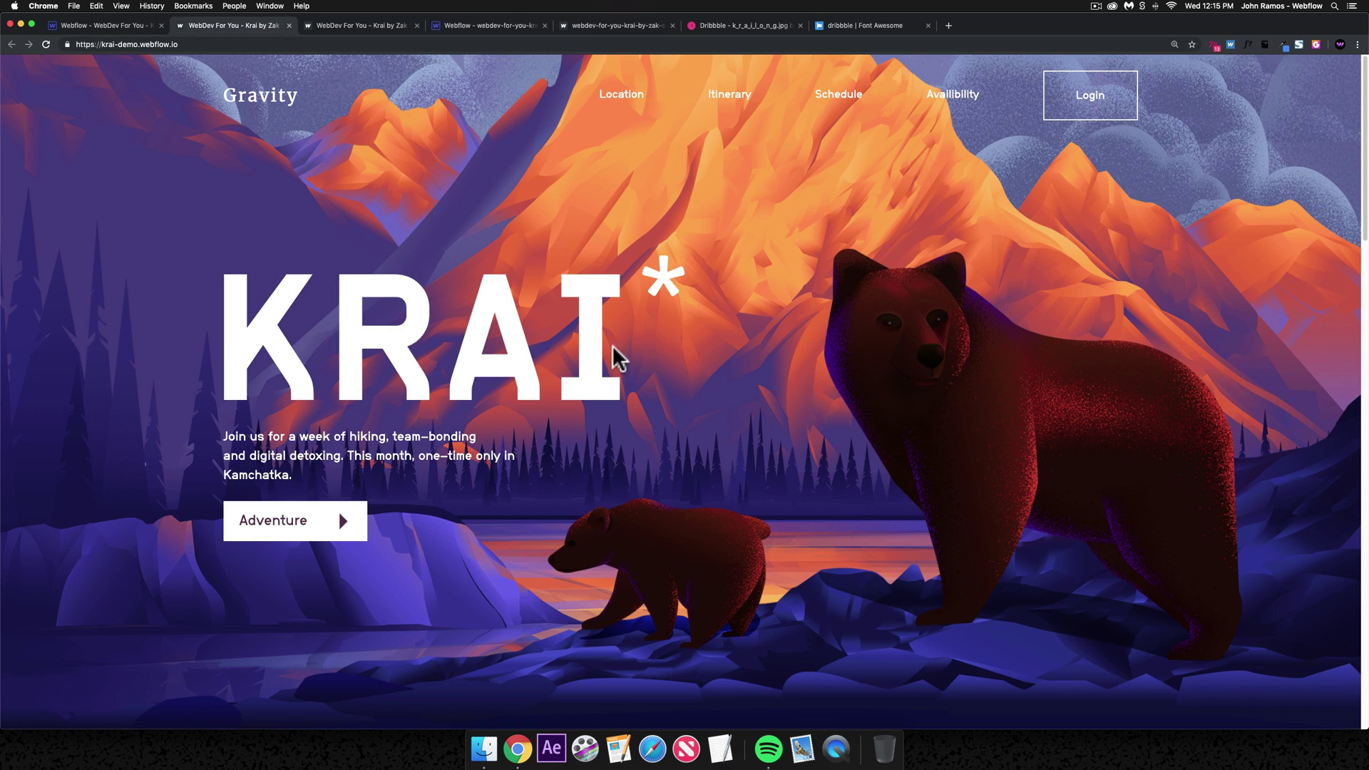
click(464, 24)
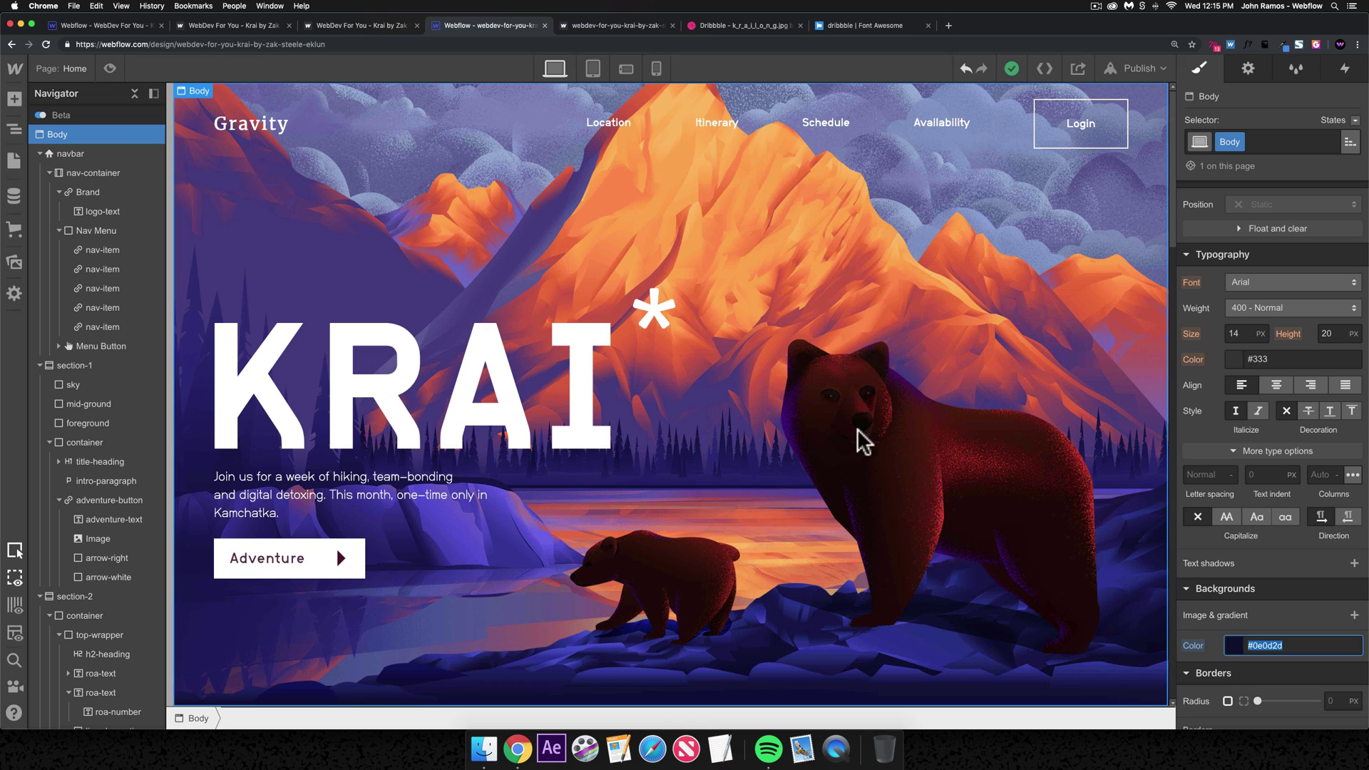
scroll(663, 414, down, 10)
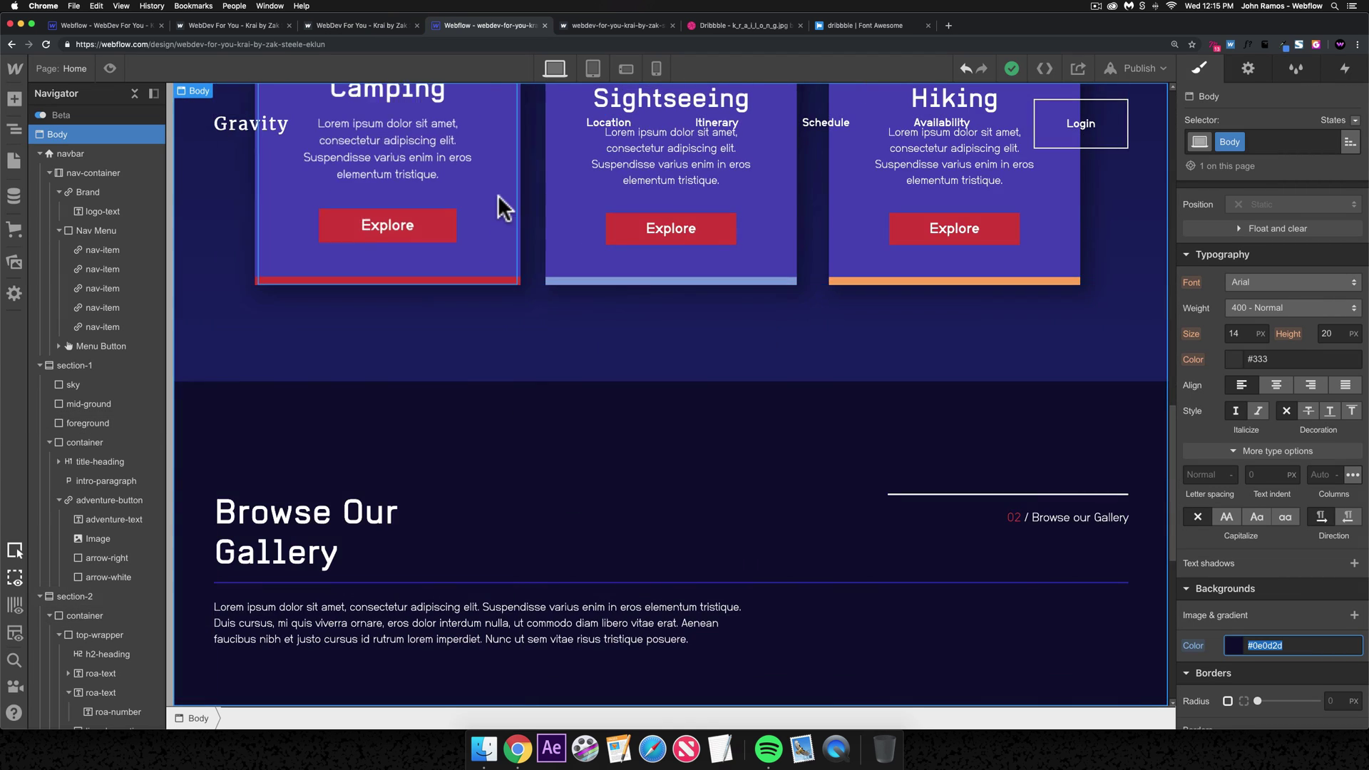
click(498, 208)
scroll(1305, 563, down, 8)
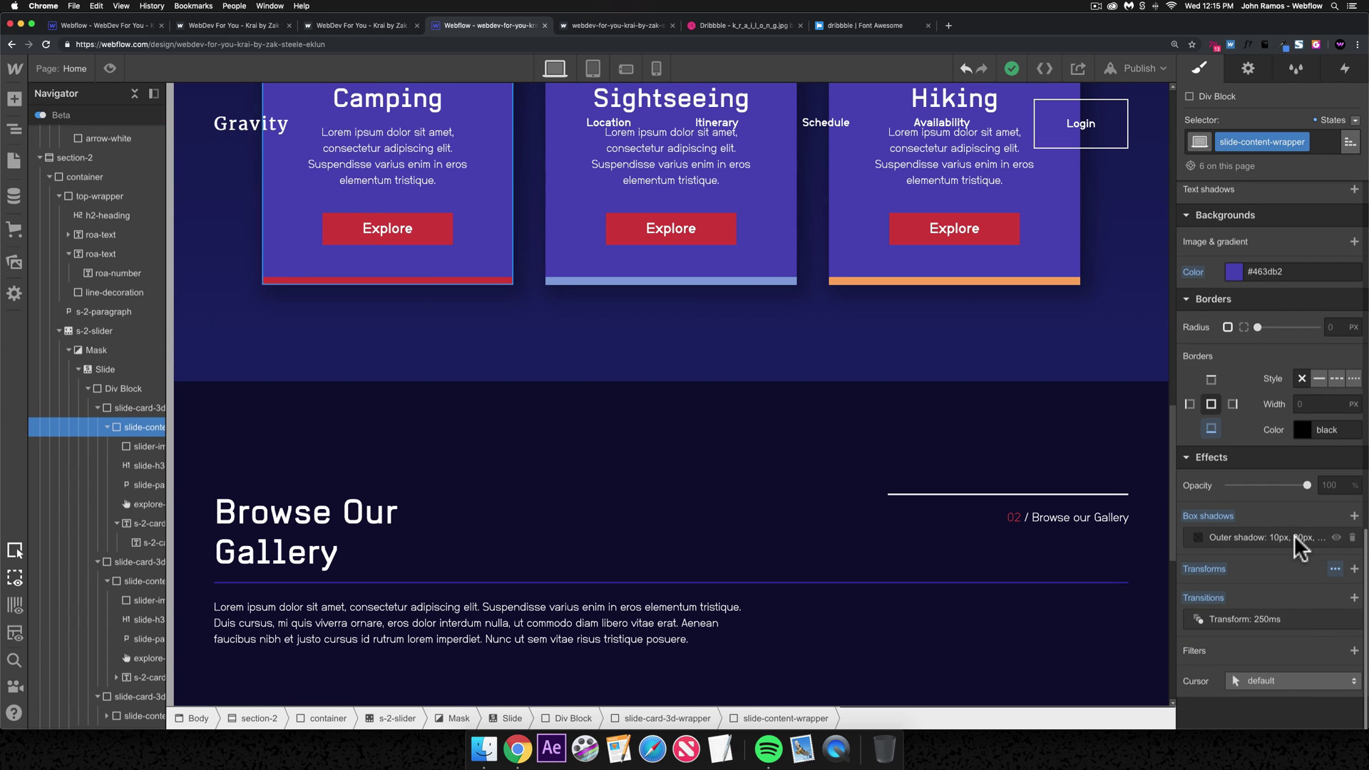
click(1224, 540)
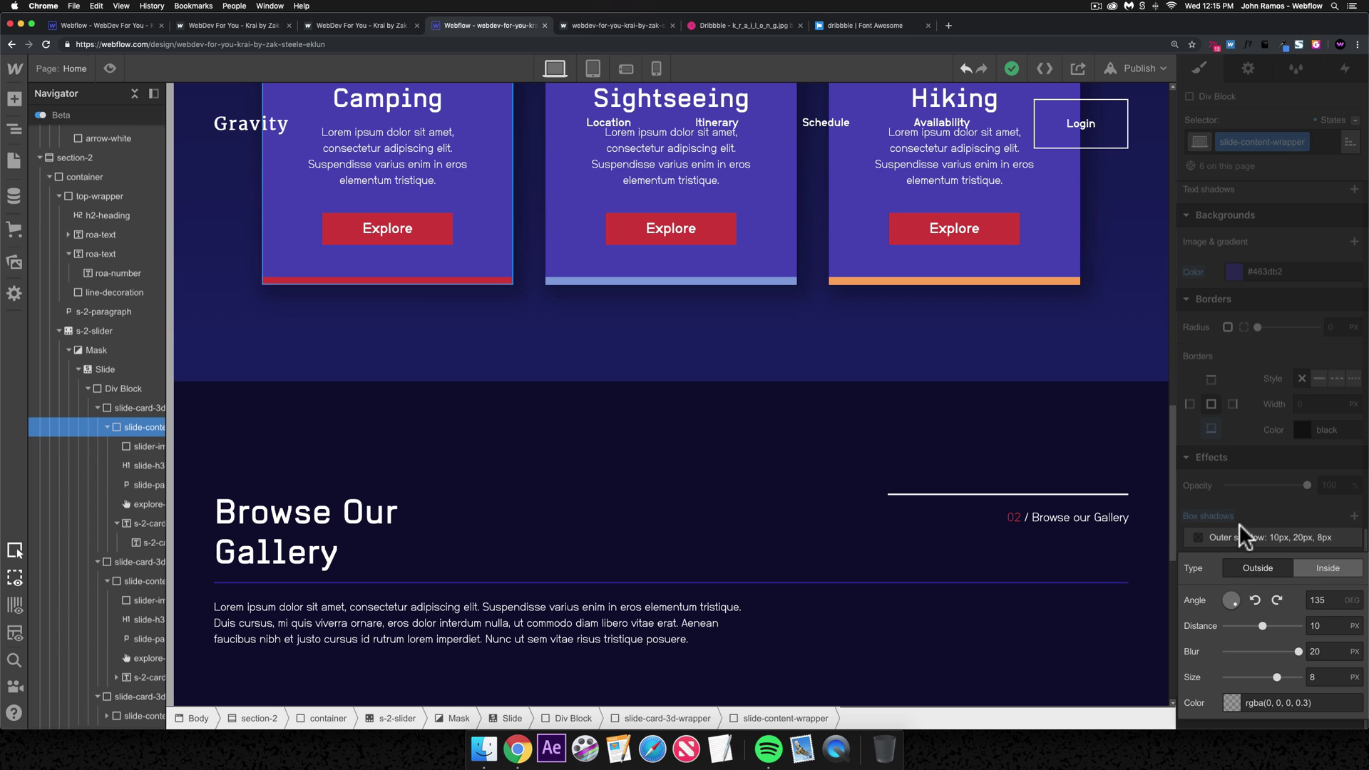
click(1262, 532)
- Add an outside box shadow to the slide-card class in the krai-demo project with a 10 px distance and 20 px blur
click(114, 26)
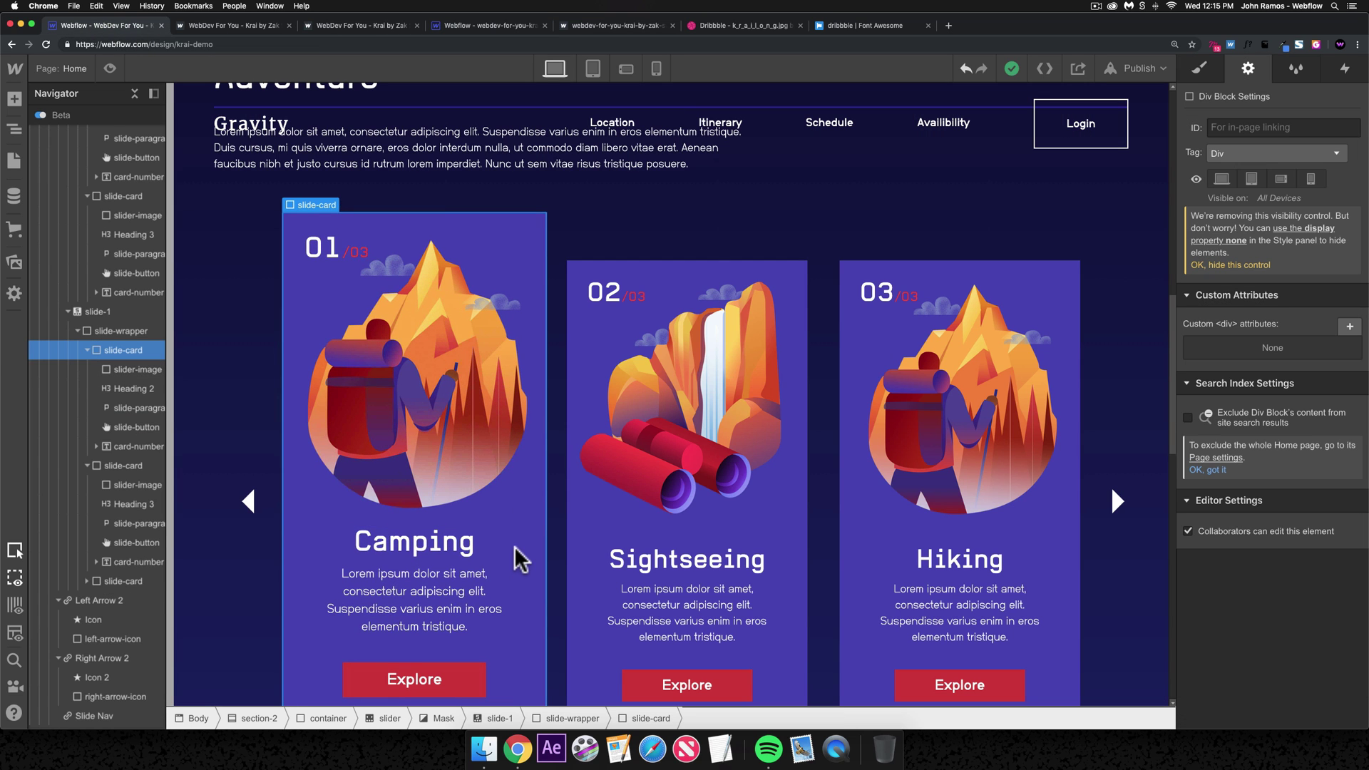
click(1200, 69)
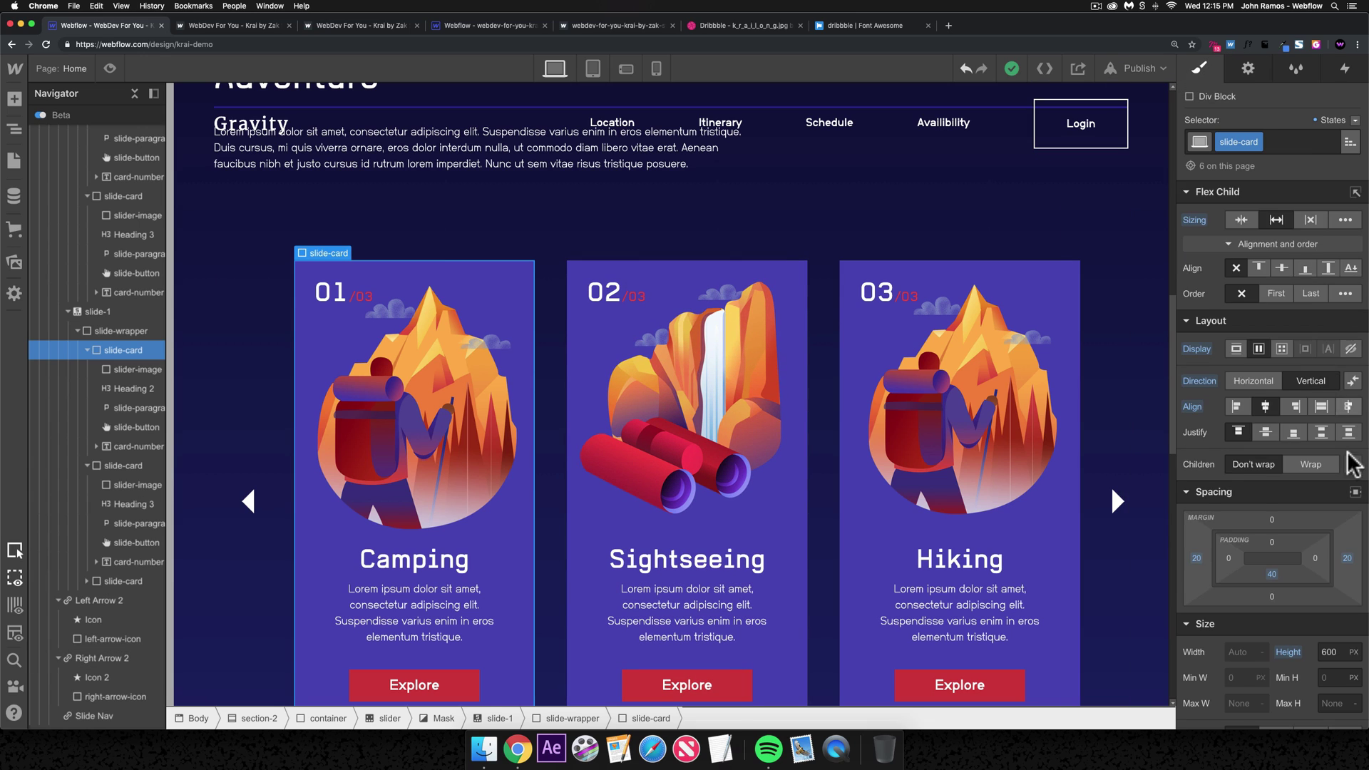
scroll(1340, 446, down, 10)
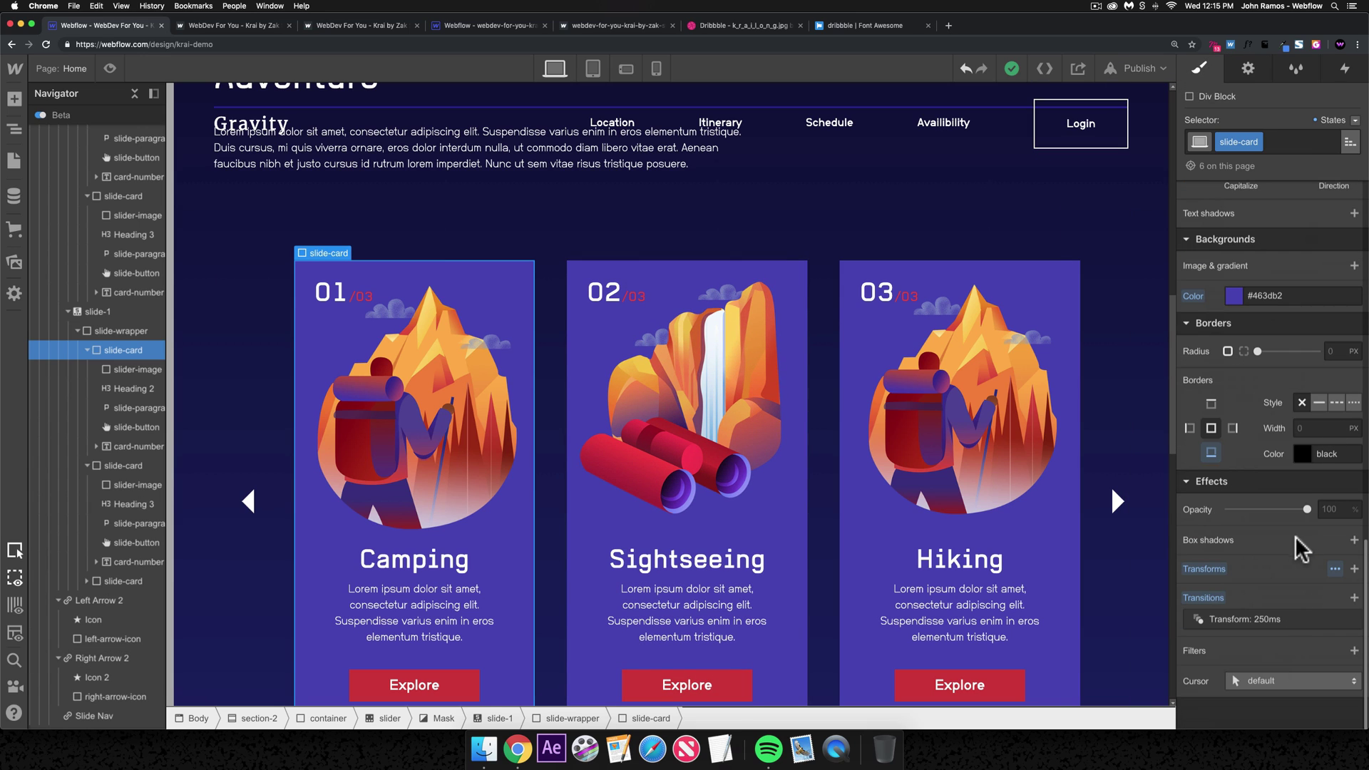
click(1354, 540)
click(1318, 639)
text(10)
key(Tab)
text(20)
click(1324, 689)
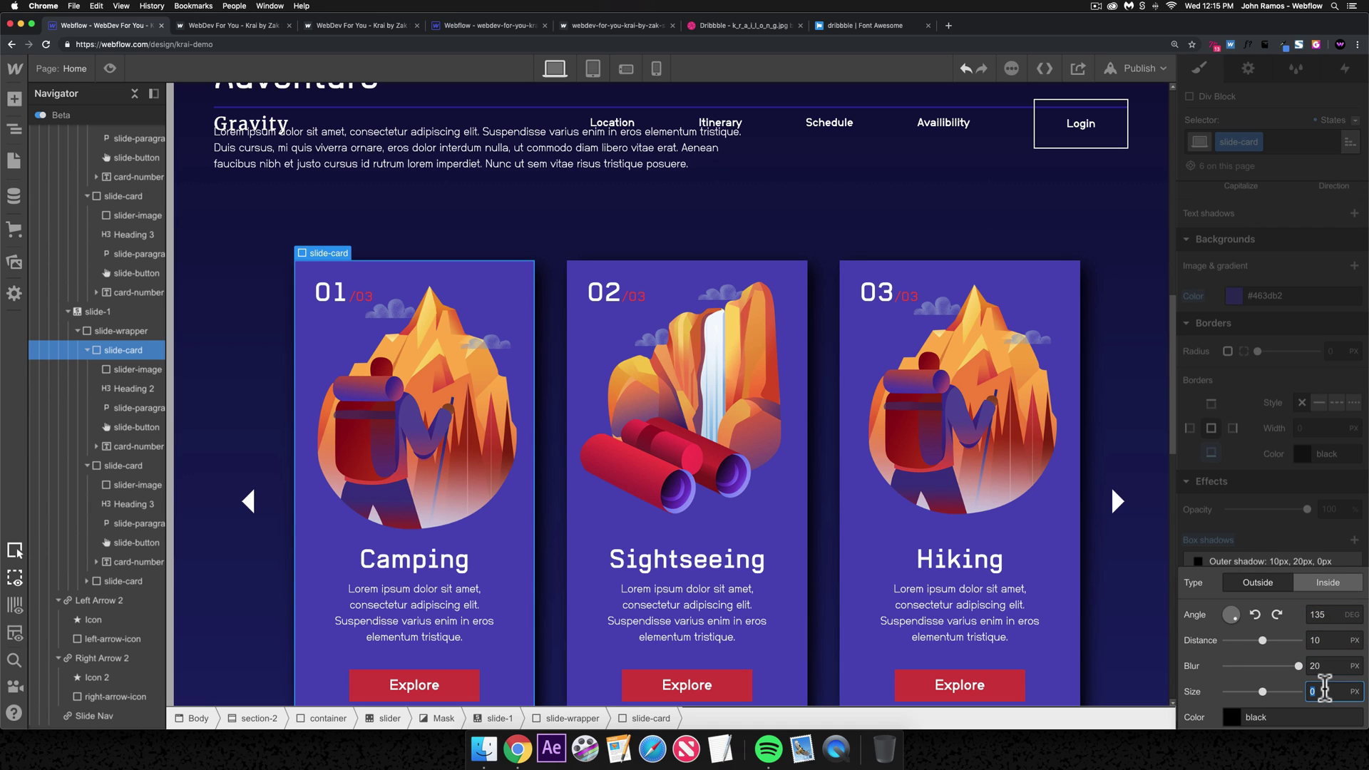
- Reduce the slide-card shadow's black color to 30% opacity
click(1233, 717)
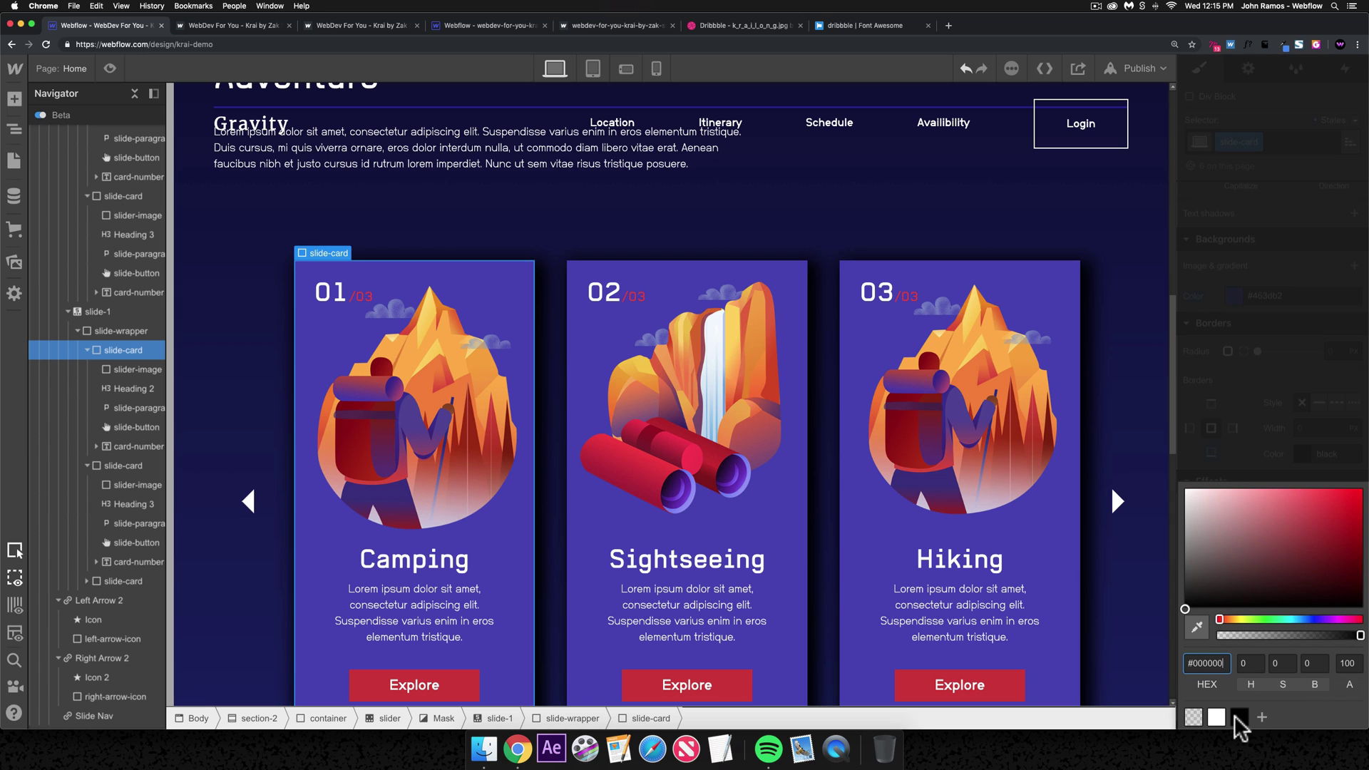
click(1347, 663)
key(super+a)
text(30)
key(Return)
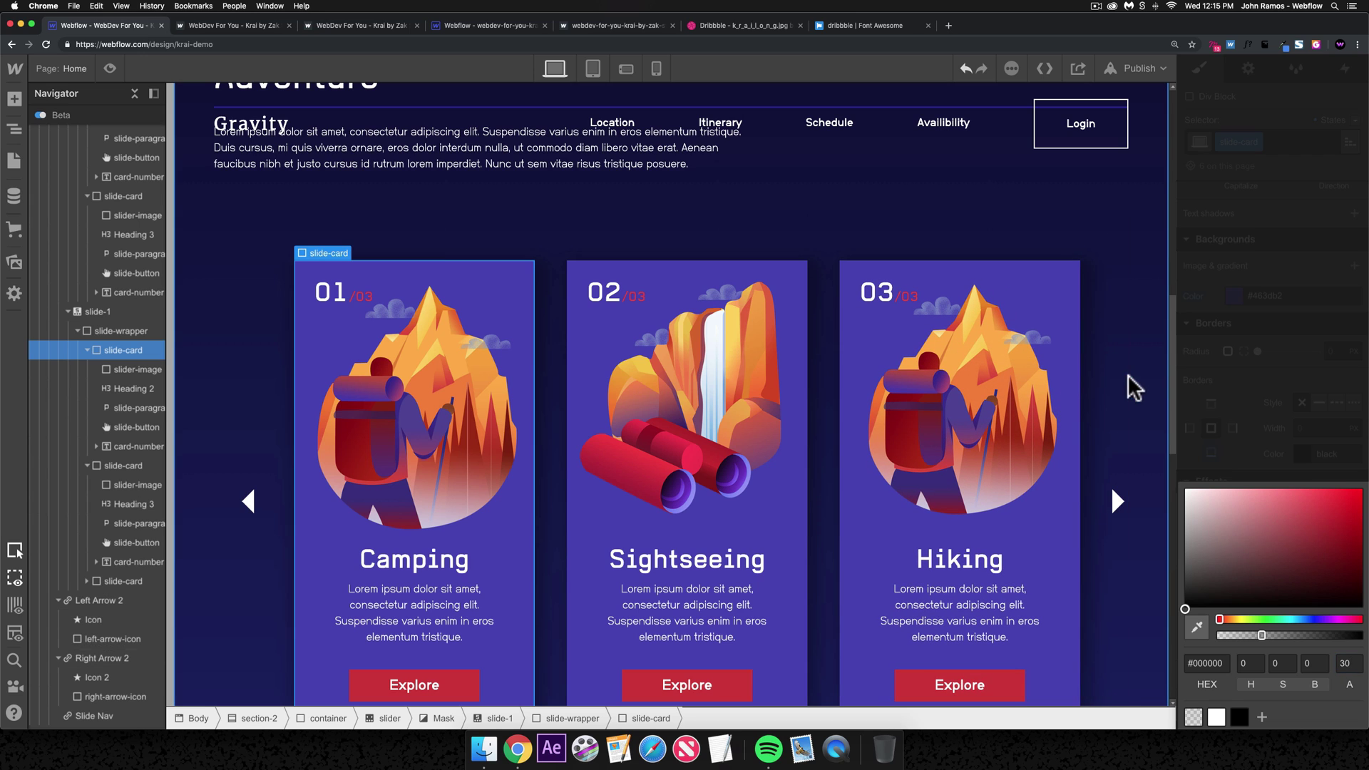
click(330, 178)
- Publish the updated site to krai-demo.webflow.io
click(1136, 69)
click(1029, 228)
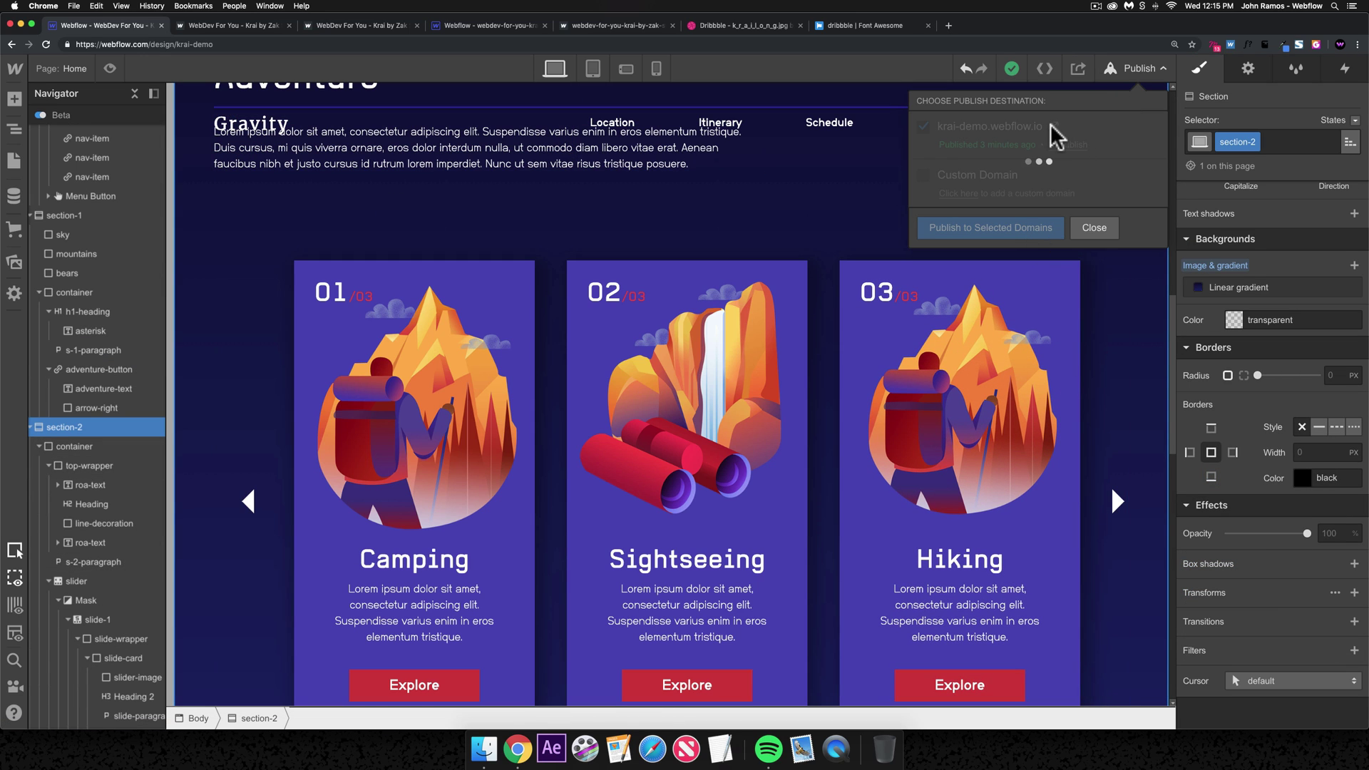
- Open the published krai-demo.webflow.io site and inspect the slider cards, gallery section and footer
click(1012, 127)
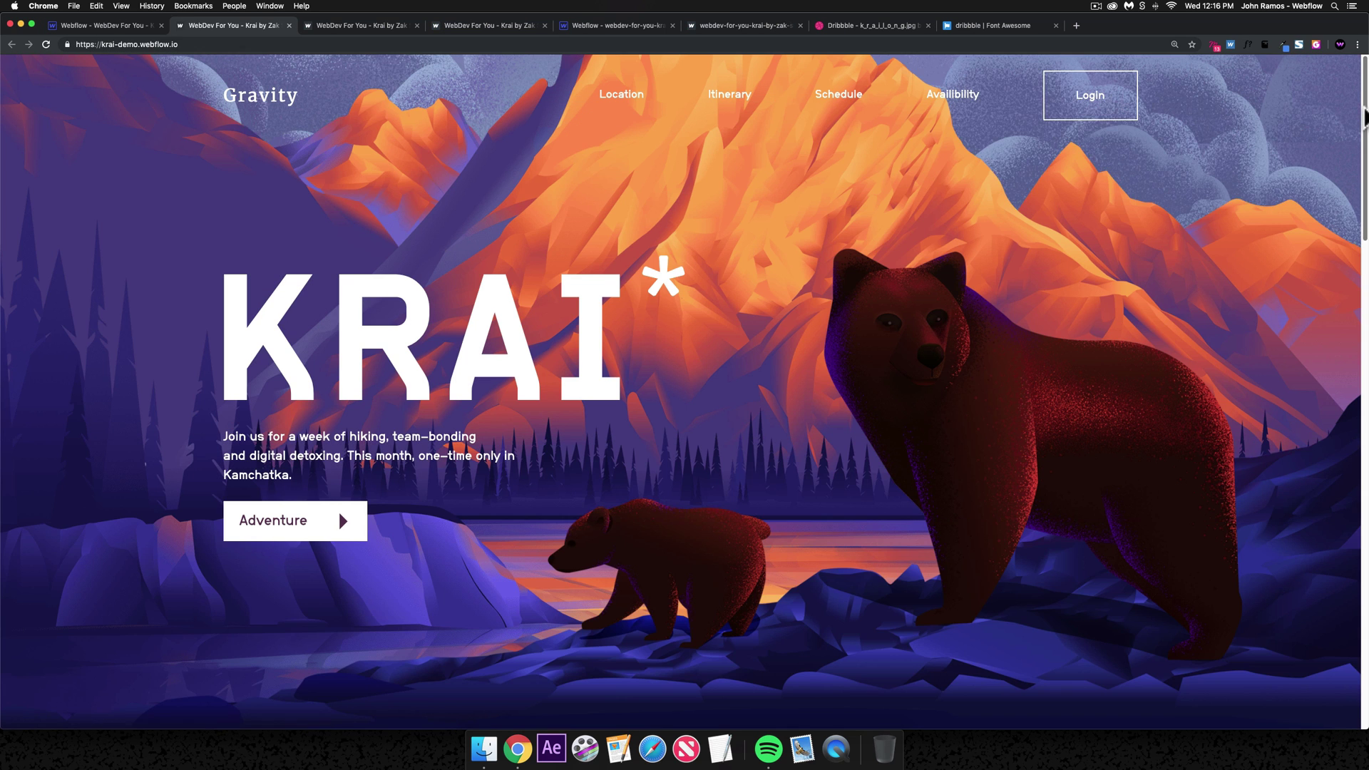
drag(1364, 117, 1364, 375)
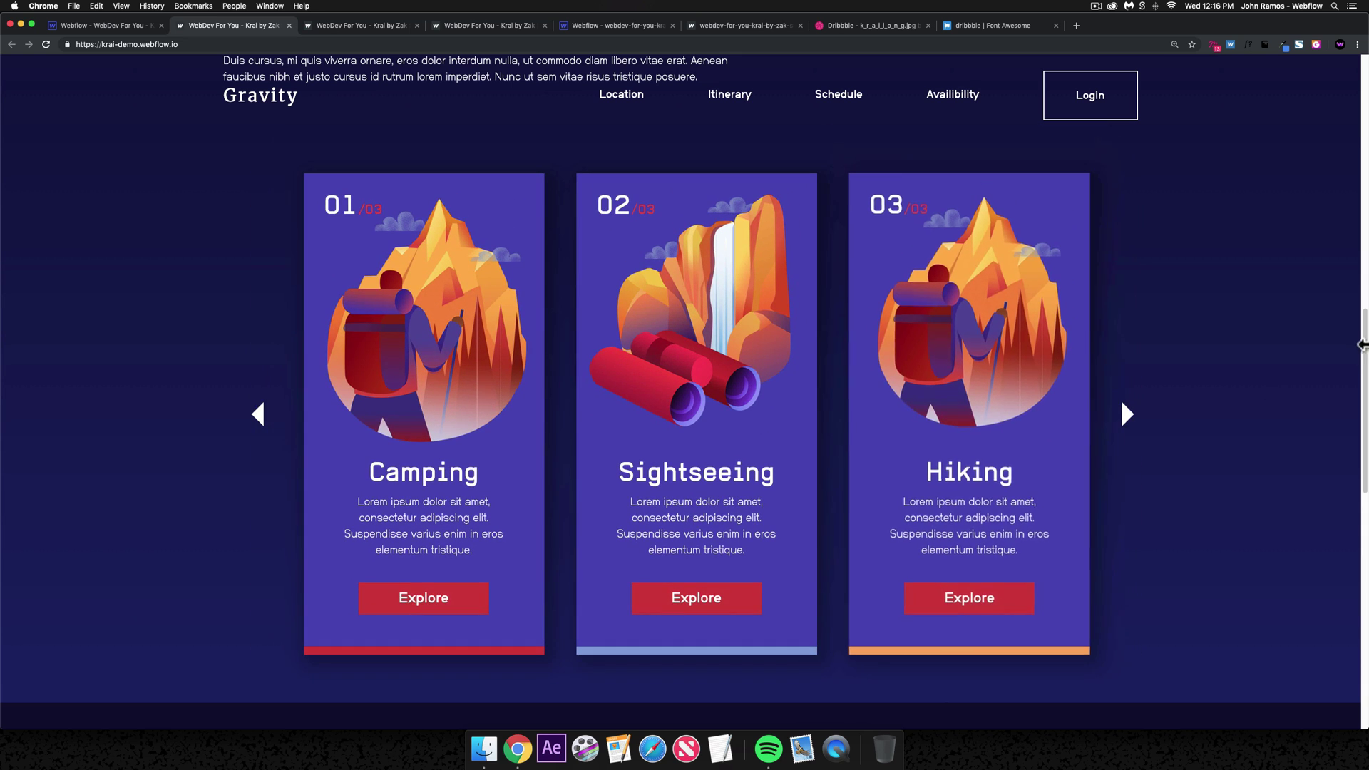
scroll(1355, 464, down, 10)
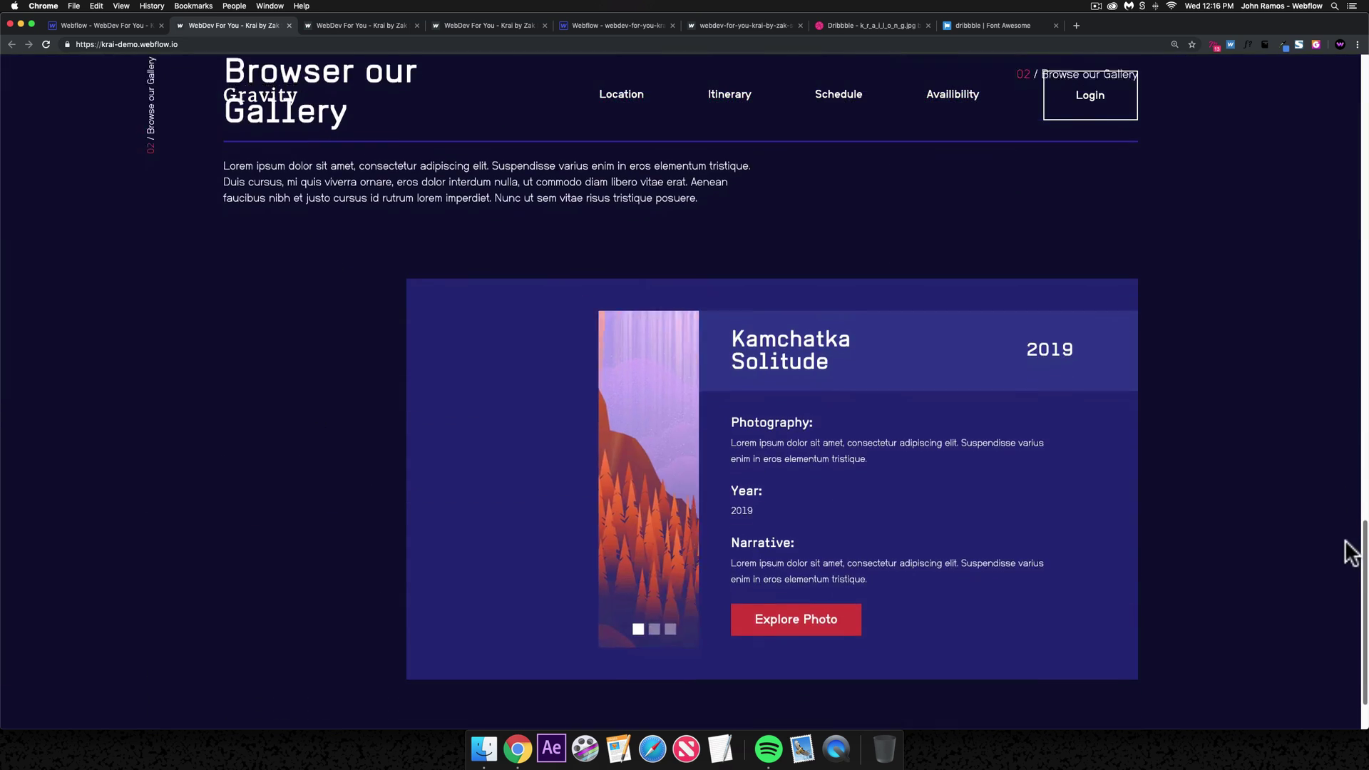
scroll(207, 328, down, 1)
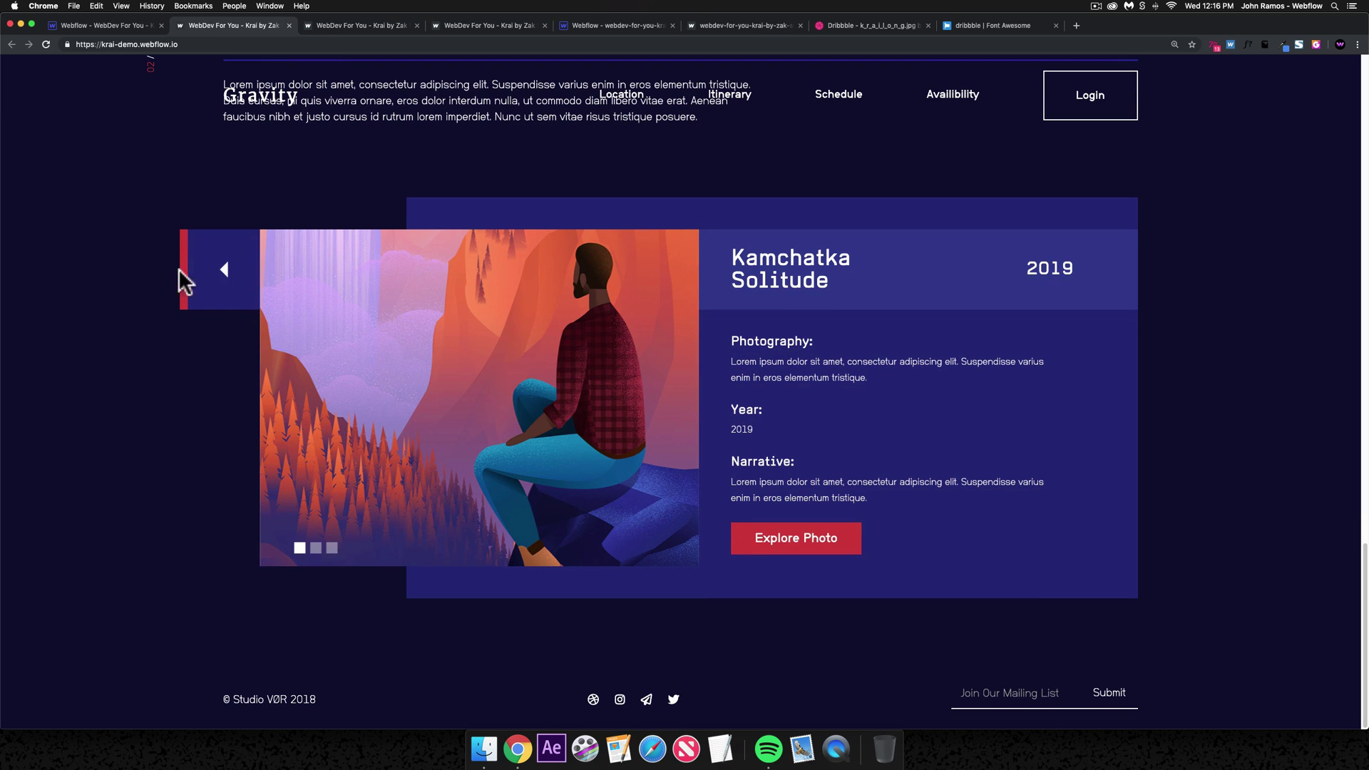
- Test the gallery slider's previous arrow and the Explore Photo lightbox, close the lightbox and return to the hero section
click(220, 271)
click(219, 271)
click(219, 271)
click(804, 545)
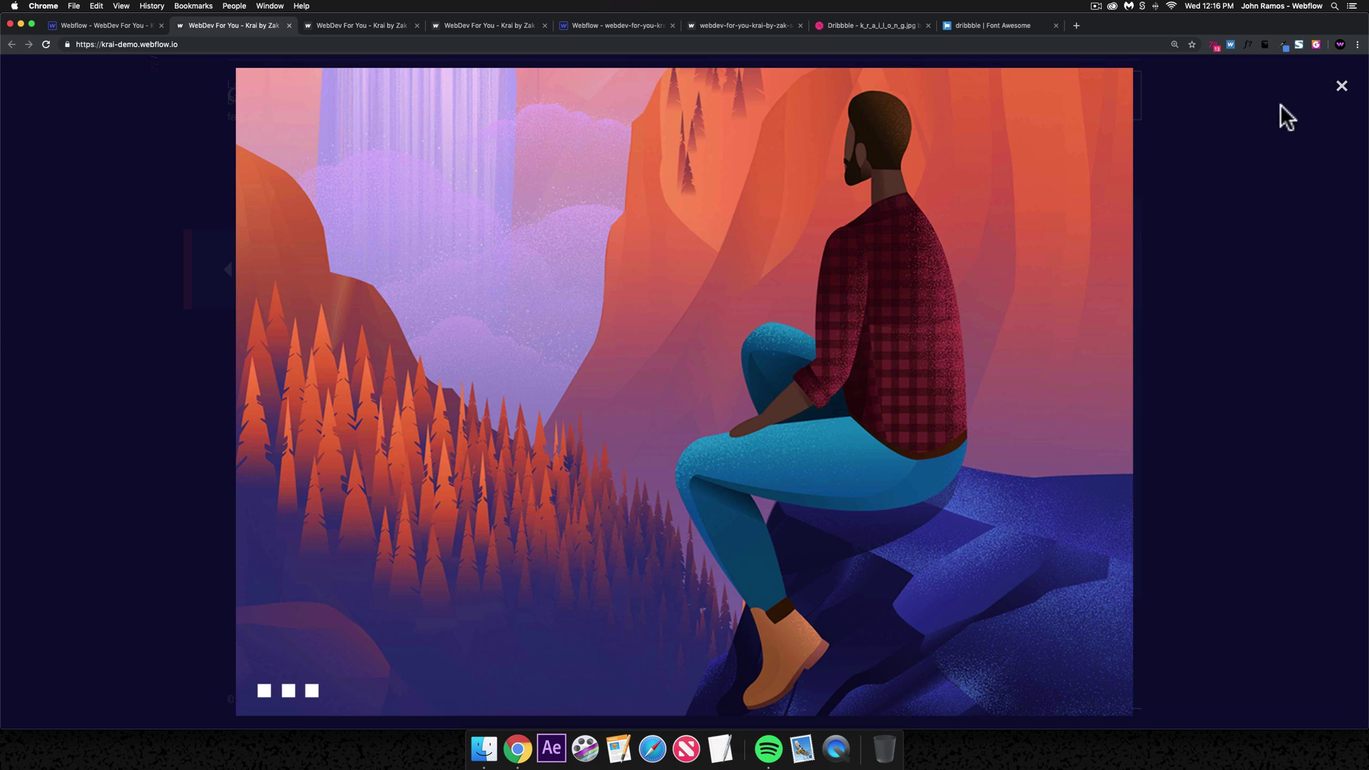
click(1342, 88)
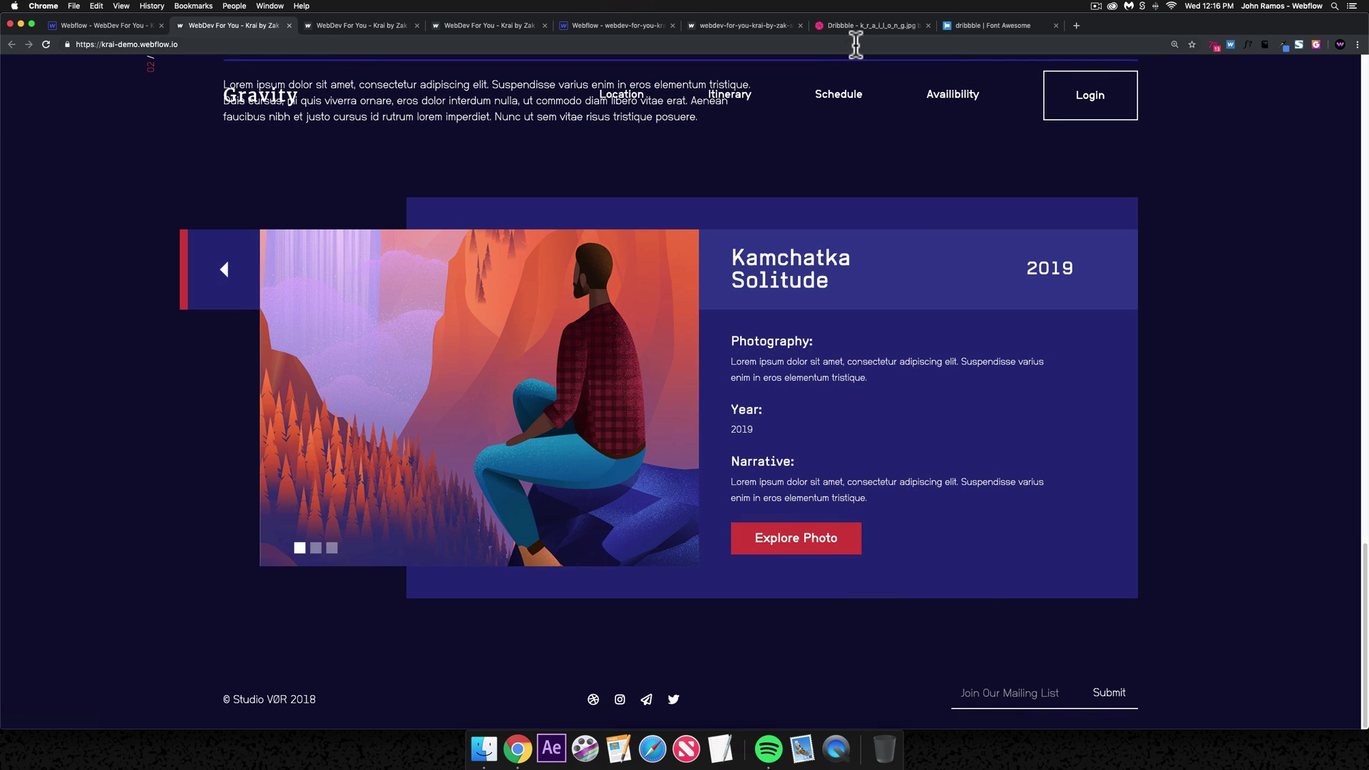
drag(1363, 559, 1338, 91)
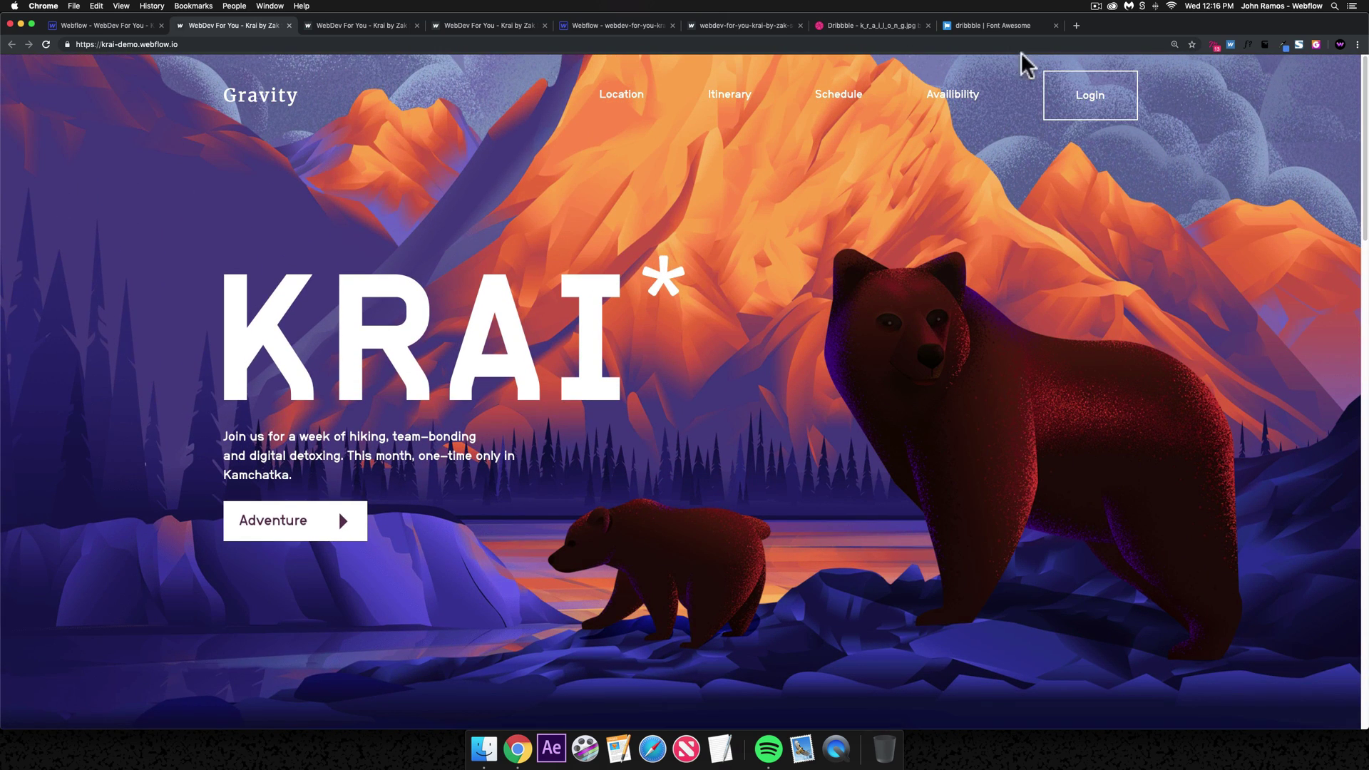
- Close the KRAI attachment and shot on Dribbble and view the Studio VØR team's shots page
click(883, 25)
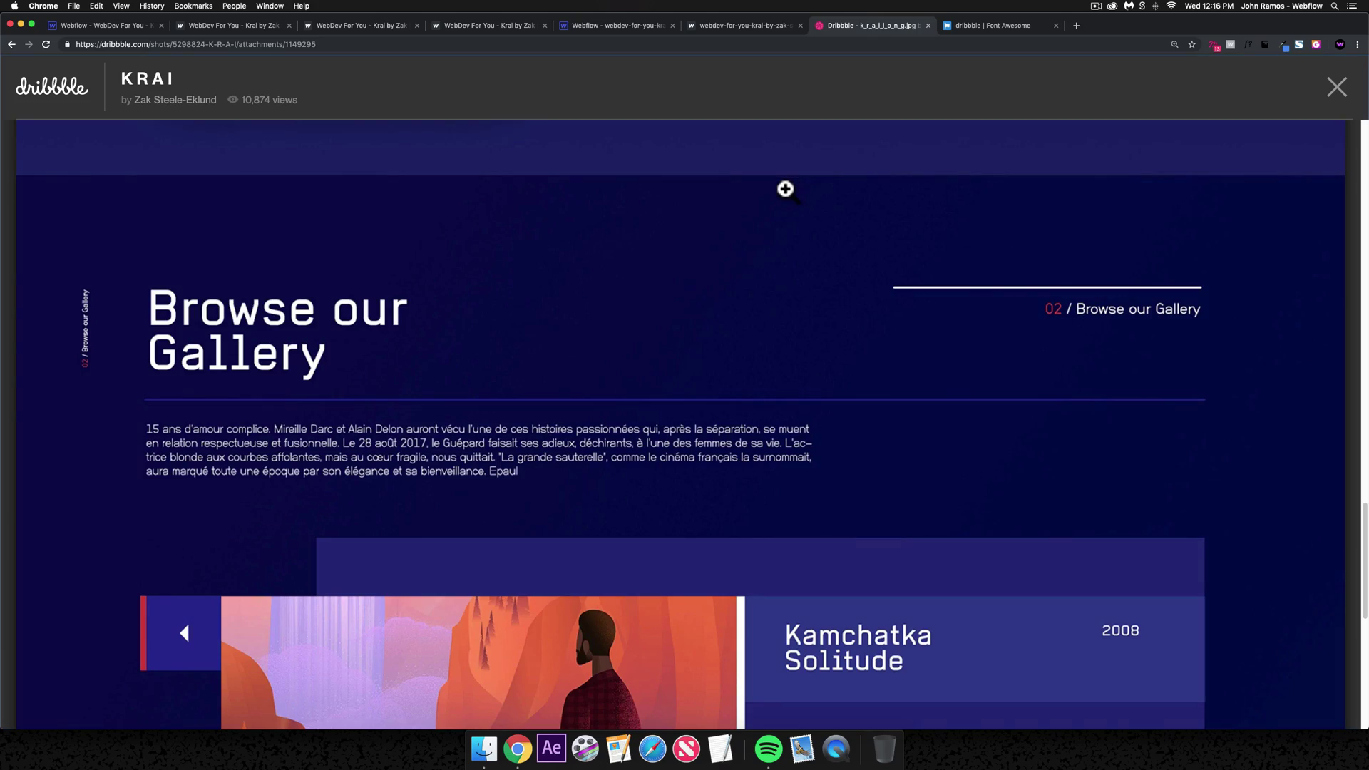
click(1336, 87)
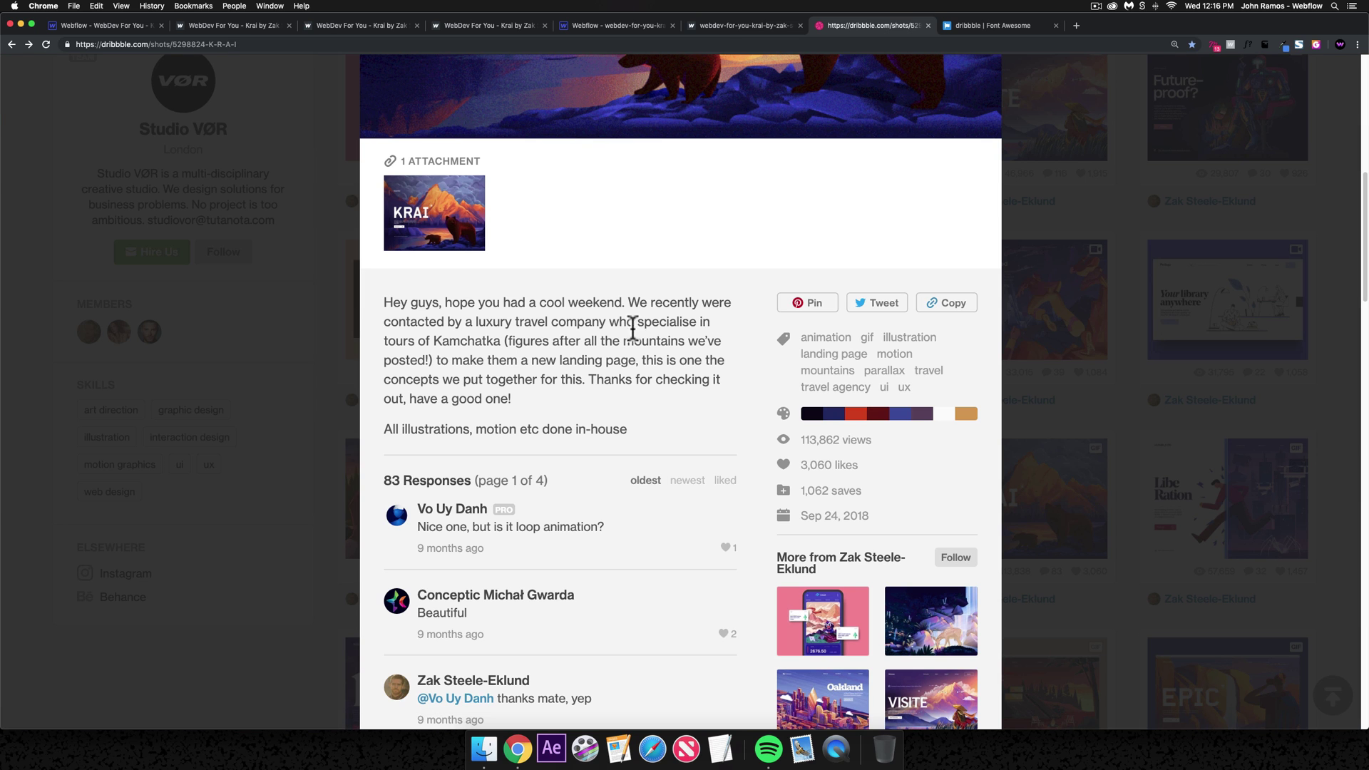
click(1115, 212)
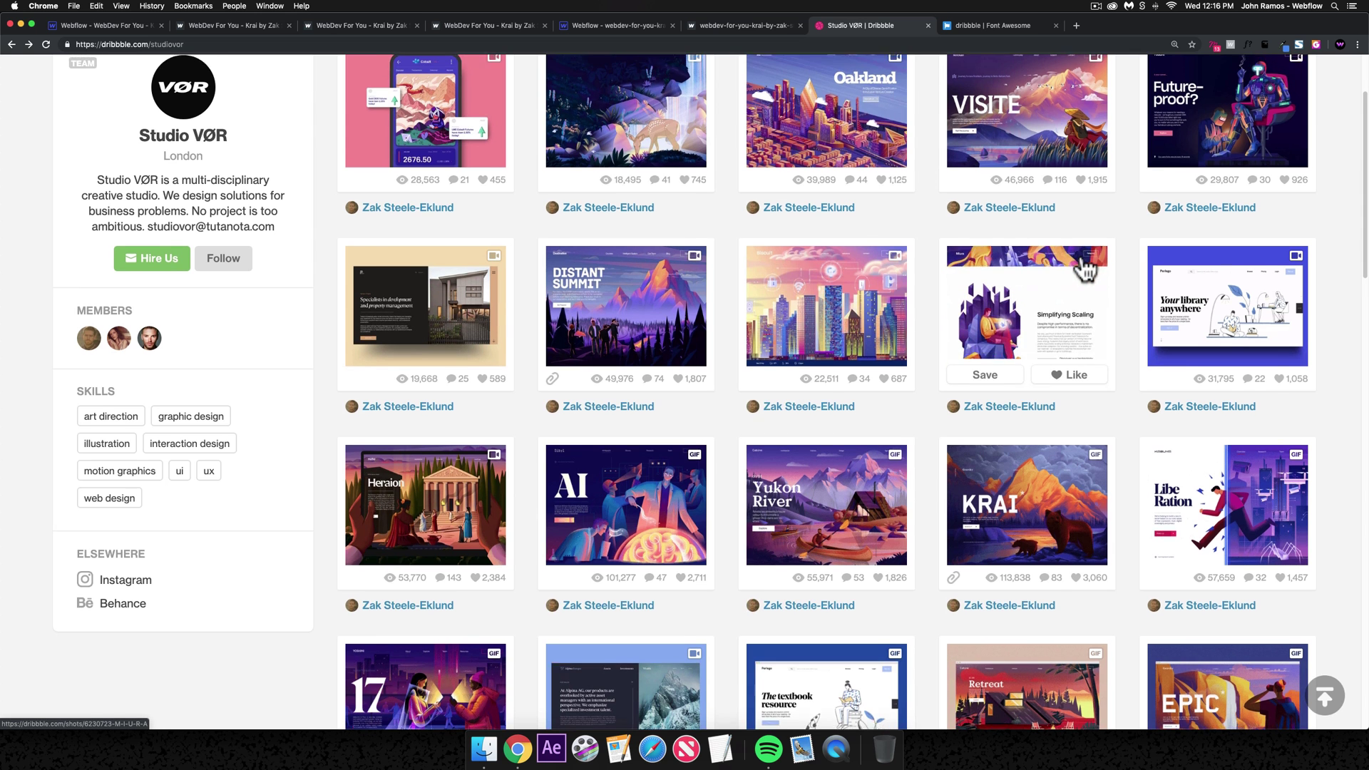
scroll(1084, 269, up, 2)
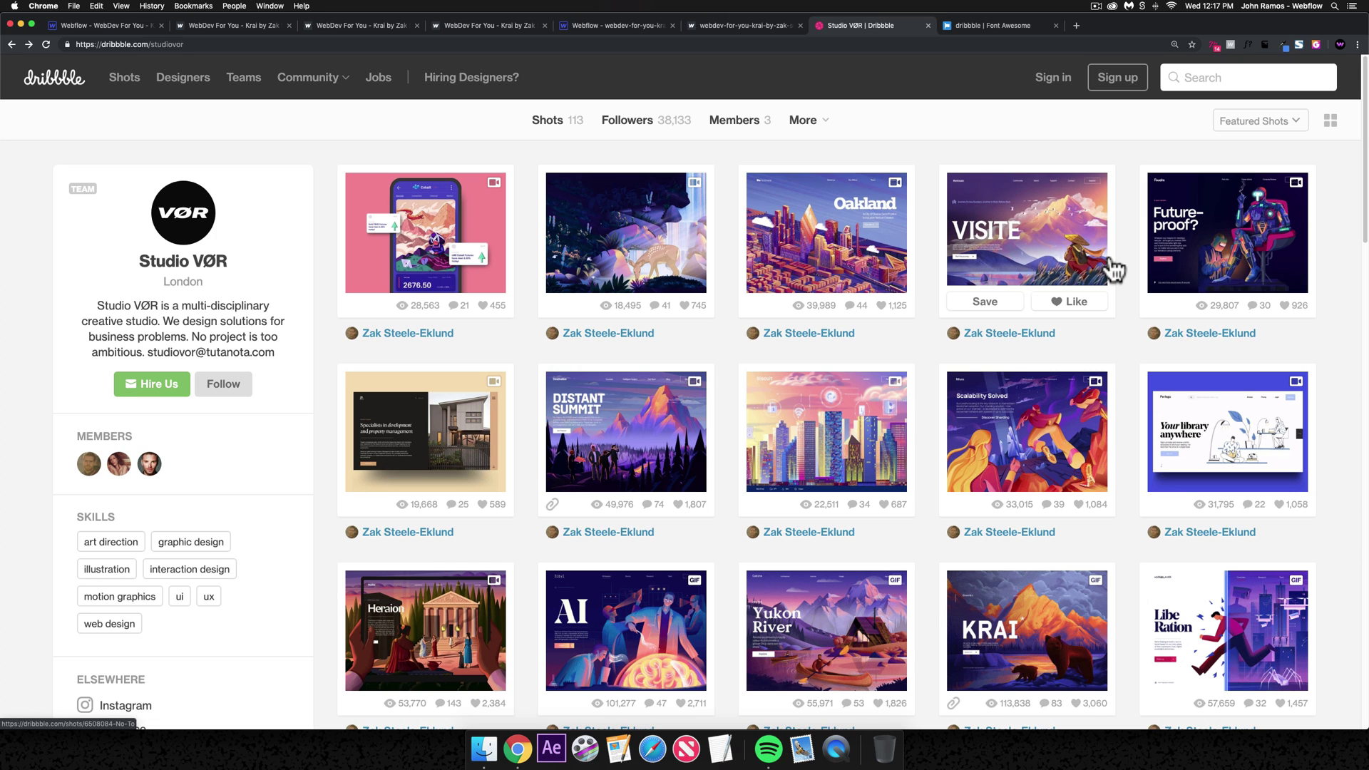
- Open the learnui.design website in a new browser tab
click(1075, 26)
text(learnu)
key(Return)
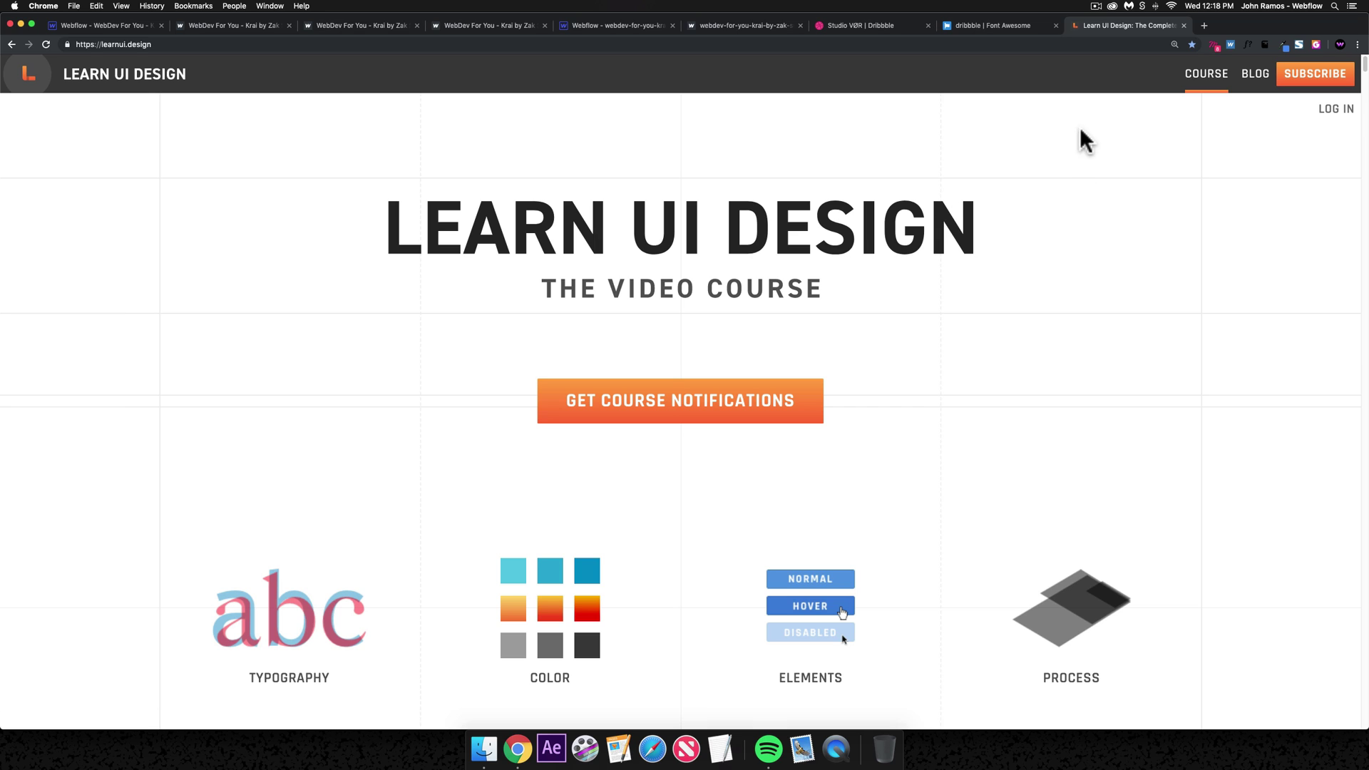
- Open the webflow.com home page in a new browser tab
click(1203, 25)
click(1097, 27)
click(1214, 26)
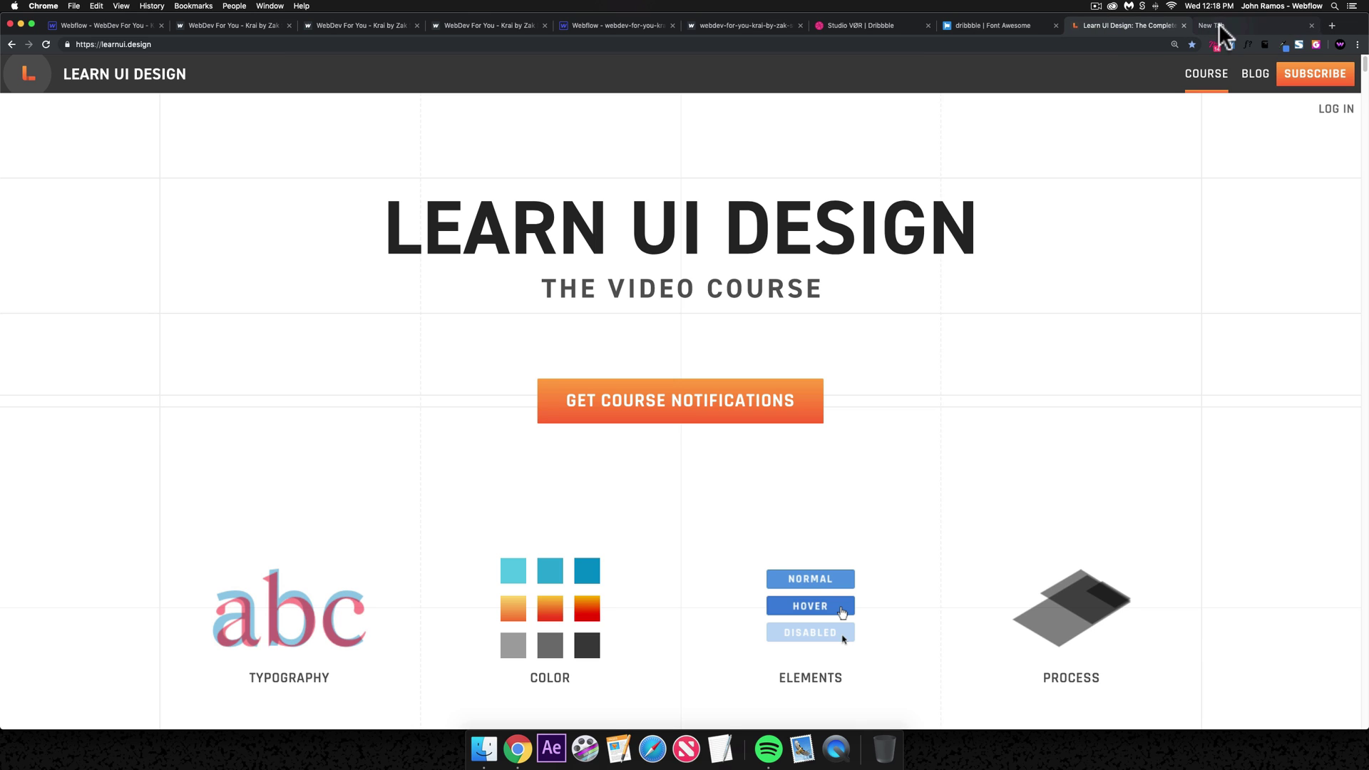
text(webflow)
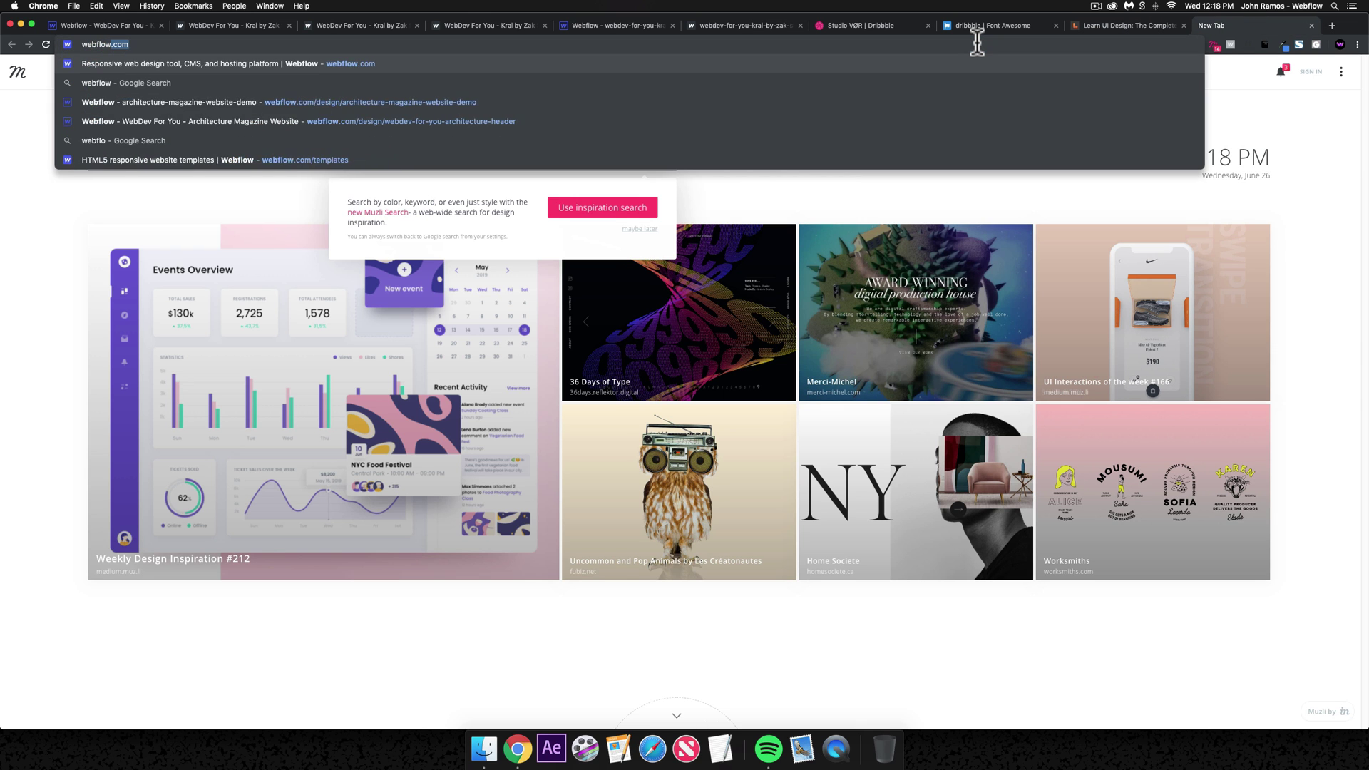
key(Return)
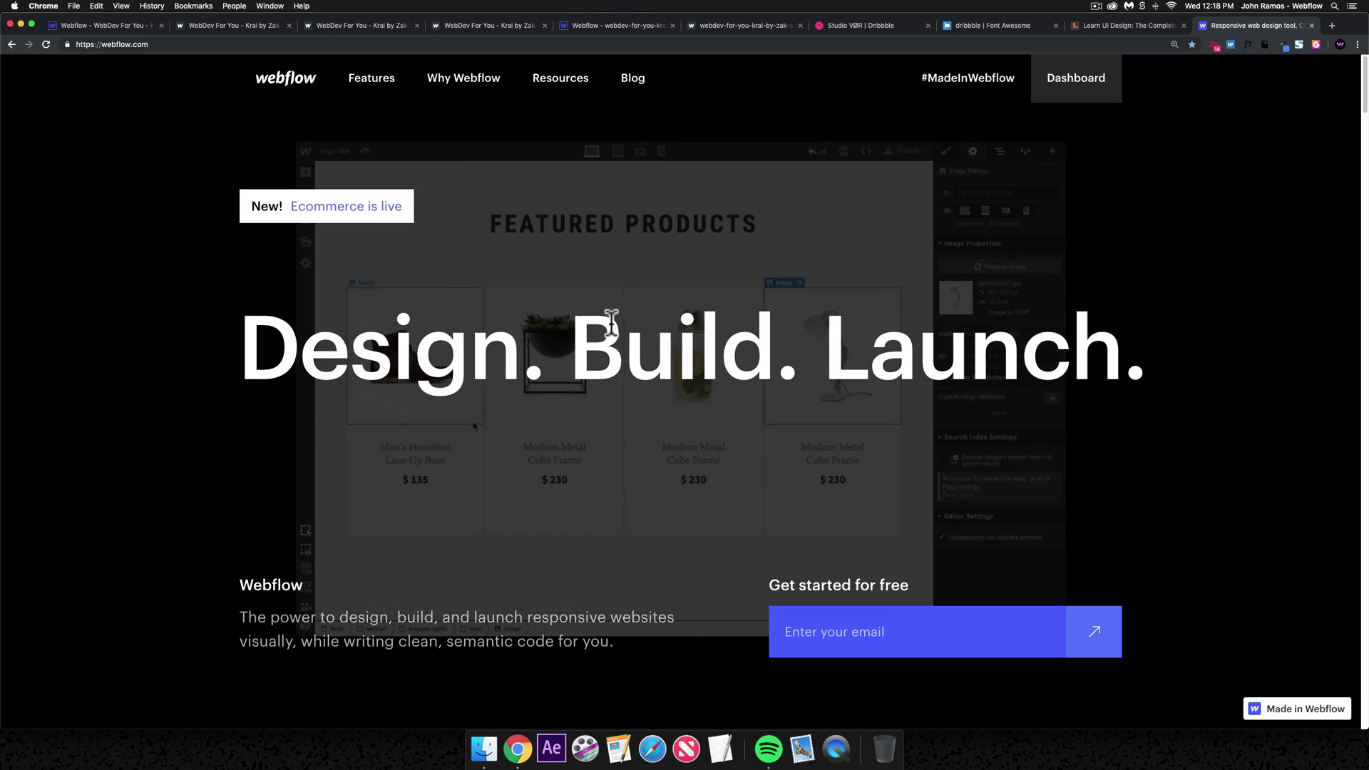
- Look up "webflow university" in a new browser tab and open university.webflow.com
click(1330, 25)
text(webflwo)
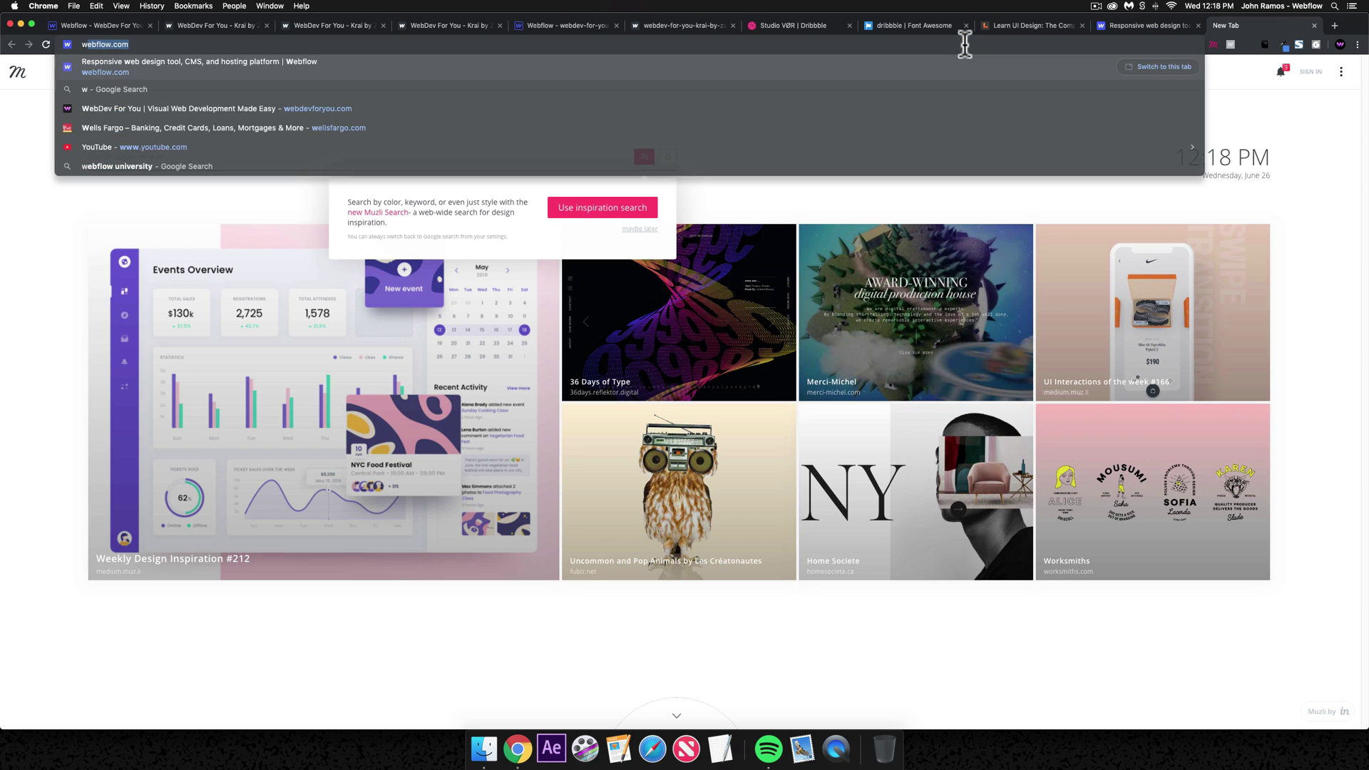
key(BackSpace)
key(BackSpace)
key(BackSpace)
text(ow university)
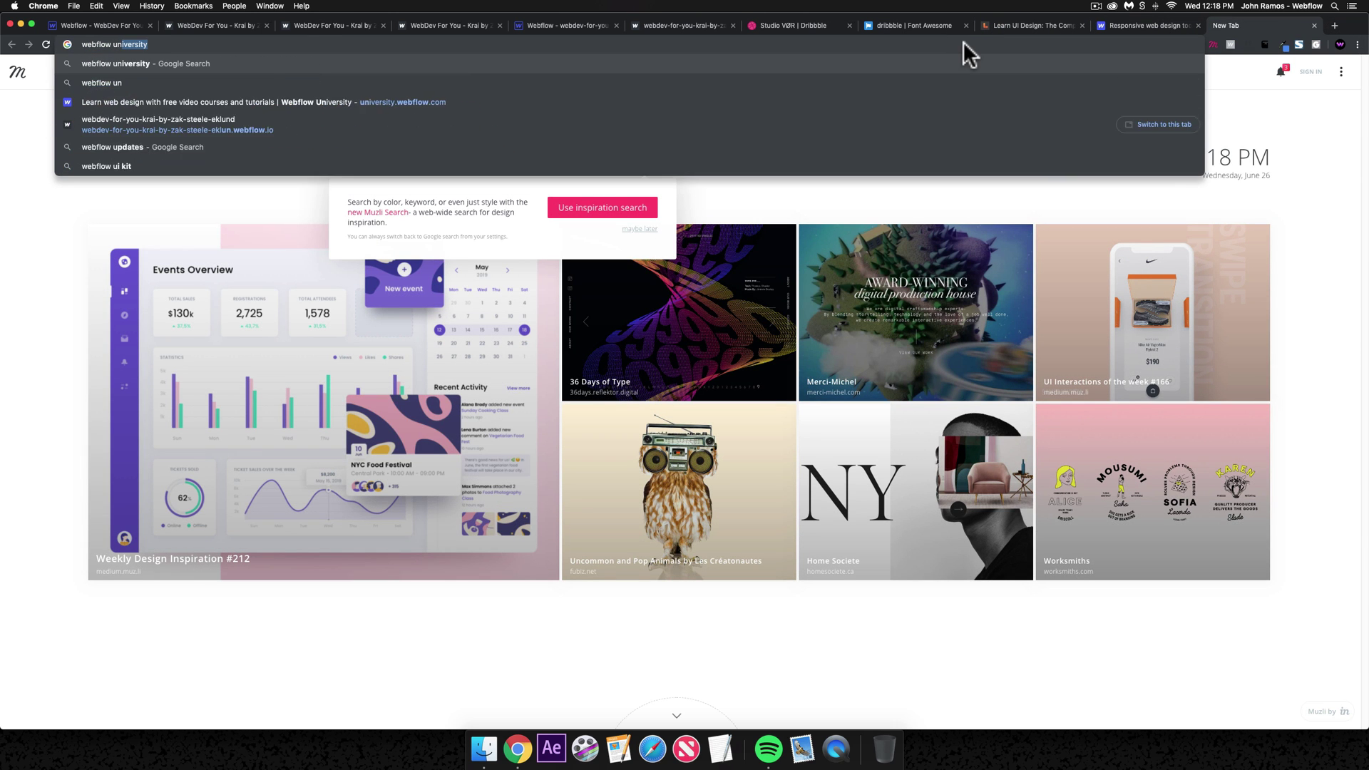
click(727, 80)
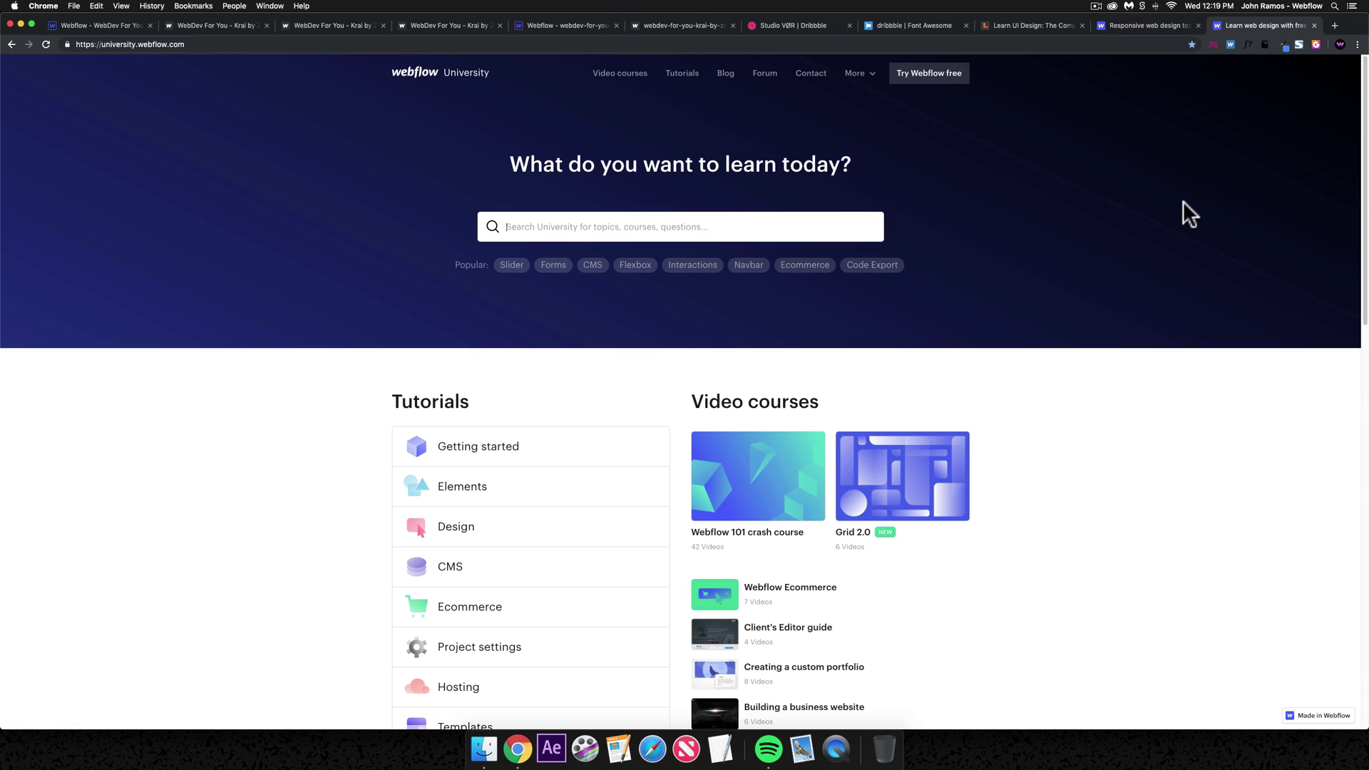
- Open the Envato Elements site, elements.envato.com, in a new browser tab
click(1334, 26)
text(envat)
key(BackSpace)
key(BackSpace)
key(BackSpace)
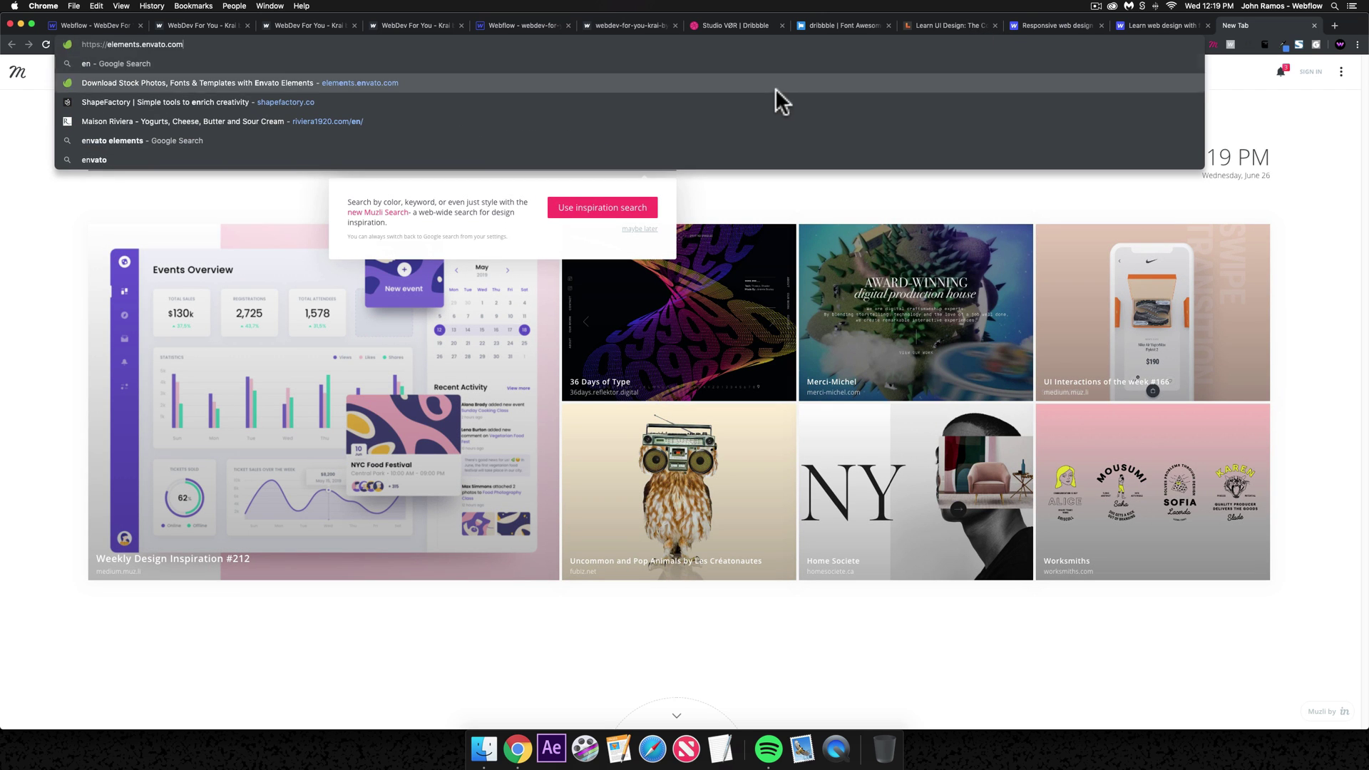
click(776, 88)
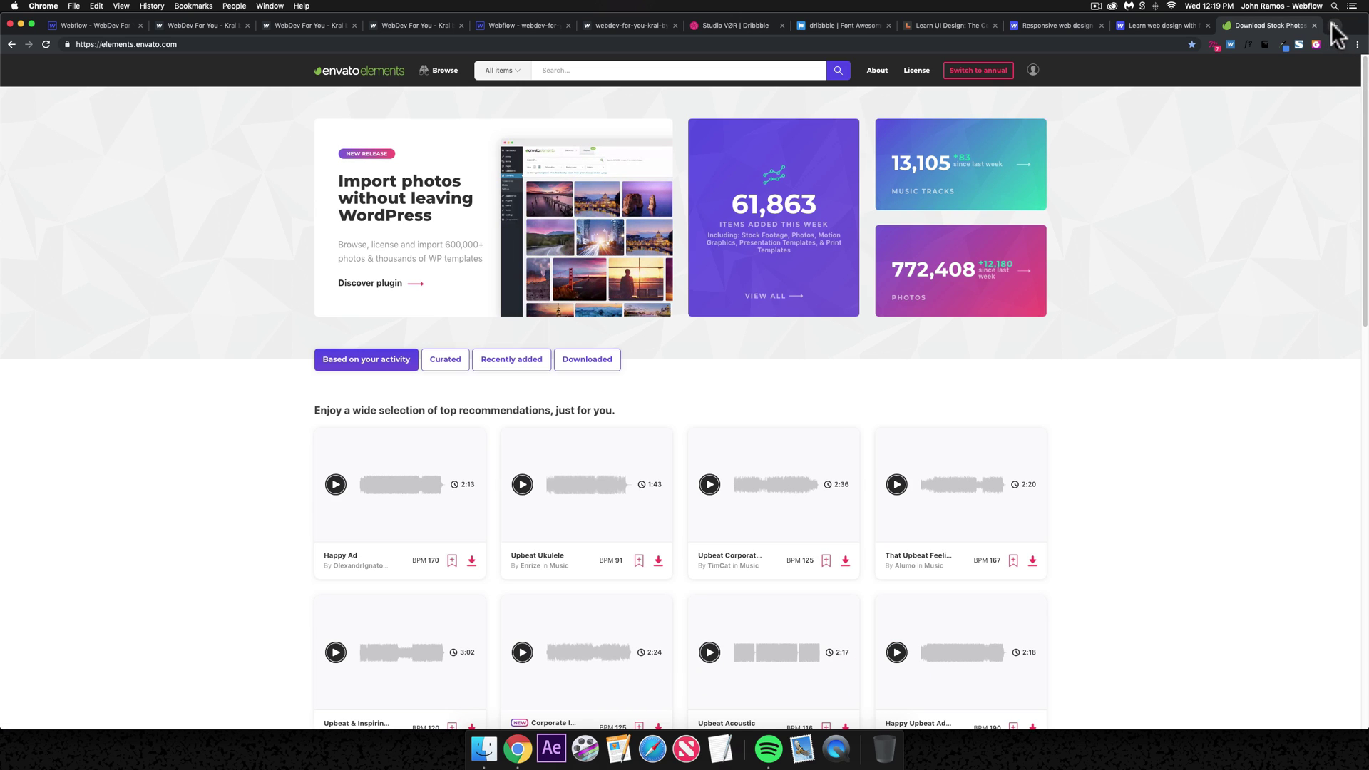
- Open webdevforyou.com in a new browser tab and browse its Daily Interactions list
click(1333, 25)
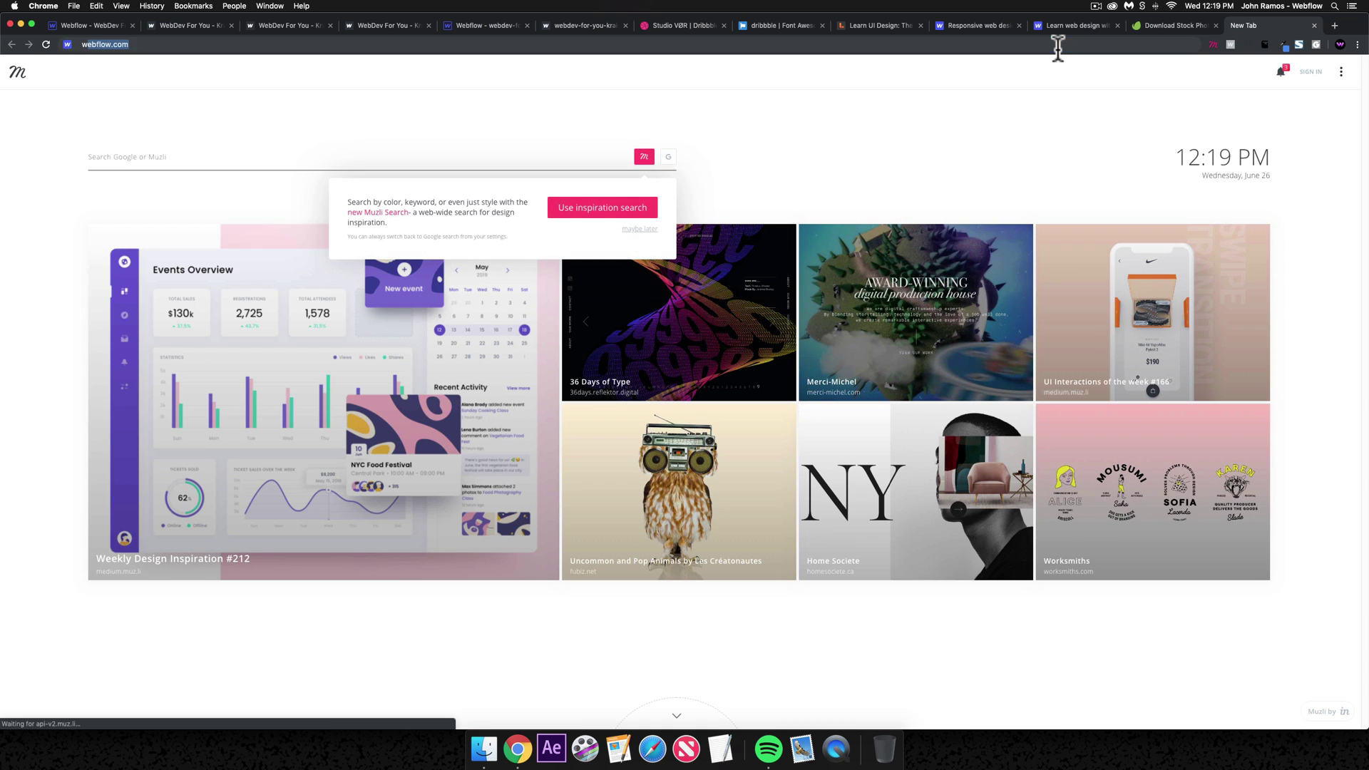
text(webdevforyou)
key(Return)
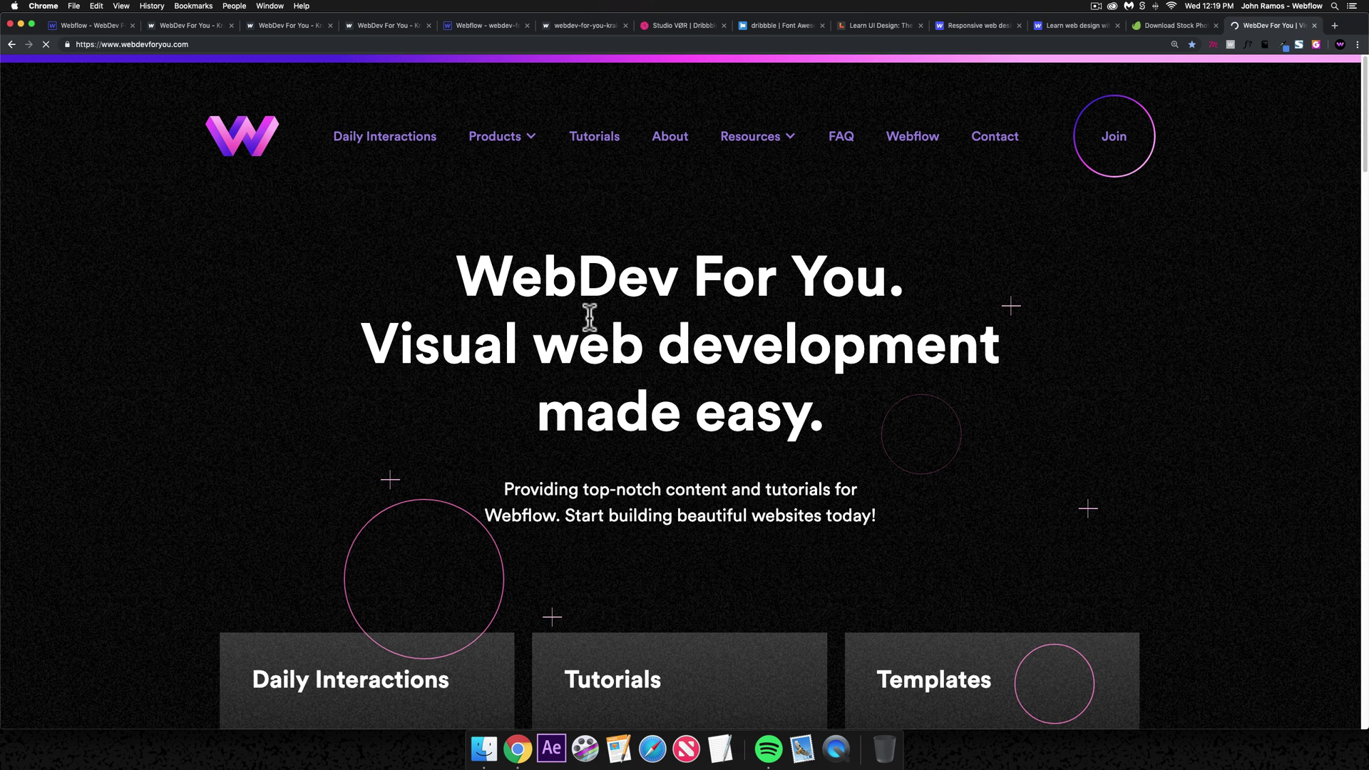
click(403, 143)
scroll(588, 314, down, 3)
scroll(588, 315, down, 2)
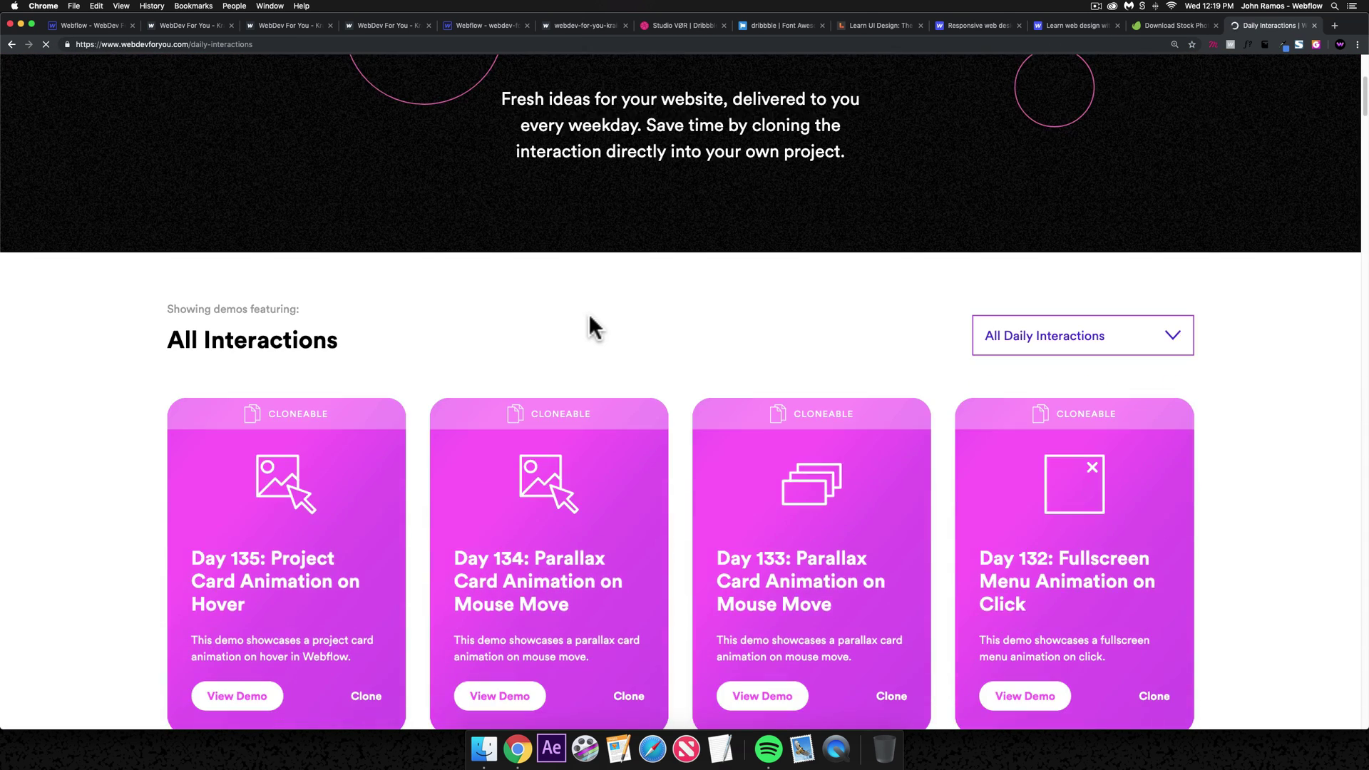
- View the daily interaction demos from Day 135 back to Day 132 and return to the WebDev For You home page
click(253, 700)
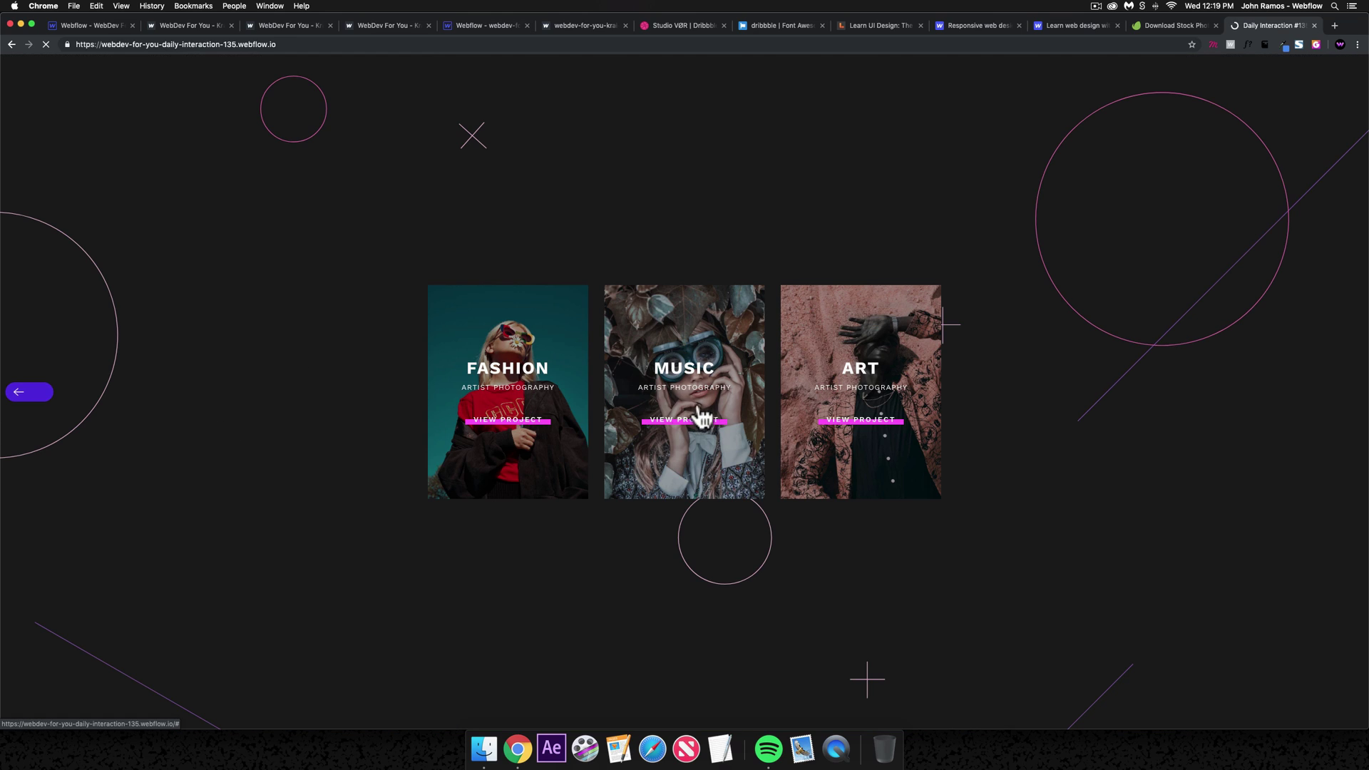
click(25, 396)
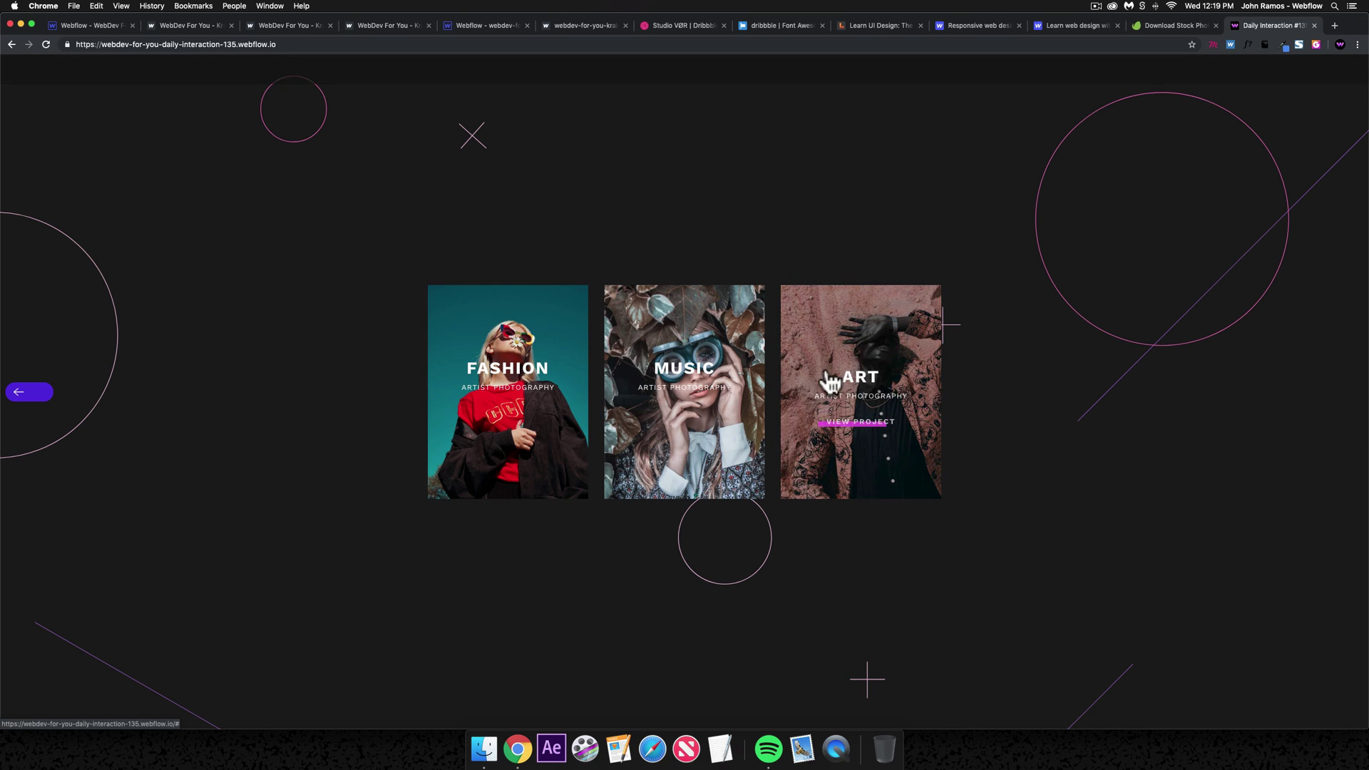
click(26, 396)
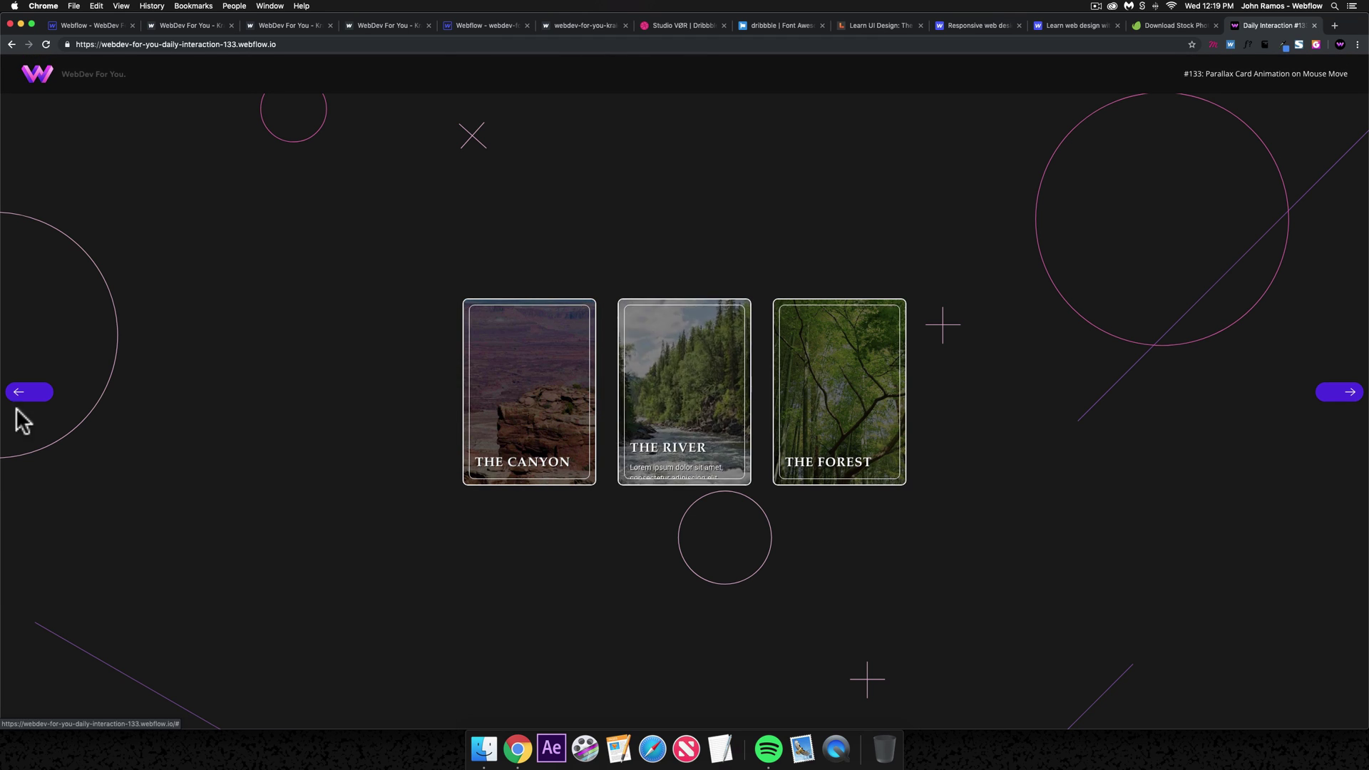
click(29, 394)
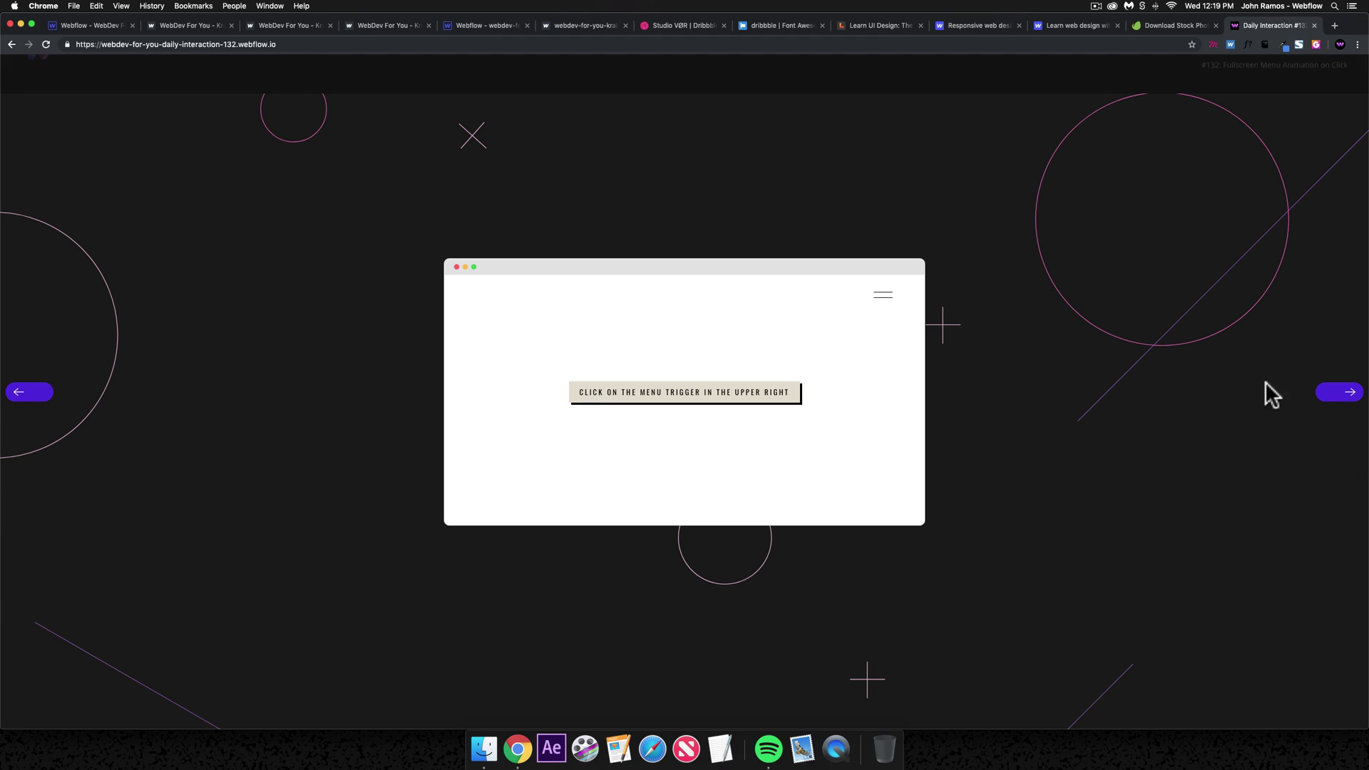
click(99, 71)
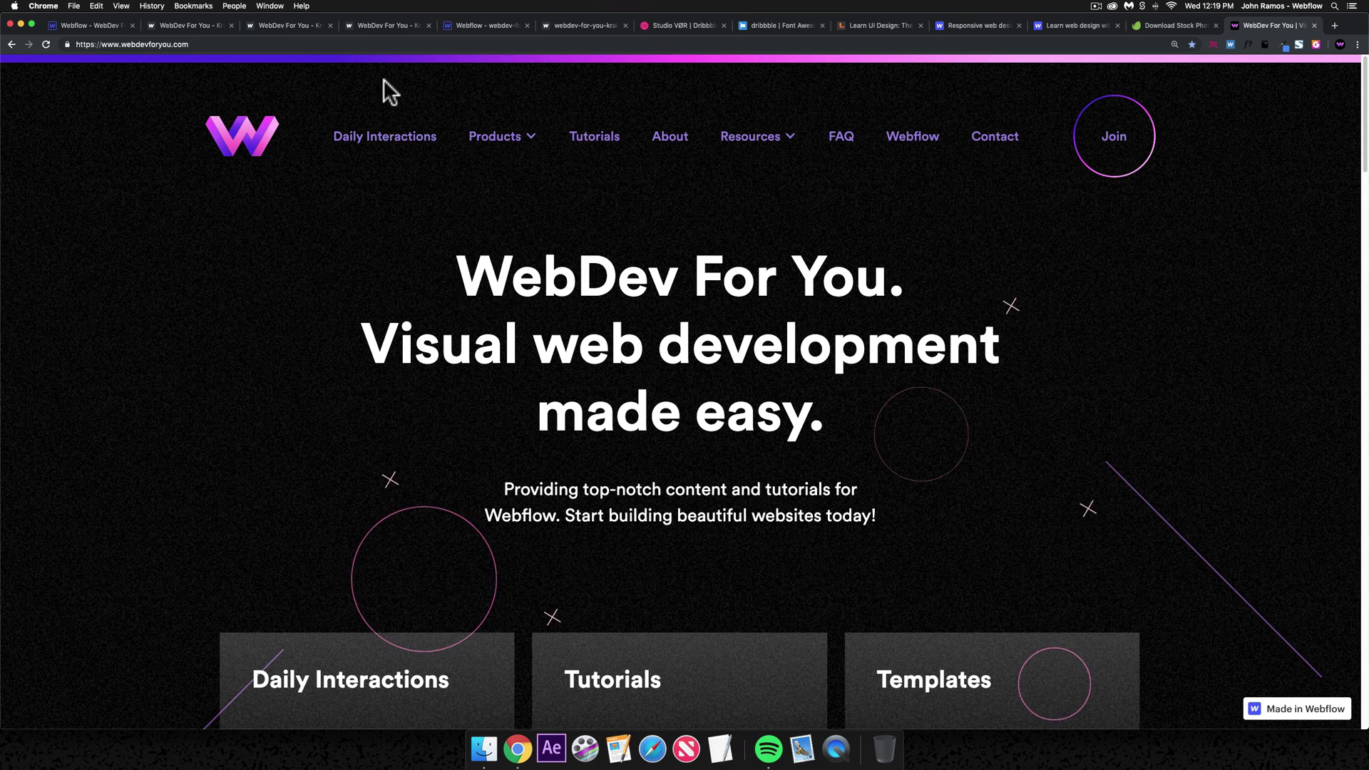
- Browse the Templates page on the WebDev For You site
mouse_move(508, 143)
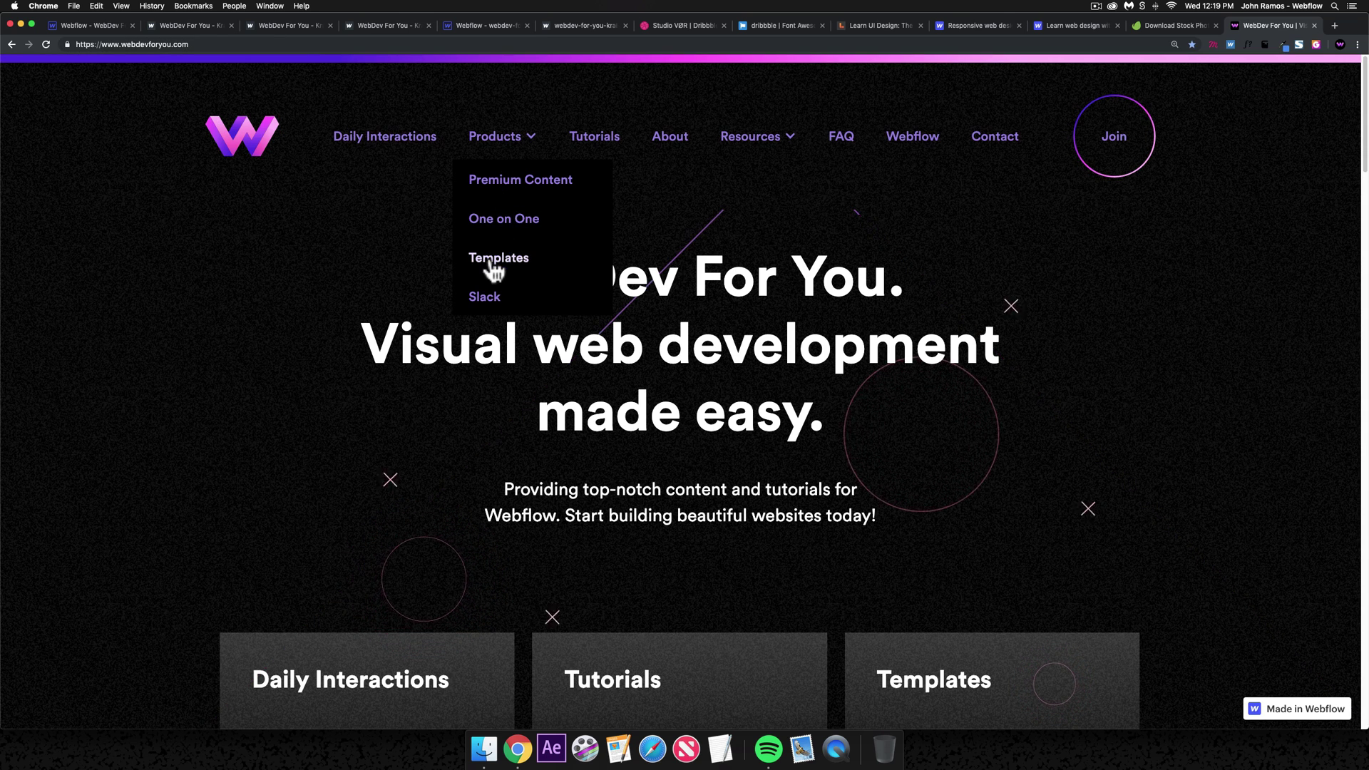
click(521, 261)
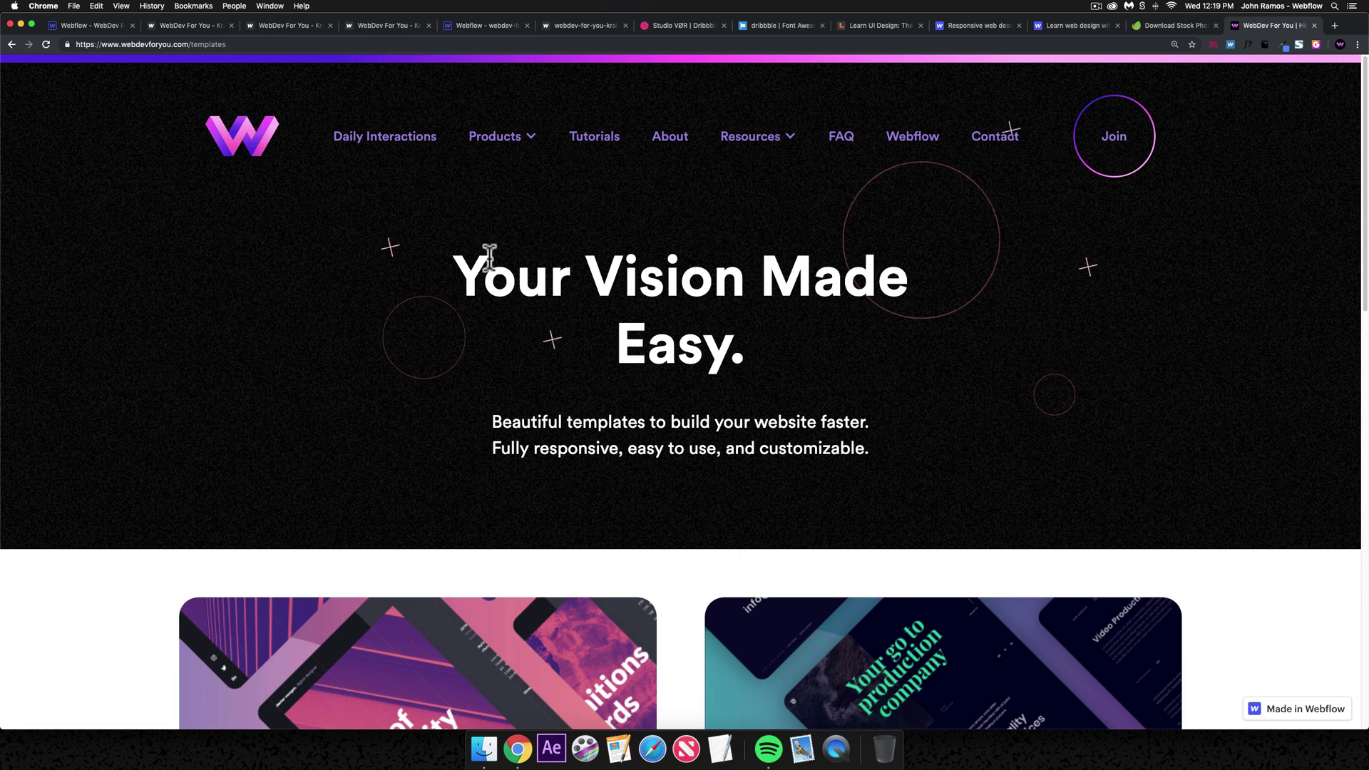
scroll(516, 286, down, 3)
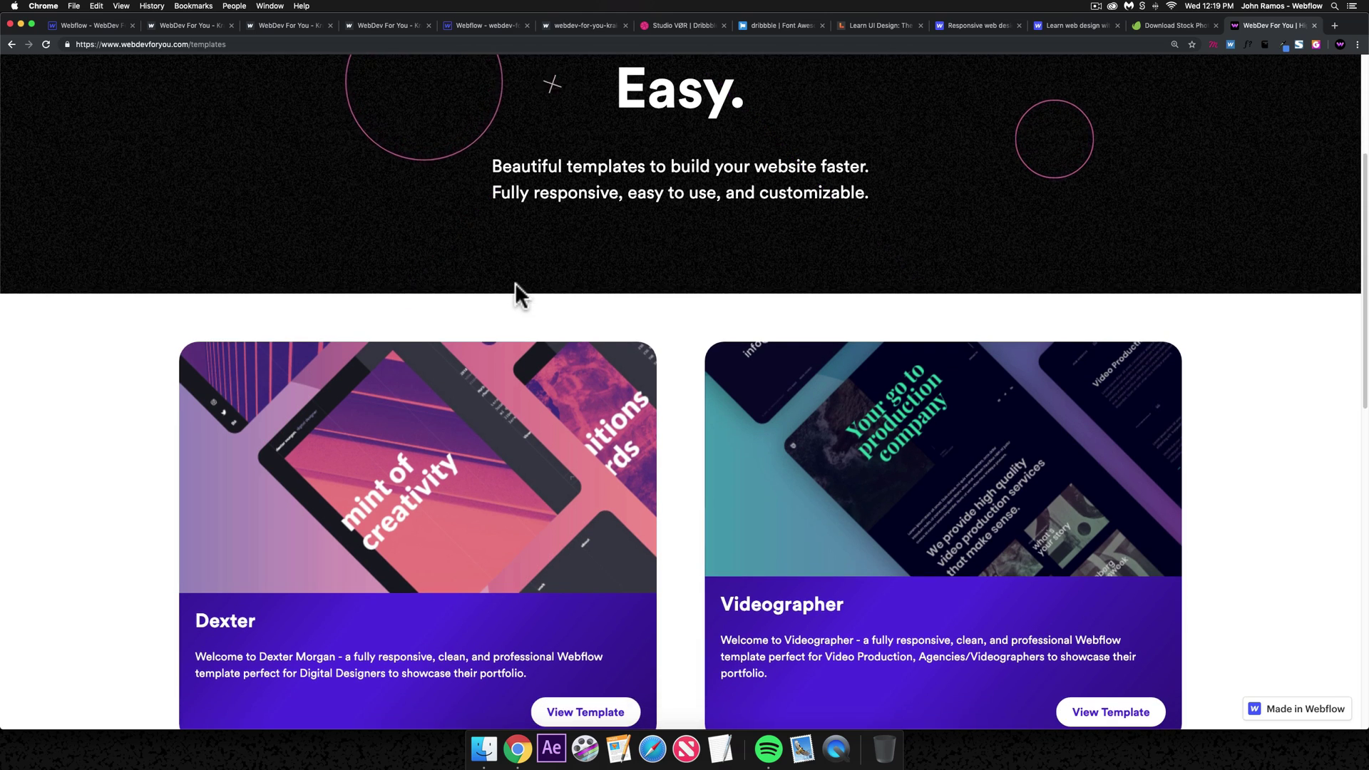
scroll(673, 442, up, 1)
scroll(681, 428, up, 3)
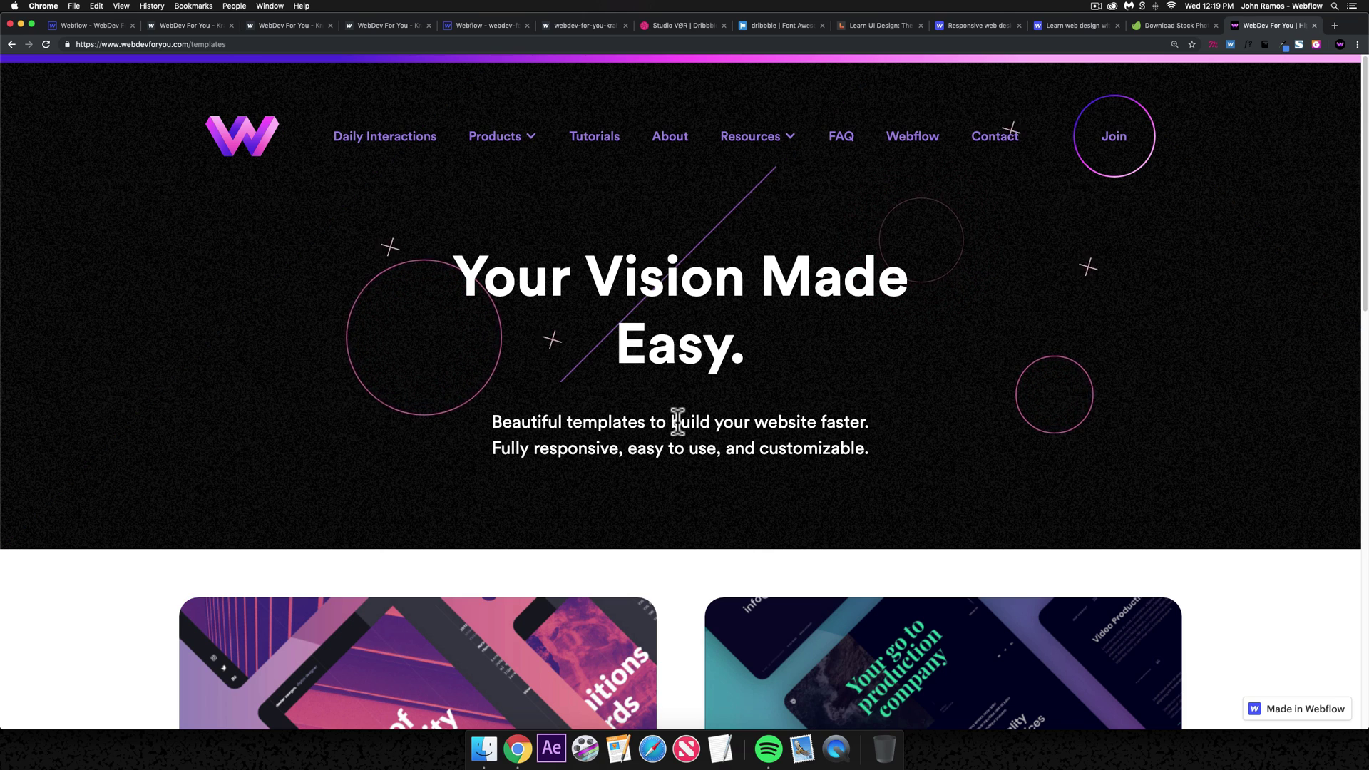
- View the Slack community join page on WebDev For You and return to the site's home page
mouse_move(757, 141)
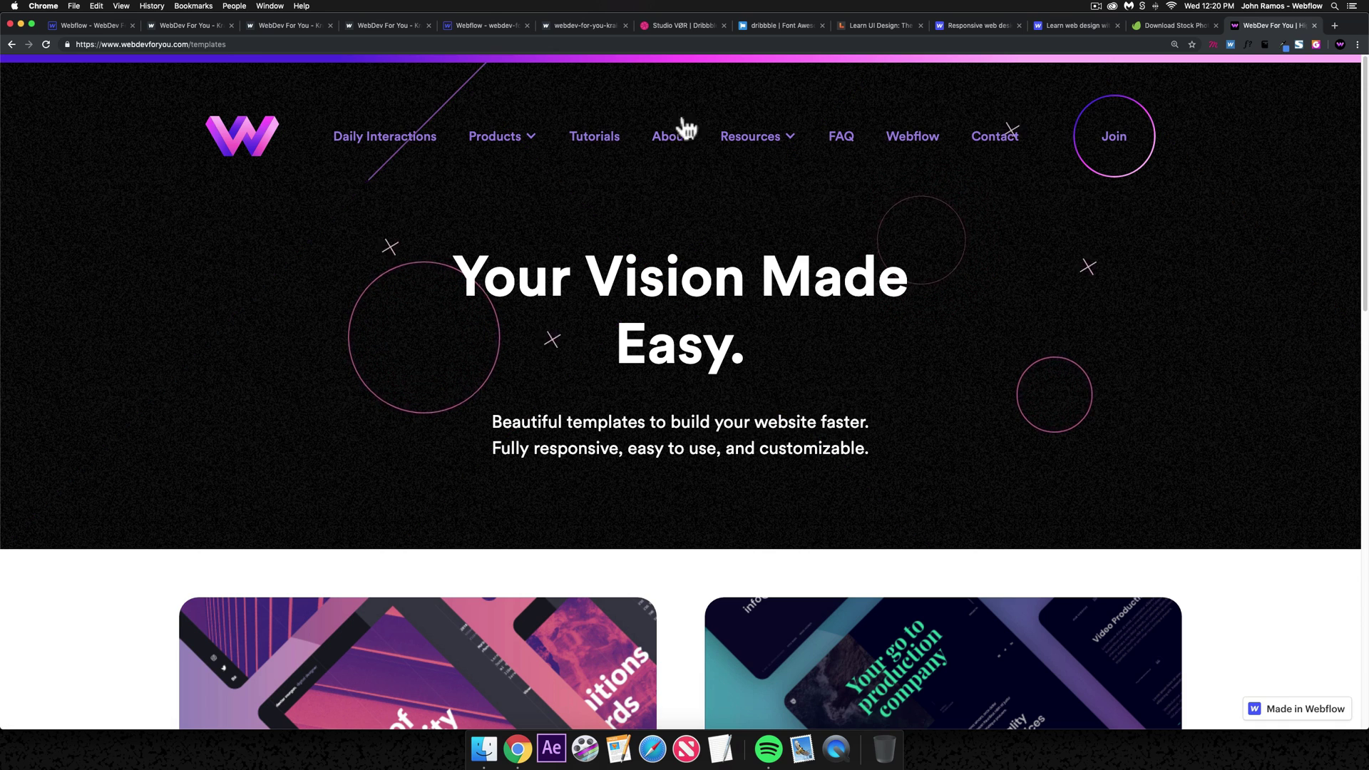
click(1114, 146)
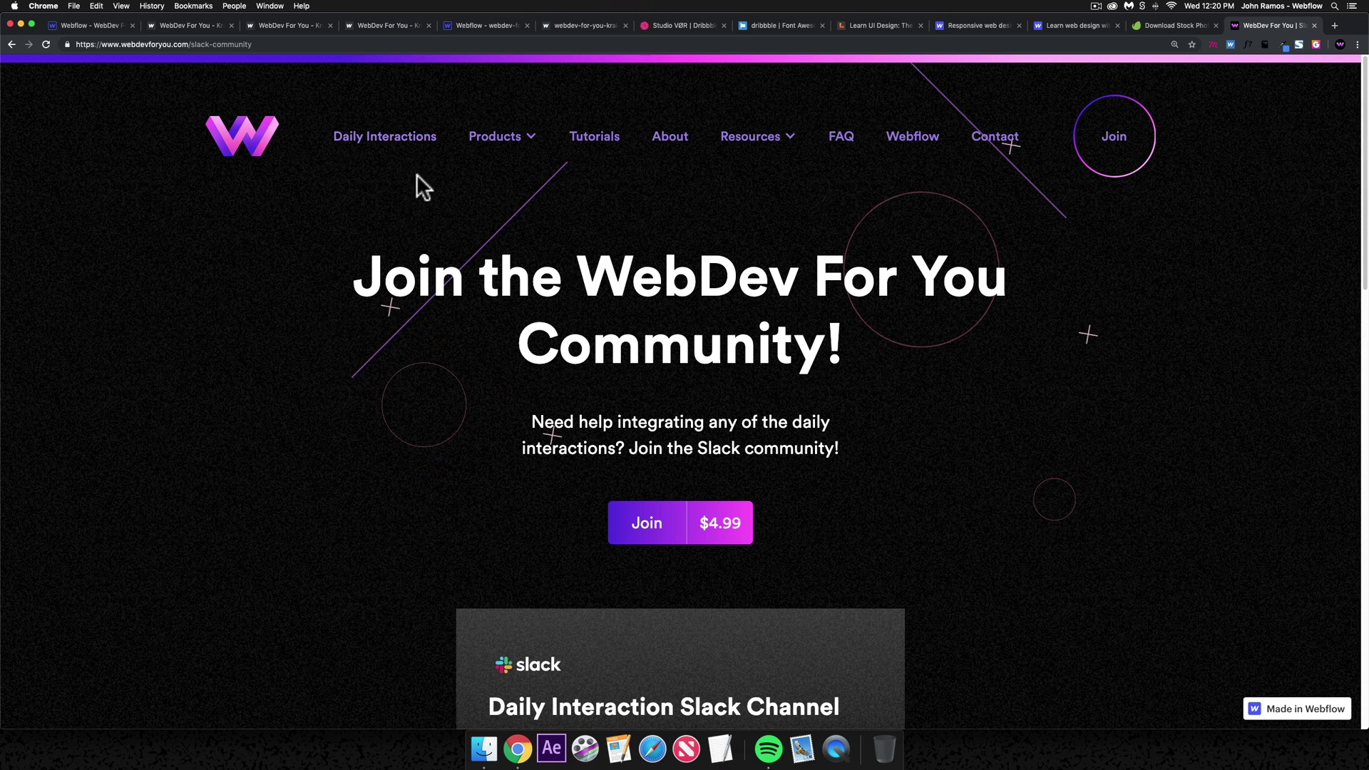
click(268, 148)
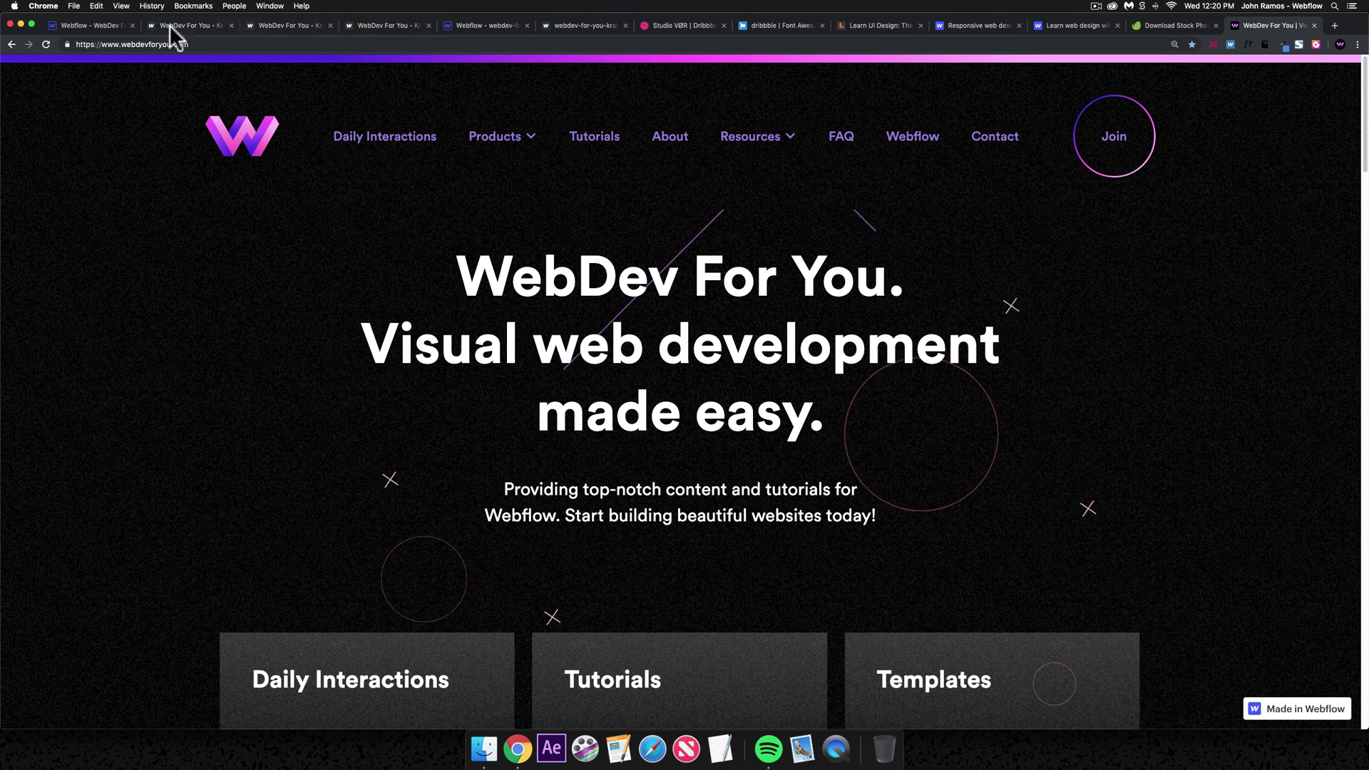
- Look over the whole krai-demo home page in the Webflow Designer and return to its hero section
click(102, 20)
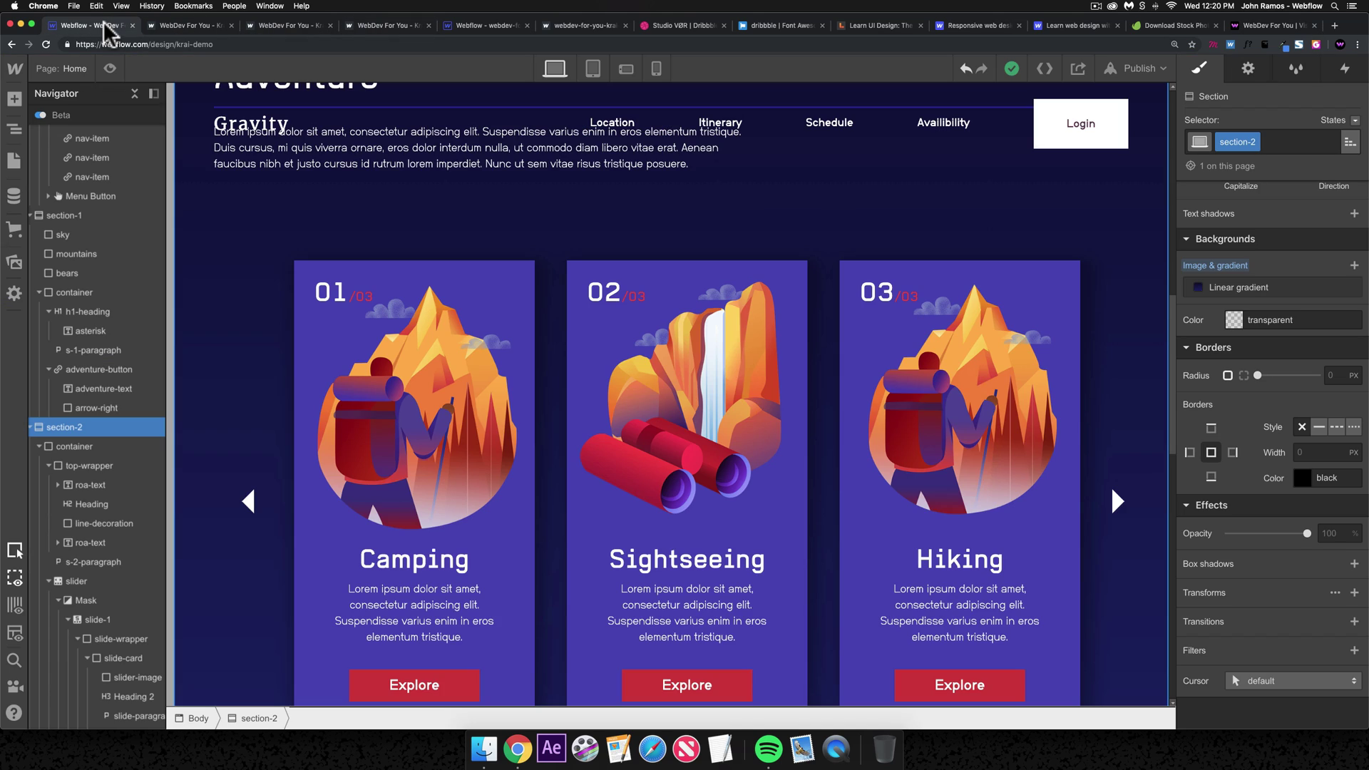
scroll(728, 171, up, 3)
scroll(725, 169, up, 5)
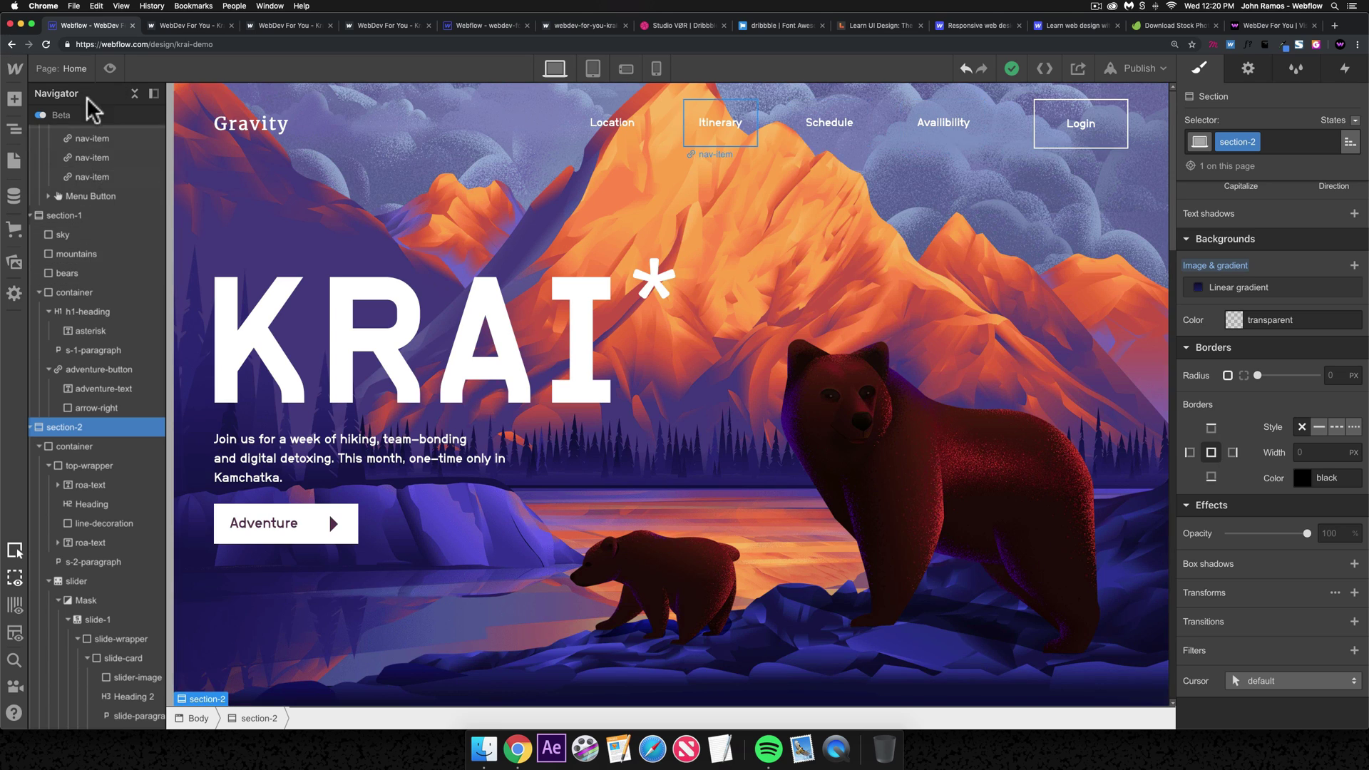
scroll(96, 360, up, 3)
scroll(93, 331, down, 15)
scroll(100, 289, down, 5)
scroll(95, 283, up, 20)
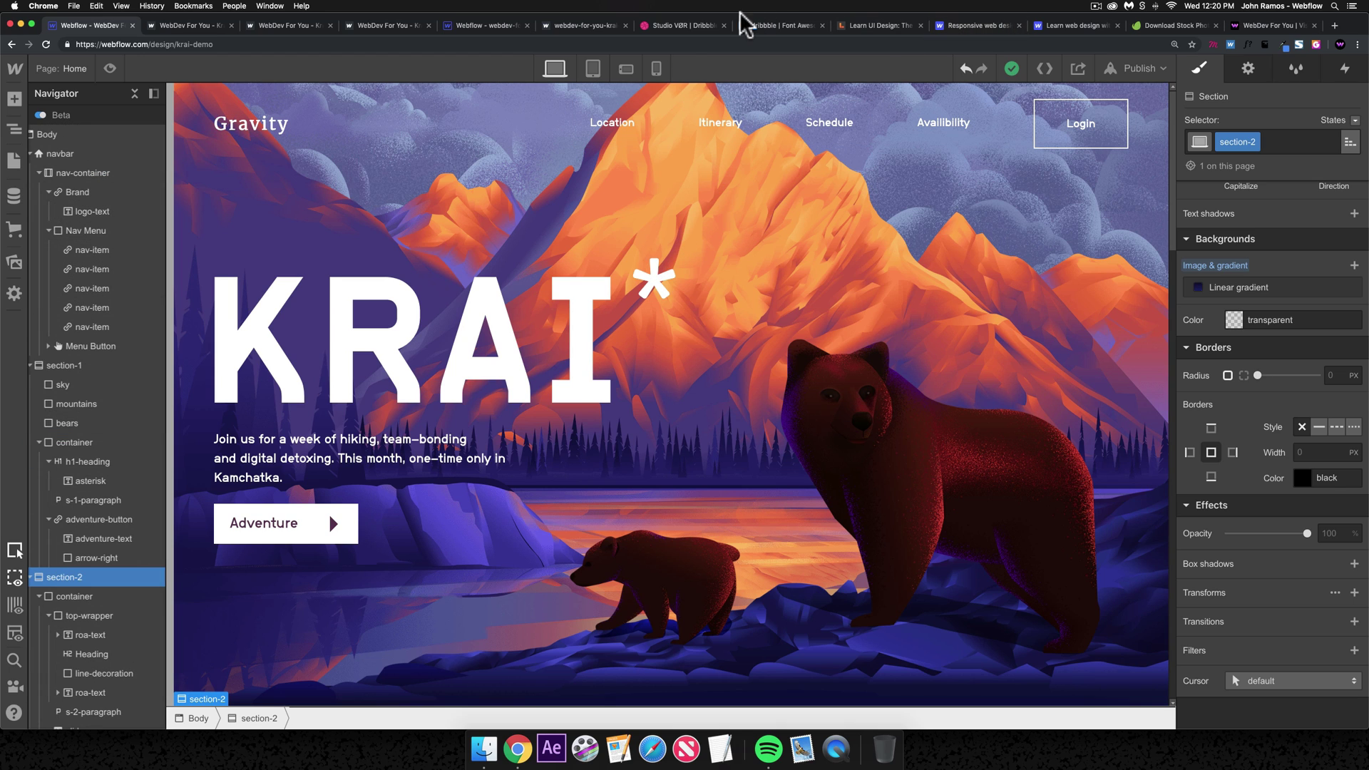
- Switch back to the Studio VØR shots page on Dribbble
click(677, 26)
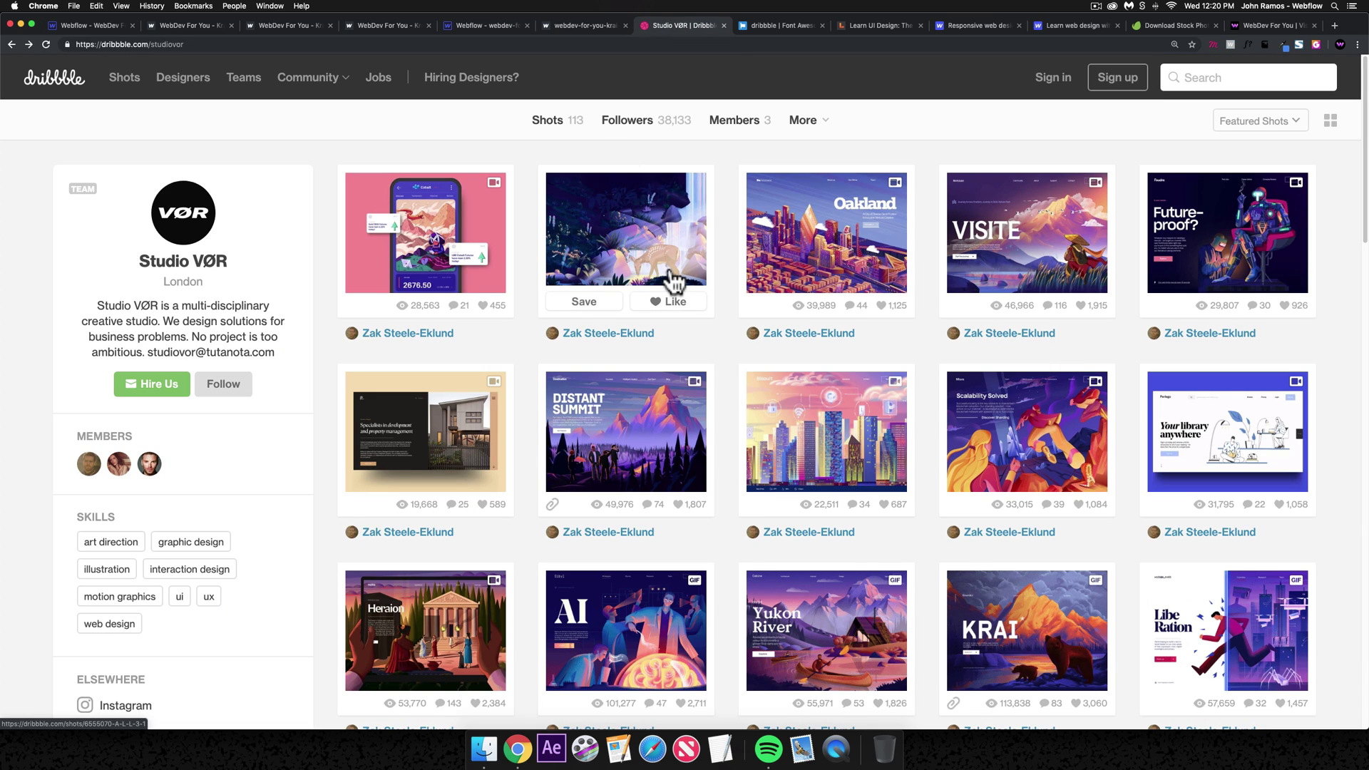